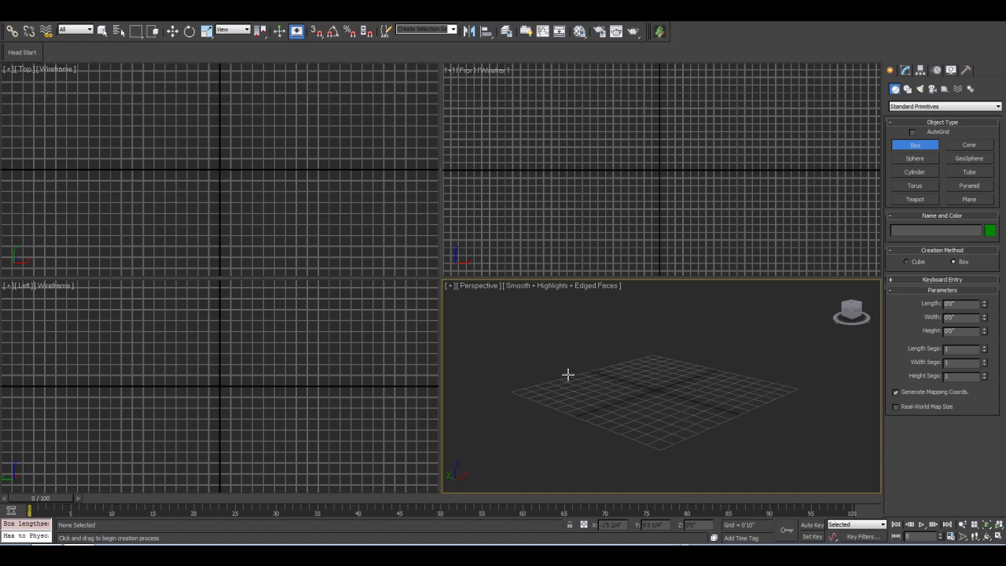
Open the Material Editor, select the Concepts material, and move the editor clear of the Perspective viewport.
{"action": "key", "text": "m"}
{"action": "left_click_drag", "start_coordinate": [280, 96], "coordinate": [344, 92]}
{"action": "left_click", "coordinate": [200, 132]}
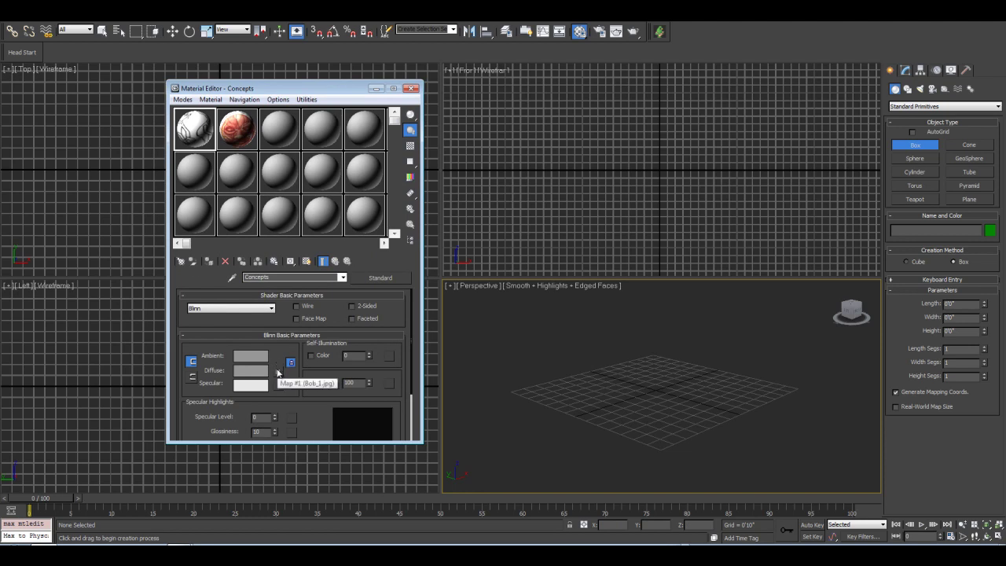
{"action": "left_click_drag", "start_coordinate": [345, 94], "coordinate": [312, 81]}
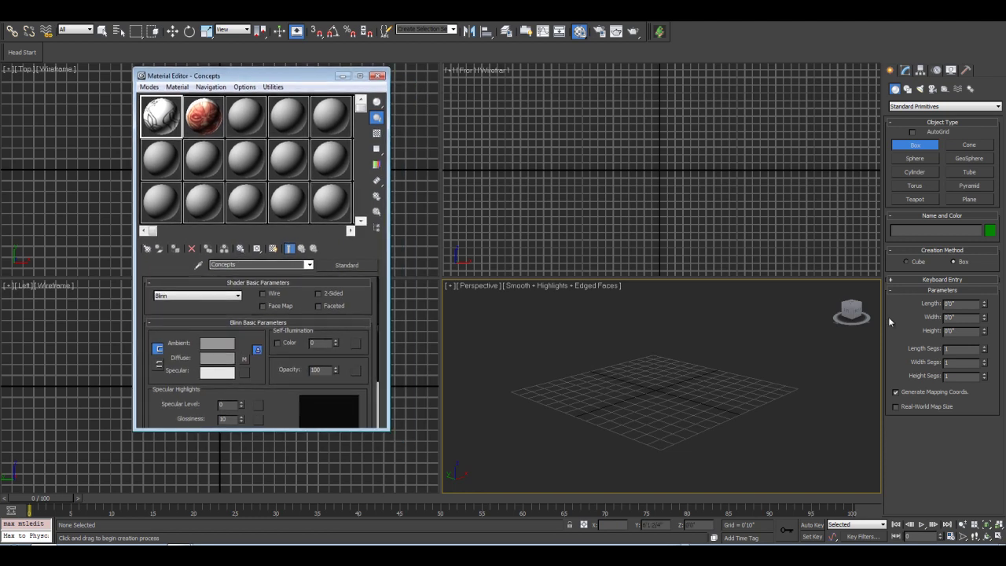
Create a plane about 7'5" long and 10'5" wide on the ground grid, with one length segment and one width segment.
{"action": "left_click", "coordinate": [969, 199]}
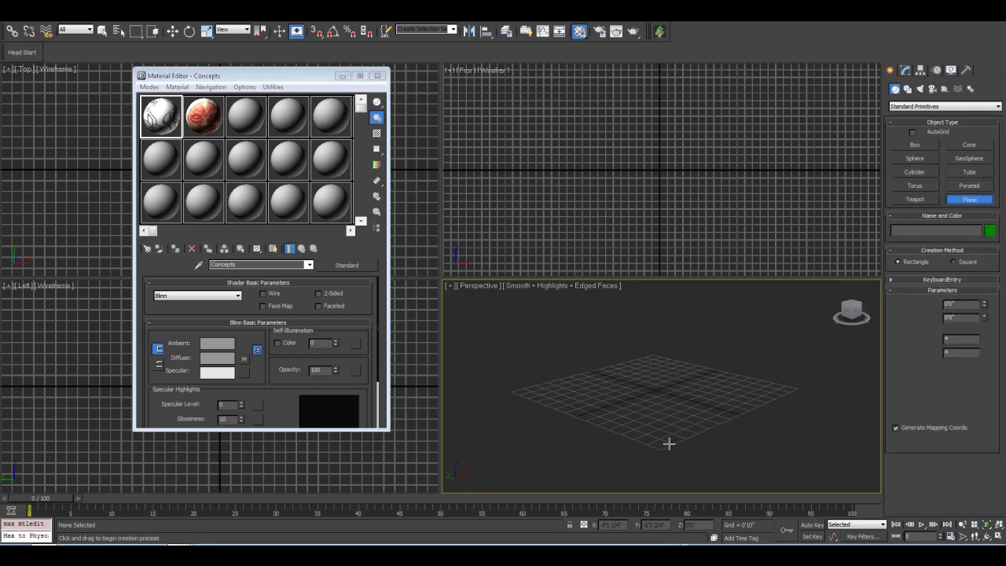
{"action": "left_click_drag", "start_coordinate": [667, 369], "coordinate": [631, 453]}
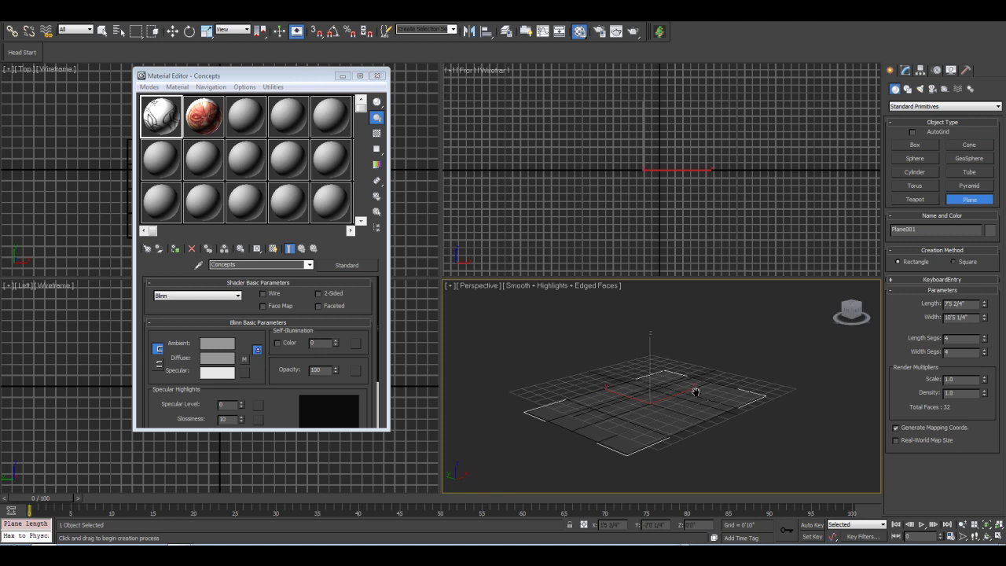
{"action": "key", "text": "alt+w"}
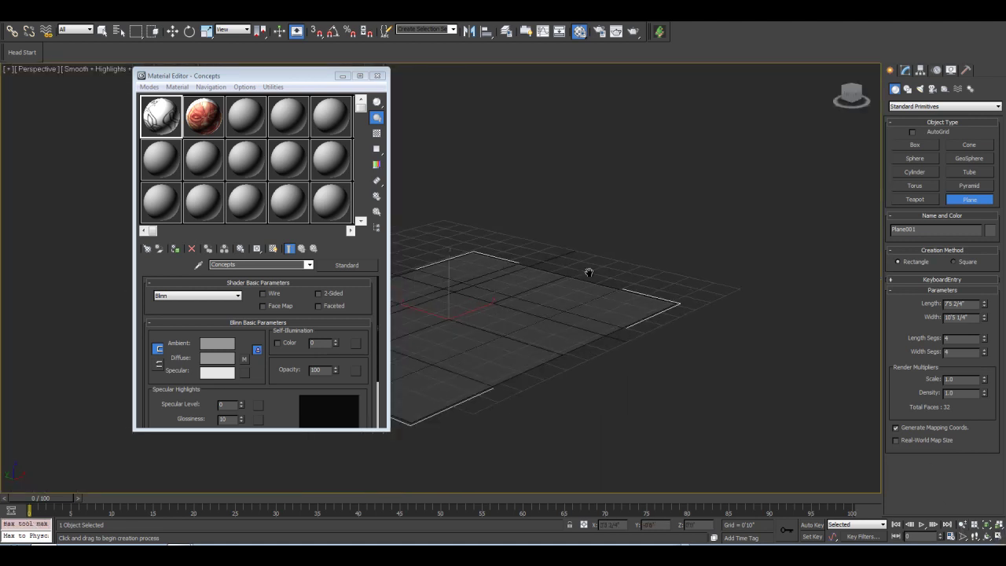
{"action": "key", "text": "z"}
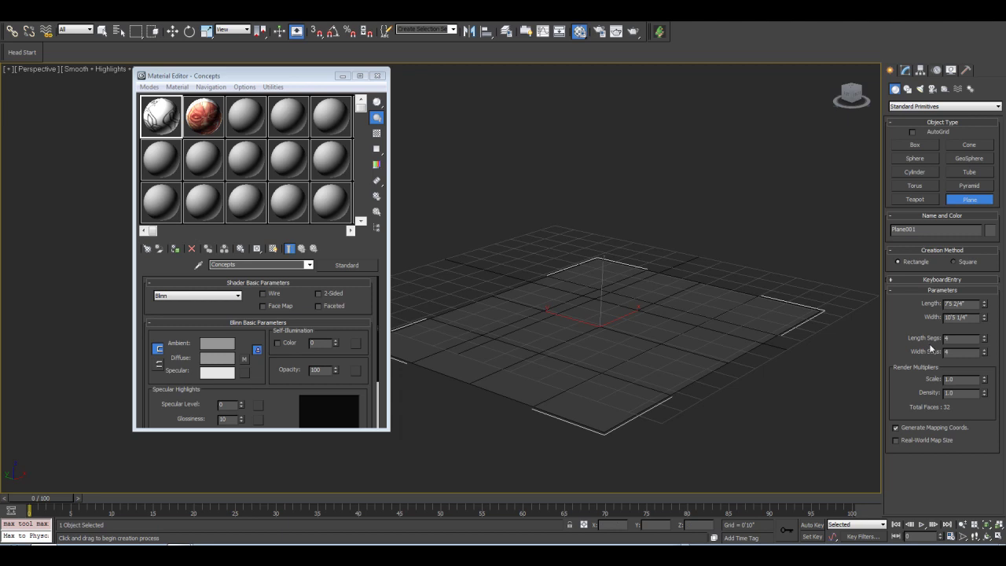
{"action": "right_click", "coordinate": [983, 339]}
{"action": "right_click", "coordinate": [983, 351]}
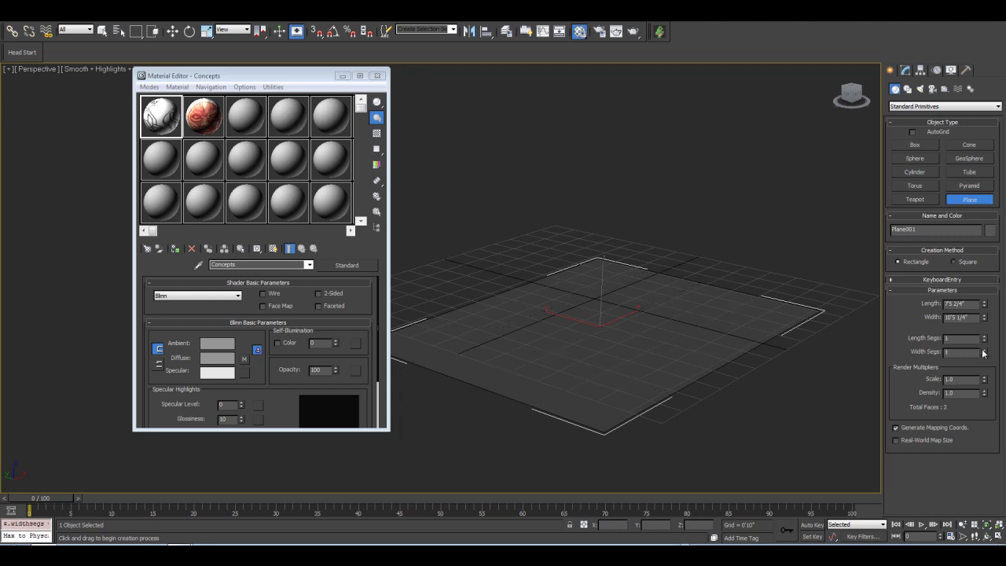
Apply the Concepts material to the plane.
{"action": "middle_click_drag", "start_coordinate": [525, 304], "coordinate": [539, 308]}
{"action": "scroll", "coordinate": [564, 319], "scroll_direction": "up", "scroll_amount": 1}
{"action": "scroll", "coordinate": [564, 320], "scroll_direction": "down", "scroll_amount": 1}
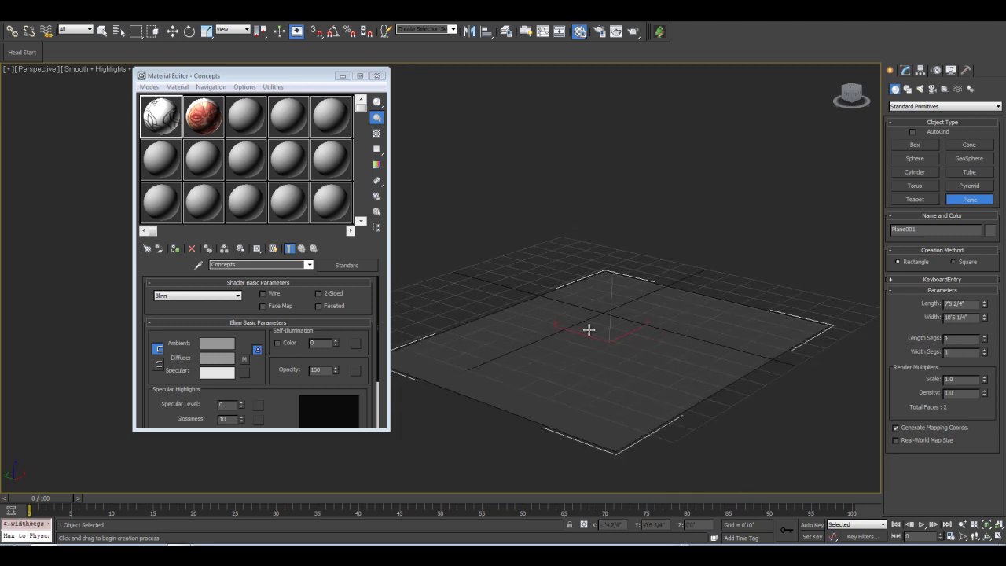
{"action": "middle_click_drag", "start_coordinate": [593, 330], "coordinate": [580, 327]}
{"action": "left_click_drag", "start_coordinate": [169, 132], "coordinate": [598, 334]}
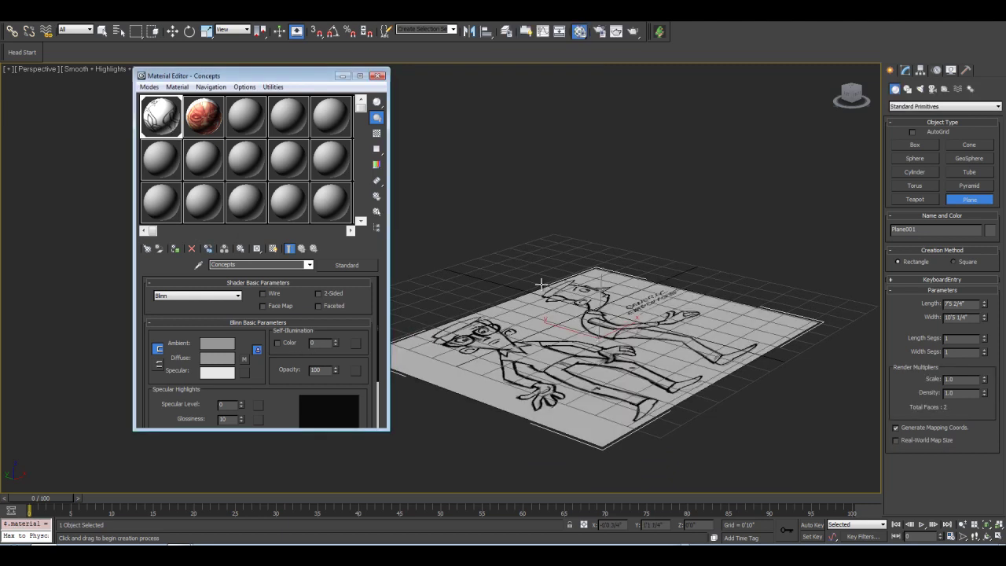
{"action": "middle_click_drag", "start_coordinate": [530, 282], "coordinate": [560, 283]}
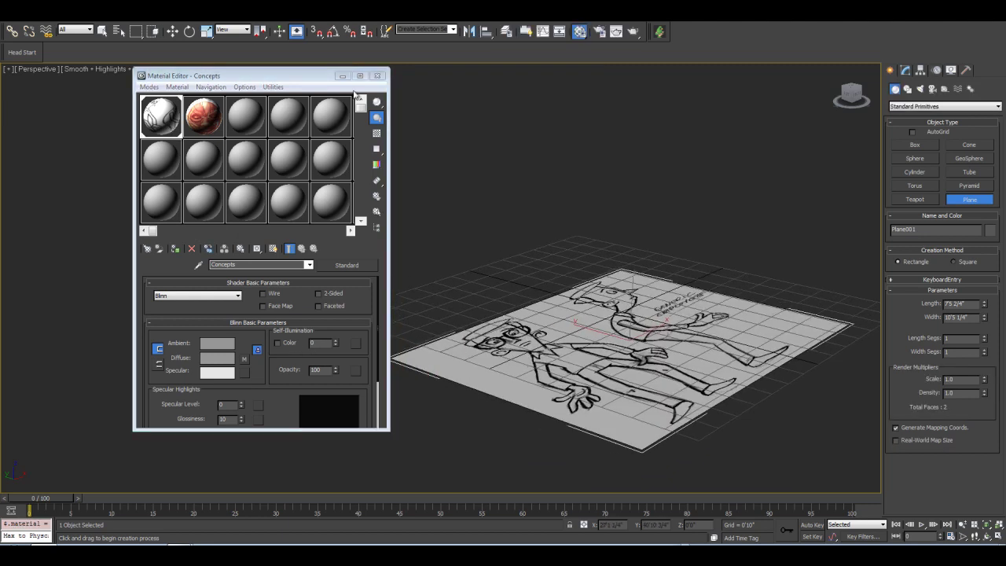
Enable angle snapping and rotate the plane 90 degrees about the X axis to stand it upright.
{"action": "right_click", "coordinate": [334, 33]}
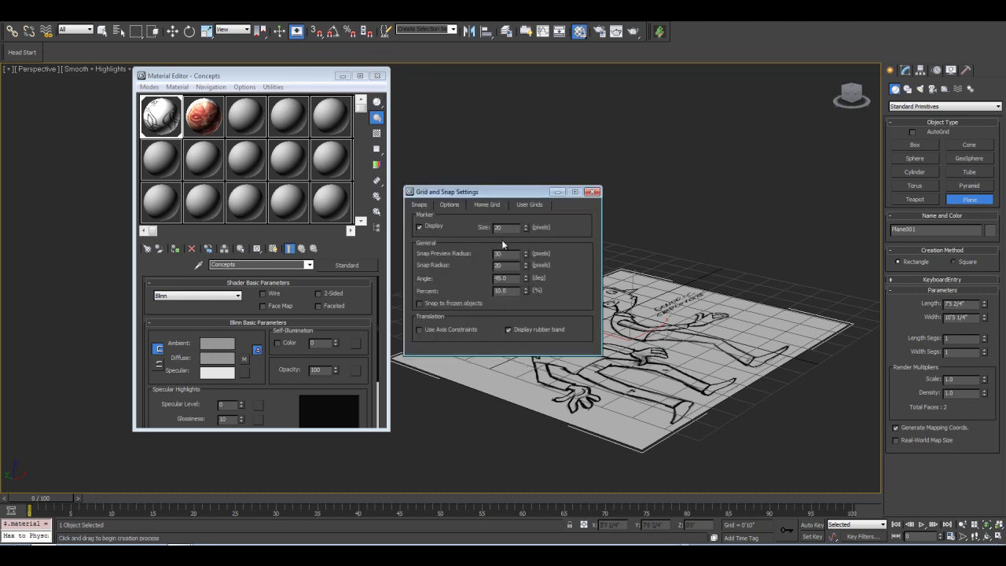
{"action": "left_click", "coordinate": [594, 191]}
{"action": "key", "text": "a"}
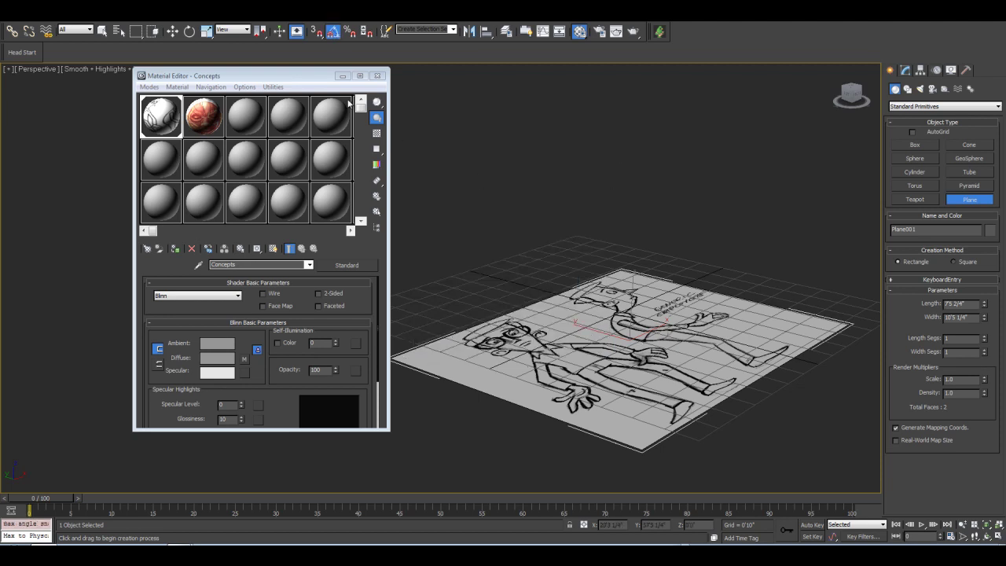
{"action": "left_click", "coordinate": [189, 31]}
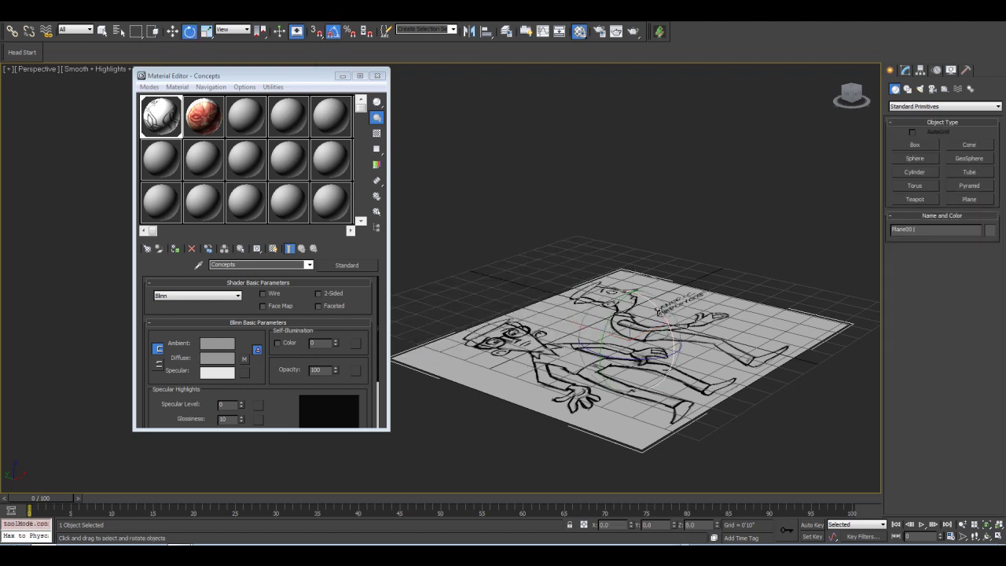
{"action": "left_click_drag", "start_coordinate": [664, 318], "coordinate": [672, 324]}
{"action": "middle_click_drag", "start_coordinate": [767, 350], "coordinate": [734, 360]}
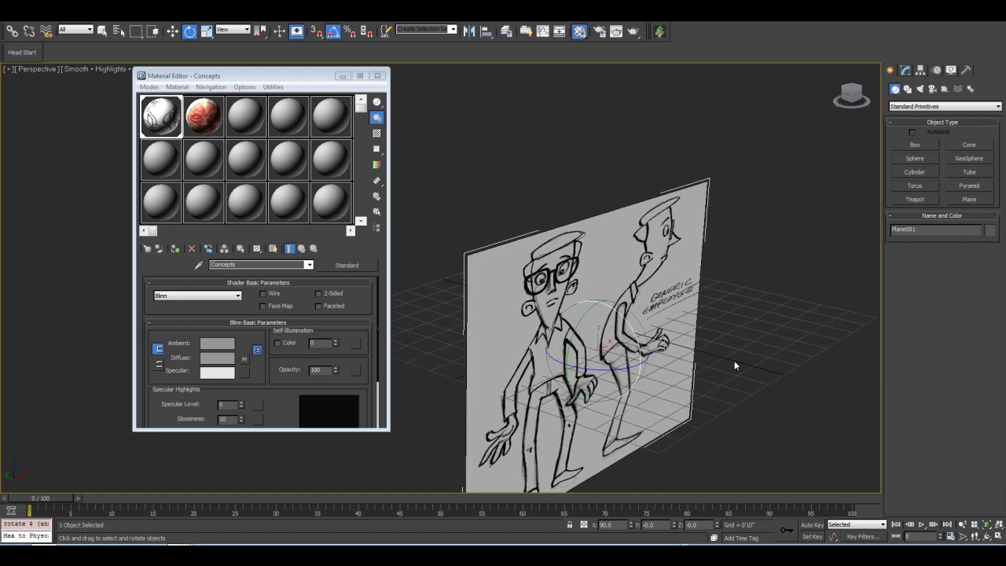
Raise the upright plane about 2'9" along the Z axis and view it from the front.
{"action": "scroll", "coordinate": [736, 362], "scroll_direction": "down", "scroll_amount": 3}
{"action": "key", "text": "w"}
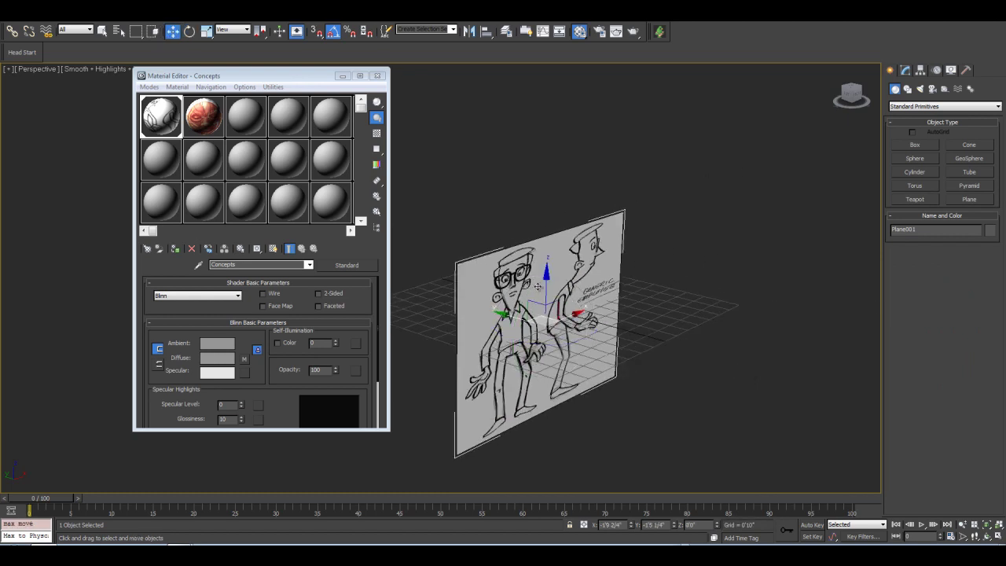
{"action": "left_click_drag", "start_coordinate": [556, 297], "coordinate": [557, 227]}
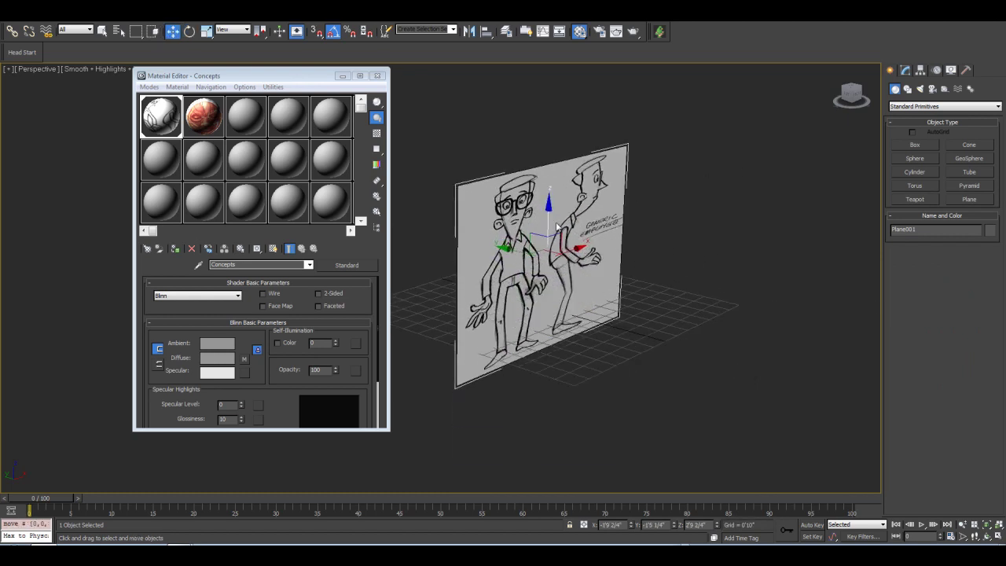
{"action": "left_click", "coordinate": [985, 537]}
{"action": "left_click_drag", "start_coordinate": [501, 256], "coordinate": [456, 247]}
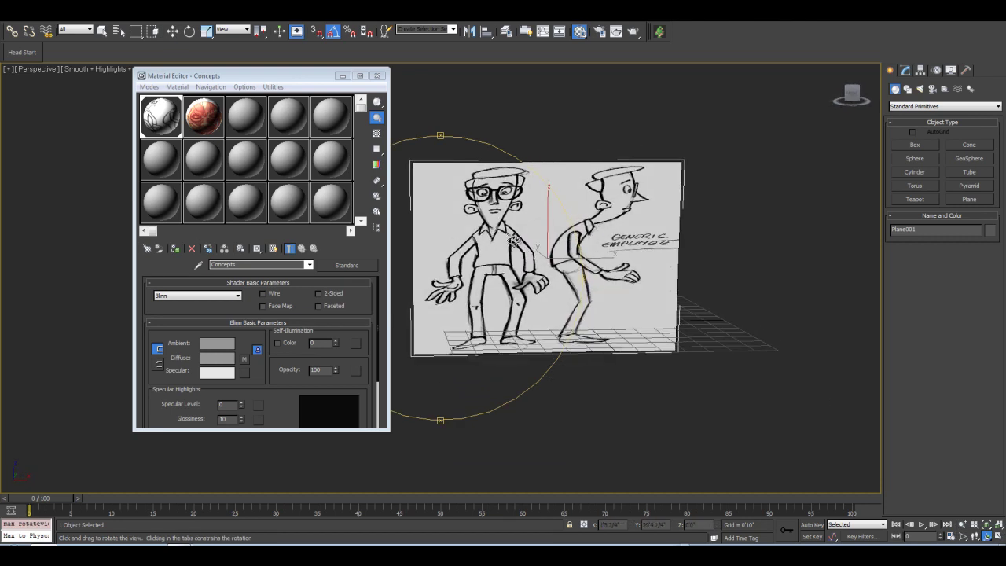
{"action": "left_click_drag", "start_coordinate": [552, 238], "coordinate": [510, 260]}
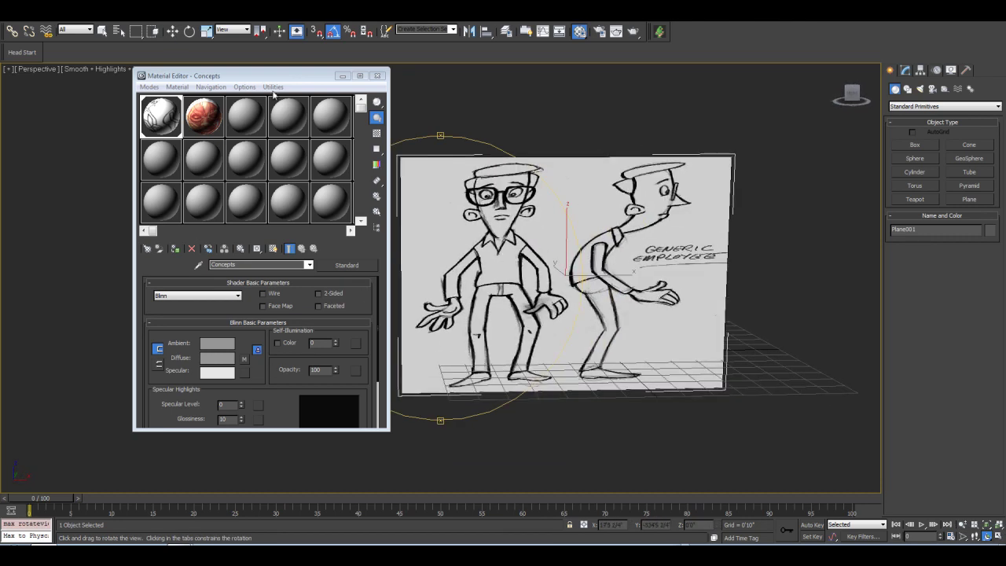
Open the file selection for the Concepts material's diffuse bitmap and select the Bob_1 image.
{"action": "left_click_drag", "start_coordinate": [267, 75], "coordinate": [209, 71]}
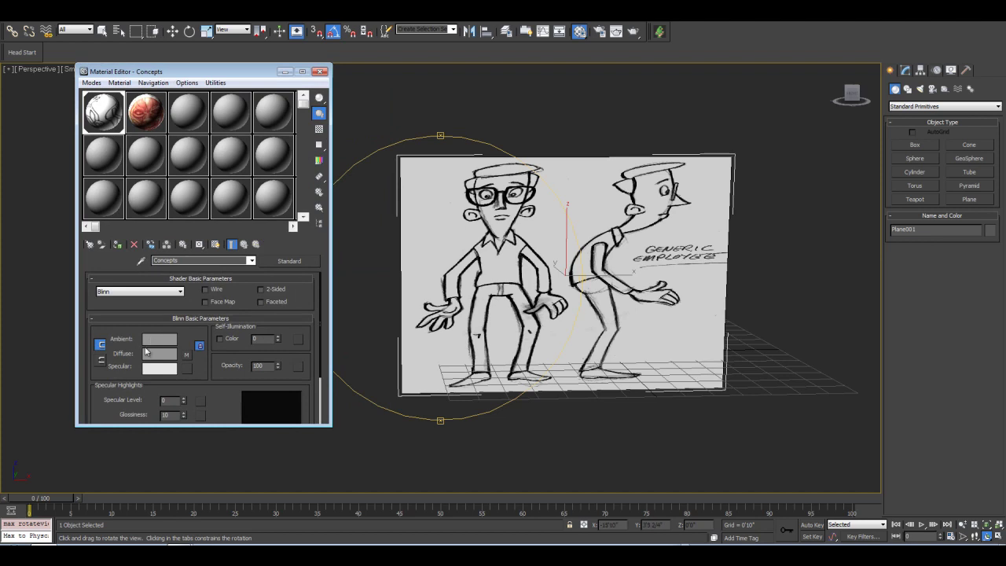
{"action": "left_click", "coordinate": [186, 354]}
{"action": "left_click_drag", "start_coordinate": [321, 310], "coordinate": [320, 342]}
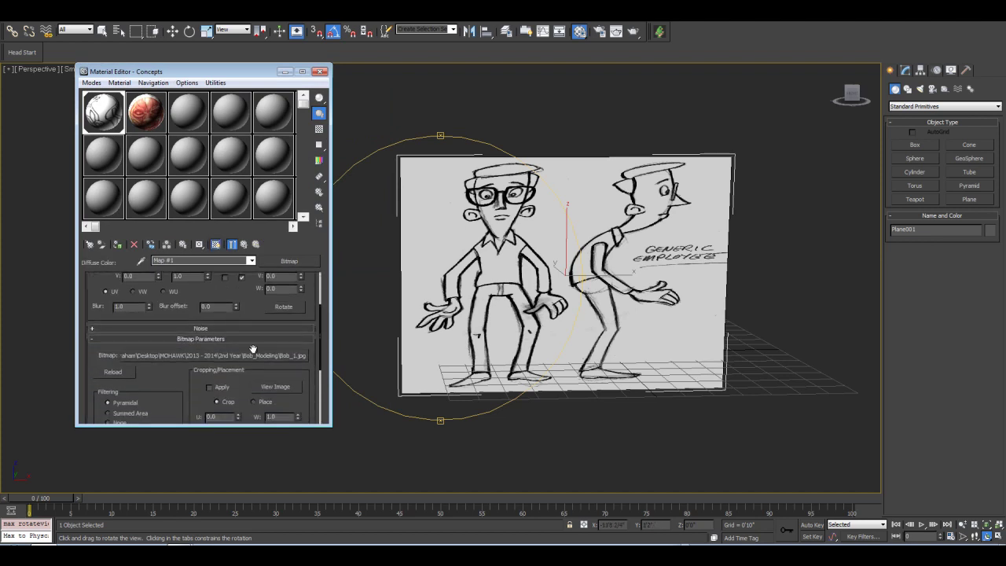
{"action": "left_click", "coordinate": [160, 356]}
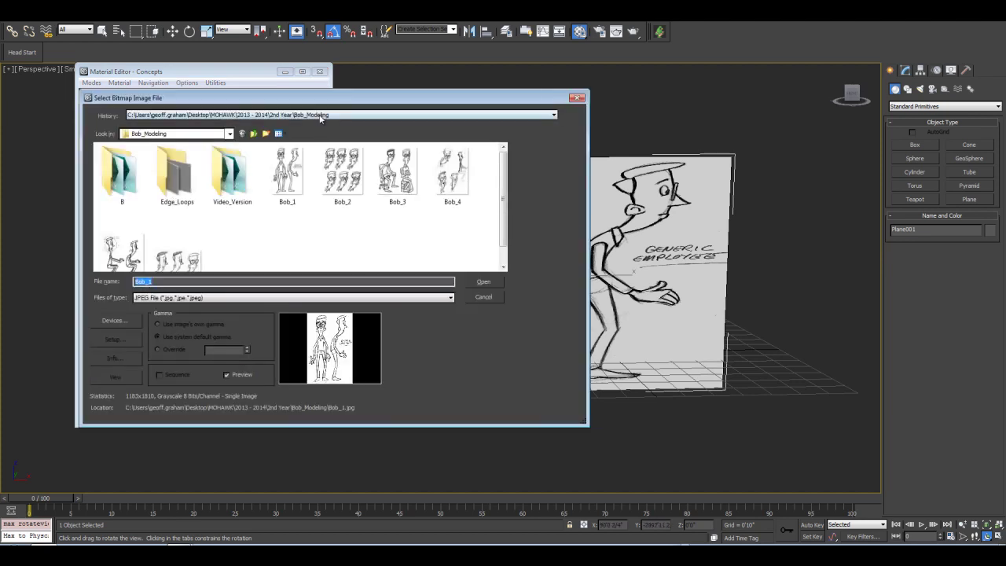
{"action": "left_click_drag", "start_coordinate": [322, 97], "coordinate": [377, 75]}
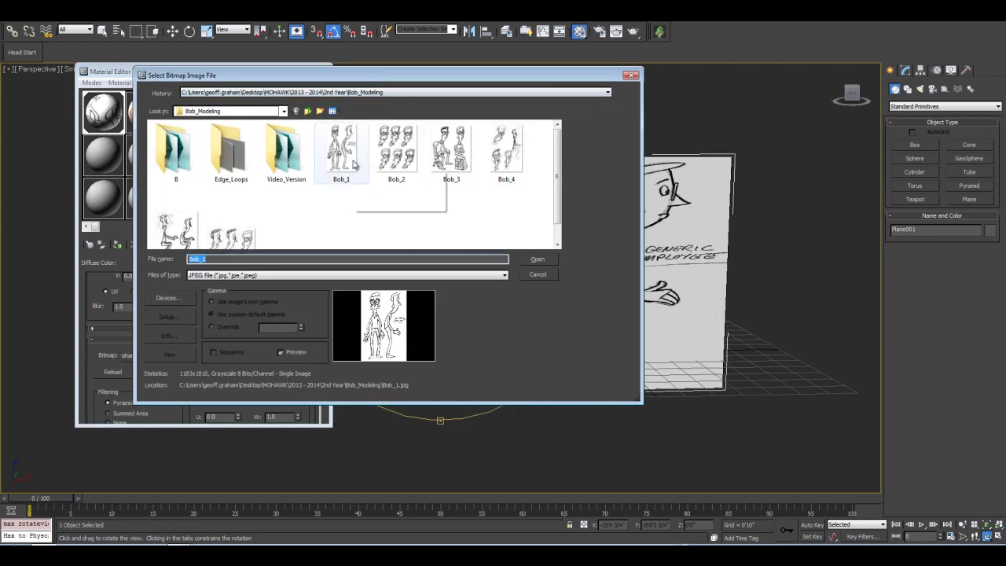
{"action": "left_click", "coordinate": [338, 151]}
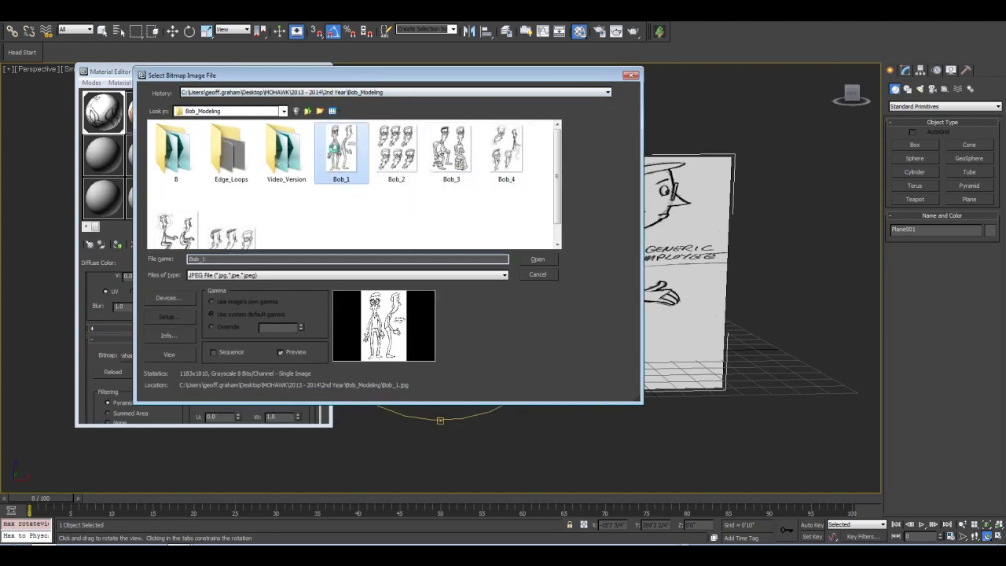
Check the pixel width and height of the Bob_1 image in its file properties, and keep it as the bitmap.
{"action": "right_click", "coordinate": [332, 143]}
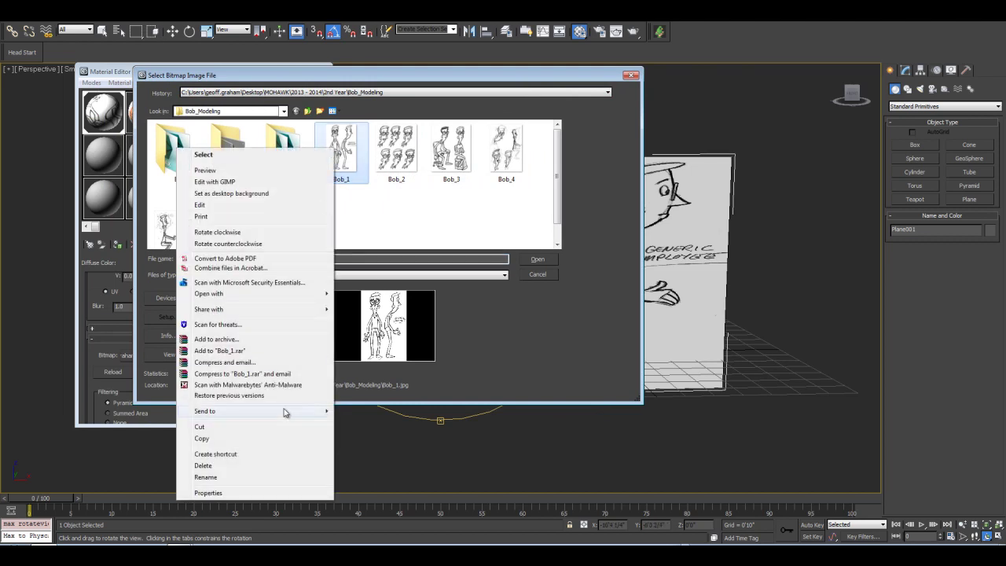
{"action": "left_click", "coordinate": [223, 491]}
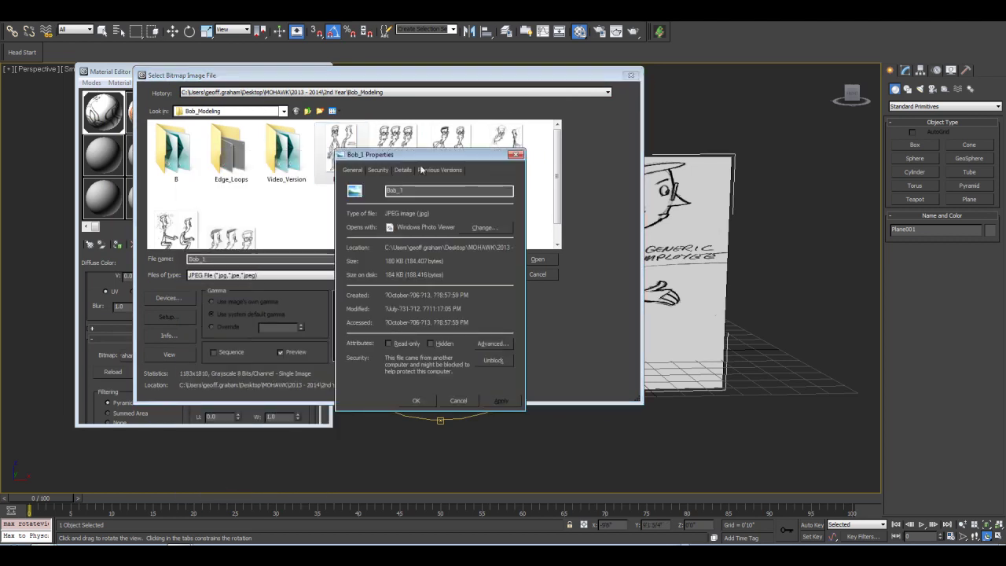
{"action": "left_click_drag", "start_coordinate": [438, 161], "coordinate": [330, 130]}
{"action": "left_click", "coordinate": [298, 138]}
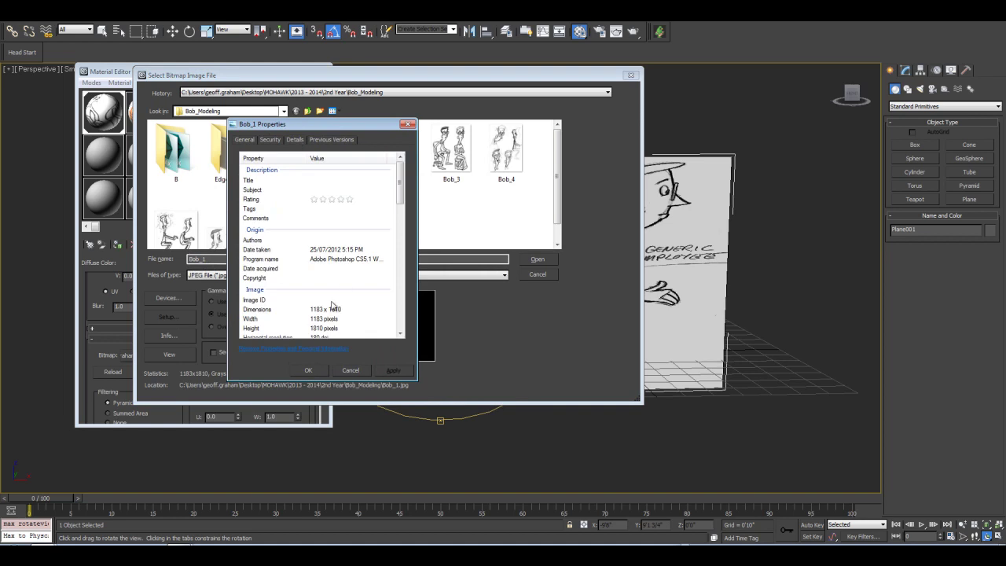
{"action": "scroll", "coordinate": [338, 236], "scroll_direction": "down", "scroll_amount": 2}
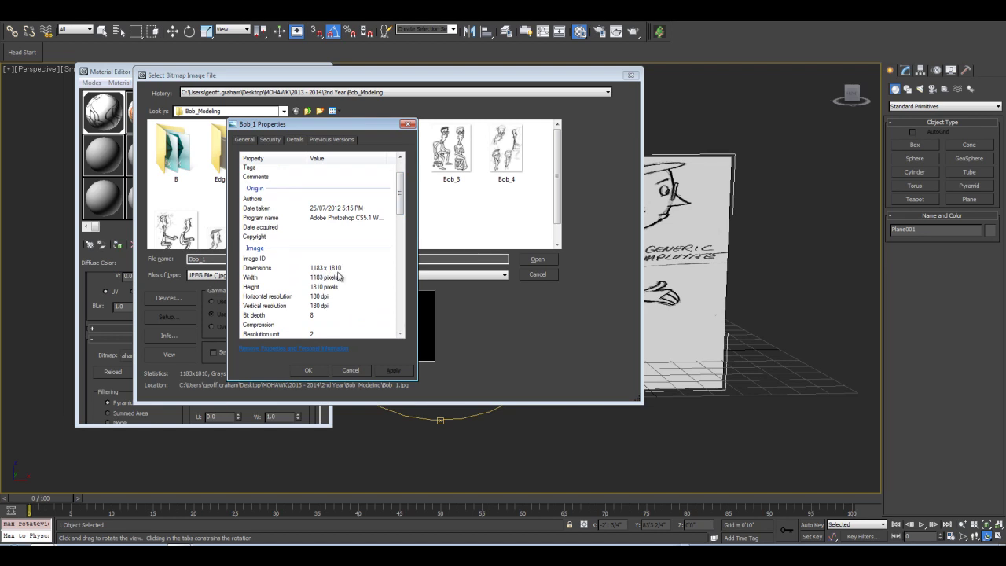
{"action": "left_click", "coordinate": [318, 374]}
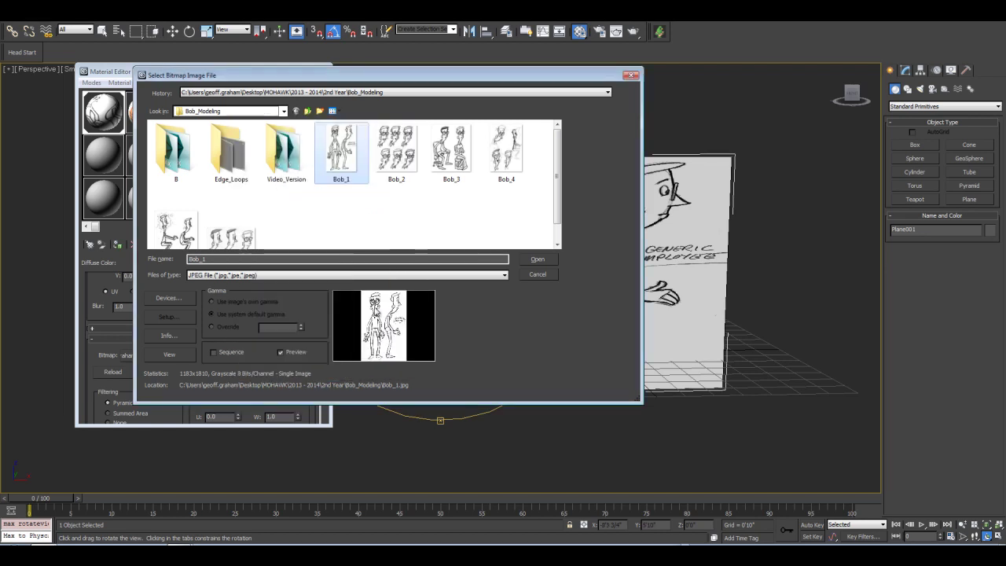
{"action": "key", "text": "Return"}
Set the plane's length to 12' and its width to 18'.
{"action": "key", "text": "w"}
{"action": "left_click", "coordinate": [906, 71]}
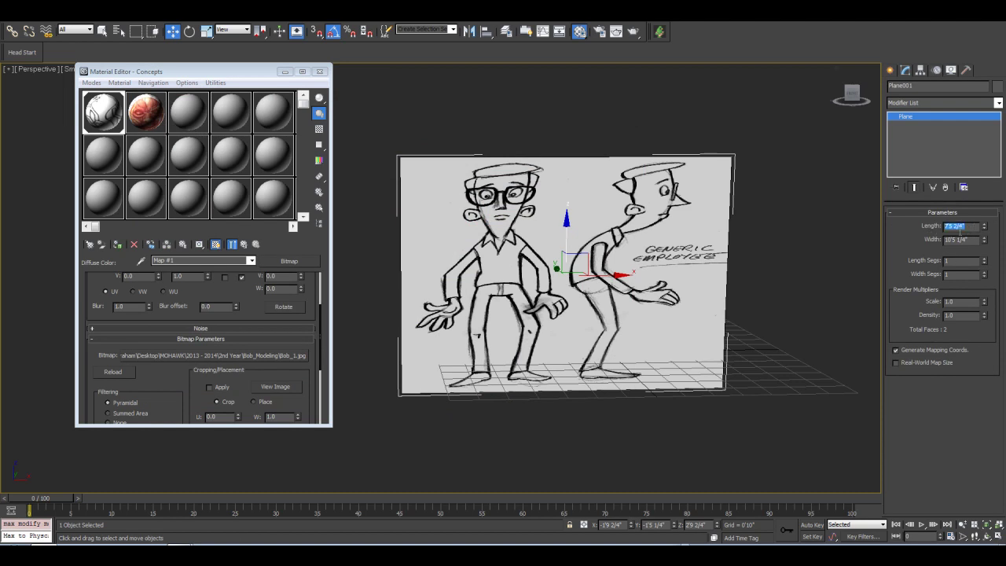
{"action": "left_click_drag", "start_coordinate": [973, 240], "coordinate": [928, 249]}
{"action": "type", "text": "1"}
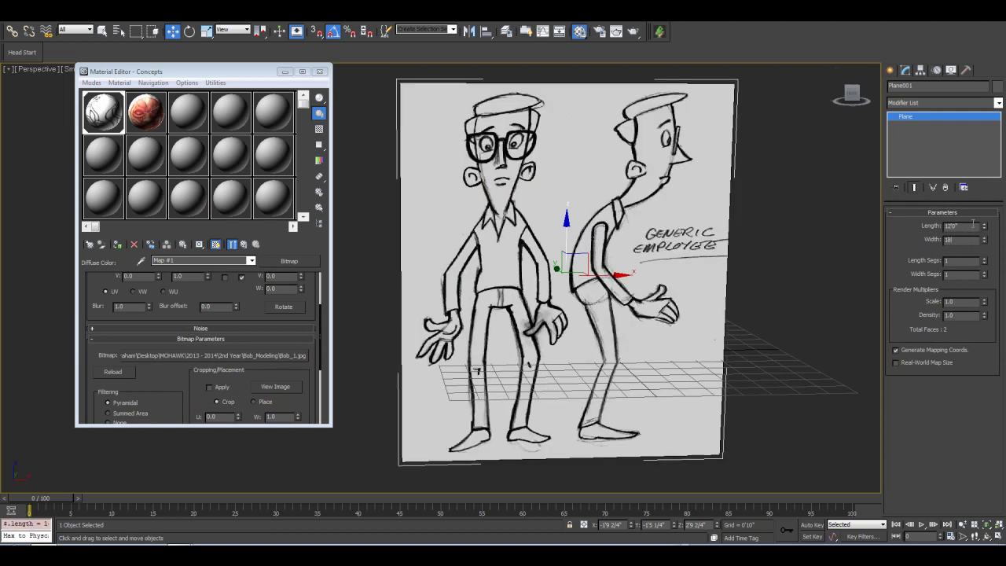
{"action": "type", "text": "8"}
{"action": "key", "text": "Return"}
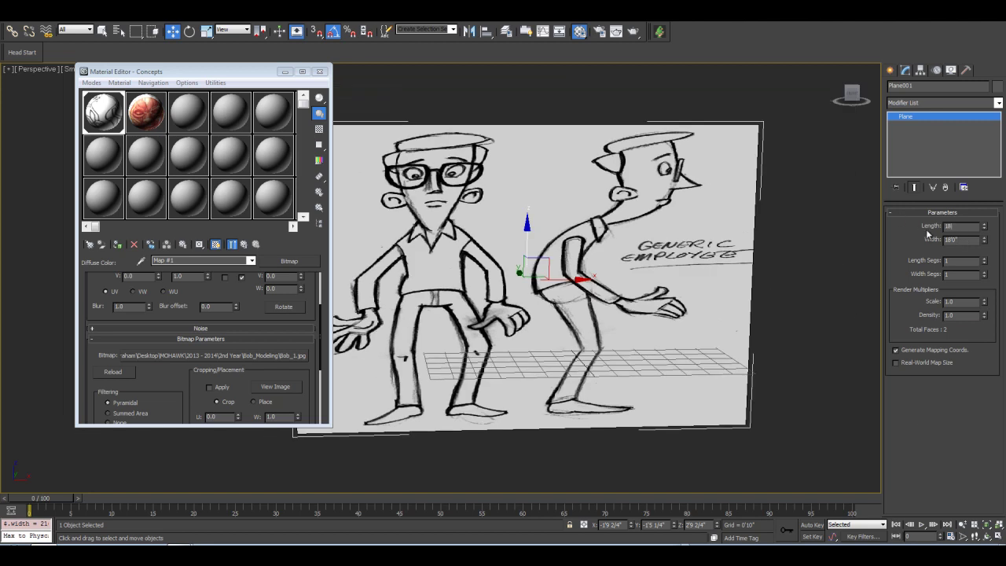
Correct the plane's proportions by setting its length to 18' and its width to 12'.
{"action": "left_click_drag", "start_coordinate": [960, 240], "coordinate": [941, 249]}
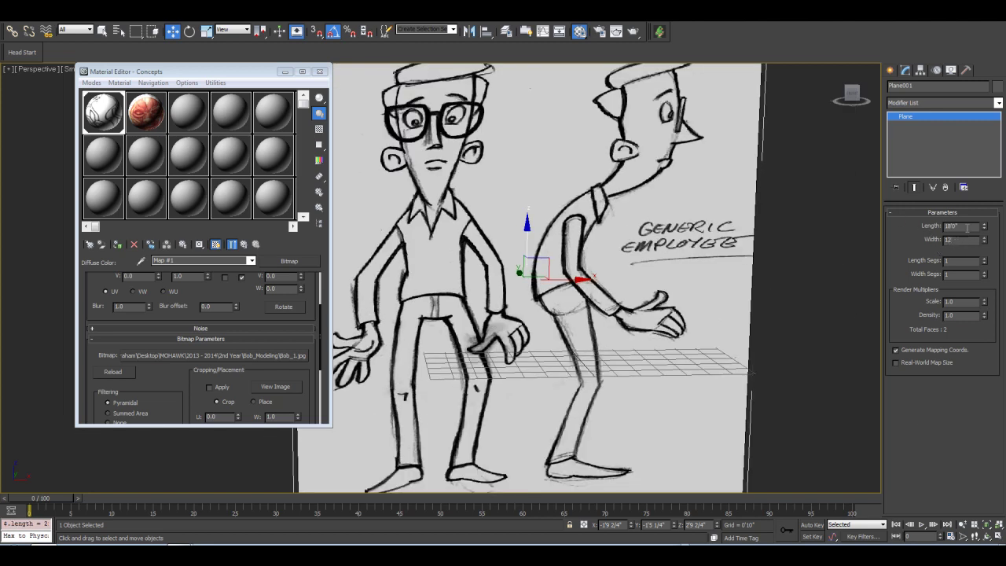
{"action": "type", "text": "12"}
{"action": "key", "text": "Return"}
{"action": "scroll", "coordinate": [563, 283], "scroll_direction": "down", "scroll_amount": 5}
{"action": "scroll", "coordinate": [562, 283], "scroll_direction": "up", "scroll_amount": 3}
{"action": "middle_click_drag", "start_coordinate": [604, 305], "coordinate": [575, 312]}
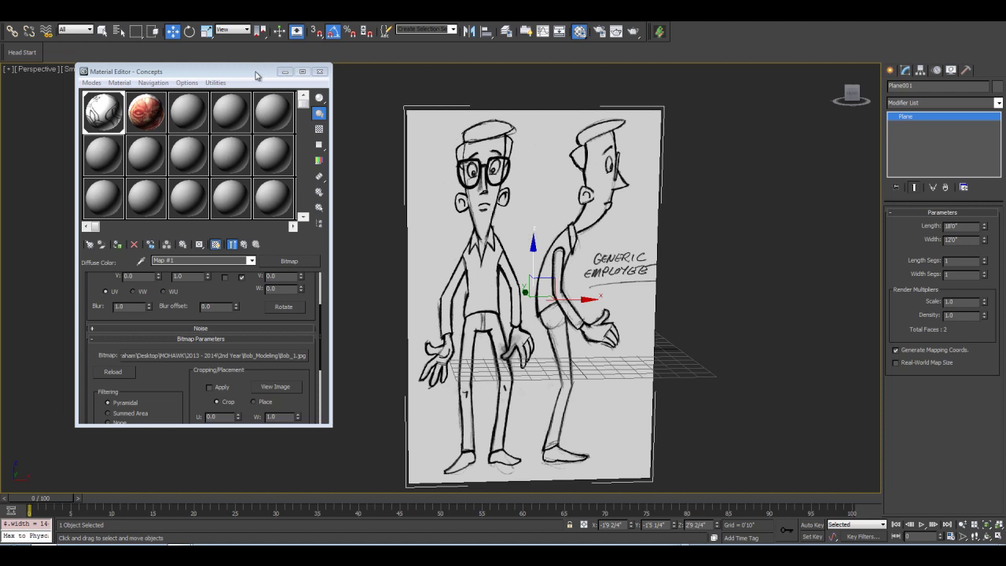
Move the reference plane about 6' back along the Y axis, behind the centre of the grid.
{"action": "left_click_drag", "start_coordinate": [257, 72], "coordinate": [235, 73]}
{"action": "left_click", "coordinate": [987, 536]}
{"action": "left_click_drag", "start_coordinate": [422, 285], "coordinate": [511, 250]}
{"action": "mouse_move", "coordinate": [448, 250]}
{"action": "left_mouse_down"}
{"action": "mouse_move", "coordinate": [416, 262]}
{"action": "mouse_move", "coordinate": [455, 246]}
{"action": "mouse_move", "coordinate": [462, 267]}
{"action": "mouse_move", "coordinate": [460, 247]}
{"action": "left_mouse_up"}
{"action": "left_click_drag", "start_coordinate": [470, 297], "coordinate": [412, 246]}
{"action": "key", "text": "w"}
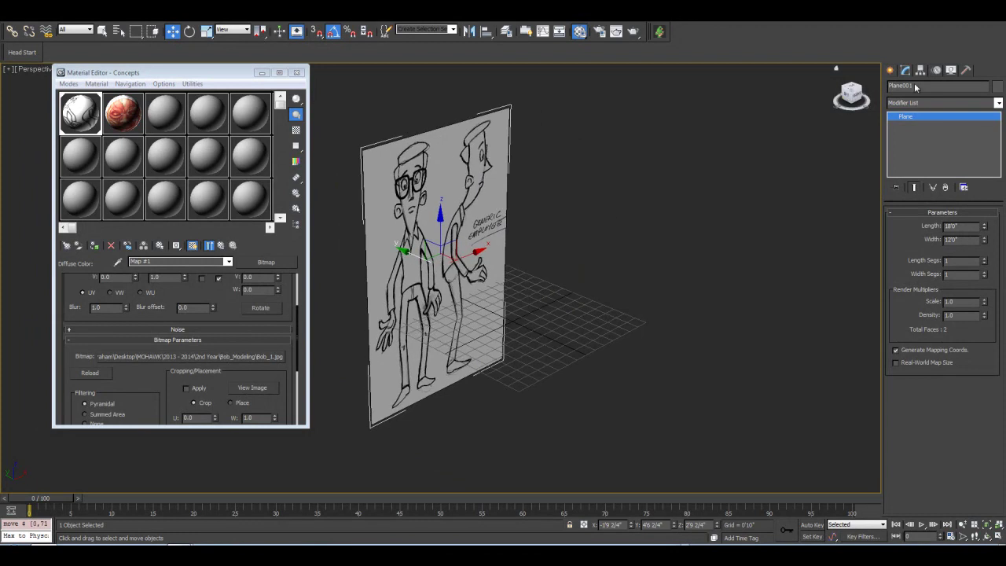
Create an upright box in front of the reference plane, about 1'6" long, 1'9" wide and 7'1" high.
{"action": "left_click", "coordinate": [890, 70]}
{"action": "left_click", "coordinate": [915, 144]}
{"action": "left_click_drag", "start_coordinate": [534, 321], "coordinate": [531, 341]}
{"action": "left_click", "coordinate": [537, 218]}
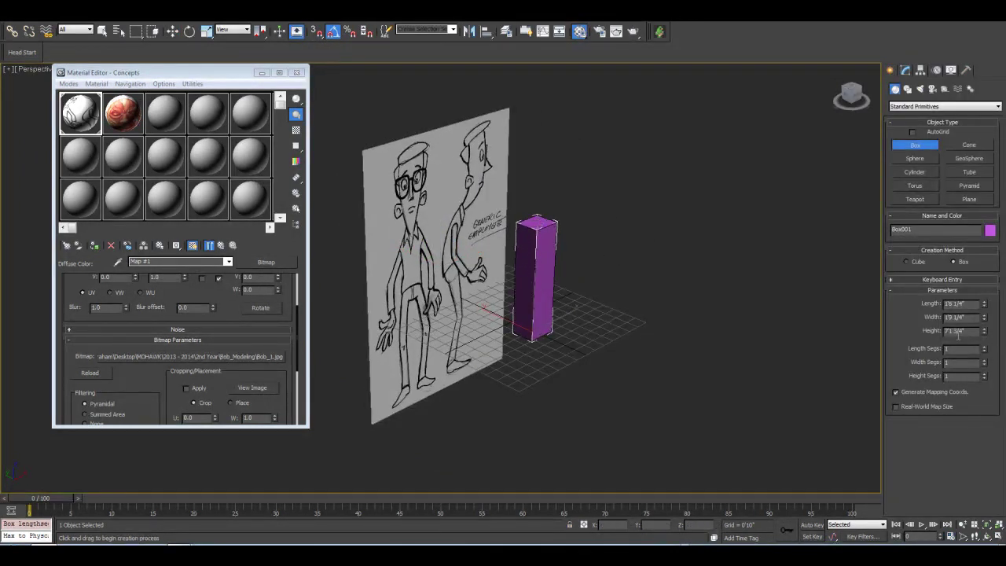
Set the box's height to 5'9".
{"action": "left_click_drag", "start_coordinate": [984, 331], "coordinate": [986, 336]}
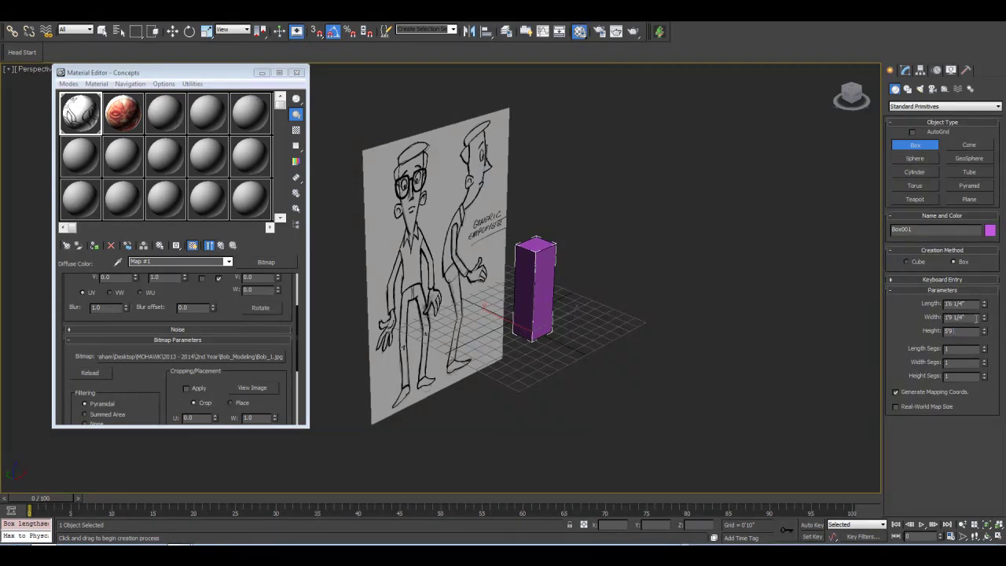
{"action": "middle_click_drag", "start_coordinate": [590, 285], "coordinate": [597, 307]}
{"action": "scroll", "coordinate": [562, 245], "scroll_direction": "up", "scroll_amount": 2}
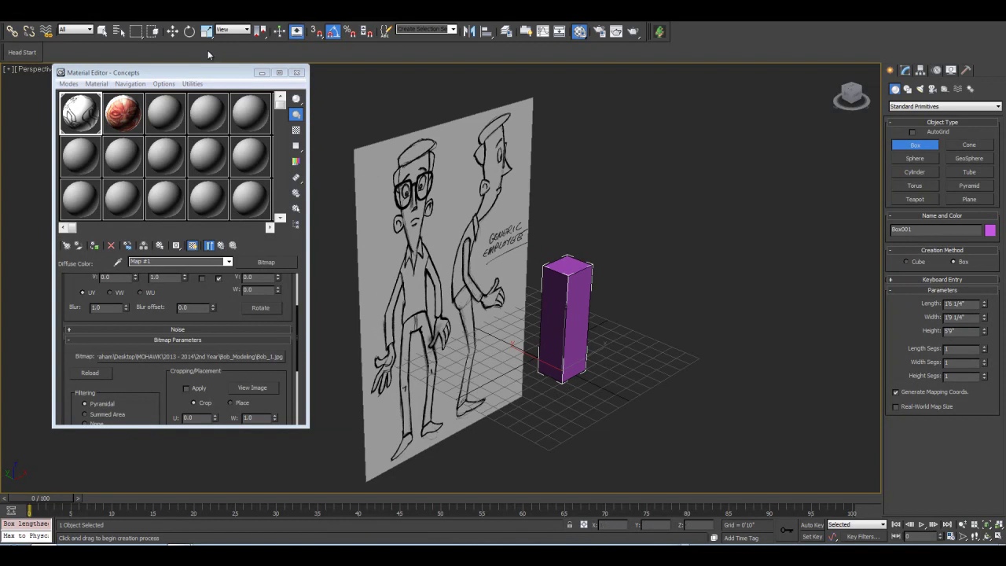
Reset the box's absolute position to 0 on X and Y so it stands at the world origin.
{"action": "right_click", "coordinate": [173, 31]}
{"action": "right_click", "coordinate": [452, 109]}
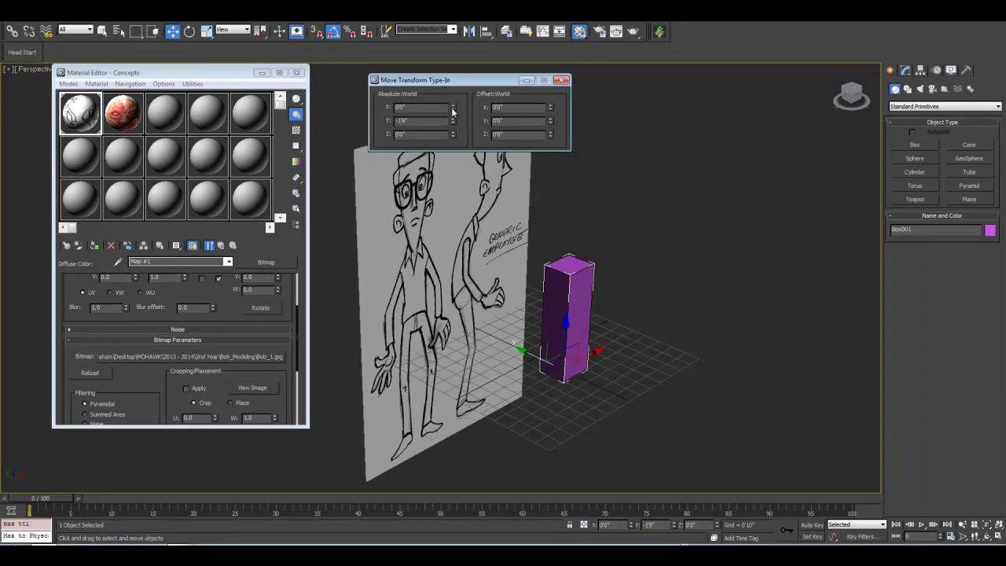
{"action": "right_click", "coordinate": [453, 123]}
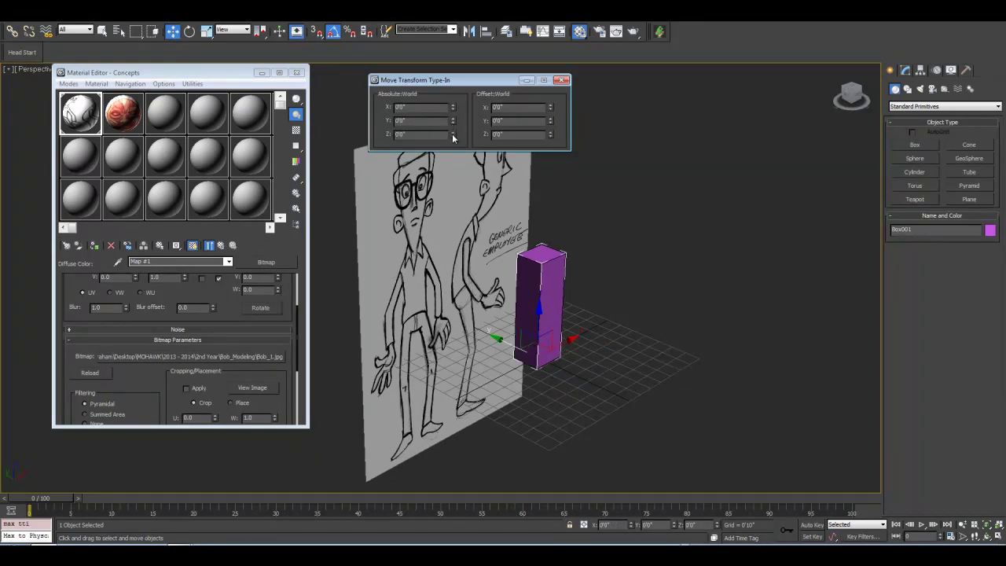
{"action": "left_click", "coordinate": [561, 82]}
Switch to the front view to compare the box with the character sketch.
{"action": "middle_click_drag", "start_coordinate": [795, 426], "coordinate": [815, 429]}
{"action": "left_click", "coordinate": [987, 536]}
{"action": "mouse_move", "coordinate": [442, 258]}
{"action": "left_mouse_down"}
{"action": "mouse_move", "coordinate": [369, 228]}
{"action": "mouse_move", "coordinate": [491, 267]}
{"action": "left_mouse_up"}
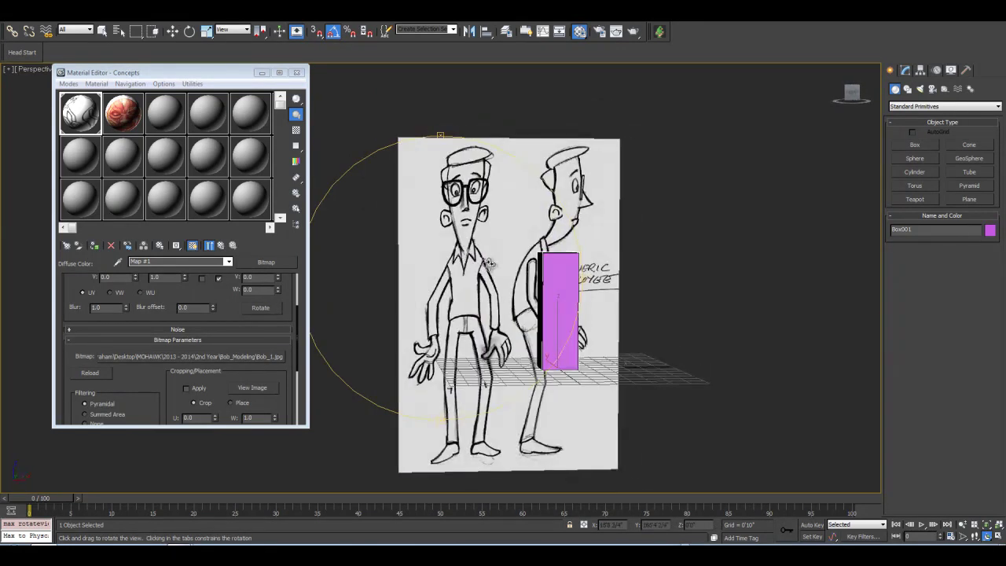
{"action": "key", "text": "f"}
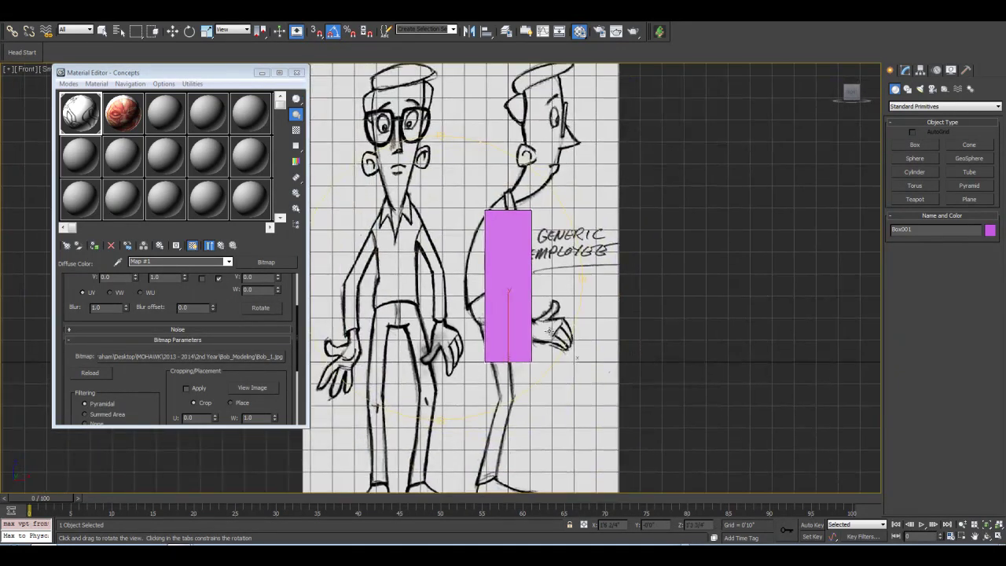
{"action": "key", "text": "w"}
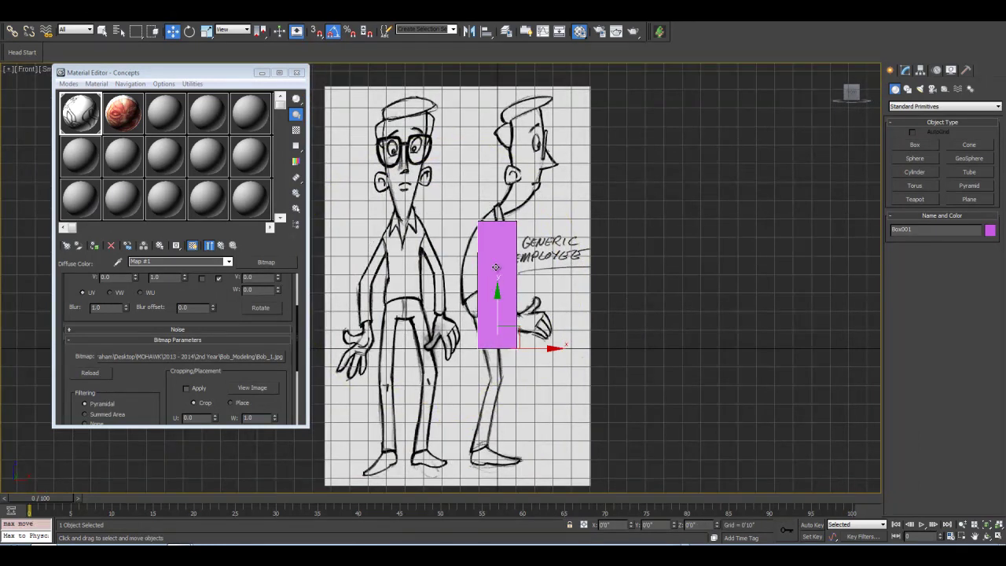
{"action": "left_click_drag", "start_coordinate": [518, 331], "coordinate": [531, 223]}
{"action": "key", "text": "ctrl+z"}
Raise the reference plane to about Z 8'1" so the sketched characters' feet stand on the ground line.
{"action": "left_click", "coordinate": [440, 199]}
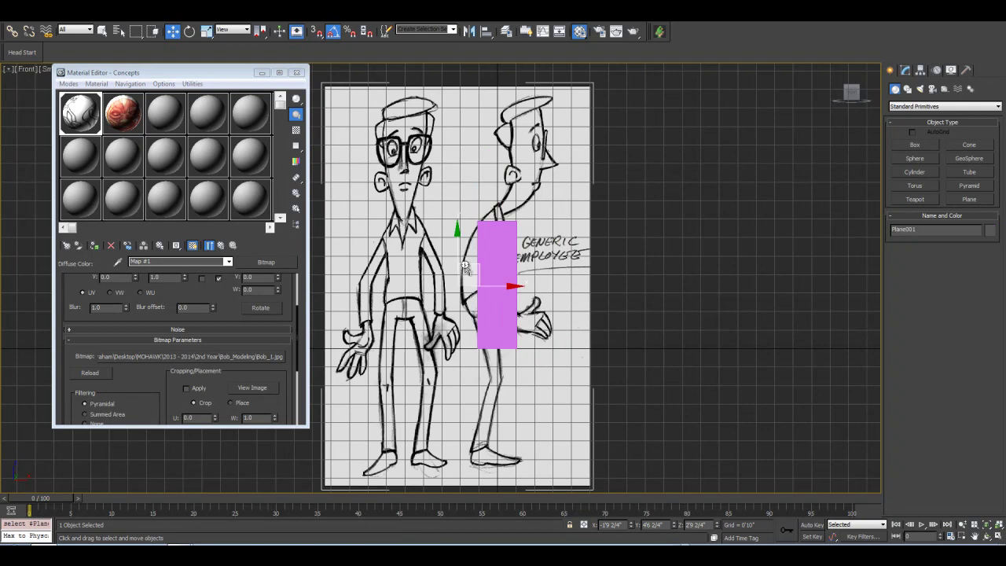
{"action": "left_click_drag", "start_coordinate": [481, 258], "coordinate": [502, 158]}
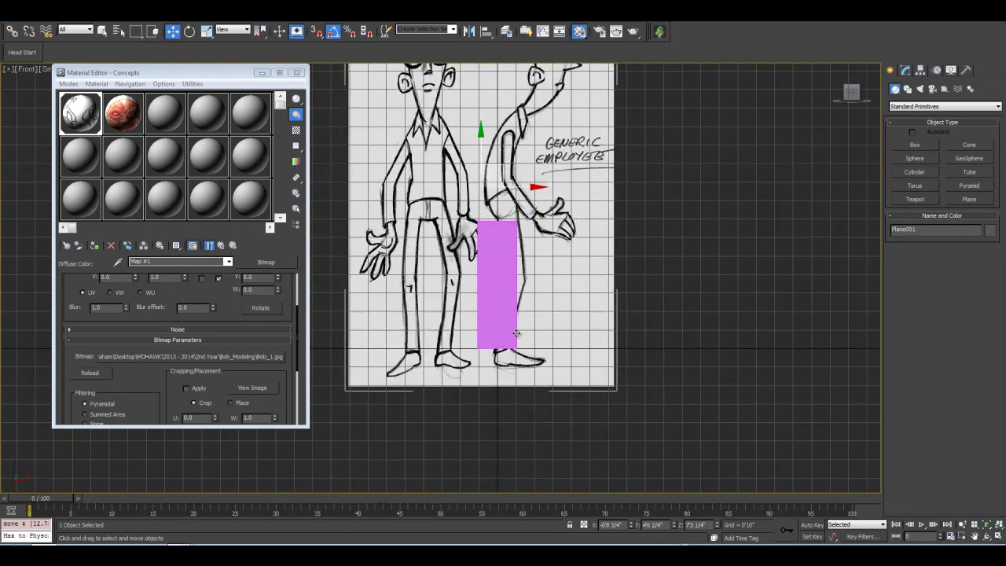
{"action": "scroll", "coordinate": [438, 399], "scroll_direction": "down", "scroll_amount": 3}
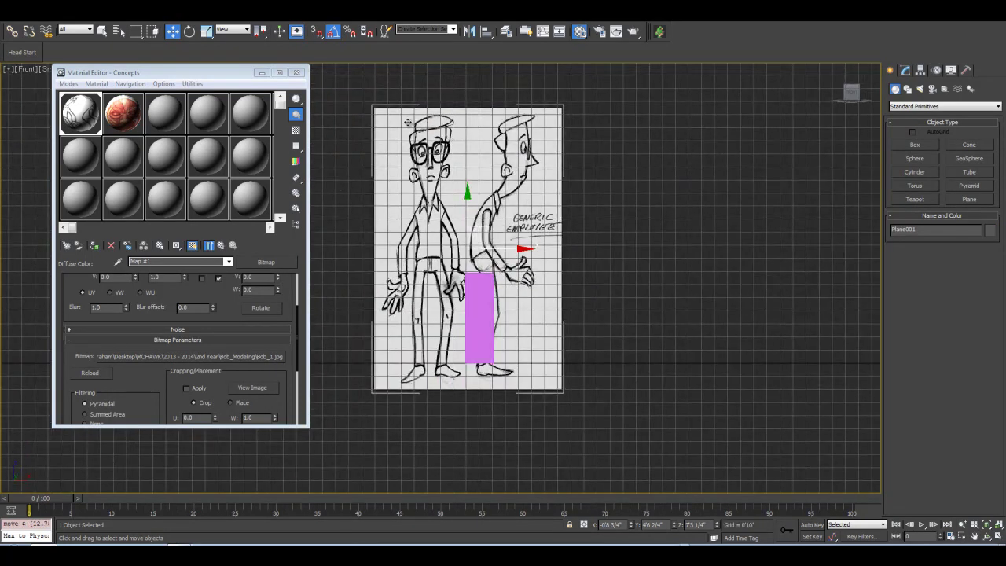
{"action": "scroll", "coordinate": [510, 333], "scroll_direction": "up", "scroll_amount": 2}
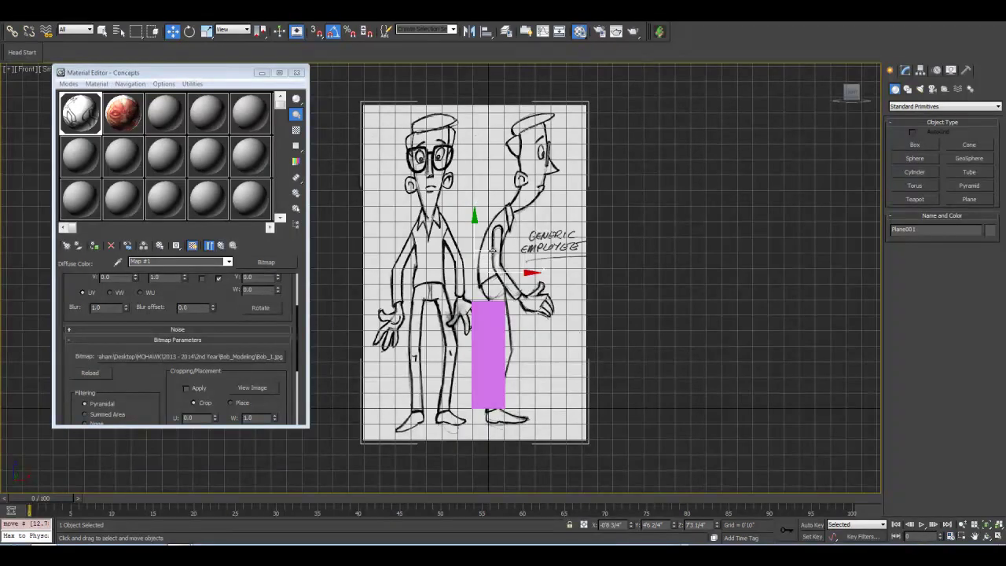
{"action": "left_click_drag", "start_coordinate": [495, 250], "coordinate": [500, 235]}
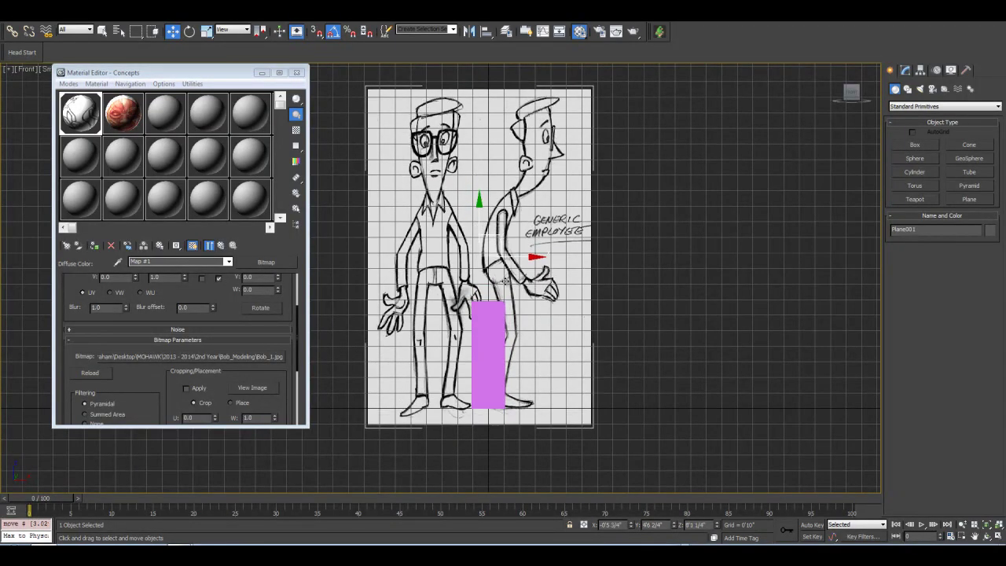
{"action": "scroll", "coordinate": [479, 348], "scroll_direction": "up", "scroll_amount": 2}
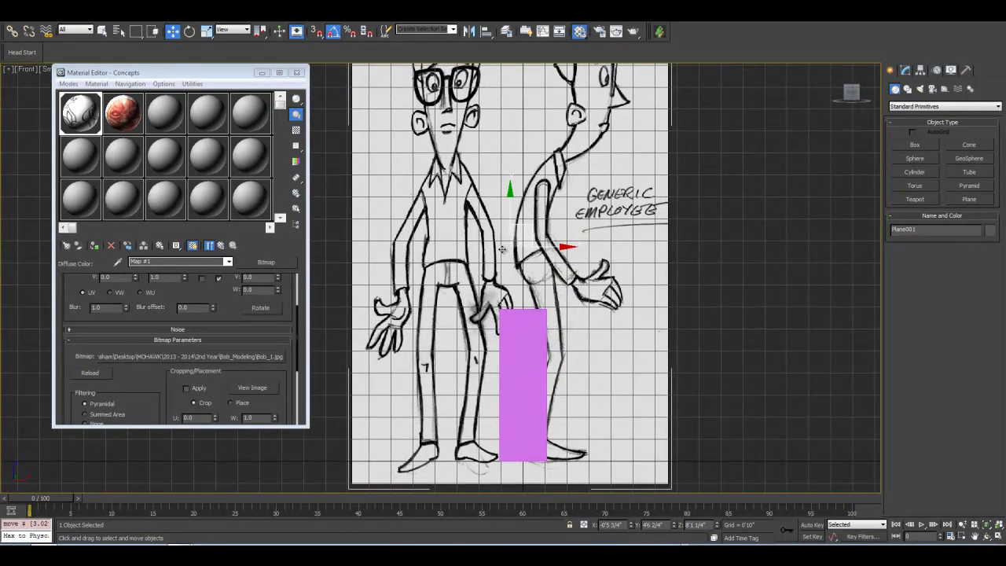
{"action": "scroll", "coordinate": [522, 222], "scroll_direction": "up", "scroll_amount": 1}
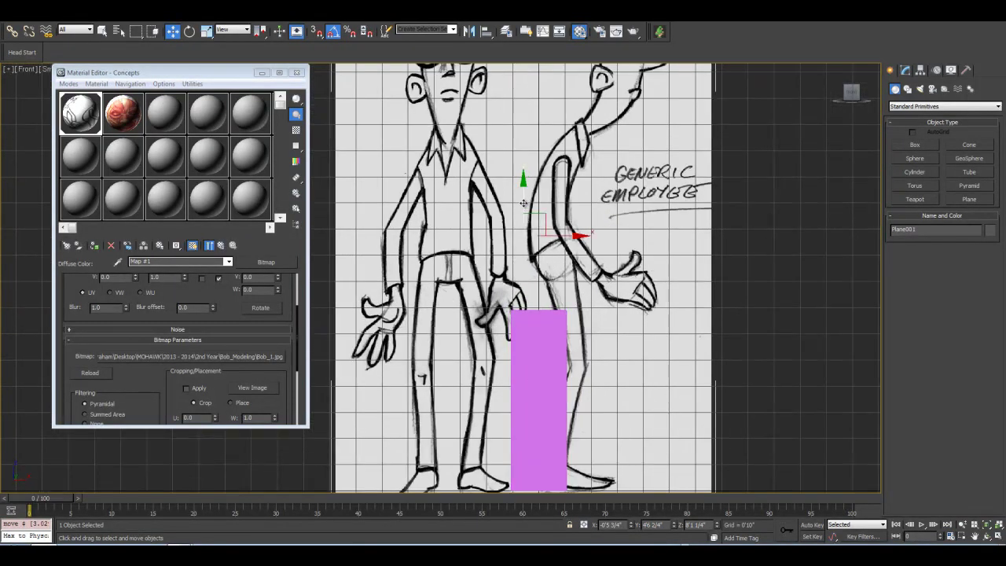
{"action": "middle_click_drag", "start_coordinate": [524, 203], "coordinate": [519, 146]}
{"action": "left_click_drag", "start_coordinate": [519, 146], "coordinate": [520, 143]}
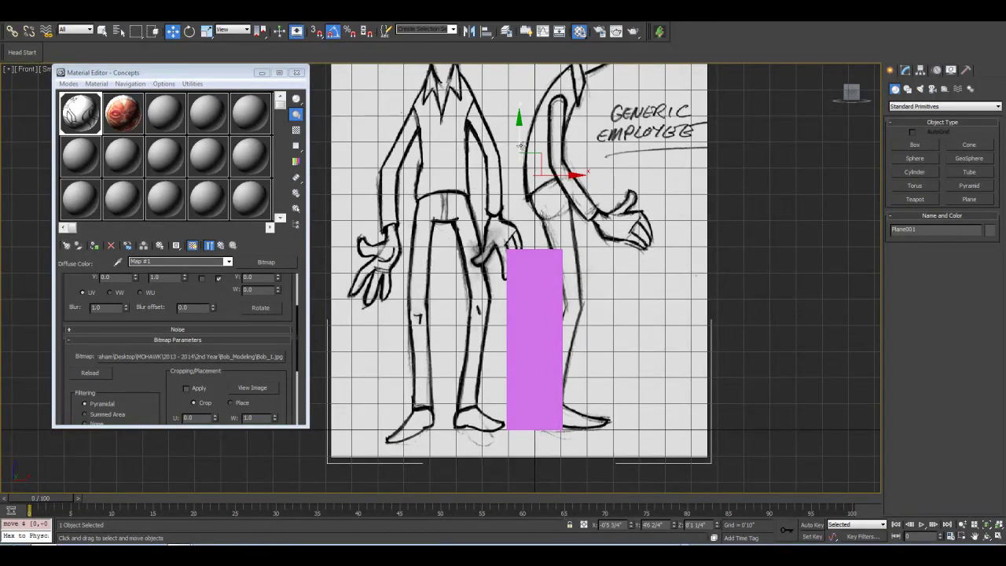
{"action": "scroll", "coordinate": [532, 299], "scroll_direction": "down", "scroll_amount": 3}
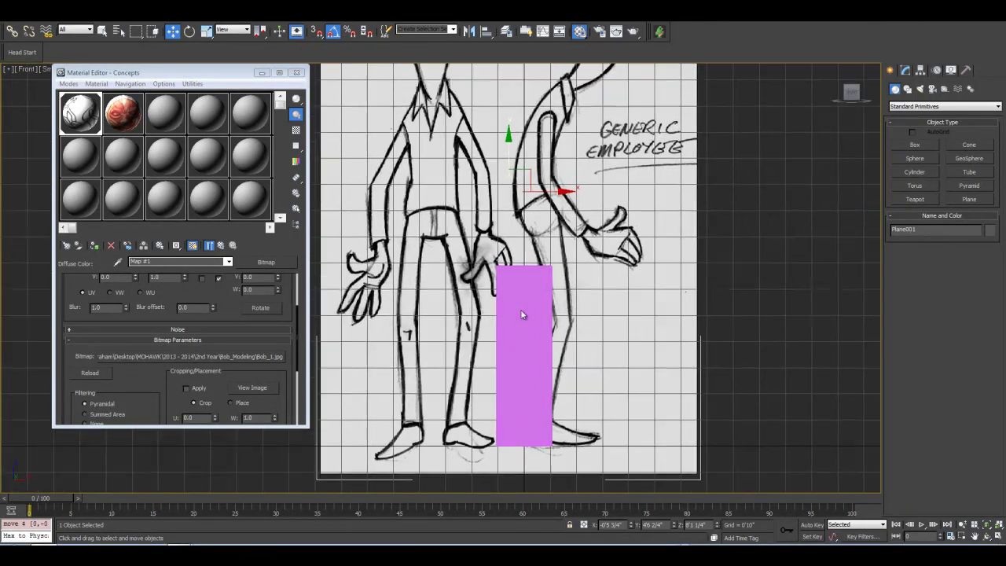
Move only the reference plane's pivot straight down to the ground line at the characters' feet.
{"action": "left_click", "coordinate": [921, 71]}
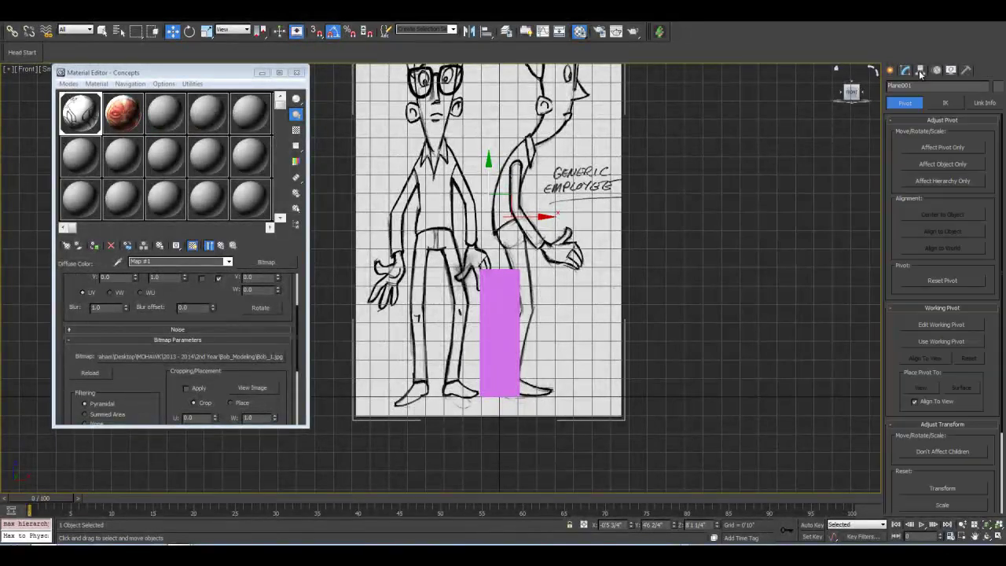
{"action": "left_click", "coordinate": [952, 148]}
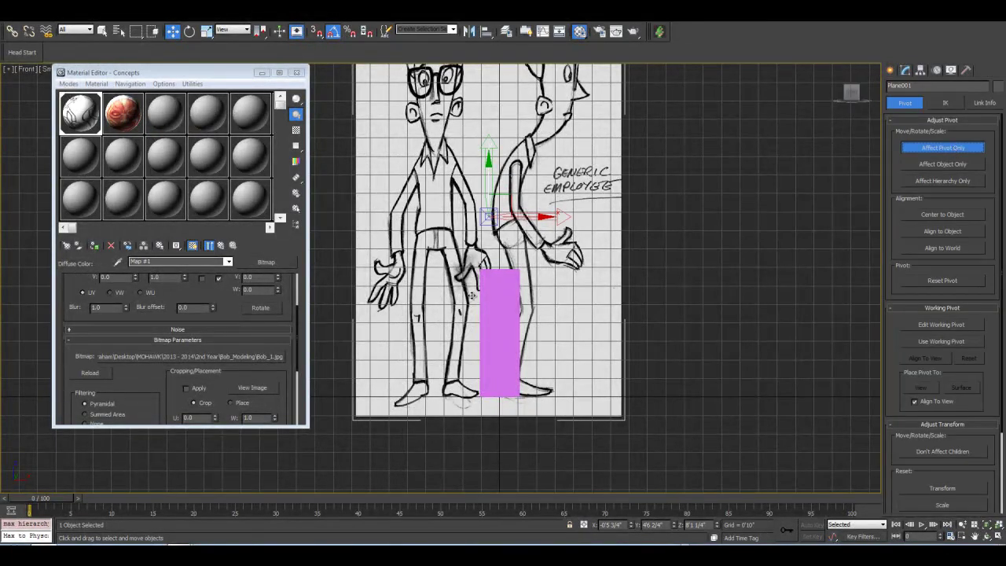
{"action": "left_click_drag", "start_coordinate": [488, 182], "coordinate": [488, 359]}
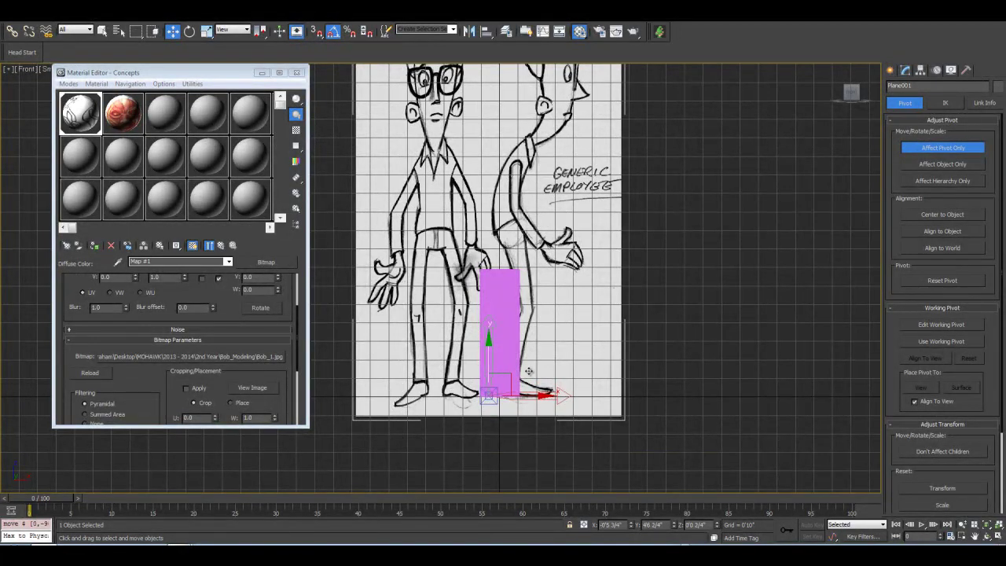
{"action": "left_click", "coordinate": [894, 70]}
Scale the reference plane uniformly to about 35% so the sketched character's height matches the box.
{"action": "left_click", "coordinate": [207, 30]}
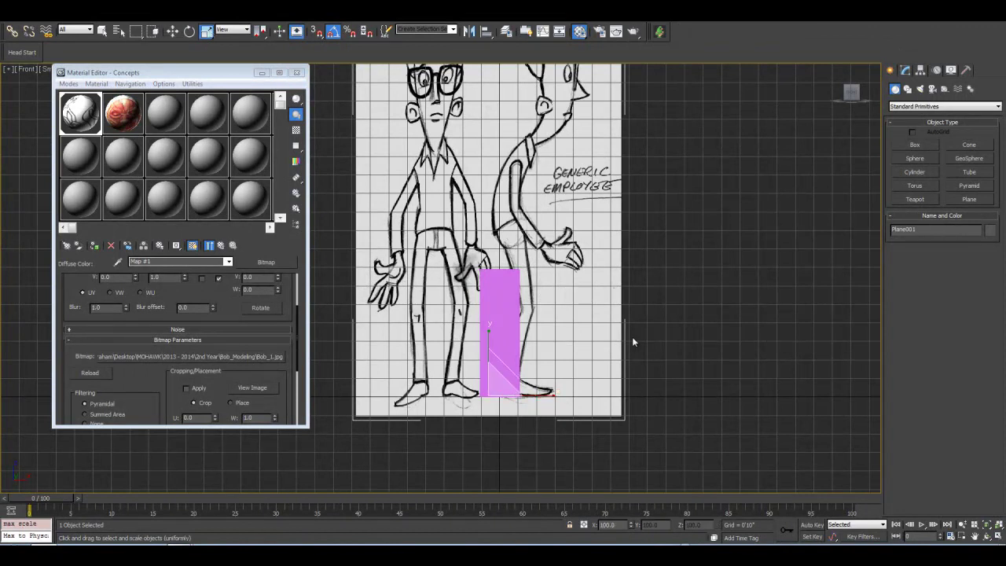
{"action": "left_click_drag", "start_coordinate": [517, 375], "coordinate": [466, 488]}
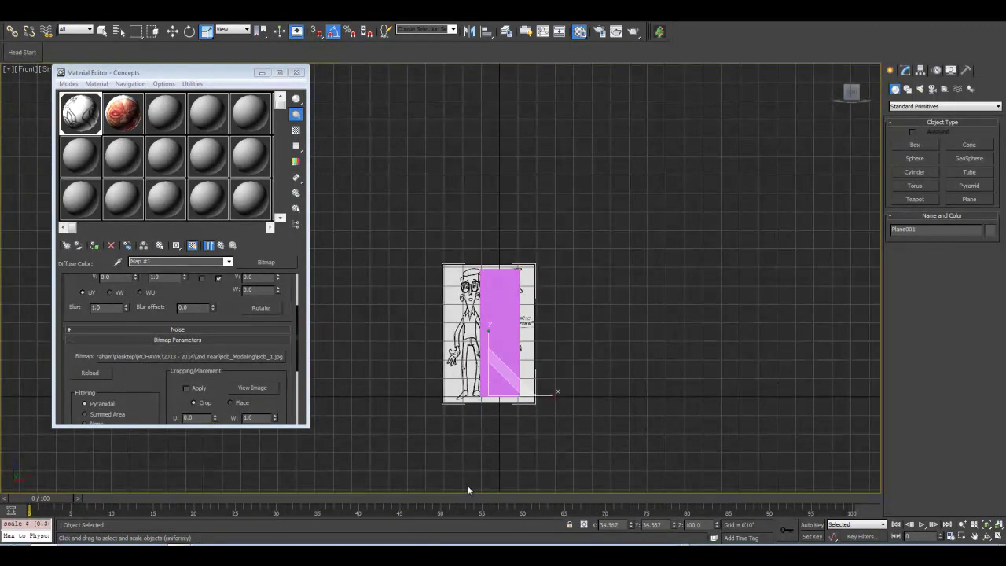
{"action": "scroll", "coordinate": [562, 387], "scroll_direction": "up", "scroll_amount": 4}
{"action": "middle_click_drag", "start_coordinate": [563, 387], "coordinate": [527, 254]}
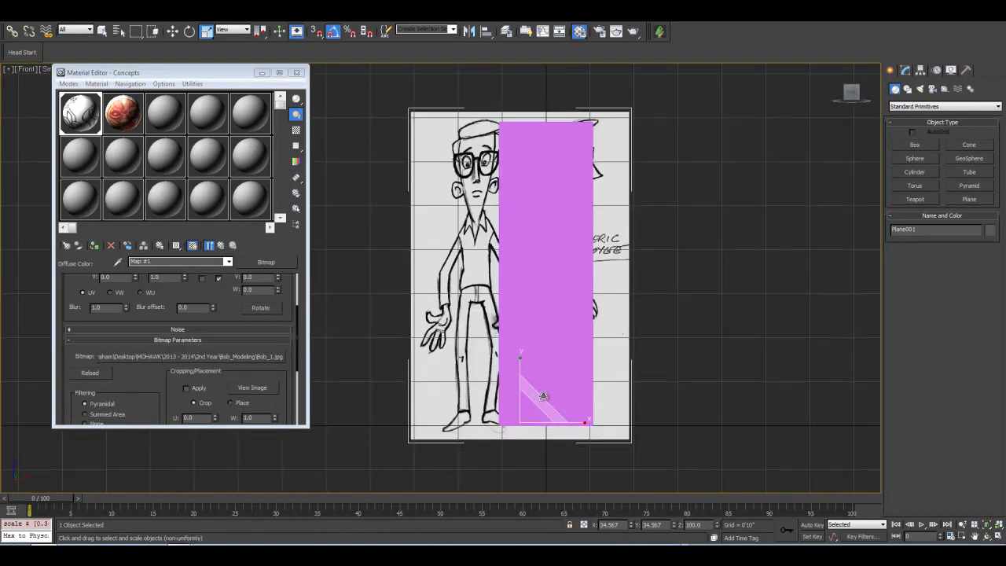
{"action": "left_click_drag", "start_coordinate": [545, 399], "coordinate": [546, 397]}
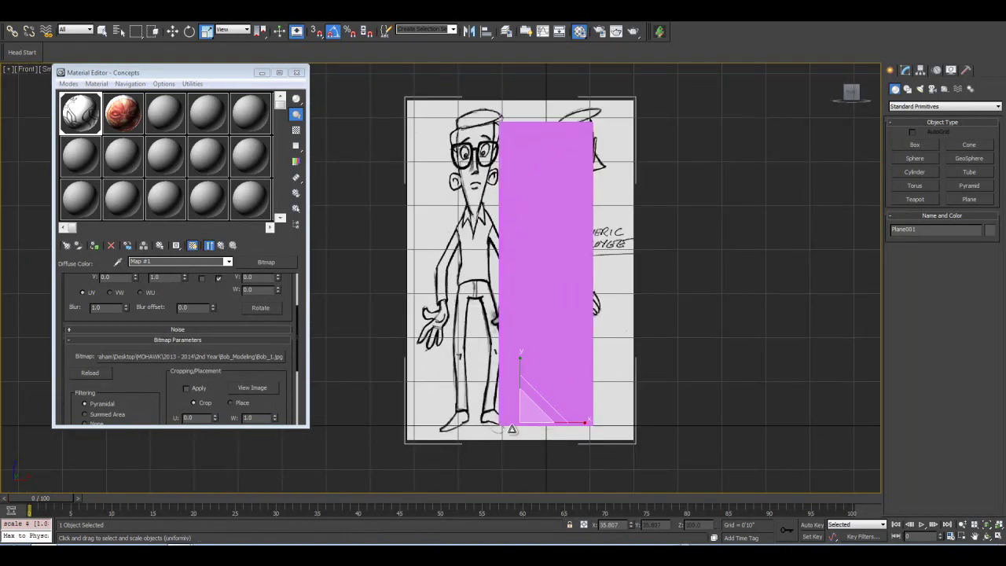
{"action": "left_click_drag", "start_coordinate": [563, 392], "coordinate": [550, 404]}
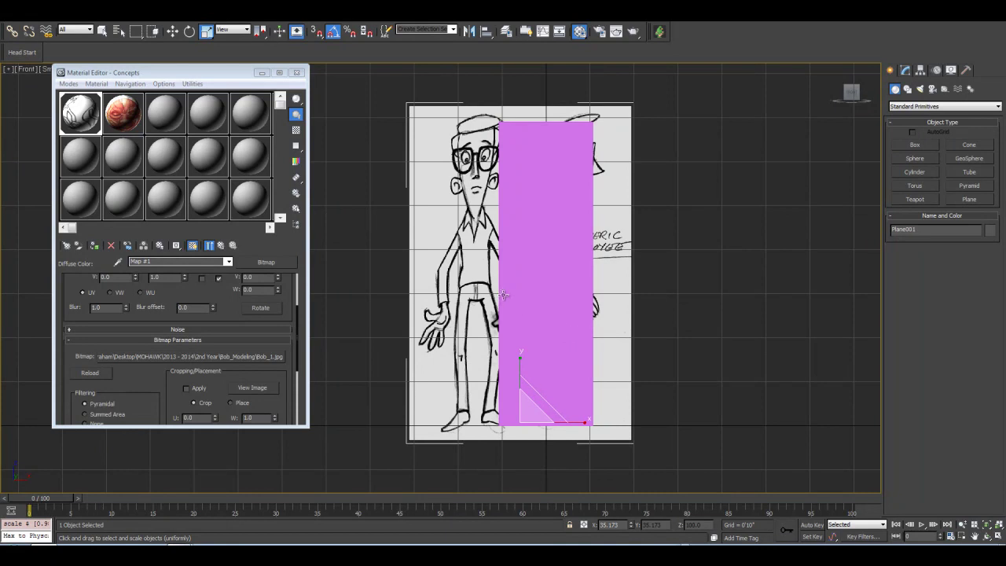
Move the reference plane along X to about -2'11" so the sketch sits beside the box.
{"action": "left_click", "coordinate": [173, 32]}
{"action": "scroll", "coordinate": [617, 315], "scroll_direction": "down", "scroll_amount": 2}
{"action": "mouse_move", "coordinate": [581, 408]}
{"action": "left_mouse_down"}
{"action": "mouse_move", "coordinate": [507, 405]}
{"action": "mouse_move", "coordinate": [425, 353]}
{"action": "left_mouse_up"}
{"action": "middle_click_drag", "start_coordinate": [440, 351], "coordinate": [480, 354]}
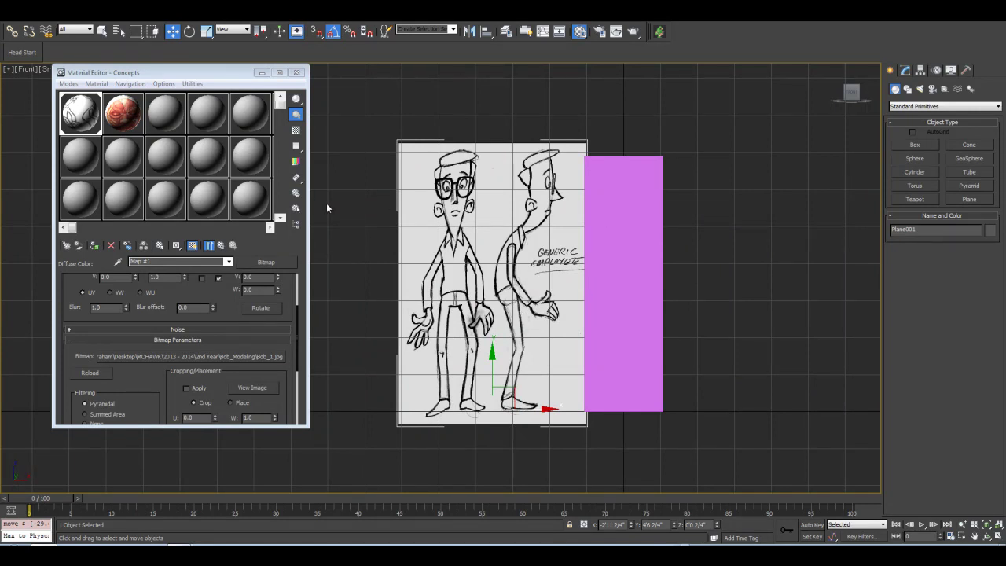
{"action": "middle_click_drag", "start_coordinate": [504, 234], "coordinate": [484, 237]}
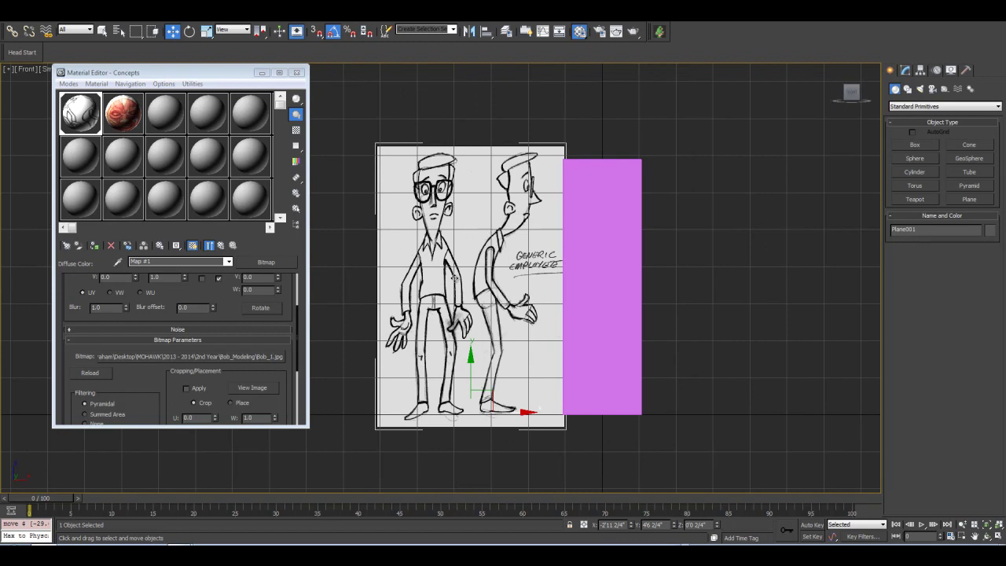
Convert the reference plane to an Editable Poly.
{"action": "left_click", "coordinate": [906, 70]}
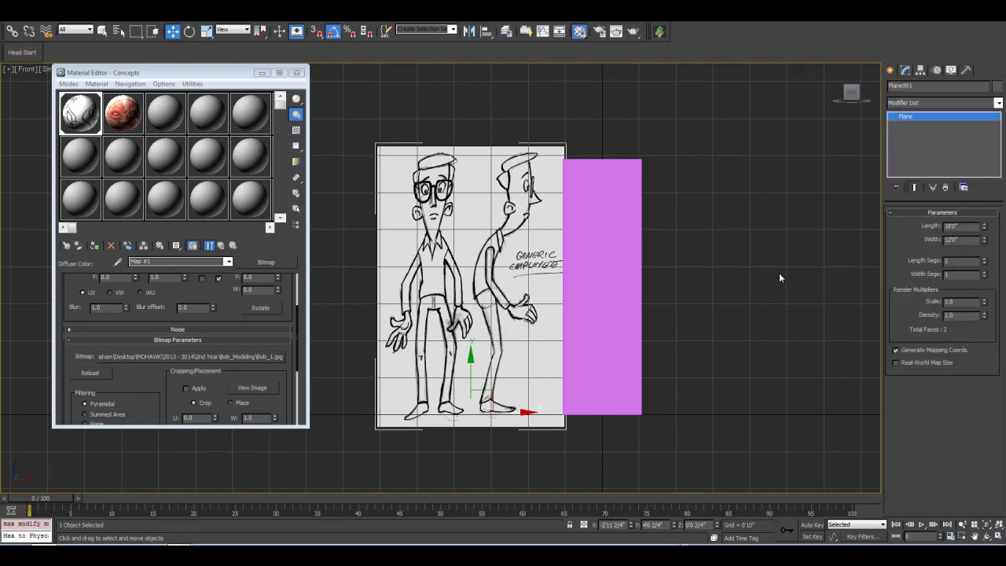
{"action": "right_click", "coordinate": [492, 189]}
{"action": "mouse_move", "coordinate": [577, 289]}
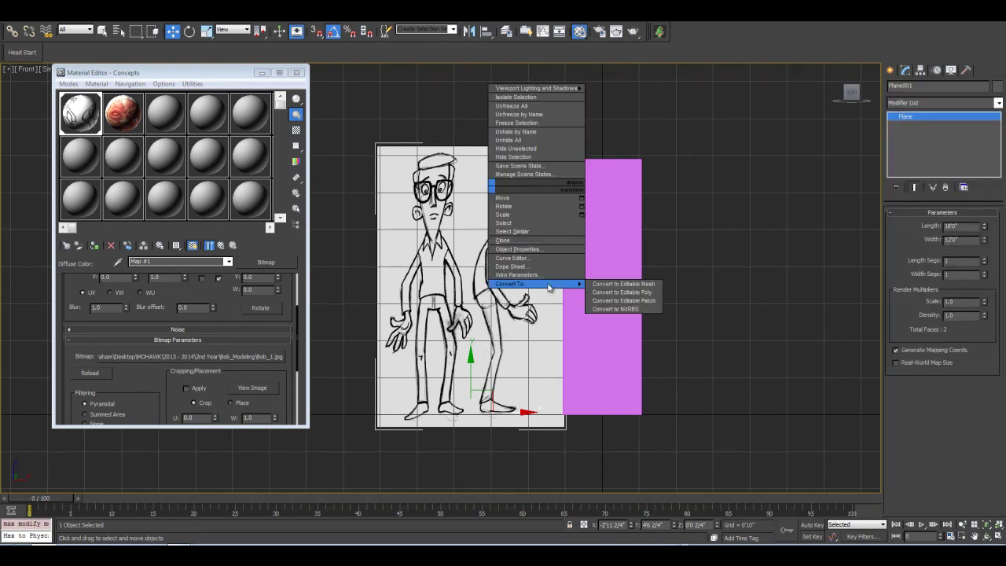
{"action": "left_click", "coordinate": [623, 293]}
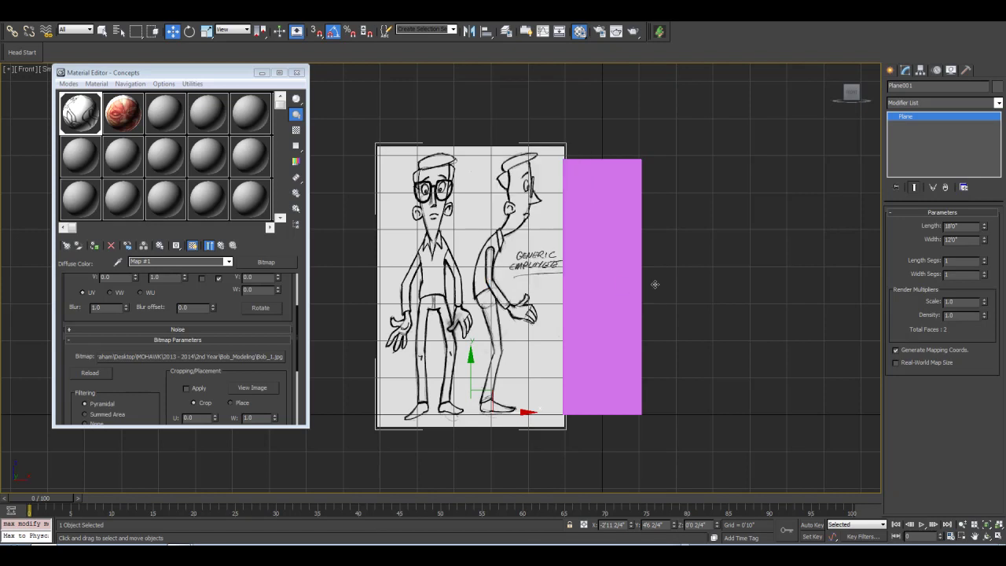
Hide the grid and connect the plane's top and bottom edges with one segment, slid slightly to run between the front and side figures.
{"action": "left_click", "coordinate": [918, 227]}
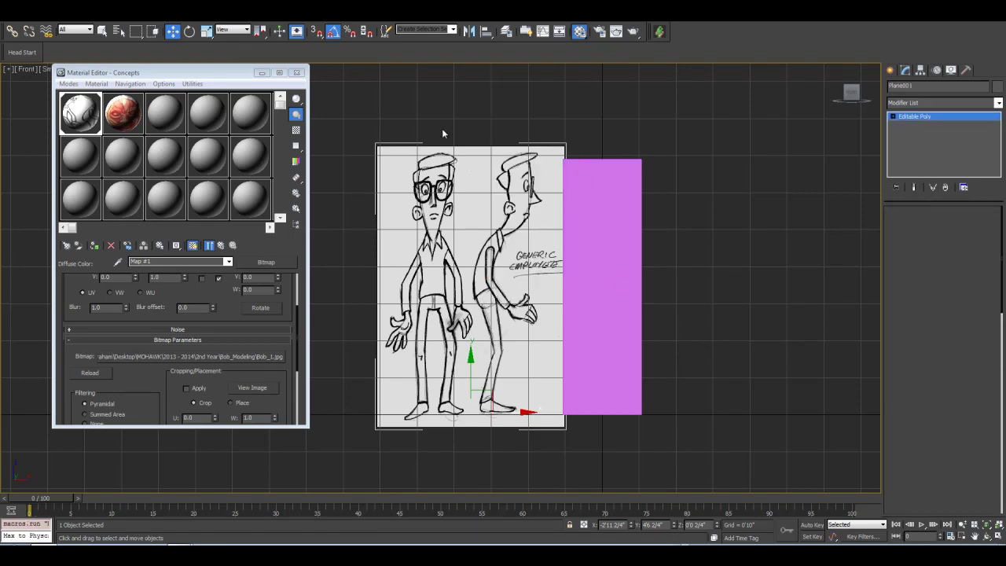
{"action": "left_click_drag", "start_coordinate": [464, 119], "coordinate": [472, 487]}
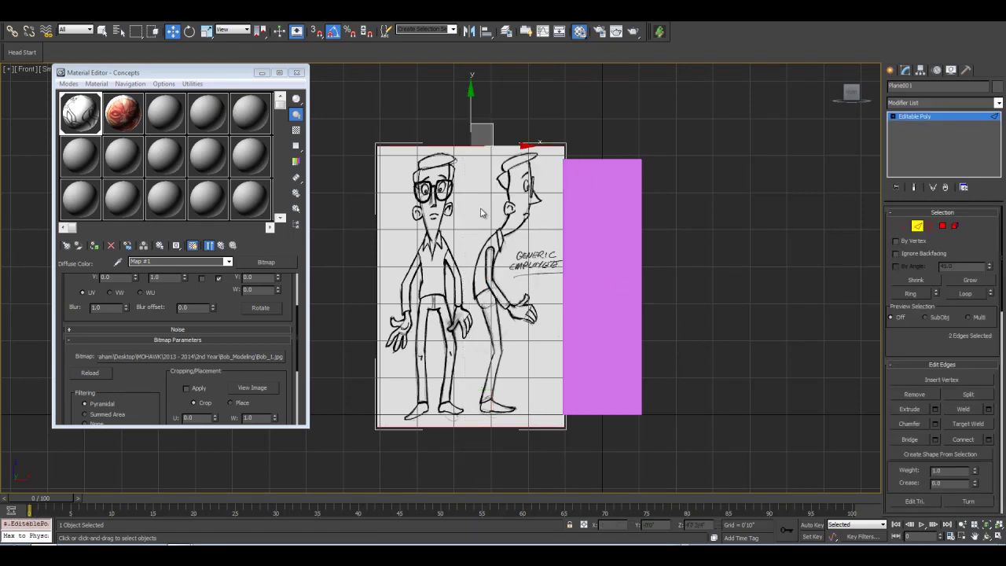
{"action": "key", "text": "g"}
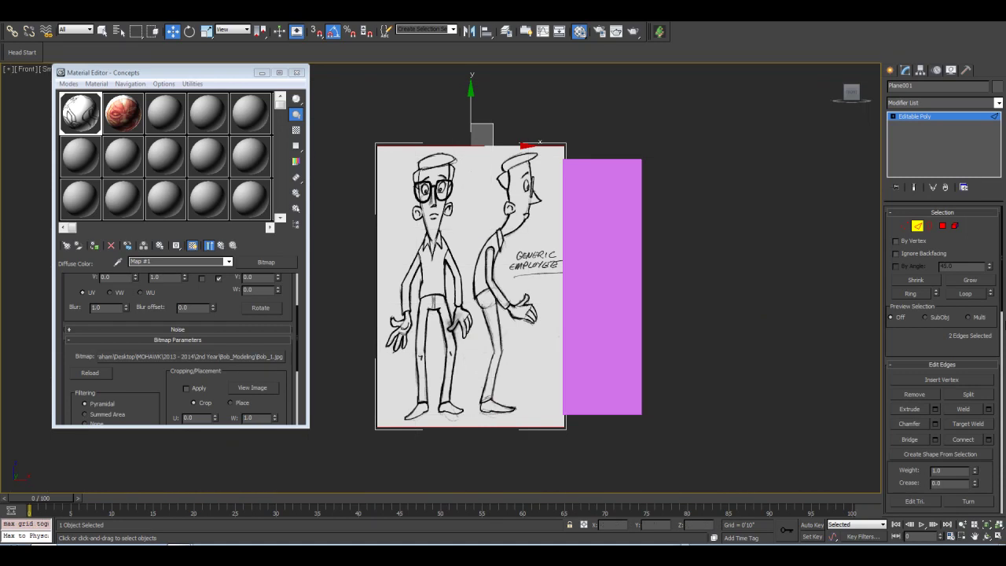
{"action": "left_click_drag", "start_coordinate": [1001, 269], "coordinate": [1001, 322]}
{"action": "left_click", "coordinate": [989, 295]}
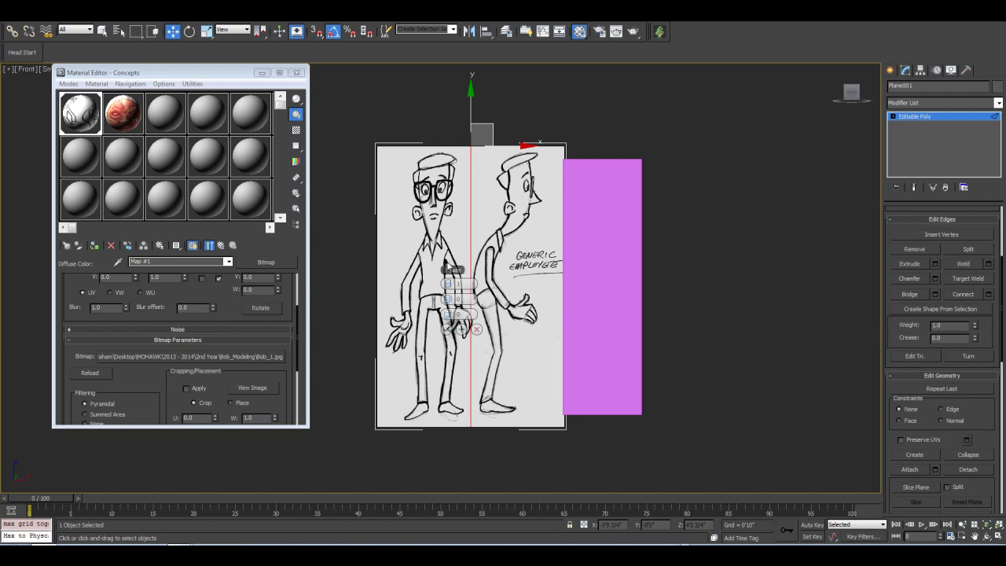
{"action": "left_click_drag", "start_coordinate": [236, 77], "coordinate": [208, 153]}
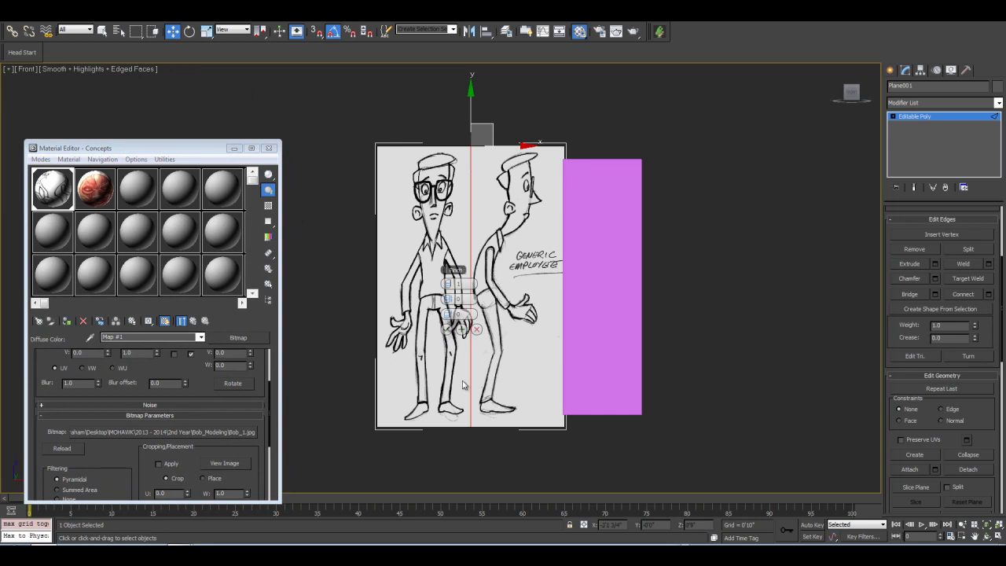
{"action": "left_click_drag", "start_coordinate": [446, 315], "coordinate": [450, 317]}
{"action": "left_click", "coordinate": [446, 329]}
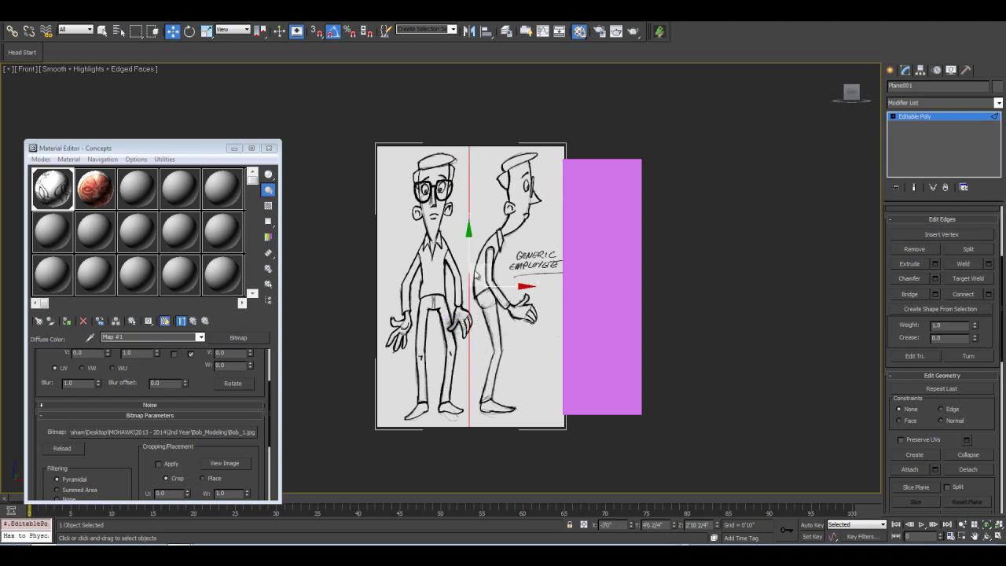
Turn on Preserve UVs and move the dividing edge along X to about -2'10 3/4", between the front and side figures.
{"action": "mouse_move", "coordinate": [513, 288]}
{"action": "left_mouse_down"}
{"action": "mouse_move", "coordinate": [478, 291]}
{"action": "mouse_move", "coordinate": [524, 300]}
{"action": "mouse_move", "coordinate": [515, 304]}
{"action": "left_mouse_up"}
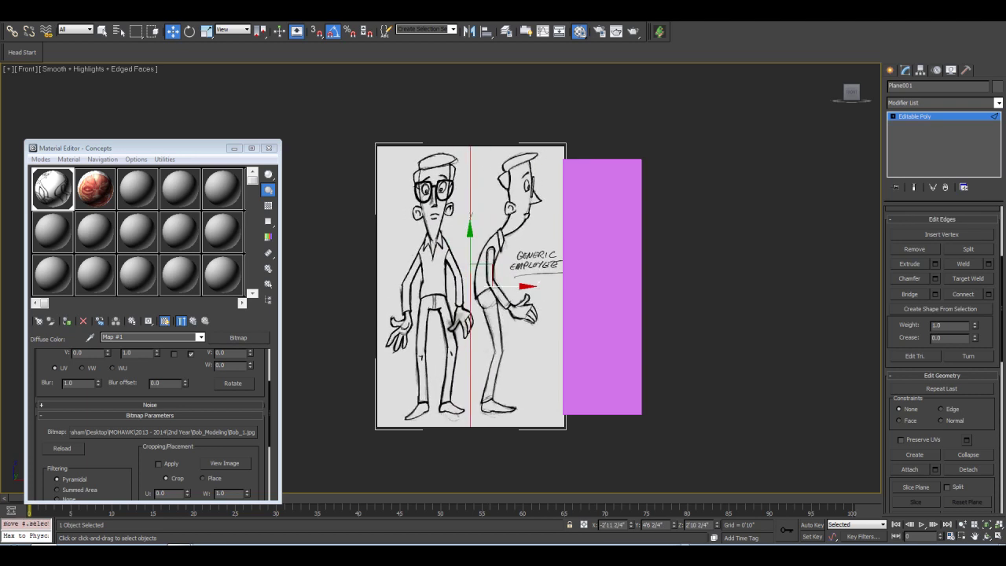
{"action": "key", "text": "ctrl+z"}
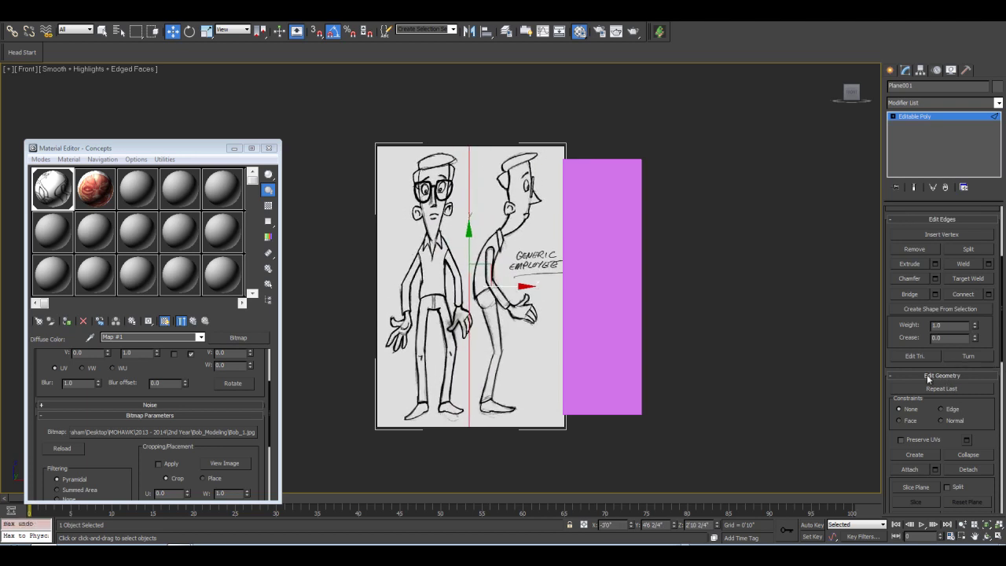
{"action": "left_click", "coordinate": [902, 441]}
{"action": "left_click_drag", "start_coordinate": [509, 292], "coordinate": [515, 317]}
{"action": "scroll", "coordinate": [515, 317], "scroll_direction": "up", "scroll_amount": 4}
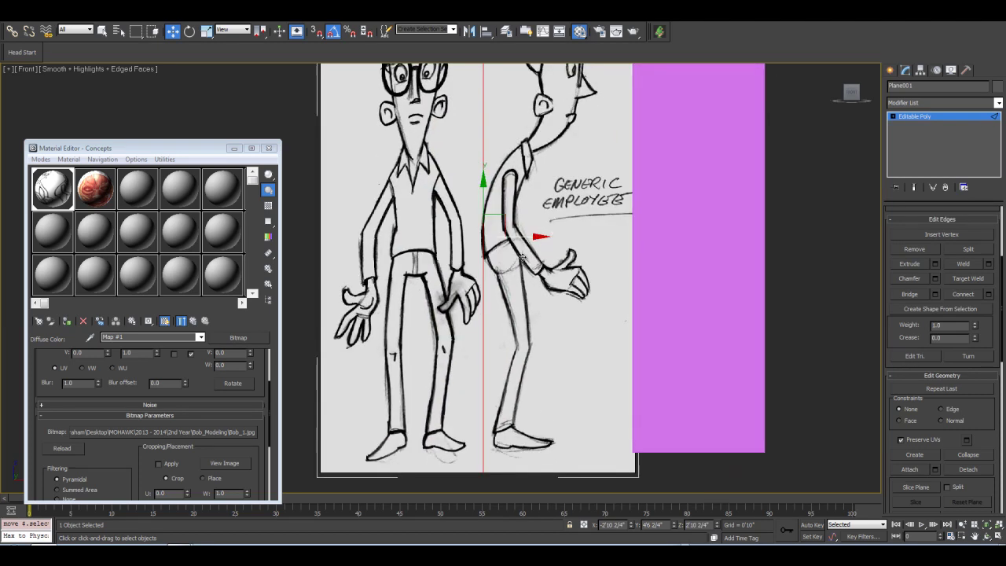
{"action": "left_click_drag", "start_coordinate": [517, 238], "coordinate": [520, 238]}
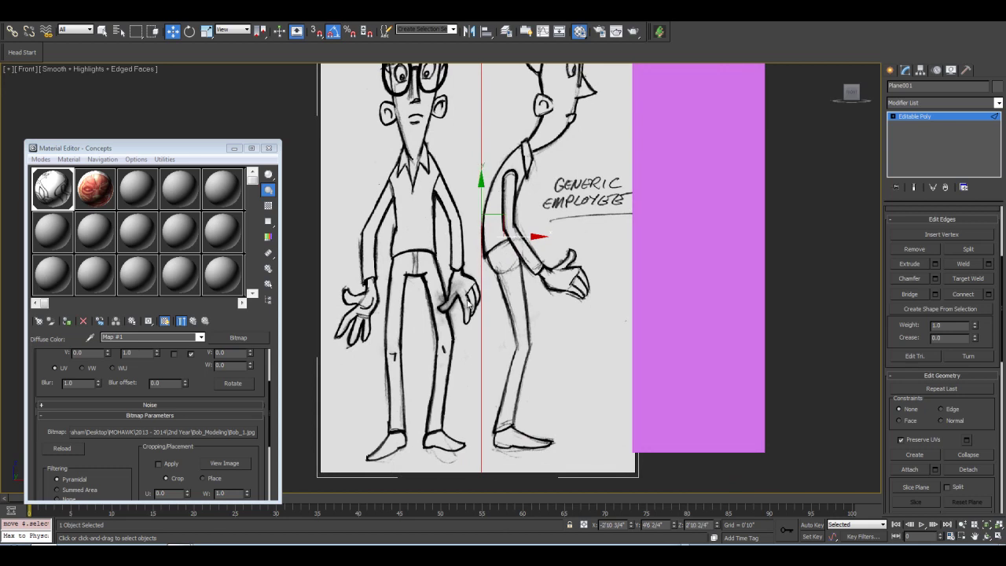
{"action": "scroll", "coordinate": [542, 313], "scroll_direction": "down", "scroll_amount": 3}
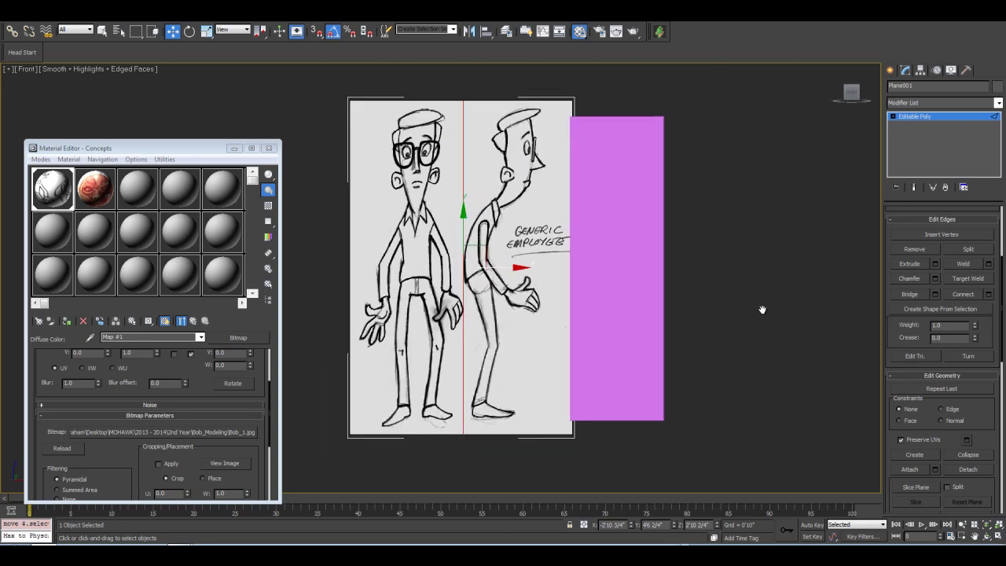
Detach the polygon showing the side figure as a separate object named Side_View.
{"action": "left_click_drag", "start_coordinate": [1003, 308], "coordinate": [992, 211]}
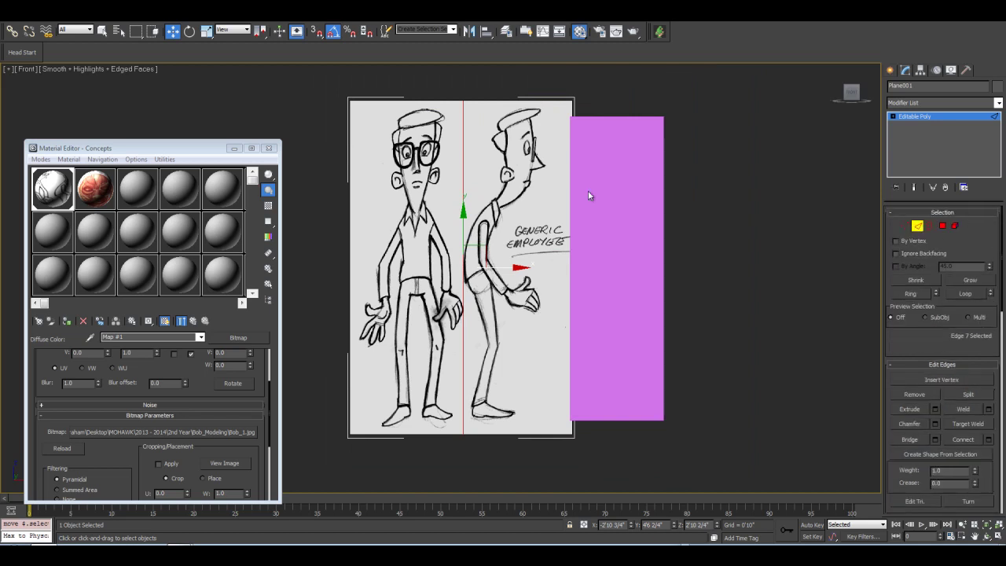
{"action": "left_click", "coordinate": [942, 226]}
{"action": "left_click", "coordinate": [518, 166]}
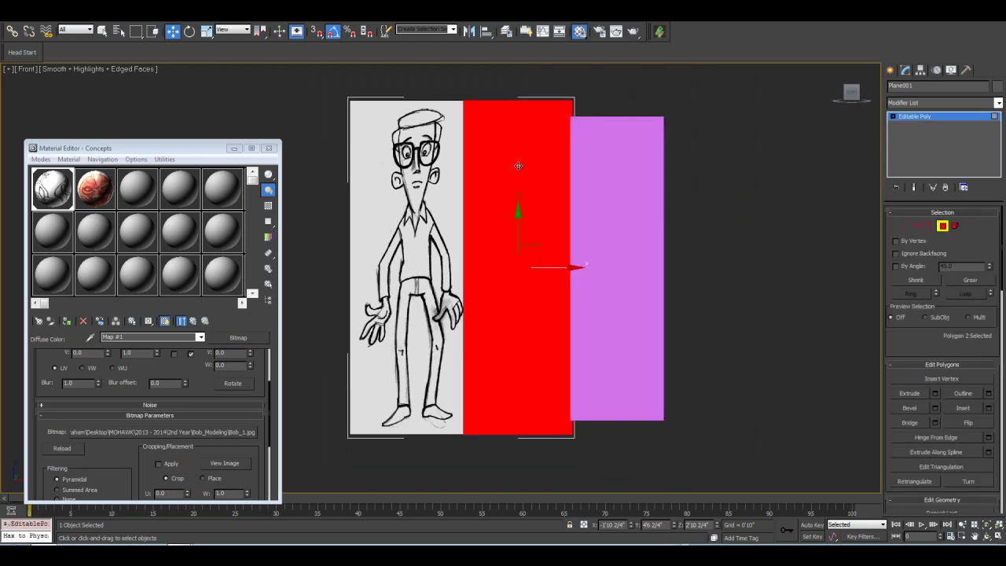
{"action": "left_click_drag", "start_coordinate": [1002, 250], "coordinate": [1002, 283]}
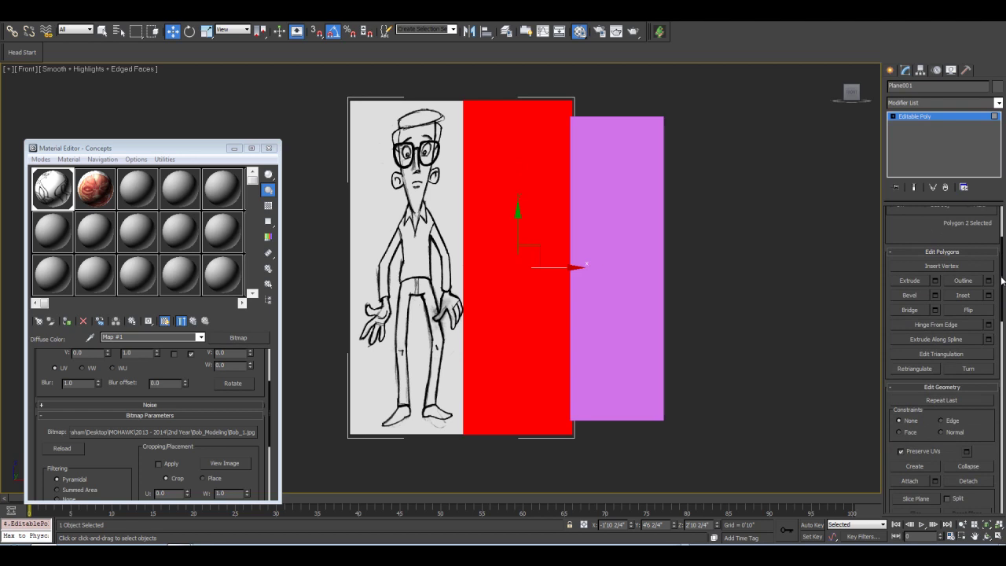
{"action": "scroll", "coordinate": [973, 352], "scroll_direction": "down", "scroll_amount": 3}
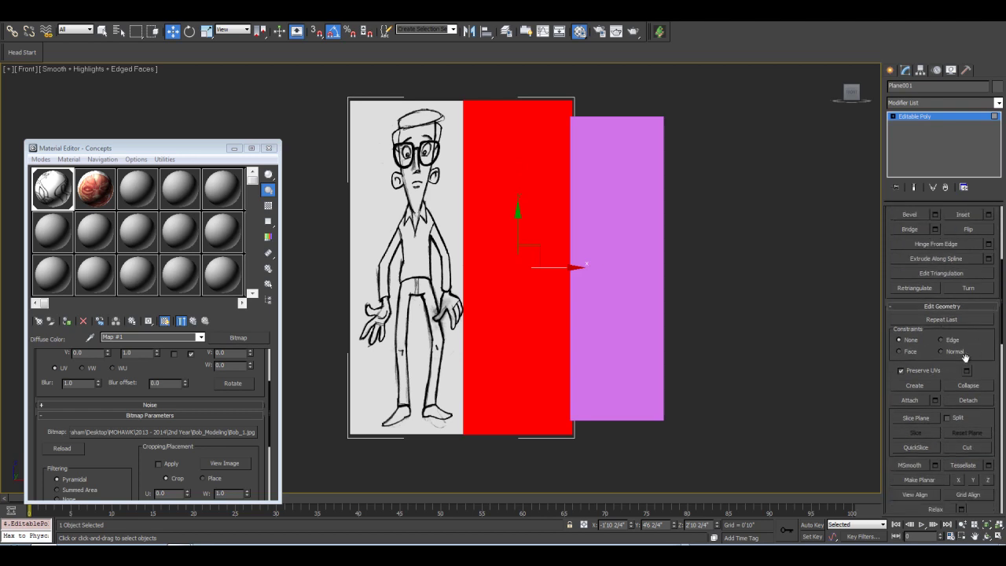
{"action": "left_click", "coordinate": [969, 401]}
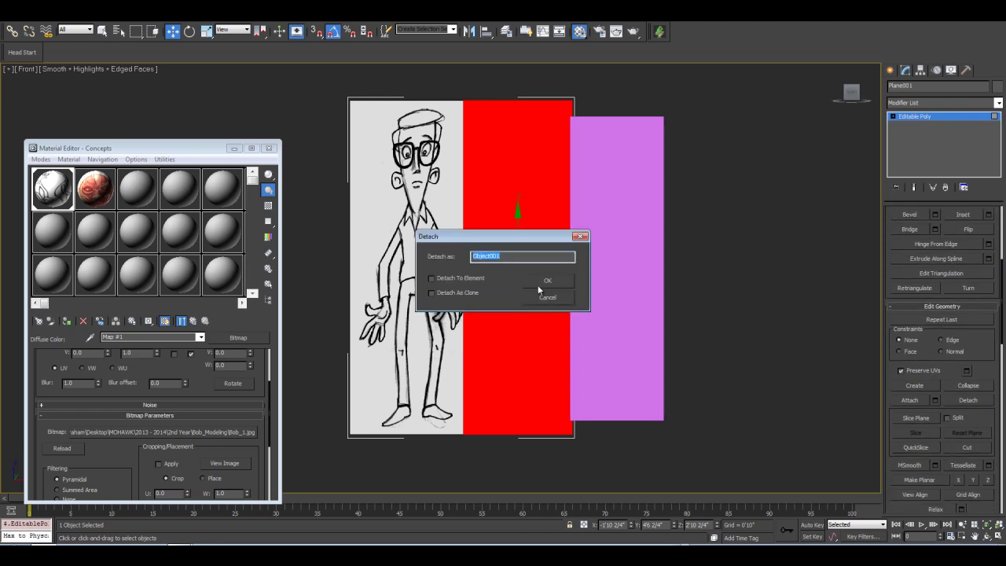
{"action": "left_click_drag", "start_coordinate": [531, 245], "coordinate": [686, 272]}
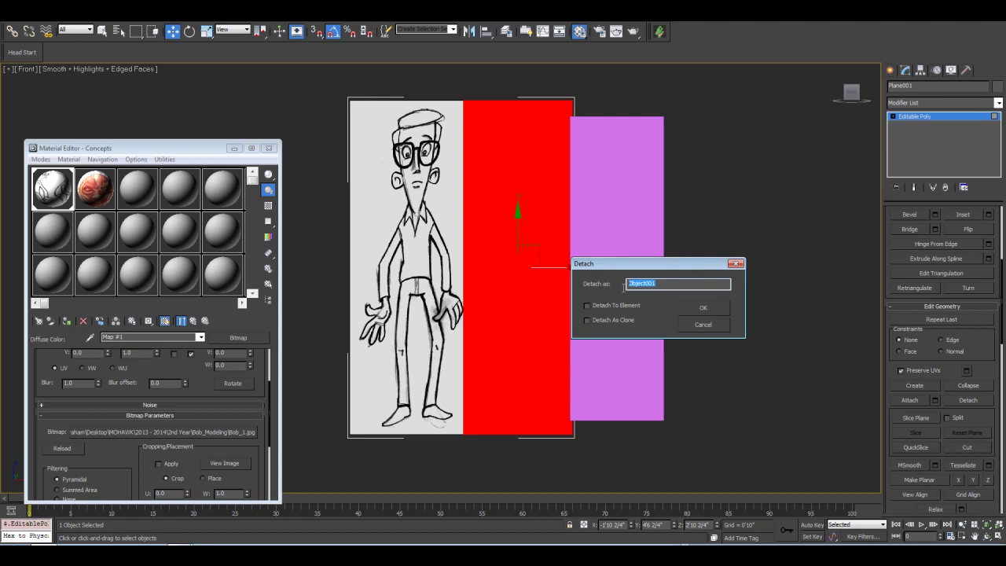
{"action": "type", "text": "Side_View"}
{"action": "left_click", "coordinate": [703, 309]}
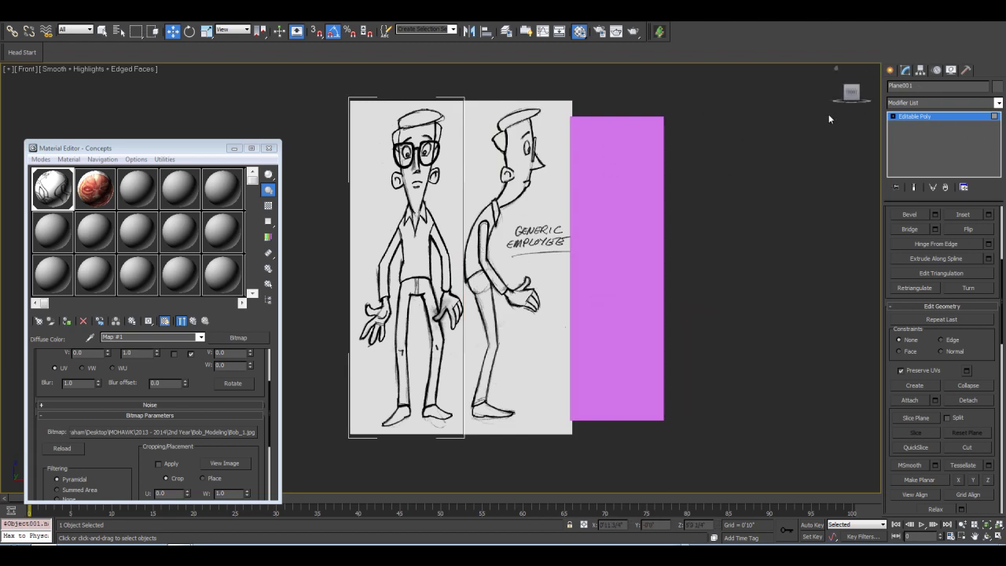
Rename the remaining plane with the front figure as Front_View.
{"action": "double_click", "coordinate": [893, 85]}
{"action": "type", "text": "Front_View"}
{"action": "left_click", "coordinate": [891, 71]}
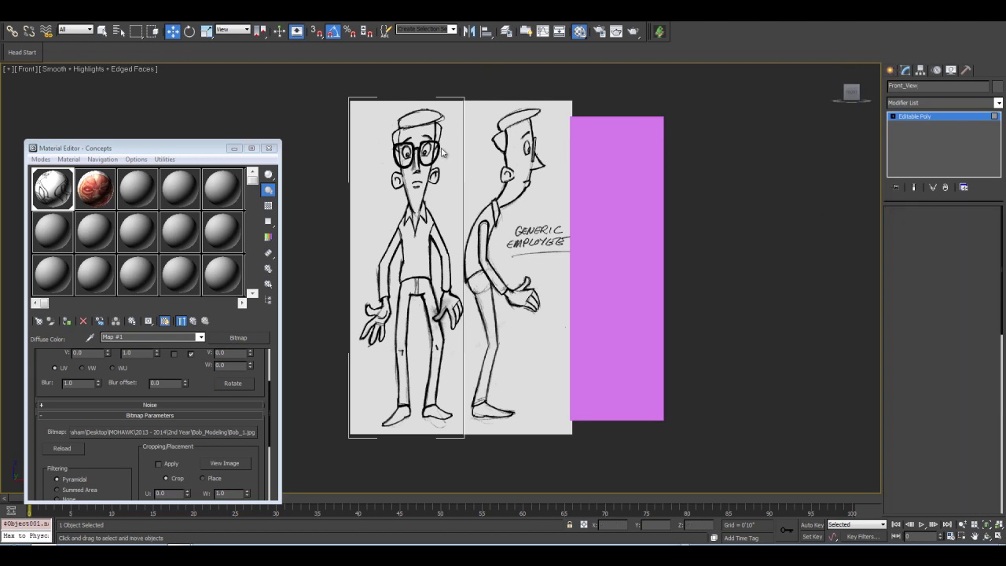
Move Side_View along X to about 1'1 1/4", past the far side of the reference box.
{"action": "left_click", "coordinate": [546, 173]}
{"action": "middle_click_drag", "start_coordinate": [584, 261], "coordinate": [542, 270]}
{"action": "scroll", "coordinate": [440, 277], "scroll_direction": "down", "scroll_amount": 1}
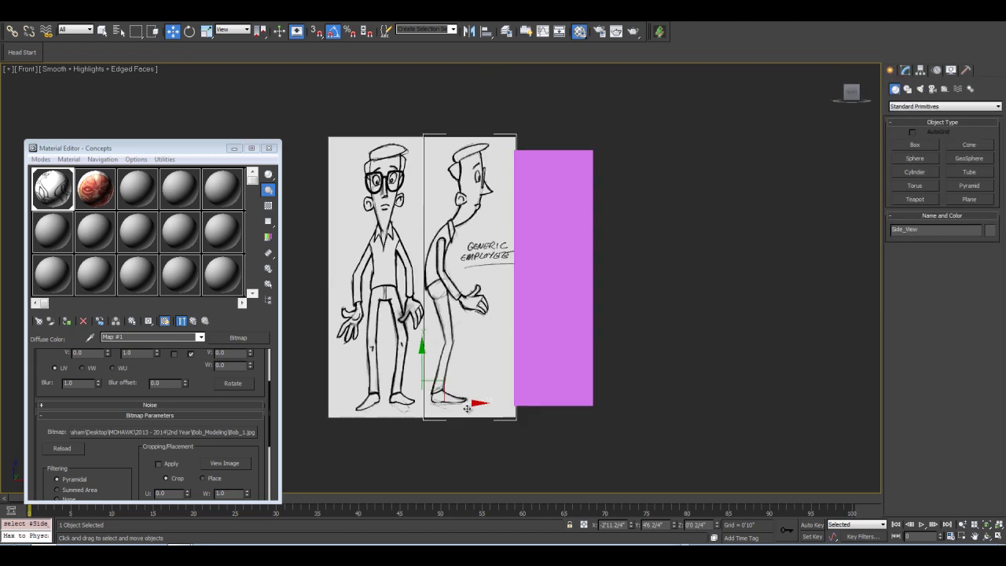
{"action": "left_click_drag", "start_coordinate": [464, 406], "coordinate": [648, 410]}
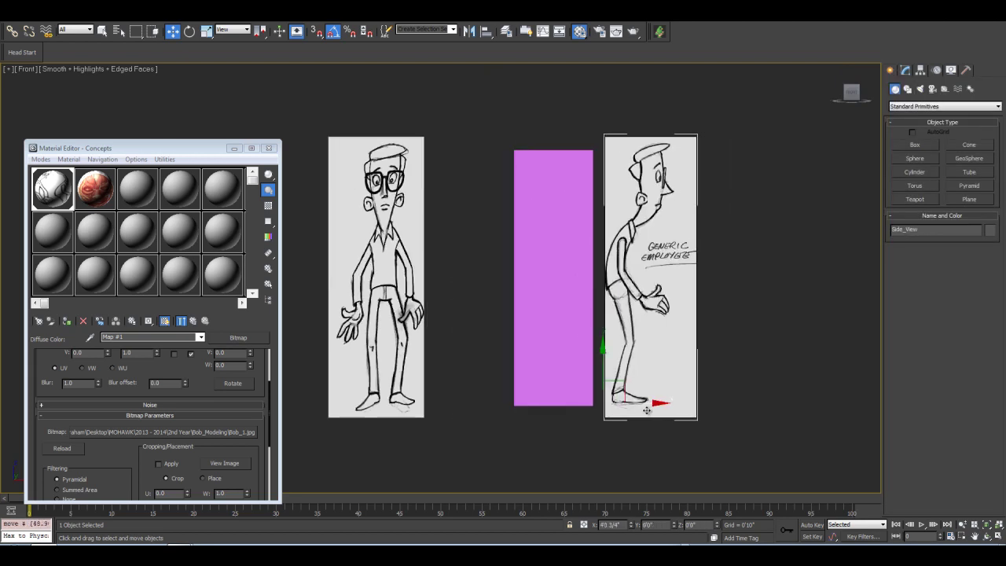
Show the grid and move Front_View along X to about 0'10", behind the reference box at the origin.
{"action": "left_click", "coordinate": [399, 232]}
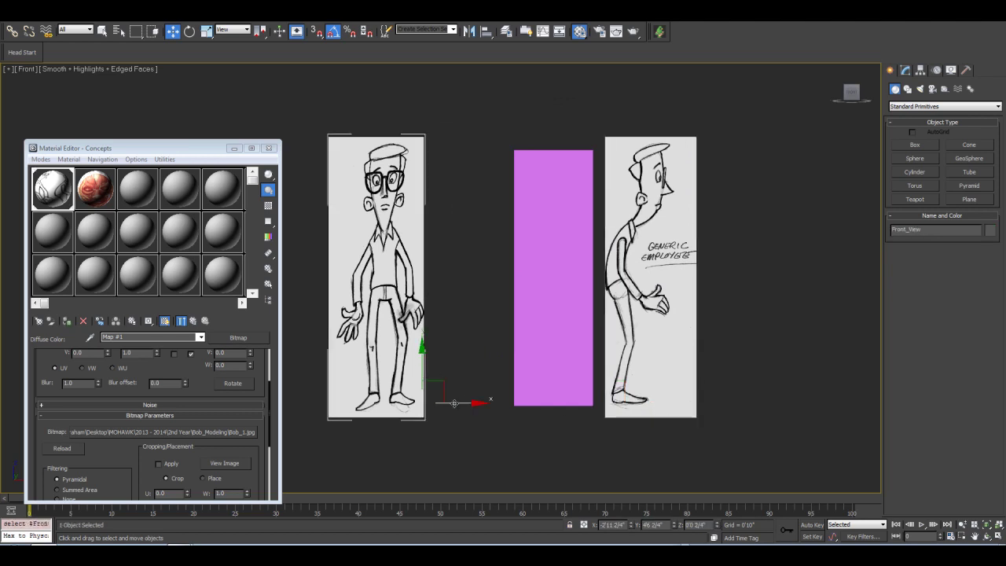
{"action": "key", "text": "g"}
{"action": "left_click_drag", "start_coordinate": [456, 403], "coordinate": [625, 407]}
Delete the purple reference box and select the Front_View plane.
{"action": "left_click", "coordinate": [542, 255]}
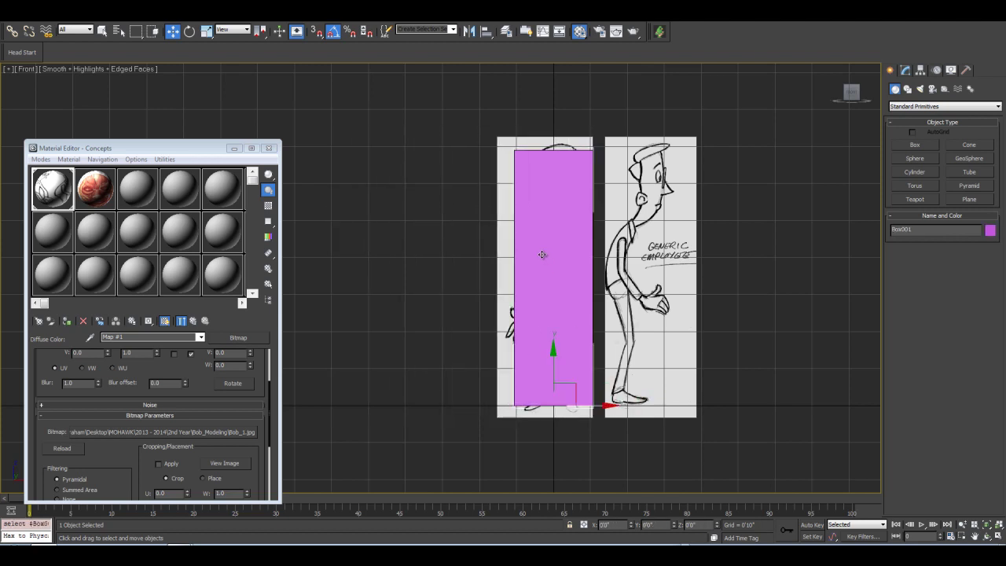
{"action": "key", "text": "Delete"}
{"action": "left_click", "coordinate": [577, 308]}
{"action": "key", "text": "z"}
{"action": "scroll", "coordinate": [577, 306], "scroll_direction": "up", "scroll_amount": 1}
{"action": "middle_click_drag", "start_coordinate": [540, 271], "coordinate": [513, 240]}
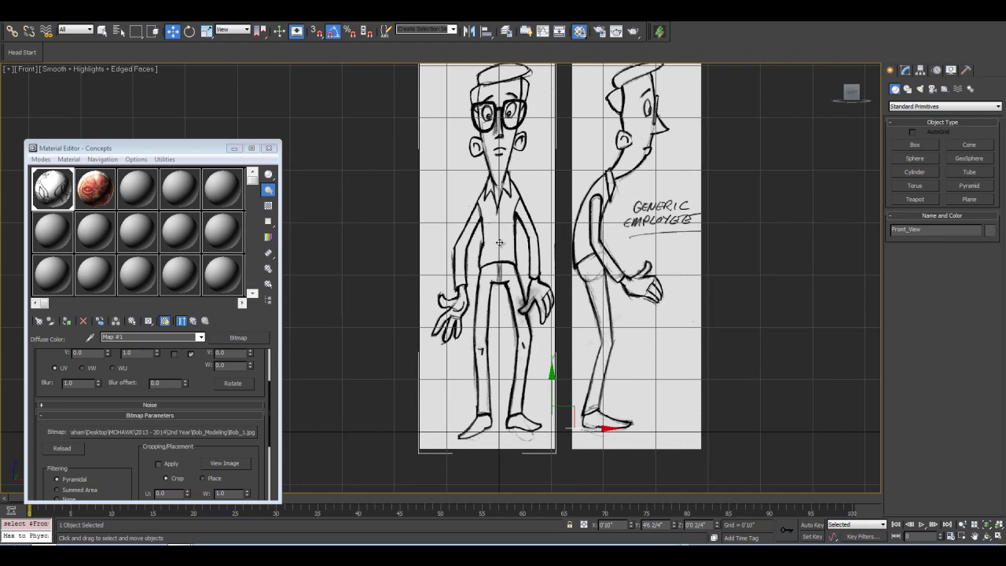
Fine-tune Front_View along X to 0'10" so the front figure is centred on the vertical grid axis.
{"action": "left_click", "coordinate": [590, 429]}
{"action": "left_click_drag", "start_coordinate": [590, 429], "coordinate": [560, 387]}
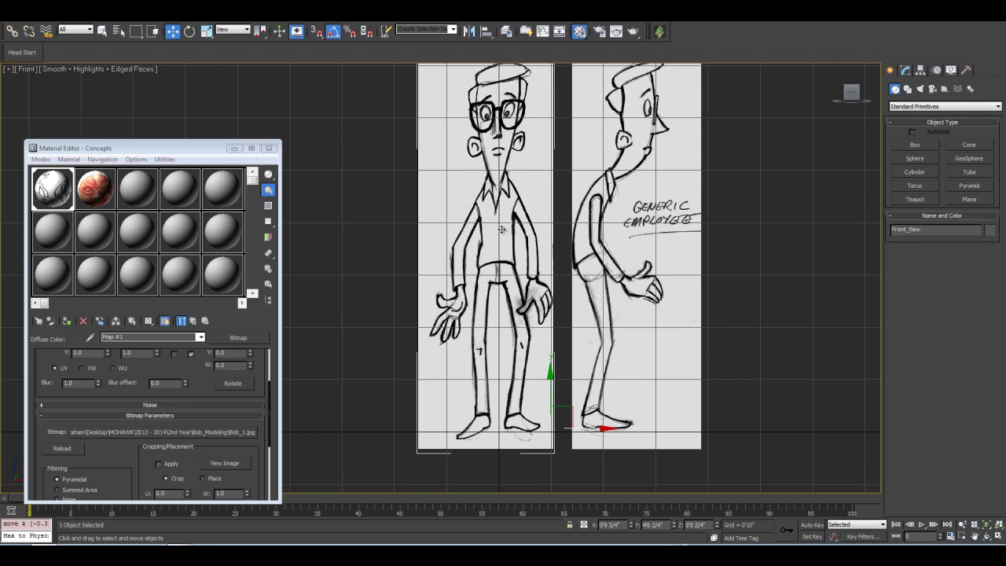
{"action": "left_click_drag", "start_coordinate": [587, 429], "coordinate": [589, 429]}
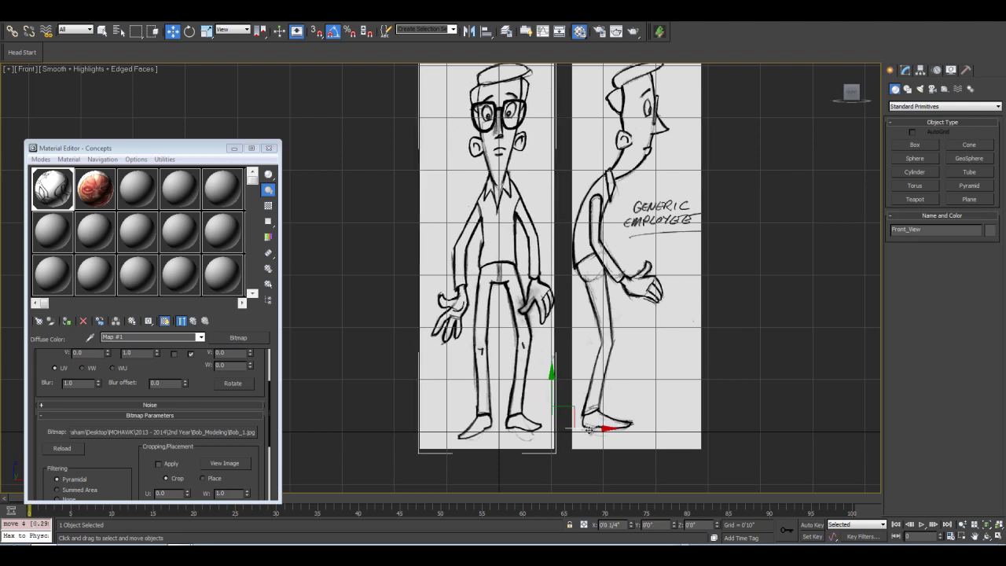
Examine how the front figure's face, nose and glasses line up with the vertical grid axis.
{"action": "scroll", "coordinate": [548, 332], "scroll_direction": "up", "scroll_amount": 8}
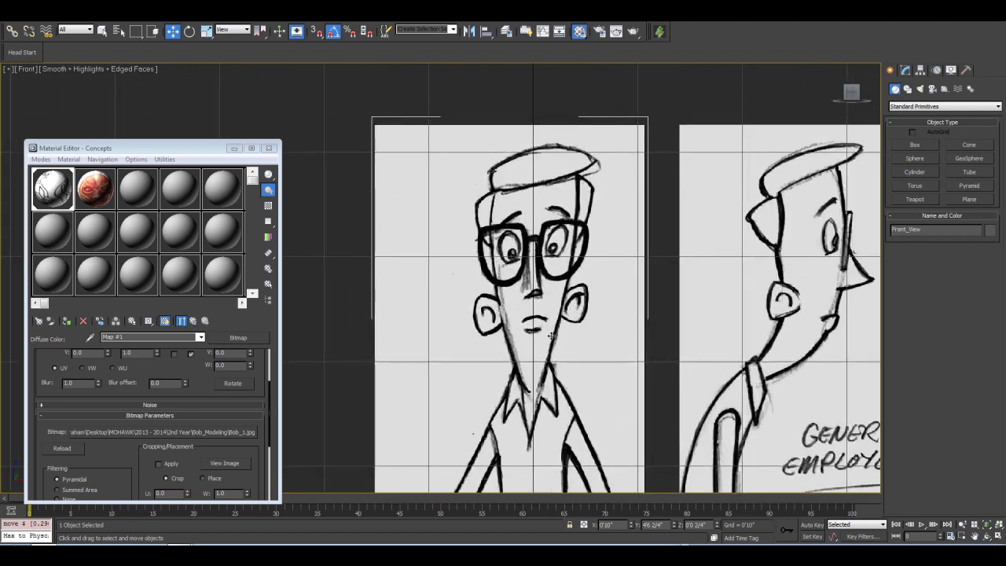
{"action": "scroll", "coordinate": [548, 332], "scroll_direction": "up", "scroll_amount": 2}
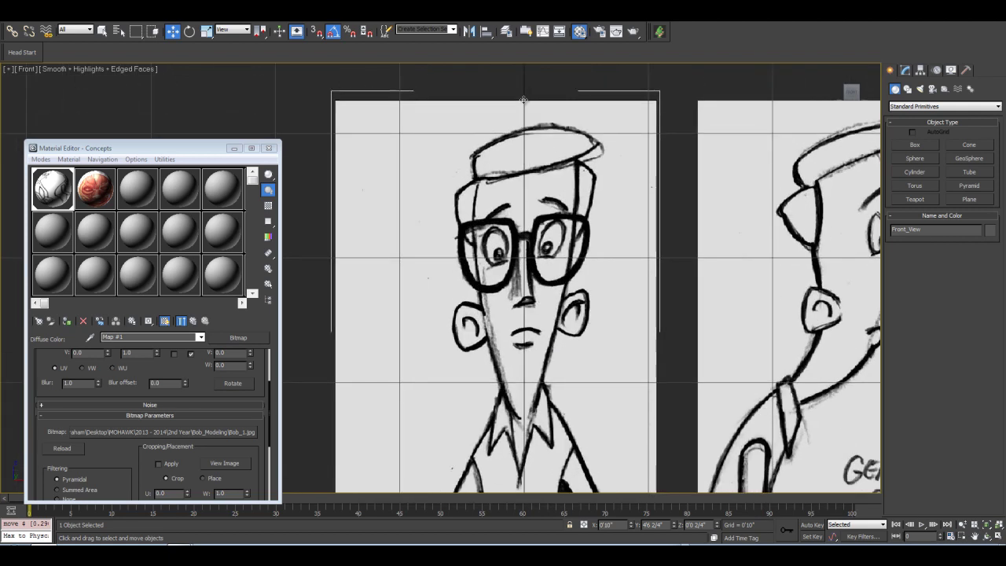
{"action": "scroll", "coordinate": [582, 319], "scroll_direction": "down", "scroll_amount": 2}
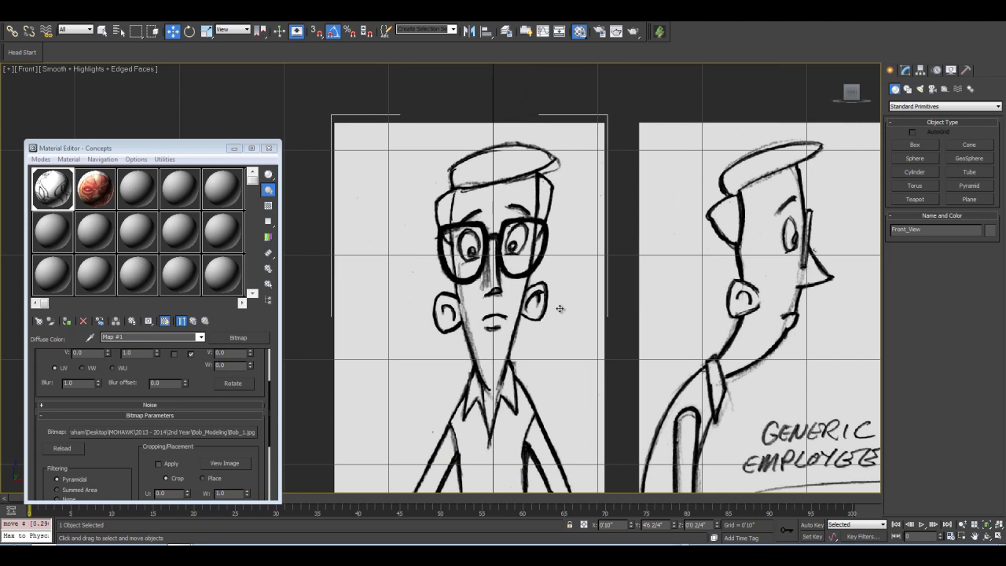
{"action": "scroll", "coordinate": [532, 280], "scroll_direction": "down", "scroll_amount": 1}
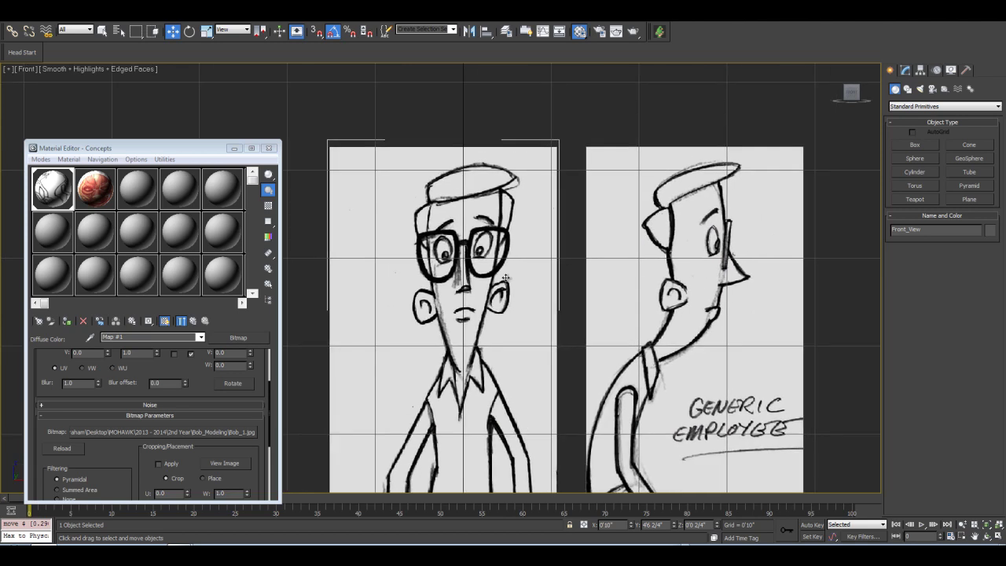
{"action": "scroll", "coordinate": [507, 274], "scroll_direction": "up", "scroll_amount": 2}
{"action": "scroll", "coordinate": [507, 274], "scroll_direction": "up", "scroll_amount": 3}
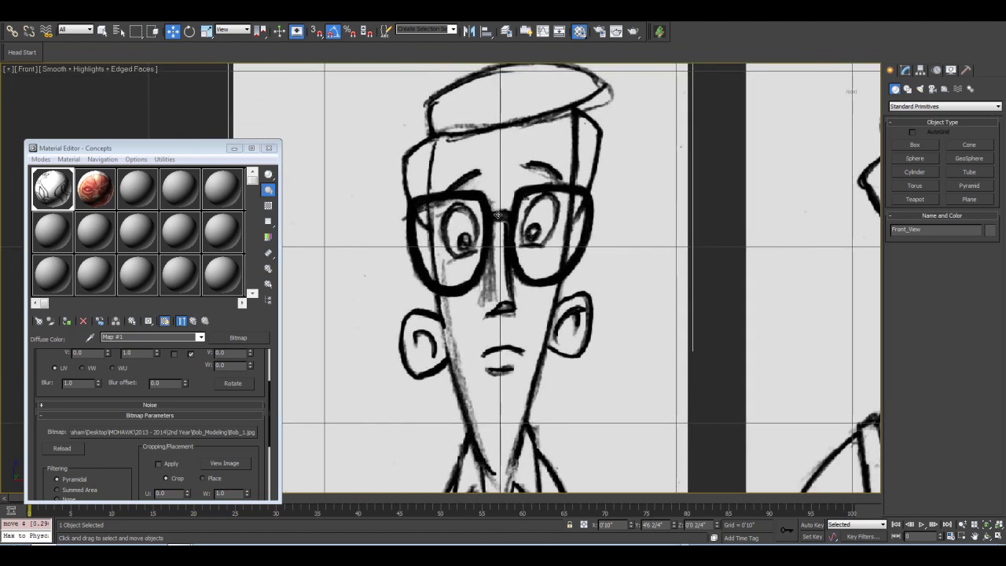
{"action": "scroll", "coordinate": [511, 231], "scroll_direction": "down", "scroll_amount": 6}
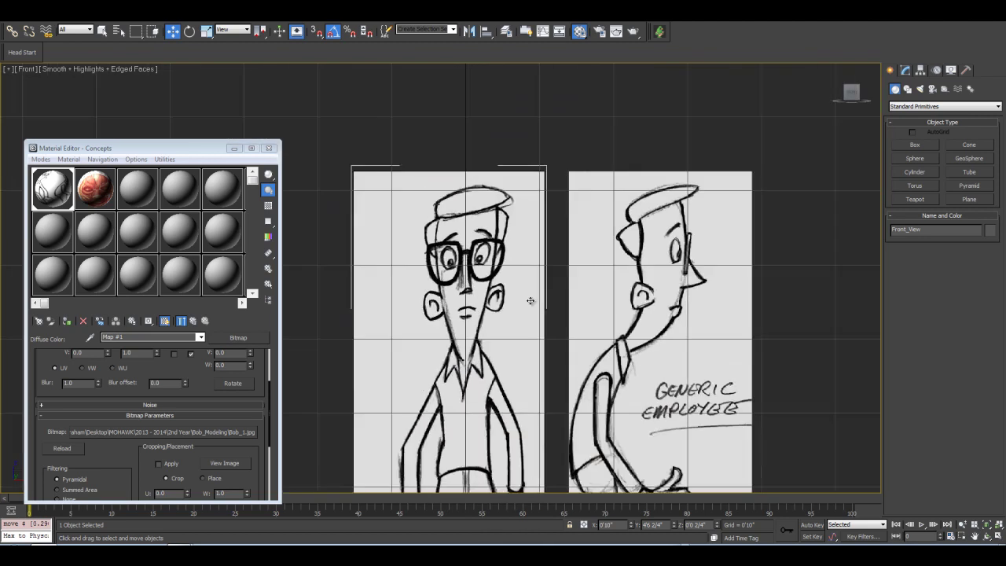
{"action": "middle_click_drag", "start_coordinate": [430, 268], "coordinate": [465, 264]}
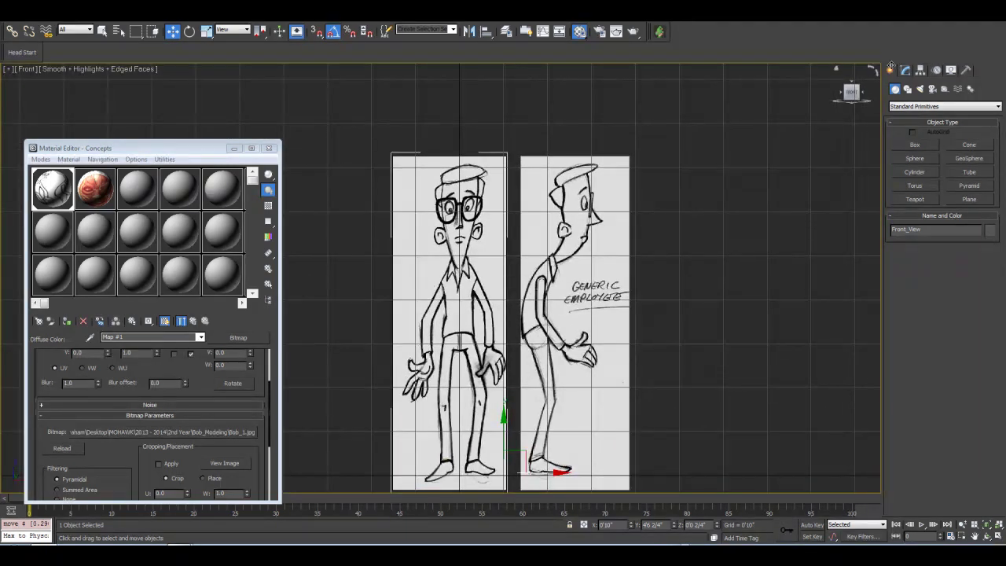
Rotate Side_View 90° about its vertical axis so it stands perpendicular to Front_View.
{"action": "left_click", "coordinate": [579, 179]}
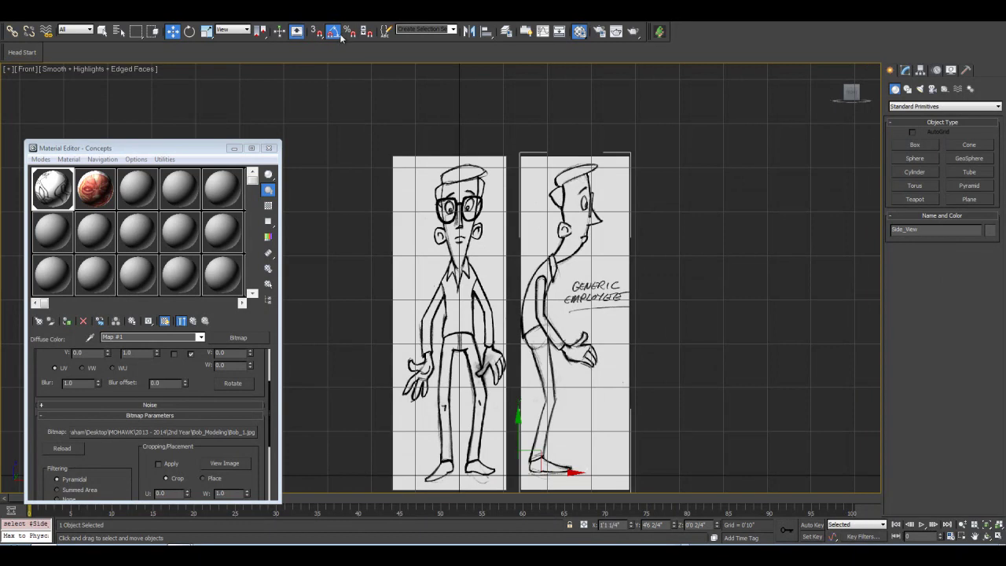
{"action": "left_click", "coordinate": [189, 31]}
{"action": "middle_click_drag", "start_coordinate": [553, 480], "coordinate": [565, 408]}
{"action": "left_click_drag", "start_coordinate": [564, 408], "coordinate": [543, 404]}
{"action": "middle_click_drag", "start_coordinate": [563, 249], "coordinate": [583, 257]}
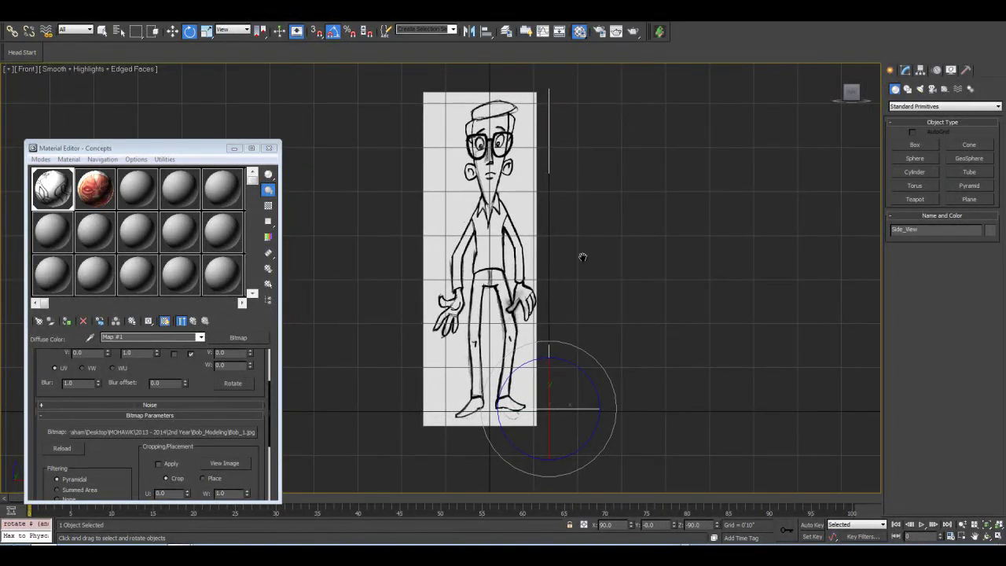
In the Left view, move Side_View horizontally to about Y 1'1" so the side figure is centred on the vertical grid axis.
{"action": "key", "text": "l"}
{"action": "middle_click_drag", "start_coordinate": [472, 178], "coordinate": [534, 281]}
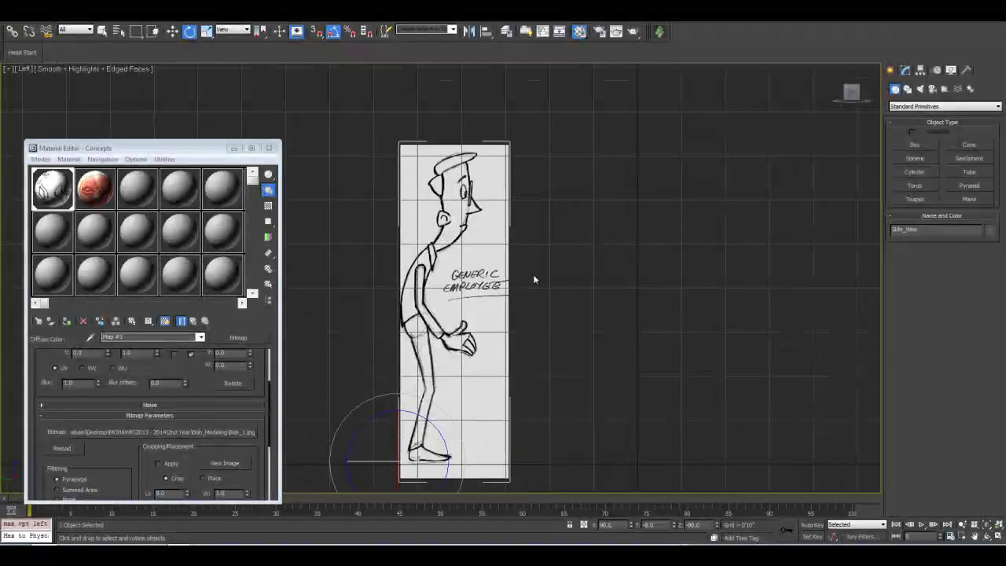
{"action": "left_click", "coordinate": [172, 30]}
{"action": "middle_click_drag", "start_coordinate": [610, 384], "coordinate": [562, 306]}
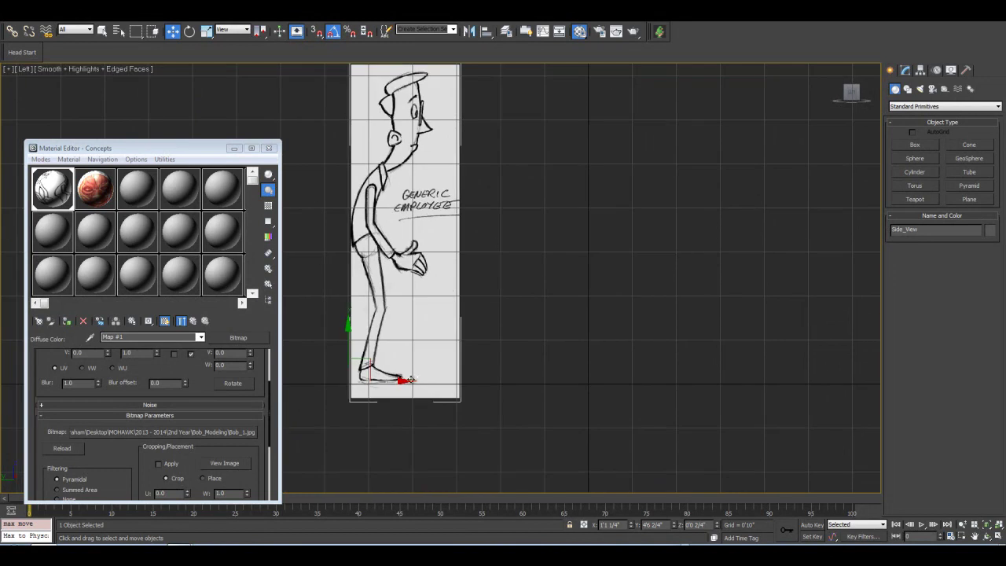
{"action": "left_click_drag", "start_coordinate": [395, 382], "coordinate": [539, 387]}
{"action": "middle_click_drag", "start_coordinate": [578, 153], "coordinate": [571, 269]}
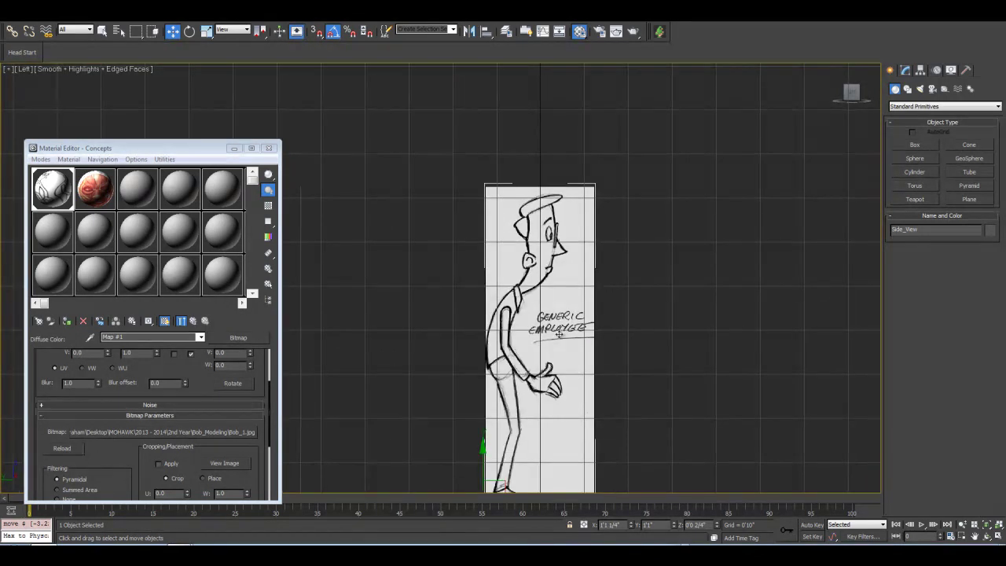
{"action": "scroll", "coordinate": [544, 341], "scroll_direction": "up", "scroll_amount": 3}
{"action": "scroll", "coordinate": [621, 283], "scroll_direction": "up", "scroll_amount": 2}
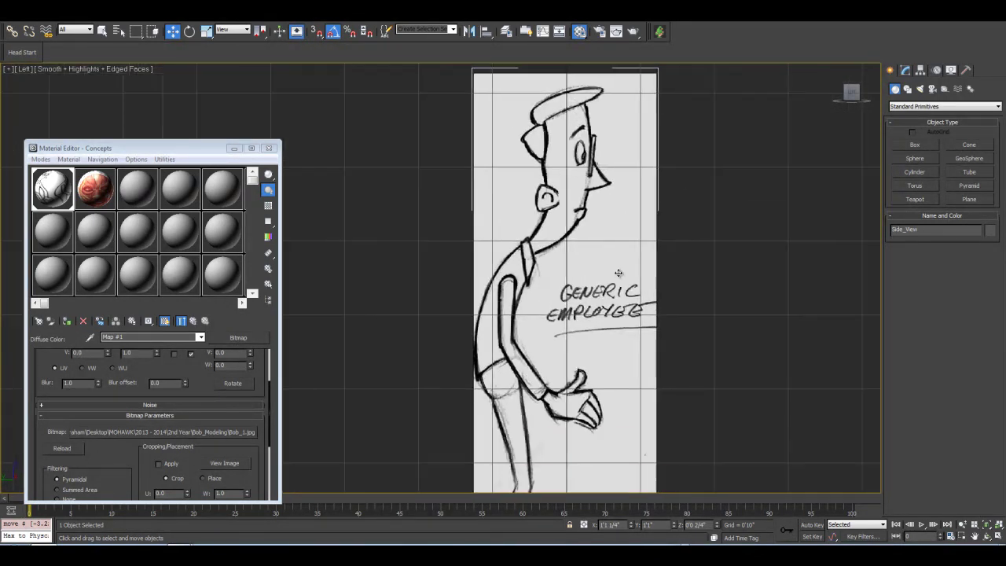
{"action": "scroll", "coordinate": [616, 273], "scroll_direction": "down", "scroll_amount": 3}
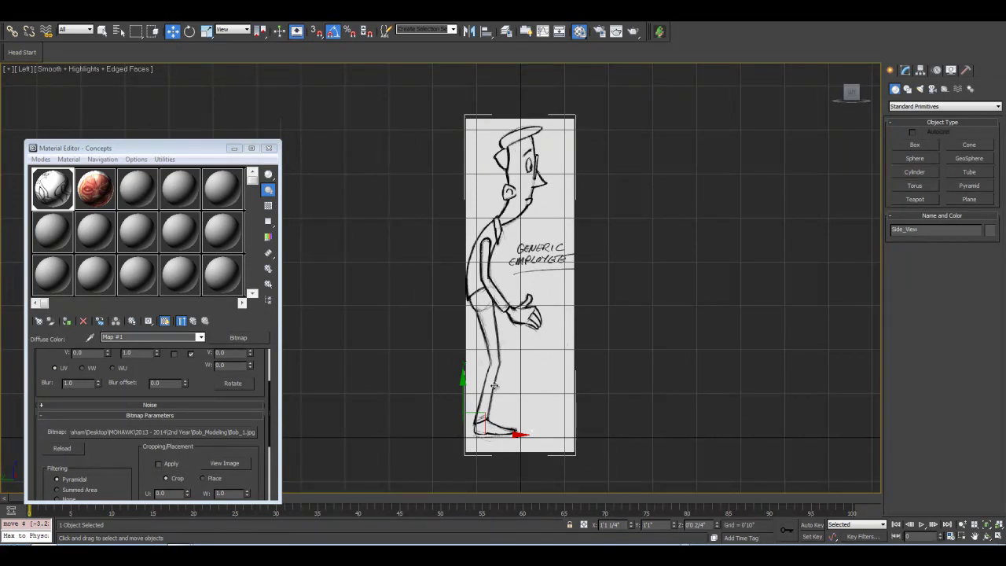
{"action": "scroll", "coordinate": [474, 263], "scroll_direction": "down", "scroll_amount": 2}
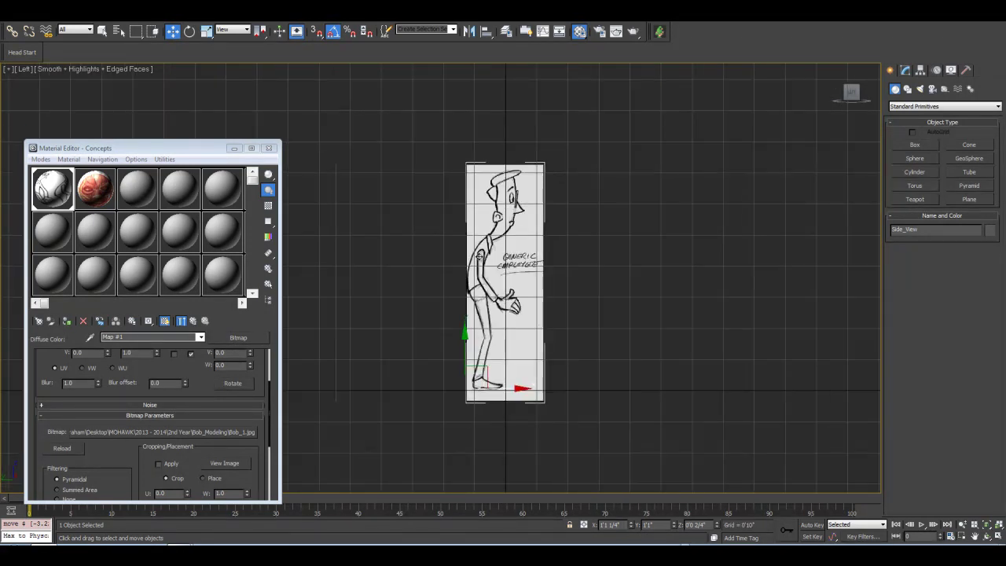
Move Front_View along the Y axis toward Side_View, to about Y 1'8 1/4".
{"action": "key", "text": "f"}
{"action": "scroll", "coordinate": [504, 301], "scroll_direction": "up", "scroll_amount": 3}
{"action": "middle_click_drag", "start_coordinate": [504, 301], "coordinate": [487, 301]}
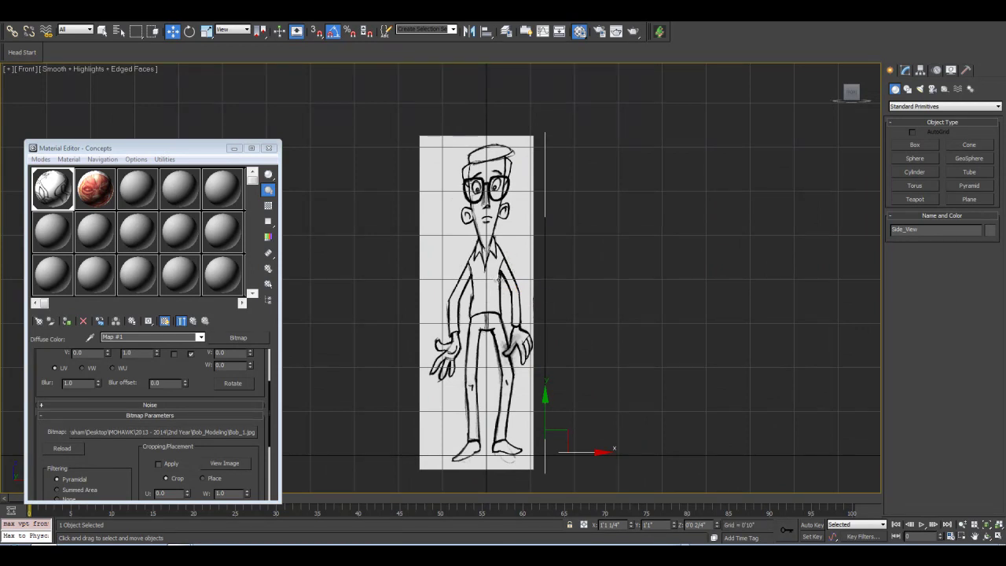
{"action": "key", "text": "p"}
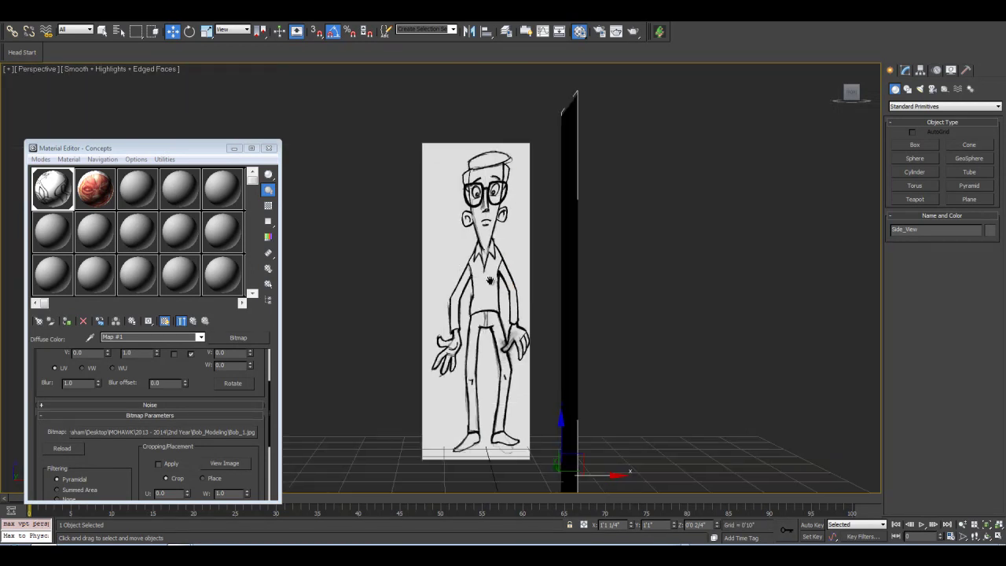
{"action": "left_click", "coordinate": [986, 537]}
{"action": "left_click_drag", "start_coordinate": [448, 265], "coordinate": [498, 272]}
{"action": "left_click", "coordinate": [173, 33]}
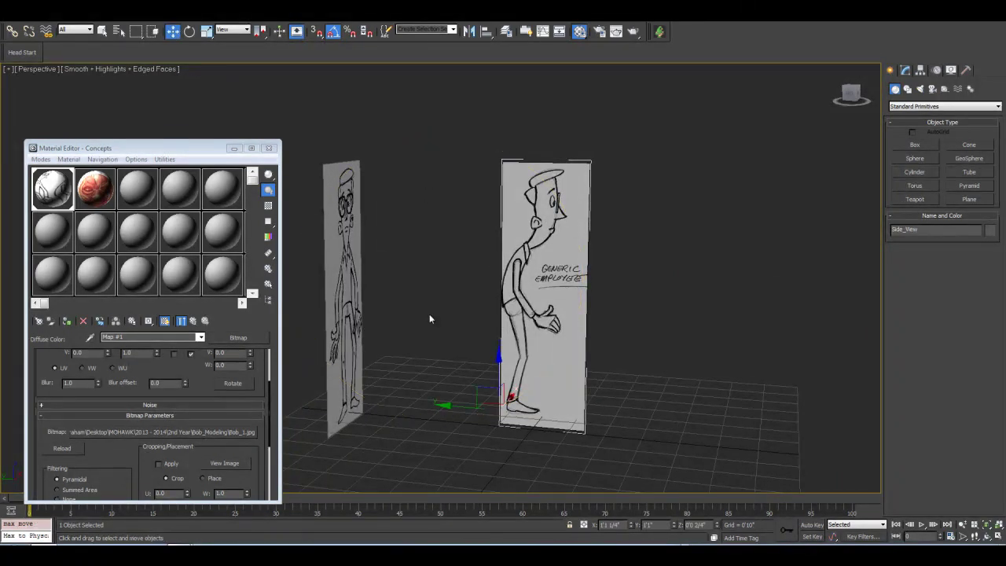
{"action": "middle_click_drag", "start_coordinate": [349, 279], "coordinate": [374, 270]}
{"action": "left_click", "coordinate": [372, 269]}
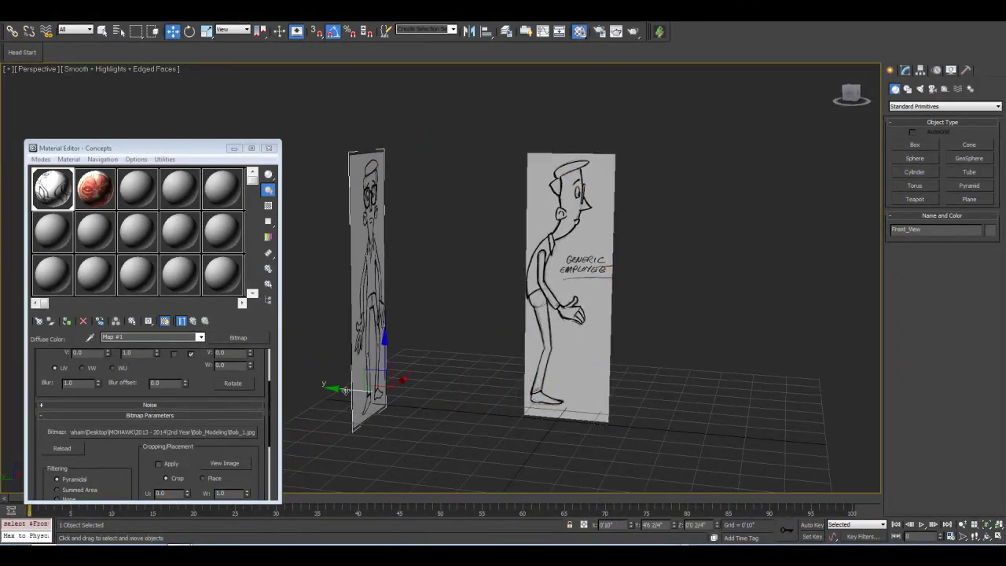
{"action": "left_click_drag", "start_coordinate": [345, 388], "coordinate": [454, 418]}
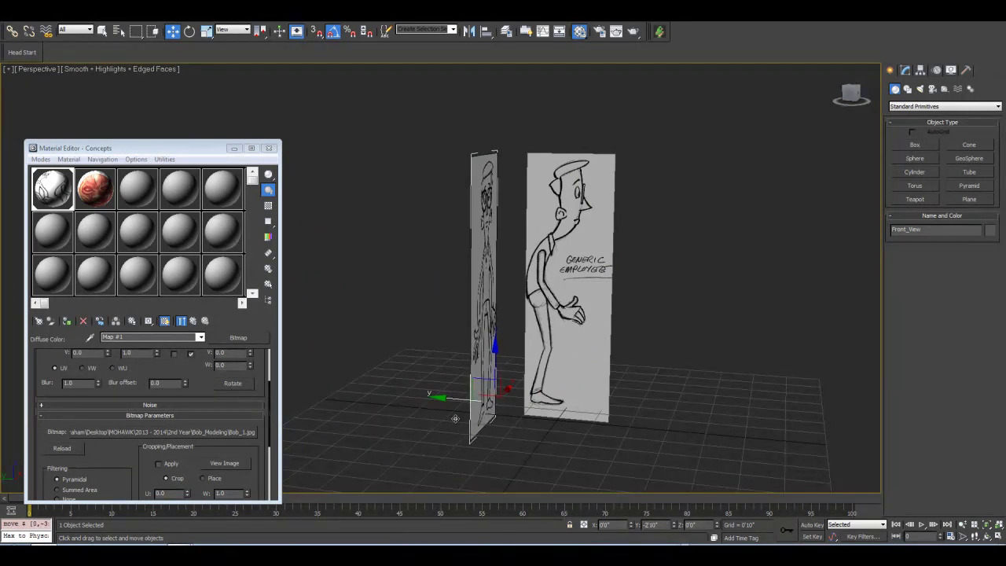
Move Side_View along the X axis away from Front_View, to about X 2'5 1/4".
{"action": "left_click", "coordinate": [988, 537]}
{"action": "left_click_drag", "start_coordinate": [493, 281], "coordinate": [459, 279]}
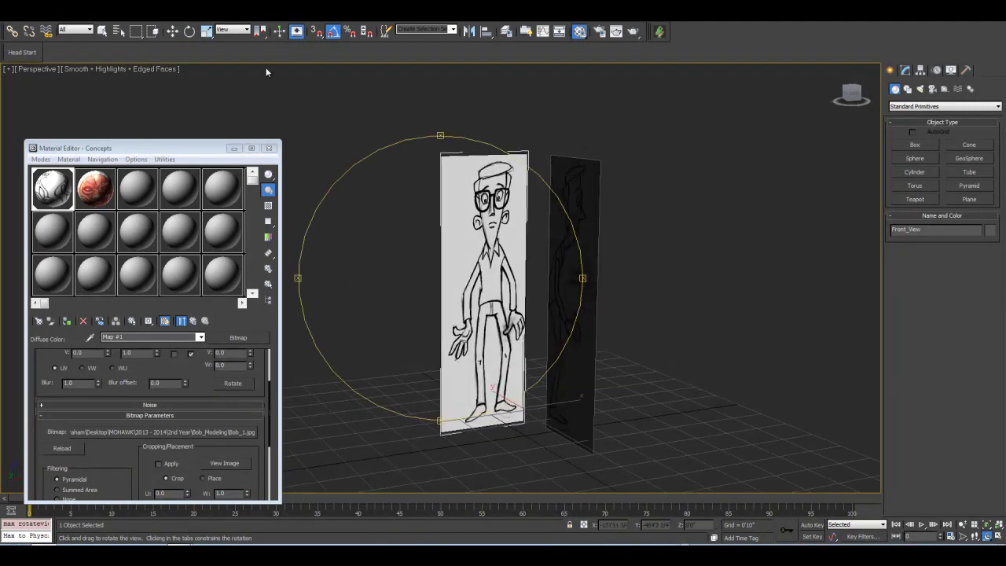
{"action": "key", "text": "w"}
{"action": "left_click", "coordinate": [570, 304]}
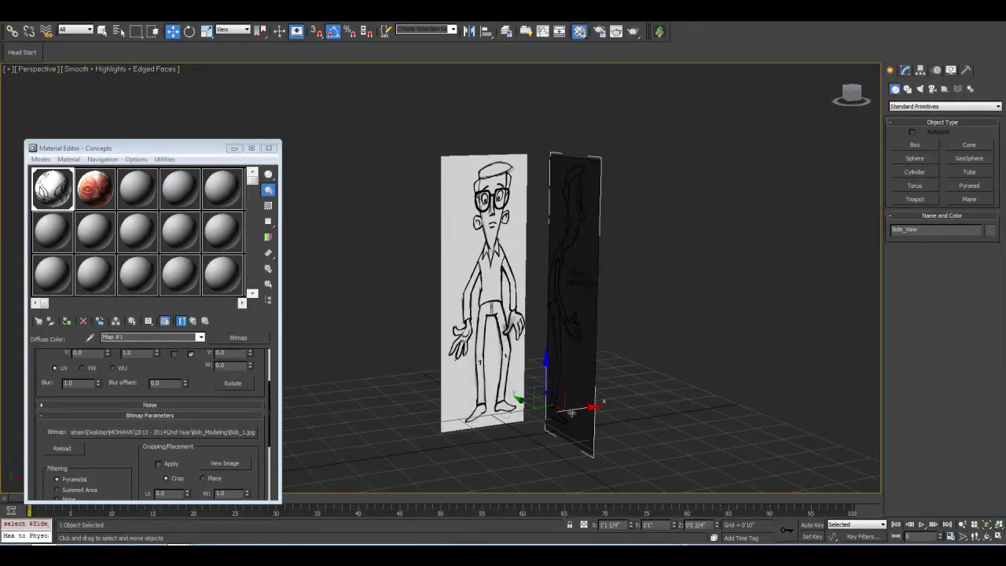
{"action": "left_click_drag", "start_coordinate": [582, 409], "coordinate": [633, 403]}
Shift Front_View slightly farther back along the Y axis, to about Y 2'2 2/4".
{"action": "left_click", "coordinate": [987, 536]}
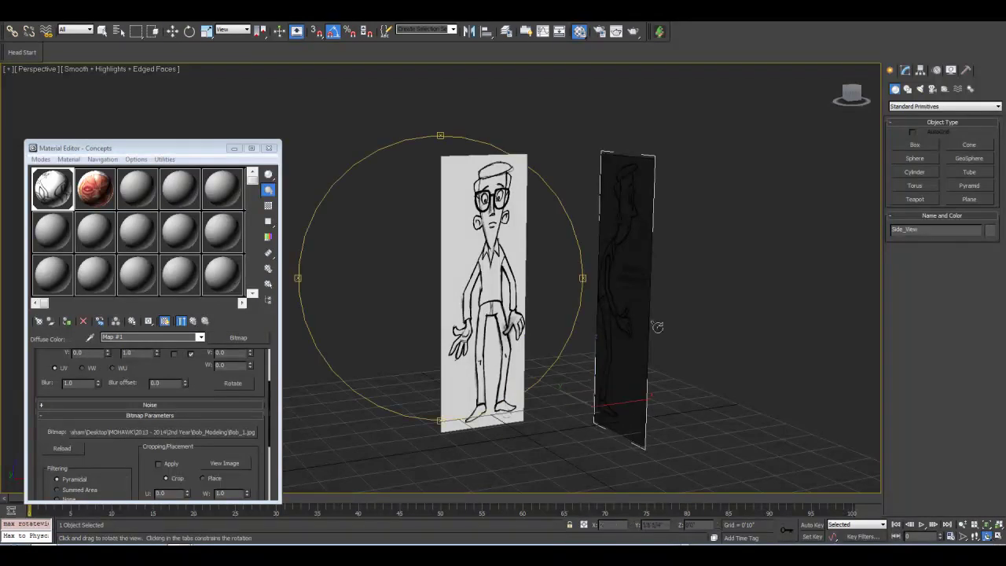
{"action": "left_click_drag", "start_coordinate": [508, 277], "coordinate": [530, 293]}
{"action": "key", "text": "w"}
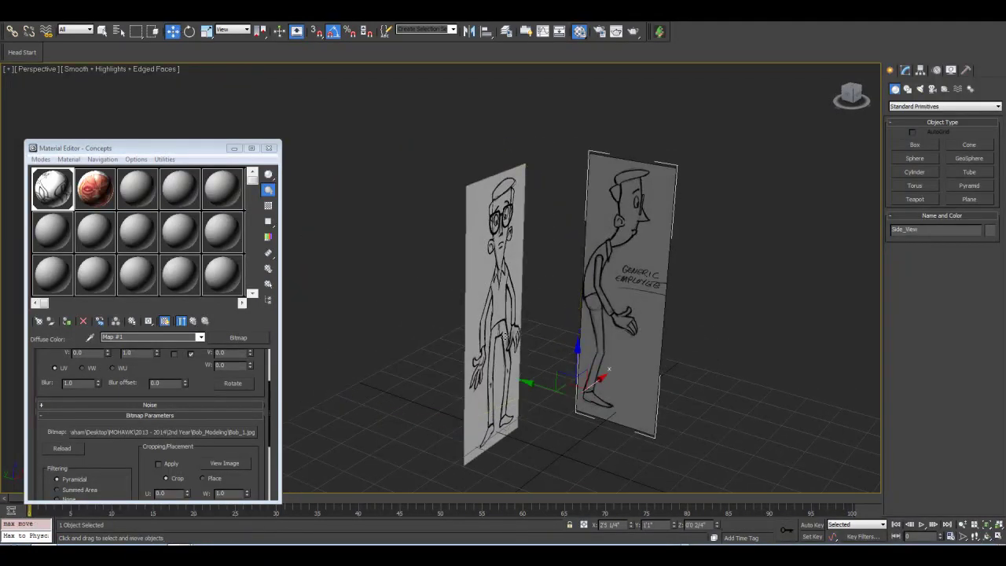
{"action": "left_click", "coordinate": [480, 403]}
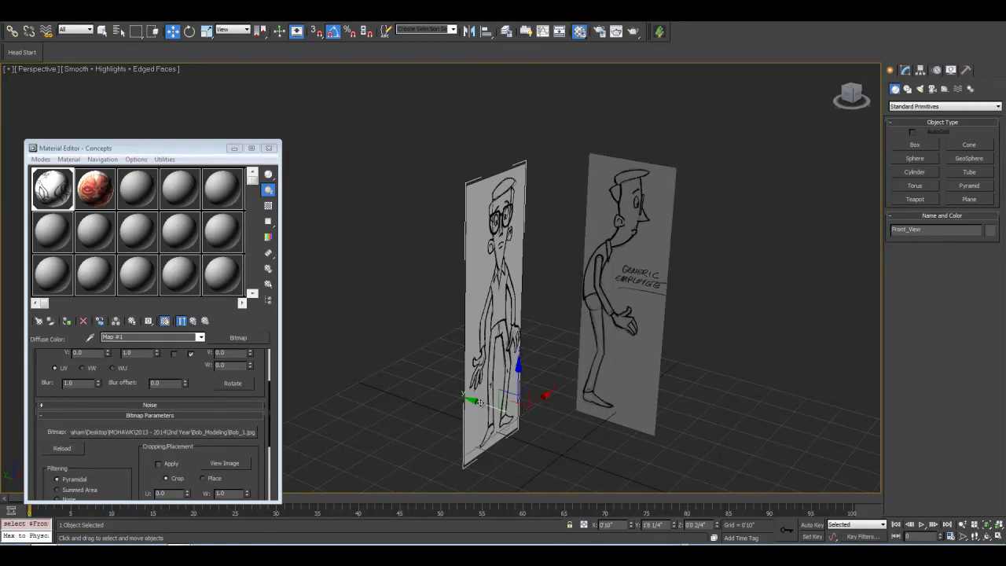
{"action": "left_click_drag", "start_coordinate": [480, 403], "coordinate": [462, 398]}
{"action": "middle_click_drag", "start_coordinate": [585, 368], "coordinate": [556, 335]}
{"action": "scroll", "coordinate": [556, 335], "scroll_direction": "down", "scroll_amount": 2}
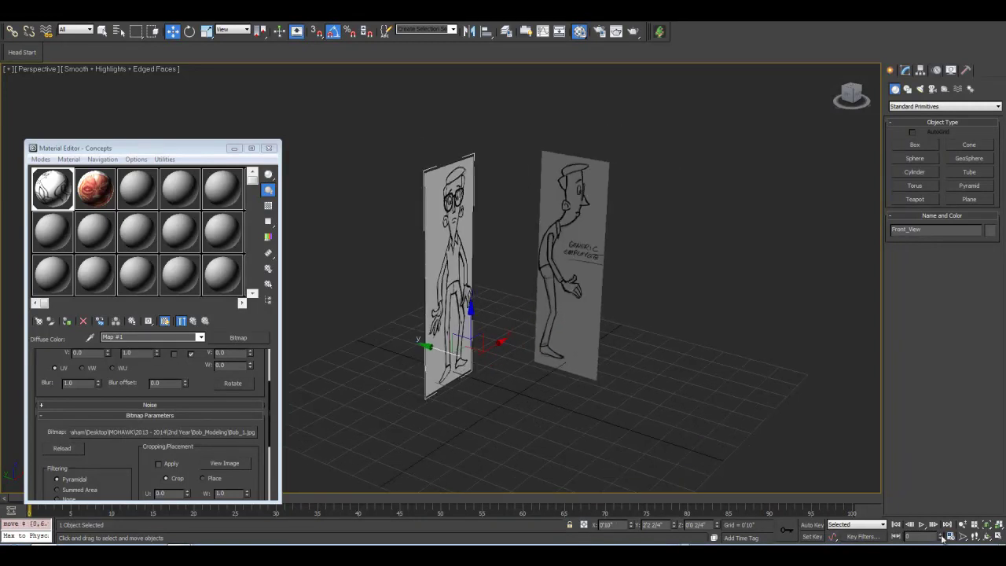
Check the placement of both reference planes from several angles and close the Material Editor.
{"action": "left_click", "coordinate": [977, 536]}
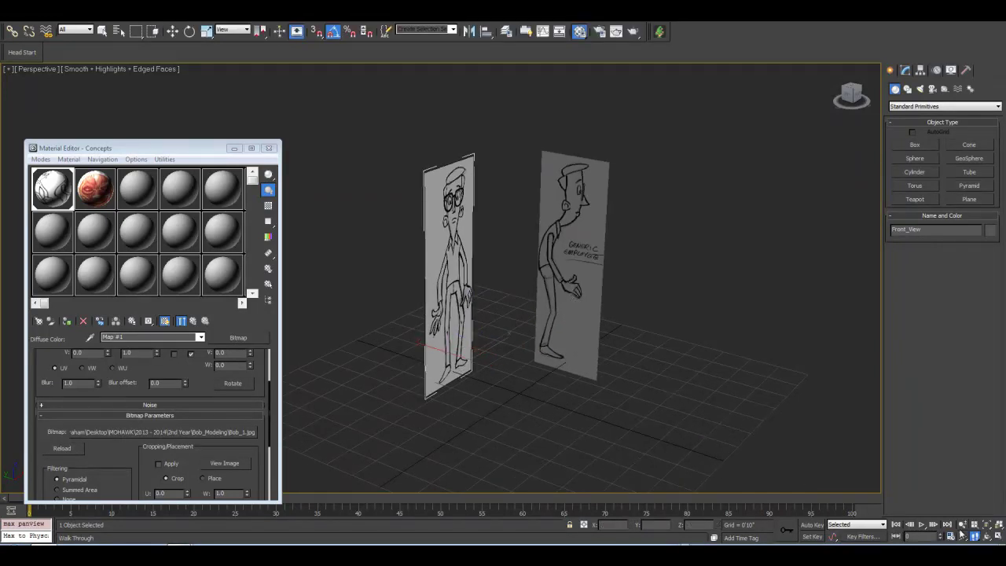
{"action": "left_click", "coordinate": [987, 536]}
{"action": "left_click_drag", "start_coordinate": [495, 266], "coordinate": [435, 260]}
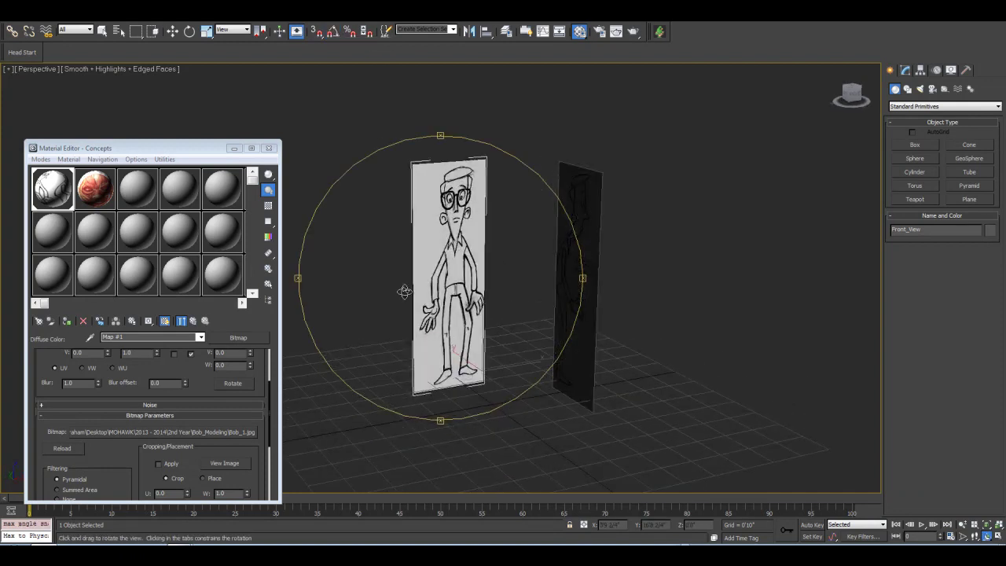
{"action": "left_click_drag", "start_coordinate": [444, 274], "coordinate": [480, 278]}
{"action": "left_click_drag", "start_coordinate": [535, 242], "coordinate": [478, 250]}
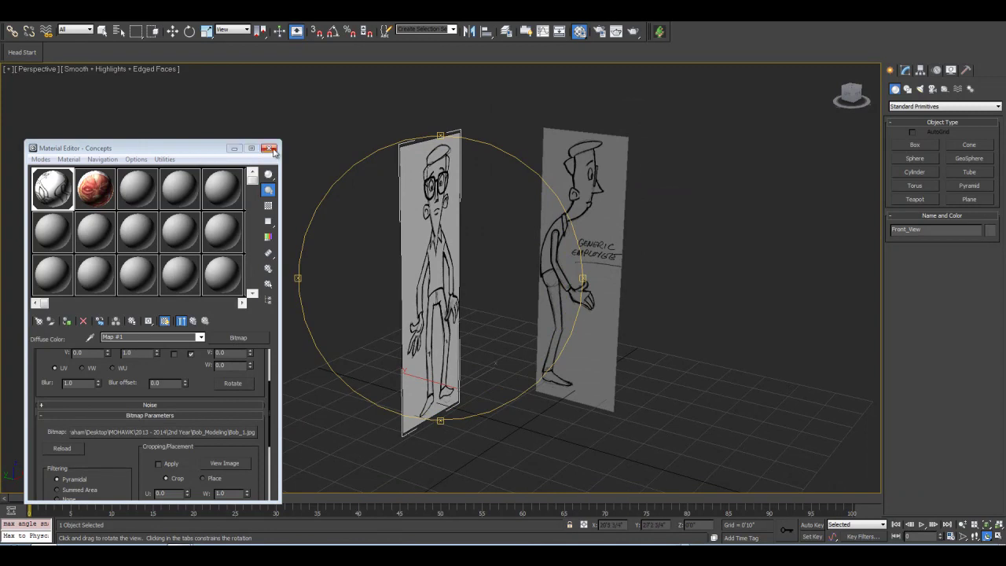
{"action": "left_click", "coordinate": [269, 148]}
Create a box on the grid in front of the two reference planes, about 1'5" long and 1'5 2/4" high.
{"action": "left_click_drag", "start_coordinate": [386, 247], "coordinate": [598, 267]}
{"action": "left_click", "coordinate": [915, 145]}
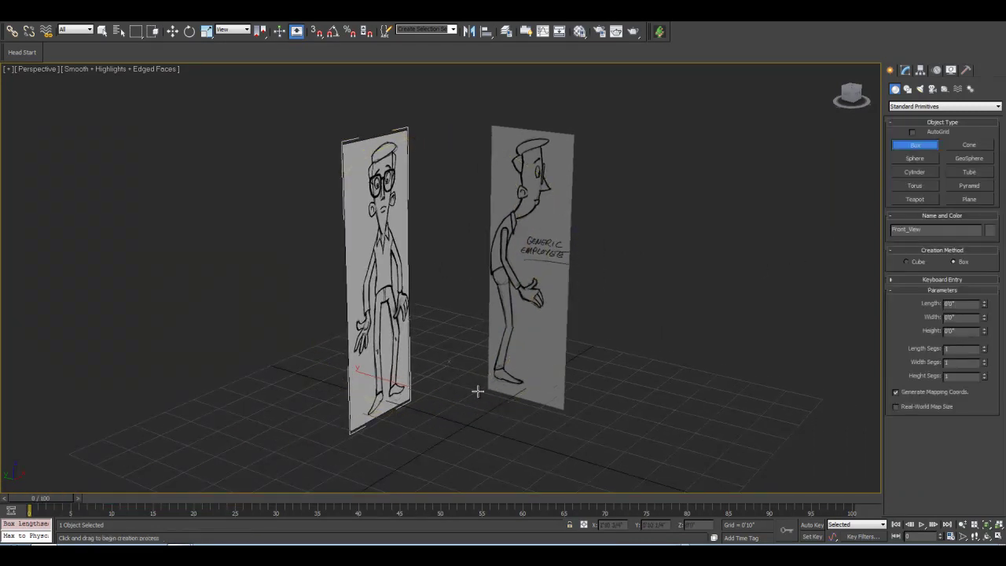
{"action": "left_click_drag", "start_coordinate": [460, 404], "coordinate": [470, 450]}
{"action": "left_click", "coordinate": [464, 384]}
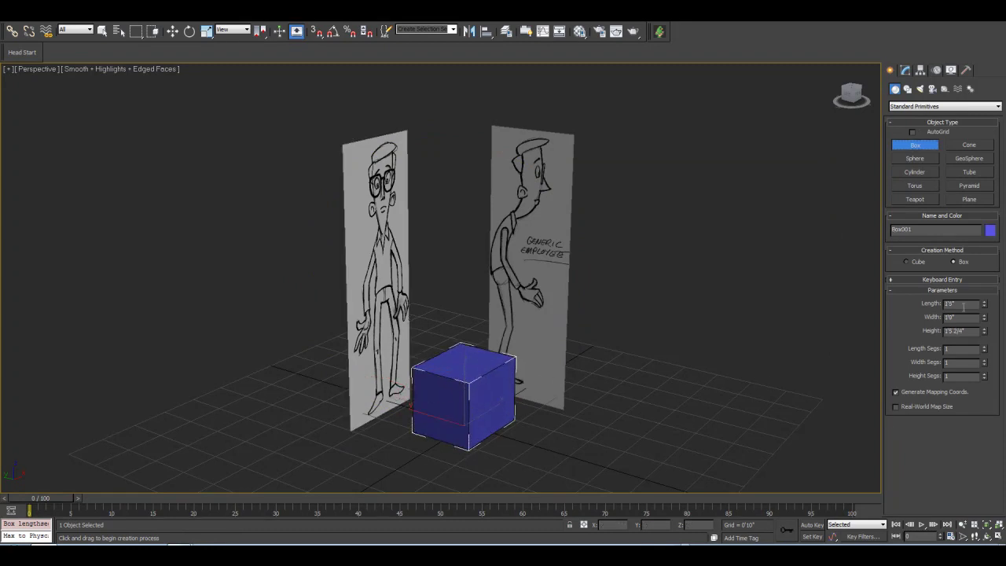
Set the box's length, width and height to 1'0" each.
{"action": "type", "text": "0"}
{"action": "key", "text": "Tab"}
{"action": "type", "text": "10"}
{"action": "key", "text": "Tab"}
{"action": "type", "text": "10"}
{"action": "key", "text": "Return"}
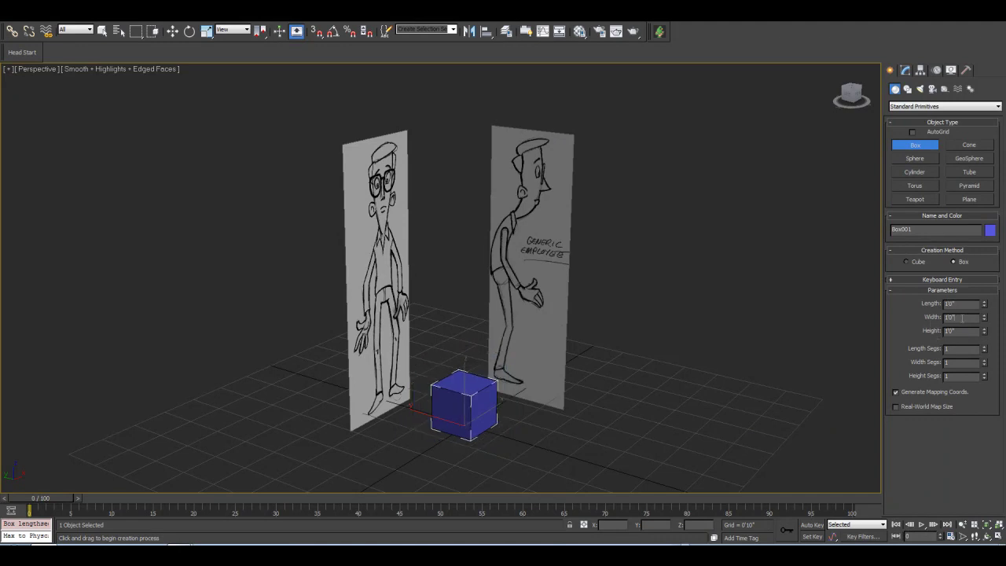
Set the box's length, width and height segments to 4 each.
{"action": "type", "text": "4"}
{"action": "key", "text": "Tab"}
{"action": "type", "text": "4"}
{"action": "key", "text": "Tab"}
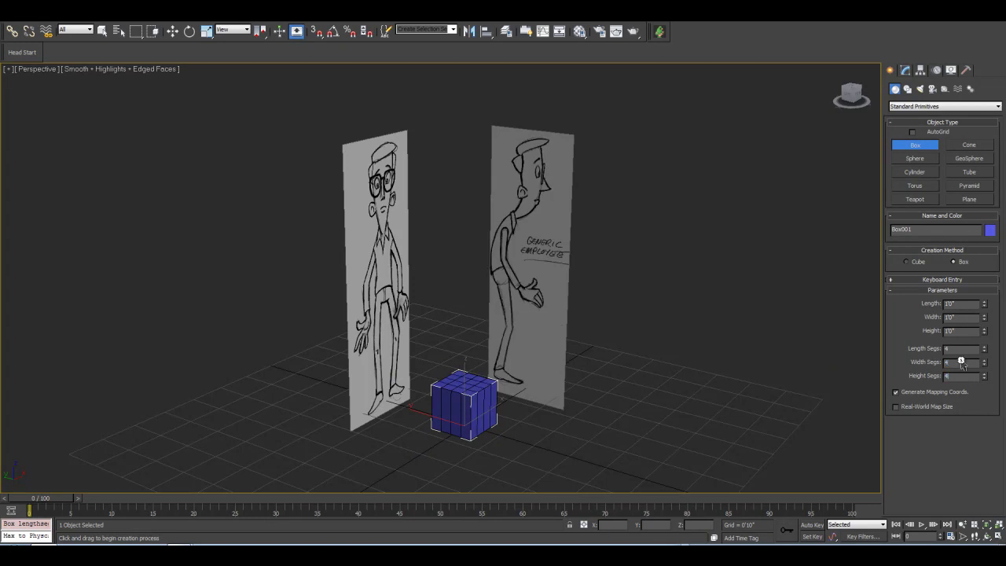
{"action": "scroll", "coordinate": [602, 329], "scroll_direction": "up", "scroll_amount": 5}
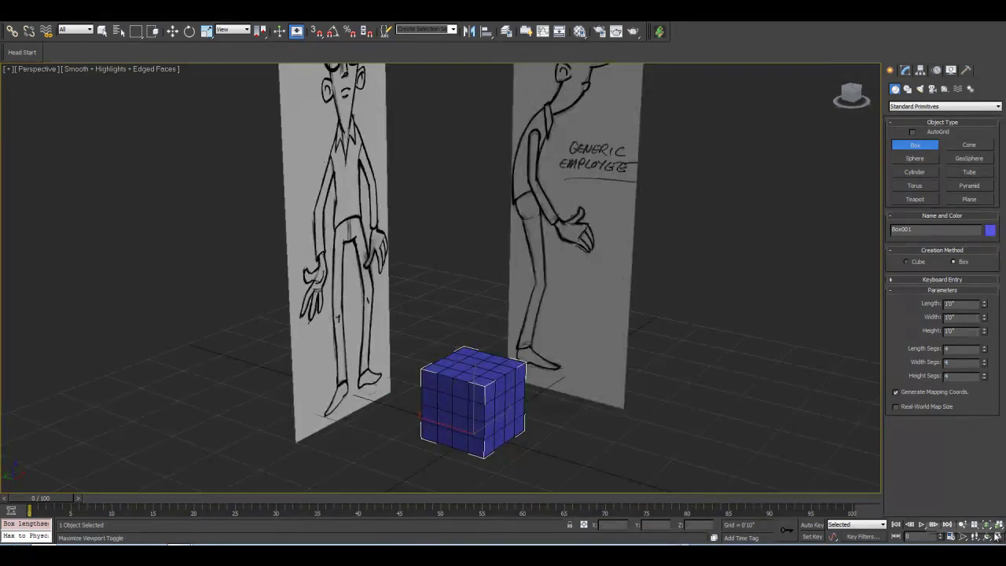
Examine the segment grid on the box's front, side and upper faces from several angles.
{"action": "left_click", "coordinate": [986, 536]}
{"action": "left_click_drag", "start_coordinate": [416, 184], "coordinate": [403, 230]}
{"action": "left_click_drag", "start_coordinate": [462, 337], "coordinate": [478, 338]}
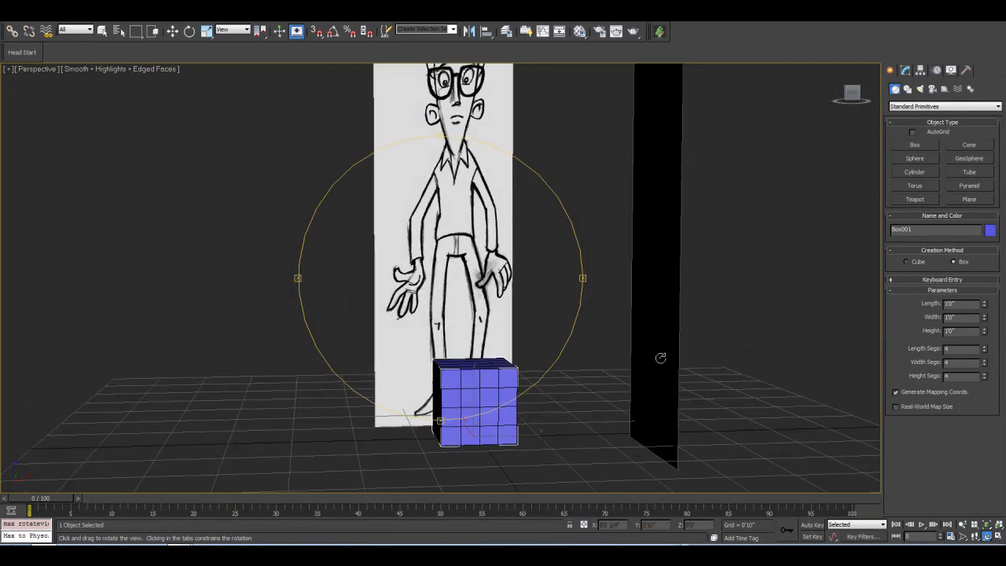
{"action": "scroll", "coordinate": [464, 381], "scroll_direction": "up", "scroll_amount": 8}
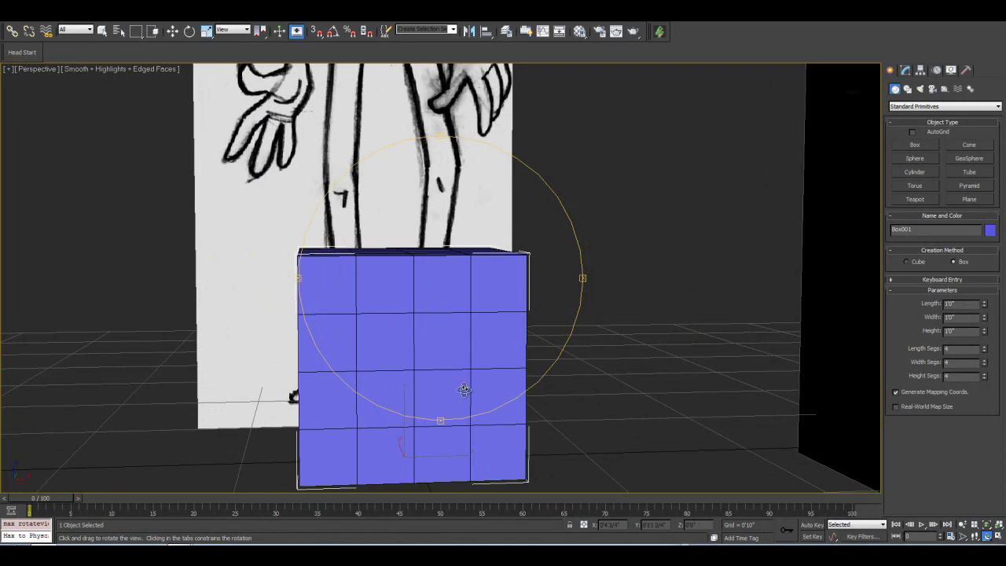
{"action": "mouse_move", "coordinate": [438, 382]}
{"action": "left_mouse_down"}
{"action": "mouse_move", "coordinate": [417, 309]}
{"action": "mouse_move", "coordinate": [429, 305]}
{"action": "left_mouse_up"}
{"action": "scroll", "coordinate": [429, 304], "scroll_direction": "down", "scroll_amount": 3}
{"action": "left_click_drag", "start_coordinate": [400, 267], "coordinate": [421, 269]}
{"action": "scroll", "coordinate": [415, 282], "scroll_direction": "down", "scroll_amount": 1}
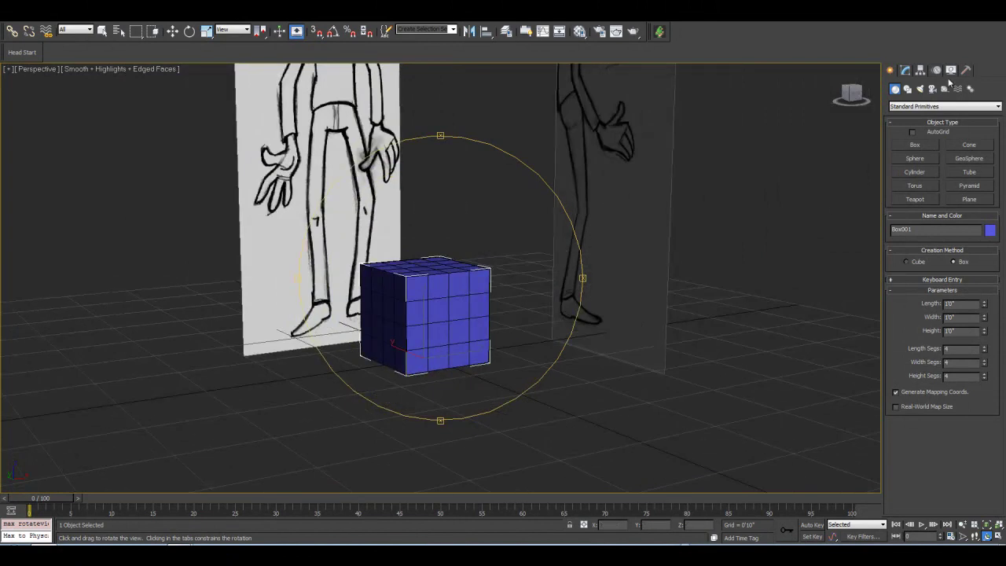
Apply the Spherify modifier to the segmented box.
{"action": "left_click", "coordinate": [906, 70]}
{"action": "key", "text": "w"}
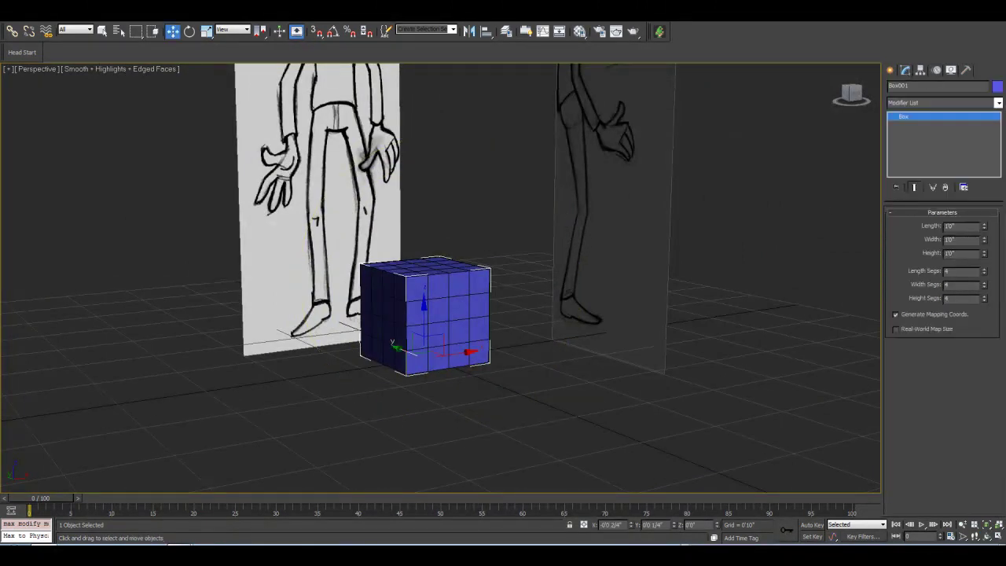
{"action": "left_click", "coordinate": [998, 103]}
{"action": "scroll", "coordinate": [943, 307], "scroll_direction": "down", "scroll_amount": 10}
{"action": "left_click_drag", "start_coordinate": [1001, 308], "coordinate": [999, 328]}
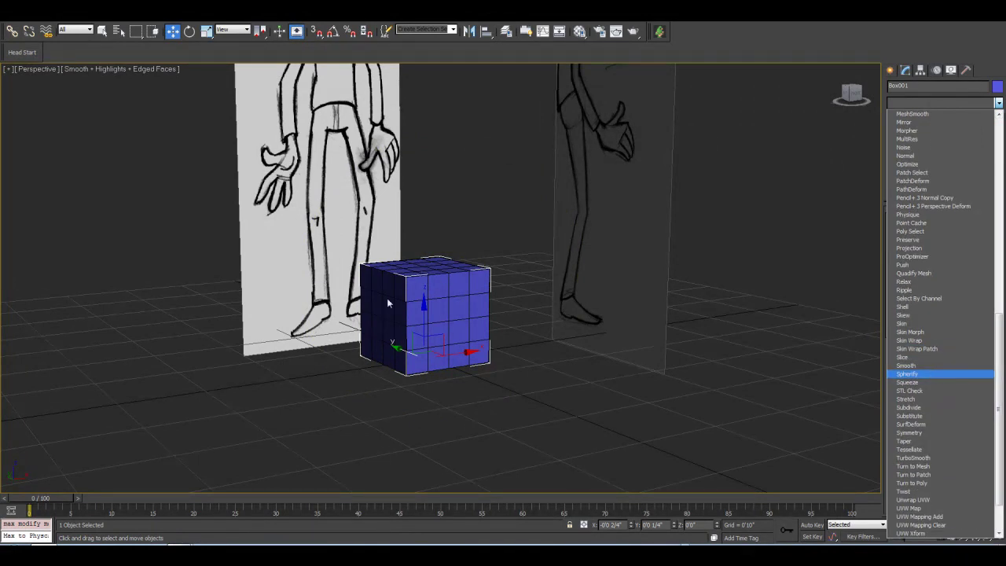
{"action": "left_click", "coordinate": [915, 374]}
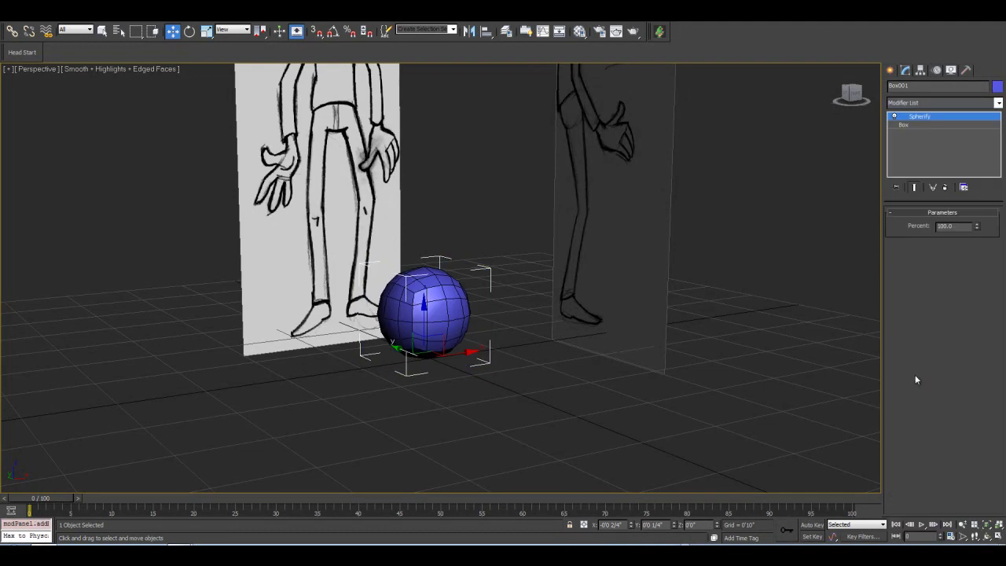
Create a standard sphere of about 0'8 1/4" radius beside the spherified box for comparison.
{"action": "scroll", "coordinate": [471, 245], "scroll_direction": "up", "scroll_amount": 3}
{"action": "middle_click_drag", "start_coordinate": [429, 340], "coordinate": [492, 347]}
{"action": "scroll", "coordinate": [492, 347], "scroll_direction": "down", "scroll_amount": 4}
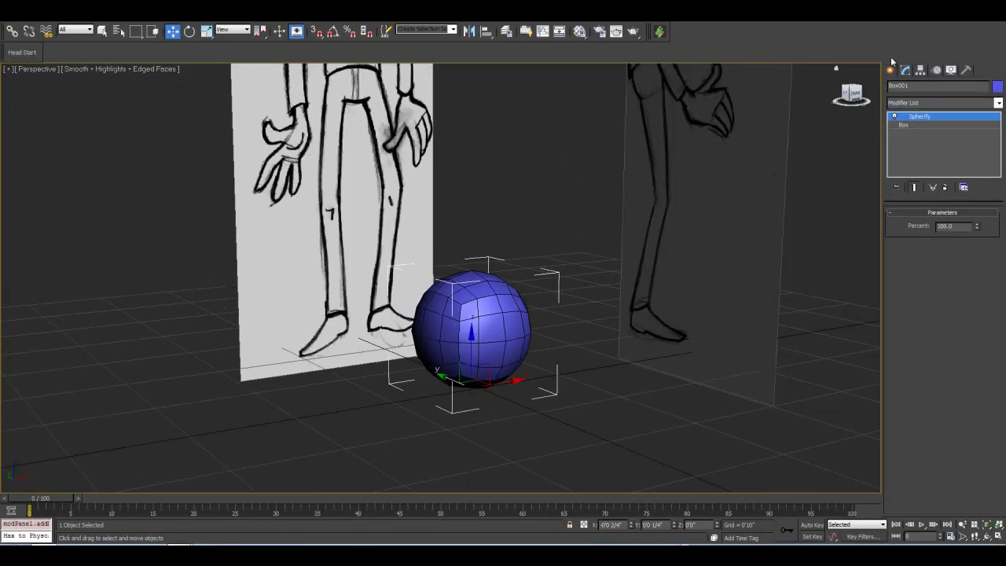
{"action": "left_click", "coordinate": [890, 72]}
{"action": "left_click", "coordinate": [914, 158]}
{"action": "left_click_drag", "start_coordinate": [329, 414], "coordinate": [333, 389]}
{"action": "middle_click_drag", "start_coordinate": [331, 407], "coordinate": [362, 396]}
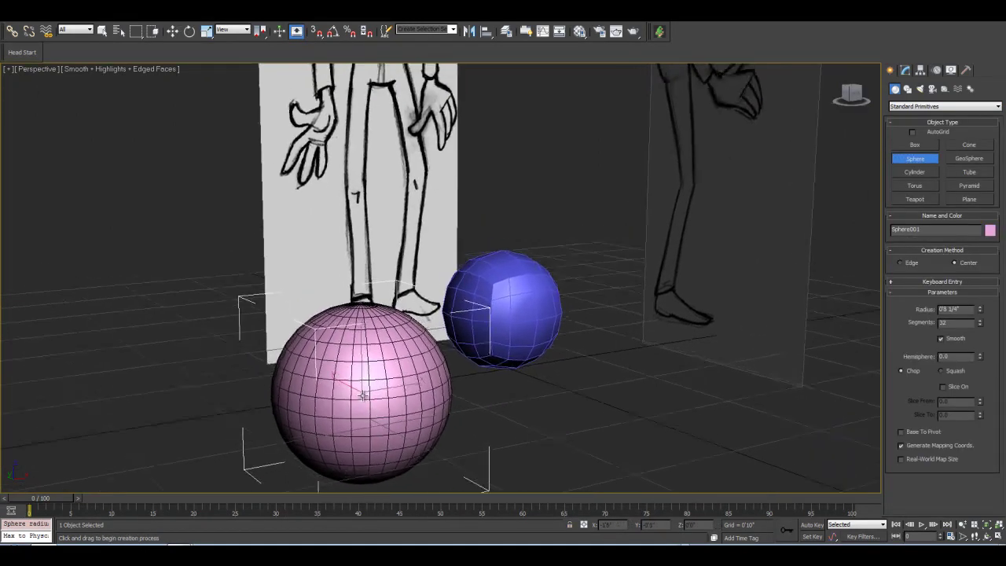
Examine how the edges converge at the pole of the standard sphere.
{"action": "scroll", "coordinate": [362, 395], "scroll_direction": "up", "scroll_amount": 5}
{"action": "middle_click_drag", "start_coordinate": [253, 361], "coordinate": [355, 366]}
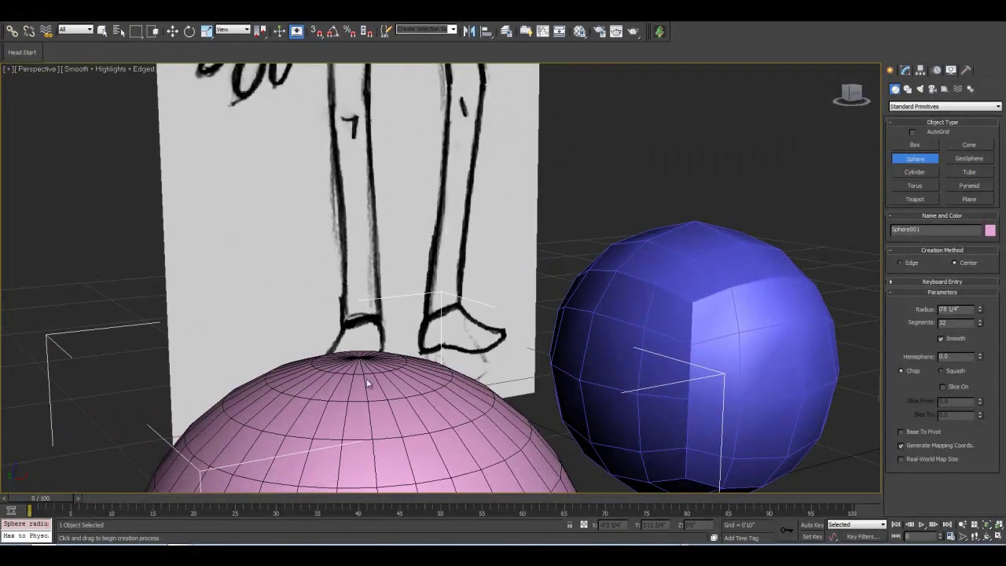
{"action": "left_click", "coordinate": [988, 536]}
{"action": "left_click_drag", "start_coordinate": [362, 259], "coordinate": [400, 333]}
{"action": "scroll", "coordinate": [417, 344], "scroll_direction": "up", "scroll_amount": 5}
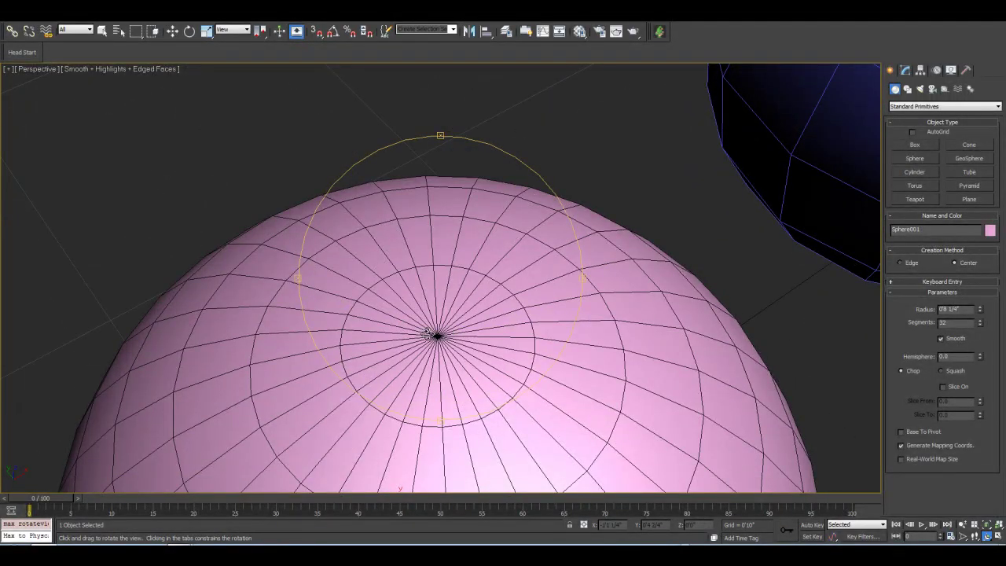
{"action": "left_click_drag", "start_coordinate": [476, 347], "coordinate": [406, 298]}
{"action": "scroll", "coordinate": [421, 330], "scroll_direction": "down", "scroll_amount": 4}
{"action": "left_click_drag", "start_coordinate": [410, 364], "coordinate": [447, 299]}
{"action": "scroll", "coordinate": [449, 300], "scroll_direction": "down", "scroll_amount": 2}
Delete the pink comparison sphere.
{"action": "scroll", "coordinate": [521, 274], "scroll_direction": "down", "scroll_amount": 4}
{"action": "middle_click_drag", "start_coordinate": [514, 282], "coordinate": [472, 344]}
{"action": "scroll", "coordinate": [471, 343], "scroll_direction": "down", "scroll_amount": 2}
{"action": "left_click_drag", "start_coordinate": [430, 252], "coordinate": [456, 276]}
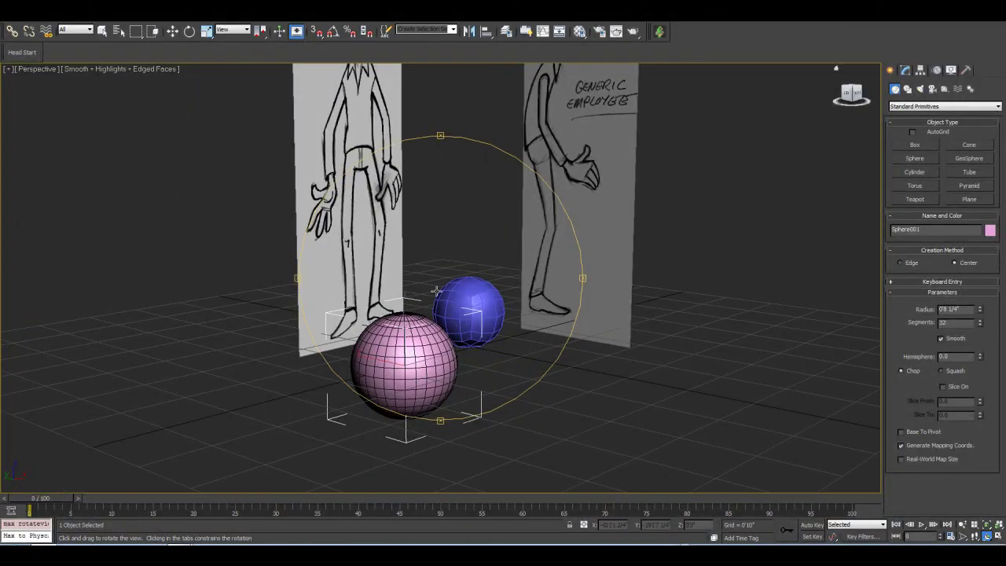
{"action": "left_click", "coordinate": [173, 31]}
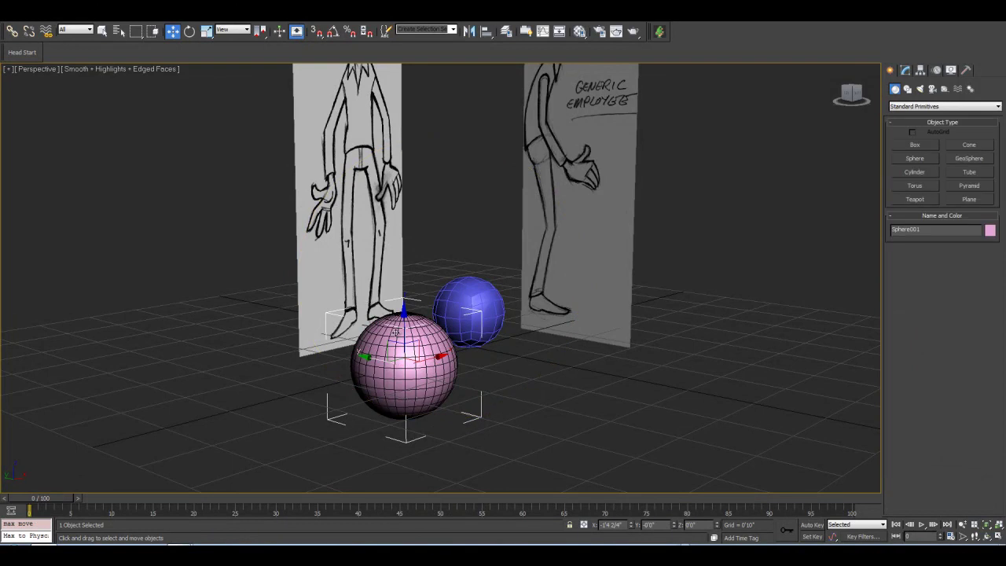
{"action": "key", "text": "Delete"}
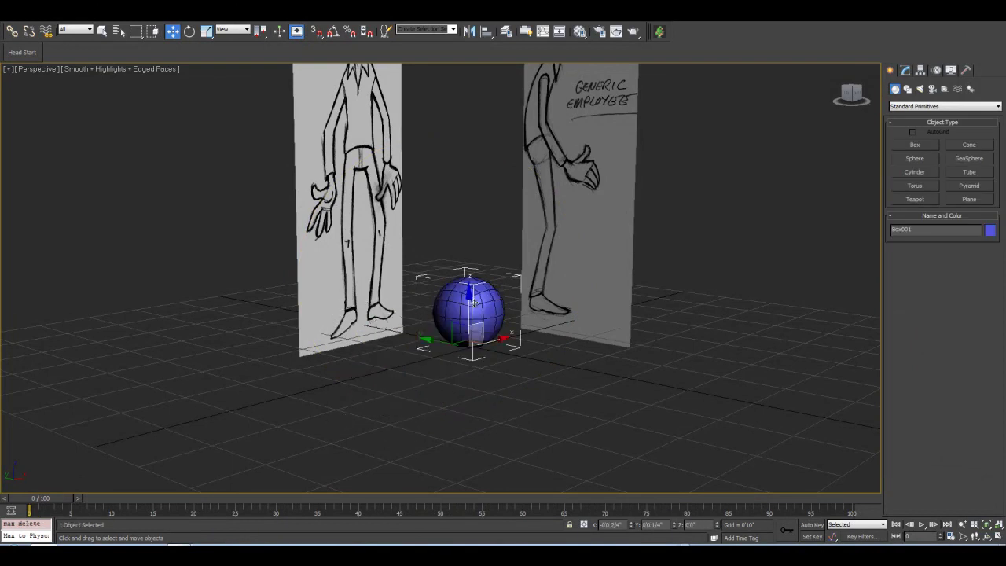
Select the spherified box and examine its polygon layout from above and around.
{"action": "left_click", "coordinate": [474, 303]}
{"action": "key", "text": "z"}
{"action": "left_click", "coordinate": [987, 536]}
{"action": "left_click_drag", "start_coordinate": [461, 262], "coordinate": [414, 209]}
{"action": "left_click_drag", "start_coordinate": [412, 319], "coordinate": [410, 292]}
{"action": "middle_click_drag", "start_coordinate": [411, 292], "coordinate": [399, 261], "text": "alt"}
{"action": "scroll", "coordinate": [398, 261], "scroll_direction": "down", "scroll_amount": 8}
{"action": "middle_click_drag", "start_coordinate": [457, 238], "coordinate": [456, 286]}
{"action": "left_click_drag", "start_coordinate": [456, 285], "coordinate": [457, 286]}
{"action": "mouse_move", "coordinate": [457, 287]}
{"action": "middle_mouse_down"}
{"action": "mouse_move", "coordinate": [442, 322]}
{"action": "mouse_move", "coordinate": [453, 287]}
{"action": "mouse_move", "coordinate": [398, 275]}
{"action": "middle_mouse_up"}
{"action": "scroll", "coordinate": [442, 323], "scroll_direction": "down", "scroll_amount": 4}
{"action": "scroll", "coordinate": [453, 286], "scroll_direction": "up", "scroll_amount": 7}
{"action": "scroll", "coordinate": [398, 281], "scroll_direction": "up", "scroll_amount": 3}
{"action": "left_click_drag", "start_coordinate": [397, 289], "coordinate": [422, 337]}
Convert the spherified box to an Editable Poly.
{"action": "key", "text": "w"}
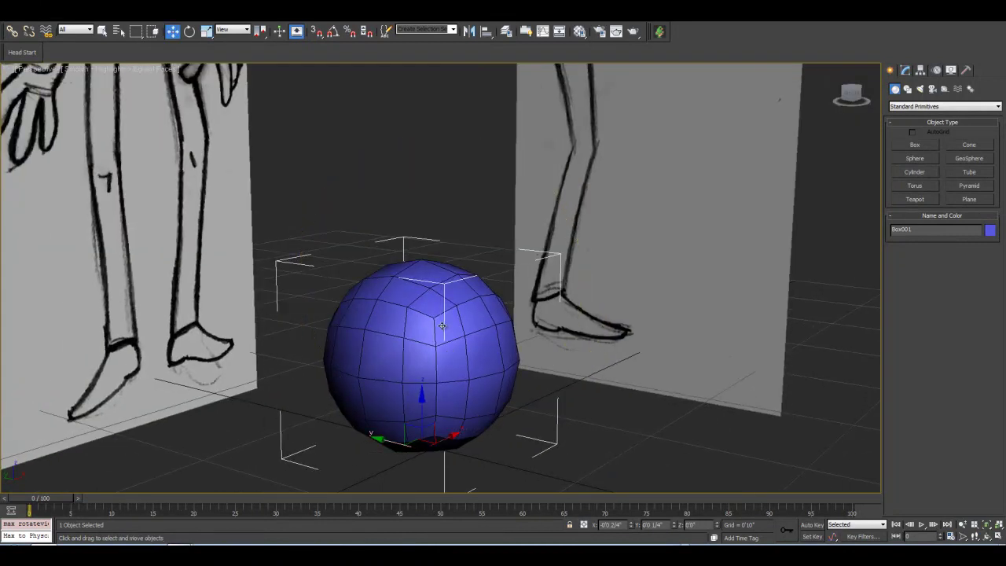
{"action": "right_click", "coordinate": [440, 324]}
{"action": "mouse_move", "coordinate": [471, 420]}
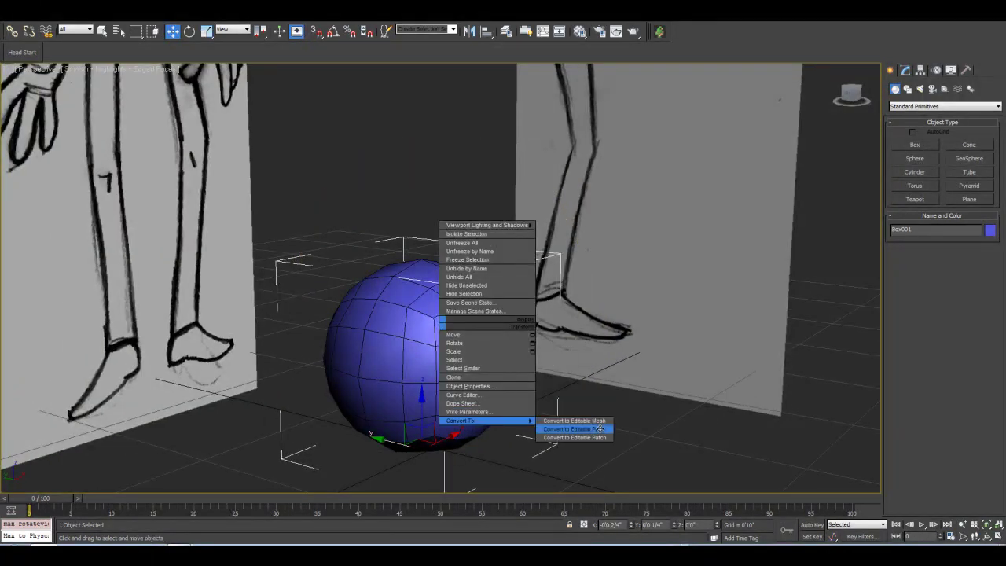
{"action": "left_click", "coordinate": [566, 422]}
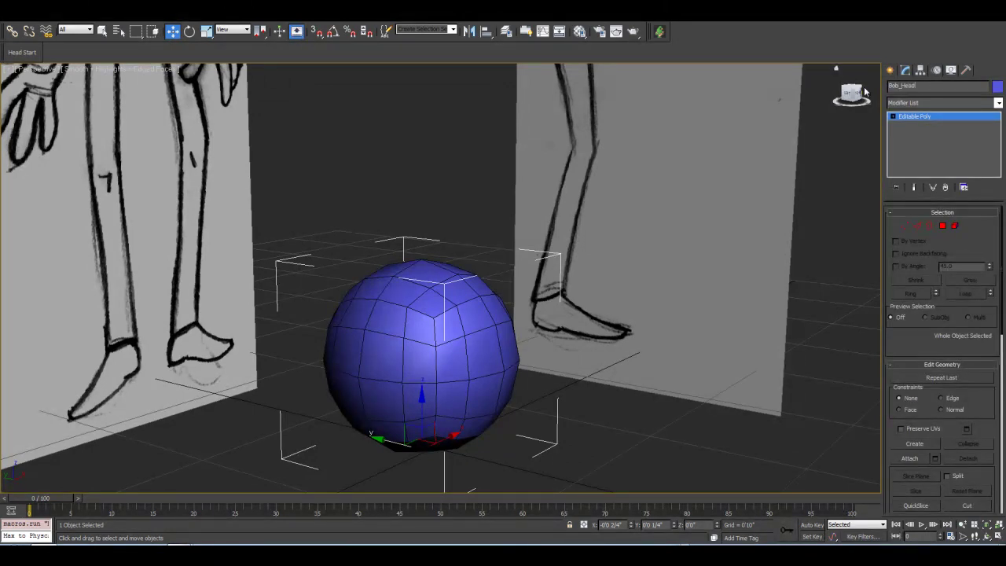
Raise the head sphere over the face of the front sketch, to about 4'6 1/4" in Z.
{"action": "scroll", "coordinate": [476, 339], "scroll_direction": "down", "scroll_amount": 5}
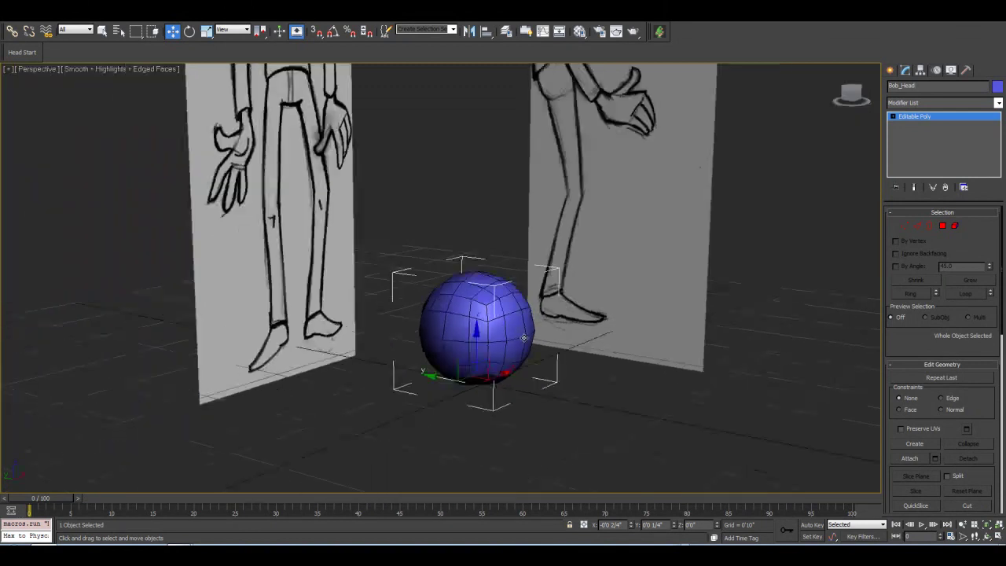
{"action": "middle_click_drag", "start_coordinate": [492, 289], "coordinate": [473, 308]}
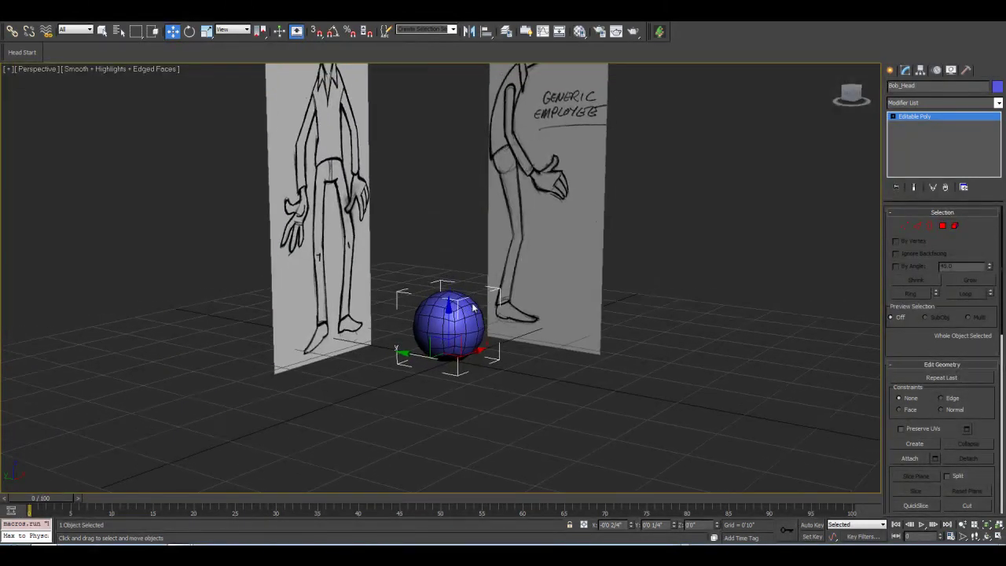
{"action": "key", "text": "f"}
{"action": "scroll", "coordinate": [476, 308], "scroll_direction": "up", "scroll_amount": 6}
{"action": "left_click_drag", "start_coordinate": [465, 385], "coordinate": [466, 103]}
{"action": "key", "text": "z"}
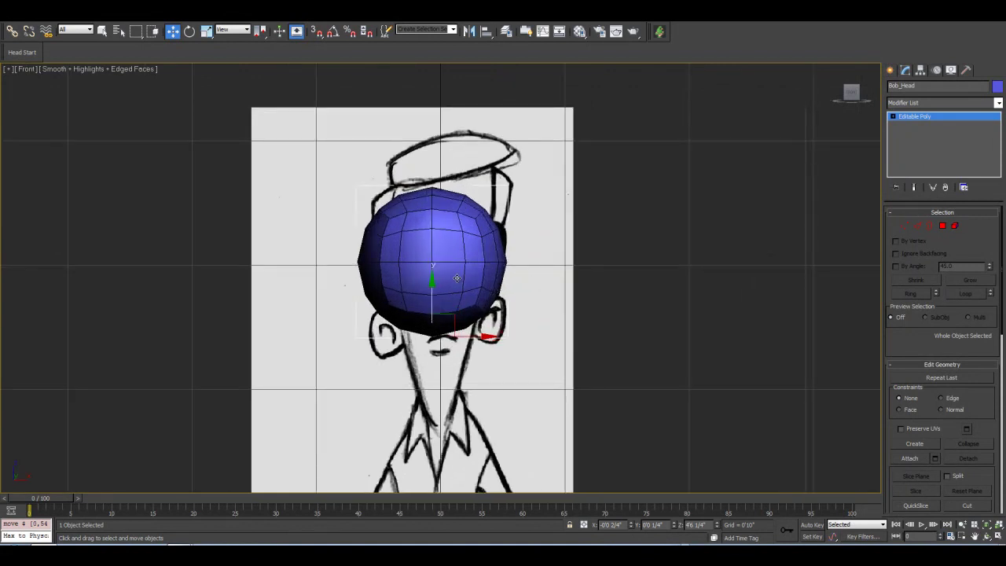
{"action": "scroll", "coordinate": [458, 277], "scroll_direction": "up", "scroll_amount": 1}
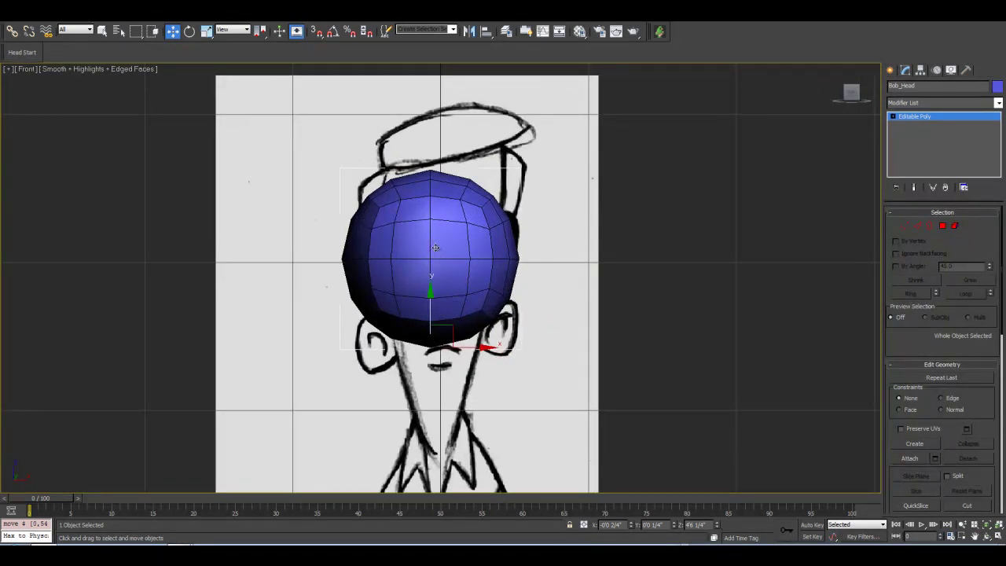
Centre the head sphere by setting its absolute world X position to 0'0".
{"action": "right_click", "coordinate": [173, 33]}
{"action": "left_click_drag", "start_coordinate": [491, 77], "coordinate": [307, 96]}
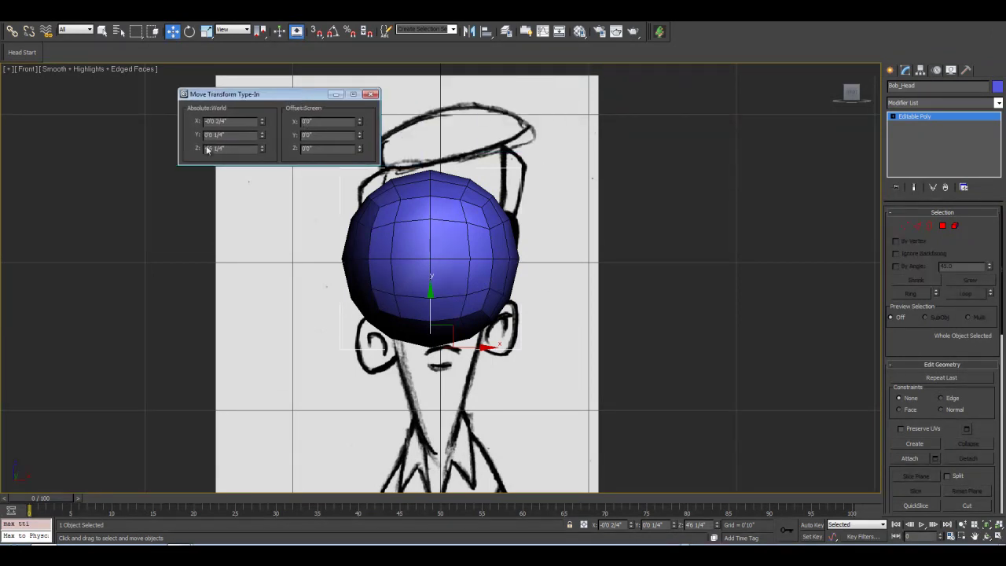
{"action": "right_click", "coordinate": [262, 124]}
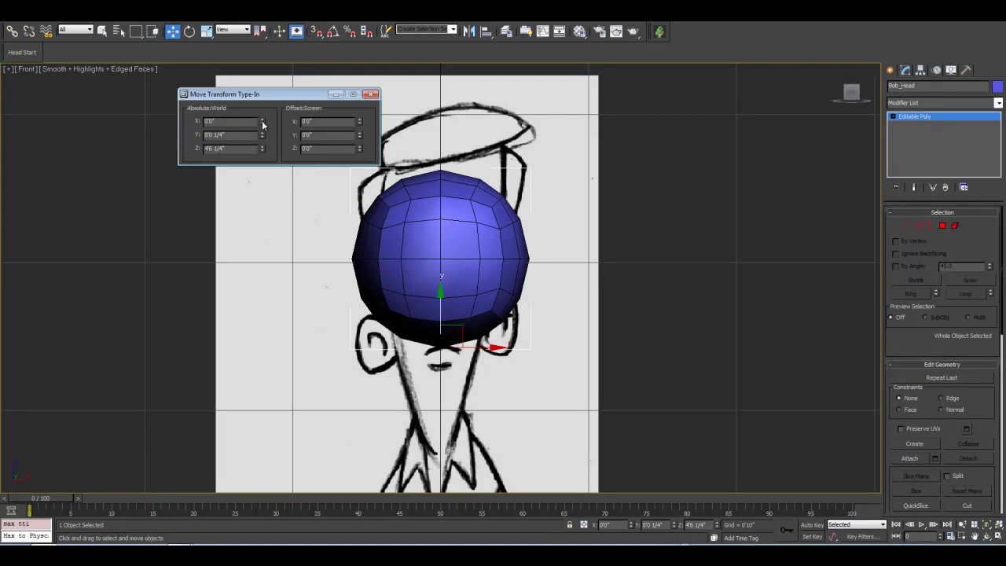
{"action": "left_click", "coordinate": [371, 94]}
Make the head see-through and compare its placement with the side sketch.
{"action": "key", "text": "l"}
{"action": "middle_click_drag", "start_coordinate": [447, 157], "coordinate": [449, 395]}
{"action": "middle_click_drag", "start_coordinate": [444, 118], "coordinate": [443, 408]}
{"action": "middle_click_drag", "start_coordinate": [429, 109], "coordinate": [423, 327]}
{"action": "middle_click_drag", "start_coordinate": [436, 257], "coordinate": [428, 343]}
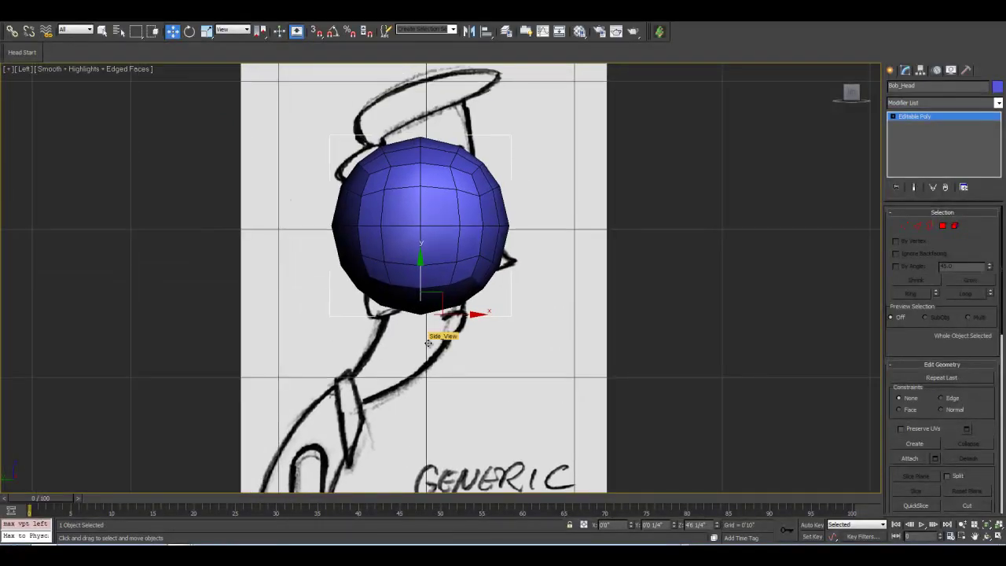
{"action": "middle_click_drag", "start_coordinate": [479, 281], "coordinate": [479, 322]}
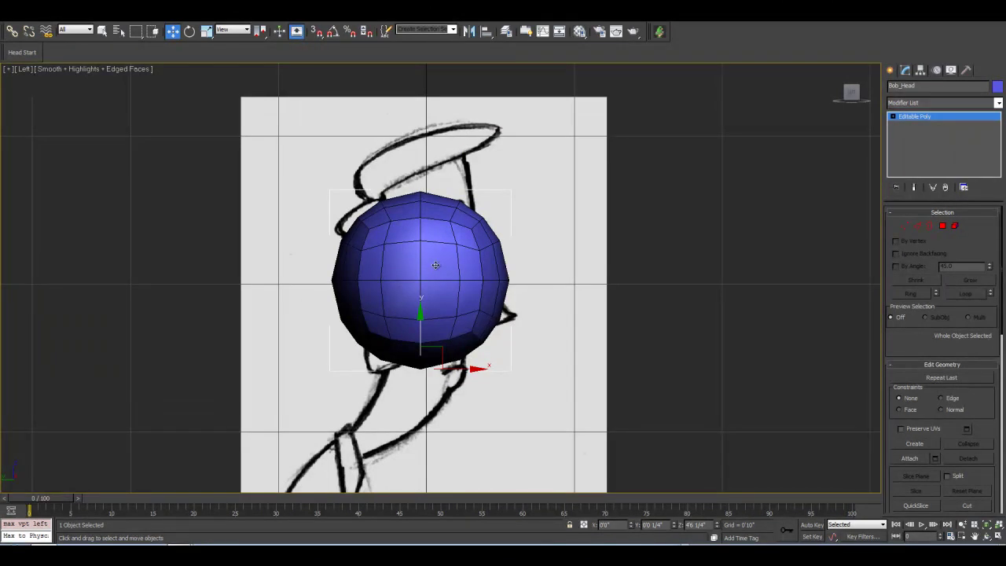
{"action": "key", "text": "alt+x"}
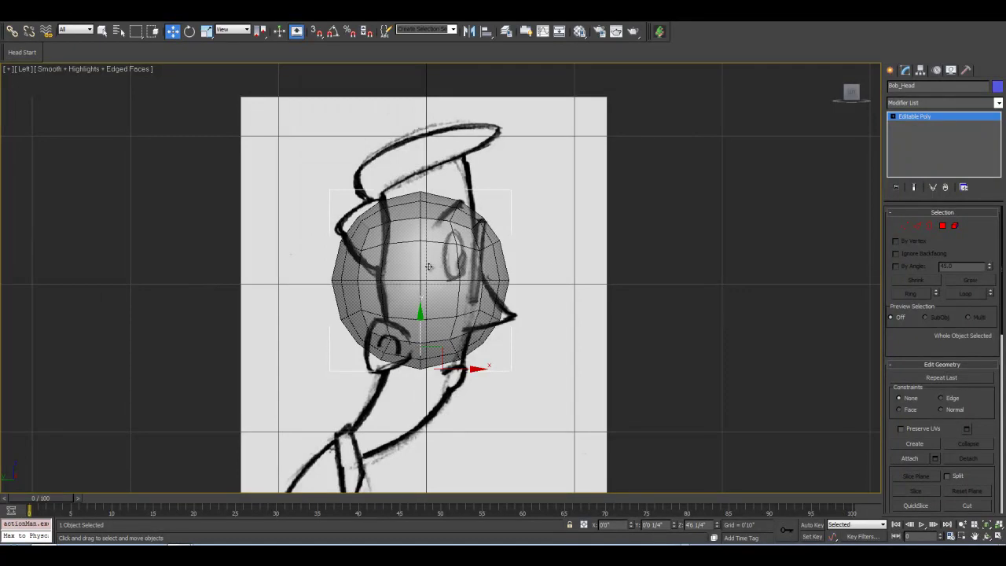
Examine how the see-through head lines up with the face in the front sketch.
{"action": "key", "text": "f"}
{"action": "middle_click_drag", "start_coordinate": [435, 270], "coordinate": [436, 457]}
{"action": "middle_click_drag", "start_coordinate": [442, 220], "coordinate": [431, 443]}
{"action": "middle_click_drag", "start_coordinate": [451, 148], "coordinate": [441, 374]}
{"action": "middle_click_drag", "start_coordinate": [444, 106], "coordinate": [438, 319]}
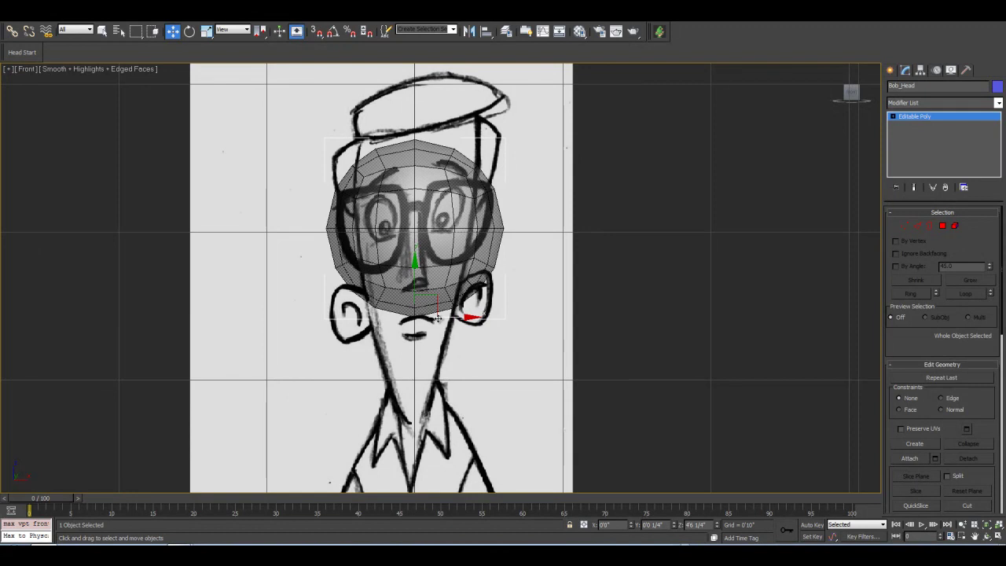
{"action": "scroll", "coordinate": [437, 317], "scroll_direction": "up", "scroll_amount": 4}
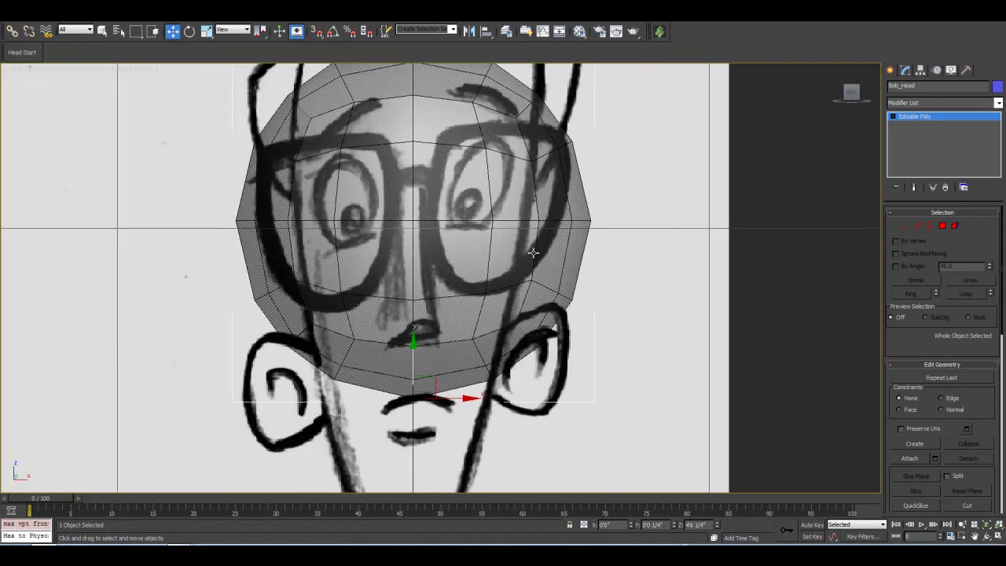
{"action": "left_click", "coordinate": [632, 212]}
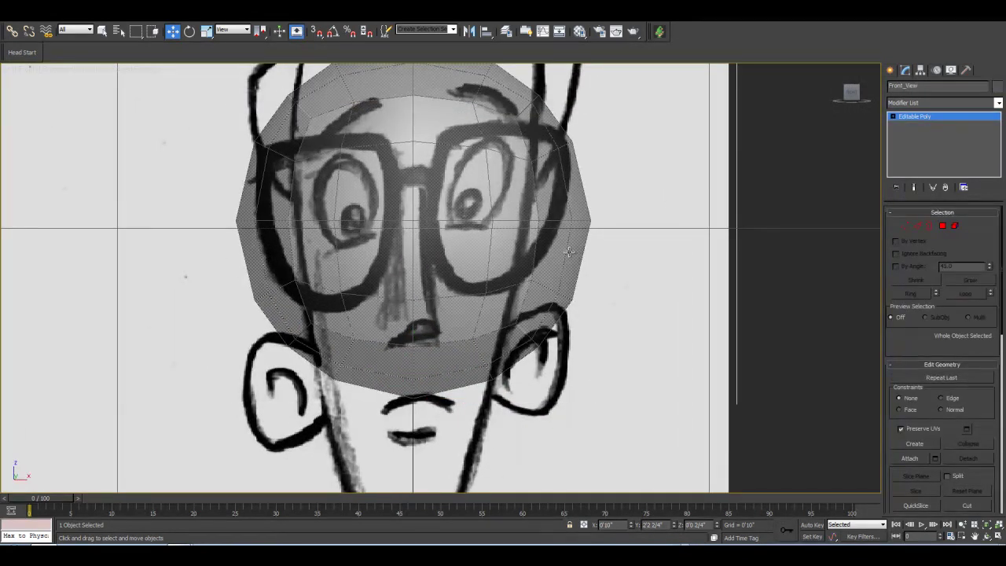
{"action": "scroll", "coordinate": [554, 259], "scroll_direction": "down", "scroll_amount": 4}
{"action": "scroll", "coordinate": [548, 265], "scroll_direction": "down", "scroll_amount": 1}
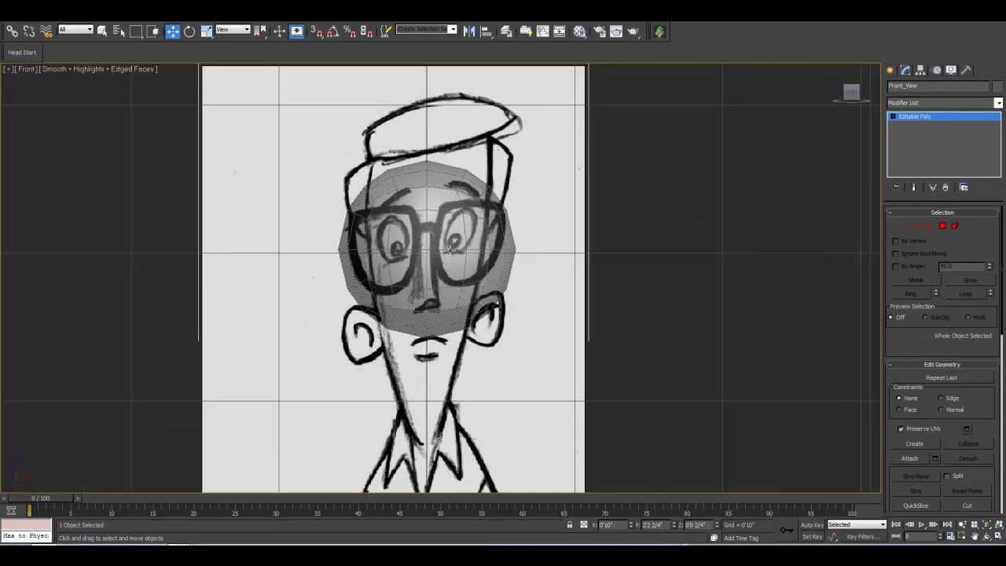
Shift the Side_View plane slightly along Y, to about 1'1 2/4", so the side sketch lines up better with the head.
{"action": "key", "text": "l"}
{"action": "mouse_move", "coordinate": [471, 205]}
{"action": "middle_mouse_down"}
{"action": "mouse_move", "coordinate": [476, 299]}
{"action": "mouse_move", "coordinate": [458, 429]}
{"action": "middle_mouse_up"}
{"action": "mouse_move", "coordinate": [476, 110]}
{"action": "middle_mouse_down"}
{"action": "mouse_move", "coordinate": [449, 239]}
{"action": "mouse_move", "coordinate": [452, 367]}
{"action": "middle_mouse_up"}
{"action": "middle_click_drag", "start_coordinate": [415, 309], "coordinate": [444, 378]}
{"action": "scroll", "coordinate": [444, 378], "scroll_direction": "down", "scroll_amount": 1}
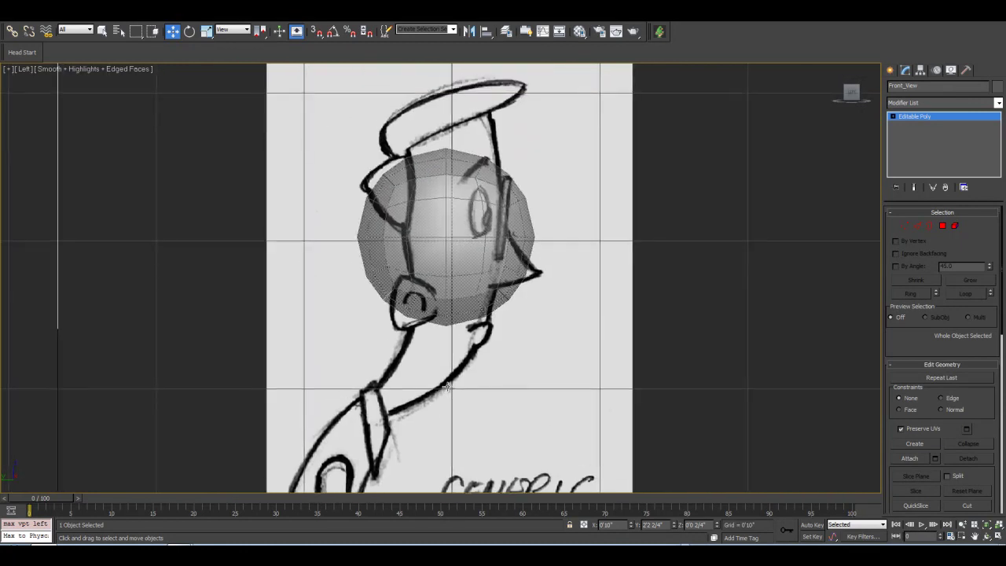
{"action": "scroll", "coordinate": [446, 386], "scroll_direction": "up", "scroll_amount": 2}
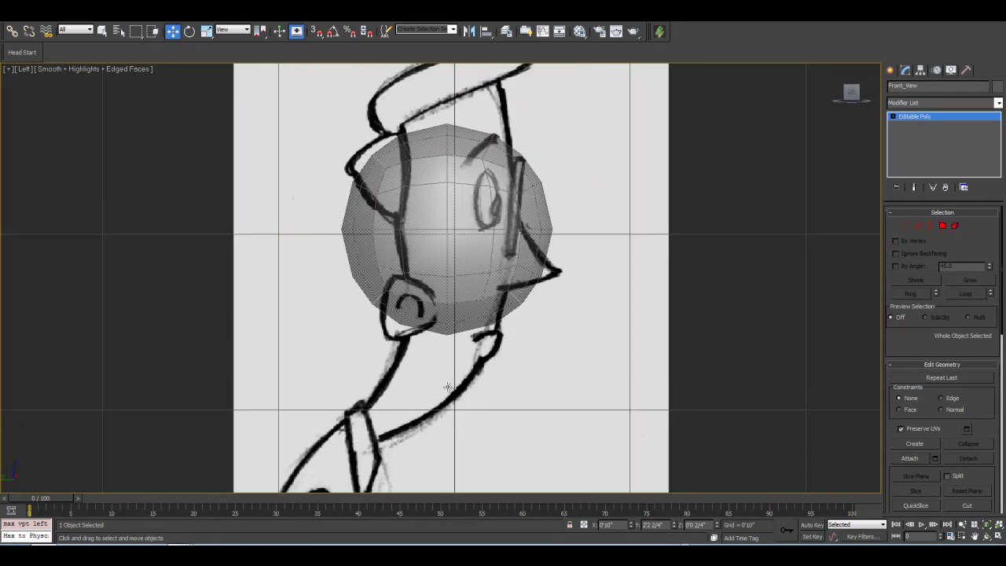
{"action": "left_click", "coordinate": [577, 186]}
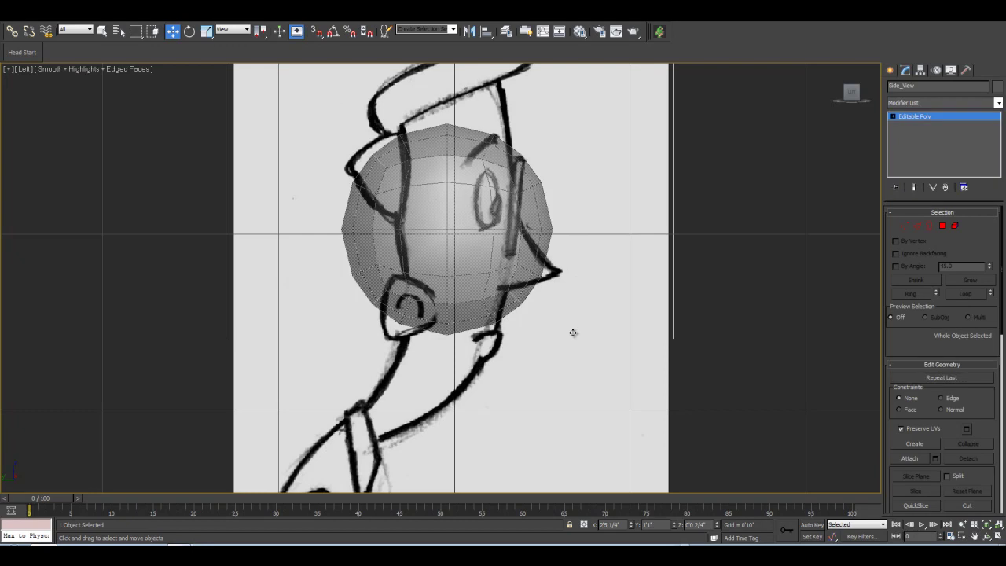
{"action": "scroll", "coordinate": [572, 332], "scroll_direction": "down", "scroll_amount": 3}
{"action": "scroll", "coordinate": [573, 332], "scroll_direction": "down", "scroll_amount": 2}
{"action": "middle_click_drag", "start_coordinate": [535, 389], "coordinate": [540, 296]}
{"action": "scroll", "coordinate": [539, 297], "scroll_direction": "down", "scroll_amount": 4}
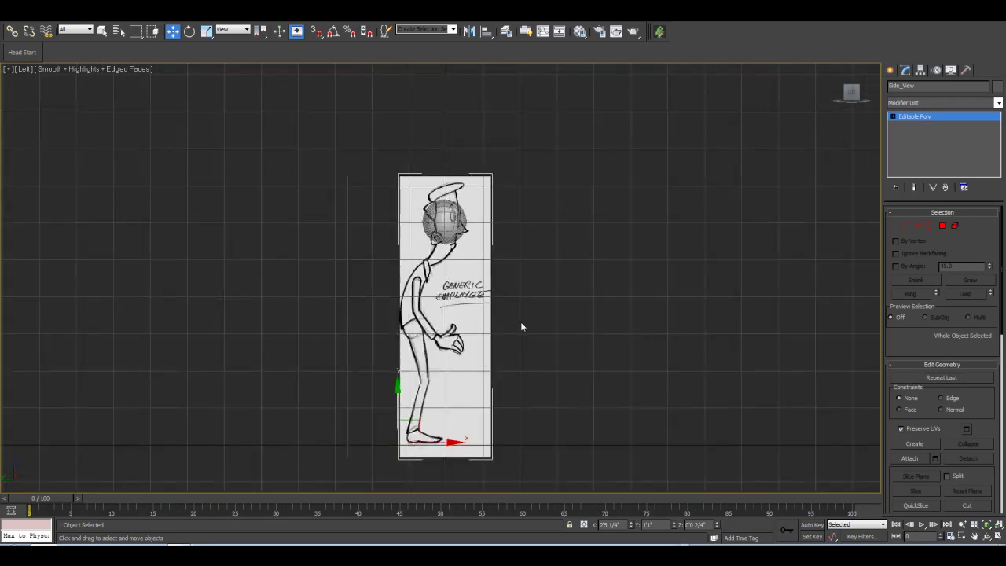
{"action": "middle_click_drag", "start_coordinate": [519, 328], "coordinate": [521, 314]}
{"action": "left_click_drag", "start_coordinate": [444, 428], "coordinate": [440, 429]}
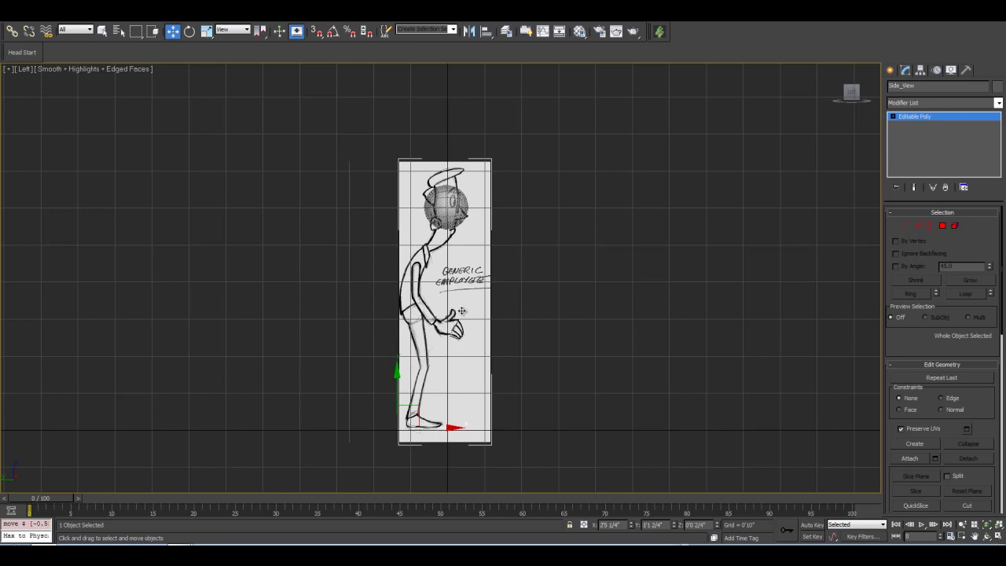
{"action": "middle_click_drag", "start_coordinate": [461, 312], "coordinate": [460, 341]}
Select the head sphere in the perspective view and turn off its see-through display.
{"action": "key", "text": "p"}
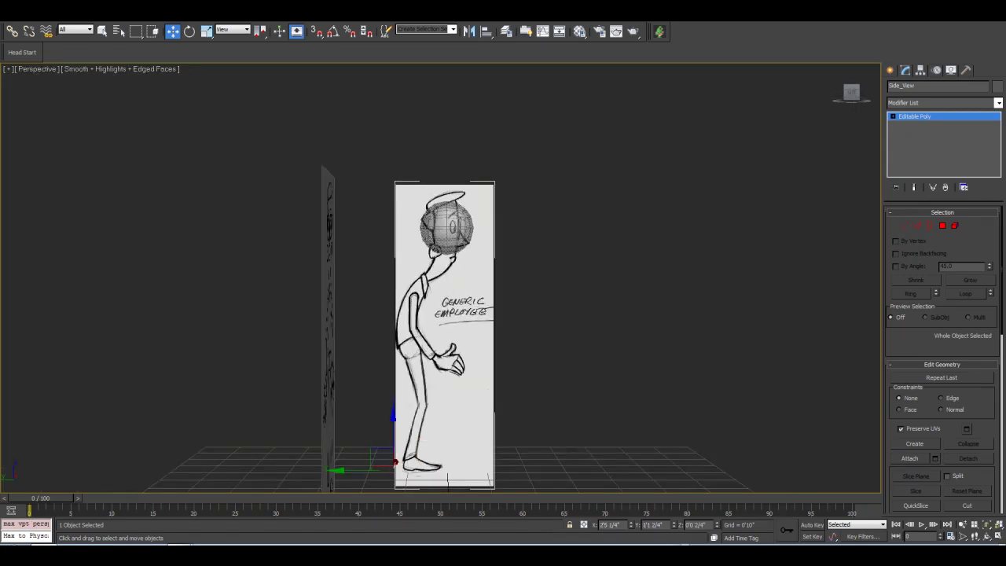
{"action": "left_click", "coordinate": [985, 538]}
{"action": "left_click_drag", "start_coordinate": [498, 364], "coordinate": [489, 288]}
{"action": "key", "text": "w"}
{"action": "left_click", "coordinate": [438, 248]}
{"action": "middle_click_drag", "start_coordinate": [469, 287], "coordinate": [509, 308]}
{"action": "scroll", "coordinate": [509, 308], "scroll_direction": "up", "scroll_amount": 2}
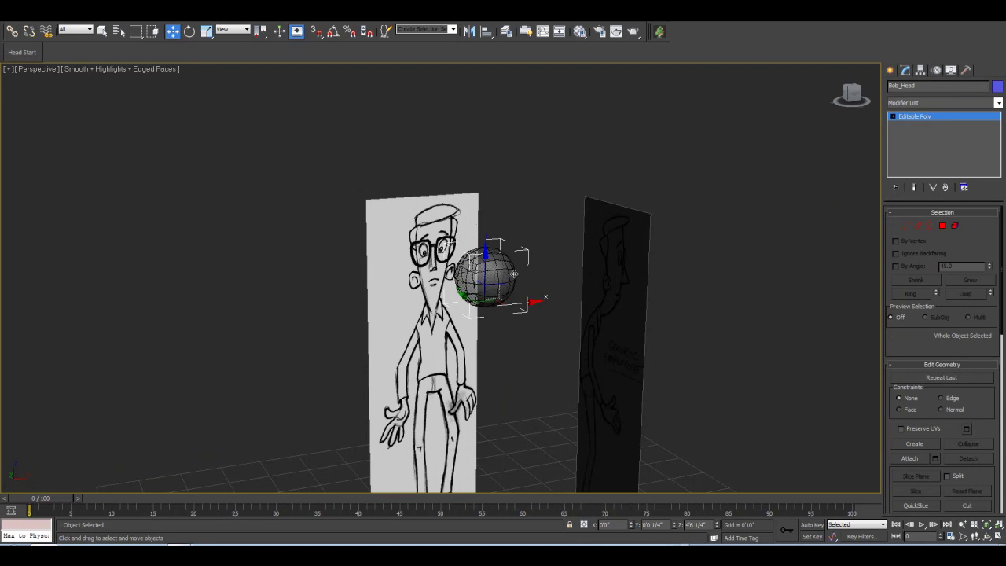
{"action": "key", "text": "alt+x"}
{"action": "scroll", "coordinate": [514, 344], "scroll_direction": "up", "scroll_amount": 5}
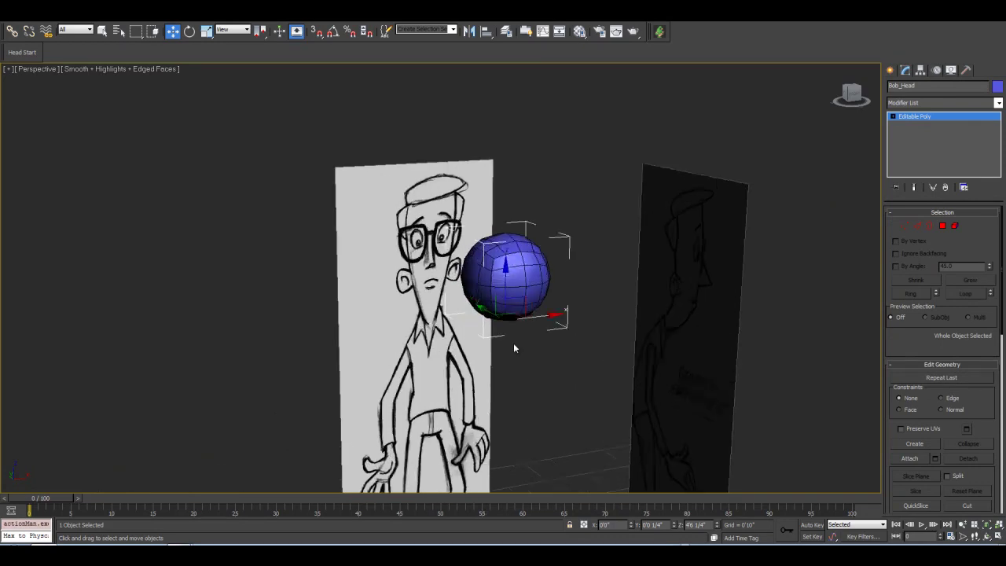
{"action": "middle_click_drag", "start_coordinate": [545, 365], "coordinate": [488, 368]}
{"action": "left_click", "coordinate": [983, 533]}
{"action": "left_click_drag", "start_coordinate": [469, 280], "coordinate": [441, 269]}
Delete all polygons on the right half of the head as seen from the front.
{"action": "key", "text": "f"}
{"action": "middle_click_drag", "start_coordinate": [441, 169], "coordinate": [446, 234]}
{"action": "scroll", "coordinate": [439, 365], "scroll_direction": "up", "scroll_amount": 3}
{"action": "scroll", "coordinate": [446, 234], "scroll_direction": "up", "scroll_amount": 6}
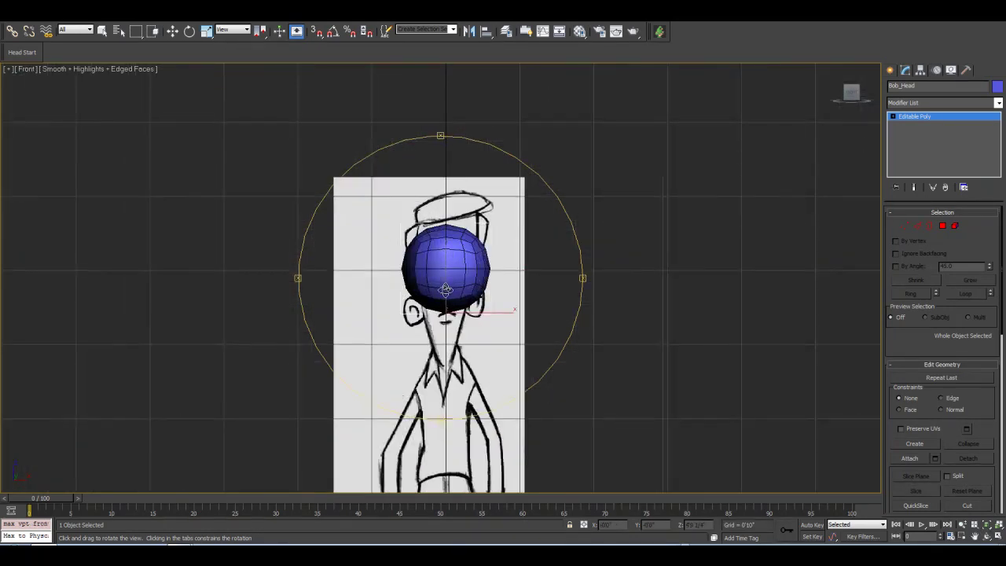
{"action": "middle_click_drag", "start_coordinate": [458, 302], "coordinate": [444, 263]}
{"action": "scroll", "coordinate": [444, 264], "scroll_direction": "up", "scroll_amount": 2}
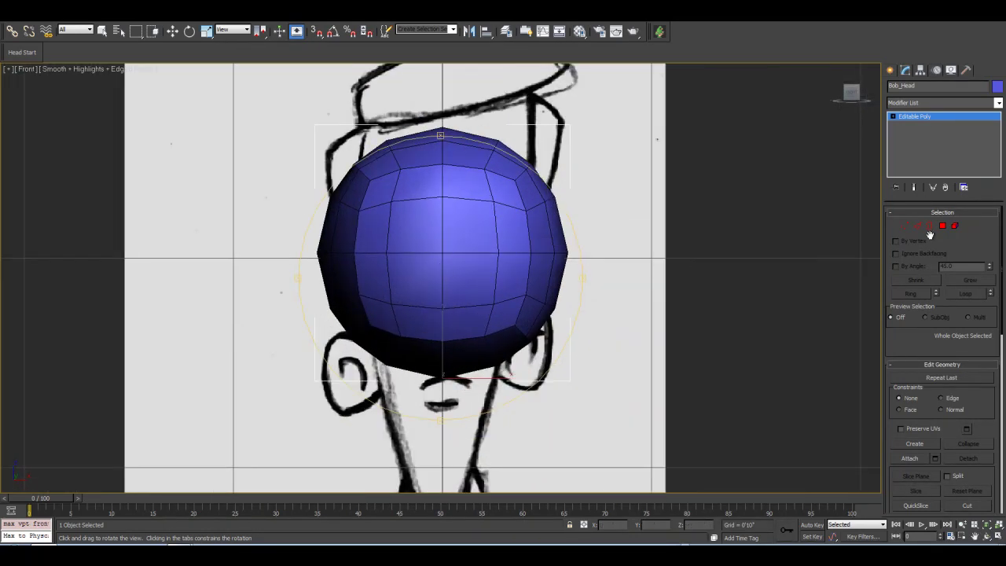
{"action": "left_click", "coordinate": [942, 226]}
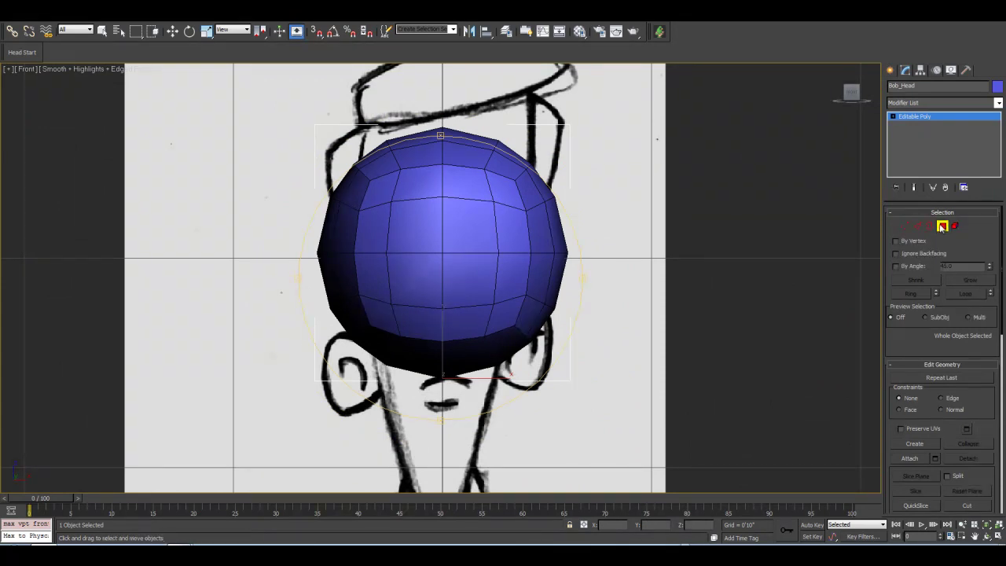
{"action": "left_click_drag", "start_coordinate": [607, 97], "coordinate": [455, 457]}
{"action": "key", "text": "Delete"}
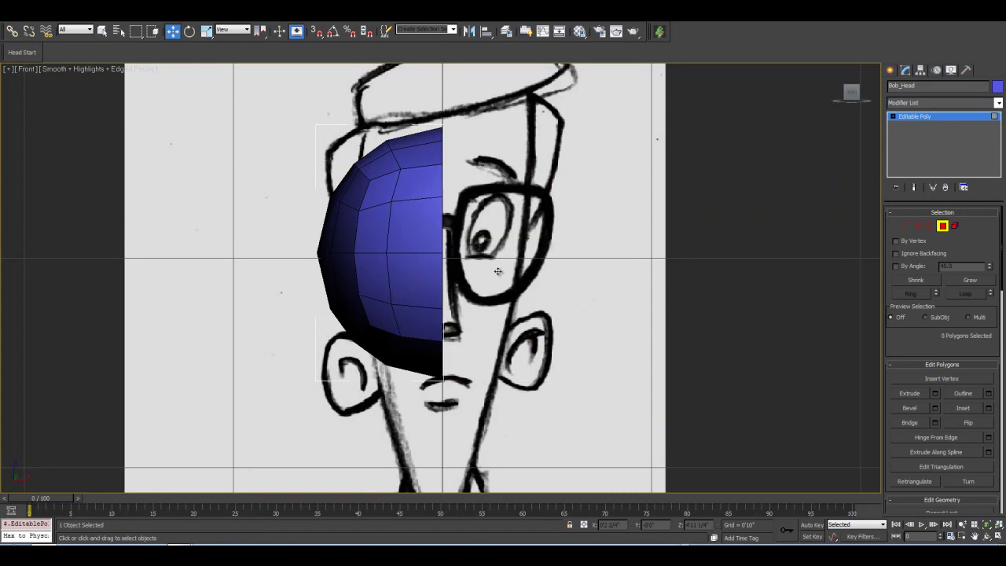
{"action": "left_click", "coordinate": [942, 226]}
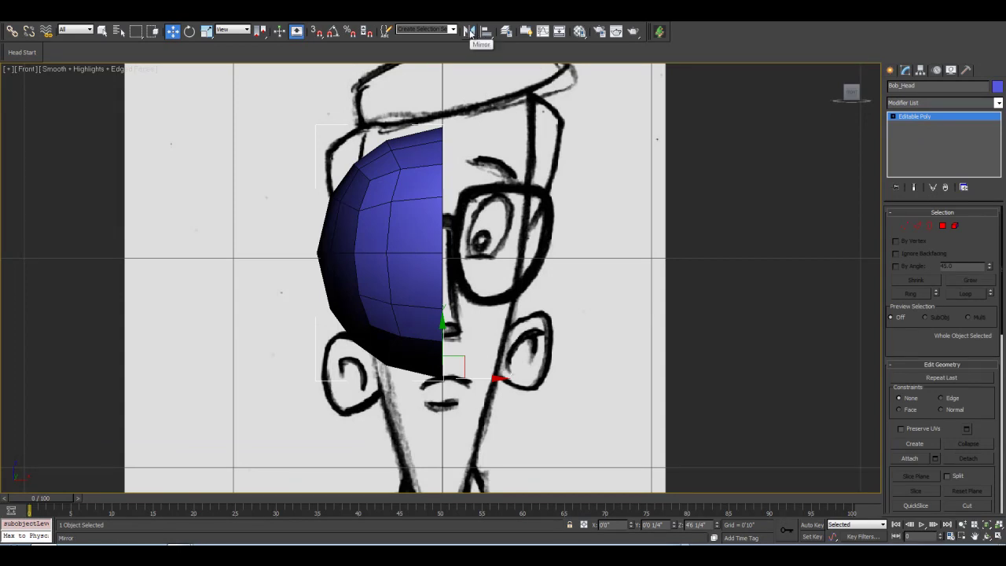
Mirror the remaining half of the head across the X axis as an Instance with a 0'0" offset.
{"action": "left_click", "coordinate": [472, 31]}
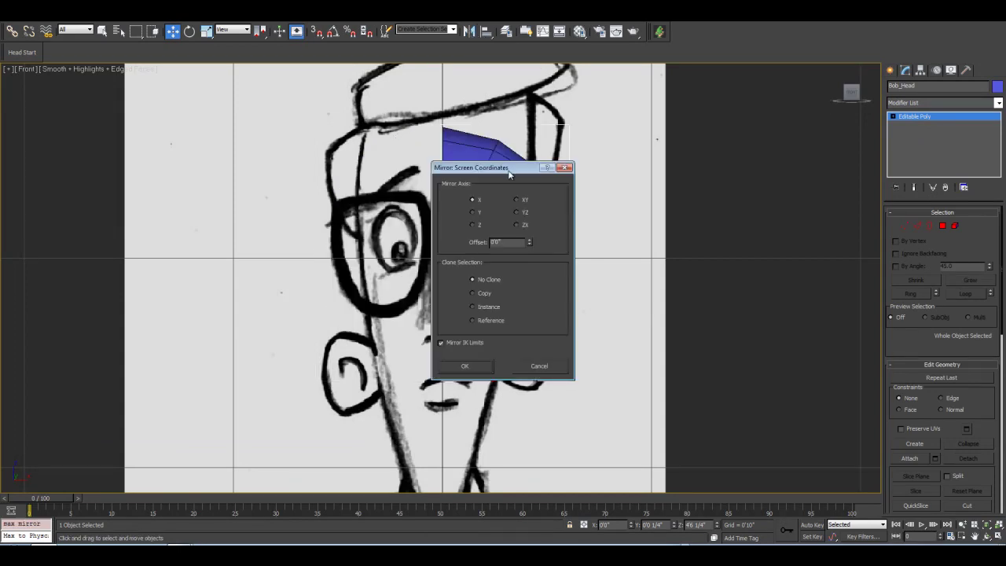
{"action": "left_click_drag", "start_coordinate": [509, 175], "coordinate": [693, 148]}
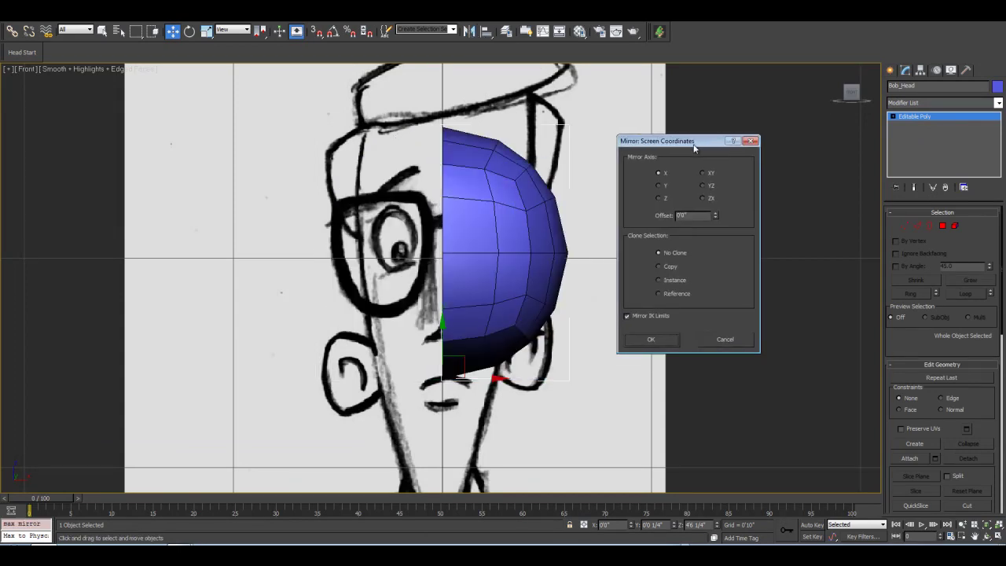
{"action": "left_click", "coordinate": [670, 280]}
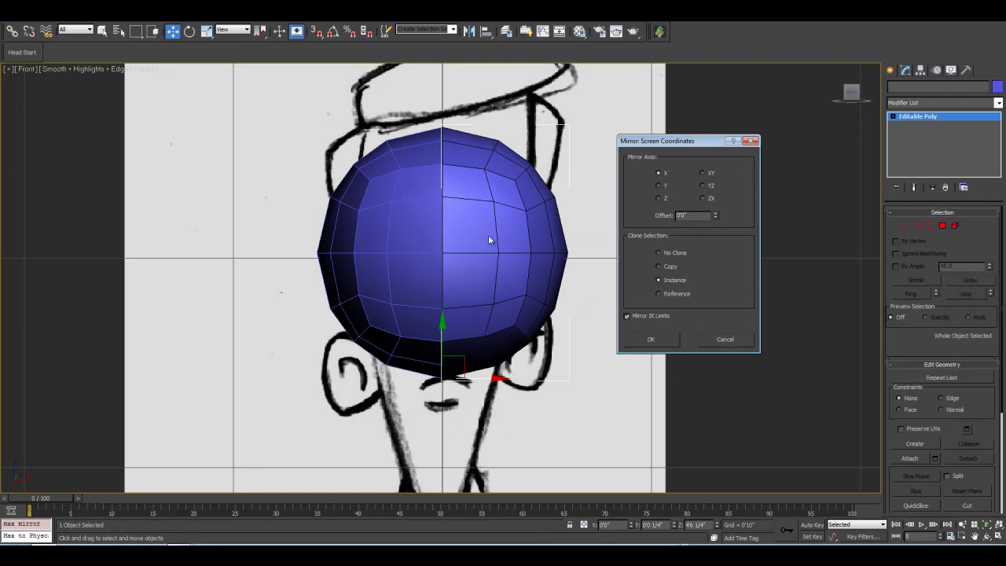
{"action": "key", "text": "Return"}
Test the mirrored instance by pulling an upper vertex and an outer side vertex of the original half outward.
{"action": "left_click", "coordinate": [397, 176]}
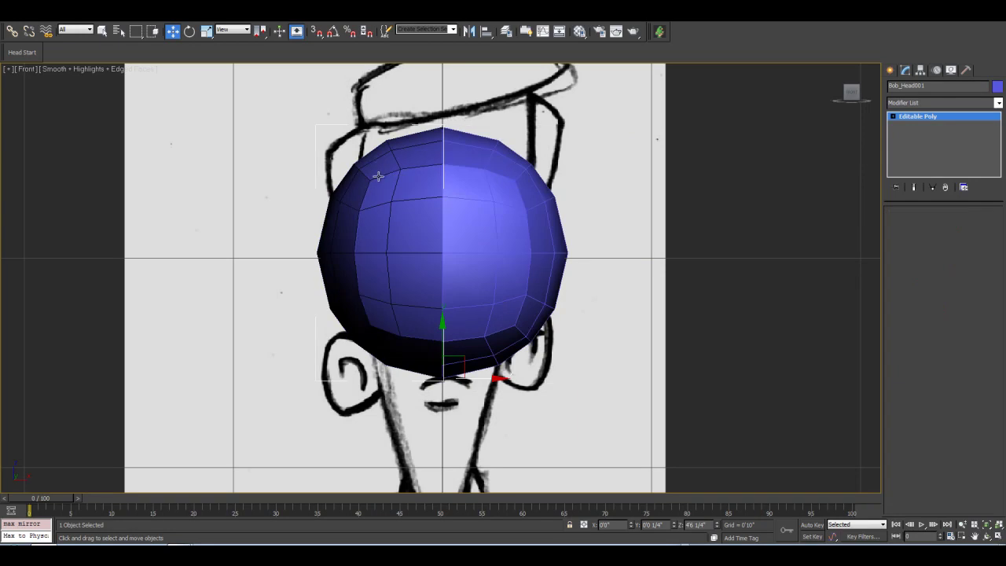
{"action": "key", "text": "1"}
{"action": "left_click", "coordinate": [384, 141]}
{"action": "left_click_drag", "start_coordinate": [407, 119], "coordinate": [301, 47]}
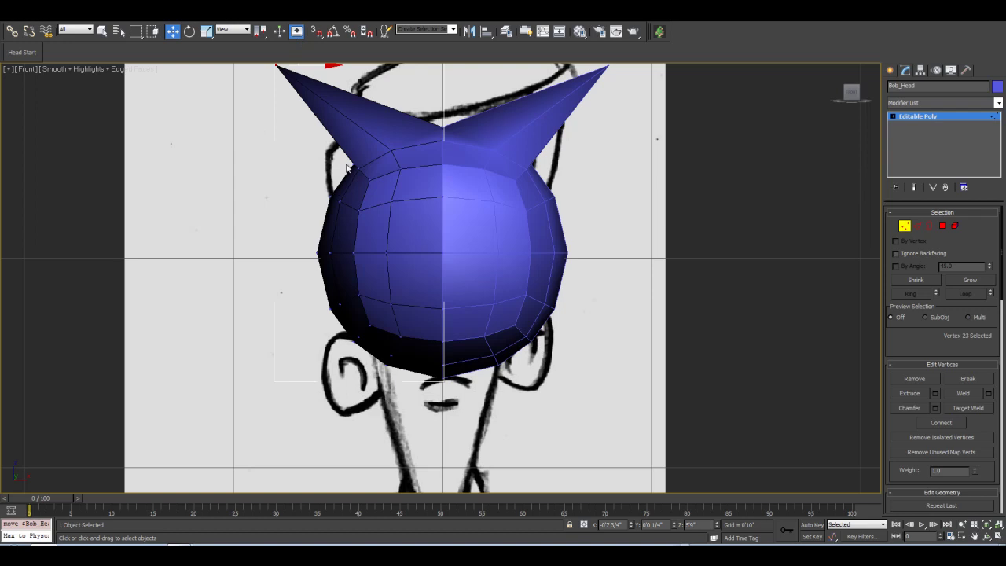
{"action": "left_click", "coordinate": [317, 253]}
{"action": "left_click_drag", "start_coordinate": [322, 249], "coordinate": [232, 225]}
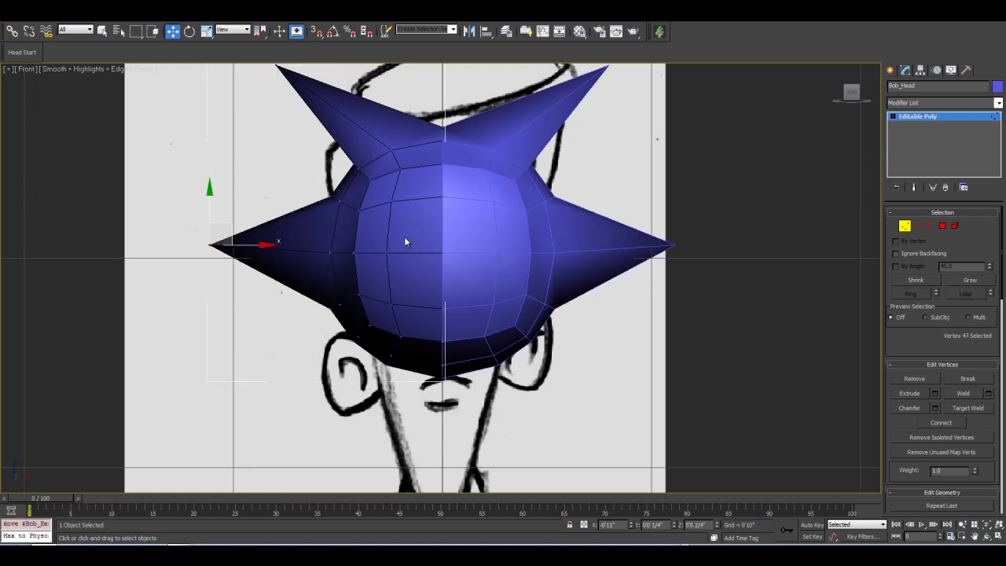
{"action": "scroll", "coordinate": [404, 237], "scroll_direction": "down", "scroll_amount": 3}
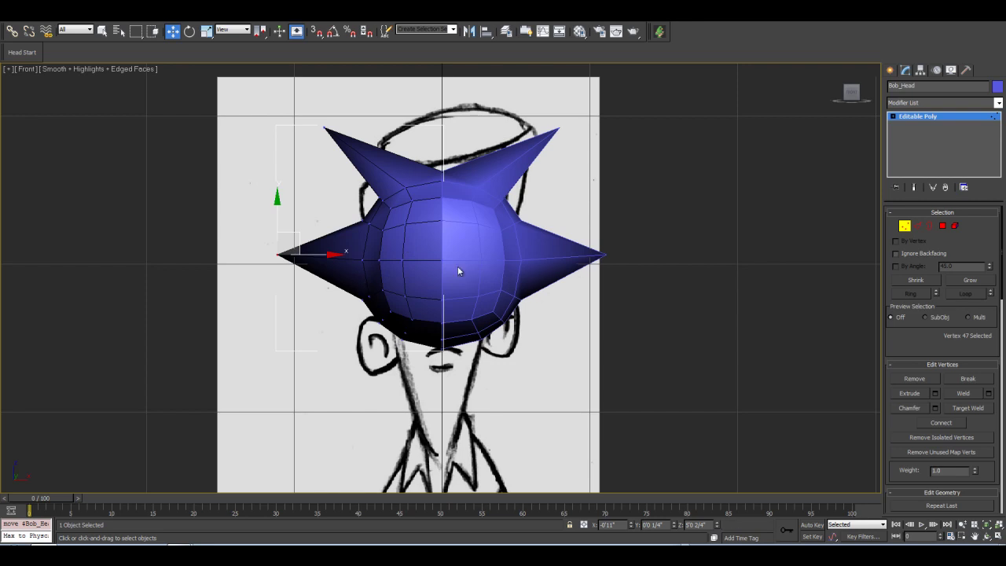
Undo the test vertex moves on the head and leave vertex editing.
{"action": "key", "text": "ctrl+z"}
{"action": "key", "text": "ctrl+z"}
{"action": "key", "text": "ctrl+z"}
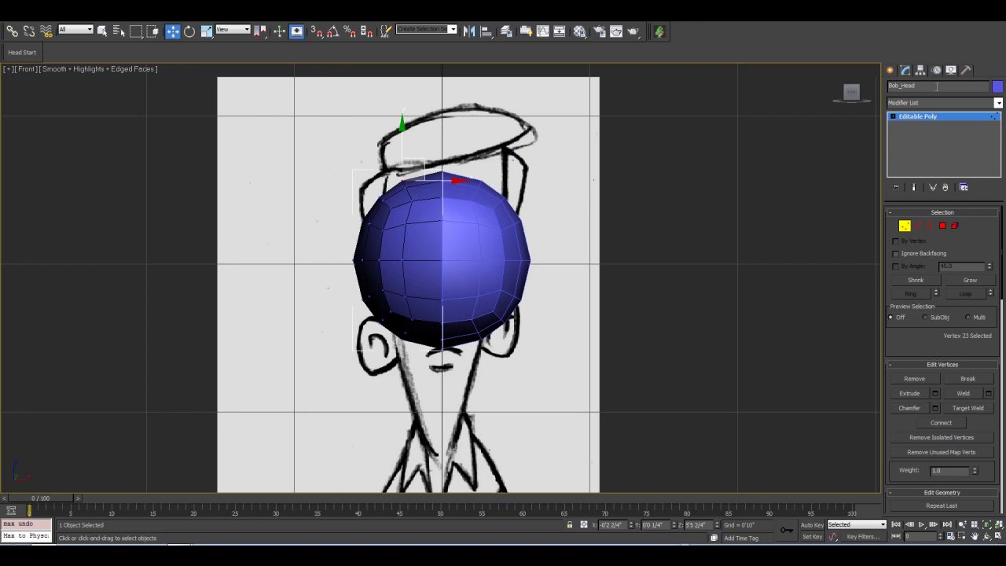
{"action": "left_click", "coordinate": [905, 226]}
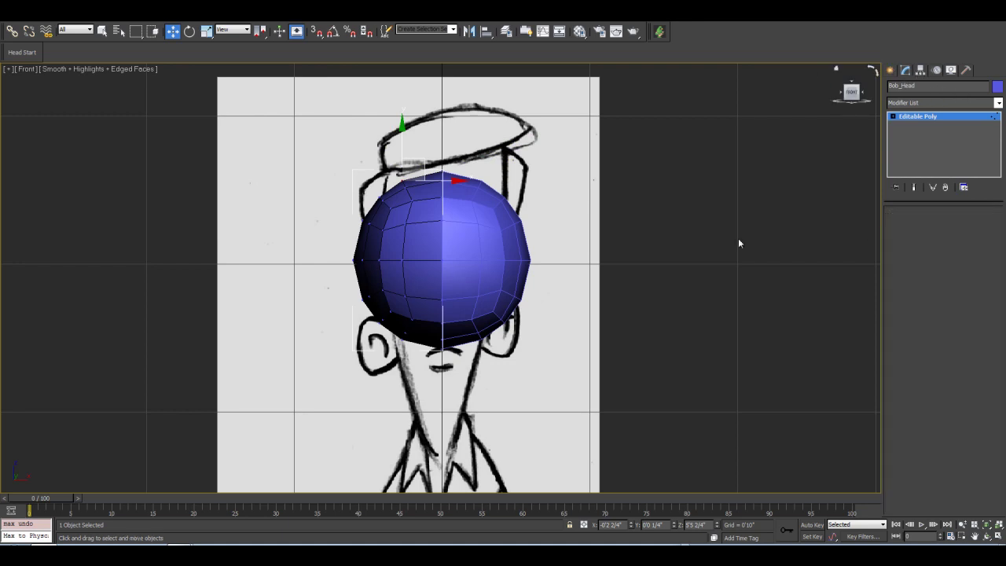
Try hiding the mirrored half of the head, then unhide all objects.
{"action": "right_click", "coordinate": [467, 251]}
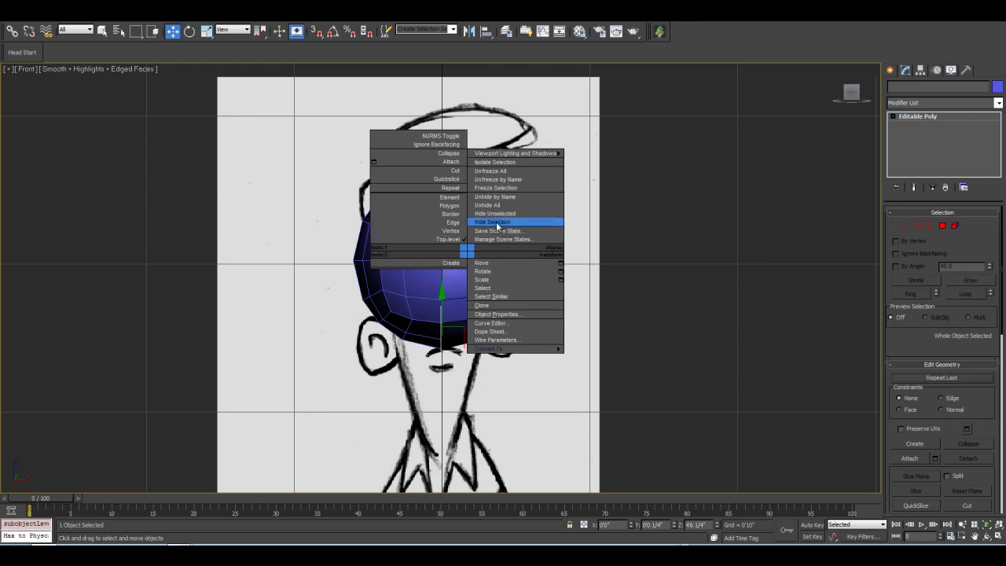
{"action": "left_click", "coordinate": [495, 222]}
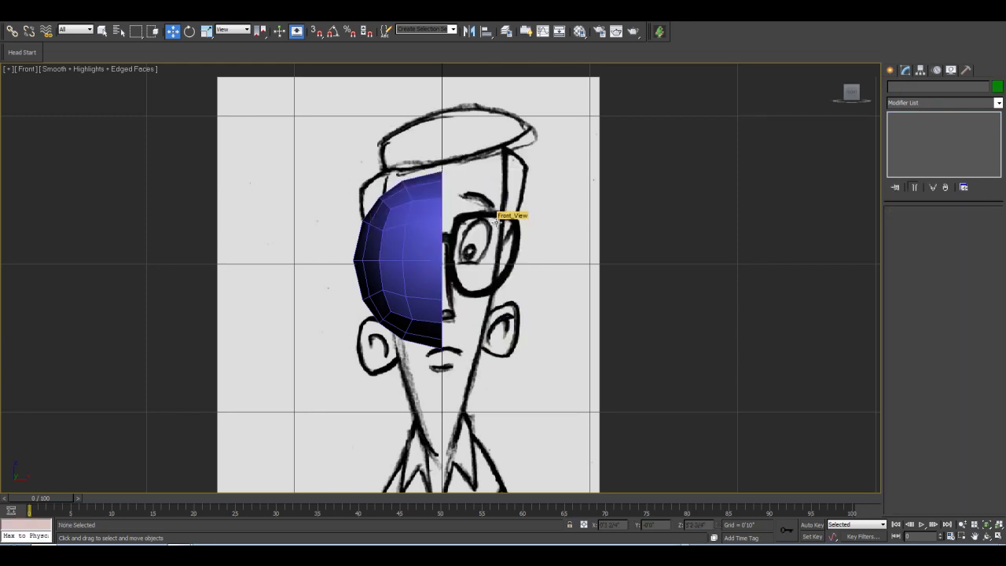
{"action": "right_click", "coordinate": [496, 222]}
{"action": "left_click", "coordinate": [522, 172]}
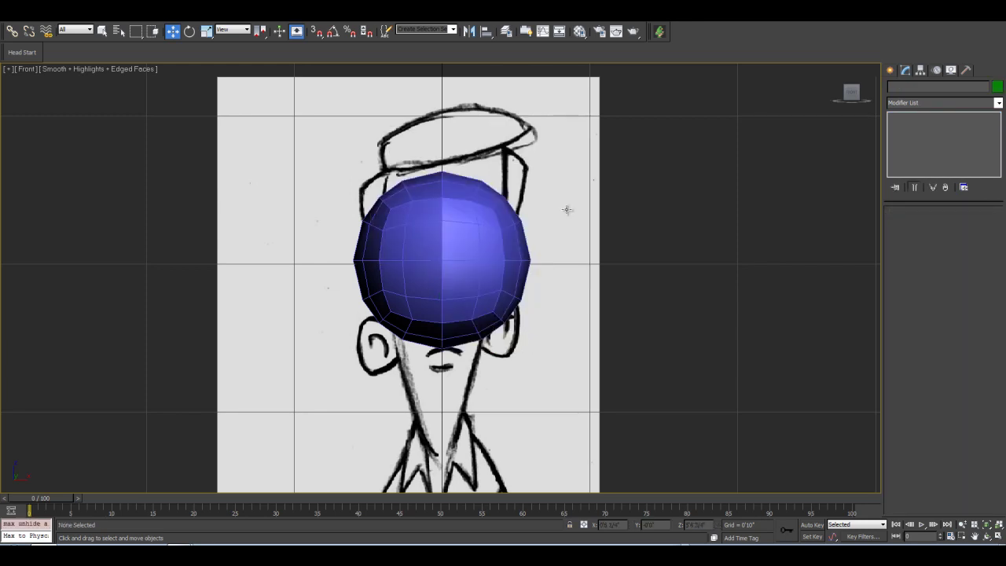
Create a new layer containing the front and side sketch planes, selected in the Perspective view.
{"action": "scroll", "coordinate": [575, 281], "scroll_direction": "down", "scroll_amount": 5}
{"action": "key", "text": "p"}
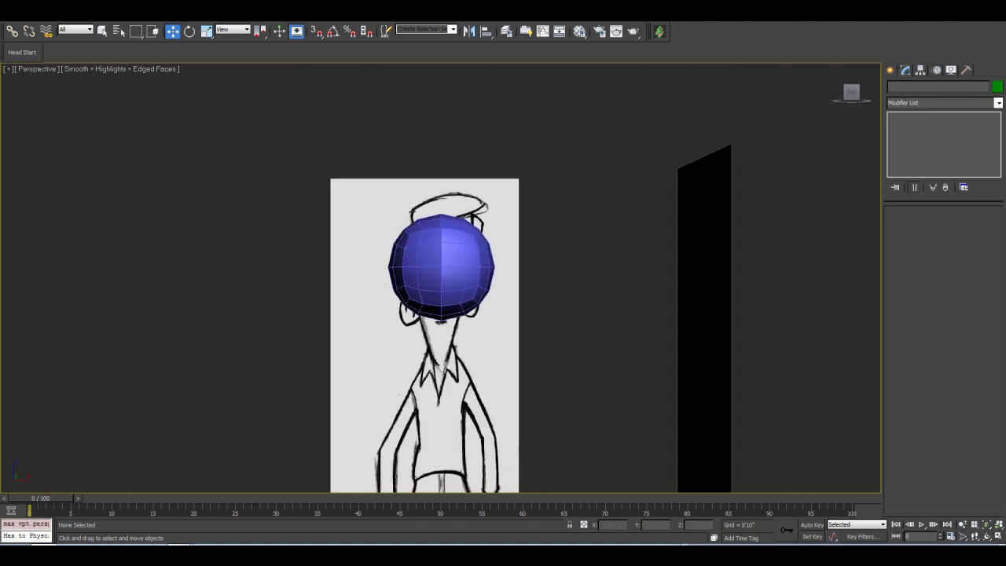
{"action": "left_click", "coordinate": [987, 536]}
{"action": "left_click_drag", "start_coordinate": [449, 299], "coordinate": [366, 187]}
{"action": "key", "text": "w"}
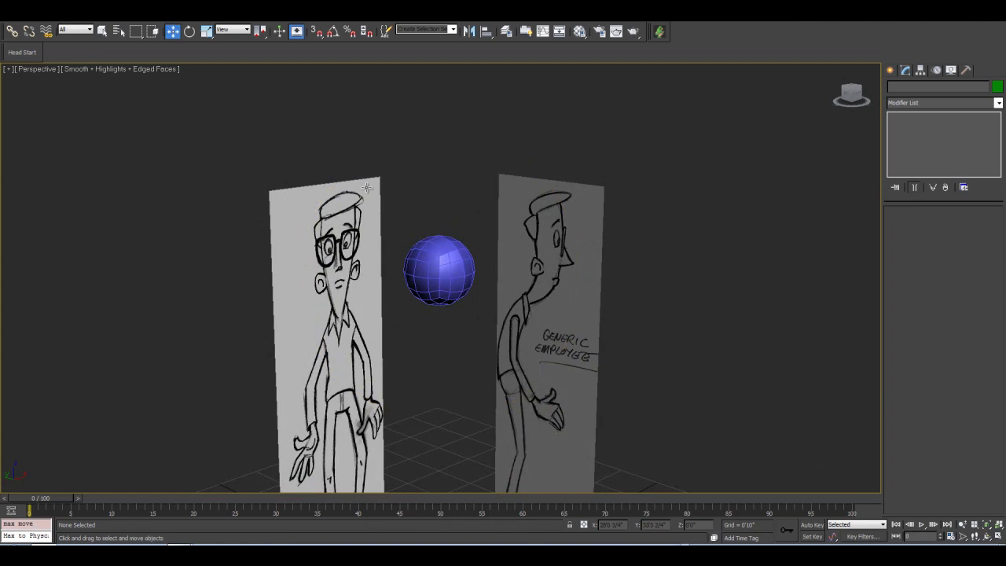
{"action": "left_click", "coordinate": [338, 217]}
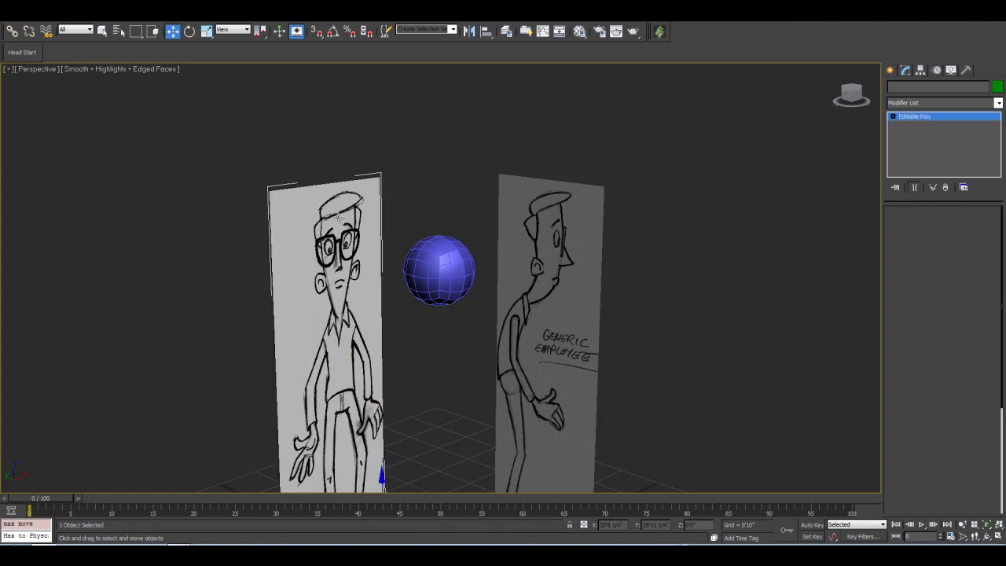
{"action": "left_click", "coordinate": [539, 226], "text": "ctrl"}
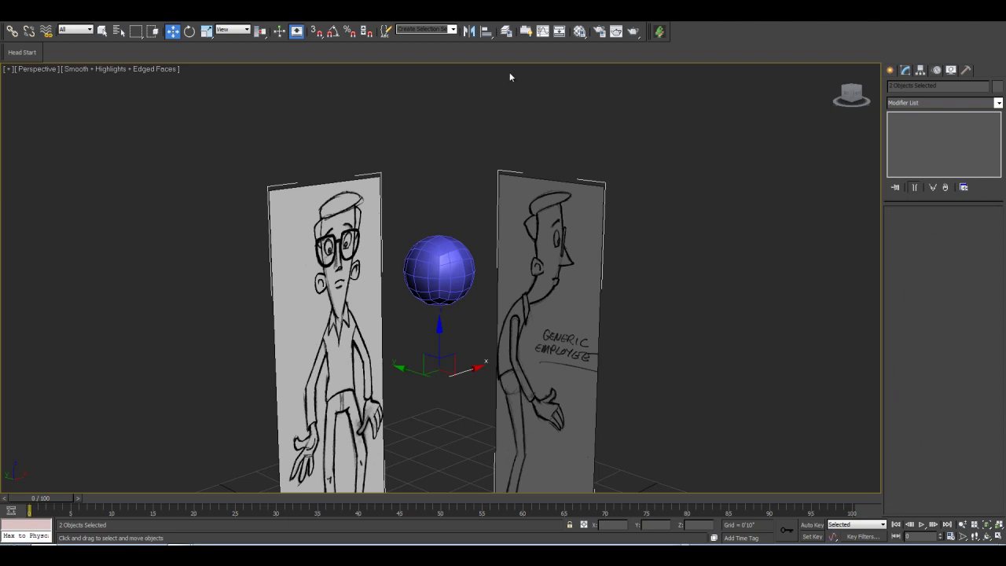
{"action": "left_click", "coordinate": [507, 32]}
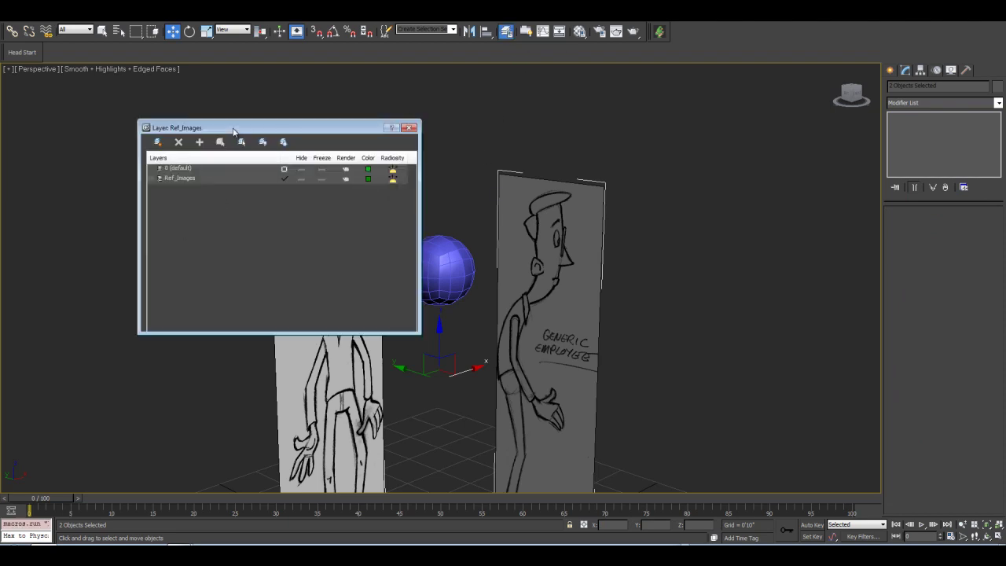
{"action": "left_click_drag", "start_coordinate": [252, 131], "coordinate": [209, 132]}
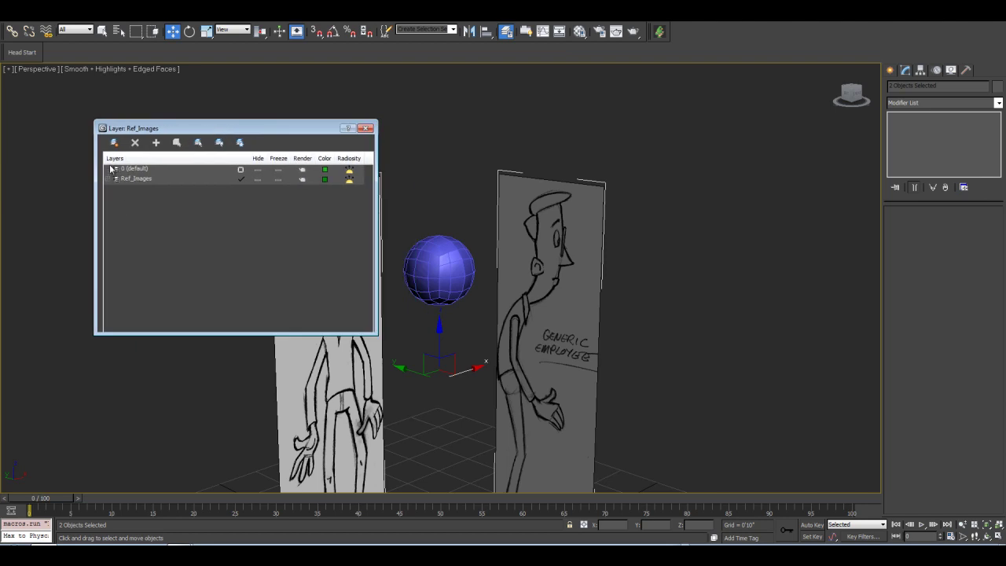
{"action": "left_click_drag", "start_coordinate": [137, 133], "coordinate": [171, 132]}
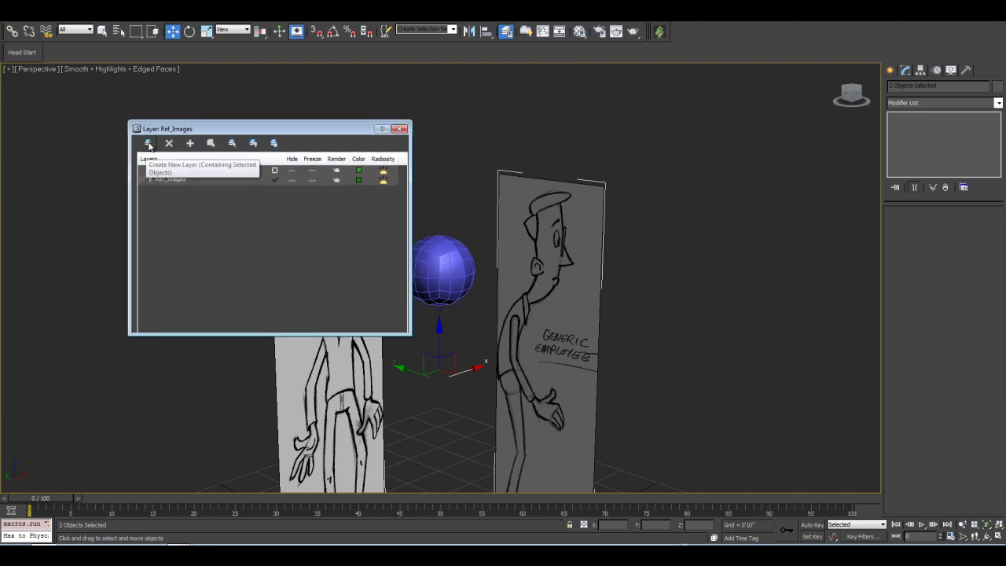
{"action": "left_click", "coordinate": [149, 144]}
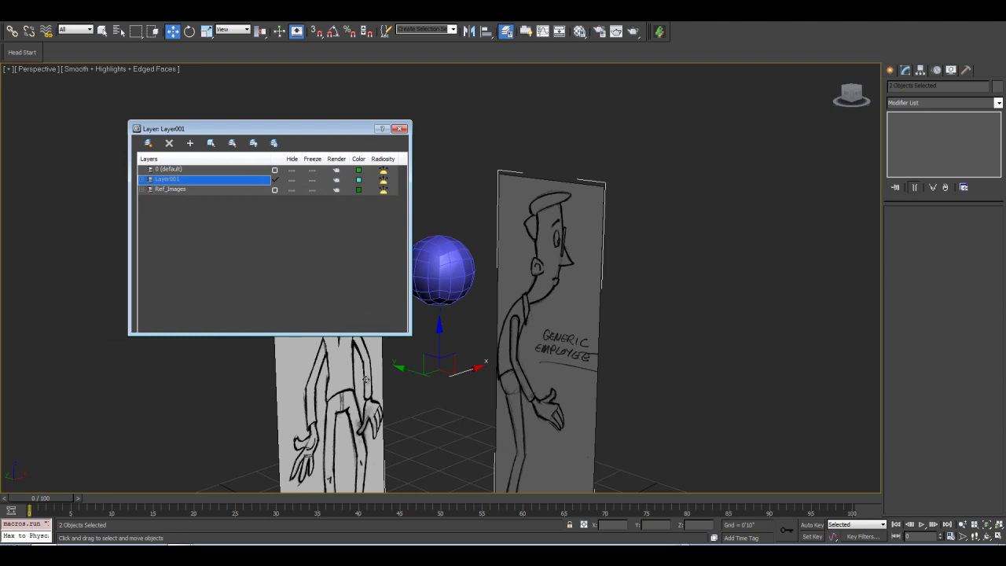
Rename the new layer of sketch planes as Concept_Drawings.
{"action": "left_click", "coordinate": [167, 180]}
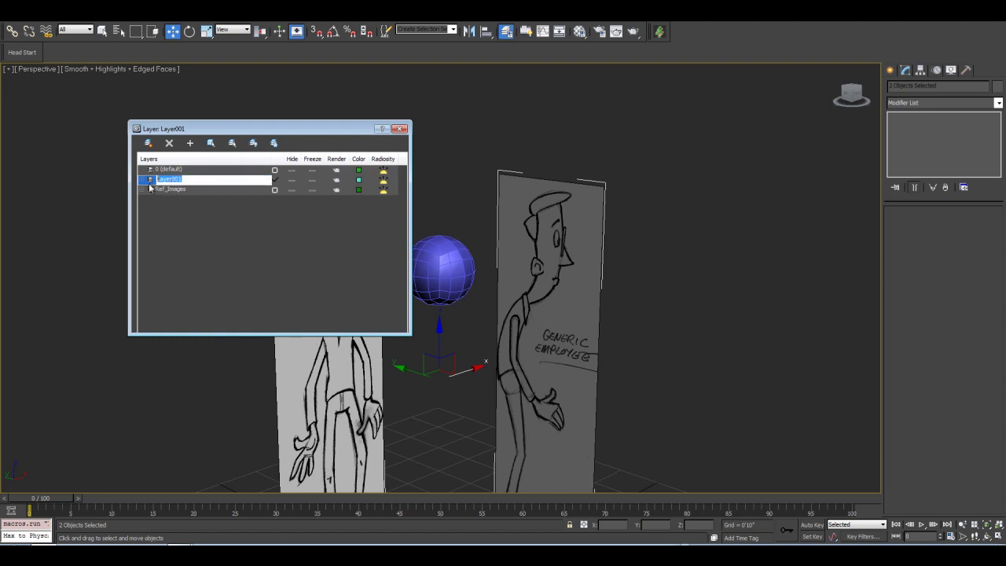
{"action": "type", "text": "Concept_Drawings"}
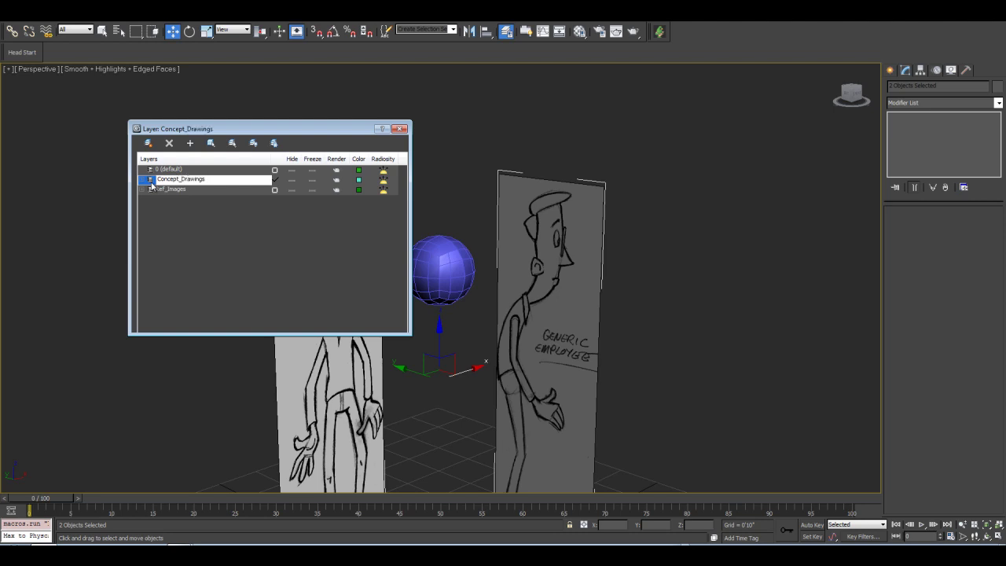
{"action": "left_click", "coordinate": [186, 215]}
Move Bob_Head001 and Bob_Head from the Ref_Images layer to the 0 (default) layer.
{"action": "left_click", "coordinate": [142, 189]}
{"action": "left_click", "coordinate": [180, 199]}
{"action": "left_click", "coordinate": [176, 211], "text": "ctrl"}
{"action": "right_click", "coordinate": [174, 208]}
{"action": "left_click", "coordinate": [195, 225]}
{"action": "left_click", "coordinate": [182, 172]}
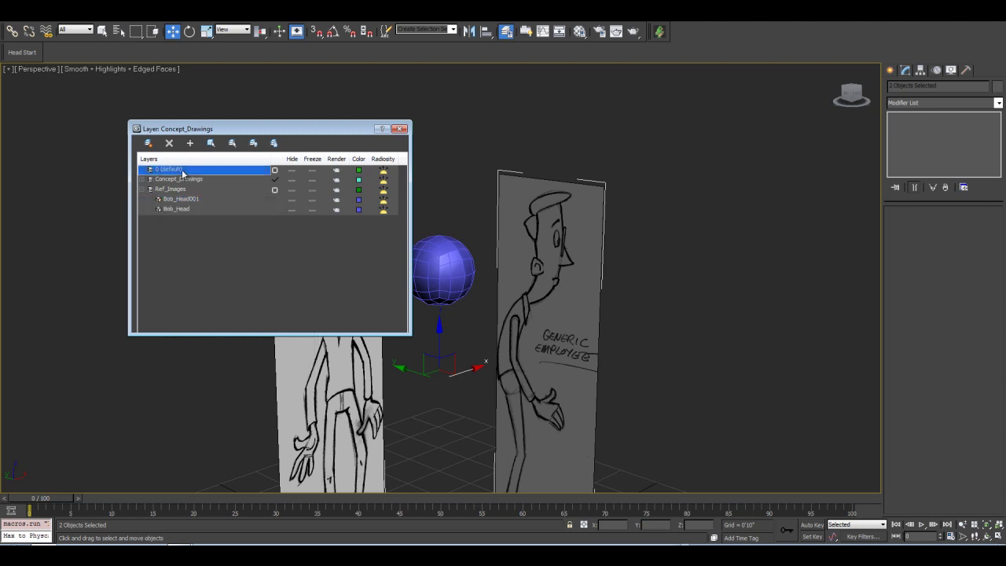
{"action": "right_click", "coordinate": [182, 172]}
{"action": "left_click", "coordinate": [218, 198]}
Delete the emptied Ref_Images layer.
{"action": "left_click", "coordinate": [180, 192]}
{"action": "left_click", "coordinate": [169, 144]}
{"action": "left_click", "coordinate": [204, 205]}
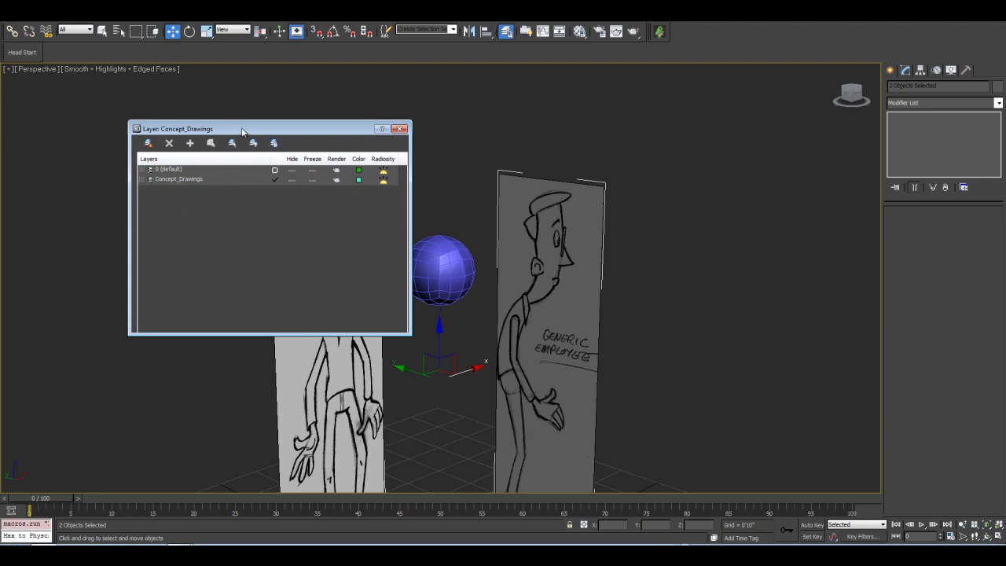
Check which objects the Concept_Drawings and 0 (default) layers contain, then collapse the layer lists.
{"action": "left_click_drag", "start_coordinate": [242, 133], "coordinate": [206, 132]}
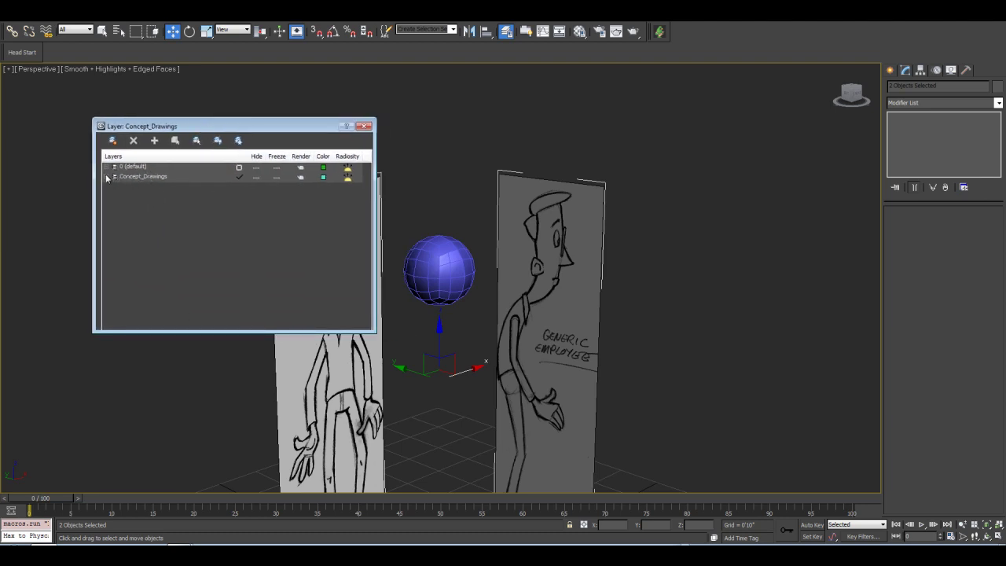
{"action": "left_click", "coordinate": [108, 177]}
{"action": "left_click", "coordinate": [109, 178]}
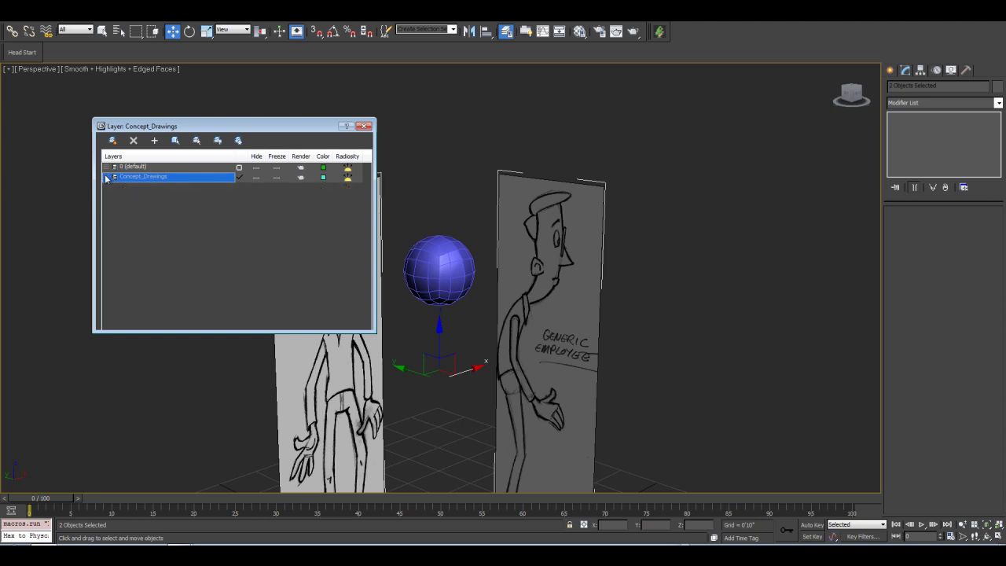
{"action": "left_click", "coordinate": [109, 167]}
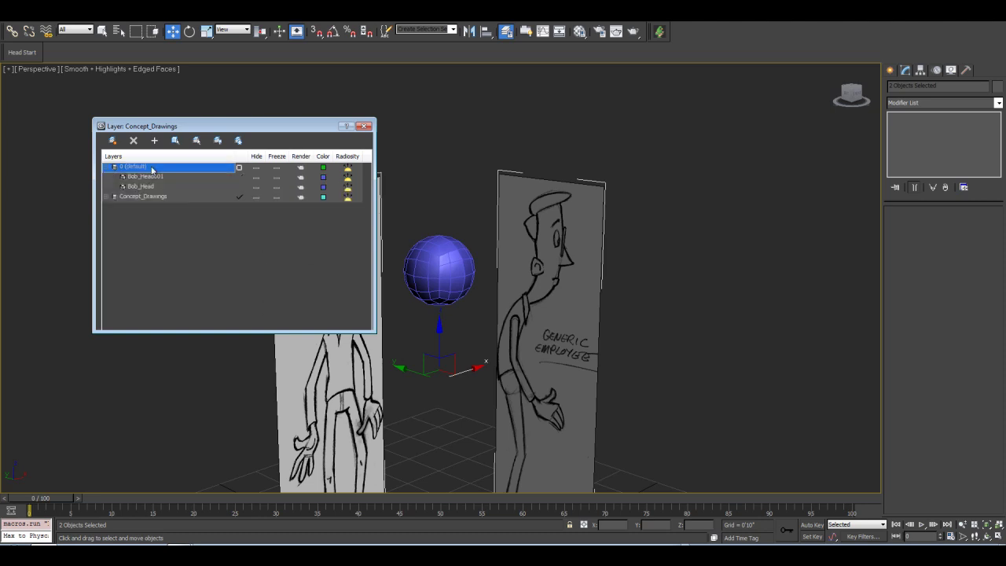
{"action": "left_click", "coordinate": [109, 168]}
{"action": "left_click_drag", "start_coordinate": [197, 126], "coordinate": [166, 113]}
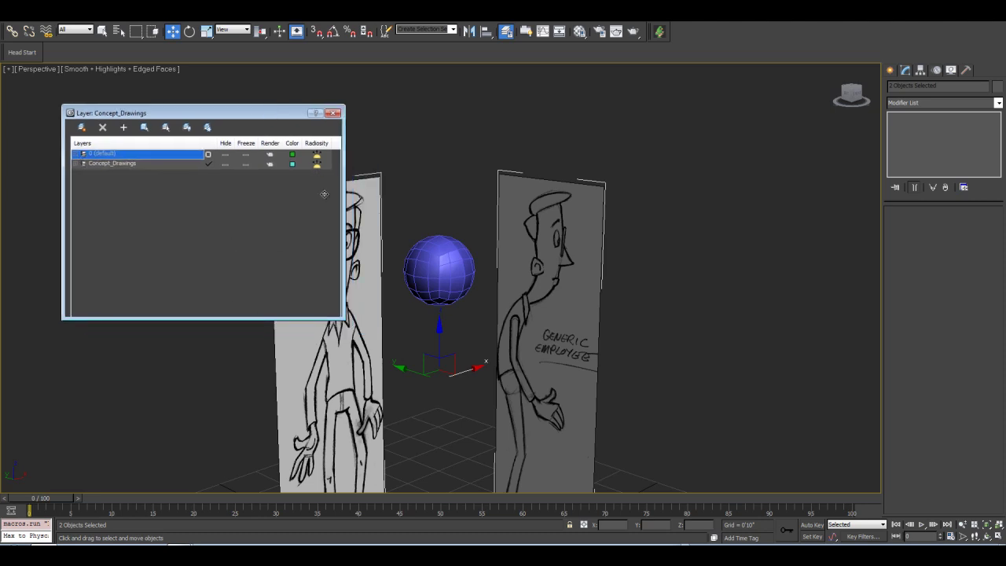
Put both halves of the head on a new layer named Bob_Mesh.
{"action": "left_click_drag", "start_coordinate": [416, 215], "coordinate": [457, 313]}
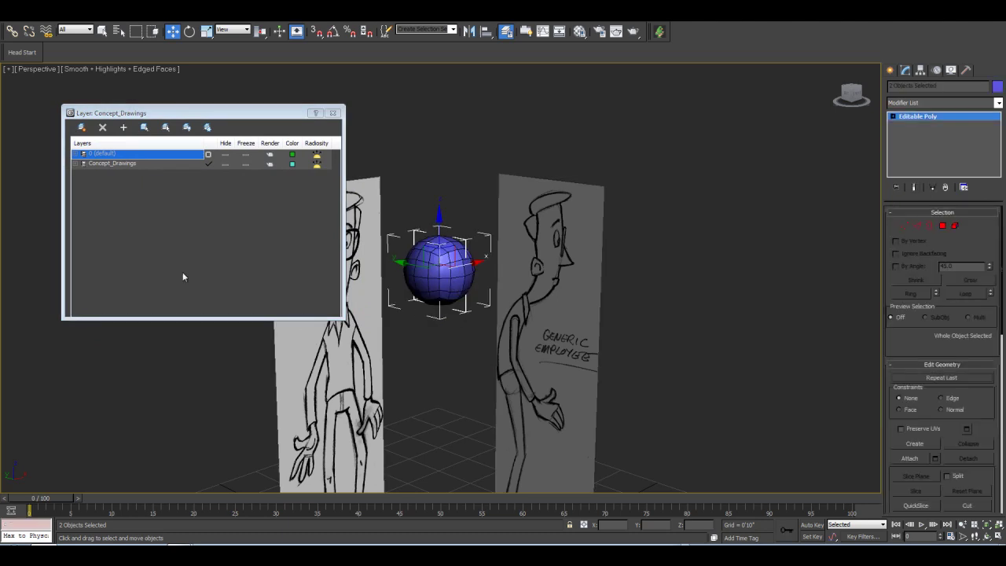
{"action": "left_click", "coordinate": [427, 229]}
{"action": "left_click", "coordinate": [460, 283]}
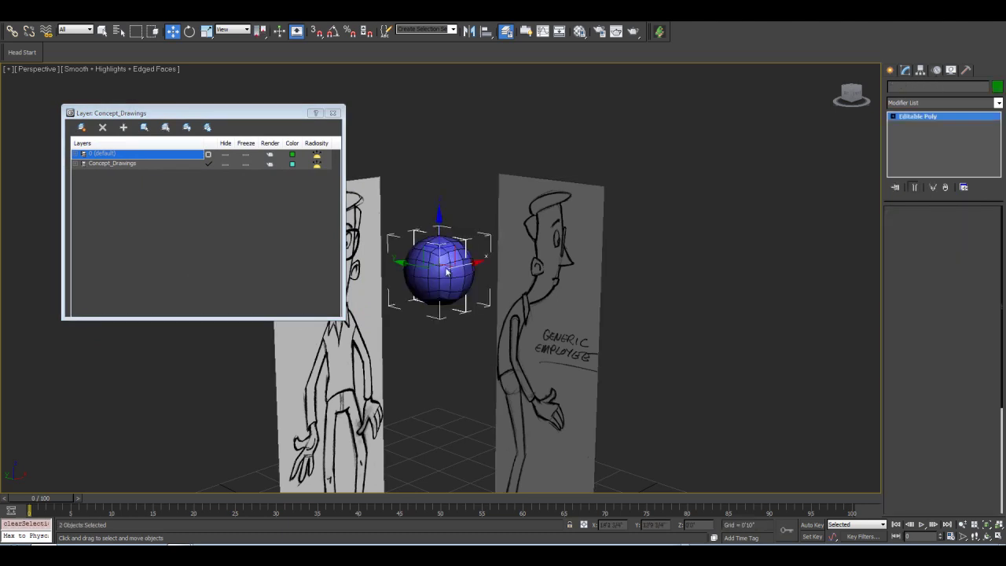
{"action": "left_click", "coordinate": [81, 128]}
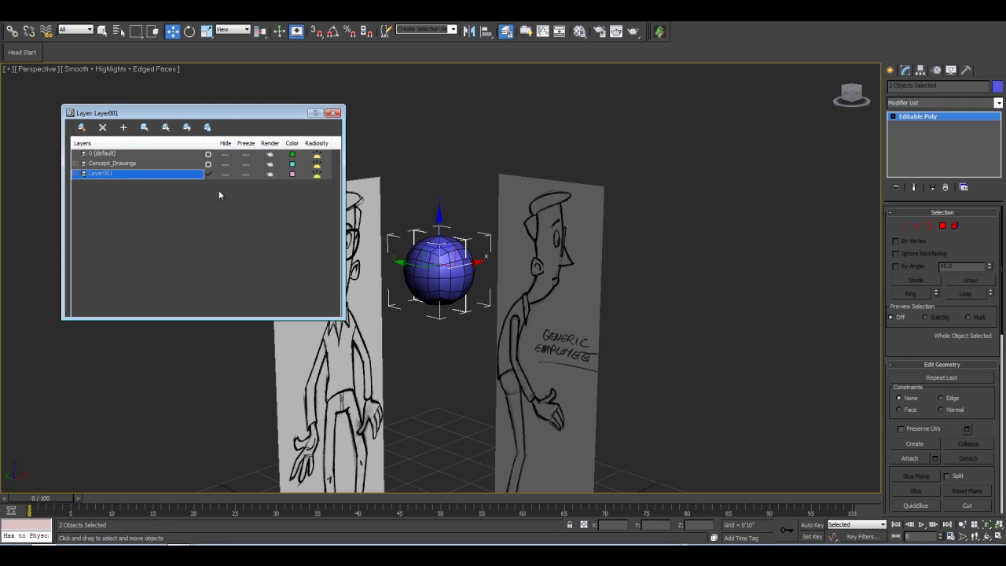
{"action": "left_click", "coordinate": [106, 173]}
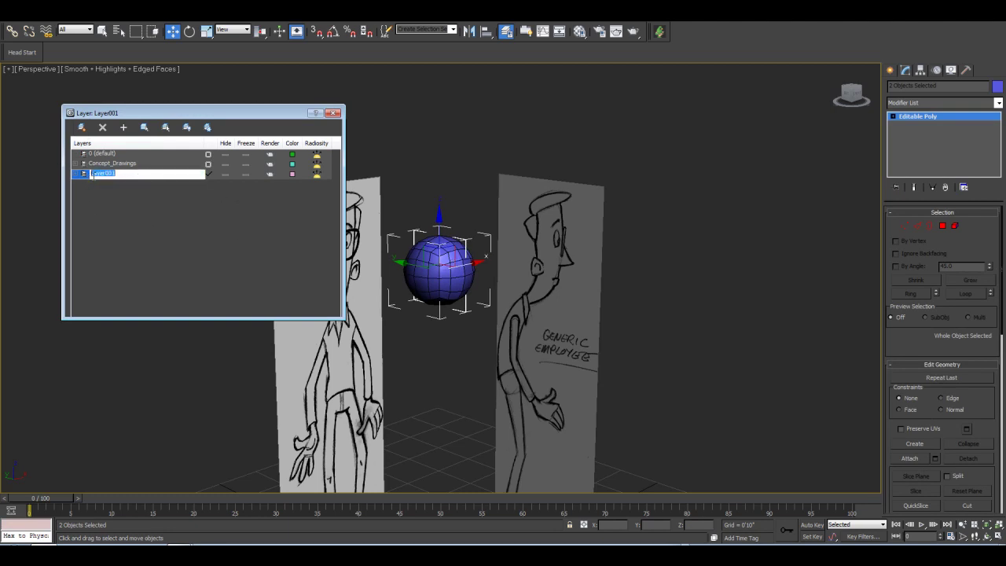
{"action": "type", "text": "B"}
{"action": "left_click", "coordinate": [108, 193]}
{"action": "left_click_drag", "start_coordinate": [227, 111], "coordinate": [202, 106]}
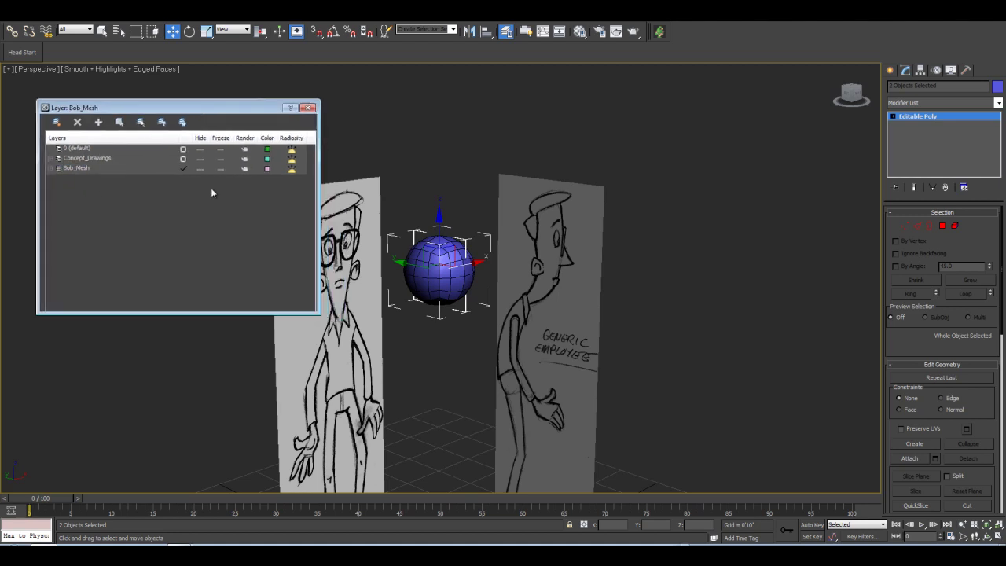
Test the visibility of the Concept_Drawings and Bob_Mesh layers by hiding and showing each, then close the layer manager.
{"action": "left_click", "coordinate": [199, 159]}
{"action": "left_click", "coordinate": [199, 158]}
{"action": "left_click", "coordinate": [200, 169]}
{"action": "left_click", "coordinate": [200, 169]}
{"action": "left_click", "coordinate": [310, 108]}
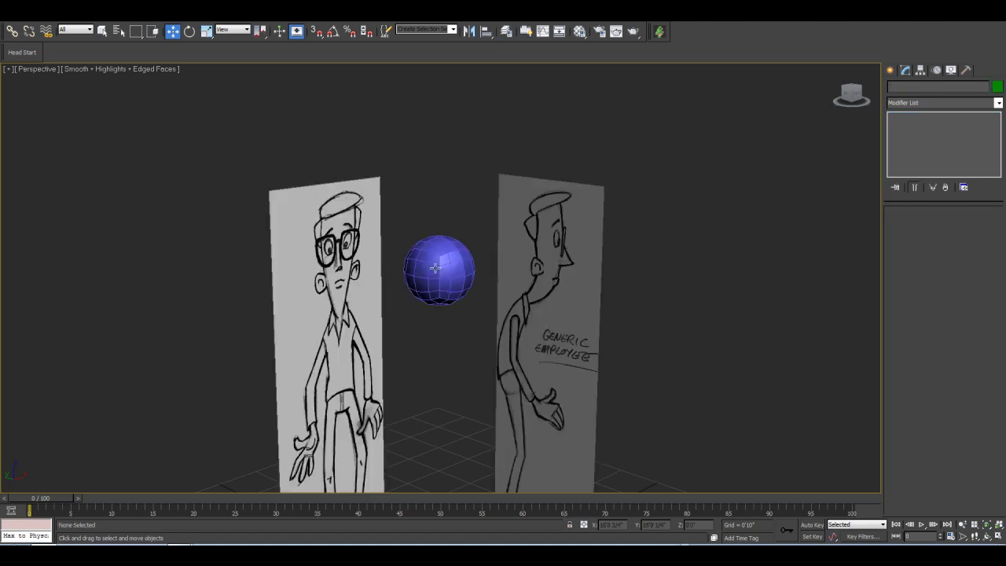
Save the scene with Save As in the Video_Version folder as a 3ds Max file.
{"action": "scroll", "coordinate": [428, 259], "scroll_direction": "down", "scroll_amount": 5}
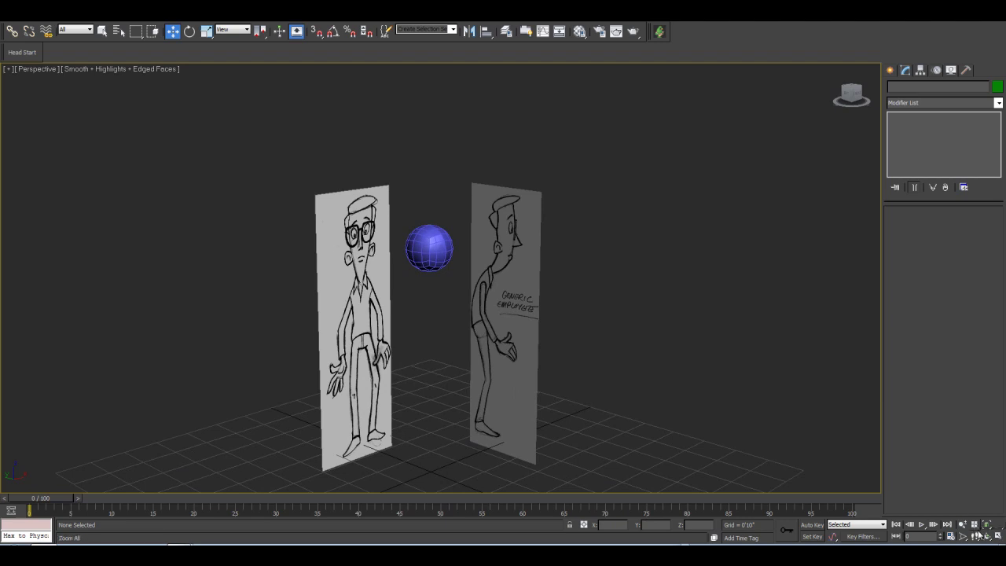
{"action": "left_click", "coordinate": [987, 535]}
{"action": "left_click_drag", "start_coordinate": [377, 305], "coordinate": [454, 274]}
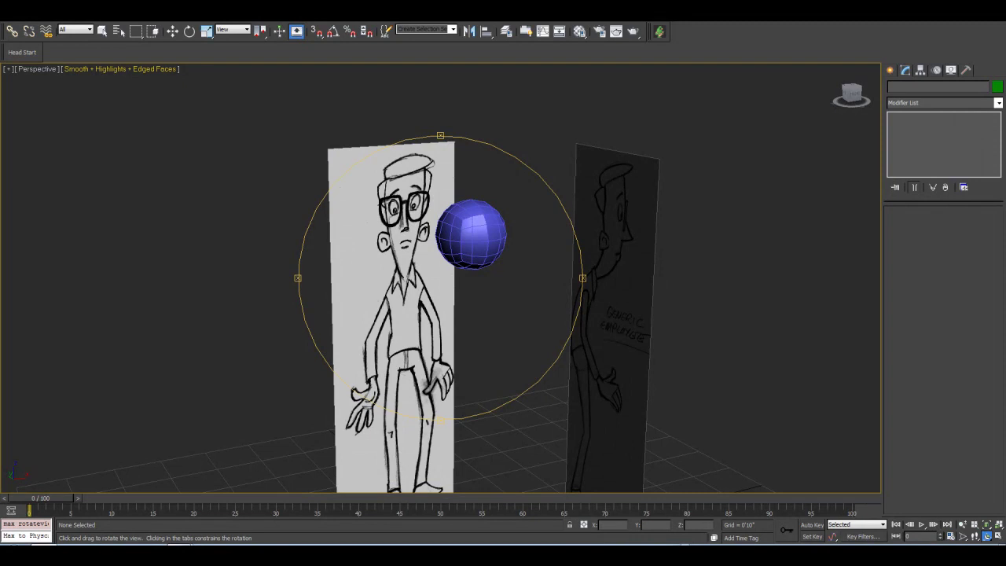
{"action": "left_click", "coordinate": [15, 9]}
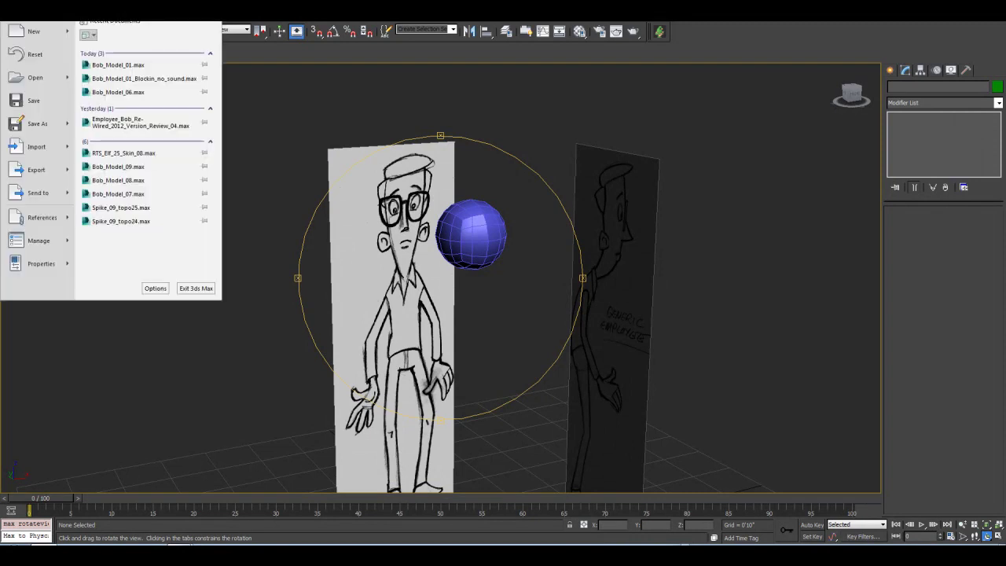
{"action": "left_click", "coordinate": [38, 125]}
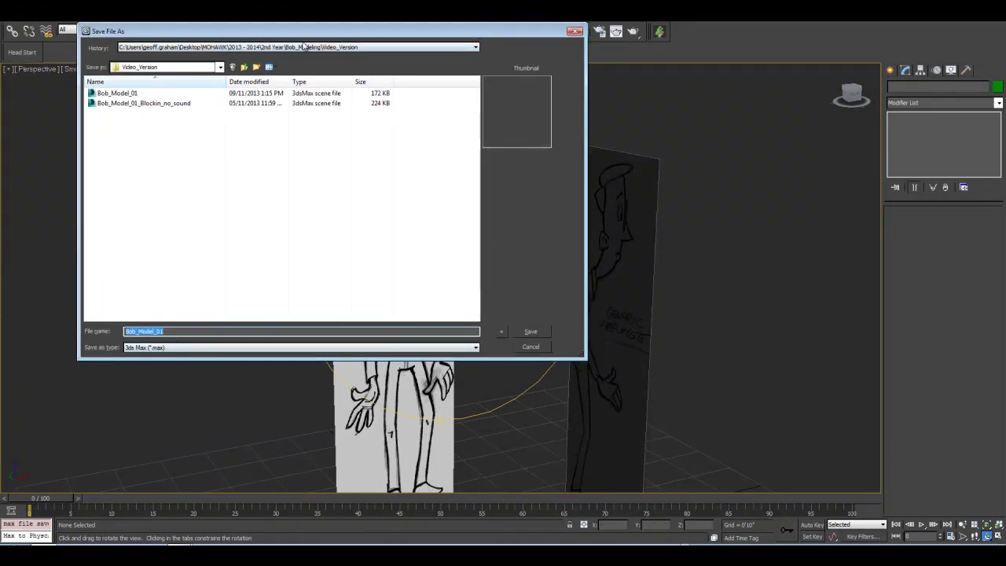
{"action": "left_click_drag", "start_coordinate": [306, 32], "coordinate": [295, 37]}
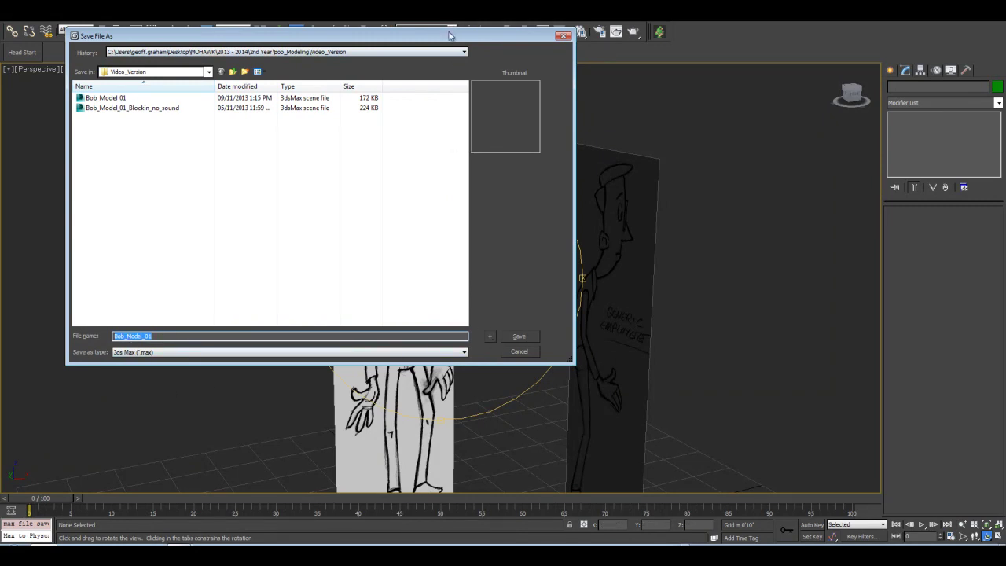
{"action": "left_click_drag", "start_coordinate": [449, 31], "coordinate": [437, 33]}
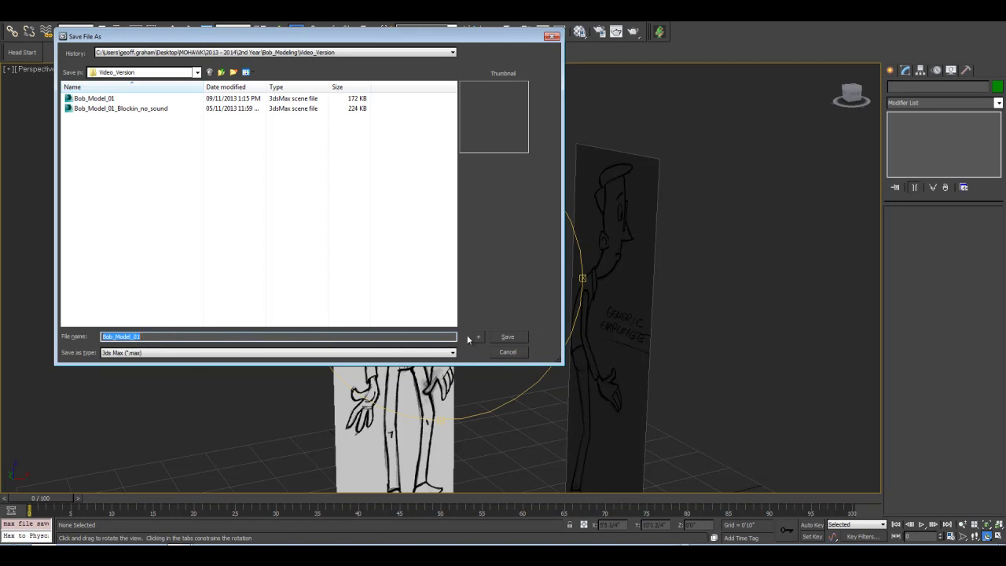
{"action": "key", "text": "Return"}
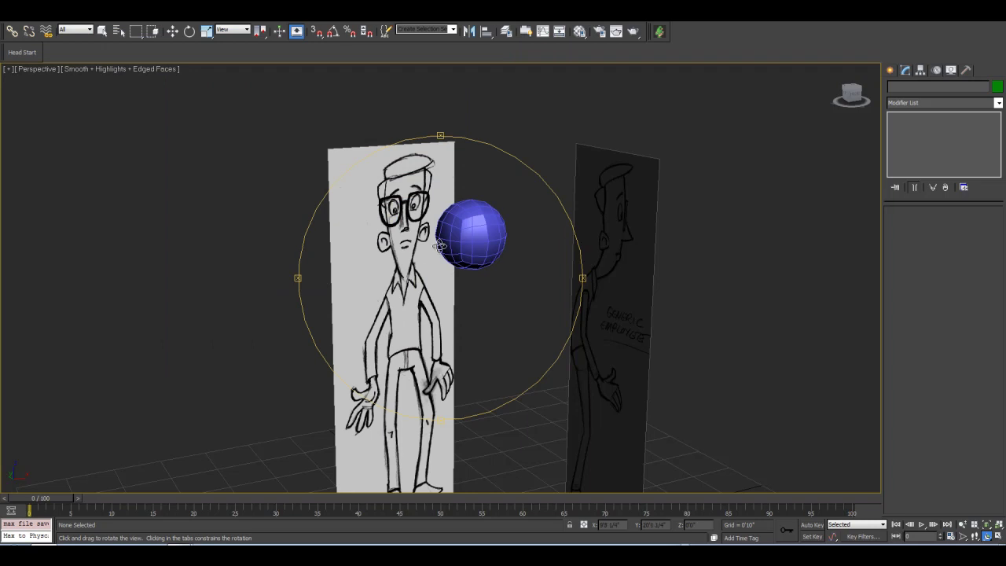
Examine the head against the side sketch in the Left view and select the Bob_Head half.
{"action": "mouse_move", "coordinate": [443, 282]}
{"action": "left_mouse_down"}
{"action": "mouse_move", "coordinate": [461, 280]}
{"action": "mouse_move", "coordinate": [452, 260]}
{"action": "mouse_move", "coordinate": [445, 273]}
{"action": "left_mouse_up"}
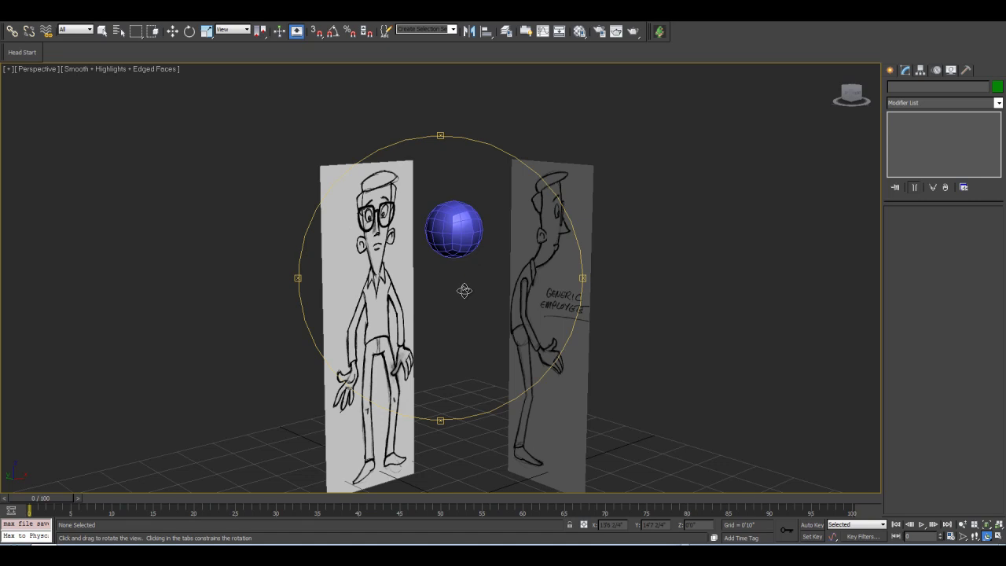
{"action": "mouse_move", "coordinate": [469, 290]}
{"action": "left_mouse_down"}
{"action": "mouse_move", "coordinate": [431, 287]}
{"action": "mouse_move", "coordinate": [440, 324]}
{"action": "mouse_move", "coordinate": [440, 306]}
{"action": "mouse_move", "coordinate": [484, 302]}
{"action": "left_mouse_up"}
{"action": "key", "text": "l"}
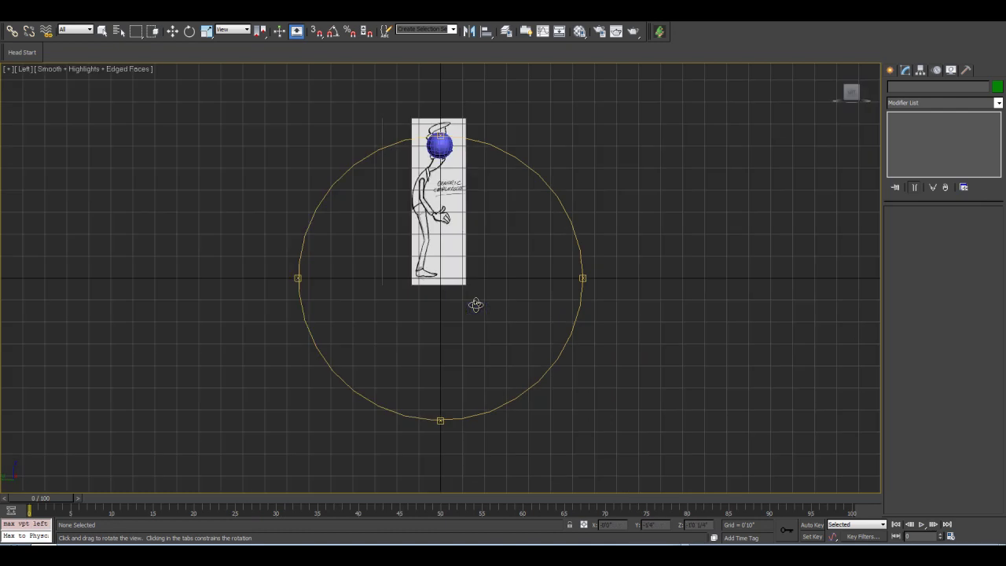
{"action": "scroll", "coordinate": [452, 216], "scroll_direction": "up", "scroll_amount": 6}
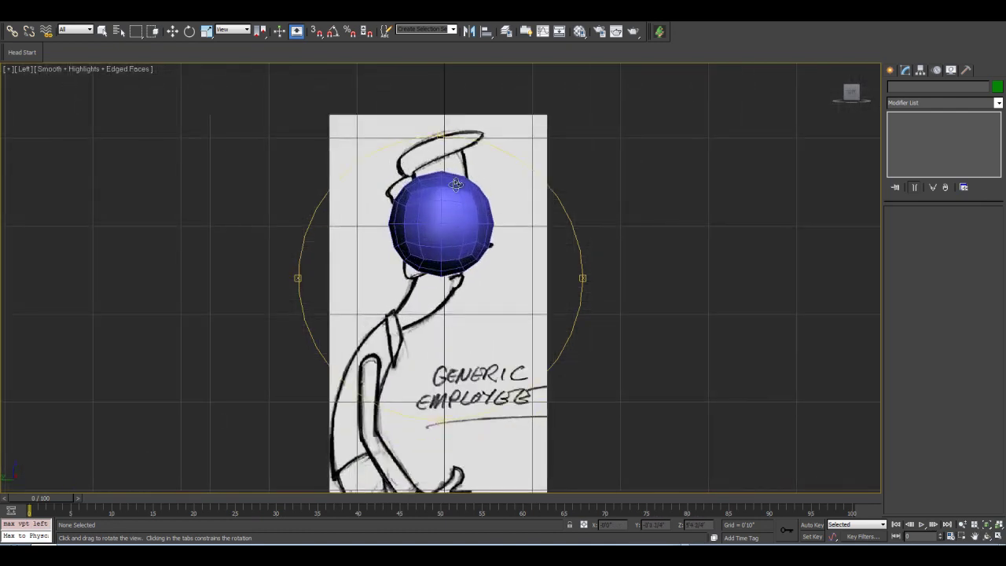
{"action": "scroll", "coordinate": [455, 217], "scroll_direction": "up", "scroll_amount": 5}
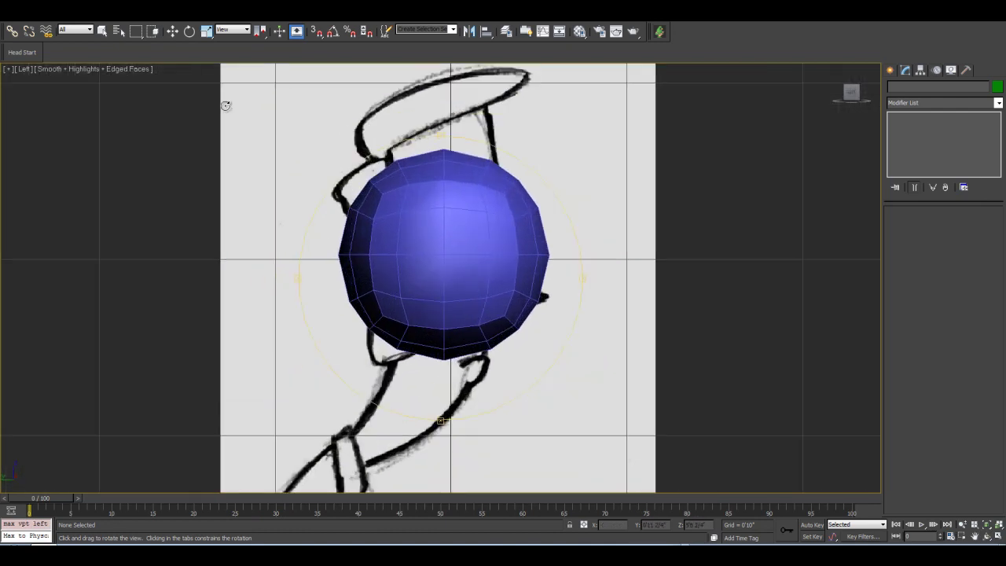
{"action": "left_click", "coordinate": [172, 31]}
{"action": "left_click", "coordinate": [468, 234]}
Freeze the mirrored half of the head, Bob_Head001, in the Perspective view.
{"action": "key", "text": "p"}
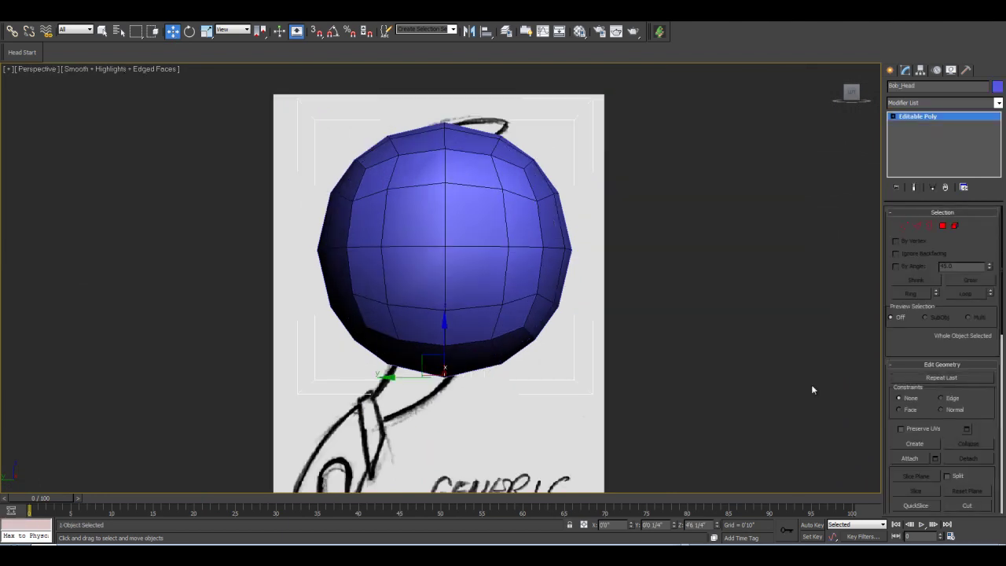
{"action": "left_click", "coordinate": [987, 535]}
{"action": "left_click_drag", "start_coordinate": [445, 269], "coordinate": [397, 273]}
{"action": "scroll", "coordinate": [416, 279], "scroll_direction": "down", "scroll_amount": 3}
{"action": "left_click", "coordinate": [172, 30]}
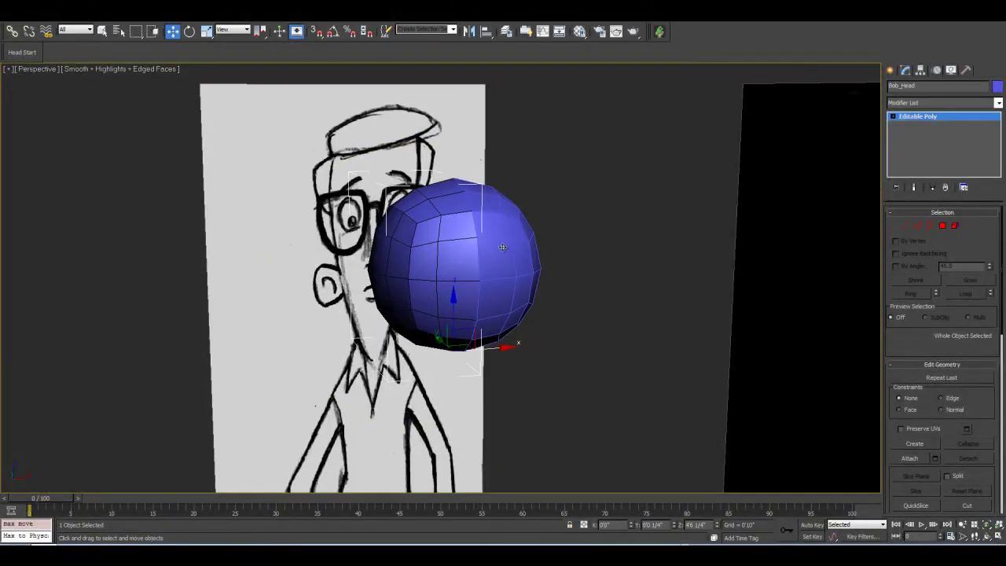
{"action": "left_click", "coordinate": [503, 246]}
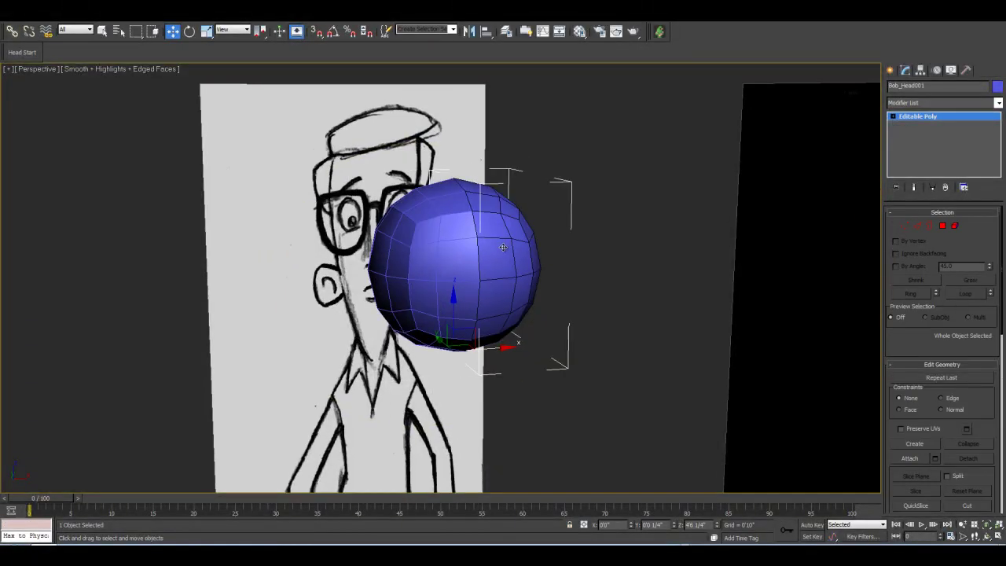
{"action": "right_click", "coordinate": [503, 247]}
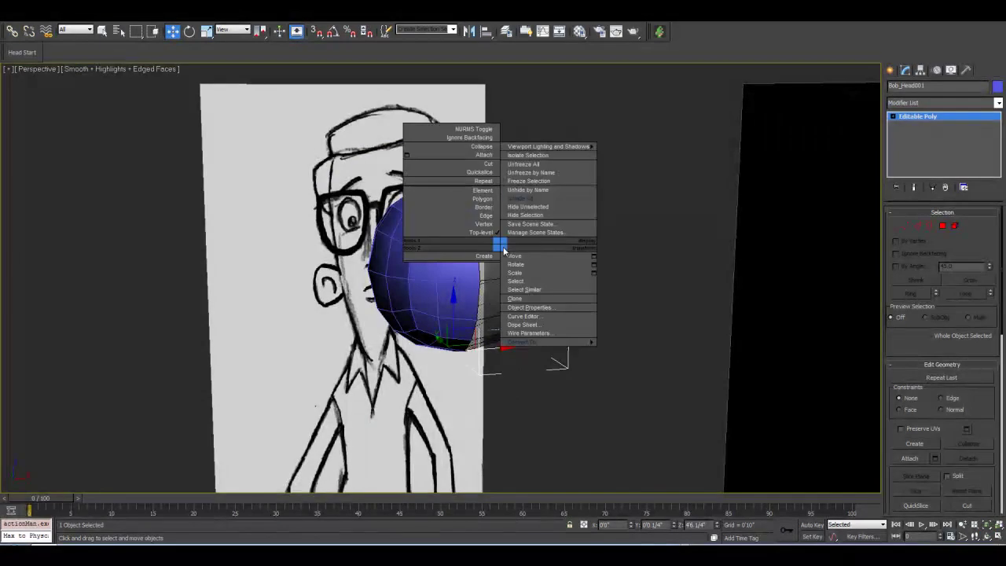
{"action": "left_click", "coordinate": [537, 182]}
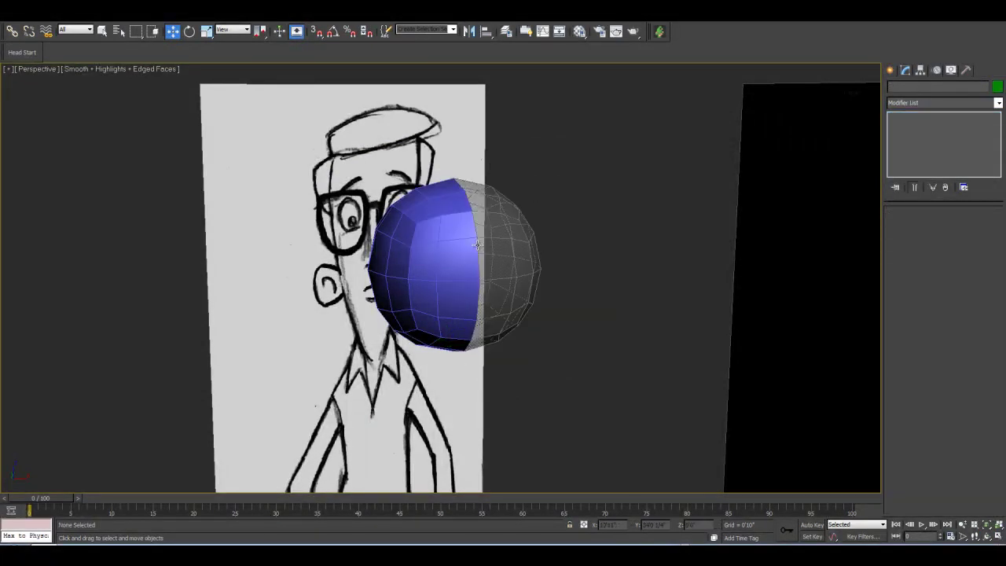
Make the Bob_Head half see-through over the side sketch in the Left view and switch it to vertex editing.
{"action": "left_click", "coordinate": [438, 263]}
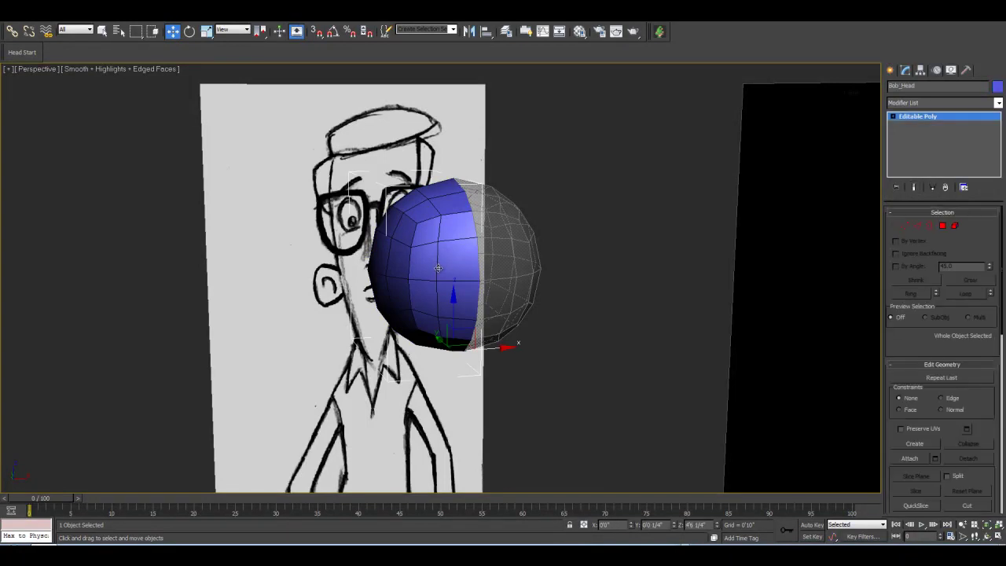
{"action": "key", "text": "alt+x"}
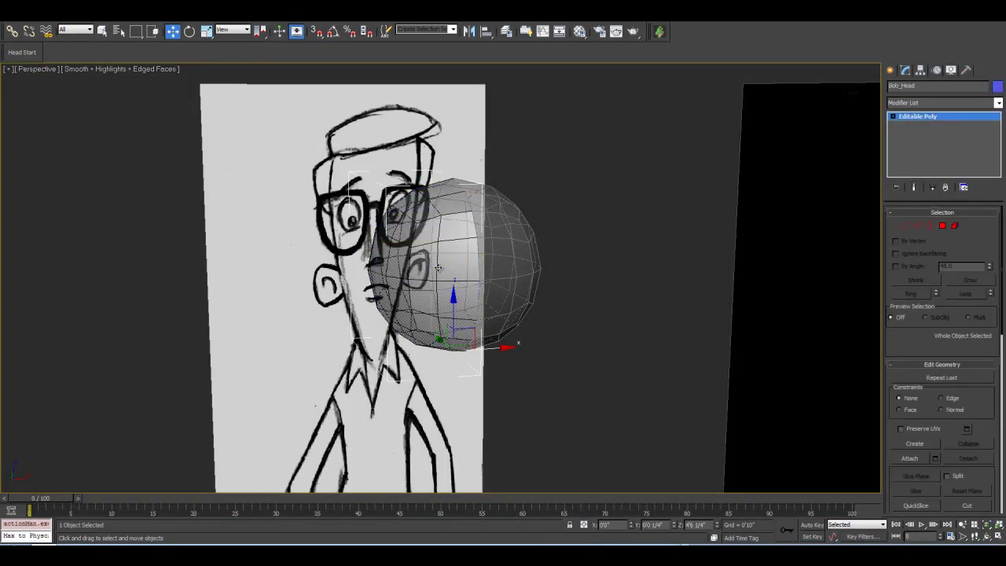
{"action": "key", "text": "l"}
{"action": "scroll", "coordinate": [450, 313], "scroll_direction": "up", "scroll_amount": 4}
{"action": "scroll", "coordinate": [449, 312], "scroll_direction": "up", "scroll_amount": 10}
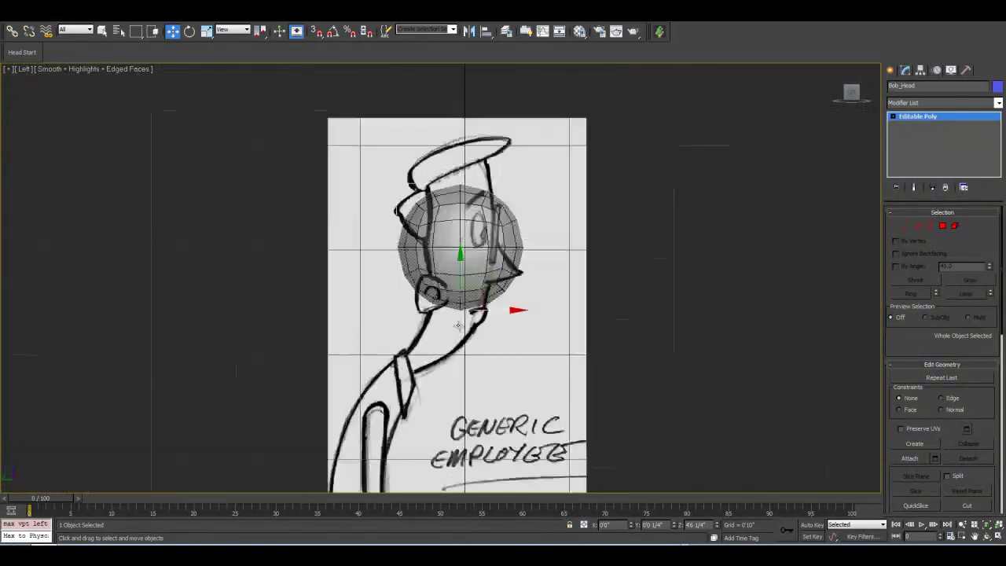
{"action": "scroll", "coordinate": [521, 259], "scroll_direction": "up", "scroll_amount": 3}
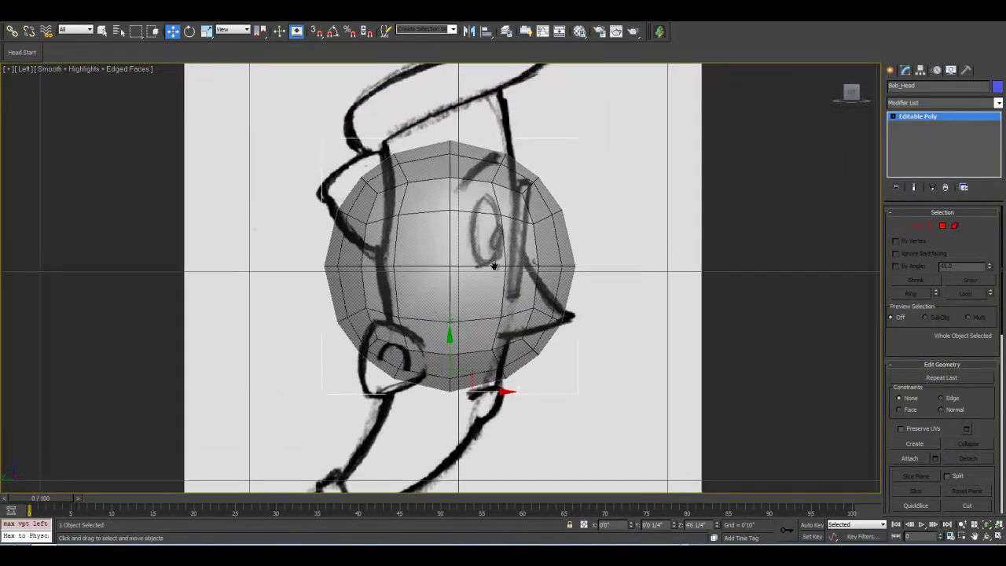
{"action": "scroll", "coordinate": [492, 243], "scroll_direction": "down", "scroll_amount": 2}
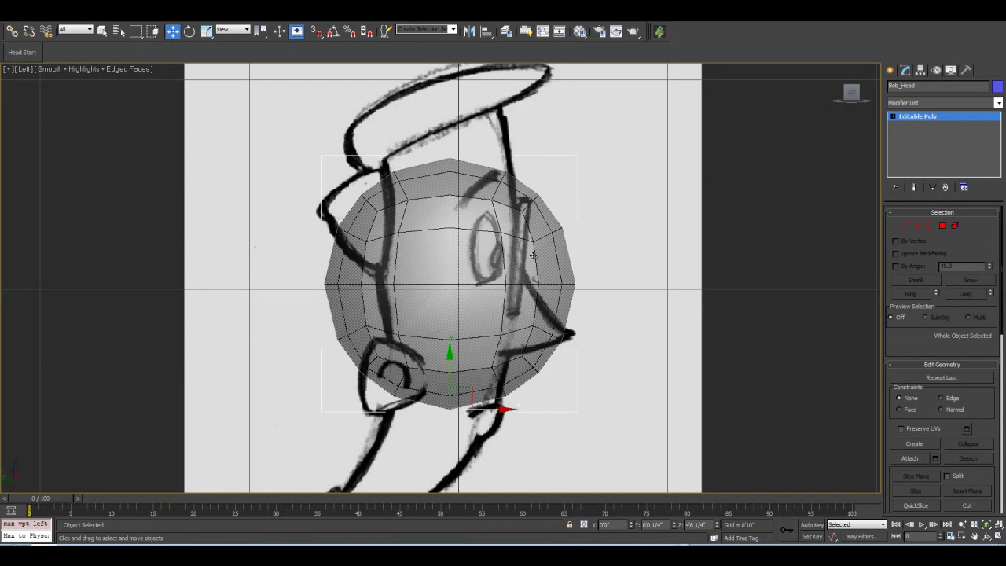
{"action": "scroll", "coordinate": [492, 220], "scroll_direction": "down", "scroll_amount": 3}
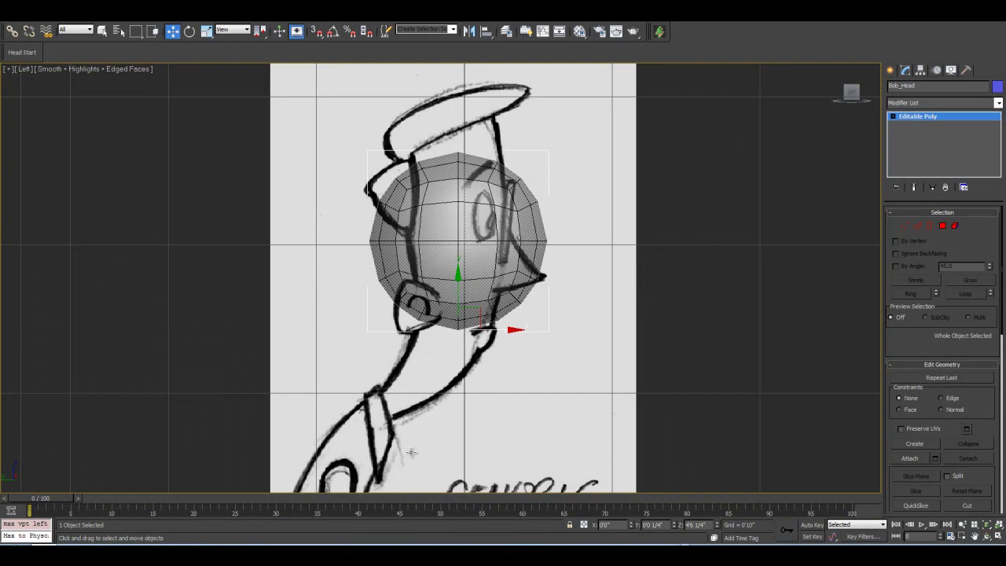
{"action": "scroll", "coordinate": [458, 129], "scroll_direction": "up", "scroll_amount": 4}
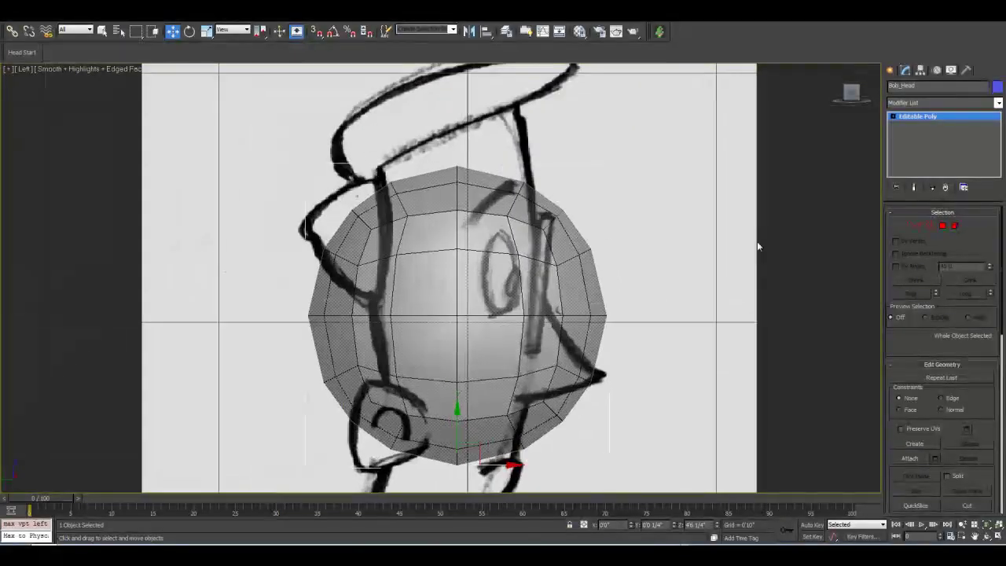
{"action": "left_click", "coordinate": [902, 229]}
Examine how the see-through head mesh lines up with the hat, face, ear and chin of the side sketch.
{"action": "scroll", "coordinate": [632, 272], "scroll_direction": "down", "scroll_amount": 1}
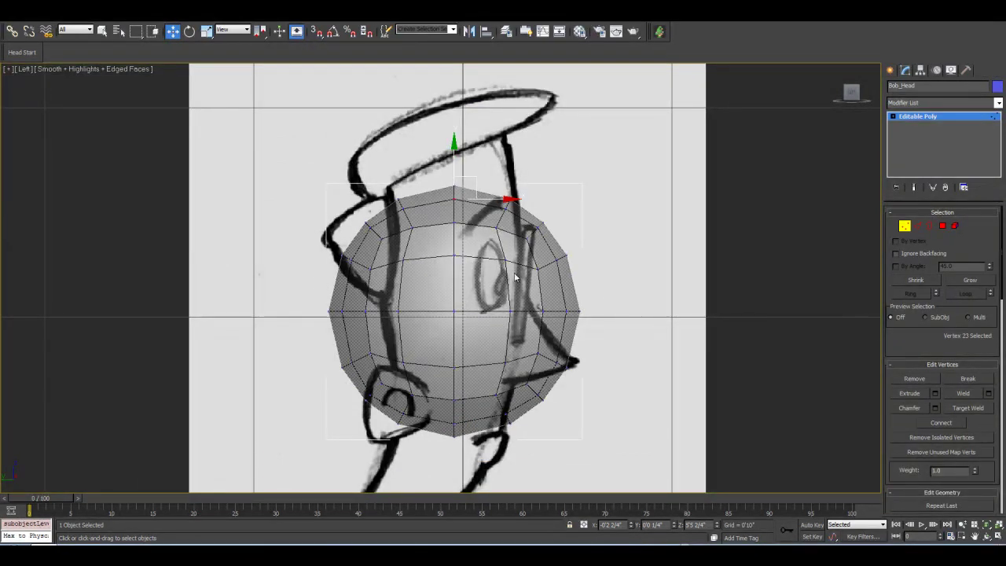
{"action": "middle_click_drag", "start_coordinate": [462, 346], "coordinate": [478, 282]}
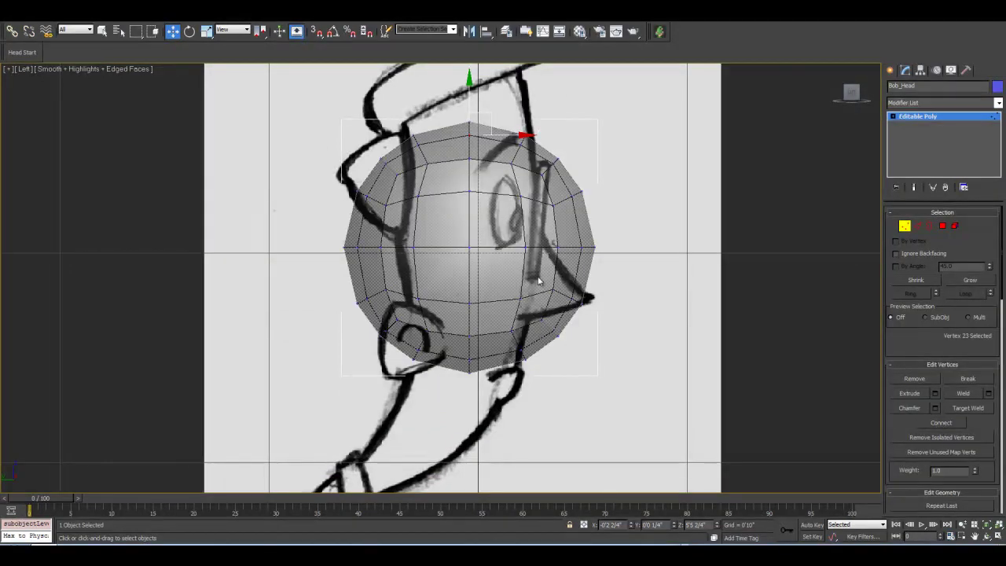
{"action": "scroll", "coordinate": [474, 209], "scroll_direction": "down", "scroll_amount": 2}
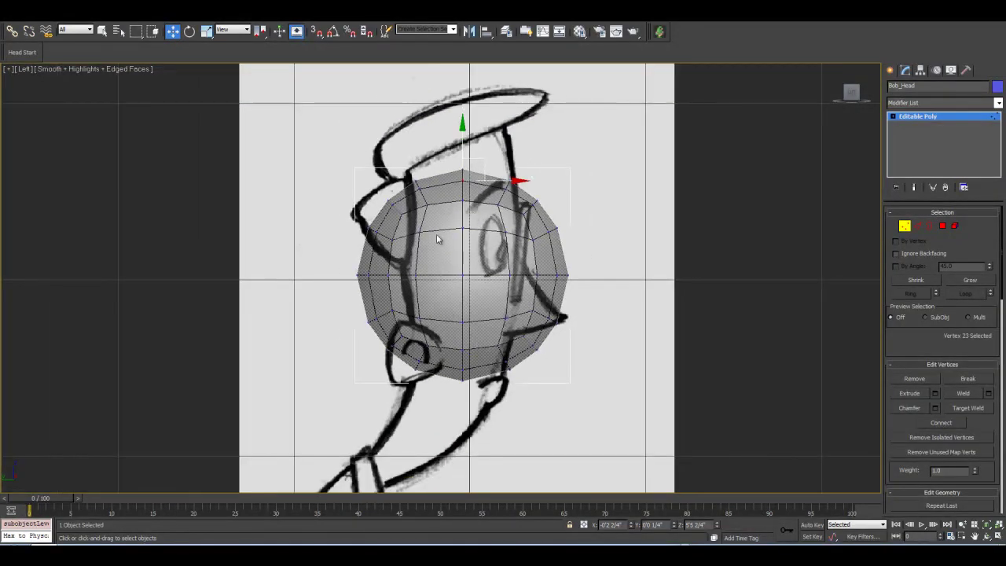
{"action": "scroll", "coordinate": [492, 312], "scroll_direction": "up", "scroll_amount": 3}
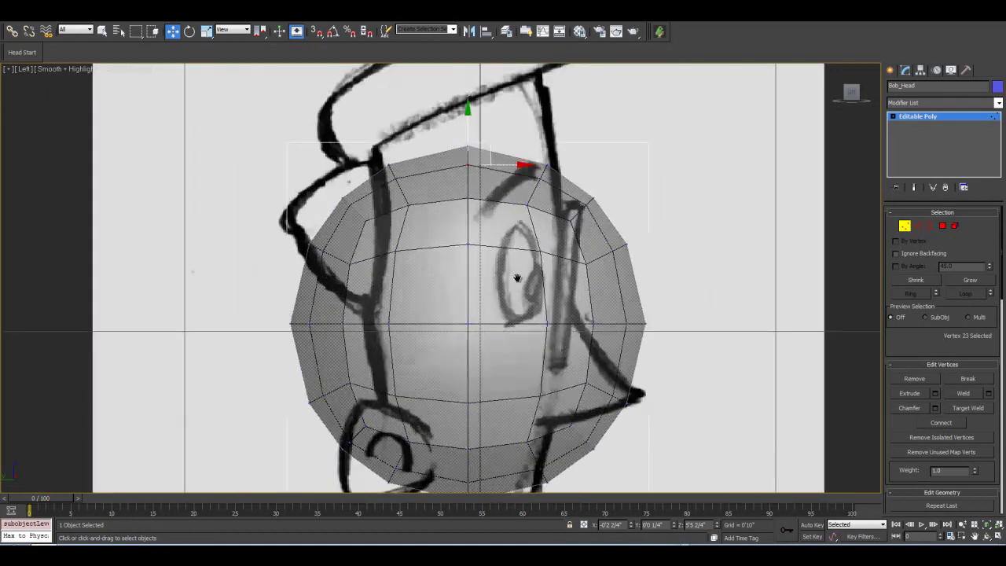
{"action": "scroll", "coordinate": [496, 299], "scroll_direction": "down", "scroll_amount": 2}
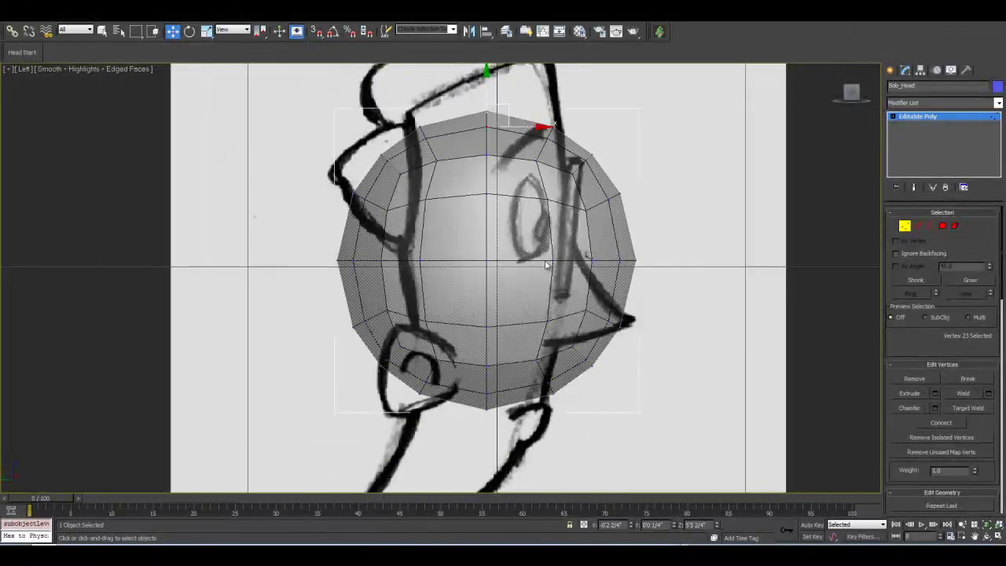
{"action": "mouse_move", "coordinate": [550, 230]}
{"action": "middle_mouse_down"}
{"action": "mouse_move", "coordinate": [458, 287]}
{"action": "mouse_move", "coordinate": [472, 298]}
{"action": "middle_mouse_up"}
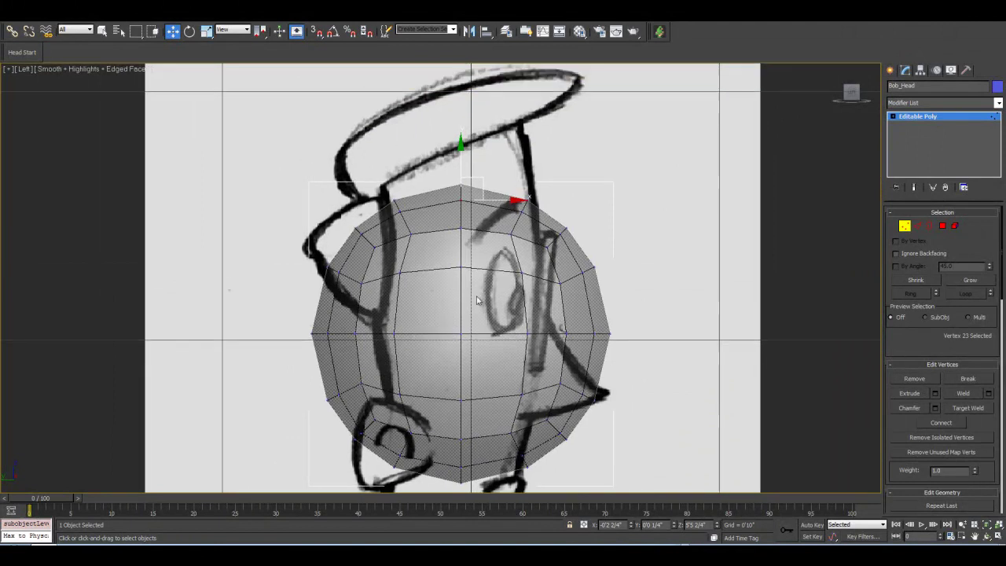
{"action": "middle_click_drag", "start_coordinate": [384, 285], "coordinate": [466, 285]}
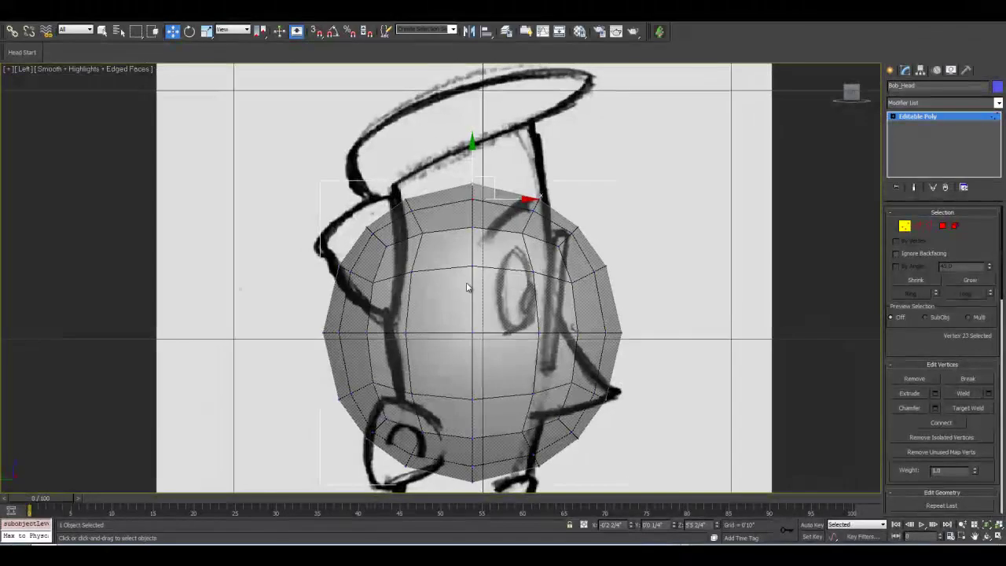
{"action": "scroll", "coordinate": [484, 303], "scroll_direction": "down", "scroll_amount": 1}
{"action": "scroll", "coordinate": [486, 305], "scroll_direction": "up", "scroll_amount": 1}
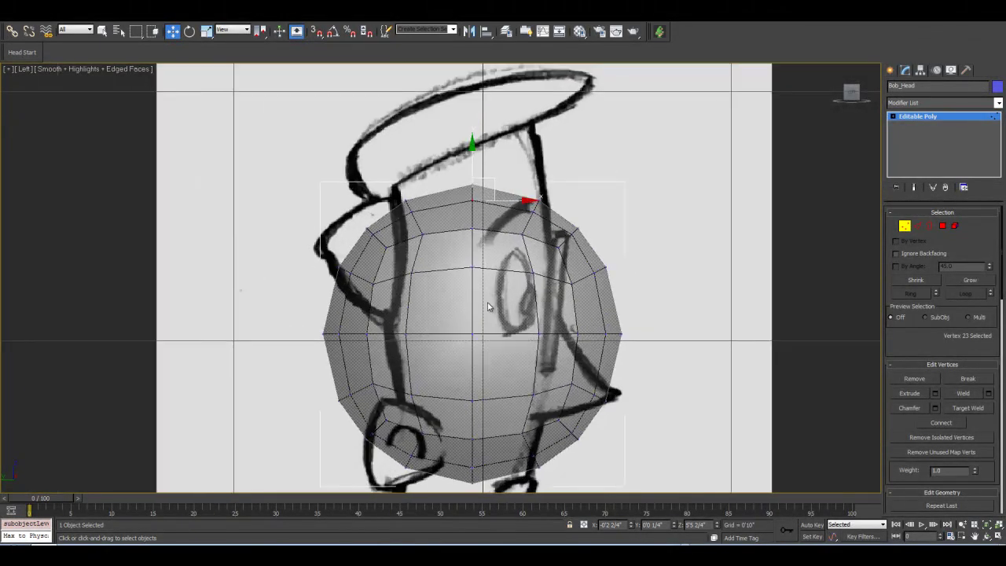
{"action": "middle_click_drag", "start_coordinate": [527, 292], "coordinate": [520, 295]}
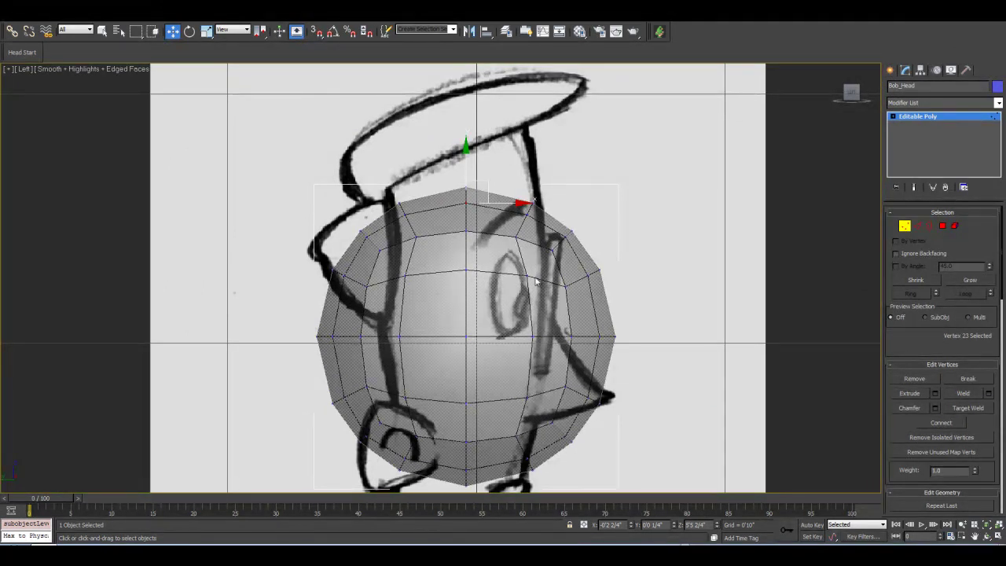
{"action": "middle_click_drag", "start_coordinate": [308, 332], "coordinate": [319, 297]}
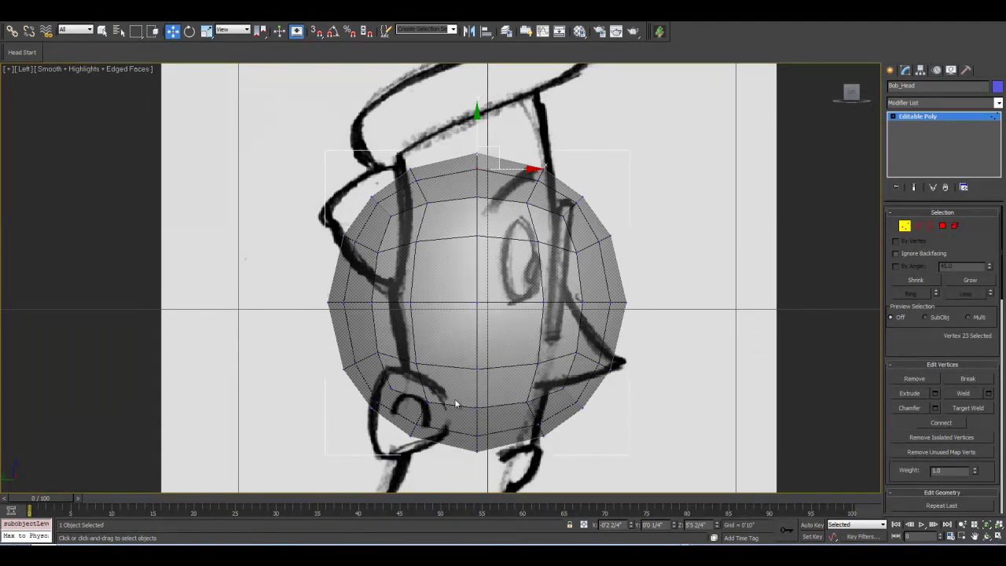
{"action": "scroll", "coordinate": [451, 269], "scroll_direction": "up", "scroll_amount": 3}
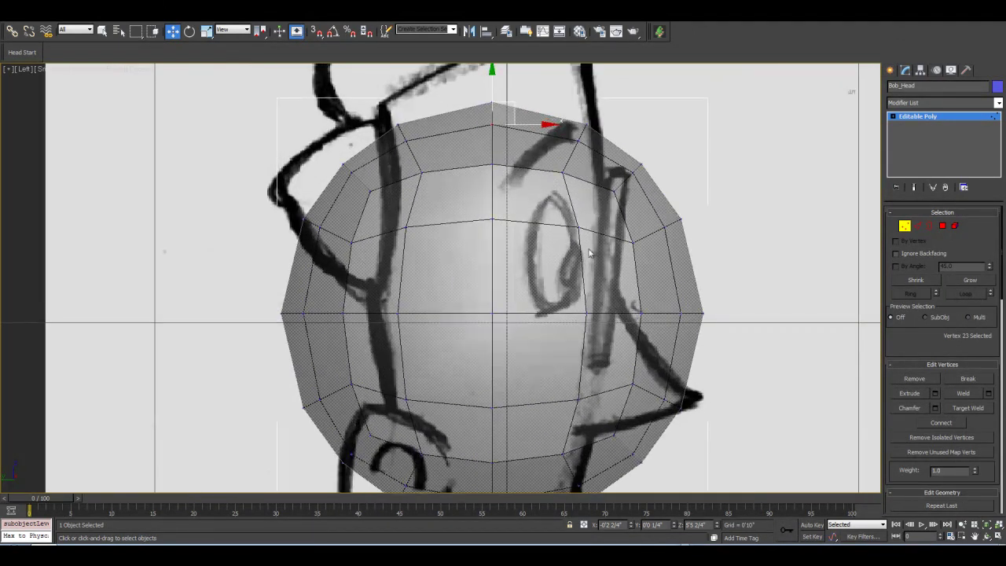
{"action": "middle_click_drag", "start_coordinate": [527, 223], "coordinate": [517, 286]}
{"action": "scroll", "coordinate": [516, 286], "scroll_direction": "down", "scroll_amount": 3}
Select all vertices above the head's middle row and move them straight up to the top of the sketched hat.
{"action": "left_click_drag", "start_coordinate": [246, 155], "coordinate": [705, 309]}
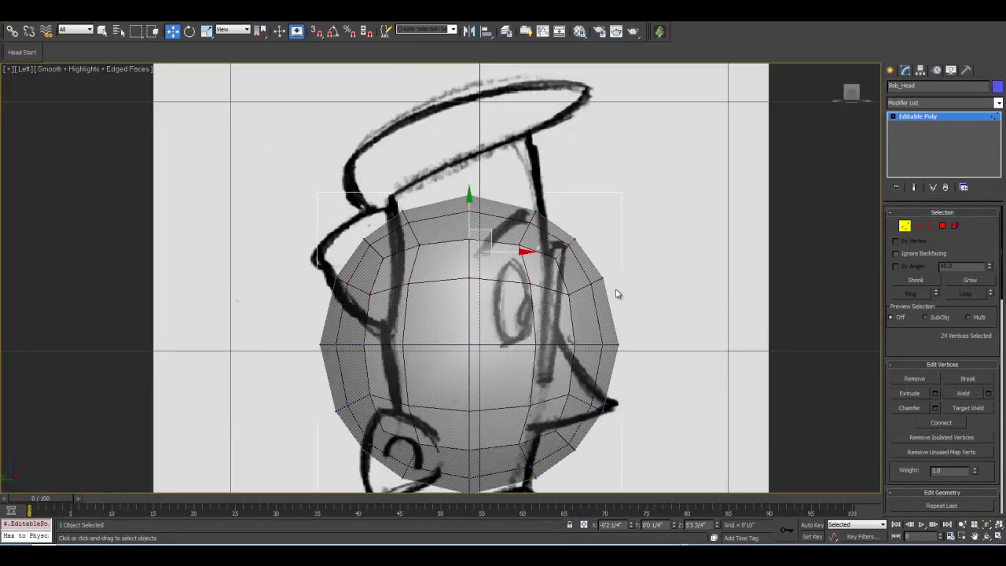
{"action": "middle_click_drag", "start_coordinate": [536, 276], "coordinate": [540, 302]}
{"action": "scroll", "coordinate": [541, 303], "scroll_direction": "down", "scroll_amount": 1}
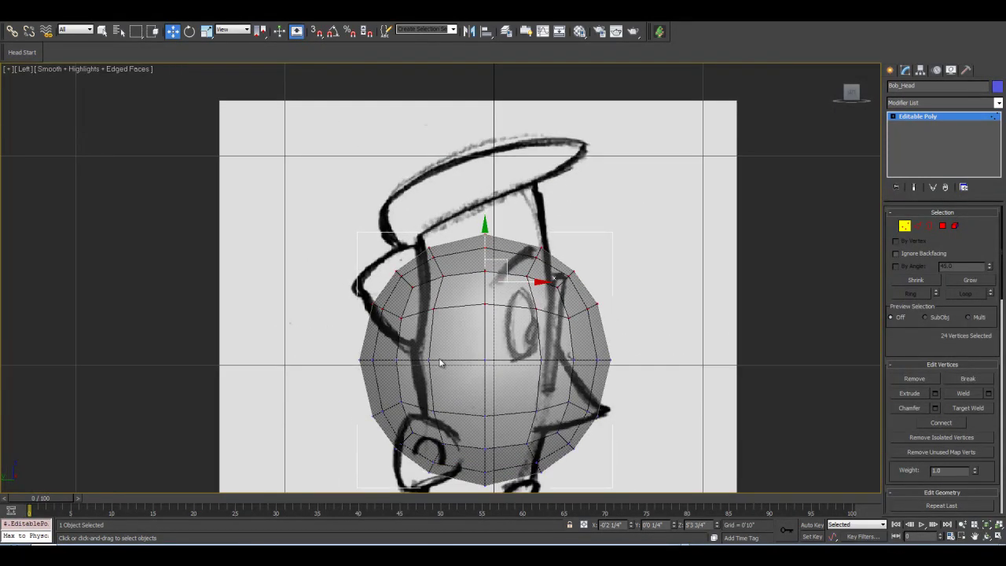
{"action": "scroll", "coordinate": [449, 358], "scroll_direction": "up", "scroll_amount": 2}
{"action": "left_click_drag", "start_coordinate": [506, 210], "coordinate": [506, 72]}
{"action": "middle_click_drag", "start_coordinate": [484, 174], "coordinate": [476, 255]}
{"action": "scroll", "coordinate": [477, 254], "scroll_direction": "down", "scroll_amount": 1}
{"action": "left_click_drag", "start_coordinate": [496, 160], "coordinate": [496, 135]}
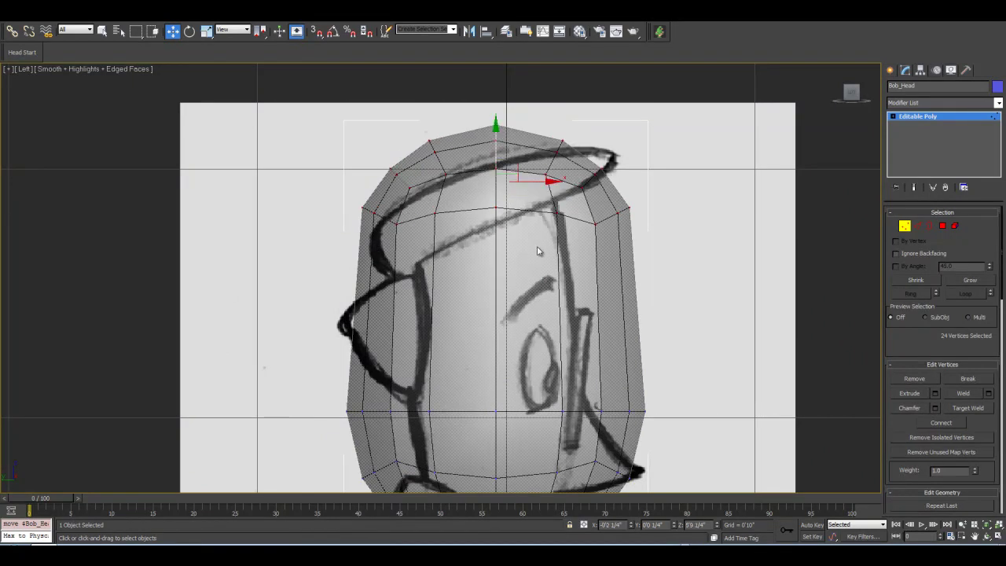
Select all vertices below the head's middle row and move them straight down to the sketched shirt collar.
{"action": "scroll", "coordinate": [523, 228], "scroll_direction": "down", "scroll_amount": 3}
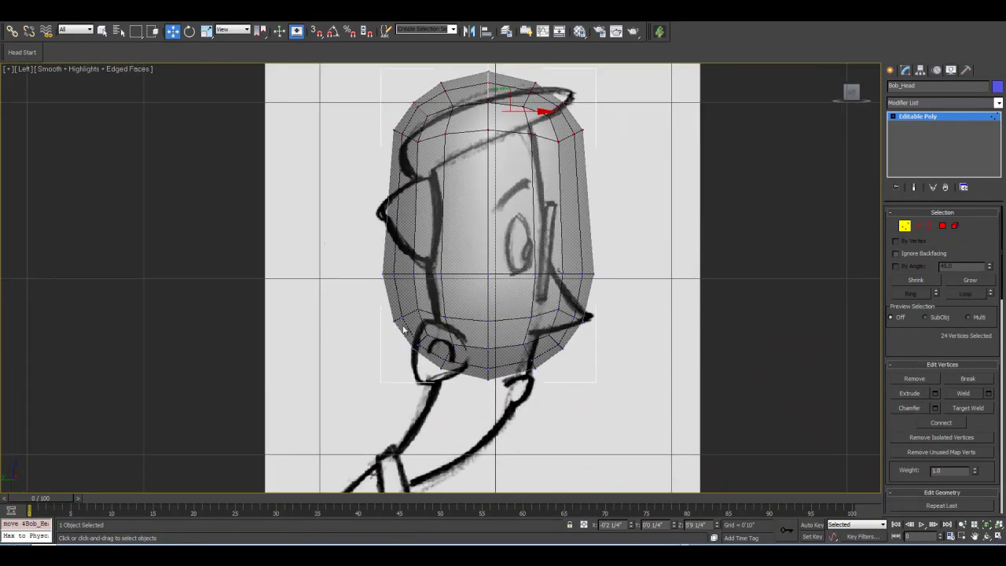
{"action": "left_click_drag", "start_coordinate": [369, 304], "coordinate": [616, 402]}
{"action": "middle_click_drag", "start_coordinate": [495, 384], "coordinate": [510, 313]}
{"action": "left_click_drag", "start_coordinate": [504, 229], "coordinate": [498, 350]}
{"action": "scroll", "coordinate": [523, 390], "scroll_direction": "up", "scroll_amount": 1}
{"action": "scroll", "coordinate": [525, 392], "scroll_direction": "down", "scroll_amount": 2}
{"action": "middle_click_drag", "start_coordinate": [517, 266], "coordinate": [515, 355]}
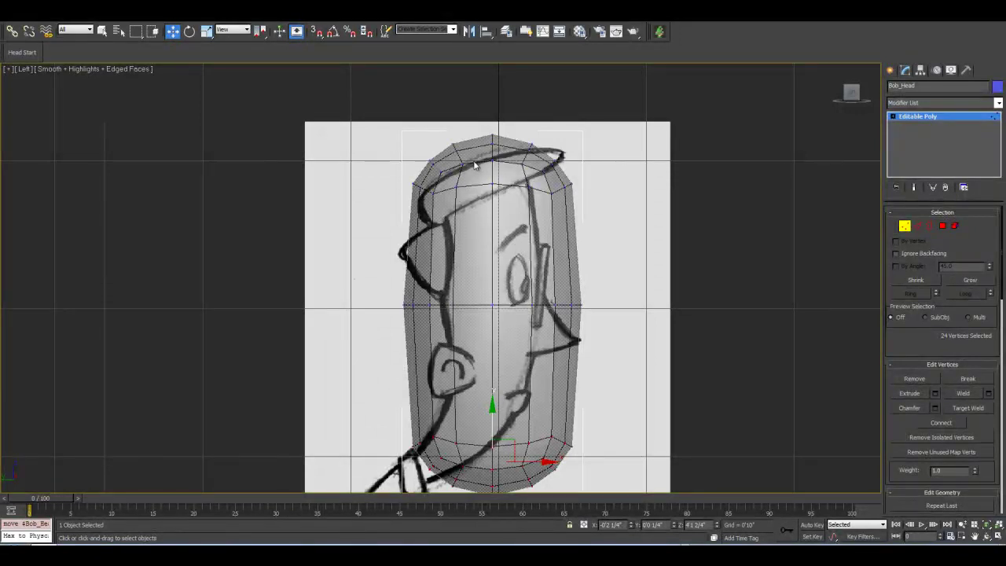
{"action": "middle_click_drag", "start_coordinate": [516, 336], "coordinate": [521, 213]}
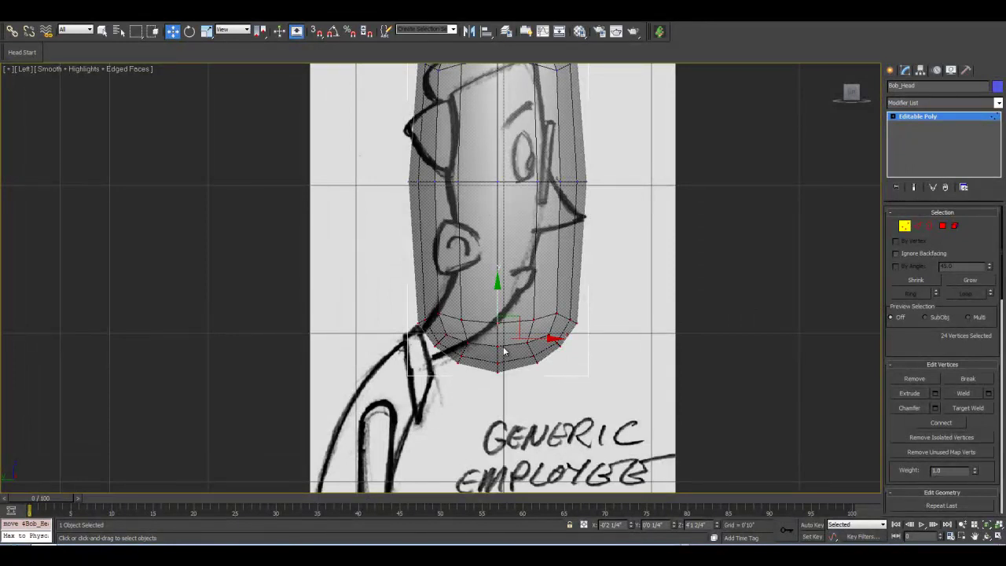
Examine how the rounded bottom of the head mesh lines up with the sketched chin, neck and shirt collar in the side view.
{"action": "left_click", "coordinate": [206, 31]}
{"action": "scroll", "coordinate": [468, 352], "scroll_direction": "down", "scroll_amount": 3}
{"action": "middle_click_drag", "start_coordinate": [467, 353], "coordinate": [457, 315]}
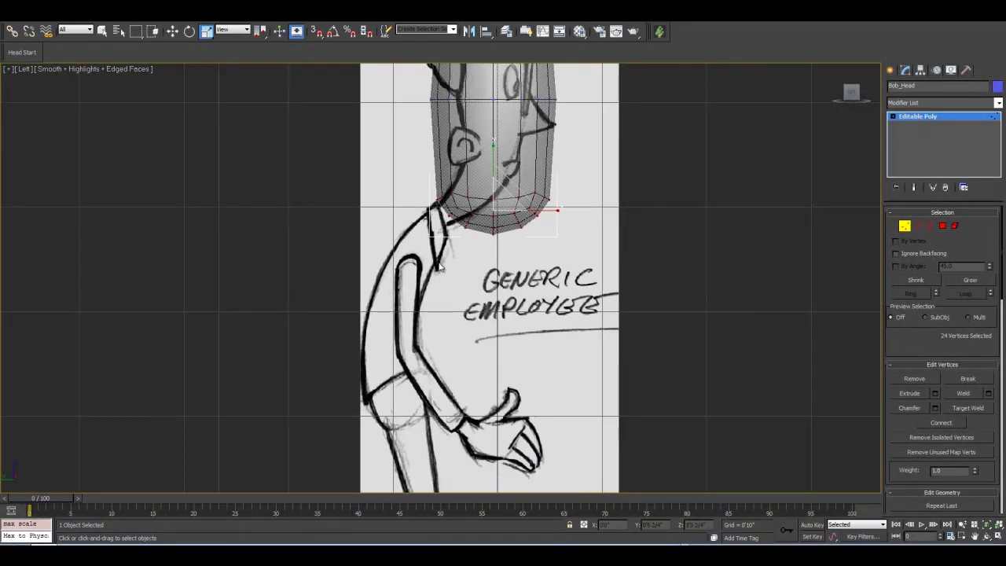
{"action": "scroll", "coordinate": [467, 322], "scroll_direction": "down", "scroll_amount": 2}
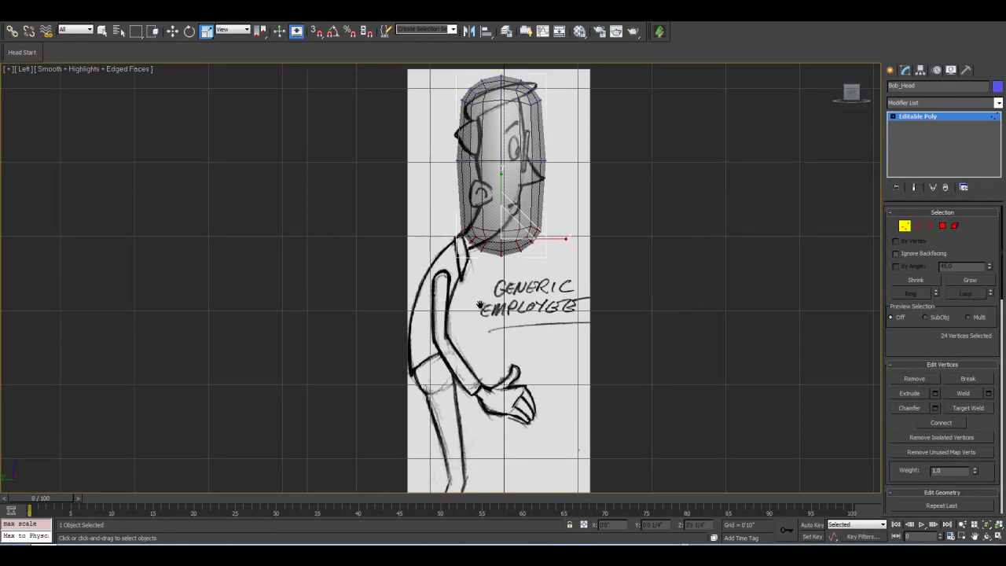
{"action": "scroll", "coordinate": [467, 255], "scroll_direction": "up", "scroll_amount": 2}
{"action": "middle_click_drag", "start_coordinate": [486, 316], "coordinate": [460, 280]}
{"action": "middle_click_drag", "start_coordinate": [501, 106], "coordinate": [494, 193]}
{"action": "middle_click_drag", "start_coordinate": [414, 421], "coordinate": [449, 343]}
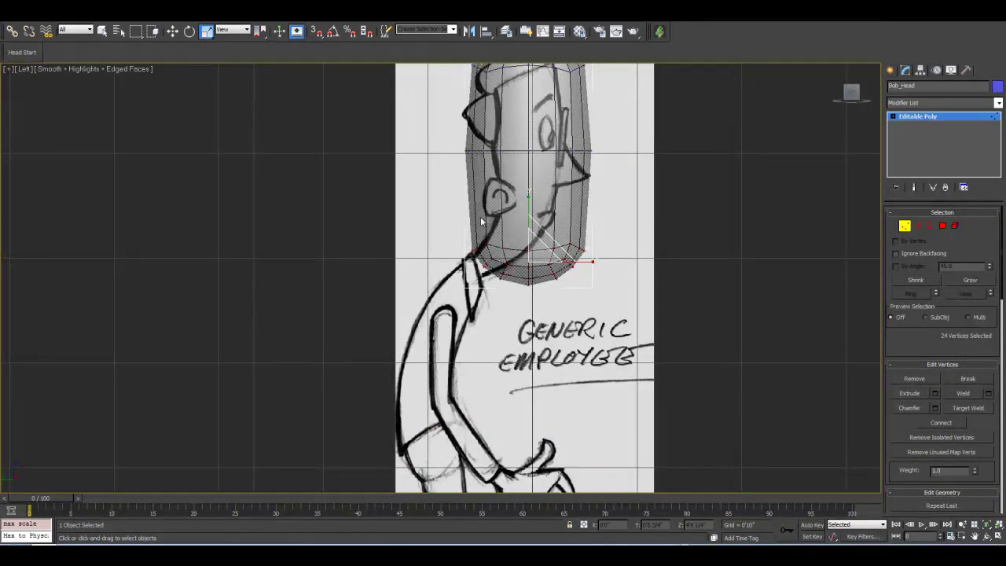
{"action": "middle_click_drag", "start_coordinate": [435, 346], "coordinate": [404, 382]}
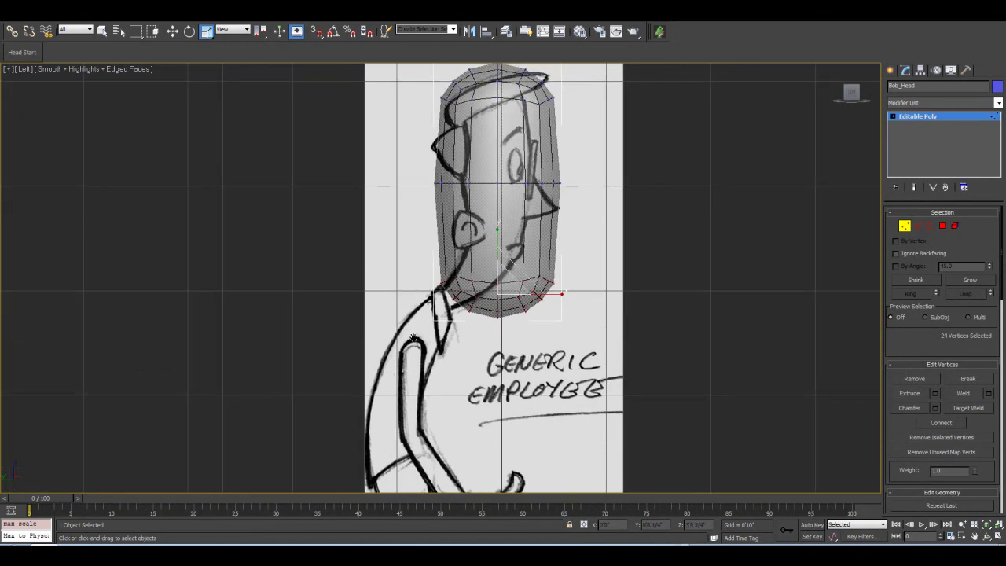
{"action": "middle_click_drag", "start_coordinate": [414, 339], "coordinate": [406, 357]}
{"action": "scroll", "coordinate": [408, 358], "scroll_direction": "up", "scroll_amount": 1}
{"action": "scroll", "coordinate": [409, 363], "scroll_direction": "down", "scroll_amount": 1}
{"action": "middle_click_drag", "start_coordinate": [419, 398], "coordinate": [478, 328]}
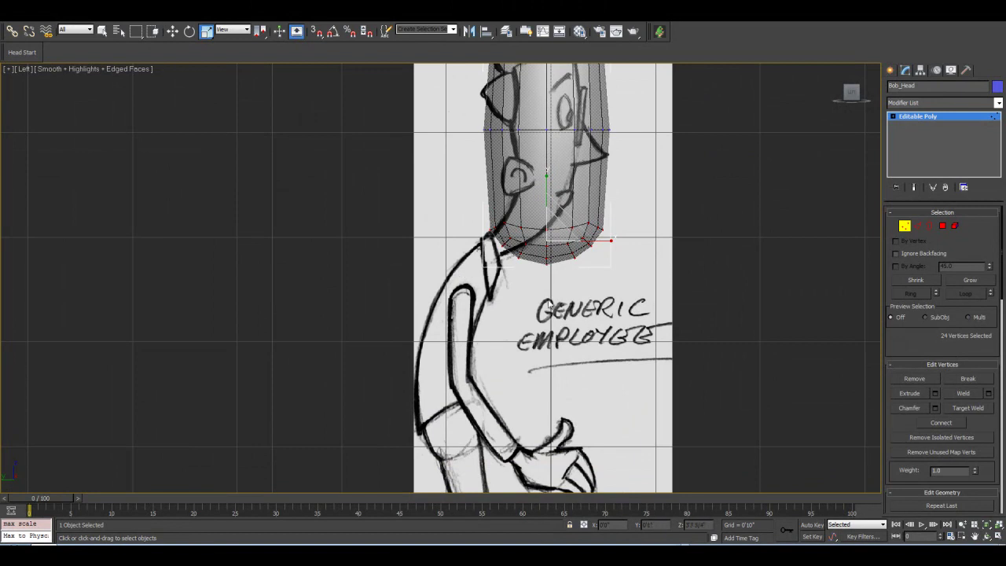
{"action": "middle_click_drag", "start_coordinate": [539, 280], "coordinate": [523, 329]}
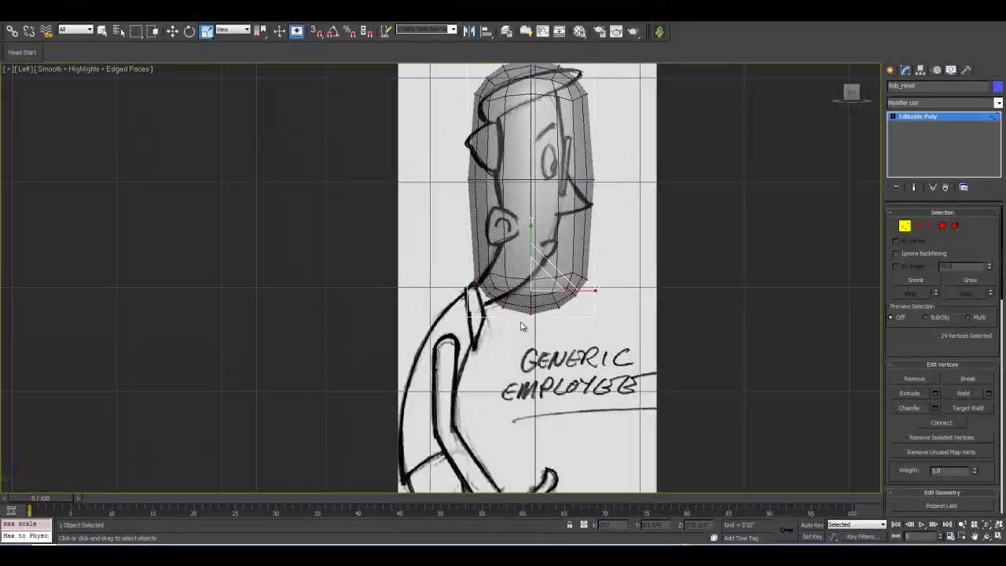
{"action": "middle_click_drag", "start_coordinate": [523, 234], "coordinate": [528, 180]}
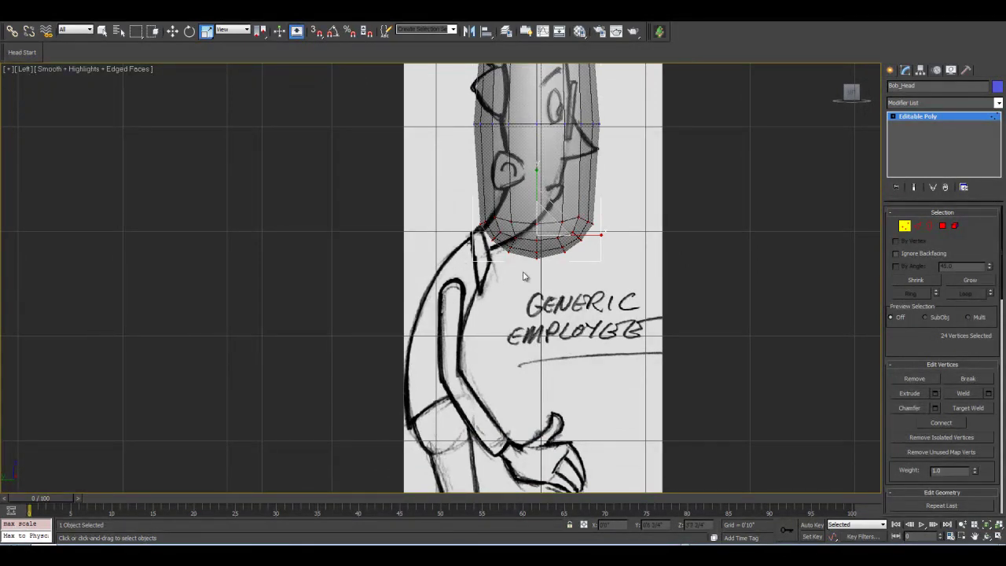
{"action": "middle_click_drag", "start_coordinate": [477, 165], "coordinate": [410, 295]}
{"action": "scroll", "coordinate": [503, 255], "scroll_direction": "up", "scroll_amount": 4}
{"action": "scroll", "coordinate": [433, 265], "scroll_direction": "down", "scroll_amount": 1}
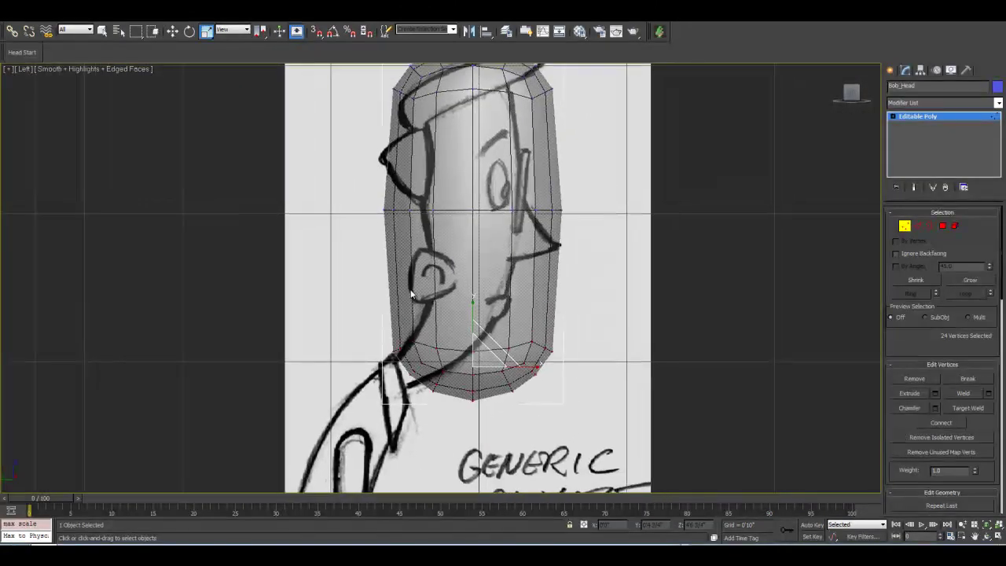
{"action": "middle_click_drag", "start_coordinate": [417, 366], "coordinate": [417, 303]}
{"action": "scroll", "coordinate": [420, 295], "scroll_direction": "up", "scroll_amount": 3}
Select all vertices of the head's rounded bottom cap and scale them vertically into one flat horizontal row.
{"action": "left_click_drag", "start_coordinate": [338, 226], "coordinate": [665, 467]}
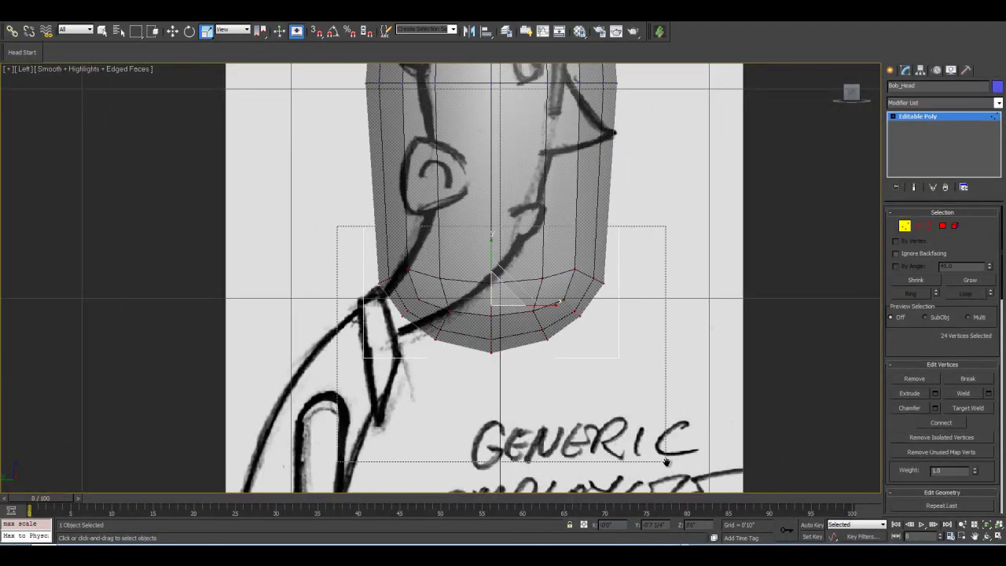
{"action": "middle_click_drag", "start_coordinate": [583, 381], "coordinate": [580, 411]}
{"action": "left_click_drag", "start_coordinate": [488, 288], "coordinate": [568, 543]}
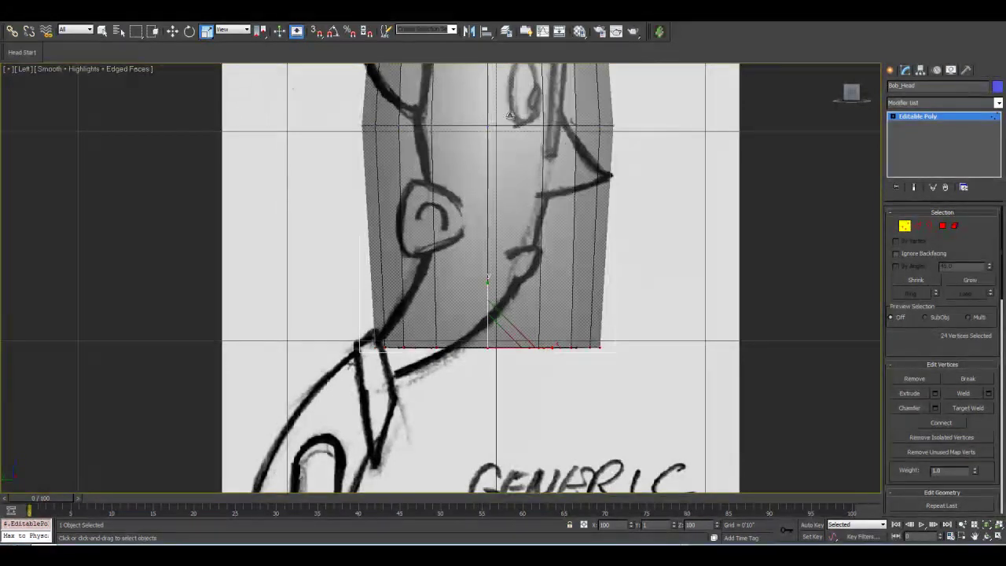
{"action": "middle_click_drag", "start_coordinate": [501, 177], "coordinate": [501, 198]}
Move the flattened bottom row straight down to Z 4'0", just below where the sketched jaw meets the shirt collar.
{"action": "left_click", "coordinate": [172, 31]}
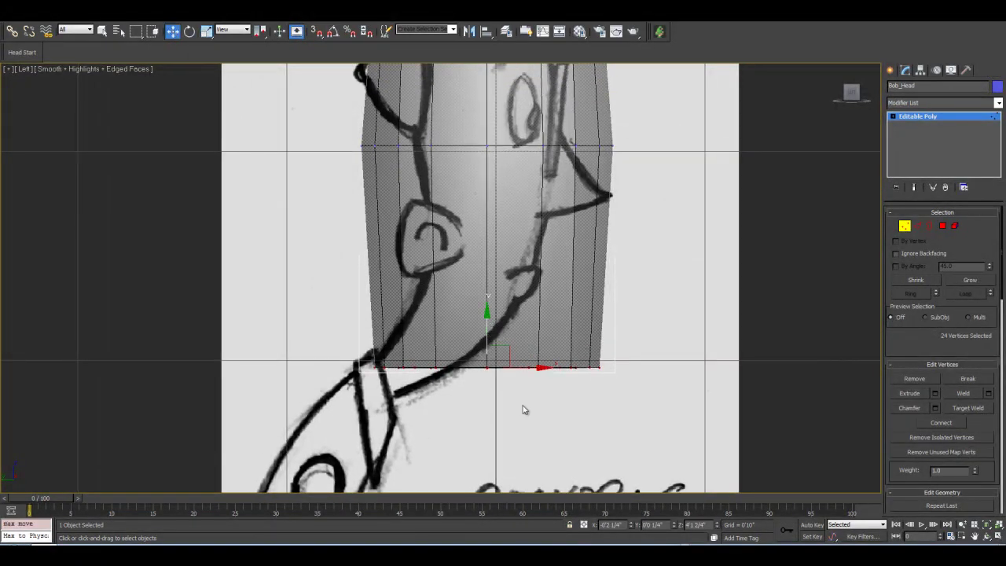
{"action": "left_click_drag", "start_coordinate": [487, 335], "coordinate": [489, 372]}
{"action": "scroll", "coordinate": [517, 234], "scroll_direction": "down", "scroll_amount": 2}
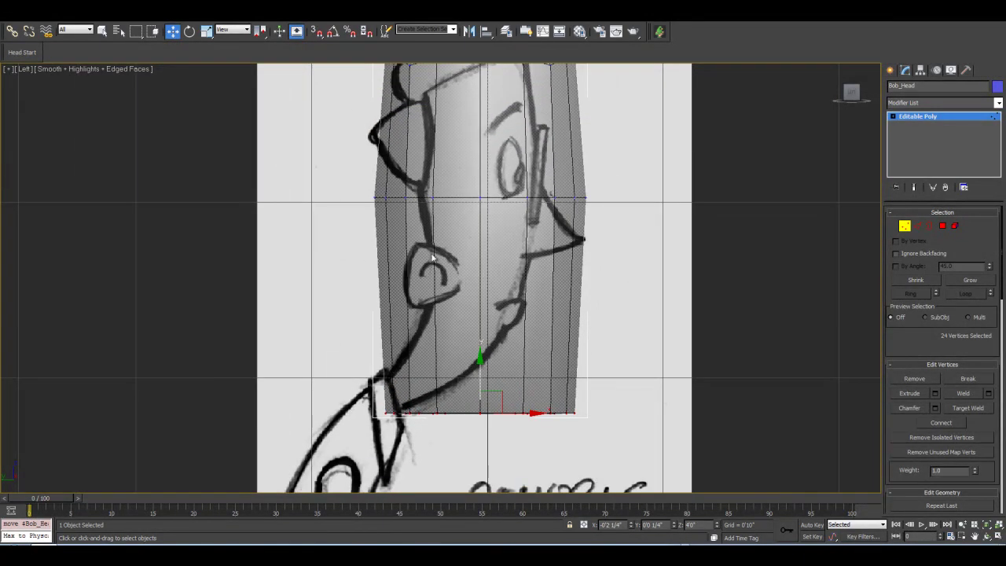
{"action": "mouse_move", "coordinate": [498, 264]}
{"action": "middle_mouse_down"}
{"action": "mouse_move", "coordinate": [472, 279]}
{"action": "mouse_move", "coordinate": [337, 293]}
{"action": "middle_mouse_up"}
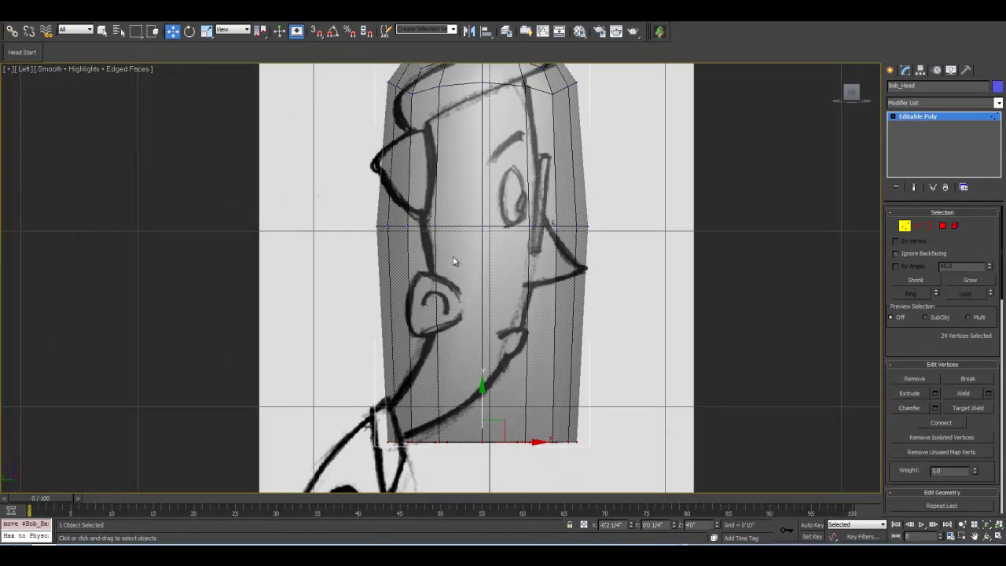
{"action": "middle_click_drag", "start_coordinate": [453, 261], "coordinate": [443, 350]}
{"action": "scroll", "coordinate": [444, 354], "scroll_direction": "down", "scroll_amount": 1}
{"action": "middle_click_drag", "start_coordinate": [484, 381], "coordinate": [493, 359]}
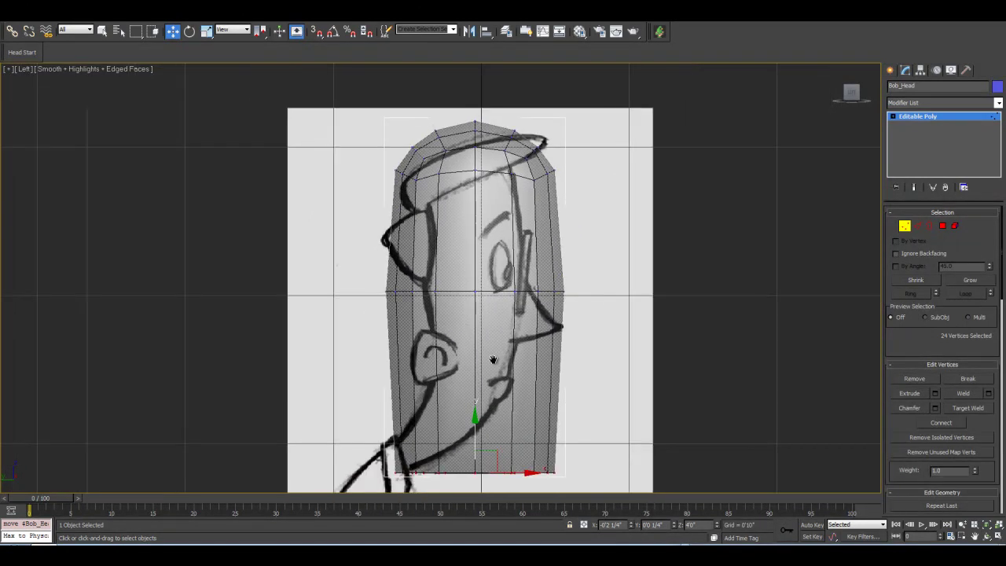
Hide the grid in the Left view and check the head's middle row against the bottom of the sketched eye.
{"action": "key", "text": "g"}
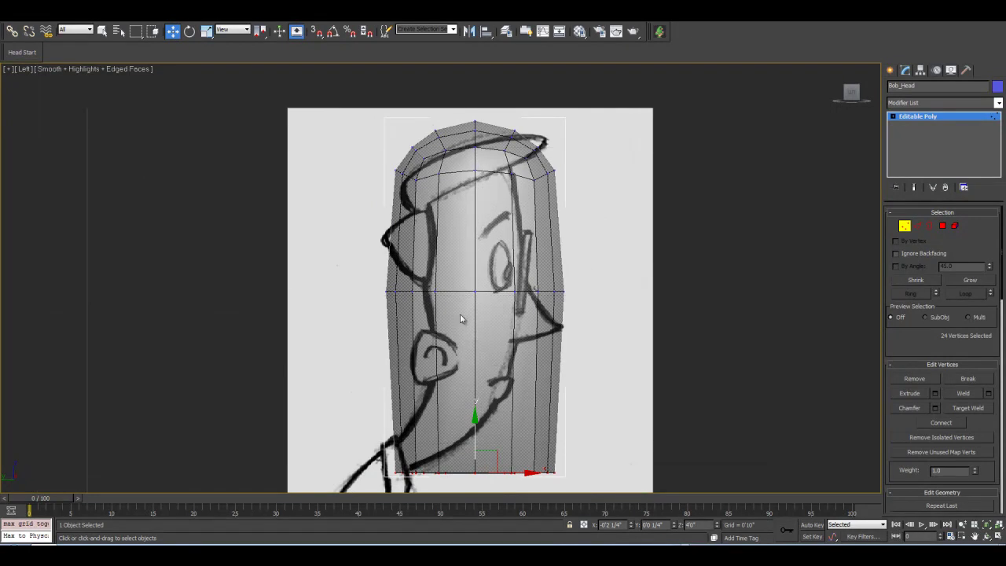
{"action": "scroll", "coordinate": [460, 318], "scroll_direction": "up", "scroll_amount": 3}
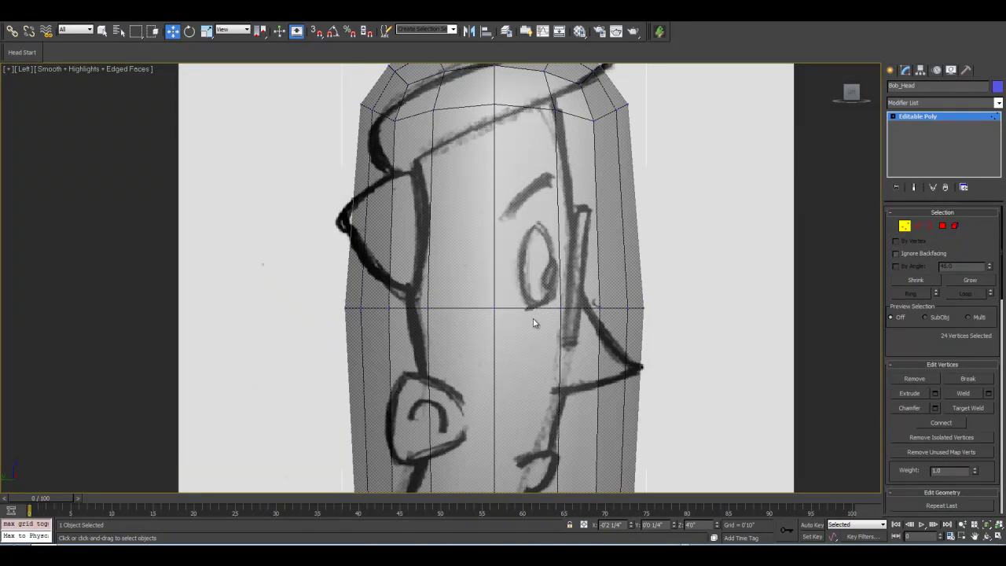
{"action": "scroll", "coordinate": [533, 320], "scroll_direction": "up", "scroll_amount": 2}
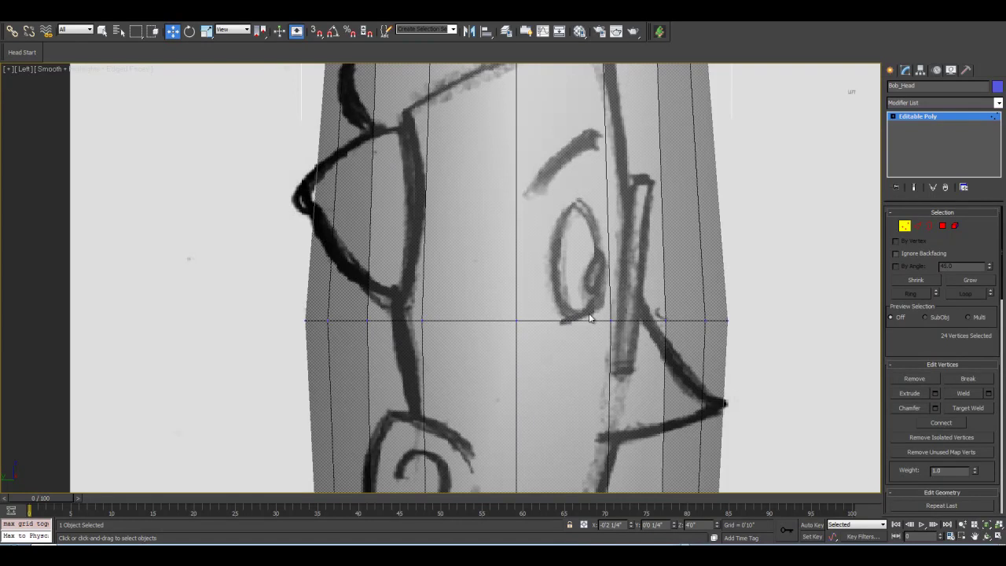
{"action": "scroll", "coordinate": [591, 317], "scroll_direction": "down", "scroll_amount": 5}
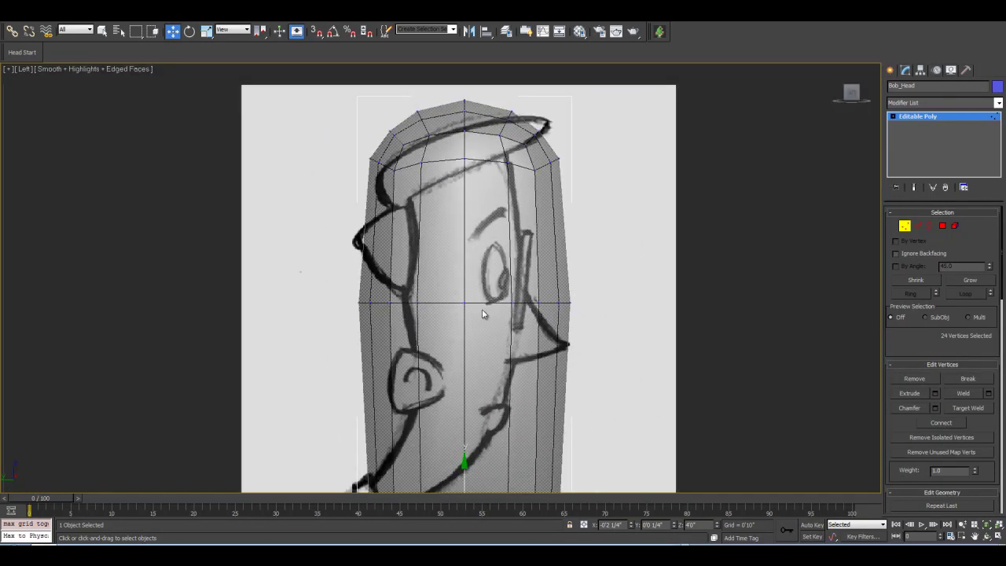
Switch to the Front view and examine how the head's middle row lines up with the sketched eyes and glasses.
{"action": "key", "text": "f"}
{"action": "middle_click_drag", "start_coordinate": [504, 183], "coordinate": [499, 413]}
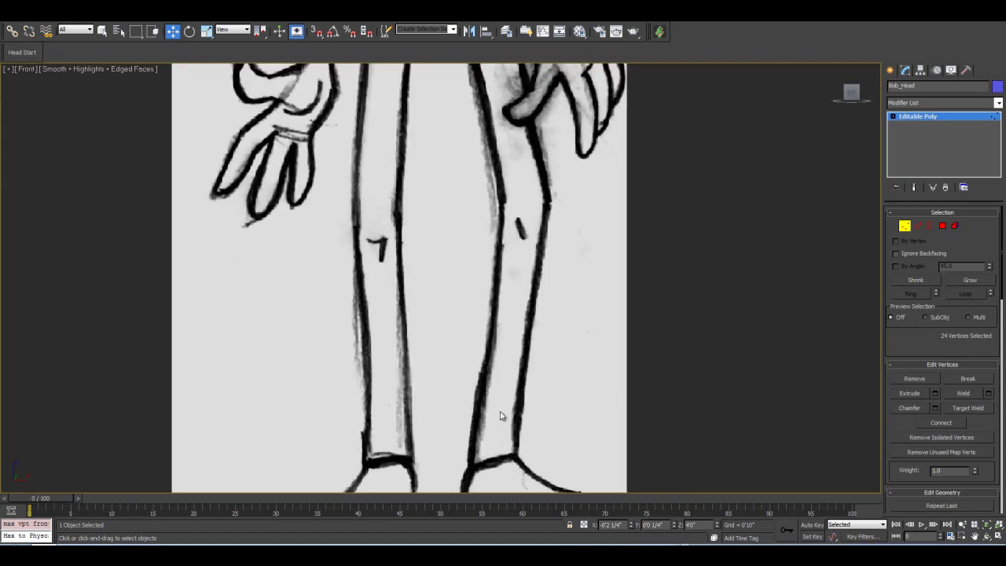
{"action": "scroll", "coordinate": [483, 294], "scroll_direction": "down", "scroll_amount": 2}
{"action": "mouse_move", "coordinate": [483, 295]}
{"action": "middle_mouse_down"}
{"action": "mouse_move", "coordinate": [472, 503]}
{"action": "mouse_move", "coordinate": [440, 551]}
{"action": "middle_mouse_up"}
{"action": "scroll", "coordinate": [416, 267], "scroll_direction": "up", "scroll_amount": 5}
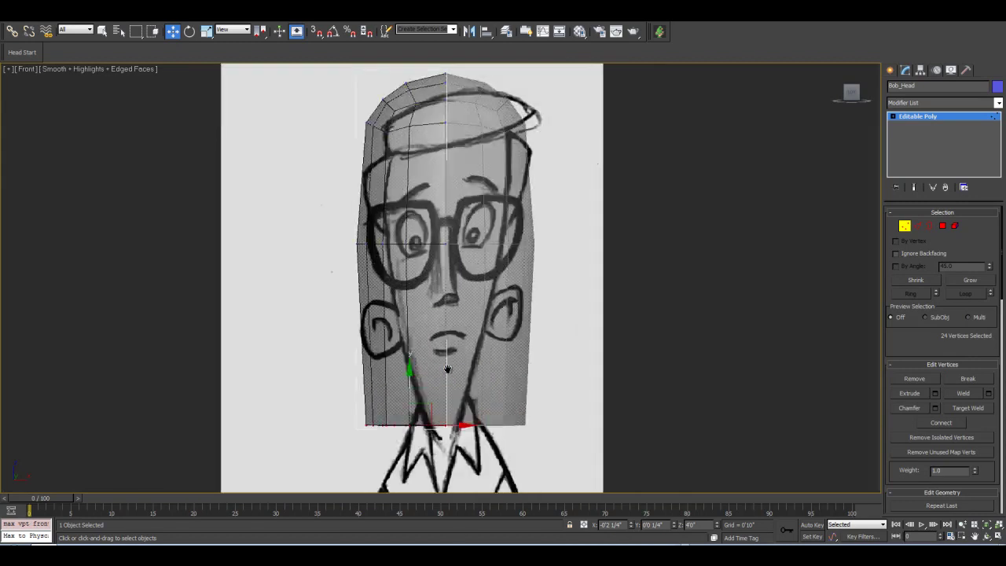
{"action": "middle_click_drag", "start_coordinate": [415, 267], "coordinate": [420, 342]}
{"action": "scroll", "coordinate": [419, 342], "scroll_direction": "up", "scroll_amount": 2}
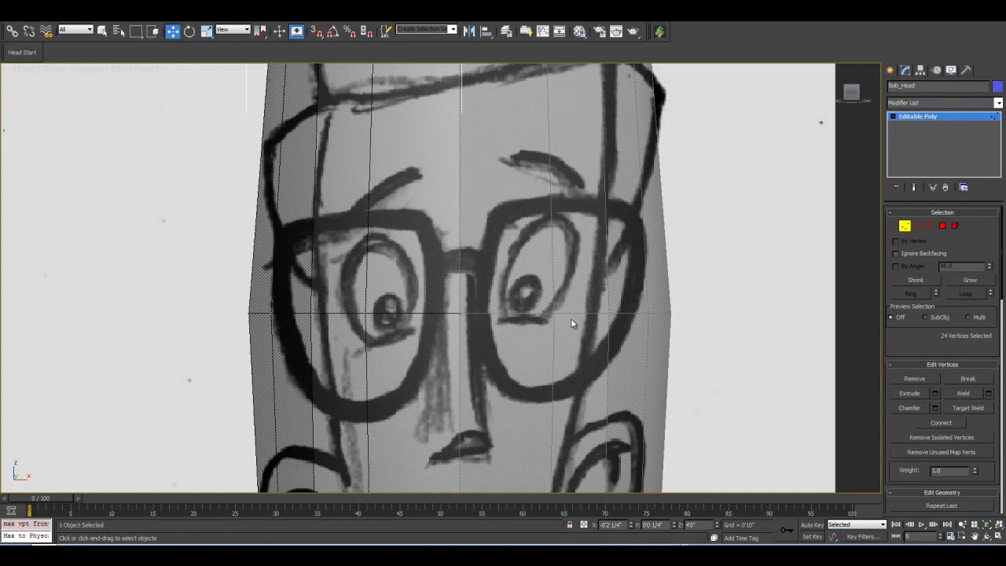
{"action": "scroll", "coordinate": [572, 322], "scroll_direction": "down", "scroll_amount": 4}
Leave vertex editing, select the Front_View sketch plane and raise it to Z 0'1 1/4" so its eyes meet the head's middle row.
{"action": "left_click", "coordinate": [908, 225]}
{"action": "left_click", "coordinate": [574, 146]}
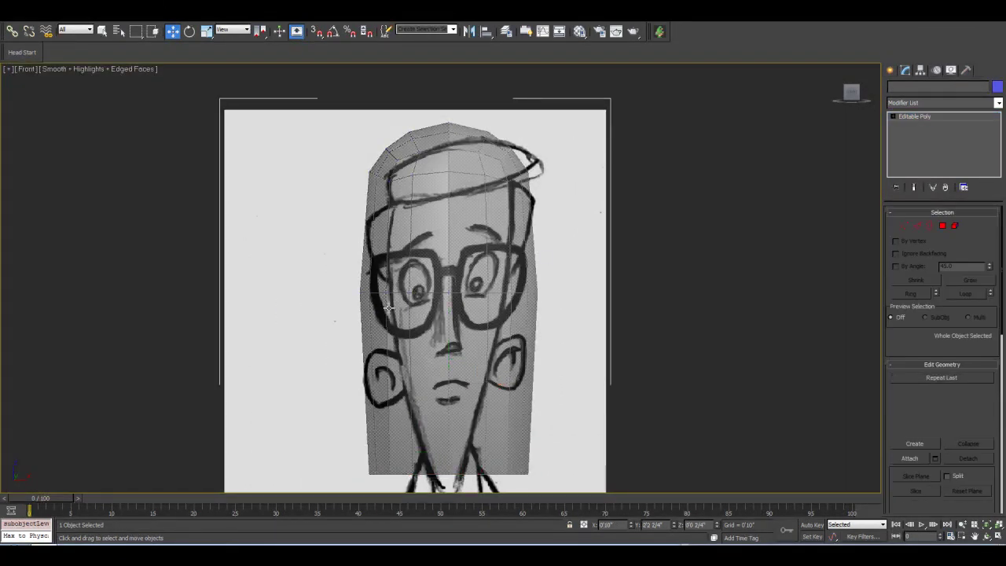
{"action": "middle_click_drag", "start_coordinate": [387, 307], "coordinate": [396, 307]}
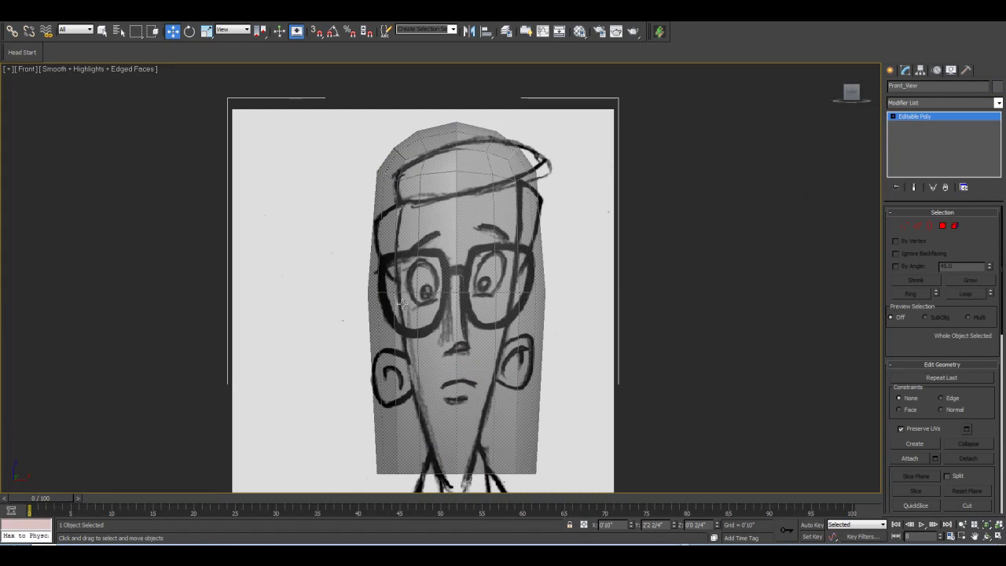
{"action": "scroll", "coordinate": [445, 277], "scroll_direction": "up", "scroll_amount": 3}
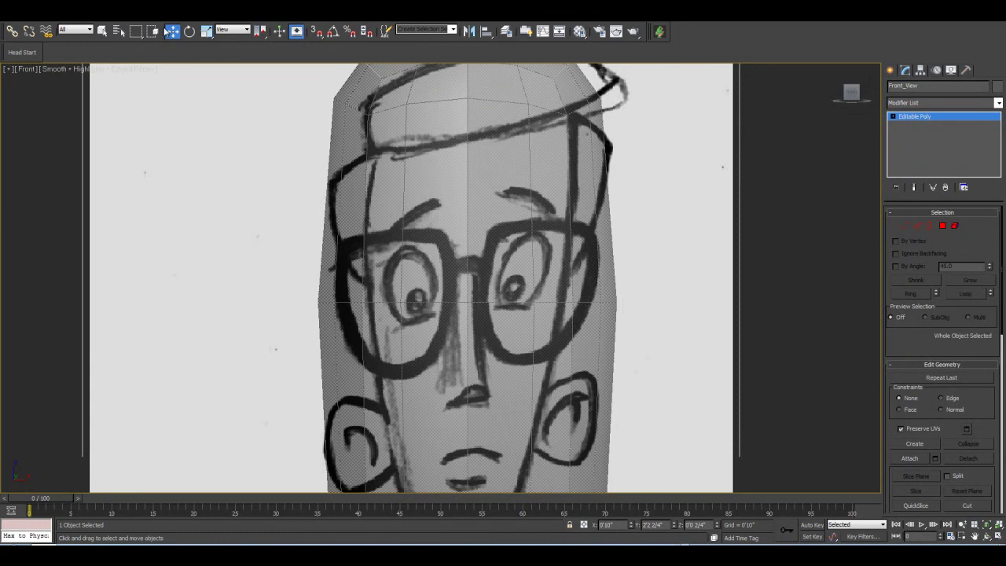
{"action": "right_click", "coordinate": [175, 33]}
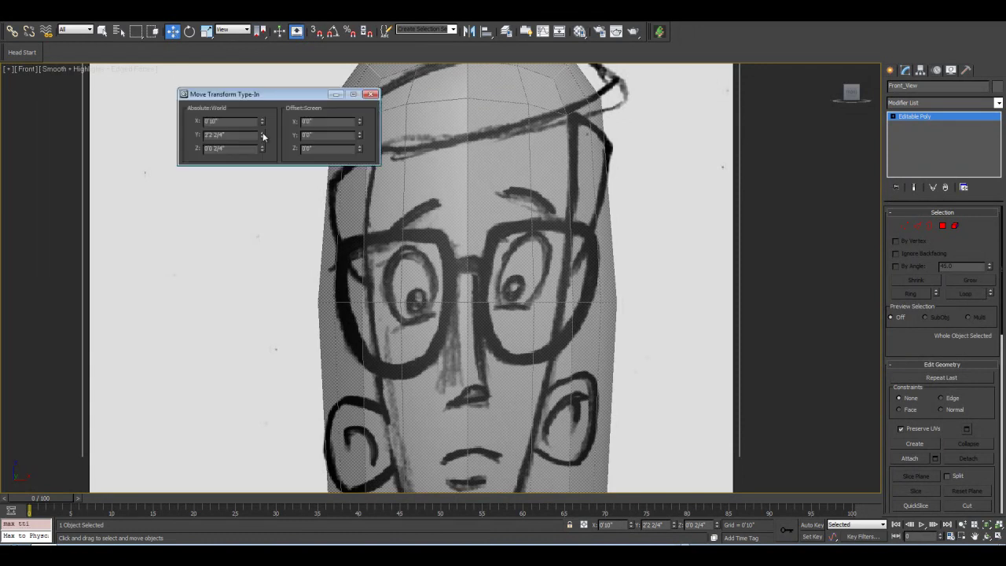
{"action": "left_click_drag", "start_coordinate": [264, 137], "coordinate": [264, 85]}
{"action": "key", "text": "ctrl+z"}
{"action": "left_click_drag", "start_coordinate": [265, 150], "coordinate": [263, 134]}
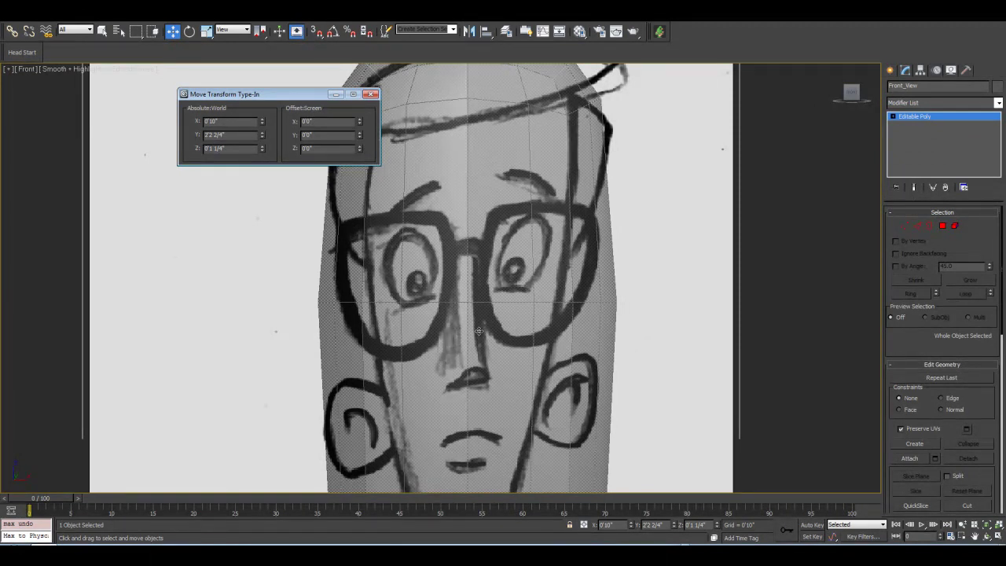
{"action": "left_click", "coordinate": [371, 94]}
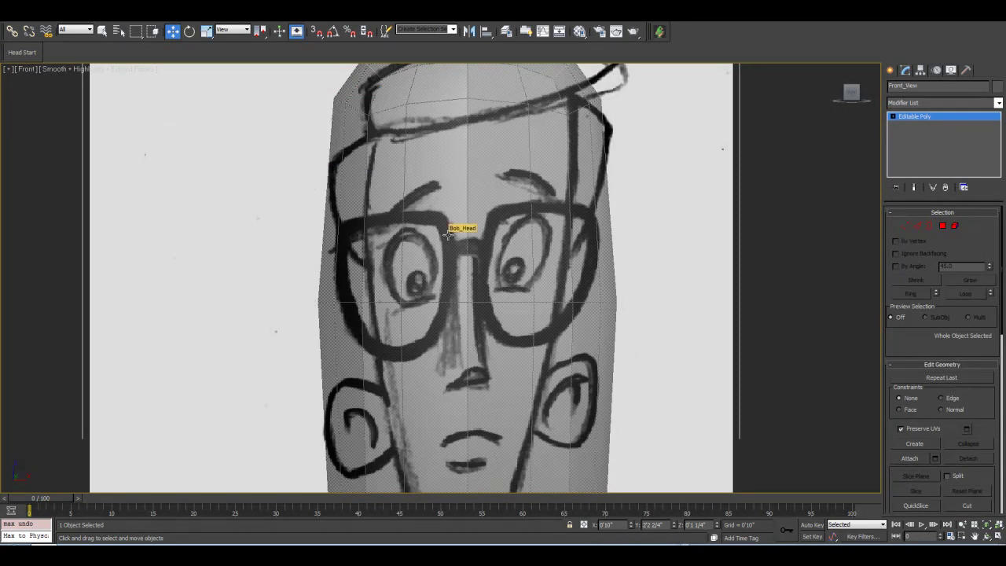
Return to the Left view, select Bob_Head over the side sketch and switch it back to vertex editing.
{"action": "key", "text": "l"}
{"action": "middle_click_drag", "start_coordinate": [334, 105], "coordinate": [384, 243]}
{"action": "scroll", "coordinate": [384, 243], "scroll_direction": "down", "scroll_amount": 5}
{"action": "middle_click_drag", "start_coordinate": [370, 68], "coordinate": [404, 200]}
{"action": "middle_click_drag", "start_coordinate": [406, 74], "coordinate": [409, 219]}
{"action": "middle_click_drag", "start_coordinate": [408, 153], "coordinate": [389, 310]}
{"action": "mouse_move", "coordinate": [406, 185]}
{"action": "middle_mouse_down"}
{"action": "mouse_move", "coordinate": [354, 313]}
{"action": "mouse_move", "coordinate": [312, 330]}
{"action": "middle_mouse_up"}
{"action": "scroll", "coordinate": [325, 330], "scroll_direction": "up", "scroll_amount": 5}
{"action": "middle_click_drag", "start_coordinate": [409, 312], "coordinate": [470, 314]}
{"action": "left_click", "coordinate": [411, 259]}
{"action": "middle_click_drag", "start_coordinate": [411, 259], "coordinate": [436, 260]}
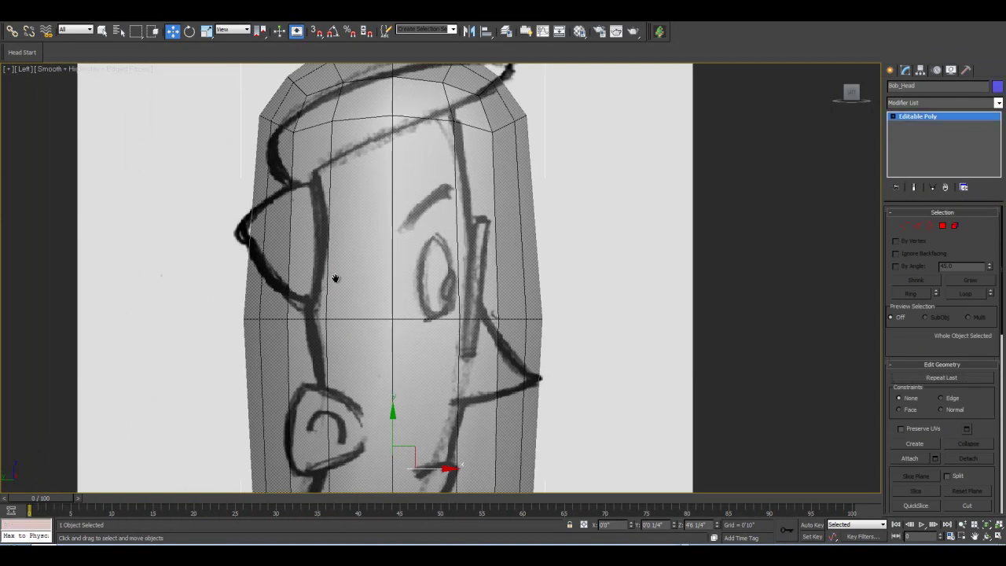
{"action": "scroll", "coordinate": [495, 291], "scroll_direction": "down", "scroll_amount": 3}
{"action": "left_click", "coordinate": [904, 225]}
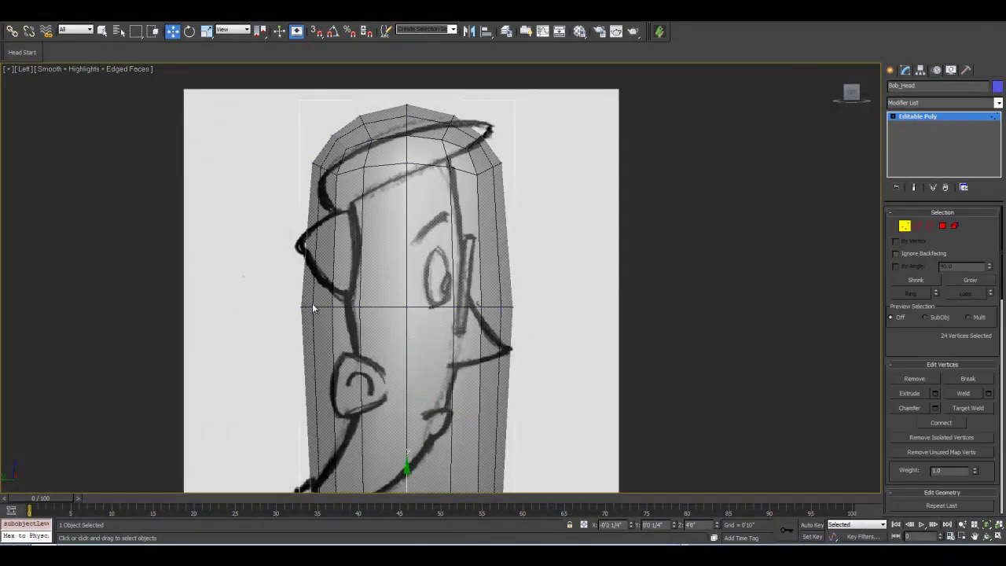
Select the nine vertices of the head's middle row and scale them horizontally to the sketched face's width at eye level.
{"action": "left_click_drag", "start_coordinate": [581, 297], "coordinate": [265, 313]}
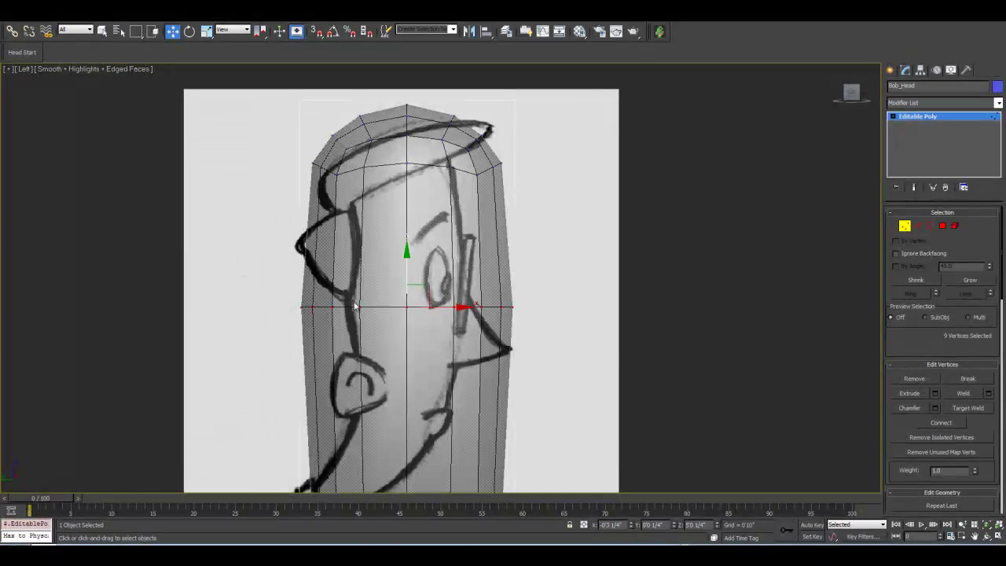
{"action": "scroll", "coordinate": [362, 303], "scroll_direction": "up", "scroll_amount": 3}
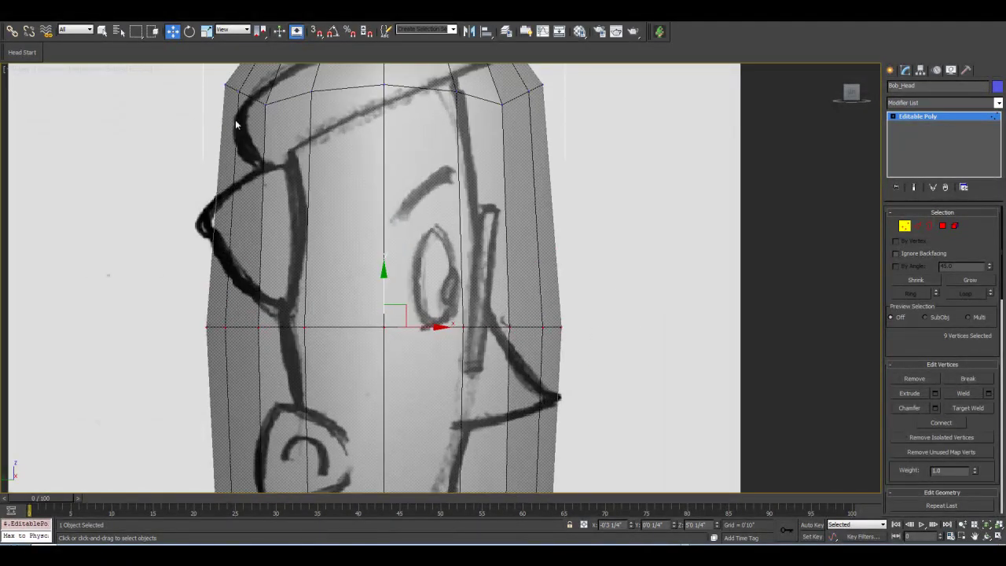
{"action": "left_click", "coordinate": [207, 31]}
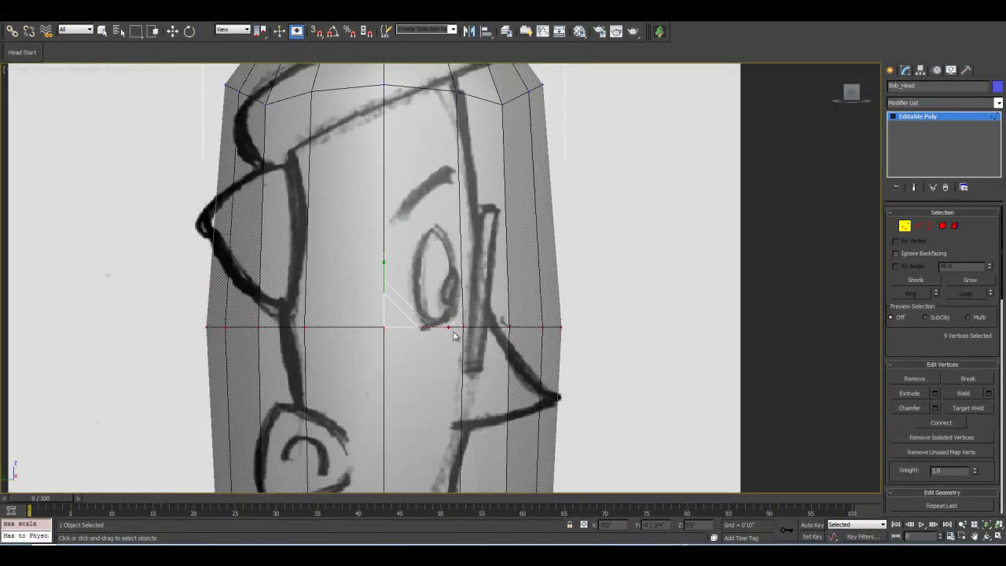
{"action": "left_click_drag", "start_coordinate": [450, 327], "coordinate": [422, 338]}
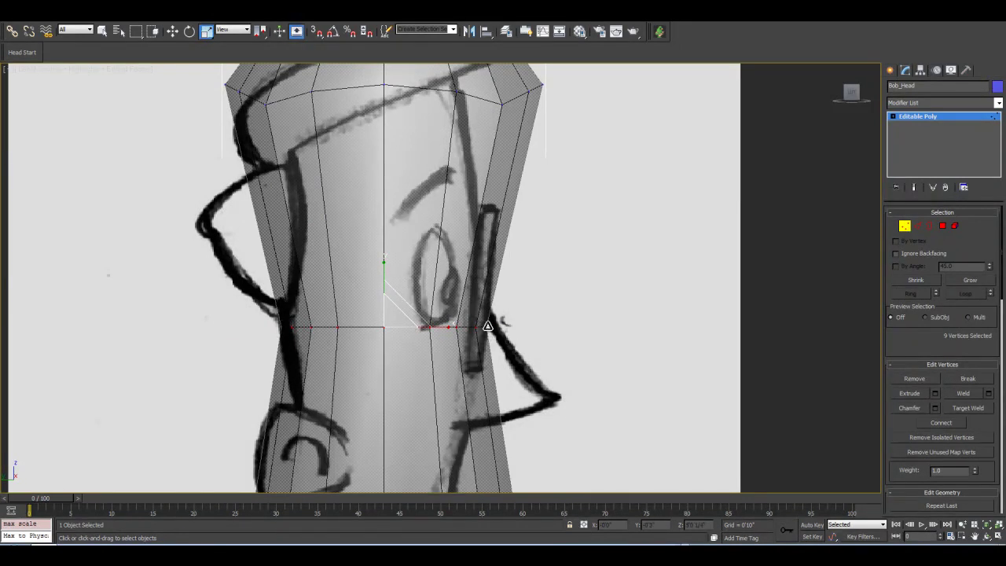
{"action": "scroll", "coordinate": [303, 255], "scroll_direction": "down", "scroll_amount": 2}
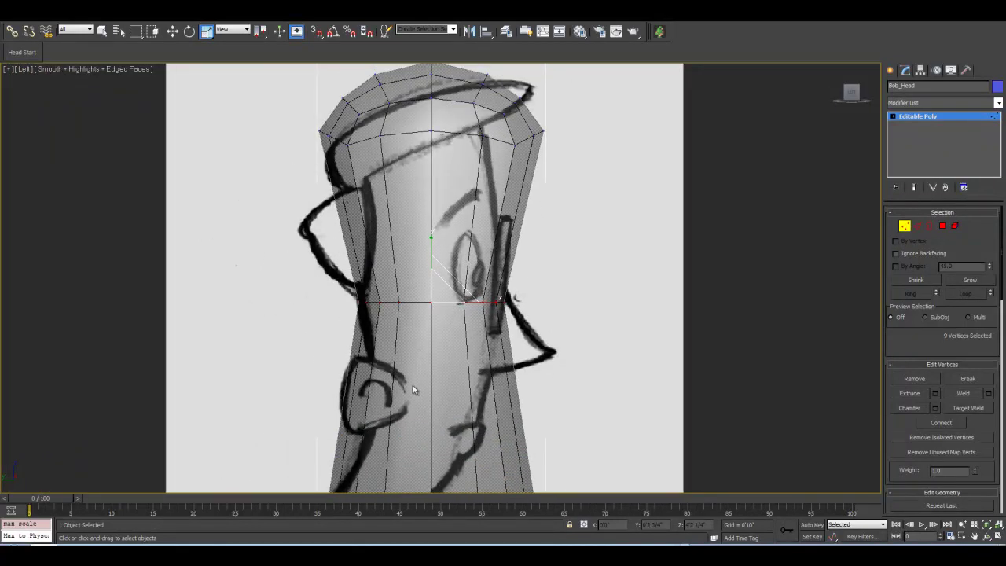
{"action": "scroll", "coordinate": [472, 321], "scroll_direction": "down", "scroll_amount": 3}
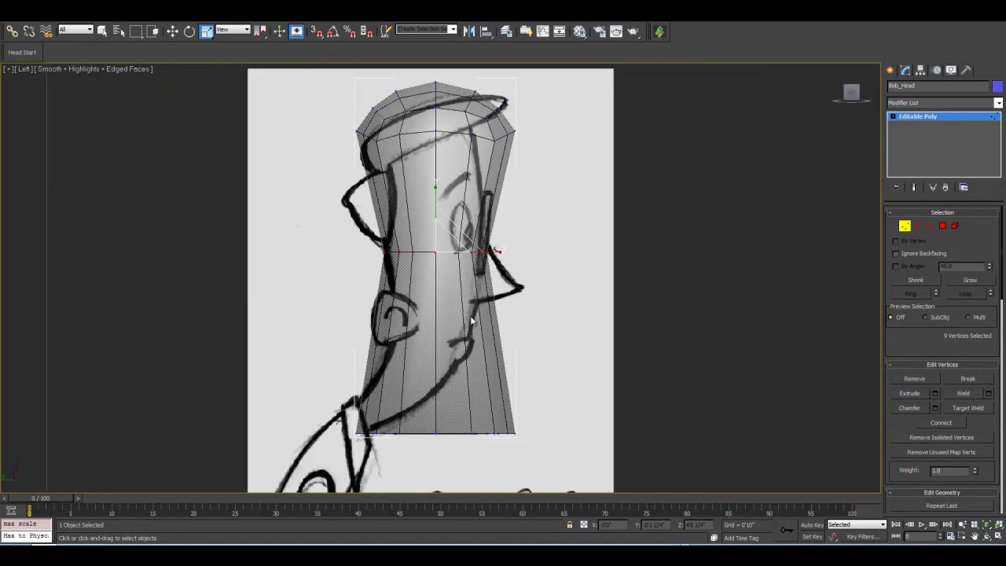
Select the vertices of the head's bottom row and scale them horizontally inward so the head tapers towards the chin.
{"action": "middle_click_drag", "start_coordinate": [440, 376], "coordinate": [423, 341]}
{"action": "scroll", "coordinate": [443, 351], "scroll_direction": "up", "scroll_amount": 1}
{"action": "left_click_drag", "start_coordinate": [271, 361], "coordinate": [576, 462]}
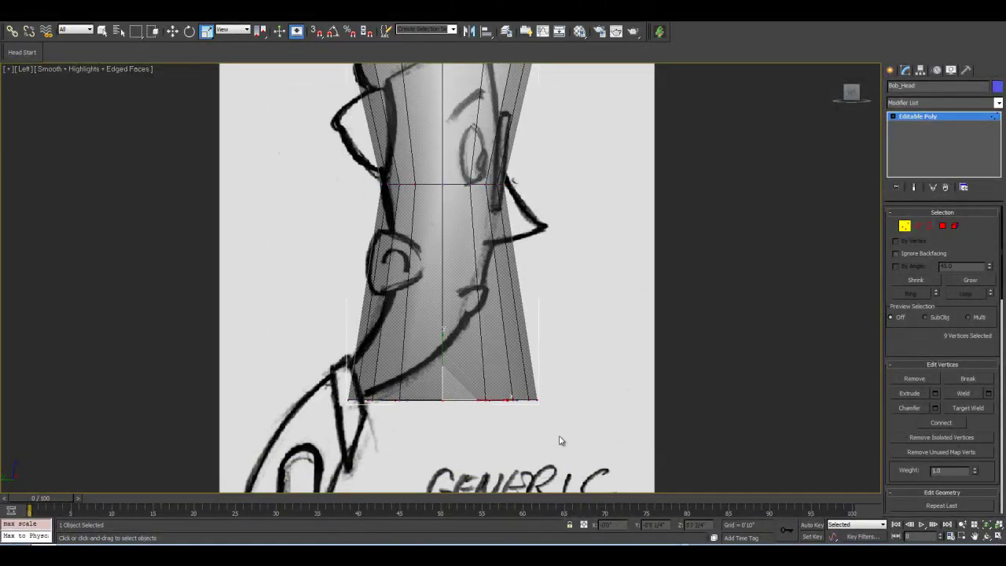
{"action": "left_click_drag", "start_coordinate": [507, 400], "coordinate": [371, 404]}
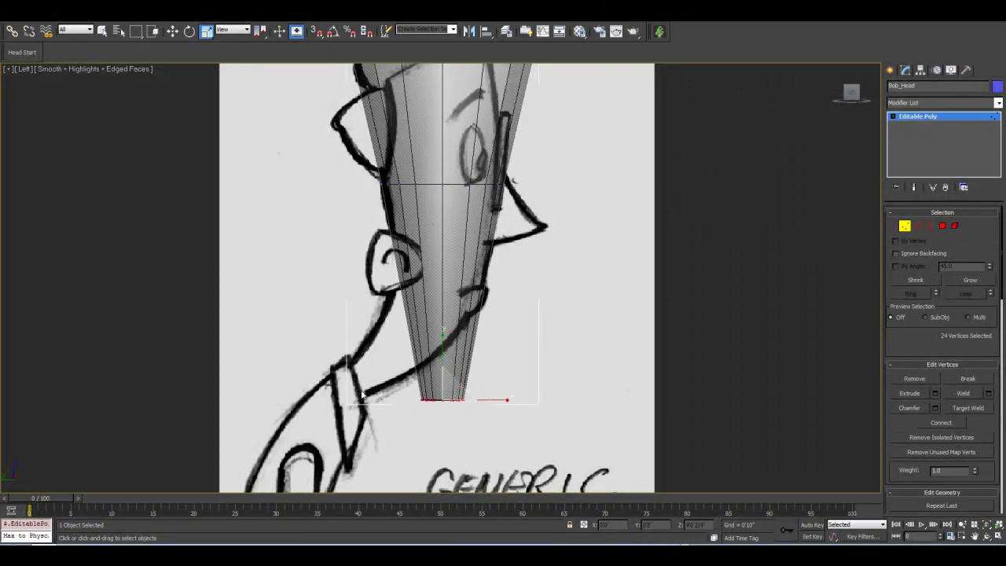
{"action": "scroll", "coordinate": [419, 420], "scroll_direction": "up", "scroll_amount": 3}
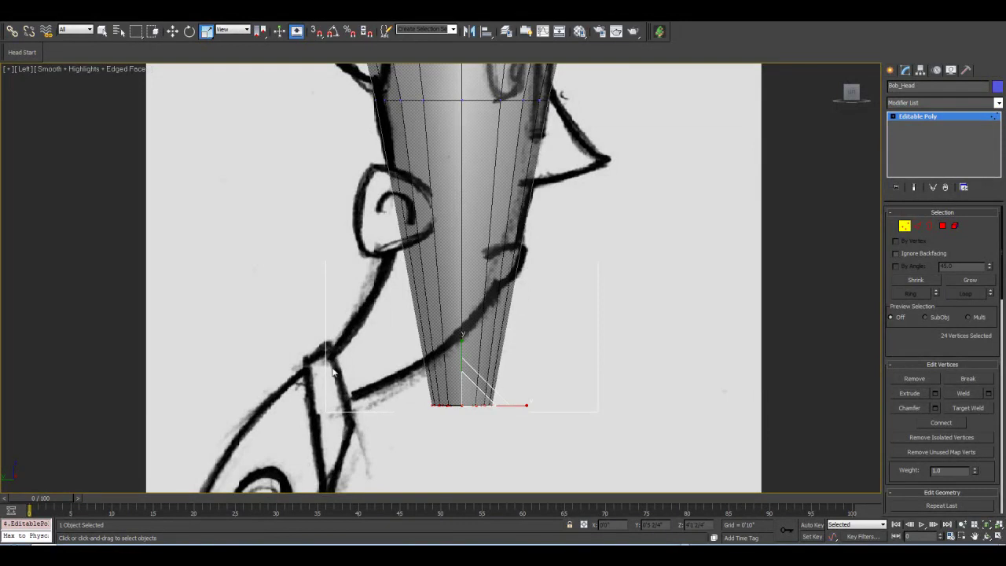
{"action": "scroll", "coordinate": [440, 389], "scroll_direction": "down", "scroll_amount": 3}
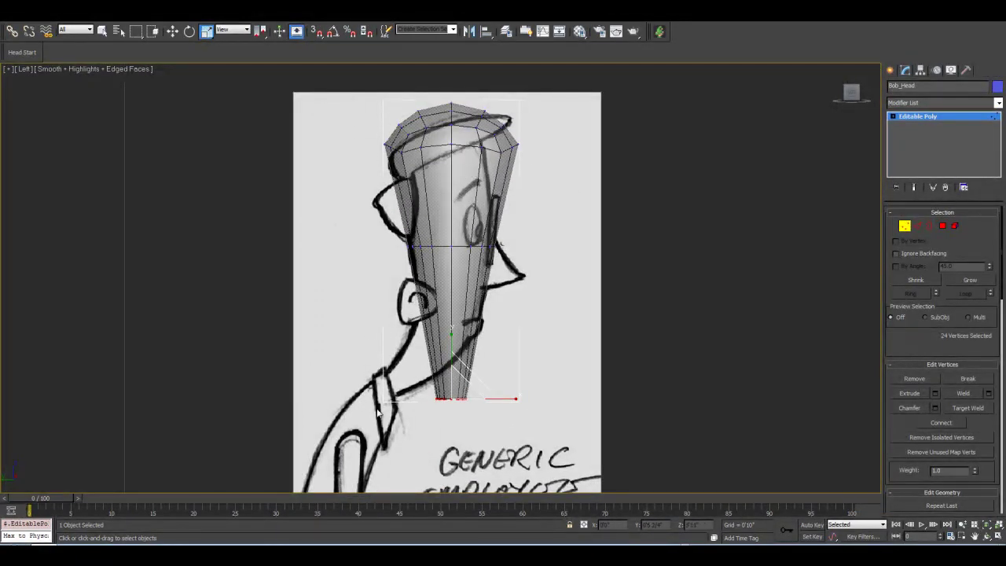
{"action": "scroll", "coordinate": [446, 352], "scroll_direction": "up", "scroll_amount": 3}
{"action": "scroll", "coordinate": [445, 349], "scroll_direction": "down", "scroll_amount": 3}
{"action": "key", "text": "alt+x"}
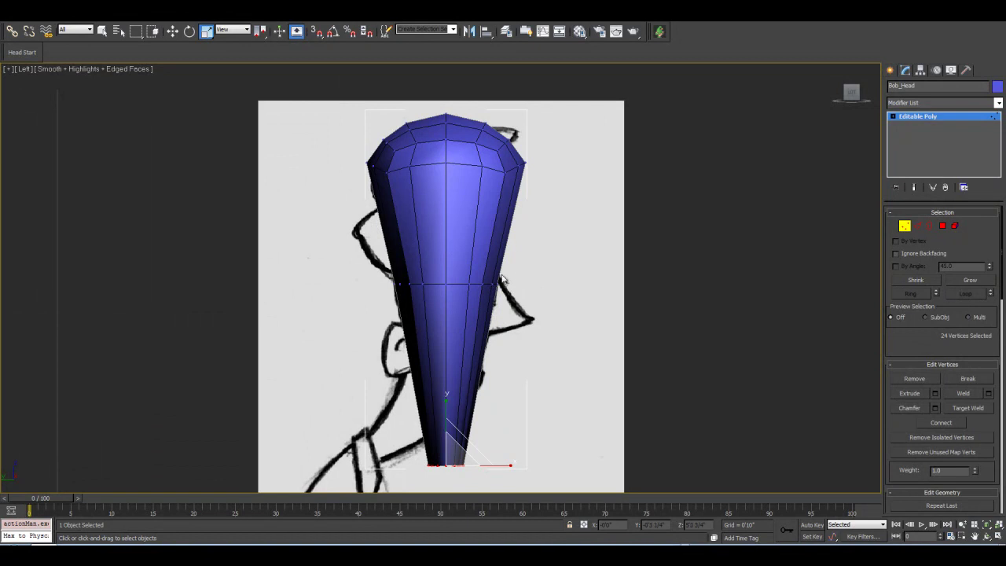
{"action": "key", "text": "alt+x"}
Select the 24 vertices of the head's crown and scale them down vertically and horizontally to fit the side sketch.
{"action": "scroll", "coordinate": [453, 335], "scroll_direction": "up", "scroll_amount": 5}
{"action": "scroll", "coordinate": [453, 336], "scroll_direction": "down", "scroll_amount": 2}
{"action": "left_click_drag", "start_coordinate": [261, 164], "coordinate": [716, 368]}
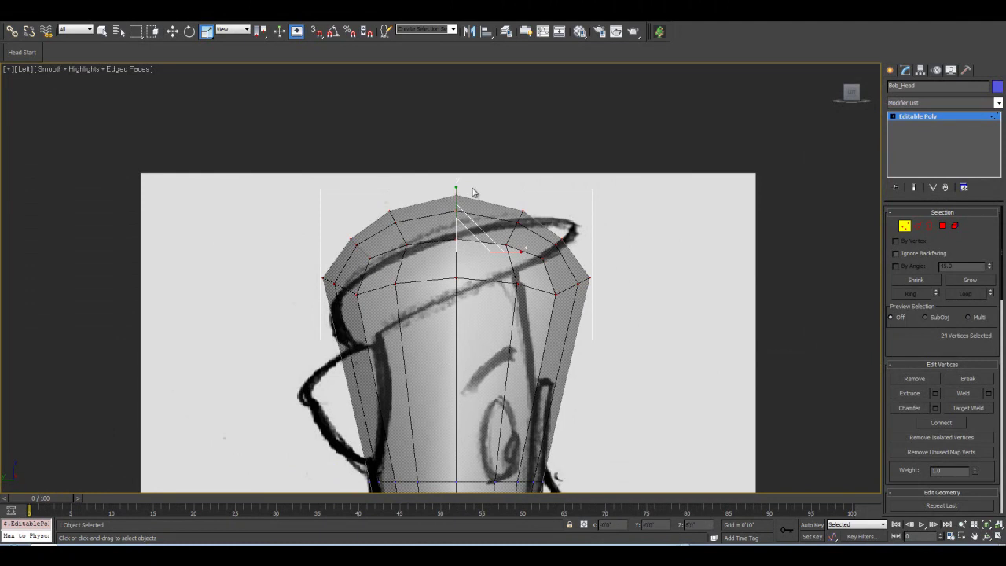
{"action": "left_click_drag", "start_coordinate": [456, 192], "coordinate": [456, 214]}
{"action": "left_click_drag", "start_coordinate": [522, 252], "coordinate": [503, 256]}
Examine how the crown and the head's sides line up with the sketched cap, forehead and face profile.
{"action": "middle_click_drag", "start_coordinate": [446, 339], "coordinate": [460, 298]}
{"action": "scroll", "coordinate": [442, 299], "scroll_direction": "down", "scroll_amount": 1}
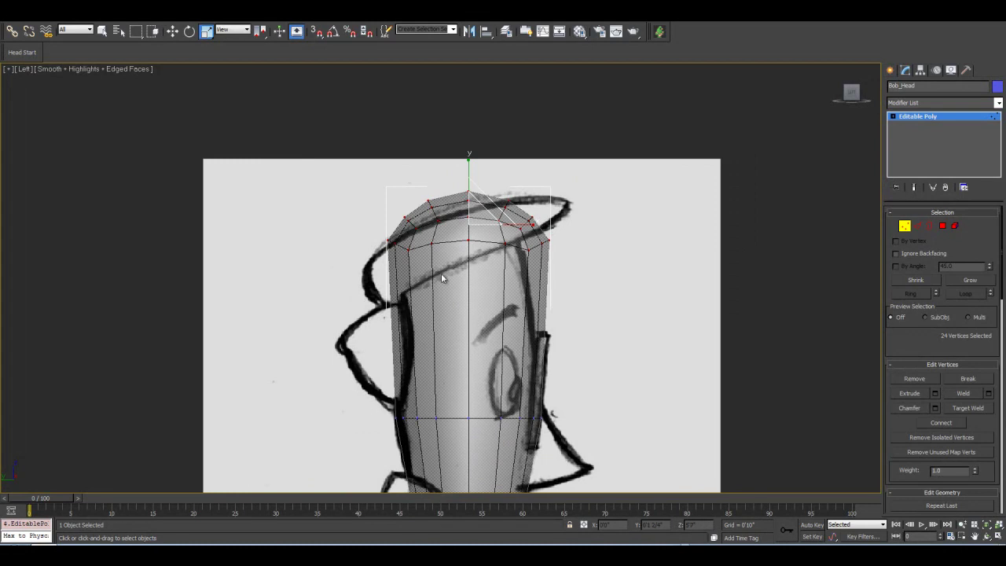
{"action": "scroll", "coordinate": [442, 278], "scroll_direction": "up", "scroll_amount": 2}
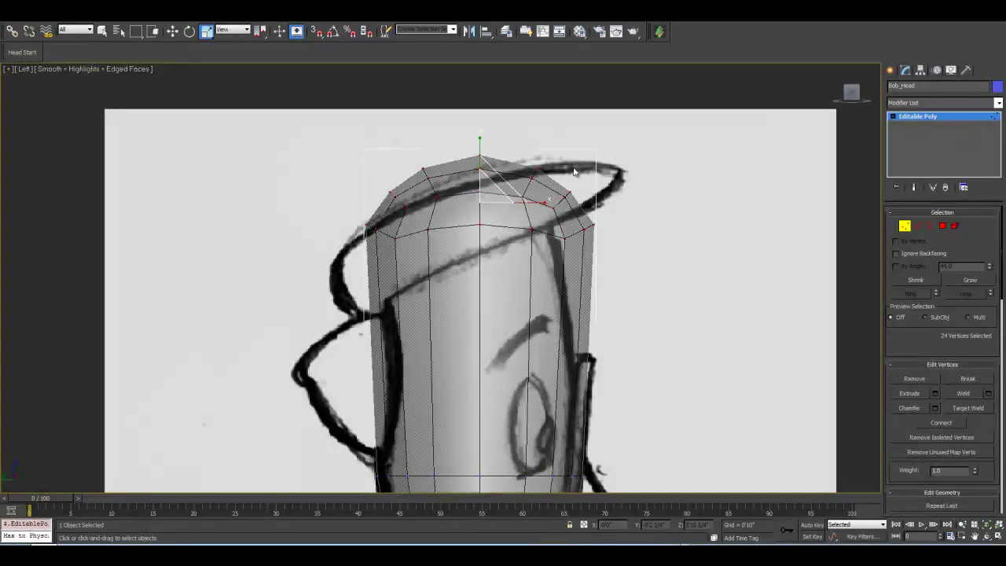
{"action": "scroll", "coordinate": [473, 344], "scroll_direction": "up", "scroll_amount": 2}
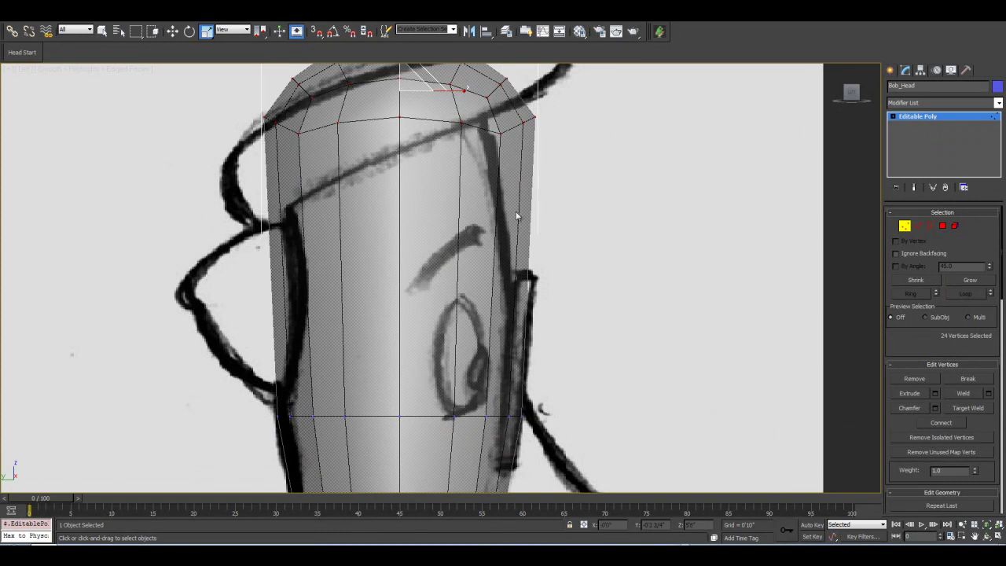
{"action": "middle_click_drag", "start_coordinate": [390, 253], "coordinate": [405, 257]}
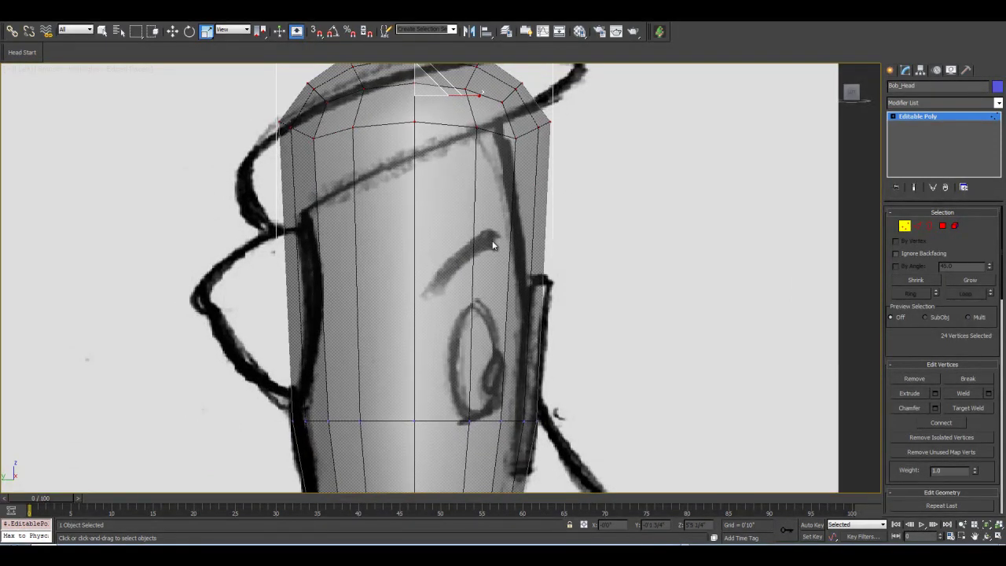
{"action": "scroll", "coordinate": [497, 245], "scroll_direction": "down", "scroll_amount": 6}
{"action": "middle_click_drag", "start_coordinate": [511, 263], "coordinate": [513, 275]}
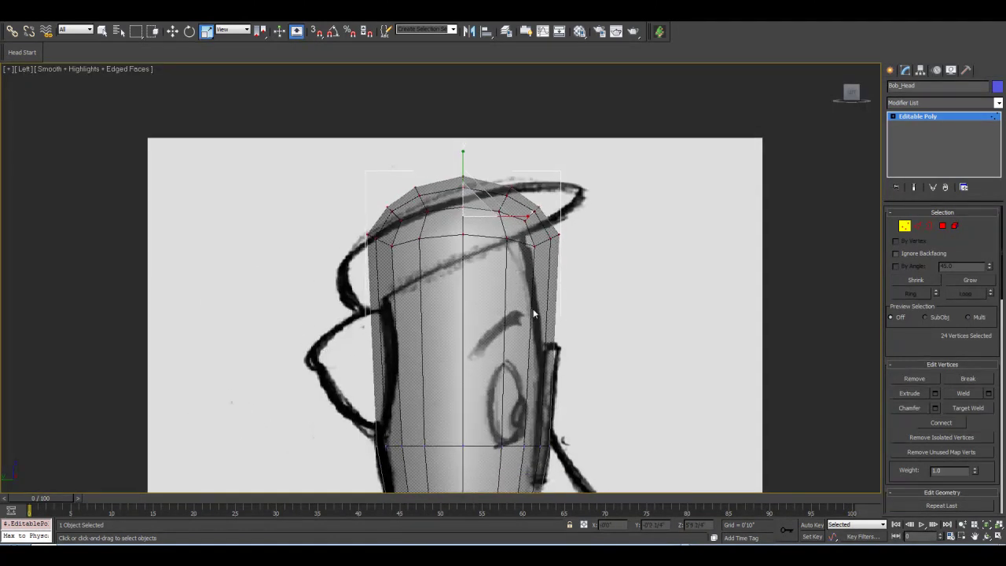
{"action": "scroll", "coordinate": [510, 318], "scroll_direction": "up", "scroll_amount": 2}
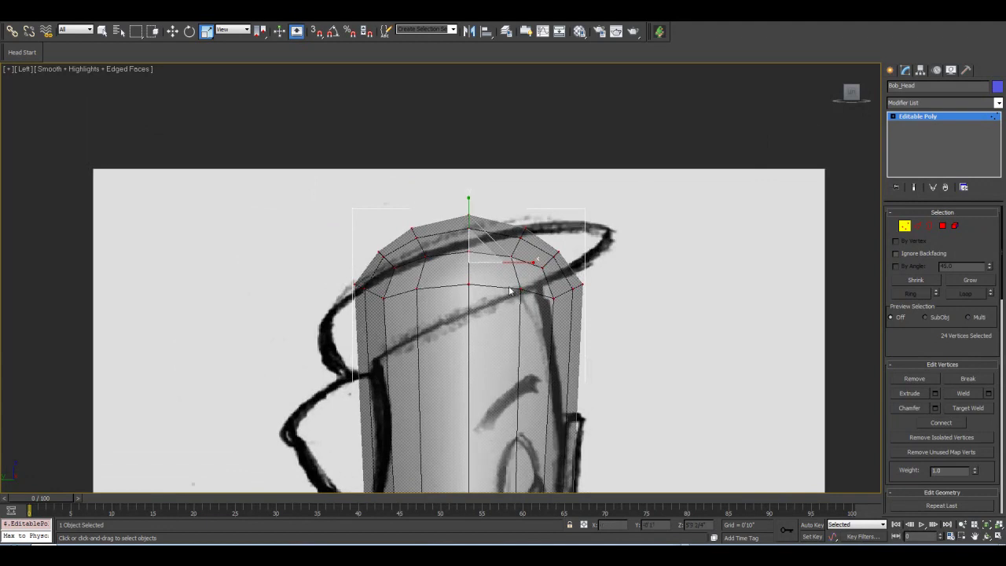
{"action": "middle_click_drag", "start_coordinate": [472, 348], "coordinate": [456, 281]}
{"action": "scroll", "coordinate": [455, 287], "scroll_direction": "down", "scroll_amount": 2}
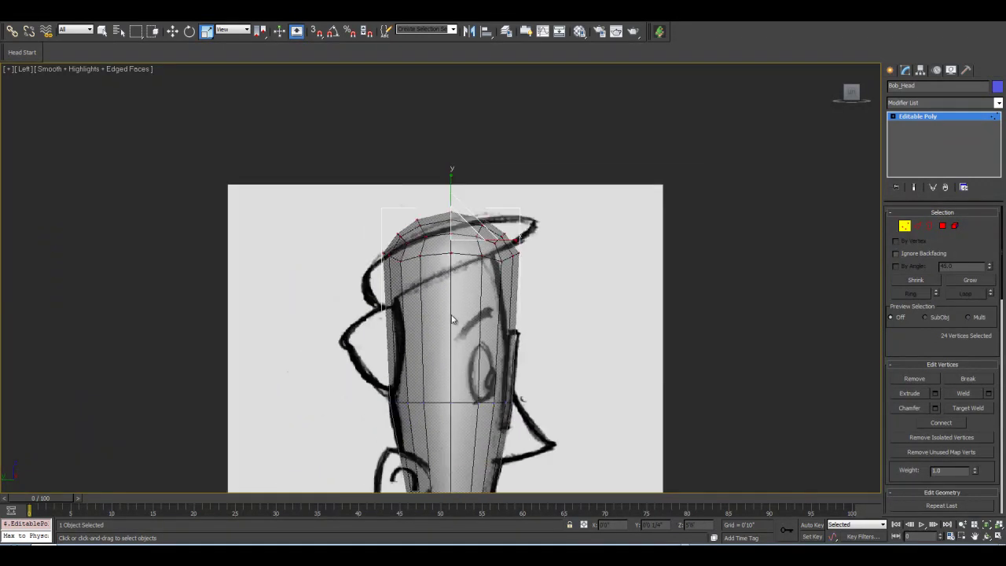
{"action": "middle_click_drag", "start_coordinate": [457, 374], "coordinate": [458, 321]}
{"action": "scroll", "coordinate": [458, 321], "scroll_direction": "up", "scroll_amount": 1}
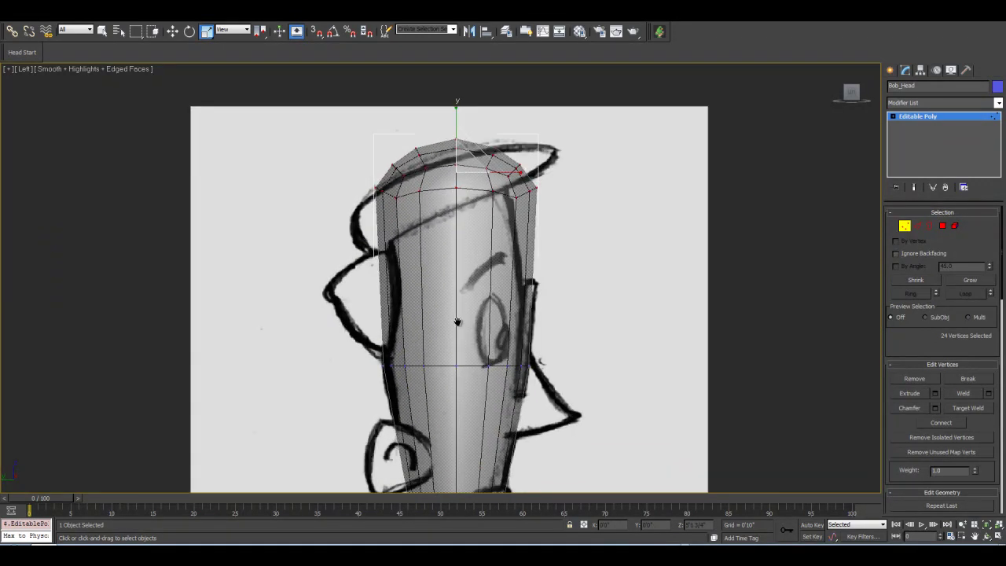
Move the selected crown vertices slightly down so the top of the head sits within the sketched cap.
{"action": "key", "text": "w"}
{"action": "left_click_drag", "start_coordinate": [455, 134], "coordinate": [456, 150]}
{"action": "scroll", "coordinate": [458, 237], "scroll_direction": "up", "scroll_amount": 1}
Inspect the head's side profile against the sketch from the cap down to the ear, especially around the eye and glasses.
{"action": "mouse_move", "coordinate": [456, 233]}
{"action": "middle_mouse_down"}
{"action": "mouse_move", "coordinate": [470, 235]}
{"action": "mouse_move", "coordinate": [465, 242]}
{"action": "mouse_move", "coordinate": [462, 188]}
{"action": "middle_mouse_up"}
{"action": "middle_click_drag", "start_coordinate": [449, 252], "coordinate": [446, 168]}
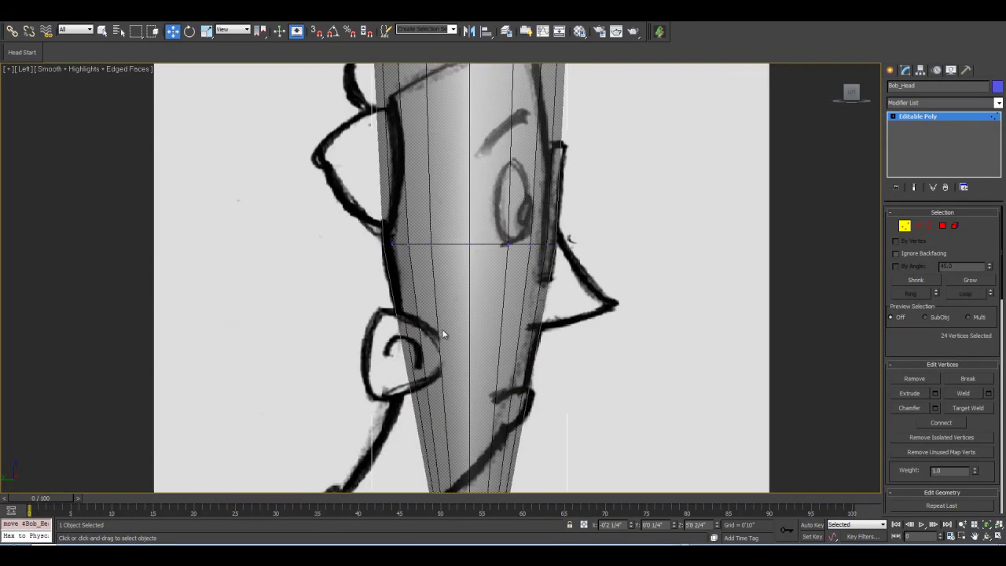
{"action": "scroll", "coordinate": [446, 239], "scroll_direction": "down", "scroll_amount": 4}
{"action": "middle_click_drag", "start_coordinate": [449, 74], "coordinate": [449, 96]}
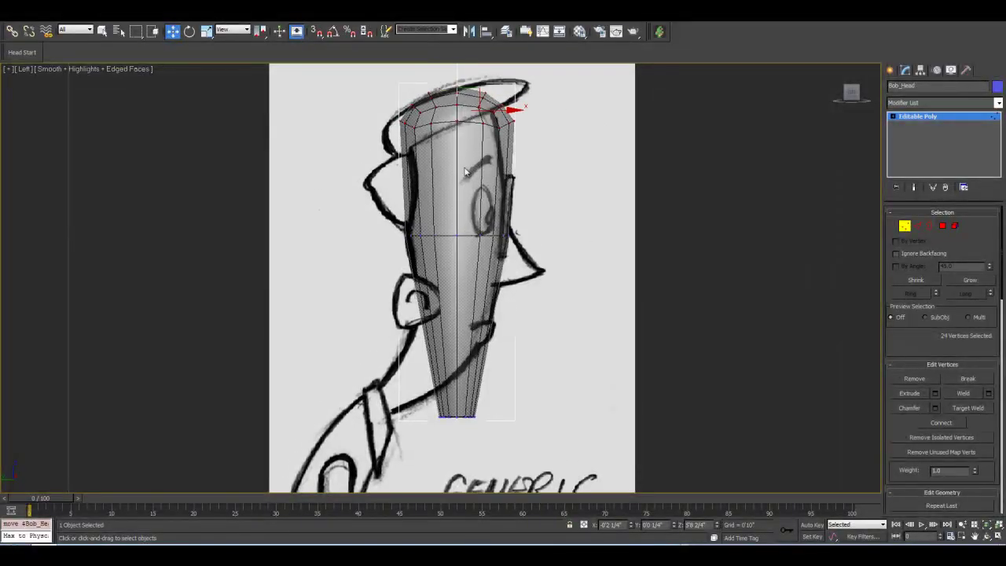
{"action": "scroll", "coordinate": [462, 273], "scroll_direction": "up", "scroll_amount": 3}
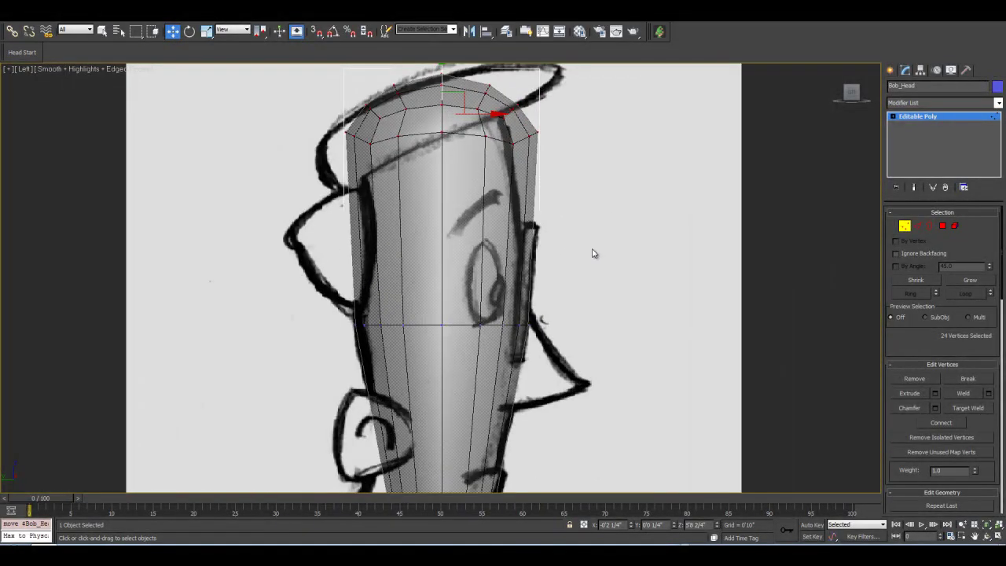
{"action": "middle_click_drag", "start_coordinate": [431, 349], "coordinate": [433, 375]}
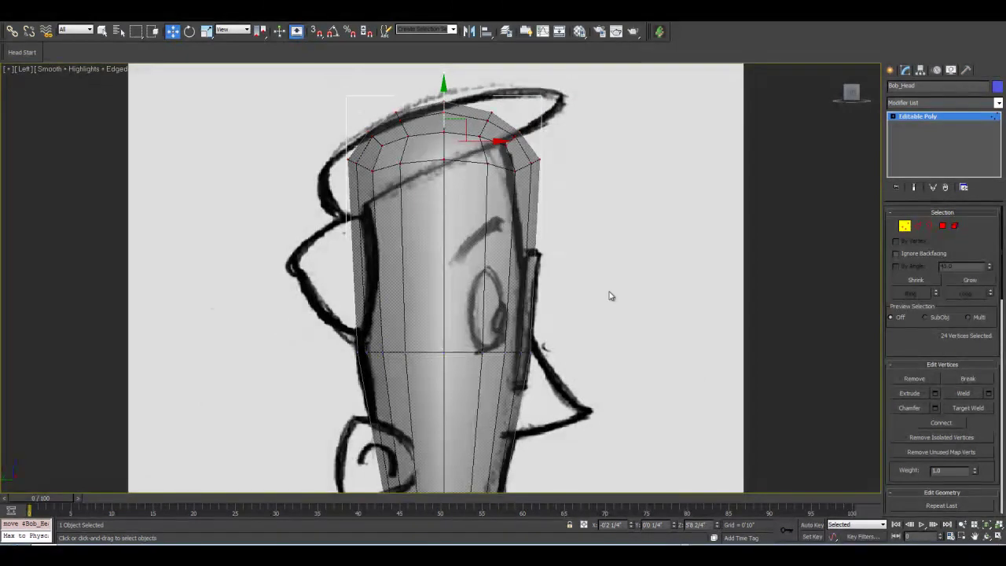
{"action": "middle_click_drag", "start_coordinate": [499, 388], "coordinate": [505, 315]}
{"action": "middle_click_drag", "start_coordinate": [431, 243], "coordinate": [442, 320]}
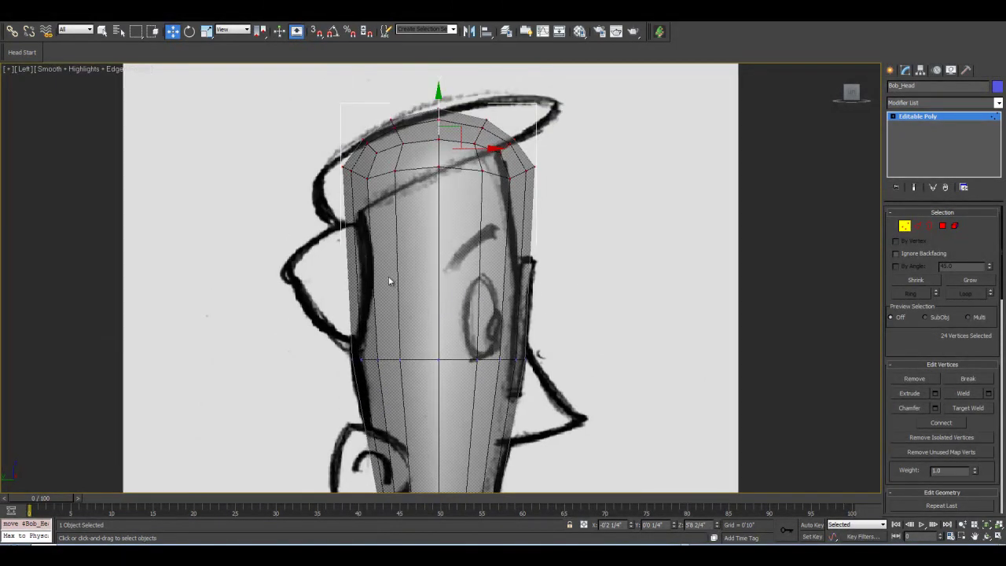
{"action": "scroll", "coordinate": [388, 280], "scroll_direction": "up", "scroll_amount": 2}
{"action": "mouse_move", "coordinate": [455, 307]}
{"action": "middle_mouse_down"}
{"action": "mouse_move", "coordinate": [459, 232]}
{"action": "mouse_move", "coordinate": [444, 268]}
{"action": "mouse_move", "coordinate": [447, 242]}
{"action": "middle_mouse_up"}
{"action": "middle_click_drag", "start_coordinate": [487, 206], "coordinate": [483, 418]}
{"action": "mouse_move", "coordinate": [483, 296]}
{"action": "middle_mouse_down"}
{"action": "mouse_move", "coordinate": [475, 359]}
{"action": "mouse_move", "coordinate": [464, 272]}
{"action": "middle_mouse_up"}
{"action": "scroll", "coordinate": [479, 350], "scroll_direction": "up", "scroll_amount": 2}
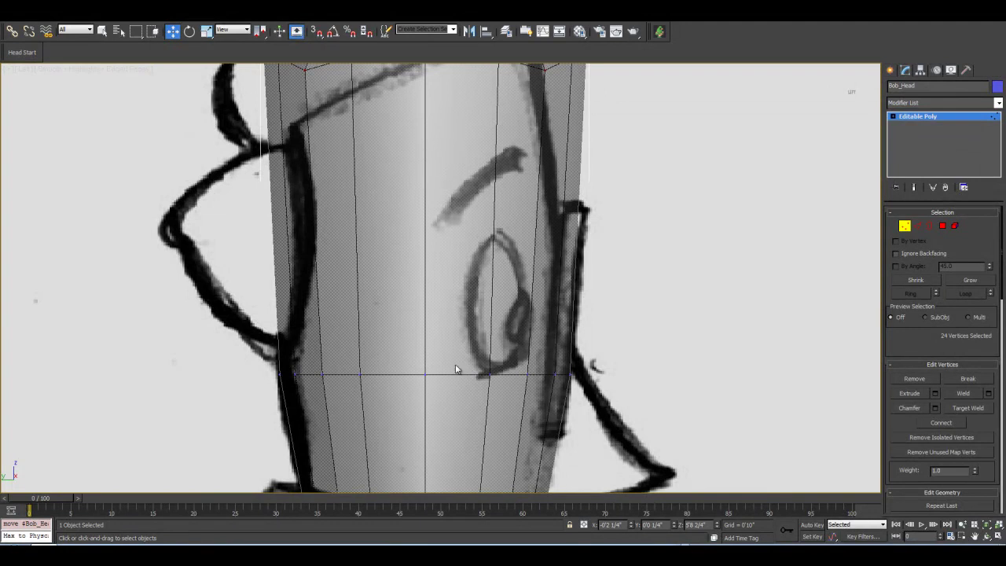
{"action": "middle_click_drag", "start_coordinate": [562, 379], "coordinate": [529, 334]}
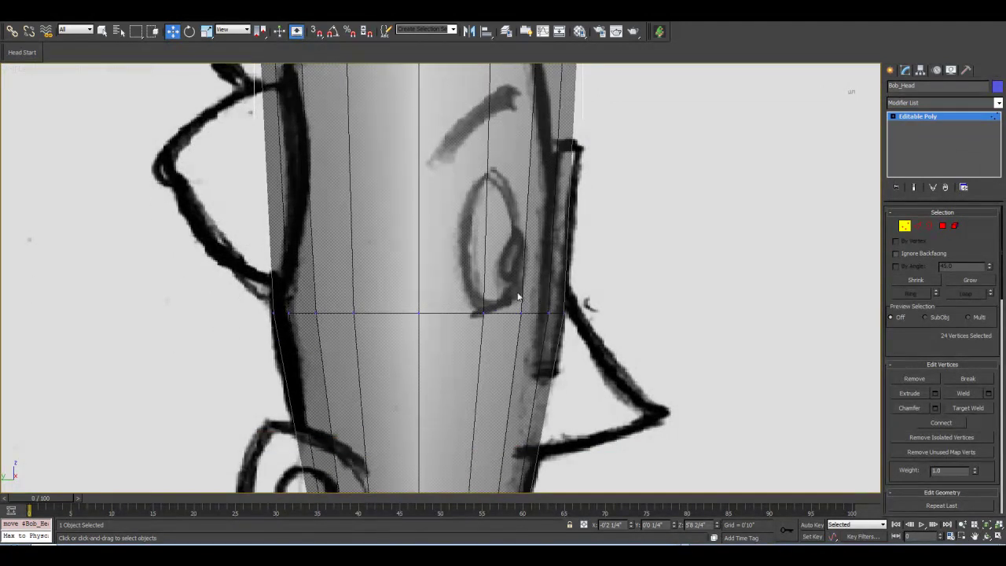
{"action": "middle_click_drag", "start_coordinate": [558, 307], "coordinate": [496, 364]}
Switch to edge editing, select the nine vertical edges between crown and middle row, and connect them with 1 segment.
{"action": "left_click", "coordinate": [916, 228]}
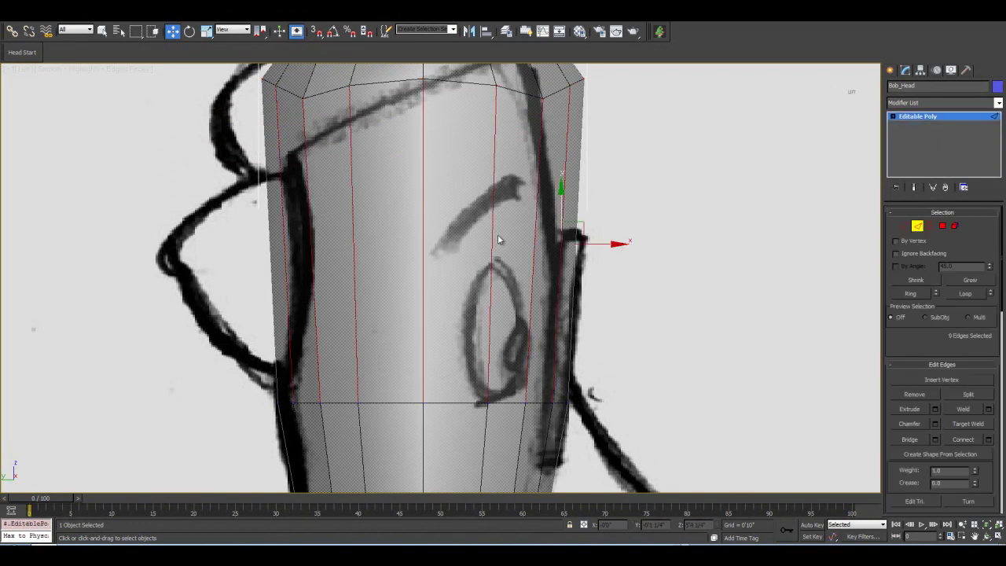
{"action": "left_click", "coordinate": [422, 258]}
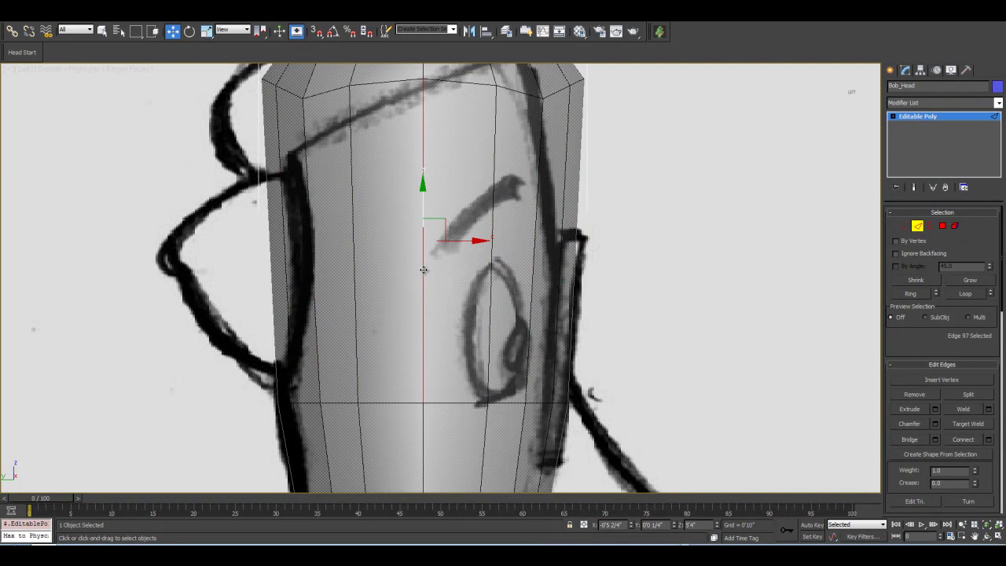
{"action": "left_click", "coordinate": [494, 290], "text": "shift"}
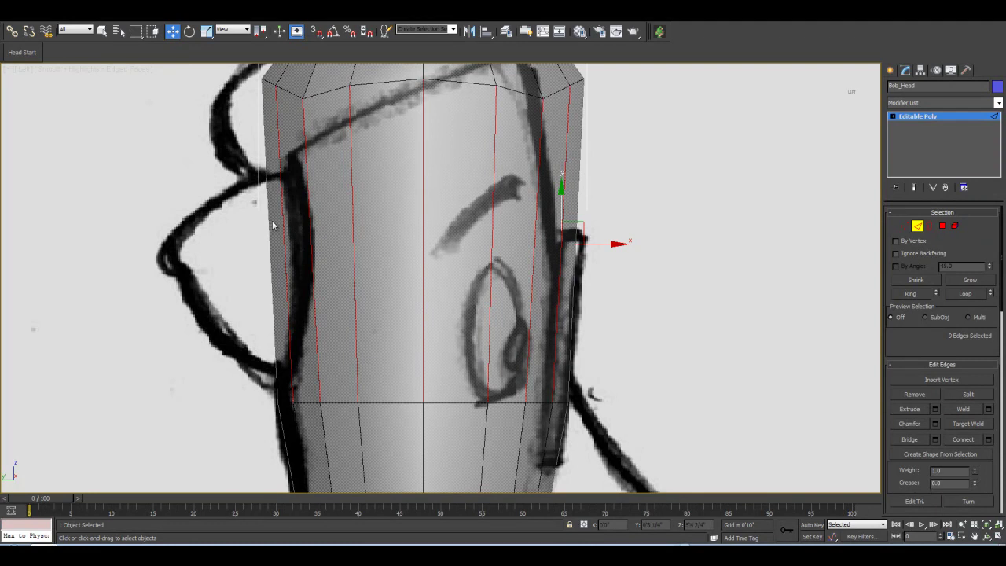
{"action": "left_click_drag", "start_coordinate": [210, 212], "coordinate": [803, 315]}
{"action": "left_click", "coordinate": [988, 439]}
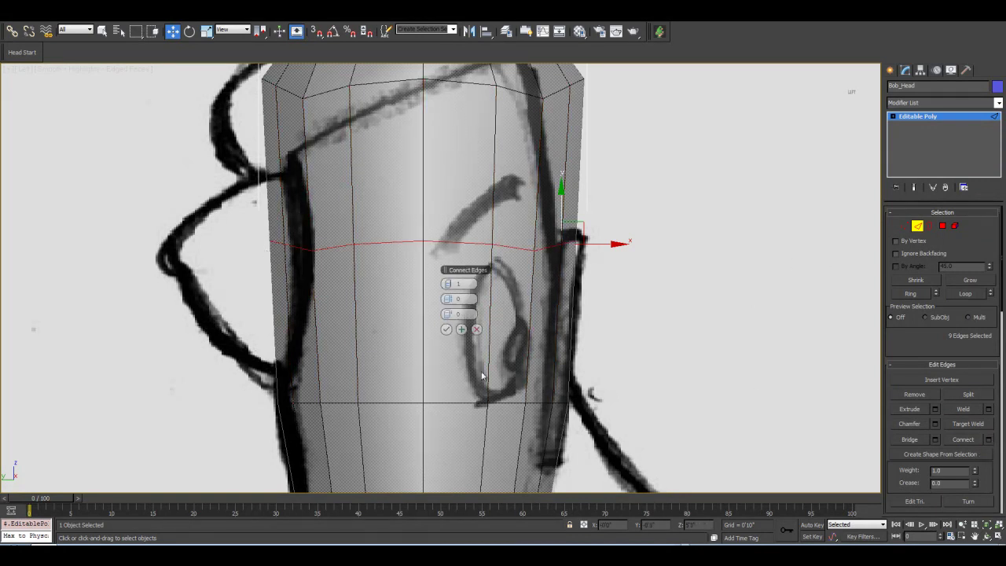
{"action": "left_click", "coordinate": [445, 329]}
Flatten the new edge row into a straight horizontal line and lower it to the top of the sketched eye.
{"action": "left_click", "coordinate": [206, 31]}
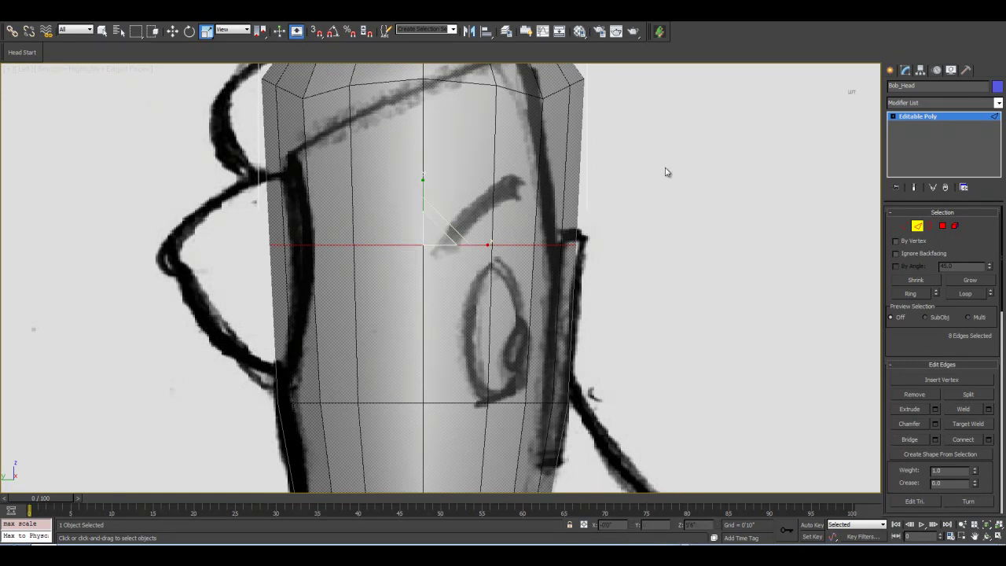
{"action": "key", "text": "w"}
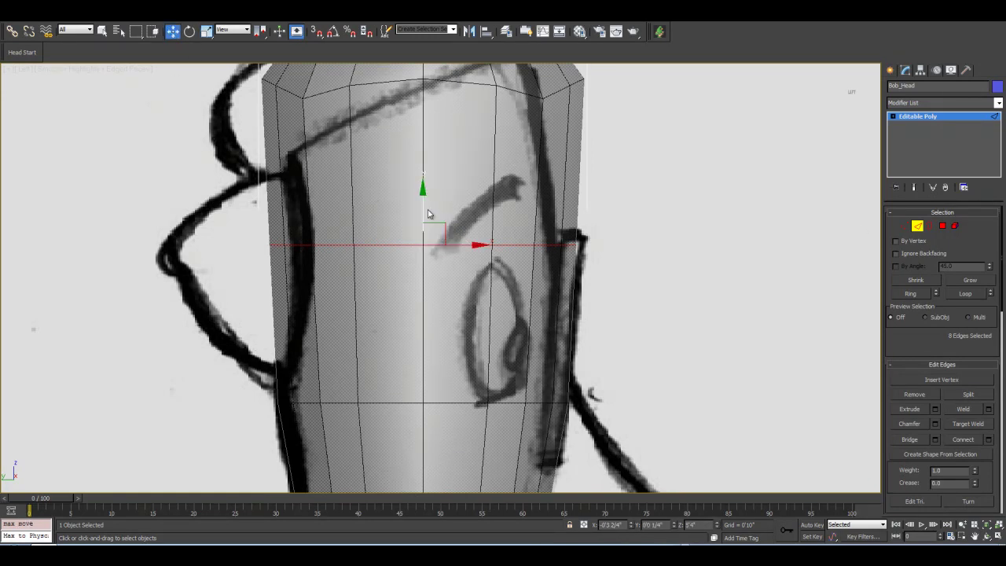
{"action": "left_click_drag", "start_coordinate": [423, 203], "coordinate": [422, 220]}
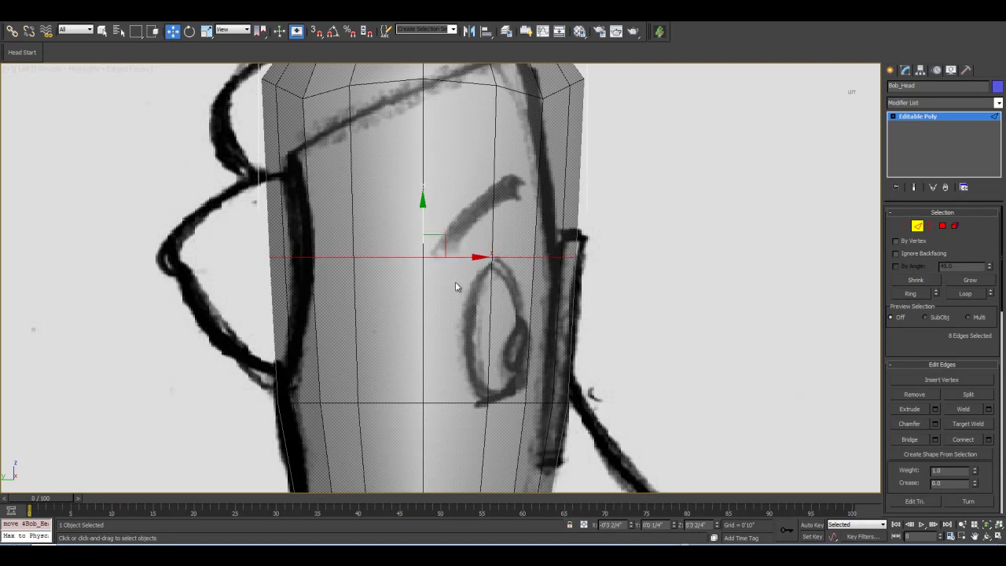
Switch to the Front view and examine how the new edge row meets the sketched eyes and glasses.
{"action": "middle_click_drag", "start_coordinate": [467, 328], "coordinate": [517, 267]}
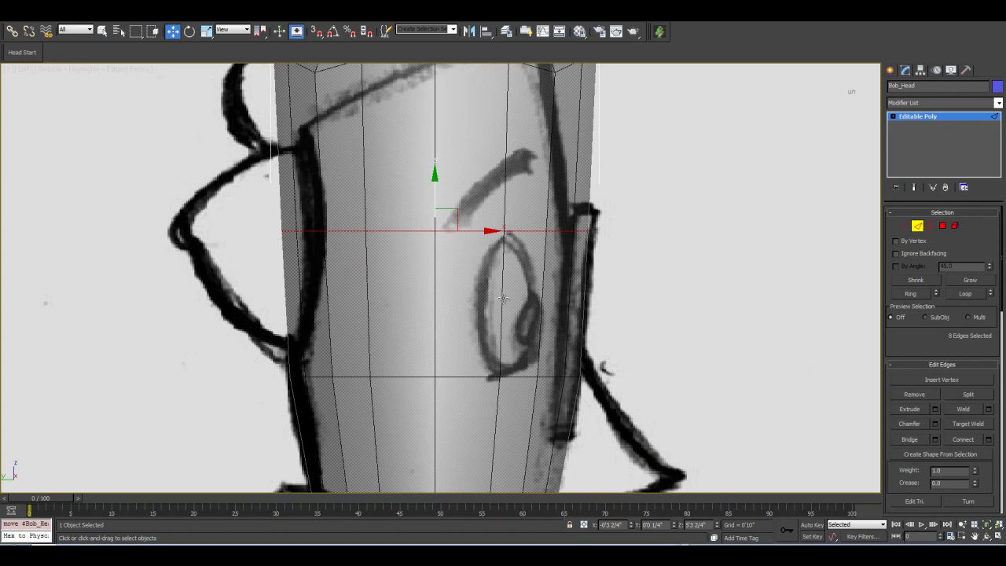
{"action": "middle_click_drag", "start_coordinate": [449, 293], "coordinate": [443, 303]}
{"action": "key", "text": "f"}
{"action": "middle_click_drag", "start_coordinate": [437, 161], "coordinate": [444, 451]}
{"action": "scroll", "coordinate": [445, 450], "scroll_direction": "down", "scroll_amount": 3}
{"action": "left_click", "coordinate": [987, 525]}
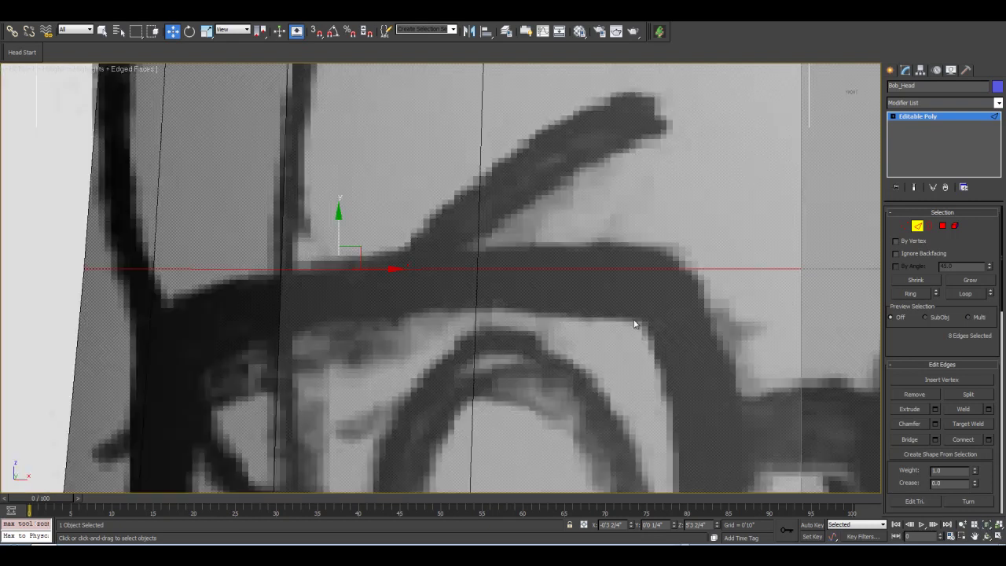
{"action": "scroll", "coordinate": [588, 284], "scroll_direction": "down", "scroll_amount": 5}
{"action": "middle_click_drag", "start_coordinate": [620, 331], "coordinate": [577, 276]}
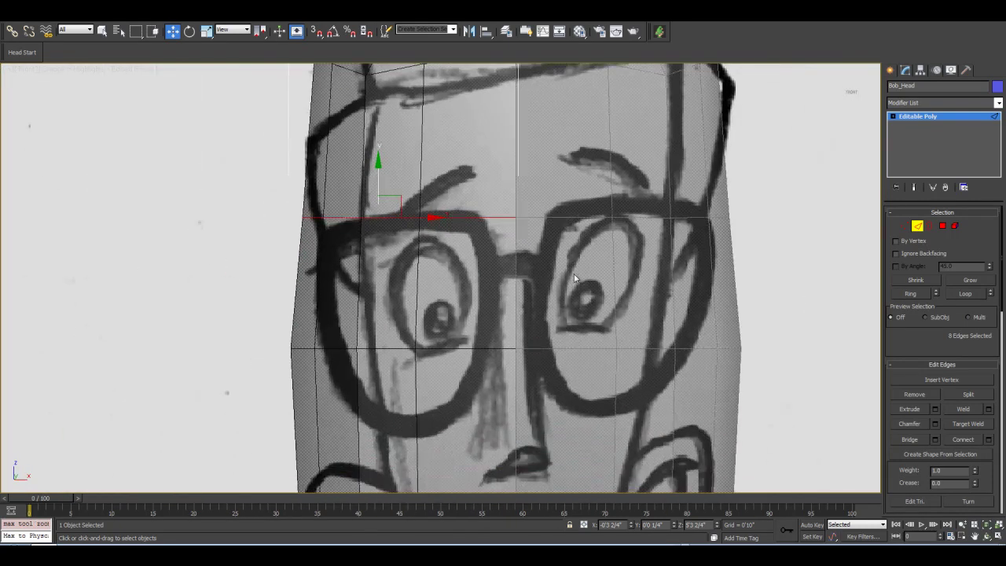
Switch to polygon editing and select the two front polygons covering the eye area, keeping the head see-through over the sketch.
{"action": "key", "text": "alt+x"}
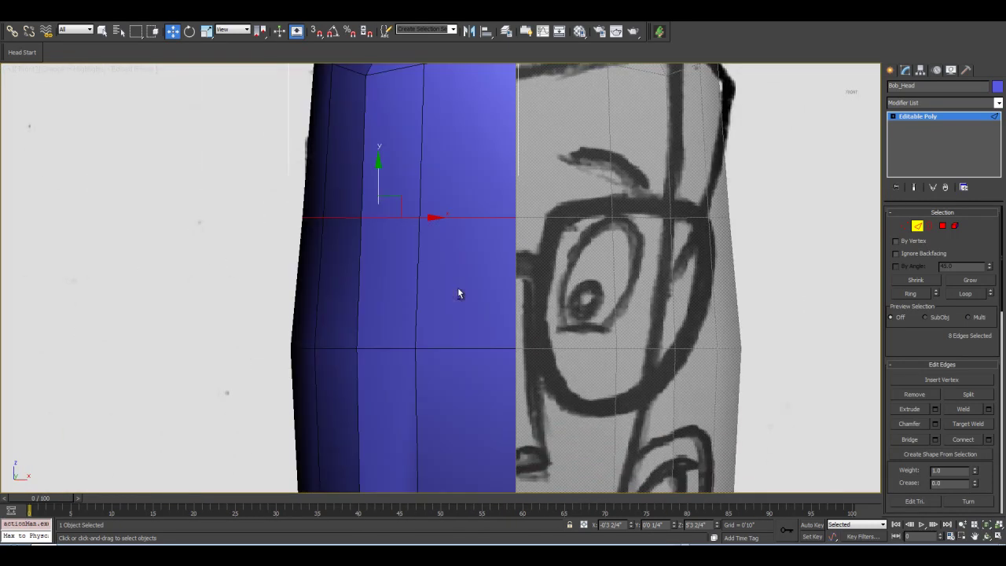
{"action": "left_click", "coordinate": [942, 225]}
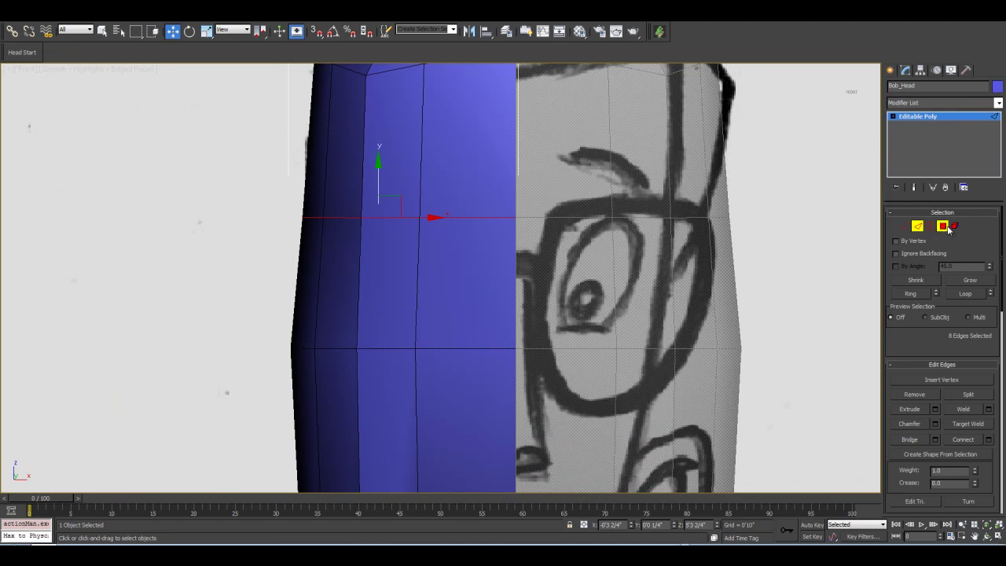
{"action": "left_click", "coordinate": [392, 257]}
{"action": "left_click", "coordinate": [466, 297], "text": "ctrl"}
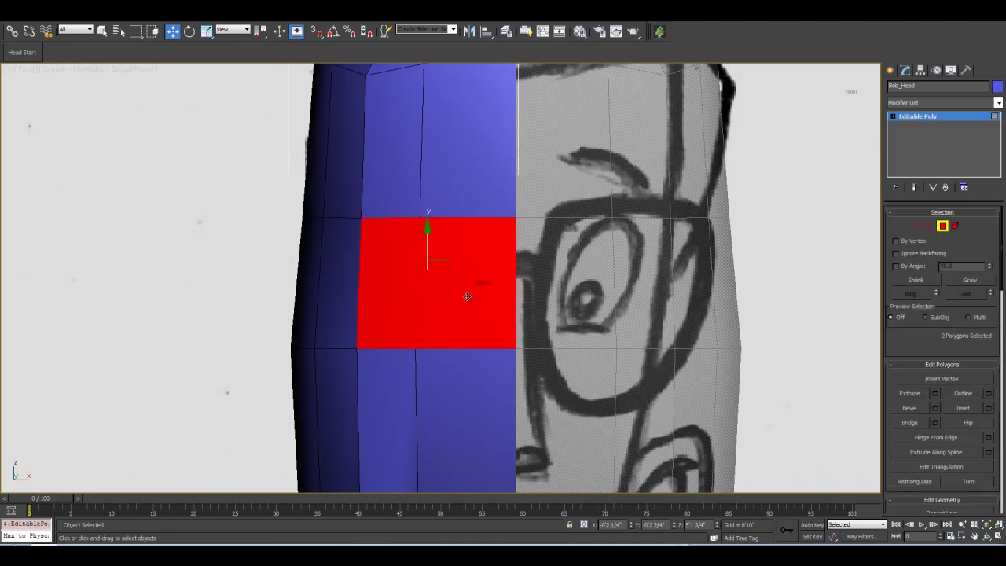
{"action": "key", "text": "alt+x"}
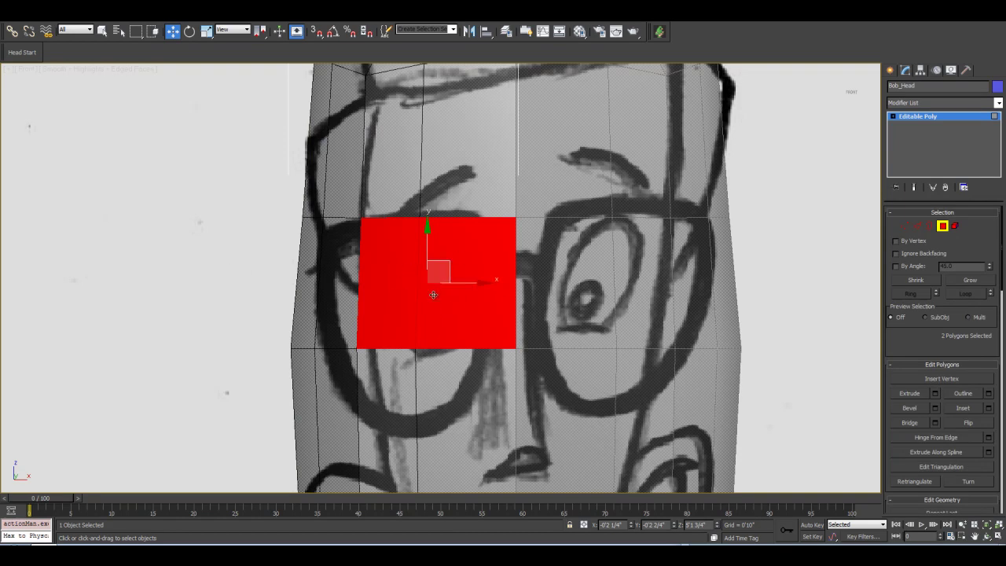
Clear the polygon selection over the sketched eye and return the head to solid display.
{"action": "left_click", "coordinate": [204, 237]}
{"action": "left_click", "coordinate": [404, 276]}
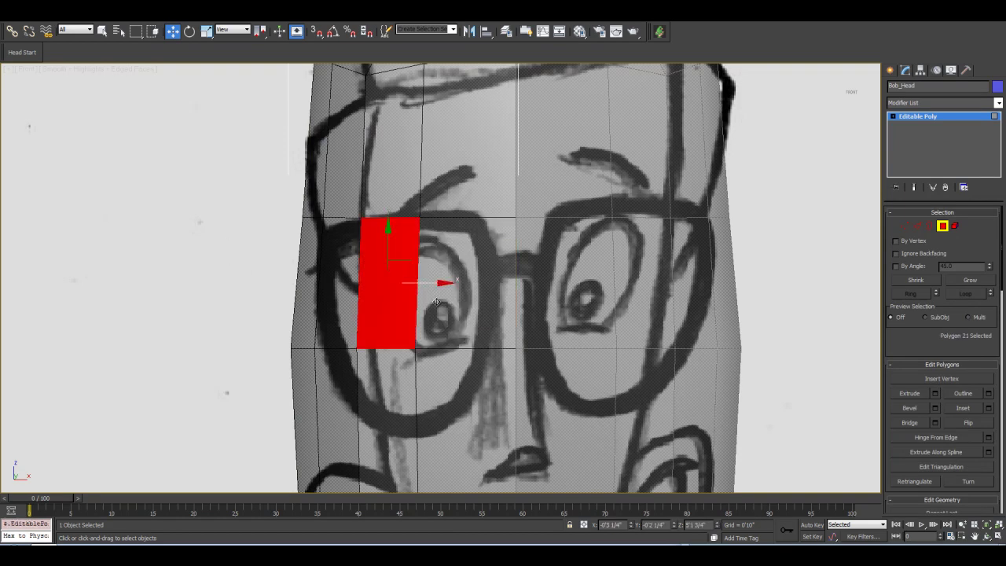
{"action": "left_click", "coordinate": [472, 308], "text": "ctrl"}
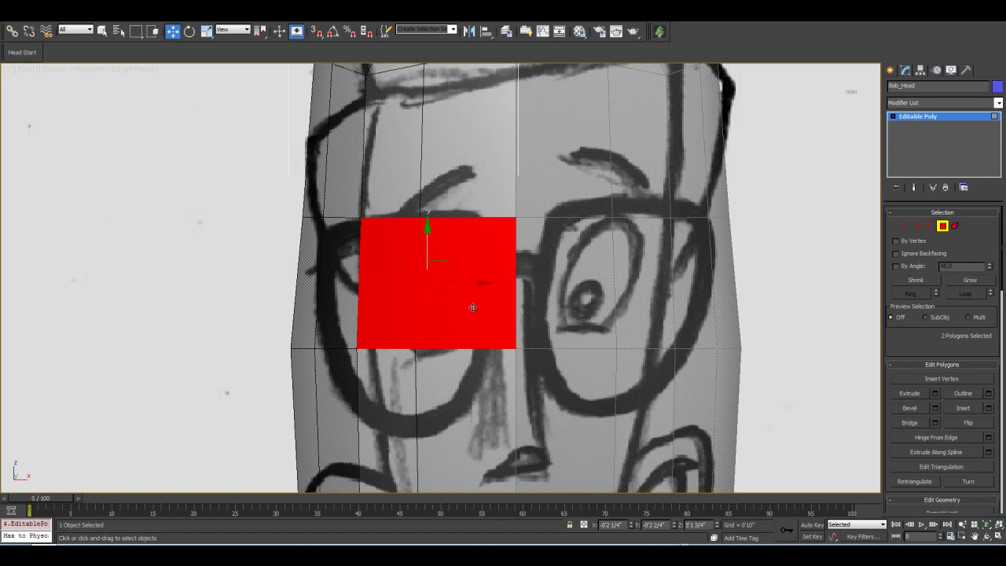
{"action": "left_click", "coordinate": [284, 286]}
{"action": "key", "text": "alt+x"}
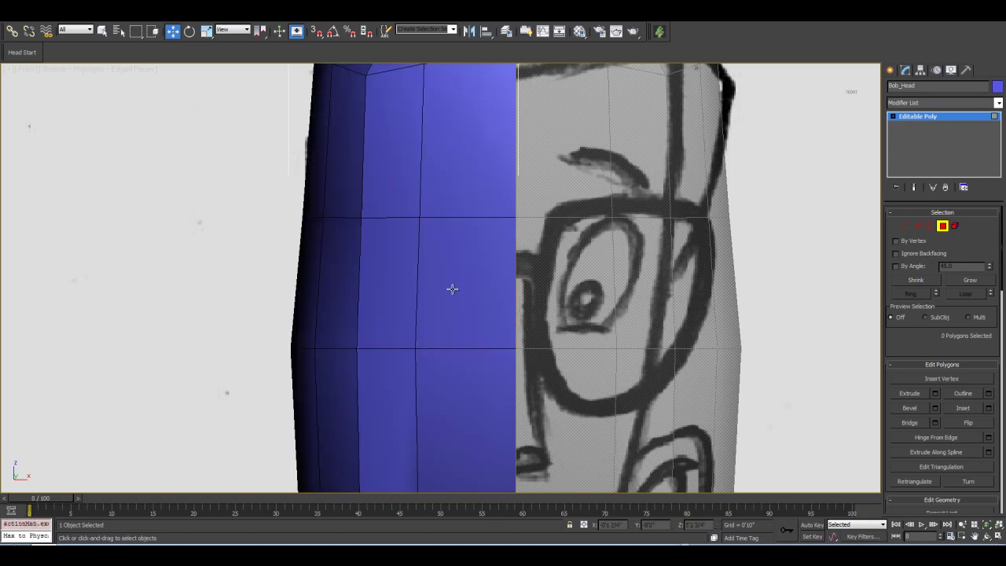
Switch to the Left view, leave polygon editing, and make the head see-through over the side sketch.
{"action": "key", "text": "l"}
{"action": "scroll", "coordinate": [477, 294], "scroll_direction": "down", "scroll_amount": 5}
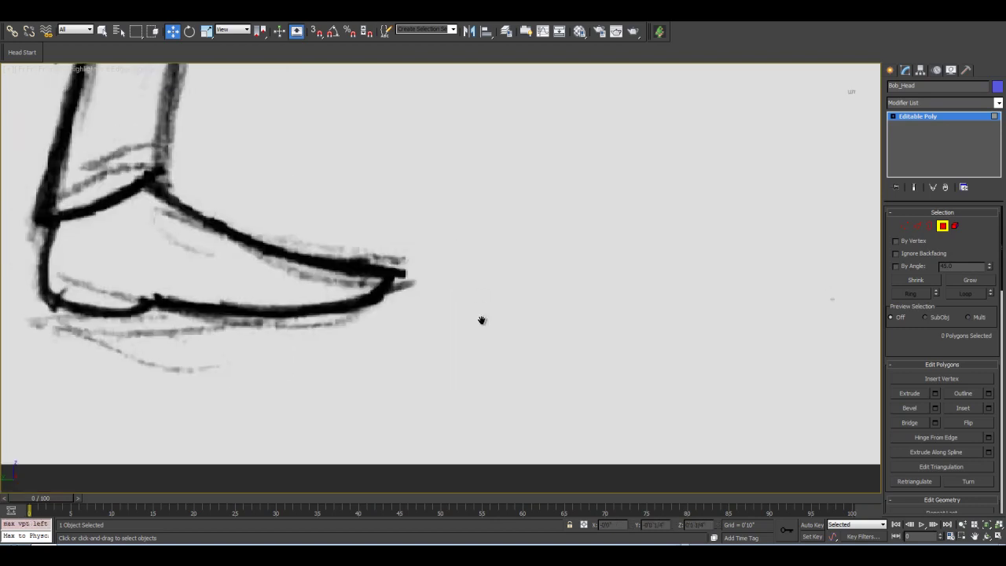
{"action": "middle_click_drag", "start_coordinate": [483, 182], "coordinate": [516, 441]}
{"action": "mouse_move", "coordinate": [520, 241]}
{"action": "middle_mouse_down"}
{"action": "mouse_move", "coordinate": [461, 382]}
{"action": "mouse_move", "coordinate": [462, 404]}
{"action": "middle_mouse_up"}
{"action": "scroll", "coordinate": [481, 228], "scroll_direction": "up", "scroll_amount": 5}
{"action": "scroll", "coordinate": [460, 344], "scroll_direction": "down", "scroll_amount": 3}
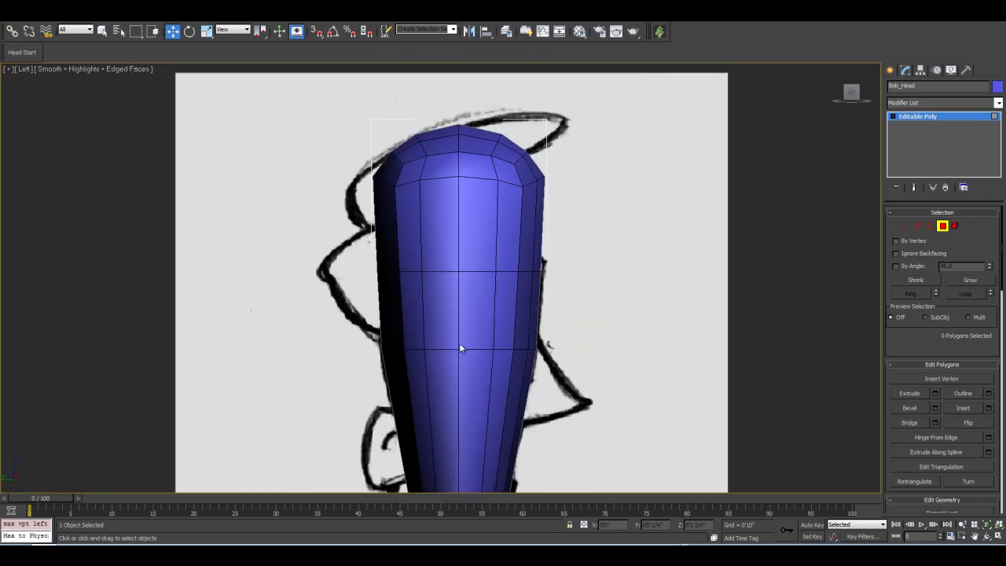
{"action": "left_click", "coordinate": [944, 226]}
{"action": "key", "text": "alt+x"}
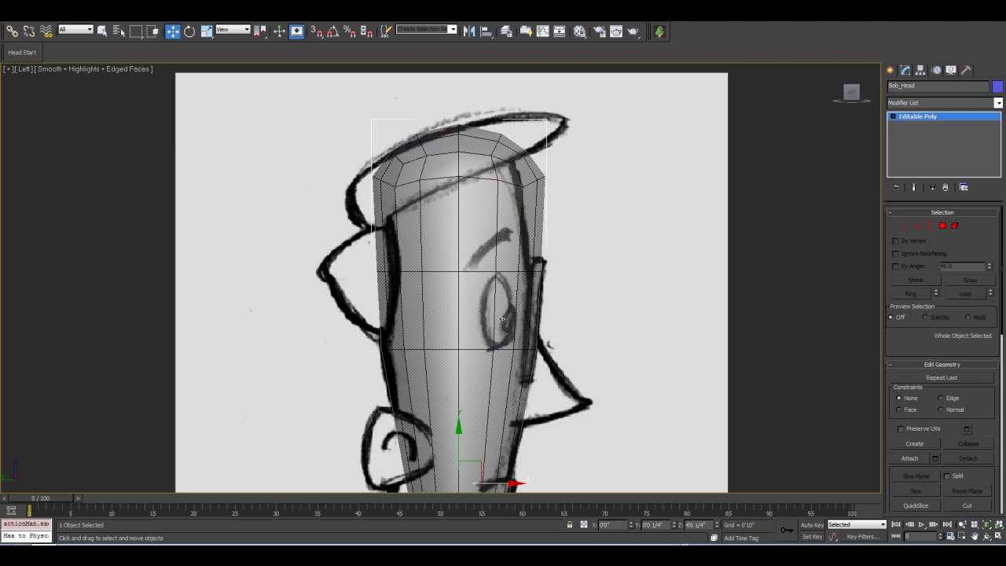
Select the nine vertical edges below the eye-level row and connect them with 1 segment and slide 45 at the nose base.
{"action": "scroll", "coordinate": [510, 390], "scroll_direction": "up", "scroll_amount": 4}
{"action": "middle_click_drag", "start_coordinate": [511, 390], "coordinate": [452, 257]}
{"action": "scroll", "coordinate": [449, 263], "scroll_direction": "down", "scroll_amount": 1}
{"action": "middle_click_drag", "start_coordinate": [448, 343], "coordinate": [447, 305]}
{"action": "left_click", "coordinate": [918, 227]}
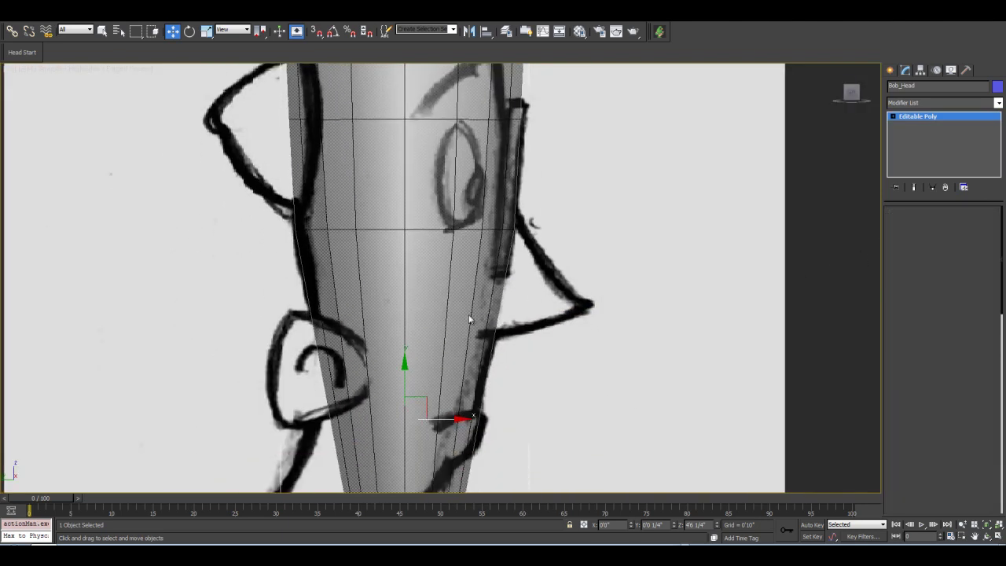
{"action": "left_click_drag", "start_coordinate": [254, 259], "coordinate": [576, 317]}
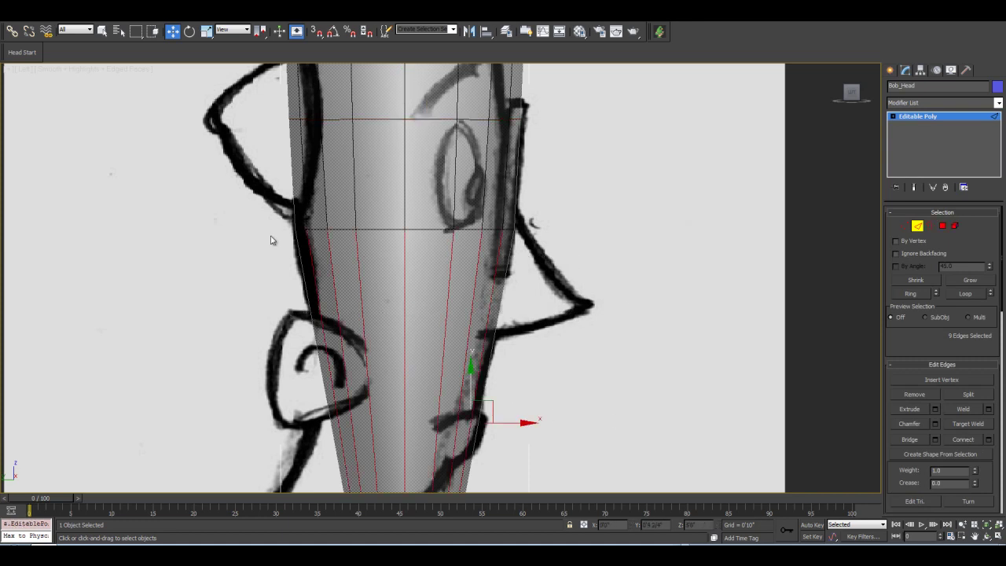
{"action": "left_click", "coordinate": [988, 440]}
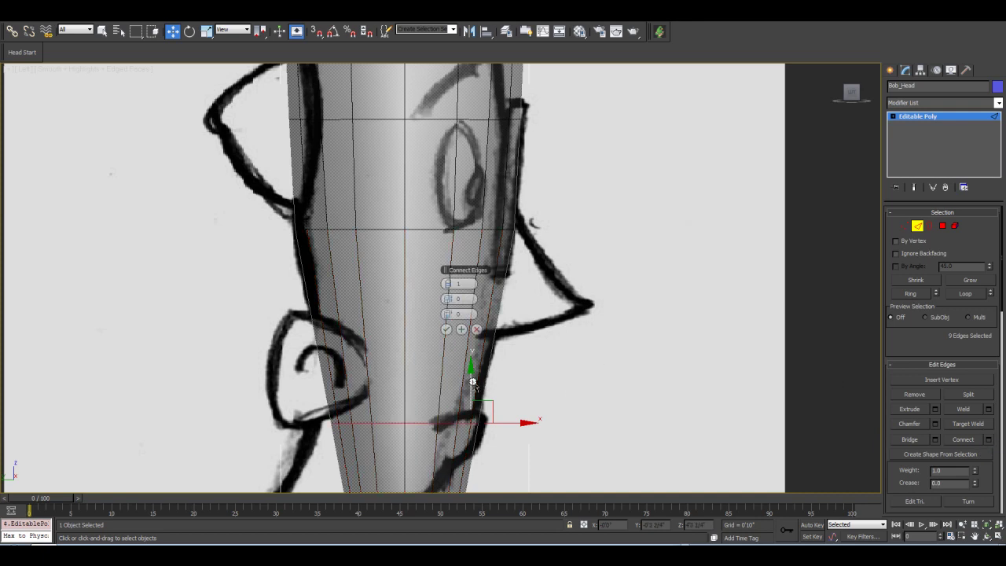
{"action": "left_click_drag", "start_coordinate": [450, 315], "coordinate": [540, 324]}
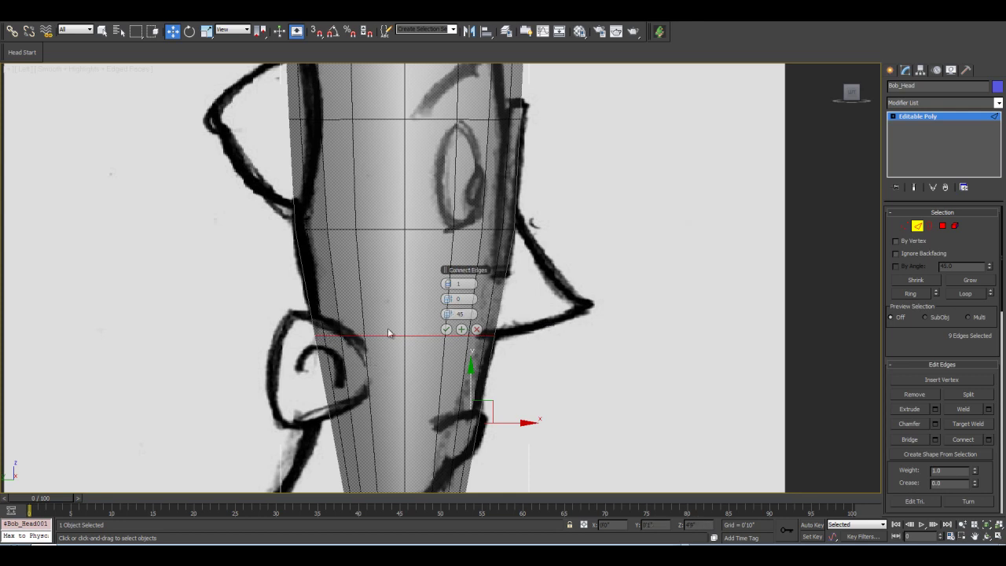
{"action": "left_click", "coordinate": [446, 329]}
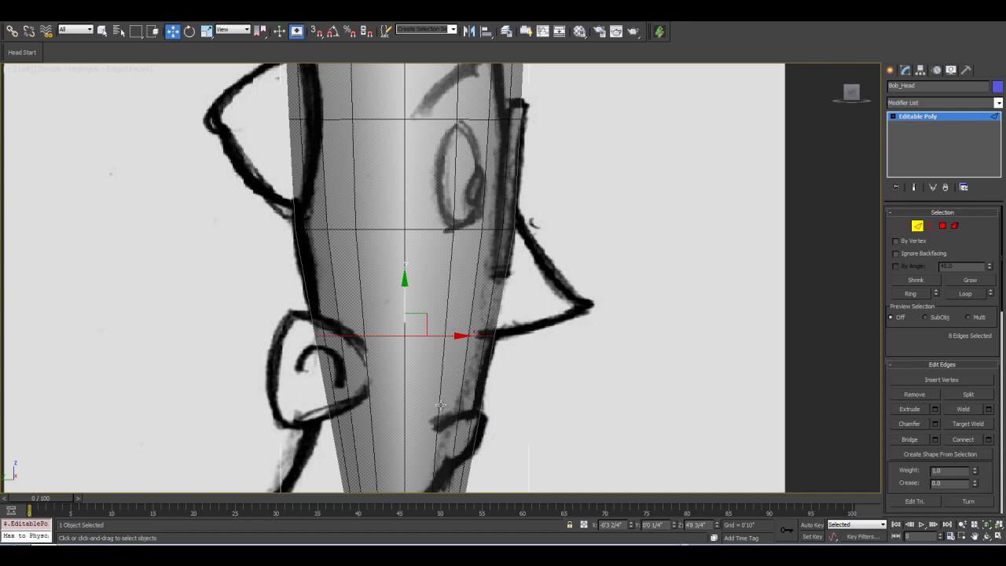
Connect the nine vertical edges below the nose-base row with 1 segment and slide 46, level with the sketched mouth.
{"action": "middle_click_drag", "start_coordinate": [440, 403], "coordinate": [423, 374]}
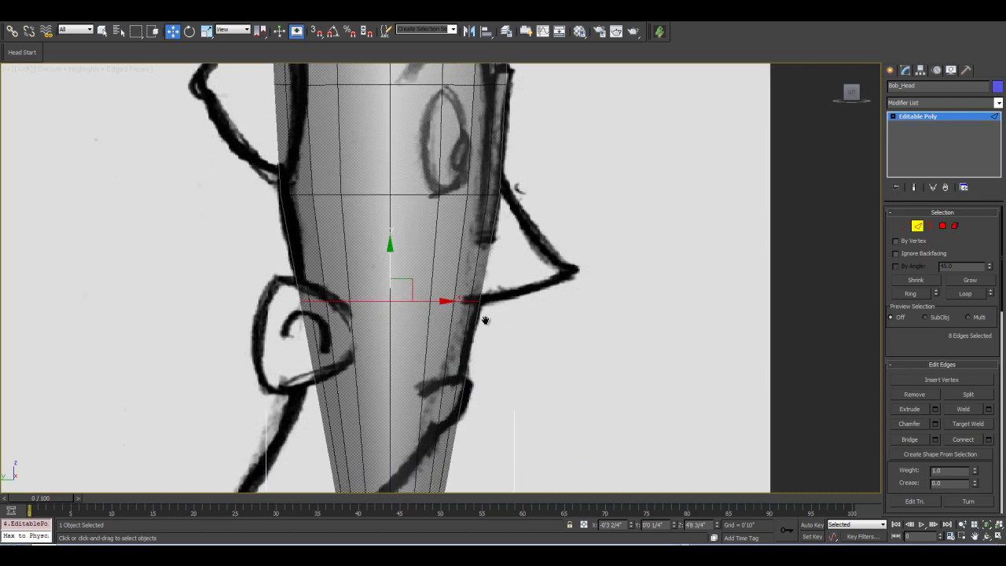
{"action": "middle_click_drag", "start_coordinate": [477, 326], "coordinate": [500, 303]}
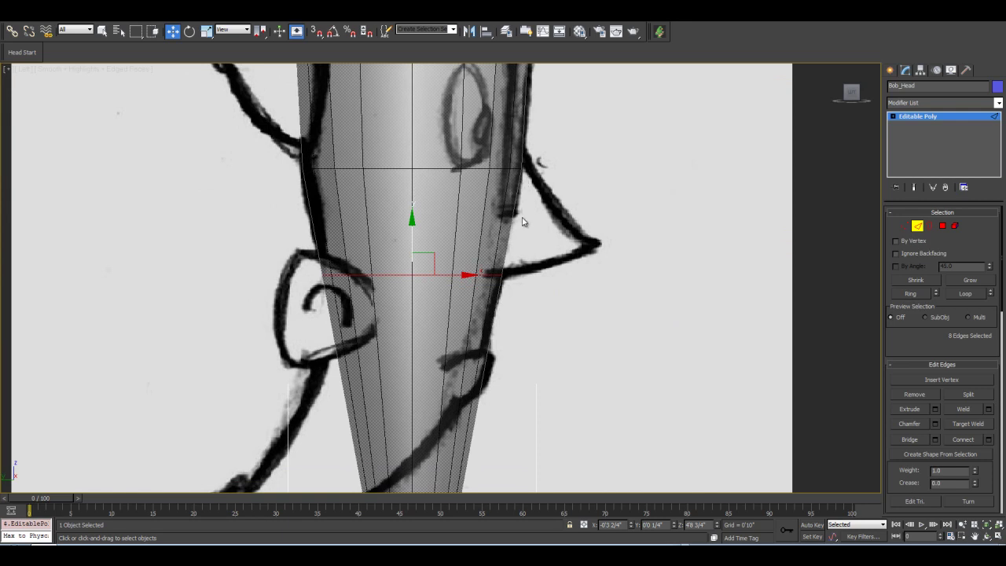
{"action": "middle_click_drag", "start_coordinate": [521, 222], "coordinate": [512, 229]}
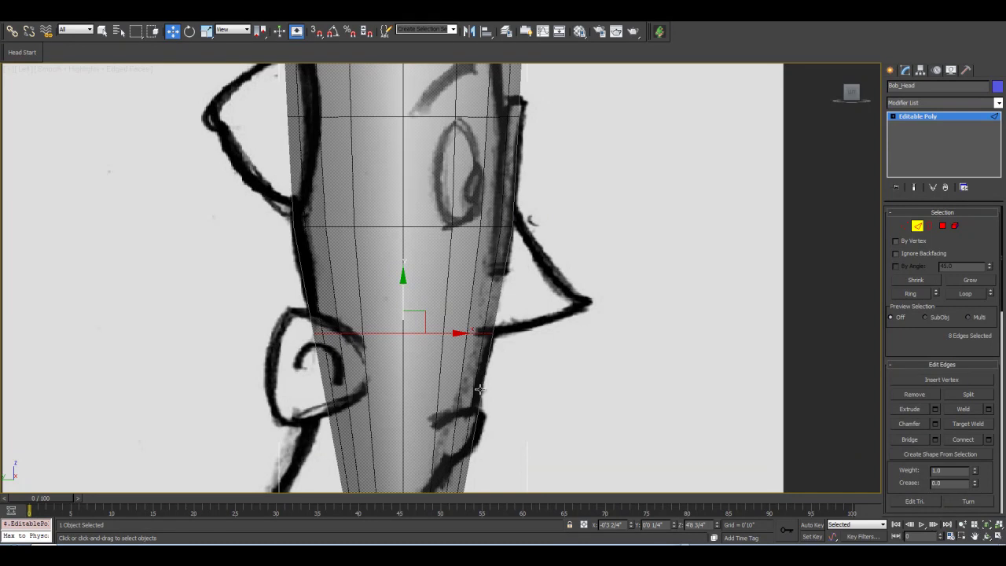
{"action": "mouse_move", "coordinate": [539, 364]}
{"action": "middle_mouse_down"}
{"action": "mouse_move", "coordinate": [510, 367]}
{"action": "mouse_move", "coordinate": [521, 308]}
{"action": "middle_mouse_up"}
{"action": "left_click_drag", "start_coordinate": [315, 348], "coordinate": [523, 358]}
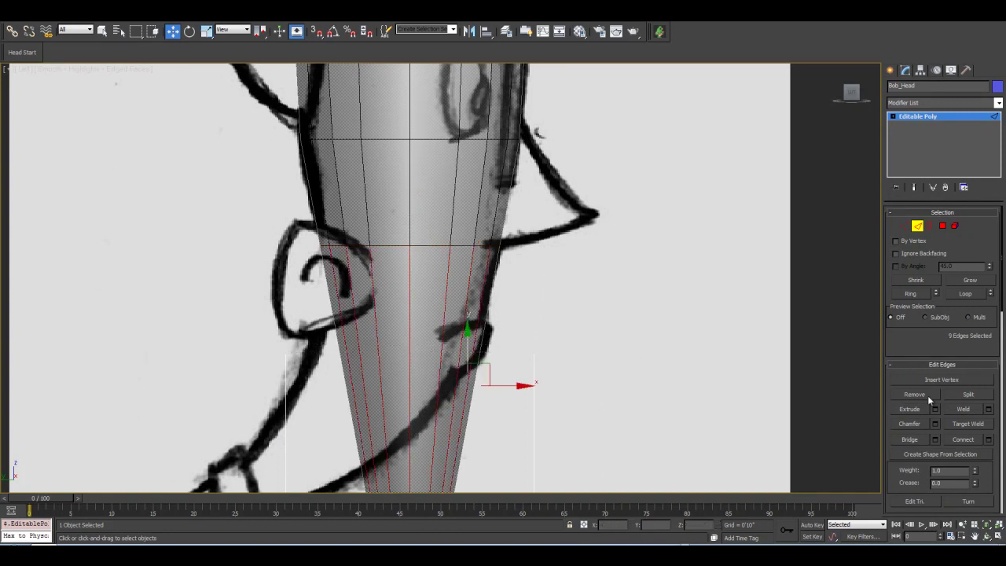
{"action": "left_click", "coordinate": [989, 440]}
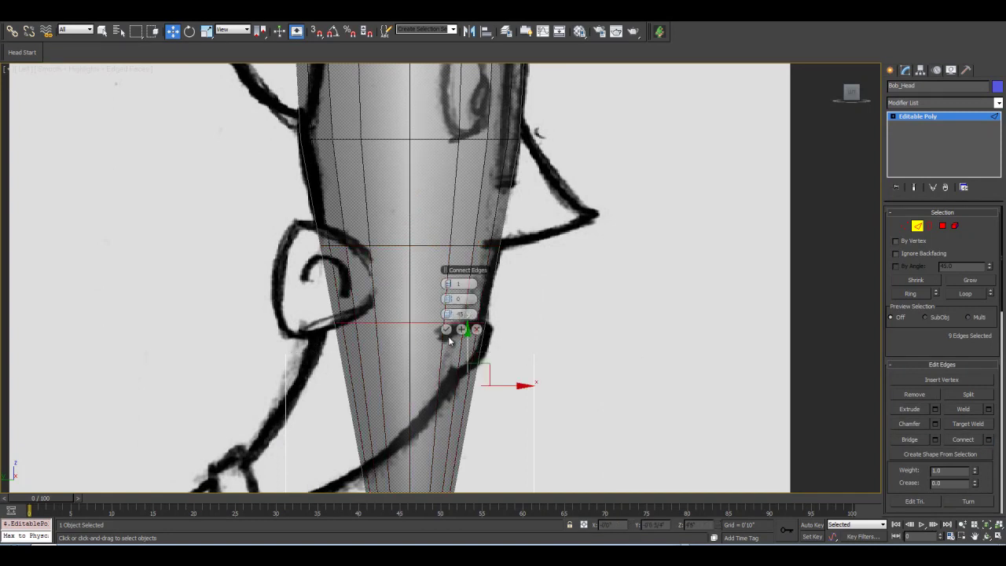
{"action": "mouse_move", "coordinate": [454, 314]}
{"action": "left_mouse_down"}
{"action": "mouse_move", "coordinate": [482, 315]}
{"action": "mouse_move", "coordinate": [445, 315]}
{"action": "mouse_move", "coordinate": [468, 315]}
{"action": "left_mouse_up"}
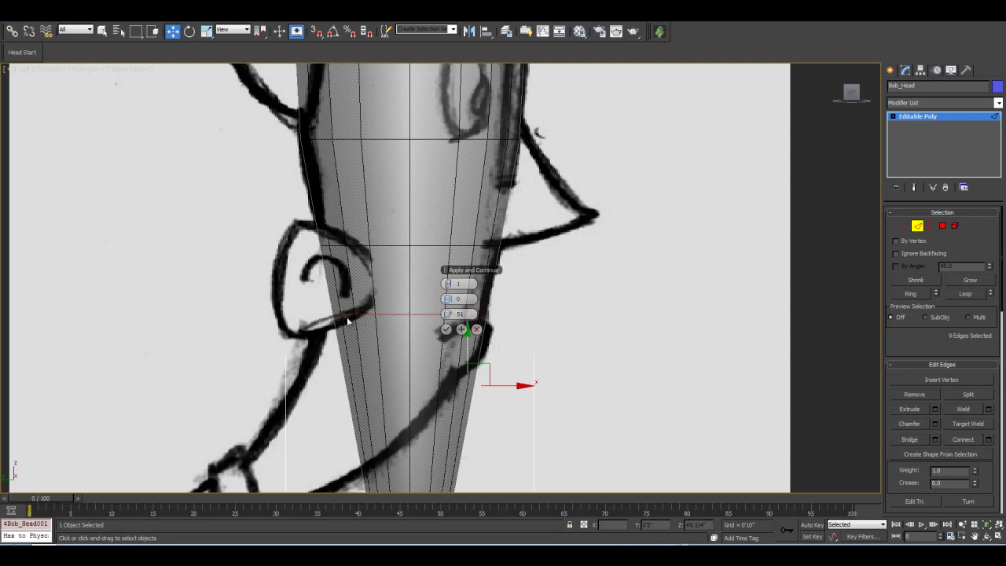
{"action": "left_click_drag", "start_coordinate": [449, 314], "coordinate": [446, 315]}
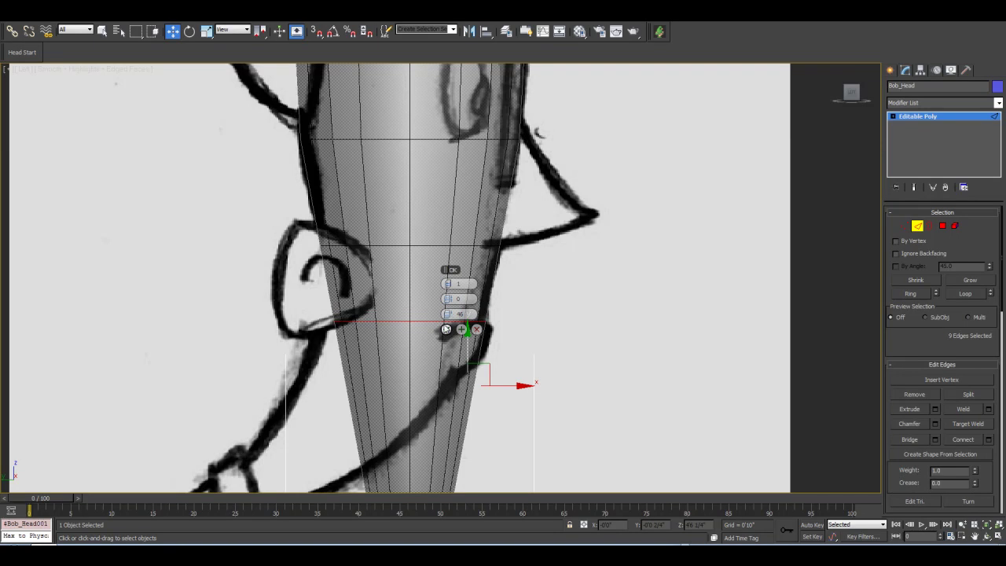
{"action": "left_click", "coordinate": [446, 329]}
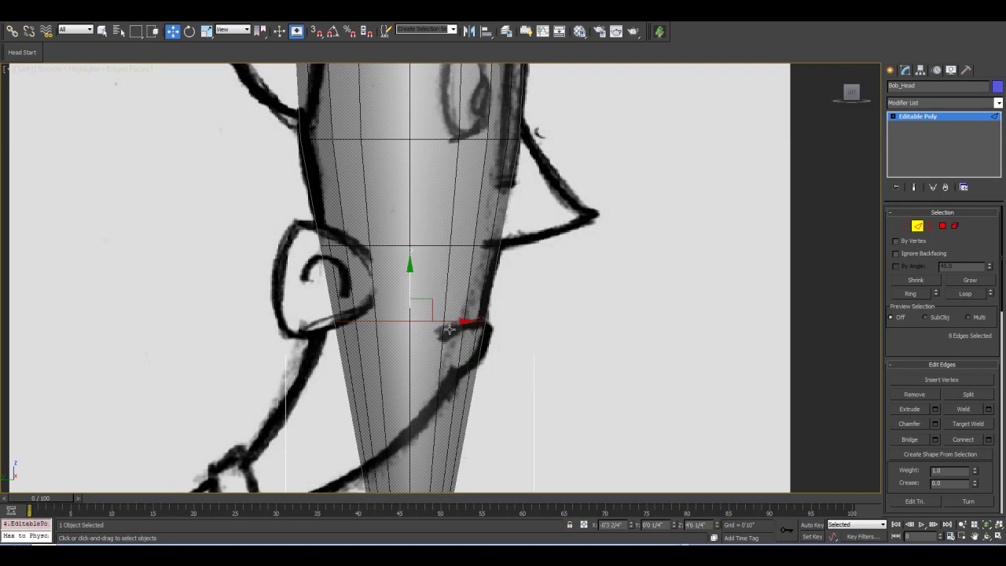
Examine how the head's horizontal edge rows line up with the eye, nose, ear, mouth and chin of the side sketch.
{"action": "mouse_move", "coordinate": [462, 402]}
{"action": "middle_mouse_down"}
{"action": "mouse_move", "coordinate": [472, 309]}
{"action": "mouse_move", "coordinate": [472, 385]}
{"action": "middle_mouse_up"}
{"action": "scroll", "coordinate": [474, 307], "scroll_direction": "down", "scroll_amount": 2}
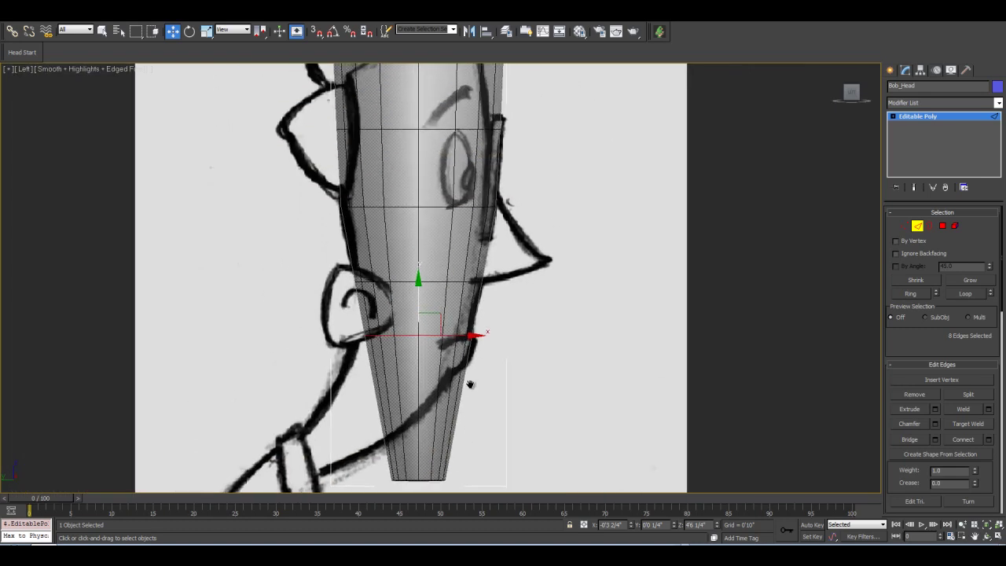
{"action": "middle_click_drag", "start_coordinate": [477, 295], "coordinate": [479, 348]}
{"action": "scroll", "coordinate": [479, 242], "scroll_direction": "up", "scroll_amount": 2}
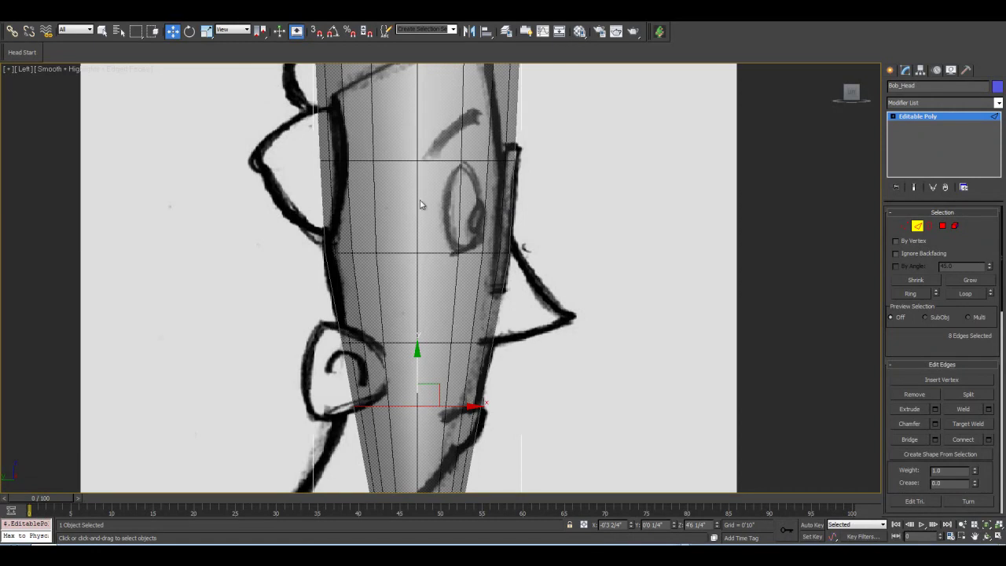
{"action": "middle_click_drag", "start_coordinate": [517, 293], "coordinate": [494, 250]}
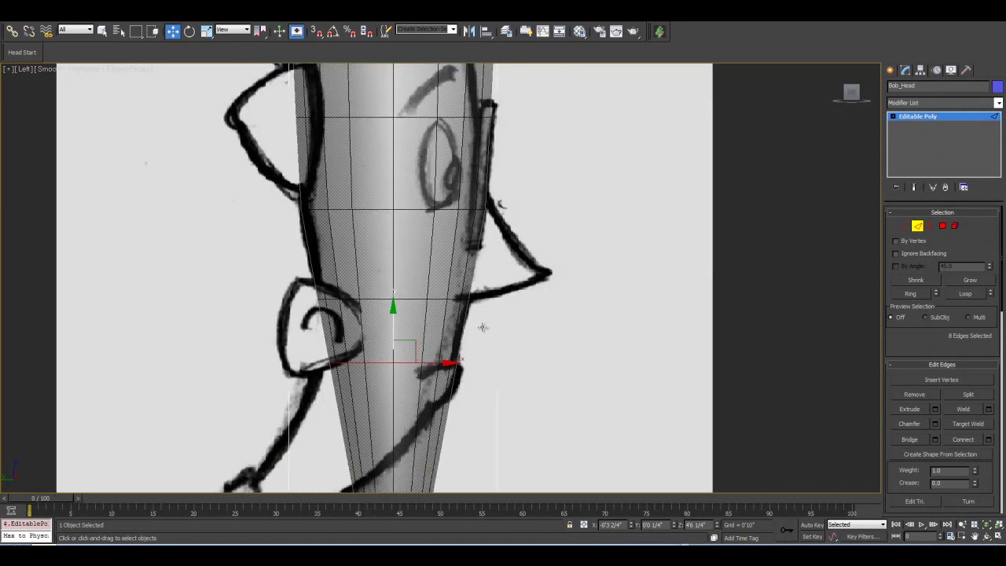
{"action": "middle_click_drag", "start_coordinate": [455, 221], "coordinate": [461, 232]}
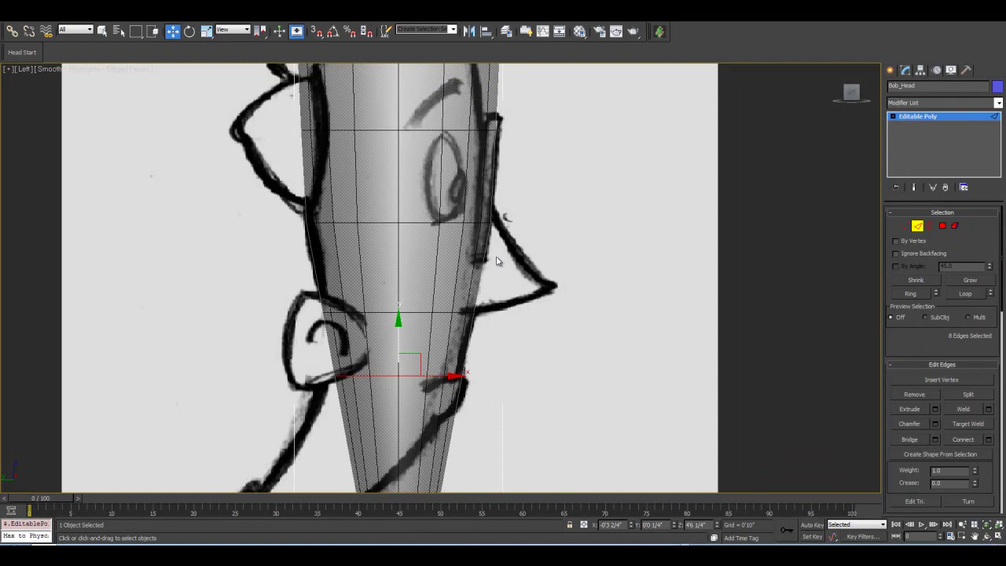
{"action": "middle_click_drag", "start_coordinate": [369, 345], "coordinate": [415, 280]}
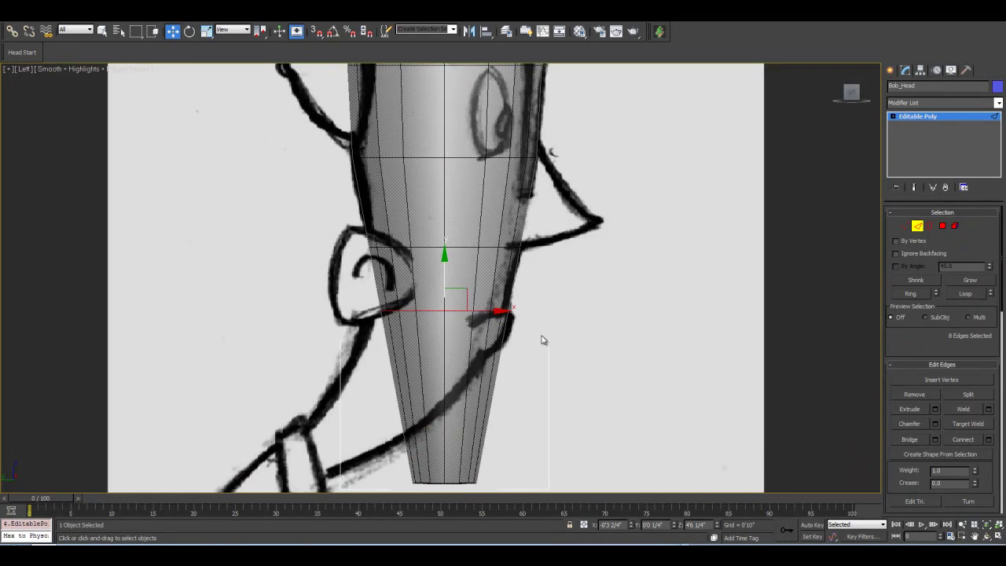
{"action": "middle_click_drag", "start_coordinate": [542, 340], "coordinate": [543, 294]}
{"action": "scroll", "coordinate": [545, 290], "scroll_direction": "up", "scroll_amount": 2}
{"action": "scroll", "coordinate": [444, 277], "scroll_direction": "down", "scroll_amount": 4}
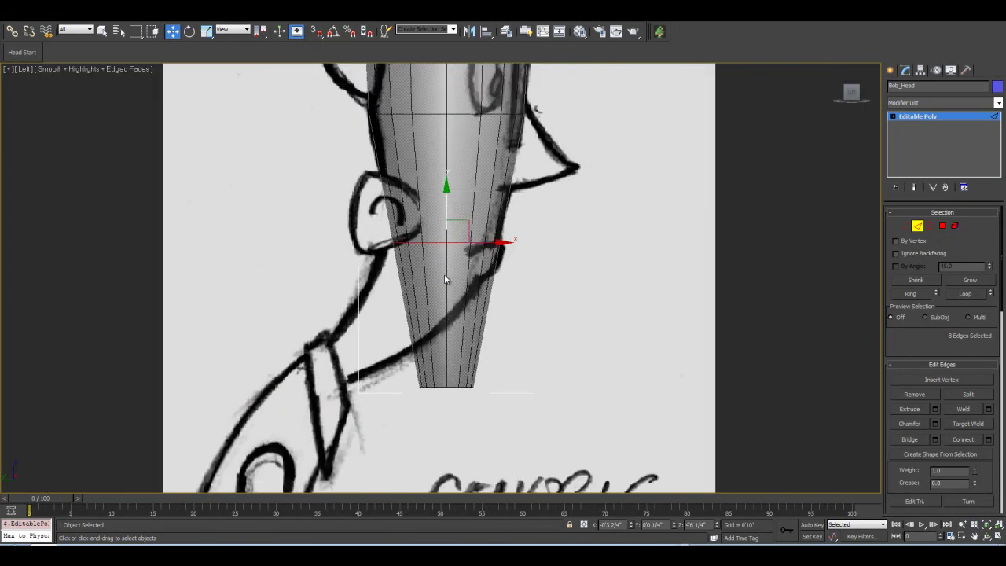
{"action": "mouse_move", "coordinate": [444, 261]}
{"action": "middle_mouse_down"}
{"action": "mouse_move", "coordinate": [445, 327]}
{"action": "mouse_move", "coordinate": [409, 349]}
{"action": "middle_mouse_up"}
{"action": "scroll", "coordinate": [445, 327], "scroll_direction": "up", "scroll_amount": 2}
{"action": "scroll", "coordinate": [409, 349], "scroll_direction": "down", "scroll_amount": 3}
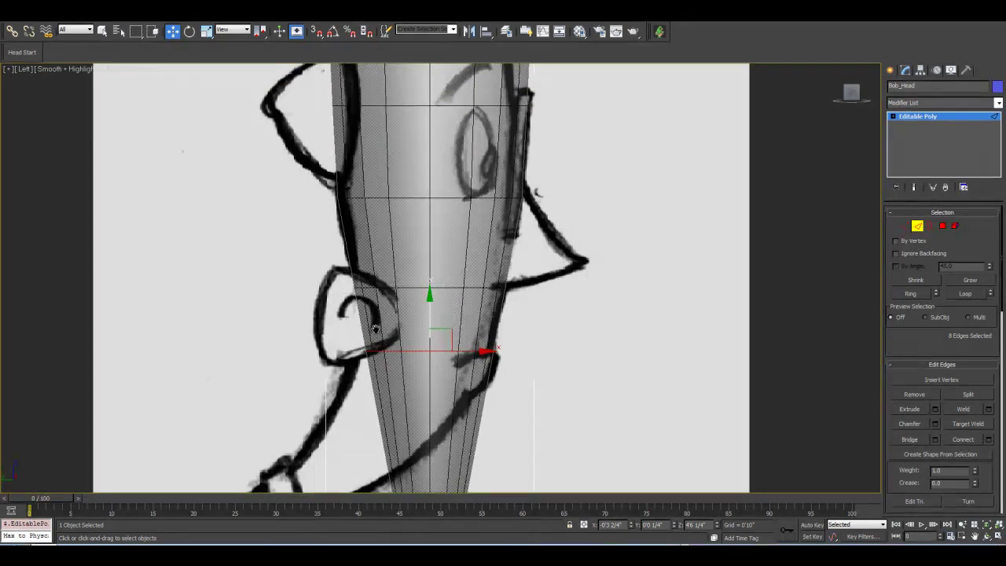
{"action": "middle_click_drag", "start_coordinate": [442, 351], "coordinate": [447, 318]}
{"action": "scroll", "coordinate": [445, 317], "scroll_direction": "up", "scroll_amount": 4}
{"action": "middle_click_drag", "start_coordinate": [512, 304], "coordinate": [436, 321]}
{"action": "scroll", "coordinate": [420, 302], "scroll_direction": "down", "scroll_amount": 3}
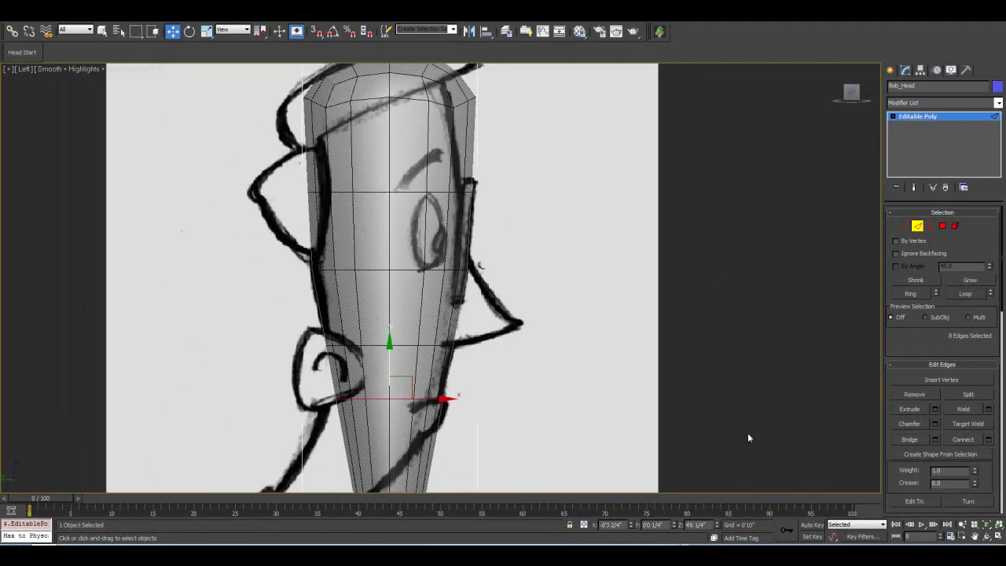
Inspect the head in the Perspective view with solid shading from an angled front view.
{"action": "key", "text": "p"}
{"action": "left_click", "coordinate": [987, 537]}
{"action": "mouse_move", "coordinate": [539, 319]}
{"action": "left_mouse_down"}
{"action": "mouse_move", "coordinate": [429, 278]}
{"action": "mouse_move", "coordinate": [386, 281]}
{"action": "mouse_move", "coordinate": [494, 276]}
{"action": "mouse_move", "coordinate": [357, 283]}
{"action": "mouse_move", "coordinate": [466, 297]}
{"action": "mouse_move", "coordinate": [411, 296]}
{"action": "mouse_move", "coordinate": [430, 297]}
{"action": "left_mouse_up"}
{"action": "scroll", "coordinate": [385, 280], "scroll_direction": "down", "scroll_amount": 5}
{"action": "key", "text": "alt+x"}
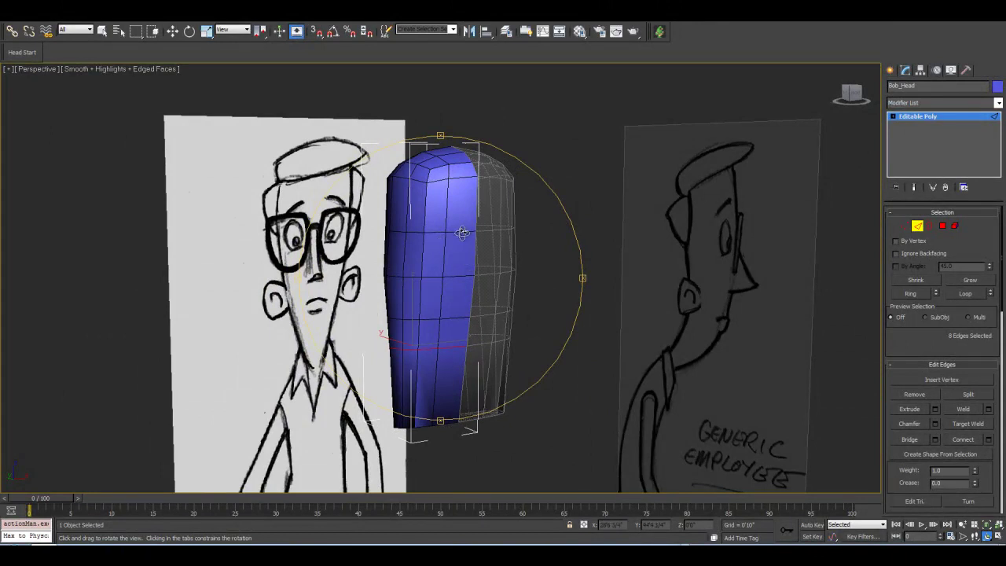
Switch to the Front view, frame the head, and make it see-through over the front sketch.
{"action": "key", "text": "f"}
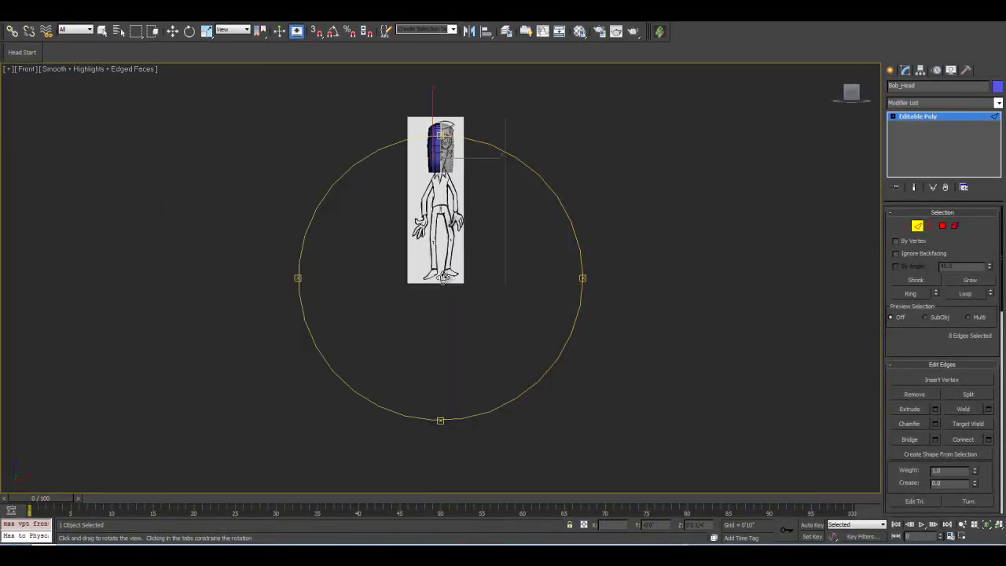
{"action": "key", "text": "z"}
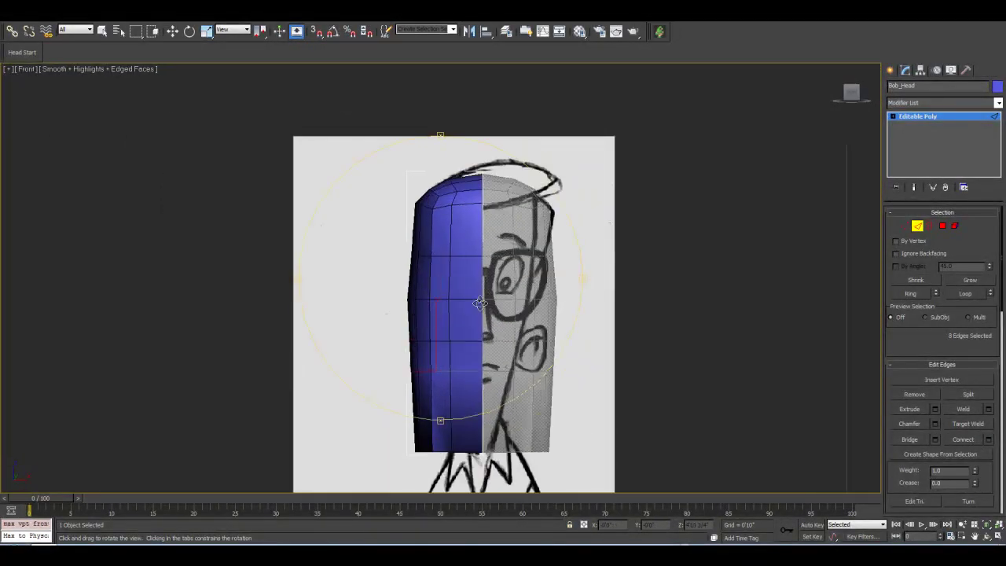
{"action": "key", "text": "alt+x"}
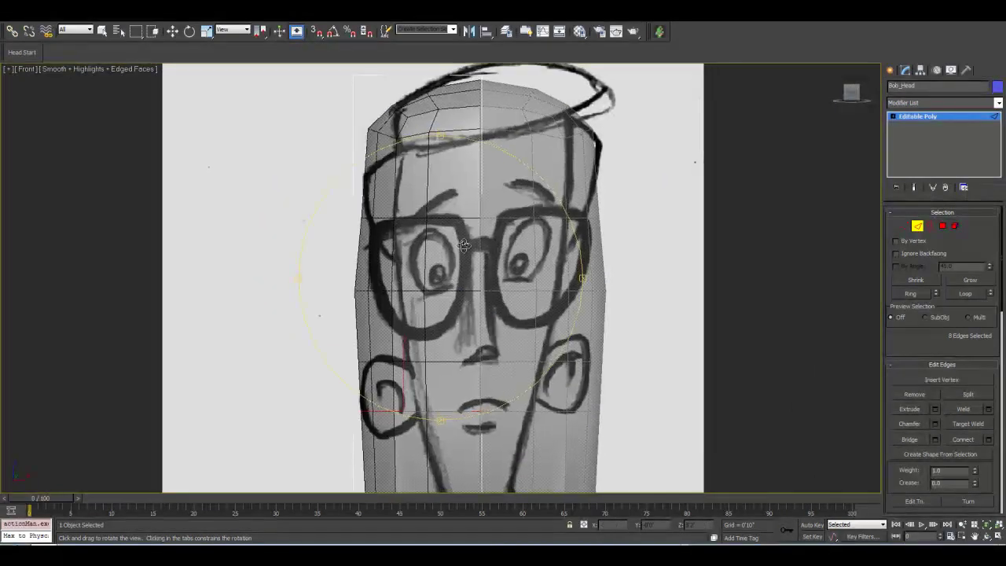
{"action": "scroll", "coordinate": [466, 237], "scroll_direction": "down", "scroll_amount": 3}
{"action": "middle_click_drag", "start_coordinate": [466, 238], "coordinate": [465, 258]}
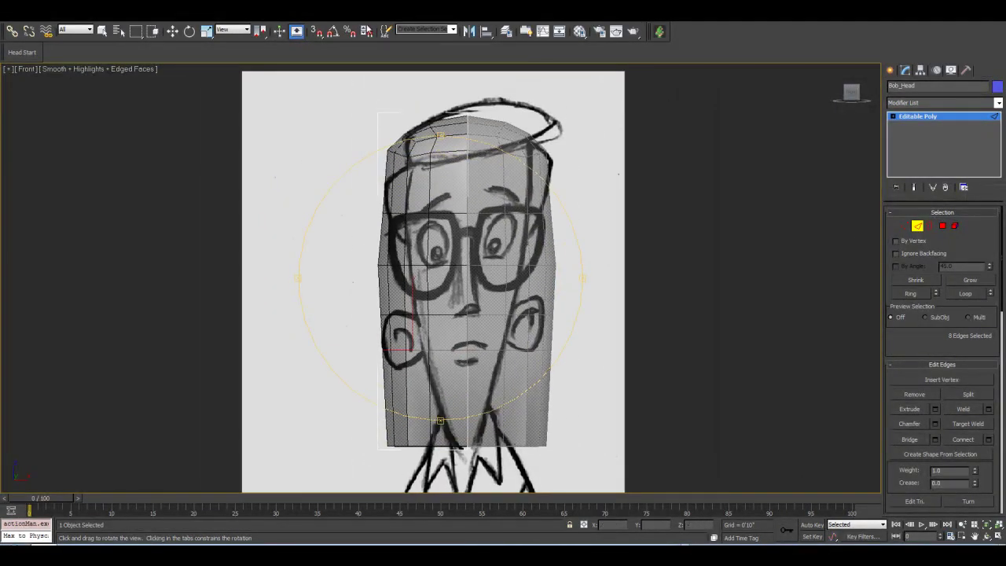
Connect the ring of horizontal edges beside the head's centre line with 1 segment and slide 46, adding a column alongside the nose.
{"action": "key", "text": "w"}
{"action": "left_click", "coordinate": [459, 267]}
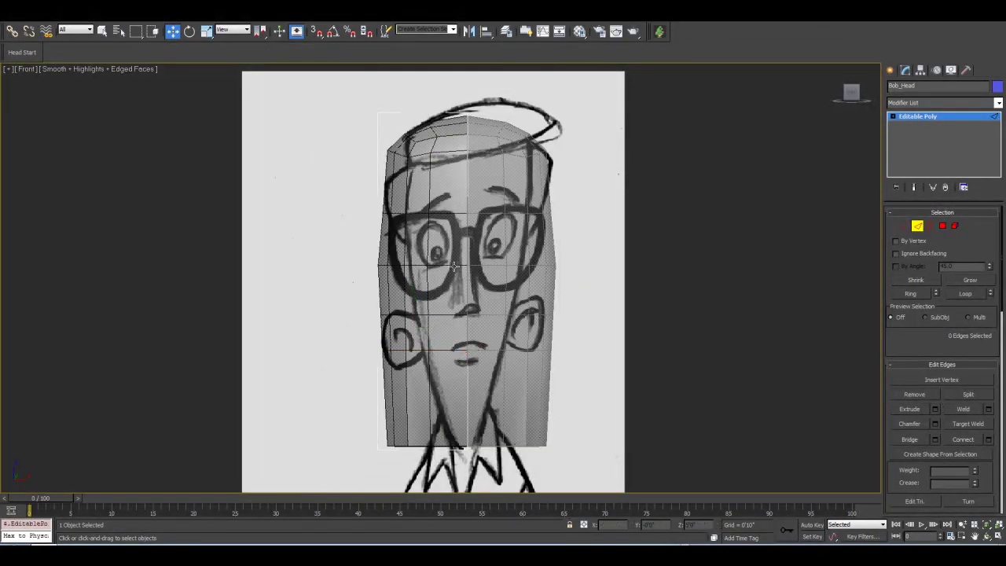
{"action": "scroll", "coordinate": [448, 295], "scroll_direction": "up", "scroll_amount": 3}
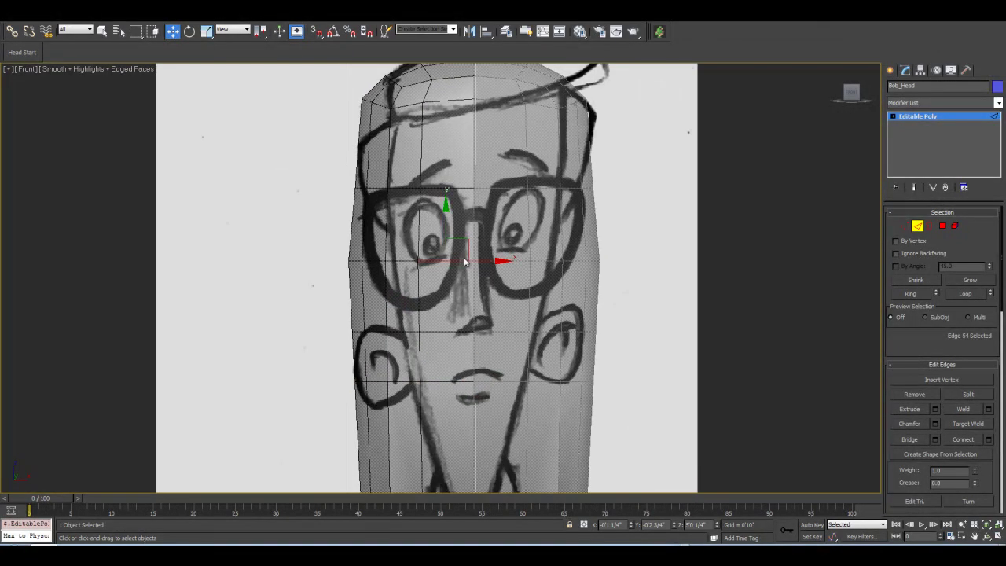
{"action": "left_click", "coordinate": [919, 295]}
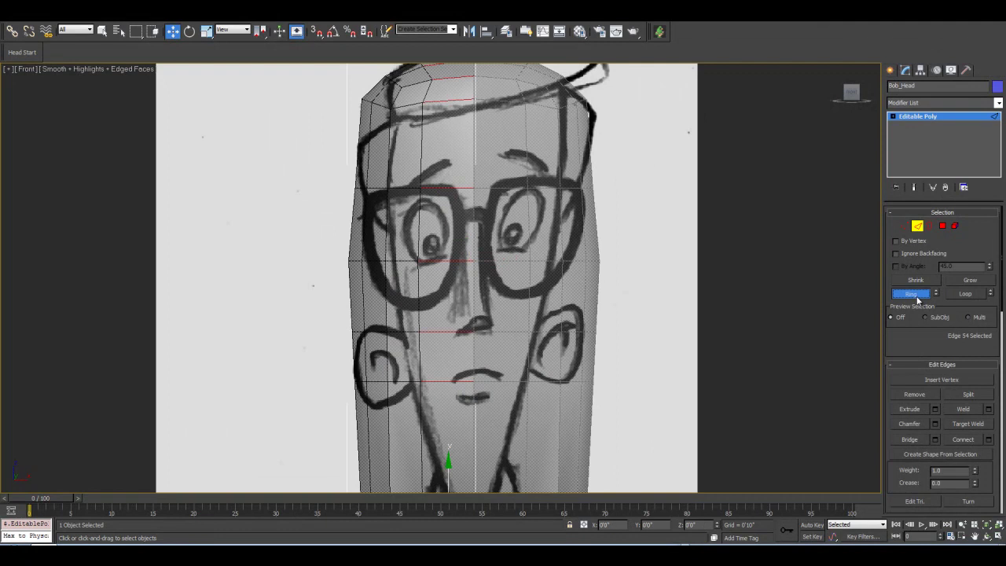
{"action": "left_click", "coordinate": [988, 439]}
{"action": "middle_click_drag", "start_coordinate": [538, 238], "coordinate": [589, 237]}
{"action": "scroll", "coordinate": [588, 237], "scroll_direction": "up", "scroll_amount": 2}
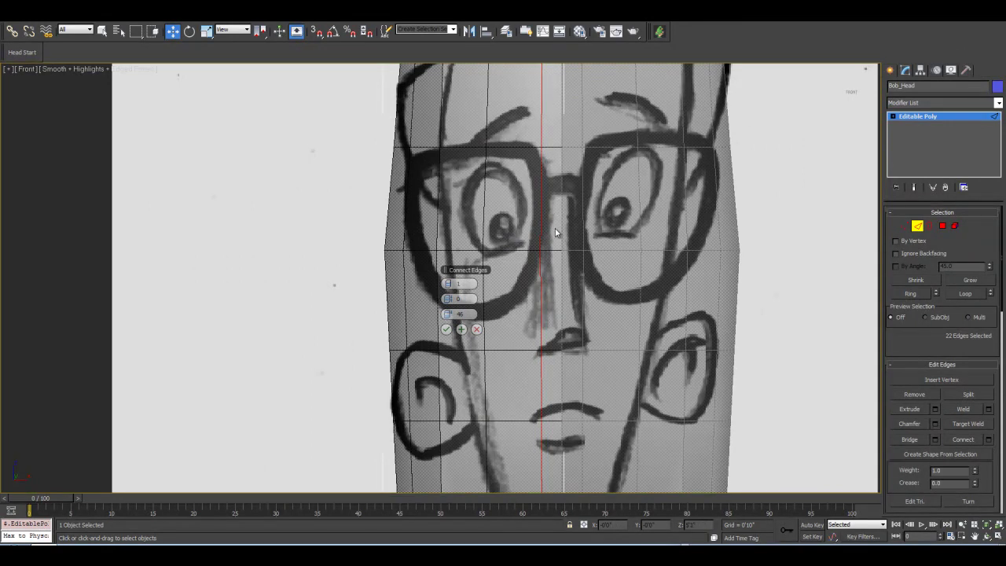
{"action": "middle_click_drag", "start_coordinate": [555, 230], "coordinate": [589, 254]}
{"action": "scroll", "coordinate": [562, 259], "scroll_direction": "up", "scroll_amount": 1}
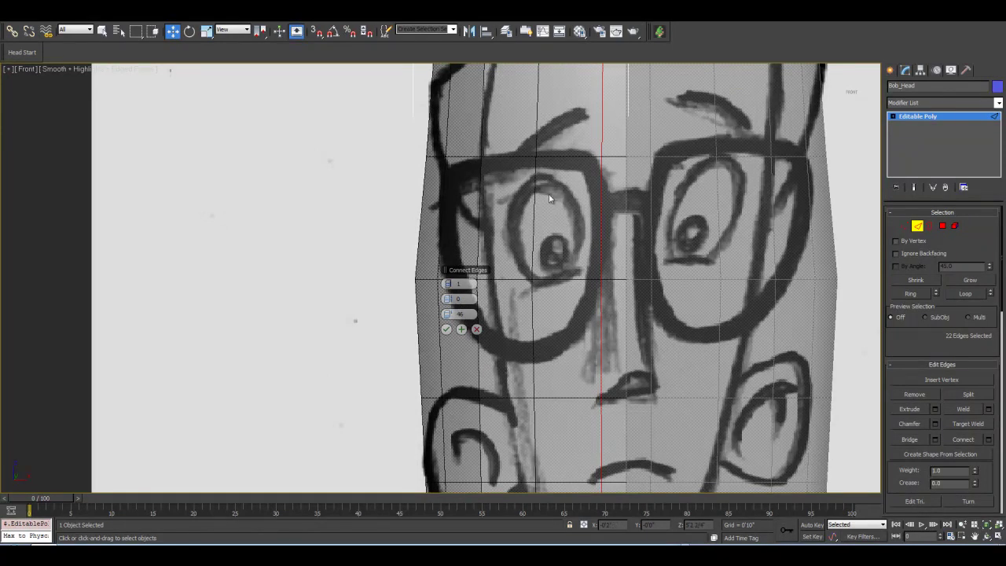
{"action": "middle_click_drag", "start_coordinate": [641, 298], "coordinate": [566, 285]}
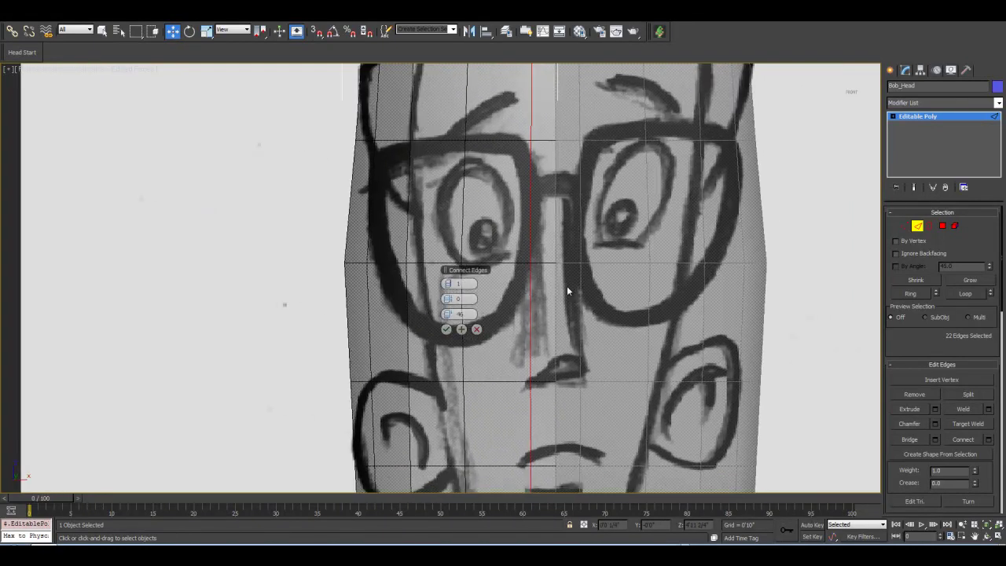
{"action": "scroll", "coordinate": [566, 286], "scroll_direction": "down", "scroll_amount": 1}
{"action": "scroll", "coordinate": [567, 287], "scroll_direction": "down", "scroll_amount": 1}
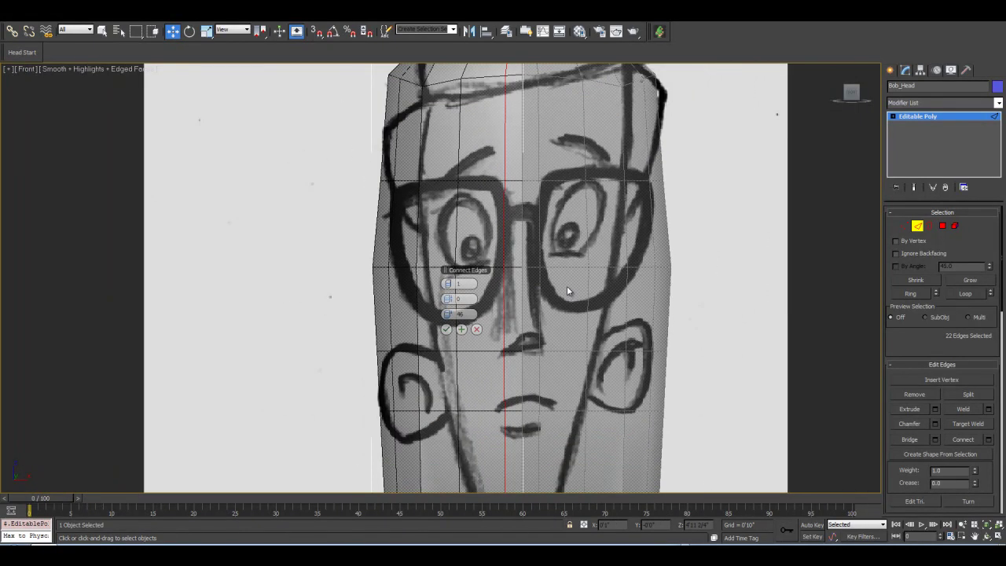
{"action": "left_click", "coordinate": [446, 331]}
{"action": "mouse_move", "coordinate": [445, 331]}
{"action": "middle_mouse_down"}
{"action": "mouse_move", "coordinate": [469, 333]}
{"action": "mouse_move", "coordinate": [458, 334]}
{"action": "mouse_move", "coordinate": [454, 317]}
{"action": "middle_mouse_up"}
{"action": "scroll", "coordinate": [468, 338], "scroll_direction": "down", "scroll_amount": 2}
{"action": "scroll", "coordinate": [467, 337], "scroll_direction": "down", "scroll_amount": 1}
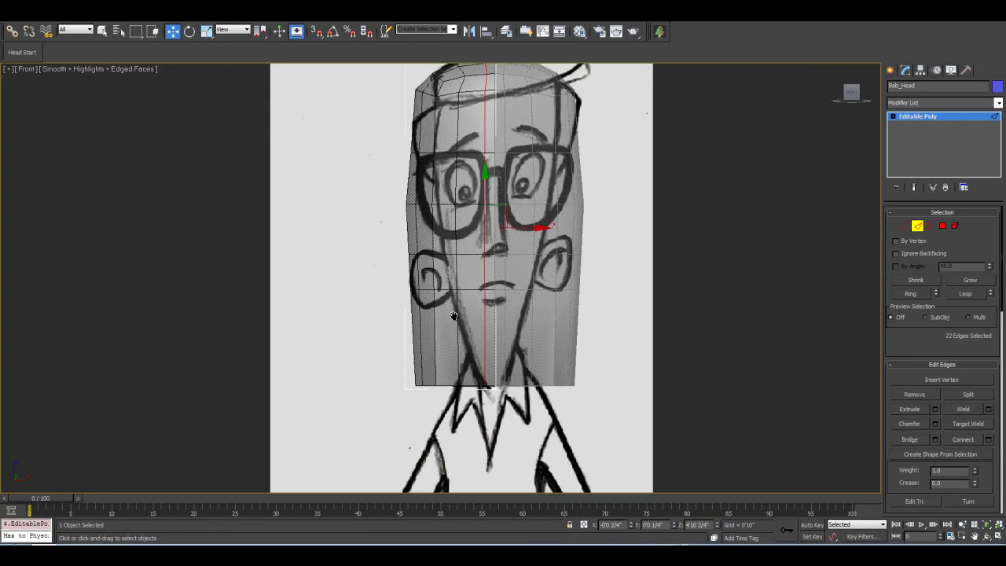
{"action": "scroll", "coordinate": [453, 316], "scroll_direction": "up", "scroll_amount": 4}
{"action": "scroll", "coordinate": [453, 316], "scroll_direction": "down", "scroll_amount": 3}
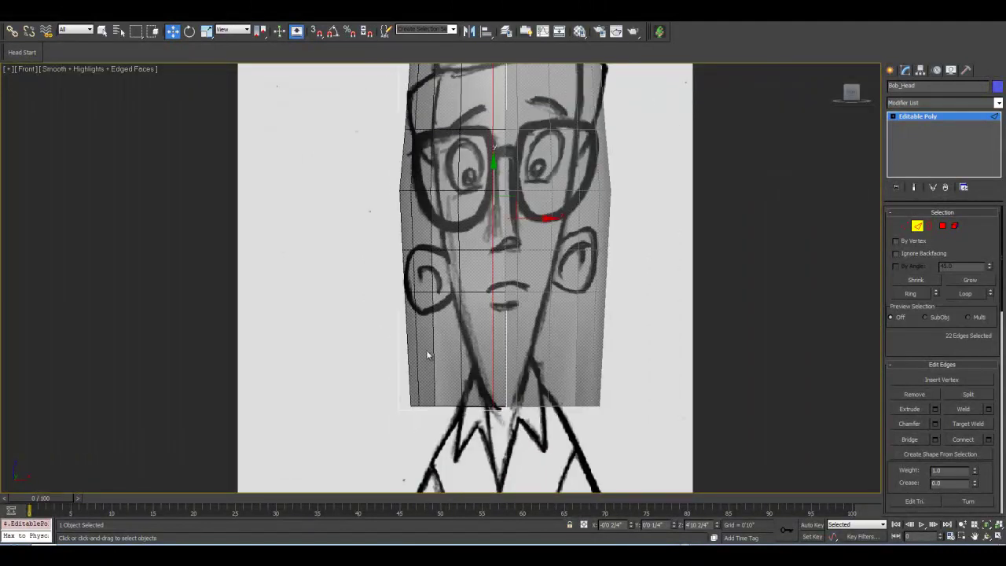
{"action": "middle_click_drag", "start_coordinate": [484, 283], "coordinate": [478, 428]}
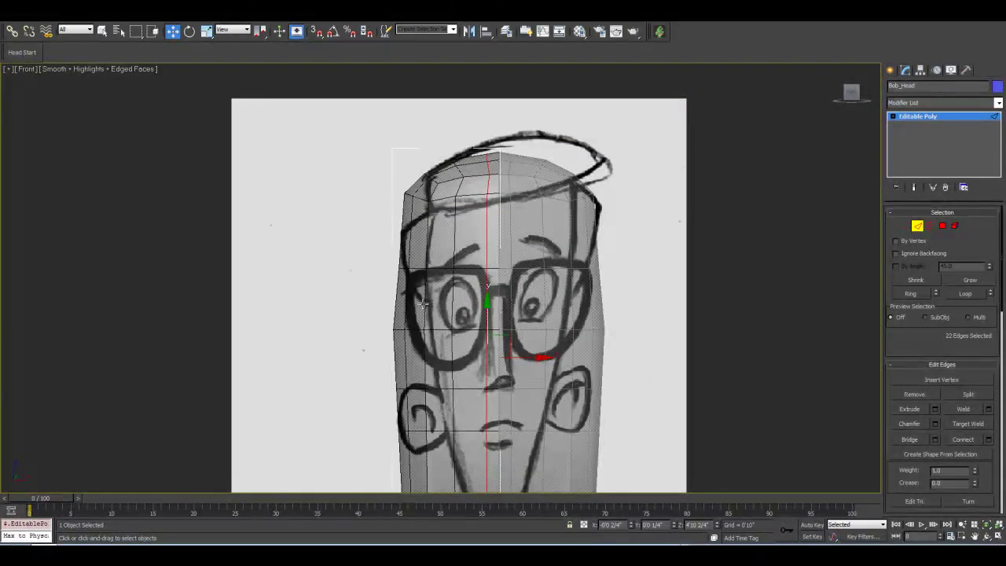
Switch to the Left view, frame the head over the side sketch, and select the brow-level vertex row for scaling.
{"action": "key", "text": "f"}
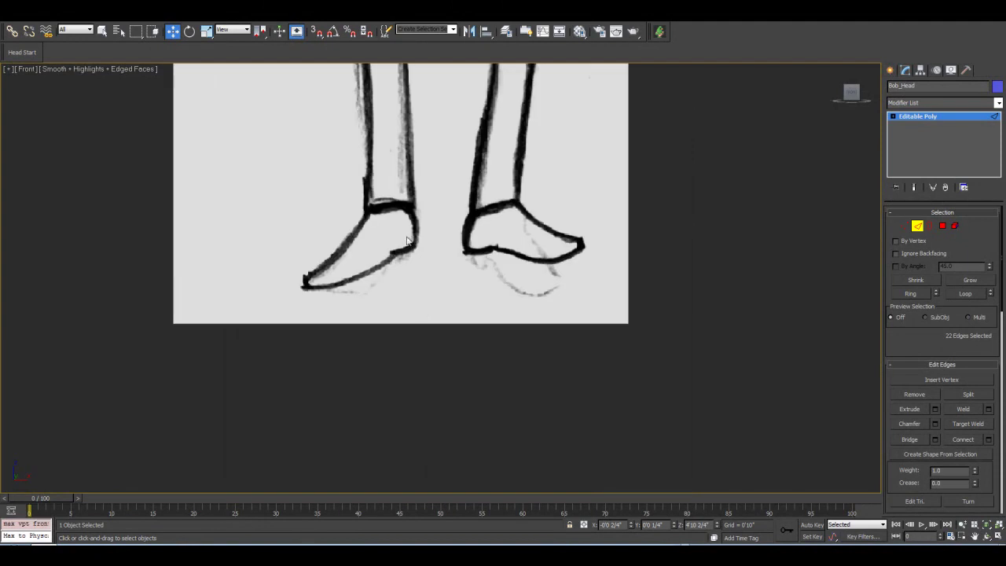
{"action": "key", "text": "l"}
{"action": "middle_click_drag", "start_coordinate": [495, 216], "coordinate": [497, 410]}
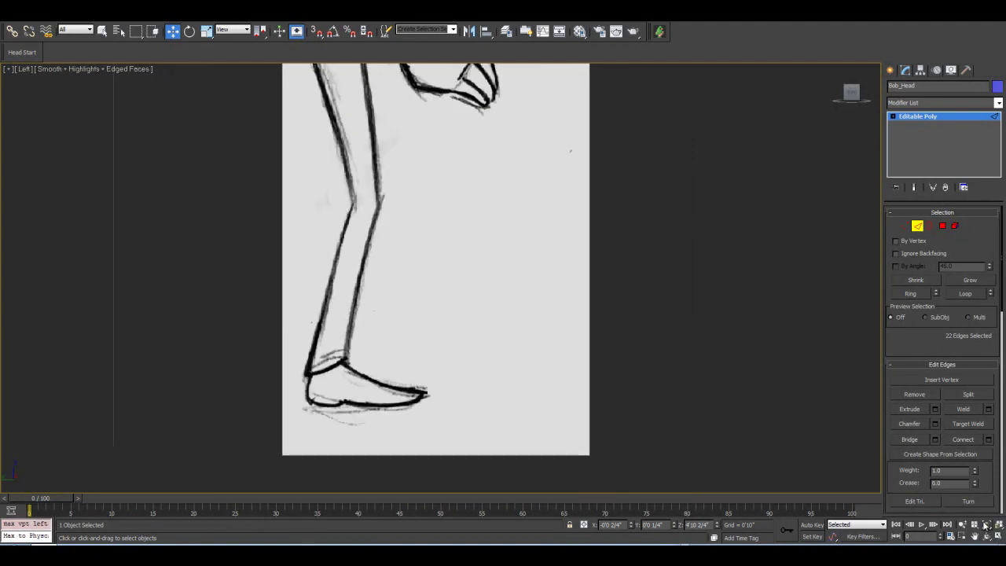
{"action": "left_click", "coordinate": [987, 525]}
{"action": "middle_click_drag", "start_coordinate": [573, 270], "coordinate": [587, 310]}
{"action": "scroll", "coordinate": [593, 319], "scroll_direction": "up", "scroll_amount": 1}
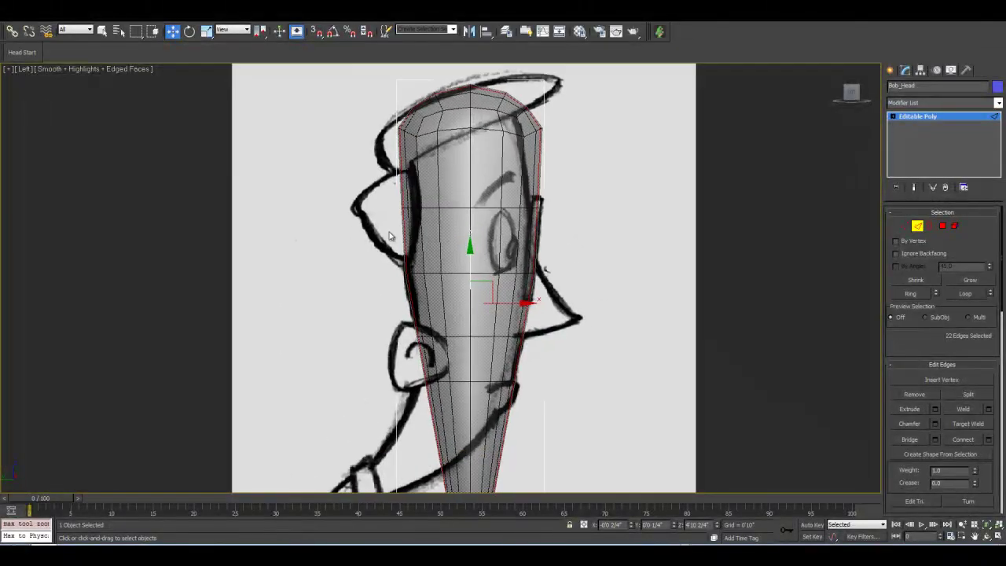
{"action": "left_click", "coordinate": [906, 226]}
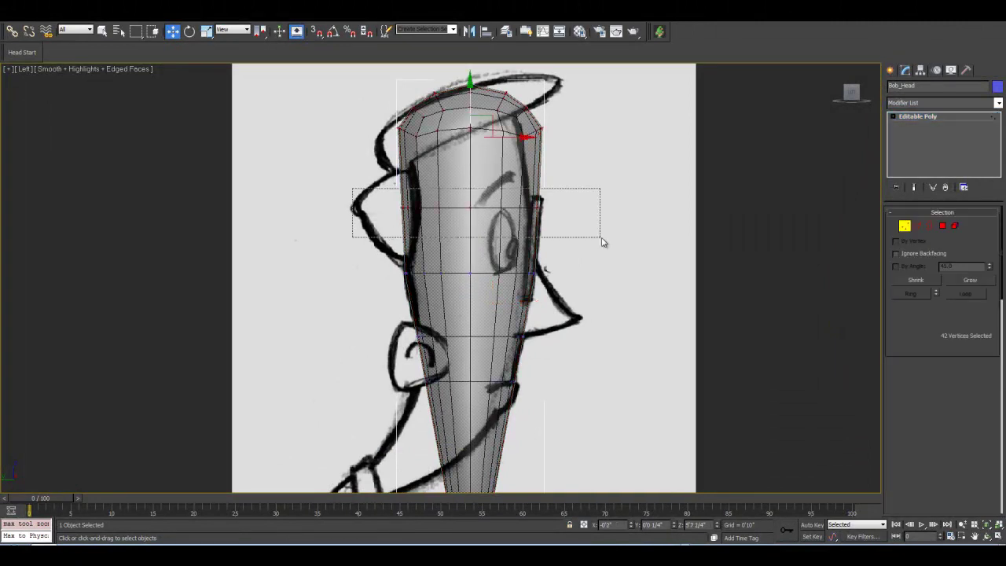
{"action": "scroll", "coordinate": [420, 203], "scroll_direction": "up", "scroll_amount": 2}
{"action": "key", "text": "r"}
{"action": "key", "text": "shift+f"}
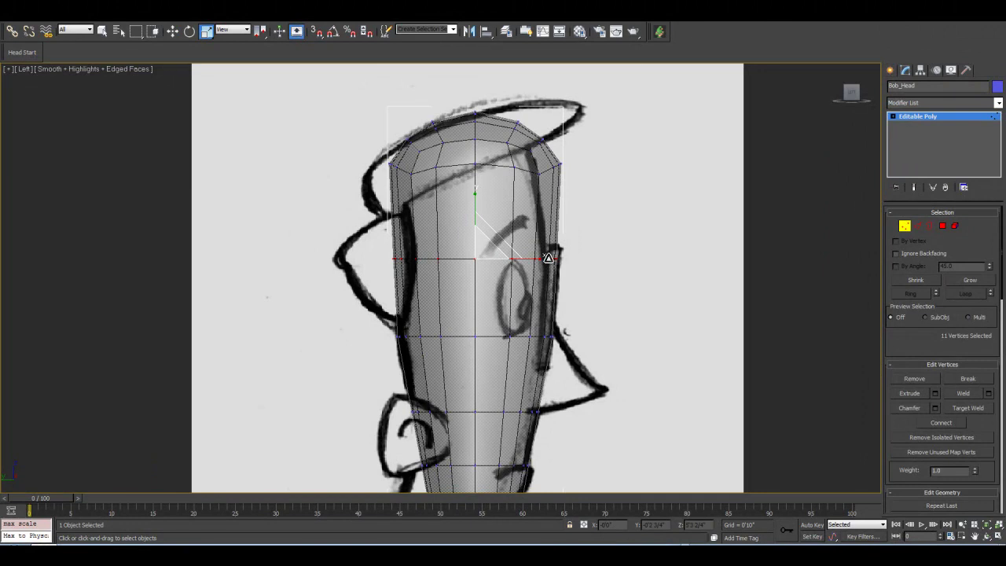
{"action": "left_click_drag", "start_coordinate": [553, 258], "coordinate": [571, 261]}
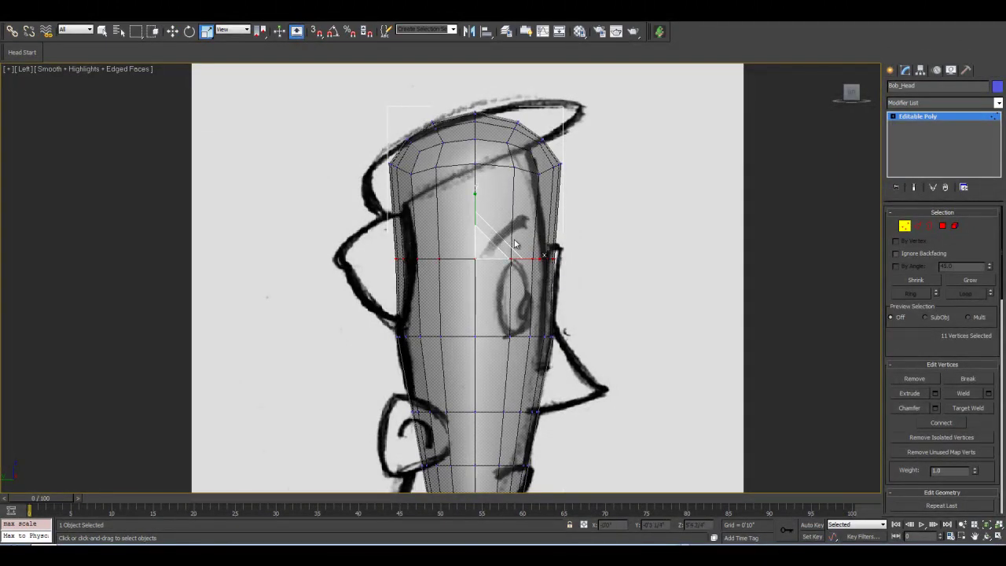
{"action": "key", "text": "ctrl+z"}
{"action": "left_click_drag", "start_coordinate": [556, 258], "coordinate": [596, 268]}
{"action": "key", "text": "ctrl+z"}
{"action": "left_click", "coordinate": [905, 227]}
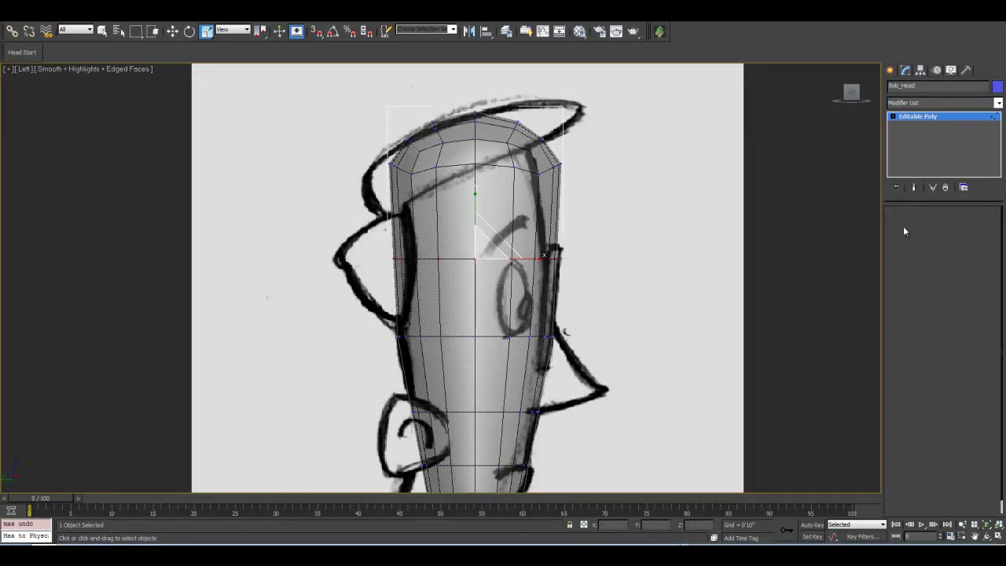
{"action": "key", "text": "1"}
Scale the brow-level vertex row slightly wider from front to back to fit the head profile in the side sketch.
{"action": "left_click_drag", "start_coordinate": [540, 263], "coordinate": [541, 259]}
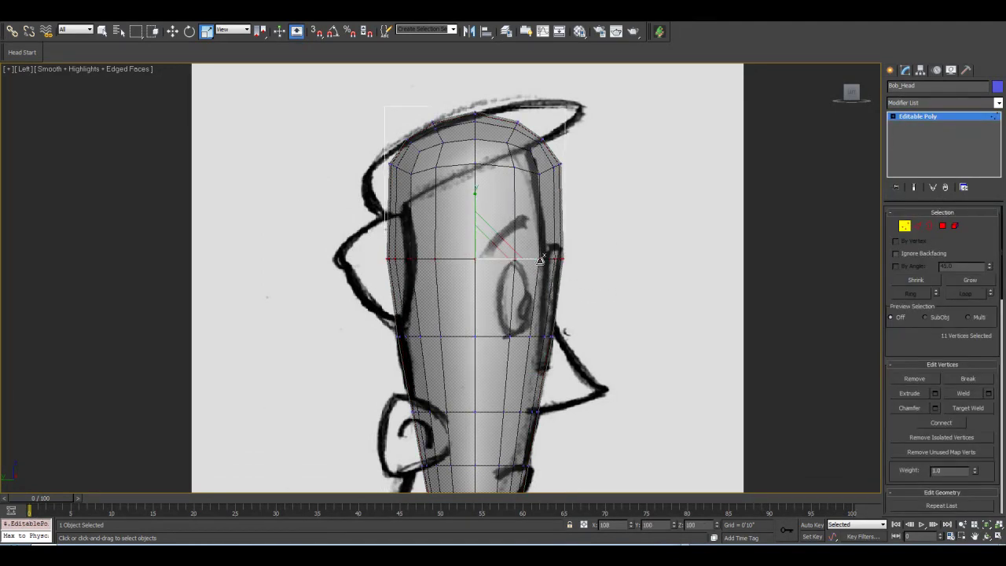
{"action": "middle_click_drag", "start_coordinate": [497, 456], "coordinate": [452, 328]}
{"action": "scroll", "coordinate": [497, 279], "scroll_direction": "down", "scroll_amount": 1}
{"action": "scroll", "coordinate": [497, 371], "scroll_direction": "up", "scroll_amount": 1}
{"action": "scroll", "coordinate": [497, 371], "scroll_direction": "down", "scroll_amount": 1}
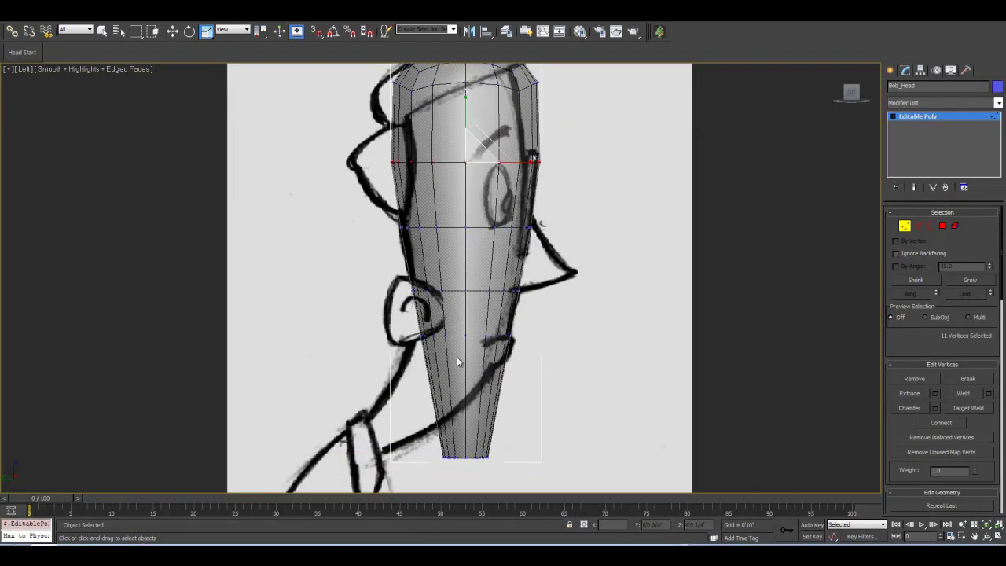
{"action": "middle_click_drag", "start_coordinate": [466, 299], "coordinate": [461, 367]}
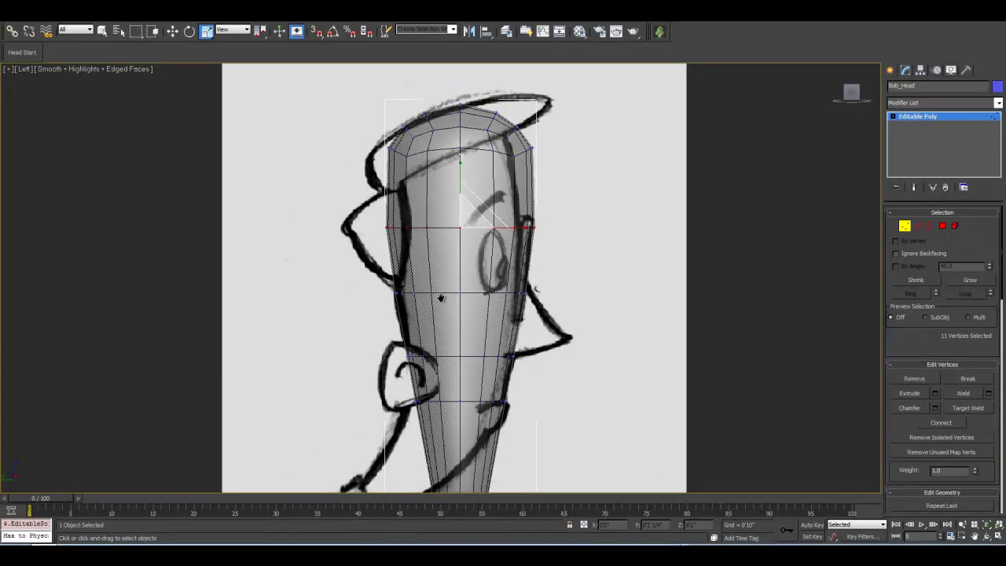
{"action": "middle_click_drag", "start_coordinate": [441, 298], "coordinate": [431, 301]}
{"action": "scroll", "coordinate": [422, 293], "scroll_direction": "down", "scroll_amount": 1}
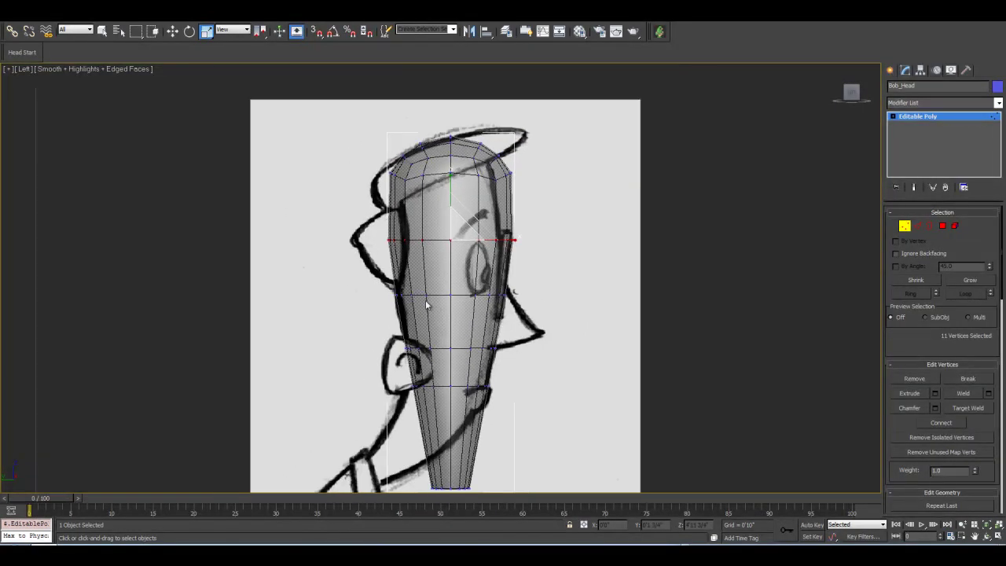
Examine in the Front view how the head's width and edge rows compare with the front sketch around the brows and glasses.
{"action": "key", "text": "f"}
{"action": "middle_click_drag", "start_coordinate": [418, 162], "coordinate": [417, 374]}
{"action": "middle_click_drag", "start_coordinate": [453, 114], "coordinate": [450, 349]}
{"action": "middle_click_drag", "start_coordinate": [441, 110], "coordinate": [439, 255]}
{"action": "middle_click_drag", "start_coordinate": [440, 126], "coordinate": [437, 236]}
{"action": "middle_click_drag", "start_coordinate": [434, 185], "coordinate": [434, 384]}
{"action": "middle_click_drag", "start_coordinate": [433, 229], "coordinate": [431, 299]}
{"action": "scroll", "coordinate": [430, 299], "scroll_direction": "up", "scroll_amount": 2}
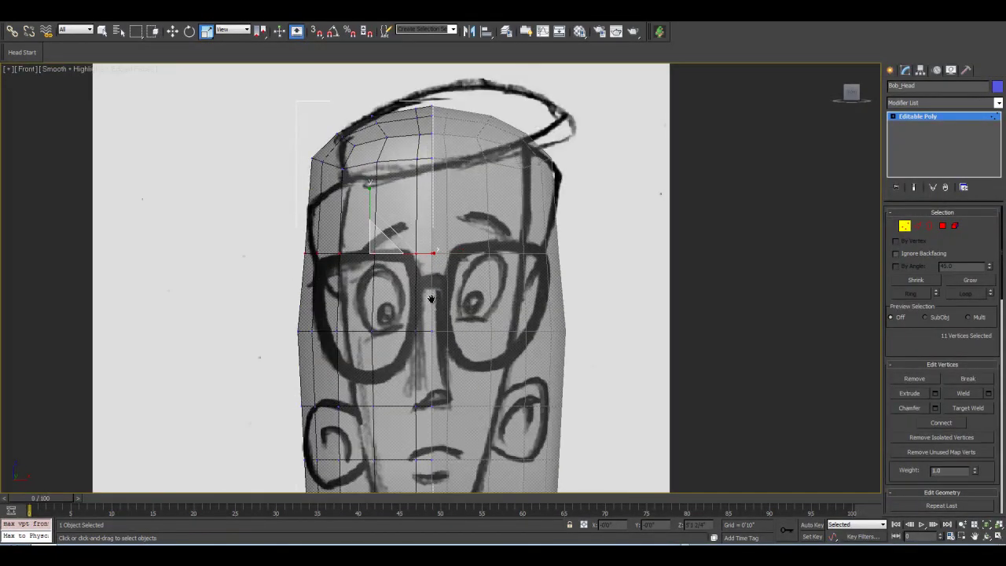
{"action": "middle_click_drag", "start_coordinate": [348, 297], "coordinate": [359, 319]}
{"action": "scroll", "coordinate": [359, 323], "scroll_direction": "up", "scroll_amount": 1}
{"action": "scroll", "coordinate": [358, 322], "scroll_direction": "down", "scroll_amount": 2}
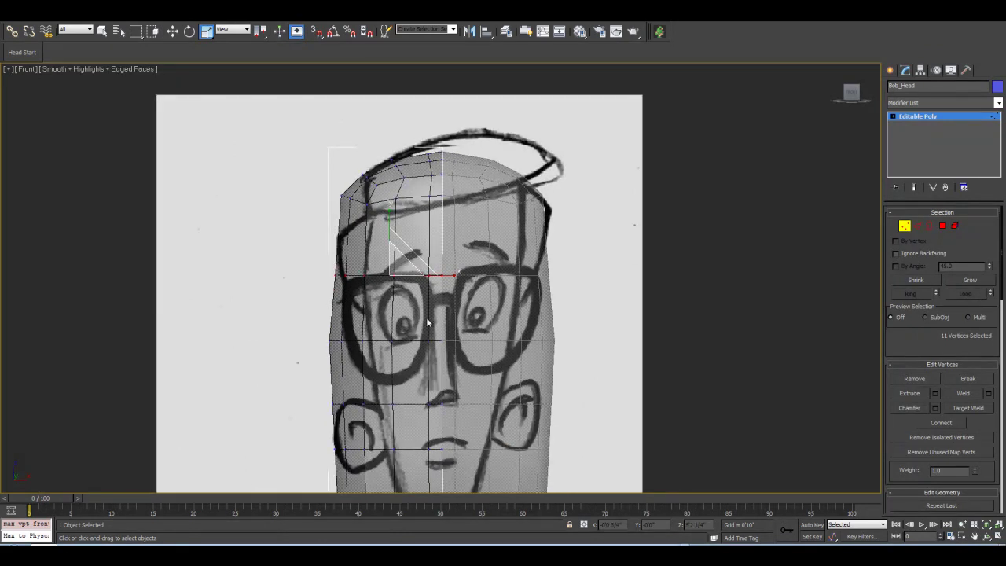
{"action": "scroll", "coordinate": [424, 287], "scroll_direction": "up", "scroll_amount": 2}
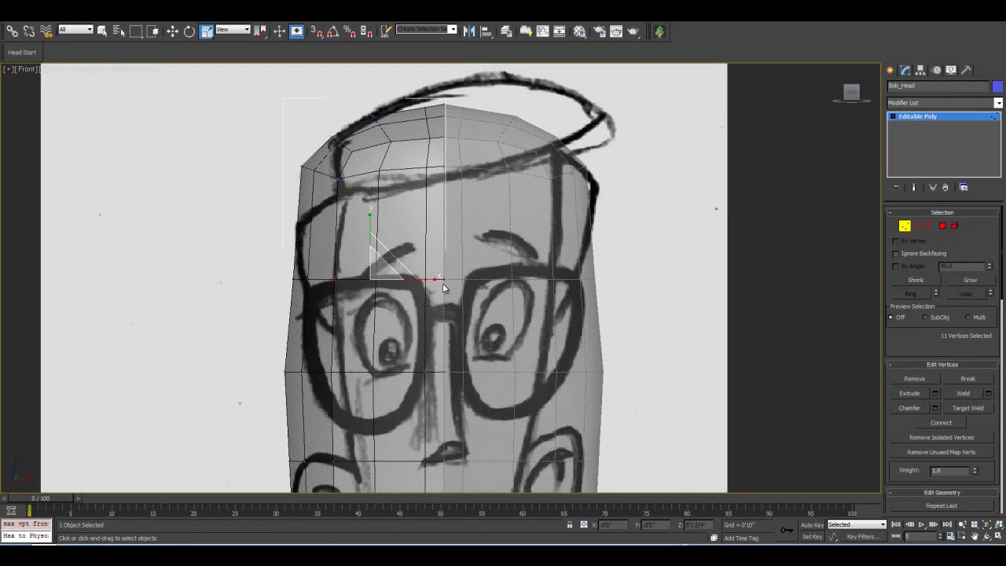
{"action": "middle_click_drag", "start_coordinate": [325, 307], "coordinate": [353, 249]}
{"action": "middle_click_drag", "start_coordinate": [468, 272], "coordinate": [466, 290]}
{"action": "middle_click_drag", "start_coordinate": [470, 239], "coordinate": [469, 248]}
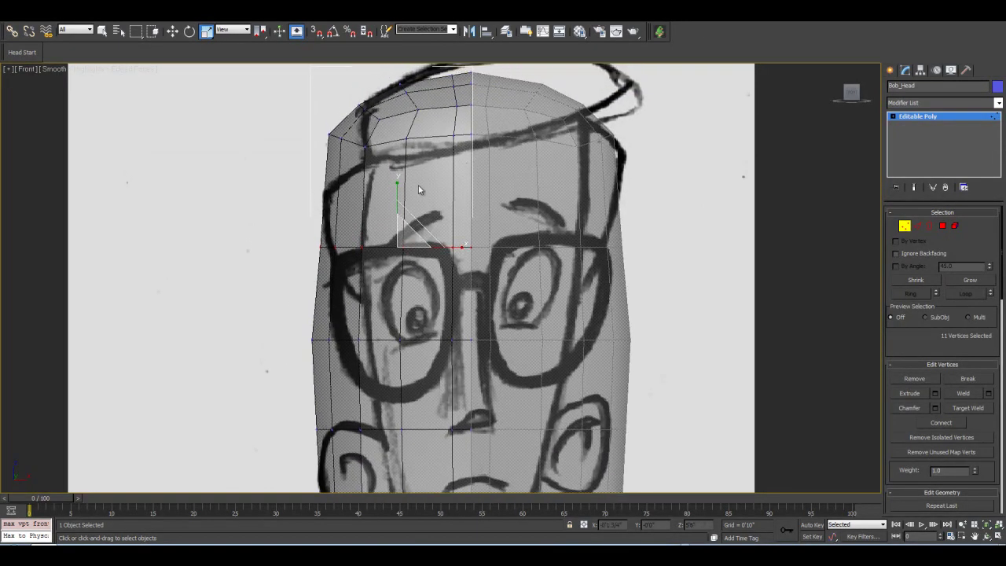
Narrow the brow-level vertex row horizontally towards the sketched face width and move its inner end back to the mirror line.
{"action": "scroll", "coordinate": [495, 298], "scroll_direction": "up", "scroll_amount": 2}
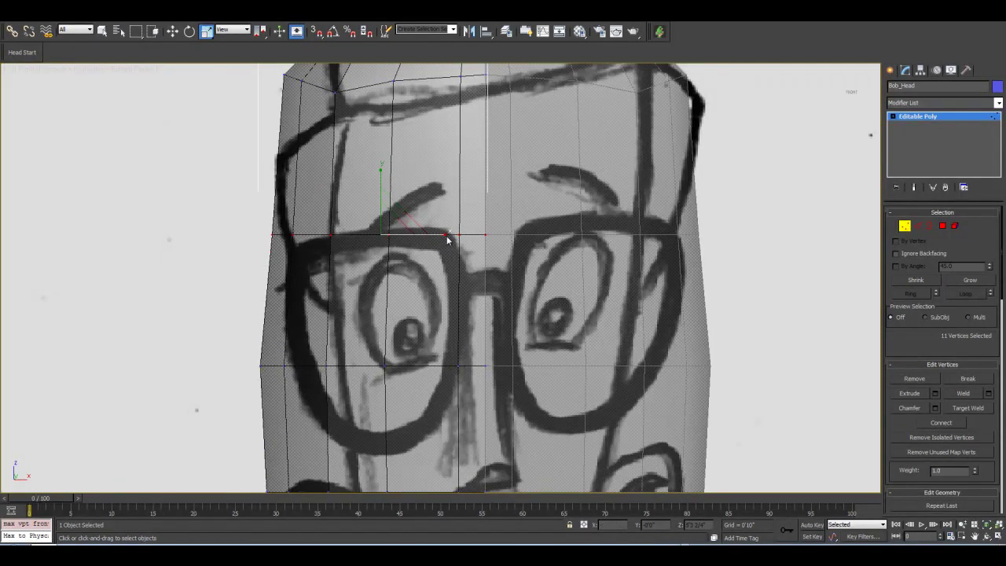
{"action": "left_click_drag", "start_coordinate": [446, 235], "coordinate": [441, 238]}
{"action": "left_click", "coordinate": [172, 30]}
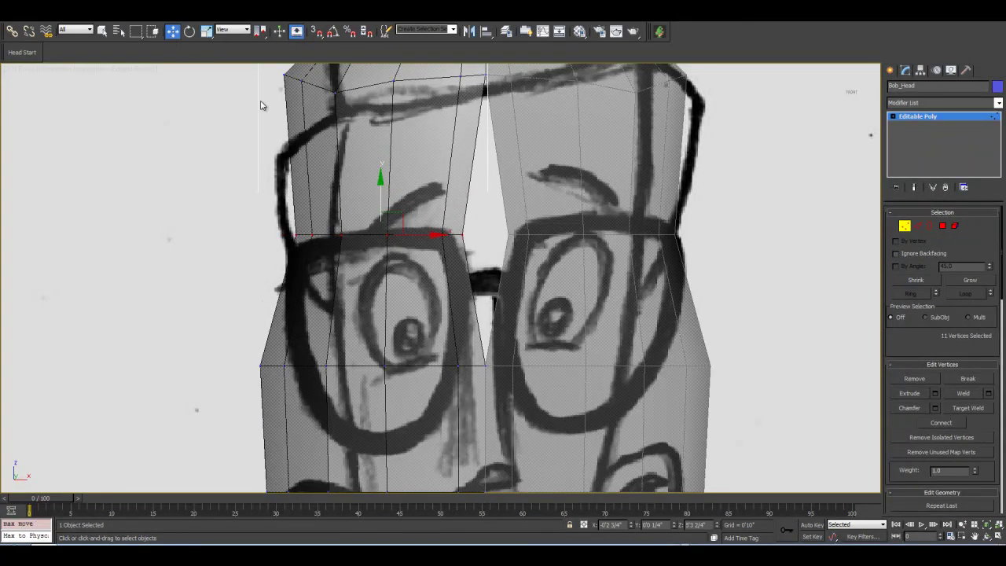
{"action": "left_click_drag", "start_coordinate": [430, 236], "coordinate": [452, 246]}
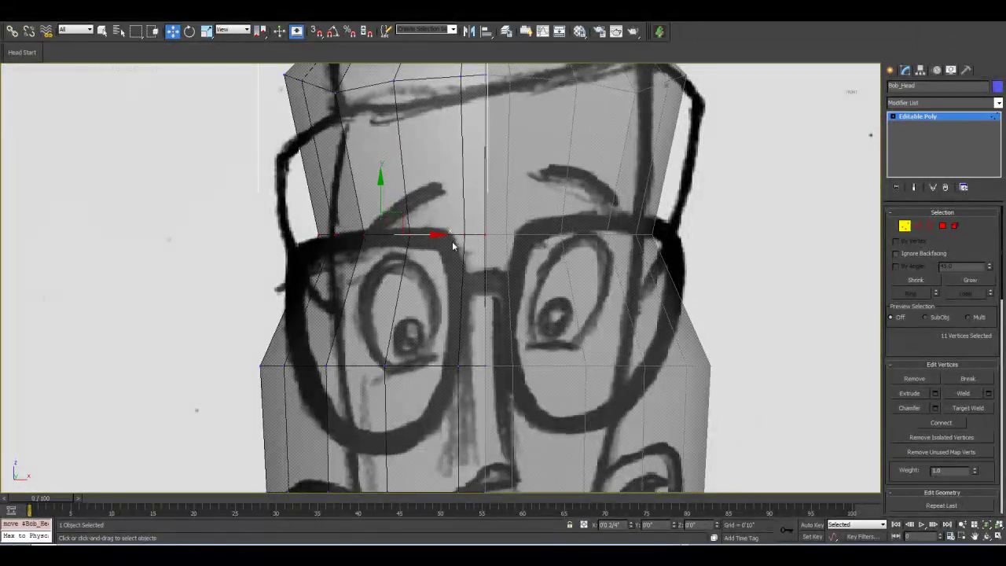
{"action": "left_click", "coordinate": [206, 31]}
{"action": "left_click_drag", "start_coordinate": [467, 235], "coordinate": [465, 235]}
{"action": "left_click", "coordinate": [173, 32]}
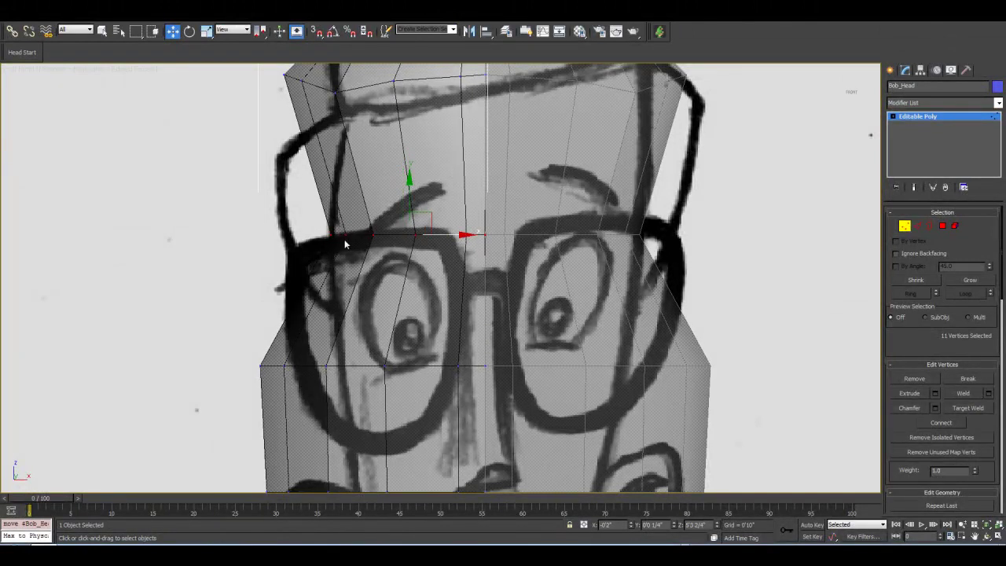
{"action": "scroll", "coordinate": [350, 314], "scroll_direction": "down", "scroll_amount": 3}
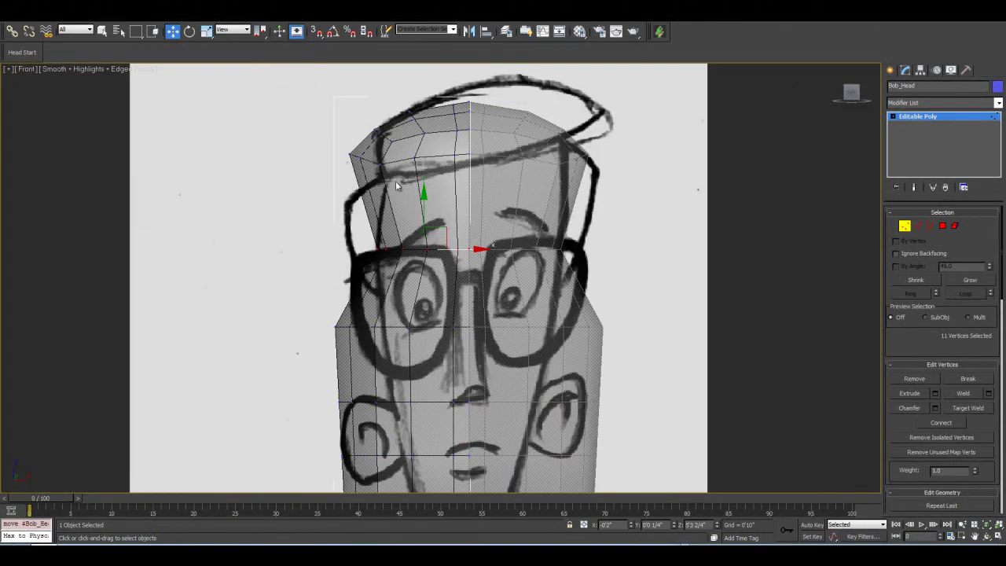
{"action": "middle_click_drag", "start_coordinate": [376, 353], "coordinate": [385, 196]}
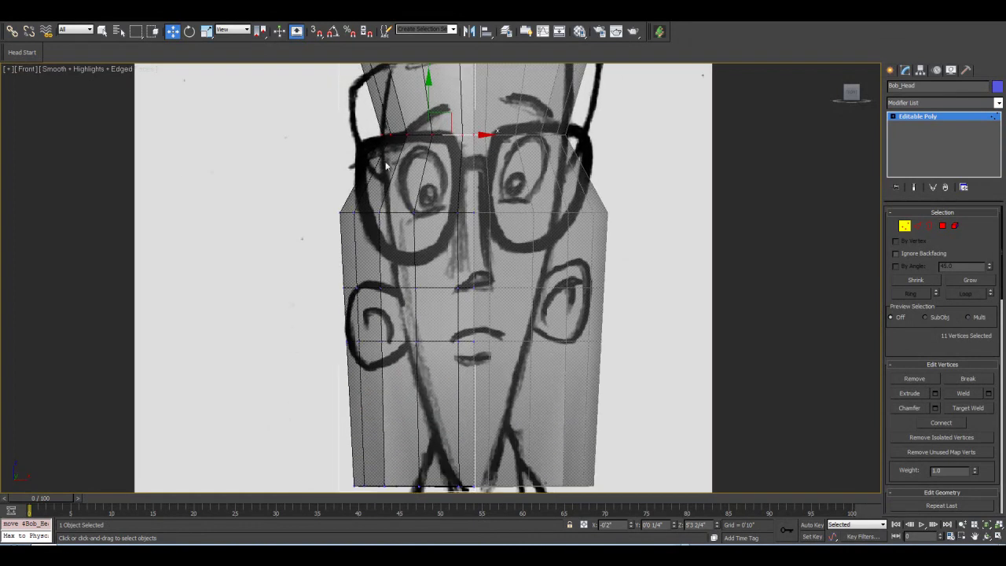
Select all vertices of the crown, narrow them horizontally in line with the brow row, and realign them with the mirror line.
{"action": "middle_click_drag", "start_coordinate": [428, 72], "coordinate": [413, 260]}
{"action": "scroll", "coordinate": [413, 260], "scroll_direction": "up", "scroll_amount": 2}
{"action": "left_click_drag", "start_coordinate": [225, 156], "coordinate": [582, 286]}
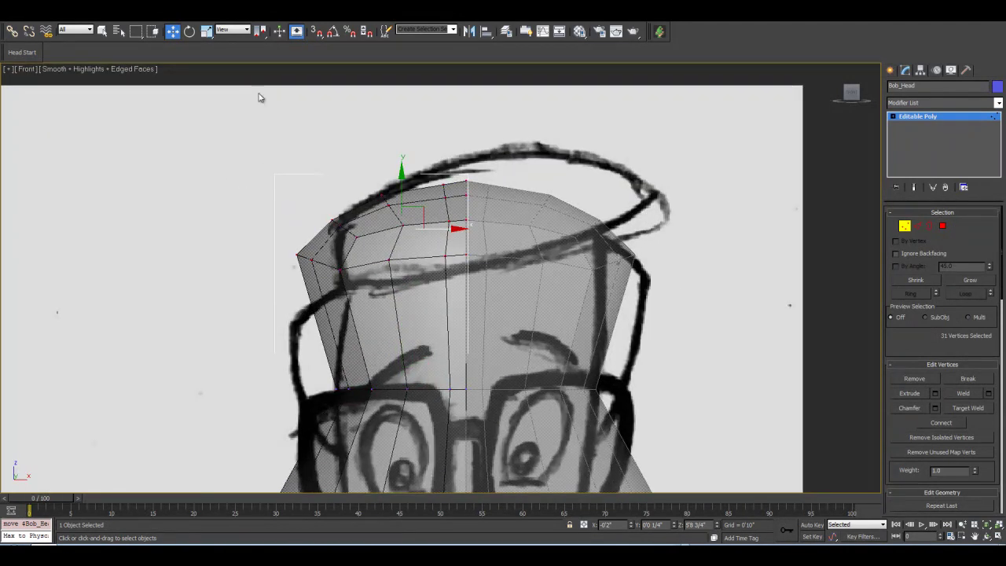
{"action": "left_click", "coordinate": [206, 31]}
{"action": "mouse_move", "coordinate": [466, 228]}
{"action": "left_mouse_down"}
{"action": "mouse_move", "coordinate": [440, 229]}
{"action": "mouse_move", "coordinate": [454, 229]}
{"action": "left_mouse_up"}
{"action": "left_click", "coordinate": [172, 32]}
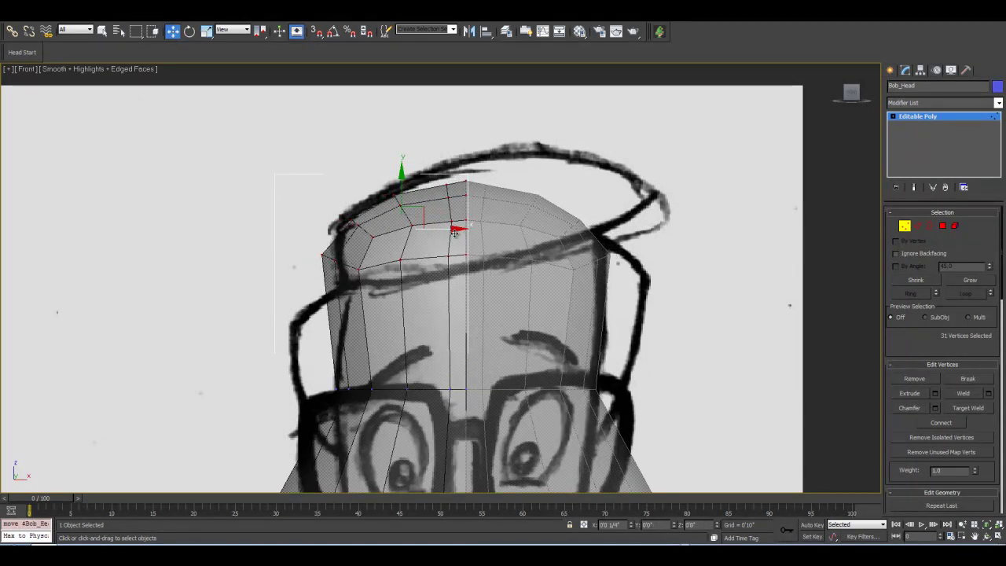
{"action": "left_click", "coordinate": [207, 31]}
{"action": "left_click_drag", "start_coordinate": [476, 227], "coordinate": [470, 227]}
{"action": "left_click", "coordinate": [176, 32]}
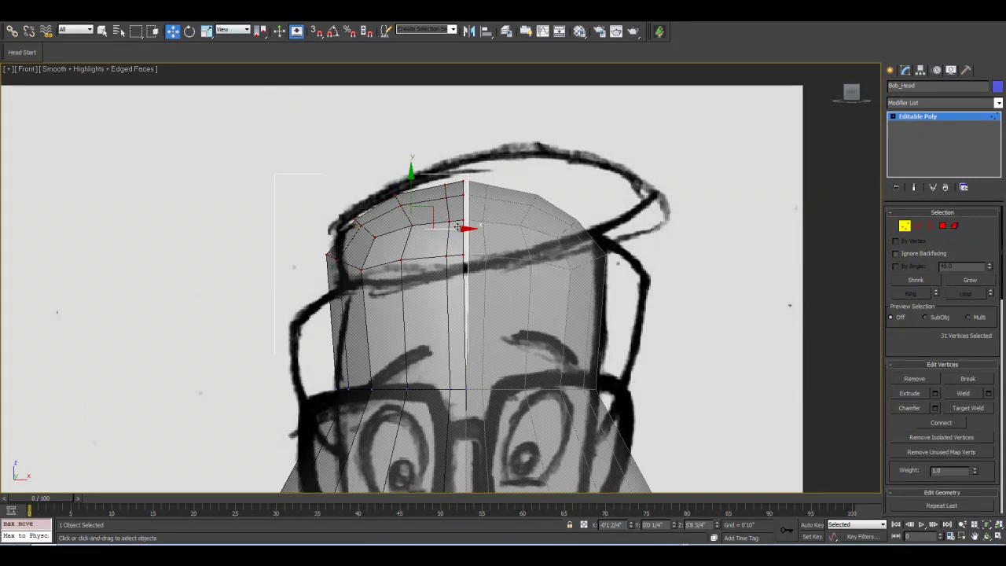
{"action": "left_click_drag", "start_coordinate": [461, 231], "coordinate": [464, 232]}
Narrow the vertex row just below the eyes to the sketched face width and shift it back to the mirror line.
{"action": "middle_click_drag", "start_coordinate": [496, 486], "coordinate": [499, 324]}
{"action": "key", "text": "r"}
{"action": "mouse_move", "coordinate": [440, 325]}
{"action": "left_mouse_down"}
{"action": "mouse_move", "coordinate": [430, 329]}
{"action": "mouse_move", "coordinate": [451, 323]}
{"action": "mouse_move", "coordinate": [433, 323]}
{"action": "mouse_move", "coordinate": [442, 323]}
{"action": "left_mouse_up"}
{"action": "key", "text": "w"}
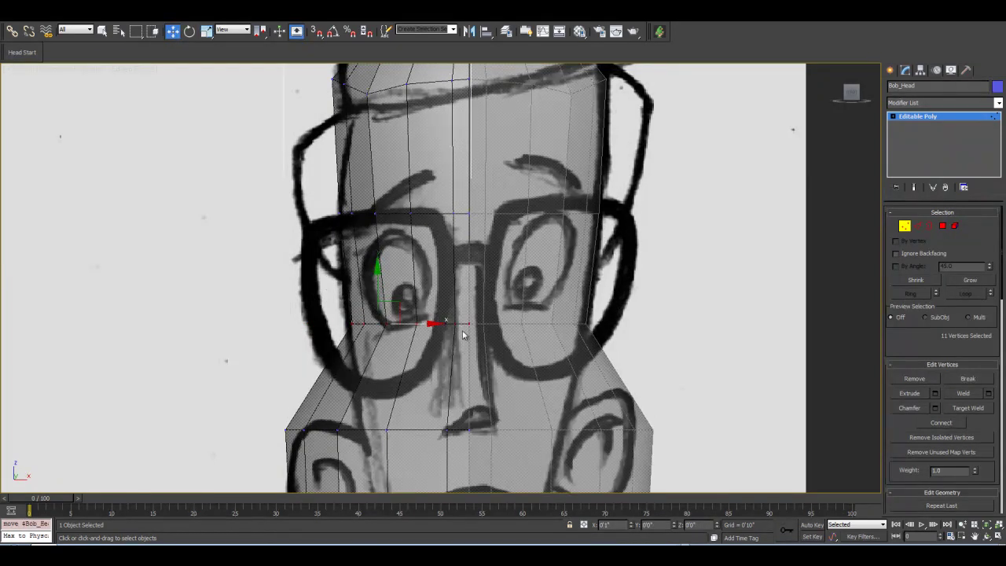
Narrow the nose-level vertex row horizontally to the sketched face width and realign its inner end with the mirror line.
{"action": "middle_click_drag", "start_coordinate": [280, 382], "coordinate": [272, 229]}
{"action": "left_click_drag", "start_coordinate": [226, 227], "coordinate": [497, 331]}
{"action": "middle_click_drag", "start_coordinate": [498, 308], "coordinate": [502, 336]}
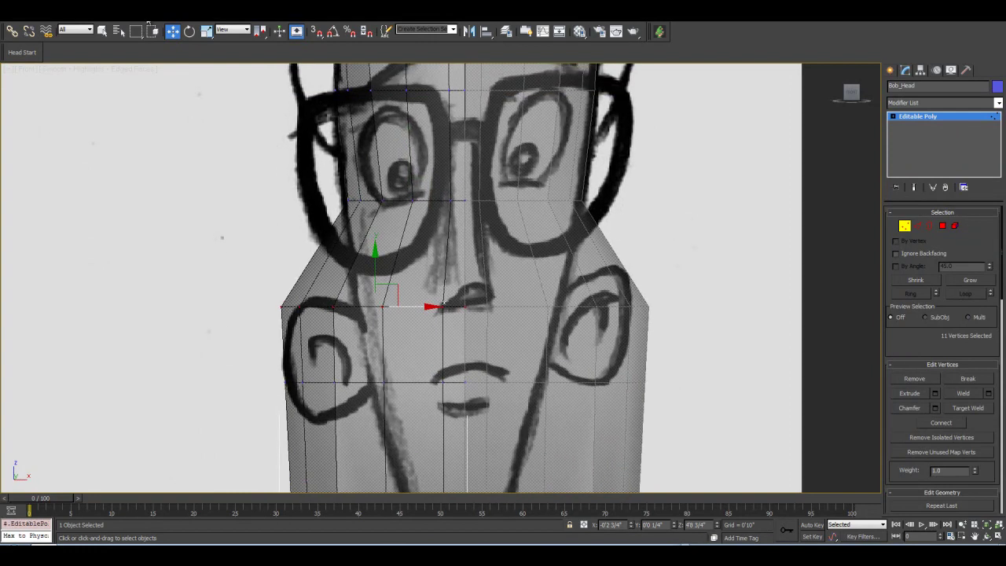
{"action": "left_click", "coordinate": [206, 31]}
{"action": "left_click_drag", "start_coordinate": [402, 297], "coordinate": [452, 318]}
{"action": "left_click", "coordinate": [172, 32]}
Narrow the mouth-level vertex row horizontally to the sketched jaw width, keeping its inner end on the mirror line.
{"action": "middle_click_drag", "start_coordinate": [371, 363], "coordinate": [370, 298]}
{"action": "left_click_drag", "start_coordinate": [258, 304], "coordinate": [541, 374]}
{"action": "left_click", "coordinate": [206, 31]}
{"action": "left_click_drag", "start_coordinate": [430, 332], "coordinate": [457, 320]}
{"action": "left_click", "coordinate": [172, 31]}
{"action": "left_click", "coordinate": [206, 32]}
{"action": "left_click", "coordinate": [172, 32]}
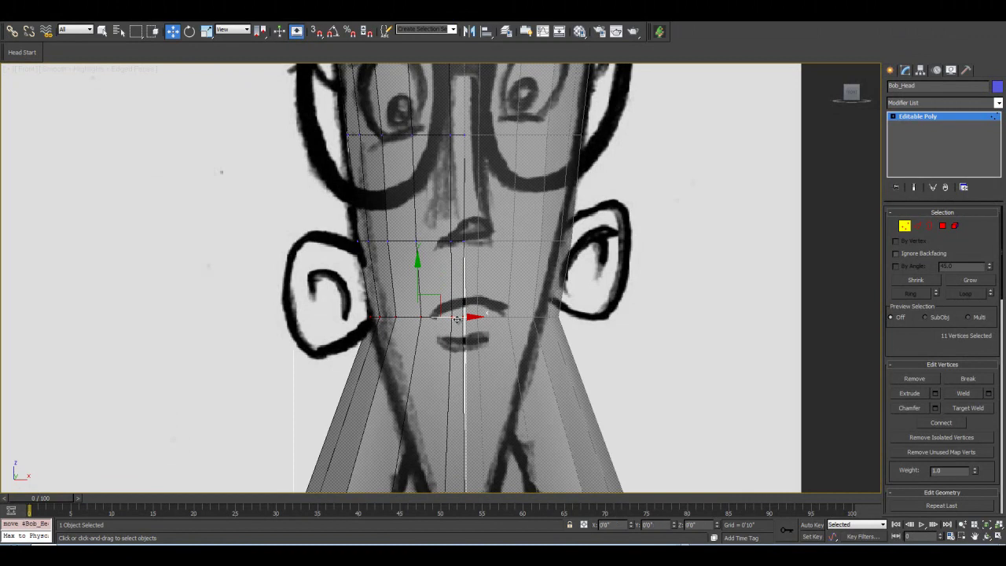
Select all vertices at the head's lower end, narrow them to the sketched chin width and shift them to the mirror line.
{"action": "middle_click_drag", "start_coordinate": [472, 439], "coordinate": [416, 343]}
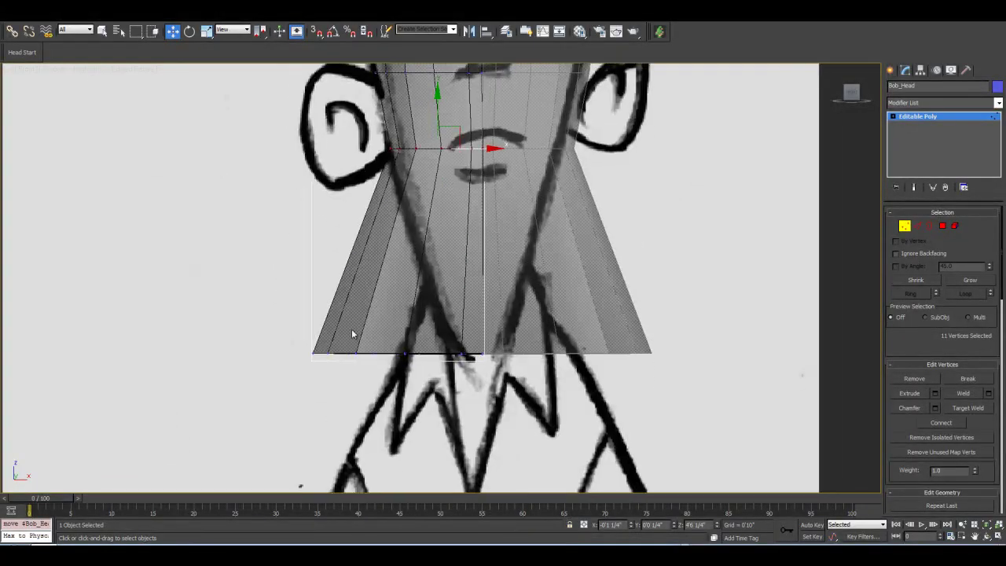
{"action": "left_click_drag", "start_coordinate": [265, 301], "coordinate": [594, 402]}
{"action": "left_click", "coordinate": [207, 32]}
{"action": "left_click_drag", "start_coordinate": [456, 353], "coordinate": [344, 367]}
{"action": "left_click", "coordinate": [173, 33]}
{"action": "left_click_drag", "start_coordinate": [469, 356], "coordinate": [510, 359]}
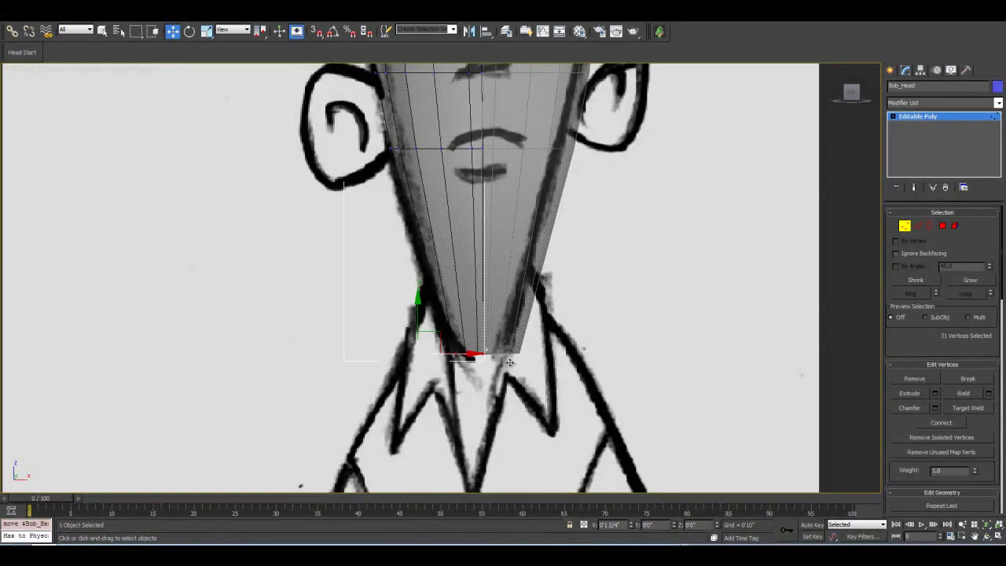
Compare the whole head's outline with the front sketch, switching see-through display on and off.
{"action": "middle_click_drag", "start_coordinate": [501, 225], "coordinate": [496, 382]}
{"action": "scroll", "coordinate": [489, 228], "scroll_direction": "down", "scroll_amount": 3}
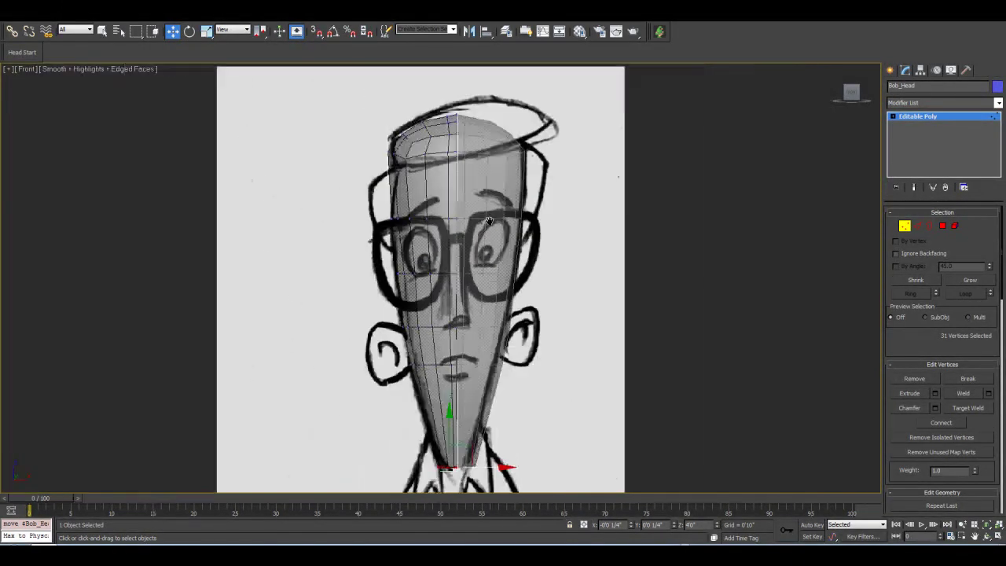
{"action": "scroll", "coordinate": [486, 260], "scroll_direction": "up", "scroll_amount": 3}
{"action": "key", "text": "alt+x"}
{"action": "middle_click_drag", "start_coordinate": [476, 336], "coordinate": [505, 232]}
{"action": "scroll", "coordinate": [511, 182], "scroll_direction": "down", "scroll_amount": 3}
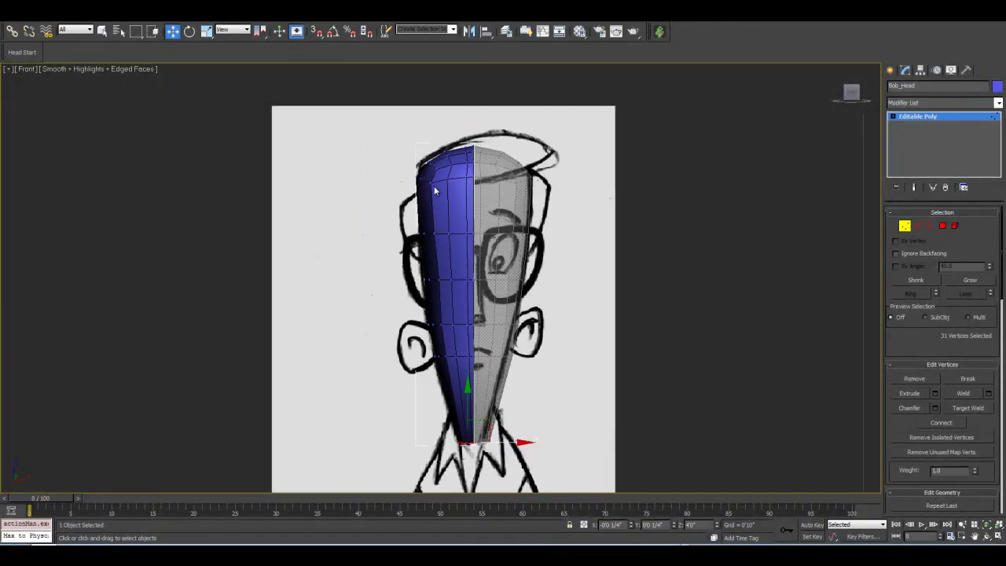
{"action": "key", "text": "alt+x"}
{"action": "scroll", "coordinate": [436, 236], "scroll_direction": "up", "scroll_amount": 2}
{"action": "key", "text": "alt+x"}
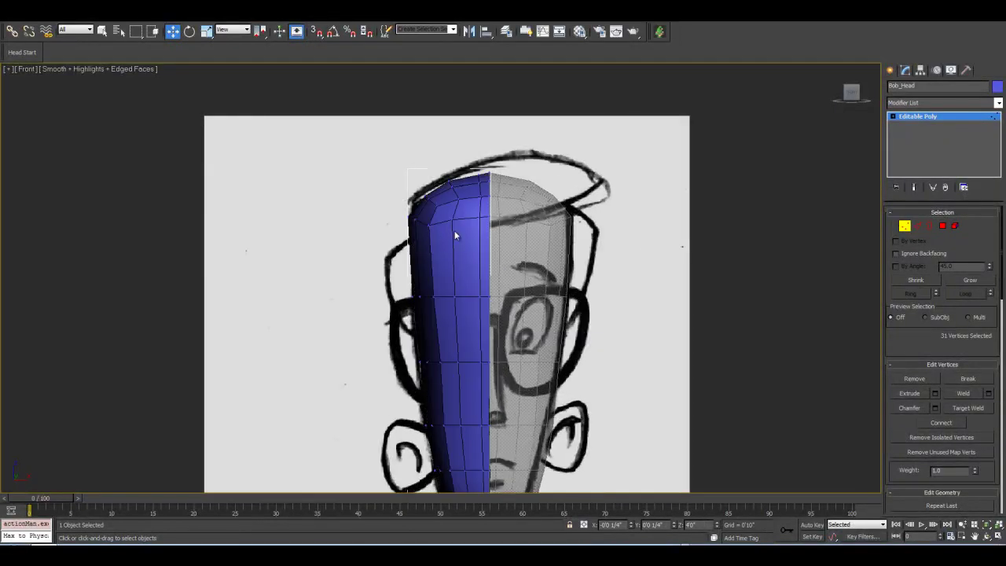
{"action": "key", "text": "alt+x"}
{"action": "key", "text": "alt+x"}
{"action": "scroll", "coordinate": [445, 299], "scroll_direction": "up", "scroll_amount": 3}
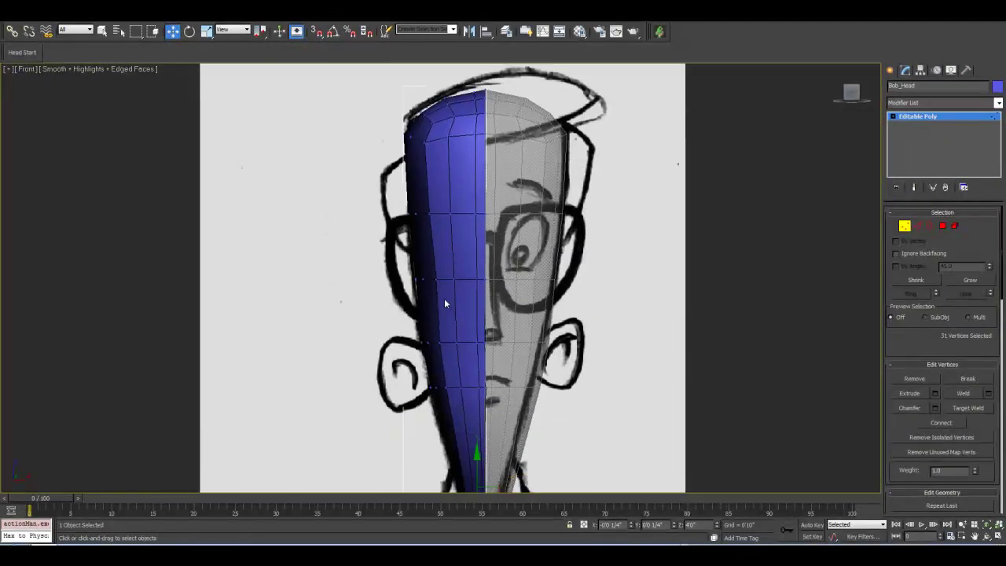
Widen the vertex row just below the eyes slightly to smooth the side outline and realign it with the mirror line.
{"action": "scroll", "coordinate": [444, 298], "scroll_direction": "up", "scroll_amount": 1}
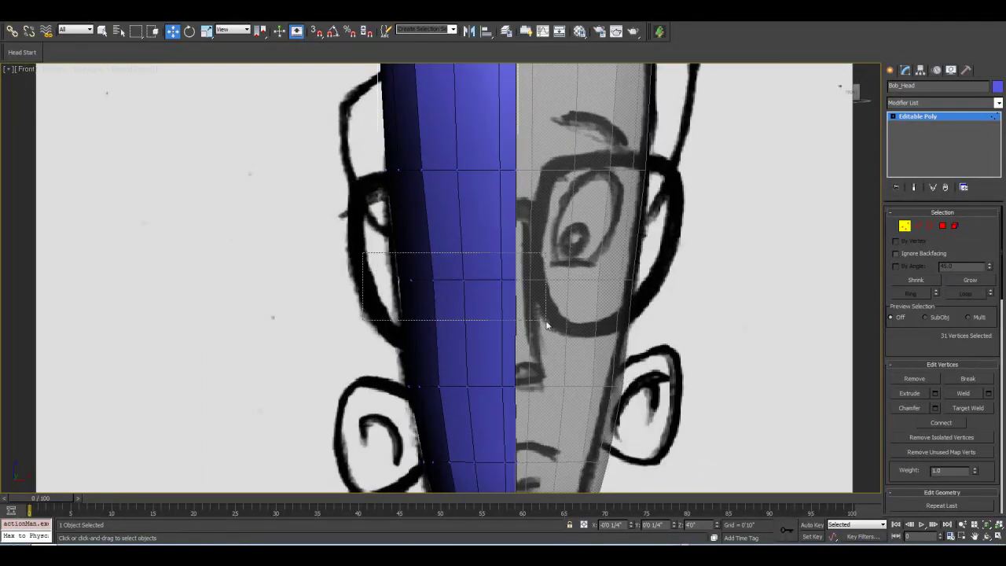
{"action": "left_click", "coordinate": [206, 31]}
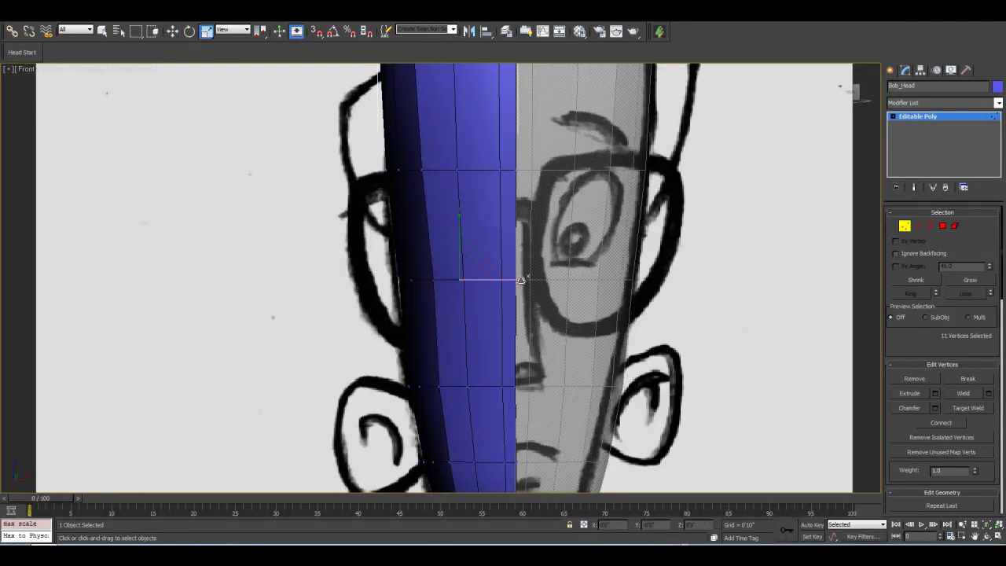
{"action": "left_click_drag", "start_coordinate": [521, 279], "coordinate": [497, 280]}
{"action": "left_click", "coordinate": [172, 32]}
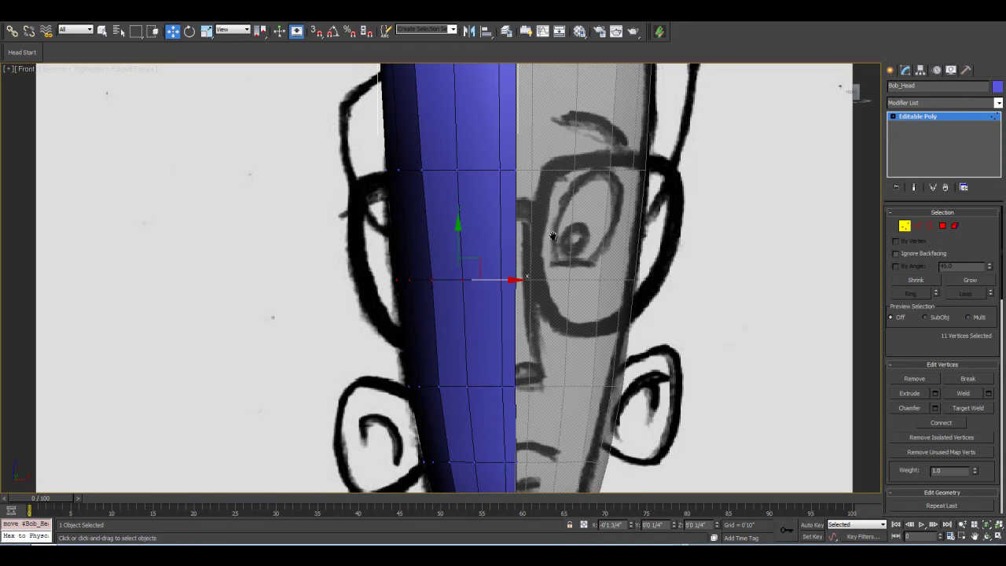
Examine in the Left view, with see-through display on, how the head's depth and profile compare with the side sketch.
{"action": "scroll", "coordinate": [560, 233], "scroll_direction": "down", "scroll_amount": 5}
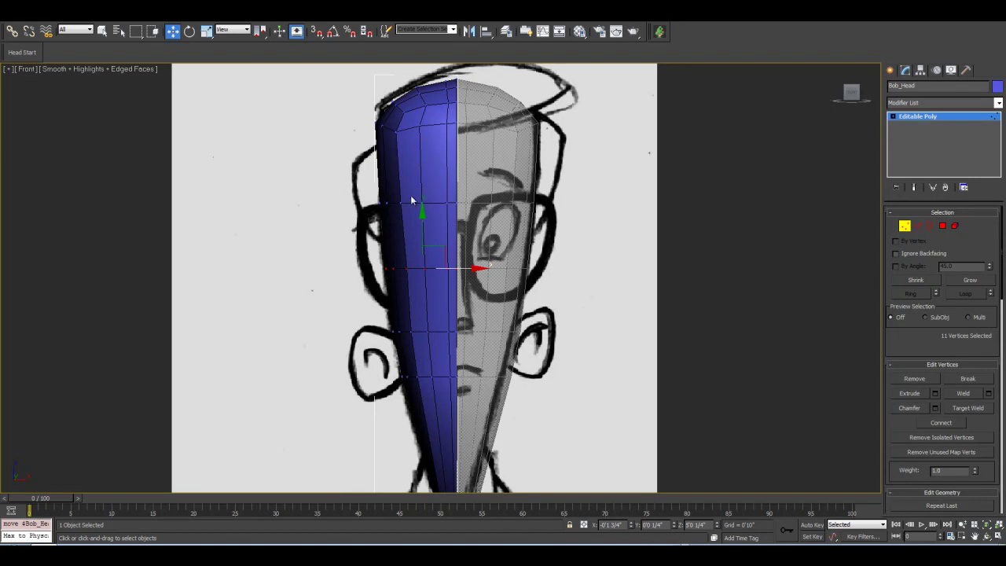
{"action": "middle_click_drag", "start_coordinate": [394, 298], "coordinate": [420, 309]}
{"action": "scroll", "coordinate": [420, 309], "scroll_direction": "down", "scroll_amount": 1}
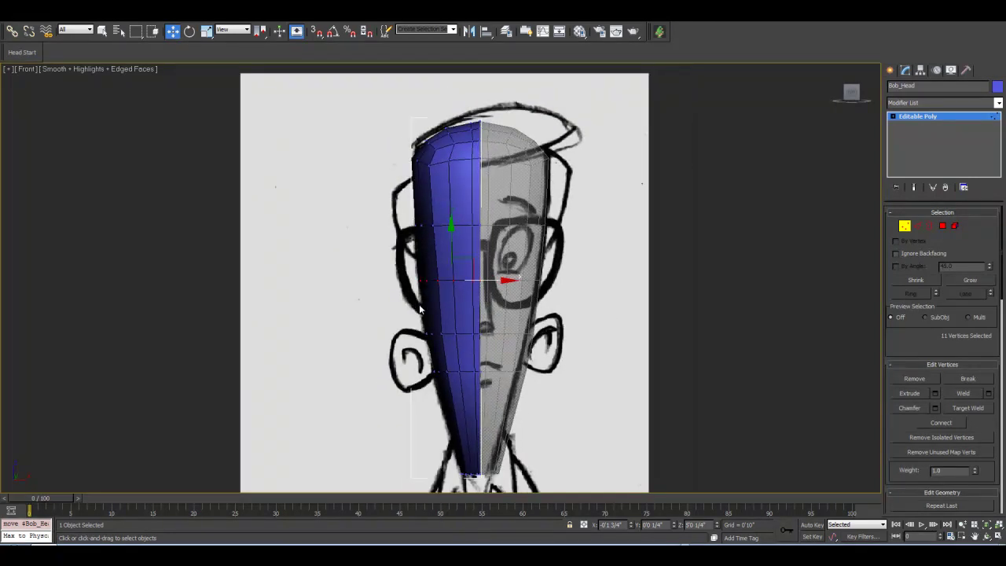
{"action": "key", "text": "l"}
{"action": "middle_click_drag", "start_coordinate": [503, 168], "coordinate": [611, 405]}
{"action": "middle_click_drag", "start_coordinate": [529, 134], "coordinate": [537, 405]}
{"action": "middle_click_drag", "start_coordinate": [522, 74], "coordinate": [518, 356]}
{"action": "middle_click_drag", "start_coordinate": [493, 95], "coordinate": [415, 285]}
{"action": "middle_click_drag", "start_coordinate": [523, 225], "coordinate": [509, 180]}
{"action": "scroll", "coordinate": [509, 180], "scroll_direction": "up", "scroll_amount": 2}
{"action": "key", "text": "alt+x"}
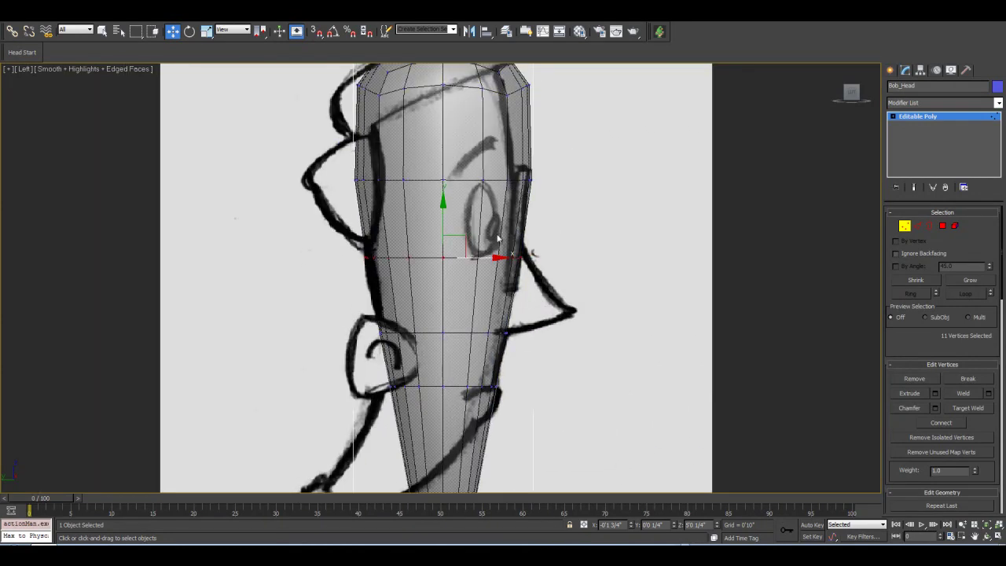
{"action": "middle_click_drag", "start_coordinate": [371, 199], "coordinate": [393, 204]}
{"action": "scroll", "coordinate": [442, 228], "scroll_direction": "down", "scroll_amount": 2}
{"action": "middle_click_drag", "start_coordinate": [563, 226], "coordinate": [546, 232]}
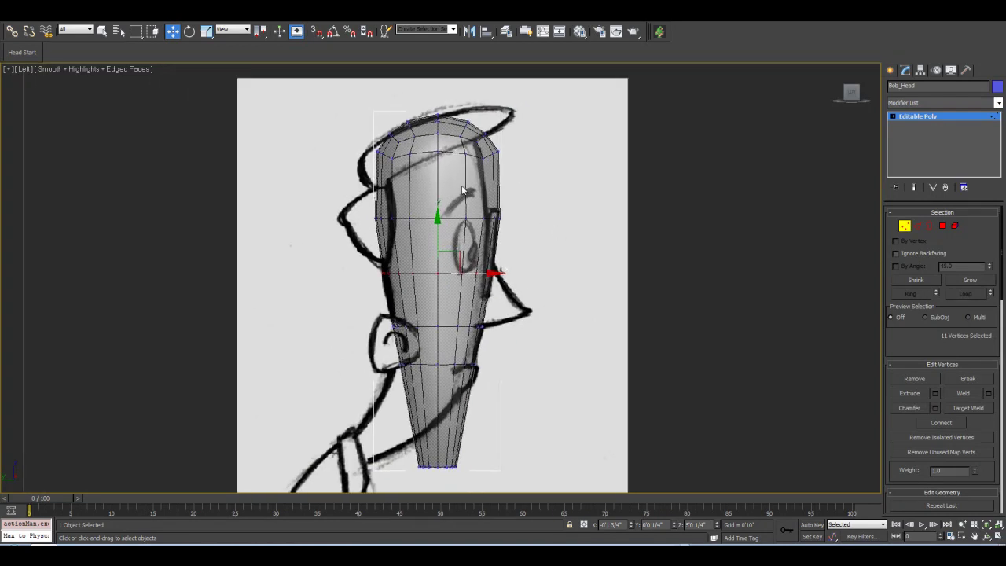
Inspect the head's volume from an orbited Perspective view and check its profile against the side sketch in the Left view.
{"action": "key", "text": "p"}
{"action": "left_click", "coordinate": [989, 537]}
{"action": "left_click_drag", "start_coordinate": [465, 279], "coordinate": [416, 286]}
{"action": "key", "text": "alt+x"}
{"action": "key", "text": "alt+x"}
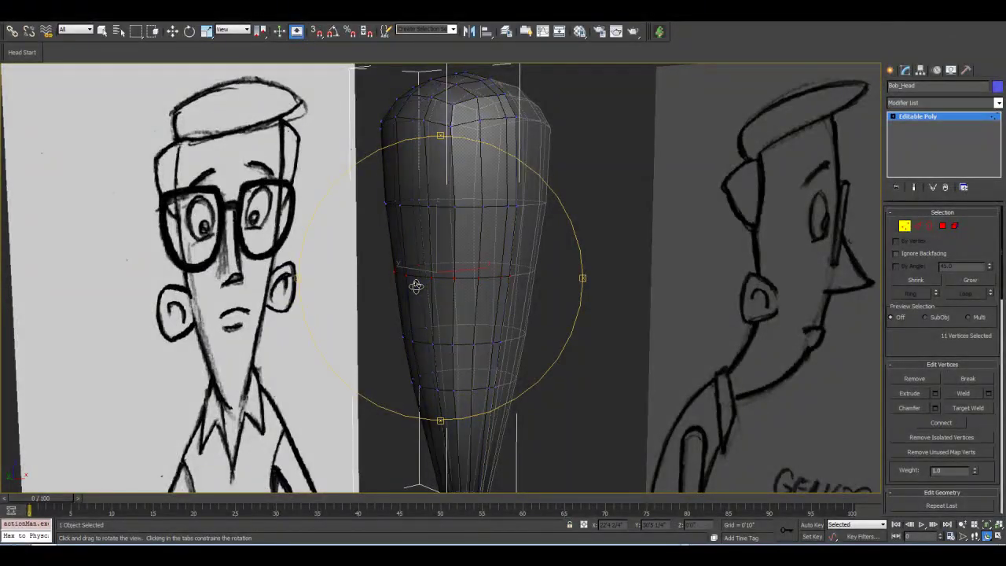
{"action": "key", "text": "l"}
{"action": "middle_click_drag", "start_coordinate": [434, 181], "coordinate": [432, 368]}
{"action": "scroll", "coordinate": [432, 367], "scroll_direction": "up", "scroll_amount": 10}
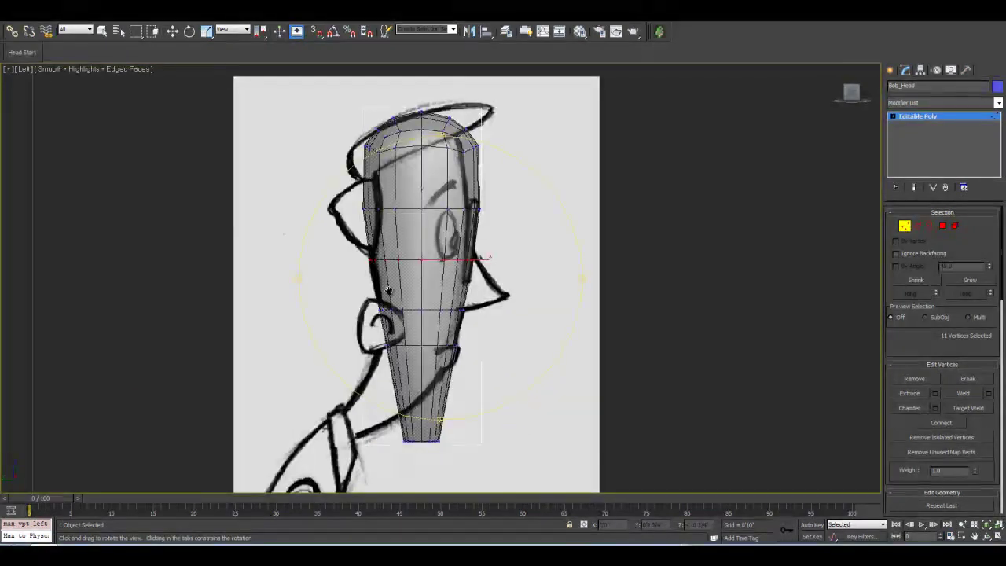
Nudge the row of vertices at mouth level slightly backward to match the side-view sketch.
{"action": "scroll", "coordinate": [393, 291], "scroll_direction": "up", "scroll_amount": 2}
{"action": "left_click", "coordinate": [172, 31]}
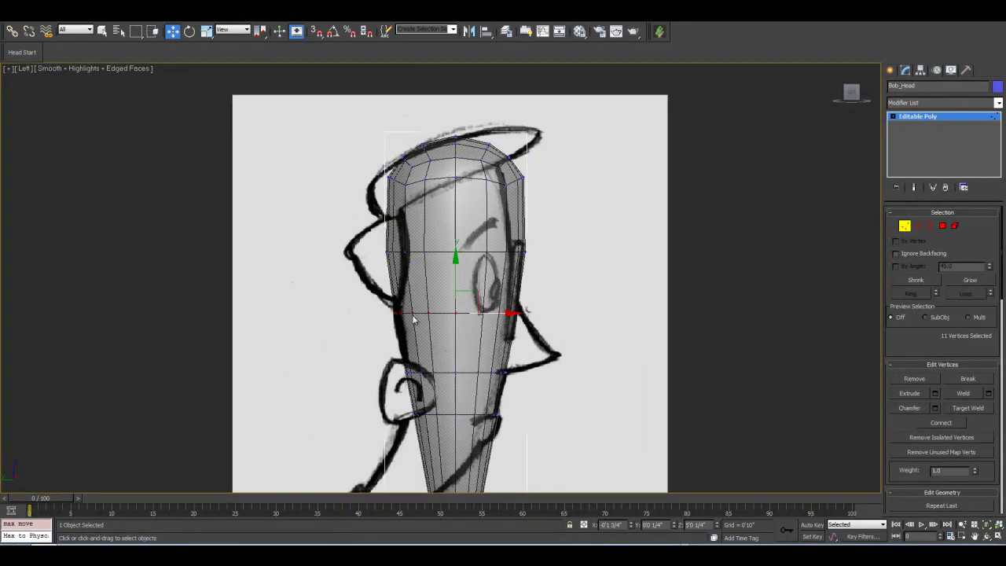
{"action": "scroll", "coordinate": [454, 210], "scroll_direction": "down", "scroll_amount": 3}
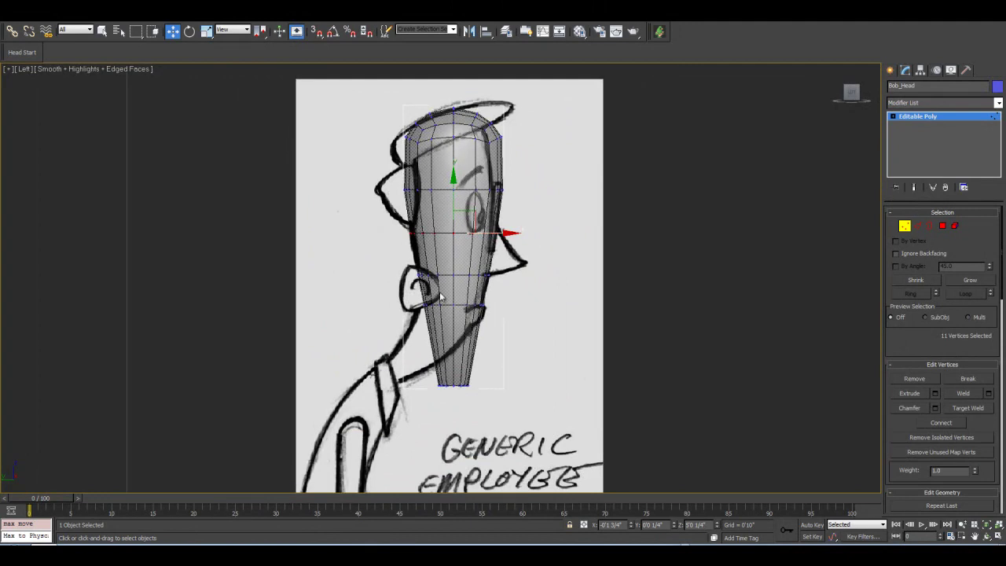
{"action": "scroll", "coordinate": [444, 283], "scroll_direction": "up", "scroll_amount": 3}
{"action": "scroll", "coordinate": [477, 292], "scroll_direction": "up", "scroll_amount": 2}
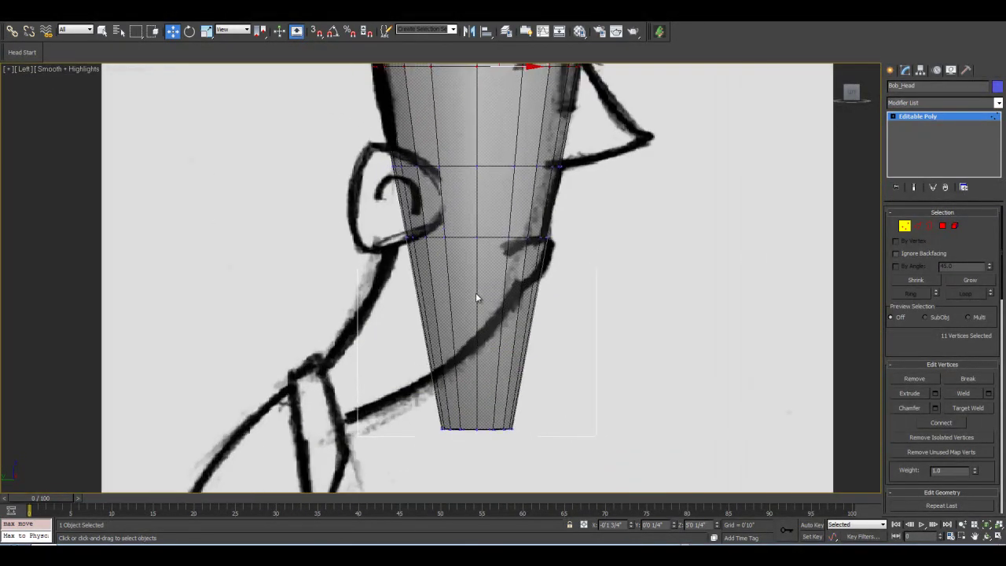
{"action": "left_click_drag", "start_coordinate": [588, 304], "coordinate": [370, 228]}
{"action": "left_click_drag", "start_coordinate": [520, 259], "coordinate": [515, 261]}
{"action": "left_click_drag", "start_coordinate": [515, 261], "coordinate": [514, 262]}
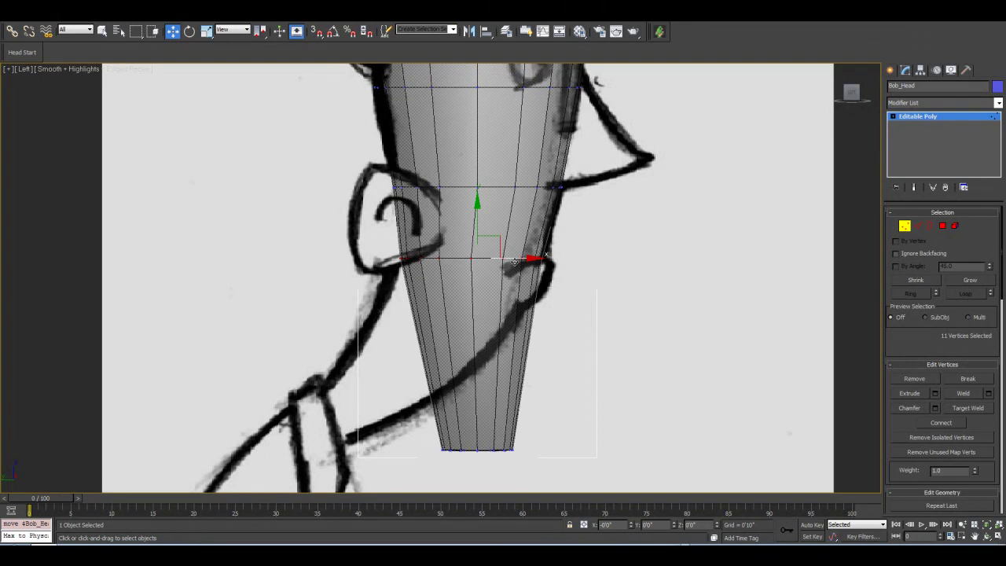
{"action": "scroll", "coordinate": [453, 375], "scroll_direction": "up", "scroll_amount": 2}
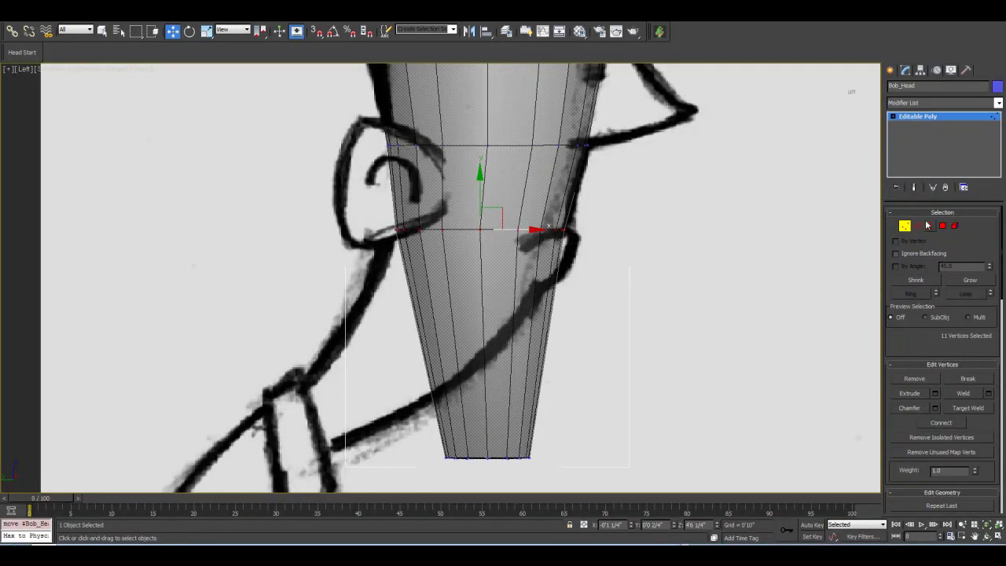
Select the vertical edges below the mouth row, and move the head's bottom vertex ring back to the collar in the sketch.
{"action": "key", "text": "2"}
{"action": "left_click_drag", "start_coordinate": [369, 309], "coordinate": [656, 350]}
{"action": "middle_click_drag", "start_coordinate": [485, 395], "coordinate": [480, 361]}
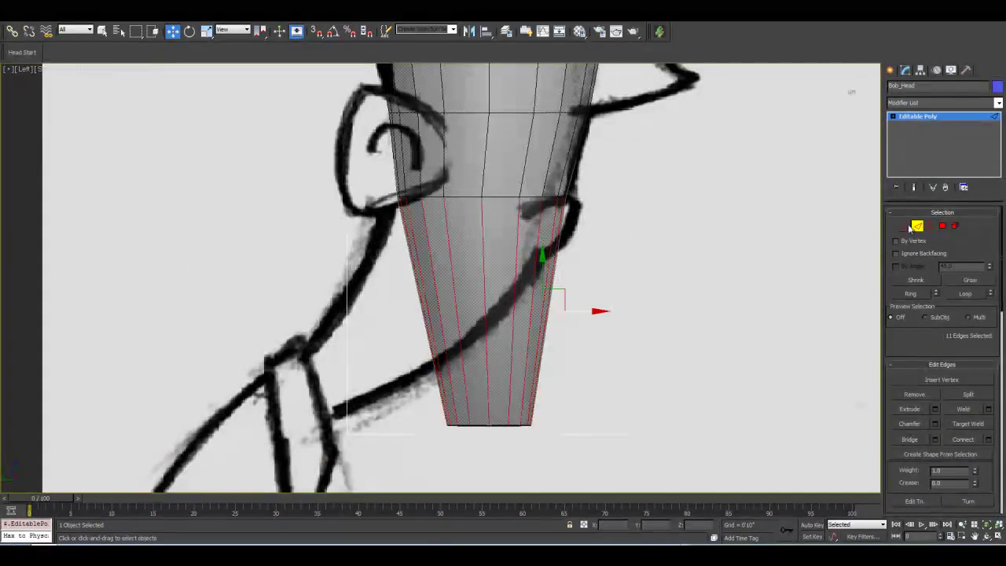
{"action": "left_click", "coordinate": [907, 227]}
{"action": "middle_click_drag", "start_coordinate": [540, 376], "coordinate": [568, 374]}
{"action": "left_click_drag", "start_coordinate": [396, 363], "coordinate": [667, 464]}
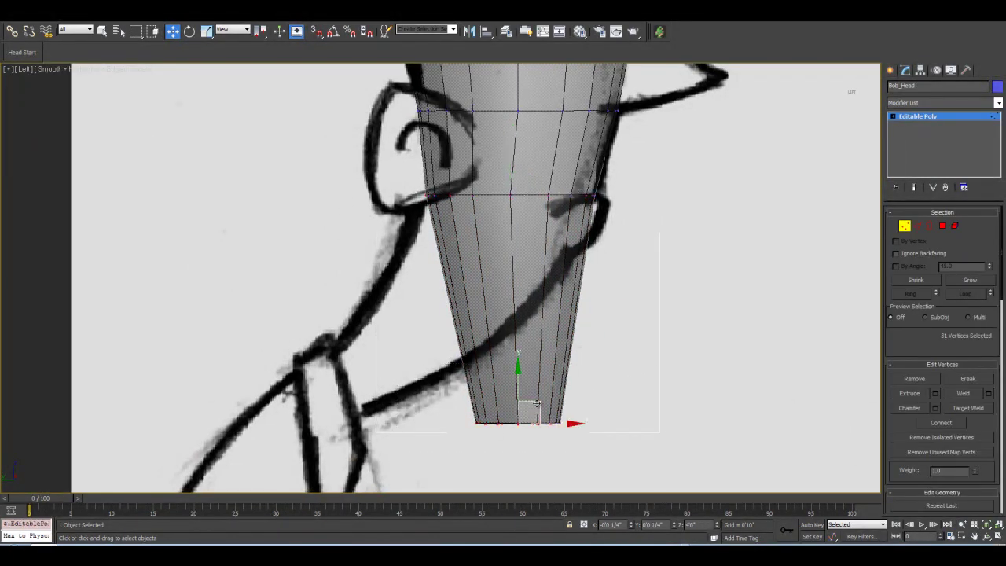
{"action": "left_click_drag", "start_coordinate": [540, 402], "coordinate": [343, 372]}
{"action": "middle_click_drag", "start_coordinate": [366, 281], "coordinate": [432, 348]}
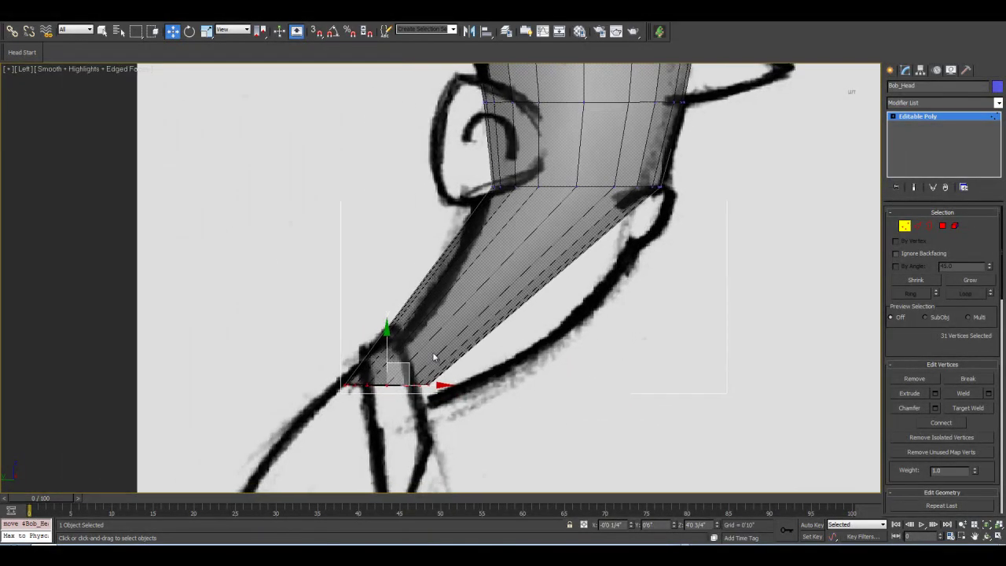
{"action": "left_click", "coordinate": [189, 30]}
{"action": "left_click_drag", "start_coordinate": [430, 357], "coordinate": [495, 531]}
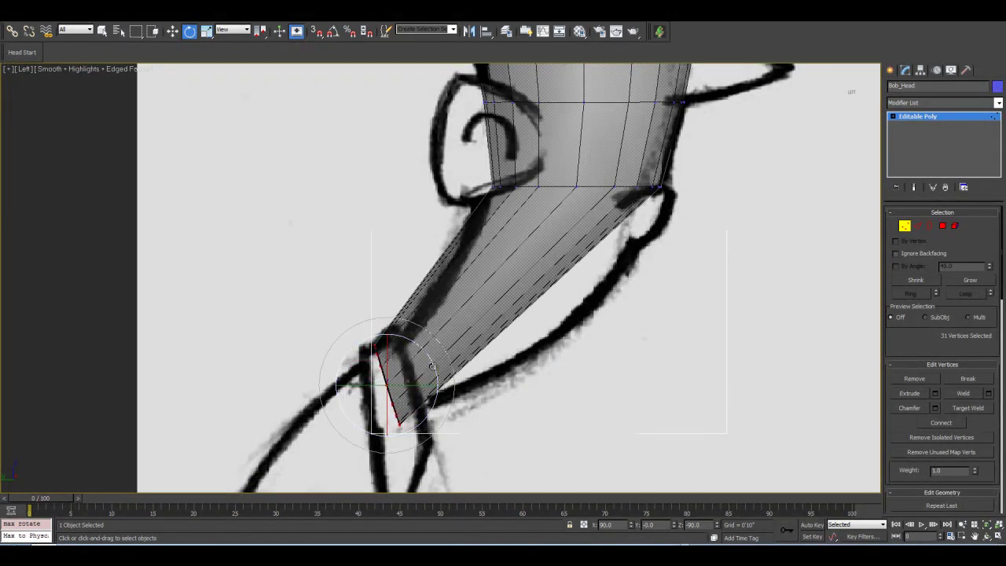
{"action": "key", "text": "w"}
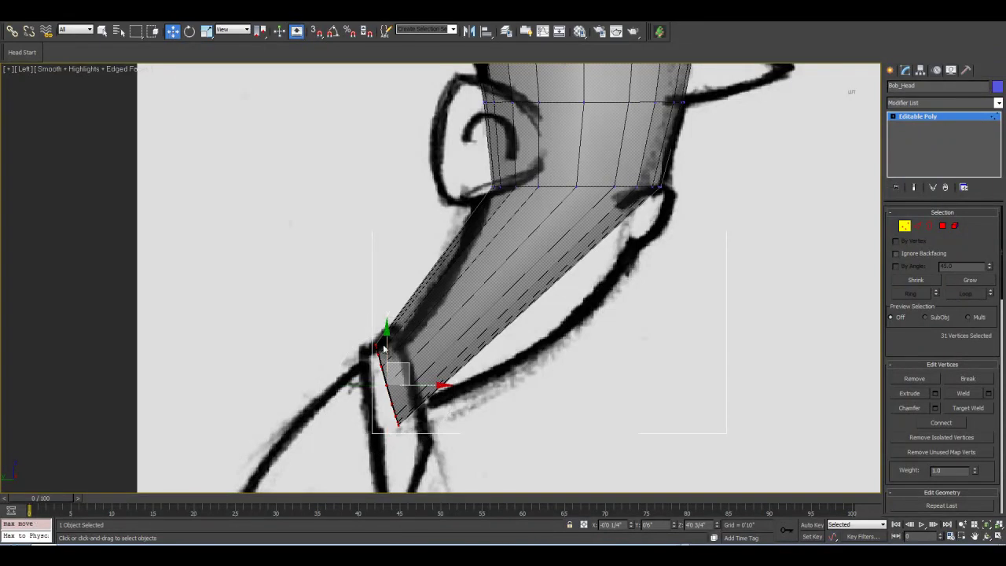
{"action": "left_click_drag", "start_coordinate": [409, 367], "coordinate": [417, 374]}
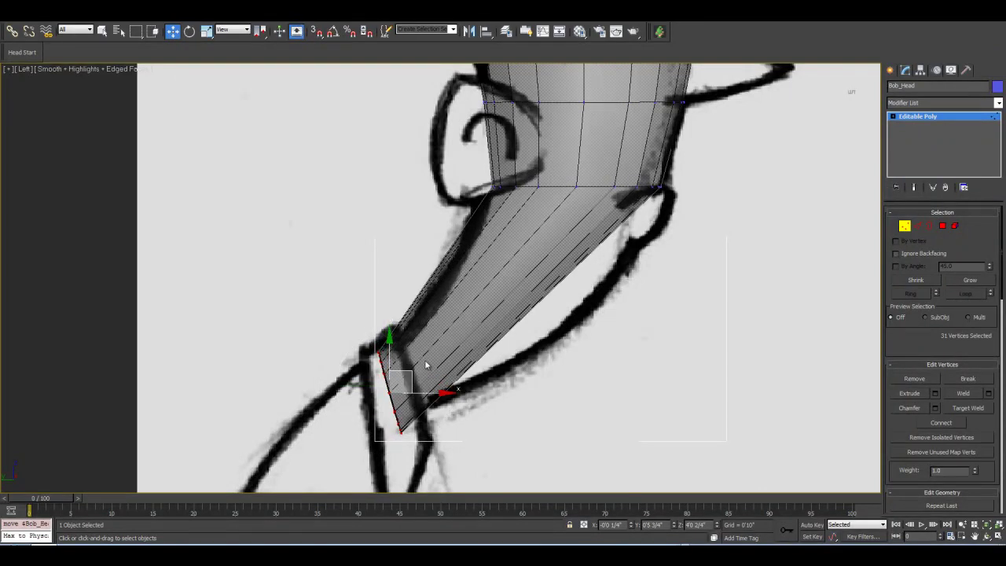
{"action": "key", "text": "ctrl+z"}
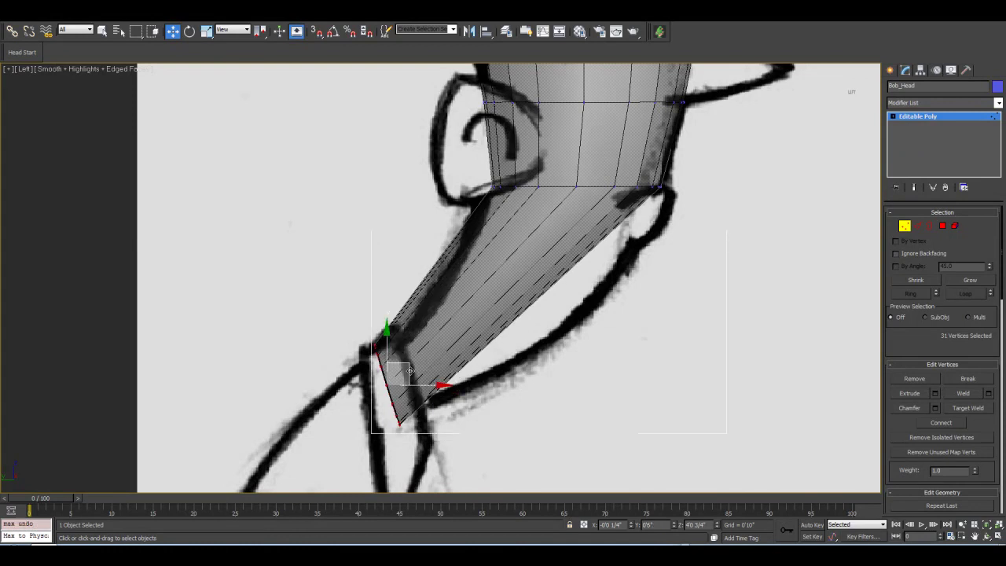
{"action": "key", "text": "ctrl+z"}
Narrow the bottom vertex ring slightly, and tilt and position it to fit the base of the neck at the collar.
{"action": "left_click", "coordinate": [206, 31]}
{"action": "left_click_drag", "start_coordinate": [453, 387], "coordinate": [447, 387]}
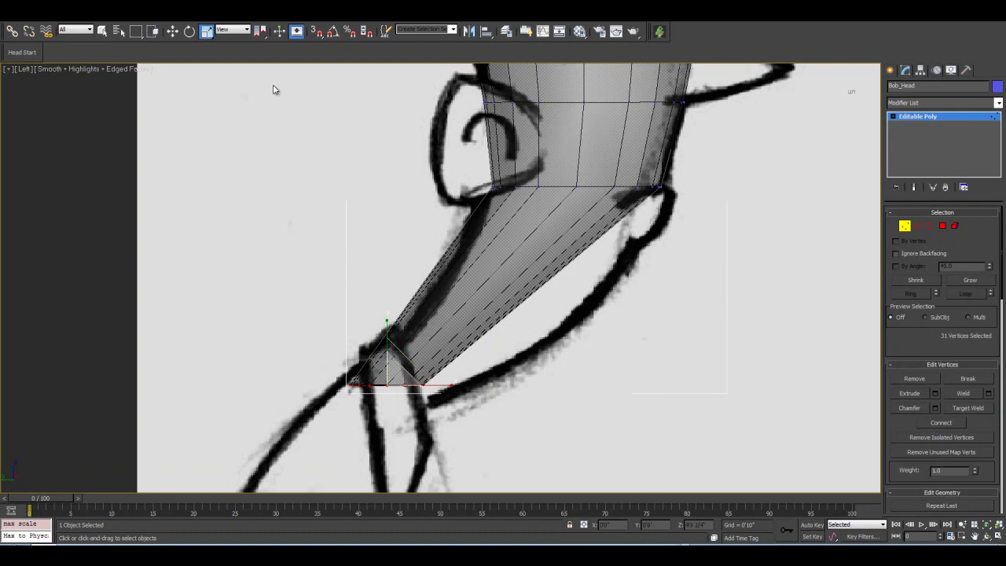
{"action": "left_click", "coordinate": [189, 31]}
{"action": "left_click_drag", "start_coordinate": [426, 358], "coordinate": [502, 522]}
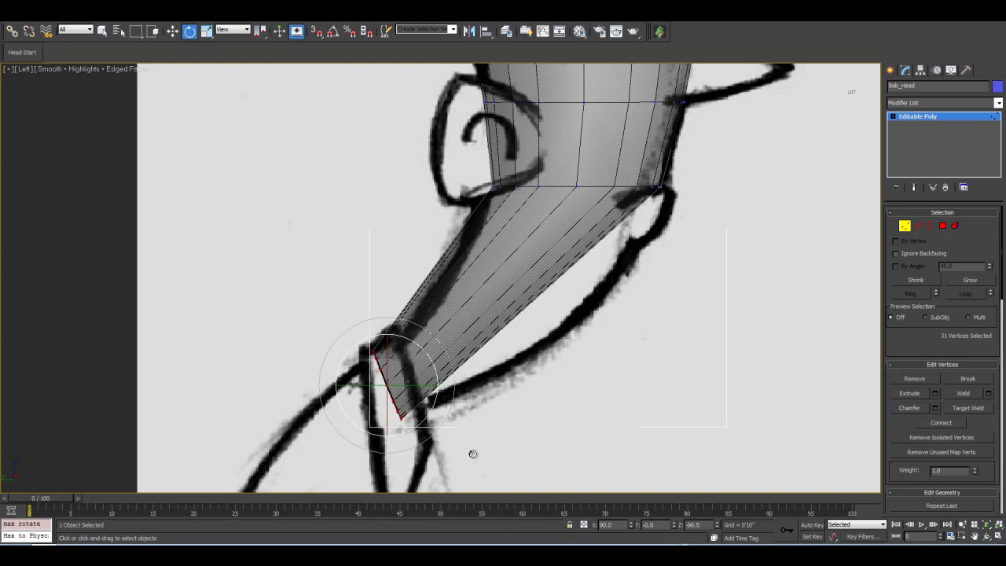
{"action": "left_click", "coordinate": [174, 31]}
{"action": "left_click_drag", "start_coordinate": [410, 366], "coordinate": [403, 386]}
Connect the selected neck edges with one segment and move the new edge loop forward toward the sketched jawline.
{"action": "left_click", "coordinate": [917, 226]}
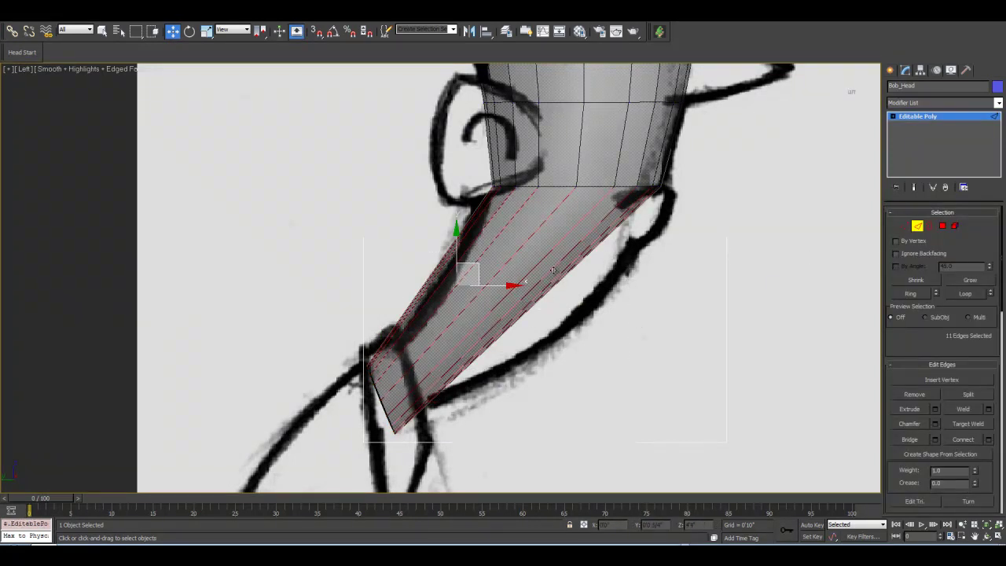
{"action": "left_click", "coordinate": [988, 440]}
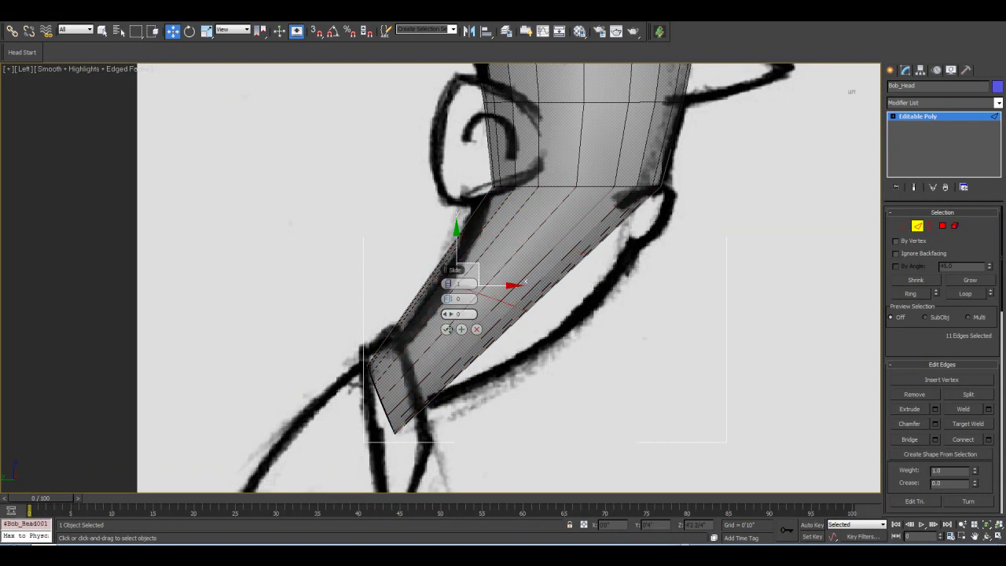
{"action": "left_click", "coordinate": [446, 328]}
{"action": "middle_click_drag", "start_coordinate": [447, 283], "coordinate": [399, 334]}
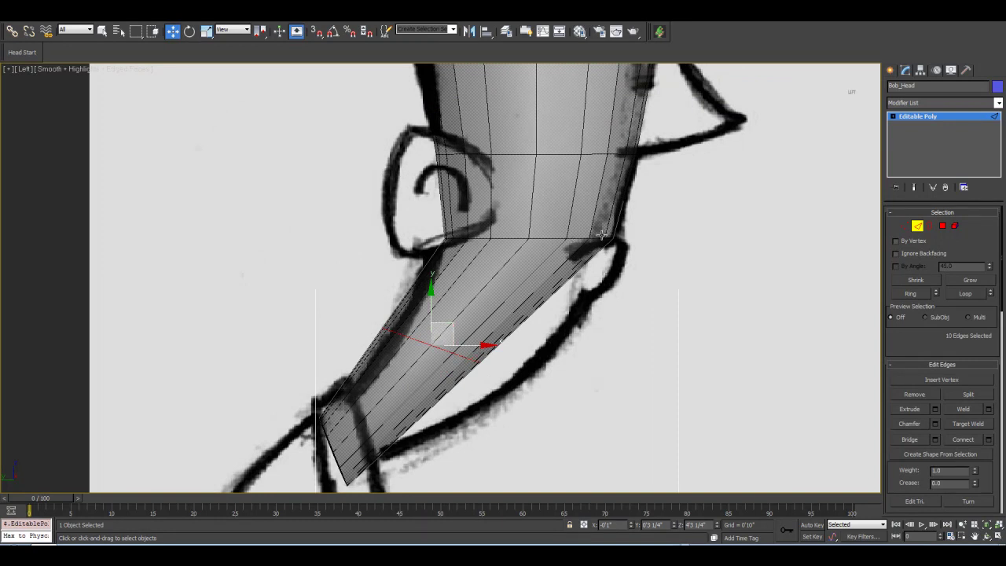
{"action": "left_click_drag", "start_coordinate": [457, 323], "coordinate": [488, 330]}
Scale the new neck edge loop wider front to back along the View X axis to fit the sketch.
{"action": "left_click", "coordinate": [205, 31]}
{"action": "left_click", "coordinate": [234, 30]}
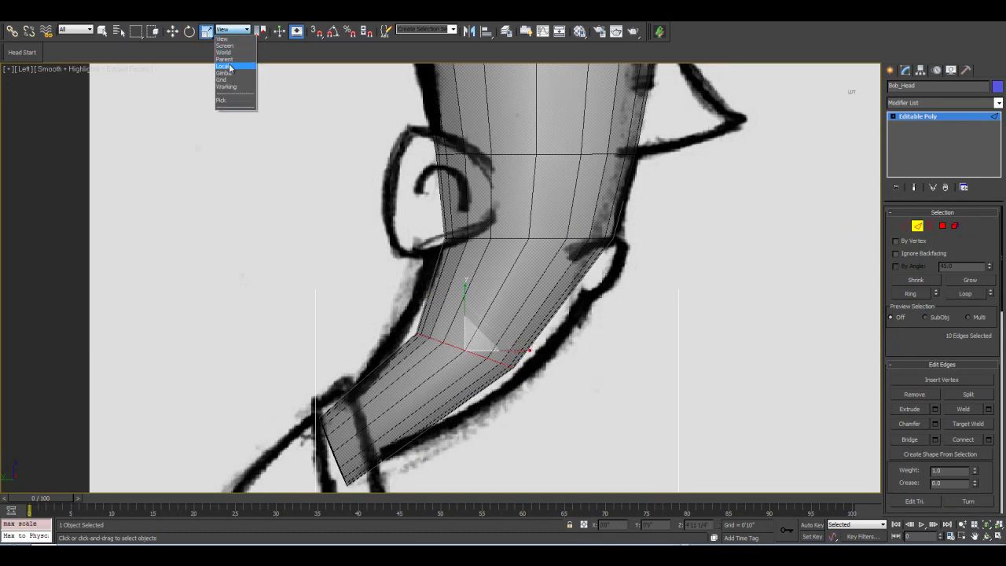
{"action": "left_click", "coordinate": [230, 68]}
{"action": "left_click", "coordinate": [236, 30]}
{"action": "left_click", "coordinate": [236, 39]}
{"action": "left_click_drag", "start_coordinate": [531, 351], "coordinate": [546, 360]}
Leave edge editing and turn off the head's see-through display.
{"action": "middle_click_drag", "start_coordinate": [683, 314], "coordinate": [626, 340]}
{"action": "scroll", "coordinate": [626, 340], "scroll_direction": "down", "scroll_amount": 5}
{"action": "left_click", "coordinate": [917, 227]}
{"action": "key", "text": "alt+x"}
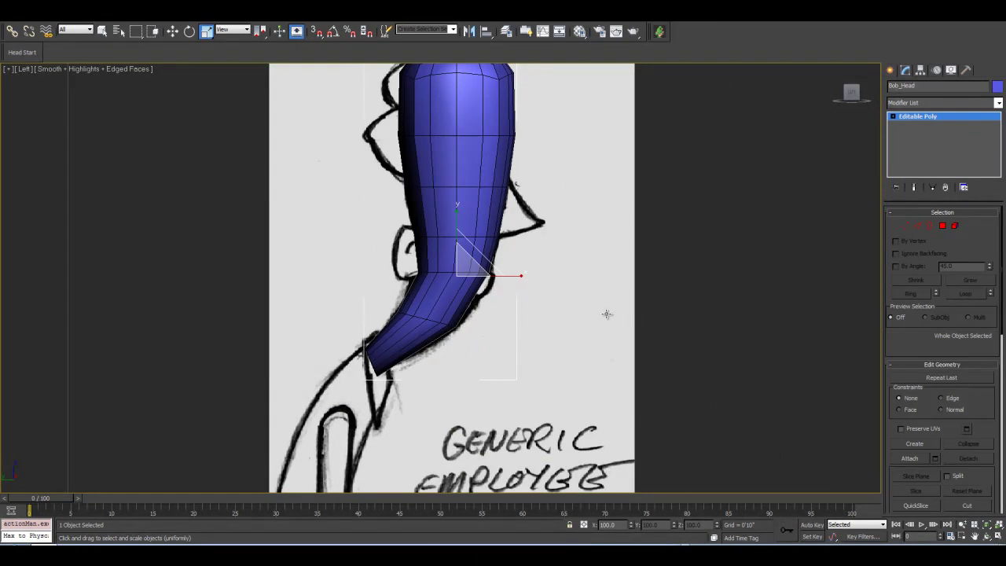
Examine the head and neck shape from several angles in the Perspective view.
{"action": "middle_click_drag", "start_coordinate": [604, 312], "coordinate": [602, 353]}
{"action": "scroll", "coordinate": [602, 347], "scroll_direction": "down", "scroll_amount": 2}
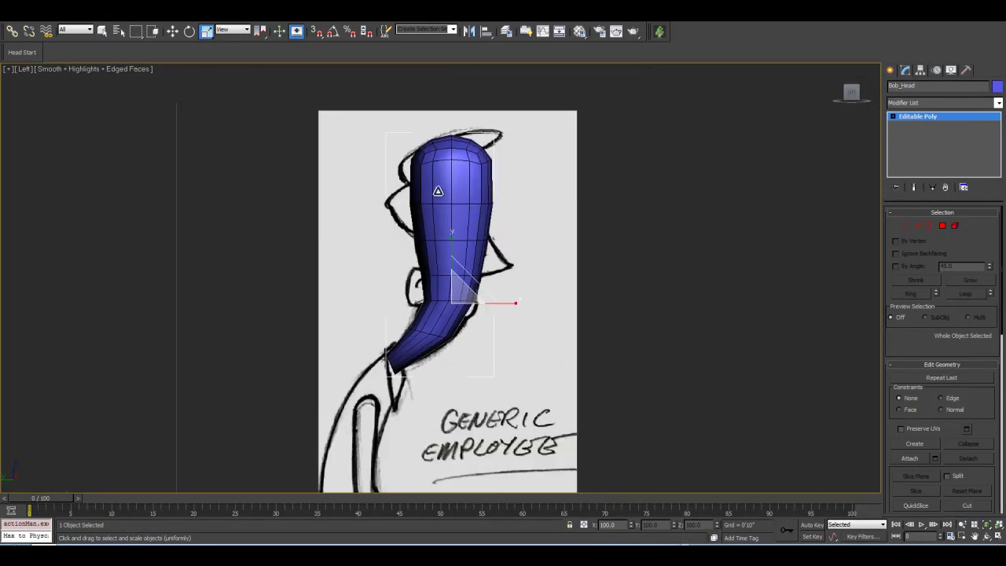
{"action": "key", "text": "p"}
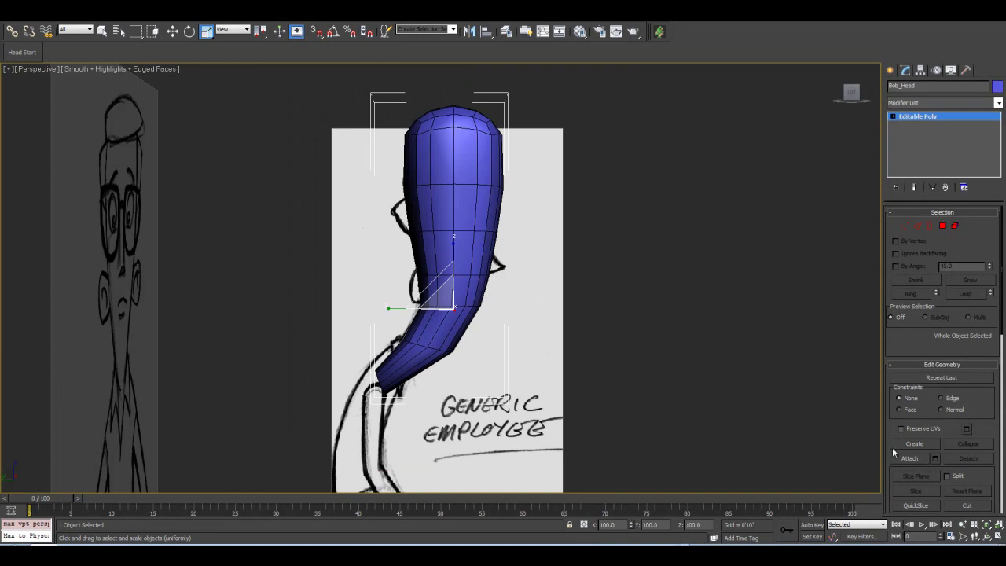
{"action": "key", "text": "ctrl+r"}
{"action": "mouse_move", "coordinate": [472, 283]}
{"action": "left_mouse_down"}
{"action": "mouse_move", "coordinate": [330, 261]}
{"action": "mouse_move", "coordinate": [357, 290]}
{"action": "mouse_move", "coordinate": [474, 343]}
{"action": "left_mouse_up"}
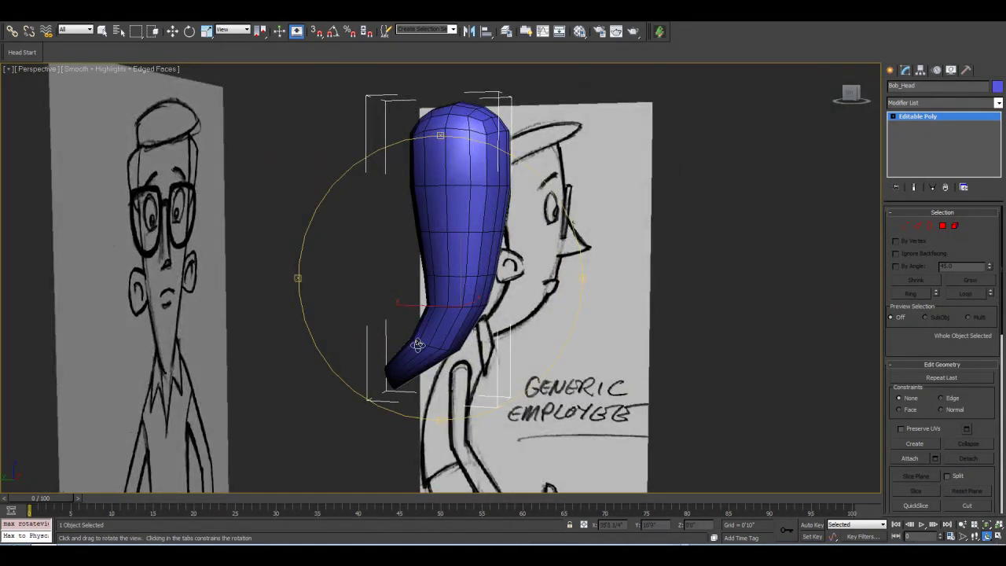
{"action": "left_click_drag", "start_coordinate": [444, 304], "coordinate": [434, 212]}
{"action": "mouse_move", "coordinate": [503, 260]}
{"action": "left_mouse_down"}
{"action": "mouse_move", "coordinate": [370, 255]}
{"action": "mouse_move", "coordinate": [471, 255]}
{"action": "mouse_move", "coordinate": [409, 254]}
{"action": "mouse_move", "coordinate": [417, 287]}
{"action": "mouse_move", "coordinate": [433, 251]}
{"action": "mouse_move", "coordinate": [448, 249]}
{"action": "mouse_move", "coordinate": [471, 152]}
{"action": "left_mouse_up"}
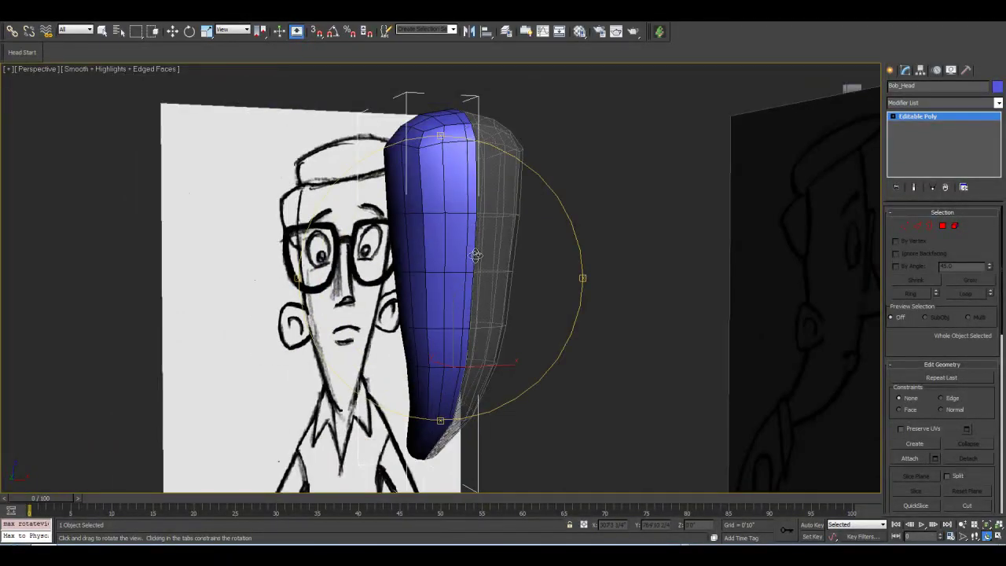
{"action": "mouse_move", "coordinate": [460, 243]}
{"action": "left_mouse_down"}
{"action": "mouse_move", "coordinate": [467, 250]}
{"action": "mouse_move", "coordinate": [414, 254]}
{"action": "mouse_move", "coordinate": [431, 252]}
{"action": "left_mouse_up"}
Select the two adjacent front polygons of the half head at eye level.
{"action": "left_click", "coordinate": [943, 226]}
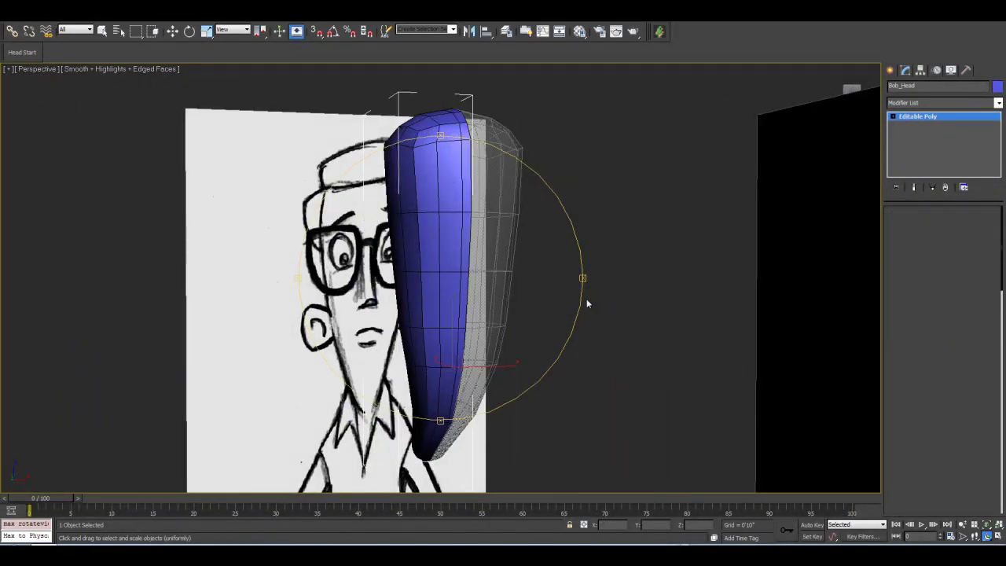
{"action": "left_click", "coordinate": [434, 245]}
{"action": "left_click", "coordinate": [450, 235], "text": "ctrl"}
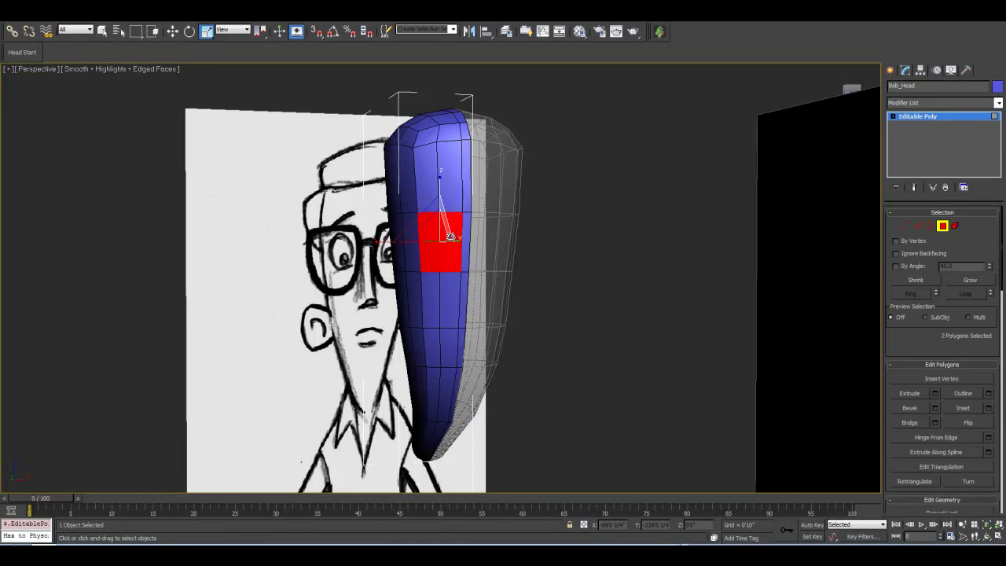
{"action": "scroll", "coordinate": [443, 311], "scroll_direction": "up", "scroll_amount": 5}
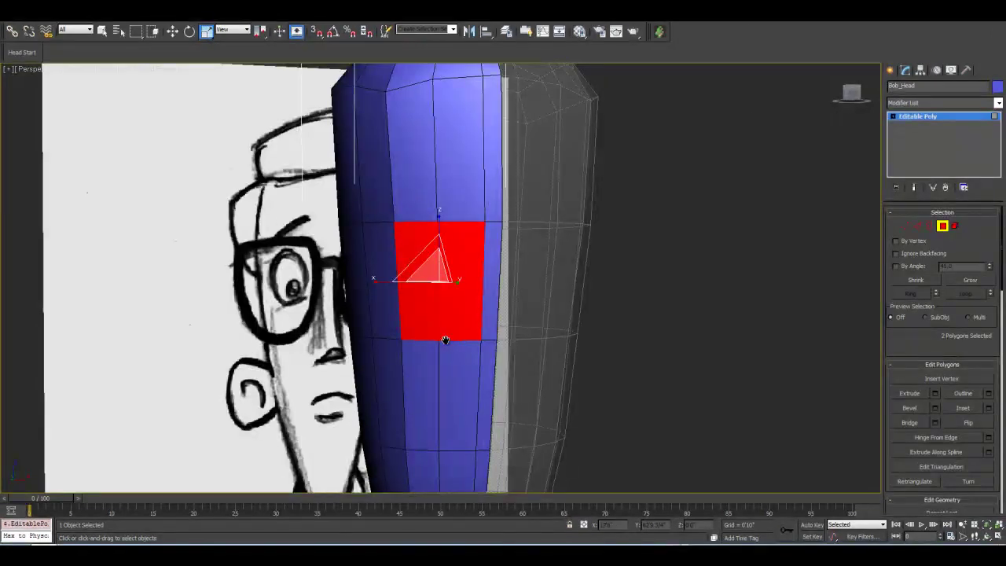
{"action": "scroll", "coordinate": [445, 339], "scroll_direction": "down", "scroll_amount": 2}
{"action": "middle_click_drag", "start_coordinate": [470, 348], "coordinate": [476, 348]}
{"action": "scroll", "coordinate": [476, 348], "scroll_direction": "up", "scroll_amount": 2}
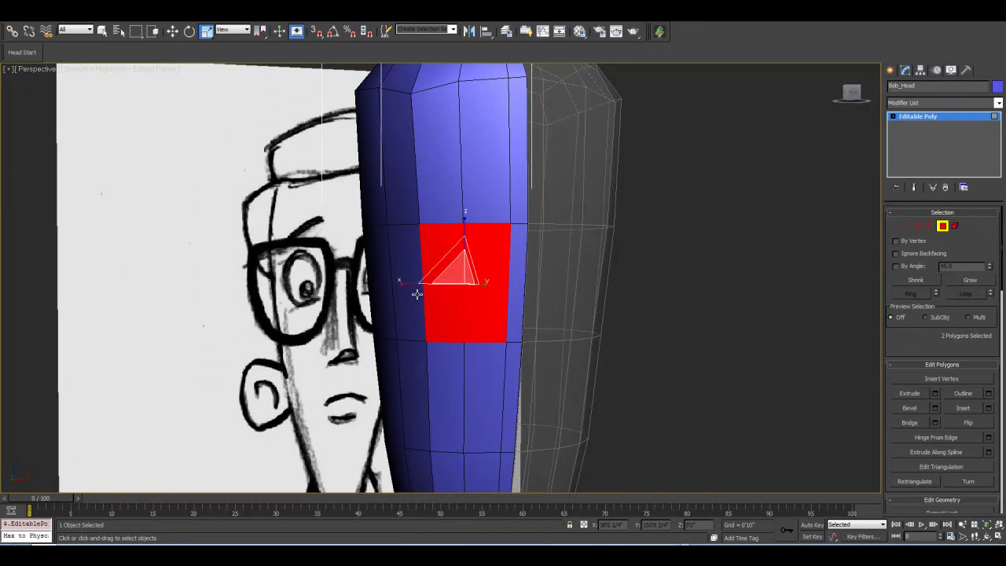
Select the ring of vertical edges at eye level and connect it with one segment to add a horizontal edge loop.
{"action": "left_click", "coordinate": [917, 226]}
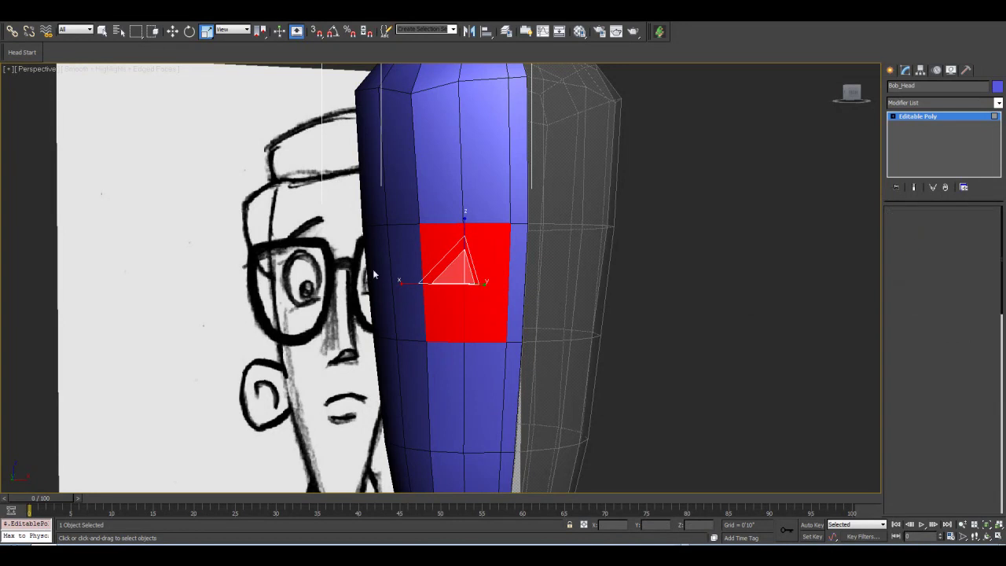
{"action": "left_click", "coordinate": [424, 283]}
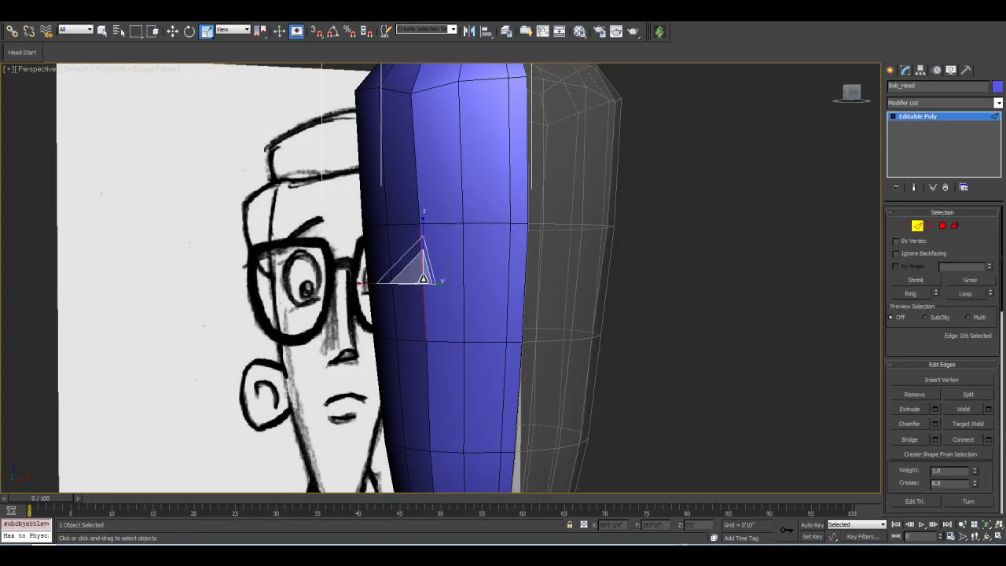
{"action": "left_click", "coordinate": [912, 294]}
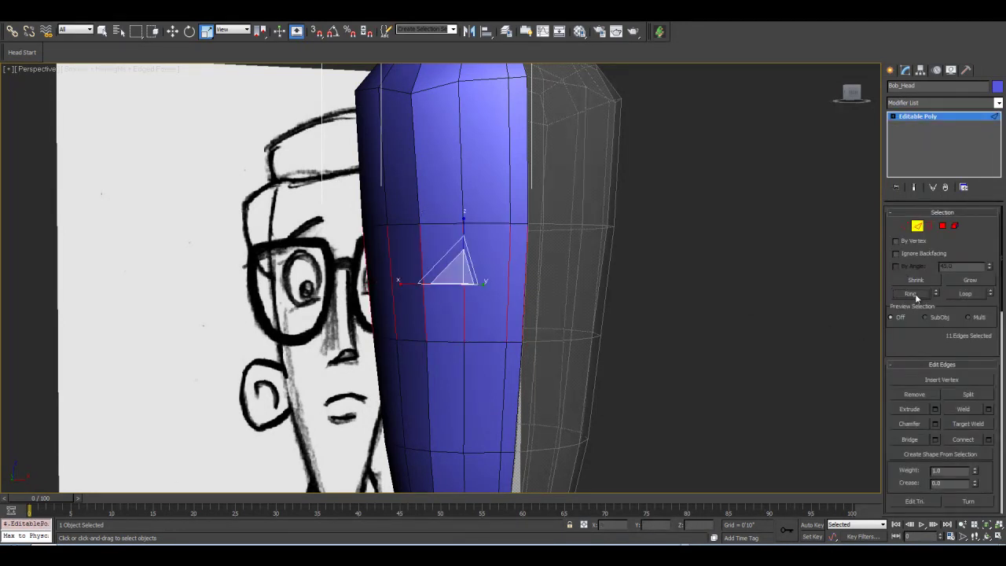
{"action": "left_click", "coordinate": [988, 440]}
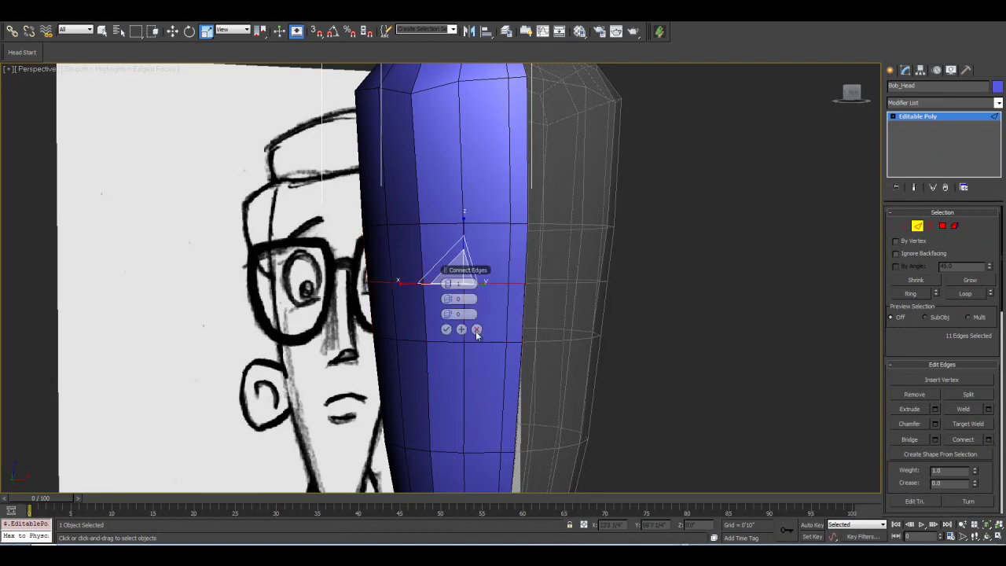
{"action": "left_click", "coordinate": [446, 329]}
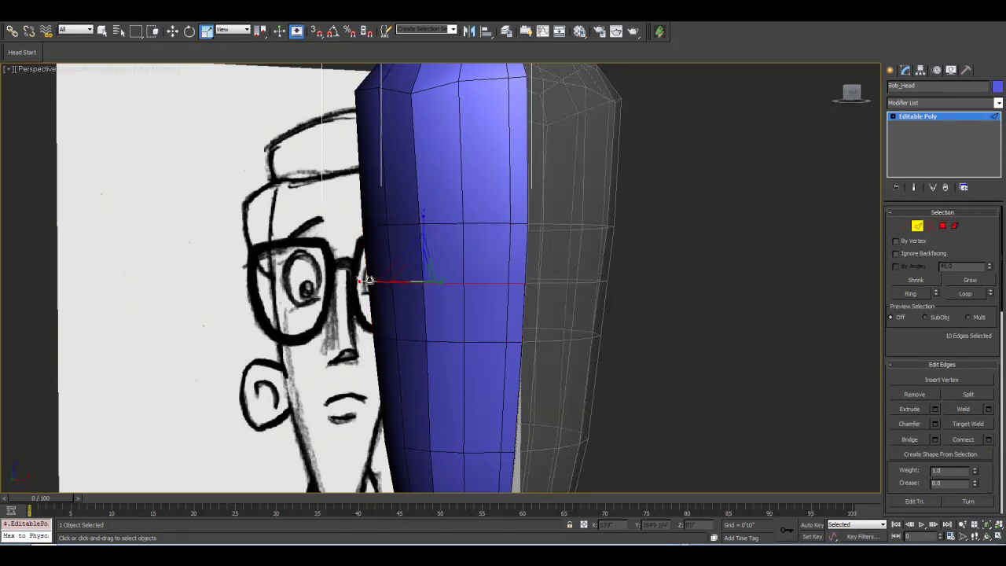
Inset the four eye-level polygons on the front of the half head by 0'0 1/4".
{"action": "left_click", "coordinate": [943, 227]}
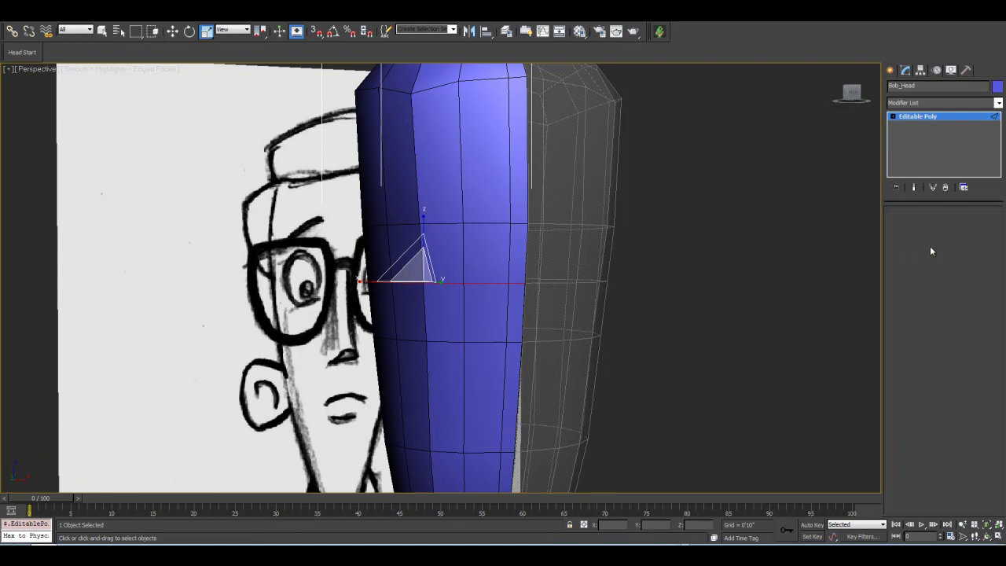
{"action": "left_click", "coordinate": [987, 536]}
{"action": "mouse_move", "coordinate": [477, 288]}
{"action": "left_mouse_down"}
{"action": "mouse_move", "coordinate": [445, 288]}
{"action": "mouse_move", "coordinate": [474, 285]}
{"action": "mouse_move", "coordinate": [448, 249]}
{"action": "left_mouse_up"}
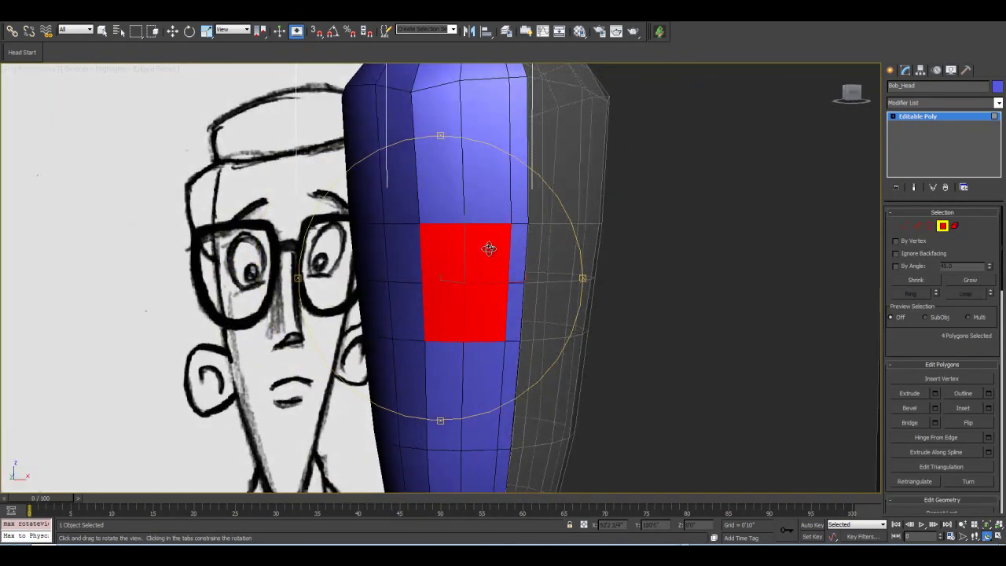
{"action": "left_click", "coordinate": [989, 409]}
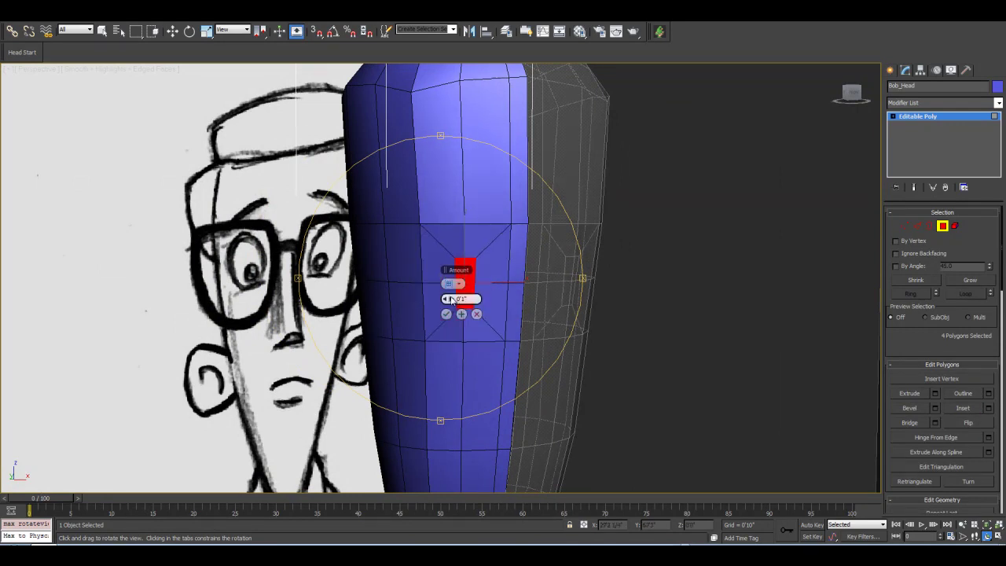
{"action": "left_click_drag", "start_coordinate": [453, 301], "coordinate": [450, 300]}
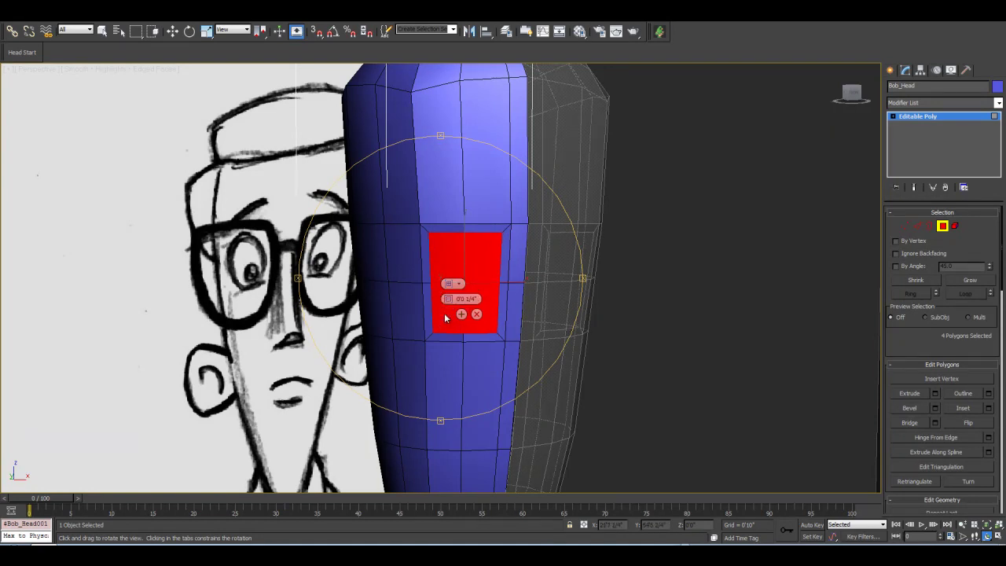
{"action": "left_click", "coordinate": [445, 313]}
{"action": "left_click_drag", "start_coordinate": [446, 270], "coordinate": [437, 265]}
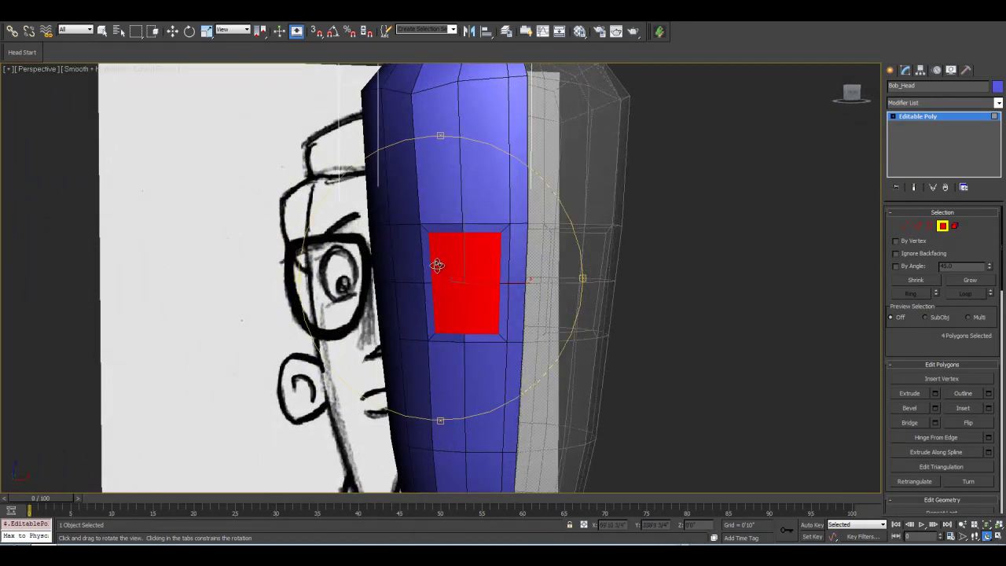
In the Front view, with the head see-through, scale the inset's four corner vertices inward to round the eye outline.
{"action": "key", "text": "f"}
{"action": "scroll", "coordinate": [447, 264], "scroll_direction": "up", "scroll_amount": 5}
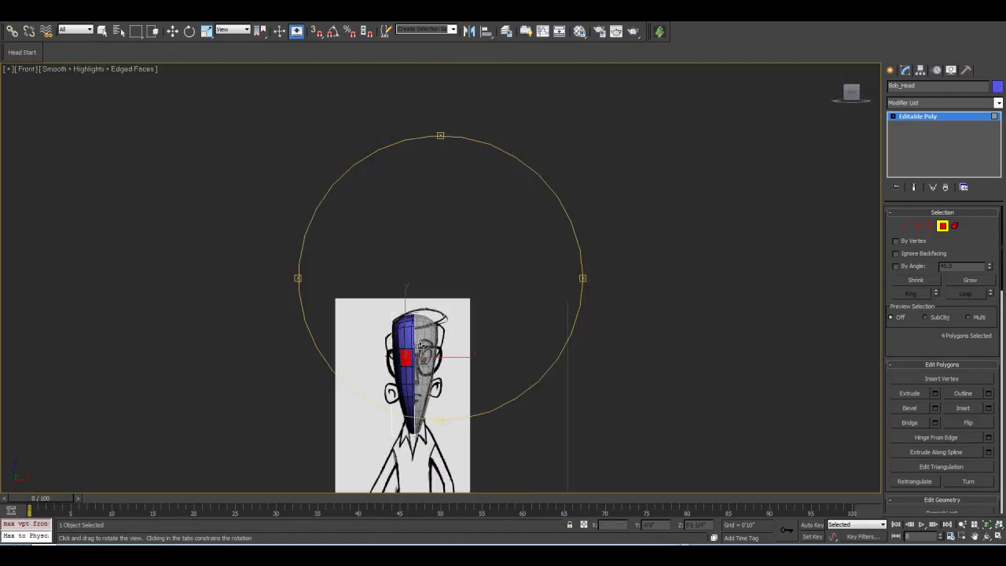
{"action": "scroll", "coordinate": [452, 263], "scroll_direction": "up", "scroll_amount": 8}
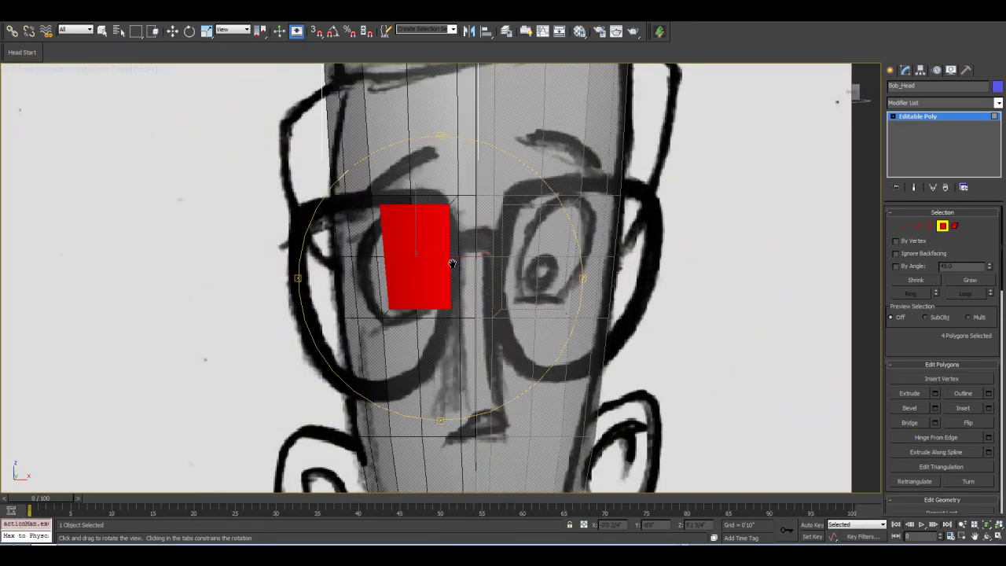
{"action": "scroll", "coordinate": [462, 285], "scroll_direction": "up", "scroll_amount": 3}
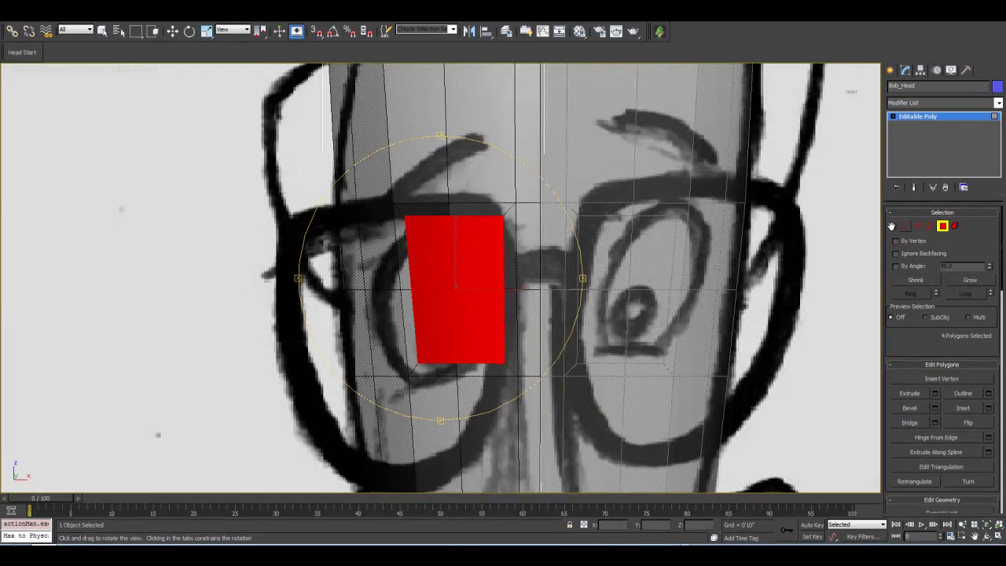
{"action": "left_click", "coordinate": [905, 227]}
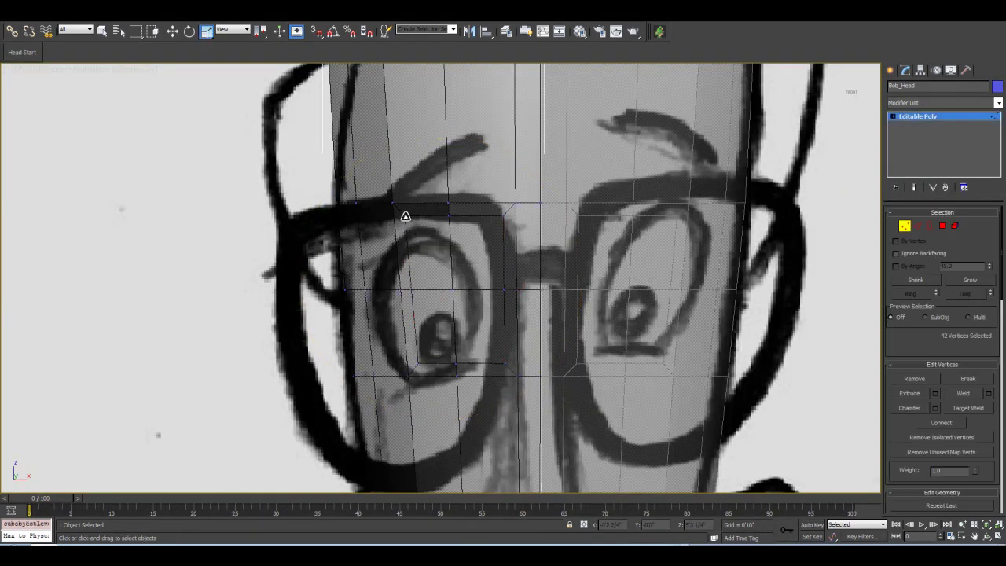
{"action": "left_click", "coordinate": [404, 213]}
{"action": "left_click", "coordinate": [502, 215], "text": "ctrl"}
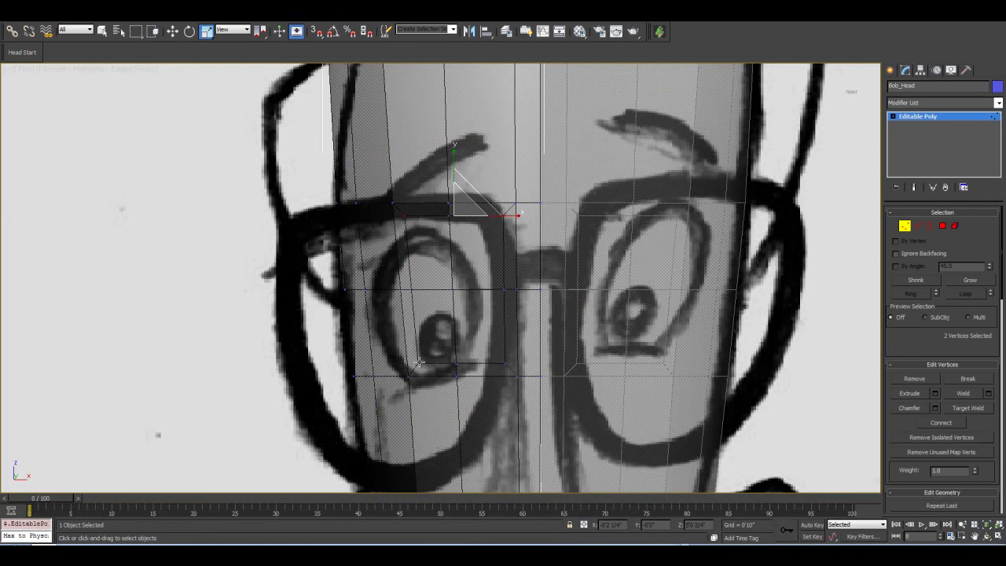
{"action": "left_click", "coordinate": [418, 363], "text": "ctrl"}
{"action": "left_click", "coordinate": [504, 364], "text": "ctrl"}
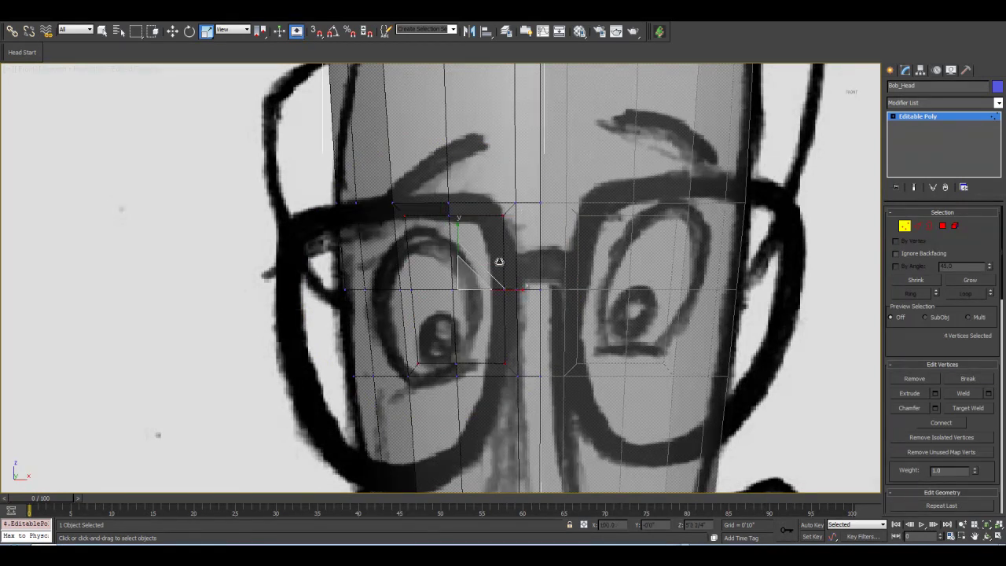
{"action": "key", "text": "alt+x"}
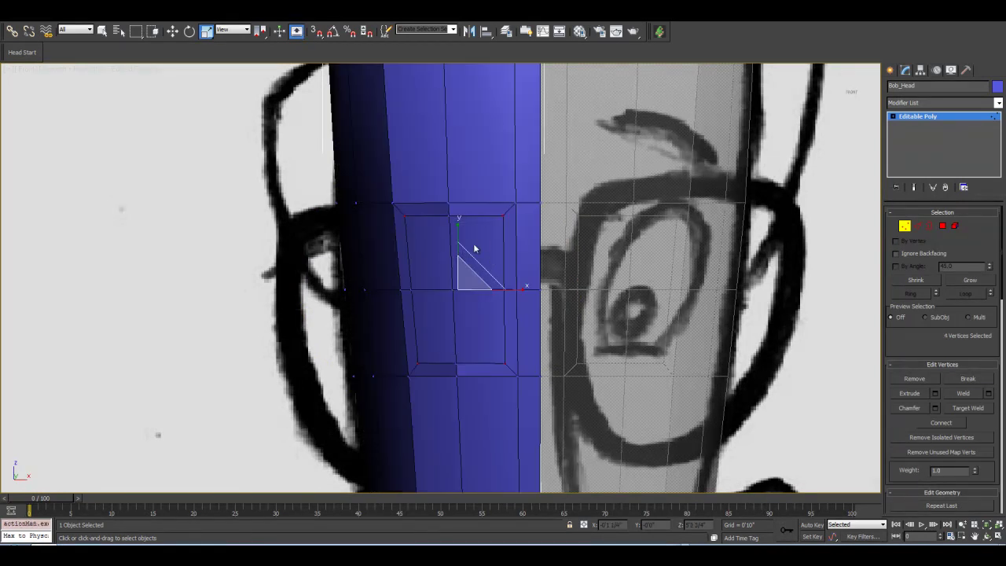
{"action": "key", "text": "alt+x"}
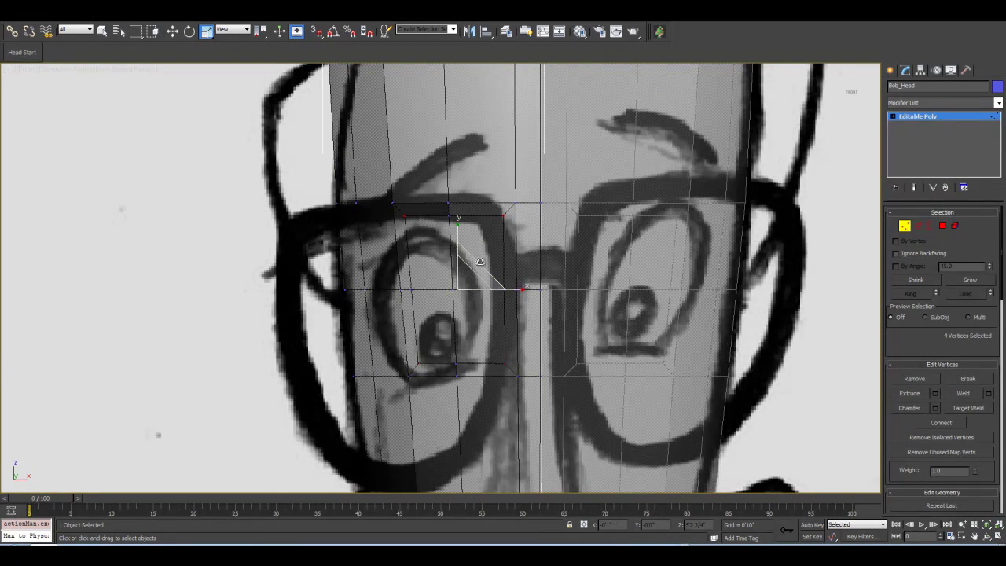
{"action": "left_click_drag", "start_coordinate": [480, 261], "coordinate": [469, 275]}
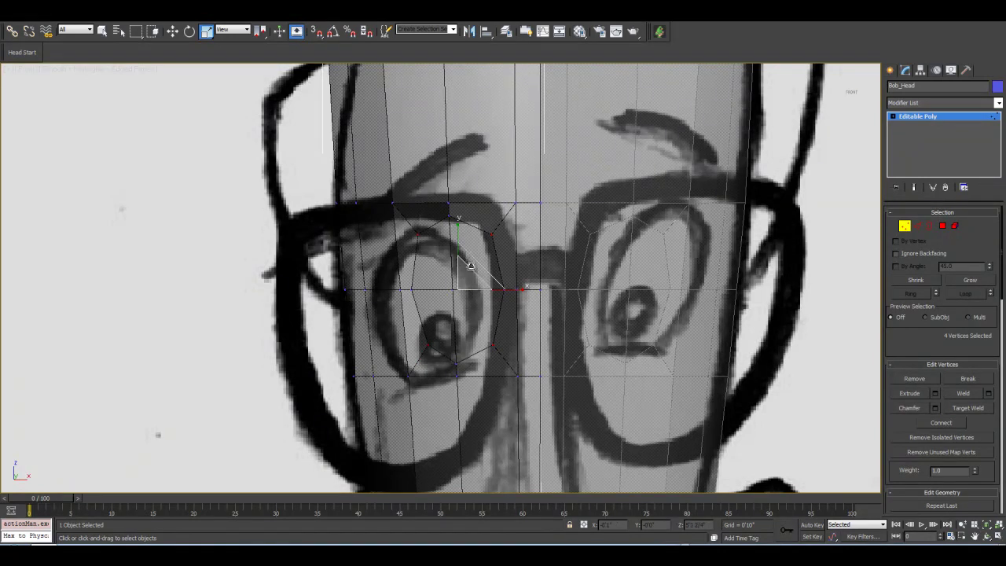
Straighten the middle column of the eye outline by scaling its top, center and bottom vertices horizontally.
{"action": "scroll", "coordinate": [453, 314], "scroll_direction": "up", "scroll_amount": 4}
{"action": "scroll", "coordinate": [456, 315], "scroll_direction": "down", "scroll_amount": 2}
{"action": "left_click", "coordinate": [452, 204]}
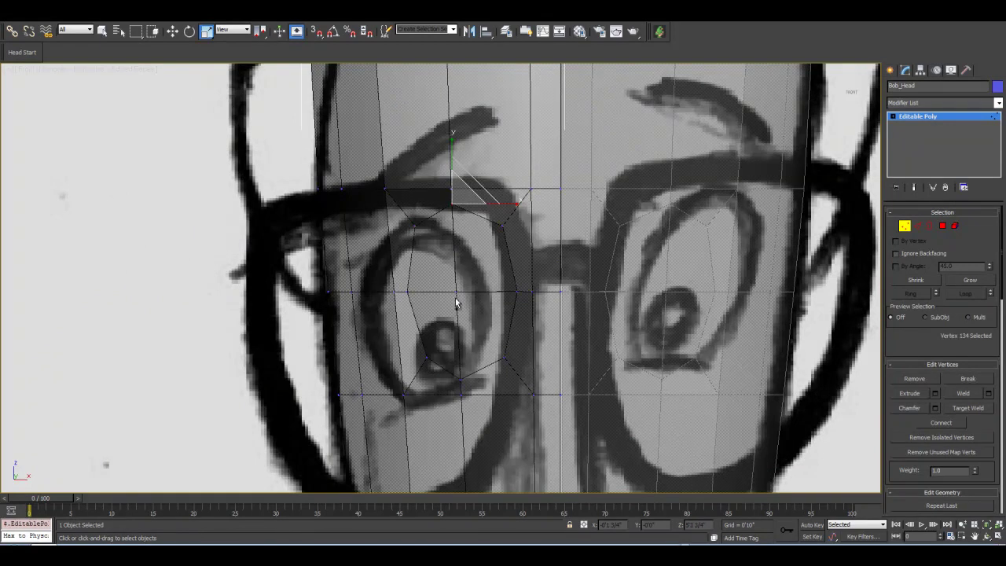
{"action": "left_click", "coordinate": [455, 291], "text": "ctrl"}
{"action": "left_click", "coordinate": [458, 378], "text": "ctrl"}
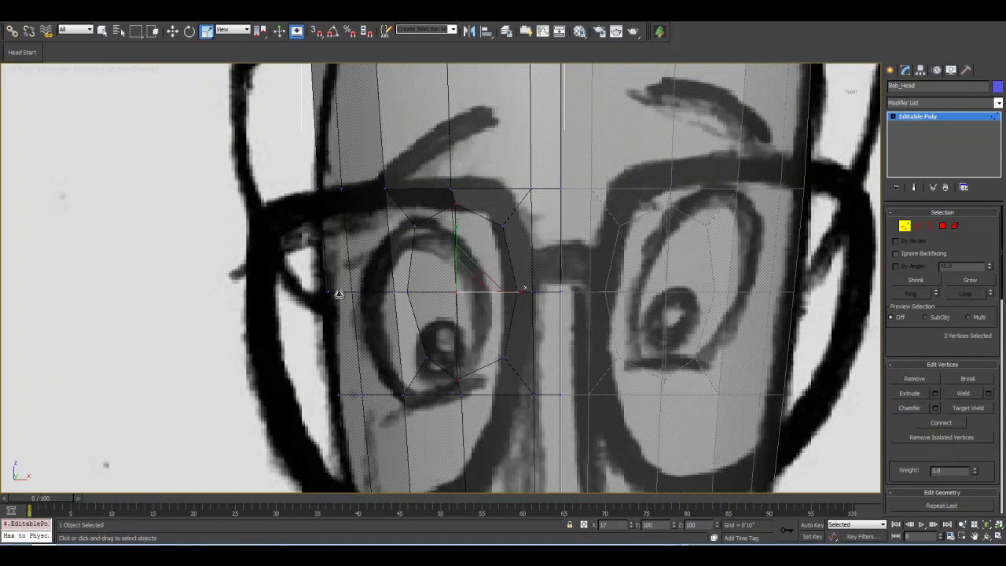
Scale the three vertices of the eye outline's middle row vertically to level them, and clear the selection.
{"action": "left_click", "coordinate": [408, 292]}
{"action": "left_click", "coordinate": [455, 291], "text": "ctrl"}
{"action": "left_click", "coordinate": [517, 292], "text": "ctrl"}
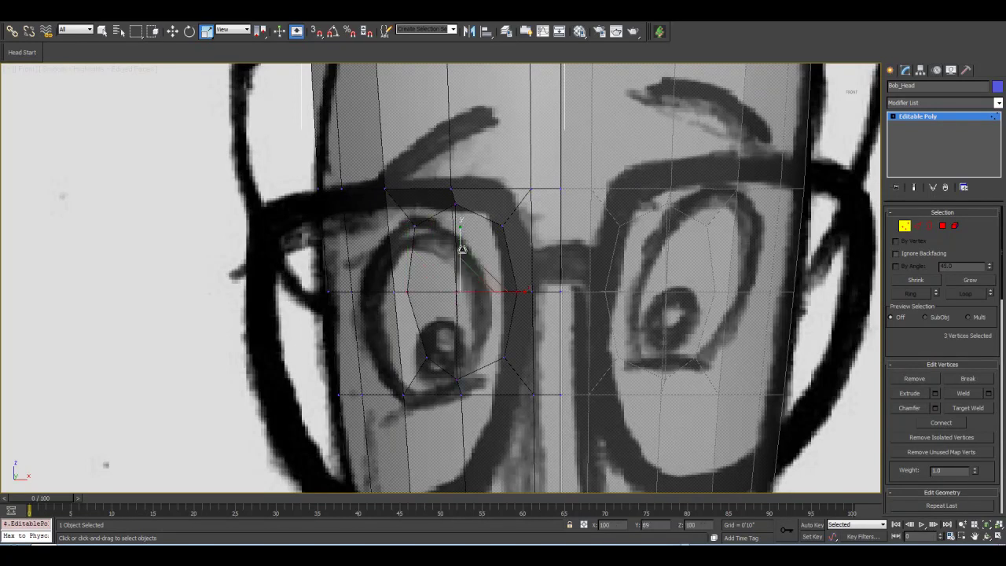
{"action": "left_click_drag", "start_coordinate": [465, 334], "coordinate": [466, 334]}
{"action": "left_click", "coordinate": [423, 245]}
{"action": "middle_click_drag", "start_coordinate": [480, 268], "coordinate": [474, 269]}
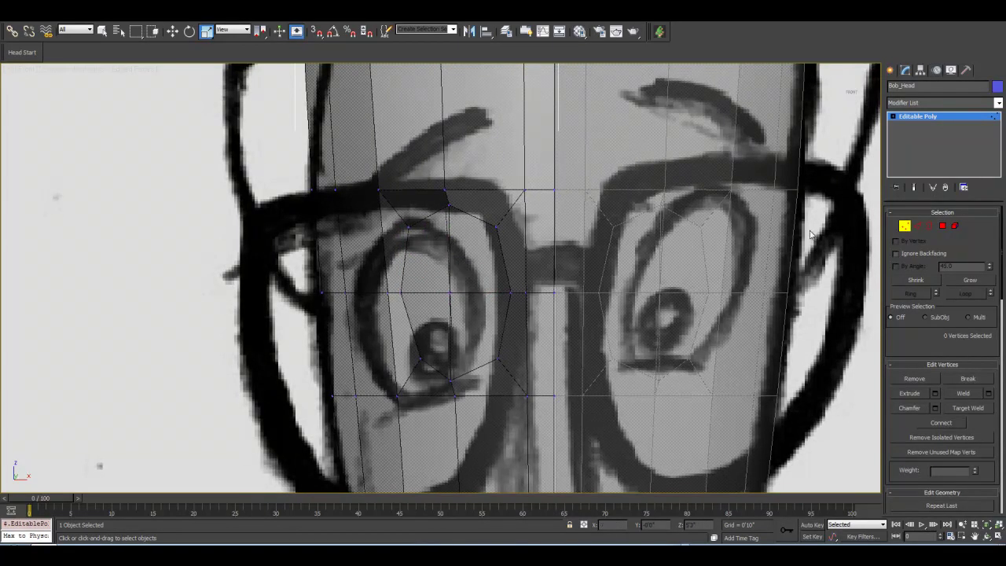
Leave vertex editing and turn off the head's see-through display.
{"action": "left_click", "coordinate": [905, 225]}
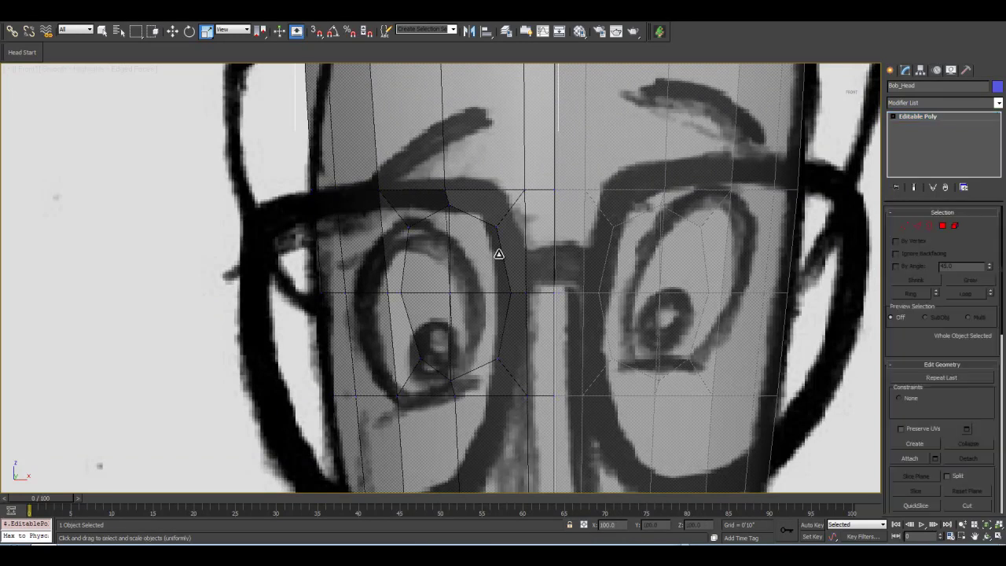
{"action": "key", "text": "alt+x"}
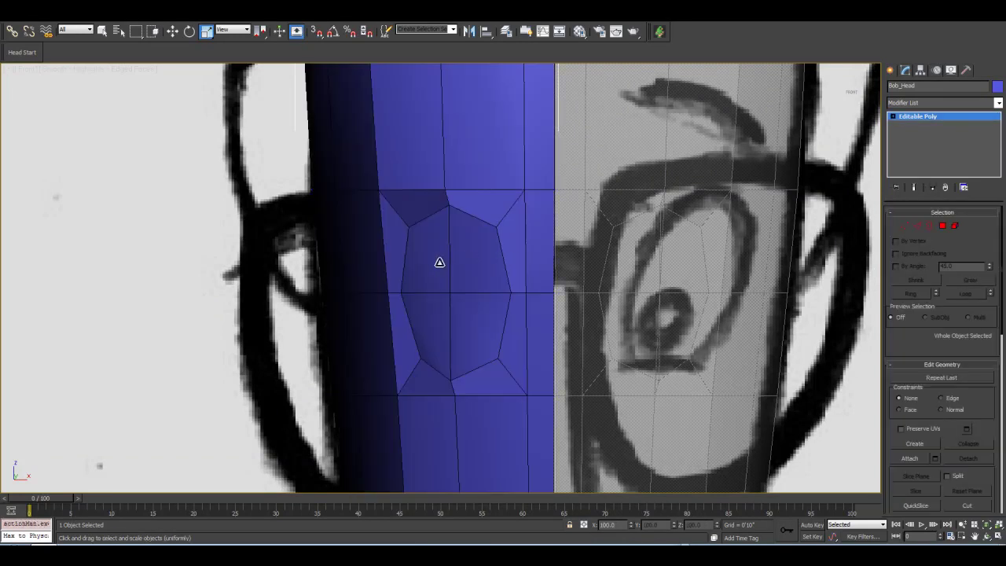
{"action": "scroll", "coordinate": [446, 259], "scroll_direction": "down", "scroll_amount": 5}
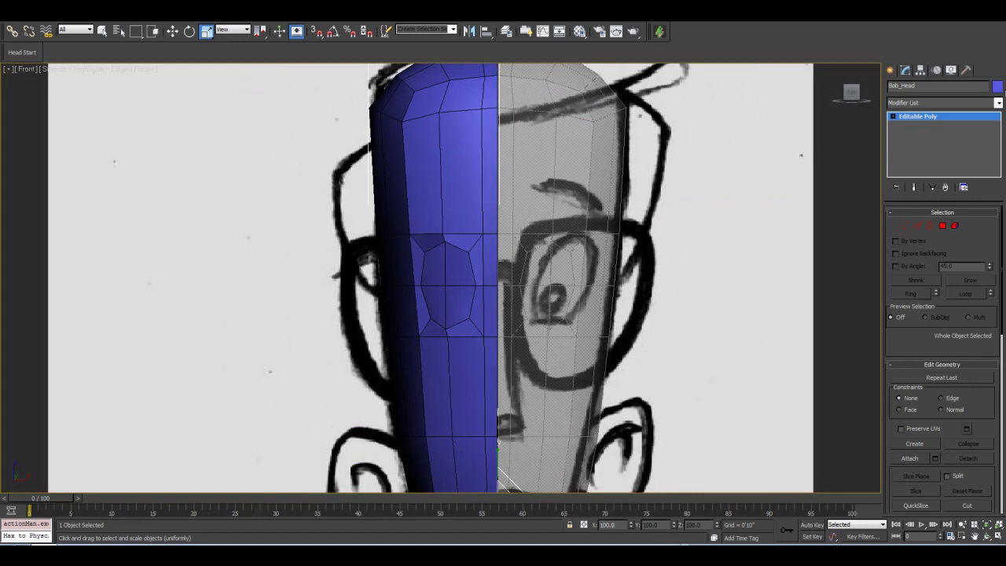
Add a TurboSmooth modifier to the head and compare the smoothed eye area with the reference sketch.
{"action": "left_click", "coordinate": [998, 102]}
{"action": "left_click_drag", "start_coordinate": [996, 142], "coordinate": [997, 346]}
{"action": "left_click", "coordinate": [939, 407]}
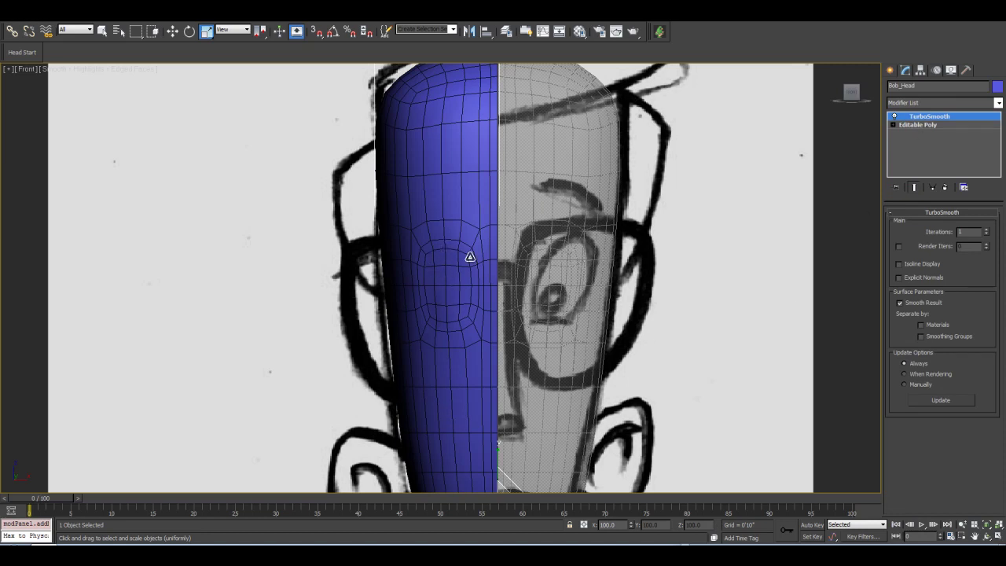
{"action": "scroll", "coordinate": [423, 274], "scroll_direction": "up", "scroll_amount": 3}
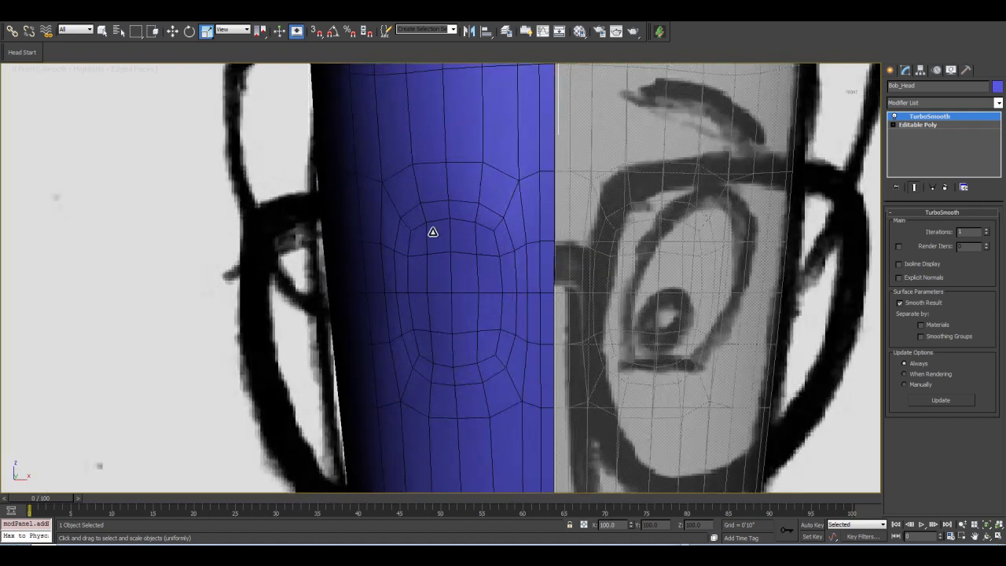
{"action": "key", "text": "alt+x"}
{"action": "key", "text": "alt+x"}
{"action": "key", "text": "alt+x"}
{"action": "key", "text": "alt+x"}
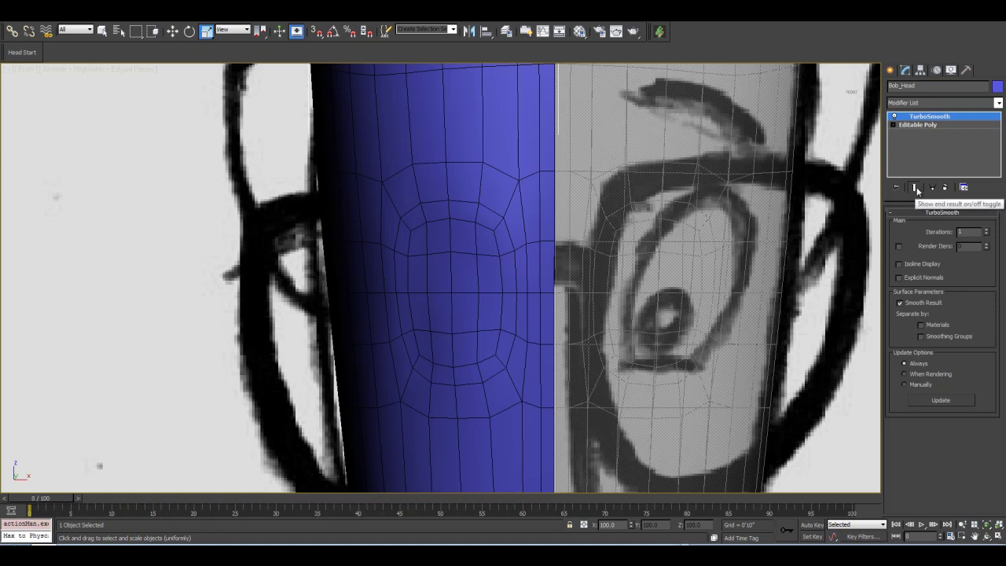
Return to the Editable Poly level below TurboSmooth and select the four polygons inside the eye outline.
{"action": "left_click", "coordinate": [922, 125]}
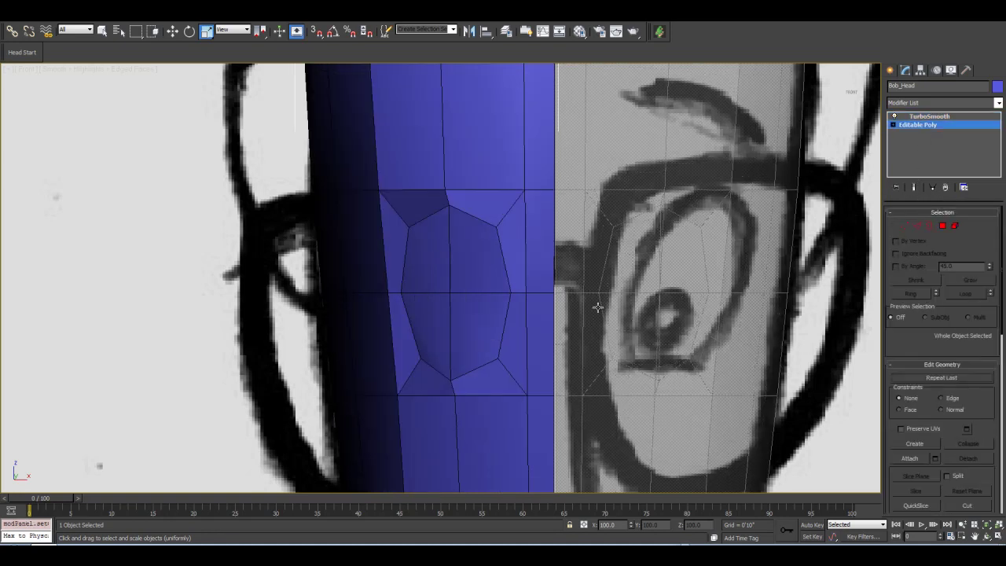
{"action": "key", "text": "alt+x"}
{"action": "key", "text": "alt+x"}
{"action": "left_click", "coordinate": [943, 226]}
{"action": "left_click_drag", "start_coordinate": [504, 283], "coordinate": [448, 275]}
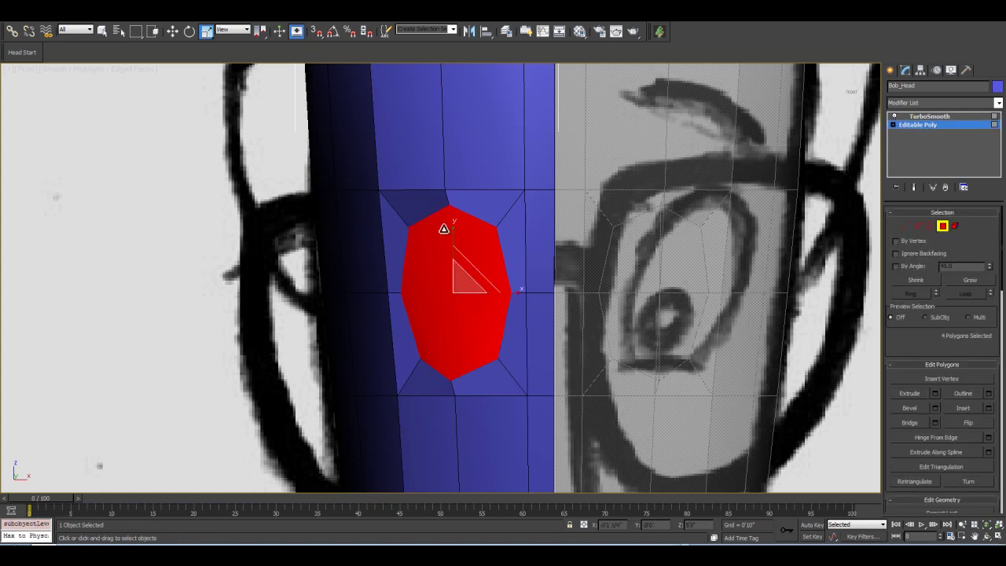
{"action": "key", "text": "alt+x"}
{"action": "key", "text": "alt+x"}
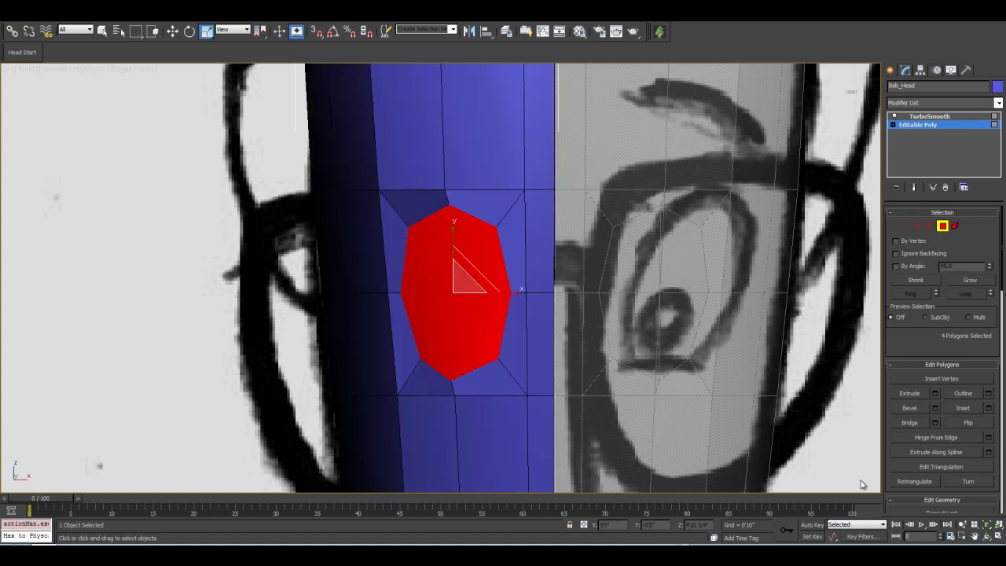
Extrude the four selected eye polygons inward into the head to form an eye socket.
{"action": "left_click", "coordinate": [987, 536]}
{"action": "mouse_move", "coordinate": [443, 266]}
{"action": "left_mouse_down"}
{"action": "mouse_move", "coordinate": [398, 220]}
{"action": "mouse_move", "coordinate": [470, 233]}
{"action": "mouse_move", "coordinate": [458, 233]}
{"action": "mouse_move", "coordinate": [478, 226]}
{"action": "mouse_move", "coordinate": [472, 251]}
{"action": "mouse_move", "coordinate": [493, 247]}
{"action": "mouse_move", "coordinate": [445, 287]}
{"action": "mouse_move", "coordinate": [448, 260]}
{"action": "left_mouse_up"}
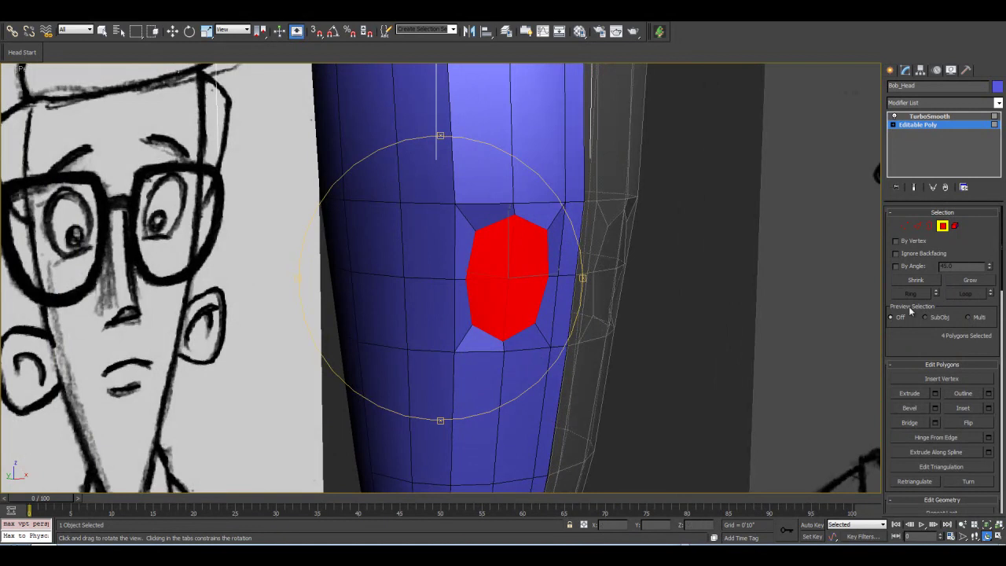
{"action": "left_click", "coordinate": [935, 393]}
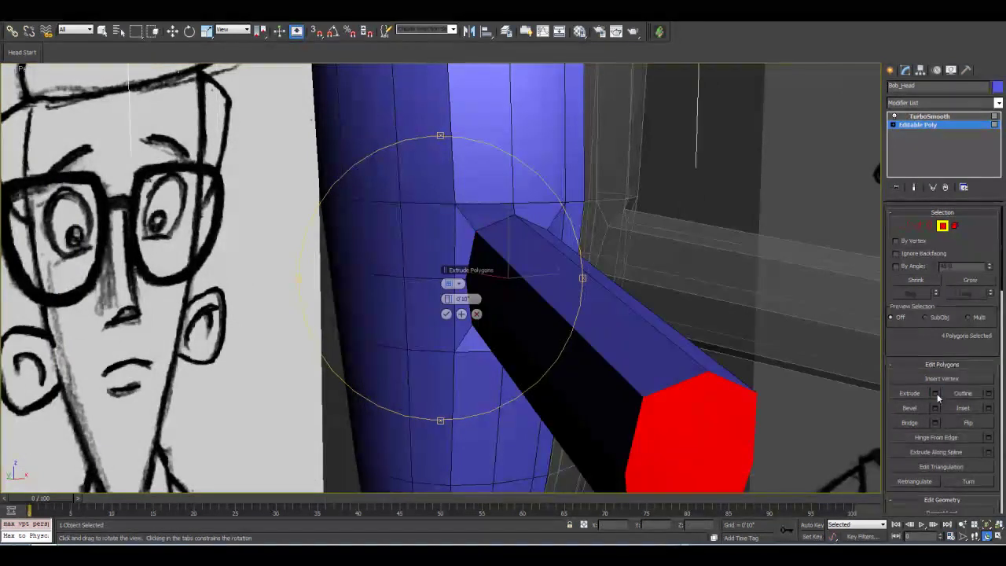
{"action": "left_click_drag", "start_coordinate": [447, 299], "coordinate": [381, 300]}
{"action": "left_click", "coordinate": [445, 314]}
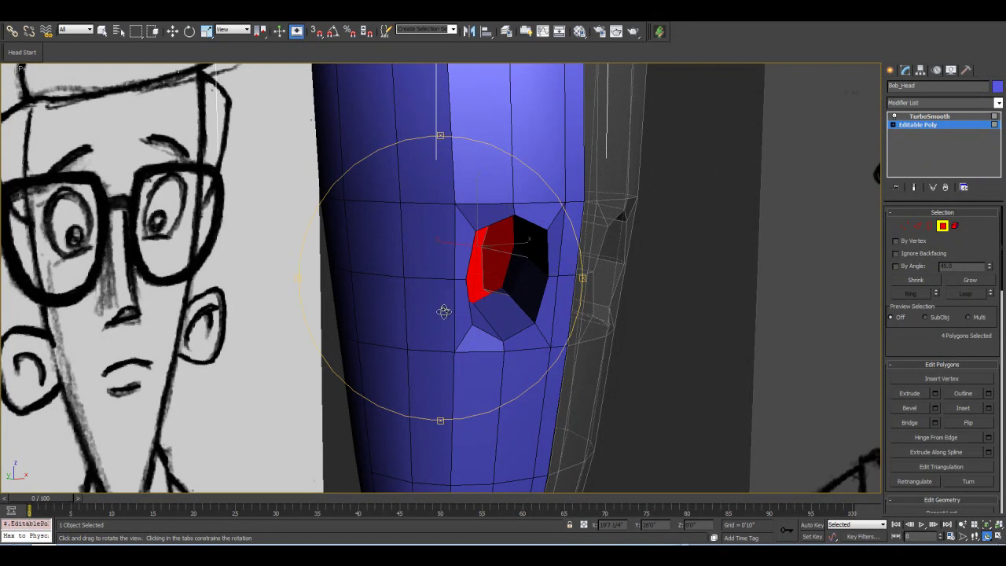
In the Front view, move the extruded socket polygons horizontally and vertically to line up with the eye opening.
{"action": "key", "text": "f"}
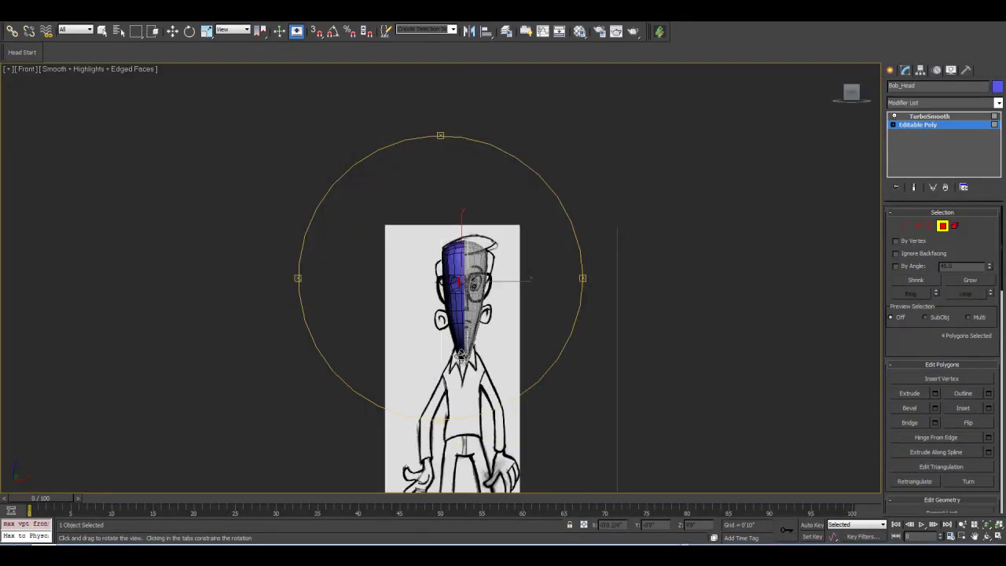
{"action": "key", "text": "z"}
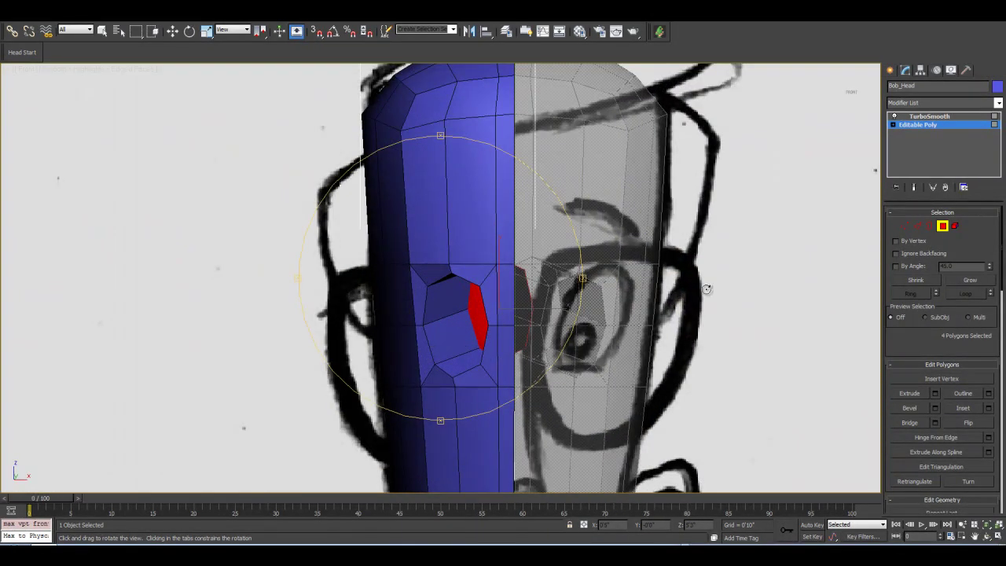
{"action": "left_click", "coordinate": [172, 30]}
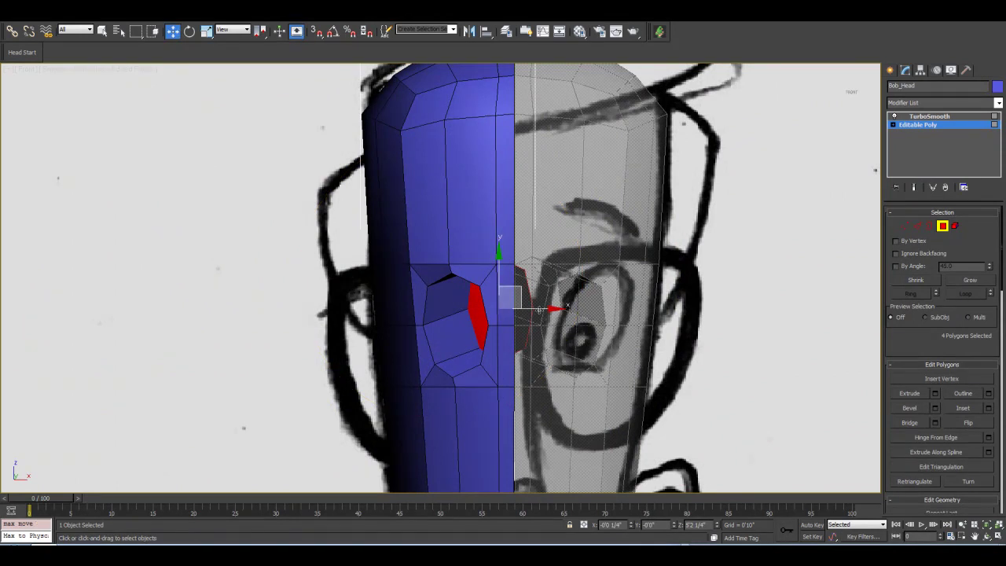
{"action": "left_click_drag", "start_coordinate": [543, 309], "coordinate": [493, 309]}
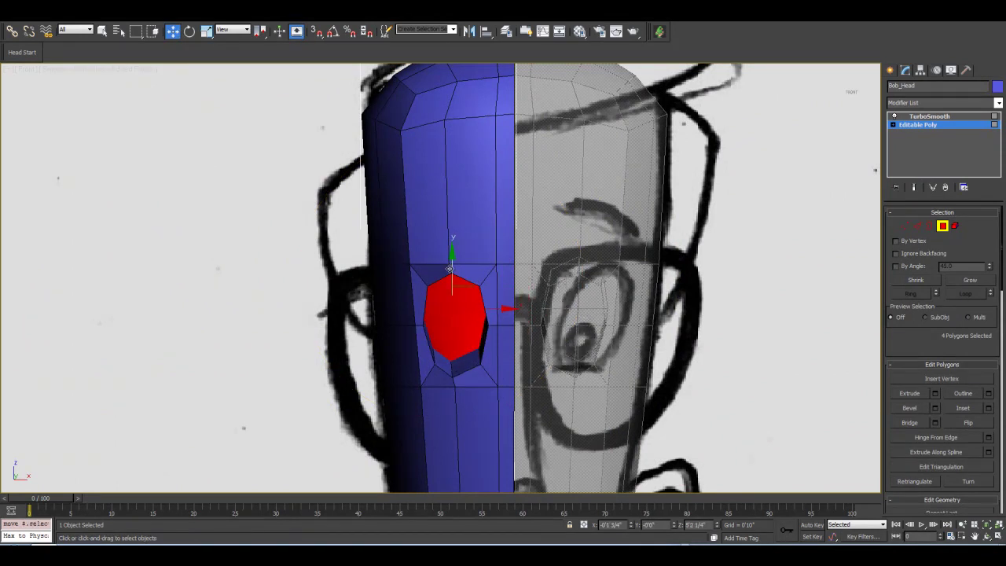
{"action": "left_click_drag", "start_coordinate": [453, 268], "coordinate": [453, 284]}
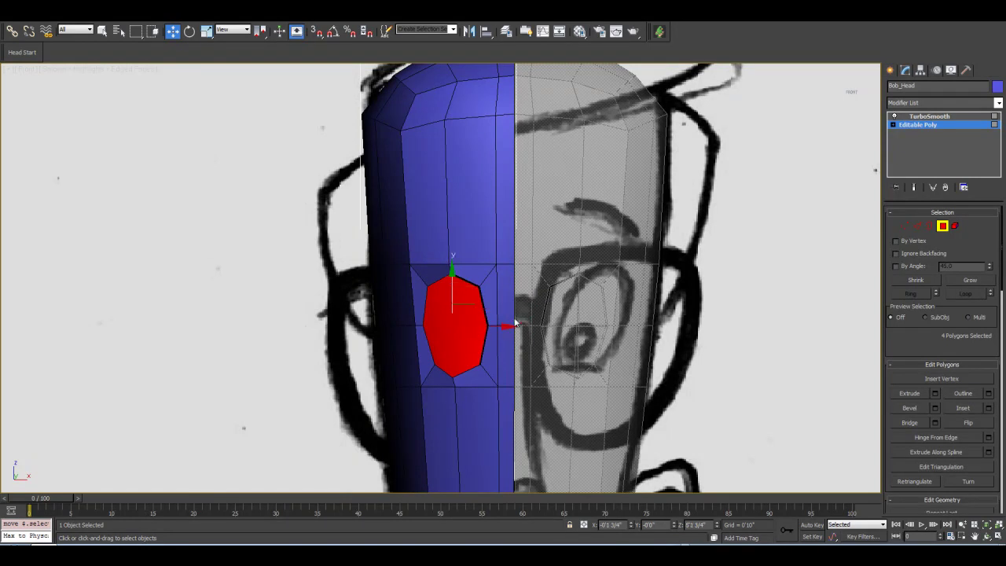
Finish centring the four socket polygons in the Front view and flatten them along the head's depth axis in a see-through Left view.
{"action": "left_click_drag", "start_coordinate": [495, 328], "coordinate": [500, 325]}
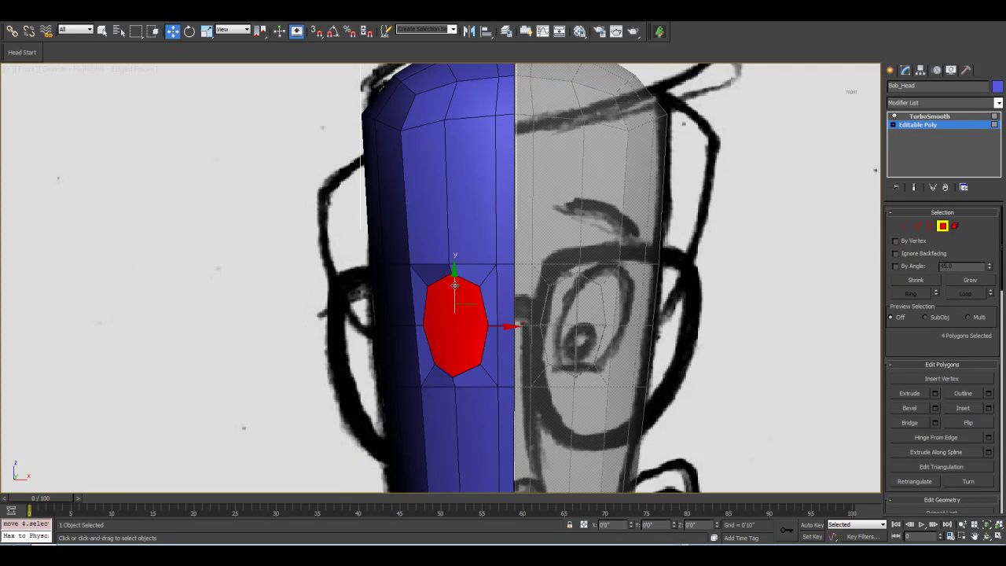
{"action": "key", "text": "l"}
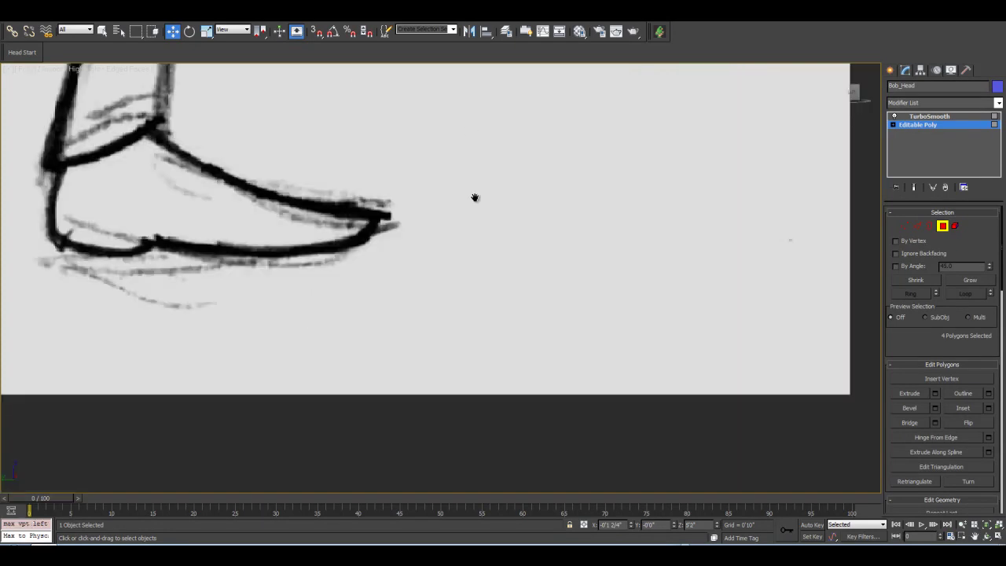
{"action": "middle_click_drag", "start_coordinate": [470, 128], "coordinate": [500, 367]}
{"action": "middle_click_drag", "start_coordinate": [427, 126], "coordinate": [440, 413]}
{"action": "left_click", "coordinate": [986, 524]}
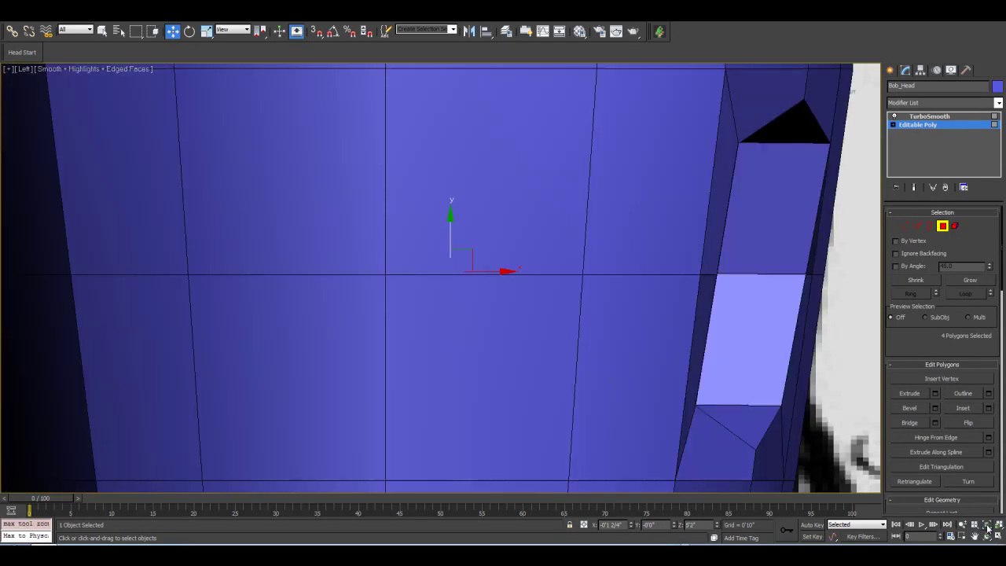
{"action": "key", "text": "alt+x"}
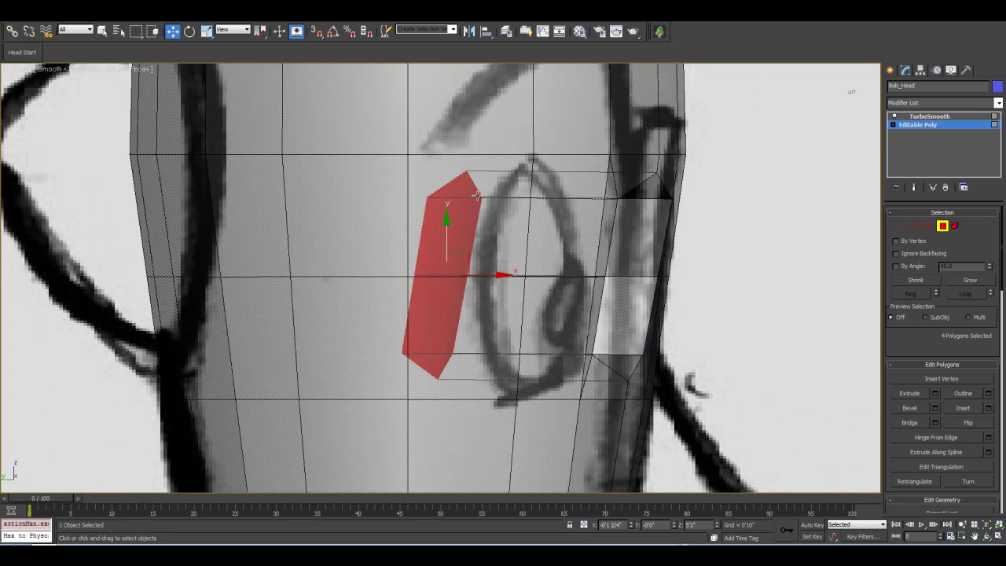
{"action": "left_click", "coordinate": [207, 31]}
{"action": "left_click_drag", "start_coordinate": [511, 275], "coordinate": [938, 141]}
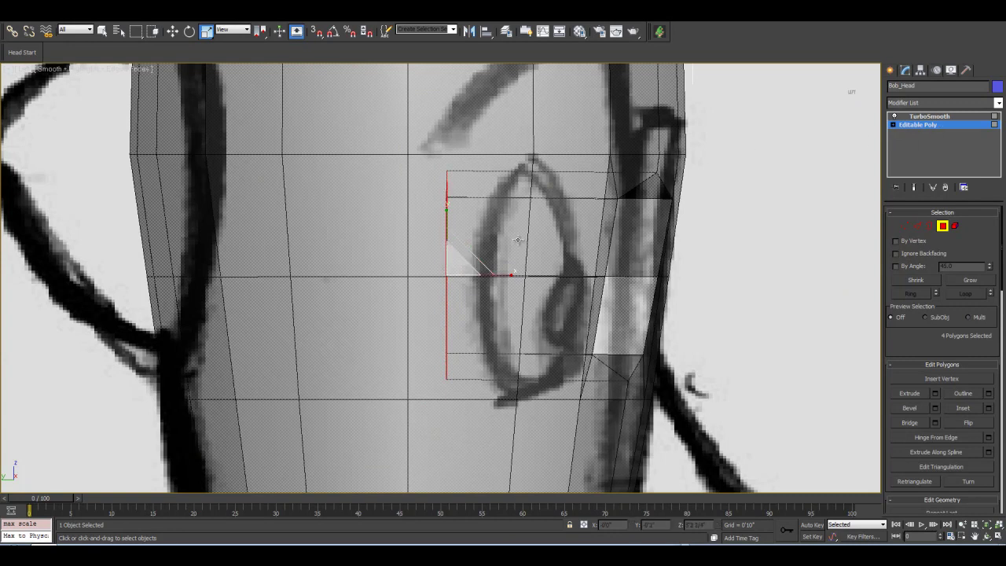
{"action": "scroll", "coordinate": [518, 239], "scroll_direction": "down", "scroll_amount": 6}
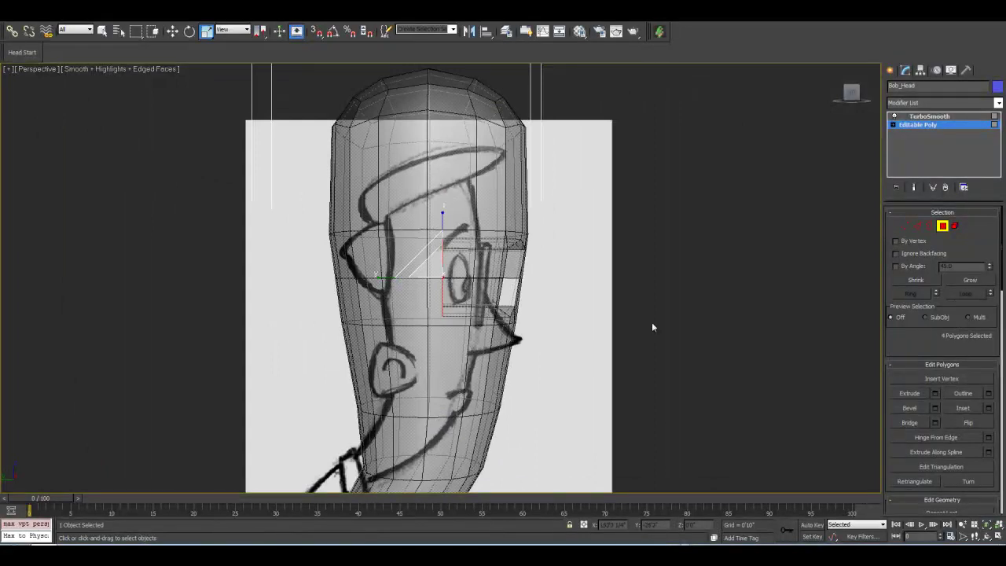
Turn off the see-through display and inspect the flattened eye socket from an angle in the Perspective view.
{"action": "key", "text": "alt+x"}
{"action": "left_click", "coordinate": [989, 538]}
{"action": "left_click_drag", "start_coordinate": [471, 281], "coordinate": [435, 285]}
{"action": "scroll", "coordinate": [419, 280], "scroll_direction": "up", "scroll_amount": 5}
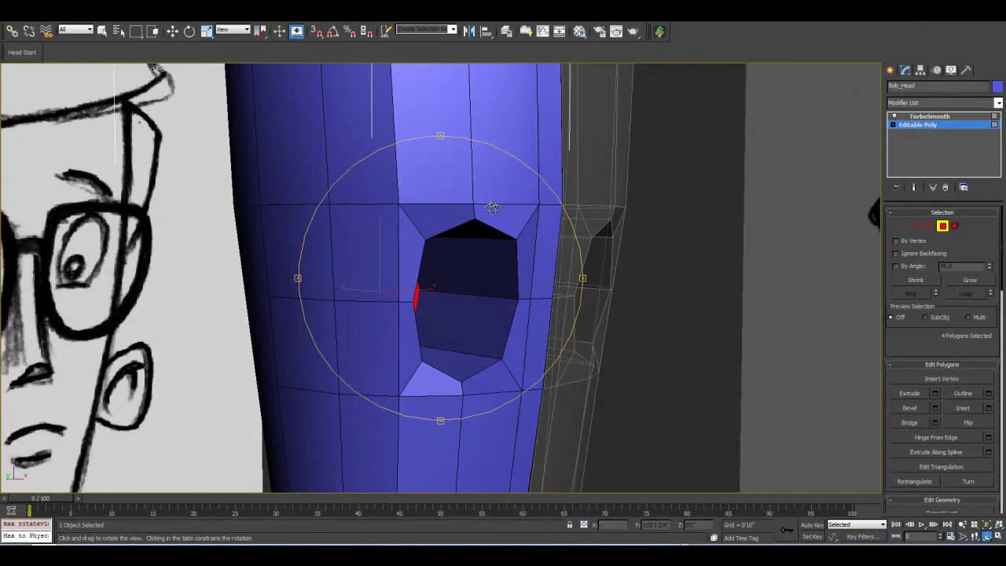
{"action": "left_click_drag", "start_coordinate": [454, 240], "coordinate": [455, 265]}
Select the ring of edges running into the eye socket and connect them with one segment, using pinch 0 and slide 0.
{"action": "left_click", "coordinate": [917, 226]}
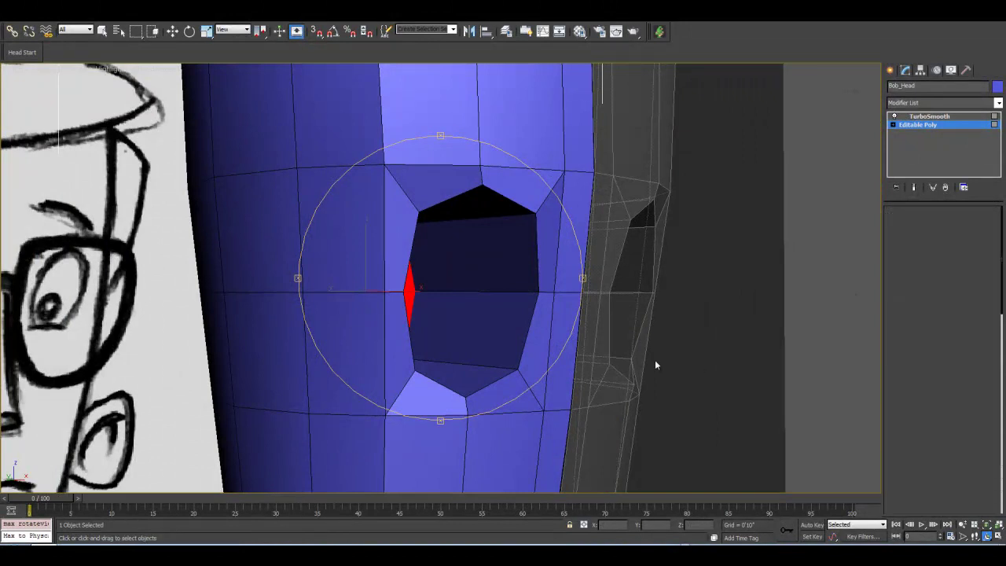
{"action": "scroll", "coordinate": [502, 252], "scroll_direction": "up", "scroll_amount": 3}
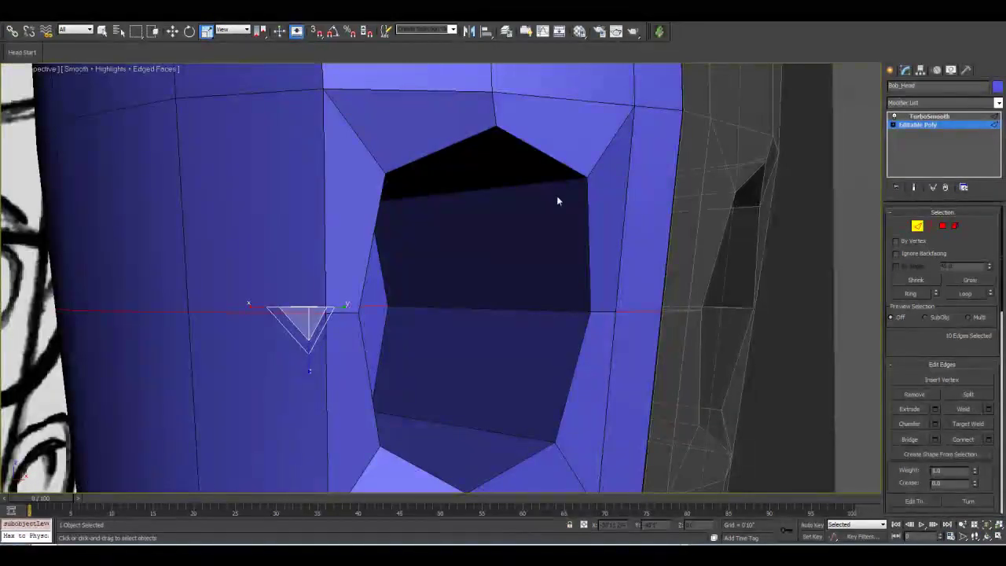
{"action": "scroll", "coordinate": [555, 192], "scroll_direction": "down", "scroll_amount": 2}
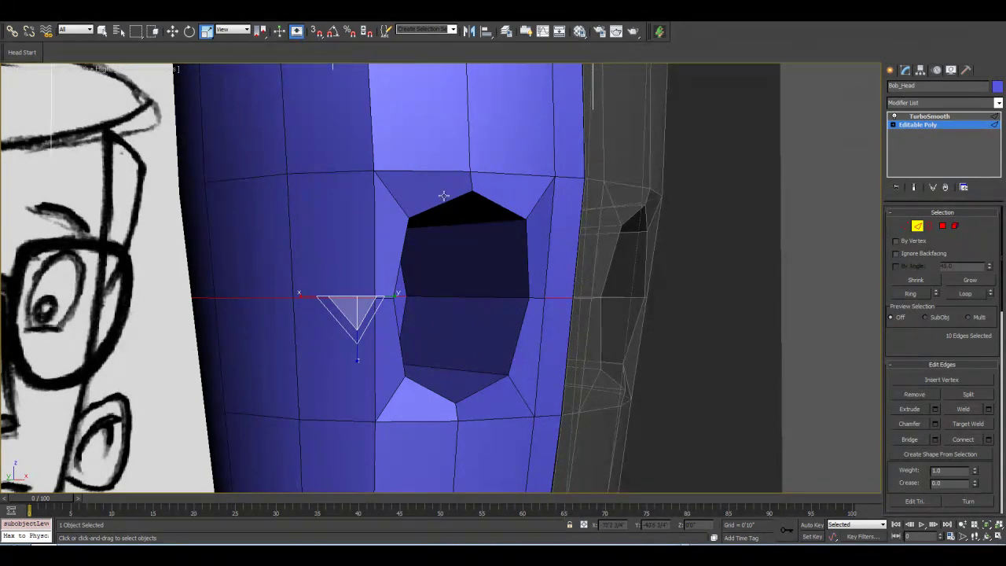
{"action": "scroll", "coordinate": [494, 331], "scroll_direction": "up", "scroll_amount": 3}
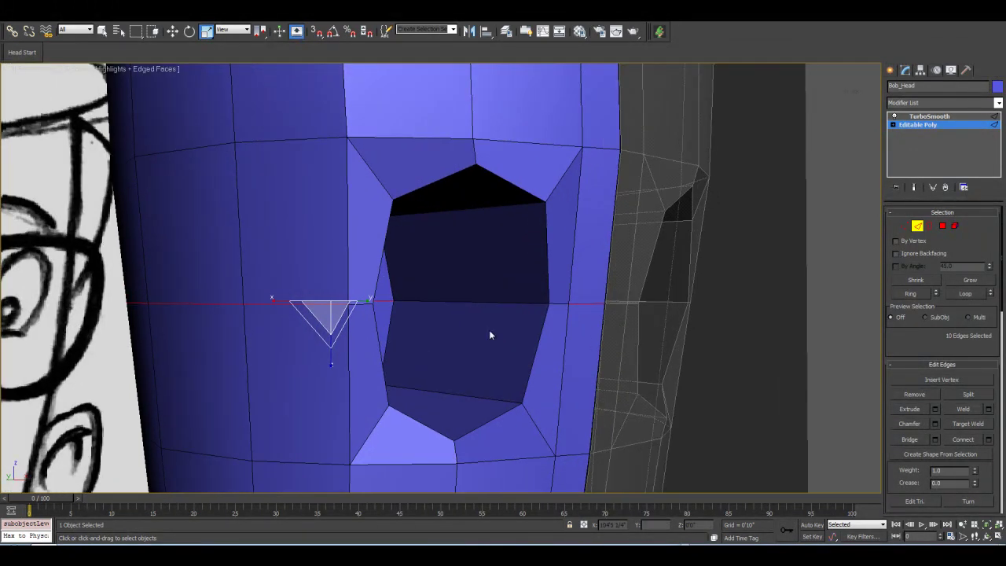
{"action": "middle_click_drag", "start_coordinate": [495, 330], "coordinate": [428, 329]}
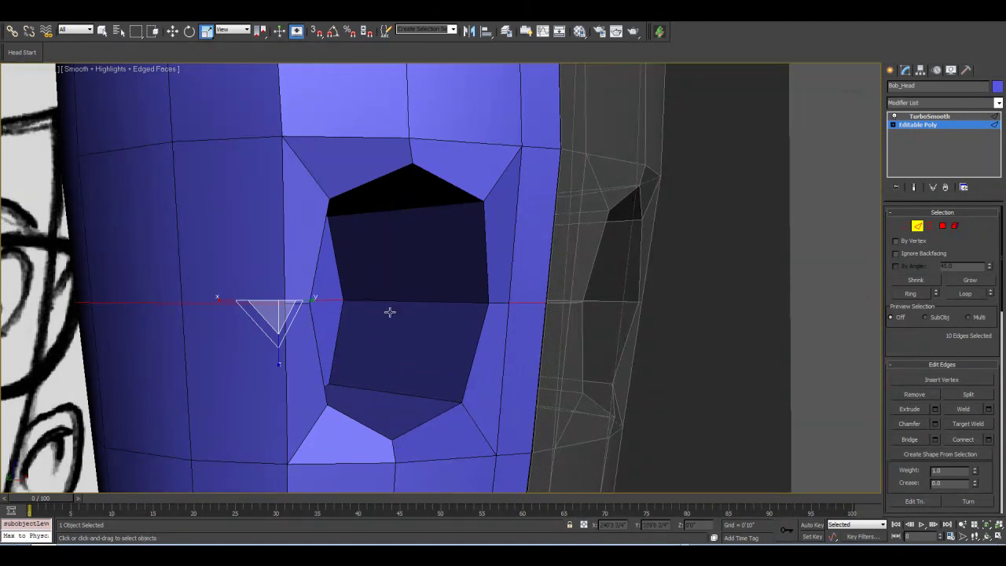
{"action": "middle_click_drag", "start_coordinate": [384, 273], "coordinate": [408, 276]}
{"action": "scroll", "coordinate": [415, 313], "scroll_direction": "up", "scroll_amount": 2}
{"action": "left_click", "coordinate": [418, 310]}
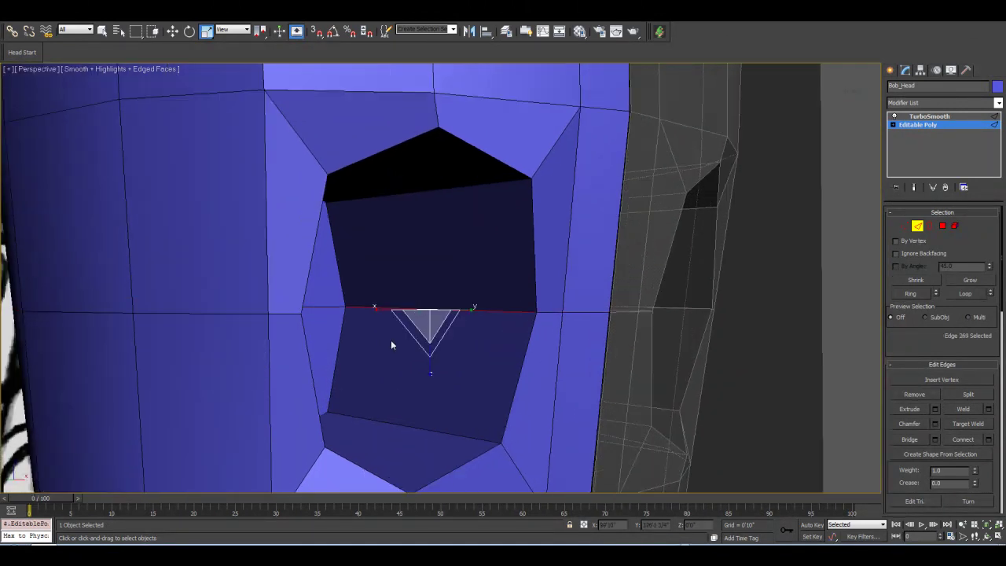
{"action": "left_click", "coordinate": [910, 294]}
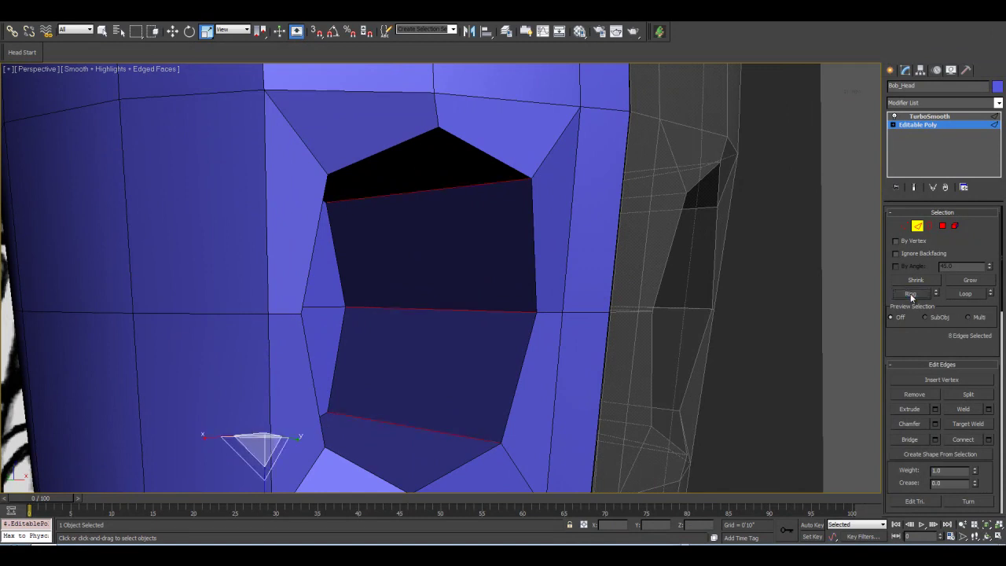
{"action": "left_click", "coordinate": [988, 439]}
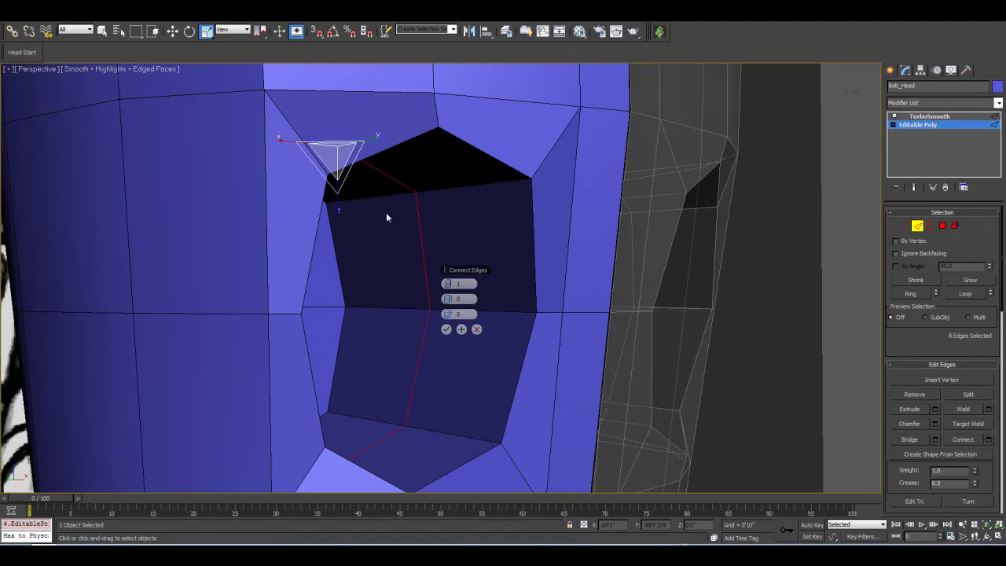
{"action": "left_click", "coordinate": [445, 329]}
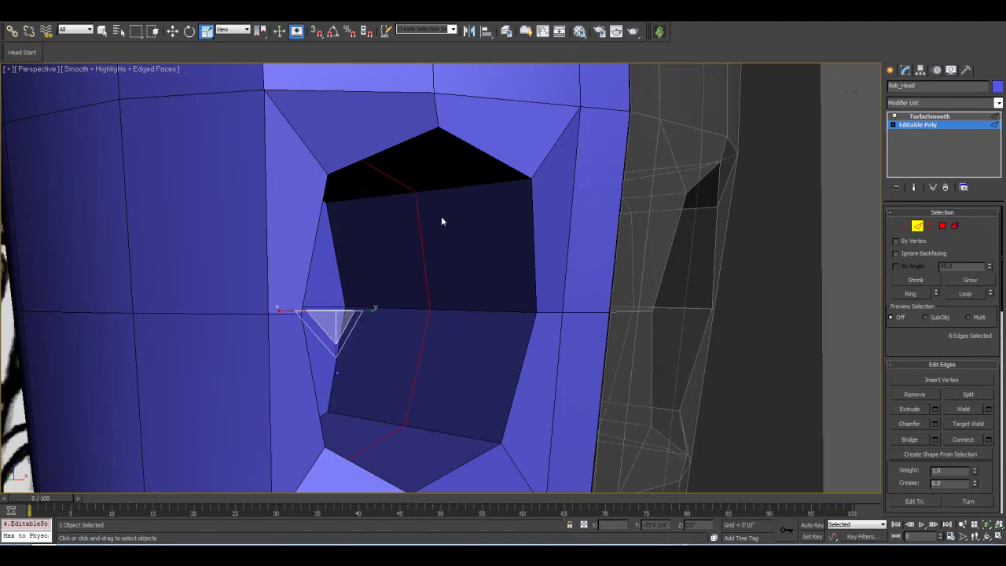
Connect the front ring of socket depth edges with one segment at slide -65, placing the new loop just inside the eye opening.
{"action": "left_click", "coordinate": [500, 312]}
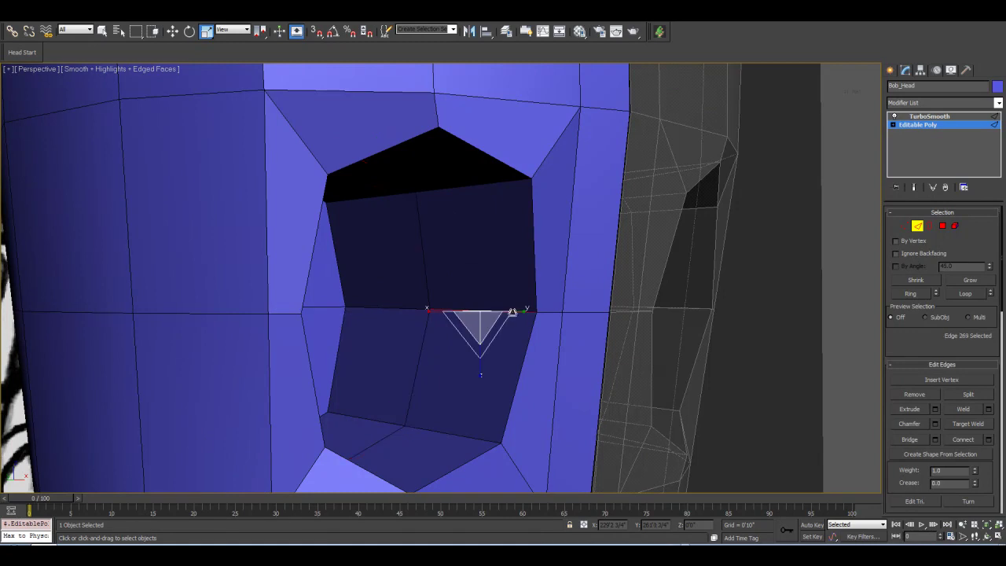
{"action": "left_click", "coordinate": [910, 293]}
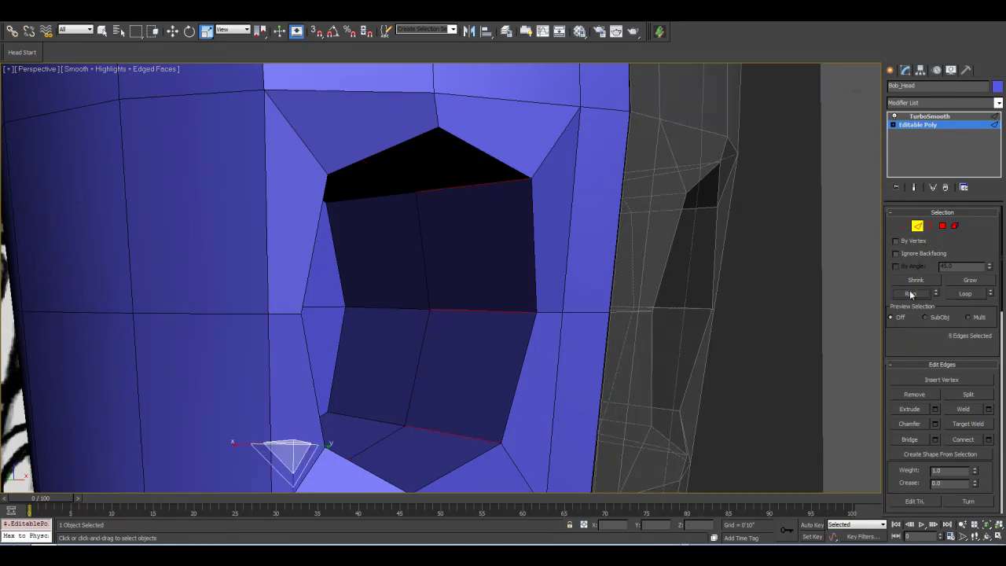
{"action": "left_click", "coordinate": [987, 440]}
{"action": "left_click_drag", "start_coordinate": [449, 314], "coordinate": [310, 312]}
{"action": "middle_click_drag", "start_coordinate": [498, 387], "coordinate": [498, 324]}
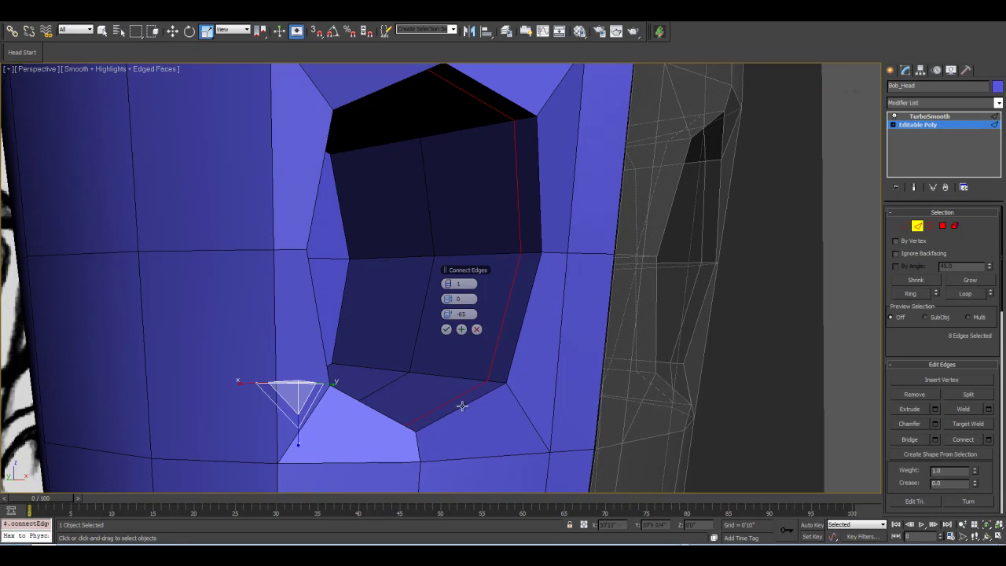
{"action": "scroll", "coordinate": [528, 379], "scroll_direction": "down", "scroll_amount": 6}
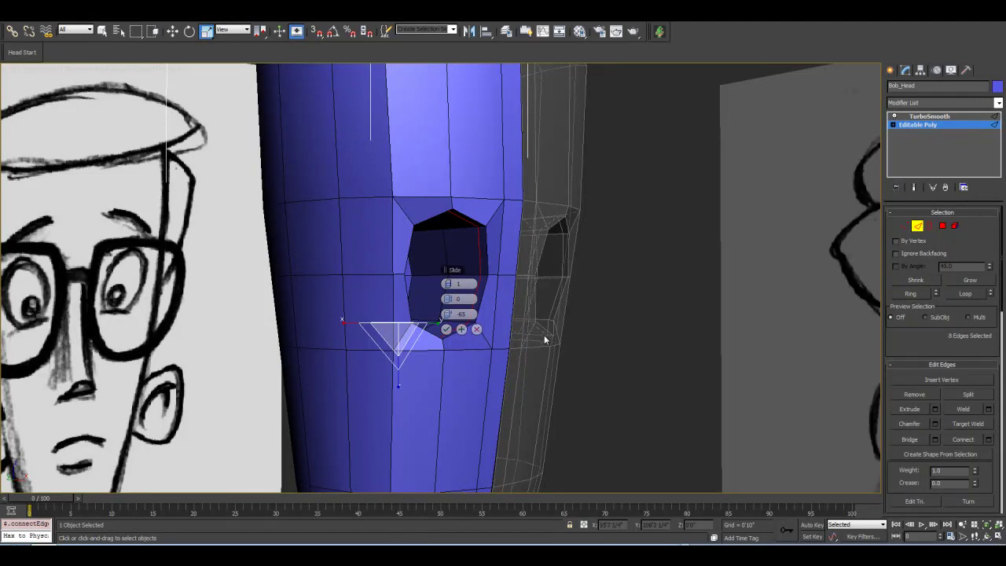
{"action": "scroll", "coordinate": [543, 334], "scroll_direction": "up", "scroll_amount": 6}
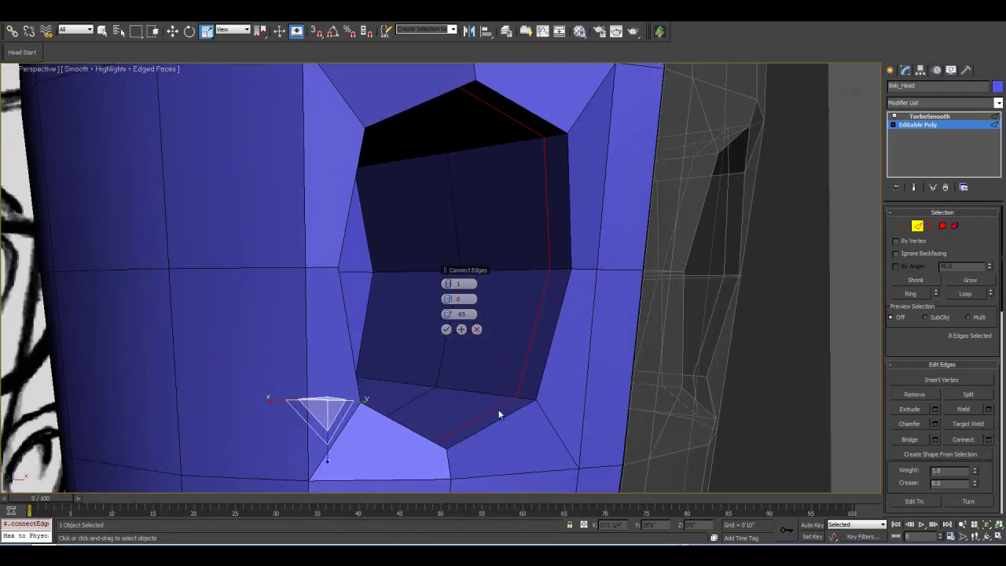
{"action": "scroll", "coordinate": [497, 414], "scroll_direction": "down", "scroll_amount": 3}
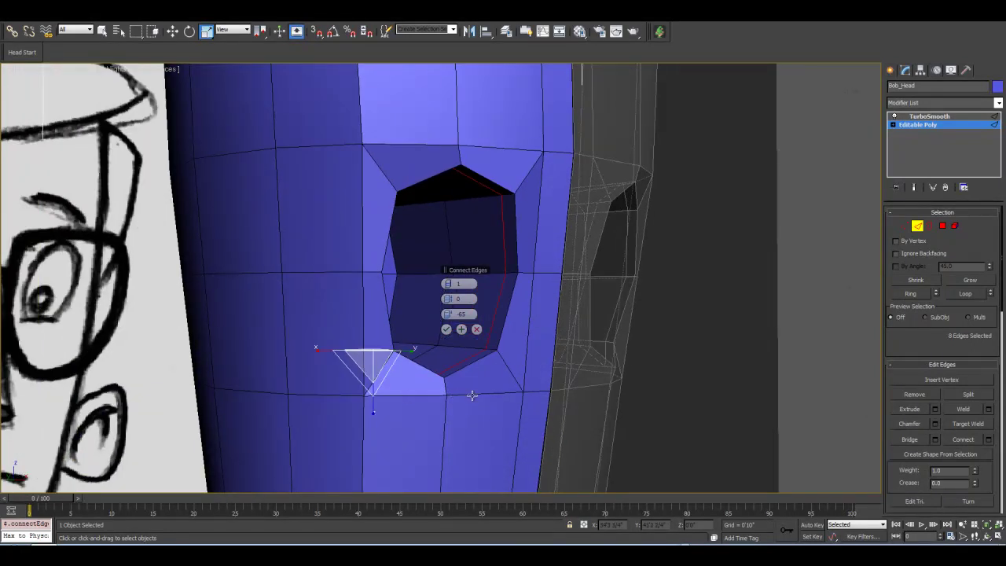
{"action": "scroll", "coordinate": [494, 418], "scroll_direction": "up", "scroll_amount": 2}
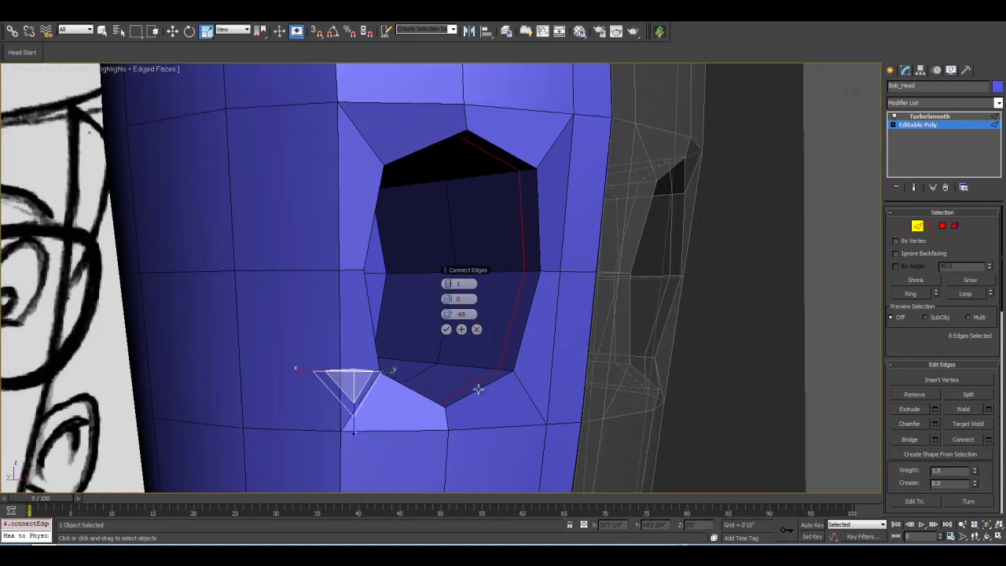
{"action": "middle_click_drag", "start_coordinate": [481, 411], "coordinate": [540, 382]}
{"action": "middle_click_drag", "start_coordinate": [579, 346], "coordinate": [523, 347]}
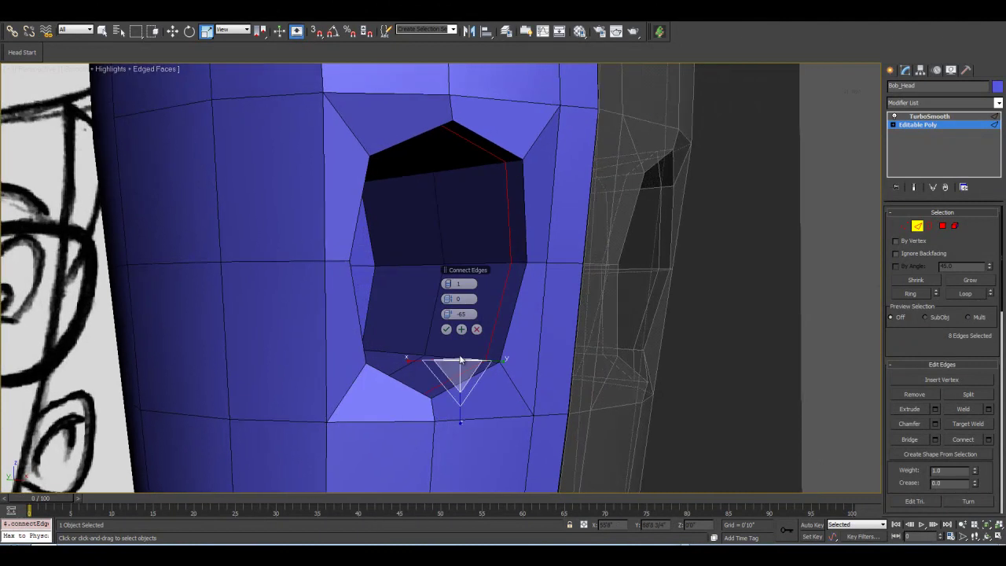
{"action": "left_click", "coordinate": [446, 329]}
Select the ring of edges radiating outward from the eye opening and connect them with one segment at slide 44.
{"action": "scroll", "coordinate": [542, 361], "scroll_direction": "up", "scroll_amount": 2}
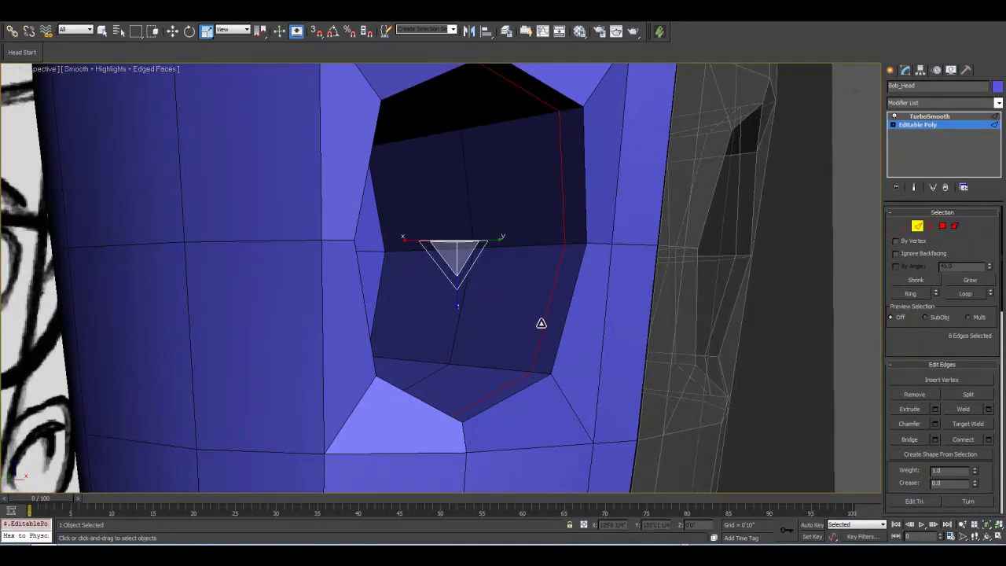
{"action": "left_click", "coordinate": [570, 410]}
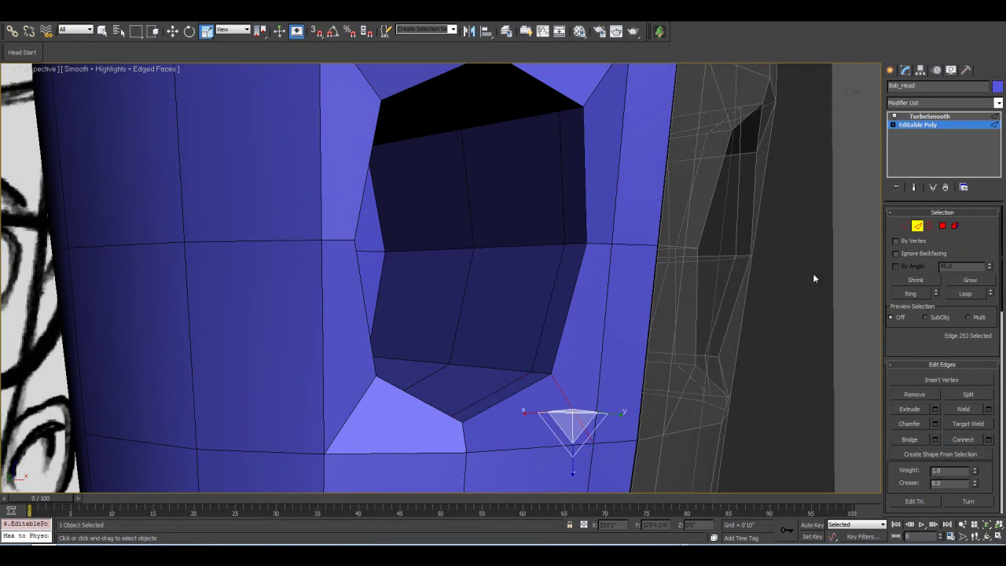
{"action": "left_click", "coordinate": [915, 294]}
{"action": "left_click", "coordinate": [988, 440]}
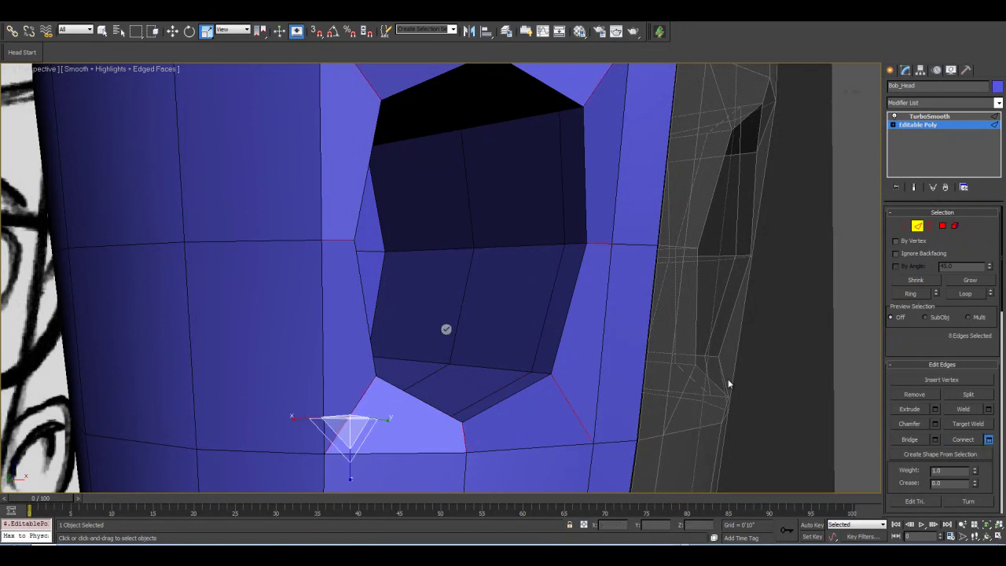
{"action": "left_click_drag", "start_coordinate": [454, 316], "coordinate": [678, 327]}
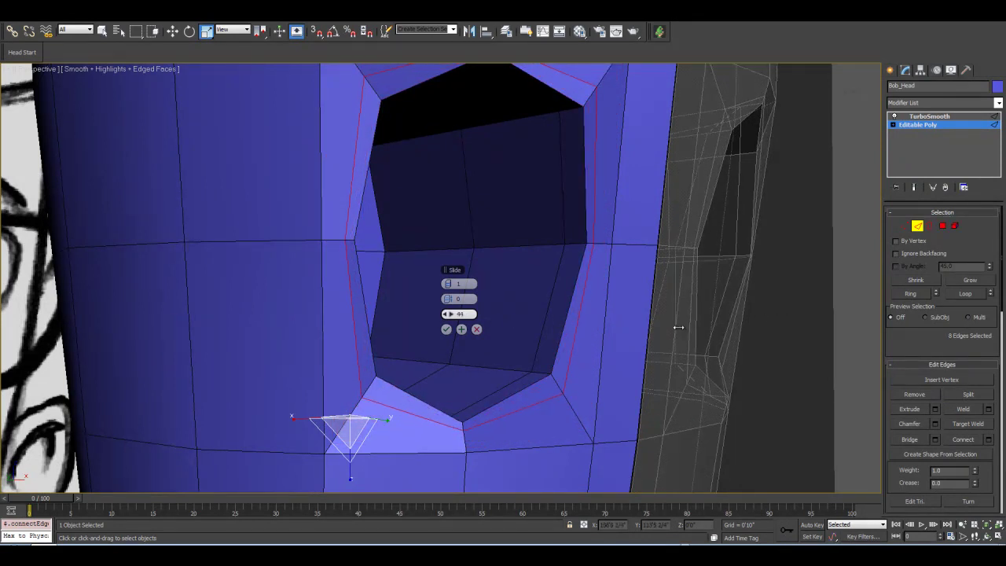
{"action": "left_click", "coordinate": [446, 329]}
In the Front view, select the top and bottom vertices of the loop around the eye opening and scale them slightly apart vertically.
{"action": "key", "text": "f"}
{"action": "key", "text": "z"}
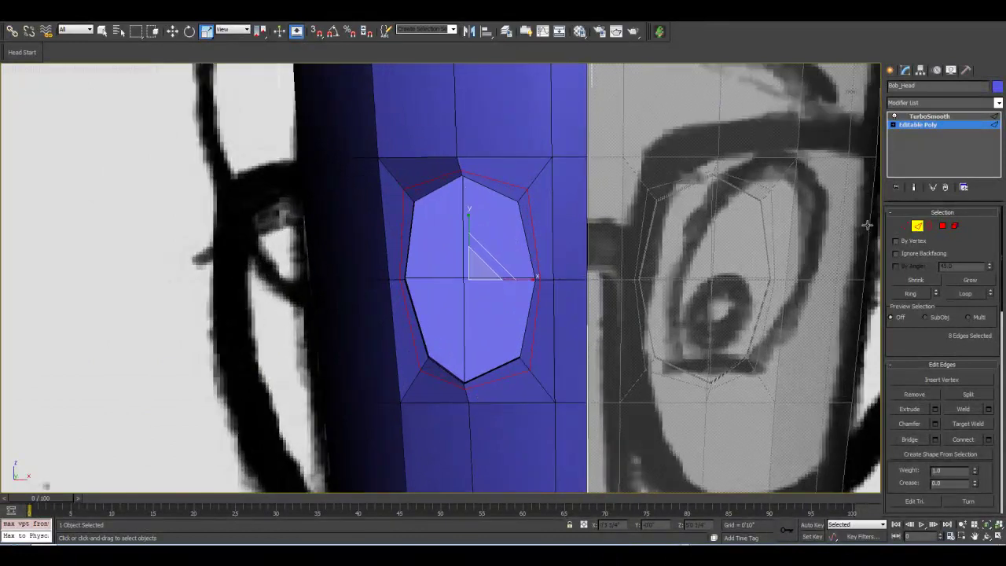
{"action": "left_click", "coordinate": [905, 225]}
{"action": "left_click", "coordinate": [459, 170]}
{"action": "scroll", "coordinate": [476, 338], "scroll_direction": "up", "scroll_amount": 1}
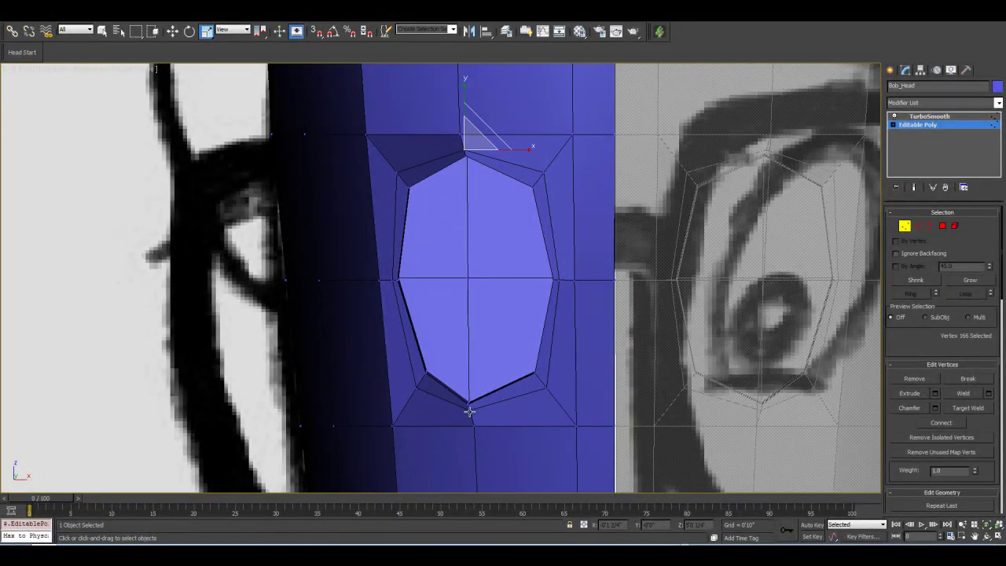
{"action": "left_click", "coordinate": [470, 411], "text": "ctrl"}
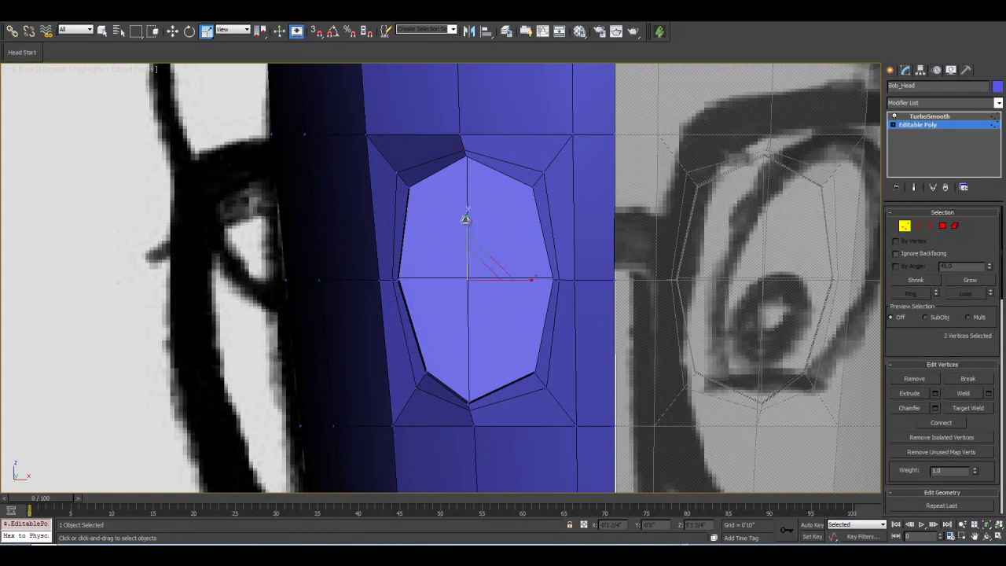
Select the two side vertices of the loop around the eye opening and scale them slightly apart horizontally.
{"action": "left_click", "coordinate": [392, 281]}
{"action": "left_click", "coordinate": [559, 280], "text": "ctrl"}
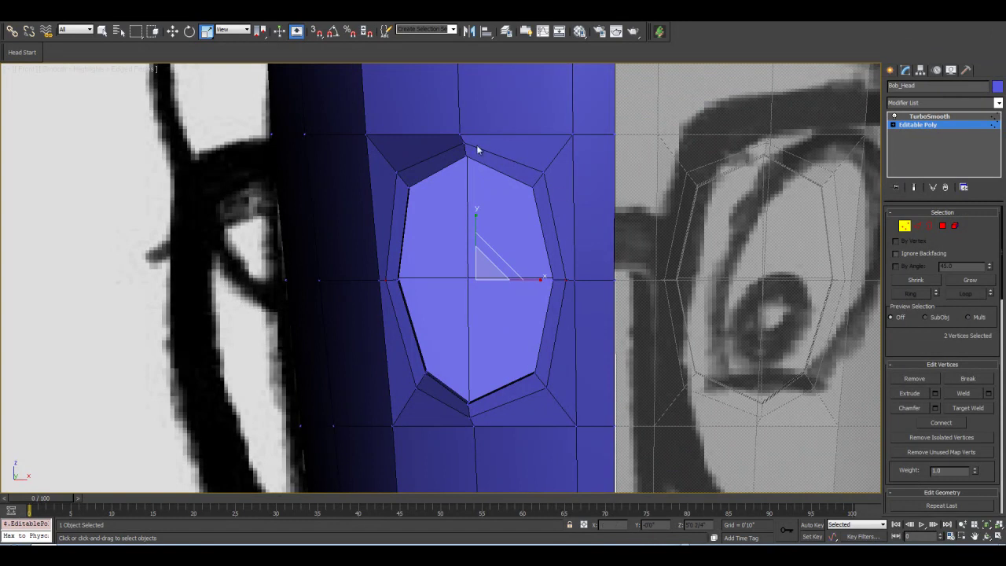
{"action": "middle_click_drag", "start_coordinate": [536, 191], "coordinate": [463, 156], "text": "alt"}
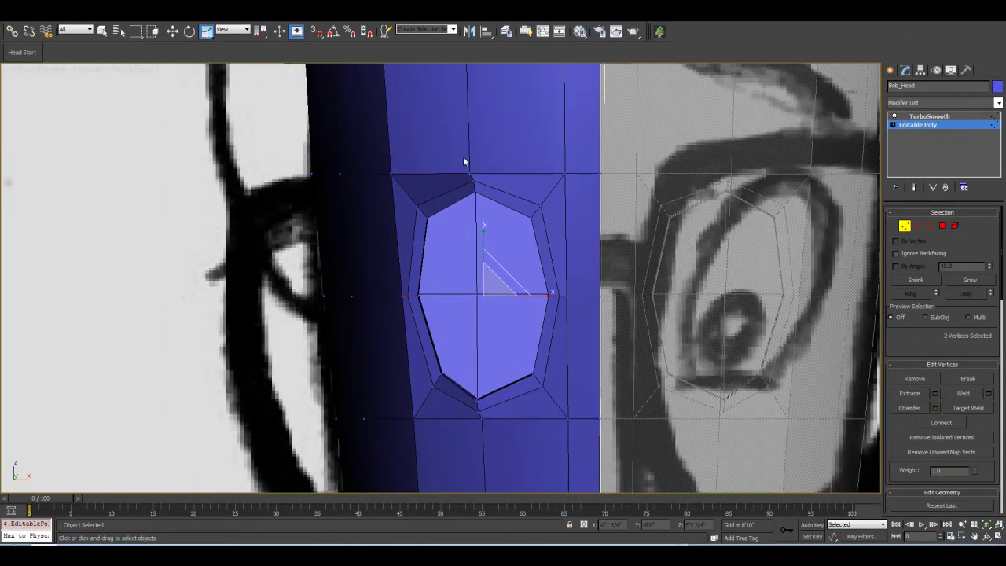
Select the four corner vertices of the outermost loop around the eye socket and scale them slightly inward.
{"action": "left_click", "coordinate": [391, 172]}
{"action": "left_click", "coordinate": [564, 173], "text": "ctrl"}
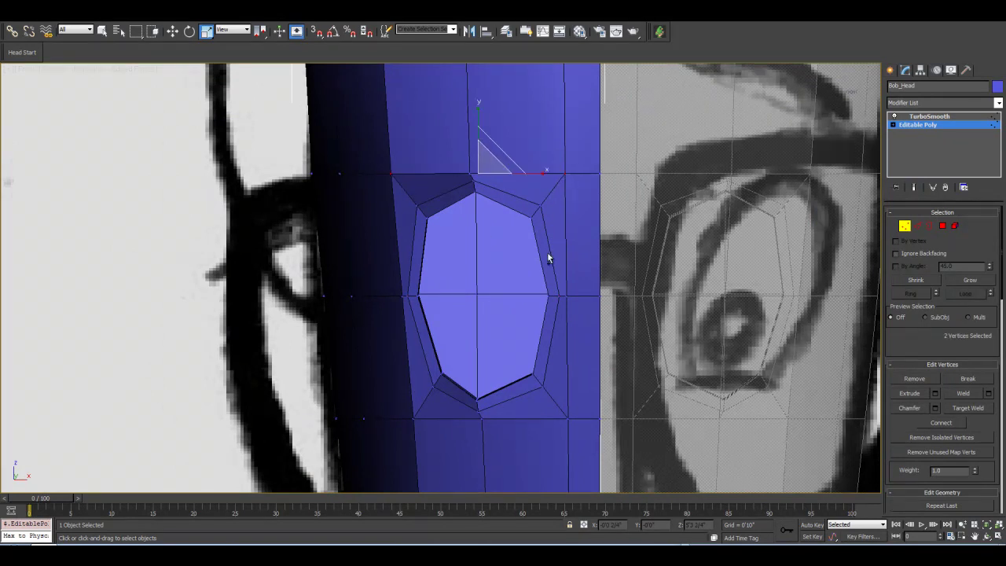
{"action": "left_click", "coordinate": [413, 419], "text": "ctrl"}
{"action": "left_click", "coordinate": [564, 418], "text": "ctrl"}
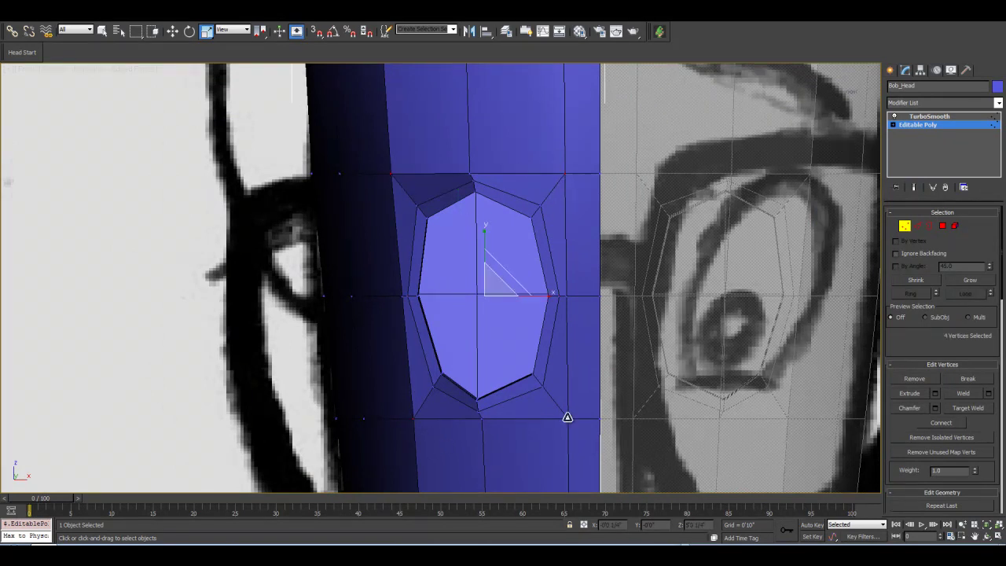
Select the top and bottom middle vertices of the outermost eye loop and scale them apart vertically.
{"action": "left_click", "coordinate": [482, 419]}
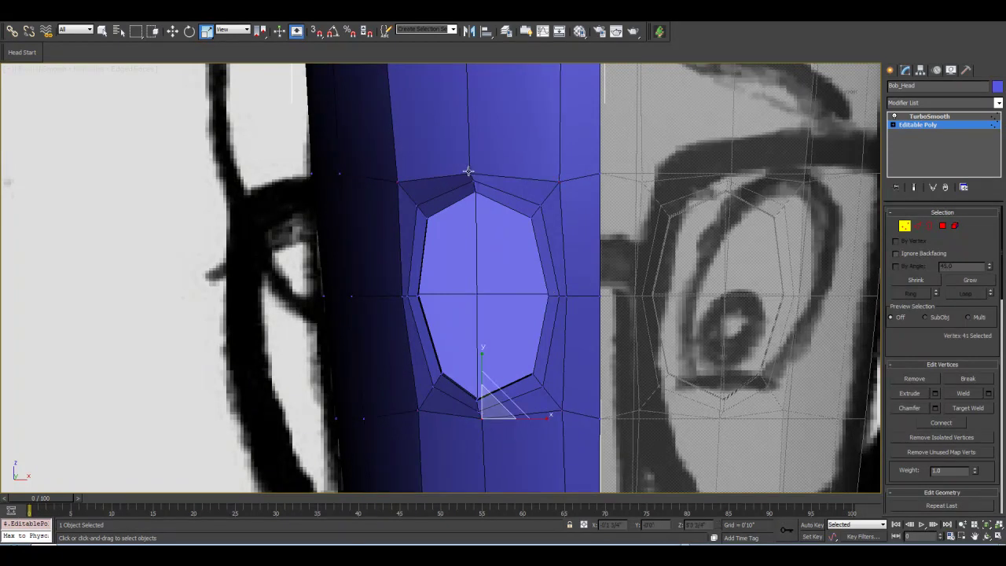
{"action": "left_click", "coordinate": [470, 171], "text": "ctrl"}
{"action": "left_click_drag", "start_coordinate": [474, 234], "coordinate": [476, 230]}
Select the two side middle vertices of the outermost eye loop and scale them slightly apart horizontally.
{"action": "left_click", "coordinate": [402, 296]}
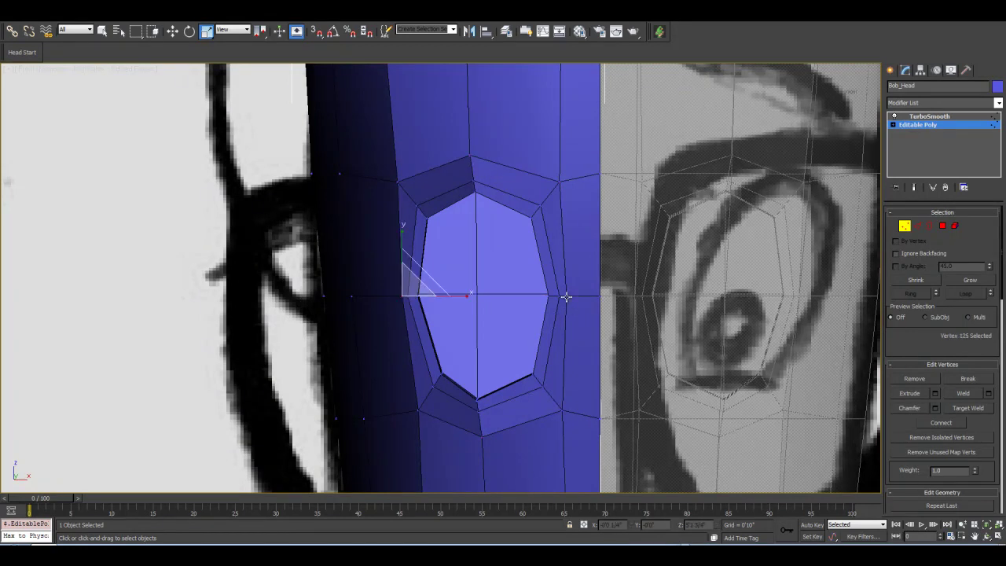
{"action": "left_click", "coordinate": [566, 297], "text": "ctrl"}
{"action": "left_click_drag", "start_coordinate": [552, 294], "coordinate": [557, 296]}
{"action": "middle_click_drag", "start_coordinate": [473, 318], "coordinate": [492, 319]}
{"action": "scroll", "coordinate": [492, 317], "scroll_direction": "down", "scroll_amount": 2}
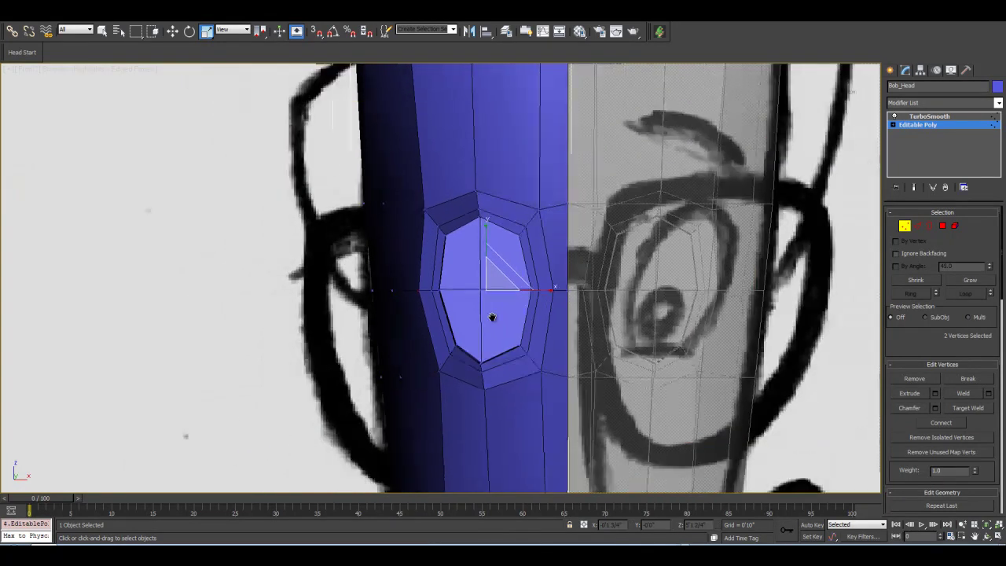
{"action": "scroll", "coordinate": [492, 318], "scroll_direction": "down", "scroll_amount": 1}
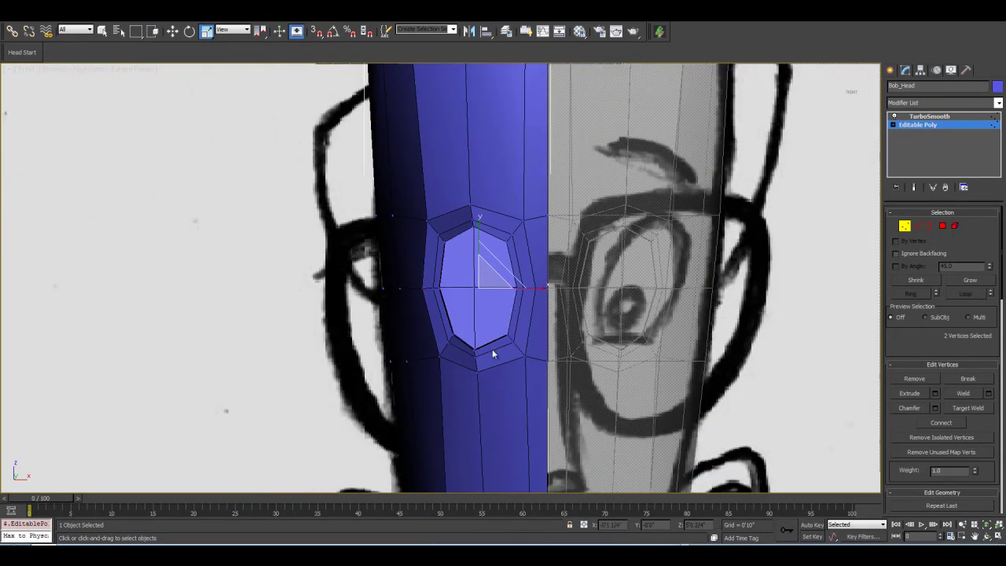
{"action": "scroll", "coordinate": [492, 353], "scroll_direction": "up", "scroll_amount": 5}
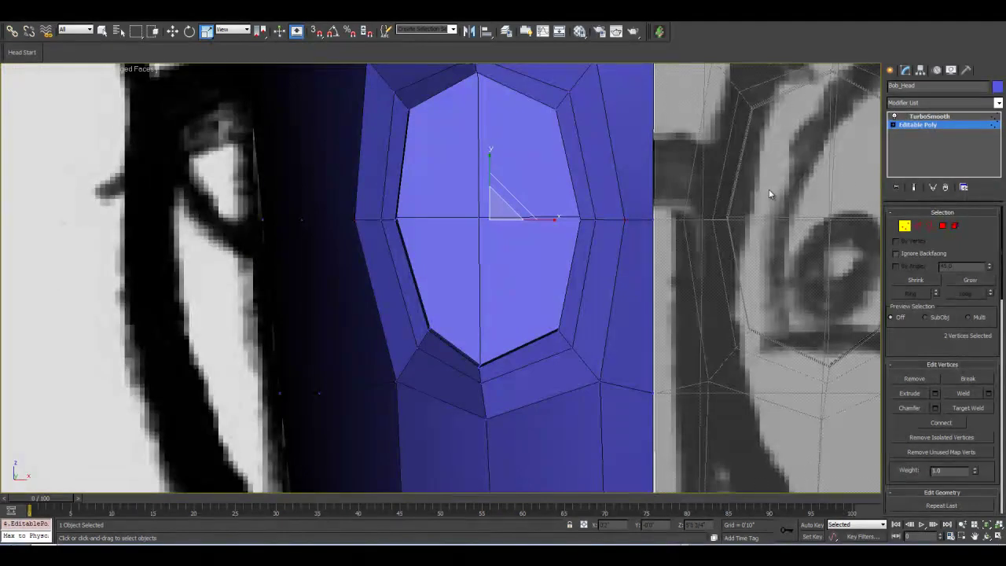
Move the lower corner vertices of the eye socket loops to even out the rounded lower half of the opening.
{"action": "left_click", "coordinate": [171, 33]}
{"action": "mouse_move", "coordinate": [474, 336]}
{"action": "middle_mouse_down"}
{"action": "mouse_move", "coordinate": [469, 382]}
{"action": "mouse_move", "coordinate": [465, 352]}
{"action": "middle_mouse_up"}
{"action": "left_click_drag", "start_coordinate": [508, 416], "coordinate": [503, 409]}
{"action": "middle_click_drag", "start_coordinate": [456, 337], "coordinate": [508, 333]}
{"action": "scroll", "coordinate": [494, 336], "scroll_direction": "down", "scroll_amount": 2}
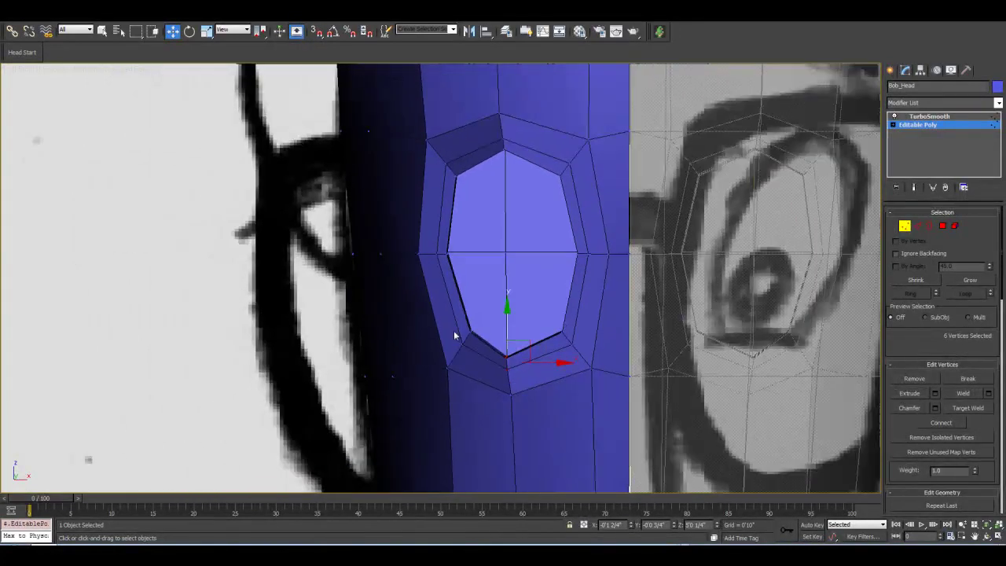
{"action": "left_click_drag", "start_coordinate": [415, 302], "coordinate": [488, 416]}
{"action": "left_click_drag", "start_coordinate": [502, 344], "coordinate": [450, 328]}
{"action": "middle_click_drag", "start_coordinate": [522, 305], "coordinate": [482, 312]}
{"action": "left_click_drag", "start_coordinate": [559, 397], "coordinate": [518, 333]}
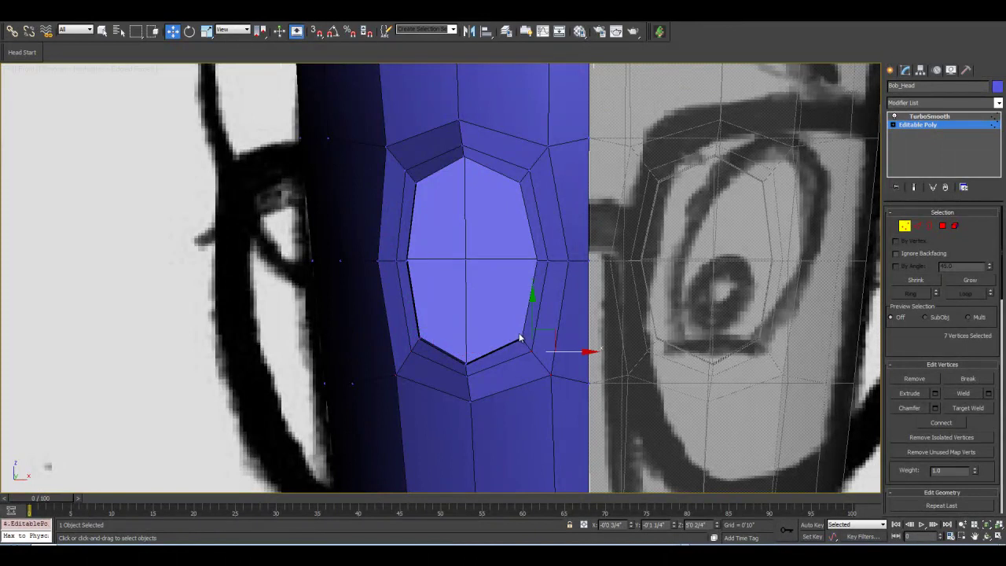
Select the middle column of vertices below the eye opening and rotate it until it stands vertical.
{"action": "middle_click_drag", "start_coordinate": [483, 179], "coordinate": [479, 355]}
{"action": "left_click_drag", "start_coordinate": [529, 430], "coordinate": [529, 431]}
{"action": "scroll", "coordinate": [558, 393], "scroll_direction": "up", "scroll_amount": 5}
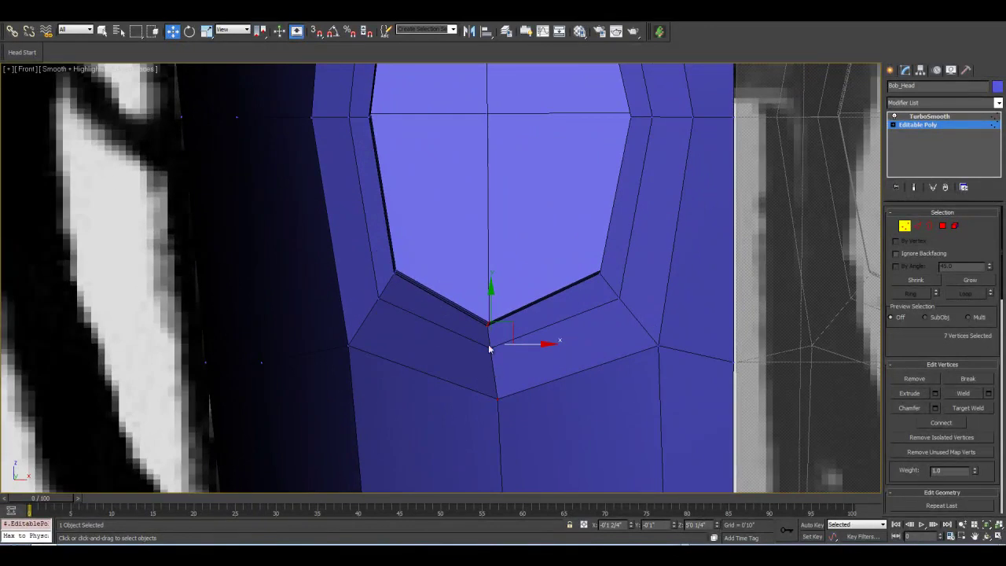
{"action": "left_click", "coordinate": [189, 33]}
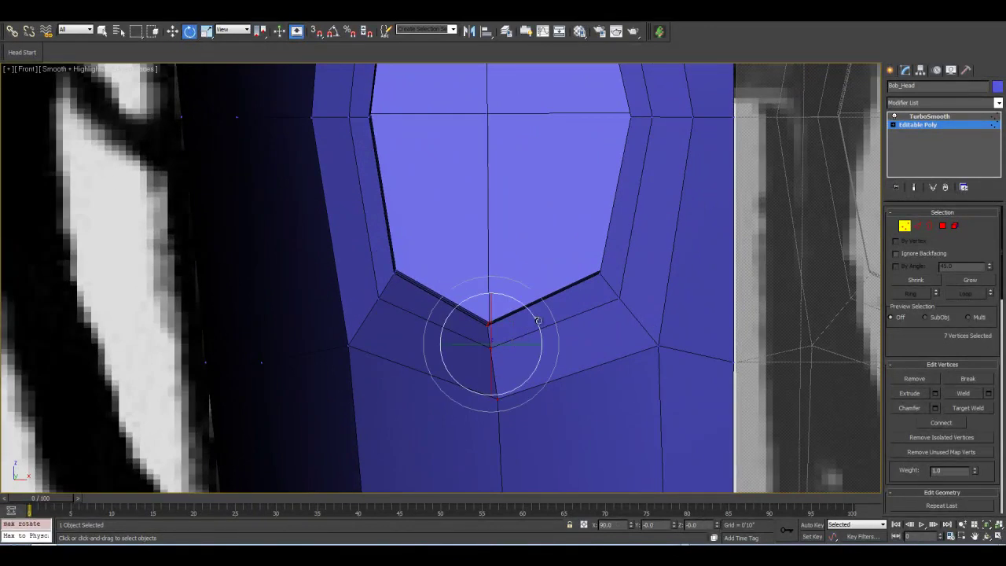
{"action": "left_click_drag", "start_coordinate": [541, 324], "coordinate": [543, 338]}
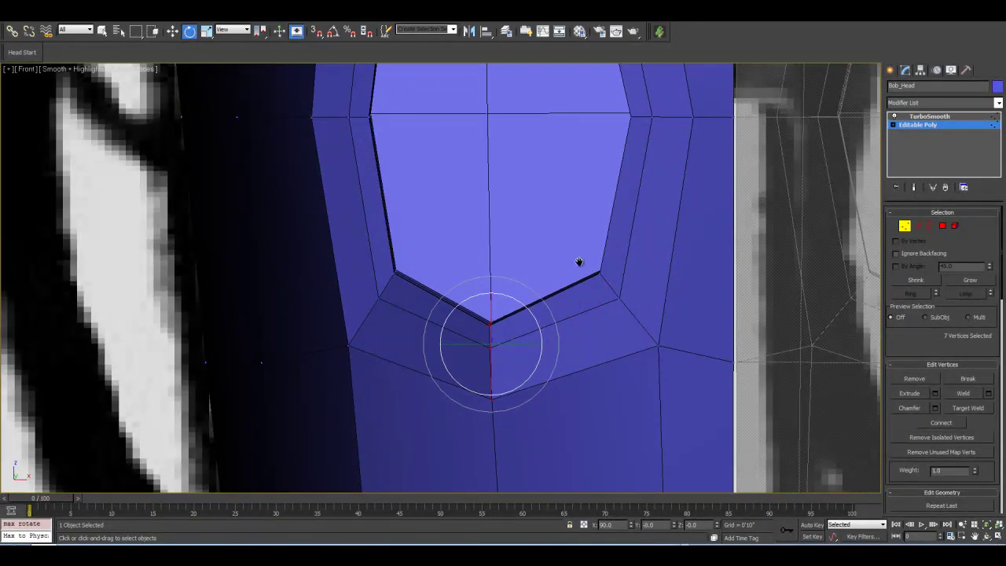
Select the middle column of vertices above the eye opening, rotate it upright and shift it slightly toward the face centreline.
{"action": "middle_click_drag", "start_coordinate": [514, 142], "coordinate": [500, 315]}
{"action": "middle_click_drag", "start_coordinate": [500, 184], "coordinate": [501, 330]}
{"action": "scroll", "coordinate": [502, 330], "scroll_direction": "down", "scroll_amount": 1}
{"action": "left_click_drag", "start_coordinate": [439, 168], "coordinate": [486, 272]}
{"action": "middle_click_drag", "start_coordinate": [500, 250], "coordinate": [503, 308]}
{"action": "scroll", "coordinate": [502, 306], "scroll_direction": "up", "scroll_amount": 2}
{"action": "left_click_drag", "start_coordinate": [521, 266], "coordinate": [525, 277]}
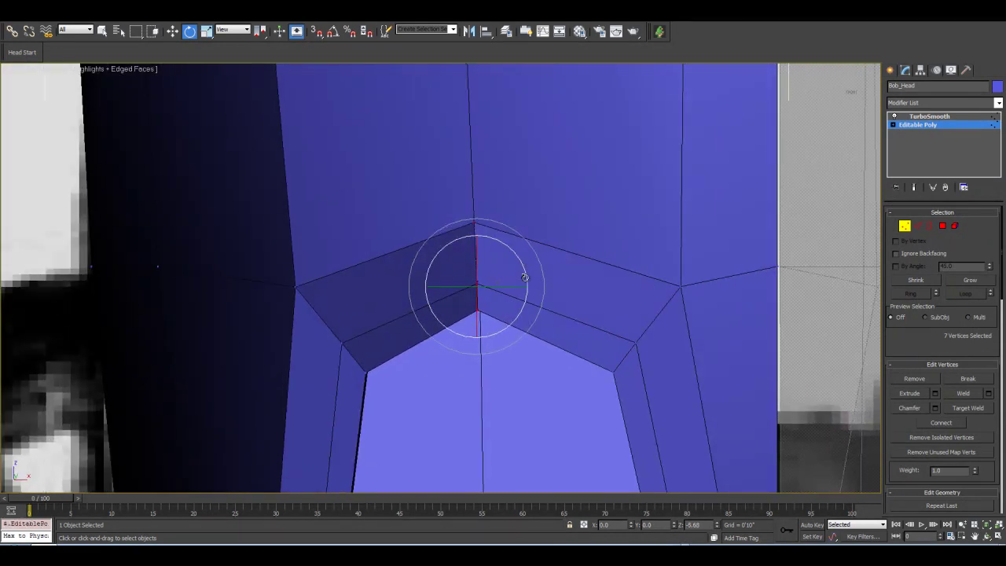
{"action": "left_click", "coordinate": [172, 31]}
{"action": "scroll", "coordinate": [579, 377], "scroll_direction": "down", "scroll_amount": 5}
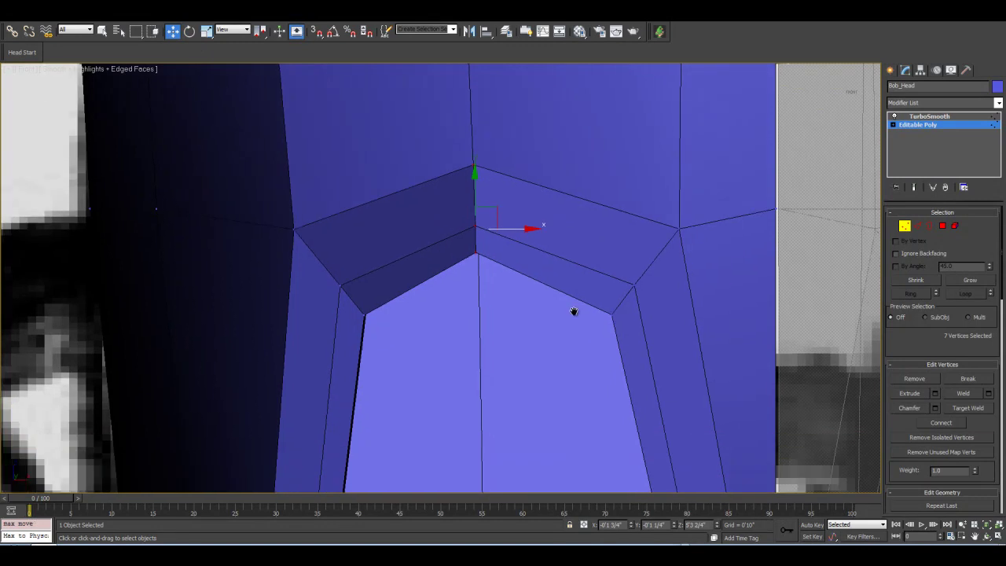
{"action": "scroll", "coordinate": [518, 315], "scroll_direction": "up", "scroll_amount": 2}
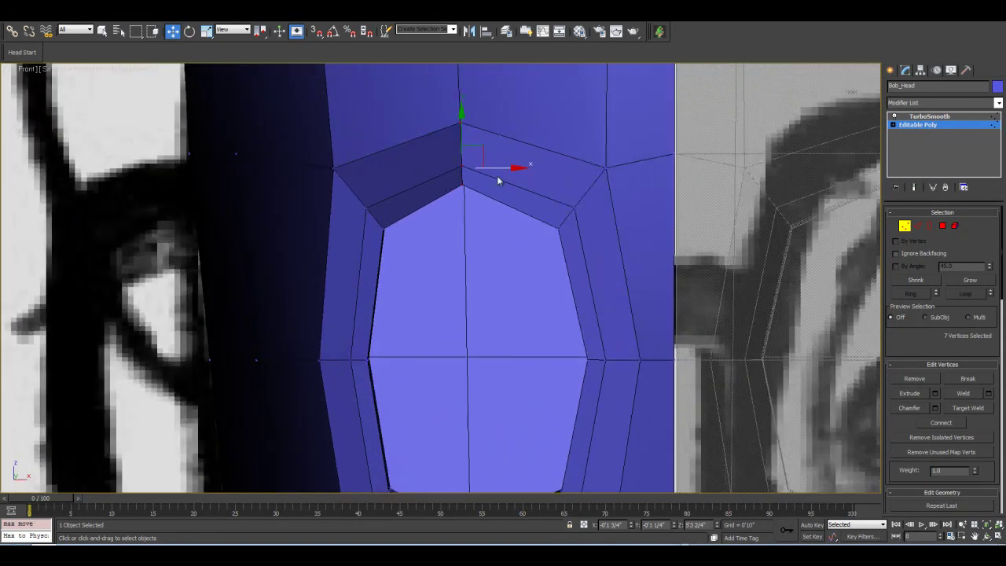
{"action": "left_click_drag", "start_coordinate": [496, 169], "coordinate": [498, 170]}
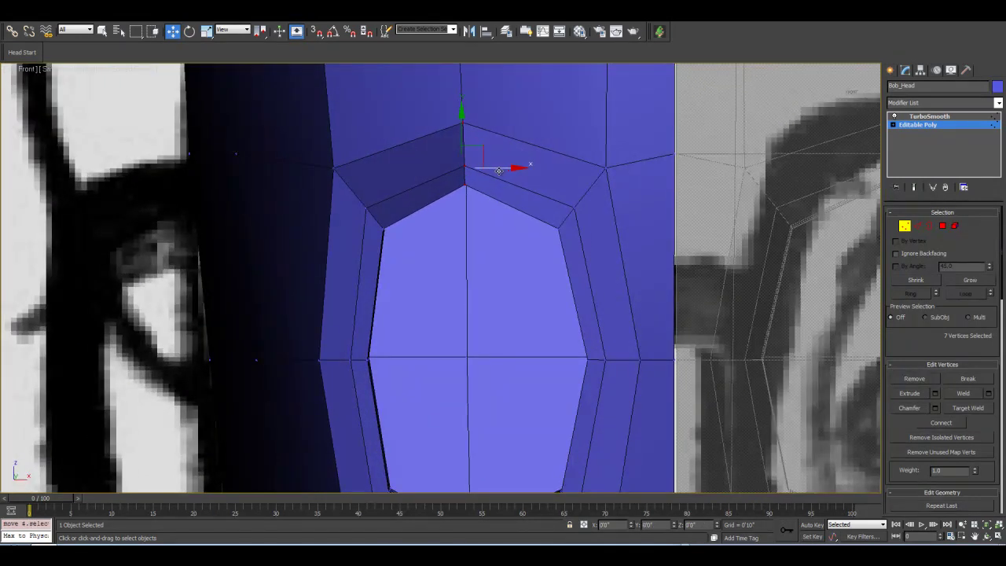
Shift the middle column of vertices below the eye opening slightly sideways to align it with the column above.
{"action": "middle_click_drag", "start_coordinate": [549, 414], "coordinate": [547, 329]}
{"action": "middle_click_drag", "start_coordinate": [472, 384], "coordinate": [474, 326]}
{"action": "scroll", "coordinate": [455, 364], "scroll_direction": "down", "scroll_amount": 2}
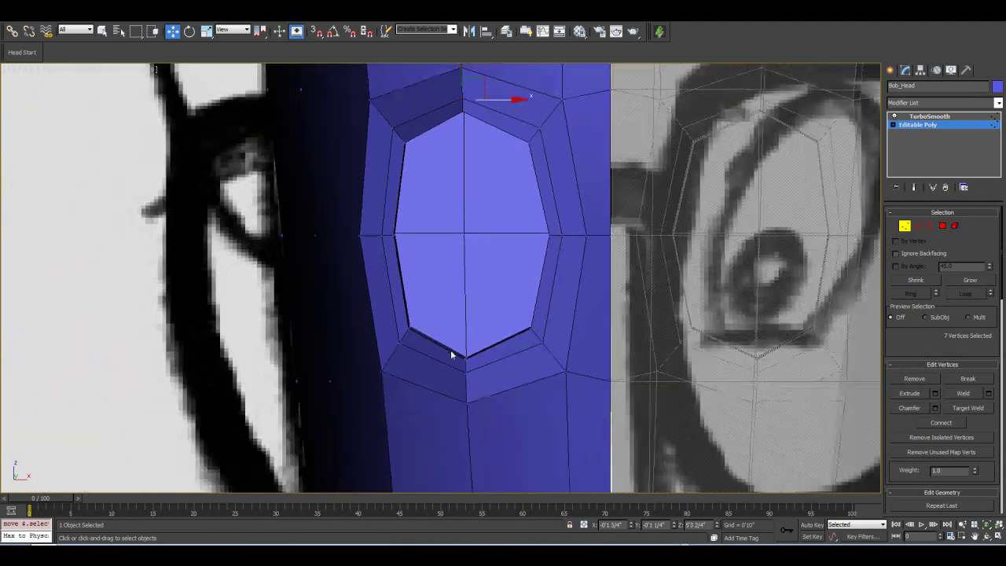
{"action": "left_click_drag", "start_coordinate": [500, 438], "coordinate": [445, 346]}
{"action": "left_click_drag", "start_coordinate": [506, 371], "coordinate": [504, 371]}
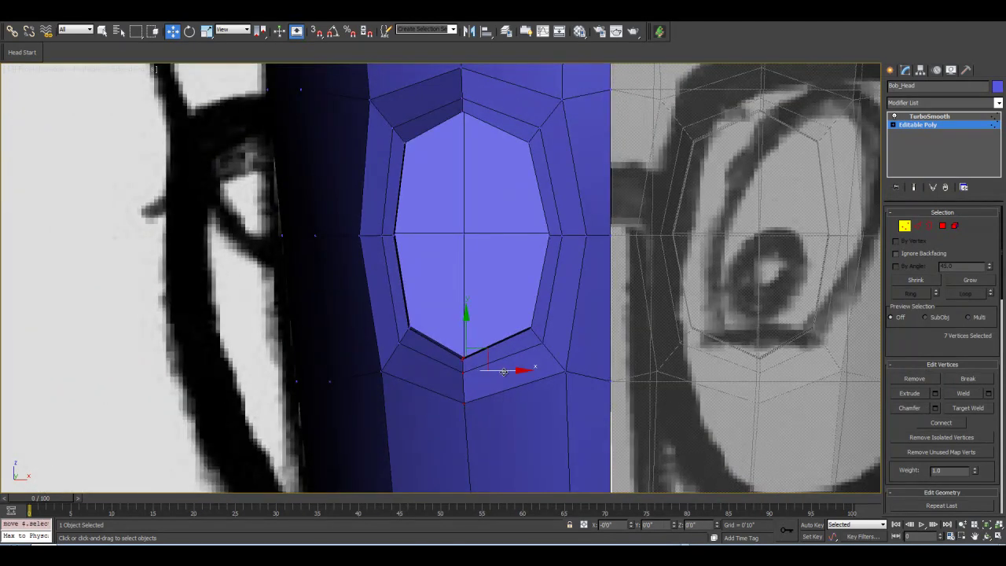
{"action": "scroll", "coordinate": [503, 345], "scroll_direction": "down", "scroll_amount": 4}
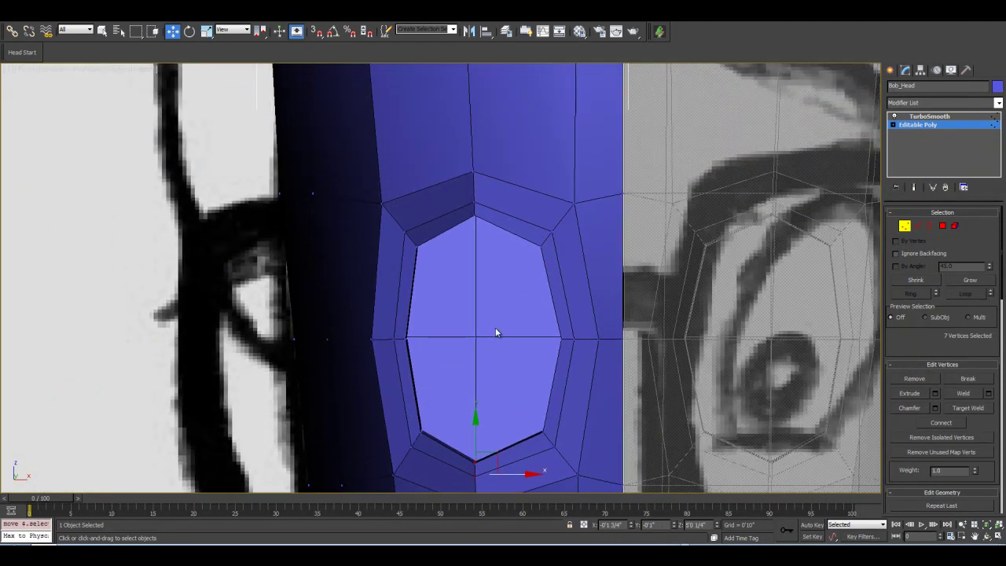
{"action": "scroll", "coordinate": [496, 327], "scroll_direction": "down", "scroll_amount": 5}
{"action": "scroll", "coordinate": [496, 327], "scroll_direction": "up", "scroll_amount": 4}
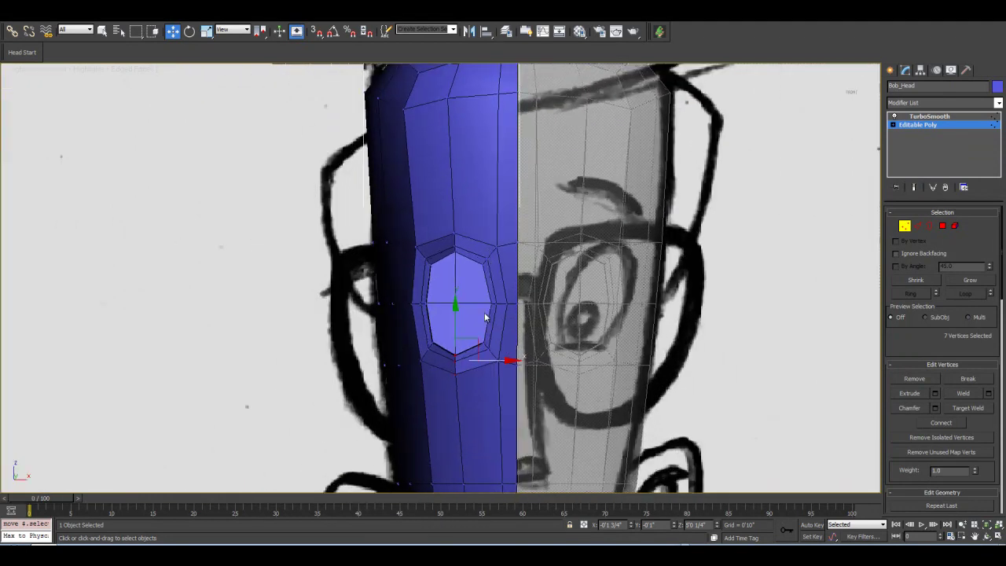
Examine the head and eye socket in perspective from the front and side against both reference sketches.
{"action": "key", "text": "p"}
{"action": "left_click", "coordinate": [987, 536]}
{"action": "left_click_drag", "start_coordinate": [433, 280], "coordinate": [442, 249]}
{"action": "left_click", "coordinate": [174, 33]}
{"action": "middle_click_drag", "start_coordinate": [461, 253], "coordinate": [424, 278]}
{"action": "left_click", "coordinate": [317, 283]}
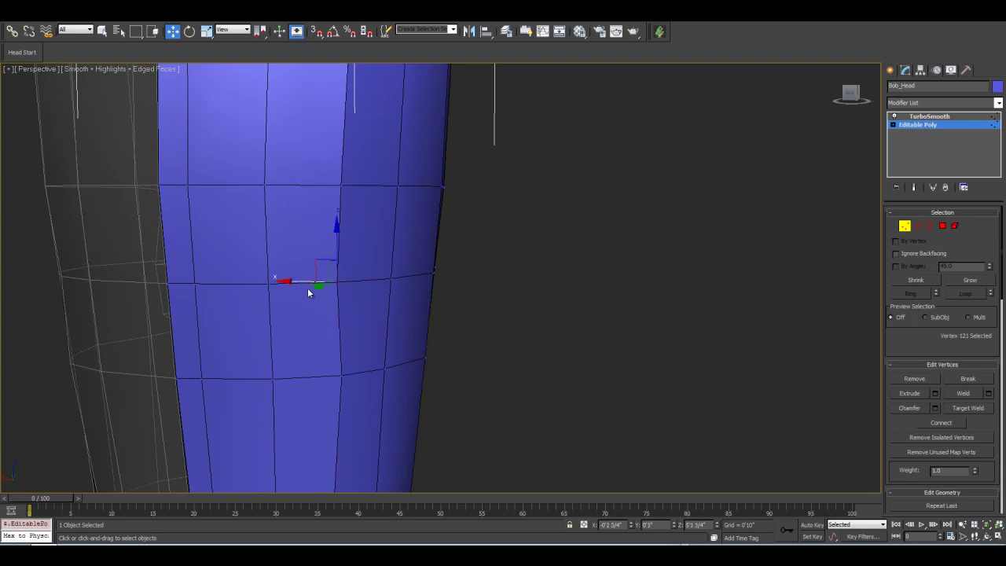
{"action": "mouse_move", "coordinate": [478, 302]}
{"action": "middle_mouse_down"}
{"action": "mouse_move", "coordinate": [453, 287]}
{"action": "mouse_move", "coordinate": [476, 303]}
{"action": "middle_mouse_up"}
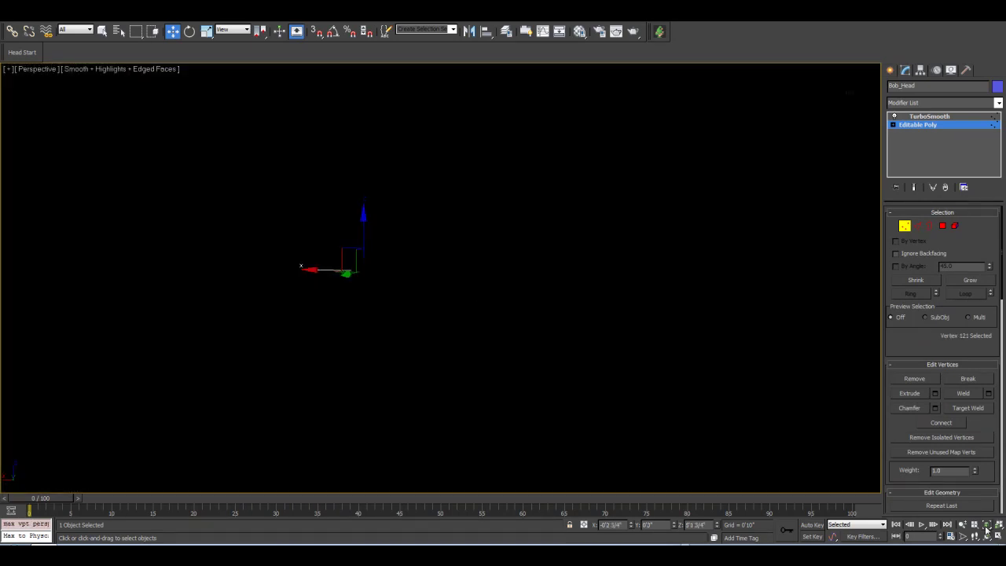
{"action": "left_click", "coordinate": [990, 525]}
{"action": "left_click", "coordinate": [987, 536]}
{"action": "left_click_drag", "start_coordinate": [445, 285], "coordinate": [420, 316]}
{"action": "left_click", "coordinate": [987, 525]}
{"action": "left_click", "coordinate": [950, 525]}
{"action": "left_click", "coordinate": [960, 525]}
{"action": "left_click_drag", "start_coordinate": [498, 183], "coordinate": [541, 386]}
{"action": "left_click_drag", "start_coordinate": [454, 187], "coordinate": [529, 420]}
{"action": "left_click_drag", "start_coordinate": [491, 252], "coordinate": [522, 384]}
{"action": "middle_click_drag", "start_coordinate": [522, 384], "coordinate": [468, 293]}
{"action": "middle_click_drag", "start_coordinate": [664, 449], "coordinate": [653, 441], "text": "alt"}
{"action": "left_click", "coordinate": [987, 536]}
{"action": "left_click_drag", "start_coordinate": [461, 253], "coordinate": [489, 248]}
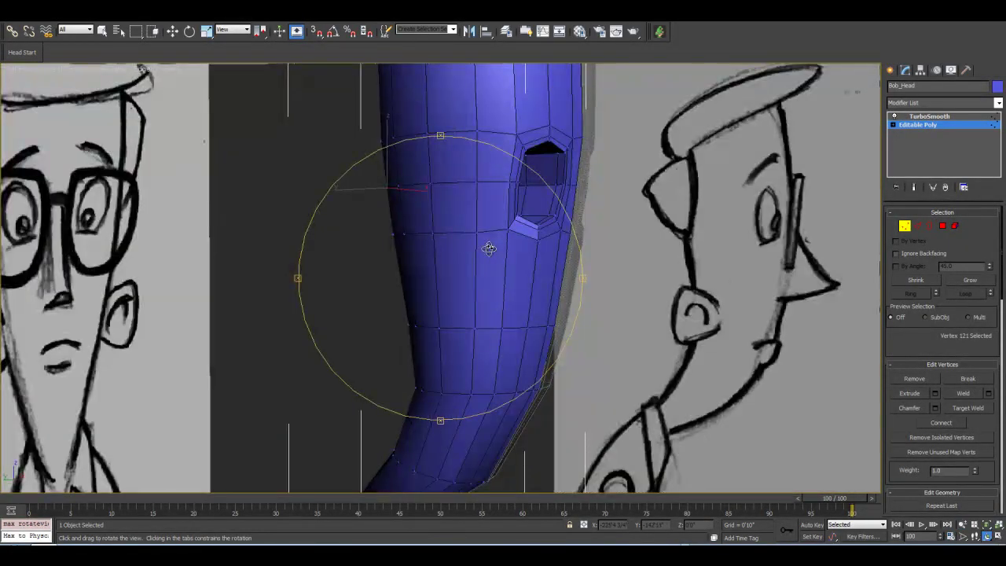
{"action": "mouse_move", "coordinate": [512, 207]}
{"action": "left_mouse_down"}
{"action": "mouse_move", "coordinate": [448, 221]}
{"action": "mouse_move", "coordinate": [489, 229]}
{"action": "mouse_move", "coordinate": [437, 252]}
{"action": "mouse_move", "coordinate": [464, 247]}
{"action": "mouse_move", "coordinate": [210, 196]}
{"action": "left_mouse_up"}
{"action": "left_click_drag", "start_coordinate": [480, 247], "coordinate": [472, 245]}
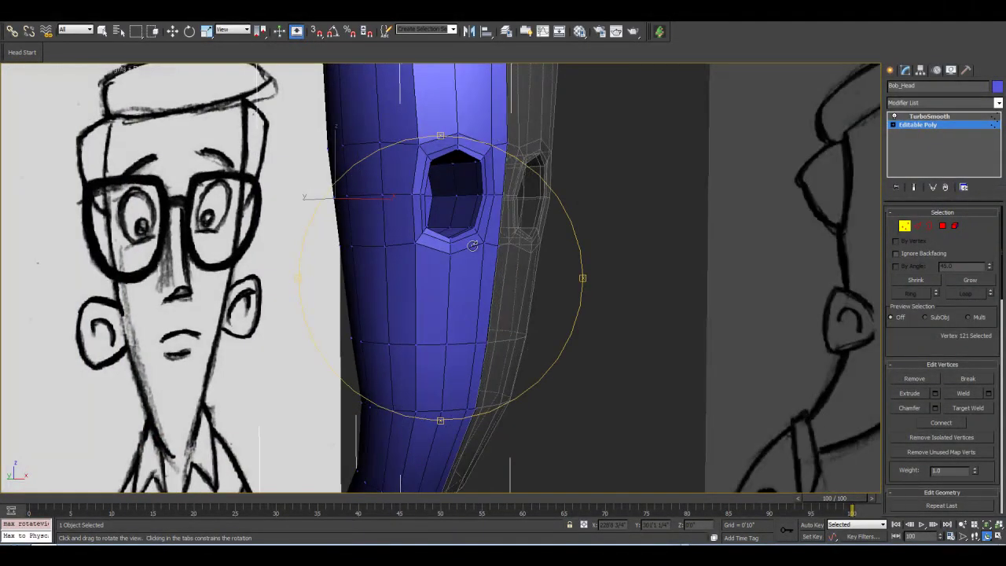
{"action": "left_click_drag", "start_coordinate": [263, 277], "coordinate": [494, 238]}
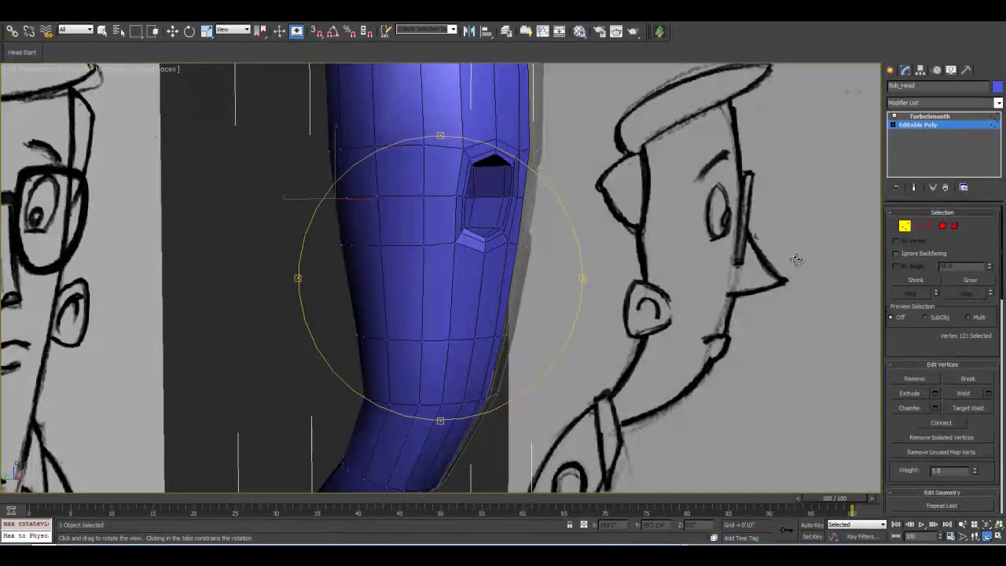
{"action": "left_click_drag", "start_coordinate": [763, 215], "coordinate": [275, 249]}
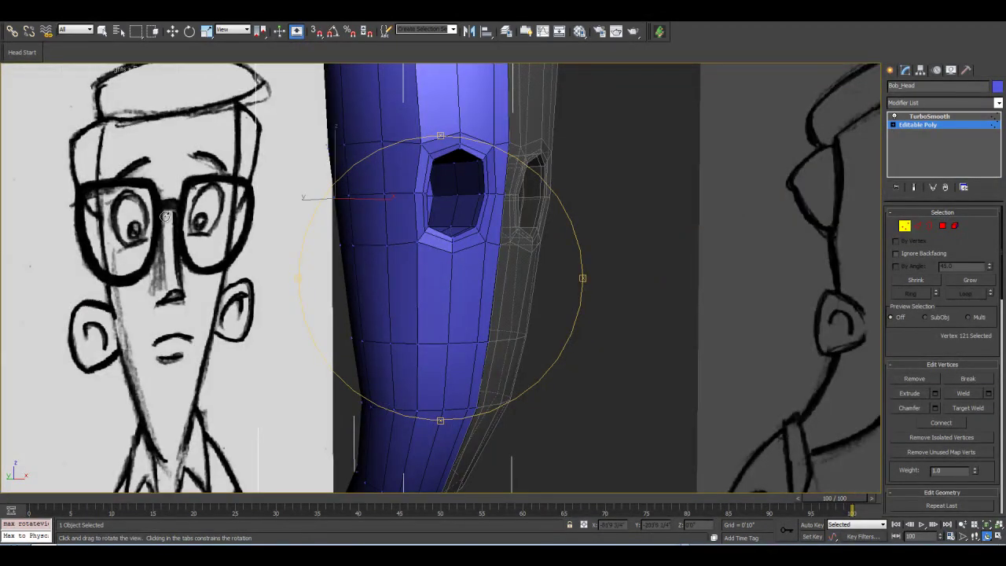
{"action": "left_click_drag", "start_coordinate": [440, 223], "coordinate": [360, 223]}
{"action": "left_click_drag", "start_coordinate": [527, 246], "coordinate": [456, 252]}
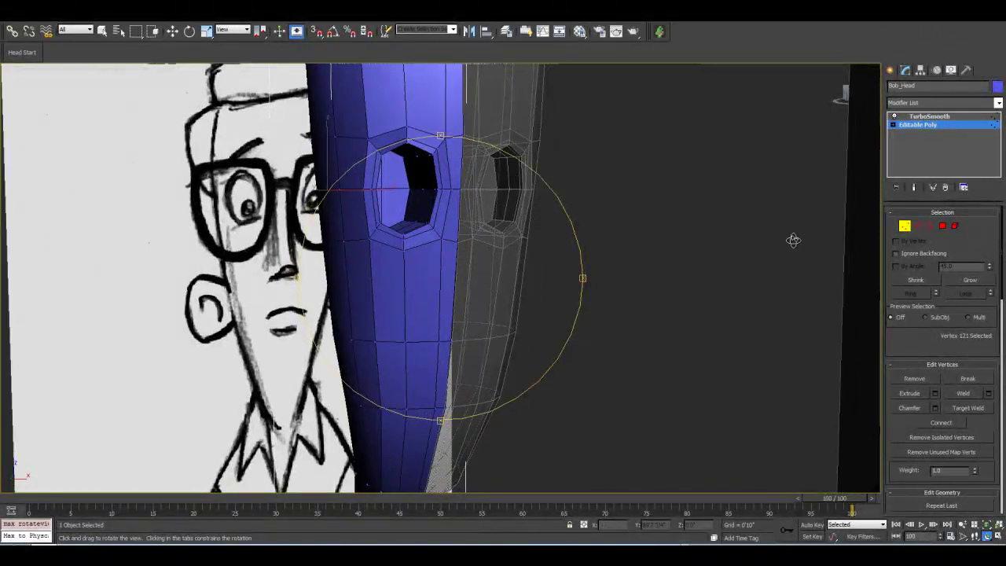
Select the two polygons beside the face centreline below mid-eye level and extrude them 0'3 3/4" for the nose.
{"action": "left_click", "coordinate": [946, 227]}
{"action": "key", "text": "w"}
{"action": "left_click", "coordinate": [451, 220]}
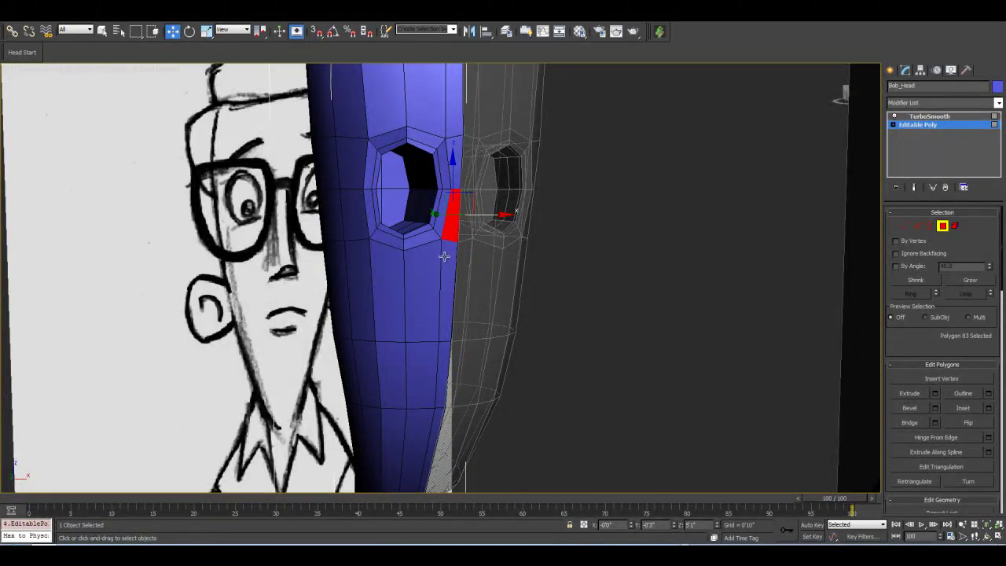
{"action": "left_click", "coordinate": [447, 262], "text": "ctrl"}
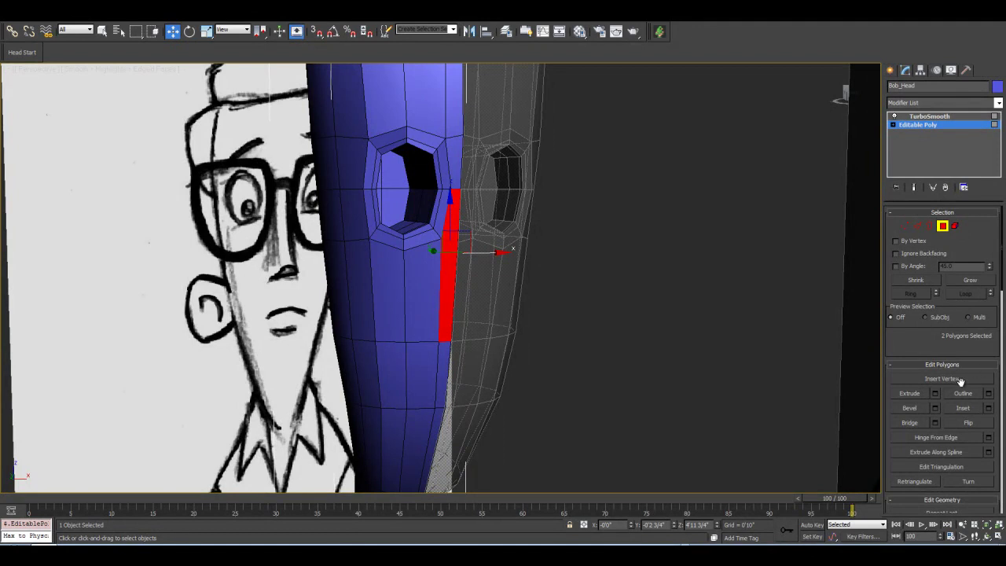
{"action": "left_click", "coordinate": [934, 393]}
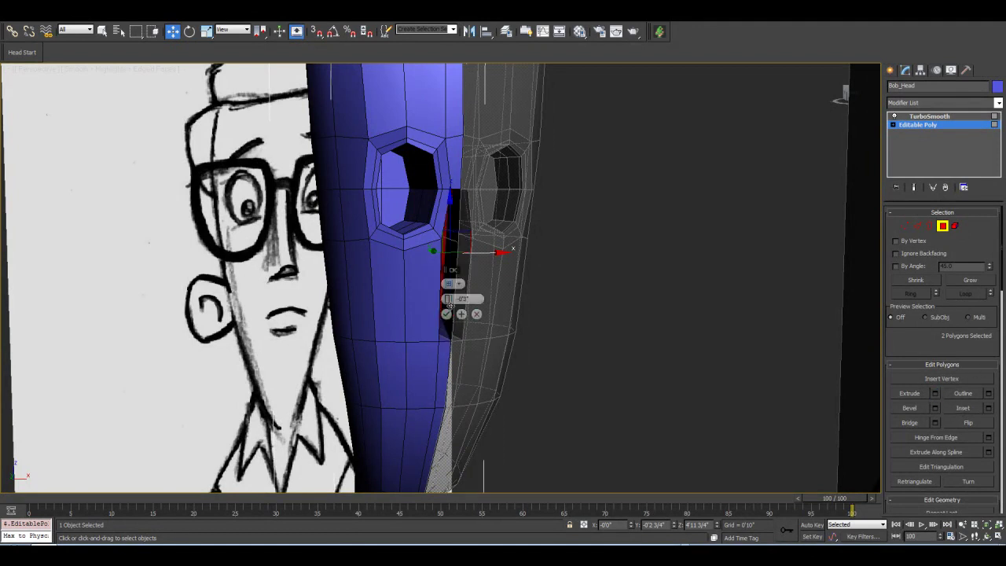
{"action": "left_click_drag", "start_coordinate": [455, 299], "coordinate": [407, 193]}
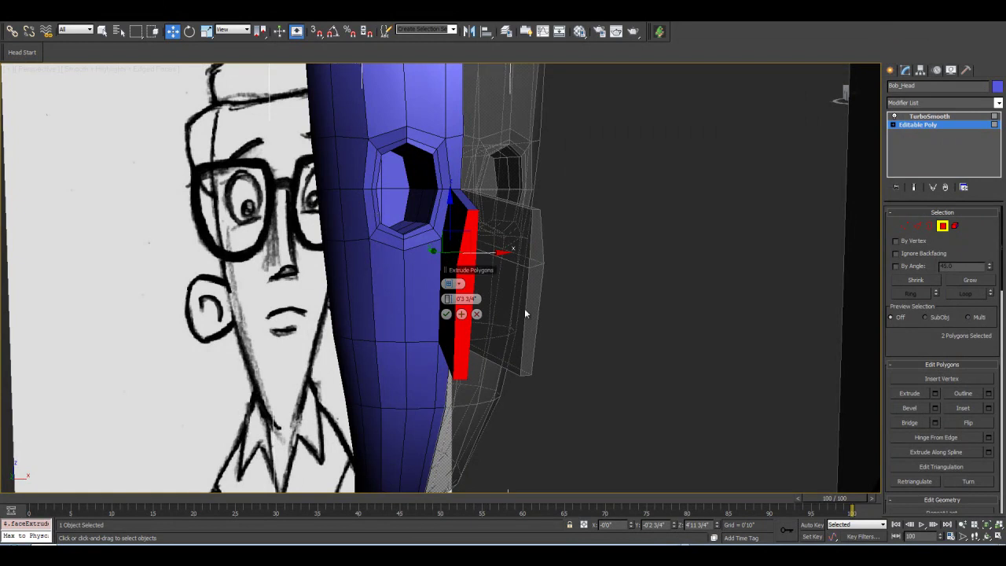
{"action": "left_click", "coordinate": [446, 314]}
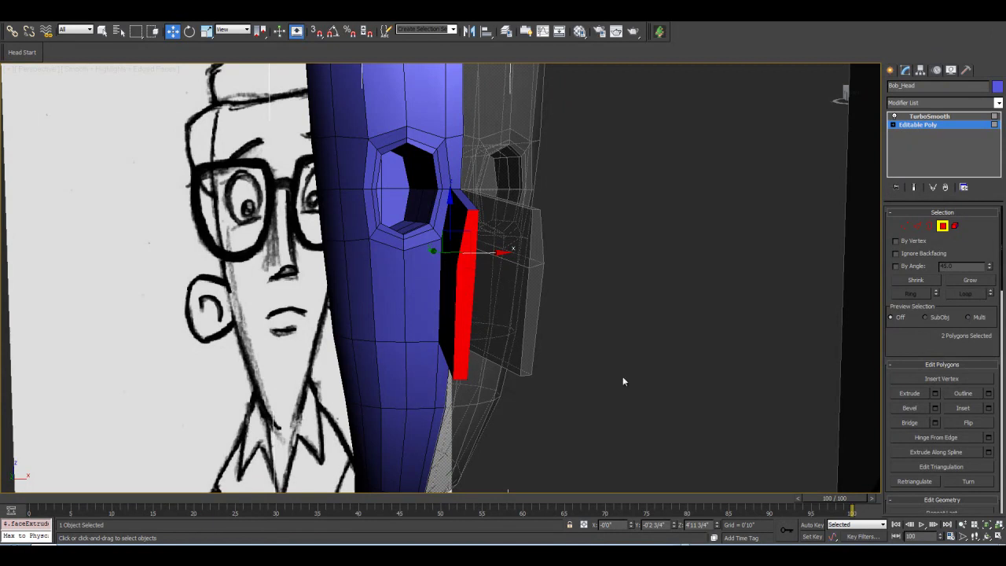
Delete the two inner side polygons of the nose extrusion that face the mirrored half of the head.
{"action": "left_click", "coordinate": [987, 535]}
{"action": "left_click_drag", "start_coordinate": [519, 351], "coordinate": [496, 261]}
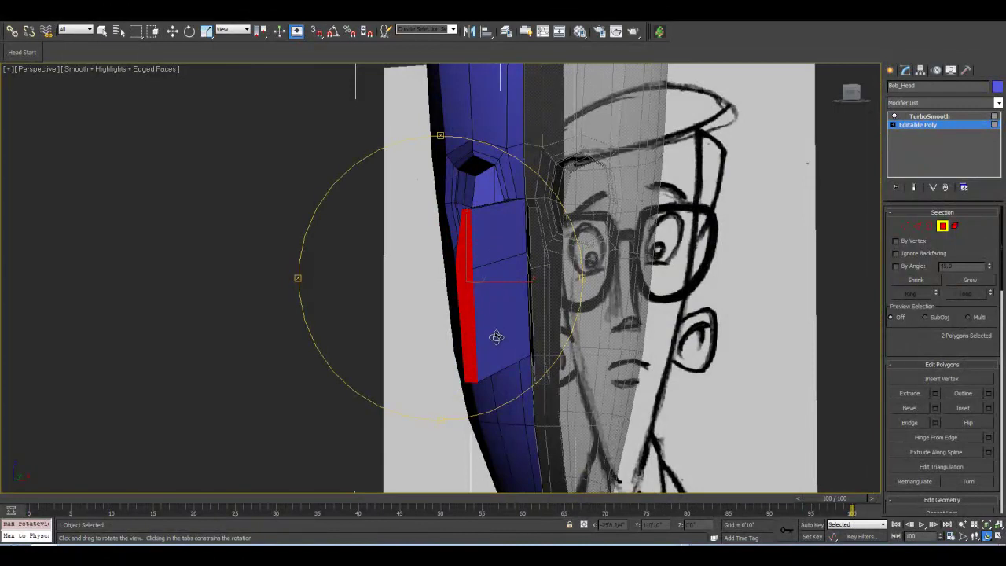
{"action": "mouse_move", "coordinate": [477, 262]}
{"action": "left_mouse_down"}
{"action": "mouse_move", "coordinate": [490, 262]}
{"action": "mouse_move", "coordinate": [470, 264]}
{"action": "left_mouse_up"}
{"action": "left_click", "coordinate": [172, 33]}
{"action": "left_click", "coordinate": [495, 232]}
{"action": "left_click", "coordinate": [492, 292], "text": "ctrl"}
{"action": "key", "text": "Delete"}
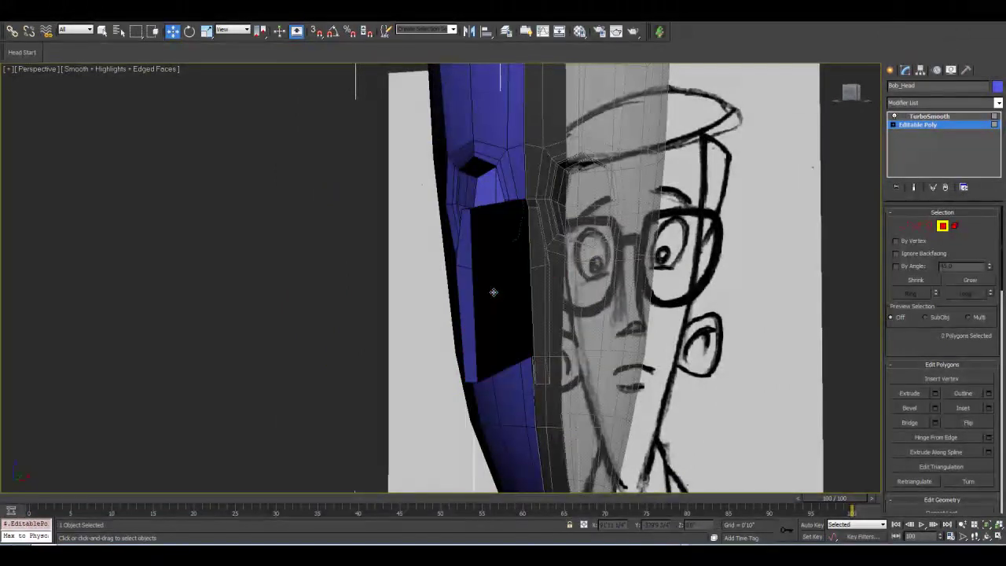
{"action": "scroll", "coordinate": [495, 295], "scroll_direction": "up", "scroll_amount": 4}
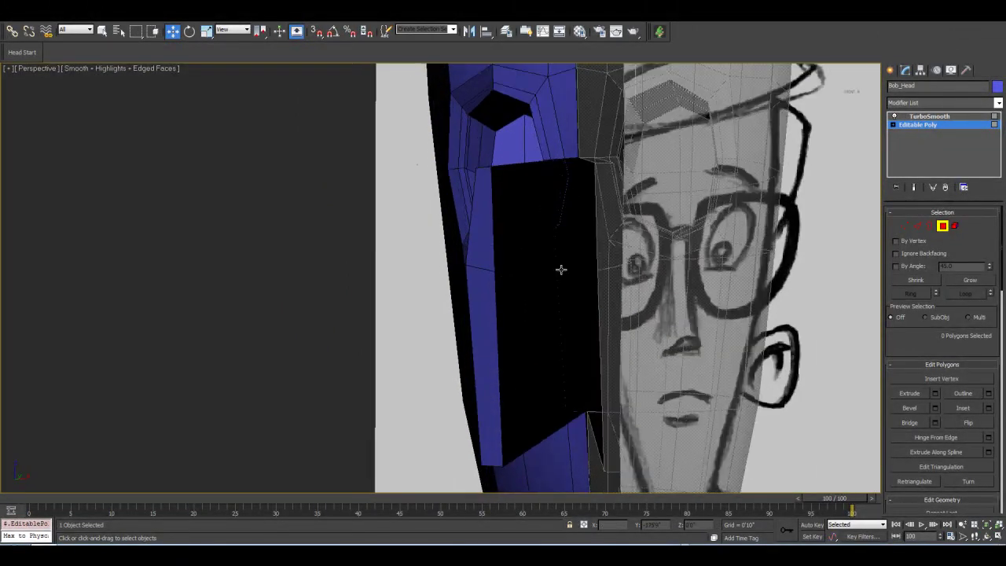
Select the two front polygons of the nose extrusion and examine them from the front against the reference sketch.
{"action": "left_click", "coordinate": [485, 252]}
{"action": "left_click", "coordinate": [491, 346], "text": "ctrl"}
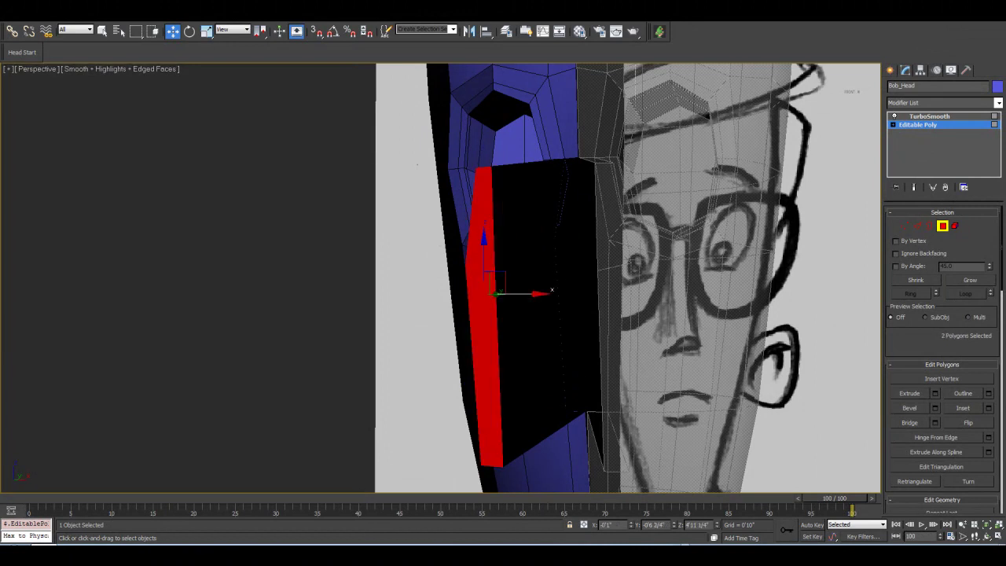
{"action": "left_click", "coordinate": [988, 535]}
{"action": "left_click_drag", "start_coordinate": [460, 274], "coordinate": [579, 297]}
{"action": "left_click", "coordinate": [172, 31]}
{"action": "middle_click_drag", "start_coordinate": [500, 248], "coordinate": [436, 176]}
{"action": "scroll", "coordinate": [449, 273], "scroll_direction": "down", "scroll_amount": 3}
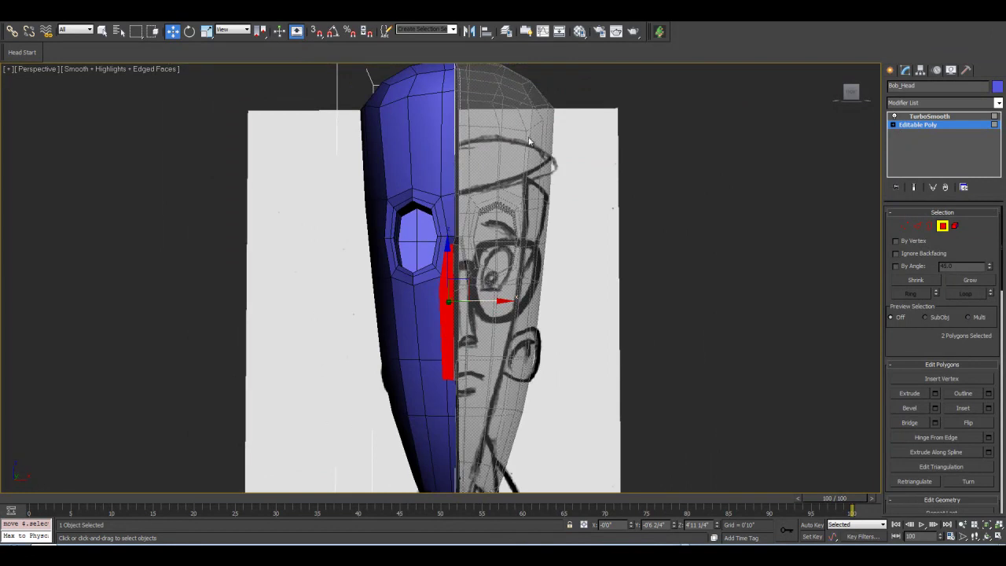
{"action": "middle_click_drag", "start_coordinate": [482, 258], "coordinate": [481, 237]}
{"action": "scroll", "coordinate": [481, 236], "scroll_direction": "up", "scroll_amount": 3}
{"action": "middle_click_drag", "start_coordinate": [479, 198], "coordinate": [471, 256]}
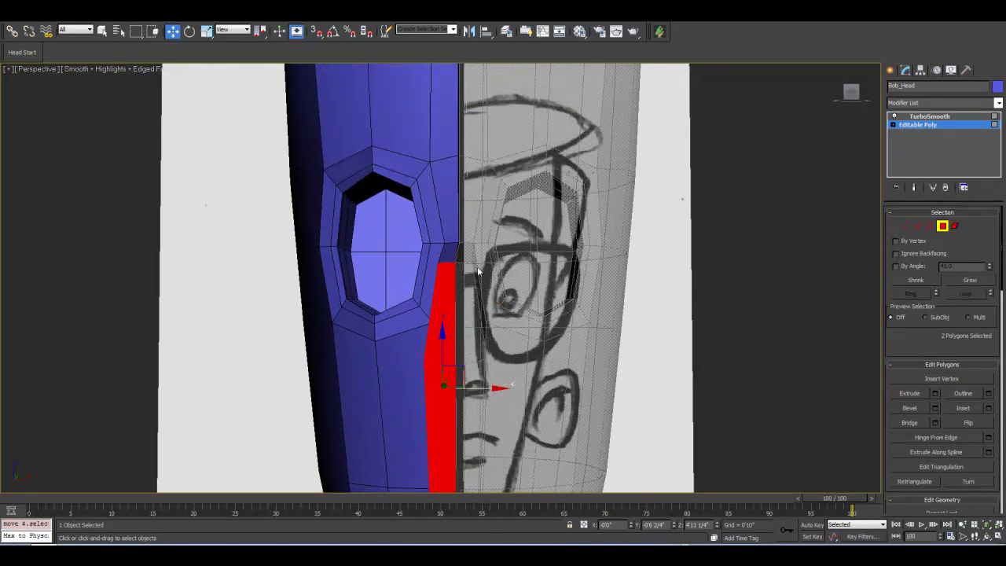
{"action": "left_click", "coordinate": [987, 535]}
{"action": "mouse_move", "coordinate": [411, 202]}
{"action": "left_mouse_down"}
{"action": "mouse_move", "coordinate": [469, 200]}
{"action": "mouse_move", "coordinate": [449, 265]}
{"action": "mouse_move", "coordinate": [442, 260]}
{"action": "left_mouse_up"}
Display the head see-through over the side sketch in the left view, with vertex editing active.
{"action": "key", "text": "l"}
{"action": "scroll", "coordinate": [442, 324], "scroll_direction": "up", "scroll_amount": 5}
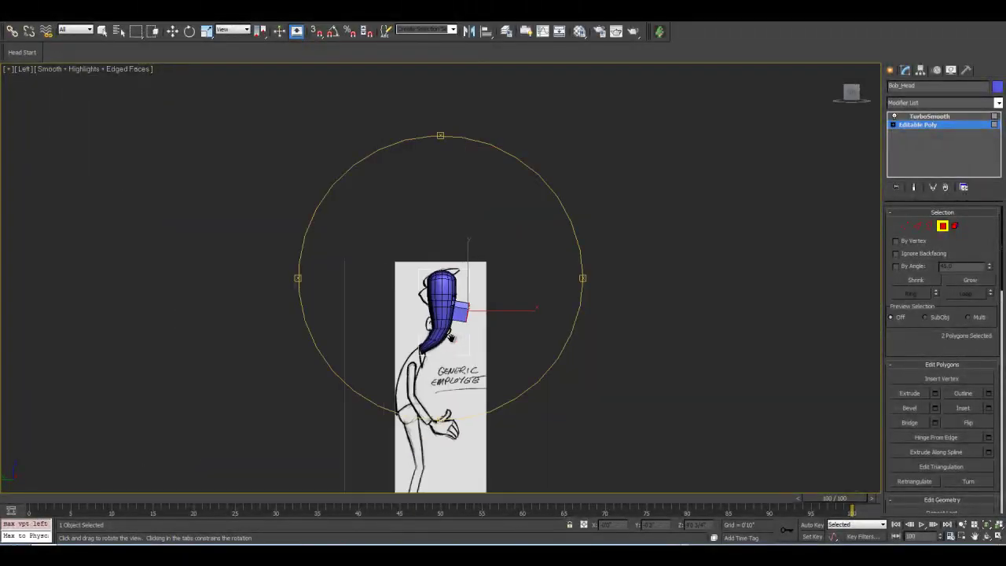
{"action": "scroll", "coordinate": [409, 263], "scroll_direction": "up", "scroll_amount": 8}
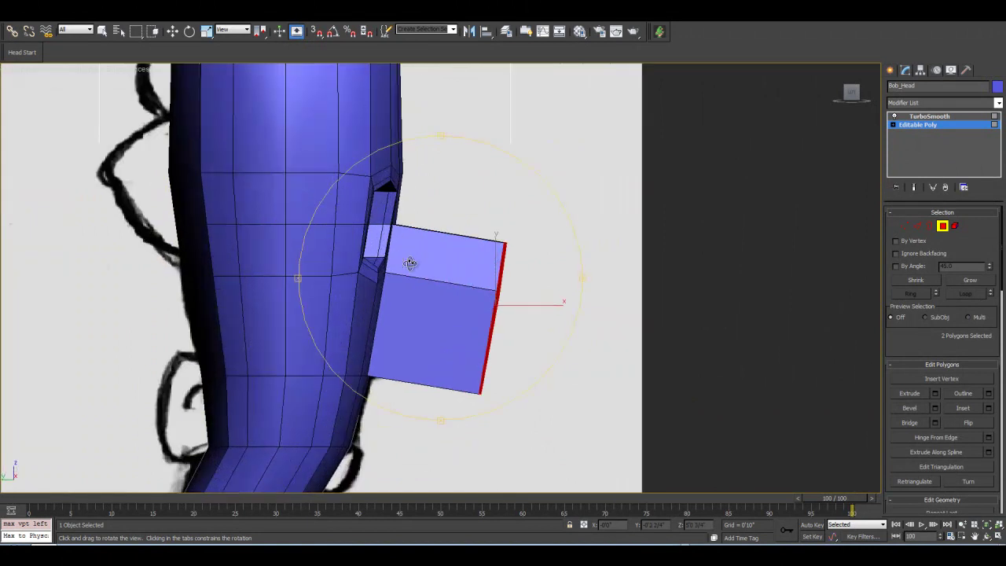
{"action": "key", "text": "alt+x"}
{"action": "scroll", "coordinate": [416, 267], "scroll_direction": "up", "scroll_amount": 2}
{"action": "left_click", "coordinate": [905, 226]}
{"action": "key", "text": "w"}
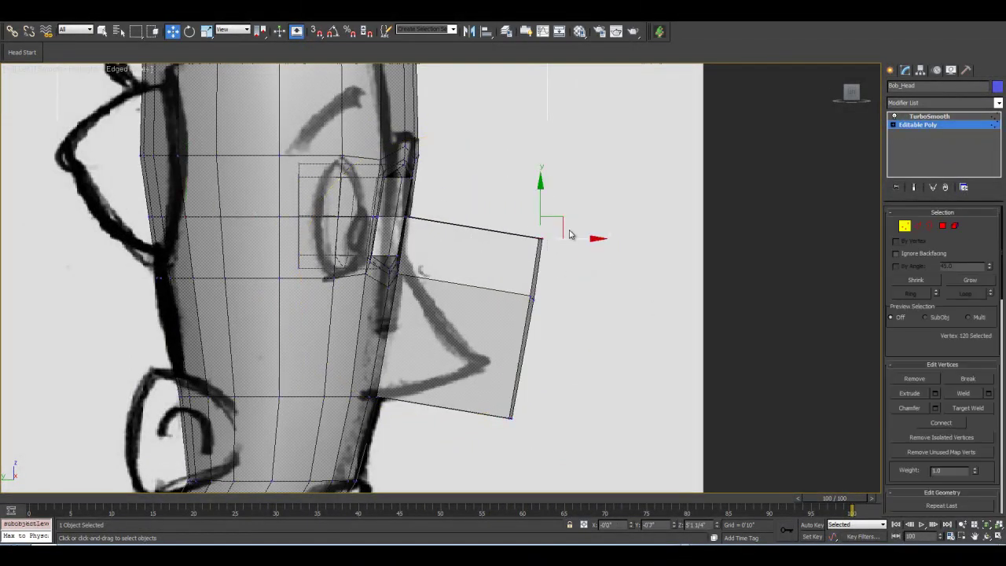
Move the upper, middle and lower front vertices of the nose extrusion to match the pointed nose profile in the side sketch.
{"action": "left_click_drag", "start_coordinate": [562, 220], "coordinate": [469, 271]}
{"action": "left_click_drag", "start_coordinate": [525, 321], "coordinate": [514, 326]}
{"action": "left_click_drag", "start_coordinate": [557, 285], "coordinate": [463, 301]}
{"action": "left_click_drag", "start_coordinate": [487, 446], "coordinate": [513, 348]}
{"action": "middle_click_drag", "start_coordinate": [424, 365], "coordinate": [434, 386]}
{"action": "scroll", "coordinate": [442, 366], "scroll_direction": "down", "scroll_amount": 1}
{"action": "scroll", "coordinate": [435, 387], "scroll_direction": "up", "scroll_amount": 1}
{"action": "scroll", "coordinate": [434, 385], "scroll_direction": "up", "scroll_amount": 1}
{"action": "middle_click_drag", "start_coordinate": [417, 340], "coordinate": [433, 325]}
{"action": "scroll", "coordinate": [424, 332], "scroll_direction": "down", "scroll_amount": 2}
In the front view, move the outer vertex at the base of the nose outward to match the sketched nostril width.
{"action": "key", "text": "p"}
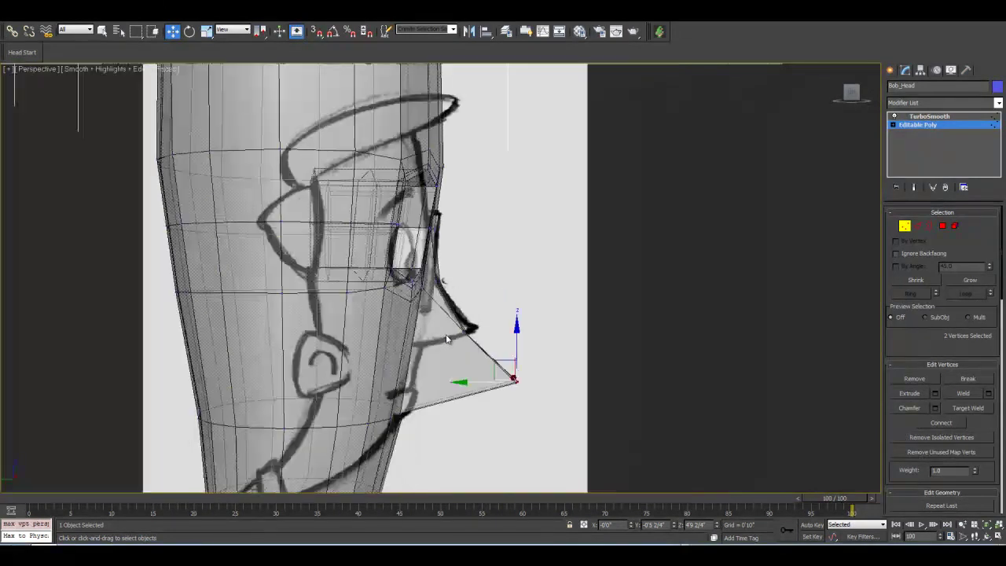
{"action": "scroll", "coordinate": [447, 338], "scroll_direction": "down", "scroll_amount": 2}
{"action": "left_click", "coordinate": [988, 535]}
{"action": "left_click_drag", "start_coordinate": [510, 341], "coordinate": [432, 307]}
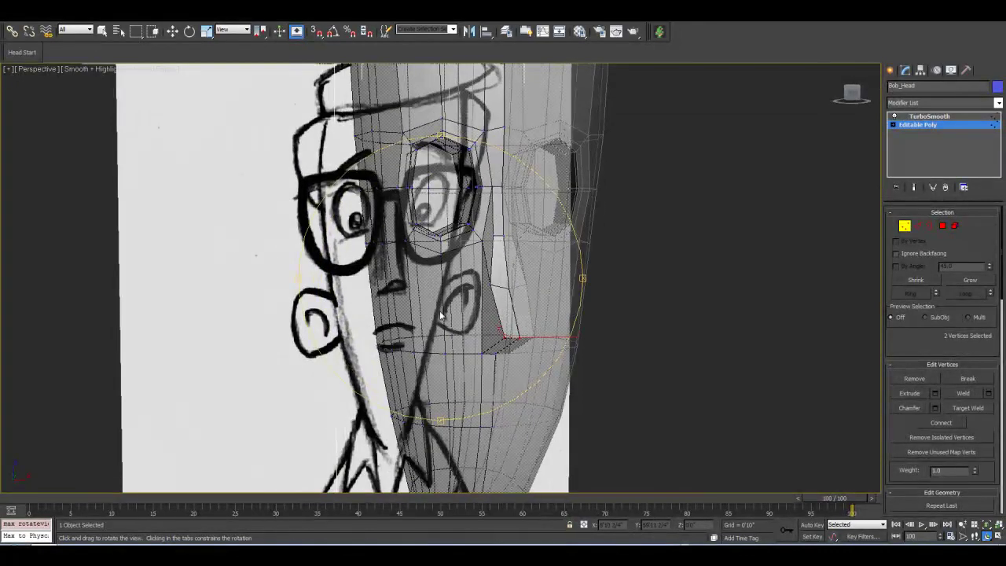
{"action": "key", "text": "f"}
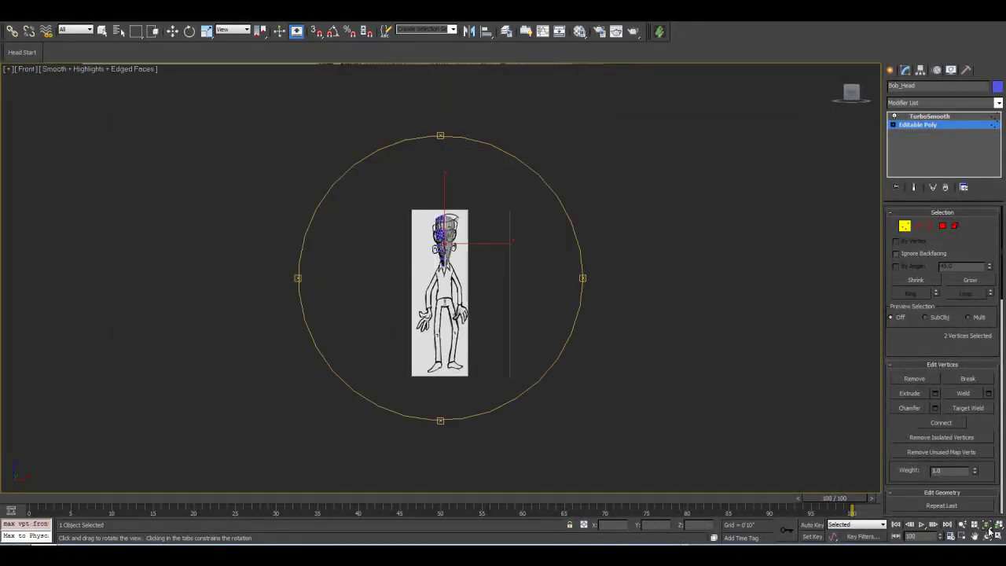
{"action": "left_click", "coordinate": [988, 527]}
{"action": "left_click", "coordinate": [962, 525]}
{"action": "left_click_drag", "start_coordinate": [523, 182], "coordinate": [491, 336]}
{"action": "left_click", "coordinate": [174, 32]}
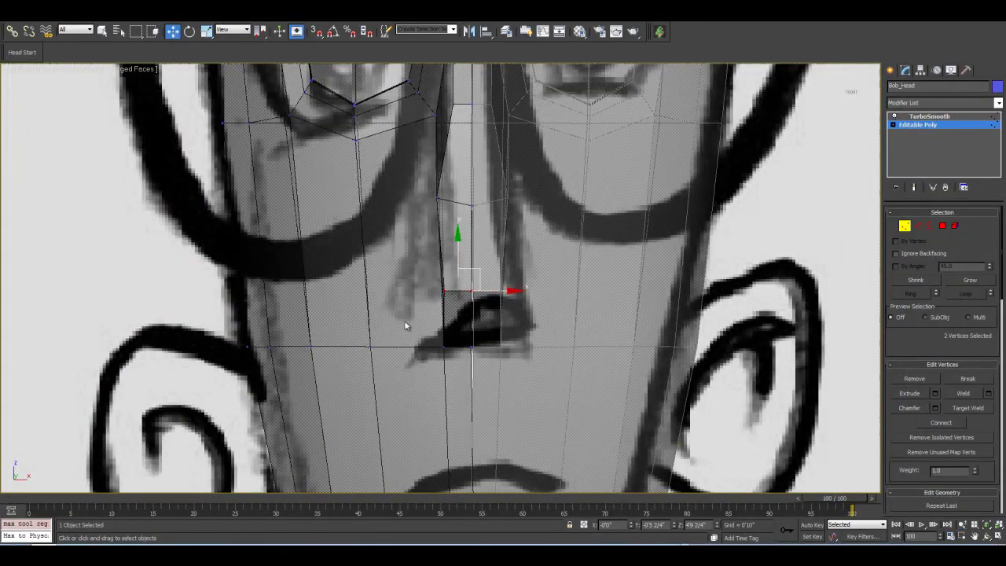
{"action": "left_click", "coordinate": [445, 349]}
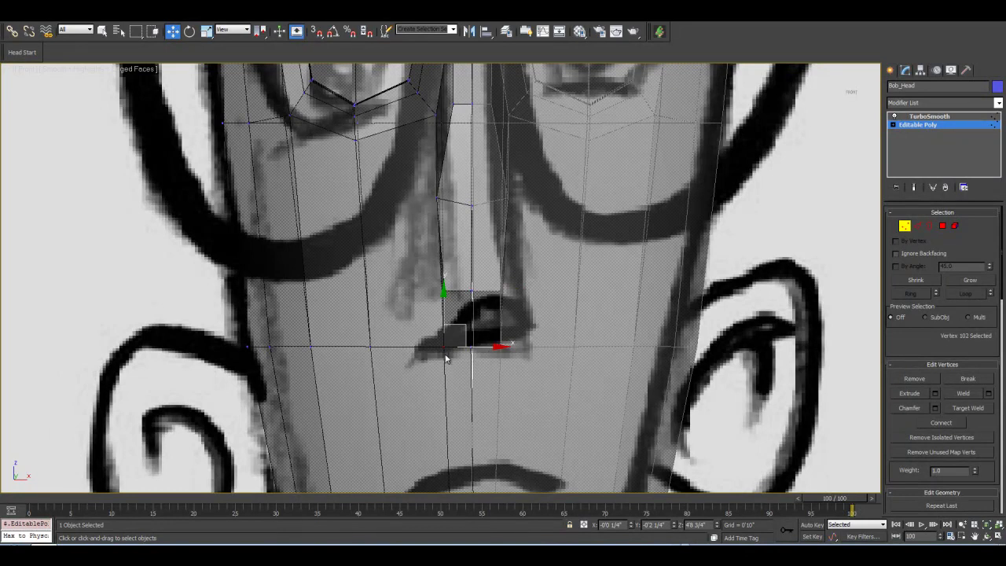
{"action": "left_click_drag", "start_coordinate": [443, 349], "coordinate": [520, 354]}
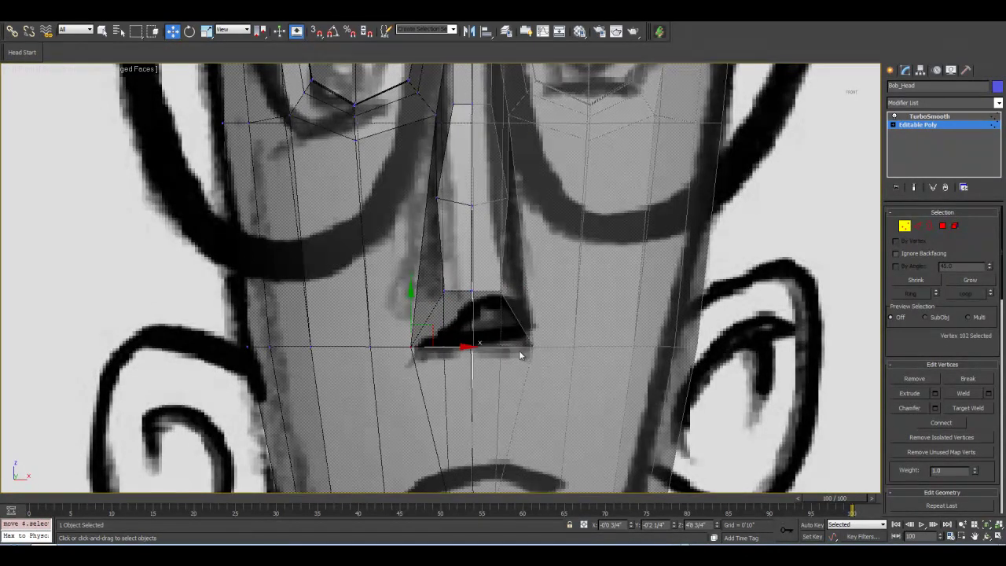
Restore the opaque shading in perspective and move the outer vertex midway down the nose ridge inward towards the face centreline.
{"action": "scroll", "coordinate": [519, 351], "scroll_direction": "down", "scroll_amount": 5}
{"action": "key", "text": "p"}
{"action": "middle_click_drag", "start_coordinate": [519, 351], "coordinate": [512, 353], "text": "alt"}
{"action": "left_click", "coordinate": [988, 536]}
{"action": "left_click_drag", "start_coordinate": [427, 353], "coordinate": [395, 327]}
{"action": "key", "text": "w"}
{"action": "left_click", "coordinate": [426, 224]}
{"action": "middle_click_drag", "start_coordinate": [438, 304], "coordinate": [441, 390]}
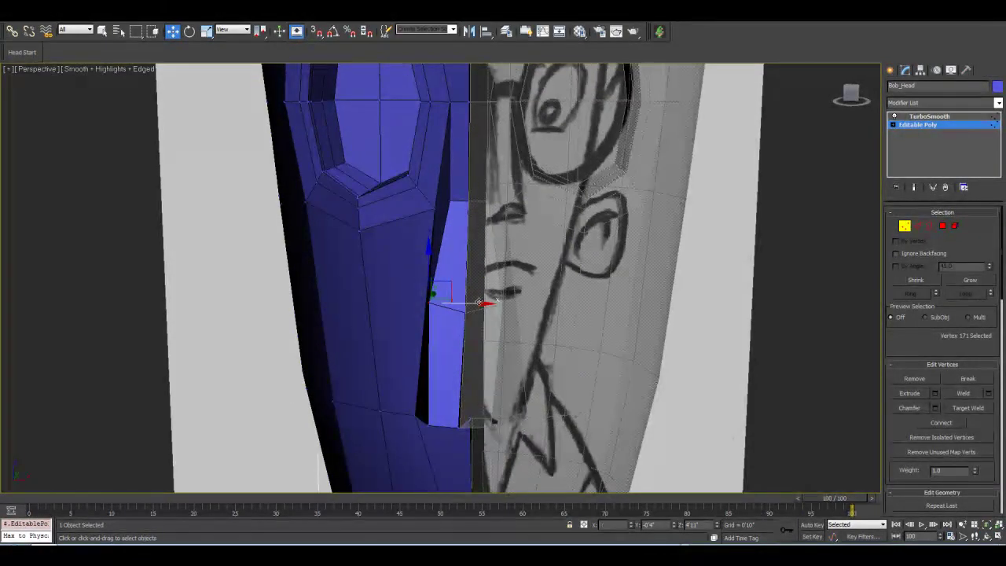
{"action": "left_click_drag", "start_coordinate": [491, 305], "coordinate": [507, 305]}
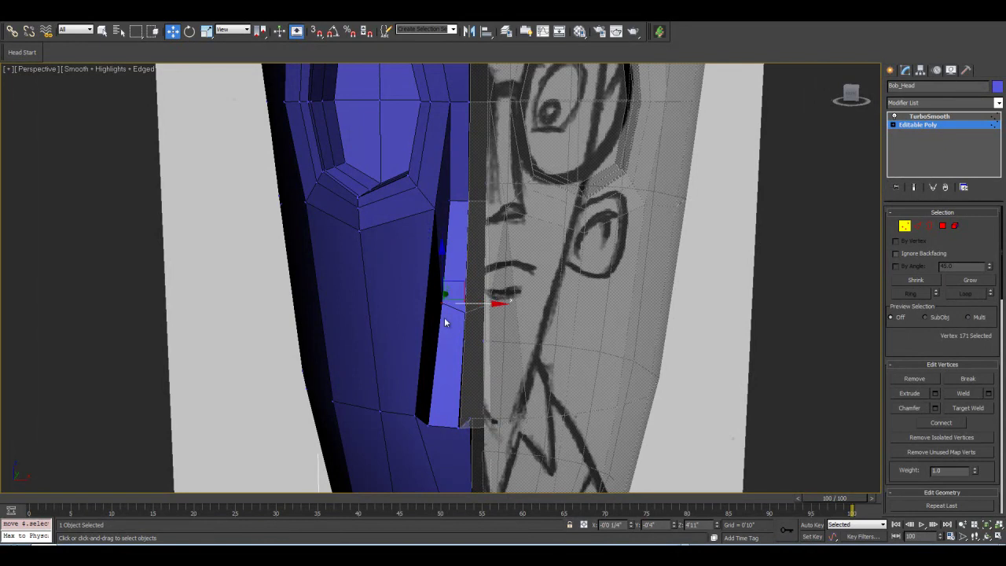
Inspect the nose from the side and below, show the smoothed end result and set the TurboSmooth iterations to 2.
{"action": "middle_click_drag", "start_coordinate": [424, 320], "coordinate": [438, 284]}
{"action": "scroll", "coordinate": [438, 285], "scroll_direction": "down", "scroll_amount": 1}
{"action": "left_click", "coordinate": [987, 536]}
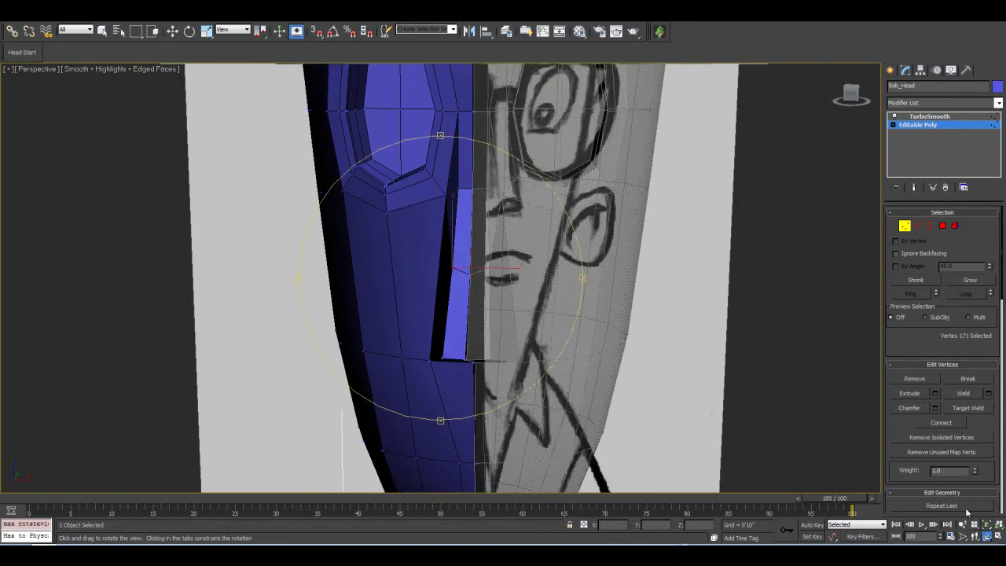
{"action": "left_click_drag", "start_coordinate": [458, 291], "coordinate": [485, 271]}
{"action": "mouse_move", "coordinate": [417, 262]}
{"action": "left_mouse_down"}
{"action": "mouse_move", "coordinate": [471, 263]}
{"action": "mouse_move", "coordinate": [400, 249]}
{"action": "mouse_move", "coordinate": [467, 274]}
{"action": "mouse_move", "coordinate": [400, 274]}
{"action": "mouse_move", "coordinate": [373, 290]}
{"action": "mouse_move", "coordinate": [398, 272]}
{"action": "mouse_move", "coordinate": [356, 261]}
{"action": "mouse_move", "coordinate": [377, 277]}
{"action": "left_mouse_up"}
{"action": "scroll", "coordinate": [466, 275], "scroll_direction": "up", "scroll_amount": 5}
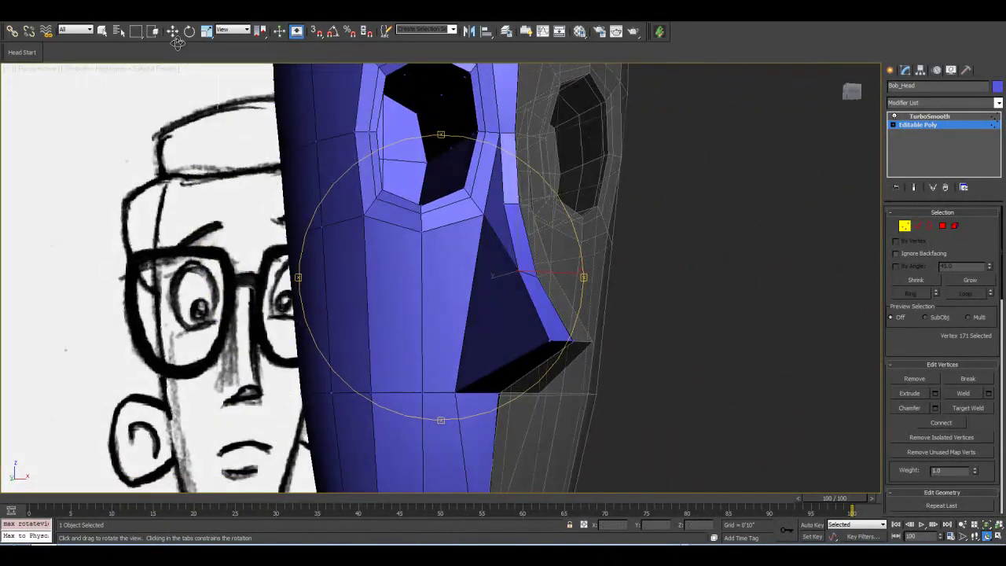
{"action": "left_click_drag", "start_coordinate": [437, 267], "coordinate": [438, 252]}
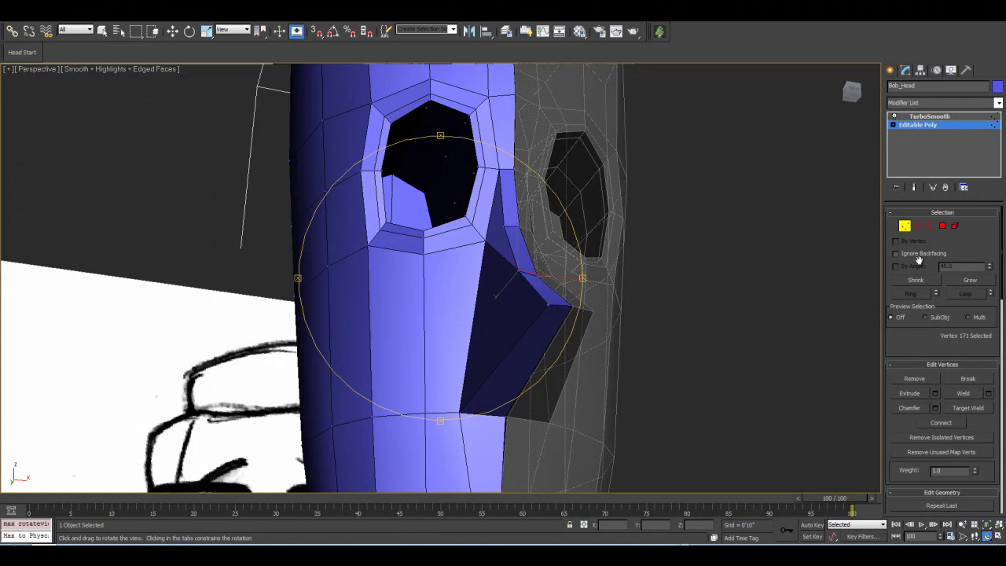
{"action": "left_click", "coordinate": [915, 189]}
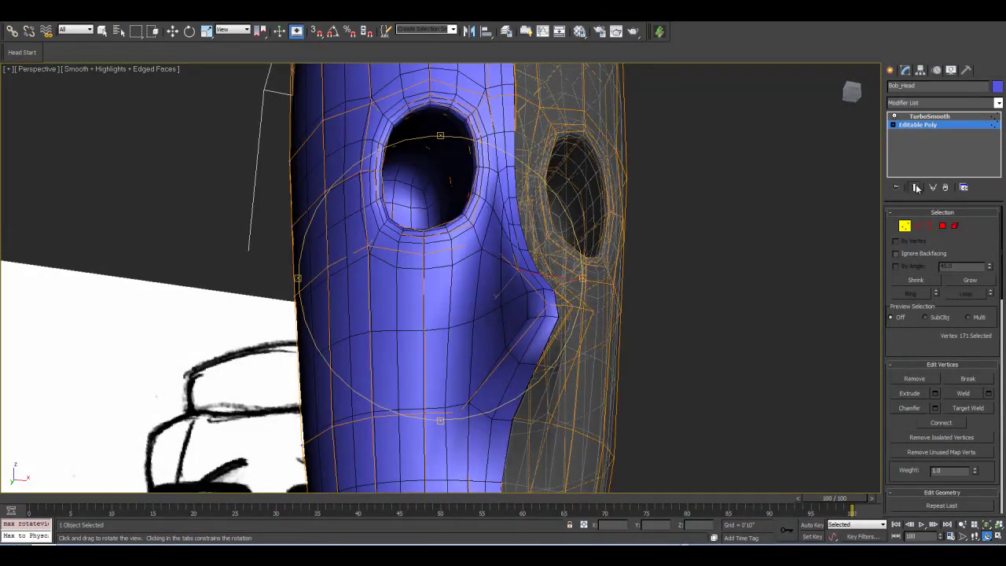
{"action": "left_click_drag", "start_coordinate": [447, 221], "coordinate": [472, 248]}
{"action": "key", "text": "w"}
{"action": "left_click", "coordinate": [930, 116]}
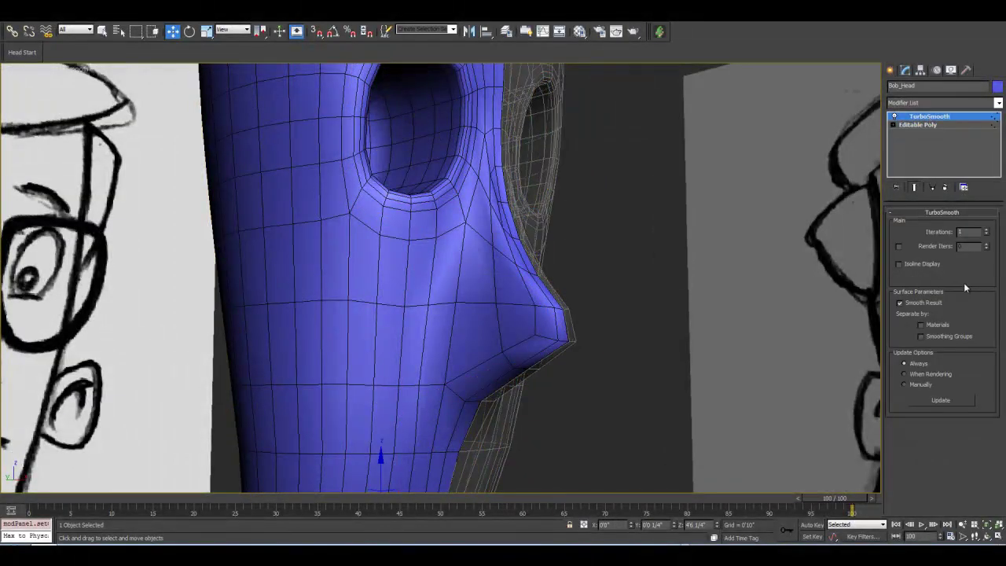
{"action": "left_click", "coordinate": [987, 230]}
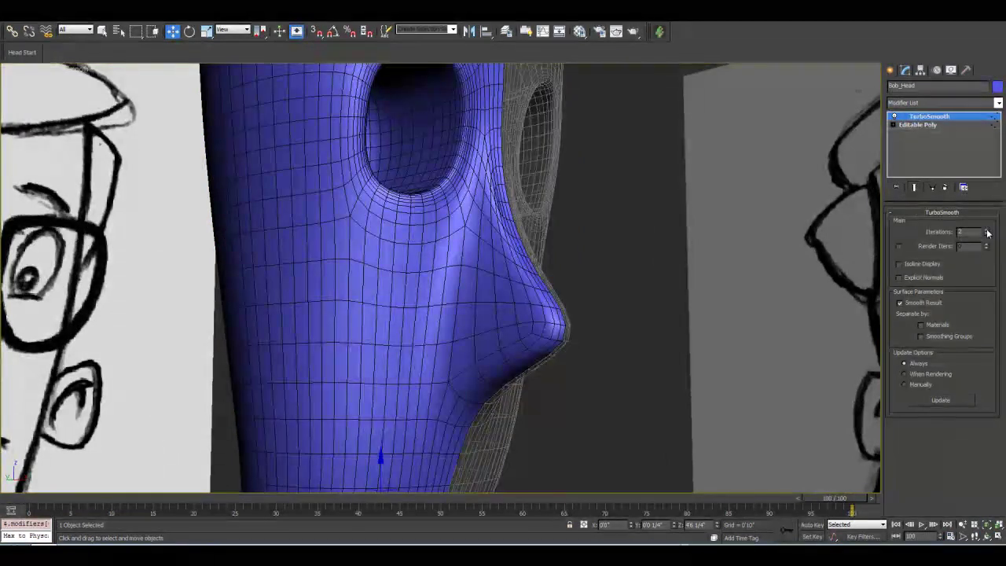
Return to the Editable Poly vertices, pick the nose's base and tip vertices and examine the smoothed nose from several angles.
{"action": "left_click", "coordinate": [941, 127]}
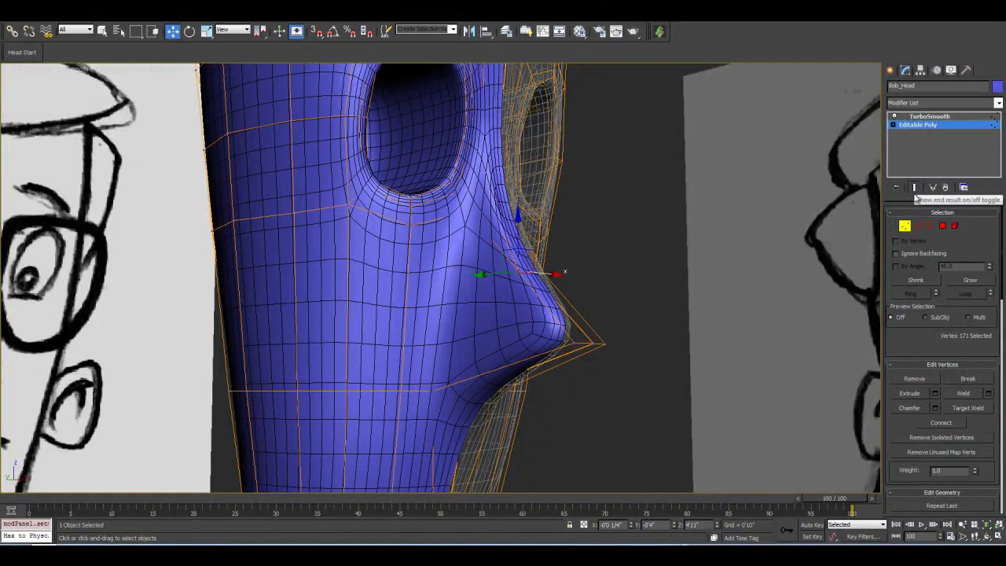
{"action": "left_click", "coordinate": [434, 391]}
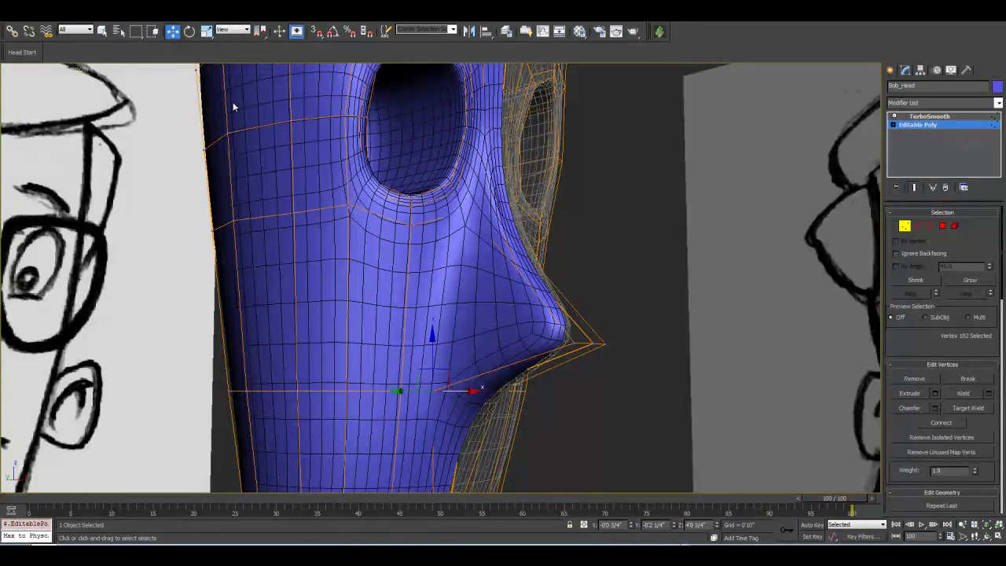
{"action": "middle_click_drag", "start_coordinate": [363, 265], "coordinate": [378, 249], "text": "alt"}
{"action": "scroll", "coordinate": [403, 334], "scroll_direction": "up", "scroll_amount": 2}
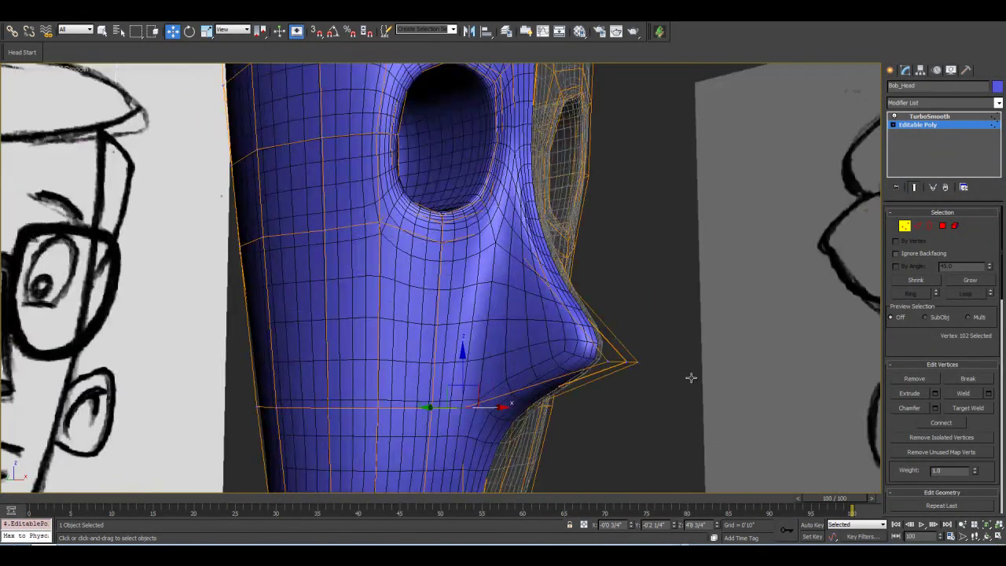
{"action": "left_click", "coordinate": [607, 363]}
{"action": "left_click", "coordinate": [987, 537]}
{"action": "mouse_move", "coordinate": [563, 299]}
{"action": "left_mouse_down"}
{"action": "mouse_move", "coordinate": [471, 289]}
{"action": "mouse_move", "coordinate": [447, 298]}
{"action": "mouse_move", "coordinate": [503, 264]}
{"action": "mouse_move", "coordinate": [510, 294]}
{"action": "mouse_move", "coordinate": [498, 263]}
{"action": "mouse_move", "coordinate": [459, 283]}
{"action": "mouse_move", "coordinate": [524, 233]}
{"action": "left_mouse_up"}
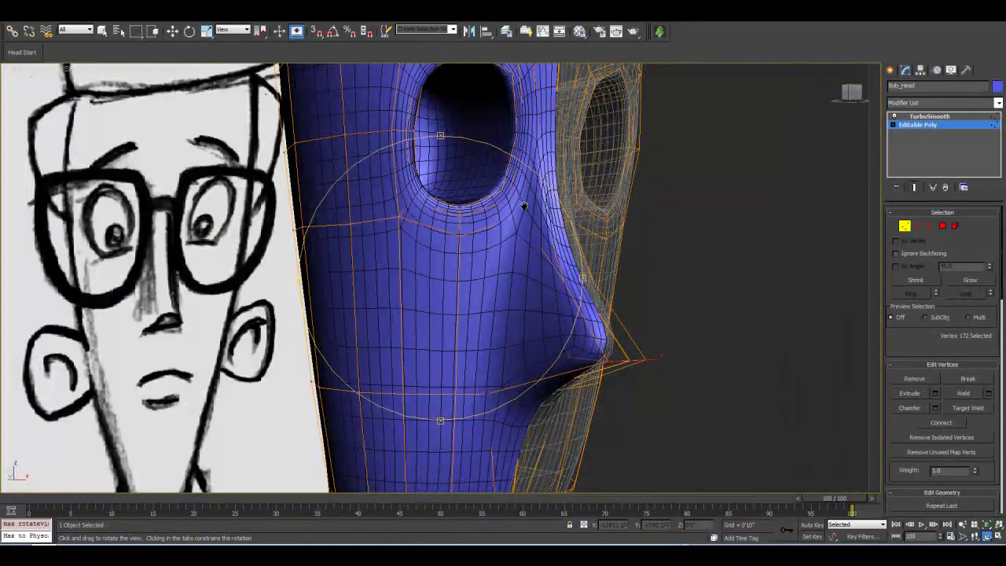
{"action": "mouse_move", "coordinate": [497, 292]}
{"action": "left_mouse_down"}
{"action": "mouse_move", "coordinate": [461, 269]}
{"action": "mouse_move", "coordinate": [495, 136]}
{"action": "mouse_move", "coordinate": [475, 311]}
{"action": "mouse_move", "coordinate": [461, 314]}
{"action": "mouse_move", "coordinate": [472, 320]}
{"action": "mouse_move", "coordinate": [691, 283]}
{"action": "mouse_move", "coordinate": [849, 273]}
{"action": "left_mouse_up"}
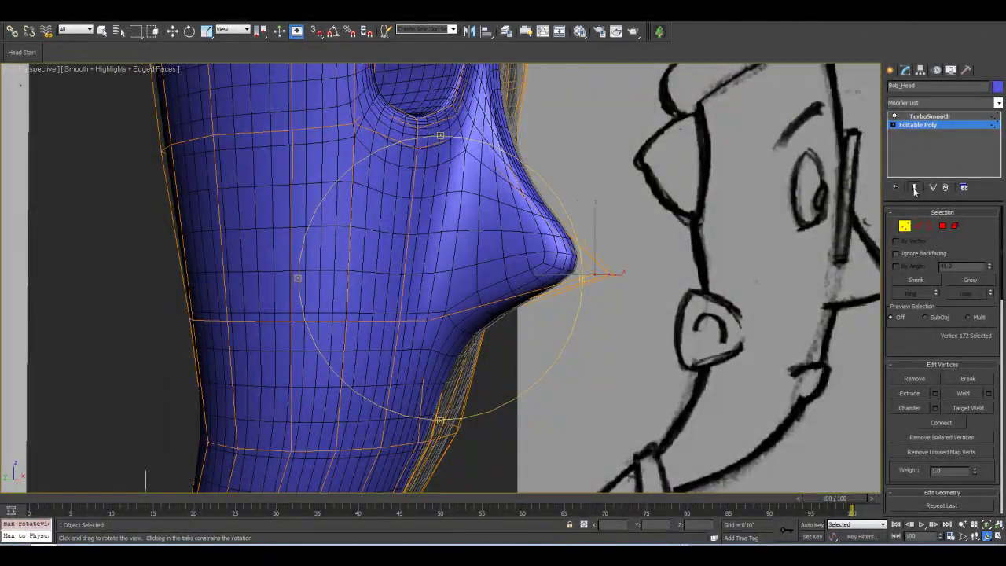
Hide the smoothed result, select the ring of edges running out along the nose and start connecting them with one segment.
{"action": "left_click", "coordinate": [914, 188]}
{"action": "left_click", "coordinate": [920, 227]}
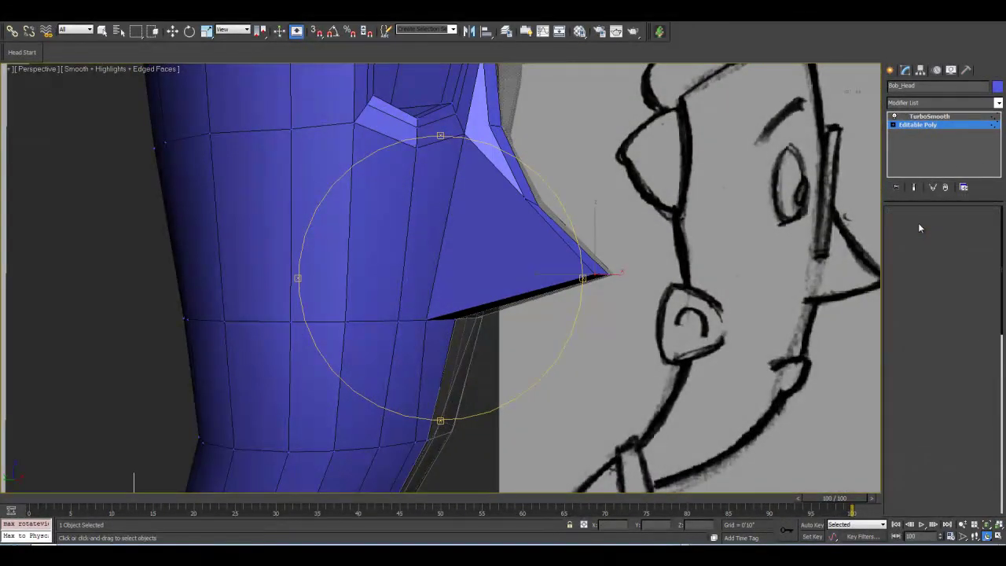
{"action": "left_click", "coordinate": [506, 298]}
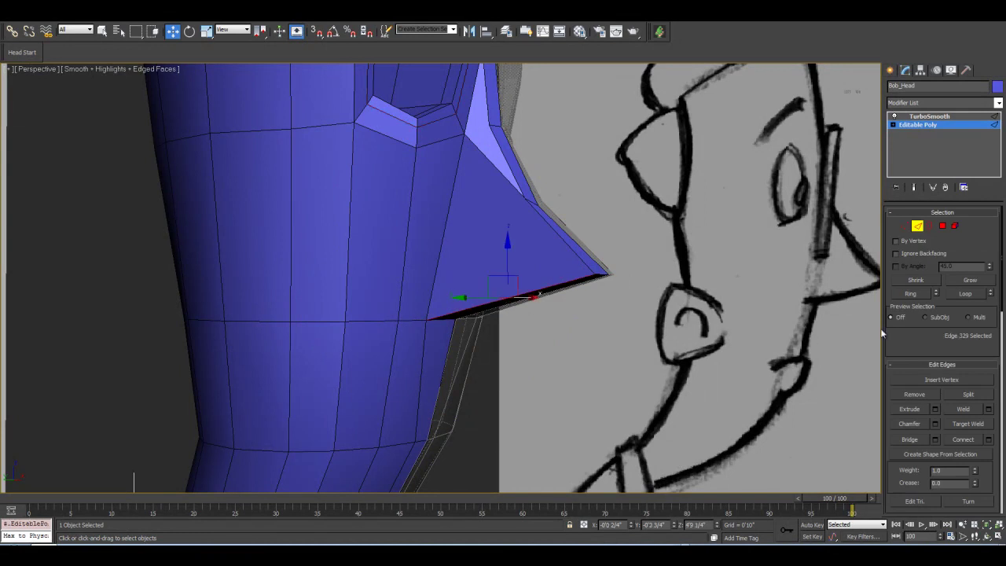
{"action": "left_click", "coordinate": [910, 293]}
{"action": "middle_click_drag", "start_coordinate": [741, 325], "coordinate": [608, 344]}
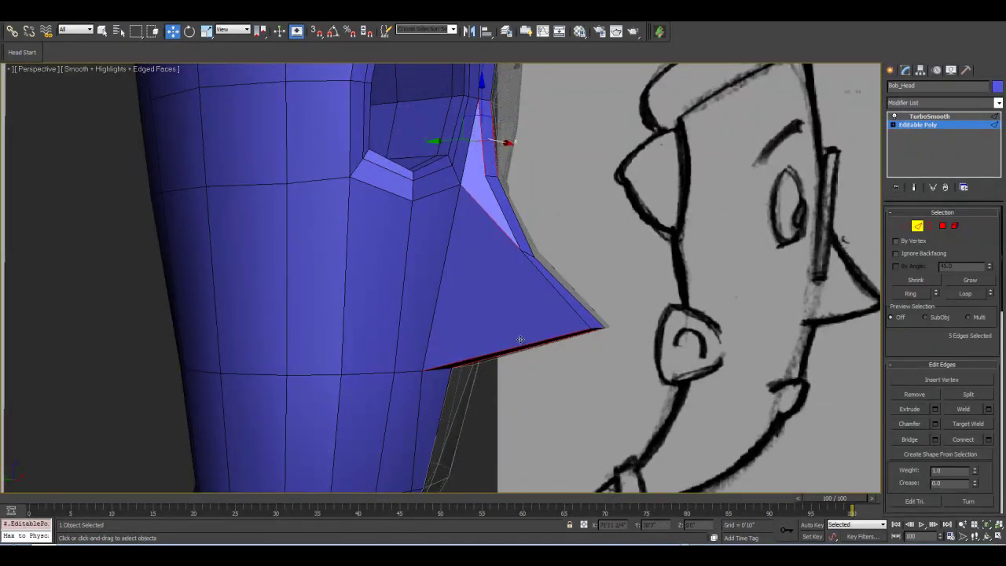
{"action": "left_click", "coordinate": [530, 346]}
{"action": "middle_click_drag", "start_coordinate": [862, 424], "coordinate": [878, 407]}
{"action": "left_click", "coordinate": [989, 440]}
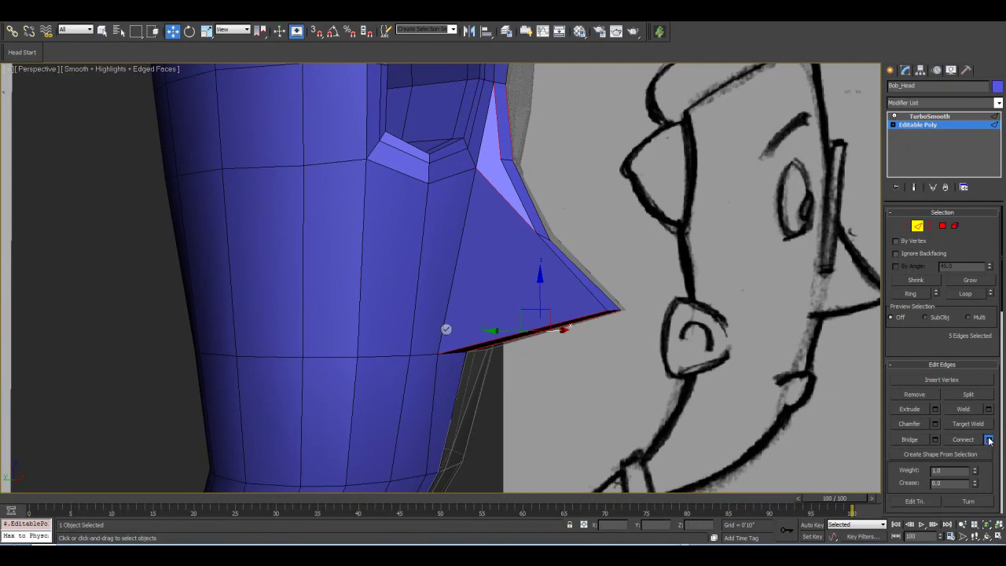
Show the smoothed result and connect the selected nose edges with one segment, sliding the new loop to 90 towards the nose's base.
{"action": "middle_click_drag", "start_coordinate": [581, 219], "coordinate": [591, 233]}
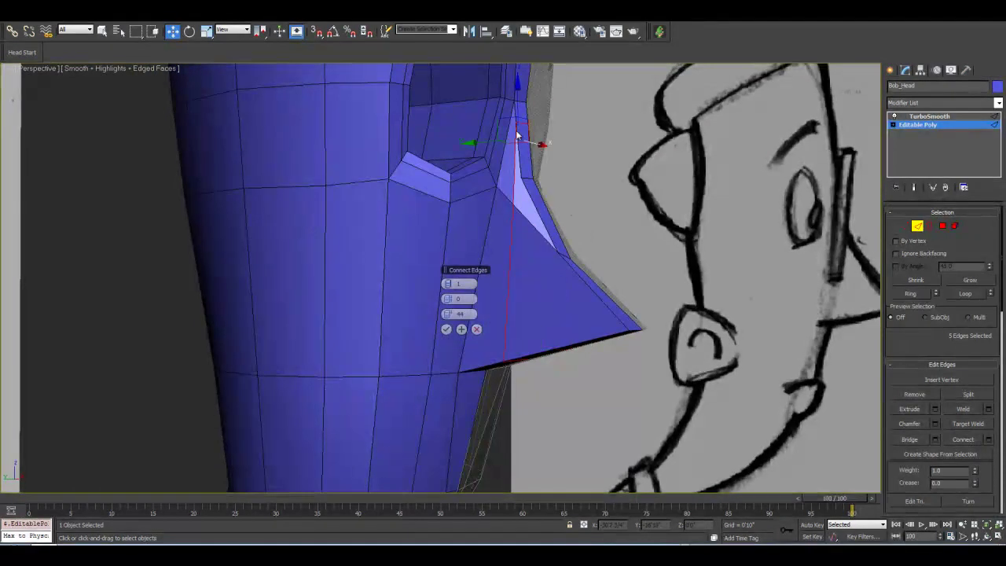
{"action": "mouse_move", "coordinate": [563, 297]}
{"action": "middle_mouse_down"}
{"action": "mouse_move", "coordinate": [586, 299]}
{"action": "mouse_move", "coordinate": [550, 302]}
{"action": "middle_mouse_up"}
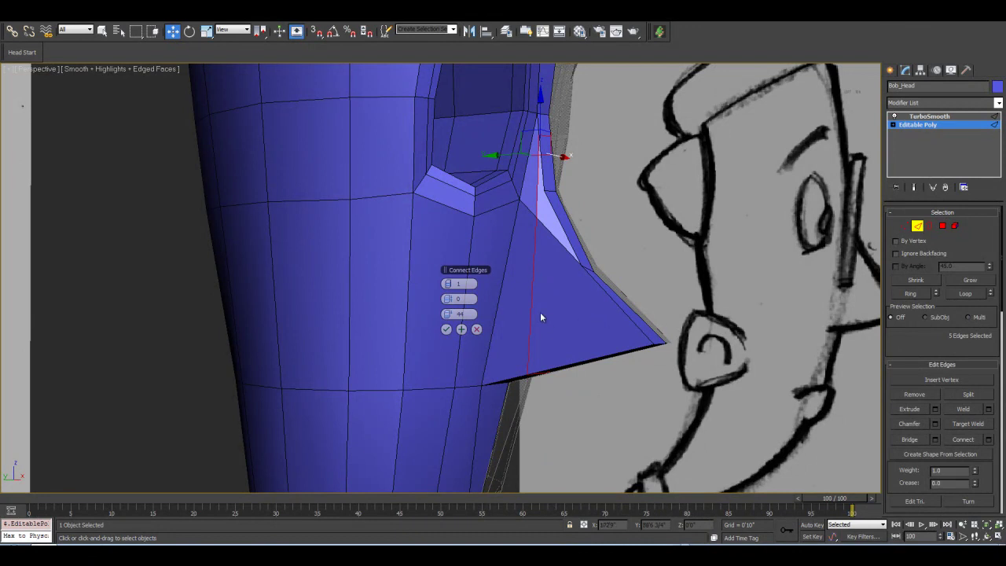
{"action": "middle_click_drag", "start_coordinate": [549, 319], "coordinate": [569, 317]}
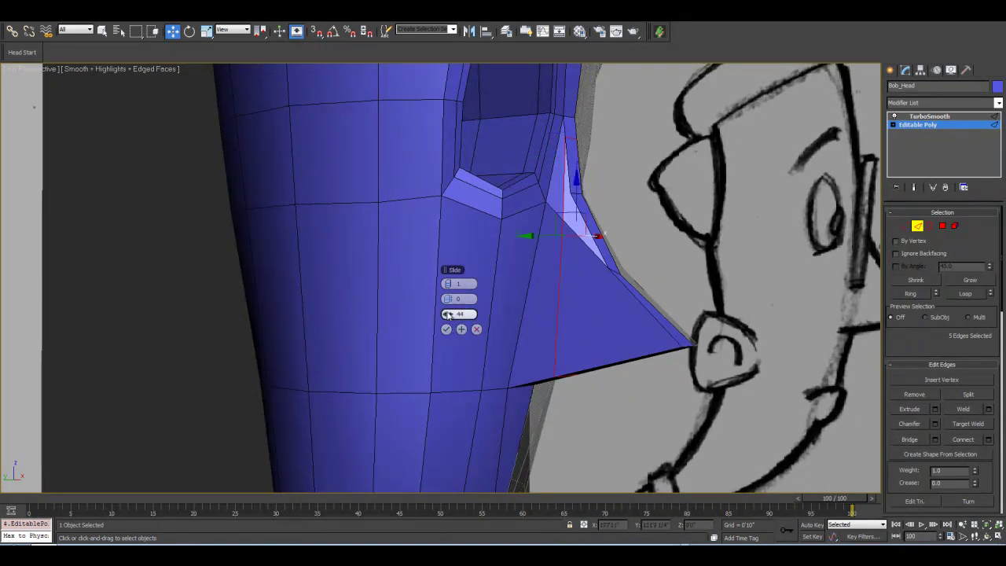
{"action": "left_click", "coordinate": [914, 188]}
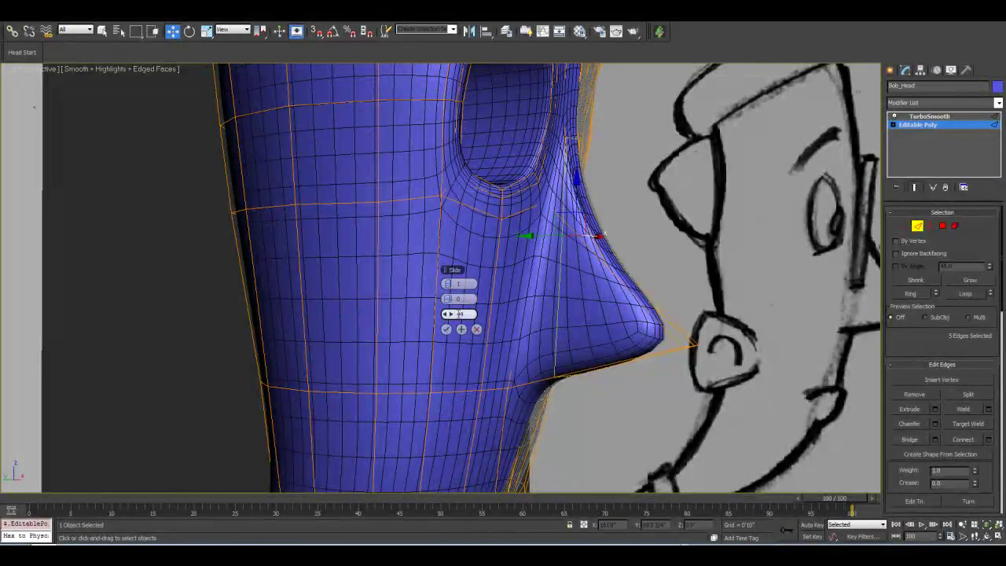
{"action": "left_click_drag", "start_coordinate": [452, 315], "coordinate": [550, 355]}
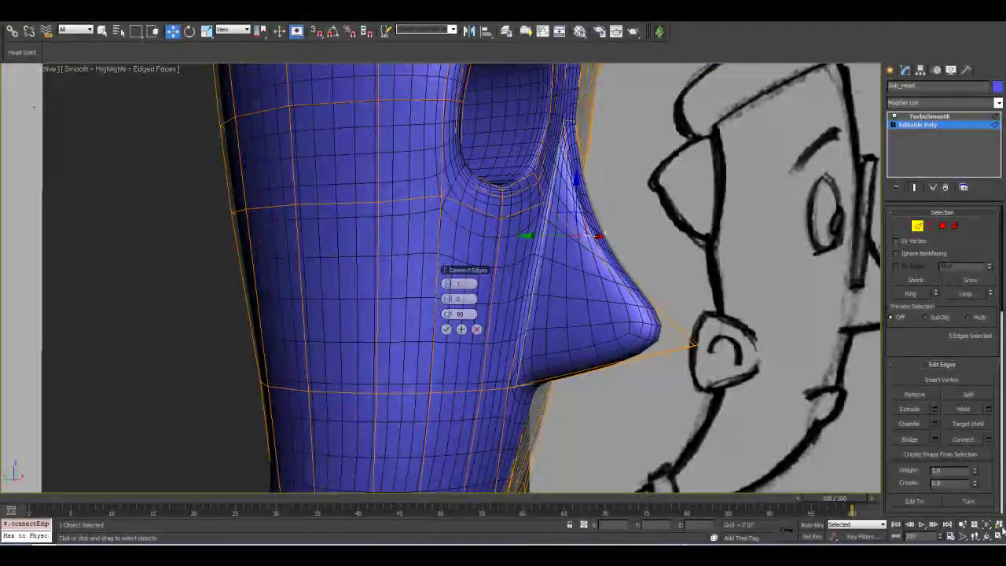
{"action": "left_click", "coordinate": [987, 537]}
{"action": "mouse_move", "coordinate": [555, 250]}
{"action": "left_mouse_down"}
{"action": "mouse_move", "coordinate": [484, 236]}
{"action": "mouse_move", "coordinate": [559, 241]}
{"action": "left_mouse_up"}
{"action": "left_click_drag", "start_coordinate": [470, 314], "coordinate": [452, 328]}
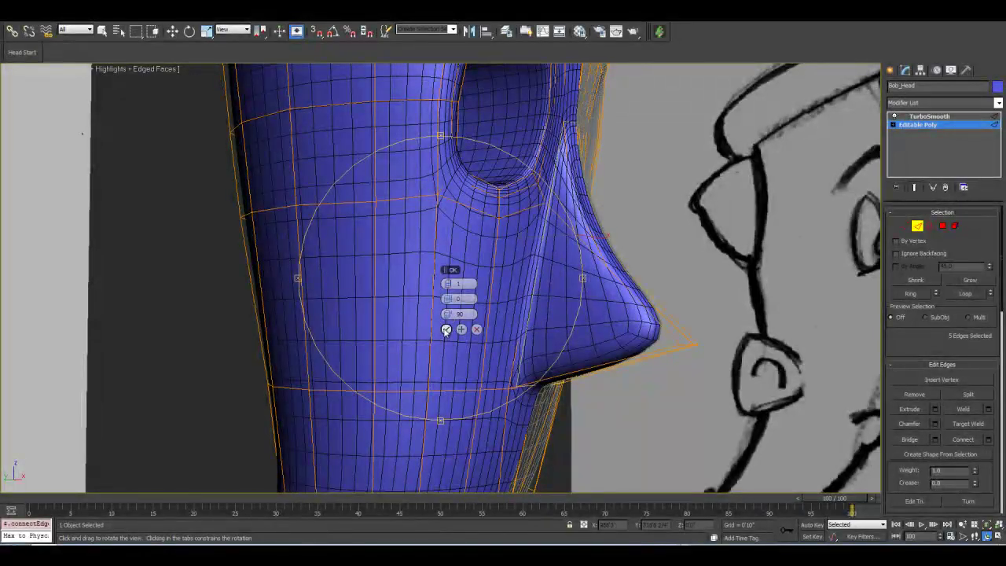
{"action": "left_click", "coordinate": [447, 329]}
Leave edge editing and examine the smoothed nose and head from several angles.
{"action": "mouse_move", "coordinate": [523, 317]}
{"action": "middle_mouse_down", "text": "alt"}
{"action": "mouse_move", "coordinate": [505, 272]}
{"action": "mouse_move", "coordinate": [472, 276]}
{"action": "mouse_move", "coordinate": [519, 267]}
{"action": "middle_mouse_up", "text": "alt"}
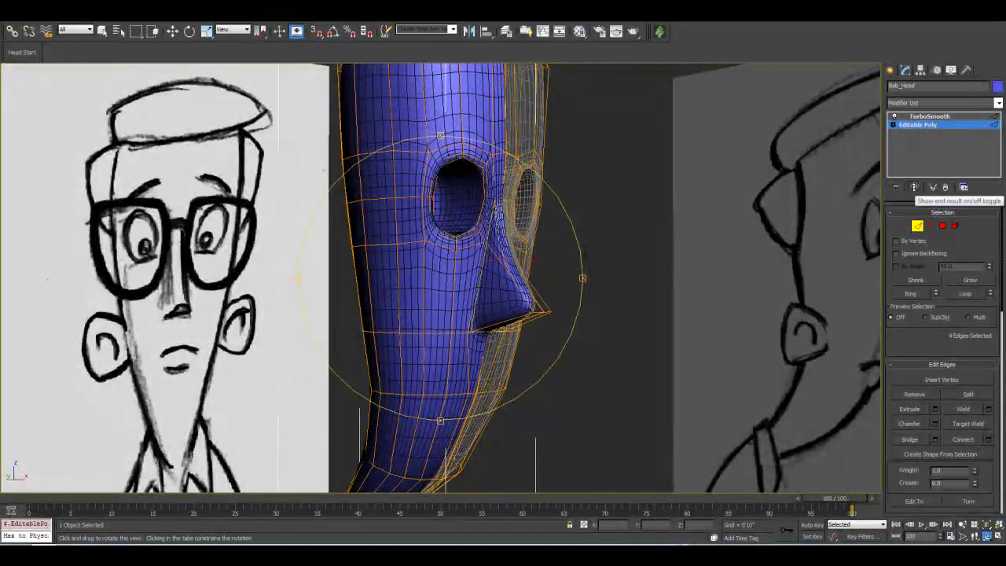
{"action": "left_click", "coordinate": [917, 226]}
{"action": "middle_click_drag", "start_coordinate": [459, 251], "coordinate": [460, 259], "text": "alt"}
{"action": "scroll", "coordinate": [461, 258], "scroll_direction": "down", "scroll_amount": 2}
{"action": "scroll", "coordinate": [461, 259], "scroll_direction": "up", "scroll_amount": 3}
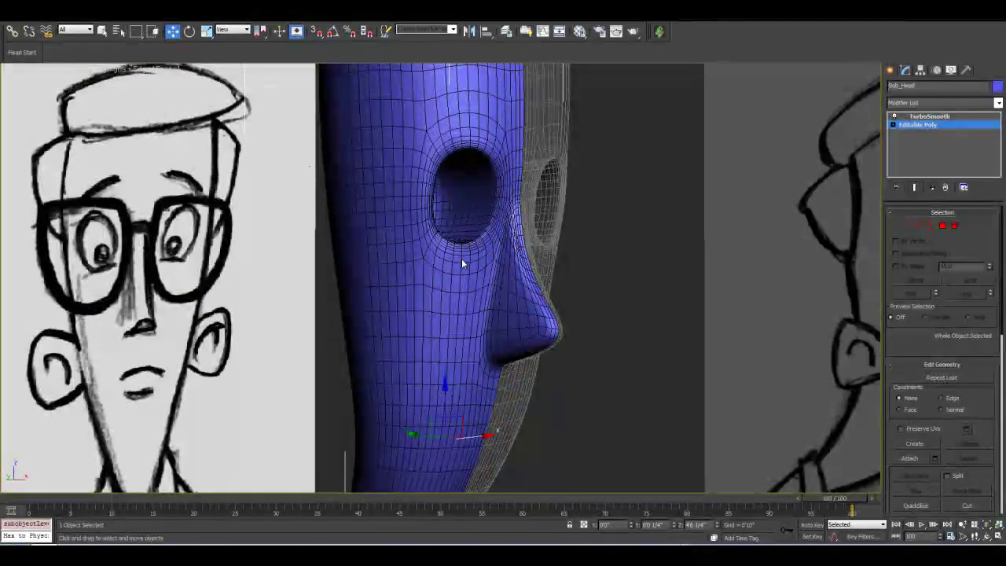
{"action": "middle_click_drag", "start_coordinate": [465, 263], "coordinate": [541, 302], "text": "alt"}
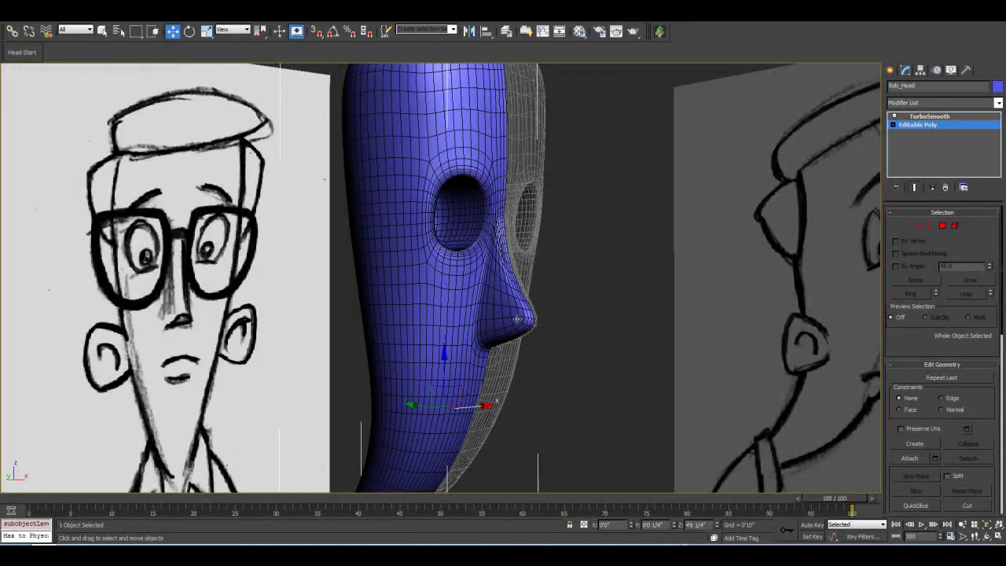
Hide the smoothed result to return to the low-poly head and save the scene.
{"action": "left_click", "coordinate": [915, 190]}
{"action": "middle_click_drag", "start_coordinate": [611, 367], "coordinate": [624, 346]}
{"action": "scroll", "coordinate": [625, 346], "scroll_direction": "down", "scroll_amount": 1}
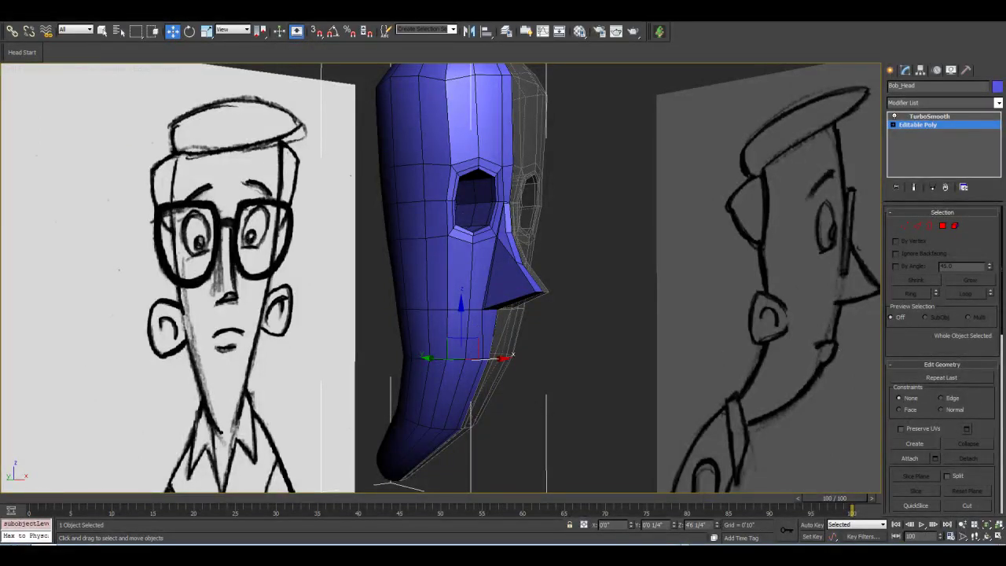
{"action": "key", "text": "ctrl+s"}
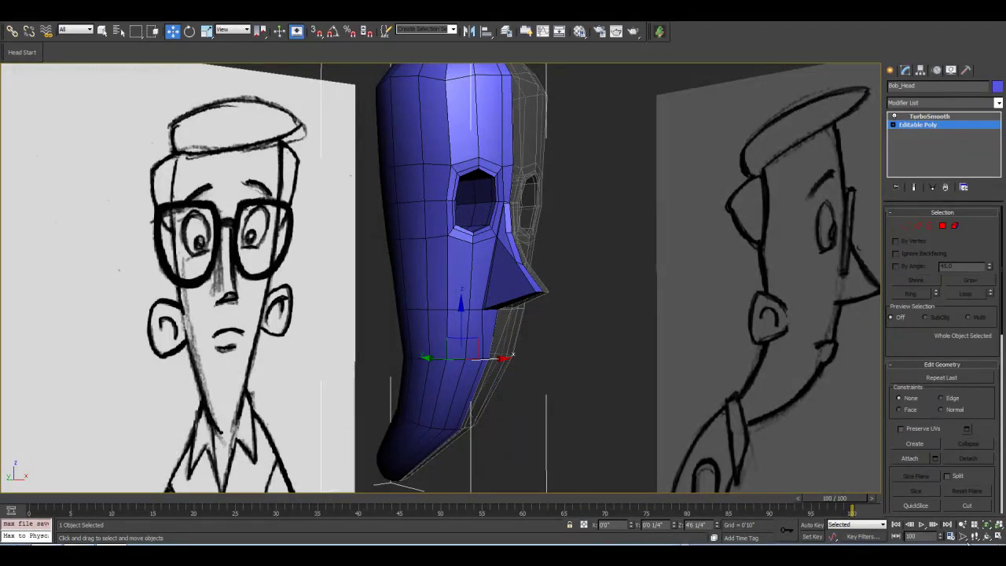
Switch to polygon editing and add two adjacent polygons on the side of the head, level with the mouth, to the selection.
{"action": "left_click", "coordinate": [985, 538]}
{"action": "left_click_drag", "start_coordinate": [430, 286], "coordinate": [474, 270]}
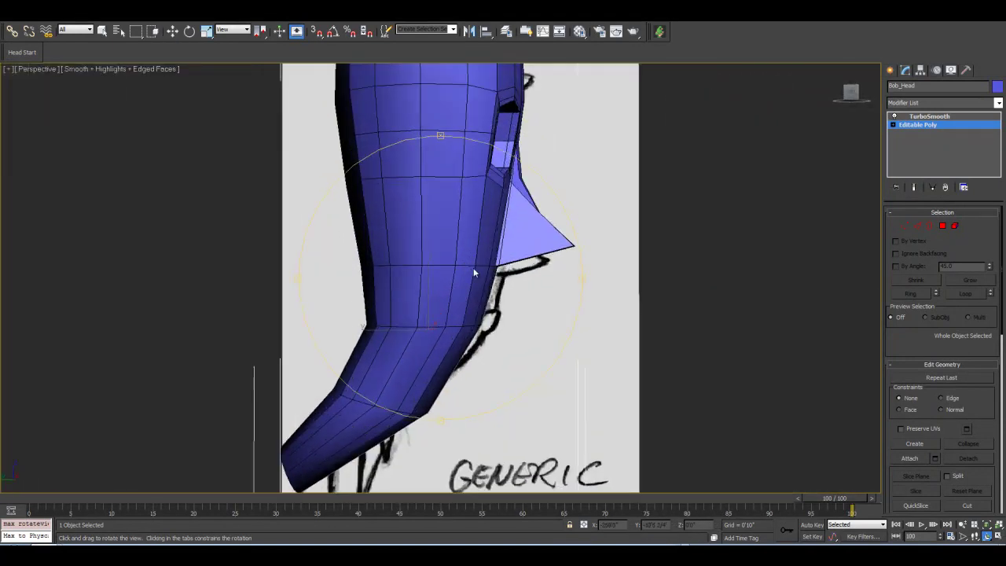
{"action": "left_click", "coordinate": [942, 225]}
{"action": "left_click", "coordinate": [408, 282]}
{"action": "key", "text": "w"}
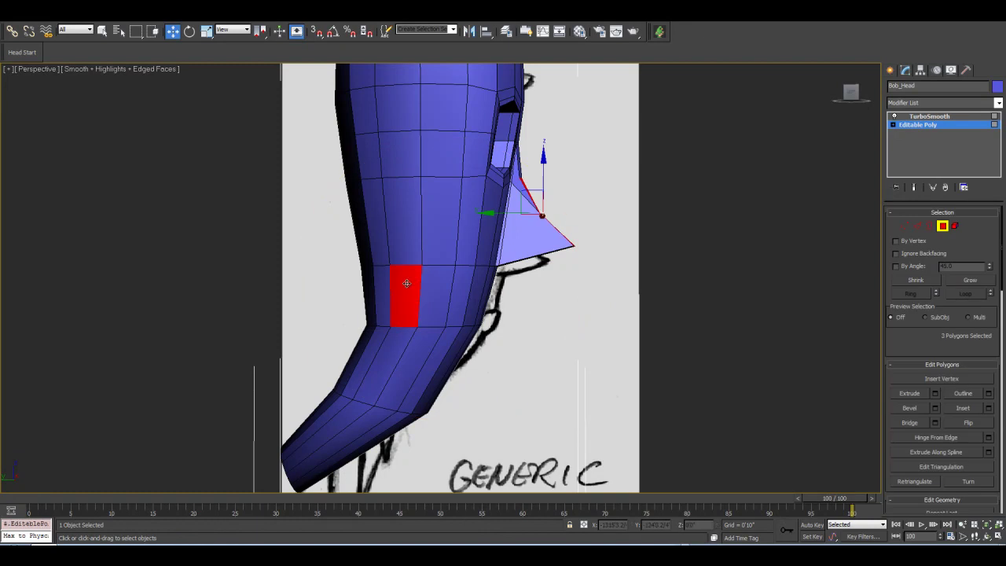
{"action": "left_click", "coordinate": [438, 290], "text": "ctrl"}
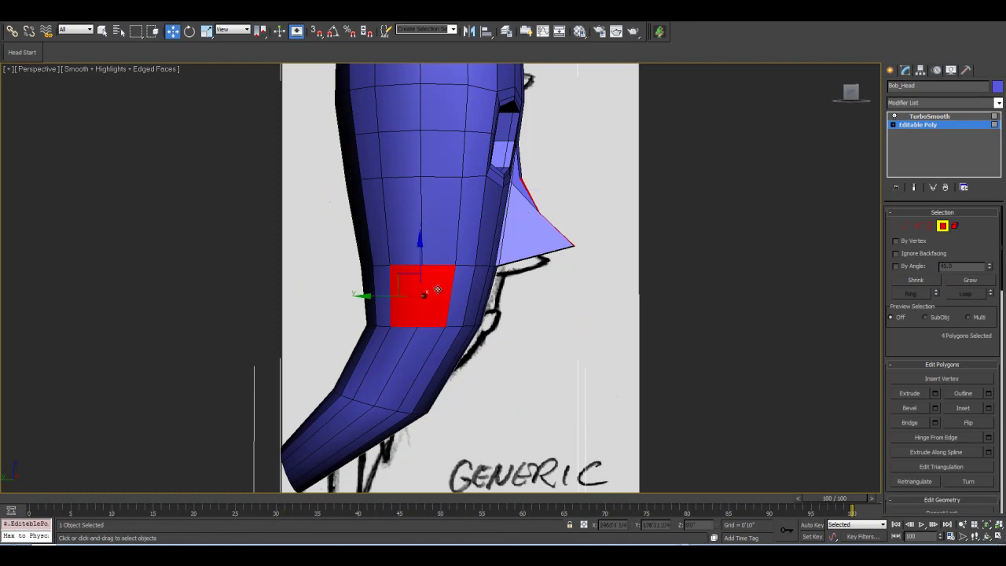
Make the head see-through in the Left view and select only the two adjacent polygons beside the front of the sketched ear.
{"action": "key", "text": "alt+x"}
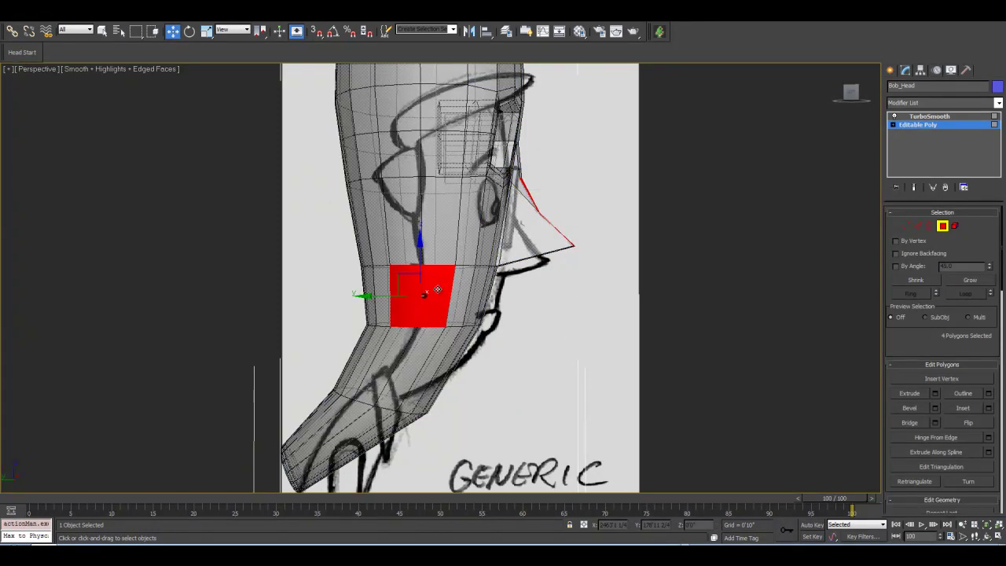
{"action": "key", "text": "l"}
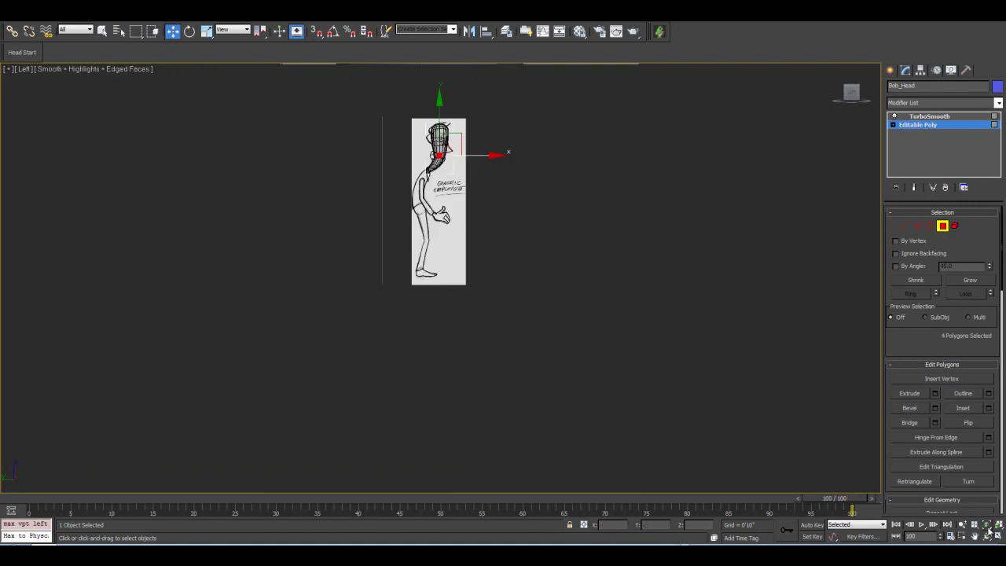
{"action": "left_click", "coordinate": [987, 526]}
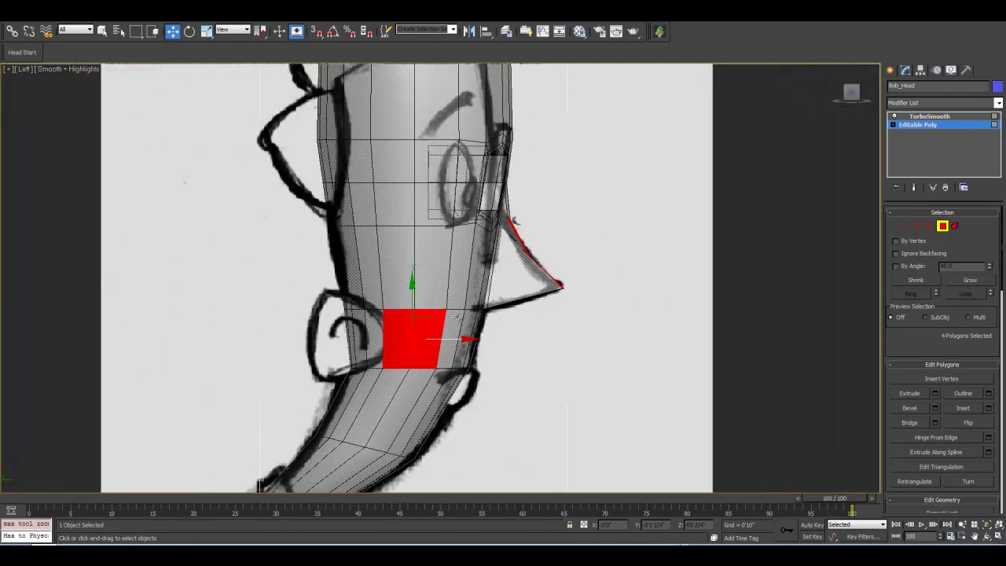
{"action": "scroll", "coordinate": [457, 316], "scroll_direction": "up", "scroll_amount": 2}
{"action": "middle_click_drag", "start_coordinate": [470, 356], "coordinate": [470, 296]}
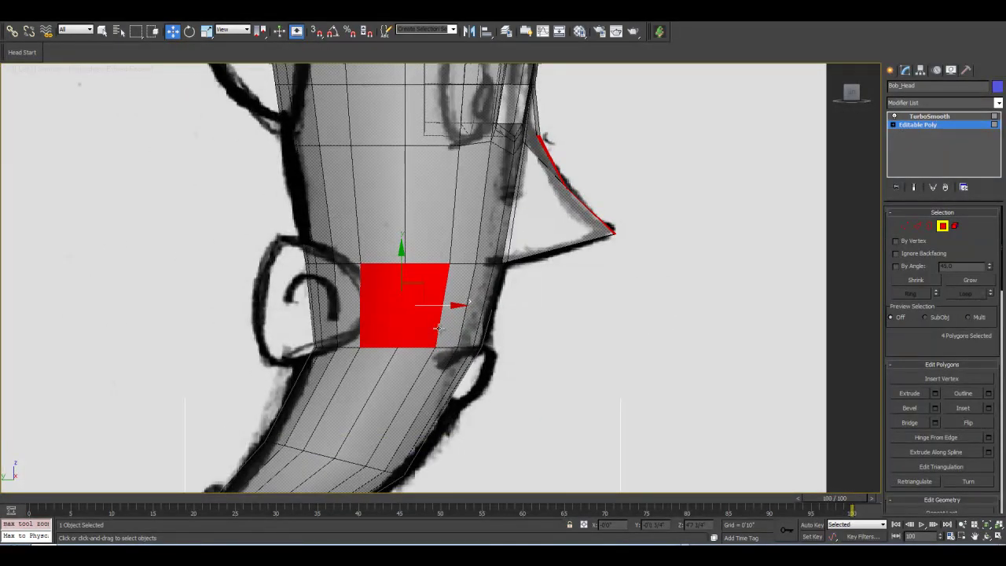
{"action": "middle_click_drag", "start_coordinate": [364, 352], "coordinate": [422, 345]}
{"action": "scroll", "coordinate": [403, 353], "scroll_direction": "up", "scroll_amount": 1}
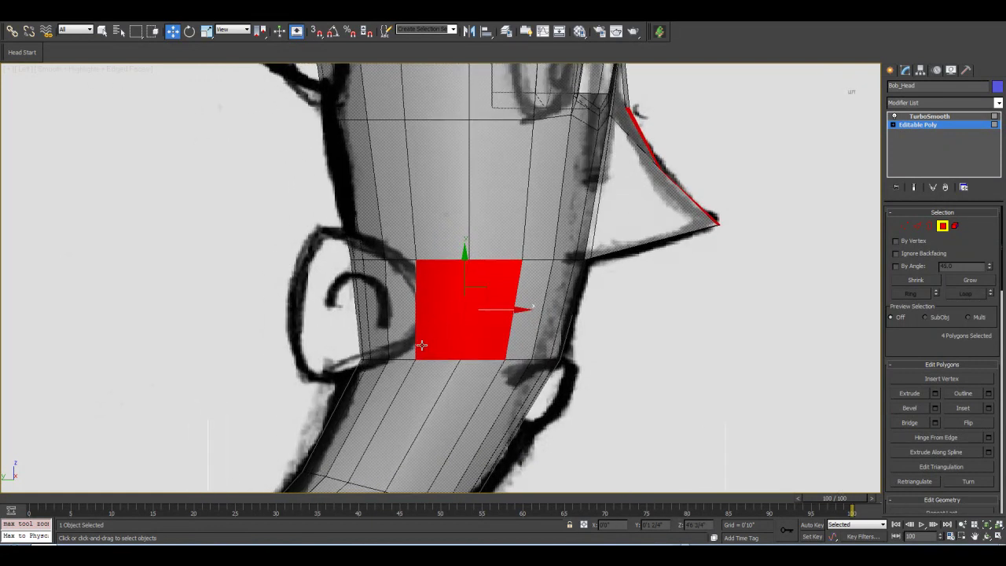
{"action": "left_click", "coordinate": [401, 287]}
{"action": "left_click", "coordinate": [434, 285], "text": "ctrl"}
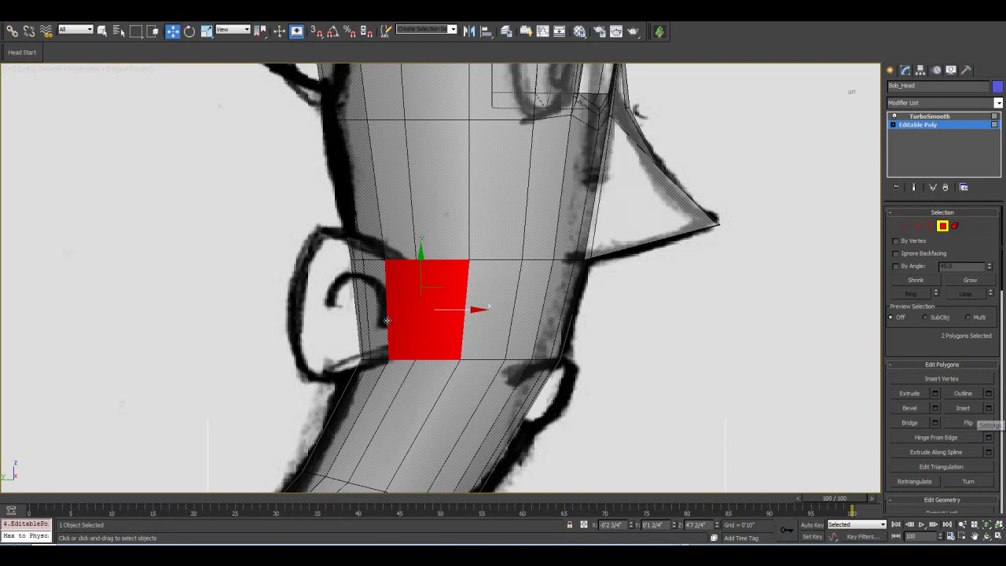
Inset the two selected ear polygons together as a group.
{"action": "left_click", "coordinate": [988, 408]}
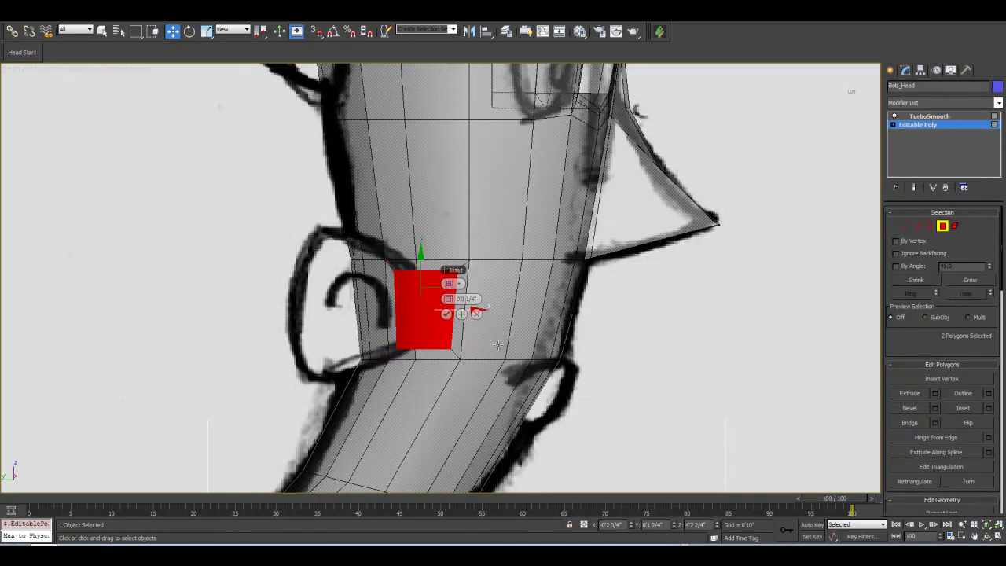
{"action": "left_click_drag", "start_coordinate": [451, 303], "coordinate": [451, 302]}
{"action": "left_click", "coordinate": [446, 314]}
Extrude the two inset ear polygons outward from the side of the head in the perspective view.
{"action": "key", "text": "p"}
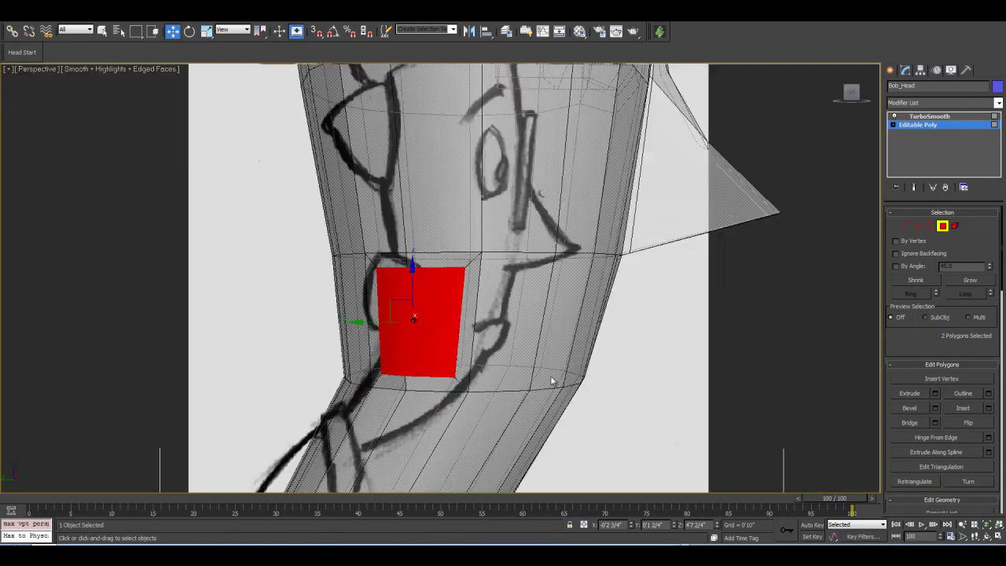
{"action": "left_click", "coordinate": [990, 537]}
{"action": "left_click_drag", "start_coordinate": [480, 274], "coordinate": [447, 330]}
{"action": "scroll", "coordinate": [424, 278], "scroll_direction": "down", "scroll_amount": 2}
{"action": "left_click", "coordinate": [936, 393]}
{"action": "left_click", "coordinate": [447, 314]}
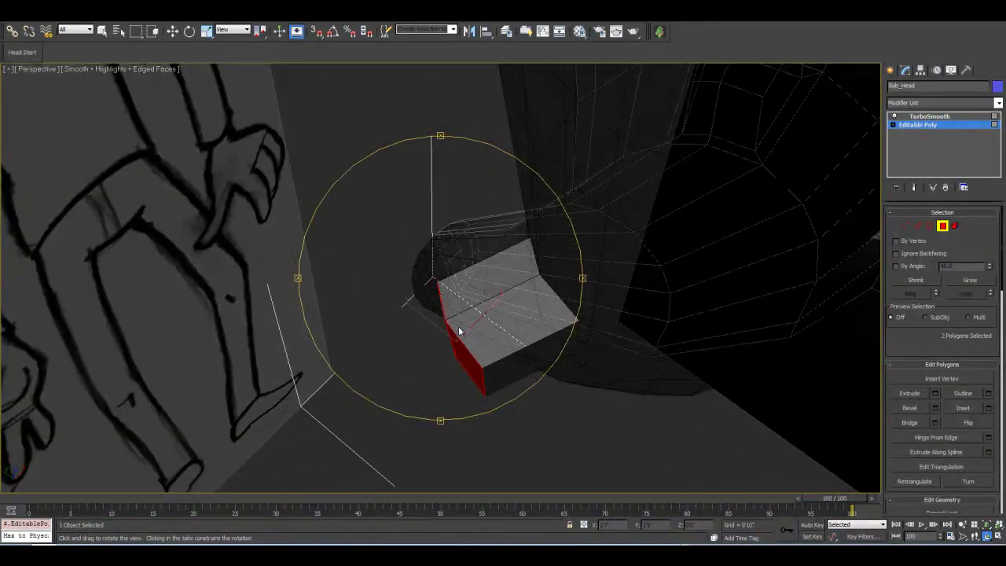
Set the Scale tool's reference coordinate system to Local and flatten the extruded ear's outer polygons.
{"action": "right_click", "coordinate": [247, 94]}
{"action": "left_click", "coordinate": [231, 31]}
{"action": "left_click", "coordinate": [228, 60]}
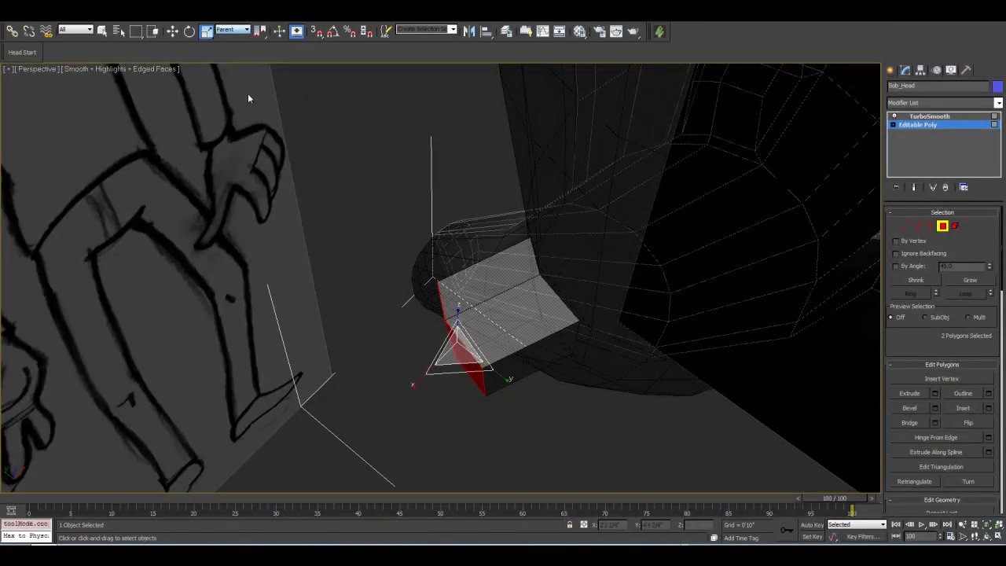
{"action": "left_click", "coordinate": [230, 29]}
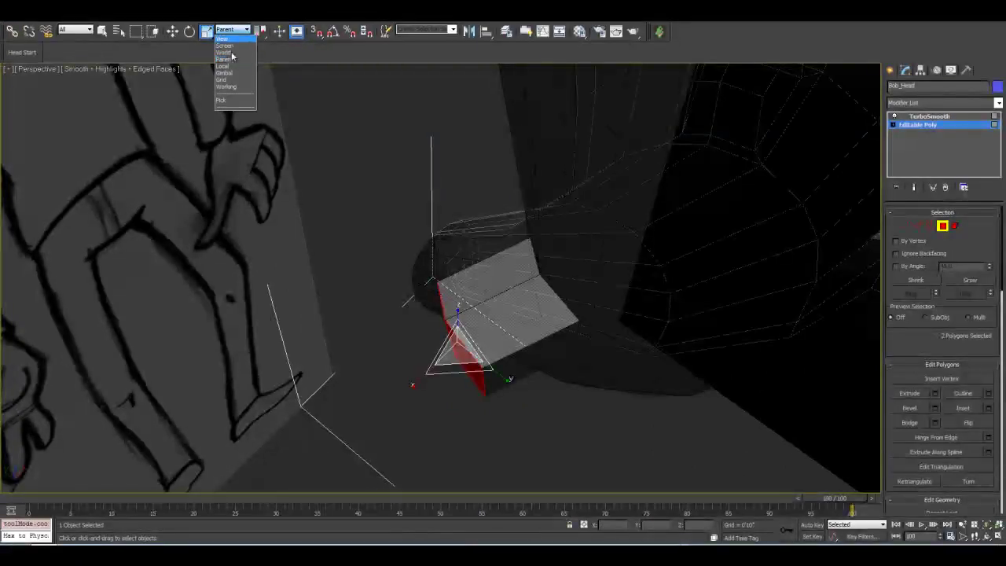
{"action": "left_click", "coordinate": [230, 68]}
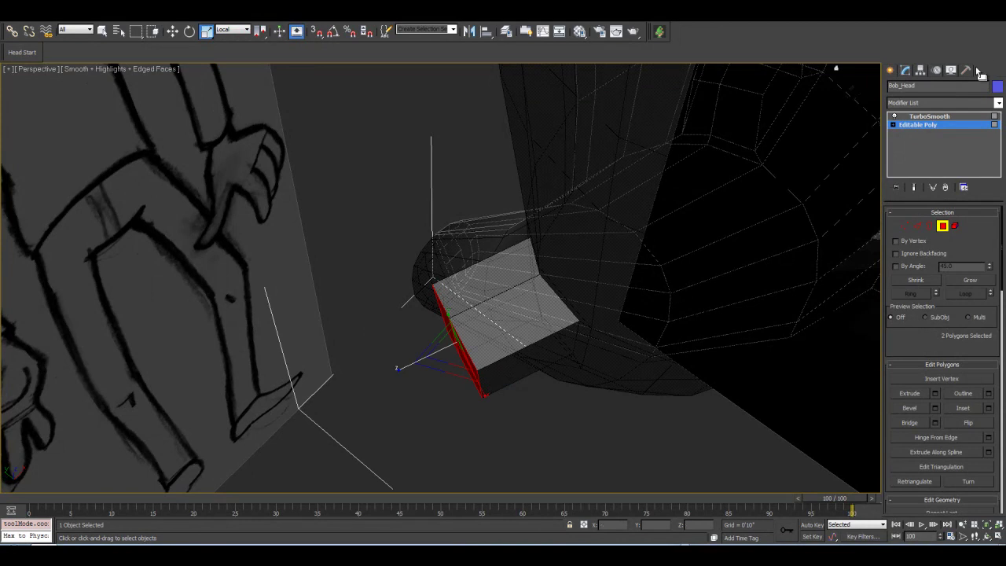
In the Front view, move the ear's outer face out to the sketched ear's outer edge and rotate it upright.
{"action": "left_click", "coordinate": [988, 537]}
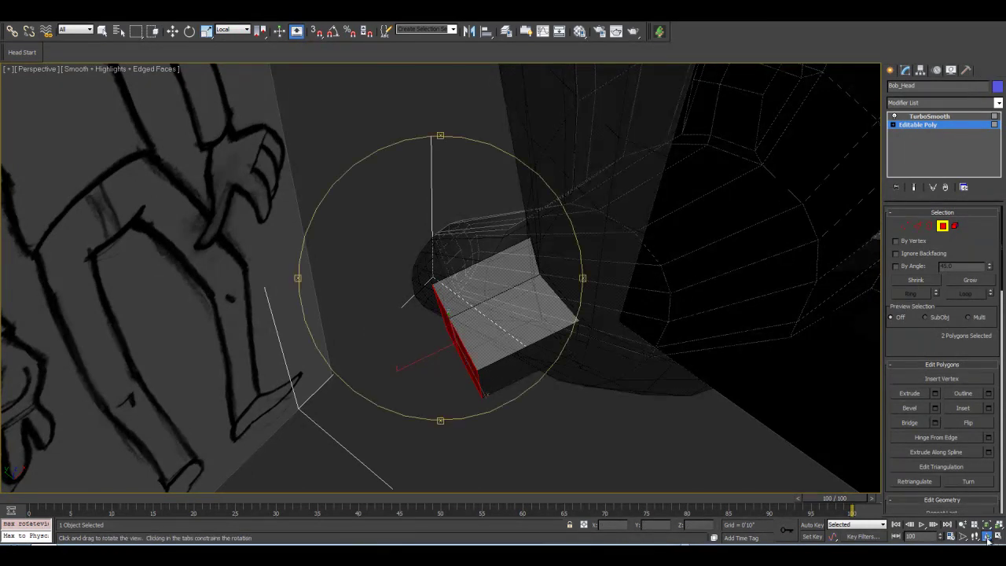
{"action": "left_click_drag", "start_coordinate": [471, 330], "coordinate": [402, 217]}
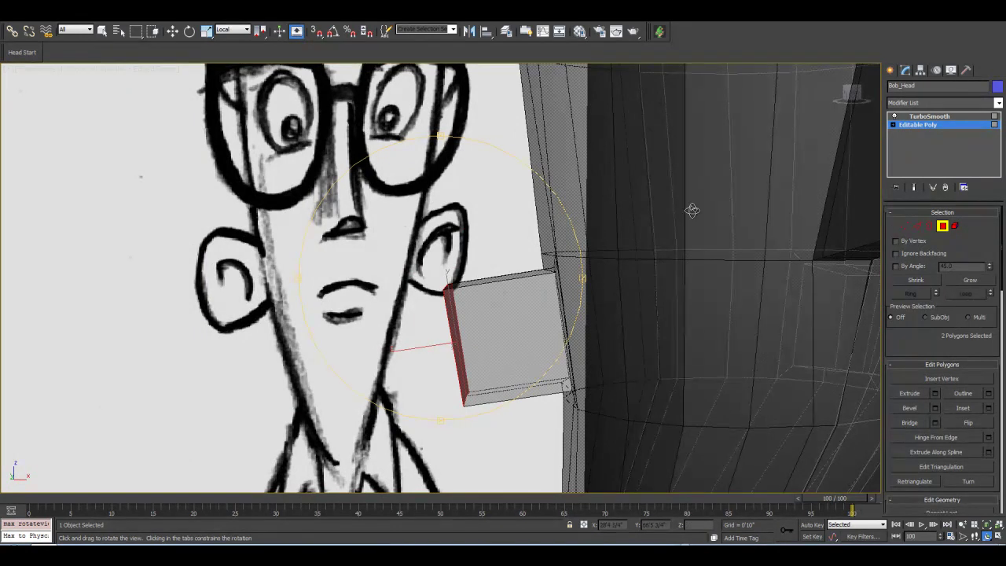
{"action": "left_click_drag", "start_coordinate": [474, 234], "coordinate": [464, 228]}
{"action": "key", "text": "f"}
{"action": "middle_click_drag", "start_coordinate": [452, 258], "coordinate": [457, 388]}
{"action": "scroll", "coordinate": [443, 275], "scroll_direction": "up", "scroll_amount": 3}
{"action": "scroll", "coordinate": [441, 283], "scroll_direction": "up", "scroll_amount": 8}
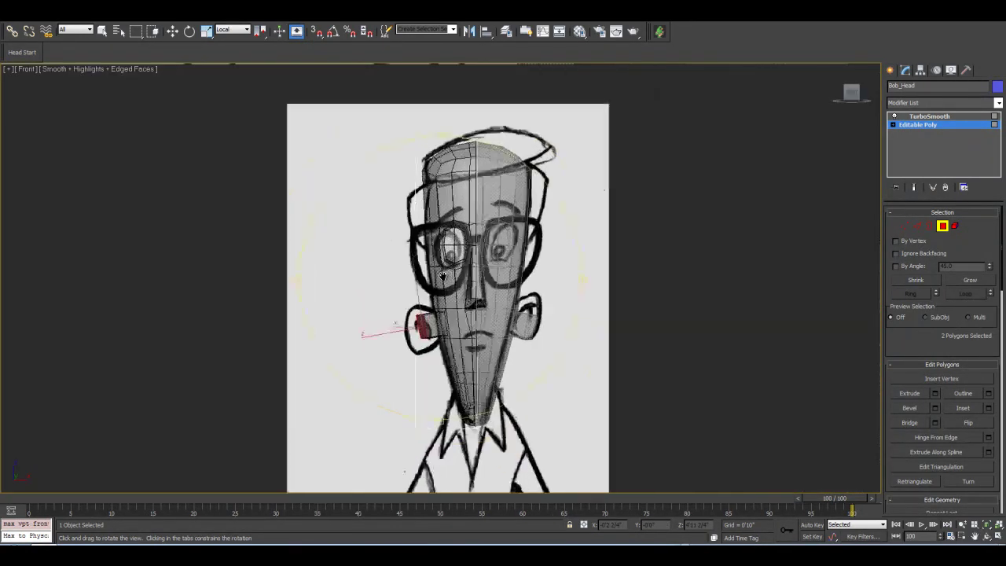
{"action": "scroll", "coordinate": [439, 288], "scroll_direction": "up", "scroll_amount": 3}
{"action": "key", "text": "w"}
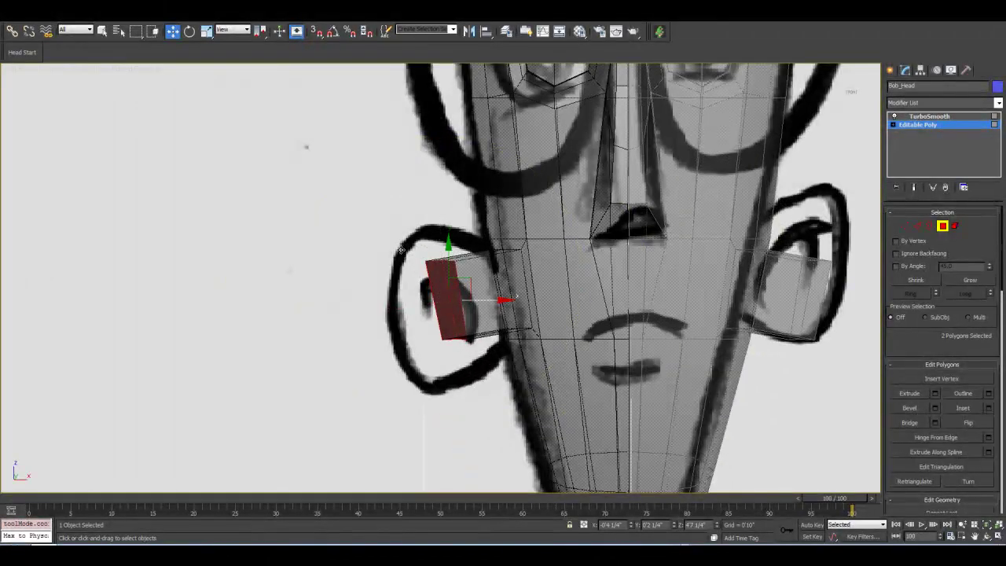
{"action": "left_click_drag", "start_coordinate": [467, 281], "coordinate": [409, 272]}
{"action": "left_click", "coordinate": [190, 31]}
{"action": "left_click", "coordinate": [173, 32]}
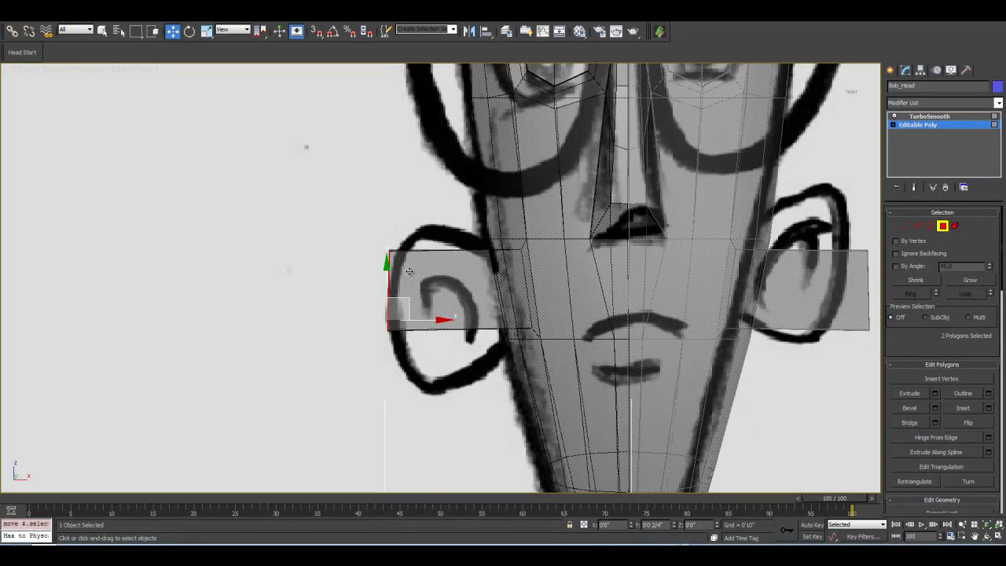
In the Left view, move the ear's outer face forward so it lines up with the inset base.
{"action": "key", "text": "l"}
{"action": "middle_click_drag", "start_coordinate": [444, 241], "coordinate": [452, 270]}
{"action": "left_click", "coordinate": [987, 525]}
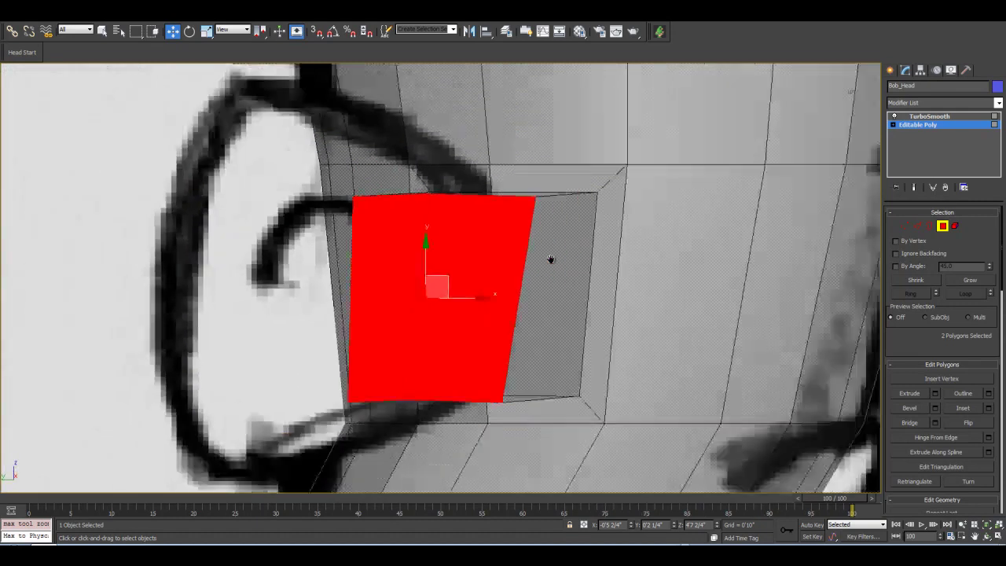
{"action": "left_click_drag", "start_coordinate": [485, 291], "coordinate": [527, 290]}
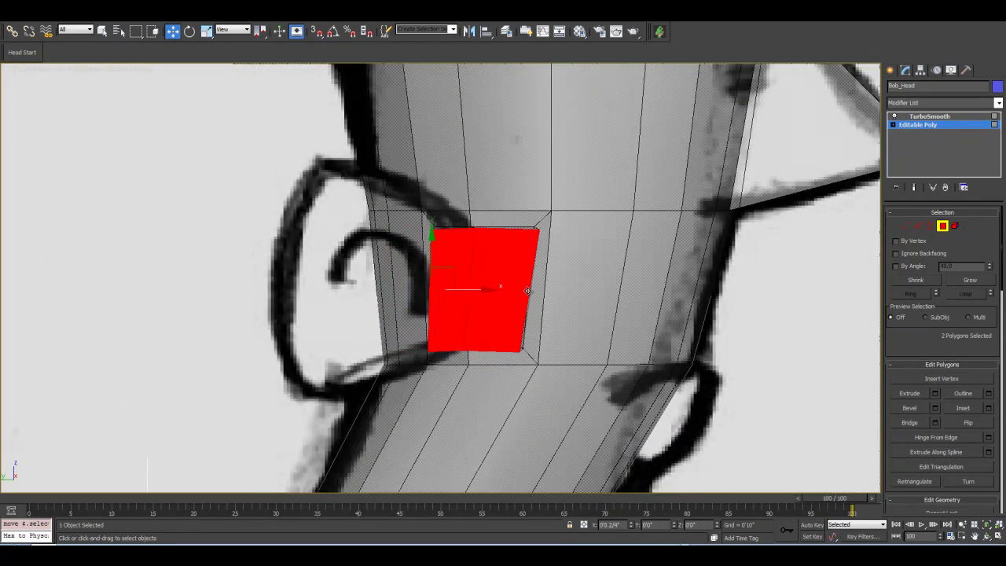
{"action": "scroll", "coordinate": [558, 351], "scroll_direction": "up", "scroll_amount": 5}
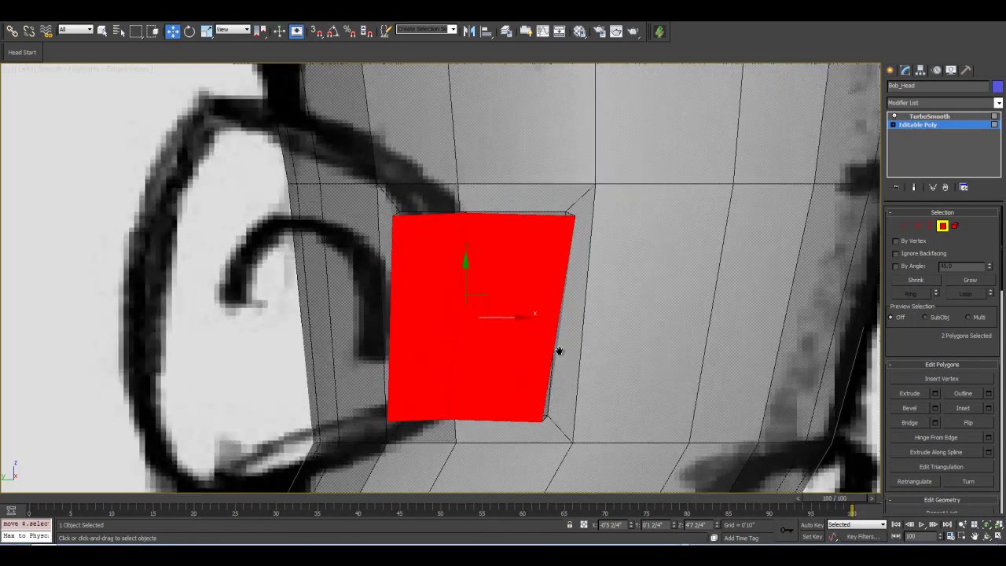
{"action": "scroll", "coordinate": [559, 350], "scroll_direction": "down", "scroll_amount": 5}
{"action": "middle_click_drag", "start_coordinate": [509, 335], "coordinate": [487, 349]}
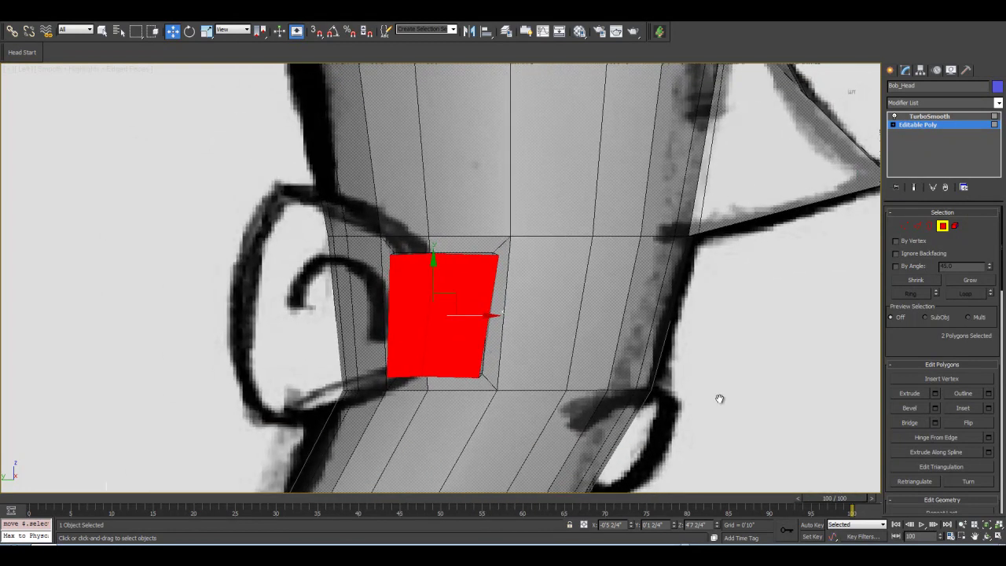
Select the three middle edges running across the extruded ear and shift them slightly forward in the perspective view.
{"action": "left_click", "coordinate": [917, 227]}
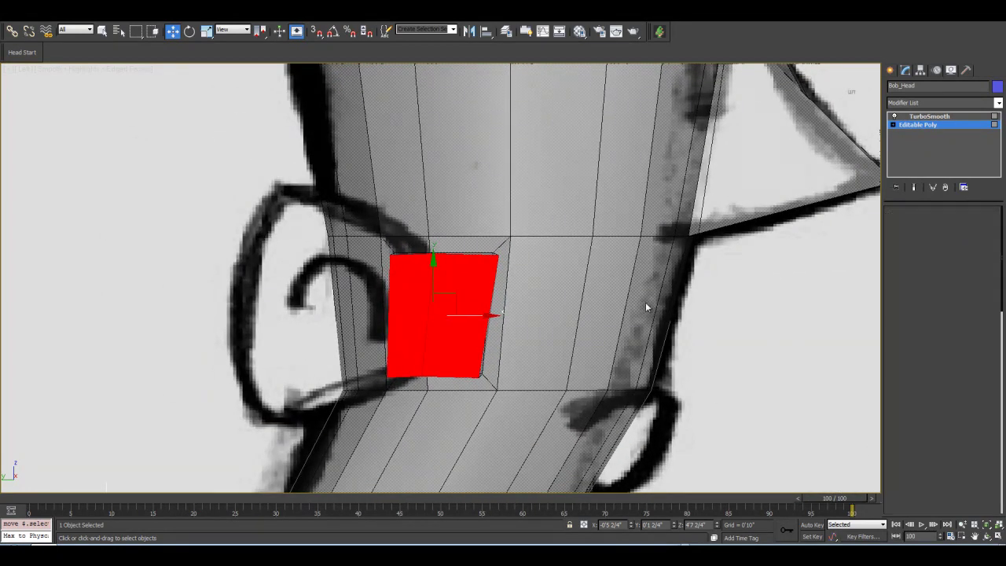
{"action": "scroll", "coordinate": [605, 307], "scroll_direction": "up", "scroll_amount": 2}
{"action": "left_click", "coordinate": [440, 308]}
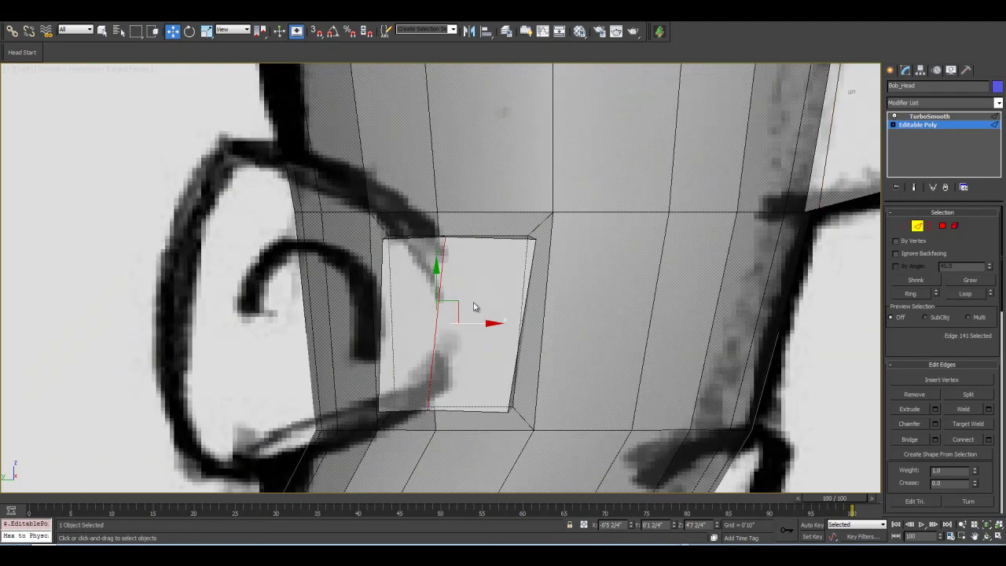
{"action": "key", "text": "p"}
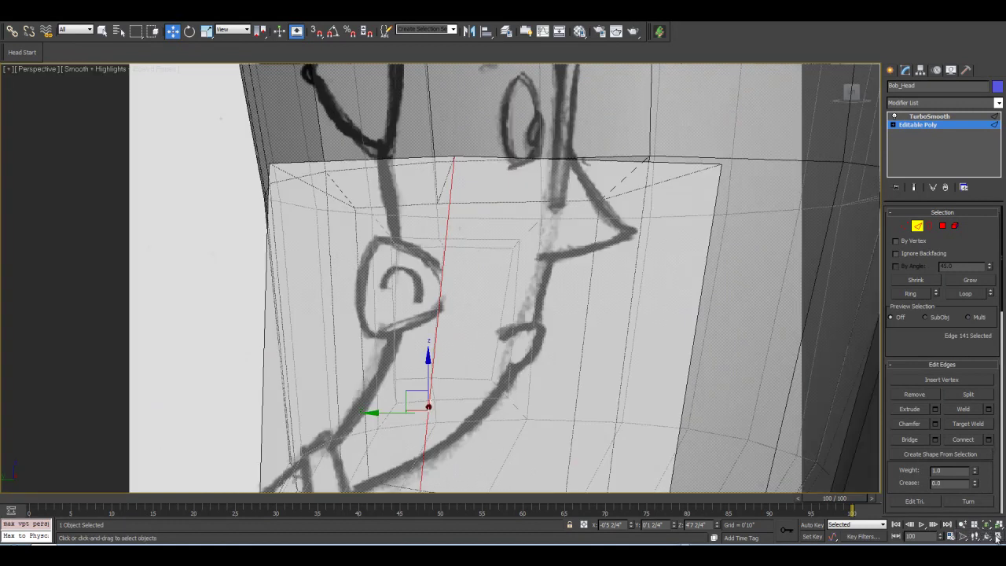
{"action": "left_click", "coordinate": [987, 537]}
{"action": "left_click_drag", "start_coordinate": [467, 206], "coordinate": [437, 177]}
{"action": "key", "text": "w"}
{"action": "left_click", "coordinate": [471, 198], "text": "ctrl"}
{"action": "key", "text": "ctrl+r"}
{"action": "left_click_drag", "start_coordinate": [513, 274], "coordinate": [382, 119]}
{"action": "left_click", "coordinate": [172, 31]}
{"action": "left_click", "coordinate": [415, 315], "text": "ctrl"}
{"action": "left_click_drag", "start_coordinate": [414, 297], "coordinate": [425, 298]}
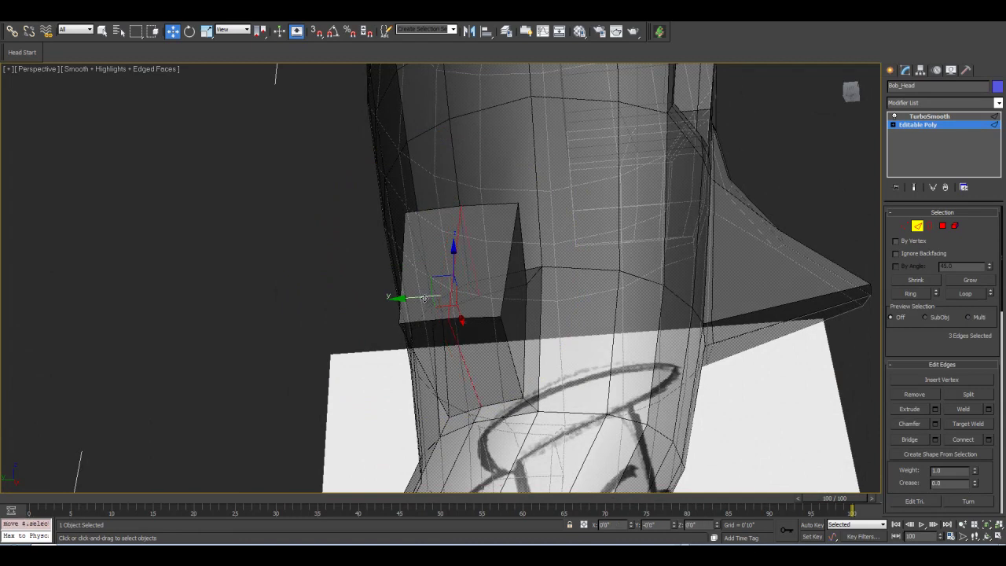
In the Front view, select the ear's upper and lower horizontal edges and connect them with one segment.
{"action": "left_click", "coordinate": [988, 535]}
{"action": "mouse_move", "coordinate": [441, 264]}
{"action": "left_mouse_down"}
{"action": "mouse_move", "coordinate": [461, 292]}
{"action": "mouse_move", "coordinate": [442, 332]}
{"action": "mouse_move", "coordinate": [349, 325]}
{"action": "mouse_move", "coordinate": [370, 287]}
{"action": "mouse_move", "coordinate": [422, 308]}
{"action": "mouse_move", "coordinate": [456, 288]}
{"action": "mouse_move", "coordinate": [524, 280]}
{"action": "mouse_move", "coordinate": [471, 307]}
{"action": "mouse_move", "coordinate": [438, 291]}
{"action": "mouse_move", "coordinate": [501, 298]}
{"action": "mouse_move", "coordinate": [471, 269]}
{"action": "mouse_move", "coordinate": [460, 285]}
{"action": "mouse_move", "coordinate": [431, 288]}
{"action": "mouse_move", "coordinate": [471, 283]}
{"action": "mouse_move", "coordinate": [443, 278]}
{"action": "left_mouse_up"}
{"action": "key", "text": "f"}
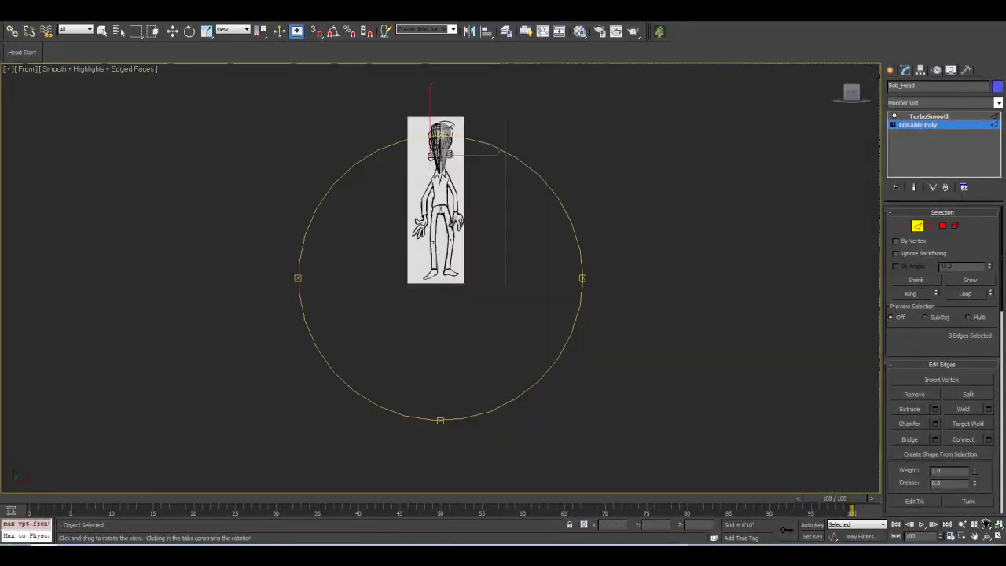
{"action": "left_click", "coordinate": [987, 524]}
{"action": "left_click", "coordinate": [963, 524]}
{"action": "left_click_drag", "start_coordinate": [386, 180], "coordinate": [489, 261]}
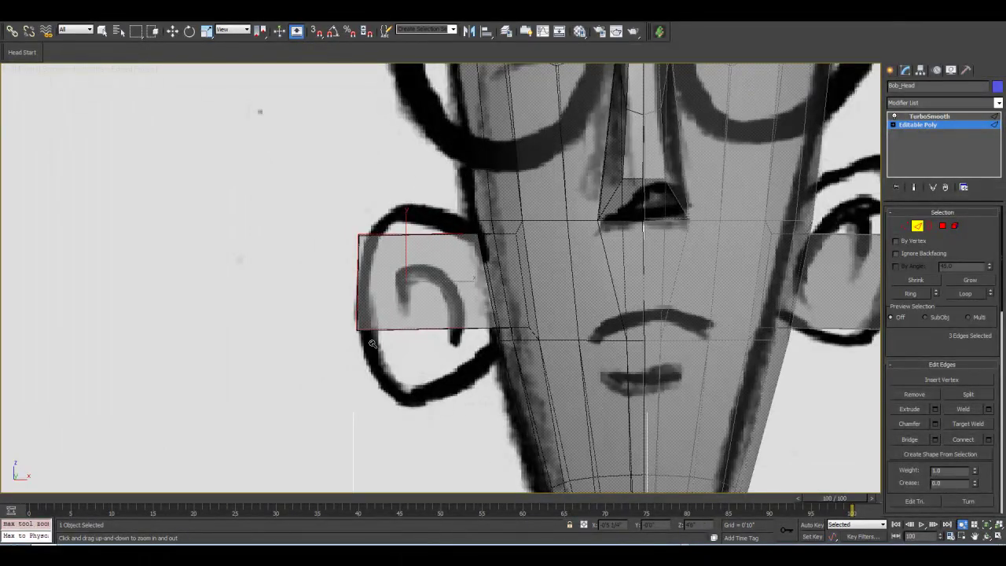
{"action": "left_click_drag", "start_coordinate": [425, 281], "coordinate": [415, 314]}
{"action": "left_click", "coordinate": [172, 33]}
{"action": "left_click_drag", "start_coordinate": [385, 189], "coordinate": [398, 309]}
{"action": "left_click_drag", "start_coordinate": [416, 486], "coordinate": [400, 313], "text": "ctrl"}
{"action": "middle_click_drag", "start_coordinate": [400, 312], "coordinate": [372, 316]}
{"action": "scroll", "coordinate": [366, 286], "scroll_direction": "down", "scroll_amount": 1}
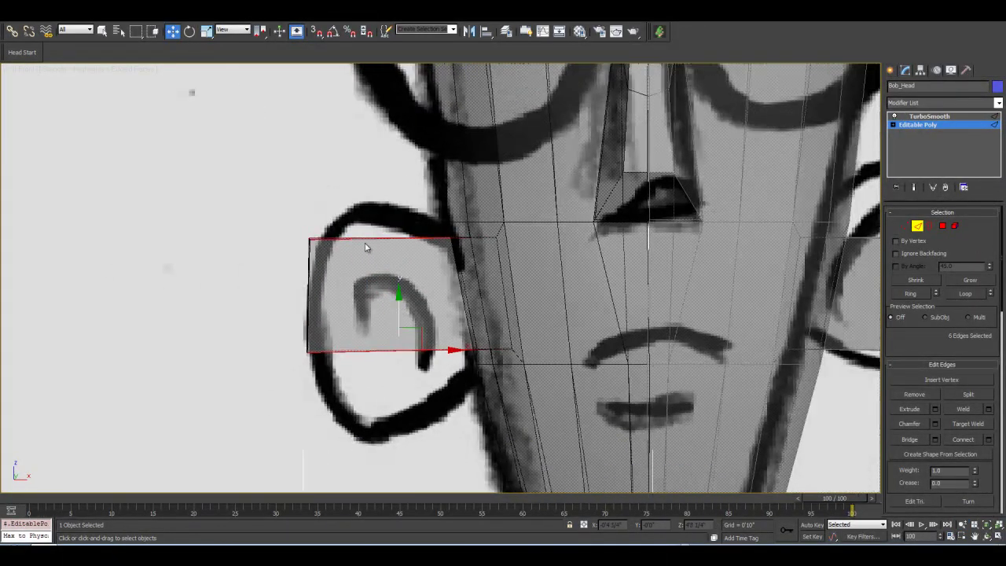
{"action": "left_click", "coordinate": [989, 440]}
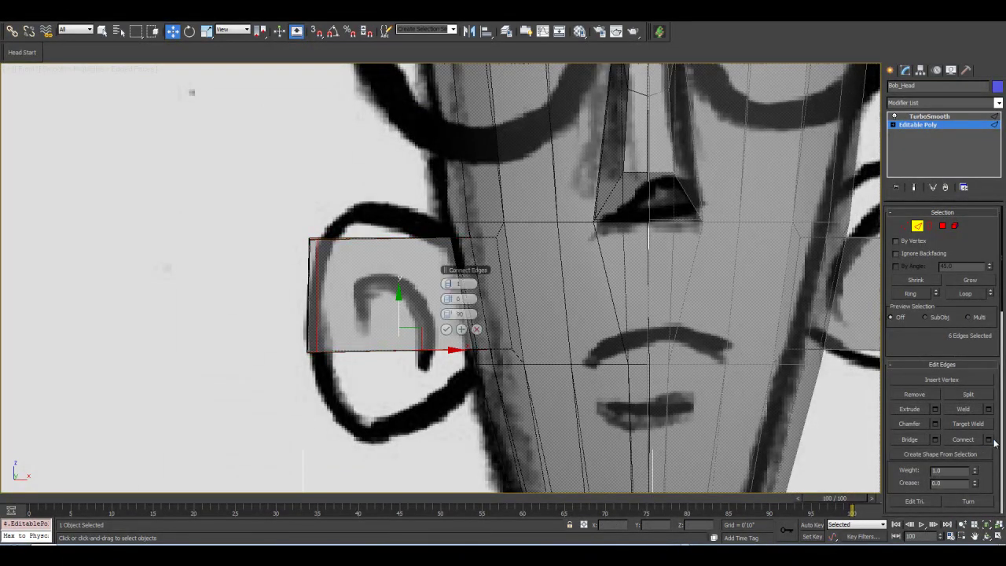
{"action": "left_click", "coordinate": [446, 329]}
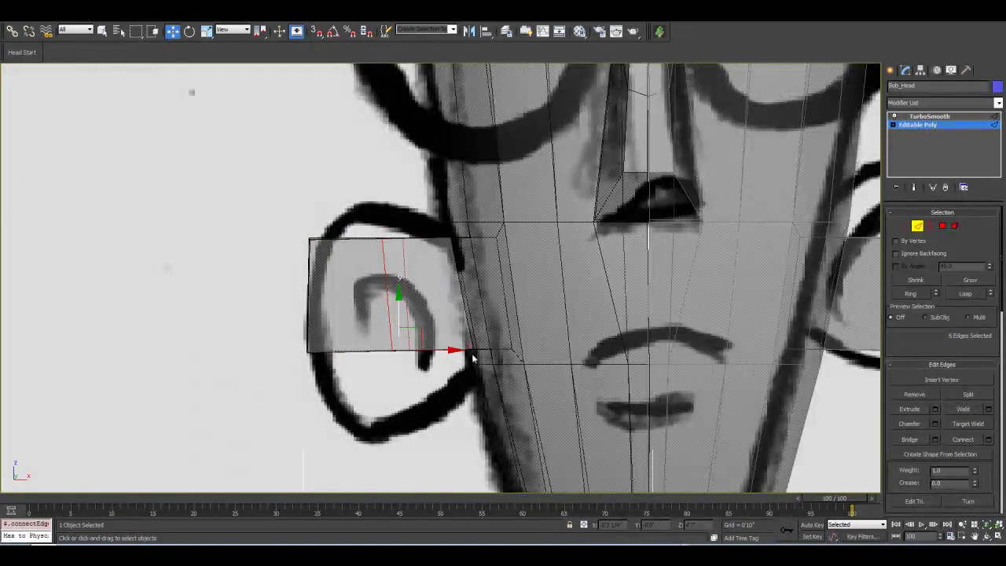
Set the Scale tool's reference coordinate system to View, stretch the new ear loop vertically and move it toward the ear's outer edge.
{"action": "left_click", "coordinate": [205, 31]}
{"action": "left_click", "coordinate": [236, 30]}
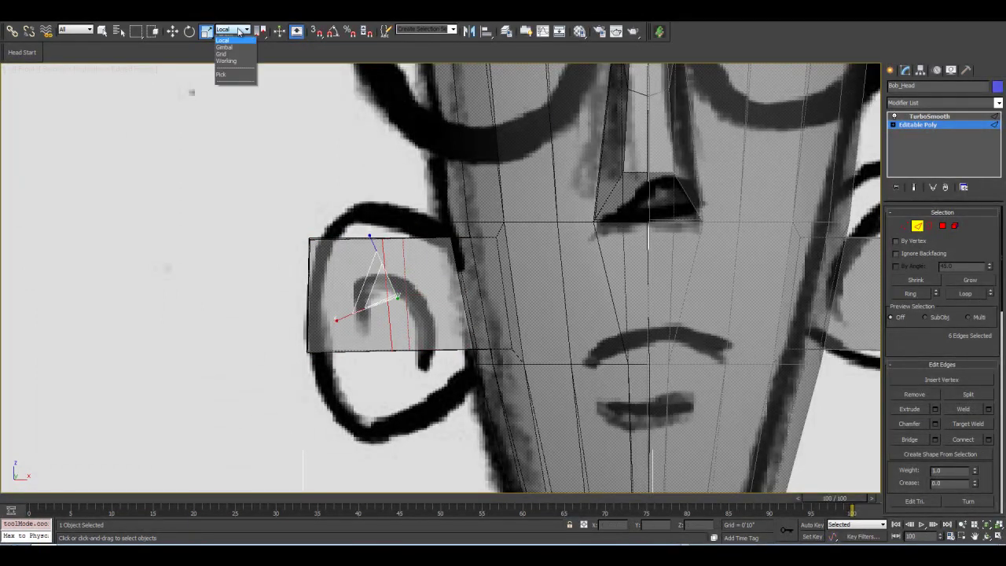
{"action": "left_click", "coordinate": [224, 38]}
{"action": "left_click", "coordinate": [464, 295]}
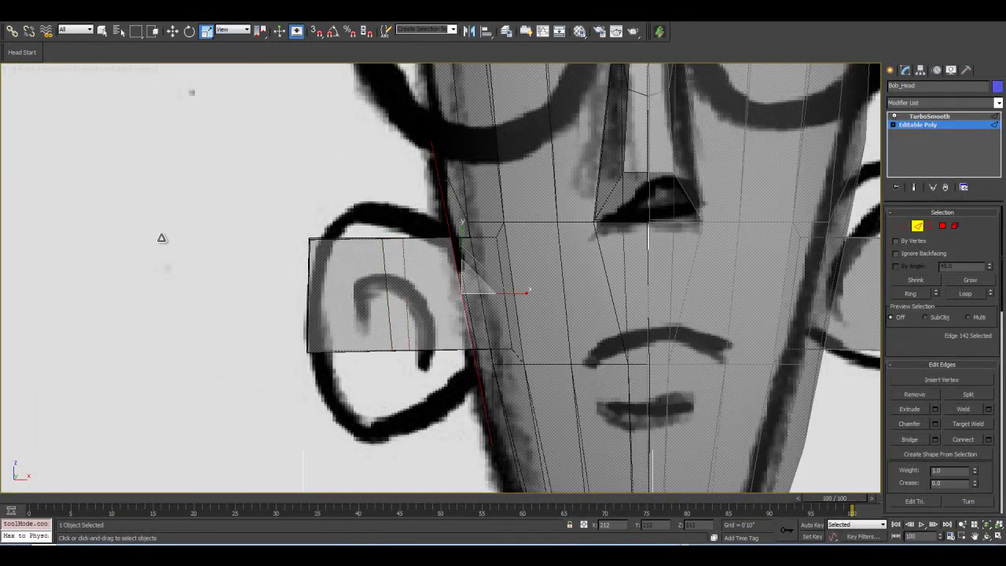
{"action": "key", "text": "ctrl+z"}
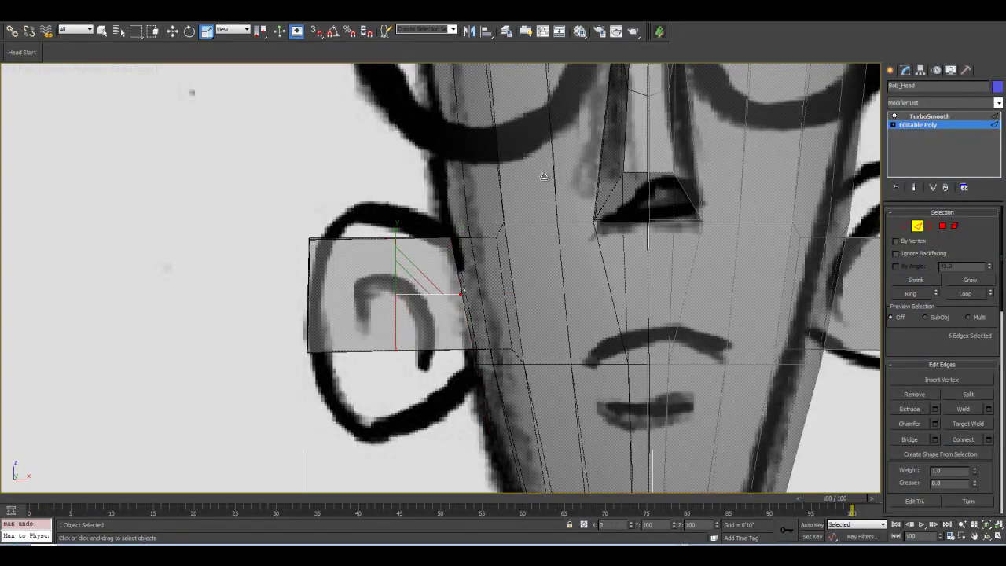
{"action": "left_click_drag", "start_coordinate": [397, 236], "coordinate": [394, 202]}
{"action": "key", "text": "w"}
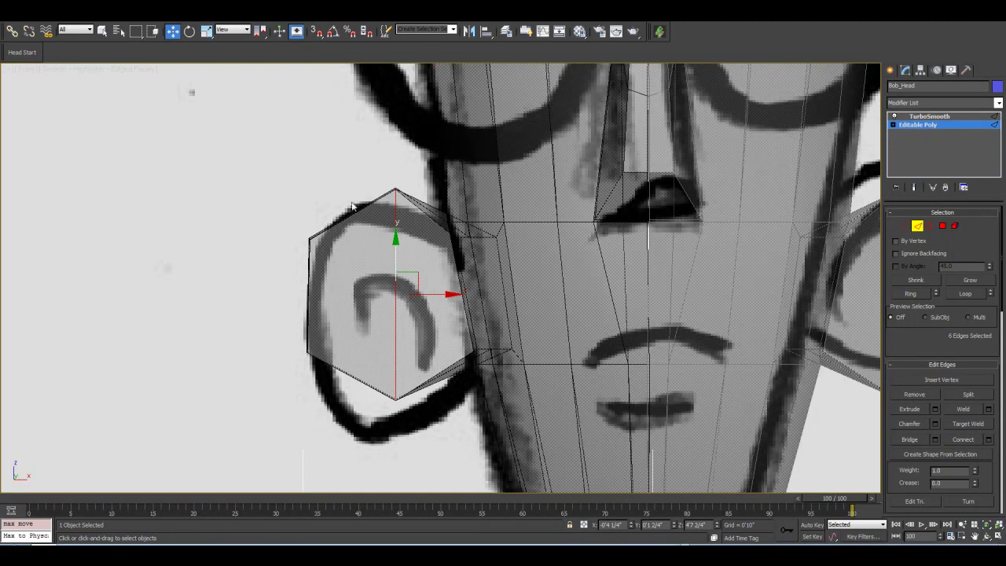
{"action": "left_click_drag", "start_coordinate": [439, 294], "coordinate": [397, 294]}
Compare the smoothed ear with the sketched outline, then return to the unsmoothed cage.
{"action": "middle_click_drag", "start_coordinate": [409, 243], "coordinate": [404, 250]}
{"action": "scroll", "coordinate": [407, 253], "scroll_direction": "up", "scroll_amount": 2}
{"action": "scroll", "coordinate": [408, 253], "scroll_direction": "up", "scroll_amount": 1}
{"action": "scroll", "coordinate": [409, 251], "scroll_direction": "down", "scroll_amount": 1}
{"action": "left_click", "coordinate": [915, 187]}
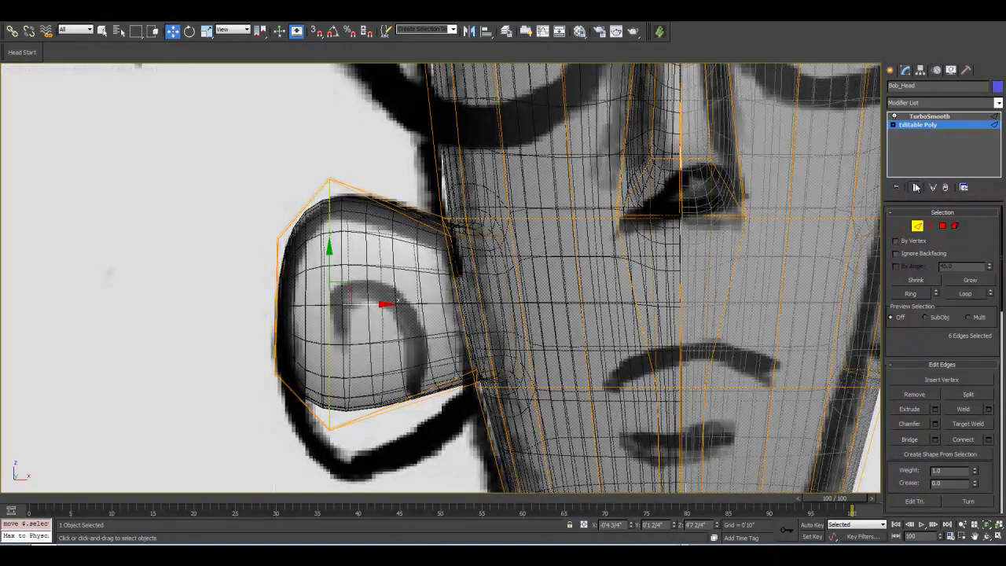
{"action": "middle_click_drag", "start_coordinate": [385, 327], "coordinate": [404, 336]}
{"action": "scroll", "coordinate": [380, 284], "scroll_direction": "down", "scroll_amount": 2}
{"action": "scroll", "coordinate": [405, 337], "scroll_direction": "up", "scroll_amount": 2}
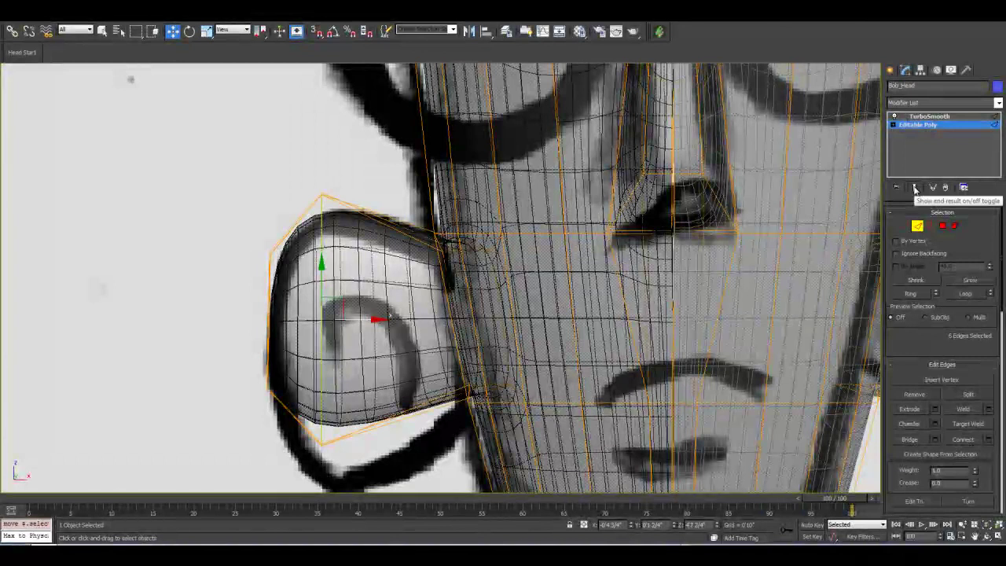
{"action": "left_click", "coordinate": [915, 187]}
{"action": "scroll", "coordinate": [478, 292], "scroll_direction": "down", "scroll_amount": 2}
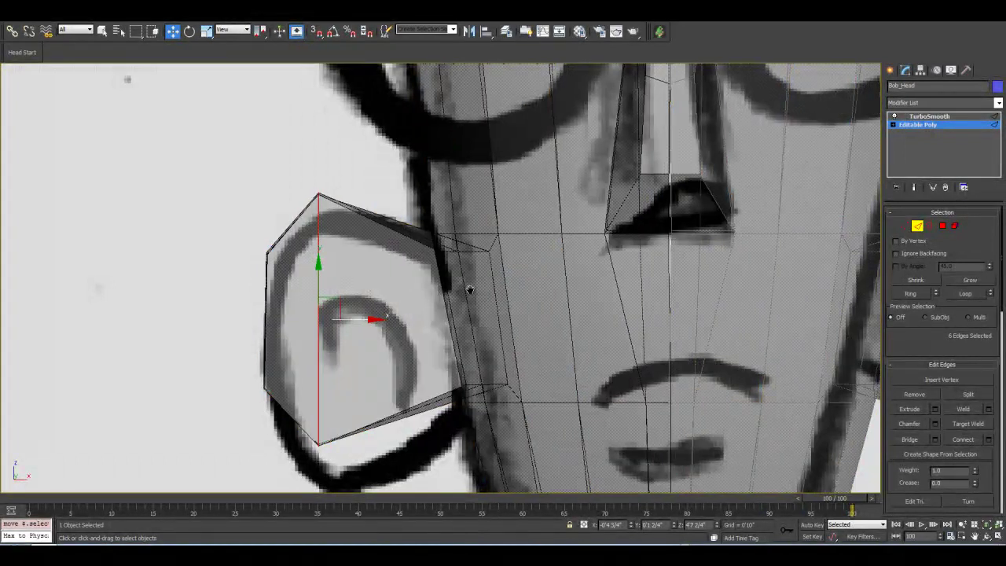
Move the ear's outer vertices down to fit the sketched ear outline and check the smoothed result.
{"action": "left_click", "coordinate": [905, 227]}
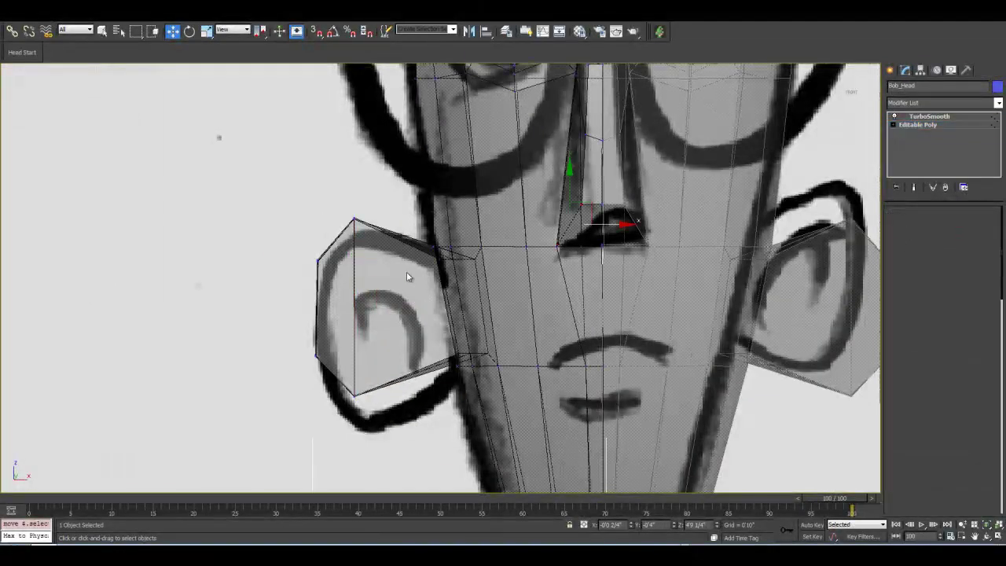
{"action": "left_click_drag", "start_coordinate": [271, 188], "coordinate": [399, 424]}
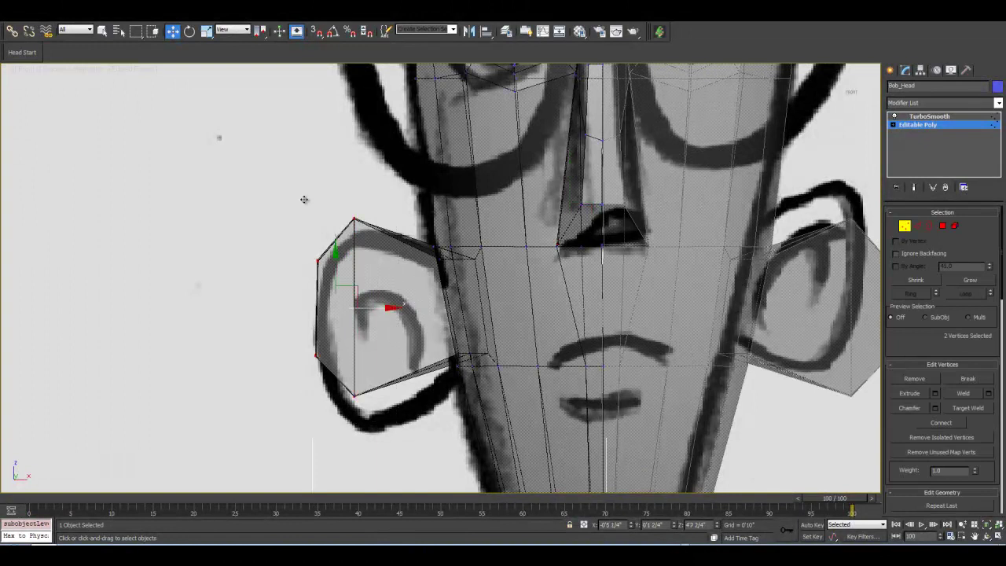
{"action": "left_click_drag", "start_coordinate": [336, 268], "coordinate": [336, 283]}
{"action": "middle_click_drag", "start_coordinate": [668, 285], "coordinate": [547, 285]}
{"action": "scroll", "coordinate": [548, 285], "scroll_direction": "down", "scroll_amount": 1}
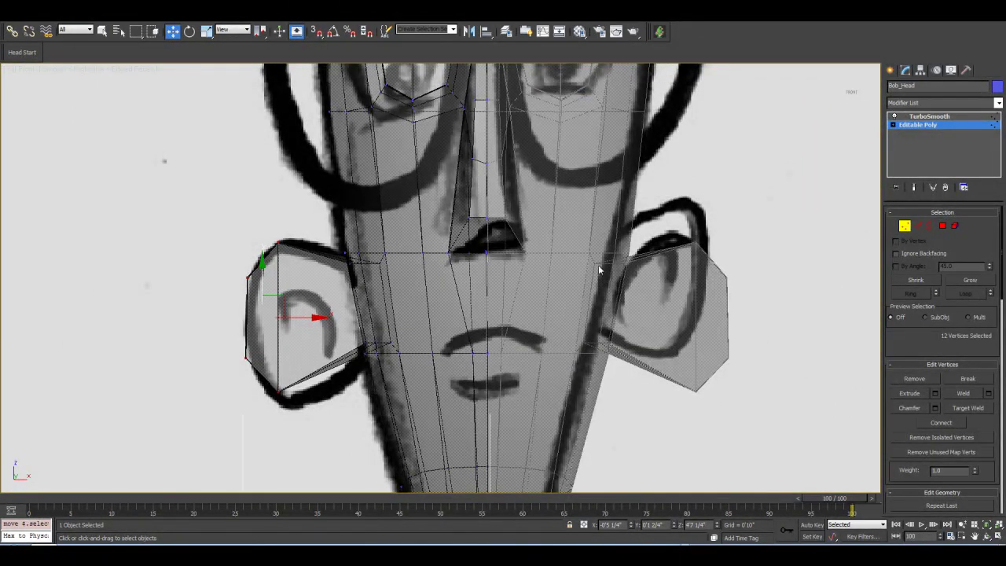
{"action": "middle_click_drag", "start_coordinate": [409, 329], "coordinate": [462, 325]}
{"action": "scroll", "coordinate": [462, 325], "scroll_direction": "up", "scroll_amount": 2}
{"action": "middle_click_drag", "start_coordinate": [323, 276], "coordinate": [402, 311]}
{"action": "scroll", "coordinate": [402, 311], "scroll_direction": "up", "scroll_amount": 2}
{"action": "left_click_drag", "start_coordinate": [372, 322], "coordinate": [375, 321]}
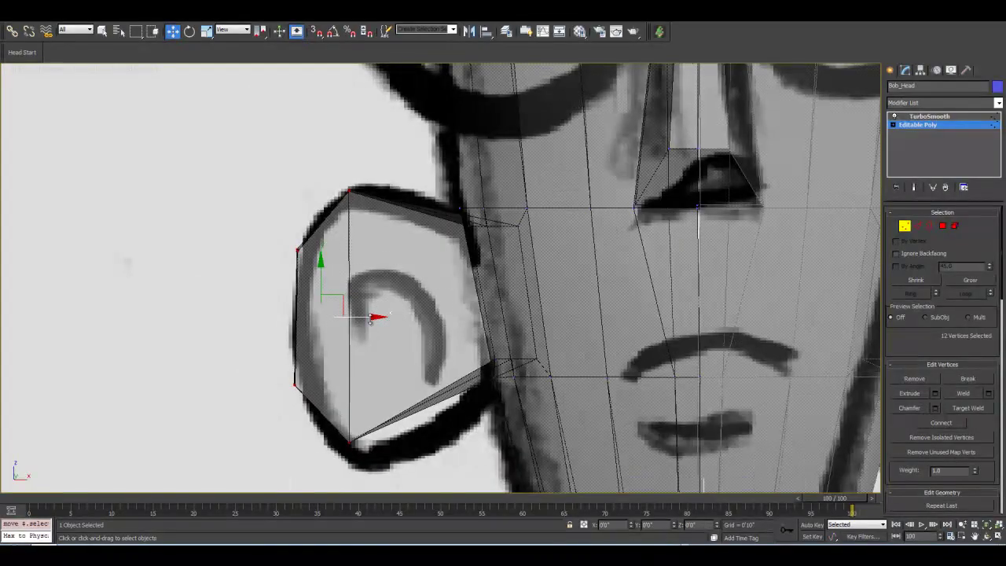
{"action": "left_click", "coordinate": [914, 187]}
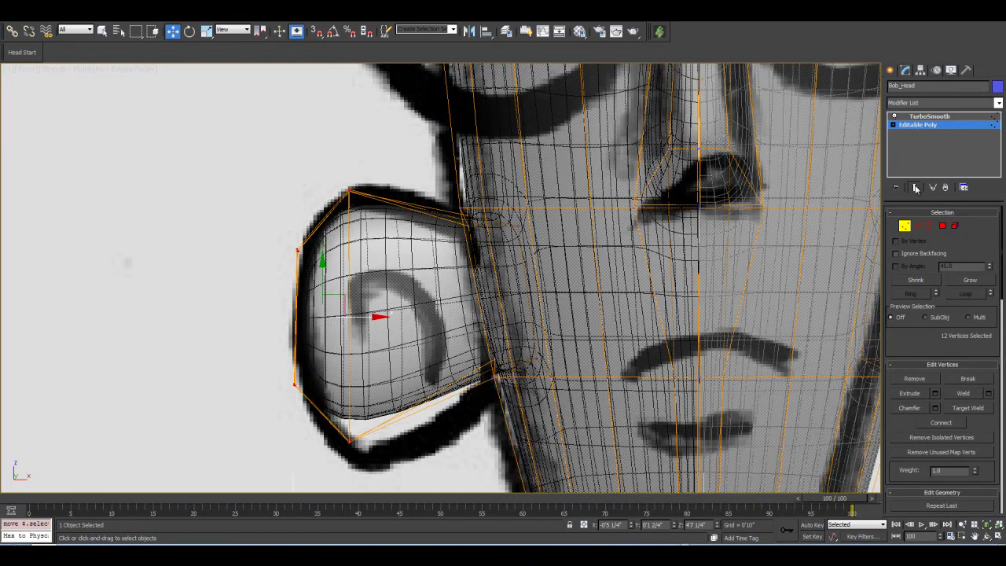
{"action": "left_click", "coordinate": [914, 188]}
Connect the ear's edges between the stretched loop and the head to add another vertical loop.
{"action": "middle_click_drag", "start_coordinate": [570, 240], "coordinate": [538, 262]}
{"action": "left_click", "coordinate": [921, 226]}
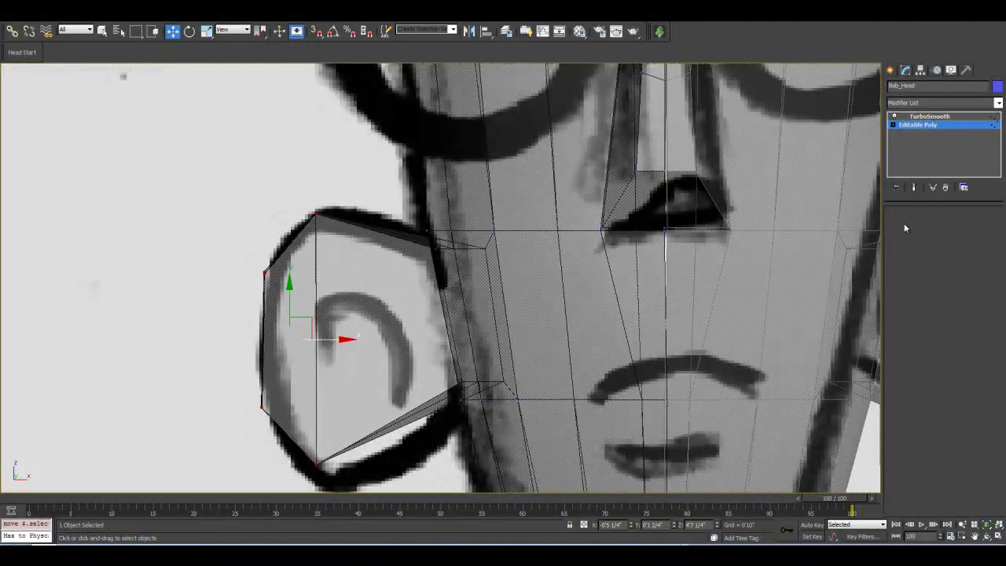
{"action": "double_click", "coordinate": [378, 204]}
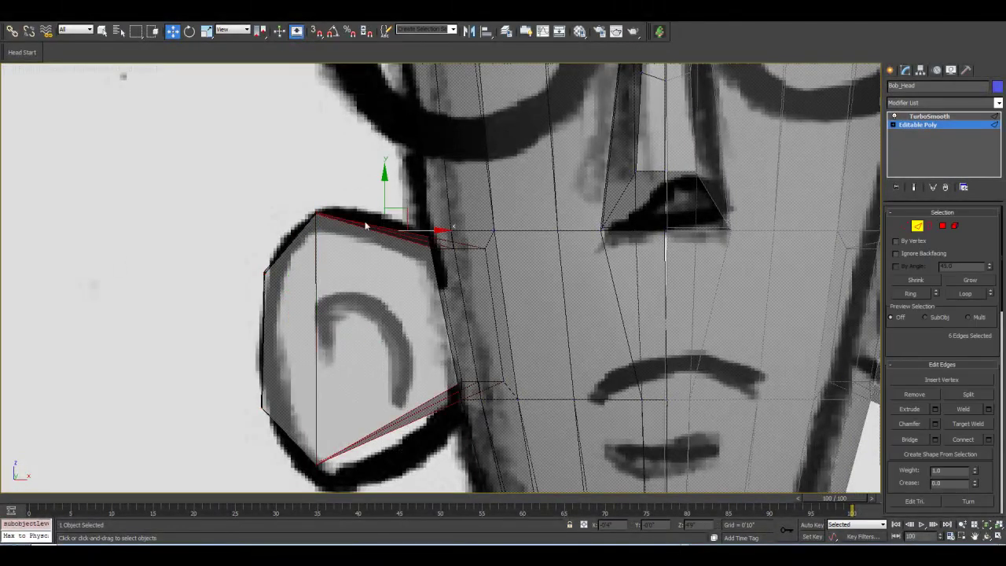
{"action": "left_click", "coordinate": [988, 439]}
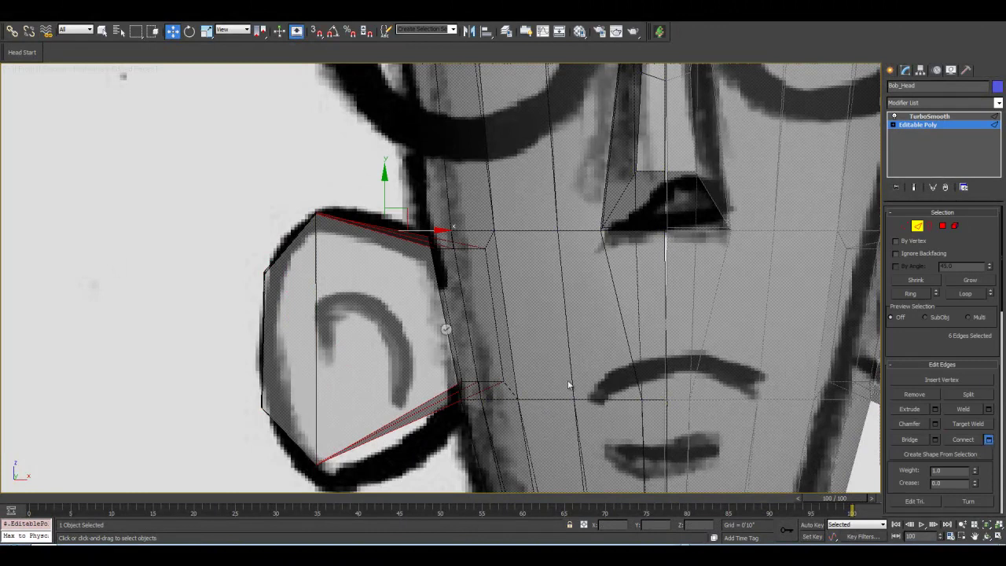
{"action": "left_click_drag", "start_coordinate": [450, 314], "coordinate": [458, 285]}
{"action": "left_click", "coordinate": [447, 329]}
With the smoothed result shown, move the new ear loop close to the head and scale it down vertically to about 84%.
{"action": "key", "text": "r"}
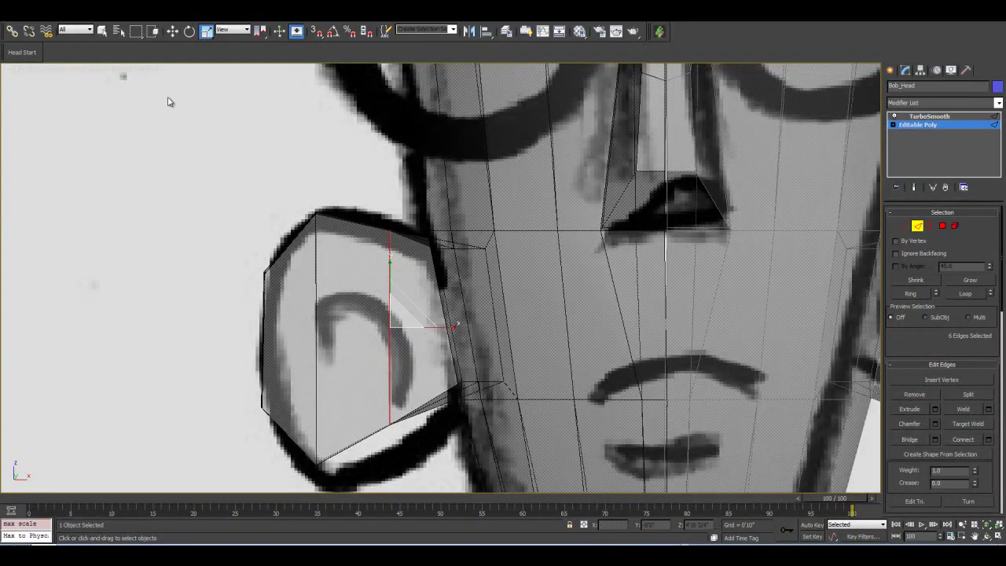
{"action": "left_click", "coordinate": [172, 31]}
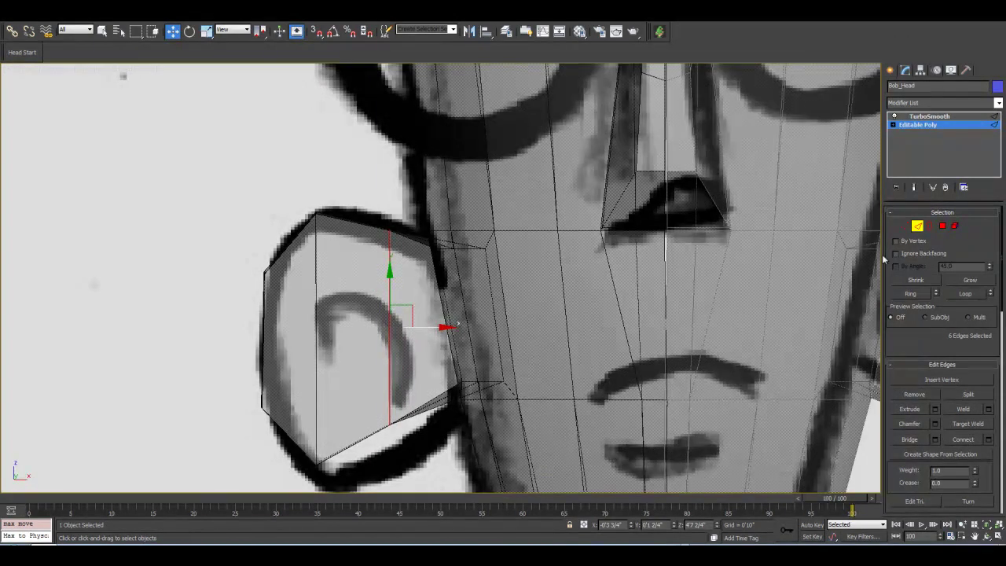
{"action": "left_click", "coordinate": [915, 187]}
{"action": "left_click_drag", "start_coordinate": [440, 327], "coordinate": [476, 327]}
{"action": "left_click", "coordinate": [204, 30]}
{"action": "left_click_drag", "start_coordinate": [426, 267], "coordinate": [425, 277]}
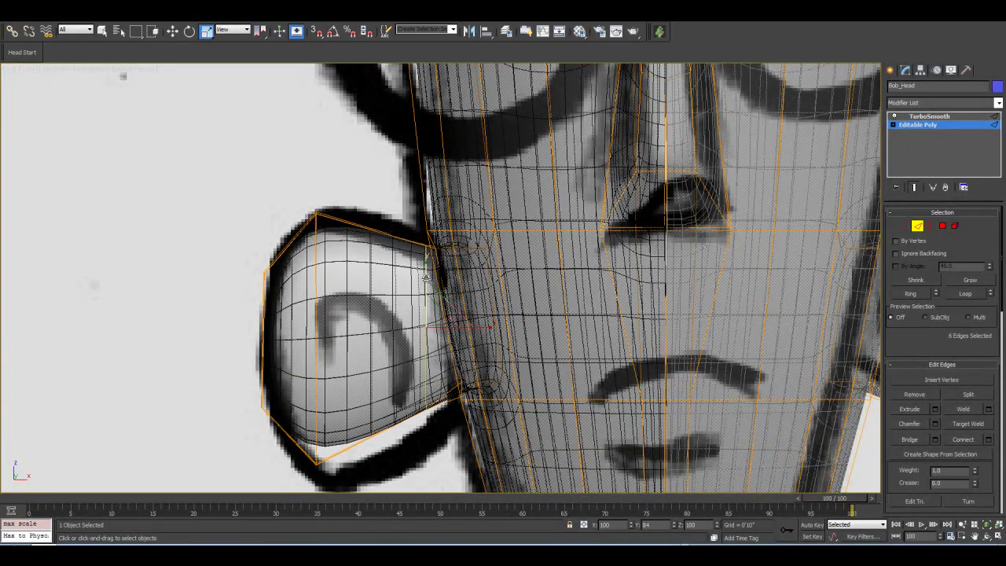
{"action": "scroll", "coordinate": [397, 336], "scroll_direction": "up", "scroll_amount": 3}
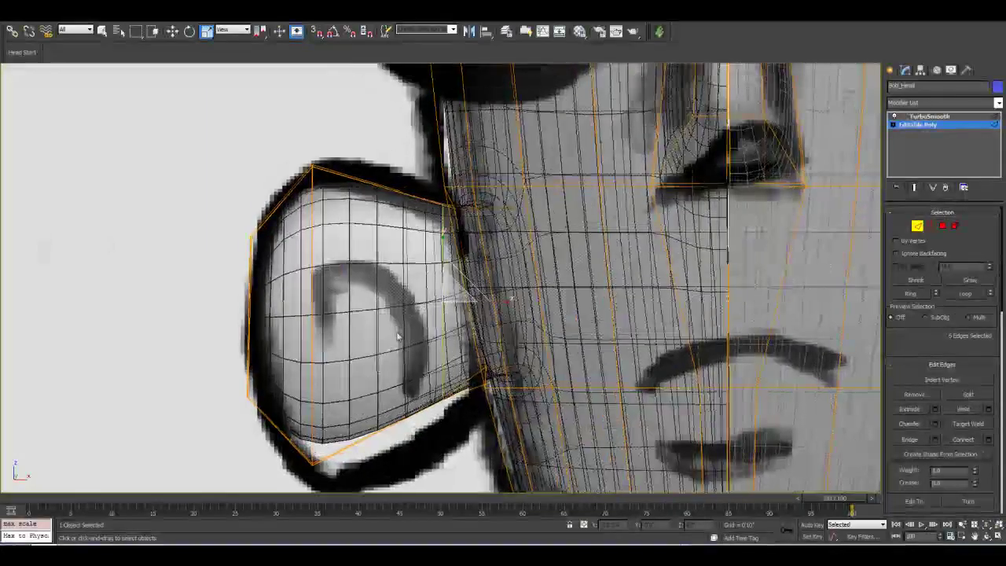
{"action": "scroll", "coordinate": [424, 338], "scroll_direction": "down", "scroll_amount": 1}
{"action": "key", "text": "ctrl+q"}
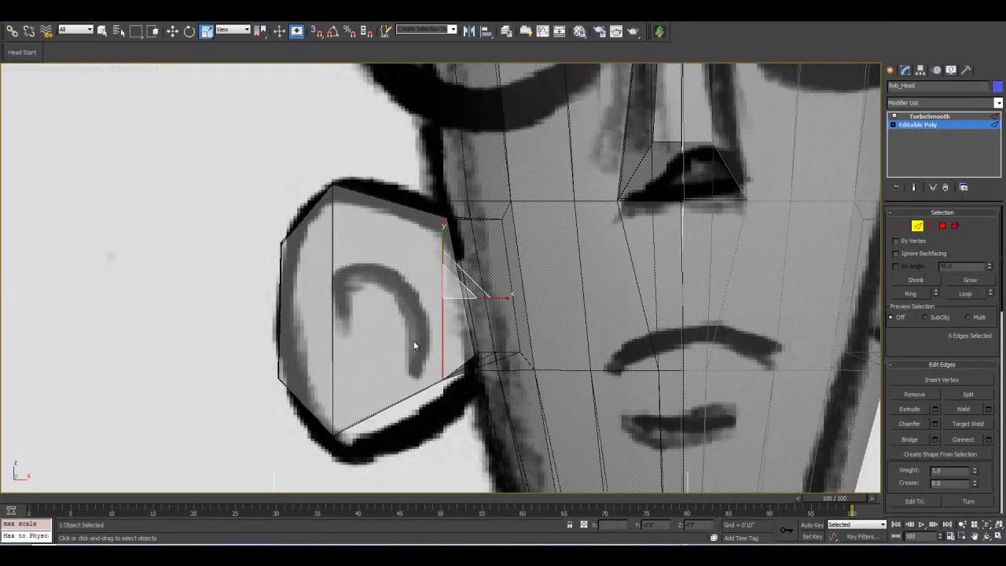
Move the ear's lowest vertices down onto the sketched lower outline with the smoothed result shown.
{"action": "left_click", "coordinate": [905, 226]}
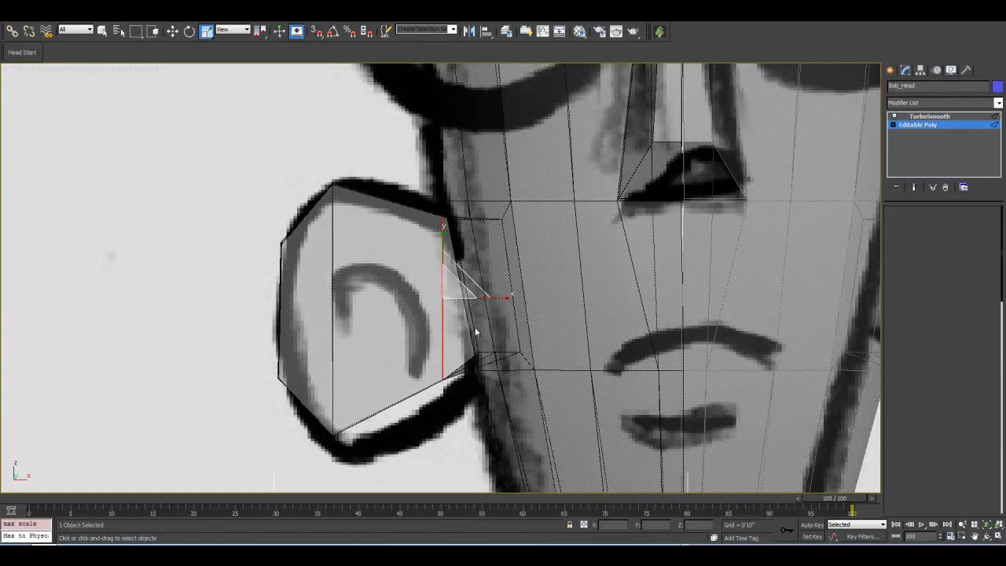
{"action": "left_click_drag", "start_coordinate": [344, 410], "coordinate": [343, 412]}
{"action": "key", "text": "w"}
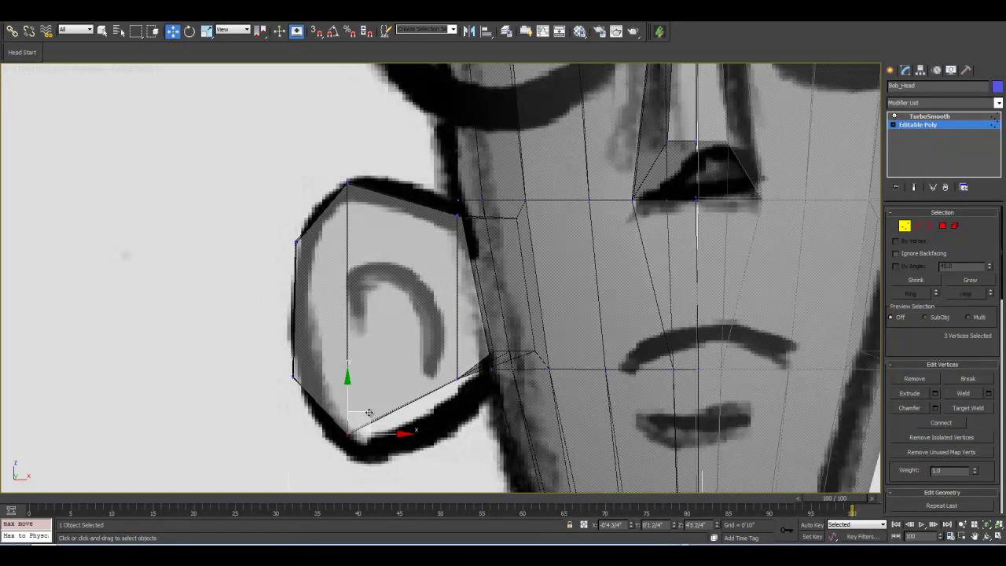
{"action": "left_click", "coordinate": [917, 187]}
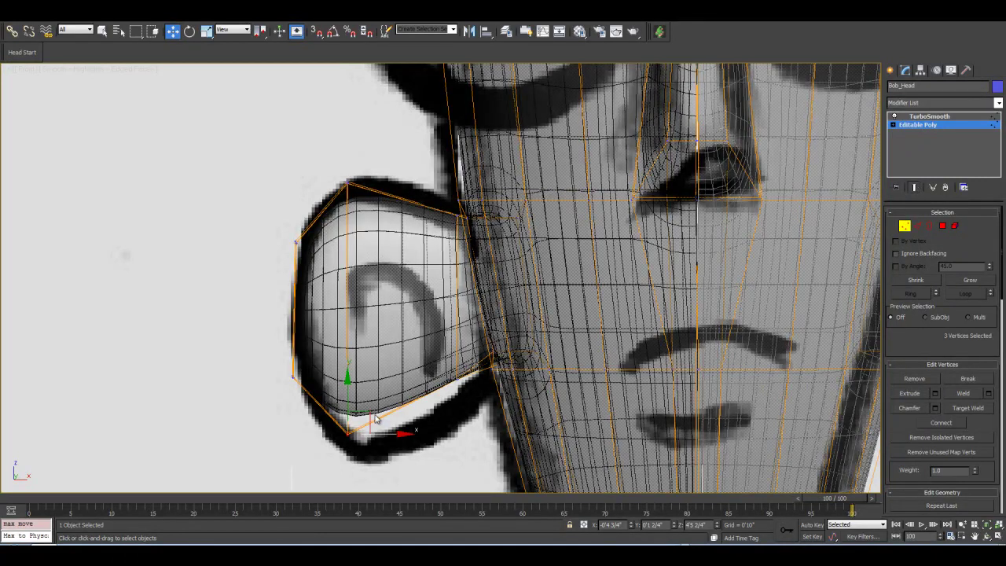
{"action": "mouse_move", "coordinate": [376, 419]}
{"action": "left_mouse_down"}
{"action": "mouse_move", "coordinate": [380, 445]}
{"action": "mouse_move", "coordinate": [376, 431]}
{"action": "left_mouse_up"}
{"action": "mouse_move", "coordinate": [376, 432]}
{"action": "middle_mouse_down", "text": "alt"}
{"action": "mouse_move", "coordinate": [348, 429]}
{"action": "mouse_move", "coordinate": [363, 429]}
{"action": "middle_mouse_up", "text": "alt"}
{"action": "left_click", "coordinate": [906, 226]}
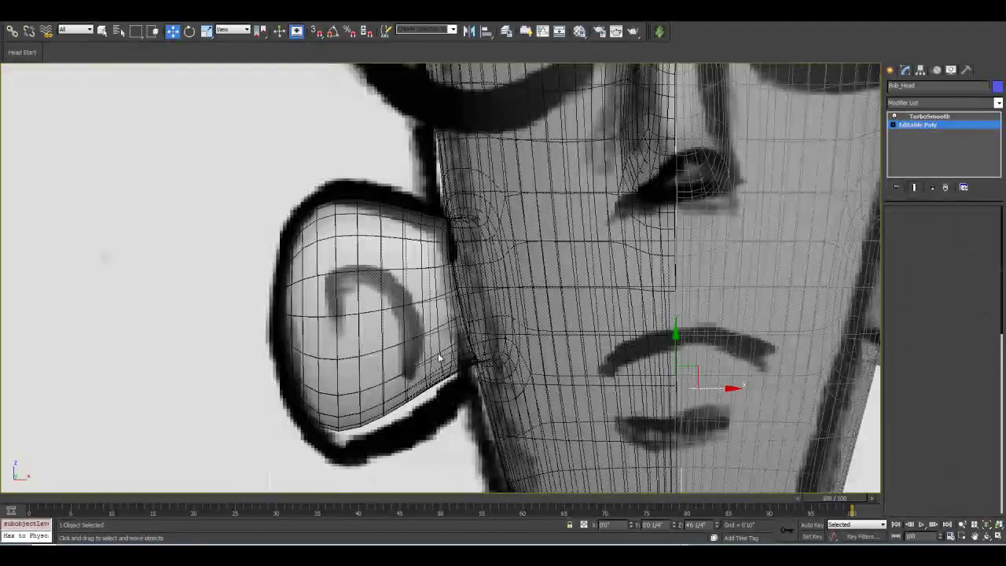
{"action": "key", "text": "1"}
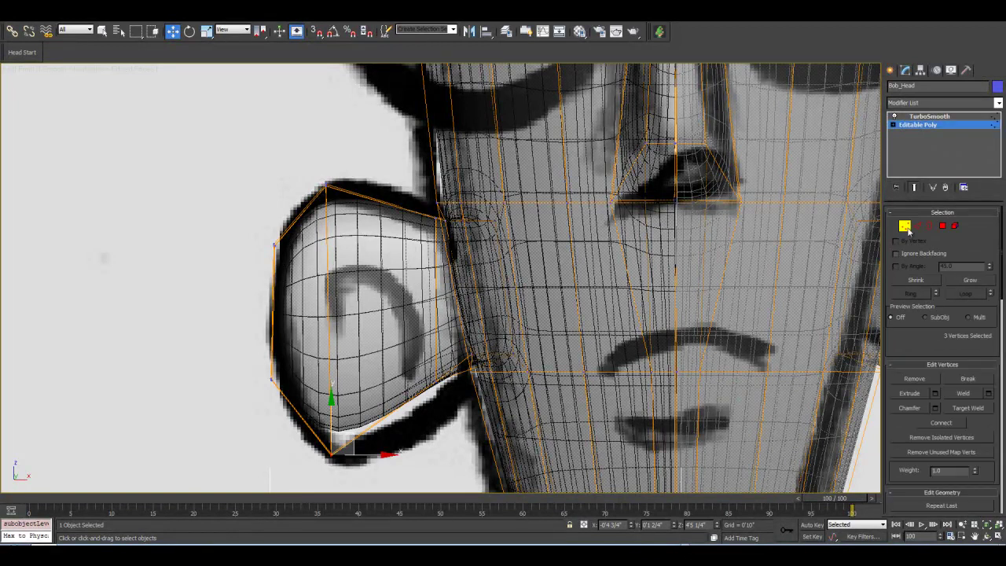
{"action": "left_click", "coordinate": [918, 226]}
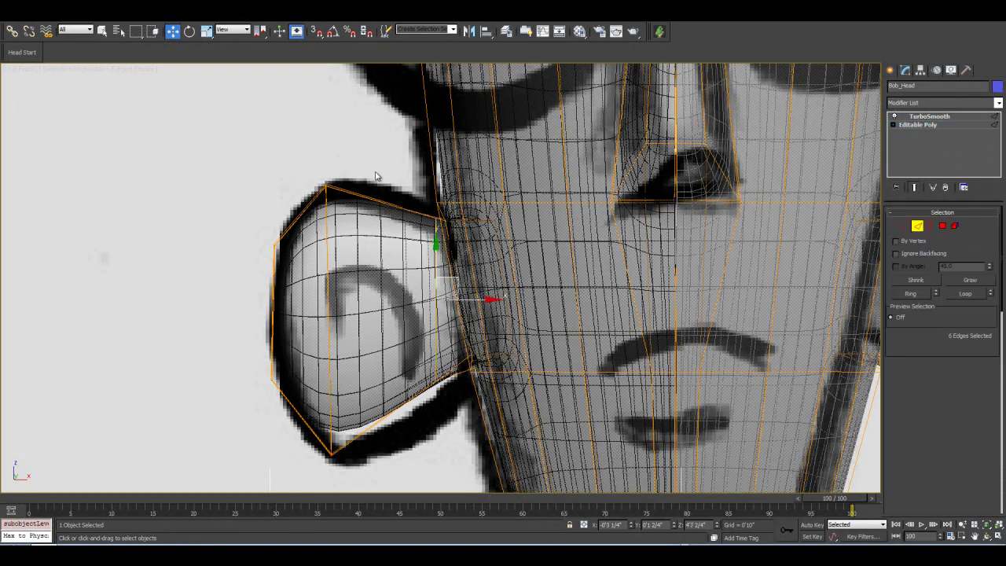
With smoothing off, connect the ear's upper and lower edges to add a vertical loop midway between the outer loop and the head.
{"action": "left_click", "coordinate": [914, 187]}
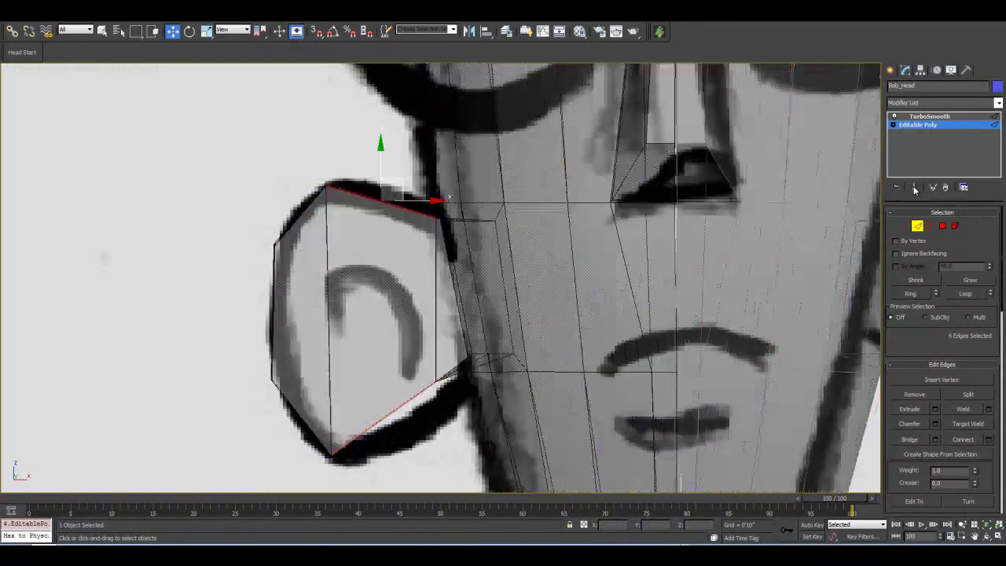
{"action": "left_click", "coordinate": [988, 439]}
{"action": "left_click", "coordinate": [446, 331]}
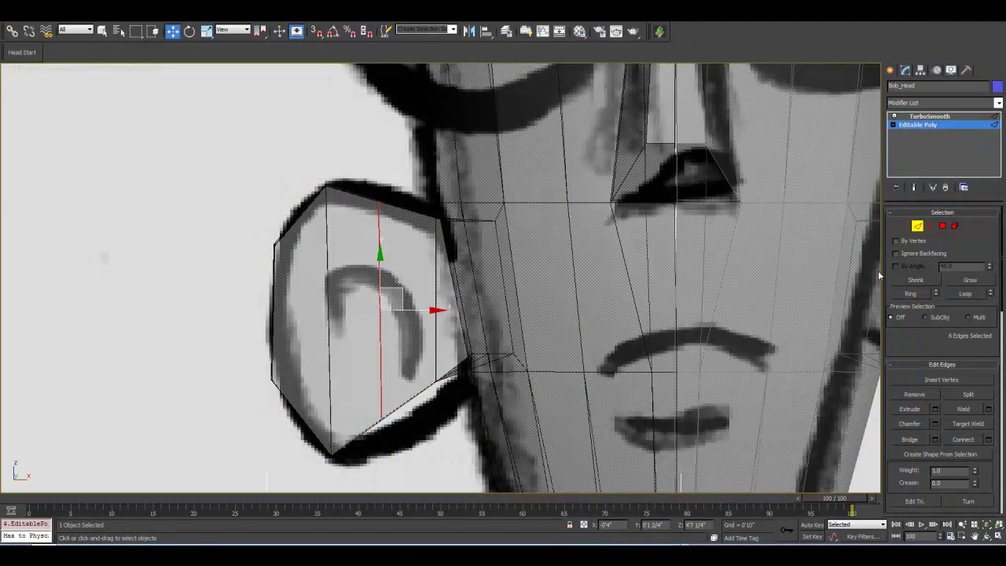
With the smoothed result shown, stretch the new ear loop vertically and move it slightly down to match the sketched outline.
{"action": "left_click", "coordinate": [914, 187]}
{"action": "left_click", "coordinate": [206, 31]}
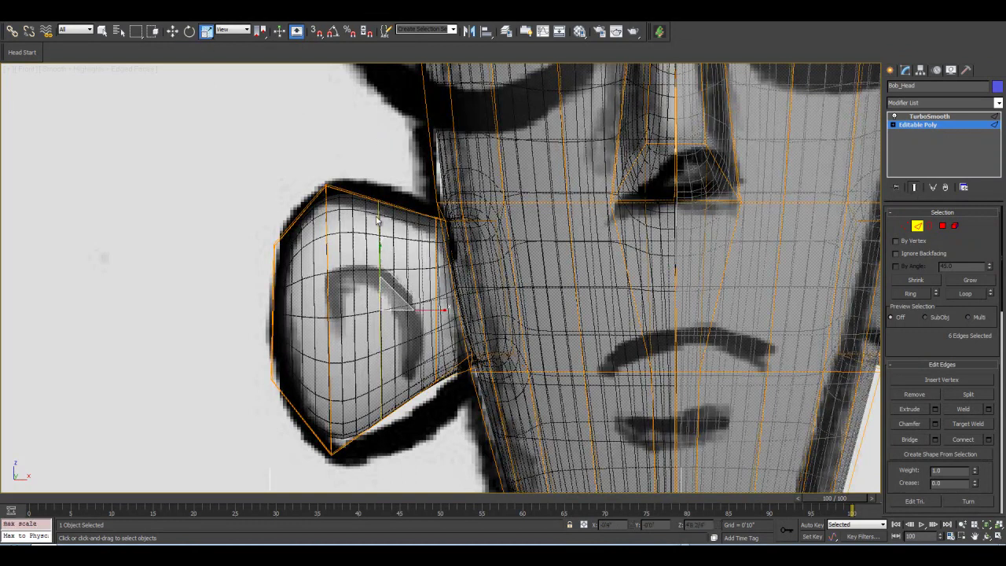
{"action": "mouse_move", "coordinate": [383, 256]}
{"action": "left_mouse_down"}
{"action": "mouse_move", "coordinate": [382, 240]}
{"action": "mouse_move", "coordinate": [382, 250]}
{"action": "left_mouse_up"}
{"action": "left_click", "coordinate": [173, 31]}
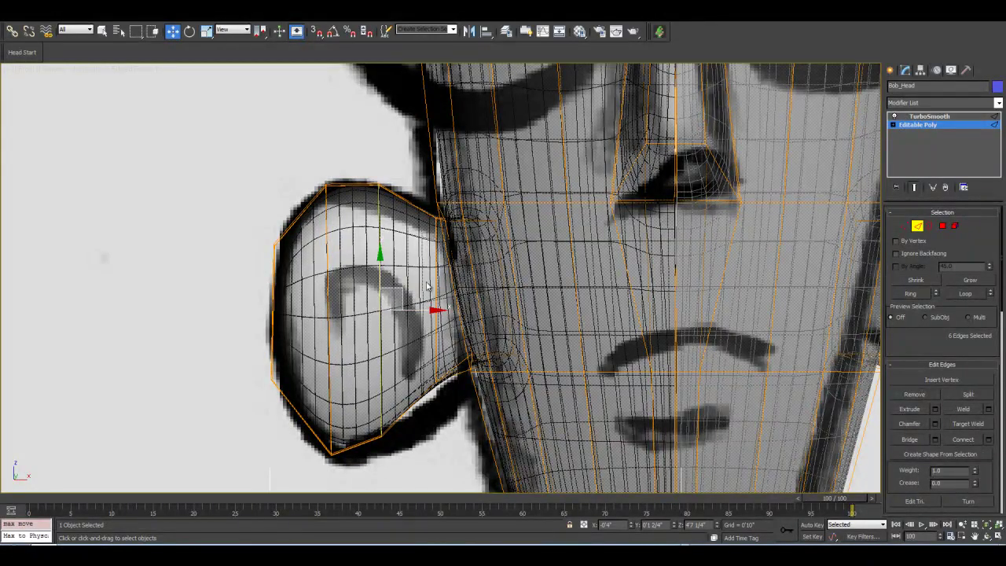
{"action": "left_click_drag", "start_coordinate": [400, 292], "coordinate": [404, 299]}
Move the ear's lower vertices nearest the head and on the middle loop down onto the sketched lower outline.
{"action": "left_click", "coordinate": [905, 226]}
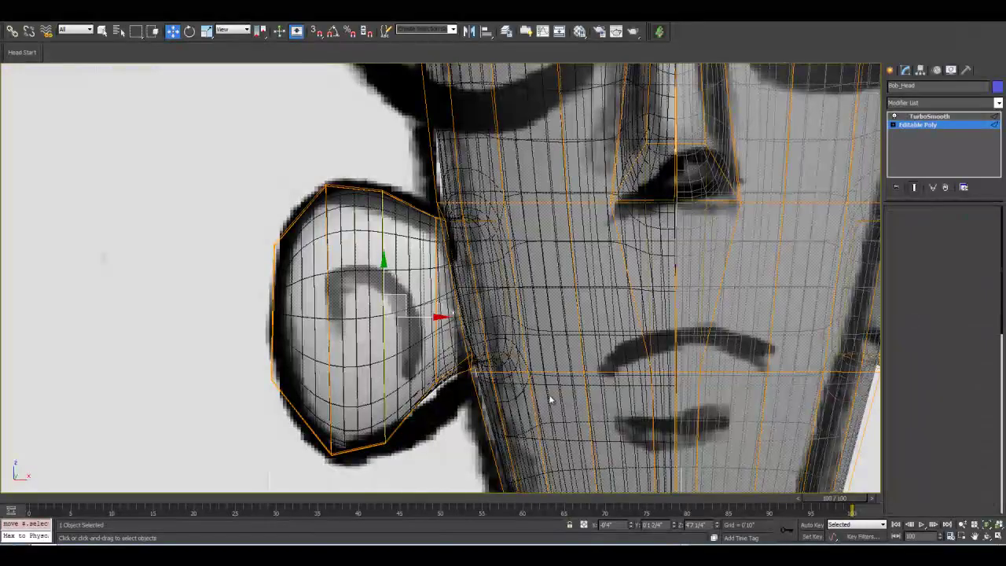
{"action": "scroll", "coordinate": [430, 358], "scroll_direction": "up", "scroll_amount": 3}
{"action": "left_click_drag", "start_coordinate": [430, 354], "coordinate": [422, 344]}
{"action": "left_click_drag", "start_coordinate": [458, 341], "coordinate": [468, 377]}
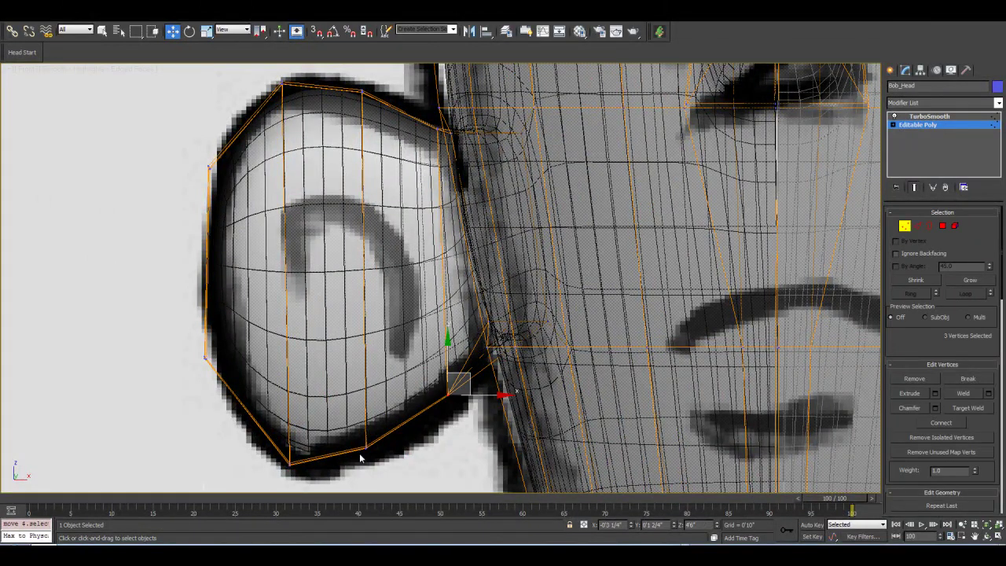
{"action": "left_click", "coordinate": [379, 430]}
{"action": "left_click_drag", "start_coordinate": [389, 431], "coordinate": [387, 442]}
{"action": "middle_click_drag", "start_coordinate": [381, 191], "coordinate": [370, 263]}
{"action": "scroll", "coordinate": [370, 262], "scroll_direction": "down", "scroll_amount": 2}
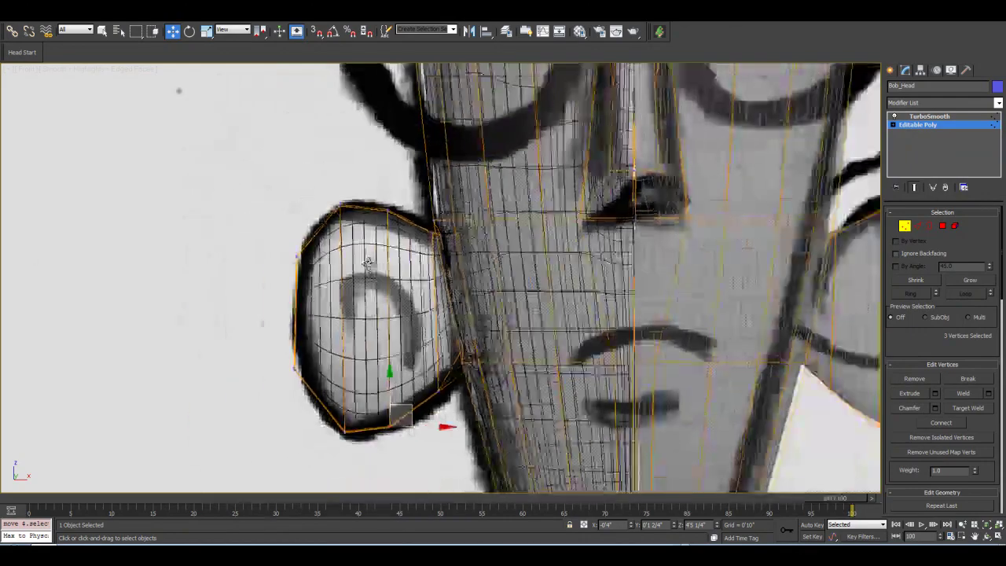
Show the ear from the side in a perspective view, with the smoothed result and see-through display turned off.
{"action": "key", "text": "p"}
{"action": "left_click", "coordinate": [986, 536]}
{"action": "mouse_move", "coordinate": [582, 259]}
{"action": "left_mouse_down"}
{"action": "mouse_move", "coordinate": [466, 256]}
{"action": "mouse_move", "coordinate": [452, 271]}
{"action": "mouse_move", "coordinate": [467, 291]}
{"action": "mouse_move", "coordinate": [443, 285]}
{"action": "mouse_move", "coordinate": [444, 251]}
{"action": "mouse_move", "coordinate": [463, 218]}
{"action": "left_mouse_up"}
{"action": "mouse_move", "coordinate": [508, 255]}
{"action": "left_mouse_down"}
{"action": "mouse_move", "coordinate": [479, 319]}
{"action": "mouse_move", "coordinate": [463, 285]}
{"action": "mouse_move", "coordinate": [442, 283]}
{"action": "left_mouse_up"}
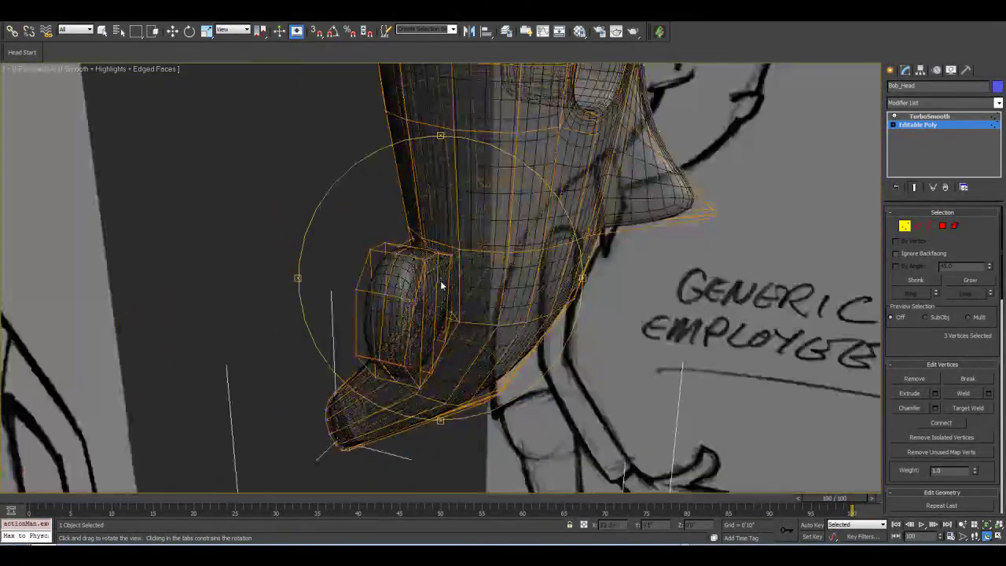
{"action": "left_click", "coordinate": [914, 187]}
{"action": "key", "text": "alt+x"}
{"action": "mouse_move", "coordinate": [446, 272]}
{"action": "left_mouse_down"}
{"action": "mouse_move", "coordinate": [417, 246]}
{"action": "mouse_move", "coordinate": [383, 245]}
{"action": "mouse_move", "coordinate": [412, 252]}
{"action": "left_mouse_up"}
Select all of the ear's polygons by growing the selection from the two polygons on its outer rim.
{"action": "key", "text": "4"}
{"action": "key", "text": "w"}
{"action": "left_click", "coordinate": [371, 287]}
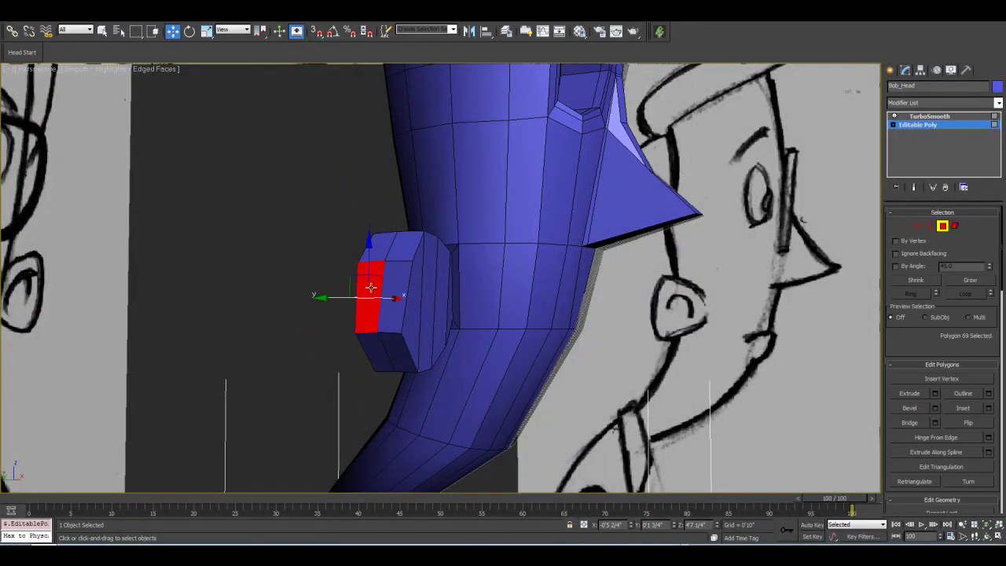
{"action": "key", "text": "ctrl+z"}
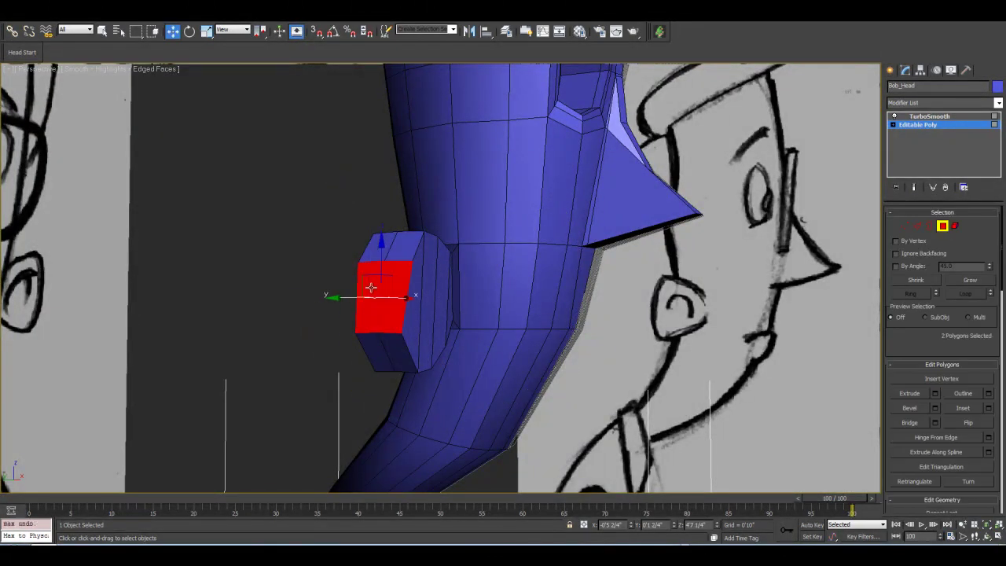
{"action": "left_click", "coordinate": [966, 281]}
{"action": "left_click", "coordinate": [967, 281]}
{"action": "left_click", "coordinate": [968, 283]}
{"action": "left_click", "coordinate": [968, 283]}
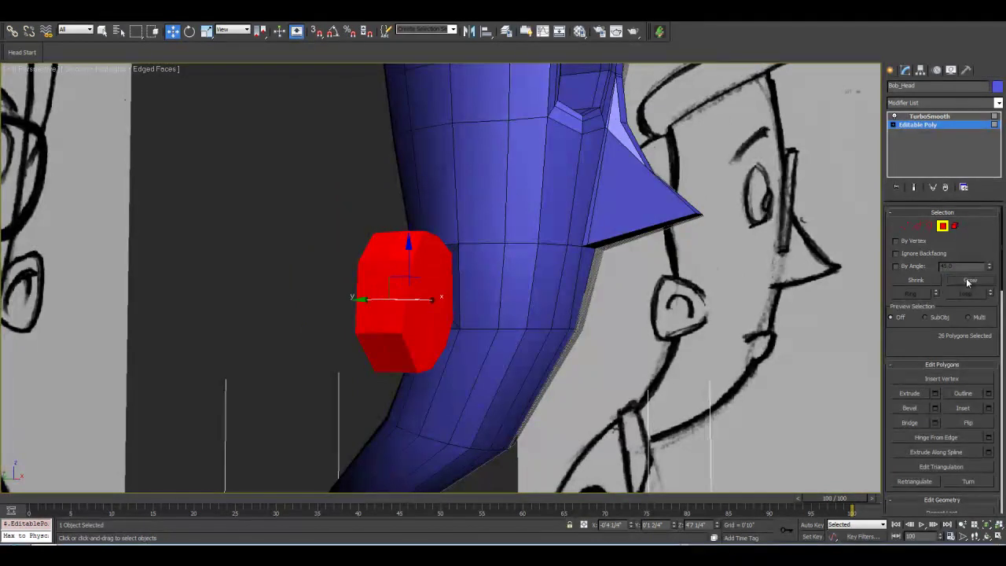
{"action": "left_click", "coordinate": [967, 282]}
{"action": "left_click", "coordinate": [921, 280]}
Scale the selected ear polygons thinner from front to back and check the smoothed result from the front.
{"action": "left_click", "coordinate": [985, 537]}
{"action": "left_click_drag", "start_coordinate": [425, 263], "coordinate": [298, 129]}
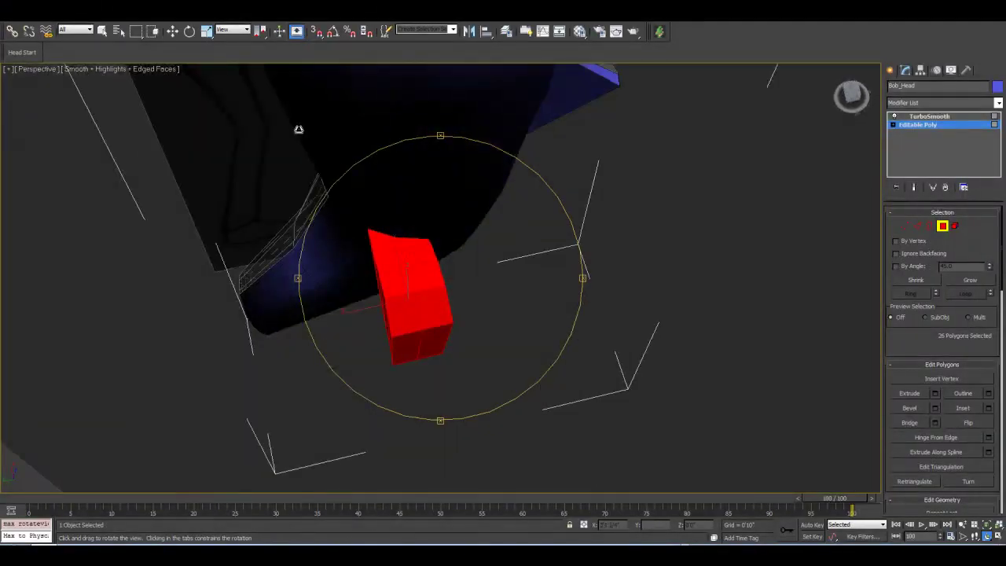
{"action": "left_click", "coordinate": [206, 31]}
{"action": "left_click_drag", "start_coordinate": [343, 312], "coordinate": [368, 311]}
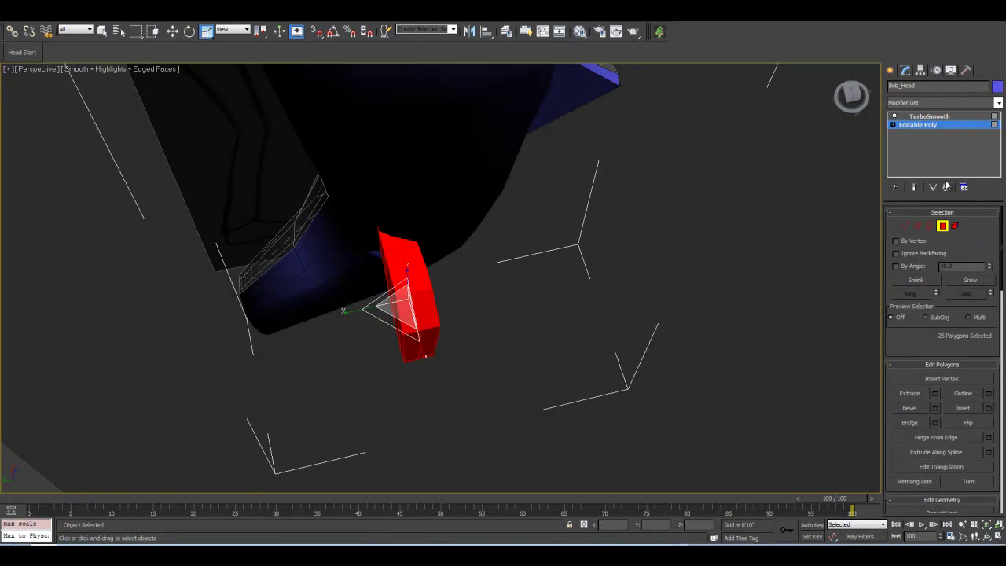
{"action": "left_click", "coordinate": [914, 188]}
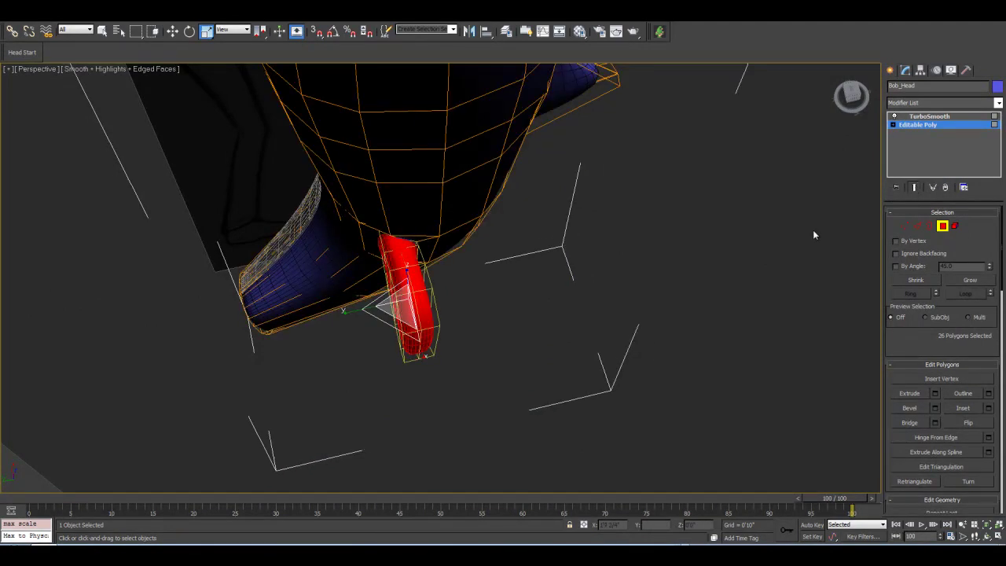
{"action": "left_click", "coordinate": [988, 536]}
{"action": "mouse_move", "coordinate": [472, 236]}
{"action": "left_mouse_down"}
{"action": "mouse_move", "coordinate": [476, 218]}
{"action": "mouse_move", "coordinate": [285, 168]}
{"action": "mouse_move", "coordinate": [409, 166]}
{"action": "mouse_move", "coordinate": [287, 168]}
{"action": "mouse_move", "coordinate": [464, 265]}
{"action": "mouse_move", "coordinate": [803, 213]}
{"action": "left_mouse_up"}
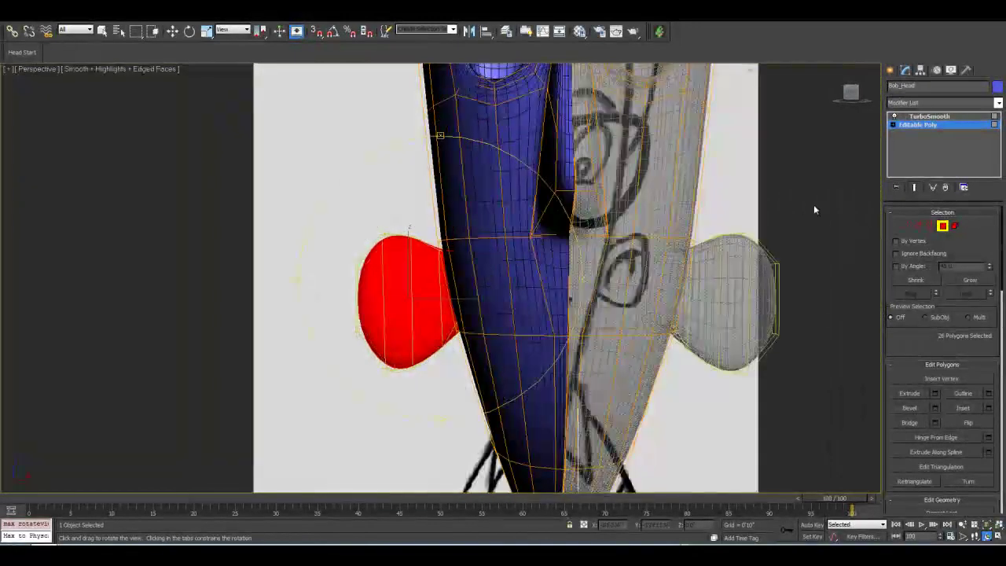
Turn smoothing off and adjust the position of the six vertices along the ear's lowest edge.
{"action": "left_click", "coordinate": [913, 187]}
{"action": "left_click", "coordinate": [906, 242]}
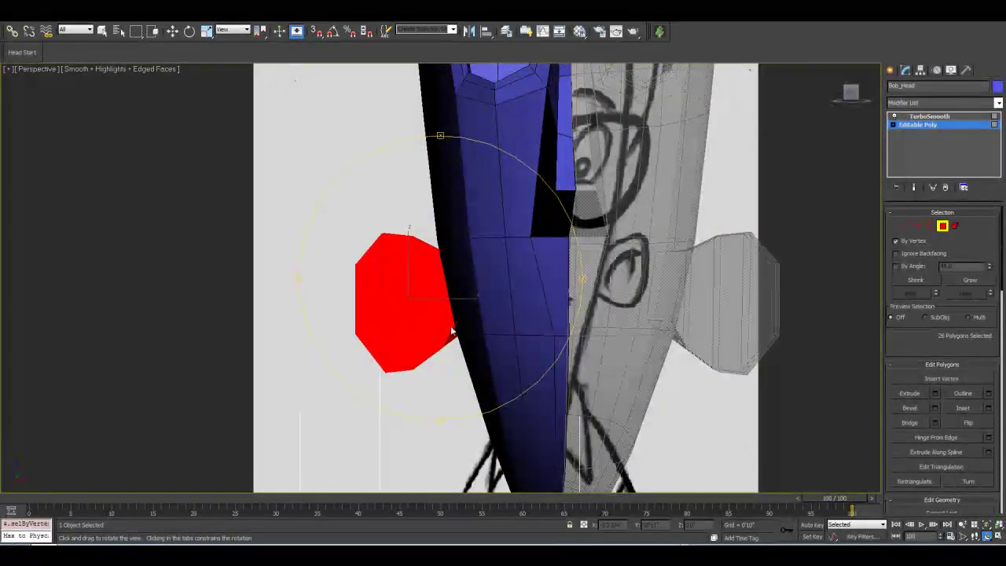
{"action": "left_click", "coordinate": [903, 228]}
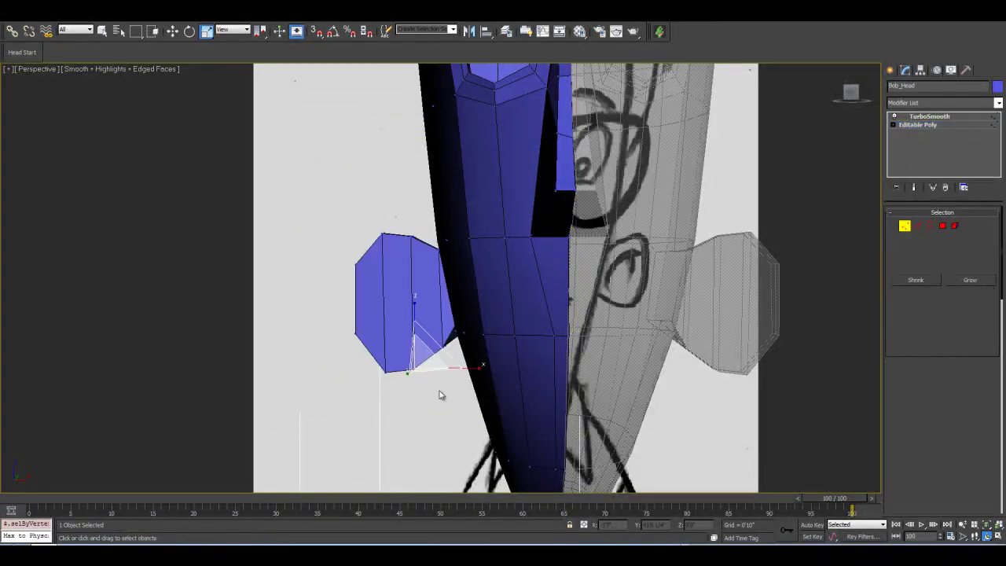
{"action": "left_click_drag", "start_coordinate": [346, 393], "coordinate": [422, 349]}
{"action": "key", "text": "w"}
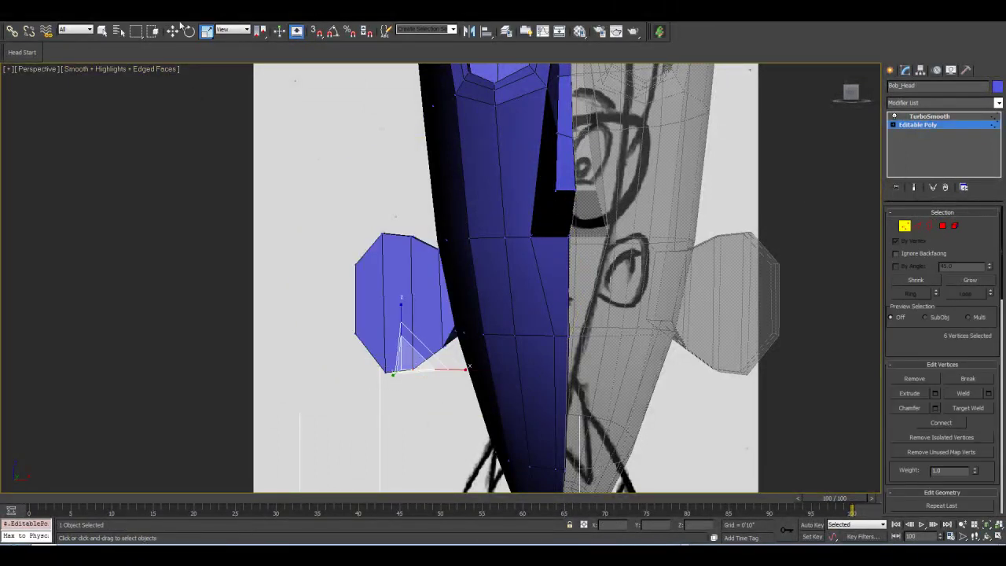
{"action": "left_click_drag", "start_coordinate": [401, 318], "coordinate": [368, 289]}
Select the four polygons that make up the front face of the ear.
{"action": "left_click", "coordinate": [992, 537]}
{"action": "left_click", "coordinate": [943, 226]}
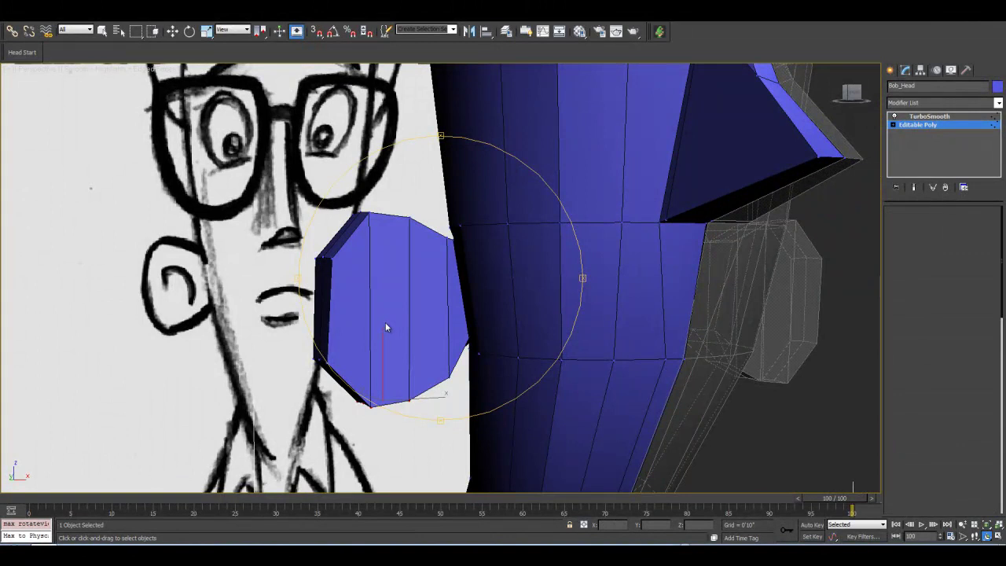
{"action": "key", "text": "w"}
{"action": "left_click", "coordinate": [355, 303]}
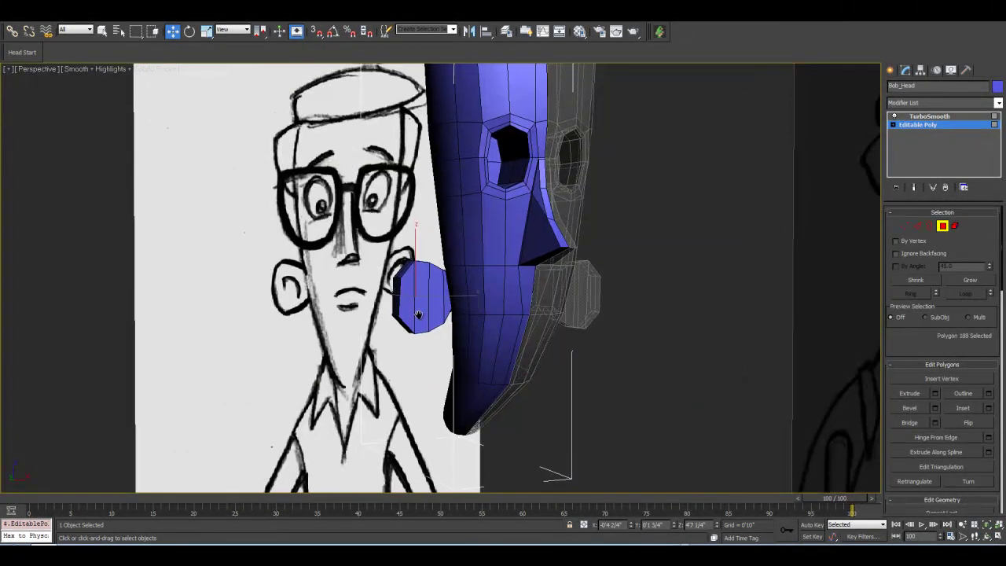
{"action": "scroll", "coordinate": [417, 315], "scroll_direction": "up", "scroll_amount": 4}
{"action": "left_click", "coordinate": [368, 330]}
{"action": "left_click", "coordinate": [409, 333], "text": "ctrl"}
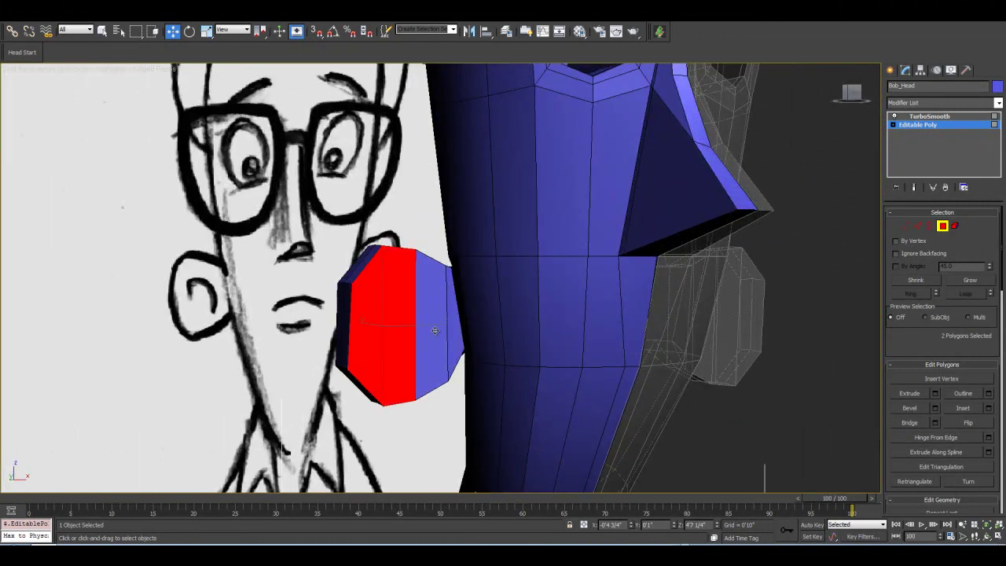
{"action": "left_click", "coordinate": [435, 330], "text": "ctrl"}
{"action": "scroll", "coordinate": [396, 333], "scroll_direction": "up", "scroll_amount": 3}
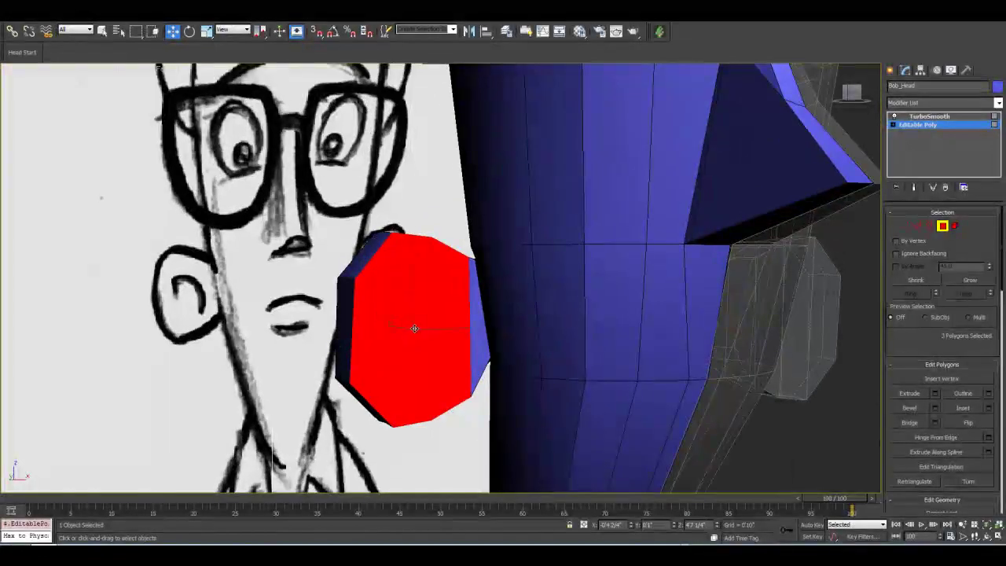
{"action": "left_click", "coordinate": [478, 343], "text": "ctrl"}
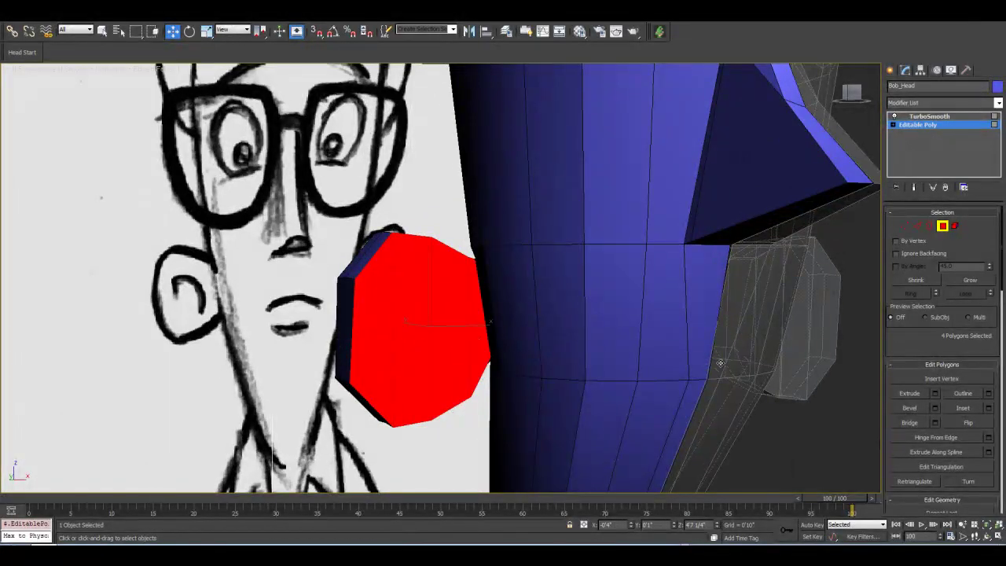
Inset the ear's four front polygons by 0'0 2/4".
{"action": "left_click", "coordinate": [988, 408]}
{"action": "mouse_move", "coordinate": [451, 299]}
{"action": "left_mouse_down"}
{"action": "mouse_move", "coordinate": [440, 299]}
{"action": "mouse_move", "coordinate": [450, 300]}
{"action": "left_mouse_up"}
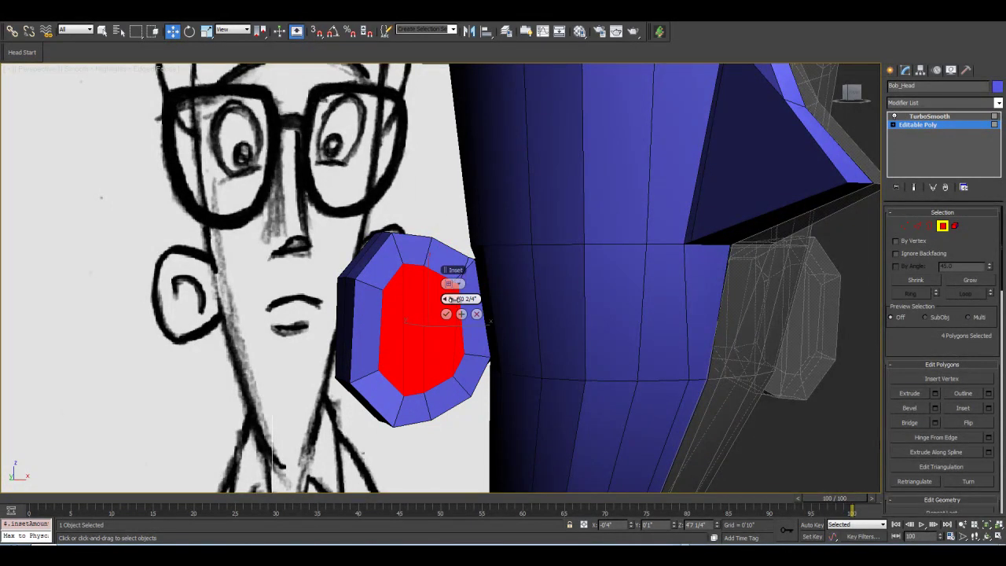
{"action": "left_click", "coordinate": [445, 313]}
Move the inset's upper corner vertex nearest the head outward to even out the border around the inset.
{"action": "scroll", "coordinate": [464, 339], "scroll_direction": "up", "scroll_amount": 3}
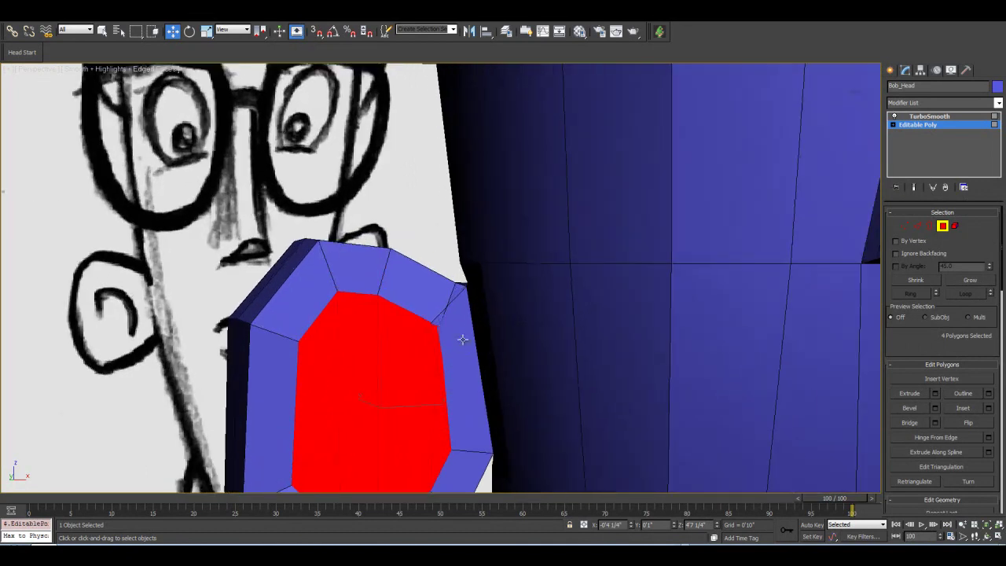
{"action": "left_click", "coordinate": [905, 227]}
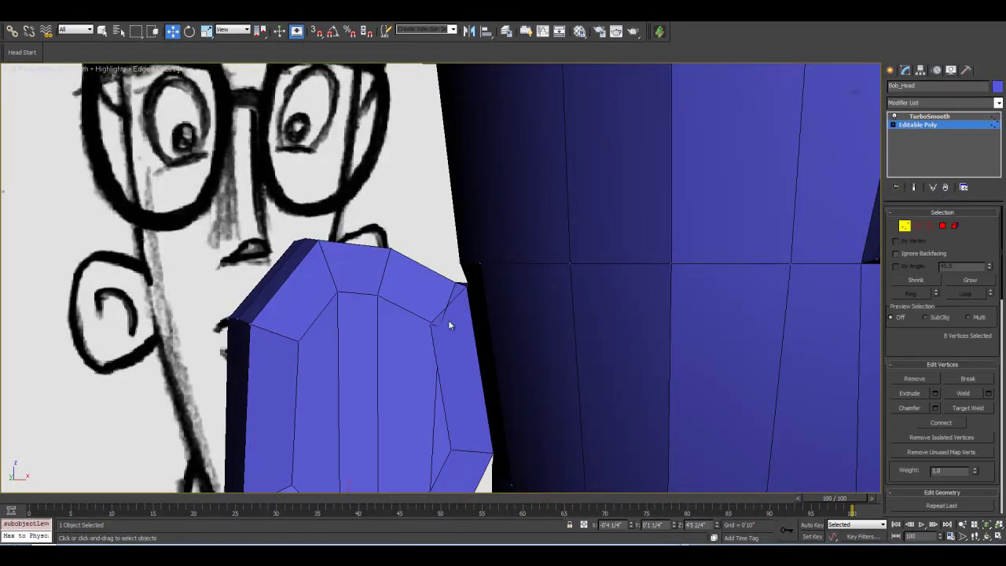
{"action": "left_click", "coordinate": [431, 322]}
{"action": "middle_click_drag", "start_coordinate": [394, 317], "coordinate": [380, 289]}
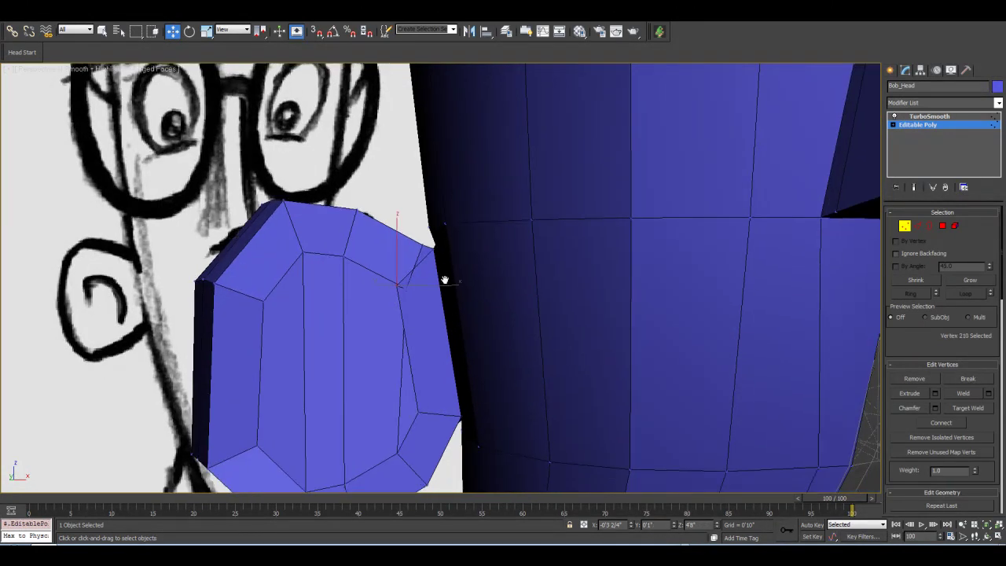
{"action": "left_click_drag", "start_coordinate": [418, 274], "coordinate": [466, 304]}
{"action": "middle_click_drag", "start_coordinate": [315, 377], "coordinate": [356, 368]}
{"action": "scroll", "coordinate": [356, 369], "scroll_direction": "down", "scroll_amount": 1}
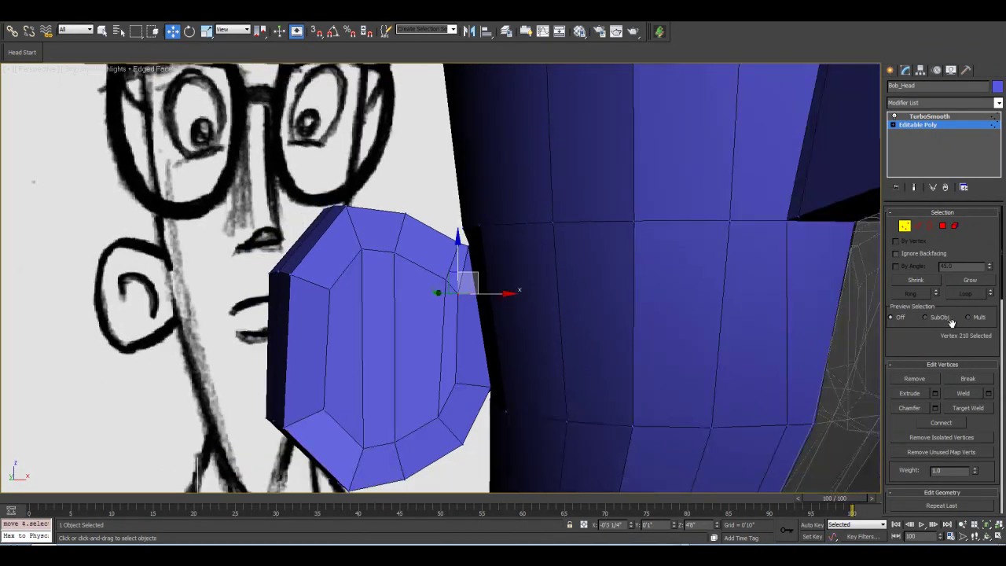
Extrude the ear's four inset polygons by -0'0 1/4" to form a recess and check the smoothed result.
{"action": "left_click", "coordinate": [943, 226]}
{"action": "left_click", "coordinate": [397, 303]}
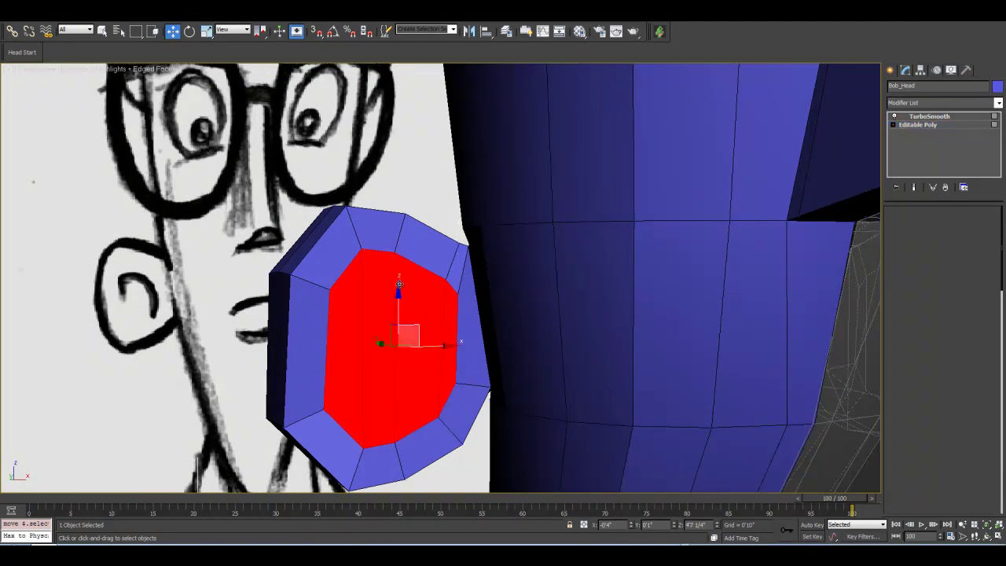
{"action": "left_click", "coordinate": [934, 393]}
{"action": "left_click_drag", "start_coordinate": [446, 300], "coordinate": [442, 301]}
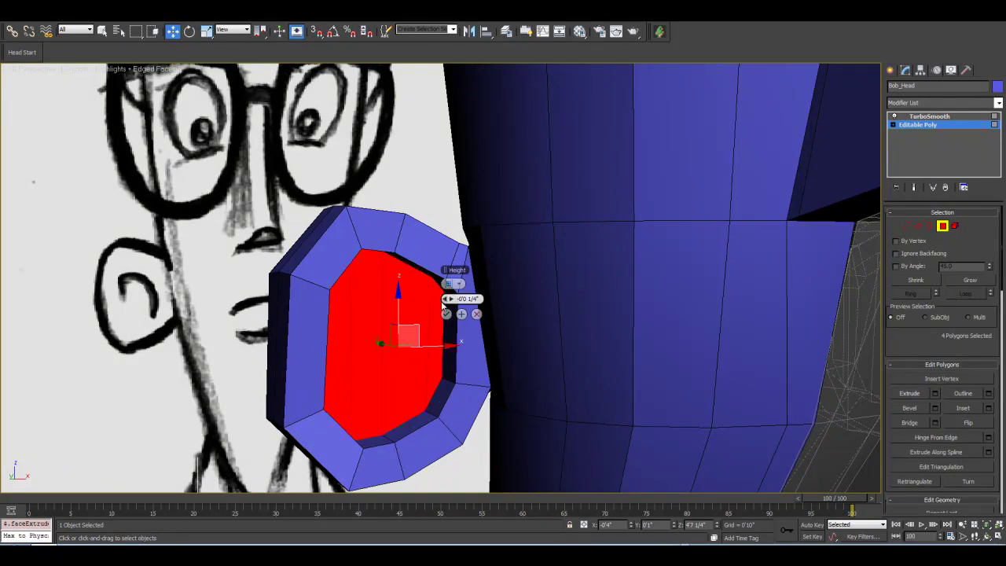
{"action": "left_click", "coordinate": [446, 314]}
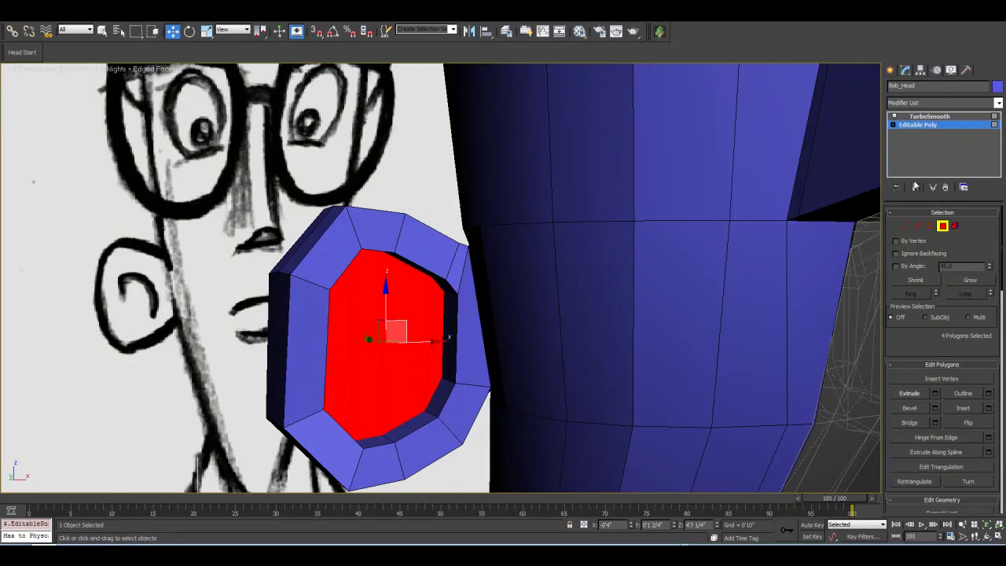
{"action": "left_click", "coordinate": [915, 187]}
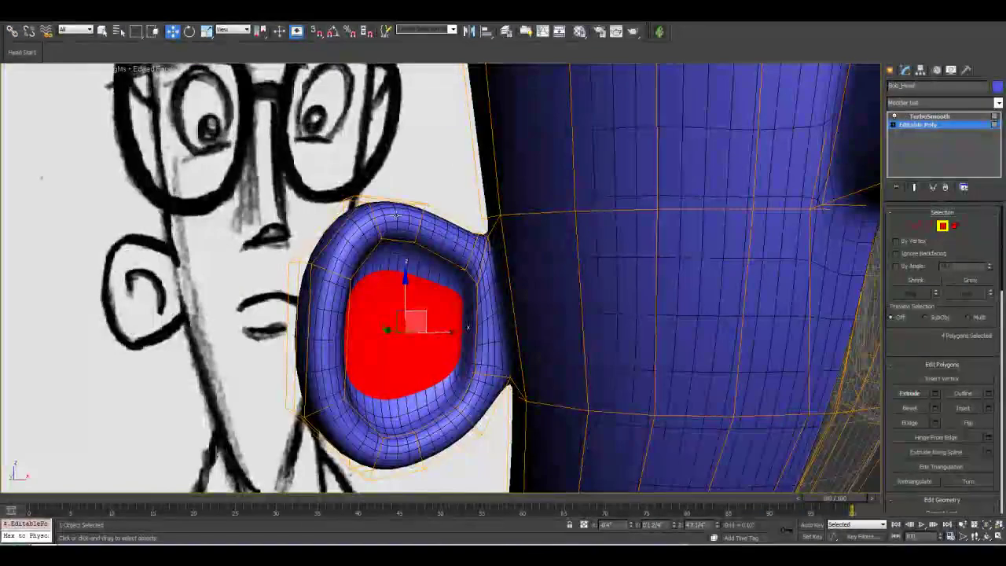
{"action": "scroll", "coordinate": [388, 353], "scroll_direction": "down", "scroll_amount": 3}
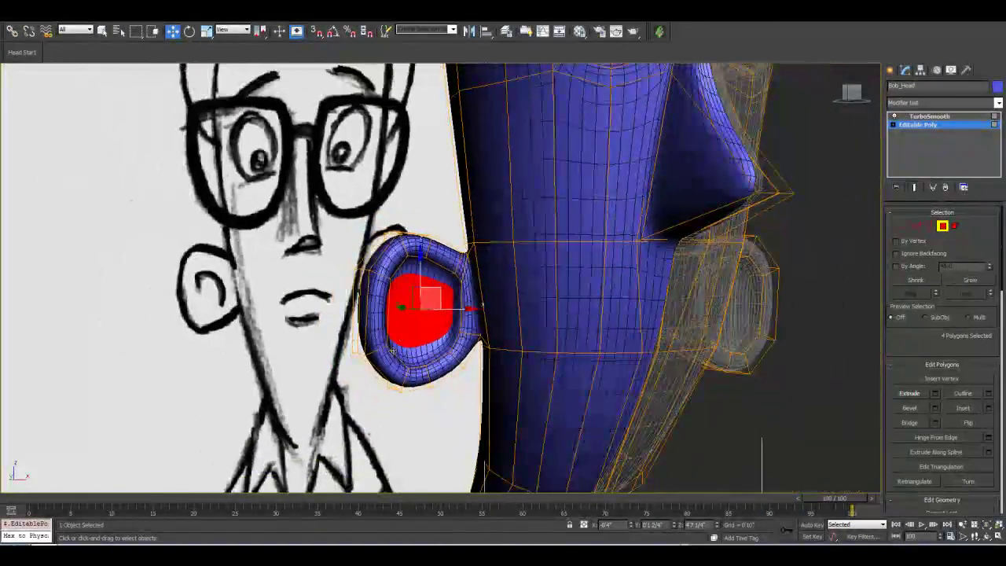
{"action": "scroll", "coordinate": [397, 351], "scroll_direction": "up", "scroll_amount": 2}
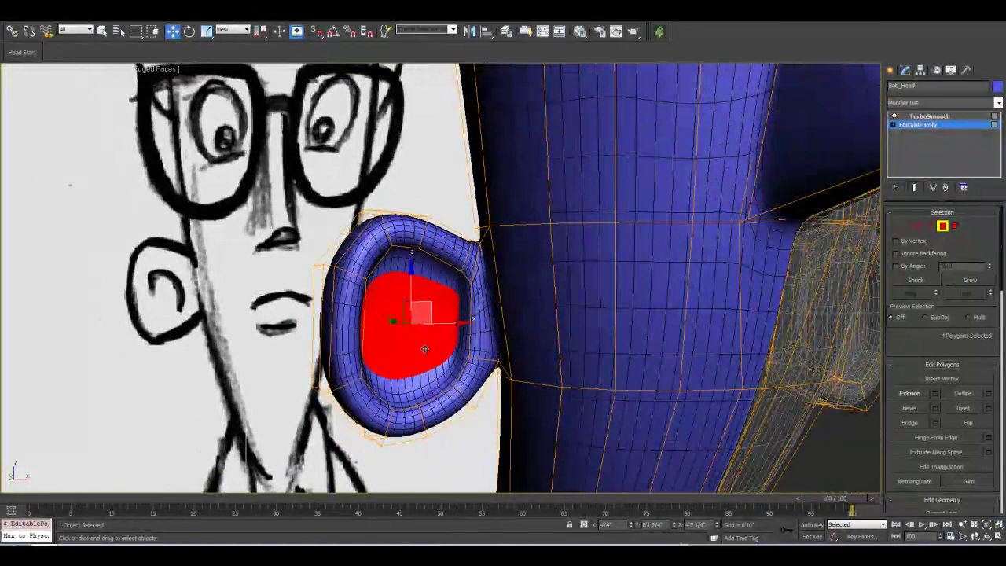
{"action": "scroll", "coordinate": [424, 348], "scroll_direction": "up", "scroll_amount": 2}
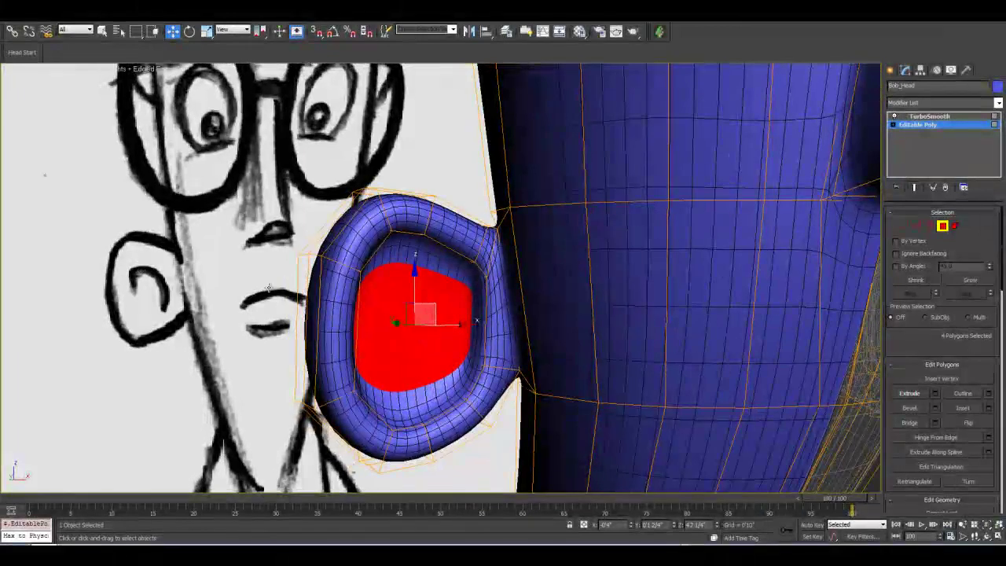
Examine the smoothed recess in the ear and compare it with the unsmoothed mesh.
{"action": "scroll", "coordinate": [403, 276], "scroll_direction": "up", "scroll_amount": 2}
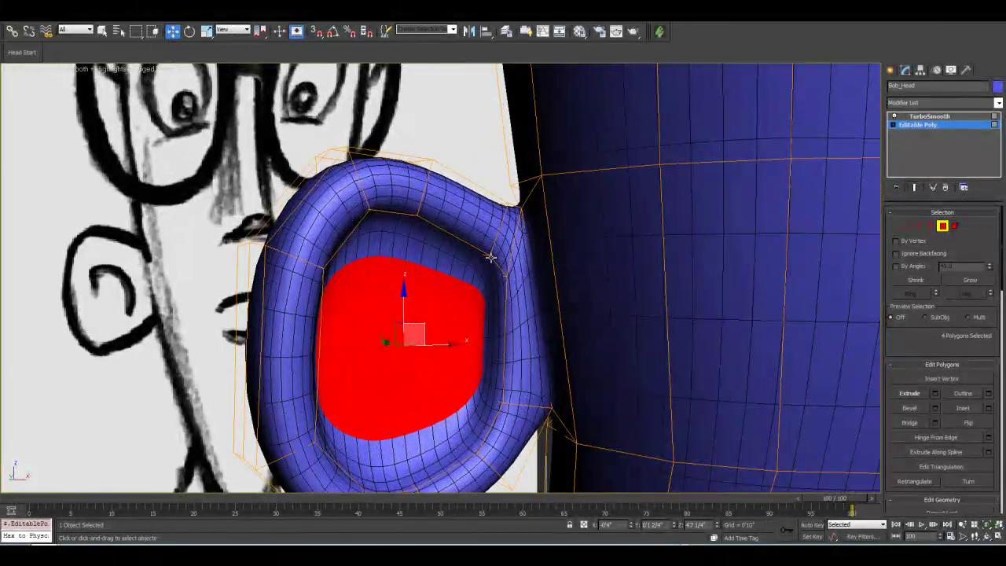
{"action": "middle_click_drag", "start_coordinate": [487, 393], "coordinate": [488, 362]}
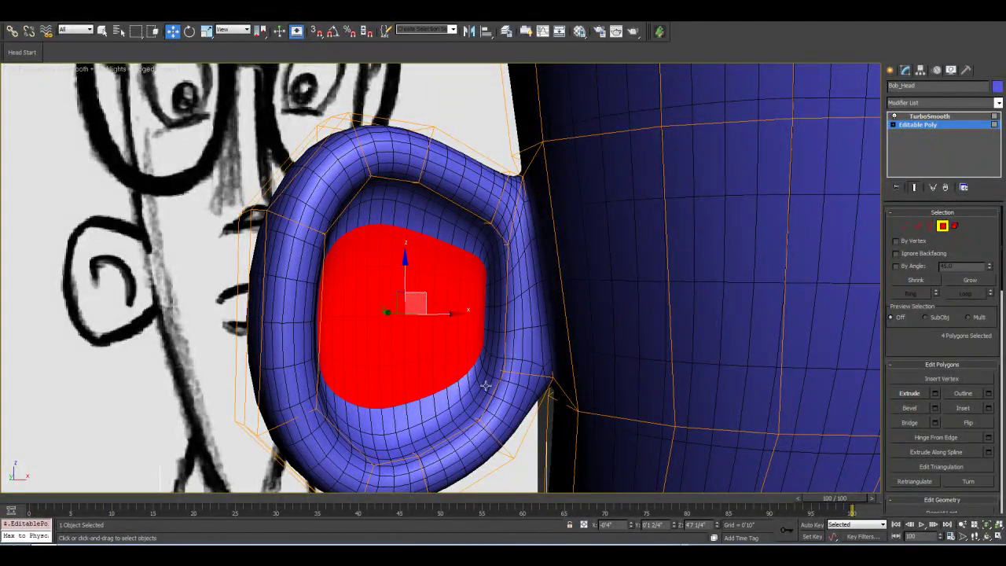
{"action": "middle_click_drag", "start_coordinate": [496, 363], "coordinate": [465, 360]}
{"action": "middle_click_drag", "start_coordinate": [443, 396], "coordinate": [496, 349]}
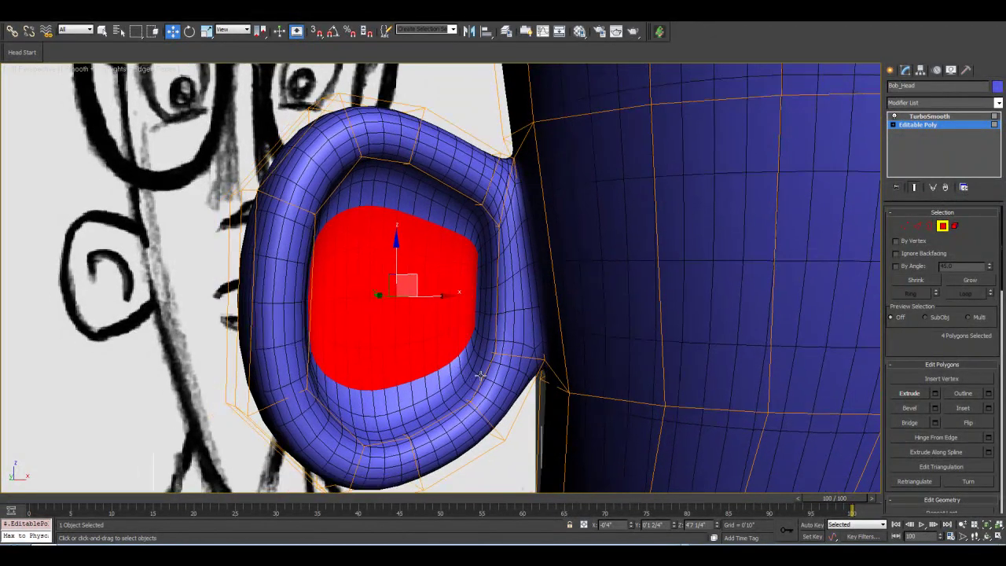
{"action": "middle_click_drag", "start_coordinate": [359, 447], "coordinate": [371, 459]}
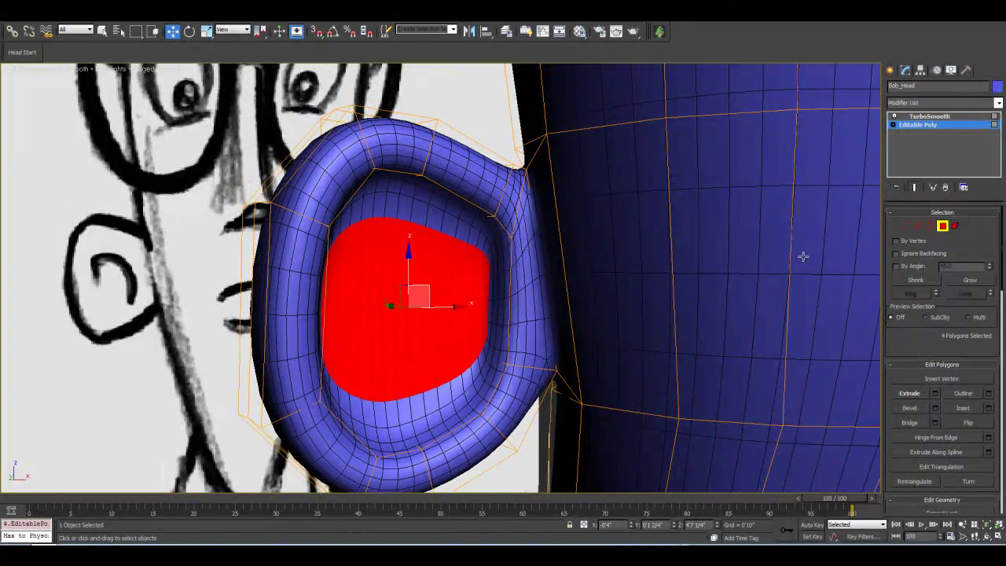
{"action": "left_click", "coordinate": [917, 187]}
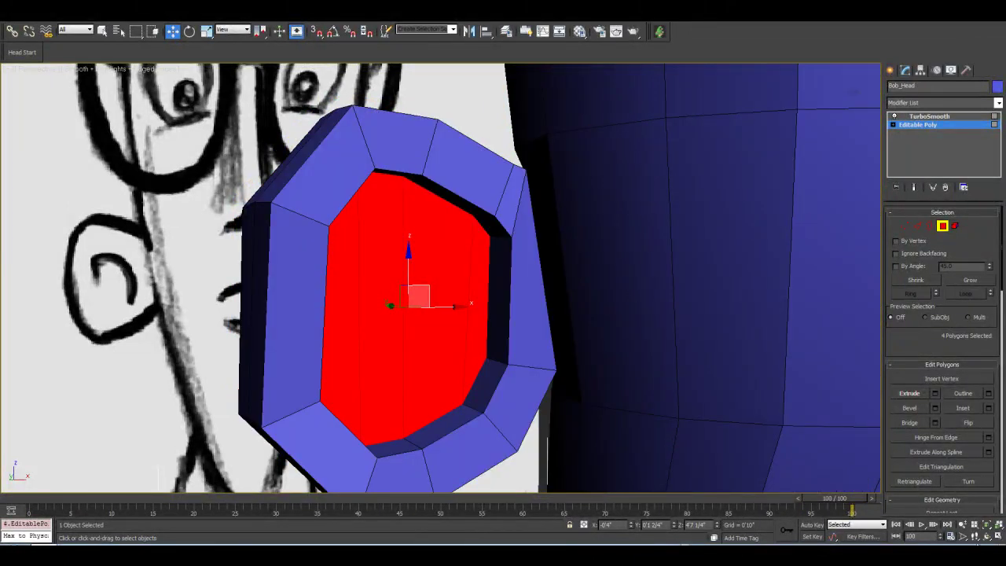
{"action": "left_click", "coordinate": [987, 537]}
{"action": "mouse_move", "coordinate": [447, 308]}
{"action": "left_mouse_down"}
{"action": "mouse_move", "coordinate": [429, 317]}
{"action": "mouse_move", "coordinate": [452, 327]}
{"action": "left_mouse_up"}
Move the four lower vertices of the ear's recess floor upward to slope the bottom of the recess.
{"action": "left_click", "coordinate": [905, 227]}
{"action": "key", "text": "w"}
{"action": "left_click", "coordinate": [465, 395]}
{"action": "left_click_drag", "start_coordinate": [469, 359], "coordinate": [460, 317]}
{"action": "left_click", "coordinate": [405, 427]}
{"action": "left_click_drag", "start_coordinate": [405, 388], "coordinate": [405, 357]}
{"action": "left_click", "coordinate": [364, 435]}
{"action": "left_click_drag", "start_coordinate": [363, 429], "coordinate": [346, 339]}
{"action": "left_click", "coordinate": [309, 382]}
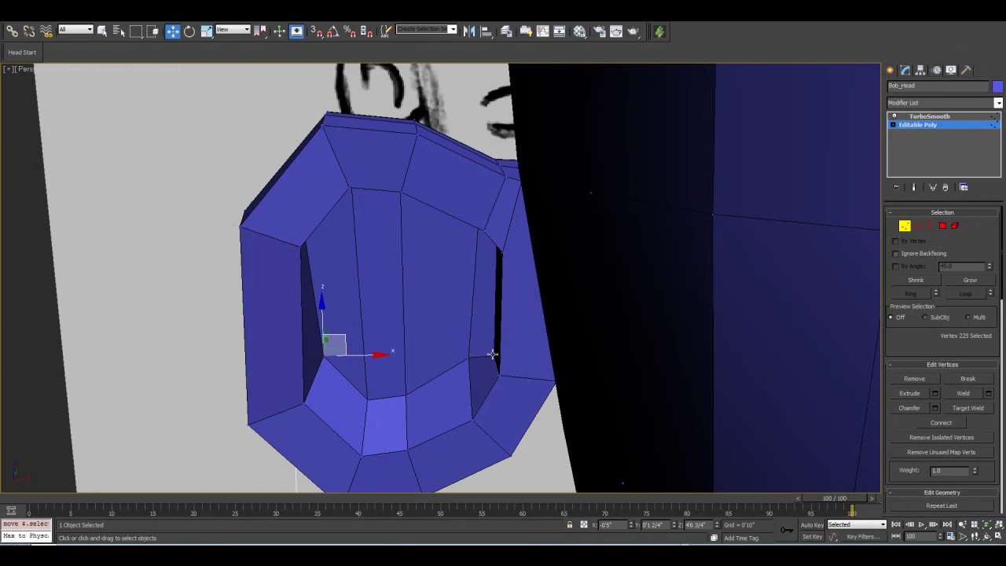
Reposition the two lower recess-floor vertices nearest the head to round that corner.
{"action": "left_click", "coordinate": [493, 355]}
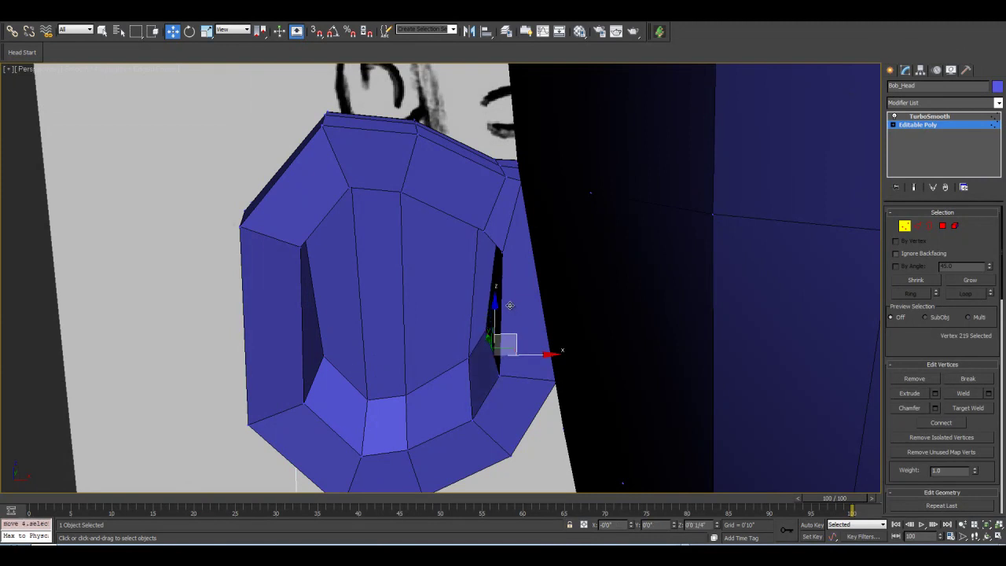
{"action": "left_click_drag", "start_coordinate": [509, 305], "coordinate": [482, 338]}
{"action": "left_click", "coordinate": [477, 355]}
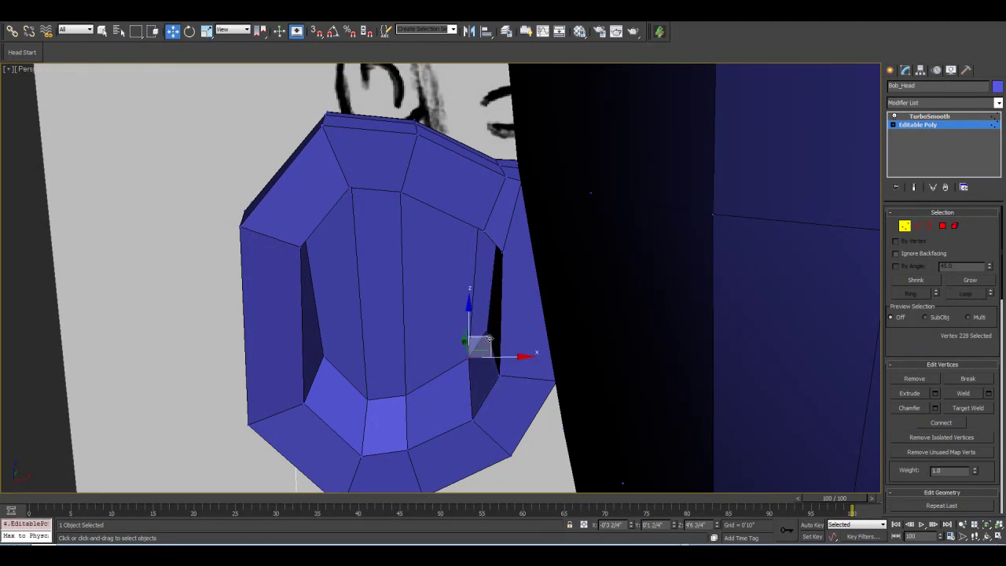
{"action": "left_click_drag", "start_coordinate": [475, 354], "coordinate": [473, 367]}
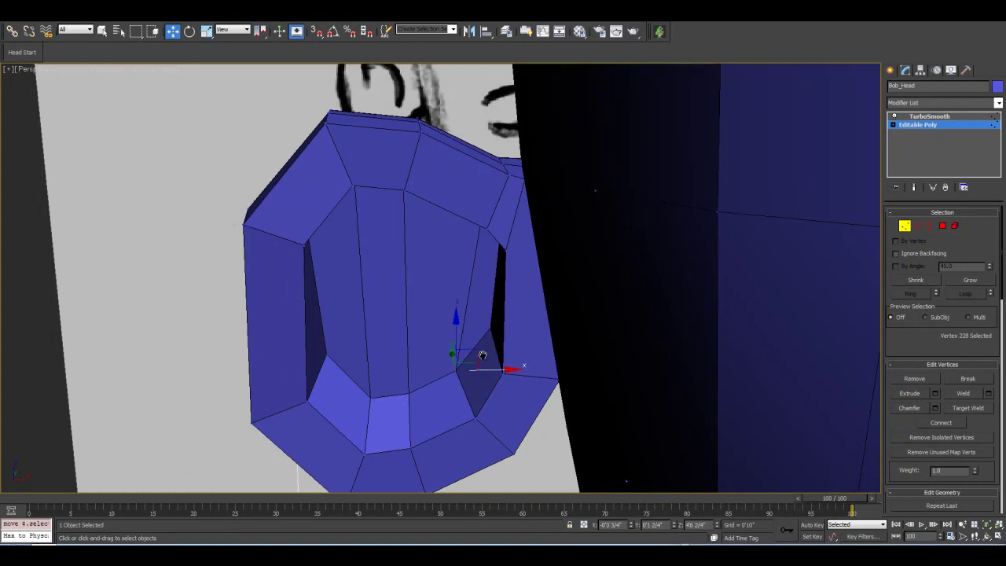
Pull the recess floor's lower corner vertex nearest the head forward and preview the smoothed ear.
{"action": "scroll", "coordinate": [473, 366], "scroll_direction": "up", "scroll_amount": 2}
{"action": "left_click", "coordinate": [986, 536]}
{"action": "left_click_drag", "start_coordinate": [491, 297], "coordinate": [444, 372]}
{"action": "mouse_move", "coordinate": [548, 415]}
{"action": "left_mouse_down"}
{"action": "mouse_move", "coordinate": [469, 283]}
{"action": "mouse_move", "coordinate": [340, 138]}
{"action": "left_mouse_up"}
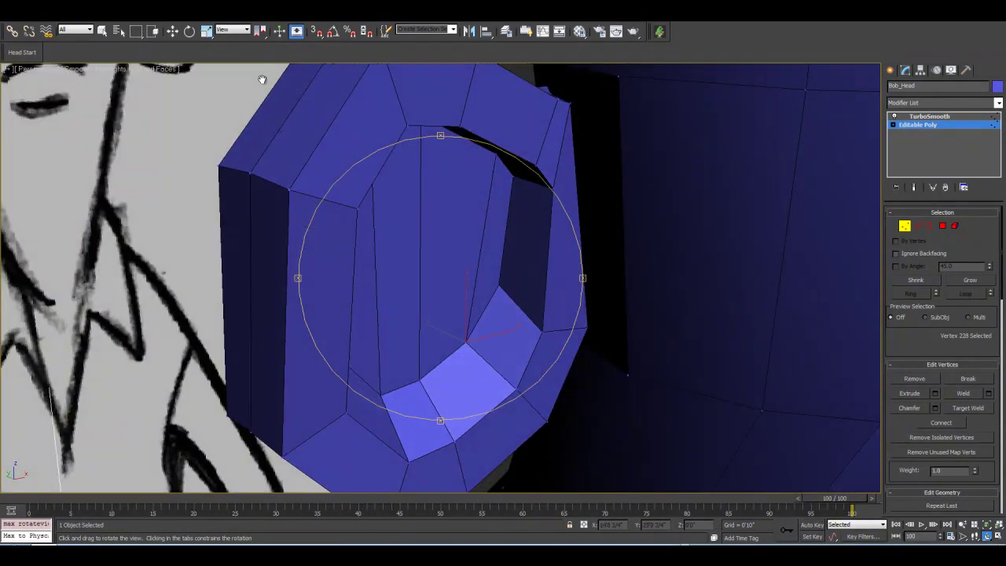
{"action": "left_click", "coordinate": [172, 31]}
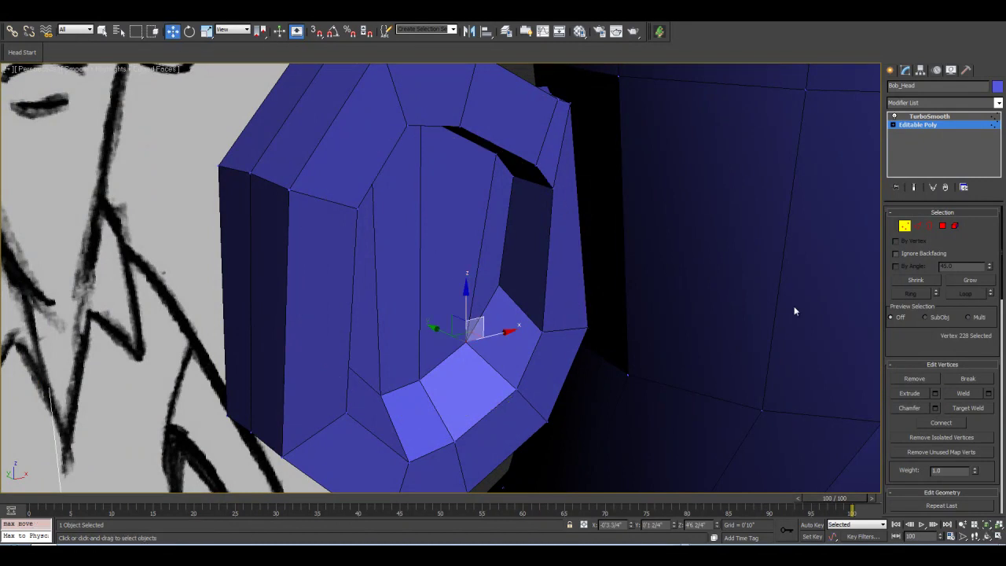
{"action": "left_click", "coordinate": [914, 188]}
{"action": "left_click_drag", "start_coordinate": [446, 334], "coordinate": [497, 346]}
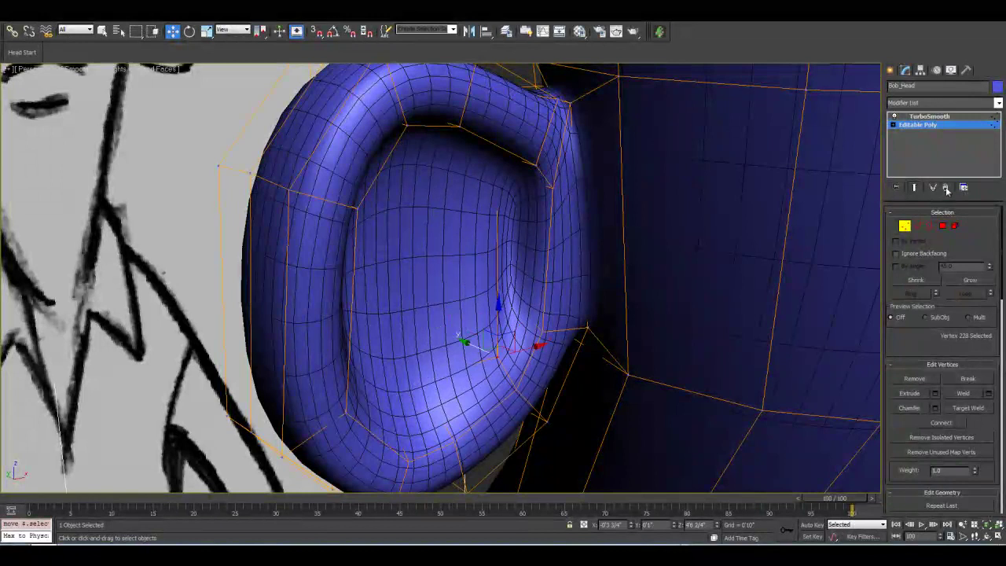
Pull the adjacent vertex on the head side of the recess floor forward and preview the smoothed ear again.
{"action": "left_click", "coordinate": [913, 188]}
{"action": "left_click", "coordinate": [499, 279]}
{"action": "left_click_drag", "start_coordinate": [501, 285], "coordinate": [528, 297]}
{"action": "left_click", "coordinate": [912, 188]}
{"action": "middle_click_drag", "start_coordinate": [428, 246], "coordinate": [412, 246]}
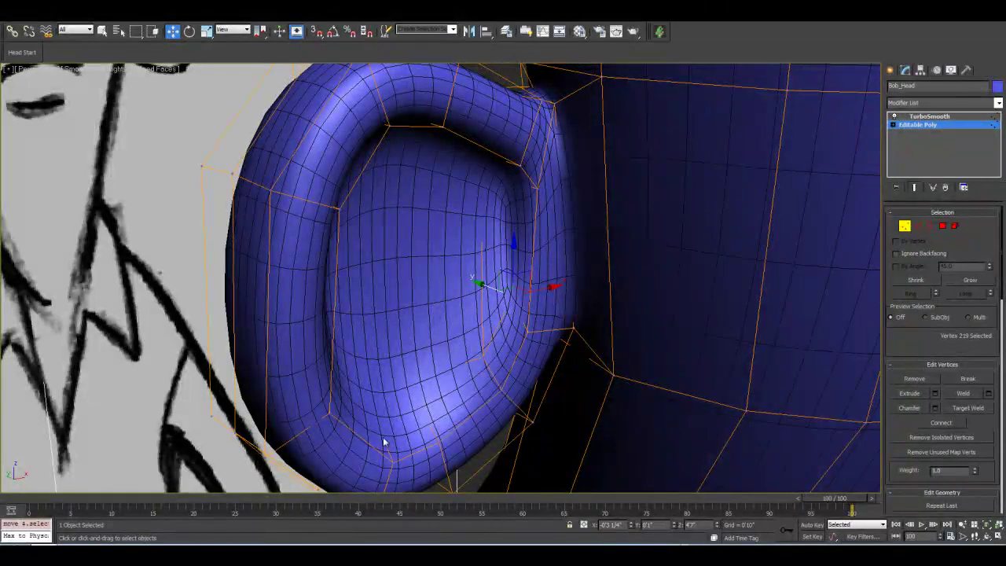
Pull the two lowest middle vertices of the recess floor forward to make the bottom of the recess shallower.
{"action": "left_click", "coordinate": [914, 188]}
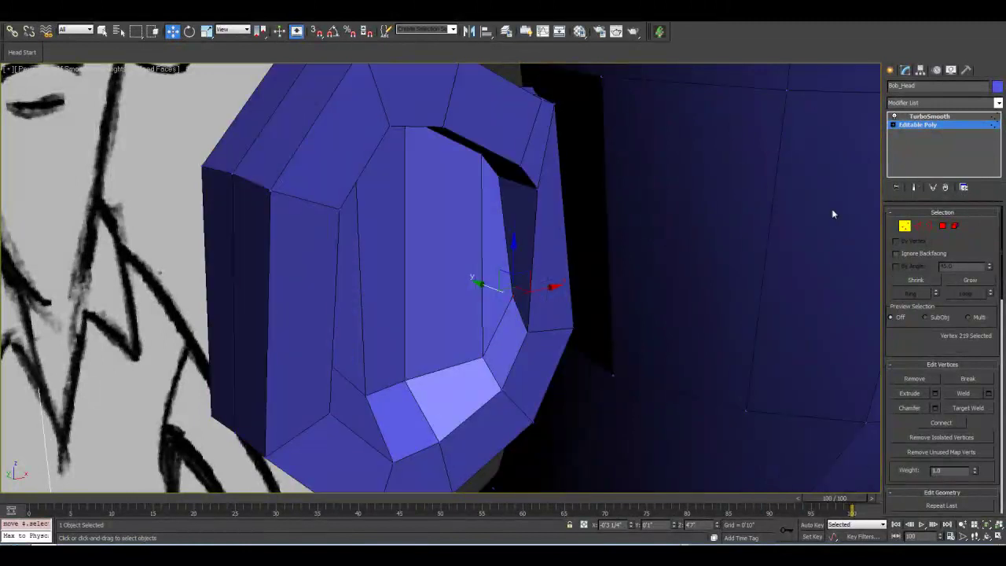
{"action": "left_click", "coordinate": [398, 380]}
{"action": "left_click_drag", "start_coordinate": [385, 369], "coordinate": [465, 379]}
{"action": "left_click", "coordinate": [368, 397]}
{"action": "left_click_drag", "start_coordinate": [354, 375], "coordinate": [383, 388]}
{"action": "left_click", "coordinate": [978, 536]}
{"action": "left_click_drag", "start_coordinate": [416, 299], "coordinate": [398, 280]}
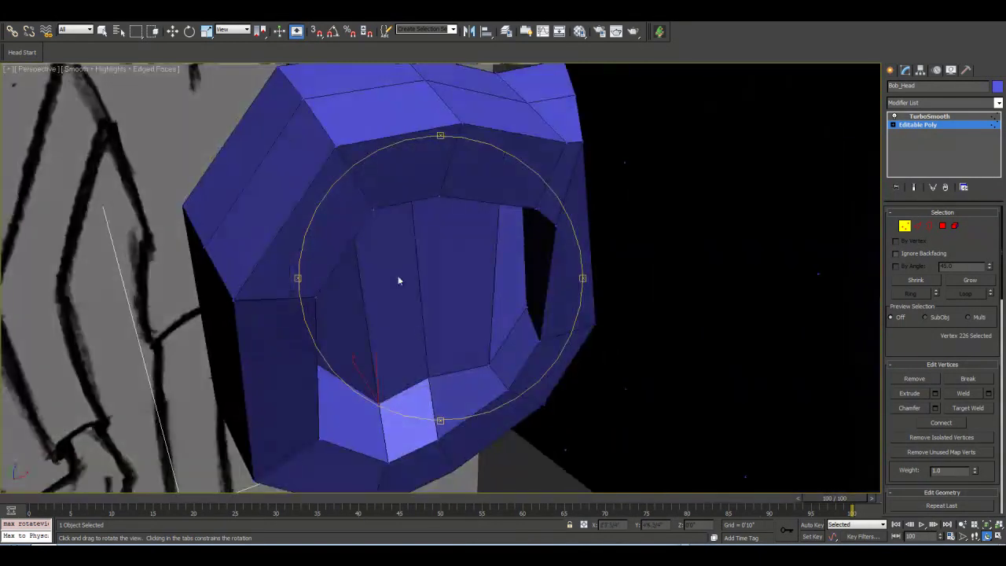
{"action": "left_click", "coordinate": [172, 32]}
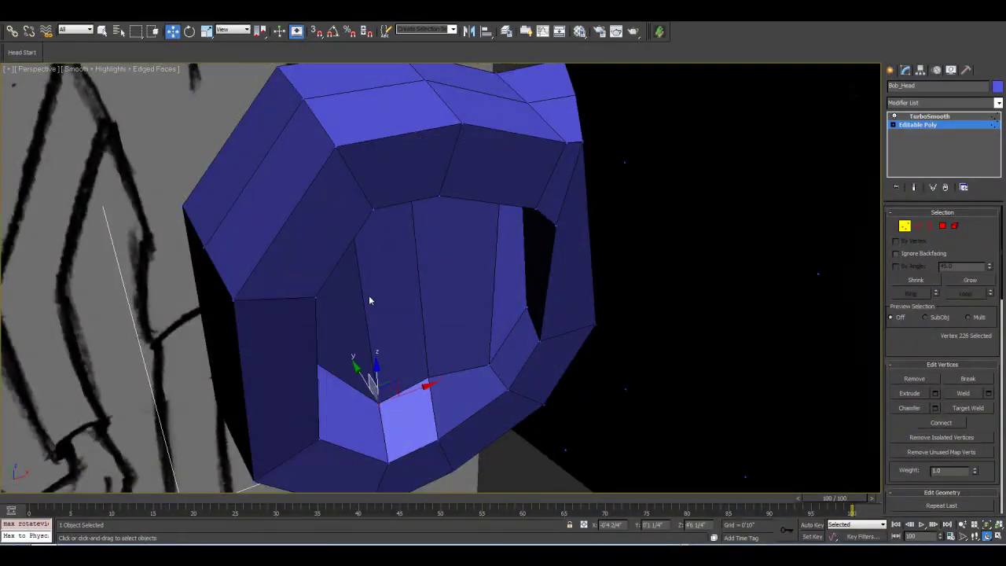
{"action": "left_click", "coordinate": [422, 371]}
{"action": "left_click_drag", "start_coordinate": [412, 362], "coordinate": [422, 371]}
Adjust the recess floor's lower vertex on the ear's outer side and check the smoothed ear.
{"action": "left_click", "coordinate": [987, 534]}
{"action": "left_click_drag", "start_coordinate": [498, 296], "coordinate": [440, 290]}
{"action": "left_click", "coordinate": [172, 32]}
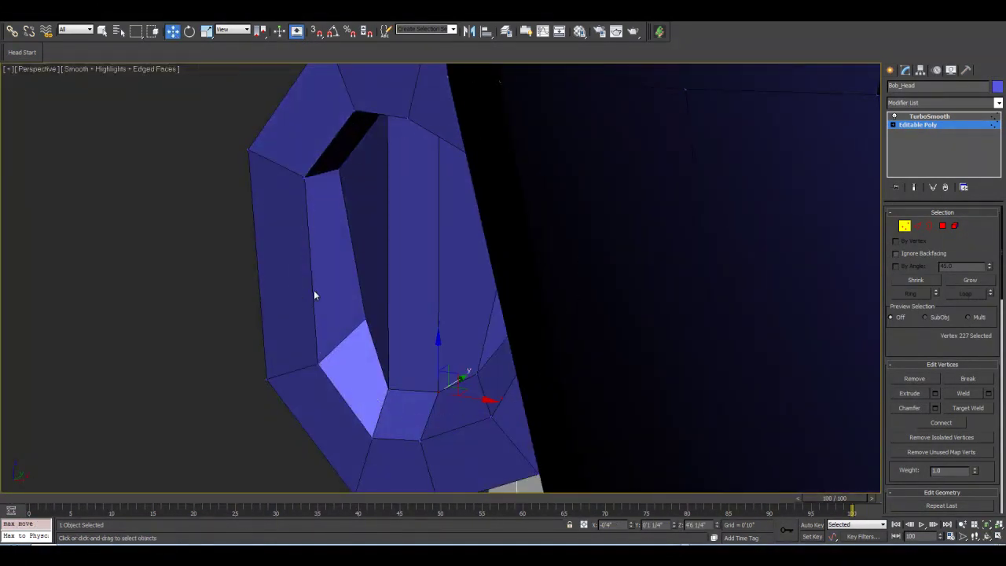
{"action": "left_click", "coordinate": [365, 319]}
{"action": "left_click_drag", "start_coordinate": [393, 305], "coordinate": [369, 317]}
{"action": "left_click", "coordinate": [987, 537]}
{"action": "mouse_move", "coordinate": [385, 275]}
{"action": "left_mouse_down"}
{"action": "mouse_move", "coordinate": [353, 251]}
{"action": "mouse_move", "coordinate": [532, 260]}
{"action": "mouse_move", "coordinate": [519, 287]}
{"action": "mouse_move", "coordinate": [411, 272]}
{"action": "mouse_move", "coordinate": [465, 256]}
{"action": "mouse_move", "coordinate": [427, 254]}
{"action": "mouse_move", "coordinate": [432, 285]}
{"action": "mouse_move", "coordinate": [477, 274]}
{"action": "mouse_move", "coordinate": [478, 253]}
{"action": "mouse_move", "coordinate": [518, 257]}
{"action": "mouse_move", "coordinate": [424, 238]}
{"action": "mouse_move", "coordinate": [482, 224]}
{"action": "mouse_move", "coordinate": [440, 231]}
{"action": "mouse_move", "coordinate": [482, 244]}
{"action": "left_mouse_up"}
{"action": "left_click", "coordinate": [912, 186]}
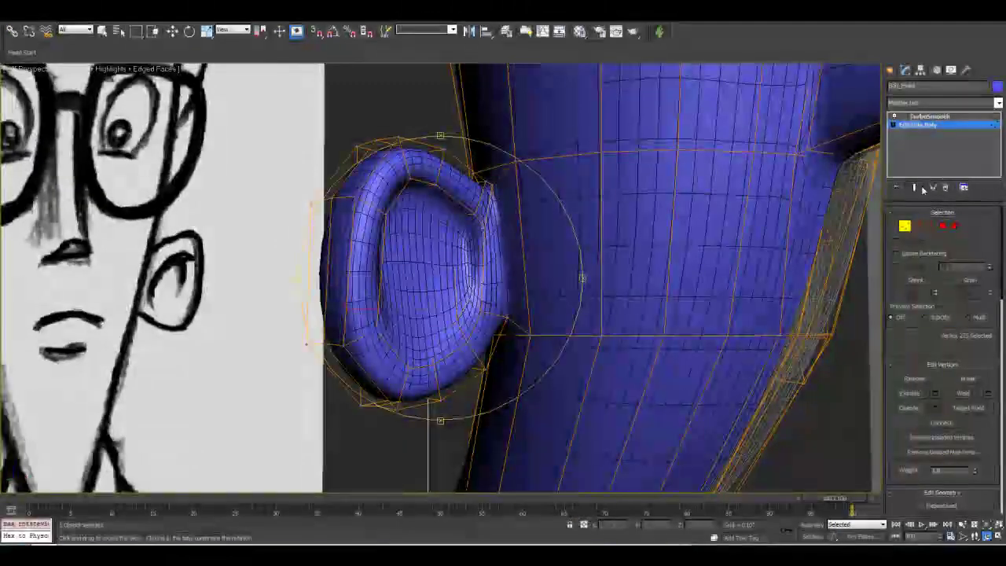
Select the full ring of vertical edges running through the middle of the ear and around the head.
{"action": "mouse_move", "coordinate": [544, 276]}
{"action": "left_mouse_down"}
{"action": "mouse_move", "coordinate": [448, 250]}
{"action": "mouse_move", "coordinate": [456, 259]}
{"action": "mouse_move", "coordinate": [458, 243]}
{"action": "mouse_move", "coordinate": [441, 290]}
{"action": "left_mouse_up"}
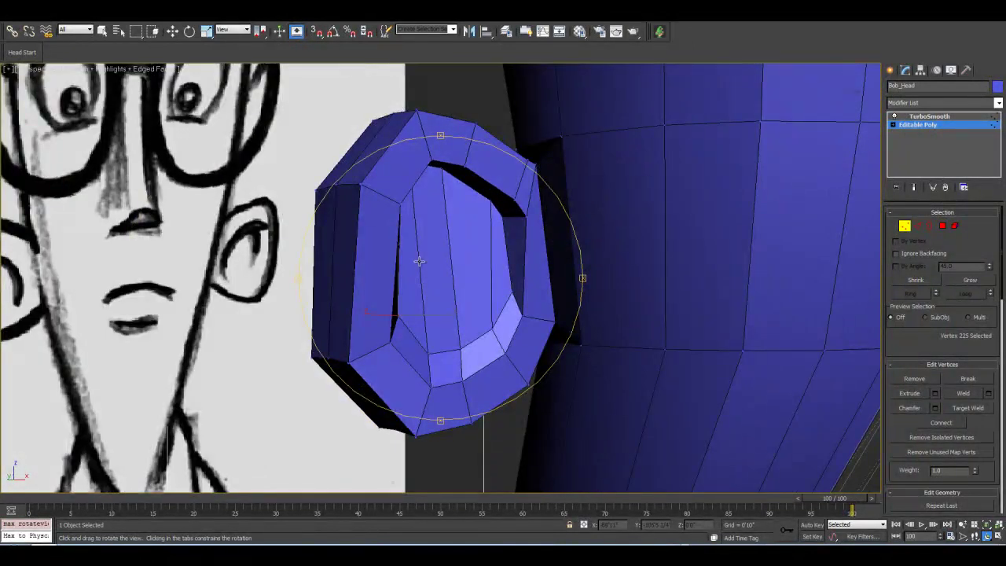
{"action": "left_click_drag", "start_coordinate": [427, 253], "coordinate": [480, 251]}
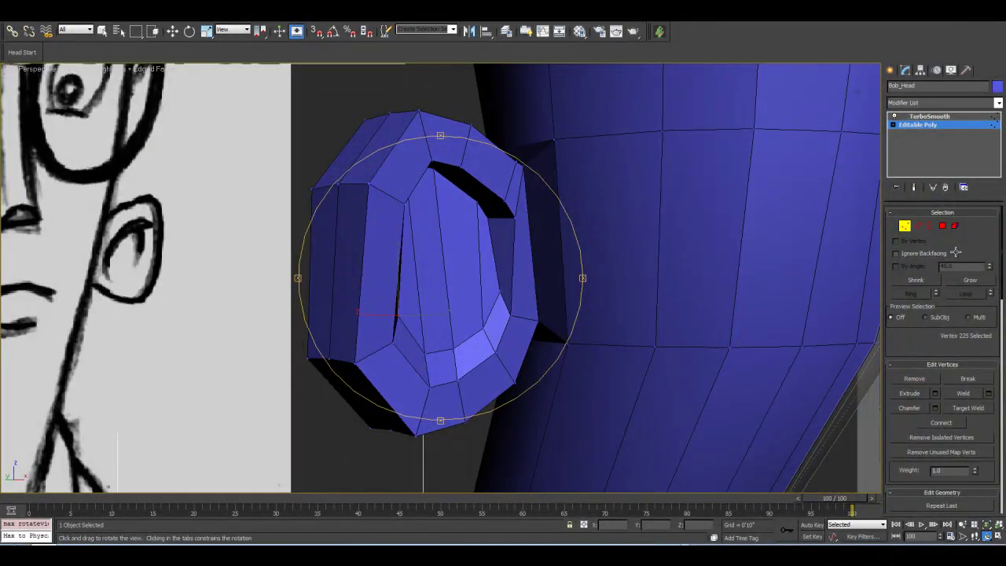
{"action": "left_click", "coordinate": [918, 225]}
{"action": "key", "text": "w"}
{"action": "left_click", "coordinate": [332, 260]}
{"action": "left_click", "coordinate": [905, 294]}
{"action": "key", "text": "z"}
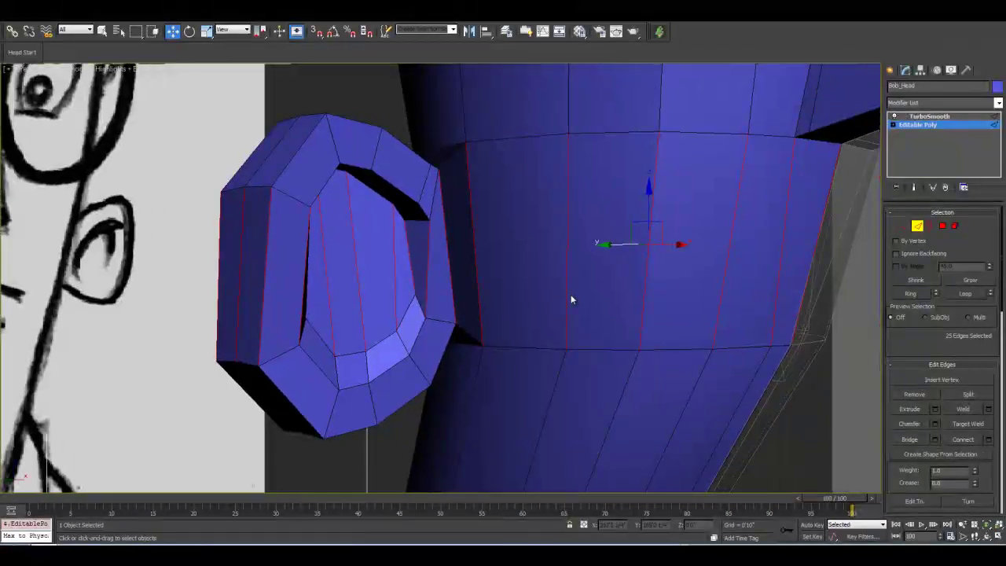
{"action": "middle_click_drag", "start_coordinate": [545, 297], "coordinate": [588, 298]}
{"action": "left_click", "coordinate": [330, 279]}
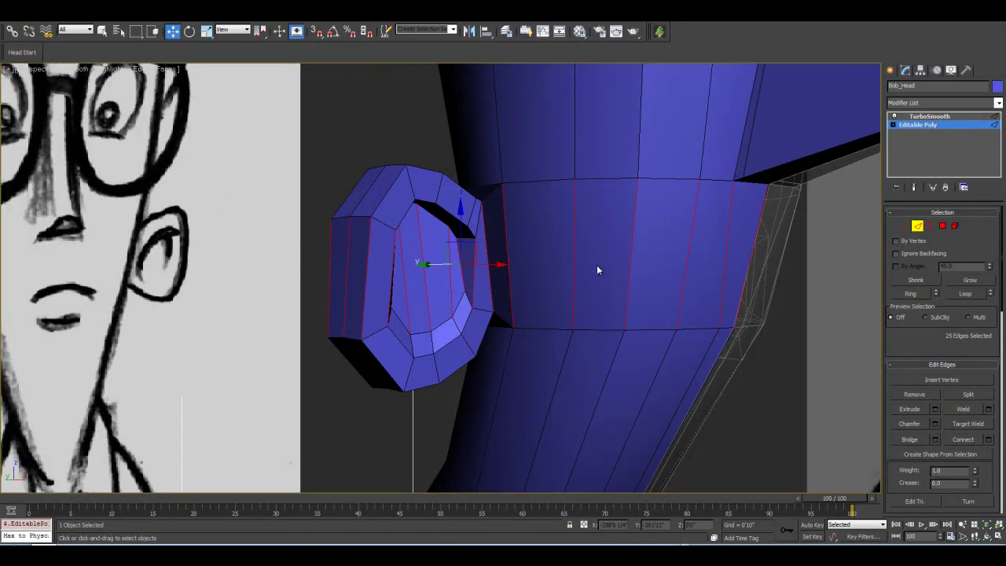
{"action": "middle_click_drag", "start_coordinate": [534, 257], "coordinate": [536, 285]}
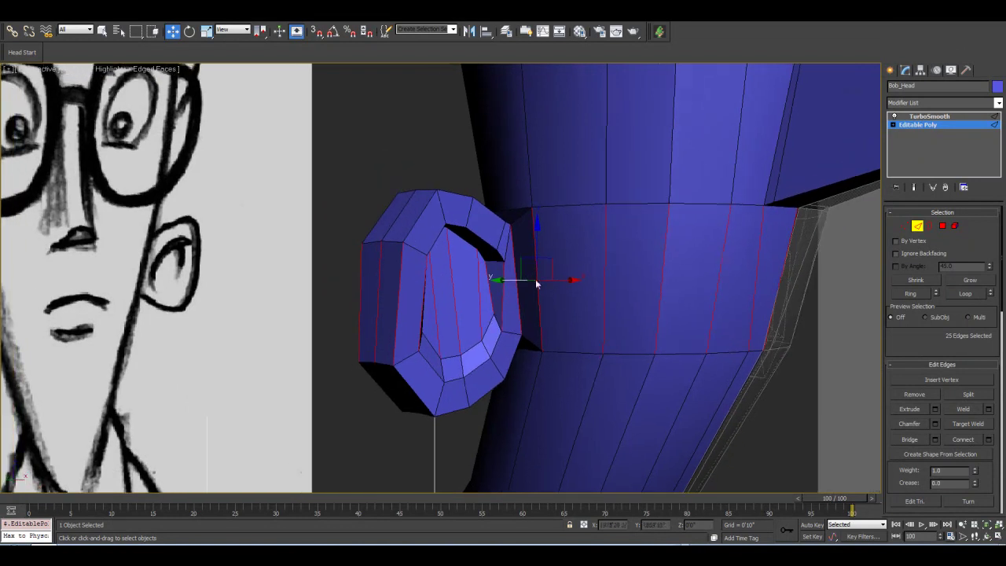
Connect the selected edge ring with 1 segment to add a horizontal loop through the ear and head.
{"action": "left_click", "coordinate": [989, 536]}
{"action": "mouse_move", "coordinate": [483, 272]}
{"action": "left_mouse_down"}
{"action": "mouse_move", "coordinate": [503, 252]}
{"action": "mouse_move", "coordinate": [474, 234]}
{"action": "mouse_move", "coordinate": [478, 209]}
{"action": "mouse_move", "coordinate": [502, 236]}
{"action": "mouse_move", "coordinate": [426, 221]}
{"action": "mouse_move", "coordinate": [385, 282]}
{"action": "mouse_move", "coordinate": [499, 268]}
{"action": "left_mouse_up"}
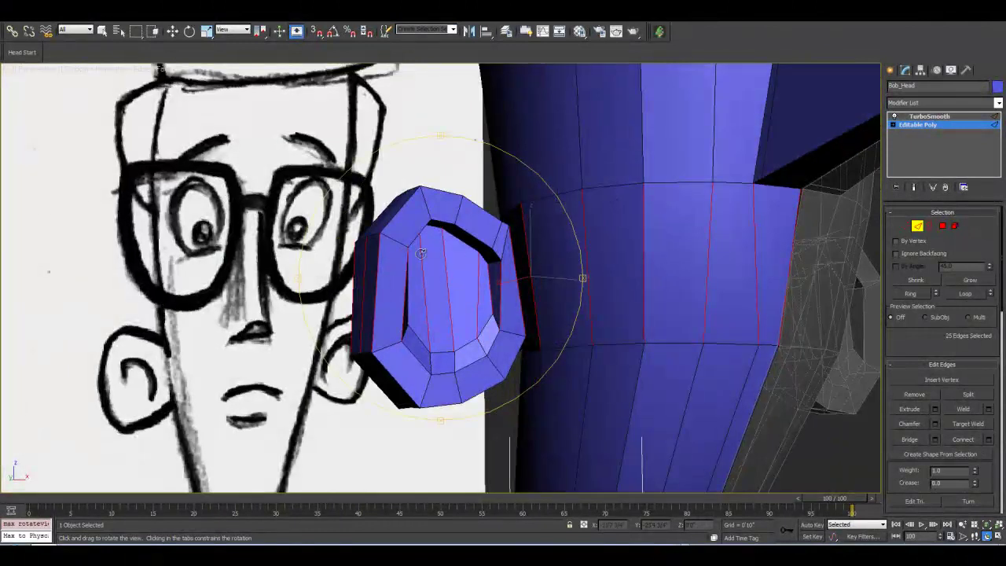
{"action": "left_click_drag", "start_coordinate": [412, 251], "coordinate": [697, 297]}
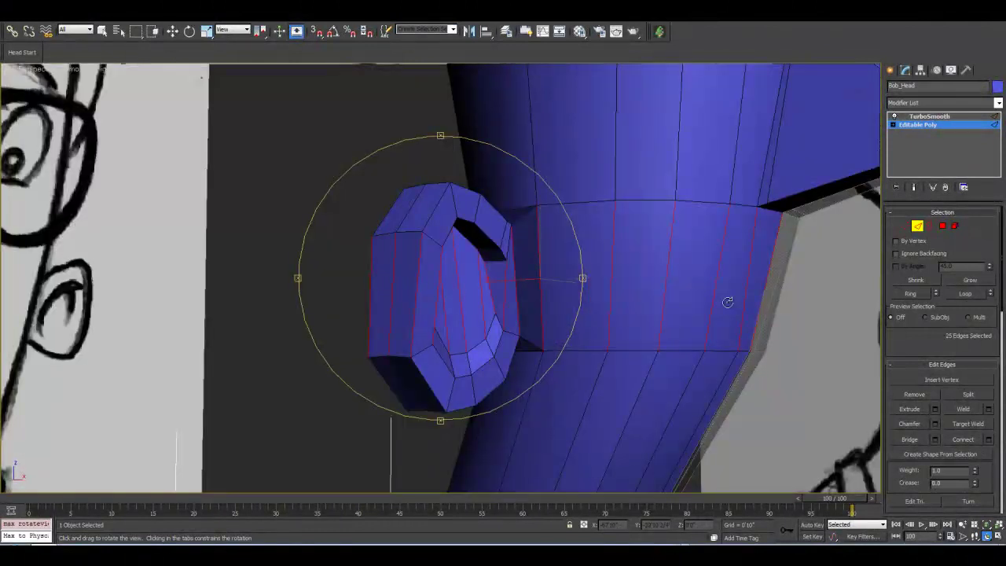
{"action": "left_click", "coordinate": [989, 439]}
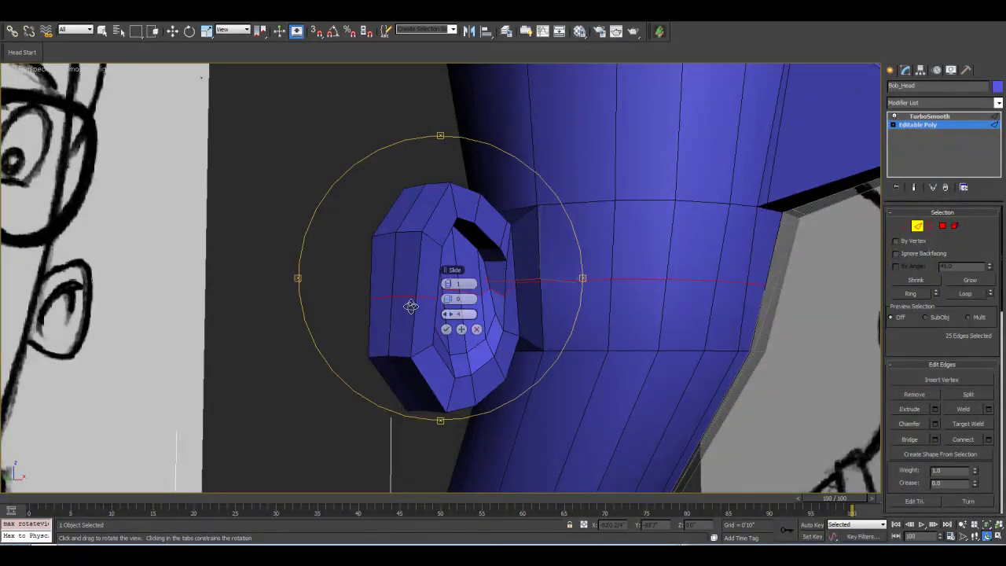
{"action": "left_click_drag", "start_coordinate": [487, 227], "coordinate": [444, 298]}
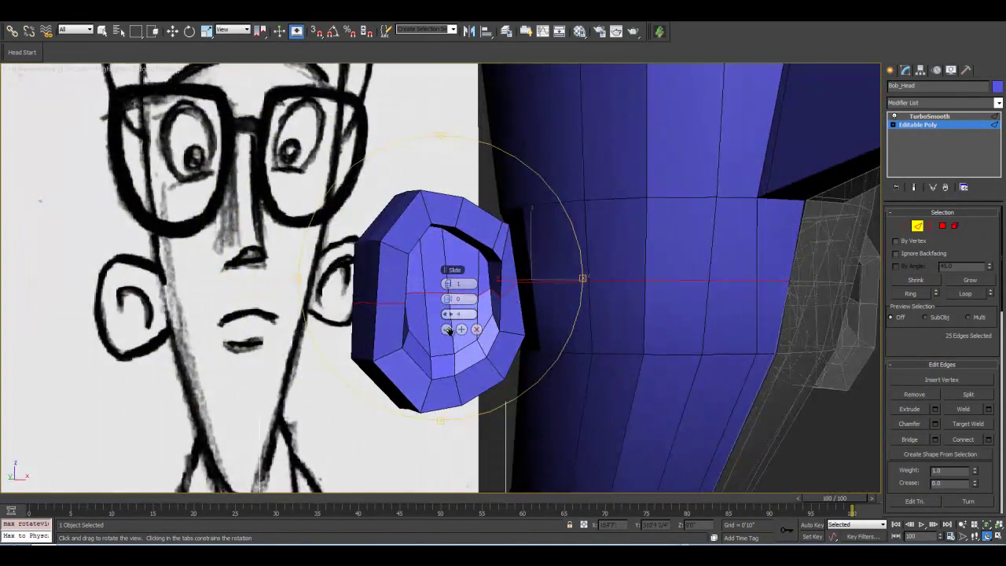
{"action": "left_click", "coordinate": [446, 329]}
{"action": "scroll", "coordinate": [461, 322], "scroll_direction": "up", "scroll_amount": 3}
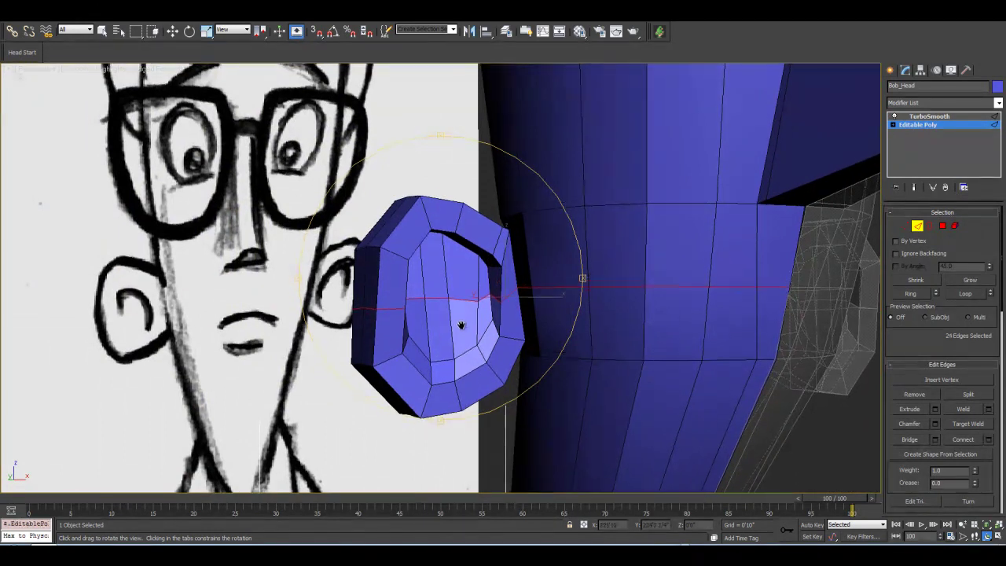
Lower the new loop's vertex on the head side of the ear's recess slightly.
{"action": "left_click_drag", "start_coordinate": [461, 325], "coordinate": [488, 327]}
{"action": "left_click", "coordinate": [905, 226]}
{"action": "key", "text": "w"}
{"action": "left_click", "coordinate": [550, 312]}
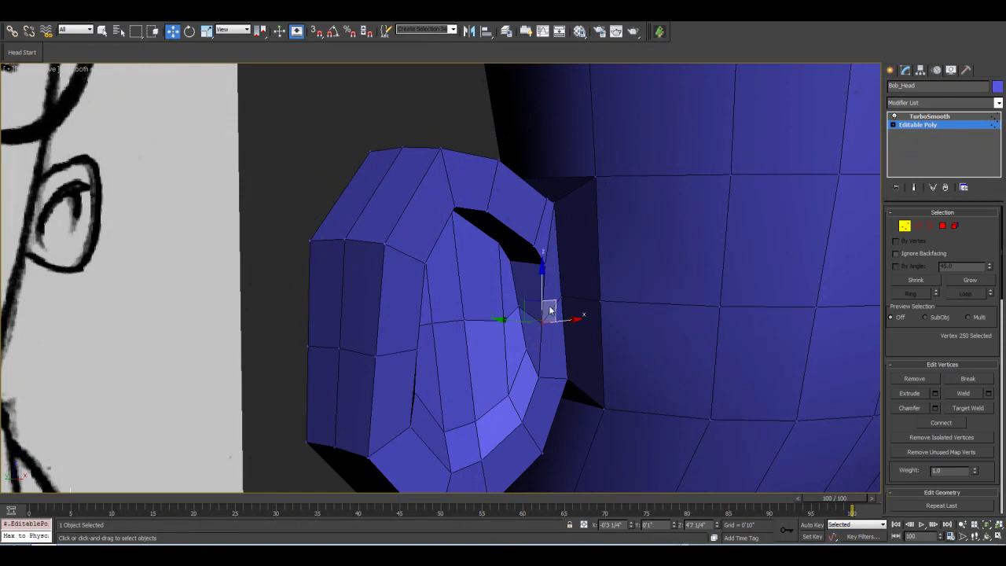
{"action": "left_click", "coordinate": [517, 305]}
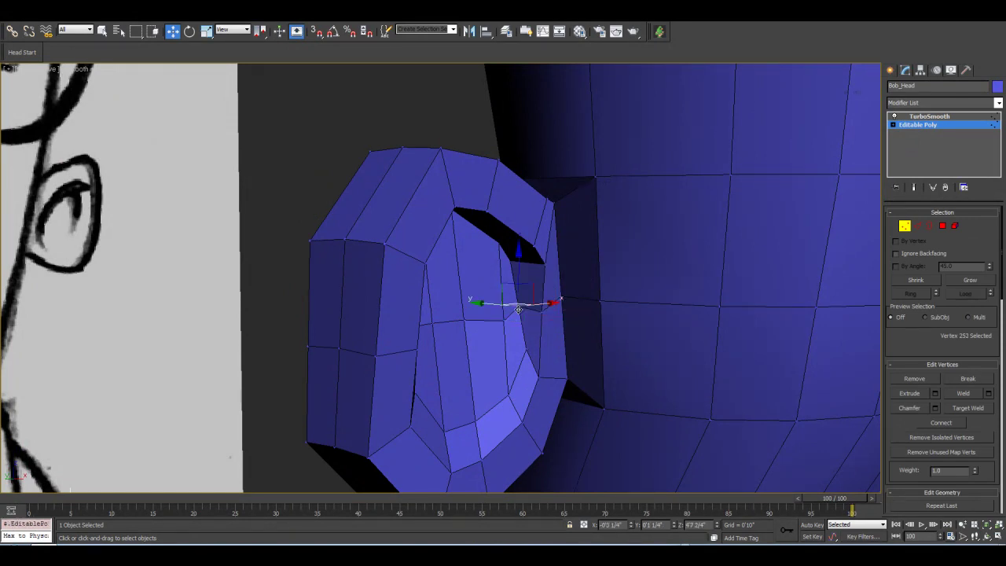
{"action": "left_click_drag", "start_coordinate": [518, 262], "coordinate": [520, 271]}
{"action": "scroll", "coordinate": [521, 327], "scroll_direction": "up", "scroll_amount": 2}
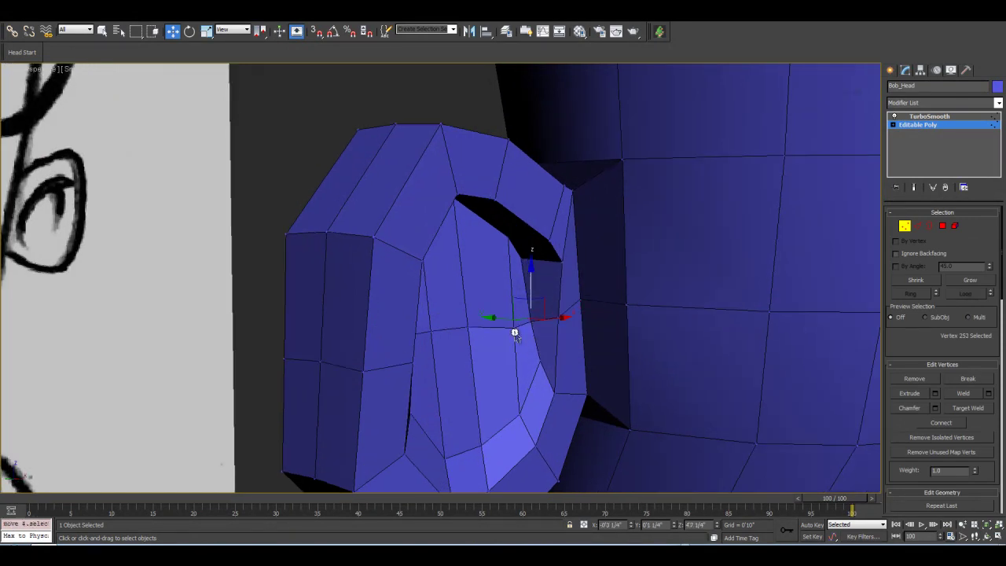
Push the new loop's remaining vertices across the recess floor deeper into the ear and check the smoothed shape.
{"action": "left_click", "coordinate": [467, 329], "text": "ctrl"}
{"action": "left_click_drag", "start_coordinate": [464, 324], "coordinate": [379, 325]}
{"action": "left_click", "coordinate": [424, 333]}
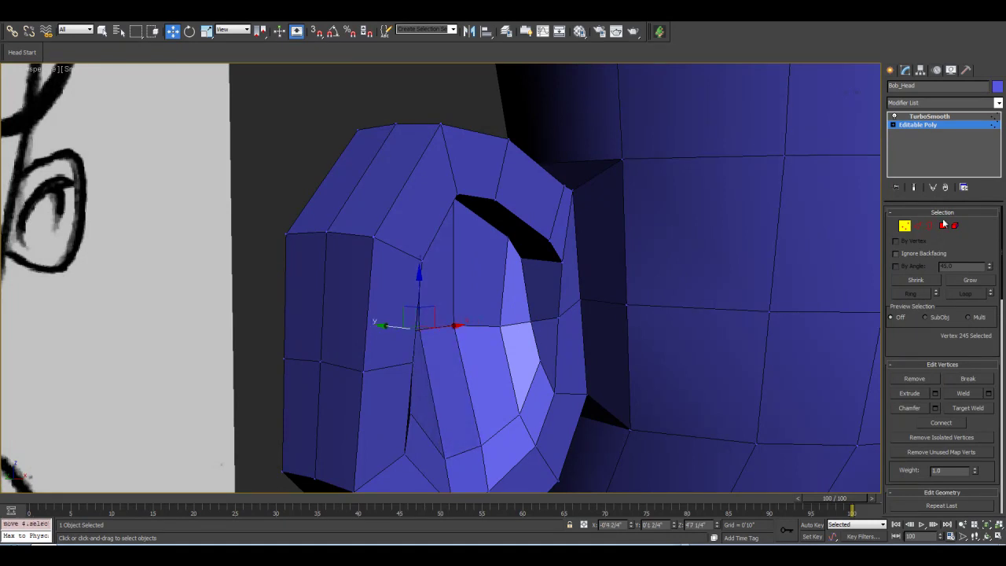
{"action": "left_click", "coordinate": [915, 188]}
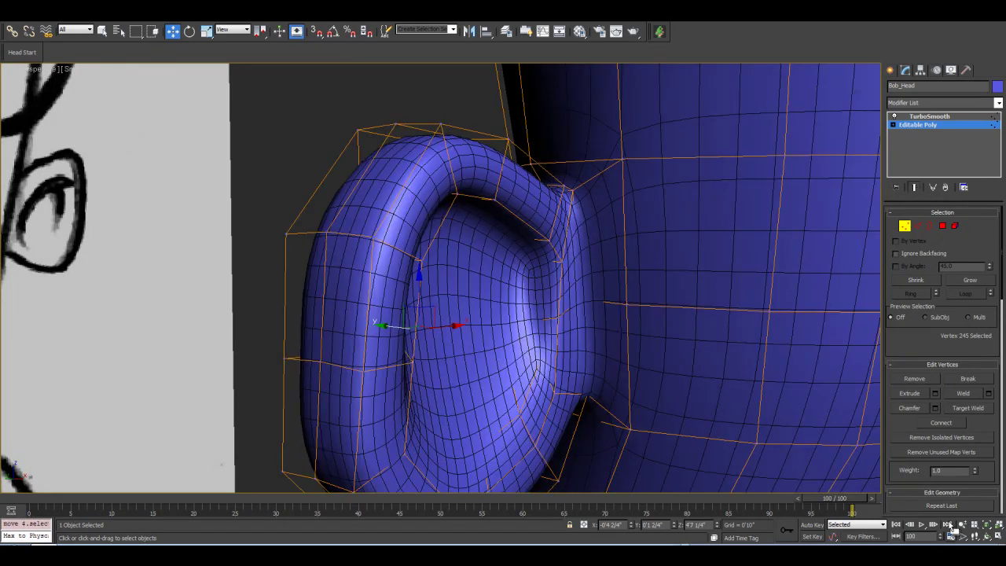
{"action": "middle_click_drag", "start_coordinate": [456, 240], "coordinate": [435, 241], "text": "alt"}
Show the ear's unsmoothed cage and lower the horizontal loop's middle vertex on the recess floor.
{"action": "left_click", "coordinate": [913, 188]}
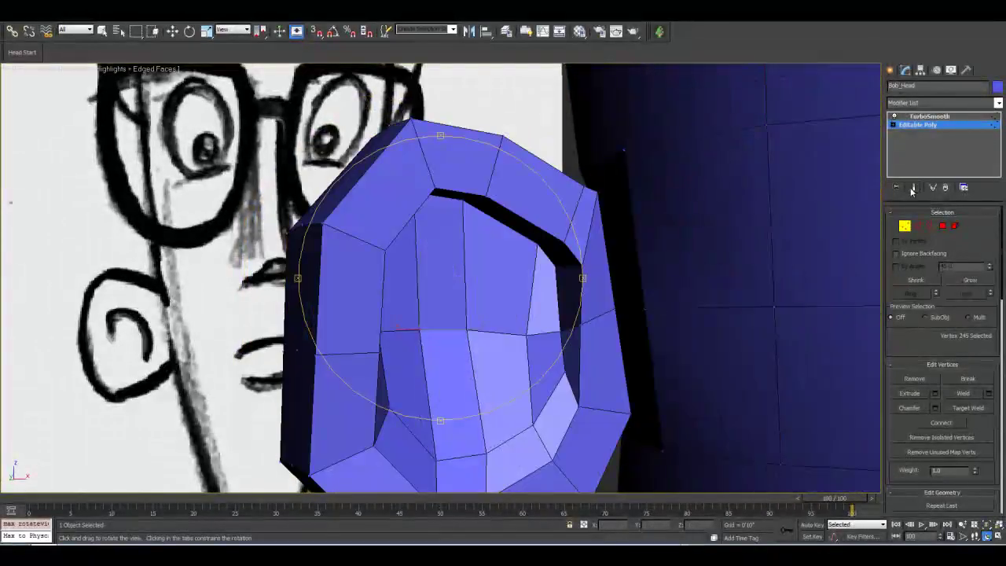
{"action": "middle_click_drag", "start_coordinate": [828, 246], "coordinate": [239, 117], "text": "alt"}
{"action": "key", "text": "w"}
{"action": "middle_click_drag", "start_coordinate": [400, 331], "coordinate": [406, 310]}
{"action": "scroll", "coordinate": [412, 310], "scroll_direction": "up", "scroll_amount": 1}
{"action": "left_click", "coordinate": [469, 307]}
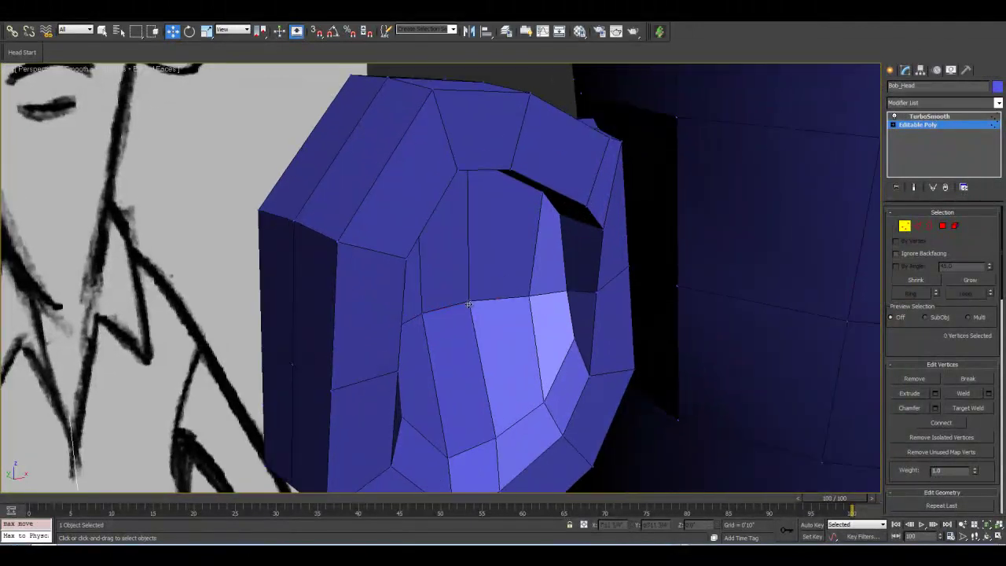
{"action": "left_click", "coordinate": [469, 301]}
{"action": "left_click_drag", "start_coordinate": [455, 279], "coordinate": [455, 294]}
Lower the loop vertices on both sides of that middle vertex to even out the row across the recess floor.
{"action": "left_click", "coordinate": [536, 299]}
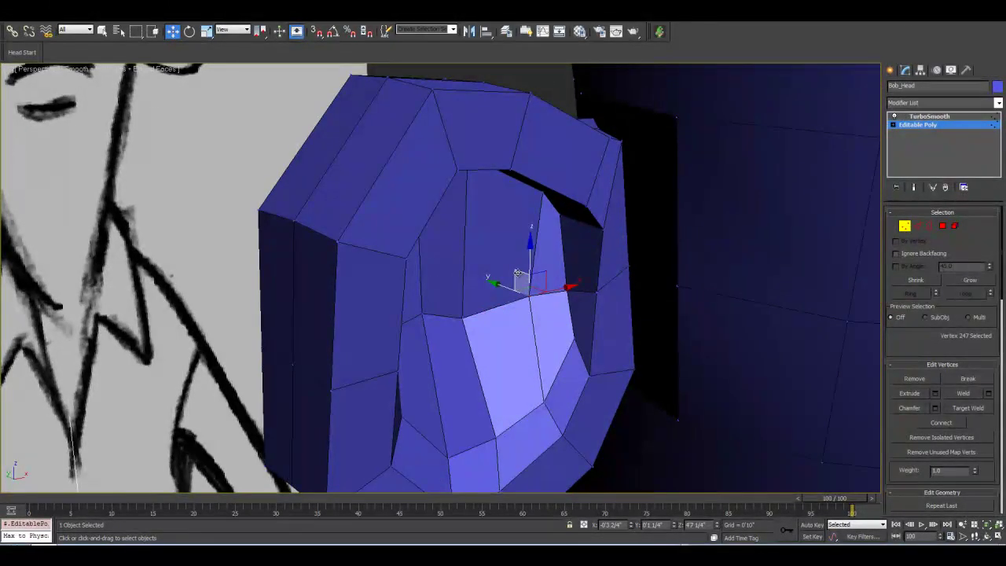
{"action": "left_click_drag", "start_coordinate": [532, 296], "coordinate": [522, 307]}
{"action": "left_click", "coordinate": [423, 317]}
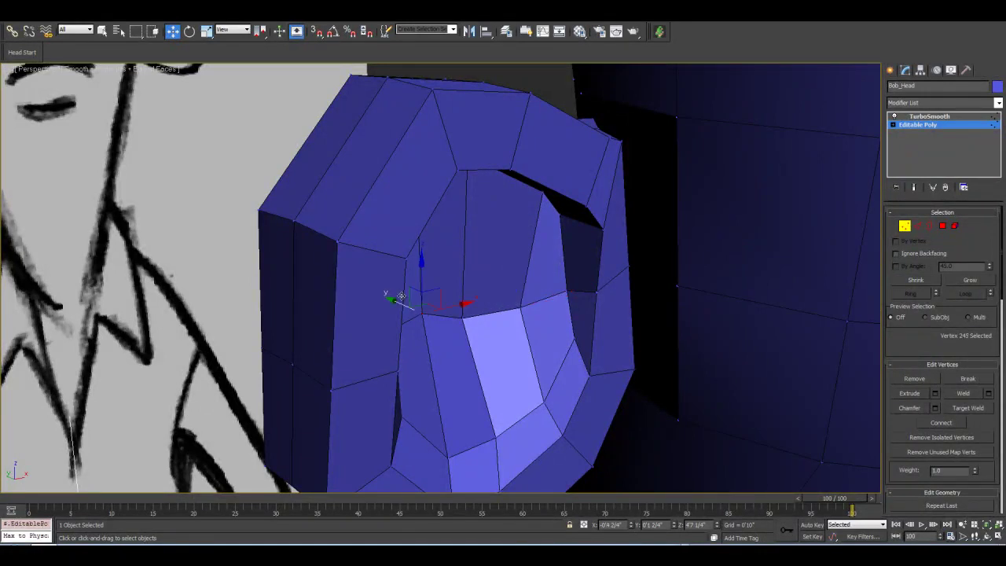
{"action": "left_click_drag", "start_coordinate": [408, 289], "coordinate": [396, 333]}
{"action": "left_click", "coordinate": [520, 307]}
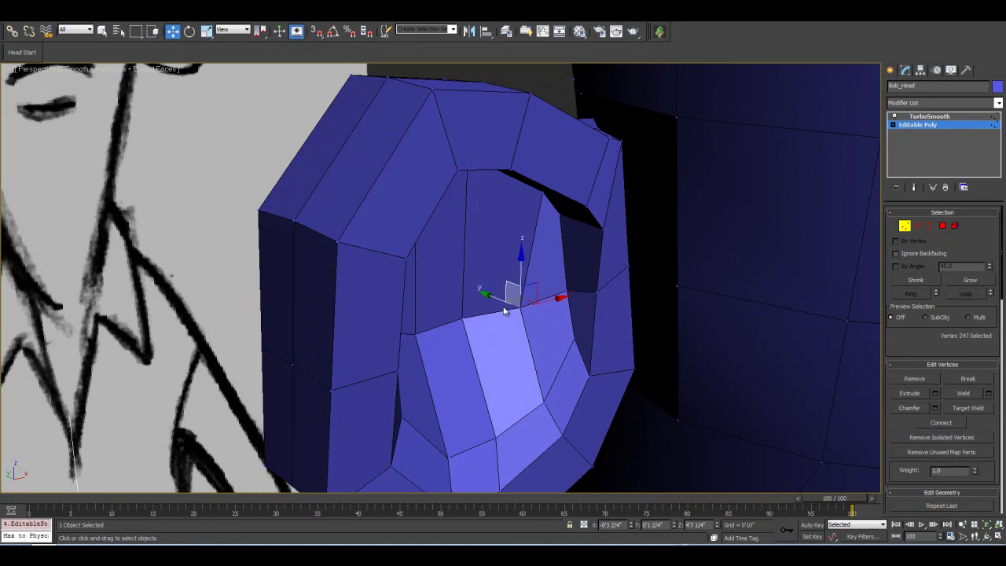
{"action": "left_click_drag", "start_coordinate": [493, 297], "coordinate": [442, 318]}
Push the middle loop vertex and its neighbour on the ear's outer side deeper into the recess.
{"action": "left_click", "coordinate": [989, 536]}
{"action": "key", "text": "w"}
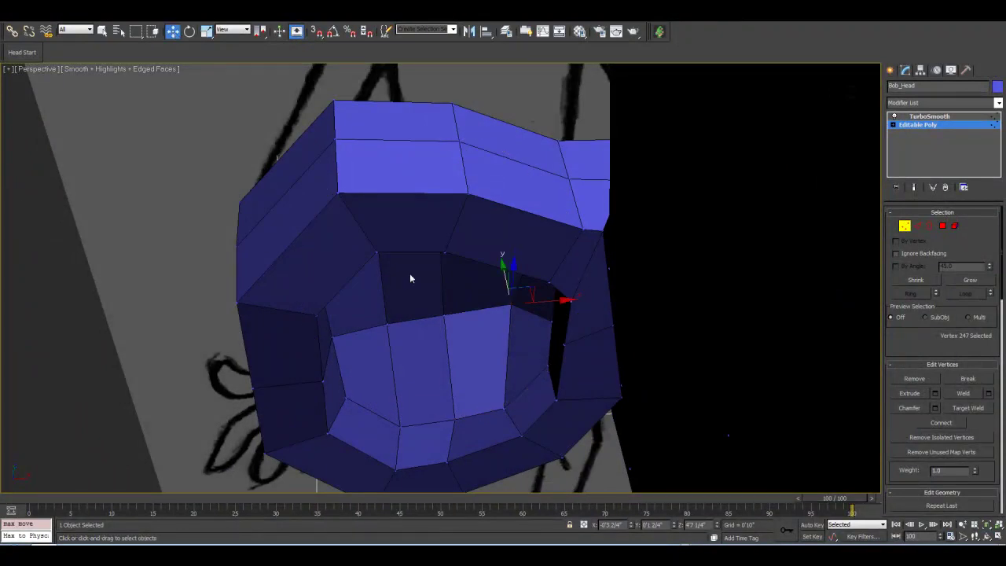
{"action": "left_click", "coordinate": [433, 304]}
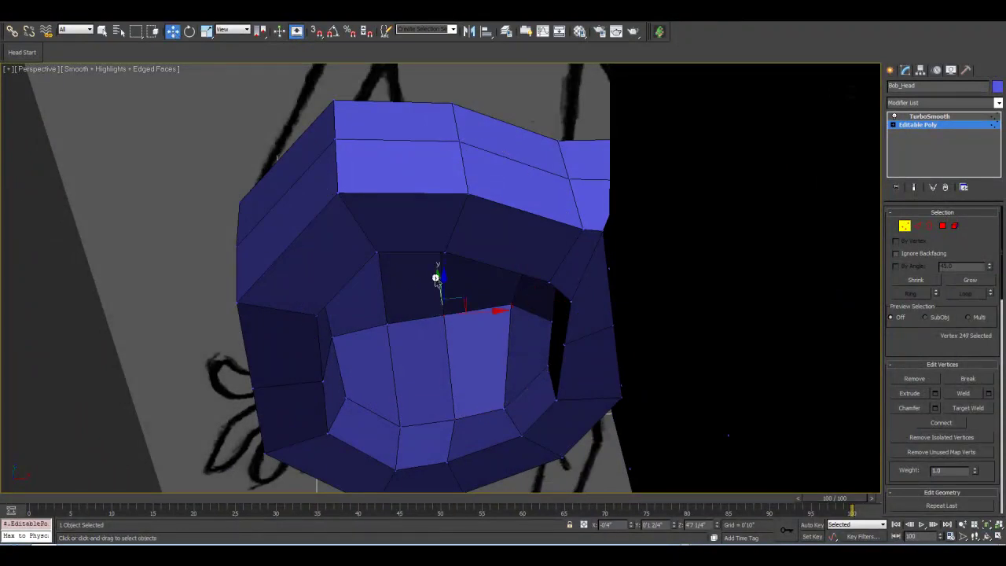
{"action": "left_click_drag", "start_coordinate": [438, 279], "coordinate": [418, 289]}
{"action": "left_click", "coordinate": [378, 312]}
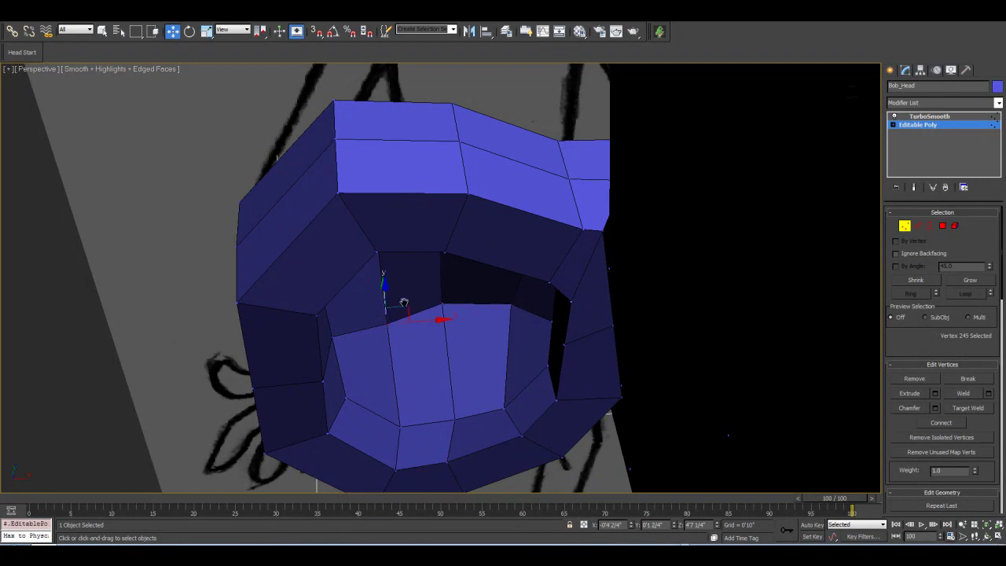
{"action": "scroll", "coordinate": [398, 308], "scroll_direction": "up", "scroll_amount": 4}
{"action": "left_click_drag", "start_coordinate": [458, 320], "coordinate": [453, 281]}
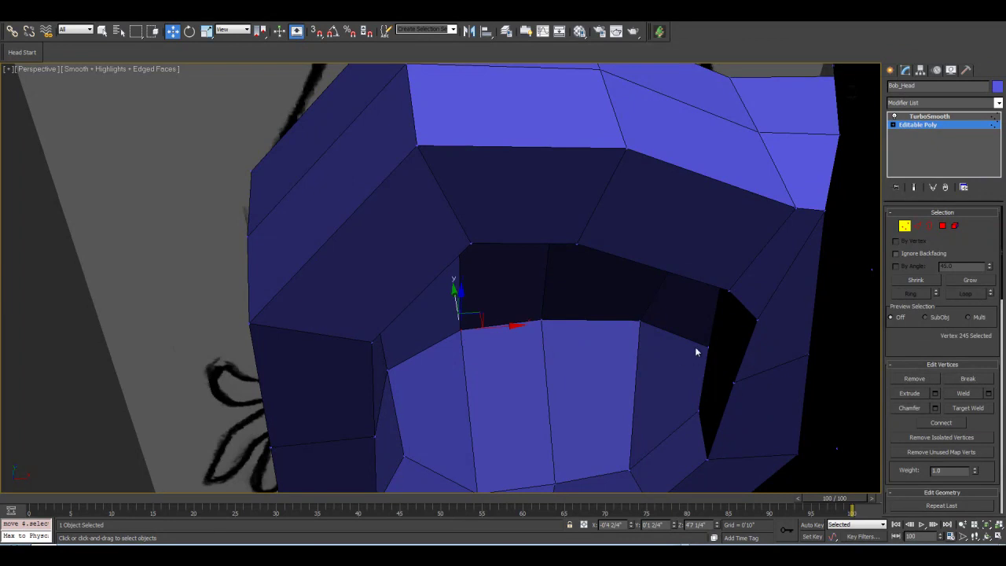
Nudge the loop's vertex nearest the head slightly inward on the recess floor.
{"action": "left_click", "coordinate": [723, 344]}
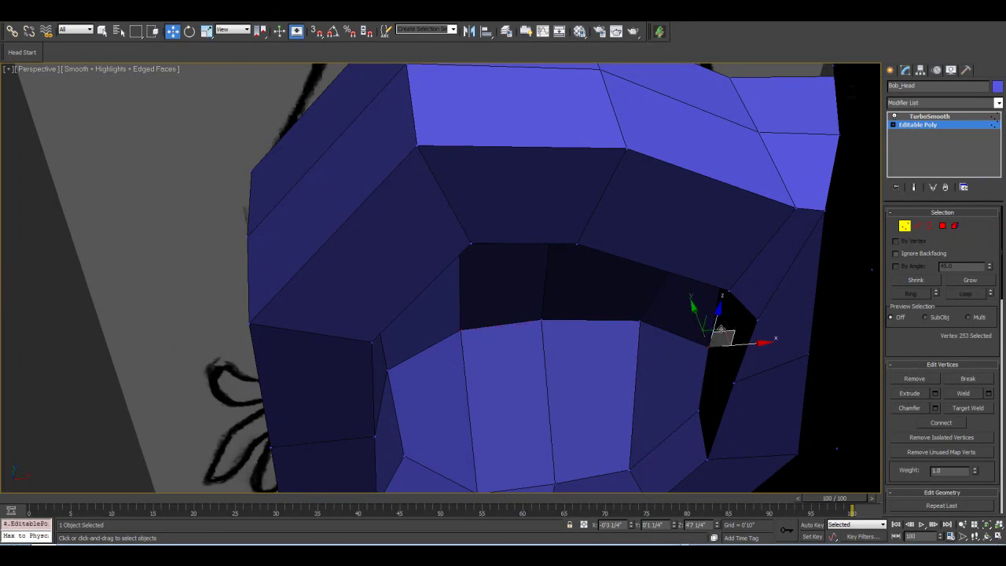
{"action": "left_click_drag", "start_coordinate": [719, 328], "coordinate": [637, 335]}
{"action": "left_click", "coordinate": [638, 321]}
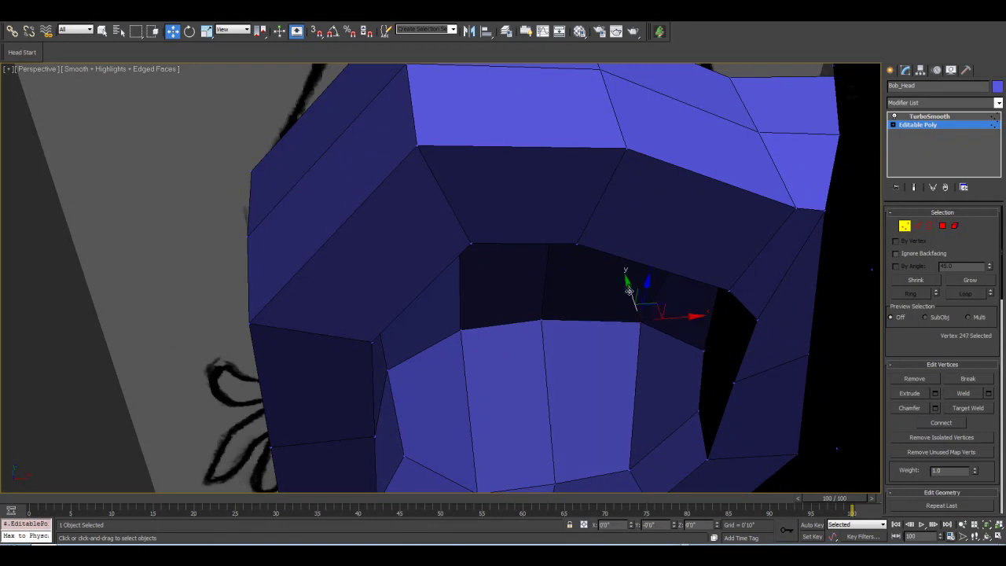
Select the six vertices at mid-height on the ear's outer side and move them slightly outward, away from the head.
{"action": "left_click", "coordinate": [987, 536]}
{"action": "left_click_drag", "start_coordinate": [490, 280], "coordinate": [399, 361]}
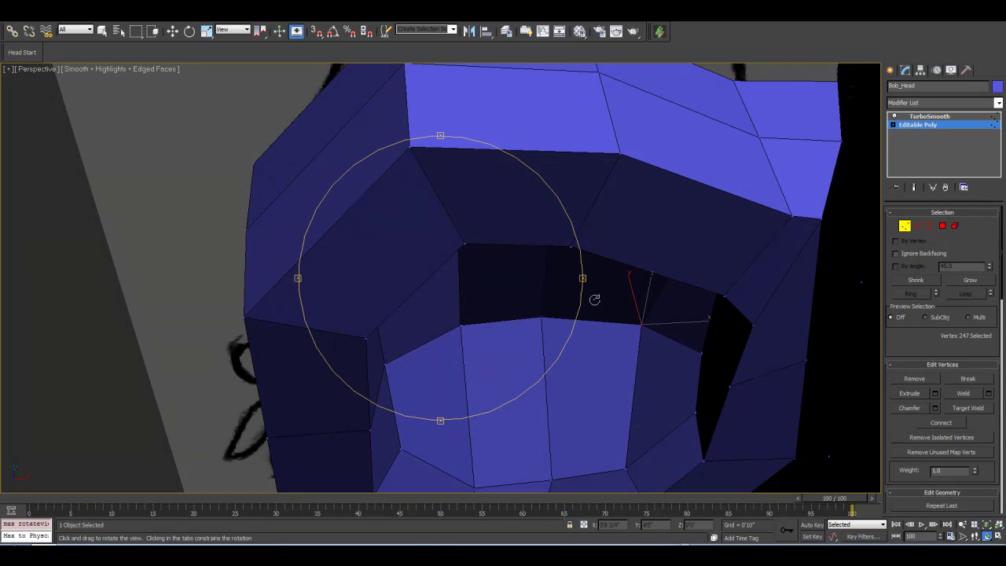
{"action": "mouse_move", "coordinate": [549, 308]}
{"action": "left_mouse_down"}
{"action": "mouse_move", "coordinate": [498, 276]}
{"action": "mouse_move", "coordinate": [514, 254]}
{"action": "mouse_move", "coordinate": [496, 240]}
{"action": "mouse_move", "coordinate": [498, 250]}
{"action": "mouse_move", "coordinate": [433, 290]}
{"action": "mouse_move", "coordinate": [433, 272]}
{"action": "mouse_move", "coordinate": [503, 290]}
{"action": "mouse_move", "coordinate": [454, 270]}
{"action": "left_mouse_up"}
{"action": "left_click_drag", "start_coordinate": [523, 219], "coordinate": [449, 259]}
{"action": "left_click", "coordinate": [173, 32]}
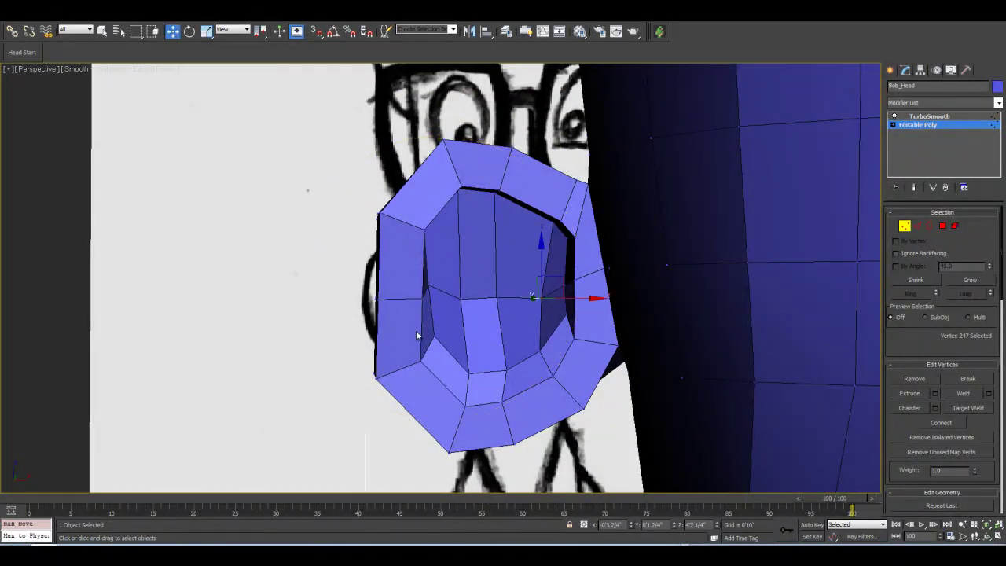
{"action": "left_click_drag", "start_coordinate": [344, 277], "coordinate": [371, 317]}
{"action": "left_click_drag", "start_coordinate": [448, 297], "coordinate": [441, 297]}
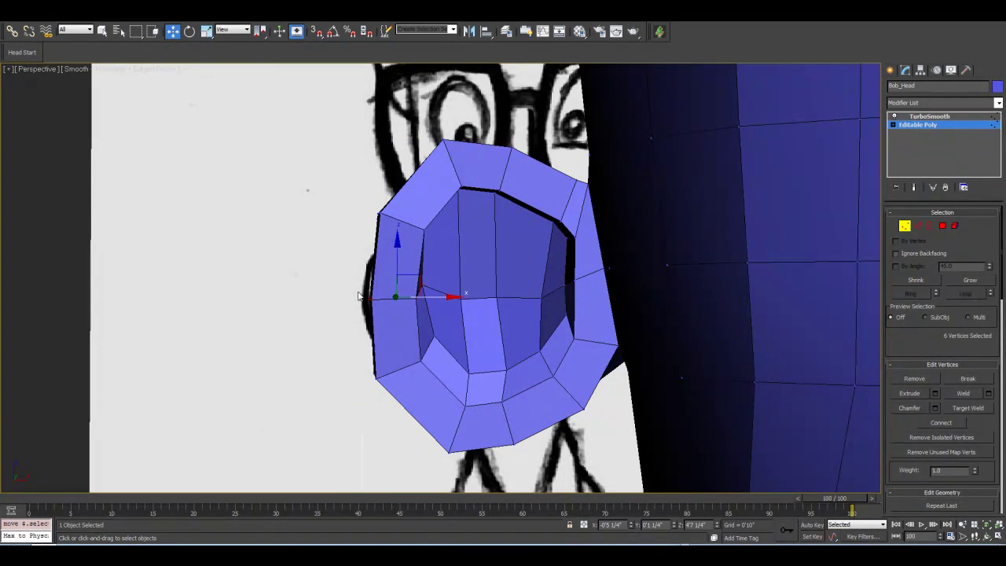
Leave vertex editing and examine the smoothed ear's recess and outline from several angles.
{"action": "left_click", "coordinate": [905, 227]}
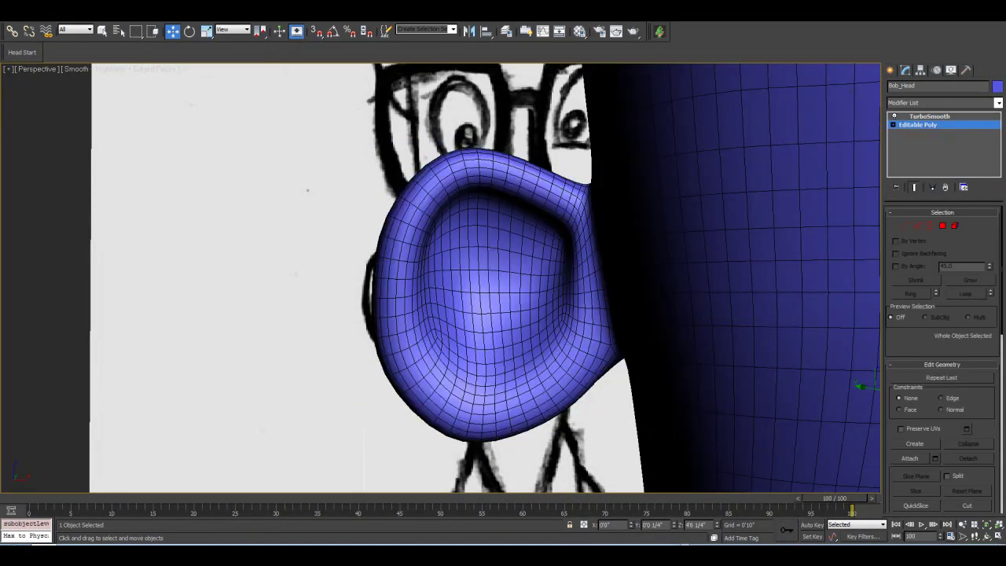
{"action": "middle_click_drag", "start_coordinate": [508, 283], "coordinate": [503, 288]}
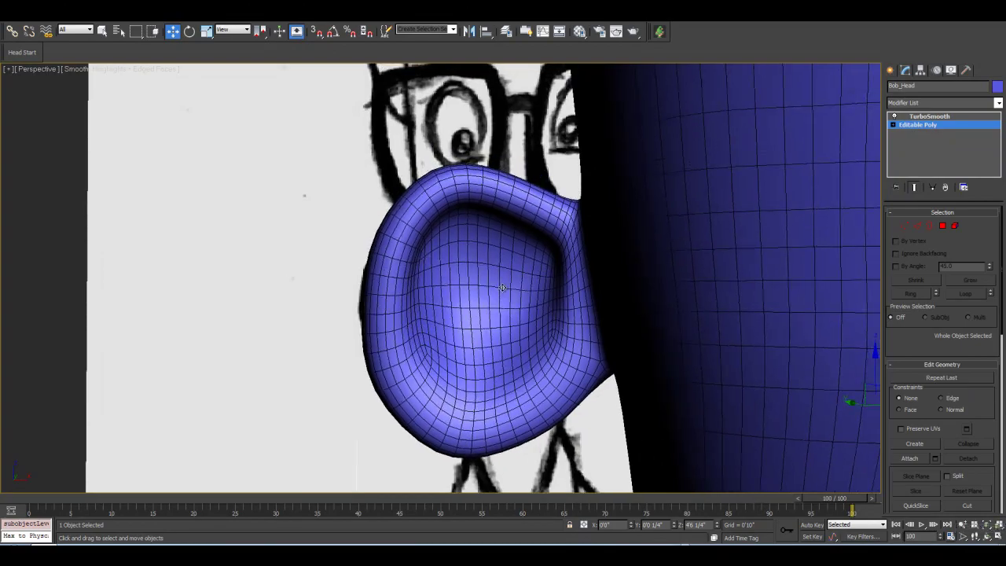
{"action": "scroll", "coordinate": [503, 288], "scroll_direction": "down", "scroll_amount": 4}
{"action": "scroll", "coordinate": [503, 288], "scroll_direction": "up", "scroll_amount": 4}
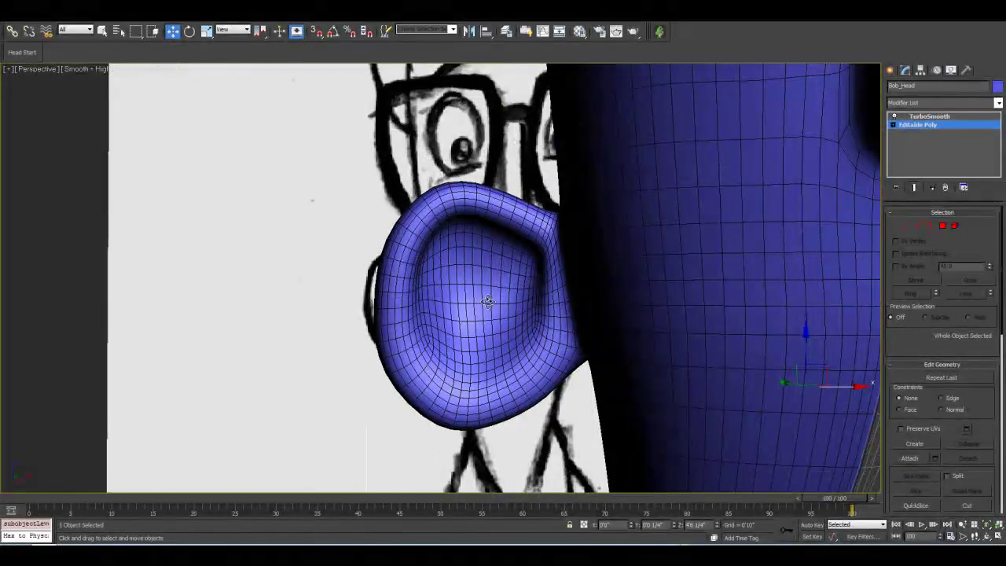
{"action": "scroll", "coordinate": [488, 292], "scroll_direction": "up", "scroll_amount": 2}
{"action": "key", "text": "ctrl+r"}
{"action": "left_click_drag", "start_coordinate": [462, 275], "coordinate": [482, 264]}
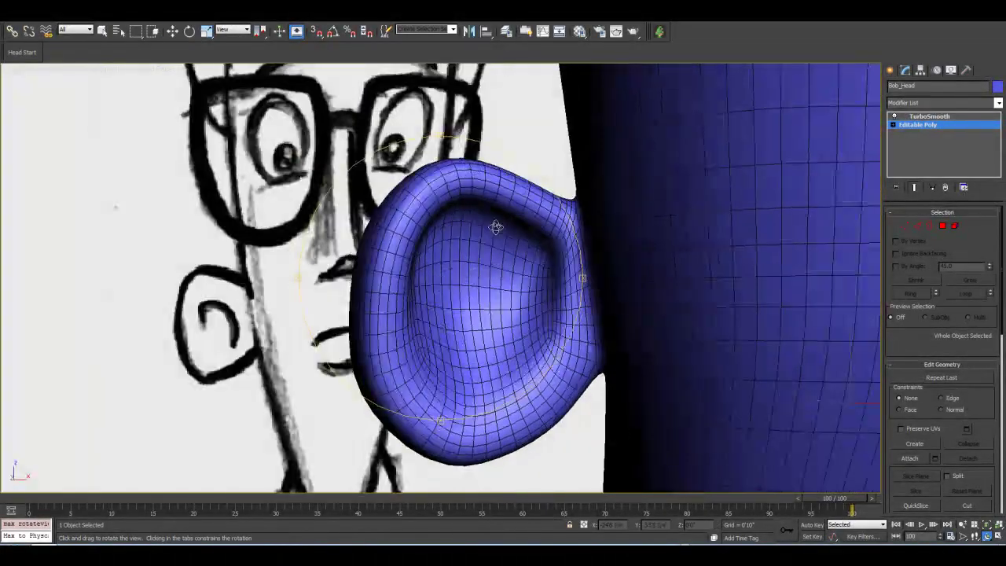
{"action": "mouse_move", "coordinate": [488, 209]}
{"action": "left_mouse_down"}
{"action": "mouse_move", "coordinate": [467, 225]}
{"action": "mouse_move", "coordinate": [438, 325]}
{"action": "left_mouse_up"}
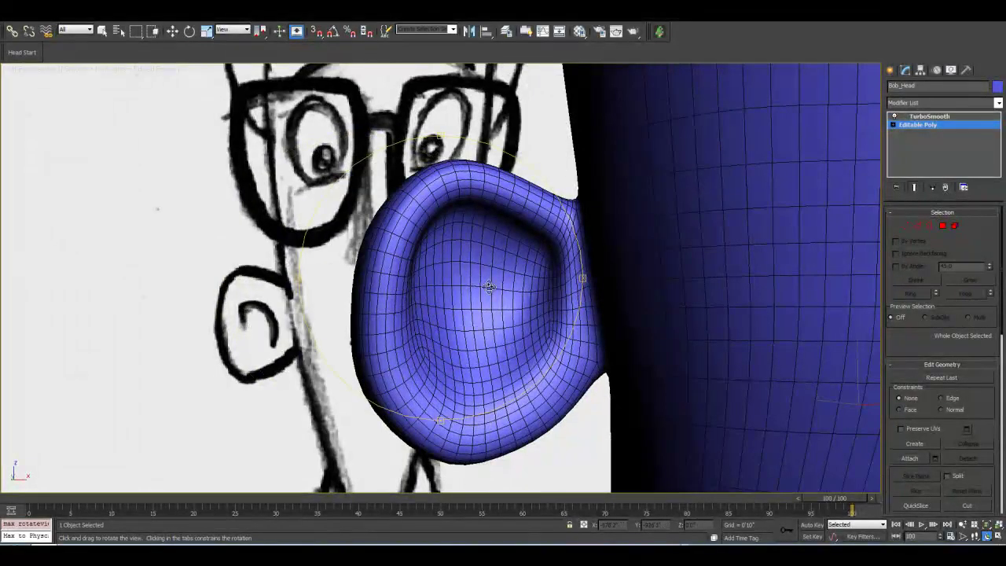
{"action": "left_click_drag", "start_coordinate": [355, 318], "coordinate": [796, 262]}
Select the three polygons of the recess's upper wall on the unsmoothed cage and lower them.
{"action": "left_click", "coordinate": [914, 187]}
{"action": "left_click_drag", "start_coordinate": [562, 252], "coordinate": [465, 206]}
{"action": "left_click", "coordinate": [943, 227]}
{"action": "key", "text": "w"}
{"action": "left_click", "coordinate": [500, 238]}
{"action": "left_click", "coordinate": [438, 220], "text": "ctrl"}
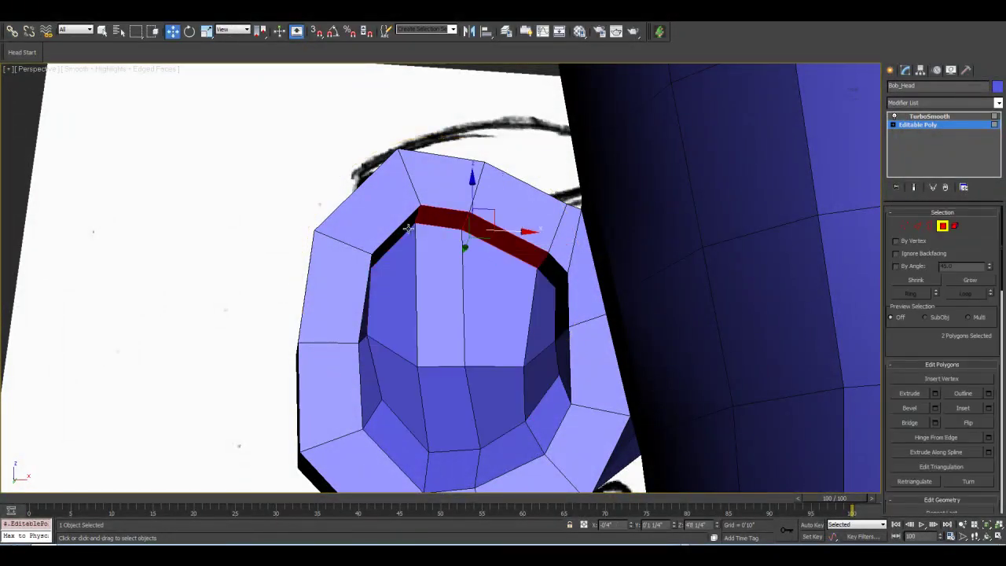
{"action": "left_click", "coordinate": [408, 228], "text": "ctrl"}
{"action": "left_click_drag", "start_coordinate": [449, 194], "coordinate": [448, 223]}
Lower the depth edge at the recess's upper corner beside the head and compare with the smoothed shape.
{"action": "middle_click_drag", "start_coordinate": [602, 285], "coordinate": [572, 284]}
{"action": "scroll", "coordinate": [572, 285], "scroll_direction": "up", "scroll_amount": 2}
{"action": "scroll", "coordinate": [590, 248], "scroll_direction": "up", "scroll_amount": 2}
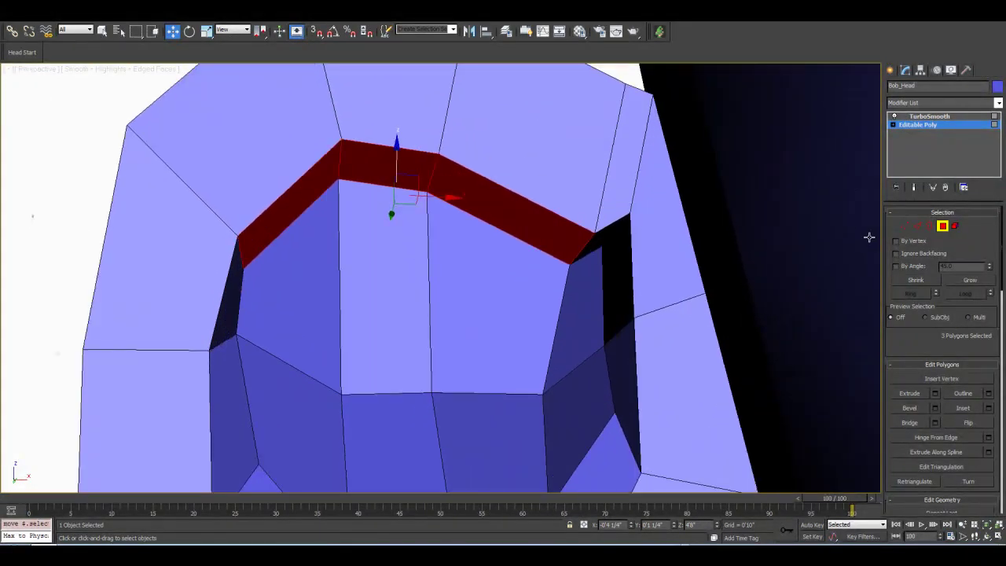
{"action": "left_click", "coordinate": [917, 226]}
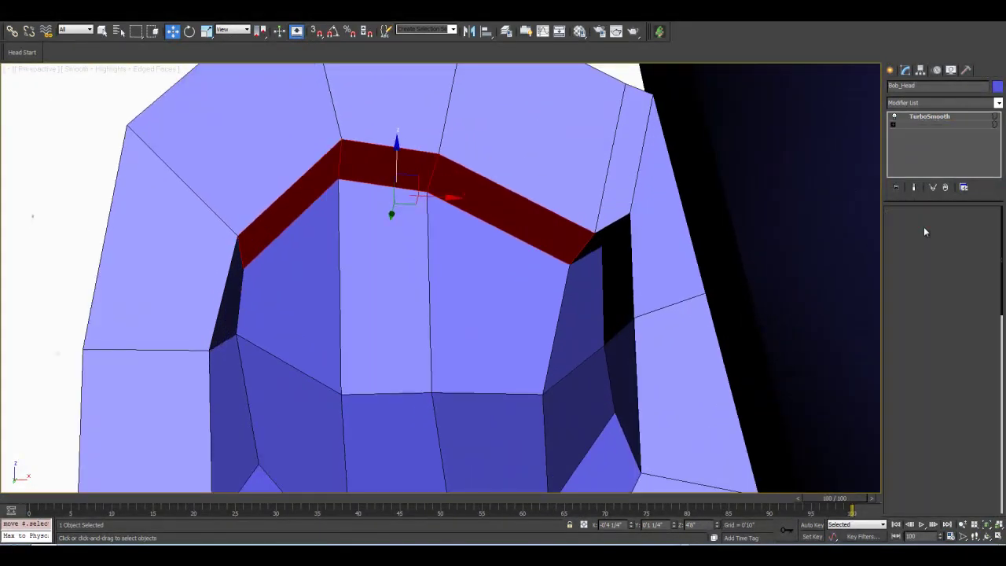
{"action": "left_click", "coordinate": [627, 231]}
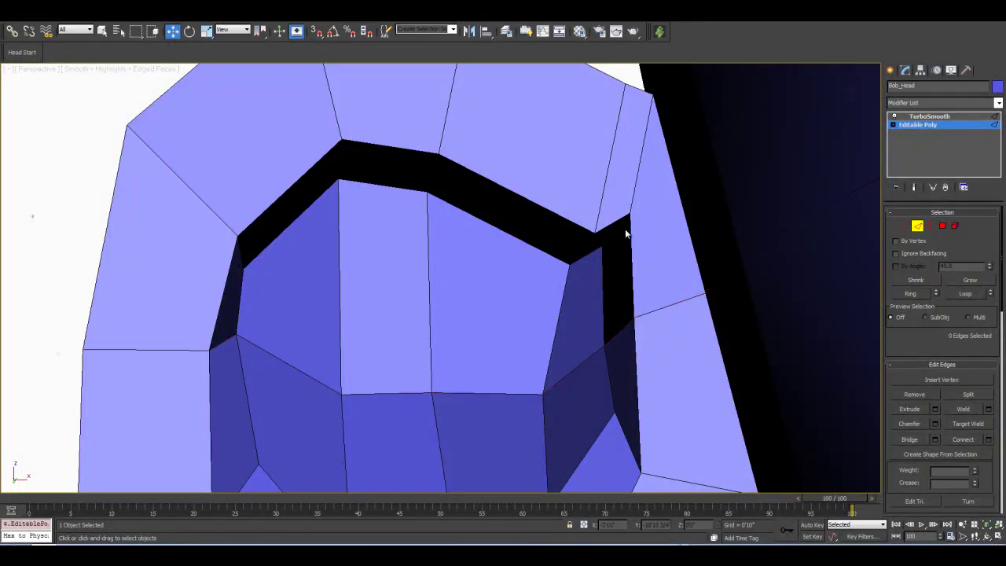
{"action": "left_click", "coordinate": [986, 535]}
{"action": "left_click_drag", "start_coordinate": [463, 251], "coordinate": [522, 80]}
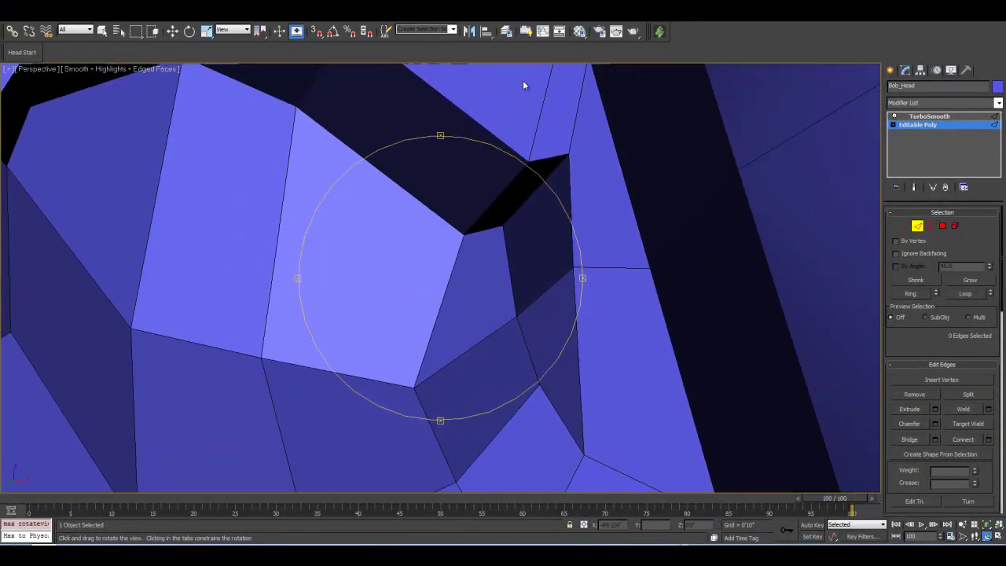
{"action": "left_click", "coordinate": [172, 31]}
{"action": "left_click", "coordinate": [542, 185]}
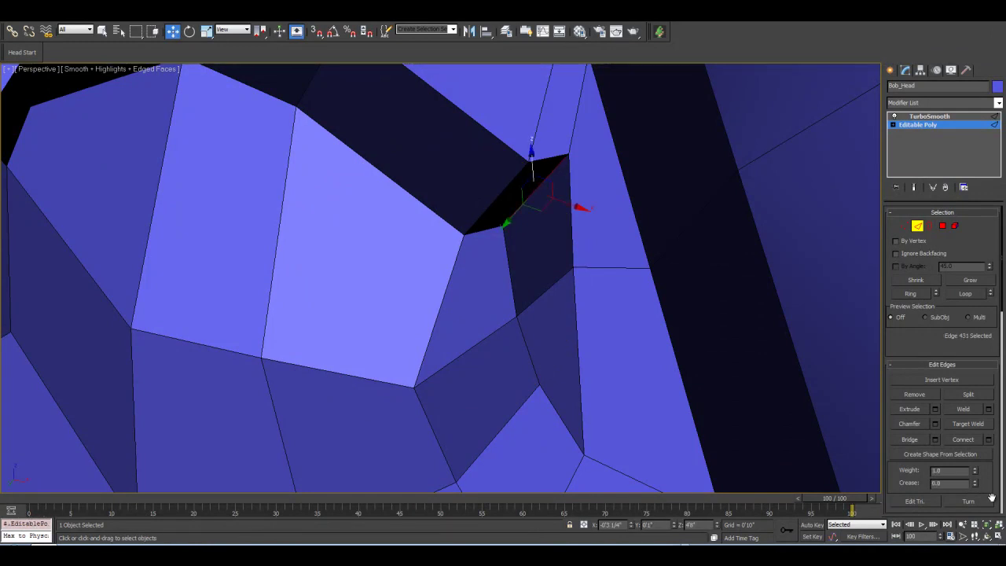
{"action": "key", "text": "ctrl+r"}
{"action": "left_click_drag", "start_coordinate": [511, 205], "coordinate": [466, 284]}
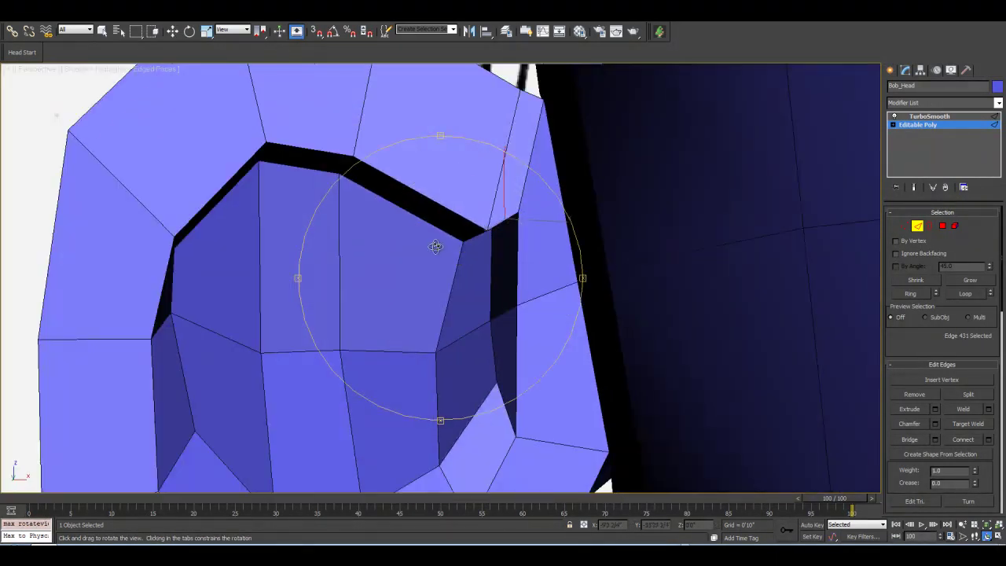
{"action": "left_click", "coordinate": [173, 31]}
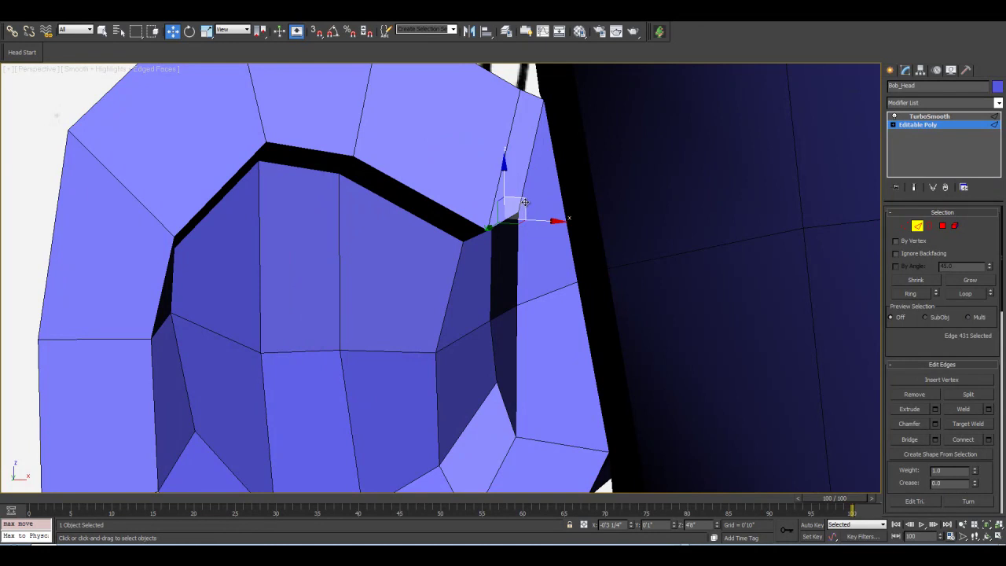
{"action": "scroll", "coordinate": [507, 263], "scroll_direction": "down", "scroll_amount": 8}
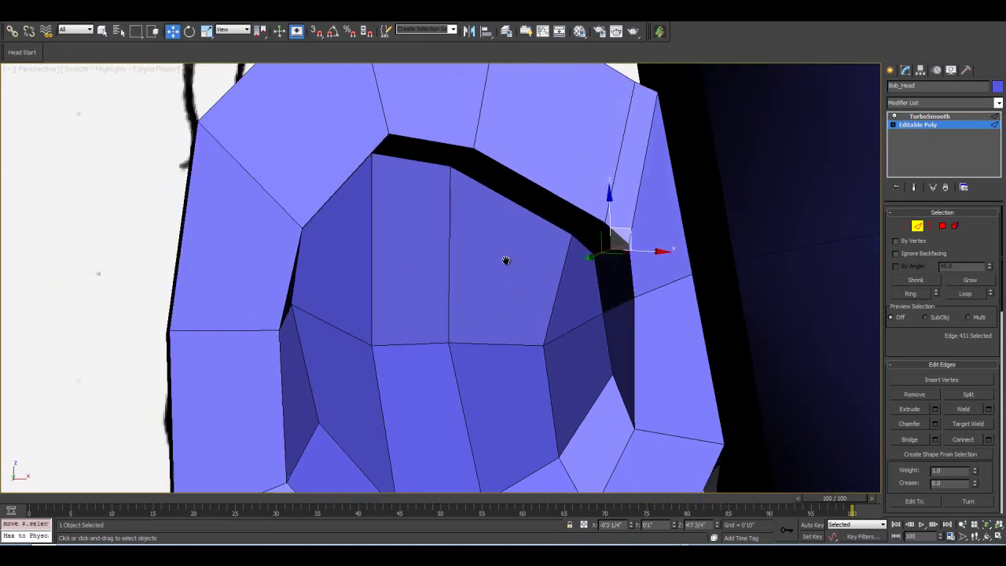
{"action": "scroll", "coordinate": [507, 263], "scroll_direction": "down", "scroll_amount": 3}
{"action": "scroll", "coordinate": [507, 263], "scroll_direction": "up", "scroll_amount": 1}
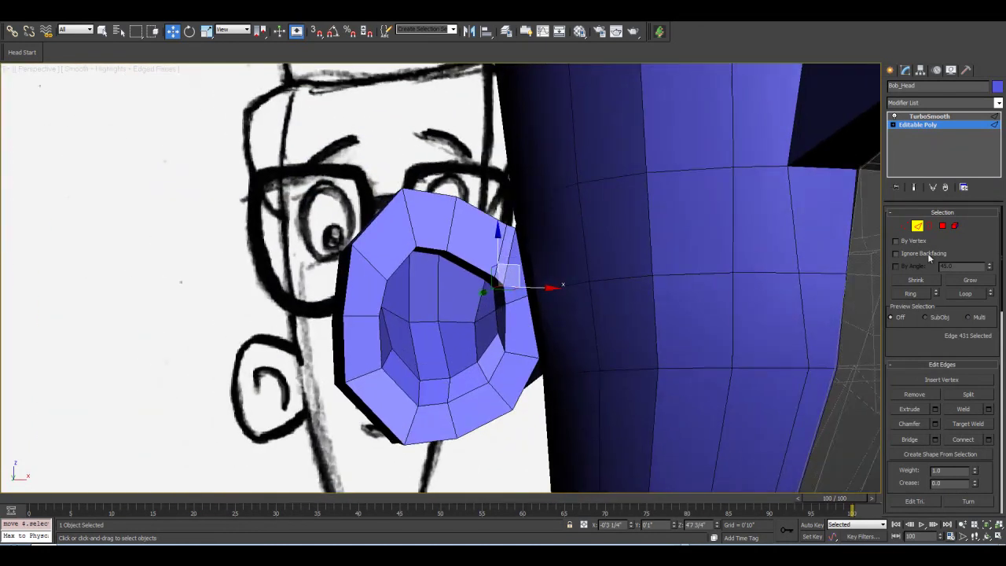
{"action": "left_click", "coordinate": [914, 188]}
{"action": "left_click", "coordinate": [915, 189]}
Lower the two middle depth edges of the recess's upper wall to flatten its arch.
{"action": "left_click", "coordinate": [986, 536]}
{"action": "left_click_drag", "start_coordinate": [449, 227], "coordinate": [557, 253]}
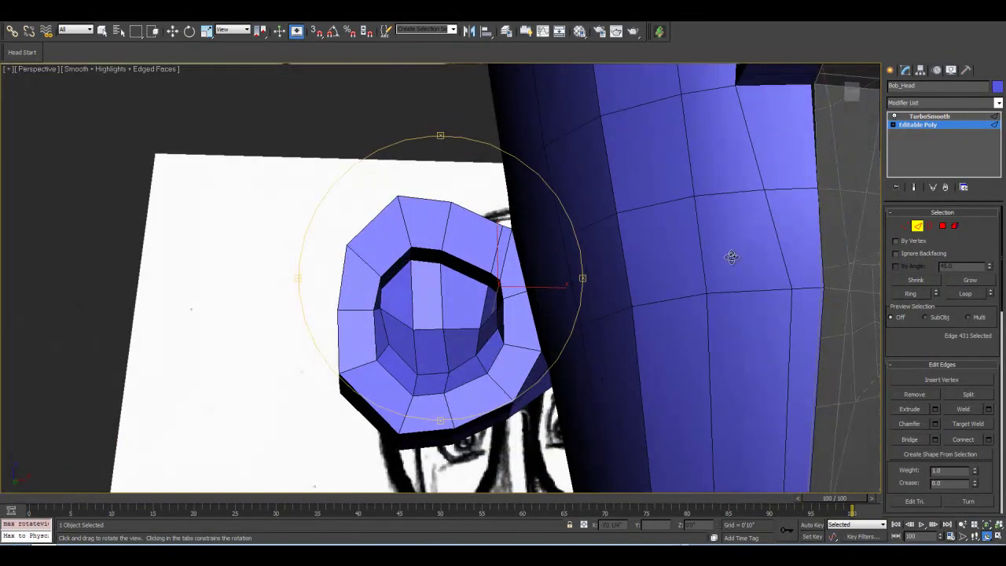
{"action": "scroll", "coordinate": [295, 145], "scroll_direction": "up", "scroll_amount": 3}
{"action": "left_click", "coordinate": [173, 32]}
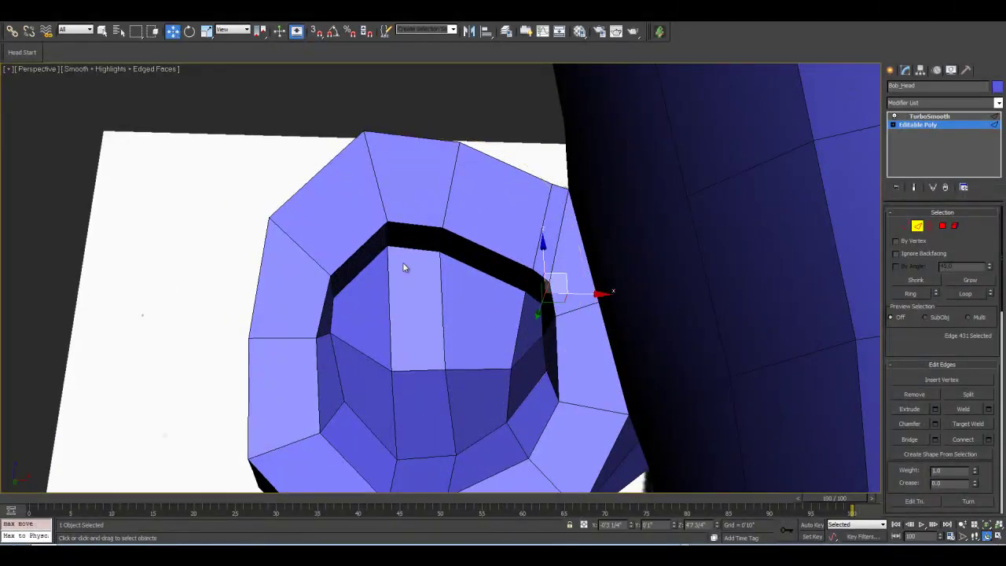
{"action": "left_click", "coordinate": [388, 230]}
{"action": "left_click_drag", "start_coordinate": [404, 215], "coordinate": [394, 252]}
{"action": "left_click", "coordinate": [440, 238]}
{"action": "mouse_move", "coordinate": [462, 224]}
{"action": "left_mouse_down"}
{"action": "mouse_move", "coordinate": [456, 301]}
{"action": "mouse_move", "coordinate": [435, 291]}
{"action": "mouse_move", "coordinate": [448, 270]}
{"action": "mouse_move", "coordinate": [447, 279]}
{"action": "left_mouse_up"}
Select six polygons along the recess's head-side wall, shift them away from the head, and show the smoothed result.
{"action": "scroll", "coordinate": [472, 263], "scroll_direction": "down", "scroll_amount": 2}
{"action": "left_click", "coordinate": [987, 536]}
{"action": "scroll", "coordinate": [450, 281], "scroll_direction": "up", "scroll_amount": 1}
{"action": "key", "text": "4"}
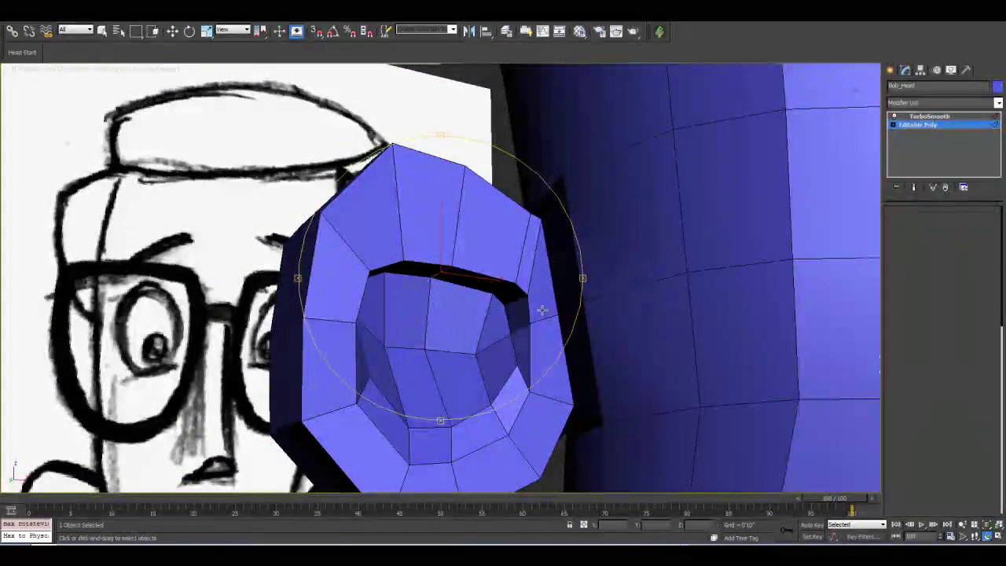
{"action": "key", "text": "w"}
{"action": "left_click", "coordinate": [517, 307]}
{"action": "left_click", "coordinate": [513, 301]}
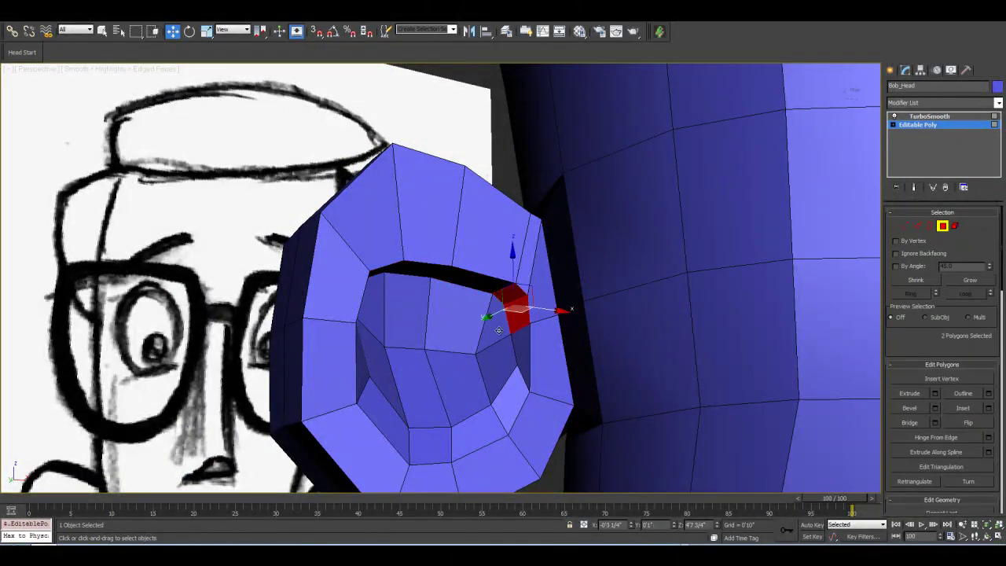
{"action": "left_click", "coordinate": [518, 371], "text": "ctrl"}
{"action": "left_click_drag", "start_coordinate": [548, 344], "coordinate": [535, 343]}
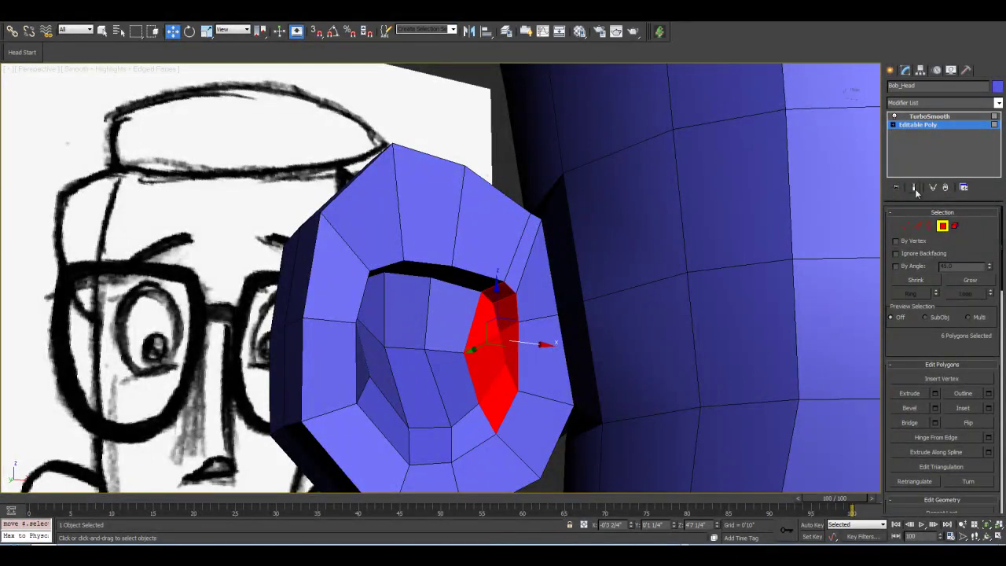
{"action": "left_click", "coordinate": [914, 187]}
{"action": "middle_click_drag", "start_coordinate": [491, 230], "coordinate": [501, 245], "text": "alt"}
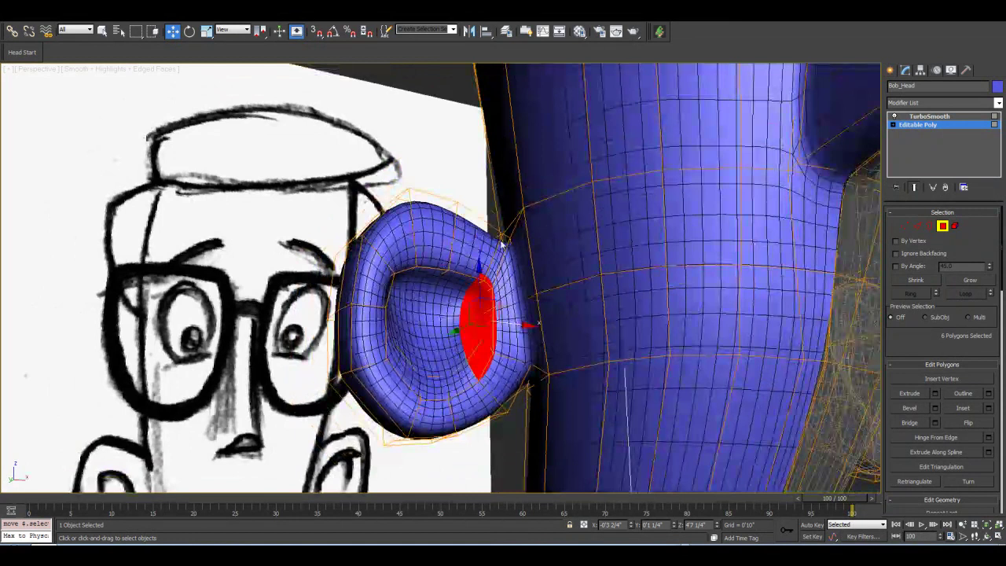
Reposition an edge and the lower corner vertex on the head side of the ear recess, comparing cage and smoothed shape.
{"action": "left_click", "coordinate": [942, 226]}
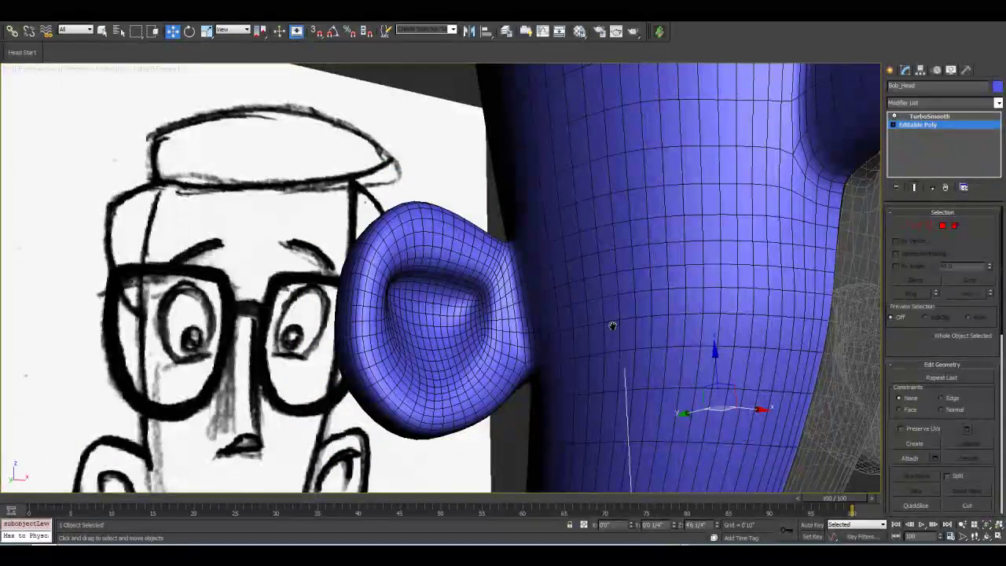
{"action": "middle_click_drag", "start_coordinate": [631, 372], "coordinate": [591, 271]}
{"action": "scroll", "coordinate": [591, 272], "scroll_direction": "down", "scroll_amount": 1}
{"action": "scroll", "coordinate": [591, 271], "scroll_direction": "up", "scroll_amount": 3}
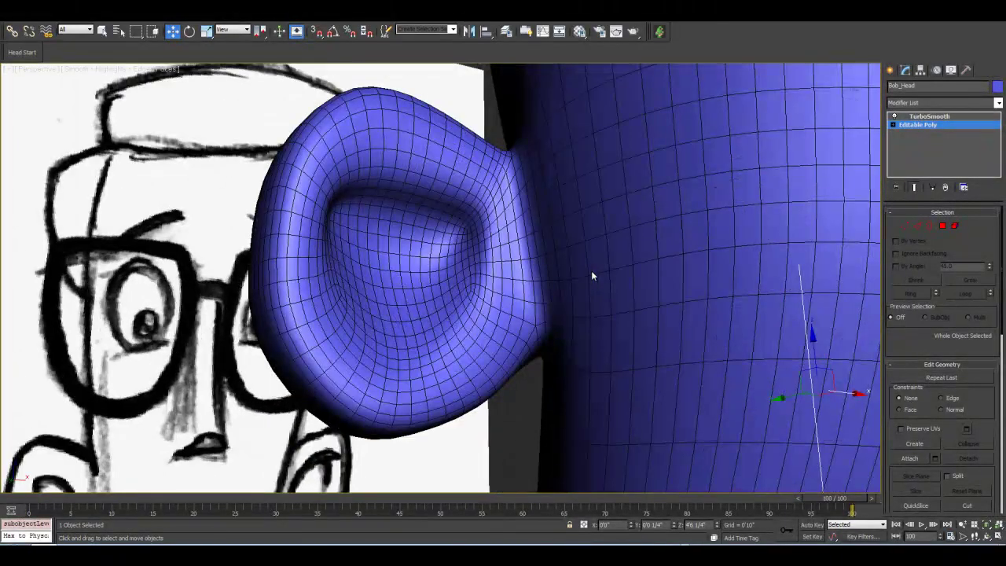
{"action": "left_click", "coordinate": [913, 187]}
{"action": "left_click", "coordinate": [916, 226]}
{"action": "left_click", "coordinate": [497, 288]}
{"action": "left_click_drag", "start_coordinate": [507, 281], "coordinate": [502, 303]}
{"action": "left_click", "coordinate": [905, 225]}
{"action": "left_click", "coordinate": [464, 318]}
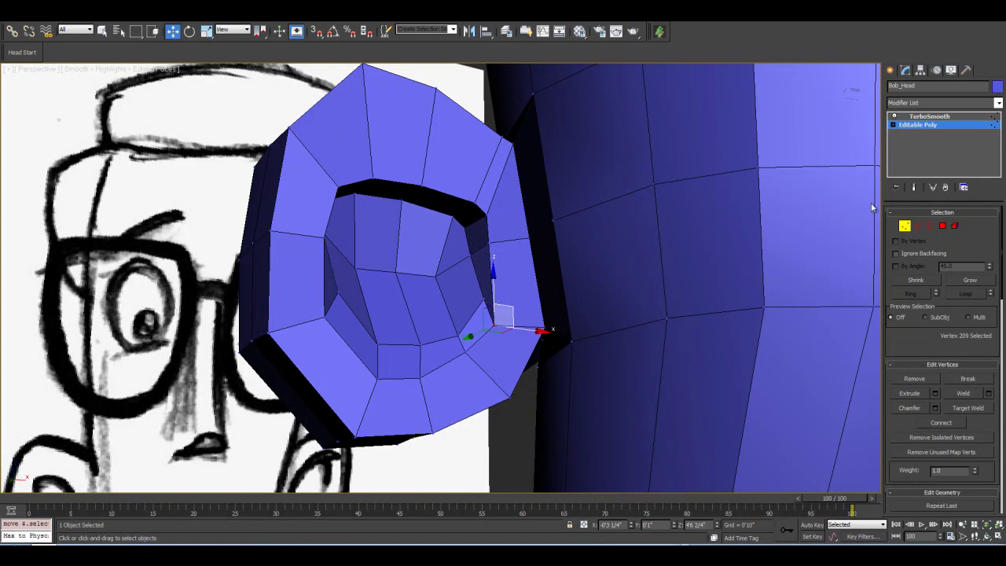
{"action": "left_click", "coordinate": [914, 188]}
Select the middle edge along the top of the ear's outer rim near the head and raise it.
{"action": "scroll", "coordinate": [583, 291], "scroll_direction": "down", "scroll_amount": 5}
{"action": "middle_click_drag", "start_coordinate": [582, 295], "coordinate": [624, 353], "text": "alt"}
{"action": "left_click", "coordinate": [985, 536]}
{"action": "mouse_move", "coordinate": [464, 291]}
{"action": "left_mouse_down"}
{"action": "mouse_move", "coordinate": [432, 315]}
{"action": "mouse_move", "coordinate": [473, 292]}
{"action": "mouse_move", "coordinate": [441, 333]}
{"action": "mouse_move", "coordinate": [460, 310]}
{"action": "mouse_move", "coordinate": [453, 268]}
{"action": "mouse_move", "coordinate": [487, 258]}
{"action": "mouse_move", "coordinate": [461, 254]}
{"action": "mouse_move", "coordinate": [542, 272]}
{"action": "mouse_move", "coordinate": [534, 232]}
{"action": "mouse_move", "coordinate": [535, 271]}
{"action": "mouse_move", "coordinate": [488, 249]}
{"action": "mouse_move", "coordinate": [416, 246]}
{"action": "mouse_move", "coordinate": [505, 227]}
{"action": "mouse_move", "coordinate": [511, 256]}
{"action": "mouse_move", "coordinate": [525, 249]}
{"action": "mouse_move", "coordinate": [458, 272]}
{"action": "mouse_move", "coordinate": [486, 266]}
{"action": "mouse_move", "coordinate": [449, 220]}
{"action": "mouse_move", "coordinate": [442, 160]}
{"action": "mouse_move", "coordinate": [475, 275]}
{"action": "left_mouse_up"}
{"action": "left_click", "coordinate": [913, 187]}
{"action": "left_click", "coordinate": [915, 189]}
{"action": "key", "text": "w"}
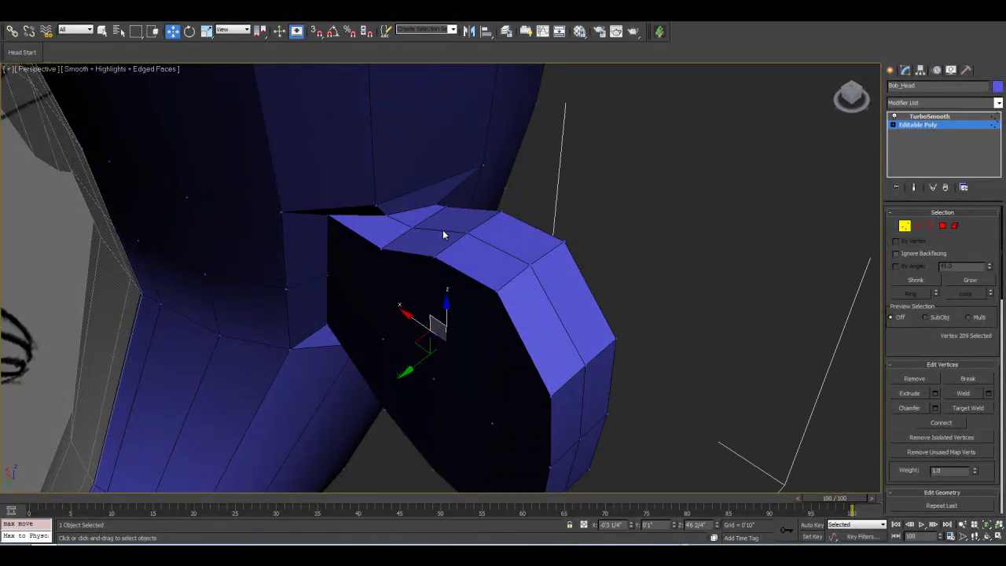
{"action": "left_click", "coordinate": [916, 228]}
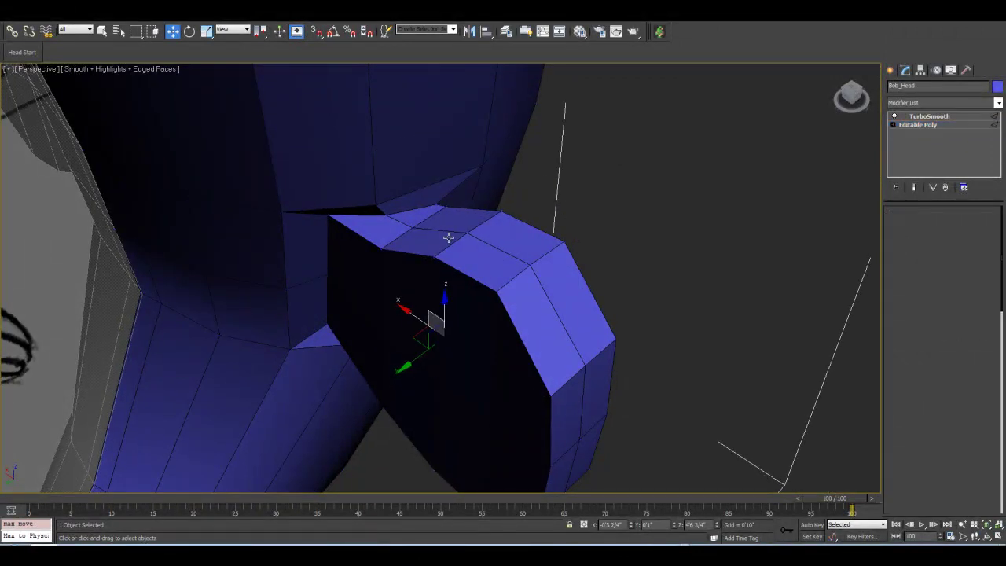
{"action": "left_click", "coordinate": [441, 209]}
{"action": "left_click_drag", "start_coordinate": [441, 196], "coordinate": [441, 192]}
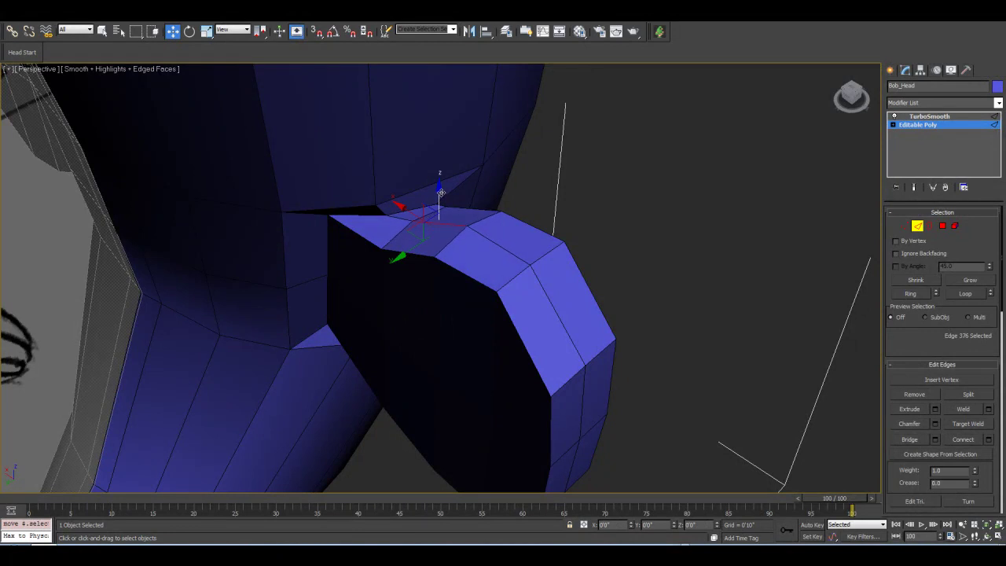
Push the middle edges around the upper outer curve of the ear's rim outward and check them on the smoothed mesh.
{"action": "left_click_drag", "start_coordinate": [483, 222], "coordinate": [557, 290]}
{"action": "left_click", "coordinate": [565, 318]}
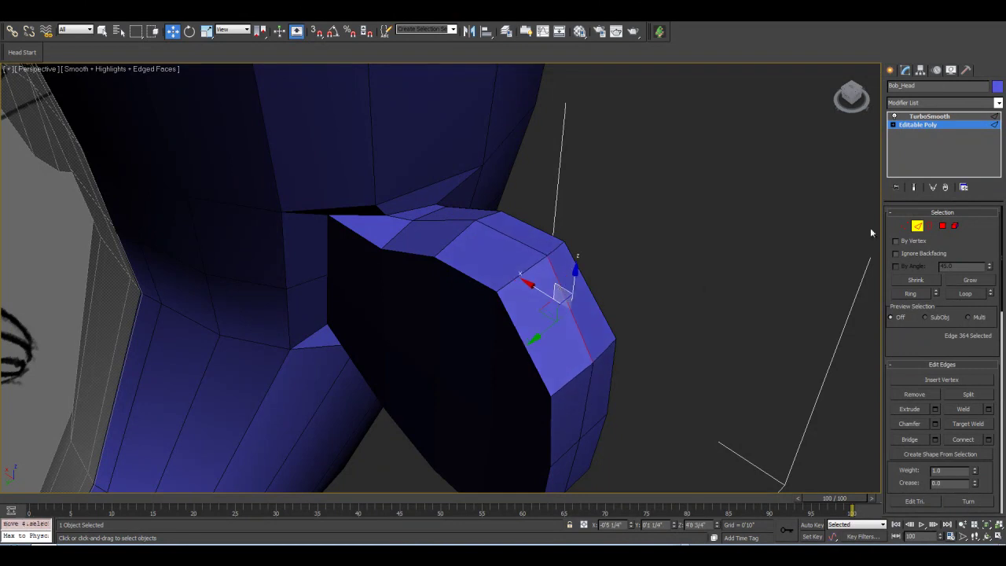
{"action": "left_click", "coordinate": [915, 189]}
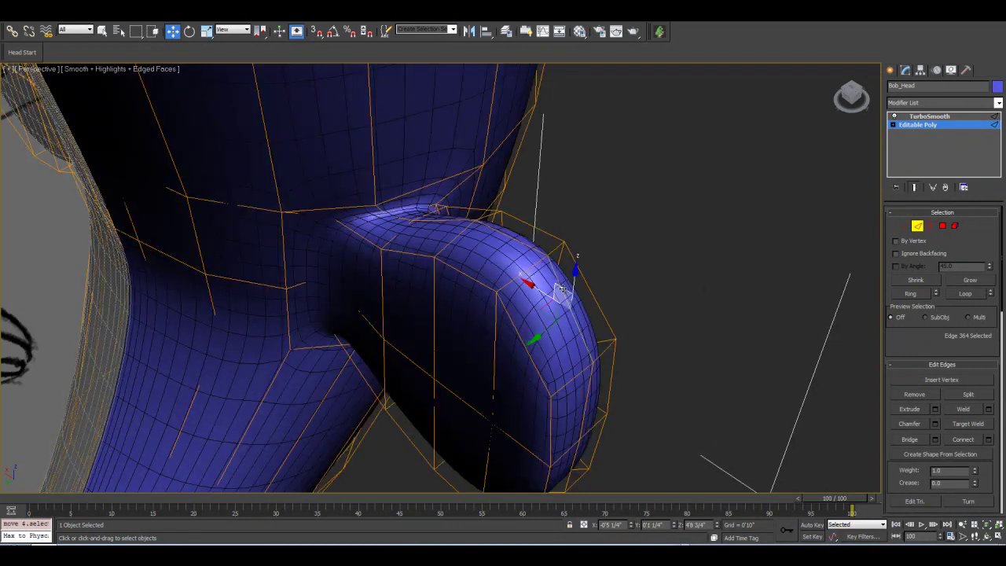
{"action": "mouse_move", "coordinate": [557, 286]}
{"action": "left_mouse_down"}
{"action": "mouse_move", "coordinate": [591, 267]}
{"action": "mouse_move", "coordinate": [528, 296]}
{"action": "mouse_move", "coordinate": [563, 291]}
{"action": "left_mouse_up"}
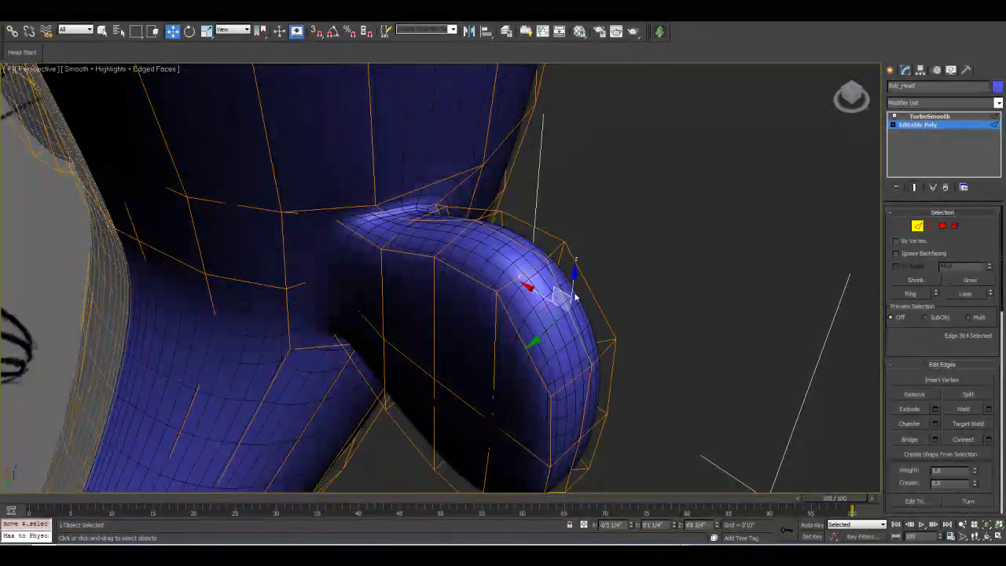
{"action": "middle_click_drag", "start_coordinate": [616, 328], "coordinate": [557, 315]}
{"action": "scroll", "coordinate": [556, 318], "scroll_direction": "up", "scroll_amount": 2}
{"action": "scroll", "coordinate": [556, 321], "scroll_direction": "down", "scroll_amount": 2}
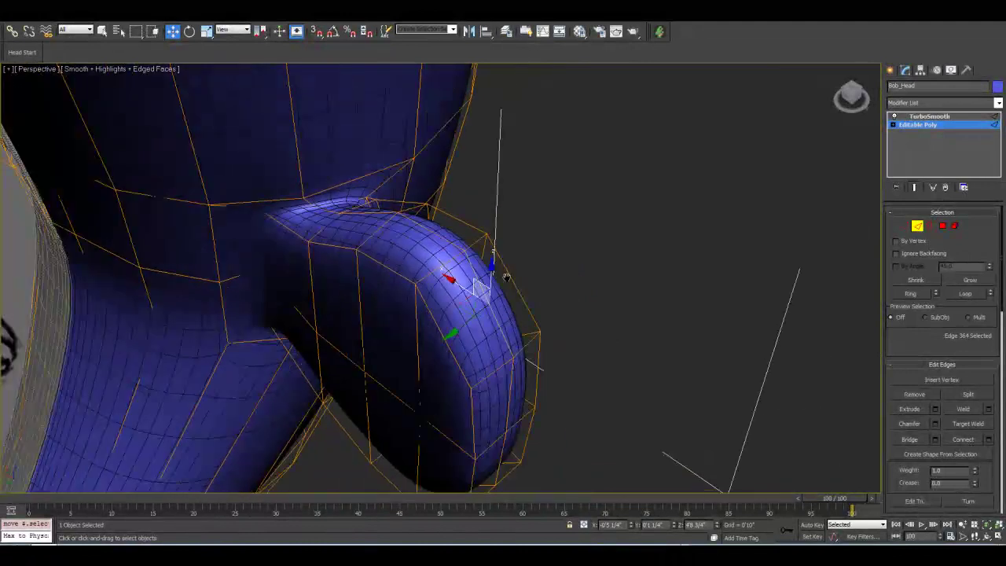
Select the middle rim edge just below the upper outer curve on the unsmoothed cage and push it outward.
{"action": "middle_click_drag", "start_coordinate": [453, 278], "coordinate": [481, 280]}
{"action": "left_click", "coordinate": [912, 186]}
{"action": "middle_click_drag", "start_coordinate": [619, 287], "coordinate": [599, 273], "text": "alt"}
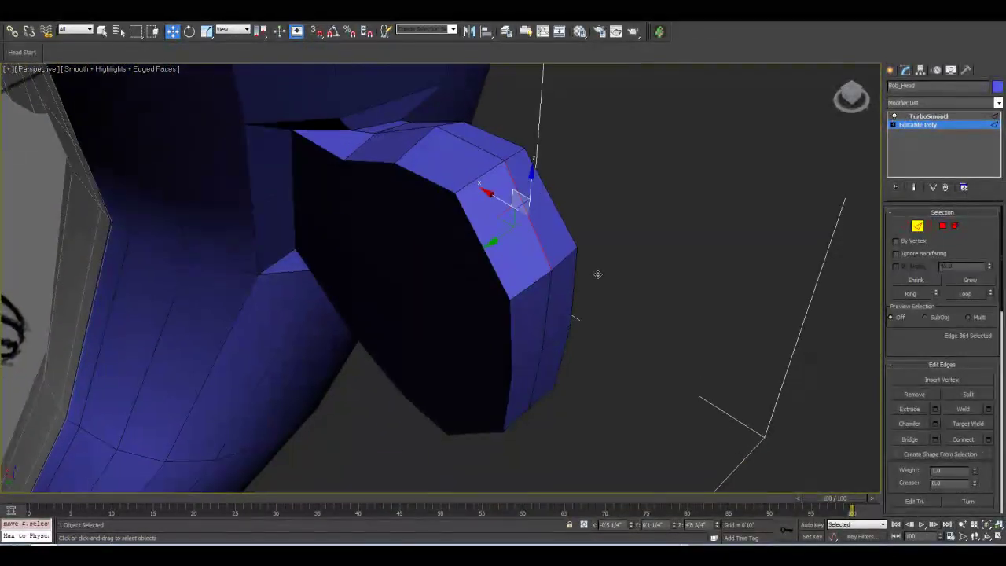
{"action": "left_click", "coordinate": [546, 305]}
{"action": "left_click_drag", "start_coordinate": [533, 285], "coordinate": [545, 293]}
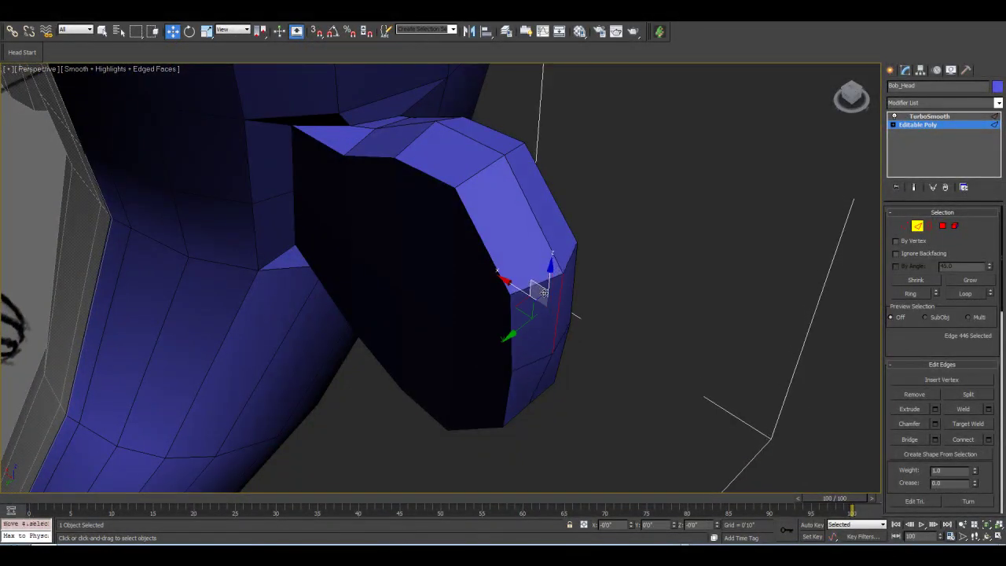
Select the rim's middle edge on the lower outer side, viewed from behind the ear, and push it outward.
{"action": "left_click", "coordinate": [988, 537]}
{"action": "left_click_drag", "start_coordinate": [471, 267], "coordinate": [484, 287]}
{"action": "key", "text": "w"}
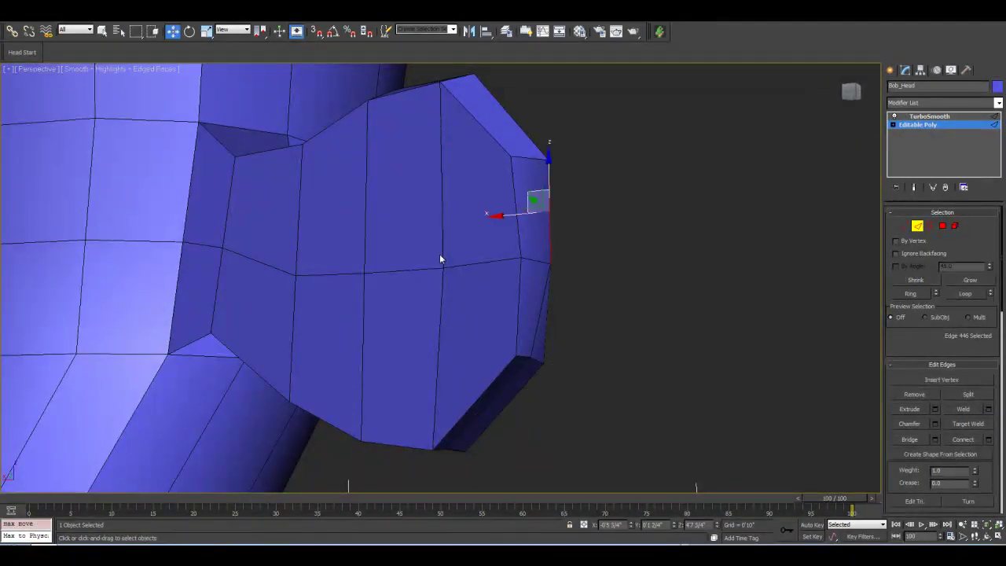
{"action": "left_click", "coordinate": [537, 325]}
{"action": "scroll", "coordinate": [546, 312], "scroll_direction": "up", "scroll_amount": 2}
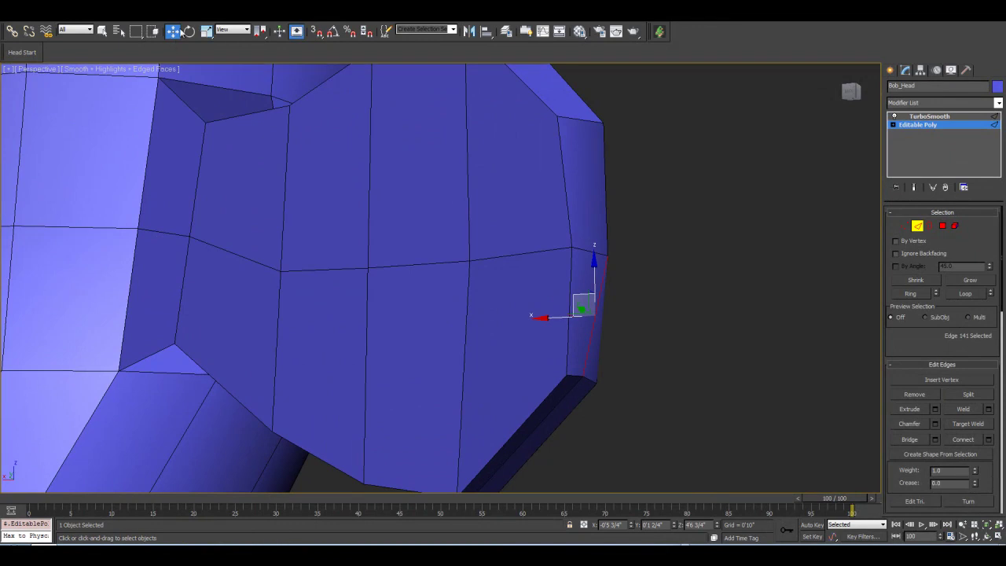
{"action": "left_click_drag", "start_coordinate": [584, 299], "coordinate": [592, 299]}
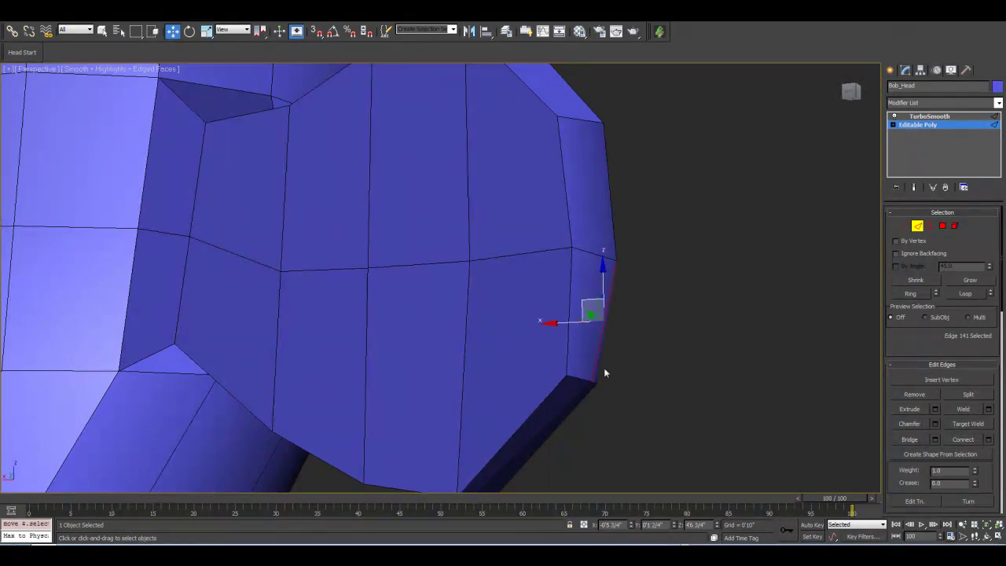
Move the middle edge at the rim's lower outer corner outward and down.
{"action": "middle_click_drag", "start_coordinate": [550, 434], "coordinate": [549, 327]}
{"action": "left_click", "coordinate": [538, 319]}
{"action": "left_click_drag", "start_coordinate": [512, 306], "coordinate": [517, 321]}
Lower the two adjoining middle edges along the underside of the ear's rim and show the smoothed result.
{"action": "left_click", "coordinate": [986, 536]}
{"action": "left_click_drag", "start_coordinate": [460, 298], "coordinate": [243, 103]}
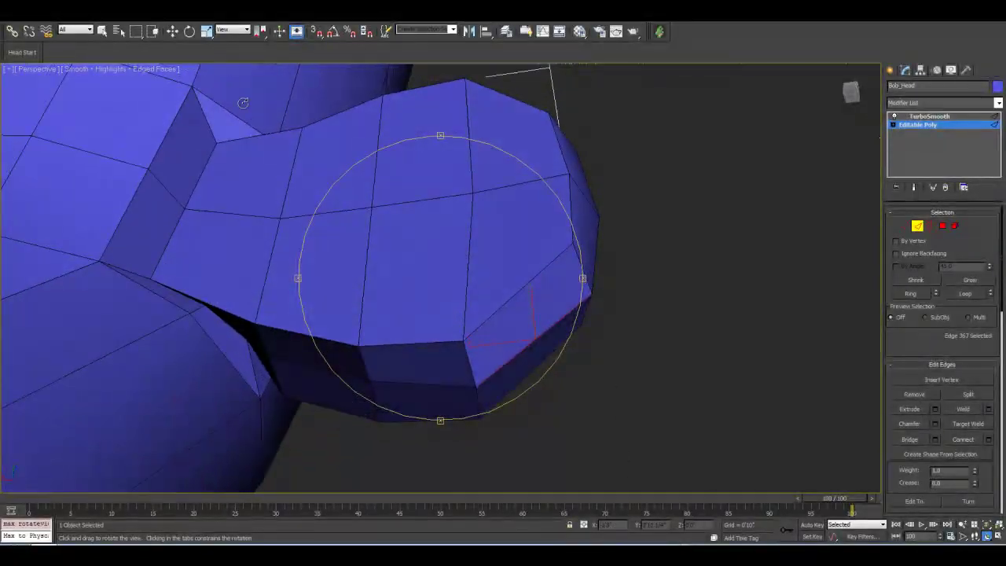
{"action": "left_click", "coordinate": [172, 31]}
{"action": "left_click", "coordinate": [408, 383]}
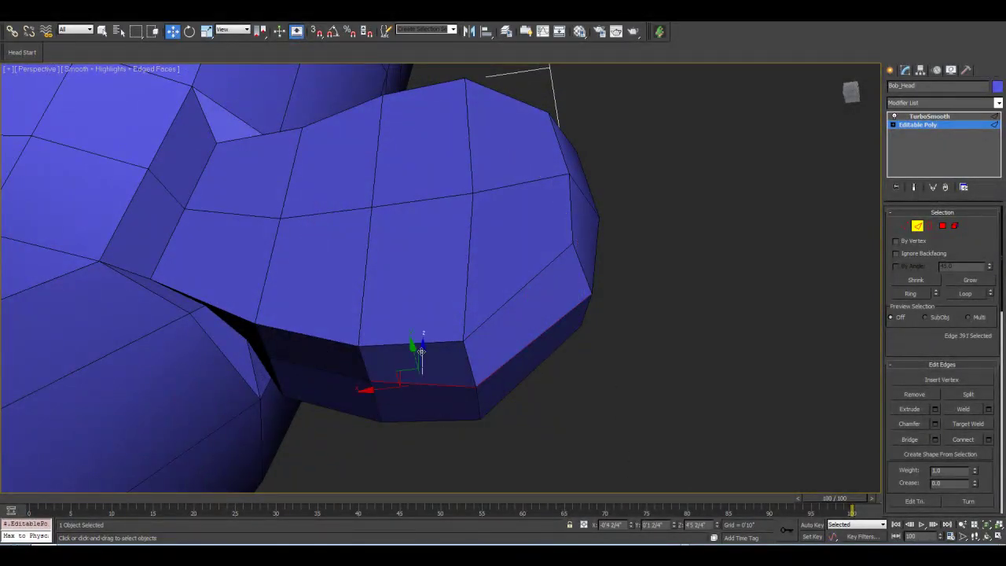
{"action": "left_click_drag", "start_coordinate": [421, 349], "coordinate": [421, 362]}
{"action": "left_click", "coordinate": [306, 375]}
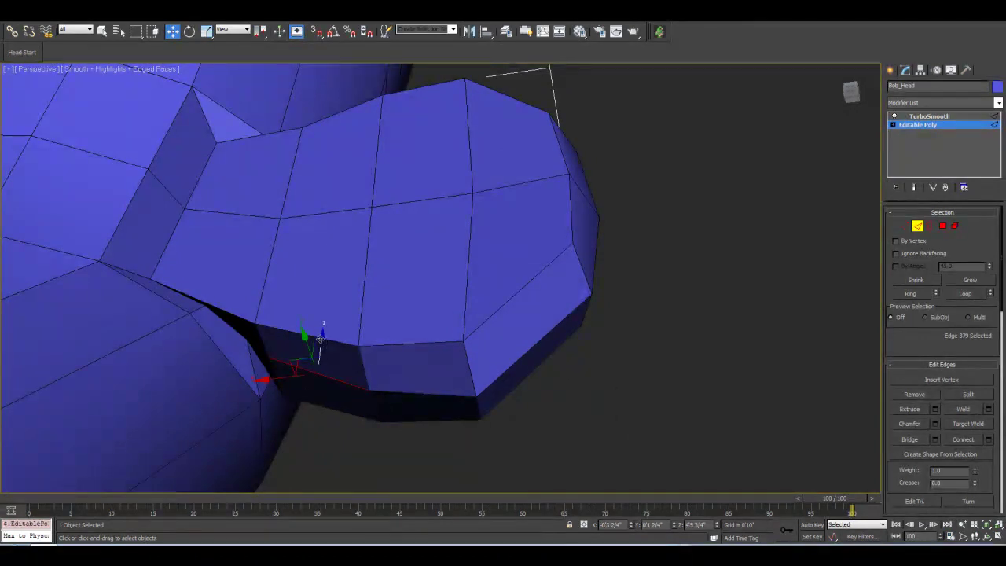
{"action": "left_click", "coordinate": [986, 536]}
{"action": "left_click_drag", "start_coordinate": [465, 228], "coordinate": [437, 281]}
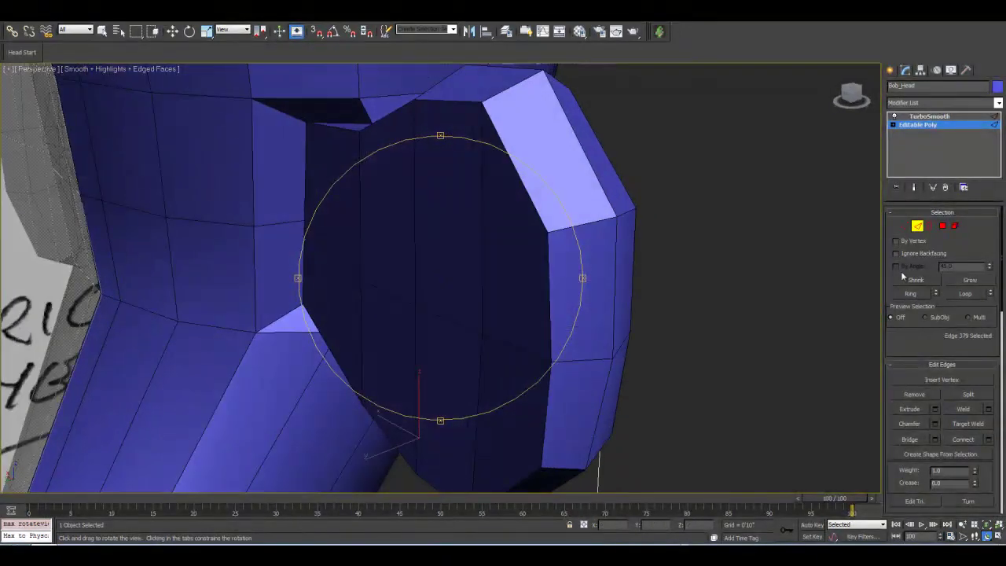
{"action": "left_click", "coordinate": [913, 186]}
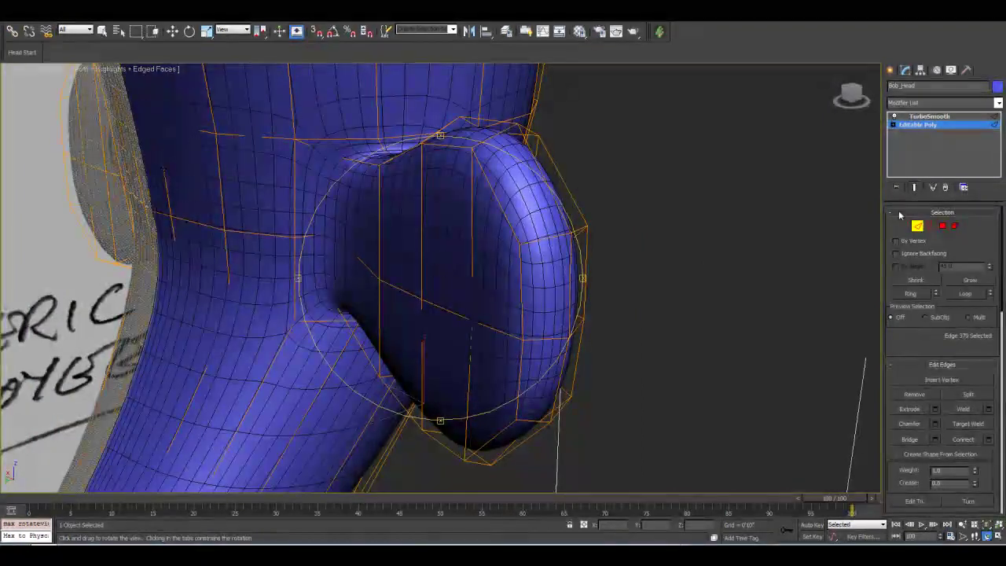
Select the two middle horizontal edges on the ear's back, pull them outward on the cage, and restore smoothing.
{"action": "left_click", "coordinate": [913, 187]}
{"action": "left_click", "coordinate": [904, 226]}
{"action": "left_click", "coordinate": [425, 303]}
{"action": "key", "text": "w"}
{"action": "left_click", "coordinate": [917, 225]}
{"action": "left_click", "coordinate": [409, 296]}
{"action": "left_click_drag", "start_coordinate": [394, 308], "coordinate": [387, 309]}
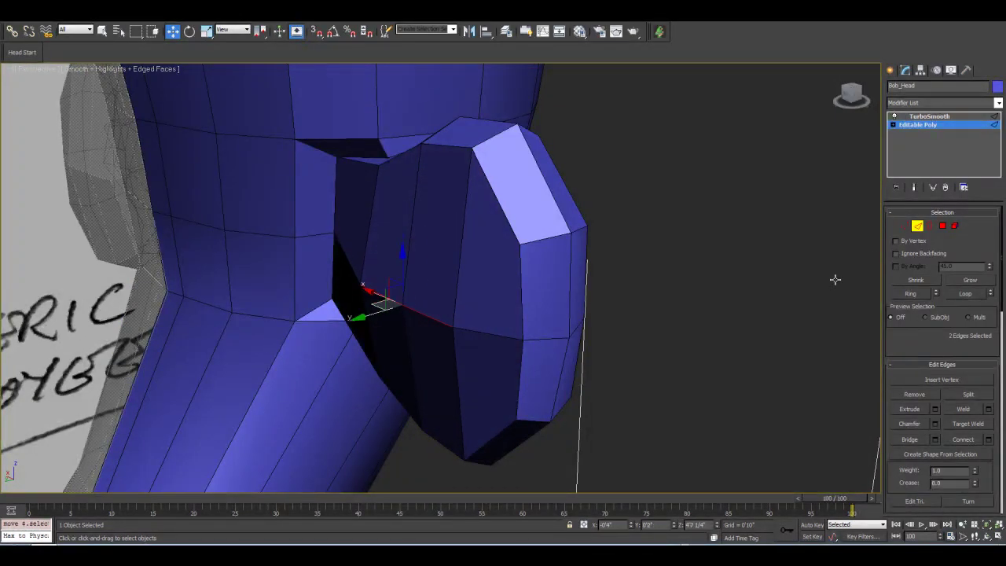
{"action": "left_click", "coordinate": [913, 187]}
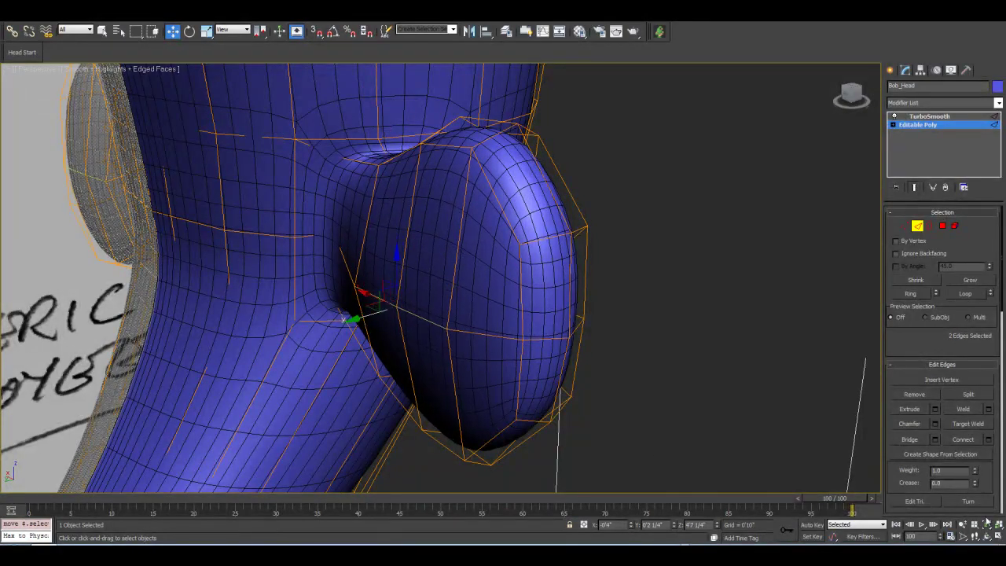
Examine the ear's back and front against the reference sketch, comparing the smoothed mesh with the cage.
{"action": "middle_click_drag", "start_coordinate": [420, 278], "coordinate": [483, 300], "text": "alt"}
{"action": "key", "text": "1"}
{"action": "key", "text": "w"}
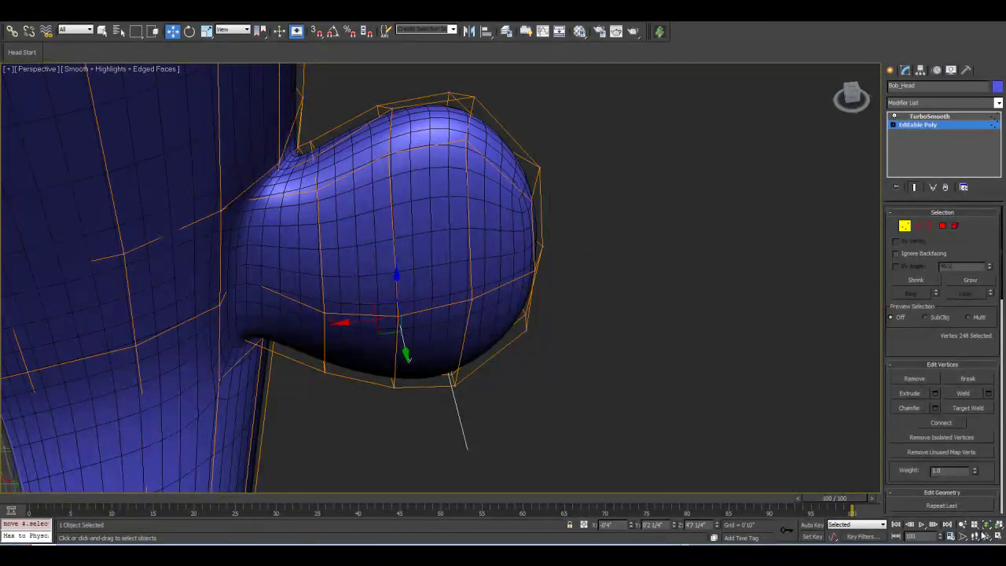
{"action": "mouse_move", "coordinate": [621, 308]}
{"action": "middle_mouse_down", "text": "alt"}
{"action": "mouse_move", "coordinate": [451, 285]}
{"action": "mouse_move", "coordinate": [292, 242]}
{"action": "mouse_move", "coordinate": [431, 265]}
{"action": "mouse_move", "coordinate": [405, 259]}
{"action": "mouse_move", "coordinate": [412, 239]}
{"action": "middle_mouse_up", "text": "alt"}
{"action": "mouse_move", "coordinate": [414, 240]}
{"action": "left_mouse_down"}
{"action": "mouse_move", "coordinate": [530, 234]}
{"action": "mouse_move", "coordinate": [481, 250]}
{"action": "mouse_move", "coordinate": [491, 245]}
{"action": "left_mouse_up"}
{"action": "left_click", "coordinate": [914, 187]}
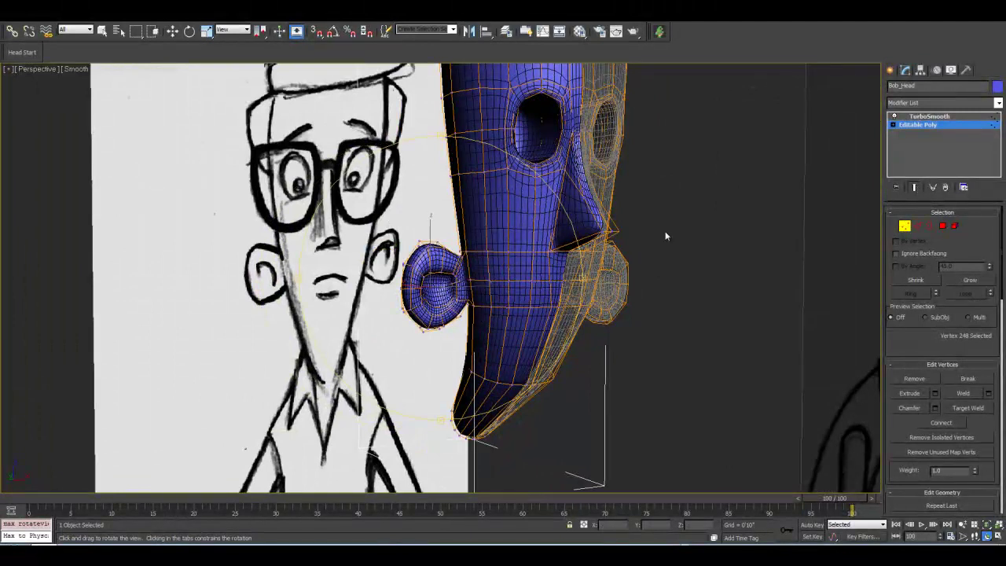
{"action": "mouse_move", "coordinate": [519, 236]}
{"action": "middle_mouse_down", "text": "alt"}
{"action": "mouse_move", "coordinate": [535, 234]}
{"action": "mouse_move", "coordinate": [456, 236]}
{"action": "mouse_move", "coordinate": [493, 249]}
{"action": "middle_mouse_up", "text": "alt"}
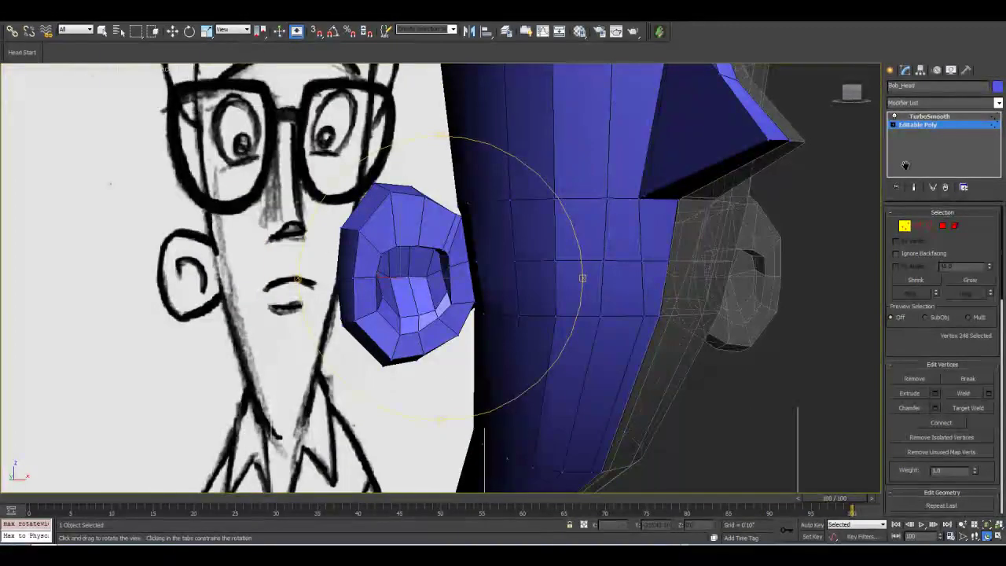
{"action": "left_click", "coordinate": [914, 187]}
{"action": "mouse_move", "coordinate": [404, 260]}
{"action": "middle_mouse_down", "text": "alt"}
{"action": "mouse_move", "coordinate": [387, 255]}
{"action": "mouse_move", "coordinate": [411, 264]}
{"action": "middle_mouse_up", "text": "alt"}
Raise the three polygons of the recess's upper wall on the unsmoothed cage and turn smoothing back on.
{"action": "scroll", "coordinate": [411, 264], "scroll_direction": "up", "scroll_amount": 4}
{"action": "left_click", "coordinate": [914, 187]}
{"action": "middle_click_drag", "start_coordinate": [507, 288], "coordinate": [456, 257], "text": "alt"}
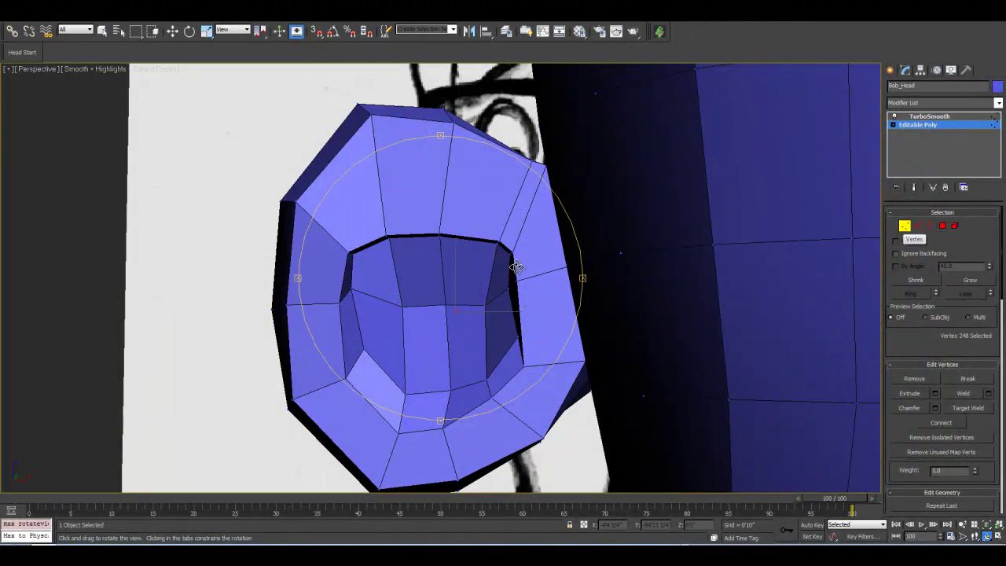
{"action": "scroll", "coordinate": [516, 267], "scroll_direction": "up", "scroll_amount": 3}
{"action": "left_click", "coordinate": [941, 227]}
{"action": "key", "text": "w"}
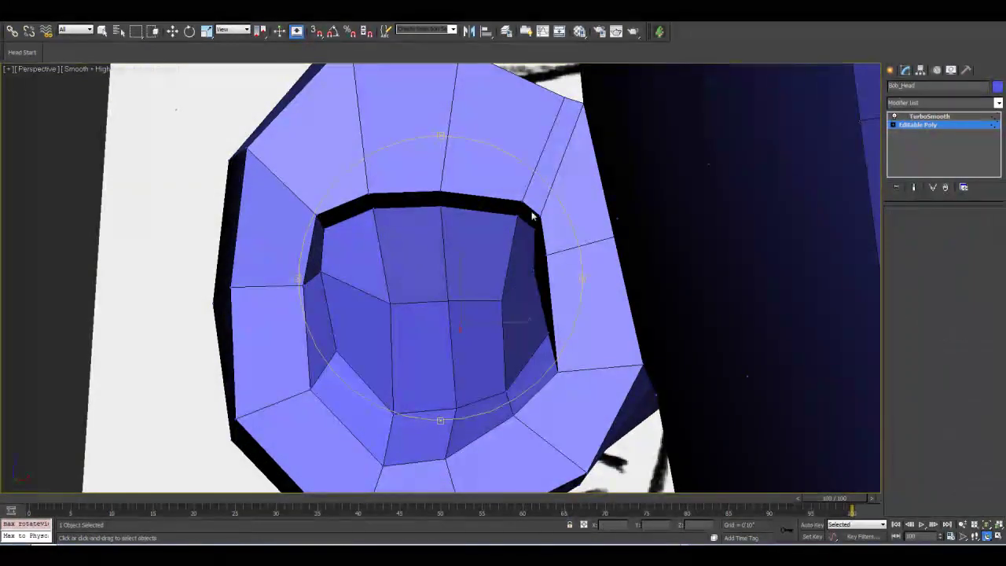
{"action": "left_click", "coordinate": [404, 198]}
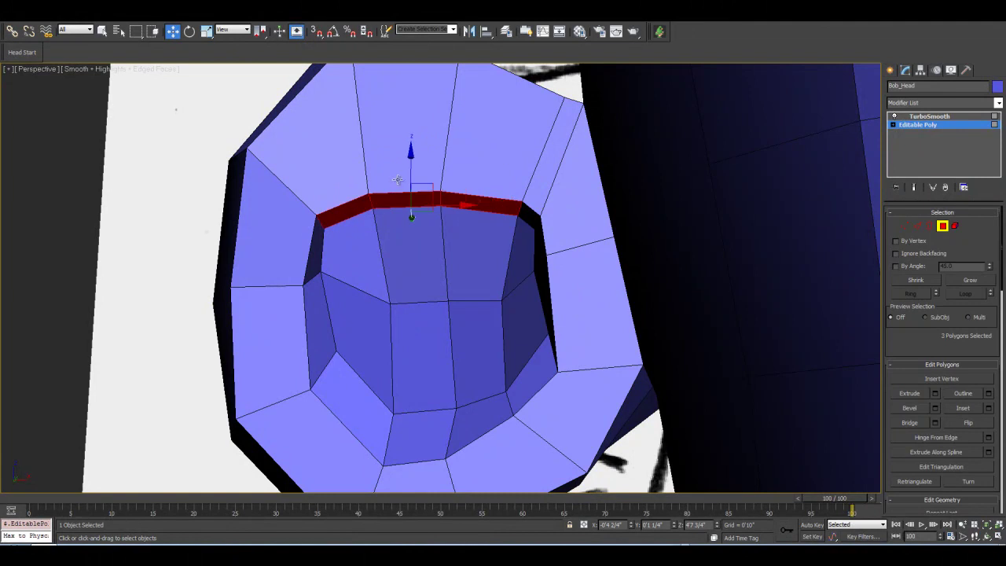
{"action": "left_click_drag", "start_coordinate": [410, 169], "coordinate": [416, 144]}
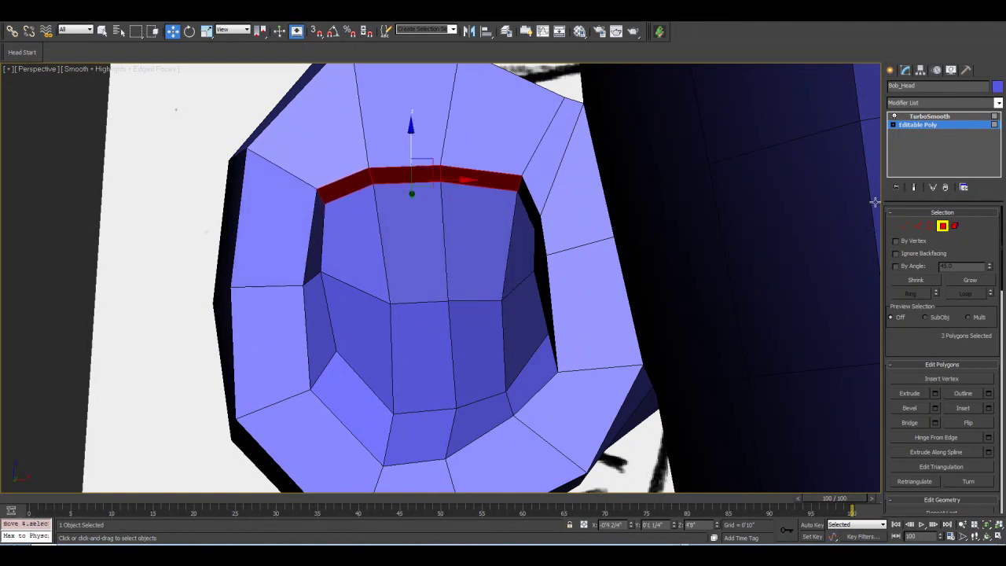
{"action": "left_click", "coordinate": [913, 188]}
Leave polygon editing, compare the smoothed head and ear with the reference sketches, and switch to the left view.
{"action": "middle_click_drag", "start_coordinate": [496, 234], "coordinate": [481, 291]}
{"action": "scroll", "coordinate": [480, 291], "scroll_direction": "down", "scroll_amount": 5}
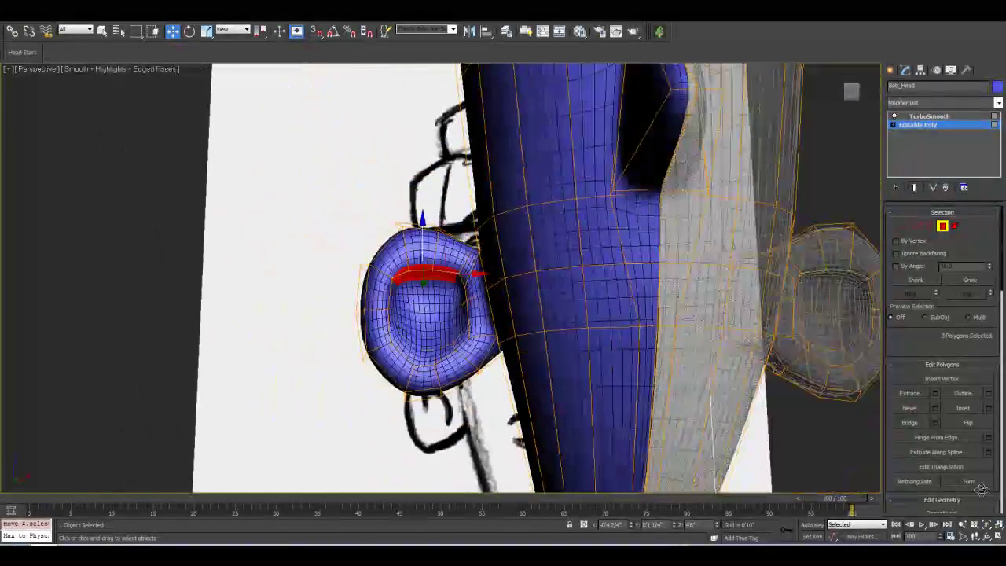
{"action": "left_click", "coordinate": [986, 535]}
{"action": "left_click_drag", "start_coordinate": [408, 299], "coordinate": [627, 252]}
{"action": "right_click", "coordinate": [626, 252]}
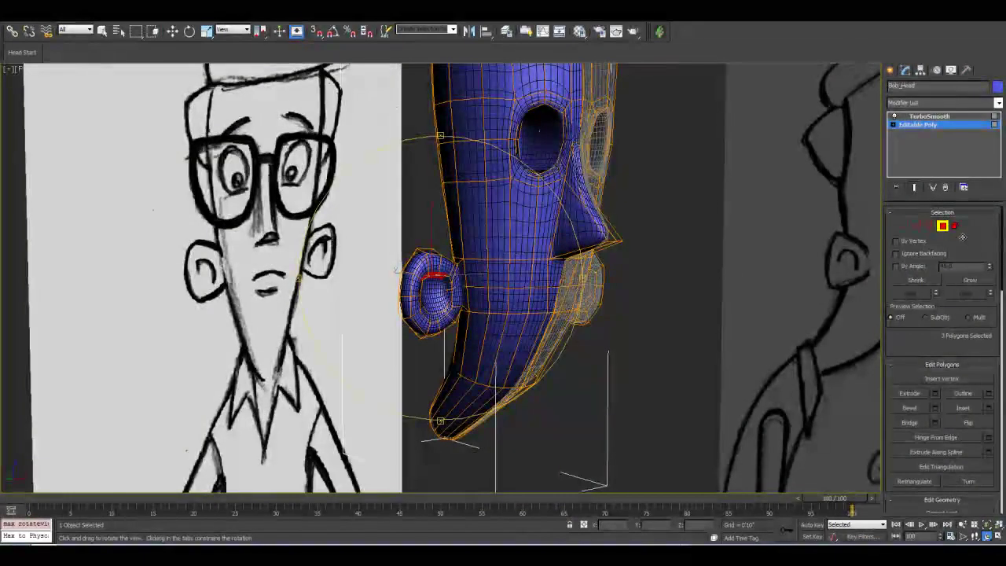
{"action": "left_click", "coordinate": [945, 227]}
{"action": "scroll", "coordinate": [590, 231], "scroll_direction": "down", "scroll_amount": 1}
{"action": "middle_click_drag", "start_coordinate": [589, 231], "coordinate": [543, 235]}
{"action": "scroll", "coordinate": [550, 232], "scroll_direction": "up", "scroll_amount": 3}
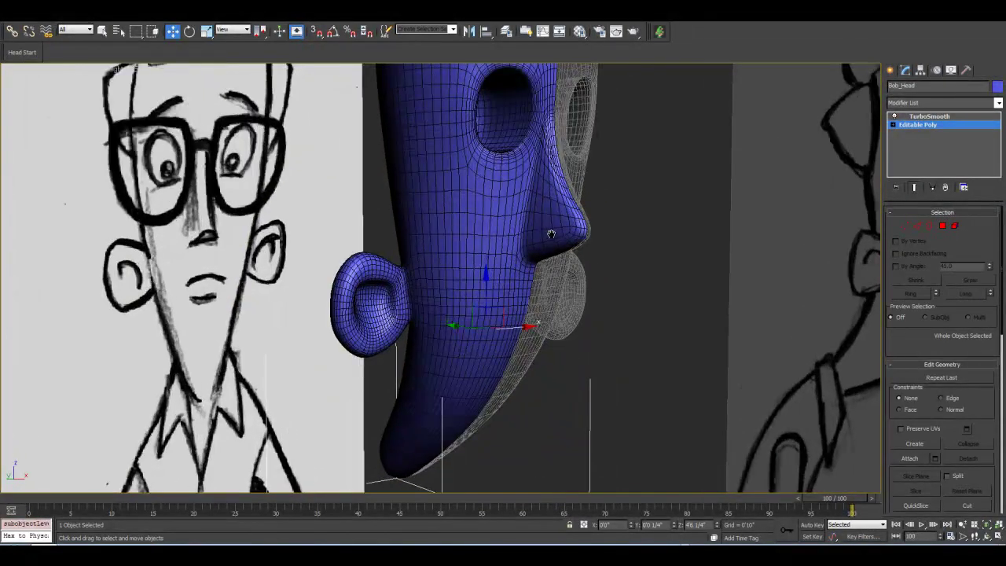
{"action": "scroll", "coordinate": [551, 231], "scroll_direction": "down", "scroll_amount": 2}
{"action": "middle_click_drag", "start_coordinate": [470, 218], "coordinate": [463, 276]}
{"action": "scroll", "coordinate": [463, 276], "scroll_direction": "down", "scroll_amount": 2}
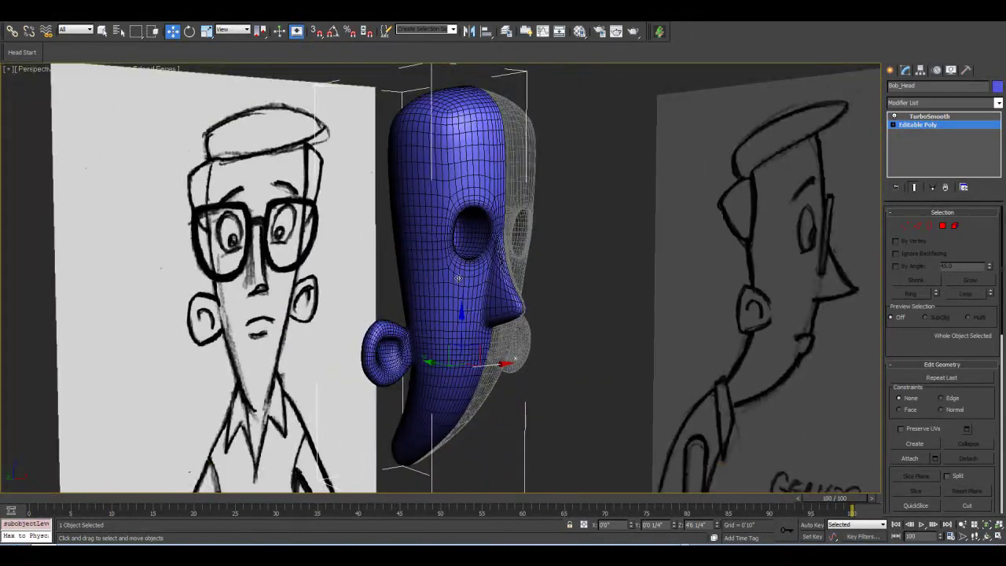
{"action": "scroll", "coordinate": [462, 276], "scroll_direction": "up", "scroll_amount": 3}
{"action": "middle_click_drag", "start_coordinate": [453, 252], "coordinate": [497, 234]}
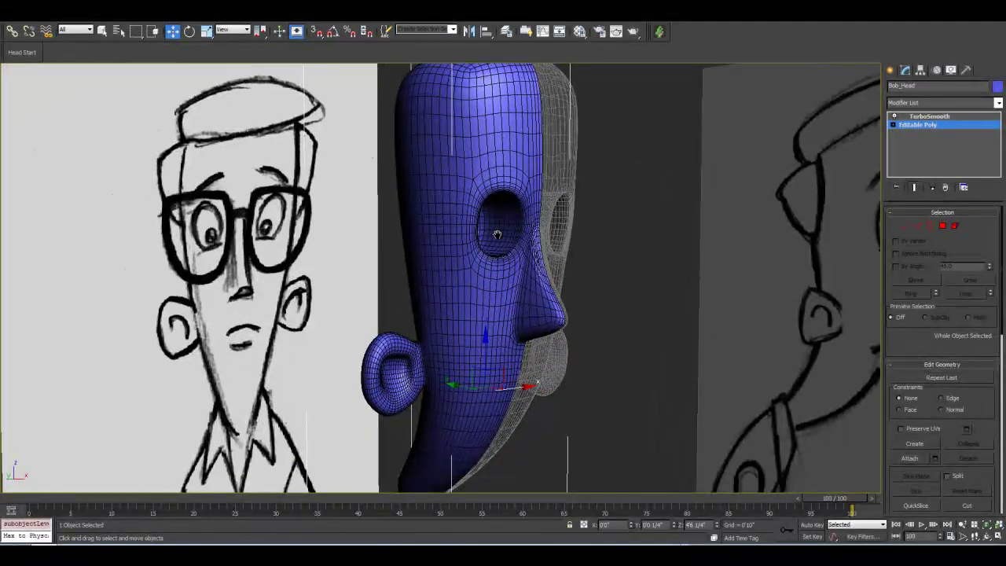
{"action": "middle_click_drag", "start_coordinate": [409, 291], "coordinate": [425, 289]}
{"action": "key", "text": "l"}
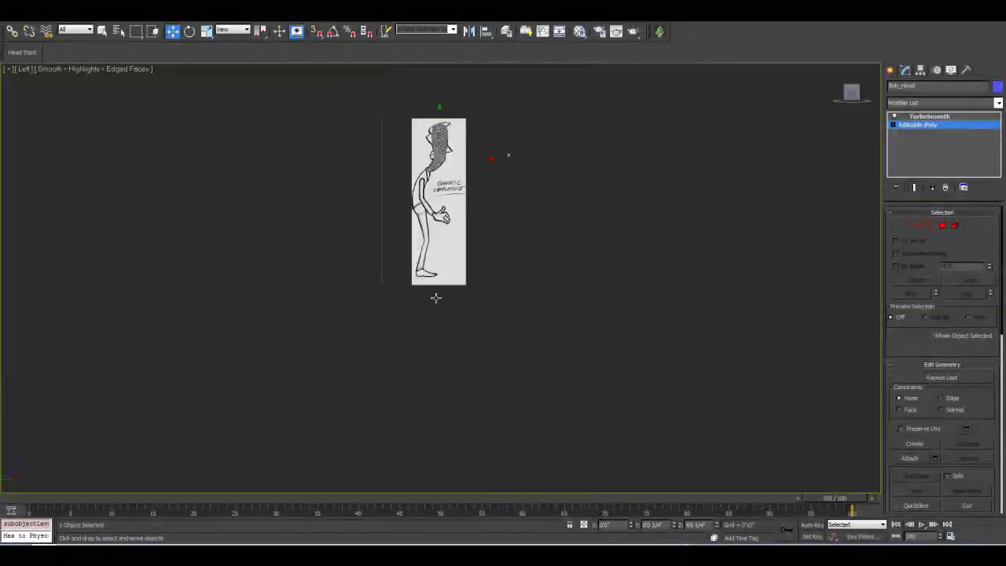
Turn off the head's smoothing and make it see-through over the side sketch, framing the ear, mouth and chin.
{"action": "scroll", "coordinate": [437, 331], "scroll_direction": "up", "scroll_amount": 5}
{"action": "scroll", "coordinate": [475, 193], "scroll_direction": "up", "scroll_amount": 6}
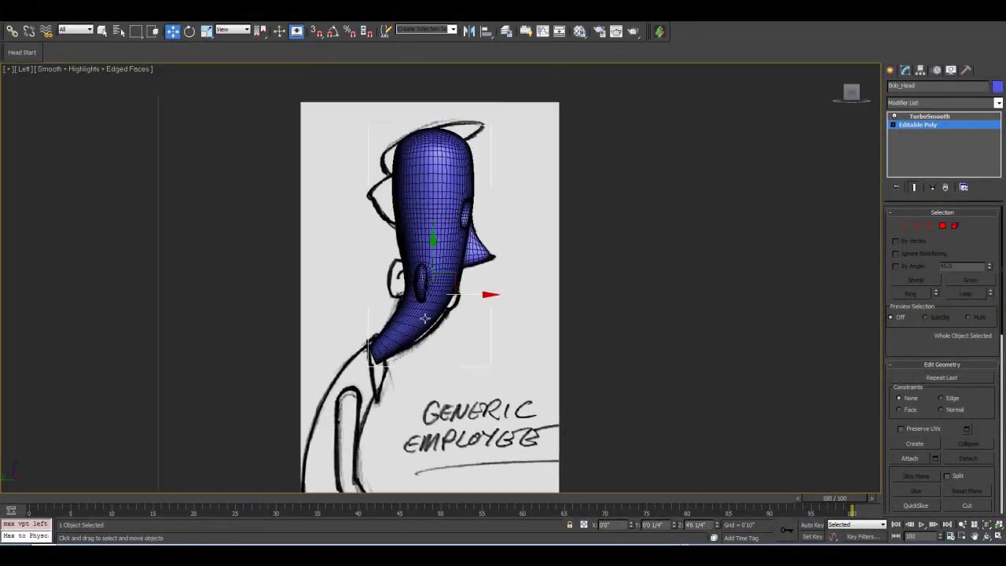
{"action": "left_click", "coordinate": [894, 117]}
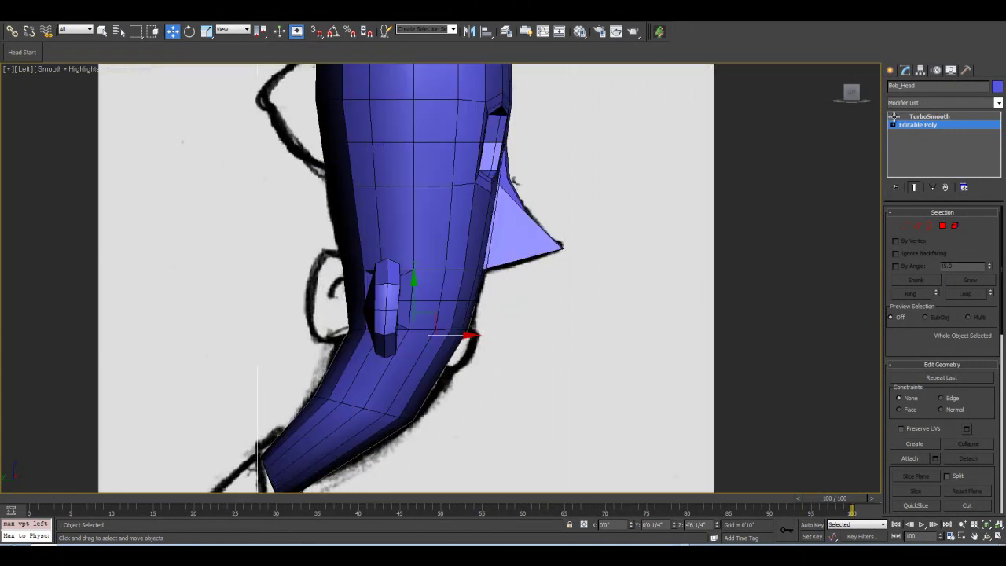
{"action": "middle_click_drag", "start_coordinate": [392, 308], "coordinate": [468, 203]}
{"action": "key", "text": "alt+x"}
{"action": "scroll", "coordinate": [548, 321], "scroll_direction": "up", "scroll_amount": 3}
{"action": "scroll", "coordinate": [507, 333], "scroll_direction": "up", "scroll_amount": 4}
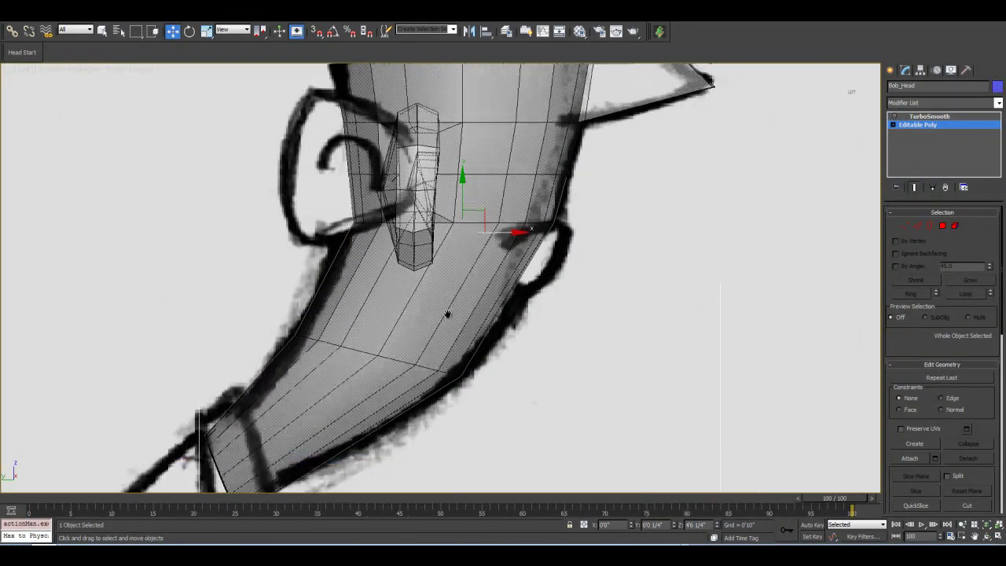
{"action": "scroll", "coordinate": [478, 344], "scroll_direction": "up", "scroll_amount": 2}
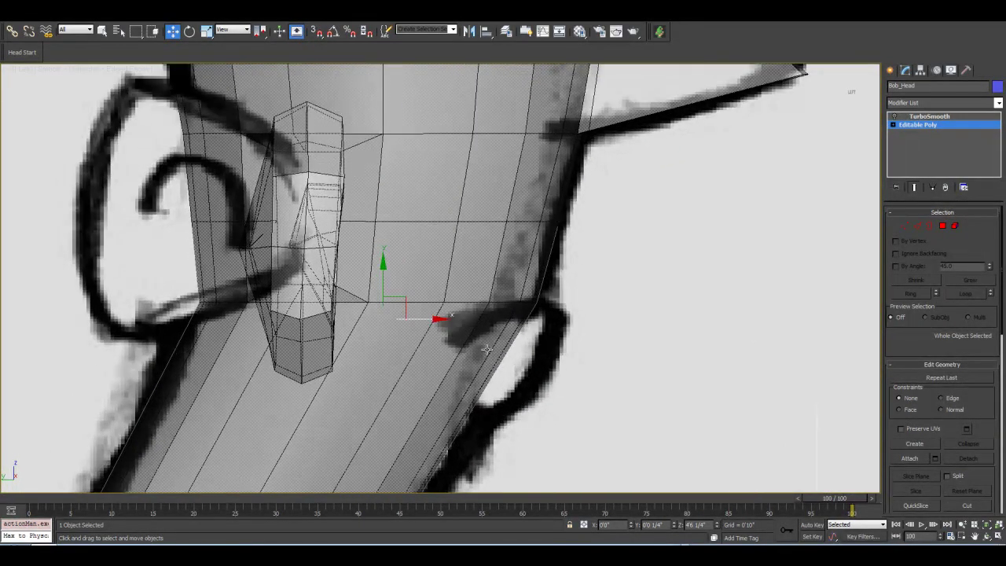
{"action": "mouse_move", "coordinate": [495, 340]}
{"action": "middle_mouse_down"}
{"action": "mouse_move", "coordinate": [497, 287]}
{"action": "mouse_move", "coordinate": [490, 343]}
{"action": "middle_mouse_up"}
{"action": "scroll", "coordinate": [524, 365], "scroll_direction": "down", "scroll_amount": 1}
{"action": "middle_click_drag", "start_coordinate": [497, 259], "coordinate": [513, 271]}
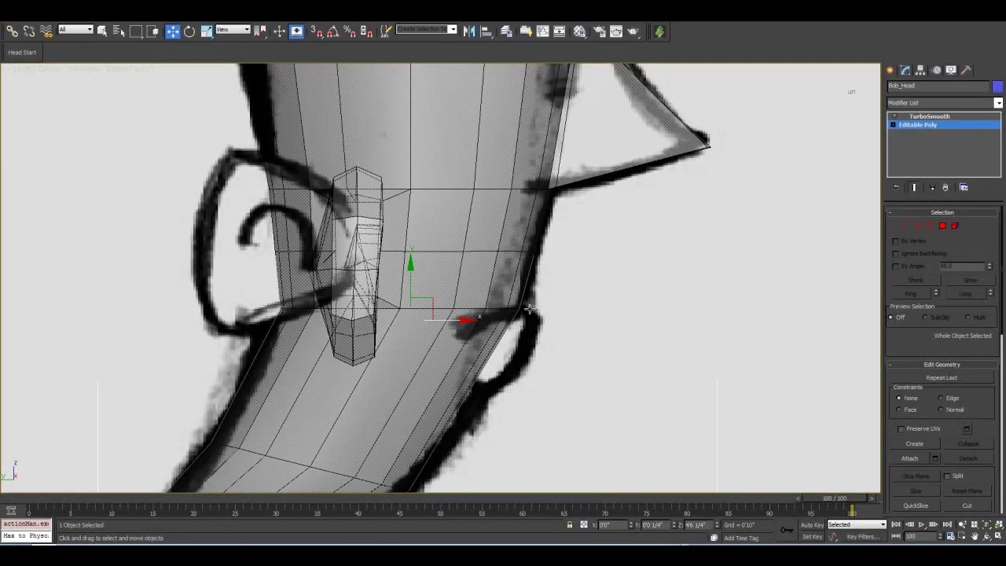
{"action": "middle_click_drag", "start_coordinate": [533, 338], "coordinate": [513, 332]}
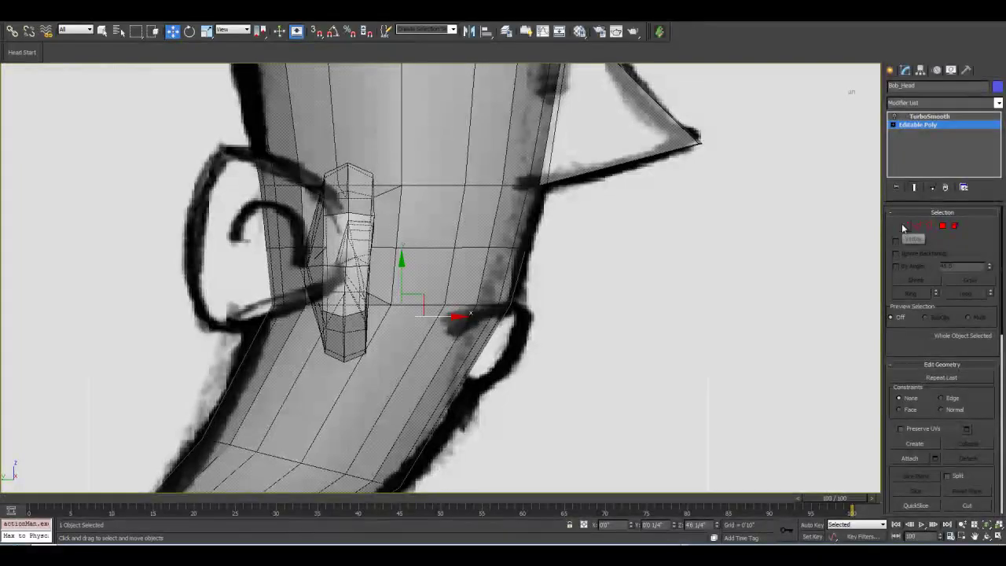
Select the horizontal edge loop around the jaw, including its edges on both sides of the ear.
{"action": "left_click", "coordinate": [918, 226]}
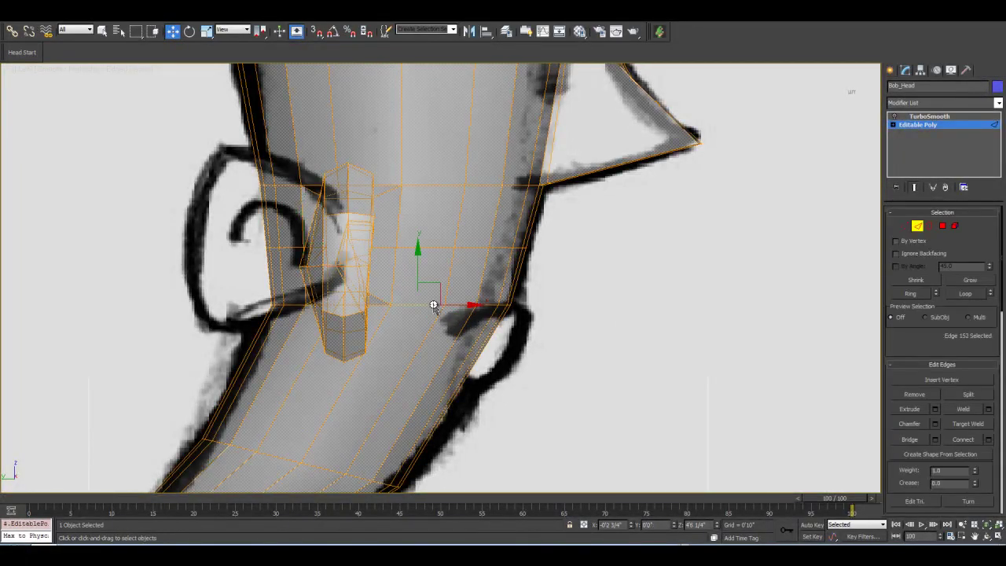
{"action": "left_click", "coordinate": [965, 293]}
{"action": "left_click", "coordinate": [914, 187]}
{"action": "middle_click_drag", "start_coordinate": [474, 318], "coordinate": [492, 326]}
{"action": "scroll", "coordinate": [495, 330], "scroll_direction": "up", "scroll_amount": 2}
{"action": "middle_click_drag", "start_coordinate": [381, 343], "coordinate": [493, 311]}
{"action": "left_click", "coordinate": [450, 327], "text": "ctrl"}
{"action": "scroll", "coordinate": [497, 314], "scroll_direction": "up", "scroll_amount": 2}
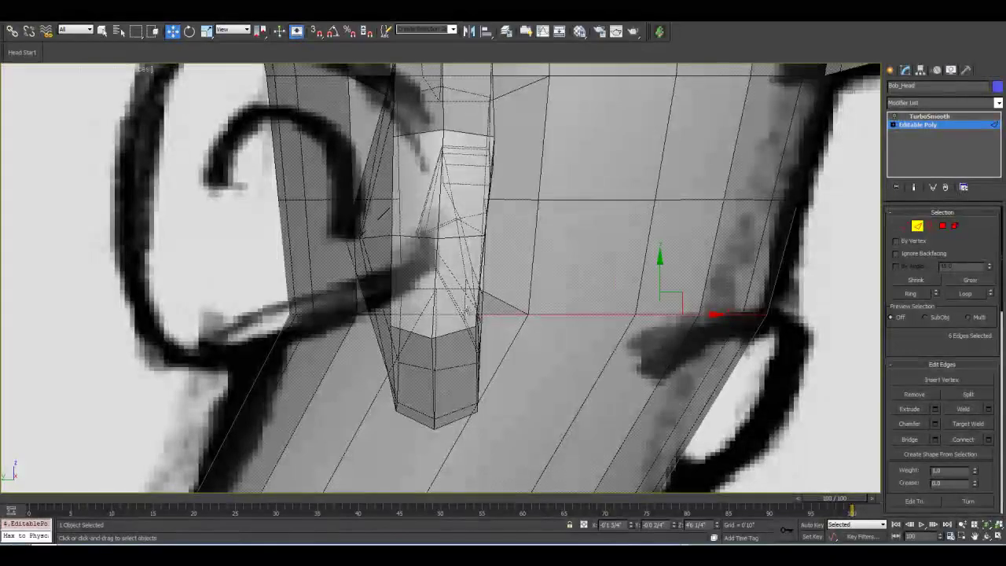
{"action": "left_click", "coordinate": [974, 294]}
{"action": "scroll", "coordinate": [660, 287], "scroll_direction": "down", "scroll_amount": 6}
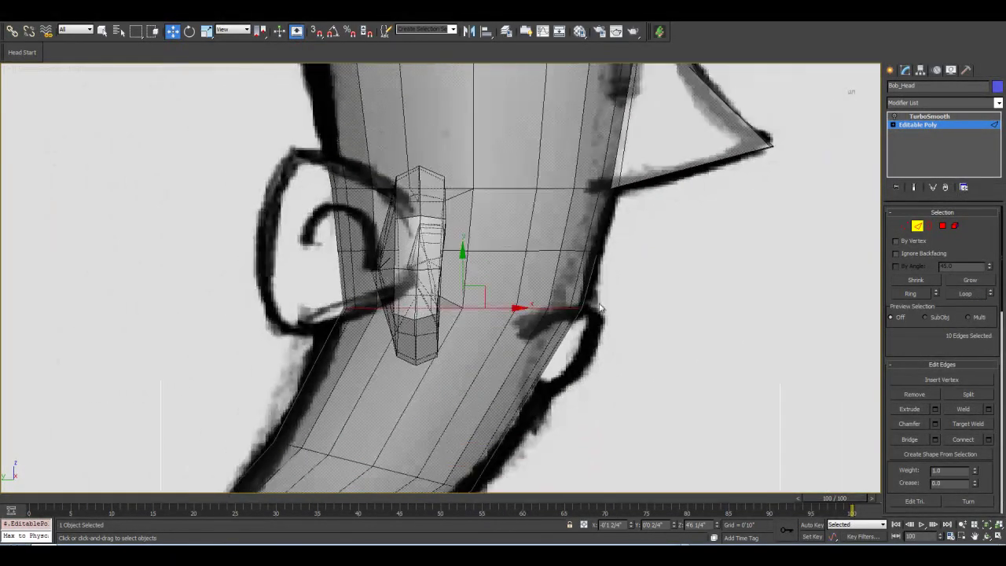
Tilt the selected jaw edge loop downward at the front and lower it to follow the sketch's jaw and chin.
{"action": "left_click", "coordinate": [189, 31]}
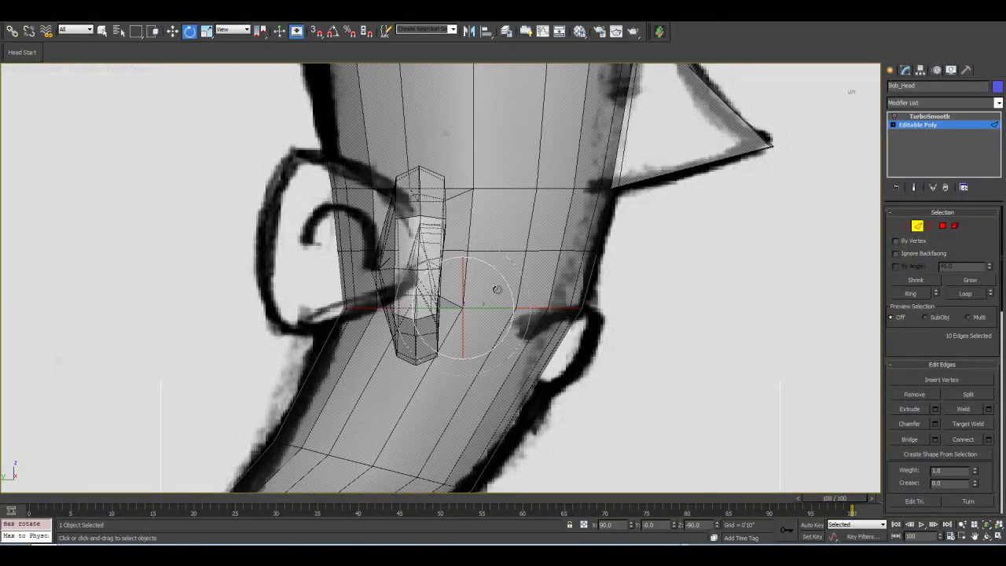
{"action": "left_click_drag", "start_coordinate": [511, 290], "coordinate": [515, 312]}
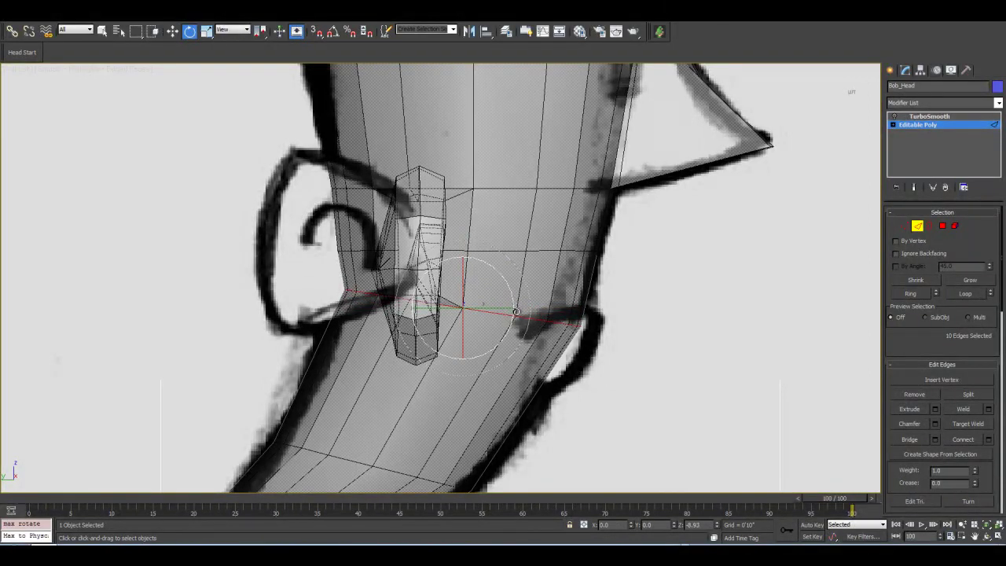
{"action": "left_click", "coordinate": [173, 32]}
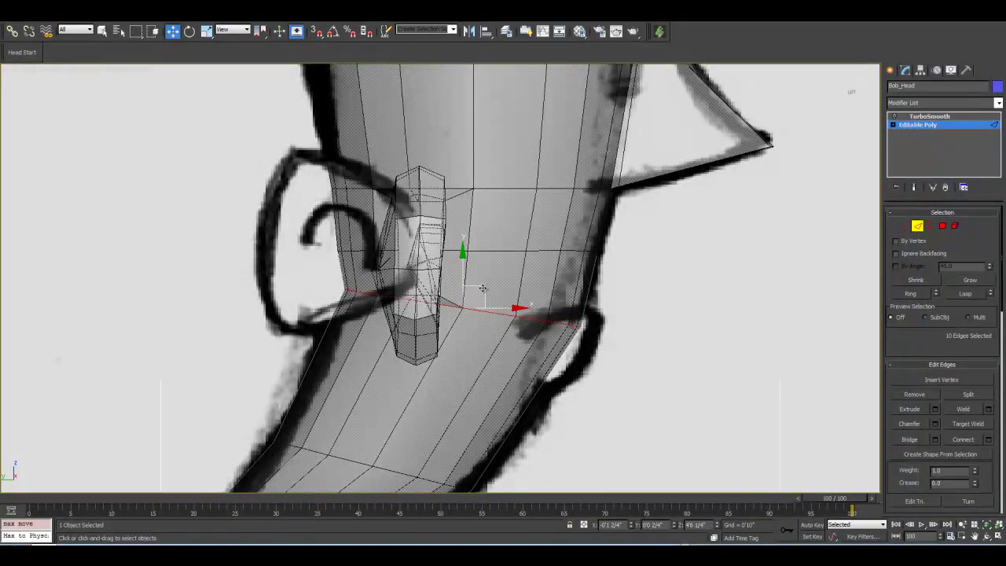
{"action": "left_click_drag", "start_coordinate": [480, 299], "coordinate": [503, 324]}
{"action": "key", "text": "e"}
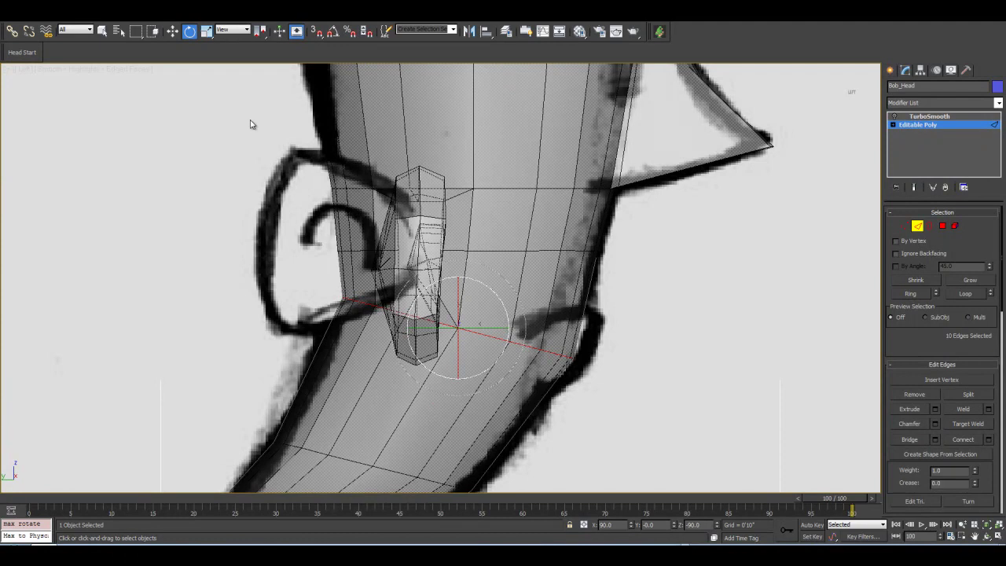
{"action": "left_click", "coordinate": [172, 31]}
{"action": "left_click_drag", "start_coordinate": [481, 315], "coordinate": [459, 342]}
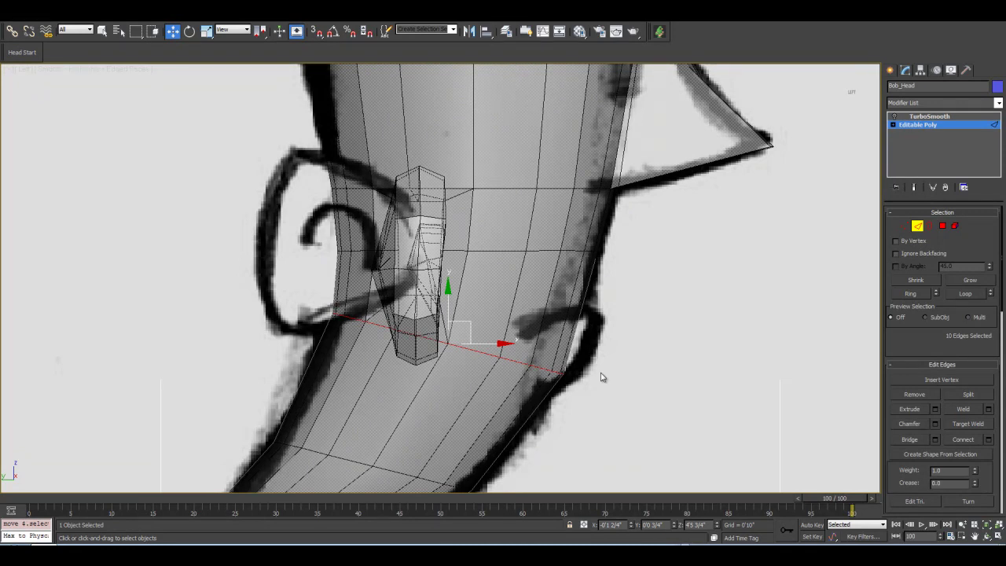
{"action": "middle_click_drag", "start_coordinate": [578, 326], "coordinate": [576, 344]}
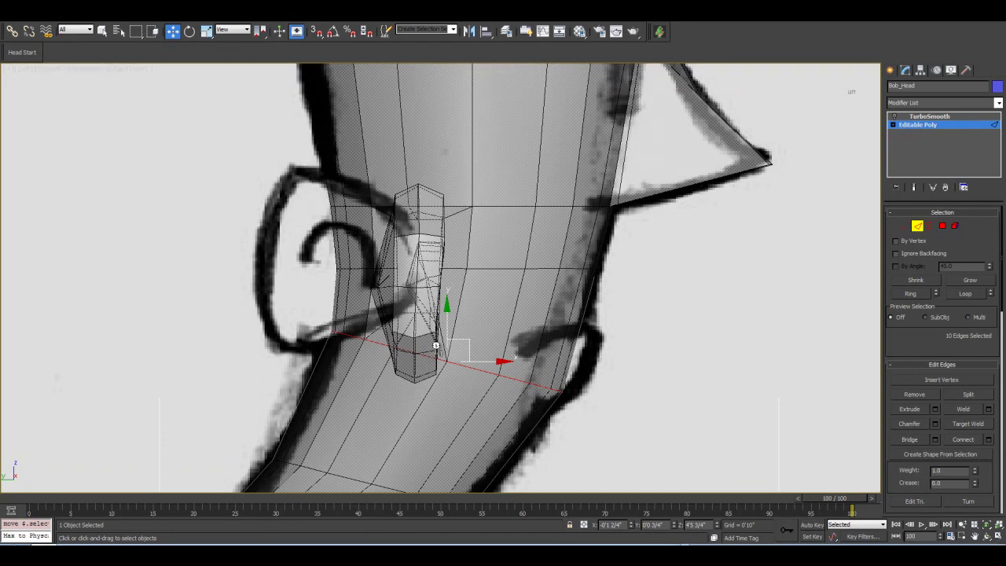
{"action": "scroll", "coordinate": [525, 375], "scroll_direction": "up", "scroll_amount": 3}
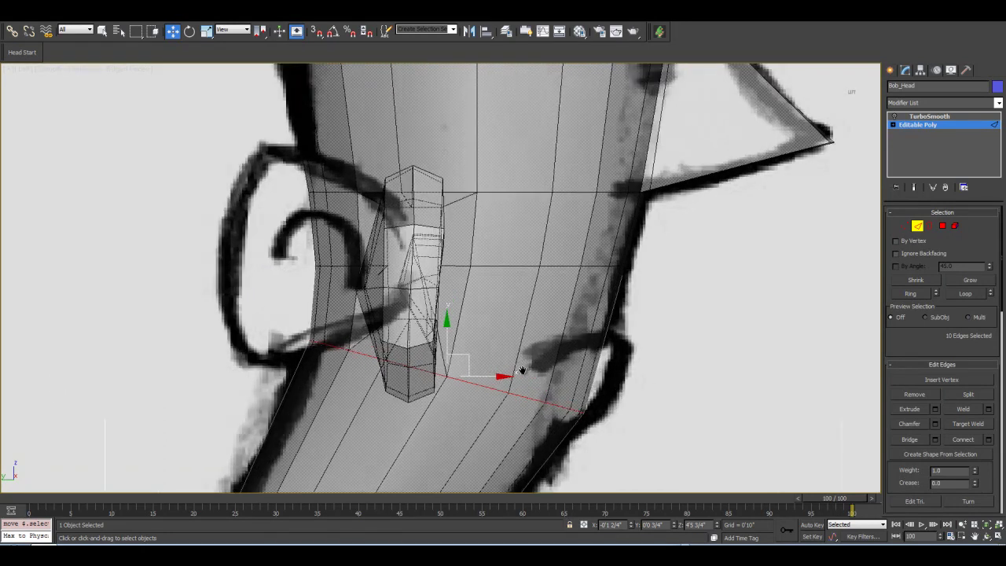
{"action": "left_click", "coordinate": [519, 299]}
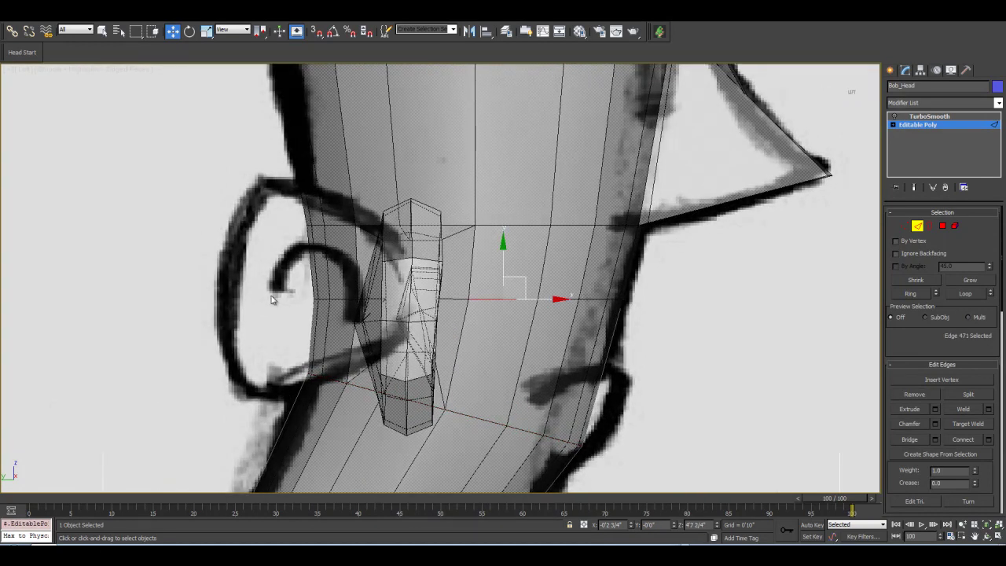
{"action": "left_click", "coordinate": [973, 297]}
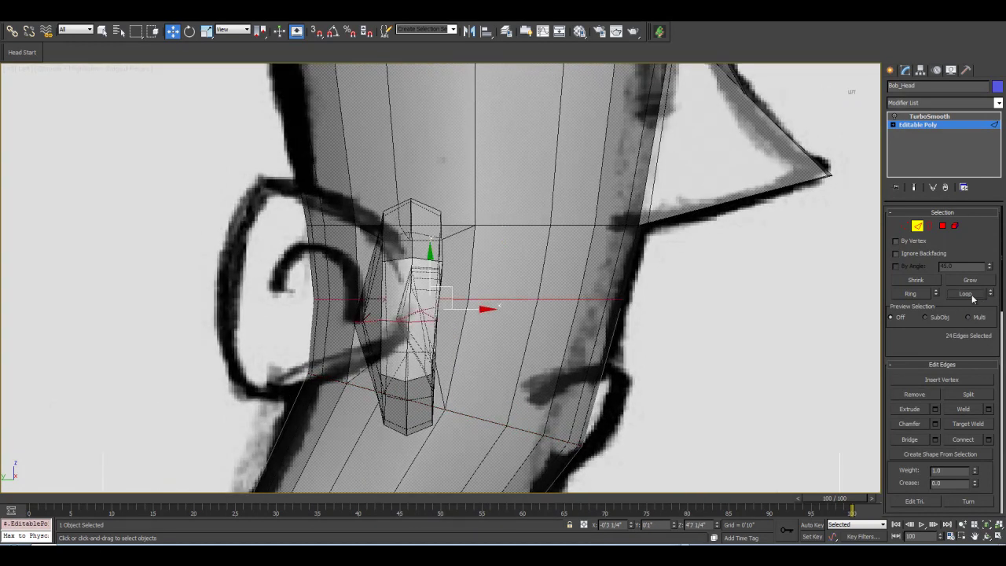
{"action": "middle_click_drag", "start_coordinate": [526, 338], "coordinate": [471, 337]}
Select the six vertices of the row above the jaw loop, in front of the ear, and move them down.
{"action": "left_click", "coordinate": [905, 226]}
{"action": "scroll", "coordinate": [472, 338], "scroll_direction": "up", "scroll_amount": 1}
{"action": "left_click_drag", "start_coordinate": [438, 279], "coordinate": [635, 353]}
{"action": "left_click_drag", "start_coordinate": [543, 281], "coordinate": [519, 281]}
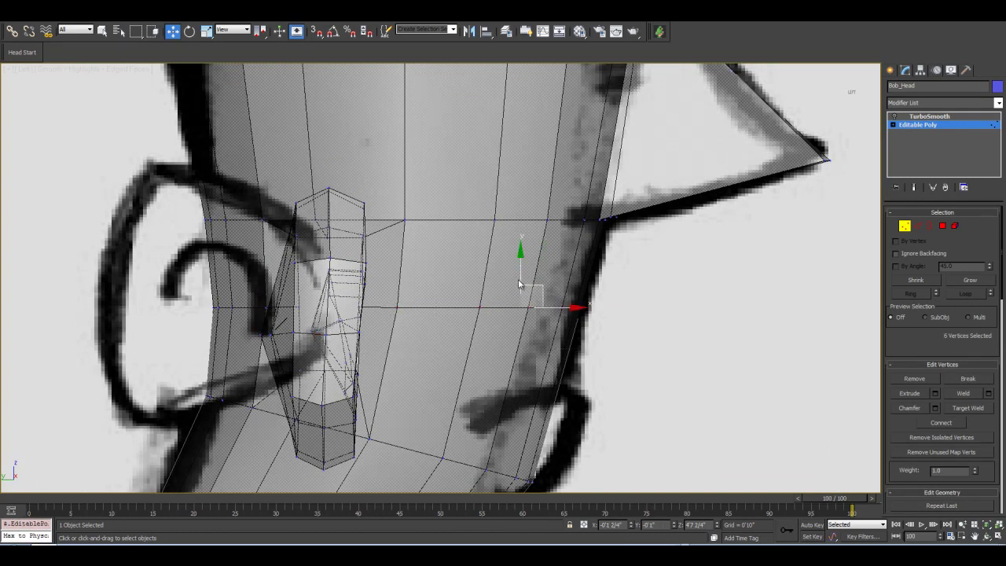
{"action": "left_click", "coordinate": [374, 318]}
{"action": "left_click_drag", "start_coordinate": [587, 290], "coordinate": [665, 353]}
{"action": "left_click_drag", "start_coordinate": [544, 289], "coordinate": [509, 272]}
Rotate the six lowered vertices about 11 degrees so their row slopes down toward the front of the face.
{"action": "left_click", "coordinate": [190, 32]}
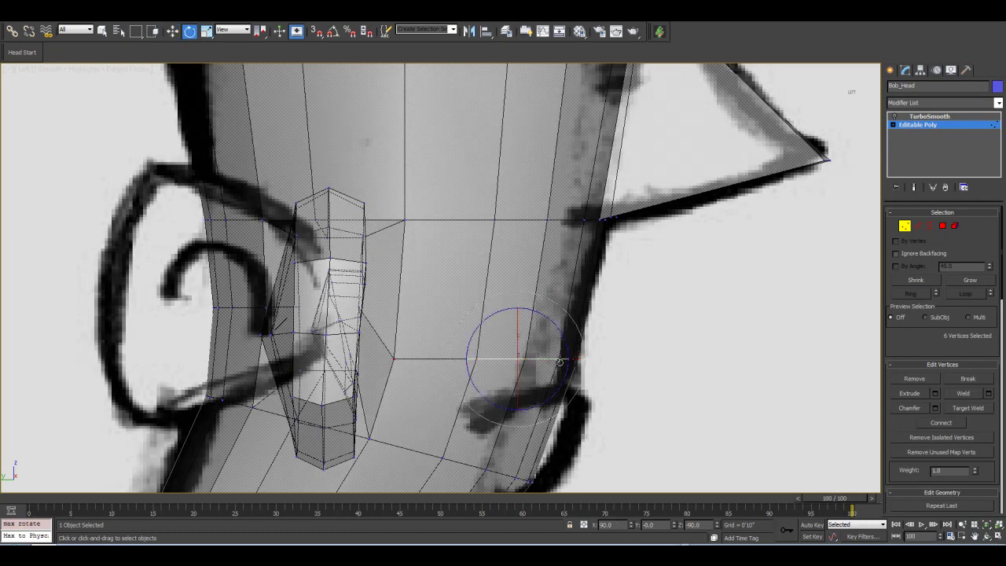
{"action": "left_click_drag", "start_coordinate": [565, 343], "coordinate": [580, 364]}
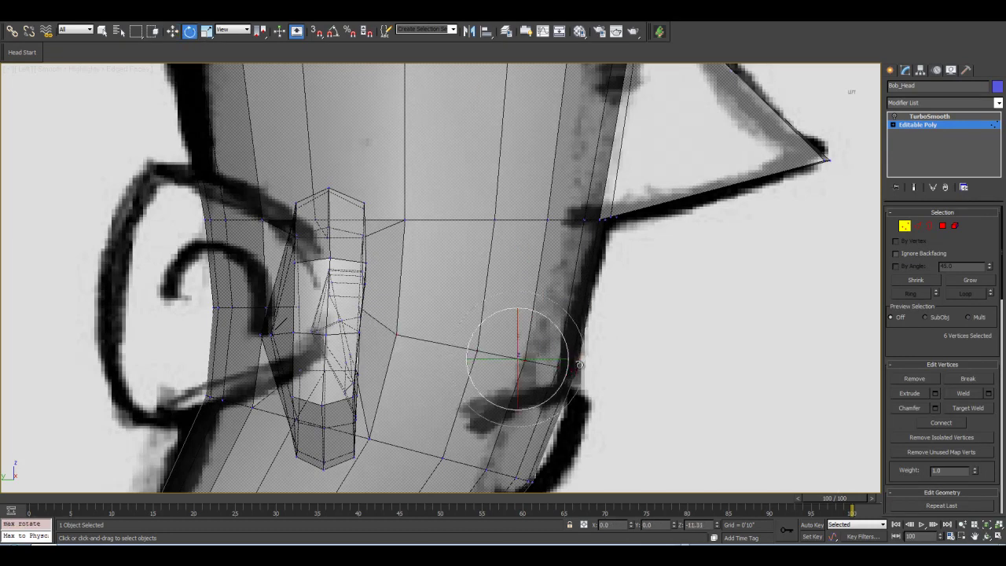
{"action": "scroll", "coordinate": [646, 382], "scroll_direction": "down", "scroll_amount": 3}
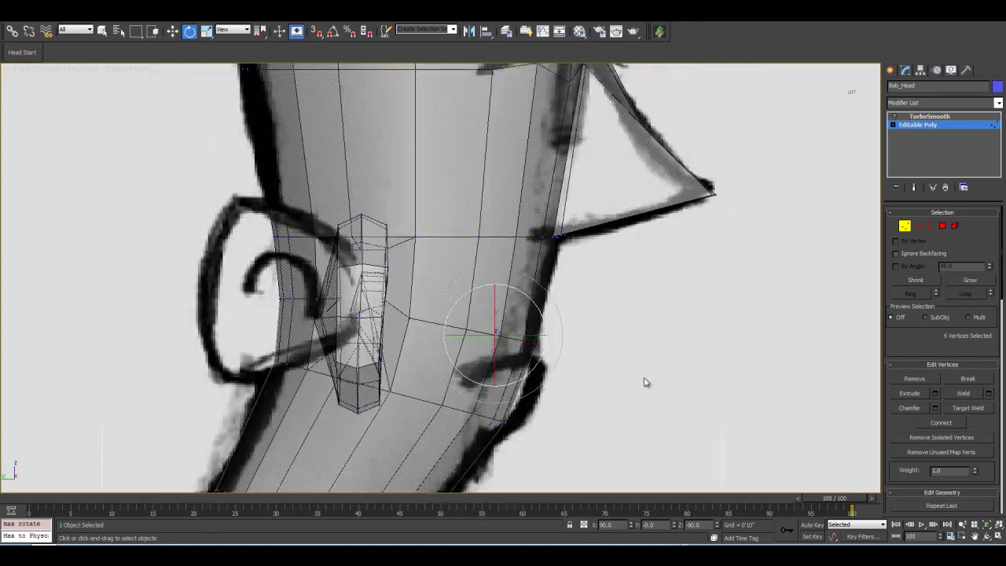
Leave vertex editing and examine the ear's join with the head in the side and perspective views.
{"action": "scroll", "coordinate": [519, 346], "scroll_direction": "up", "scroll_amount": 2}
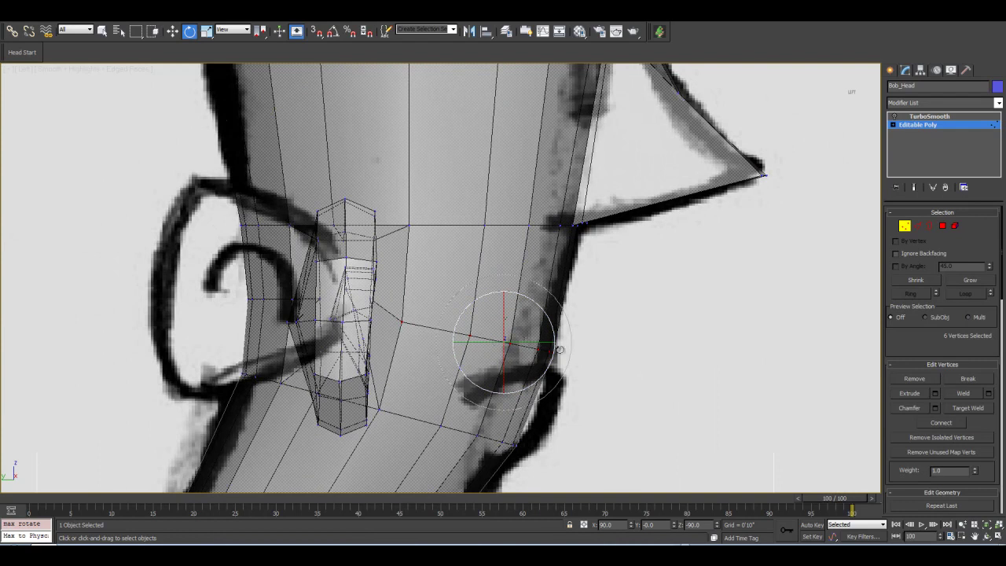
{"action": "scroll", "coordinate": [414, 349], "scroll_direction": "down", "scroll_amount": 2}
{"action": "scroll", "coordinate": [416, 347], "scroll_direction": "down", "scroll_amount": 4}
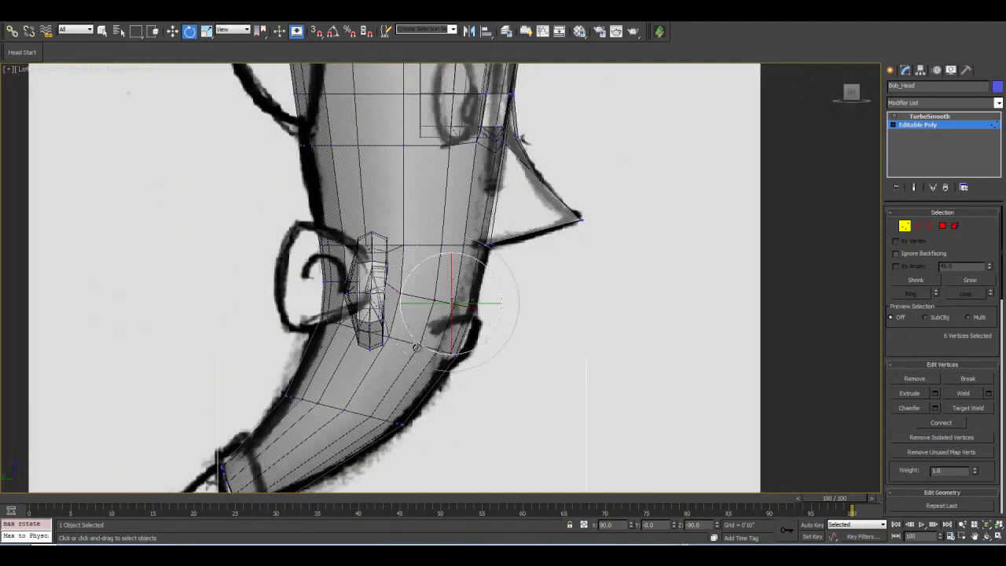
{"action": "scroll", "coordinate": [420, 353], "scroll_direction": "up", "scroll_amount": 3}
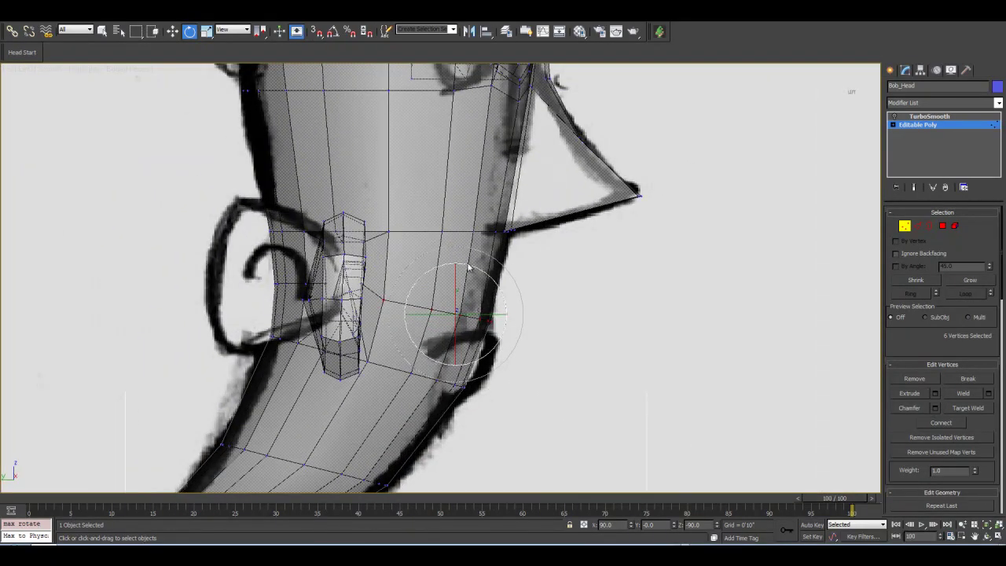
{"action": "scroll", "coordinate": [415, 321], "scroll_direction": "up", "scroll_amount": 1}
{"action": "scroll", "coordinate": [397, 290], "scroll_direction": "down", "scroll_amount": 2}
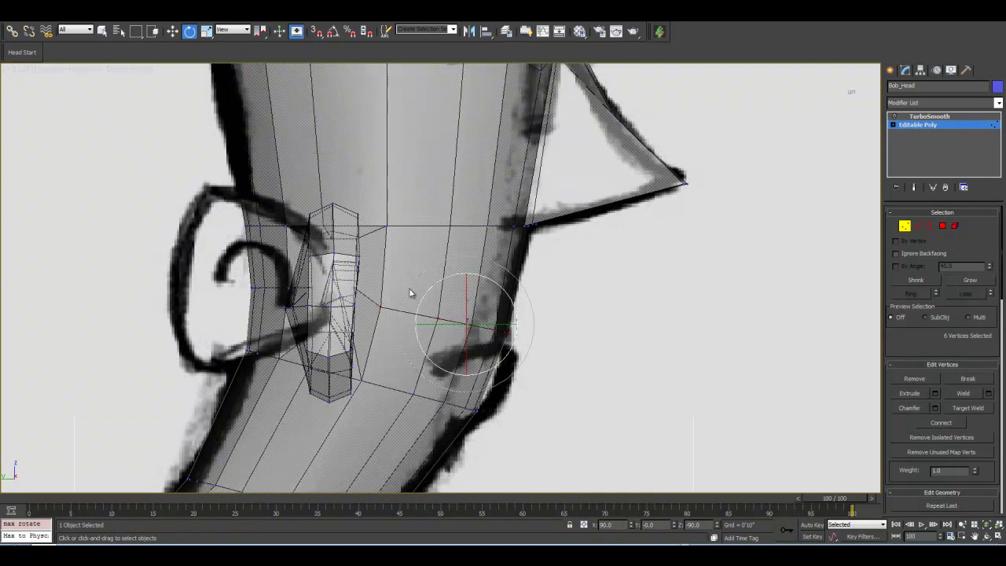
{"action": "left_click", "coordinate": [905, 227]}
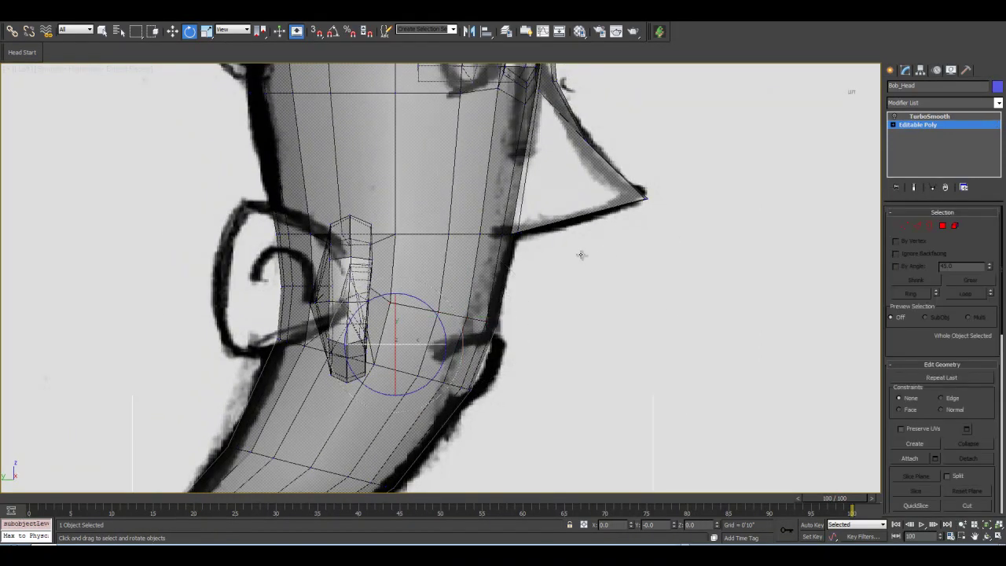
{"action": "key", "text": "p"}
{"action": "scroll", "coordinate": [536, 240], "scroll_direction": "down", "scroll_amount": 2}
{"action": "left_click", "coordinate": [986, 535]}
{"action": "mouse_move", "coordinate": [449, 236]}
{"action": "left_mouse_down"}
{"action": "mouse_move", "coordinate": [390, 240]}
{"action": "mouse_move", "coordinate": [411, 260]}
{"action": "mouse_move", "coordinate": [534, 233]}
{"action": "mouse_move", "coordinate": [529, 287]}
{"action": "mouse_move", "coordinate": [382, 233]}
{"action": "mouse_move", "coordinate": [353, 256]}
{"action": "mouse_move", "coordinate": [360, 235]}
{"action": "mouse_move", "coordinate": [348, 274]}
{"action": "mouse_move", "coordinate": [373, 272]}
{"action": "left_mouse_up"}
{"action": "scroll", "coordinate": [382, 233], "scroll_direction": "up", "scroll_amount": 4}
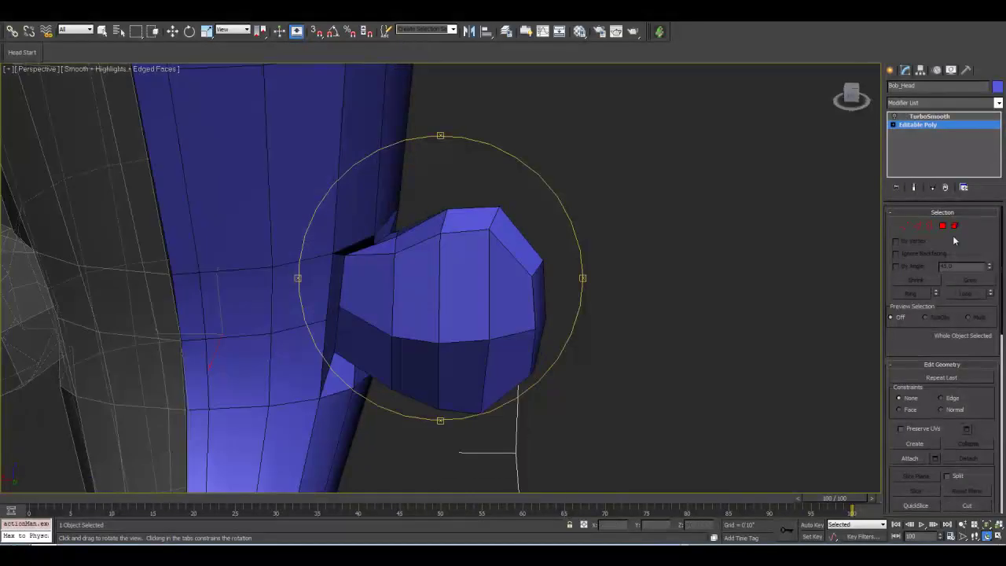
Enter vertex editing on the head and enable the TurboSmooth modifier while keeping the end-result display off.
{"action": "left_click", "coordinate": [916, 229]}
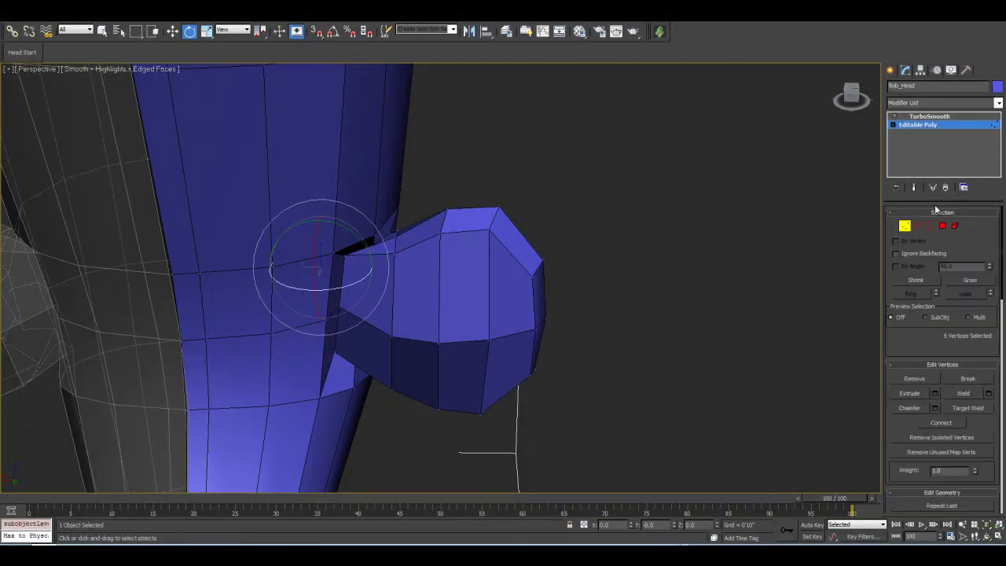
{"action": "left_click", "coordinate": [915, 187]}
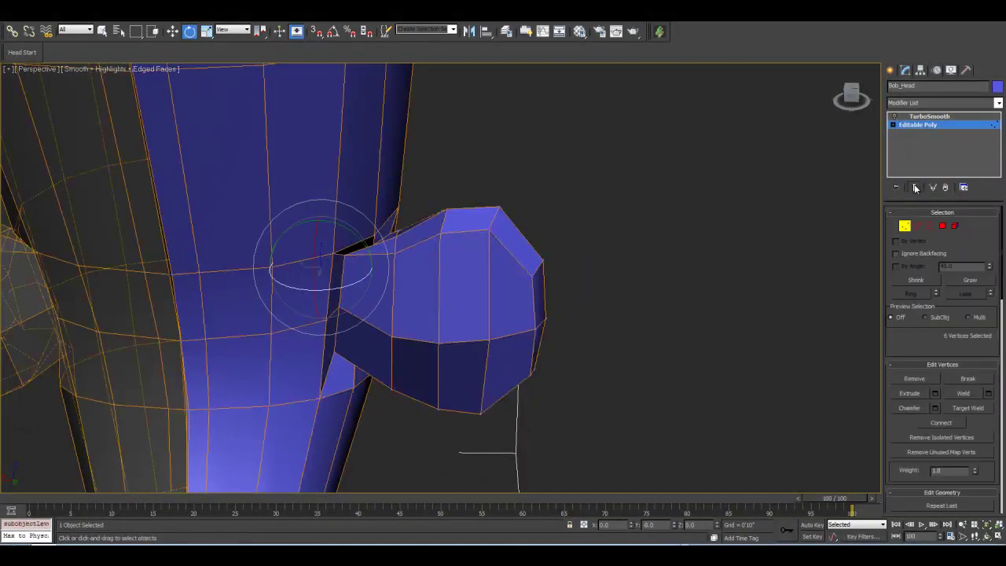
{"action": "left_click", "coordinate": [894, 116]}
{"action": "left_click", "coordinate": [914, 188]}
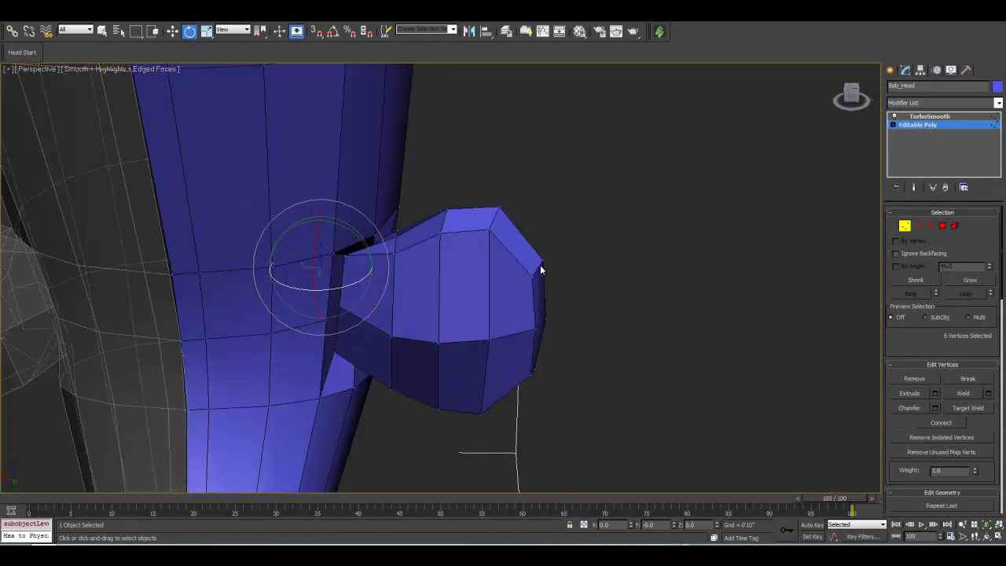
Select the three vertices along the front edge of the ear's base and shift them along X.
{"action": "left_click", "coordinate": [997, 537]}
{"action": "left_click", "coordinate": [997, 538]}
{"action": "left_click", "coordinate": [987, 536]}
{"action": "left_click_drag", "start_coordinate": [359, 276], "coordinate": [333, 127]}
{"action": "left_click", "coordinate": [172, 35]}
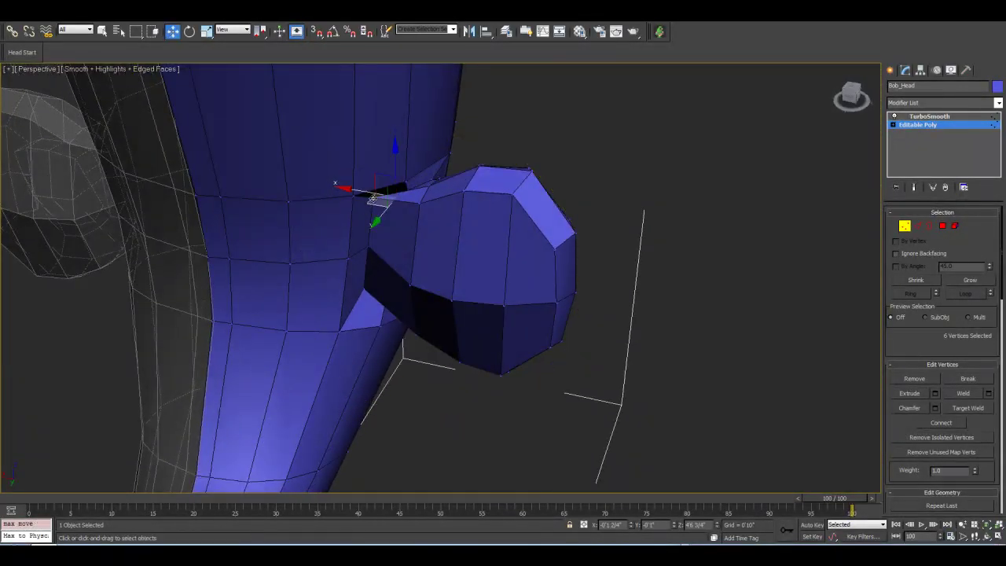
{"action": "left_click", "coordinate": [371, 198]}
{"action": "left_click", "coordinate": [367, 243], "text": "ctrl"}
{"action": "left_click", "coordinate": [363, 293], "text": "ctrl"}
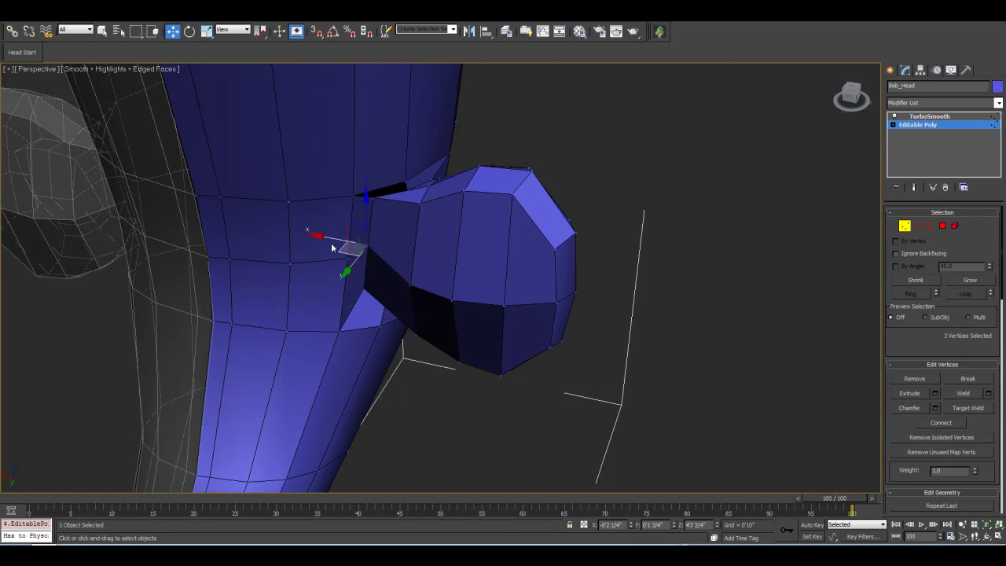
{"action": "left_click_drag", "start_coordinate": [330, 238], "coordinate": [350, 257]}
Nudge the vertex near the center seam of the lower face along X, below the nose.
{"action": "left_click", "coordinate": [991, 536]}
{"action": "mouse_move", "coordinate": [417, 241]}
{"action": "left_mouse_down"}
{"action": "mouse_move", "coordinate": [306, 213]}
{"action": "mouse_move", "coordinate": [504, 286]}
{"action": "mouse_move", "coordinate": [448, 251]}
{"action": "mouse_move", "coordinate": [403, 275]}
{"action": "mouse_move", "coordinate": [479, 275]}
{"action": "mouse_move", "coordinate": [406, 252]}
{"action": "mouse_move", "coordinate": [406, 261]}
{"action": "mouse_move", "coordinate": [441, 260]}
{"action": "mouse_move", "coordinate": [406, 246]}
{"action": "mouse_move", "coordinate": [400, 231]}
{"action": "mouse_move", "coordinate": [425, 250]}
{"action": "left_mouse_up"}
{"action": "key", "text": "w"}
{"action": "left_click", "coordinate": [389, 246]}
{"action": "left_click_drag", "start_coordinate": [408, 243], "coordinate": [394, 336]}
{"action": "left_click", "coordinate": [389, 357]}
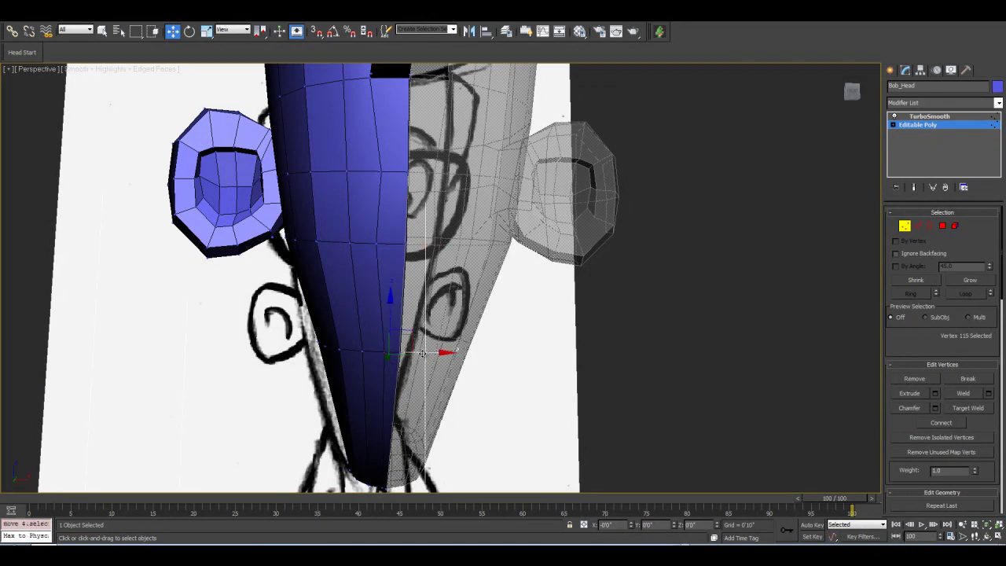
{"action": "left_click_drag", "start_coordinate": [419, 353], "coordinate": [411, 354]}
{"action": "left_click", "coordinate": [379, 172]}
Select the bottom vertex of the chin at the center seam and move it slightly.
{"action": "middle_click_drag", "start_coordinate": [430, 383], "coordinate": [434, 225]}
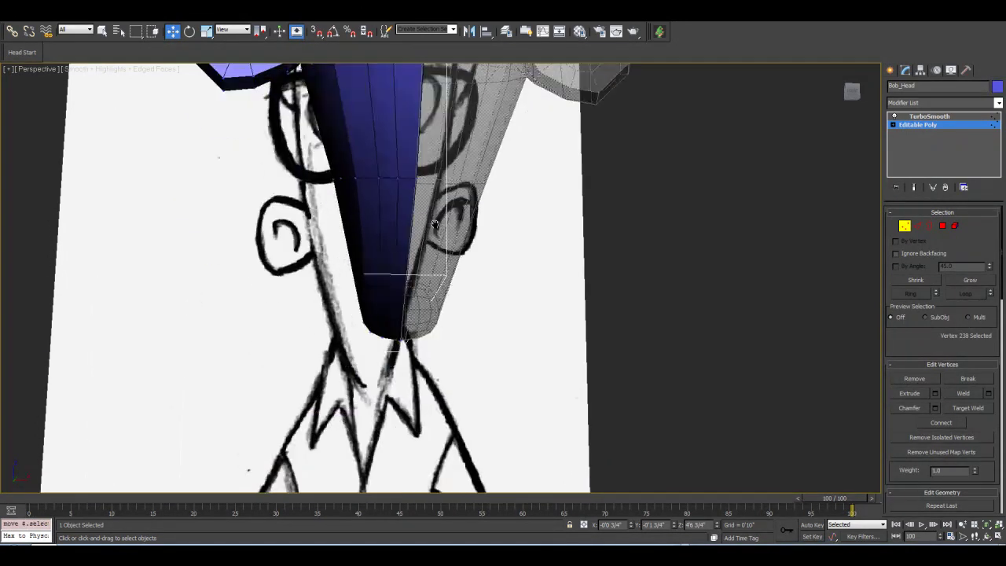
{"action": "scroll", "coordinate": [434, 226], "scroll_direction": "up", "scroll_amount": 2}
{"action": "scroll", "coordinate": [460, 225], "scroll_direction": "up", "scroll_amount": 3}
{"action": "middle_click_drag", "start_coordinate": [440, 269], "coordinate": [456, 288]}
{"action": "left_click", "coordinate": [413, 316]}
{"action": "left_click", "coordinate": [988, 534]}
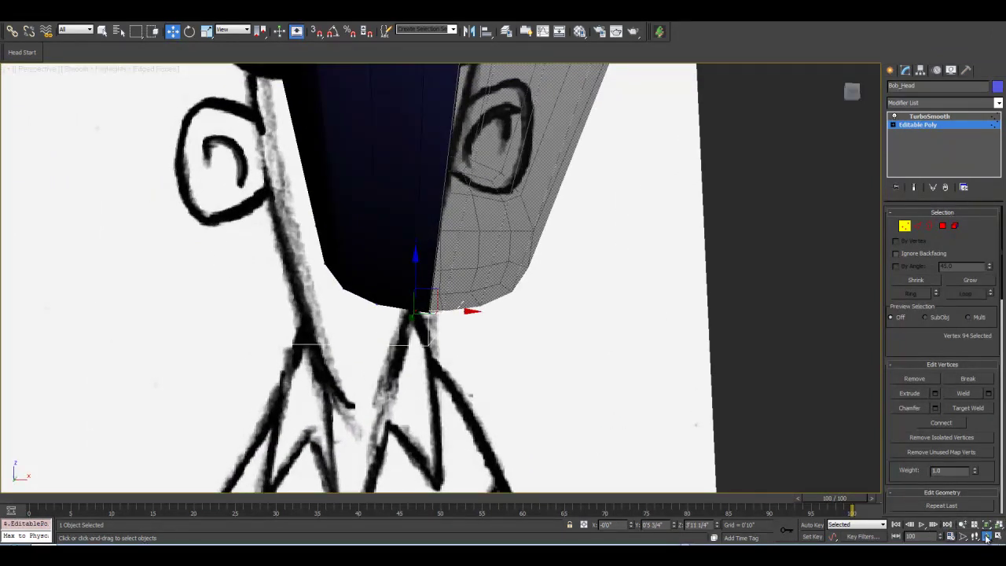
{"action": "left_click_drag", "start_coordinate": [425, 299], "coordinate": [284, 160]}
{"action": "left_click_drag", "start_coordinate": [446, 314], "coordinate": [393, 296]}
{"action": "left_click", "coordinate": [173, 32]}
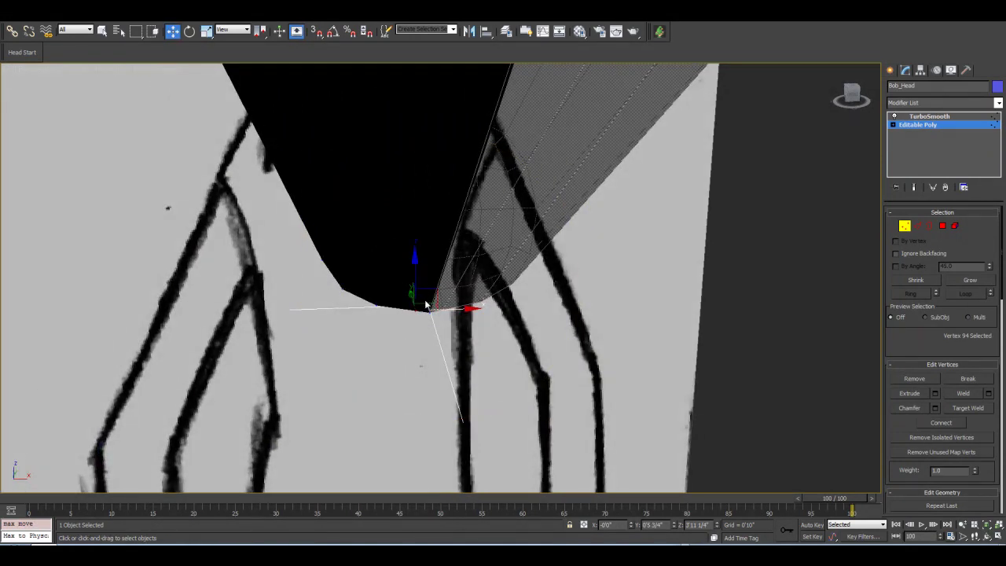
{"action": "left_click_drag", "start_coordinate": [425, 300], "coordinate": [417, 300]}
{"action": "scroll", "coordinate": [501, 339], "scroll_direction": "down", "scroll_amount": 2}
{"action": "scroll", "coordinate": [502, 338], "scroll_direction": "down", "scroll_amount": 3}
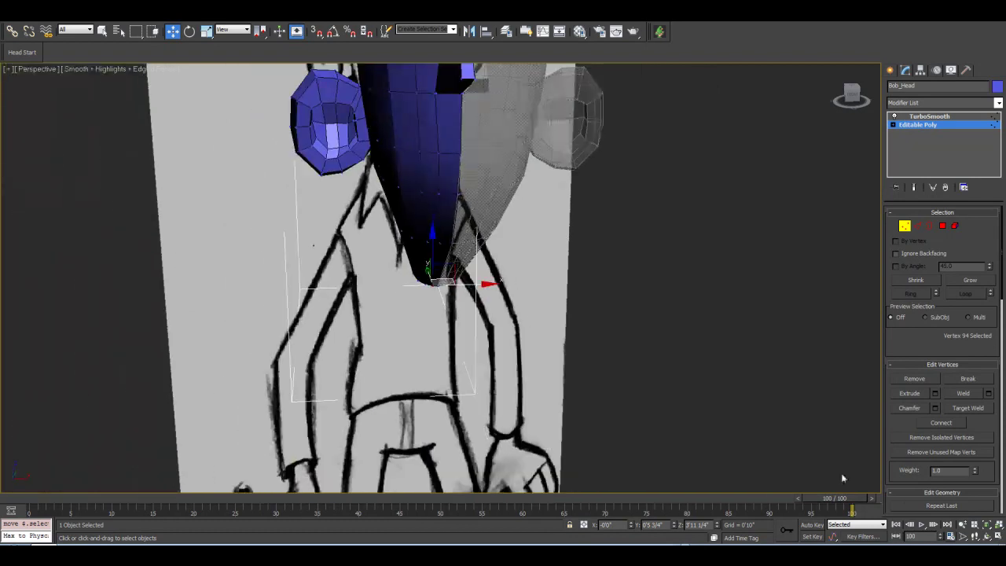
Leave vertex editing and inspect the whole head from the front and at an angle.
{"action": "left_click", "coordinate": [986, 537]}
{"action": "left_click_drag", "start_coordinate": [481, 257], "coordinate": [415, 270]}
{"action": "scroll", "coordinate": [416, 235], "scroll_direction": "down", "scroll_amount": 3}
{"action": "key", "text": "1"}
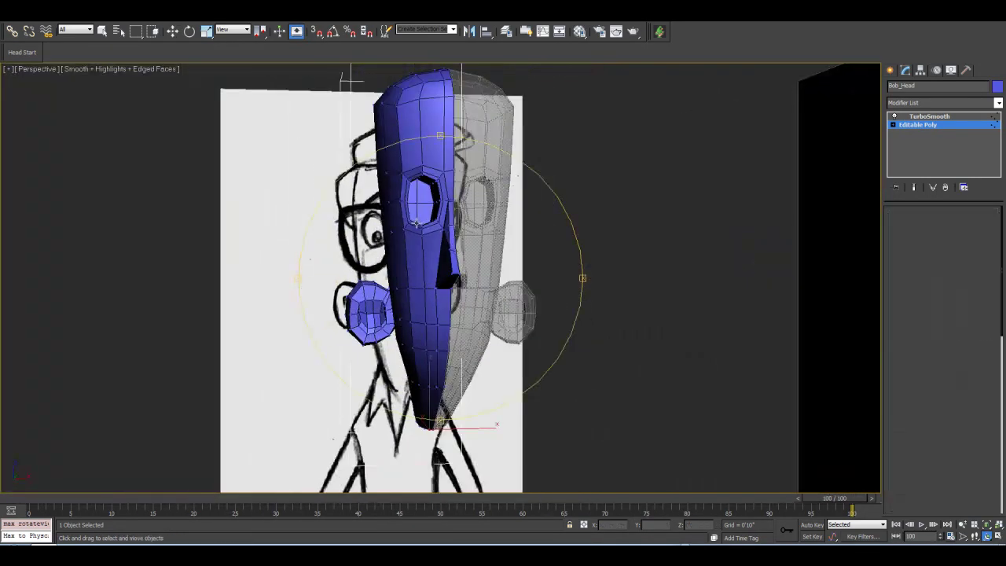
{"action": "middle_click_drag", "start_coordinate": [490, 268], "coordinate": [470, 324]}
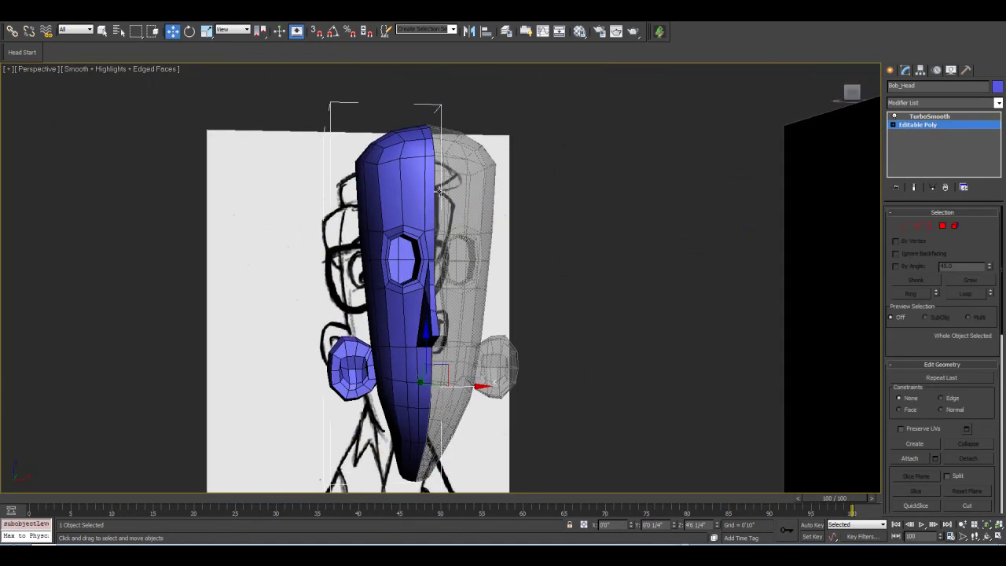
{"action": "left_click", "coordinate": [986, 537]}
{"action": "mouse_move", "coordinate": [438, 278]}
{"action": "left_mouse_down"}
{"action": "mouse_move", "coordinate": [489, 275]}
{"action": "mouse_move", "coordinate": [448, 274]}
{"action": "left_mouse_up"}
{"action": "key", "text": "w"}
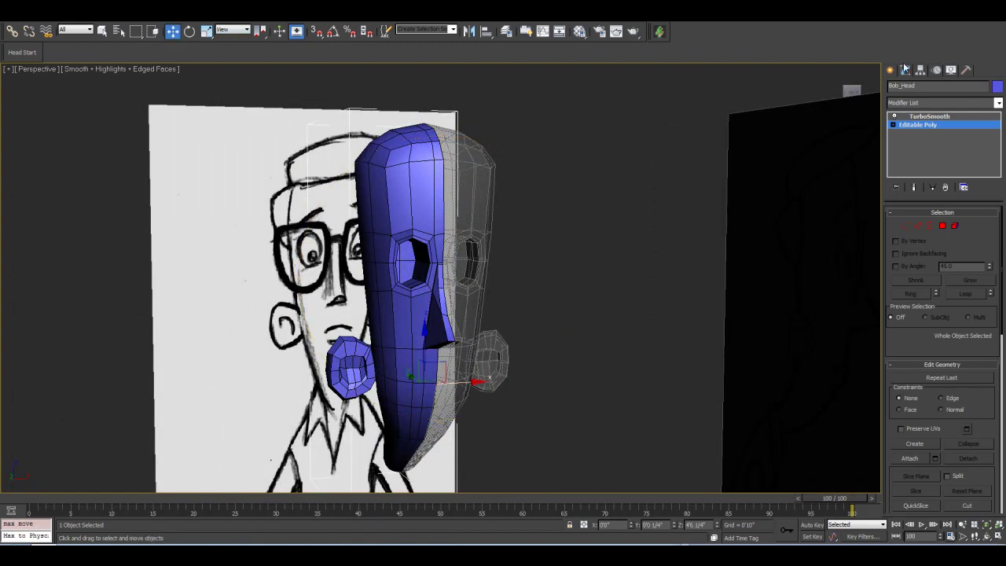
Unfreeze all objects and select the original Bob_Head half again.
{"action": "left_click", "coordinate": [891, 69]}
{"action": "right_click", "coordinate": [463, 195]}
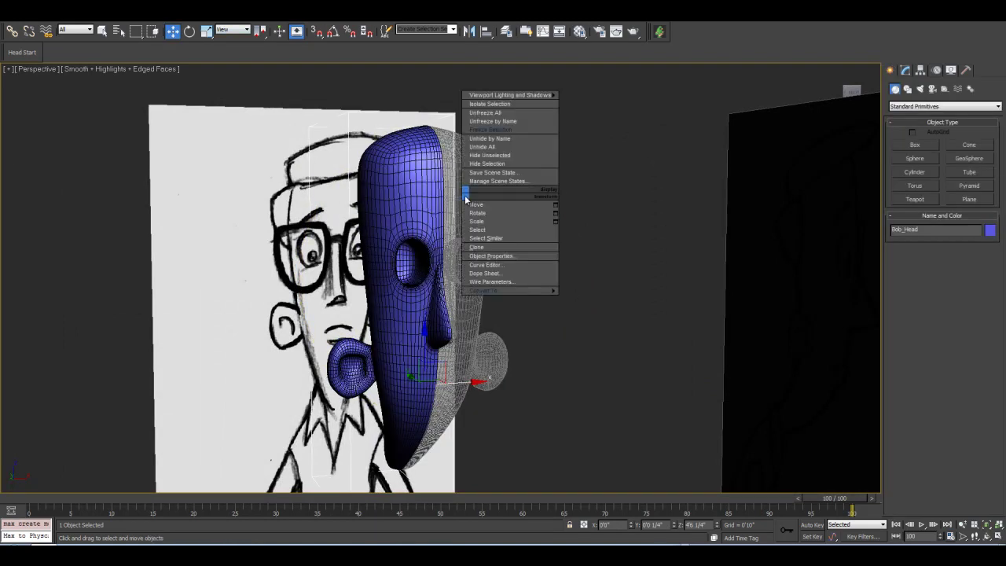
{"action": "left_click", "coordinate": [488, 115]}
{"action": "left_click", "coordinate": [472, 201]}
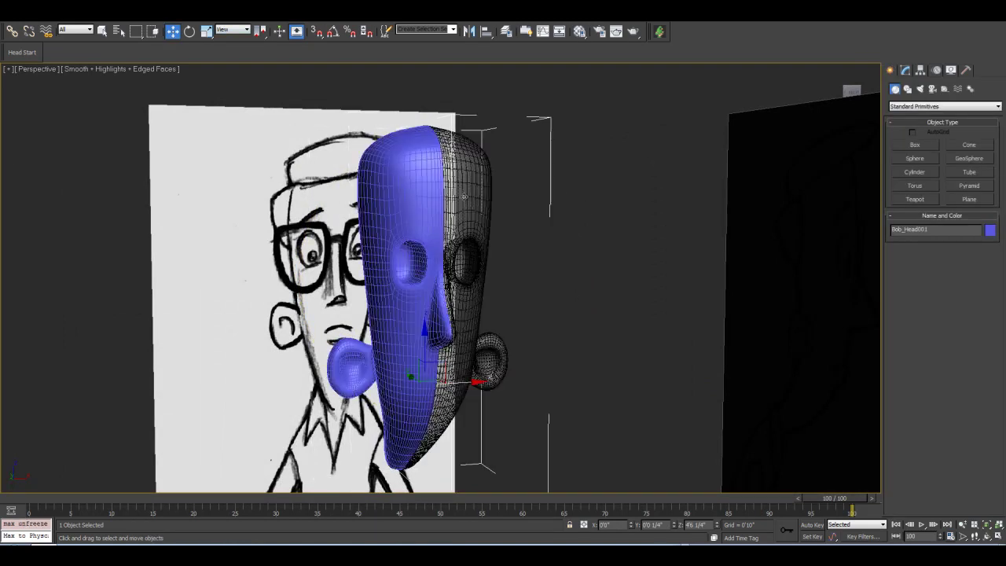
{"action": "left_click", "coordinate": [404, 187]}
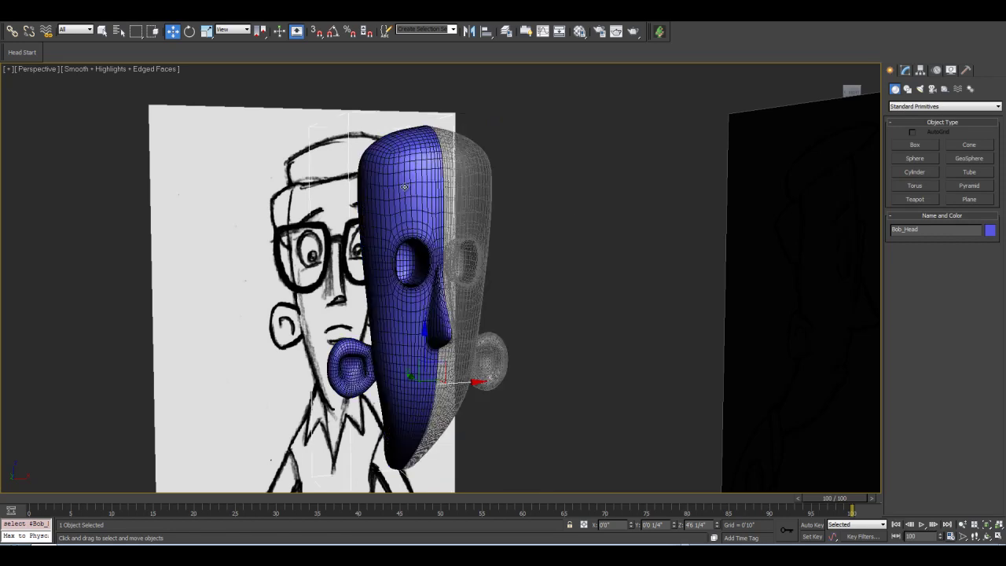
Delete the TurboSmooth modifier from the Bob_Head half.
{"action": "left_click", "coordinate": [907, 70]}
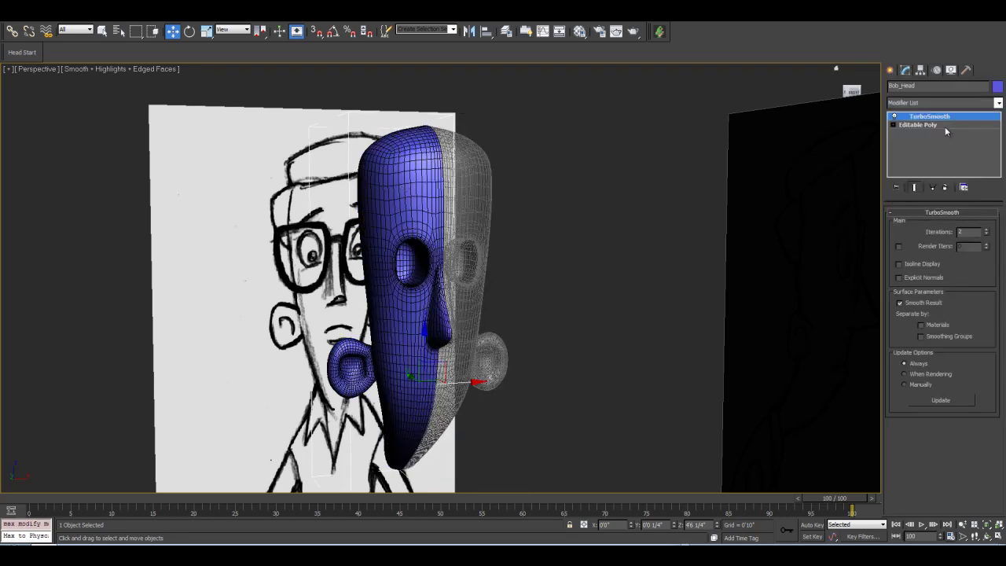
{"action": "right_click", "coordinate": [940, 119]}
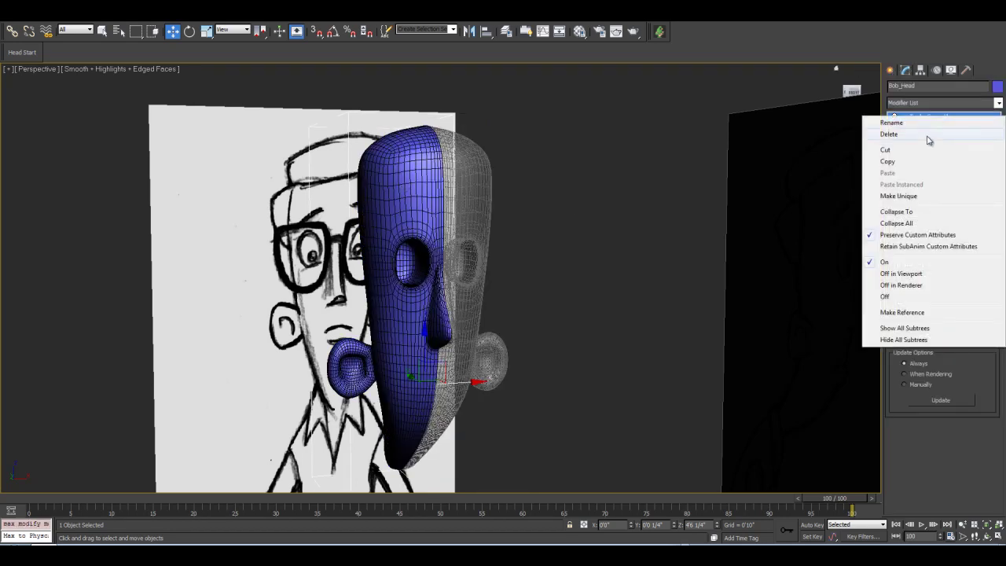
{"action": "left_click", "coordinate": [927, 135]}
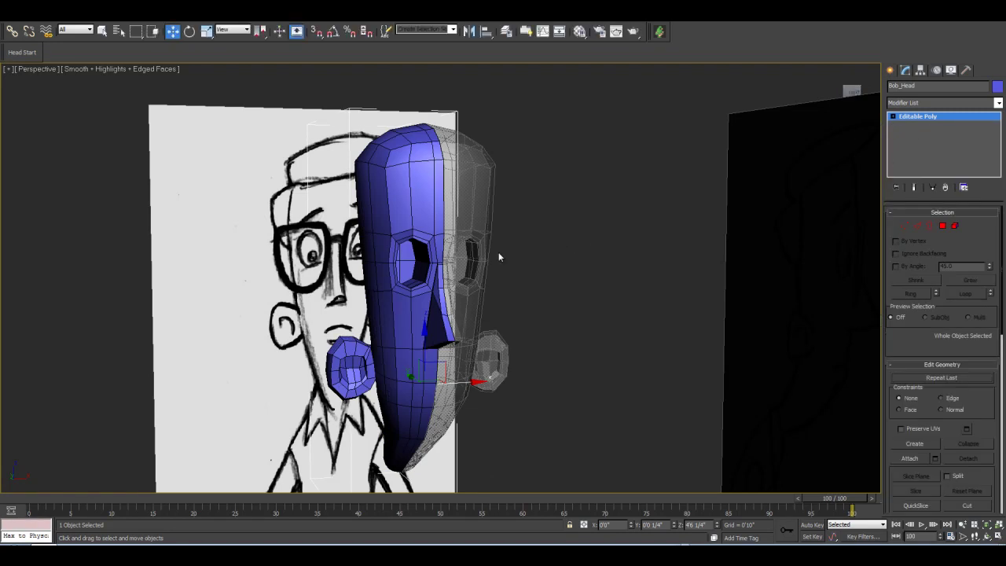
{"action": "scroll", "coordinate": [498, 256], "scroll_direction": "up", "scroll_amount": 2}
{"action": "scroll", "coordinate": [498, 255], "scroll_direction": "down", "scroll_amount": 2}
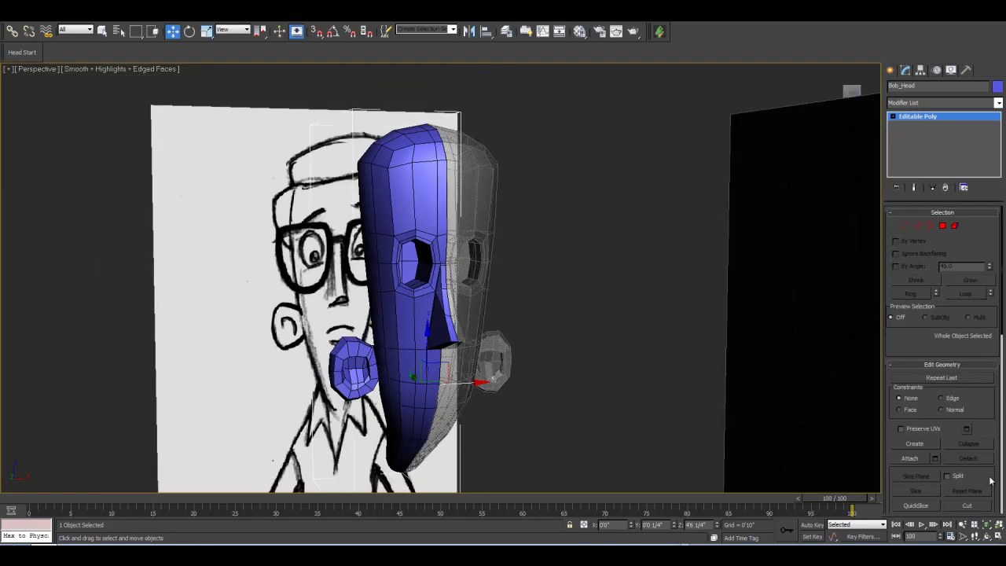
Cancel attaching and convert the mirrored half Bob_Head001 to an Editable Poly.
{"action": "left_click", "coordinate": [911, 458]}
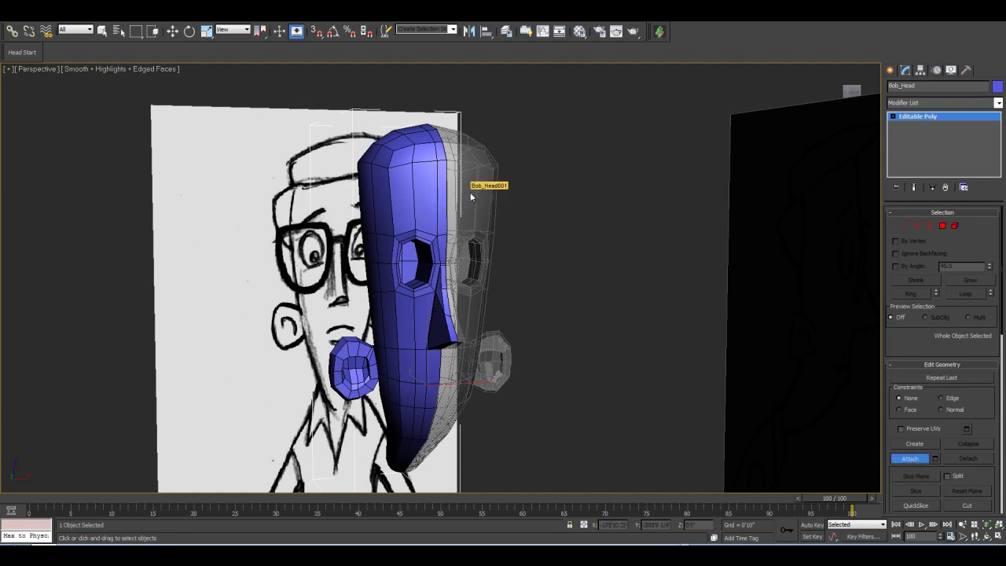
{"action": "left_click", "coordinate": [908, 461]}
{"action": "left_click", "coordinate": [481, 182]}
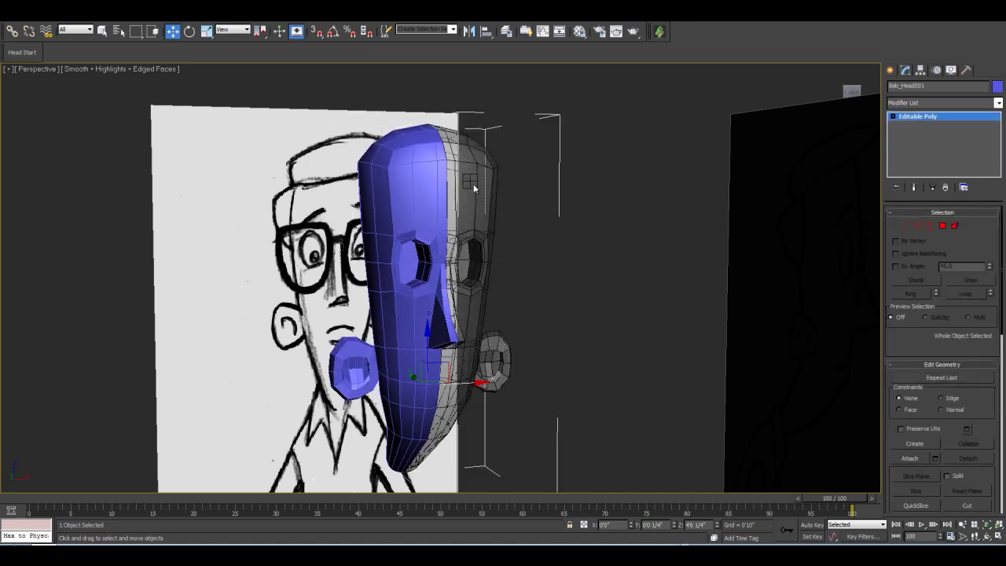
{"action": "right_click", "coordinate": [474, 187]}
{"action": "mouse_move", "coordinate": [527, 278]}
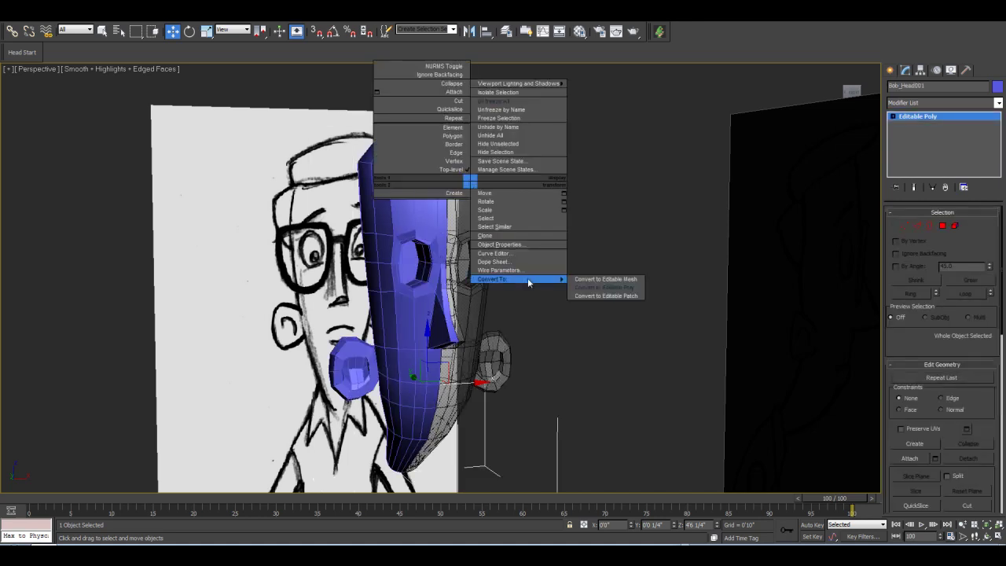
{"action": "left_click", "coordinate": [629, 287]}
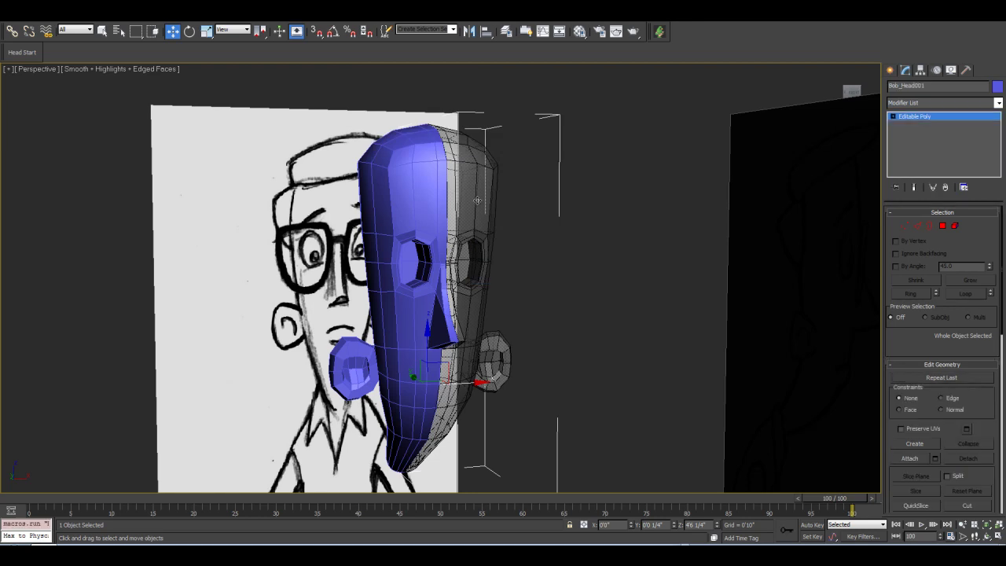
Test whether the halves are independent by moving an upper side vertex of Bob_Head, and undo the move.
{"action": "left_click", "coordinate": [900, 225]}
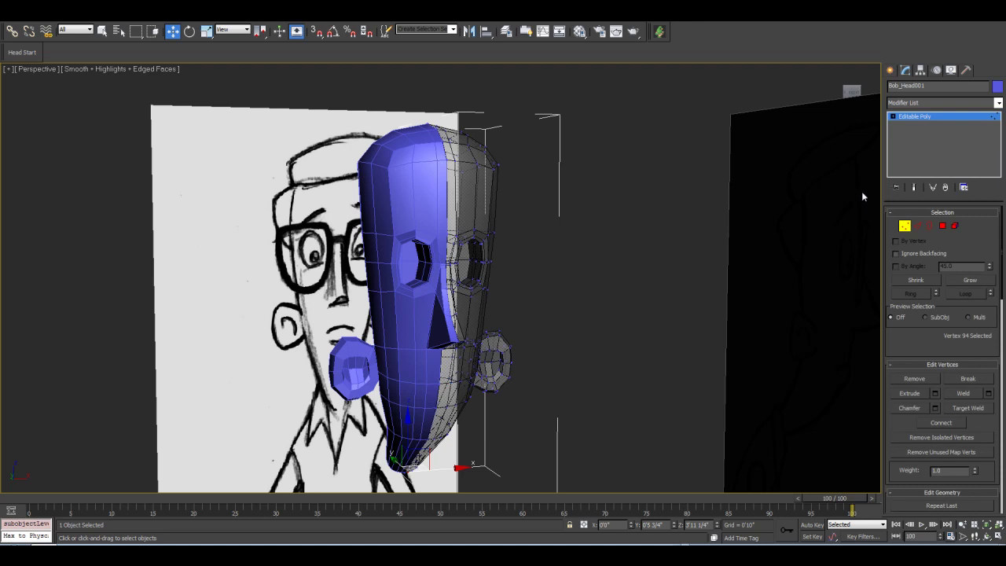
{"action": "left_click", "coordinate": [905, 226]}
{"action": "left_click", "coordinate": [419, 155]}
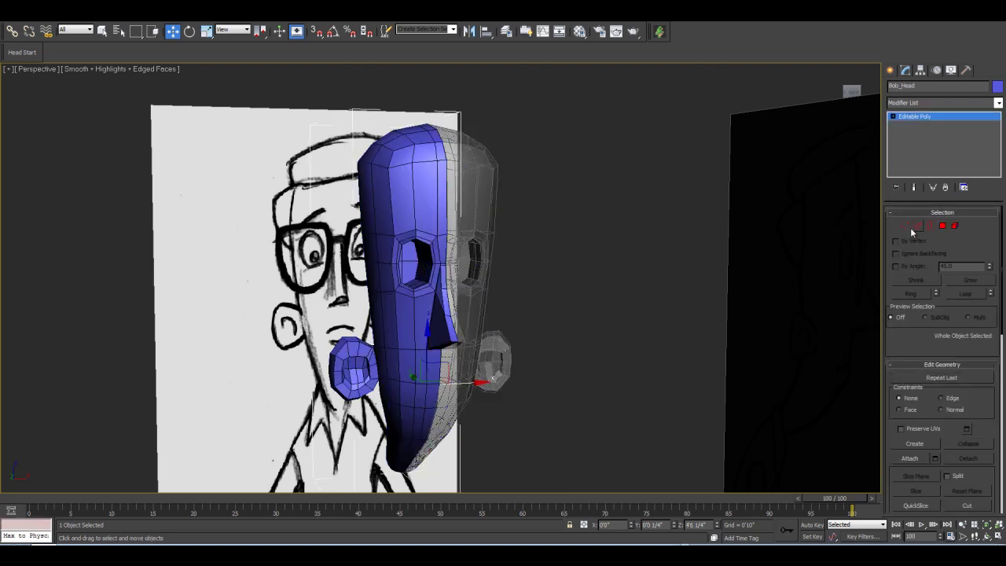
{"action": "key", "text": "1"}
{"action": "left_click", "coordinate": [367, 143]}
{"action": "left_click_drag", "start_coordinate": [368, 143], "coordinate": [380, 189]}
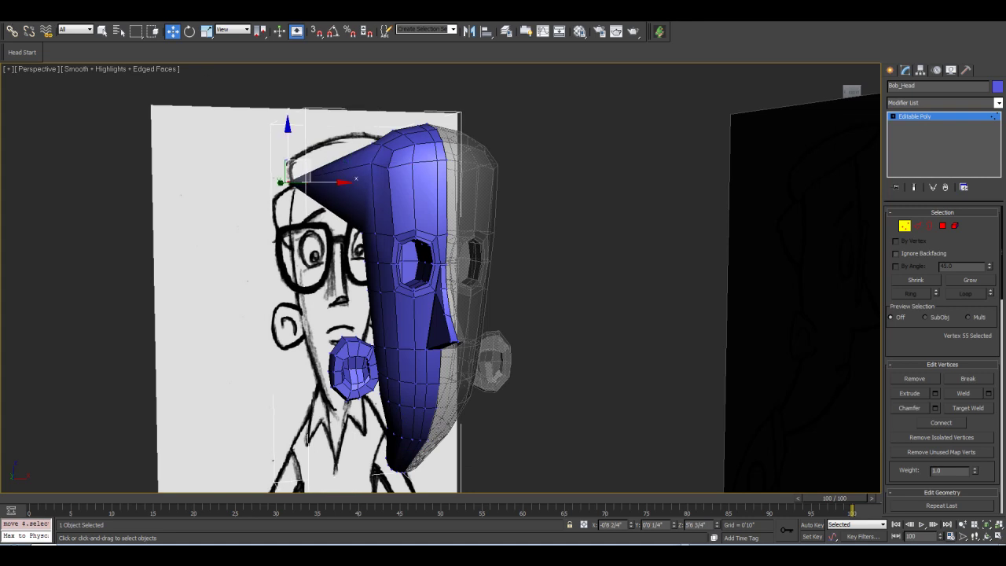
{"action": "key", "text": "ctrl+z"}
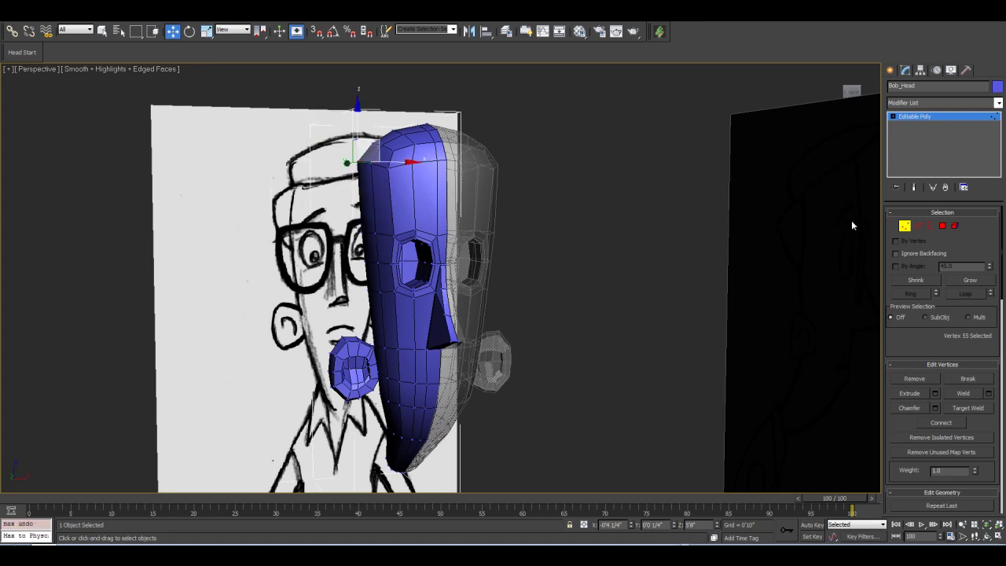
{"action": "left_click", "coordinate": [902, 229]}
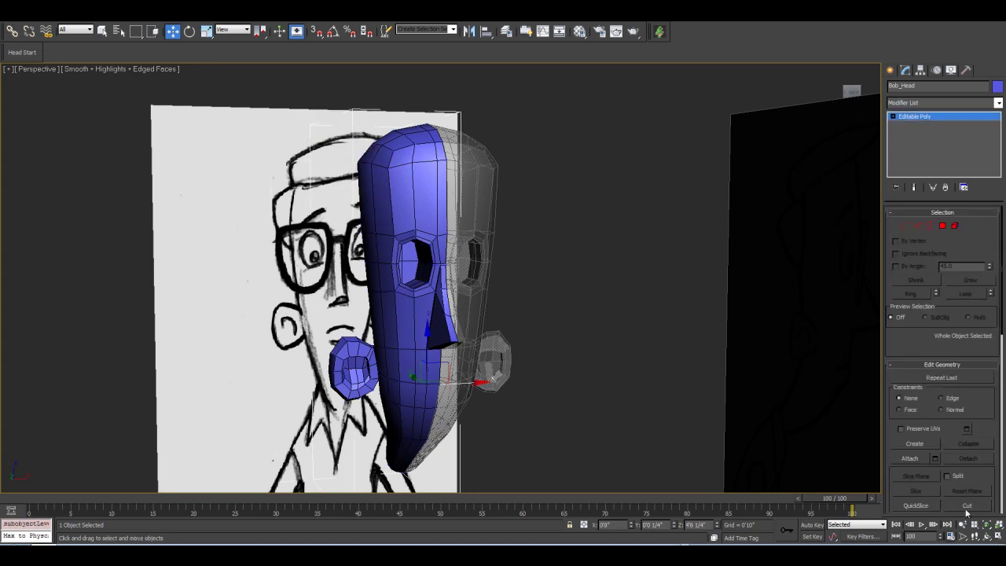
Attach the mirrored half Bob_Head001 to Bob_Head so both halves form one object.
{"action": "left_click", "coordinate": [910, 458]}
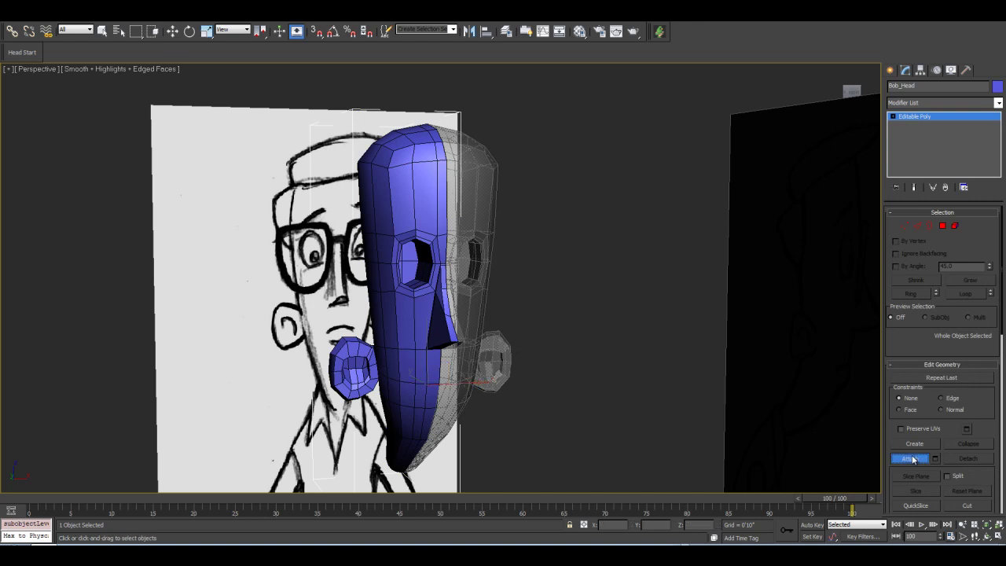
{"action": "left_click", "coordinate": [480, 197]}
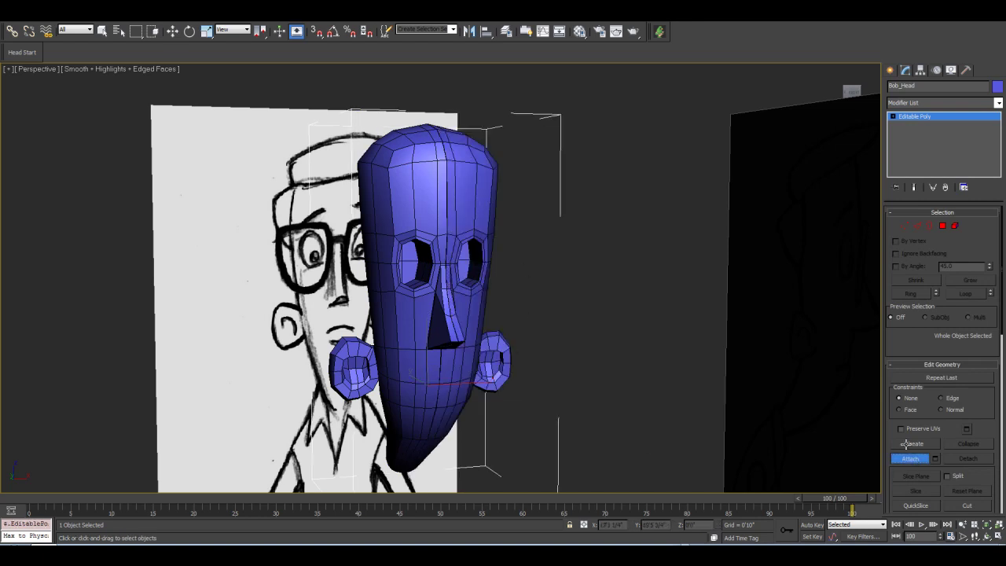
{"action": "left_click", "coordinate": [910, 458]}
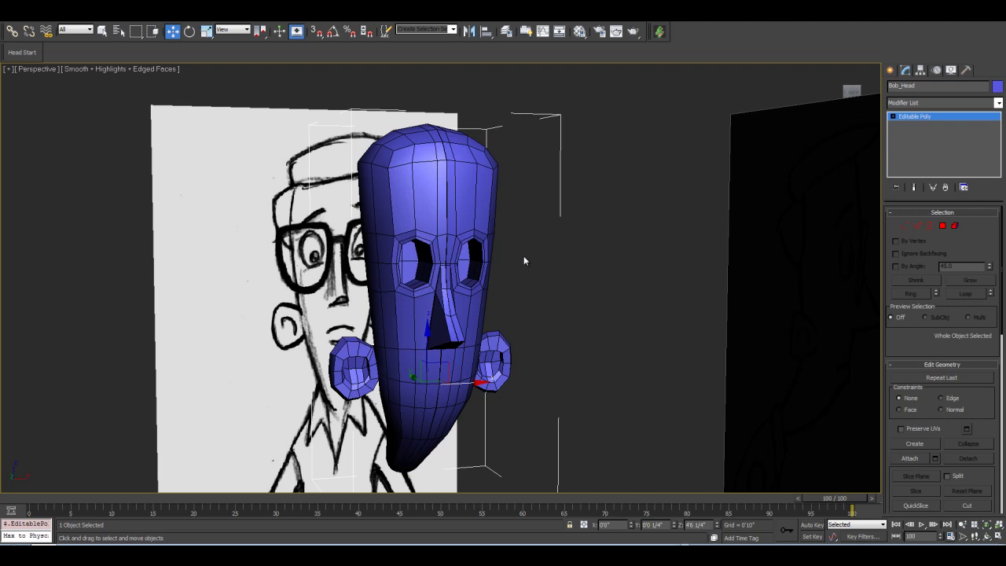
In the front view, select the head's centre-seam vertices from the crown down to the nose.
{"action": "key", "text": "f"}
{"action": "middle_click_drag", "start_coordinate": [472, 220], "coordinate": [467, 333]}
{"action": "scroll", "coordinate": [469, 336], "scroll_direction": "up", "scroll_amount": 2}
{"action": "key", "text": "z"}
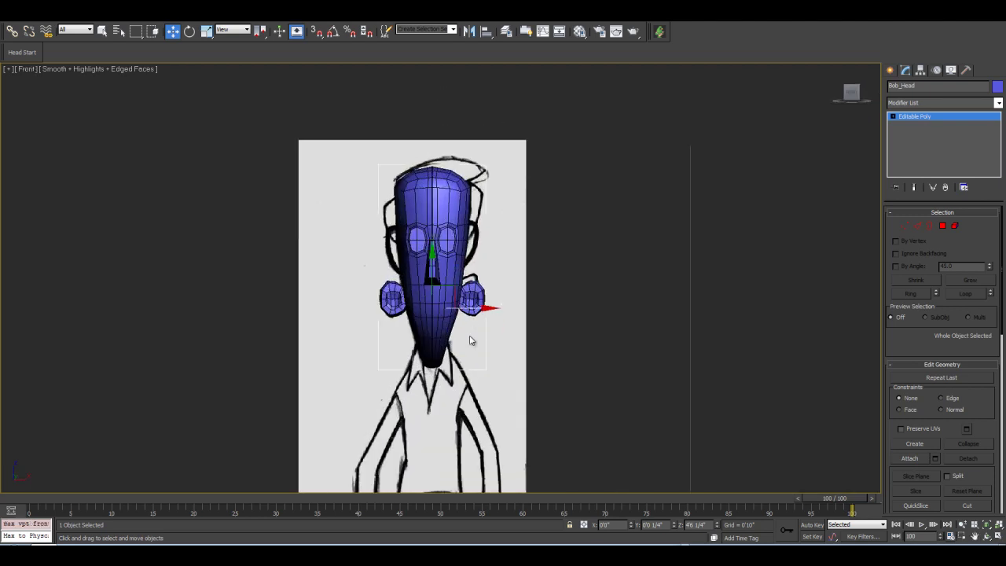
{"action": "left_click", "coordinate": [912, 226]}
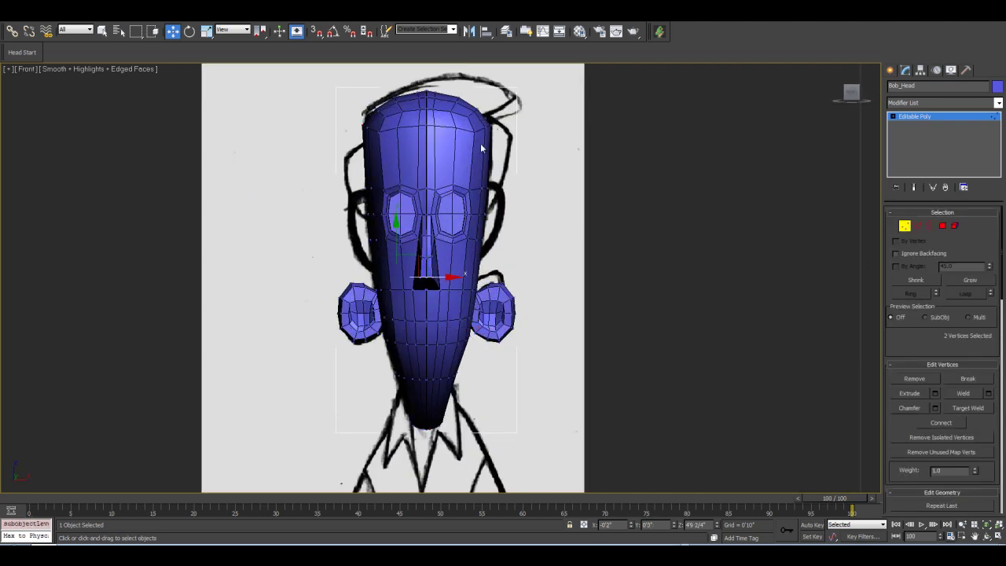
{"action": "middle_click_drag", "start_coordinate": [503, 189], "coordinate": [511, 291]}
{"action": "scroll", "coordinate": [472, 275], "scroll_direction": "up", "scroll_amount": 3}
{"action": "scroll", "coordinate": [507, 287], "scroll_direction": "up", "scroll_amount": 2}
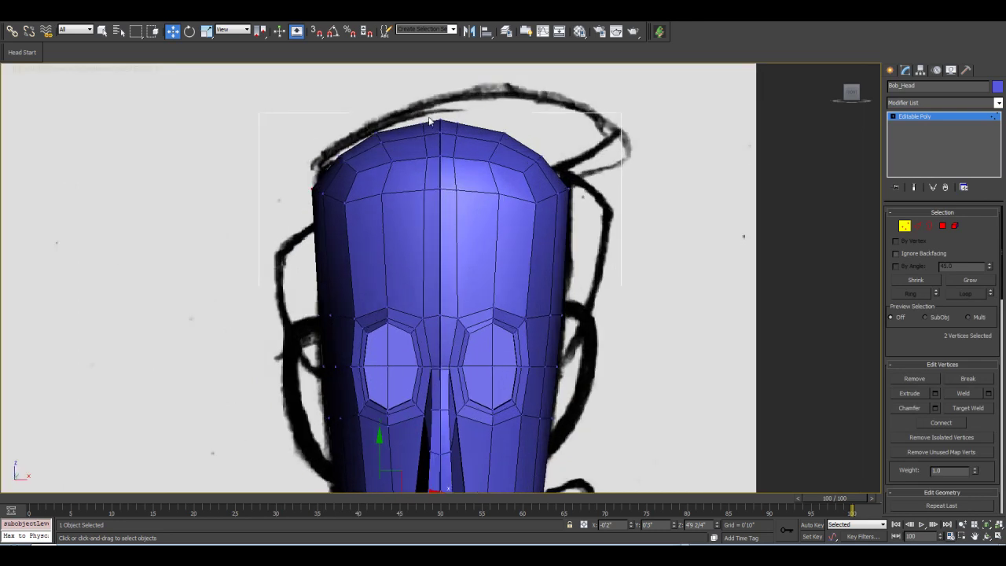
{"action": "left_click_drag", "start_coordinate": [435, 110], "coordinate": [443, 377]}
{"action": "left_click_drag", "start_coordinate": [443, 480], "coordinate": [446, 478]}
Add the remaining centre-seam vertices from the nose down to the tip of the chin to the selection.
{"action": "middle_click_drag", "start_coordinate": [512, 388], "coordinate": [518, 230]}
{"action": "middle_click_drag", "start_coordinate": [449, 387], "coordinate": [455, 341]}
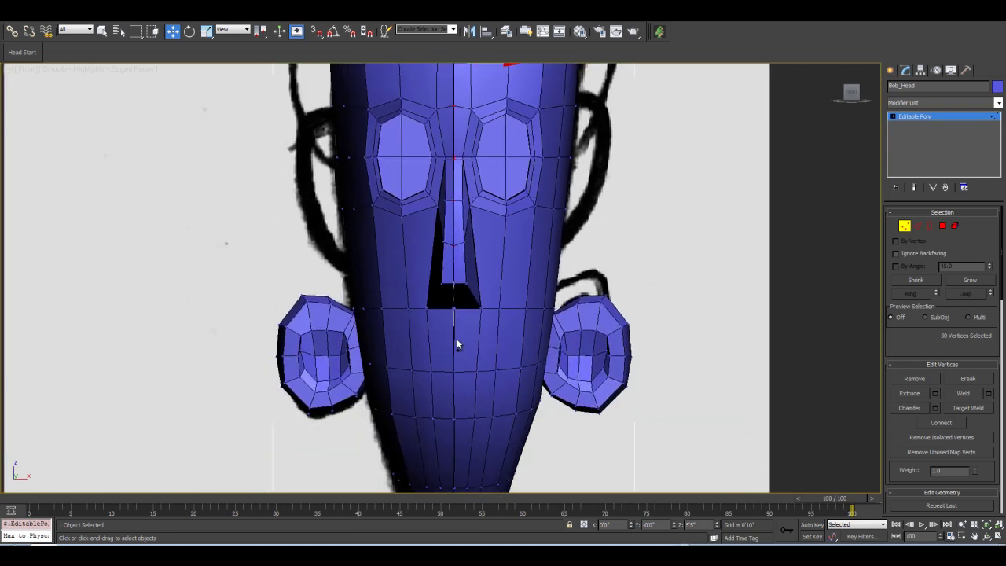
{"action": "scroll", "coordinate": [457, 344], "scroll_direction": "up", "scroll_amount": 2}
{"action": "left_click_drag", "start_coordinate": [459, 371], "coordinate": [465, 442], "text": "ctrl"}
{"action": "middle_click_drag", "start_coordinate": [456, 385], "coordinate": [464, 231]}
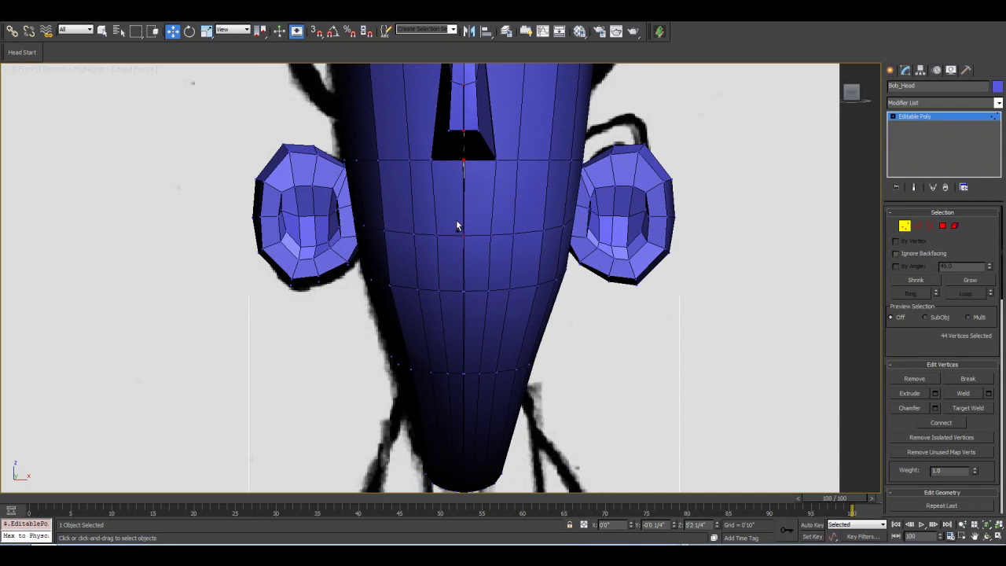
{"action": "left_click_drag", "start_coordinate": [470, 417], "coordinate": [471, 417], "text": "ctrl"}
{"action": "middle_click_drag", "start_coordinate": [487, 429], "coordinate": [460, 299]}
{"action": "scroll", "coordinate": [487, 170], "scroll_direction": "up", "scroll_amount": 4}
{"action": "scroll", "coordinate": [456, 294], "scroll_direction": "down", "scroll_amount": 2}
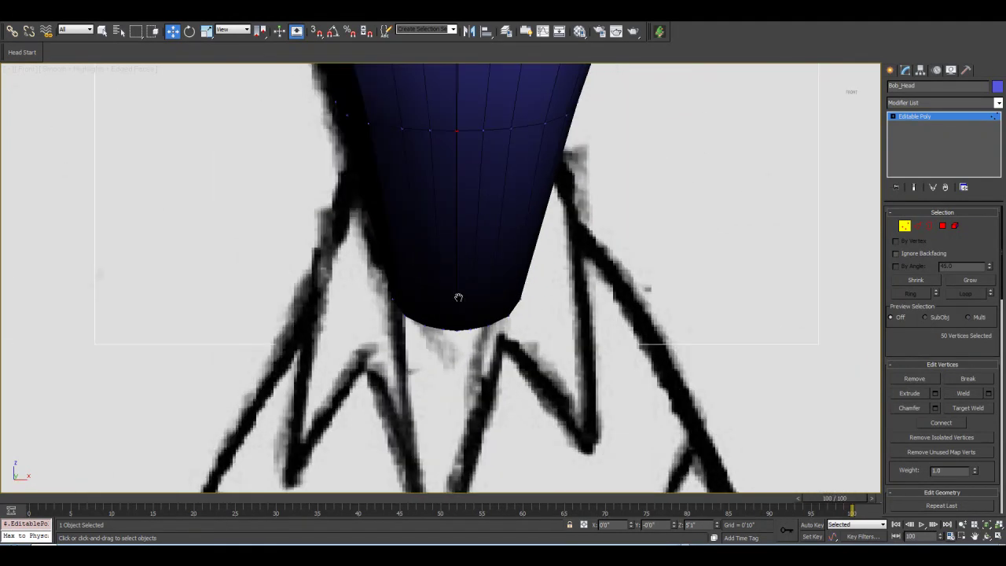
{"action": "left_click_drag", "start_coordinate": [452, 228], "coordinate": [460, 376], "text": "ctrl"}
Make the head see-through and check the selected centre-seam vertices from the chin up to the crown.
{"action": "key", "text": "alt+x"}
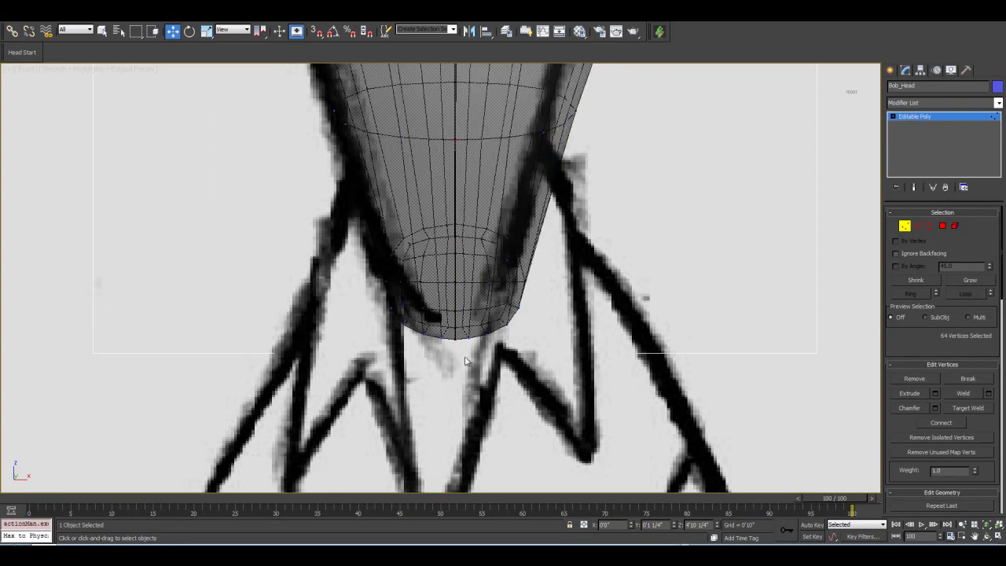
{"action": "mouse_move", "coordinate": [515, 131]}
{"action": "middle_mouse_down"}
{"action": "mouse_move", "coordinate": [492, 213]}
{"action": "mouse_move", "coordinate": [484, 339]}
{"action": "mouse_move", "coordinate": [483, 223]}
{"action": "mouse_move", "coordinate": [479, 317]}
{"action": "mouse_move", "coordinate": [476, 289]}
{"action": "middle_mouse_up"}
{"action": "scroll", "coordinate": [475, 289], "scroll_direction": "down", "scroll_amount": 3}
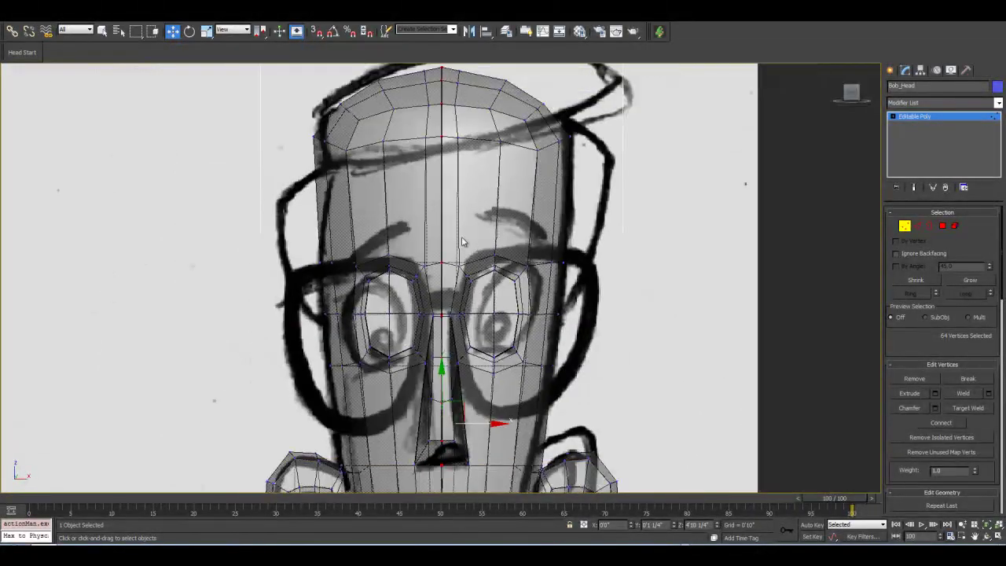
{"action": "scroll", "coordinate": [458, 253], "scroll_direction": "down", "scroll_amount": 2}
{"action": "scroll", "coordinate": [456, 256], "scroll_direction": "up", "scroll_amount": 2}
{"action": "middle_click_drag", "start_coordinate": [459, 369], "coordinate": [451, 438]}
{"action": "scroll", "coordinate": [458, 286], "scroll_direction": "down", "scroll_amount": 2}
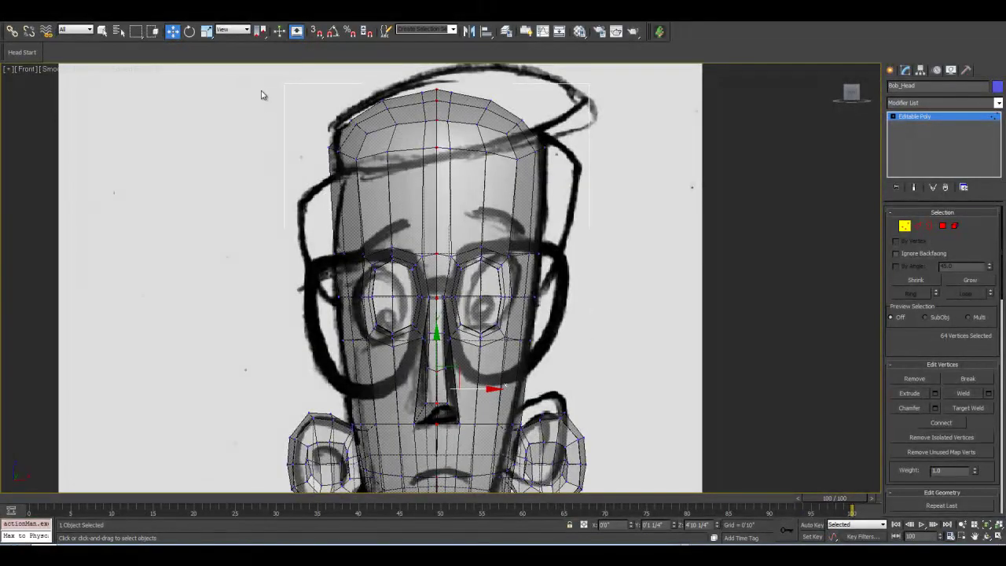
{"action": "left_click", "coordinate": [206, 30]}
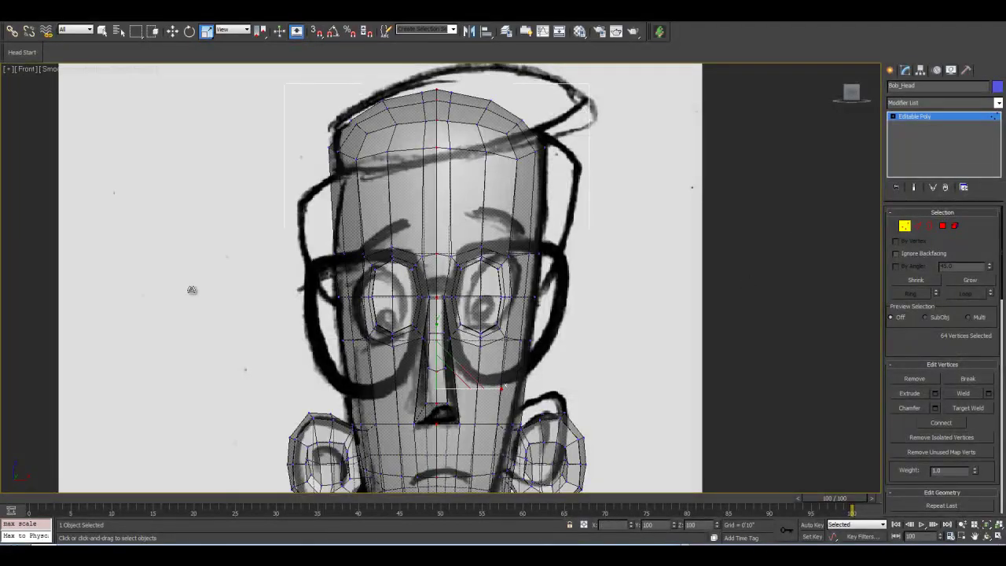
{"action": "middle_click_drag", "start_coordinate": [473, 337], "coordinate": [483, 223]}
{"action": "scroll", "coordinate": [483, 224], "scroll_direction": "up", "scroll_amount": 2}
{"action": "scroll", "coordinate": [483, 224], "scroll_direction": "up", "scroll_amount": 3}
{"action": "scroll", "coordinate": [483, 224], "scroll_direction": "down", "scroll_amount": 3}
{"action": "middle_click_drag", "start_coordinate": [514, 176], "coordinate": [517, 375]}
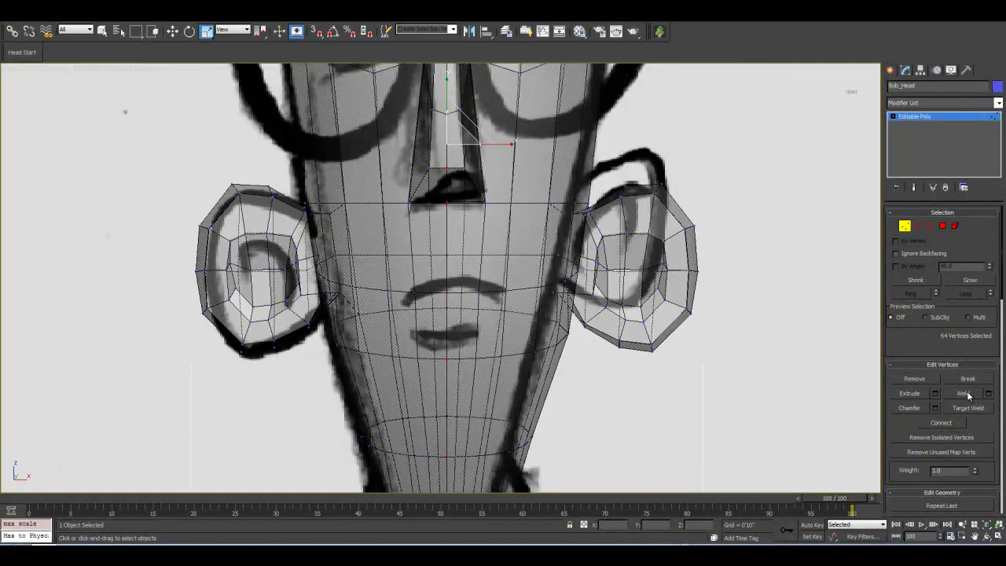
Open the Weld settings for the selected centre-seam vertices and bring the eye and nose area into view.
{"action": "left_click", "coordinate": [989, 394]}
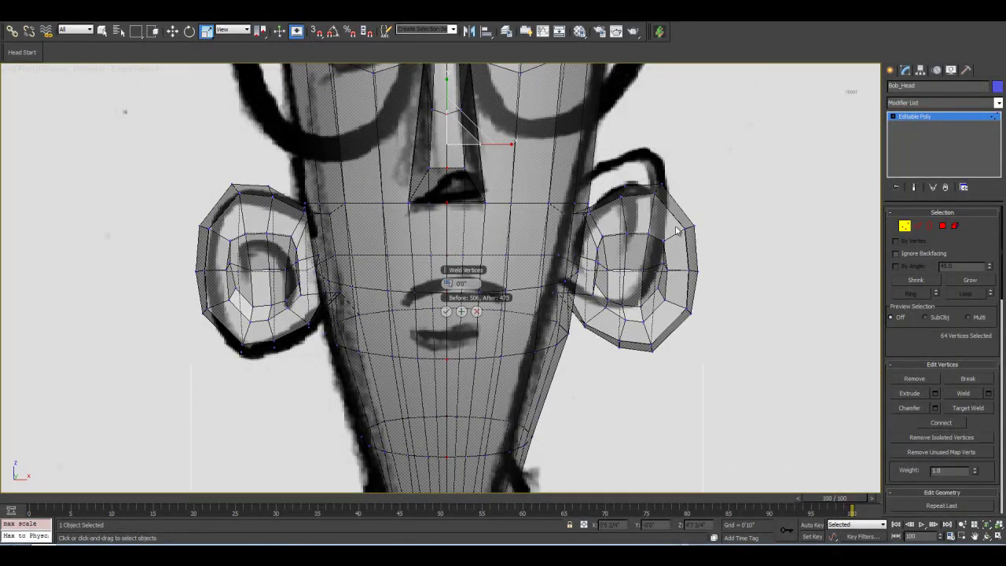
{"action": "middle_click_drag", "start_coordinate": [583, 216], "coordinate": [584, 425]}
{"action": "middle_click_drag", "start_coordinate": [542, 272], "coordinate": [436, 350]}
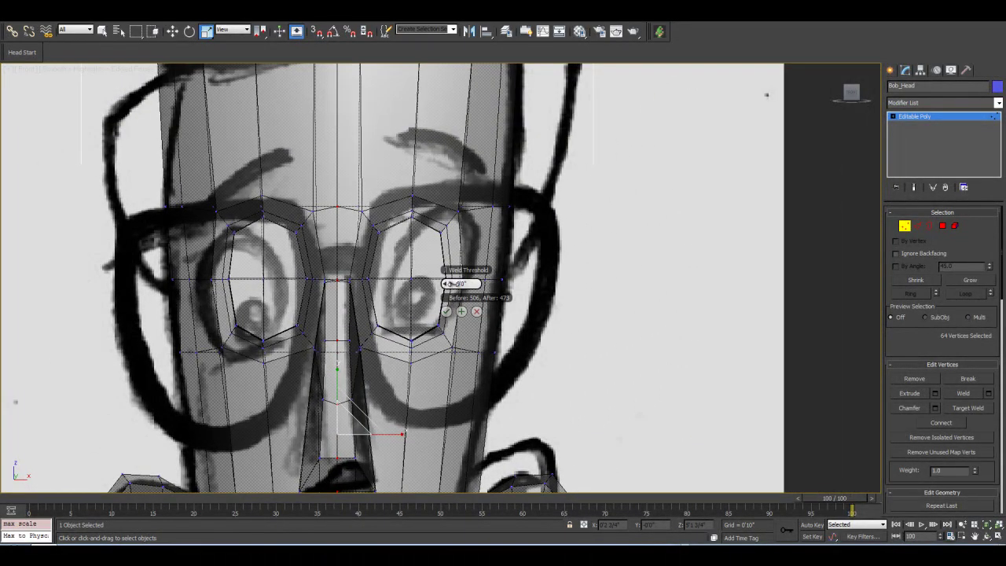
Preview a weld threshold of 0'0 1/4" at the nose bridge, and reset the threshold to zero.
{"action": "left_click", "coordinate": [452, 284]}
{"action": "left_click_drag", "start_coordinate": [462, 285], "coordinate": [467, 286]}
{"action": "scroll", "coordinate": [340, 285], "scroll_direction": "up", "scroll_amount": 5}
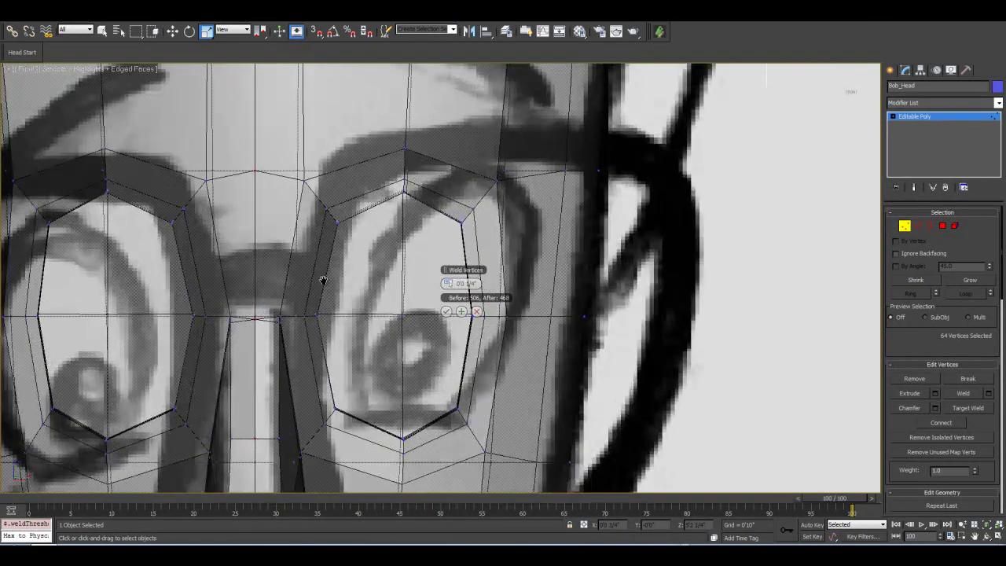
{"action": "scroll", "coordinate": [323, 280], "scroll_direction": "up", "scroll_amount": 6}
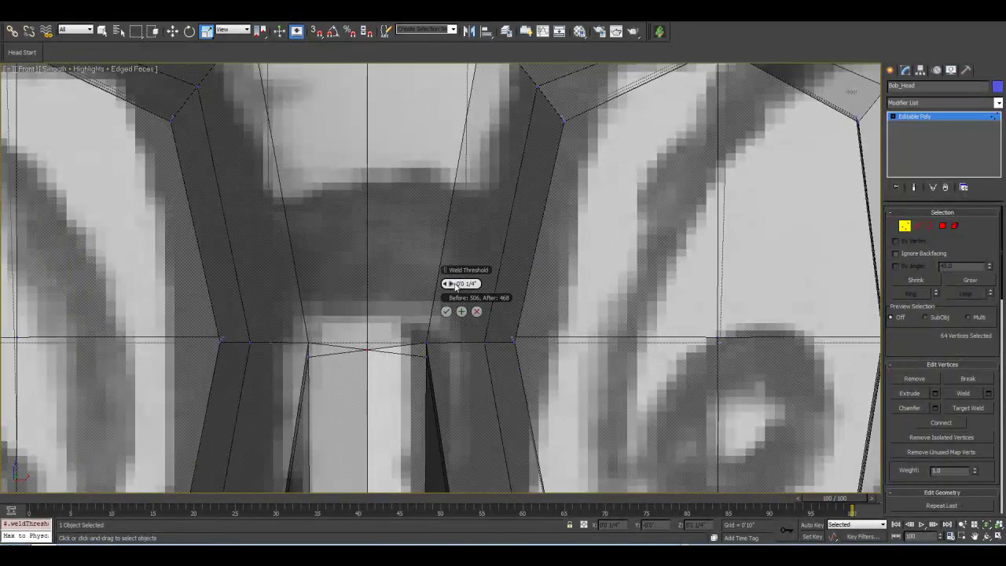
{"action": "right_click", "coordinate": [455, 285]}
{"action": "scroll", "coordinate": [425, 272], "scroll_direction": "up", "scroll_amount": 4}
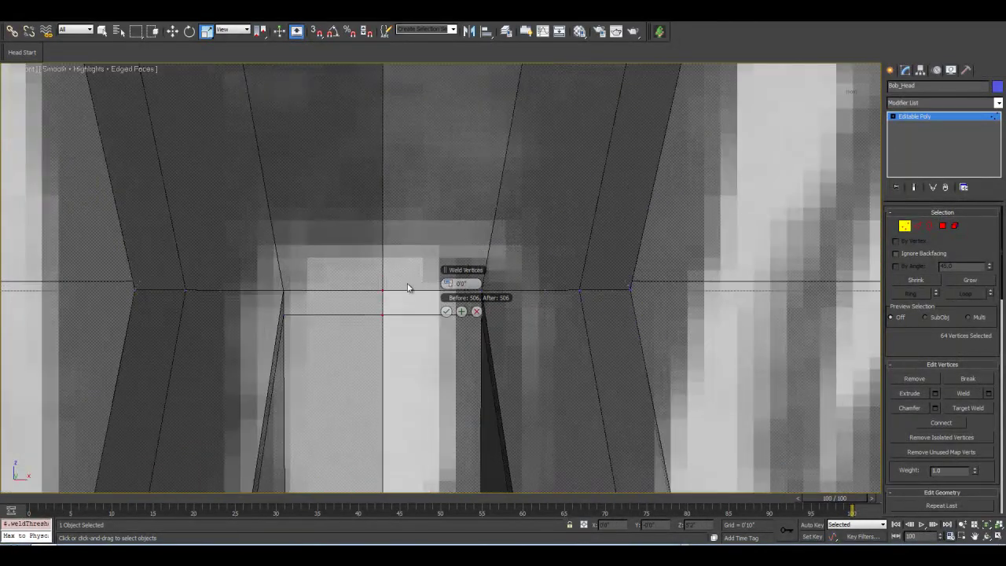
{"action": "left_click", "coordinate": [452, 285]}
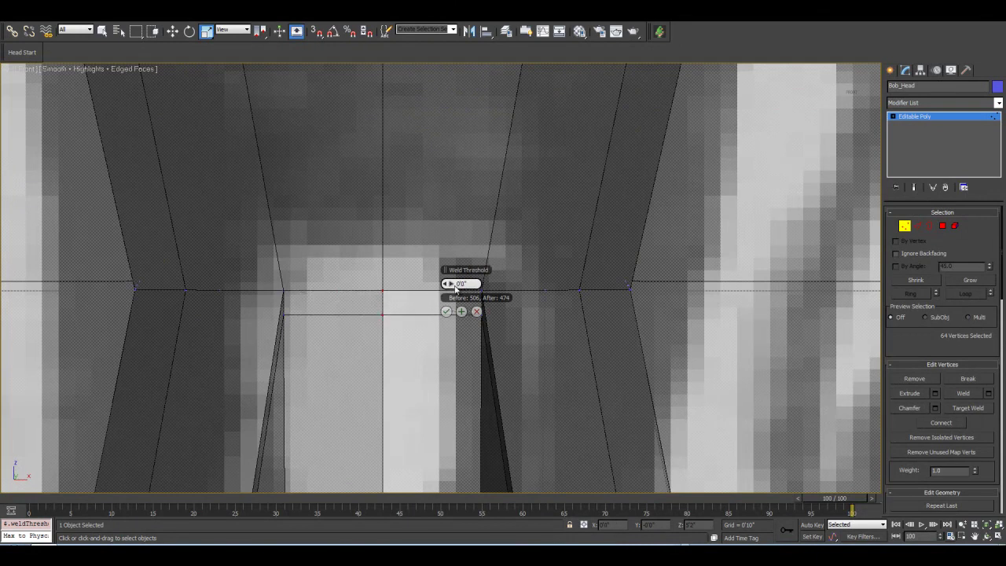
{"action": "left_click_drag", "start_coordinate": [456, 284], "coordinate": [485, 290]}
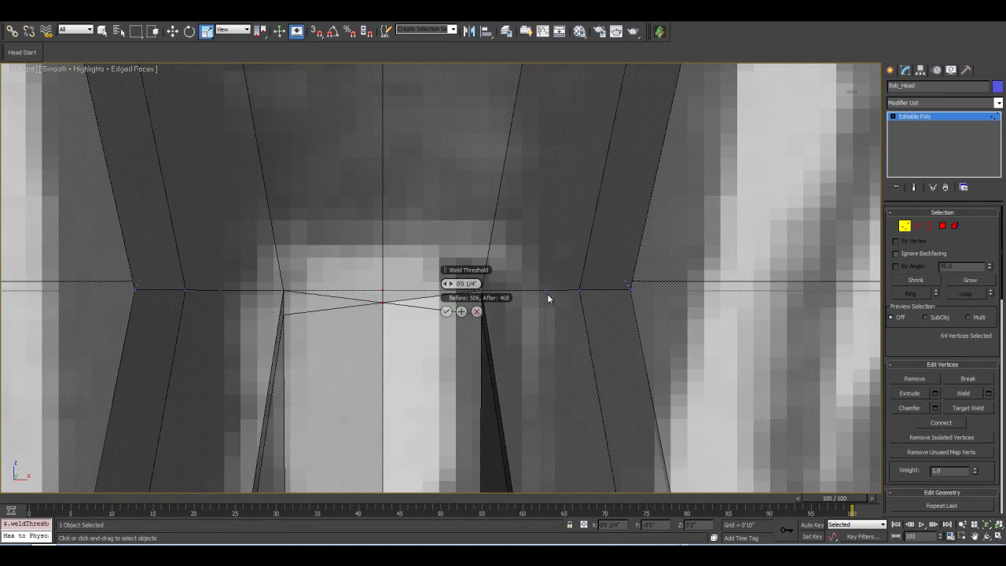
{"action": "right_click", "coordinate": [445, 288]}
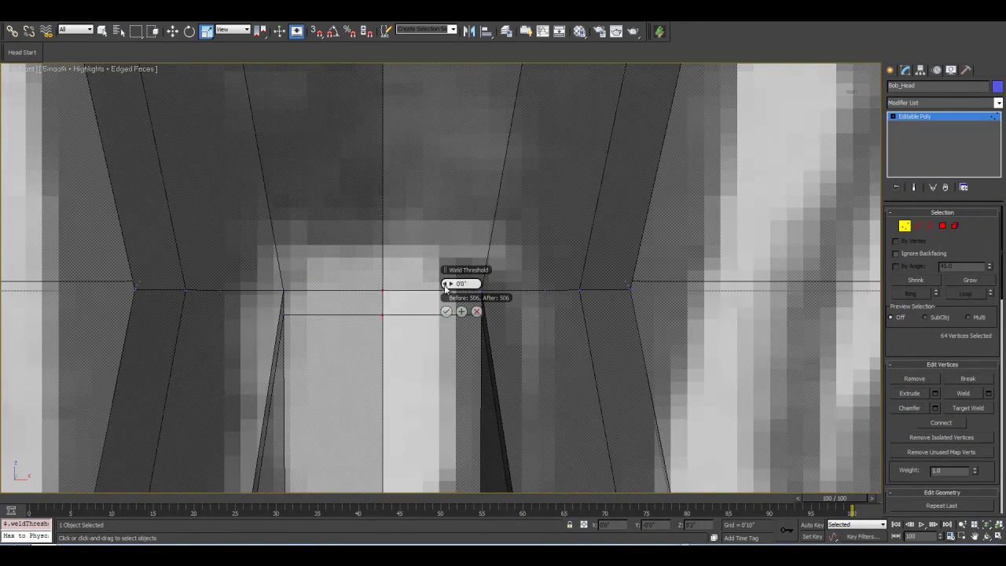
Weld the selected centre-seam vertices with the threshold raised one increment above zero, and leave vertex editing.
{"action": "left_click", "coordinate": [451, 285]}
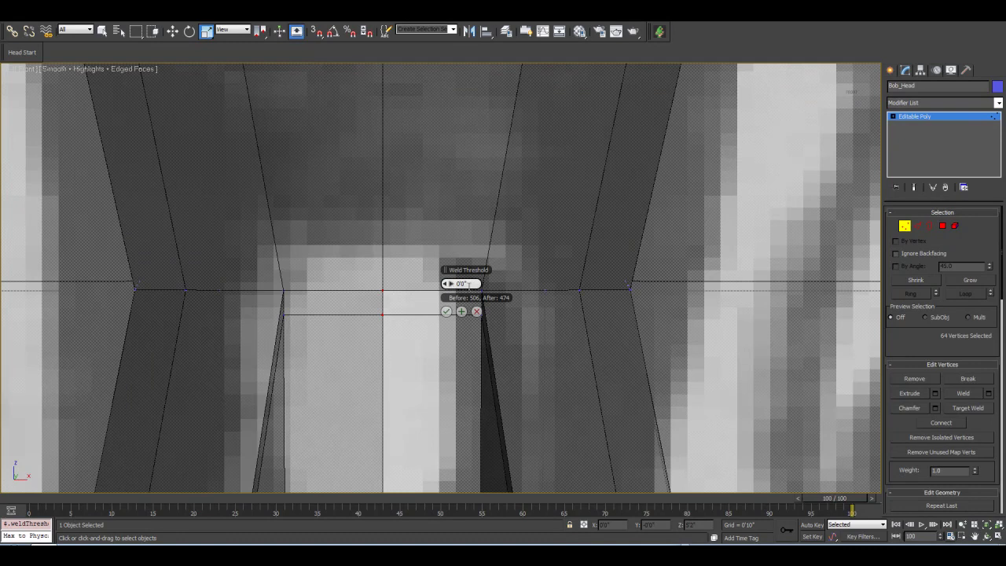
{"action": "left_click", "coordinate": [446, 312]}
{"action": "scroll", "coordinate": [420, 233], "scroll_direction": "down", "scroll_amount": 6}
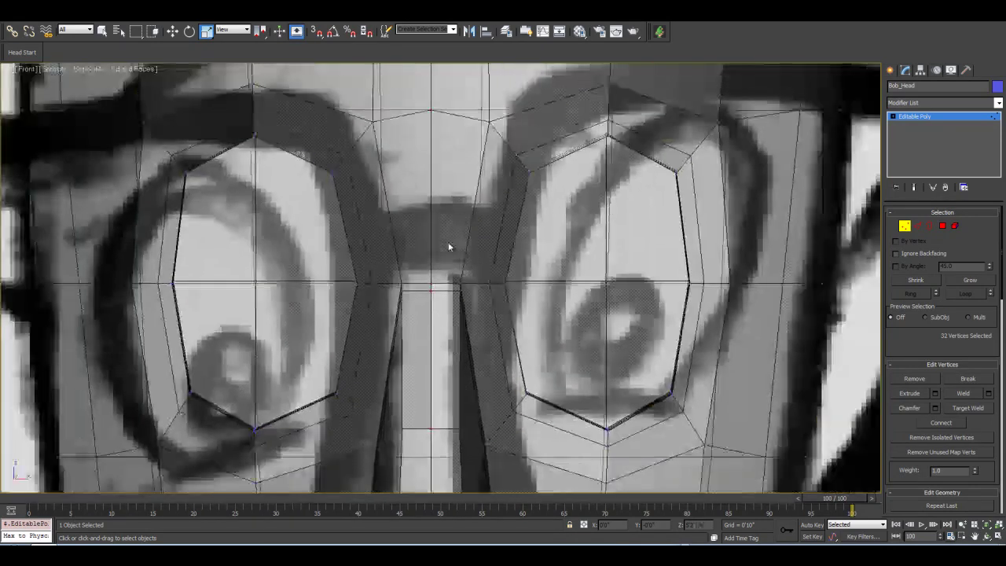
{"action": "scroll", "coordinate": [448, 247], "scroll_direction": "down", "scroll_amount": 8}
{"action": "left_click", "coordinate": [905, 227]}
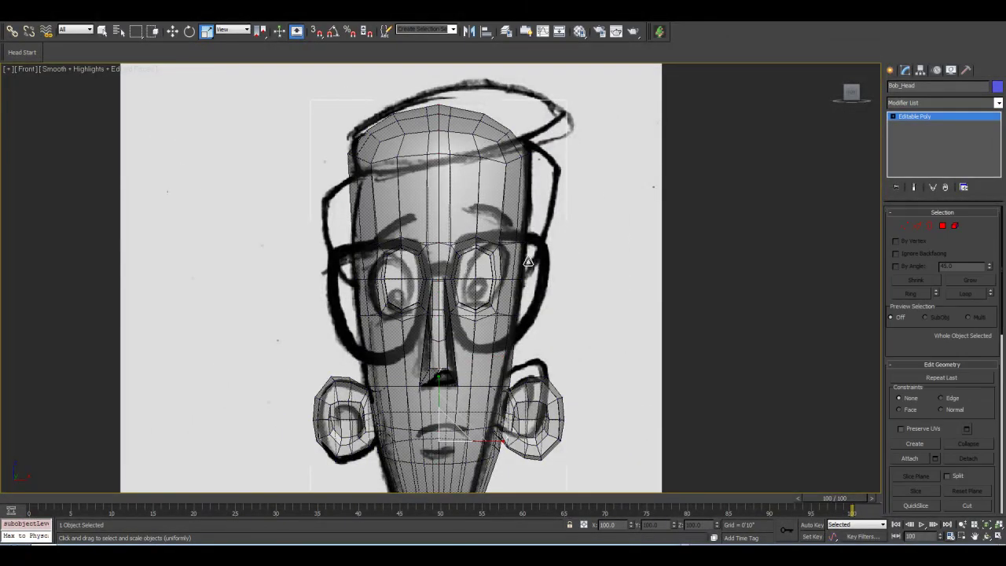
Select the polygons of the head's mirrored half, including its ear, up to the centre seam.
{"action": "left_click", "coordinate": [942, 226]}
{"action": "scroll", "coordinate": [572, 187], "scroll_direction": "down", "scroll_amount": 3}
{"action": "left_click_drag", "start_coordinate": [578, 145], "coordinate": [443, 464]}
{"action": "scroll", "coordinate": [448, 452], "scroll_direction": "up", "scroll_amount": 8}
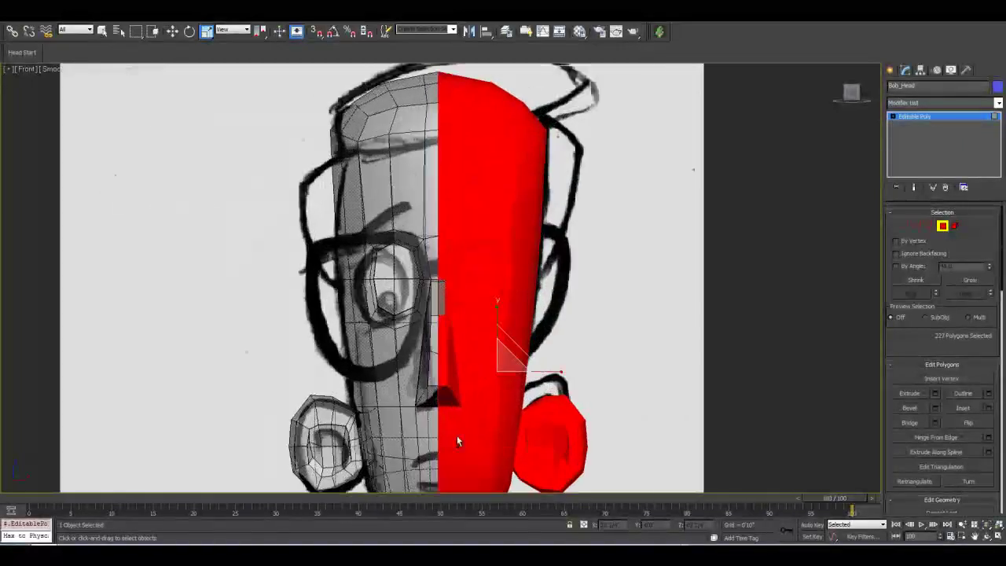
{"action": "left_click_drag", "start_coordinate": [672, 124], "coordinate": [442, 364]}
Test the weld by moving the selected polygons sideways, inspect the seam down to the chin, and undo the move.
{"action": "left_click", "coordinate": [174, 32]}
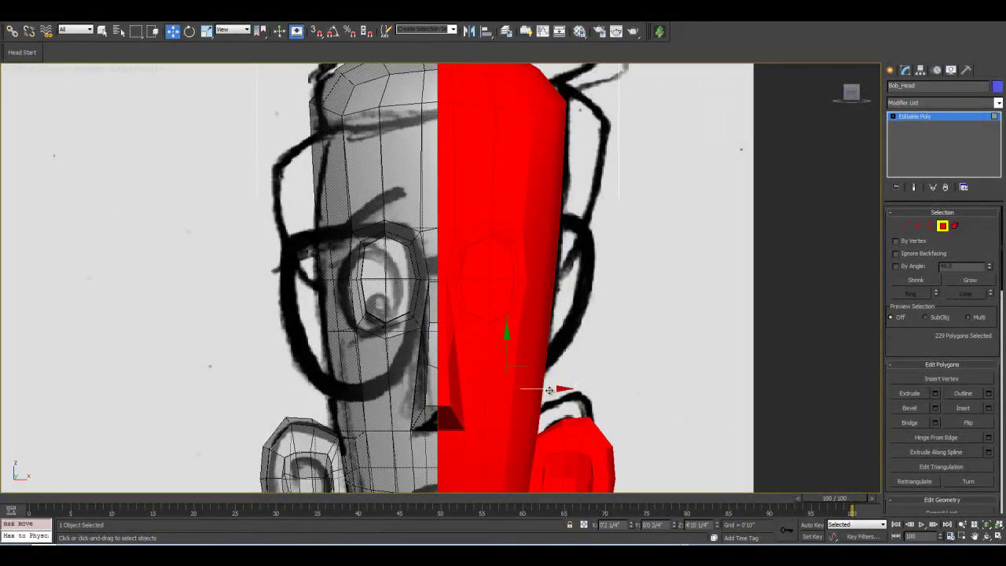
{"action": "left_click_drag", "start_coordinate": [553, 387], "coordinate": [672, 393]}
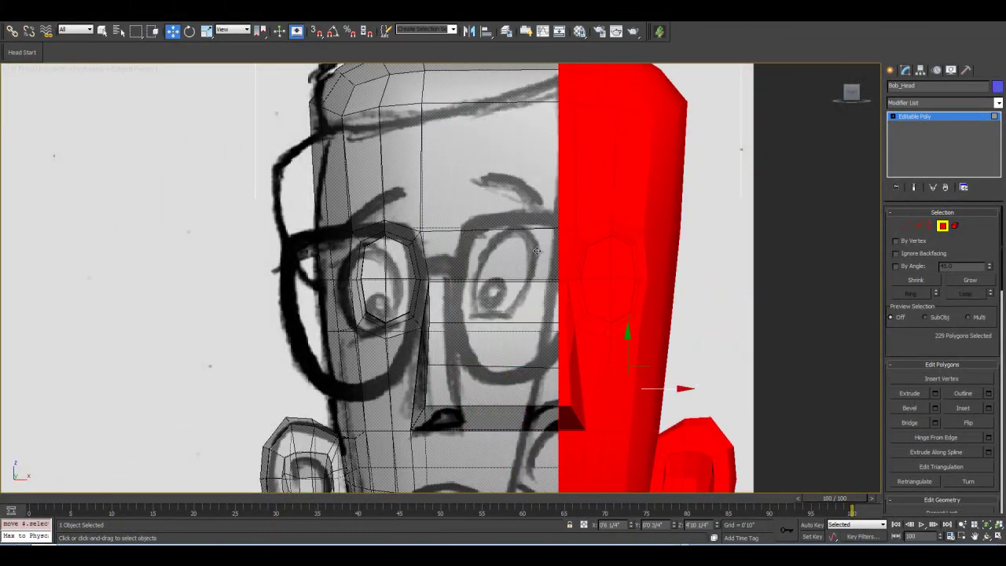
{"action": "middle_click_drag", "start_coordinate": [478, 360], "coordinate": [481, 184]}
{"action": "middle_click_drag", "start_coordinate": [494, 404], "coordinate": [492, 232]}
{"action": "middle_click_drag", "start_coordinate": [496, 320], "coordinate": [496, 346]}
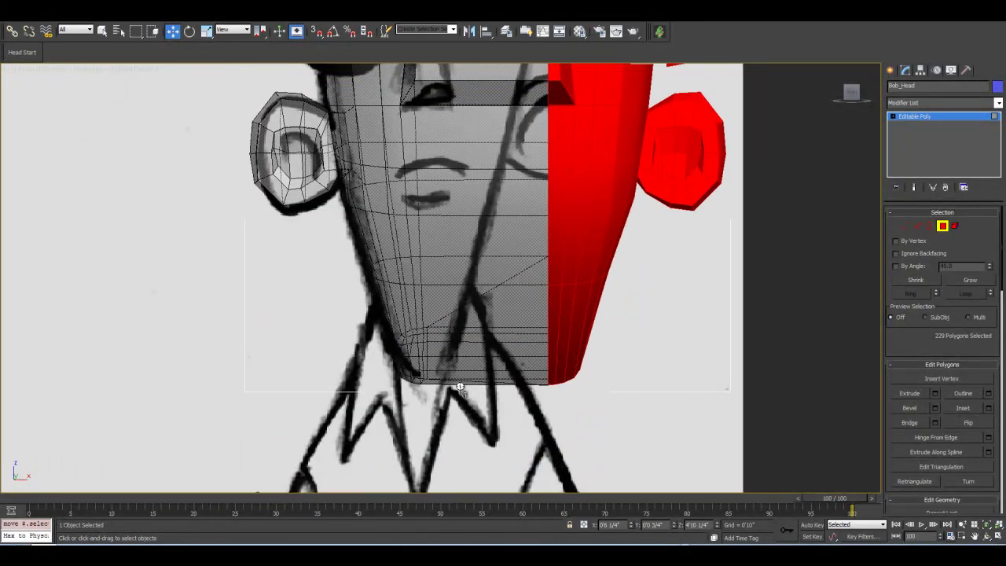
{"action": "key", "text": "ctrl+z"}
Correct the polygon selection around the jaw and chin so it covers the entire mirrored half.
{"action": "scroll", "coordinate": [454, 410], "scroll_direction": "up", "scroll_amount": 3}
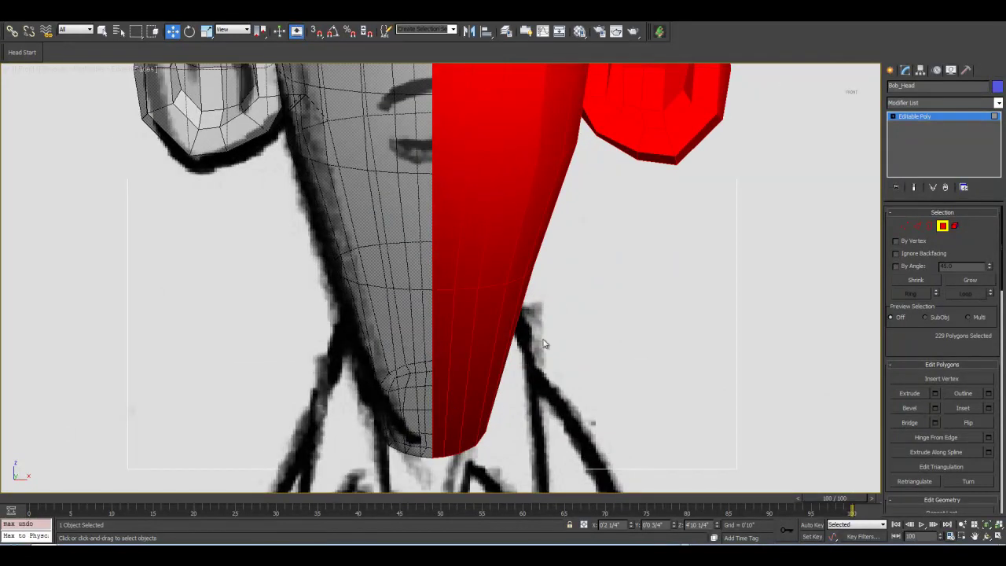
{"action": "left_click_drag", "start_coordinate": [626, 231], "coordinate": [434, 485], "text": "alt"}
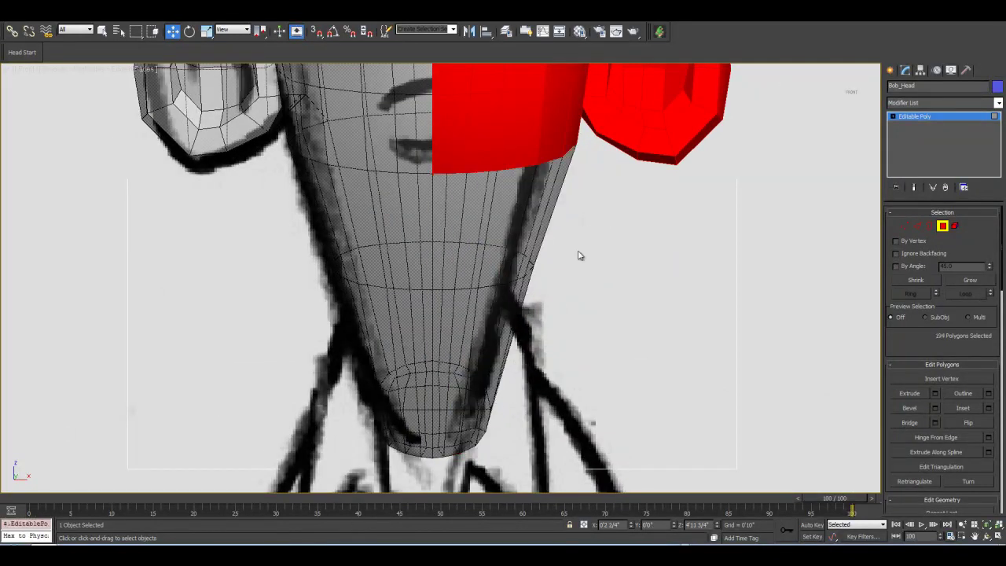
{"action": "scroll", "coordinate": [585, 238], "scroll_direction": "down", "scroll_amount": 1}
{"action": "left_click_drag", "start_coordinate": [753, 114], "coordinate": [439, 456], "text": "alt"}
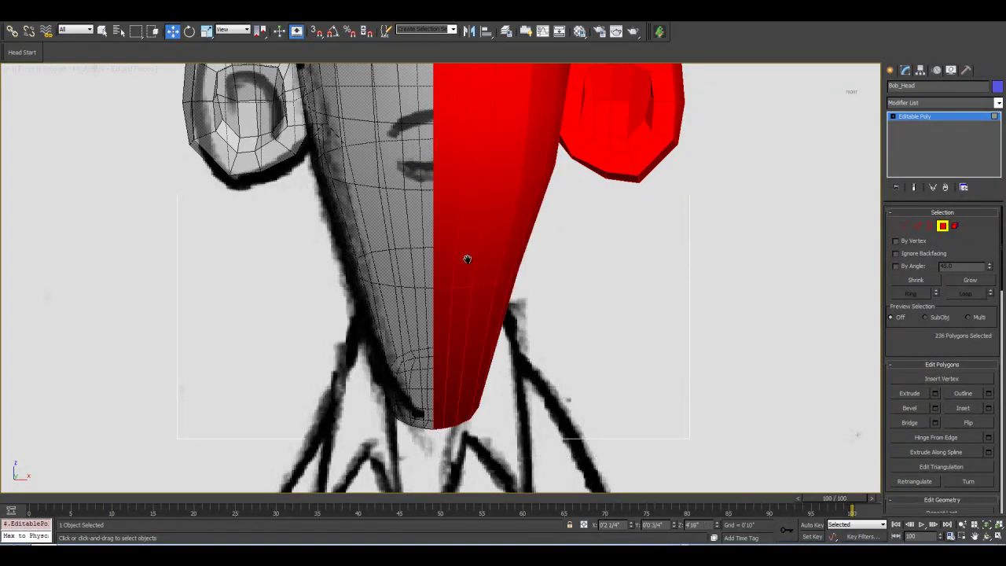
Move the complete mirrored half sideways to check the seam in see-through and solid display, and undo the move.
{"action": "scroll", "coordinate": [472, 260], "scroll_direction": "down", "scroll_amount": 3}
{"action": "left_click_drag", "start_coordinate": [515, 185], "coordinate": [625, 186]}
{"action": "middle_click_drag", "start_coordinate": [458, 287], "coordinate": [461, 342]}
{"action": "scroll", "coordinate": [460, 341], "scroll_direction": "down", "scroll_amount": 3}
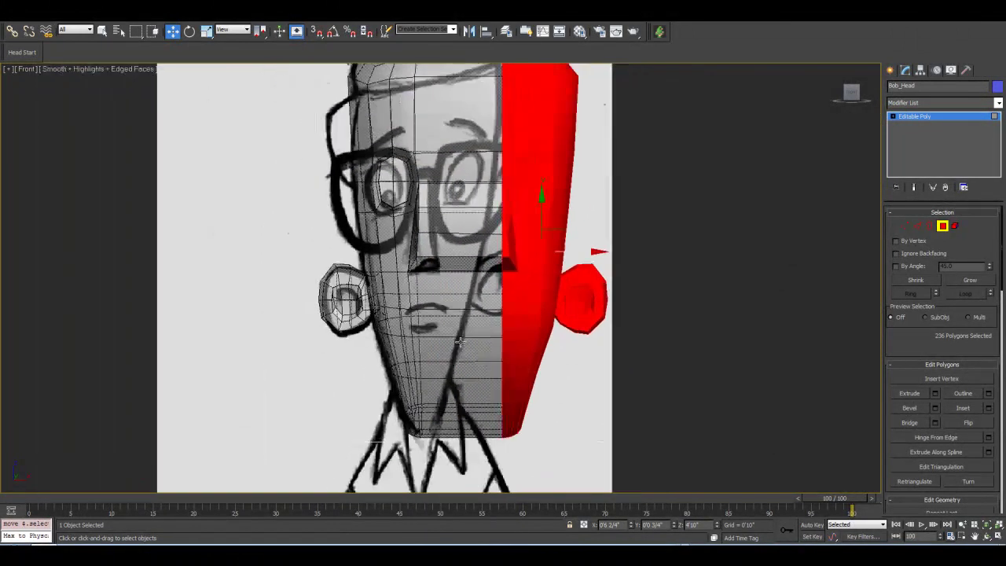
{"action": "key", "text": "alt+x"}
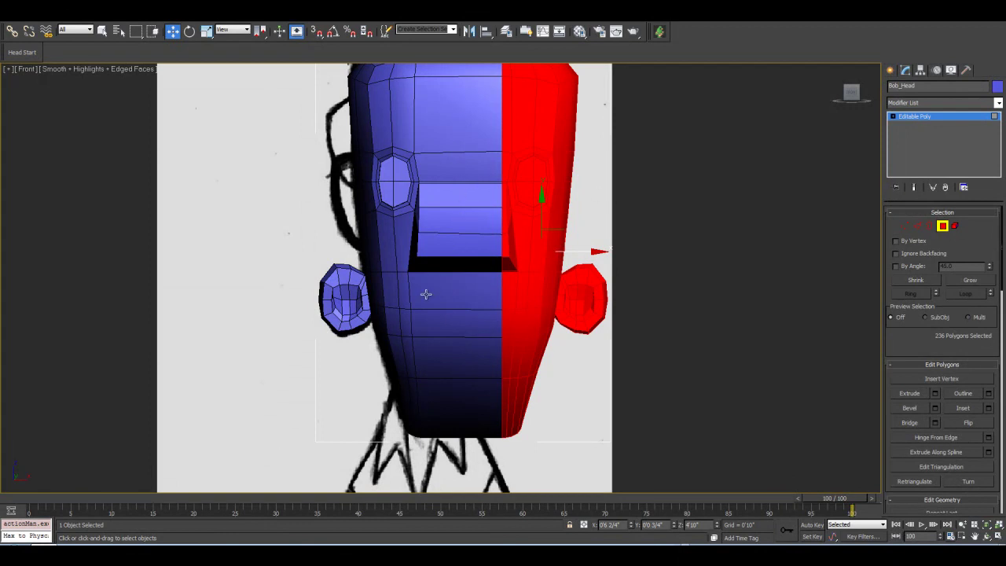
{"action": "key", "text": "alt+x"}
{"action": "key", "text": "ctrl+z"}
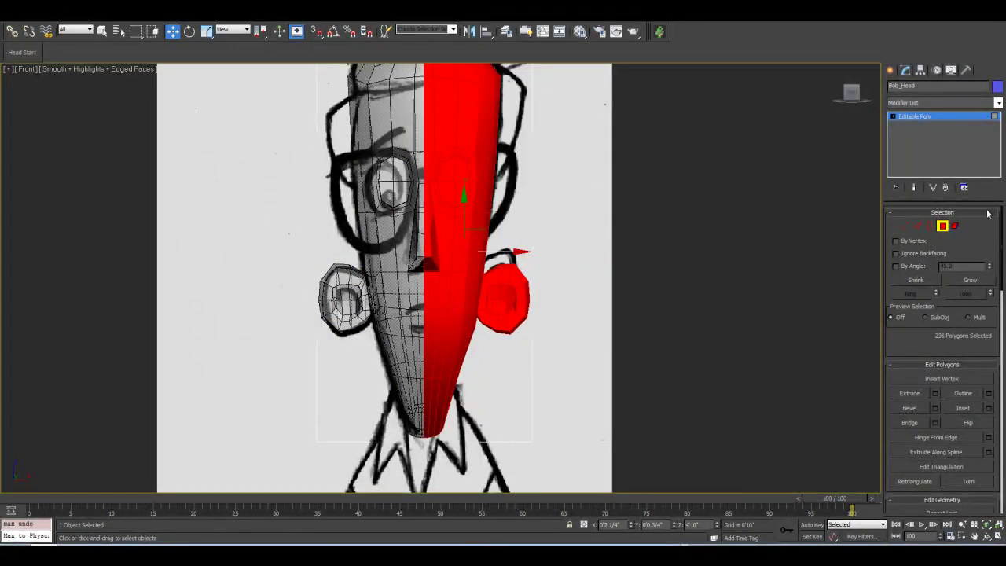
Leave polygon editing, add a TurboSmooth modifier to the whole head and turn off its see-through display.
{"action": "left_click", "coordinate": [942, 227]}
{"action": "left_click", "coordinate": [998, 103]}
{"action": "left_click_drag", "start_coordinate": [998, 183], "coordinate": [998, 408]}
{"action": "left_click", "coordinate": [914, 407]}
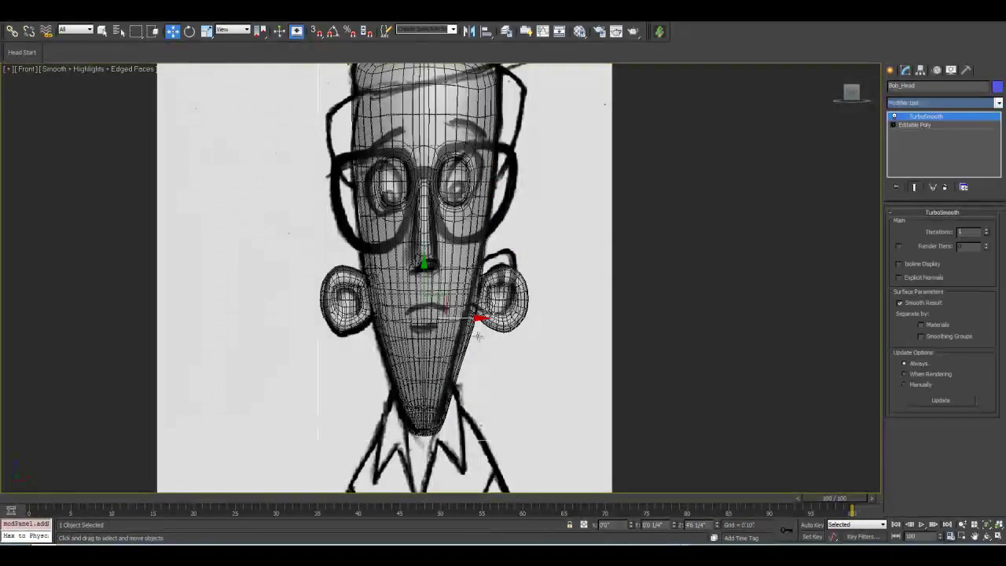
{"action": "key", "text": "alt+x"}
Inspect the smoothed head's centre seam from the crown down past the nose, looking for gaps or creases.
{"action": "scroll", "coordinate": [413, 302], "scroll_direction": "up", "scroll_amount": 6}
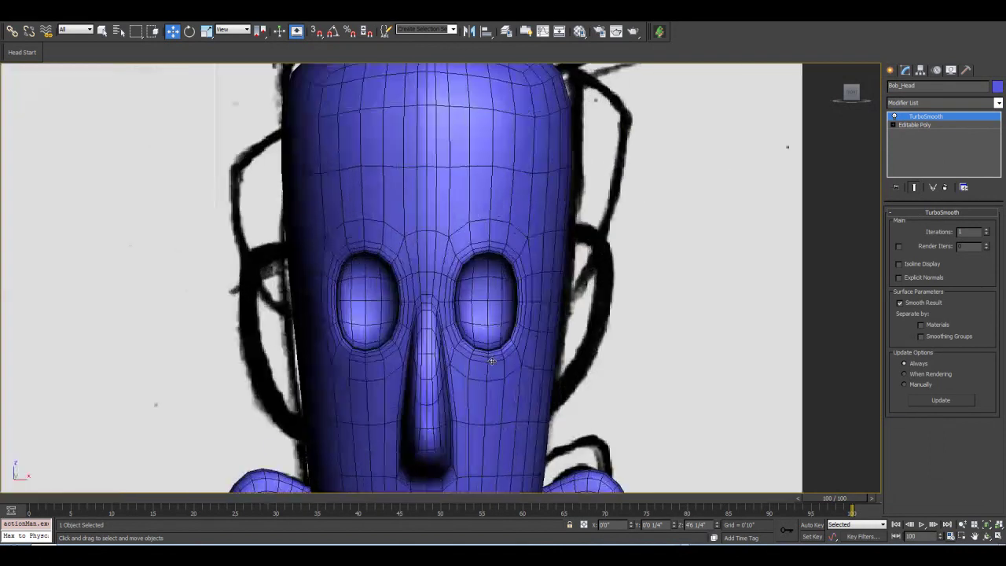
{"action": "middle_click_drag", "start_coordinate": [417, 239], "coordinate": [420, 409]}
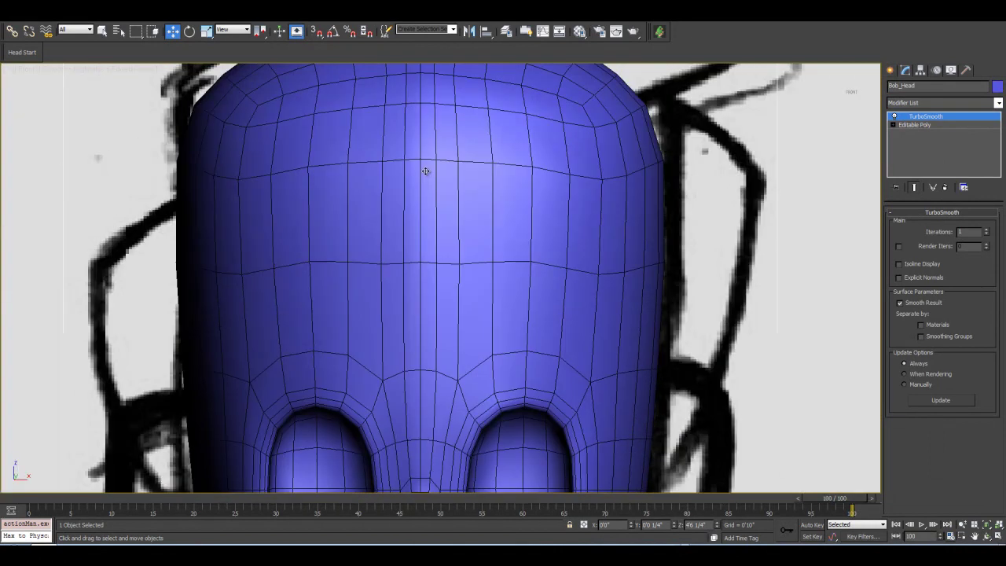
{"action": "middle_click_drag", "start_coordinate": [427, 206], "coordinate": [426, 346]}
{"action": "middle_click_drag", "start_coordinate": [438, 276], "coordinate": [448, 152]}
{"action": "scroll", "coordinate": [449, 224], "scroll_direction": "down", "scroll_amount": 3}
{"action": "middle_click_drag", "start_coordinate": [433, 327], "coordinate": [421, 219]}
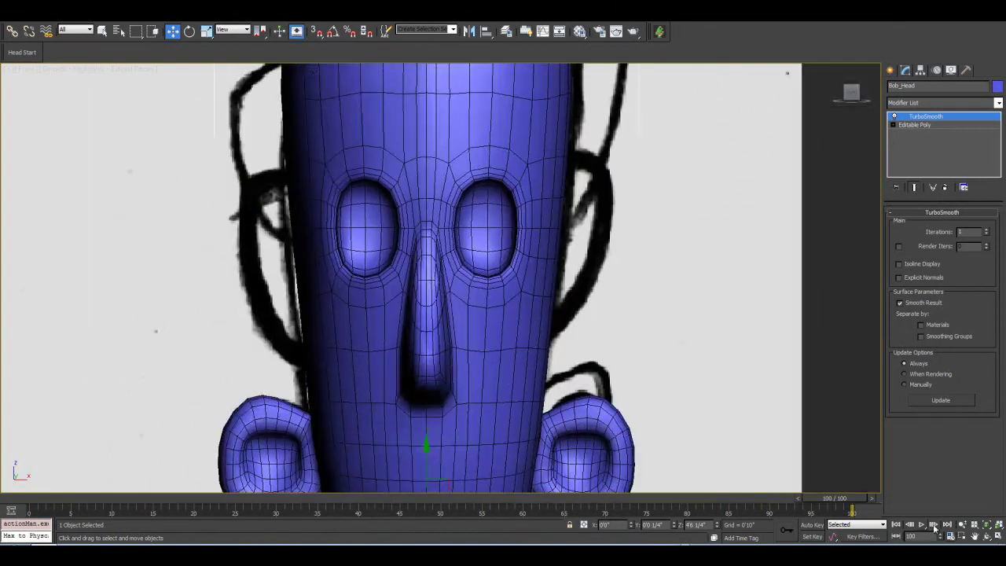
{"action": "left_click", "coordinate": [987, 537]}
{"action": "mouse_move", "coordinate": [435, 280]}
{"action": "left_mouse_down"}
{"action": "mouse_move", "coordinate": [544, 313]}
{"action": "mouse_move", "coordinate": [611, 323]}
{"action": "mouse_move", "coordinate": [623, 315]}
{"action": "mouse_move", "coordinate": [490, 341]}
{"action": "mouse_move", "coordinate": [386, 321]}
{"action": "mouse_move", "coordinate": [437, 301]}
{"action": "mouse_move", "coordinate": [409, 290]}
{"action": "mouse_move", "coordinate": [524, 353]}
{"action": "mouse_move", "coordinate": [464, 213]}
{"action": "mouse_move", "coordinate": [424, 449]}
{"action": "mouse_move", "coordinate": [418, 270]}
{"action": "mouse_move", "coordinate": [433, 283]}
{"action": "mouse_move", "coordinate": [307, 231]}
{"action": "mouse_move", "coordinate": [404, 206]}
{"action": "mouse_move", "coordinate": [422, 283]}
{"action": "mouse_move", "coordinate": [467, 272]}
{"action": "mouse_move", "coordinate": [424, 193]}
{"action": "mouse_move", "coordinate": [403, 330]}
{"action": "mouse_move", "coordinate": [419, 205]}
{"action": "mouse_move", "coordinate": [436, 227]}
{"action": "mouse_move", "coordinate": [439, 294]}
{"action": "mouse_move", "coordinate": [476, 292]}
{"action": "mouse_move", "coordinate": [404, 294]}
{"action": "mouse_move", "coordinate": [464, 272]}
{"action": "mouse_move", "coordinate": [396, 332]}
{"action": "left_mouse_up"}
Compare the head with and without TurboSmooth from several angles, leaving the smoothing switched off.
{"action": "left_click", "coordinate": [894, 116]}
{"action": "left_click_drag", "start_coordinate": [407, 336], "coordinate": [577, 330]}
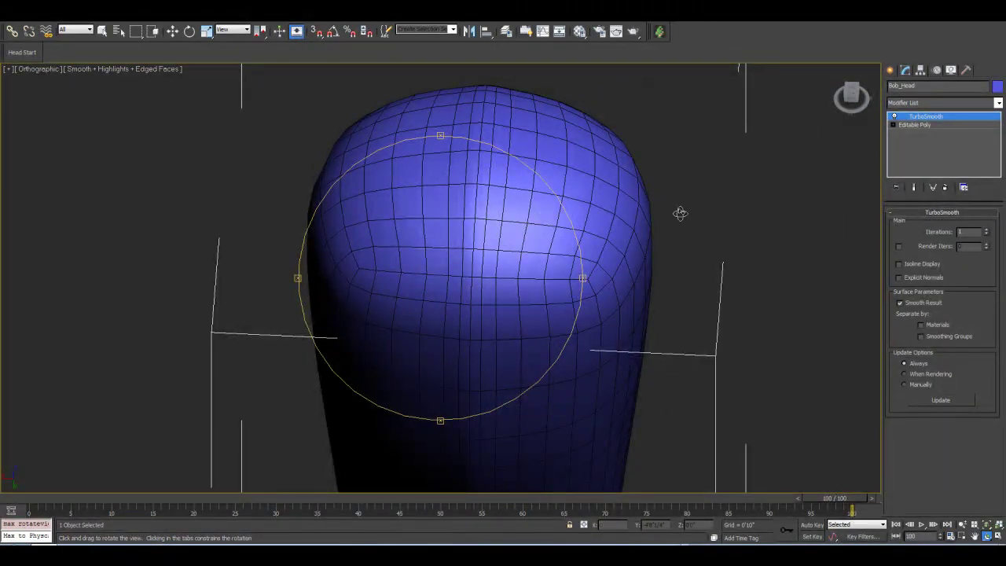
{"action": "left_click", "coordinate": [893, 115]}
{"action": "left_click_drag", "start_coordinate": [470, 263], "coordinate": [482, 229]}
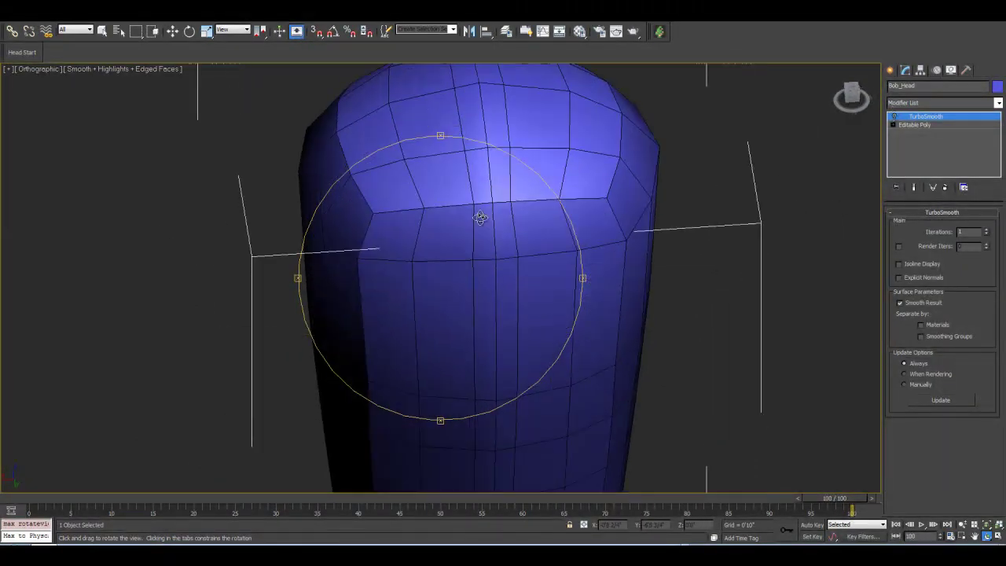
{"action": "mouse_move", "coordinate": [469, 335]}
{"action": "left_mouse_down"}
{"action": "mouse_move", "coordinate": [467, 290]}
{"action": "mouse_move", "coordinate": [467, 299]}
{"action": "mouse_move", "coordinate": [555, 336]}
{"action": "mouse_move", "coordinate": [460, 346]}
{"action": "mouse_move", "coordinate": [470, 286]}
{"action": "mouse_move", "coordinate": [430, 280]}
{"action": "mouse_move", "coordinate": [456, 338]}
{"action": "mouse_move", "coordinate": [449, 312]}
{"action": "mouse_move", "coordinate": [539, 281]}
{"action": "mouse_move", "coordinate": [472, 250]}
{"action": "mouse_move", "coordinate": [456, 254]}
{"action": "mouse_move", "coordinate": [468, 280]}
{"action": "mouse_move", "coordinate": [404, 292]}
{"action": "left_mouse_up"}
{"action": "scroll", "coordinate": [460, 346], "scroll_direction": "down", "scroll_amount": 5}
{"action": "scroll", "coordinate": [470, 286], "scroll_direction": "up", "scroll_amount": 5}
{"action": "scroll", "coordinate": [467, 249], "scroll_direction": "up", "scroll_amount": 4}
Return to the base Editable Poly at edge level and select two horizontal edges below the nose.
{"action": "left_click", "coordinate": [911, 125]}
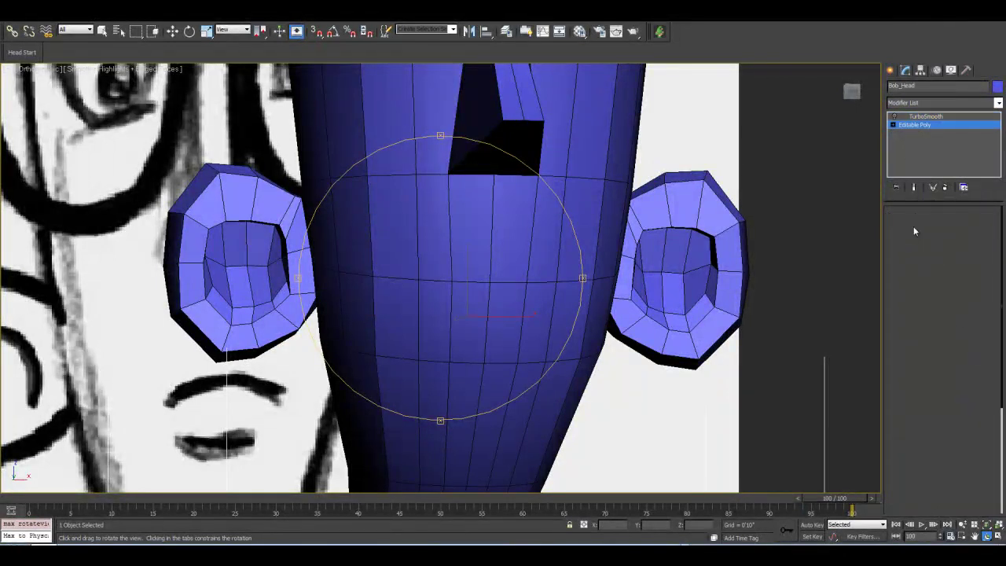
{"action": "left_click", "coordinate": [917, 226]}
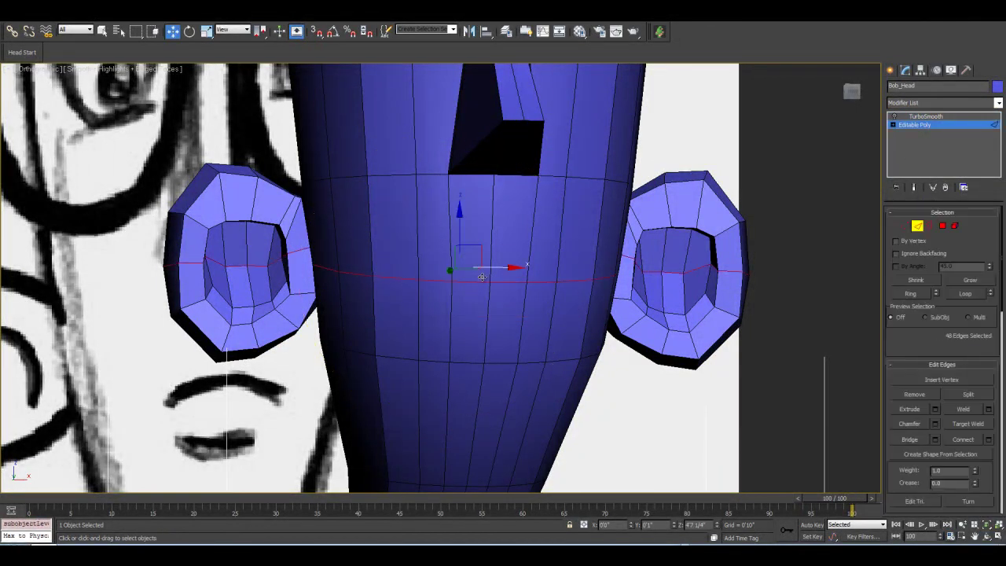
{"action": "left_click", "coordinate": [460, 286]}
{"action": "left_click", "coordinate": [440, 280], "text": "ctrl"}
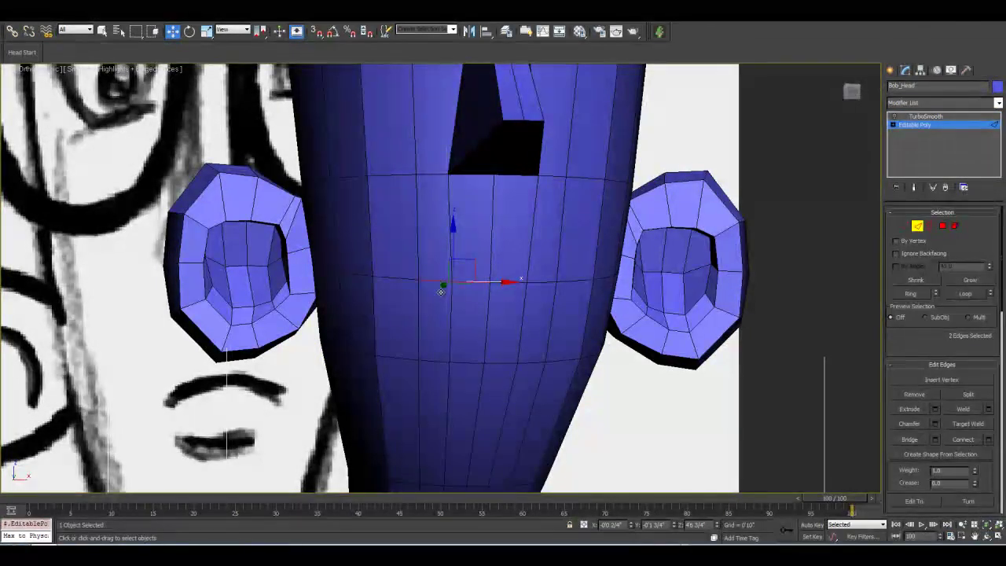
In the front view, select the four horizontal edges at mouth height, two on each side of the centre seam.
{"action": "key", "text": "f"}
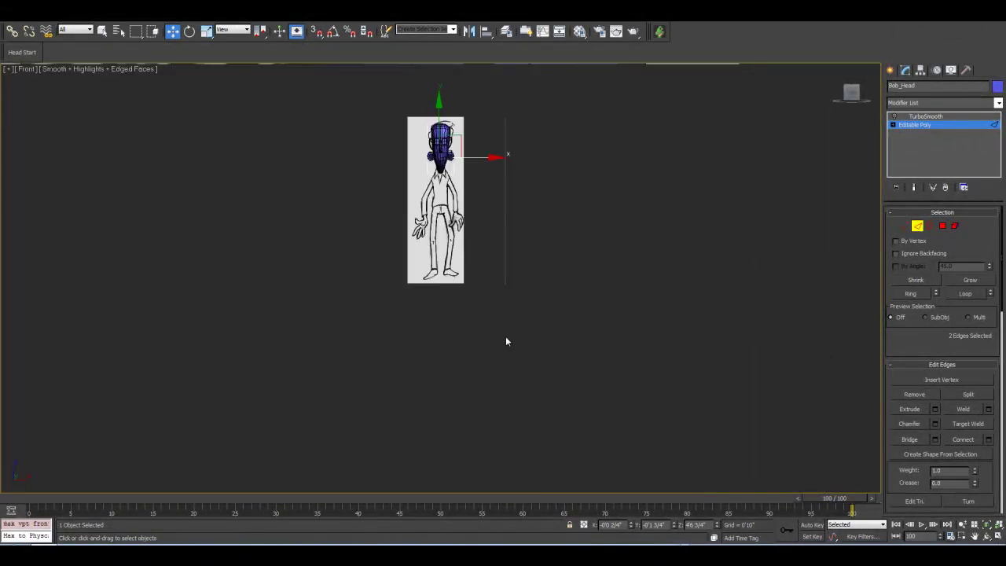
{"action": "left_click", "coordinate": [987, 526]}
{"action": "left_click", "coordinate": [962, 525]}
{"action": "mouse_move", "coordinate": [569, 254]}
{"action": "left_mouse_down"}
{"action": "mouse_move", "coordinate": [534, 330]}
{"action": "mouse_move", "coordinate": [532, 377]}
{"action": "mouse_move", "coordinate": [512, 335]}
{"action": "mouse_move", "coordinate": [507, 288]}
{"action": "mouse_move", "coordinate": [506, 317]}
{"action": "left_mouse_up"}
{"action": "key", "text": "alt+x"}
{"action": "key", "text": "alt+x"}
{"action": "key", "text": "w"}
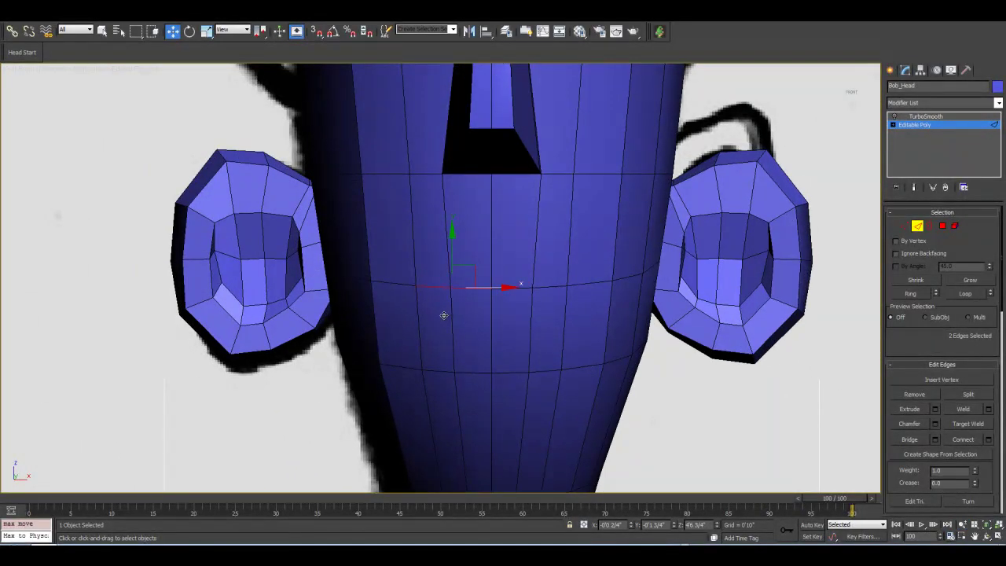
{"action": "scroll", "coordinate": [446, 315], "scroll_direction": "up", "scroll_amount": 2}
{"action": "left_click", "coordinate": [399, 304]}
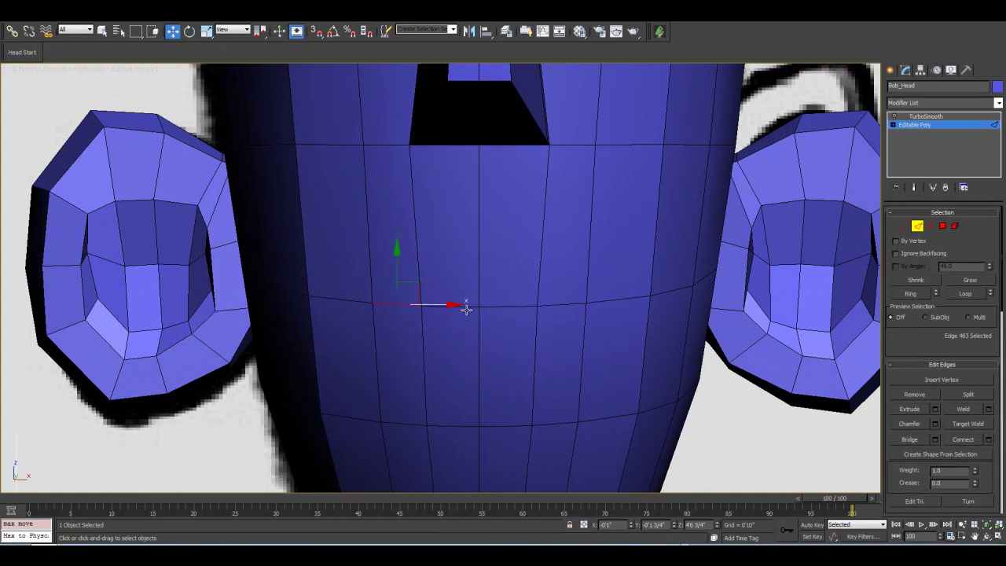
{"action": "left_click", "coordinate": [466, 304], "text": "ctrl"}
{"action": "left_click", "coordinate": [520, 307], "text": "ctrl"}
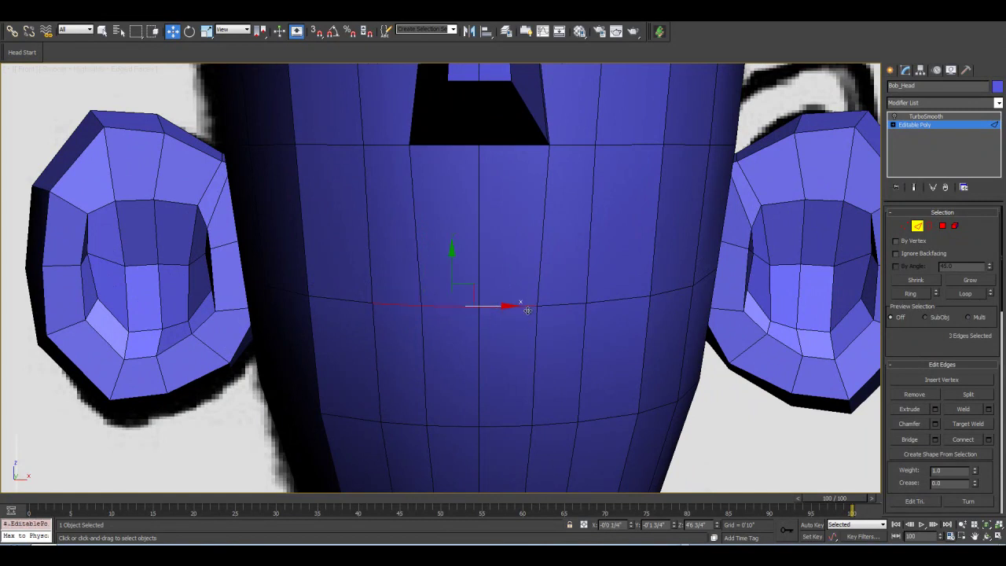
{"action": "left_click", "coordinate": [566, 304], "text": "ctrl"}
{"action": "middle_click_drag", "start_coordinate": [531, 306], "coordinate": [530, 319]}
Chamfer the four selected mouth edges by 0'0 3/4" with the open option enabled to cut a mouth hole.
{"action": "key", "text": "p"}
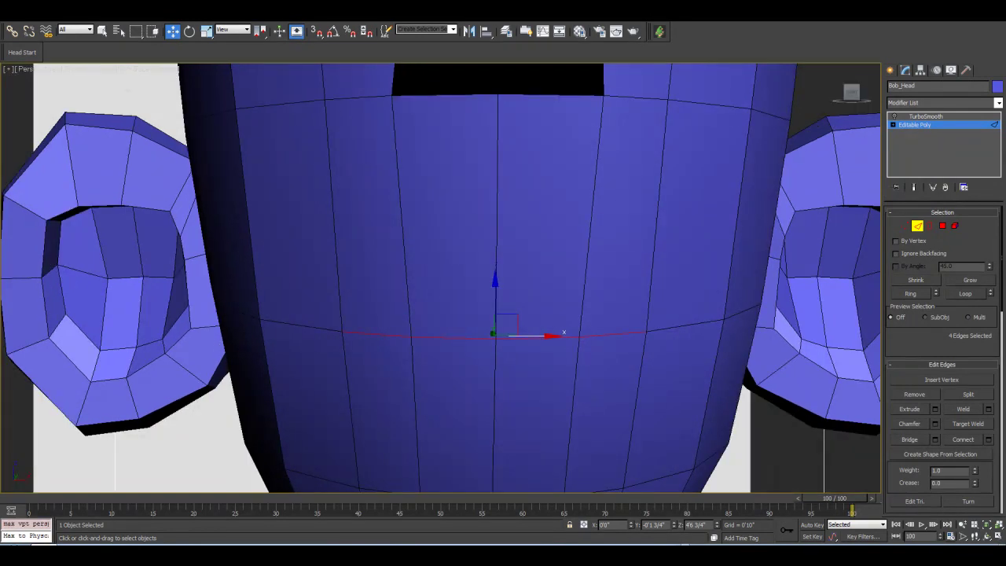
{"action": "left_click", "coordinate": [987, 536]}
{"action": "left_click_drag", "start_coordinate": [428, 266], "coordinate": [474, 271]}
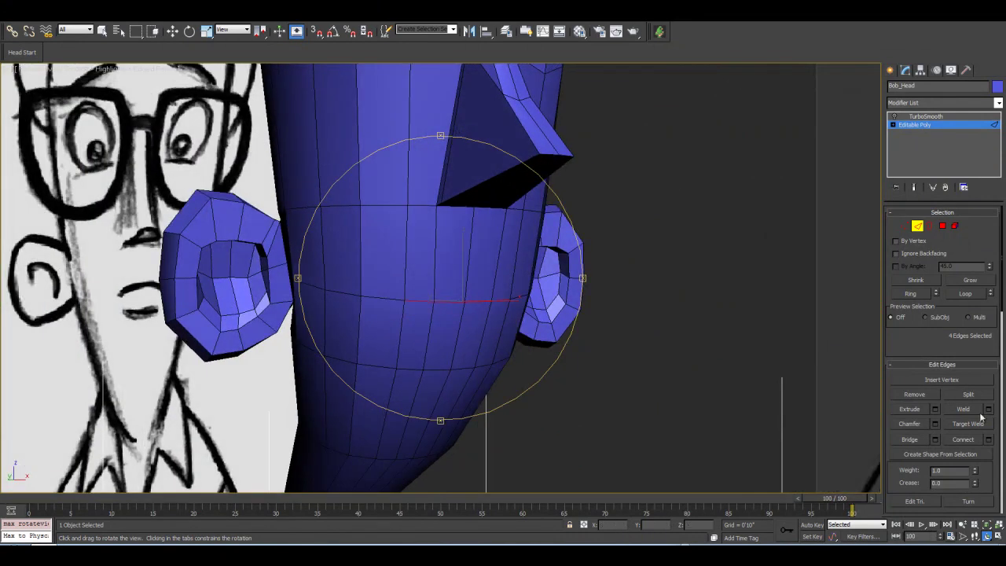
{"action": "left_click", "coordinate": [935, 423]}
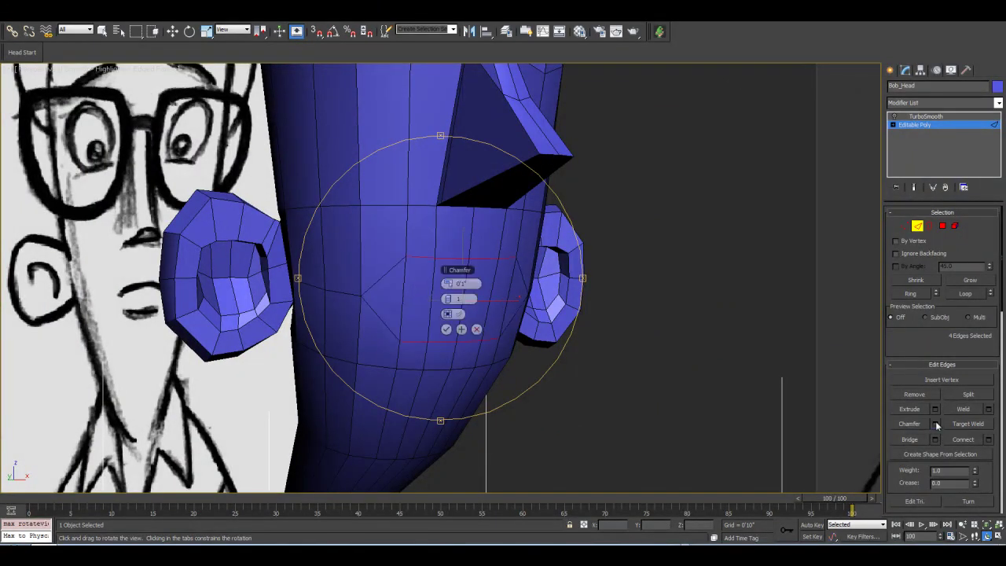
{"action": "left_click", "coordinate": [456, 314]}
{"action": "middle_click_drag", "start_coordinate": [389, 292], "coordinate": [393, 288], "text": "alt"}
{"action": "left_click_drag", "start_coordinate": [447, 283], "coordinate": [449, 284]}
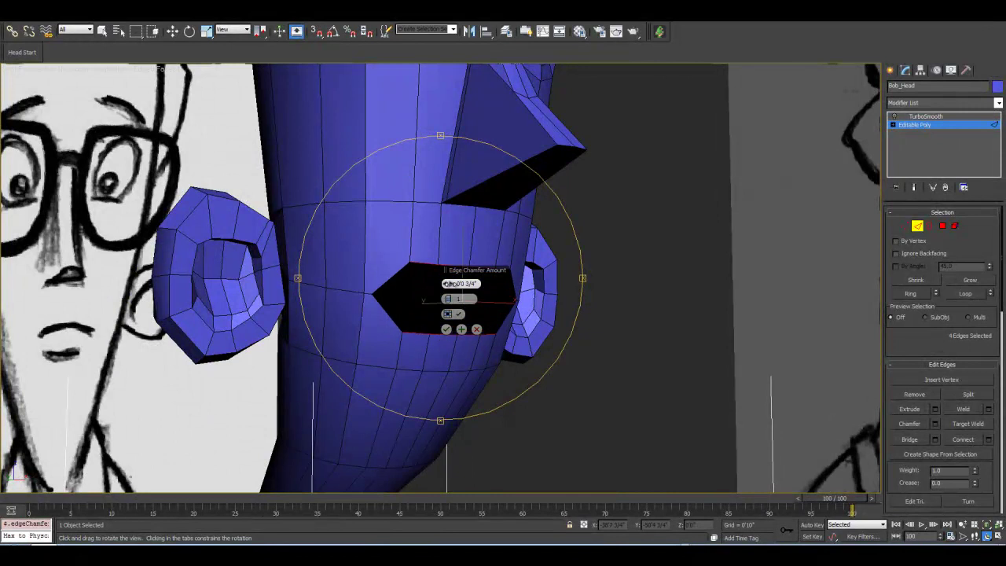
{"action": "mouse_move", "coordinate": [447, 284]}
{"action": "middle_mouse_down", "text": "alt"}
{"action": "mouse_move", "coordinate": [392, 305]}
{"action": "mouse_move", "coordinate": [397, 293]}
{"action": "mouse_move", "coordinate": [445, 291]}
{"action": "mouse_move", "coordinate": [460, 312]}
{"action": "mouse_move", "coordinate": [478, 272]}
{"action": "middle_mouse_up", "text": "alt"}
{"action": "left_click", "coordinate": [450, 331]}
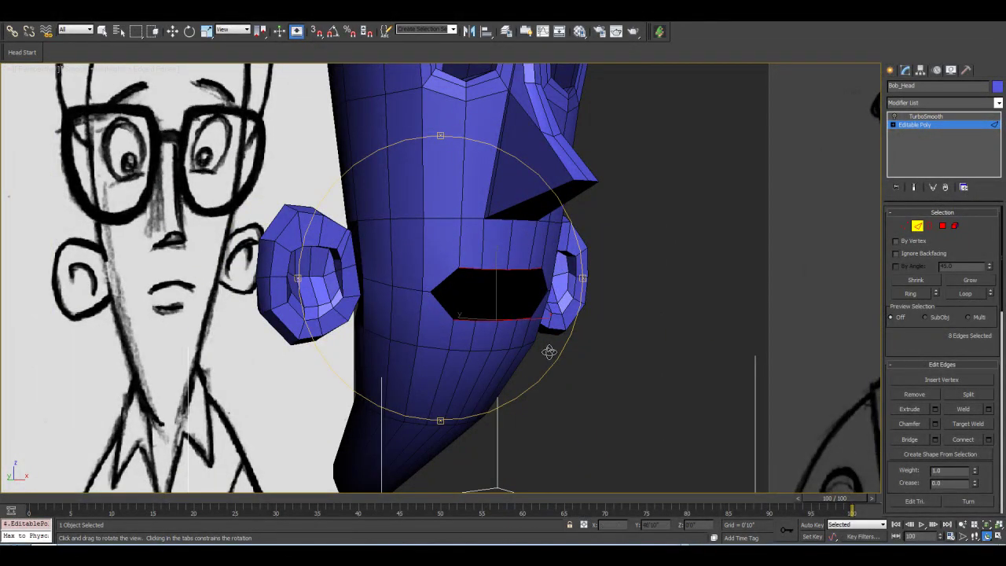
Examine the new mouth opening and the surrounding edge flow from several perspective angles.
{"action": "middle_click_drag", "start_coordinate": [433, 259], "coordinate": [458, 261], "text": "alt"}
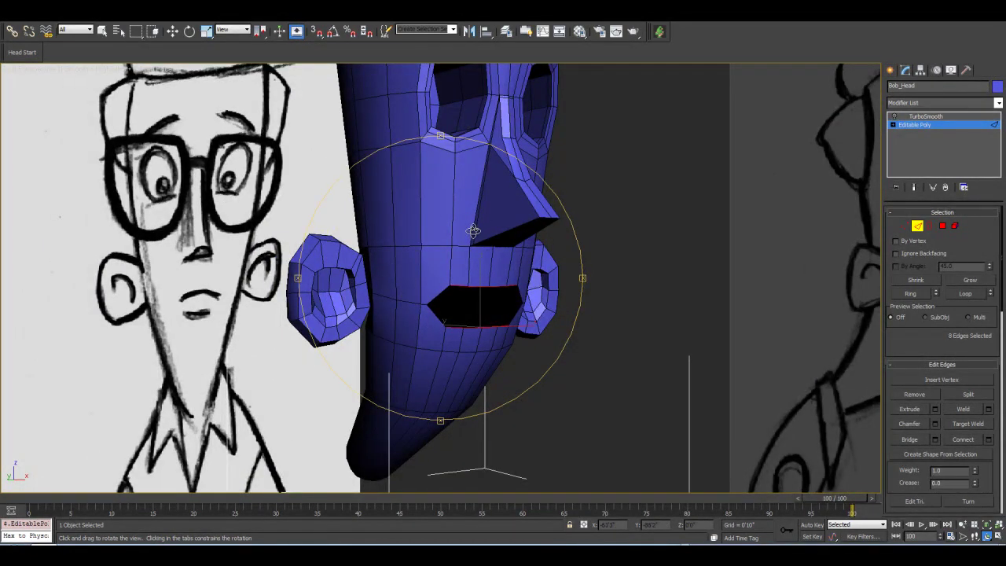
{"action": "middle_click_drag", "start_coordinate": [452, 287], "coordinate": [462, 285], "text": "alt"}
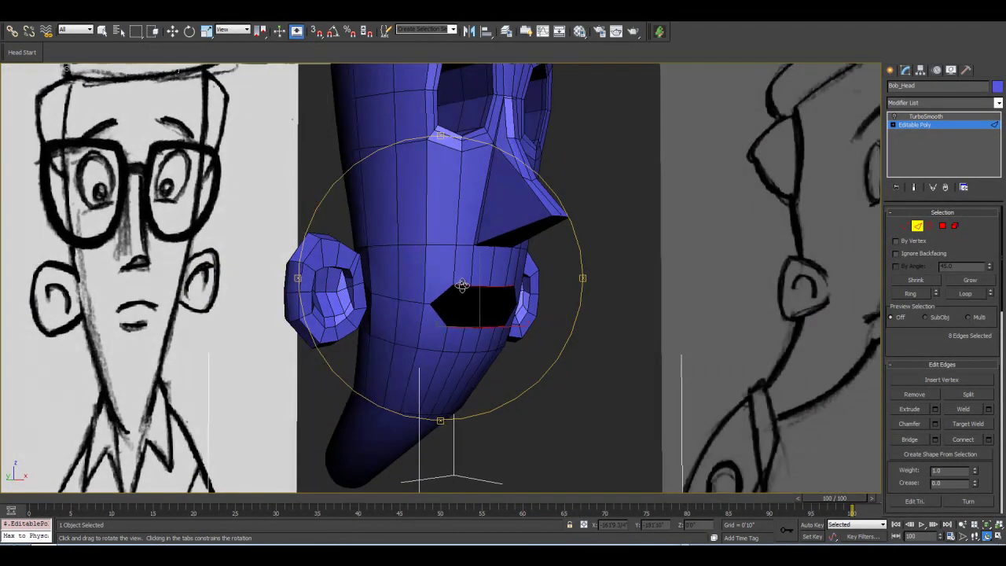
{"action": "scroll", "coordinate": [455, 298], "scroll_direction": "up", "scroll_amount": 2}
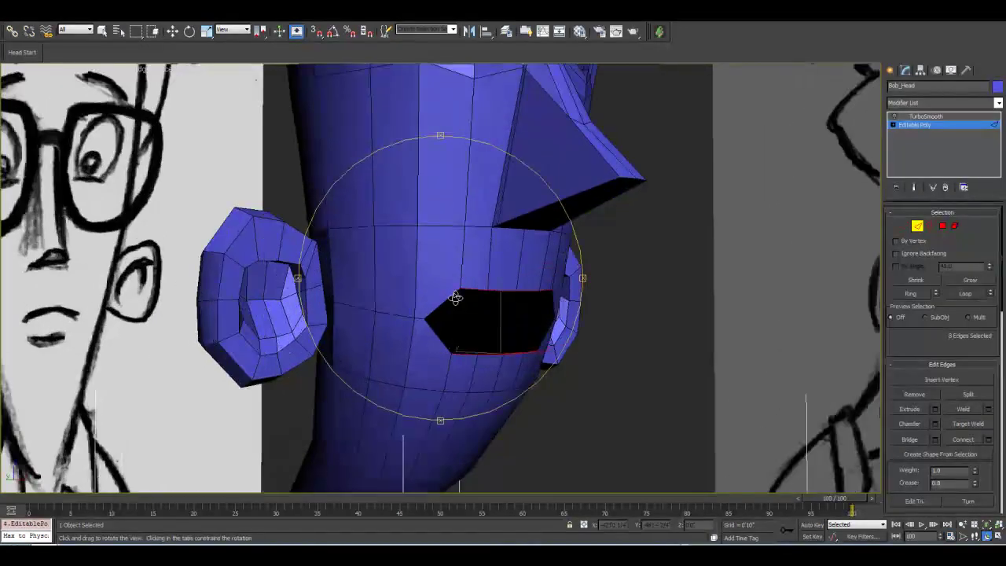
{"action": "mouse_move", "coordinate": [479, 290]}
{"action": "middle_mouse_down", "text": "alt"}
{"action": "mouse_move", "coordinate": [445, 286]}
{"action": "mouse_move", "coordinate": [467, 284]}
{"action": "mouse_move", "coordinate": [472, 299]}
{"action": "mouse_move", "coordinate": [479, 237]}
{"action": "middle_mouse_up", "text": "alt"}
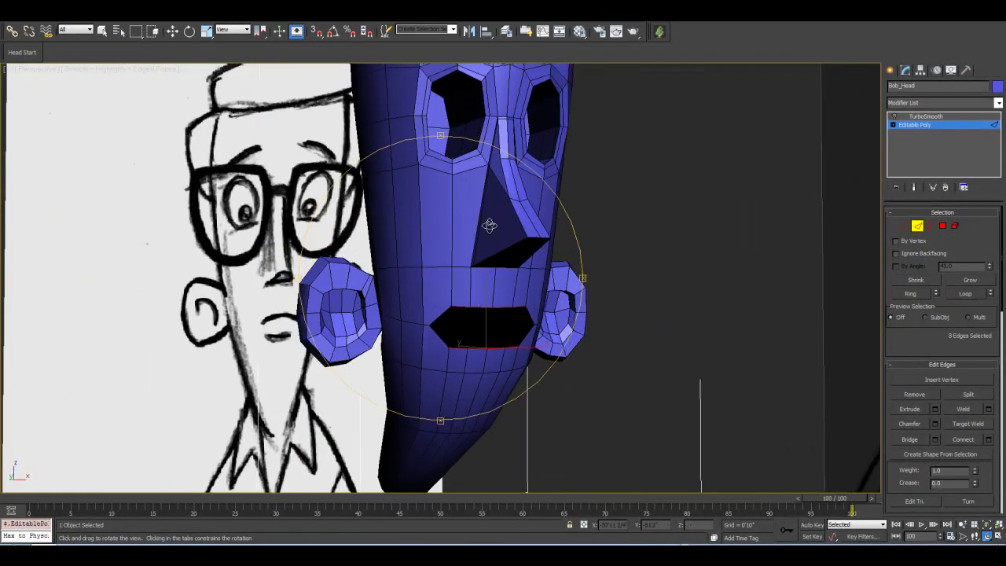
{"action": "middle_click_drag", "start_coordinate": [441, 282], "coordinate": [464, 305], "text": "alt"}
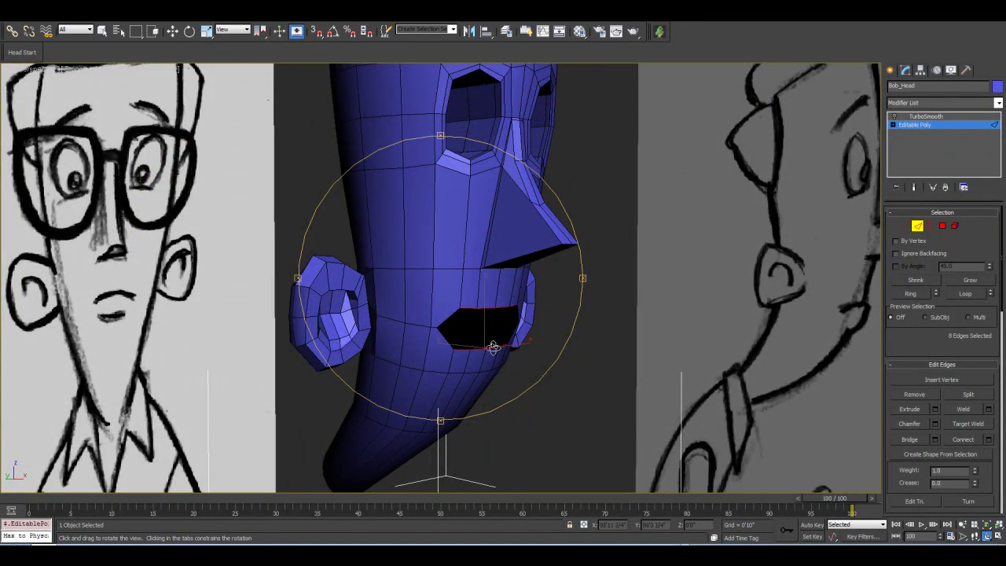
{"action": "mouse_move", "coordinate": [466, 316]}
{"action": "middle_mouse_down", "text": "alt"}
{"action": "mouse_move", "coordinate": [449, 314]}
{"action": "mouse_move", "coordinate": [468, 271]}
{"action": "mouse_move", "coordinate": [464, 304]}
{"action": "mouse_move", "coordinate": [607, 396]}
{"action": "middle_mouse_up", "text": "alt"}
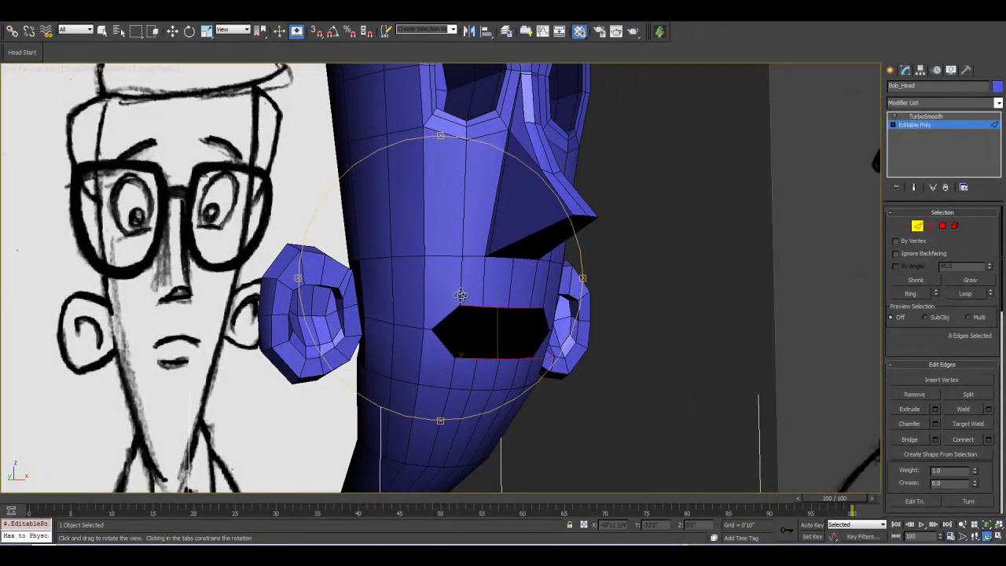
Open the facial muscle reference image004 through the material's bitmap, enlarge its window and examine the muscles around the mouth.
{"action": "key", "text": "m"}
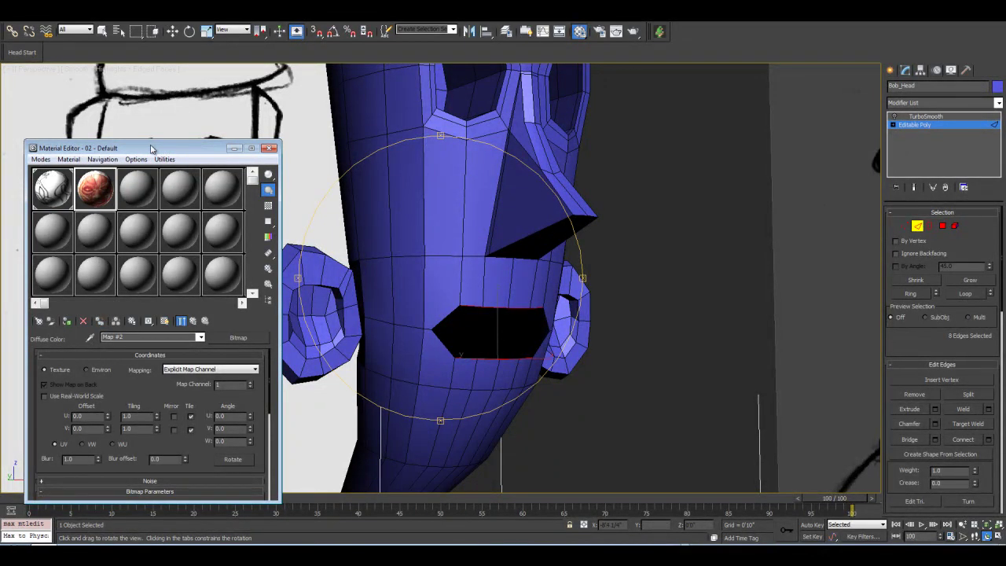
{"action": "left_click_drag", "start_coordinate": [165, 139], "coordinate": [180, 98]}
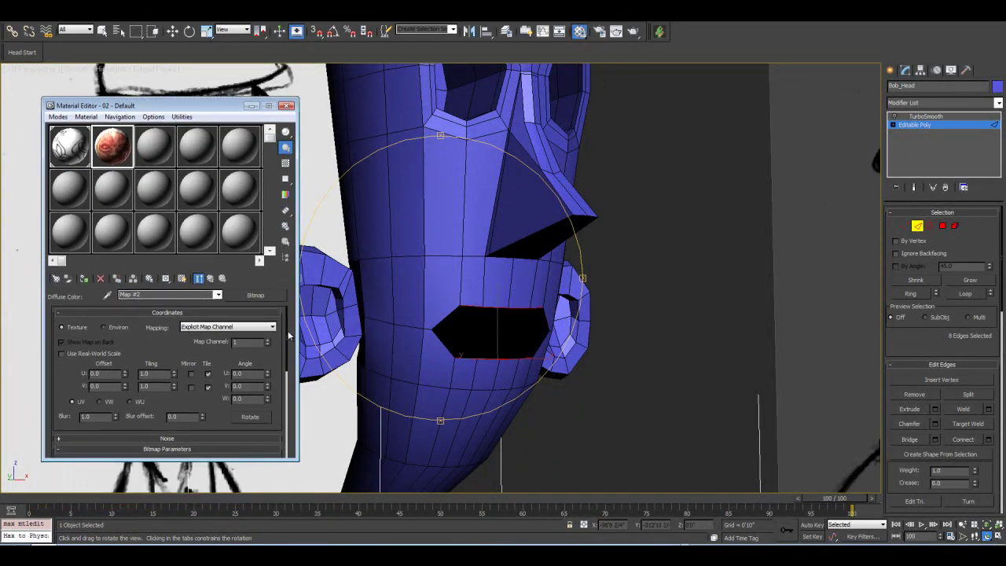
{"action": "left_click_drag", "start_coordinate": [287, 334], "coordinate": [289, 377]}
{"action": "left_click", "coordinate": [266, 395]}
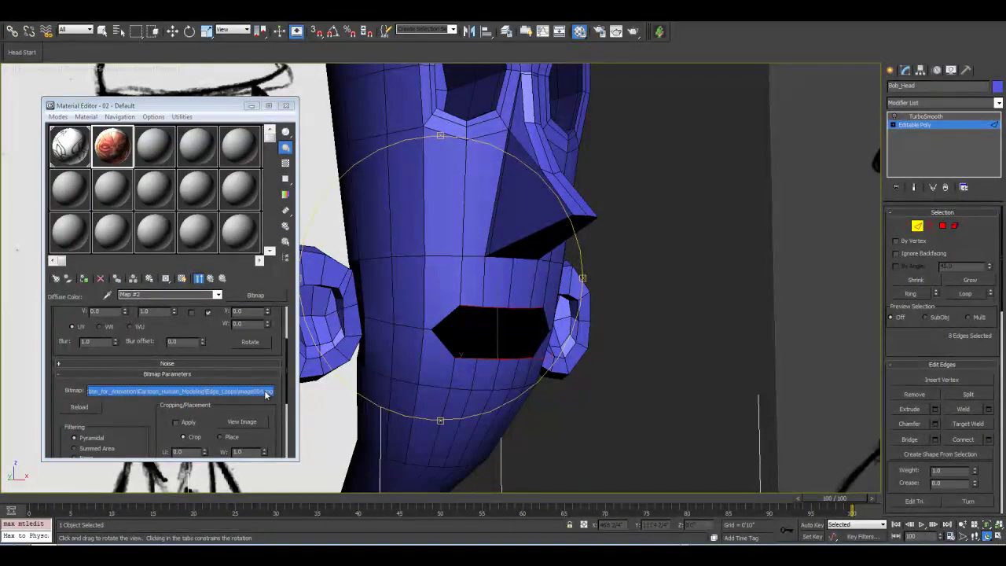
{"action": "right_click", "coordinate": [141, 291]}
{"action": "left_click", "coordinate": [30, 214]}
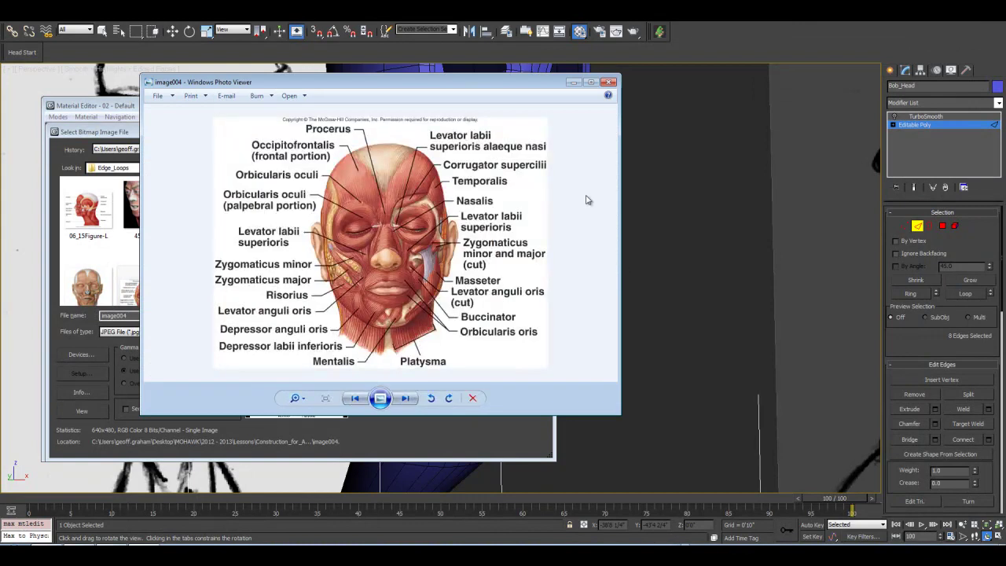
{"action": "left_click_drag", "start_coordinate": [484, 87], "coordinate": [543, 74]}
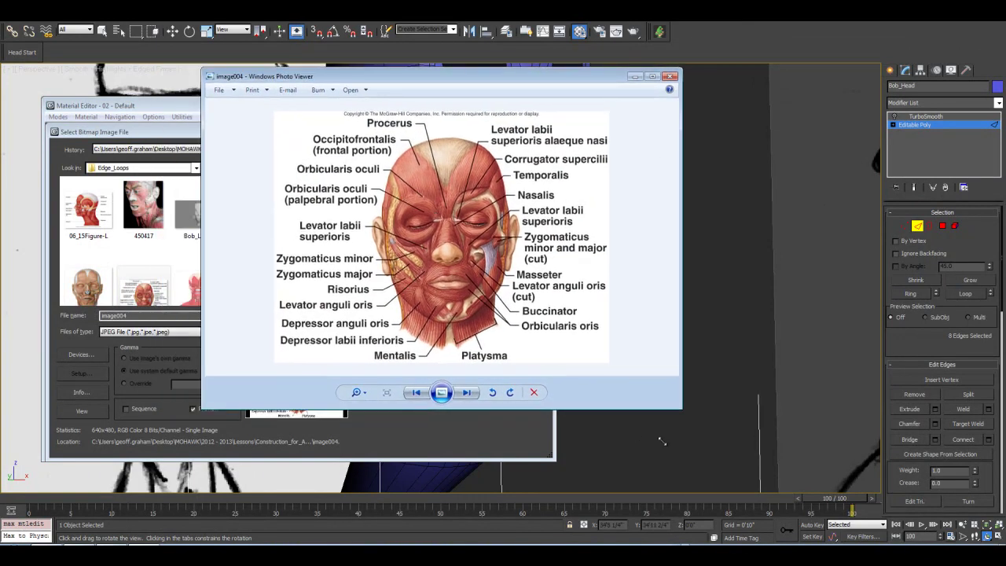
{"action": "left_click_drag", "start_coordinate": [681, 409], "coordinate": [752, 447]}
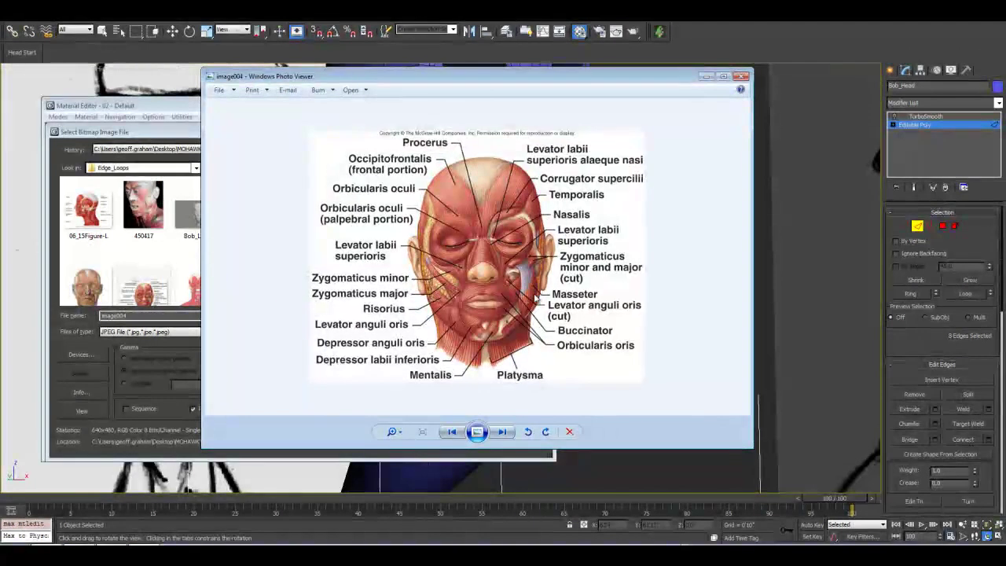
{"action": "scroll", "coordinate": [498, 276], "scroll_direction": "up", "scroll_amount": 3}
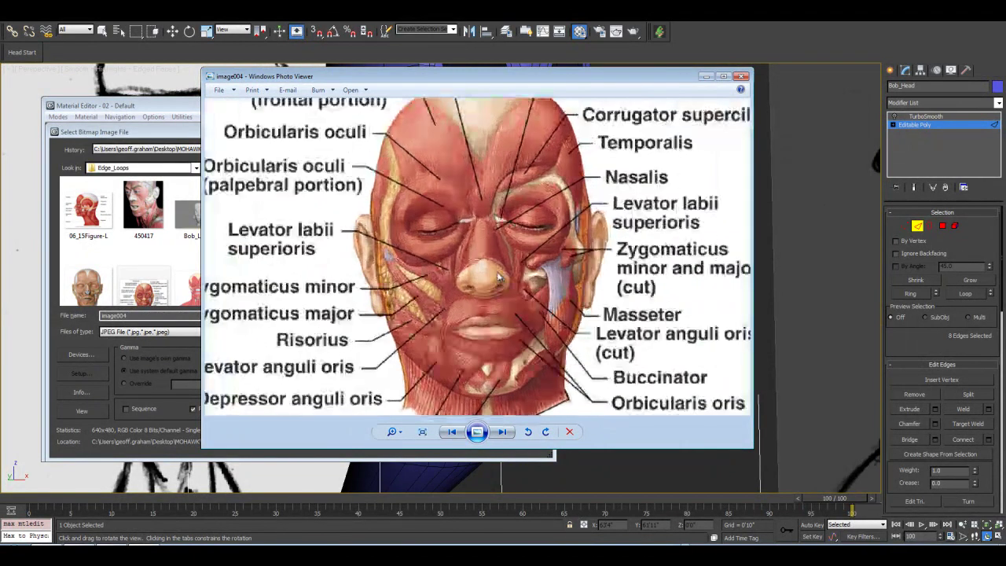
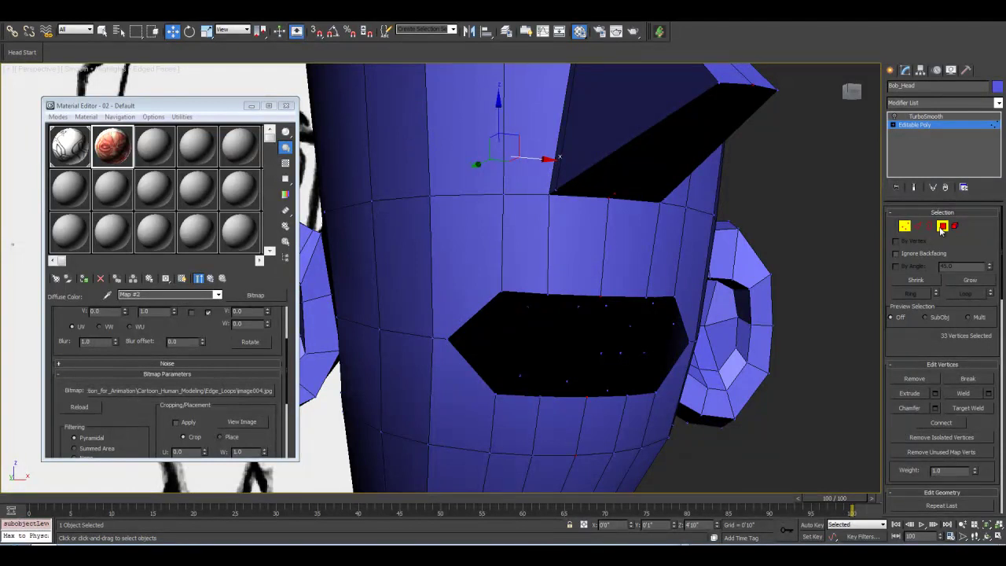
Select the polygon above the mouth opening's corner beside the nose and examine the polygon flow around it.
{"action": "left_click", "coordinate": [465, 248]}
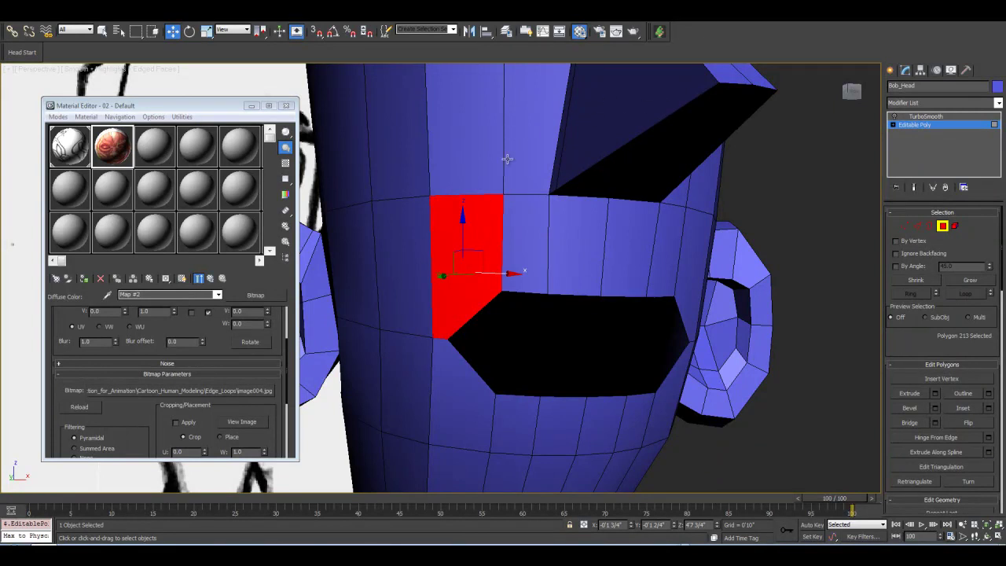
{"action": "middle_click_drag", "start_coordinate": [503, 378], "coordinate": [521, 308]}
{"action": "scroll", "coordinate": [506, 272], "scroll_direction": "down", "scroll_amount": 1}
{"action": "scroll", "coordinate": [520, 236], "scroll_direction": "up", "scroll_amount": 2}
{"action": "middle_click_drag", "start_coordinate": [518, 132], "coordinate": [518, 298]}
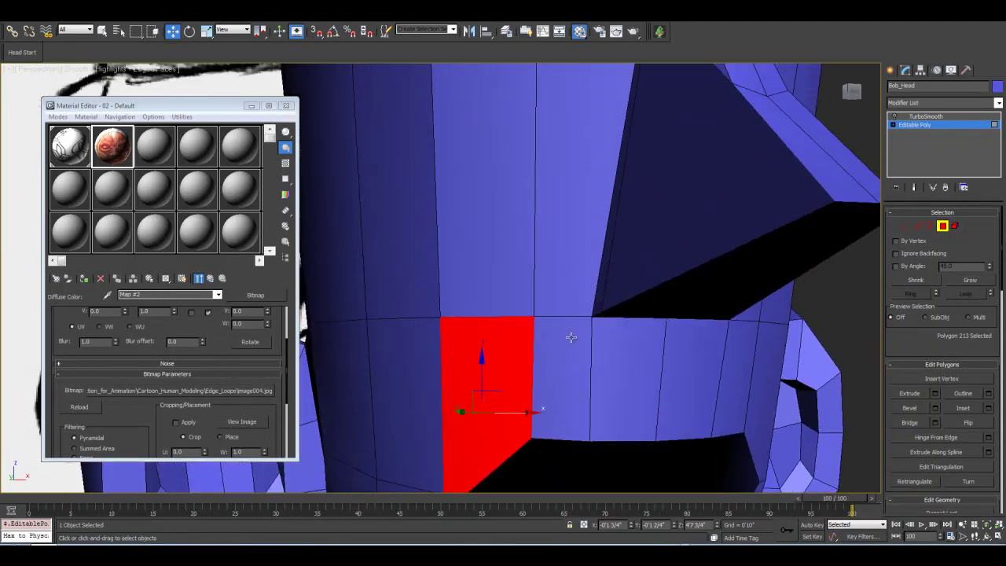
{"action": "scroll", "coordinate": [571, 337], "scroll_direction": "down", "scroll_amount": 3}
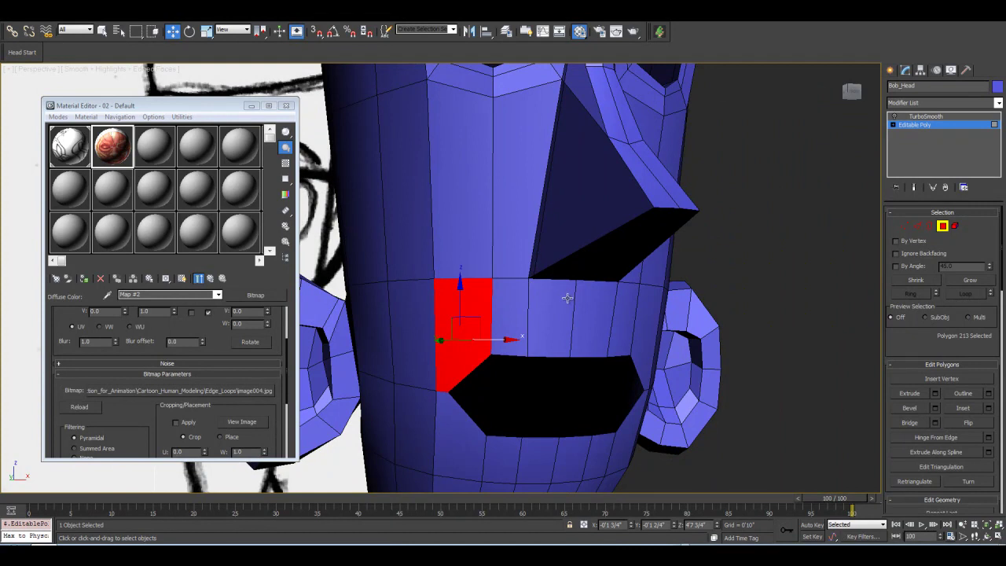
Leave polygon selection on the head after checking the face beside the mouth, and close the Material Editor.
{"action": "middle_click_drag", "start_coordinate": [567, 297], "coordinate": [549, 228]}
{"action": "left_click", "coordinate": [987, 535]}
{"action": "left_click_drag", "start_coordinate": [461, 257], "coordinate": [433, 253]}
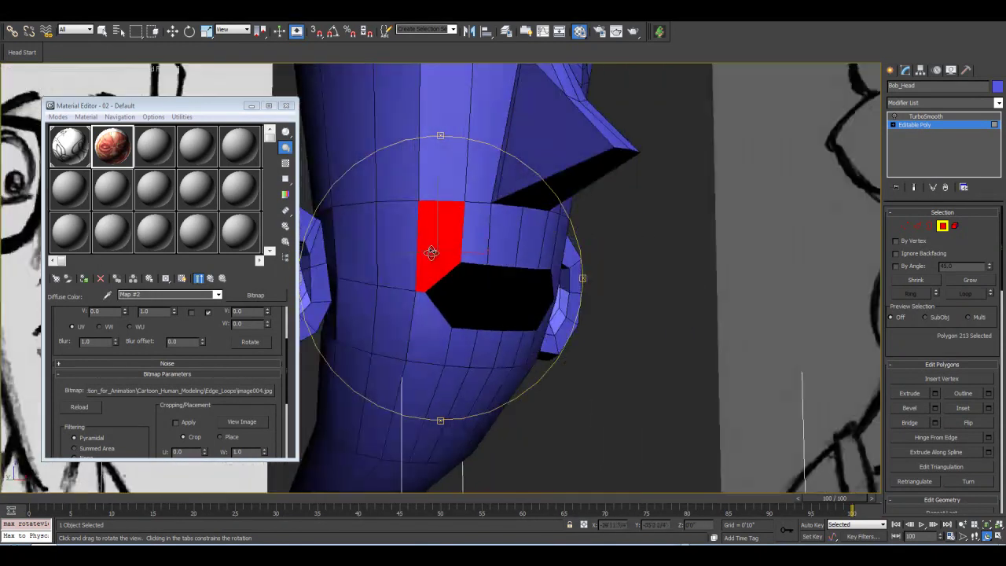
{"action": "left_click", "coordinate": [942, 226]}
{"action": "key", "text": "w"}
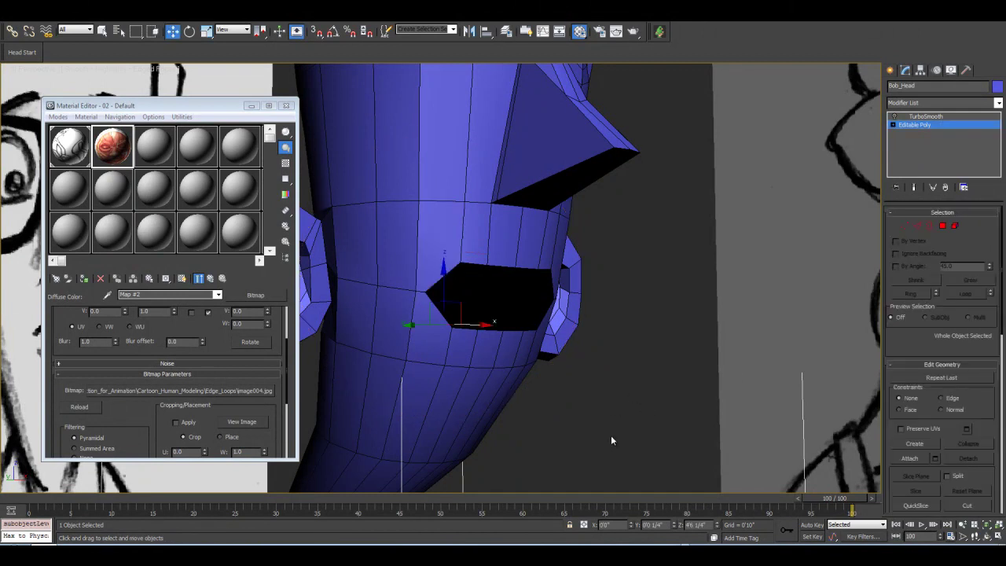
{"action": "middle_click_drag", "start_coordinate": [607, 416], "coordinate": [605, 427]}
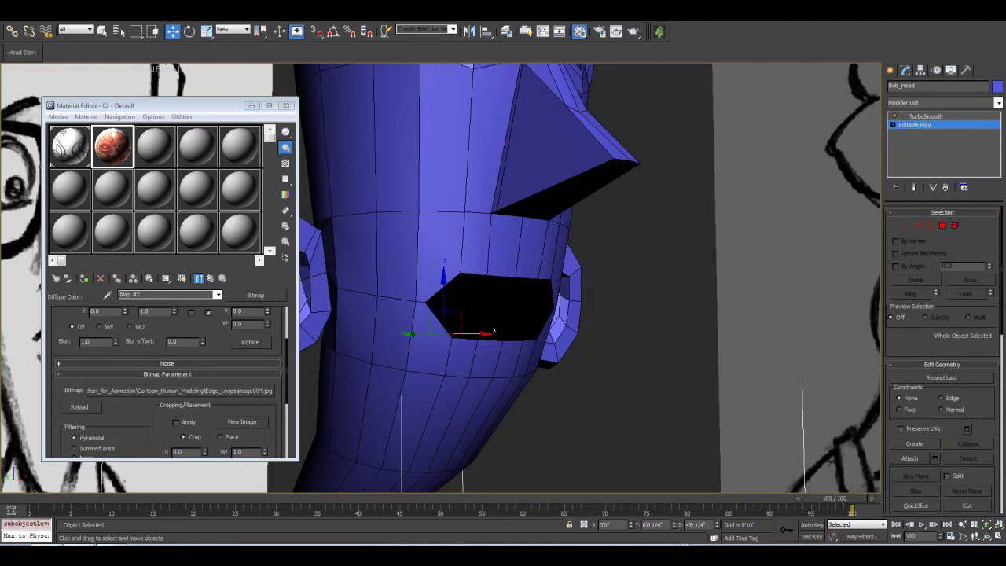
{"action": "key", "text": "alt+Tab"}
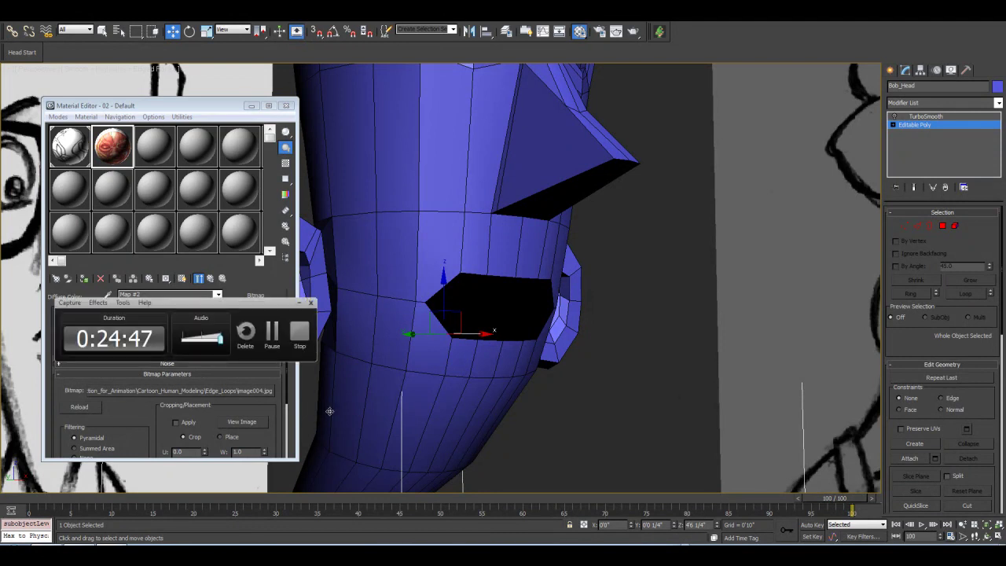
{"action": "left_click", "coordinate": [301, 337]}
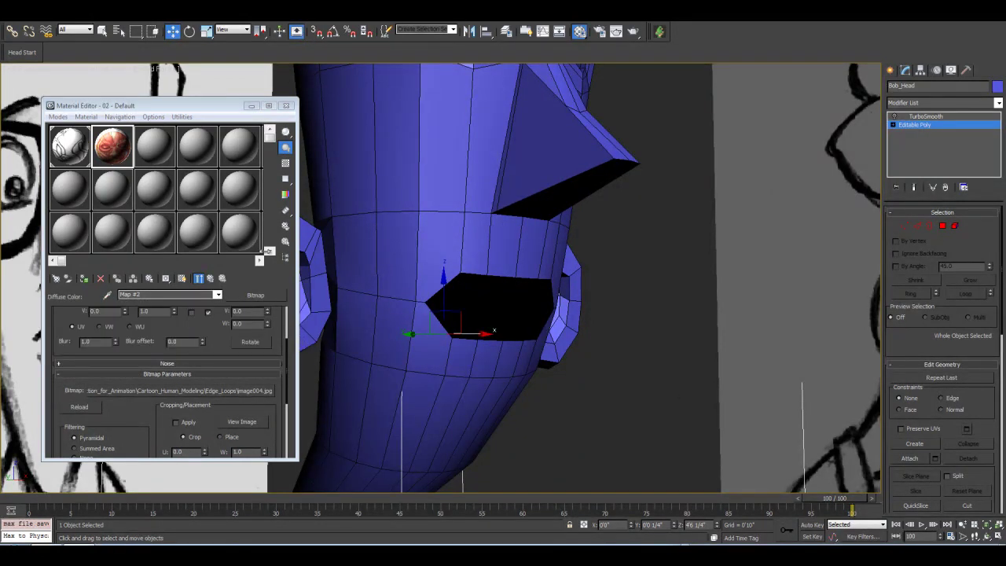
{"action": "left_click", "coordinate": [284, 106]}
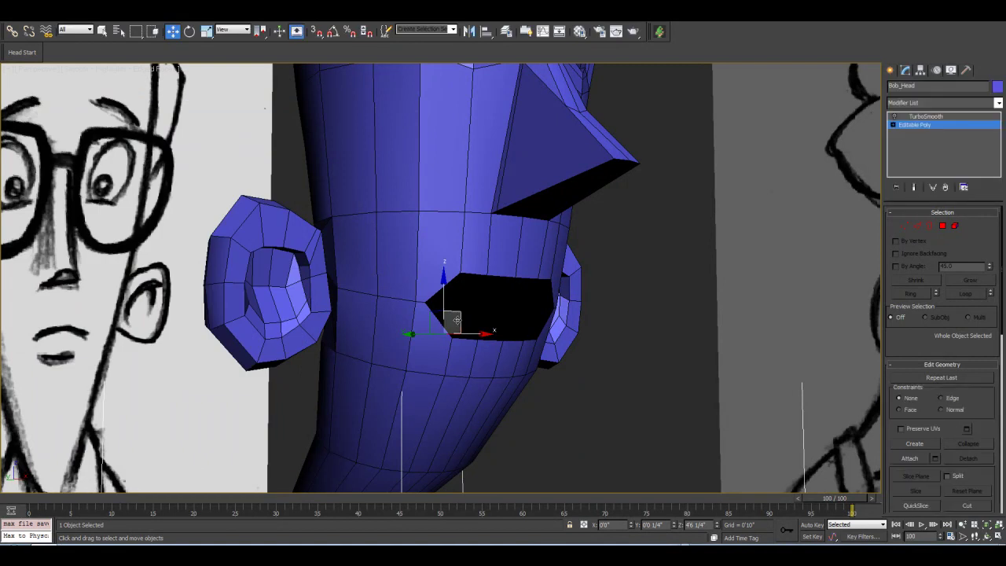
Connect the vertex just outside the mouth's corner to the vertex diagonally above it beside the nose base.
{"action": "scroll", "coordinate": [448, 318], "scroll_direction": "up", "scroll_amount": 2}
{"action": "left_click", "coordinate": [903, 227]}
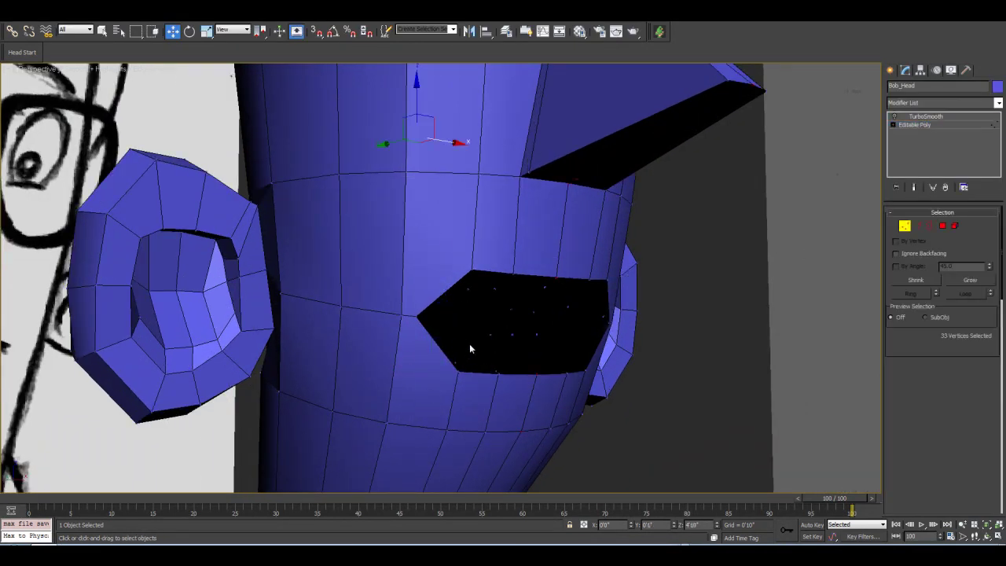
{"action": "middle_click_drag", "start_coordinate": [470, 344], "coordinate": [470, 364]}
{"action": "scroll", "coordinate": [470, 364], "scroll_direction": "up", "scroll_amount": 1}
{"action": "scroll", "coordinate": [472, 356], "scroll_direction": "down", "scroll_amount": 3}
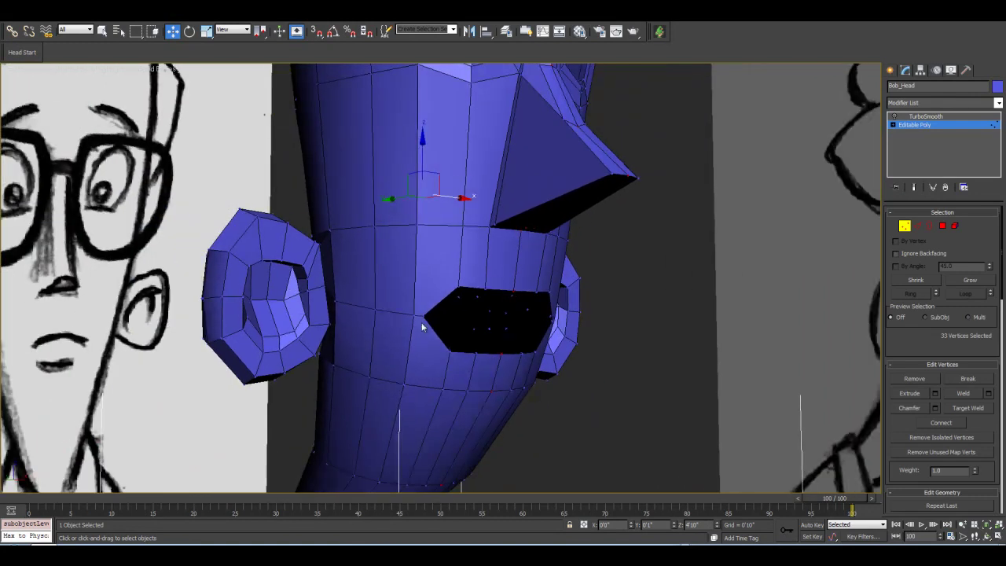
{"action": "left_click", "coordinate": [423, 317]}
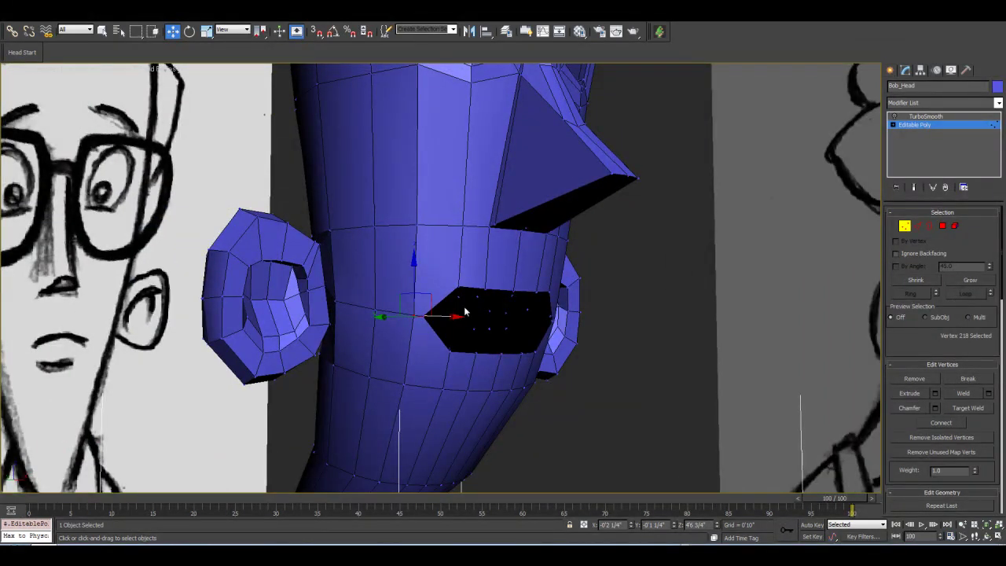
{"action": "scroll", "coordinate": [440, 330], "scroll_direction": "up", "scroll_amount": 2}
{"action": "left_click", "coordinate": [475, 196], "text": "ctrl"}
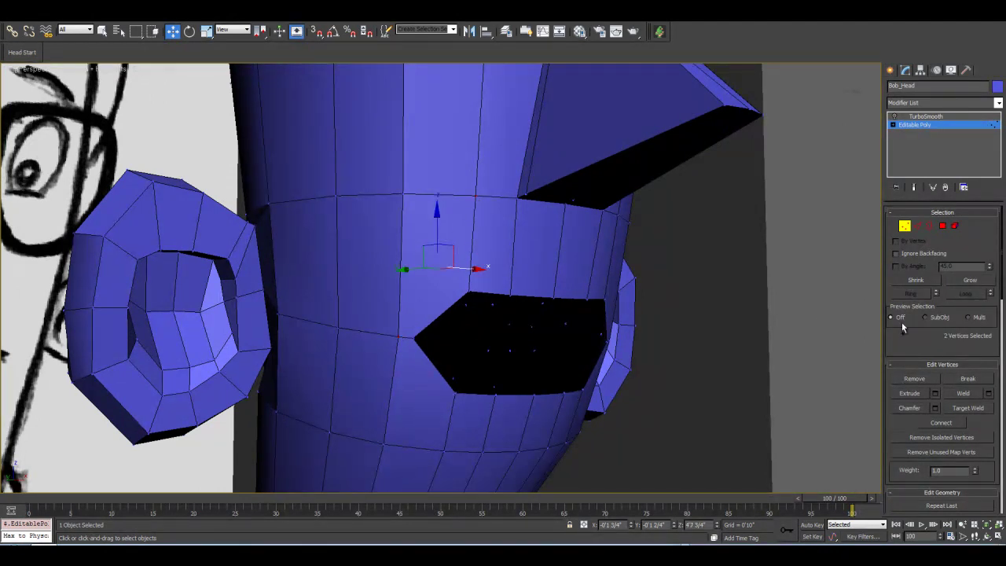
{"action": "key", "text": "ctrl+shift+e"}
Connect the same vertex outside the mouth's corner to the vertex diagonally below it on the chin loop.
{"action": "middle_click_drag", "start_coordinate": [424, 363], "coordinate": [390, 266]}
{"action": "left_click", "coordinate": [397, 249]}
{"action": "left_click", "coordinate": [440, 366], "text": "ctrl"}
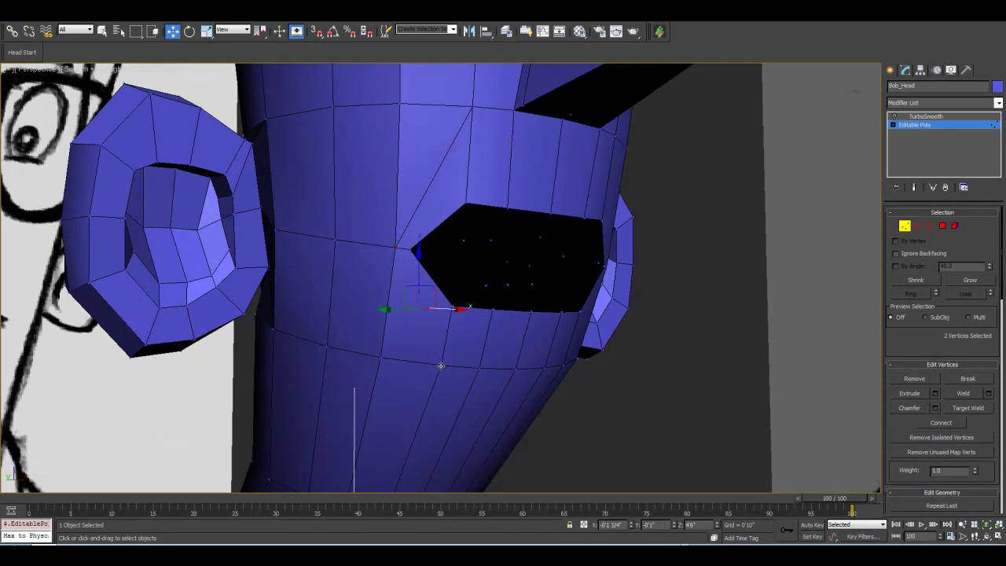
{"action": "key", "text": "ctrl+shift+e"}
{"action": "middle_click_drag", "start_coordinate": [441, 190], "coordinate": [440, 204]}
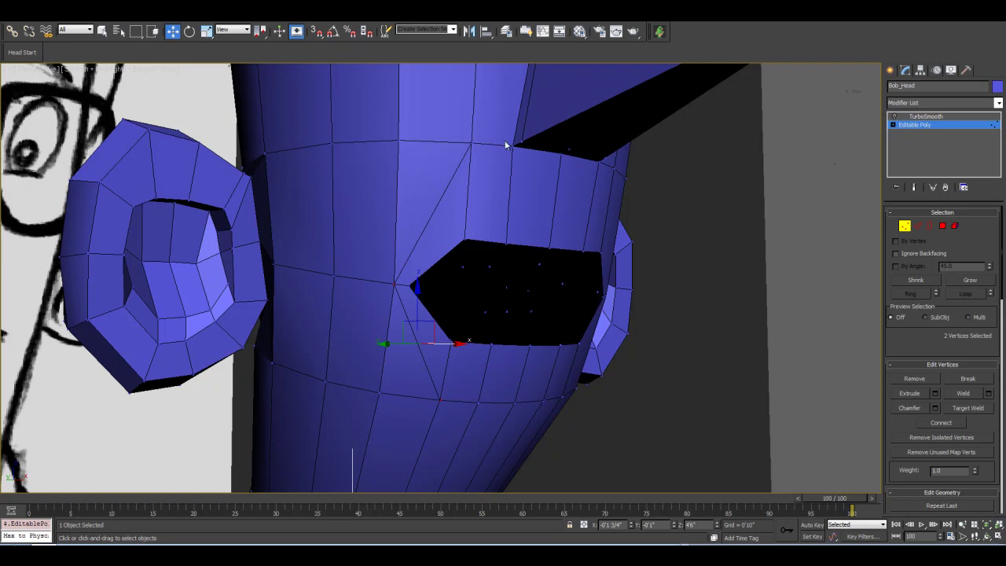
{"action": "scroll", "coordinate": [443, 210], "scroll_direction": "up", "scroll_amount": 1}
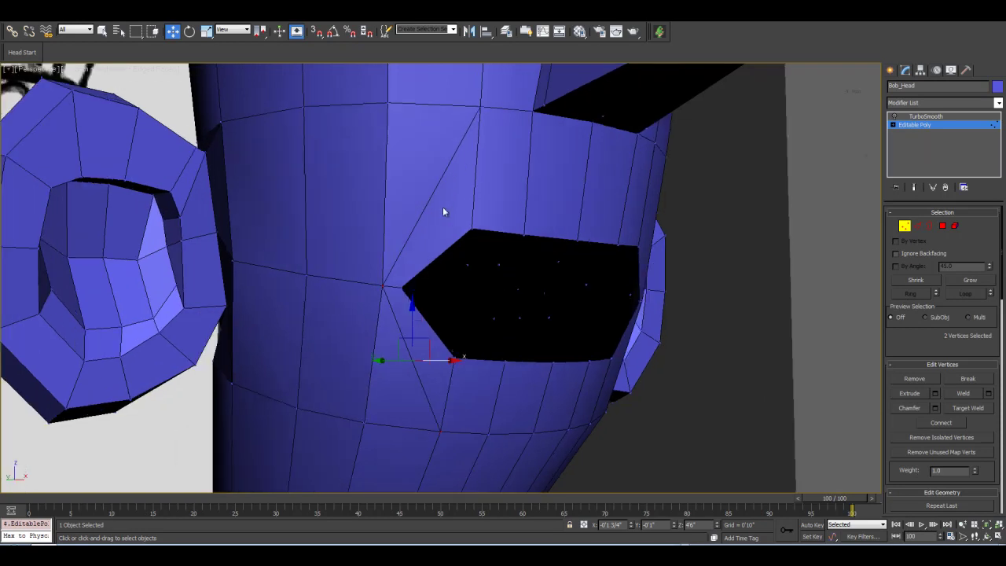
{"action": "scroll", "coordinate": [443, 211], "scroll_direction": "down", "scroll_amount": 1}
Select the two new diagonal edges beside the mouth's corner and remove them.
{"action": "left_click", "coordinate": [910, 224]}
{"action": "key", "text": "2"}
{"action": "left_click", "coordinate": [437, 212]}
{"action": "left_click", "coordinate": [423, 359], "text": "ctrl"}
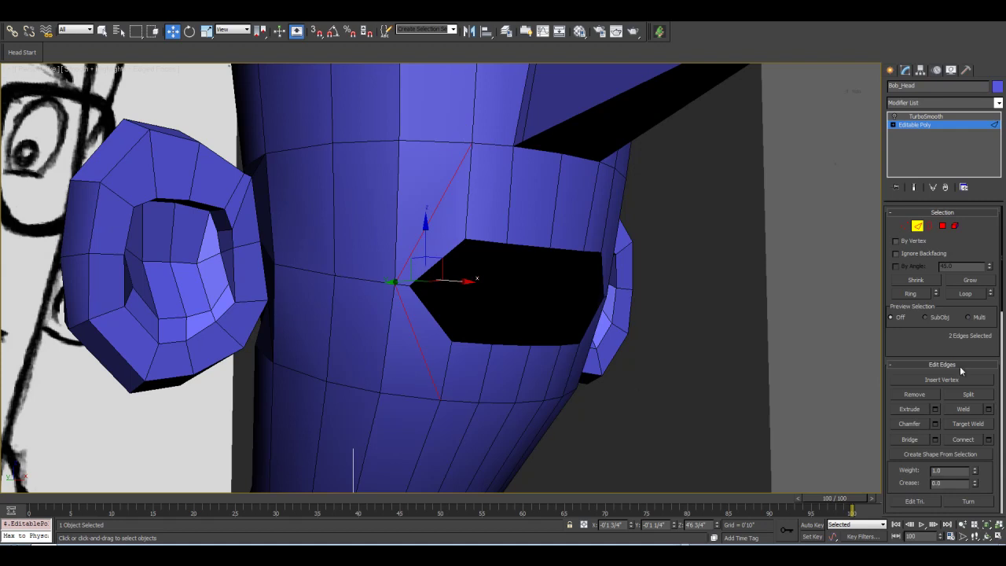
{"action": "scroll", "coordinate": [1003, 294], "scroll_direction": "down", "scroll_amount": 1}
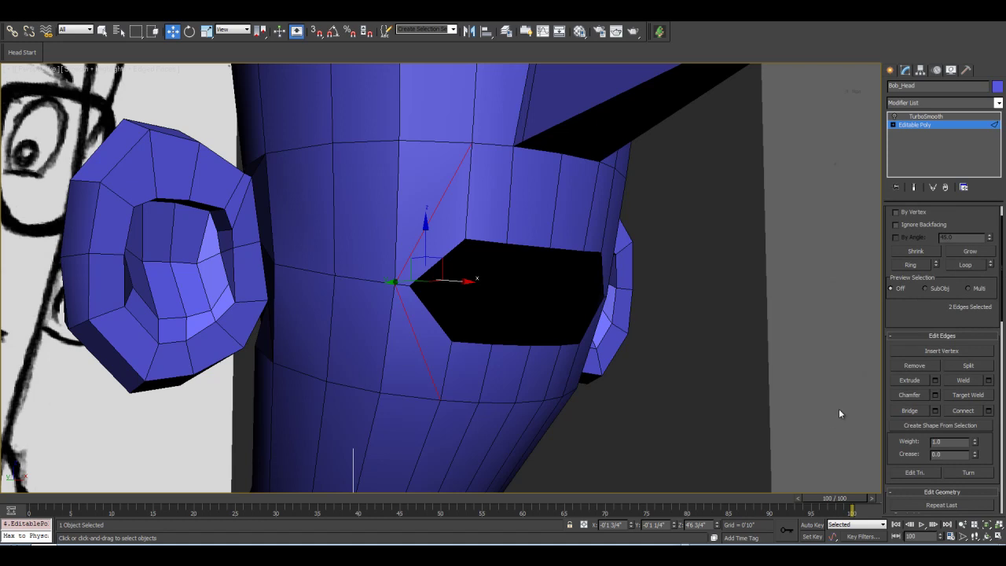
{"action": "left_click", "coordinate": [914, 366]}
{"action": "scroll", "coordinate": [903, 236], "scroll_direction": "up", "scroll_amount": 1}
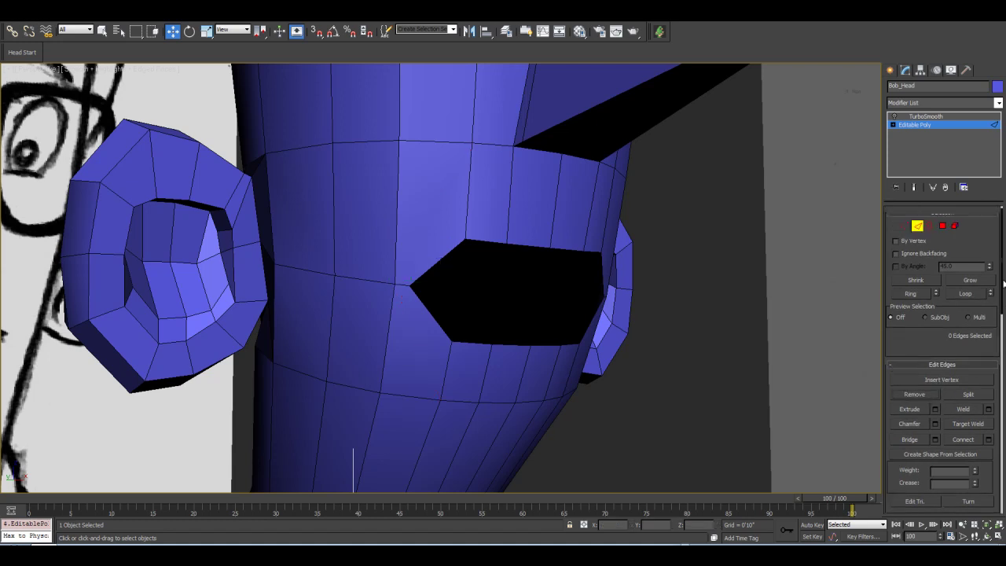
Cut diagonal edges from the mouth opening's corner to the vertex above beside the nose and the vertex below on the chin loop.
{"action": "left_click", "coordinate": [905, 226]}
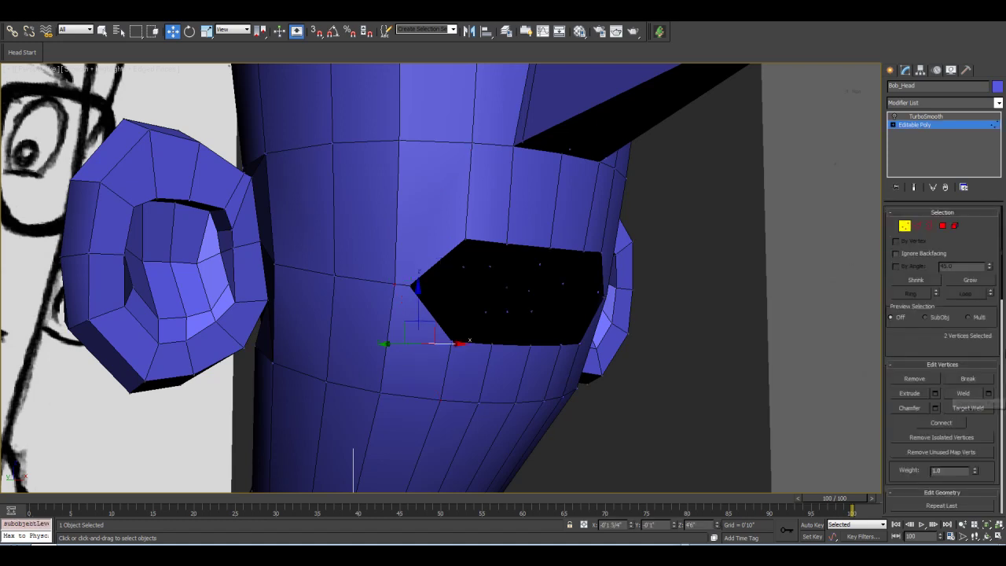
{"action": "scroll", "coordinate": [1002, 297], "scroll_direction": "down", "scroll_amount": 2}
{"action": "scroll", "coordinate": [1002, 297], "scroll_direction": "down", "scroll_amount": 5}
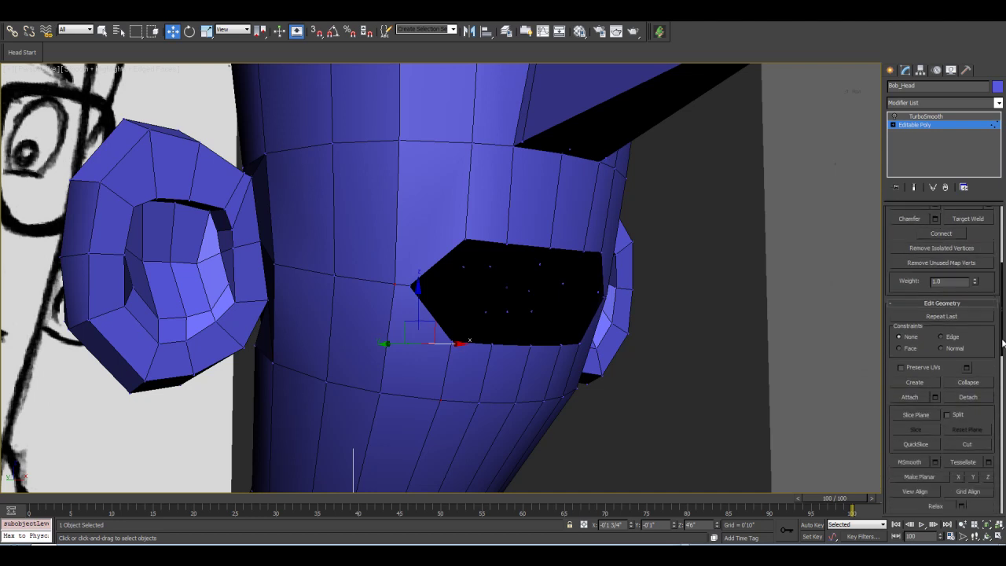
{"action": "left_click", "coordinate": [967, 436]}
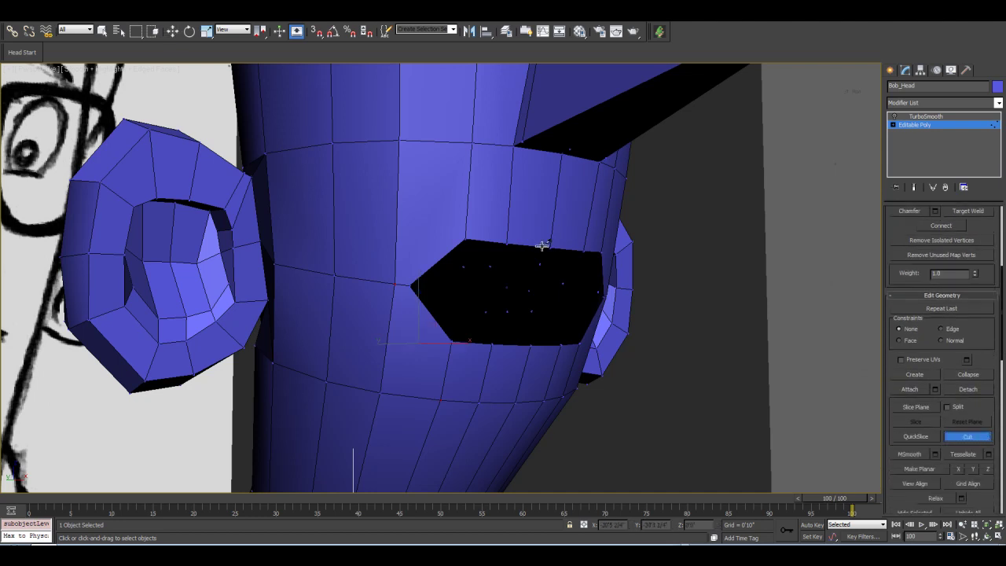
{"action": "left_click", "coordinate": [474, 144]}
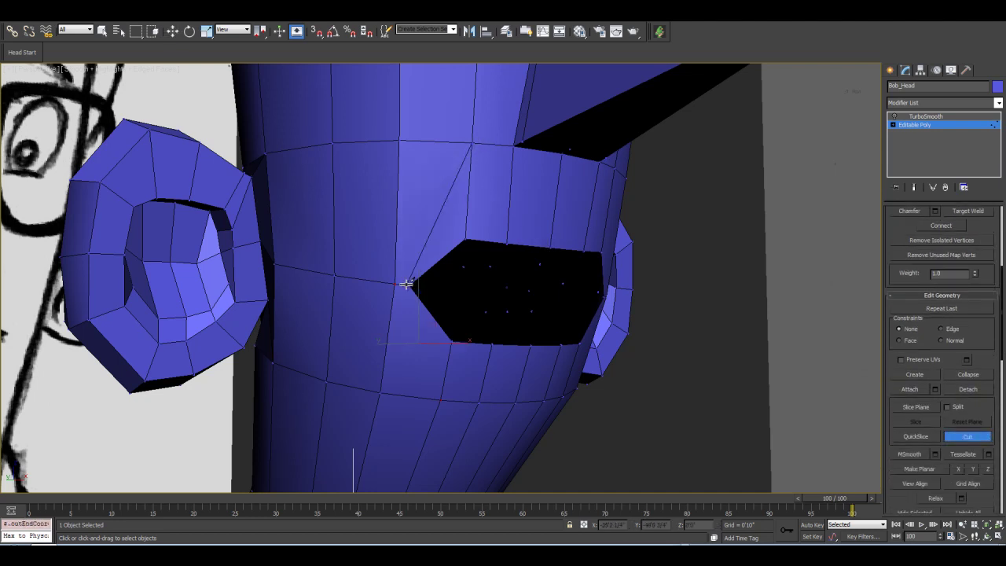
{"action": "left_click", "coordinate": [403, 284]}
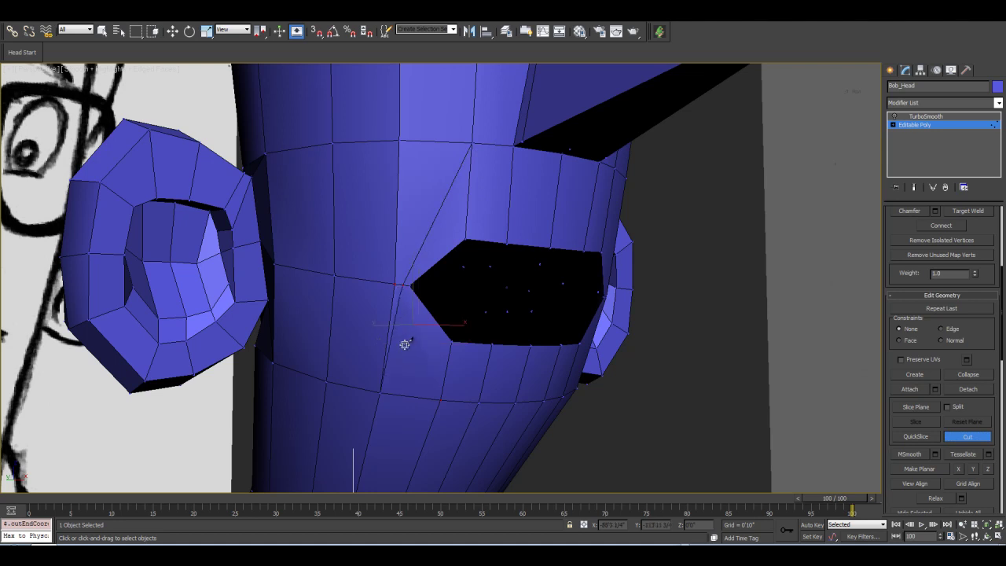
{"action": "left_click", "coordinate": [441, 399]}
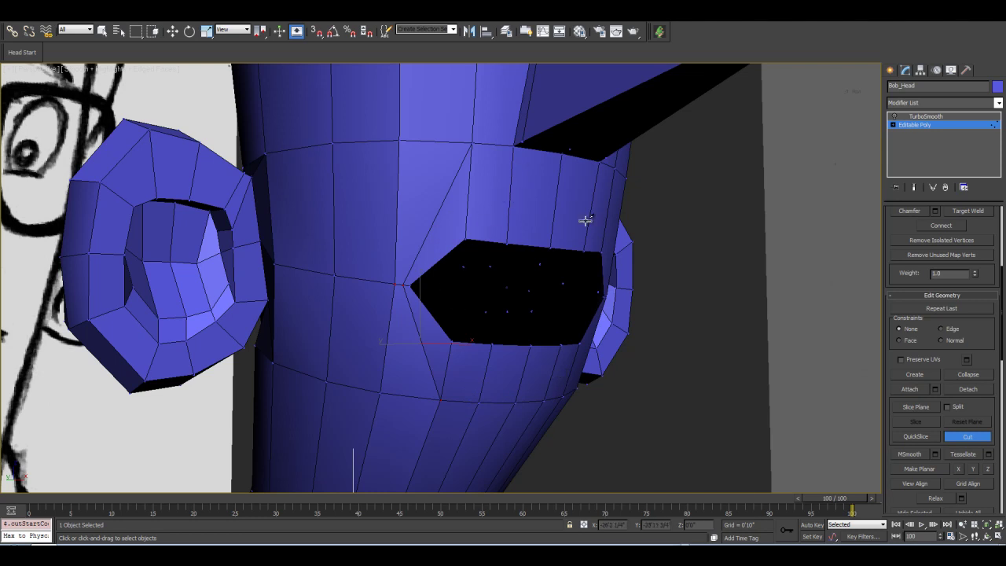
Leave the Cut tool and examine the edge flow around the mouth opening and nose from several angles.
{"action": "middle_click_drag", "start_coordinate": [480, 206], "coordinate": [478, 266]}
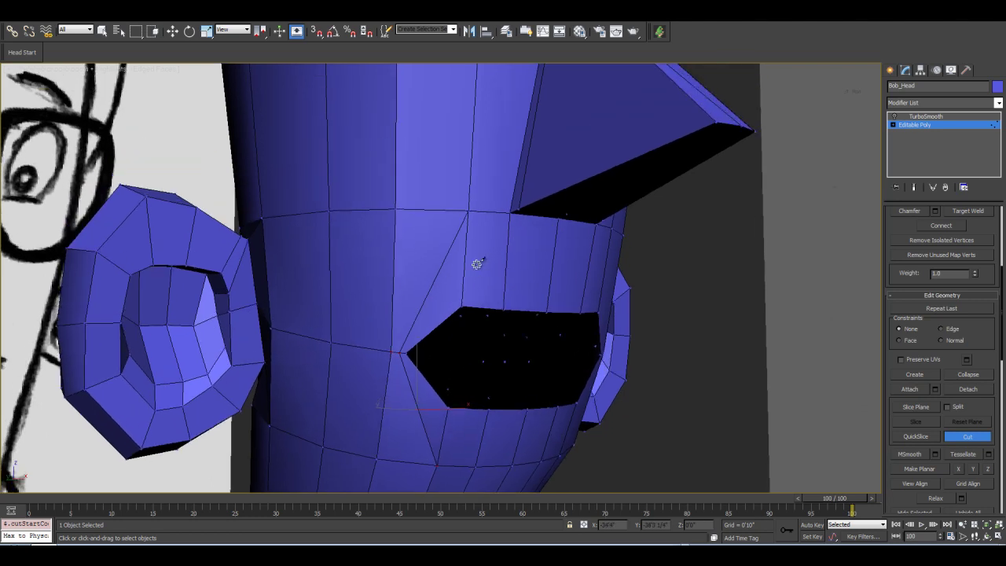
{"action": "scroll", "coordinate": [477, 266], "scroll_direction": "down", "scroll_amount": 2}
{"action": "scroll", "coordinate": [477, 267], "scroll_direction": "up", "scroll_amount": 1}
{"action": "scroll", "coordinate": [458, 272], "scroll_direction": "down", "scroll_amount": 1}
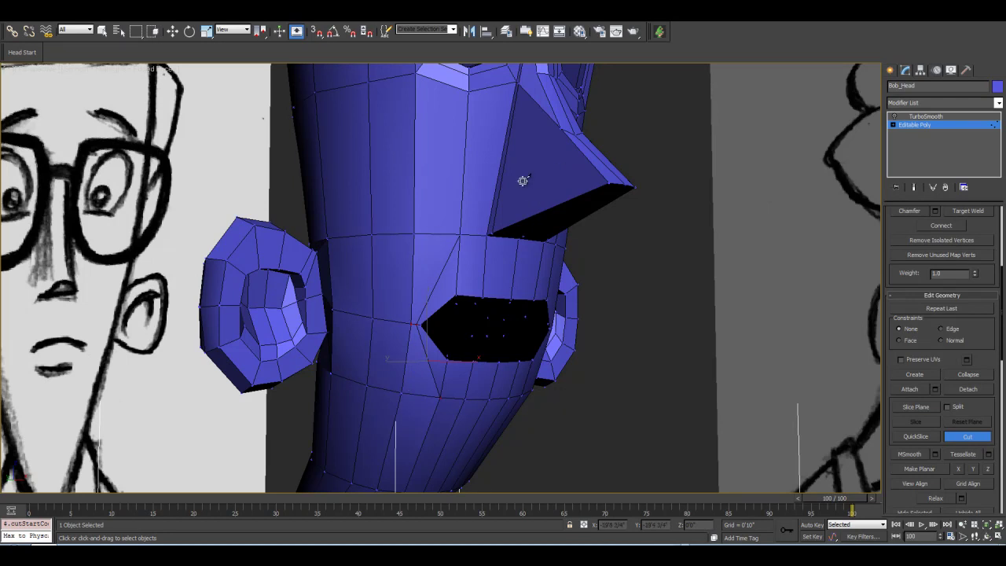
{"action": "scroll", "coordinate": [499, 218], "scroll_direction": "up", "scroll_amount": 3}
{"action": "scroll", "coordinate": [498, 228], "scroll_direction": "down", "scroll_amount": 1}
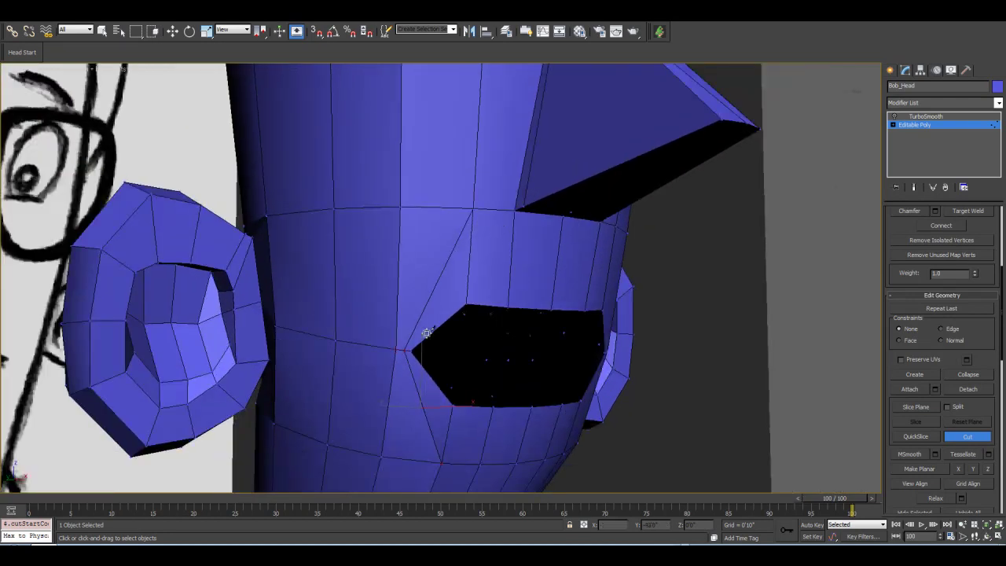
{"action": "middle_click_drag", "start_coordinate": [477, 214], "coordinate": [494, 150]}
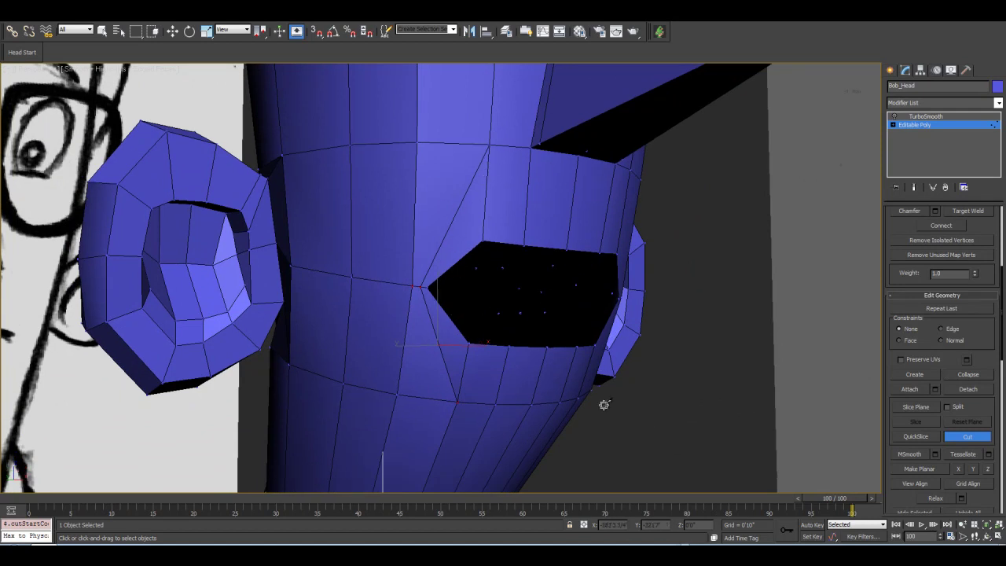
{"action": "key", "text": "w"}
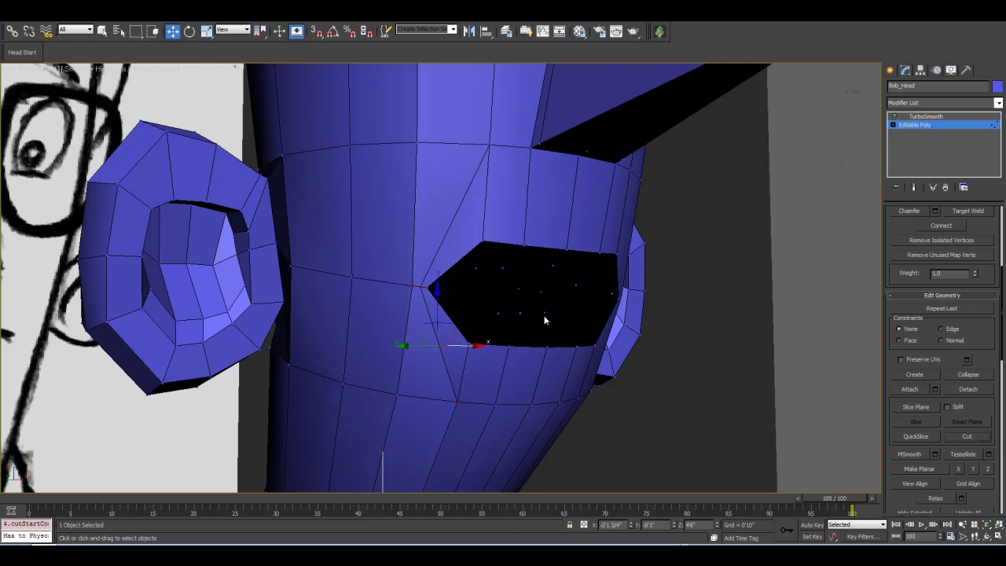
{"action": "middle_click_drag", "start_coordinate": [487, 222], "coordinate": [469, 232]}
{"action": "scroll", "coordinate": [469, 232], "scroll_direction": "down", "scroll_amount": 2}
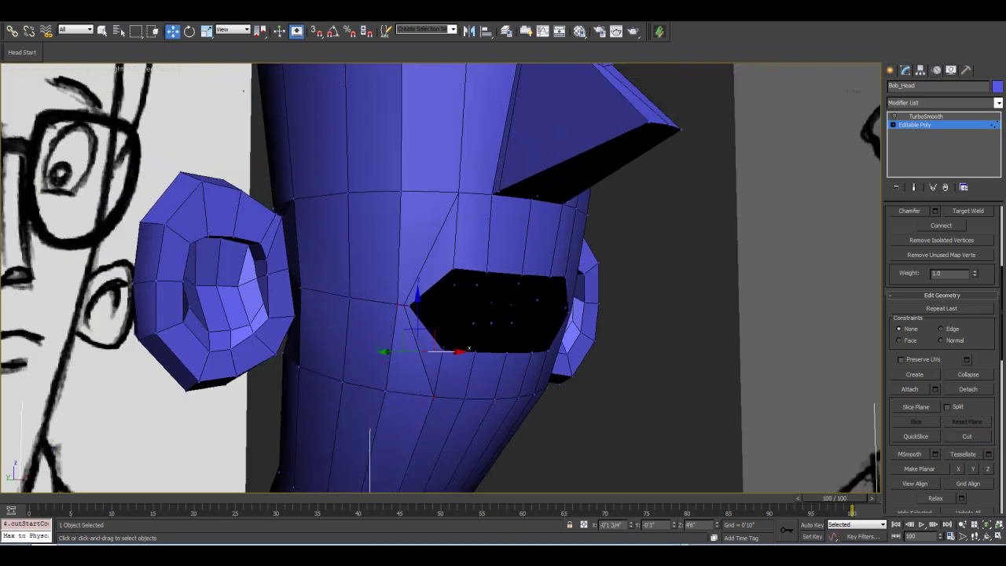
{"action": "key", "text": "ctrl+r"}
{"action": "left_click_drag", "start_coordinate": [485, 267], "coordinate": [560, 288]}
{"action": "left_click_drag", "start_coordinate": [484, 237], "coordinate": [501, 300]}
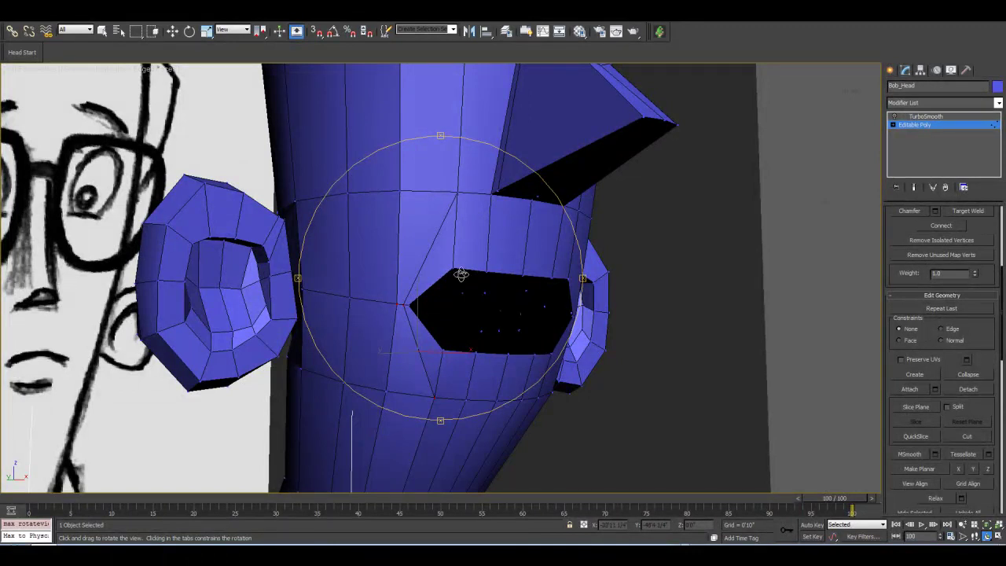
{"action": "left_click_drag", "start_coordinate": [461, 274], "coordinate": [467, 269]}
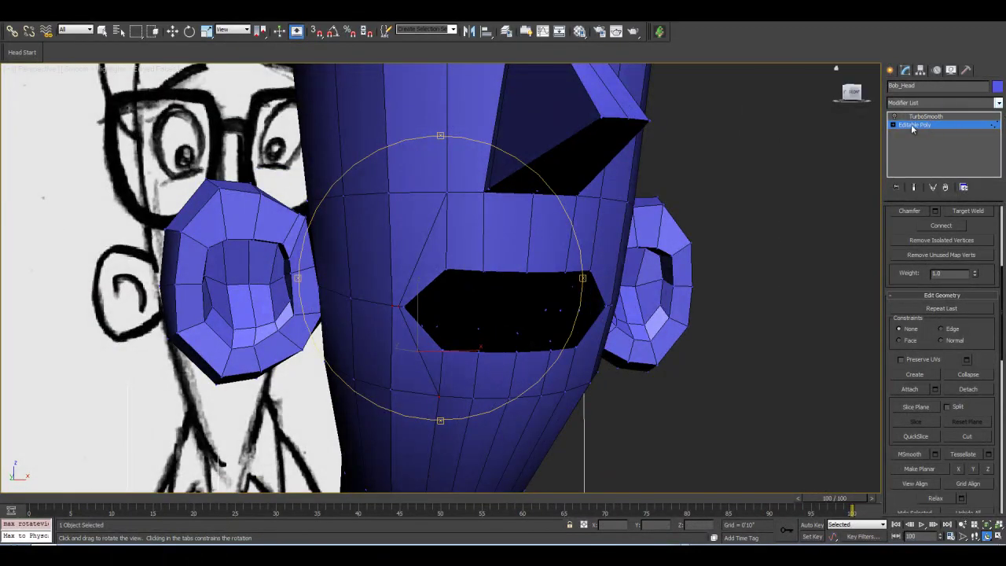
Add a Symmetry modifier between the Editable Poly and TurboSmooth, and return to the Editable Poly's vertex-level settings.
{"action": "left_click", "coordinate": [997, 103]}
{"action": "scroll", "coordinate": [943, 315], "scroll_direction": "down", "scroll_amount": 10}
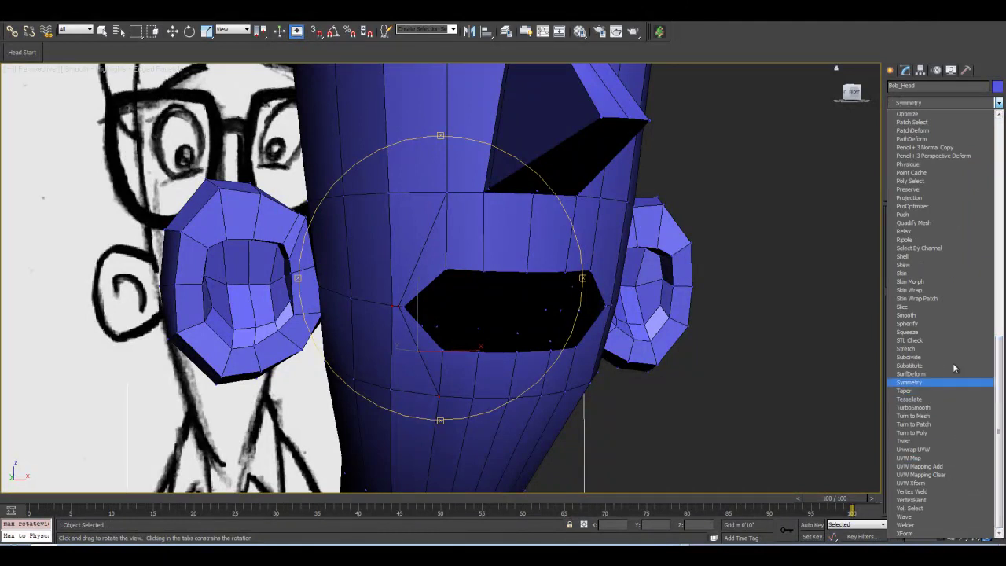
{"action": "left_click", "coordinate": [943, 382]}
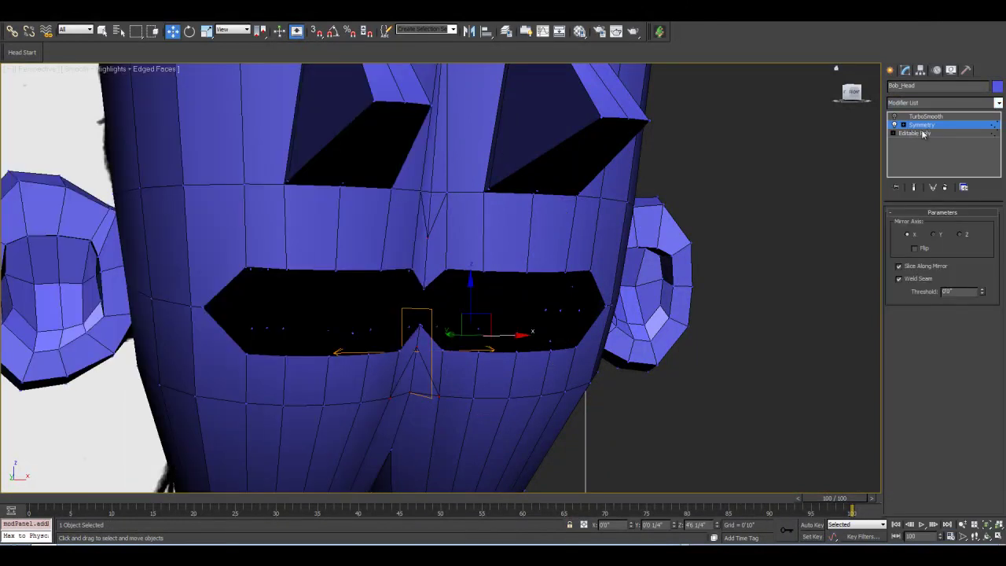
{"action": "left_click", "coordinate": [916, 133]}
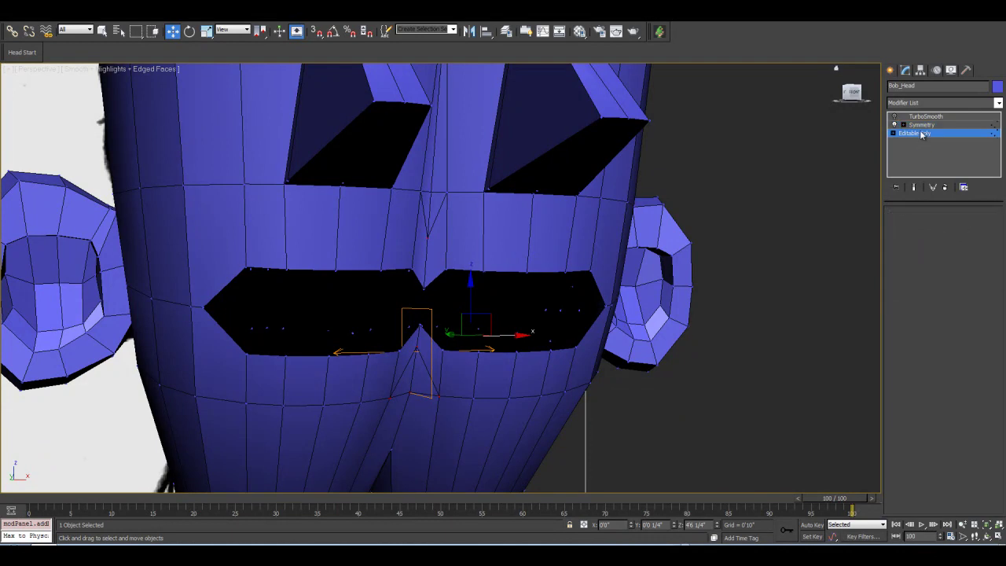
{"action": "scroll", "coordinate": [957, 216], "scroll_direction": "down", "scroll_amount": 5}
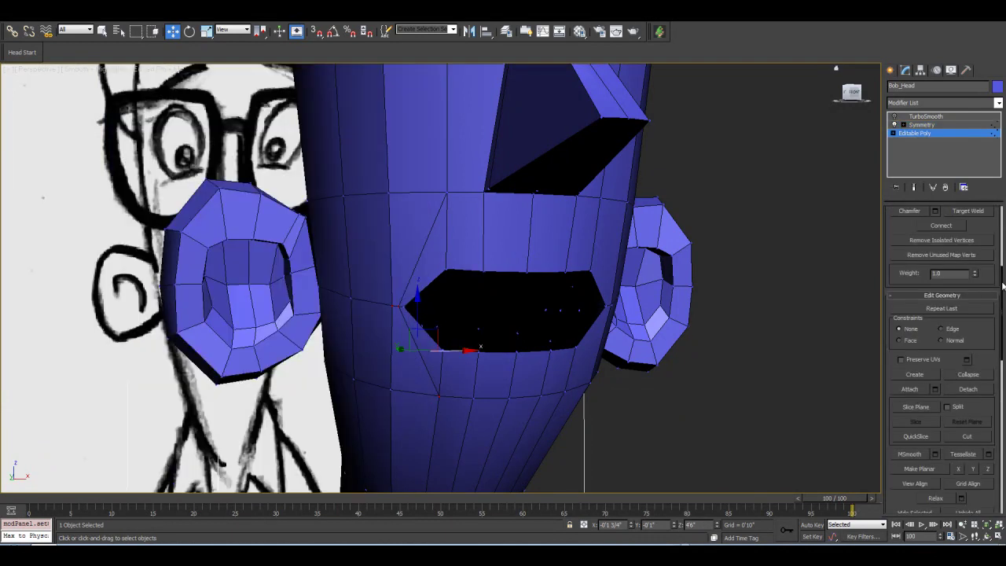
{"action": "scroll", "coordinate": [934, 217], "scroll_direction": "up", "scroll_amount": 5}
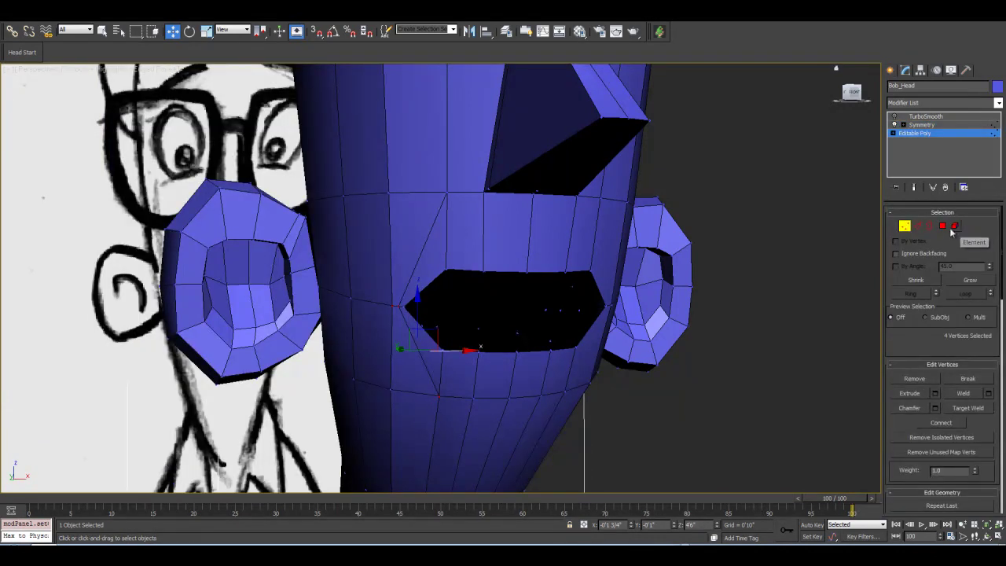
Leave vertex level and apply a Symmetry modifier directly above the Editable Poly.
{"action": "left_click", "coordinate": [904, 227]}
{"action": "left_click", "coordinate": [998, 102]}
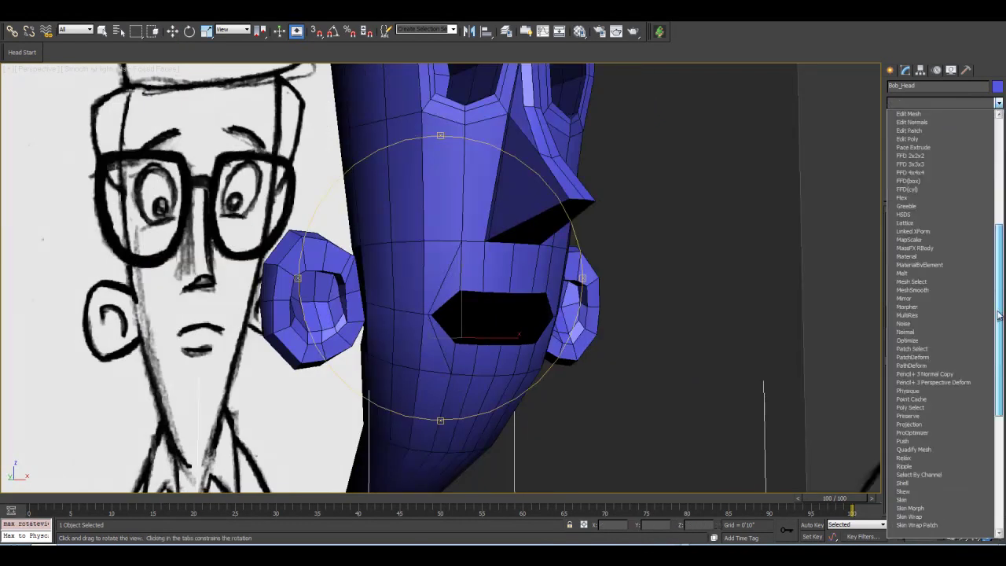
{"action": "scroll", "coordinate": [941, 424], "scroll_direction": "down", "scroll_amount": 3}
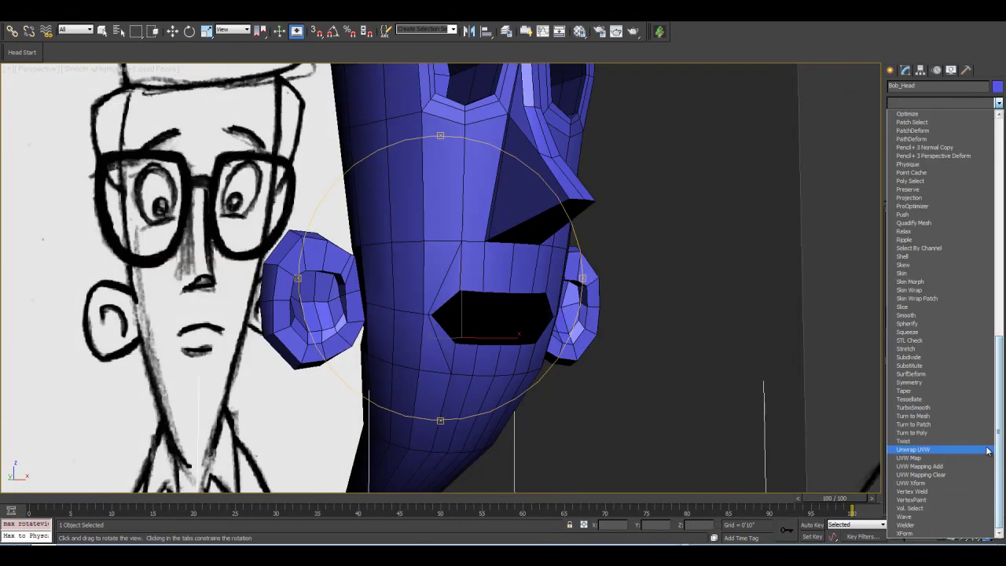
{"action": "left_click", "coordinate": [939, 380]}
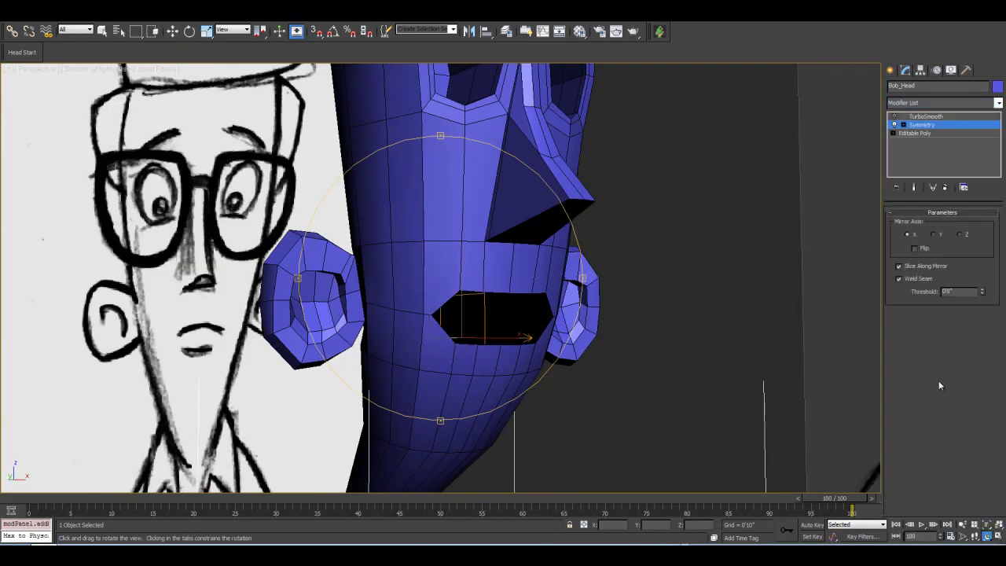
Flip the Symmetry modifier's mirror along the X axis so the edited half of the mouth is copied across.
{"action": "left_click_drag", "start_coordinate": [472, 326], "coordinate": [428, 292]}
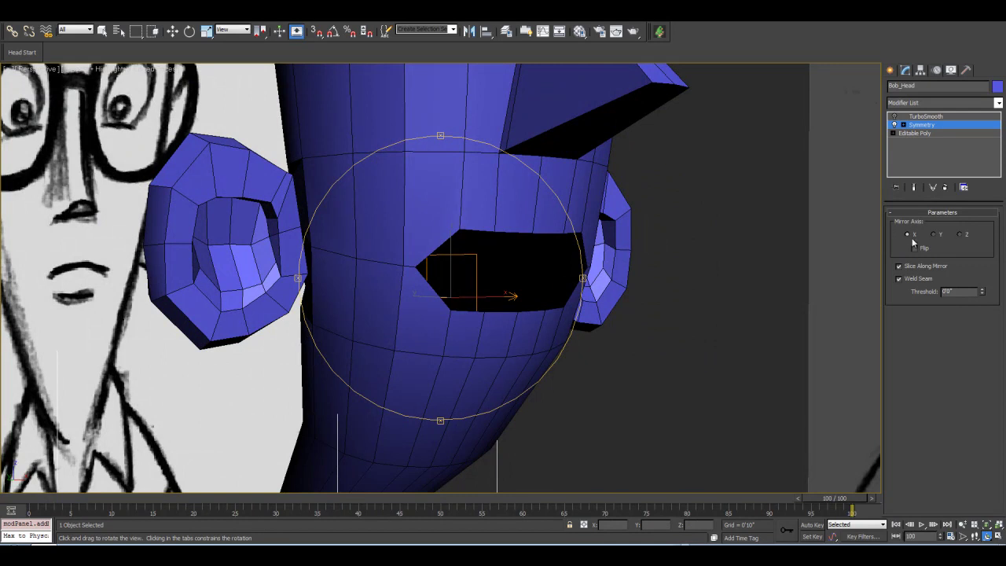
{"action": "left_click_drag", "start_coordinate": [667, 224], "coordinate": [612, 210]}
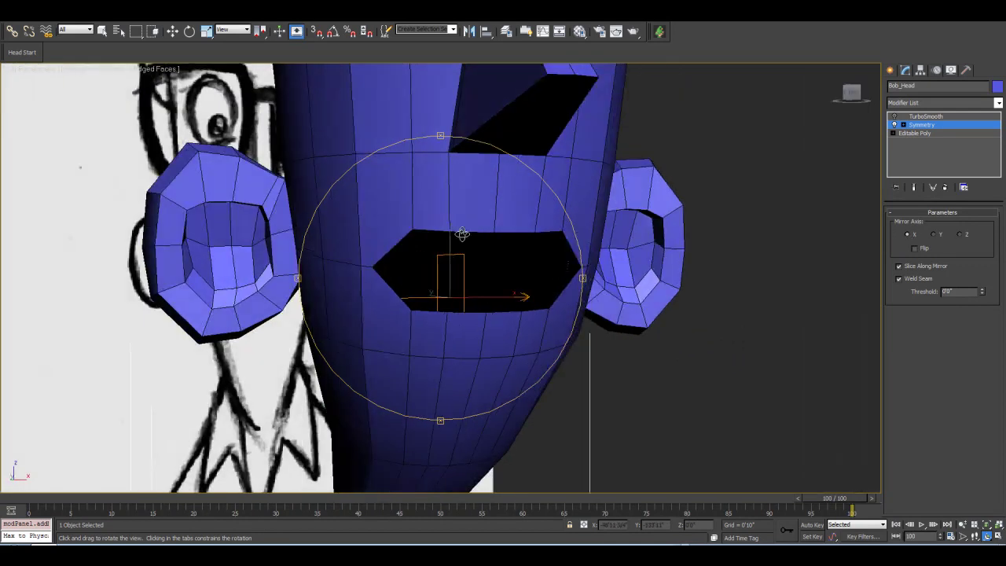
{"action": "left_click", "coordinate": [915, 249]}
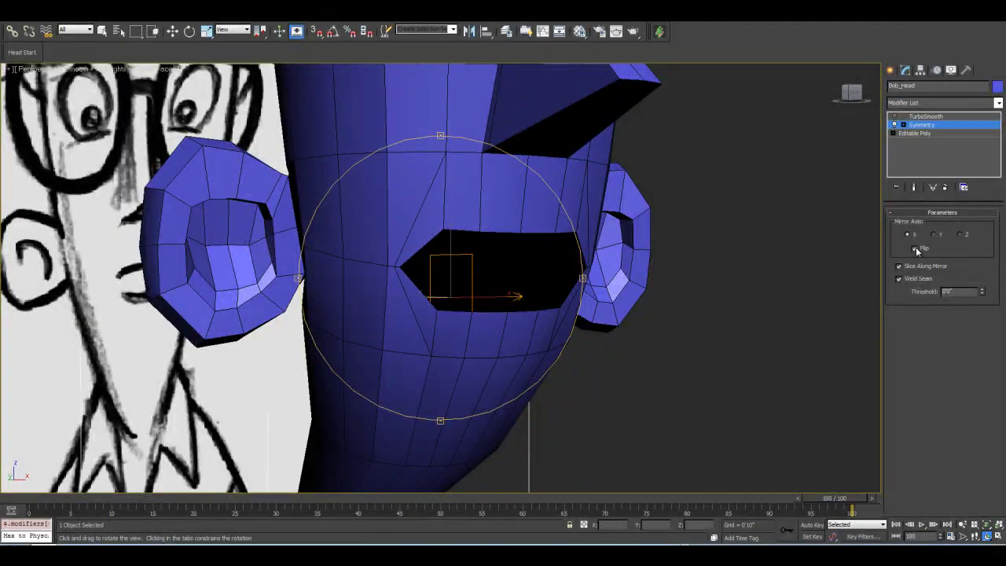
{"action": "left_click_drag", "start_coordinate": [585, 313], "coordinate": [408, 275]}
{"action": "left_click_drag", "start_coordinate": [418, 214], "coordinate": [467, 267]}
{"action": "scroll", "coordinate": [466, 267], "scroll_direction": "up", "scroll_amount": 2}
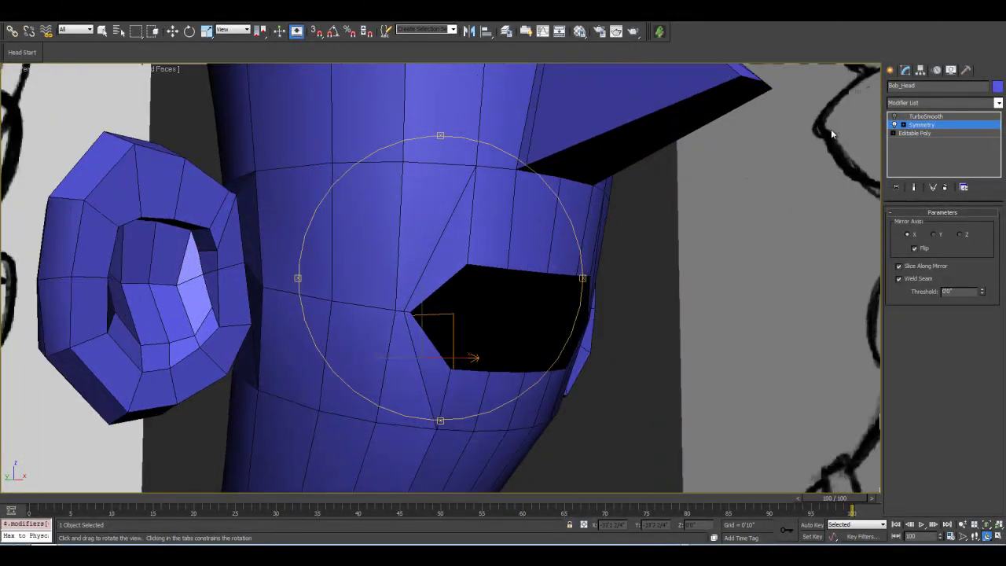
Return to the Editable Poly level and toggle Show End Result to compare the head with and without symmetry, leaving it off.
{"action": "left_click", "coordinate": [927, 134]}
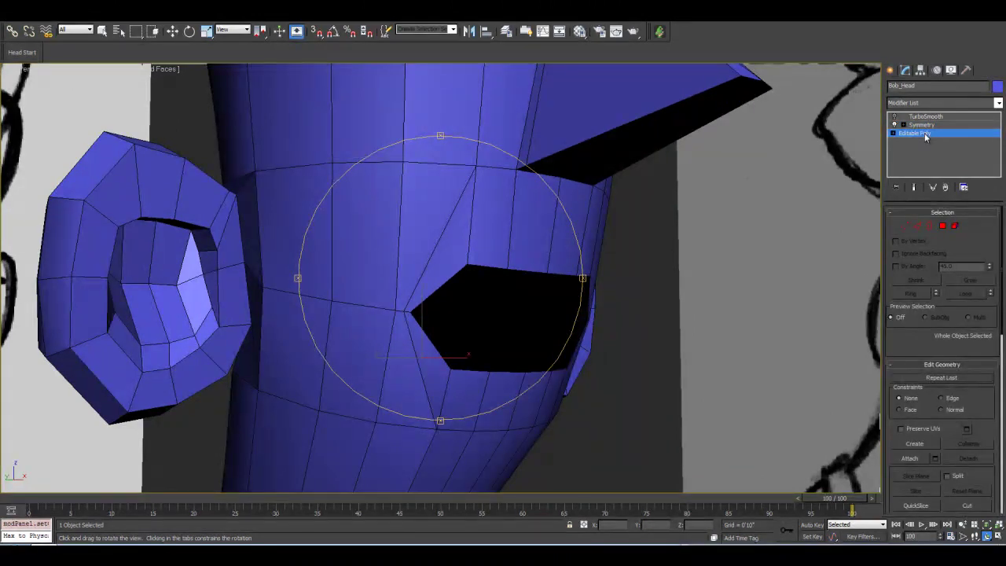
{"action": "left_click_drag", "start_coordinate": [392, 272], "coordinate": [385, 275]}
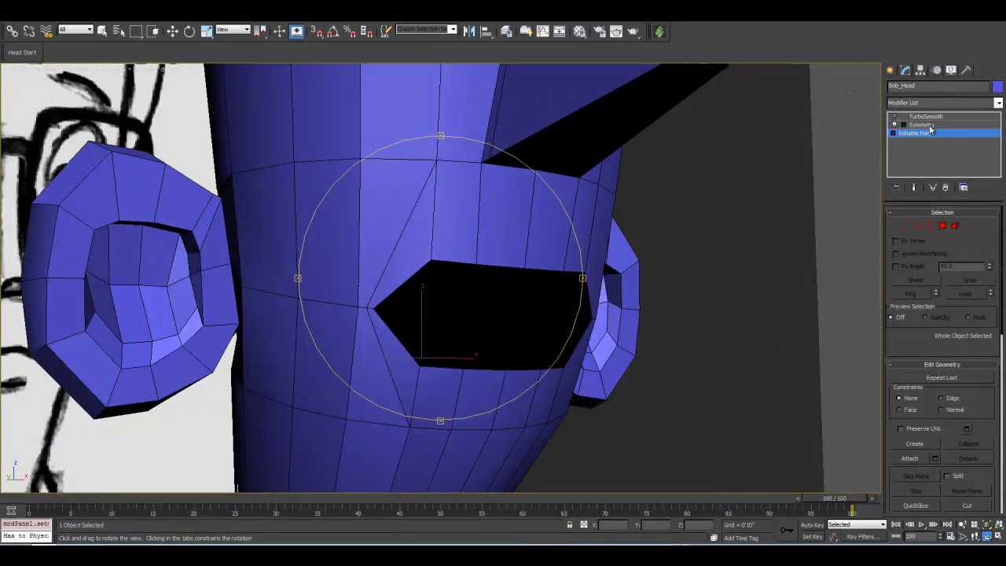
{"action": "left_click", "coordinate": [915, 188]}
{"action": "left_click_drag", "start_coordinate": [555, 239], "coordinate": [550, 328]}
{"action": "left_click", "coordinate": [916, 187]}
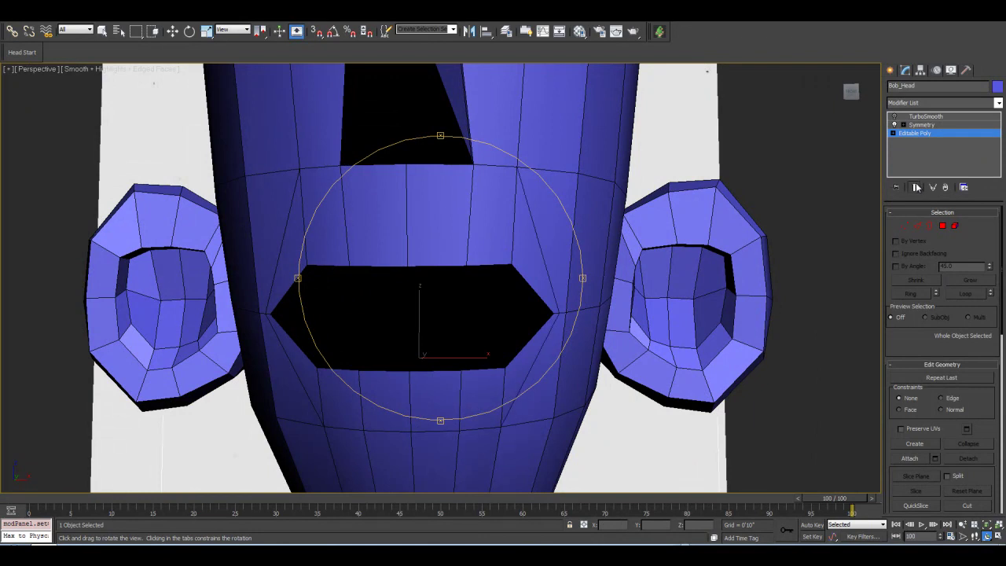
{"action": "left_click", "coordinate": [917, 187]}
{"action": "left_click", "coordinate": [917, 187]}
{"action": "left_click", "coordinate": [916, 187]}
Enter vertex level and check by selection how many vertices lie where the mouth corner's lower diagonal meets the chin loop.
{"action": "left_click_drag", "start_coordinate": [404, 286], "coordinate": [418, 315]}
{"action": "middle_click_drag", "start_coordinate": [417, 314], "coordinate": [429, 241]}
{"action": "scroll", "coordinate": [429, 240], "scroll_direction": "up", "scroll_amount": 3}
{"action": "left_click", "coordinate": [903, 228]}
{"action": "key", "text": "w"}
{"action": "left_click_drag", "start_coordinate": [444, 364], "coordinate": [415, 392]}
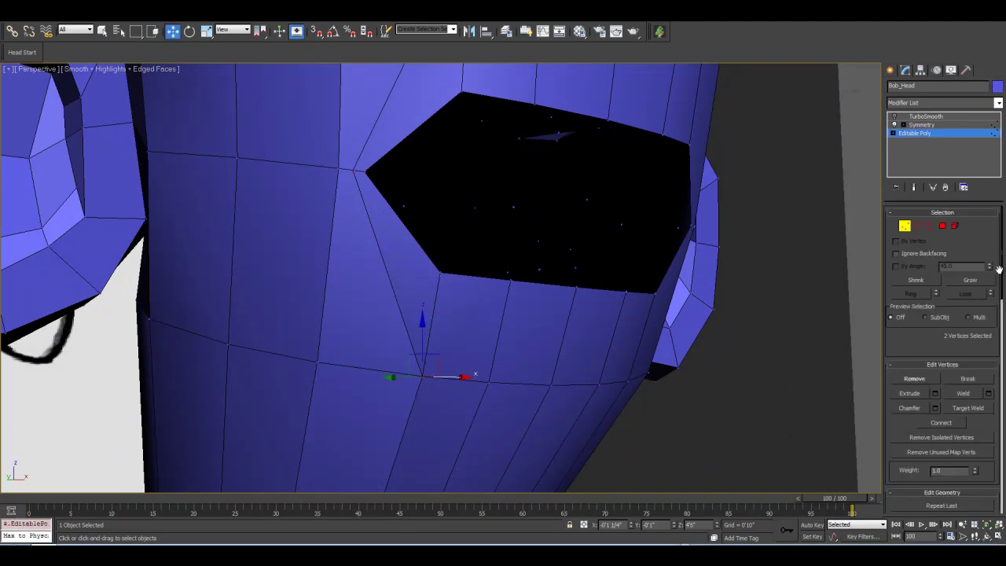
{"action": "left_click", "coordinate": [448, 375]}
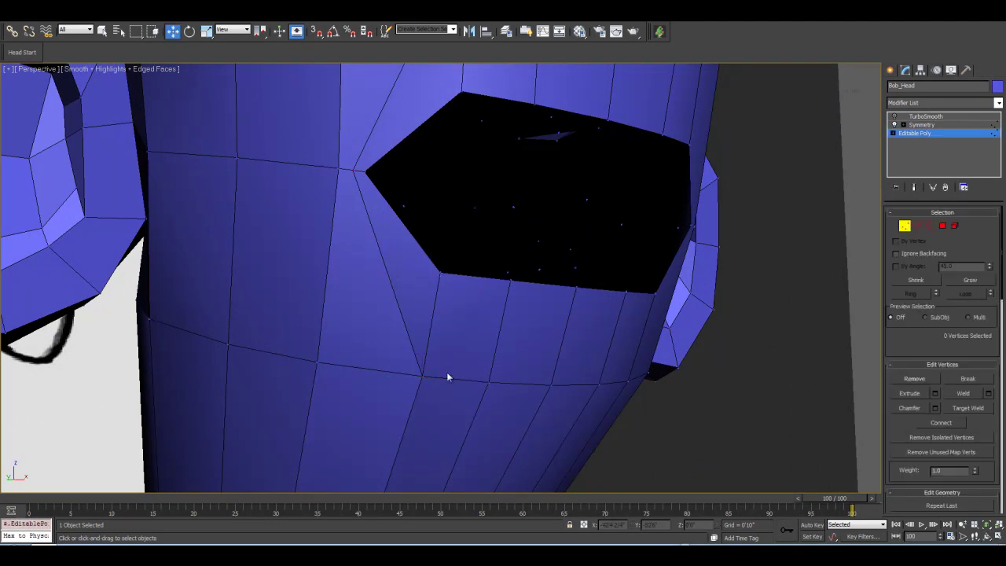
Weld the two coincident vertices where the lower diagonal edge meets the chin loop.
{"action": "scroll", "coordinate": [458, 378], "scroll_direction": "up", "scroll_amount": 5}
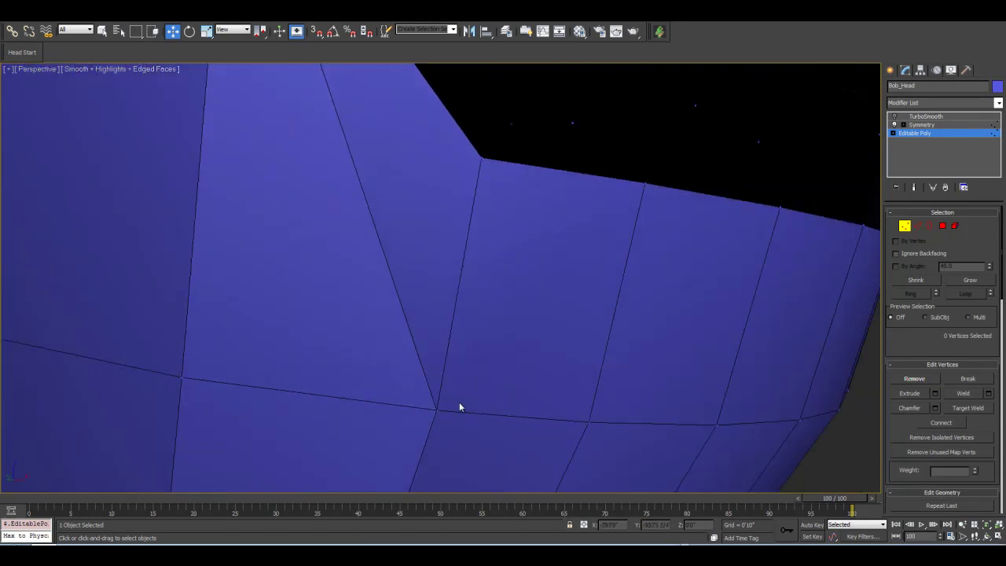
{"action": "scroll", "coordinate": [459, 402], "scroll_direction": "down", "scroll_amount": 2}
{"action": "middle_click_drag", "start_coordinate": [459, 402], "coordinate": [467, 330]}
{"action": "scroll", "coordinate": [465, 414], "scroll_direction": "up", "scroll_amount": 1}
{"action": "scroll", "coordinate": [470, 432], "scroll_direction": "down", "scroll_amount": 1}
{"action": "scroll", "coordinate": [462, 414], "scroll_direction": "down", "scroll_amount": 3}
{"action": "scroll", "coordinate": [466, 330], "scroll_direction": "up", "scroll_amount": 1}
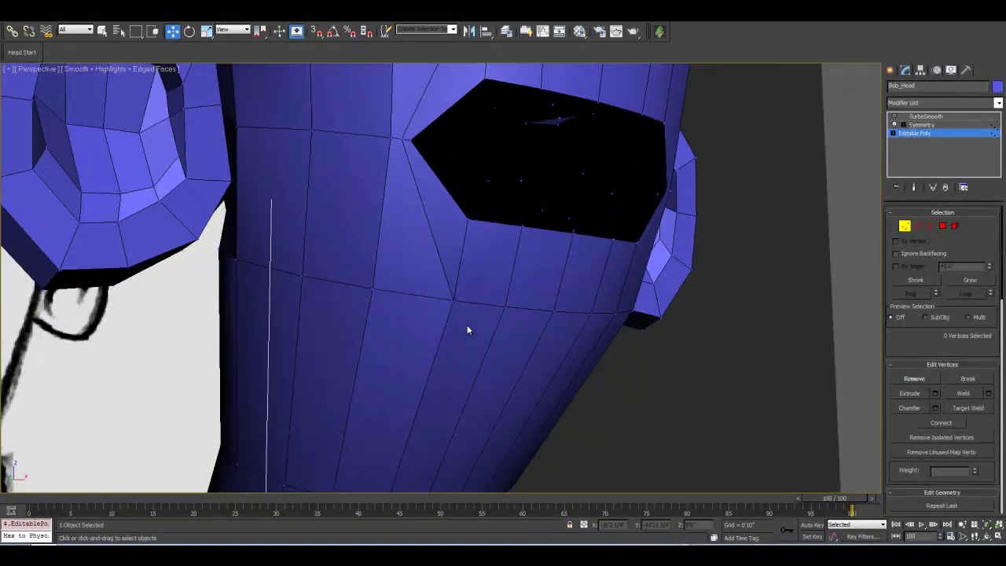
{"action": "scroll", "coordinate": [467, 330], "scroll_direction": "up", "scroll_amount": 2}
{"action": "scroll", "coordinate": [397, 193], "scroll_direction": "up", "scroll_amount": 1}
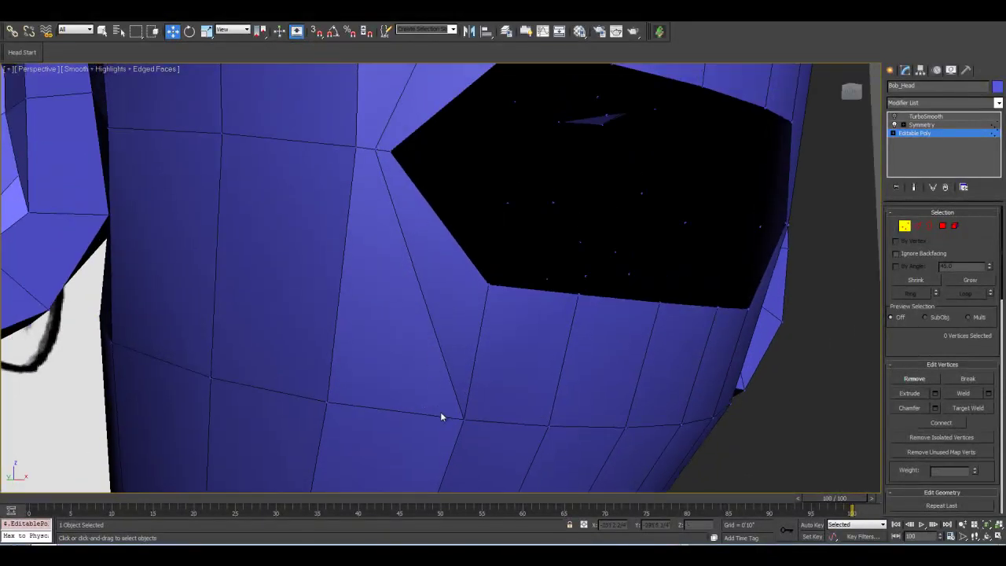
{"action": "scroll", "coordinate": [453, 328], "scroll_direction": "down", "scroll_amount": 1}
{"action": "scroll", "coordinate": [454, 321], "scroll_direction": "up", "scroll_amount": 3}
{"action": "left_click_drag", "start_coordinate": [487, 325], "coordinate": [444, 362]}
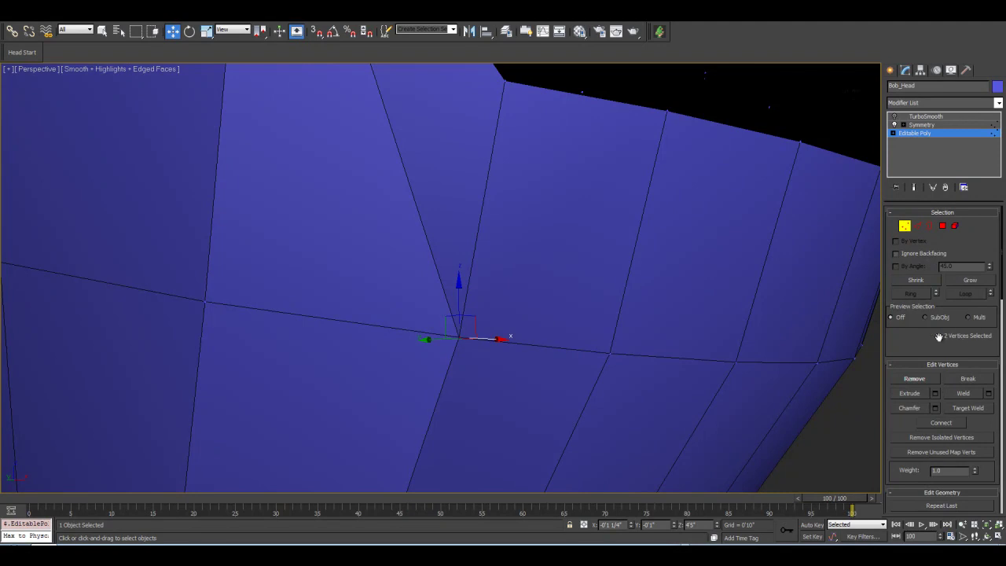
{"action": "left_click", "coordinate": [971, 393]}
Check the vertex at the upper diagonal's end beside the nose for duplicate vertices or unconnected edges.
{"action": "middle_click_drag", "start_coordinate": [587, 220], "coordinate": [579, 404]}
{"action": "scroll", "coordinate": [515, 260], "scroll_direction": "down", "scroll_amount": 2}
{"action": "middle_click_drag", "start_coordinate": [510, 250], "coordinate": [502, 347]}
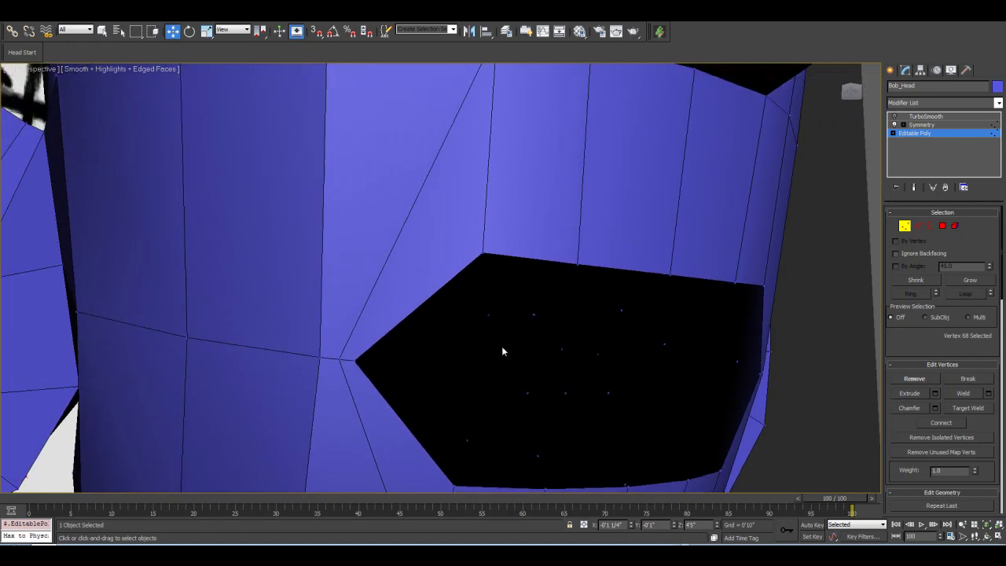
{"action": "scroll", "coordinate": [501, 346], "scroll_direction": "up", "scroll_amount": 1}
{"action": "middle_click_drag", "start_coordinate": [375, 188], "coordinate": [402, 332]}
{"action": "left_click", "coordinate": [474, 254]}
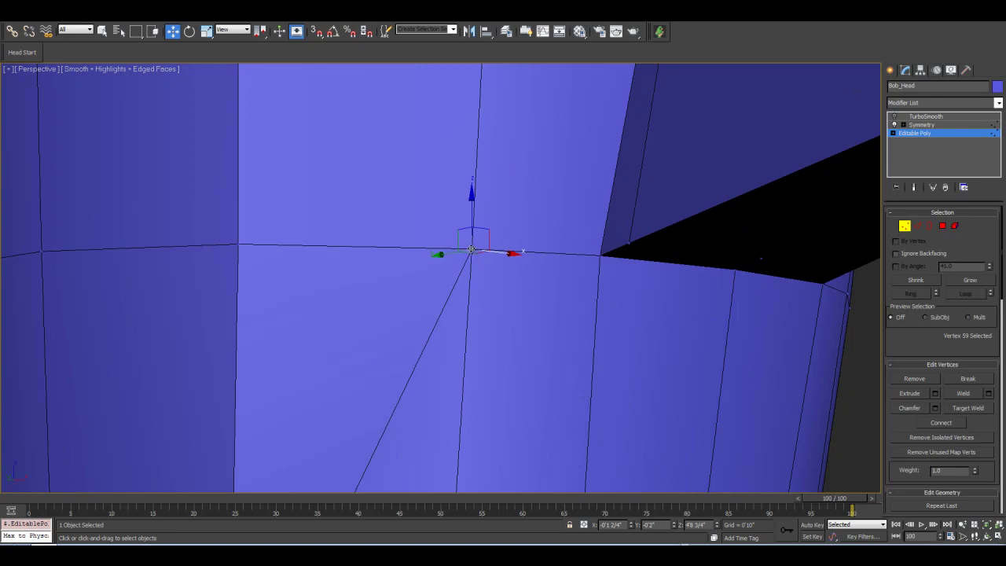
{"action": "left_click", "coordinate": [494, 281]}
{"action": "scroll", "coordinate": [473, 256], "scroll_direction": "up", "scroll_amount": 8}
{"action": "scroll", "coordinate": [581, 237], "scroll_direction": "down", "scroll_amount": 4}
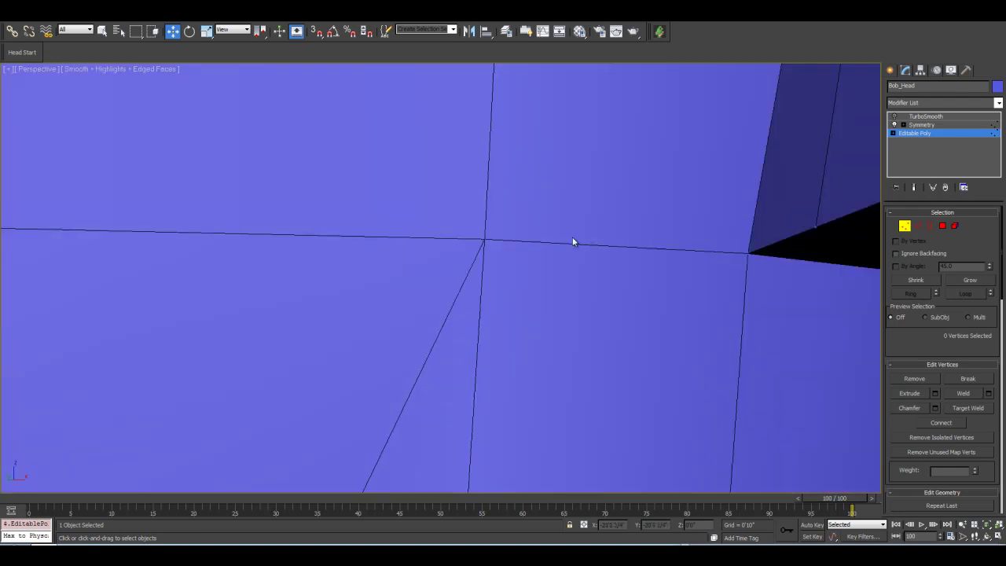
{"action": "scroll", "coordinate": [554, 229], "scroll_direction": "up", "scroll_amount": 2}
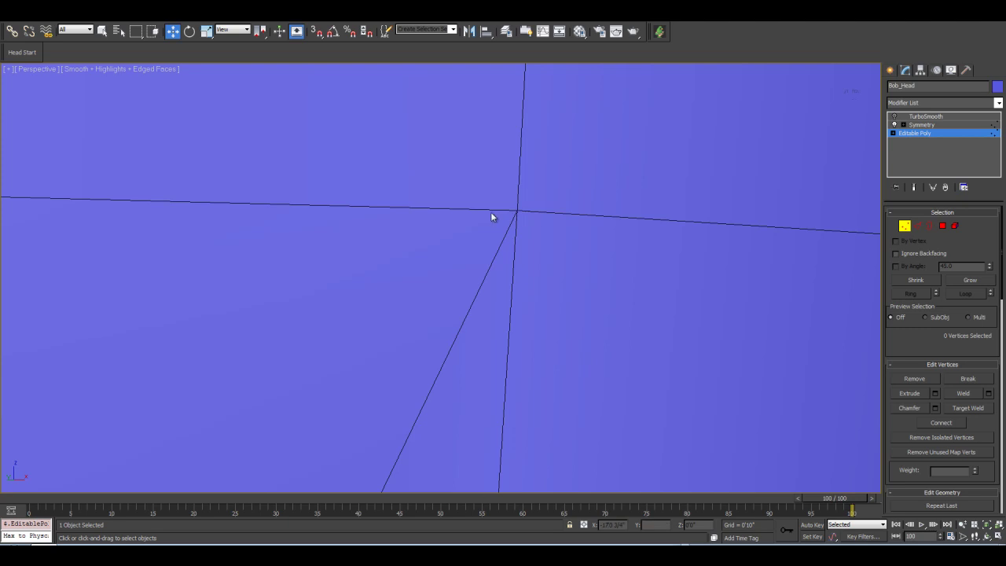
{"action": "scroll", "coordinate": [578, 271], "scroll_direction": "down", "scroll_amount": 5}
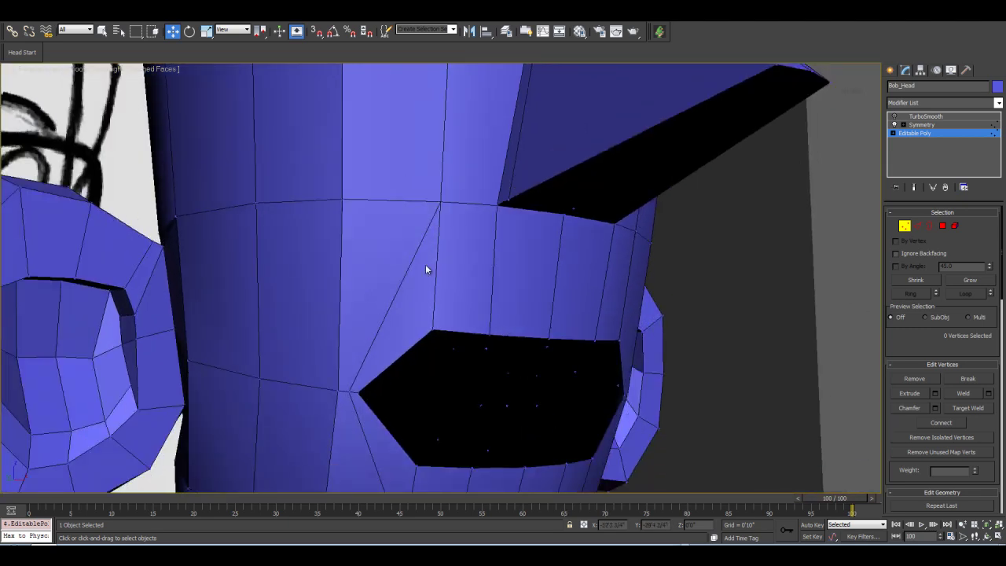
{"action": "middle_click_drag", "start_coordinate": [426, 266], "coordinate": [446, 223]}
Undo back to the two selected vertices at the lower diagonal's end on the chin loop and weld them again.
{"action": "left_click", "coordinate": [995, 535]}
{"action": "left_click_drag", "start_coordinate": [495, 272], "coordinate": [408, 315]}
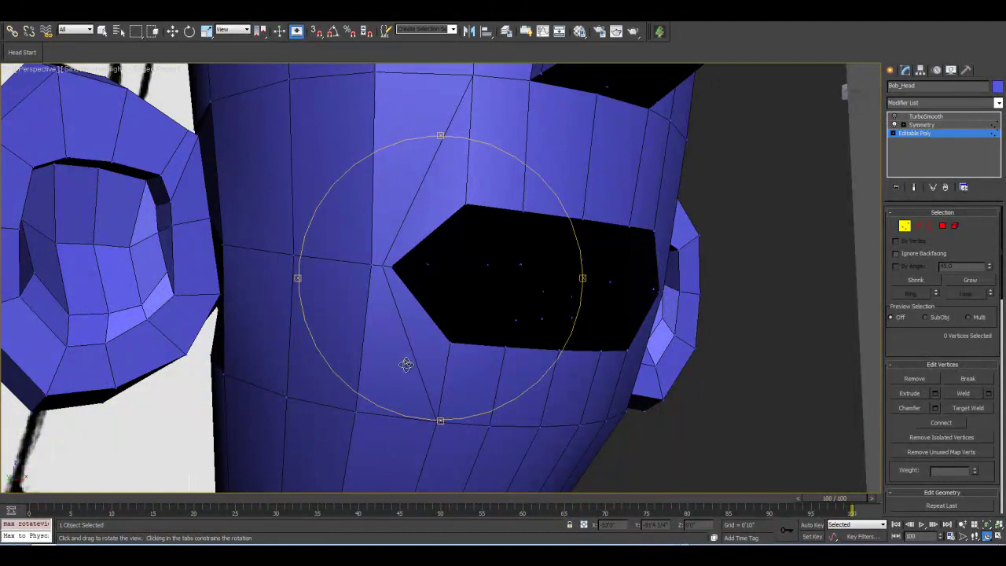
{"action": "key", "text": "ctrl+z"}
{"action": "left_click_drag", "start_coordinate": [426, 379], "coordinate": [449, 258]}
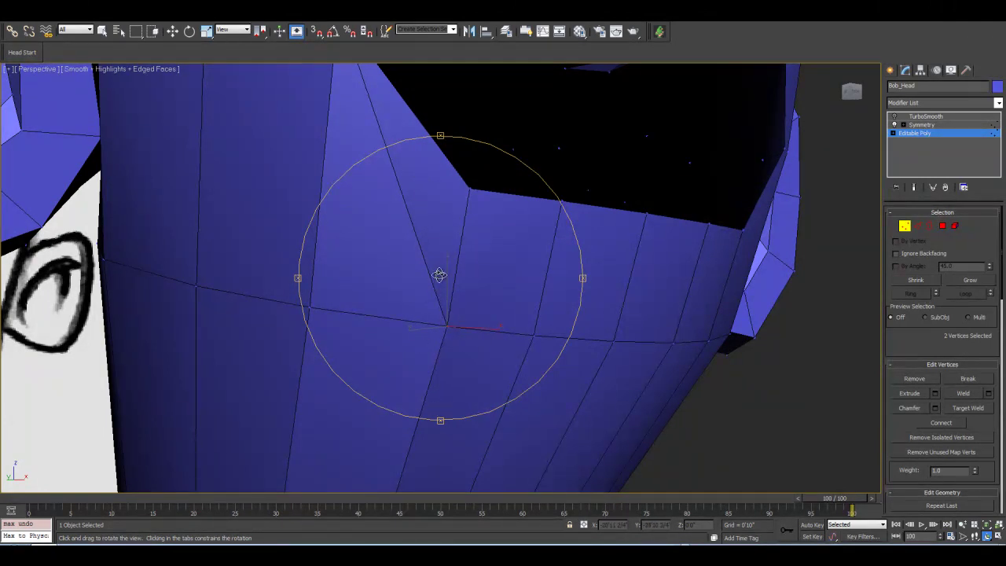
{"action": "left_click", "coordinate": [966, 394]}
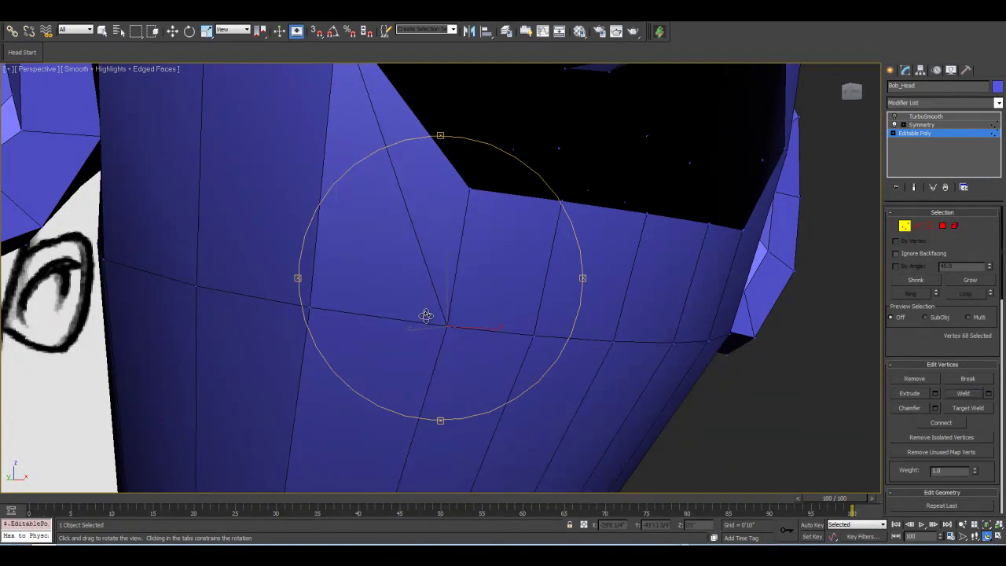
Examine the edge flow around the mouth opening's corner from below, the front and the side.
{"action": "left_click_drag", "start_coordinate": [406, 267], "coordinate": [393, 330]}
{"action": "scroll", "coordinate": [408, 314], "scroll_direction": "down", "scroll_amount": 1}
{"action": "middle_click_drag", "start_coordinate": [430, 275], "coordinate": [438, 376]}
{"action": "scroll", "coordinate": [437, 370], "scroll_direction": "up", "scroll_amount": 3}
{"action": "left_click_drag", "start_coordinate": [438, 371], "coordinate": [474, 296]}
{"action": "middle_click_drag", "start_coordinate": [474, 296], "coordinate": [456, 242]}
{"action": "scroll", "coordinate": [456, 243], "scroll_direction": "down", "scroll_amount": 2}
{"action": "left_click_drag", "start_coordinate": [405, 265], "coordinate": [471, 265]}
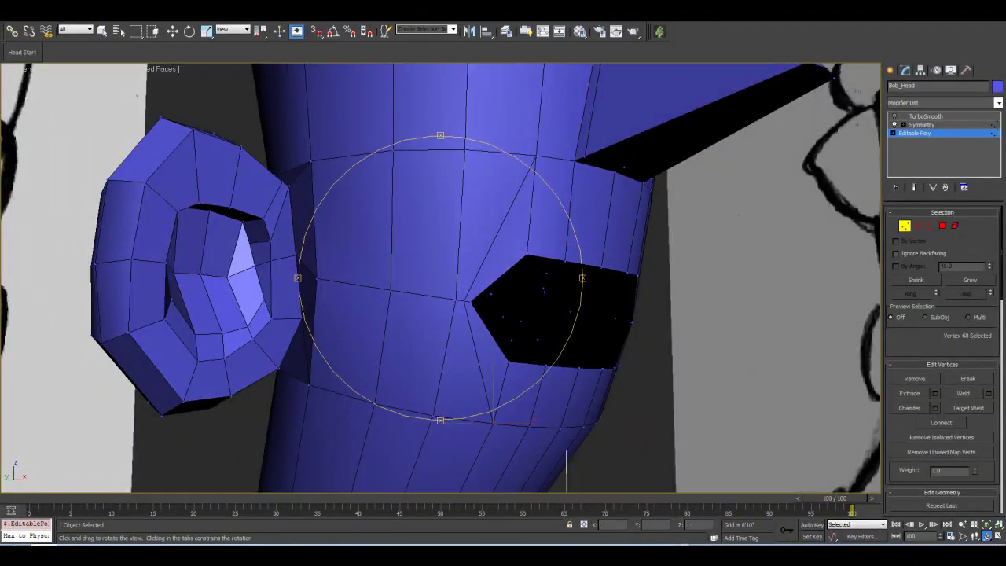
Select the vertex on the horizontal cheek edge just outside the mouth opening's corner, ready for moving.
{"action": "left_click", "coordinate": [172, 32]}
{"action": "scroll", "coordinate": [465, 317], "scroll_direction": "up", "scroll_amount": 1}
{"action": "left_click", "coordinate": [462, 308]}
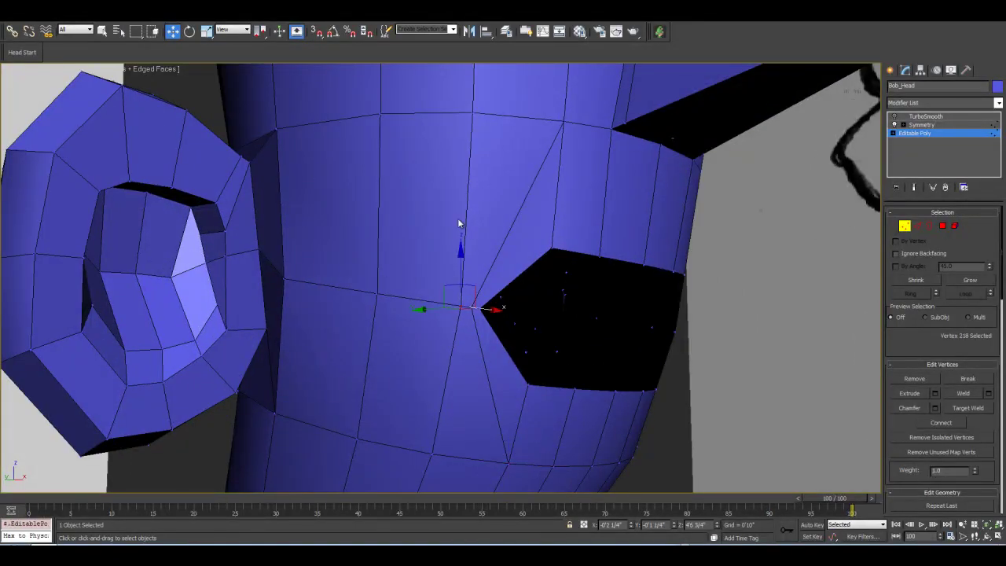
{"action": "middle_click_drag", "start_coordinate": [660, 251], "coordinate": [558, 225], "text": "alt"}
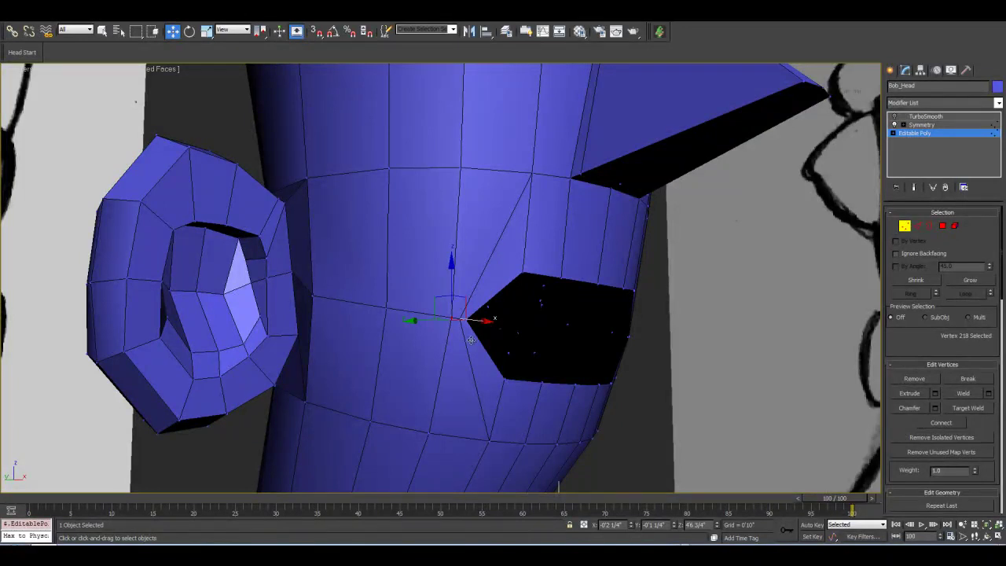
{"action": "middle_click_drag", "start_coordinate": [658, 308], "coordinate": [605, 294]}
{"action": "scroll", "coordinate": [661, 312], "scroll_direction": "down", "scroll_amount": 1}
{"action": "scroll", "coordinate": [603, 316], "scroll_direction": "up", "scroll_amount": 2}
{"action": "middle_click_drag", "start_coordinate": [478, 315], "coordinate": [489, 341]}
{"action": "left_click", "coordinate": [474, 303]}
{"action": "left_click", "coordinate": [479, 314]}
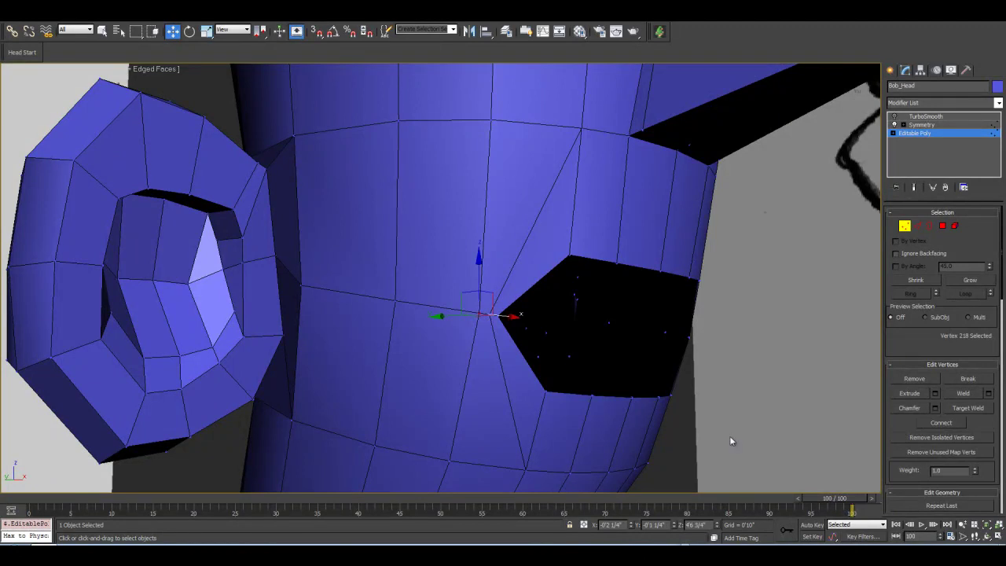
Try moving the vertex beside the mouth corner freely along the Y axis, and undo the move.
{"action": "left_click", "coordinate": [986, 536]}
{"action": "left_click_drag", "start_coordinate": [469, 260], "coordinate": [460, 200]}
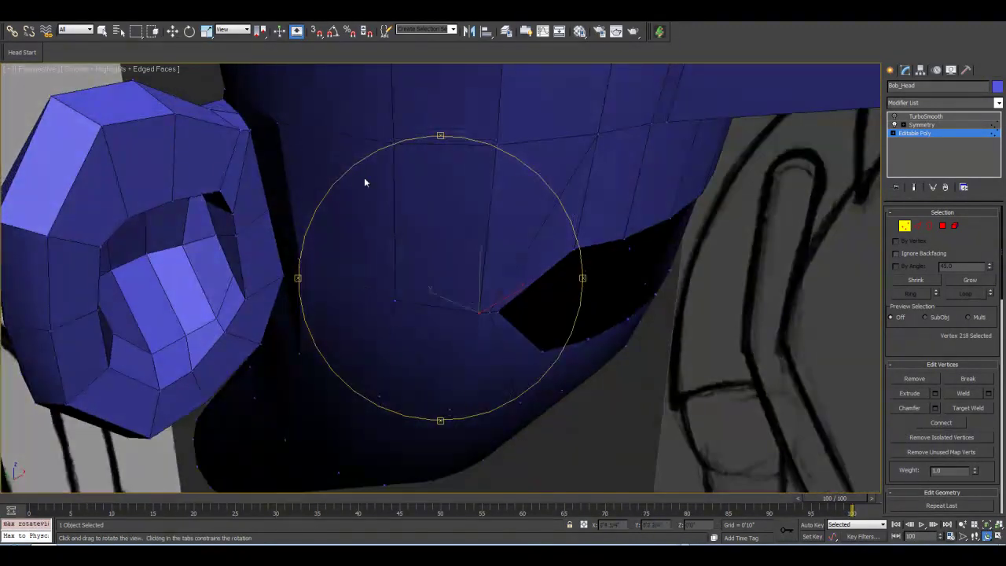
{"action": "left_click", "coordinate": [174, 31]}
{"action": "left_click_drag", "start_coordinate": [452, 303], "coordinate": [517, 213]}
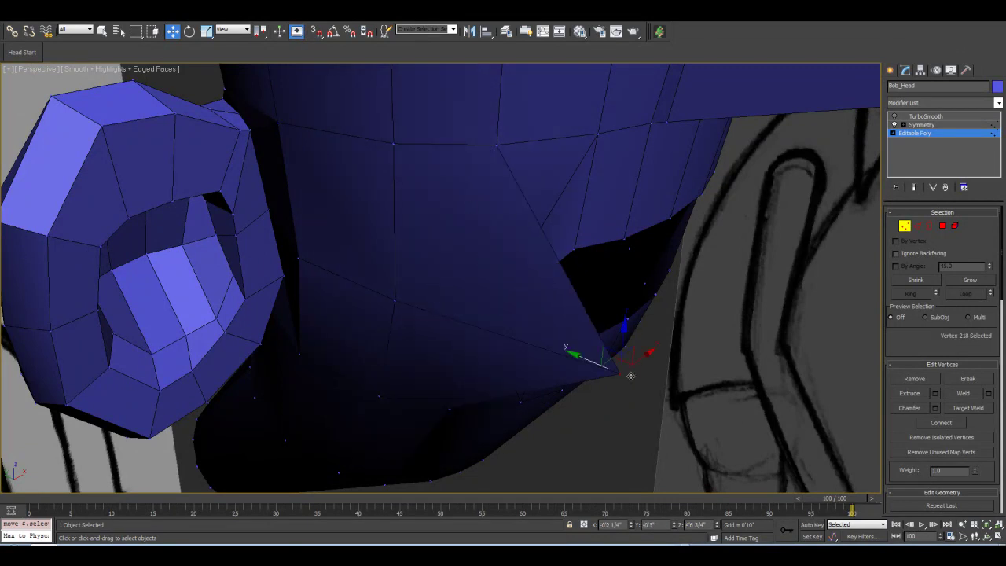
{"action": "key", "text": "ctrl+z"}
Set the movement constraint to Edge and slide the vertex beside the mouth corner along the cheek edge, away from the mouth.
{"action": "left_click", "coordinate": [987, 536]}
{"action": "left_click_drag", "start_coordinate": [436, 254], "coordinate": [429, 287]}
{"action": "key", "text": "w"}
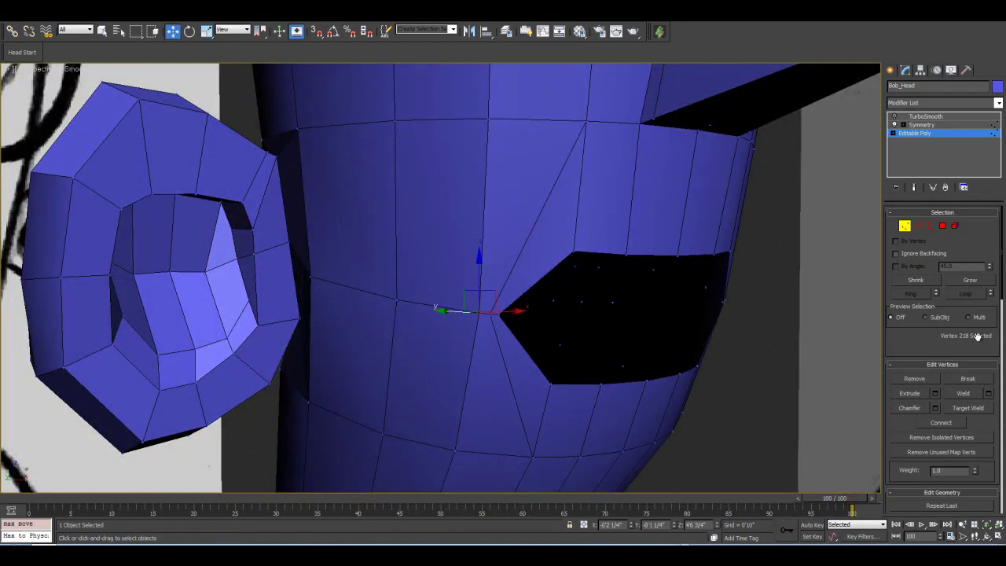
{"action": "left_click_drag", "start_coordinate": [1002, 269], "coordinate": [1002, 310]}
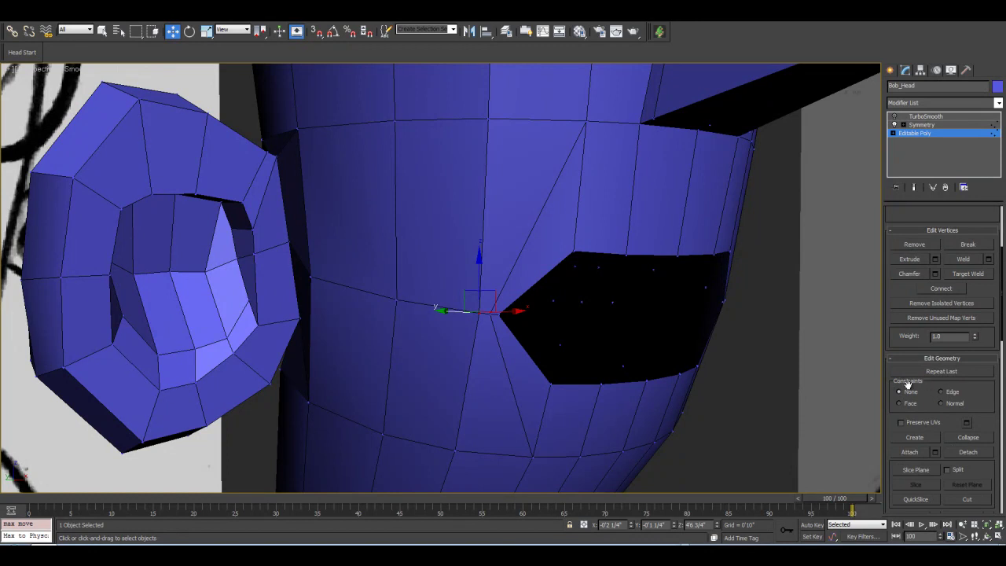
{"action": "left_click", "coordinate": [942, 392]}
{"action": "left_click_drag", "start_coordinate": [456, 312], "coordinate": [411, 246]}
{"action": "left_click", "coordinate": [427, 312]}
Try sliding the same vertex down its vertical edge with the Edge constraint, and undo the move.
{"action": "left_click", "coordinate": [986, 537]}
{"action": "left_click", "coordinate": [174, 32]}
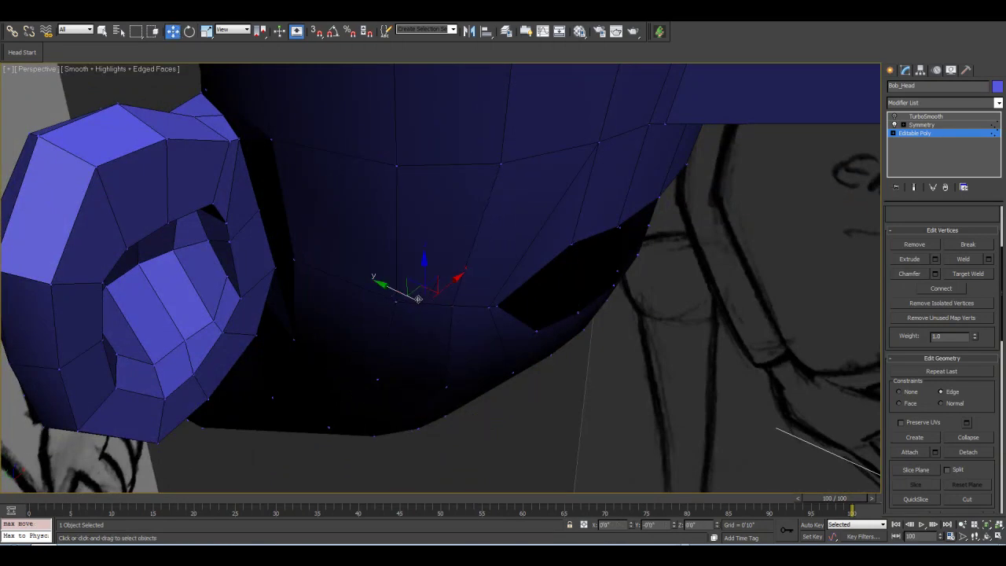
{"action": "left_click", "coordinate": [451, 303]}
{"action": "left_click_drag", "start_coordinate": [454, 277], "coordinate": [455, 339]}
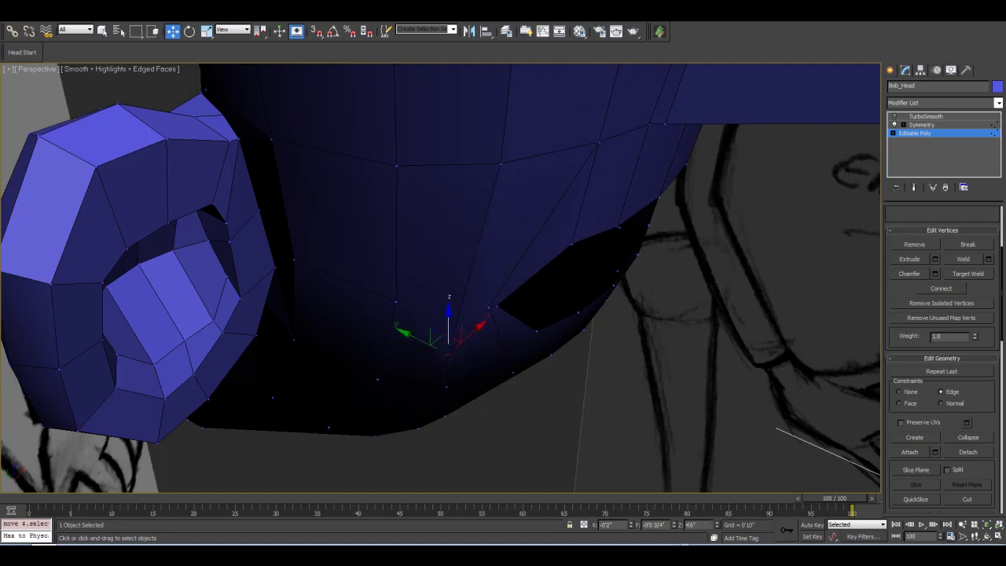
{"action": "key", "text": "ctrl+z"}
{"action": "left_click", "coordinate": [985, 535]}
{"action": "left_click_drag", "start_coordinate": [467, 291], "coordinate": [448, 260]}
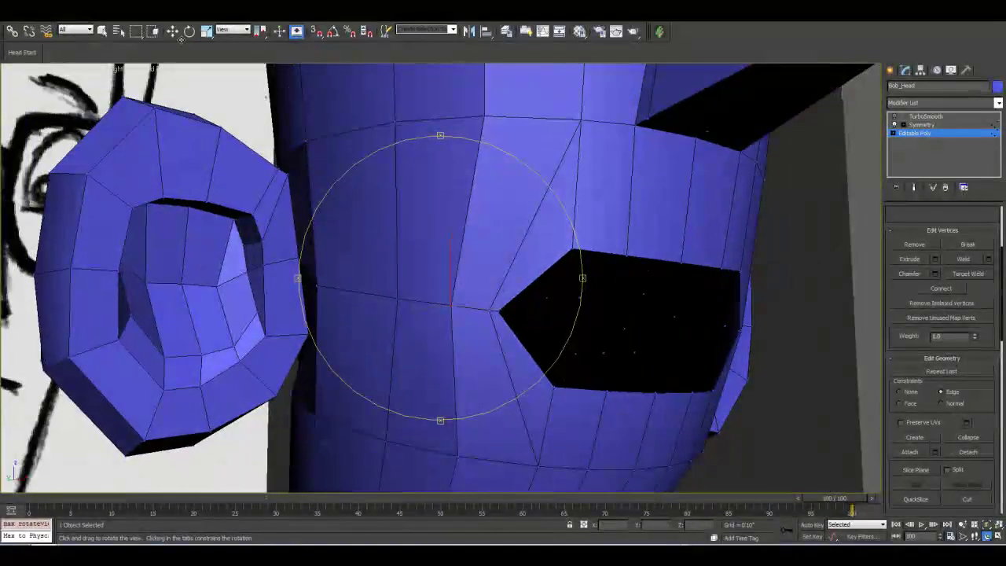
Slide two cheek vertices on the mouth-level horizontal loop along their edge toward the ear.
{"action": "left_click", "coordinate": [172, 31]}
{"action": "left_click_drag", "start_coordinate": [437, 315], "coordinate": [415, 311]}
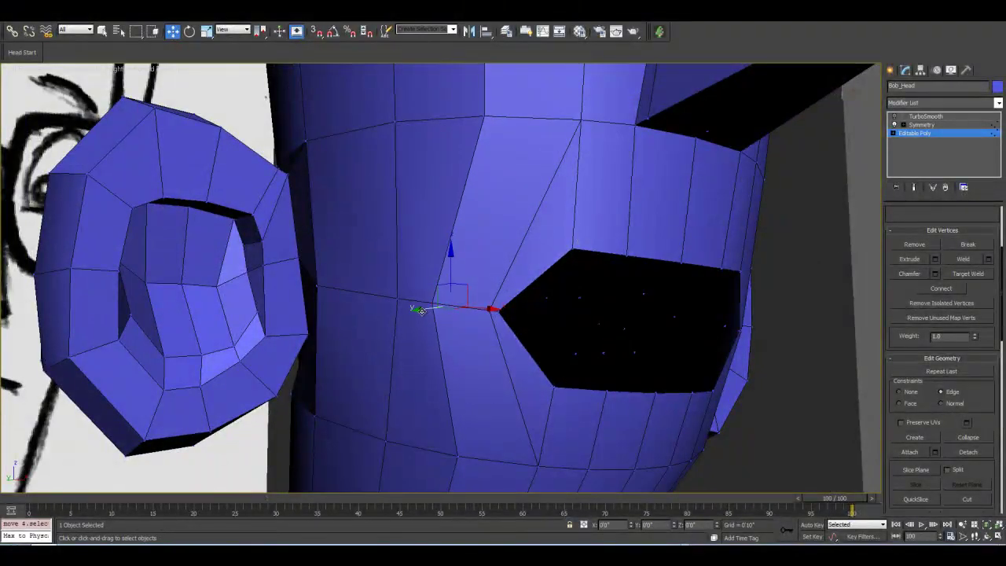
{"action": "middle_click_drag", "start_coordinate": [457, 330], "coordinate": [506, 330]}
{"action": "left_click_drag", "start_coordinate": [445, 300], "coordinate": [397, 307]}
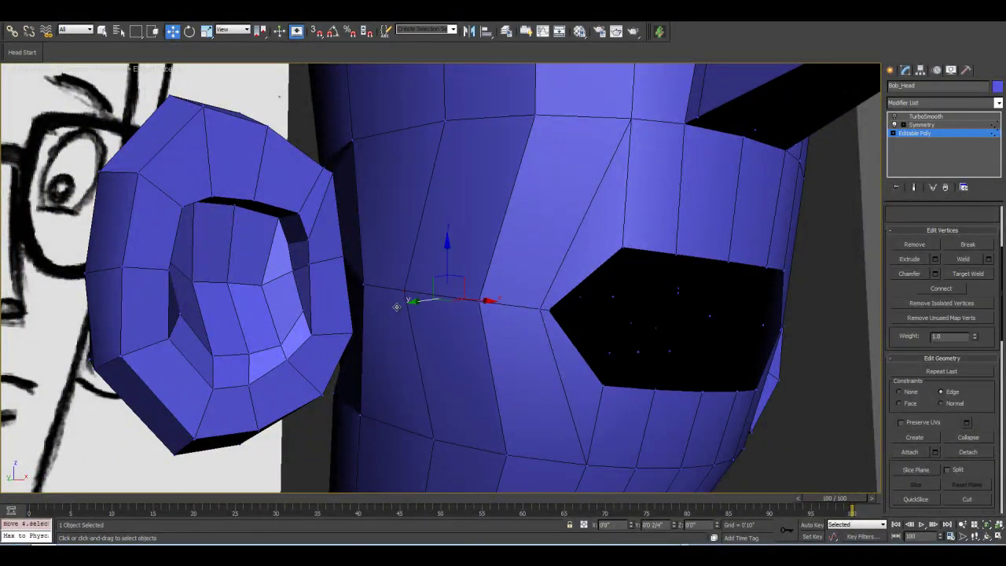
Slide the two matching cheek vertices on the horizontal loop just above the mouth along their edge toward the ear.
{"action": "middle_click_drag", "start_coordinate": [404, 304], "coordinate": [416, 230], "text": "alt"}
{"action": "left_click", "coordinate": [427, 211]}
{"action": "left_click", "coordinate": [425, 207]}
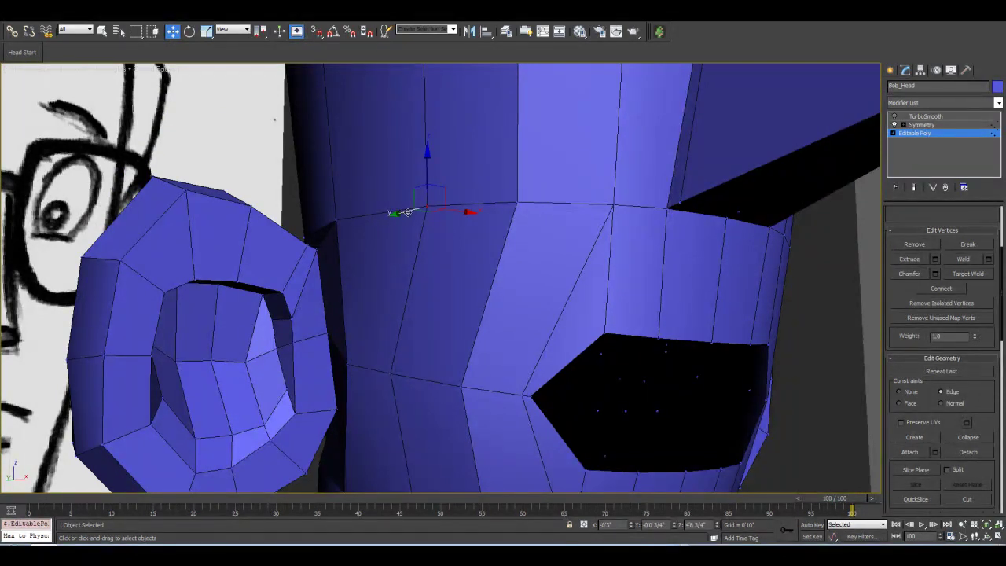
{"action": "left_click_drag", "start_coordinate": [397, 214], "coordinate": [360, 214]}
{"action": "left_click", "coordinate": [513, 208]}
{"action": "left_click_drag", "start_coordinate": [497, 207], "coordinate": [438, 213]}
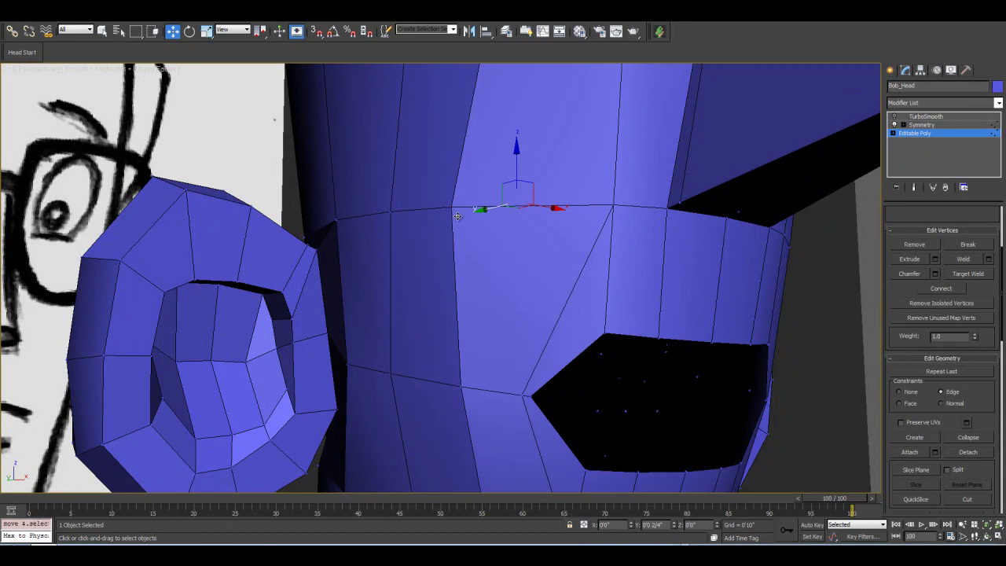
Slide the two matching cheek vertices on the horizontal loop below the mouth along their edge toward the ear.
{"action": "middle_click_drag", "start_coordinate": [498, 334], "coordinate": [484, 258]}
{"action": "scroll", "coordinate": [483, 258], "scroll_direction": "down", "scroll_amount": 2}
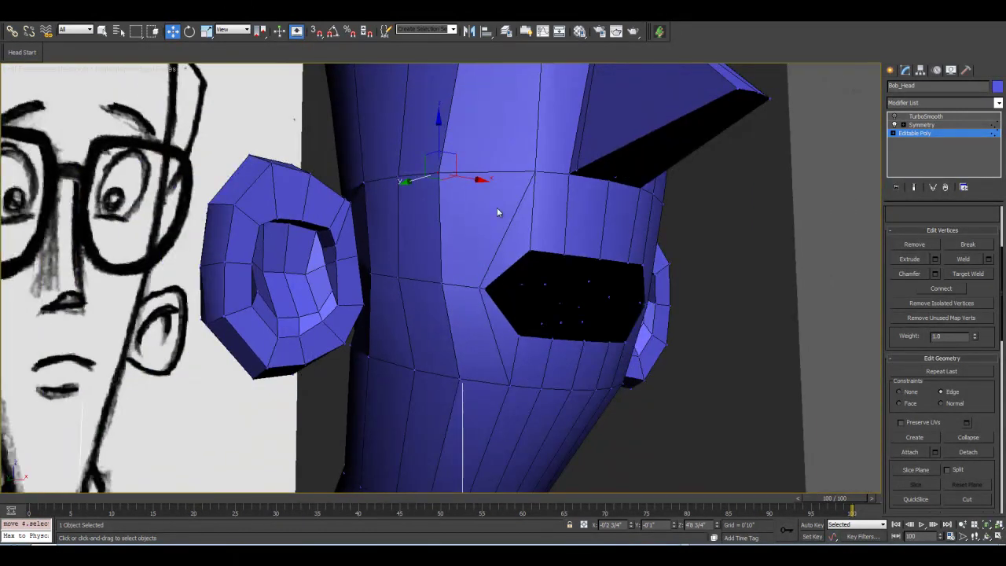
{"action": "middle_click_drag", "start_coordinate": [517, 363], "coordinate": [470, 336]}
{"action": "left_click", "coordinate": [463, 329]}
{"action": "left_click_drag", "start_coordinate": [443, 329], "coordinate": [461, 340]}
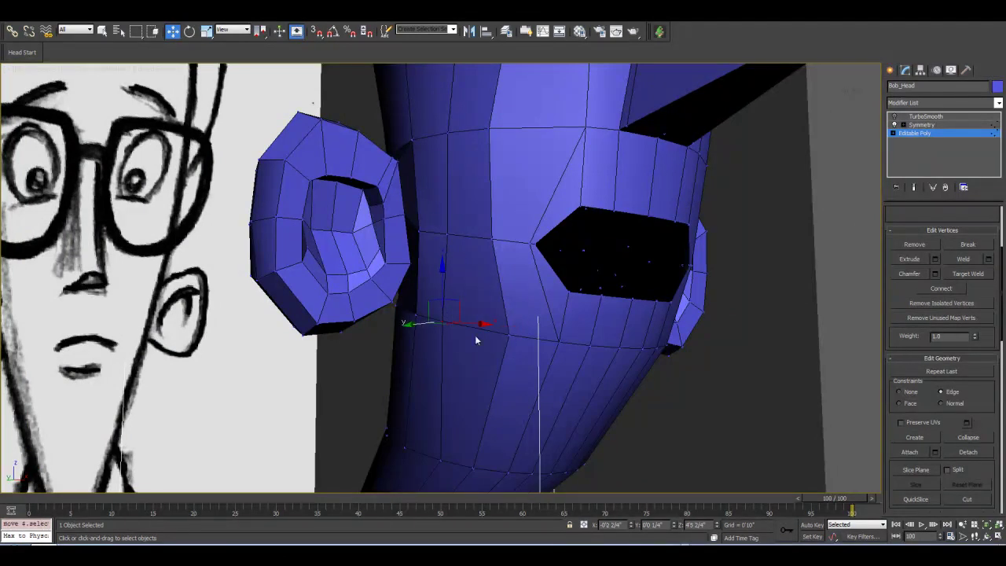
{"action": "left_click", "coordinate": [508, 333]}
{"action": "left_click", "coordinate": [507, 333], "text": "alt"}
{"action": "left_click", "coordinate": [508, 336]}
{"action": "left_click_drag", "start_coordinate": [494, 338], "coordinate": [455, 331]}
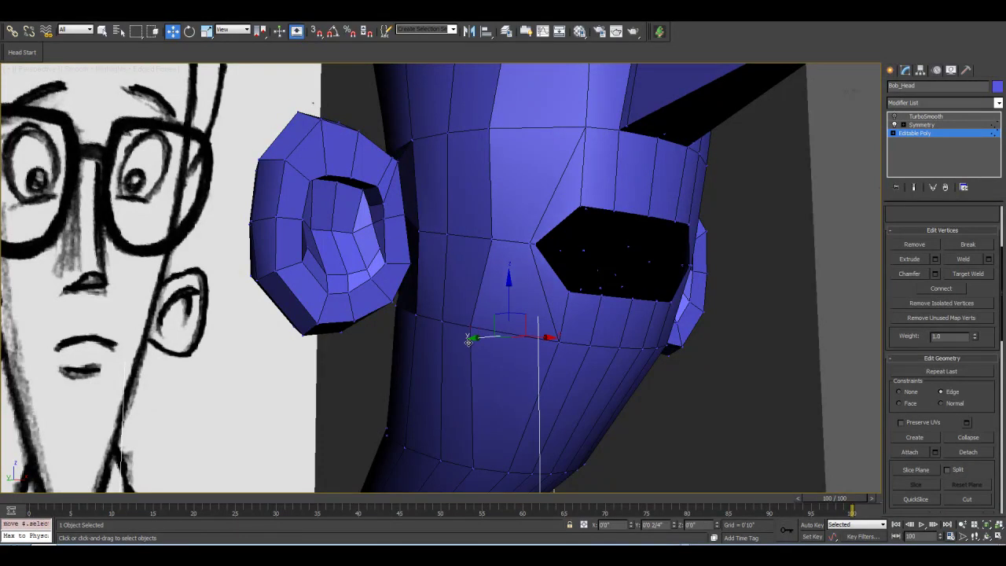
Slide the two vertices nearest the mouth corner along the mouth-level edge toward the ear to widen the gap around the opening.
{"action": "left_click", "coordinate": [490, 241]}
{"action": "left_click_drag", "start_coordinate": [489, 242], "coordinate": [479, 289]}
{"action": "left_click", "coordinate": [529, 264]}
{"action": "left_click", "coordinate": [532, 244]}
{"action": "mouse_move", "coordinate": [505, 248]}
{"action": "left_mouse_down"}
{"action": "mouse_move", "coordinate": [493, 247]}
{"action": "mouse_move", "coordinate": [496, 239]}
{"action": "left_mouse_up"}
Slide the vertices diagonally below and above the mouth corner toward the ear, and lower the upper one slightly.
{"action": "left_click", "coordinate": [559, 343]}
{"action": "left_click_drag", "start_coordinate": [533, 344], "coordinate": [484, 346]}
{"action": "middle_click_drag", "start_coordinate": [582, 251], "coordinate": [582, 319], "text": "alt"}
{"action": "left_click", "coordinate": [579, 217]}
{"action": "left_click_drag", "start_coordinate": [562, 221], "coordinate": [514, 293]}
{"action": "middle_click_drag", "start_coordinate": [547, 362], "coordinate": [502, 367]}
{"action": "left_click_drag", "start_coordinate": [502, 191], "coordinate": [503, 204]}
{"action": "middle_click_drag", "start_coordinate": [496, 406], "coordinate": [462, 380]}
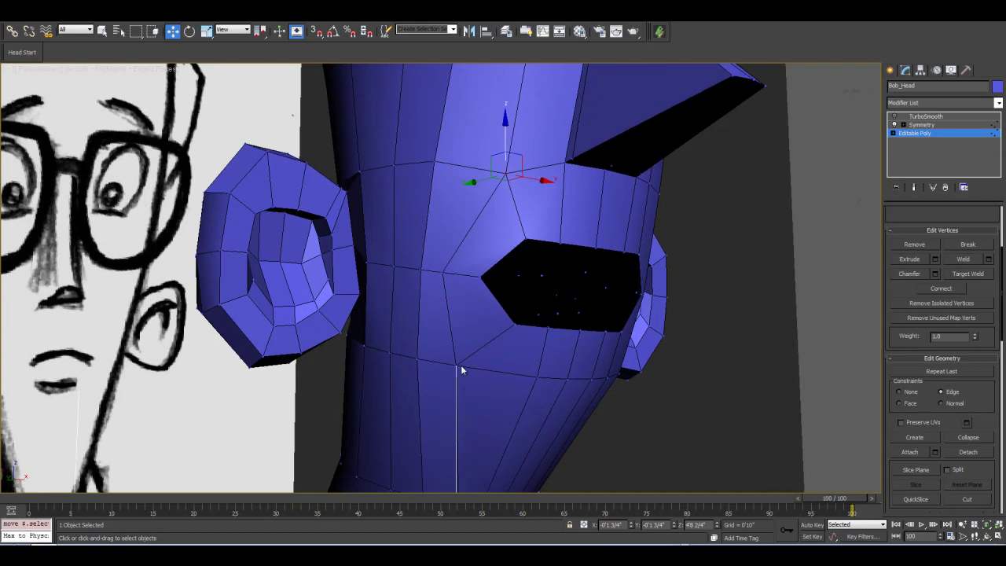
Slide the first loop vertex beneath the mouth's lower rim down its vertical edge toward the chin.
{"action": "left_click", "coordinate": [457, 367]}
{"action": "middle_click_drag", "start_coordinate": [554, 347], "coordinate": [445, 315]}
{"action": "left_click", "coordinate": [534, 321]}
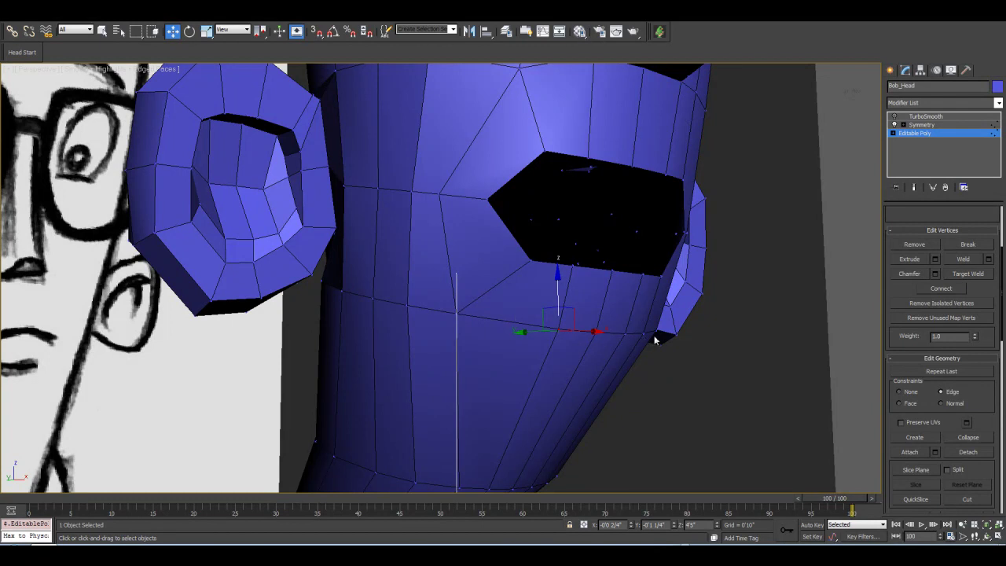
{"action": "scroll", "coordinate": [566, 341], "scroll_direction": "down", "scroll_amount": 2}
{"action": "middle_click_drag", "start_coordinate": [559, 358], "coordinate": [571, 338]}
{"action": "scroll", "coordinate": [570, 336], "scroll_direction": "up", "scroll_amount": 2}
{"action": "scroll", "coordinate": [572, 338], "scroll_direction": "down", "scroll_amount": 6}
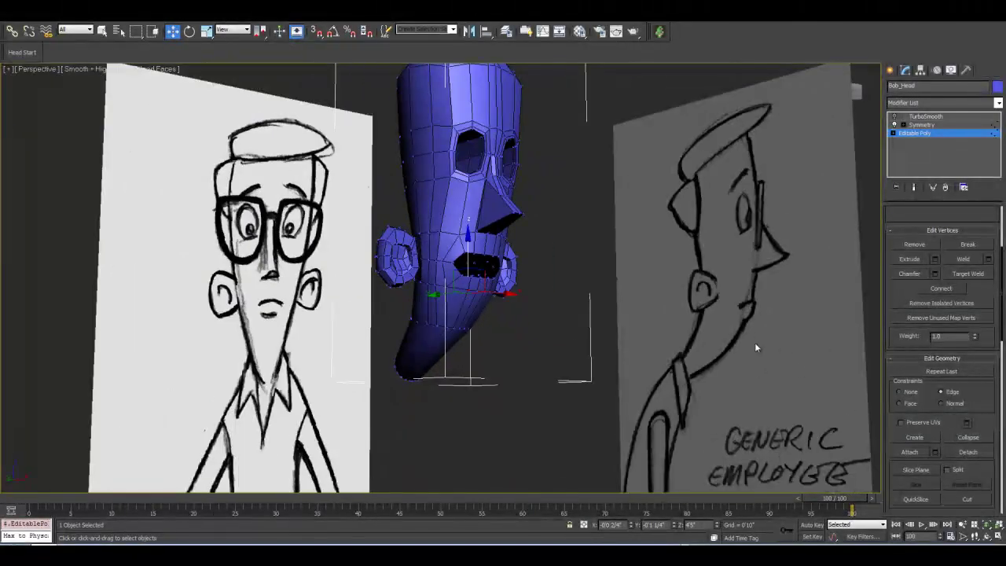
{"action": "scroll", "coordinate": [555, 315], "scroll_direction": "up", "scroll_amount": 8}
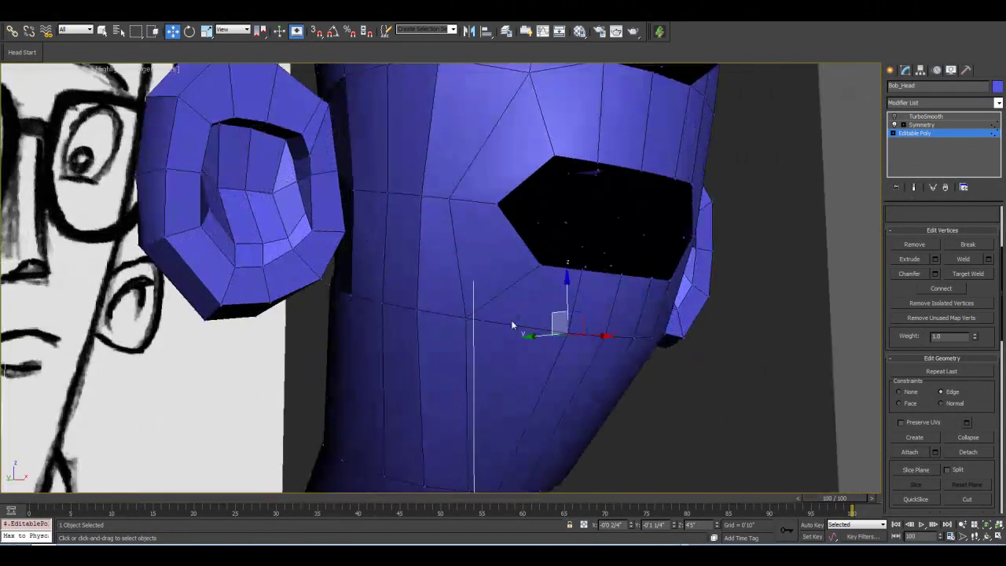
{"action": "scroll", "coordinate": [631, 343], "scroll_direction": "down", "scroll_amount": 3}
{"action": "scroll", "coordinate": [542, 292], "scroll_direction": "up", "scroll_amount": 2}
{"action": "left_click_drag", "start_coordinate": [545, 304], "coordinate": [543, 323]}
Compare the mouth and chin topology with the mouth in the front and side reference sketches.
{"action": "middle_click_drag", "start_coordinate": [569, 357], "coordinate": [537, 359], "text": "alt"}
{"action": "scroll", "coordinate": [639, 341], "scroll_direction": "down", "scroll_amount": 4}
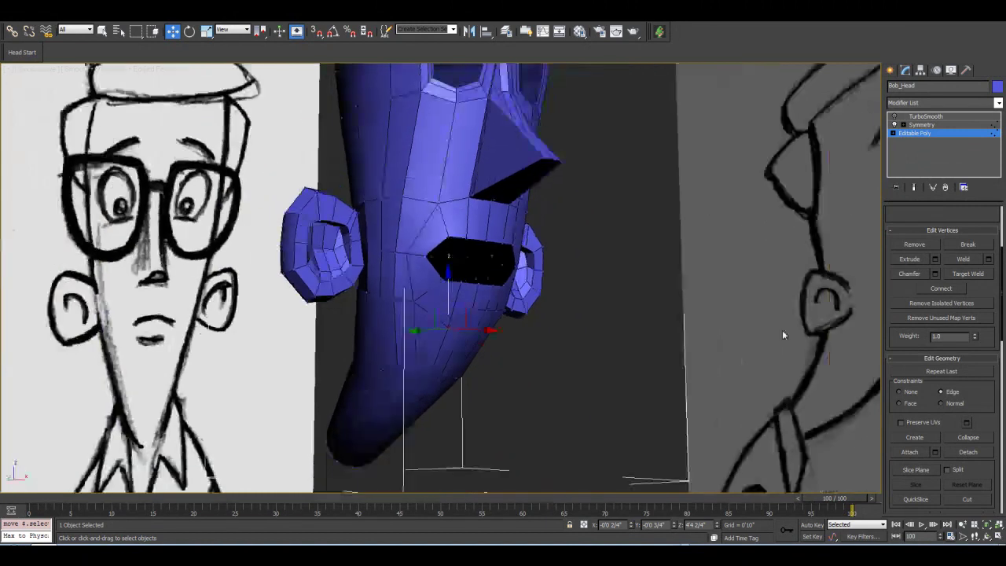
{"action": "middle_click_drag", "start_coordinate": [852, 333], "coordinate": [714, 335]}
{"action": "scroll", "coordinate": [316, 303], "scroll_direction": "up", "scroll_amount": 5}
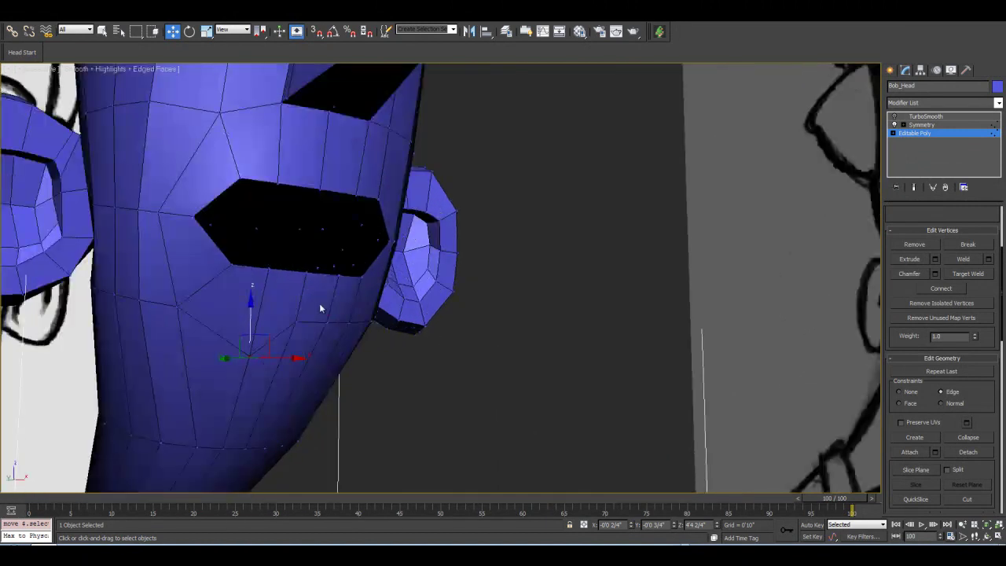
{"action": "middle_click_drag", "start_coordinate": [317, 303], "coordinate": [492, 305]}
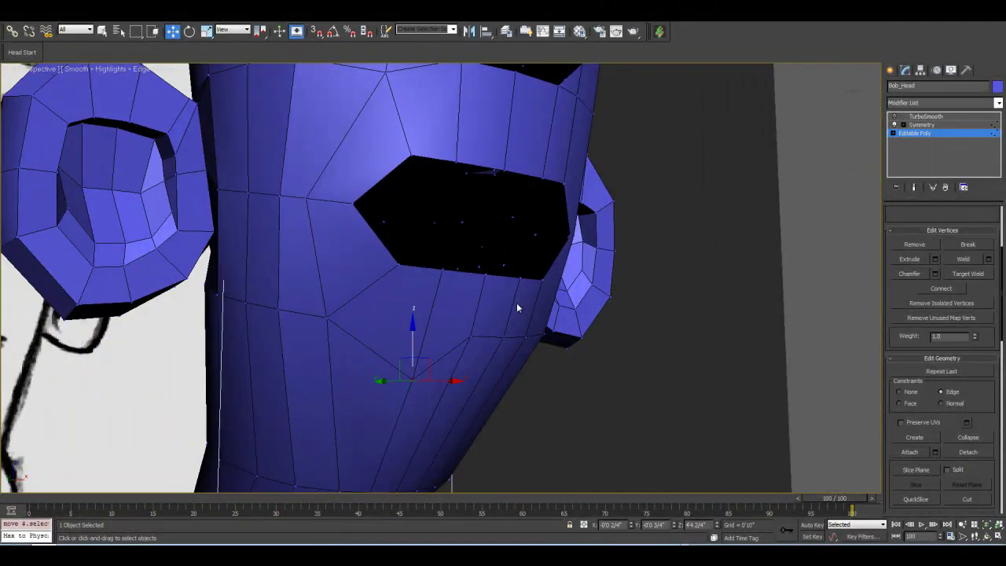
{"action": "middle_click_drag", "start_coordinate": [426, 318], "coordinate": [462, 283]}
{"action": "scroll", "coordinate": [525, 273], "scroll_direction": "down", "scroll_amount": 4}
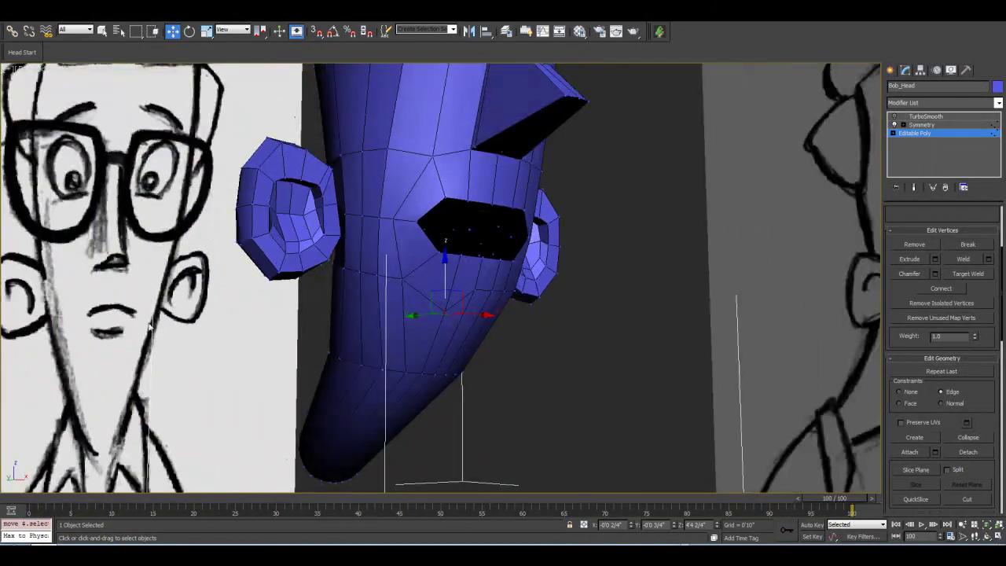
{"action": "scroll", "coordinate": [839, 355], "scroll_direction": "up", "scroll_amount": 3}
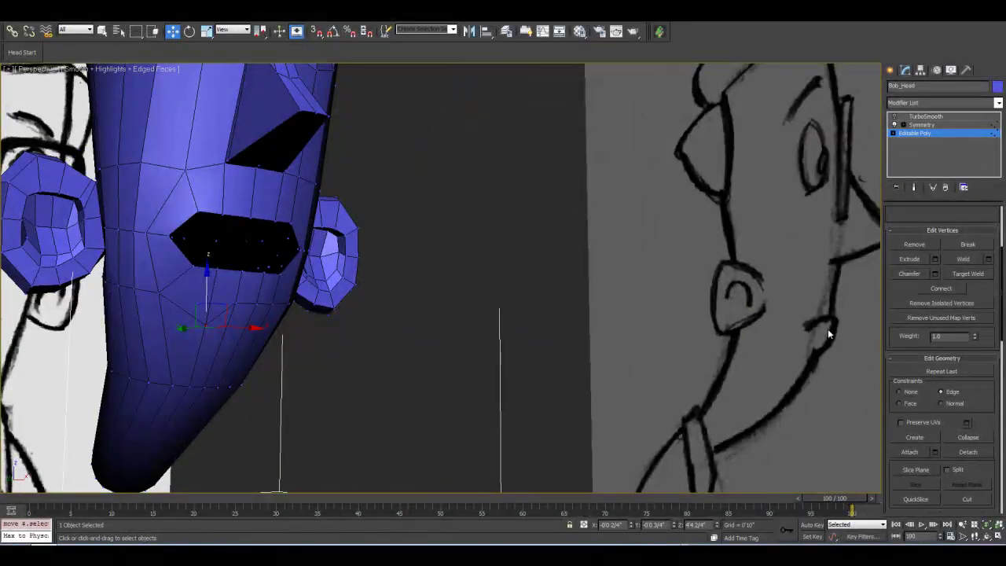
{"action": "middle_click_drag", "start_coordinate": [249, 311], "coordinate": [445, 294]}
{"action": "scroll", "coordinate": [445, 294], "scroll_direction": "up", "scroll_amount": 3}
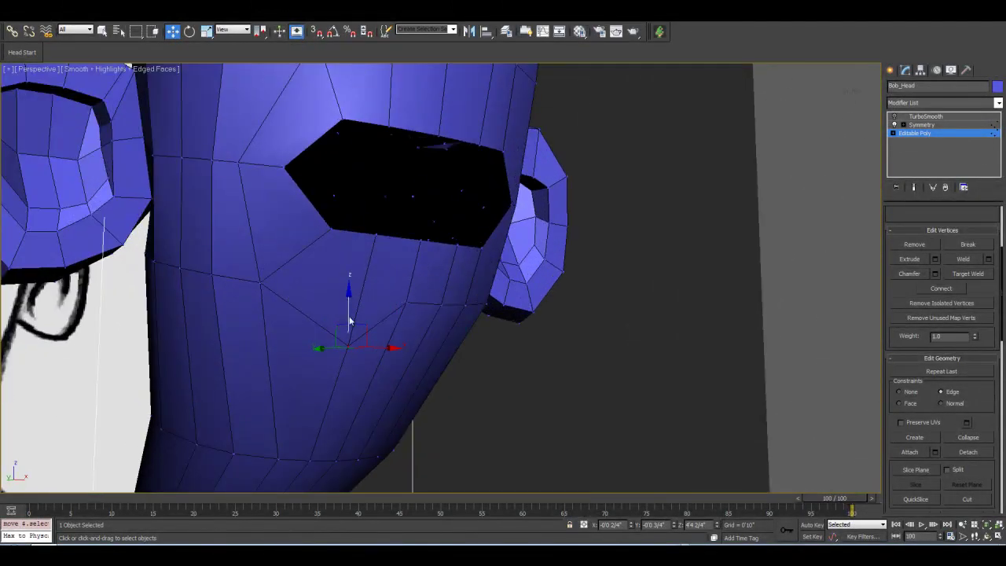
Slide the next two loop vertices beneath the mouth down their vertical edges to round the loop below the lower lip.
{"action": "left_click", "coordinate": [406, 307]}
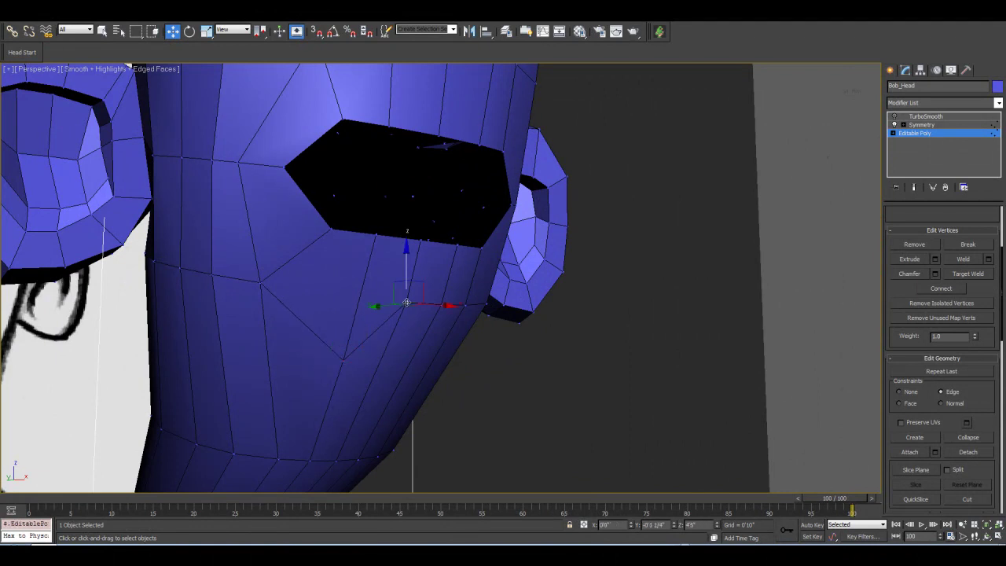
{"action": "left_click_drag", "start_coordinate": [405, 266], "coordinate": [406, 332]}
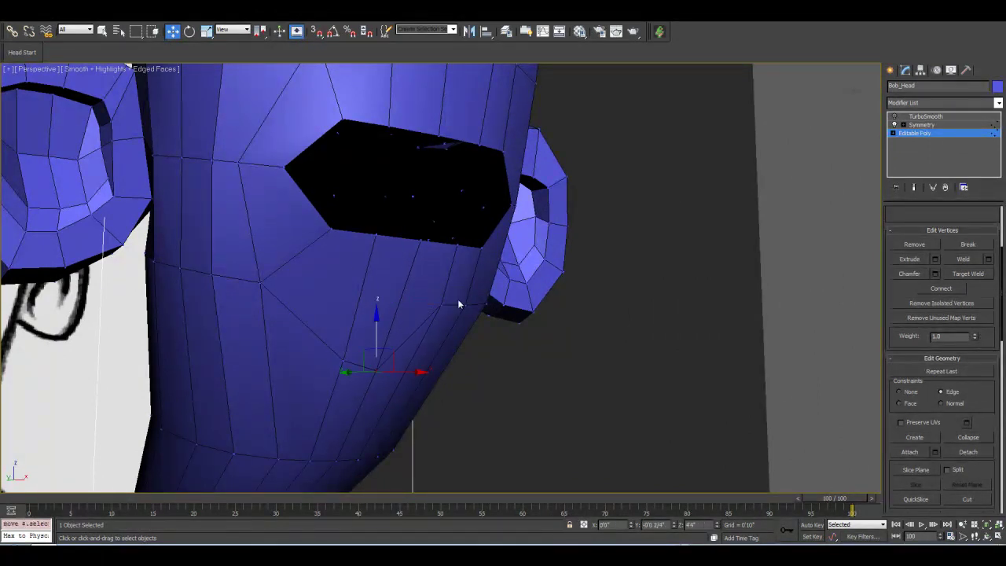
{"action": "left_click", "coordinate": [441, 305]}
{"action": "left_click_drag", "start_coordinate": [442, 271], "coordinate": [438, 334]}
Preview the modifier stack's end result and inspect the loops around the mouth from several angles.
{"action": "middle_click_drag", "start_coordinate": [418, 249], "coordinate": [837, 274]}
{"action": "left_click", "coordinate": [914, 188]}
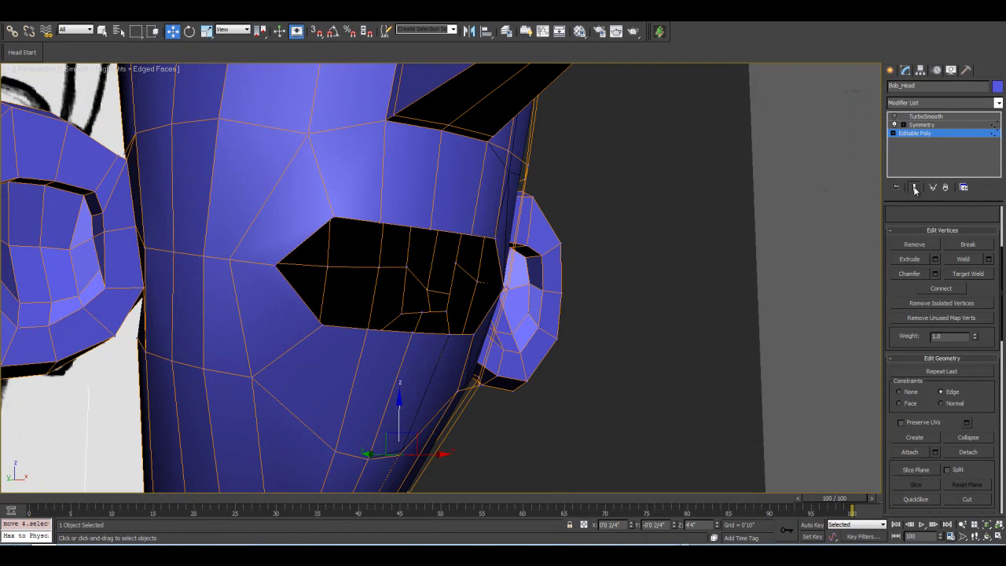
{"action": "left_click", "coordinate": [988, 537]}
{"action": "mouse_move", "coordinate": [490, 241]}
{"action": "left_mouse_down"}
{"action": "mouse_move", "coordinate": [451, 238]}
{"action": "mouse_move", "coordinate": [474, 244]}
{"action": "left_mouse_up"}
{"action": "left_click_drag", "start_coordinate": [392, 272], "coordinate": [433, 254]}
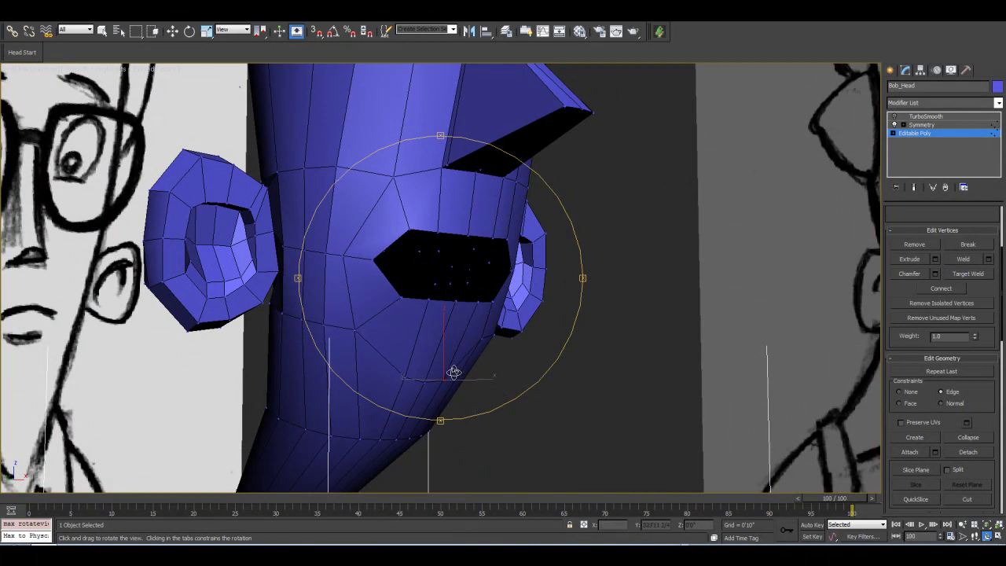
{"action": "mouse_move", "coordinate": [406, 232]}
{"action": "left_mouse_down"}
{"action": "mouse_move", "coordinate": [431, 230]}
{"action": "mouse_move", "coordinate": [379, 229]}
{"action": "mouse_move", "coordinate": [400, 228]}
{"action": "left_mouse_up"}
Nudge the vertex beside the mouth corner slightly along its edge toward the mouth.
{"action": "left_click", "coordinate": [173, 30]}
{"action": "left_click", "coordinate": [374, 251]}
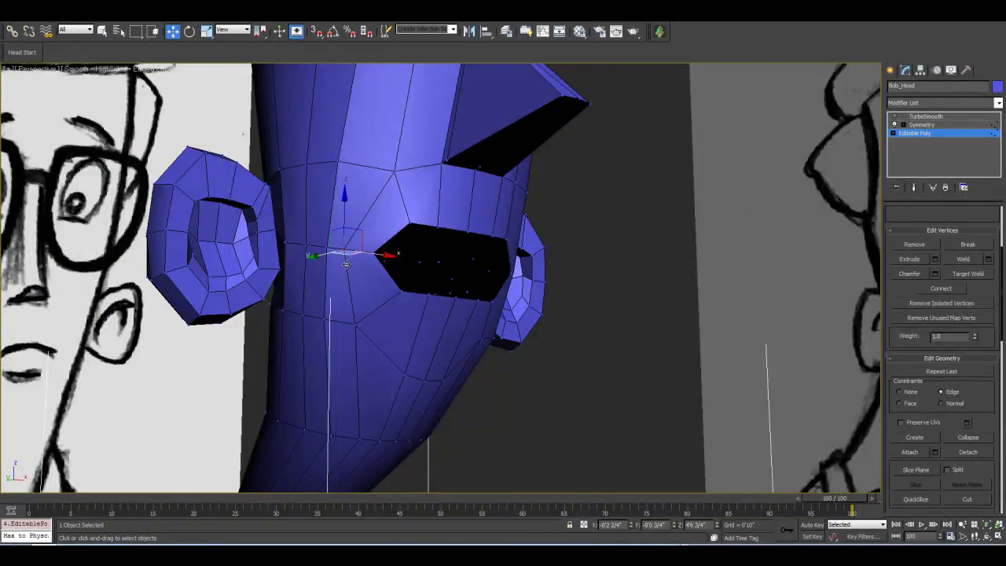
{"action": "left_click_drag", "start_coordinate": [373, 252], "coordinate": [377, 252]}
Raise two vertices on the mouth opening's upper rim along their vertical edges to arch the upper lip.
{"action": "scroll", "coordinate": [432, 324], "scroll_direction": "up", "scroll_amount": 2}
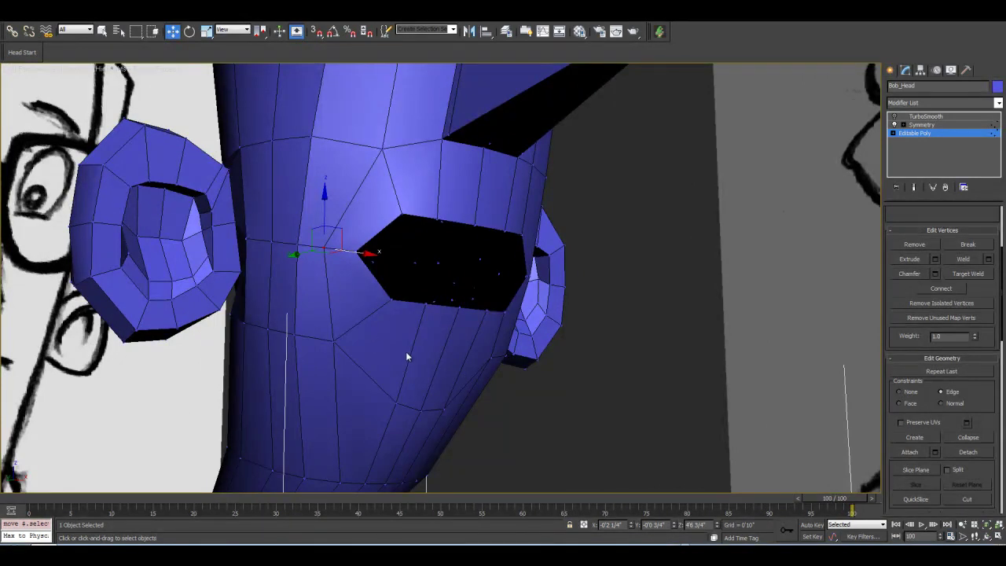
{"action": "middle_click_drag", "start_coordinate": [395, 275], "coordinate": [444, 292]}
{"action": "scroll", "coordinate": [444, 291], "scroll_direction": "up", "scroll_amount": 2}
{"action": "middle_click_drag", "start_coordinate": [379, 219], "coordinate": [395, 278]}
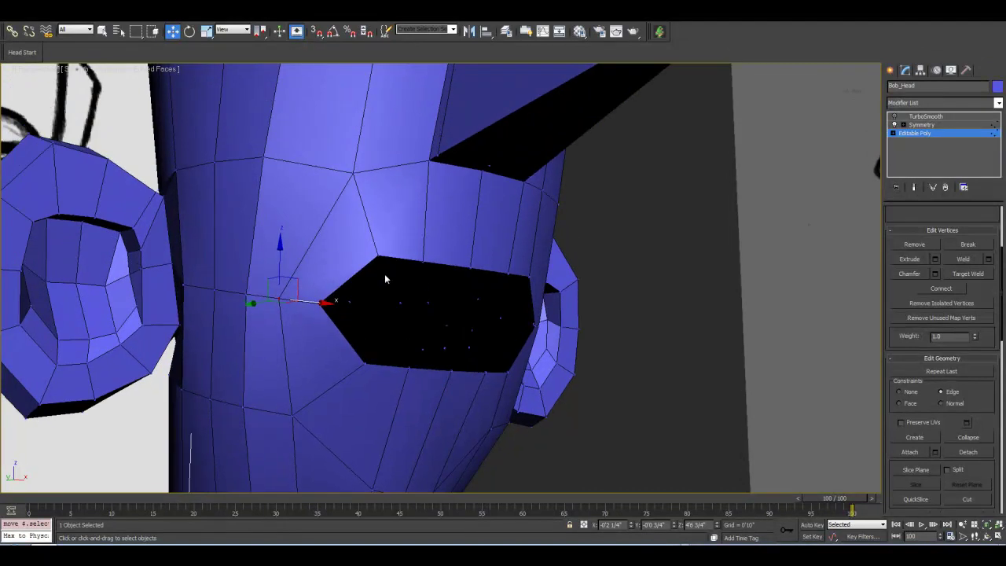
{"action": "left_click", "coordinate": [423, 261]}
{"action": "left_click", "coordinate": [472, 270]}
{"action": "middle_click_drag", "start_coordinate": [470, 292], "coordinate": [464, 322]}
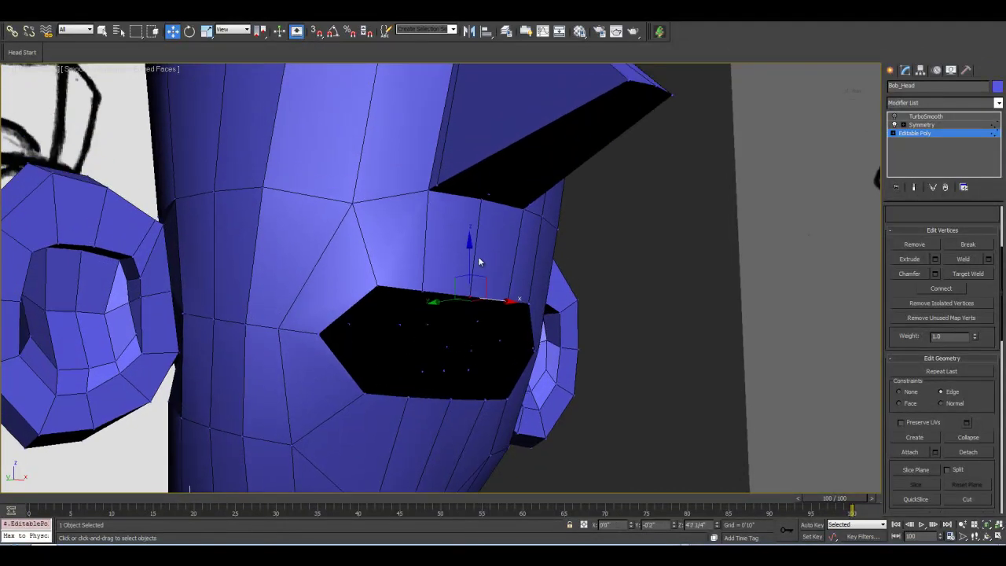
{"action": "left_click_drag", "start_coordinate": [468, 292], "coordinate": [424, 239]}
{"action": "left_click", "coordinate": [424, 291]}
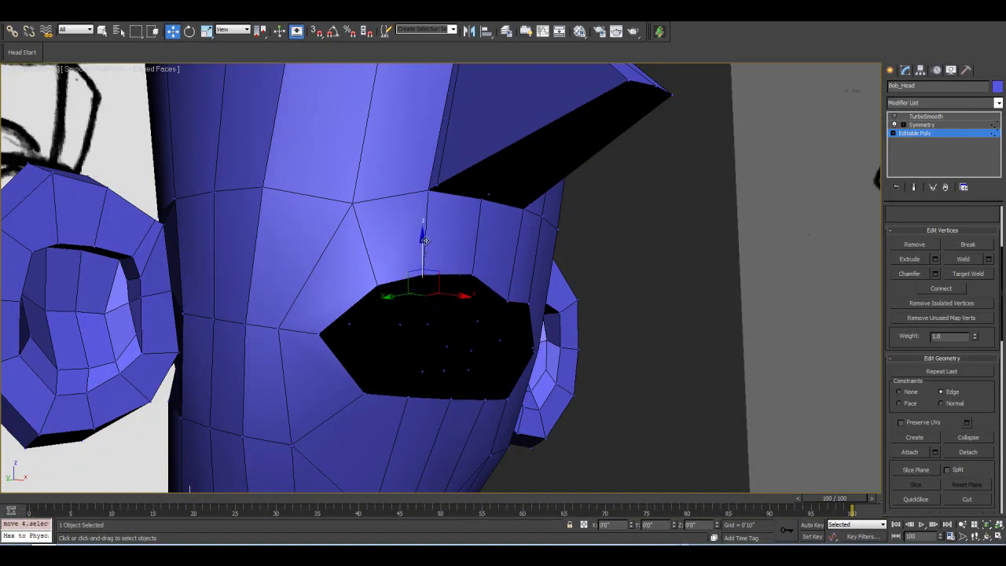
Lower two vertices on the mouth opening's lower rim along their vertical edges to round the lower lip.
{"action": "left_click", "coordinate": [408, 397]}
{"action": "left_click_drag", "start_coordinate": [408, 360], "coordinate": [449, 408]}
{"action": "left_click", "coordinate": [450, 397]}
{"action": "left_click_drag", "start_coordinate": [452, 363], "coordinate": [454, 392]}
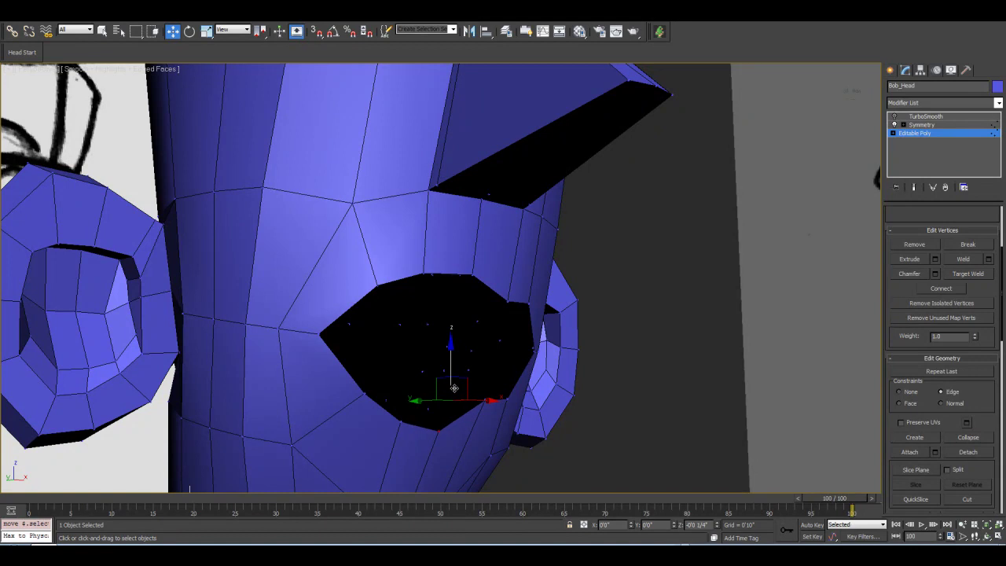
Preview the mirrored end result of the rounded mouth opening, and return to the base mesh display.
{"action": "middle_click_drag", "start_coordinate": [460, 400], "coordinate": [507, 339], "text": "alt"}
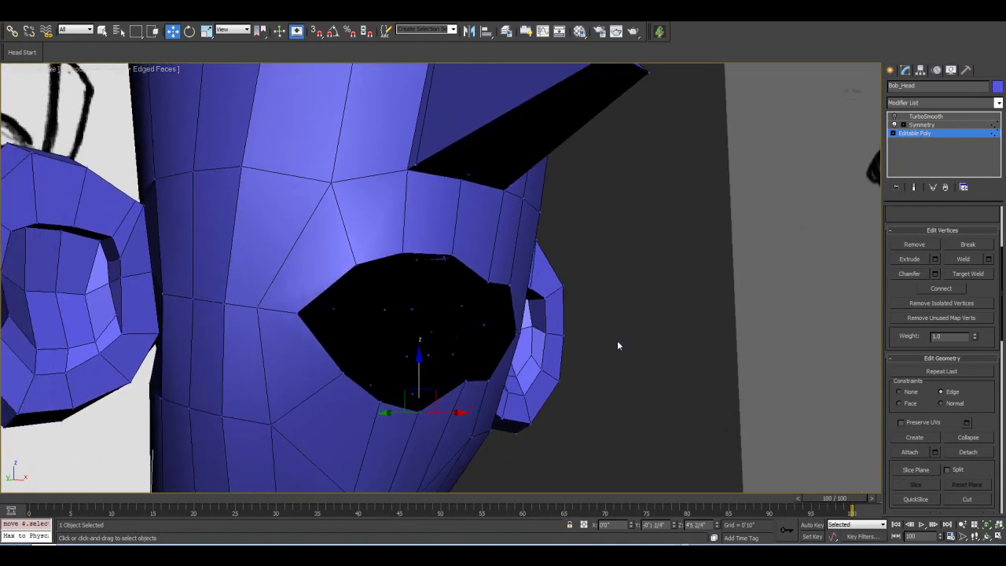
{"action": "left_click", "coordinate": [916, 188]}
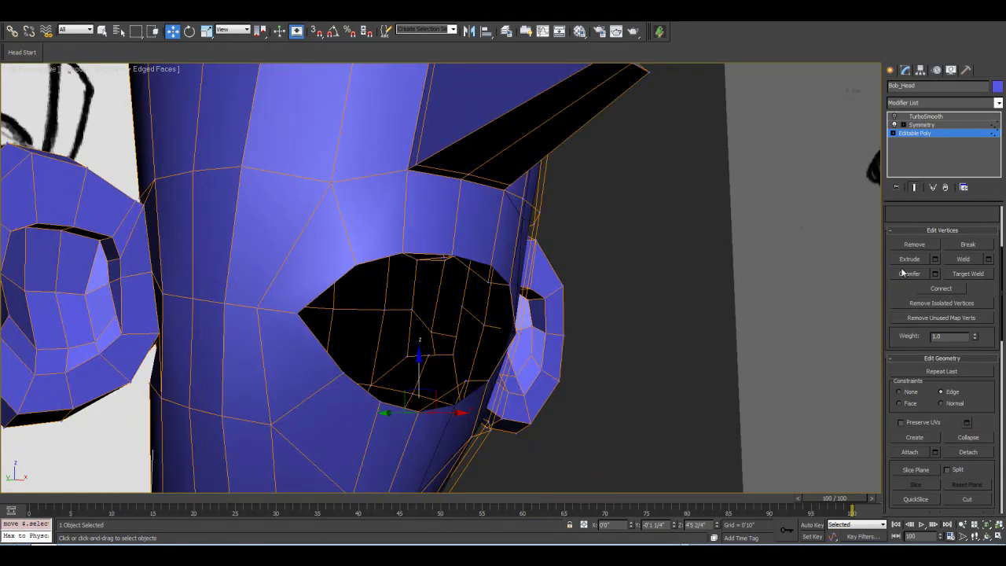
{"action": "left_click", "coordinate": [987, 536]}
{"action": "left_click_drag", "start_coordinate": [537, 276], "coordinate": [760, 250]}
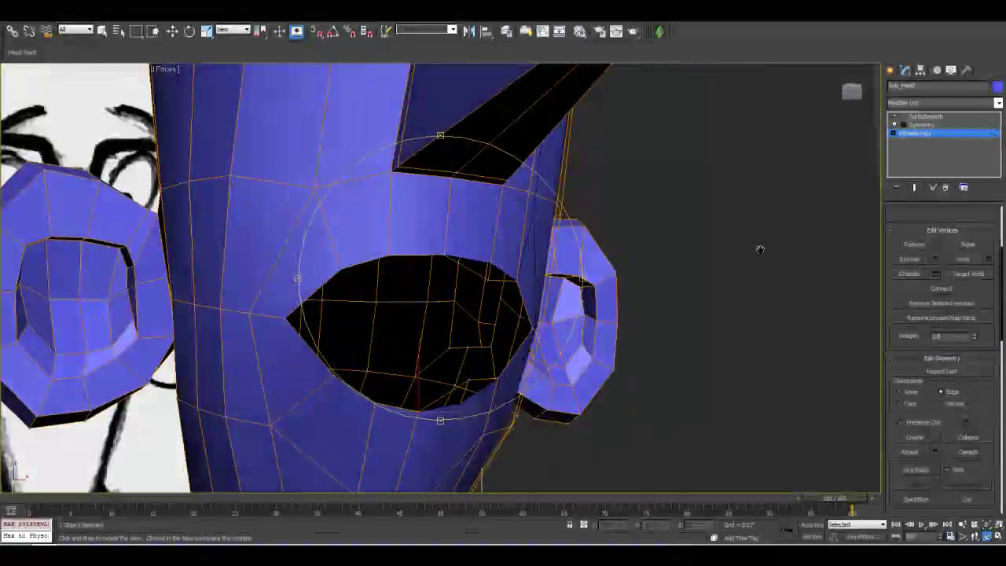
{"action": "left_click", "coordinate": [914, 187]}
Inspect the mouth opening's shape from the front and side against the reference sketches.
{"action": "left_click_drag", "start_coordinate": [471, 281], "coordinate": [529, 322]}
{"action": "mouse_move", "coordinate": [438, 348]}
{"action": "left_mouse_down"}
{"action": "mouse_move", "coordinate": [411, 335]}
{"action": "mouse_move", "coordinate": [443, 332]}
{"action": "mouse_move", "coordinate": [430, 349]}
{"action": "left_mouse_up"}
{"action": "mouse_move", "coordinate": [625, 347]}
{"action": "left_mouse_down"}
{"action": "mouse_move", "coordinate": [386, 278]}
{"action": "mouse_move", "coordinate": [561, 288]}
{"action": "mouse_move", "coordinate": [450, 271]}
{"action": "mouse_move", "coordinate": [459, 285]}
{"action": "mouse_move", "coordinate": [384, 262]}
{"action": "left_mouse_up"}
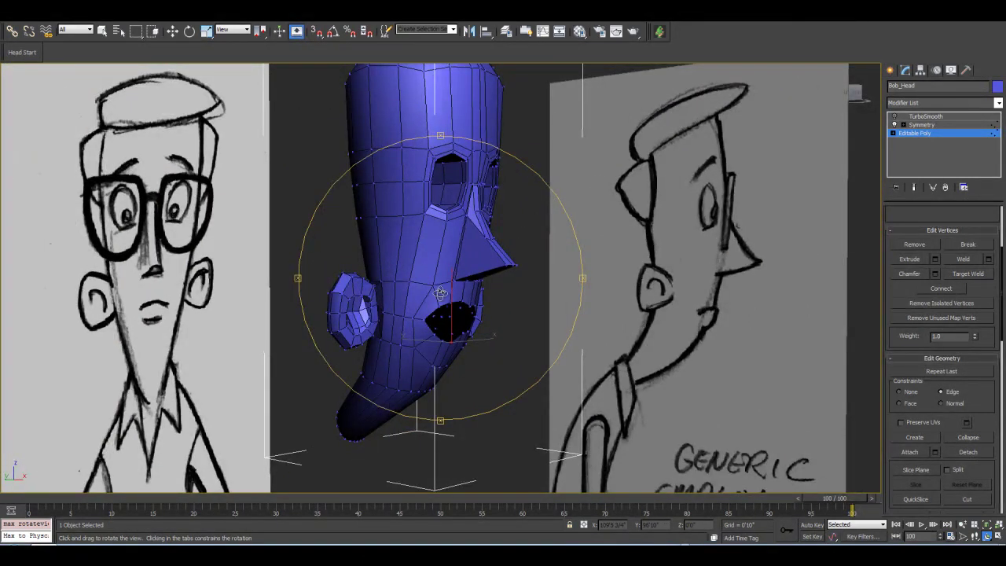
{"action": "scroll", "coordinate": [464, 312], "scroll_direction": "up", "scroll_amount": 10}
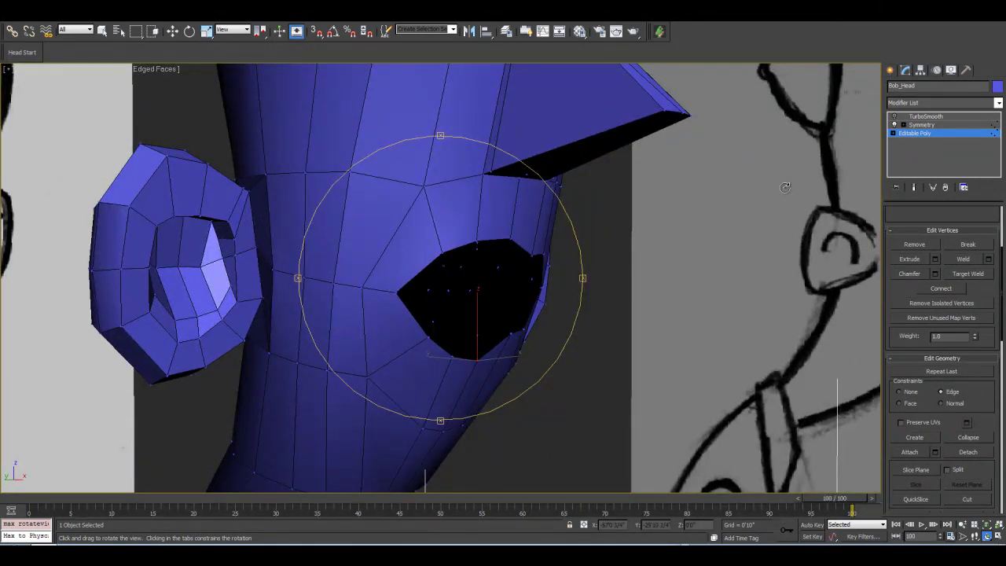
{"action": "mouse_move", "coordinate": [479, 242]}
{"action": "middle_mouse_down", "text": "alt"}
{"action": "mouse_move", "coordinate": [442, 251]}
{"action": "mouse_move", "coordinate": [467, 254]}
{"action": "middle_mouse_up", "text": "alt"}
{"action": "scroll", "coordinate": [454, 243], "scroll_direction": "down", "scroll_amount": 5}
{"action": "scroll", "coordinate": [468, 254], "scroll_direction": "up", "scroll_amount": 5}
{"action": "middle_click_drag", "start_coordinate": [640, 192], "coordinate": [640, 224]}
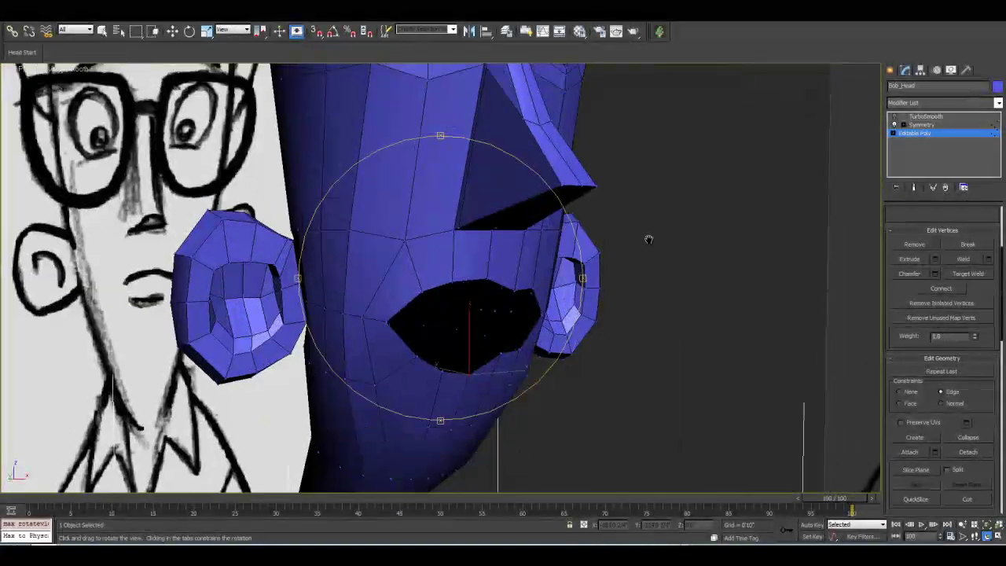
{"action": "middle_click_drag", "start_coordinate": [473, 271], "coordinate": [471, 296], "text": "alt"}
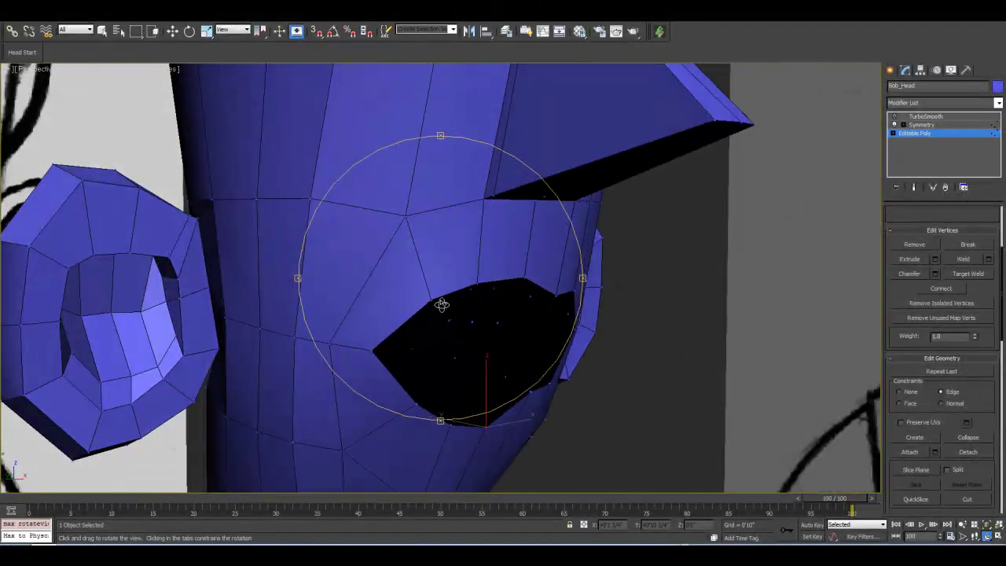
{"action": "middle_click_drag", "start_coordinate": [499, 356], "coordinate": [478, 312], "text": "alt"}
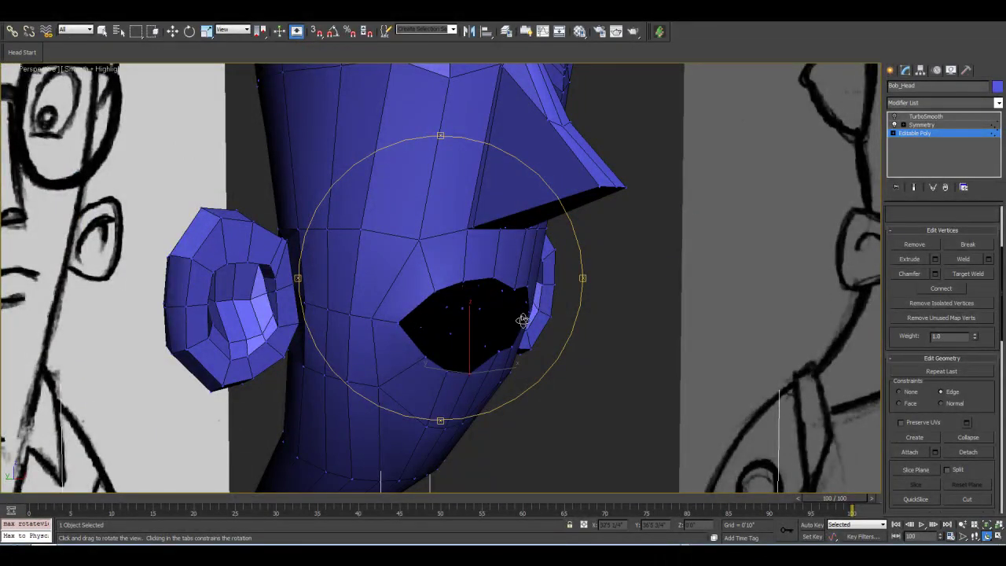
Examine the head's overall proportions and the mouth's placement beside the front and side reference drawings.
{"action": "middle_click_drag", "start_coordinate": [489, 252], "coordinate": [522, 249], "text": "alt"}
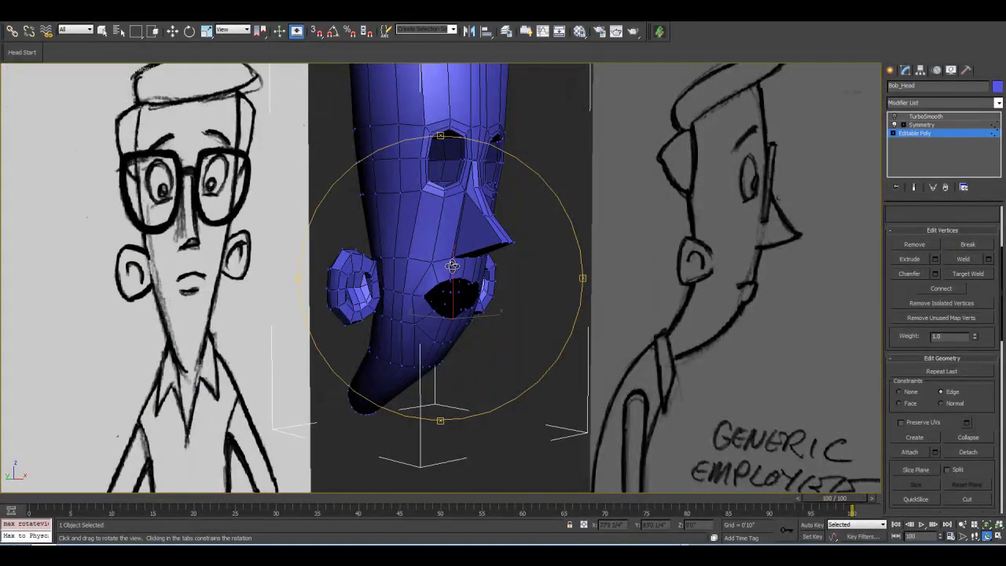
{"action": "scroll", "coordinate": [452, 265], "scroll_direction": "up", "scroll_amount": 5}
{"action": "scroll", "coordinate": [452, 265], "scroll_direction": "down", "scroll_amount": 5}
{"action": "scroll", "coordinate": [509, 314], "scroll_direction": "up", "scroll_amount": 5}
{"action": "left_click_drag", "start_coordinate": [448, 227], "coordinate": [448, 284]}
{"action": "scroll", "coordinate": [449, 283], "scroll_direction": "down", "scroll_amount": 3}
{"action": "scroll", "coordinate": [449, 284], "scroll_direction": "down", "scroll_amount": 8}
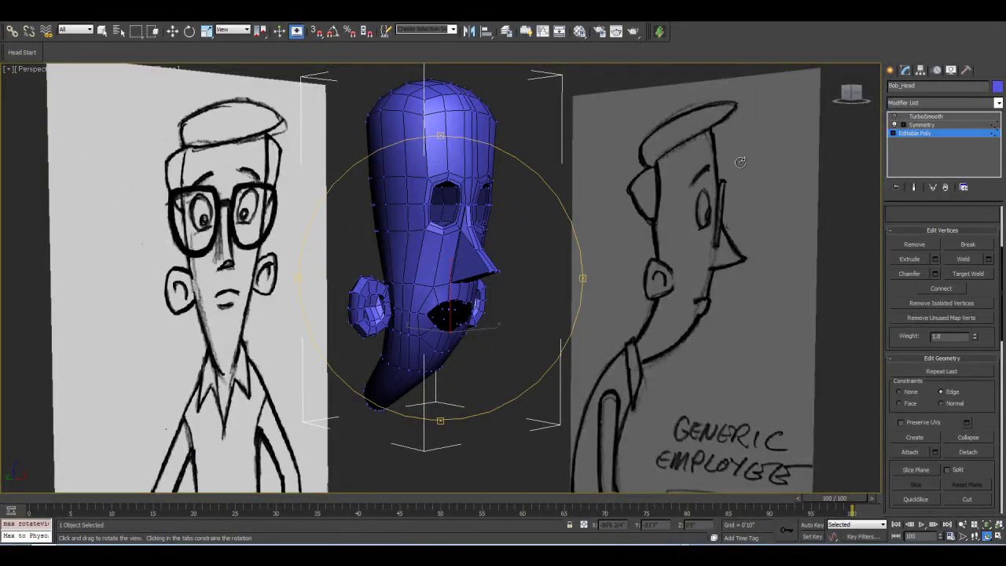
{"action": "scroll", "coordinate": [452, 265], "scroll_direction": "up", "scroll_amount": 5}
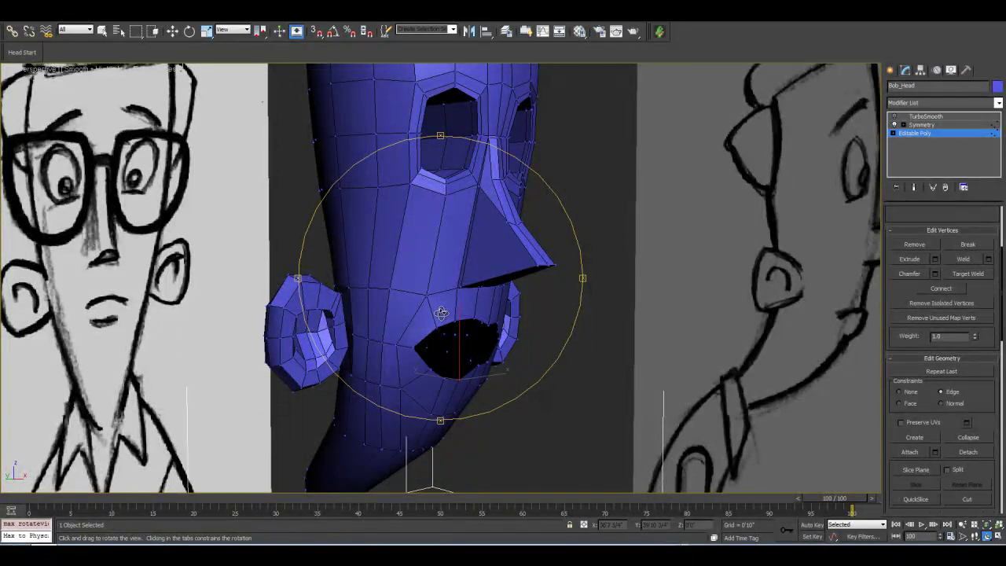
{"action": "scroll", "coordinate": [440, 312], "scroll_direction": "up", "scroll_amount": 2}
{"action": "scroll", "coordinate": [445, 315], "scroll_direction": "down", "scroll_amount": 4}
{"action": "left_click_drag", "start_coordinate": [485, 301], "coordinate": [527, 293]}
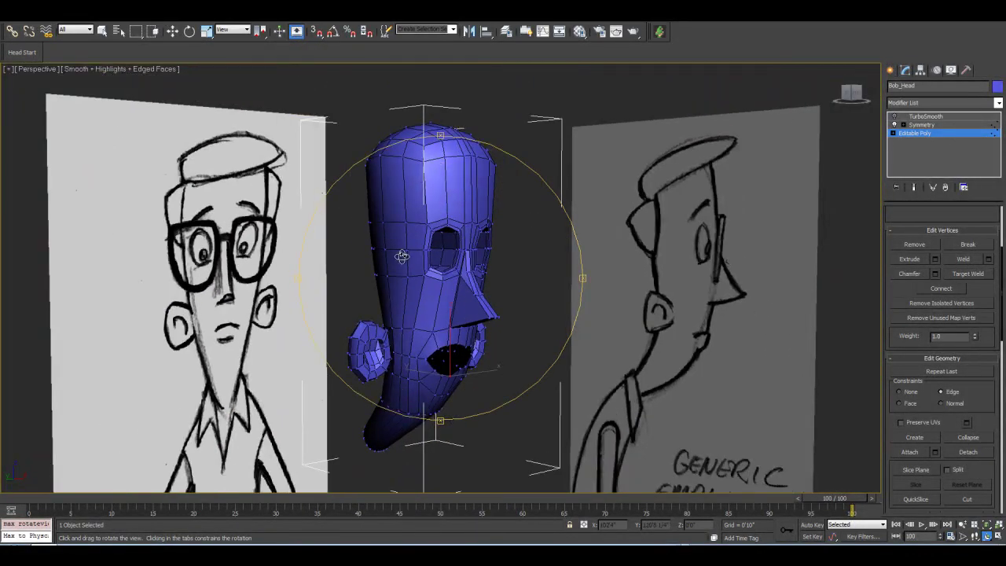
{"action": "left_click_drag", "start_coordinate": [401, 257], "coordinate": [422, 265]}
{"action": "scroll", "coordinate": [491, 337], "scroll_direction": "up", "scroll_amount": 3}
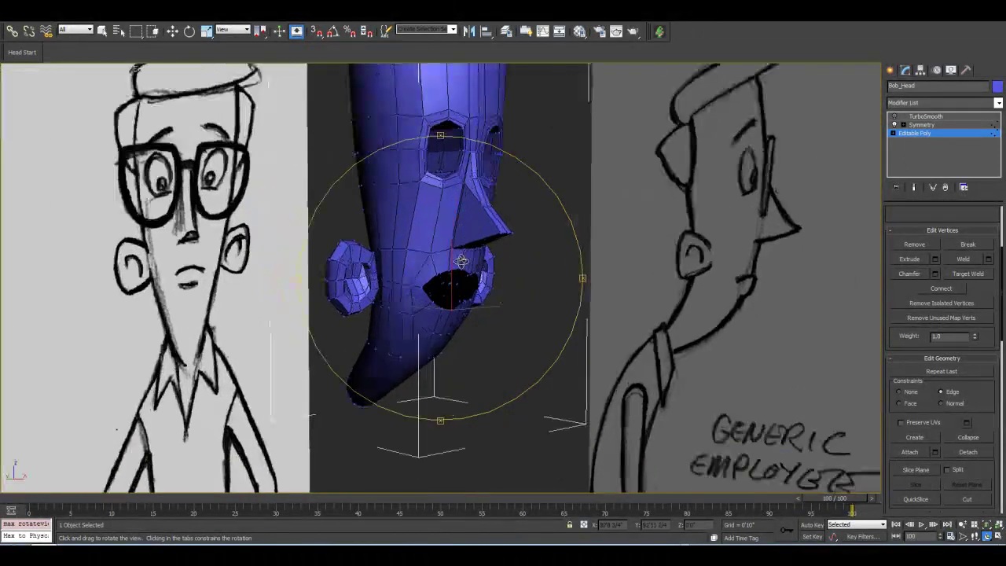
{"action": "left_click_drag", "start_coordinate": [425, 240], "coordinate": [463, 289]}
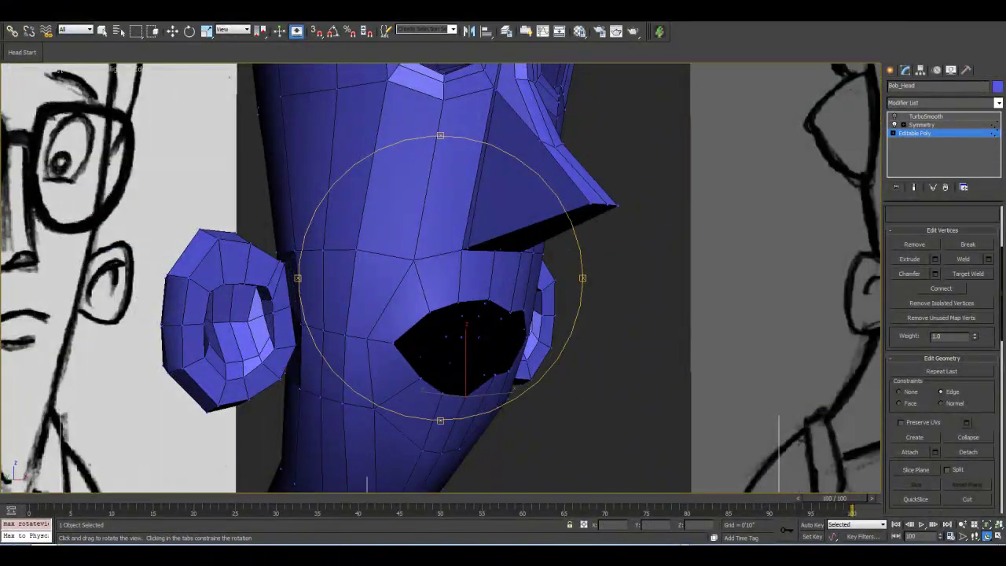
Save the scene as the next incremented version after Bob_Model_03.
{"action": "left_click", "coordinate": [11, 11]}
{"action": "left_click", "coordinate": [36, 130]}
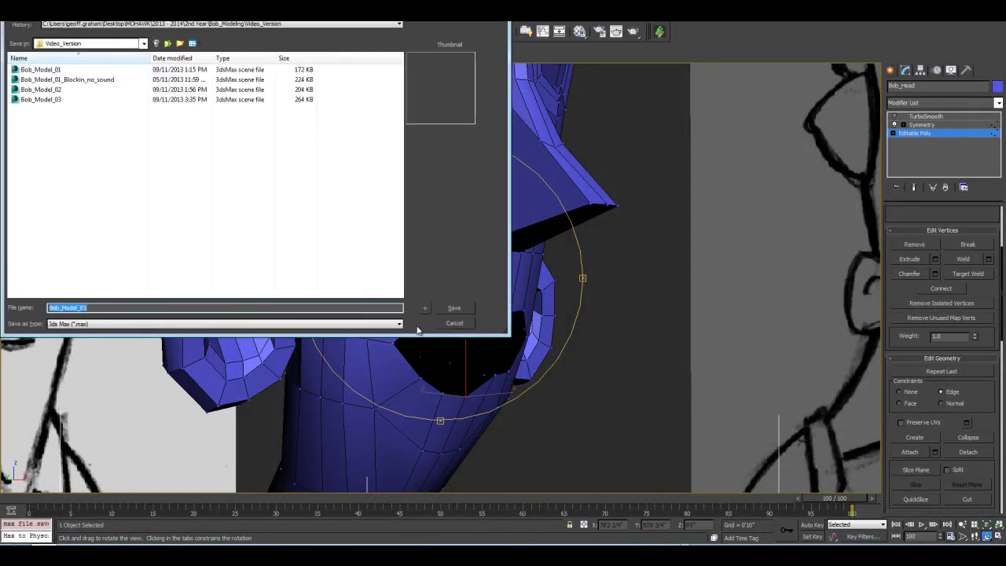
{"action": "left_click", "coordinate": [426, 308]}
Select the full ring of edges radiating from the mouth opening, starting from an edge above the upper lip.
{"action": "mouse_move", "coordinate": [358, 258]}
{"action": "left_mouse_down"}
{"action": "mouse_move", "coordinate": [412, 278]}
{"action": "mouse_move", "coordinate": [421, 302]}
{"action": "mouse_move", "coordinate": [444, 285]}
{"action": "mouse_move", "coordinate": [421, 287]}
{"action": "left_mouse_up"}
{"action": "scroll", "coordinate": [413, 279], "scroll_direction": "down", "scroll_amount": 2}
{"action": "scroll", "coordinate": [420, 303], "scroll_direction": "up", "scroll_amount": 3}
{"action": "left_click_drag", "start_coordinate": [456, 227], "coordinate": [449, 260]}
{"action": "scroll", "coordinate": [453, 294], "scroll_direction": "up", "scroll_amount": 4}
{"action": "left_click_drag", "start_coordinate": [450, 295], "coordinate": [483, 240]}
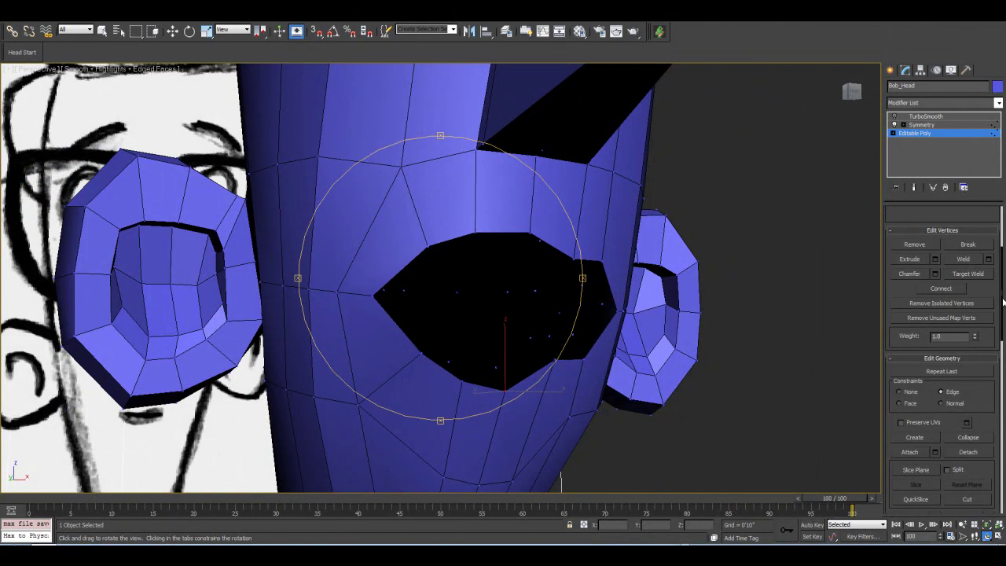
{"action": "left_click_drag", "start_coordinate": [1003, 301], "coordinate": [989, 230]}
{"action": "left_click", "coordinate": [917, 225]}
{"action": "key", "text": "w"}
{"action": "left_click", "coordinate": [472, 237]}
{"action": "left_click", "coordinate": [412, 200]}
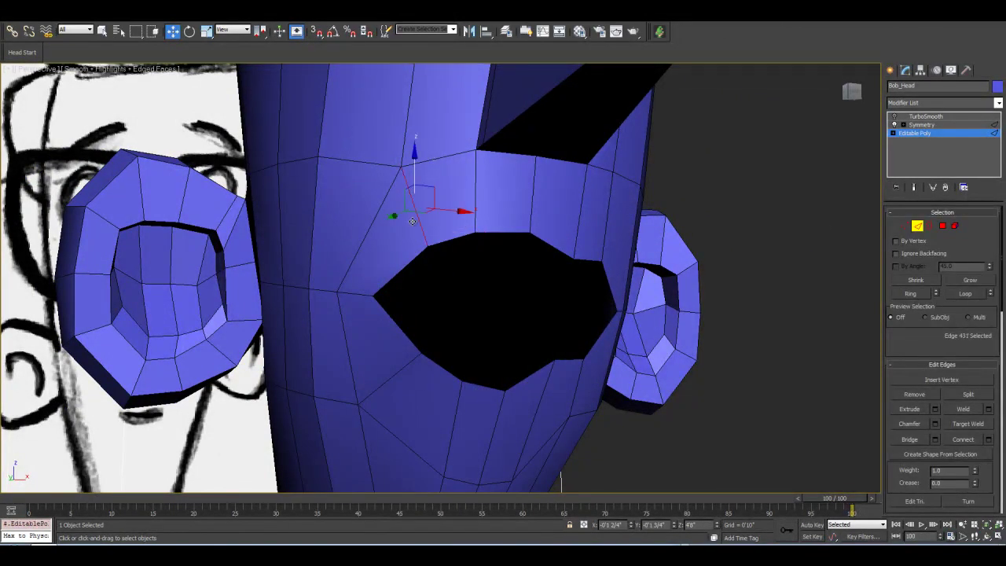
{"action": "left_click", "coordinate": [910, 293]}
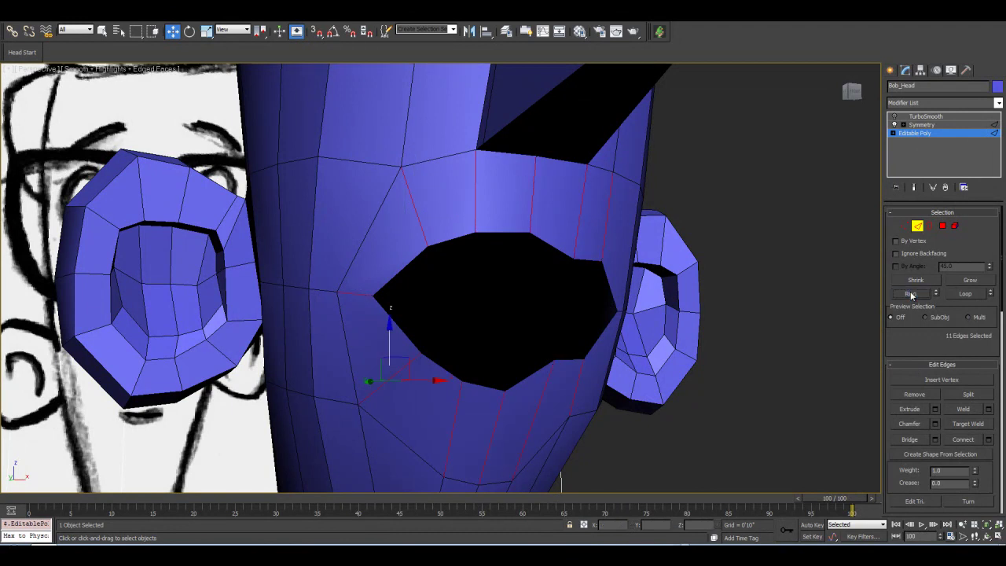
Connect the edge ring around the mouth with 1 segment, pinch 0 and slide -2 to add a surrounding loop.
{"action": "left_click", "coordinate": [988, 440]}
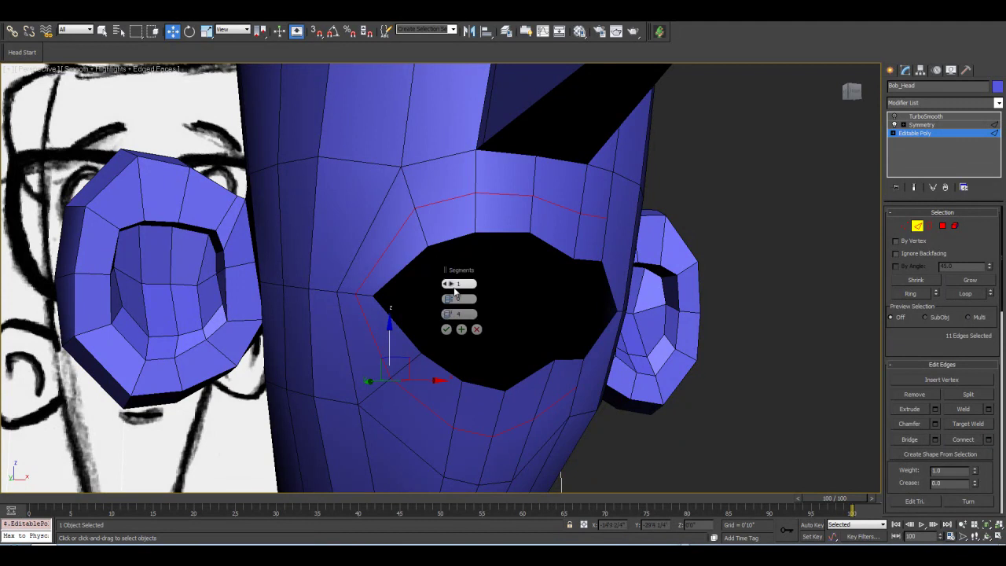
{"action": "scroll", "coordinate": [507, 381], "scroll_direction": "down", "scroll_amount": 4}
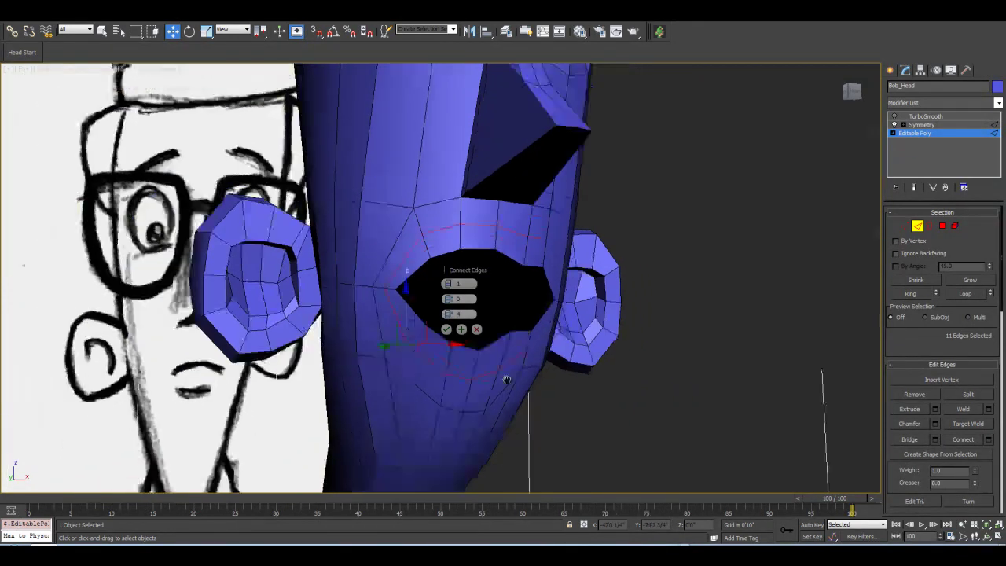
{"action": "middle_click_drag", "start_coordinate": [588, 324], "coordinate": [675, 431], "text": "alt"}
{"action": "left_click", "coordinate": [987, 536]}
{"action": "left_click_drag", "start_coordinate": [388, 285], "coordinate": [696, 363]}
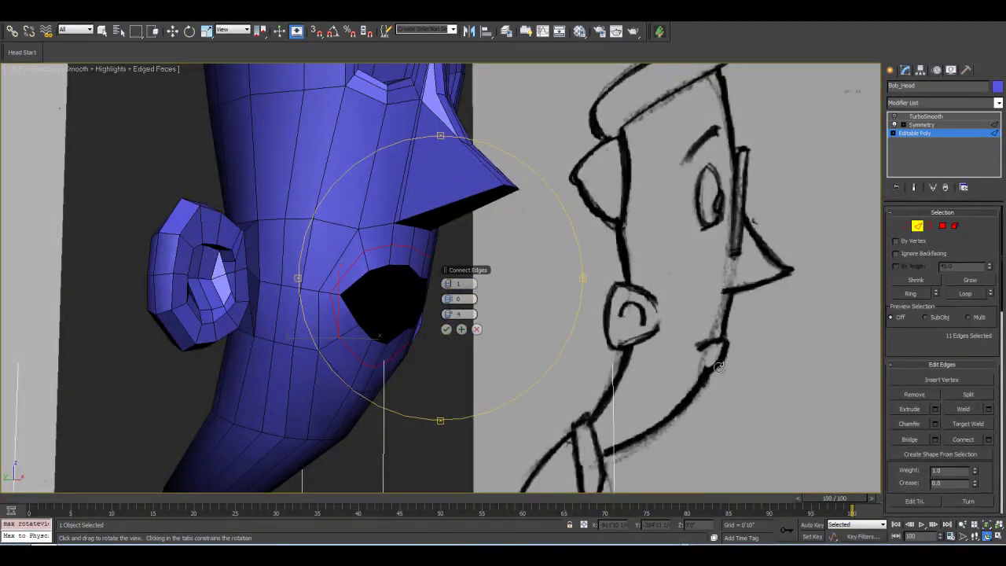
{"action": "left_click_drag", "start_coordinate": [410, 345], "coordinate": [377, 306]}
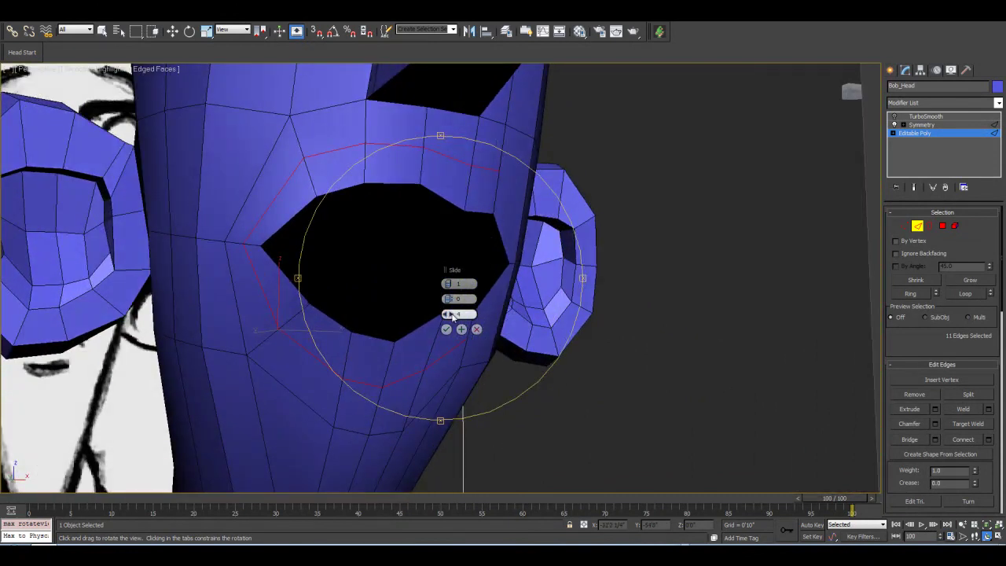
{"action": "left_click_drag", "start_coordinate": [447, 314], "coordinate": [434, 315]}
{"action": "scroll", "coordinate": [373, 288], "scroll_direction": "up", "scroll_amount": 3}
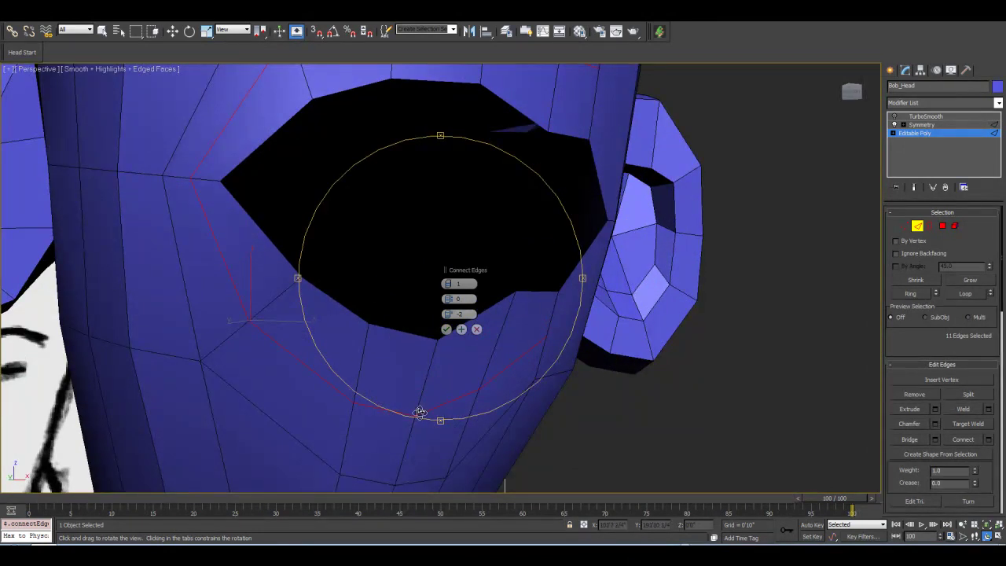
{"action": "left_click_drag", "start_coordinate": [377, 363], "coordinate": [422, 402]}
{"action": "left_click_drag", "start_coordinate": [382, 359], "coordinate": [402, 363]}
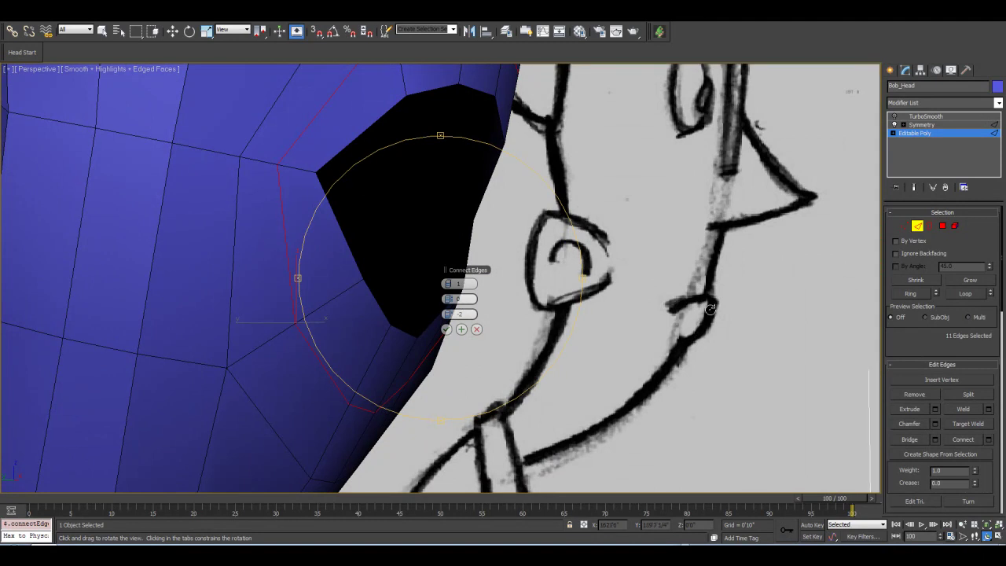
{"action": "left_click_drag", "start_coordinate": [379, 319], "coordinate": [363, 319]}
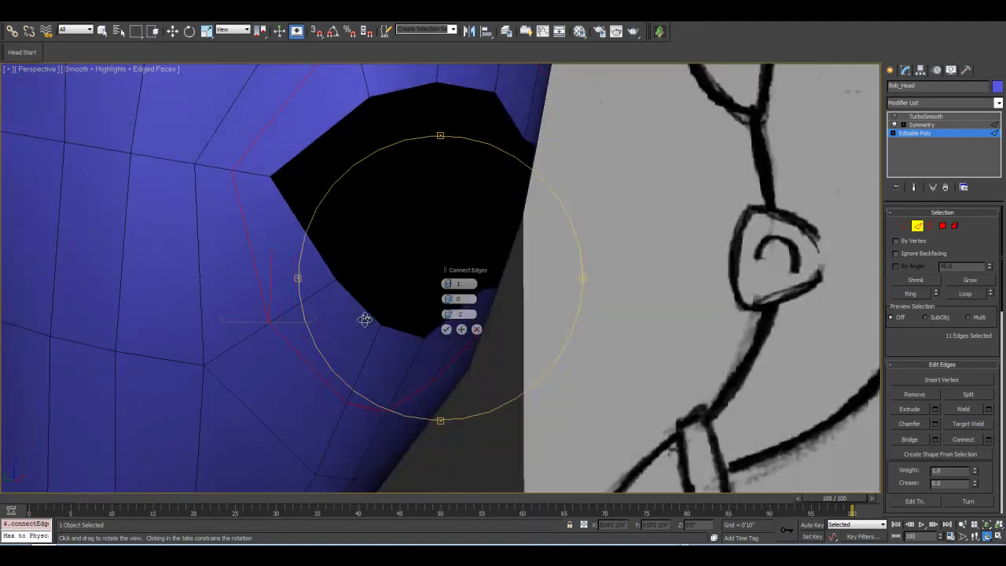
{"action": "left_click", "coordinate": [446, 330]}
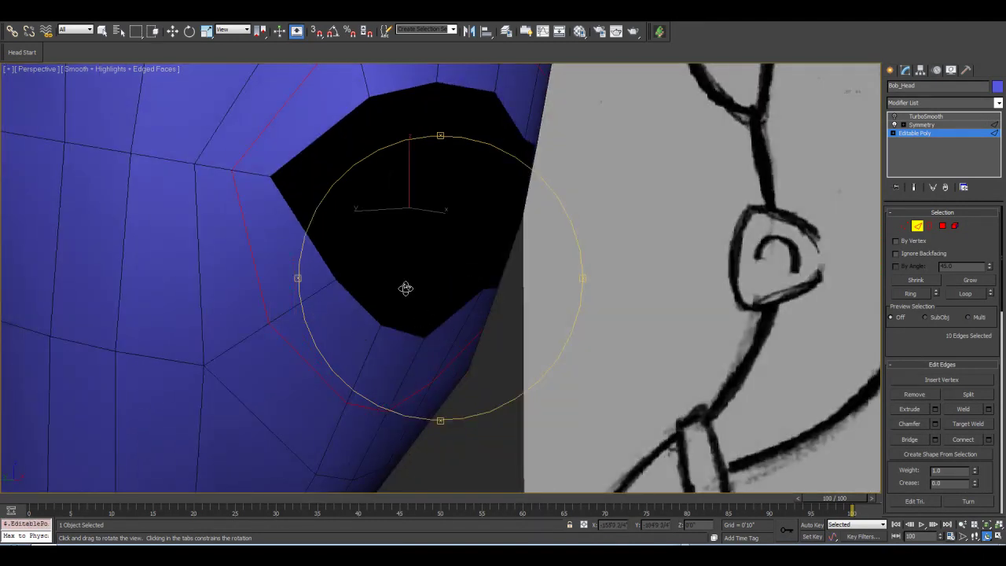
Ring-select the short edges bordering the mouth opening and connect them with 1 segment and slide -39, placing a loop near the rim.
{"action": "left_click", "coordinate": [172, 31]}
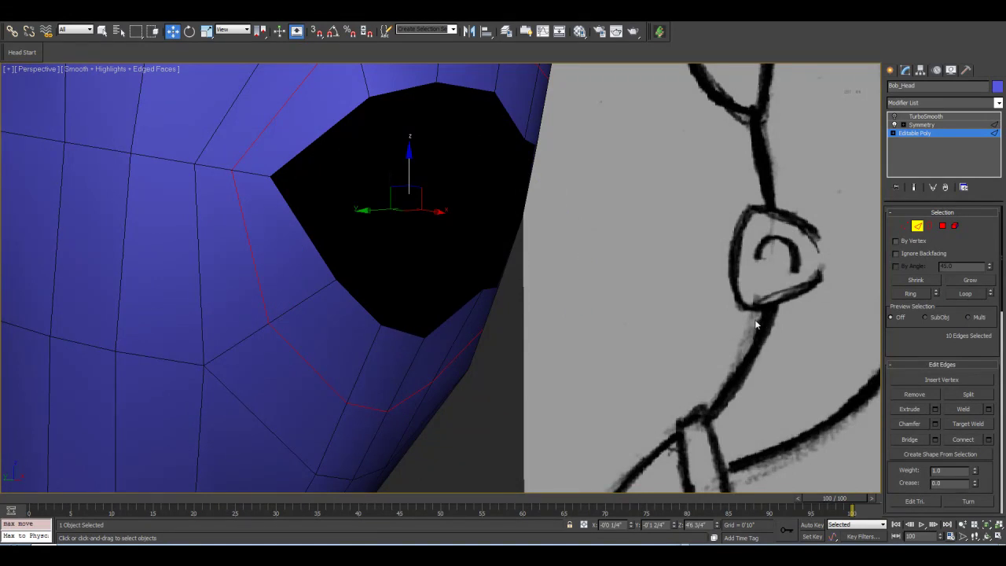
{"action": "scroll", "coordinate": [682, 332], "scroll_direction": "down", "scroll_amount": 3}
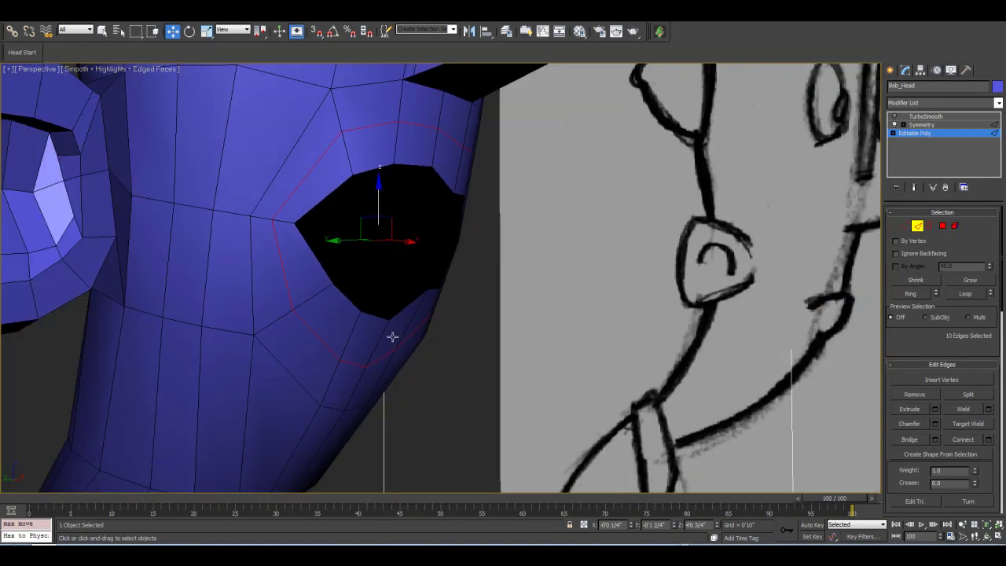
{"action": "scroll", "coordinate": [374, 337], "scroll_direction": "up", "scroll_amount": 5}
{"action": "left_click", "coordinate": [349, 342]}
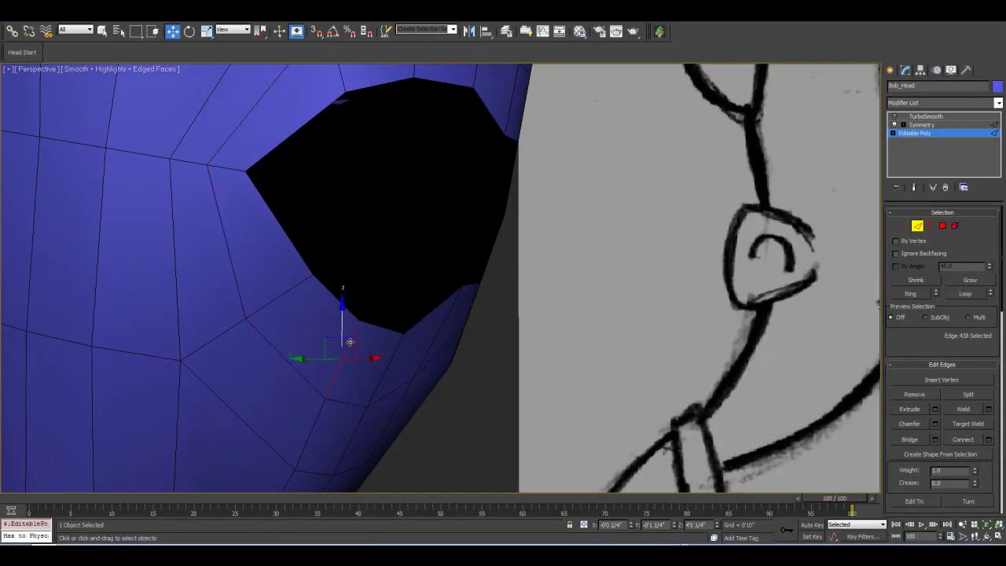
{"action": "left_click", "coordinate": [911, 295]}
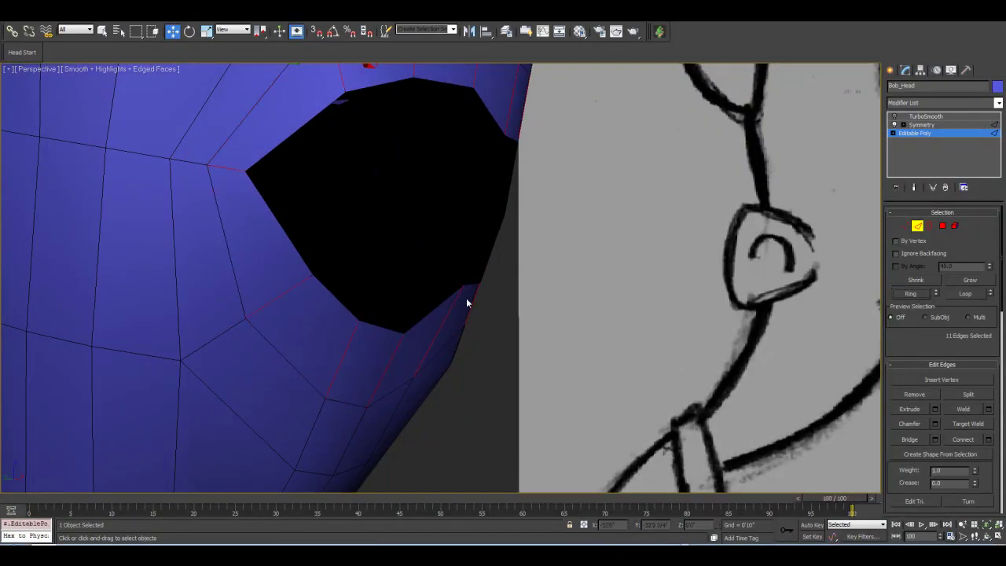
{"action": "left_click", "coordinate": [989, 440]}
{"action": "left_click_drag", "start_coordinate": [456, 314], "coordinate": [433, 314]}
{"action": "left_click_drag", "start_coordinate": [330, 318], "coordinate": [372, 317]}
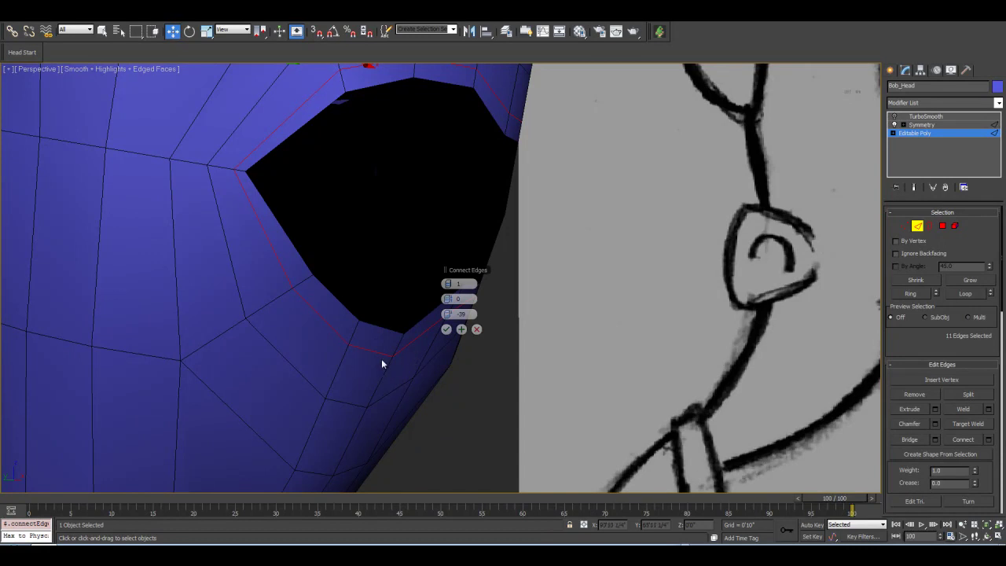
{"action": "middle_click_drag", "start_coordinate": [363, 268], "coordinate": [354, 347]}
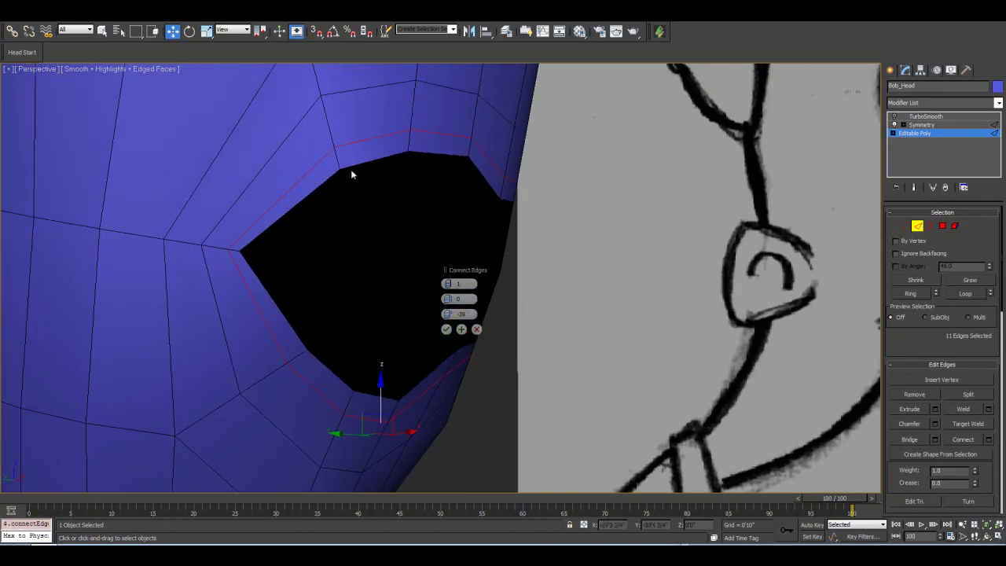
{"action": "left_click", "coordinate": [447, 332]}
Examine the spacing of the edge loops around the mouth from the side and the front.
{"action": "middle_click_drag", "start_coordinate": [350, 316], "coordinate": [371, 317]}
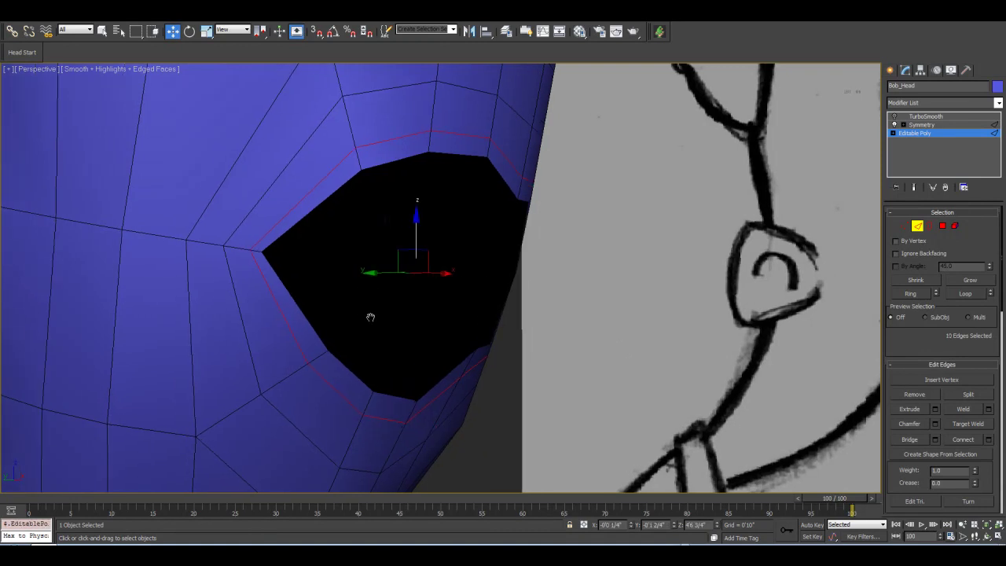
{"action": "scroll", "coordinate": [370, 316], "scroll_direction": "up", "scroll_amount": 1}
{"action": "scroll", "coordinate": [371, 318], "scroll_direction": "down", "scroll_amount": 2}
{"action": "middle_click_drag", "start_coordinate": [433, 364], "coordinate": [485, 354]}
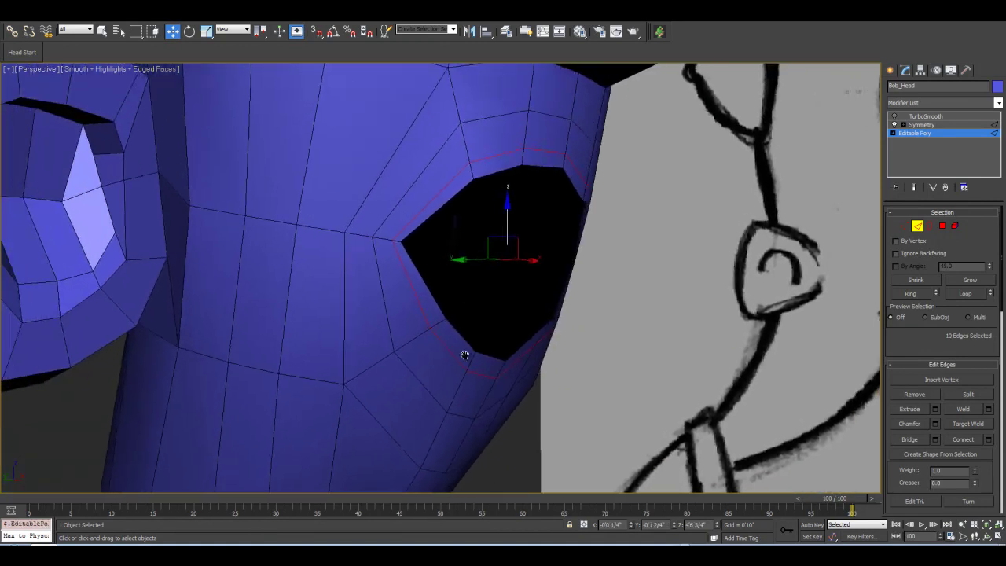
{"action": "scroll", "coordinate": [465, 355], "scroll_direction": "up", "scroll_amount": 1}
{"action": "scroll", "coordinate": [464, 355], "scroll_direction": "down", "scroll_amount": 2}
{"action": "left_click", "coordinate": [987, 536]}
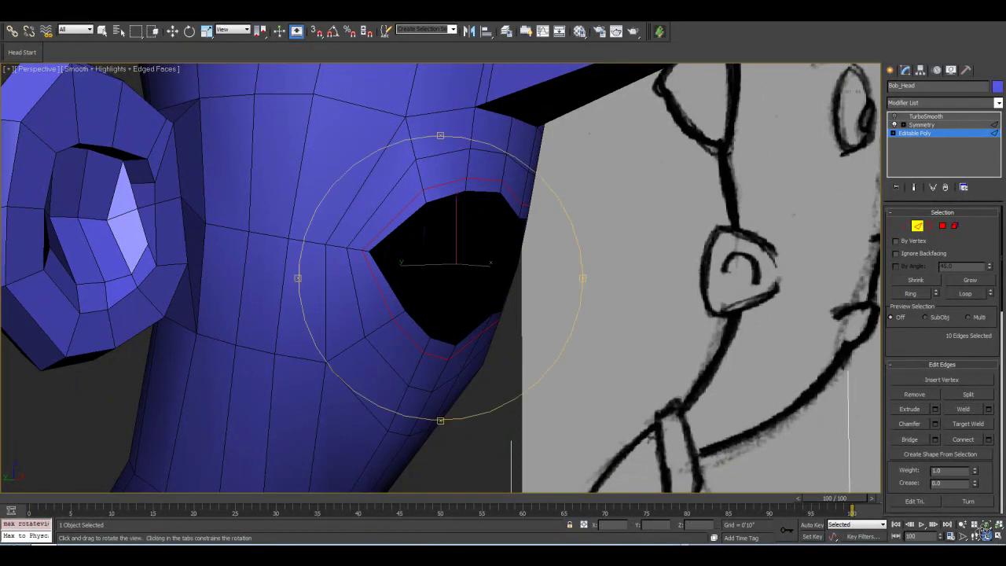
{"action": "left_click_drag", "start_coordinate": [458, 299], "coordinate": [474, 206]}
{"action": "left_click_drag", "start_coordinate": [359, 221], "coordinate": [385, 307]}
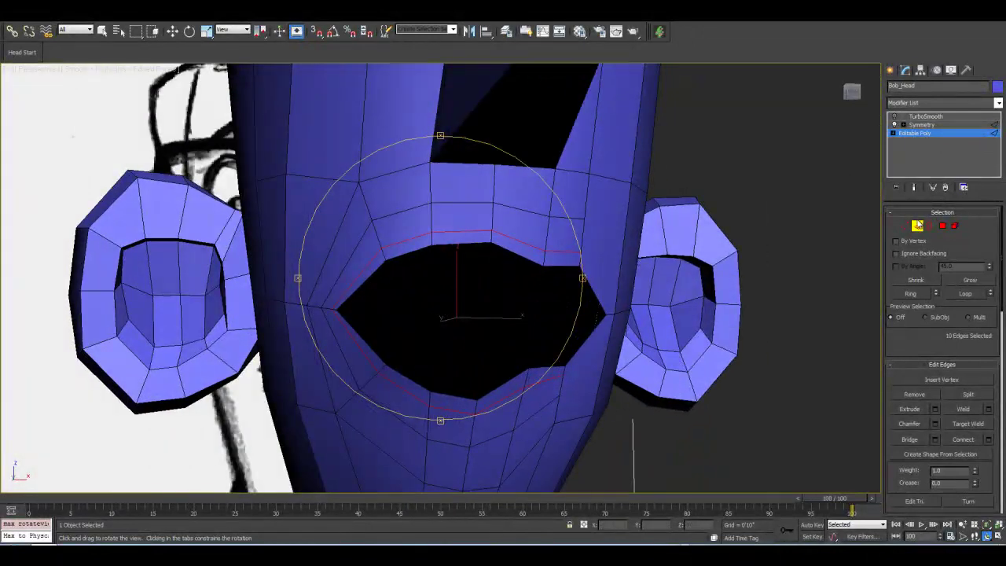
Collapse the stack up to Symmetry into the editable poly, holding the scene first, and return to the base mesh level.
{"action": "left_click", "coordinate": [919, 227]}
{"action": "left_click", "coordinate": [924, 125]}
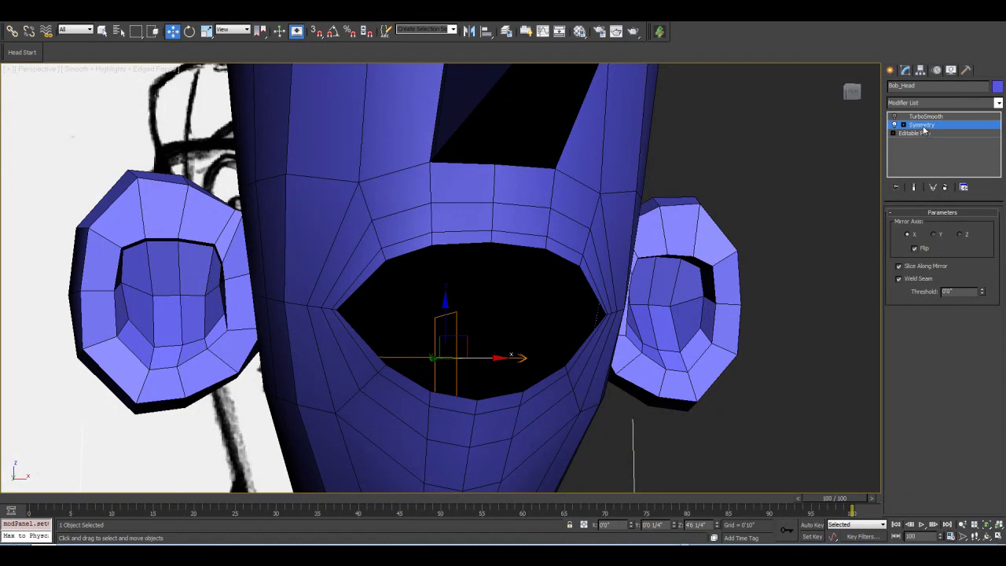
{"action": "right_click", "coordinate": [921, 129]}
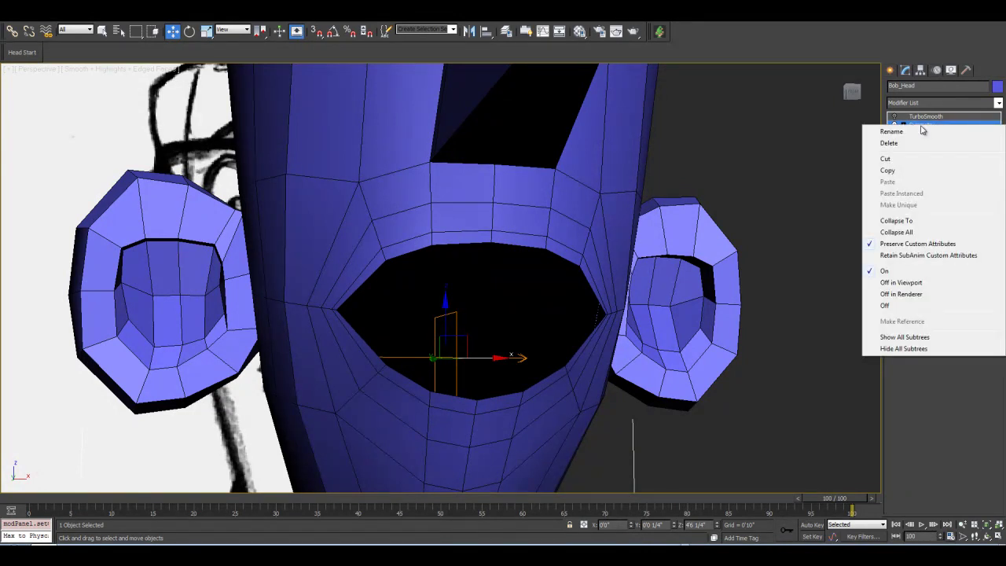
{"action": "left_click", "coordinate": [922, 222]}
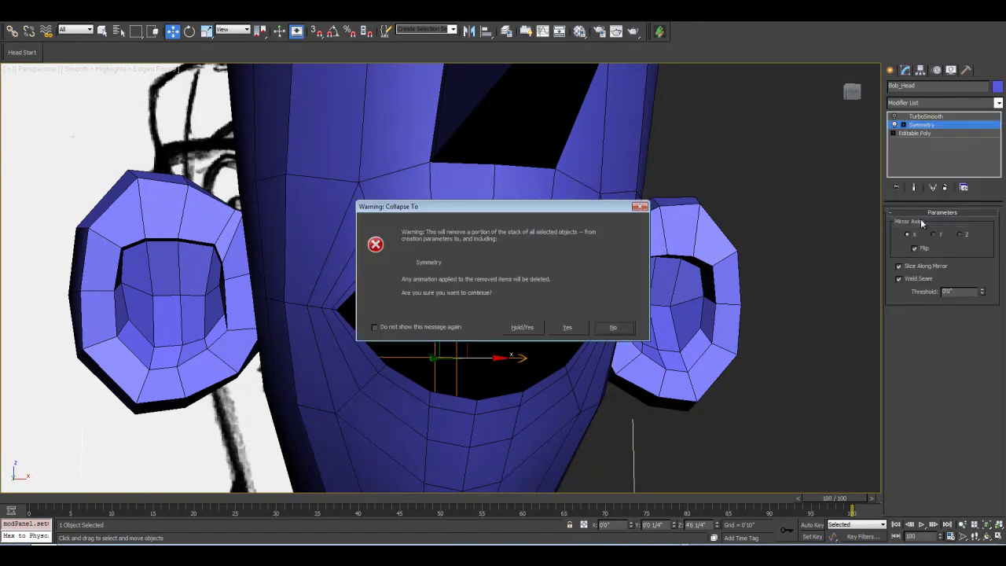
{"action": "left_click", "coordinate": [521, 327]}
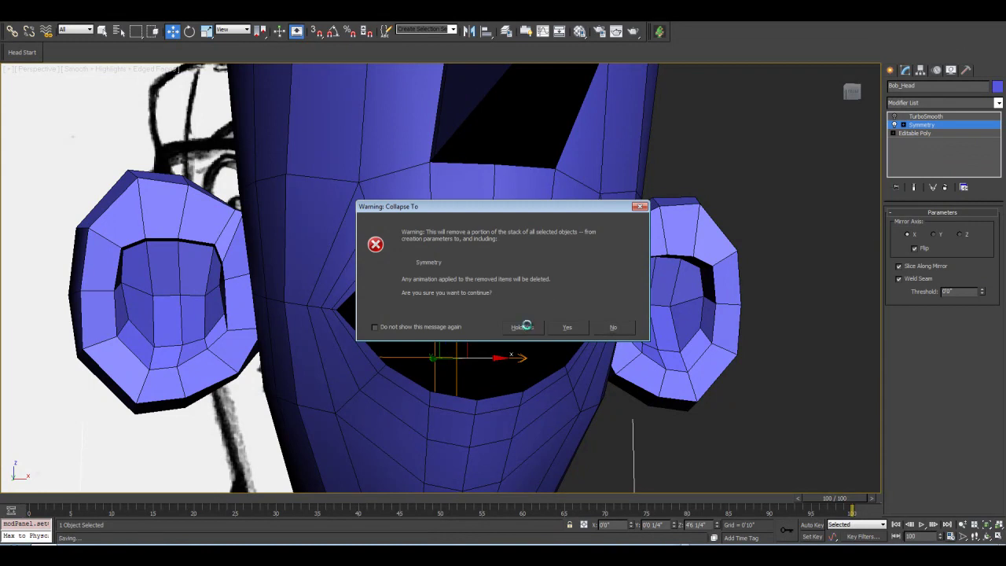
{"action": "middle_click_drag", "start_coordinate": [576, 269], "coordinate": [557, 284]}
{"action": "scroll", "coordinate": [556, 283], "scroll_direction": "down", "scroll_amount": 2}
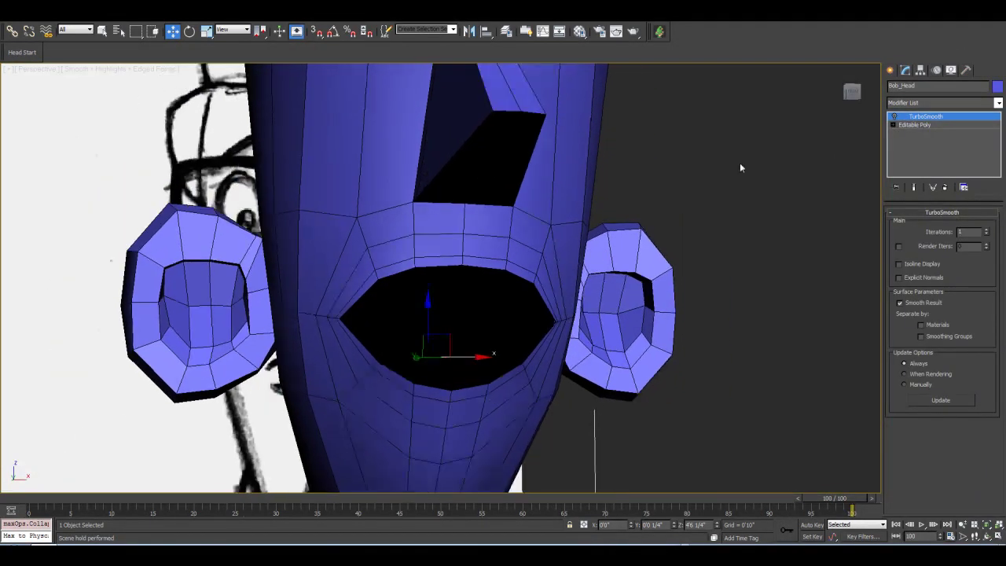
{"action": "left_click", "coordinate": [916, 126]}
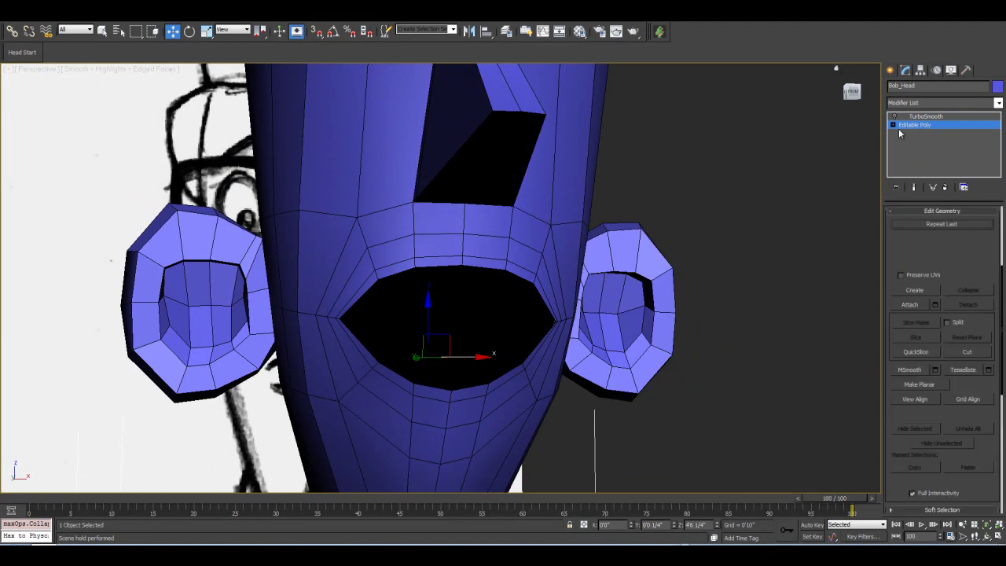
{"action": "scroll", "coordinate": [597, 296], "scroll_direction": "up", "scroll_amount": 3}
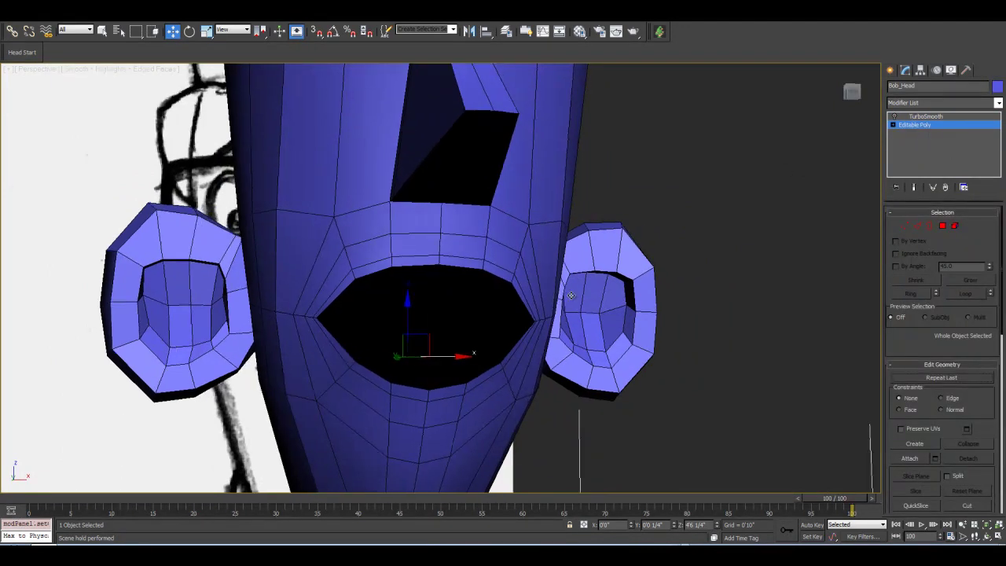
Select the open border around the mouth and cap it with a polygon.
{"action": "scroll", "coordinate": [568, 294], "scroll_direction": "down", "scroll_amount": 1}
{"action": "scroll", "coordinate": [571, 294], "scroll_direction": "down", "scroll_amount": 3}
{"action": "scroll", "coordinate": [602, 267], "scroll_direction": "up", "scroll_amount": 2}
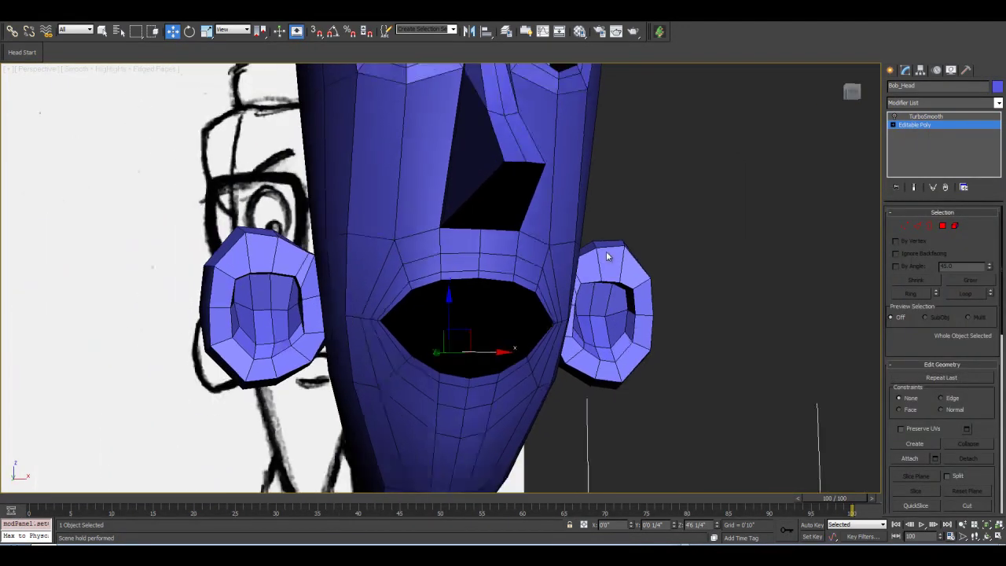
{"action": "left_click", "coordinate": [986, 538]}
{"action": "left_click_drag", "start_coordinate": [503, 298], "coordinate": [475, 271]}
{"action": "scroll", "coordinate": [487, 289], "scroll_direction": "up", "scroll_amount": 3}
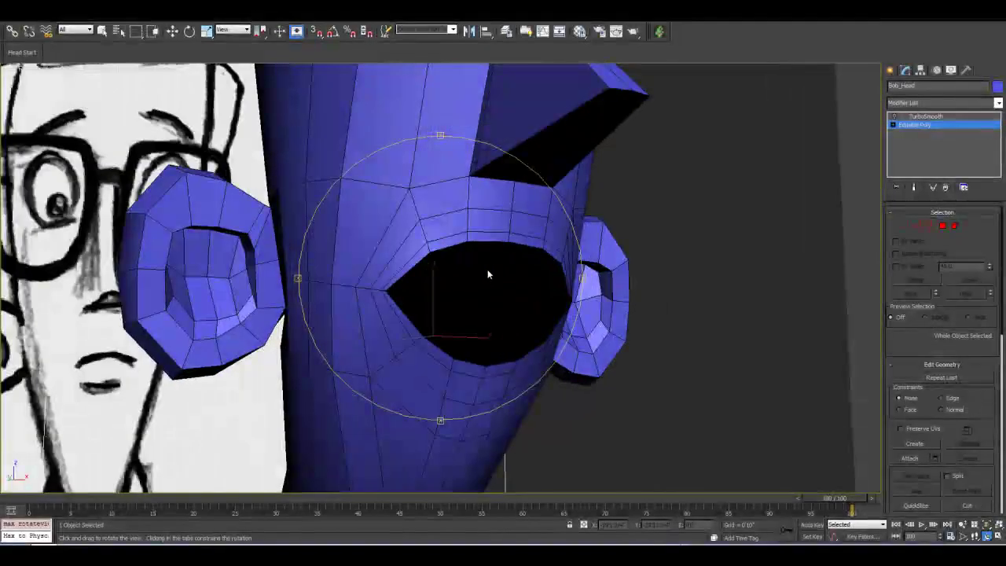
{"action": "left_click", "coordinate": [919, 226]}
{"action": "left_click", "coordinate": [531, 248]}
{"action": "middle_click_drag", "start_coordinate": [418, 318], "coordinate": [421, 331]}
{"action": "scroll", "coordinate": [421, 331], "scroll_direction": "up", "scroll_amount": 2}
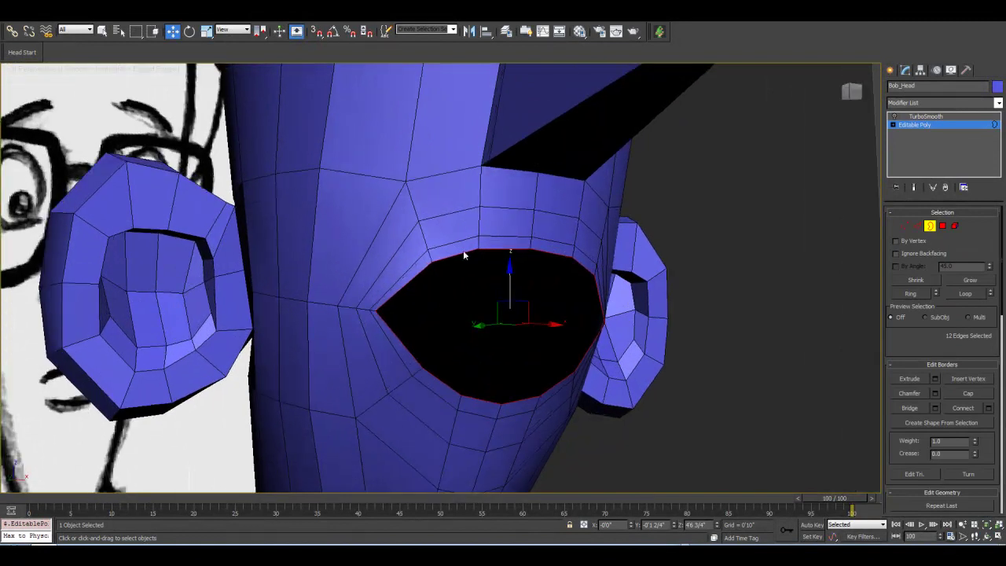
{"action": "middle_click_drag", "start_coordinate": [526, 388], "coordinate": [512, 387]}
{"action": "scroll", "coordinate": [511, 388], "scroll_direction": "down", "scroll_amount": 2}
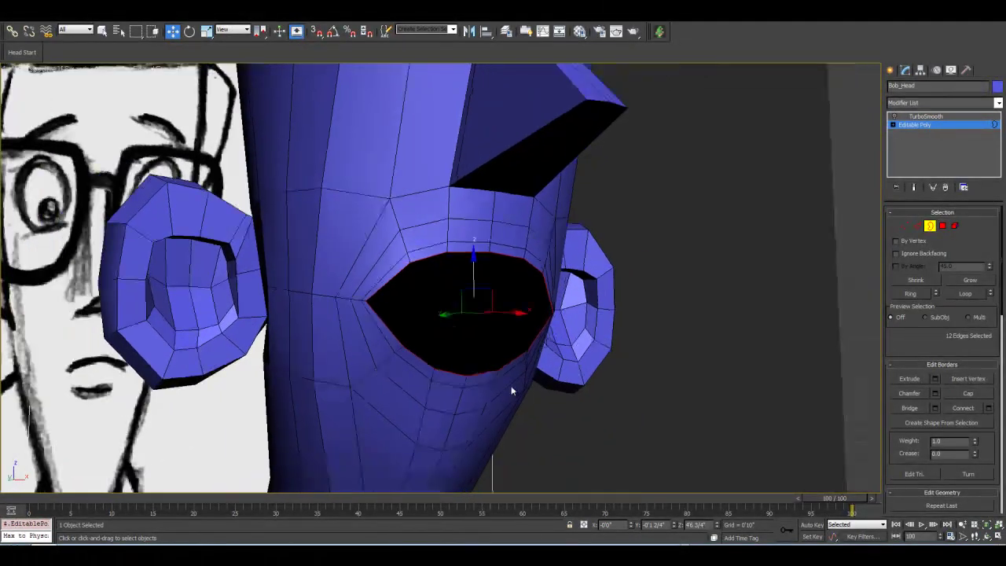
{"action": "scroll", "coordinate": [512, 387], "scroll_direction": "up", "scroll_amount": 1}
{"action": "left_click", "coordinate": [975, 393]}
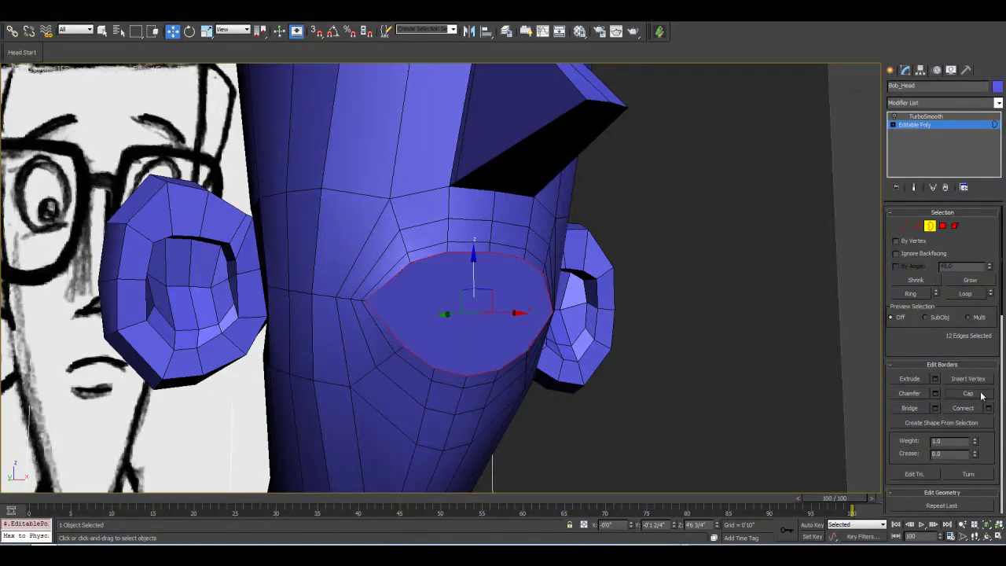
Select the polygon capping the mouth and examine it from the front.
{"action": "left_click", "coordinate": [943, 225]}
{"action": "left_click", "coordinate": [457, 307]}
{"action": "middle_click_drag", "start_coordinate": [481, 289], "coordinate": [489, 291]}
{"action": "scroll", "coordinate": [488, 292], "scroll_direction": "up", "scroll_amount": 3}
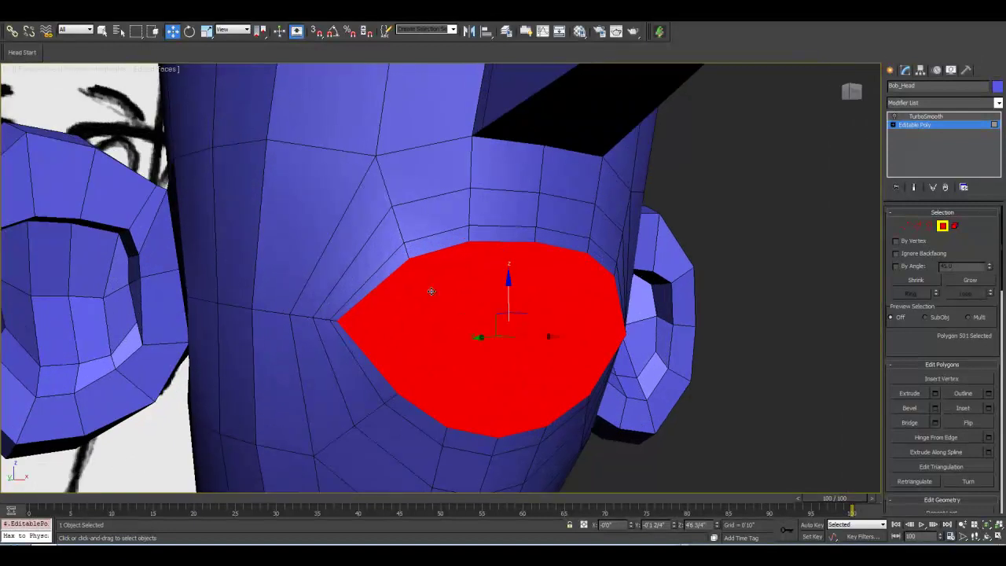
{"action": "left_click", "coordinate": [996, 537]}
{"action": "left_click_drag", "start_coordinate": [542, 332], "coordinate": [480, 274]}
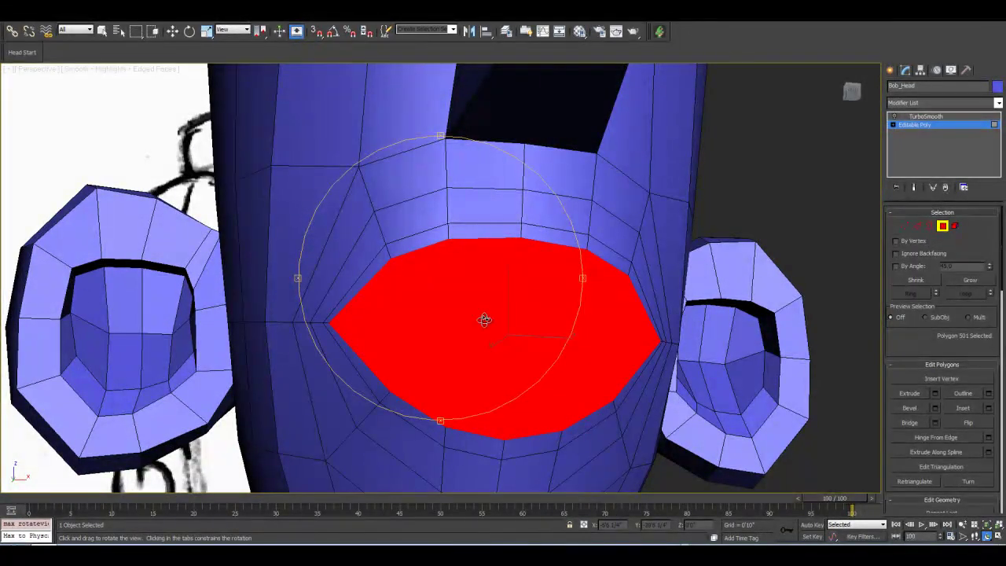
Connect the two leftmost pairs of opposite upper and lower lip vertices across the mouth cap with vertical edges.
{"action": "left_click", "coordinate": [905, 225]}
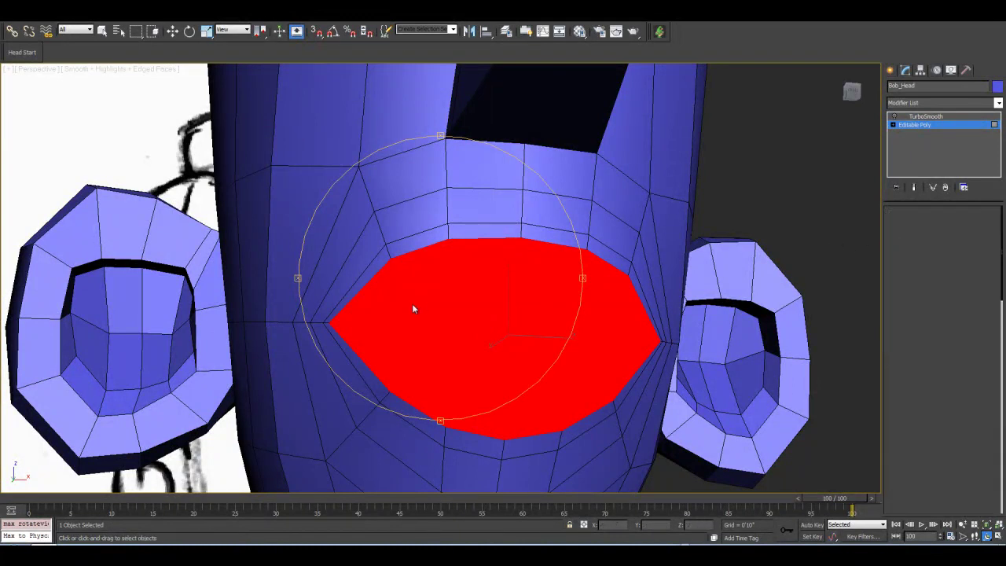
{"action": "key", "text": "w"}
{"action": "left_click", "coordinate": [390, 261]}
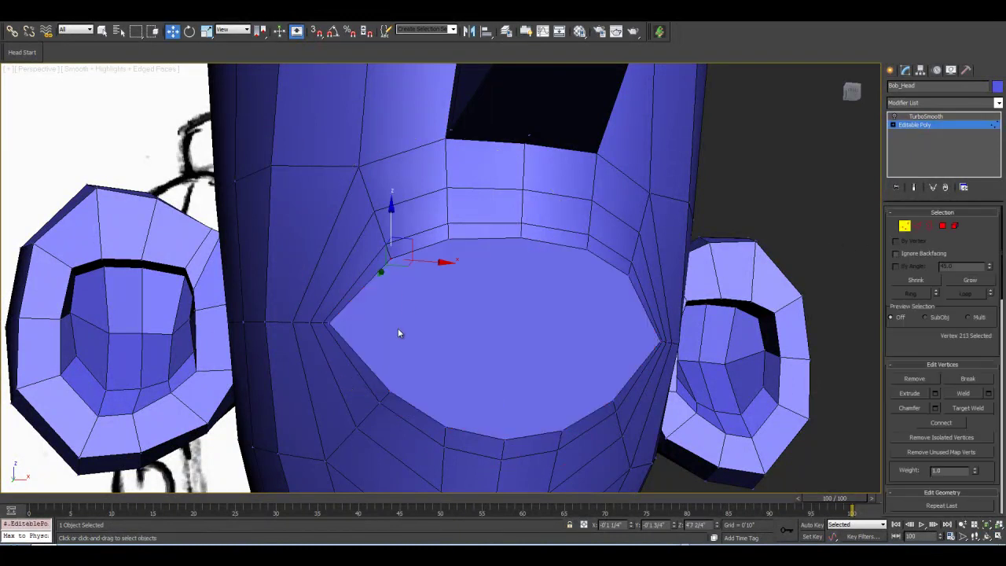
{"action": "left_click", "coordinate": [389, 391], "text": "ctrl"}
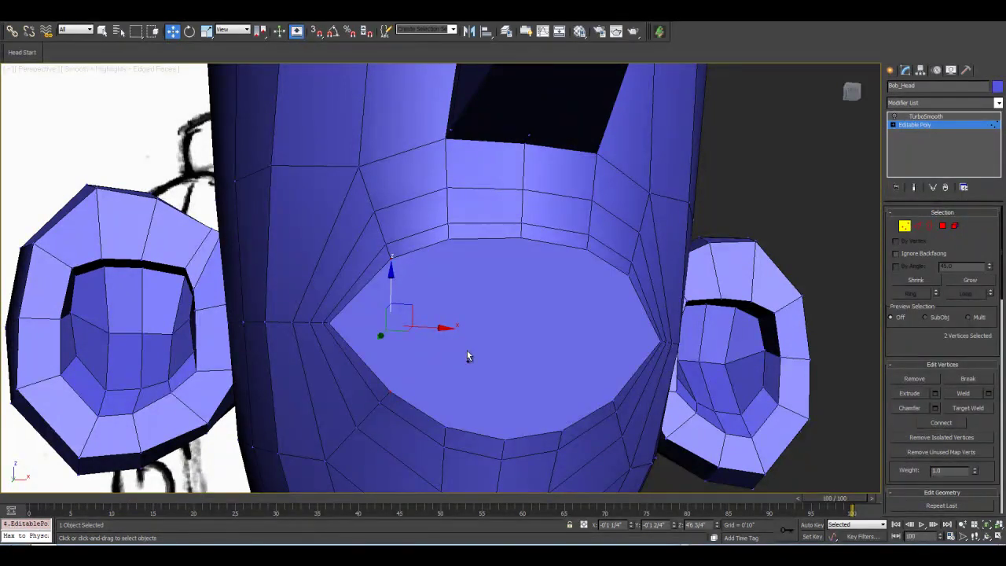
{"action": "key", "text": "ctrl+shift+e"}
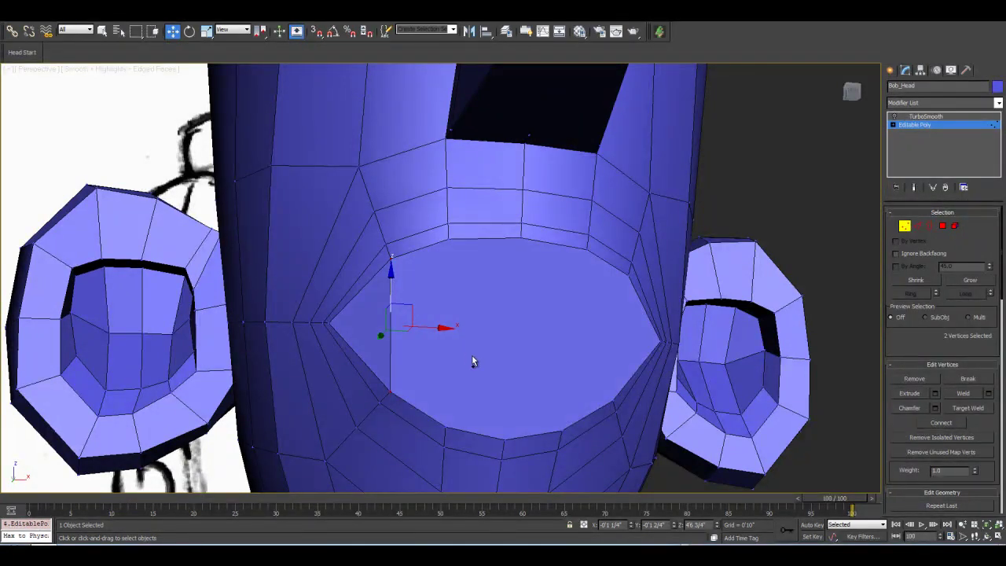
{"action": "left_click", "coordinate": [446, 238]}
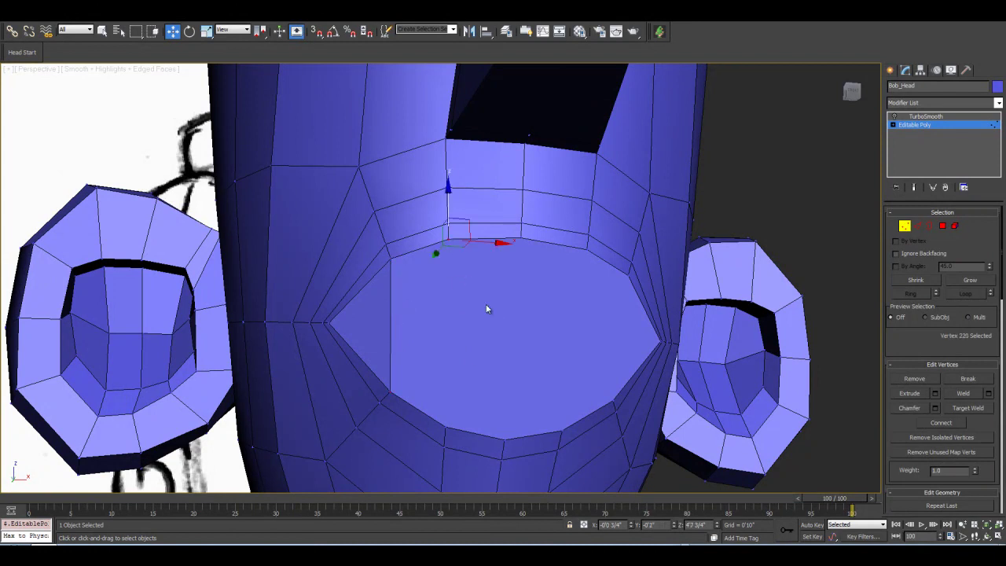
{"action": "left_click", "coordinate": [445, 425], "text": "ctrl"}
{"action": "key", "text": "ctrl+shift+e"}
Connect the remaining three upper and lower vertex pairs, from the mouth's centre to its right side, with vertical edges.
{"action": "left_click", "coordinate": [519, 241]}
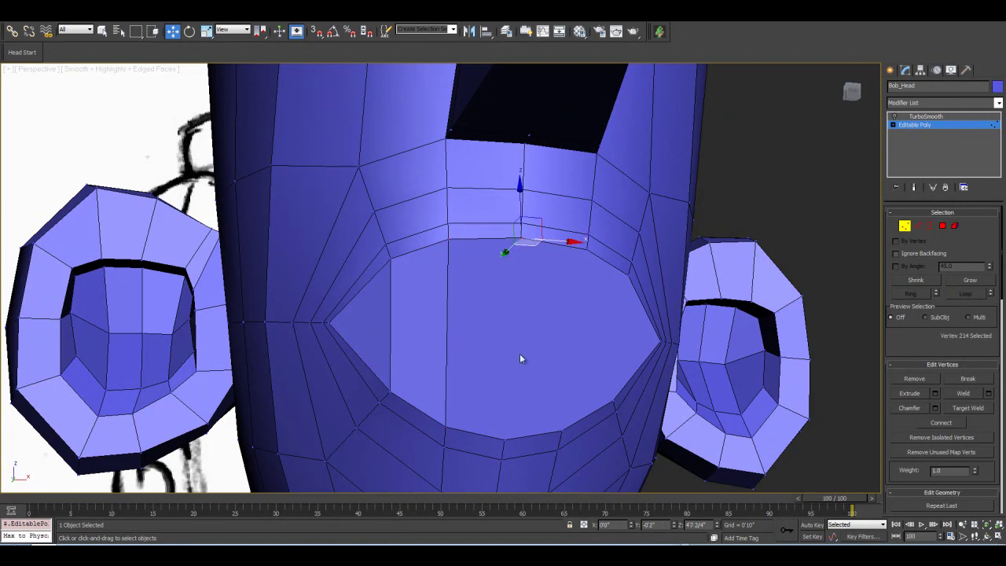
{"action": "left_click", "coordinate": [505, 438], "text": "ctrl"}
{"action": "key", "text": "ctrl+shift+e"}
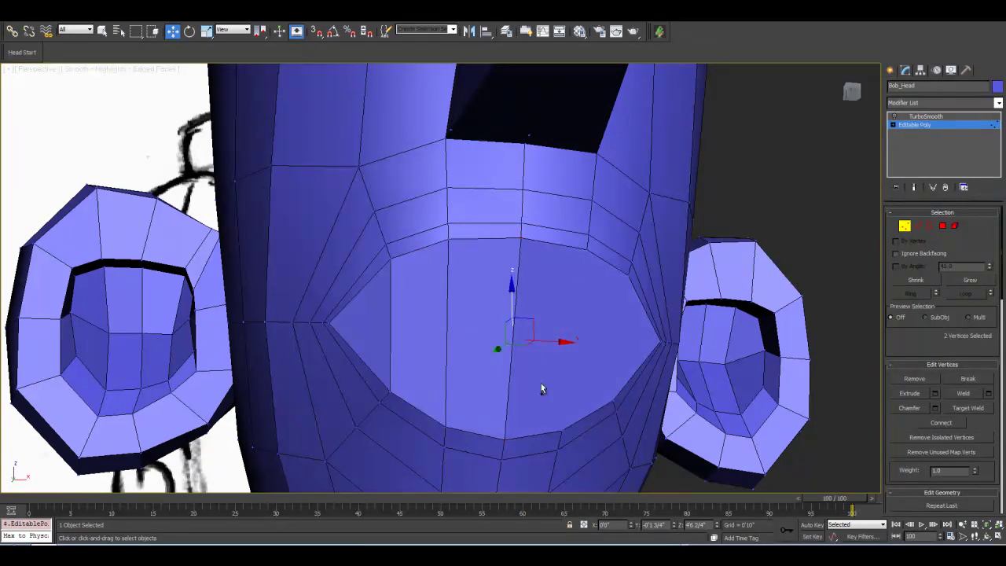
{"action": "left_click", "coordinate": [585, 248]}
{"action": "left_click", "coordinate": [562, 431], "text": "ctrl"}
{"action": "key", "text": "ctrl+shift+e"}
{"action": "left_click", "coordinate": [629, 269]}
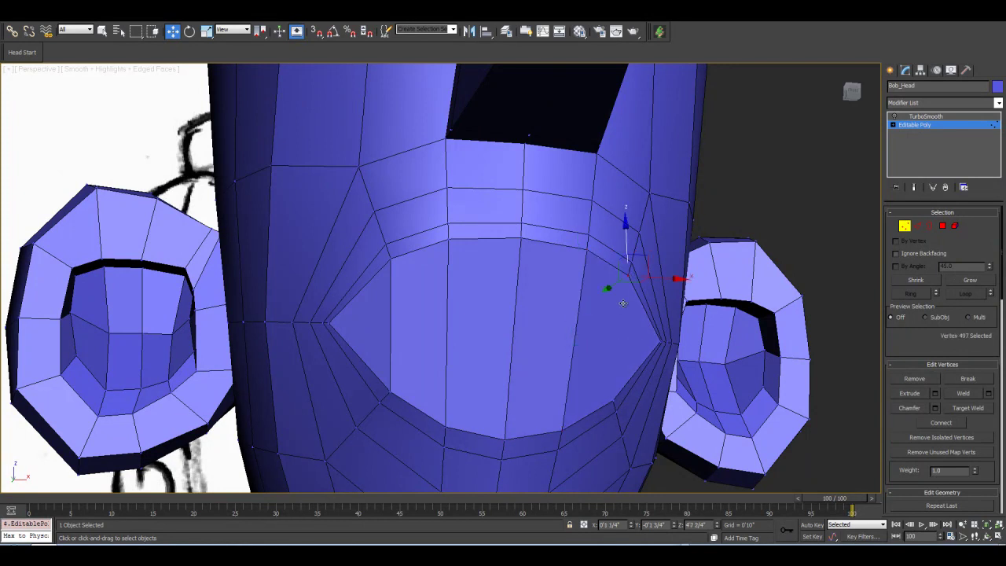
{"action": "left_click", "coordinate": [613, 401], "text": "ctrl"}
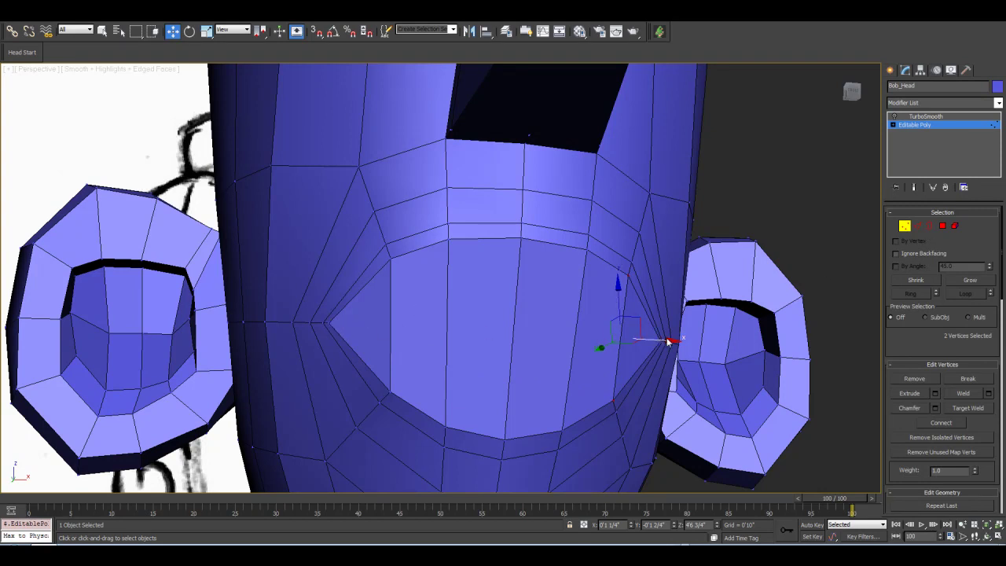
Select the five vertical edges across the mouth cap and connect them with 1 segment, pinch 0 and slide 0.
{"action": "left_click", "coordinate": [918, 226]}
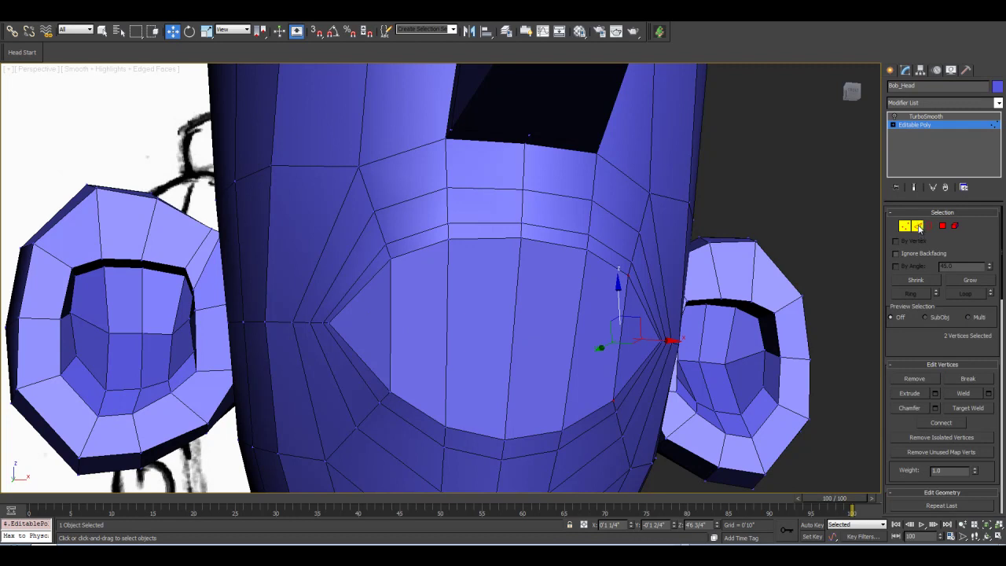
{"action": "left_click", "coordinate": [395, 324]}
{"action": "left_click", "coordinate": [446, 355], "text": "ctrl"}
{"action": "left_click", "coordinate": [512, 350], "text": "ctrl"}
{"action": "left_click", "coordinate": [572, 343], "text": "ctrl"}
{"action": "left_click", "coordinate": [621, 358], "text": "ctrl"}
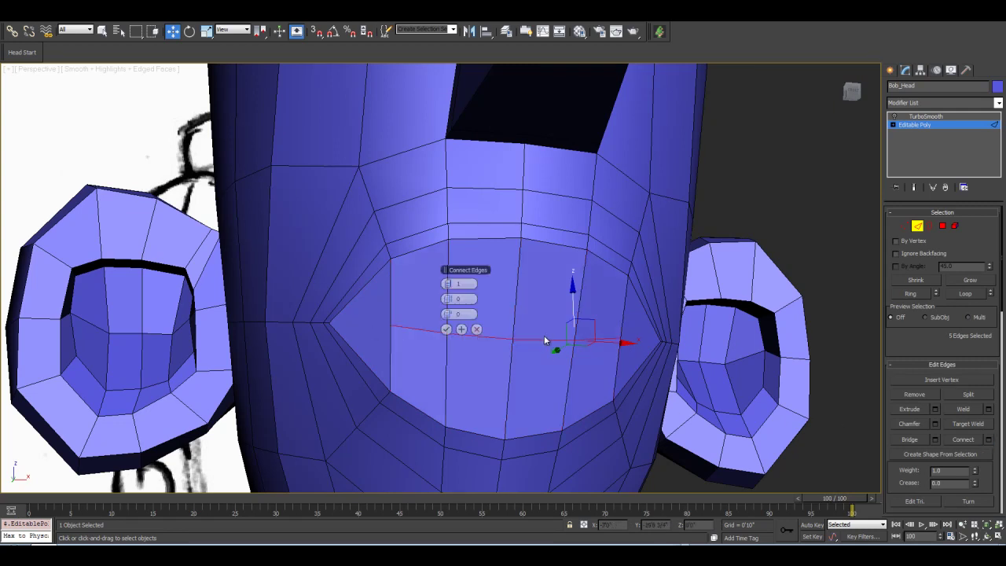
{"action": "left_click", "coordinate": [446, 329]}
Connect both end vertices of the cap's horizontal edge line to the mouth corner vertices.
{"action": "left_click", "coordinate": [903, 226]}
{"action": "left_click", "coordinate": [391, 323]}
{"action": "left_click", "coordinate": [331, 324], "text": "ctrl"}
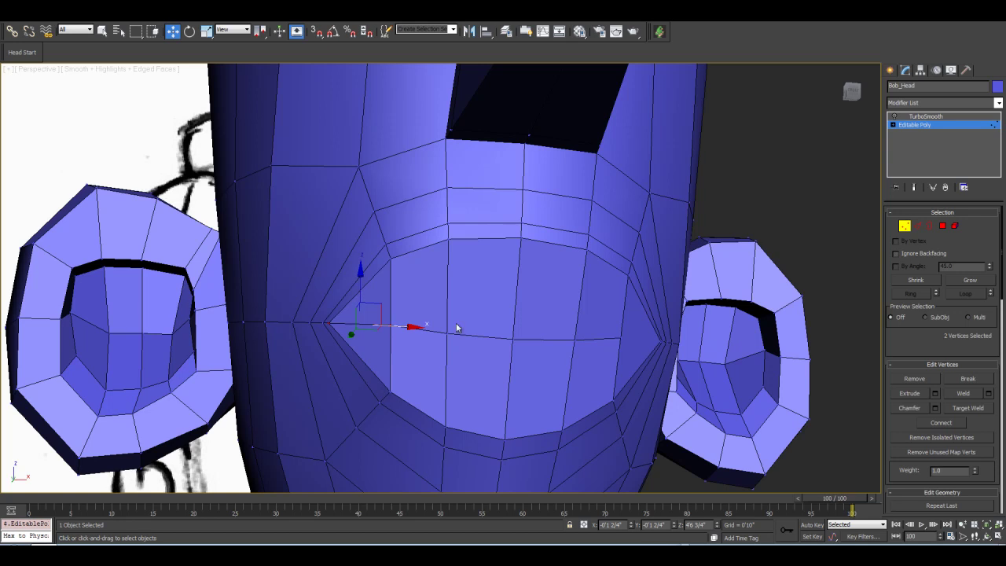
{"action": "left_click", "coordinate": [658, 344]}
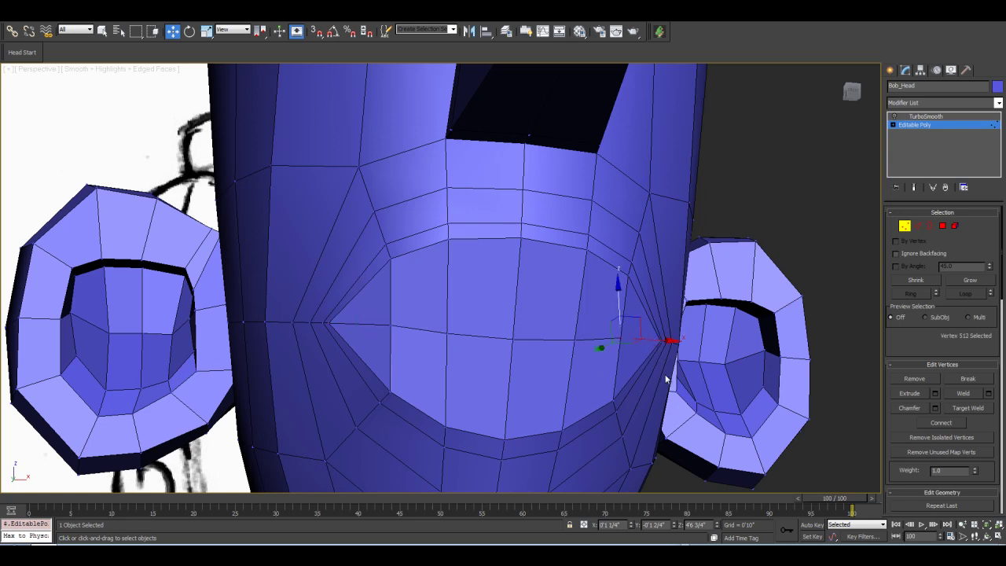
{"action": "scroll", "coordinate": [666, 375], "scroll_direction": "up", "scroll_amount": 4}
{"action": "left_click", "coordinate": [681, 383]}
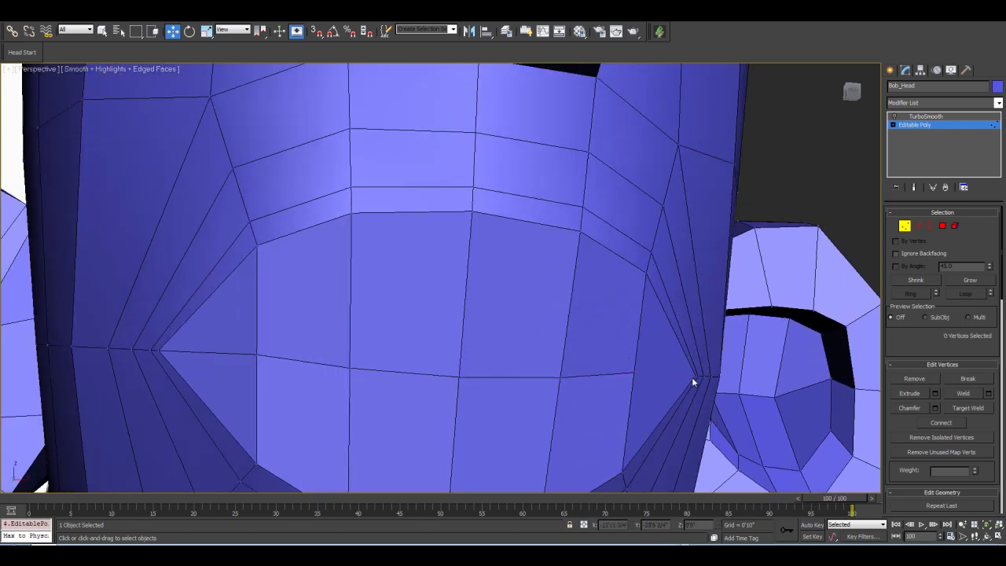
{"action": "left_click", "coordinate": [692, 380]}
{"action": "left_click", "coordinate": [635, 372], "text": "ctrl"}
{"action": "scroll", "coordinate": [481, 352], "scroll_direction": "down", "scroll_amount": 3}
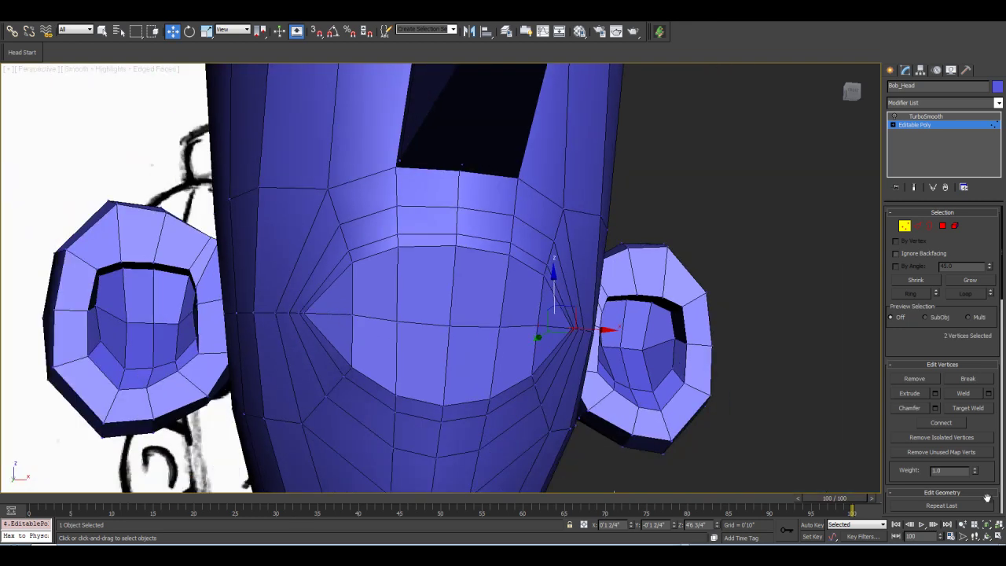
Extrude the 12 polygons filling the mouth inward into the head to form the mouth cavity.
{"action": "left_click", "coordinate": [987, 536]}
{"action": "left_click_drag", "start_coordinate": [406, 307], "coordinate": [453, 323]}
{"action": "left_click", "coordinate": [944, 226]}
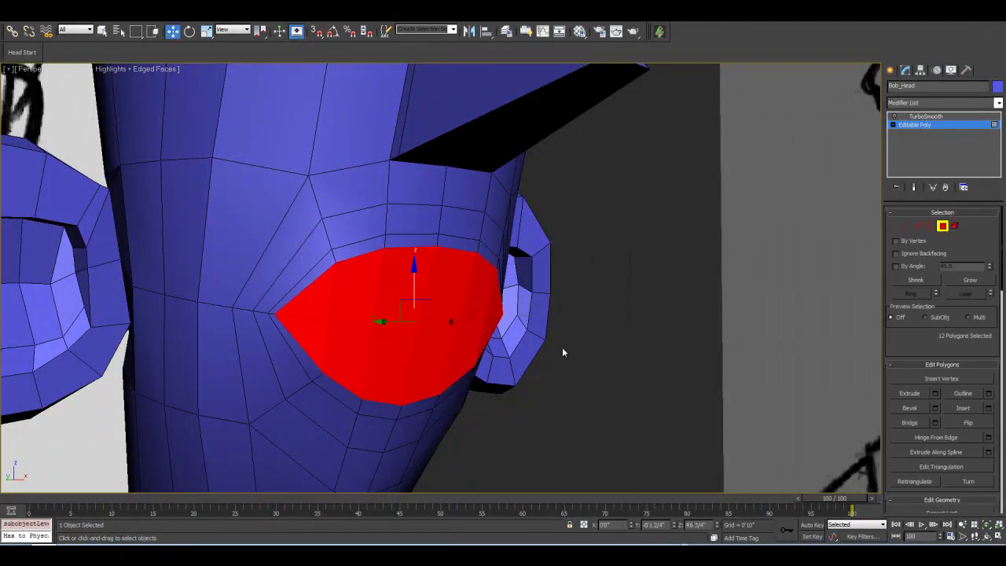
{"action": "scroll", "coordinate": [552, 380], "scroll_direction": "down", "scroll_amount": 5}
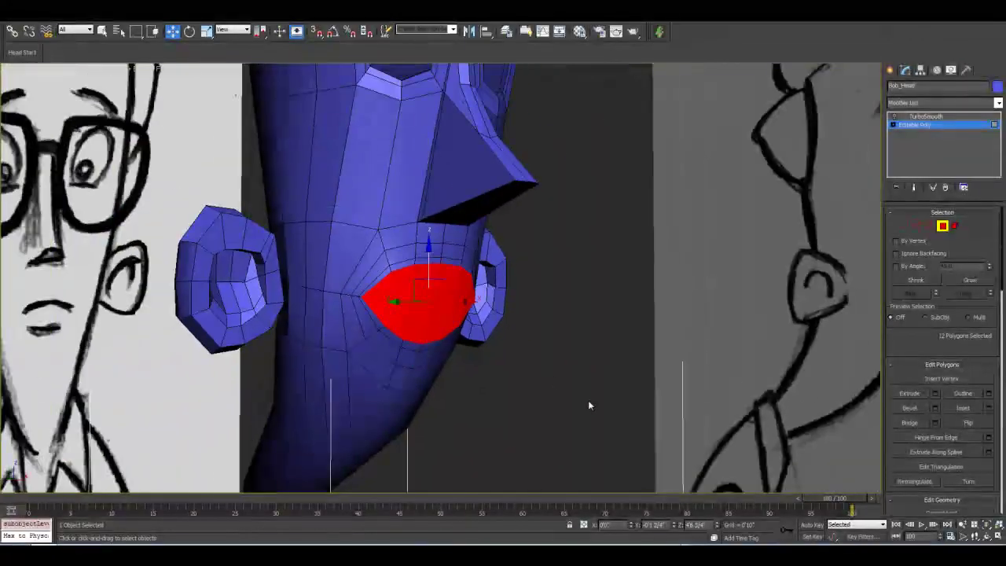
{"action": "left_click", "coordinate": [934, 394]}
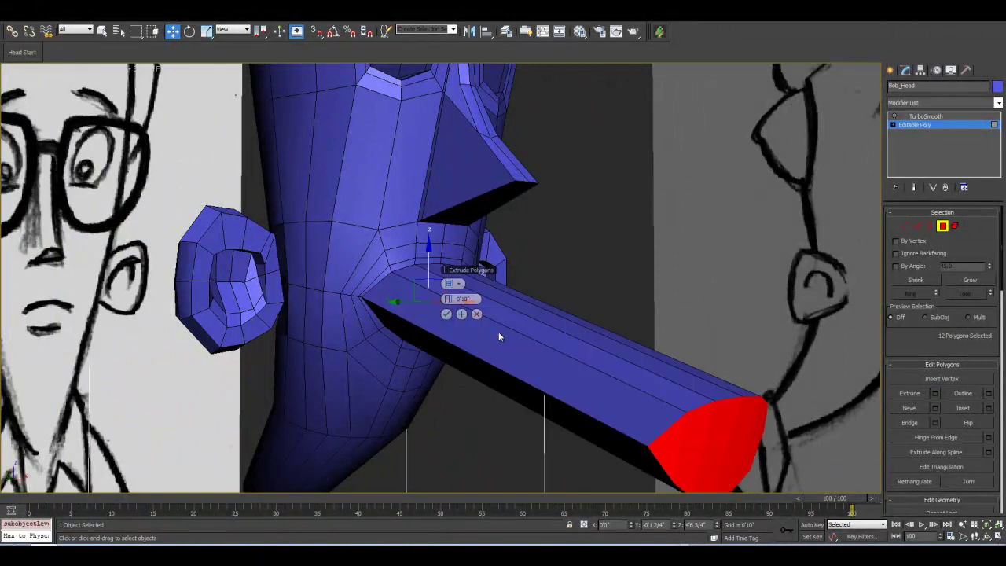
{"action": "mouse_move", "coordinate": [448, 302]}
{"action": "left_mouse_down"}
{"action": "mouse_move", "coordinate": [448, 318]}
{"action": "mouse_move", "coordinate": [448, 302]}
{"action": "left_mouse_up"}
{"action": "left_click_drag", "start_coordinate": [387, 302], "coordinate": [384, 303]}
{"action": "left_click", "coordinate": [446, 313]}
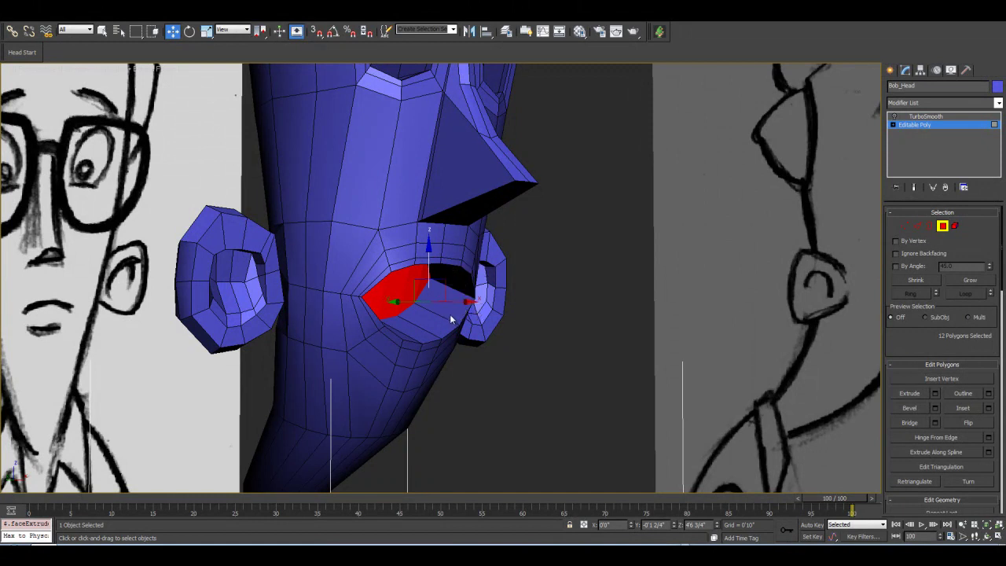
In a see-through Left view, scale the mouth cavity's back polygons along the depth axis until they form a flat vertical plane.
{"action": "key", "text": "l"}
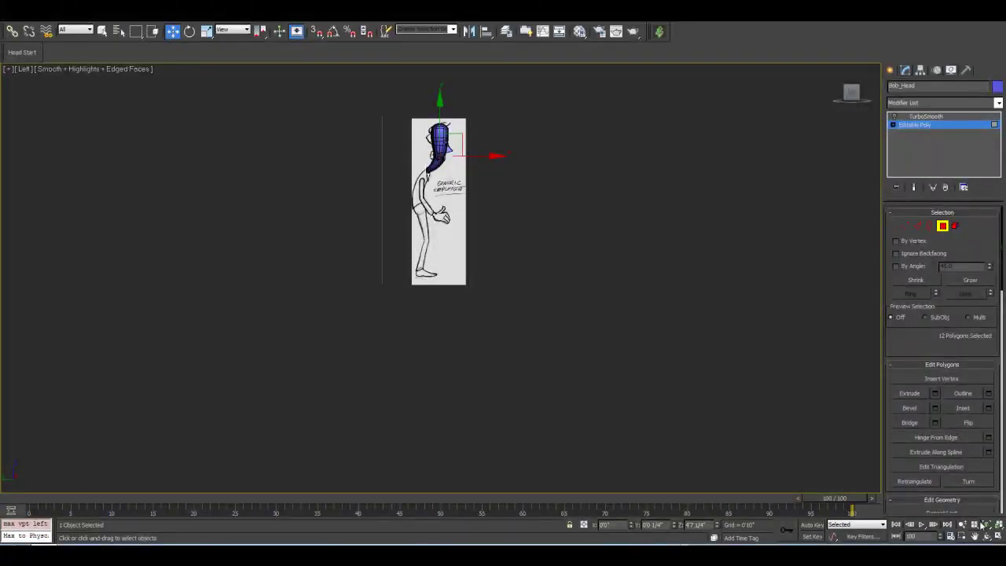
{"action": "left_click", "coordinate": [985, 526]}
{"action": "left_click", "coordinate": [963, 525]}
{"action": "left_click_drag", "start_coordinate": [536, 249], "coordinate": [540, 301]}
{"action": "key", "text": "alt+x"}
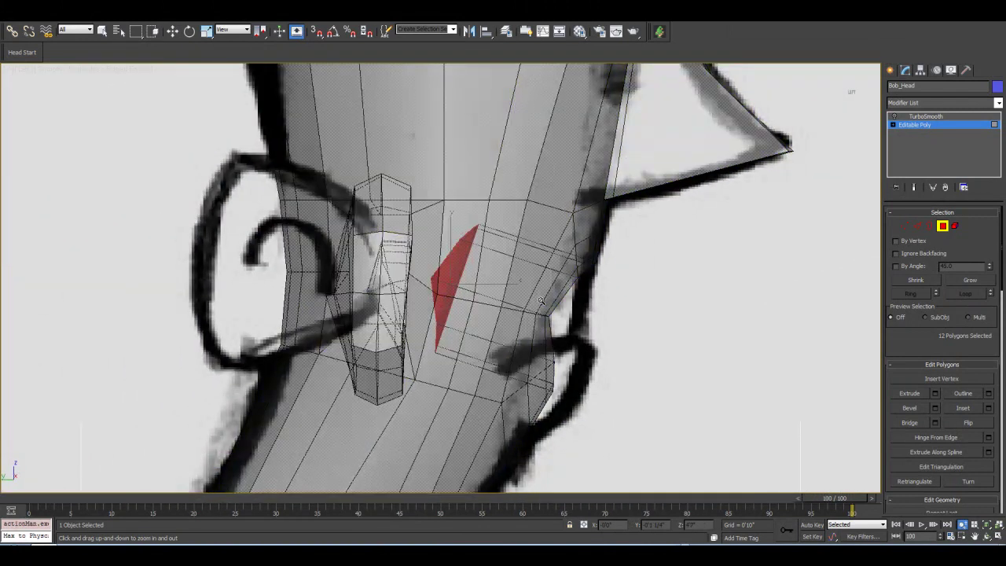
{"action": "left_click", "coordinate": [207, 32]}
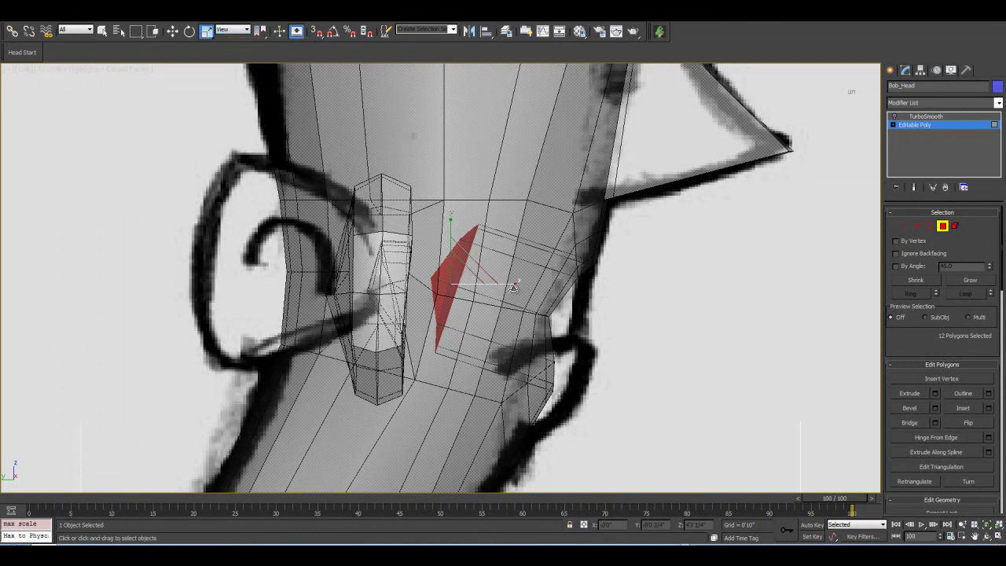
{"action": "left_click_drag", "start_coordinate": [514, 285], "coordinate": [90, 243]}
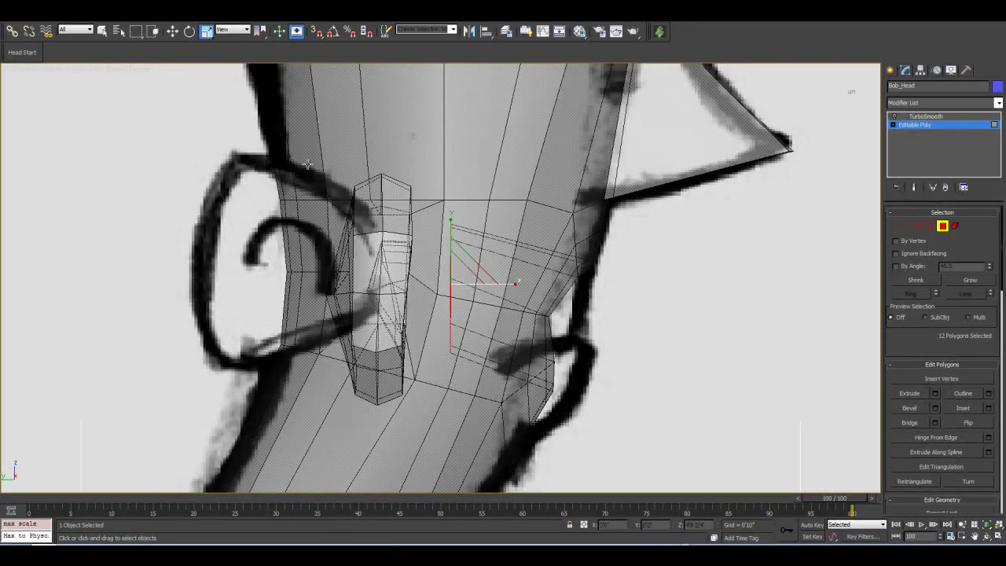
Move the flattened back polygons of the mouth cavity down and further back inside the head.
{"action": "left_click", "coordinate": [173, 31]}
{"action": "left_click_drag", "start_coordinate": [471, 267], "coordinate": [461, 301]}
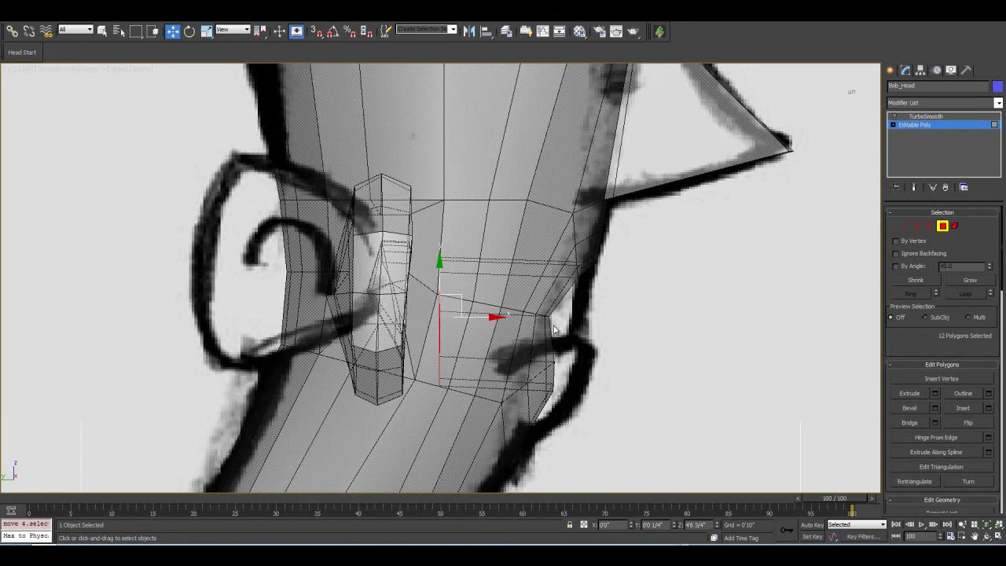
{"action": "mouse_move", "coordinate": [462, 301]}
{"action": "left_mouse_down"}
{"action": "mouse_move", "coordinate": [442, 300]}
{"action": "mouse_move", "coordinate": [452, 297]}
{"action": "left_mouse_up"}
{"action": "middle_click_drag", "start_coordinate": [453, 297], "coordinate": [441, 296]}
{"action": "scroll", "coordinate": [488, 282], "scroll_direction": "up", "scroll_amount": 2}
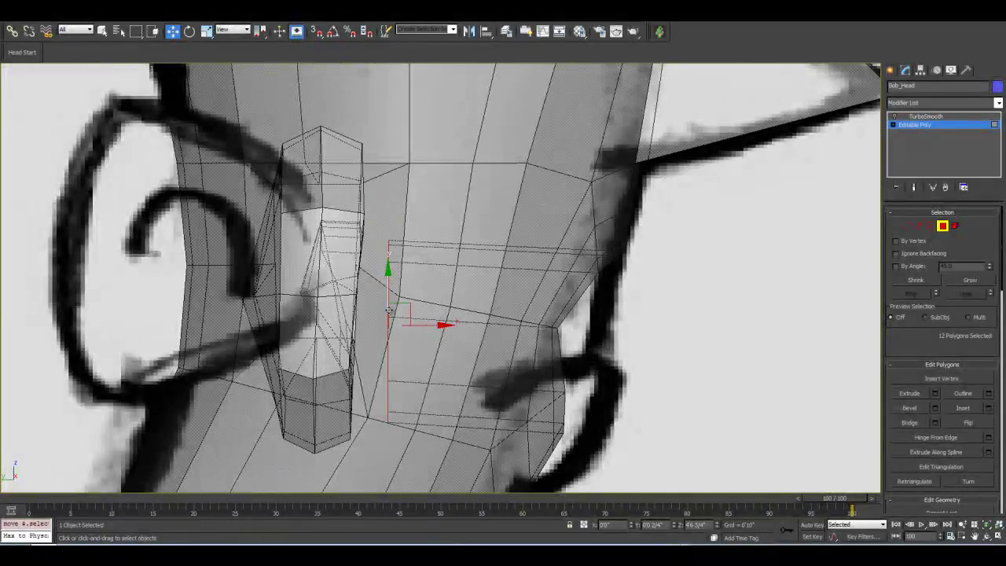
{"action": "middle_click_drag", "start_coordinate": [387, 310], "coordinate": [538, 268], "text": "alt"}
{"action": "scroll", "coordinate": [487, 261], "scroll_direction": "up", "scroll_amount": 2}
{"action": "middle_click_drag", "start_coordinate": [452, 313], "coordinate": [439, 315]}
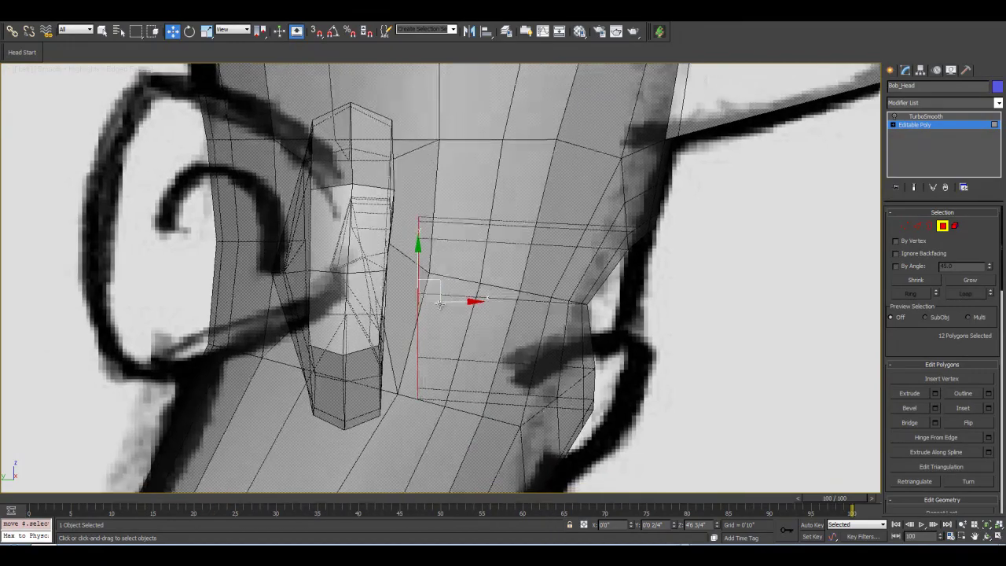
Scale the mouth cavity's back polygons down along the vertical axis so the cavity narrows toward the inside of the head.
{"action": "key", "text": "r"}
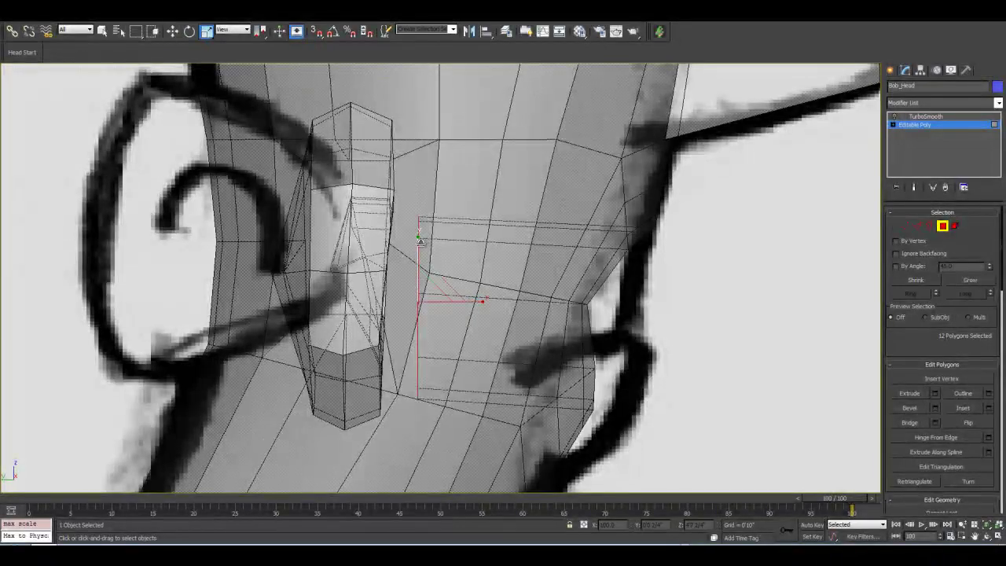
{"action": "left_click_drag", "start_coordinate": [418, 238], "coordinate": [423, 279]}
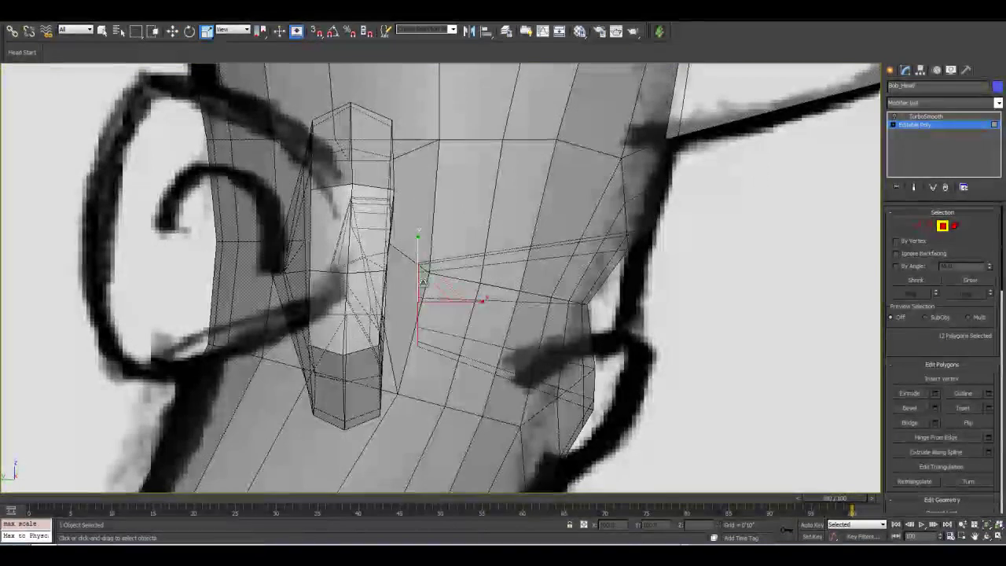
{"action": "left_click", "coordinate": [175, 33]}
Examine the narrowed mouth cavity against the reference sketch in the Left view.
{"action": "middle_click_drag", "start_coordinate": [461, 334], "coordinate": [484, 308]}
{"action": "scroll", "coordinate": [490, 298], "scroll_direction": "down", "scroll_amount": 1}
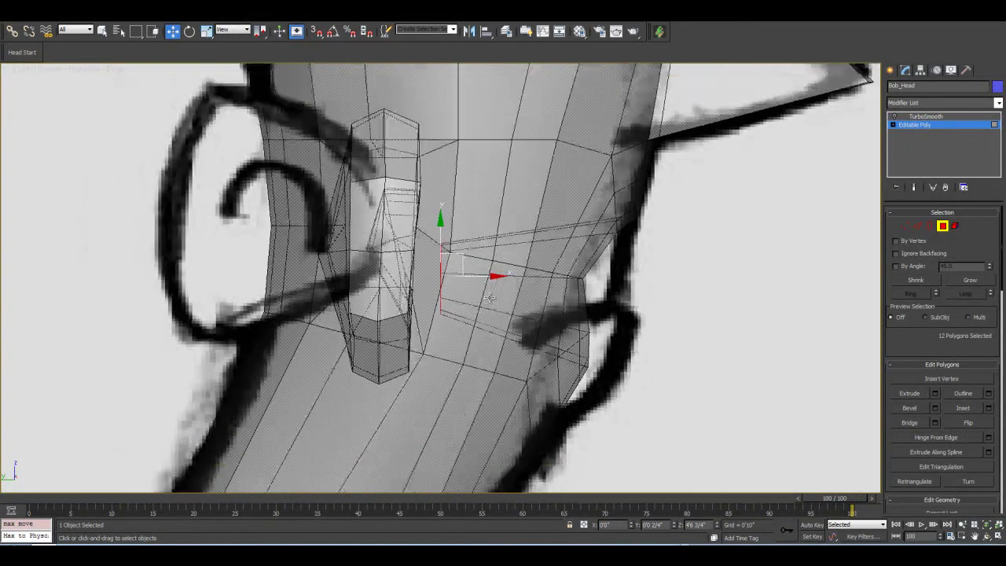
{"action": "scroll", "coordinate": [441, 253], "scroll_direction": "up", "scroll_amount": 1}
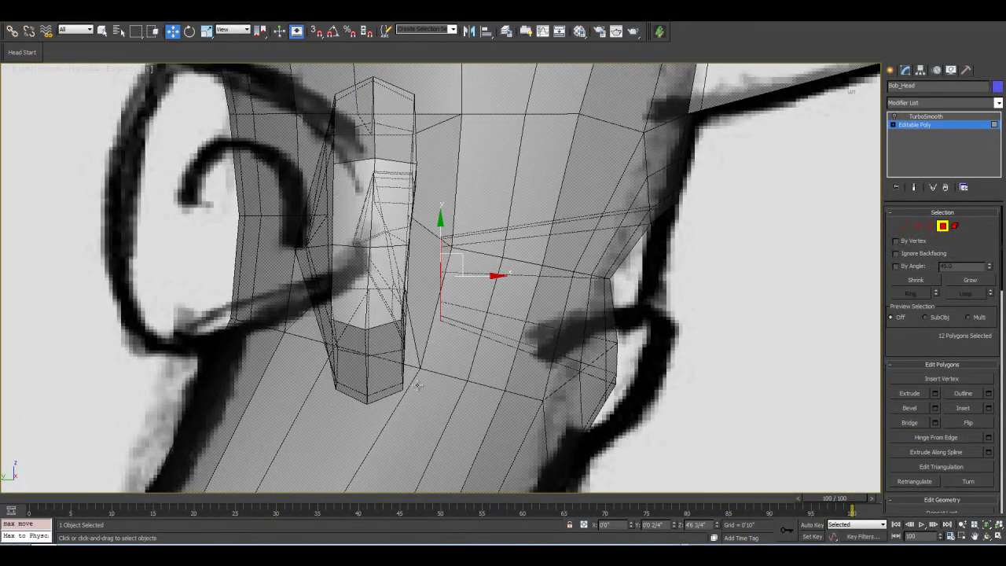
{"action": "middle_click_drag", "start_coordinate": [418, 386], "coordinate": [418, 304]}
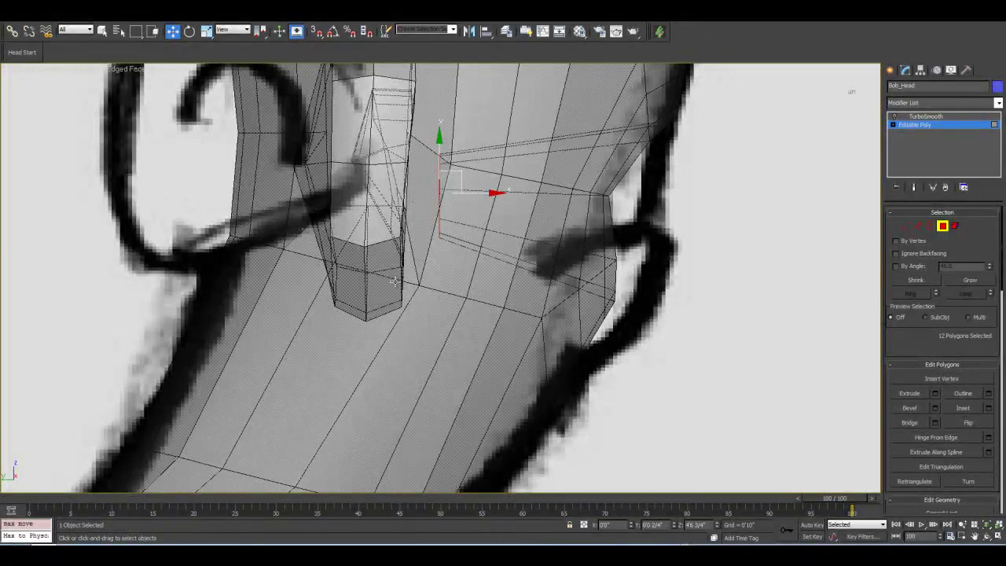
{"action": "scroll", "coordinate": [395, 280], "scroll_direction": "down", "scroll_amount": 1}
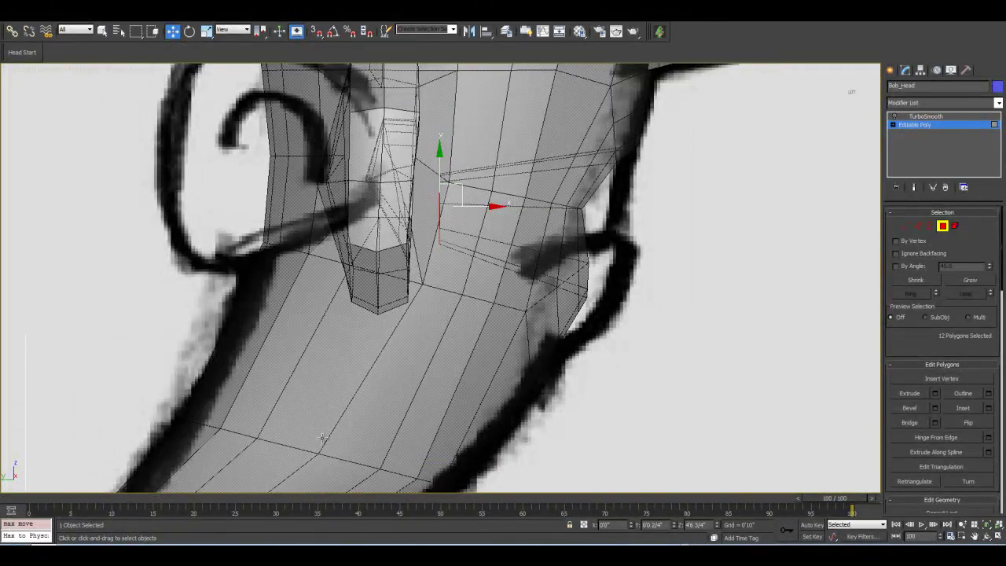
{"action": "middle_click_drag", "start_coordinate": [402, 279], "coordinate": [404, 297]}
{"action": "scroll", "coordinate": [404, 297], "scroll_direction": "up", "scroll_amount": 4}
{"action": "scroll", "coordinate": [404, 296], "scroll_direction": "down", "scroll_amount": 2}
{"action": "middle_click_drag", "start_coordinate": [406, 249], "coordinate": [399, 281]}
{"action": "scroll", "coordinate": [399, 280], "scroll_direction": "down", "scroll_amount": 4}
{"action": "scroll", "coordinate": [398, 281], "scroll_direction": "up", "scroll_amount": 3}
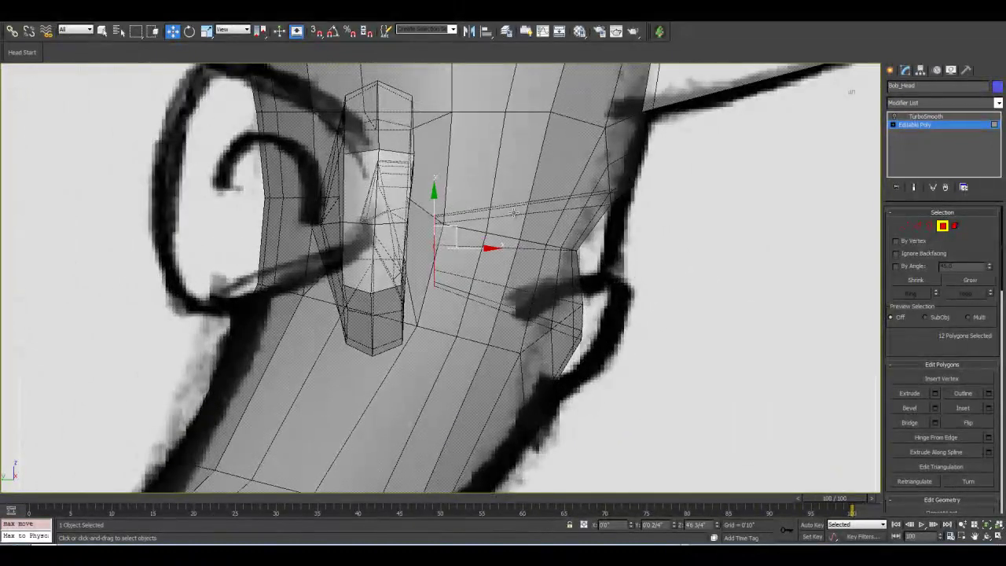
{"action": "middle_click_drag", "start_coordinate": [427, 237], "coordinate": [358, 294]}
{"action": "scroll", "coordinate": [358, 294], "scroll_direction": "up", "scroll_amount": 2}
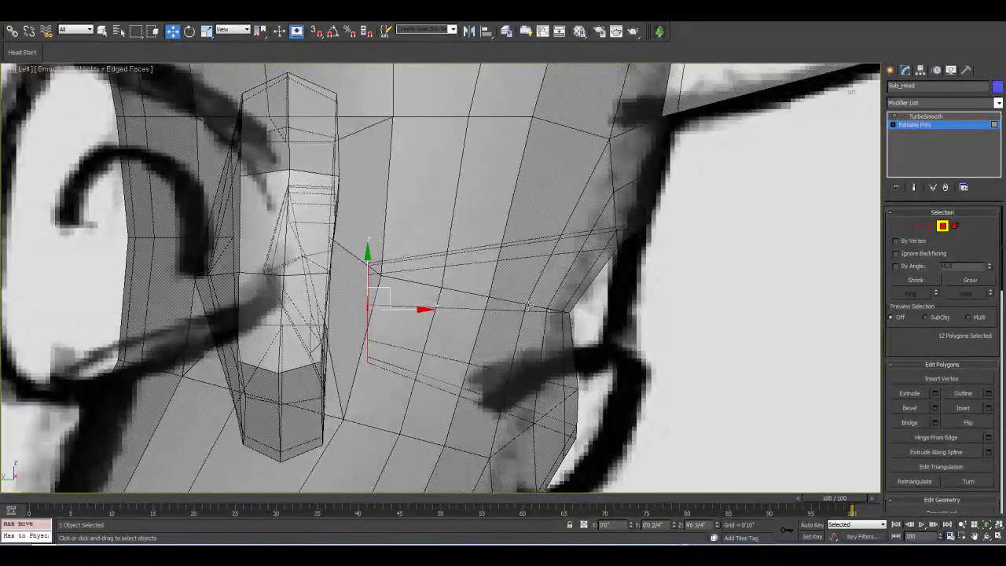
In the Perspective view, select the ring of 12 depth edges along the cavity walls and connect them with 1 segment.
{"action": "key", "text": "p"}
{"action": "left_click", "coordinate": [989, 538]}
{"action": "left_click_drag", "start_coordinate": [387, 284], "coordinate": [514, 312]}
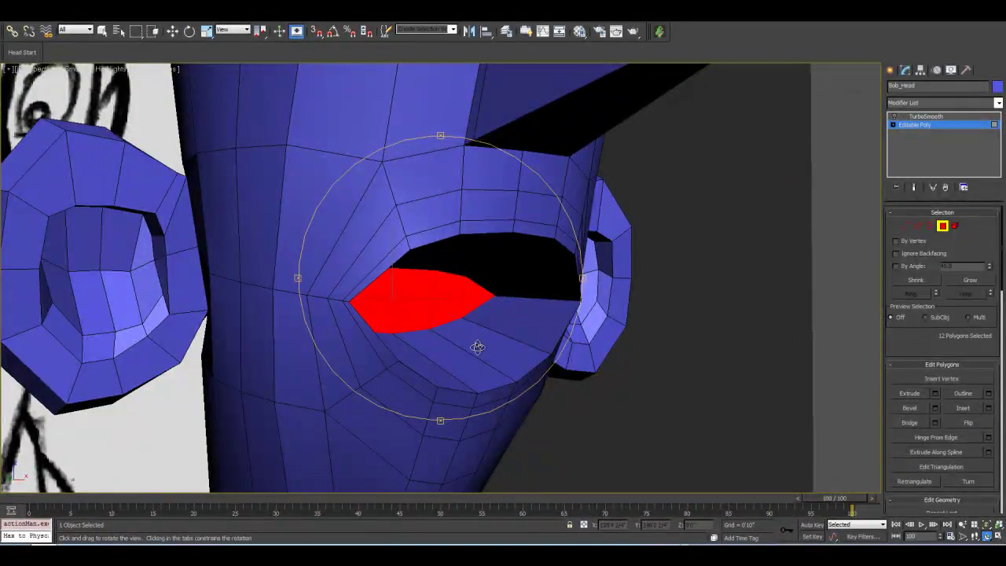
{"action": "left_click_drag", "start_coordinate": [481, 287], "coordinate": [473, 346]}
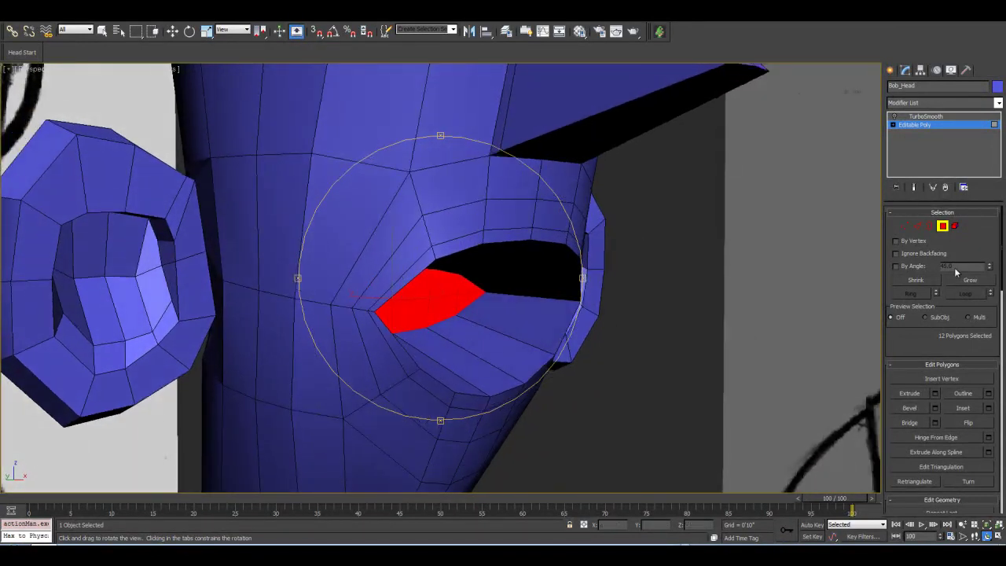
{"action": "left_click", "coordinate": [906, 227]}
{"action": "key", "text": "w"}
{"action": "left_click", "coordinate": [510, 337]}
{"action": "left_click", "coordinate": [910, 294]}
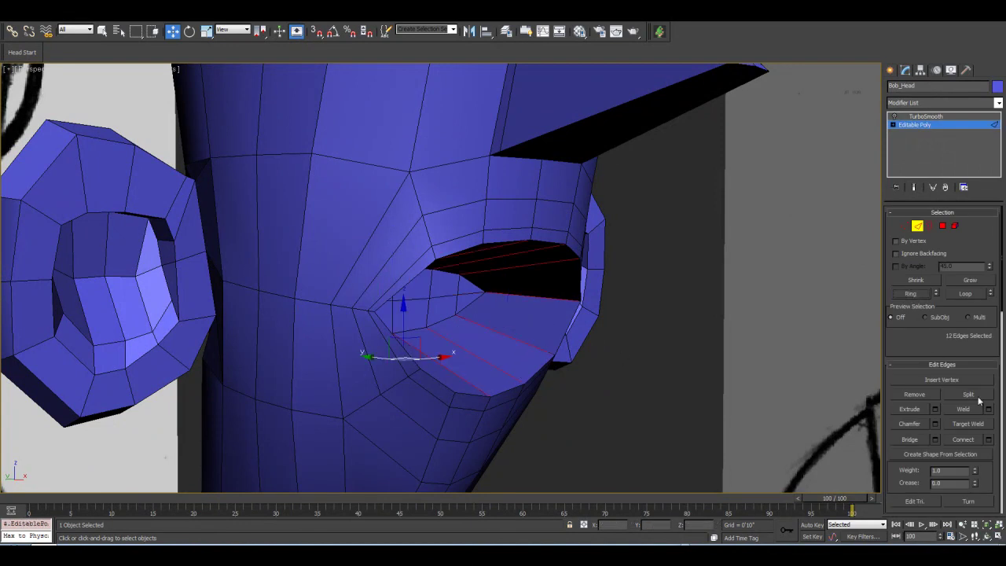
{"action": "left_click", "coordinate": [990, 440]}
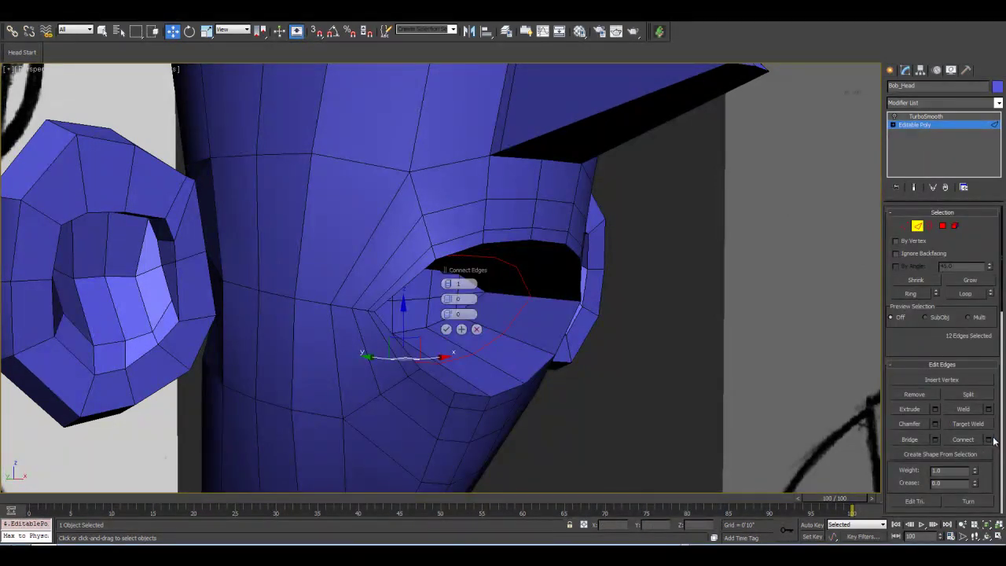
{"action": "scroll", "coordinate": [612, 327], "scroll_direction": "up", "scroll_amount": 5}
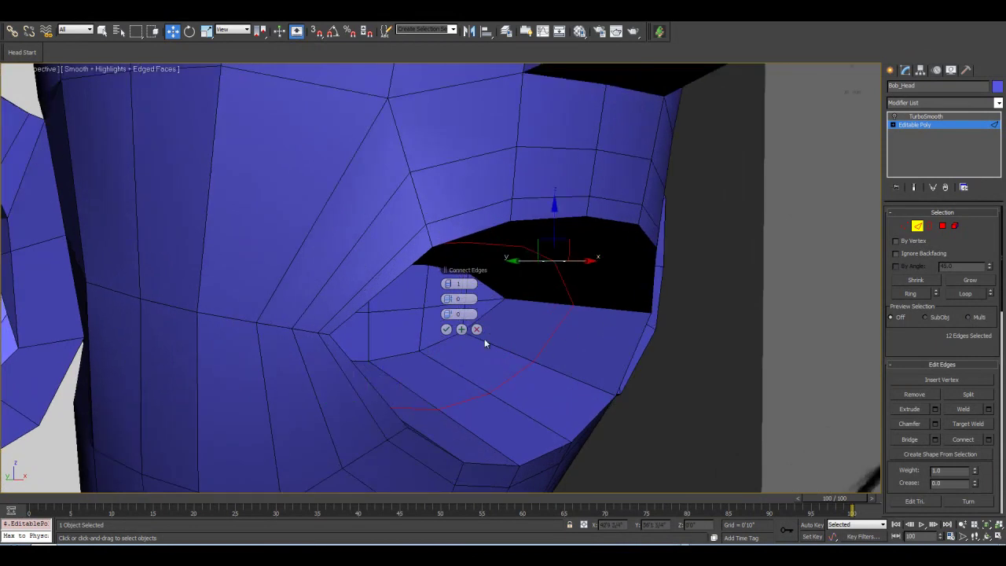
{"action": "left_click", "coordinate": [446, 332]}
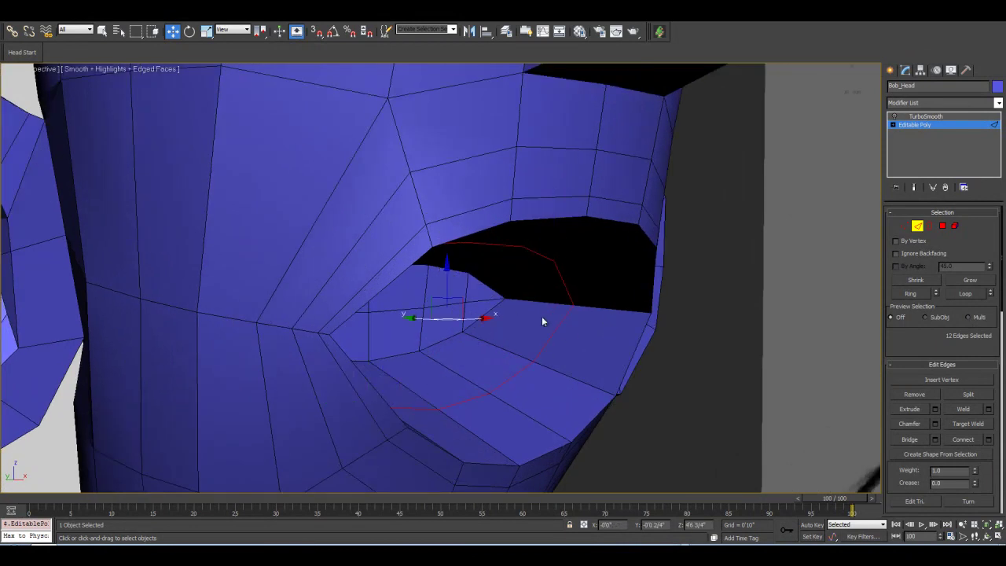
Scale the new cavity edge loop larger along the vertical axis and turn on the TurboSmooth preview.
{"action": "left_click", "coordinate": [206, 31]}
{"action": "left_click_drag", "start_coordinate": [448, 260], "coordinate": [446, 249]}
{"action": "left_click", "coordinate": [914, 187]}
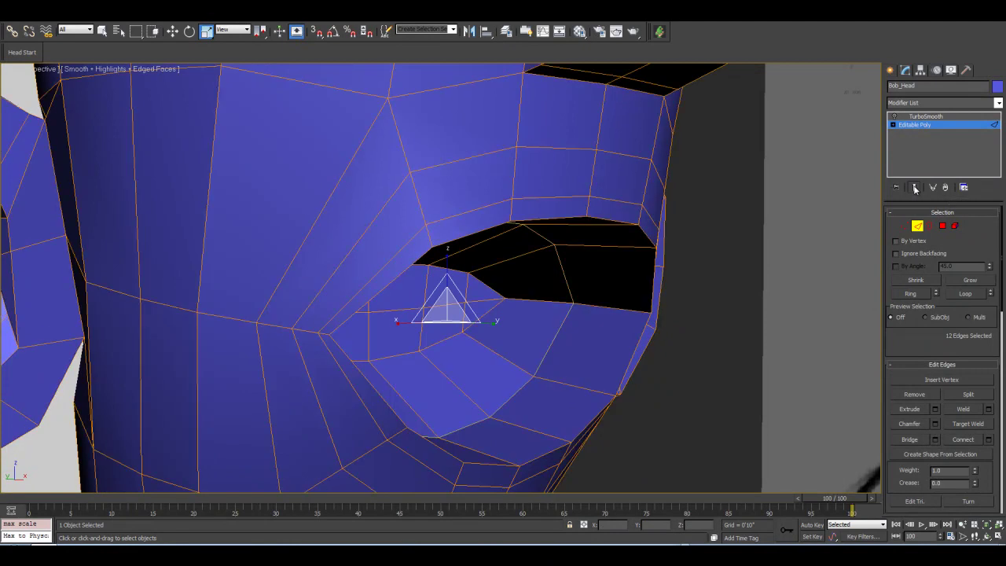
{"action": "left_click", "coordinate": [894, 117]}
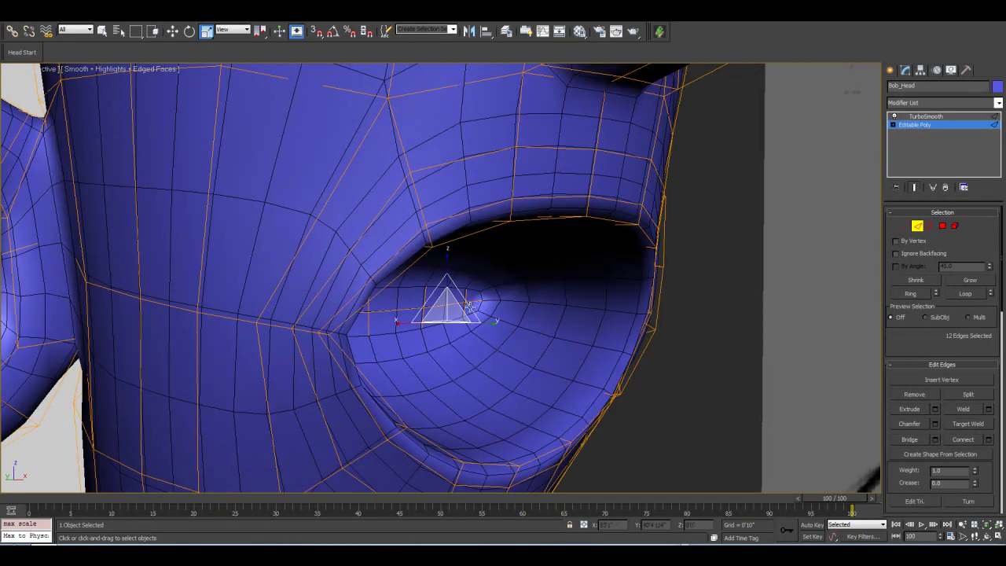
Try a further vertical scaling of the cavity's middle edge loop.
{"action": "mouse_move", "coordinate": [447, 262]}
{"action": "left_mouse_down"}
{"action": "mouse_move", "coordinate": [449, 254]}
{"action": "mouse_move", "coordinate": [454, 366]}
{"action": "mouse_move", "coordinate": [453, 235]}
{"action": "mouse_move", "coordinate": [458, 275]}
{"action": "left_mouse_up"}
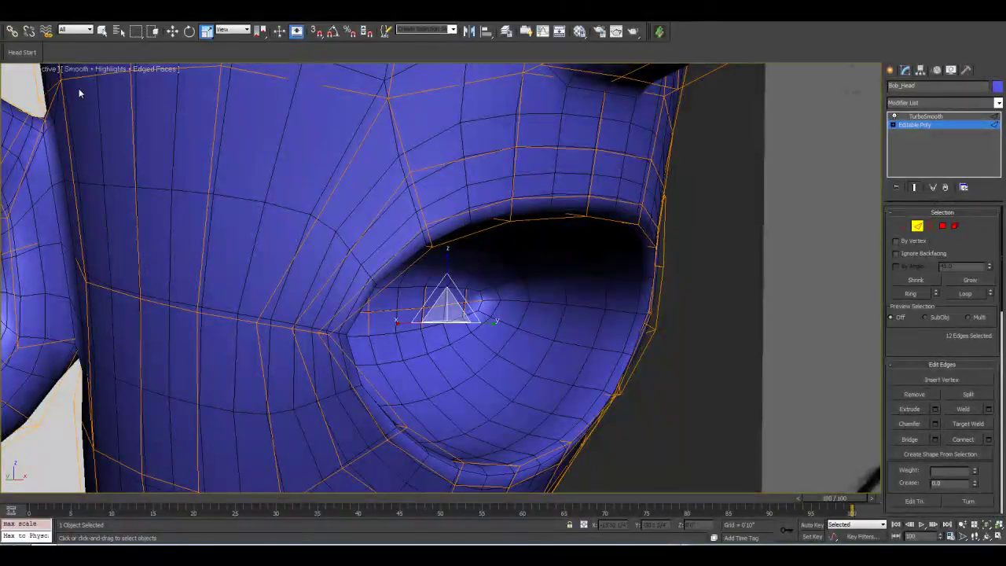
{"action": "key", "text": "ctrl+z"}
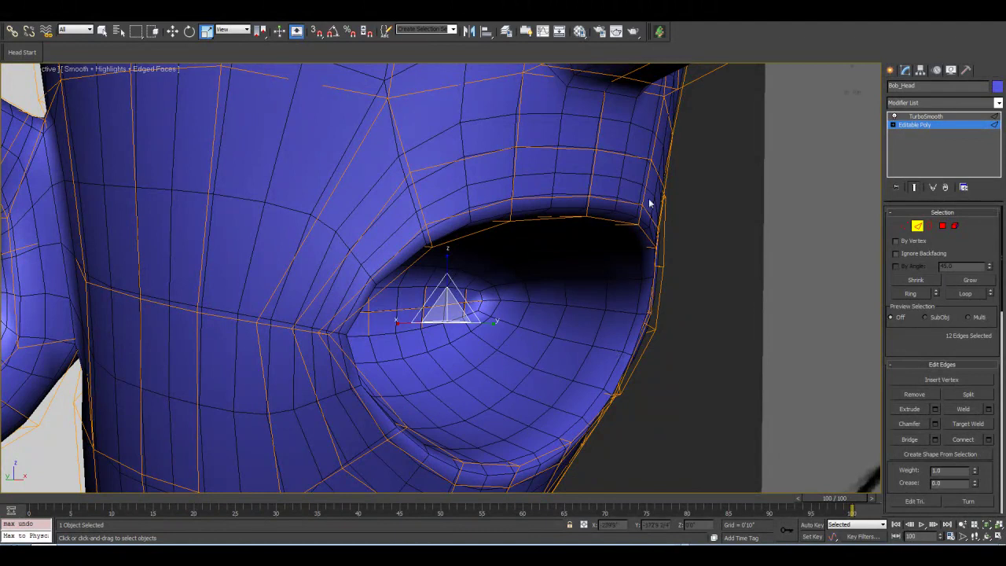
With the smoothed result hidden, move the three middle vertices on the cavity back's horizontal centre line deeper into the head.
{"action": "left_click", "coordinate": [914, 187]}
{"action": "middle_click_drag", "start_coordinate": [600, 339], "coordinate": [602, 344], "text": "alt"}
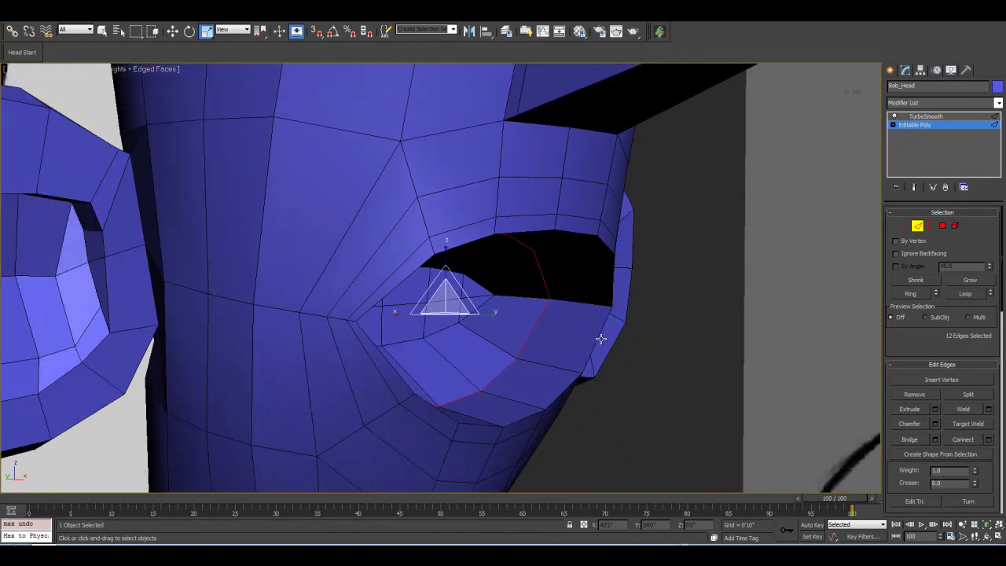
{"action": "left_click", "coordinate": [987, 537]}
{"action": "left_click_drag", "start_coordinate": [471, 344], "coordinate": [530, 293]}
{"action": "scroll", "coordinate": [421, 327], "scroll_direction": "up", "scroll_amount": 4}
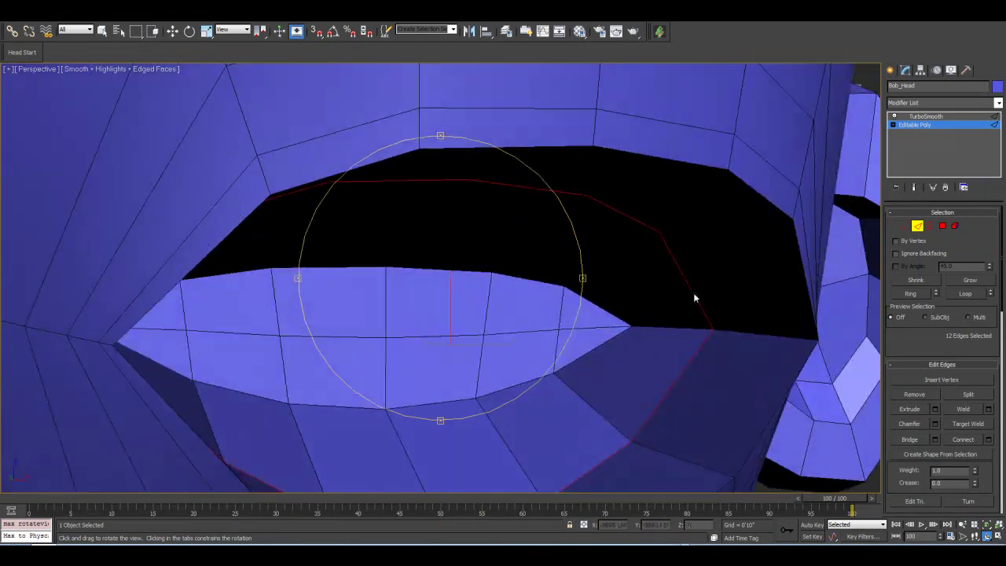
{"action": "left_click", "coordinate": [905, 227]}
{"action": "right_click", "coordinate": [503, 338]}
{"action": "left_click", "coordinate": [484, 337]}
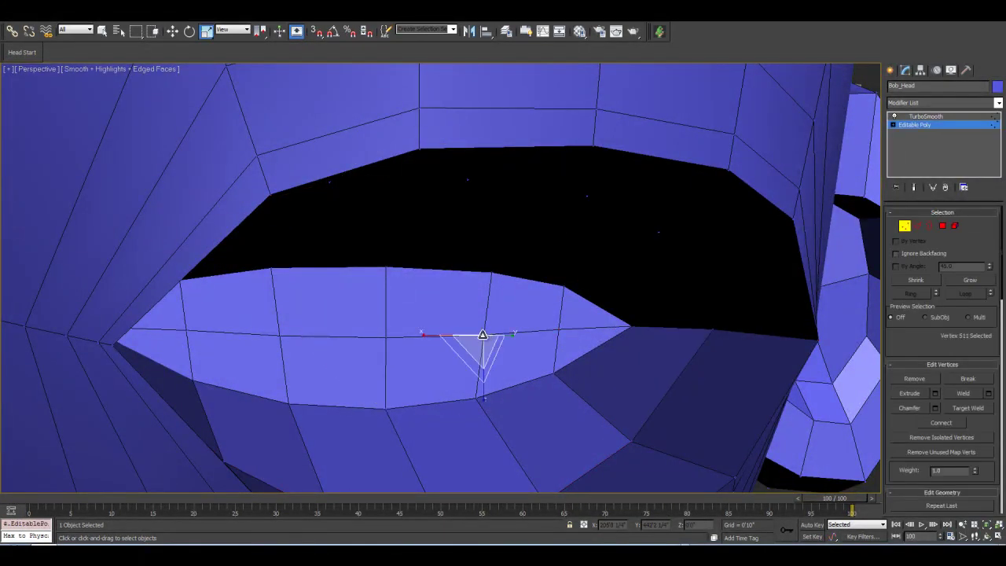
{"action": "left_click", "coordinate": [386, 337], "text": "ctrl"}
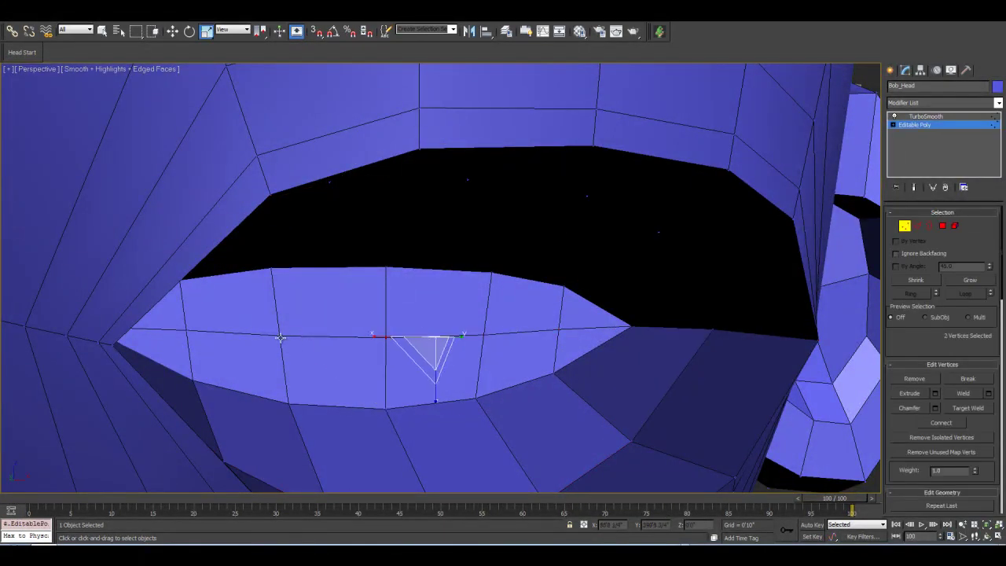
{"action": "left_click", "coordinate": [280, 337], "text": "ctrl"}
{"action": "key", "text": "w"}
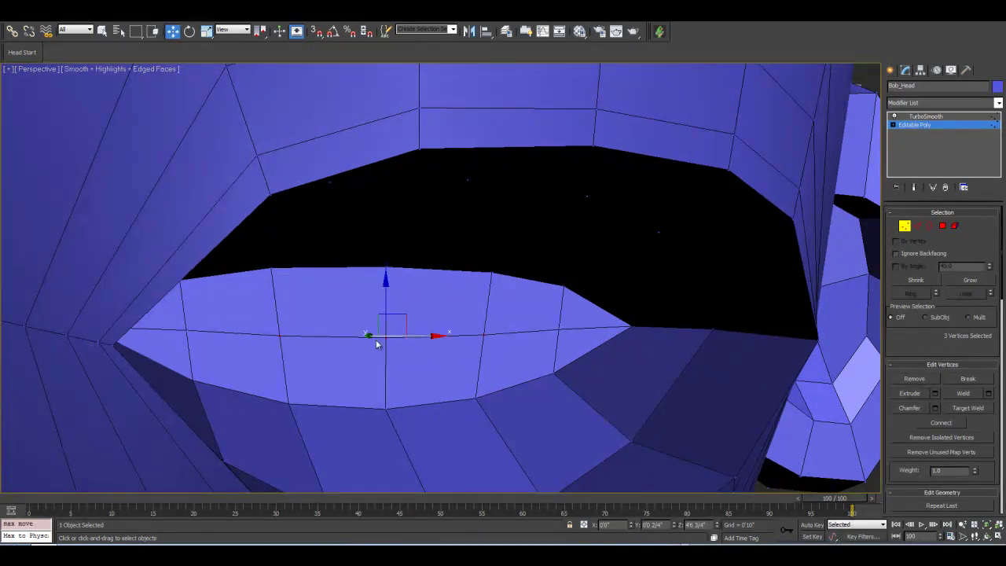
{"action": "left_click_drag", "start_coordinate": [370, 335], "coordinate": [347, 336]}
Move the two outer vertices of the cavity back's horizontal centre line deeper into the head.
{"action": "left_click", "coordinate": [558, 328]}
{"action": "left_click", "coordinate": [184, 331], "text": "ctrl"}
{"action": "left_click_drag", "start_coordinate": [373, 330], "coordinate": [317, 347]}
Reselect the three middle vertices of the cavity back's centre line and nudge them slightly deeper.
{"action": "left_click", "coordinate": [275, 342]}
{"action": "left_click", "coordinate": [270, 336]}
{"action": "left_click", "coordinate": [371, 336], "text": "ctrl"}
{"action": "left_click", "coordinate": [470, 334], "text": "ctrl"}
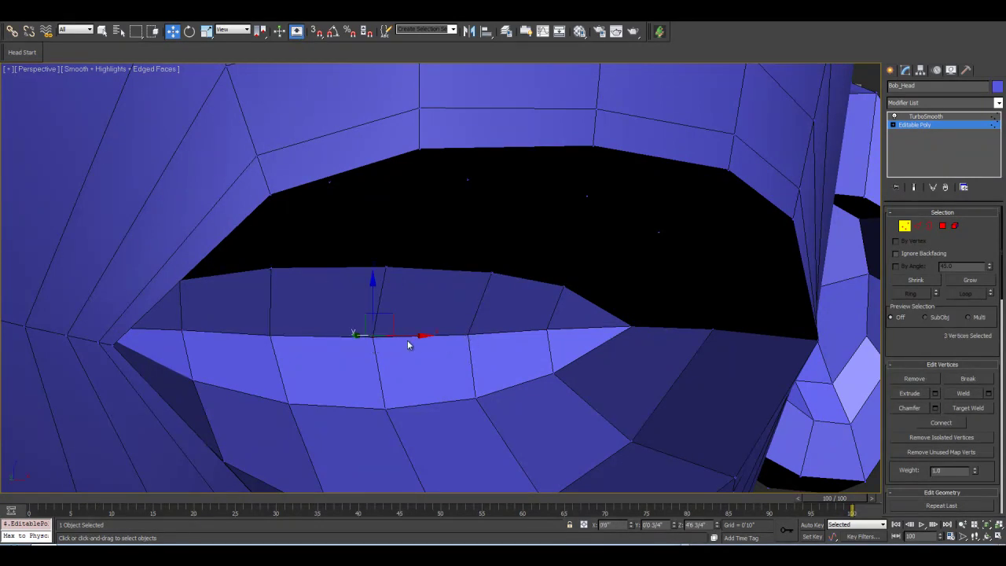
{"action": "left_click_drag", "start_coordinate": [358, 335], "coordinate": [354, 336]}
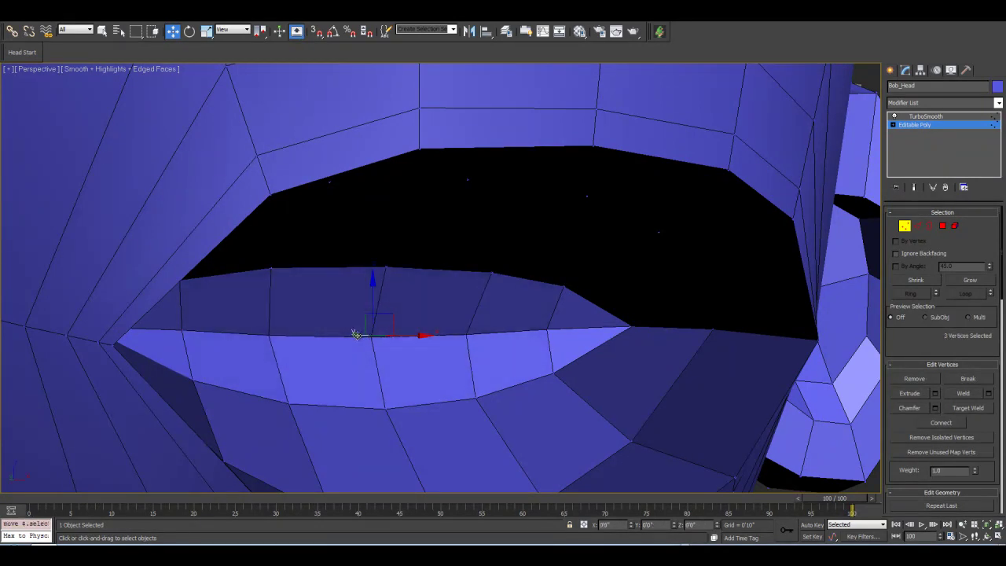
{"action": "middle_click_drag", "start_coordinate": [532, 371], "coordinate": [507, 387]}
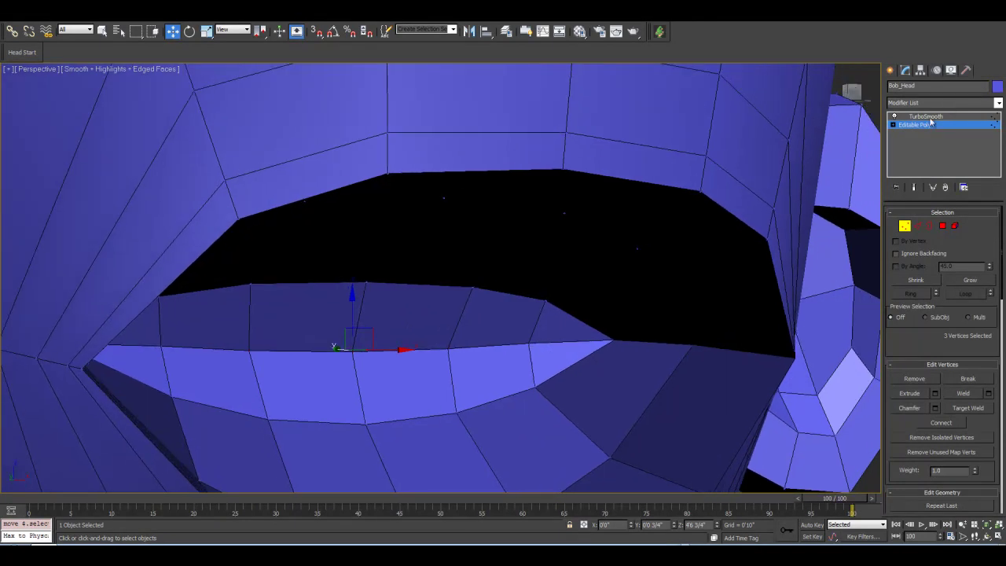
Leave vertex editing and examine the mouth cavity from several angles, comparing the low-poly cage with the smoothed result.
{"action": "left_click", "coordinate": [905, 228]}
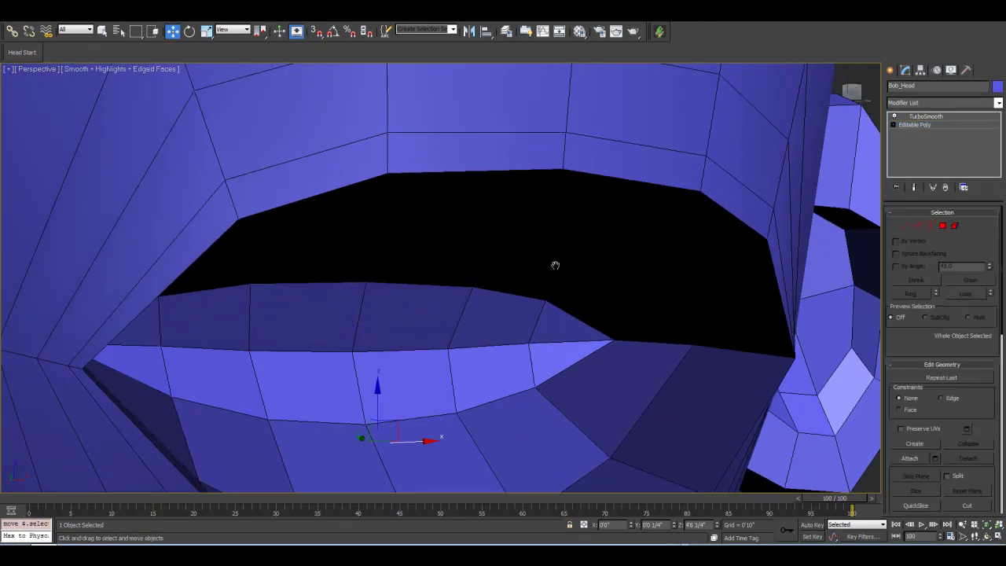
{"action": "middle_click_drag", "start_coordinate": [558, 265], "coordinate": [528, 270], "text": "alt"}
{"action": "scroll", "coordinate": [523, 272], "scroll_direction": "down", "scroll_amount": 4}
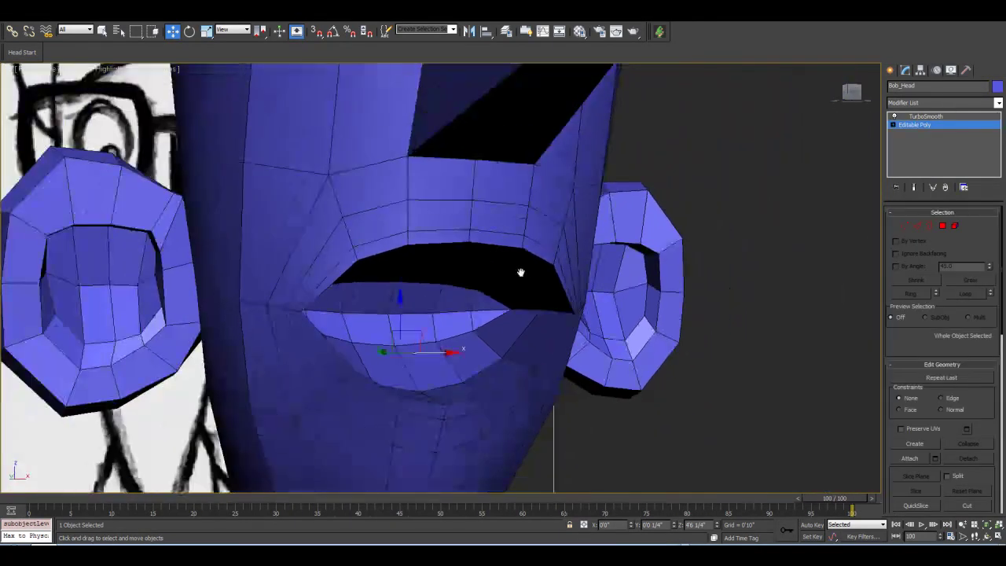
{"action": "left_click", "coordinate": [988, 536]}
{"action": "mouse_move", "coordinate": [455, 288]}
{"action": "left_mouse_down"}
{"action": "mouse_move", "coordinate": [411, 290]}
{"action": "mouse_move", "coordinate": [508, 292]}
{"action": "mouse_move", "coordinate": [449, 283]}
{"action": "mouse_move", "coordinate": [376, 214]}
{"action": "mouse_move", "coordinate": [367, 326]}
{"action": "mouse_move", "coordinate": [403, 321]}
{"action": "mouse_move", "coordinate": [526, 227]}
{"action": "mouse_move", "coordinate": [474, 313]}
{"action": "mouse_move", "coordinate": [460, 269]}
{"action": "left_mouse_up"}
{"action": "mouse_move", "coordinate": [459, 345]}
{"action": "left_mouse_down"}
{"action": "mouse_move", "coordinate": [456, 277]}
{"action": "mouse_move", "coordinate": [505, 306]}
{"action": "left_mouse_up"}
{"action": "mouse_move", "coordinate": [490, 356]}
{"action": "left_mouse_down"}
{"action": "mouse_move", "coordinate": [464, 274]}
{"action": "mouse_move", "coordinate": [437, 265]}
{"action": "mouse_move", "coordinate": [441, 320]}
{"action": "mouse_move", "coordinate": [371, 268]}
{"action": "left_mouse_up"}
{"action": "scroll", "coordinate": [423, 294], "scroll_direction": "up", "scroll_amount": 4}
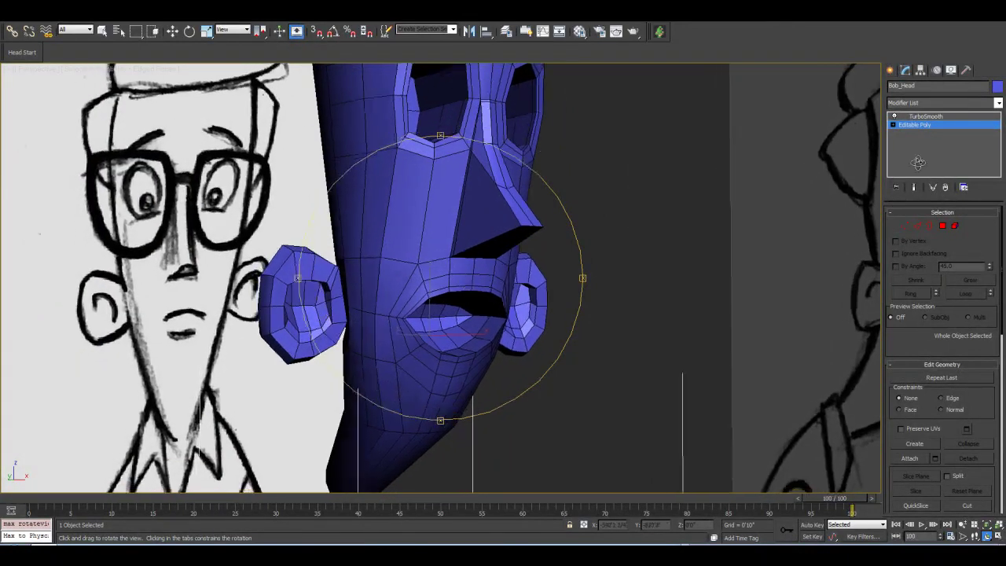
{"action": "middle_click_drag", "start_coordinate": [443, 283], "coordinate": [443, 252]}
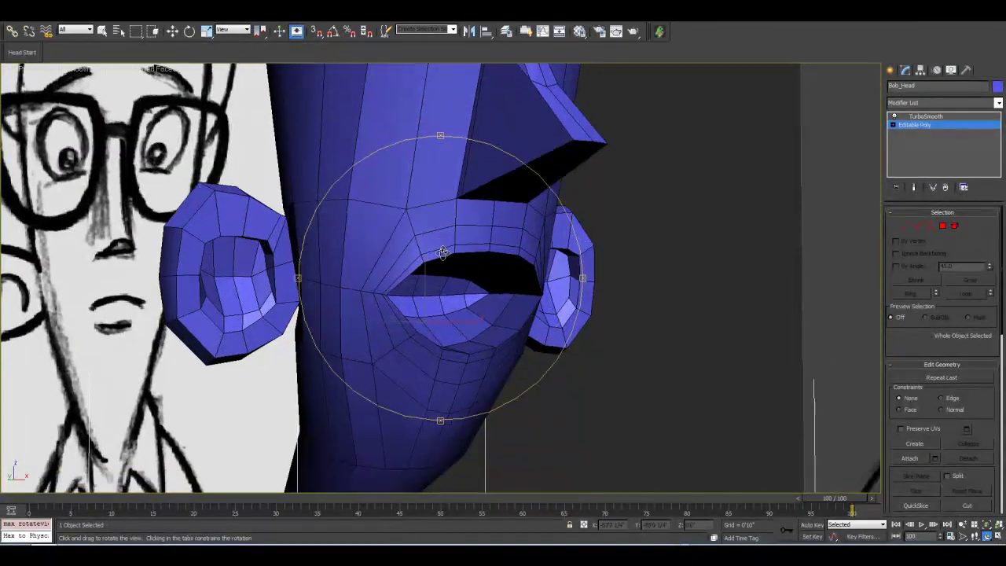
{"action": "scroll", "coordinate": [442, 251], "scroll_direction": "up", "scroll_amount": 4}
{"action": "mouse_move", "coordinate": [442, 252]}
{"action": "left_mouse_down"}
{"action": "mouse_move", "coordinate": [425, 250]}
{"action": "mouse_move", "coordinate": [451, 249]}
{"action": "mouse_move", "coordinate": [432, 280]}
{"action": "mouse_move", "coordinate": [477, 252]}
{"action": "mouse_move", "coordinate": [480, 283]}
{"action": "mouse_move", "coordinate": [478, 241]}
{"action": "mouse_move", "coordinate": [386, 242]}
{"action": "mouse_move", "coordinate": [431, 243]}
{"action": "mouse_move", "coordinate": [433, 233]}
{"action": "mouse_move", "coordinate": [427, 254]}
{"action": "mouse_move", "coordinate": [465, 261]}
{"action": "left_mouse_up"}
{"action": "left_click", "coordinate": [917, 188]}
{"action": "left_click", "coordinate": [917, 188]}
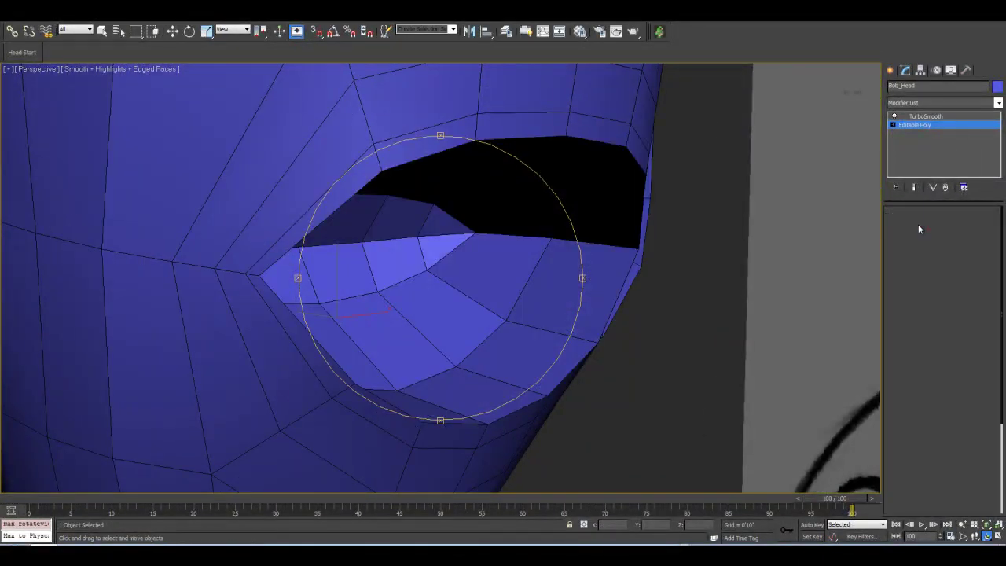
Move the 12-edge loop in the middle of the cavity walls further back along the depth axis.
{"action": "right_click", "coordinate": [559, 308]}
{"action": "key", "text": "2"}
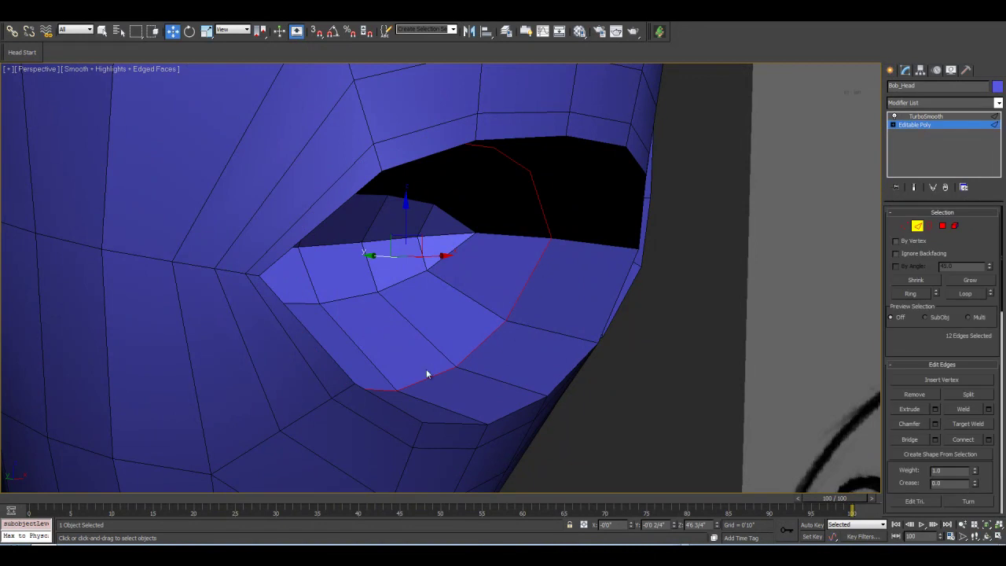
{"action": "middle_click_drag", "start_coordinate": [534, 291], "coordinate": [520, 289]}
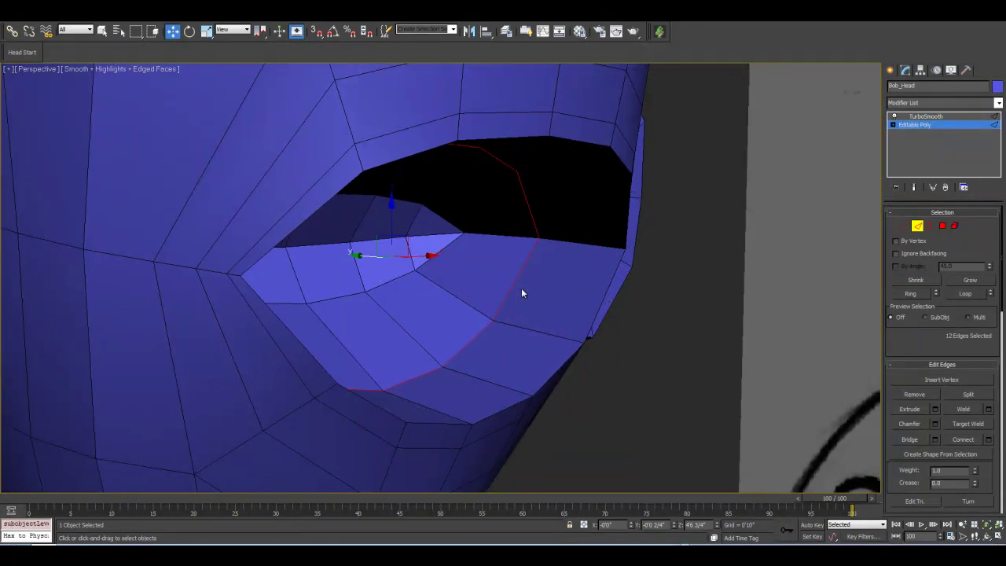
{"action": "left_click_drag", "start_coordinate": [364, 256], "coordinate": [343, 273]}
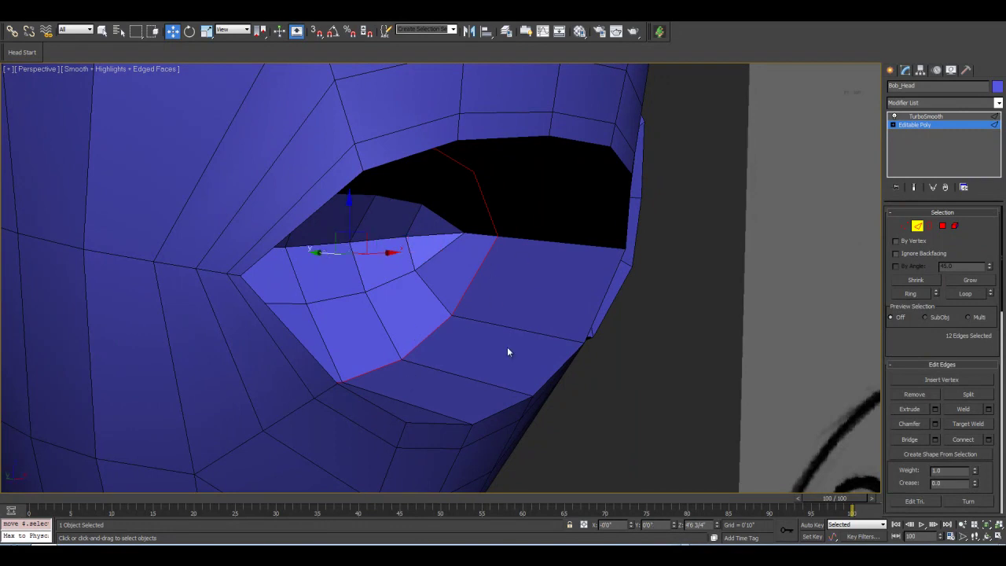
{"action": "middle_click_drag", "start_coordinate": [519, 287], "coordinate": [525, 287]}
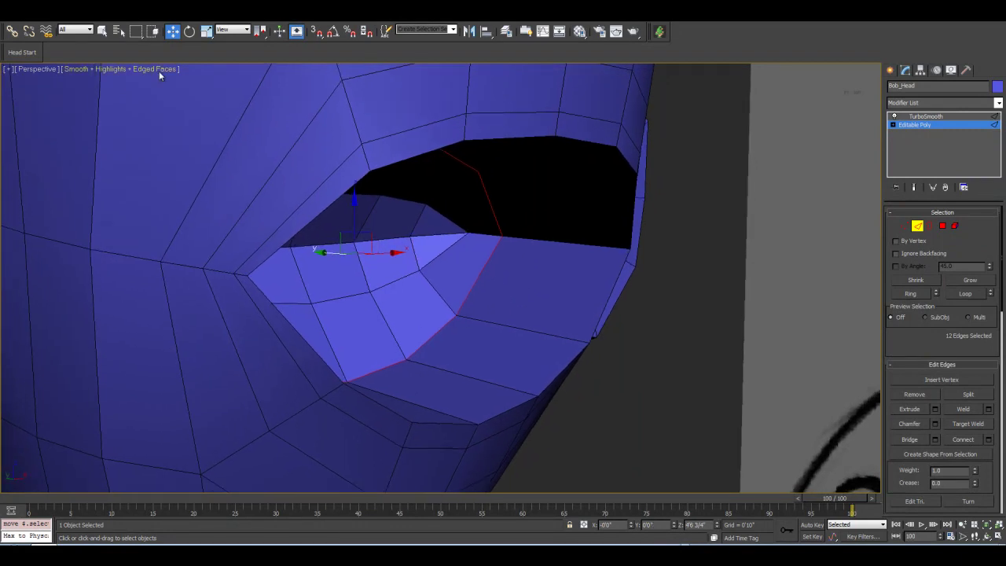
Undo the last edge loop move and select the 12-edge ring between that loop and the mouth opening's rim.
{"action": "key", "text": "ctrl+z"}
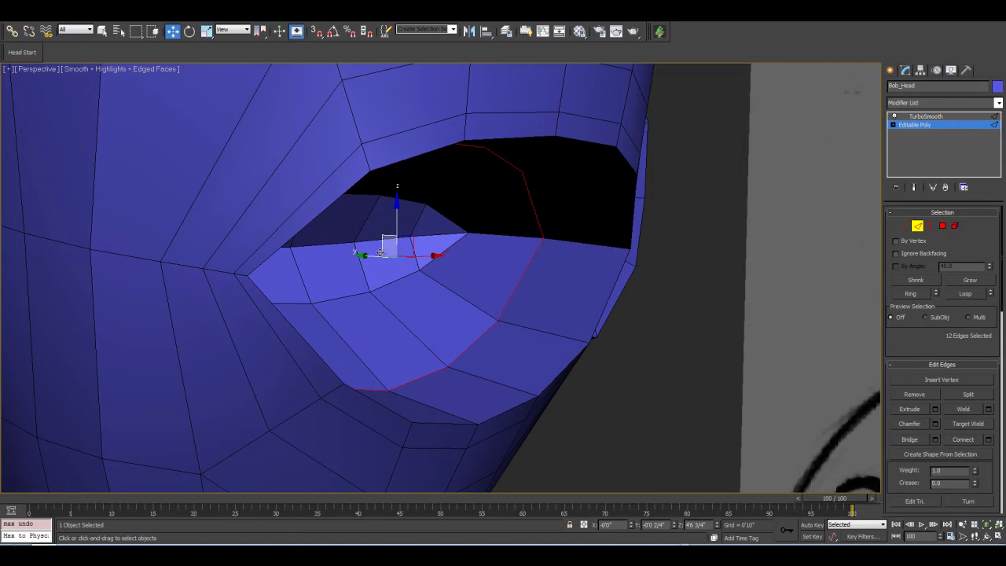
{"action": "middle_click_drag", "start_coordinate": [380, 252], "coordinate": [328, 301], "text": "alt"}
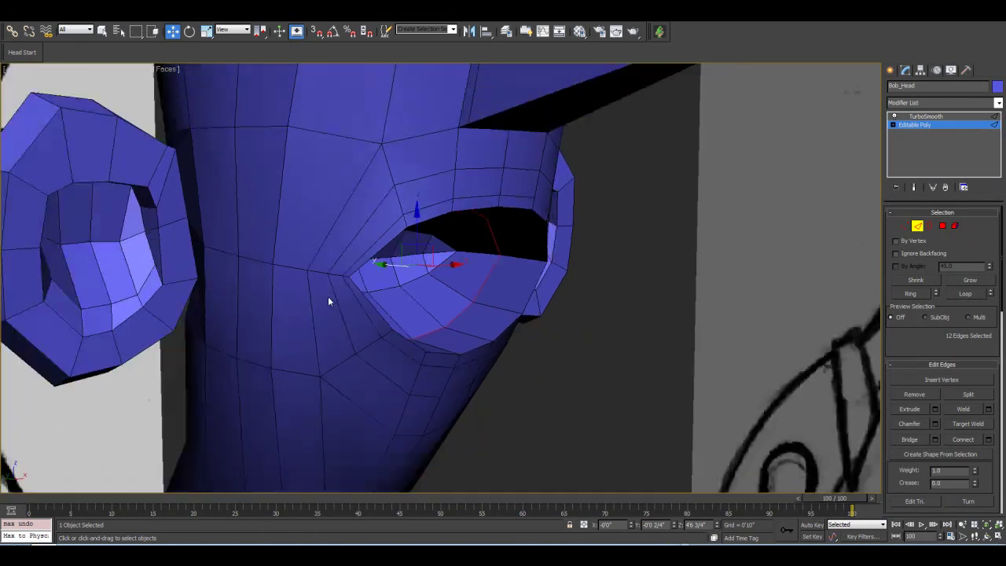
{"action": "scroll", "coordinate": [485, 299], "scroll_direction": "up", "scroll_amount": 2}
{"action": "middle_click_drag", "start_coordinate": [531, 287], "coordinate": [553, 298]}
{"action": "scroll", "coordinate": [524, 296], "scroll_direction": "up", "scroll_amount": 1}
{"action": "scroll", "coordinate": [551, 314], "scroll_direction": "up", "scroll_amount": 1}
{"action": "left_click", "coordinate": [555, 315]}
{"action": "left_click", "coordinate": [910, 293]}
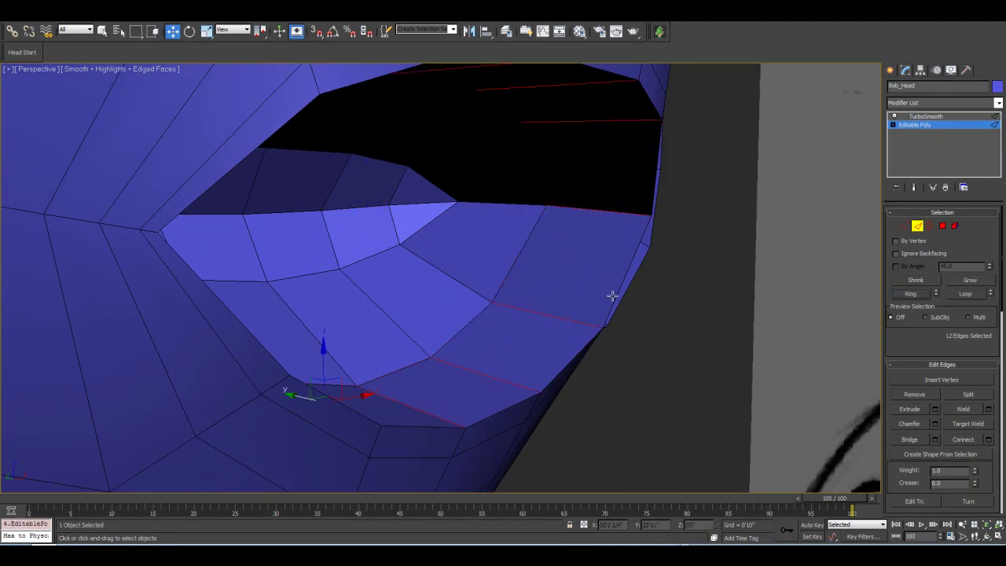
Connect the selected edge ring with one segment at slide -55, near the mouth's rim, comparing the cage with the smoothed result.
{"action": "middle_click_drag", "start_coordinate": [606, 304], "coordinate": [857, 224]}
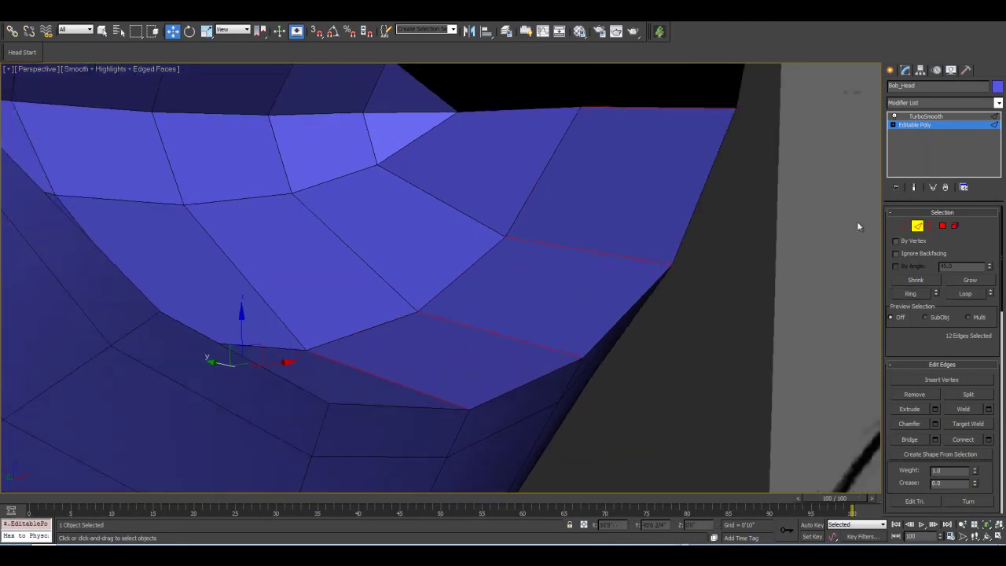
{"action": "left_click", "coordinate": [915, 187]}
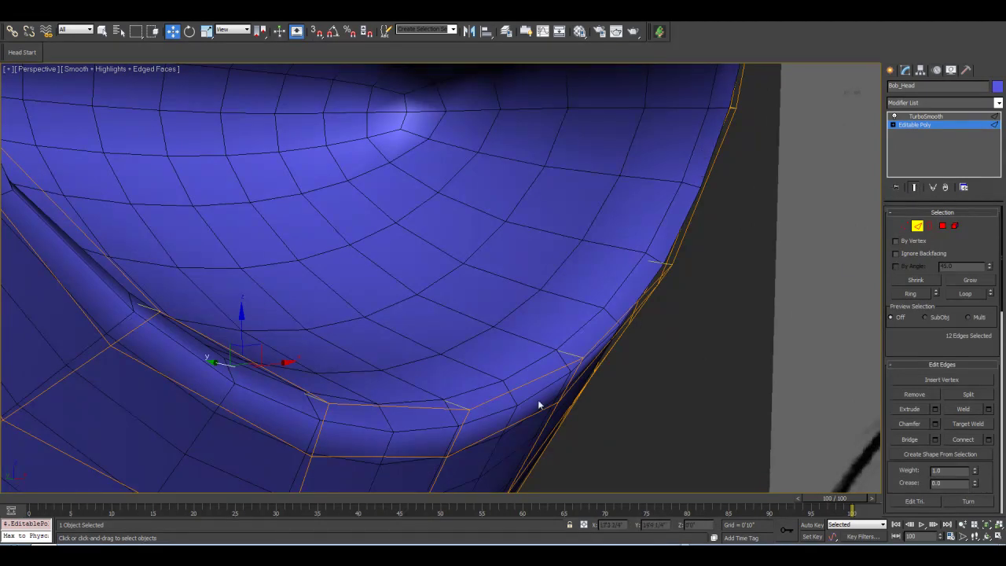
{"action": "left_click", "coordinate": [915, 187]}
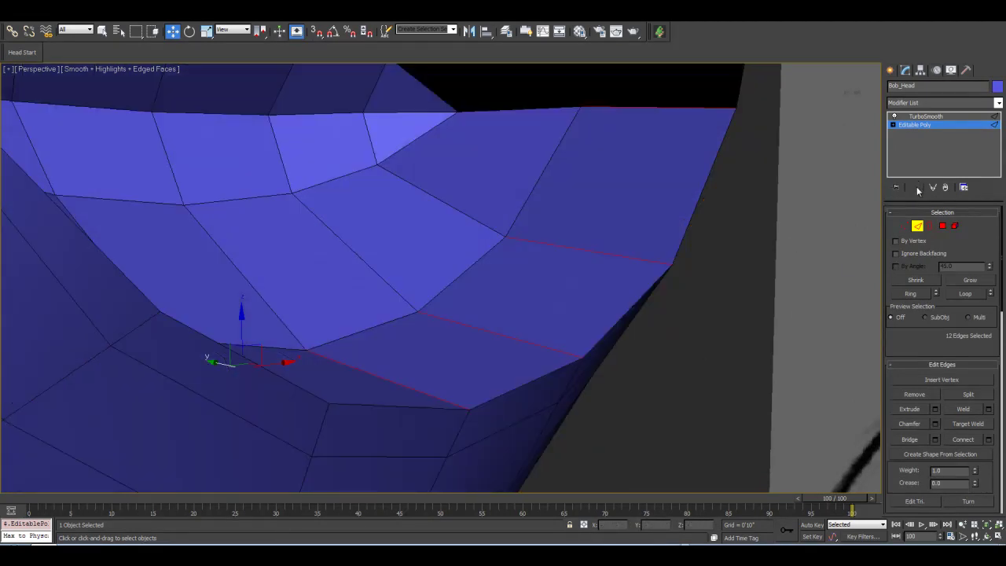
{"action": "middle_click_drag", "start_coordinate": [624, 231], "coordinate": [621, 267], "text": "alt"}
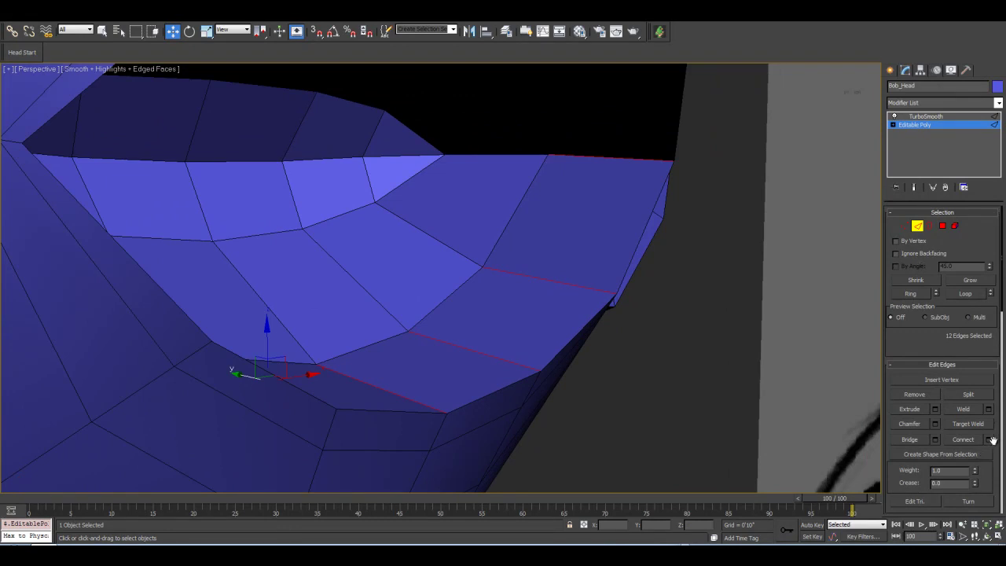
{"action": "left_click", "coordinate": [989, 439]}
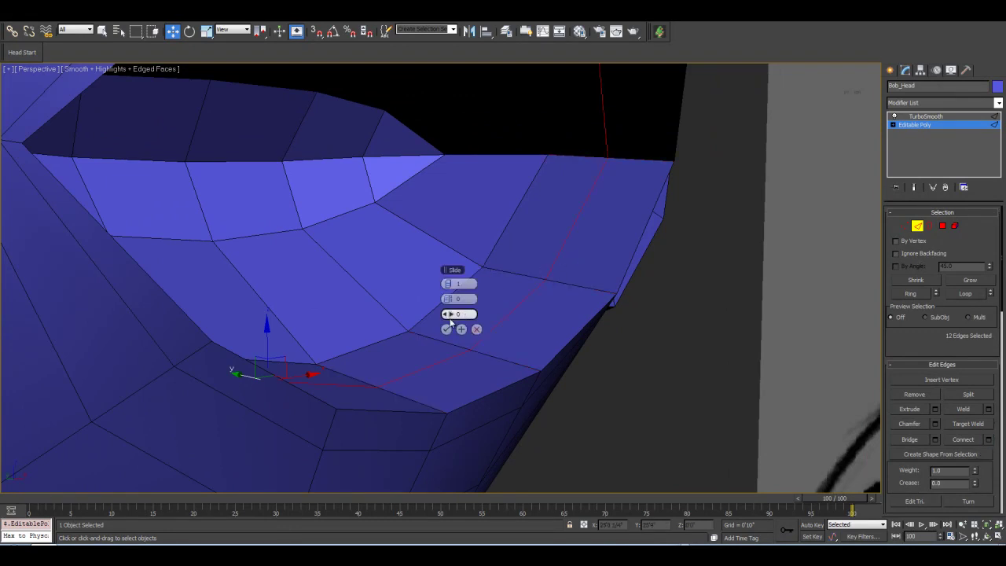
{"action": "left_click_drag", "start_coordinate": [451, 314], "coordinate": [393, 354]}
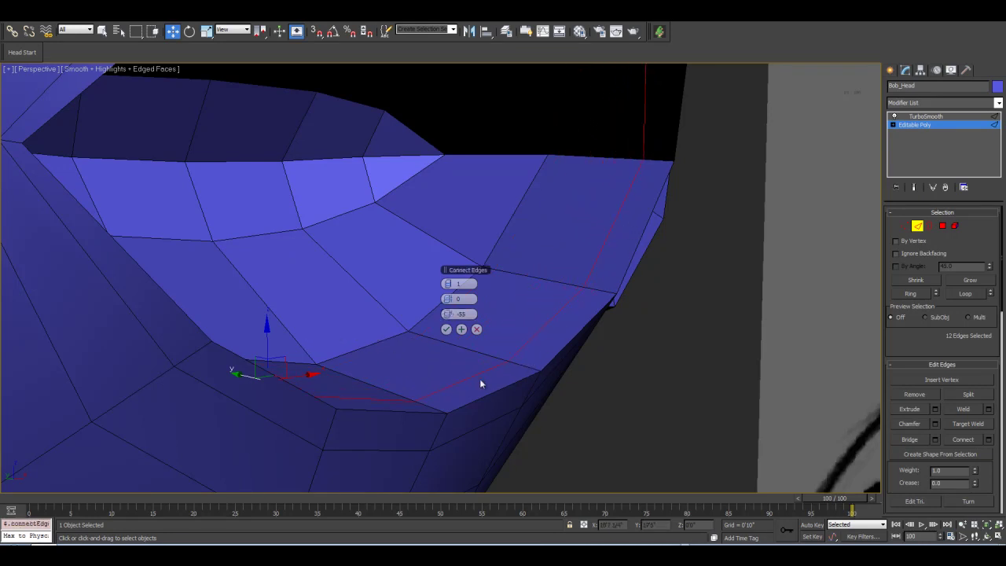
{"action": "middle_click_drag", "start_coordinate": [533, 363], "coordinate": [529, 365], "text": "alt"}
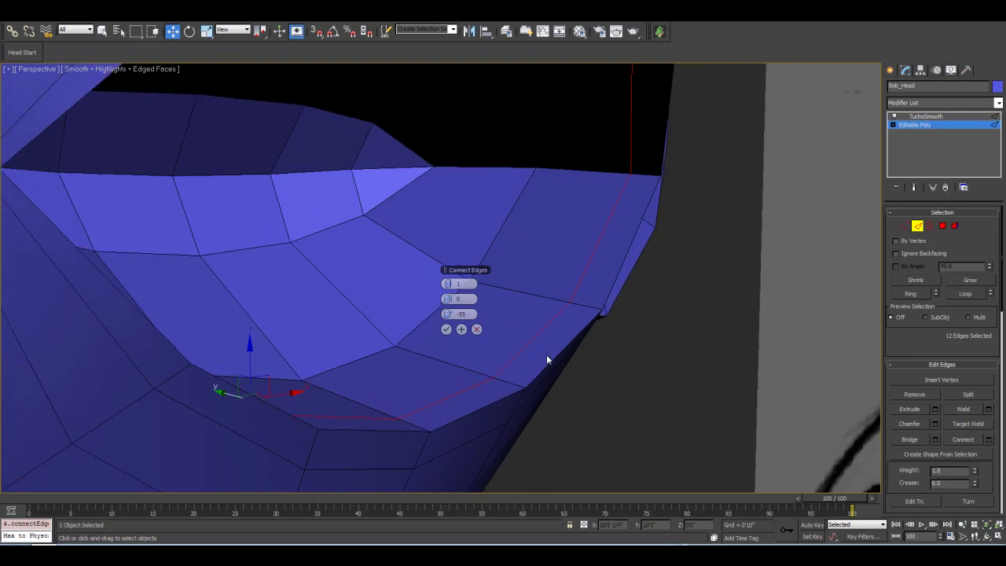
{"action": "left_click", "coordinate": [446, 330]}
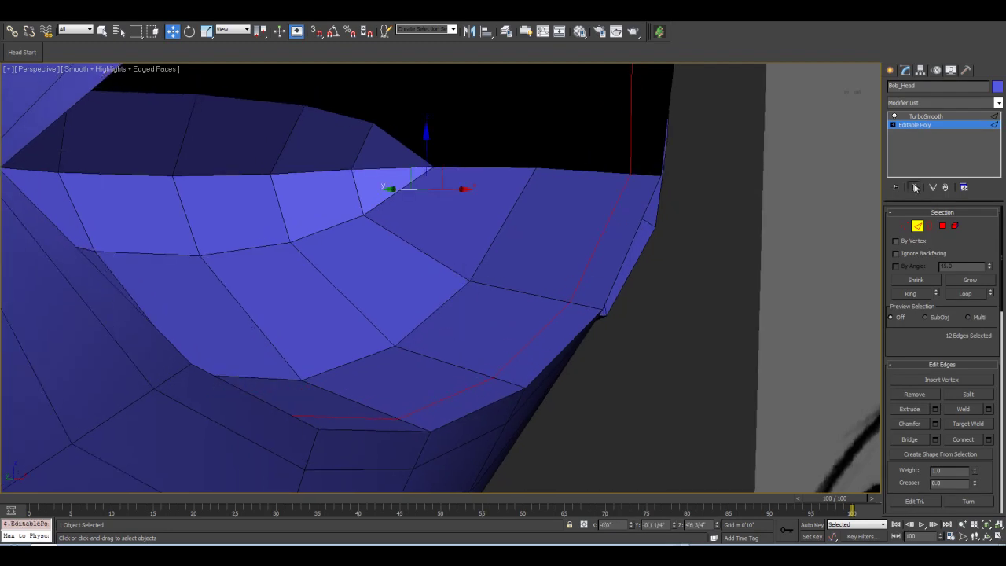
{"action": "left_click", "coordinate": [915, 187]}
{"action": "left_click", "coordinate": [915, 187]}
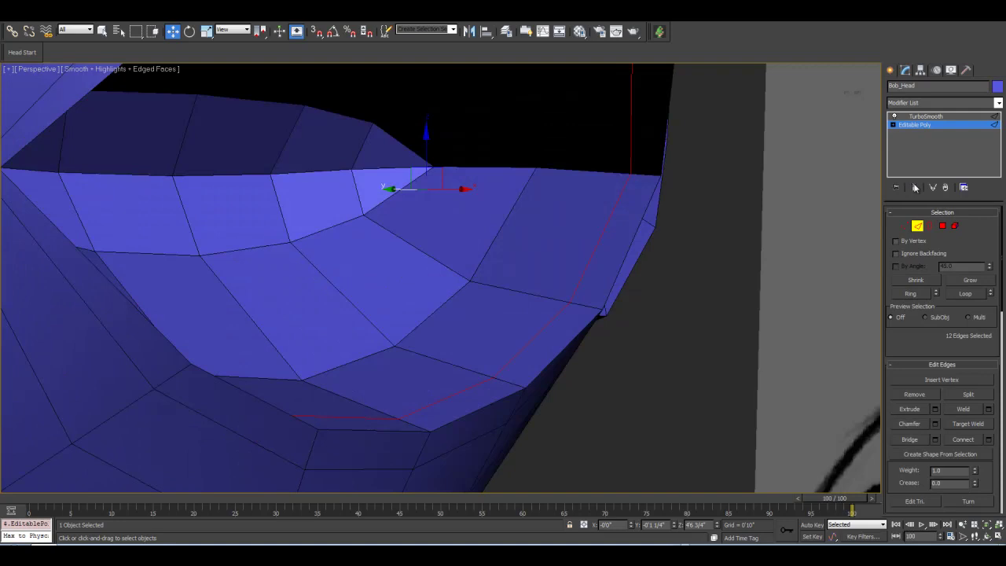
Try raising the two narrow polygons just inside the lower lip's rim along the vertical axis, with the smoothed result shown.
{"action": "left_click", "coordinate": [942, 226]}
{"action": "left_click", "coordinate": [490, 388]}
{"action": "left_click", "coordinate": [512, 360], "text": "ctrl"}
{"action": "left_click_drag", "start_coordinate": [510, 332], "coordinate": [508, 118]}
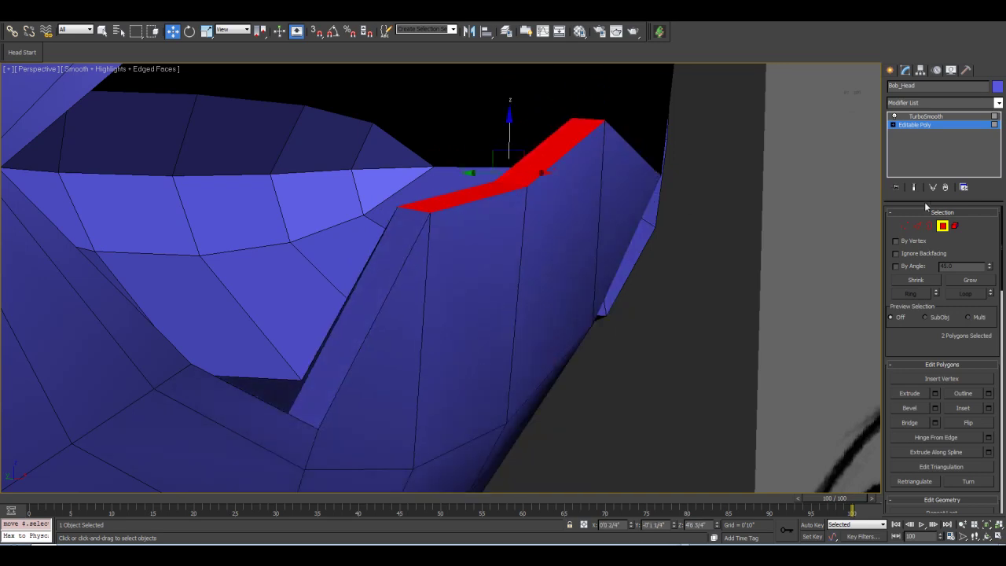
{"action": "left_click", "coordinate": [914, 189]}
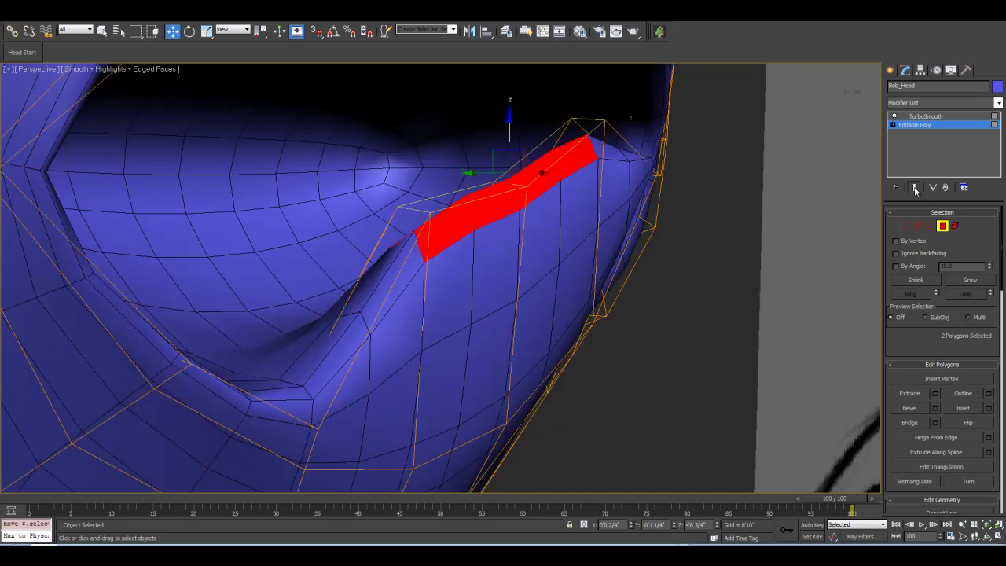
{"action": "mouse_move", "coordinate": [511, 122]}
{"action": "left_mouse_down"}
{"action": "mouse_move", "coordinate": [510, 315]}
{"action": "mouse_move", "coordinate": [504, 106]}
{"action": "left_mouse_up"}
Examine the raised, smoothed lower lip, and undo the lift of its two rim polygons.
{"action": "middle_click_drag", "start_coordinate": [341, 218], "coordinate": [563, 322]}
{"action": "scroll", "coordinate": [563, 322], "scroll_direction": "down", "scroll_amount": 3}
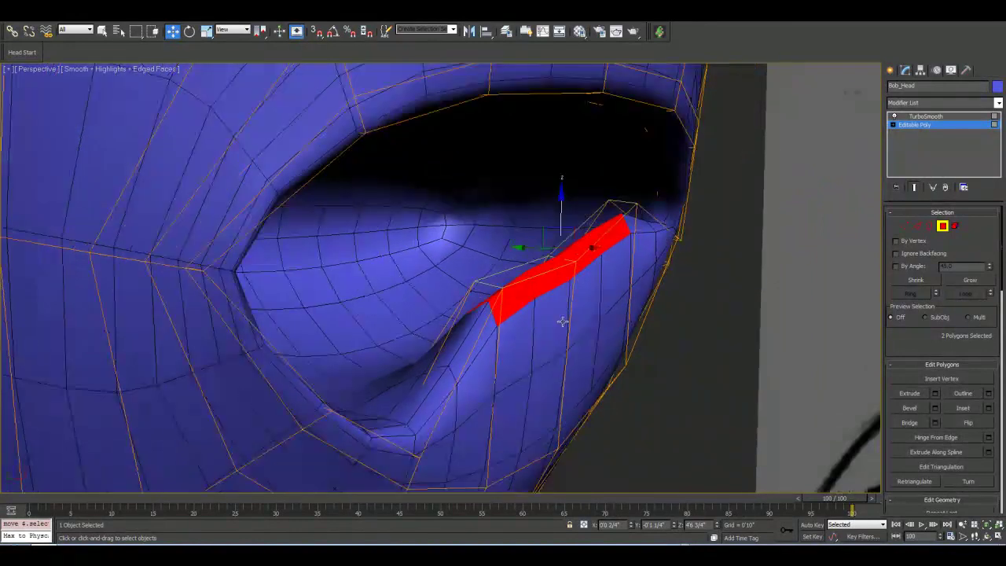
{"action": "scroll", "coordinate": [549, 212], "scroll_direction": "down", "scroll_amount": 1}
{"action": "scroll", "coordinate": [444, 308], "scroll_direction": "up", "scroll_amount": 1}
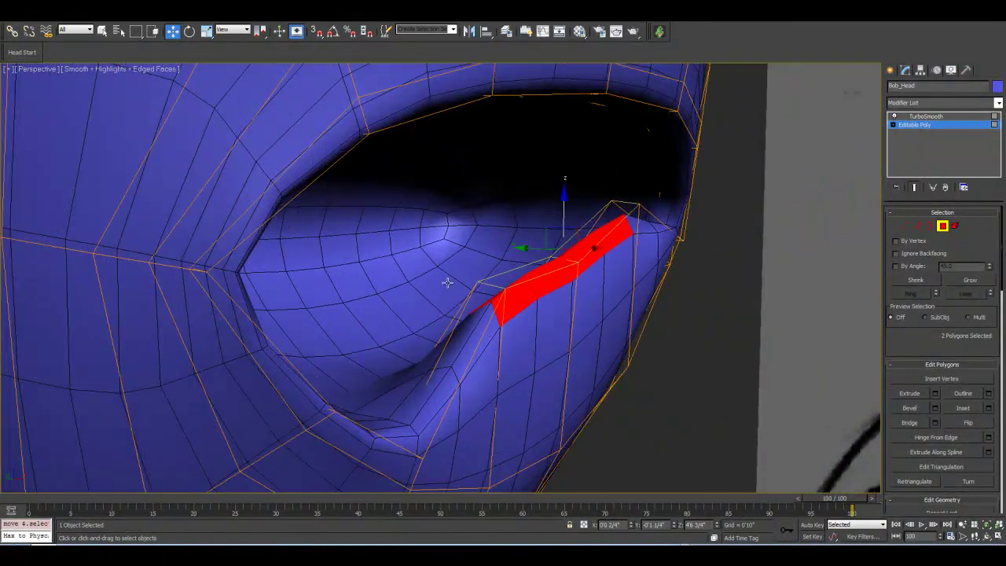
{"action": "middle_click_drag", "start_coordinate": [453, 278], "coordinate": [439, 285]}
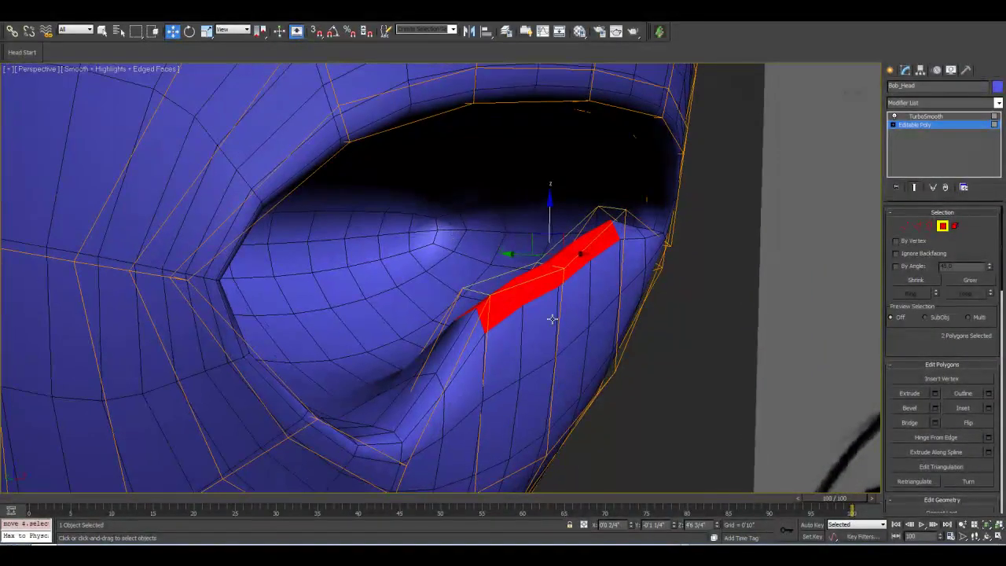
{"action": "middle_click_drag", "start_coordinate": [591, 322], "coordinate": [566, 307]}
{"action": "key", "text": "ctrl+z"}
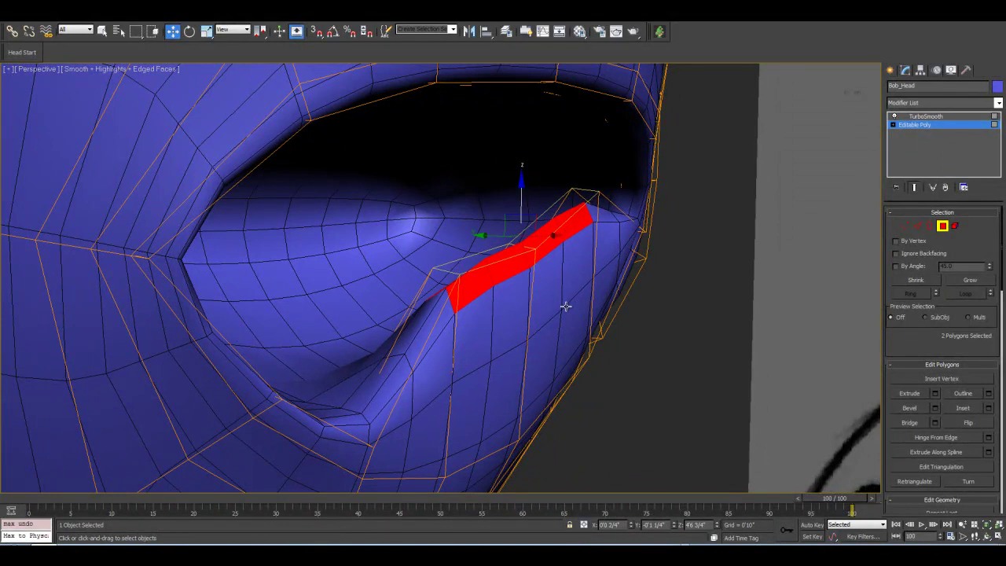
{"action": "key", "text": "ctrl+z"}
{"action": "scroll", "coordinate": [606, 314], "scroll_direction": "down", "scroll_amount": 8}
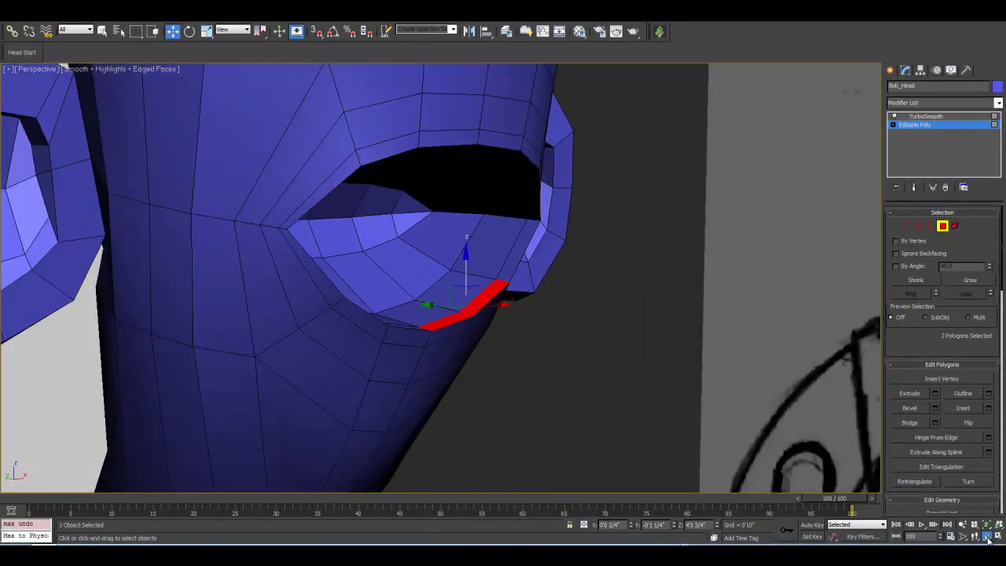
Switch to vertex editing, try moving one vertex on the upper lip's rim, and undo the move.
{"action": "left_click", "coordinate": [987, 536]}
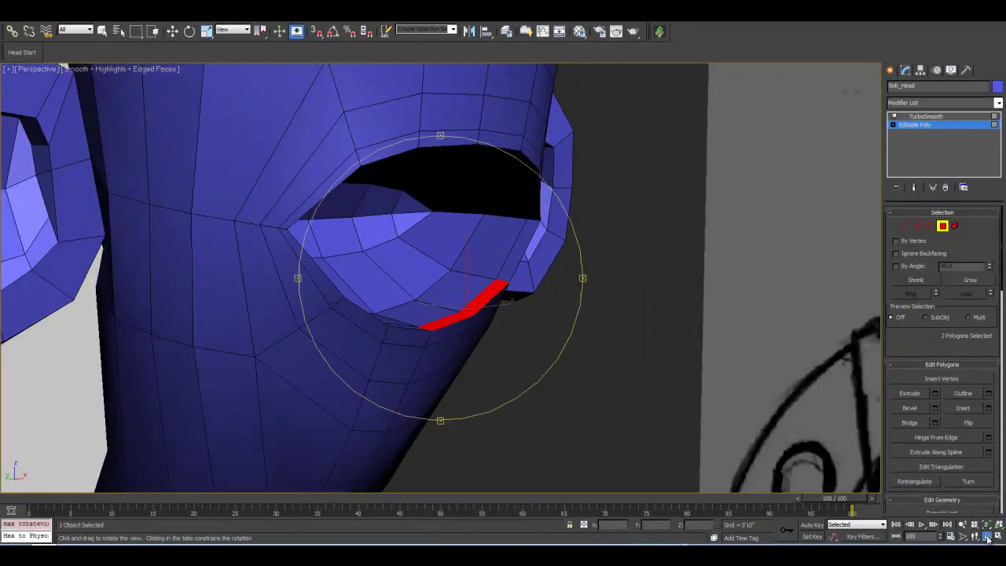
{"action": "left_click_drag", "start_coordinate": [495, 306], "coordinate": [320, 286]}
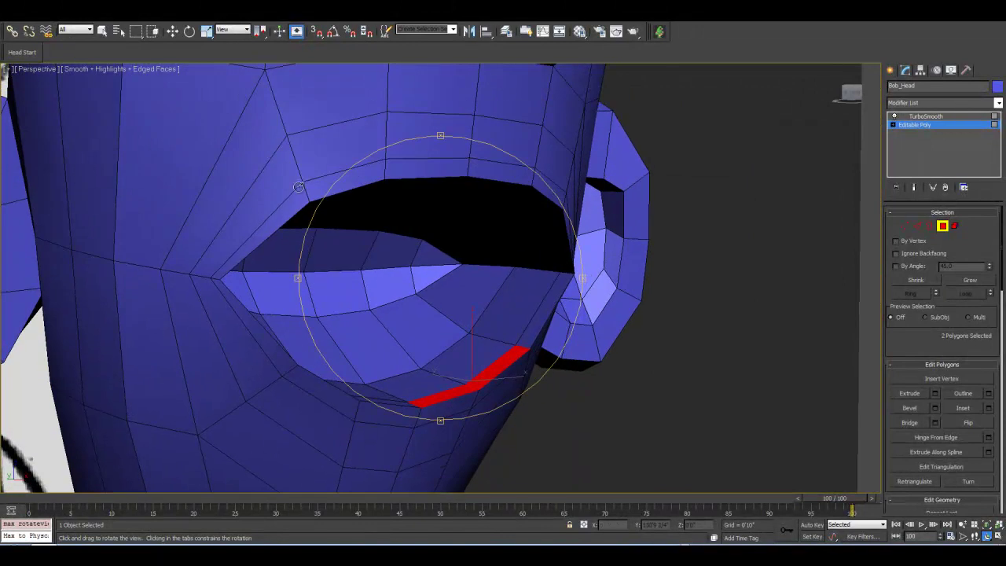
{"action": "mouse_move", "coordinate": [433, 243]}
{"action": "left_mouse_down"}
{"action": "mouse_move", "coordinate": [407, 240]}
{"action": "mouse_move", "coordinate": [460, 267]}
{"action": "mouse_move", "coordinate": [458, 325]}
{"action": "mouse_move", "coordinate": [479, 256]}
{"action": "left_mouse_up"}
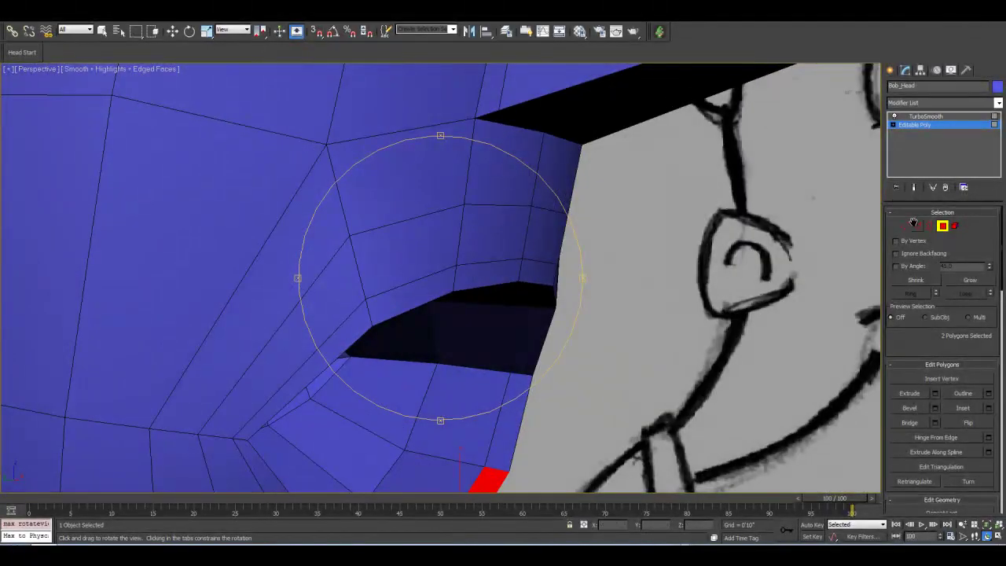
{"action": "left_click", "coordinate": [906, 225]}
{"action": "right_click", "coordinate": [684, 313]}
{"action": "middle_click_drag", "start_coordinate": [684, 313], "coordinate": [652, 312]}
{"action": "scroll", "coordinate": [686, 307], "scroll_direction": "down", "scroll_amount": 3}
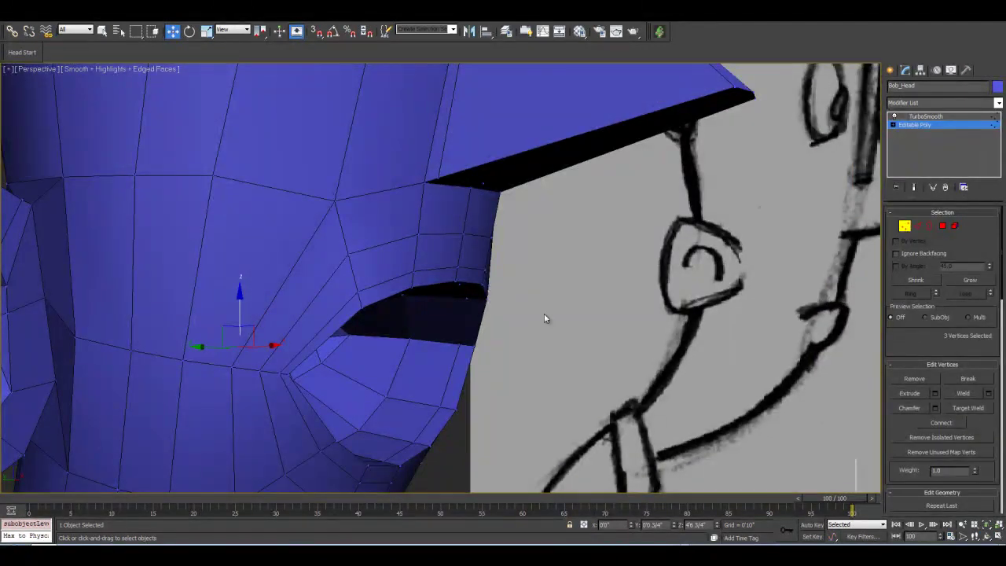
{"action": "scroll", "coordinate": [538, 323], "scroll_direction": "up", "scroll_amount": 5}
{"action": "left_click", "coordinate": [493, 311]}
{"action": "mouse_move", "coordinate": [493, 311]}
{"action": "left_mouse_down"}
{"action": "mouse_move", "coordinate": [486, 316]}
{"action": "mouse_move", "coordinate": [499, 319]}
{"action": "left_mouse_up"}
{"action": "key", "text": "ctrl+z"}
Try to move the vertex just above the upper lip's rim, viewing the mouth from a changed angle.
{"action": "middle_click_drag", "start_coordinate": [559, 303], "coordinate": [549, 231]}
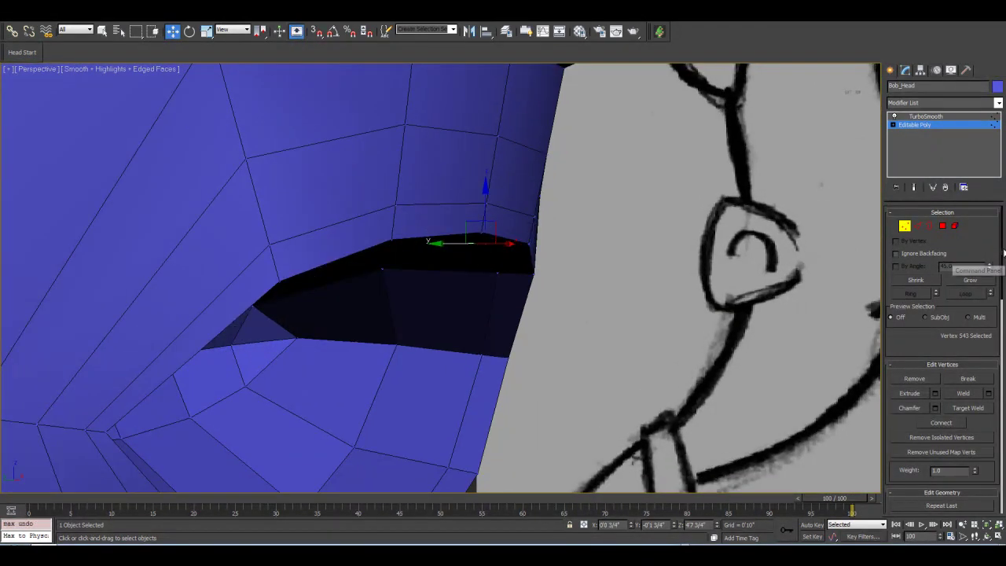
{"action": "scroll", "coordinate": [975, 283], "scroll_direction": "down", "scroll_amount": 5}
{"action": "left_click_drag", "start_coordinate": [961, 298], "coordinate": [960, 307]}
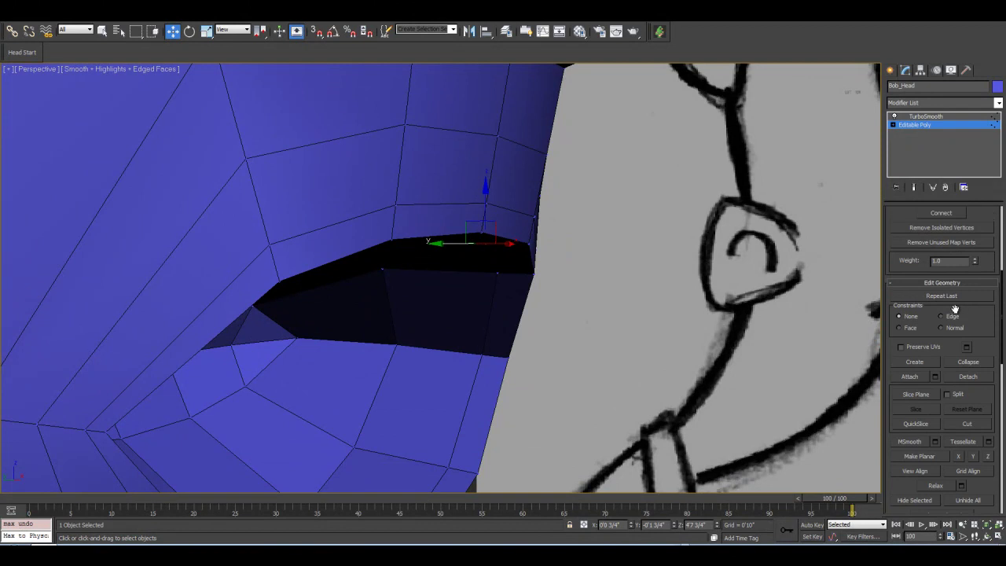
{"action": "middle_click_drag", "start_coordinate": [523, 308], "coordinate": [530, 334], "text": "alt"}
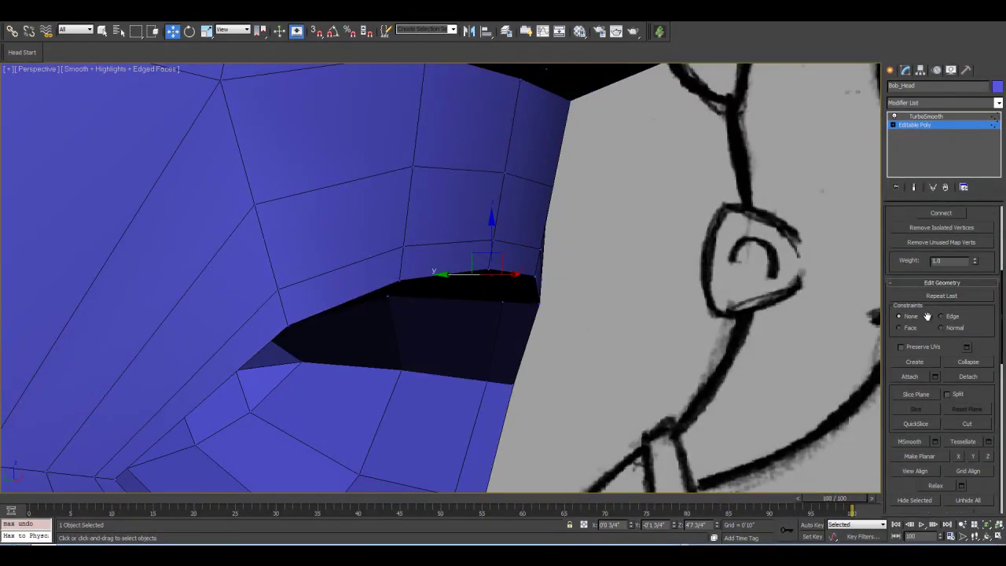
{"action": "middle_click_drag", "start_coordinate": [524, 337], "coordinate": [544, 428], "text": "alt"}
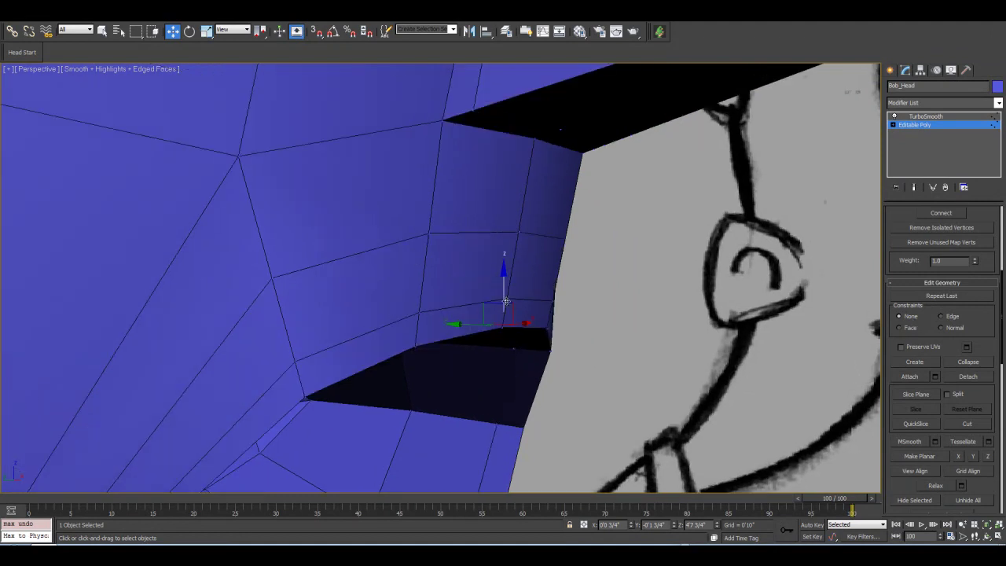
{"action": "left_click", "coordinate": [507, 299]}
{"action": "left_click_drag", "start_coordinate": [476, 297], "coordinate": [463, 322]}
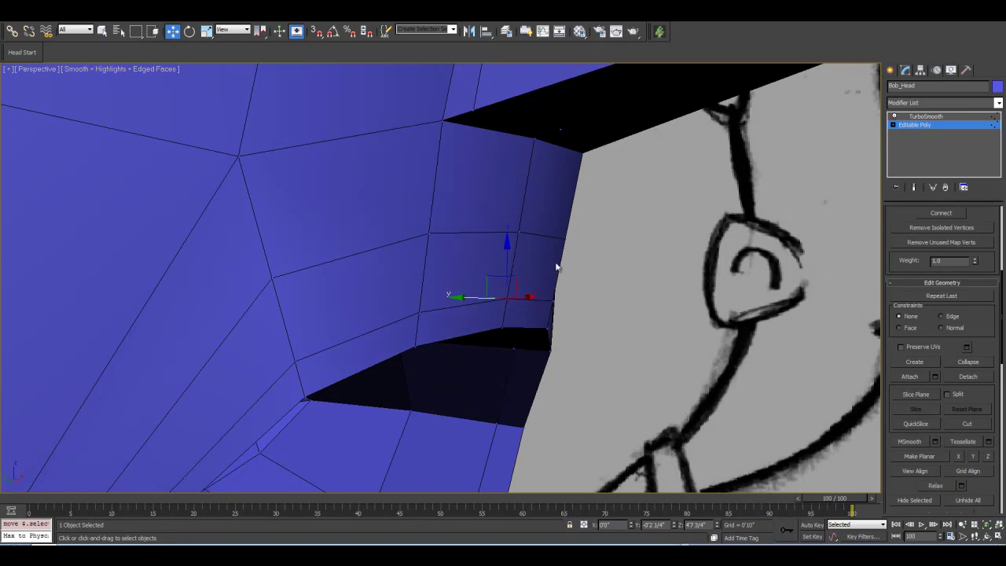
Shift the upper lip's rim vertex towards the front of the face and raise the vertex directly above it.
{"action": "left_click", "coordinate": [987, 536]}
{"action": "left_click_drag", "start_coordinate": [550, 298], "coordinate": [511, 259]}
{"action": "left_click", "coordinate": [172, 31]}
{"action": "left_click_drag", "start_coordinate": [505, 258], "coordinate": [505, 333]}
{"action": "left_click", "coordinate": [504, 326]}
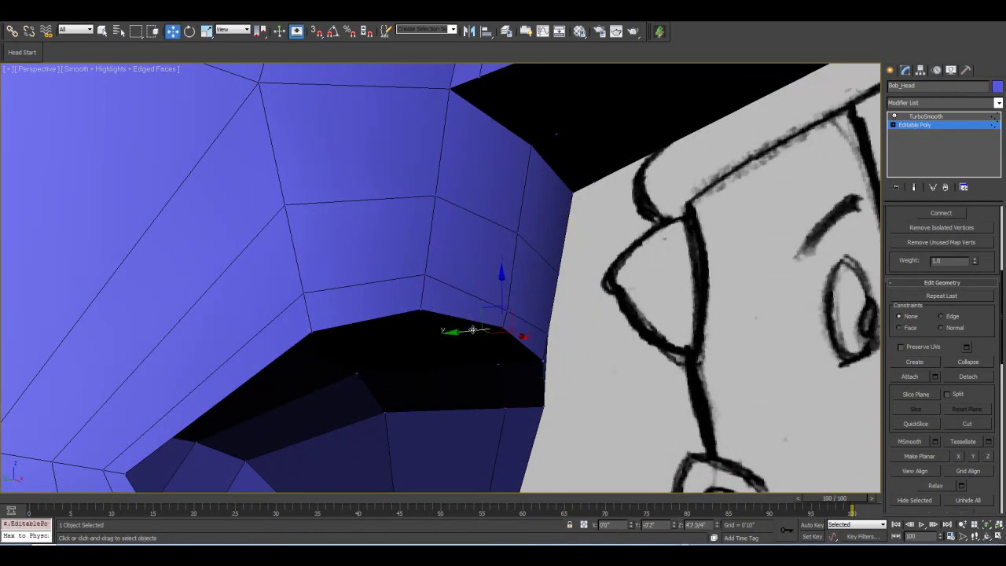
{"action": "left_click", "coordinate": [508, 320]}
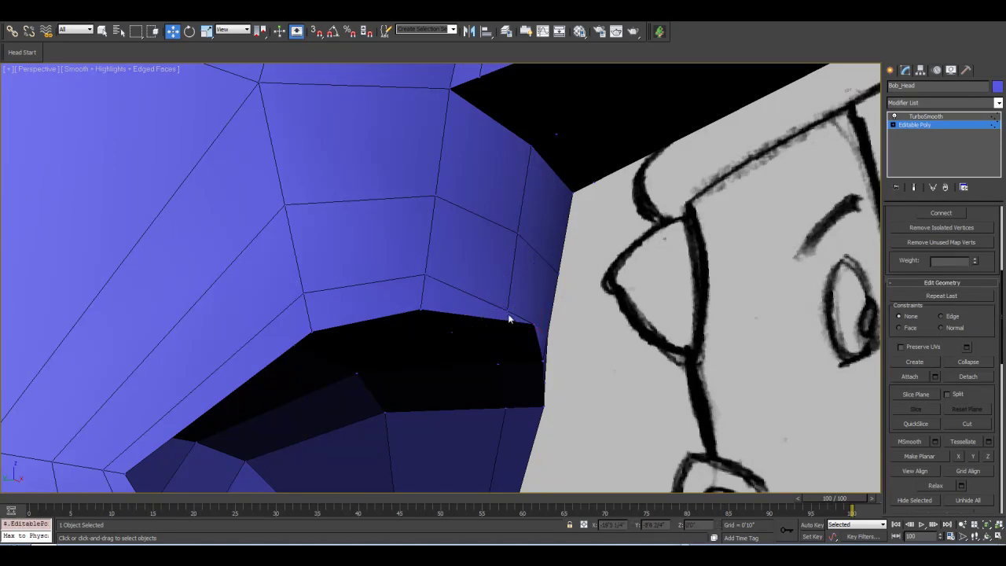
{"action": "left_click", "coordinate": [507, 310]}
{"action": "left_click_drag", "start_coordinate": [490, 294], "coordinate": [498, 274]}
With the smoothed result shown, pull the upper lip's rim vertex and the vertex above it further outward.
{"action": "left_click", "coordinate": [914, 187]}
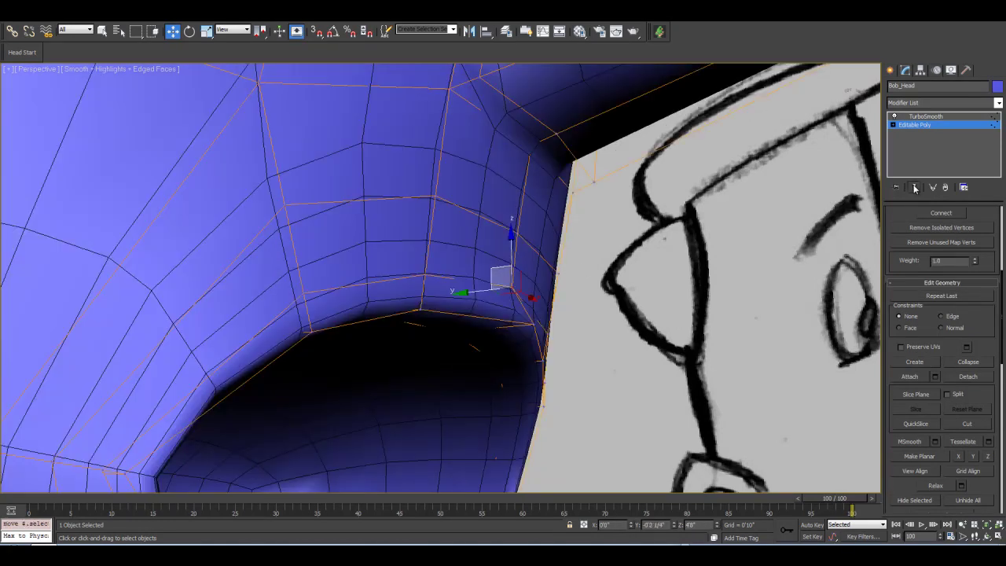
{"action": "left_click", "coordinate": [533, 324]}
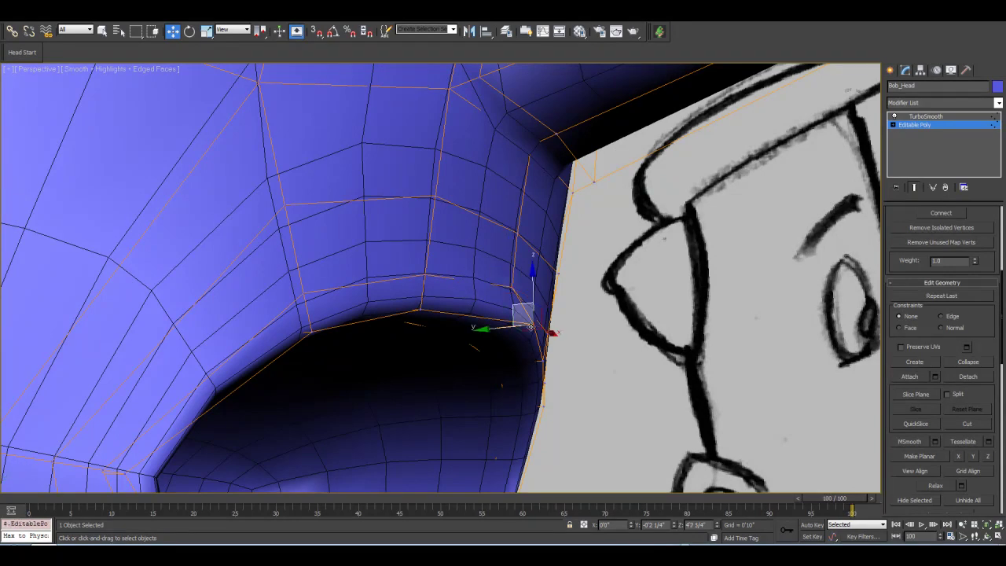
{"action": "left_click_drag", "start_coordinate": [512, 305], "coordinate": [526, 258]}
{"action": "left_click", "coordinate": [513, 288]}
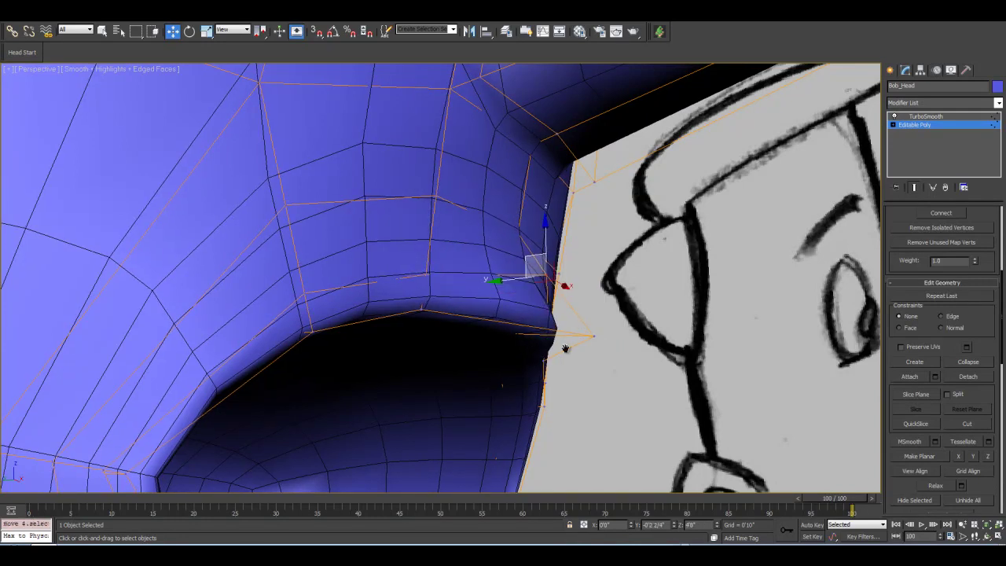
Inspect the deformed upper lip from further away and undo the trial vertex moves.
{"action": "middle_click_drag", "start_coordinate": [565, 349], "coordinate": [565, 350], "text": "alt"}
{"action": "scroll", "coordinate": [567, 355], "scroll_direction": "down", "scroll_amount": 5}
{"action": "left_click", "coordinate": [987, 536]}
{"action": "left_click_drag", "start_coordinate": [448, 294], "coordinate": [466, 314]}
{"action": "scroll", "coordinate": [466, 315], "scroll_direction": "up", "scroll_amount": 8}
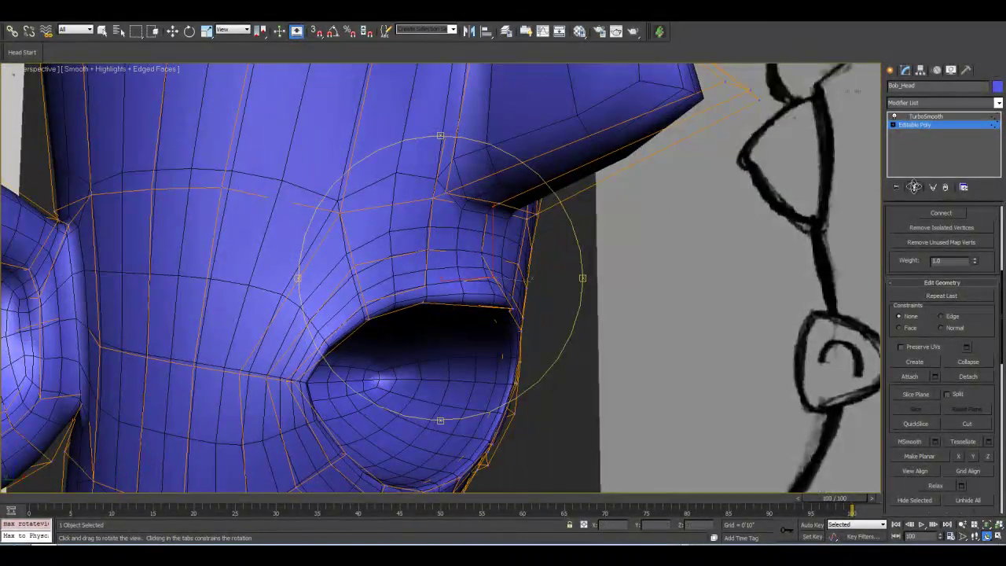
{"action": "key", "text": "ctrl+z"}
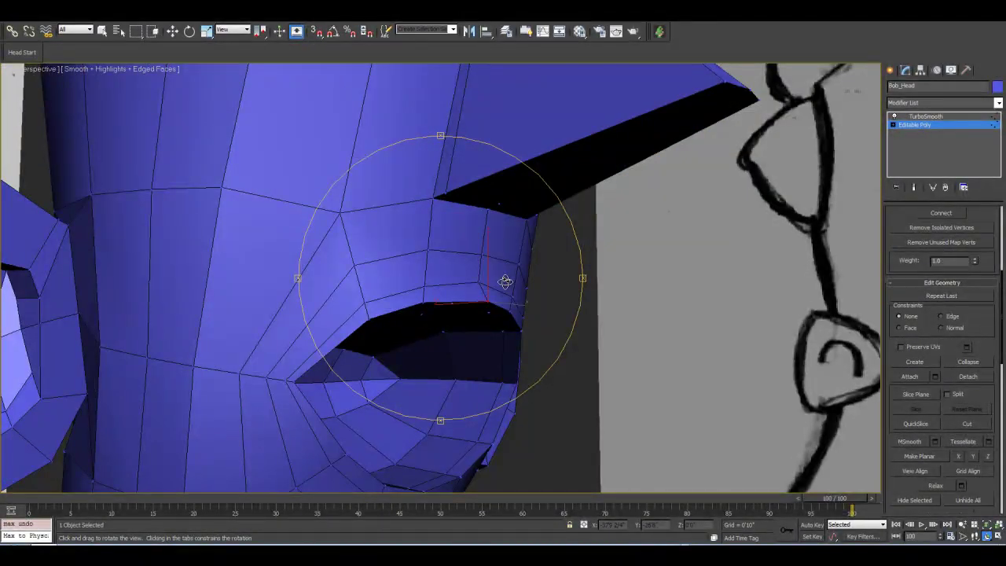
Undo the last trial vertex move on the upper lip and examine the lower lip from the side.
{"action": "key", "text": "ctrl+z"}
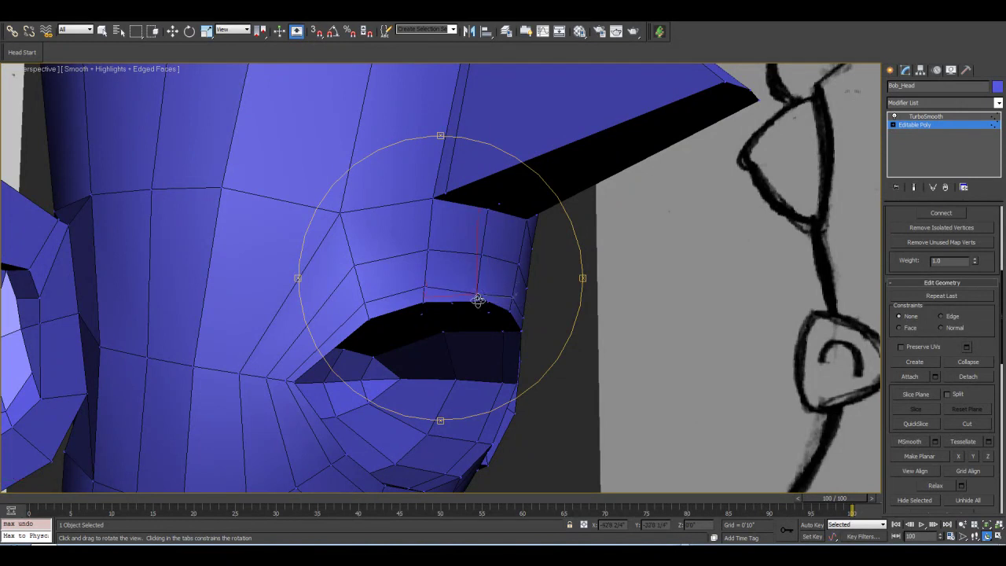
{"action": "left_click_drag", "start_coordinate": [494, 322], "coordinate": [442, 299]}
{"action": "left_click_drag", "start_coordinate": [550, 317], "coordinate": [635, 319]}
{"action": "middle_click_drag", "start_coordinate": [470, 347], "coordinate": [467, 280]}
{"action": "scroll", "coordinate": [470, 280], "scroll_direction": "up", "scroll_amount": 4}
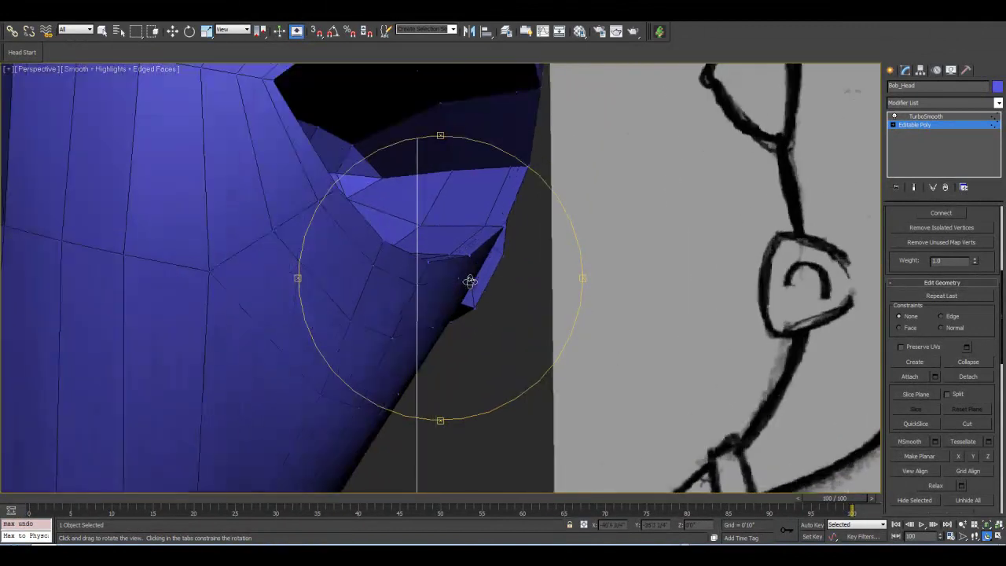
{"action": "left_click_drag", "start_coordinate": [463, 281], "coordinate": [464, 282]}
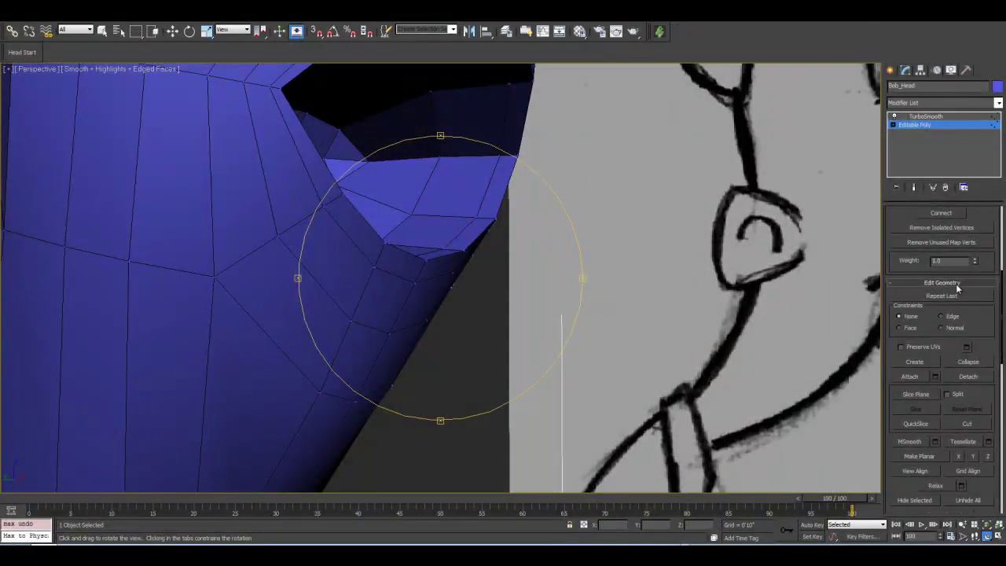
{"action": "scroll", "coordinate": [998, 297], "scroll_direction": "up", "scroll_amount": 5}
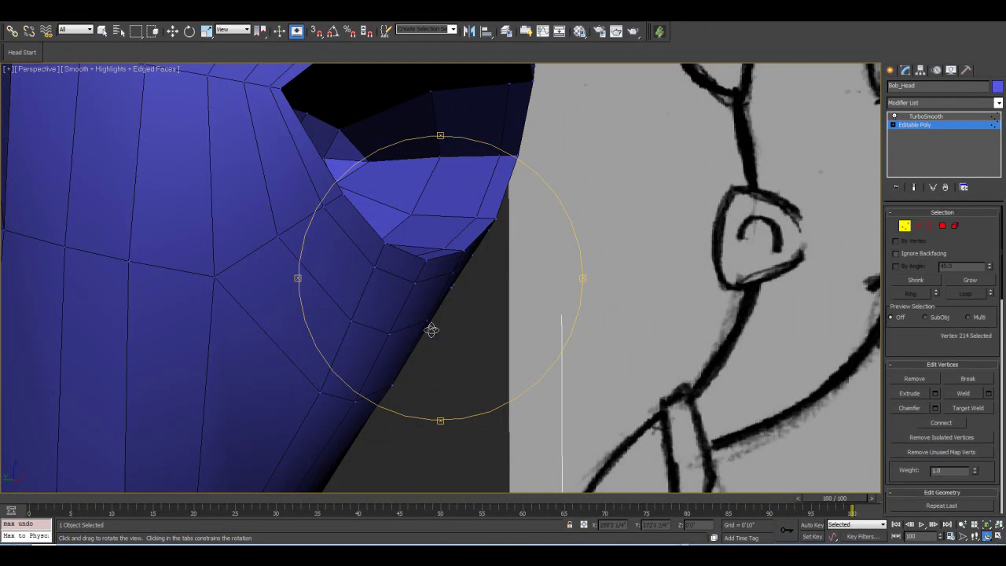
{"action": "mouse_move", "coordinate": [418, 312]}
{"action": "left_mouse_down"}
{"action": "mouse_move", "coordinate": [398, 328]}
{"action": "mouse_move", "coordinate": [409, 327]}
{"action": "left_mouse_up"}
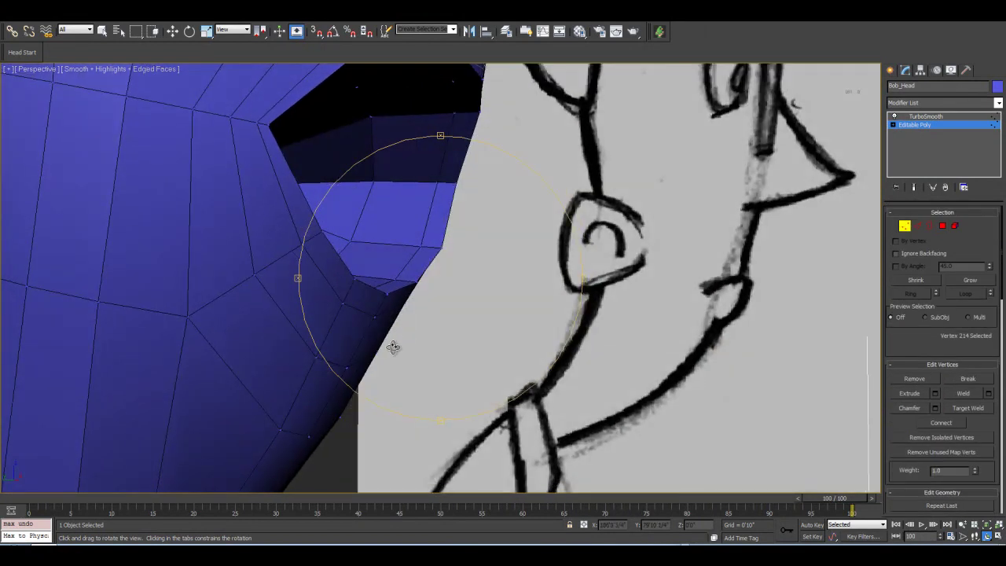
Select the two consecutive centre edges running down below the lower lip and pull them forward, with the smoothed result shown.
{"action": "left_click", "coordinate": [172, 31]}
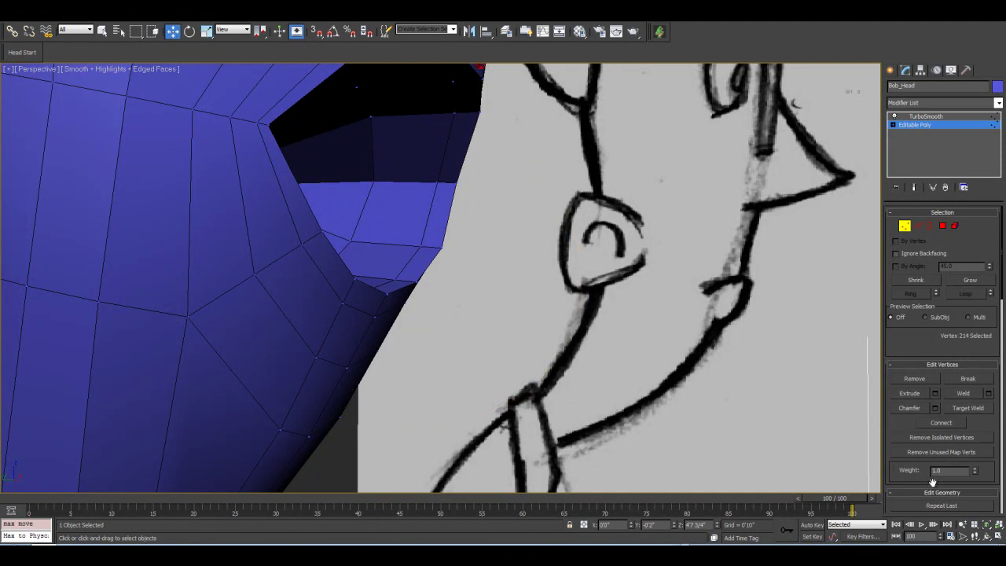
{"action": "left_click", "coordinate": [988, 536]}
{"action": "mouse_move", "coordinate": [480, 306]}
{"action": "left_mouse_down"}
{"action": "mouse_move", "coordinate": [440, 303]}
{"action": "mouse_move", "coordinate": [474, 310]}
{"action": "left_mouse_up"}
{"action": "left_click", "coordinate": [919, 226]}
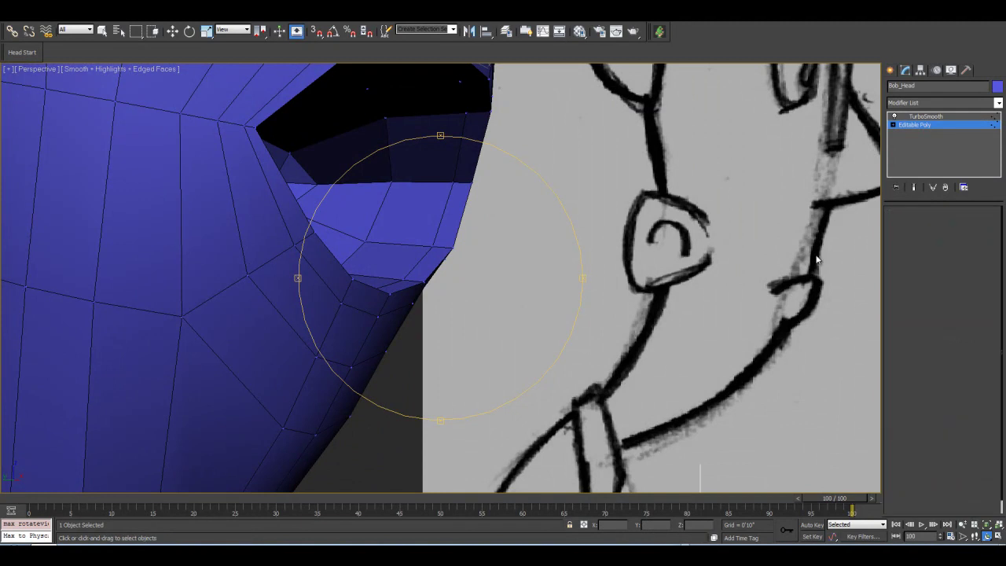
{"action": "left_click", "coordinate": [371, 329]}
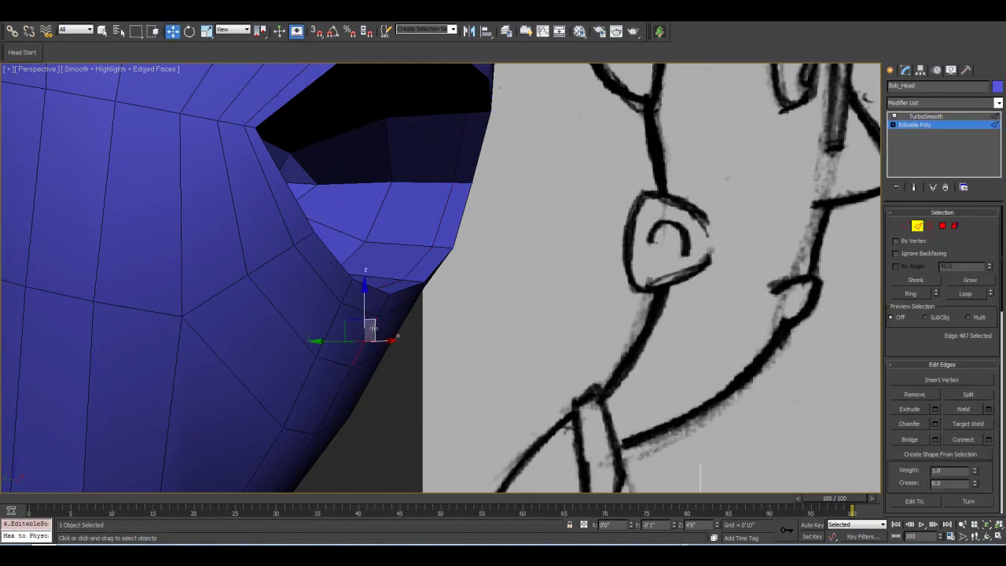
{"action": "left_click", "coordinate": [384, 299], "text": "ctrl"}
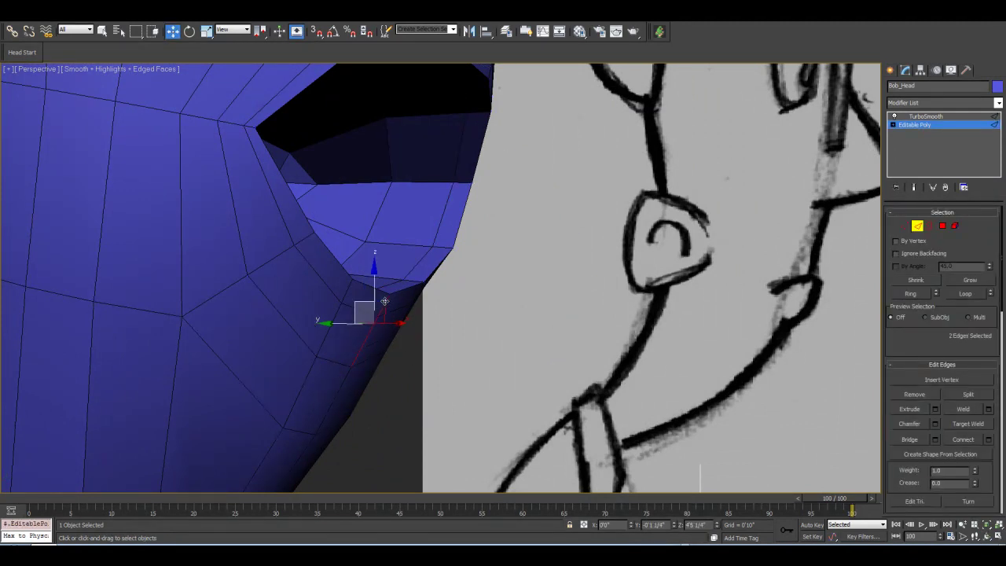
{"action": "left_click", "coordinate": [914, 187]}
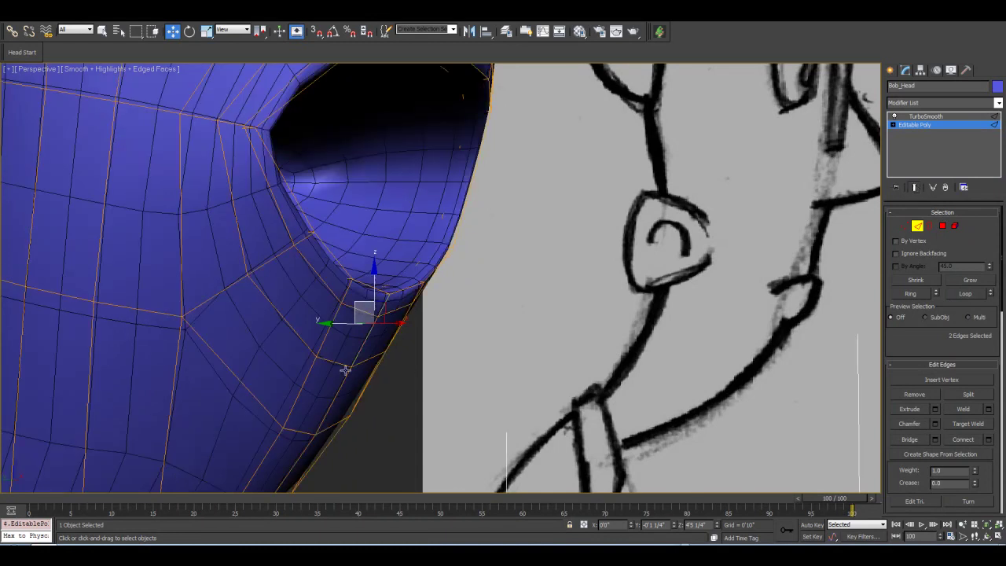
{"action": "left_click_drag", "start_coordinate": [334, 323], "coordinate": [399, 340]}
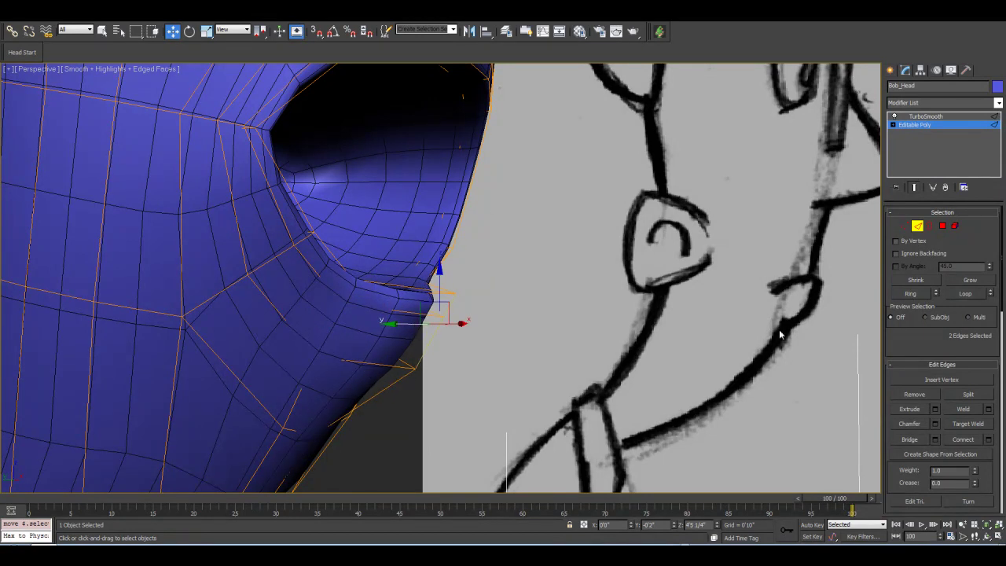
Select the four vertical edges flanking the lower lip's centre line, two on each side, and pull them forward.
{"action": "left_click", "coordinate": [986, 538]}
{"action": "left_click_drag", "start_coordinate": [472, 297], "coordinate": [424, 337]}
{"action": "left_click", "coordinate": [917, 189]}
{"action": "left_click", "coordinate": [172, 32]}
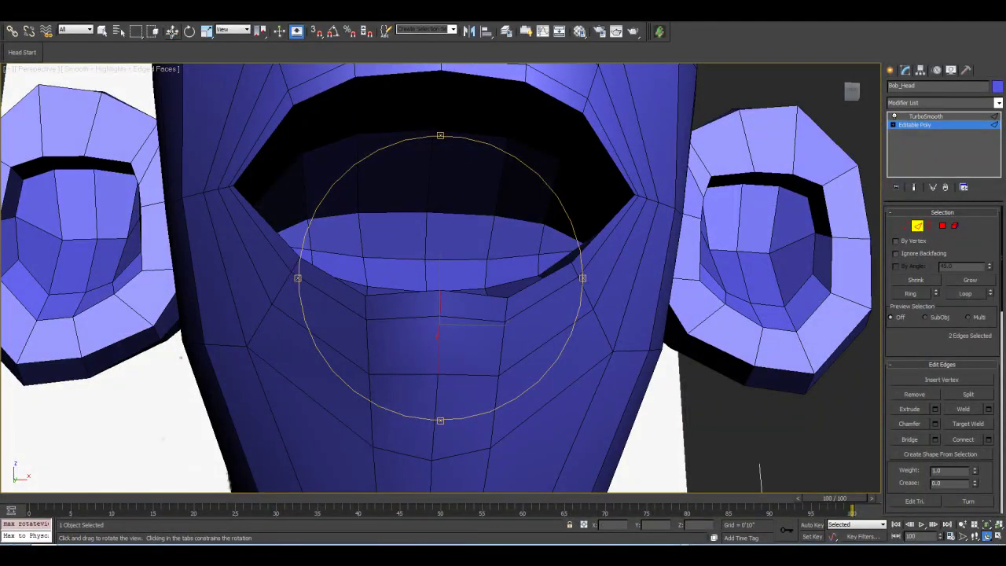
{"action": "left_click", "coordinate": [367, 312]}
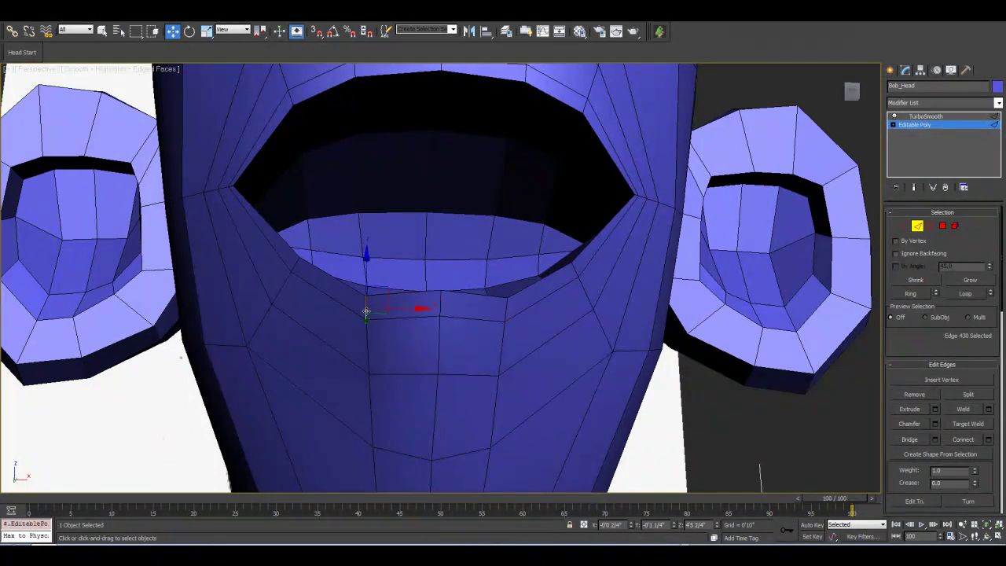
{"action": "left_click", "coordinate": [506, 311], "text": "ctrl"}
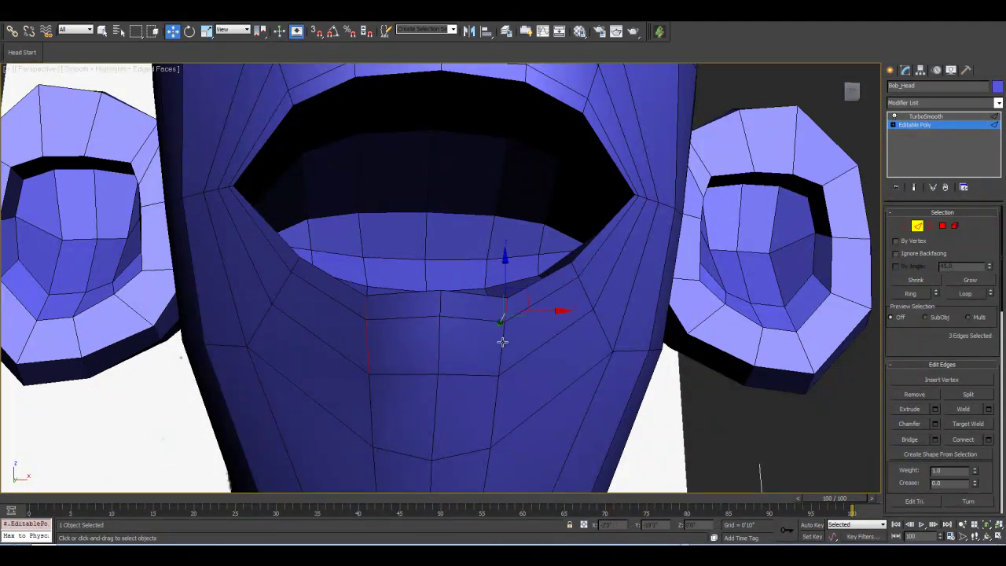
{"action": "left_click", "coordinate": [987, 538]}
{"action": "left_click_drag", "start_coordinate": [433, 303], "coordinate": [472, 337]}
{"action": "key", "text": "w"}
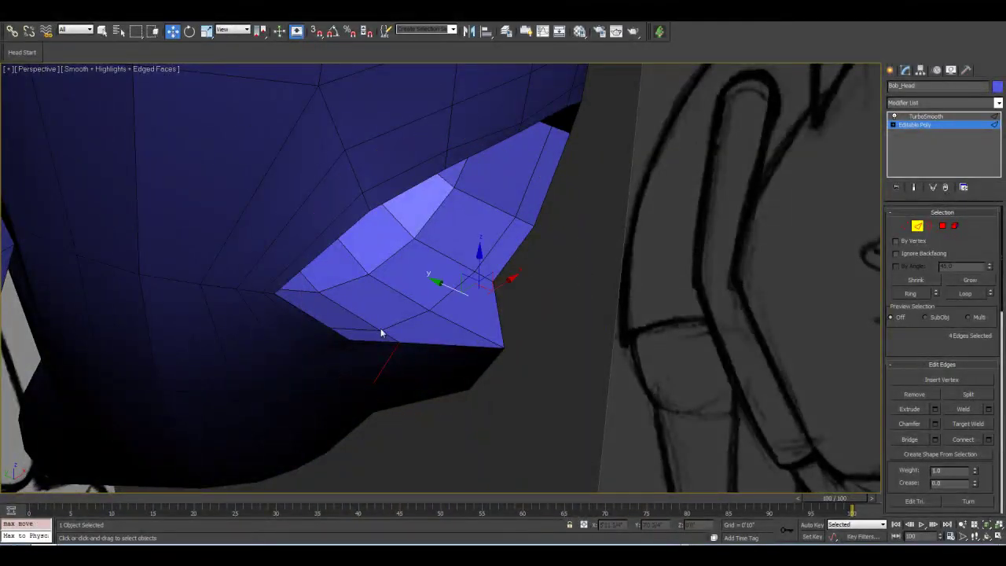
{"action": "left_click_drag", "start_coordinate": [451, 289], "coordinate": [486, 315]}
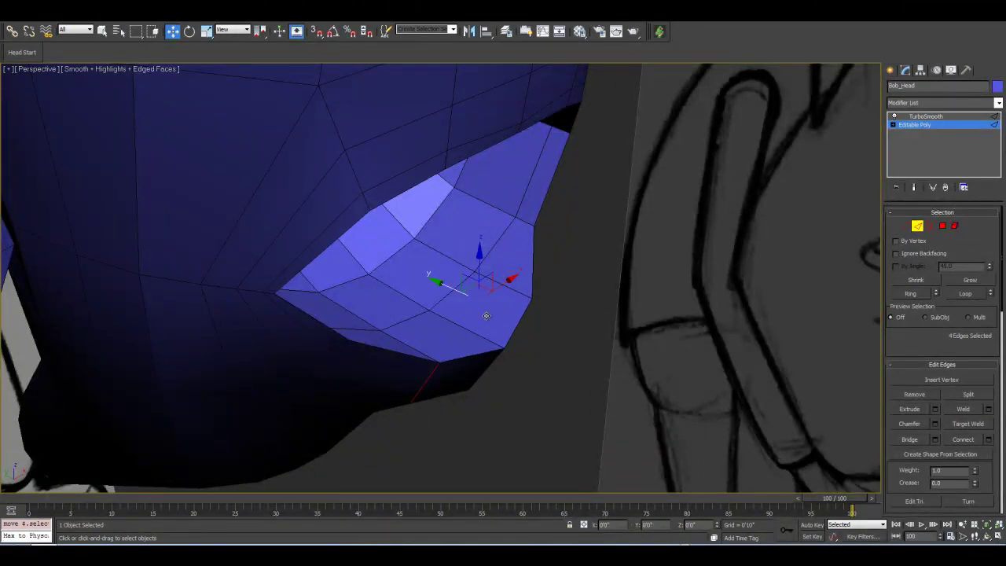
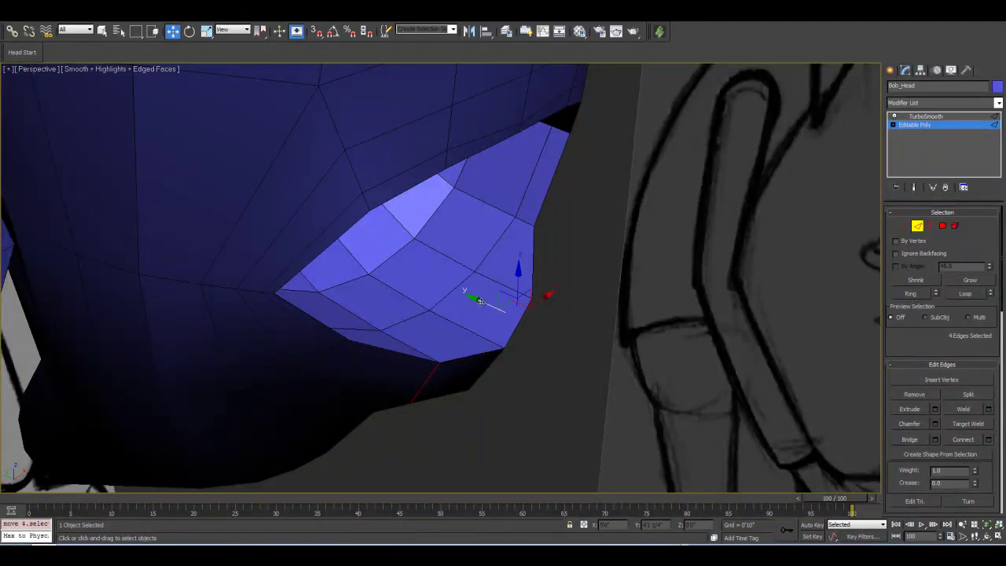
Fine-tune the forward position of the four flanking lower-lip edges and display the smoothed result.
{"action": "left_click_drag", "start_coordinate": [475, 299], "coordinate": [465, 295]}
{"action": "mouse_move", "coordinate": [481, 305]}
{"action": "left_mouse_down"}
{"action": "mouse_move", "coordinate": [514, 322]}
{"action": "mouse_move", "coordinate": [482, 299]}
{"action": "left_mouse_up"}
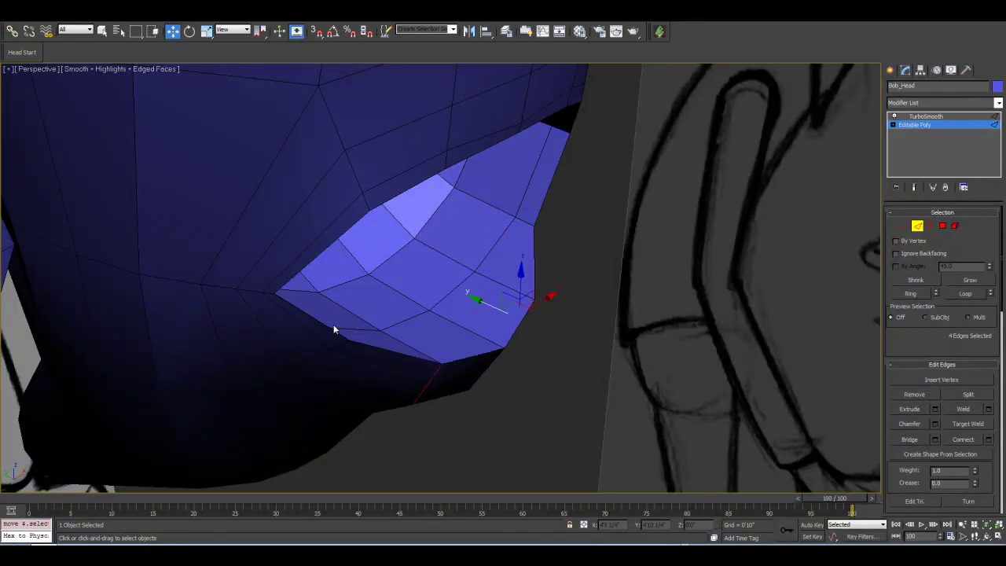
{"action": "left_click", "coordinate": [915, 186]}
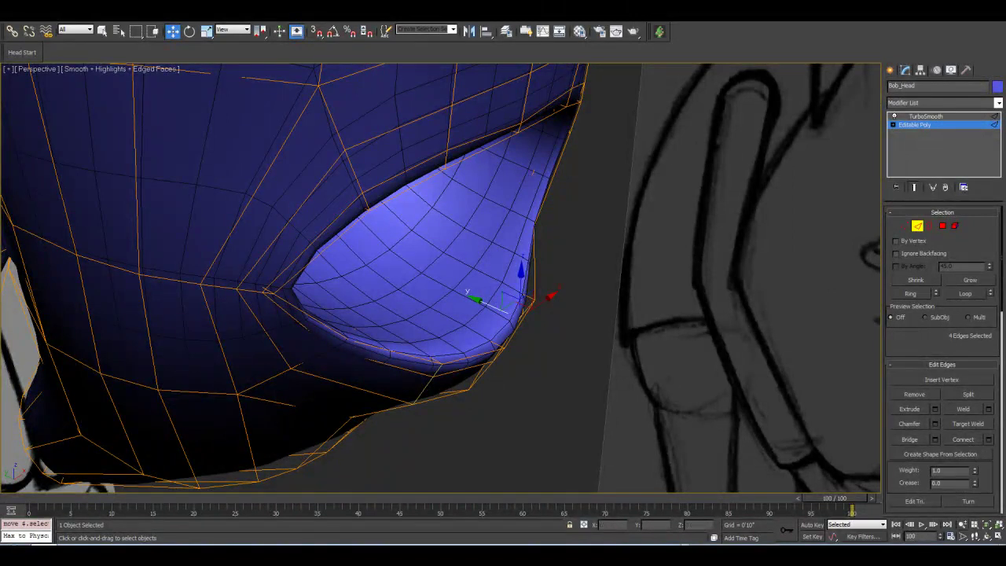
Pull the short edge below the lower lip near each mouth corner forward in the unsmoothed cage, and check the smoothed result.
{"action": "left_click", "coordinate": [987, 535]}
{"action": "left_click_drag", "start_coordinate": [490, 294], "coordinate": [424, 272]}
{"action": "left_click", "coordinate": [914, 188]}
{"action": "left_click", "coordinate": [905, 226]}
{"action": "key", "text": "w"}
{"action": "left_click", "coordinate": [917, 226]}
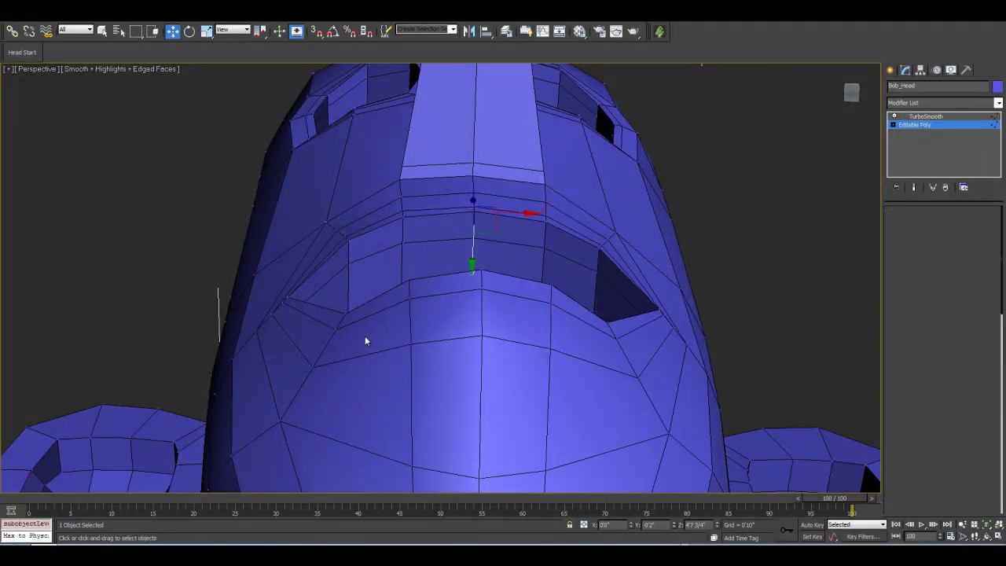
{"action": "left_click", "coordinate": [339, 319]}
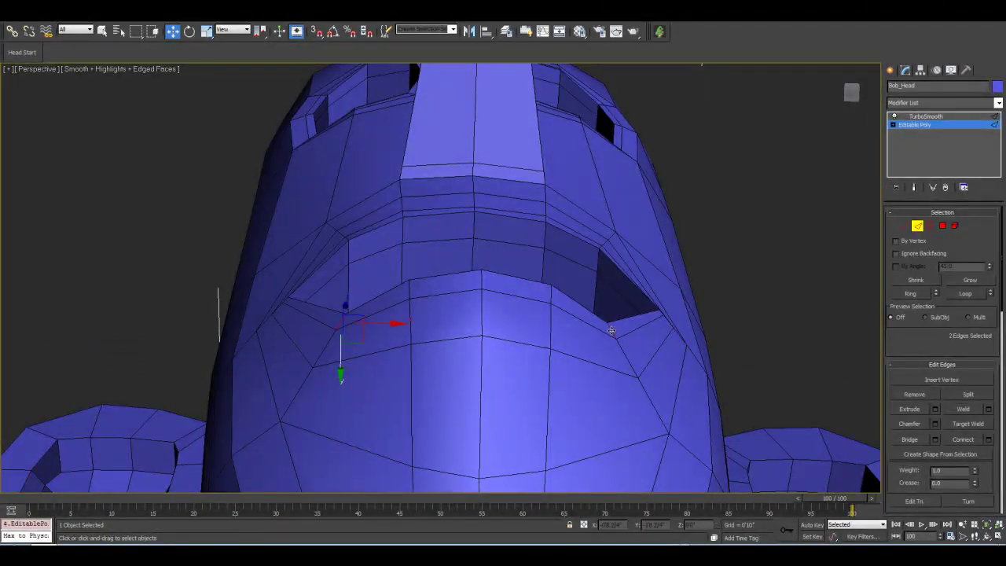
{"action": "left_click_drag", "start_coordinate": [610, 356], "coordinate": [611, 348]}
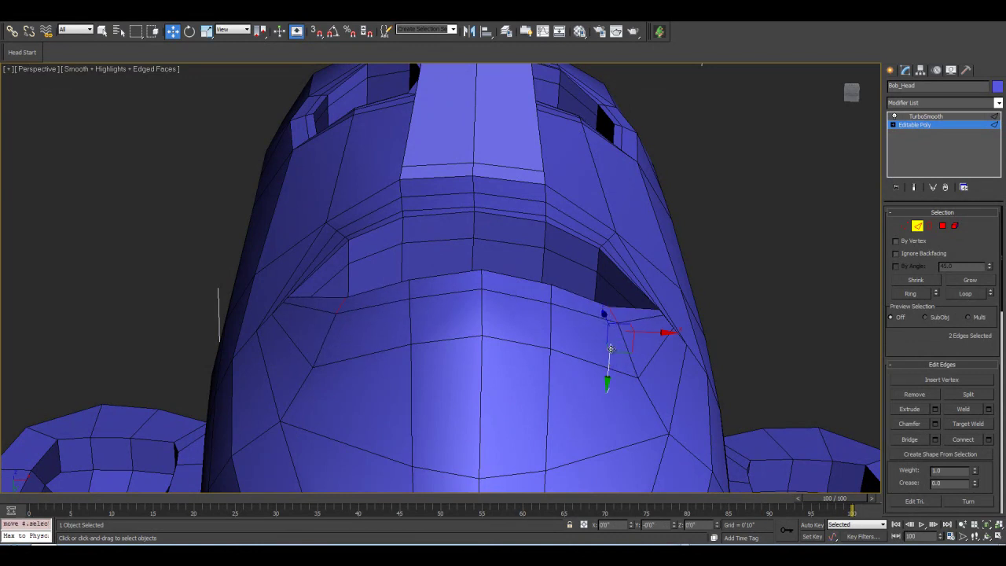
{"action": "left_click", "coordinate": [915, 189]}
{"action": "left_click", "coordinate": [915, 189]}
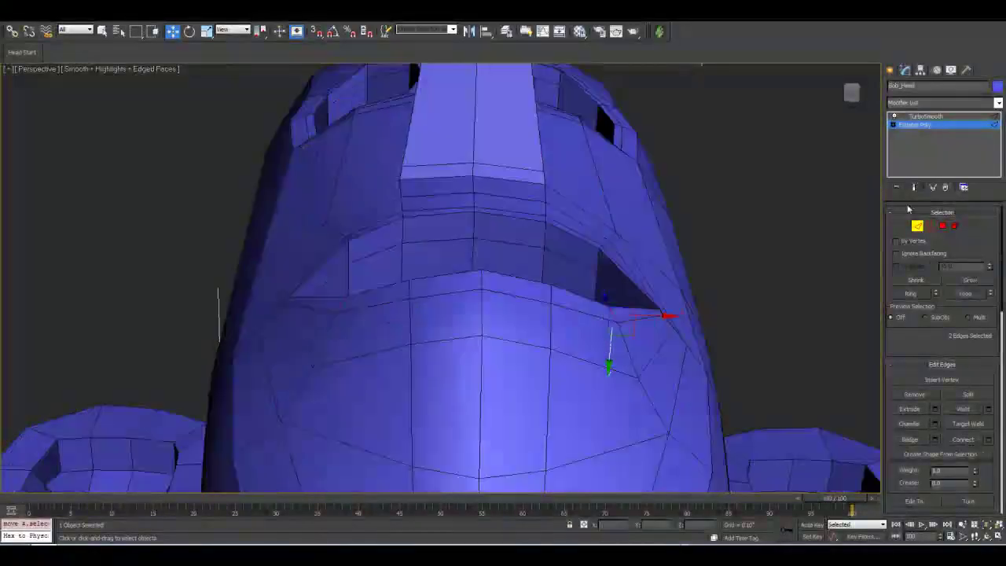
Select the three middle vertices in the row below the lower lip and shift them slightly forward and down, with smoothing shown.
{"action": "left_click", "coordinate": [987, 536]}
{"action": "mouse_move", "coordinate": [460, 321]}
{"action": "left_mouse_down"}
{"action": "mouse_move", "coordinate": [521, 372]}
{"action": "mouse_move", "coordinate": [512, 375]}
{"action": "mouse_move", "coordinate": [480, 296]}
{"action": "mouse_move", "coordinate": [498, 297]}
{"action": "mouse_move", "coordinate": [464, 294]}
{"action": "mouse_move", "coordinate": [435, 254]}
{"action": "left_mouse_up"}
{"action": "left_click", "coordinate": [903, 227]}
{"action": "left_click", "coordinate": [480, 286], "text": "ctrl"}
{"action": "left_click", "coordinate": [410, 282], "text": "ctrl"}
{"action": "mouse_move", "coordinate": [473, 321]}
{"action": "left_mouse_down"}
{"action": "mouse_move", "coordinate": [498, 333]}
{"action": "mouse_move", "coordinate": [490, 283]}
{"action": "mouse_move", "coordinate": [475, 264]}
{"action": "mouse_move", "coordinate": [479, 285]}
{"action": "mouse_move", "coordinate": [453, 209]}
{"action": "mouse_move", "coordinate": [485, 260]}
{"action": "mouse_move", "coordinate": [460, 259]}
{"action": "mouse_move", "coordinate": [506, 267]}
{"action": "left_mouse_up"}
{"action": "key", "text": "ctrl+r"}
{"action": "left_click", "coordinate": [914, 189]}
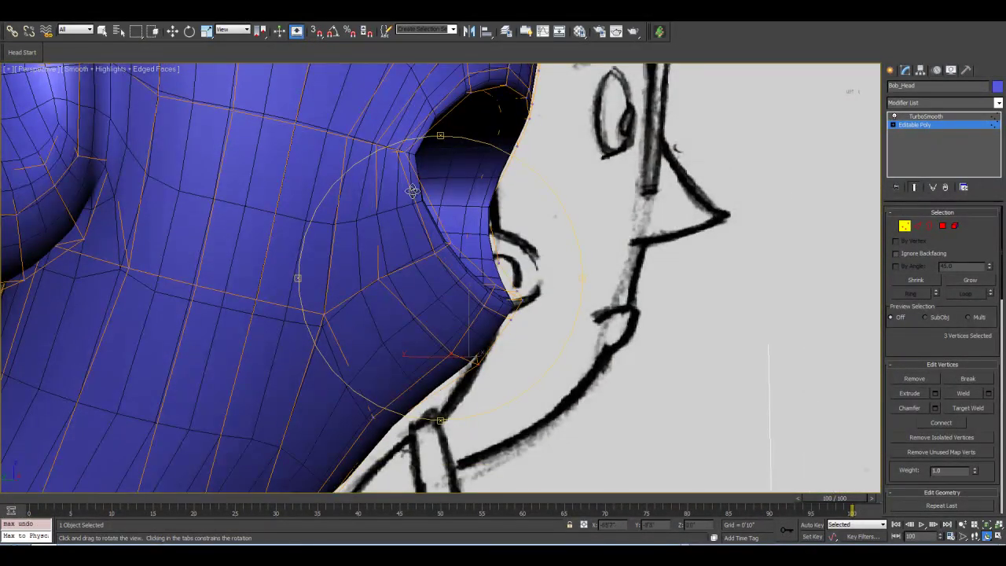
{"action": "left_click", "coordinate": [173, 30]}
{"action": "mouse_move", "coordinate": [445, 336]}
{"action": "left_mouse_down"}
{"action": "mouse_move", "coordinate": [443, 346]}
{"action": "mouse_move", "coordinate": [454, 345]}
{"action": "left_mouse_up"}
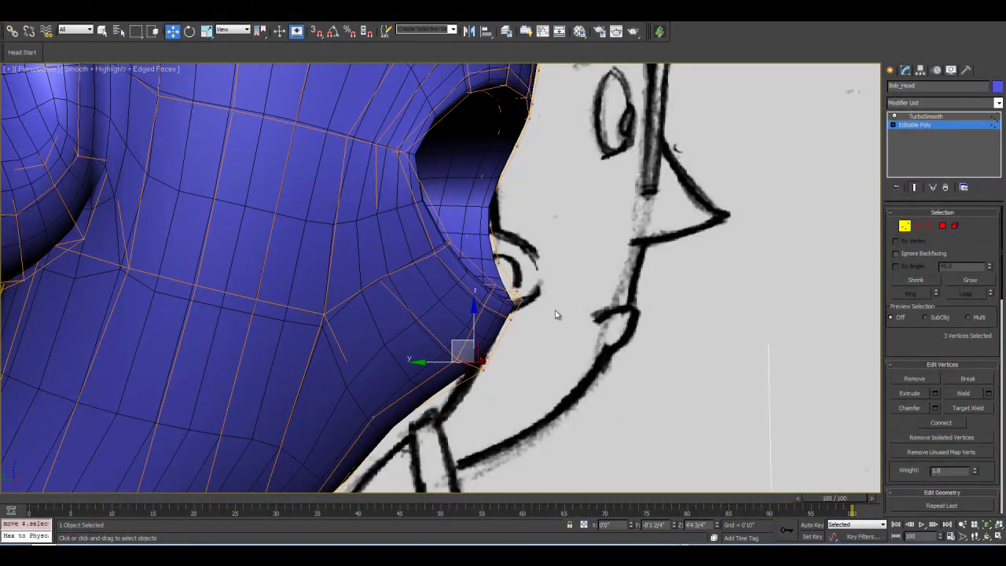
With smoothing hidden, move the three middle vertices of the next row down the chin forward and up.
{"action": "middle_click_drag", "start_coordinate": [577, 304], "coordinate": [596, 305], "text": "alt"}
{"action": "scroll", "coordinate": [596, 305], "scroll_direction": "down", "scroll_amount": 5}
{"action": "scroll", "coordinate": [596, 309], "scroll_direction": "up", "scroll_amount": 2}
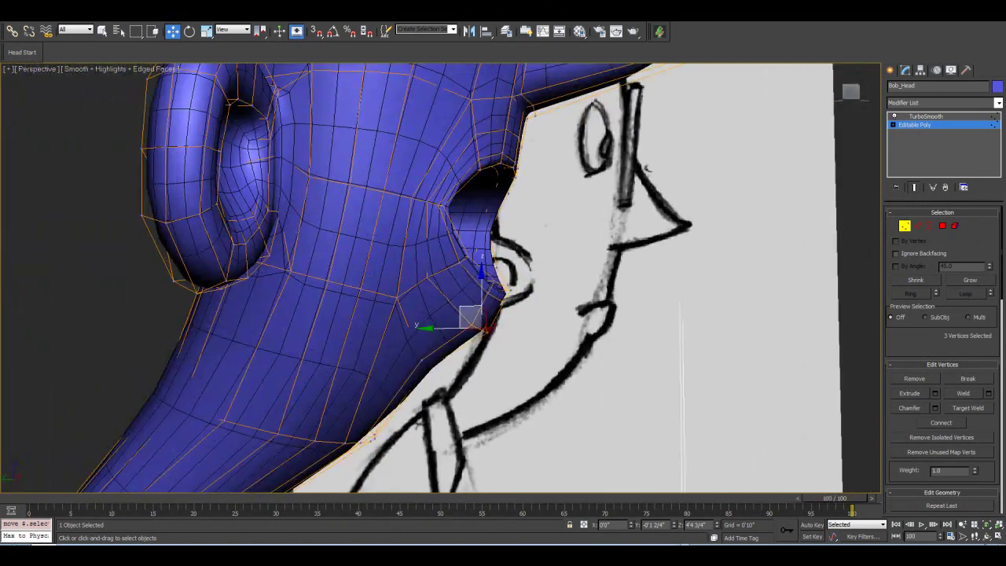
{"action": "left_click", "coordinate": [913, 186]}
{"action": "scroll", "coordinate": [467, 395], "scroll_direction": "up", "scroll_amount": 3}
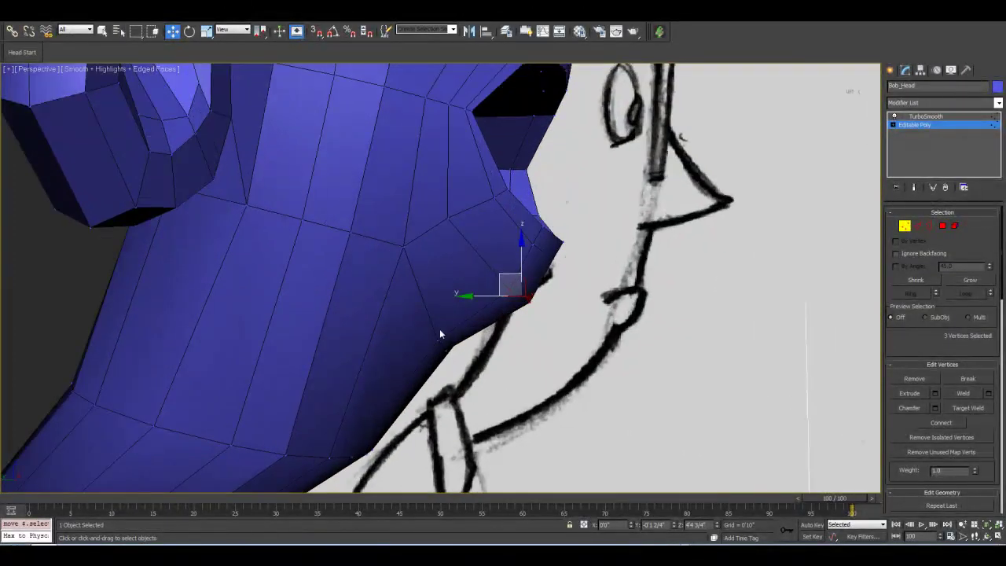
{"action": "left_click", "coordinate": [443, 341]}
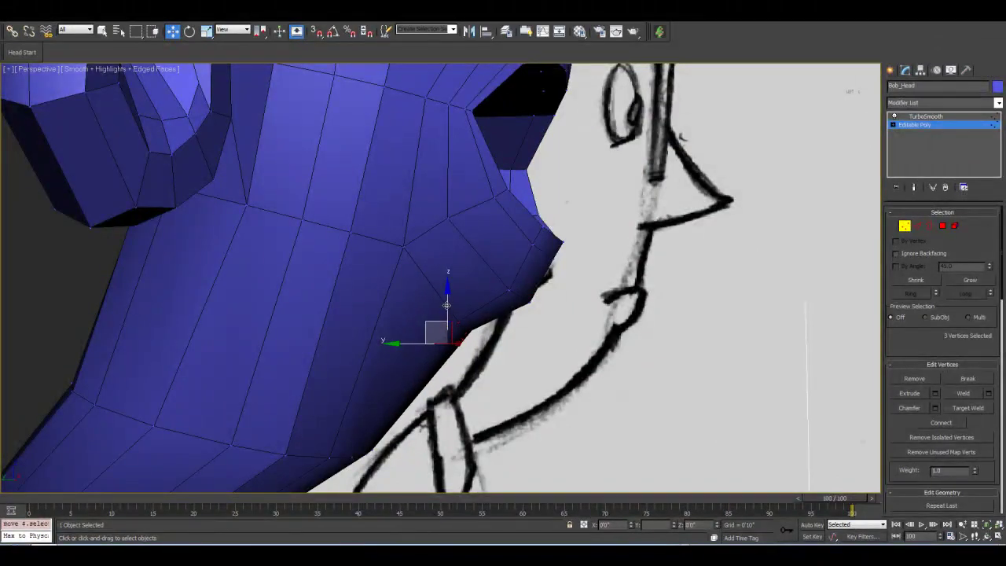
{"action": "middle_click_drag", "start_coordinate": [512, 337], "coordinate": [503, 360], "text": "alt"}
Scale the two vertices flanking the centre line in the row below the lower lip apart horizontally.
{"action": "left_click", "coordinate": [987, 535]}
{"action": "mouse_move", "coordinate": [471, 291]}
{"action": "left_mouse_down"}
{"action": "mouse_move", "coordinate": [346, 289]}
{"action": "mouse_move", "coordinate": [332, 276]}
{"action": "mouse_move", "coordinate": [443, 297]}
{"action": "mouse_move", "coordinate": [453, 294]}
{"action": "mouse_move", "coordinate": [411, 275]}
{"action": "mouse_move", "coordinate": [454, 294]}
{"action": "mouse_move", "coordinate": [451, 261]}
{"action": "mouse_move", "coordinate": [431, 286]}
{"action": "left_mouse_up"}
{"action": "key", "text": "w"}
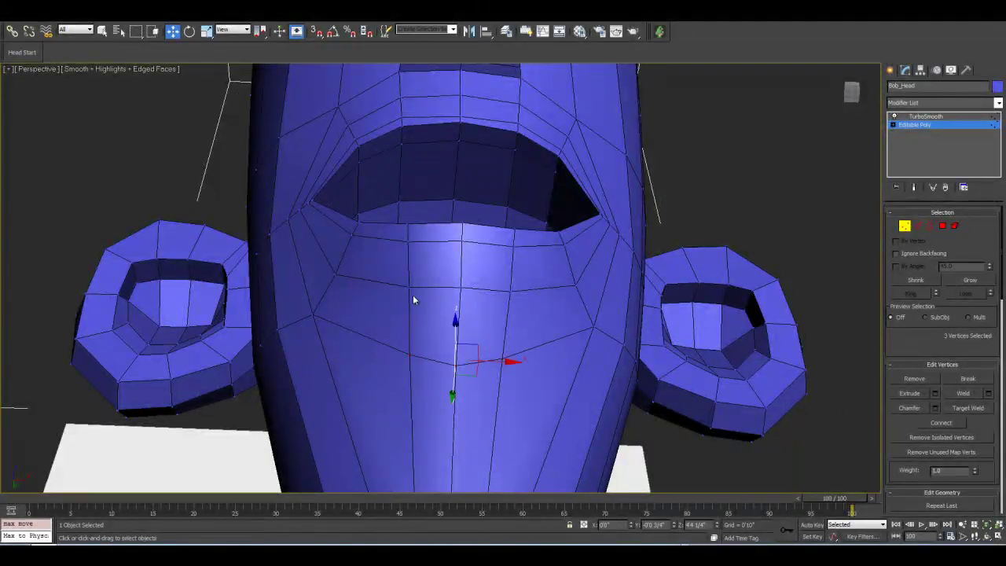
{"action": "left_click", "coordinate": [408, 288]}
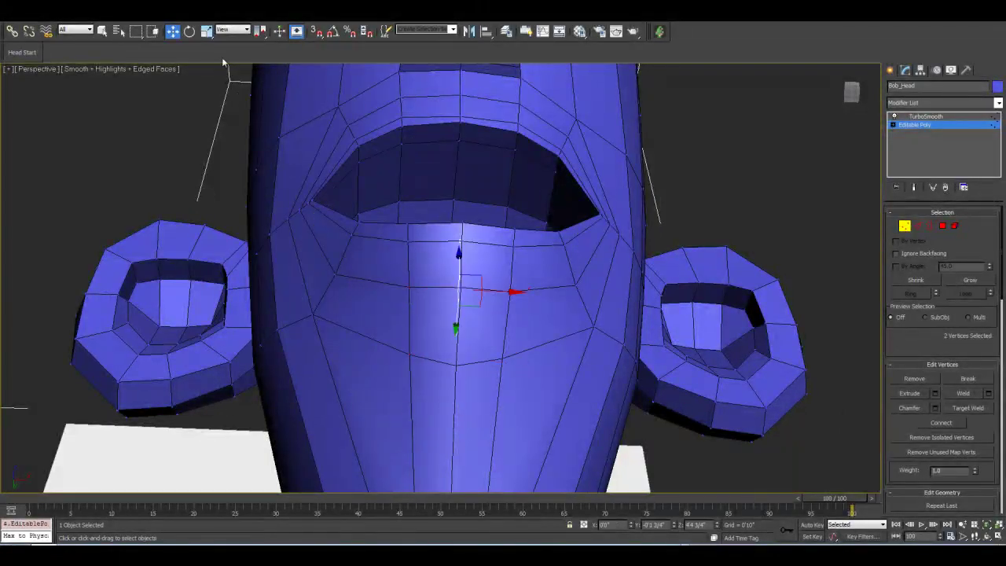
{"action": "left_click", "coordinate": [207, 32]}
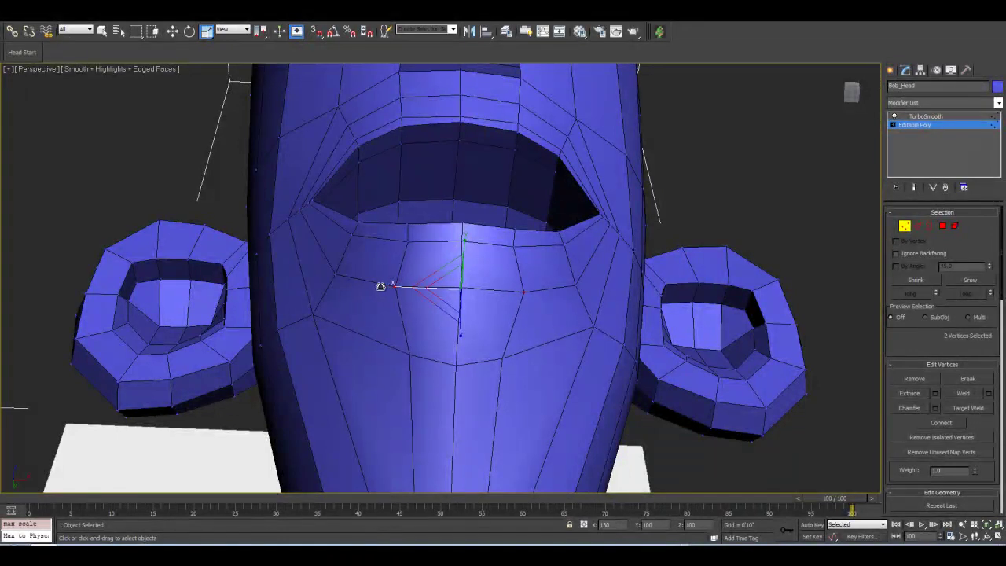
Scale the flanking vertex pair just under the lower lip's rim and the pair on the chin row apart horizontally.
{"action": "left_click", "coordinate": [408, 241]}
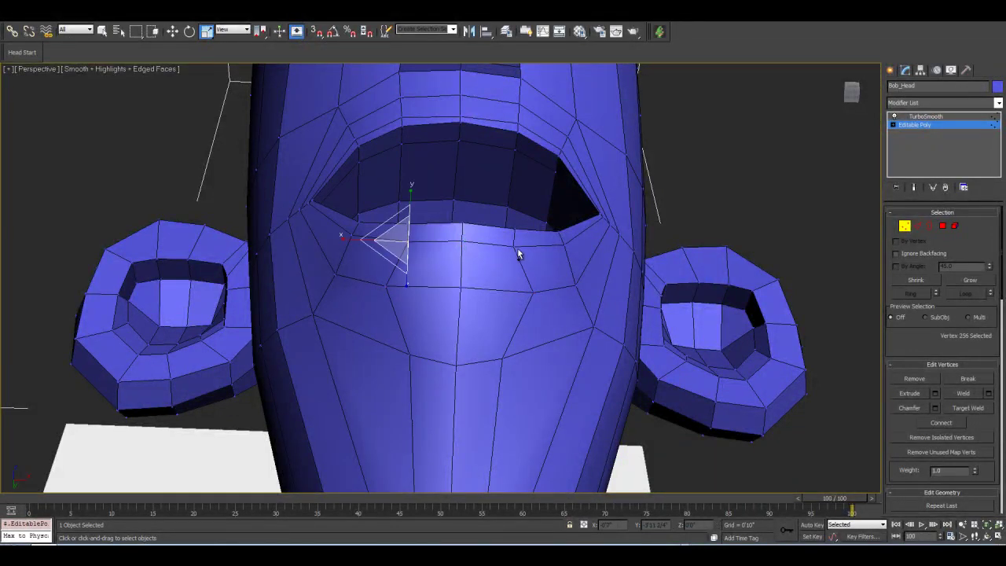
{"action": "left_click", "coordinate": [514, 244], "text": "ctrl"}
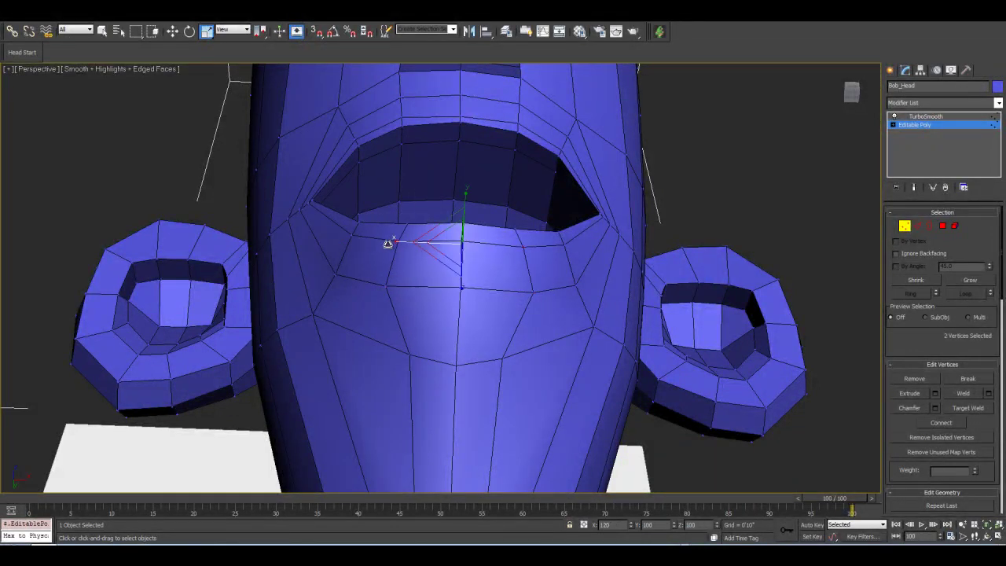
{"action": "left_click", "coordinate": [408, 358]}
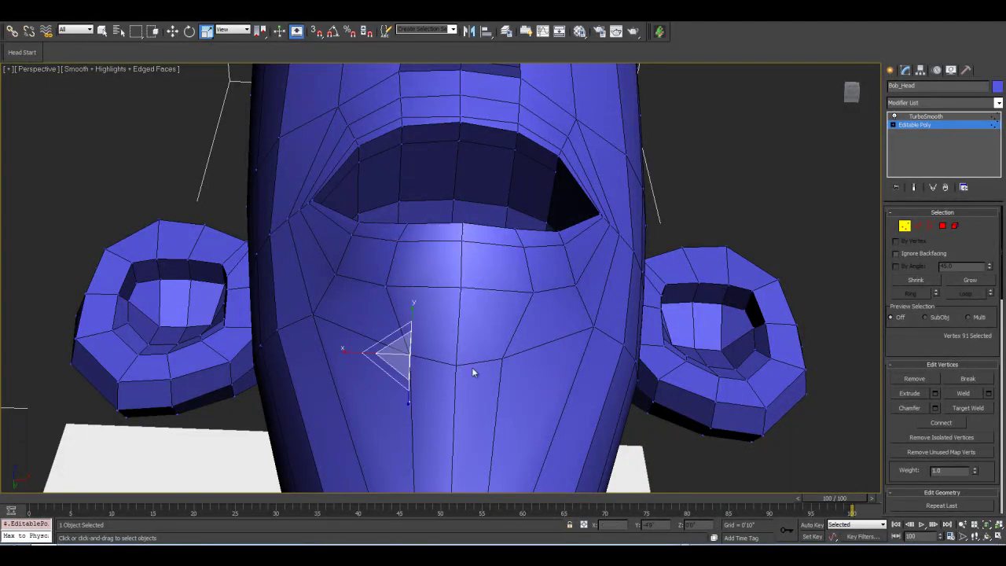
{"action": "left_click", "coordinate": [503, 360], "text": "ctrl"}
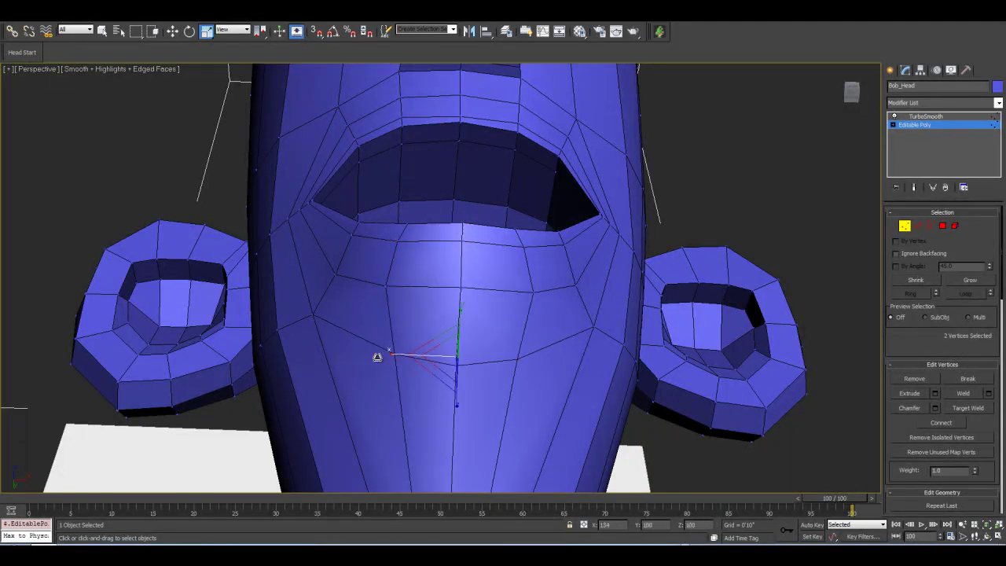
Select the centre vertex in the row just above the upper lip's rim with the Move tool.
{"action": "left_click", "coordinate": [987, 536]}
{"action": "mouse_move", "coordinate": [429, 314]}
{"action": "left_mouse_down"}
{"action": "mouse_move", "coordinate": [529, 323]}
{"action": "mouse_move", "coordinate": [557, 341]}
{"action": "mouse_move", "coordinate": [433, 287]}
{"action": "mouse_move", "coordinate": [366, 288]}
{"action": "mouse_move", "coordinate": [469, 276]}
{"action": "mouse_move", "coordinate": [460, 292]}
{"action": "mouse_move", "coordinate": [380, 292]}
{"action": "mouse_move", "coordinate": [416, 244]}
{"action": "left_mouse_up"}
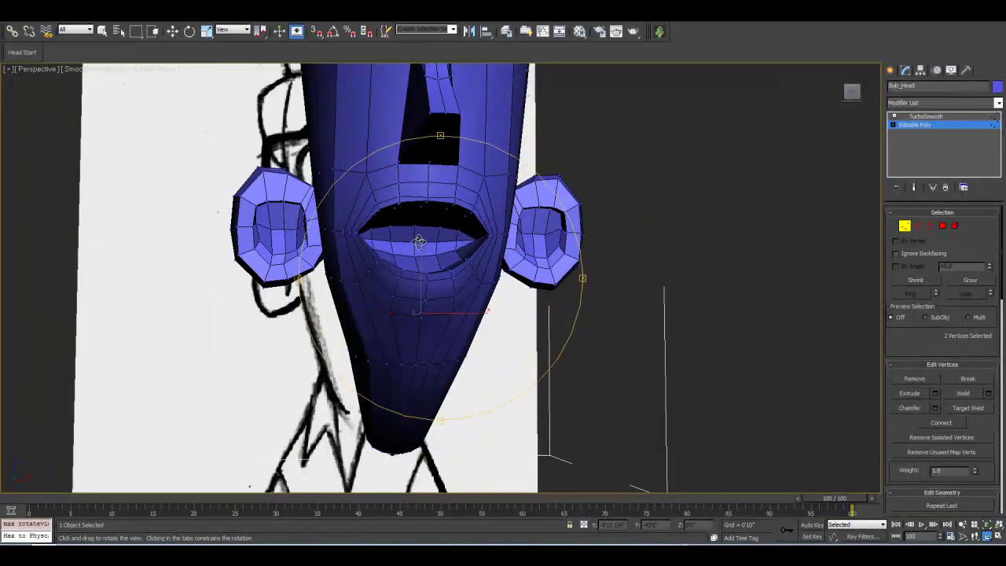
{"action": "scroll", "coordinate": [416, 244], "scroll_direction": "up", "scroll_amount": 6}
{"action": "left_click_drag", "start_coordinate": [426, 319], "coordinate": [481, 318]}
{"action": "left_click", "coordinate": [174, 31]}
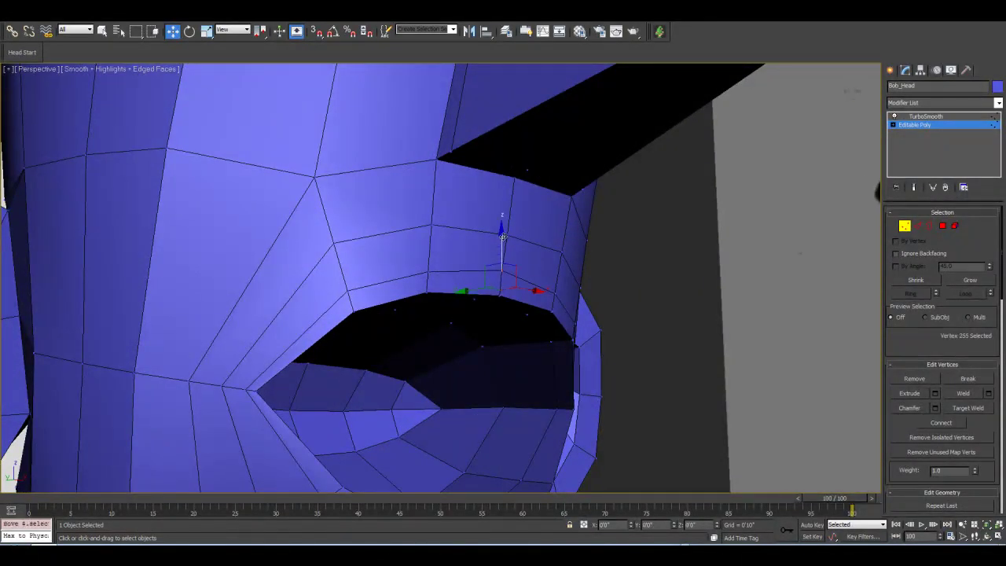
{"action": "middle_click_drag", "start_coordinate": [508, 297], "coordinate": [478, 281]}
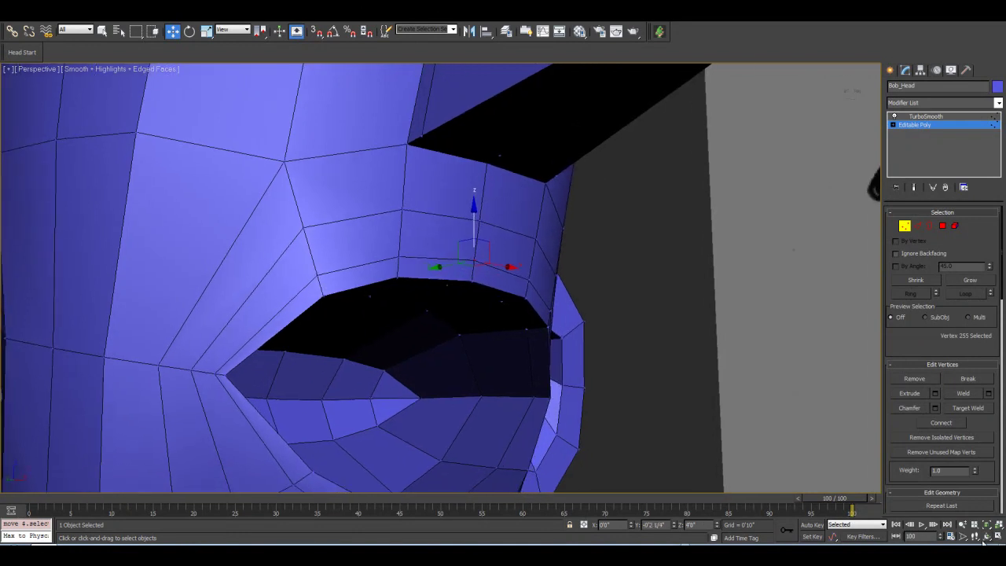
Select the four middle polygons of the thin strip along the upper lip's rim and move them slightly forward.
{"action": "left_click", "coordinate": [987, 535]}
{"action": "mouse_move", "coordinate": [406, 278]}
{"action": "left_mouse_down"}
{"action": "mouse_move", "coordinate": [452, 280]}
{"action": "mouse_move", "coordinate": [417, 287]}
{"action": "left_mouse_up"}
{"action": "left_click", "coordinate": [943, 228]}
{"action": "left_click", "coordinate": [503, 275]}
{"action": "left_click", "coordinate": [428, 275], "text": "ctrl"}
{"action": "mouse_move", "coordinate": [441, 279]}
{"action": "left_mouse_down"}
{"action": "mouse_move", "coordinate": [429, 254]}
{"action": "mouse_move", "coordinate": [382, 259]}
{"action": "mouse_move", "coordinate": [348, 226]}
{"action": "mouse_move", "coordinate": [369, 220]}
{"action": "mouse_move", "coordinate": [352, 223]}
{"action": "left_mouse_up"}
{"action": "left_click", "coordinate": [987, 535]}
{"action": "left_click", "coordinate": [174, 33]}
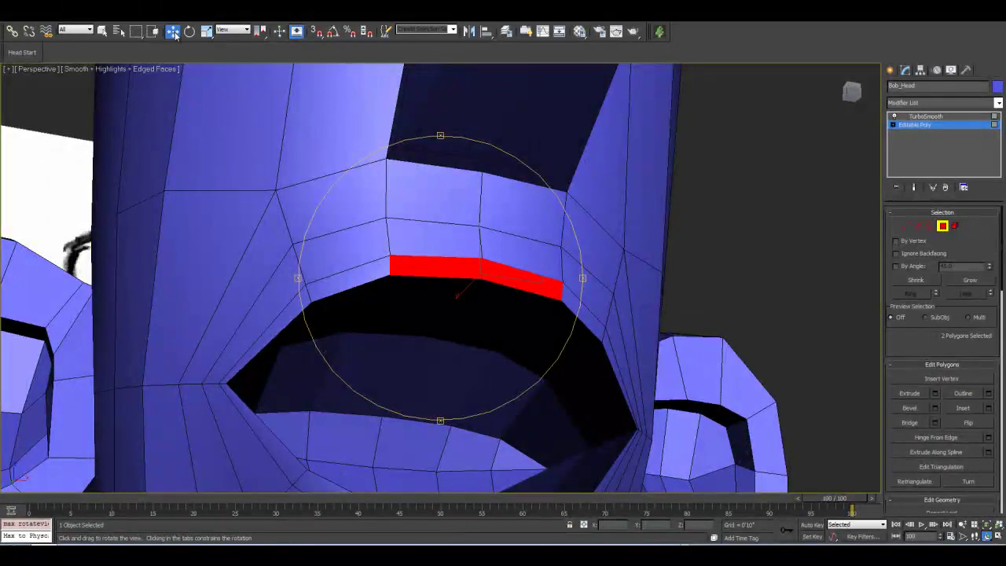
{"action": "left_click", "coordinate": [357, 277], "text": "ctrl"}
{"action": "left_click", "coordinate": [590, 330], "text": "ctrl"}
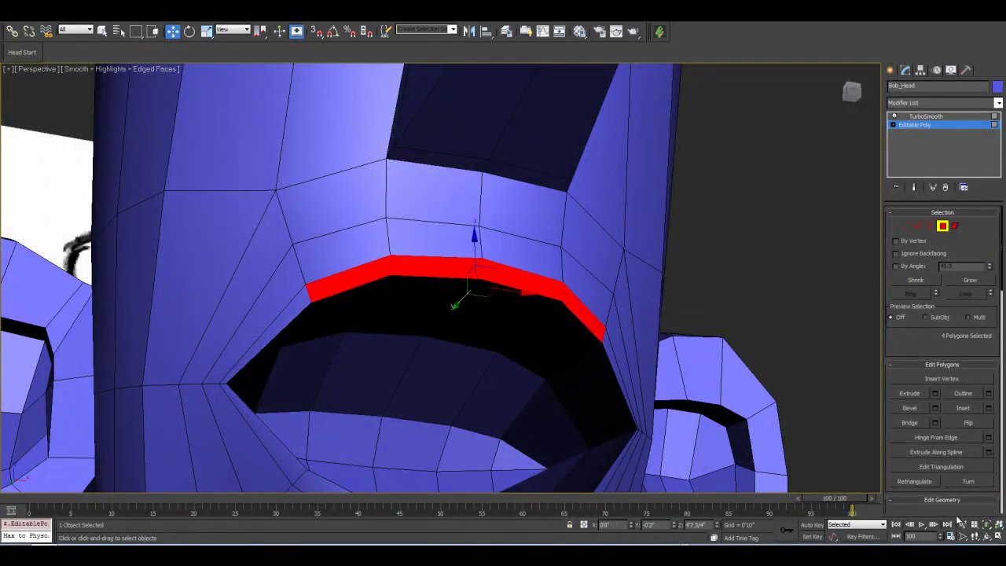
{"action": "left_click", "coordinate": [988, 537]}
{"action": "left_click_drag", "start_coordinate": [480, 315], "coordinate": [669, 247]}
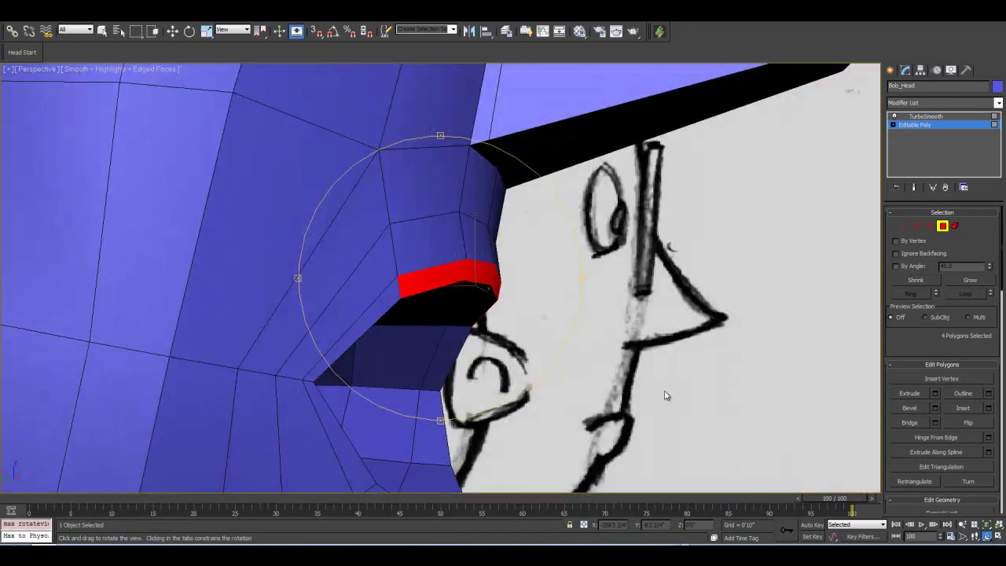
{"action": "left_click", "coordinate": [174, 32]}
{"action": "left_click_drag", "start_coordinate": [430, 287], "coordinate": [439, 286]}
Show the smoothed head shaded without edged faces and set its TurboSmooth iterations to 2.
{"action": "left_click", "coordinate": [915, 187]}
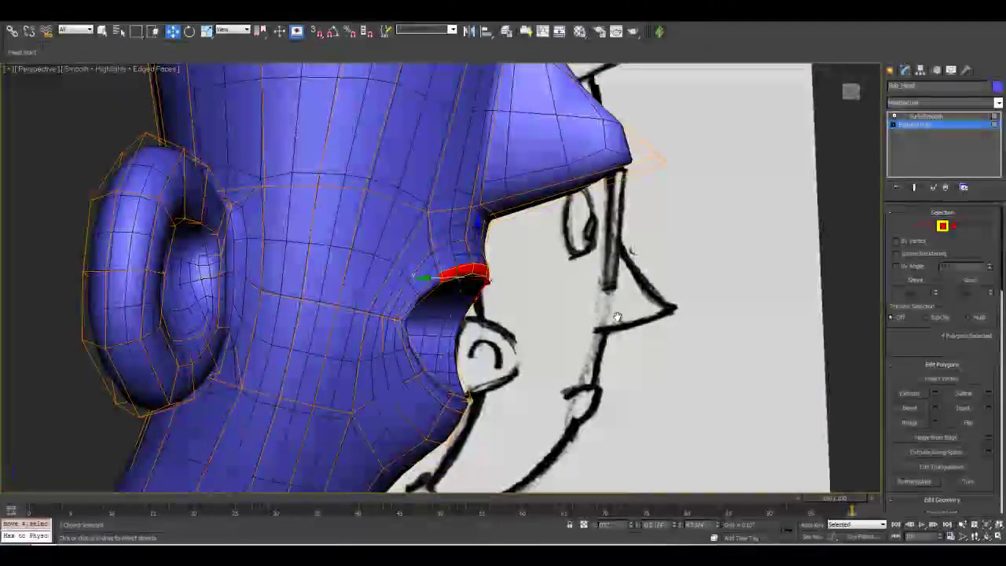
{"action": "middle_click_drag", "start_coordinate": [617, 317], "coordinate": [752, 391], "text": "alt"}
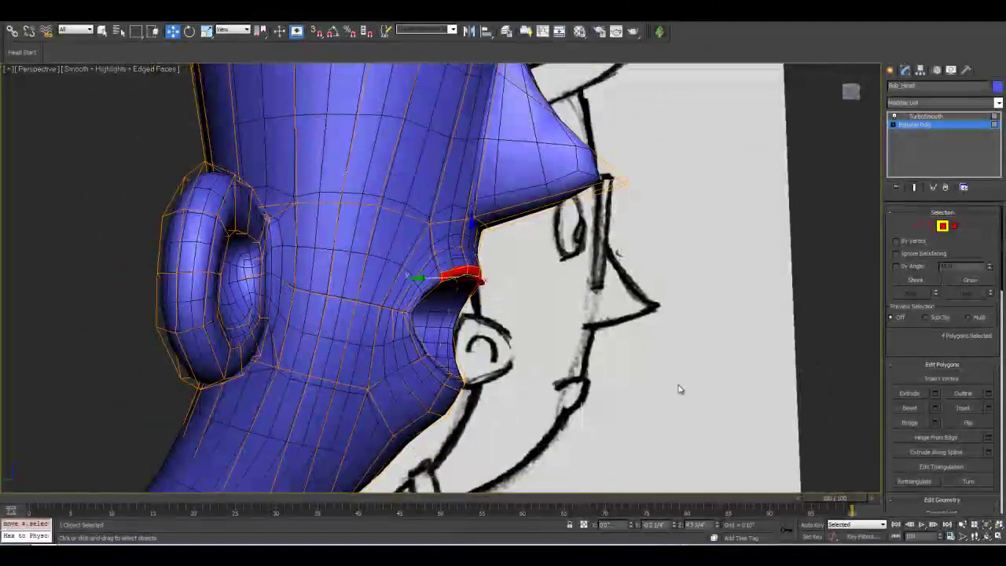
{"action": "left_click", "coordinate": [943, 225]}
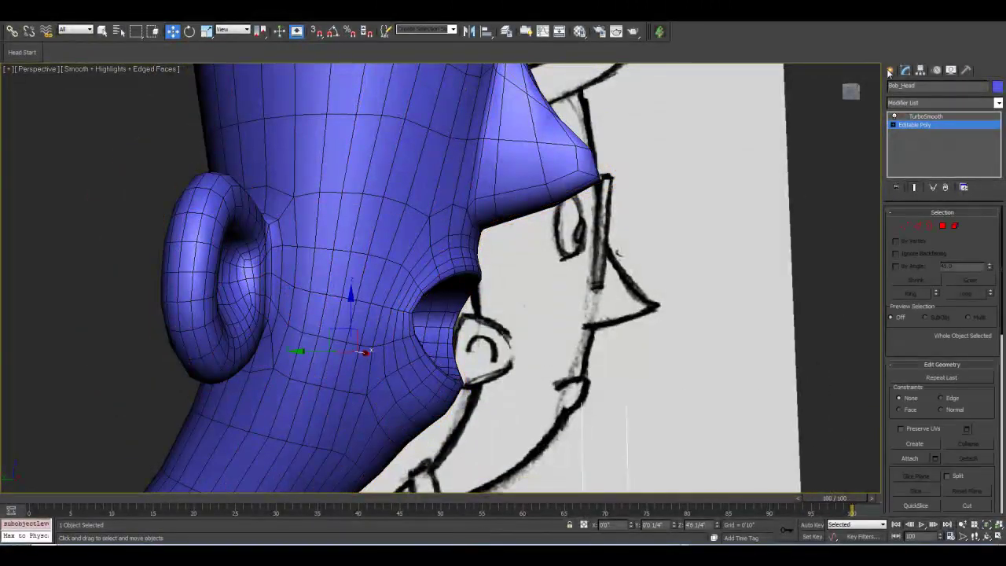
{"action": "left_click", "coordinate": [890, 70]}
{"action": "mouse_move", "coordinate": [520, 352]}
{"action": "middle_mouse_down", "text": "alt"}
{"action": "mouse_move", "coordinate": [508, 350]}
{"action": "mouse_move", "coordinate": [520, 346]}
{"action": "middle_mouse_up", "text": "alt"}
{"action": "key", "text": "F4"}
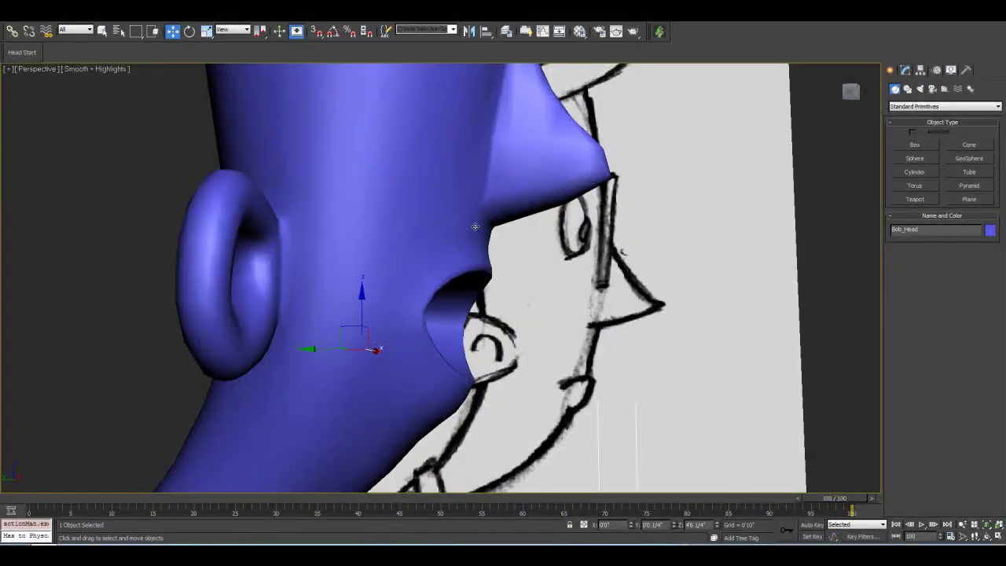
{"action": "left_click", "coordinate": [905, 71]}
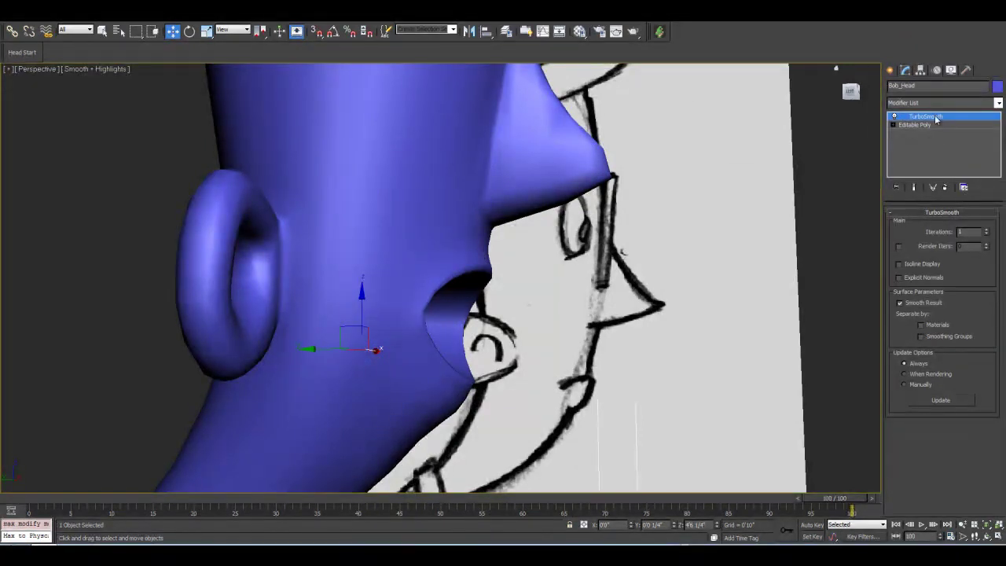
{"action": "left_click", "coordinate": [987, 231]}
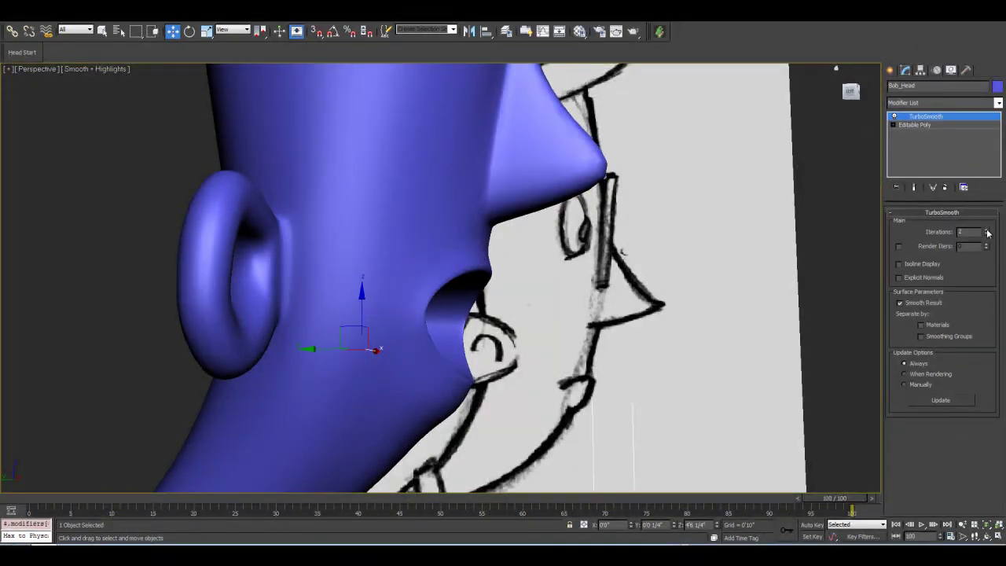
Show edged faces on the head, enter vertex editing on its Editable Poly, and hide the TurboSmooth end result.
{"action": "left_click", "coordinate": [987, 536]}
{"action": "left_click_drag", "start_coordinate": [481, 230], "coordinate": [438, 319]}
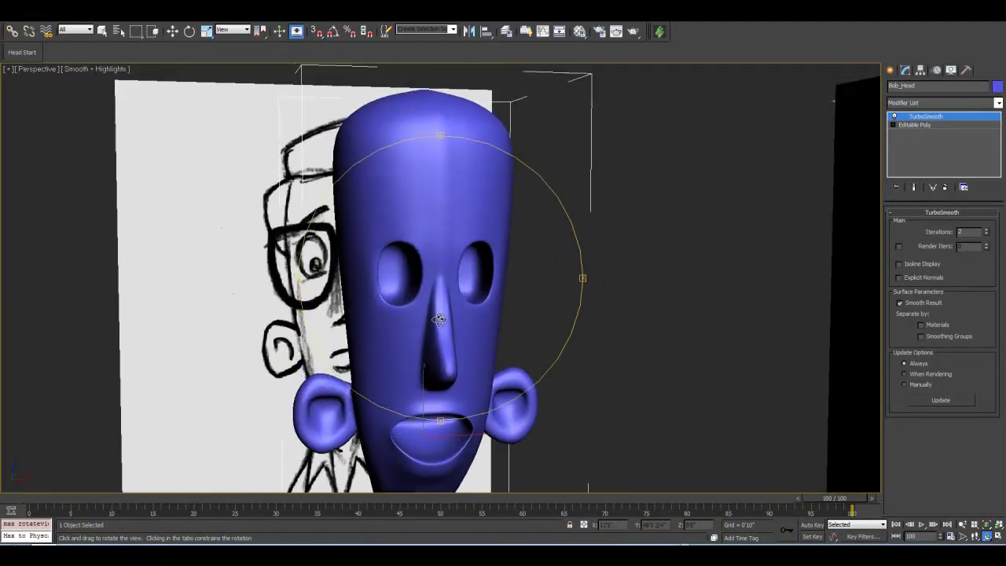
{"action": "scroll", "coordinate": [431, 273], "scroll_direction": "up", "scroll_amount": 4}
{"action": "left_click_drag", "start_coordinate": [438, 210], "coordinate": [539, 236]}
{"action": "left_click_drag", "start_coordinate": [433, 209], "coordinate": [571, 220]}
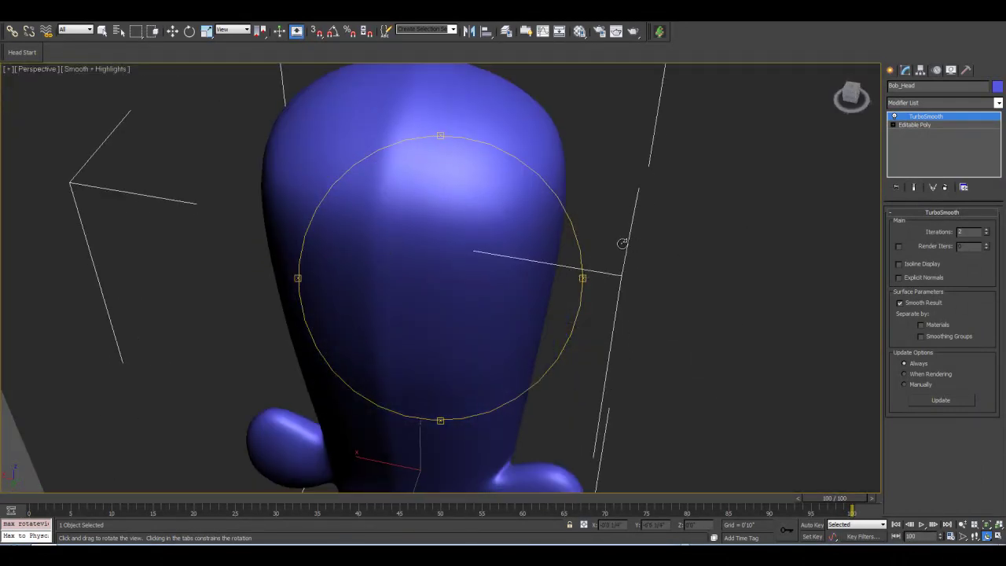
{"action": "key", "text": "F4"}
{"action": "left_click", "coordinate": [916, 125]}
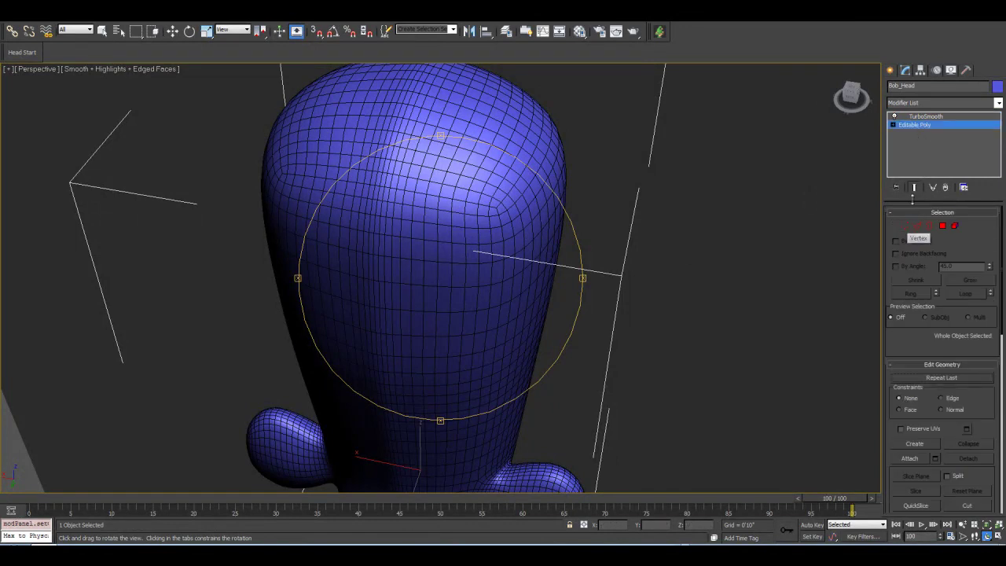
{"action": "left_click", "coordinate": [913, 188]}
{"action": "left_click", "coordinate": [904, 227]}
{"action": "middle_click_drag", "start_coordinate": [414, 230], "coordinate": [466, 278]}
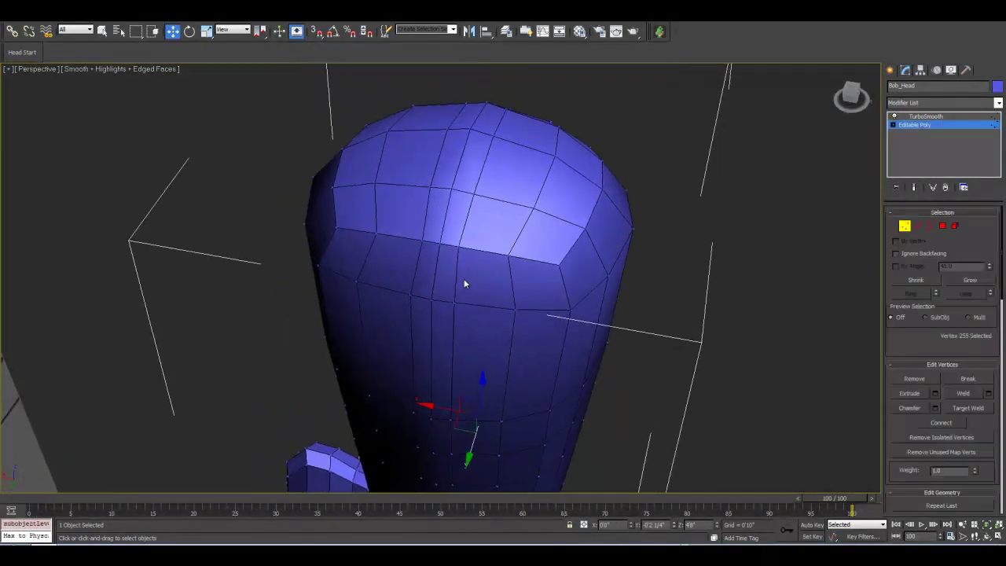
Scale the two vertices flanking the centre line on top of the head apart along X and check the smoothed result.
{"action": "left_click", "coordinate": [994, 536]}
{"action": "left_click_drag", "start_coordinate": [477, 281], "coordinate": [495, 286]}
{"action": "left_click", "coordinate": [175, 32]}
{"action": "middle_click_drag", "start_coordinate": [389, 272], "coordinate": [324, 362]}
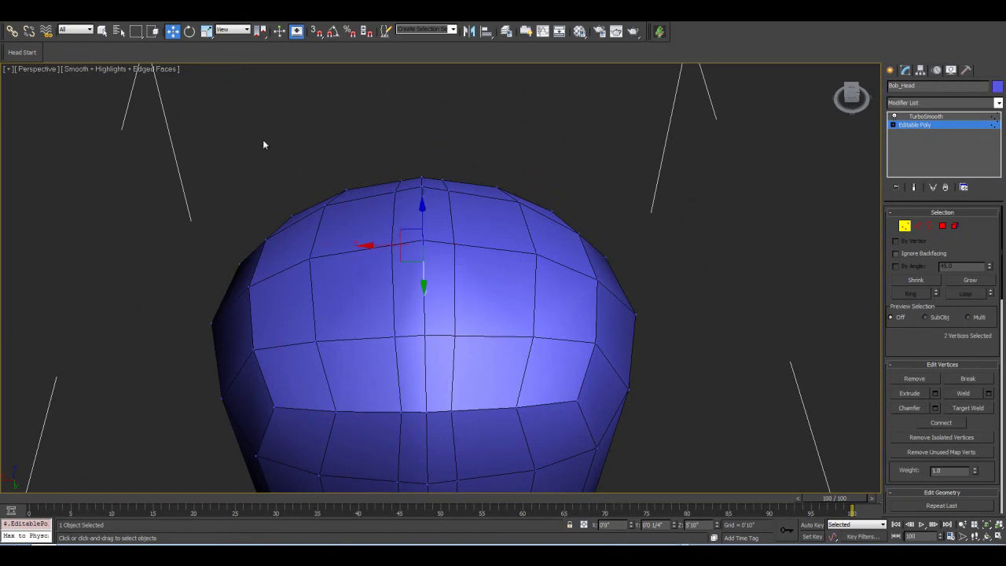
{"action": "left_click", "coordinate": [206, 32]}
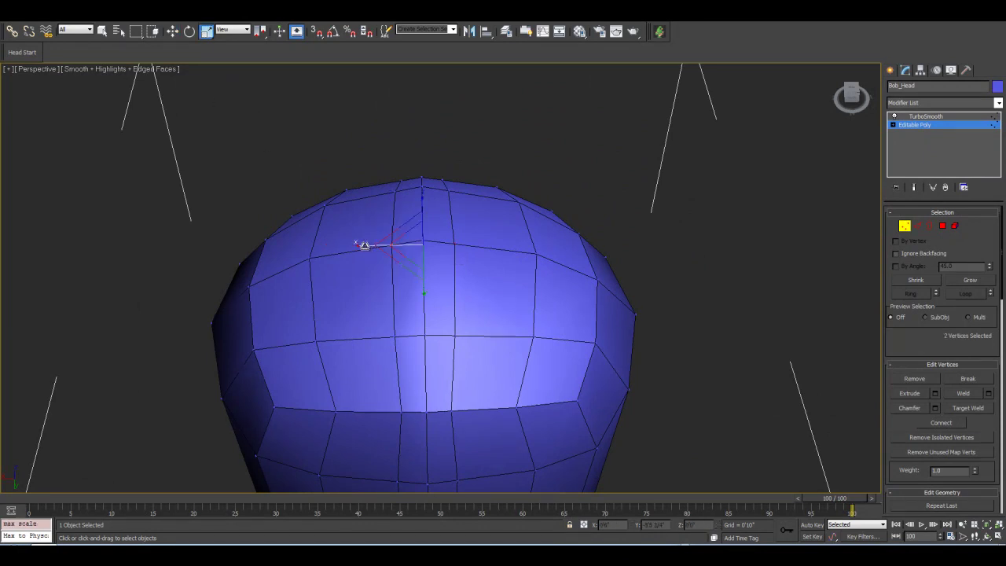
{"action": "left_click_drag", "start_coordinate": [352, 246], "coordinate": [321, 251]}
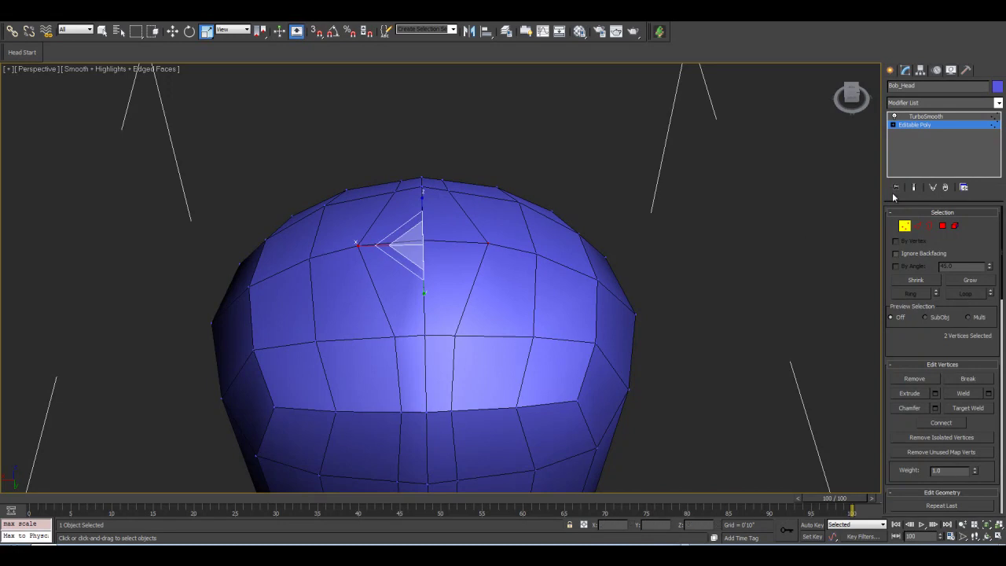
{"action": "left_click", "coordinate": [918, 187]}
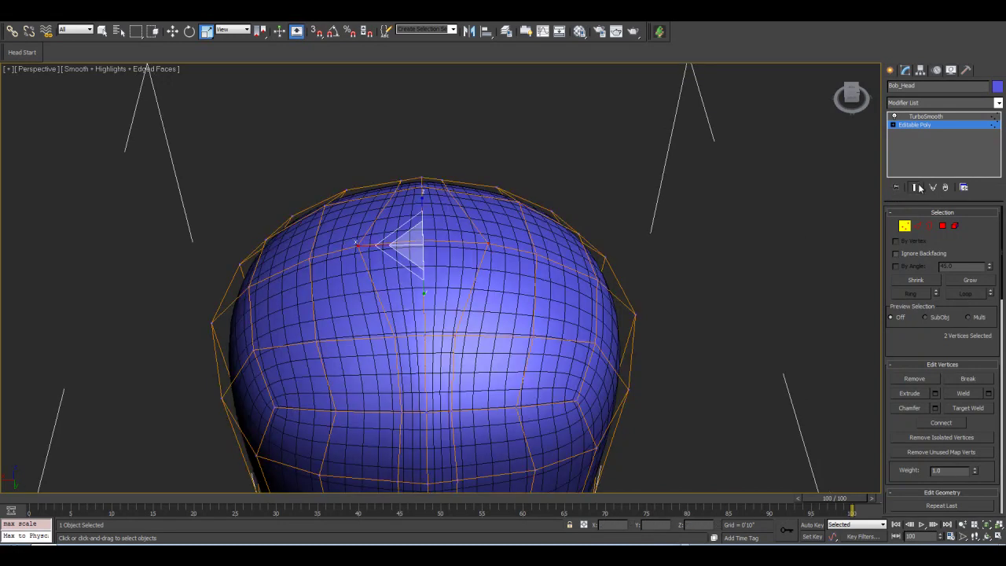
{"action": "left_click", "coordinate": [917, 188]}
Scale the centre-flanking vertex pairs on the rows directly in front of and behind the widened pair apart along X.
{"action": "left_click", "coordinate": [393, 192]}
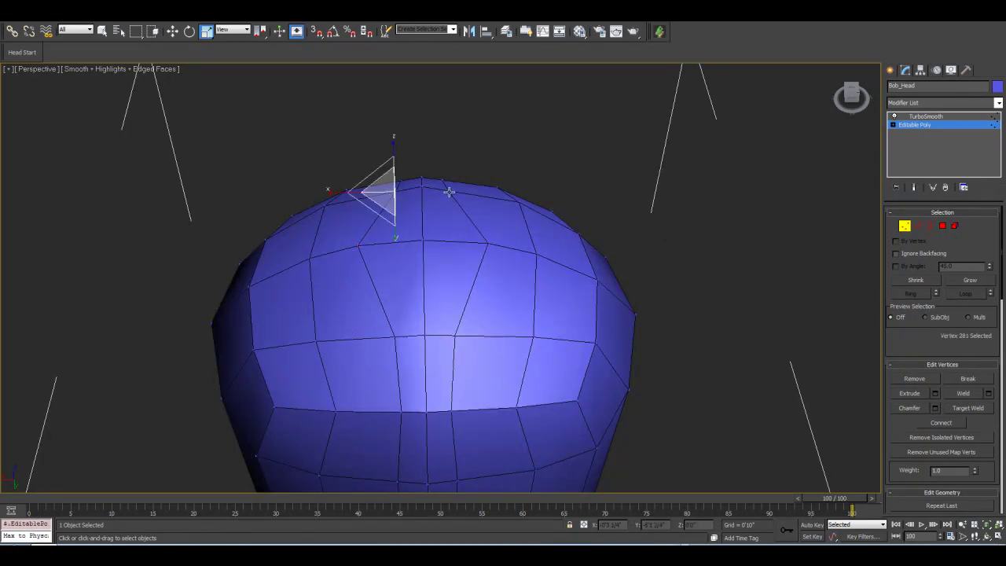
{"action": "left_click", "coordinate": [449, 192], "text": "ctrl"}
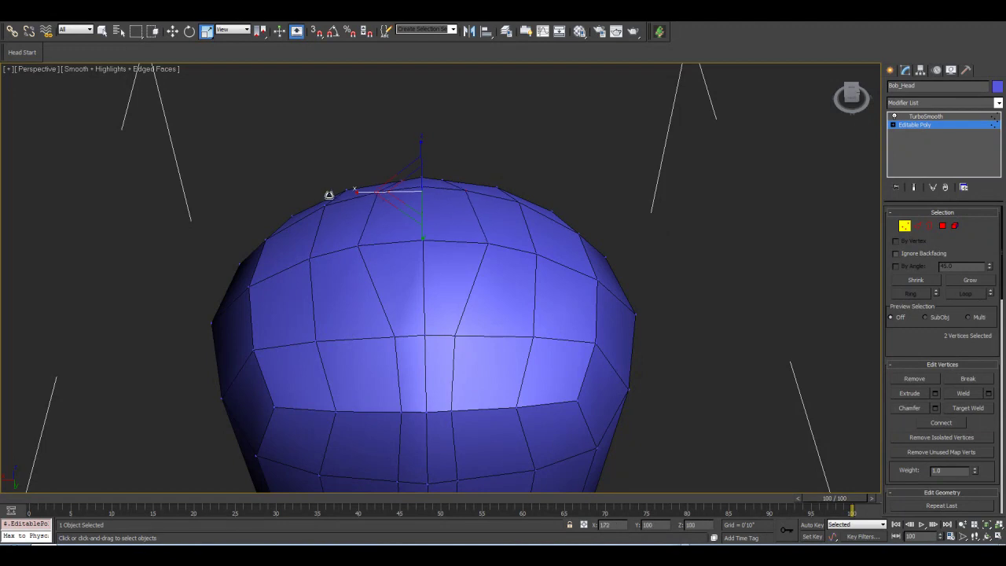
{"action": "left_click", "coordinate": [394, 336]}
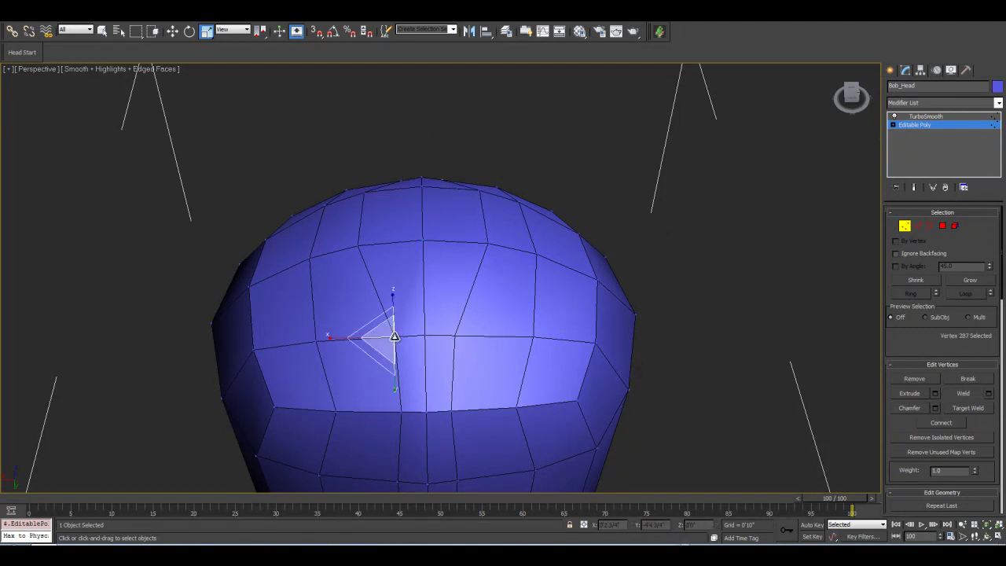
{"action": "left_click", "coordinate": [454, 334], "text": "ctrl"}
{"action": "left_click_drag", "start_coordinate": [359, 337], "coordinate": [330, 338]}
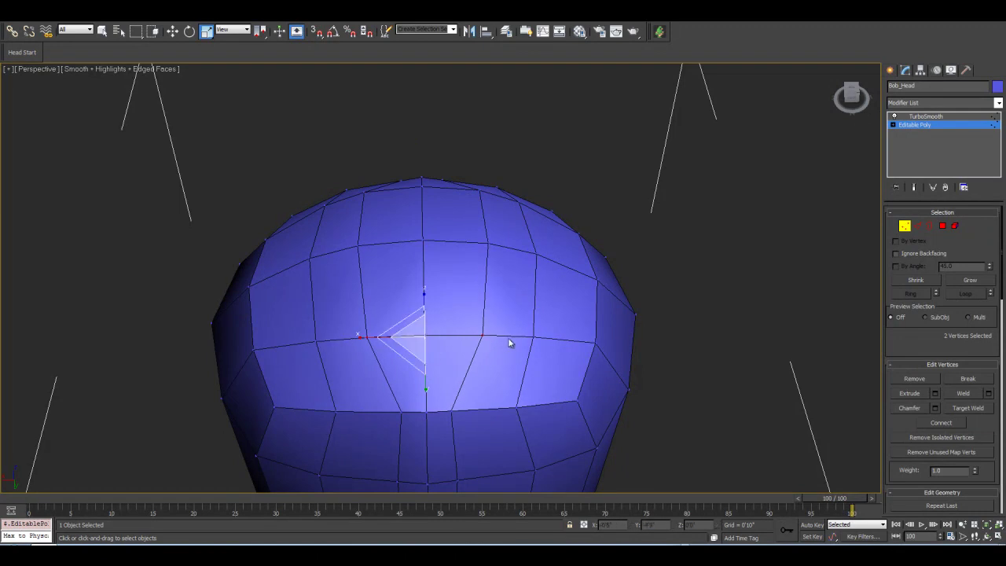
Select the two vertices flanking the centre line on the next row down the back of the head and show the smoothed result.
{"action": "middle_click_drag", "start_coordinate": [433, 350], "coordinate": [437, 275]}
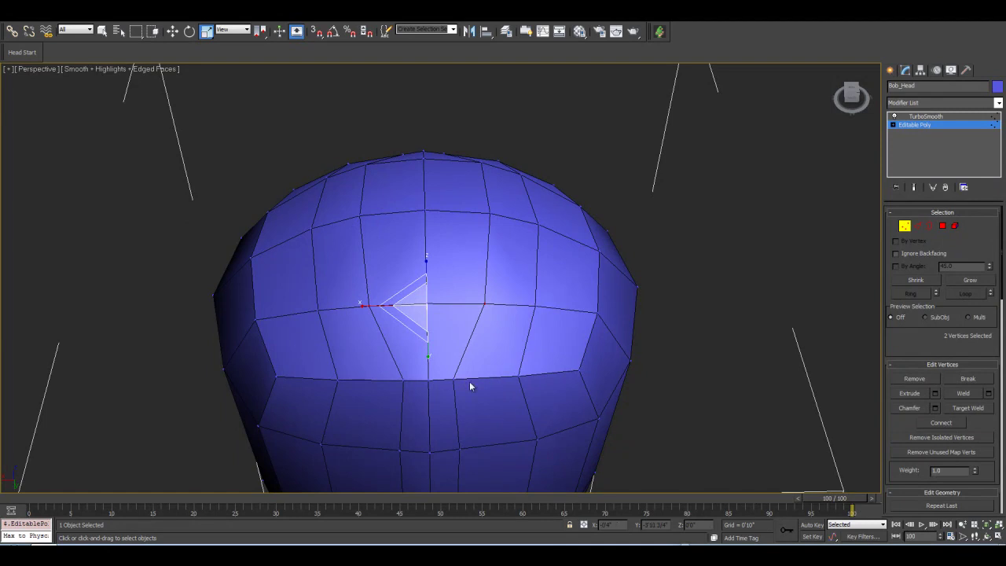
{"action": "middle_click_drag", "start_coordinate": [445, 408], "coordinate": [455, 315]}
{"action": "scroll", "coordinate": [456, 318], "scroll_direction": "up", "scroll_amount": 2}
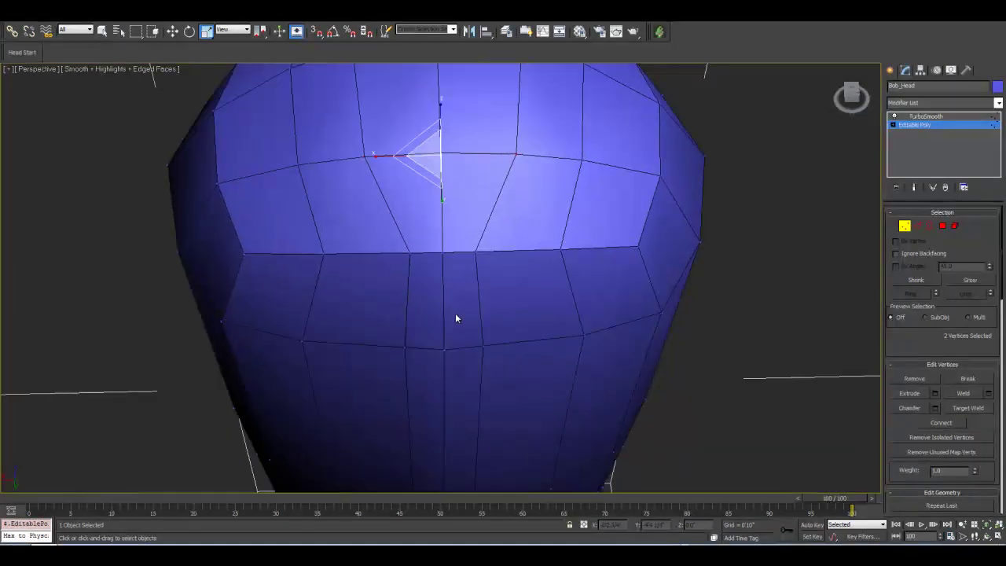
{"action": "left_click", "coordinate": [412, 256]}
{"action": "left_click", "coordinate": [476, 251], "text": "ctrl"}
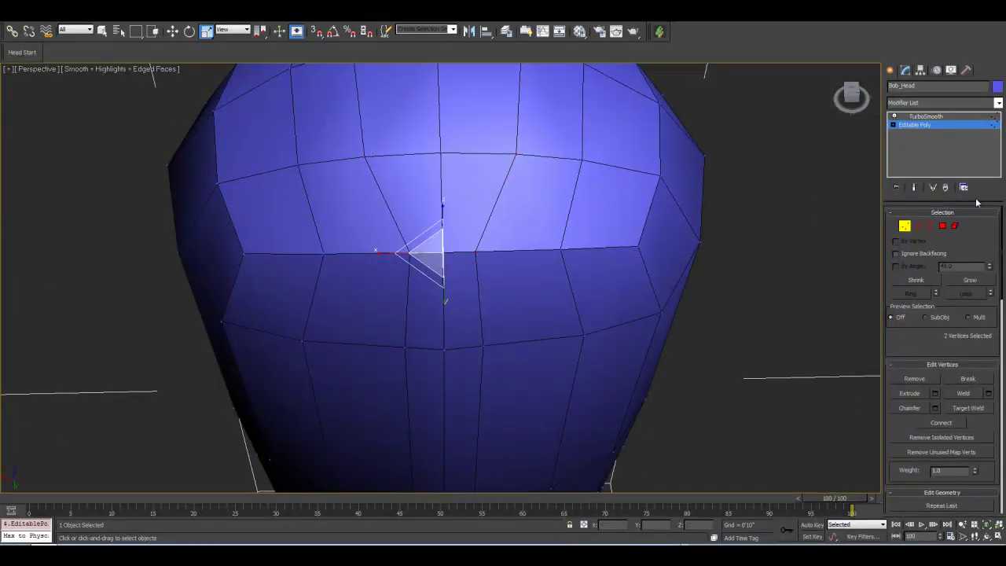
{"action": "left_click", "coordinate": [915, 188]}
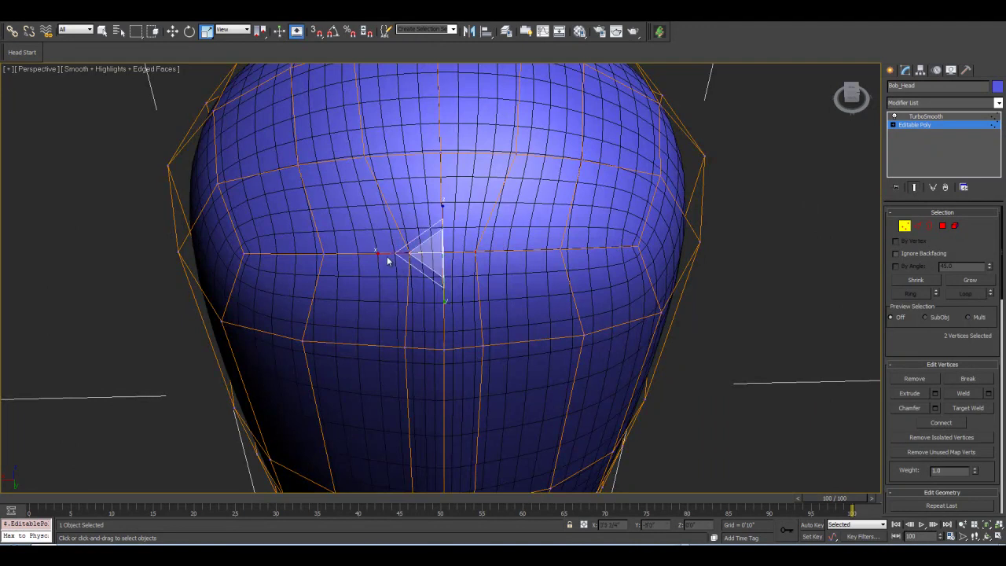
Pinch the selected vertex pair together along X and inspect the crease on the shaded head without edged faces.
{"action": "key", "text": "F4"}
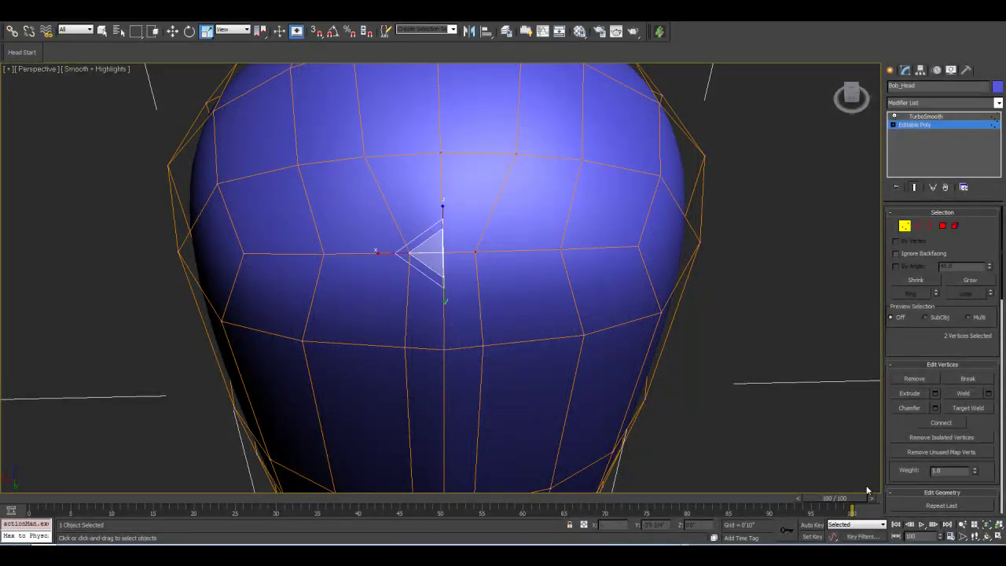
{"action": "left_click", "coordinate": [988, 537]}
{"action": "left_click_drag", "start_coordinate": [267, 259], "coordinate": [331, 155]}
{"action": "key", "text": "r"}
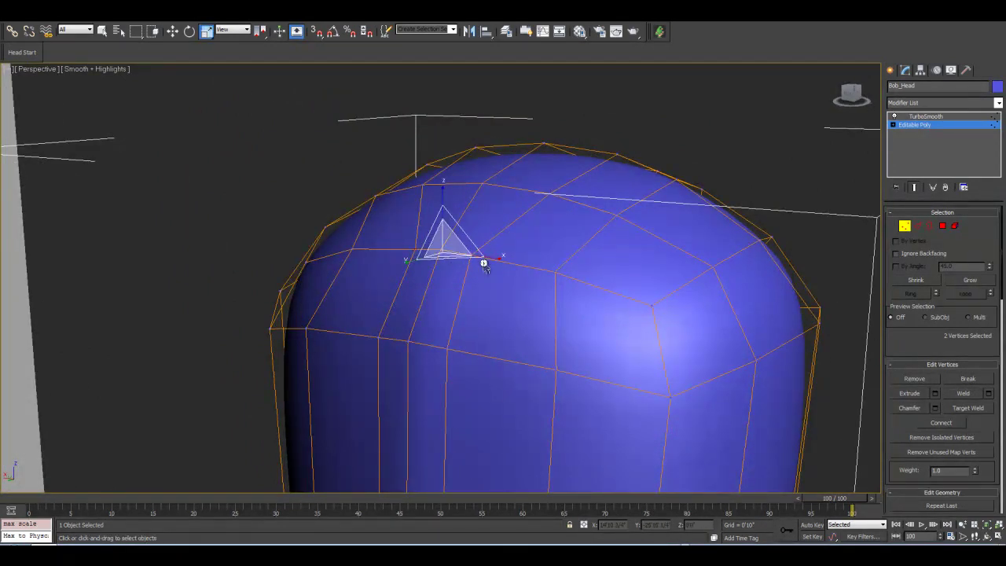
{"action": "left_click_drag", "start_coordinate": [498, 259], "coordinate": [392, 265]}
{"action": "left_click", "coordinate": [891, 70]}
{"action": "left_click", "coordinate": [731, 130]}
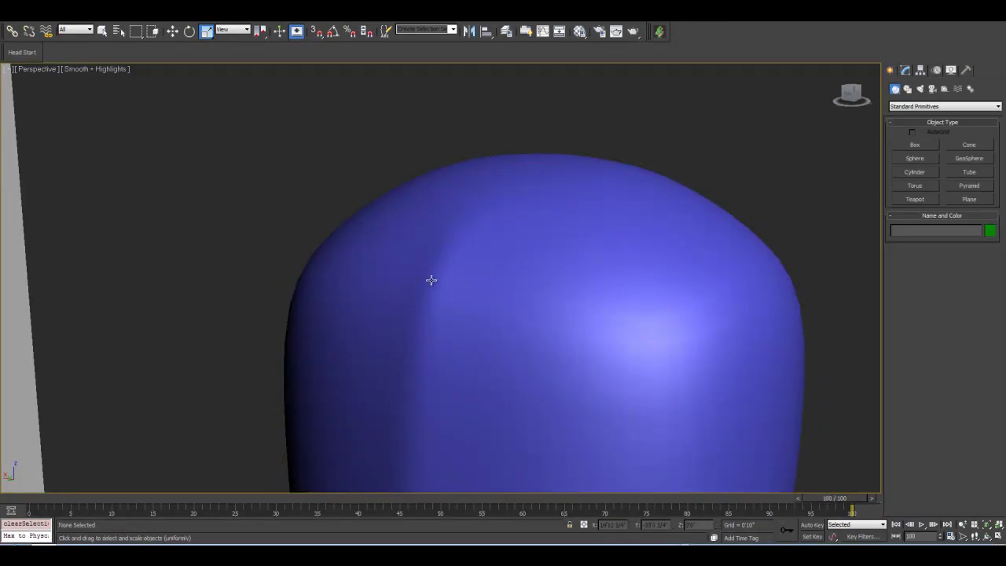
{"action": "scroll", "coordinate": [431, 280], "scroll_direction": "up", "scroll_amount": 3}
{"action": "scroll", "coordinate": [432, 259], "scroll_direction": "down", "scroll_amount": 3}
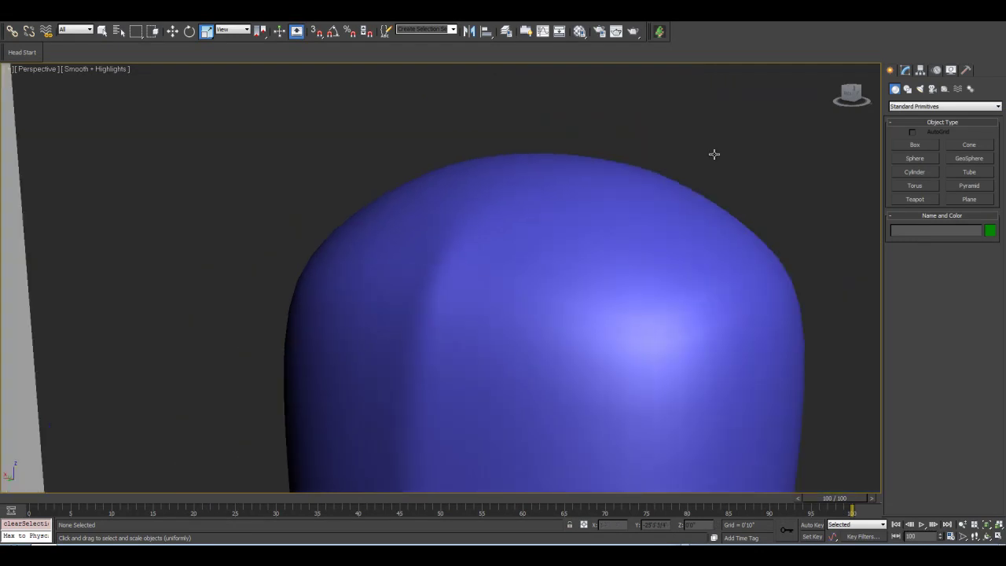
Reselect the head, return to vertex editing with edged faces, and scale the pinched vertex pair apart along X.
{"action": "left_click", "coordinate": [906, 70]}
{"action": "left_click", "coordinate": [541, 233]}
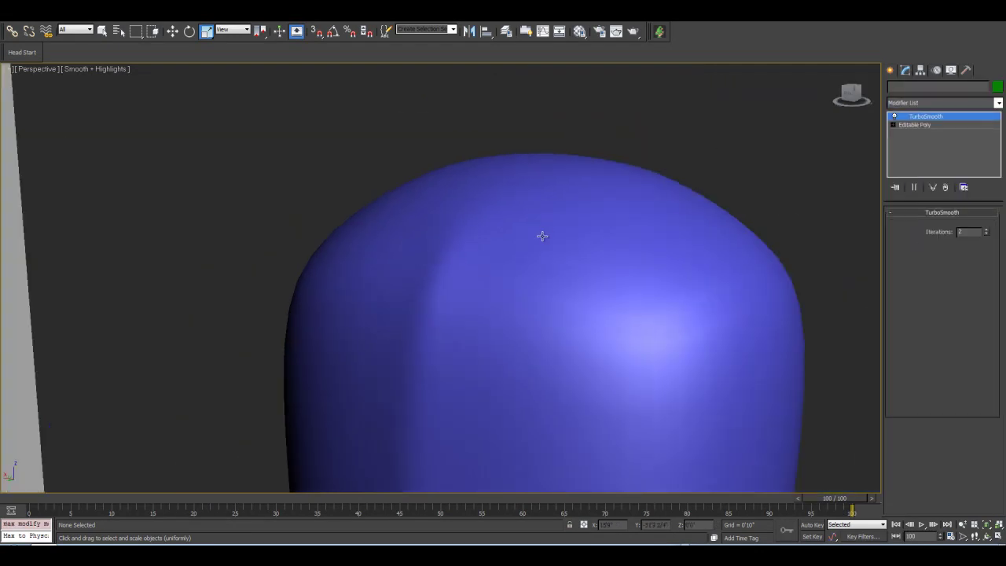
{"action": "left_click", "coordinate": [915, 126]}
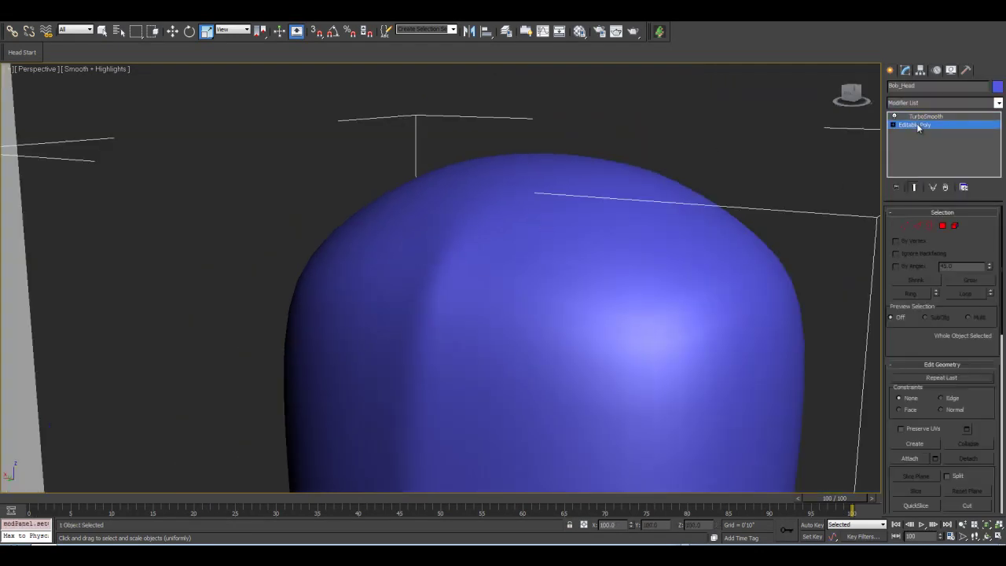
{"action": "key", "text": "F4"}
{"action": "left_click", "coordinate": [906, 226]}
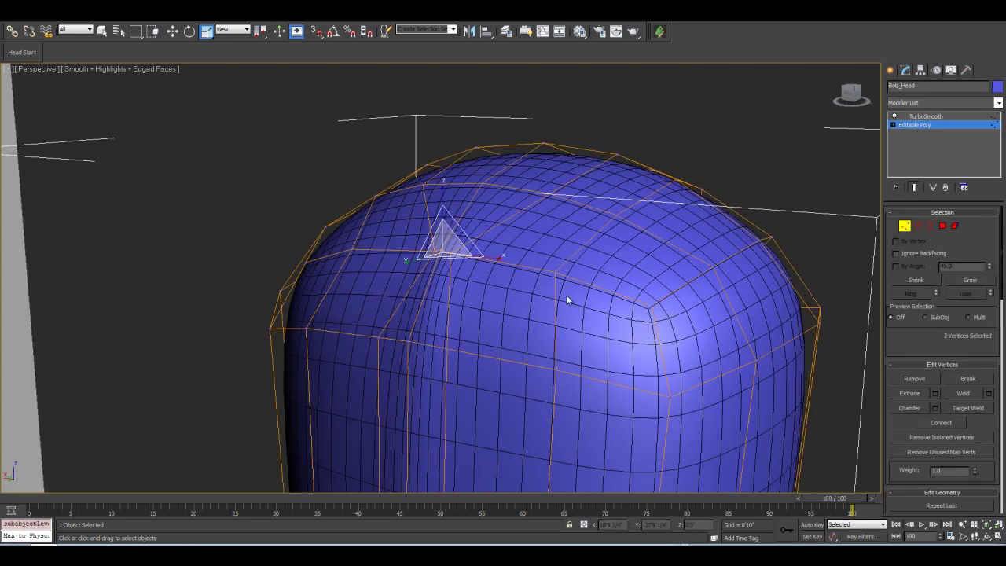
{"action": "left_click_drag", "start_coordinate": [489, 262], "coordinate": [733, 315]}
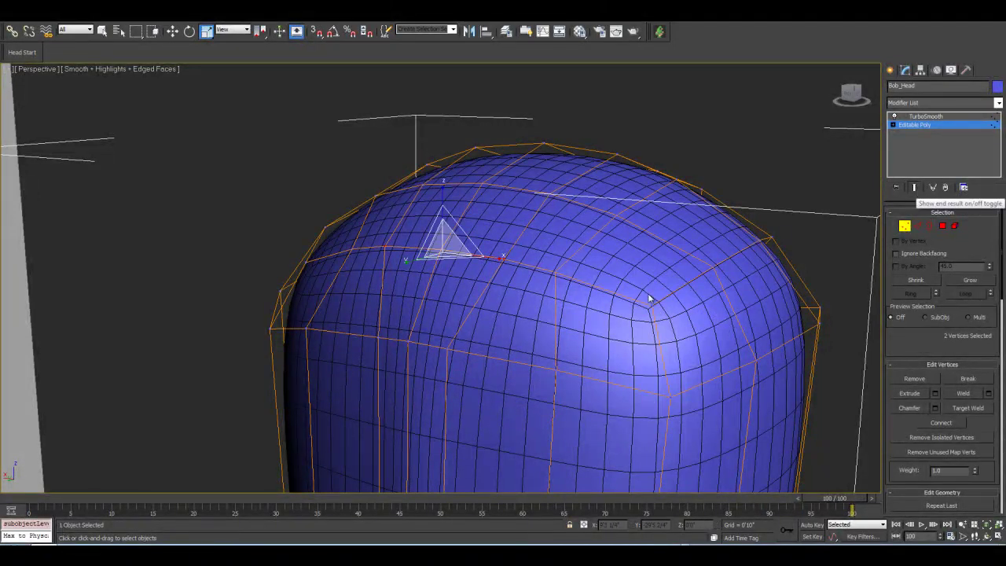
Scale the centre-flanking vertex pair on the next lower row apart along X and inspect the TurboSmooth surface without edged faces.
{"action": "left_click", "coordinate": [378, 339]}
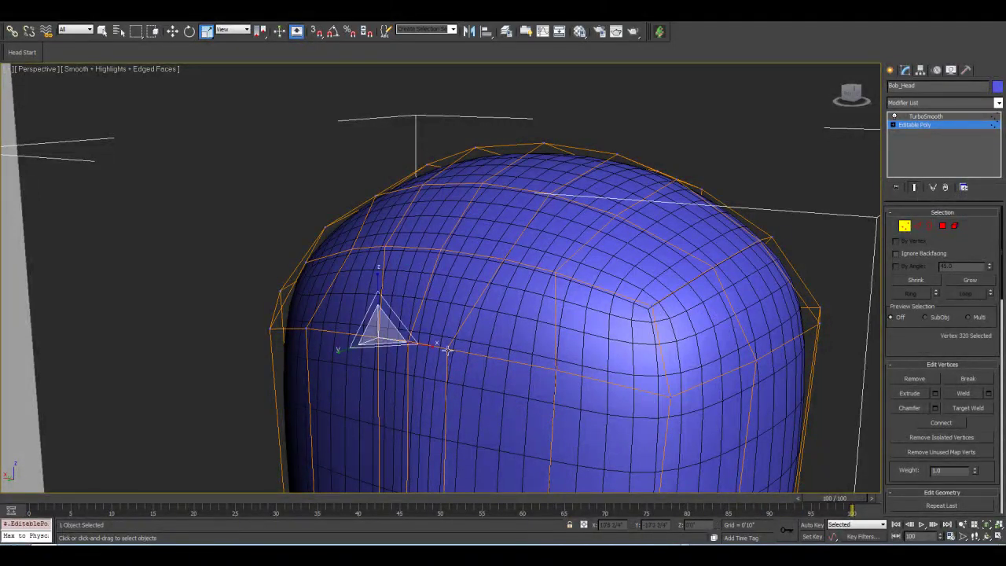
{"action": "left_click", "coordinate": [470, 352], "text": "ctrl"}
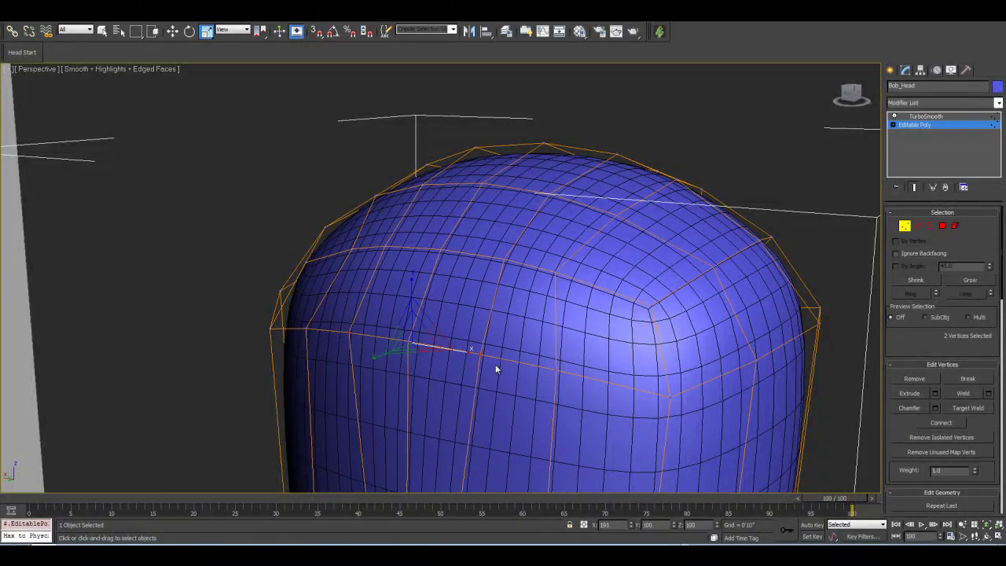
{"action": "left_click", "coordinate": [913, 187]}
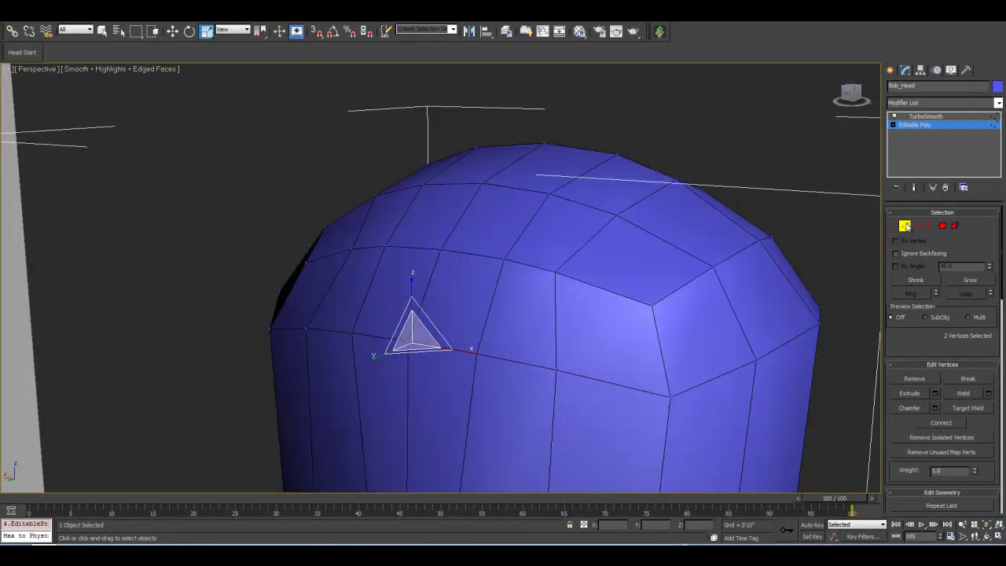
{"action": "left_click", "coordinate": [914, 187]}
{"action": "left_click", "coordinate": [916, 117]}
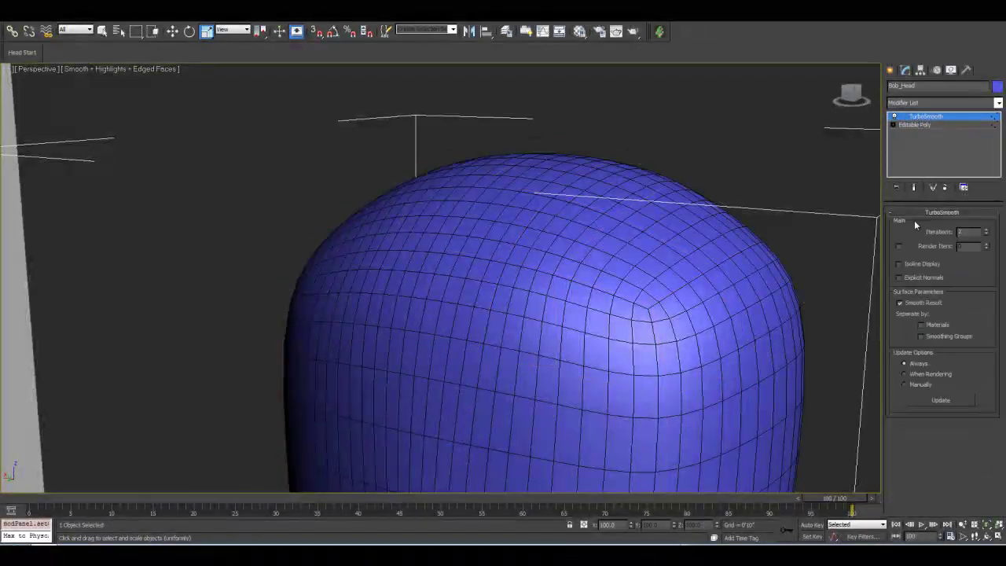
{"action": "key", "text": "F4"}
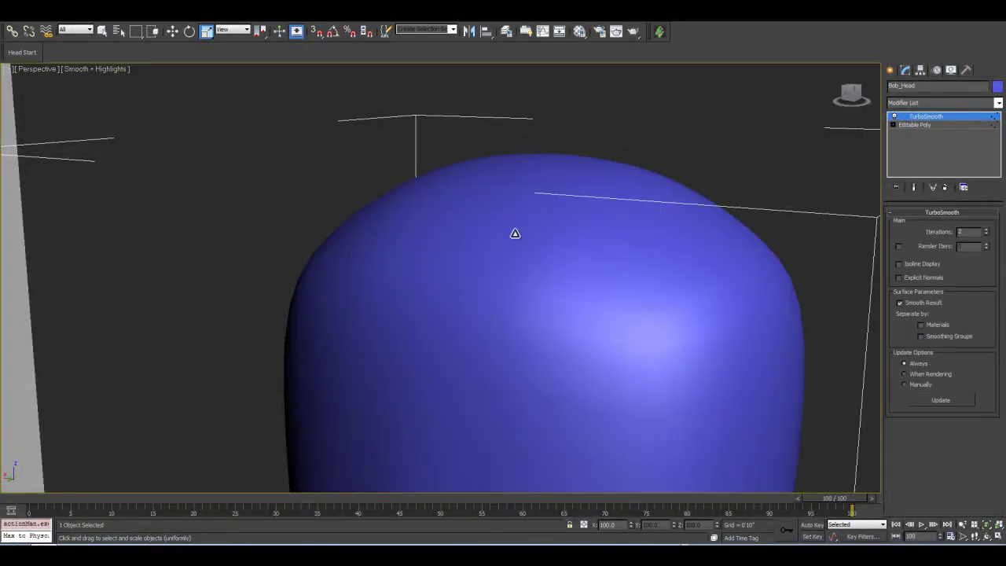
{"action": "scroll", "coordinate": [476, 286], "scroll_direction": "up", "scroll_amount": 3}
{"action": "scroll", "coordinate": [477, 286], "scroll_direction": "down", "scroll_amount": 5}
{"action": "scroll", "coordinate": [477, 285], "scroll_direction": "up", "scroll_amount": 2}
Return to vertex editing with edged faces and scale the centre-flanking vertex pairs on the next two lower rows apart along X.
{"action": "middle_click_drag", "start_coordinate": [486, 320], "coordinate": [487, 232]}
{"action": "key", "text": "F4"}
{"action": "left_click", "coordinate": [914, 124]}
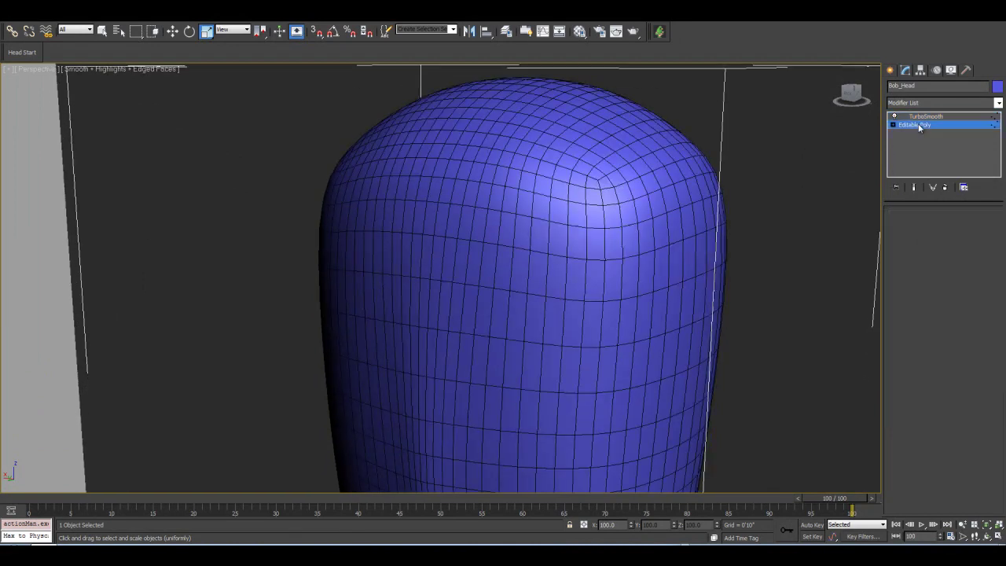
{"action": "left_click", "coordinate": [904, 226]}
{"action": "middle_click_drag", "start_coordinate": [427, 249], "coordinate": [467, 103]}
{"action": "left_click", "coordinate": [482, 305]}
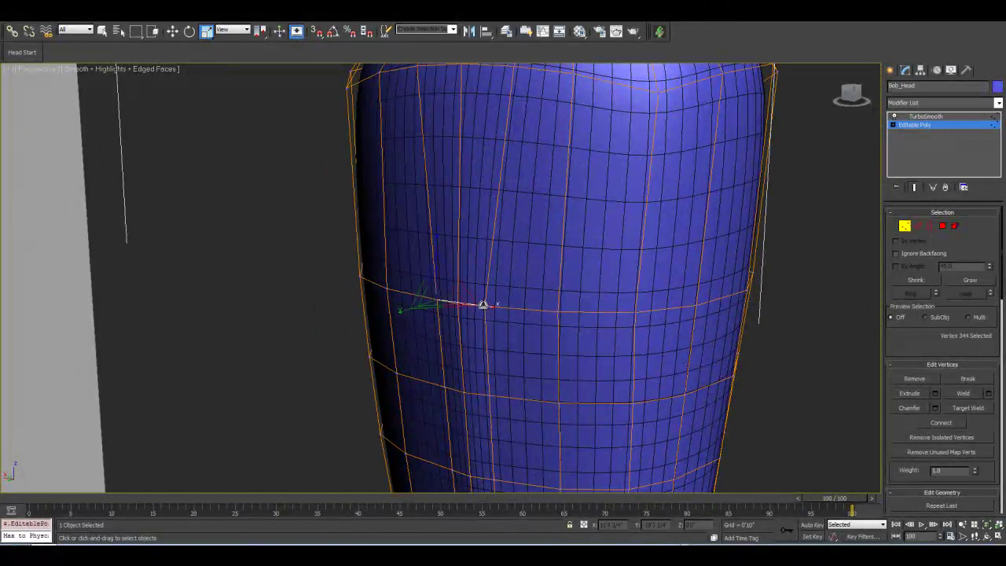
{"action": "left_click", "coordinate": [484, 304], "text": "ctrl"}
{"action": "left_click", "coordinate": [443, 388], "text": "ctrl"}
{"action": "left_click", "coordinate": [489, 398], "text": "ctrl"}
{"action": "left_click_drag", "start_coordinate": [523, 359], "coordinate": [554, 363]}
Scale the centre-flanking vertex pair on the row just above the ears apart along X and hide the smoothed end result.
{"action": "middle_click_drag", "start_coordinate": [526, 415], "coordinate": [531, 197]}
{"action": "scroll", "coordinate": [530, 268], "scroll_direction": "up", "scroll_amount": 1}
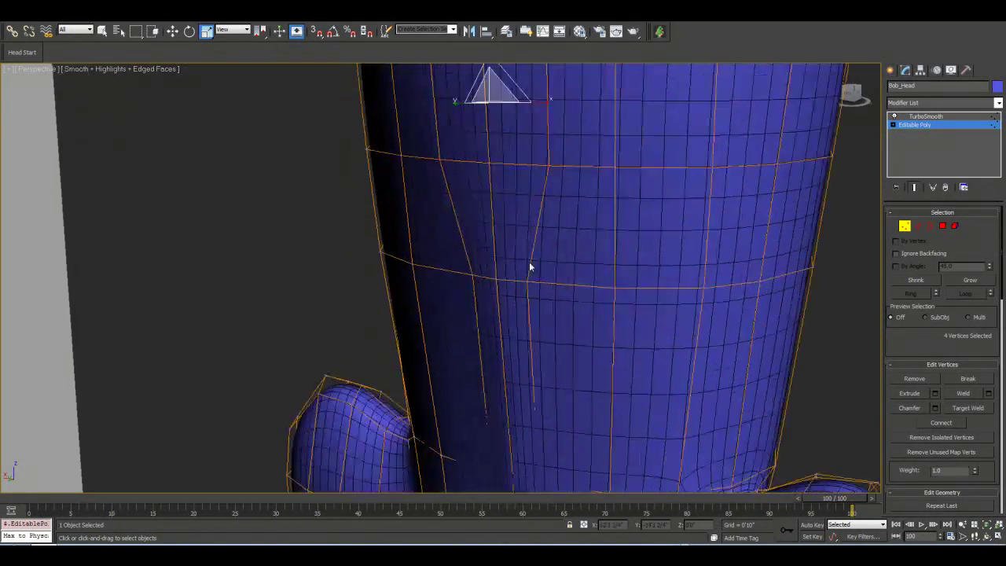
{"action": "left_click", "coordinate": [474, 280]}
{"action": "left_click", "coordinate": [529, 283], "text": "ctrl"}
{"action": "middle_click_drag", "start_coordinate": [559, 408], "coordinate": [548, 316]}
{"action": "scroll", "coordinate": [555, 283], "scroll_direction": "up", "scroll_amount": 2}
{"action": "scroll", "coordinate": [532, 166], "scroll_direction": "down", "scroll_amount": 2}
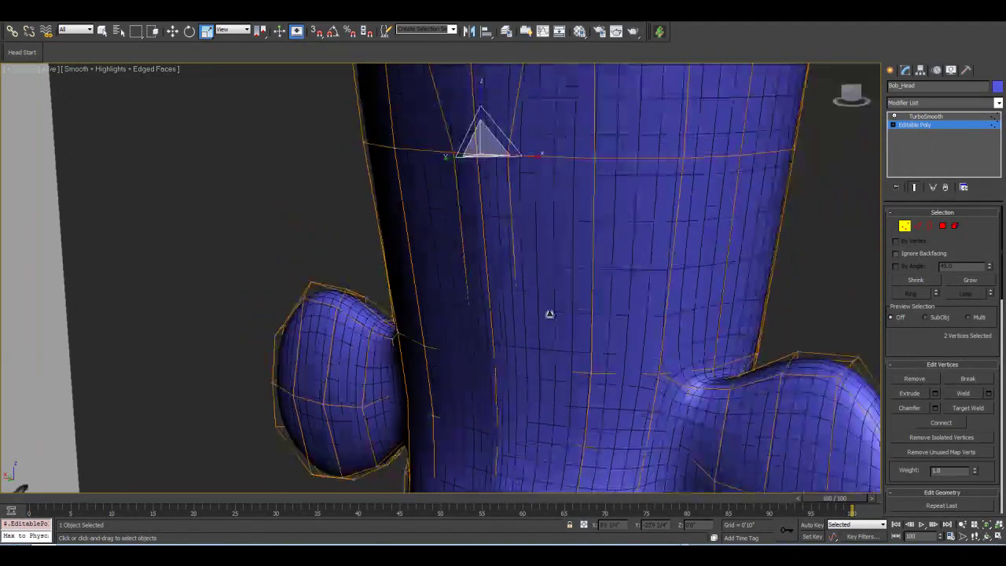
{"action": "key", "text": "w"}
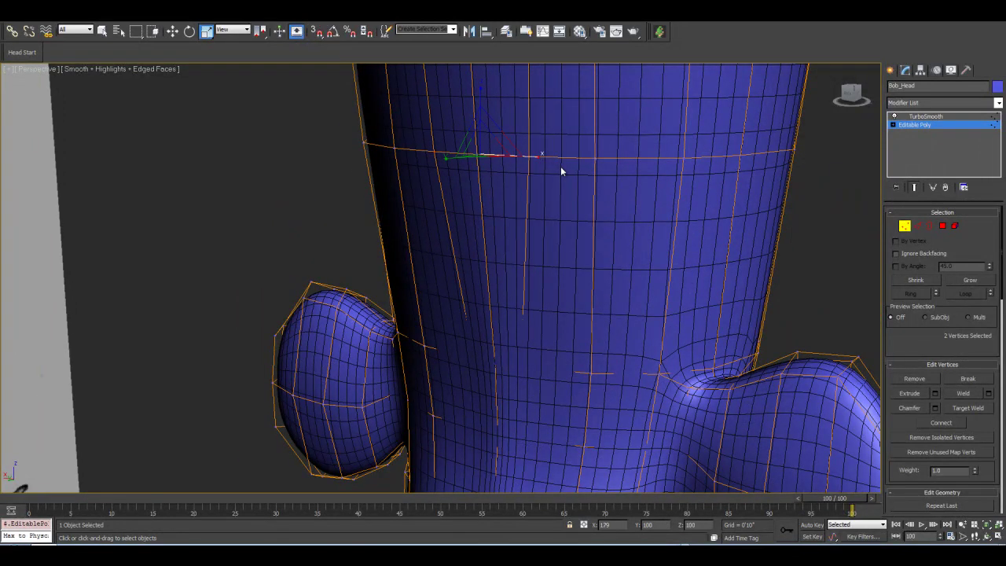
{"action": "key", "text": "r"}
{"action": "left_click", "coordinate": [915, 187]}
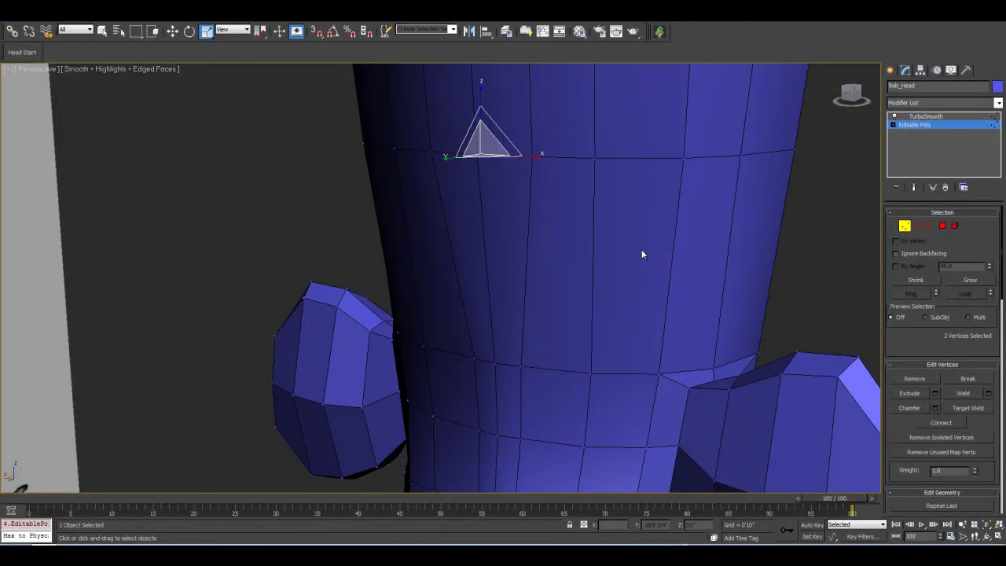
Scale the centre-flanking vertex pairs on the three rows between the ears apart along X to about 177%.
{"action": "scroll", "coordinate": [525, 357], "scroll_direction": "down", "scroll_amount": 2}
{"action": "left_click", "coordinate": [482, 238]}
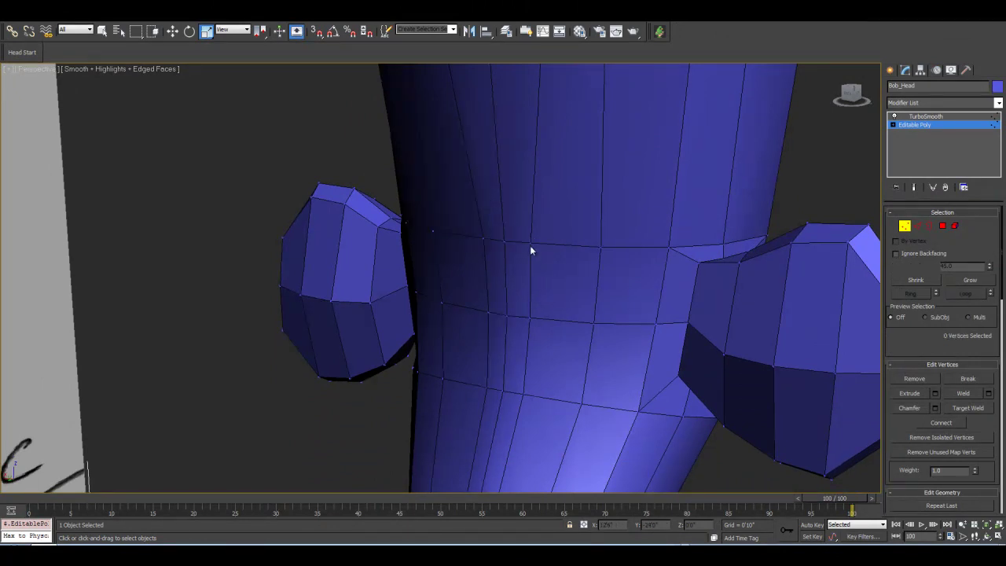
{"action": "left_click", "coordinate": [531, 243]}
{"action": "left_click", "coordinate": [483, 240], "text": "ctrl"}
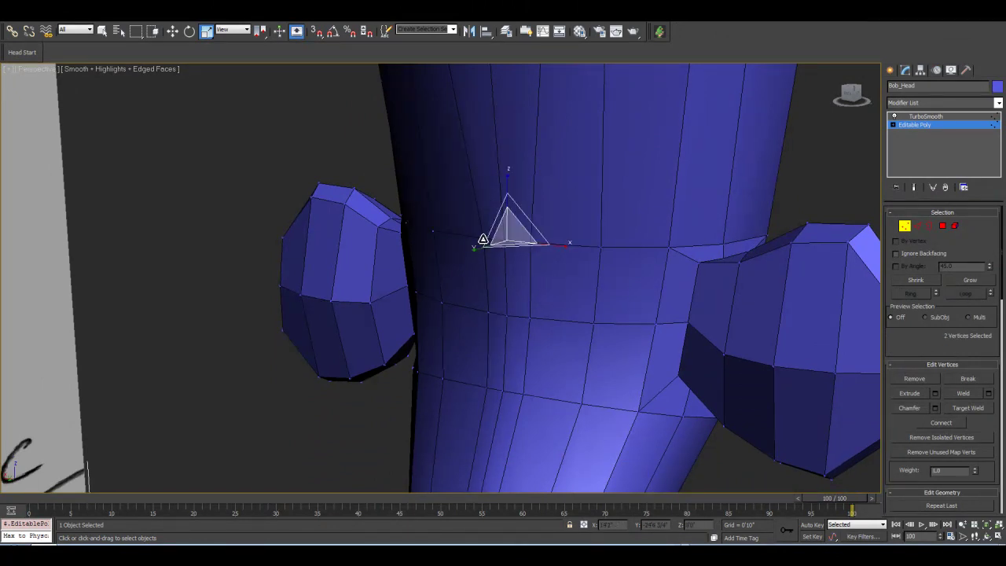
{"action": "left_click", "coordinate": [488, 312], "text": "ctrl"}
{"action": "left_click", "coordinate": [531, 319], "text": "ctrl"}
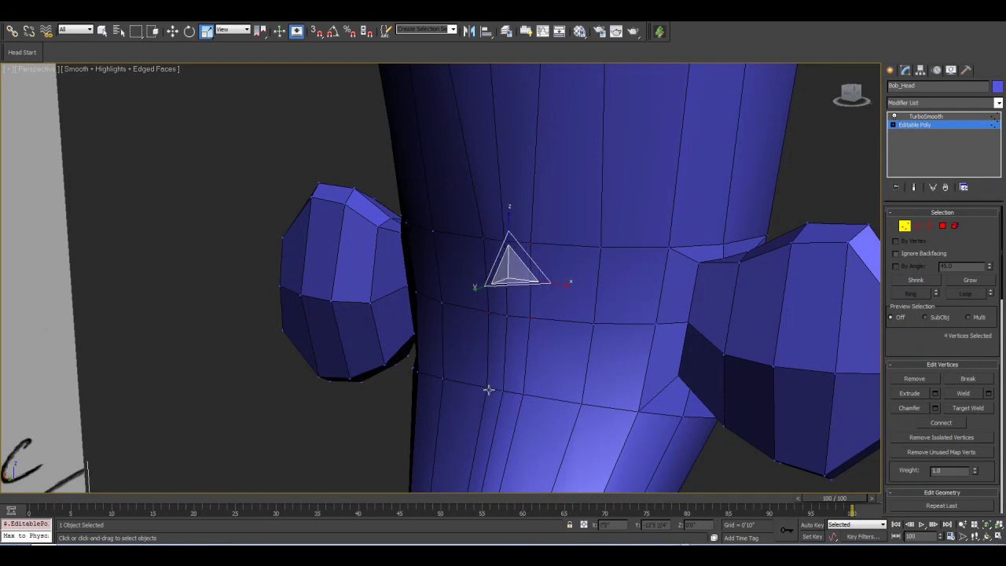
{"action": "left_click", "coordinate": [485, 386], "text": "ctrl"}
{"action": "left_click", "coordinate": [566, 323], "text": "ctrl"}
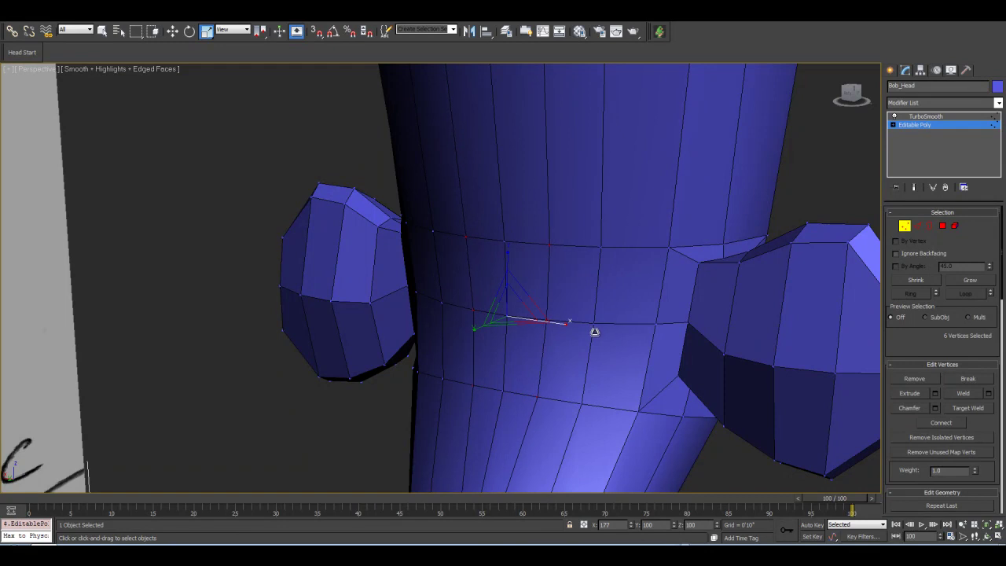
Scale the centre-flanking vertex pairs on the mid-neck row and on the rim of the neck's end apart along X.
{"action": "middle_click_drag", "start_coordinate": [595, 332], "coordinate": [496, 297], "text": "alt"}
{"action": "left_click", "coordinate": [496, 285]}
{"action": "left_click", "coordinate": [558, 295], "text": "ctrl"}
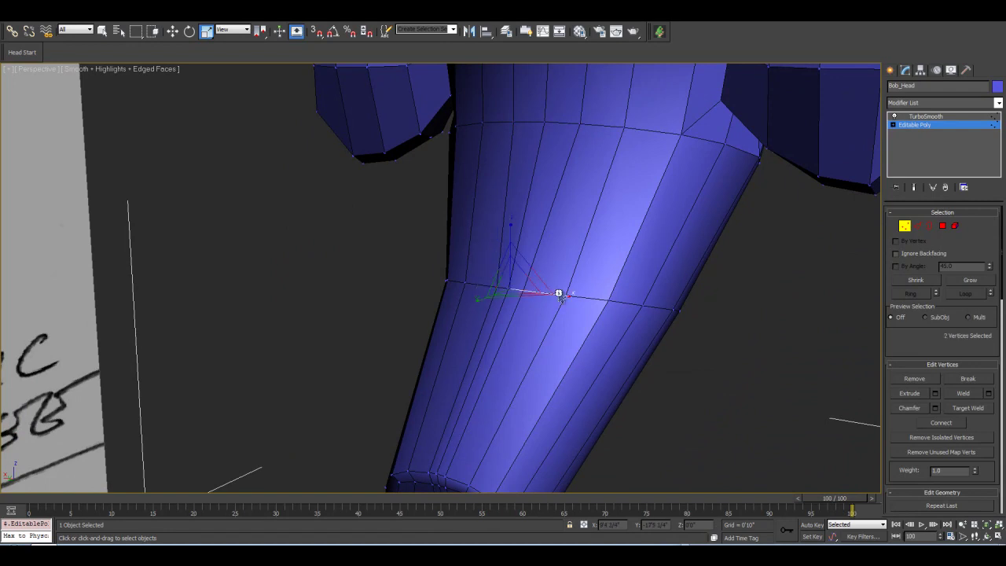
{"action": "middle_click_drag", "start_coordinate": [554, 346], "coordinate": [523, 257], "text": "alt"}
{"action": "scroll", "coordinate": [524, 258], "scroll_direction": "up", "scroll_amount": 5}
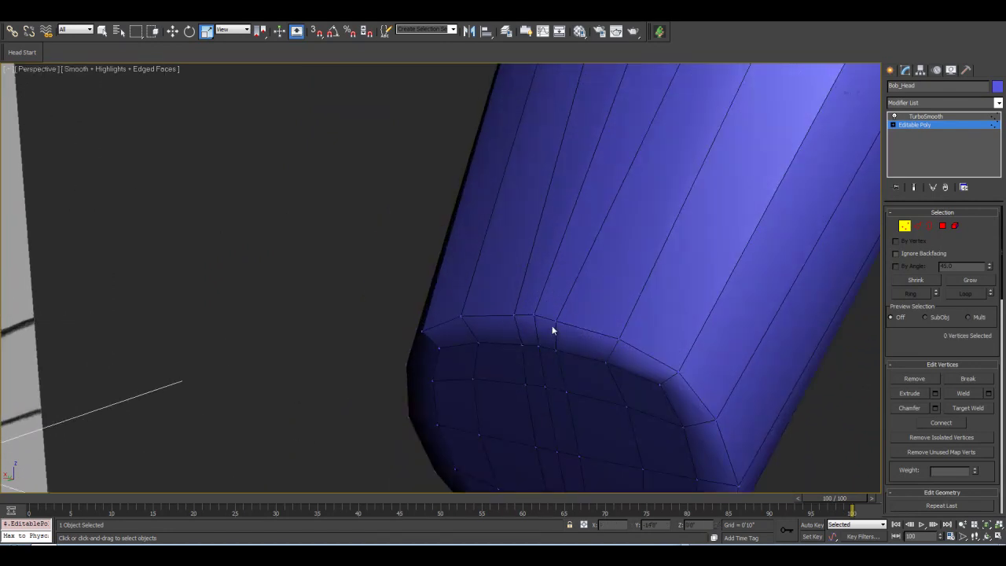
{"action": "left_click", "coordinate": [516, 318]}
{"action": "left_click", "coordinate": [557, 324], "text": "ctrl"}
{"action": "left_click_drag", "start_coordinate": [587, 325], "coordinate": [621, 336]}
Orbit around the whole head, inspect its TurboSmooth result from the side, and return to the unsmoothed mesh at object level.
{"action": "middle_click_drag", "start_coordinate": [596, 308], "coordinate": [537, 372]}
{"action": "scroll", "coordinate": [537, 373], "scroll_direction": "down", "scroll_amount": 5}
{"action": "middle_click_drag", "start_coordinate": [602, 229], "coordinate": [560, 342]}
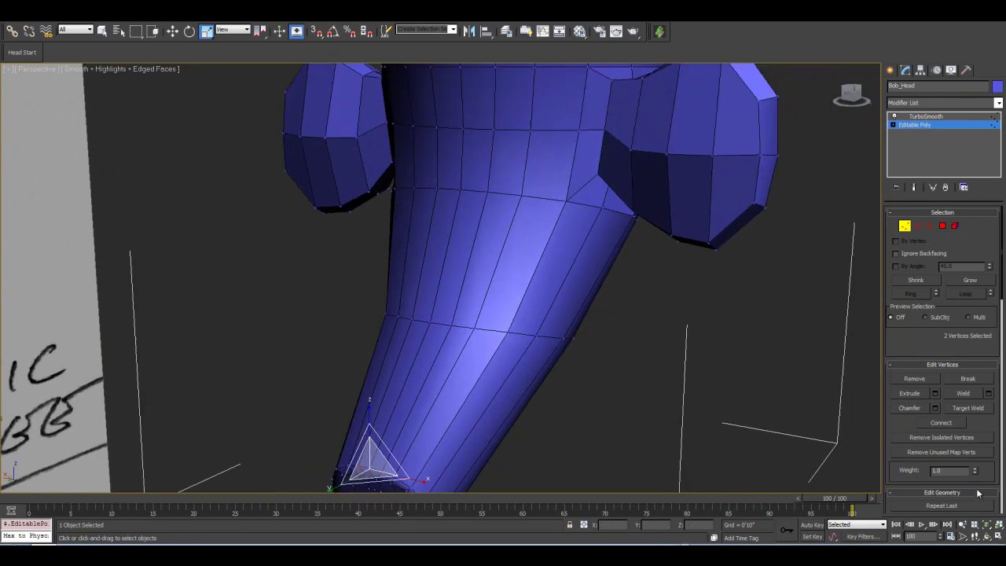
{"action": "left_click", "coordinate": [987, 536]}
{"action": "mouse_move", "coordinate": [640, 292]}
{"action": "left_mouse_down"}
{"action": "mouse_move", "coordinate": [476, 256]}
{"action": "mouse_move", "coordinate": [464, 238]}
{"action": "mouse_move", "coordinate": [473, 216]}
{"action": "mouse_move", "coordinate": [479, 306]}
{"action": "mouse_move", "coordinate": [472, 241]}
{"action": "mouse_move", "coordinate": [482, 243]}
{"action": "mouse_move", "coordinate": [467, 243]}
{"action": "mouse_move", "coordinate": [451, 209]}
{"action": "mouse_move", "coordinate": [420, 270]}
{"action": "mouse_move", "coordinate": [474, 262]}
{"action": "mouse_move", "coordinate": [526, 344]}
{"action": "mouse_move", "coordinate": [364, 283]}
{"action": "mouse_move", "coordinate": [428, 276]}
{"action": "mouse_move", "coordinate": [386, 225]}
{"action": "mouse_move", "coordinate": [397, 320]}
{"action": "mouse_move", "coordinate": [786, 250]}
{"action": "left_mouse_up"}
{"action": "scroll", "coordinate": [397, 320], "scroll_direction": "down", "scroll_amount": 5}
{"action": "left_click", "coordinate": [914, 188]}
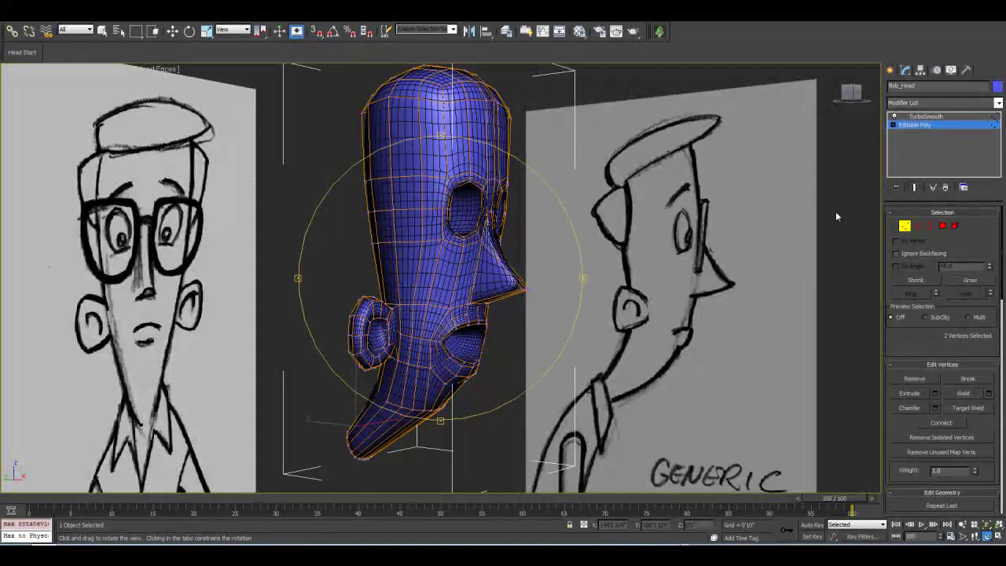
{"action": "left_click", "coordinate": [914, 188]}
{"action": "left_click", "coordinate": [906, 226]}
{"action": "key", "text": "r"}
{"action": "scroll", "coordinate": [425, 325], "scroll_direction": "up", "scroll_amount": 5}
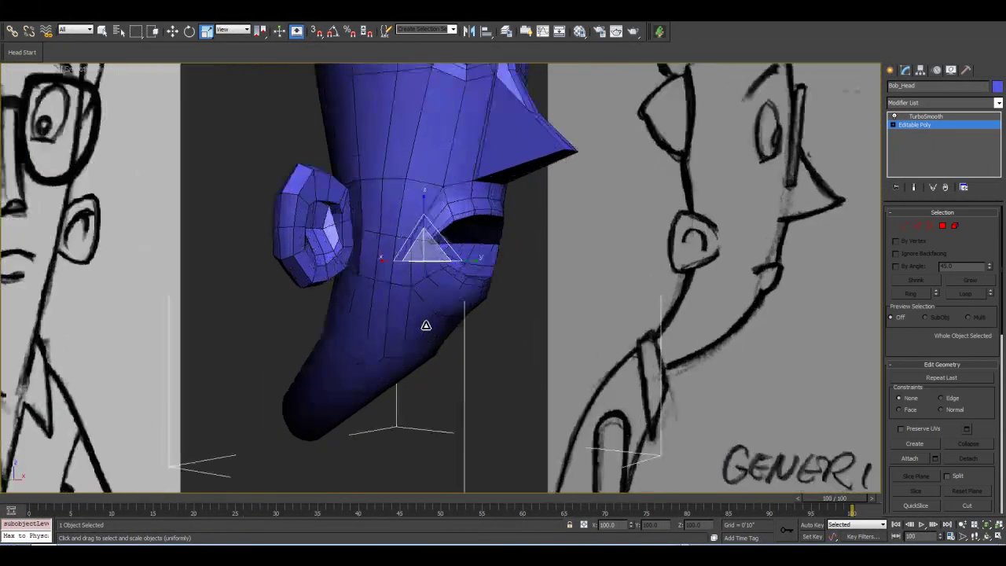
Compare the smoothed neck with the side sketch in the left view and hide the end result.
{"action": "scroll", "coordinate": [425, 324], "scroll_direction": "down", "scroll_amount": 4}
{"action": "key", "text": "l"}
{"action": "scroll", "coordinate": [449, 325], "scroll_direction": "up", "scroll_amount": 8}
{"action": "scroll", "coordinate": [449, 355], "scroll_direction": "up", "scroll_amount": 5}
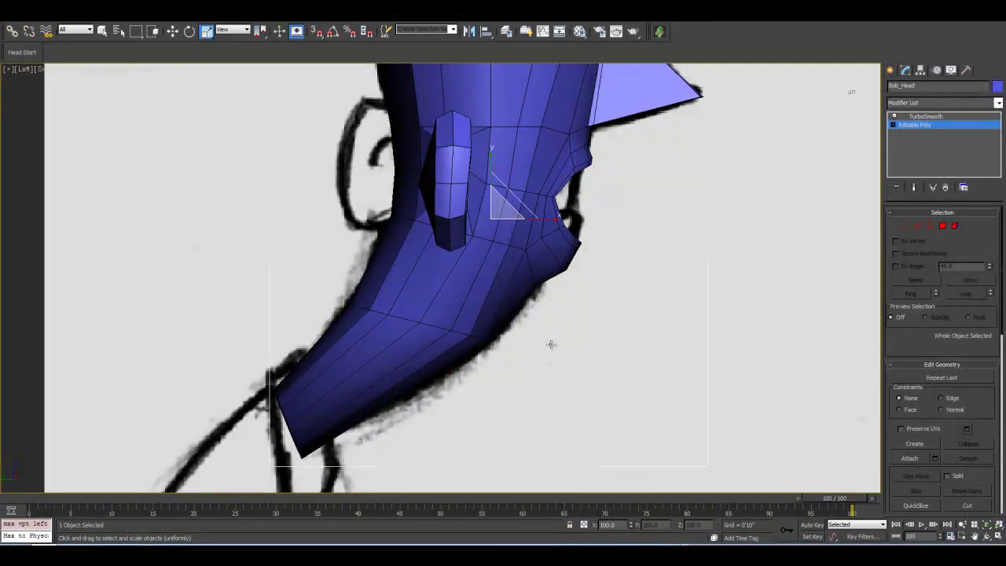
{"action": "left_click", "coordinate": [914, 187]}
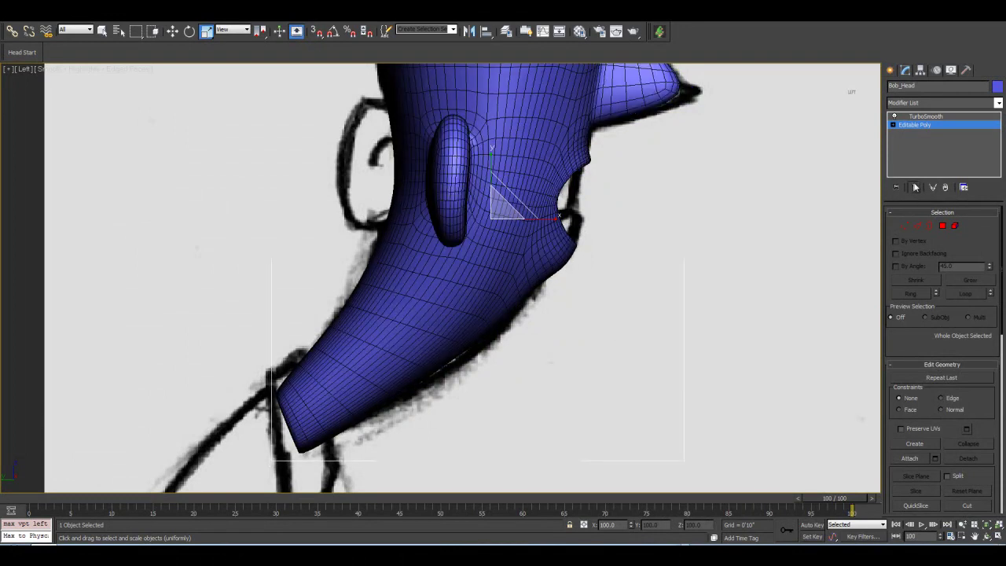
{"action": "left_click", "coordinate": [915, 187]}
Make the head see-through, select the mid-neck vertex row, and rotate it clockwise in the left view to sit squarely across the neck.
{"action": "left_click", "coordinate": [905, 227]}
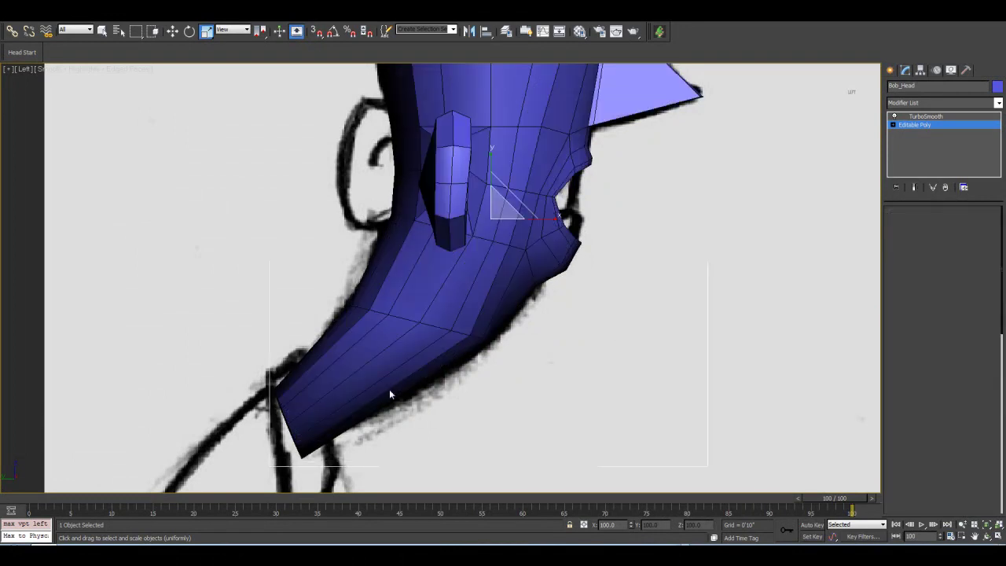
{"action": "key", "text": "alt+x"}
{"action": "left_click_drag", "start_coordinate": [316, 294], "coordinate": [508, 370]}
{"action": "left_click", "coordinate": [190, 31]}
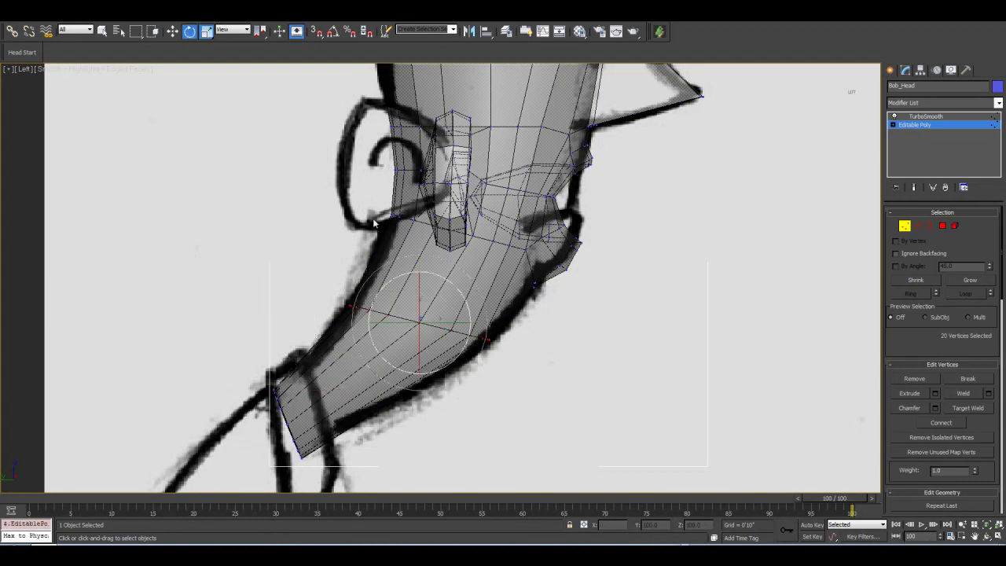
{"action": "left_click_drag", "start_coordinate": [465, 297], "coordinate": [470, 338]}
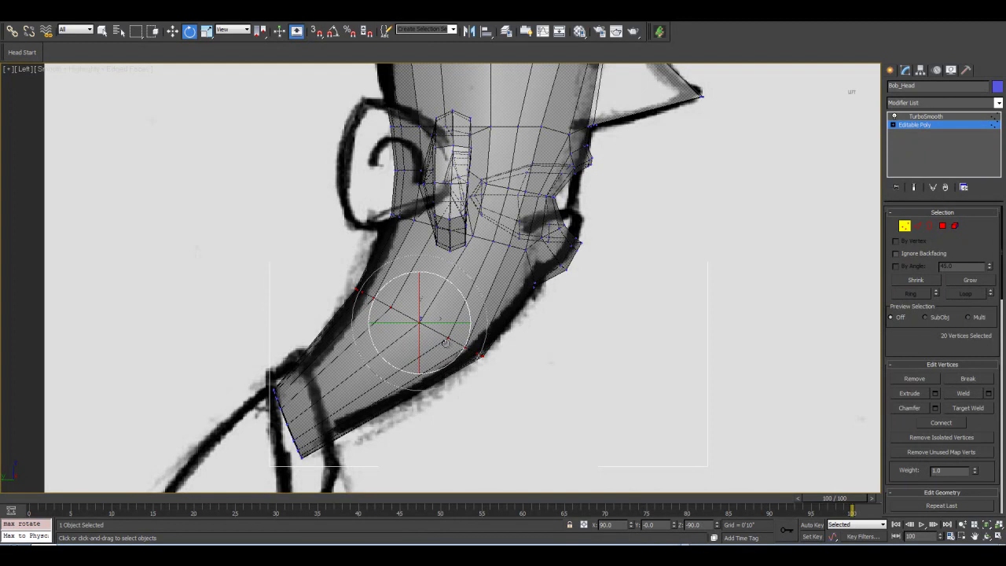
Scale the mid-neck vertex row down slightly and uniformly with the Scale Transform Type-In.
{"action": "left_click", "coordinate": [206, 31]}
{"action": "scroll", "coordinate": [483, 384], "scroll_direction": "up", "scroll_amount": 1}
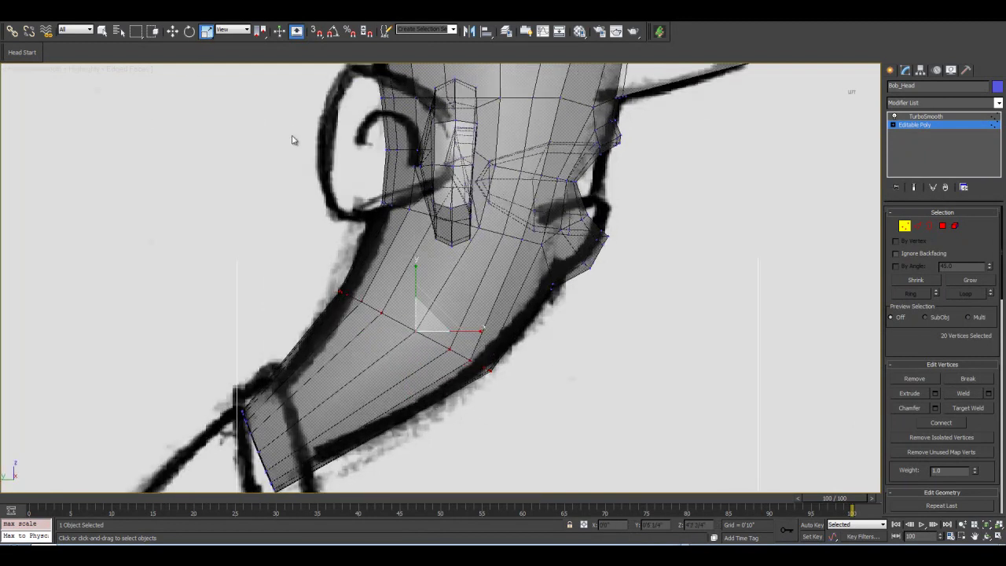
{"action": "right_click", "coordinate": [206, 31]}
{"action": "left_click_drag", "start_coordinate": [316, 97], "coordinate": [240, 105]}
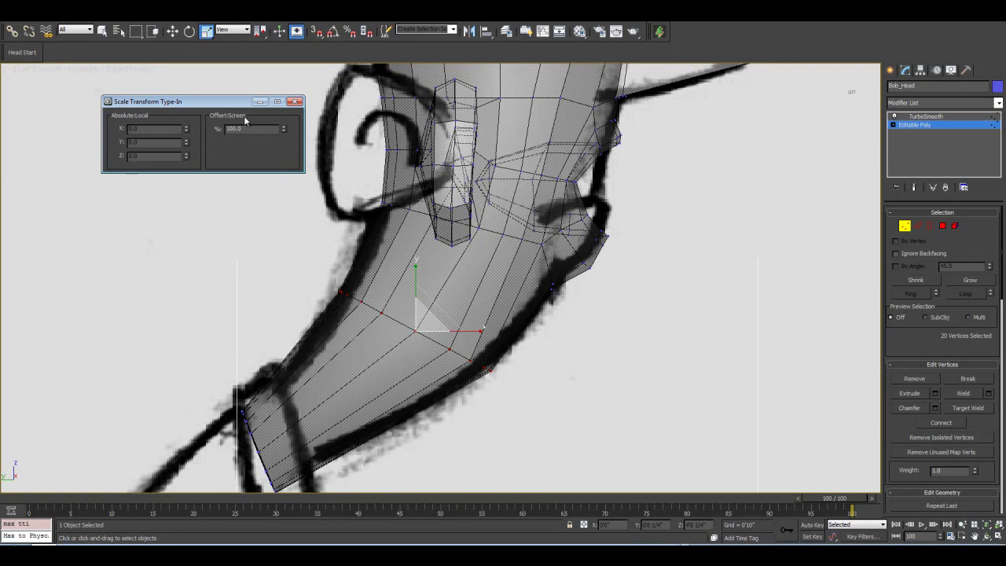
{"action": "left_click_drag", "start_coordinate": [285, 132], "coordinate": [292, 176]}
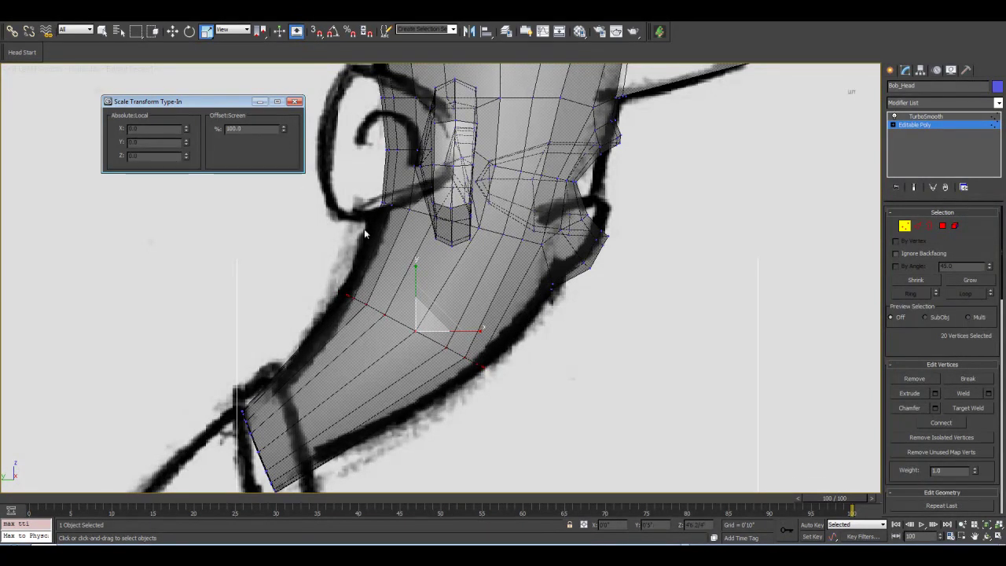
{"action": "left_click", "coordinate": [294, 101]}
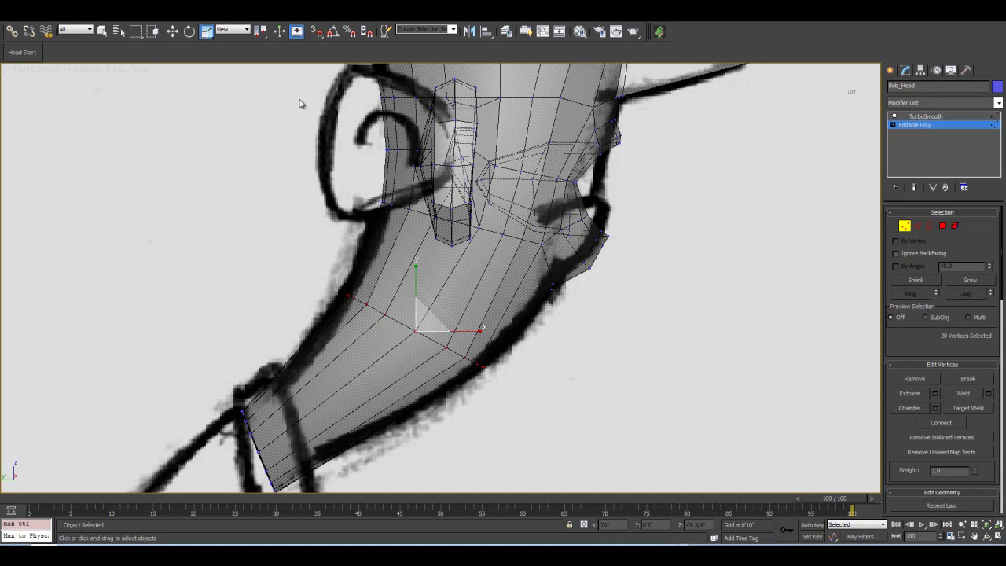
Check the mid-neck row against the front sketch and reduce it uniformly a little further in the perspective view.
{"action": "key", "text": "f"}
{"action": "middle_click_drag", "start_coordinate": [328, 159], "coordinate": [369, 333]}
{"action": "scroll", "coordinate": [370, 334], "scroll_direction": "down", "scroll_amount": 4}
{"action": "left_click", "coordinate": [987, 525]}
{"action": "scroll", "coordinate": [577, 263], "scroll_direction": "down", "scroll_amount": 6}
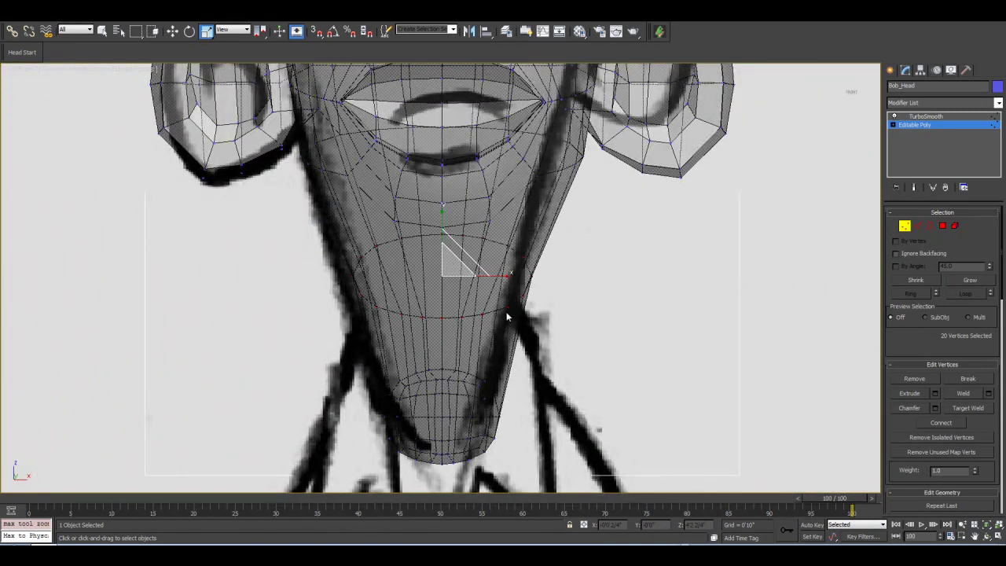
{"action": "key", "text": "p"}
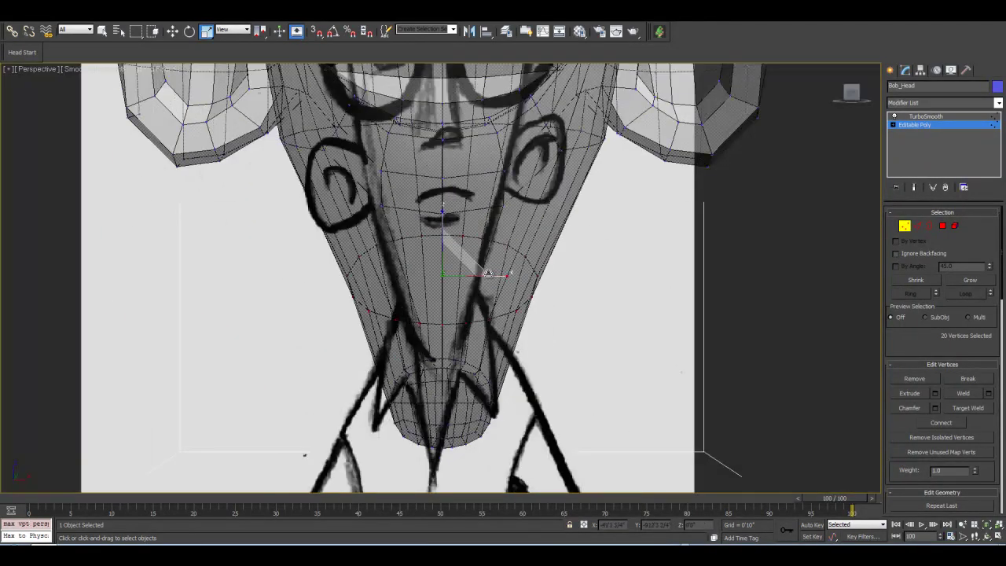
{"action": "scroll", "coordinate": [492, 276], "scroll_direction": "down", "scroll_amount": 2}
{"action": "left_click", "coordinate": [988, 536]}
{"action": "left_click_drag", "start_coordinate": [410, 281], "coordinate": [265, 81]}
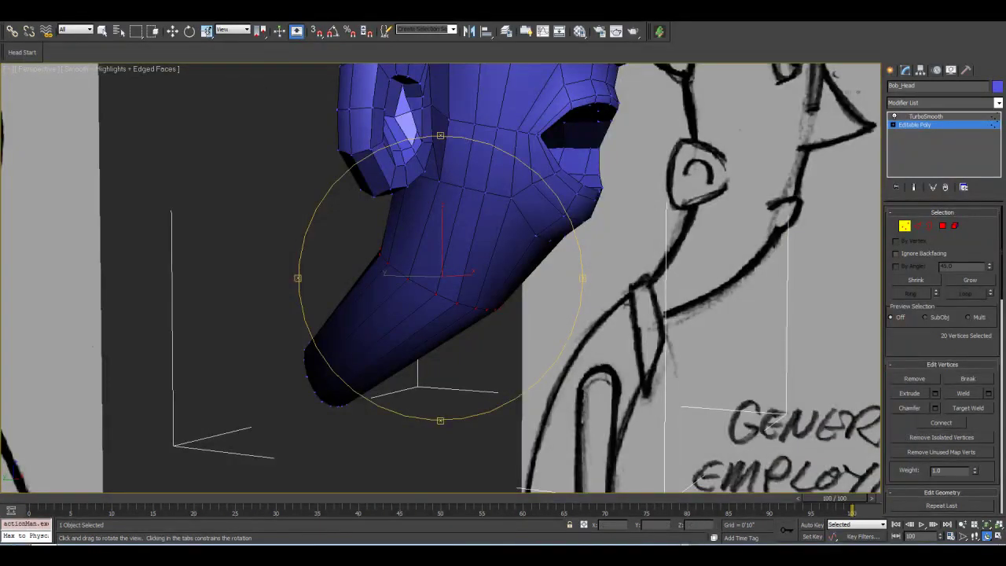
{"action": "key", "text": "r"}
{"action": "key", "text": "F12"}
{"action": "left_click_drag", "start_coordinate": [284, 128], "coordinate": [344, 297]}
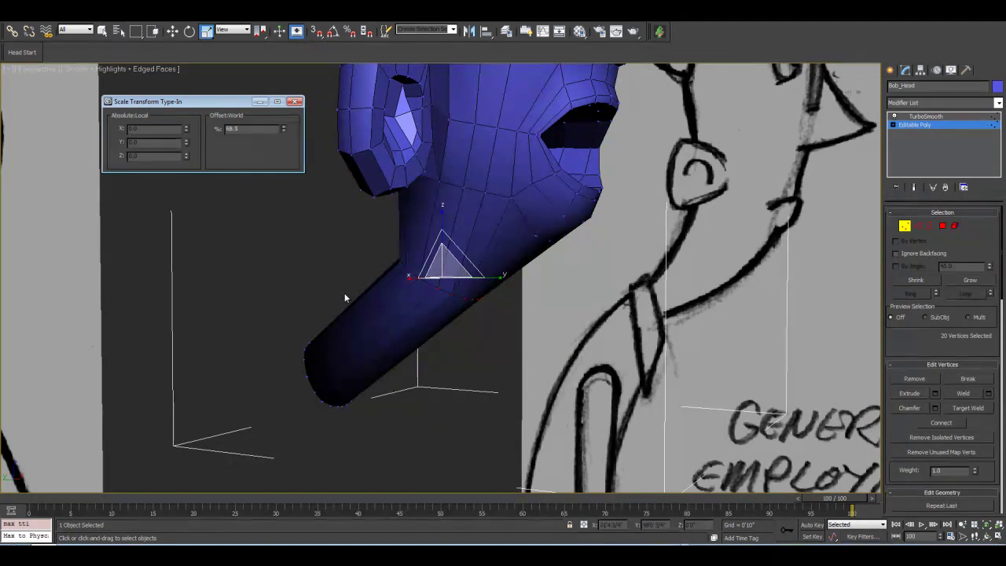
{"action": "left_click", "coordinate": [295, 102]}
Compare the outline of the reduced mid-neck row with the side sketch in the left view, with the head see-through.
{"action": "key", "text": "l"}
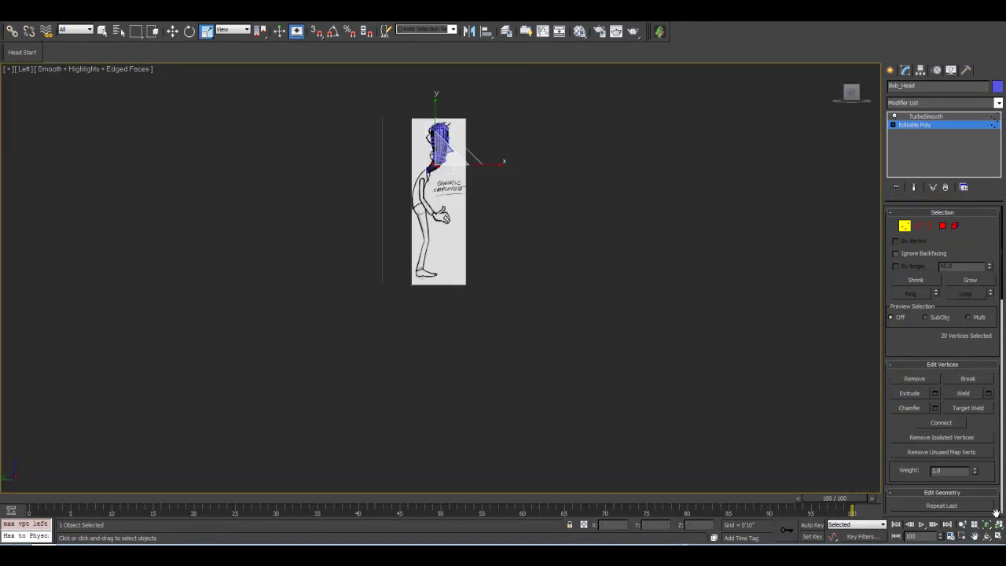
{"action": "key", "text": "z"}
{"action": "scroll", "coordinate": [594, 290], "scroll_direction": "down", "scroll_amount": 4}
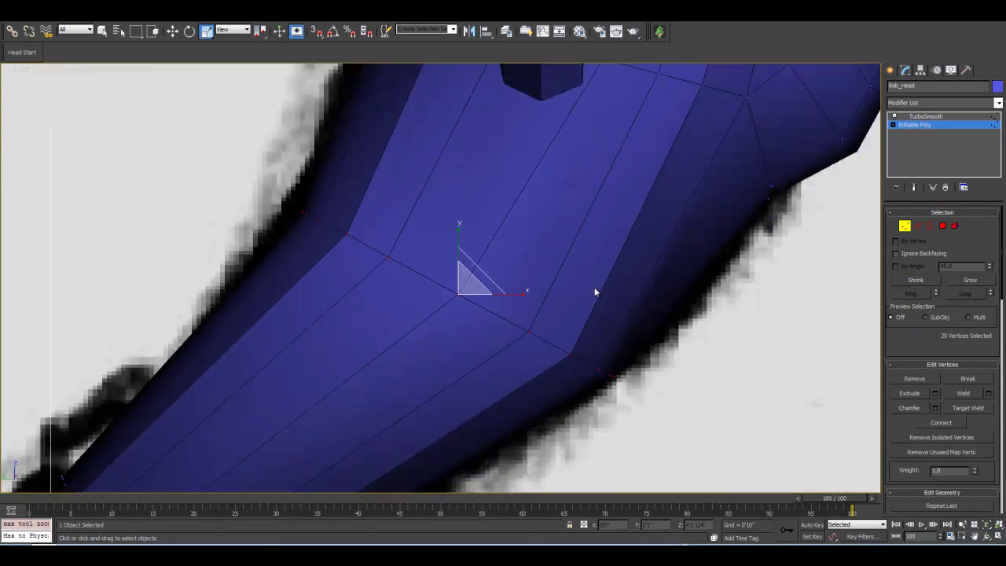
{"action": "key", "text": "alt+x"}
{"action": "middle_click_drag", "start_coordinate": [486, 296], "coordinate": [473, 342]}
{"action": "middle_click_drag", "start_coordinate": [335, 353], "coordinate": [334, 295]}
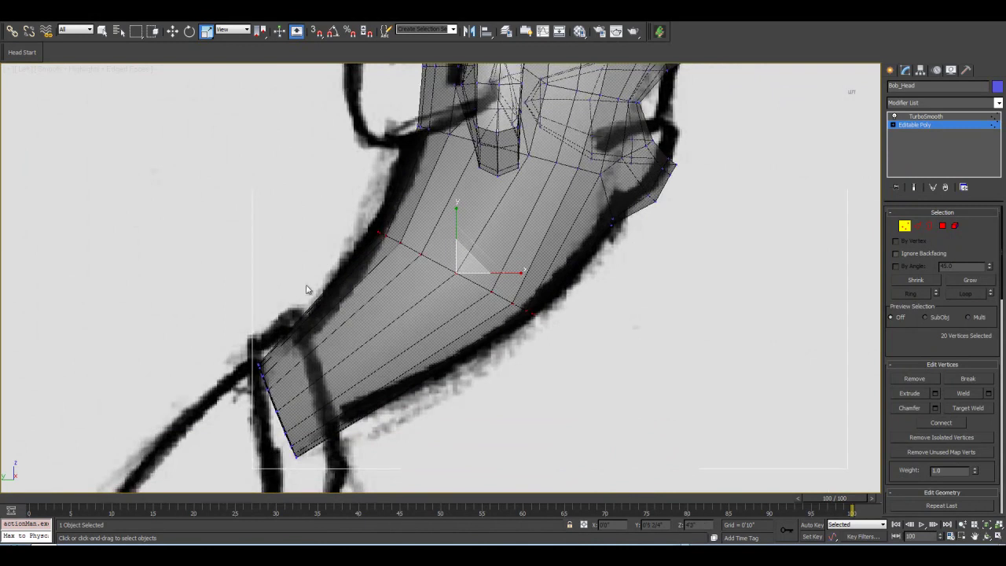
{"action": "middle_click_drag", "start_coordinate": [634, 283], "coordinate": [631, 316]}
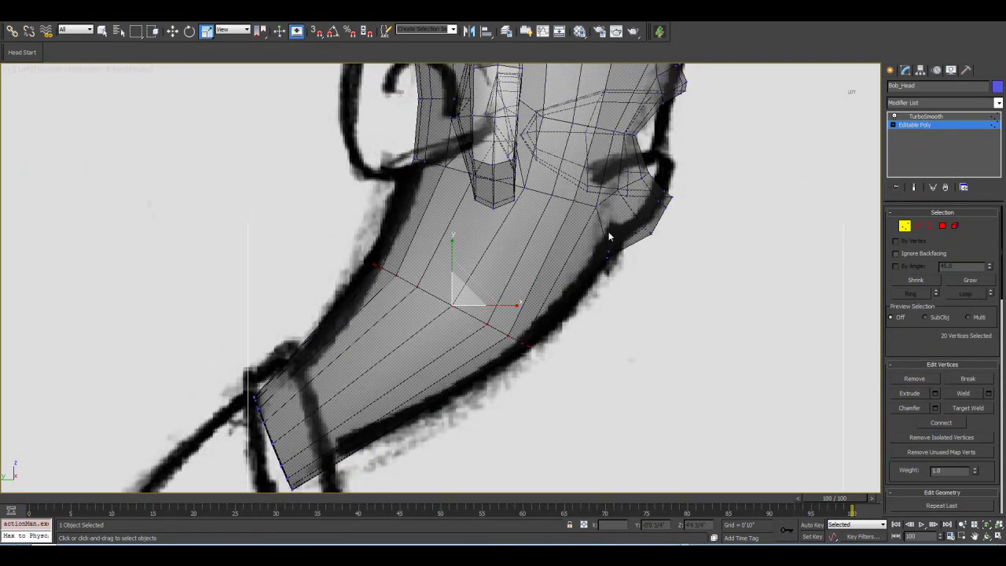
Connect the ring of edges between the jaw and the mid-neck row with 1 segment, pinch 0 and slide 0.
{"action": "left_click", "coordinate": [917, 226]}
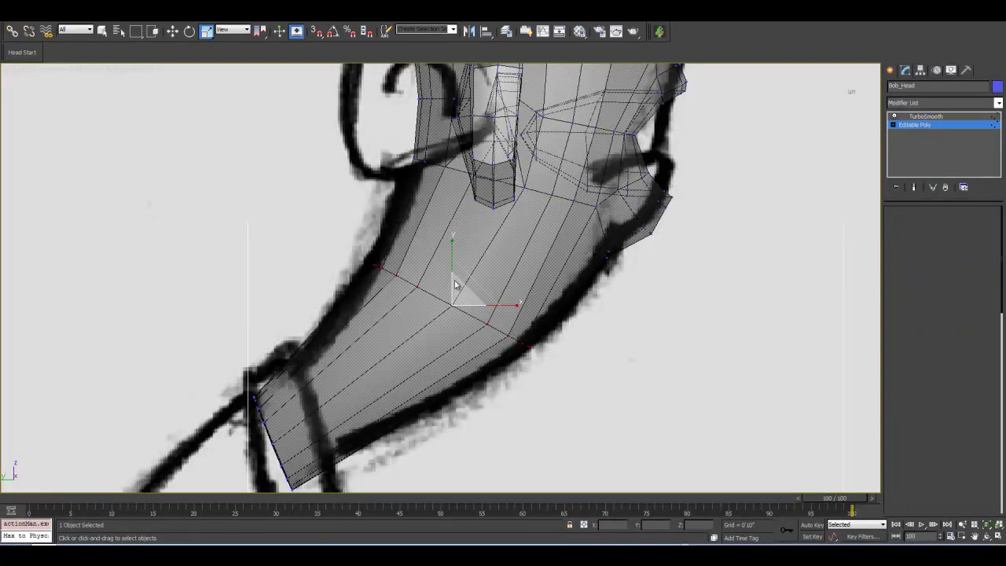
{"action": "left_click", "coordinate": [417, 225]}
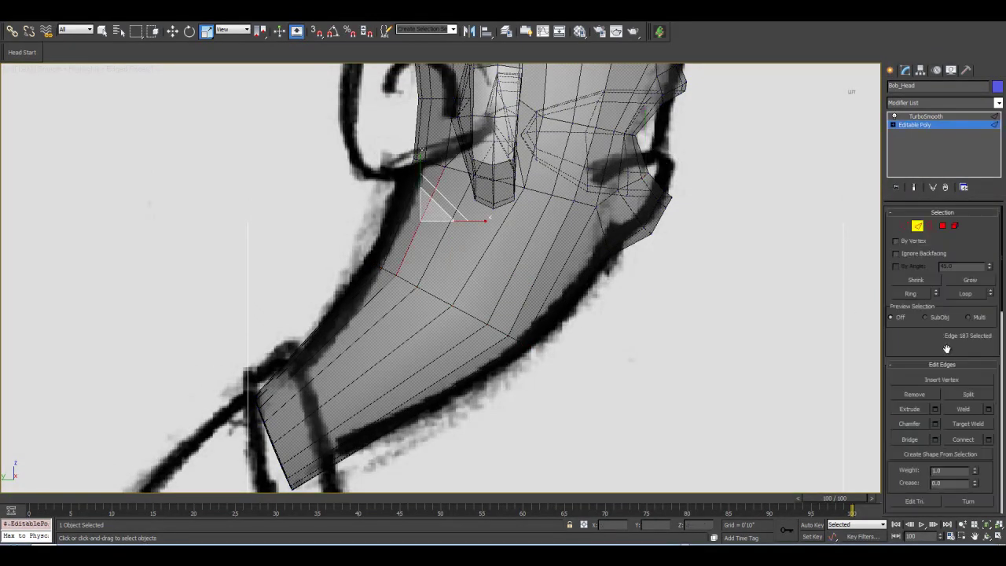
{"action": "left_click", "coordinate": [912, 294]}
{"action": "left_click", "coordinate": [988, 440]}
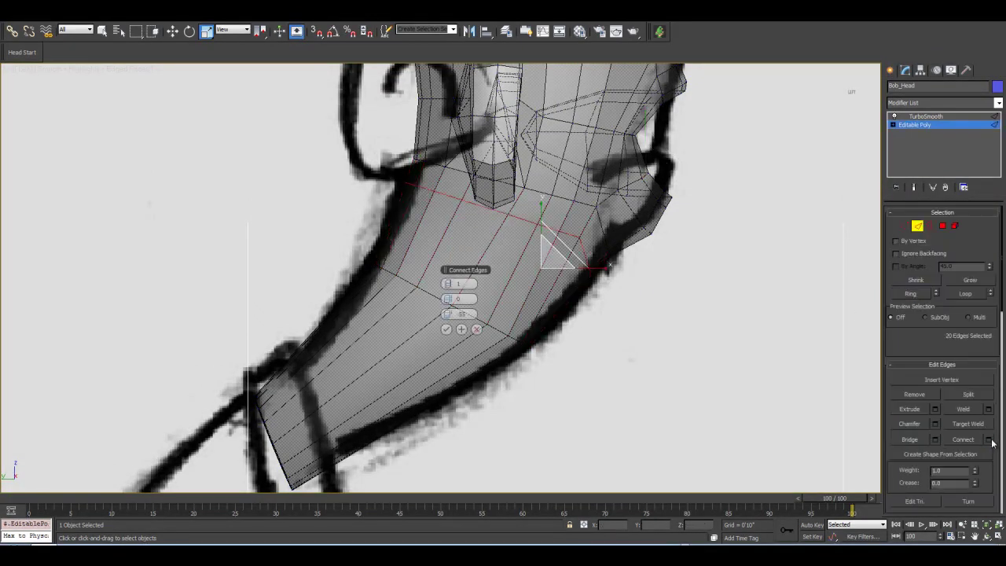
{"action": "right_click", "coordinate": [448, 314]}
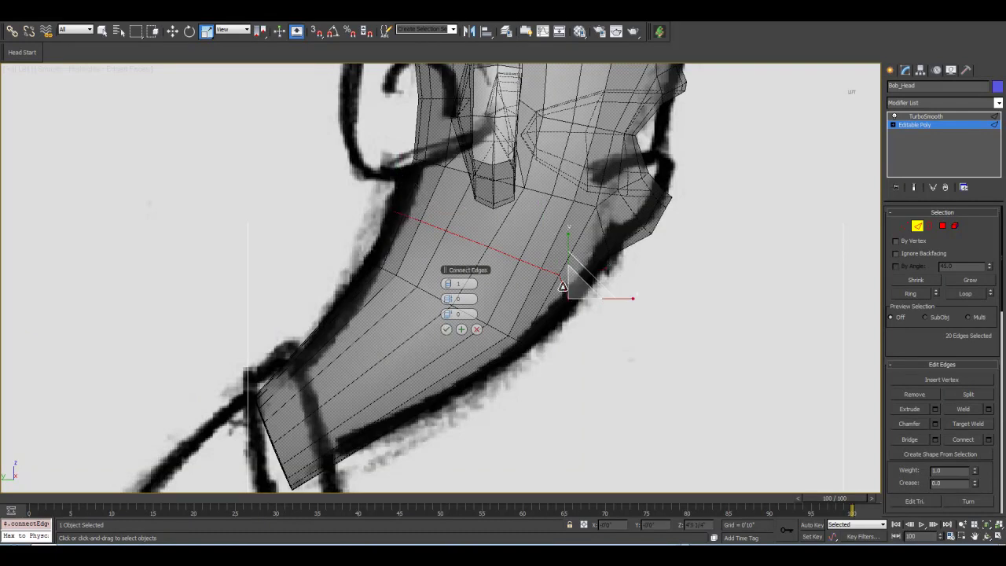
{"action": "left_click", "coordinate": [446, 330]}
Connect the ring of edges between the mid-neck row and the neck's end with 1 segment, pinch 0 and slide 0.
{"action": "left_click", "coordinate": [376, 351]}
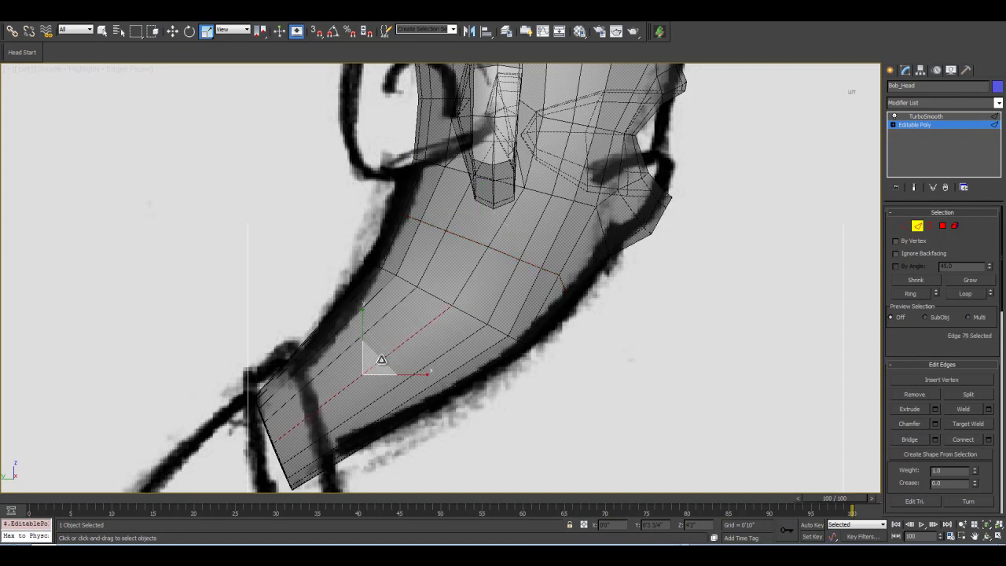
{"action": "left_click", "coordinate": [914, 294]}
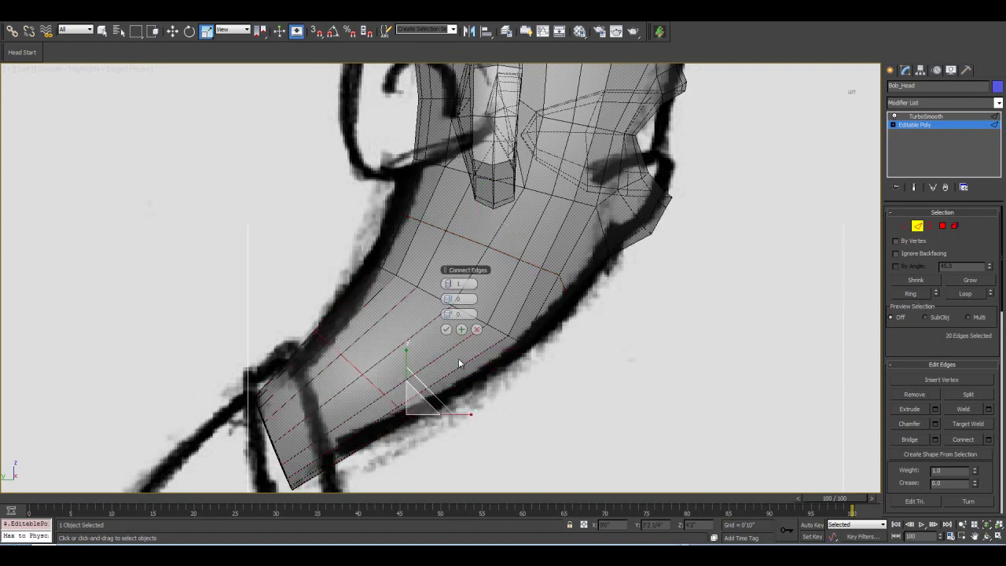
{"action": "left_click", "coordinate": [447, 330]}
Move the new lower-neck edge loop slightly to follow the side sketch and turn off the head's see-through display.
{"action": "left_click", "coordinate": [172, 31]}
{"action": "left_click_drag", "start_coordinate": [388, 358], "coordinate": [396, 364]}
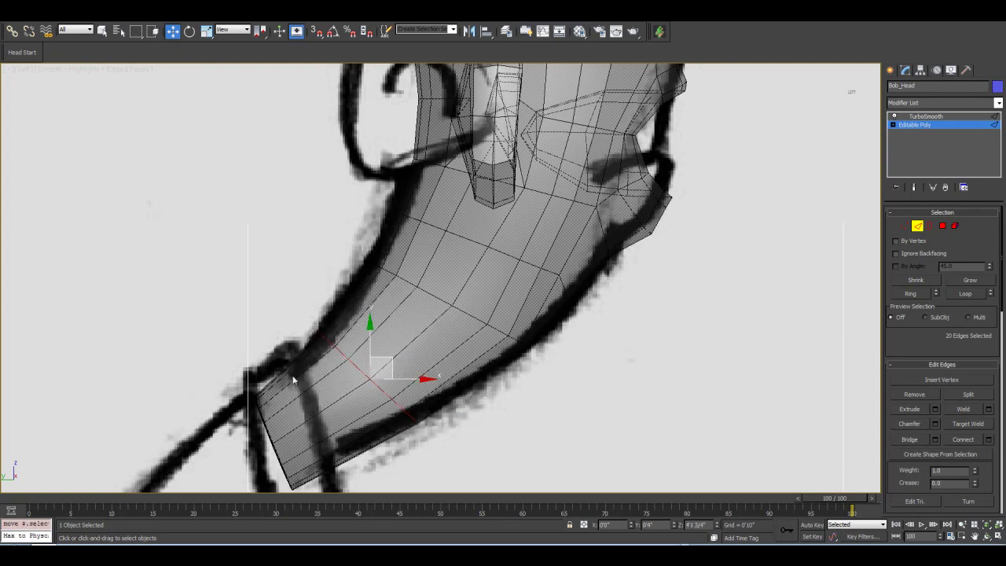
{"action": "key", "text": "alt+x"}
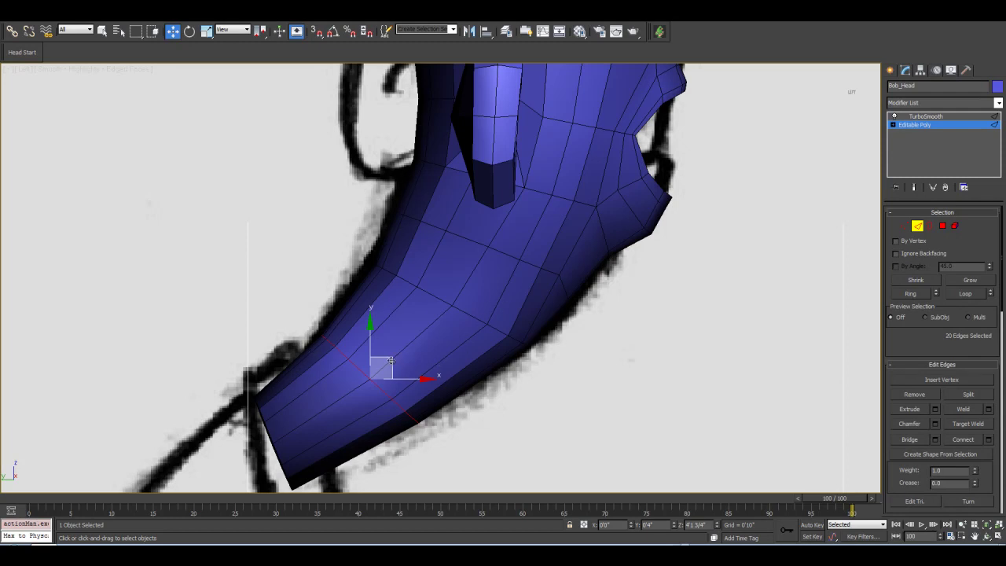
{"action": "left_click_drag", "start_coordinate": [392, 361], "coordinate": [393, 360]}
{"action": "scroll", "coordinate": [481, 312], "scroll_direction": "up", "scroll_amount": 4}
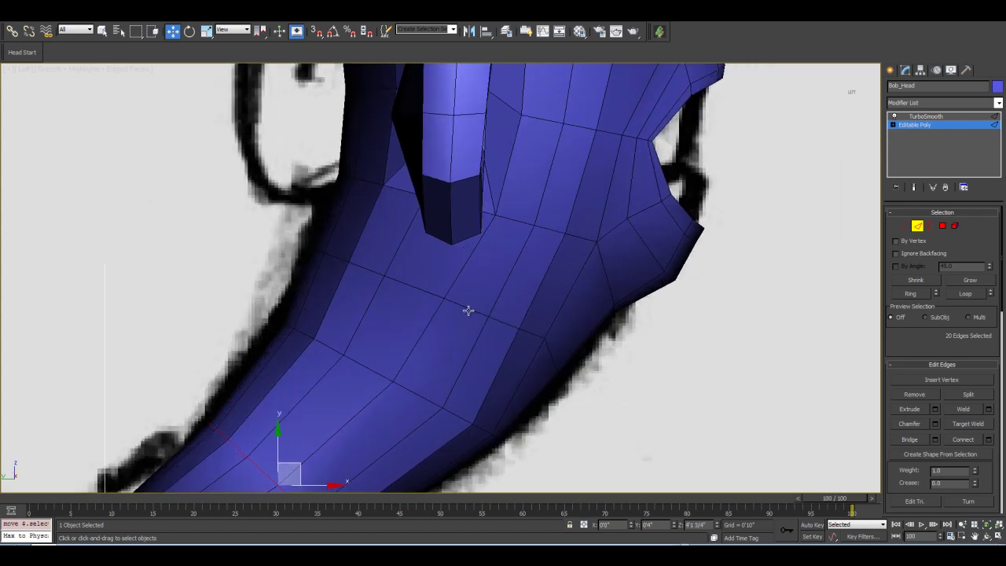
Select the whole edge loop across the upper neck, just below the ear, and move it slightly forward and down.
{"action": "left_click", "coordinate": [470, 308]}
{"action": "left_click", "coordinate": [965, 294]}
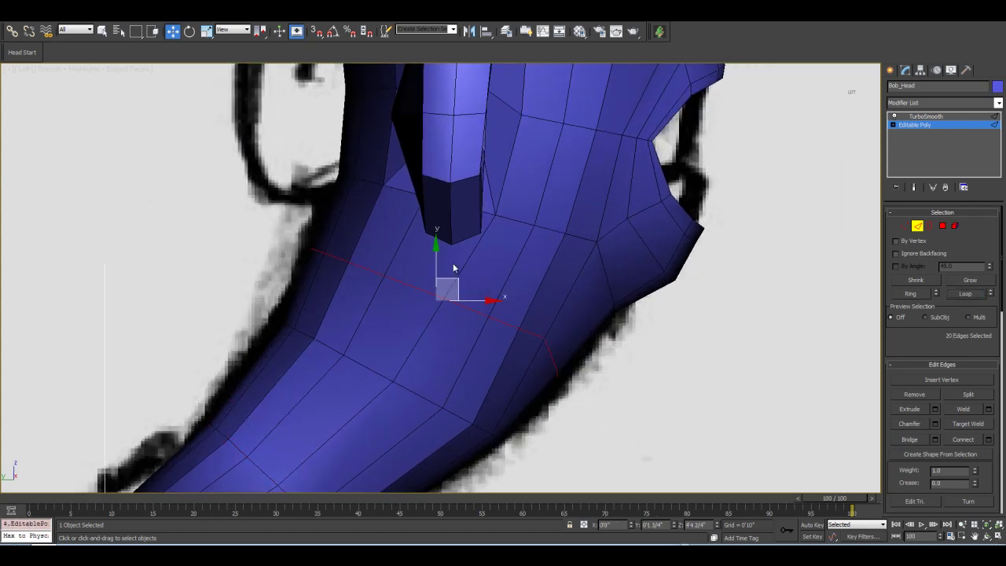
{"action": "left_click_drag", "start_coordinate": [455, 279], "coordinate": [458, 282]}
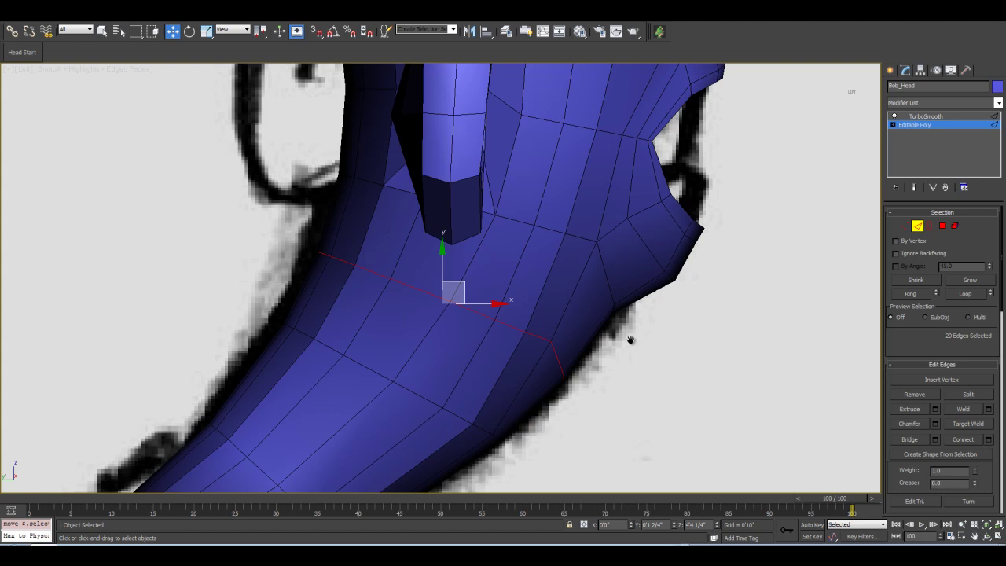
Inspect the smoothed head without edged faces, from the neck in side view round to the front of the face.
{"action": "middle_click_drag", "start_coordinate": [638, 341], "coordinate": [566, 305]}
{"action": "middle_click_drag", "start_coordinate": [465, 317], "coordinate": [526, 316]}
{"action": "scroll", "coordinate": [525, 317], "scroll_direction": "down", "scroll_amount": 1}
{"action": "scroll", "coordinate": [525, 320], "scroll_direction": "down", "scroll_amount": 1}
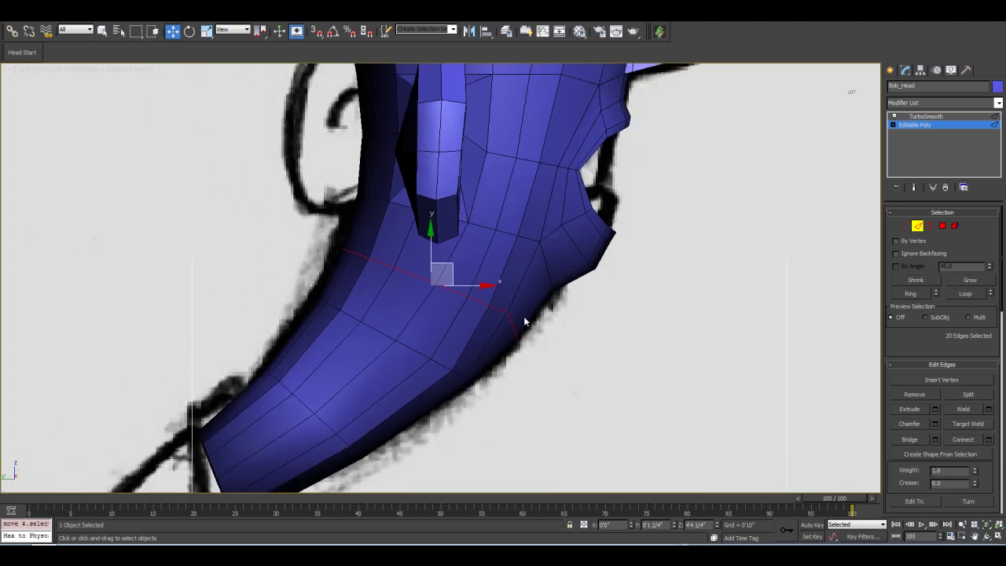
{"action": "left_click", "coordinate": [916, 188]}
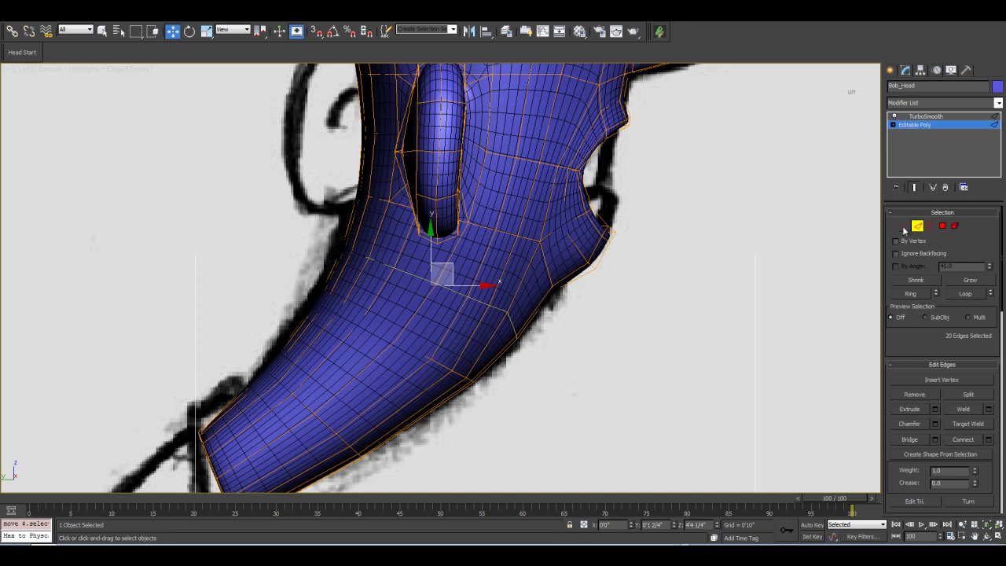
{"action": "left_click", "coordinate": [916, 226]}
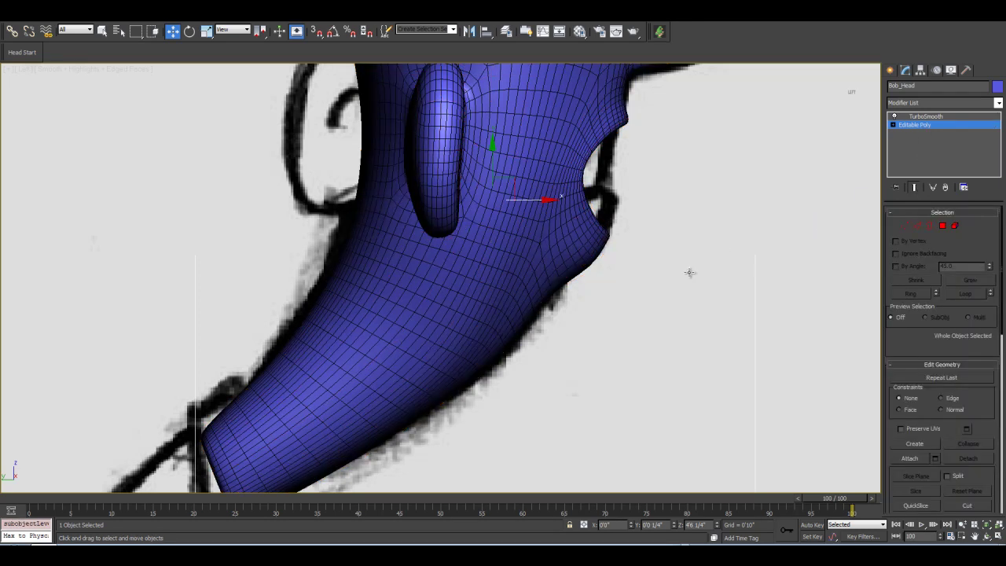
{"action": "key", "text": "F4"}
{"action": "left_click", "coordinate": [985, 534]}
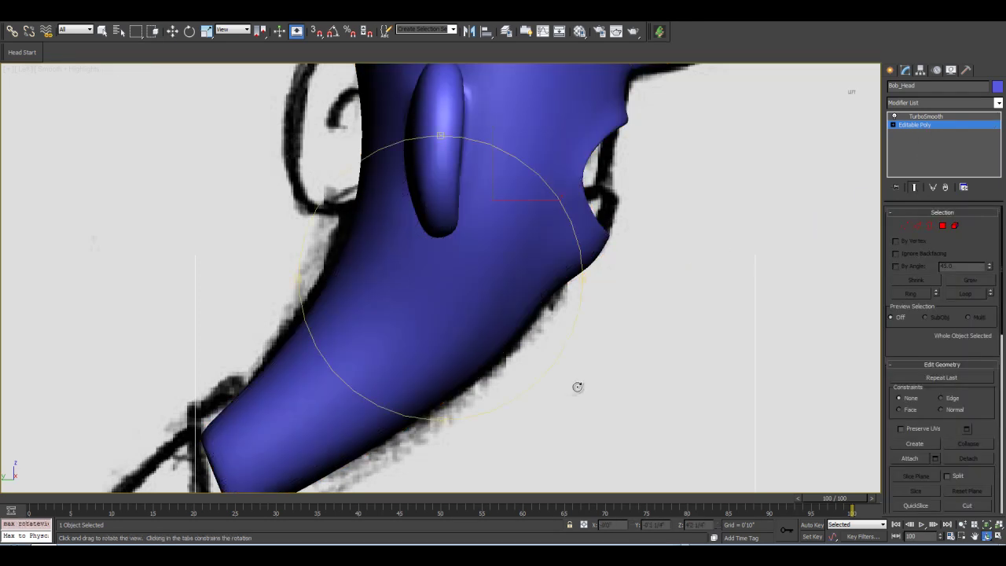
{"action": "mouse_move", "coordinate": [427, 303]}
{"action": "left_mouse_down"}
{"action": "mouse_move", "coordinate": [312, 301]}
{"action": "mouse_move", "coordinate": [458, 299]}
{"action": "mouse_move", "coordinate": [464, 283]}
{"action": "mouse_move", "coordinate": [348, 281]}
{"action": "mouse_move", "coordinate": [464, 279]}
{"action": "mouse_move", "coordinate": [399, 233]}
{"action": "left_mouse_up"}
{"action": "middle_click_drag", "start_coordinate": [399, 234], "coordinate": [388, 272]}
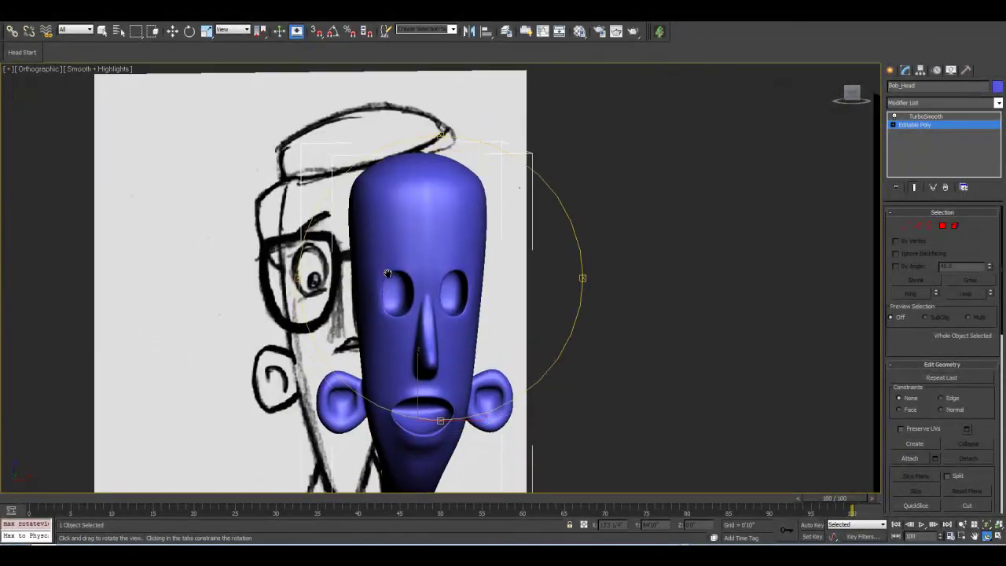
{"action": "scroll", "coordinate": [387, 272], "scroll_direction": "up", "scroll_amount": 4}
Return to the unsmoothed cage with edged faces and switch to vertex editing with the Move tool at the forehead.
{"action": "left_click", "coordinate": [915, 187]}
{"action": "middle_click_drag", "start_coordinate": [486, 228], "coordinate": [483, 307]}
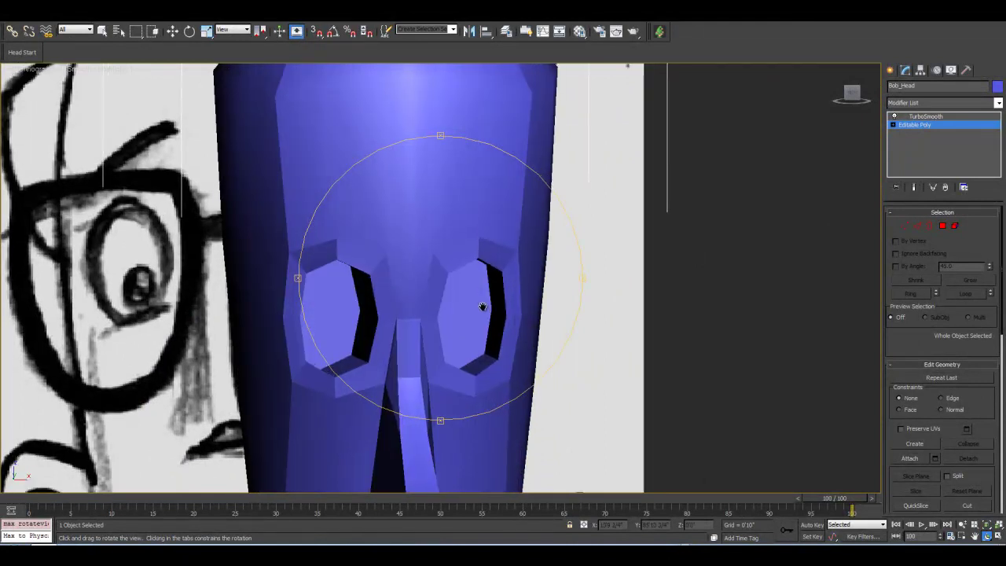
{"action": "key", "text": "F4"}
{"action": "middle_click_drag", "start_coordinate": [407, 206], "coordinate": [404, 261]}
{"action": "left_click", "coordinate": [903, 227]}
{"action": "key", "text": "w"}
{"action": "middle_click_drag", "start_coordinate": [452, 204], "coordinate": [450, 316]}
{"action": "scroll", "coordinate": [449, 316], "scroll_direction": "up", "scroll_amount": 2}
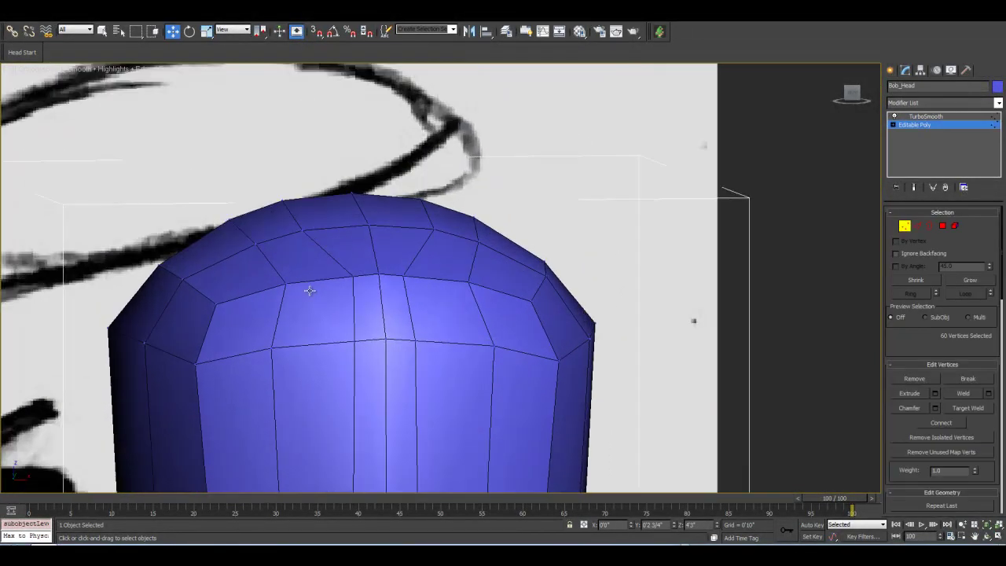
Scale the two vertices beside the centre line on the forehead's upper row apart horizontally.
{"action": "left_click", "coordinate": [354, 277]}
{"action": "left_click", "coordinate": [404, 276], "text": "shift"}
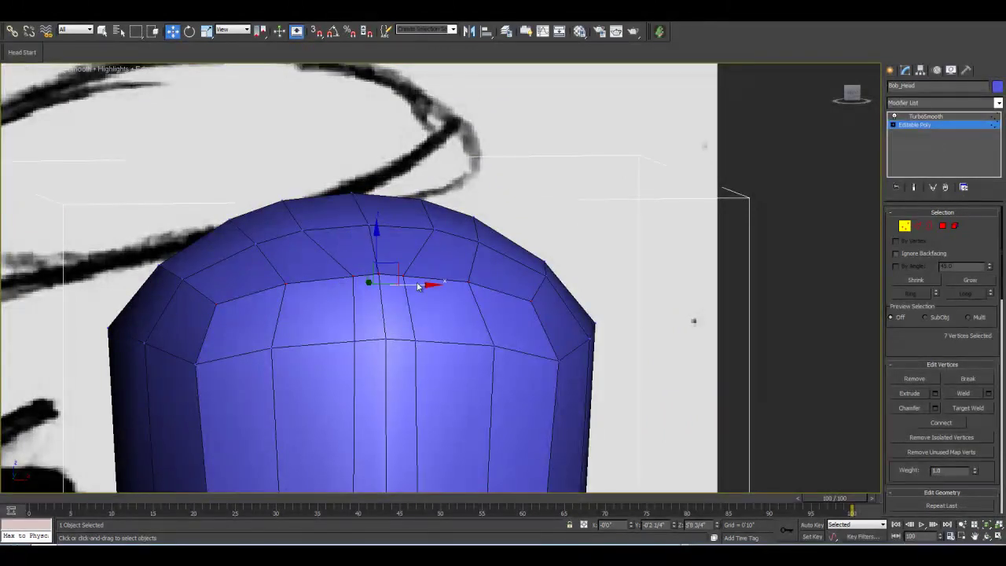
{"action": "left_click", "coordinate": [206, 30]}
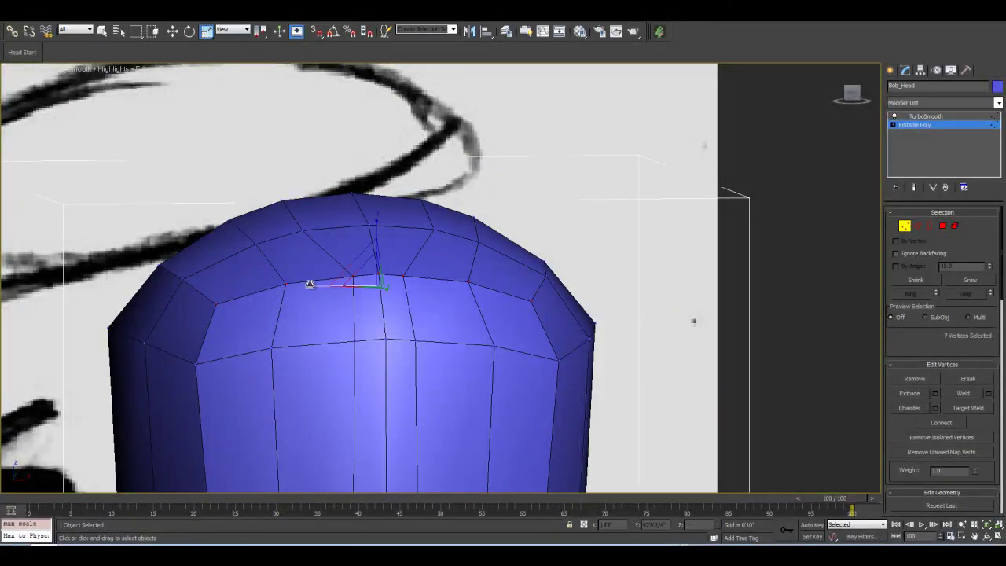
{"action": "left_click", "coordinate": [339, 307]}
{"action": "left_click", "coordinate": [353, 278]}
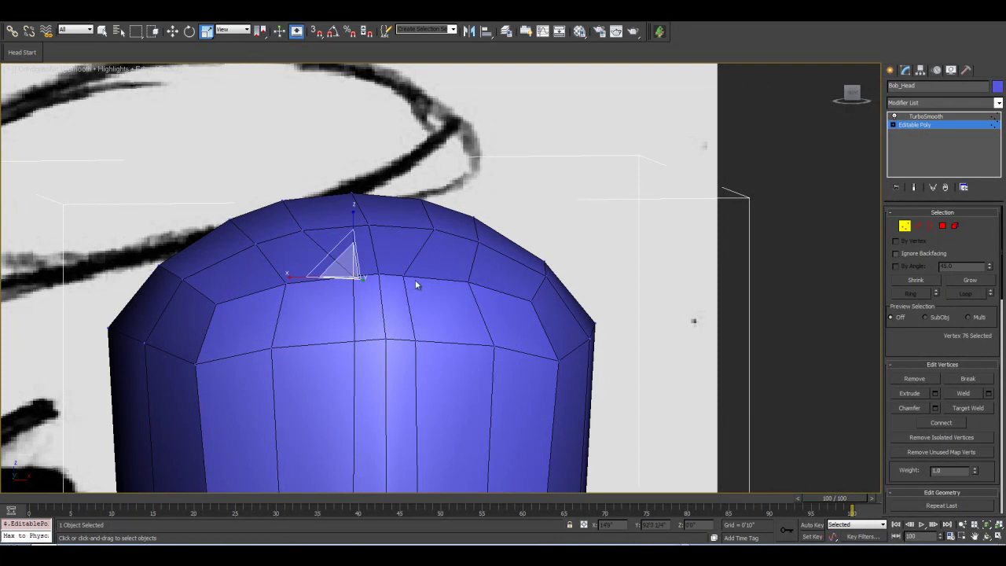
{"action": "left_click", "coordinate": [403, 276], "text": "ctrl"}
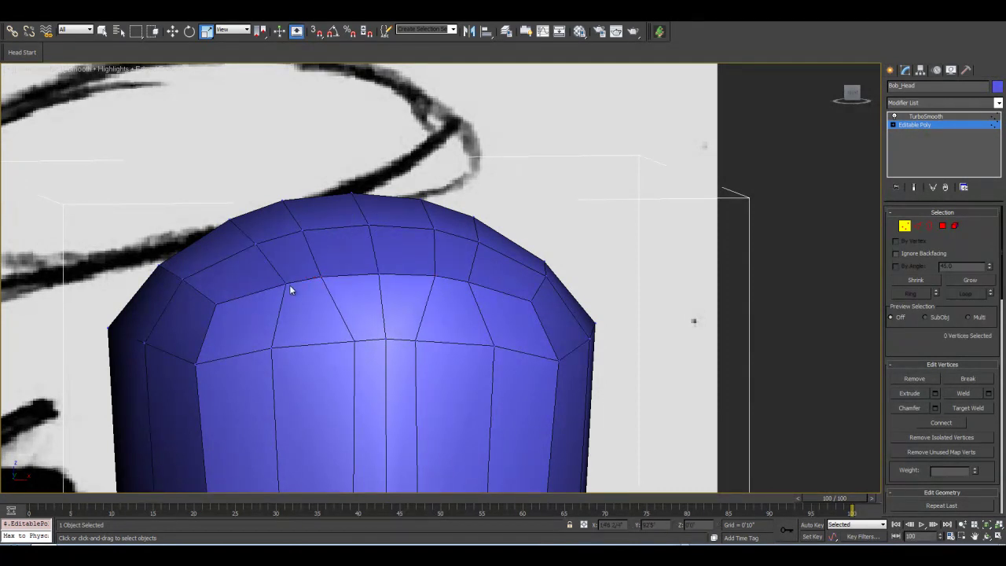
Scale the next outer pair of vertices on the forehead's upper row apart to about 126% in X.
{"action": "left_click", "coordinate": [290, 285]}
{"action": "left_click", "coordinate": [470, 284], "text": "ctrl"}
{"action": "left_click_drag", "start_coordinate": [320, 285], "coordinate": [311, 285]}
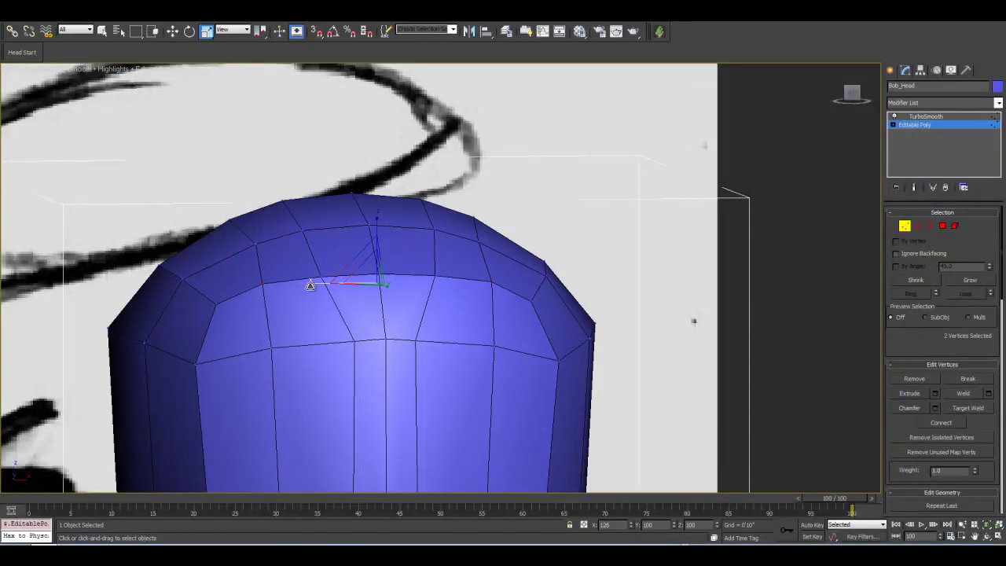
Raise the centre vertex of the forehead's upper row and adjust the height of its neighbouring pairs to round the arch.
{"action": "left_click", "coordinate": [172, 31]}
{"action": "left_click_drag", "start_coordinate": [377, 238], "coordinate": [241, 328]}
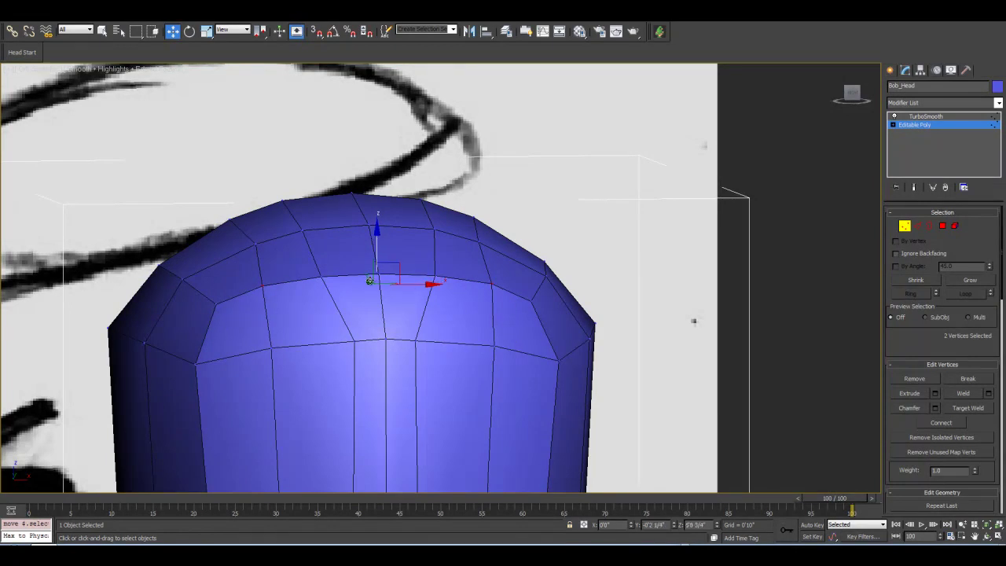
{"action": "left_click_drag", "start_coordinate": [378, 274], "coordinate": [378, 230]}
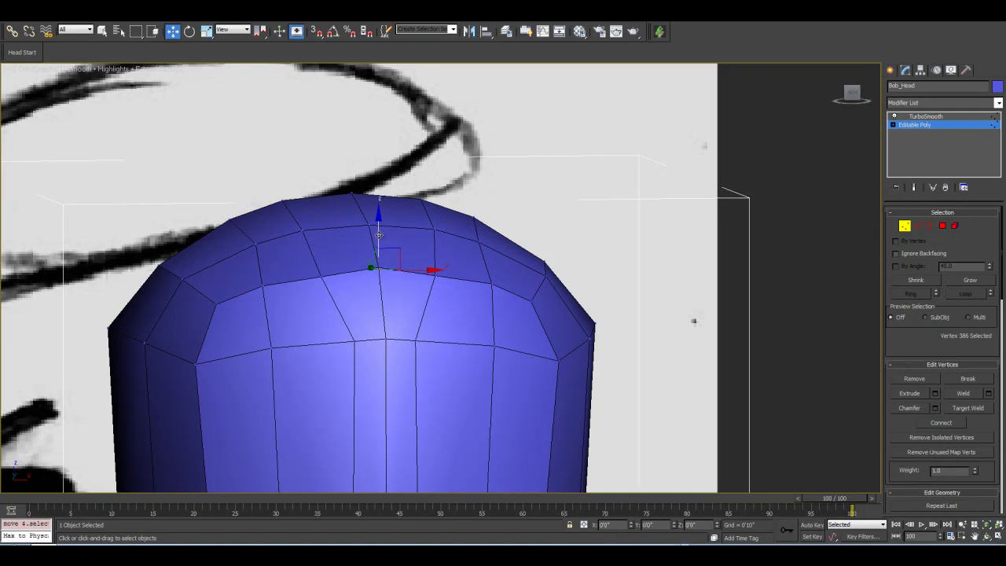
{"action": "left_click", "coordinate": [322, 276]}
{"action": "left_click", "coordinate": [436, 276], "text": "ctrl"}
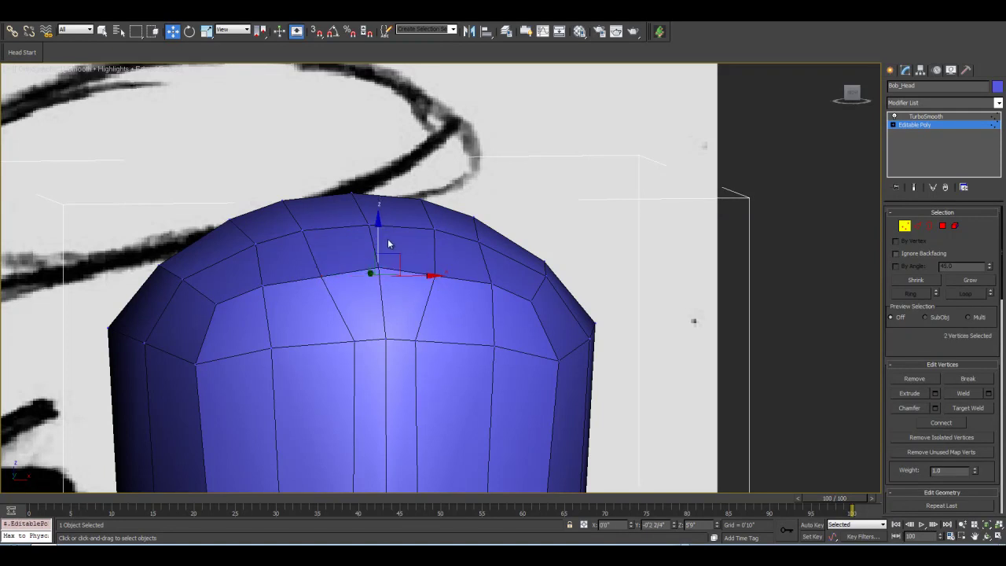
Scale the two vertices beside the centre line on the next row down the forehead apart horizontally.
{"action": "left_click", "coordinate": [348, 339]}
{"action": "left_click", "coordinate": [417, 340], "text": "ctrl"}
{"action": "left_click", "coordinate": [206, 30]}
{"action": "left_click_drag", "start_coordinate": [338, 339], "coordinate": [305, 344]}
Try connecting the ring of edges between the forehead row and the eyes with 1 segment, pinch 0 and slide 0.
{"action": "middle_click_drag", "start_coordinate": [412, 402], "coordinate": [413, 285]}
{"action": "middle_click_drag", "start_coordinate": [407, 373], "coordinate": [425, 334]}
{"action": "scroll", "coordinate": [422, 299], "scroll_direction": "down", "scroll_amount": 2}
{"action": "left_click", "coordinate": [917, 226]}
{"action": "left_click", "coordinate": [381, 295]}
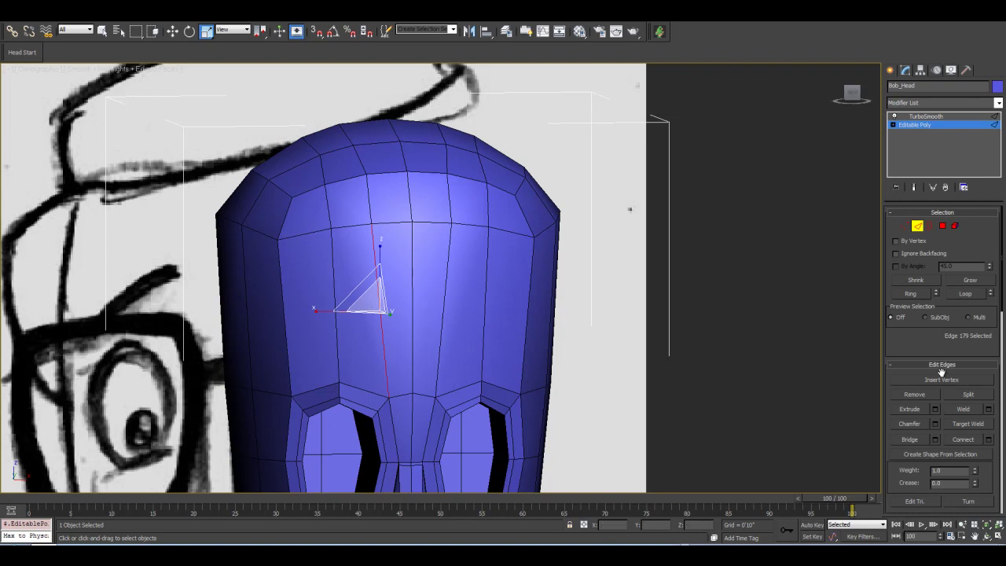
{"action": "left_click", "coordinate": [910, 294]}
{"action": "left_click", "coordinate": [989, 439]}
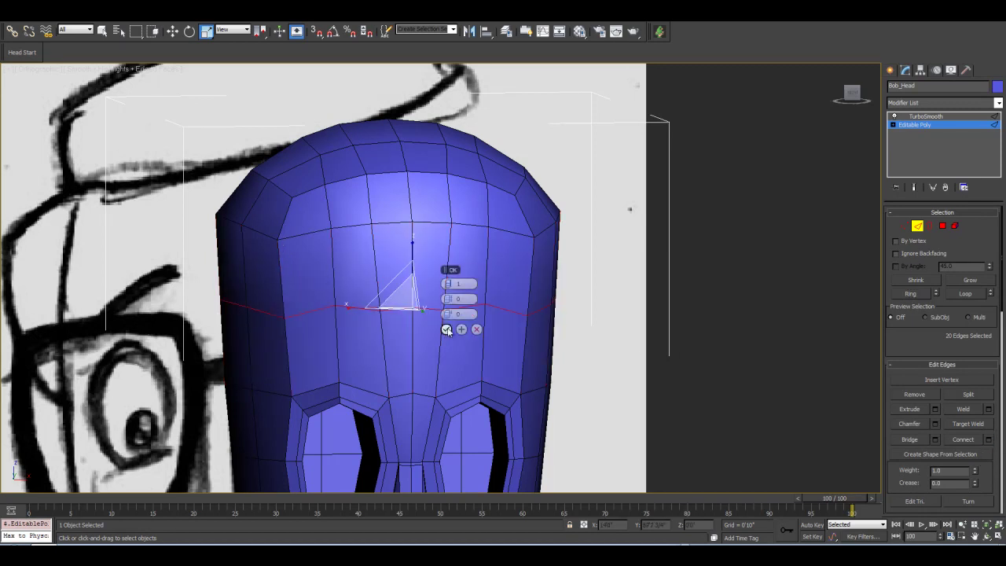
{"action": "left_click", "coordinate": [446, 330]}
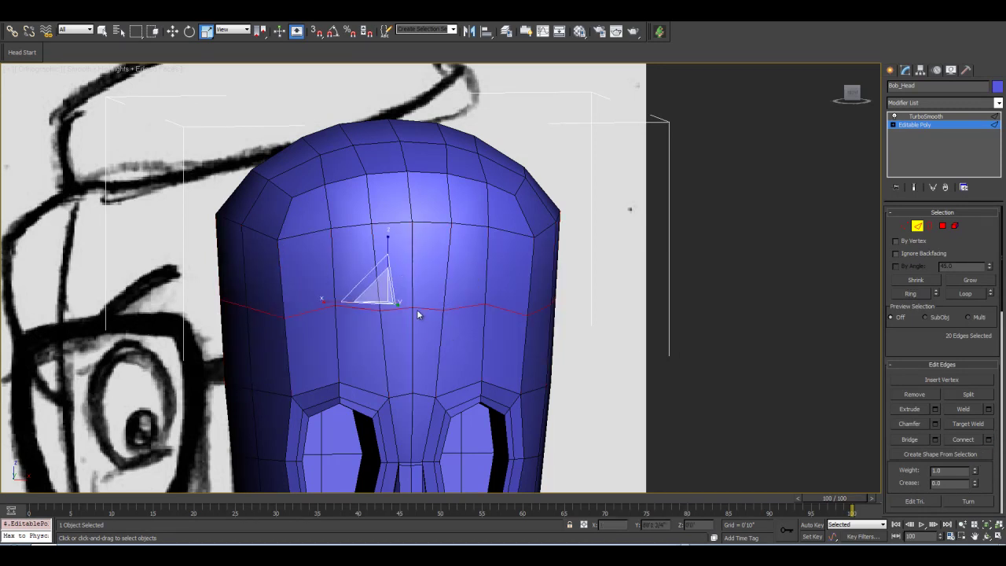
Check the new forehead edge loop in the left view and remove it.
{"action": "key", "text": "l"}
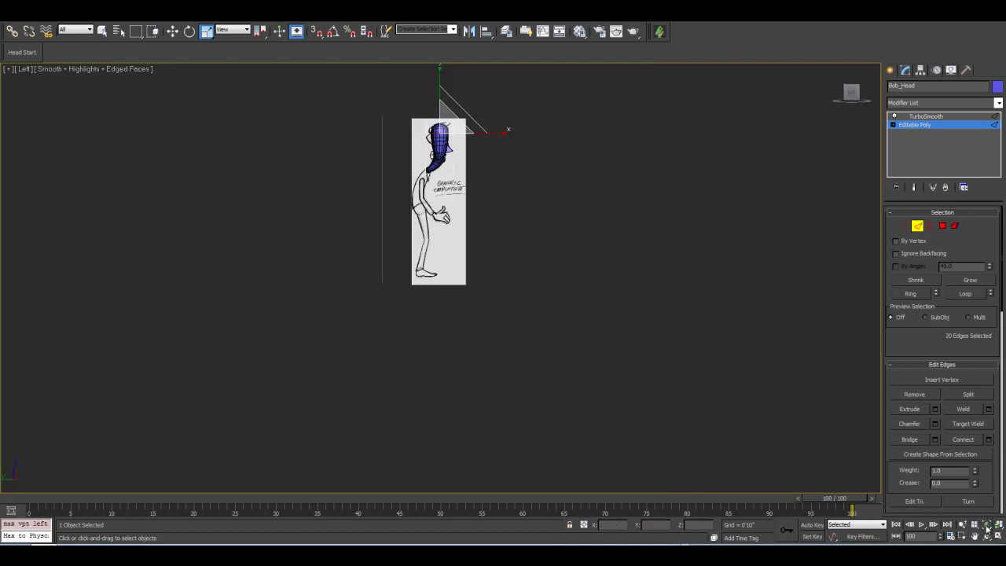
{"action": "left_click", "coordinate": [987, 527]}
{"action": "scroll", "coordinate": [492, 306], "scroll_direction": "down", "scroll_amount": 2}
{"action": "scroll", "coordinate": [489, 305], "scroll_direction": "up", "scroll_amount": 3}
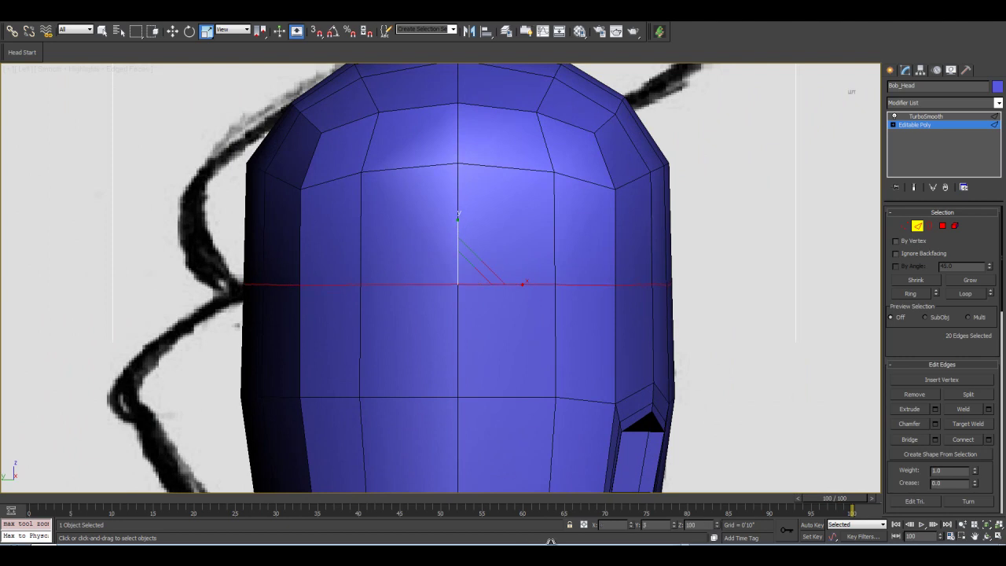
{"action": "scroll", "coordinate": [539, 310], "scroll_direction": "down", "scroll_amount": 3}
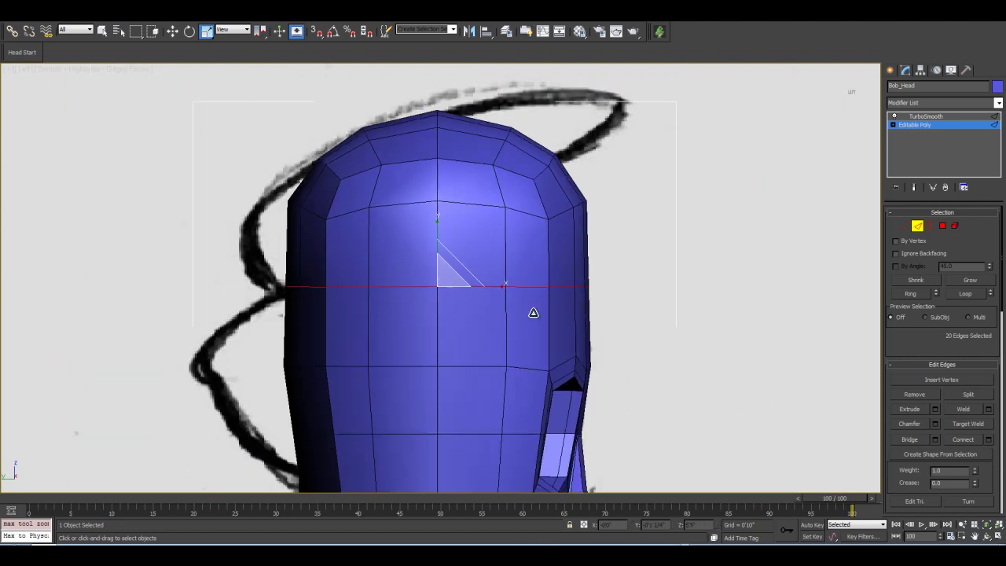
{"action": "left_click", "coordinate": [919, 393]}
Switch to vertex editing and make the head see-through over the side sketch.
{"action": "left_click", "coordinate": [905, 226]}
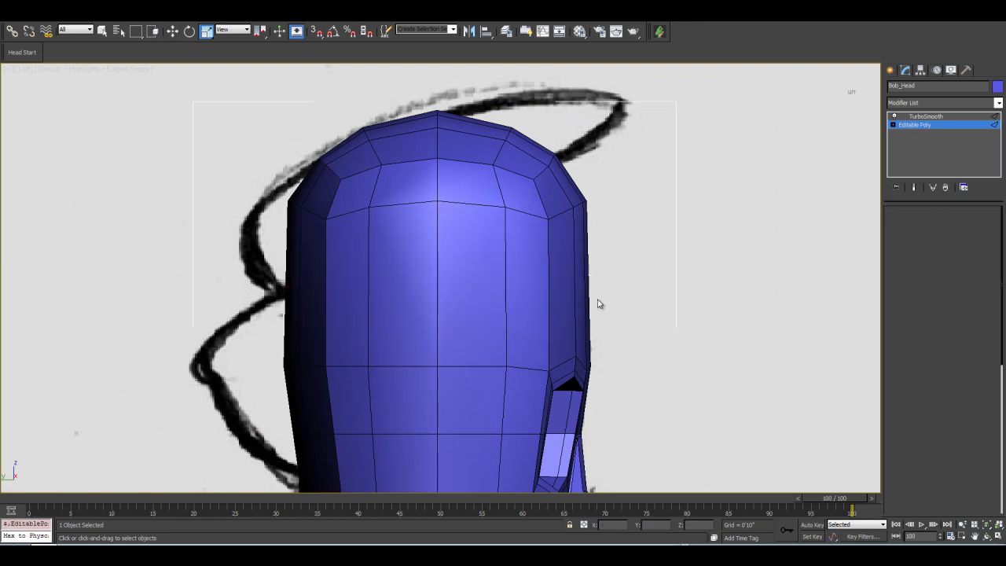
{"action": "key", "text": "alt+x"}
{"action": "middle_click_drag", "start_coordinate": [435, 299], "coordinate": [440, 301]}
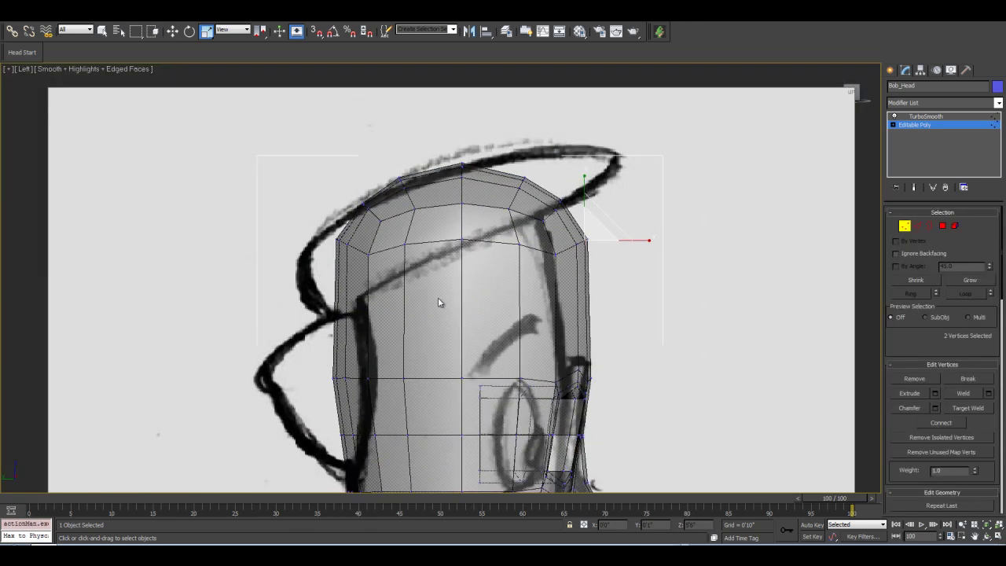
Select all vertices of the head's crown, rotate them back to match the sketched cap's tilt, and lower them into the cap.
{"action": "left_click_drag", "start_coordinate": [282, 142], "coordinate": [651, 296]}
{"action": "left_click", "coordinate": [190, 31]}
{"action": "middle_click_drag", "start_coordinate": [406, 222], "coordinate": [444, 227]}
{"action": "scroll", "coordinate": [444, 226], "scroll_direction": "up", "scroll_amount": 1}
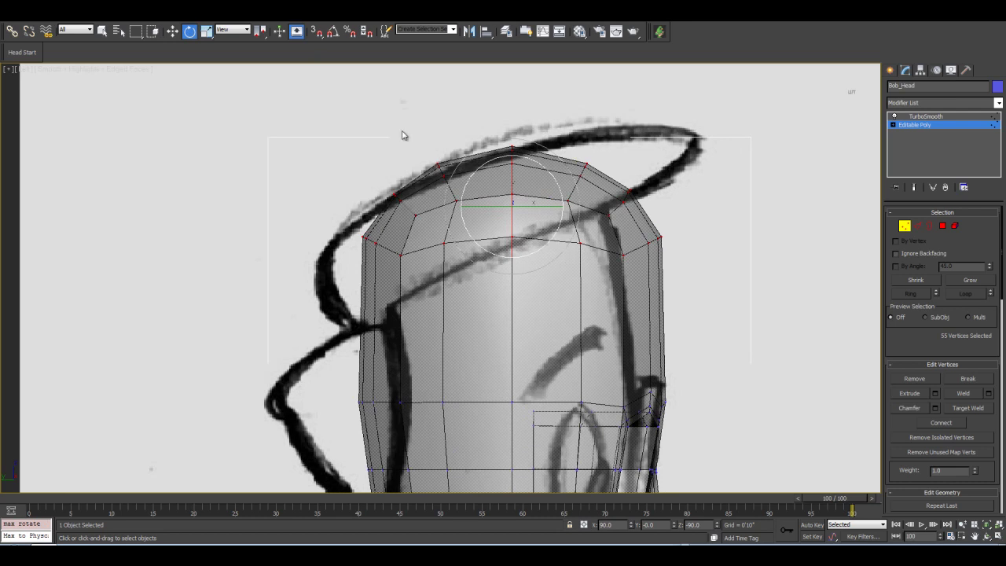
{"action": "left_click_drag", "start_coordinate": [427, 196], "coordinate": [714, 291]}
{"action": "middle_click_drag", "start_coordinate": [678, 257], "coordinate": [662, 289]}
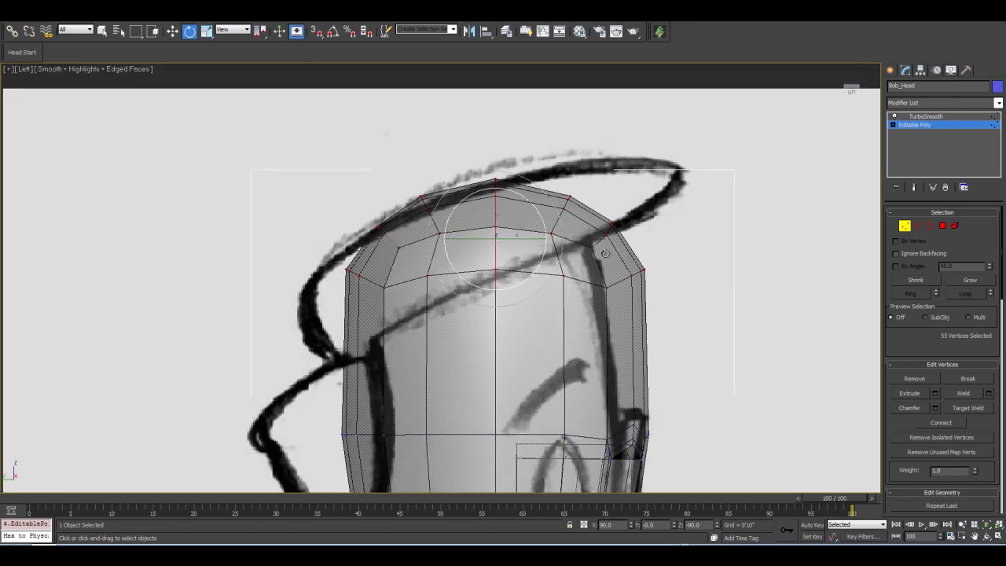
{"action": "left_click_drag", "start_coordinate": [542, 224], "coordinate": [492, 249]}
{"action": "left_click", "coordinate": [172, 31]}
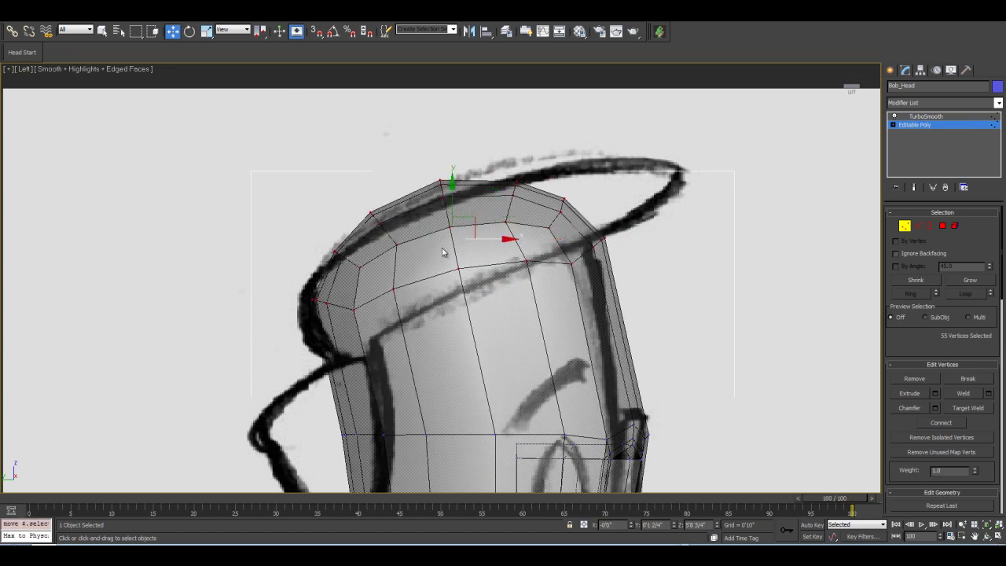
{"action": "left_click_drag", "start_coordinate": [477, 223], "coordinate": [481, 248]}
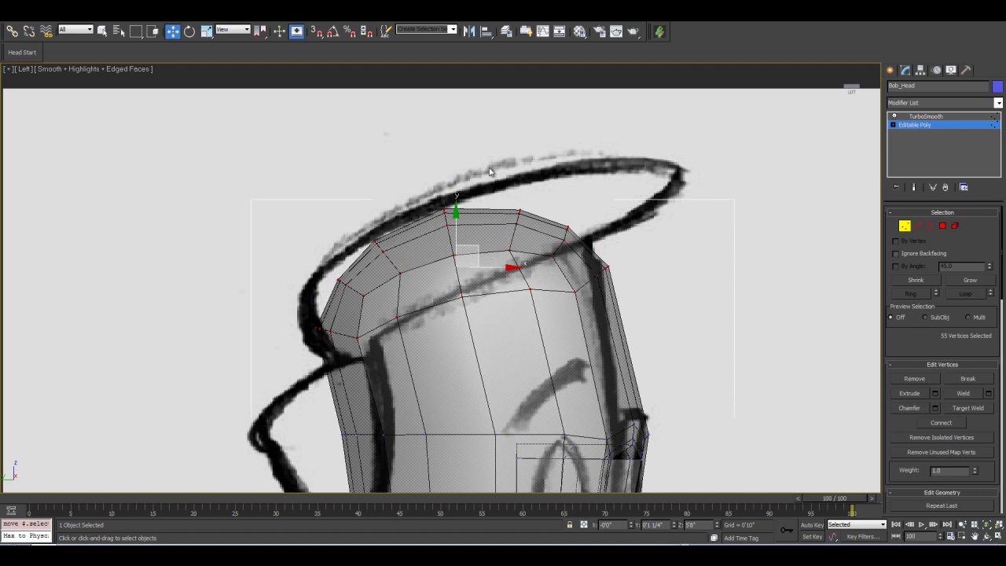
Select the back-of-head vertices on the row at the bottom of the eye and nudge them horizontally towards the sketch line.
{"action": "middle_click_drag", "start_coordinate": [422, 345], "coordinate": [437, 248]}
{"action": "scroll", "coordinate": [437, 267], "scroll_direction": "down", "scroll_amount": 1}
{"action": "middle_click_drag", "start_coordinate": [438, 304], "coordinate": [437, 232]}
{"action": "scroll", "coordinate": [437, 299], "scroll_direction": "down", "scroll_amount": 1}
{"action": "scroll", "coordinate": [419, 327], "scroll_direction": "up", "scroll_amount": 2}
{"action": "middle_click_drag", "start_coordinate": [359, 300], "coordinate": [365, 319]}
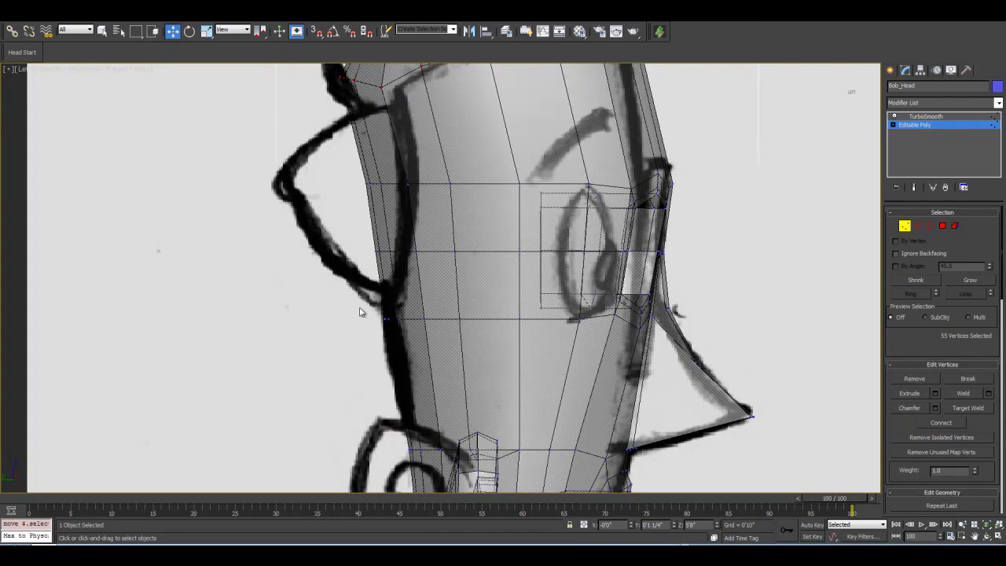
{"action": "left_click_drag", "start_coordinate": [501, 344], "coordinate": [502, 350]}
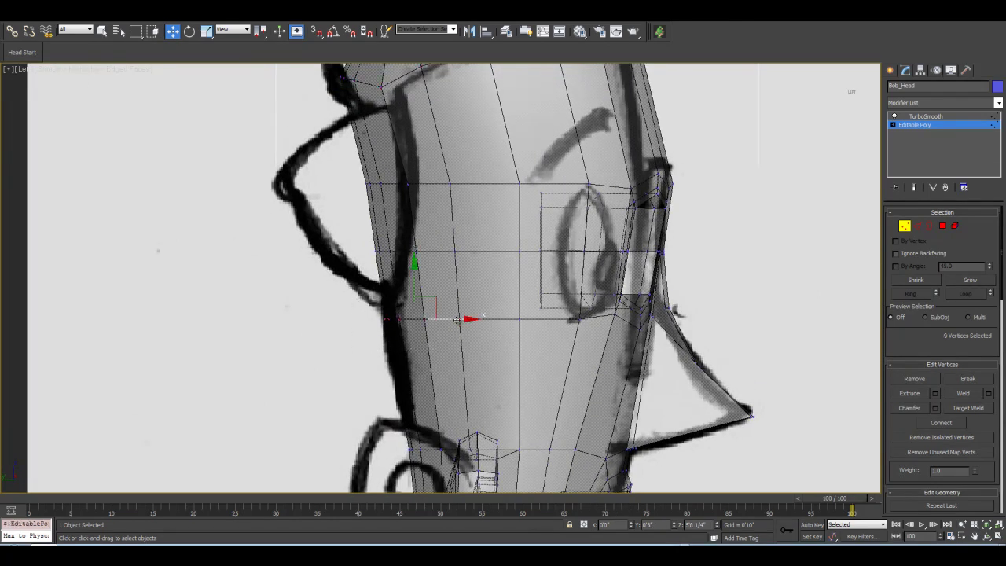
{"action": "left_click_drag", "start_coordinate": [458, 320], "coordinate": [458, 320]}
Shift the back-of-head vertices on the mid-eye row and the brow-level row slightly backward to even out the rear outline.
{"action": "middle_click_drag", "start_coordinate": [458, 320], "coordinate": [456, 399]}
{"action": "left_click_drag", "start_coordinate": [353, 308], "coordinate": [519, 358]}
{"action": "left_click_drag", "start_coordinate": [446, 329], "coordinate": [450, 329]}
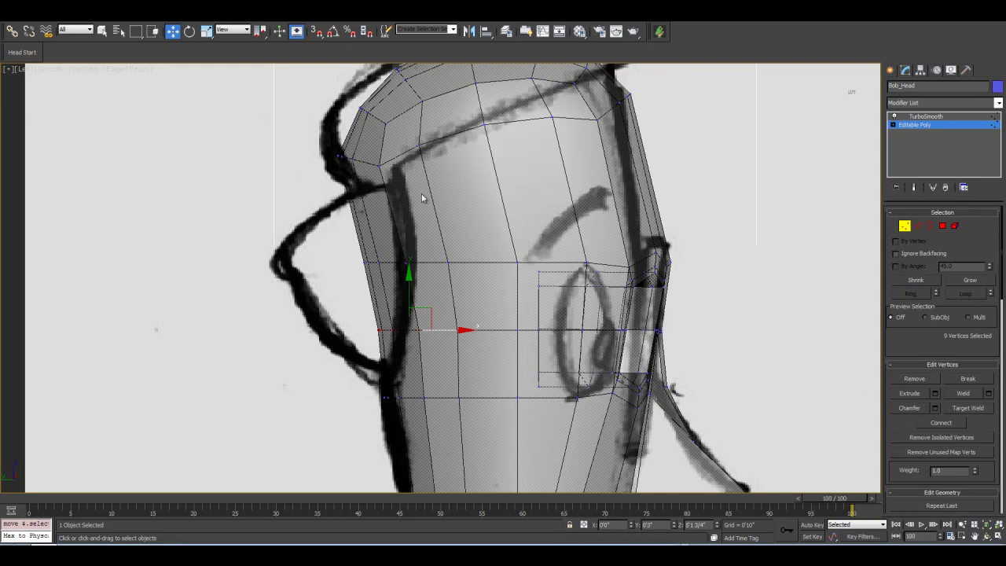
{"action": "left_click_drag", "start_coordinate": [342, 238], "coordinate": [431, 263]}
{"action": "mouse_move", "coordinate": [462, 341]}
{"action": "left_mouse_down"}
{"action": "mouse_move", "coordinate": [469, 346]}
{"action": "mouse_move", "coordinate": [451, 330]}
{"action": "left_mouse_up"}
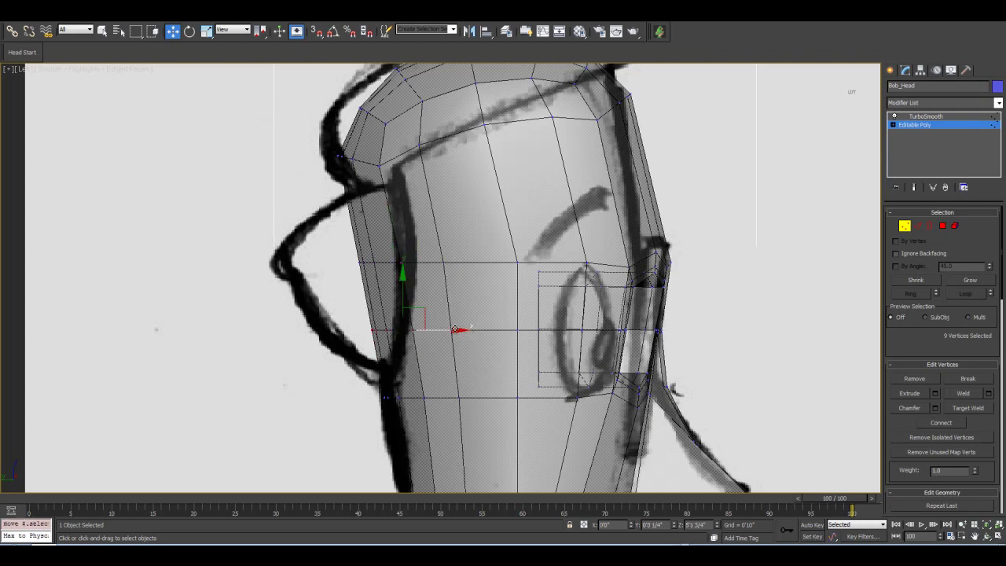
Select the mid-side head vertices on the brow, mid-eye and lower-eye rows in turn and nudge them horizontally to even the vertical edge line.
{"action": "middle_click_drag", "start_coordinate": [482, 287], "coordinate": [484, 334]}
{"action": "left_click_drag", "start_coordinate": [486, 291], "coordinate": [527, 323]}
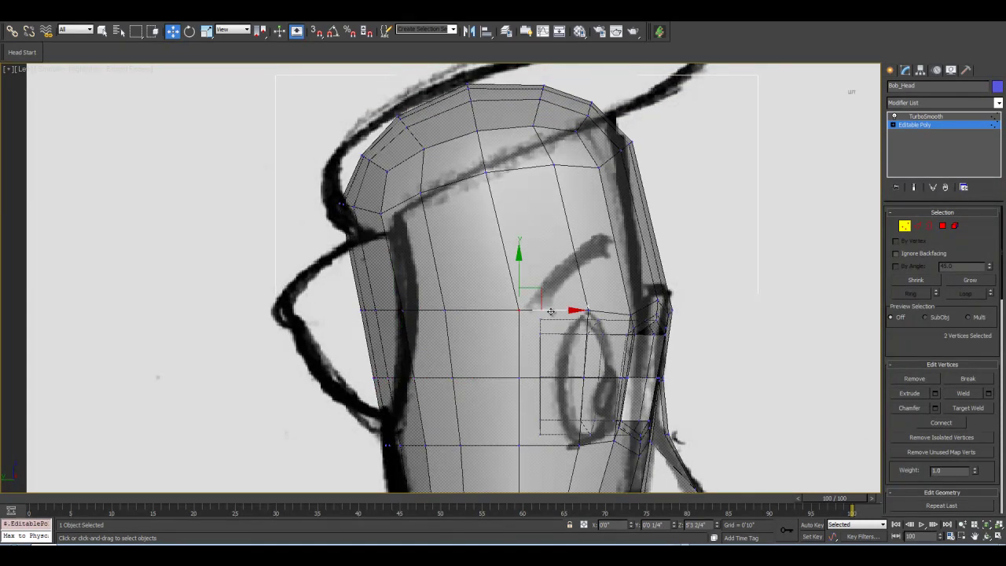
{"action": "middle_click_drag", "start_coordinate": [550, 403], "coordinate": [538, 321]}
{"action": "left_click", "coordinate": [528, 279]}
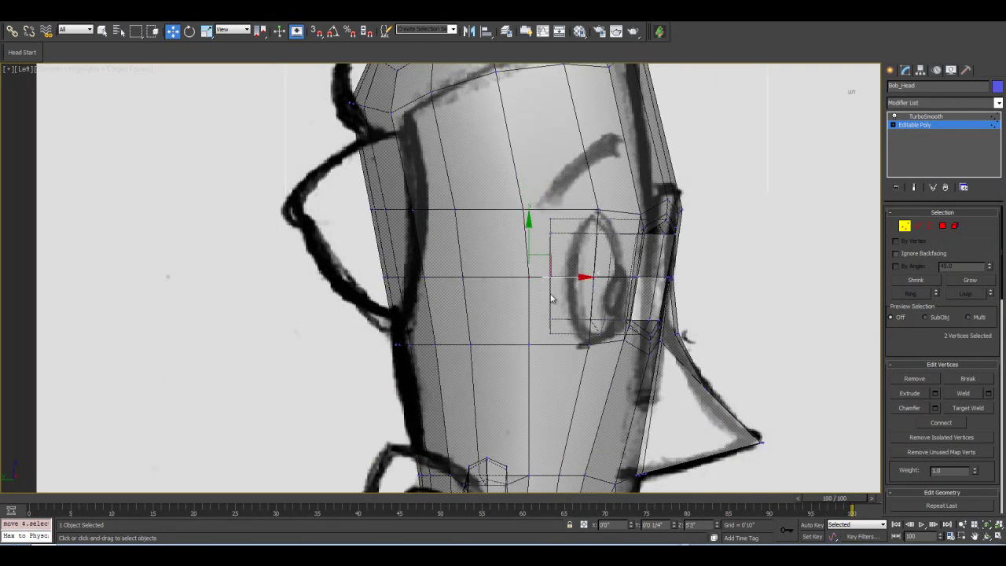
{"action": "left_click", "coordinate": [532, 345]}
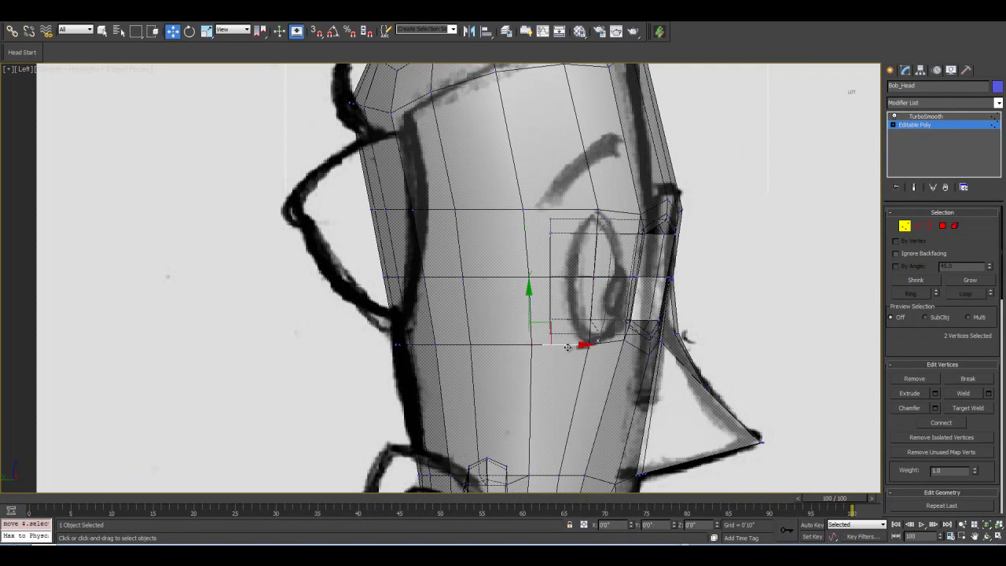
Select all crown vertices and shift them slightly forward, checking their position under the cap with the TurboSmooth result shown.
{"action": "middle_click_drag", "start_coordinate": [541, 236], "coordinate": [493, 343], "text": "alt"}
{"action": "scroll", "coordinate": [546, 352], "scroll_direction": "up", "scroll_amount": 2}
{"action": "scroll", "coordinate": [546, 352], "scroll_direction": "down", "scroll_amount": 4}
{"action": "scroll", "coordinate": [493, 347], "scroll_direction": "up", "scroll_amount": 2}
{"action": "scroll", "coordinate": [489, 345], "scroll_direction": "down", "scroll_amount": 1}
{"action": "left_click_drag", "start_coordinate": [597, 310], "coordinate": [286, 150]}
{"action": "left_click_drag", "start_coordinate": [506, 240], "coordinate": [504, 241]}
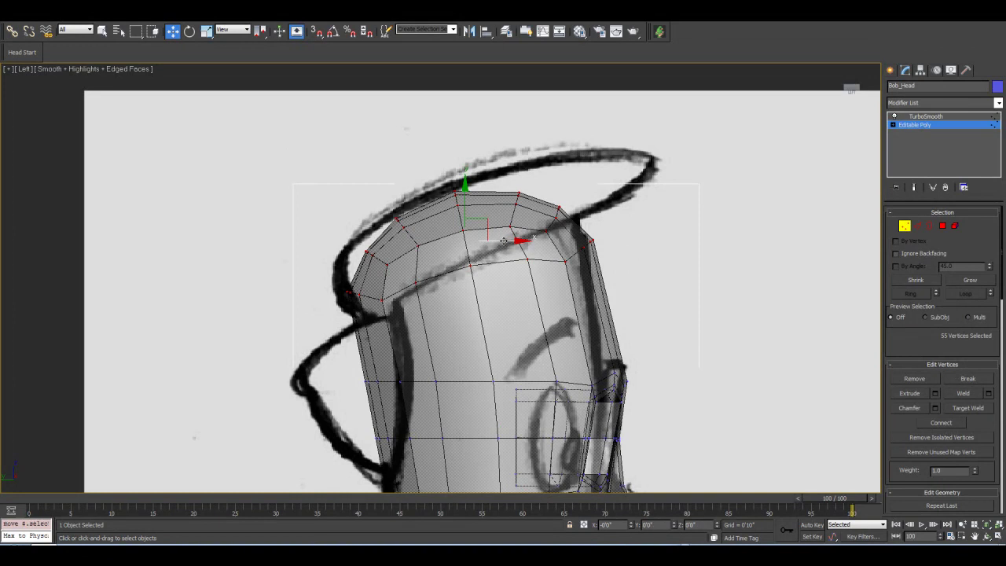
{"action": "left_click", "coordinate": [915, 187]}
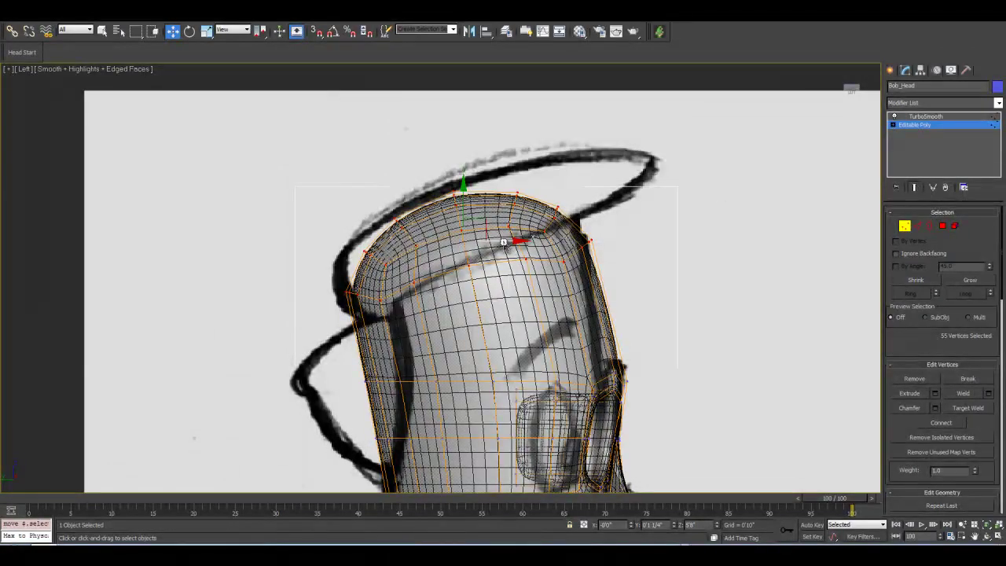
{"action": "left_click_drag", "start_coordinate": [507, 241], "coordinate": [511, 241]}
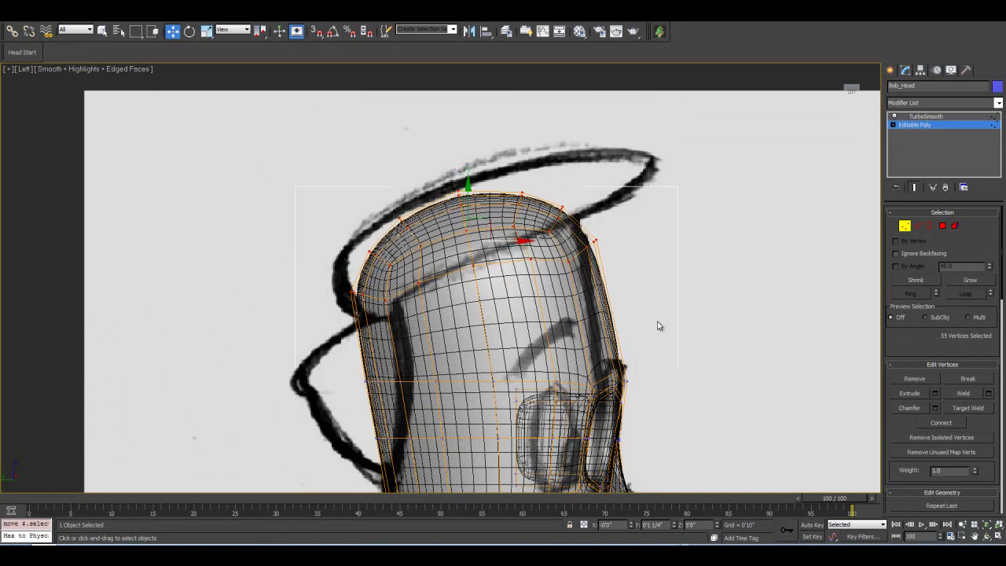
{"action": "left_click", "coordinate": [914, 188]}
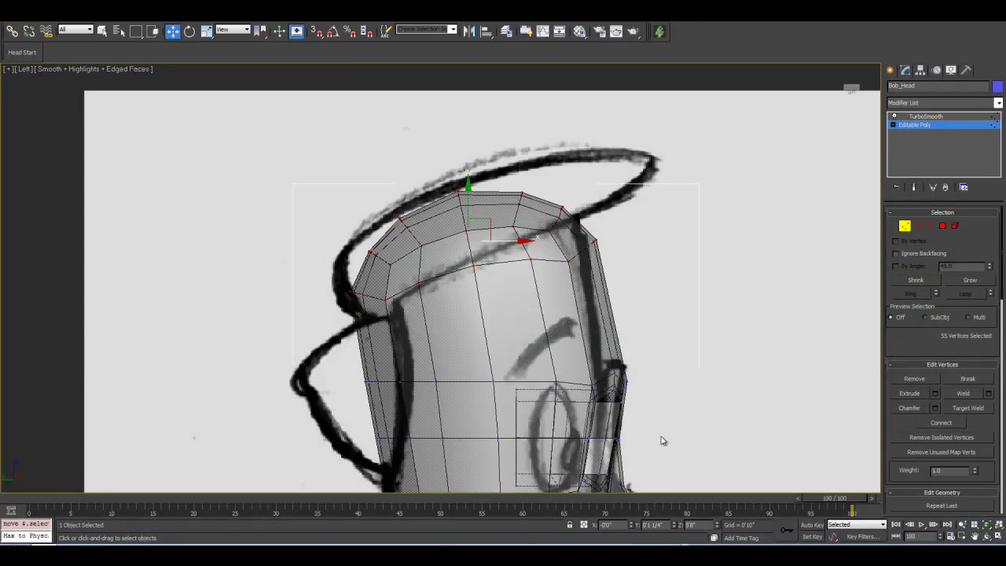
Select all head vertices on the three rows spanning the brow to the bottom of the eye.
{"action": "scroll", "coordinate": [621, 319], "scroll_direction": "up", "scroll_amount": 6}
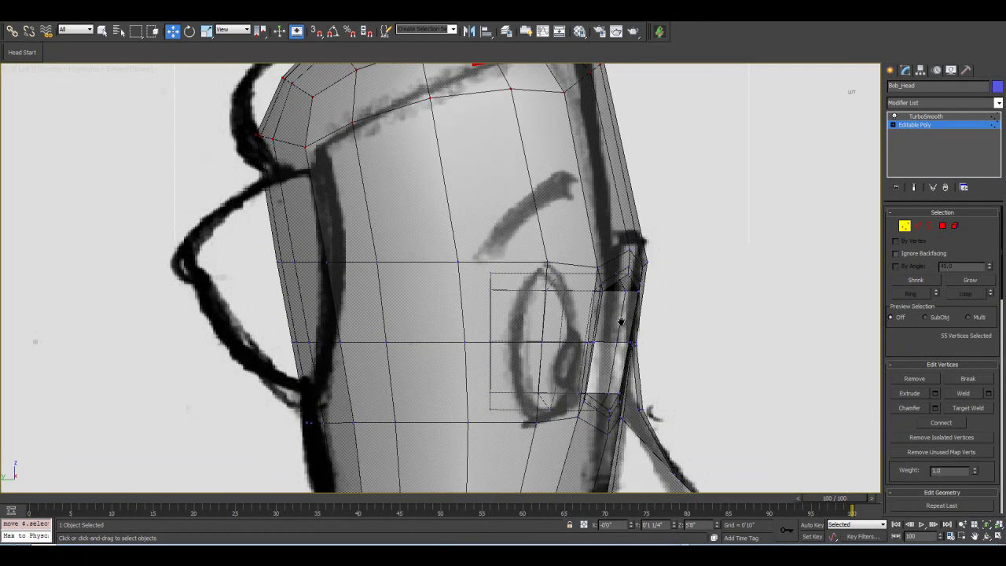
{"action": "scroll", "coordinate": [621, 321], "scroll_direction": "down", "scroll_amount": 1}
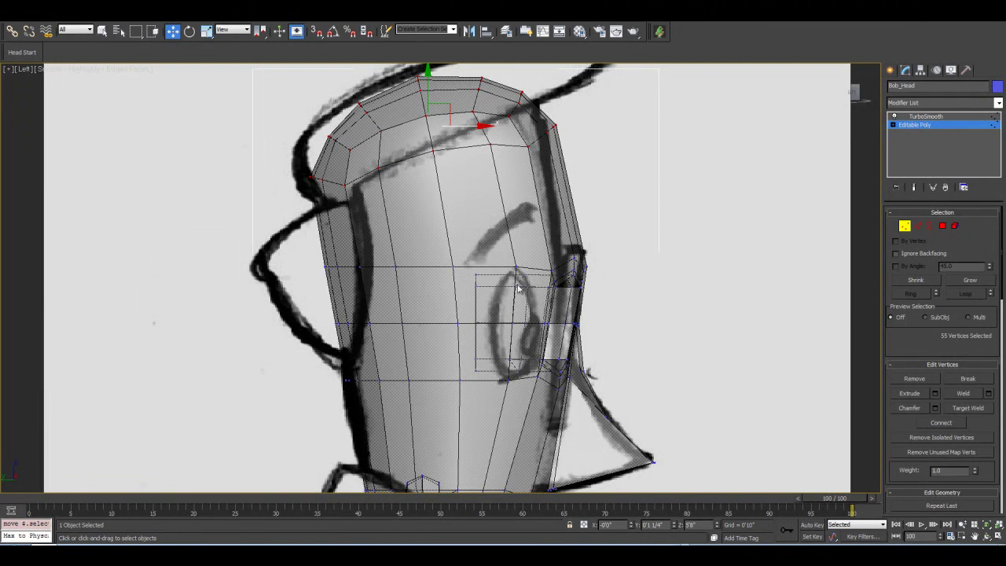
{"action": "left_click_drag", "start_coordinate": [289, 243], "coordinate": [667, 420]}
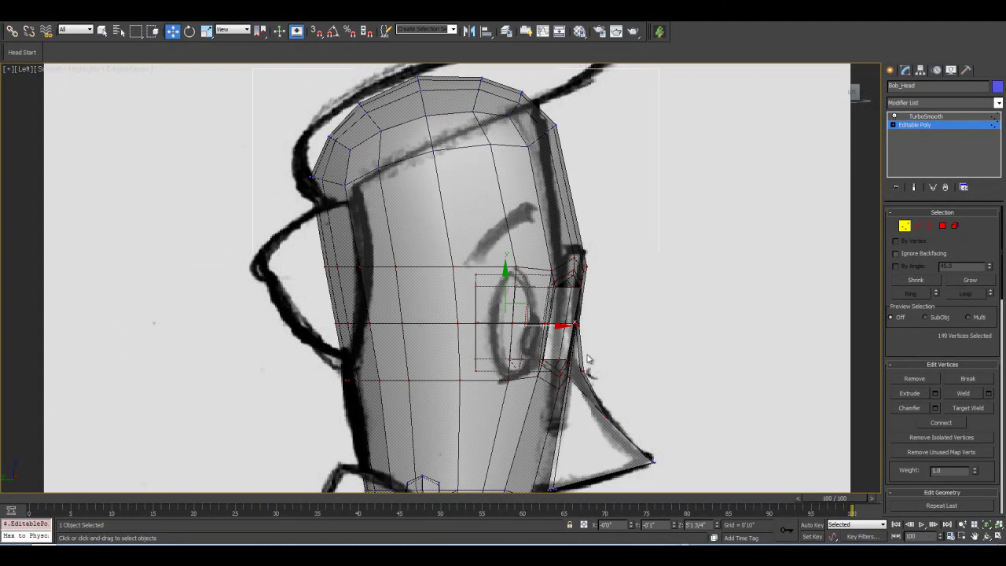
Try to shift the selected eye-level rows backward together with the selected nose vertices, then undo the moves.
{"action": "mouse_move", "coordinate": [552, 327]}
{"action": "left_mouse_down"}
{"action": "mouse_move", "coordinate": [563, 318]}
{"action": "mouse_move", "coordinate": [558, 325]}
{"action": "left_mouse_up"}
{"action": "left_click", "coordinate": [206, 31]}
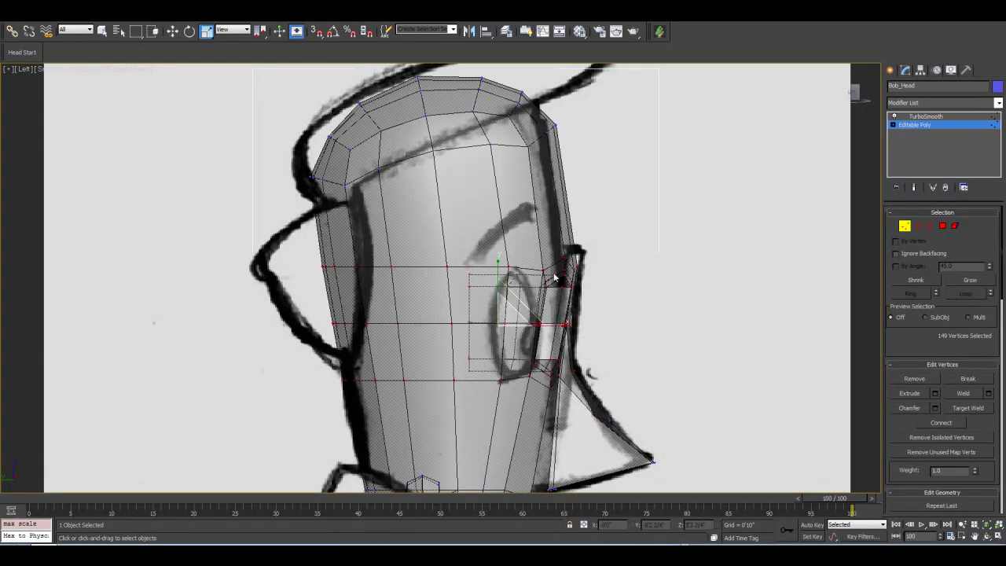
{"action": "left_click", "coordinate": [172, 31]}
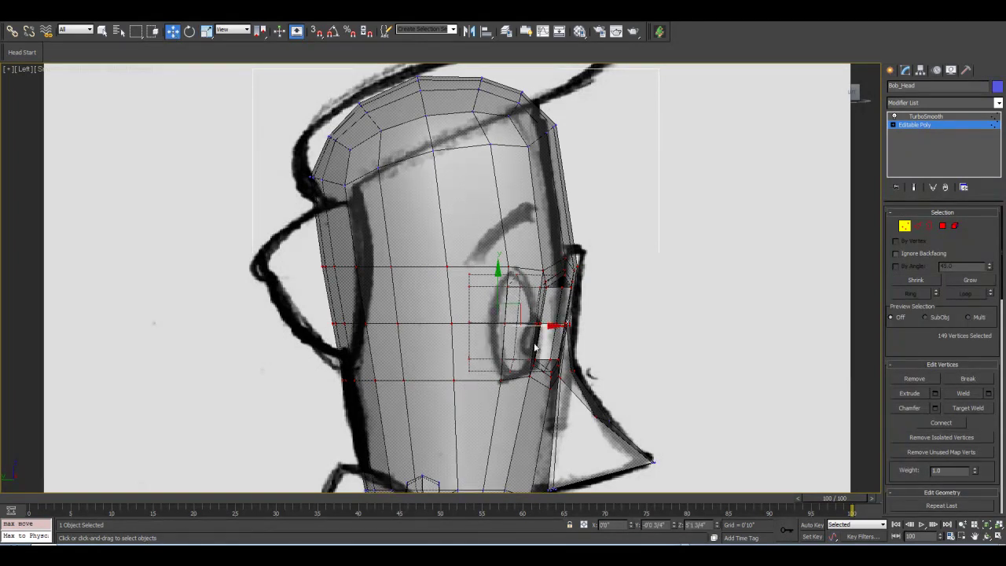
{"action": "left_click_drag", "start_coordinate": [536, 325], "coordinate": [533, 328]}
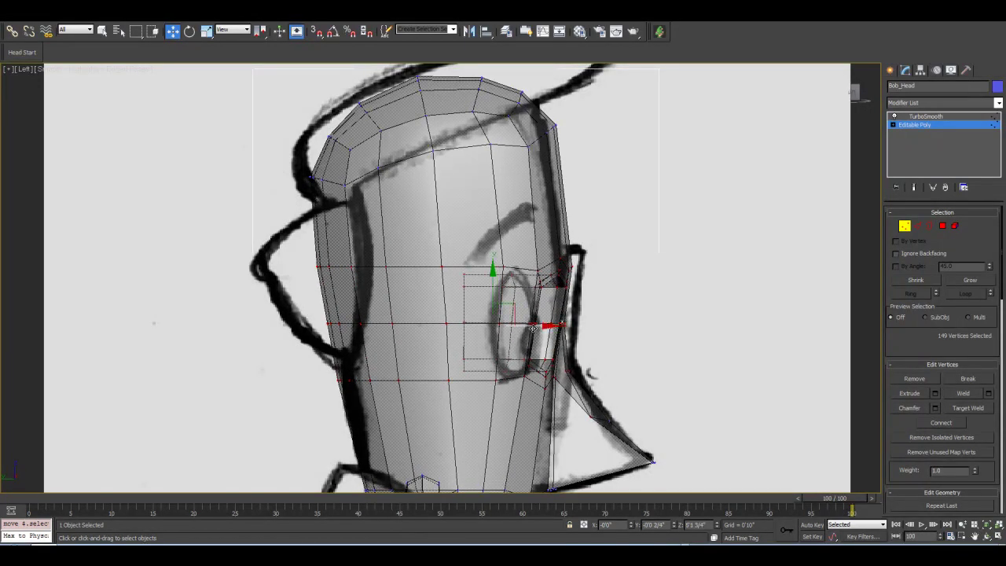
{"action": "key", "text": "ctrl+z"}
{"action": "key", "text": "ctrl+z"}
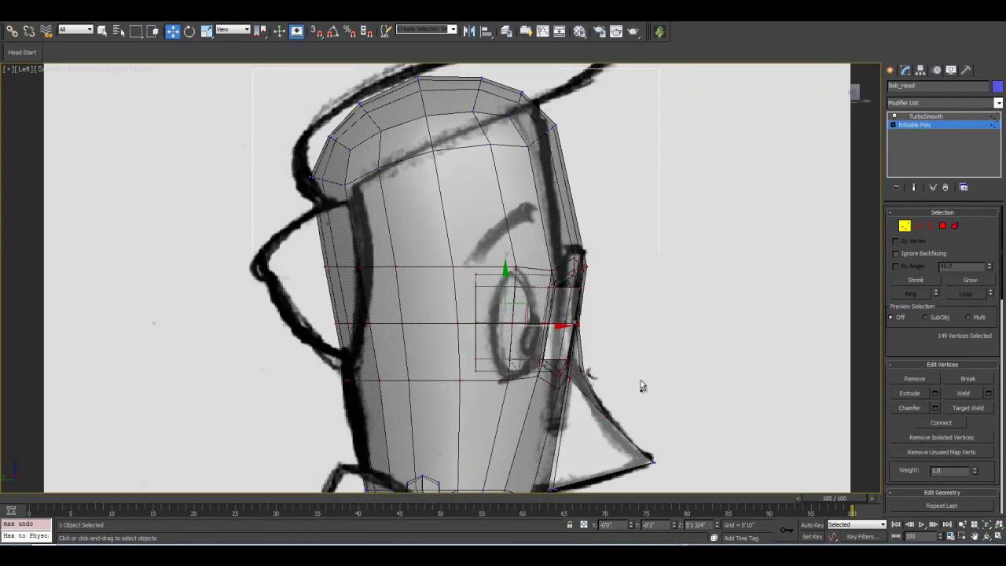
Remove the stray nose vertices from the selection and move the eye-level rows backward to meet the sketched face line.
{"action": "left_click_drag", "start_coordinate": [591, 448], "coordinate": [635, 391], "text": "alt"}
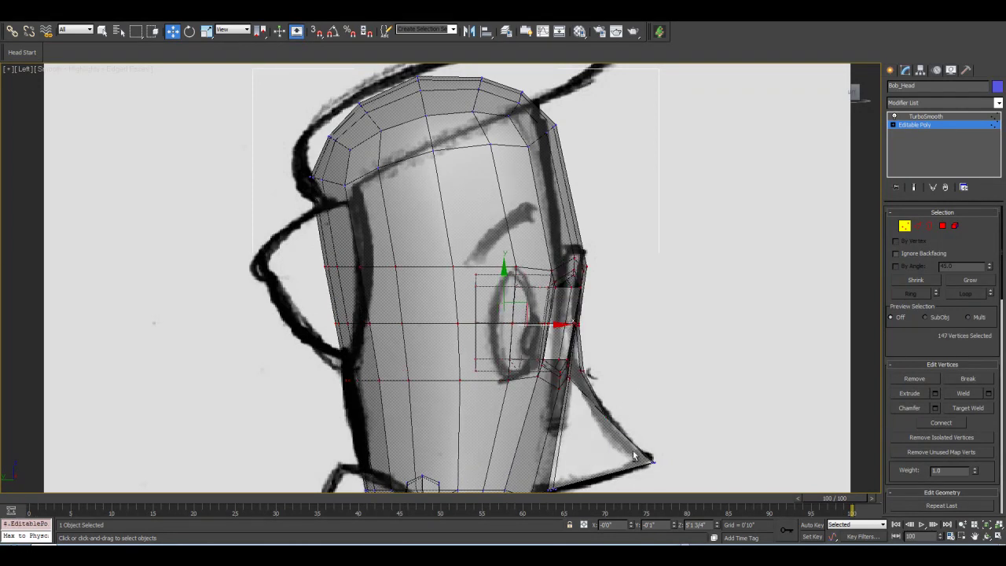
{"action": "mouse_move", "coordinate": [541, 326]}
{"action": "left_mouse_down"}
{"action": "mouse_move", "coordinate": [520, 328]}
{"action": "mouse_move", "coordinate": [550, 324]}
{"action": "mouse_move", "coordinate": [525, 323]}
{"action": "left_mouse_up"}
{"action": "left_click", "coordinate": [206, 31]}
{"action": "left_click", "coordinate": [172, 31]}
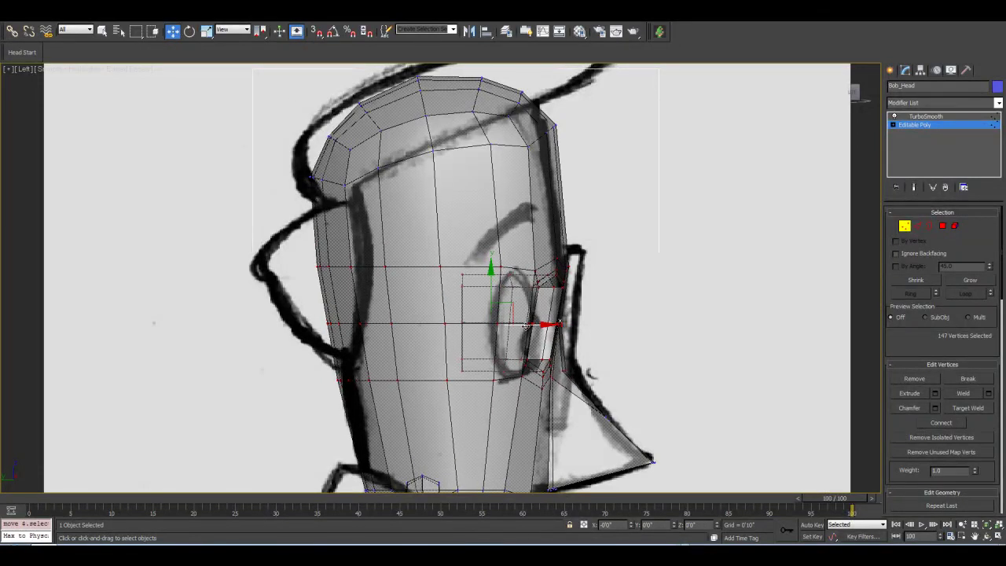
{"action": "middle_click_drag", "start_coordinate": [564, 421], "coordinate": [604, 371]}
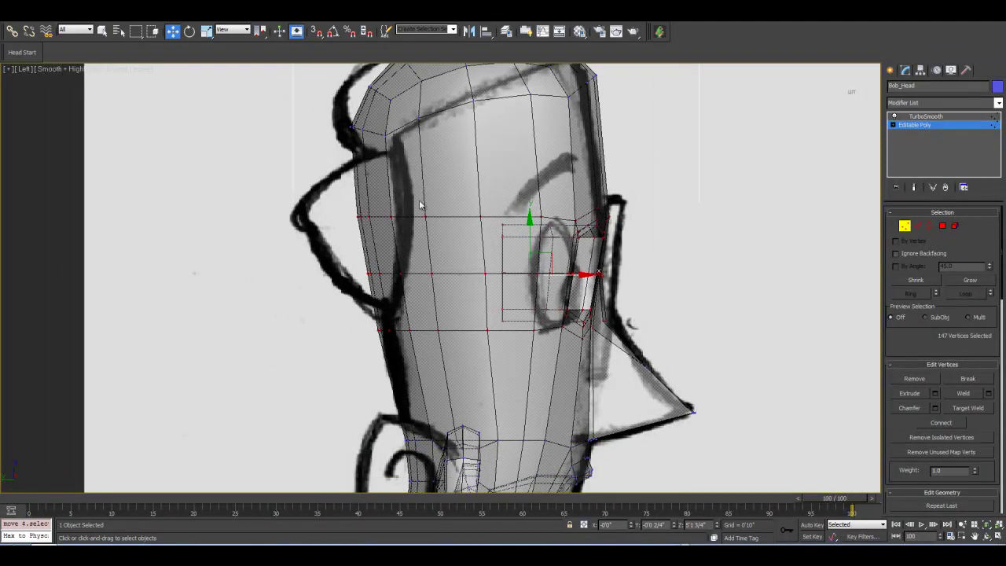
Nudge the back-of-head vertices on the mid-eye and brow rows slightly forward so the rear outline runs evenly into the lower-eye row.
{"action": "middle_click_drag", "start_coordinate": [467, 209], "coordinate": [462, 267], "text": "alt"}
{"action": "scroll", "coordinate": [434, 300], "scroll_direction": "down", "scroll_amount": 1}
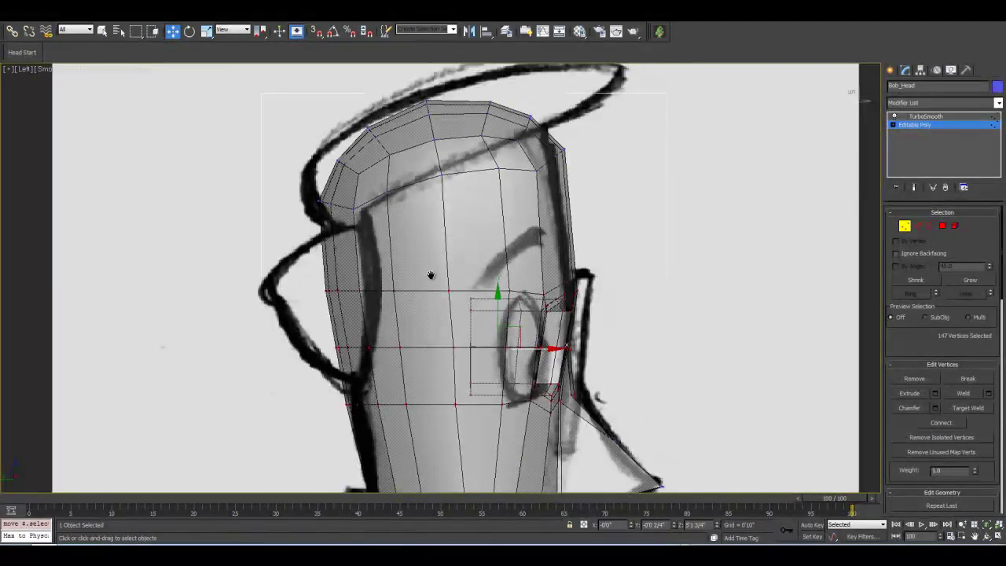
{"action": "middle_click_drag", "start_coordinate": [435, 302], "coordinate": [435, 260]}
{"action": "scroll", "coordinate": [436, 260], "scroll_direction": "down", "scroll_amount": 1}
{"action": "middle_click_drag", "start_coordinate": [457, 329], "coordinate": [458, 353]}
{"action": "scroll", "coordinate": [437, 275], "scroll_direction": "up", "scroll_amount": 1}
{"action": "middle_click_drag", "start_coordinate": [433, 216], "coordinate": [447, 233]}
{"action": "middle_click_drag", "start_coordinate": [447, 353], "coordinate": [448, 351]}
{"action": "mouse_move", "coordinate": [326, 325]}
{"action": "left_mouse_down"}
{"action": "mouse_move", "coordinate": [445, 370]}
{"action": "mouse_move", "coordinate": [434, 342]}
{"action": "left_mouse_up"}
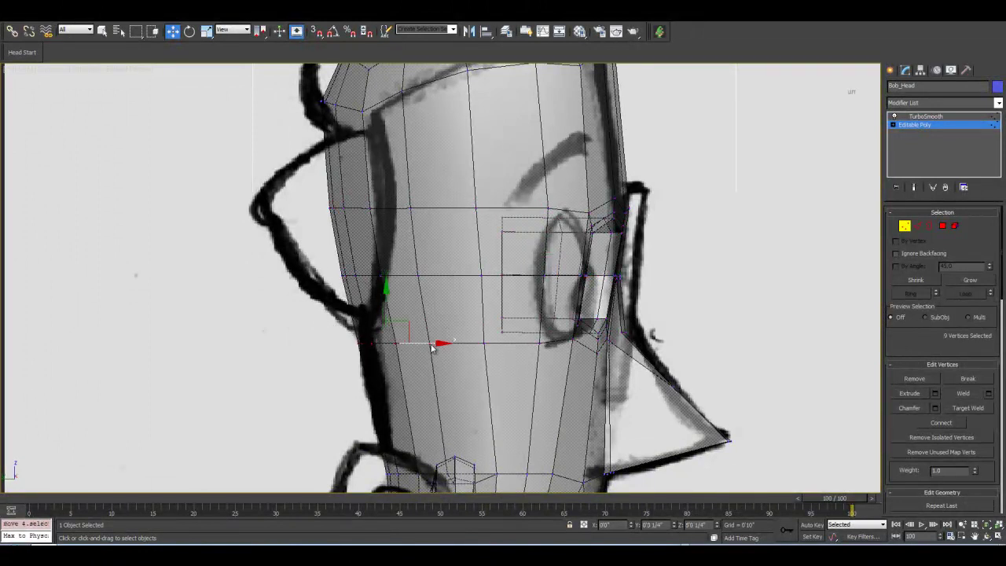
{"action": "left_click_drag", "start_coordinate": [440, 291], "coordinate": [321, 255]}
{"action": "left_click_drag", "start_coordinate": [419, 275], "coordinate": [425, 276]}
{"action": "left_click_drag", "start_coordinate": [308, 181], "coordinate": [414, 209]}
{"action": "left_click_drag", "start_coordinate": [336, 327], "coordinate": [459, 372]}
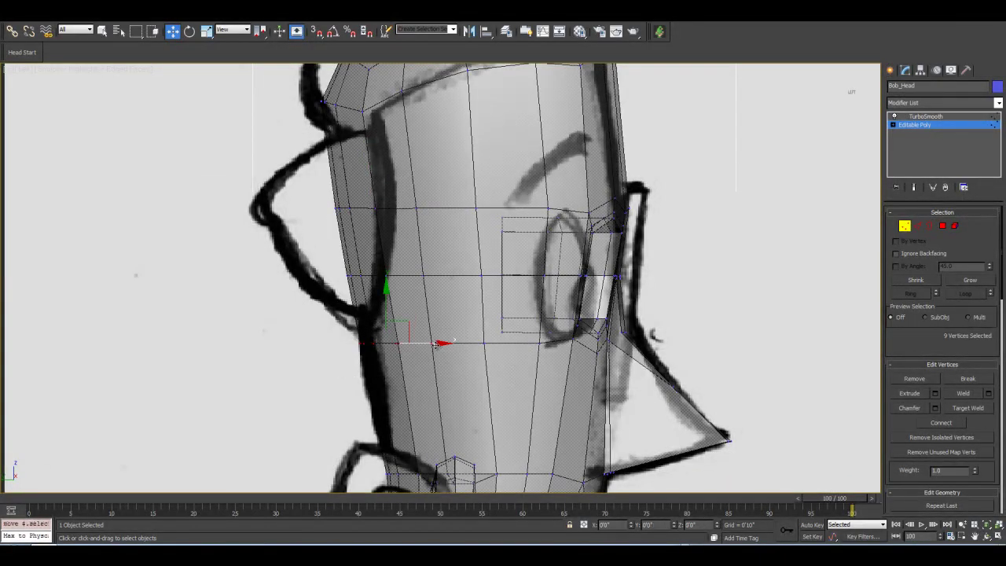
Select the ring of vertical forehead edges between the crown and brow rows and connect them with a new edge loop.
{"action": "middle_click_drag", "start_coordinate": [452, 346], "coordinate": [462, 300], "text": "alt"}
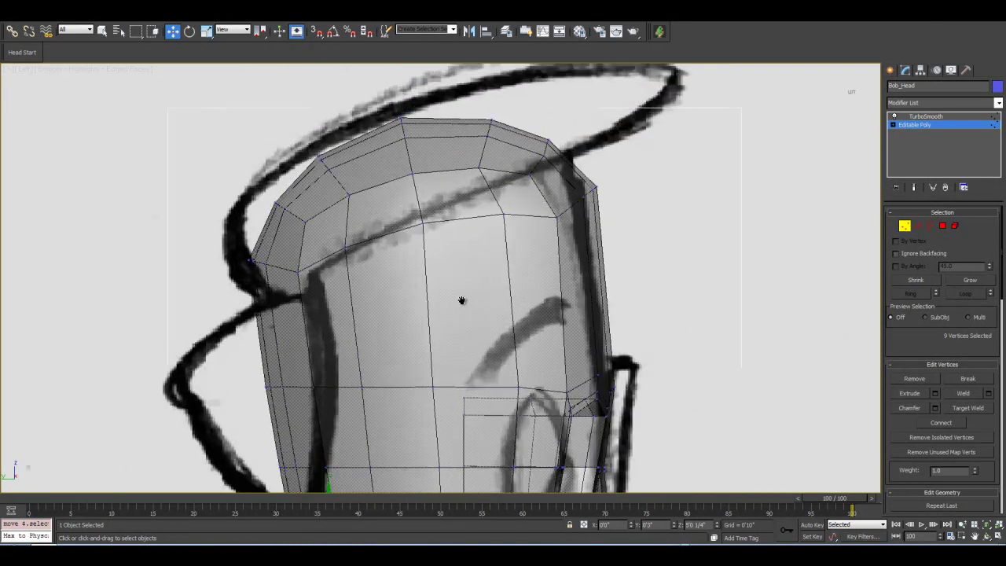
{"action": "scroll", "coordinate": [462, 300], "scroll_direction": "down", "scroll_amount": 2}
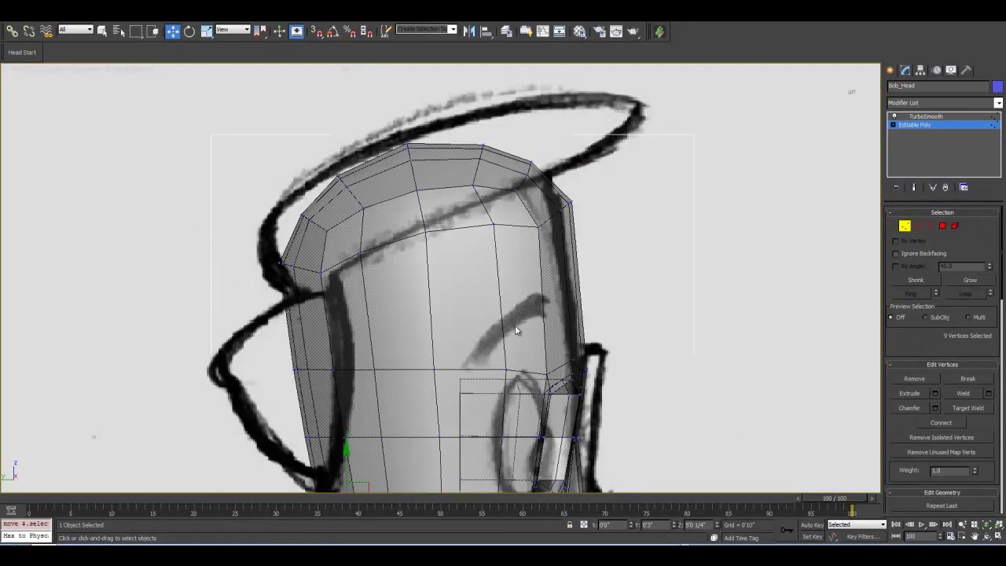
{"action": "left_click", "coordinate": [917, 225]}
{"action": "left_click", "coordinate": [430, 295]}
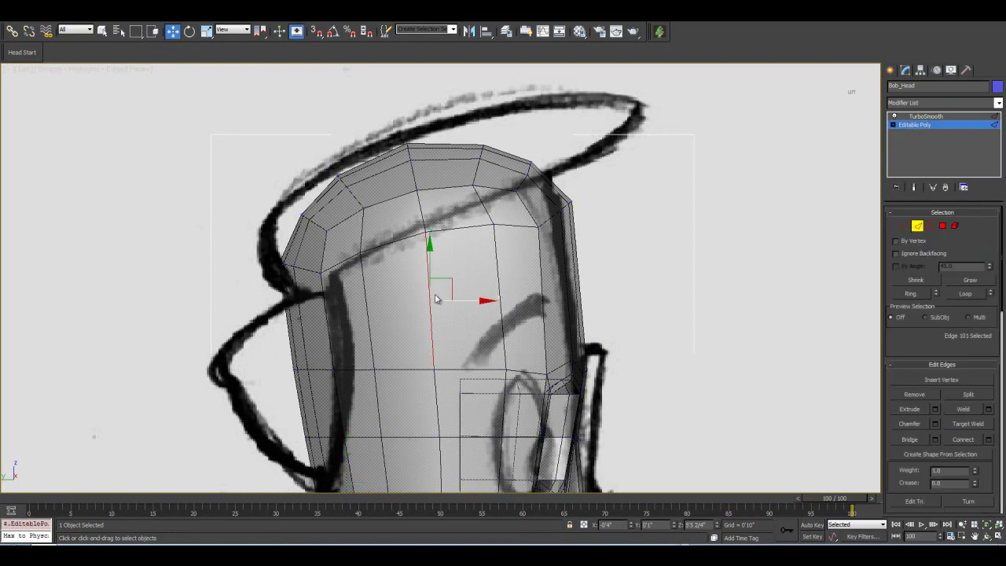
{"action": "left_click", "coordinate": [912, 293]}
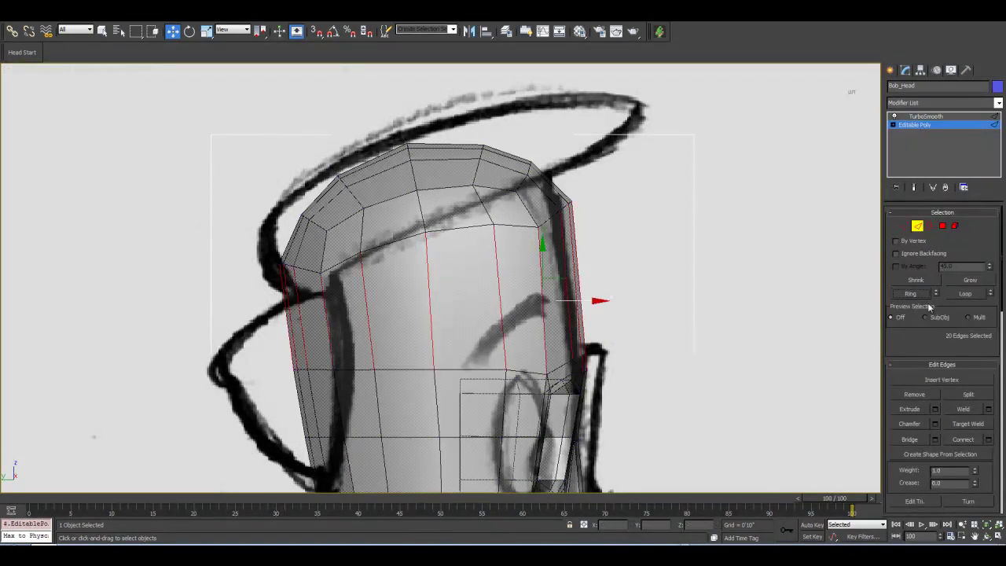
{"action": "left_click", "coordinate": [988, 439]}
{"action": "left_click", "coordinate": [446, 331]}
Flatten the new forehead edge loop vertically and rotate it so its front end rises slightly, following the cap's tilt.
{"action": "left_click", "coordinate": [208, 33]}
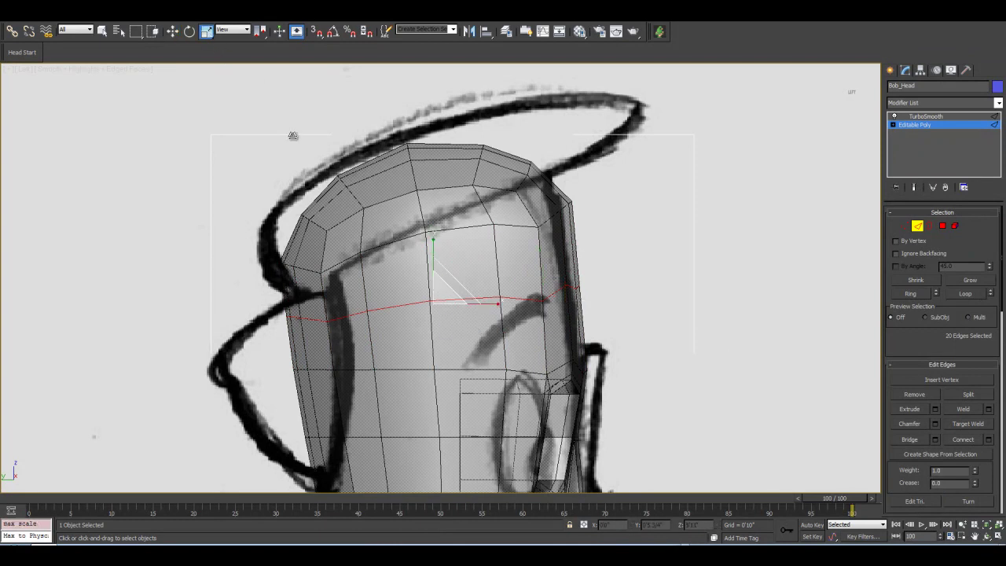
{"action": "left_click_drag", "start_coordinate": [434, 245], "coordinate": [519, 346]}
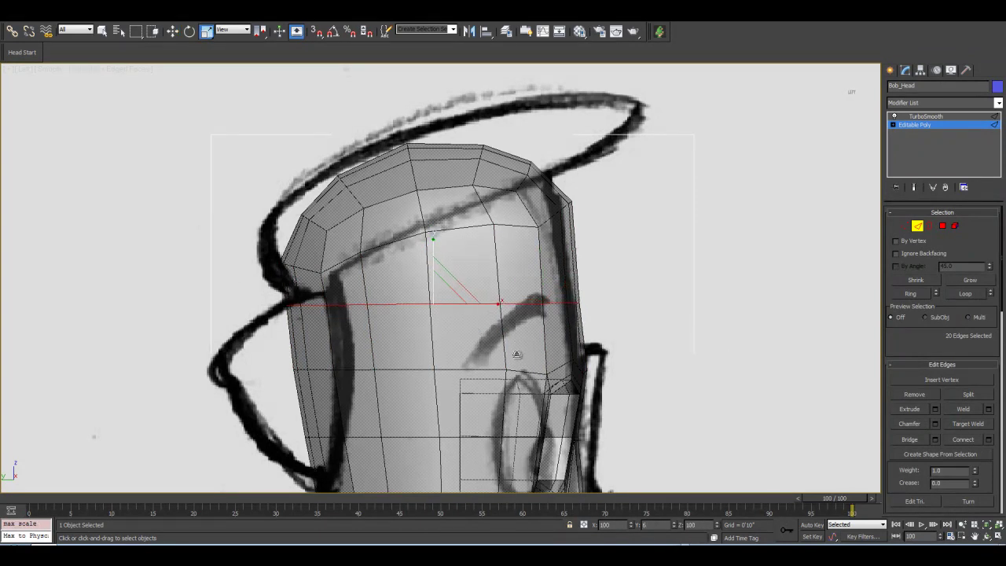
{"action": "key", "text": "e"}
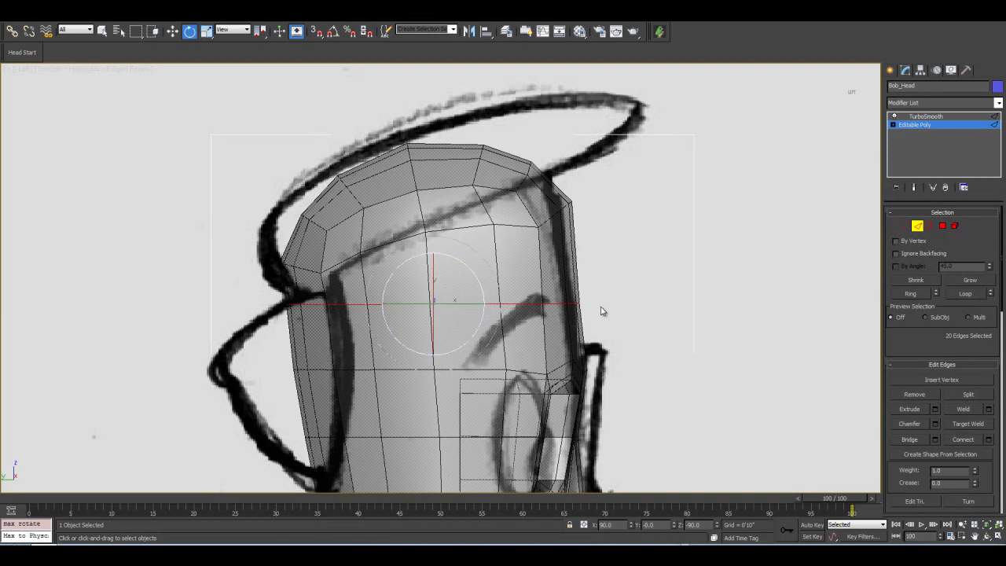
{"action": "left_click_drag", "start_coordinate": [482, 289], "coordinate": [481, 274]}
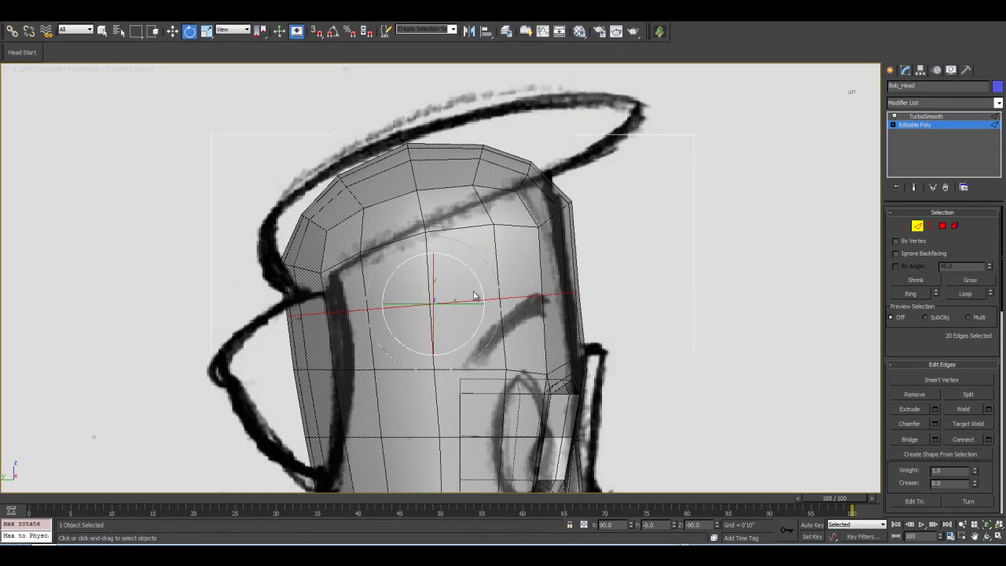
{"action": "left_click_drag", "start_coordinate": [481, 285], "coordinate": [480, 285]}
{"action": "left_click", "coordinate": [174, 31]}
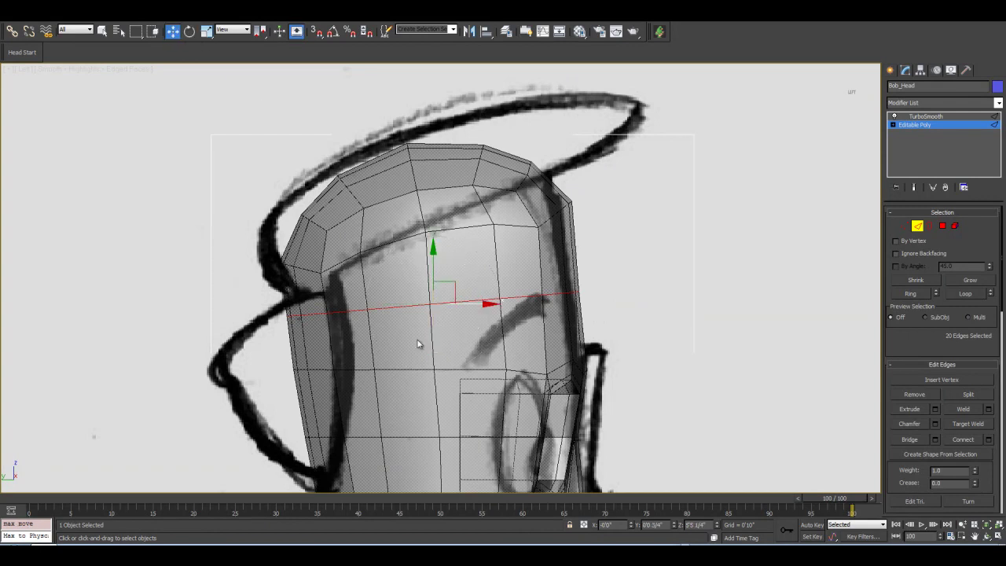
Leave edge editing and compare the head with and without TurboSmooth against the side sketch.
{"action": "scroll", "coordinate": [609, 295], "scroll_direction": "down", "scroll_amount": 4}
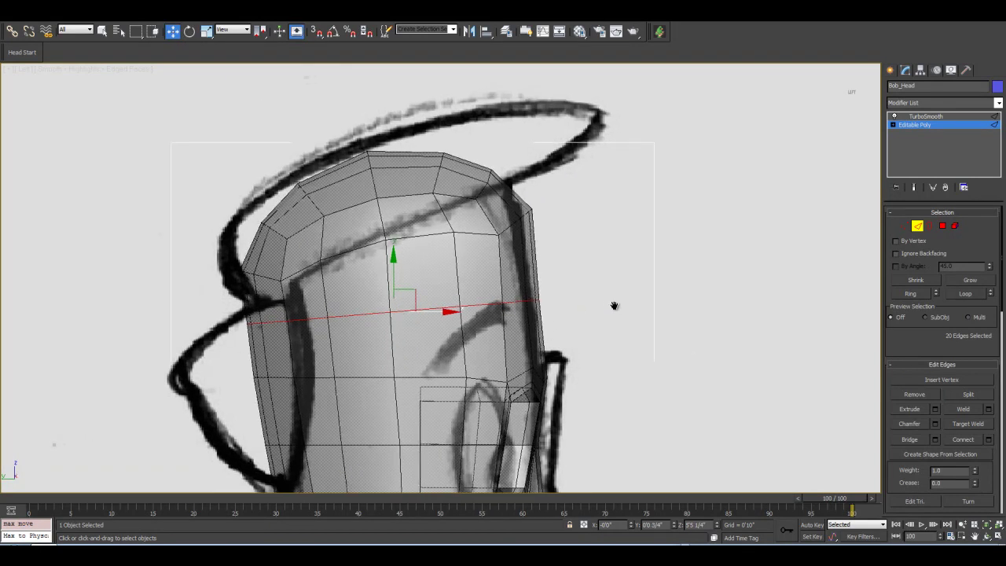
{"action": "scroll", "coordinate": [581, 357], "scroll_direction": "up", "scroll_amount": 1}
{"action": "scroll", "coordinate": [584, 345], "scroll_direction": "up", "scroll_amount": 1}
{"action": "left_click", "coordinate": [917, 226]}
{"action": "middle_click_drag", "start_coordinate": [592, 413], "coordinate": [589, 358]}
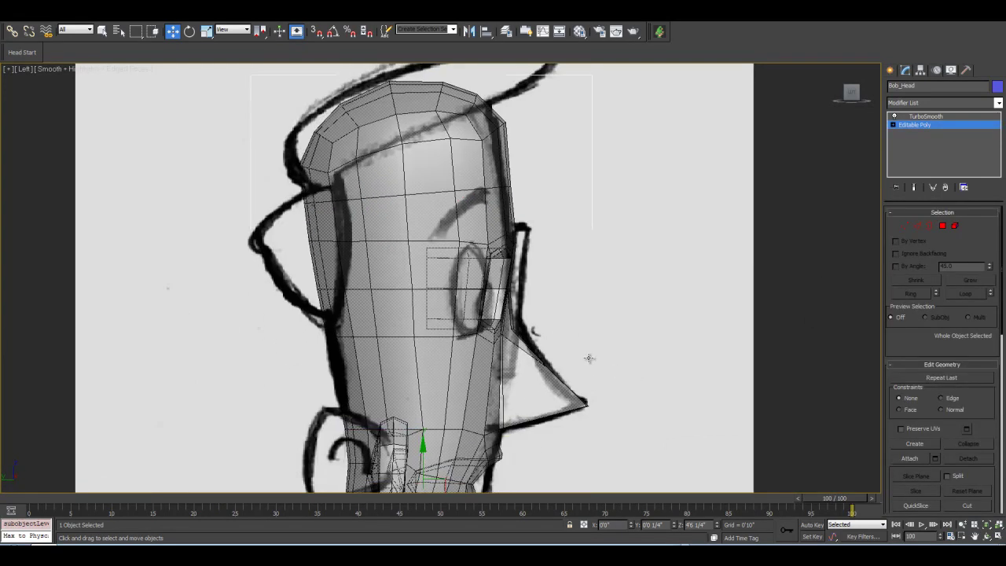
{"action": "middle_click_drag", "start_coordinate": [534, 382], "coordinate": [533, 346]}
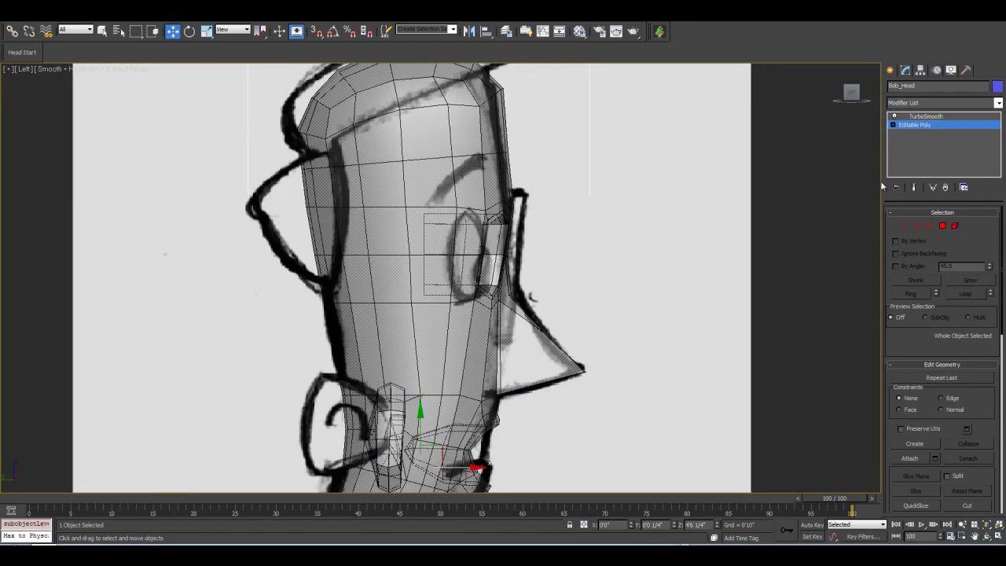
{"action": "left_click", "coordinate": [912, 187]}
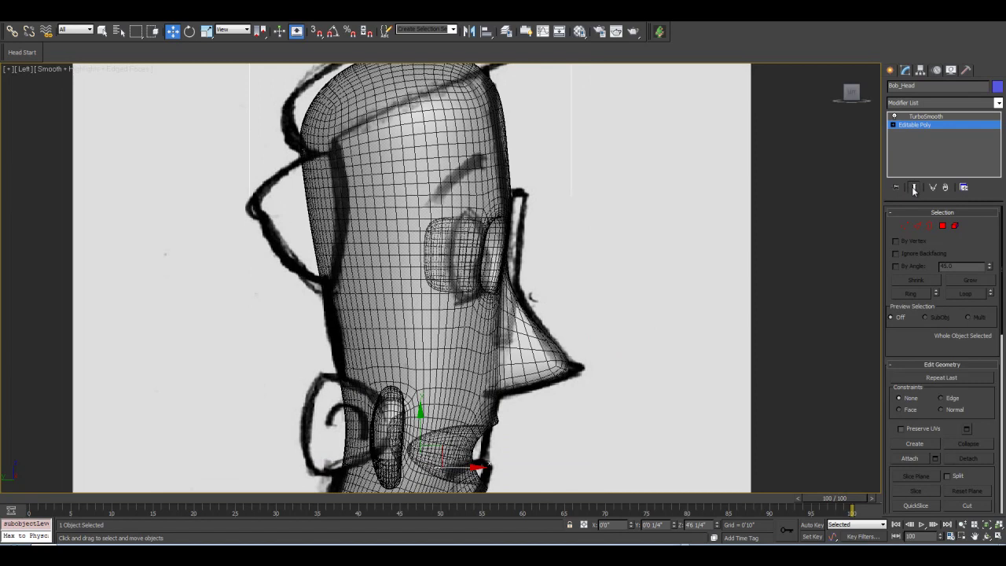
{"action": "left_click", "coordinate": [914, 191]}
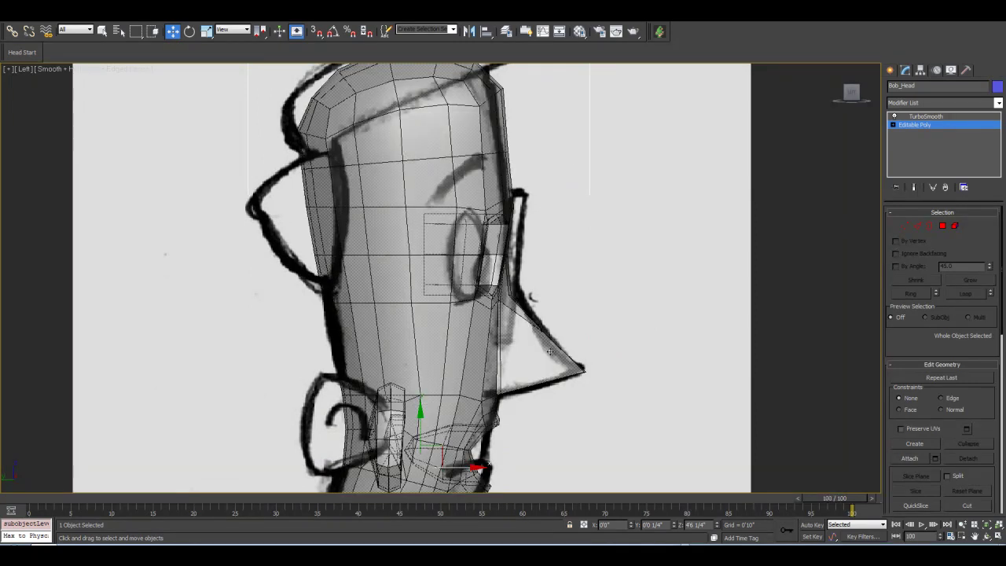
{"action": "left_click", "coordinate": [916, 190]}
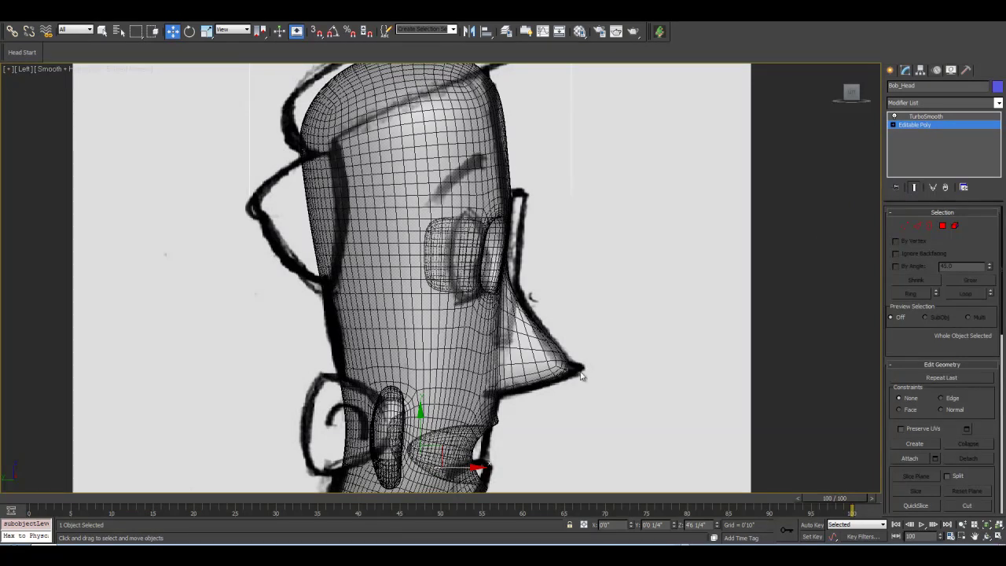
Select the ring of vertical edges between the lower-eye row and the nose-base row and connect them with one new edge loop.
{"action": "left_click", "coordinate": [913, 188]}
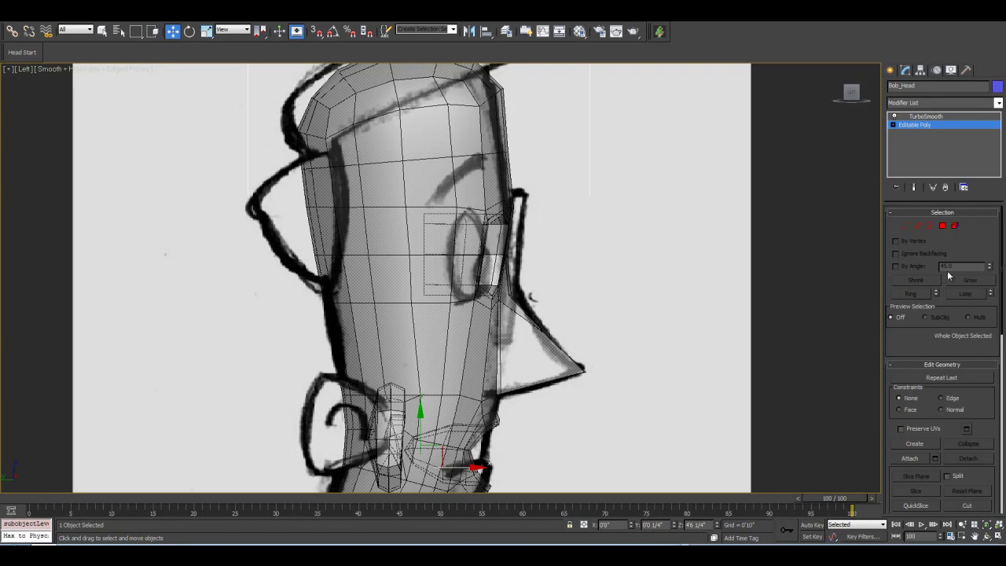
{"action": "left_click", "coordinate": [917, 227]}
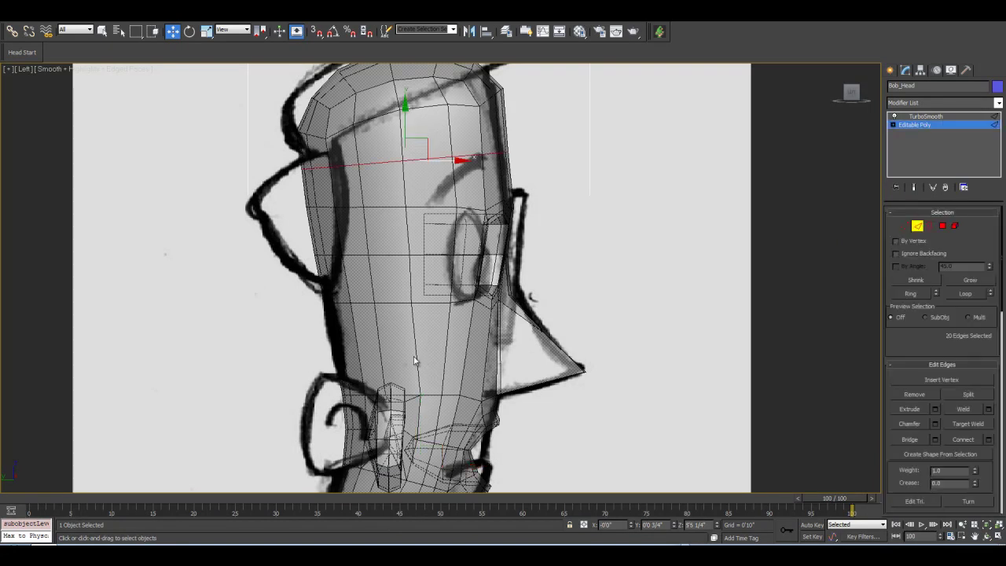
{"action": "left_click", "coordinate": [415, 355]}
{"action": "left_click", "coordinate": [910, 294]}
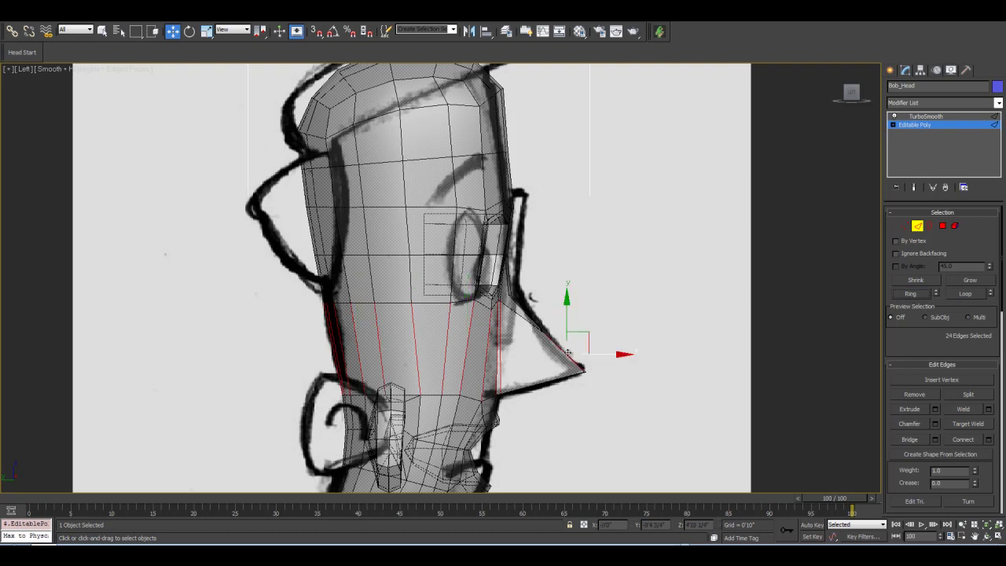
{"action": "left_click", "coordinate": [989, 440]}
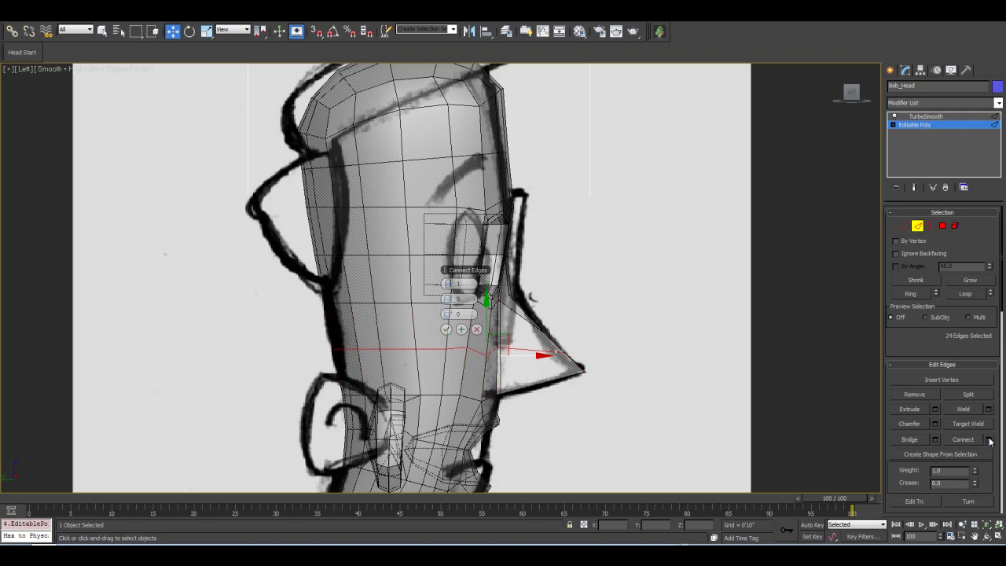
{"action": "left_click", "coordinate": [445, 330]}
In the side view, pull the nose-tip vertices forward and adjust the new loop's ridge vertices behind the tip to follow the sketch.
{"action": "middle_click_drag", "start_coordinate": [637, 422], "coordinate": [564, 326]}
{"action": "scroll", "coordinate": [483, 385], "scroll_direction": "up", "scroll_amount": 3}
{"action": "scroll", "coordinate": [565, 326], "scroll_direction": "up", "scroll_amount": 2}
{"action": "left_click", "coordinate": [905, 227]}
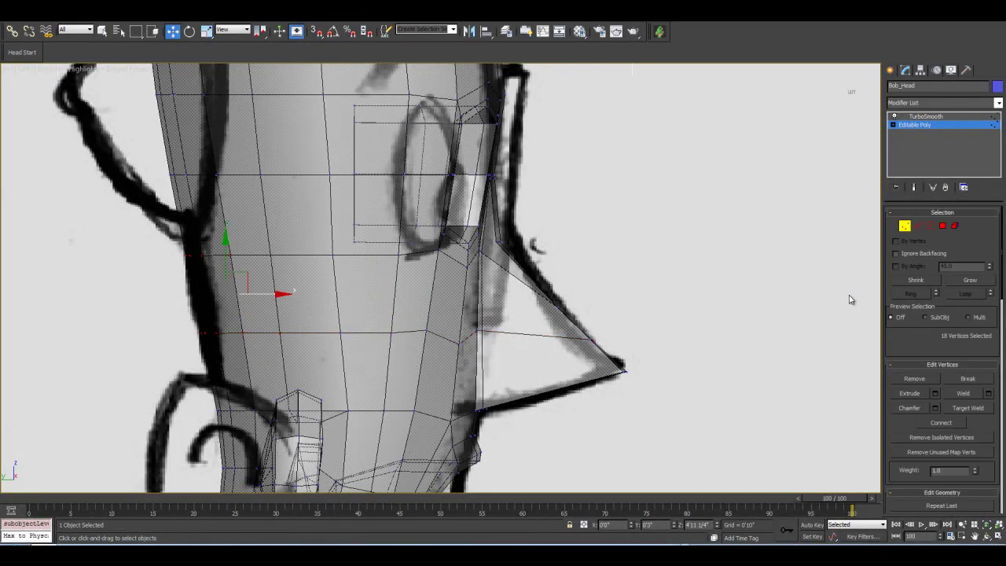
{"action": "left_click", "coordinate": [912, 187]}
{"action": "left_click", "coordinate": [912, 187]}
{"action": "left_click_drag", "start_coordinate": [575, 324], "coordinate": [612, 366]}
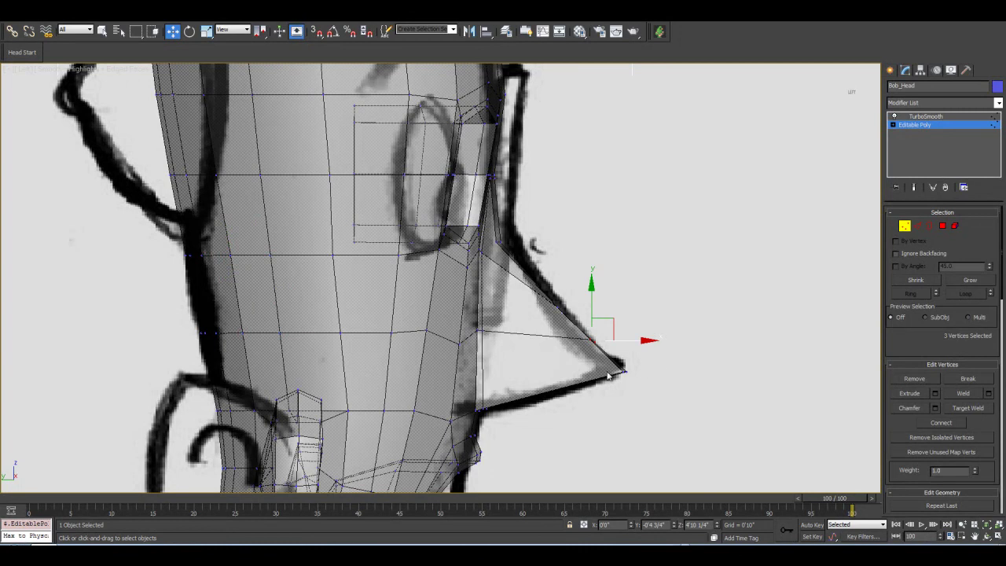
{"action": "left_click", "coordinate": [912, 188]}
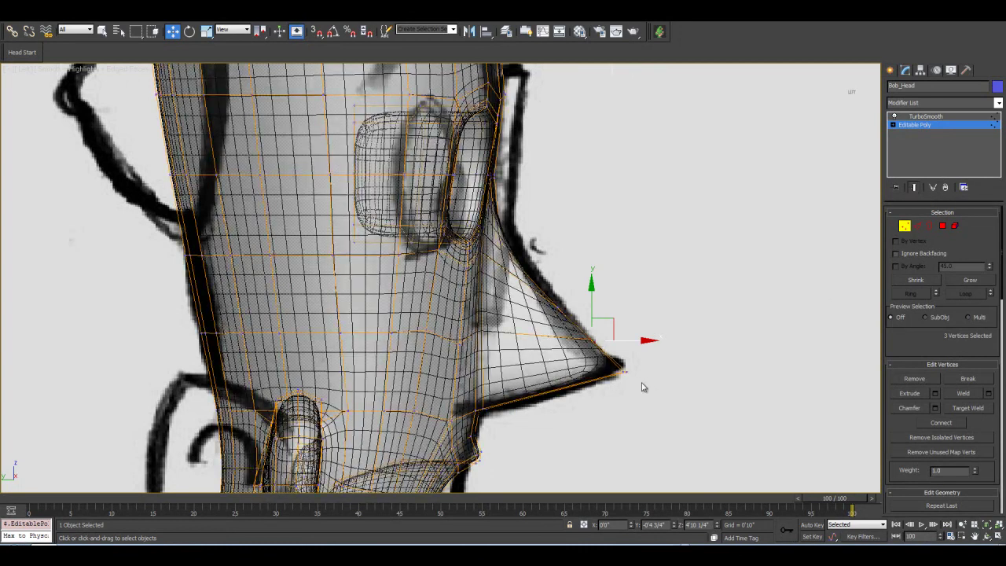
{"action": "scroll", "coordinate": [651, 393], "scroll_direction": "up", "scroll_amount": 4}
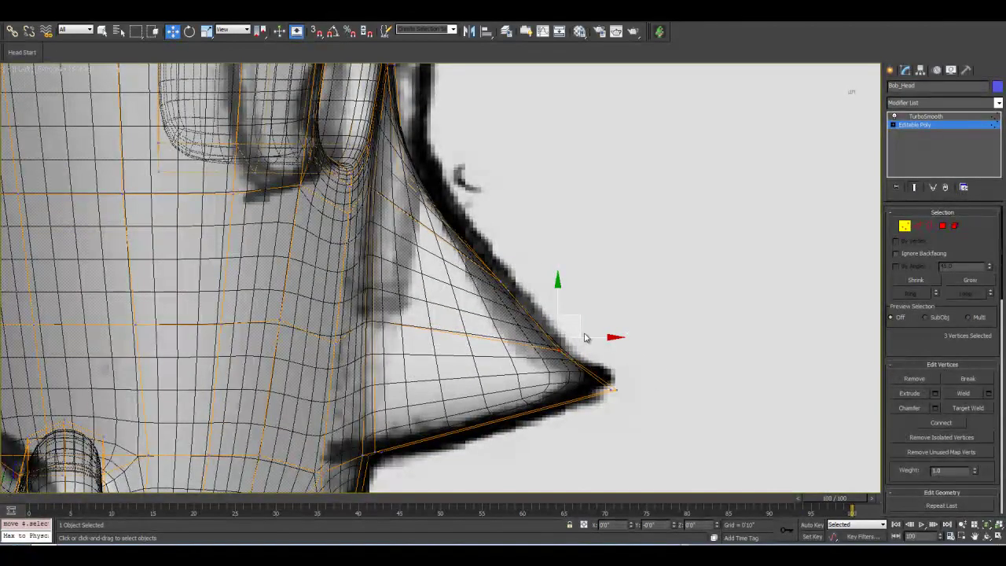
{"action": "left_click_drag", "start_coordinate": [622, 422], "coordinate": [668, 368]}
{"action": "left_click_drag", "start_coordinate": [584, 340], "coordinate": [547, 367]}
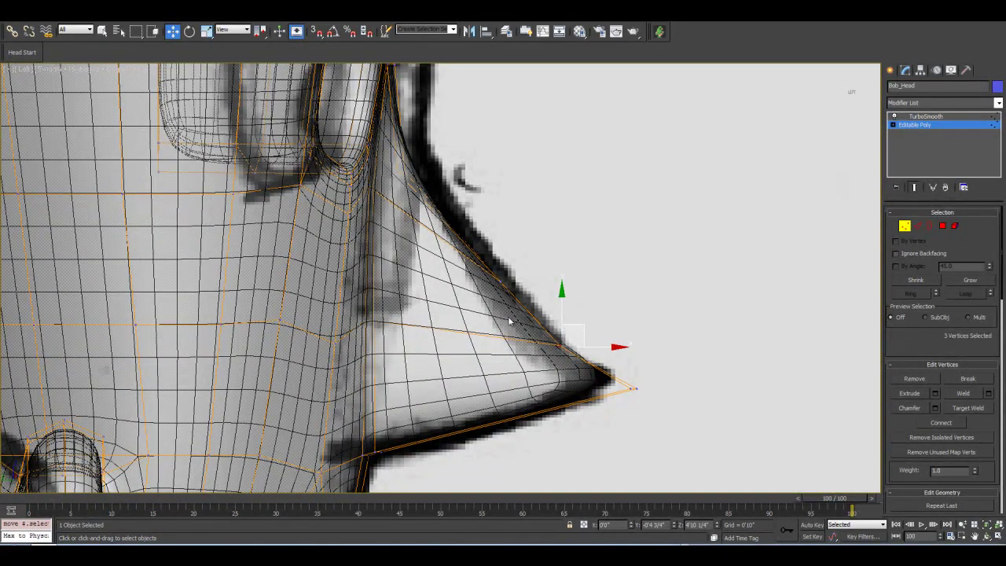
Extend the nose tip further forward so the smoothed point reaches the sketch, and fine-tune the ridge vertices just behind it.
{"action": "scroll", "coordinate": [547, 332], "scroll_direction": "down", "scroll_amount": 2}
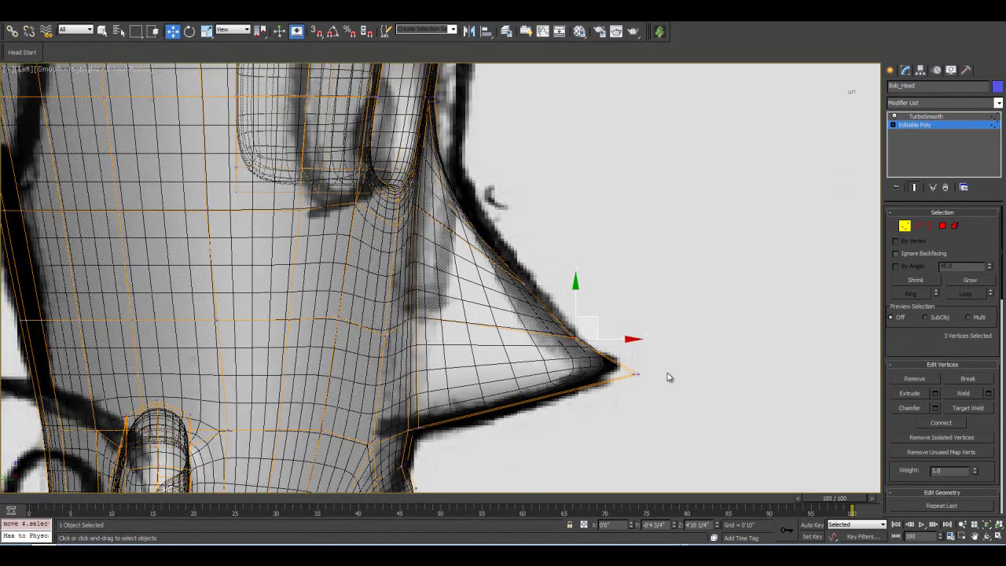
{"action": "left_click_drag", "start_coordinate": [623, 403], "coordinate": [623, 401]}
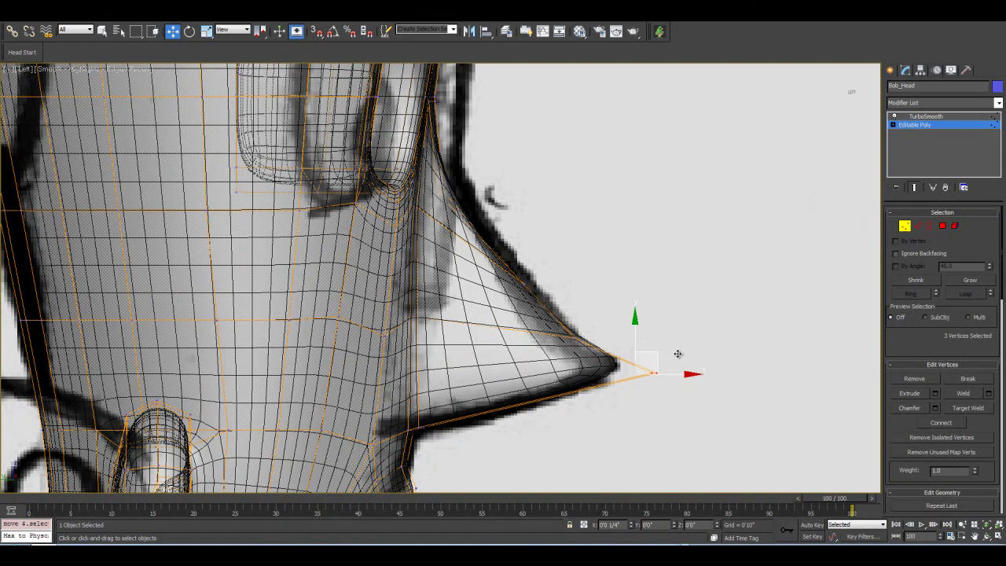
{"action": "left_click_drag", "start_coordinate": [672, 353], "coordinate": [671, 354]}
{"action": "middle_click_drag", "start_coordinate": [498, 353], "coordinate": [514, 358]}
{"action": "mouse_move", "coordinate": [611, 331]}
{"action": "left_mouse_down"}
{"action": "mouse_move", "coordinate": [586, 351]}
{"action": "mouse_move", "coordinate": [613, 320]}
{"action": "left_mouse_up"}
{"action": "middle_click_drag", "start_coordinate": [508, 348], "coordinate": [526, 370]}
{"action": "scroll", "coordinate": [525, 364], "scroll_direction": "up", "scroll_amount": 1}
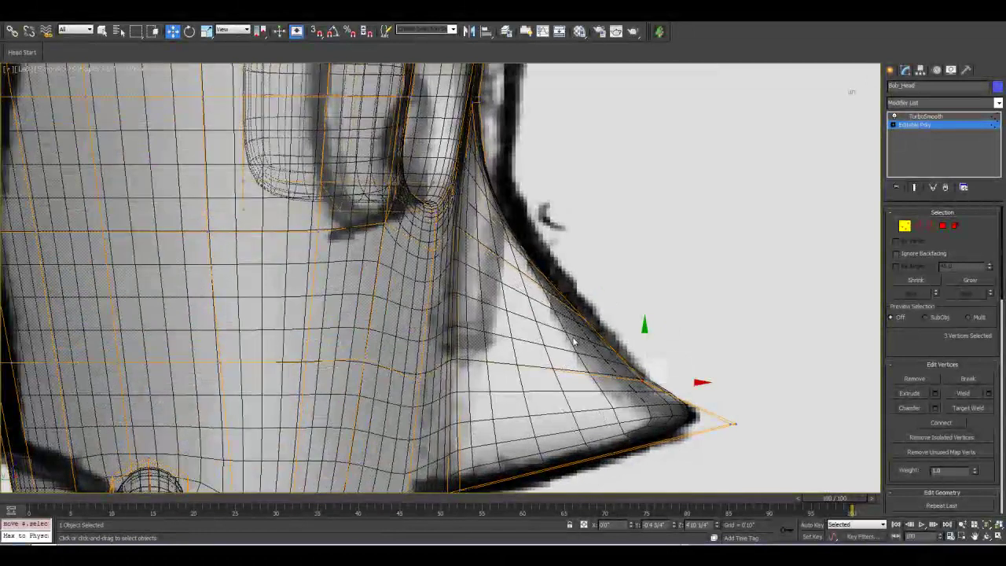
Adjust the vertices along the upper nose ridge, nudging those below the bridge toward the sketched nose line.
{"action": "left_click_drag", "start_coordinate": [569, 346], "coordinate": [611, 304]}
{"action": "middle_click_drag", "start_coordinate": [515, 280], "coordinate": [504, 375]}
{"action": "scroll", "coordinate": [503, 346], "scroll_direction": "up", "scroll_amount": 1}
{"action": "scroll", "coordinate": [503, 319], "scroll_direction": "up", "scroll_amount": 1}
{"action": "middle_click_drag", "start_coordinate": [503, 319], "coordinate": [517, 327]}
{"action": "left_click_drag", "start_coordinate": [538, 249], "coordinate": [472, 316]}
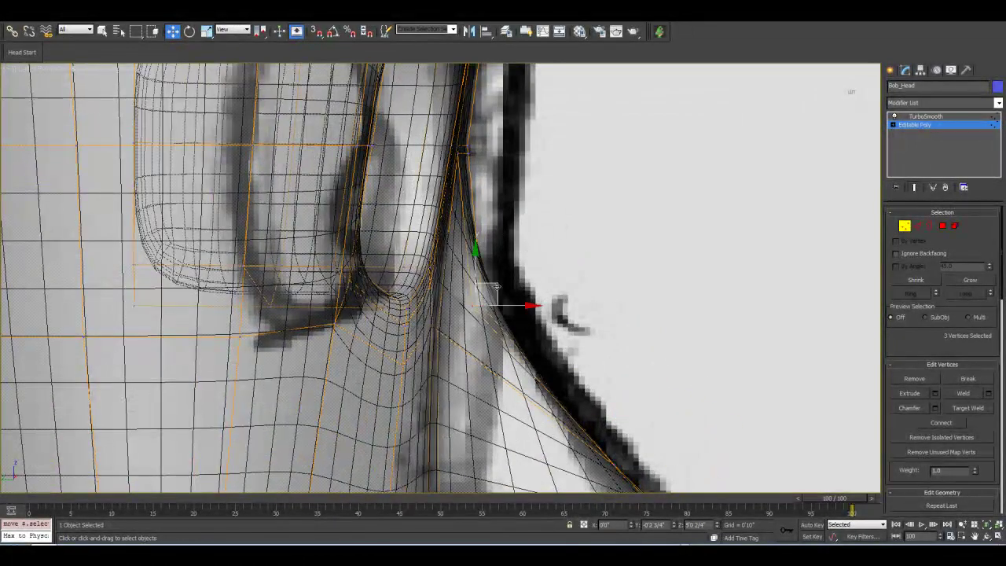
{"action": "left_click_drag", "start_coordinate": [507, 281], "coordinate": [529, 271]}
Select the three vertices at the top of the nose bridge and lower them slightly.
{"action": "middle_click_drag", "start_coordinate": [554, 245], "coordinate": [550, 373]}
{"action": "scroll", "coordinate": [555, 341], "scroll_direction": "up", "scroll_amount": 3}
{"action": "left_click", "coordinate": [479, 298]}
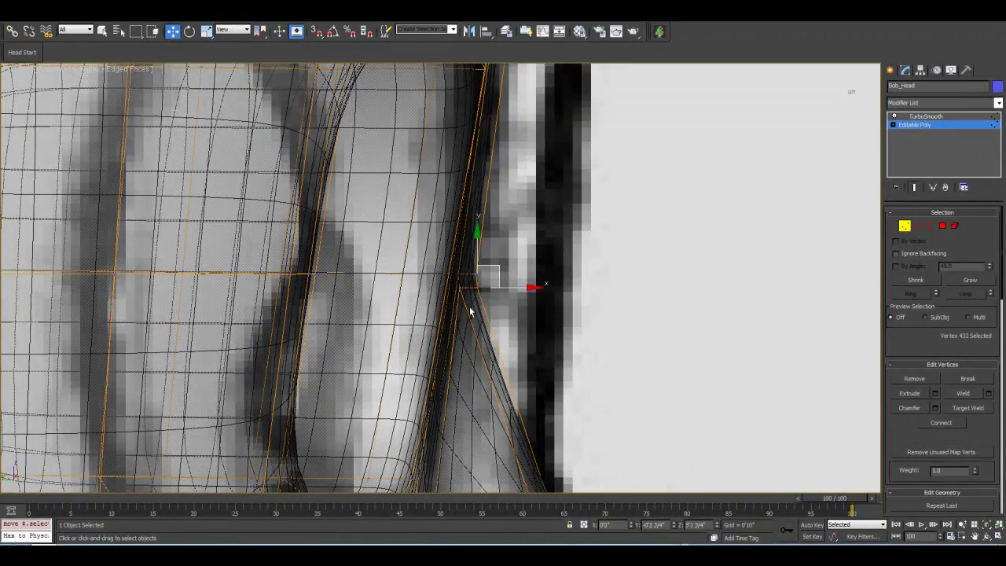
{"action": "left_click_drag", "start_coordinate": [462, 292], "coordinate": [500, 310], "text": "ctrl"}
Check the smoothed nose and eye profile against the side sketch, and leave vertex editing.
{"action": "scroll", "coordinate": [558, 342], "scroll_direction": "down", "scroll_amount": 8}
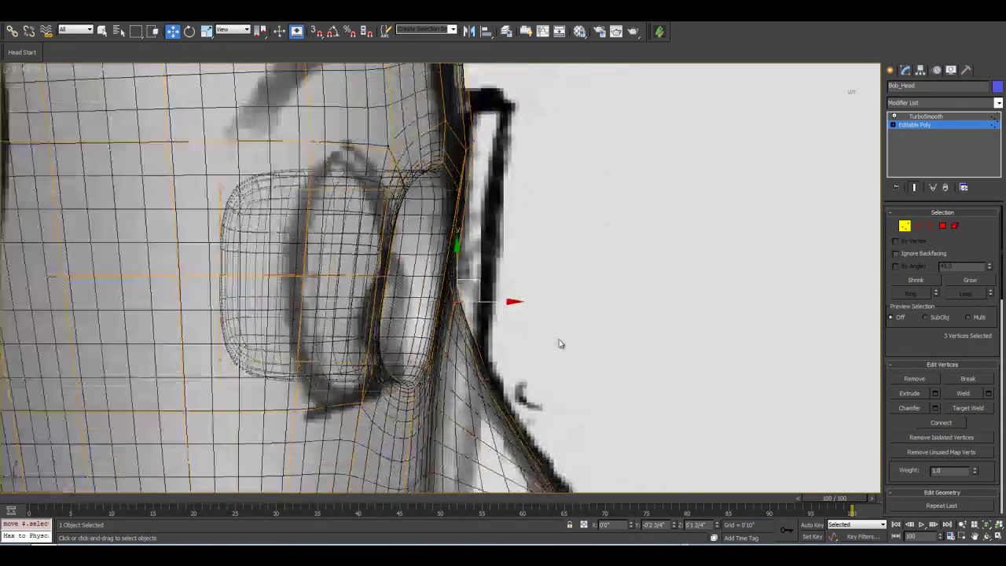
{"action": "scroll", "coordinate": [559, 341], "scroll_direction": "down", "scroll_amount": 5}
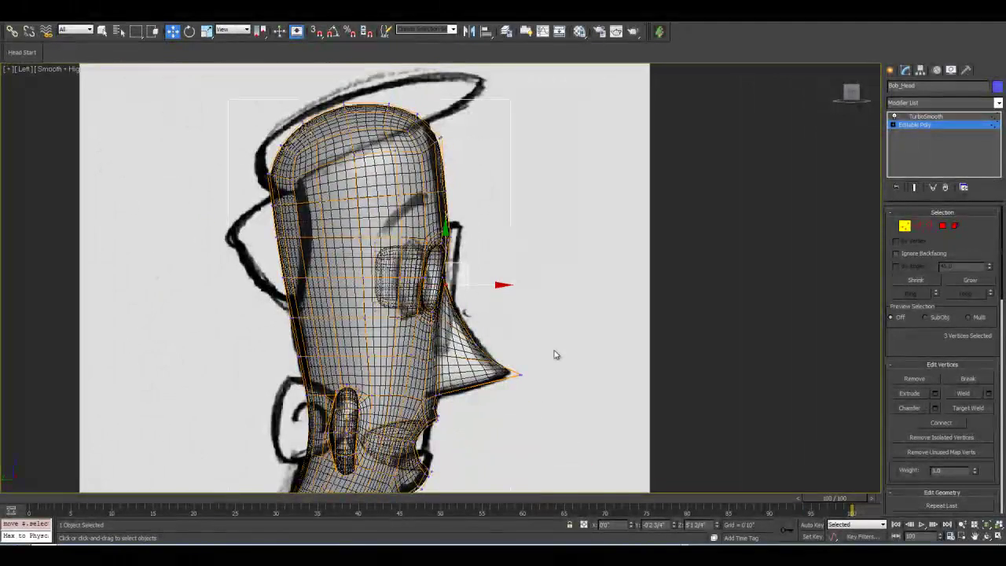
{"action": "scroll", "coordinate": [550, 346], "scroll_direction": "up", "scroll_amount": 6}
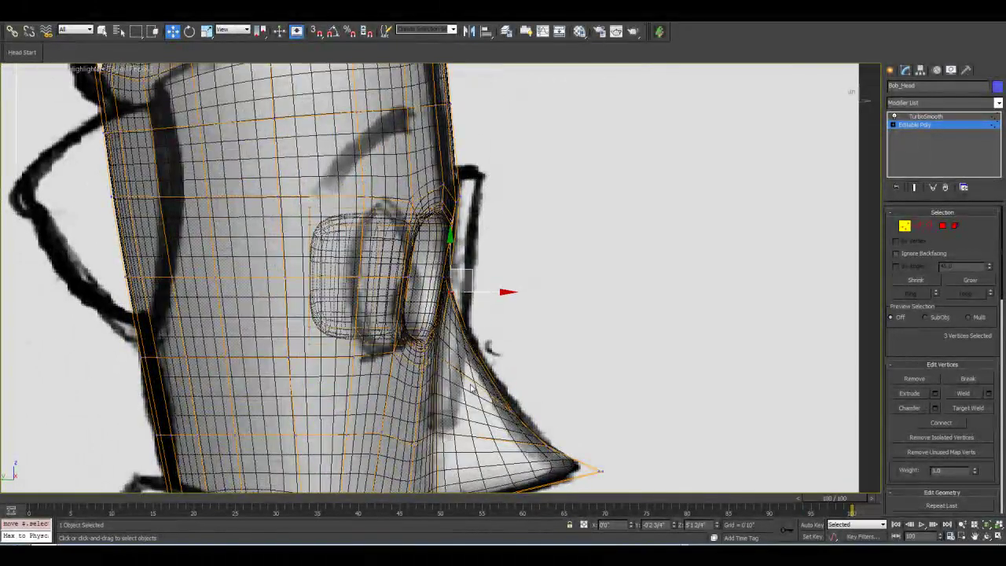
{"action": "scroll", "coordinate": [539, 244], "scroll_direction": "up", "scroll_amount": 4}
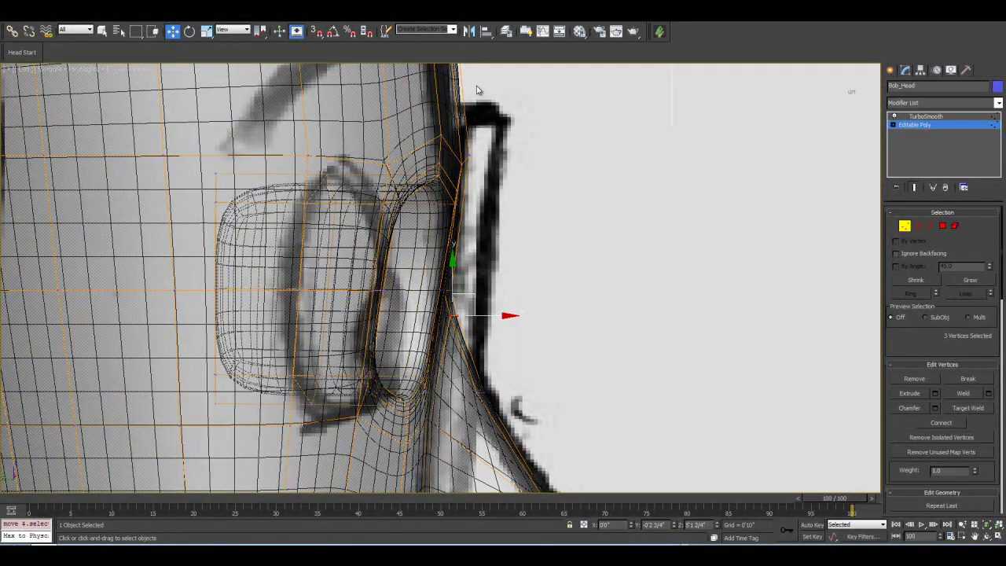
{"action": "scroll", "coordinate": [548, 186], "scroll_direction": "down", "scroll_amount": 3}
{"action": "middle_click_drag", "start_coordinate": [548, 186], "coordinate": [681, 305], "text": "alt"}
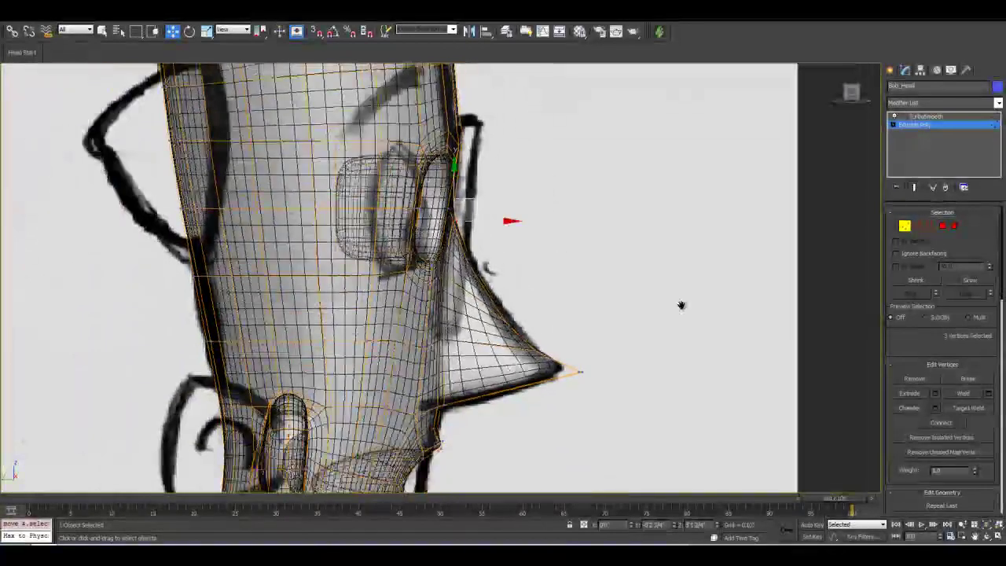
{"action": "left_click", "coordinate": [905, 225]}
{"action": "middle_click_drag", "start_coordinate": [498, 303], "coordinate": [503, 287], "text": "alt"}
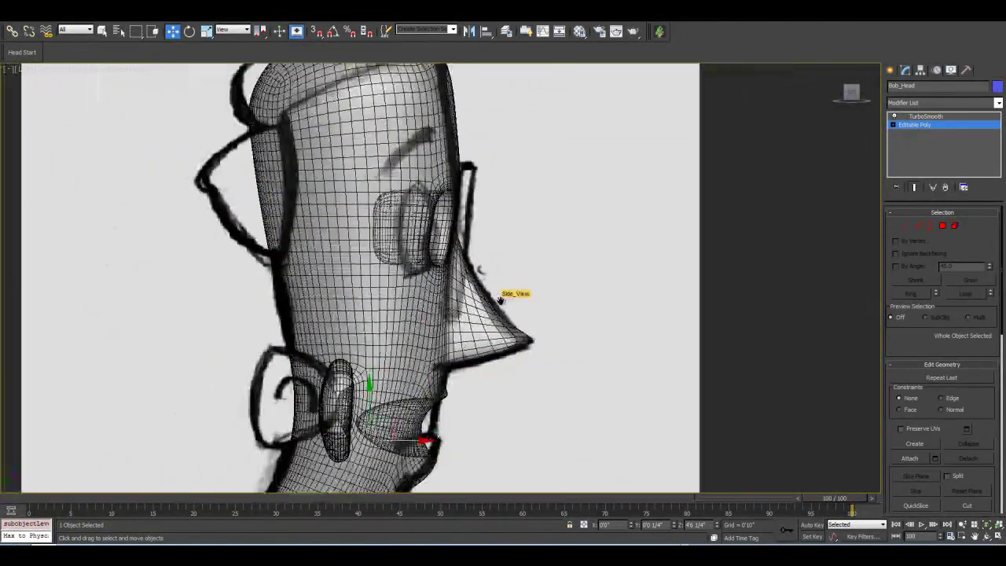
Examine the nose, bridge and eye sockets in the perspective view with and without TurboSmooth.
{"action": "key", "text": "shift+f"}
{"action": "key", "text": "ctrl+r"}
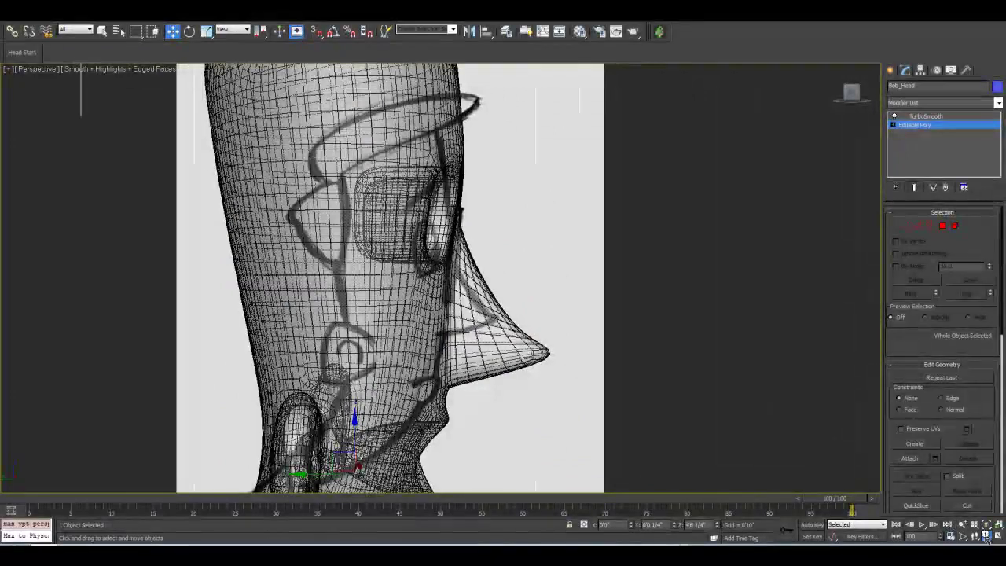
{"action": "mouse_move", "coordinate": [465, 287]}
{"action": "left_mouse_down"}
{"action": "mouse_move", "coordinate": [385, 291]}
{"action": "mouse_move", "coordinate": [440, 292]}
{"action": "mouse_move", "coordinate": [428, 304]}
{"action": "mouse_move", "coordinate": [411, 288]}
{"action": "mouse_move", "coordinate": [405, 306]}
{"action": "mouse_move", "coordinate": [432, 293]}
{"action": "mouse_move", "coordinate": [422, 309]}
{"action": "mouse_move", "coordinate": [416, 286]}
{"action": "left_mouse_up"}
{"action": "left_click", "coordinate": [914, 187]}
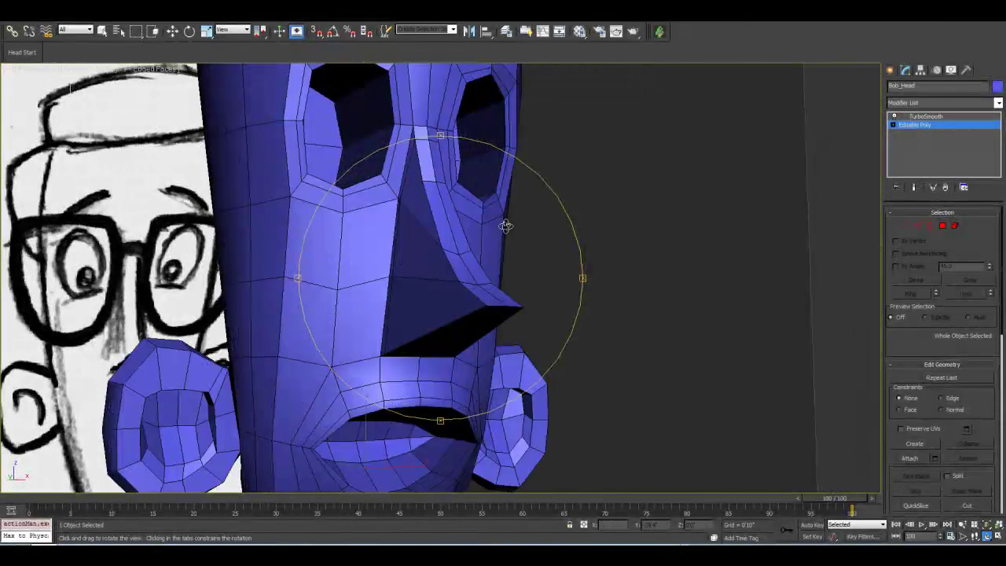
{"action": "scroll", "coordinate": [512, 353], "scroll_direction": "up", "scroll_amount": 5}
{"action": "left_click_drag", "start_coordinate": [521, 347], "coordinate": [909, 187]}
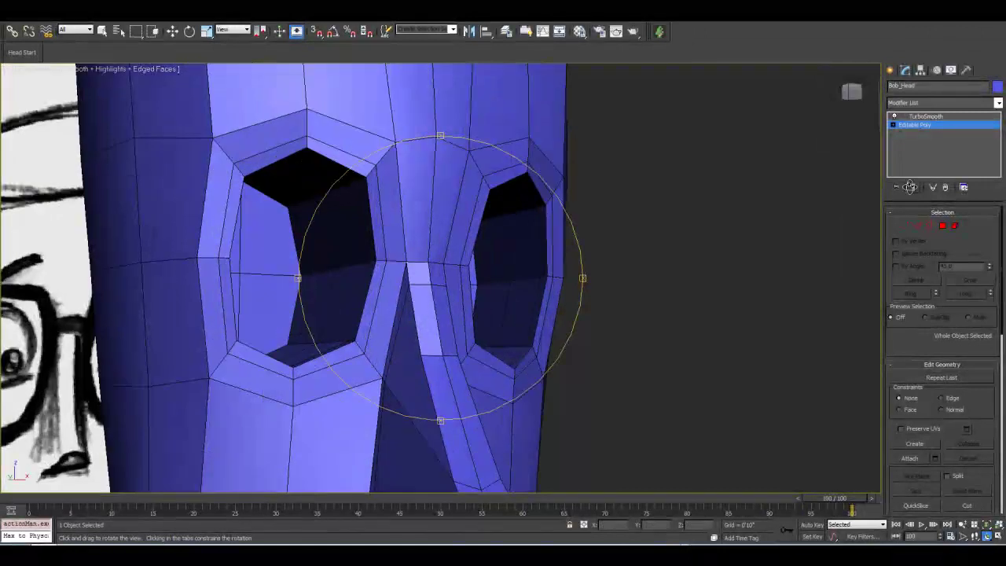
{"action": "left_click", "coordinate": [912, 187]}
{"action": "left_click_drag", "start_coordinate": [445, 288], "coordinate": [469, 318]}
{"action": "left_click", "coordinate": [912, 187]}
{"action": "left_click_drag", "start_coordinate": [556, 286], "coordinate": [471, 281]}
{"action": "mouse_move", "coordinate": [457, 316]}
{"action": "left_mouse_down"}
{"action": "mouse_move", "coordinate": [458, 327]}
{"action": "mouse_move", "coordinate": [411, 301]}
{"action": "mouse_move", "coordinate": [459, 325]}
{"action": "left_mouse_up"}
{"action": "left_click", "coordinate": [914, 187]}
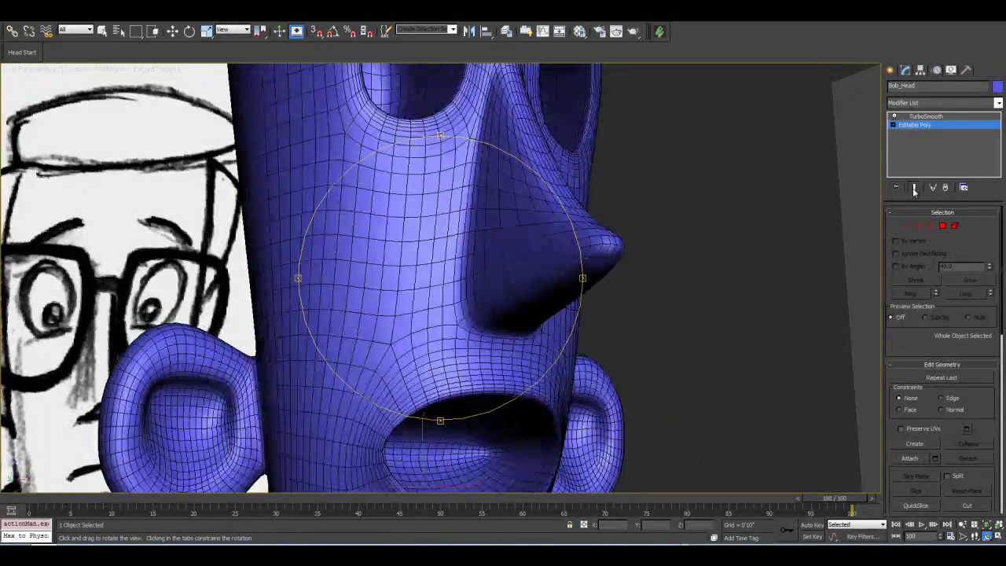
{"action": "left_click", "coordinate": [914, 188]}
Select the four vertices where the new edge loop meets both sides of the nose's base and move them down toward its lower corners.
{"action": "left_click_drag", "start_coordinate": [461, 288], "coordinate": [432, 269]}
{"action": "left_click", "coordinate": [905, 227]}
{"action": "key", "text": "w"}
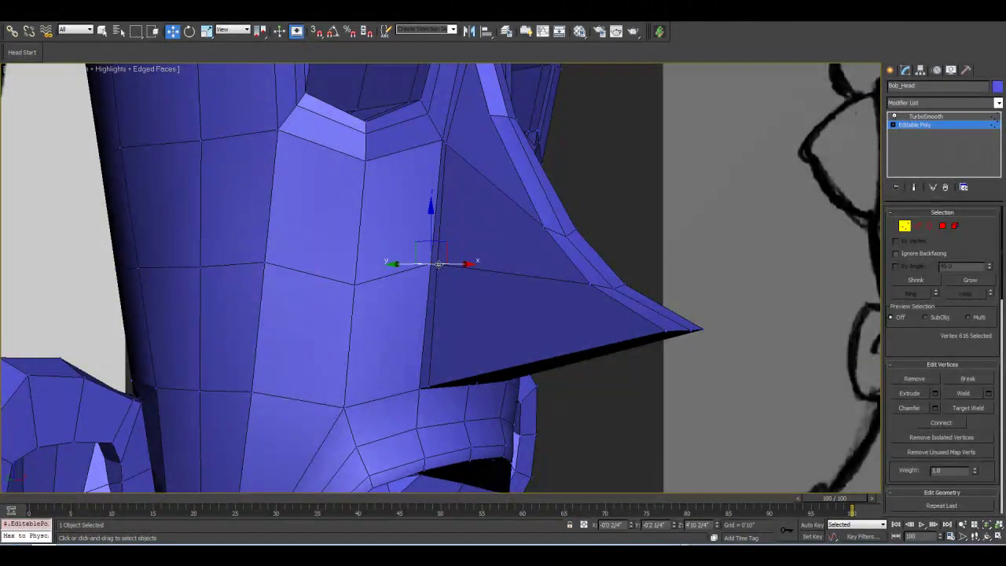
{"action": "left_click", "coordinate": [987, 536]}
{"action": "left_click_drag", "start_coordinate": [425, 296], "coordinate": [355, 320]}
{"action": "left_click", "coordinate": [172, 32]}
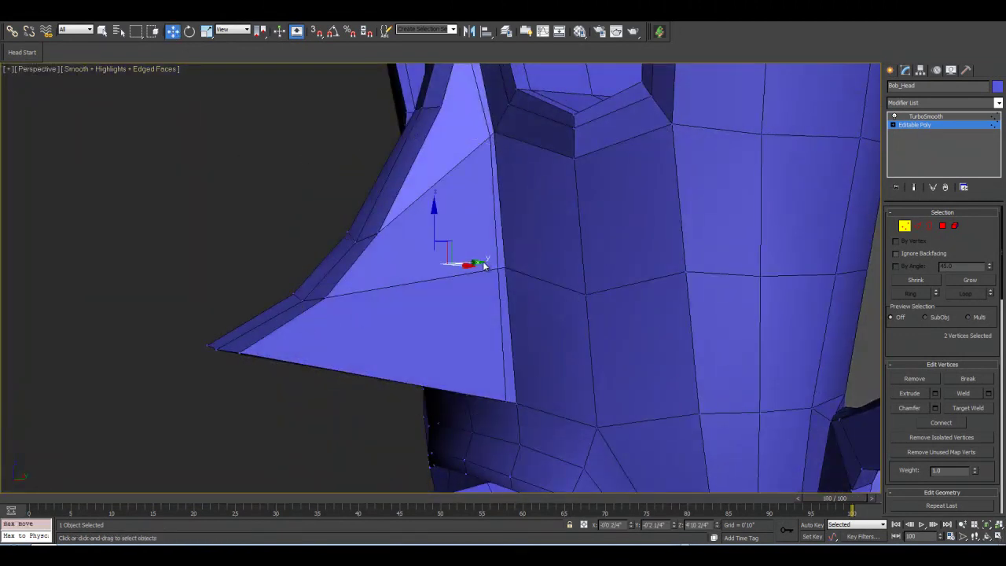
{"action": "left_click", "coordinate": [506, 268], "text": "ctrl"}
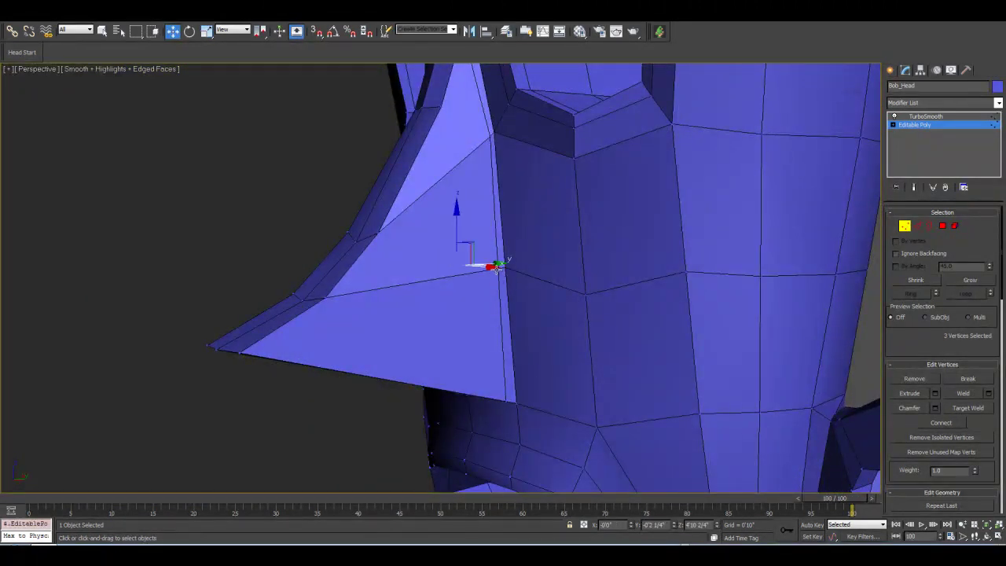
{"action": "key", "text": "ctrl+r"}
{"action": "mouse_move", "coordinate": [411, 261]}
{"action": "left_mouse_down"}
{"action": "mouse_move", "coordinate": [539, 265]}
{"action": "mouse_move", "coordinate": [525, 270]}
{"action": "left_mouse_up"}
{"action": "key", "text": "ctrl+x"}
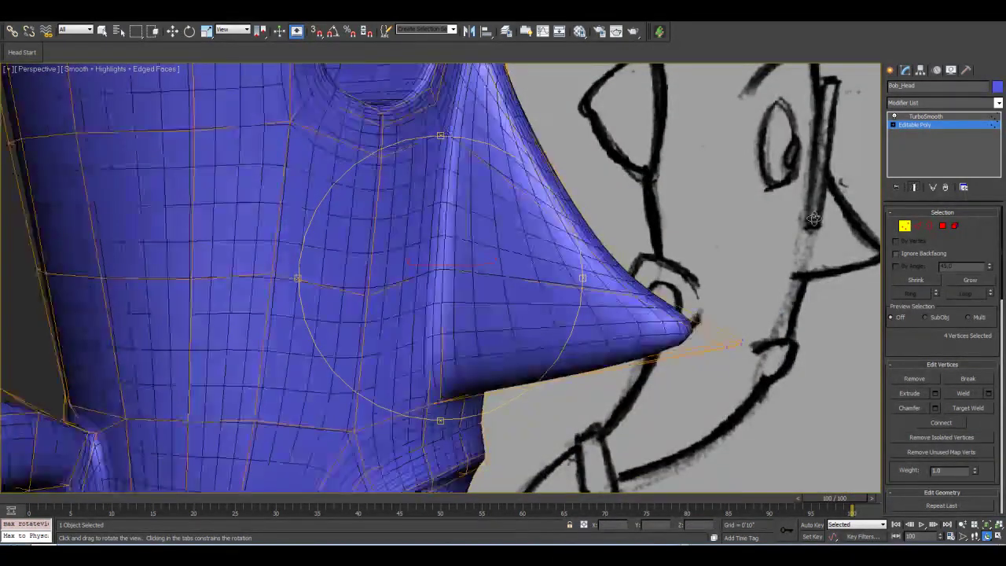
{"action": "left_click_drag", "start_coordinate": [440, 310], "coordinate": [399, 348]}
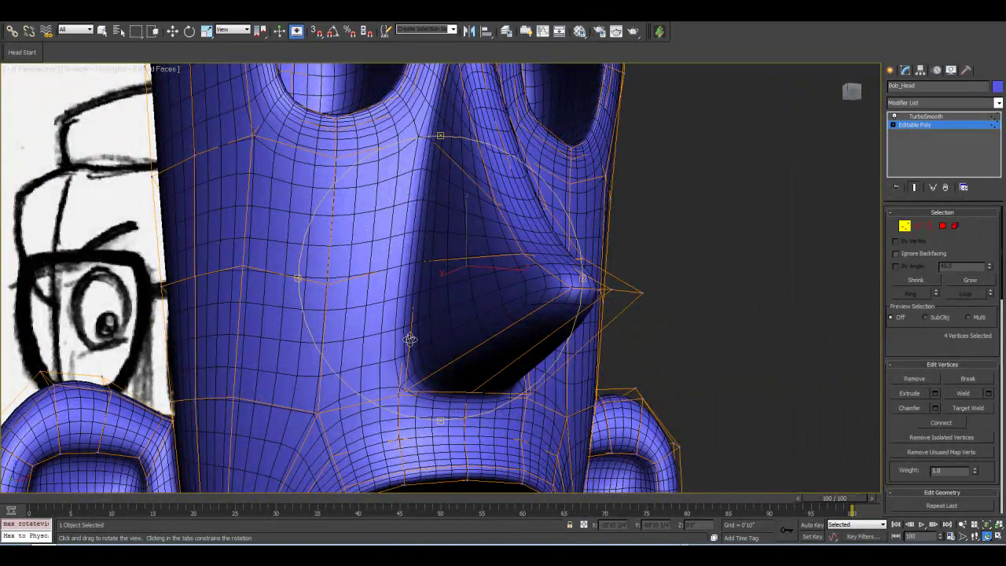
{"action": "left_click_drag", "start_coordinate": [403, 323], "coordinate": [430, 318]}
{"action": "key", "text": "w"}
{"action": "mouse_move", "coordinate": [466, 224]}
{"action": "left_mouse_down"}
{"action": "mouse_move", "coordinate": [476, 330]}
{"action": "mouse_move", "coordinate": [477, 302]}
{"action": "left_mouse_up"}
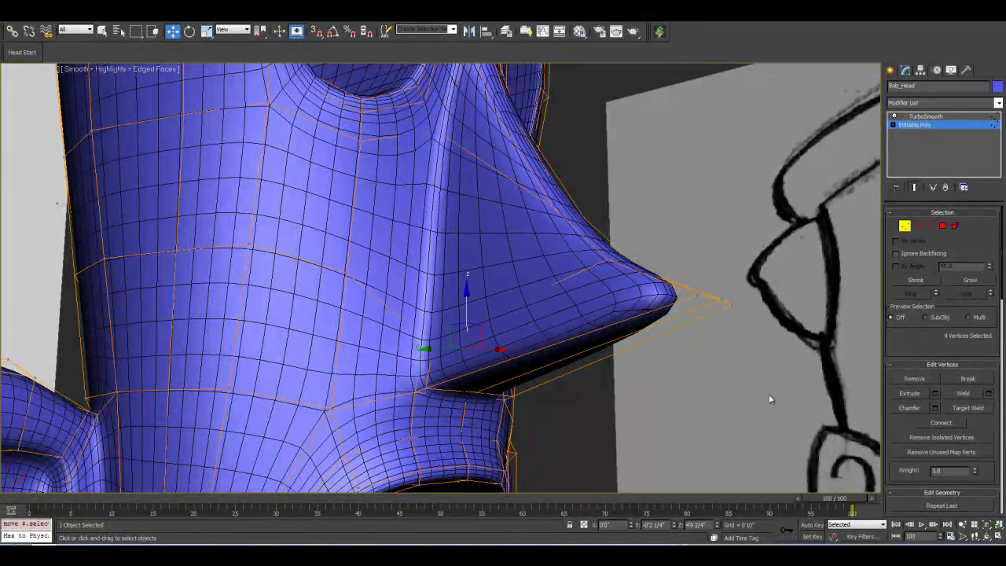
Turn off the smoothed preview and scale the four nose-side vertices outward along X to widen the nose above its lower corners.
{"action": "left_click", "coordinate": [914, 188]}
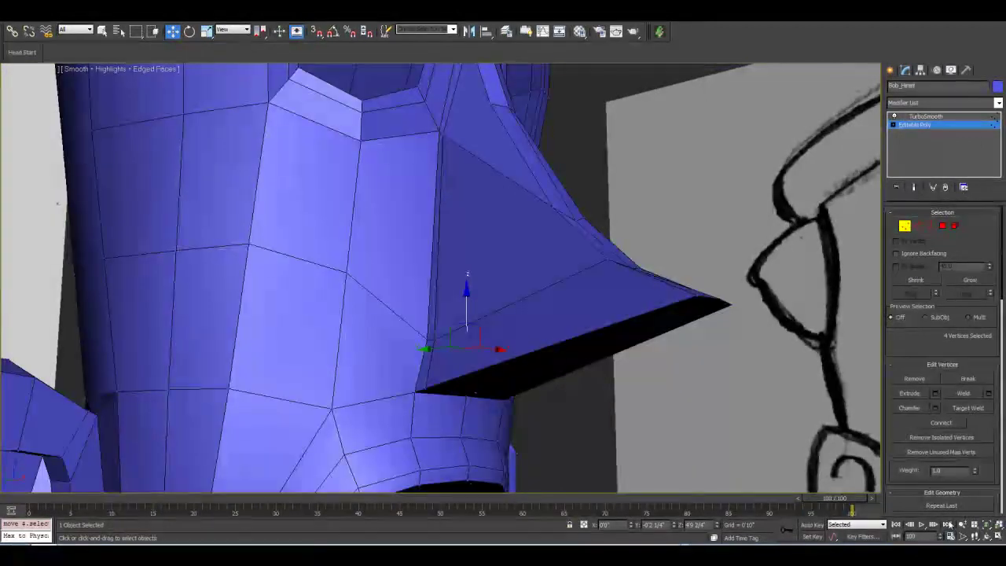
{"action": "left_click", "coordinate": [987, 537]}
{"action": "mouse_move", "coordinate": [510, 309]}
{"action": "left_mouse_down"}
{"action": "mouse_move", "coordinate": [519, 299]}
{"action": "mouse_move", "coordinate": [506, 296]}
{"action": "left_mouse_up"}
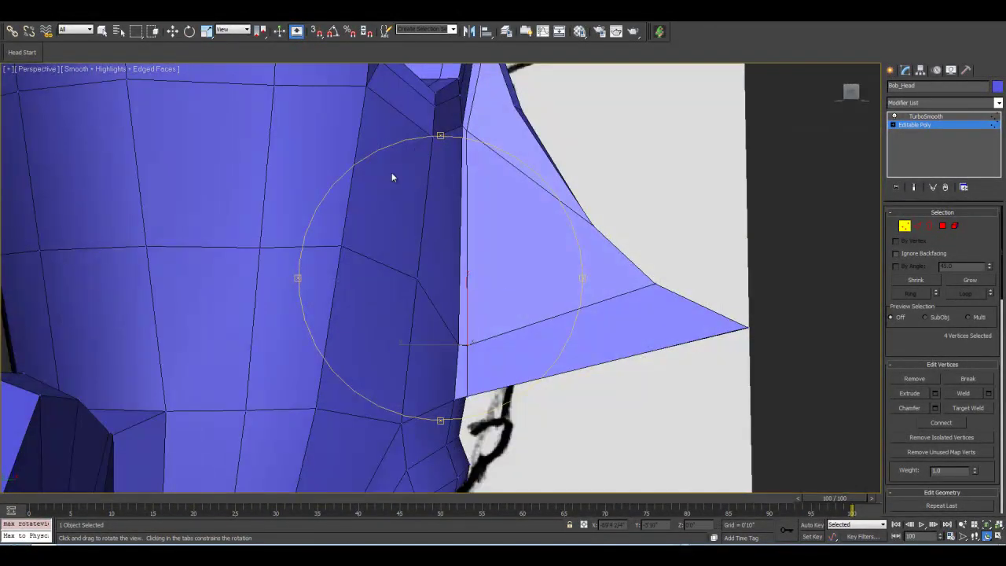
{"action": "left_click", "coordinate": [174, 32]}
{"action": "left_click", "coordinate": [430, 345]}
{"action": "left_click", "coordinate": [988, 537]}
{"action": "left_click_drag", "start_coordinate": [558, 301], "coordinate": [425, 267]}
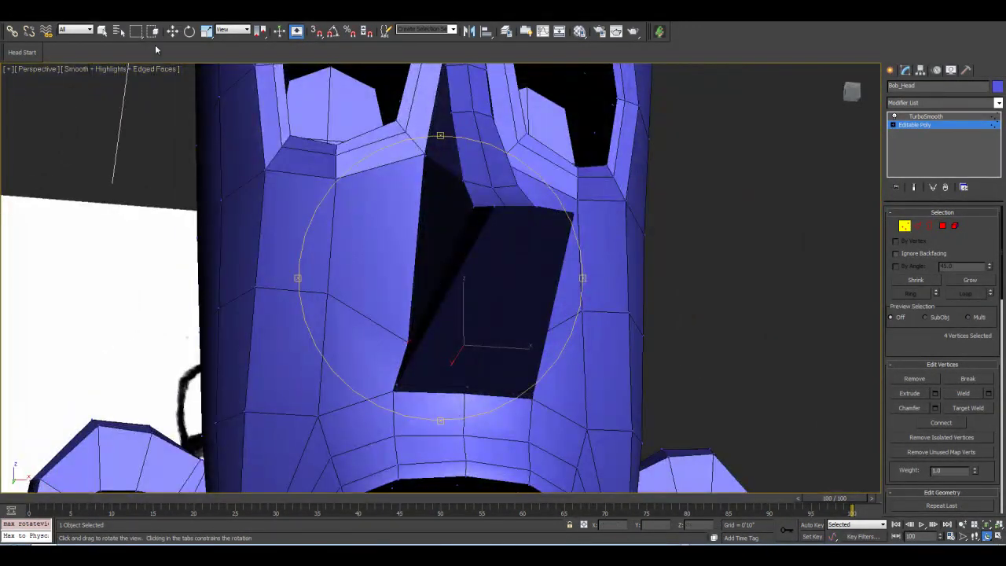
{"action": "left_click", "coordinate": [209, 35]}
{"action": "left_click_drag", "start_coordinate": [399, 341], "coordinate": [392, 342]}
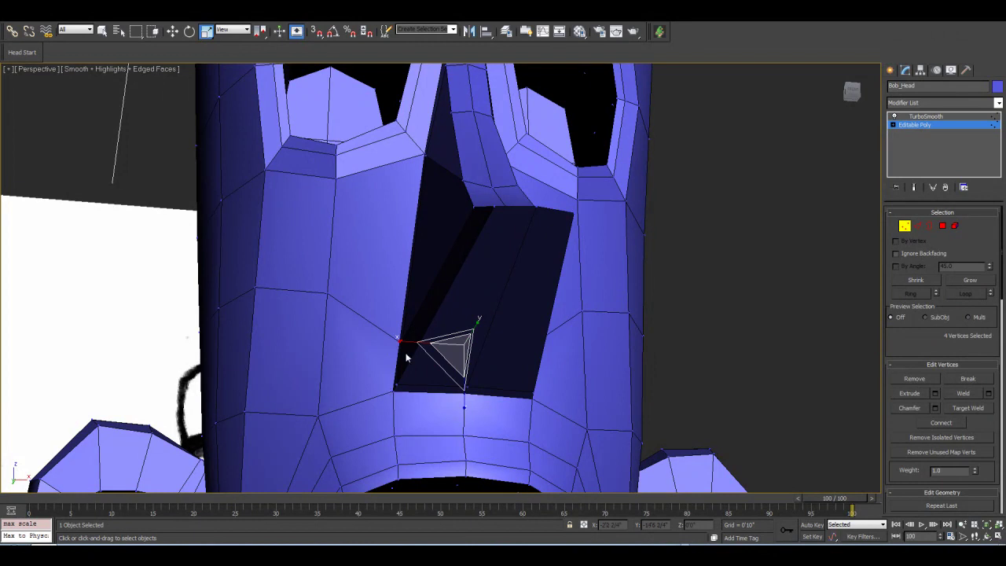
{"action": "left_click_drag", "start_coordinate": [400, 342], "coordinate": [397, 341]}
Select the four vertices at both lower corners of the nose's base and scale them slightly outward along X.
{"action": "middle_click_drag", "start_coordinate": [400, 384], "coordinate": [294, 367]}
{"action": "scroll", "coordinate": [451, 328], "scroll_direction": "up", "scroll_amount": 5}
{"action": "left_click", "coordinate": [533, 346]}
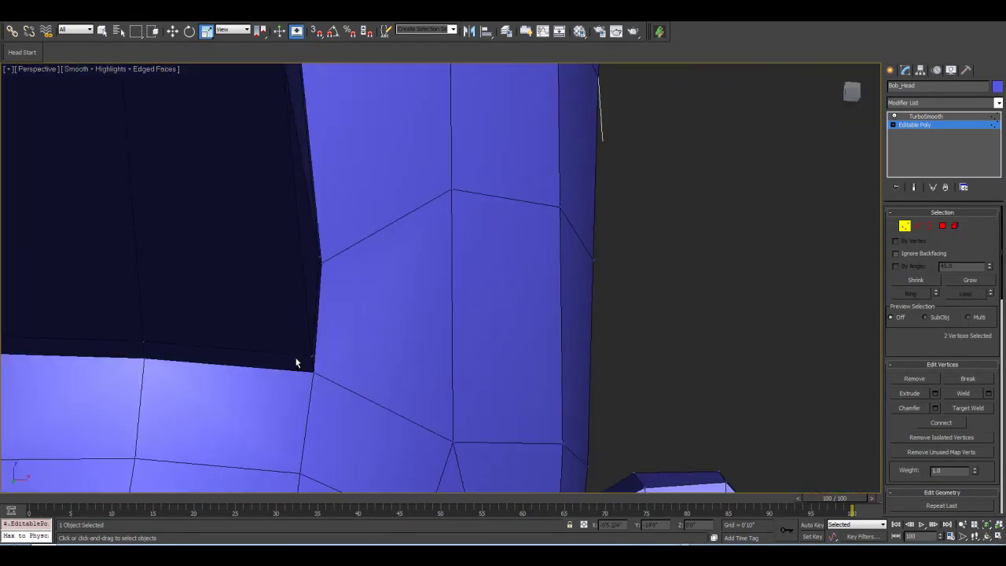
{"action": "left_click", "coordinate": [309, 358], "text": "ctrl"}
{"action": "left_click", "coordinate": [313, 372], "text": "ctrl"}
{"action": "middle_click_drag", "start_coordinate": [430, 328], "coordinate": [708, 346]}
{"action": "scroll", "coordinate": [471, 357], "scroll_direction": "down", "scroll_amount": 2}
{"action": "left_click_drag", "start_coordinate": [454, 354], "coordinate": [450, 351]}
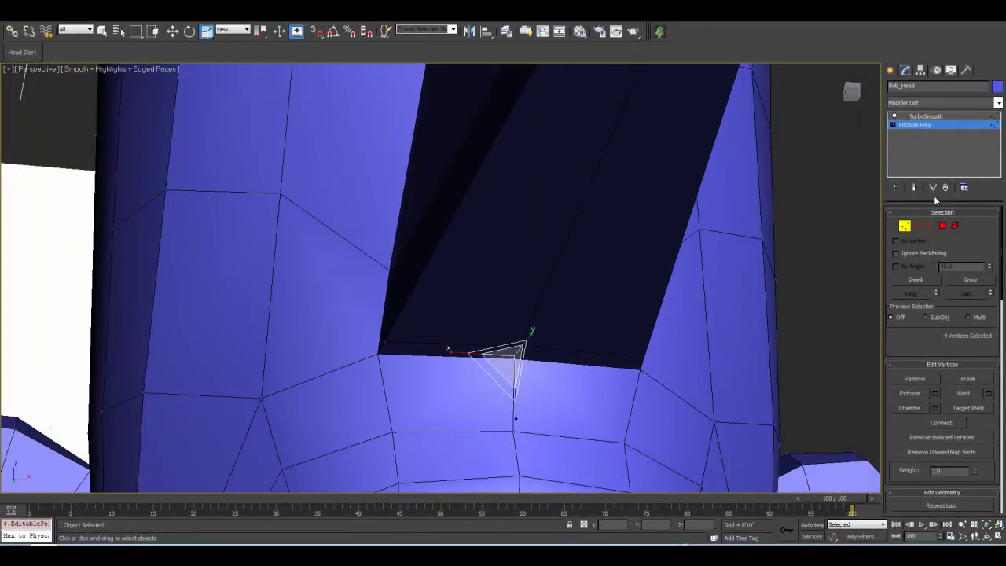
Examine the nose from the side and three-quarter views with and without the smoothed preview, comparing it with the sketches.
{"action": "left_click", "coordinate": [913, 187]}
{"action": "scroll", "coordinate": [494, 228], "scroll_direction": "down", "scroll_amount": 4}
{"action": "left_click", "coordinate": [986, 536]}
{"action": "left_click_drag", "start_coordinate": [398, 245], "coordinate": [500, 285]}
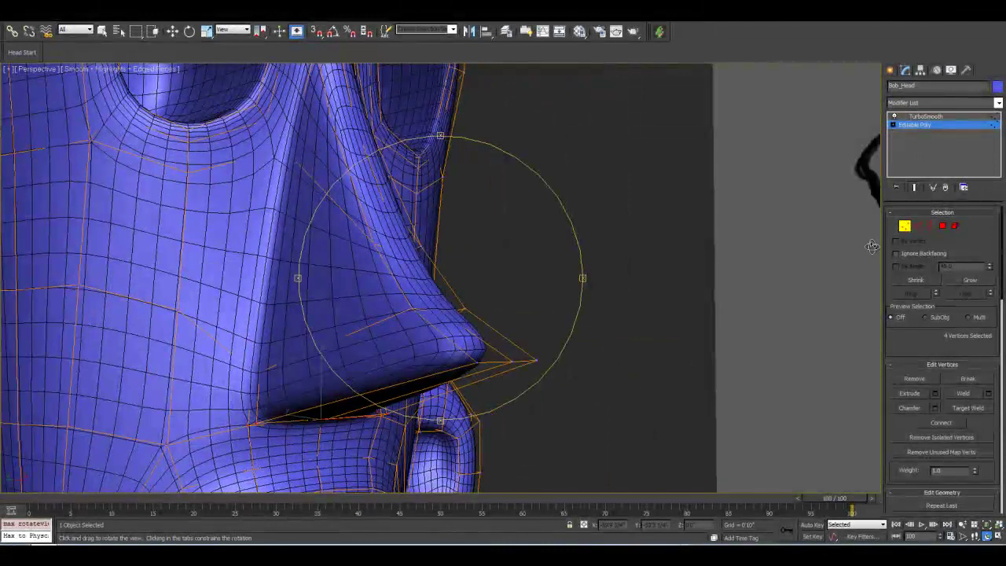
{"action": "left_click", "coordinate": [913, 186]}
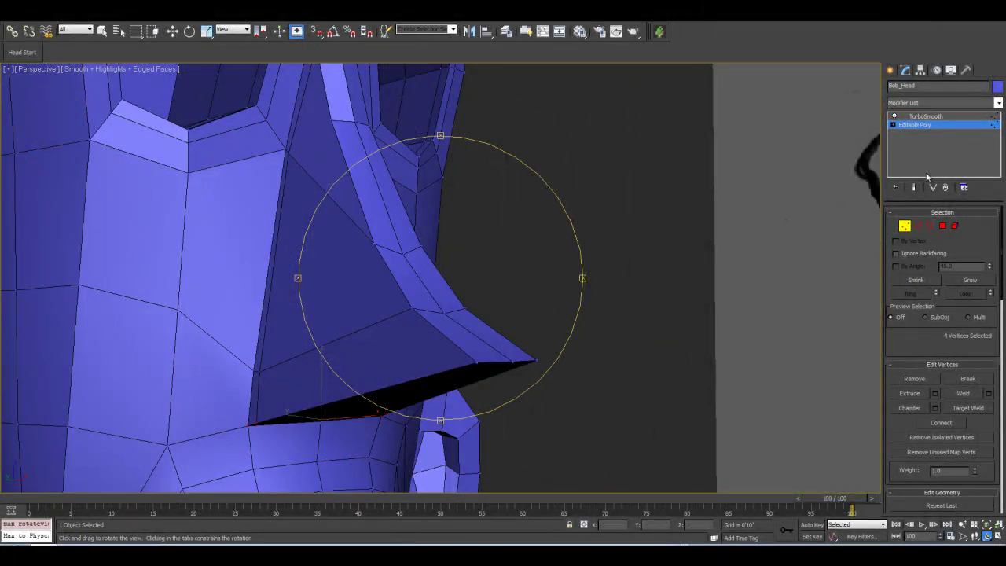
{"action": "left_click", "coordinate": [914, 191]}
{"action": "left_click_drag", "start_coordinate": [419, 231], "coordinate": [399, 280]}
{"action": "mouse_move", "coordinate": [423, 113]}
{"action": "left_mouse_down"}
{"action": "mouse_move", "coordinate": [463, 251]}
{"action": "mouse_move", "coordinate": [492, 298]}
{"action": "mouse_move", "coordinate": [472, 282]}
{"action": "mouse_move", "coordinate": [439, 277]}
{"action": "mouse_move", "coordinate": [454, 165]}
{"action": "left_mouse_up"}
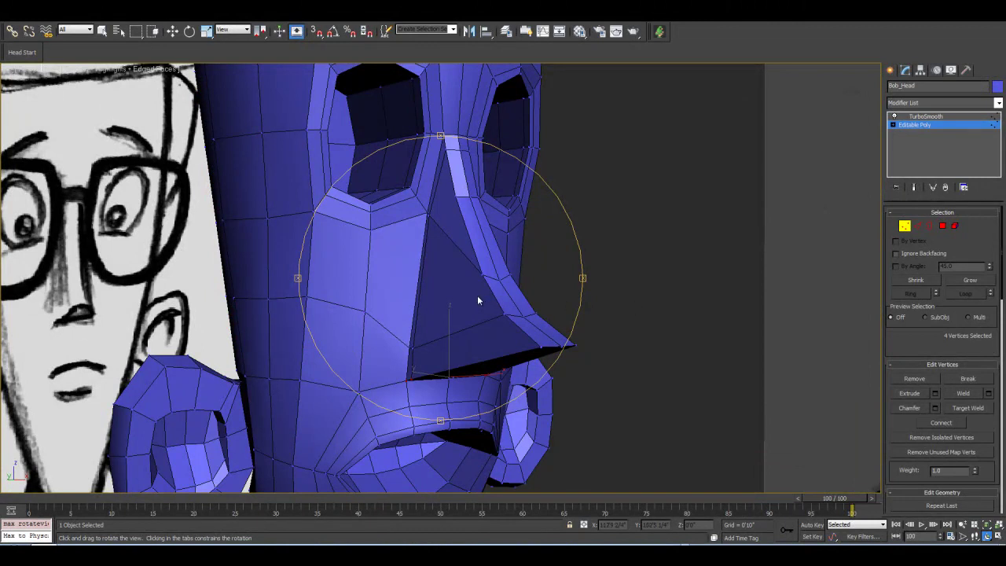
{"action": "left_click_drag", "start_coordinate": [479, 299], "coordinate": [438, 297]}
{"action": "left_click", "coordinate": [912, 188]}
{"action": "mouse_move", "coordinate": [445, 247]}
{"action": "left_mouse_down"}
{"action": "mouse_move", "coordinate": [487, 236]}
{"action": "mouse_move", "coordinate": [437, 233]}
{"action": "mouse_move", "coordinate": [267, 320]}
{"action": "left_mouse_up"}
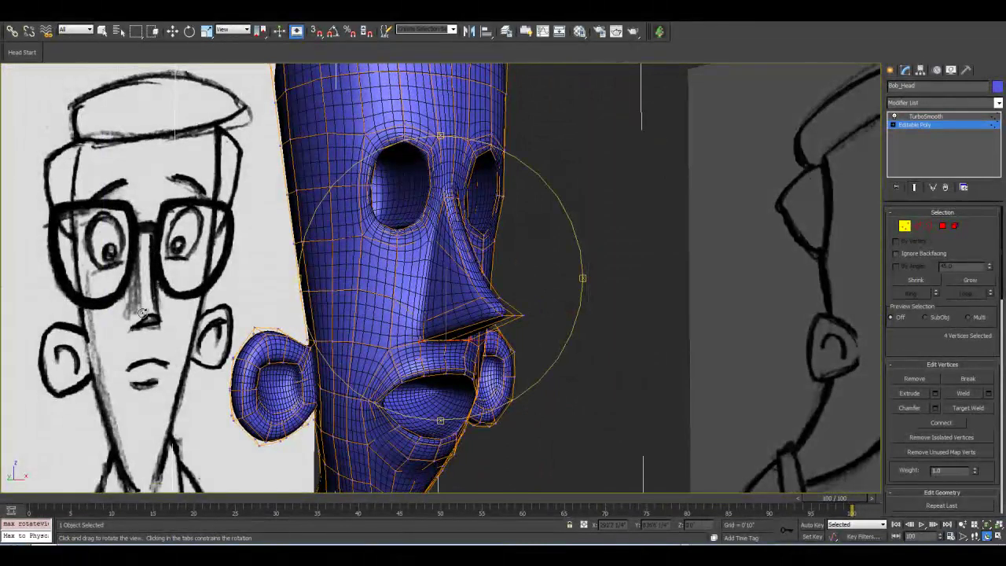
Select the two outer vertices at the nose tip from below and move them slightly back along Y.
{"action": "left_click_drag", "start_coordinate": [146, 308], "coordinate": [436, 283]}
{"action": "key", "text": "w"}
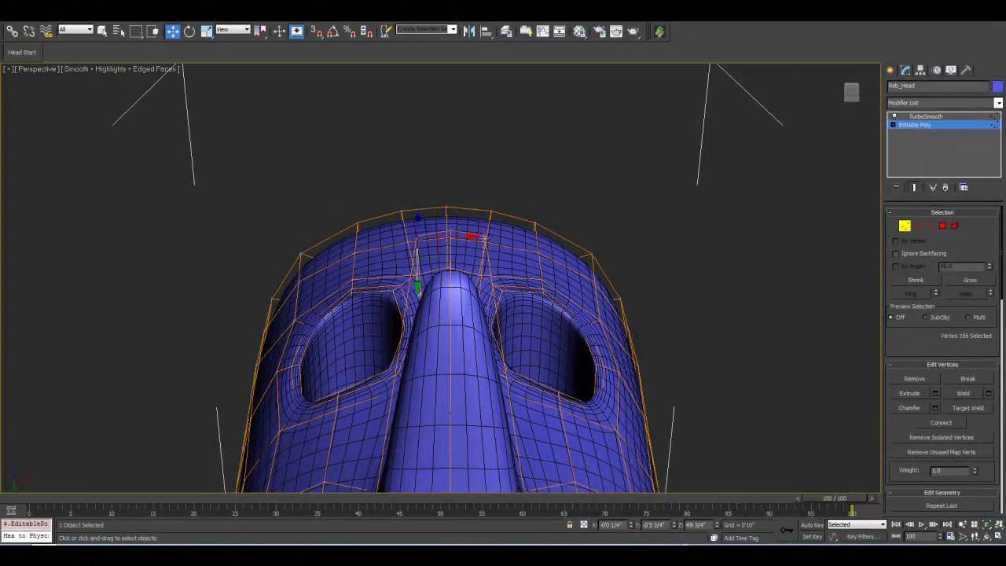
{"action": "left_click_drag", "start_coordinate": [450, 273], "coordinate": [454, 297]}
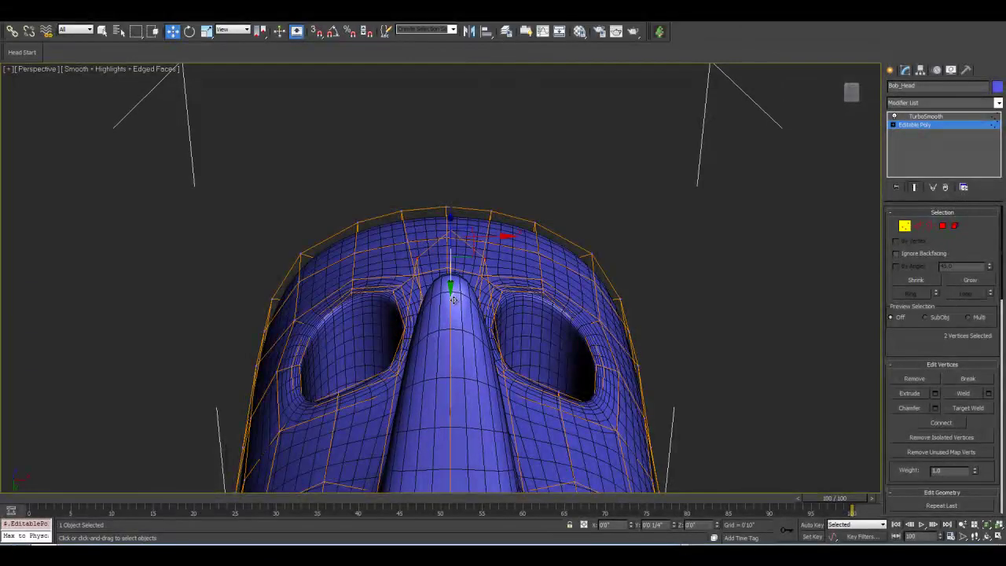
{"action": "scroll", "coordinate": [464, 292], "scroll_direction": "down", "scroll_amount": 3}
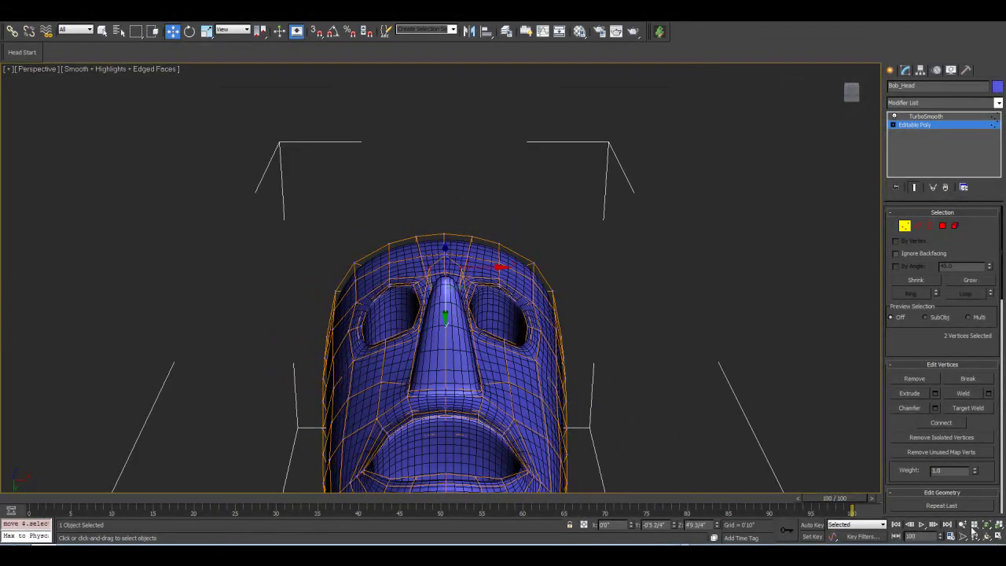
Leave vertex editing, switch to the TurboSmooth level and check the smoothed head without edged faces against the front and side sketches.
{"action": "left_click", "coordinate": [988, 539]}
{"action": "left_click_drag", "start_coordinate": [361, 267], "coordinate": [366, 290]}
{"action": "scroll", "coordinate": [411, 303], "scroll_direction": "down", "scroll_amount": 4}
{"action": "middle_click_drag", "start_coordinate": [366, 291], "coordinate": [446, 324]}
{"action": "left_click_drag", "start_coordinate": [445, 324], "coordinate": [462, 330]}
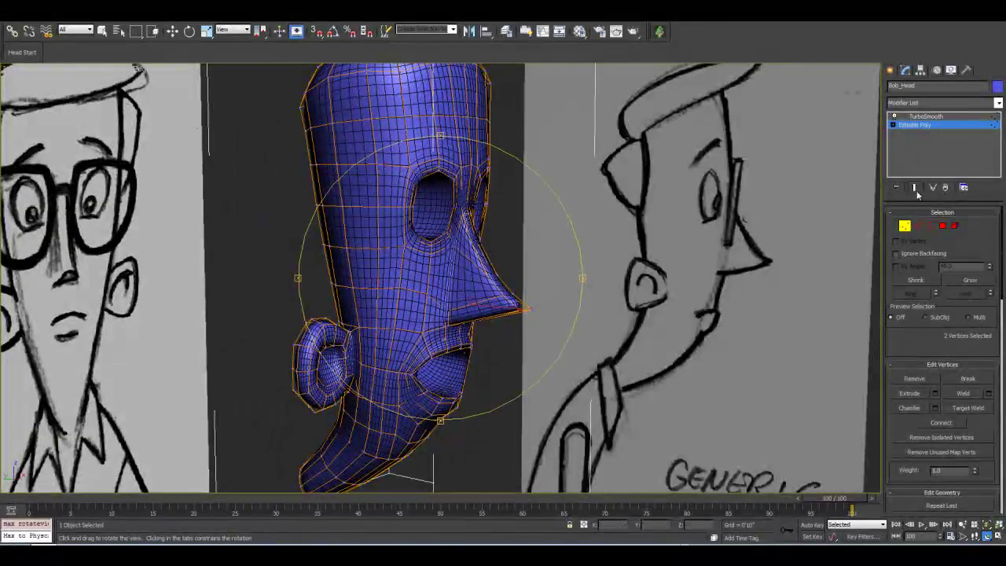
{"action": "left_click", "coordinate": [916, 190]}
{"action": "left_click", "coordinate": [904, 227]}
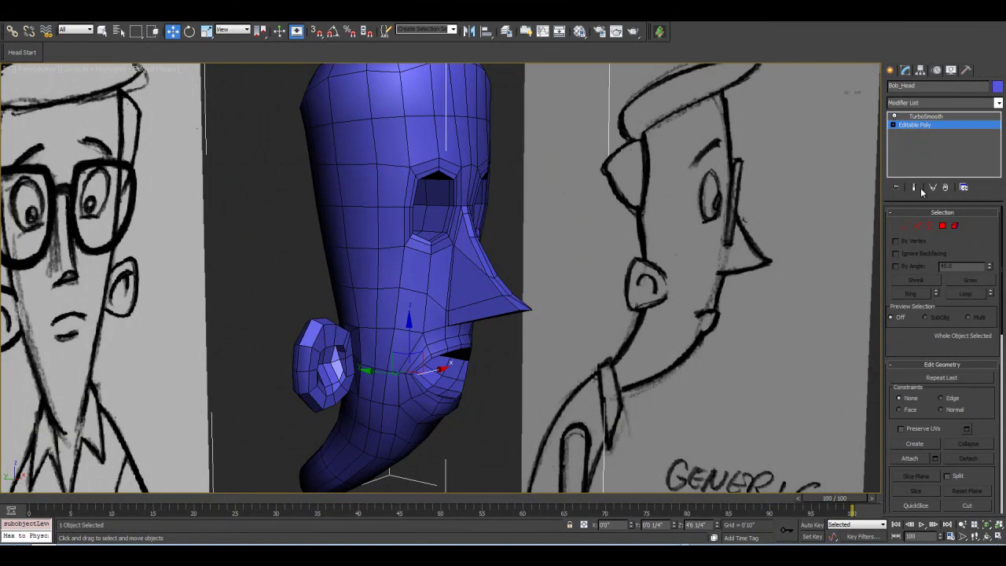
{"action": "left_click", "coordinate": [925, 116]}
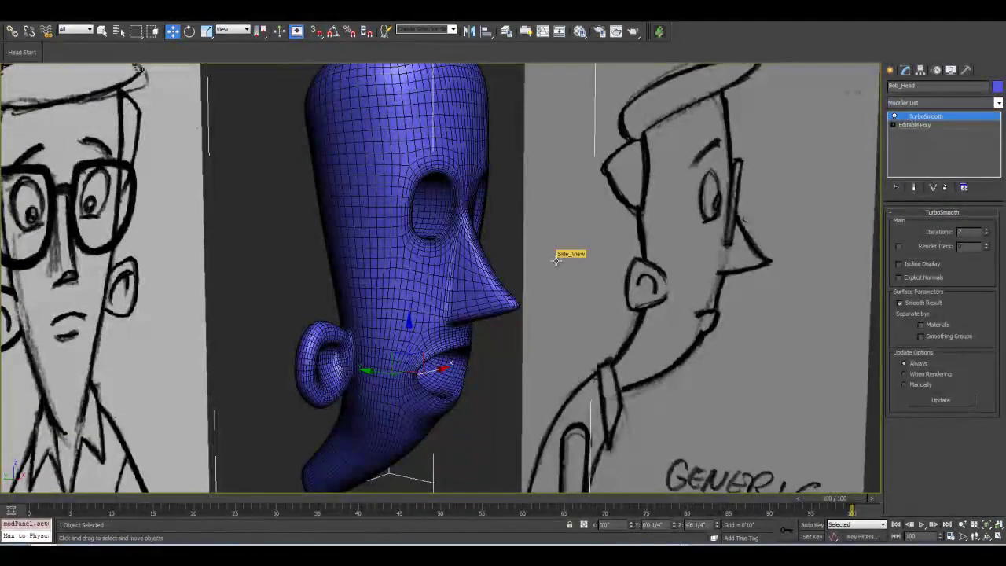
{"action": "middle_click_drag", "start_coordinate": [473, 254], "coordinate": [478, 259]}
{"action": "scroll", "coordinate": [478, 260], "scroll_direction": "down", "scroll_amount": 2}
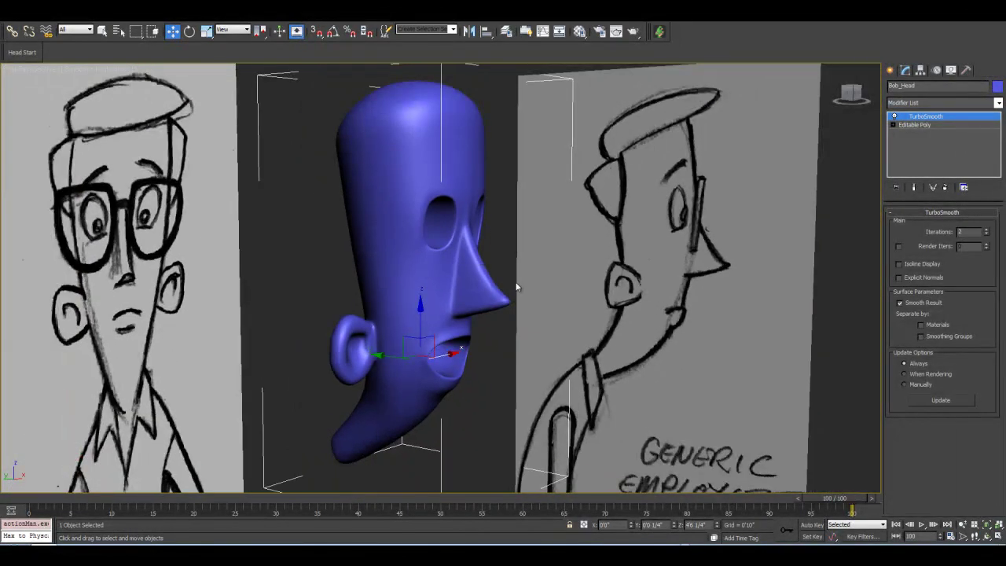
Inspect the smooth-shaded face up close around the nose and eye sockets.
{"action": "left_click", "coordinate": [987, 537]}
{"action": "left_click_drag", "start_coordinate": [493, 313], "coordinate": [425, 270]}
{"action": "middle_click_drag", "start_coordinate": [425, 270], "coordinate": [434, 319]}
{"action": "scroll", "coordinate": [397, 308], "scroll_direction": "up", "scroll_amount": 3}
{"action": "left_click_drag", "start_coordinate": [397, 308], "coordinate": [436, 251]}
{"action": "middle_click_drag", "start_coordinate": [434, 247], "coordinate": [435, 312]}
{"action": "scroll", "coordinate": [434, 312], "scroll_direction": "up", "scroll_amount": 2}
Resume vertex editing on the Editable Poly with edged faces shown and examine the unsmoothed brow, nose and cheeks.
{"action": "left_click", "coordinate": [913, 125]}
{"action": "left_click", "coordinate": [905, 227]}
{"action": "key", "text": "F4"}
{"action": "scroll", "coordinate": [461, 310], "scroll_direction": "up", "scroll_amount": 3}
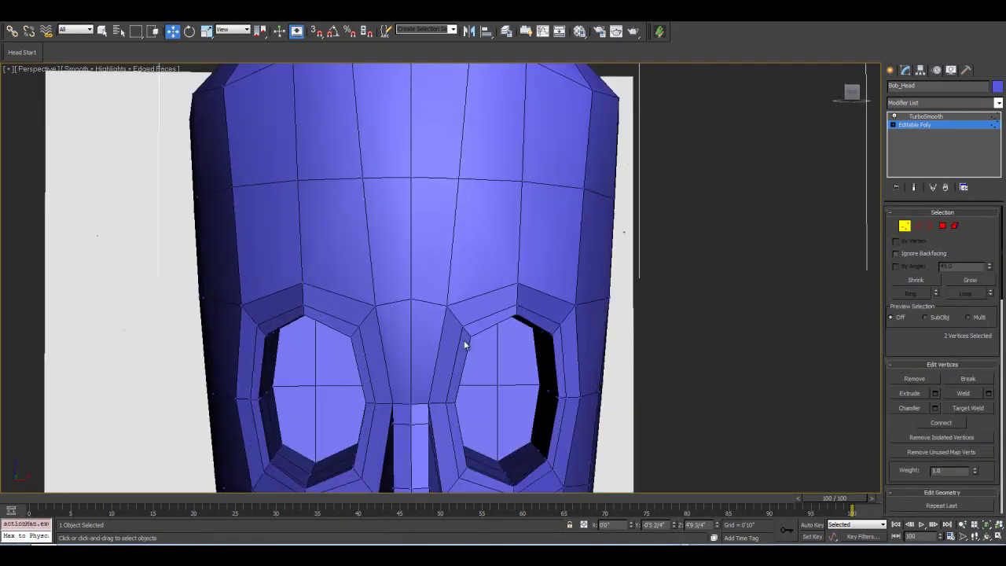
{"action": "middle_click_drag", "start_coordinate": [399, 340], "coordinate": [431, 252]}
{"action": "left_click", "coordinate": [989, 536]}
{"action": "mouse_move", "coordinate": [389, 265]}
{"action": "left_mouse_down"}
{"action": "mouse_move", "coordinate": [449, 275]}
{"action": "mouse_move", "coordinate": [424, 249]}
{"action": "mouse_move", "coordinate": [430, 314]}
{"action": "mouse_move", "coordinate": [381, 301]}
{"action": "mouse_move", "coordinate": [477, 294]}
{"action": "mouse_move", "coordinate": [449, 348]}
{"action": "mouse_move", "coordinate": [440, 341]}
{"action": "mouse_move", "coordinate": [471, 350]}
{"action": "mouse_move", "coordinate": [455, 350]}
{"action": "mouse_move", "coordinate": [435, 309]}
{"action": "left_mouse_up"}
{"action": "scroll", "coordinate": [448, 276], "scroll_direction": "down", "scroll_amount": 4}
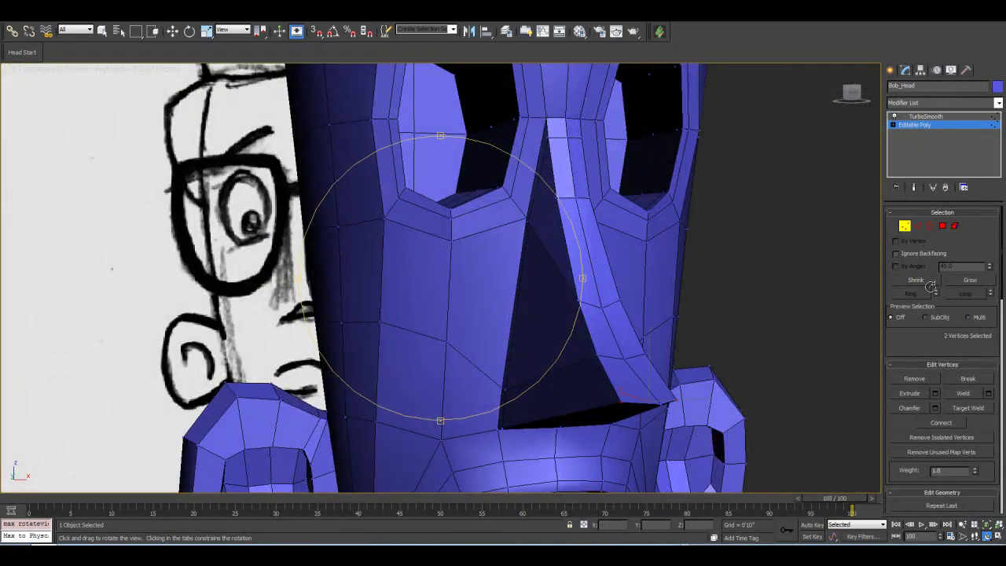
Try raising the two cheek vertices beside the nose along Z, check them from the side, and undo the move.
{"action": "left_click", "coordinate": [173, 31]}
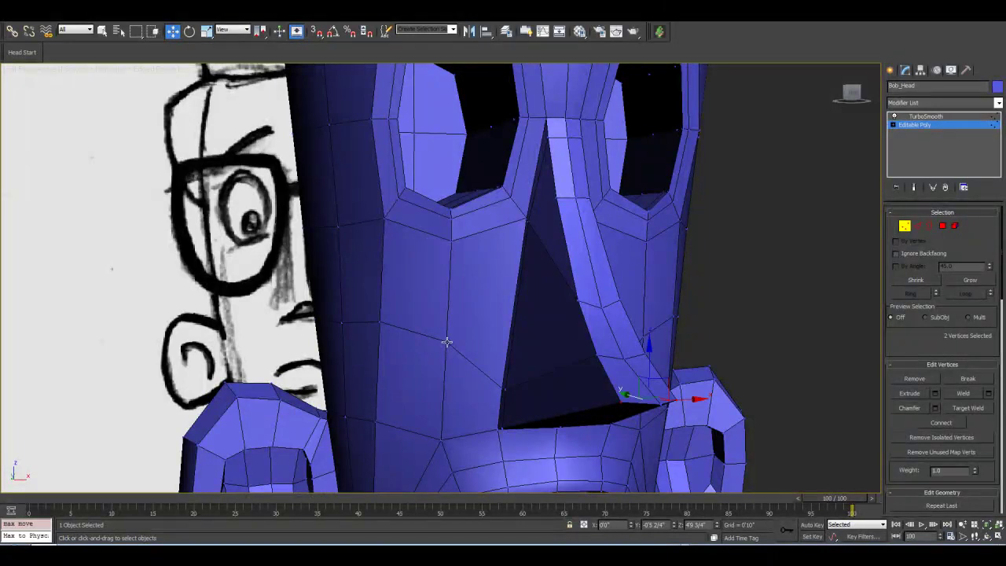
{"action": "middle_click_drag", "start_coordinate": [500, 347], "coordinate": [388, 384], "text": "alt"}
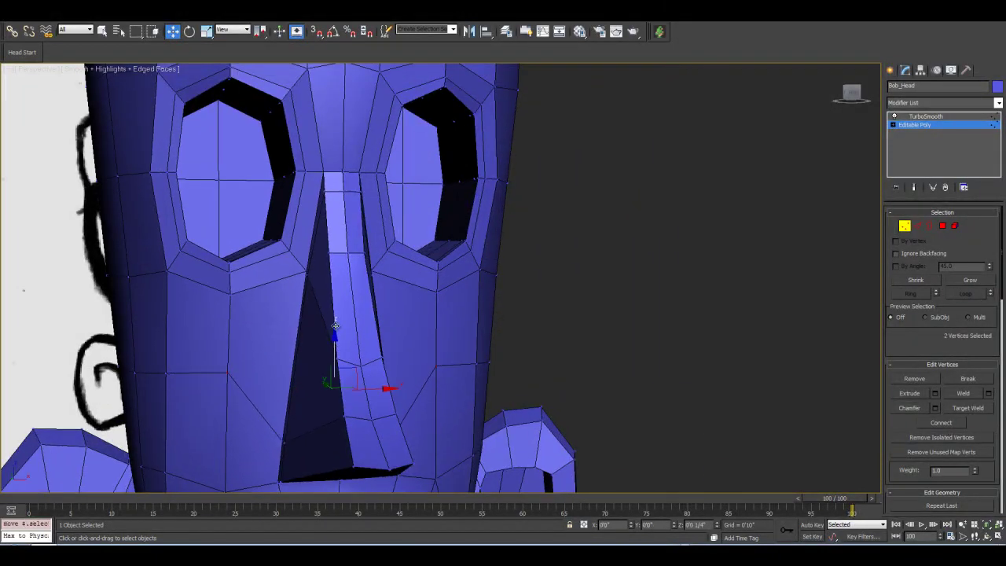
{"action": "left_click", "coordinate": [987, 537]}
{"action": "left_click_drag", "start_coordinate": [432, 290], "coordinate": [339, 268]}
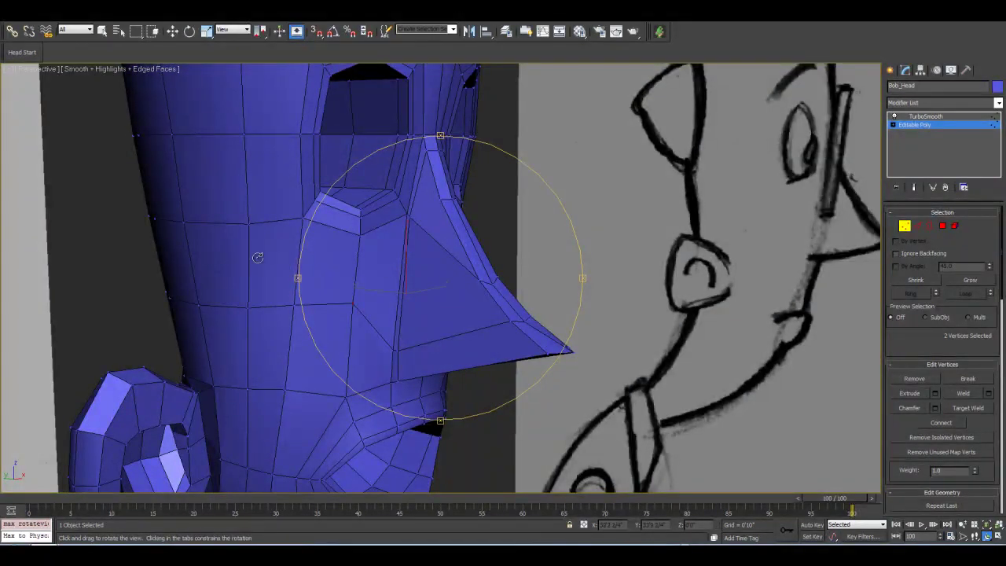
{"action": "left_click_drag", "start_coordinate": [355, 276], "coordinate": [418, 279]}
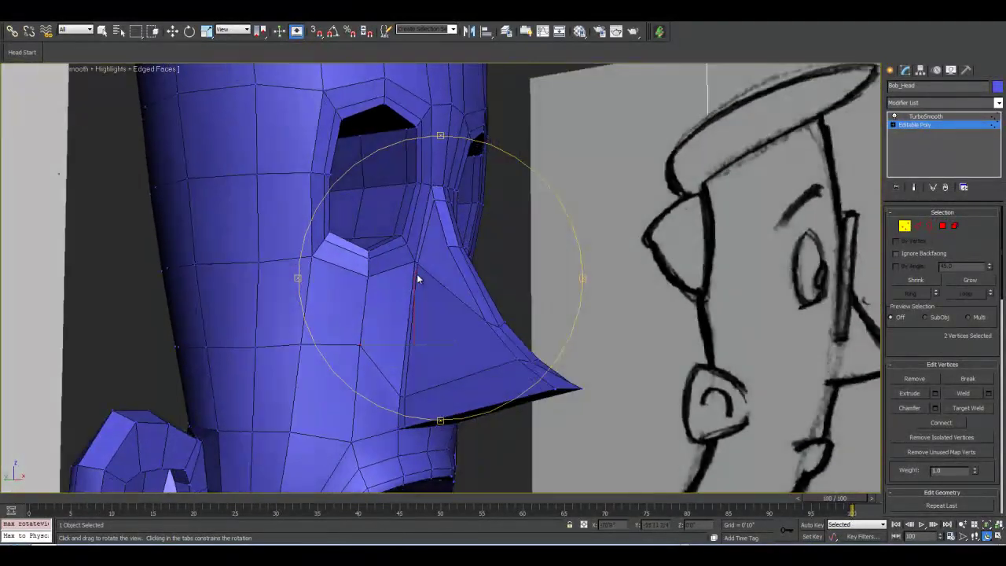
{"action": "left_click", "coordinate": [172, 31]}
{"action": "key", "text": "ctrl+z"}
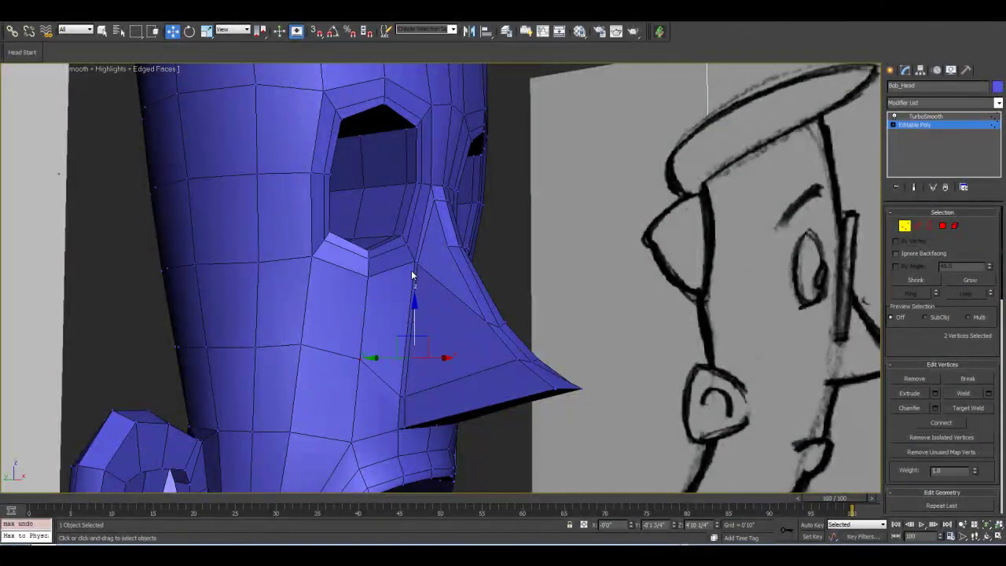
Connect the ring of vertical edges below the eyes with 1 segment, adding a loop across the cheeks and nose, and check it smoothed.
{"action": "left_click", "coordinate": [921, 227]}
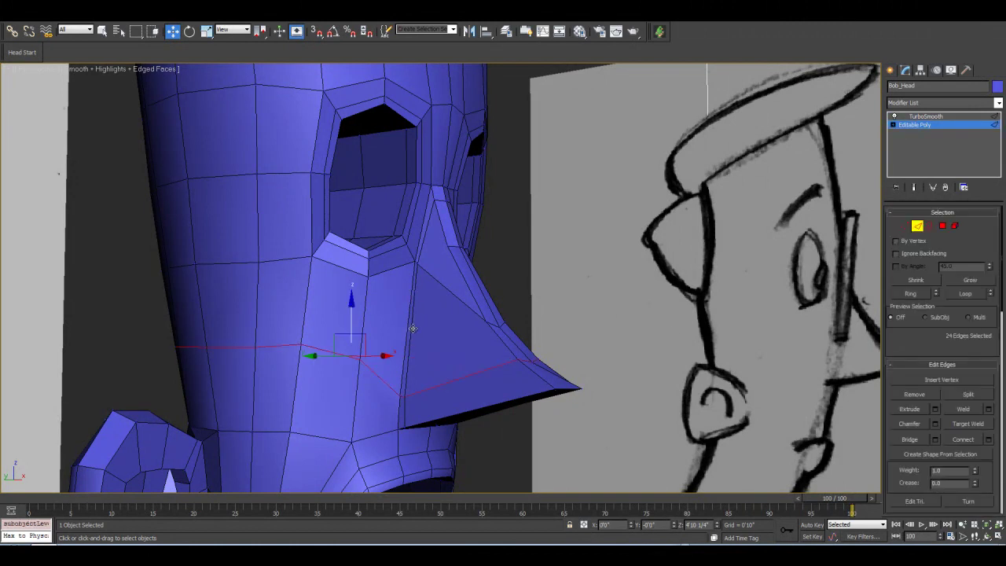
{"action": "left_click", "coordinate": [910, 294]}
{"action": "left_click", "coordinate": [988, 440]}
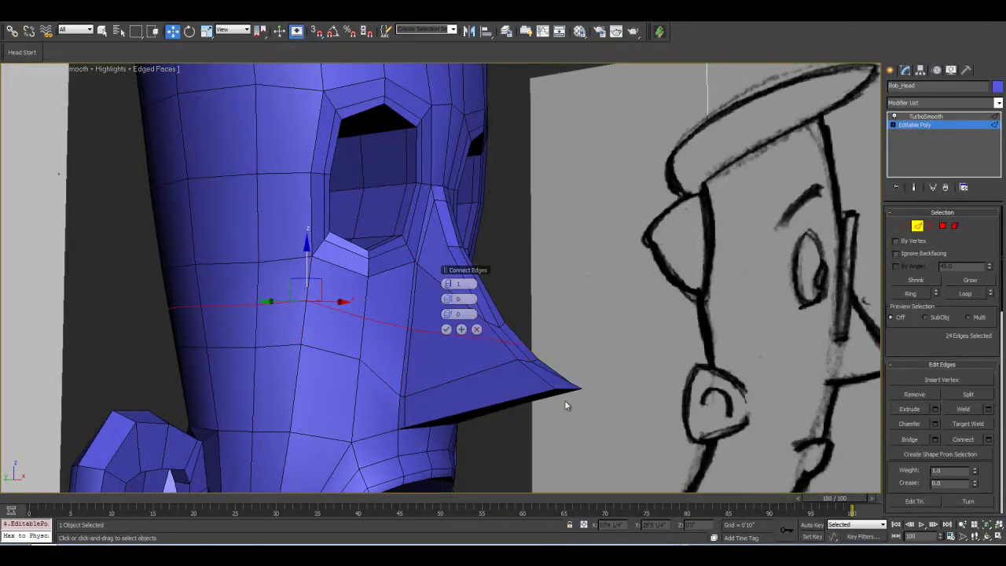
{"action": "left_click", "coordinate": [445, 329]}
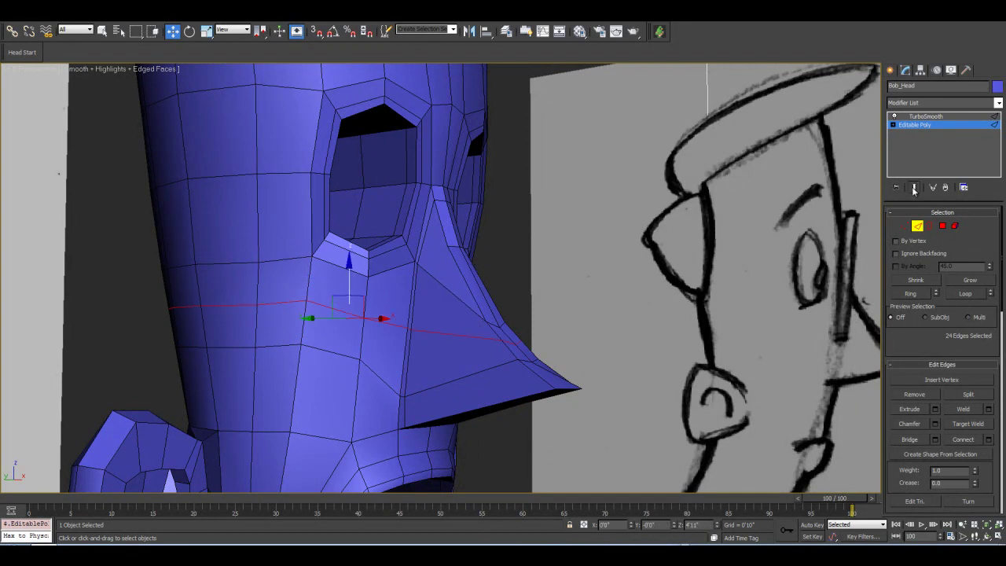
{"action": "left_click", "coordinate": [914, 188]}
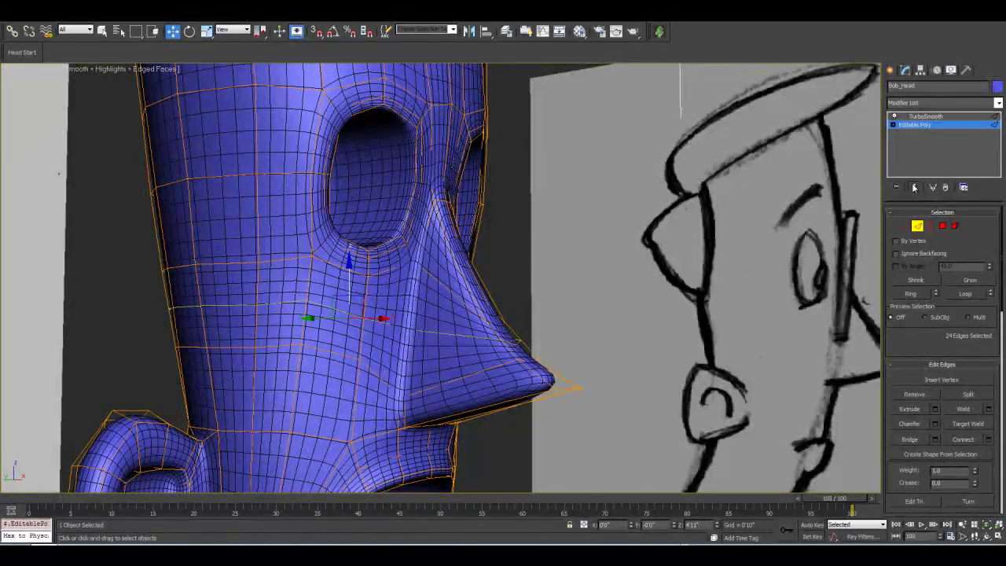
{"action": "left_click", "coordinate": [914, 188]}
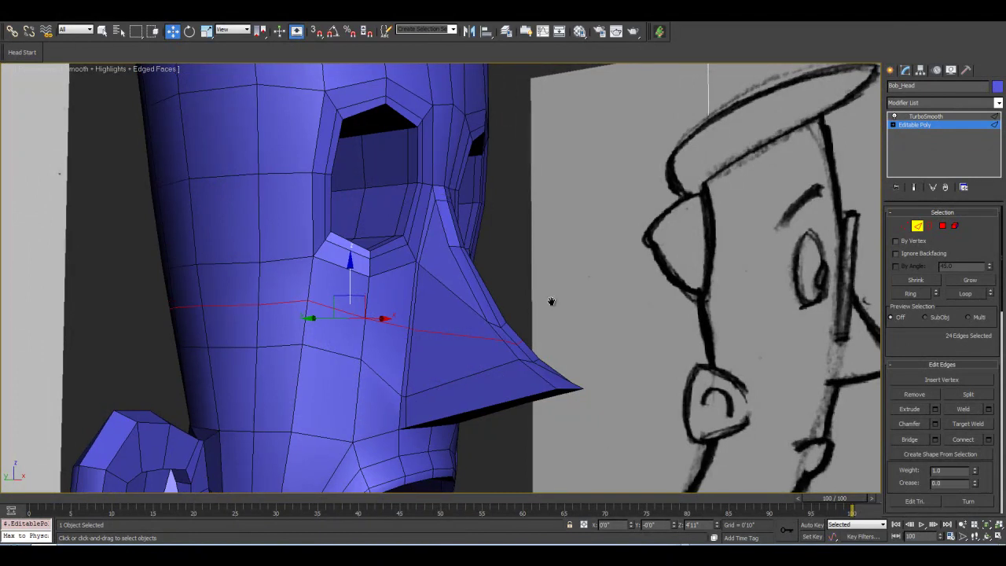
Select the new loop's two vertices directly below the eye sockets and move them slightly forward along Y to fill the cheeks.
{"action": "scroll", "coordinate": [565, 305], "scroll_direction": "up", "scroll_amount": 2}
{"action": "left_click", "coordinate": [987, 536]}
{"action": "left_click_drag", "start_coordinate": [431, 288], "coordinate": [733, 315]}
{"action": "left_click", "coordinate": [904, 226]}
{"action": "key", "text": "w"}
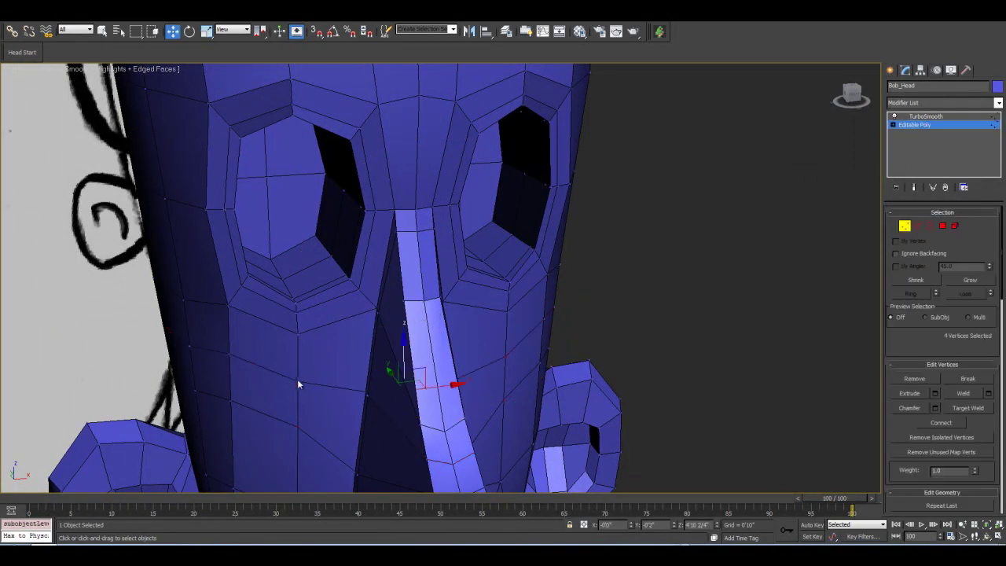
{"action": "left_click", "coordinate": [505, 356], "text": "ctrl"}
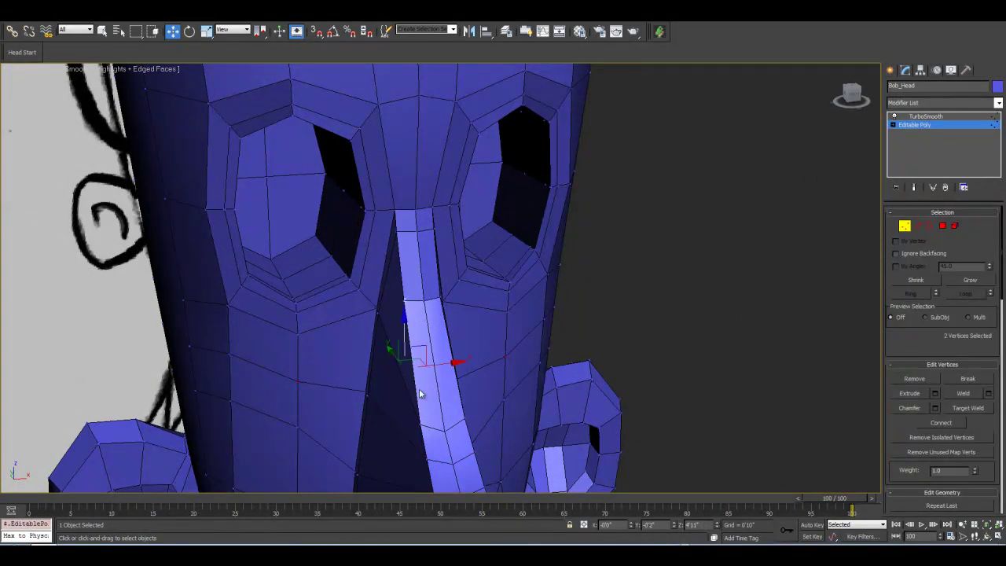
{"action": "left_click_drag", "start_coordinate": [393, 353], "coordinate": [399, 363]}
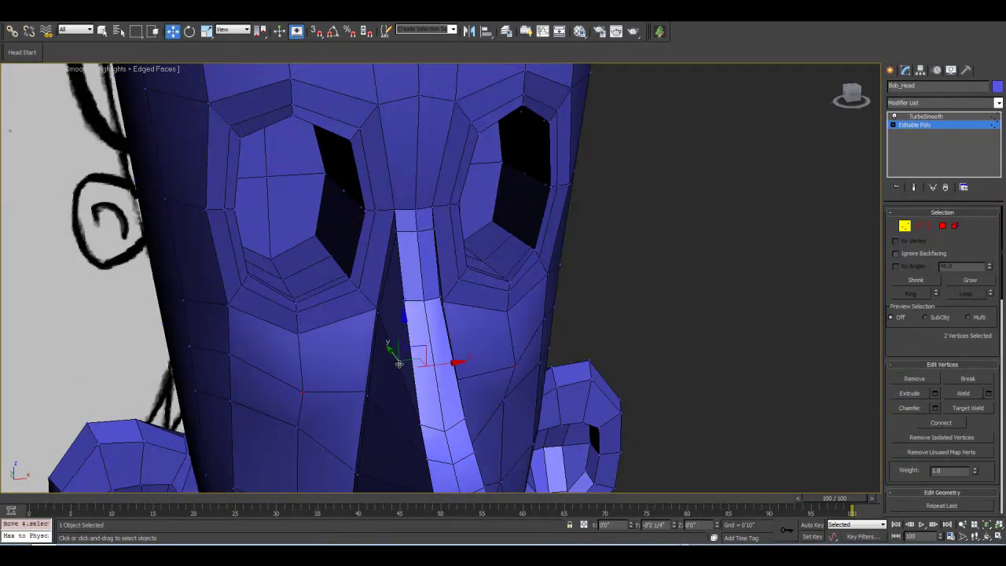
Turn on the smoothed preview, select the new loop's two outer cheek vertices and move them forward along Y.
{"action": "left_click", "coordinate": [914, 190]}
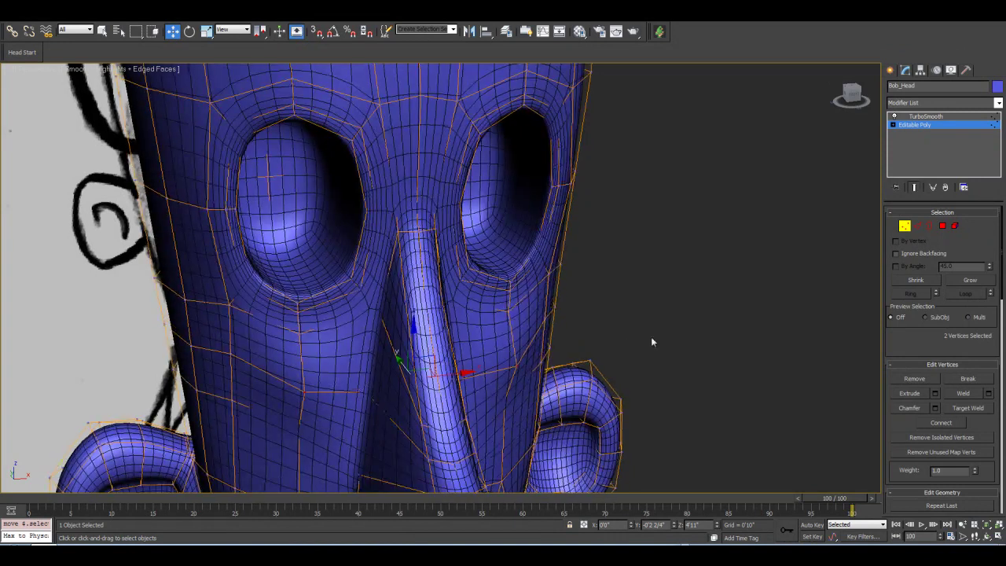
{"action": "middle_click_drag", "start_coordinate": [627, 344], "coordinate": [655, 341], "text": "alt"}
{"action": "left_click_drag", "start_coordinate": [449, 357], "coordinate": [473, 319]}
{"action": "left_click", "coordinate": [283, 348]}
{"action": "mouse_move", "coordinate": [553, 350]}
{"action": "middle_mouse_down", "text": "alt"}
{"action": "mouse_move", "coordinate": [517, 336]}
{"action": "mouse_move", "coordinate": [546, 338]}
{"action": "middle_mouse_up", "text": "alt"}
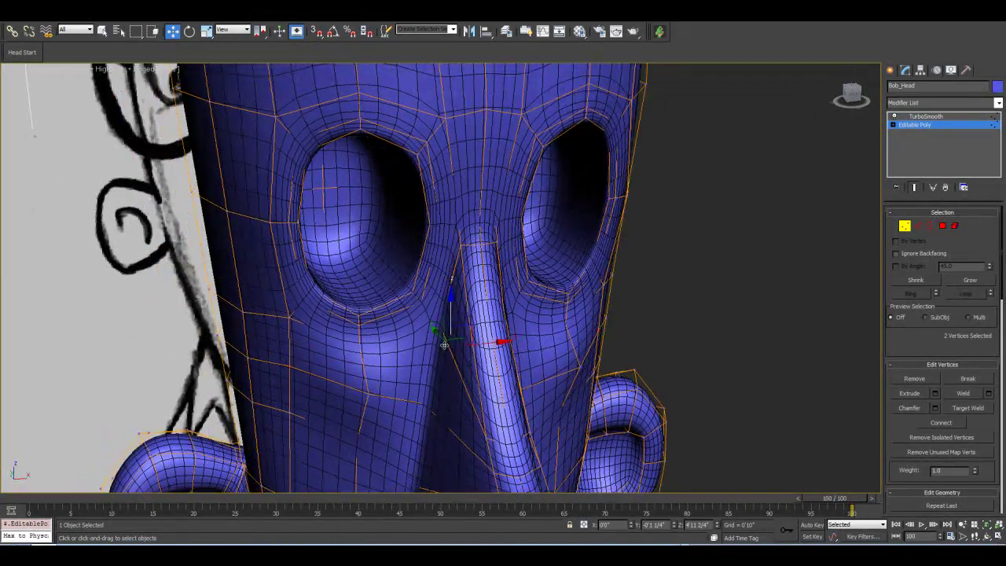
{"action": "left_click_drag", "start_coordinate": [437, 336], "coordinate": [448, 352]}
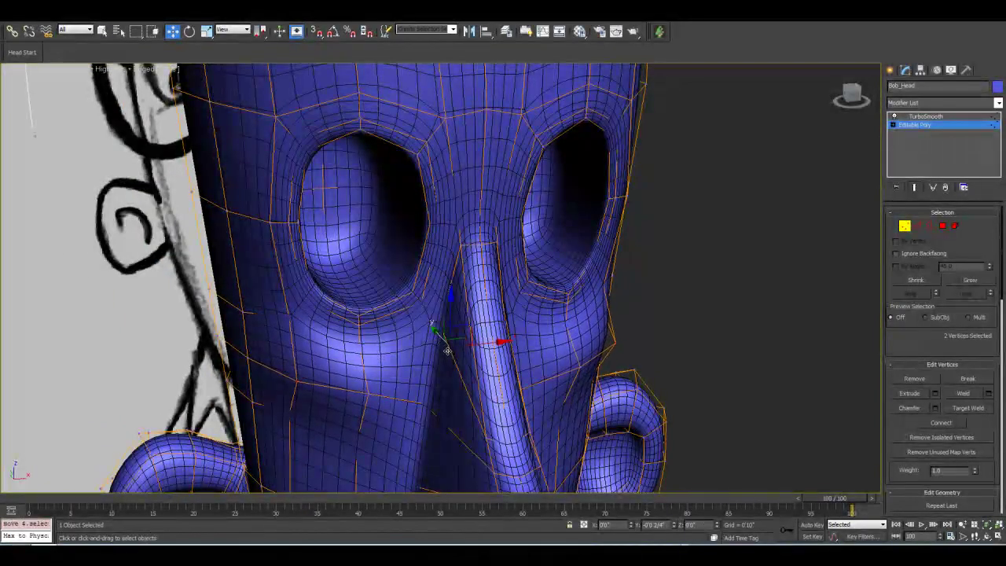
Scale the two outer cheek vertices outward along X and move them slightly back along Y.
{"action": "left_click", "coordinate": [207, 32]}
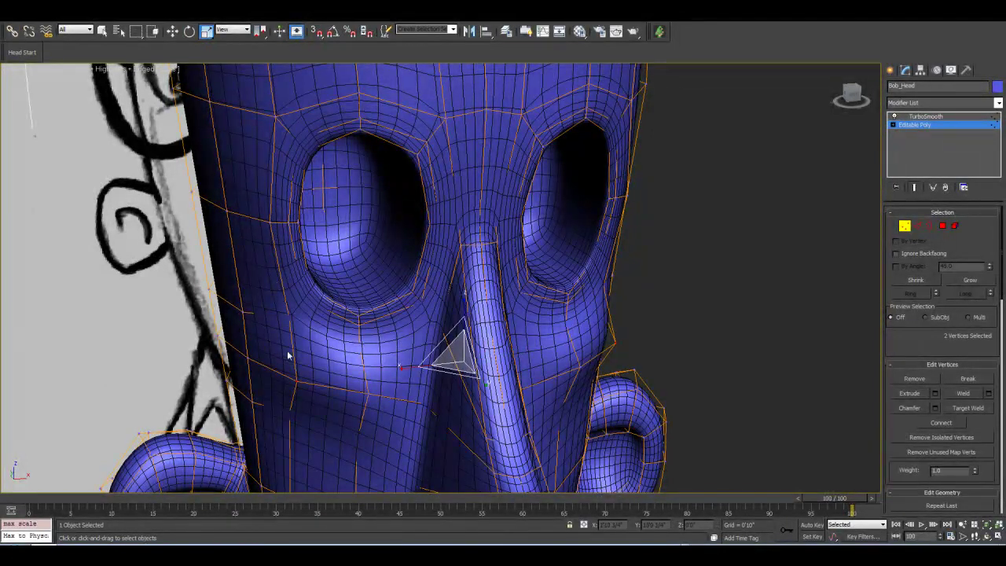
{"action": "left_click_drag", "start_coordinate": [400, 369], "coordinate": [401, 368]}
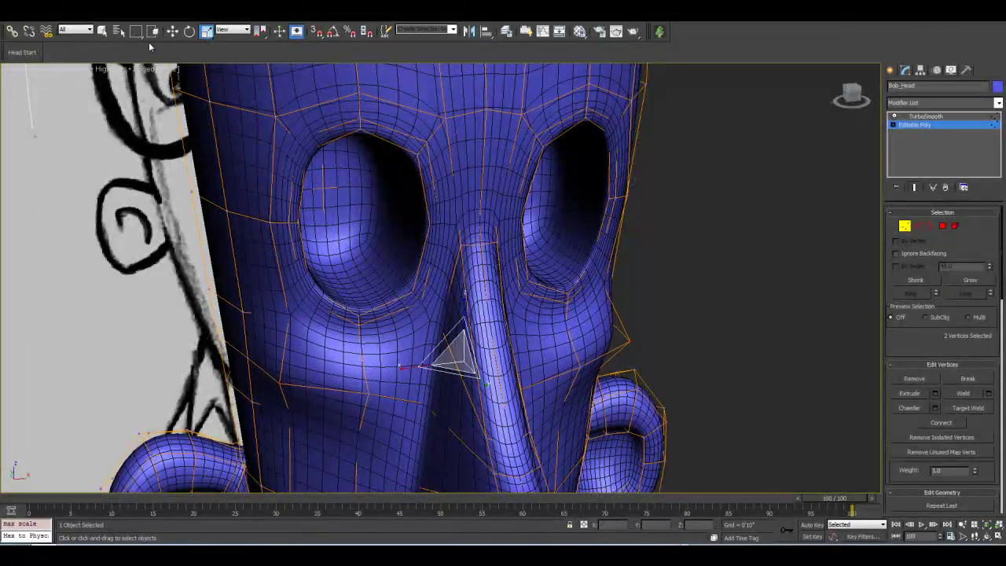
{"action": "left_click", "coordinate": [172, 31]}
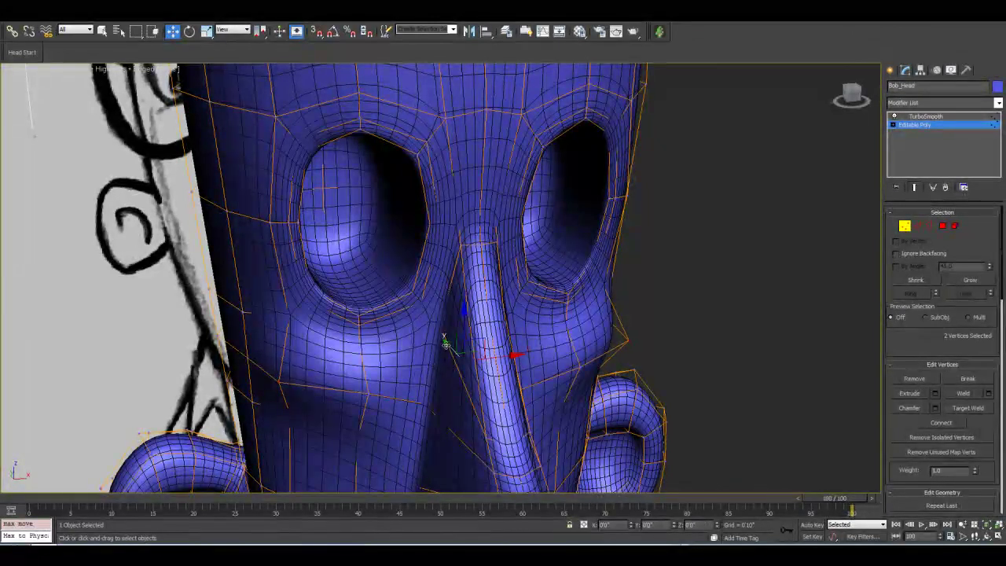
{"action": "left_click_drag", "start_coordinate": [442, 338], "coordinate": [444, 339]}
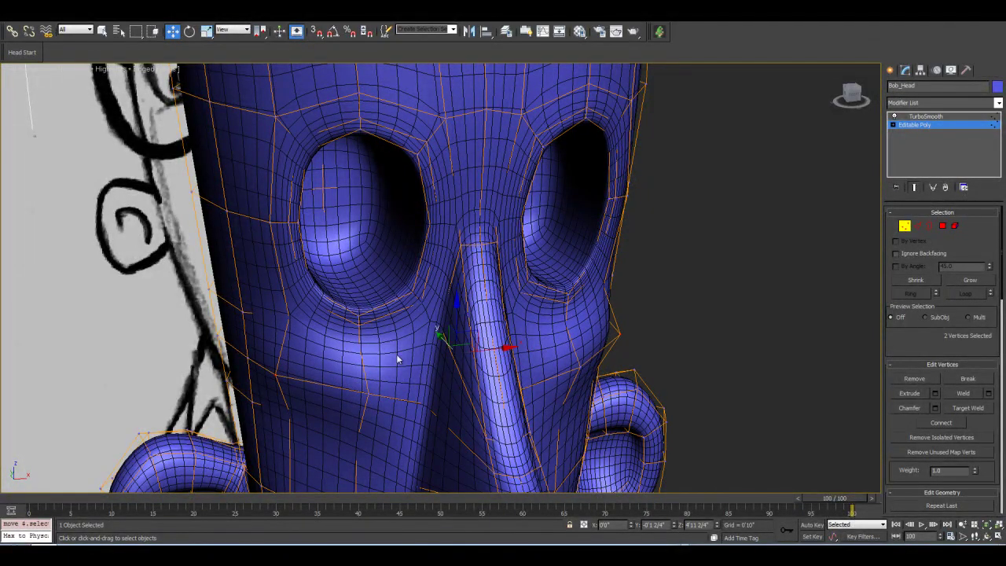
Select the new loop's single vertex directly below the left eye socket and move it slightly down along Z.
{"action": "middle_click_drag", "start_coordinate": [385, 392], "coordinate": [388, 352]}
{"action": "left_click", "coordinate": [380, 323]}
{"action": "left_click_drag", "start_coordinate": [371, 312], "coordinate": [373, 321]}
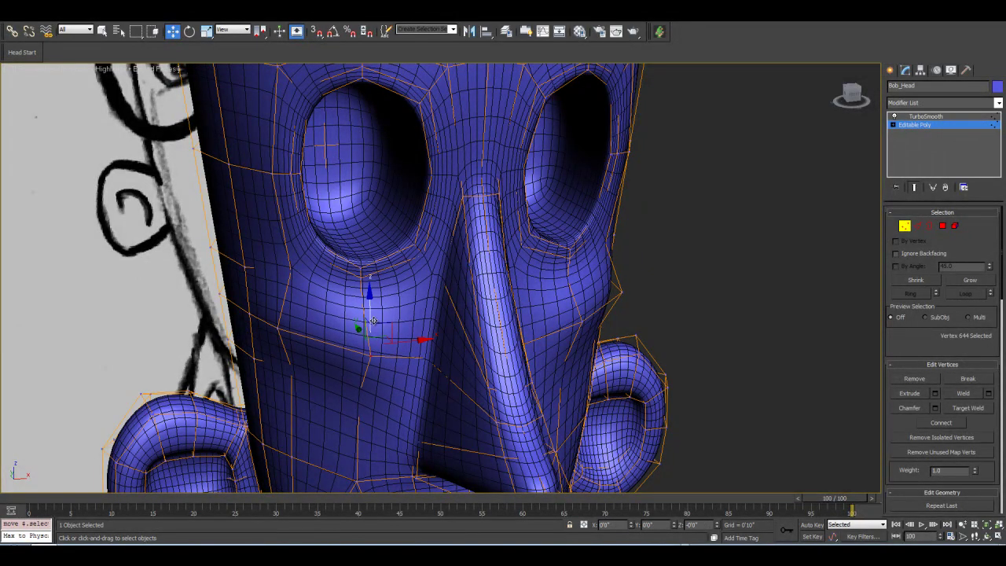
Turn off the smoothed preview, select the two lower cheek vertices one row beneath the new loop and scale them inward along X.
{"action": "scroll", "coordinate": [373, 320], "scroll_direction": "down", "scroll_amount": 3}
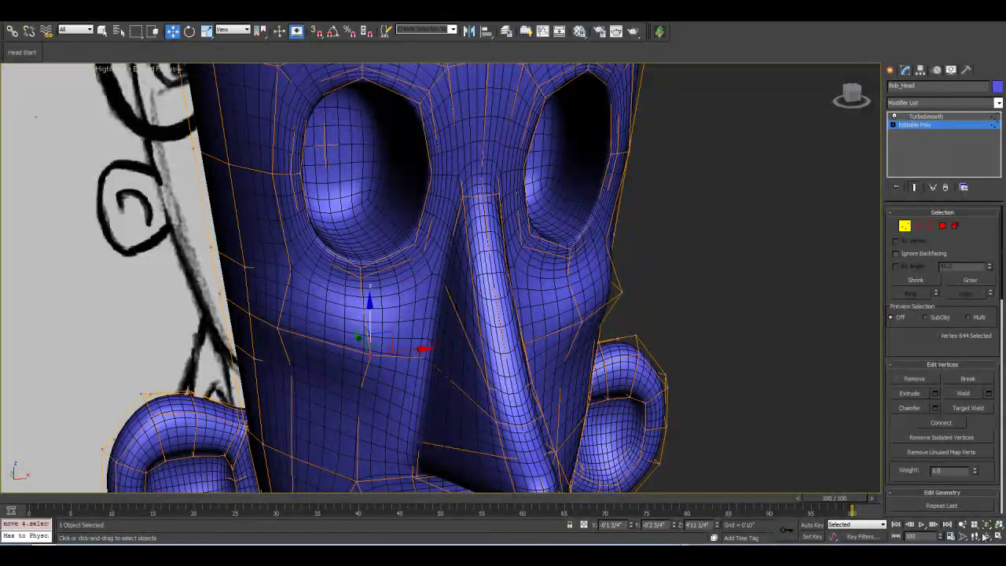
{"action": "mouse_move", "coordinate": [374, 318]}
{"action": "middle_mouse_down", "text": "alt"}
{"action": "mouse_move", "coordinate": [460, 282]}
{"action": "mouse_move", "coordinate": [425, 299]}
{"action": "mouse_move", "coordinate": [428, 290]}
{"action": "middle_mouse_up", "text": "alt"}
{"action": "scroll", "coordinate": [424, 301], "scroll_direction": "up", "scroll_amount": 3}
{"action": "scroll", "coordinate": [847, 165], "scroll_direction": "down", "scroll_amount": 2}
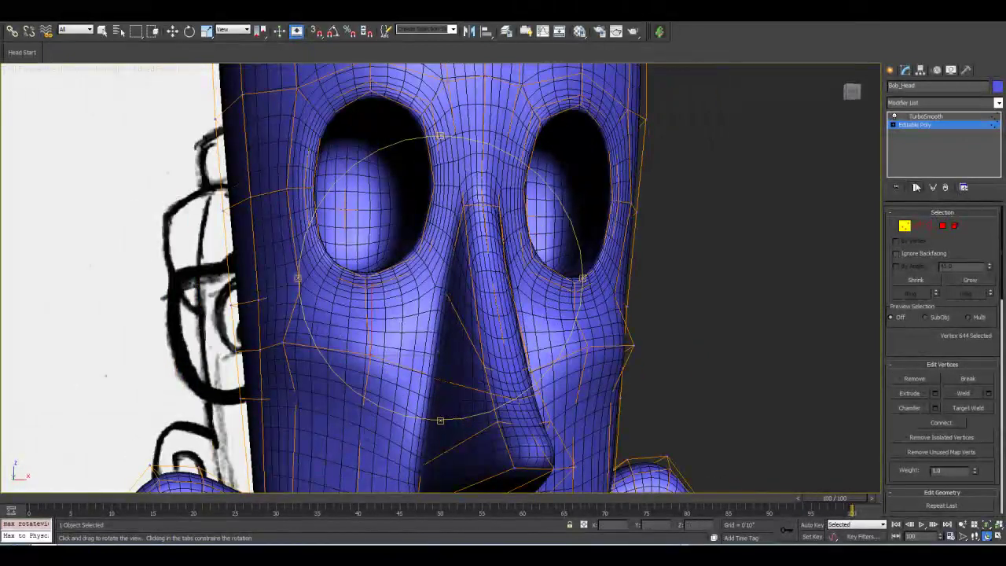
{"action": "left_click", "coordinate": [914, 187]}
{"action": "mouse_move", "coordinate": [393, 373]}
{"action": "middle_mouse_down"}
{"action": "mouse_move", "coordinate": [404, 331]}
{"action": "mouse_move", "coordinate": [393, 329]}
{"action": "middle_mouse_up"}
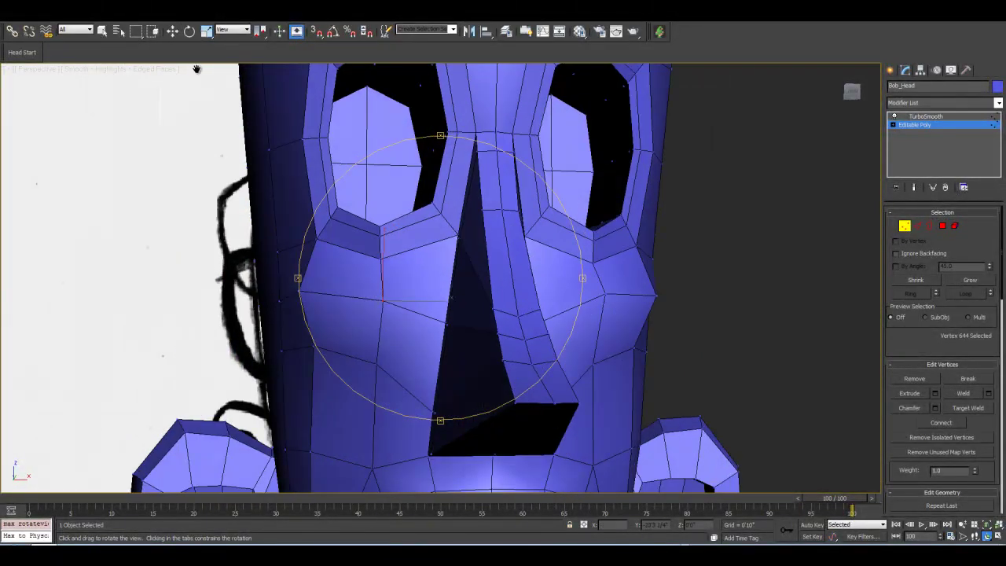
{"action": "key", "text": "w"}
{"action": "left_click", "coordinate": [374, 365]}
{"action": "middle_click_drag", "start_coordinate": [426, 384], "coordinate": [400, 373], "text": "alt"}
{"action": "left_click", "coordinate": [415, 358], "text": "ctrl"}
{"action": "left_click", "coordinate": [206, 32]}
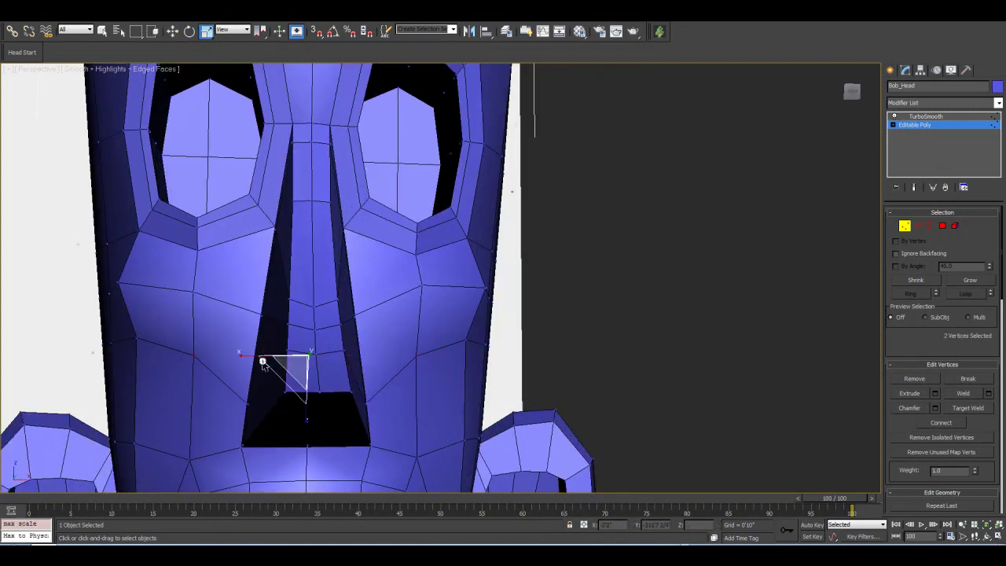
{"action": "left_click_drag", "start_coordinate": [271, 355], "coordinate": [255, 355]}
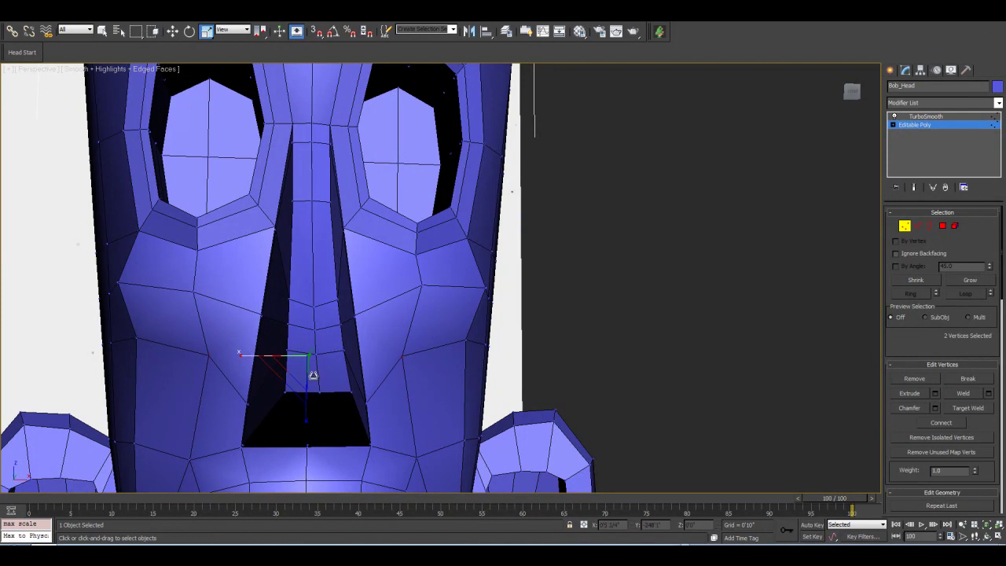
Turn the smoothed preview back on and nudge the two selected lower cheek vertices along Y.
{"action": "left_click", "coordinate": [986, 536]}
{"action": "left_click_drag", "start_coordinate": [418, 283], "coordinate": [264, 97]}
{"action": "left_click", "coordinate": [914, 187]}
{"action": "key", "text": "w"}
{"action": "left_click_drag", "start_coordinate": [279, 331], "coordinate": [280, 331]}
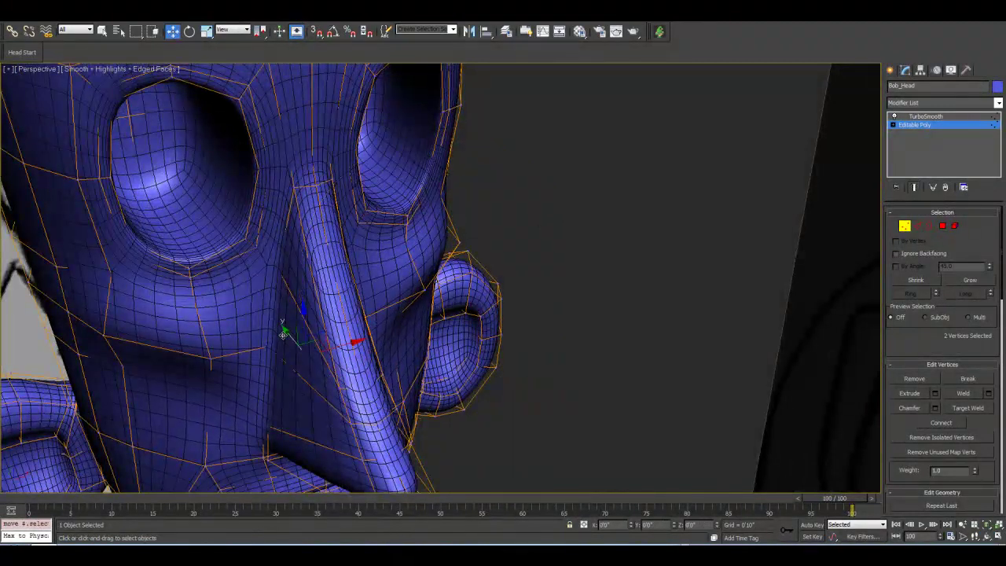
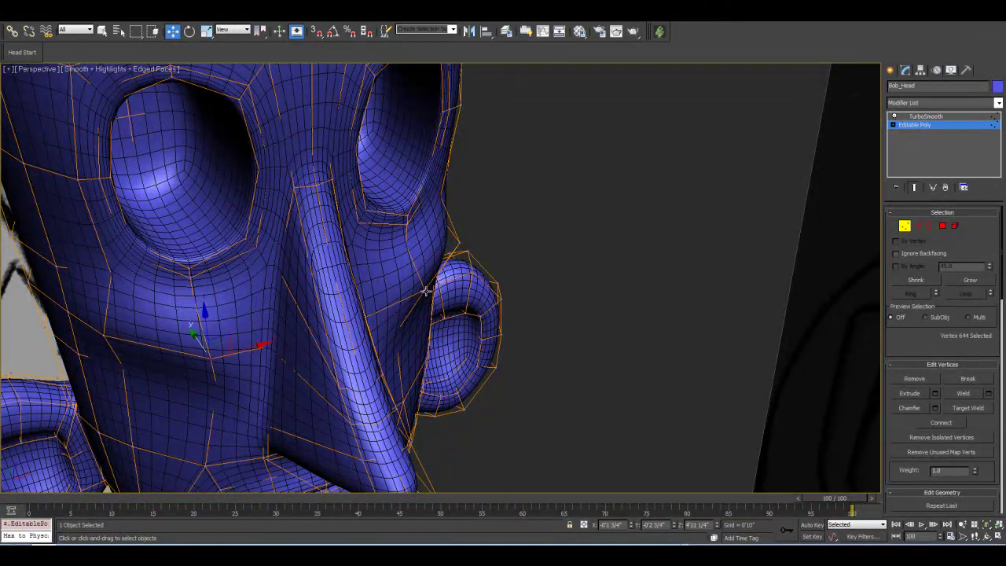
Move the new loop's two vertices directly below the eyes slightly back along Y and scale them slightly inward along X.
{"action": "left_click_drag", "start_coordinate": [299, 303], "coordinate": [295, 296]}
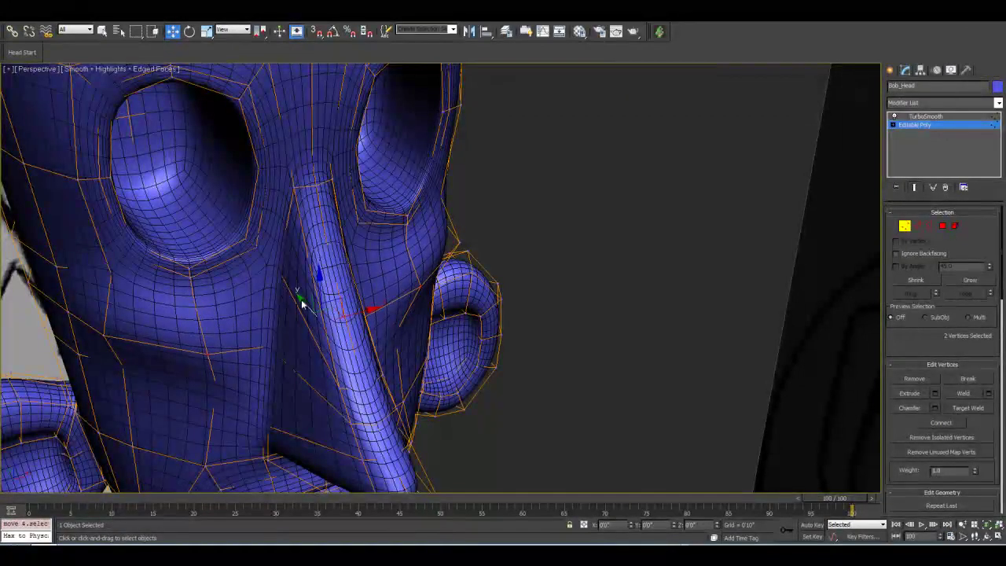
{"action": "left_click", "coordinate": [208, 30]}
{"action": "left_click_drag", "start_coordinate": [259, 345], "coordinate": [259, 334]}
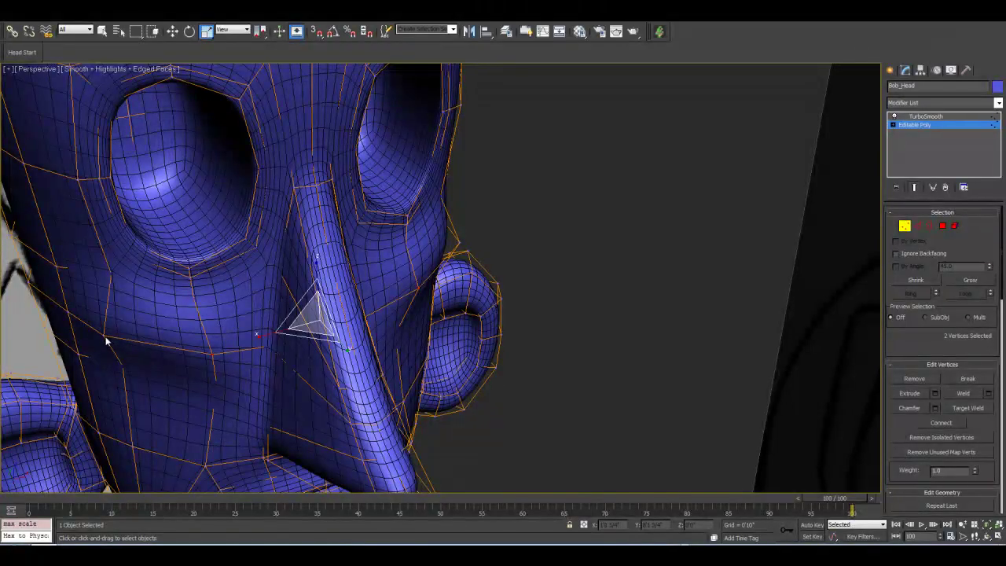
Select the two outer cheek vertices, scale them inward along X and move them slightly forward along Y, comparing smoothed and base mesh.
{"action": "left_click", "coordinate": [107, 341]}
{"action": "left_click", "coordinate": [460, 250], "text": "ctrl"}
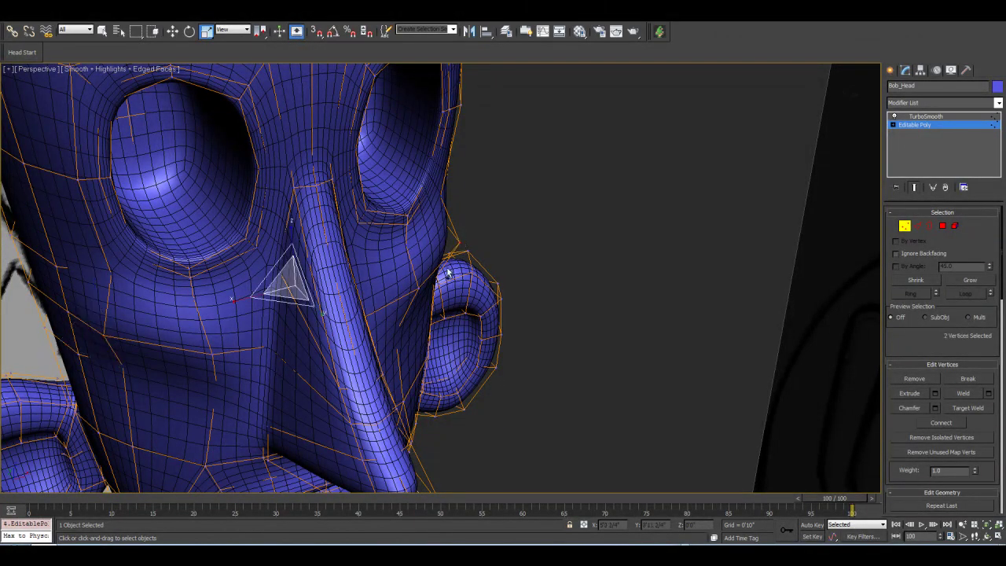
{"action": "left_click_drag", "start_coordinate": [271, 290], "coordinate": [235, 296]}
{"action": "key", "text": "w"}
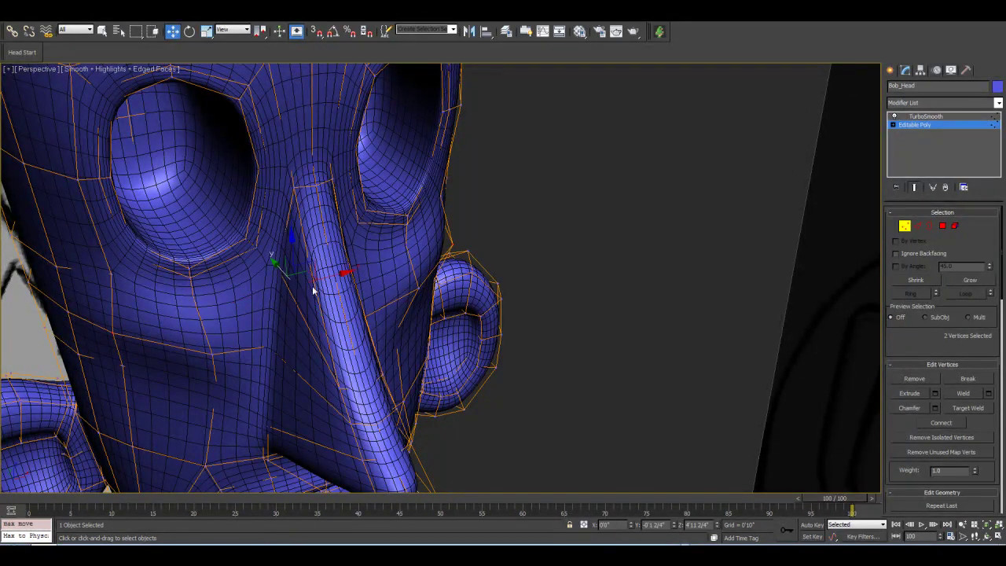
{"action": "left_click_drag", "start_coordinate": [281, 270], "coordinate": [287, 277]}
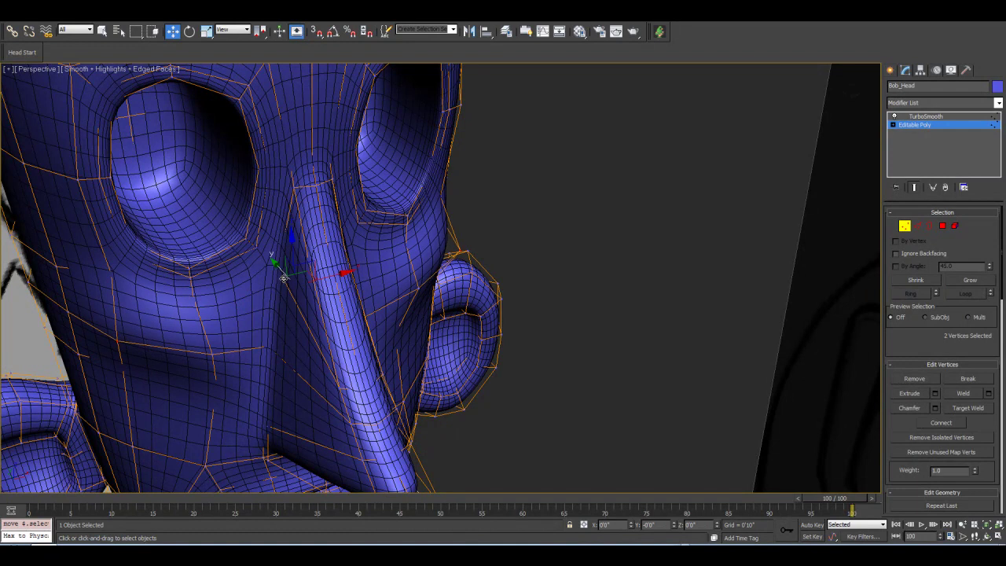
{"action": "middle_click_drag", "start_coordinate": [325, 355], "coordinate": [364, 311]}
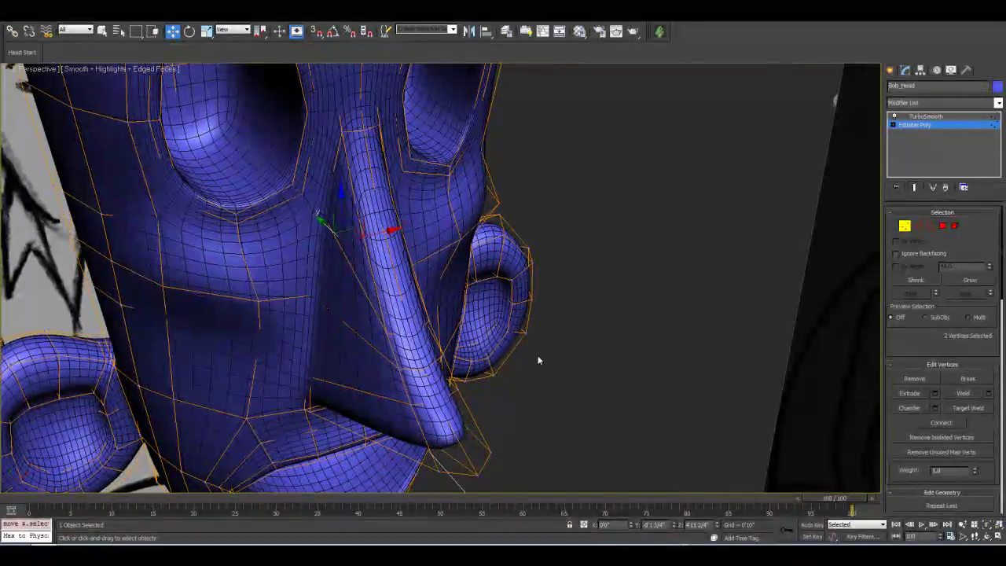
{"action": "left_click", "coordinate": [915, 188]}
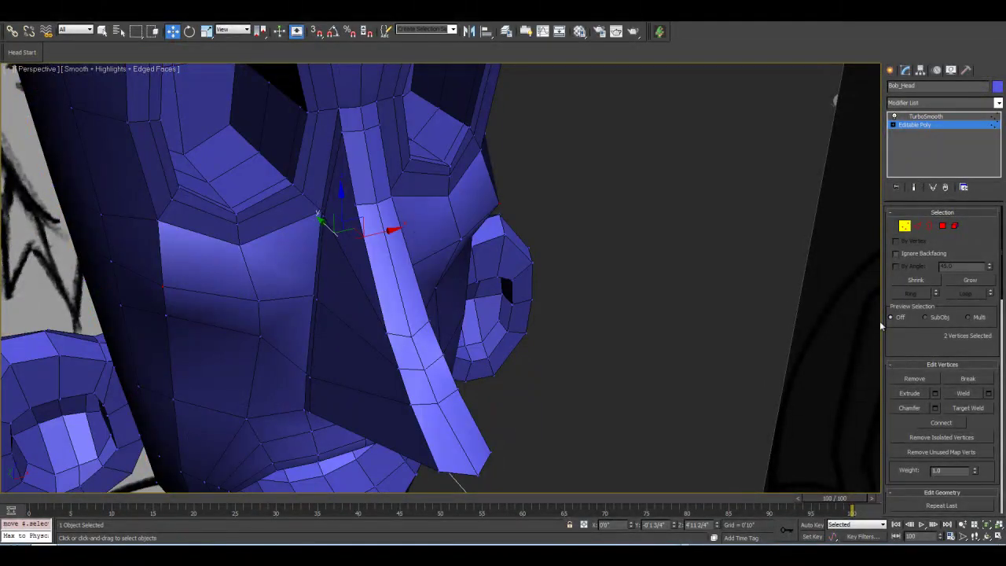
{"action": "left_click", "coordinate": [915, 188]}
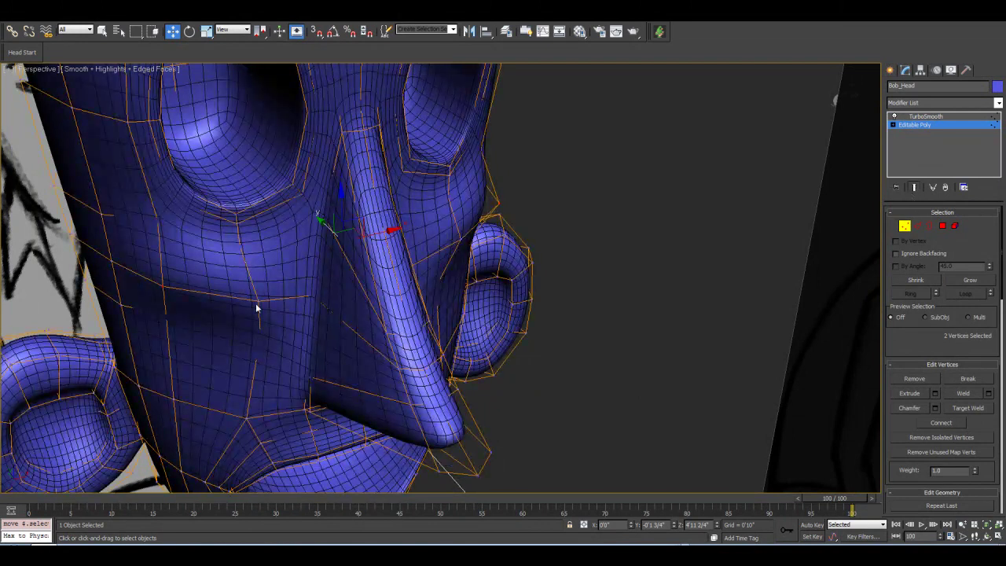
Select the two loop vertices below the eyes plus the two beneath them and scale all four outward along X.
{"action": "left_click", "coordinate": [256, 301]}
{"action": "left_click", "coordinate": [915, 188]}
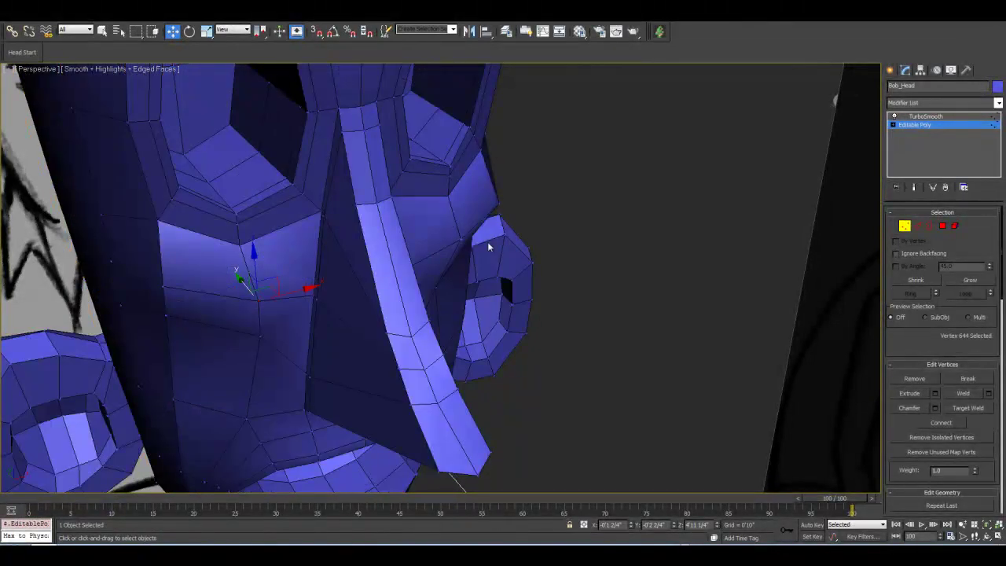
{"action": "left_click", "coordinate": [461, 242], "text": "ctrl"}
{"action": "left_click", "coordinate": [262, 338], "text": "ctrl"}
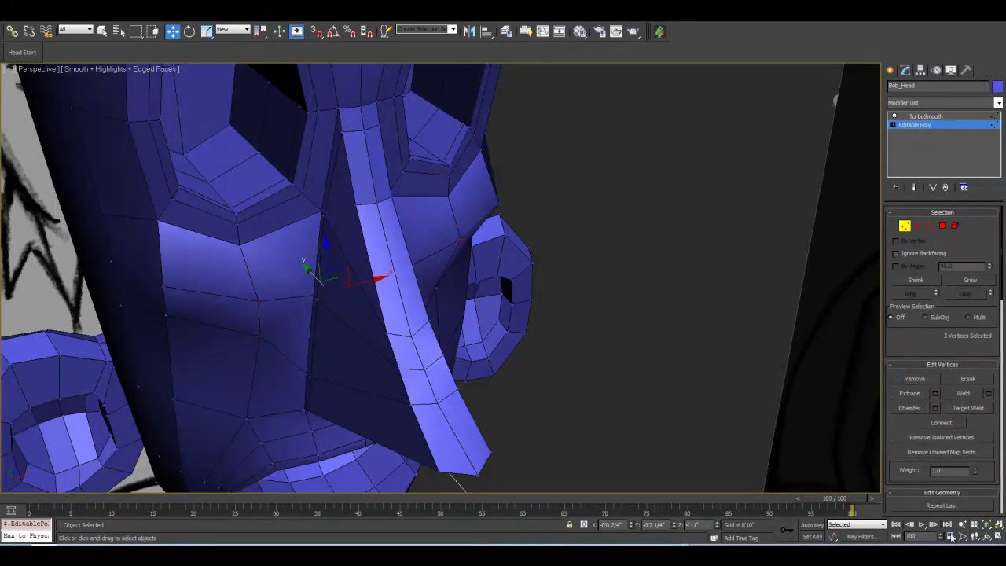
{"action": "left_click", "coordinate": [987, 536]}
{"action": "left_click_drag", "start_coordinate": [474, 276], "coordinate": [444, 273]}
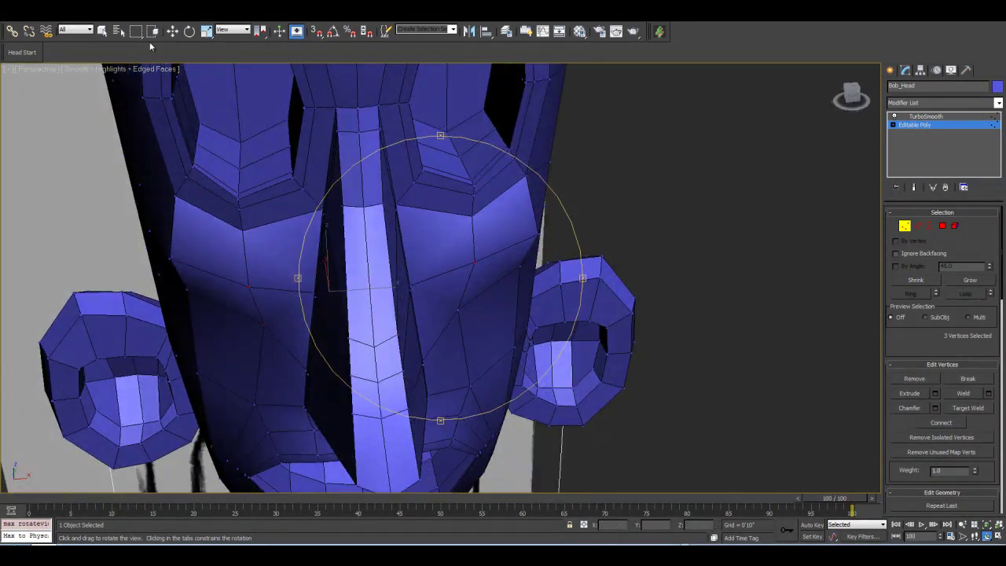
{"action": "left_click", "coordinate": [173, 32]}
{"action": "left_click", "coordinate": [457, 310], "text": "ctrl"}
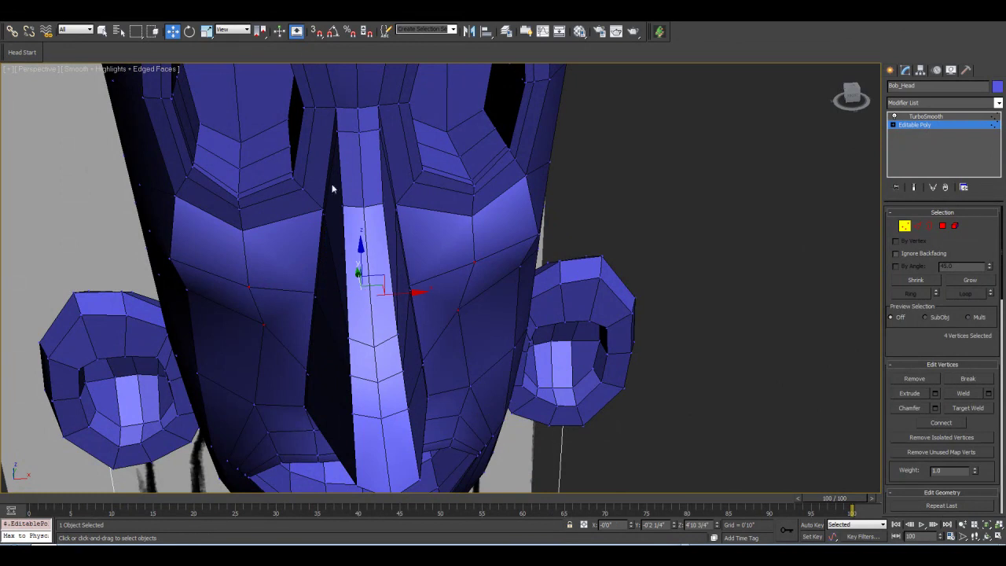
{"action": "key", "text": "r"}
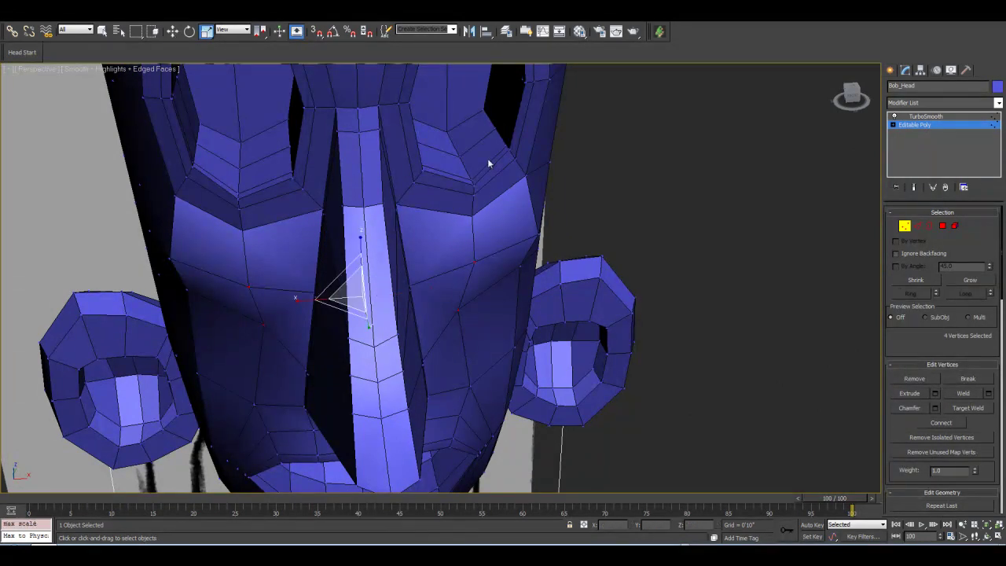
{"action": "left_click", "coordinate": [913, 187]}
{"action": "left_click_drag", "start_coordinate": [296, 299], "coordinate": [290, 299]}
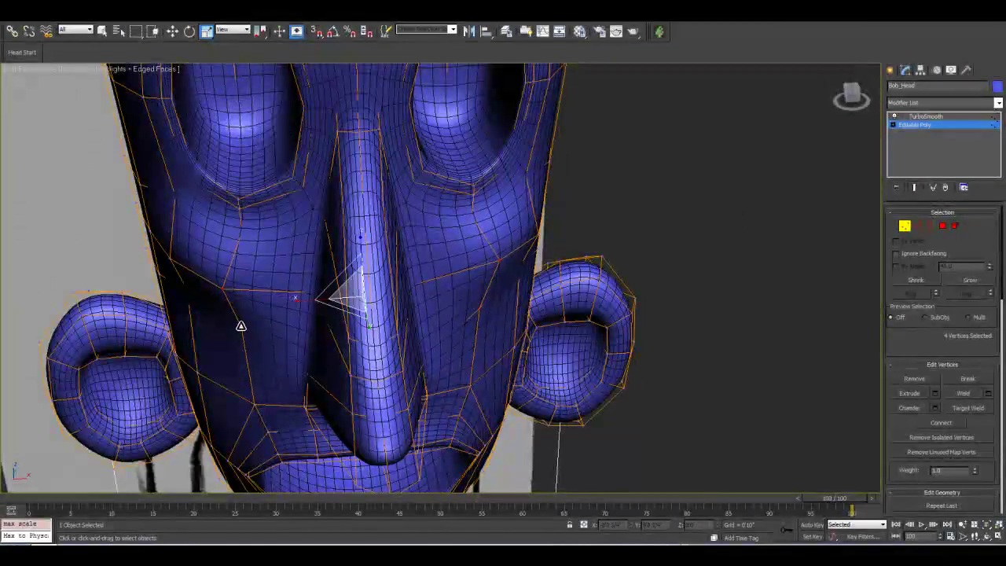
Select the two lower cheek vertices beneath the new loop and move them slightly back along Y.
{"action": "left_click", "coordinate": [241, 325]}
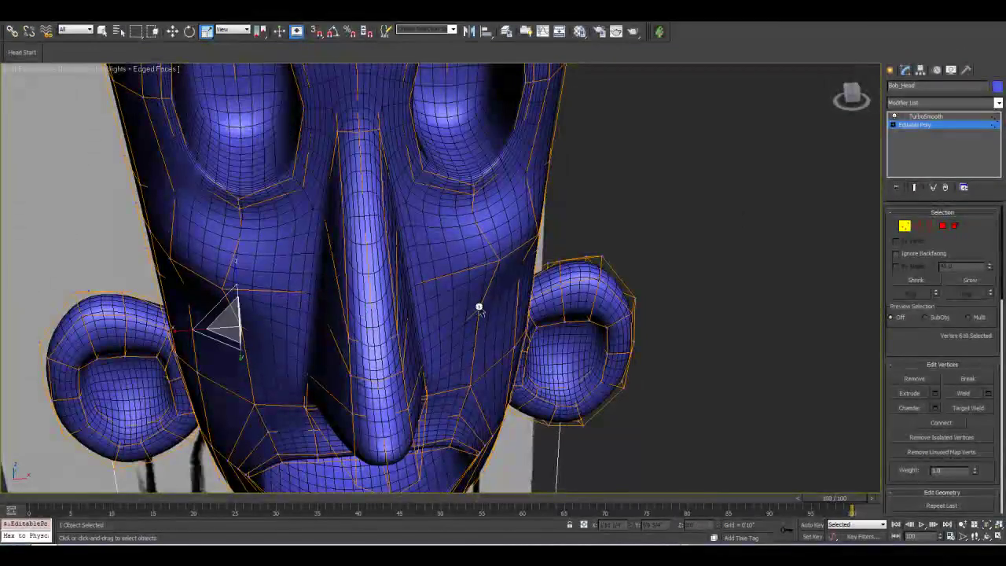
{"action": "key", "text": "w"}
{"action": "left_click", "coordinate": [359, 297]}
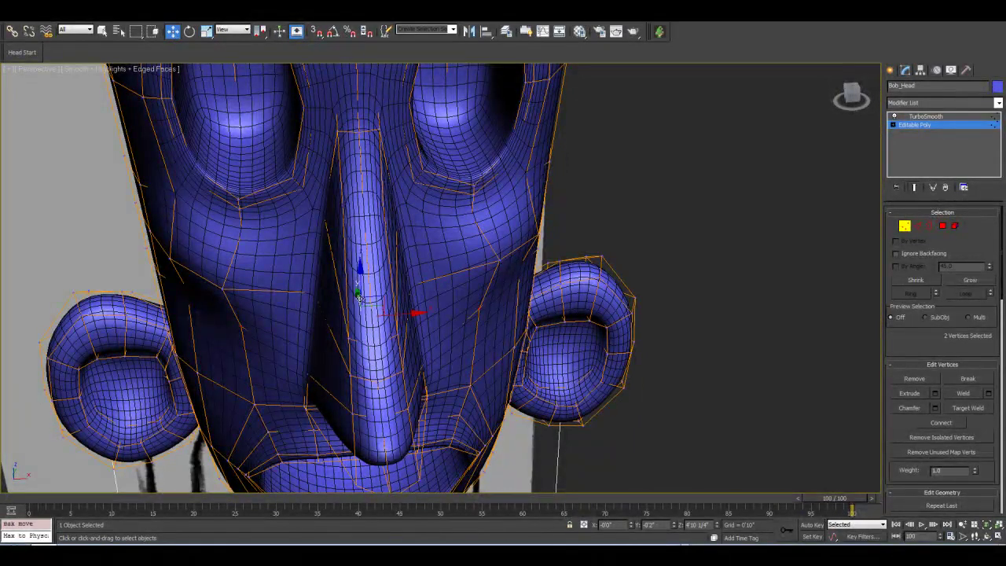
{"action": "left_click_drag", "start_coordinate": [355, 292], "coordinate": [410, 273]}
Display the TurboSmooth result without edged faces or vertex markers and examine the smoothed cheeks against the sketch.
{"action": "left_click", "coordinate": [988, 536]}
{"action": "left_click", "coordinate": [914, 187]}
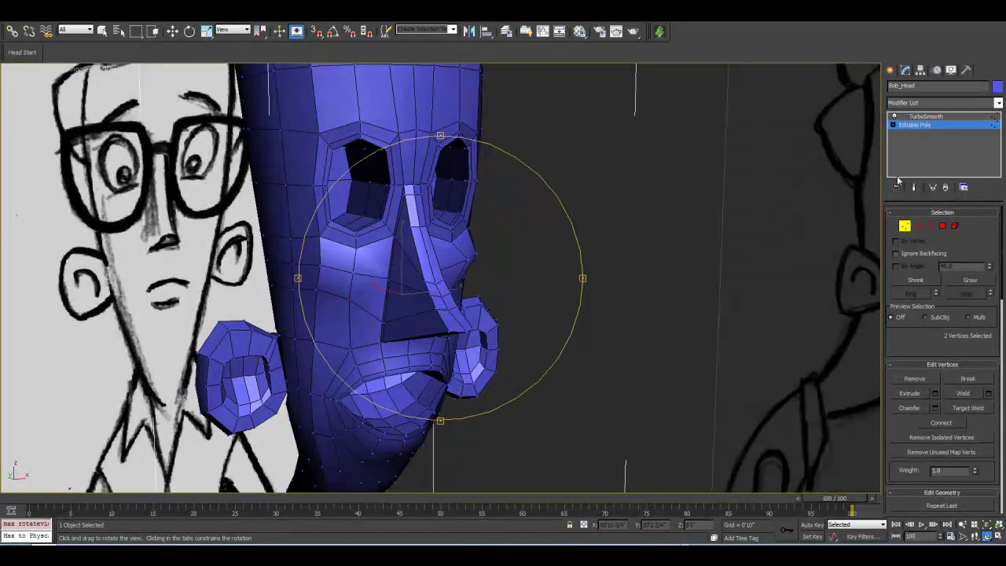
{"action": "left_click", "coordinate": [924, 117]}
{"action": "right_click", "coordinate": [789, 191]}
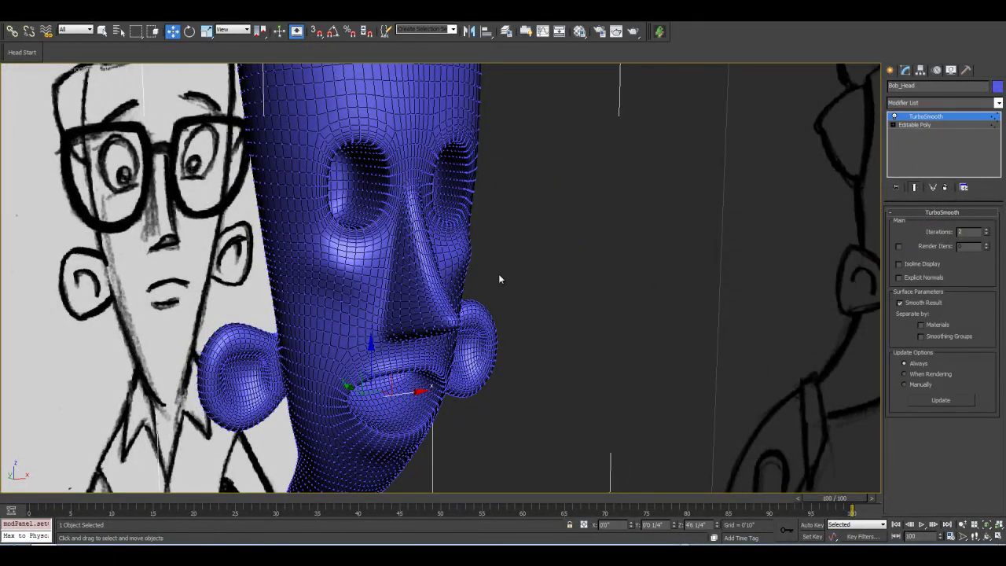
{"action": "key", "text": "F4"}
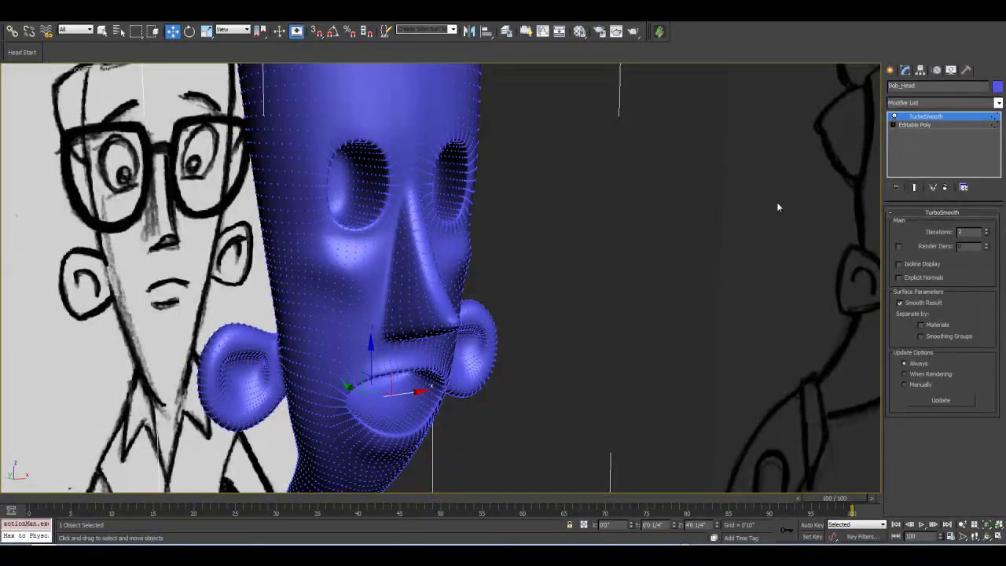
{"action": "left_click", "coordinate": [927, 125]}
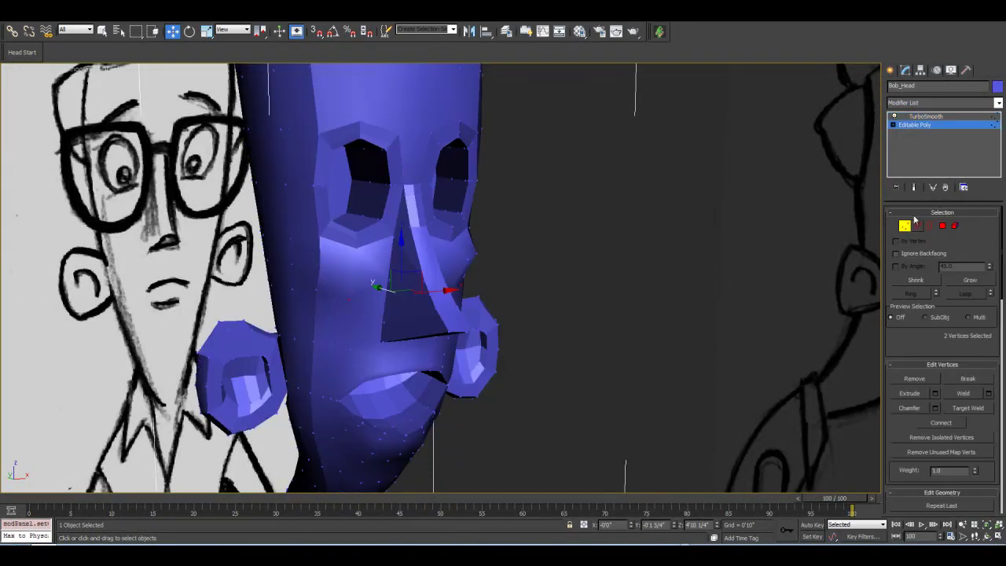
{"action": "left_click", "coordinate": [929, 116]}
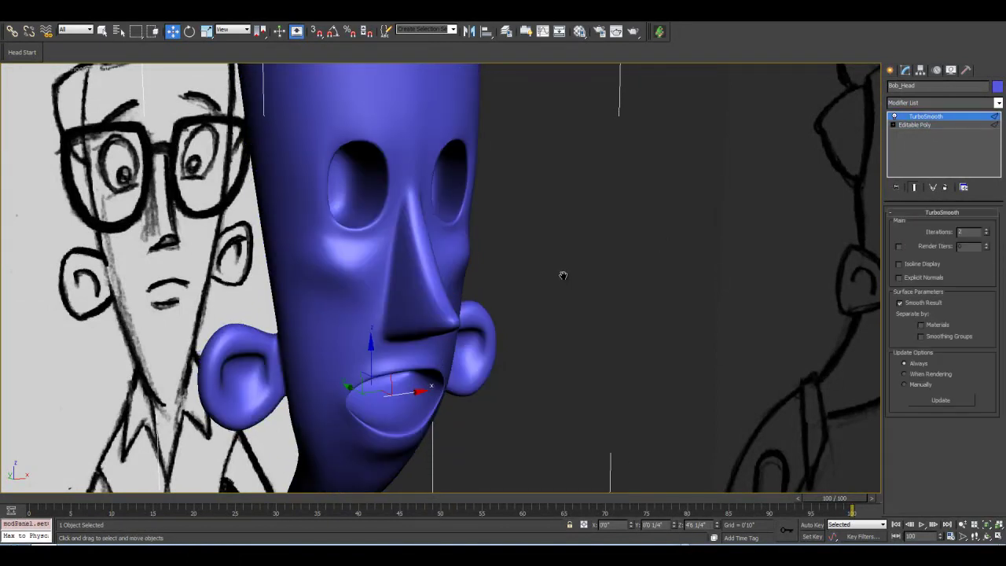
{"action": "middle_click_drag", "start_coordinate": [562, 275], "coordinate": [586, 279], "text": "alt"}
{"action": "scroll", "coordinate": [585, 282], "scroll_direction": "down", "scroll_amount": 2}
{"action": "scroll", "coordinate": [585, 281], "scroll_direction": "up", "scroll_amount": 2}
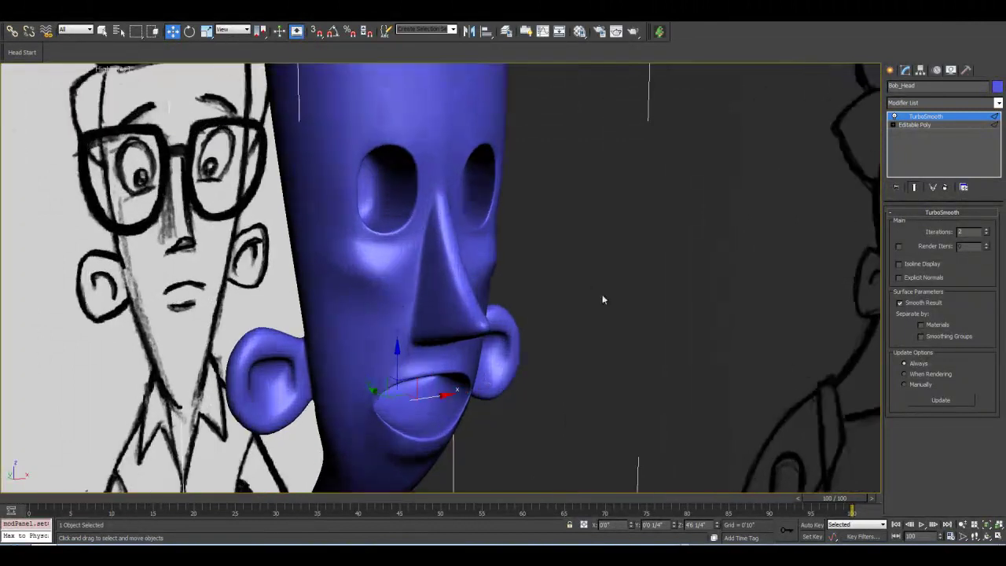
Return to vertex editing on the Editable Poly level with the smoothed result shown.
{"action": "left_click", "coordinate": [987, 537]}
{"action": "left_click_drag", "start_coordinate": [465, 290], "coordinate": [517, 312]}
{"action": "scroll", "coordinate": [517, 312], "scroll_direction": "up", "scroll_amount": 2}
{"action": "left_click", "coordinate": [912, 126]}
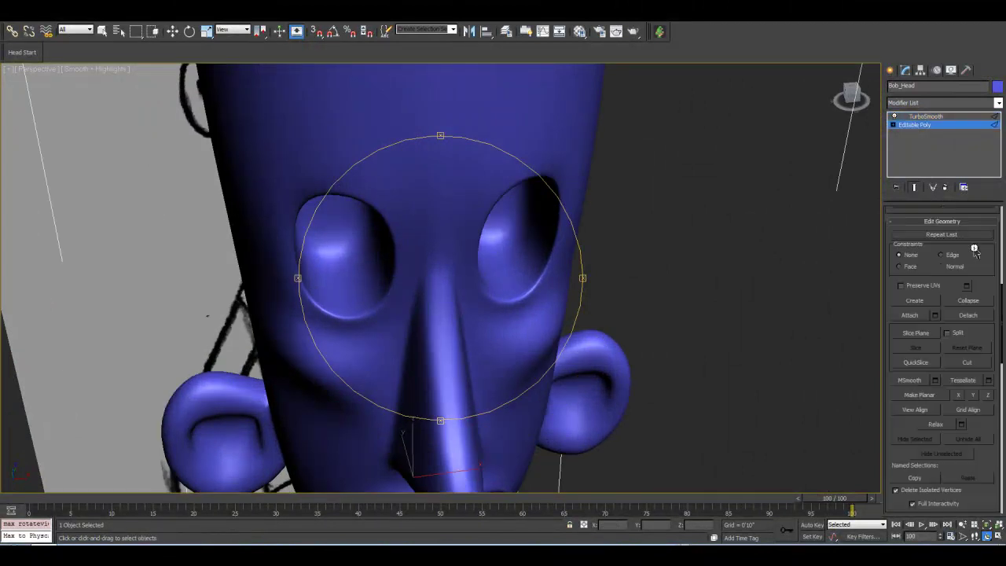
{"action": "left_click", "coordinate": [918, 226]}
{"action": "left_click", "coordinate": [906, 225]}
{"action": "left_click", "coordinate": [915, 187]}
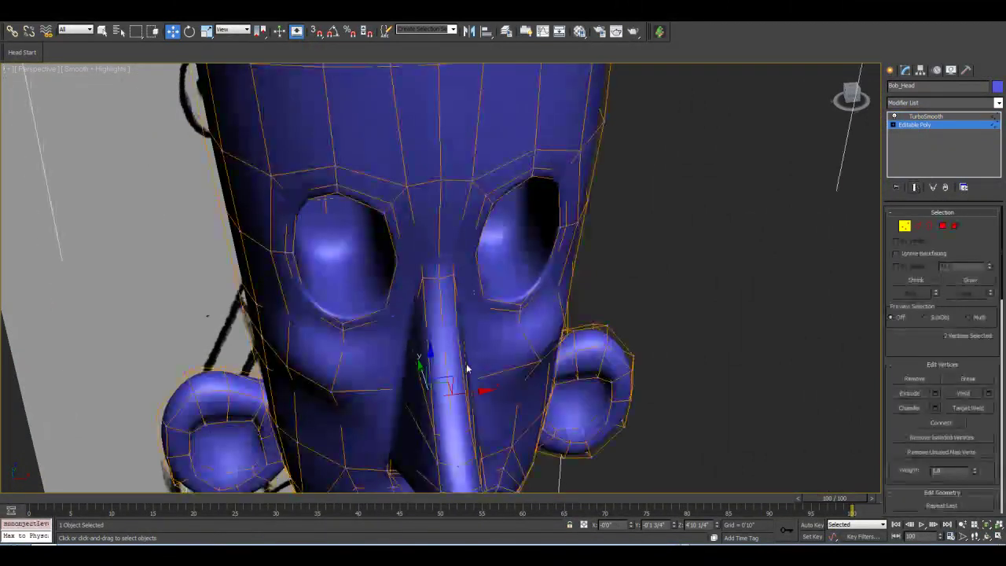
Select the new loop's two vertices directly below the eyes, move them slightly back along Y and scale them to 91 percent along X.
{"action": "middle_click_drag", "start_coordinate": [335, 408], "coordinate": [354, 385]}
{"action": "scroll", "coordinate": [354, 385], "scroll_direction": "up", "scroll_amount": 2}
{"action": "left_click", "coordinate": [330, 391]}
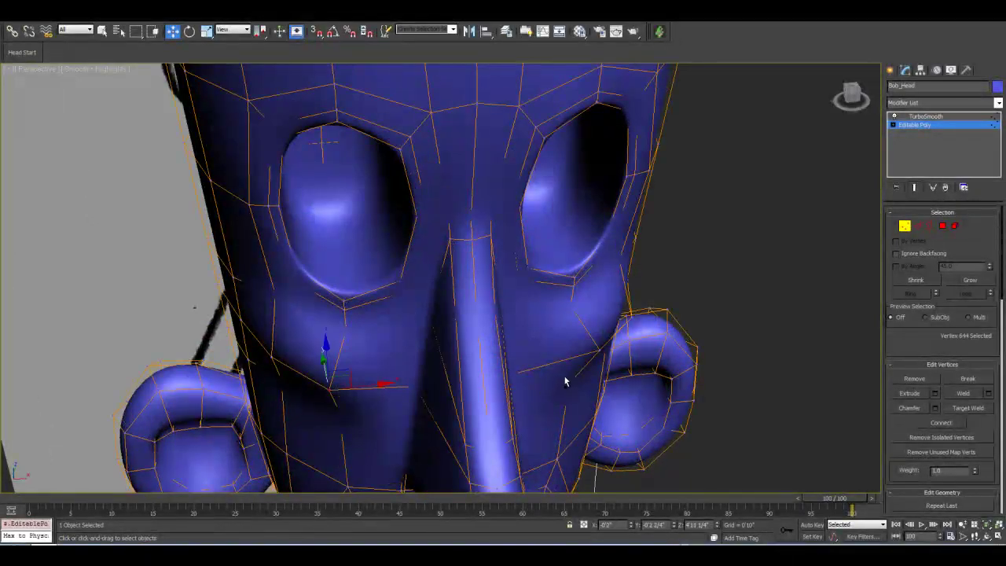
{"action": "left_click_drag", "start_coordinate": [455, 344], "coordinate": [452, 336]}
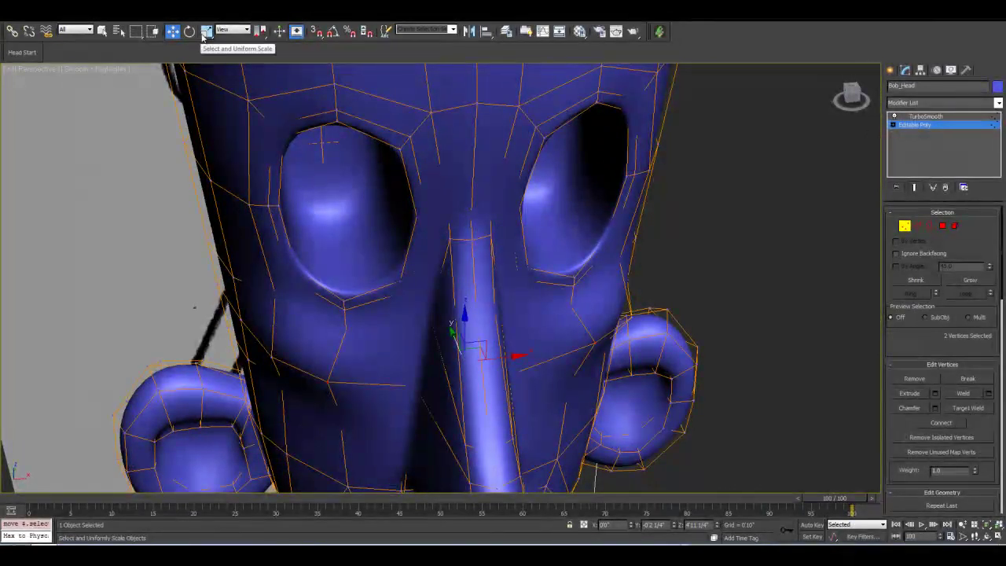
{"action": "left_click", "coordinate": [206, 32]}
{"action": "left_click_drag", "start_coordinate": [404, 366], "coordinate": [408, 368]}
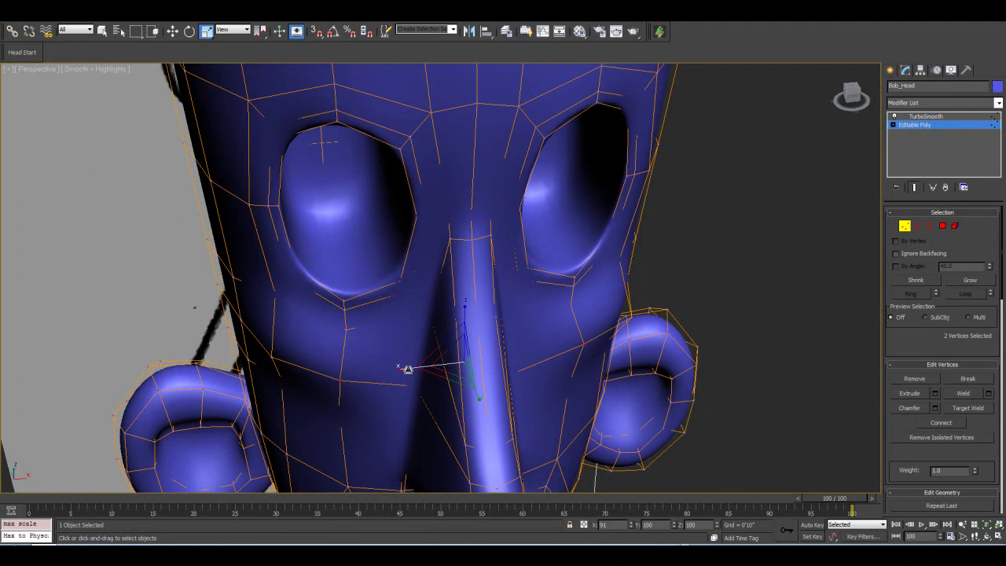
Select the two outer cheek vertices below the eyes and move them back about 1/4" along Y.
{"action": "left_click", "coordinate": [271, 355]}
{"action": "middle_click_drag", "start_coordinate": [613, 348], "coordinate": [390, 353], "text": "alt"}
{"action": "left_click", "coordinate": [376, 343], "text": "ctrl"}
{"action": "middle_click_drag", "start_coordinate": [460, 364], "coordinate": [653, 372], "text": "alt"}
{"action": "left_click", "coordinate": [987, 537]}
{"action": "left_click_drag", "start_coordinate": [371, 193], "coordinate": [459, 343]}
{"action": "key", "text": "w"}
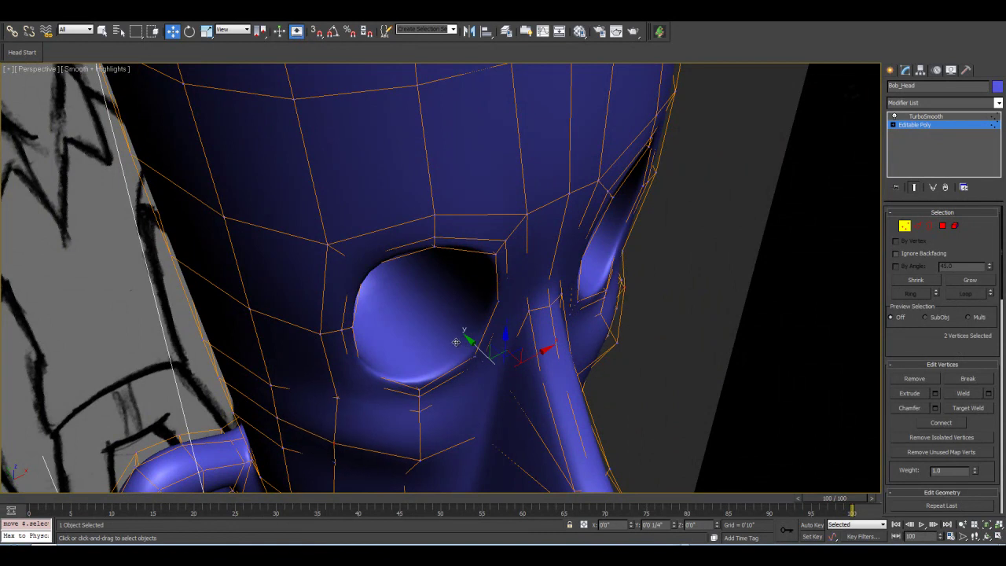
{"action": "middle_click_drag", "start_coordinate": [484, 376], "coordinate": [467, 323]}
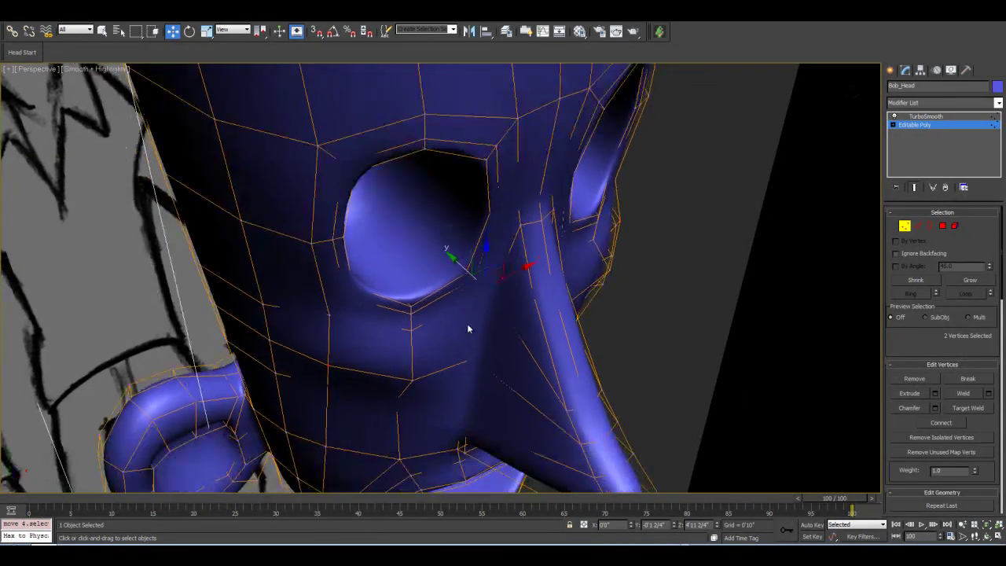
Leave vertex editing, display the TurboSmooth result and examine the smoothed cheeks and eye area against the sketches.
{"action": "scroll", "coordinate": [467, 323], "scroll_direction": "down", "scroll_amount": 2}
{"action": "left_click", "coordinate": [987, 535]}
{"action": "left_click_drag", "start_coordinate": [437, 279], "coordinate": [525, 251]}
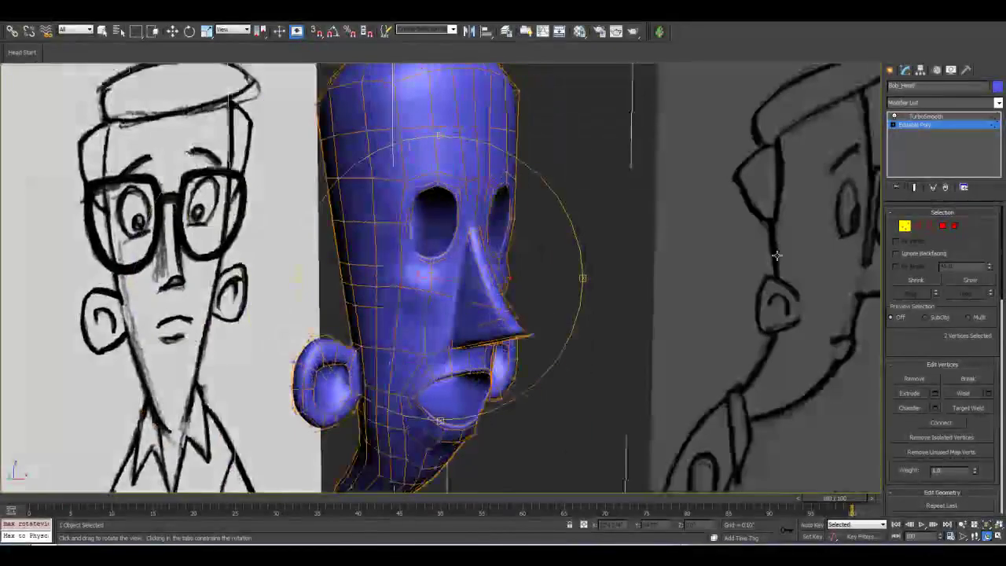
{"action": "left_click", "coordinate": [904, 226]}
{"action": "left_click", "coordinate": [914, 187]}
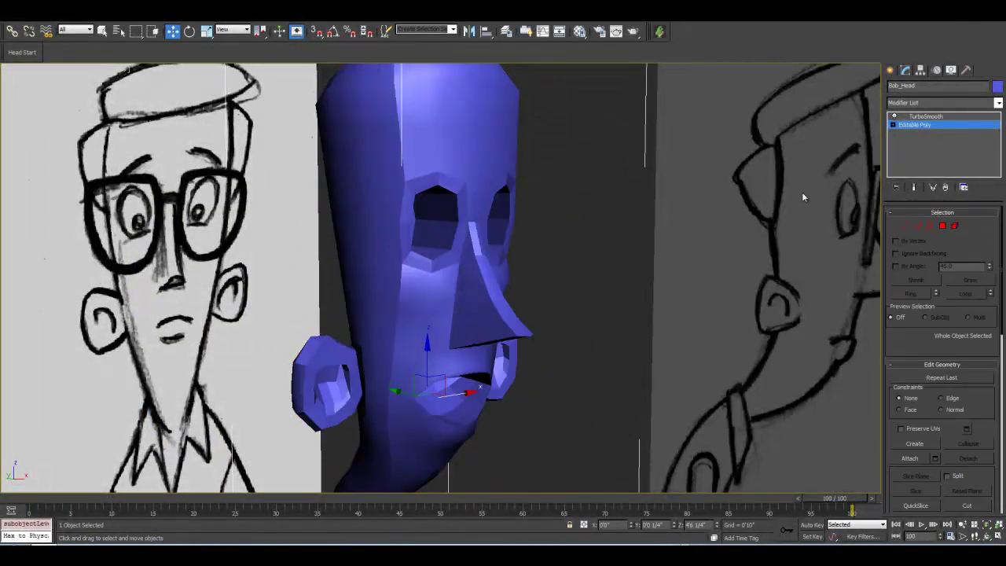
{"action": "left_click", "coordinate": [926, 116]}
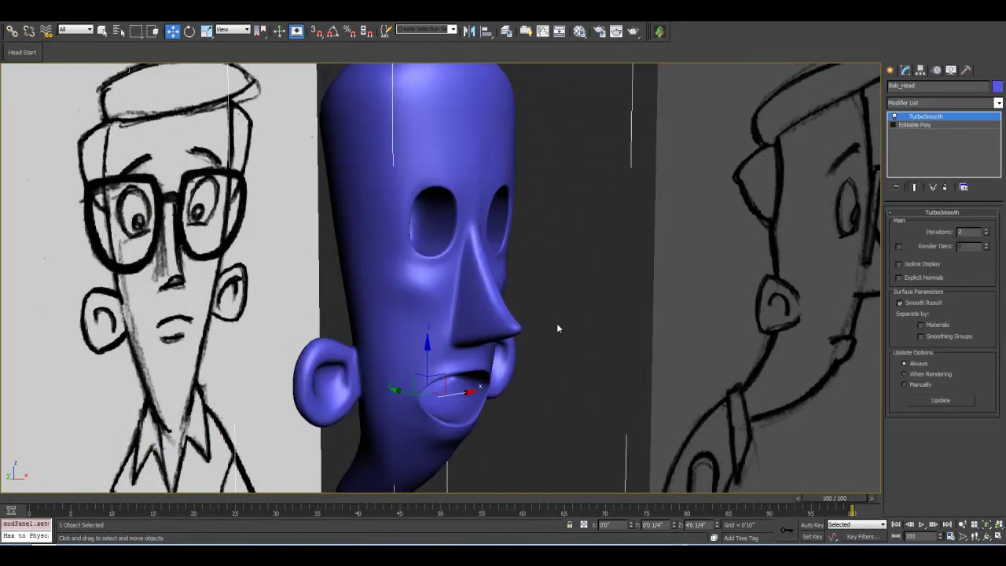
{"action": "left_click_drag", "start_coordinate": [562, 332], "coordinate": [558, 305]}
{"action": "left_click", "coordinate": [987, 537]}
{"action": "left_click_drag", "start_coordinate": [471, 277], "coordinate": [428, 306]}
{"action": "scroll", "coordinate": [452, 318], "scroll_direction": "up", "scroll_amount": 4}
Return to the Editable Poly level and display the unsmoothed head with edged faces, seen from below the eyes.
{"action": "left_click", "coordinate": [913, 125]}
{"action": "left_click", "coordinate": [915, 190]}
{"action": "left_click", "coordinate": [915, 190]}
{"action": "middle_click_drag", "start_coordinate": [402, 278], "coordinate": [420, 227]}
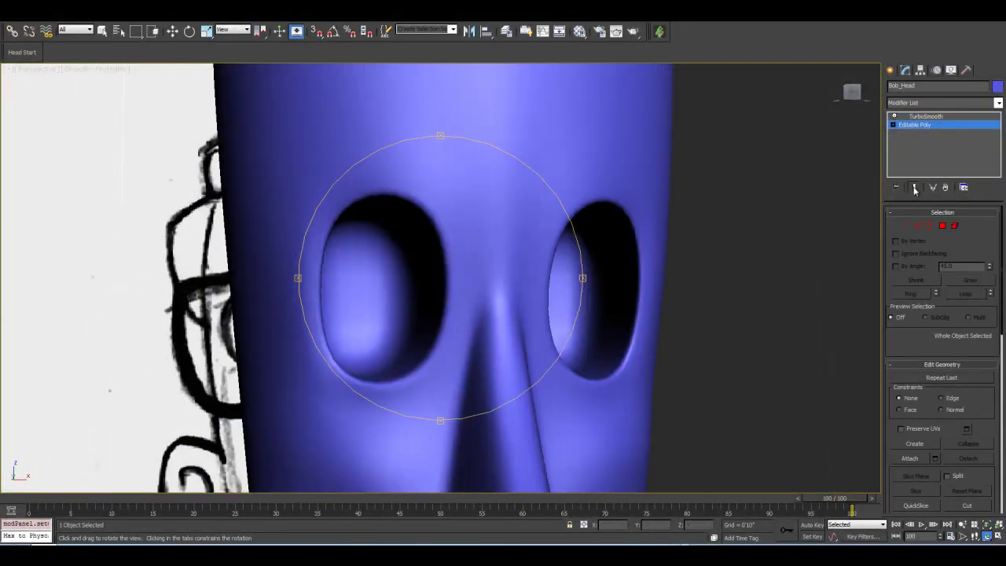
{"action": "left_click", "coordinate": [915, 190]}
{"action": "key", "text": "F4"}
{"action": "left_click_drag", "start_coordinate": [462, 262], "coordinate": [409, 253]}
{"action": "left_click_drag", "start_coordinate": [421, 262], "coordinate": [435, 242]}
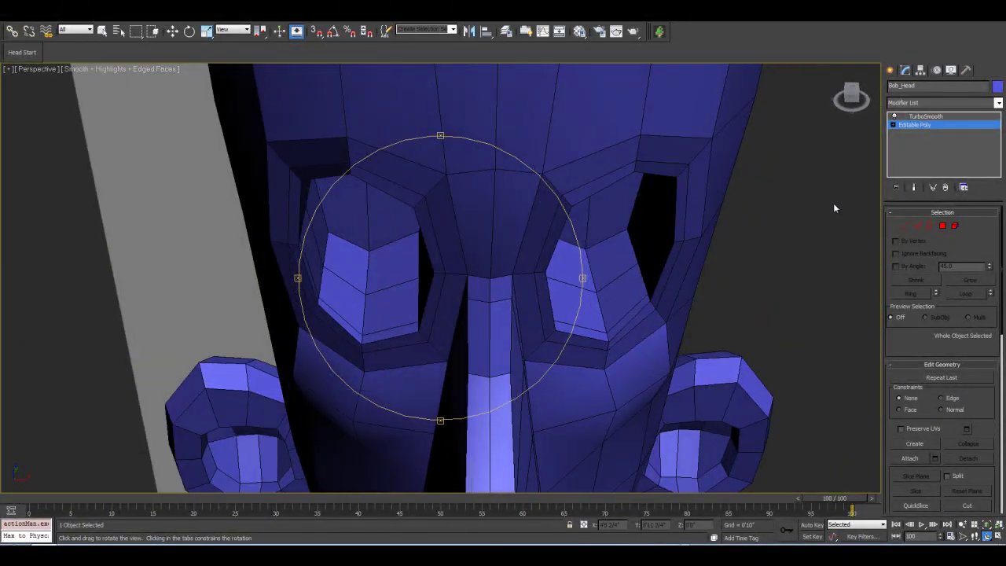
Select the four edges at the outer lower corners of both eye sockets and move them slightly forward along Y.
{"action": "left_click", "coordinate": [917, 226]}
{"action": "key", "text": "w"}
{"action": "middle_click_drag", "start_coordinate": [571, 352], "coordinate": [517, 339], "text": "alt"}
{"action": "left_click", "coordinate": [568, 337]}
{"action": "left_click", "coordinate": [544, 346], "text": "ctrl"}
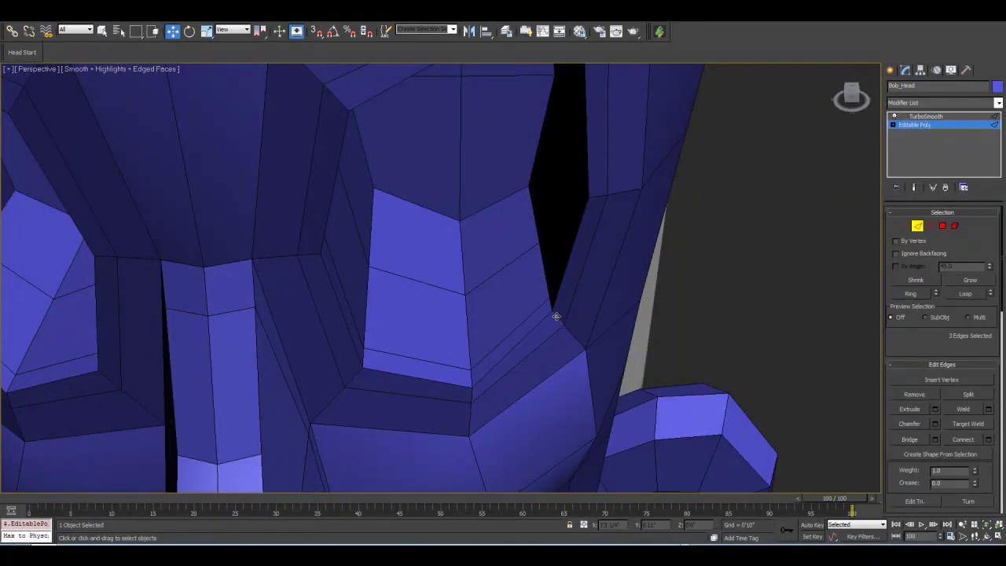
{"action": "middle_click_drag", "start_coordinate": [416, 315], "coordinate": [505, 320]}
{"action": "scroll", "coordinate": [505, 321], "scroll_direction": "down", "scroll_amount": 4}
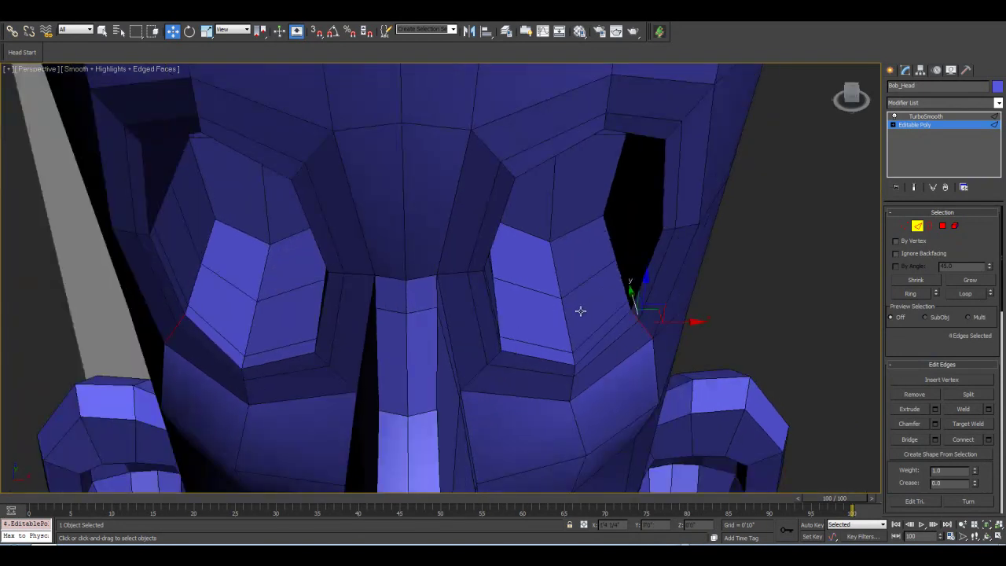
{"action": "left_click_drag", "start_coordinate": [631, 298], "coordinate": [635, 309]}
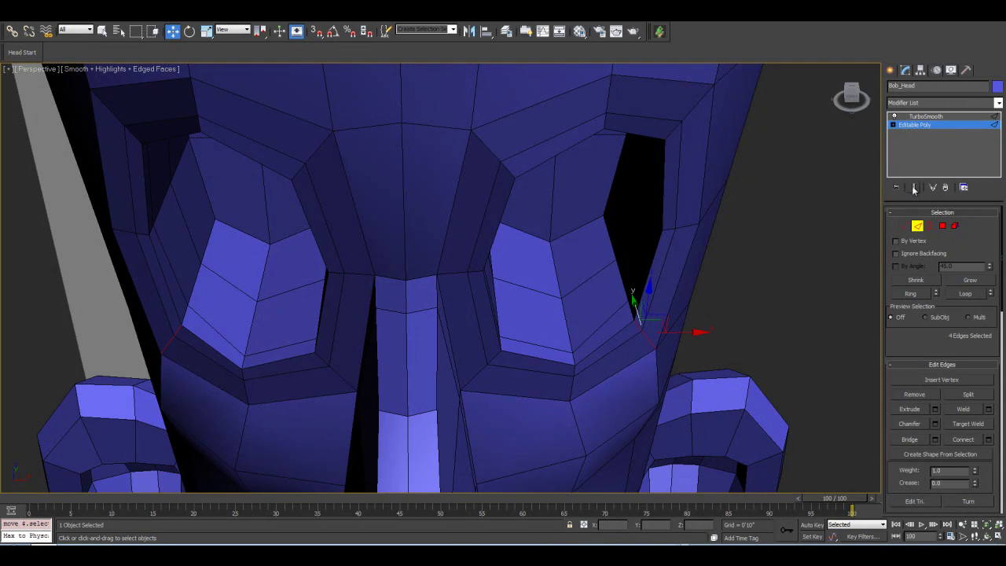
{"action": "left_click", "coordinate": [914, 188]}
{"action": "left_click_drag", "start_coordinate": [636, 313], "coordinate": [638, 317]}
{"action": "left_click", "coordinate": [914, 188]}
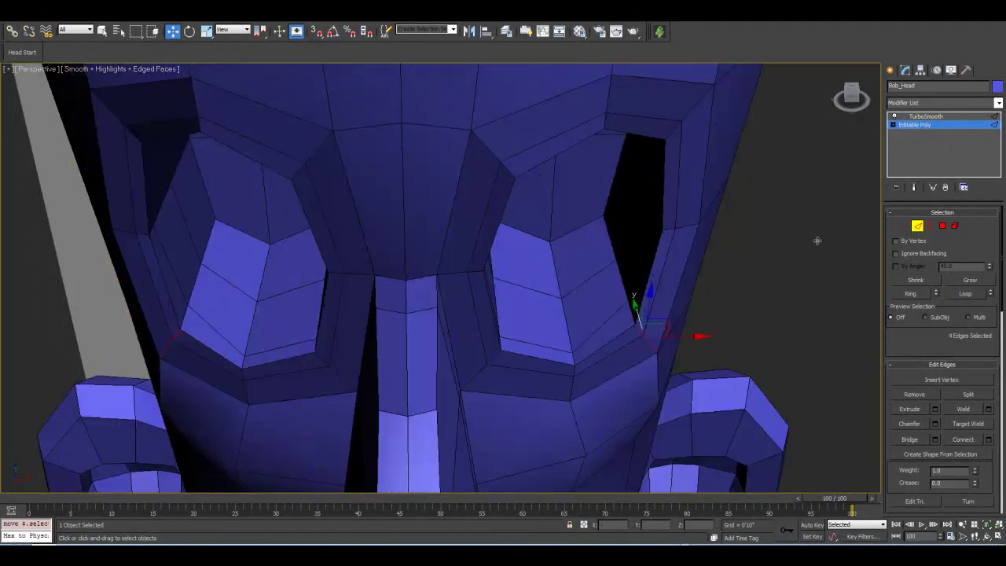
Select the outer lower vertex inside each eye socket and move the pair slightly forward along Y.
{"action": "left_click", "coordinate": [976, 537]}
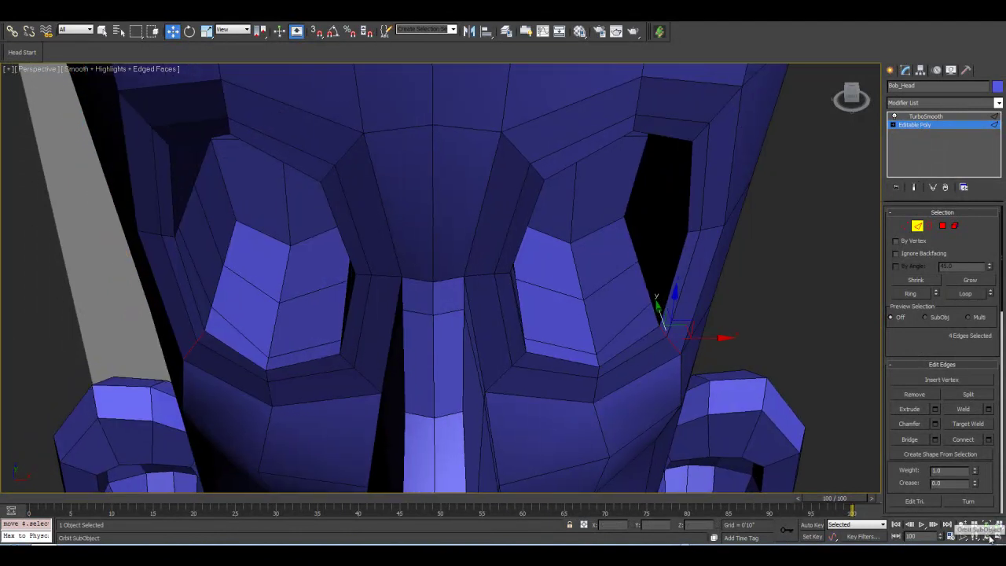
{"action": "left_click_drag", "start_coordinate": [445, 264], "coordinate": [486, 246]}
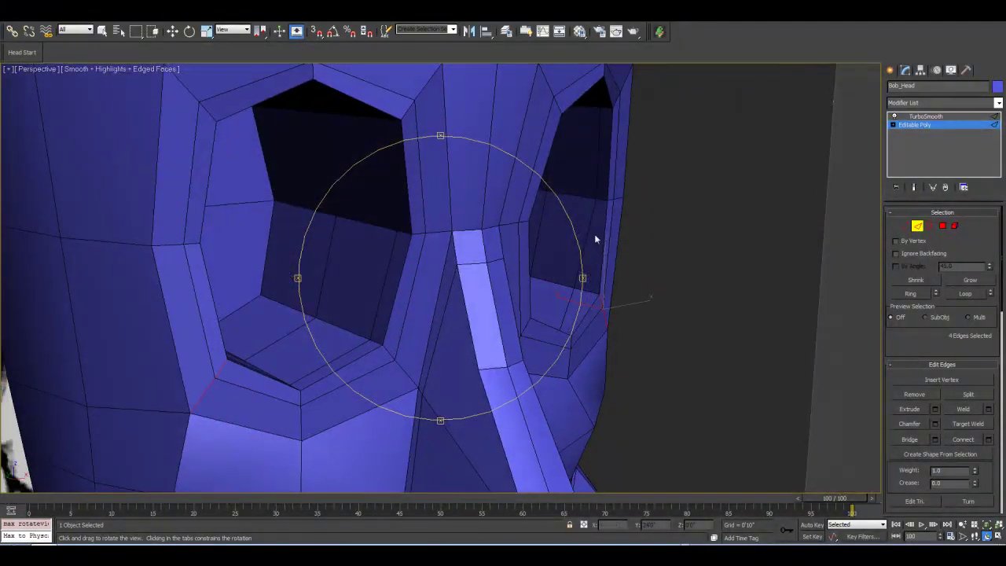
{"action": "left_click", "coordinate": [905, 225]}
{"action": "key", "text": "w"}
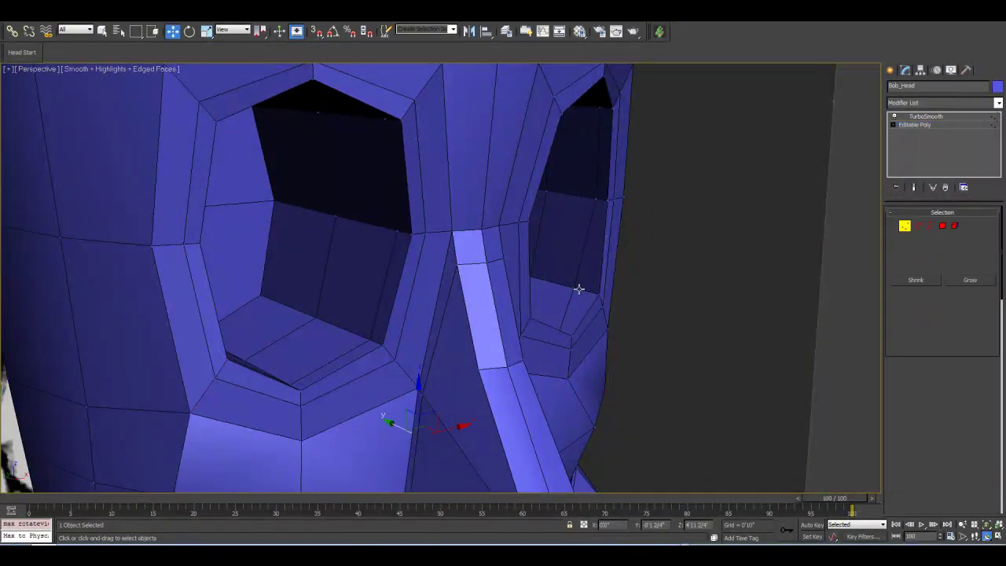
{"action": "left_click", "coordinate": [980, 537]}
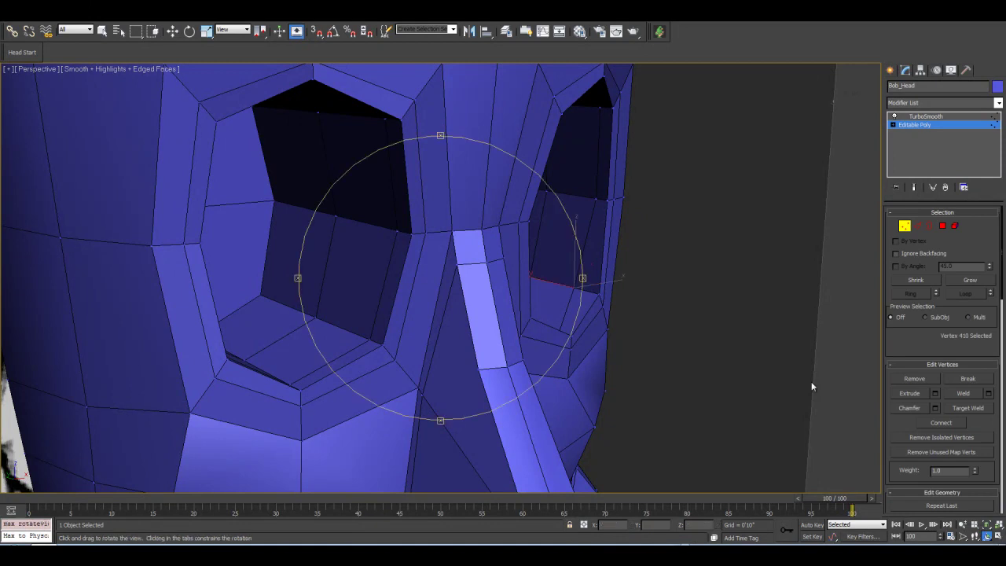
{"action": "left_click_drag", "start_coordinate": [471, 280], "coordinate": [382, 209]}
{"action": "left_click", "coordinate": [173, 30]}
{"action": "left_click", "coordinate": [372, 315], "text": "ctrl"}
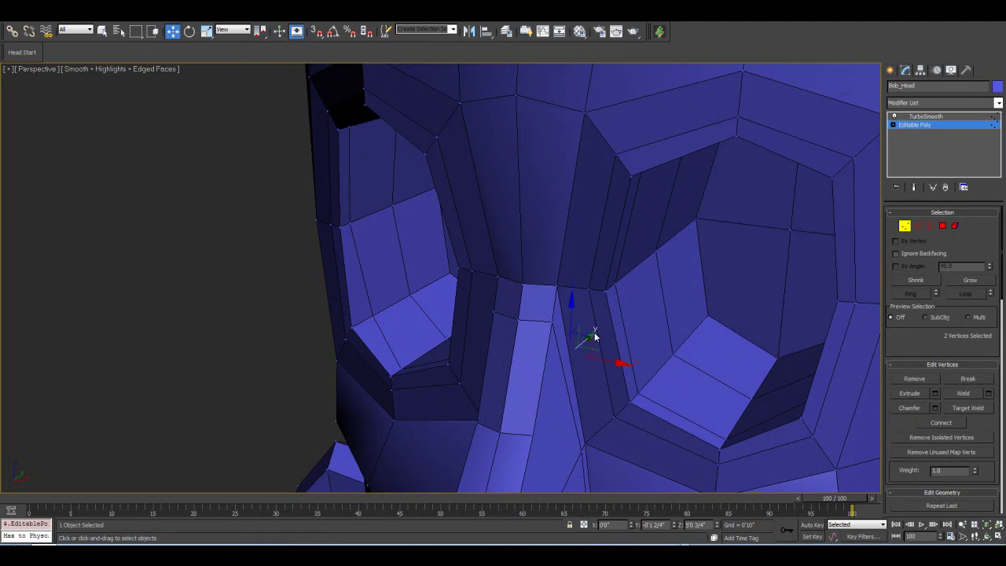
{"action": "middle_click_drag", "start_coordinate": [604, 338], "coordinate": [465, 407]}
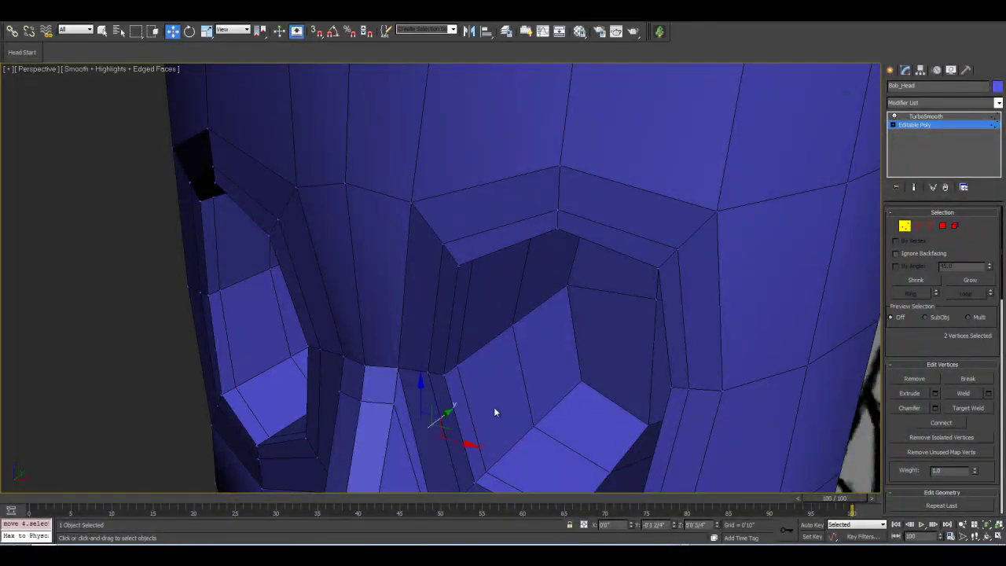
{"action": "middle_click_drag", "start_coordinate": [455, 415], "coordinate": [472, 346]}
Leave vertex editing and compare the smoothed eye sockets and whole head with the unsmoothed mesh.
{"action": "left_click", "coordinate": [913, 187]}
{"action": "left_click", "coordinate": [913, 187]}
{"action": "left_click", "coordinate": [904, 226]}
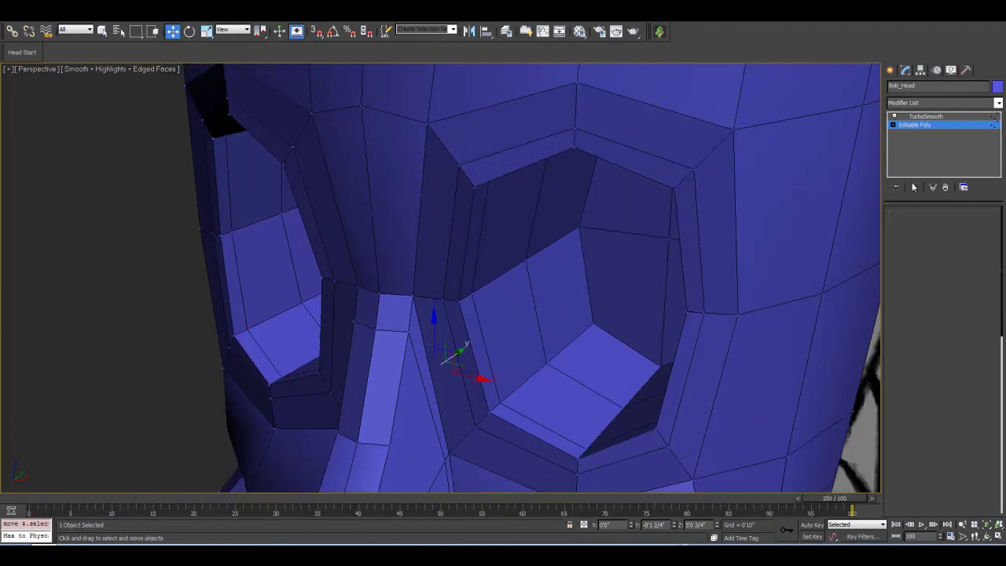
{"action": "left_click", "coordinate": [913, 187]}
{"action": "middle_click_drag", "start_coordinate": [546, 314], "coordinate": [563, 315], "text": "alt"}
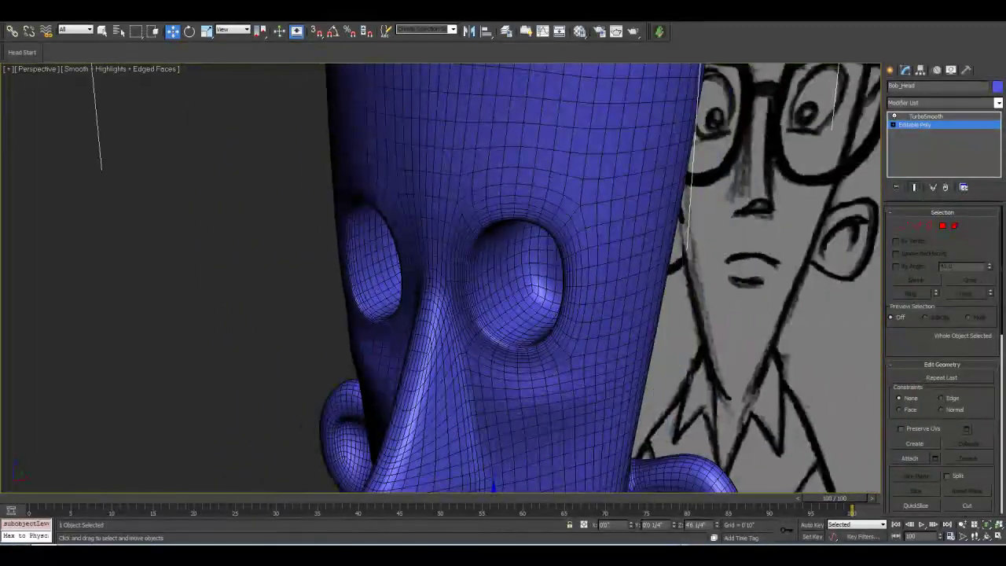
{"action": "left_click", "coordinate": [987, 535]}
{"action": "left_click_drag", "start_coordinate": [470, 267], "coordinate": [495, 271]}
{"action": "scroll", "coordinate": [490, 265], "scroll_direction": "down", "scroll_amount": 5}
{"action": "left_click", "coordinate": [914, 187]}
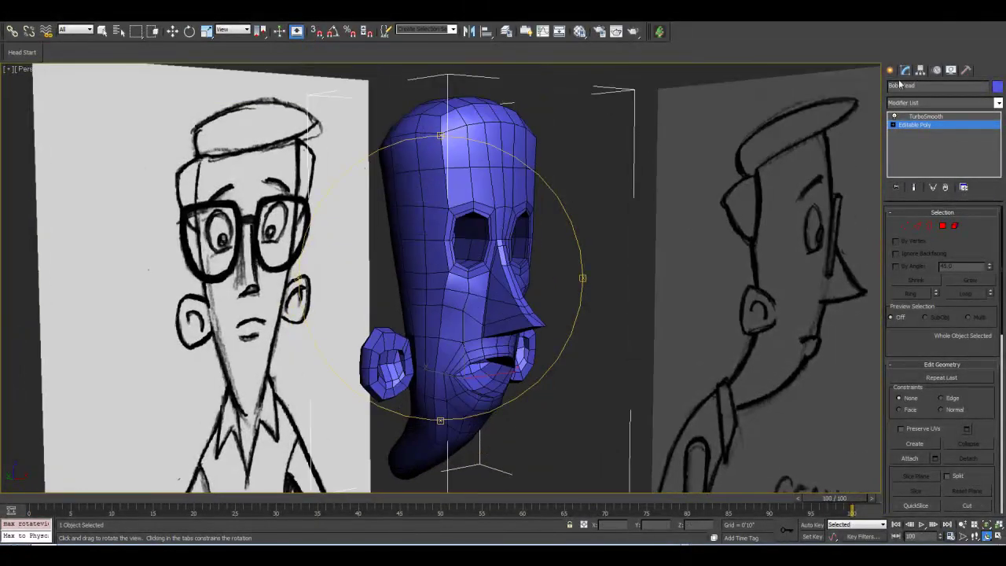
Display the smoothed head without edged faces or selection and examine its overall shape between the reference sketches.
{"action": "left_click", "coordinate": [890, 70]}
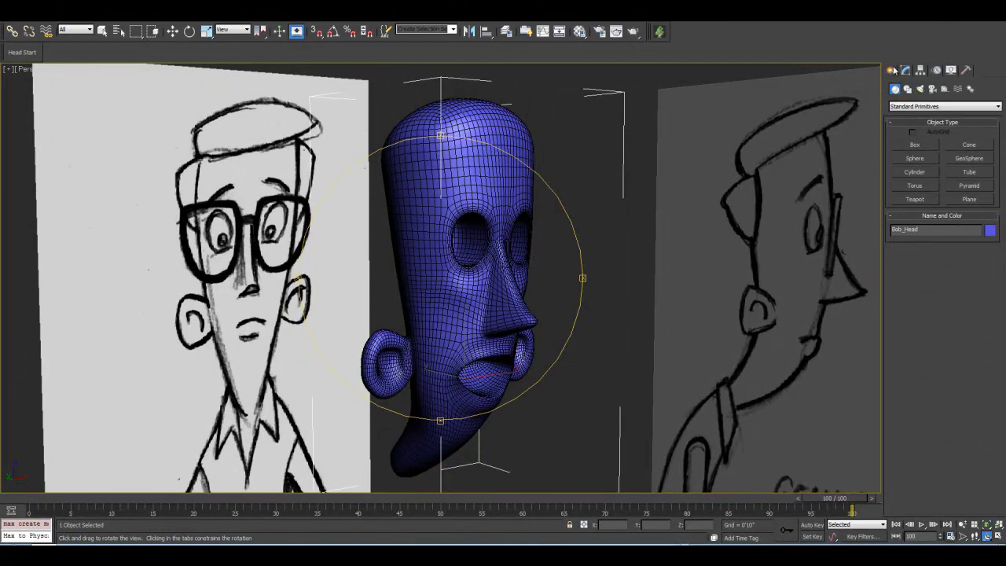
{"action": "left_click", "coordinate": [906, 70]}
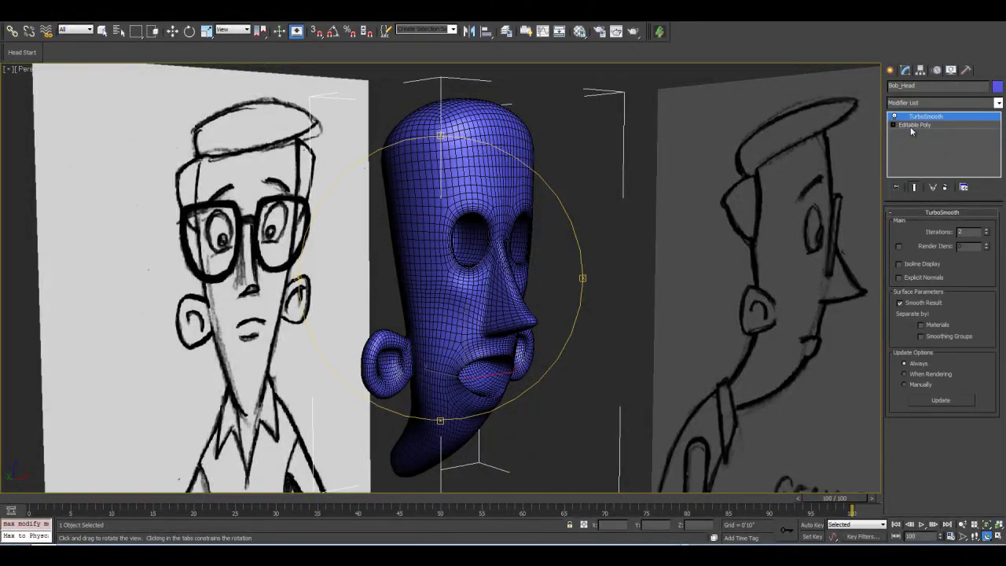
{"action": "key", "text": "F4"}
{"action": "left_click", "coordinate": [890, 70]}
{"action": "left_click_drag", "start_coordinate": [393, 304], "coordinate": [425, 293]}
{"action": "left_click_drag", "start_coordinate": [444, 329], "coordinate": [456, 302]}
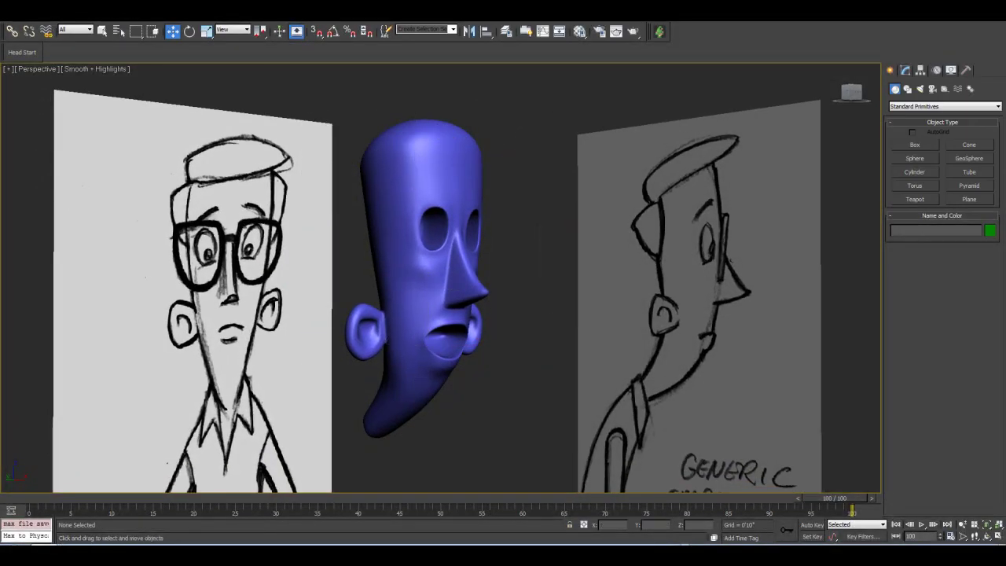
Save the scene as the next incremental version after Bob_Model_05.
{"action": "left_click", "coordinate": [23, 20]}
{"action": "left_click", "coordinate": [37, 124]}
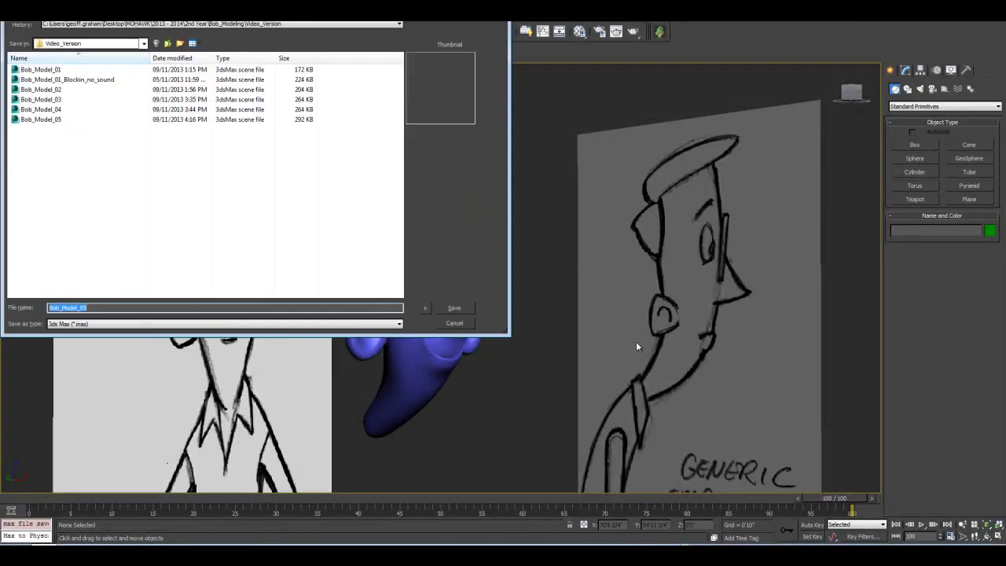
{"action": "left_click", "coordinate": [424, 308]}
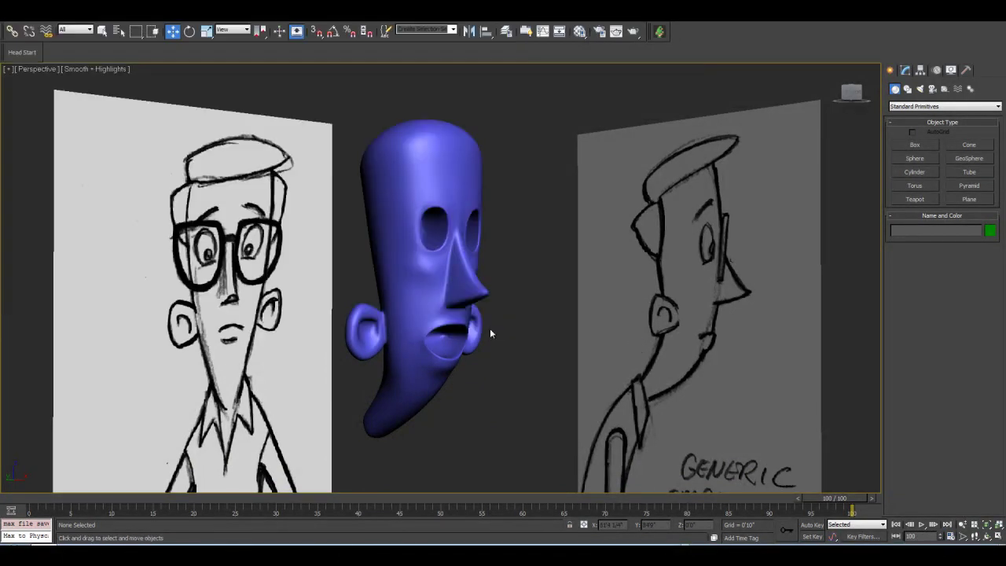
Select the head again, show its edged faces and return to the Editable Poly level with the ear in view.
{"action": "left_click", "coordinate": [403, 266]}
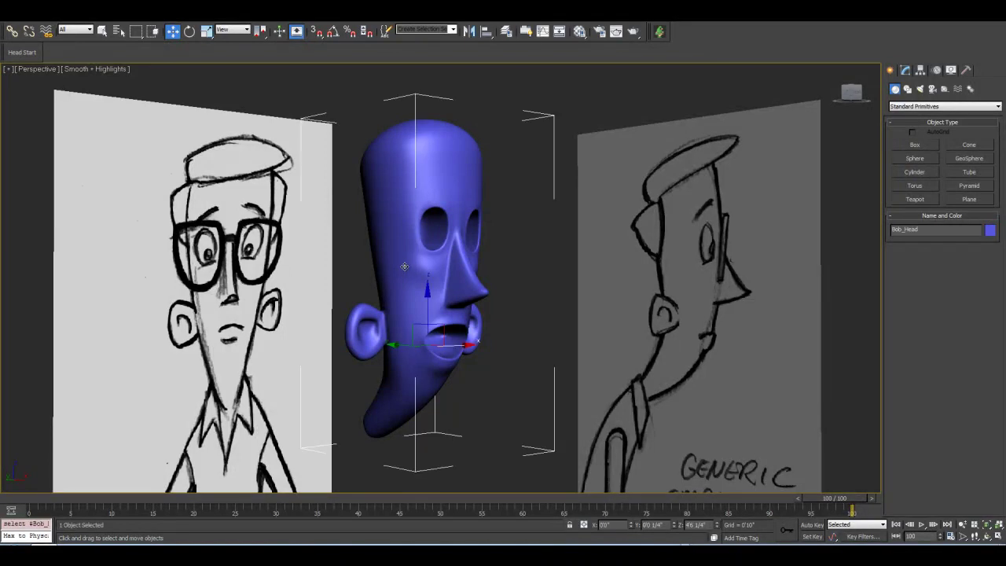
{"action": "key", "text": "F4"}
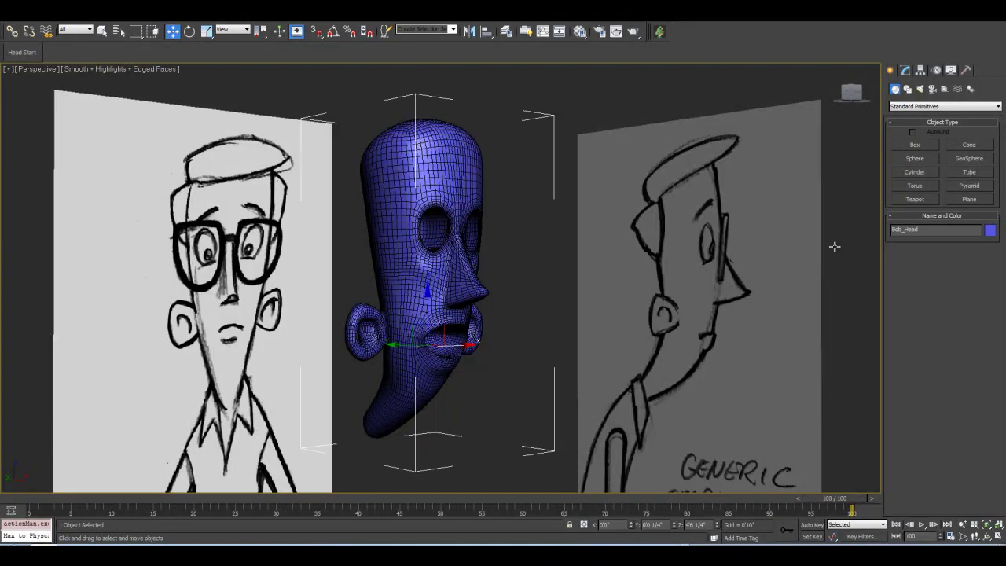
{"action": "left_click", "coordinate": [905, 70]}
{"action": "left_click", "coordinate": [931, 125]}
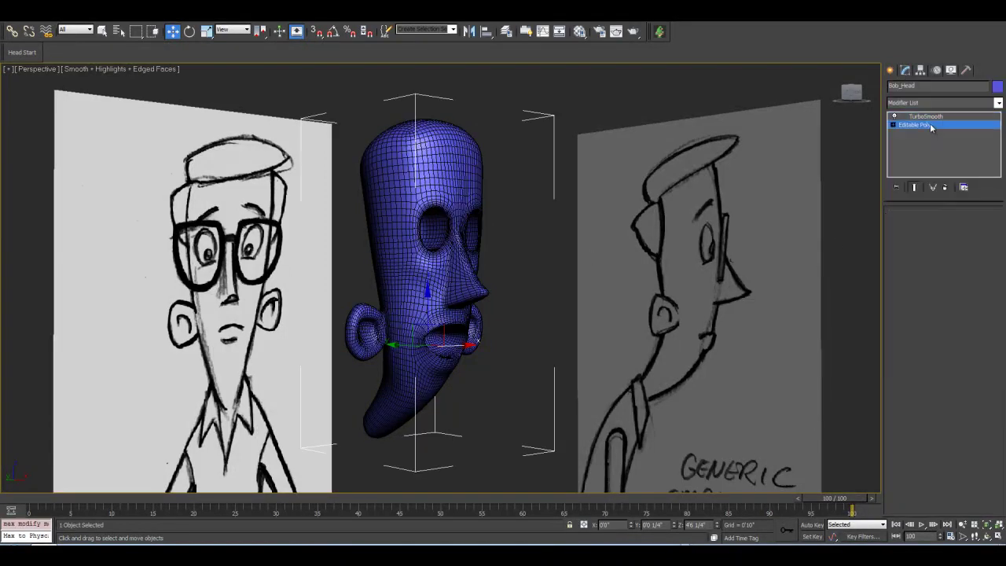
{"action": "left_click", "coordinate": [988, 535]}
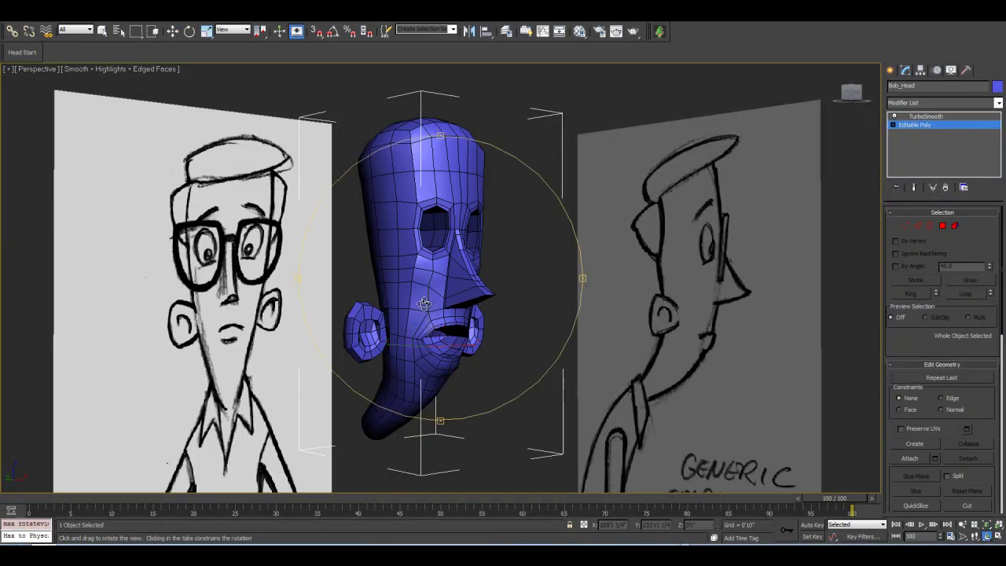
{"action": "left_click_drag", "start_coordinate": [396, 303], "coordinate": [444, 248]}
{"action": "scroll", "coordinate": [473, 276], "scroll_direction": "up", "scroll_amount": 3}
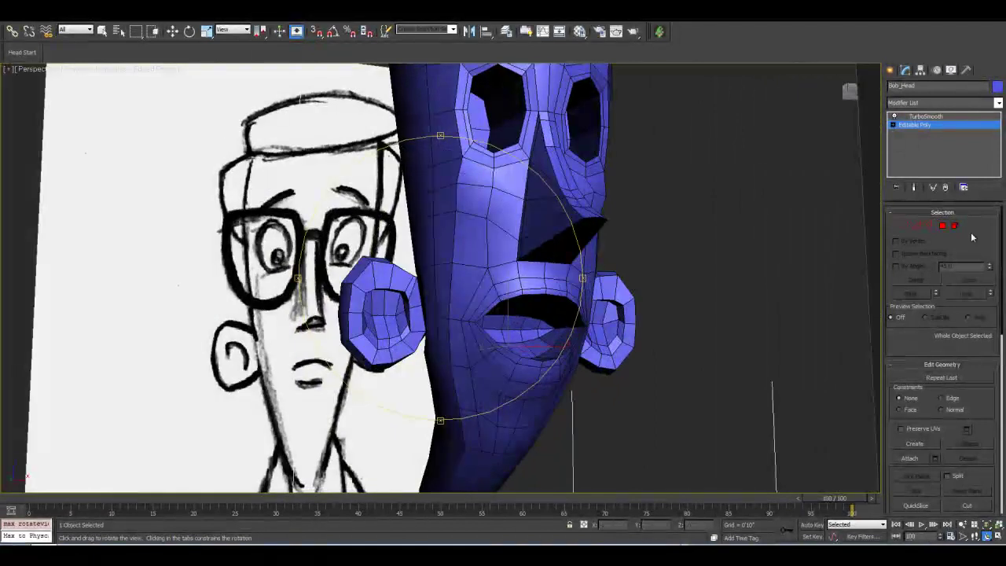
Select polygons on the ear's back rim and grow the selection over the ear, shrinking it where it extends too far.
{"action": "left_click", "coordinate": [941, 225]}
{"action": "key", "text": "w"}
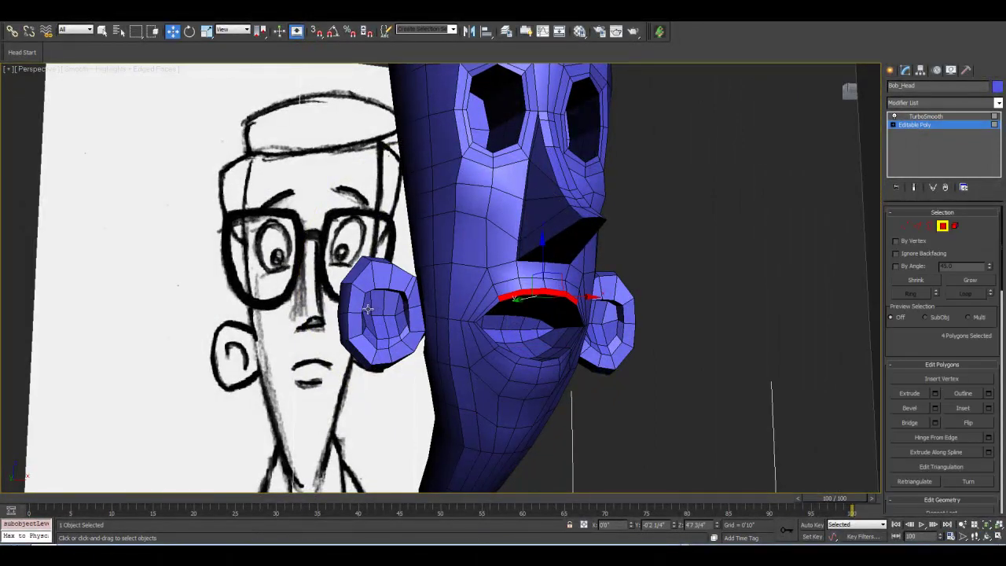
{"action": "scroll", "coordinate": [260, 285], "scroll_direction": "up", "scroll_amount": 3}
{"action": "left_click", "coordinate": [987, 536]}
{"action": "left_click_drag", "start_coordinate": [296, 283], "coordinate": [352, 294]}
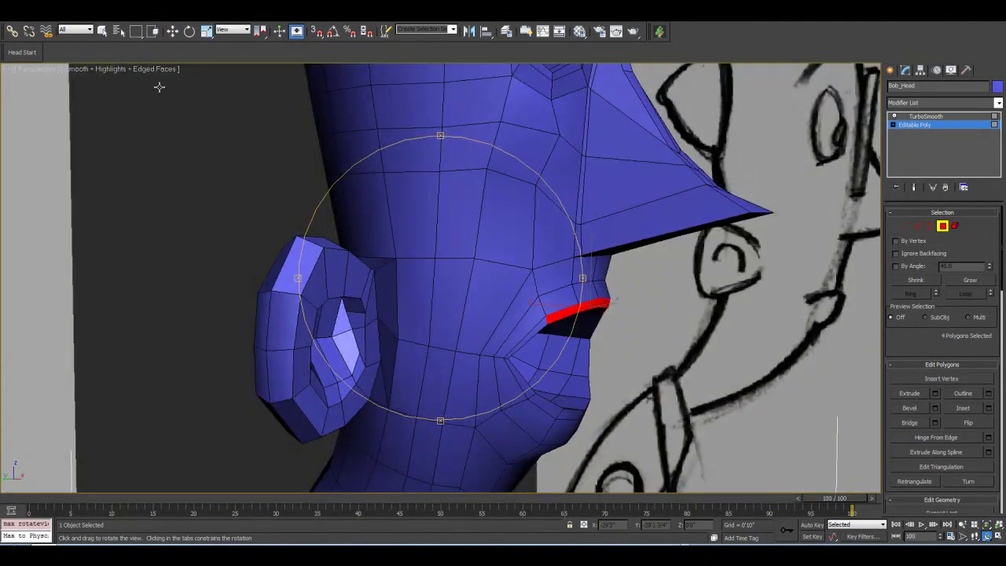
{"action": "key", "text": "w"}
{"action": "left_click", "coordinate": [283, 319], "text": "ctrl"}
{"action": "left_click", "coordinate": [271, 365], "text": "ctrl"}
{"action": "left_click", "coordinate": [975, 284]}
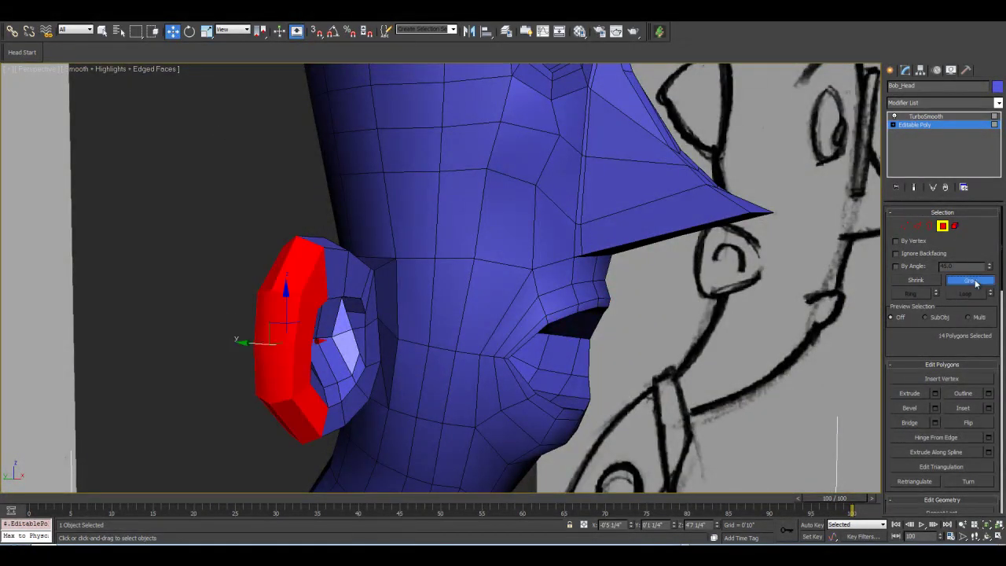
{"action": "left_click", "coordinate": [975, 283]}
{"action": "left_click", "coordinate": [975, 283]}
{"action": "left_click", "coordinate": [931, 282]}
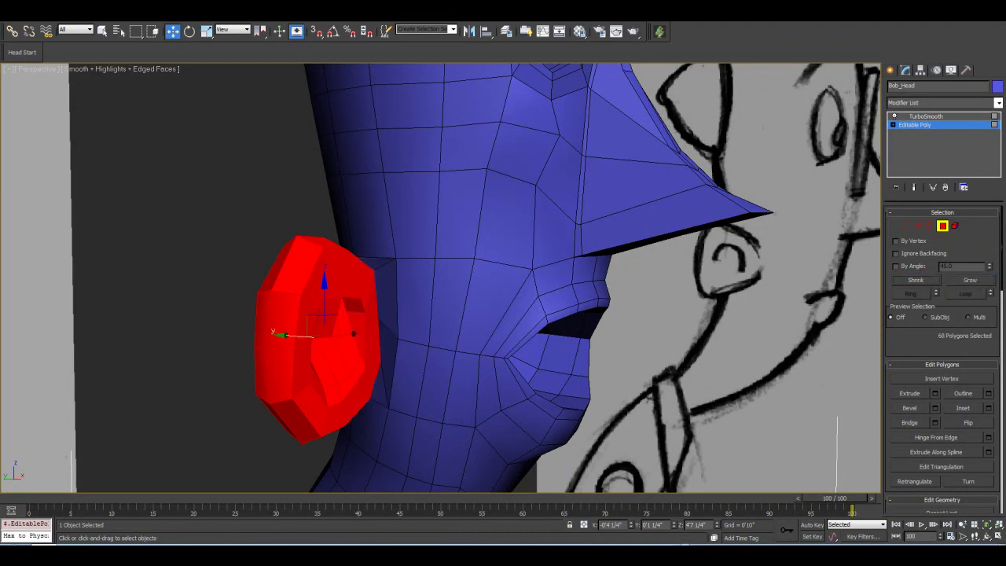
Try to rotate the selected ear polygons about the vertical axis to change how far the ear flares from the head.
{"action": "mouse_move", "coordinate": [361, 267]}
{"action": "middle_mouse_down", "text": "alt"}
{"action": "mouse_move", "coordinate": [377, 265]}
{"action": "mouse_move", "coordinate": [388, 283]}
{"action": "mouse_move", "coordinate": [420, 269]}
{"action": "mouse_move", "coordinate": [301, 287]}
{"action": "mouse_move", "coordinate": [478, 268]}
{"action": "mouse_move", "coordinate": [460, 248]}
{"action": "mouse_move", "coordinate": [685, 205]}
{"action": "middle_mouse_up", "text": "alt"}
{"action": "mouse_move", "coordinate": [654, 236]}
{"action": "middle_mouse_down", "text": "alt"}
{"action": "mouse_move", "coordinate": [644, 297]}
{"action": "mouse_move", "coordinate": [478, 292]}
{"action": "mouse_move", "coordinate": [458, 254]}
{"action": "mouse_move", "coordinate": [408, 256]}
{"action": "mouse_move", "coordinate": [451, 259]}
{"action": "mouse_move", "coordinate": [401, 242]}
{"action": "middle_mouse_up", "text": "alt"}
{"action": "left_click", "coordinate": [191, 33]}
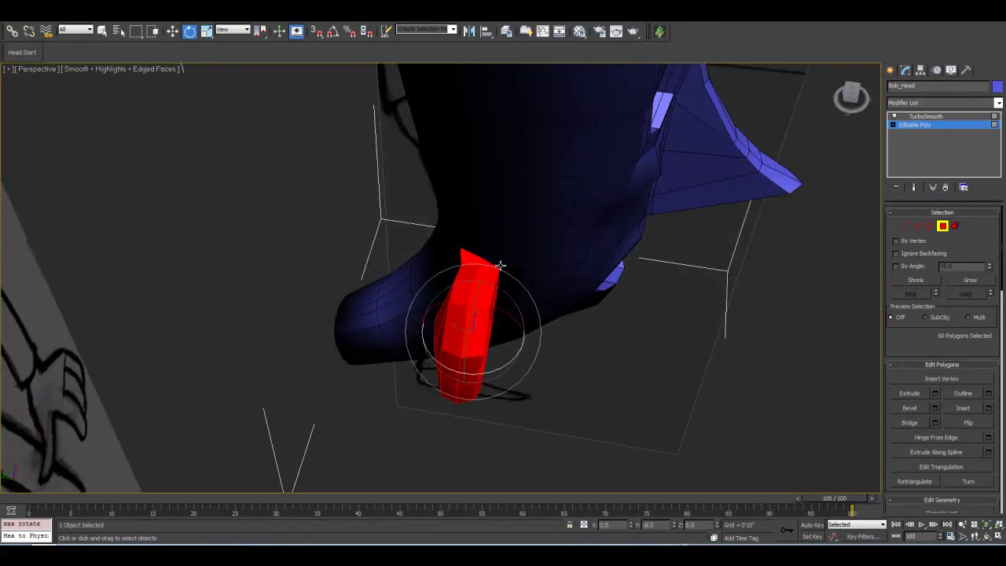
{"action": "middle_click_drag", "start_coordinate": [503, 267], "coordinate": [467, 262], "text": "alt"}
{"action": "left_click", "coordinate": [987, 538]}
{"action": "mouse_move", "coordinate": [466, 310]}
{"action": "left_mouse_down"}
{"action": "mouse_move", "coordinate": [483, 275]}
{"action": "mouse_move", "coordinate": [480, 292]}
{"action": "mouse_move", "coordinate": [184, 54]}
{"action": "left_mouse_up"}
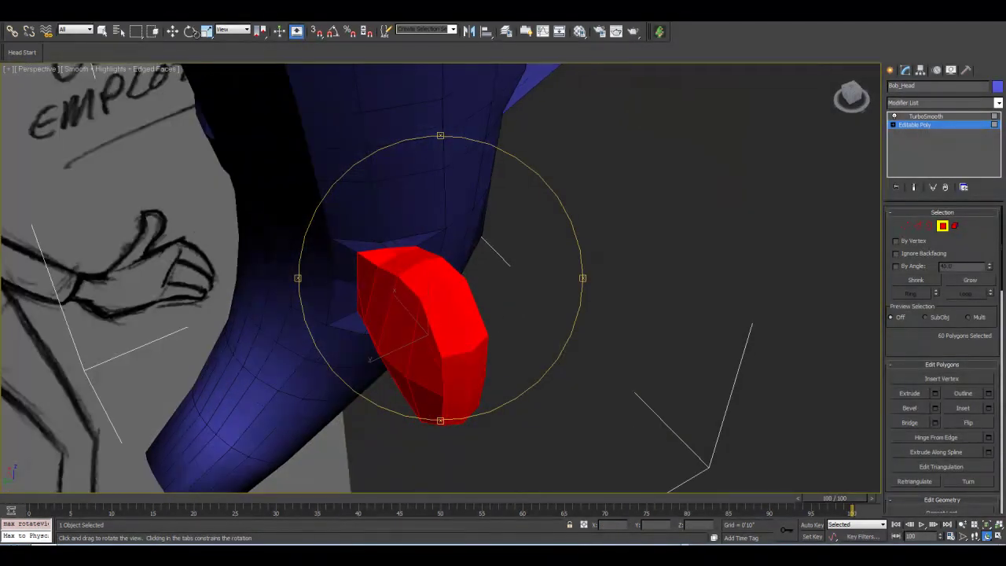
{"action": "key", "text": "e"}
{"action": "left_click_drag", "start_coordinate": [425, 372], "coordinate": [370, 374]}
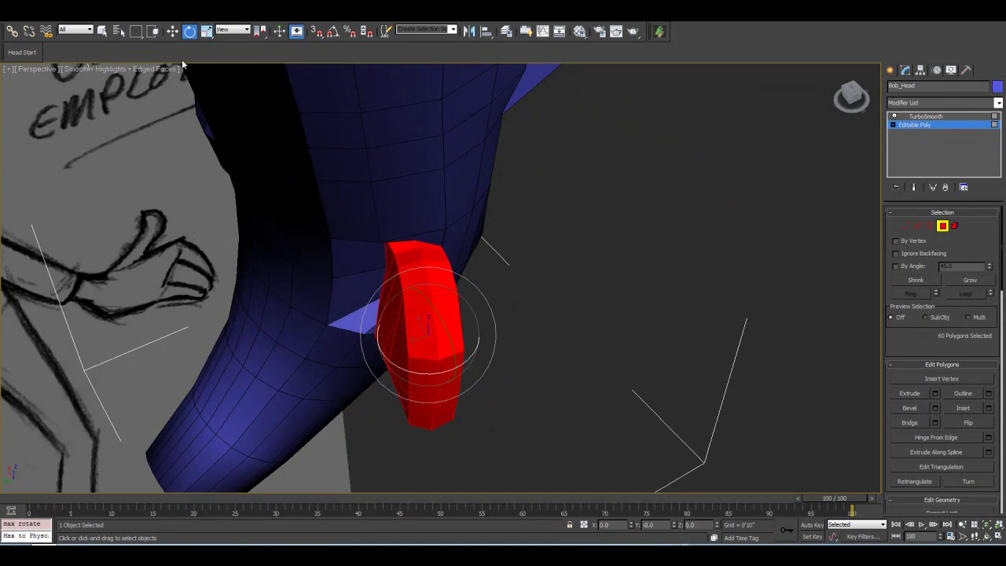
Try to move the rotated ear toward the back of the head, and undo both the move and the rotation.
{"action": "key", "text": "w"}
{"action": "left_click_drag", "start_coordinate": [401, 331], "coordinate": [357, 363]}
{"action": "key", "text": "ctrl+r"}
{"action": "left_click_drag", "start_coordinate": [365, 258], "coordinate": [452, 273]}
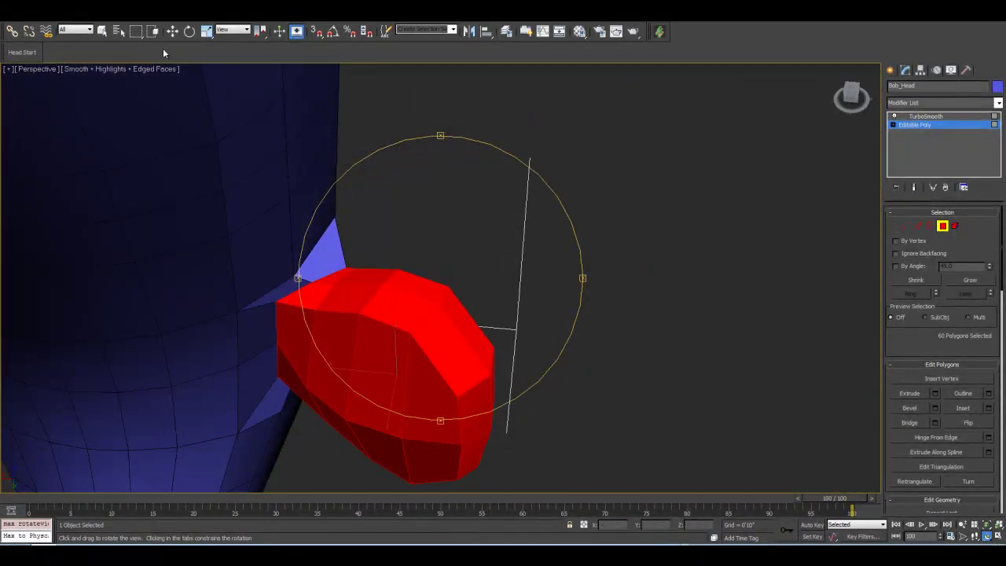
{"action": "key", "text": "ctrl+z"}
{"action": "key", "text": "ctrl+z"}
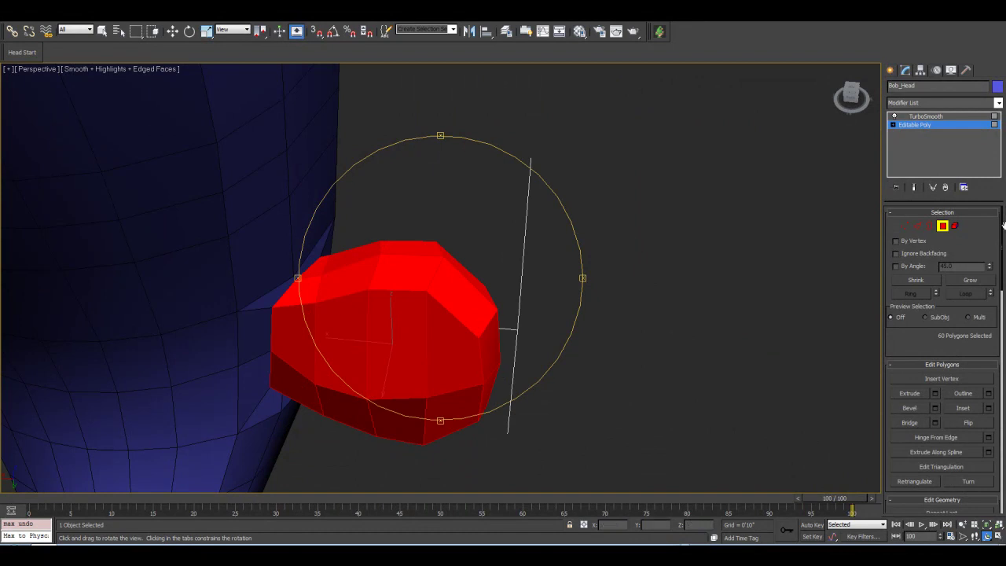
Shrink the ear selection by one ring of polygons and move it toward the back of the head.
{"action": "left_click", "coordinate": [921, 279]}
{"action": "left_click_drag", "start_coordinate": [509, 303], "coordinate": [262, 117]}
{"action": "left_click_drag", "start_coordinate": [303, 196], "coordinate": [326, 237]}
{"action": "key", "text": "e"}
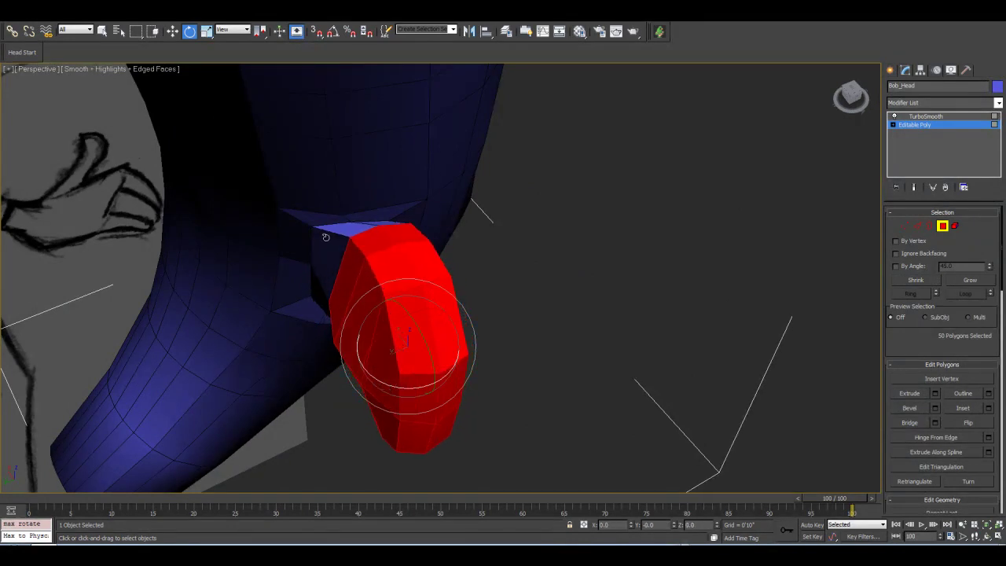
{"action": "left_click", "coordinate": [173, 31]}
{"action": "left_click_drag", "start_coordinate": [381, 339], "coordinate": [355, 347]}
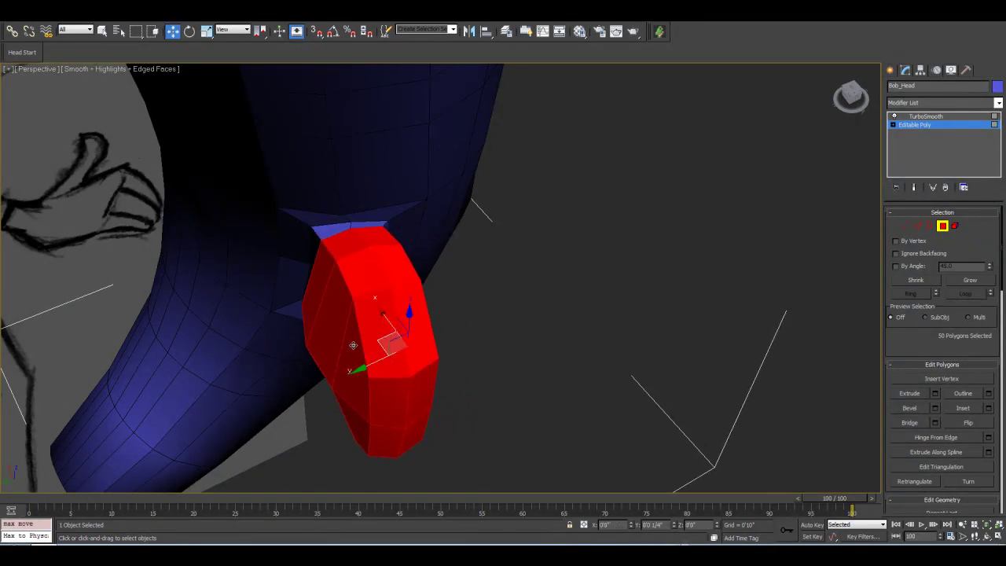
Rotate the shrunken ear selection about the vertical axis so the ear flares out from the head.
{"action": "key", "text": "e"}
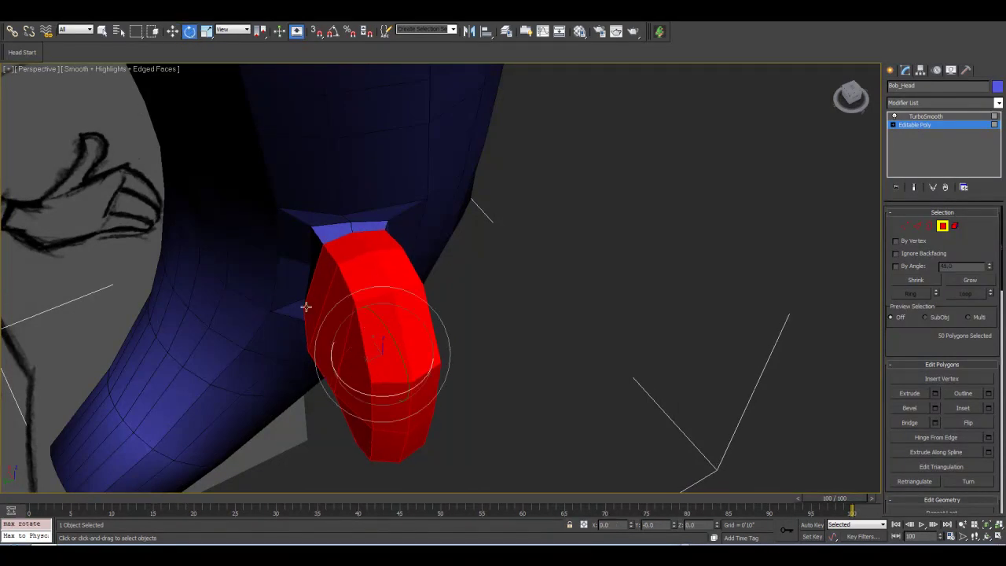
{"action": "left_click_drag", "start_coordinate": [376, 395], "coordinate": [313, 351]}
{"action": "left_click", "coordinate": [172, 31]}
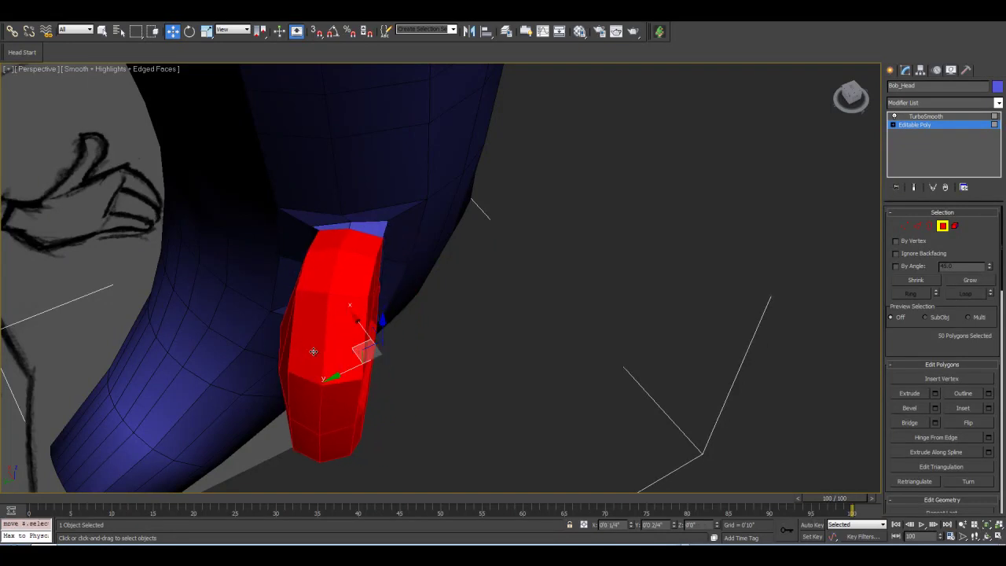
Grow the ear selection by one ring, rotate it slightly and move it a little further back.
{"action": "left_click", "coordinate": [986, 536]}
{"action": "mouse_move", "coordinate": [545, 280]}
{"action": "left_mouse_down"}
{"action": "mouse_move", "coordinate": [369, 255]}
{"action": "mouse_move", "coordinate": [377, 225]}
{"action": "mouse_move", "coordinate": [429, 224]}
{"action": "mouse_move", "coordinate": [431, 291]}
{"action": "mouse_move", "coordinate": [427, 269]}
{"action": "mouse_move", "coordinate": [471, 276]}
{"action": "left_mouse_up"}
{"action": "left_click", "coordinate": [970, 280]}
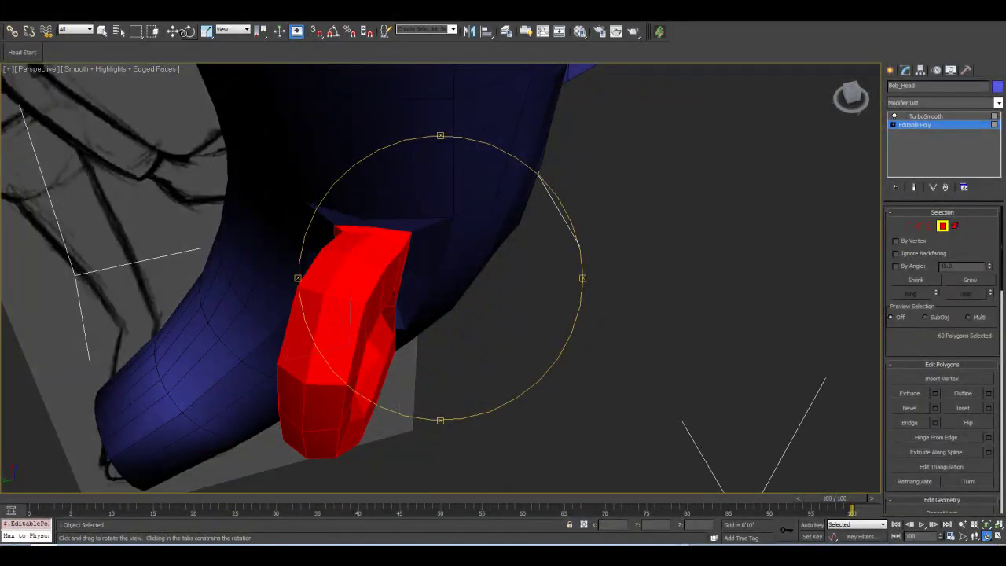
{"action": "key", "text": "e"}
{"action": "left_click_drag", "start_coordinate": [379, 377], "coordinate": [339, 284]}
{"action": "left_click", "coordinate": [172, 32]}
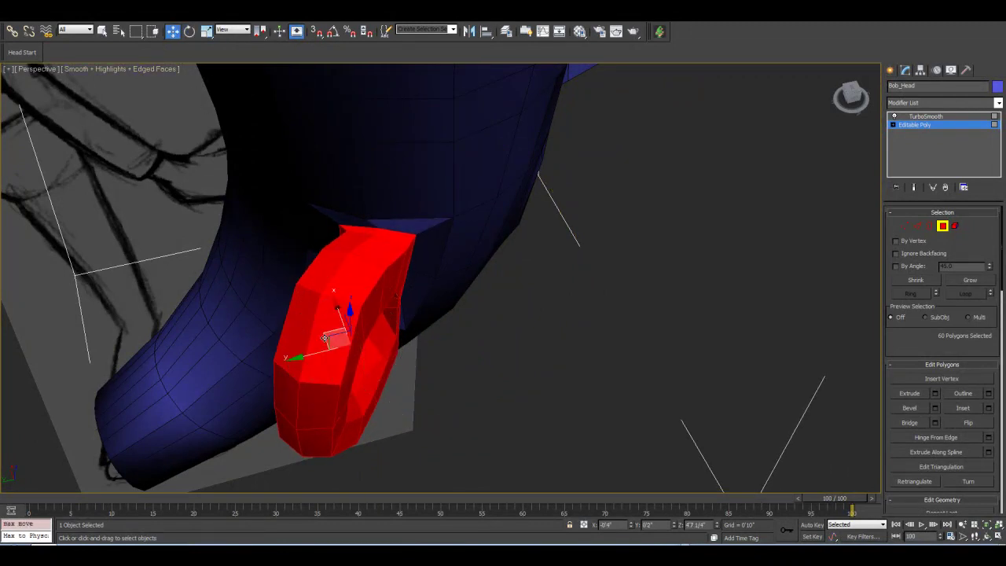
{"action": "left_click_drag", "start_coordinate": [323, 337], "coordinate": [297, 331]}
Rotate the selected ear slightly within the side profile to adjust its tilt.
{"action": "left_click", "coordinate": [987, 536]}
{"action": "mouse_move", "coordinate": [394, 245]}
{"action": "left_mouse_down"}
{"action": "mouse_move", "coordinate": [419, 231]}
{"action": "mouse_move", "coordinate": [433, 197]}
{"action": "mouse_move", "coordinate": [346, 173]}
{"action": "mouse_move", "coordinate": [369, 213]}
{"action": "mouse_move", "coordinate": [455, 238]}
{"action": "mouse_move", "coordinate": [431, 248]}
{"action": "mouse_move", "coordinate": [459, 248]}
{"action": "mouse_move", "coordinate": [432, 247]}
{"action": "left_mouse_up"}
{"action": "key", "text": "e"}
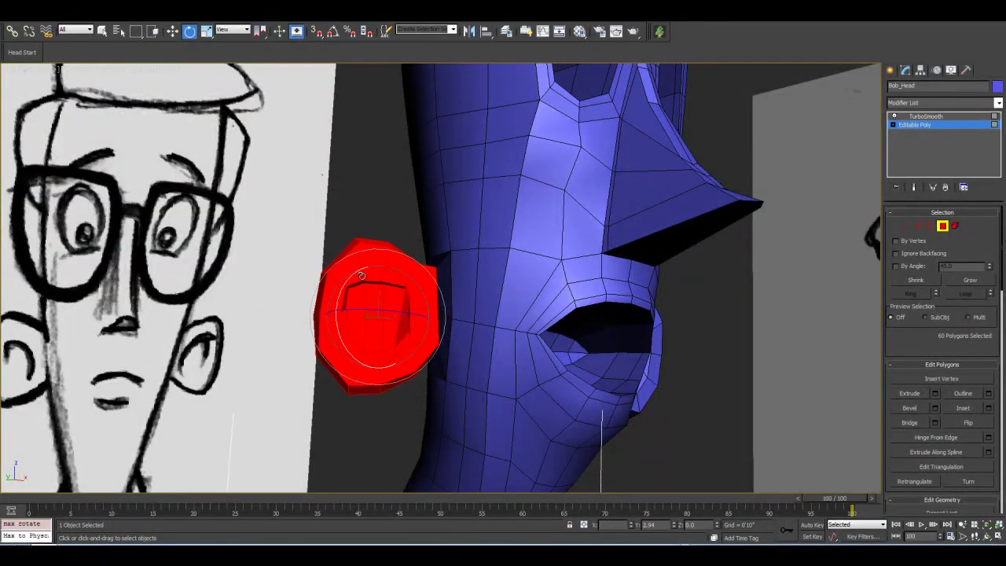
Show the smoothed result, leave polygon level and examine the head and ears against the front sketch.
{"action": "left_click", "coordinate": [914, 188]}
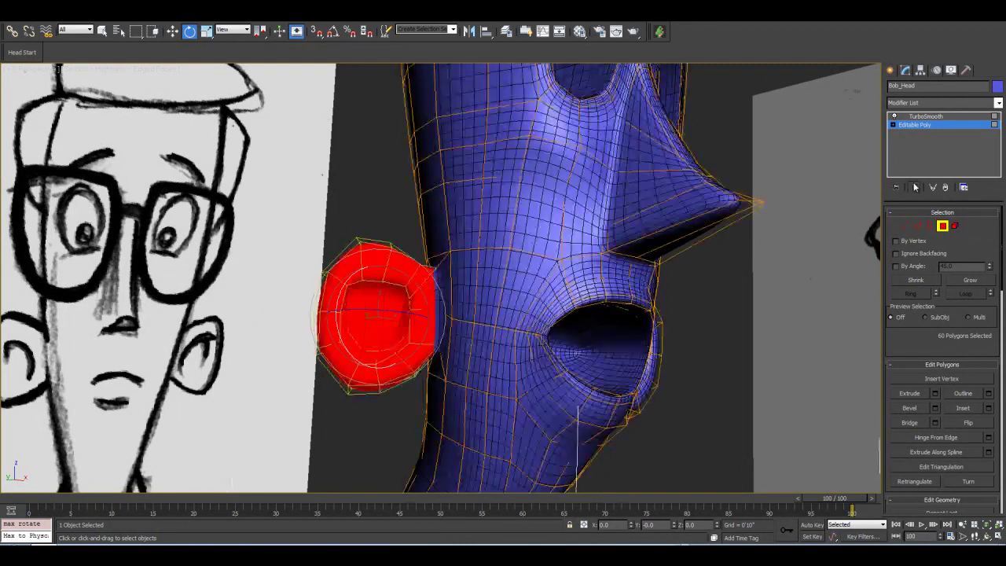
{"action": "key", "text": "ctrl+r"}
{"action": "left_click_drag", "start_coordinate": [440, 271], "coordinate": [488, 267]}
{"action": "key", "text": "ctrl+b"}
{"action": "key", "text": "e"}
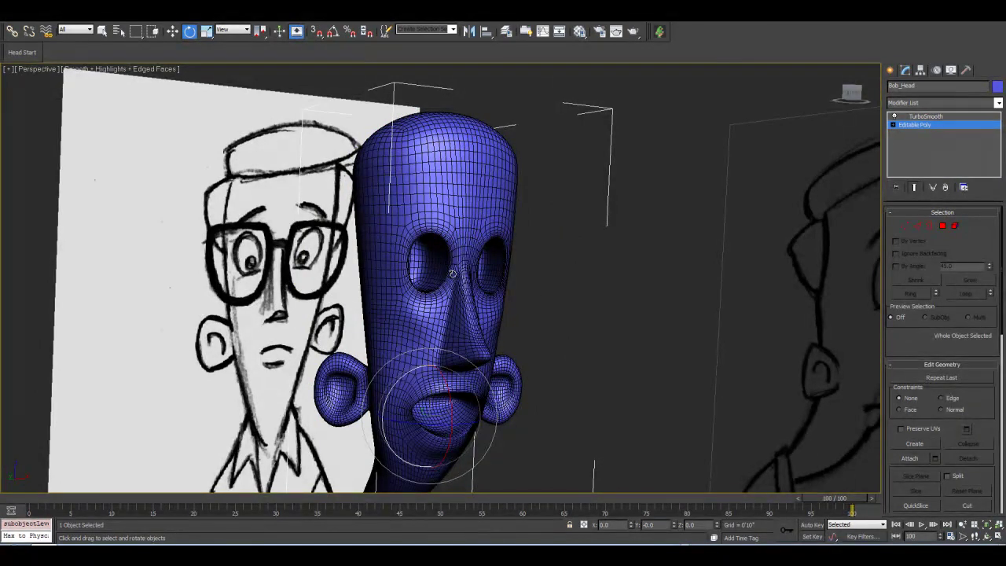
{"action": "middle_click_drag", "start_coordinate": [529, 353], "coordinate": [537, 264]}
{"action": "scroll", "coordinate": [538, 264], "scroll_direction": "down", "scroll_amount": 4}
{"action": "scroll", "coordinate": [532, 235], "scroll_direction": "up", "scroll_amount": 4}
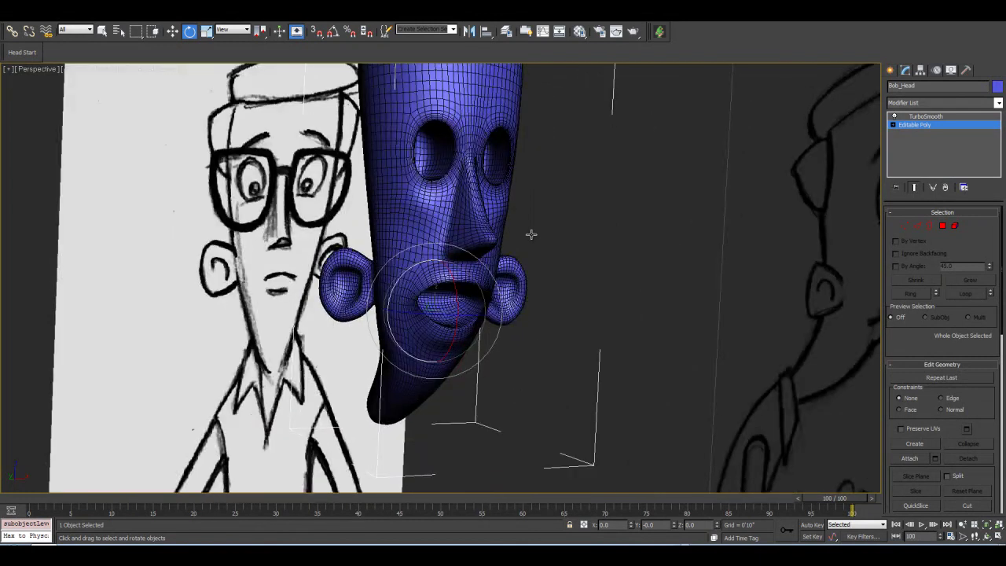
{"action": "scroll", "coordinate": [531, 234], "scroll_direction": "down", "scroll_amount": 2}
{"action": "scroll", "coordinate": [495, 258], "scroll_direction": "up", "scroll_amount": 3}
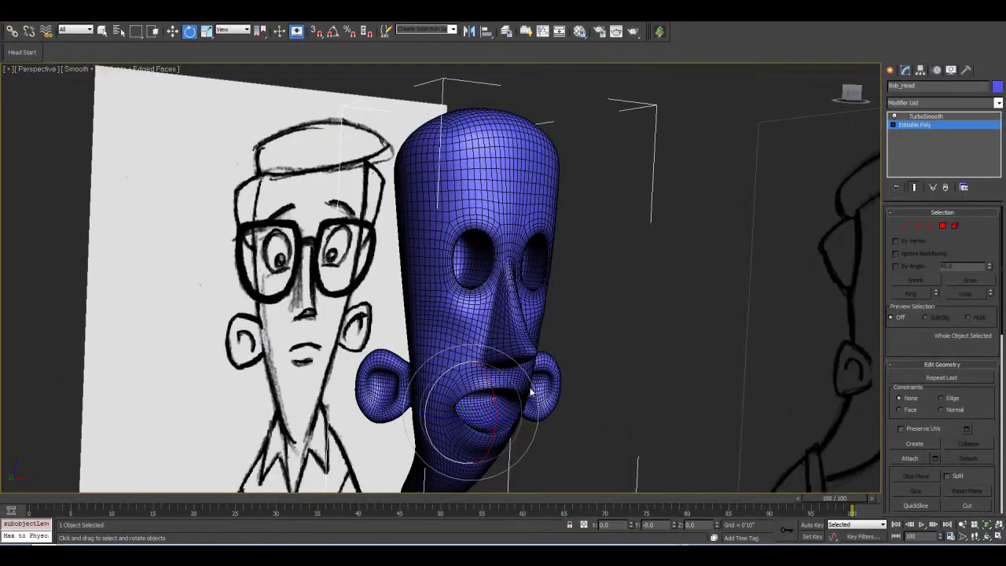
{"action": "middle_click_drag", "start_coordinate": [568, 246], "coordinate": [571, 227], "text": "alt"}
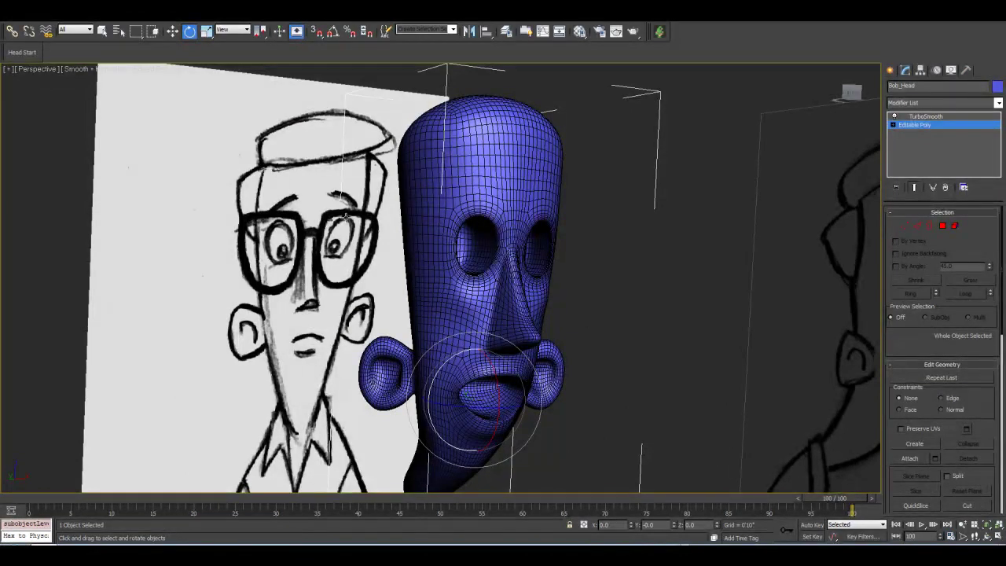
Compare the head's profile with the side sketch in the Left view, first smoothed and again as the unsmoothed mesh.
{"action": "key", "text": "l"}
{"action": "middle_click_drag", "start_coordinate": [516, 243], "coordinate": [500, 378]}
{"action": "scroll", "coordinate": [500, 378], "scroll_direction": "up", "scroll_amount": 6}
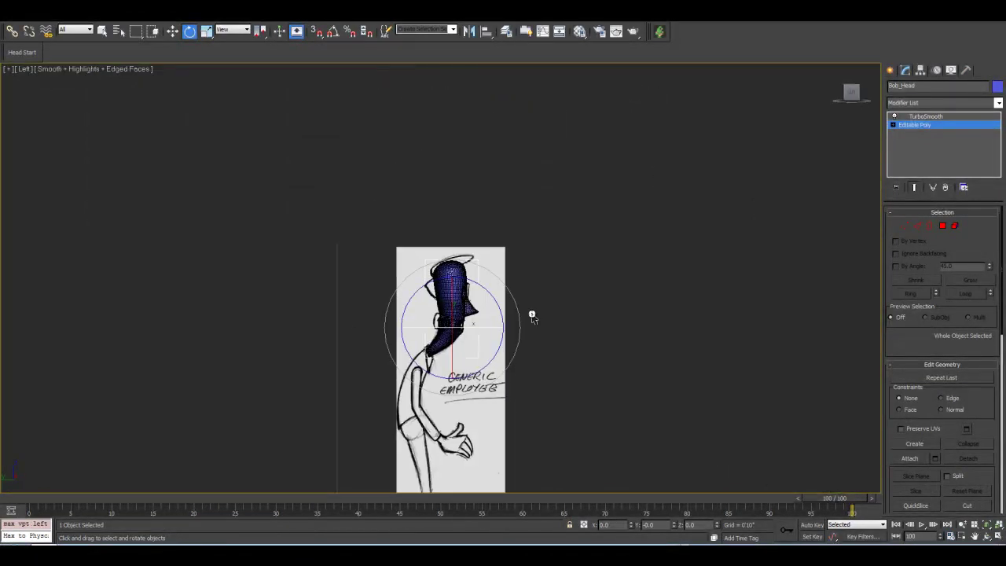
{"action": "scroll", "coordinate": [547, 268], "scroll_direction": "up", "scroll_amount": 4}
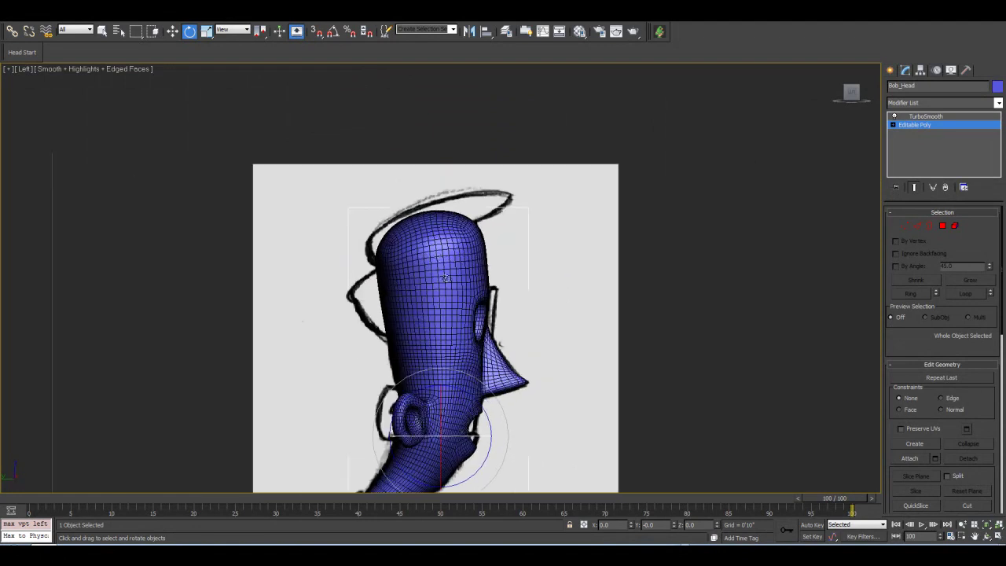
{"action": "key", "text": "w"}
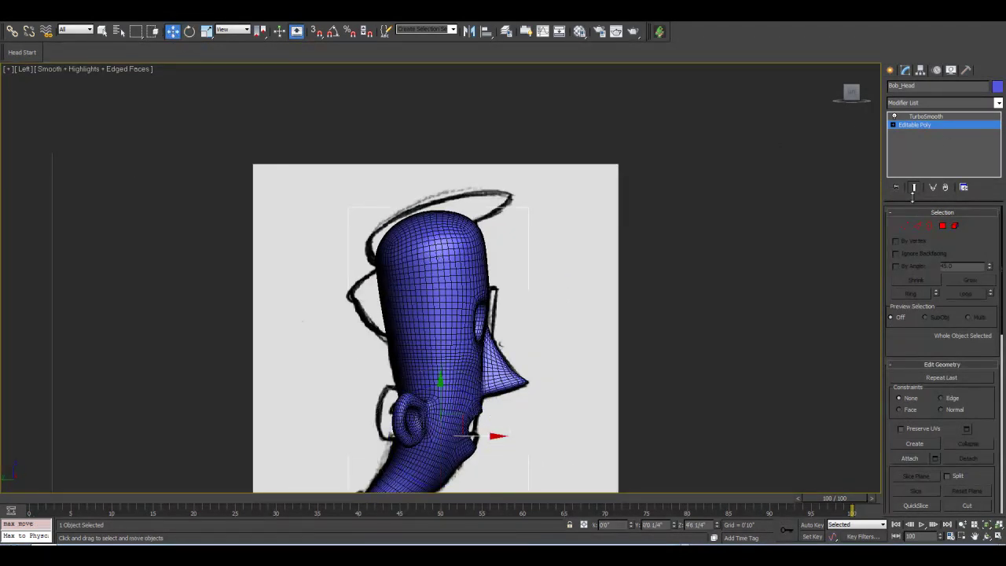
{"action": "left_click", "coordinate": [918, 187]}
{"action": "scroll", "coordinate": [597, 312], "scroll_direction": "up", "scroll_amount": 3}
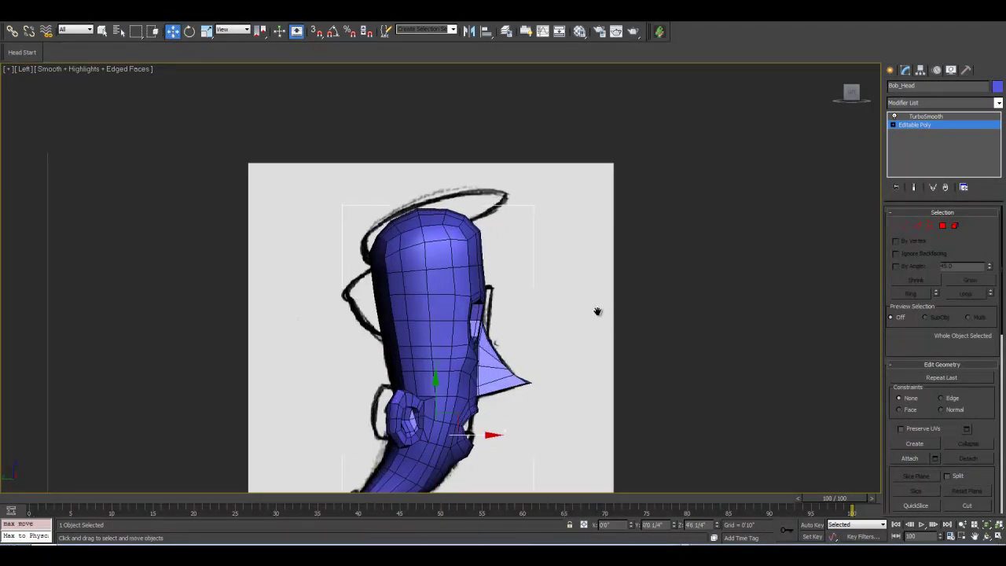
{"action": "middle_click_drag", "start_coordinate": [537, 278], "coordinate": [559, 280]}
{"action": "scroll", "coordinate": [558, 280], "scroll_direction": "up", "scroll_amount": 2}
{"action": "scroll", "coordinate": [558, 280], "scroll_direction": "down", "scroll_amount": 2}
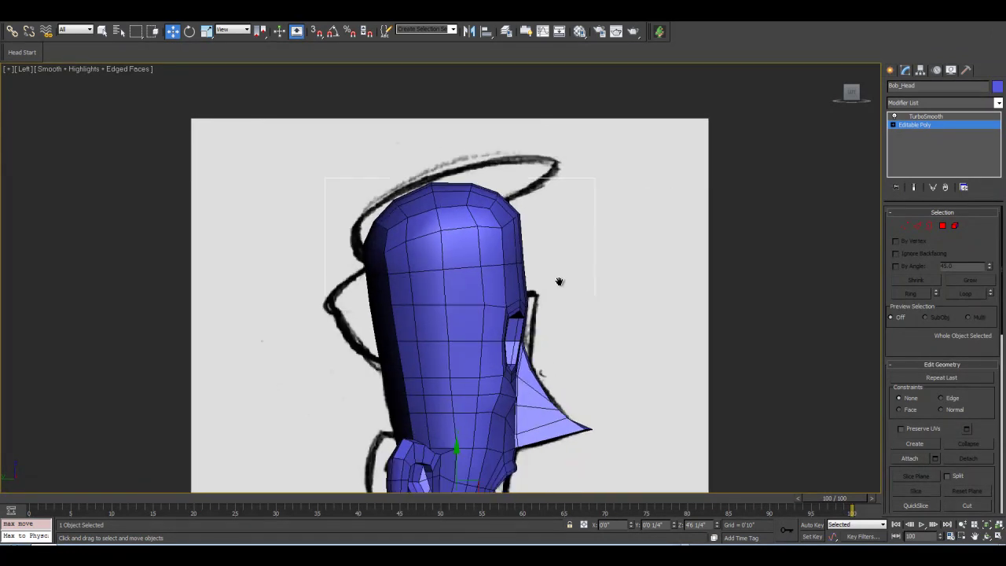
{"action": "scroll", "coordinate": [555, 294], "scroll_direction": "down", "scroll_amount": 2}
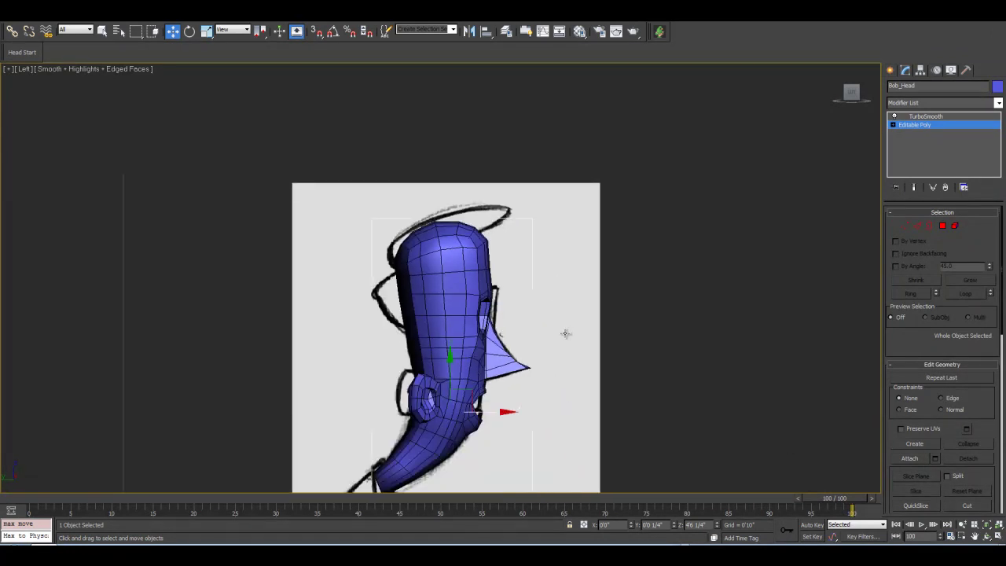
Add a Symmetry modifier between Editable Poly and TurboSmooth, mirroring on X with Flip on so the adjusted ear is copied across.
{"action": "key", "text": "p"}
{"action": "left_click", "coordinate": [987, 536]}
{"action": "left_click_drag", "start_coordinate": [622, 315], "coordinate": [464, 291]}
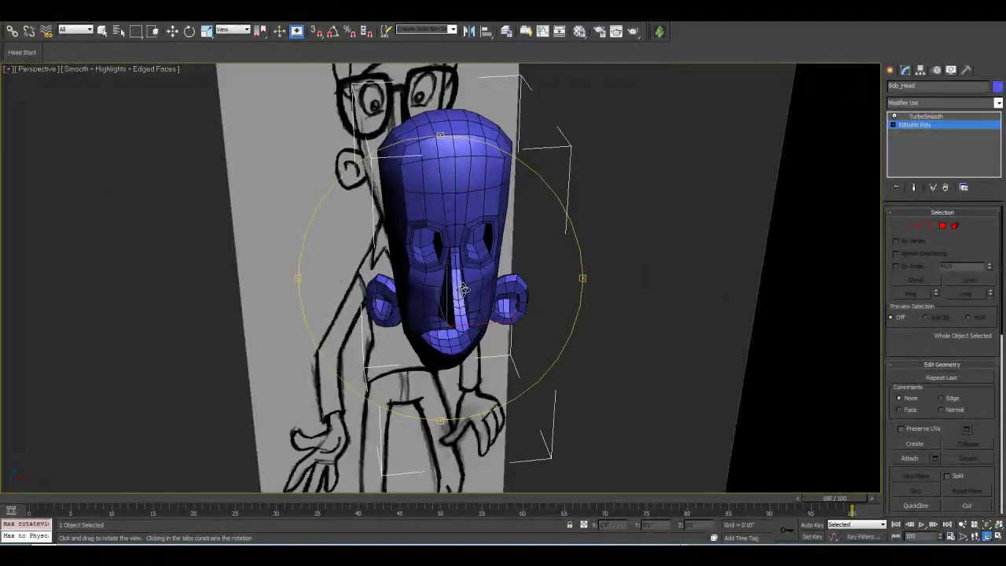
{"action": "left_click_drag", "start_coordinate": [479, 350], "coordinate": [492, 243]}
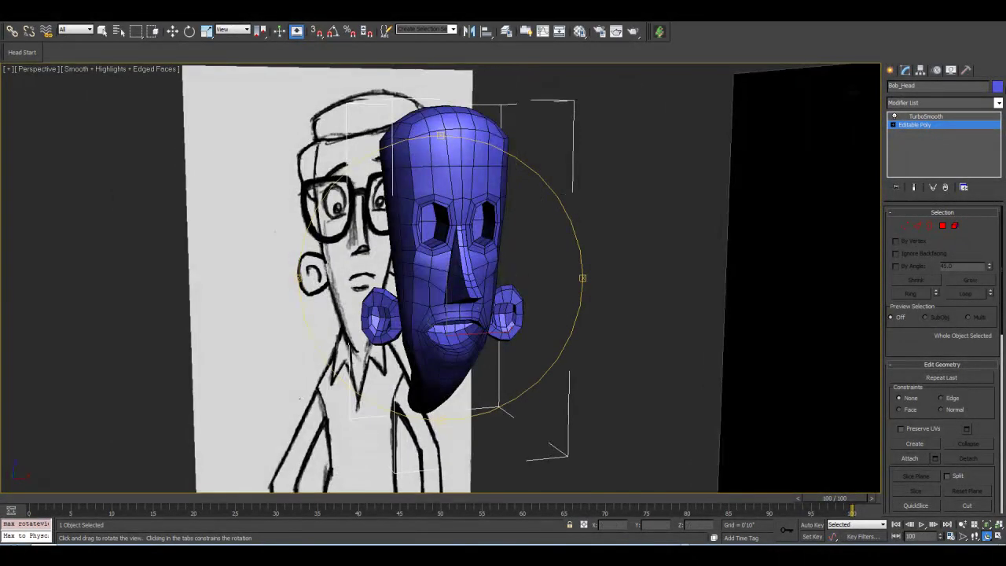
{"action": "left_click", "coordinate": [998, 105]}
{"action": "scroll", "coordinate": [924, 390], "scroll_direction": "down", "scroll_amount": 10}
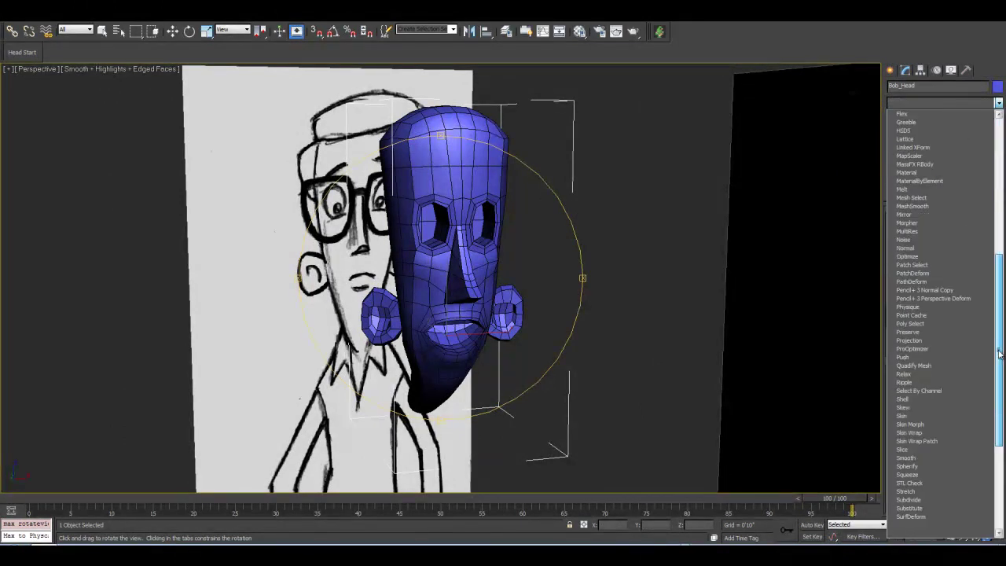
{"action": "left_click", "coordinate": [912, 382]}
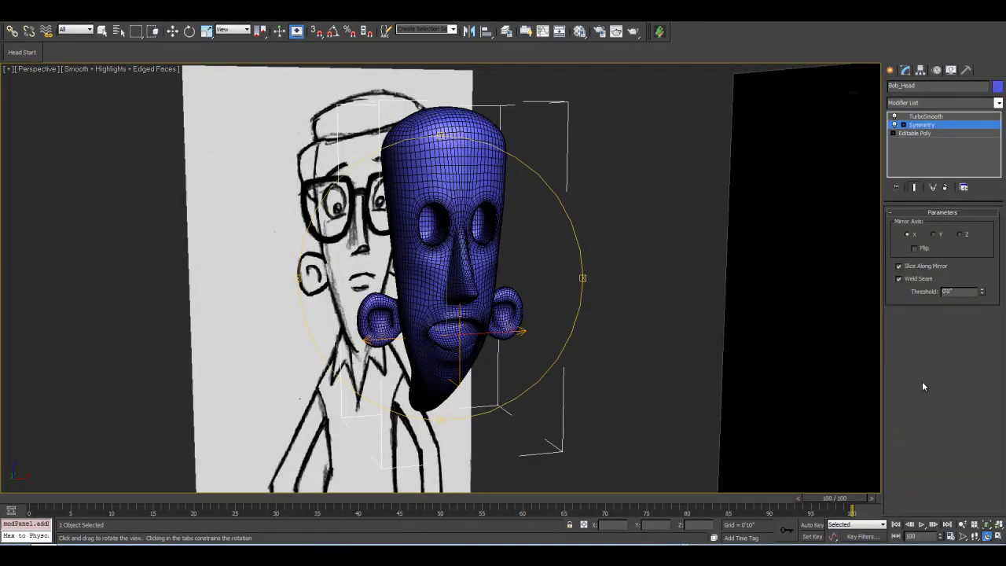
{"action": "left_click", "coordinate": [916, 249]}
{"action": "left_click_drag", "start_coordinate": [550, 283], "coordinate": [471, 247]}
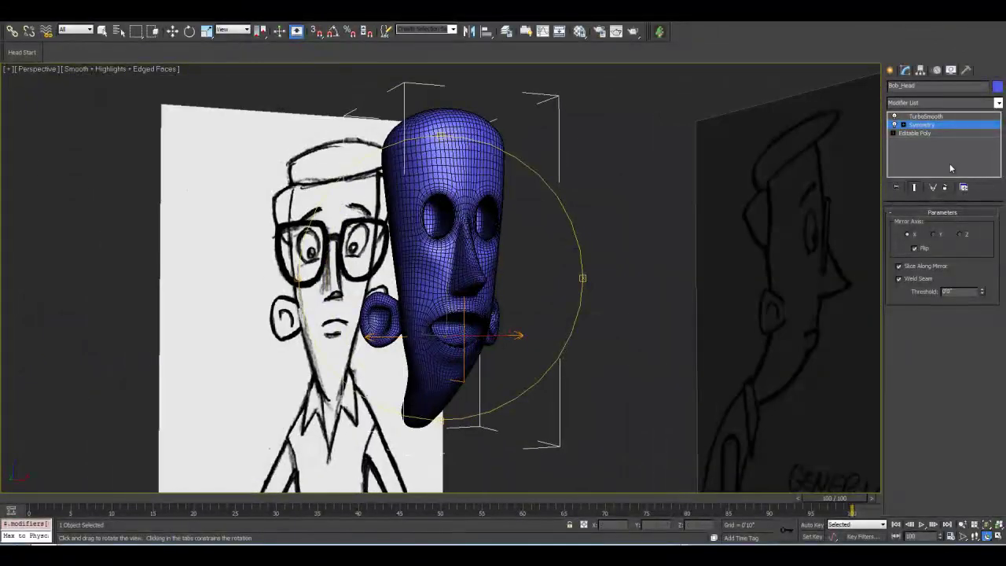
Collapse the modifier stack down to Symmetry, holding the scene before the collapse.
{"action": "right_click", "coordinate": [921, 124]}
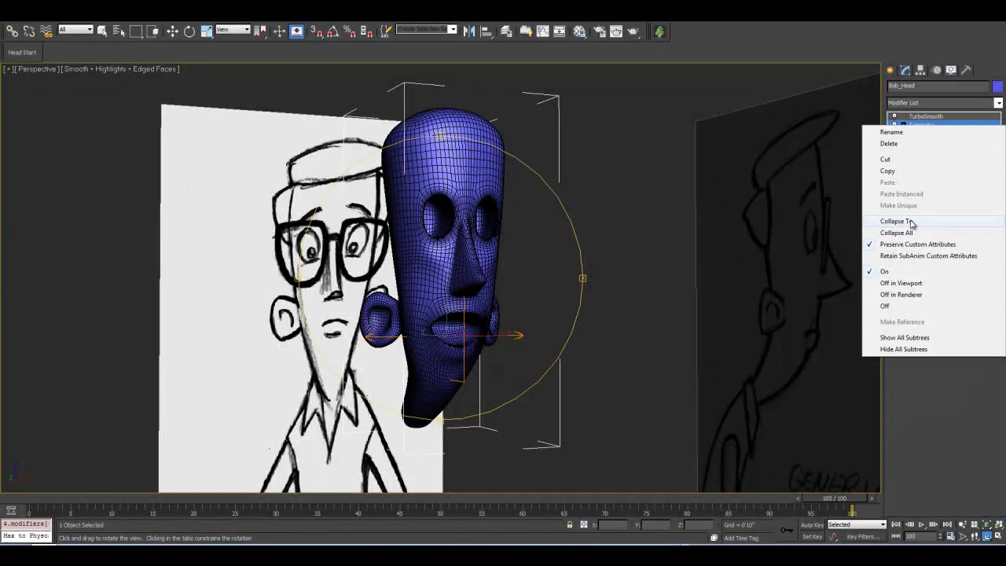
{"action": "left_click", "coordinate": [904, 221]}
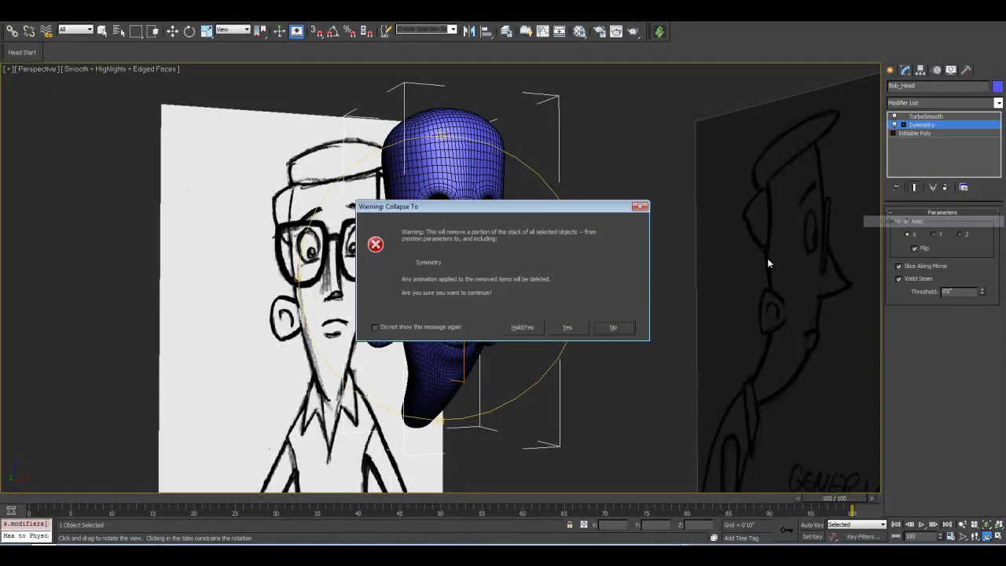
{"action": "left_click", "coordinate": [525, 327]}
Return to the Editable Poly level in the Left view and make the head see-through over the side sketch.
{"action": "left_click_drag", "start_coordinate": [504, 237], "coordinate": [530, 225]}
{"action": "key", "text": "l"}
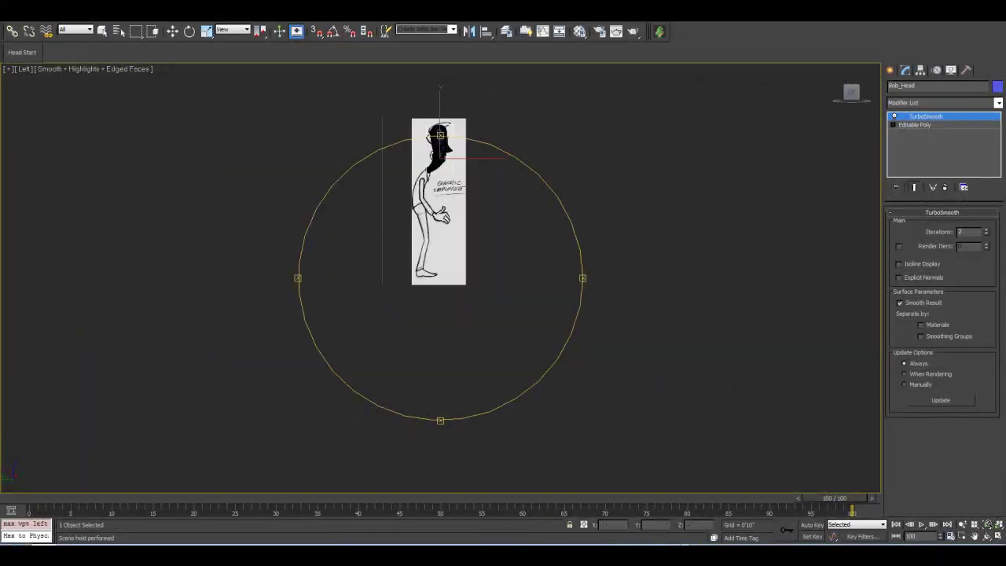
{"action": "key", "text": "z"}
{"action": "key", "text": "alt+z"}
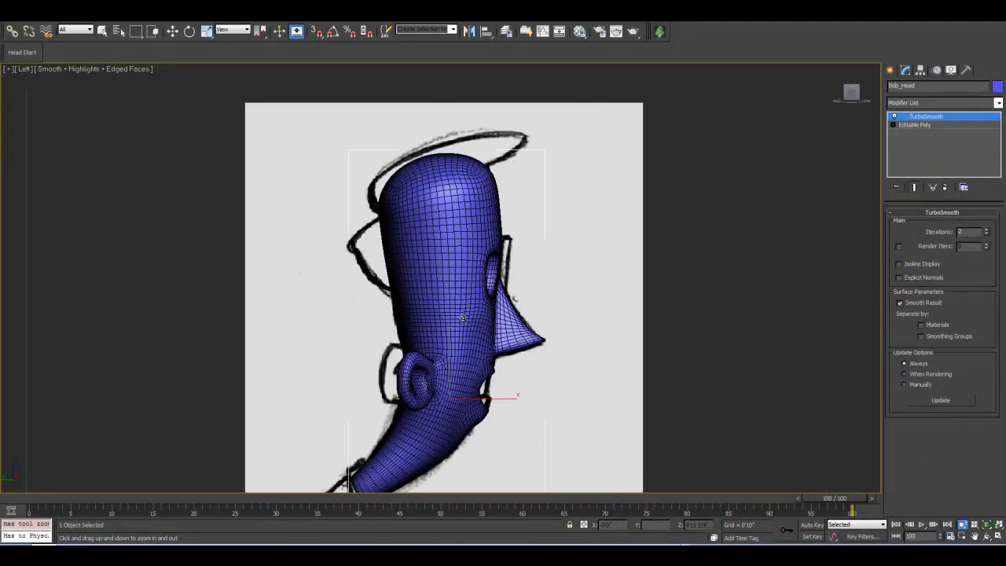
{"action": "left_click_drag", "start_coordinate": [472, 318], "coordinate": [472, 291]}
{"action": "left_click", "coordinate": [920, 125]}
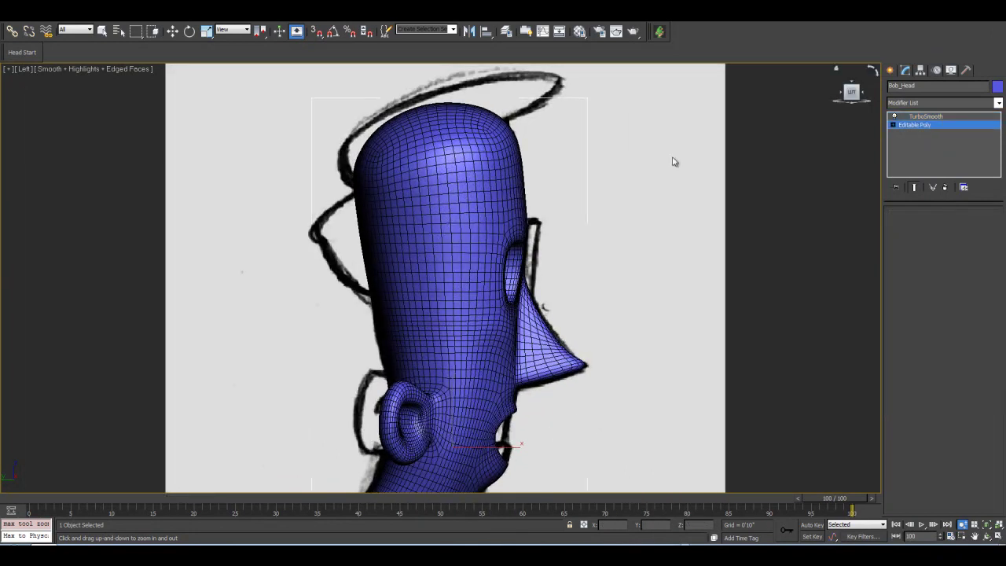
{"action": "middle_click_drag", "start_coordinate": [530, 215], "coordinate": [528, 241]}
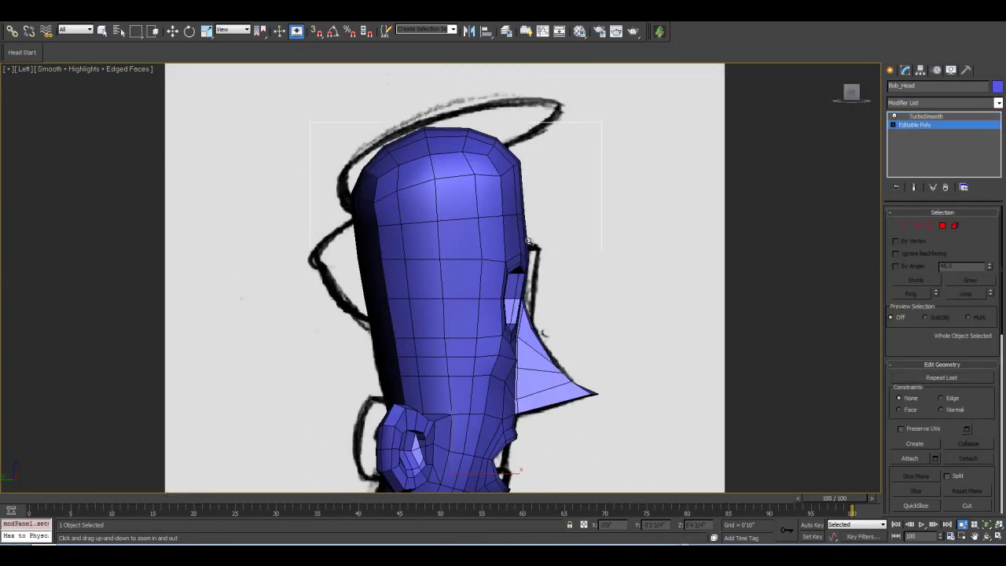
{"action": "key", "text": "alt+x"}
{"action": "middle_click_drag", "start_coordinate": [500, 185], "coordinate": [508, 197]}
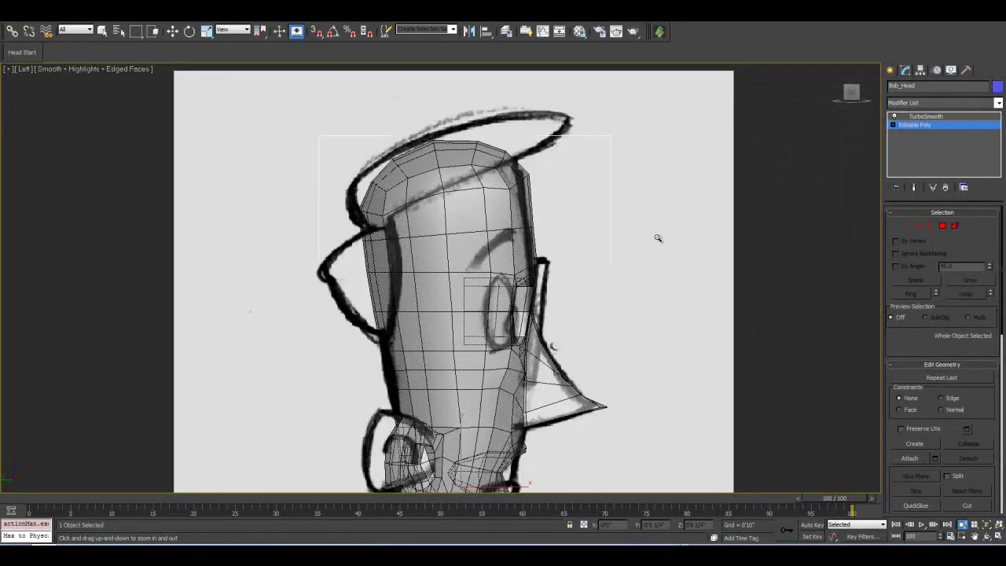
Select the head polygons covering the whole crown and running down the back of the head, clearing the previous polygon selection.
{"action": "middle_click_drag", "start_coordinate": [506, 233], "coordinate": [521, 251]}
{"action": "scroll", "coordinate": [521, 251], "scroll_direction": "up", "scroll_amount": 1}
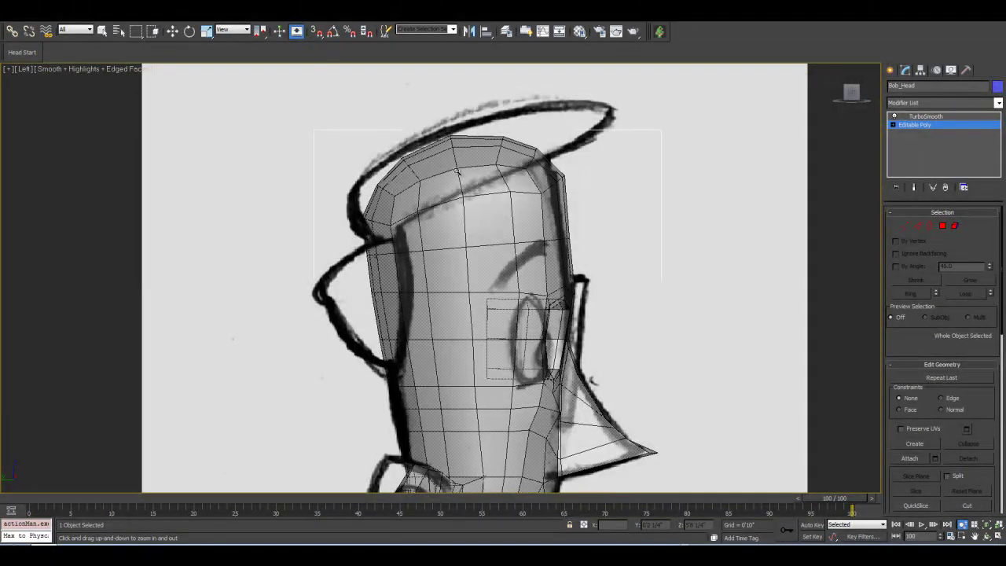
{"action": "left_click", "coordinate": [943, 226]}
{"action": "key", "text": "w"}
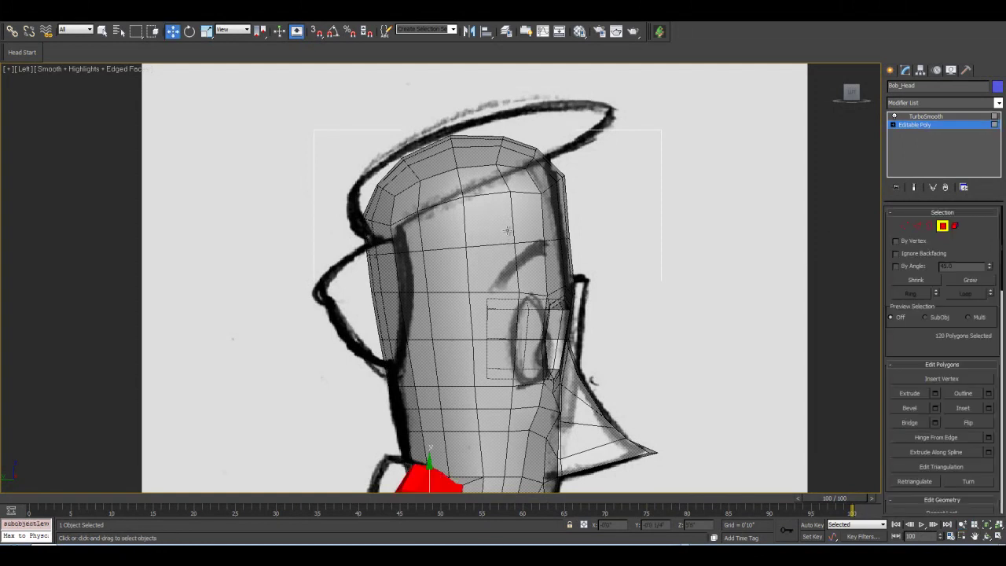
{"action": "left_click", "coordinate": [565, 143]}
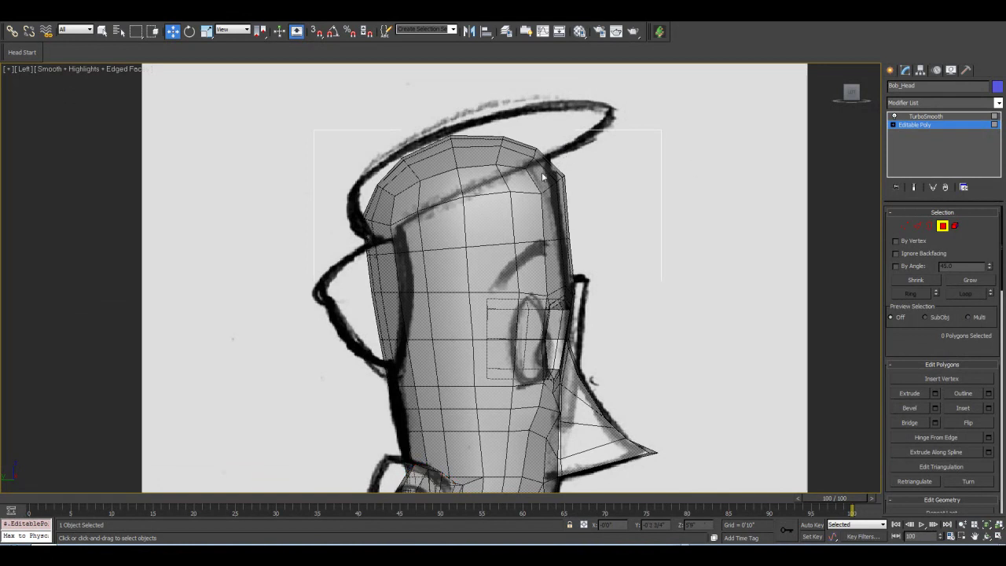
{"action": "left_click", "coordinate": [548, 175]}
{"action": "left_click_drag", "start_coordinate": [139, 33], "coordinate": [137, 97]}
{"action": "left_click_drag", "start_coordinate": [136, 31], "coordinate": [135, 98]}
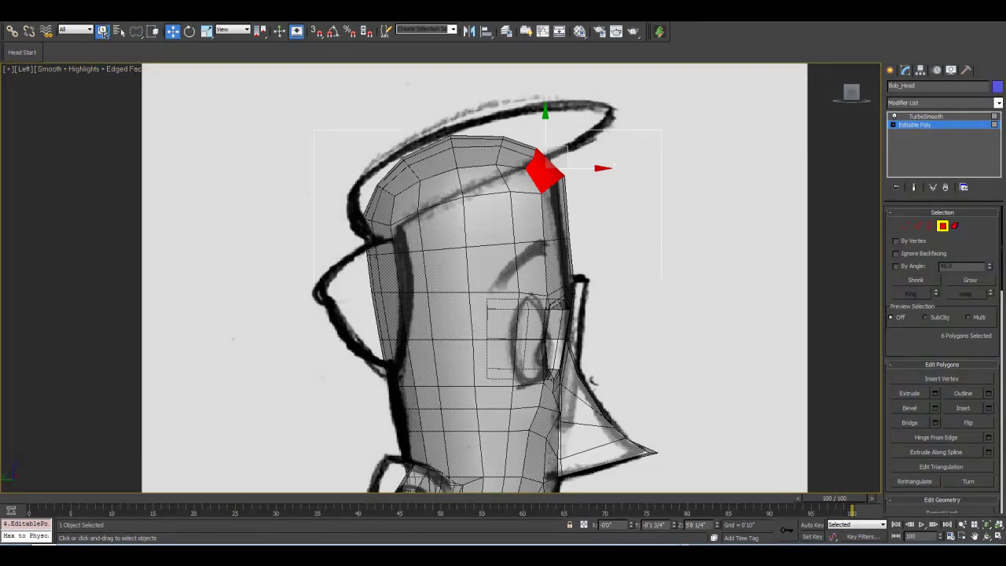
{"action": "left_click", "coordinate": [101, 32]}
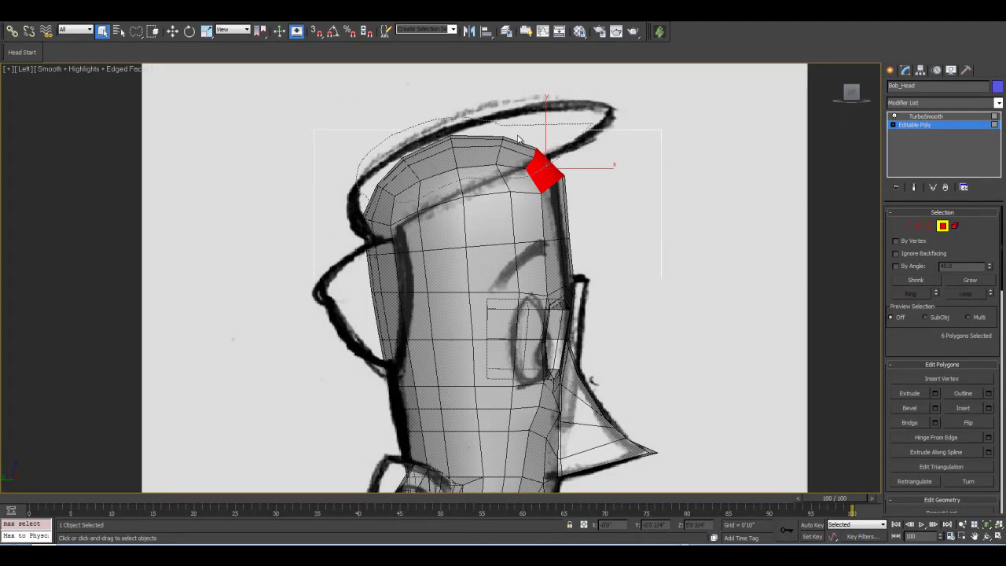
{"action": "left_click", "coordinate": [552, 173], "text": "shift"}
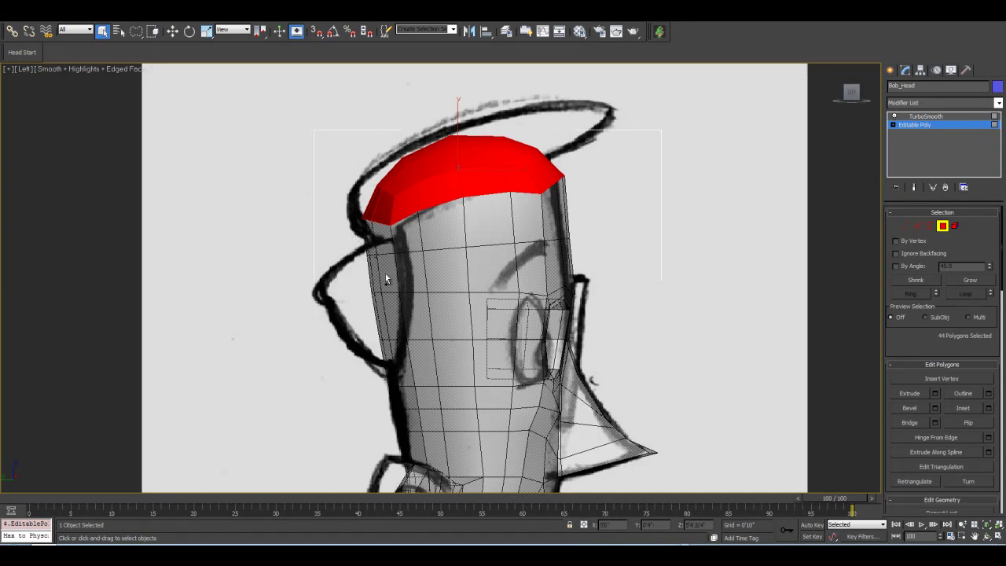
{"action": "left_click_drag", "start_coordinate": [396, 326], "coordinate": [336, 324], "text": "ctrl"}
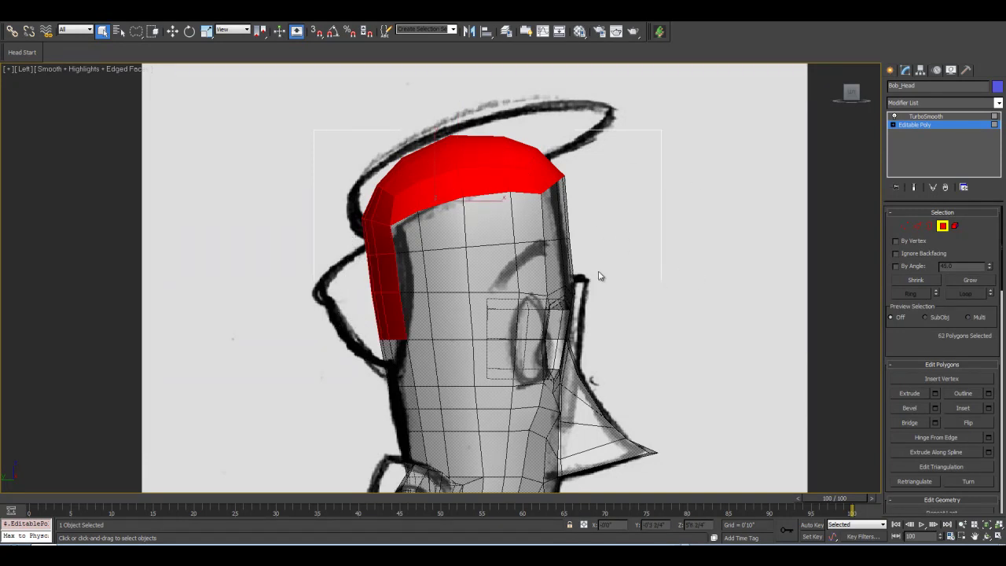
Detach the selected crown and back polygons as a clone named Hair.
{"action": "scroll", "coordinate": [979, 385], "scroll_direction": "down", "scroll_amount": 4}
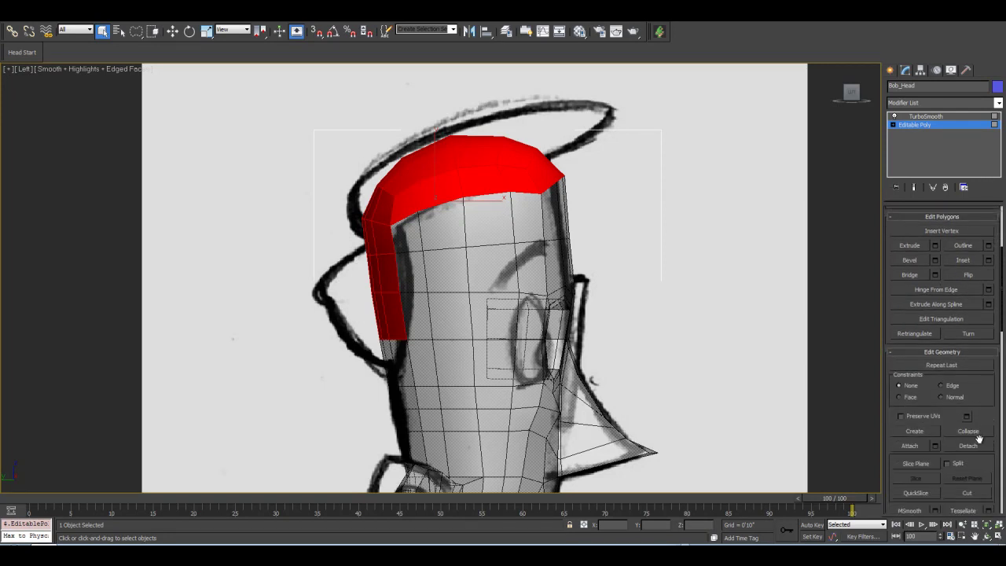
{"action": "left_click", "coordinate": [979, 447]}
{"action": "left_click_drag", "start_coordinate": [698, 264], "coordinate": [736, 249]}
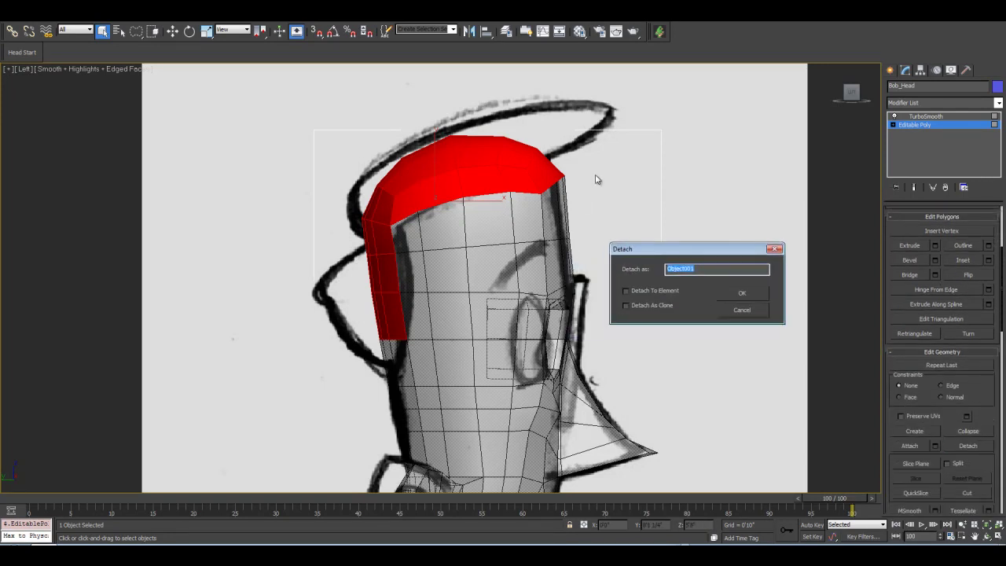
{"action": "mouse_move", "coordinate": [669, 250]}
{"action": "left_mouse_down"}
{"action": "mouse_move", "coordinate": [668, 223]}
{"action": "mouse_move", "coordinate": [654, 248]}
{"action": "left_mouse_up"}
{"action": "left_click", "coordinate": [630, 279]}
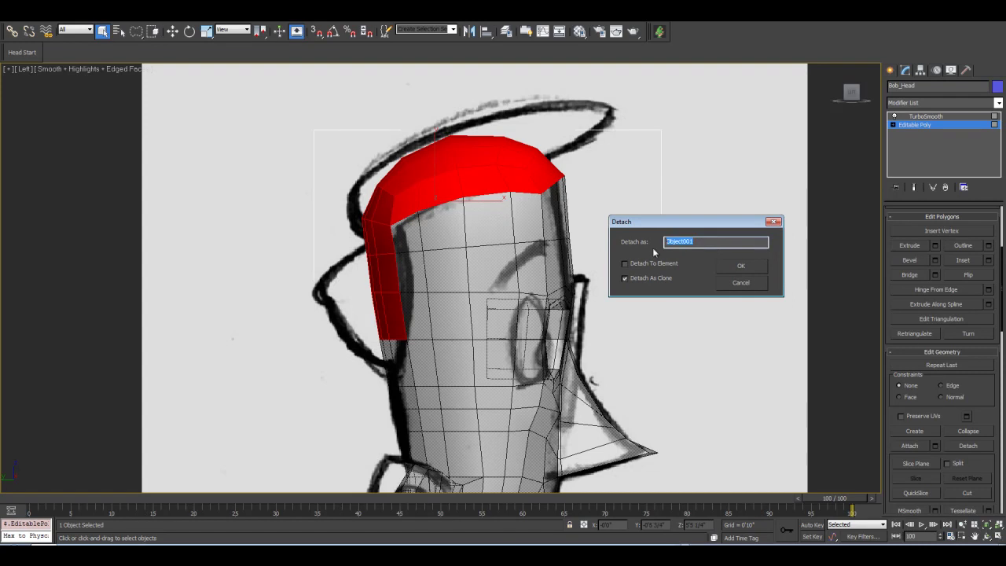
{"action": "type", "text": "Hair"}
{"action": "left_click", "coordinate": [741, 266]}
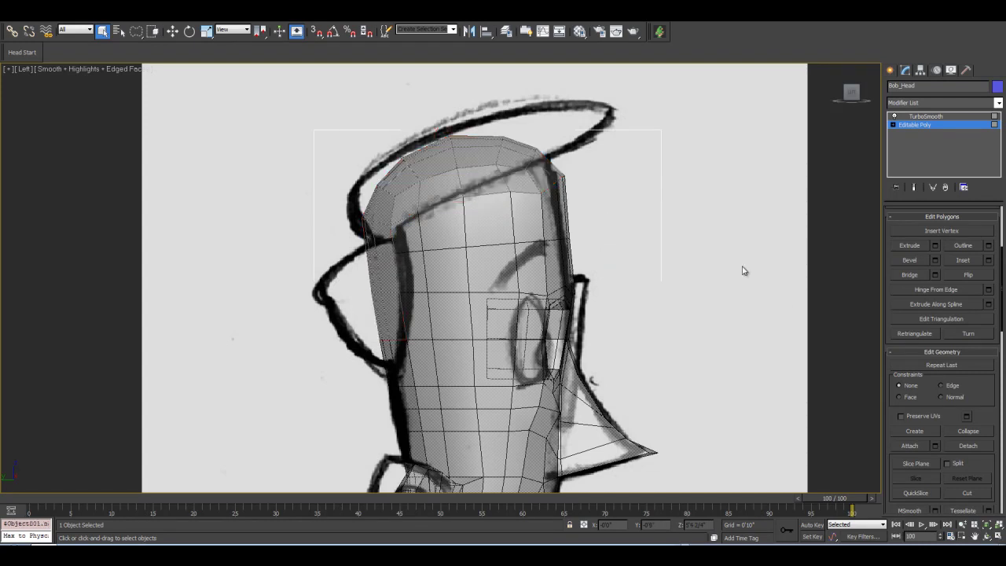
Leave polygon editing, hide Bob_Head and select the detached Hair object.
{"action": "left_click", "coordinate": [891, 71]}
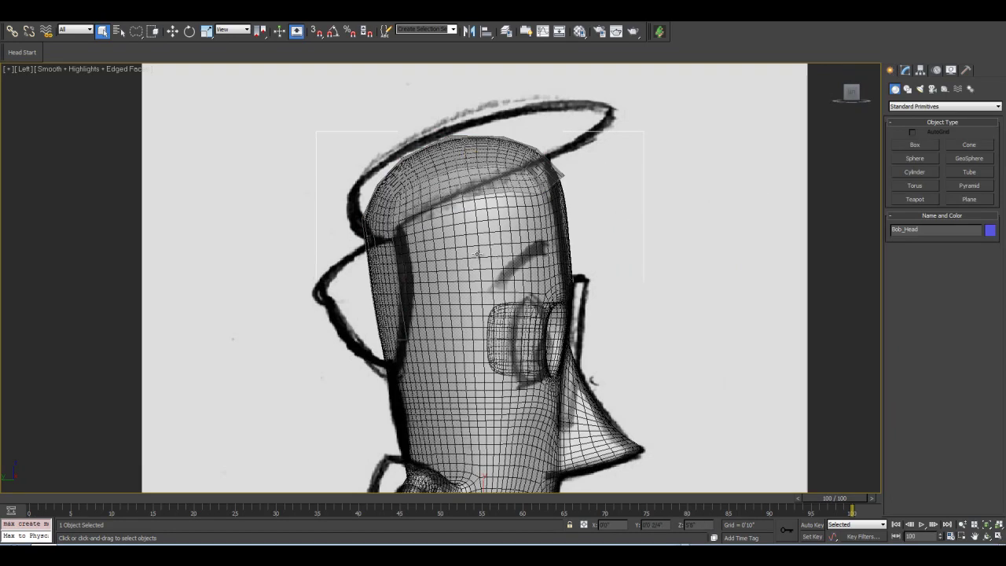
{"action": "right_click", "coordinate": [492, 243]}
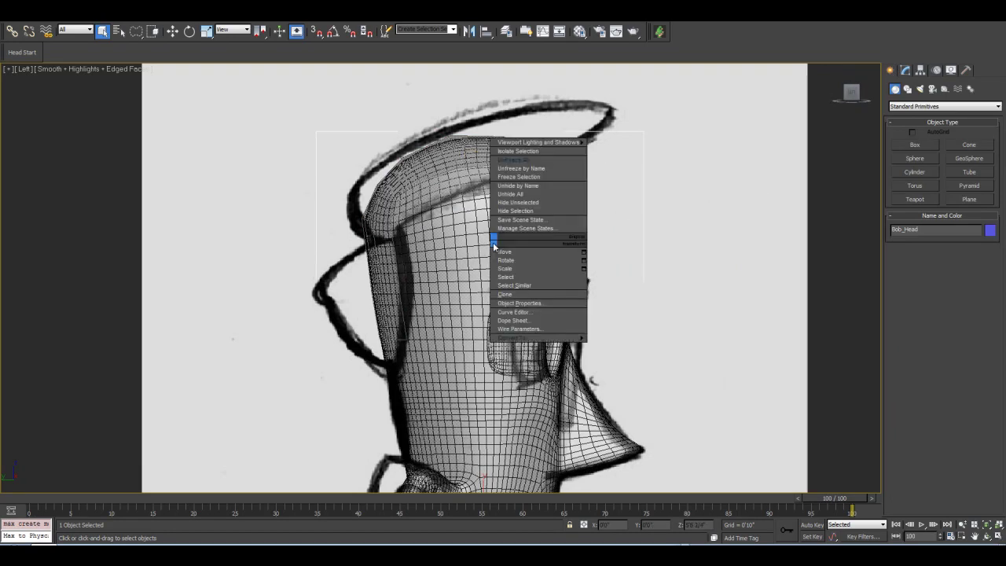
{"action": "left_click", "coordinate": [514, 212]}
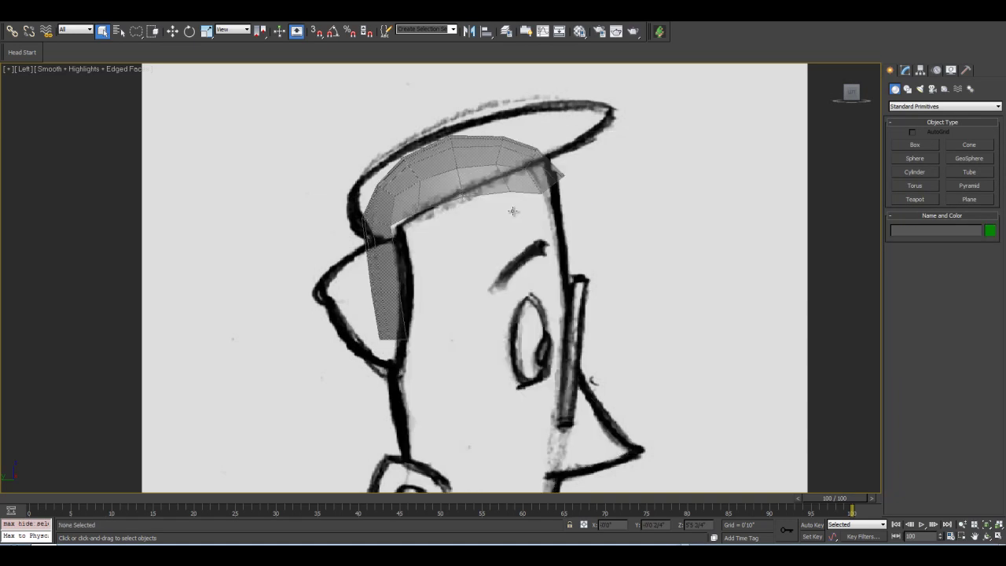
{"action": "left_click", "coordinate": [445, 171]}
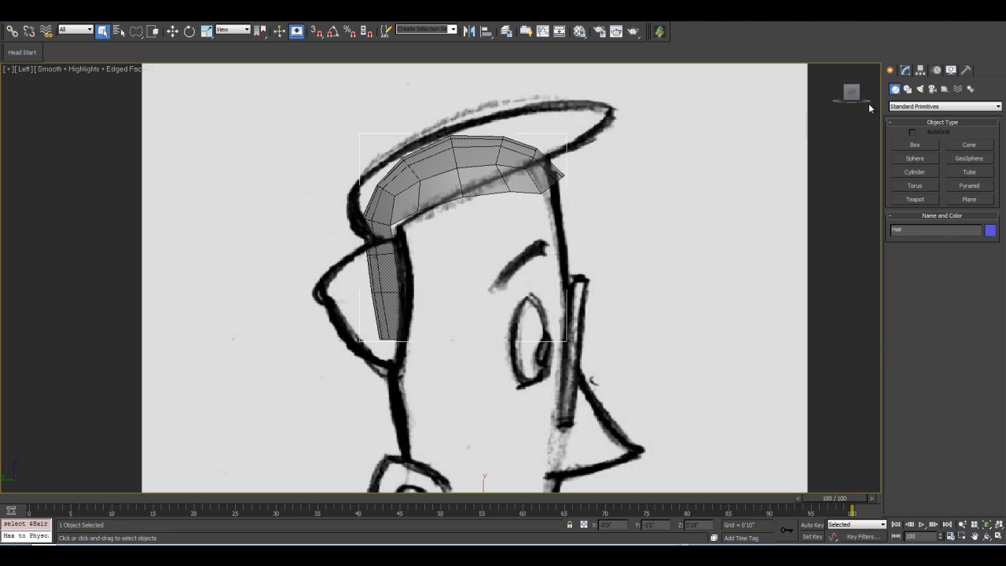
Thicken the Hair object with a Shell modifier at an outer amount of 0'1" and turn off its see-through display.
{"action": "left_click", "coordinate": [905, 70]}
{"action": "left_click", "coordinate": [997, 103]}
{"action": "scroll", "coordinate": [1000, 198], "scroll_direction": "down", "scroll_amount": 8}
{"action": "scroll", "coordinate": [999, 199], "scroll_direction": "down", "scroll_amount": 14}
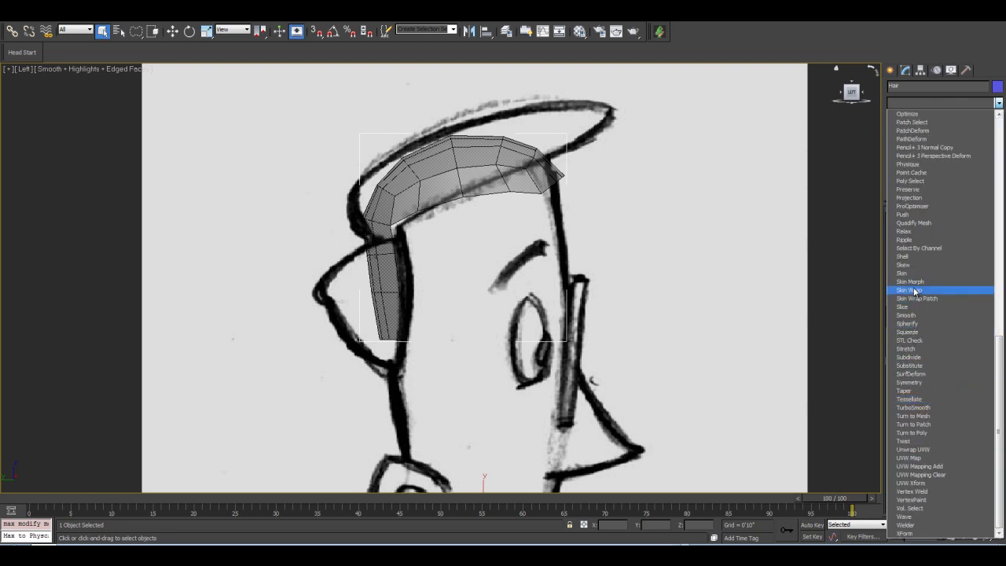
{"action": "left_click", "coordinate": [913, 258]}
{"action": "left_click", "coordinate": [913, 258]}
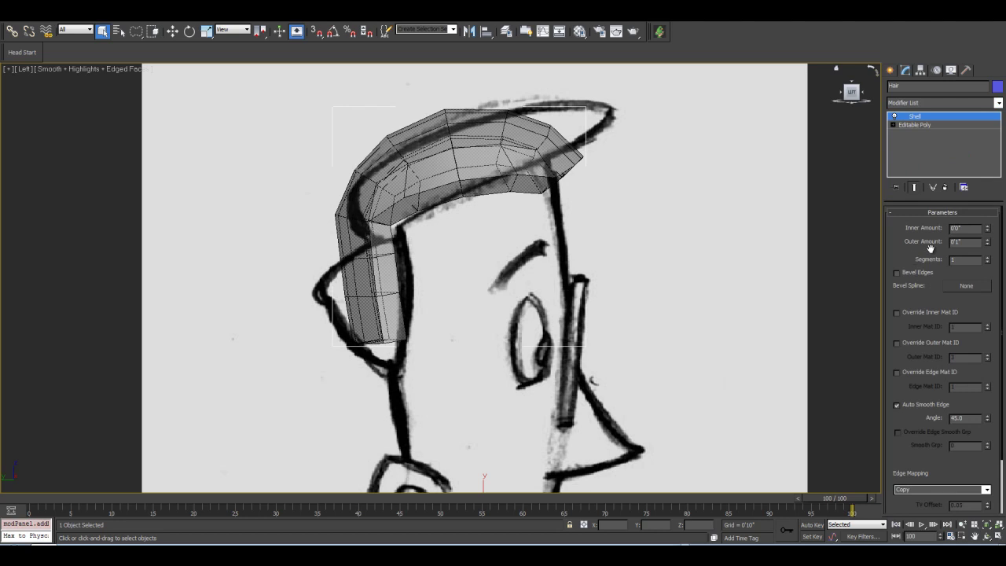
{"action": "key", "text": "alt+x"}
{"action": "mouse_move", "coordinate": [987, 246]}
{"action": "left_mouse_down"}
{"action": "mouse_move", "coordinate": [989, 260]}
{"action": "mouse_move", "coordinate": [990, 242]}
{"action": "left_mouse_up"}
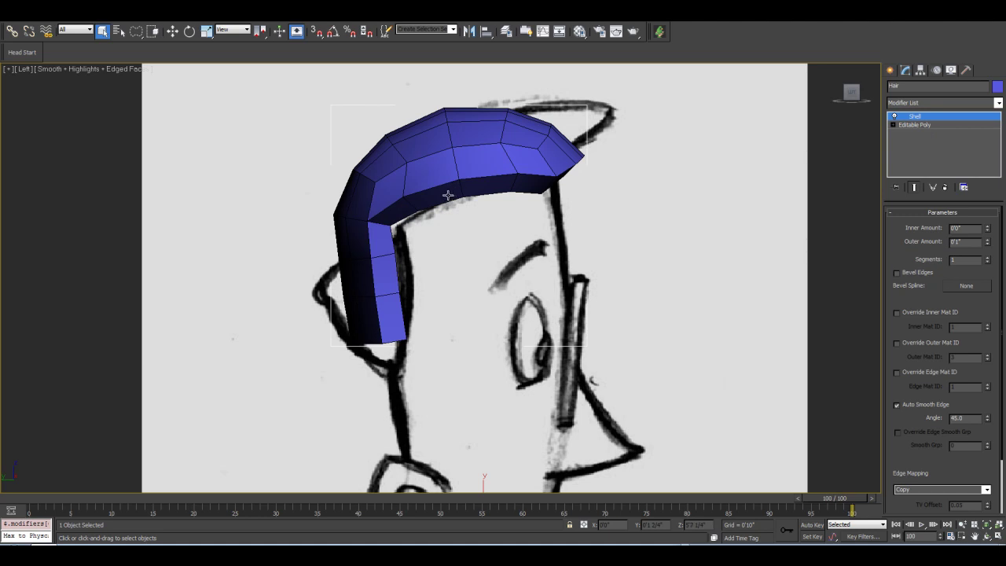
Convert the shelled Hair object to an Editable Poly.
{"action": "right_click", "coordinate": [441, 156]}
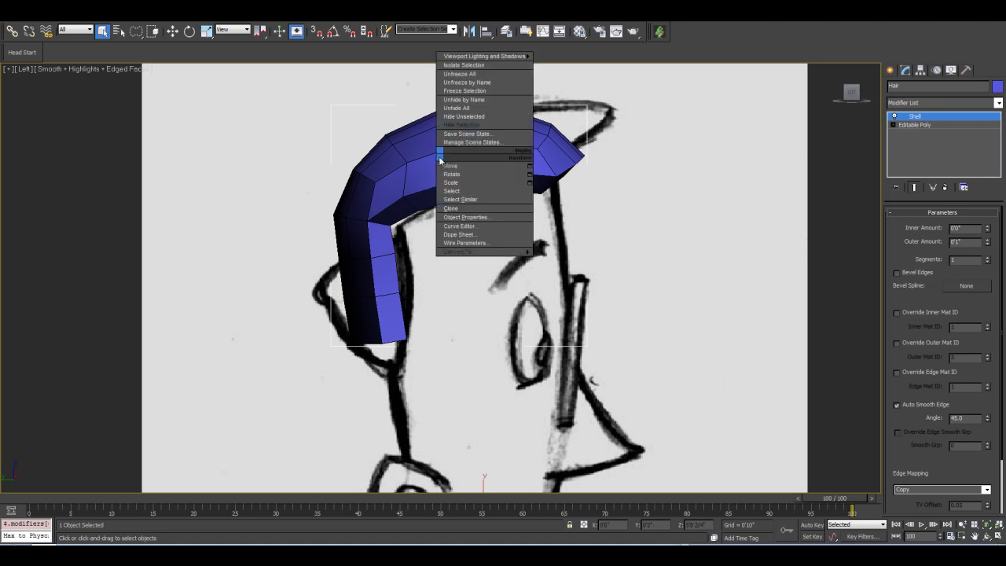
{"action": "mouse_move", "coordinate": [478, 252]}
{"action": "left_click", "coordinate": [581, 260]}
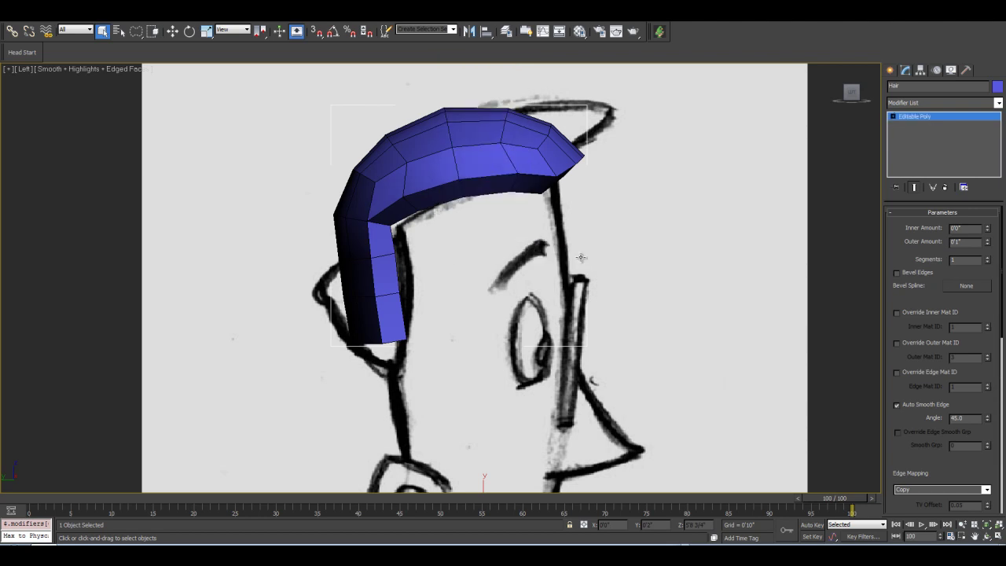
Make the hair see-through and move its front vertices forward and up to the tip of the sketched quiff.
{"action": "key", "text": "1"}
{"action": "middle_click_drag", "start_coordinate": [652, 146], "coordinate": [576, 246]}
{"action": "scroll", "coordinate": [575, 244], "scroll_direction": "up", "scroll_amount": 2}
{"action": "mouse_move", "coordinate": [518, 192]}
{"action": "left_mouse_down"}
{"action": "mouse_move", "coordinate": [469, 238]}
{"action": "mouse_move", "coordinate": [510, 169]}
{"action": "left_mouse_up"}
{"action": "key", "text": "alt+x"}
{"action": "left_click", "coordinate": [172, 31]}
{"action": "left_click", "coordinate": [547, 195]}
{"action": "left_click_drag", "start_coordinate": [138, 35], "coordinate": [136, 32]}
{"action": "left_click_drag", "start_coordinate": [532, 179], "coordinate": [490, 232]}
{"action": "left_click_drag", "start_coordinate": [524, 187], "coordinate": [574, 147]}
{"action": "left_click_drag", "start_coordinate": [566, 226], "coordinate": [525, 273]}
{"action": "left_click_drag", "start_coordinate": [564, 238], "coordinate": [594, 160]}
{"action": "scroll", "coordinate": [510, 230], "scroll_direction": "up", "scroll_amount": 1}
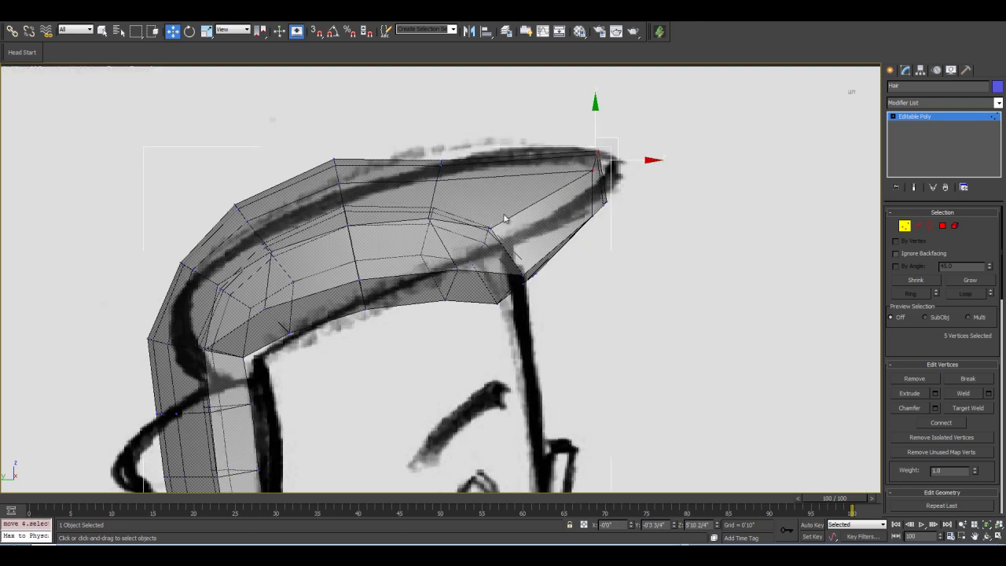
Move the two vertices on the side of the quiff forward and up, and check the shape in solid display.
{"action": "left_click_drag", "start_coordinate": [491, 238], "coordinate": [492, 238]}
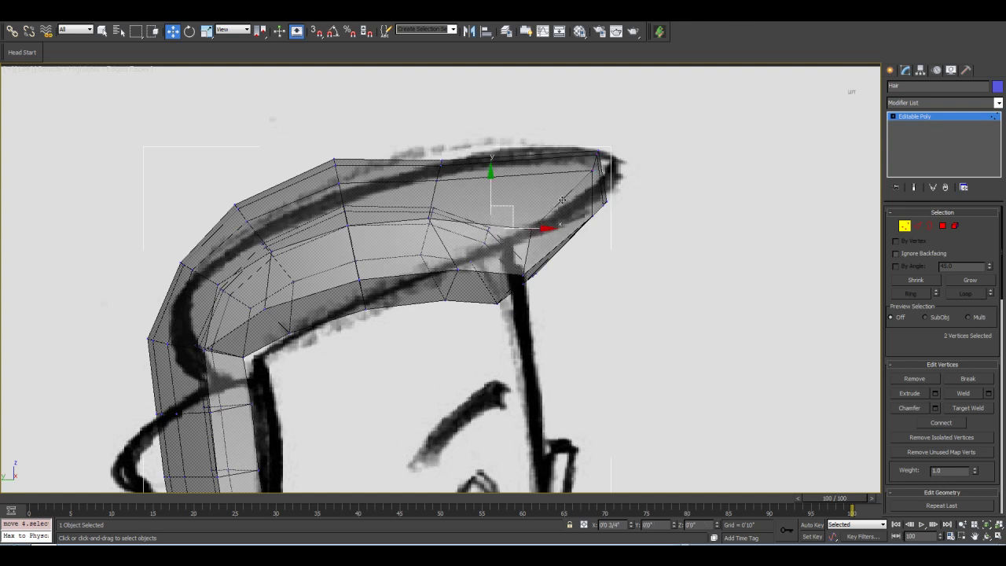
{"action": "left_click_drag", "start_coordinate": [569, 194], "coordinate": [553, 196]}
{"action": "key", "text": "alt+x"}
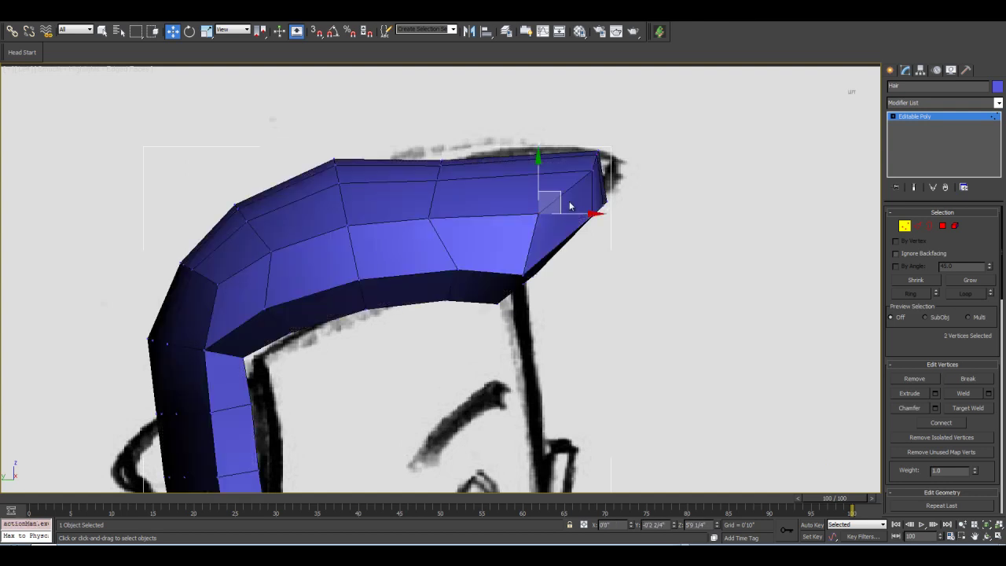
{"action": "key", "text": "alt+x"}
{"action": "key", "text": "alt+x"}
Add a TurboSmooth modifier to the Hair object and raise its iterations by one.
{"action": "left_click", "coordinate": [998, 103]}
{"action": "scroll", "coordinate": [943, 314], "scroll_direction": "down", "scroll_amount": 15}
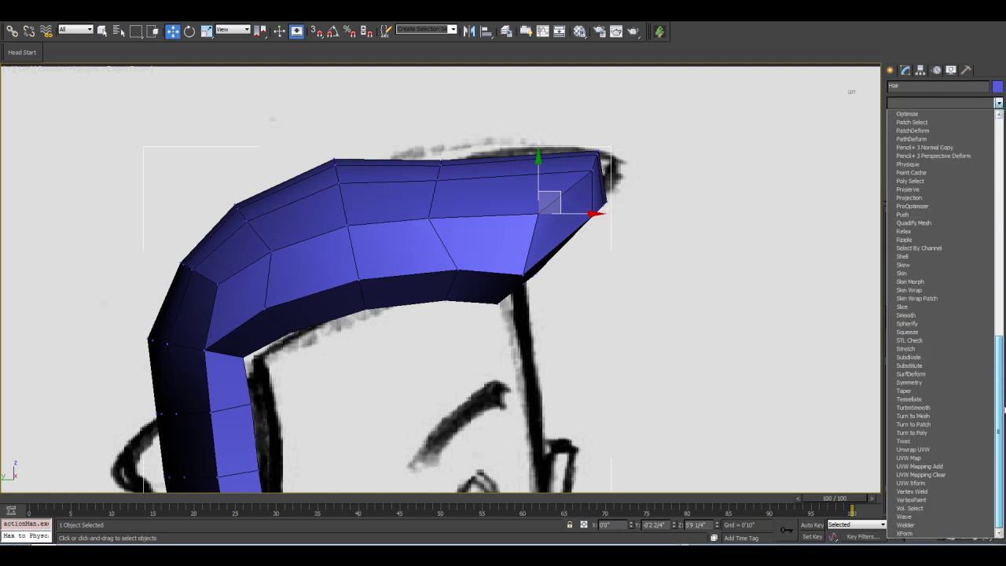
{"action": "left_click", "coordinate": [915, 408]}
{"action": "left_click", "coordinate": [986, 230]}
{"action": "scroll", "coordinate": [587, 231], "scroll_direction": "down", "scroll_amount": 5}
{"action": "scroll", "coordinate": [585, 237], "scroll_direction": "up", "scroll_amount": 2}
Return to the Editable Poly vertices with see-through on and lower the hair's top vertices toward the sketched outline.
{"action": "left_click", "coordinate": [914, 124]}
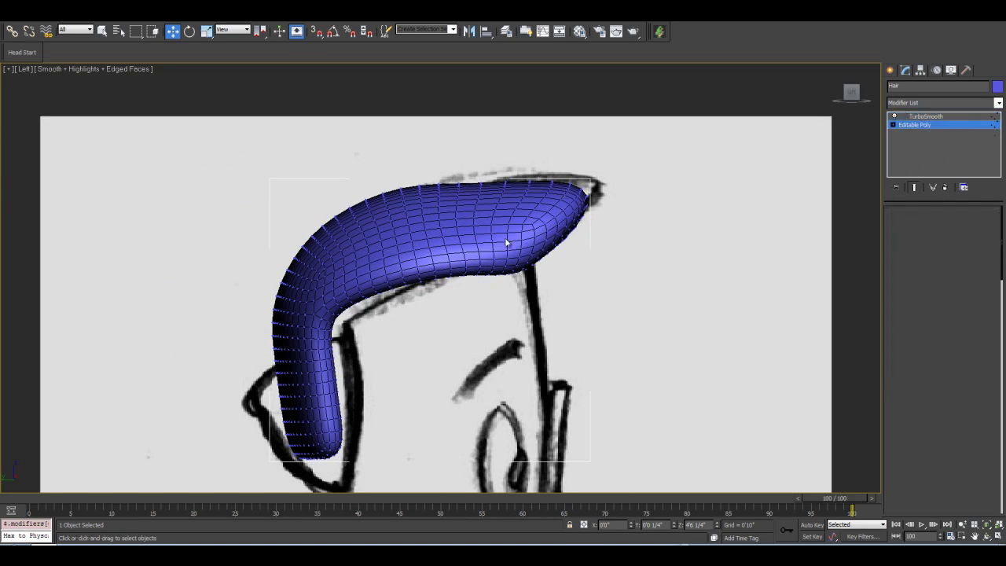
{"action": "key", "text": "1"}
{"action": "scroll", "coordinate": [411, 218], "scroll_direction": "up", "scroll_amount": 3}
{"action": "key", "text": "alt+x"}
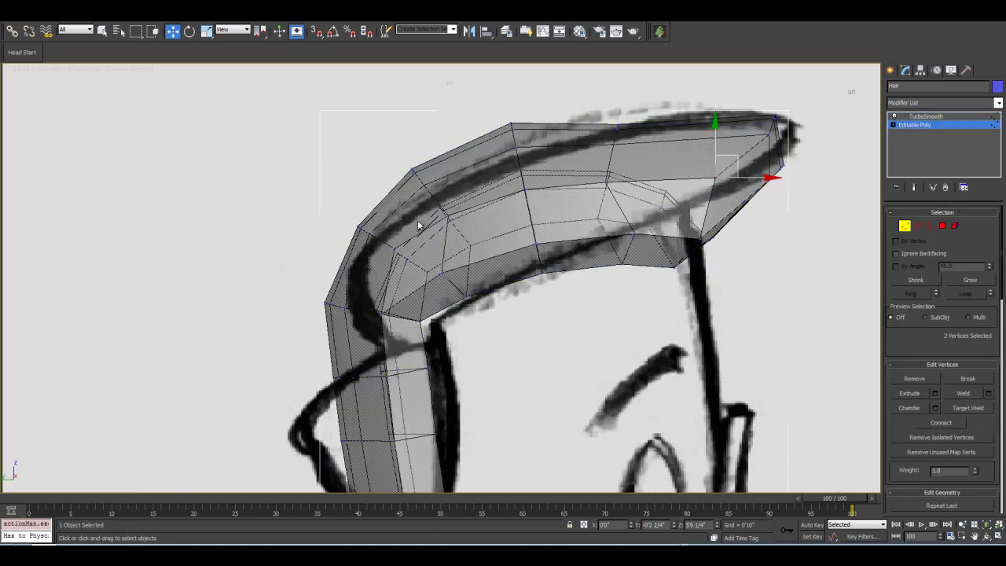
{"action": "middle_click_drag", "start_coordinate": [423, 289], "coordinate": [462, 275]}
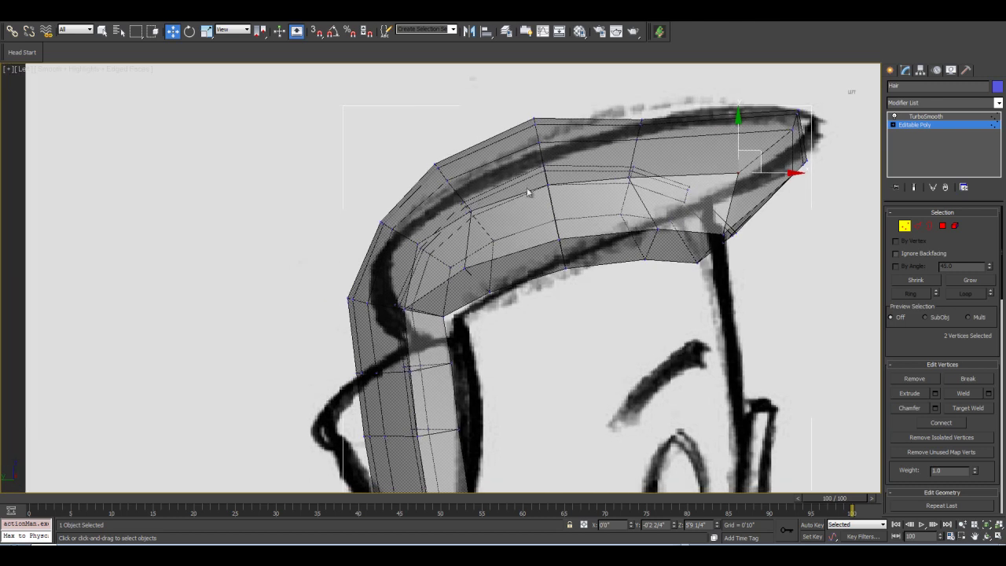
{"action": "left_click", "coordinate": [537, 124], "text": "ctrl"}
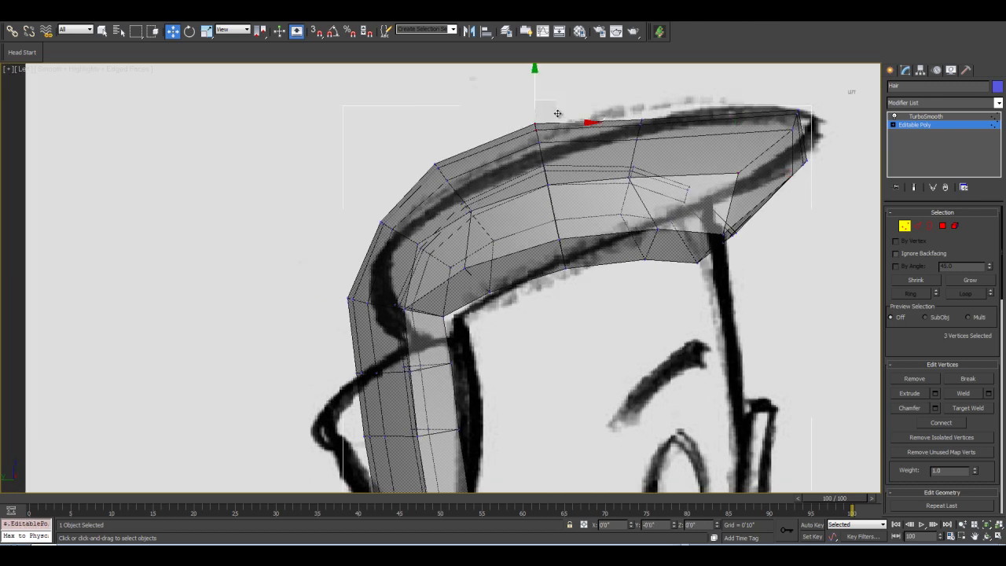
{"action": "left_click_drag", "start_coordinate": [559, 118], "coordinate": [559, 126]}
{"action": "left_click_drag", "start_coordinate": [615, 108], "coordinate": [652, 117]}
Nudge the upper back vertices of the hair inward toward the sketched outline.
{"action": "middle_click_drag", "start_coordinate": [468, 206], "coordinate": [513, 200]}
{"action": "scroll", "coordinate": [513, 199], "scroll_direction": "up", "scroll_amount": 1}
{"action": "left_click_drag", "start_coordinate": [479, 125], "coordinate": [516, 162]}
{"action": "left_click_drag", "start_coordinate": [519, 121], "coordinate": [524, 128]}
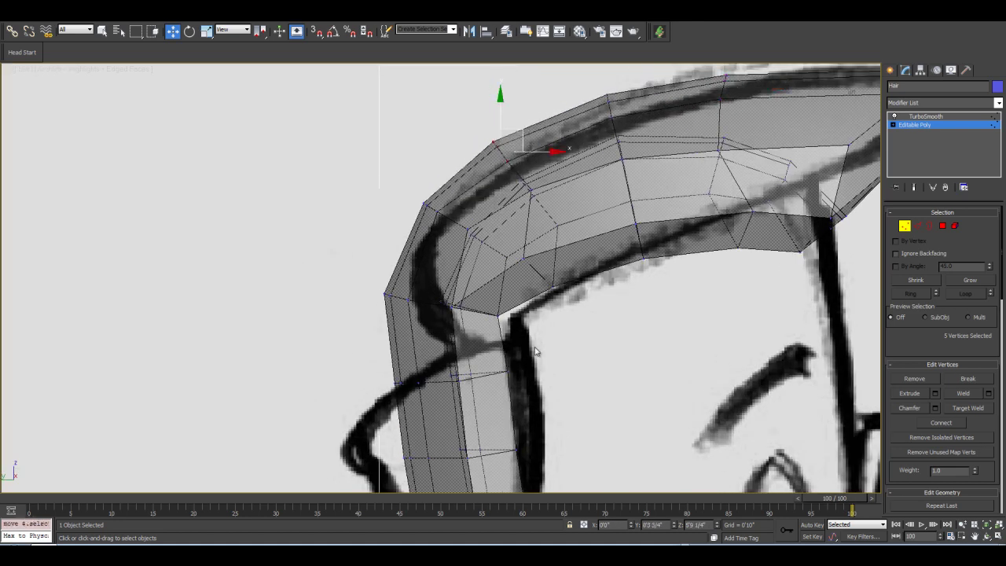
Pull the hair's back vertices outward and its lowest vertices down to follow the sketched bulge ending at the nape.
{"action": "middle_click_drag", "start_coordinate": [443, 414], "coordinate": [463, 322]}
{"action": "left_click_drag", "start_coordinate": [410, 277], "coordinate": [392, 350]}
{"action": "left_click_drag", "start_coordinate": [452, 377], "coordinate": [458, 382]}
{"action": "left_click_drag", "start_coordinate": [458, 344], "coordinate": [418, 377]}
{"action": "middle_click_drag", "start_coordinate": [456, 401], "coordinate": [436, 323]}
{"action": "left_click_drag", "start_coordinate": [400, 376], "coordinate": [453, 422]}
{"action": "left_click_drag", "start_coordinate": [450, 363], "coordinate": [449, 389]}
{"action": "left_click_drag", "start_coordinate": [451, 342], "coordinate": [604, 442]}
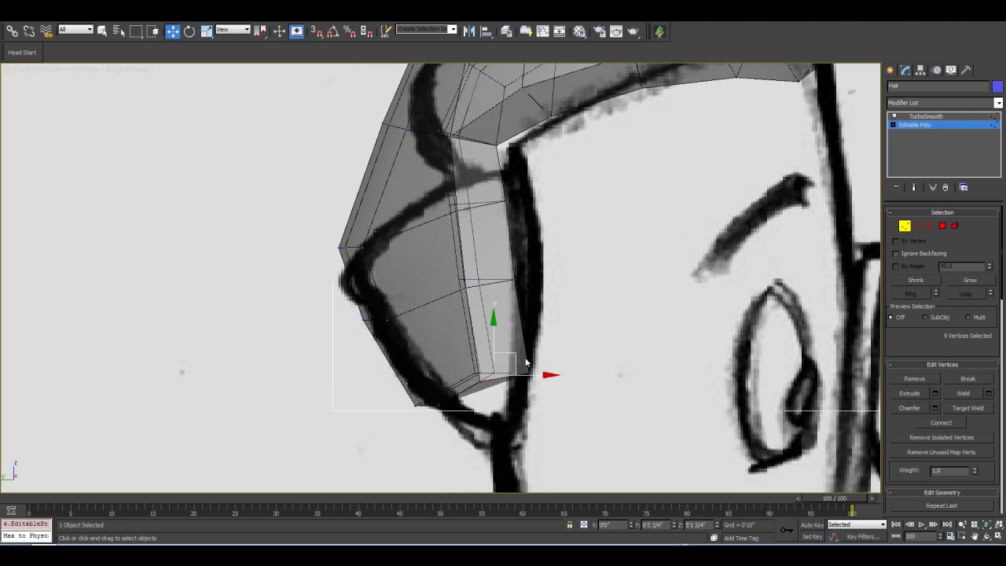
{"action": "left_click_drag", "start_coordinate": [514, 357], "coordinate": [520, 407]}
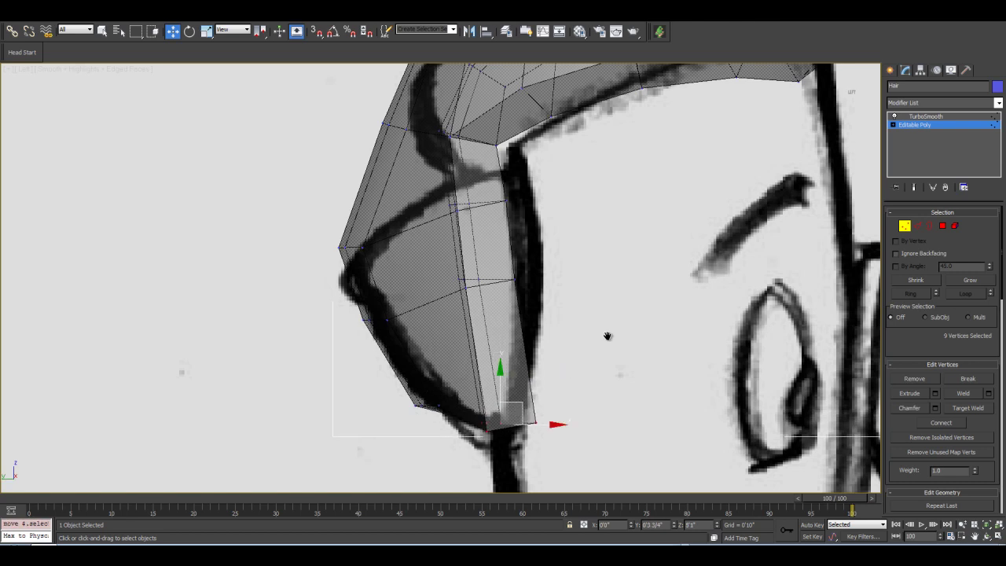
Move the vertices along the hair's vertical side edge forward toward the sketched hairline.
{"action": "middle_click_drag", "start_coordinate": [494, 312], "coordinate": [490, 410]}
{"action": "left_click_drag", "start_coordinate": [441, 366], "coordinate": [557, 396]}
{"action": "left_click_drag", "start_coordinate": [496, 359], "coordinate": [508, 359]}
{"action": "left_click_drag", "start_coordinate": [428, 288], "coordinate": [527, 326]}
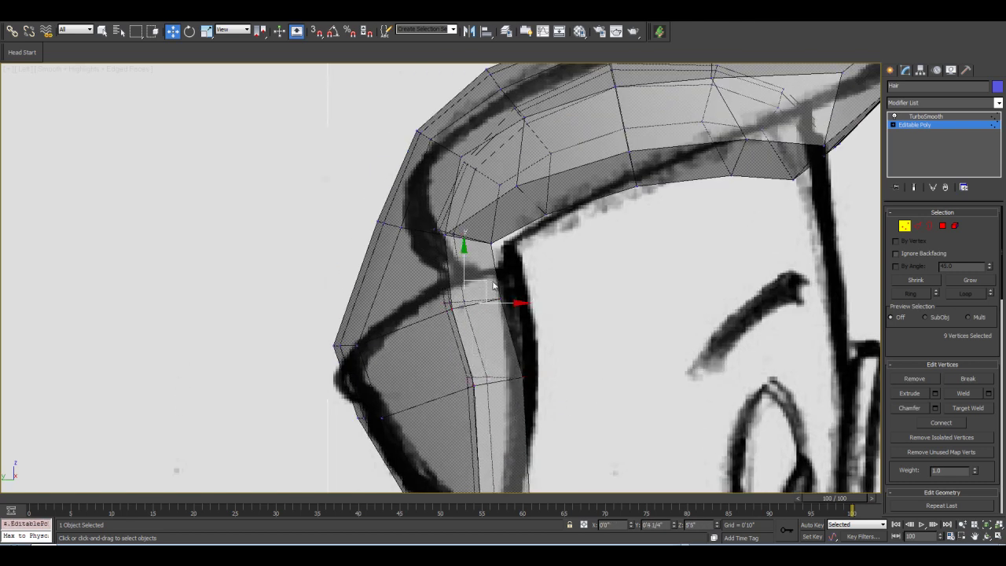
{"action": "left_click_drag", "start_coordinate": [483, 285], "coordinate": [495, 284]}
Show the smoothed end result on the hair and compare it with the side sketch in solid and see-through display.
{"action": "left_click", "coordinate": [915, 187]}
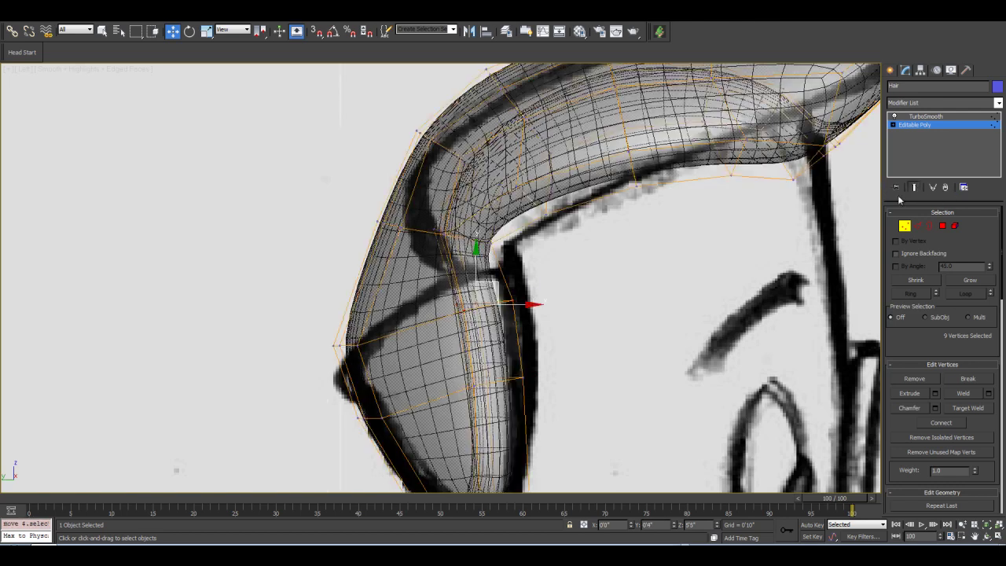
{"action": "scroll", "coordinate": [561, 274], "scroll_direction": "down", "scroll_amount": 5}
{"action": "key", "text": "alt+x"}
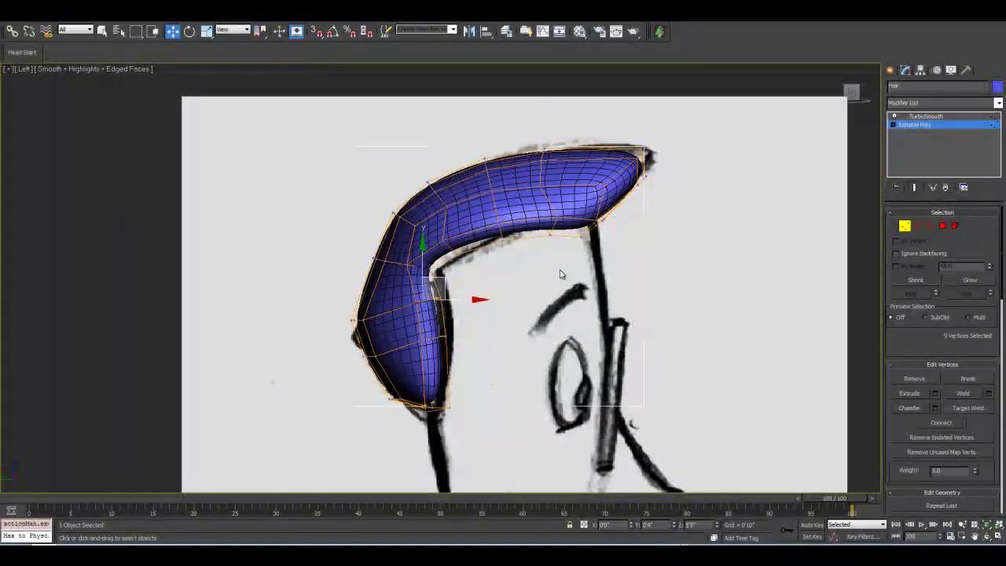
{"action": "key", "text": "alt+x"}
{"action": "scroll", "coordinate": [561, 274], "scroll_direction": "up", "scroll_amount": 5}
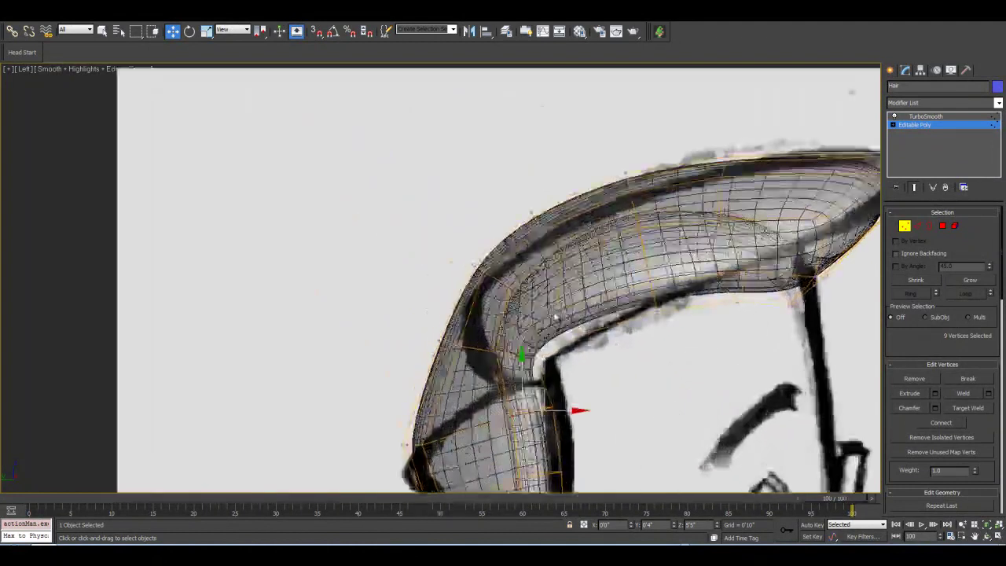
{"action": "middle_click_drag", "start_coordinate": [540, 346], "coordinate": [504, 273]}
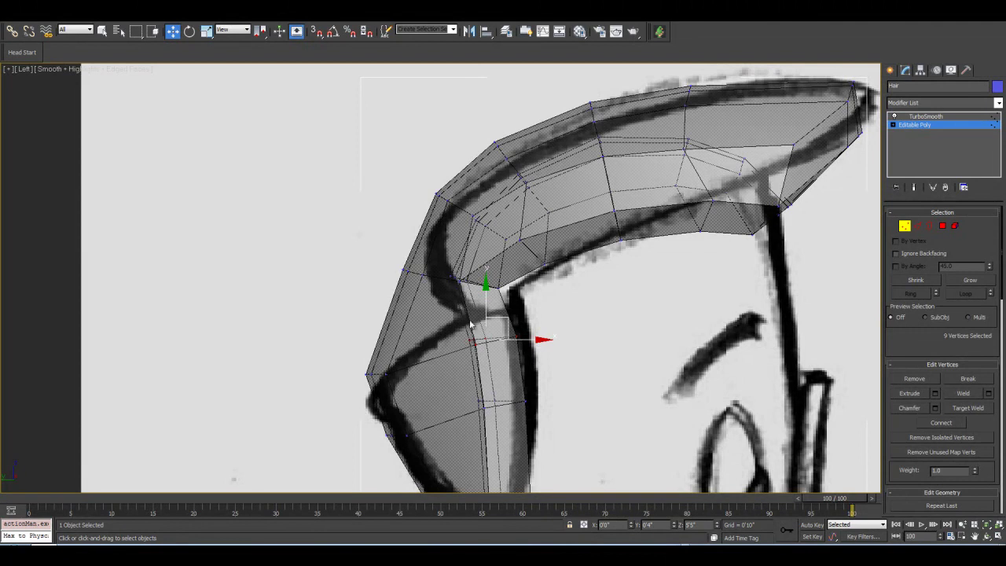
{"action": "key", "text": "ctrl+r"}
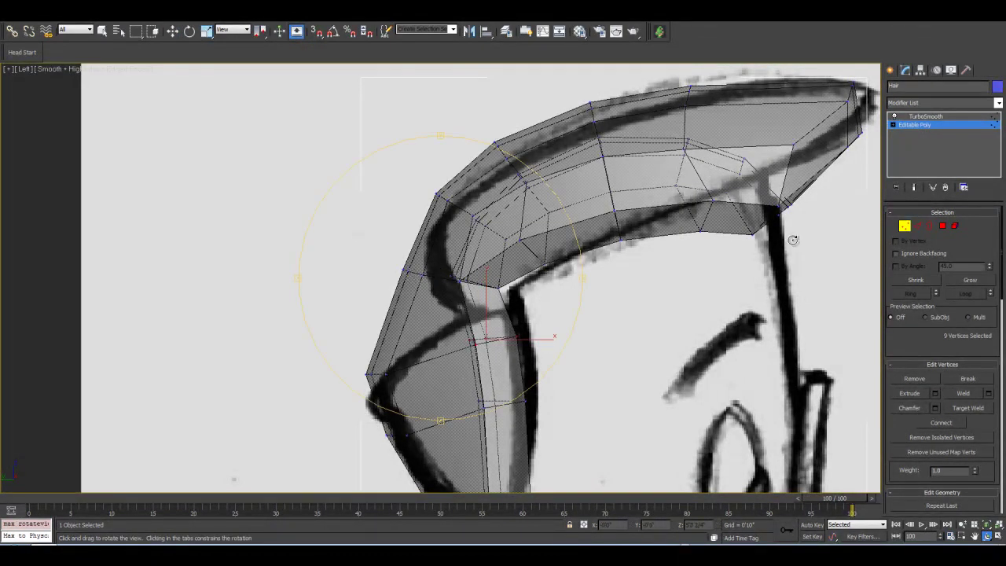
{"action": "left_click", "coordinate": [904, 225]}
{"action": "right_click", "coordinate": [424, 238]}
{"action": "key", "text": "2"}
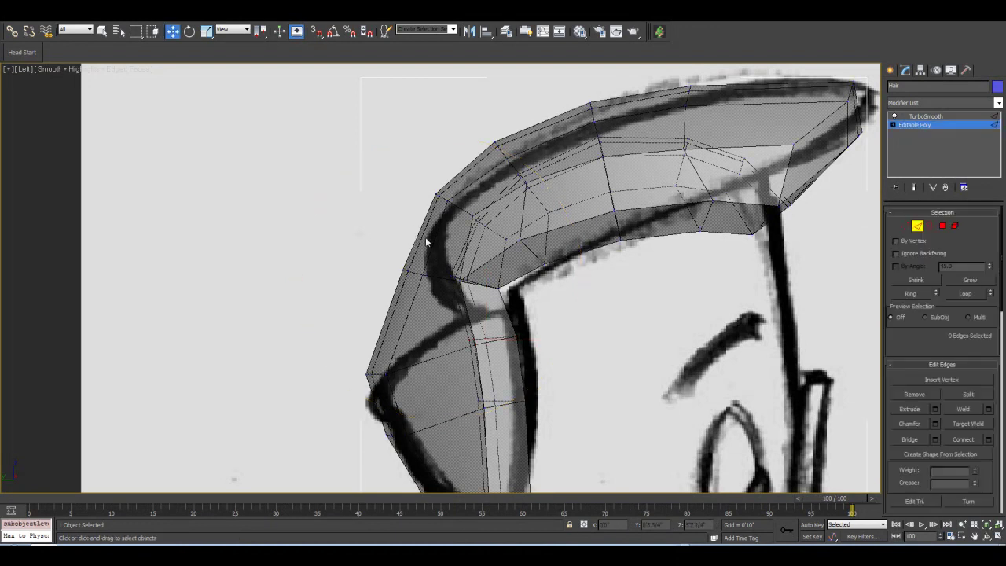
{"action": "double_click", "coordinate": [428, 228]}
{"action": "left_click", "coordinate": [910, 293]}
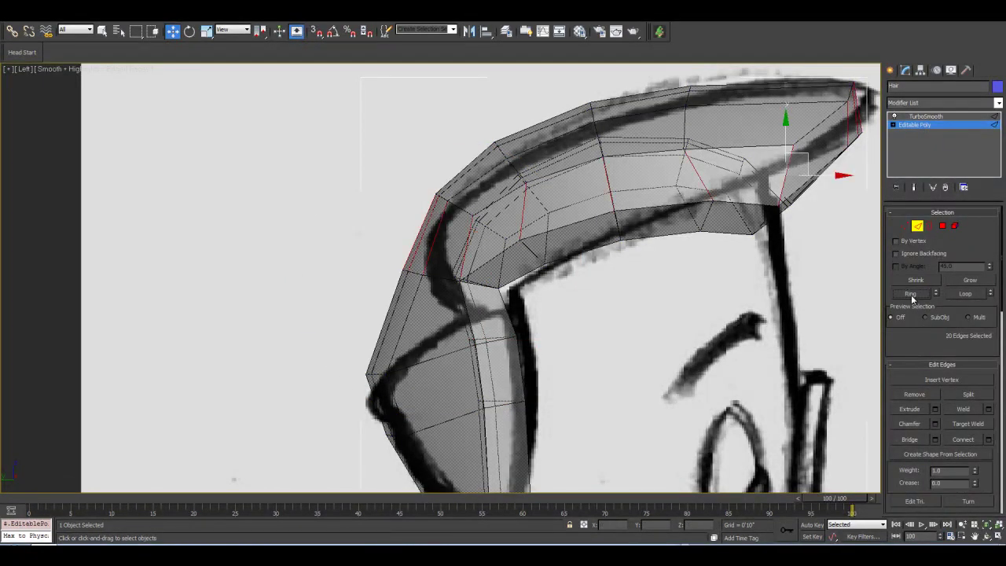
{"action": "right_click", "coordinate": [518, 222]}
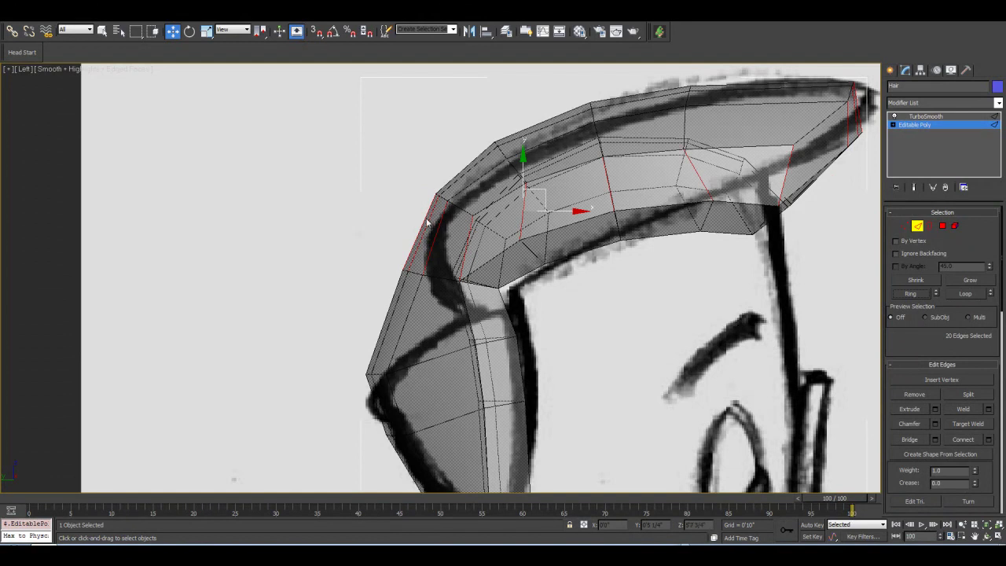
{"action": "left_click", "coordinate": [921, 227]}
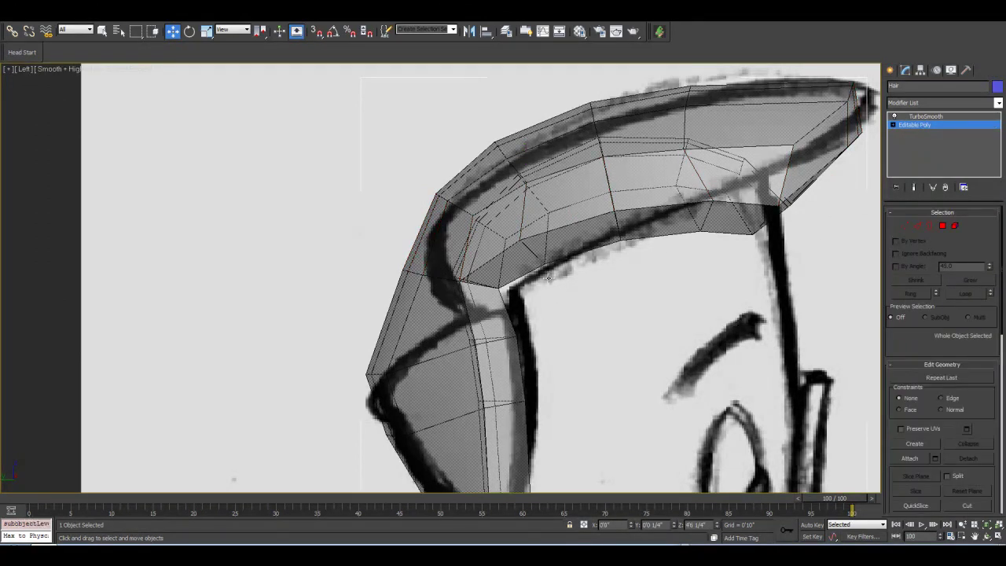
Show the hair as a solid, unsmoothed mesh in the perspective view, framed on its back and side.
{"action": "key", "text": "p"}
{"action": "left_click", "coordinate": [988, 536]}
{"action": "left_click_drag", "start_coordinate": [409, 288], "coordinate": [495, 286]}
{"action": "scroll", "coordinate": [476, 283], "scroll_direction": "down", "scroll_amount": 3}
{"action": "key", "text": "alt+x"}
{"action": "scroll", "coordinate": [478, 286], "scroll_direction": "up", "scroll_amount": 3}
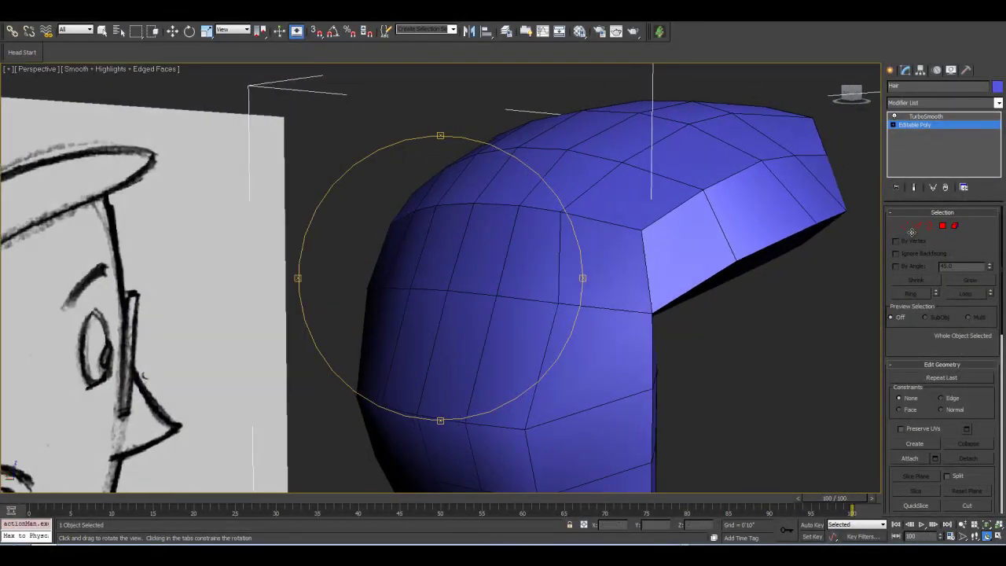
Connect the five neighbouring vertical edges in the row above the hair's notch level with a horizontal cut.
{"action": "left_click", "coordinate": [917, 226]}
{"action": "key", "text": "w"}
{"action": "left_click", "coordinate": [503, 258]}
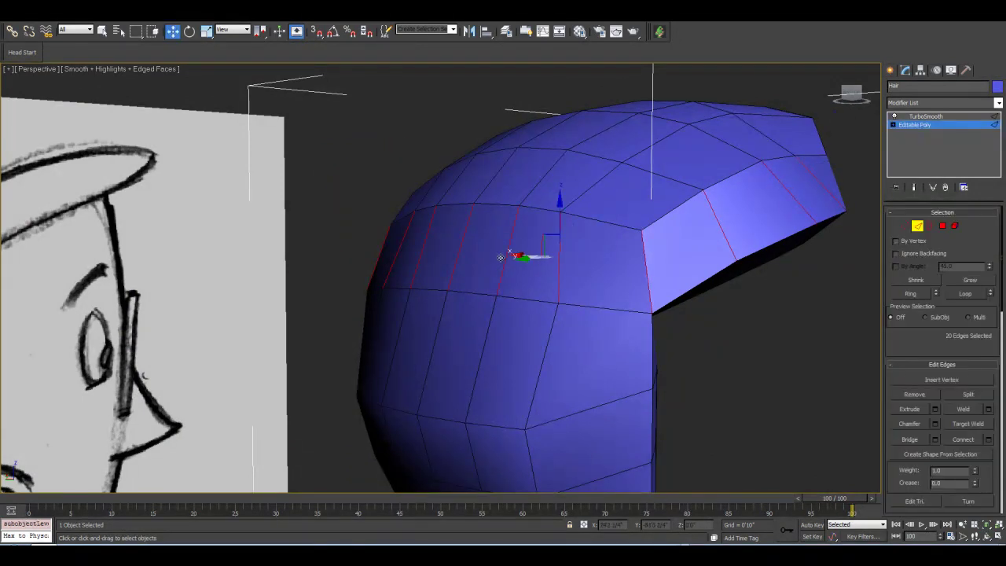
{"action": "left_click", "coordinate": [503, 266]}
{"action": "left_click", "coordinate": [559, 270]}
{"action": "left_click", "coordinate": [502, 272], "text": "ctrl"}
{"action": "left_click", "coordinate": [451, 266], "text": "ctrl"}
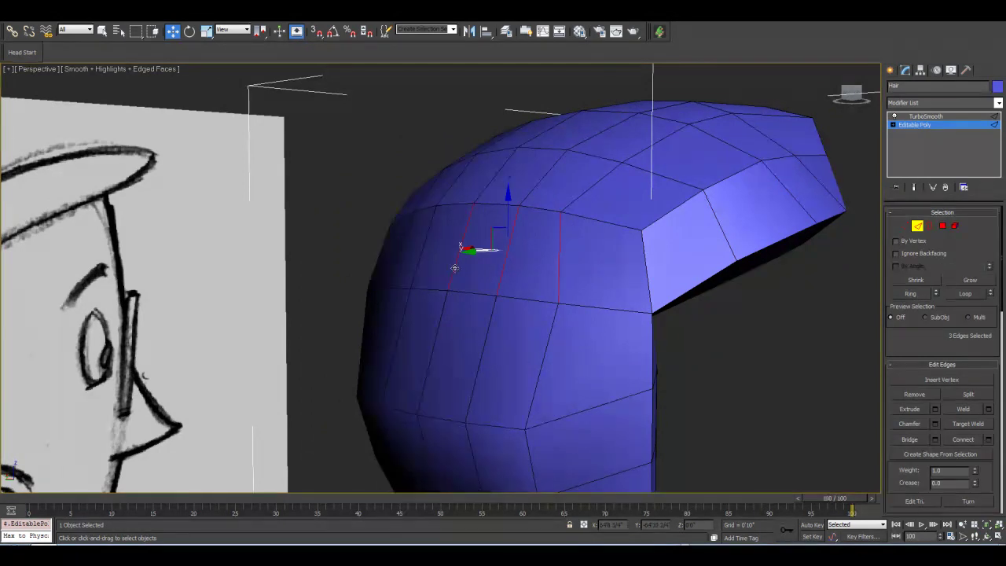
{"action": "left_click", "coordinate": [396, 251], "text": "ctrl"}
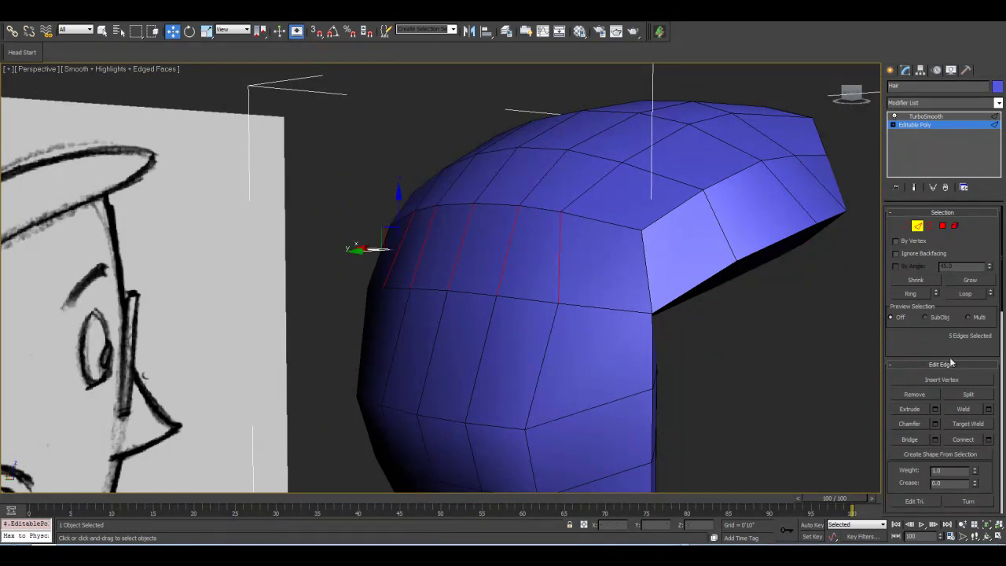
{"action": "left_click", "coordinate": [989, 440]}
{"action": "left_click", "coordinate": [446, 329]}
Connect the neighbouring vertical edges in the row just below notch level with one segment.
{"action": "left_click", "coordinate": [547, 336]}
{"action": "left_click", "coordinate": [484, 345], "text": "ctrl"}
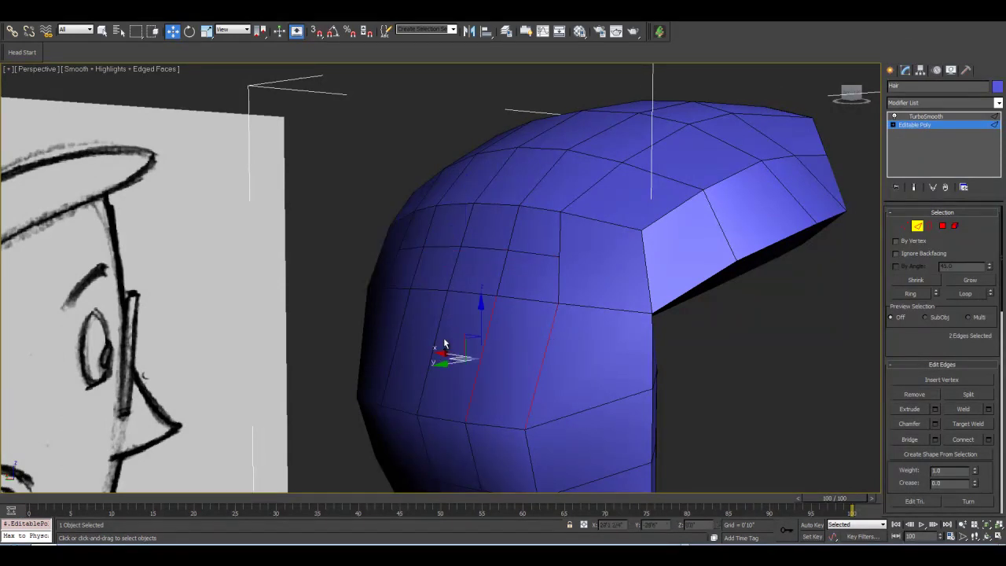
{"action": "left_click", "coordinate": [436, 332], "text": "ctrl"}
{"action": "left_click", "coordinate": [401, 334], "text": "ctrl"}
{"action": "left_click", "coordinate": [379, 311], "text": "ctrl"}
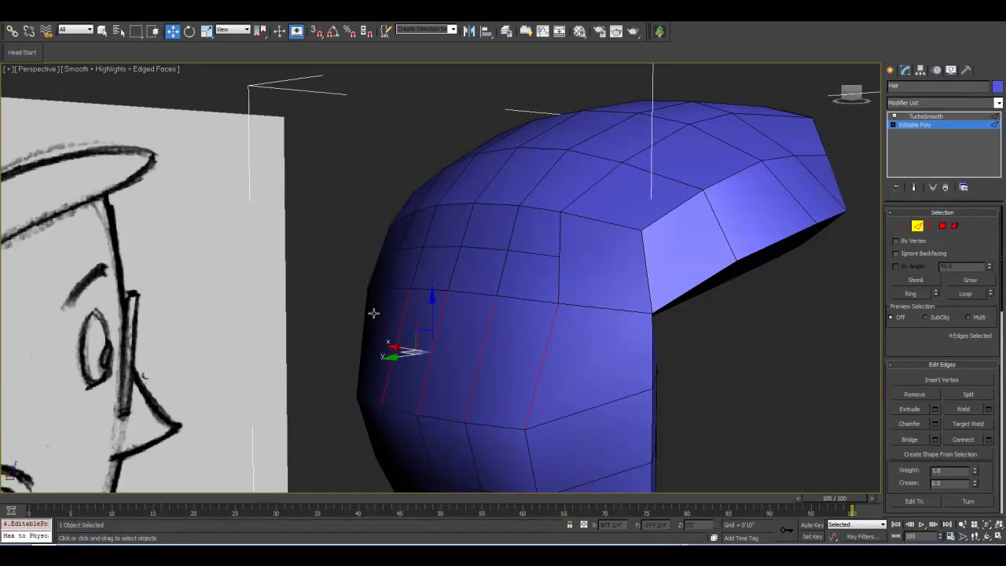
{"action": "left_click", "coordinate": [989, 439]}
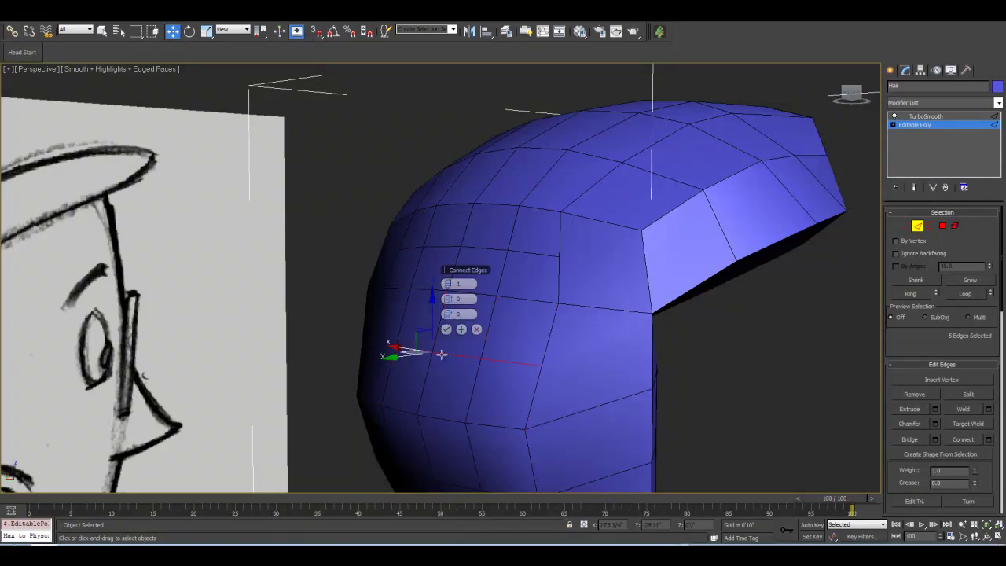
{"action": "left_click", "coordinate": [446, 330]}
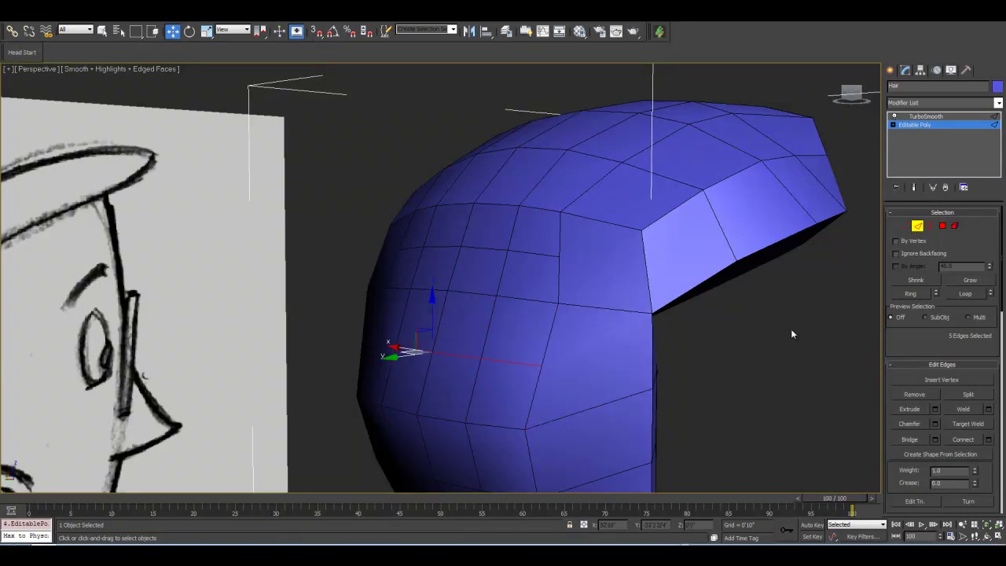
Connect the near end vertices of both new horizontal cuts to the corner vertex at the hair's notch.
{"action": "left_click", "coordinate": [904, 227]}
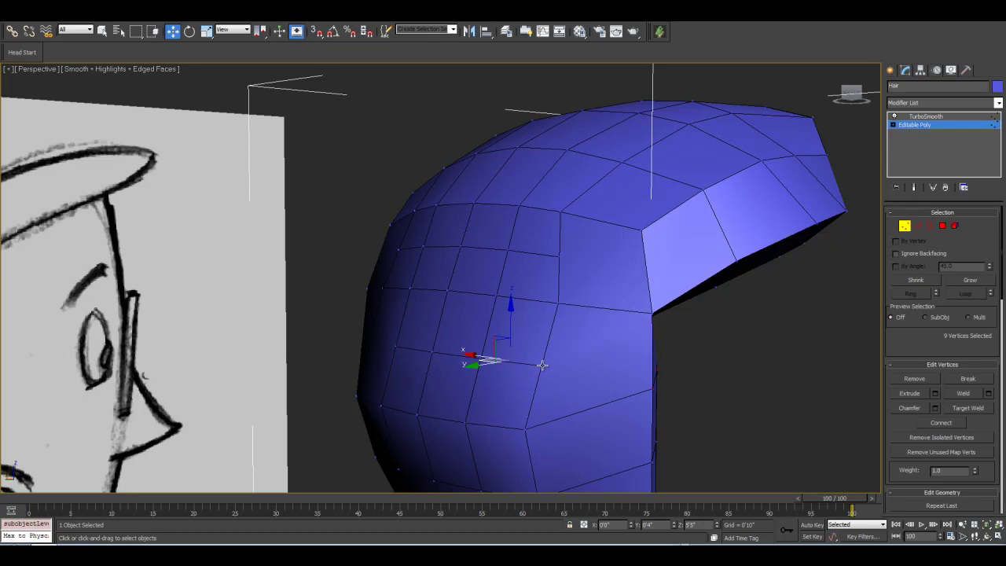
{"action": "left_click", "coordinate": [539, 366]}
{"action": "left_click", "coordinate": [653, 314], "text": "ctrl"}
{"action": "key", "text": "ctrl+shift+e"}
{"action": "left_click", "coordinate": [559, 255]}
{"action": "left_click", "coordinate": [652, 313], "text": "ctrl"}
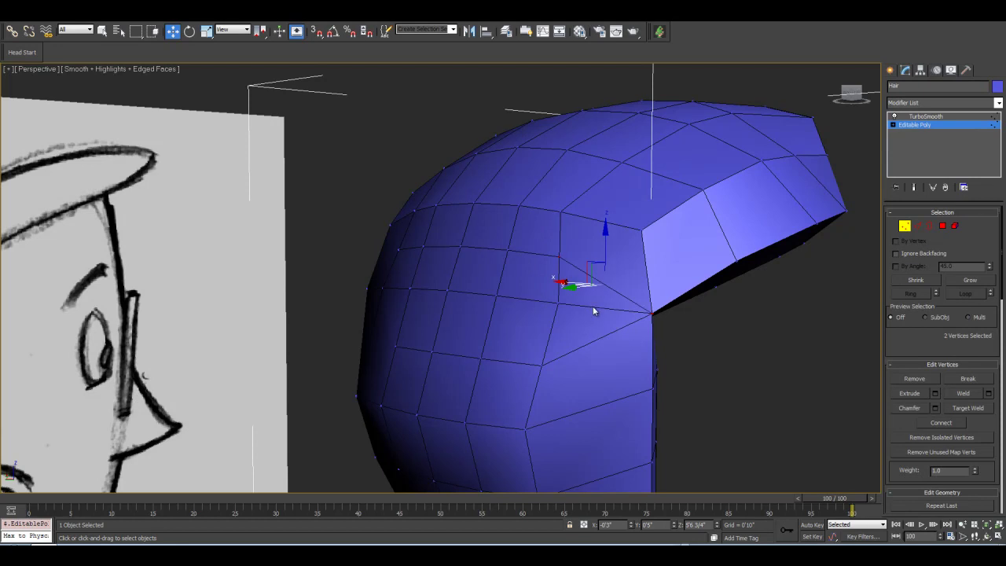
Examine the new cuts on both sides of the hair to compare the edge layout.
{"action": "left_click", "coordinate": [986, 535]}
{"action": "left_click_drag", "start_coordinate": [494, 287], "coordinate": [466, 285]}
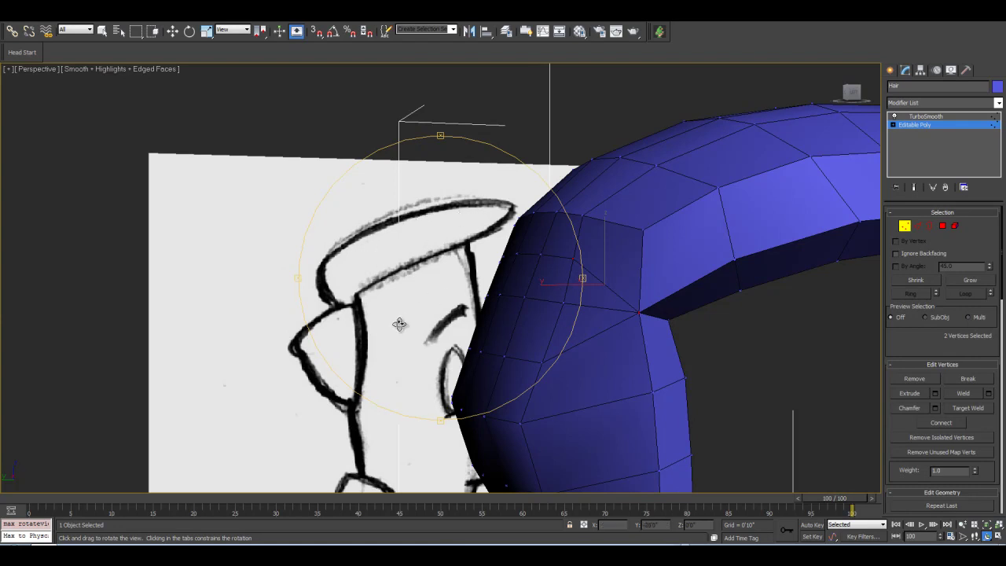
{"action": "mouse_move", "coordinate": [444, 271]}
{"action": "left_mouse_down"}
{"action": "mouse_move", "coordinate": [471, 275]}
{"action": "mouse_move", "coordinate": [389, 292]}
{"action": "mouse_move", "coordinate": [420, 277]}
{"action": "left_mouse_up"}
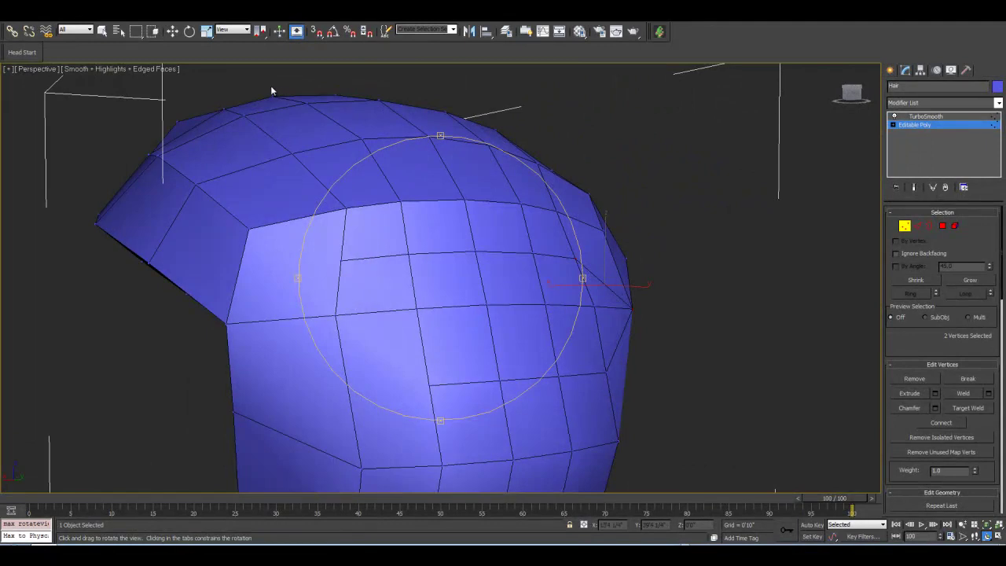
{"action": "left_click", "coordinate": [172, 32]}
{"action": "middle_click_drag", "start_coordinate": [481, 403], "coordinate": [464, 377]}
{"action": "scroll", "coordinate": [464, 378], "scroll_direction": "down", "scroll_amount": 1}
{"action": "scroll", "coordinate": [464, 378], "scroll_direction": "up", "scroll_amount": 1}
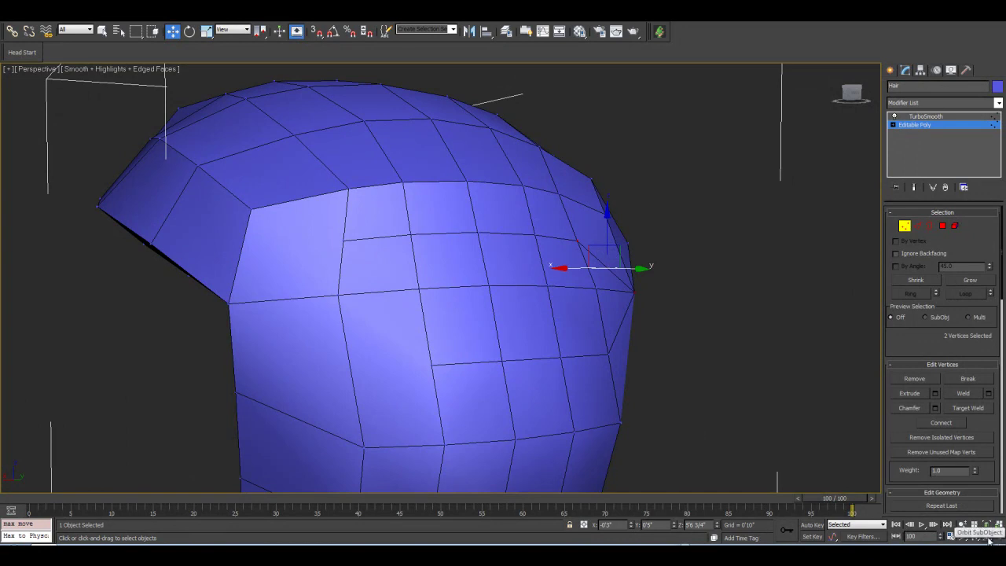
{"action": "left_click", "coordinate": [987, 537]}
{"action": "mouse_move", "coordinate": [669, 353]}
{"action": "left_mouse_down"}
{"action": "mouse_move", "coordinate": [550, 260]}
{"action": "mouse_move", "coordinate": [503, 244]}
{"action": "mouse_move", "coordinate": [393, 263]}
{"action": "left_mouse_up"}
Add a Symmetry modifier beneath TurboSmooth with a flipped X mirror axis, and switch TurboSmooth off.
{"action": "left_click", "coordinate": [904, 227]}
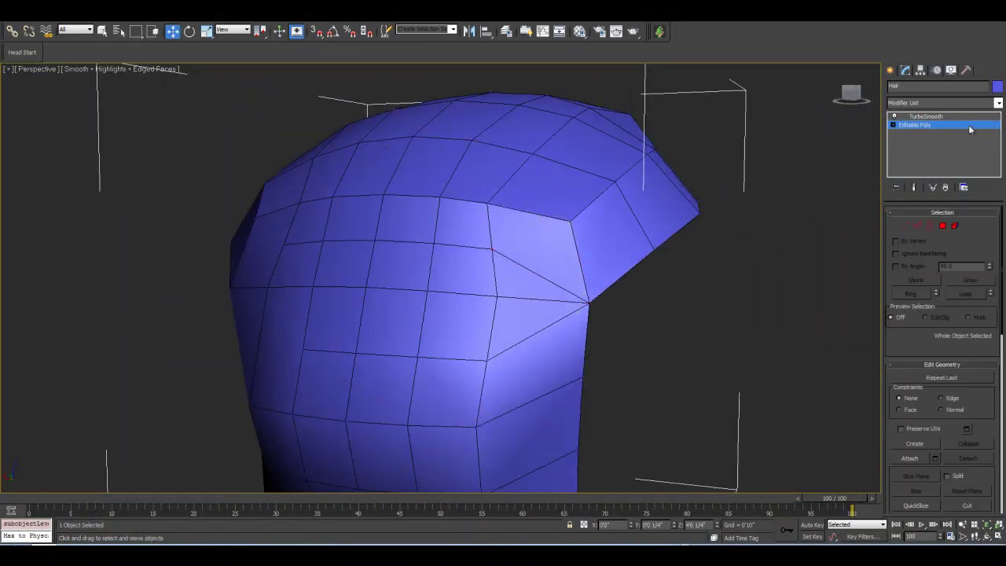
{"action": "left_click", "coordinate": [998, 103]}
{"action": "scroll", "coordinate": [943, 354], "scroll_direction": "down", "scroll_amount": 10}
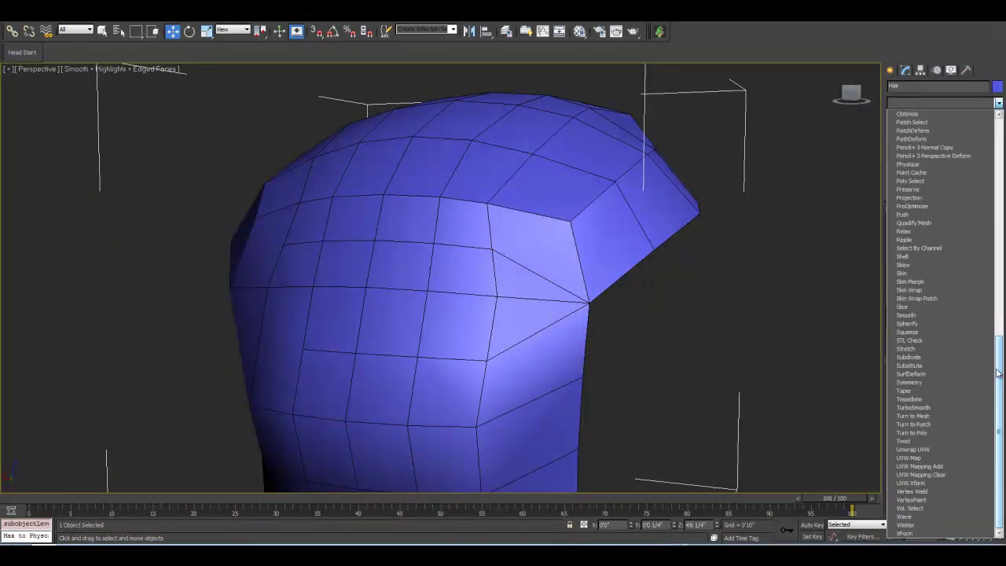
{"action": "left_click", "coordinate": [938, 383]}
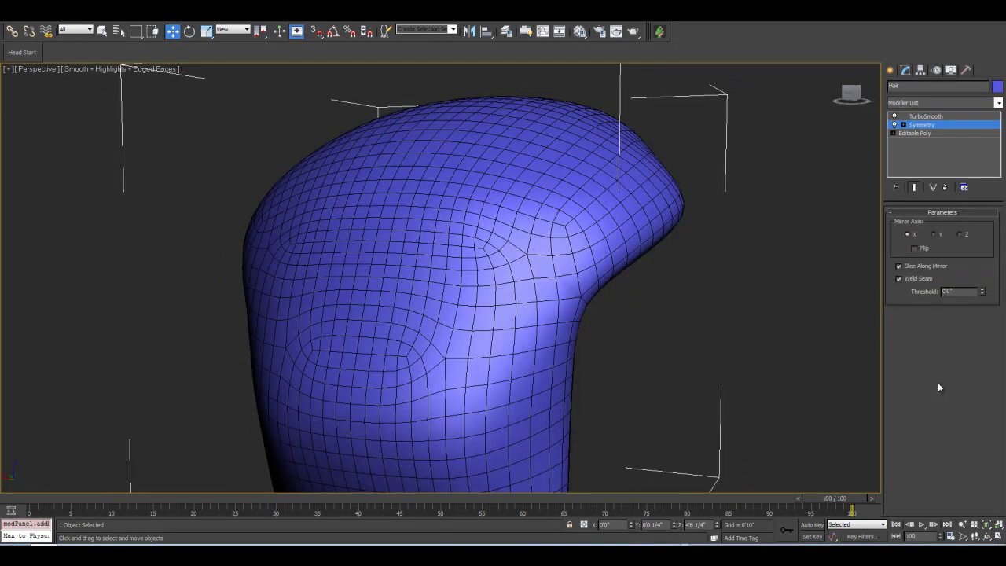
{"action": "left_click", "coordinate": [894, 117]}
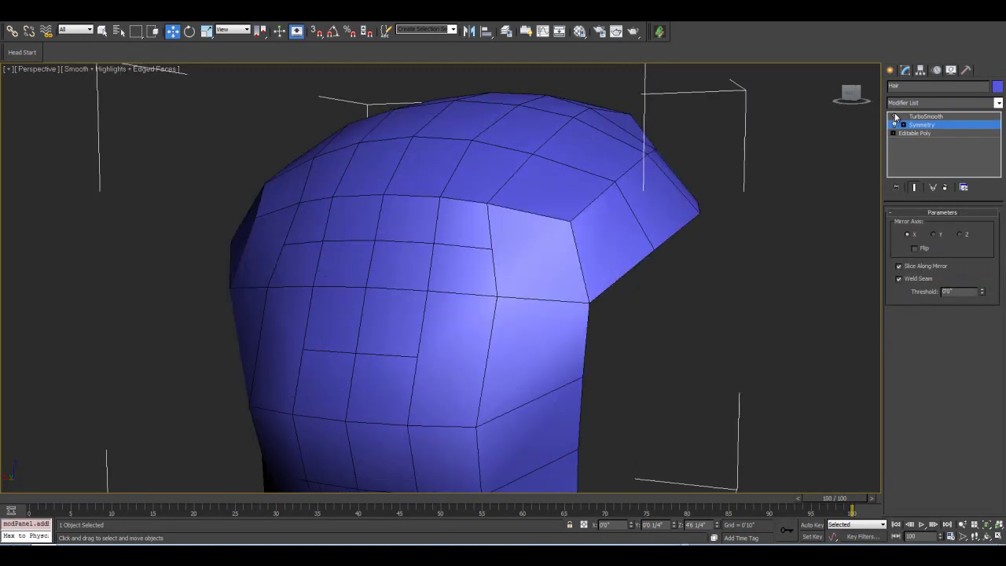
{"action": "left_click", "coordinate": [915, 248]}
Collapse the hair's modifier stack down to the editable poly up to and including Symmetry, keeping TurboSmooth.
{"action": "right_click", "coordinate": [926, 126]}
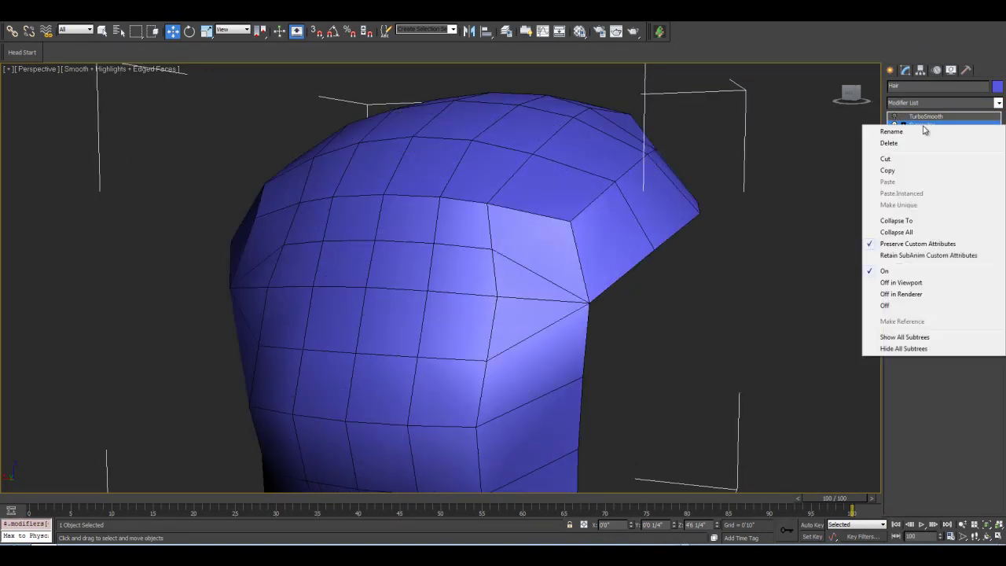
{"action": "left_click", "coordinate": [896, 232]}
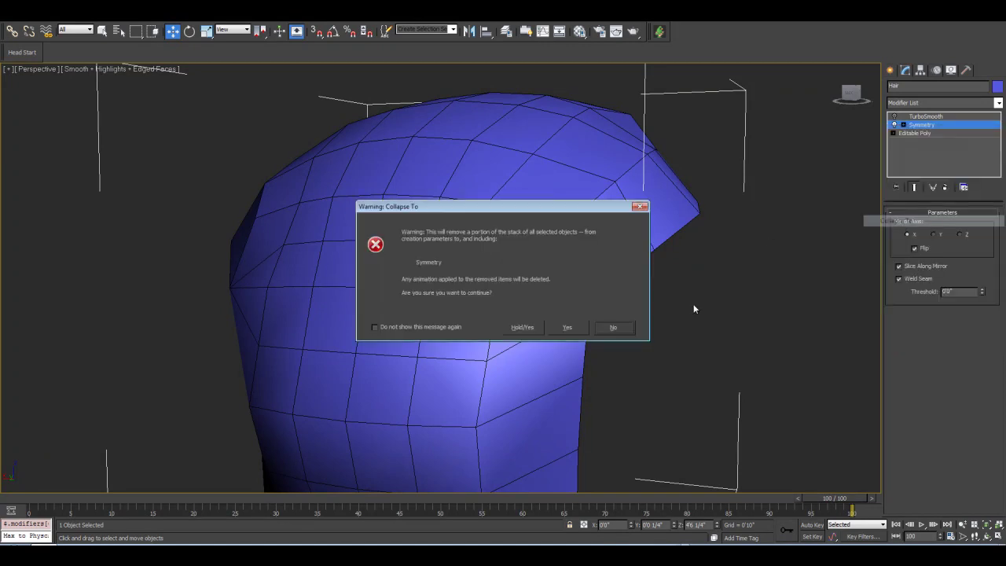
{"action": "left_click", "coordinate": [534, 334]}
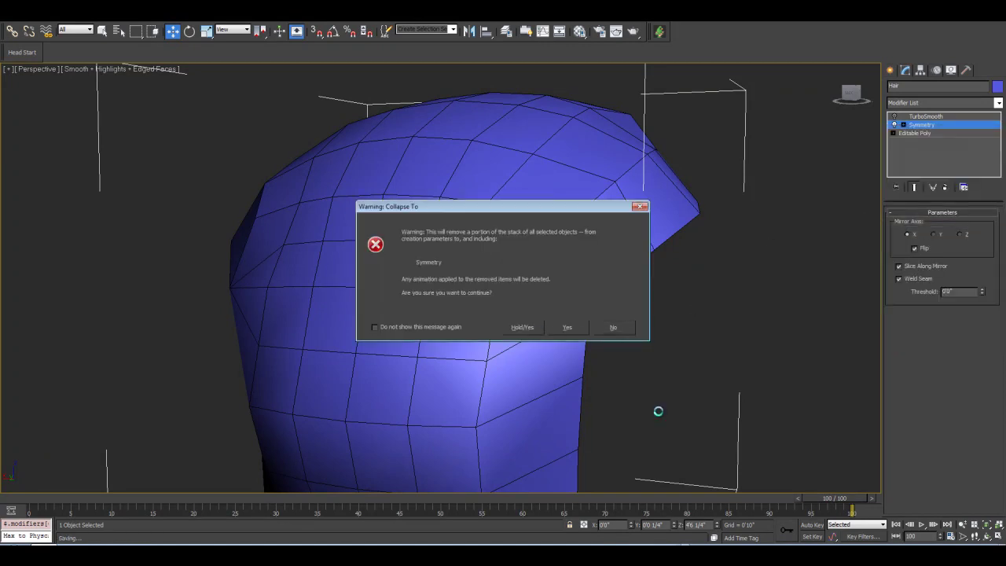
{"action": "left_click", "coordinate": [988, 536]}
{"action": "mouse_move", "coordinate": [401, 281]}
{"action": "left_mouse_down"}
{"action": "mouse_move", "coordinate": [420, 269]}
{"action": "mouse_move", "coordinate": [366, 270]}
{"action": "mouse_move", "coordinate": [414, 301]}
{"action": "mouse_move", "coordinate": [494, 309]}
{"action": "mouse_move", "coordinate": [369, 306]}
{"action": "mouse_move", "coordinate": [503, 306]}
{"action": "left_mouse_up"}
{"action": "left_click", "coordinate": [915, 124]}
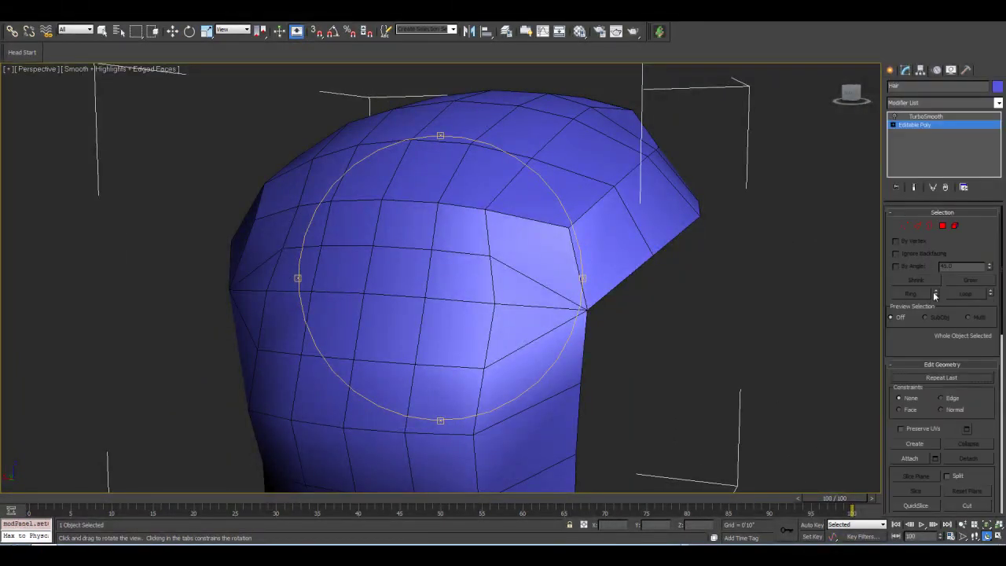
Push the four horizontal edges between the two cuts inward to form a crease across the back of the hair.
{"action": "left_click", "coordinate": [917, 225]}
{"action": "key", "text": "w"}
{"action": "left_click", "coordinate": [447, 303]}
{"action": "left_click", "coordinate": [393, 299], "text": "ctrl"}
{"action": "left_click", "coordinate": [344, 292], "text": "ctrl"}
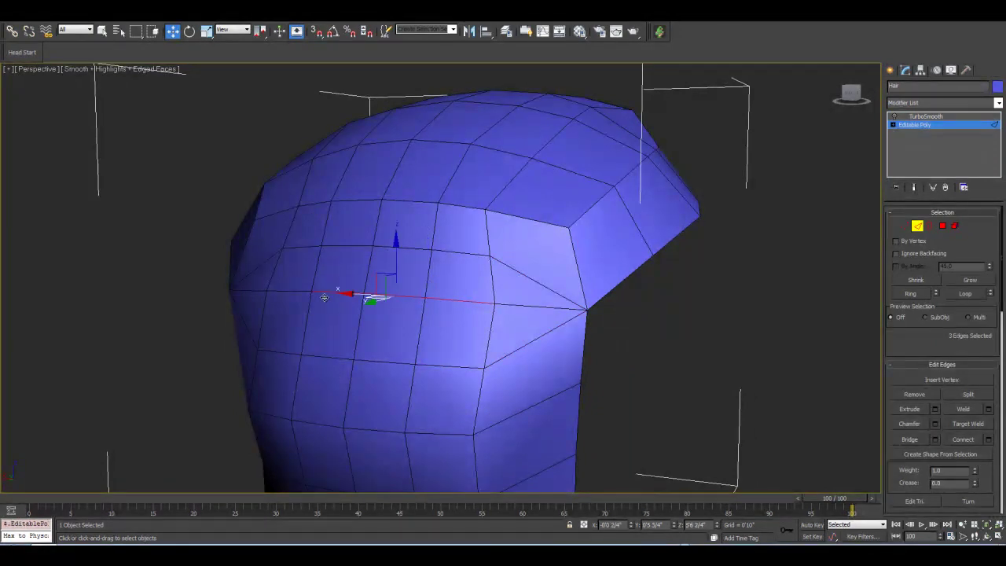
{"action": "left_click", "coordinate": [293, 292], "text": "ctrl"}
{"action": "left_click", "coordinate": [987, 538]}
{"action": "left_click_drag", "start_coordinate": [479, 238], "coordinate": [422, 242]}
{"action": "left_click", "coordinate": [912, 187]}
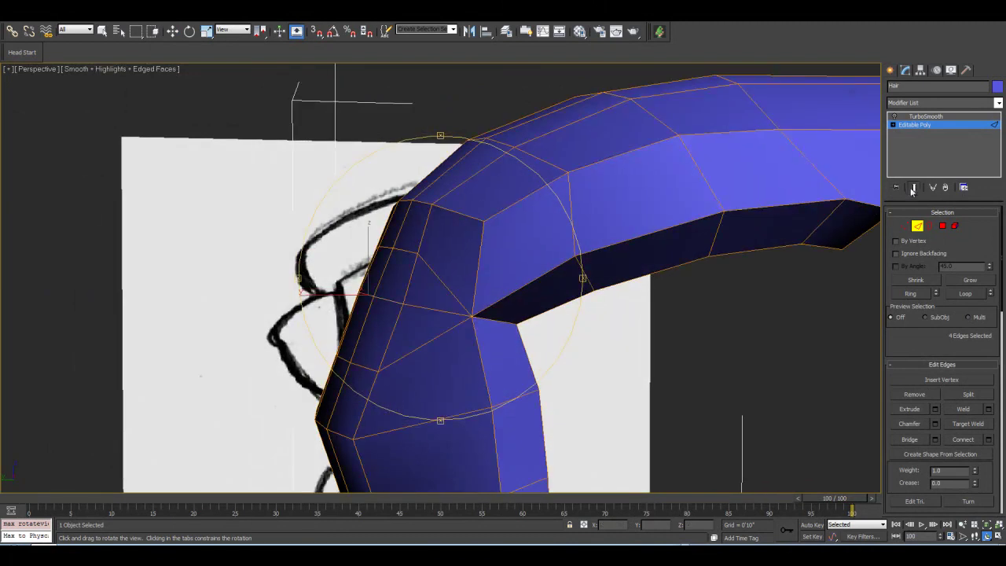
{"action": "left_click", "coordinate": [175, 33]}
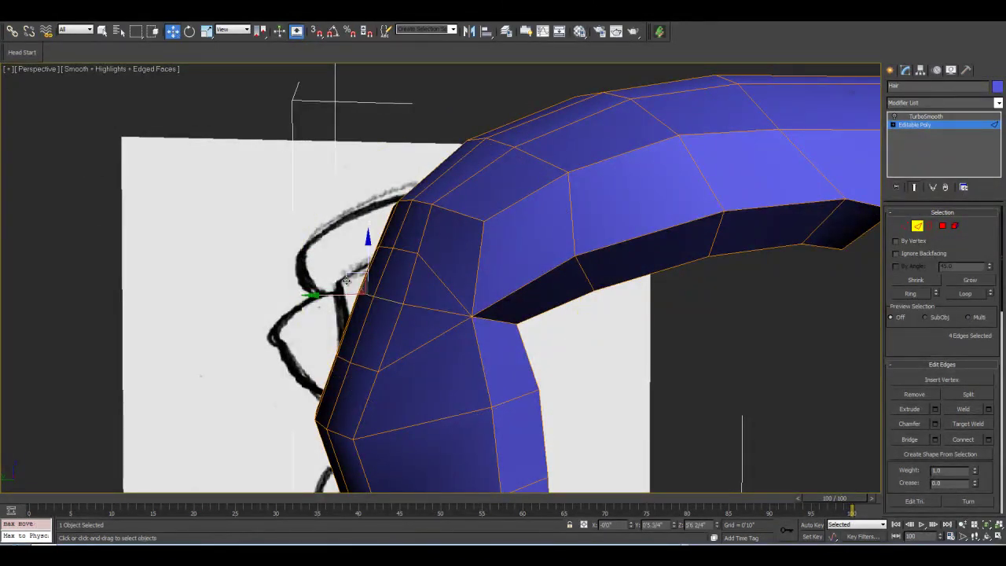
{"action": "left_click_drag", "start_coordinate": [346, 274], "coordinate": [399, 284]}
{"action": "left_click", "coordinate": [429, 319]}
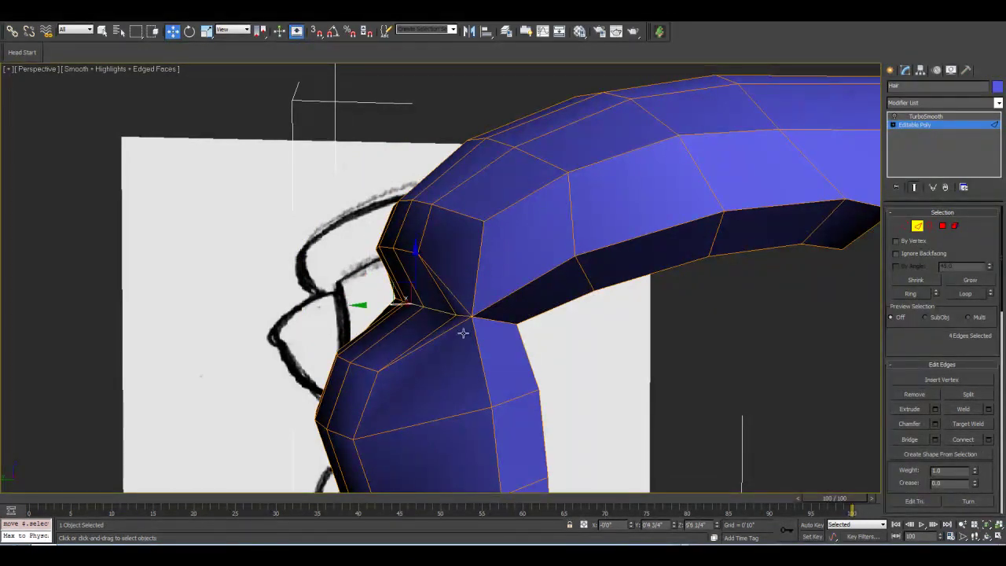
{"action": "middle_click_drag", "start_coordinate": [482, 338], "coordinate": [526, 331]}
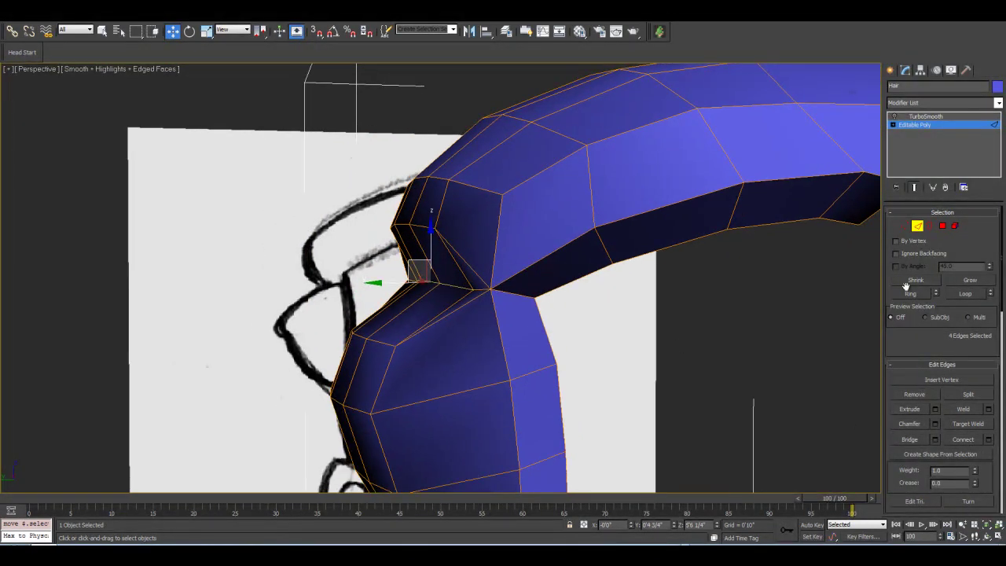
Turn TurboSmooth back on with the end result shown to check the smoothed crease.
{"action": "left_click", "coordinate": [914, 187]}
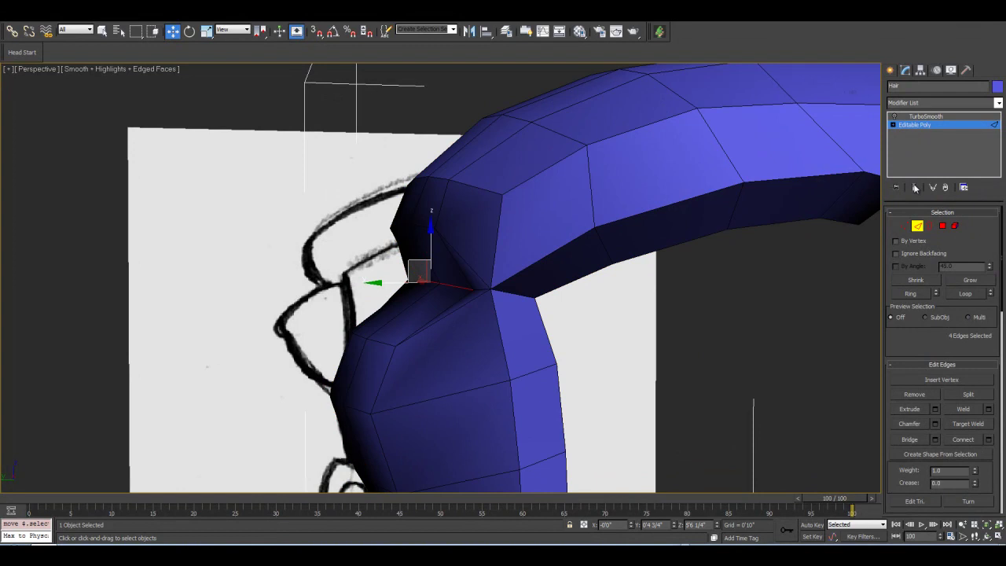
{"action": "left_click", "coordinate": [915, 187]}
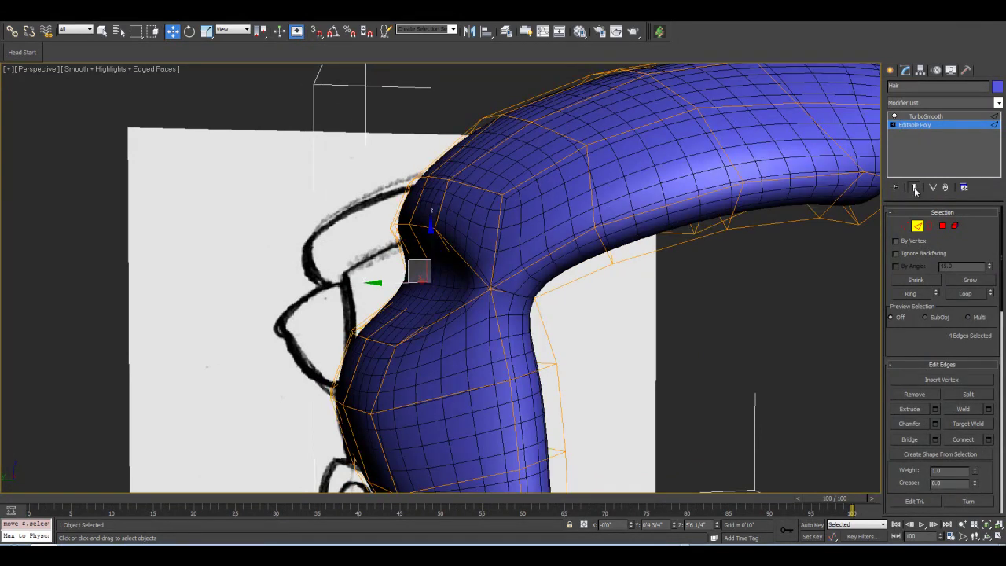
{"action": "middle_click_drag", "start_coordinate": [441, 326], "coordinate": [433, 296]}
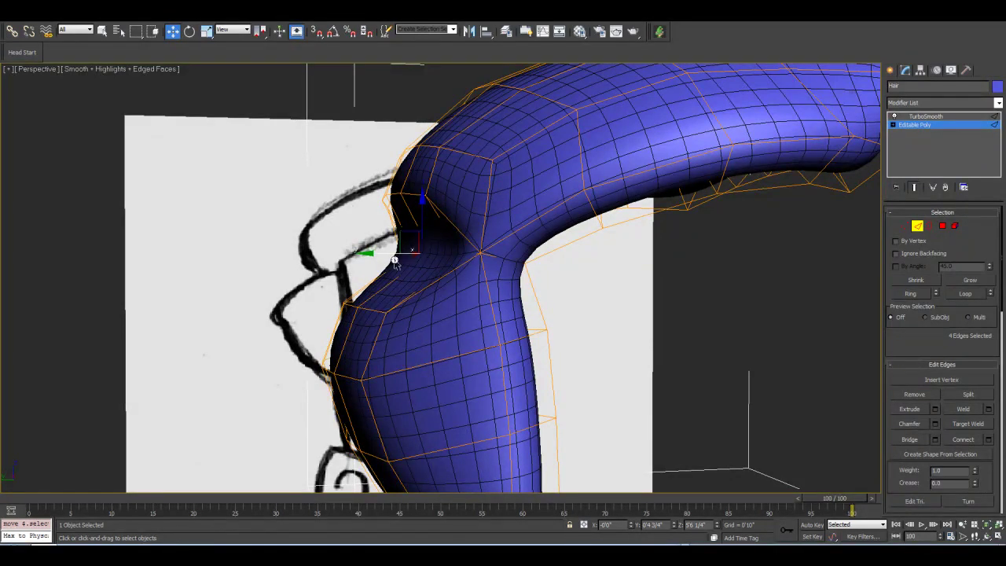
In a see-through left view, lower the five back vertices just above the hair's crease toward the sketch's crease line.
{"action": "key", "text": "l"}
{"action": "left_click", "coordinate": [986, 525]}
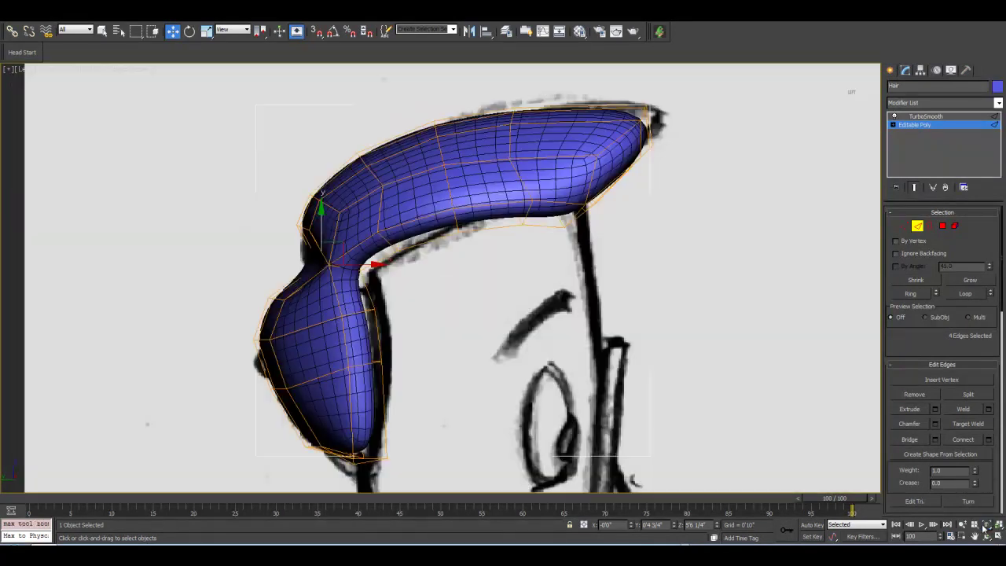
{"action": "left_click", "coordinate": [962, 525]}
{"action": "middle_click_drag", "start_coordinate": [366, 289], "coordinate": [469, 297]}
{"action": "scroll", "coordinate": [469, 297], "scroll_direction": "up", "scroll_amount": 4}
{"action": "scroll", "coordinate": [468, 297], "scroll_direction": "up", "scroll_amount": 1}
{"action": "left_click", "coordinate": [916, 226]}
{"action": "key", "text": "1"}
{"action": "left_click_drag", "start_coordinate": [326, 157], "coordinate": [386, 206]}
{"action": "key", "text": "w"}
{"action": "key", "text": "alt+x"}
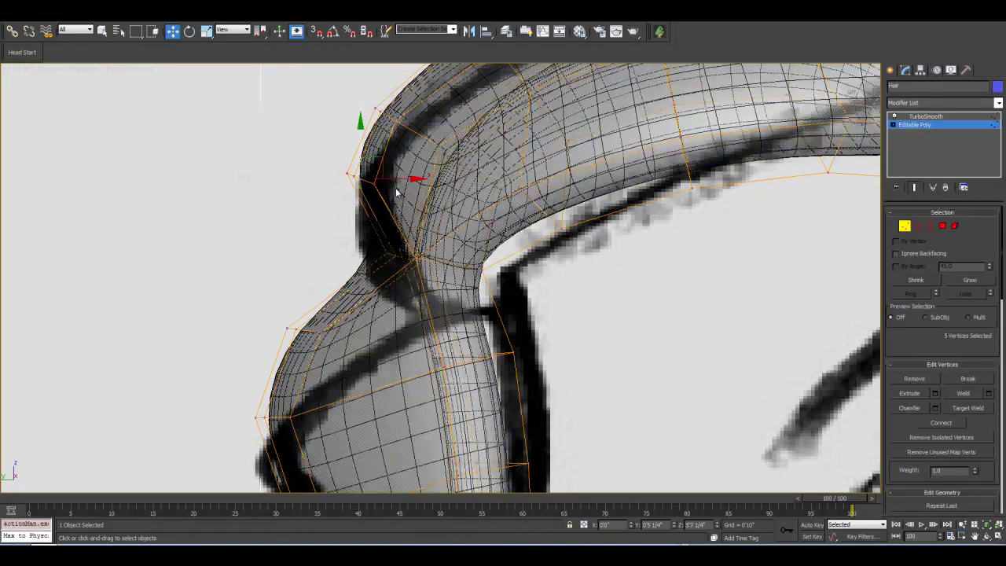
{"action": "left_click_drag", "start_coordinate": [371, 167], "coordinate": [376, 228]}
Raise the five vertices just below the crease, and shift the crease vertices down and inward onto the sketch line.
{"action": "left_click_drag", "start_coordinate": [266, 308], "coordinate": [333, 354]}
{"action": "left_click_drag", "start_coordinate": [325, 311], "coordinate": [384, 274]}
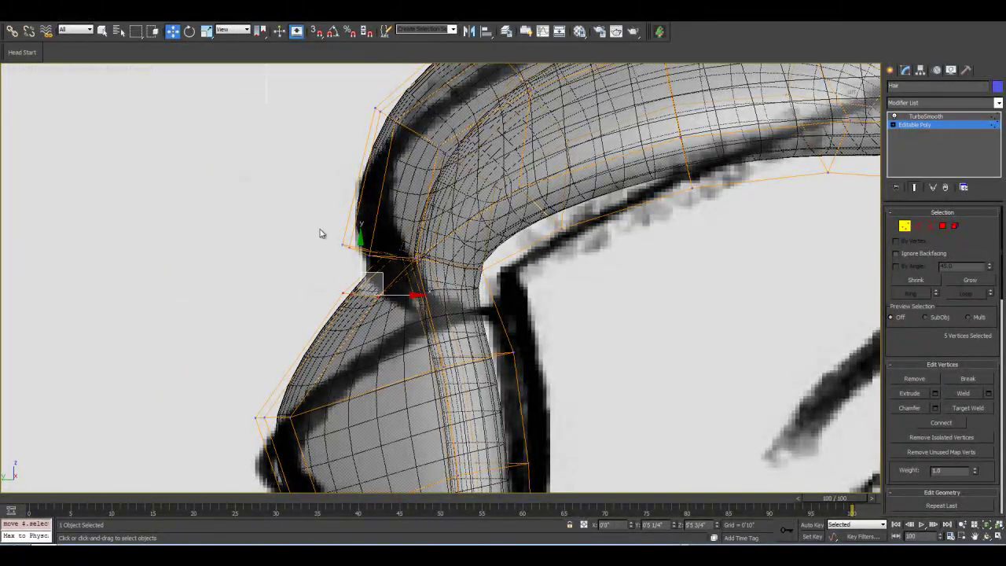
{"action": "left_click_drag", "start_coordinate": [292, 217], "coordinate": [416, 303]}
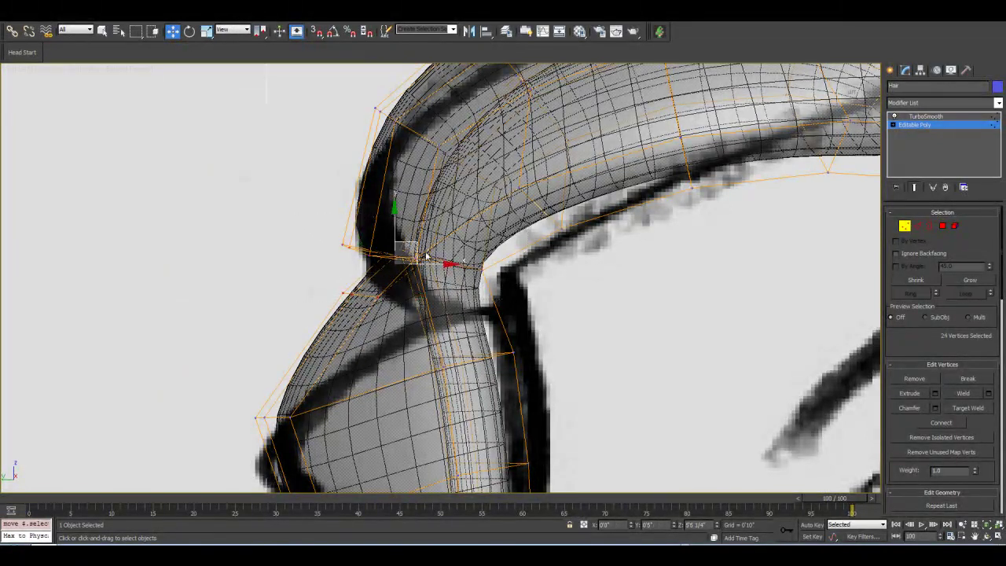
{"action": "left_click_drag", "start_coordinate": [416, 260], "coordinate": [452, 297]}
{"action": "middle_click_drag", "start_coordinate": [506, 325], "coordinate": [453, 302]}
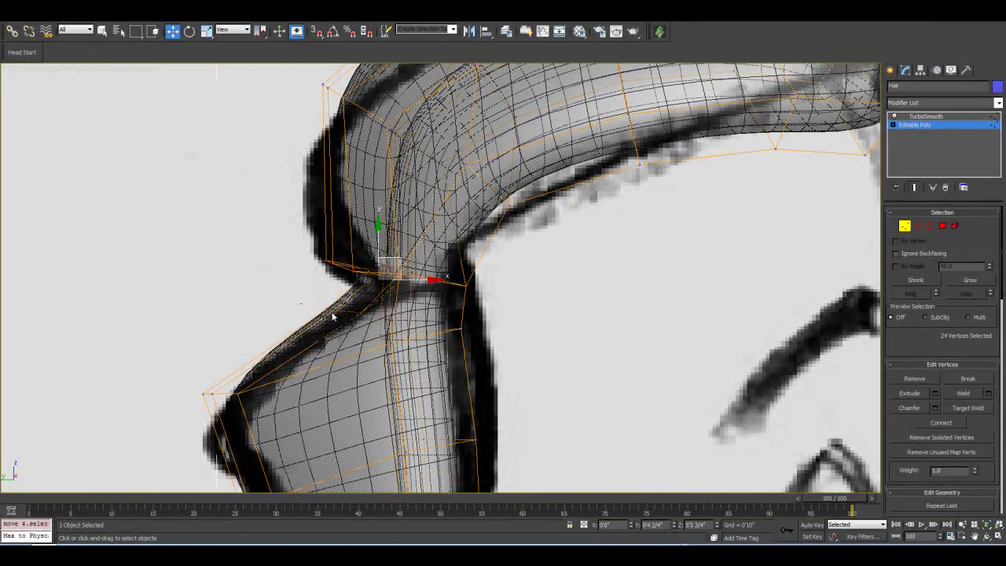
Fit the vertices around the crease and at the lower tuft's rear point to the sketched outline.
{"action": "left_click_drag", "start_coordinate": [368, 300], "coordinate": [361, 292]}
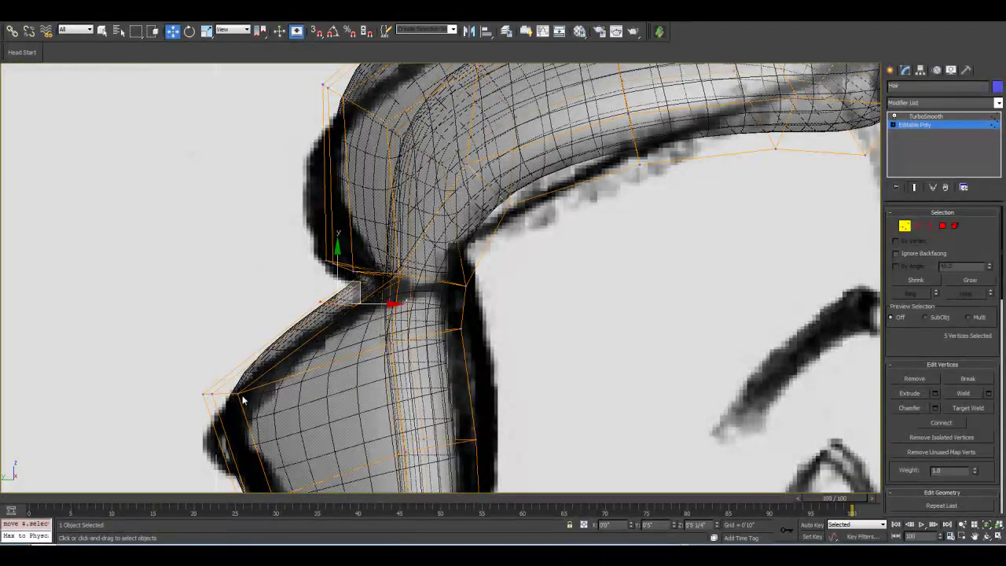
{"action": "left_click_drag", "start_coordinate": [187, 430], "coordinate": [233, 418]}
{"action": "middle_click_drag", "start_coordinate": [401, 310], "coordinate": [323, 331], "text": "alt"}
{"action": "left_click_drag", "start_coordinate": [323, 330], "coordinate": [393, 352]}
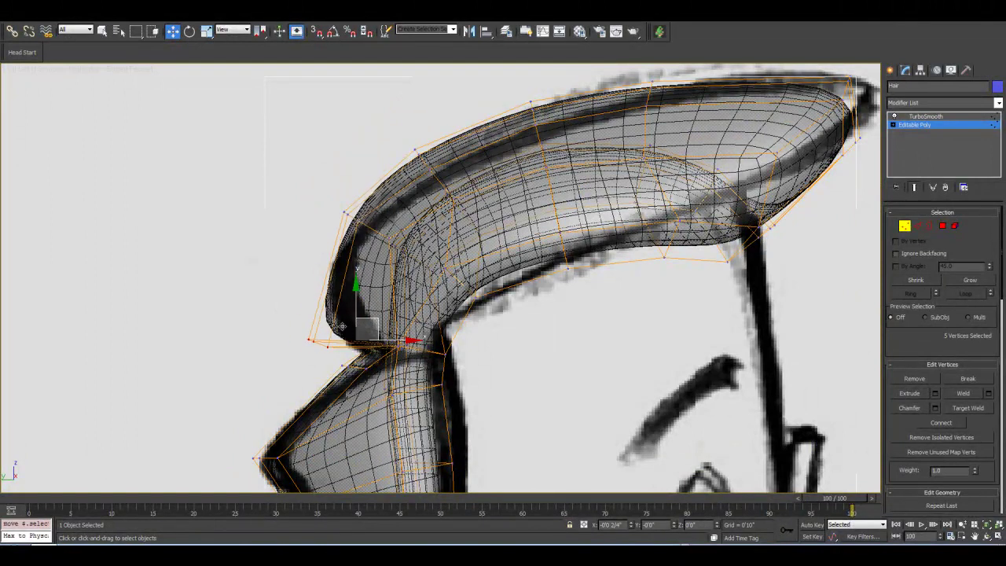
Move the vertices at the rear of the upper hair section down and outward to fill the sketched bulge.
{"action": "left_click_drag", "start_coordinate": [334, 227], "coordinate": [375, 254]}
{"action": "middle_click_drag", "start_coordinate": [376, 252], "coordinate": [355, 238]}
{"action": "left_click_drag", "start_coordinate": [346, 232], "coordinate": [393, 271]}
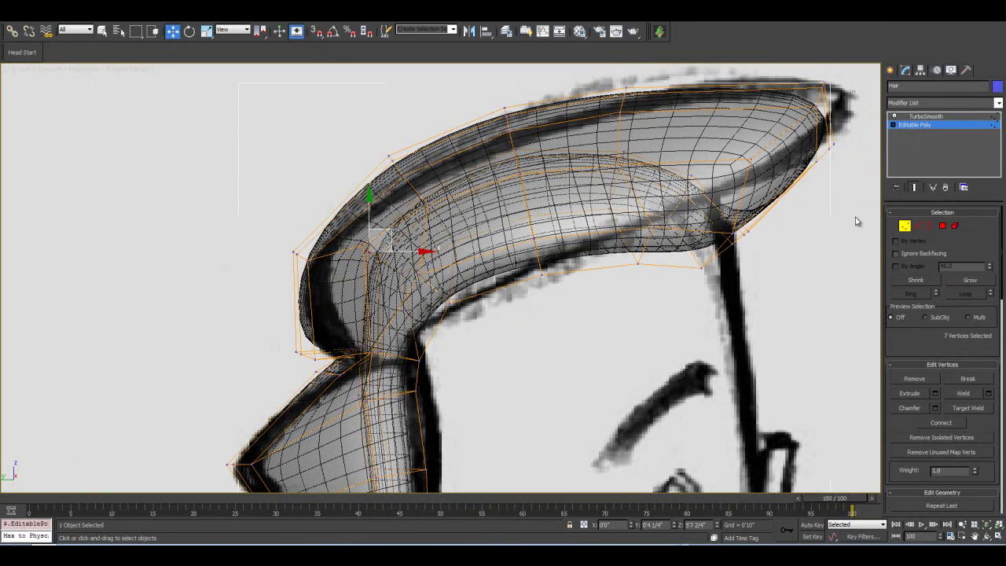
Hide the smoothed end result and reposition the vertex columns along the upper hair to follow the sketched top curve.
{"action": "left_click", "coordinate": [893, 115]}
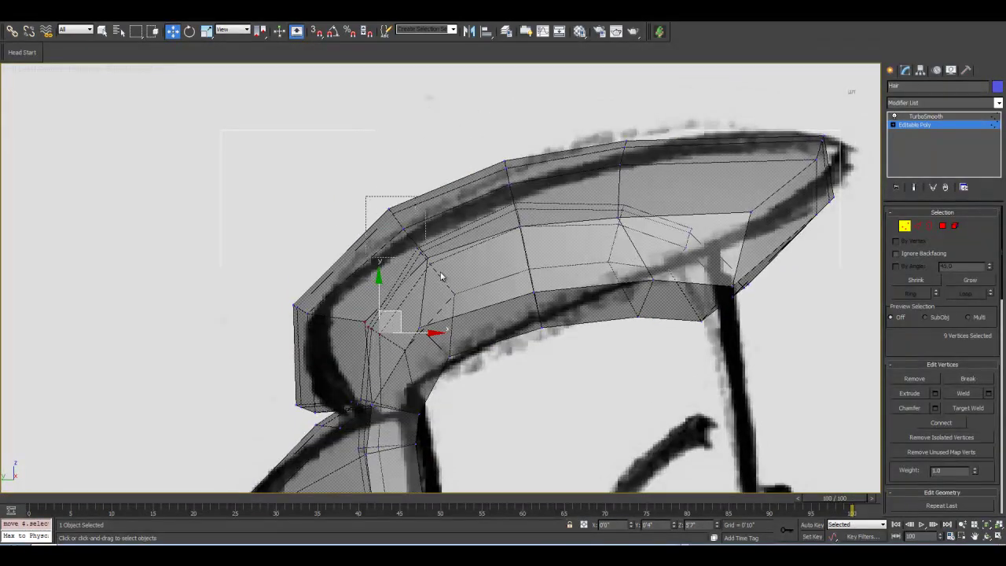
{"action": "left_click_drag", "start_coordinate": [436, 272], "coordinate": [439, 274]}
{"action": "left_click_drag", "start_coordinate": [434, 222], "coordinate": [440, 239]}
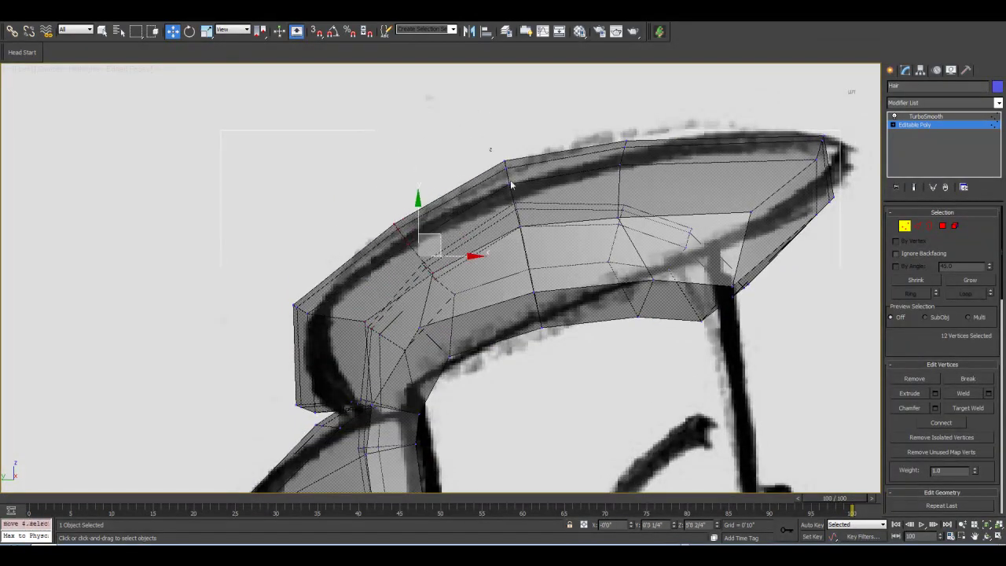
{"action": "left_click_drag", "start_coordinate": [535, 178], "coordinate": [541, 194]}
{"action": "left_click_drag", "start_coordinate": [596, 122], "coordinate": [644, 142]}
{"action": "middle_click_drag", "start_coordinate": [598, 211], "coordinate": [555, 205]}
{"action": "scroll", "coordinate": [562, 216], "scroll_direction": "down", "scroll_amount": 2}
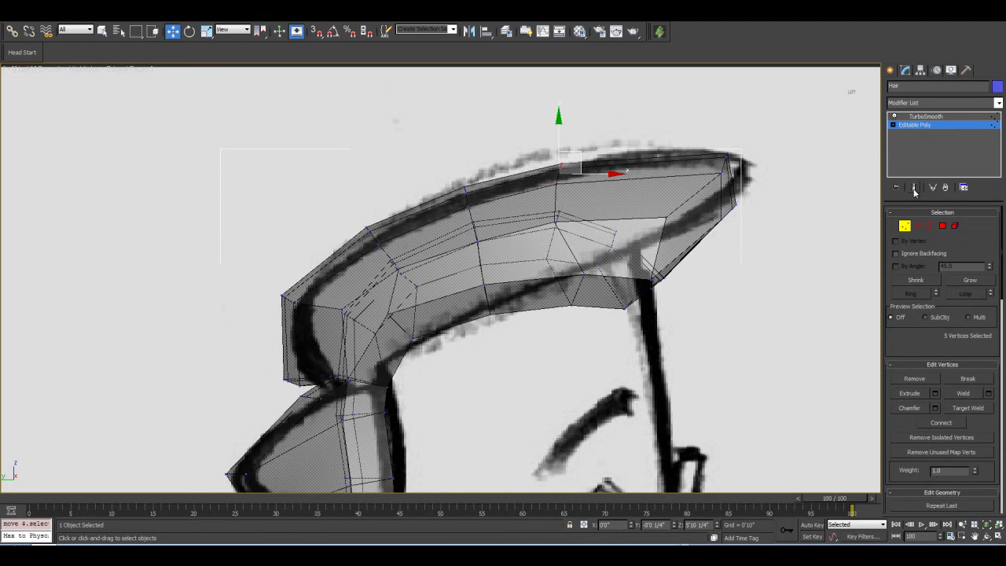
Show the smoothed end result with see-through off, inspect the hair from an angle, and leave vertex editing.
{"action": "left_click", "coordinate": [914, 188]}
{"action": "key", "text": "alt+x"}
{"action": "middle_click_drag", "start_coordinate": [384, 343], "coordinate": [383, 312]}
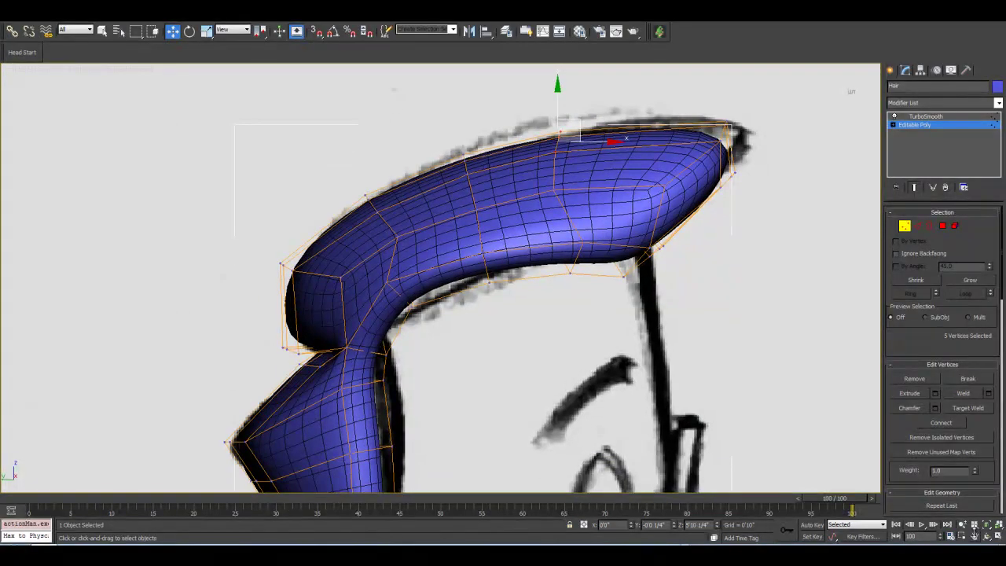
{"action": "left_click", "coordinate": [987, 538]}
{"action": "mouse_move", "coordinate": [429, 249]}
{"action": "left_mouse_down"}
{"action": "mouse_move", "coordinate": [505, 268]}
{"action": "mouse_move", "coordinate": [507, 278]}
{"action": "mouse_move", "coordinate": [440, 309]}
{"action": "mouse_move", "coordinate": [442, 274]}
{"action": "mouse_move", "coordinate": [438, 296]}
{"action": "left_mouse_up"}
{"action": "scroll", "coordinate": [508, 278], "scroll_direction": "down", "scroll_amount": 3}
{"action": "middle_click_drag", "start_coordinate": [438, 296], "coordinate": [460, 249]}
{"action": "scroll", "coordinate": [461, 249], "scroll_direction": "up", "scroll_amount": 3}
{"action": "mouse_move", "coordinate": [461, 250]}
{"action": "left_mouse_down"}
{"action": "mouse_move", "coordinate": [421, 265]}
{"action": "mouse_move", "coordinate": [588, 270]}
{"action": "left_mouse_up"}
{"action": "left_click", "coordinate": [904, 227]}
{"action": "key", "text": "w"}
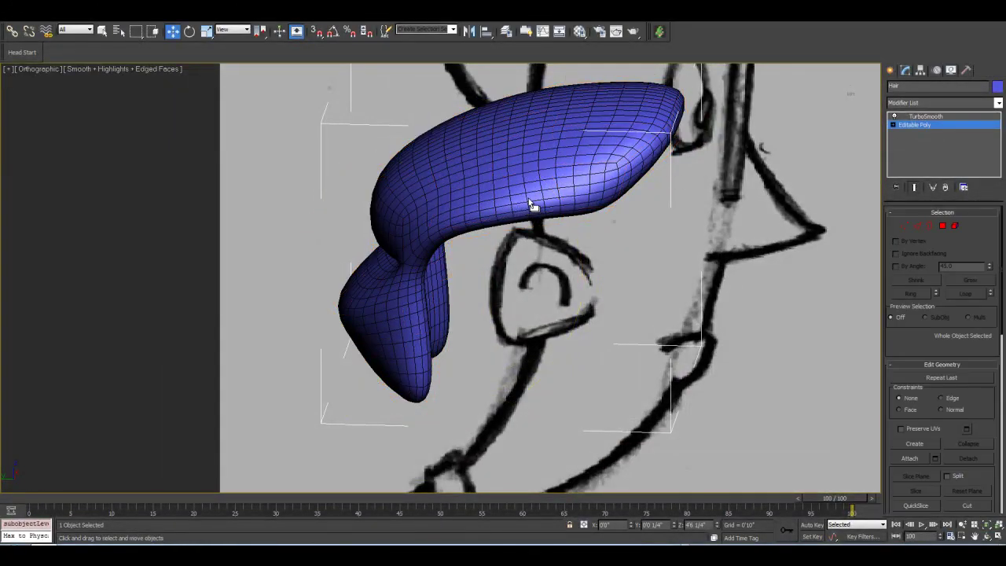
Unhide all hidden objects so the head is displayed together with the hair.
{"action": "left_click", "coordinate": [987, 536]}
{"action": "mouse_move", "coordinate": [489, 224]}
{"action": "left_mouse_down"}
{"action": "mouse_move", "coordinate": [369, 225]}
{"action": "mouse_move", "coordinate": [503, 229]}
{"action": "mouse_move", "coordinate": [480, 224]}
{"action": "mouse_move", "coordinate": [491, 236]}
{"action": "mouse_move", "coordinate": [512, 225]}
{"action": "mouse_move", "coordinate": [449, 231]}
{"action": "mouse_move", "coordinate": [452, 256]}
{"action": "mouse_move", "coordinate": [479, 236]}
{"action": "mouse_move", "coordinate": [459, 245]}
{"action": "mouse_move", "coordinate": [311, 76]}
{"action": "left_mouse_up"}
{"action": "left_click", "coordinate": [172, 30]}
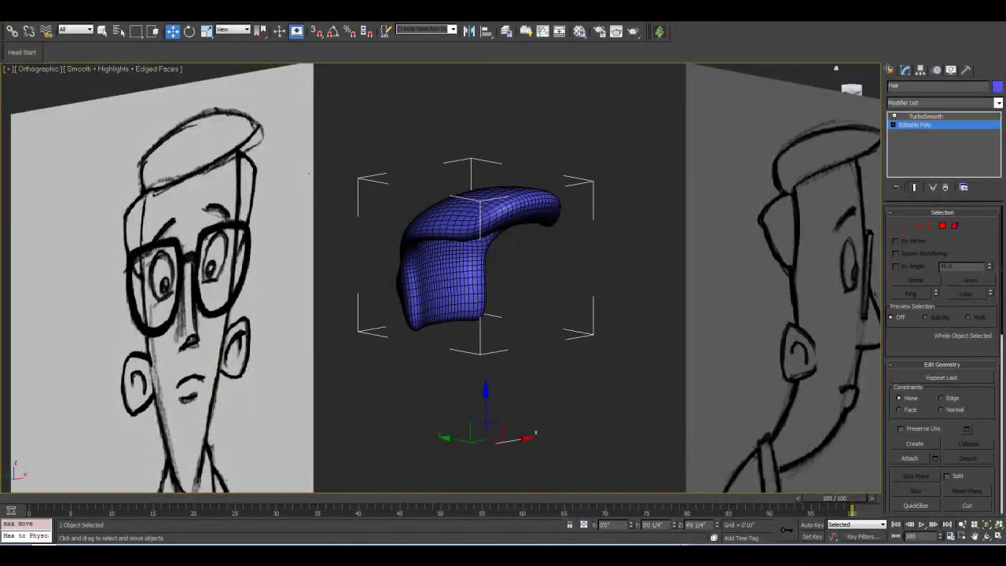
{"action": "left_click", "coordinate": [891, 69]}
{"action": "right_click", "coordinate": [517, 128]}
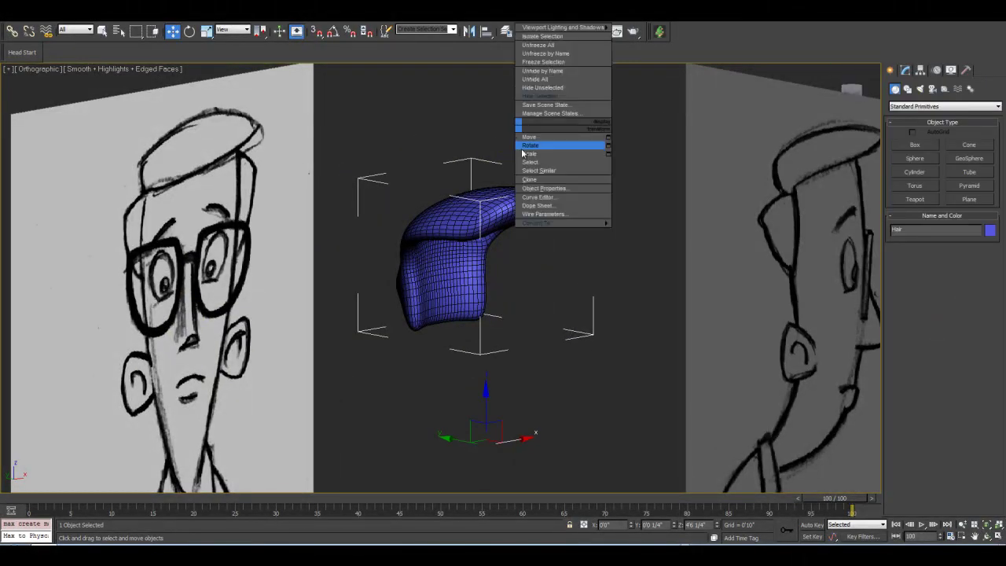
{"action": "left_click", "coordinate": [539, 79]}
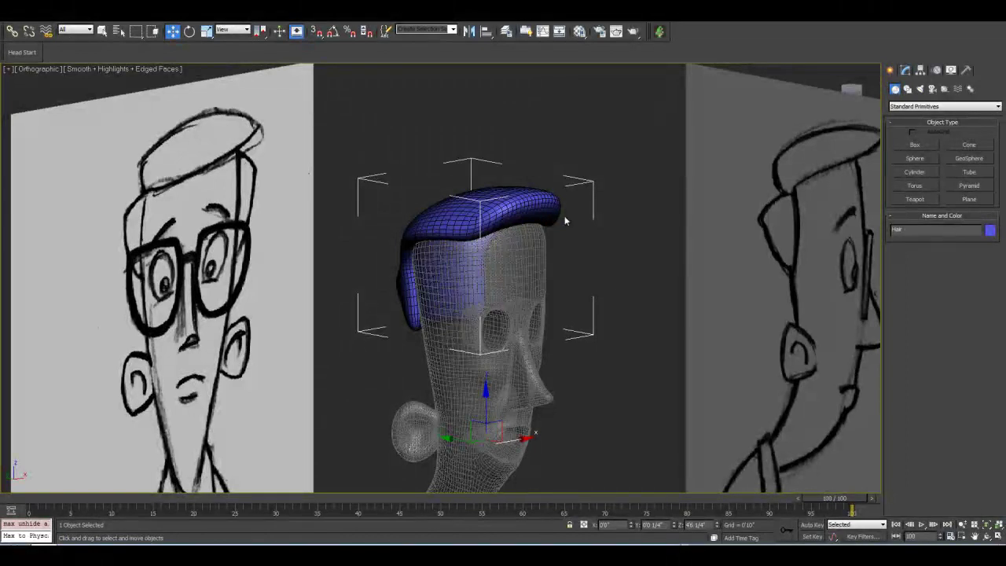
Select the hair on top of the head and hide it.
{"action": "left_click", "coordinate": [523, 284]}
{"action": "left_click", "coordinate": [987, 536]}
{"action": "left_click_drag", "start_coordinate": [484, 288], "coordinate": [443, 283]}
{"action": "left_click", "coordinate": [173, 33]}
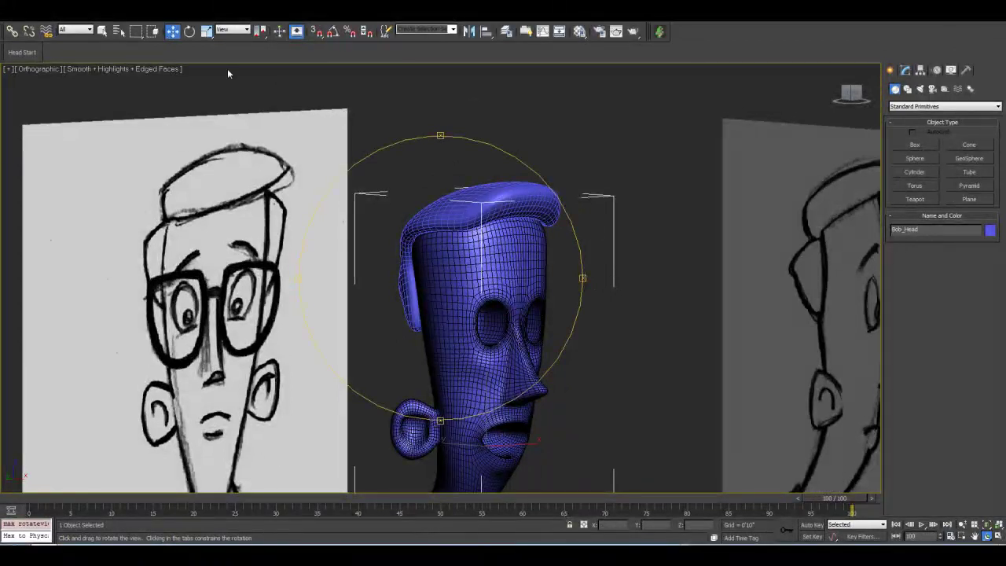
{"action": "left_click", "coordinate": [509, 198]}
{"action": "right_click", "coordinate": [509, 196]}
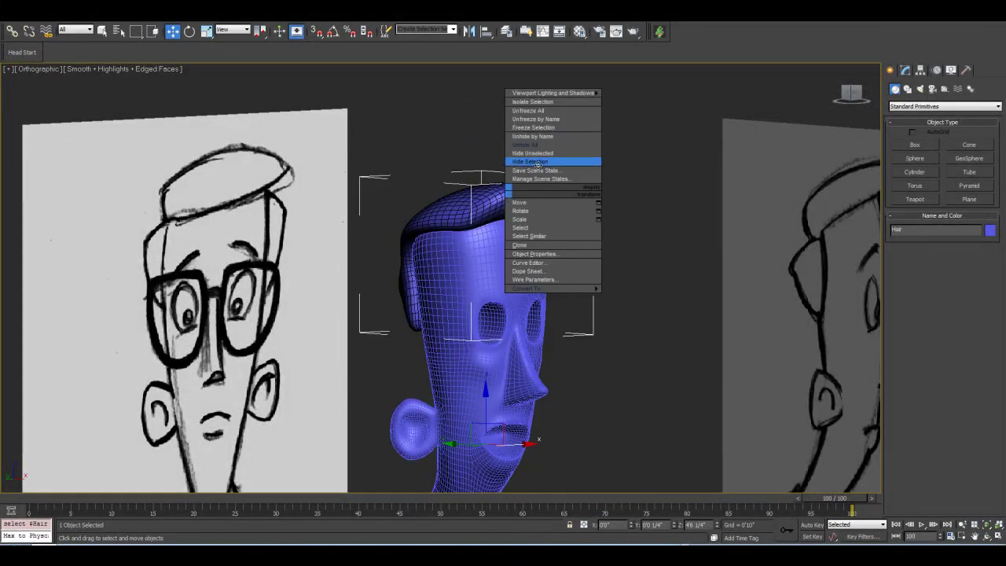
{"action": "left_click", "coordinate": [538, 162]}
Select the head and turn off its TurboSmooth modifier.
{"action": "middle_click_drag", "start_coordinate": [503, 327], "coordinate": [479, 297]}
{"action": "left_click", "coordinate": [462, 232]}
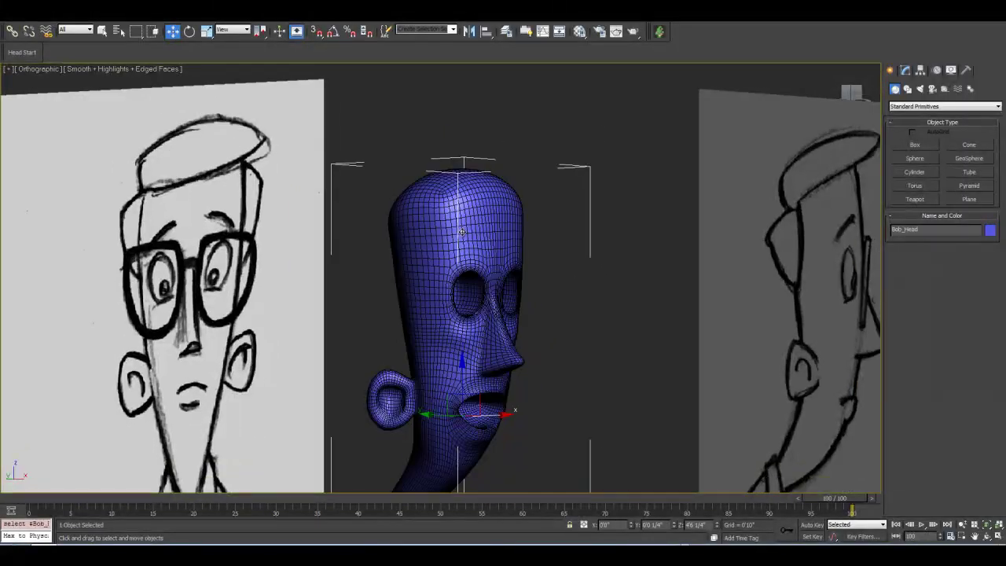
{"action": "left_click", "coordinate": [905, 71]}
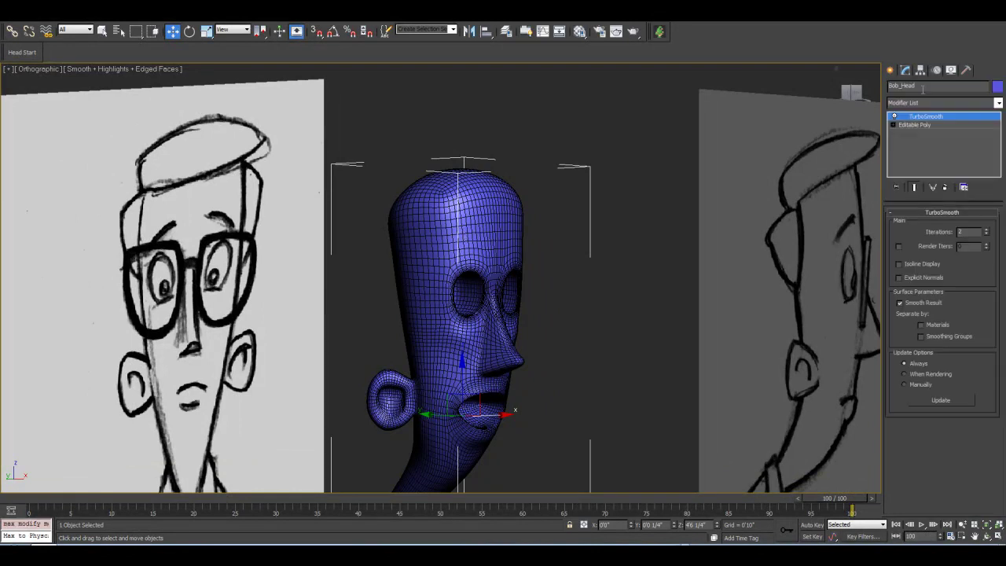
{"action": "left_click", "coordinate": [892, 116]}
Examine the unsmoothed head and its mouth opening from several angles.
{"action": "middle_click_drag", "start_coordinate": [545, 294], "coordinate": [531, 255]}
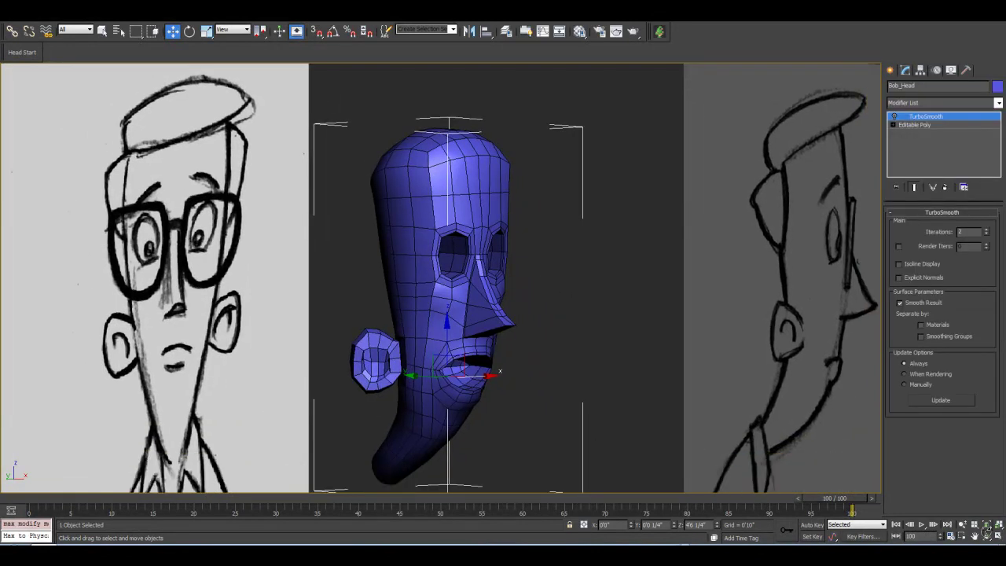
{"action": "left_click", "coordinate": [986, 534]}
{"action": "left_click_drag", "start_coordinate": [471, 283], "coordinate": [455, 287]}
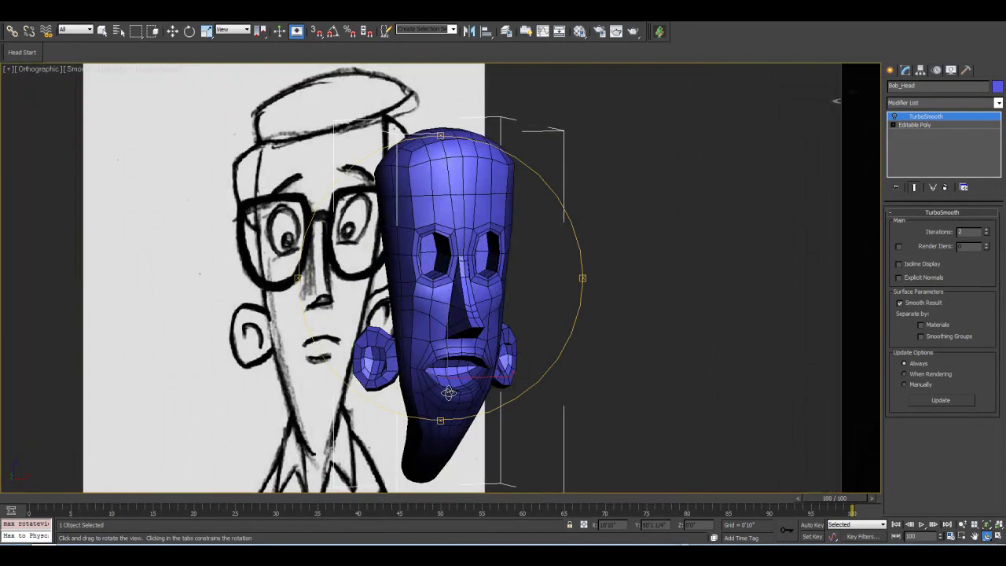
{"action": "left_click_drag", "start_coordinate": [433, 250], "coordinate": [467, 291]}
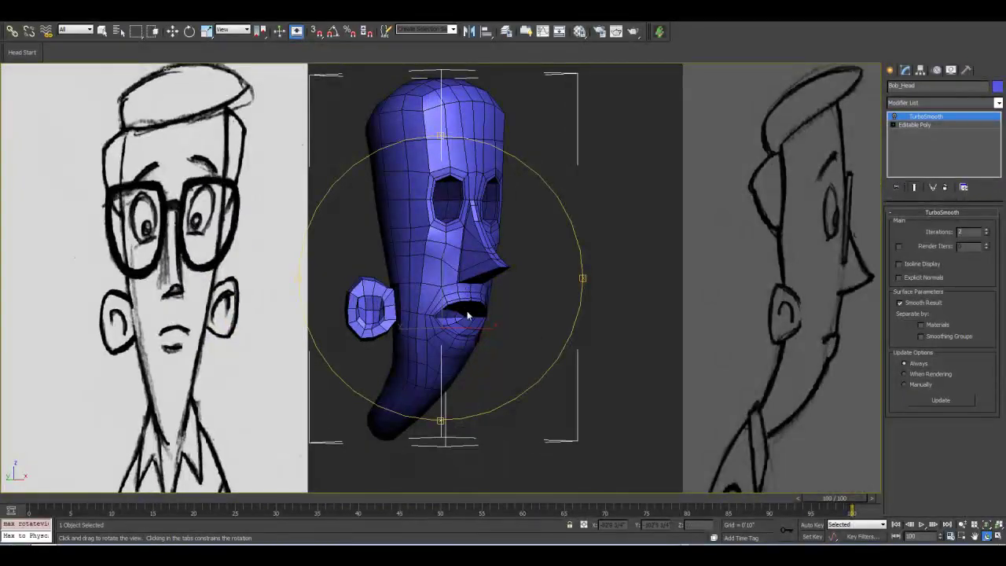
{"action": "scroll", "coordinate": [469, 282], "scroll_direction": "up", "scroll_amount": 3}
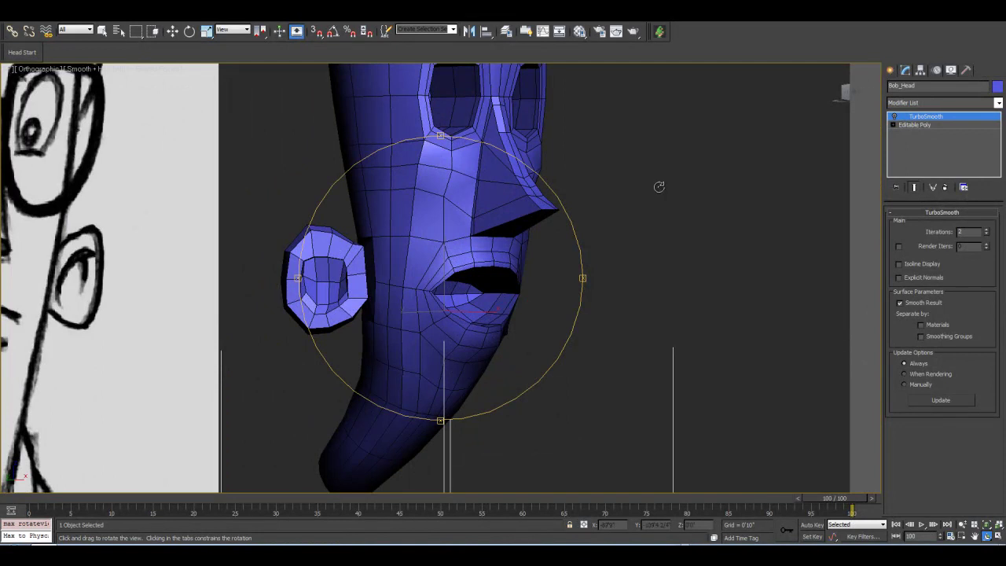
{"action": "mouse_move", "coordinate": [458, 329]}
{"action": "left_mouse_down"}
{"action": "mouse_move", "coordinate": [439, 318]}
{"action": "mouse_move", "coordinate": [490, 329]}
{"action": "mouse_move", "coordinate": [495, 279]}
{"action": "mouse_move", "coordinate": [492, 271]}
{"action": "mouse_move", "coordinate": [453, 305]}
{"action": "mouse_move", "coordinate": [432, 278]}
{"action": "mouse_move", "coordinate": [440, 297]}
{"action": "mouse_move", "coordinate": [453, 206]}
{"action": "left_mouse_up"}
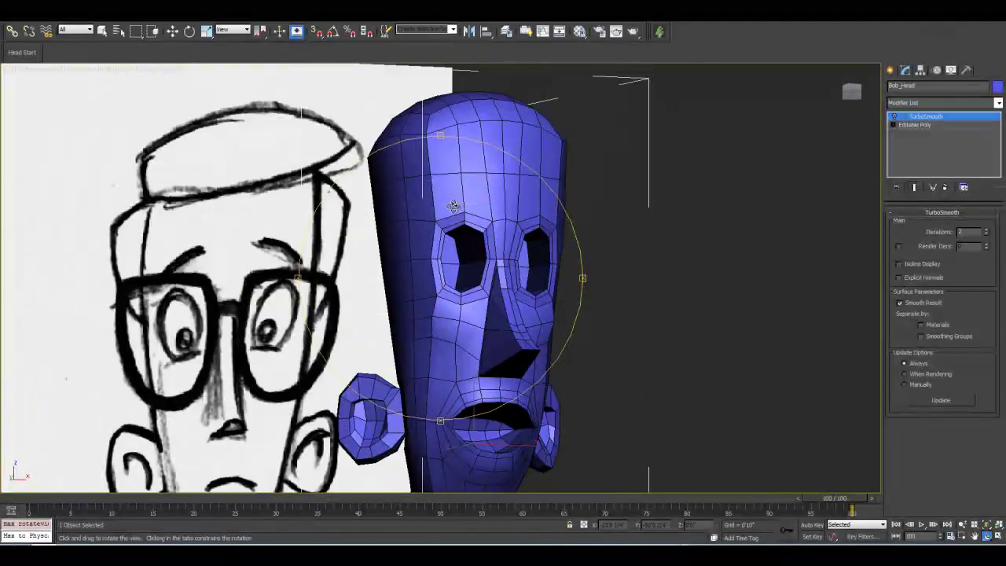
{"action": "left_click_drag", "start_coordinate": [459, 348], "coordinate": [462, 135]}
{"action": "mouse_move", "coordinate": [388, 163]}
{"action": "left_mouse_down"}
{"action": "mouse_move", "coordinate": [416, 307]}
{"action": "mouse_move", "coordinate": [431, 268]}
{"action": "mouse_move", "coordinate": [476, 277]}
{"action": "left_mouse_up"}
Start an Arc spline and show the grid in a Top view framed on the head.
{"action": "left_click", "coordinate": [891, 70]}
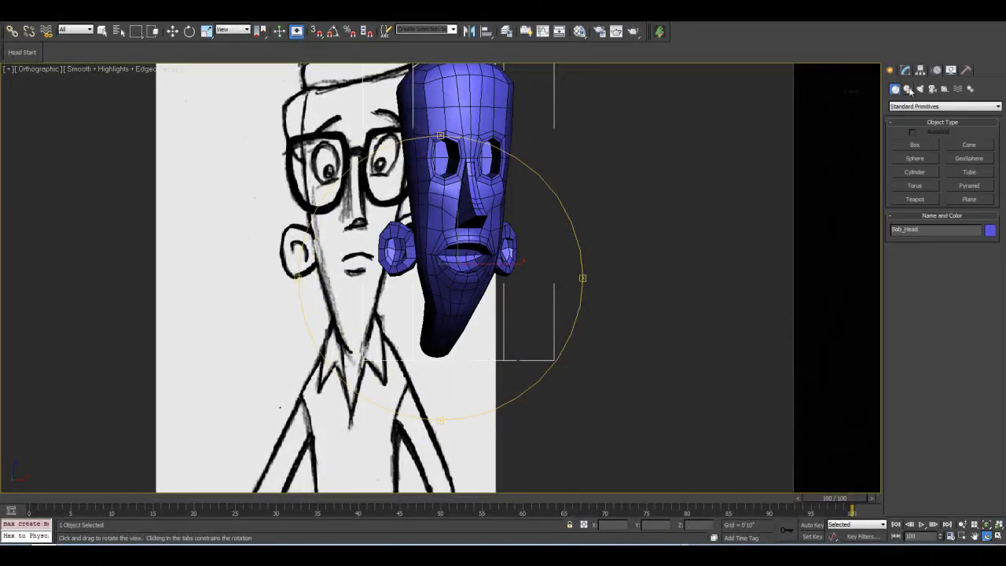
{"action": "left_click", "coordinate": [908, 89]}
{"action": "left_click", "coordinate": [915, 182]}
{"action": "key", "text": "t"}
{"action": "key", "text": "z"}
{"action": "middle_click_drag", "start_coordinate": [469, 346], "coordinate": [469, 276]}
{"action": "scroll", "coordinate": [470, 277], "scroll_direction": "up", "scroll_amount": 1}
{"action": "key", "text": "g"}
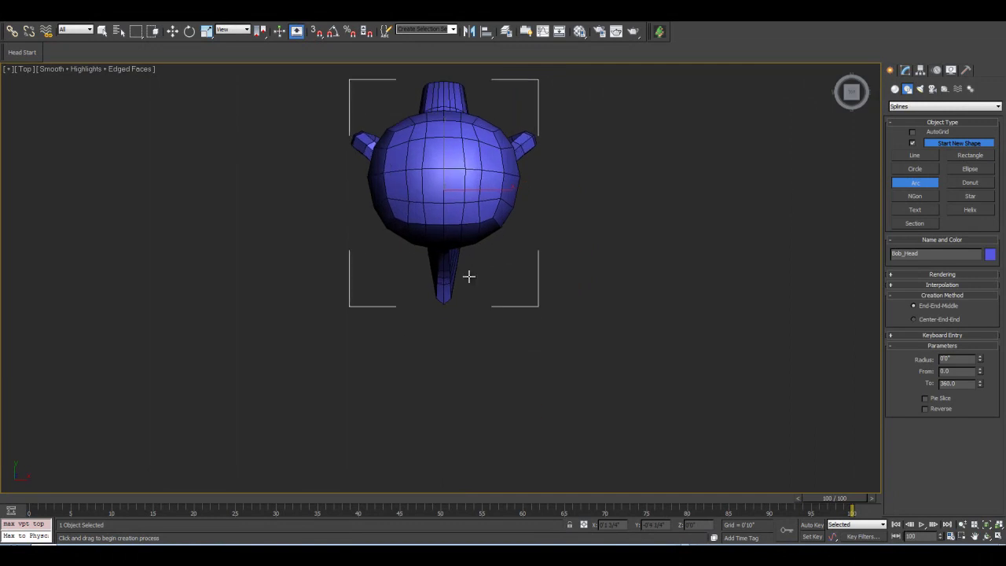
Draw a half-circle arc in front of the nose, centred on the vertical grid axis, with a radius of about 0'2 1/4".
{"action": "scroll", "coordinate": [478, 333], "scroll_direction": "up", "scroll_amount": 1}
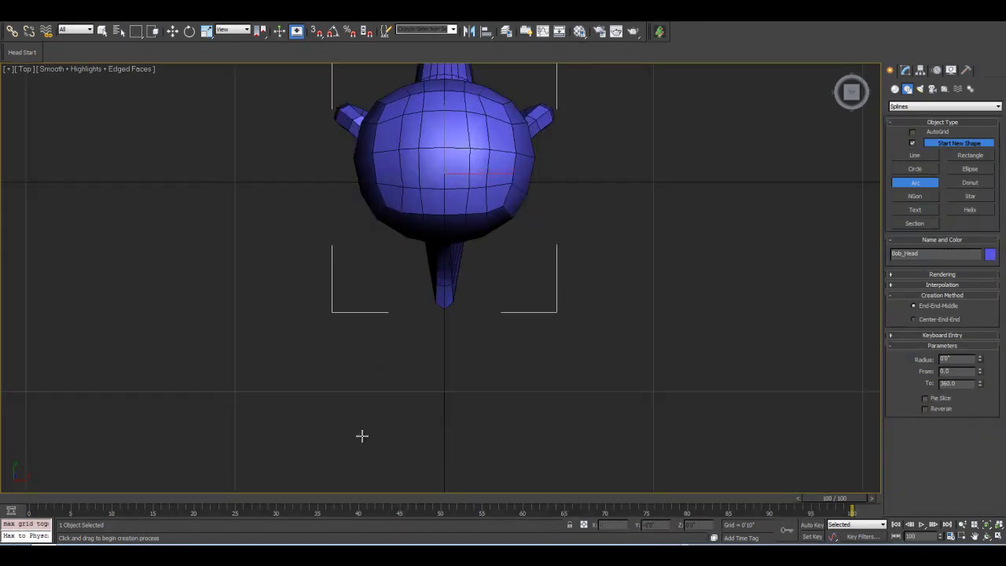
{"action": "middle_click_drag", "start_coordinate": [393, 404], "coordinate": [389, 352]}
{"action": "scroll", "coordinate": [389, 352], "scroll_direction": "up", "scroll_amount": 1}
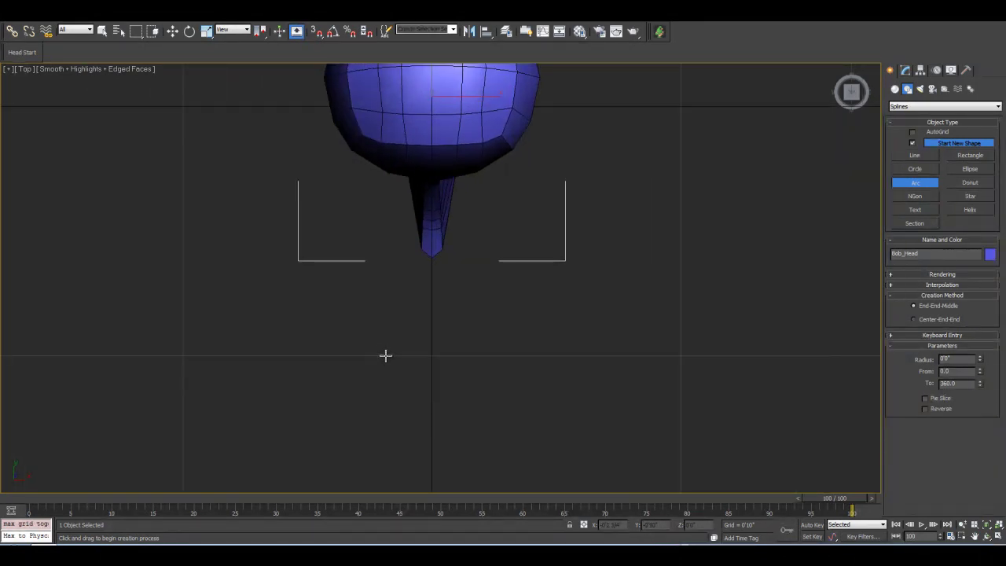
{"action": "left_click", "coordinate": [371, 355]}
{"action": "left_click_drag", "start_coordinate": [371, 356], "coordinate": [507, 356]}
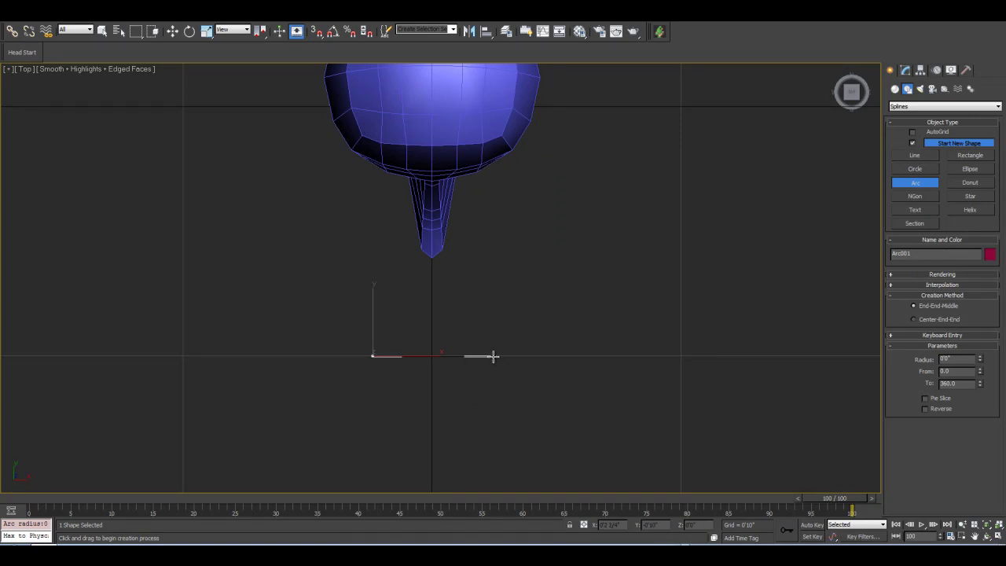
{"action": "left_click_drag", "start_coordinate": [492, 357], "coordinate": [494, 359]}
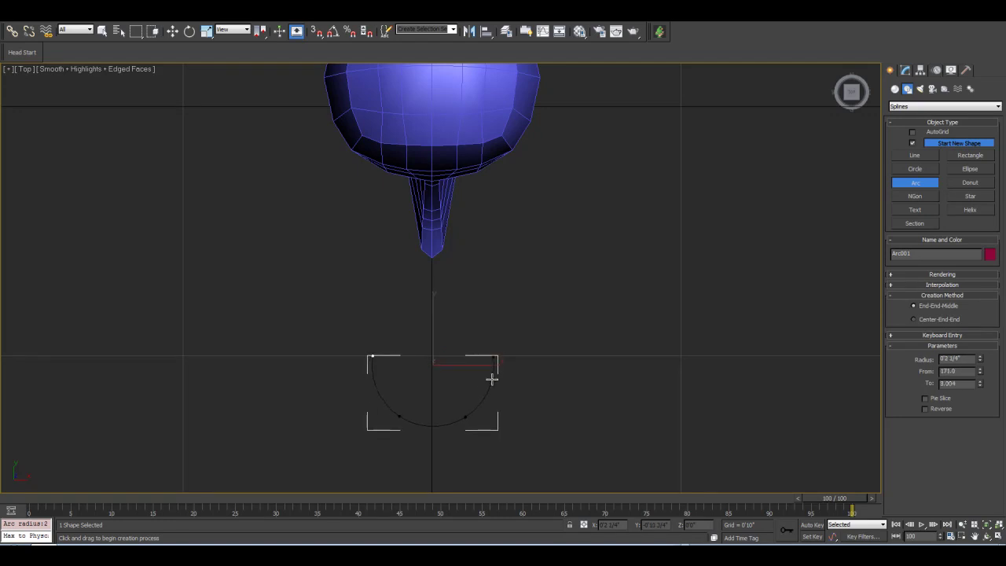
{"action": "right_click", "coordinate": [453, 339]}
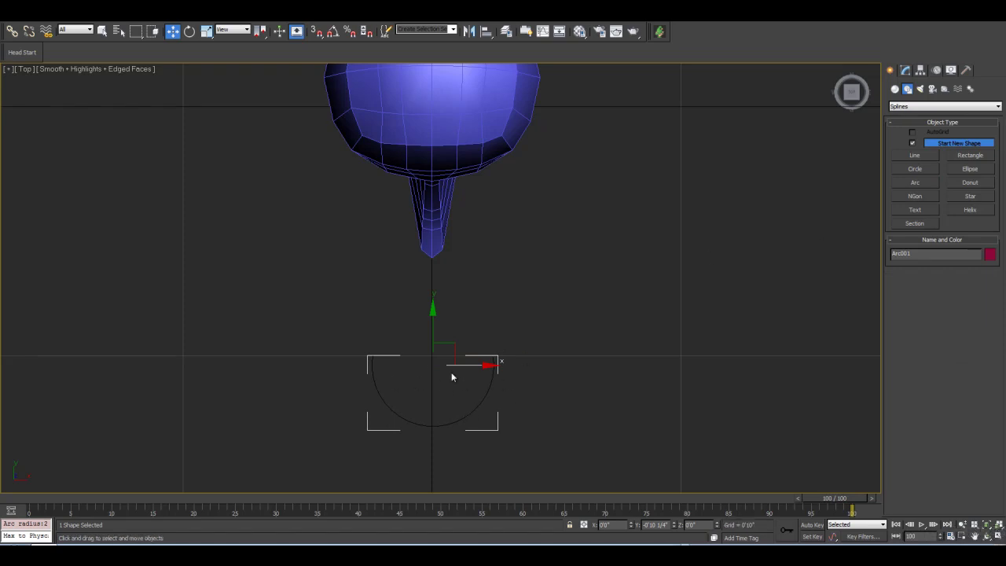
Move the arc up to mouth level in front of the face, at about Y -0'5" and Z 4'6 1/4".
{"action": "left_click", "coordinate": [987, 536]}
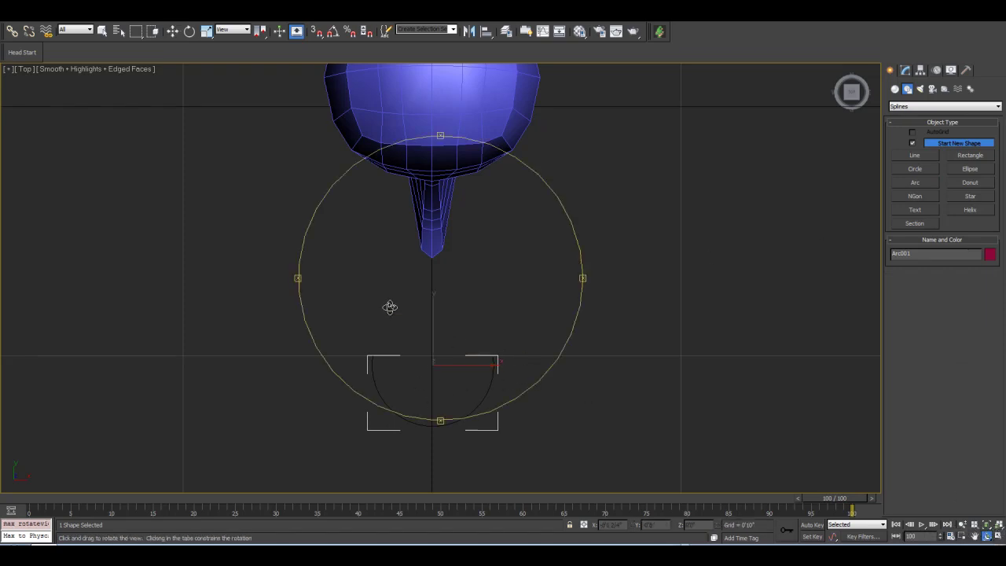
{"action": "left_click_drag", "start_coordinate": [379, 317], "coordinate": [399, 274]}
{"action": "left_click", "coordinate": [172, 31]}
{"action": "left_click_drag", "start_coordinate": [452, 410], "coordinate": [452, 87]}
{"action": "middle_click_drag", "start_coordinate": [454, 138], "coordinate": [458, 197]}
{"action": "scroll", "coordinate": [457, 197], "scroll_direction": "down", "scroll_amount": 2}
{"action": "scroll", "coordinate": [458, 197], "scroll_direction": "up", "scroll_amount": 6}
{"action": "middle_click_drag", "start_coordinate": [511, 88], "coordinate": [523, 124]}
{"action": "left_click_drag", "start_coordinate": [541, 333], "coordinate": [440, 336]}
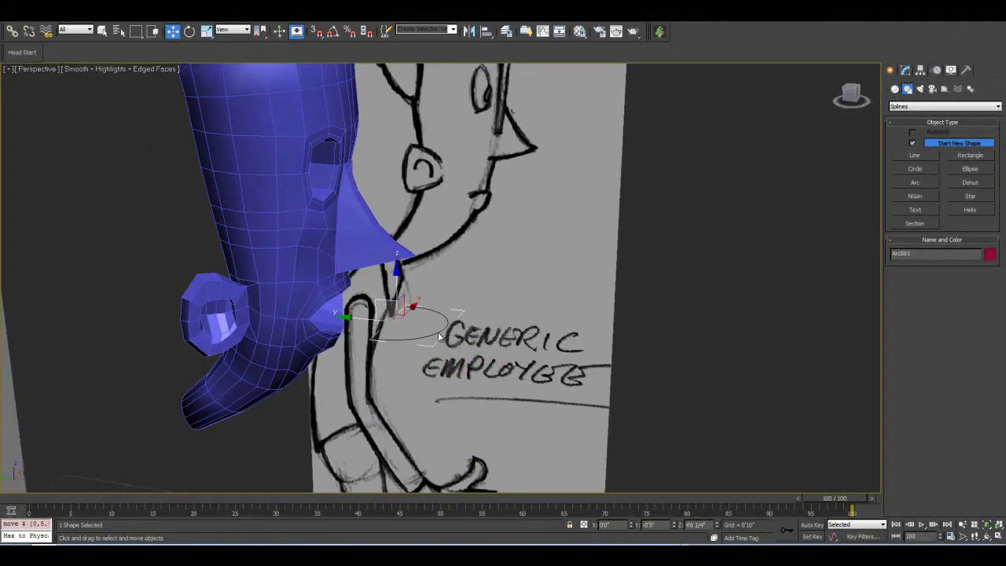
Set the arc's absolute X position to 0'0" and rename the arc Lower_Teeth.
{"action": "right_click", "coordinate": [171, 33]}
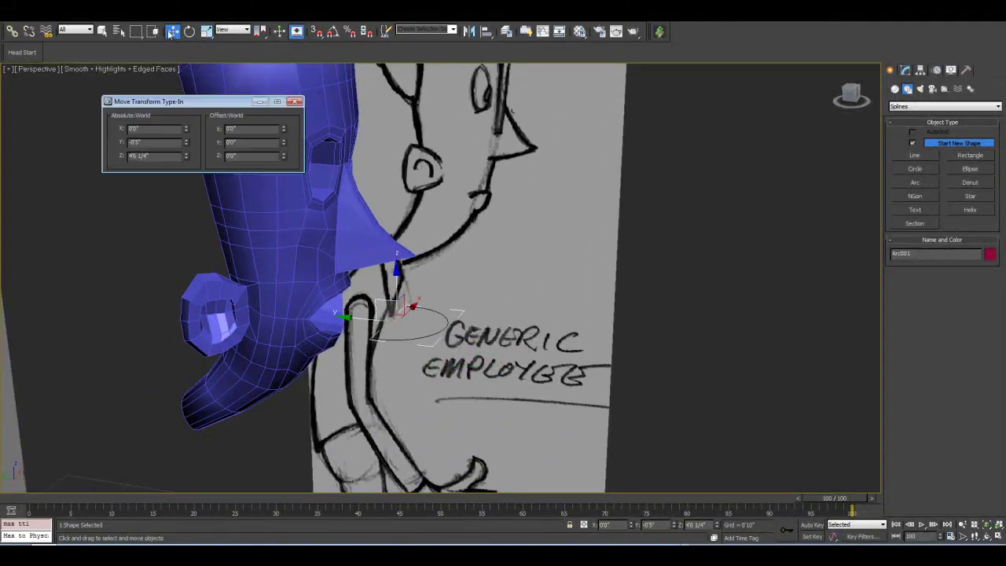
{"action": "mouse_move", "coordinate": [186, 132]}
{"action": "left_mouse_down"}
{"action": "mouse_move", "coordinate": [194, 157]}
{"action": "mouse_move", "coordinate": [189, 96]}
{"action": "mouse_move", "coordinate": [188, 129]}
{"action": "left_mouse_up"}
{"action": "right_click", "coordinate": [185, 128]}
{"action": "left_click", "coordinate": [296, 103]}
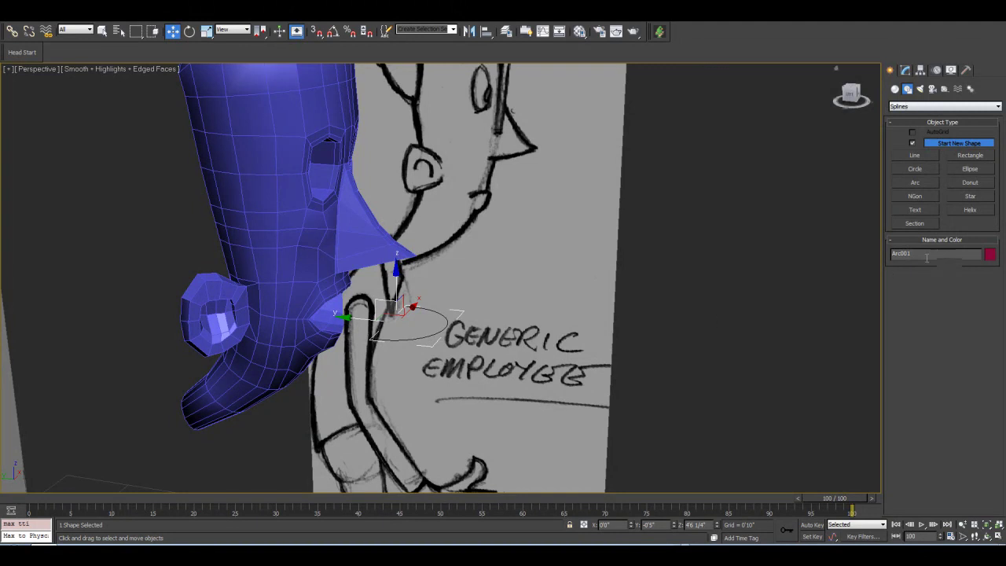
{"action": "type", "text": "Lower_Teeth"}
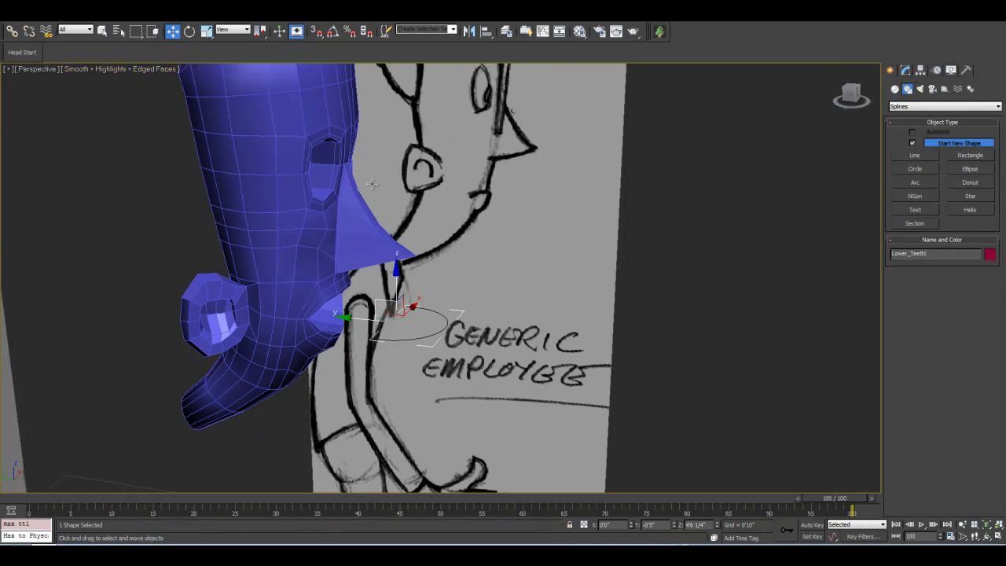
Make the Lower_Teeth arc renderable in both renderer and viewport with a Rectangular cross-section.
{"action": "left_click", "coordinate": [906, 71]}
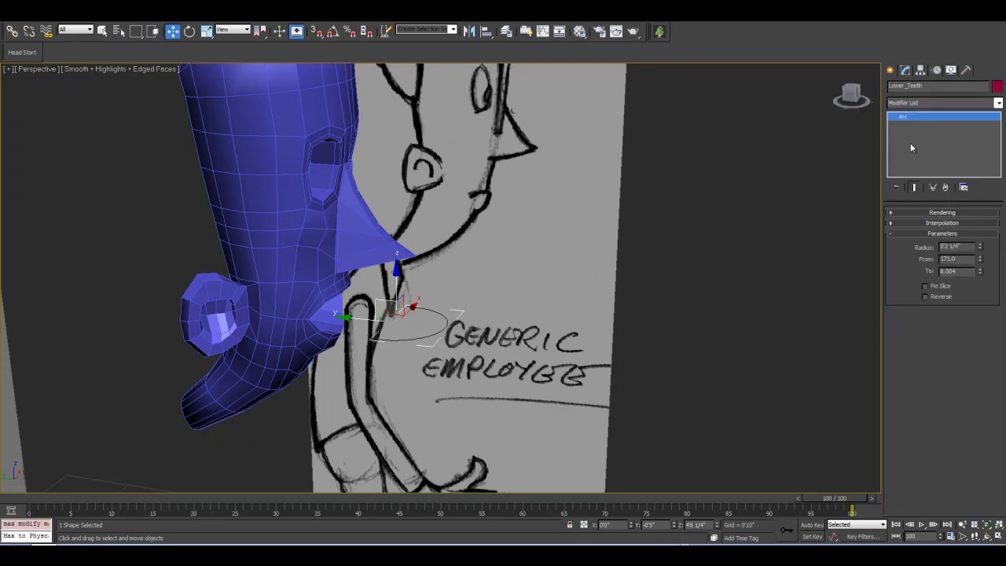
{"action": "left_click", "coordinate": [901, 215]}
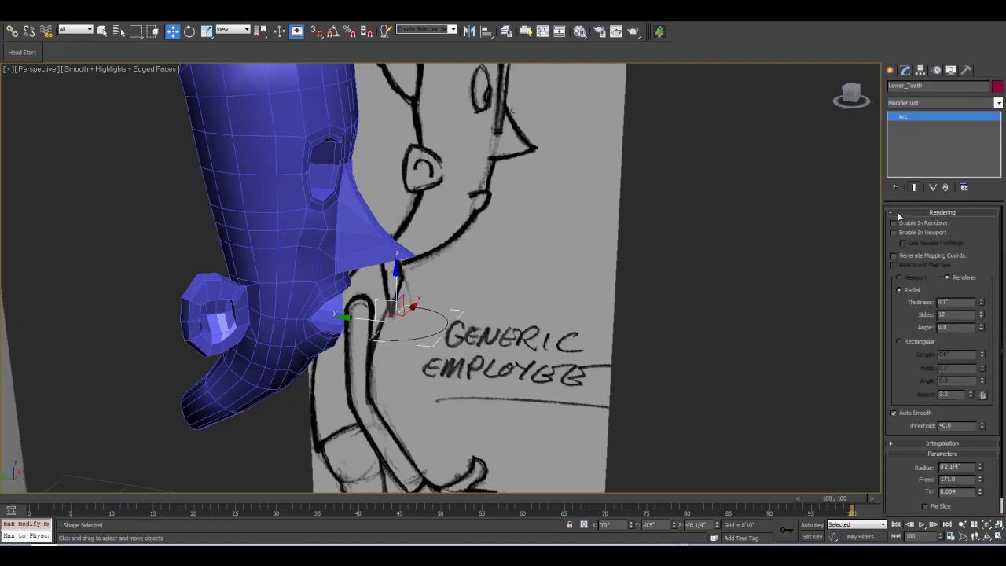
{"action": "left_click", "coordinate": [894, 233]}
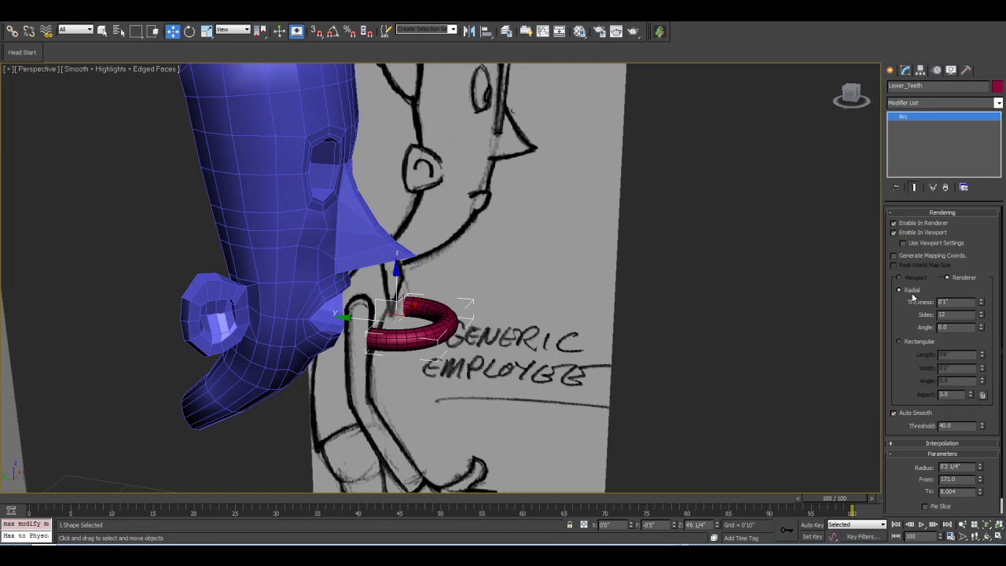
{"action": "left_click", "coordinate": [899, 341]}
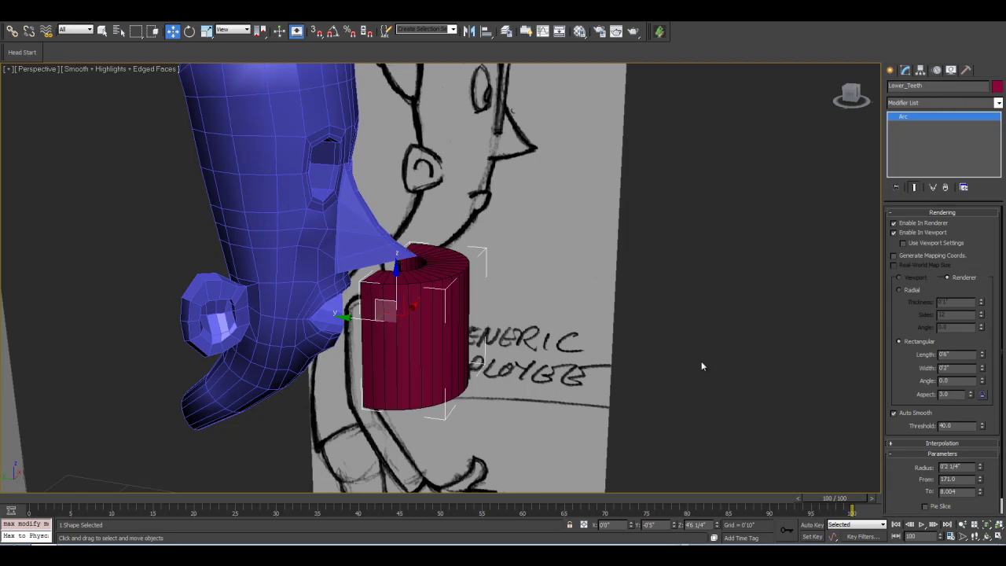
Reduce the teeth's rectangular section to length 0'2 1/4" and width 0'1", and the arc radius to 0'2".
{"action": "left_click", "coordinate": [987, 539]}
{"action": "left_click_drag", "start_coordinate": [424, 276], "coordinate": [392, 259]}
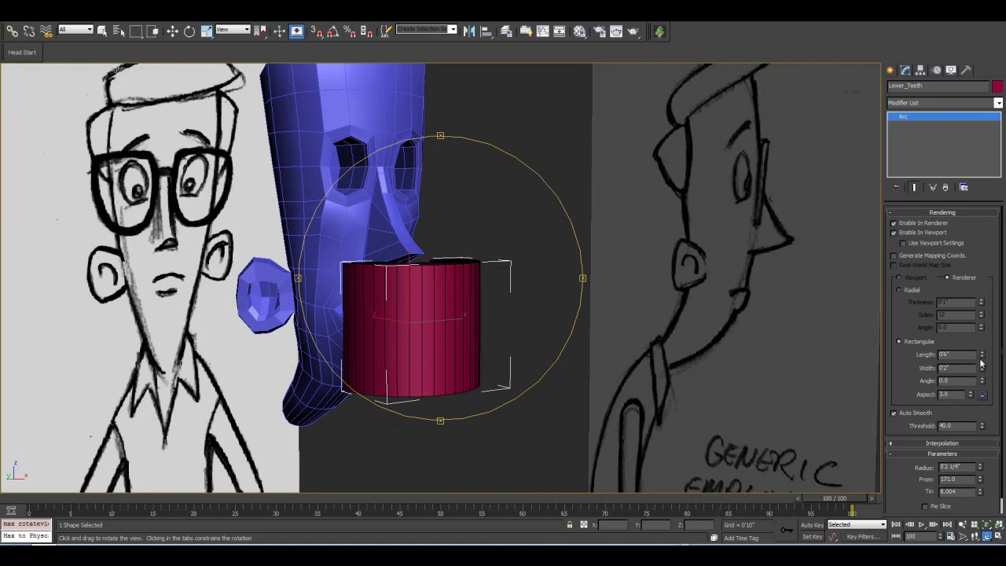
{"action": "left_click_drag", "start_coordinate": [981, 371], "coordinate": [982, 386]}
{"action": "mouse_move", "coordinate": [489, 308]}
{"action": "left_mouse_down"}
{"action": "mouse_move", "coordinate": [514, 275]}
{"action": "mouse_move", "coordinate": [511, 310]}
{"action": "mouse_move", "coordinate": [487, 297]}
{"action": "left_mouse_up"}
{"action": "left_click_drag", "start_coordinate": [982, 370], "coordinate": [982, 393]}
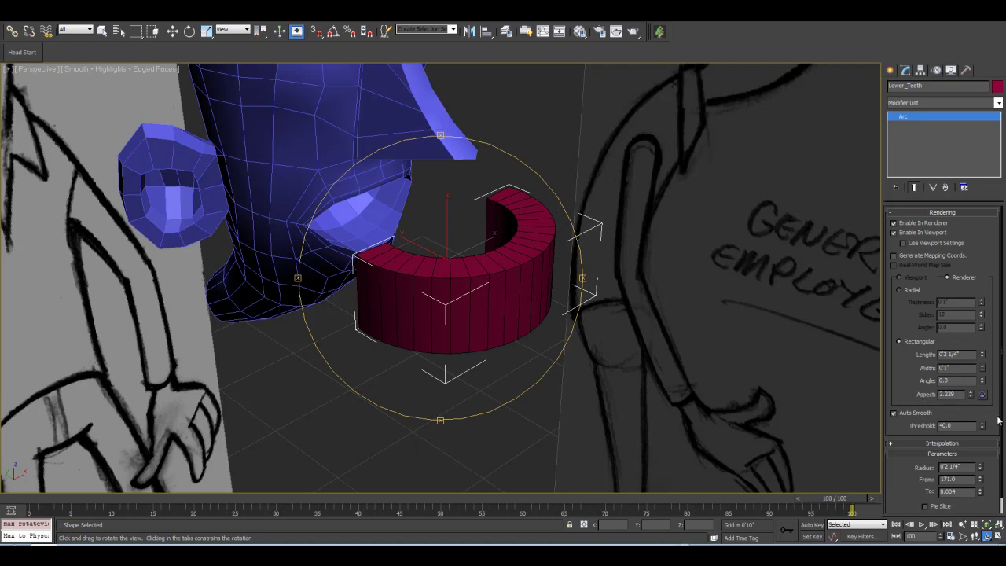
{"action": "left_click_drag", "start_coordinate": [986, 466], "coordinate": [988, 473]}
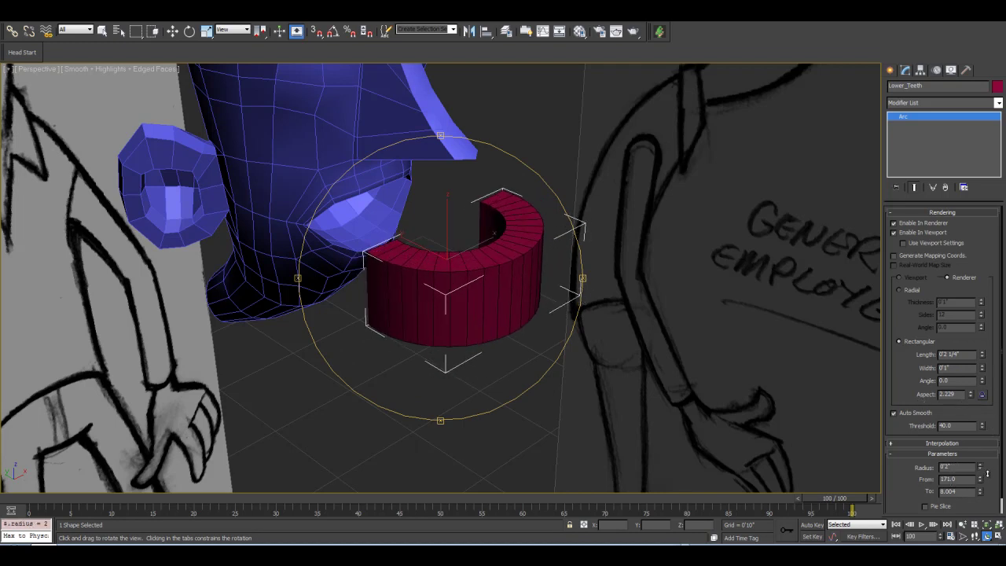
Move the teeth arc back along Y into the mouth opening, to about Y 0'0 2/4".
{"action": "left_click_drag", "start_coordinate": [511, 296], "coordinate": [331, 197]}
{"action": "key", "text": "w"}
{"action": "left_click_drag", "start_coordinate": [412, 268], "coordinate": [268, 248]}
{"action": "middle_click_drag", "start_coordinate": [338, 287], "coordinate": [440, 309]}
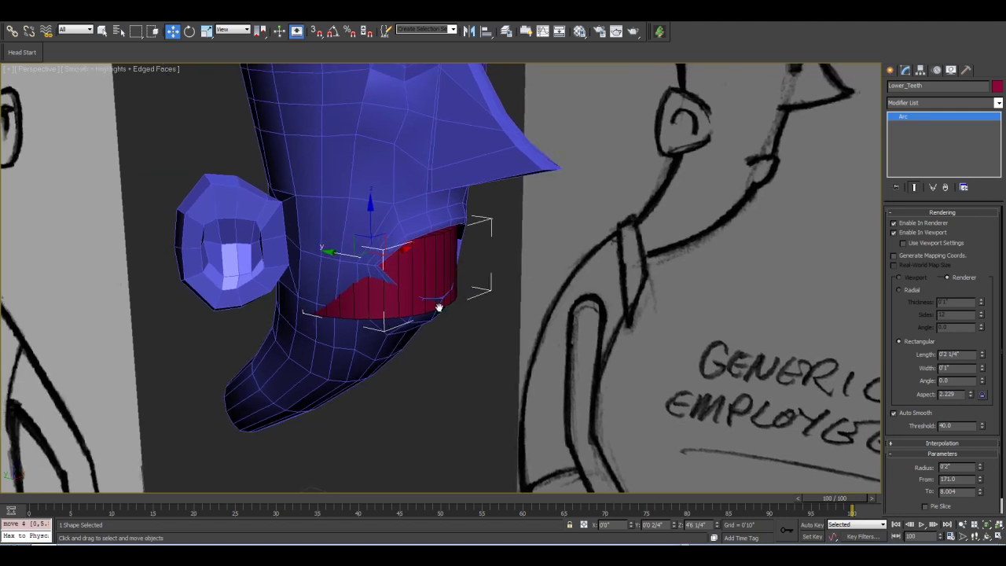
{"action": "scroll", "coordinate": [440, 310], "scroll_direction": "up", "scroll_amount": 4}
Shrink the teeth to fit inside the mouth, with arc radius 0'0 3/4" and section length and width 0'0 1/4".
{"action": "left_click", "coordinate": [988, 536]}
{"action": "left_click_drag", "start_coordinate": [543, 257], "coordinate": [402, 241]}
{"action": "scroll", "coordinate": [403, 244], "scroll_direction": "down", "scroll_amount": 3}
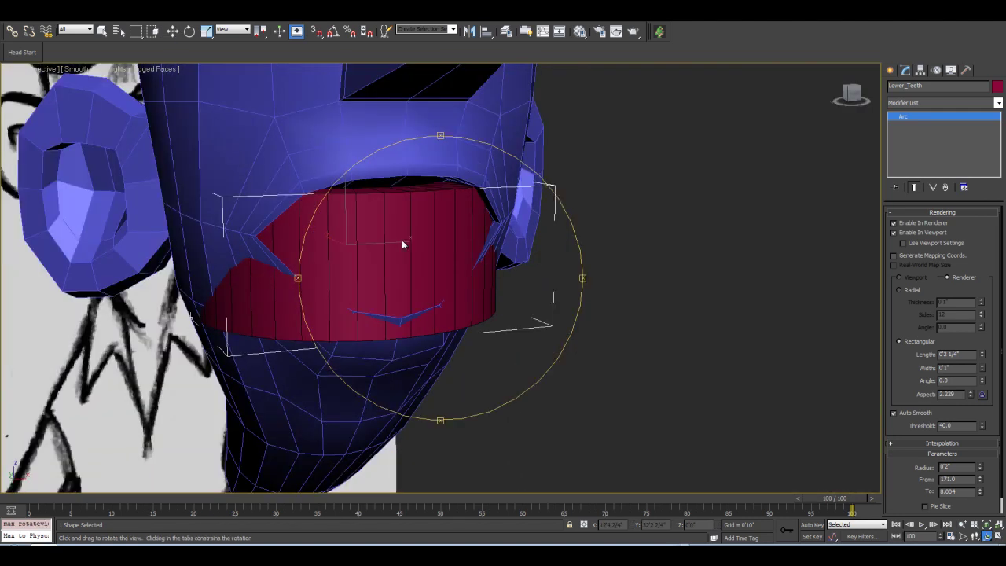
{"action": "left_click_drag", "start_coordinate": [981, 468], "coordinate": [987, 497]}
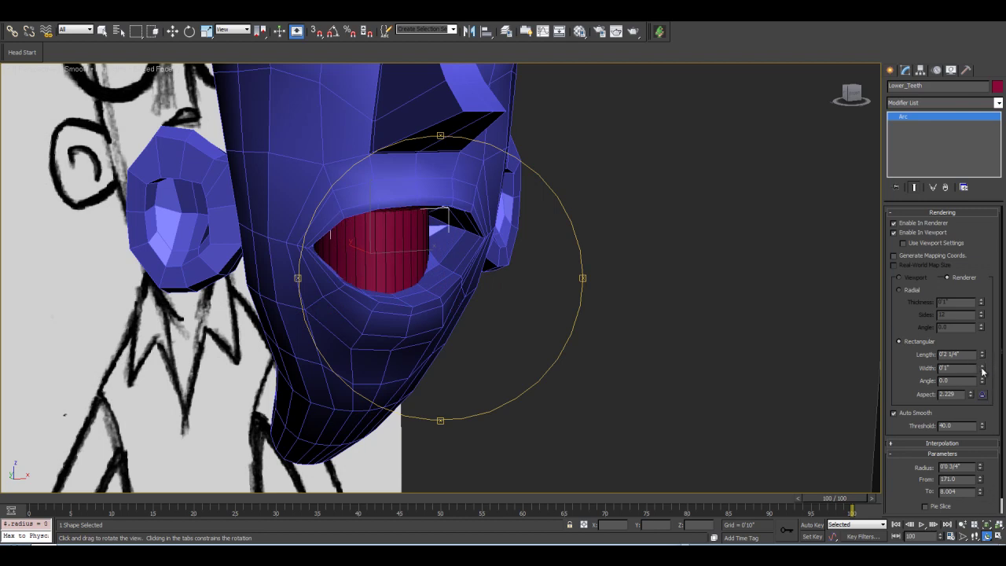
{"action": "left_click_drag", "start_coordinate": [982, 355], "coordinate": [983, 393]}
{"action": "mouse_move", "coordinate": [482, 312]}
{"action": "left_mouse_down"}
{"action": "mouse_move", "coordinate": [490, 347]}
{"action": "mouse_move", "coordinate": [443, 285]}
{"action": "mouse_move", "coordinate": [409, 283]}
{"action": "mouse_move", "coordinate": [484, 290]}
{"action": "mouse_move", "coordinate": [486, 313]}
{"action": "left_mouse_up"}
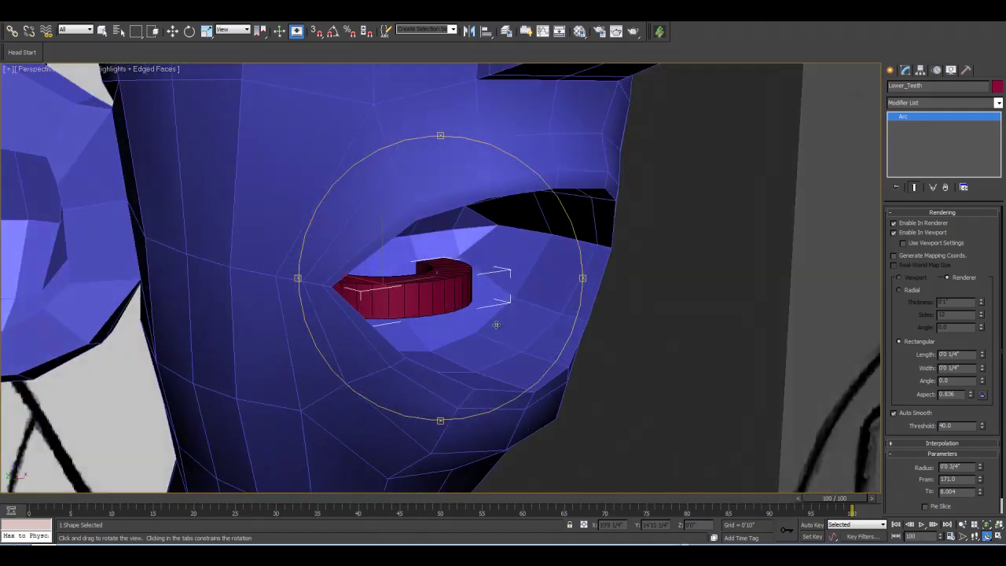
Lower the teeth toward the lower lip, to about Z 4'5 3/4", and widen the arc radius to 0'1 1/4".
{"action": "left_click", "coordinate": [172, 32]}
{"action": "left_click_drag", "start_coordinate": [358, 279], "coordinate": [432, 300]}
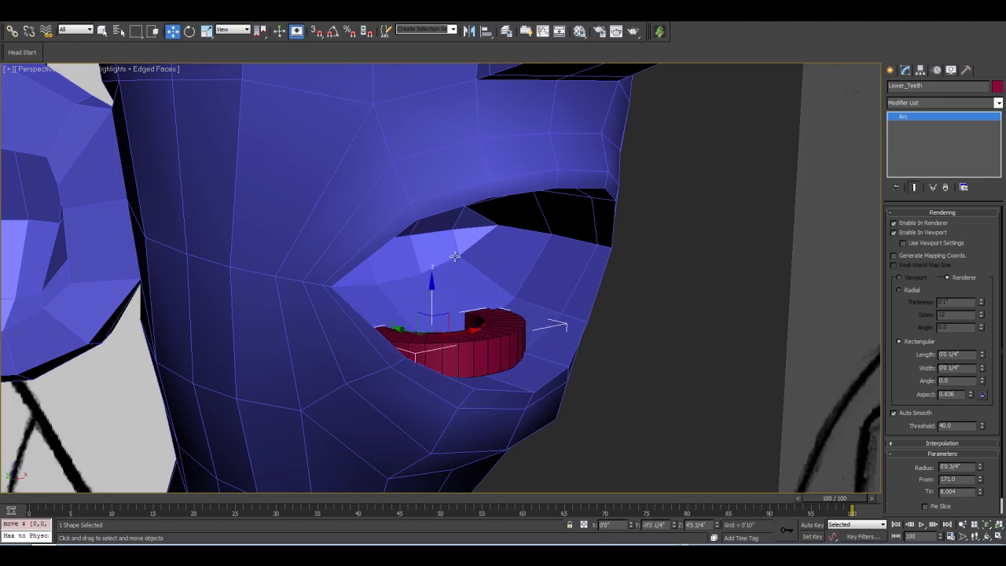
{"action": "left_click", "coordinate": [987, 536]}
{"action": "left_click_drag", "start_coordinate": [499, 291], "coordinate": [906, 385]}
{"action": "left_click_drag", "start_coordinate": [981, 466], "coordinate": [980, 445]}
{"action": "left_click_drag", "start_coordinate": [453, 344], "coordinate": [454, 331]}
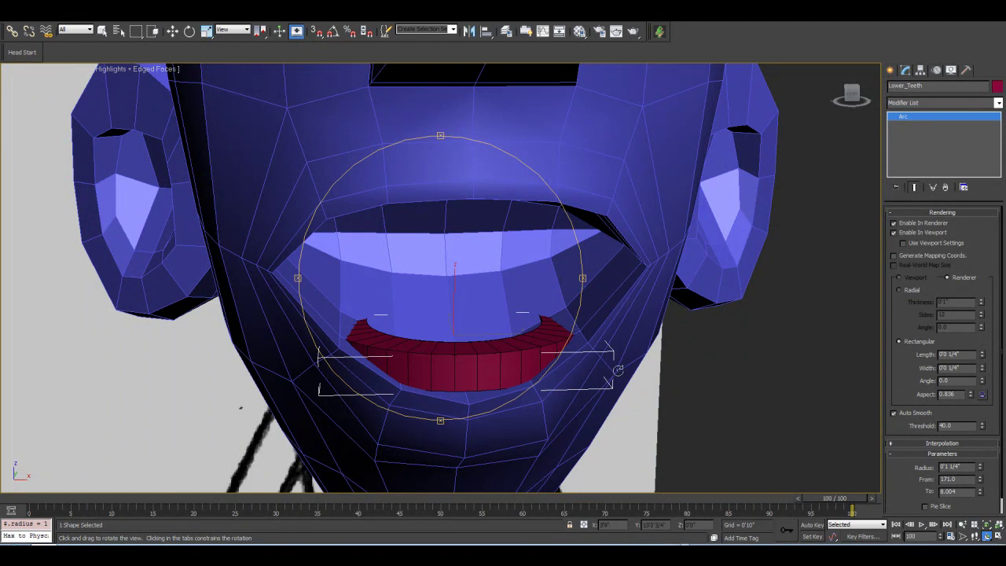
Move the teeth arc back and up inside the mouth, to about Y 0'0" and Z 4'6".
{"action": "mouse_move", "coordinate": [470, 304]}
{"action": "left_mouse_down"}
{"action": "mouse_move", "coordinate": [448, 303]}
{"action": "mouse_move", "coordinate": [470, 312]}
{"action": "left_mouse_up"}
{"action": "left_click", "coordinate": [172, 33]}
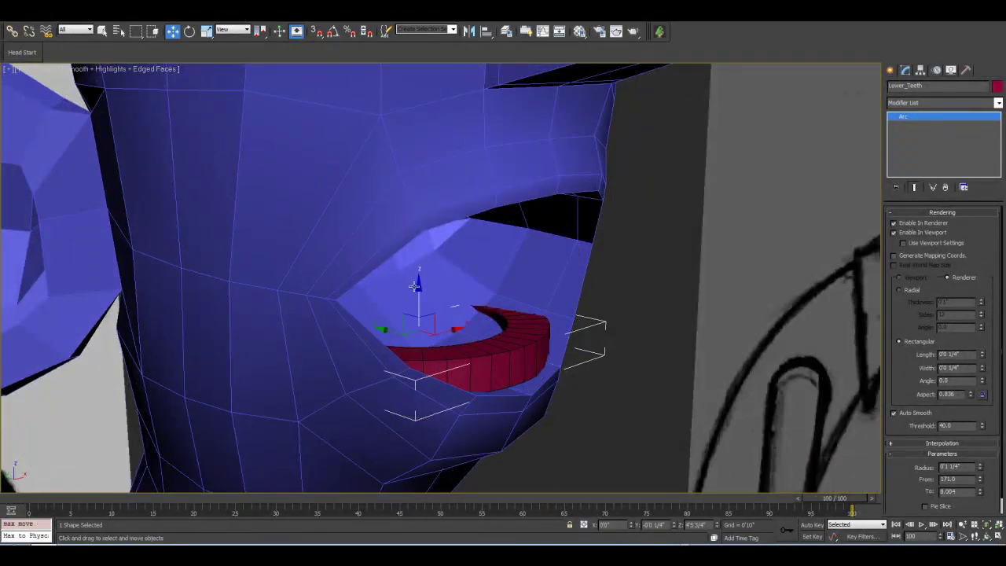
{"action": "left_click_drag", "start_coordinate": [396, 330], "coordinate": [447, 268]}
{"action": "scroll", "coordinate": [510, 300], "scroll_direction": "up", "scroll_amount": 4}
Increase the rectangular section length of the teeth to 0'1 1/4" and check the fit against the lips.
{"action": "left_click", "coordinate": [987, 539]}
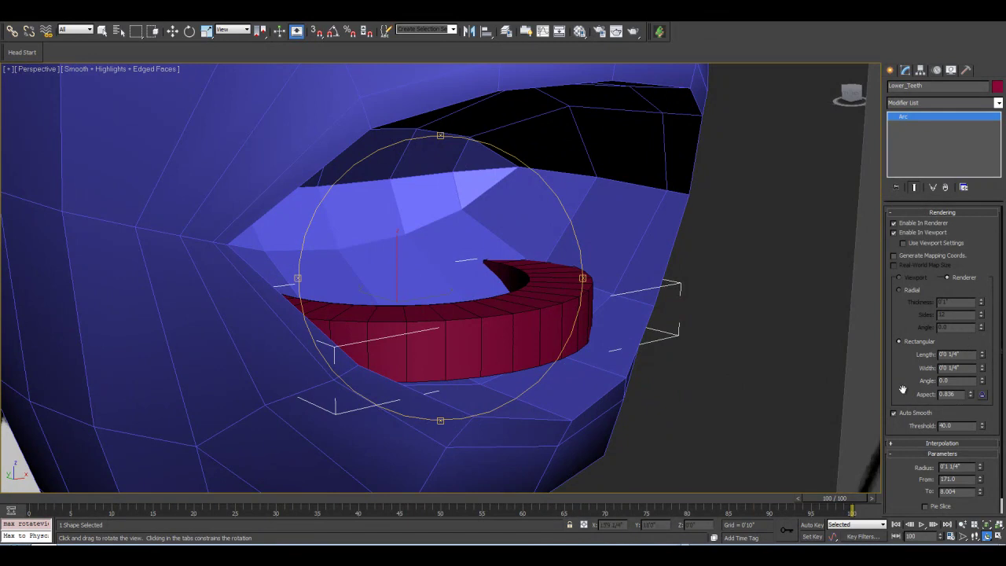
{"action": "left_click_drag", "start_coordinate": [982, 367], "coordinate": [979, 304]}
{"action": "left_click_drag", "start_coordinate": [519, 293], "coordinate": [619, 305]}
{"action": "left_click_drag", "start_coordinate": [424, 344], "coordinate": [433, 343]}
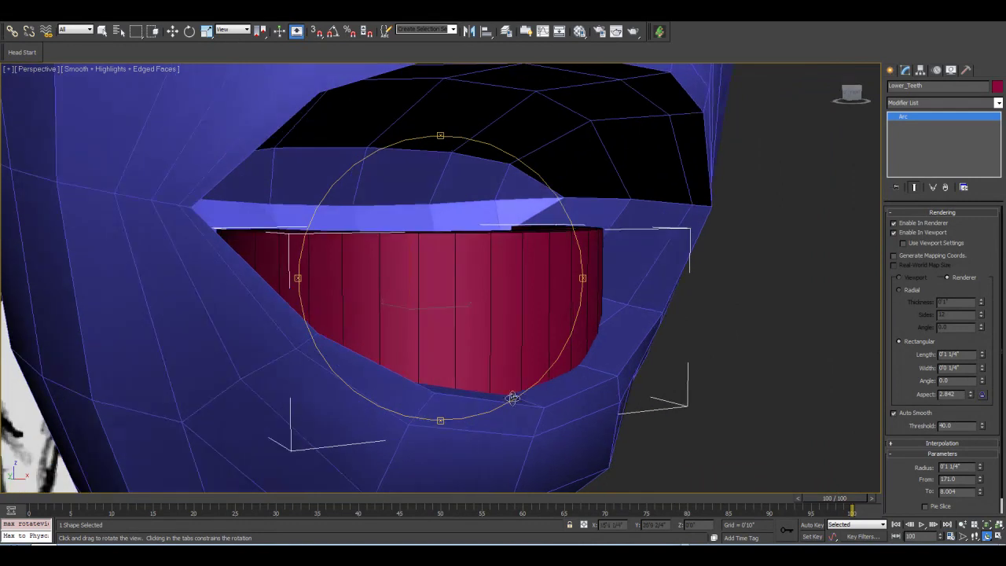
{"action": "left_click_drag", "start_coordinate": [511, 322], "coordinate": [494, 292]}
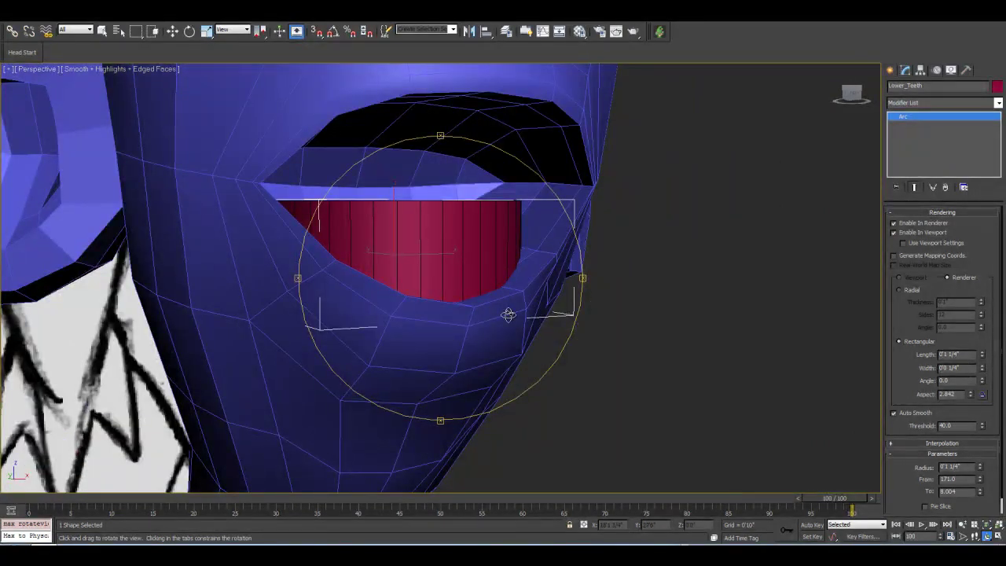
{"action": "left_click_drag", "start_coordinate": [517, 248], "coordinate": [518, 247]}
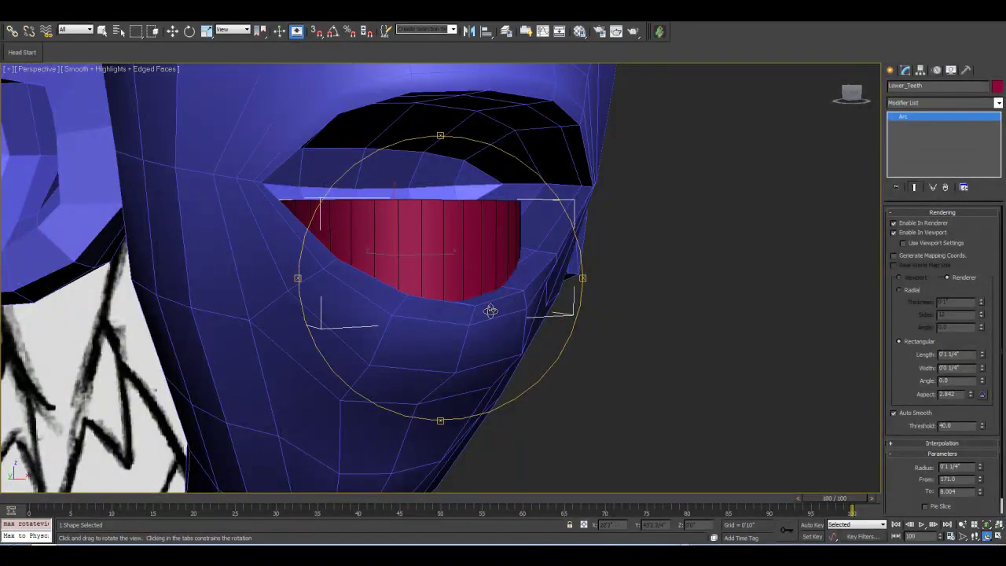
{"action": "mouse_move", "coordinate": [445, 275]}
{"action": "left_mouse_down"}
{"action": "mouse_move", "coordinate": [456, 276]}
{"action": "mouse_move", "coordinate": [460, 252]}
{"action": "mouse_move", "coordinate": [449, 257]}
{"action": "left_mouse_up"}
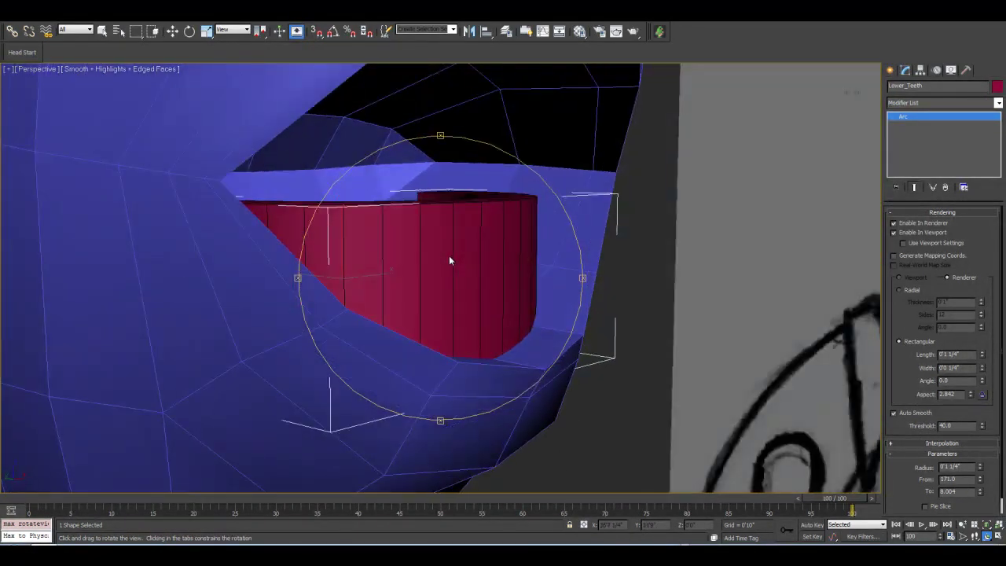
Lower the teeth to about Z 4'5 2/4" and reduce the rectangular section length to 0'0 3/4".
{"action": "key", "text": "w"}
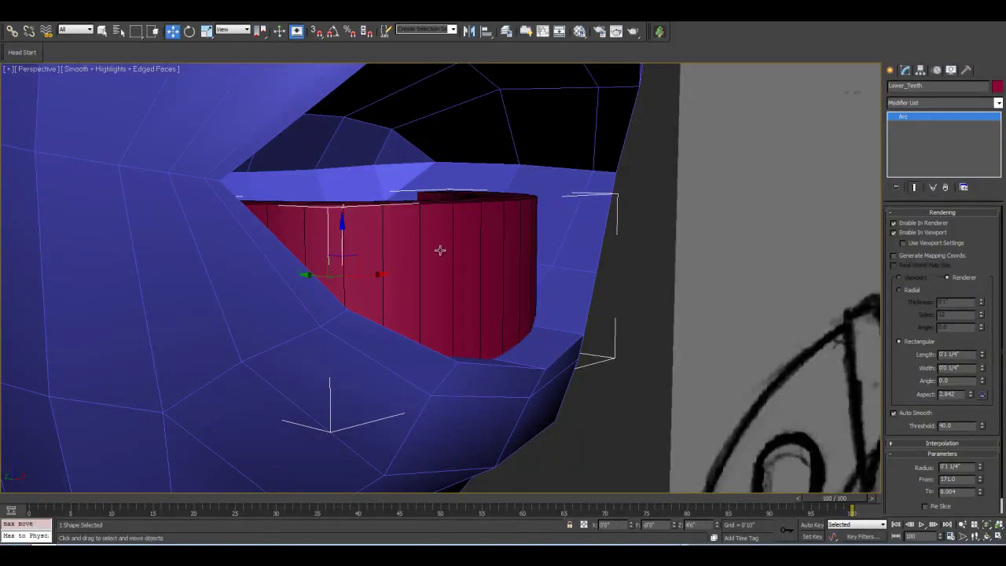
{"action": "scroll", "coordinate": [440, 247], "scroll_direction": "down", "scroll_amount": 2}
{"action": "left_click_drag", "start_coordinate": [377, 244], "coordinate": [380, 289]}
{"action": "middle_click_drag", "start_coordinate": [438, 286], "coordinate": [451, 217]}
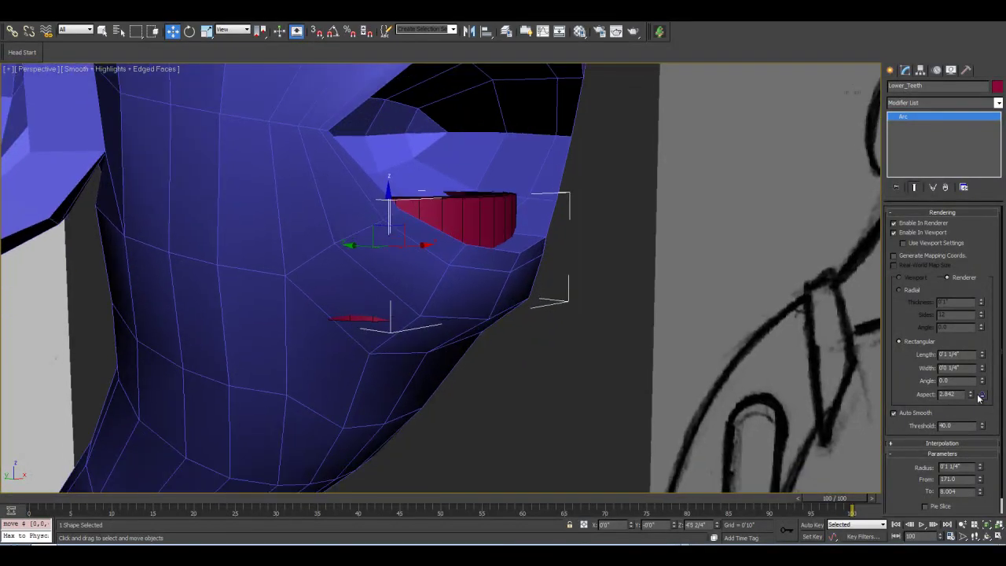
{"action": "left_click_drag", "start_coordinate": [984, 371], "coordinate": [983, 369]}
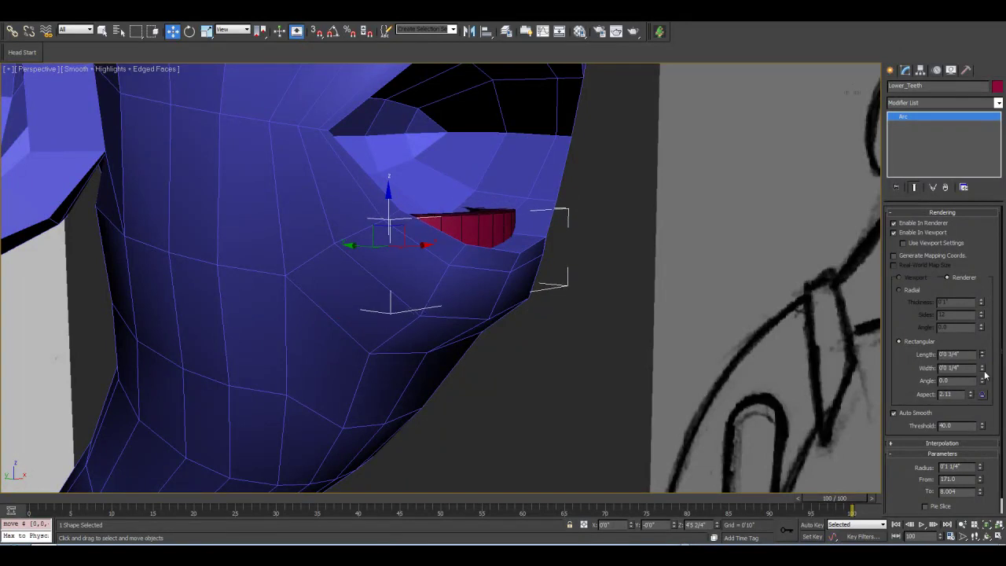
Tilt the teeth arc about the X axis by about 14.25 degrees to follow the lower lip.
{"action": "left_click", "coordinate": [987, 535]}
{"action": "mouse_move", "coordinate": [388, 247]}
{"action": "left_mouse_down"}
{"action": "mouse_move", "coordinate": [390, 272]}
{"action": "mouse_move", "coordinate": [386, 262]}
{"action": "left_mouse_up"}
{"action": "key", "text": "w"}
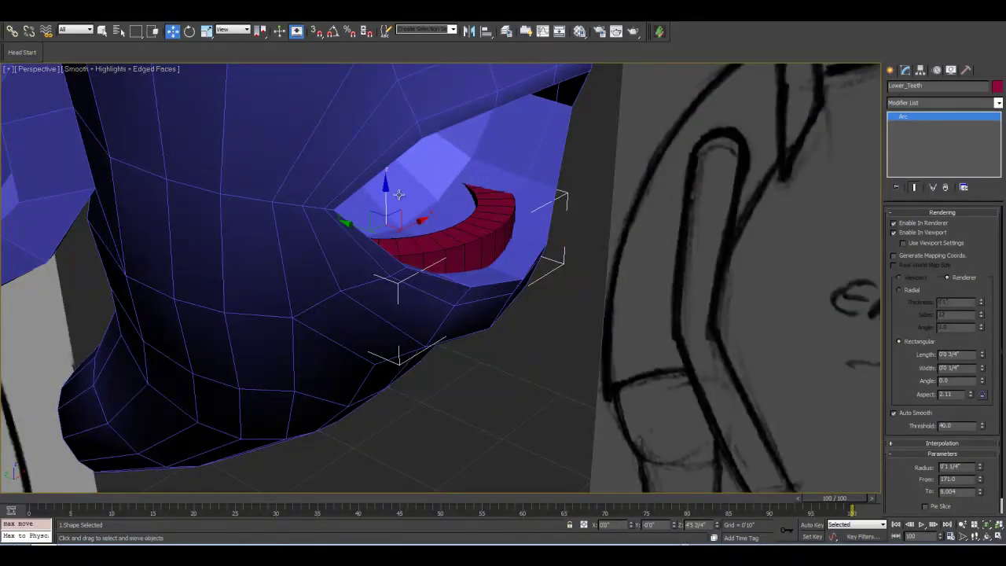
{"action": "left_click_drag", "start_coordinate": [386, 191], "coordinate": [437, 233]}
{"action": "left_click", "coordinate": [189, 31]}
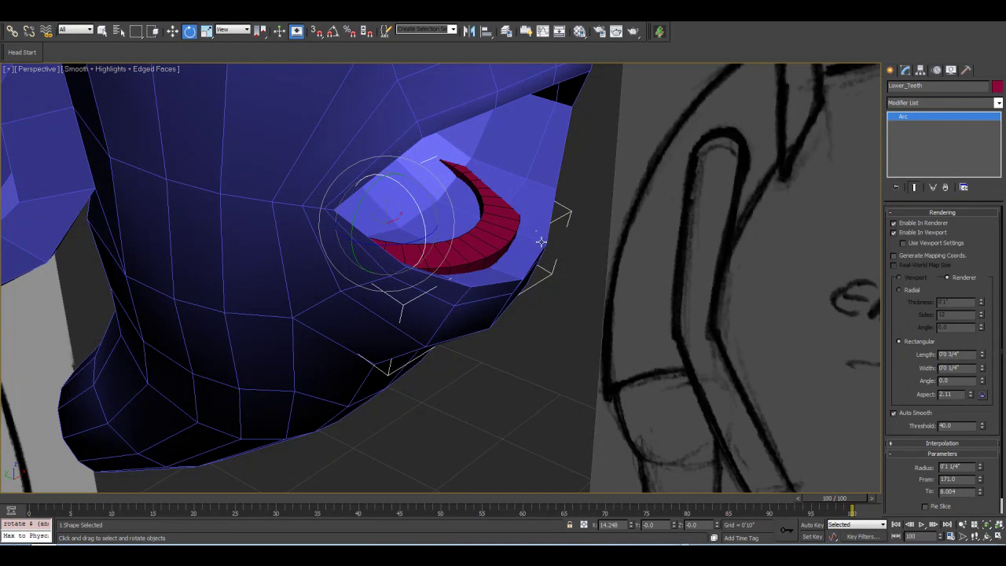
{"action": "middle_click_drag", "start_coordinate": [539, 234], "coordinate": [532, 276]}
{"action": "scroll", "coordinate": [532, 276], "scroll_direction": "up", "scroll_amount": 3}
Raise the tilted teeth by about 0'0 1/4" along Z so they sit above the lower lip.
{"action": "left_click", "coordinate": [987, 536]}
{"action": "left_click_drag", "start_coordinate": [526, 299], "coordinate": [579, 274]}
{"action": "key", "text": "w"}
{"action": "mouse_move", "coordinate": [325, 256]}
{"action": "left_mouse_down"}
{"action": "mouse_move", "coordinate": [340, 196]}
{"action": "mouse_move", "coordinate": [339, 110]}
{"action": "mouse_move", "coordinate": [336, 225]}
{"action": "left_mouse_up"}
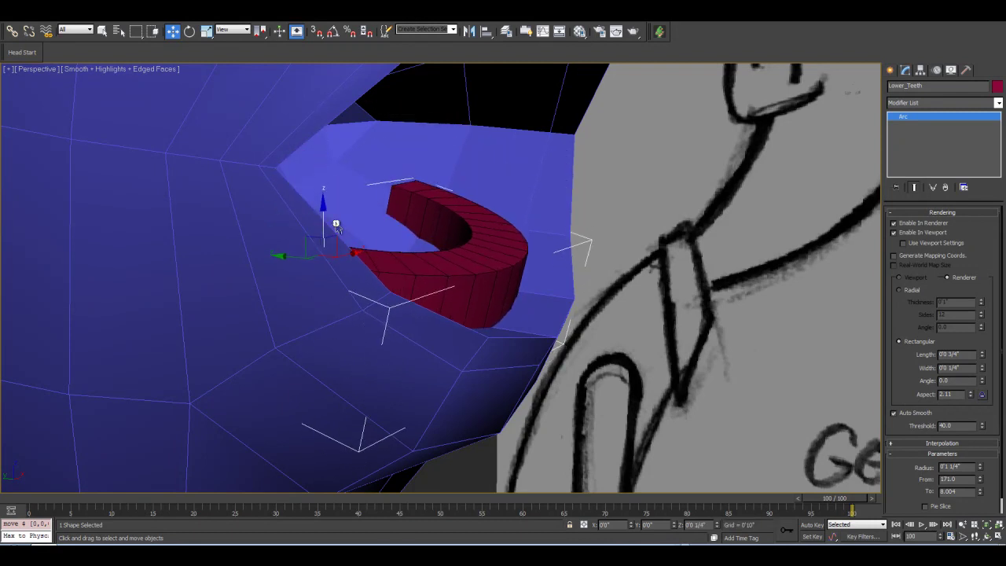
{"action": "left_click", "coordinate": [987, 537]}
{"action": "left_click_drag", "start_coordinate": [516, 267], "coordinate": [440, 259]}
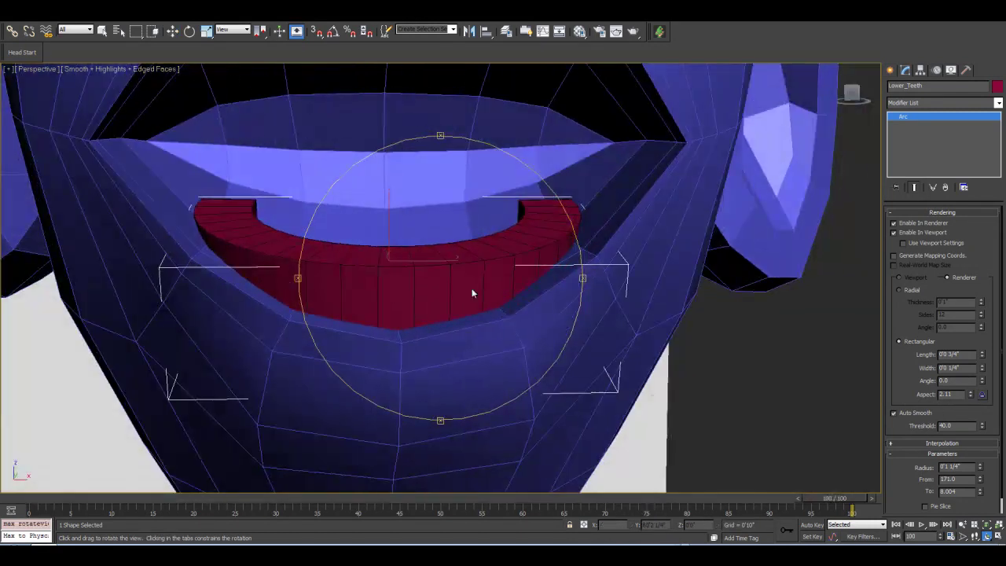
Reduce the teeth arc's interpolation to 3 steps for a simpler mesh.
{"action": "left_click", "coordinate": [939, 445]}
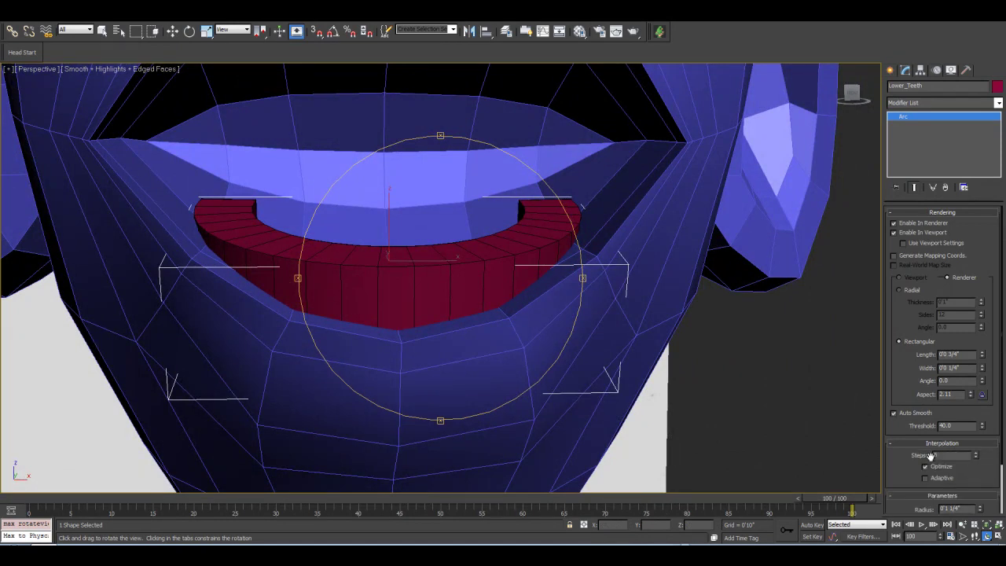
{"action": "left_click_drag", "start_coordinate": [525, 293], "coordinate": [458, 268]}
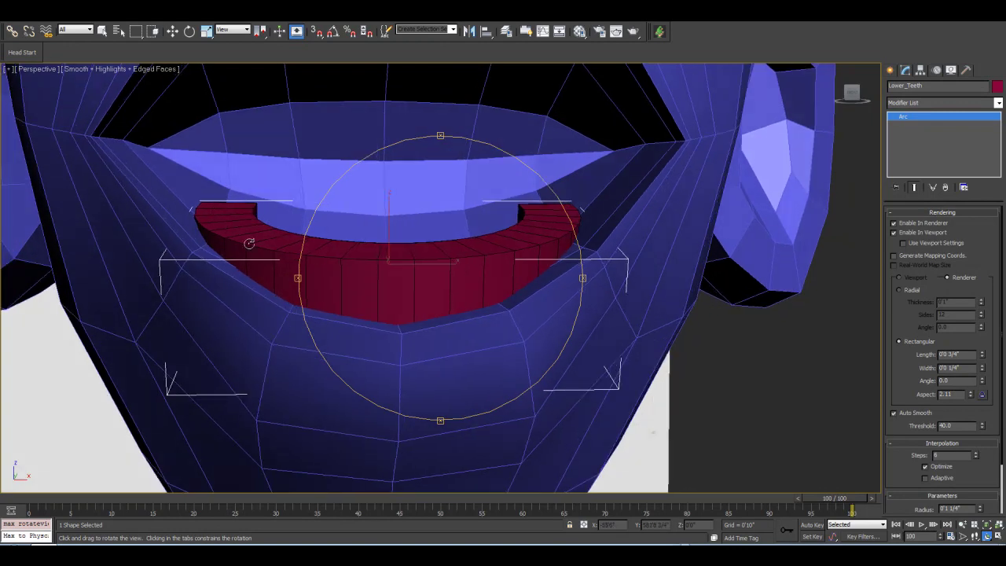
{"action": "left_click_drag", "start_coordinate": [366, 258], "coordinate": [351, 278]}
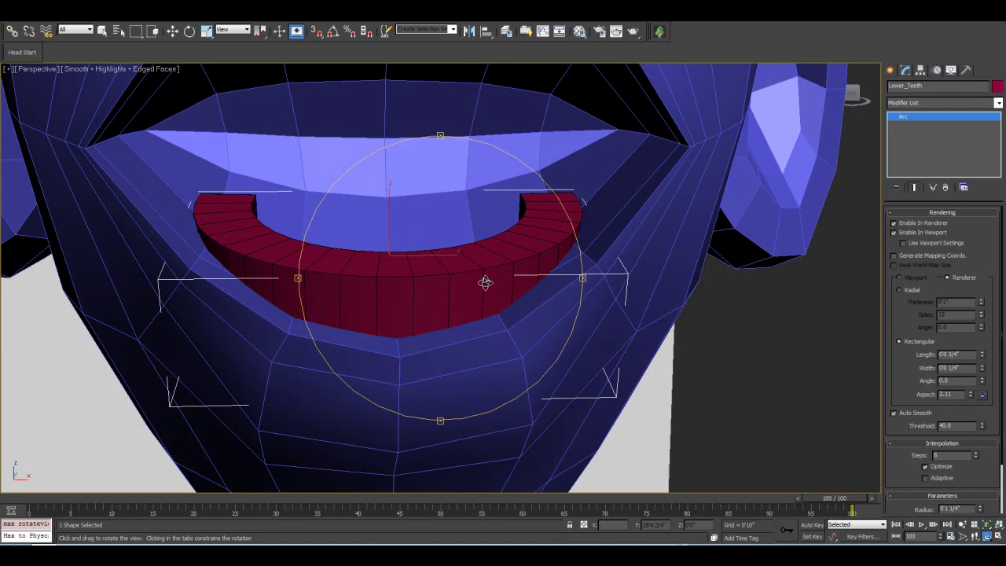
{"action": "left_click", "coordinate": [976, 459]}
{"action": "left_click", "coordinate": [976, 458]}
{"action": "left_click", "coordinate": [976, 459]}
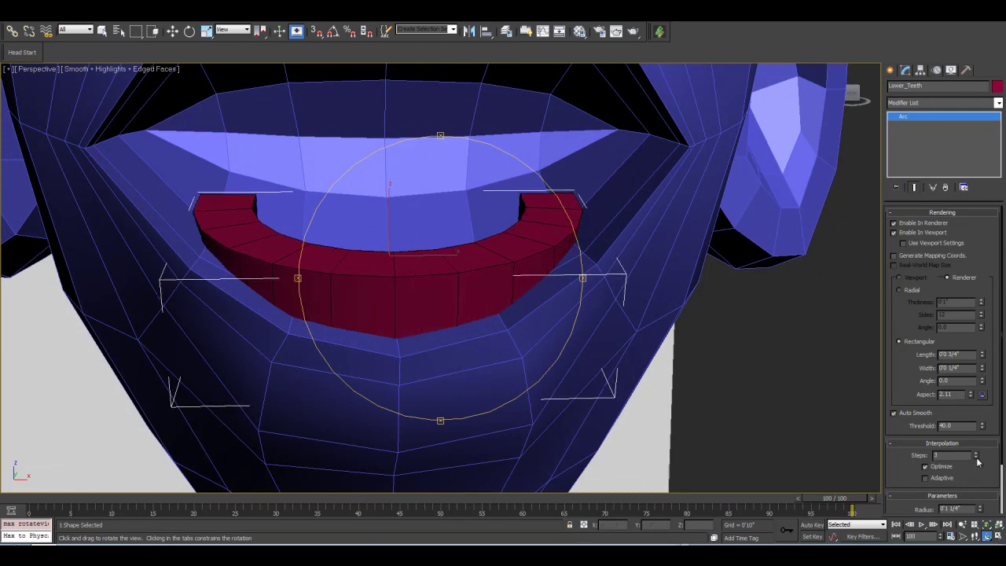
Inspect the teeth segments from the front and try other interpolation step counts, returning to 3.
{"action": "left_click_drag", "start_coordinate": [497, 310], "coordinate": [377, 265]}
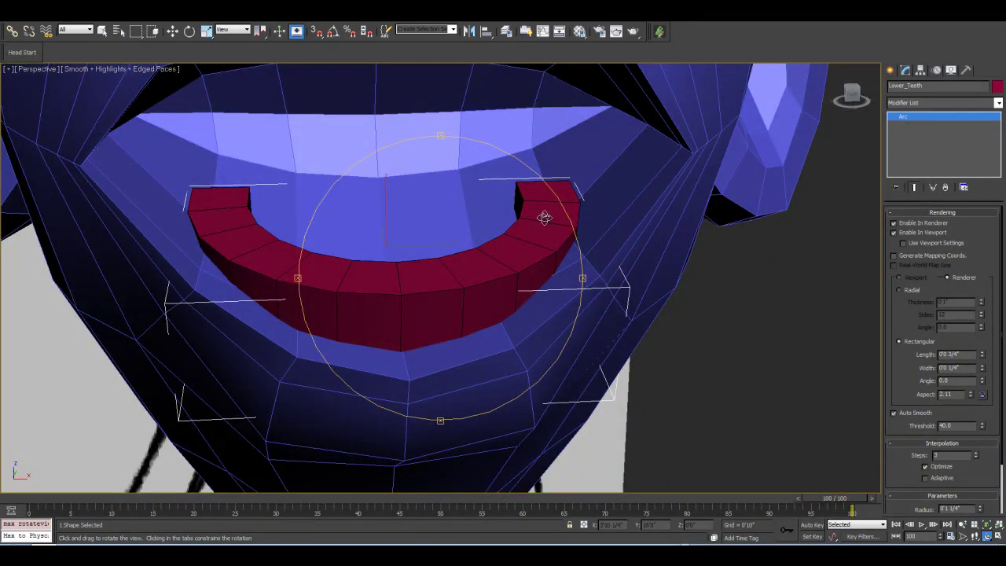
{"action": "left_click_drag", "start_coordinate": [467, 265], "coordinate": [455, 250]}
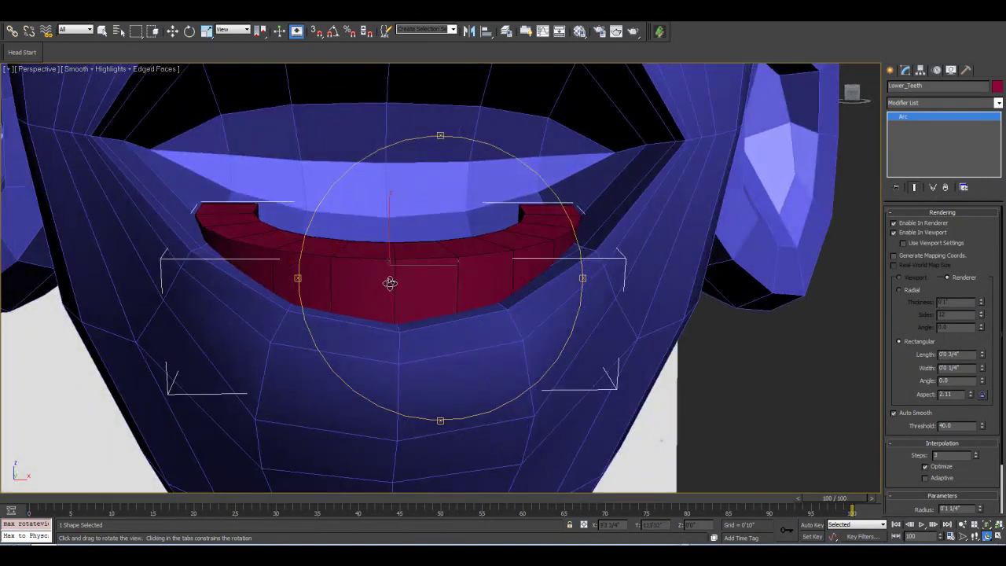
{"action": "left_click_drag", "start_coordinate": [390, 282], "coordinate": [388, 283]}
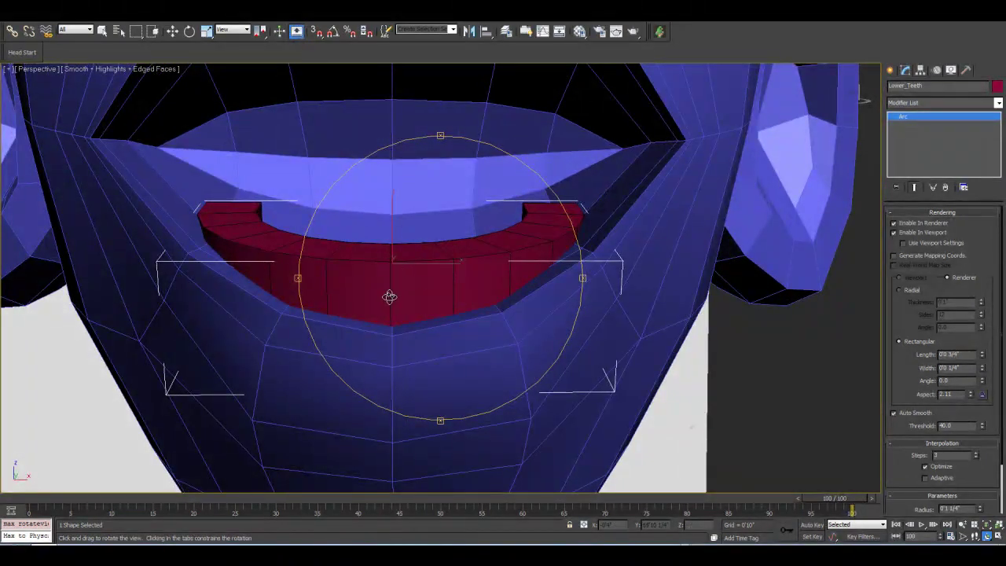
{"action": "left_click_drag", "start_coordinate": [392, 248], "coordinate": [389, 266]}
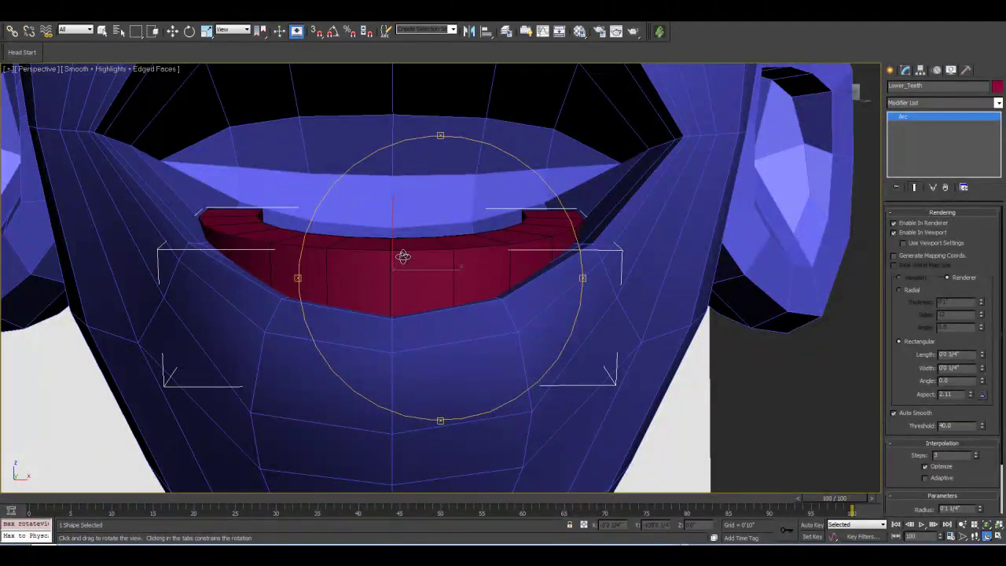
{"action": "left_click", "coordinate": [977, 453]}
{"action": "left_click", "coordinate": [976, 458]}
{"action": "left_click", "coordinate": [977, 459]}
Add an Edit Poly modifier on top of the Lower_Teeth arc.
{"action": "left_click_drag", "start_coordinate": [364, 252], "coordinate": [424, 280]}
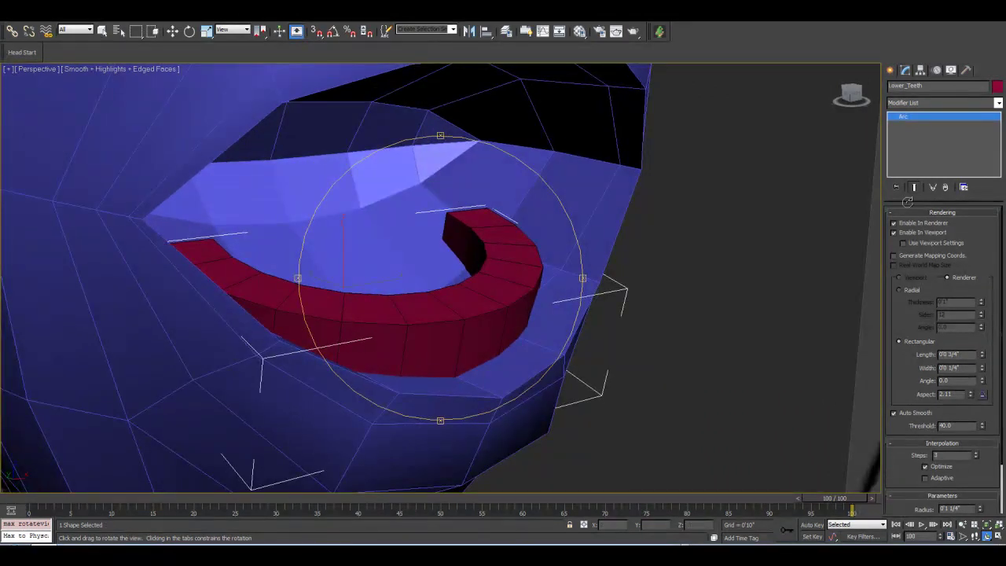
{"action": "left_click", "coordinate": [998, 103]}
{"action": "scroll", "coordinate": [930, 269], "scroll_direction": "down", "scroll_amount": 3}
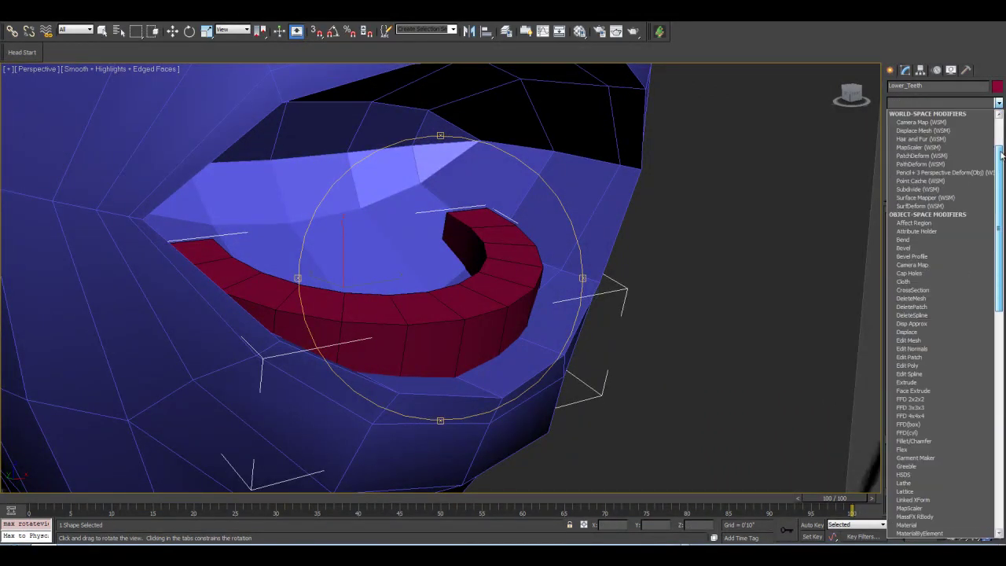
{"action": "left_click", "coordinate": [930, 365]}
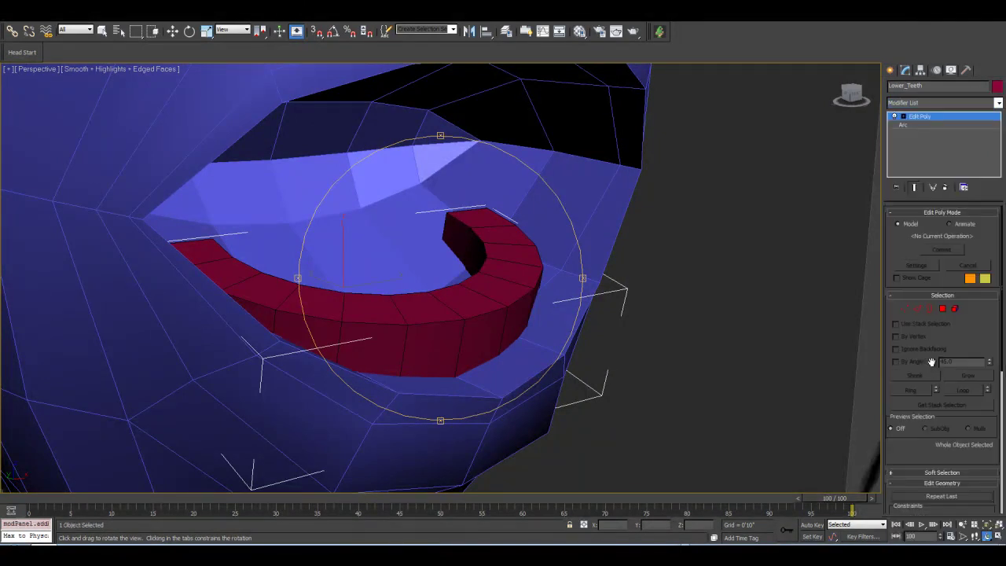
Isolate the lower teeth from the rest of the head for editing.
{"action": "left_click_drag", "start_coordinate": [421, 273], "coordinate": [453, 294]}
{"action": "key", "text": "w"}
{"action": "right_click", "coordinate": [473, 309]}
{"action": "left_click", "coordinate": [492, 223]}
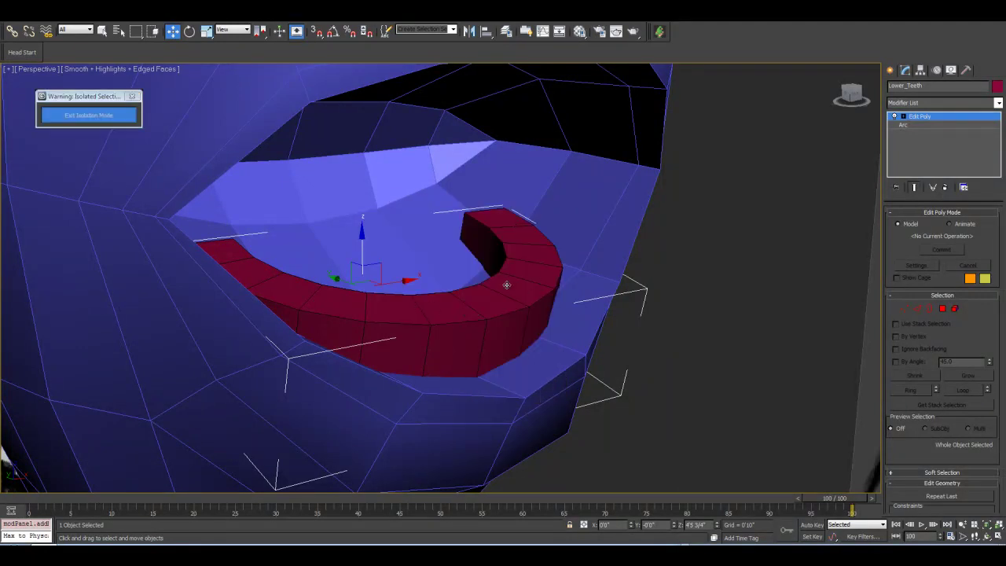
{"action": "scroll", "coordinate": [508, 331], "scroll_direction": "down", "scroll_amount": 5}
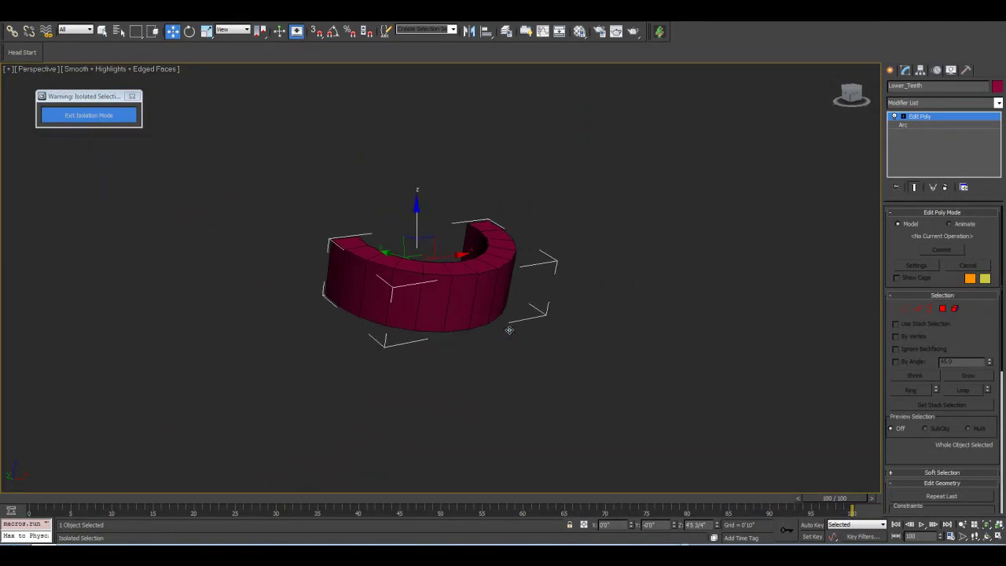
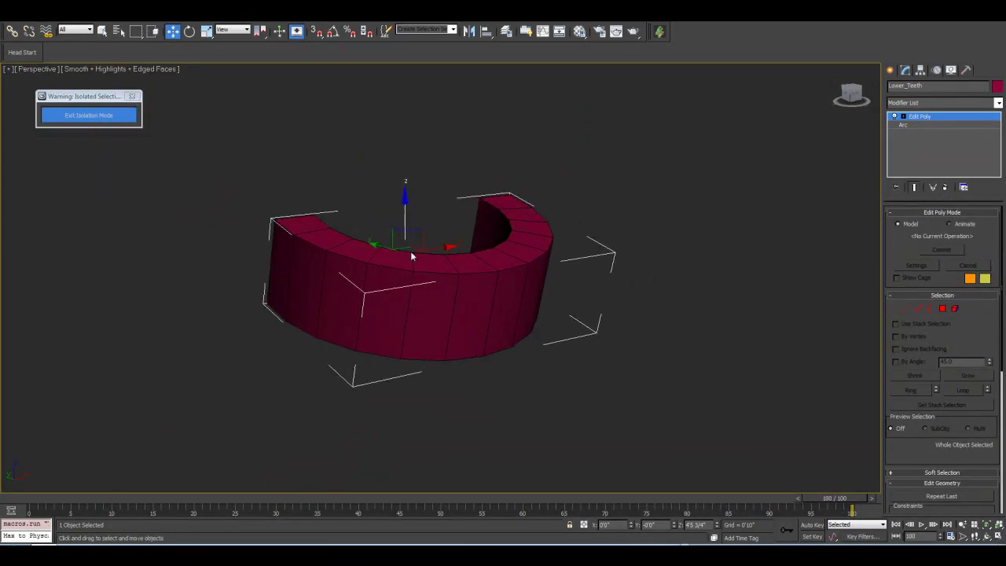
{"action": "scroll", "coordinate": [444, 285], "scroll_direction": "up", "scroll_amount": 2}
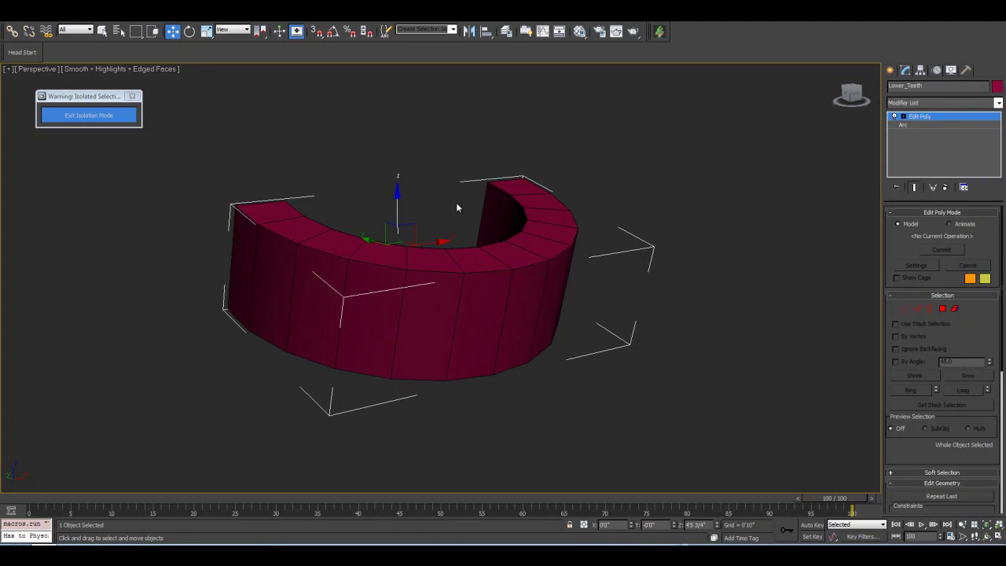
Remove the diagonal edge across the end cap of the lower teeth arc in Edge mode.
{"action": "right_click", "coordinate": [410, 297]}
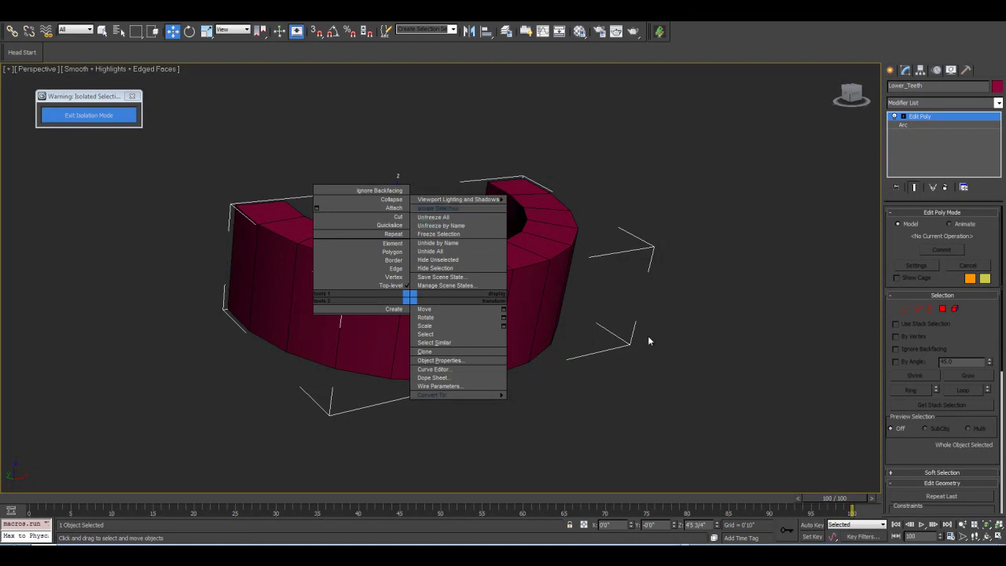
{"action": "left_click", "coordinate": [986, 535]}
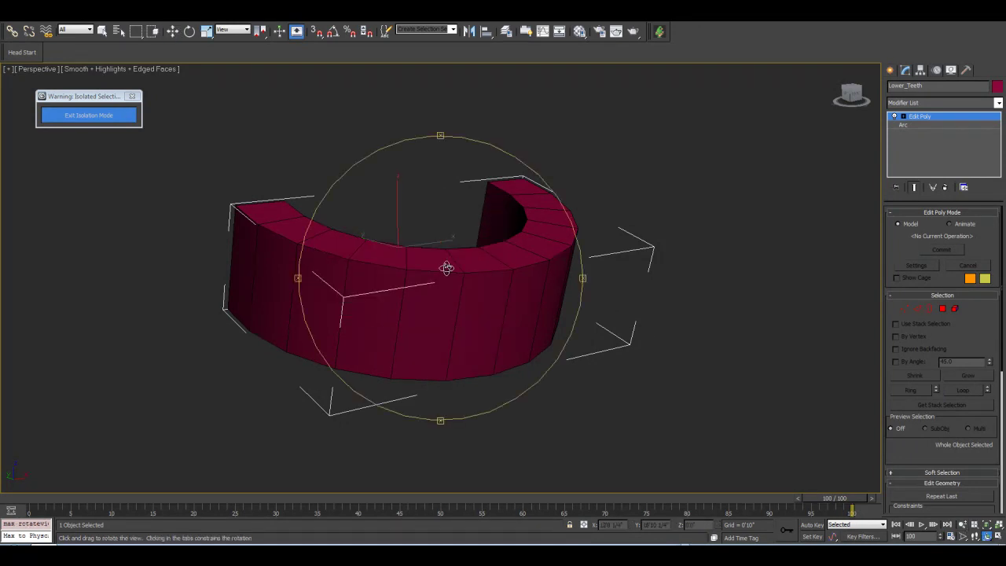
{"action": "left_click_drag", "start_coordinate": [353, 223], "coordinate": [515, 236]}
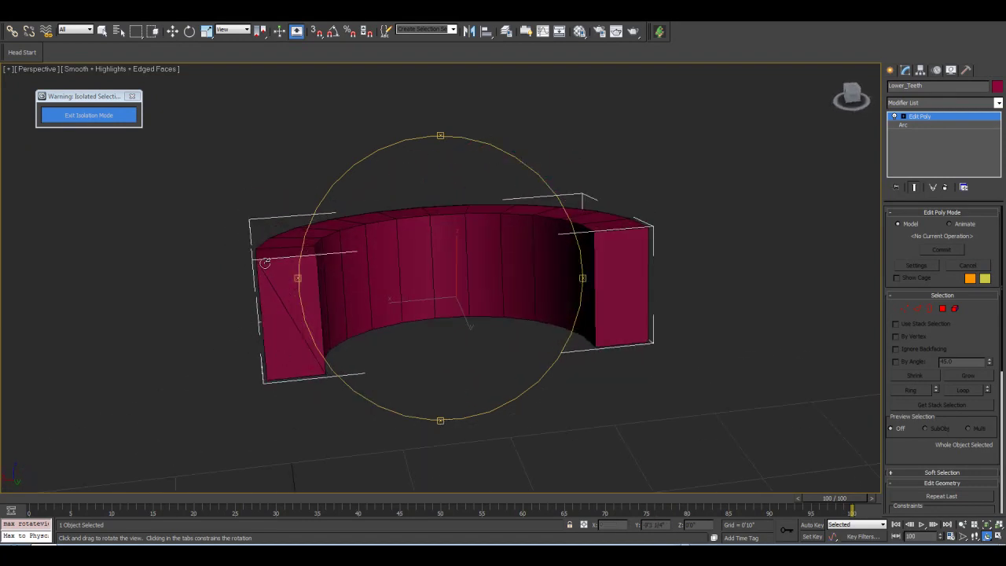
{"action": "left_click", "coordinate": [919, 308]}
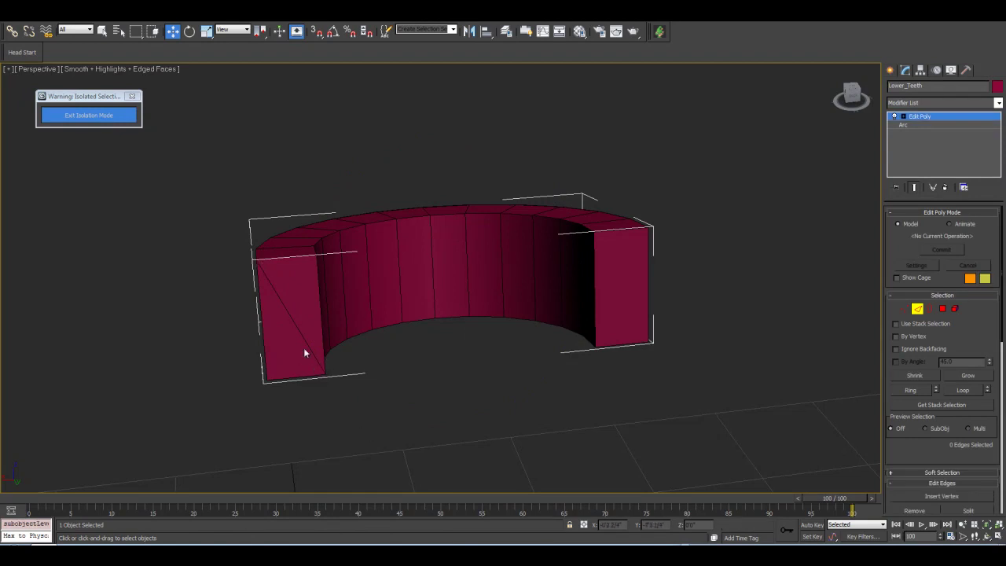
{"action": "left_click", "coordinate": [298, 336]}
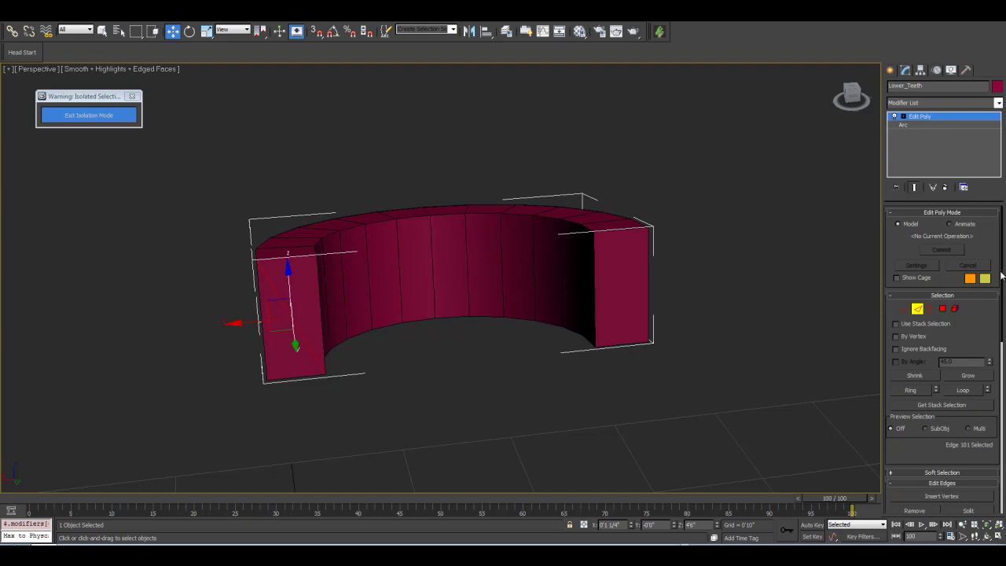
{"action": "scroll", "coordinate": [930, 421], "scroll_direction": "down", "scroll_amount": 3}
{"action": "left_click", "coordinate": [914, 432]}
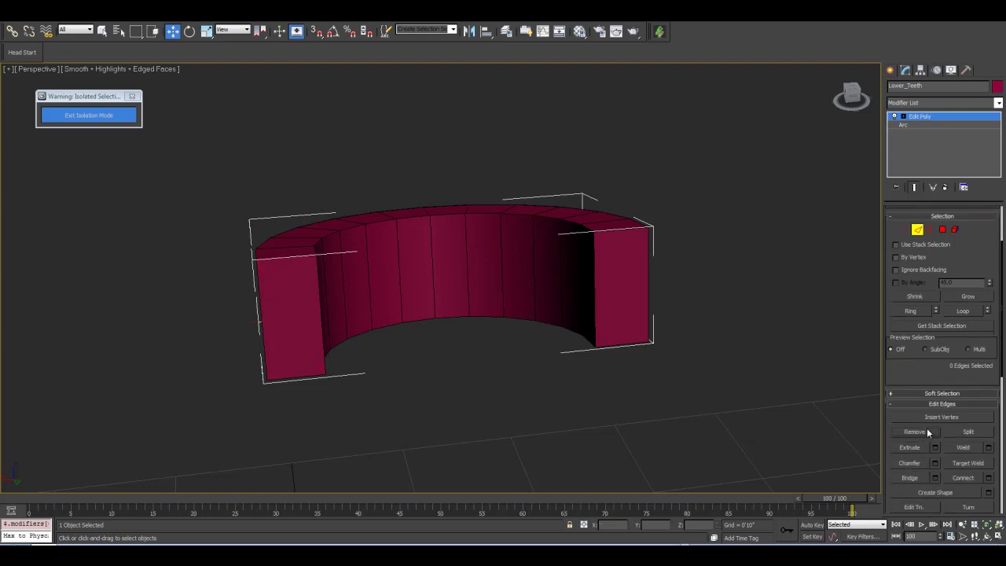
Select all the crosswise edges separating the teeth segments by extending one top edge with Ring and Loop.
{"action": "left_click", "coordinate": [985, 536]}
{"action": "left_click_drag", "start_coordinate": [464, 193], "coordinate": [359, 252]}
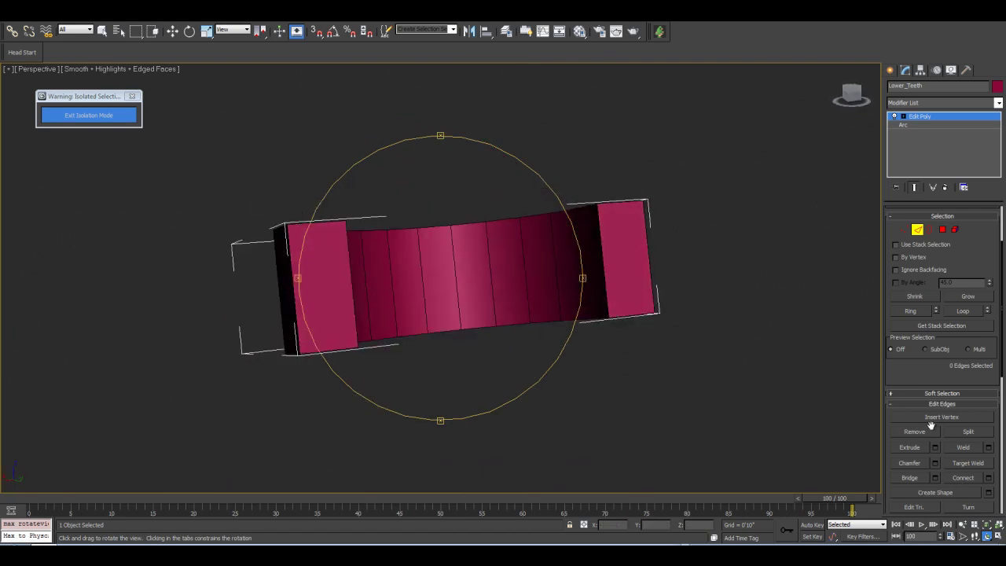
{"action": "mouse_move", "coordinate": [419, 260]}
{"action": "left_mouse_down"}
{"action": "mouse_move", "coordinate": [416, 281]}
{"action": "mouse_move", "coordinate": [405, 271]}
{"action": "left_mouse_up"}
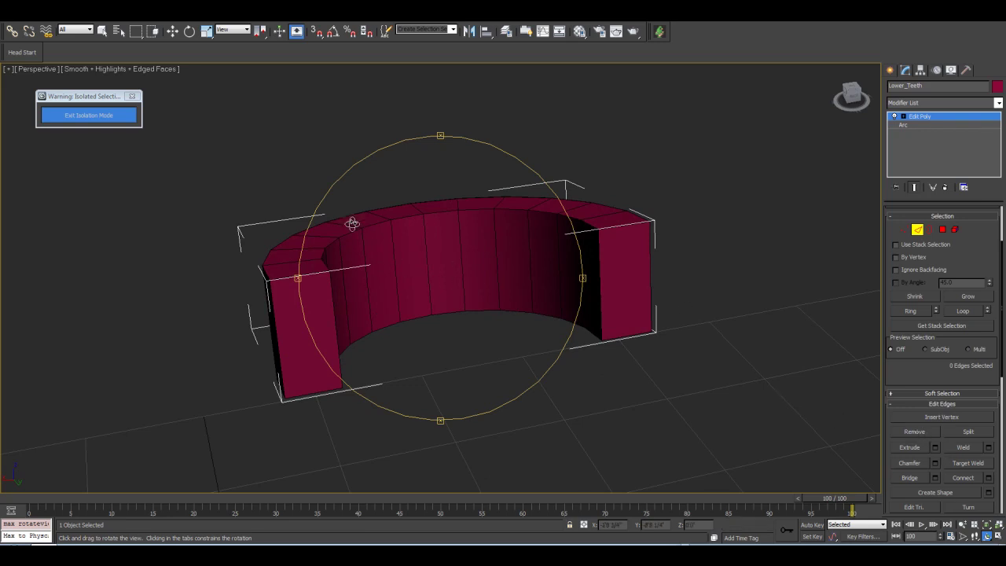
{"action": "left_click_drag", "start_coordinate": [464, 270], "coordinate": [702, 150]}
{"action": "left_click", "coordinate": [172, 31]}
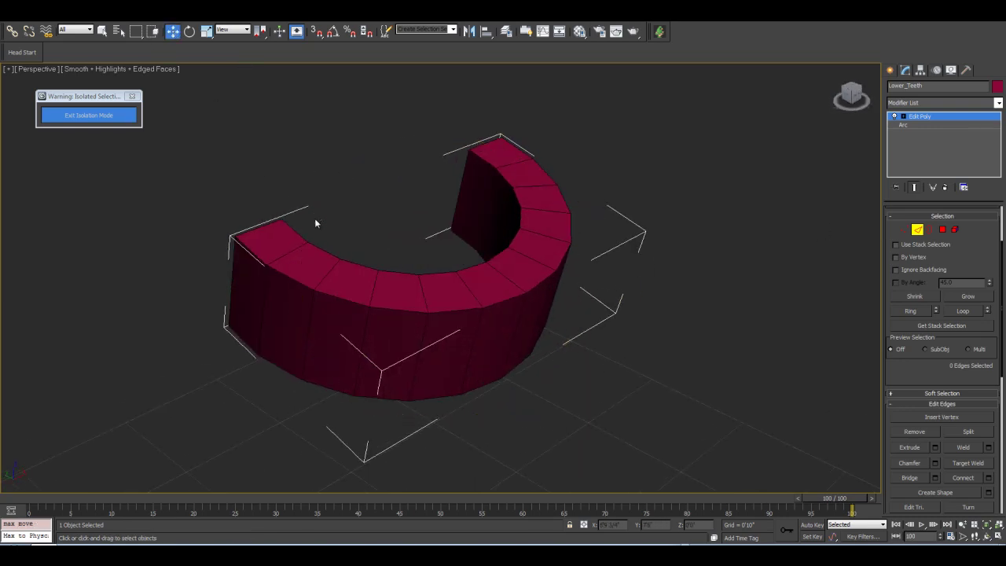
{"action": "left_click", "coordinate": [280, 234]}
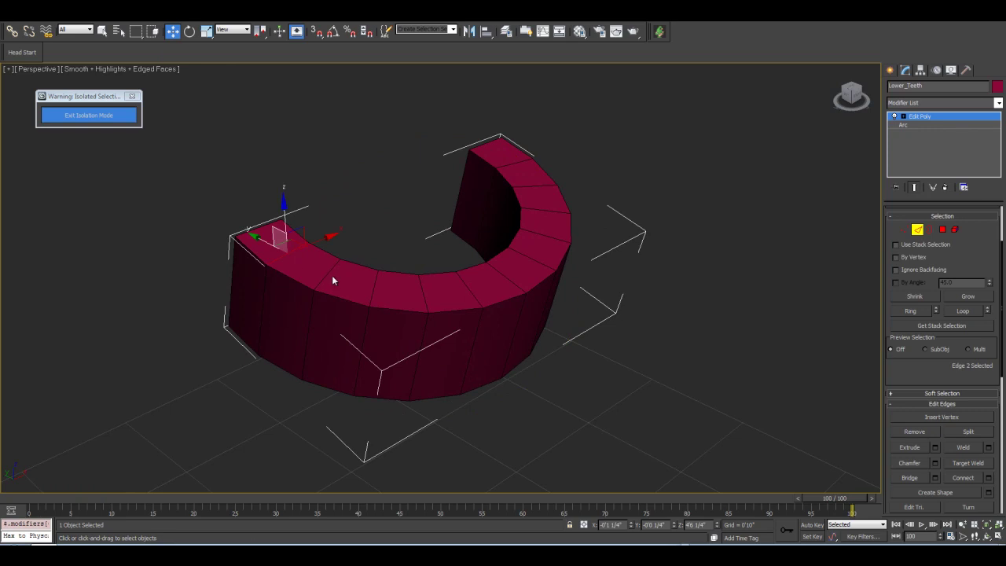
{"action": "left_click", "coordinate": [374, 286]}
{"action": "left_click", "coordinate": [912, 311]}
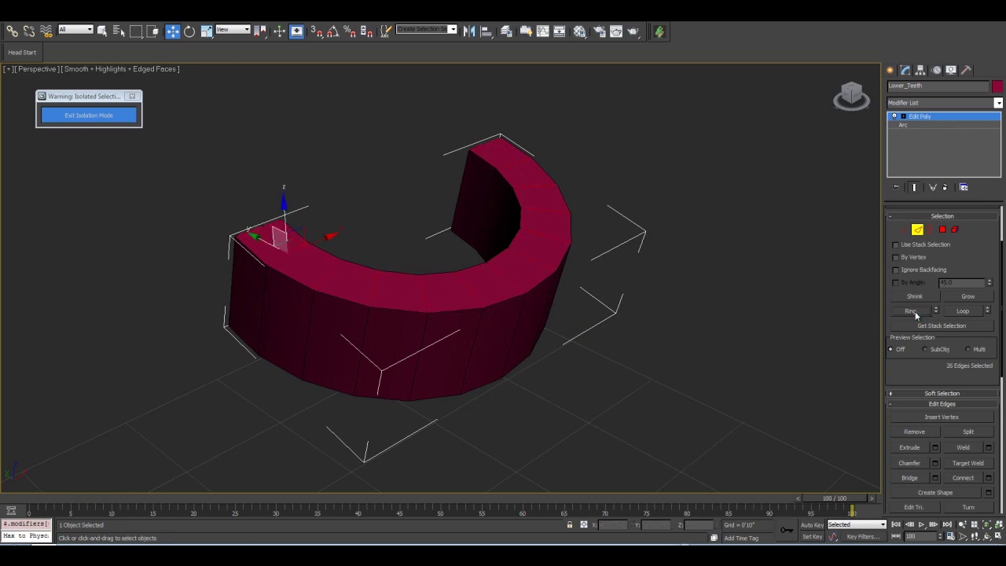
{"action": "left_click", "coordinate": [960, 313]}
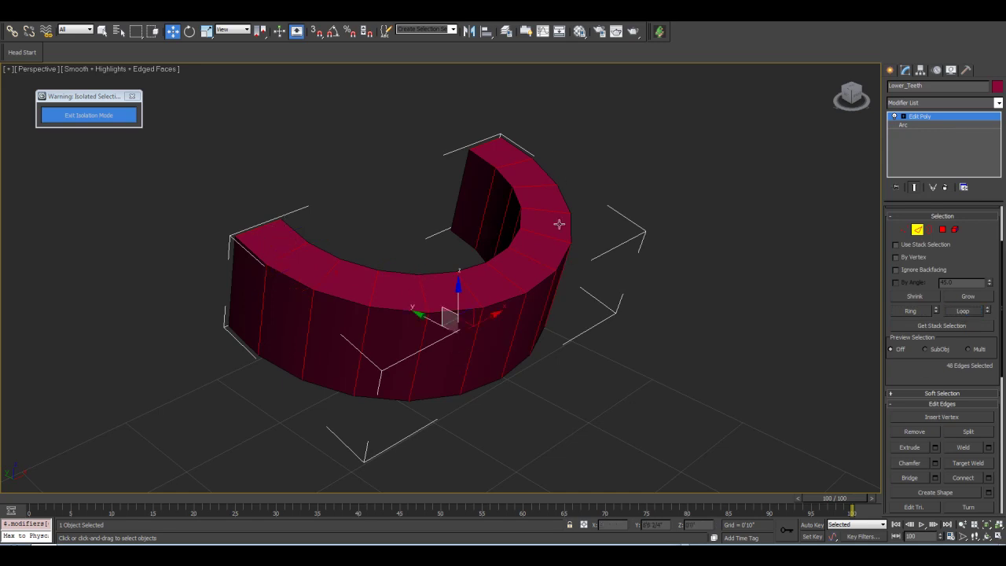
Deselect the edges at both open ends of the arc, keeping only the dividers between teeth selected.
{"action": "left_click", "coordinate": [987, 536]}
{"action": "left_click_drag", "start_coordinate": [375, 228], "coordinate": [464, 186]}
{"action": "left_click_drag", "start_coordinate": [443, 321], "coordinate": [371, 348]}
{"action": "left_click_drag", "start_coordinate": [382, 296], "coordinate": [315, 350]}
{"action": "left_click_drag", "start_coordinate": [377, 284], "coordinate": [402, 247]}
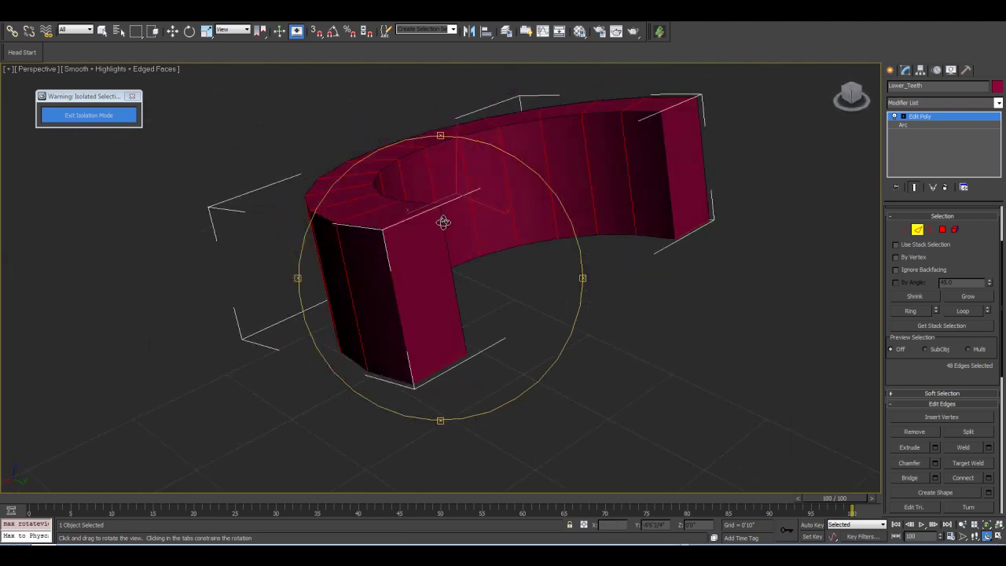
{"action": "left_click_drag", "start_coordinate": [467, 242], "coordinate": [611, 195]}
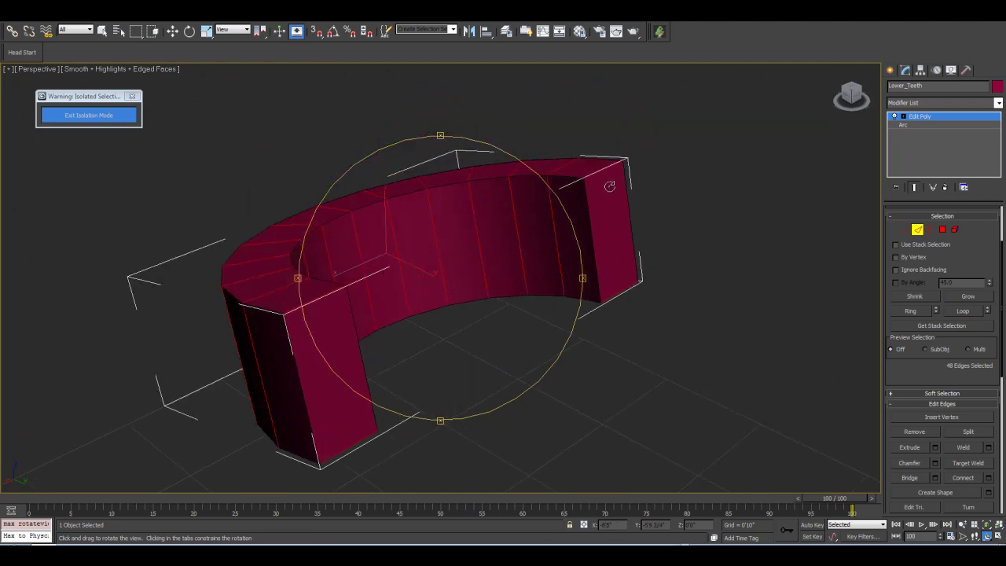
{"action": "left_click_drag", "start_coordinate": [470, 252], "coordinate": [493, 272]}
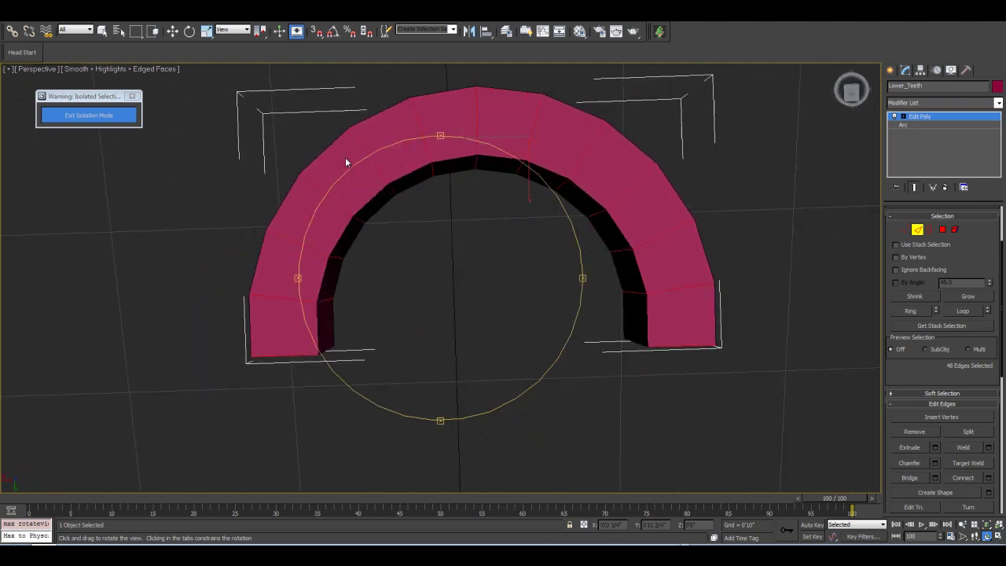
{"action": "left_click", "coordinate": [103, 31]}
{"action": "left_click_drag", "start_coordinate": [310, 343], "coordinate": [385, 401], "text": "alt"}
{"action": "left_click_drag", "start_coordinate": [585, 380], "coordinate": [665, 323], "text": "alt"}
{"action": "left_click_drag", "start_coordinate": [646, 407], "coordinate": [743, 346], "text": "alt"}
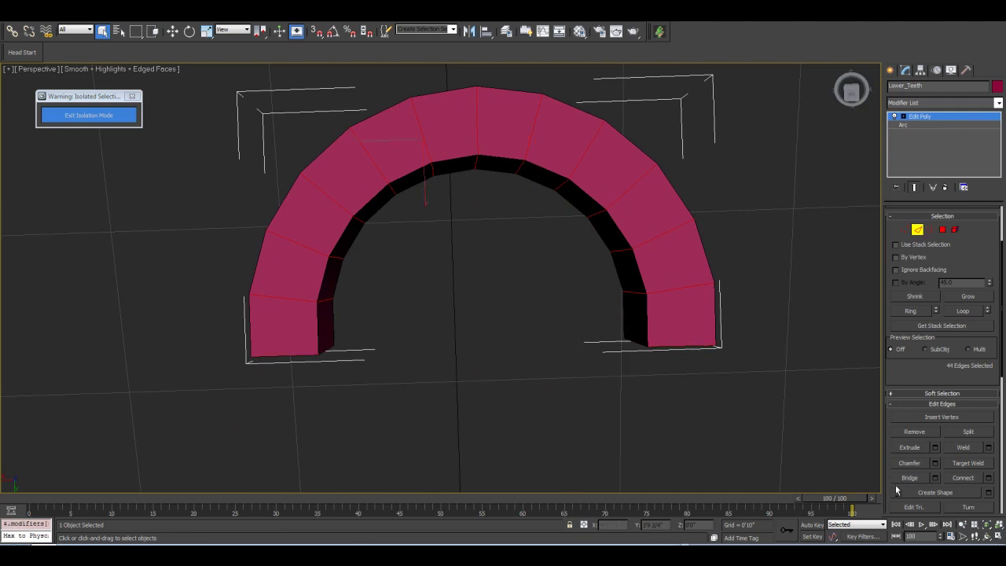
Add a TurboSmooth modifier to the lower teeth and set its iterations to 2.
{"action": "left_click", "coordinate": [988, 537]}
{"action": "left_click_drag", "start_coordinate": [456, 319], "coordinate": [426, 288]}
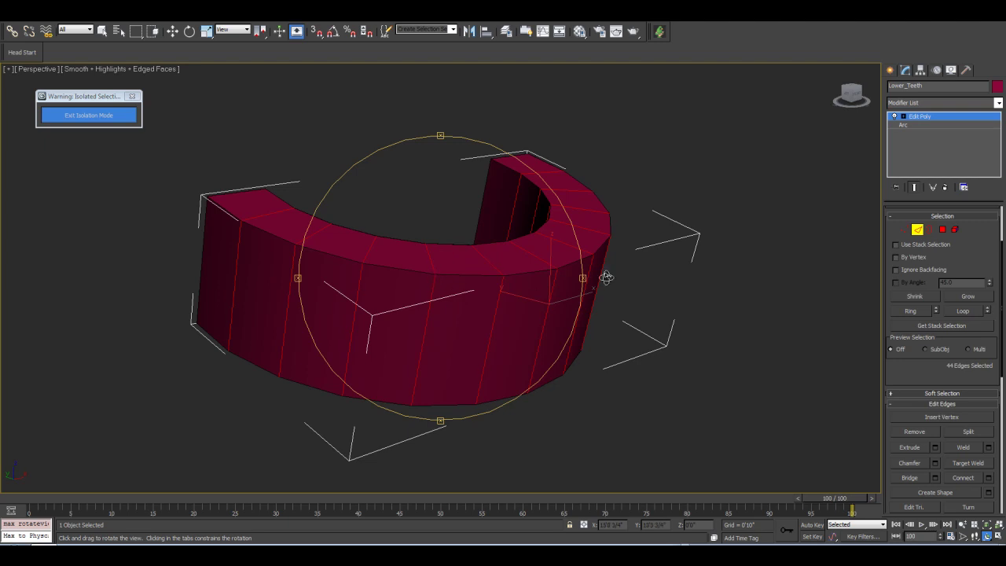
{"action": "left_click", "coordinate": [998, 103]}
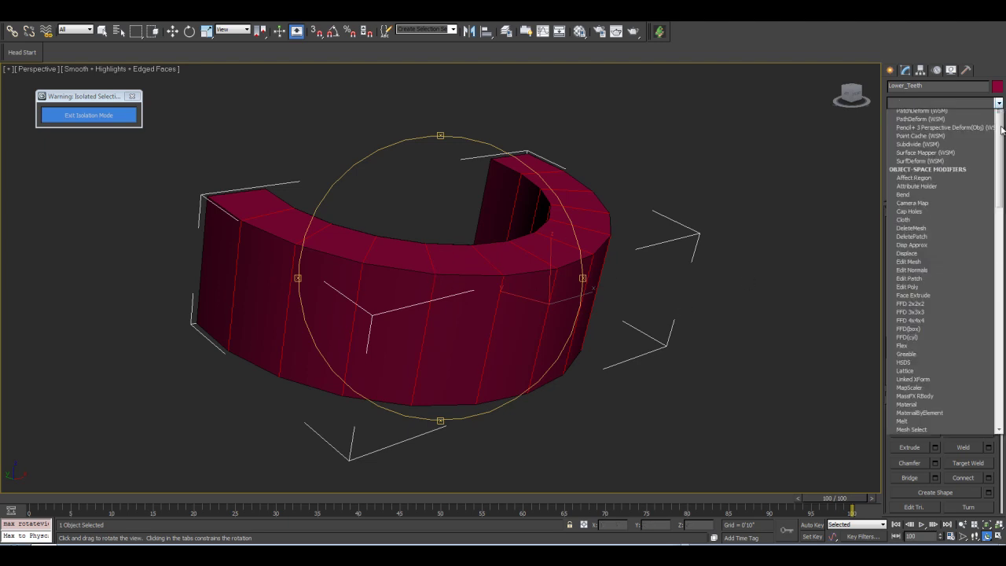
{"action": "scroll", "coordinate": [982, 400], "scroll_direction": "down", "scroll_amount": 15}
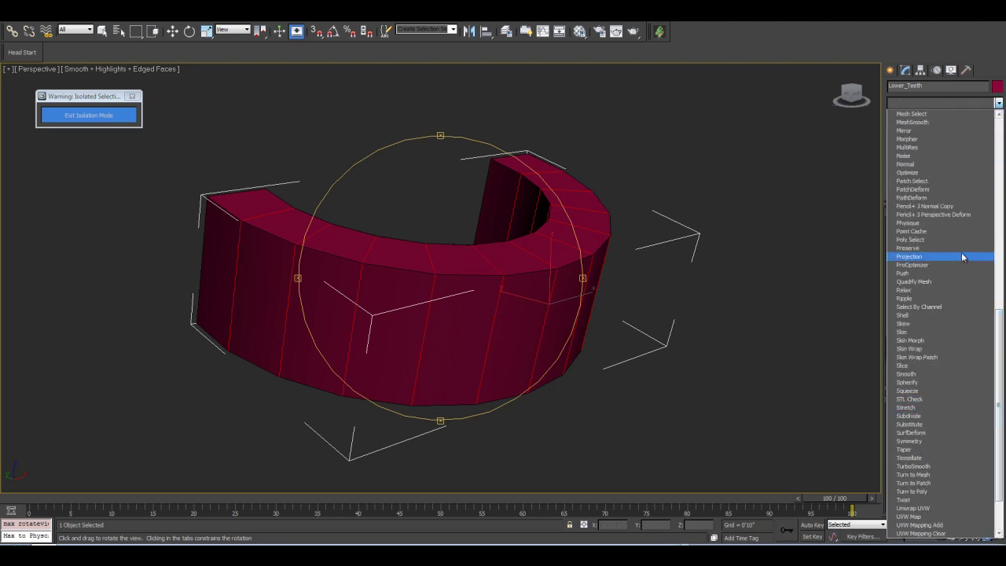
{"action": "left_click_drag", "start_coordinate": [998, 391], "coordinate": [996, 407]}
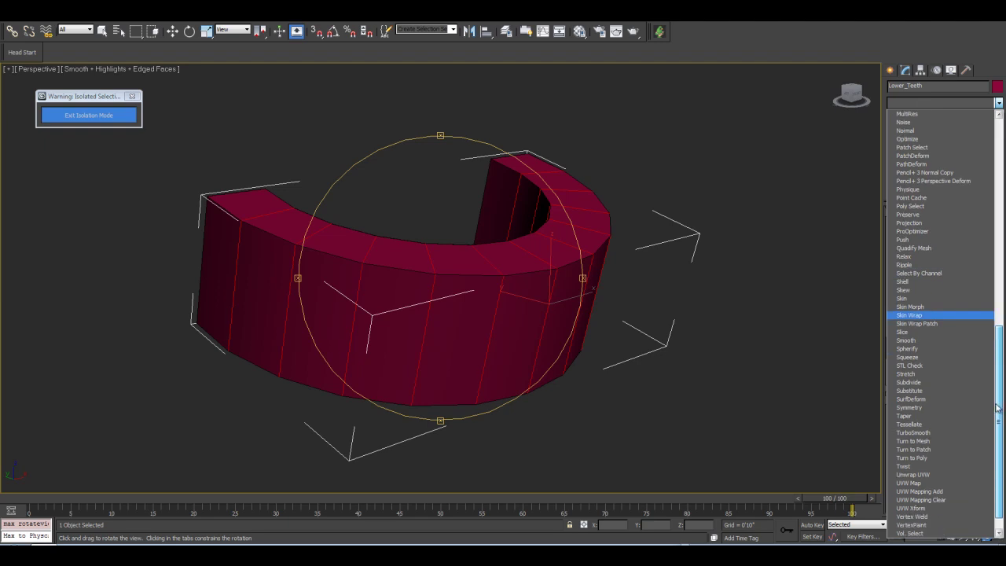
{"action": "left_click", "coordinate": [928, 432]}
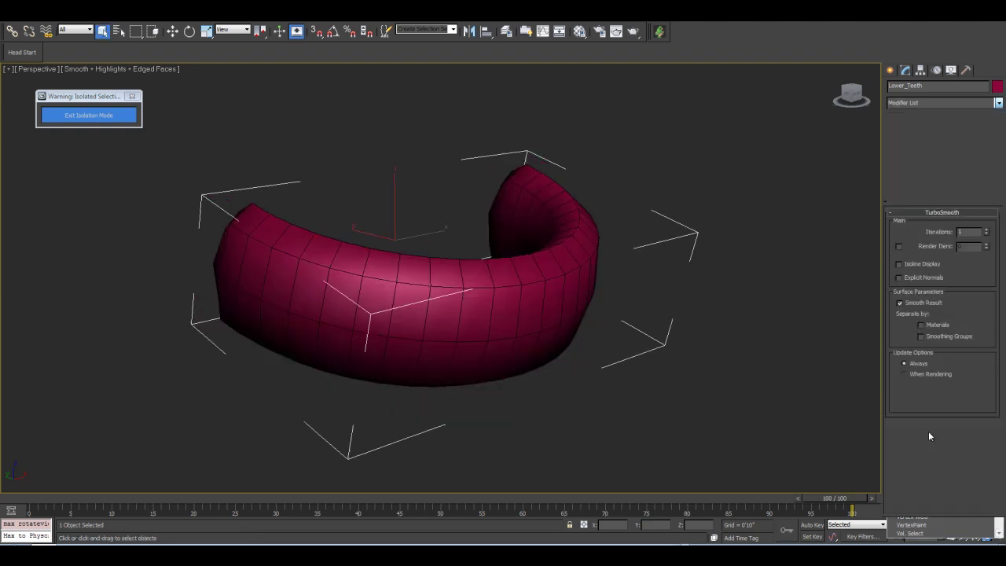
{"action": "left_click", "coordinate": [987, 230]}
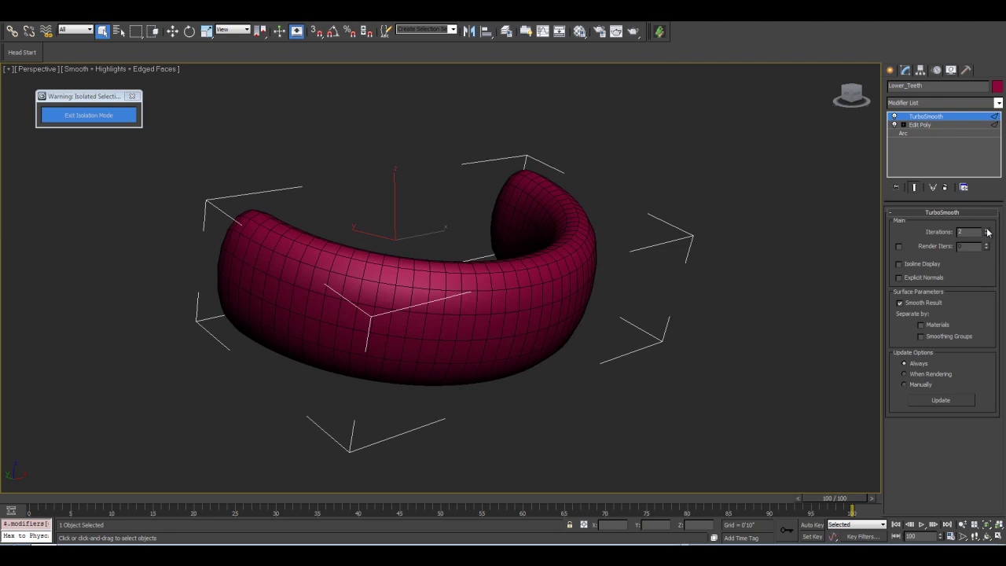
In the Edit Poly modifier, extrude the selected divider edges slightly inward with a negative height to form grooves between the teeth.
{"action": "left_click", "coordinate": [921, 125]}
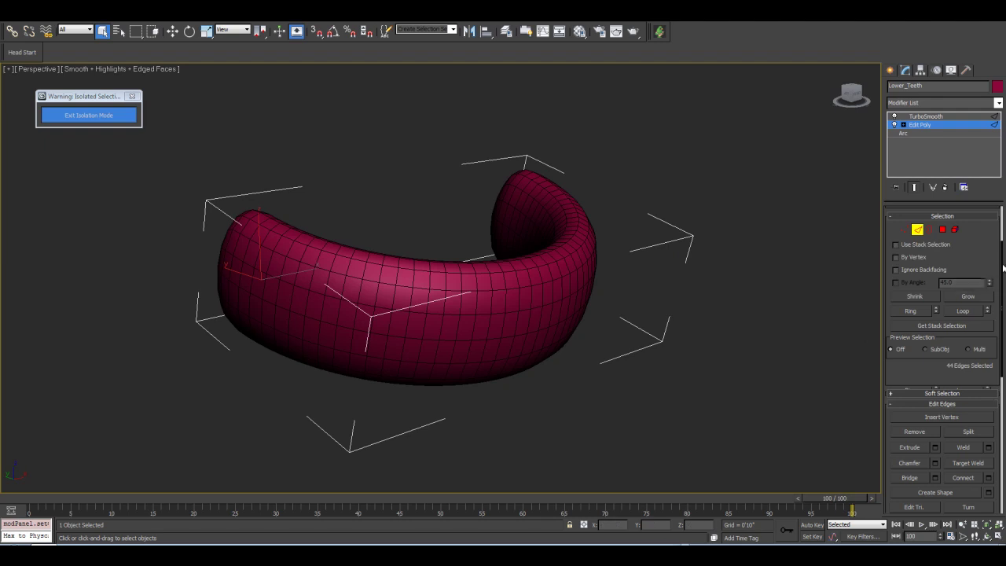
{"action": "scroll", "coordinate": [1004, 279], "scroll_direction": "down", "scroll_amount": 1}
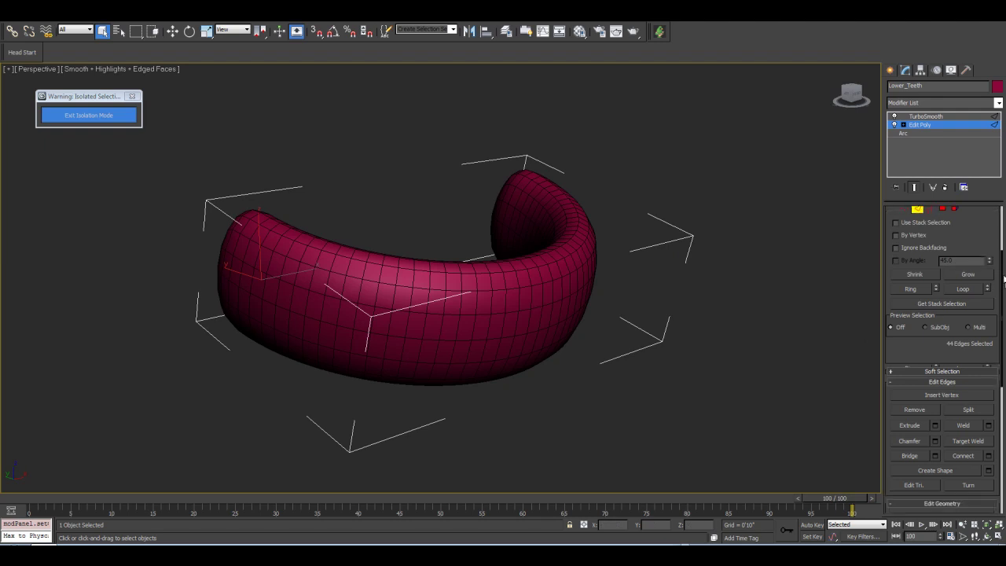
{"action": "left_click", "coordinate": [934, 425]}
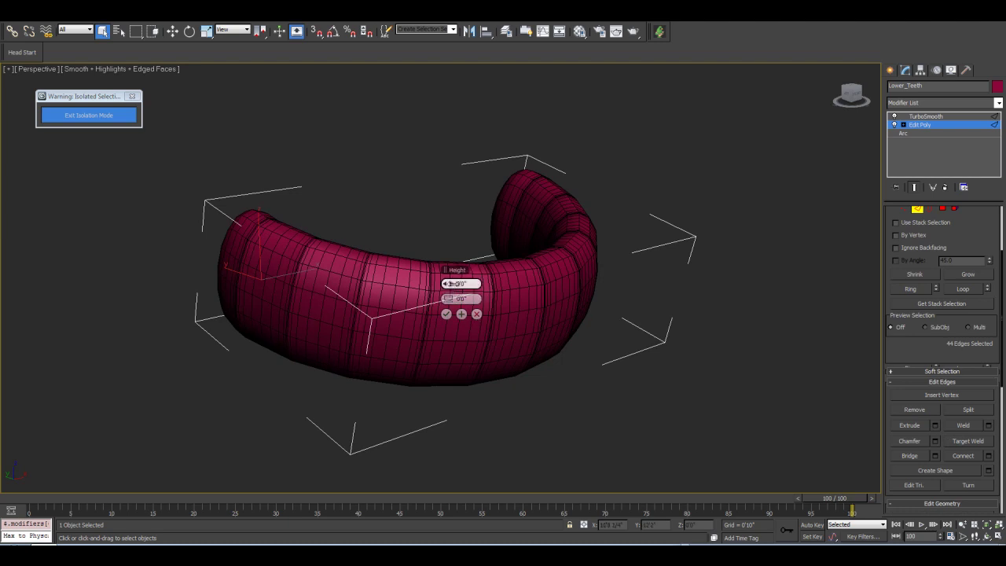
{"action": "left_click_drag", "start_coordinate": [453, 286], "coordinate": [449, 283]}
{"action": "left_click", "coordinate": [452, 284]}
{"action": "left_click", "coordinate": [446, 284]}
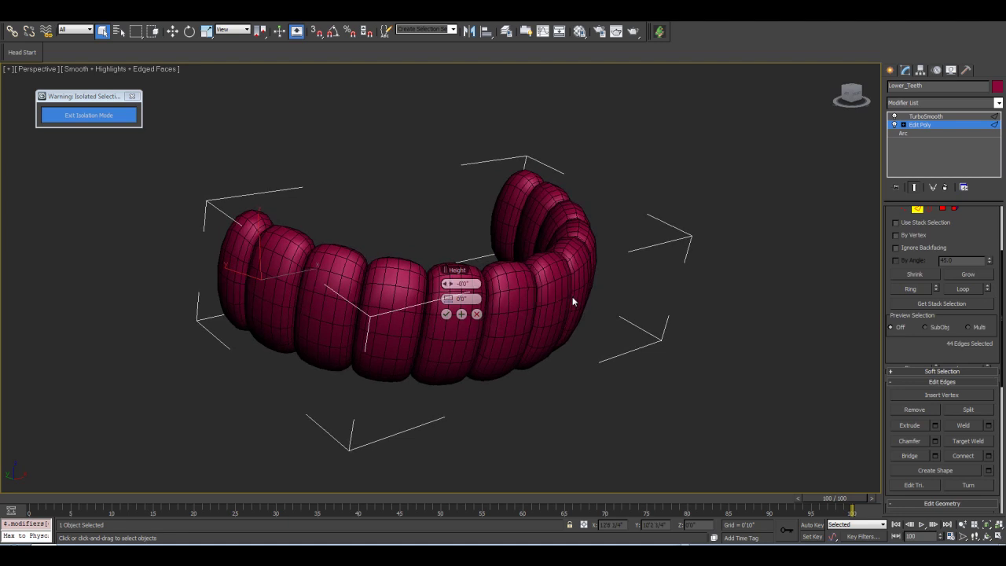
{"action": "scroll", "coordinate": [572, 304], "scroll_direction": "up", "scroll_amount": 4}
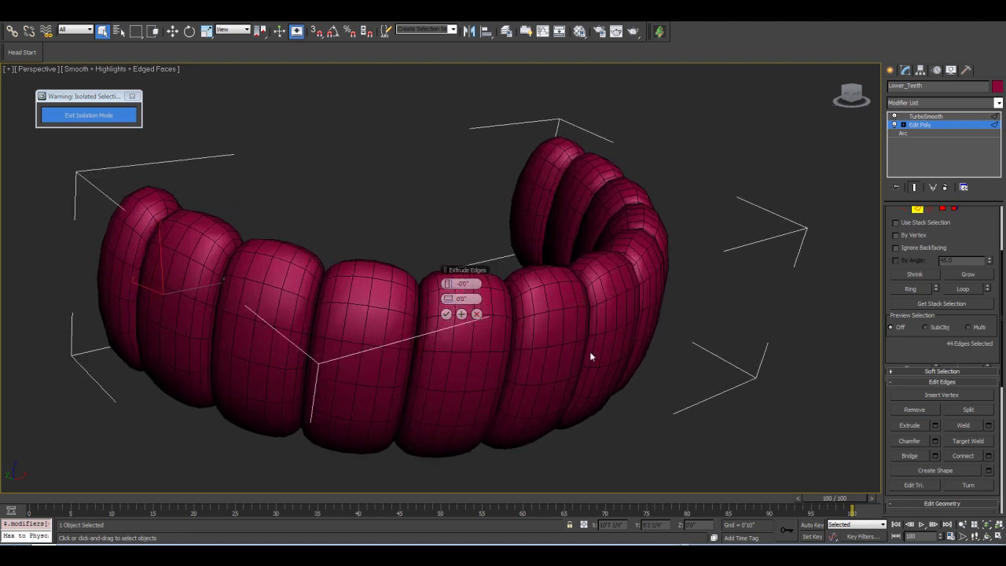
{"action": "left_click", "coordinate": [987, 536]}
{"action": "left_click_drag", "start_coordinate": [420, 230], "coordinate": [398, 291]}
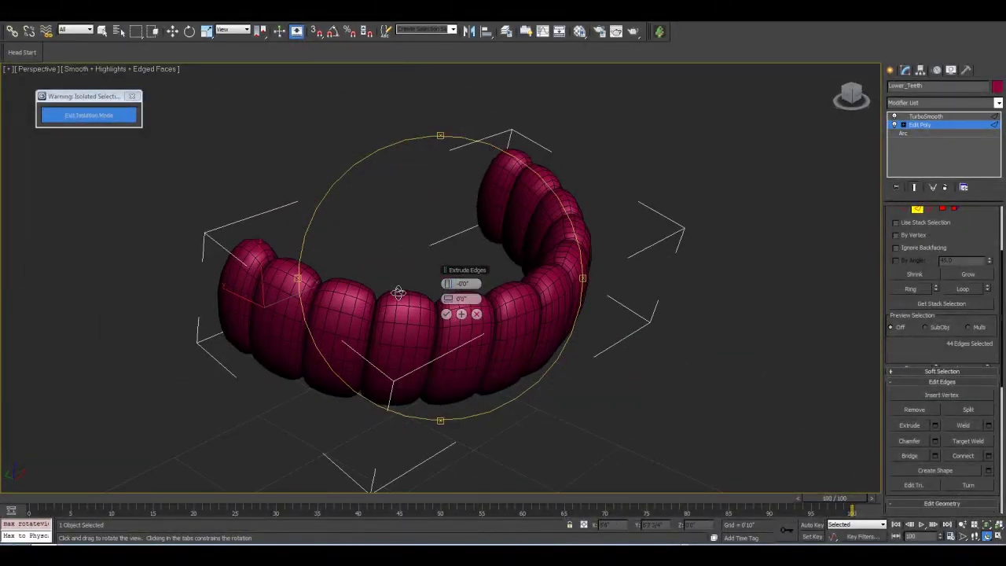
{"action": "left_click", "coordinate": [446, 314]}
{"action": "mouse_move", "coordinate": [446, 314]}
{"action": "left_mouse_down"}
{"action": "mouse_move", "coordinate": [440, 307]}
{"action": "mouse_move", "coordinate": [460, 324]}
{"action": "left_mouse_up"}
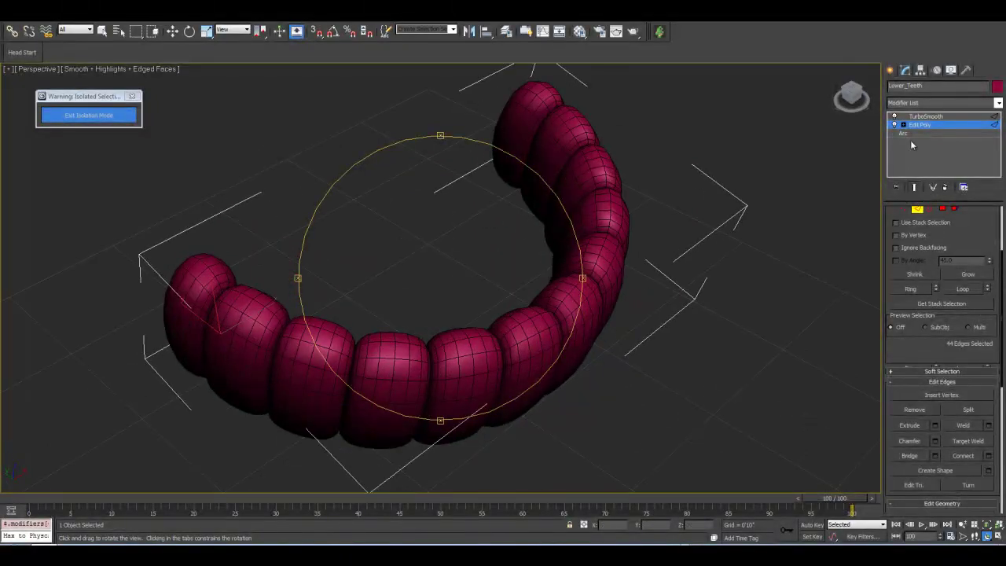
Leave Edge mode and narrow the base arc's rectangular width to an aspect of 2.442 for thinner teeth.
{"action": "left_click", "coordinate": [919, 209]}
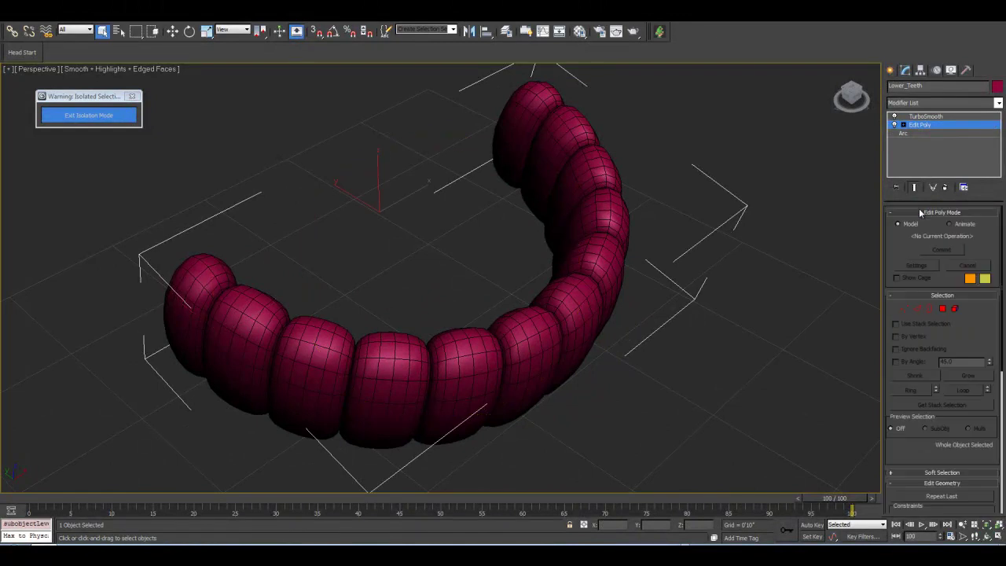
{"action": "left_click", "coordinate": [905, 134]}
{"action": "left_click", "coordinate": [520, 311]}
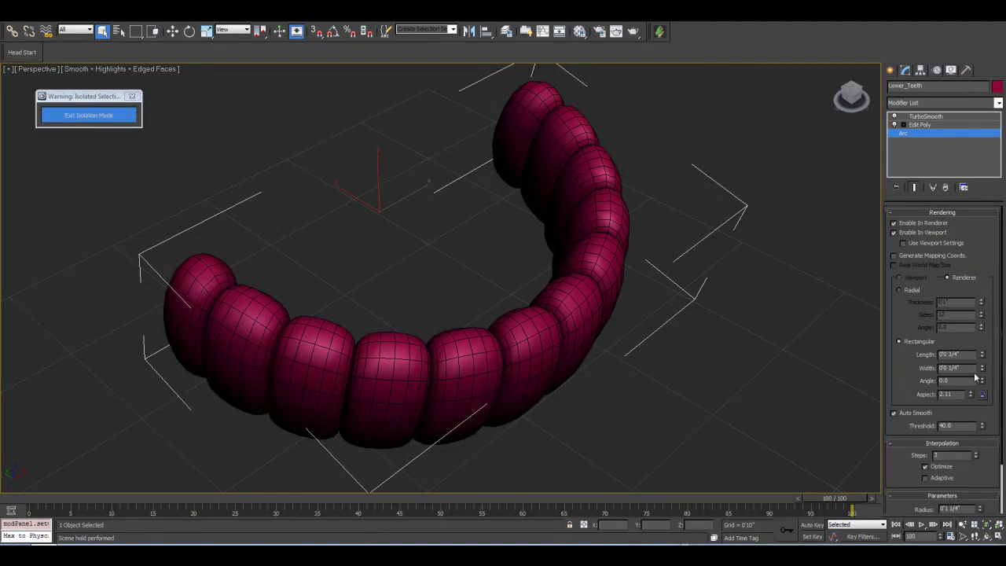
{"action": "left_click_drag", "start_coordinate": [982, 370], "coordinate": [983, 374]}
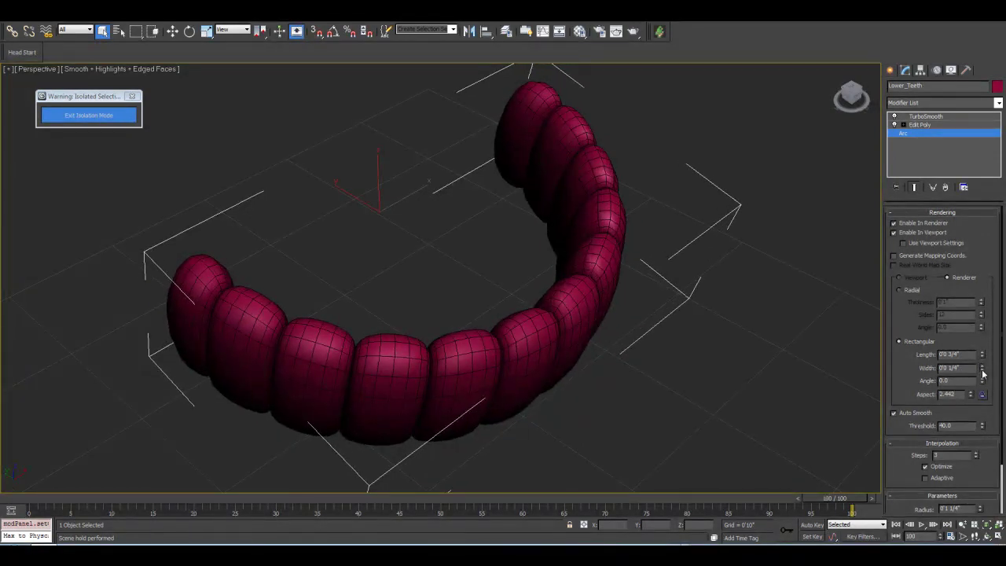
{"action": "left_click", "coordinate": [987, 536]}
{"action": "left_click_drag", "start_coordinate": [483, 288], "coordinate": [461, 287]}
{"action": "right_click", "coordinate": [461, 287]}
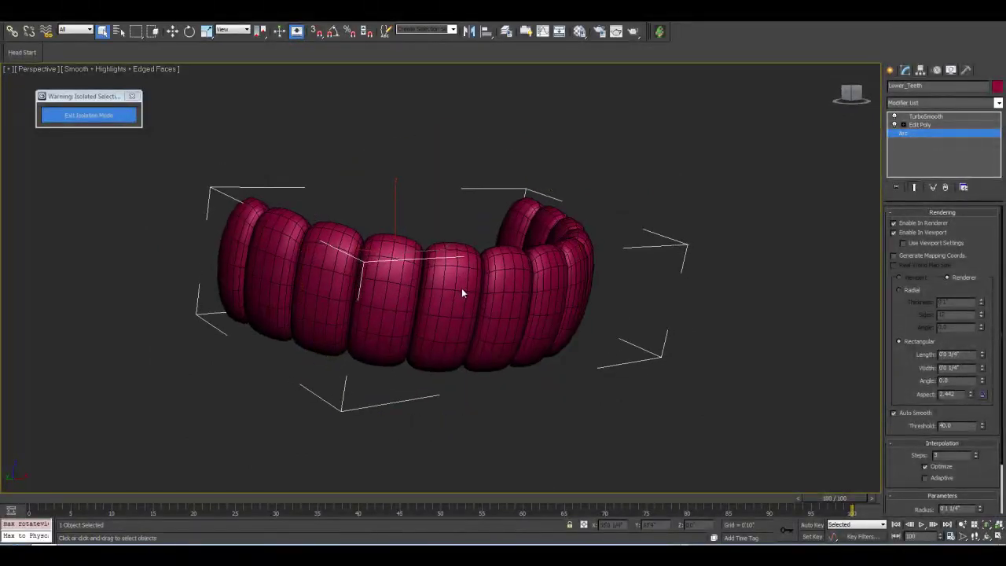
Remove the TurboSmooth modifier from the lower teeth and convert the object to an Editable Poly.
{"action": "left_click", "coordinate": [941, 117]}
{"action": "right_click", "coordinate": [940, 116]}
{"action": "left_click", "coordinate": [922, 132]}
{"action": "right_click", "coordinate": [515, 293]}
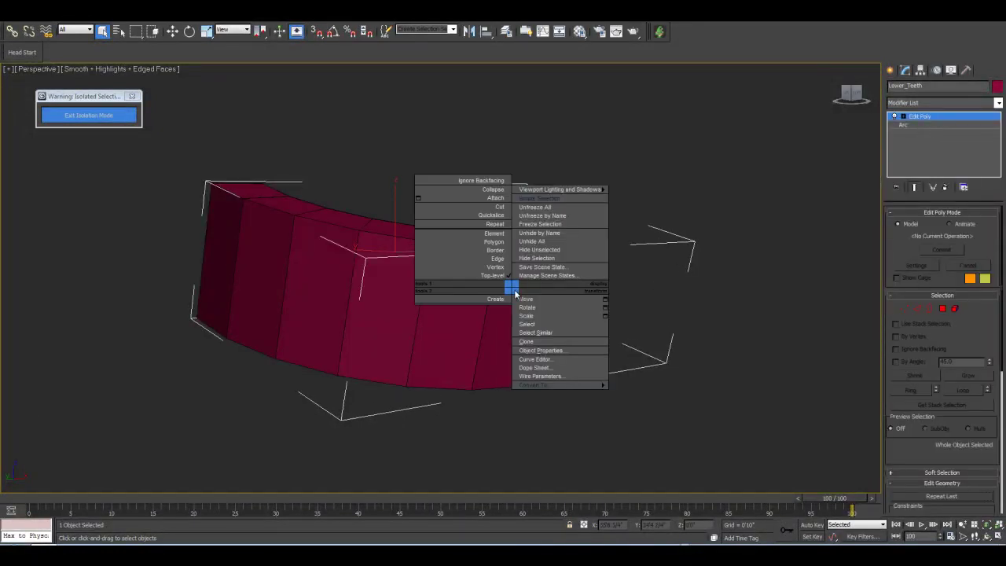
{"action": "mouse_move", "coordinate": [542, 382]}
{"action": "left_click", "coordinate": [624, 387]}
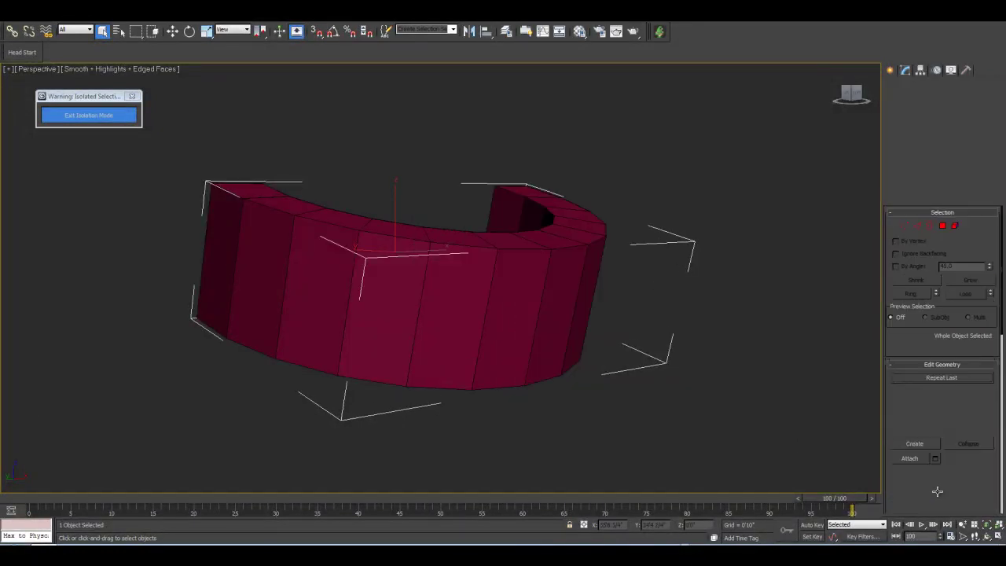
In Polygon mode, select all the polygons along the underside of the lower teeth and delete them.
{"action": "left_click", "coordinate": [986, 535]}
{"action": "left_click_drag", "start_coordinate": [503, 297], "coordinate": [485, 197]}
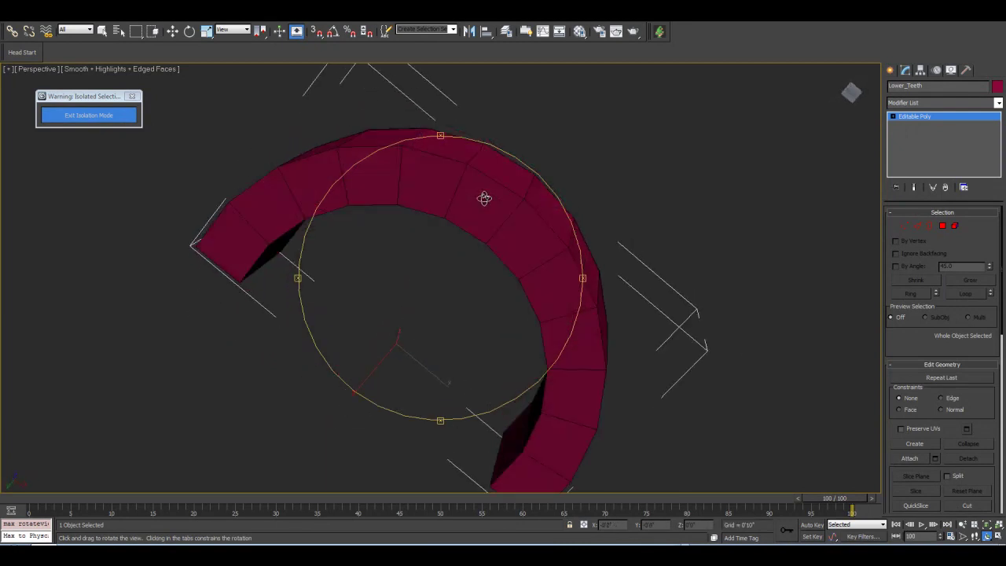
{"action": "left_click", "coordinate": [944, 226]}
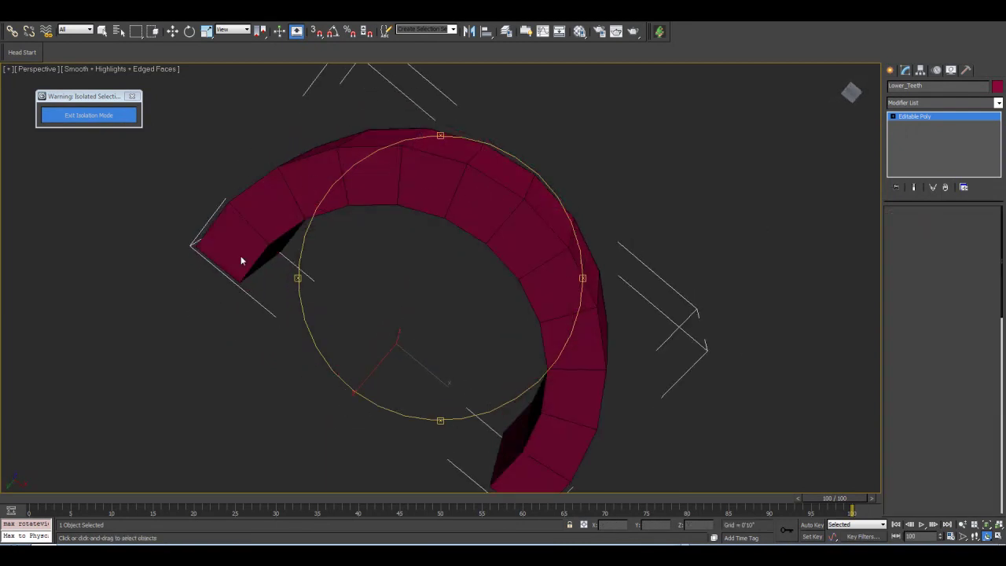
{"action": "right_click", "coordinate": [236, 247]}
{"action": "left_click", "coordinate": [231, 245]}
{"action": "left_click", "coordinate": [270, 217], "text": "ctrl"}
{"action": "left_click", "coordinate": [316, 184], "text": "ctrl"}
{"action": "left_click", "coordinate": [375, 168], "text": "ctrl"}
{"action": "left_click", "coordinate": [427, 177], "text": "ctrl"}
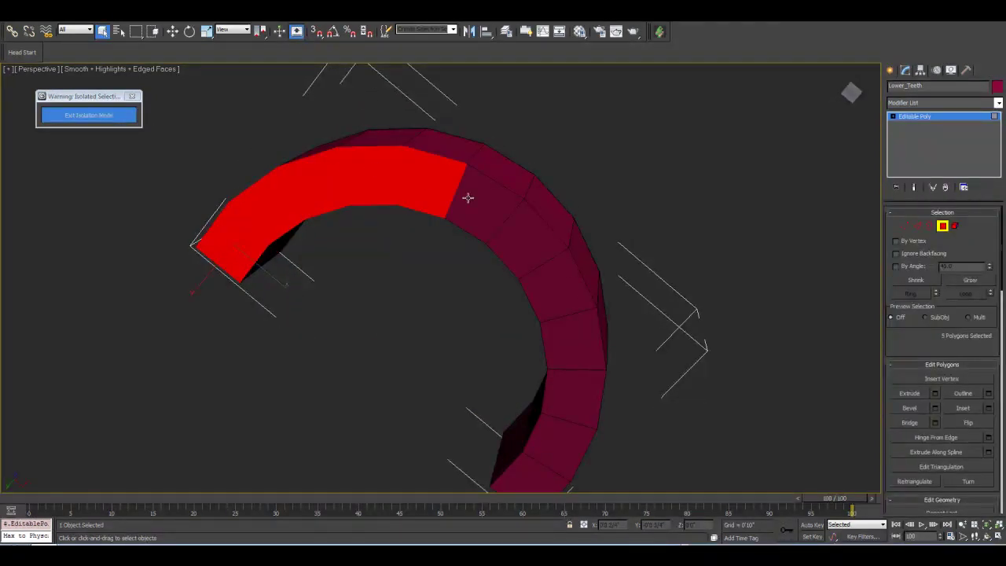
{"action": "left_click", "coordinate": [485, 201], "text": "ctrl"}
{"action": "left_click", "coordinate": [532, 232], "text": "ctrl"}
{"action": "left_click", "coordinate": [561, 271], "text": "ctrl"}
{"action": "left_click", "coordinate": [574, 338], "text": "ctrl"}
{"action": "middle_click_drag", "start_coordinate": [573, 421], "coordinate": [570, 337]}
{"action": "left_click", "coordinate": [569, 330], "text": "ctrl"}
{"action": "left_click", "coordinate": [555, 366], "text": "ctrl"}
{"action": "left_click", "coordinate": [534, 392], "text": "ctrl"}
{"action": "key", "text": "Delete"}
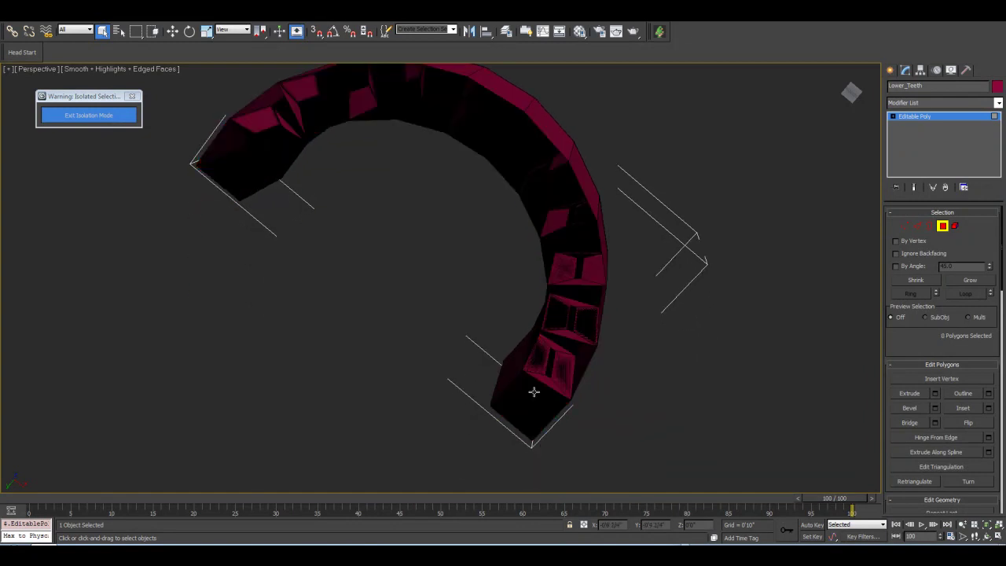
Leave Polygon mode and preview the lower teeth smoothed with a TurboSmooth modifier set to 2 iterations.
{"action": "left_click", "coordinate": [987, 536]}
{"action": "left_click_drag", "start_coordinate": [435, 224], "coordinate": [417, 303]}
{"action": "left_click", "coordinate": [942, 227]}
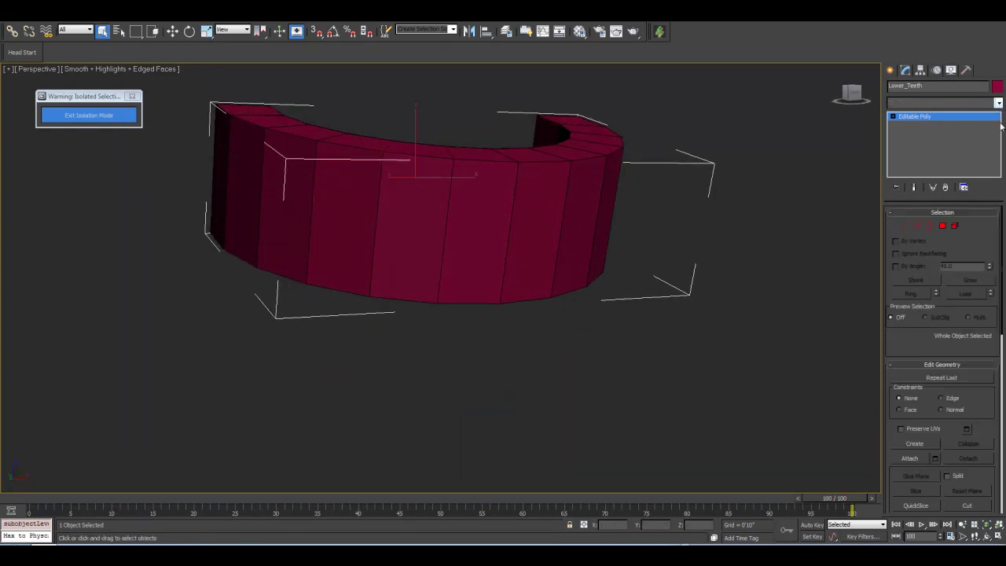
{"action": "left_click", "coordinate": [998, 103]}
{"action": "left_click_drag", "start_coordinate": [996, 173], "coordinate": [997, 356]}
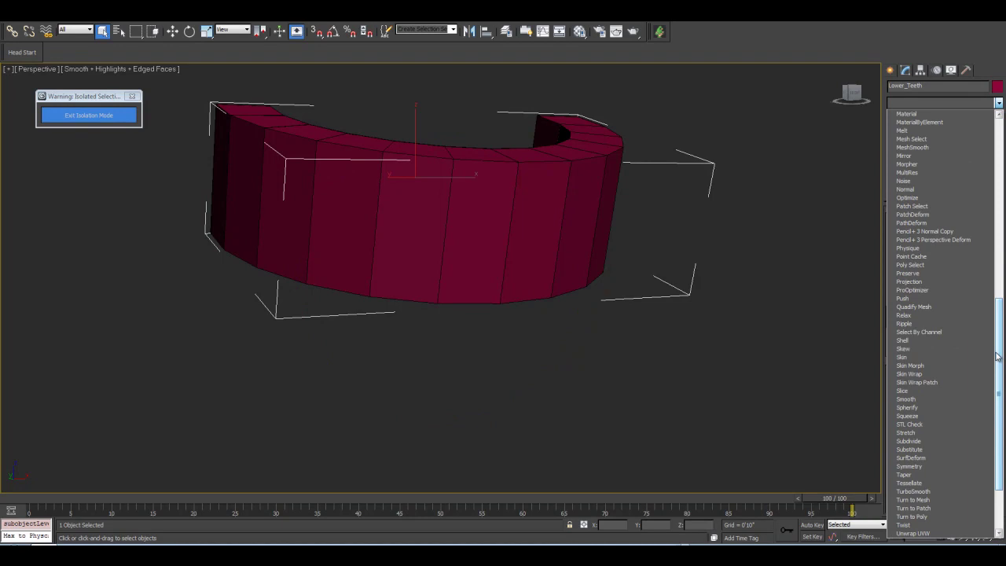
{"action": "left_click", "coordinate": [959, 483]}
{"action": "middle_click_drag", "start_coordinate": [574, 247], "coordinate": [588, 304]}
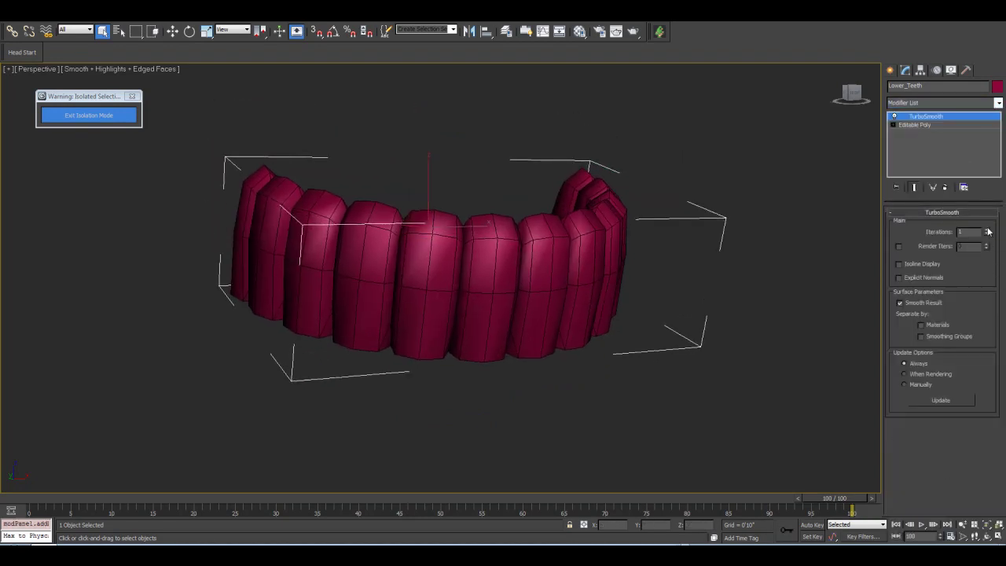
{"action": "left_click", "coordinate": [986, 230]}
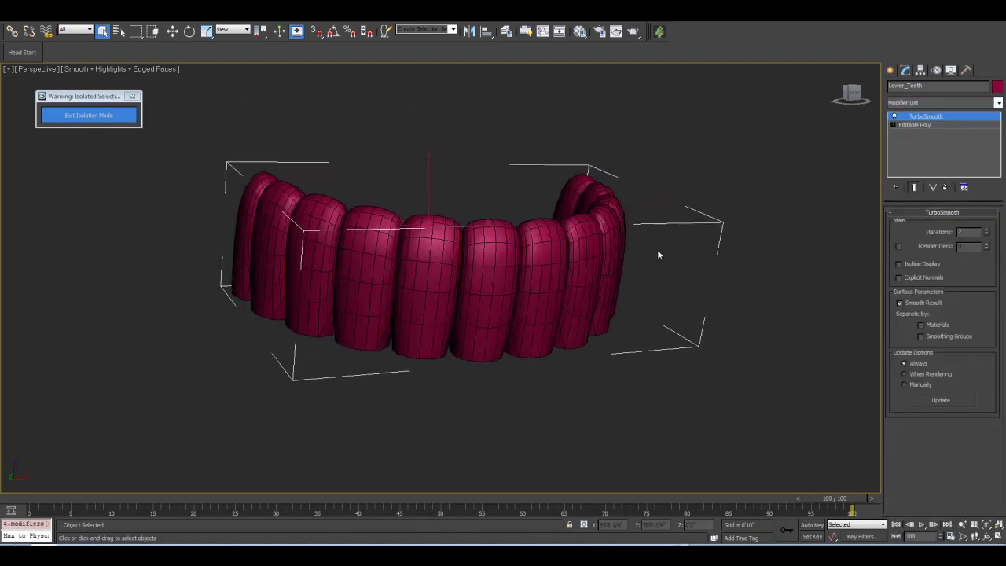
{"action": "left_click", "coordinate": [988, 537]}
{"action": "left_click_drag", "start_coordinate": [440, 251], "coordinate": [482, 180]}
{"action": "left_click_drag", "start_coordinate": [474, 254], "coordinate": [475, 273]}
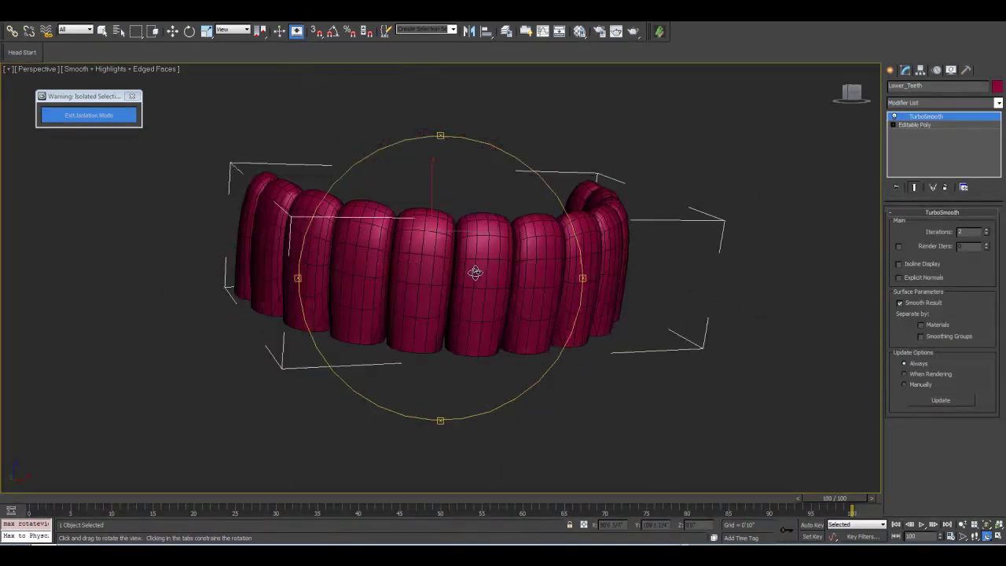
{"action": "left_click_drag", "start_coordinate": [352, 269], "coordinate": [430, 271]}
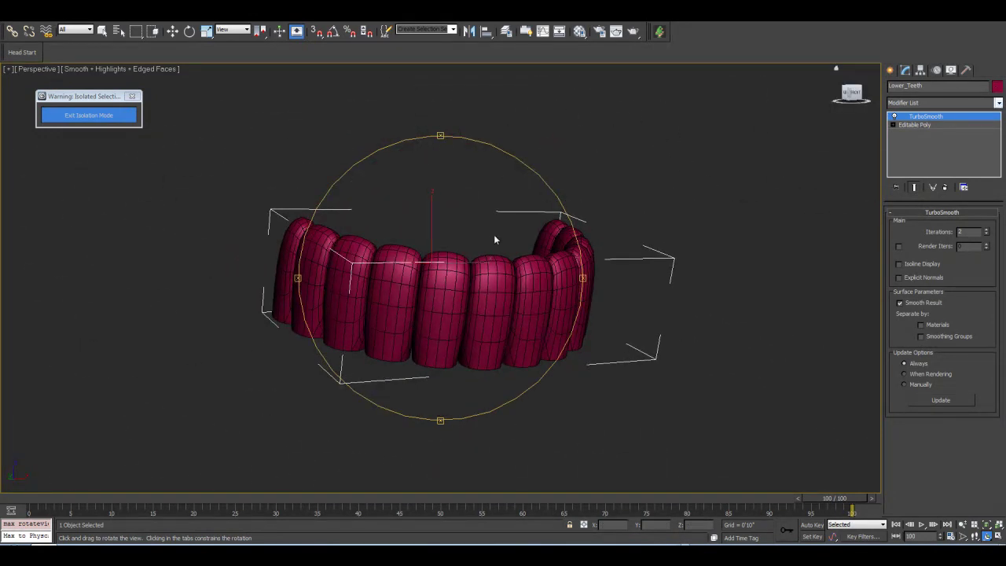
Change the lower teeth's object color to white.
{"action": "left_click", "coordinate": [997, 85]}
{"action": "left_click", "coordinate": [374, 271]}
{"action": "left_click", "coordinate": [626, 302]}
{"action": "left_click", "coordinate": [573, 345]}
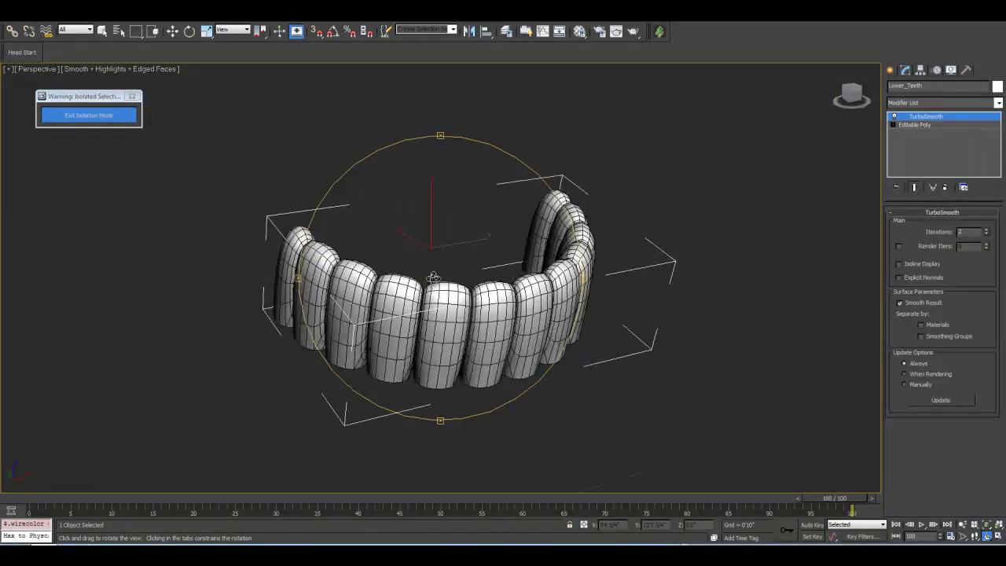
Remove the TurboSmooth modifier from the lower teeth and exit isolation mode to bring back the head.
{"action": "right_click", "coordinate": [932, 121]}
{"action": "left_click", "coordinate": [912, 131]}
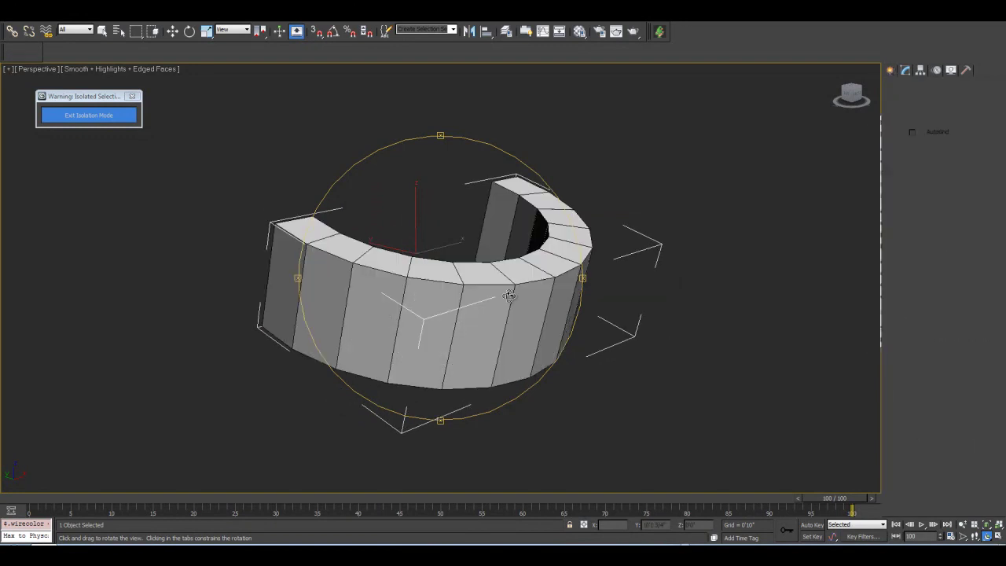
{"action": "left_click", "coordinate": [132, 95]}
{"action": "left_click_drag", "start_coordinate": [476, 292], "coordinate": [477, 292]}
Mirror the lower teeth across the Z axis as a Copy with no offset.
{"action": "left_click", "coordinate": [173, 33]}
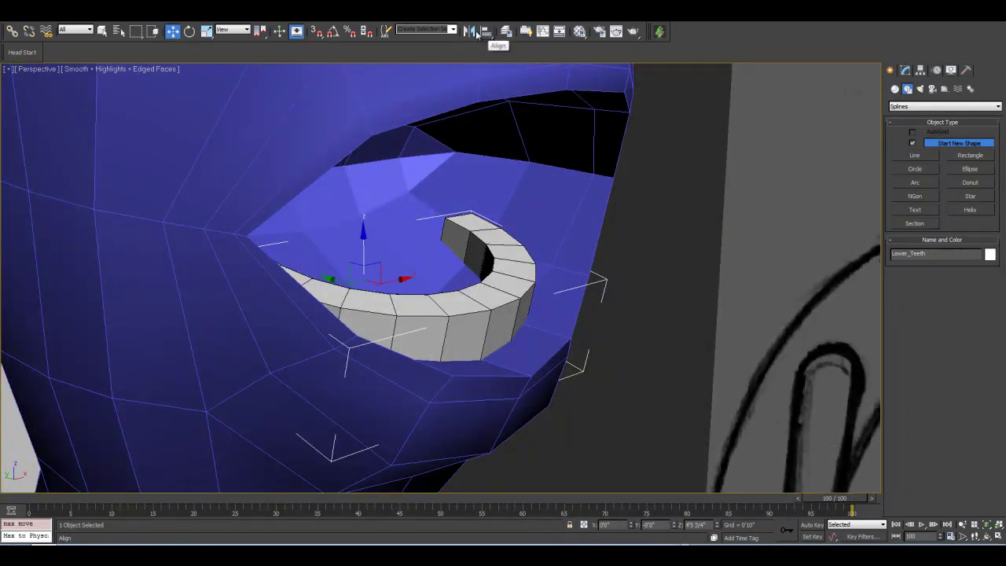
{"action": "left_click", "coordinate": [469, 32]}
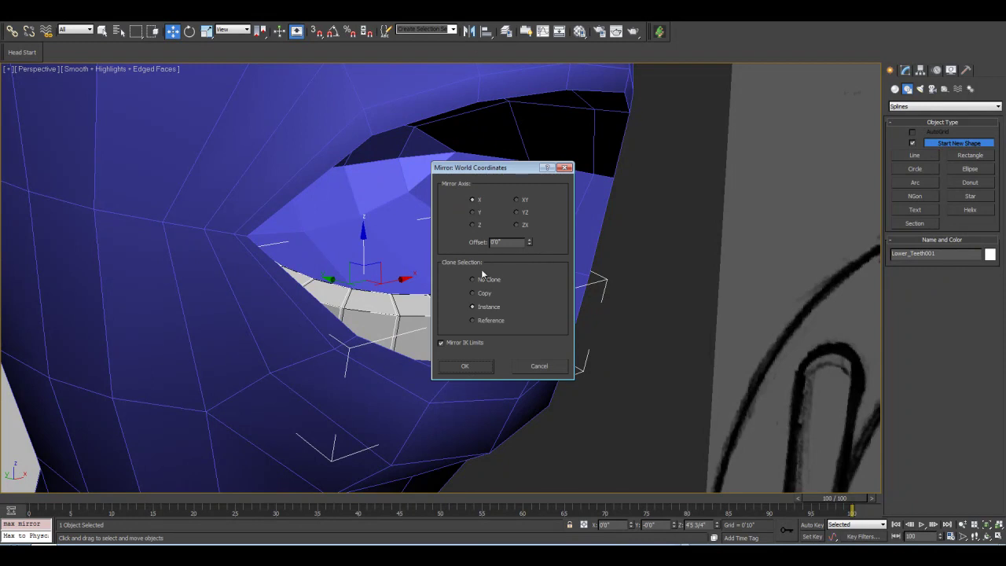
{"action": "left_click", "coordinate": [479, 225]}
{"action": "left_click_drag", "start_coordinate": [509, 167], "coordinate": [691, 156]}
{"action": "left_click", "coordinate": [637, 279]}
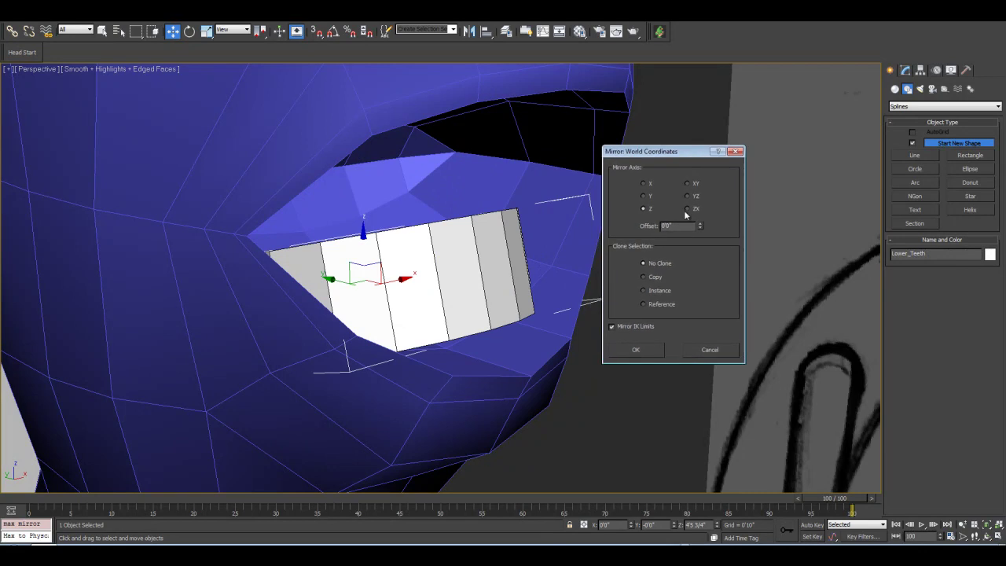
{"action": "left_click", "coordinate": [644, 278]}
{"action": "left_click_drag", "start_coordinate": [692, 154], "coordinate": [718, 142]}
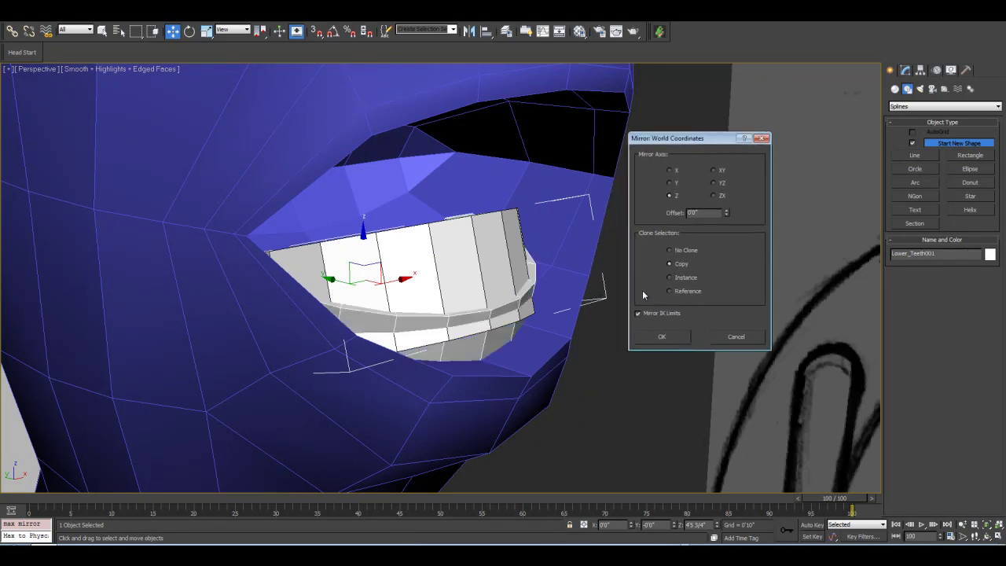
{"action": "left_click", "coordinate": [662, 336]}
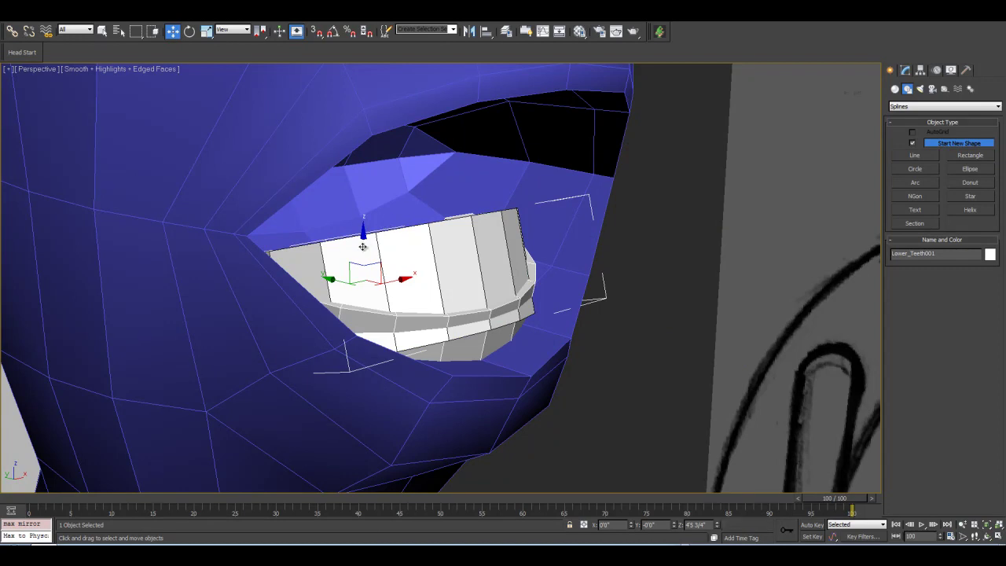
Raise the mirrored teeth to the upper part of the mouth and rename the object Upper_Teeth.
{"action": "left_click_drag", "start_coordinate": [363, 241], "coordinate": [360, 82]}
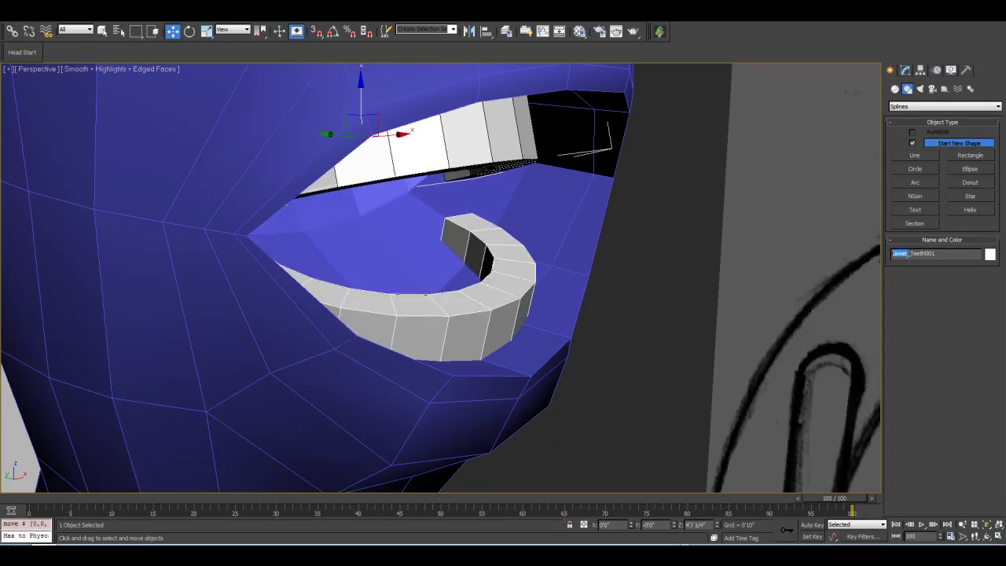
{"action": "type", "text": "r"}
{"action": "left_click_drag", "start_coordinate": [927, 253], "coordinate": [940, 253]}
Rotate the upper teeth about the Y axis to 0 degrees so they sit level, and raise them behind the upper lip.
{"action": "left_click", "coordinate": [987, 535]}
{"action": "mouse_move", "coordinate": [424, 239]}
{"action": "left_mouse_down"}
{"action": "mouse_move", "coordinate": [385, 223]}
{"action": "mouse_move", "coordinate": [424, 231]}
{"action": "mouse_move", "coordinate": [408, 236]}
{"action": "left_mouse_up"}
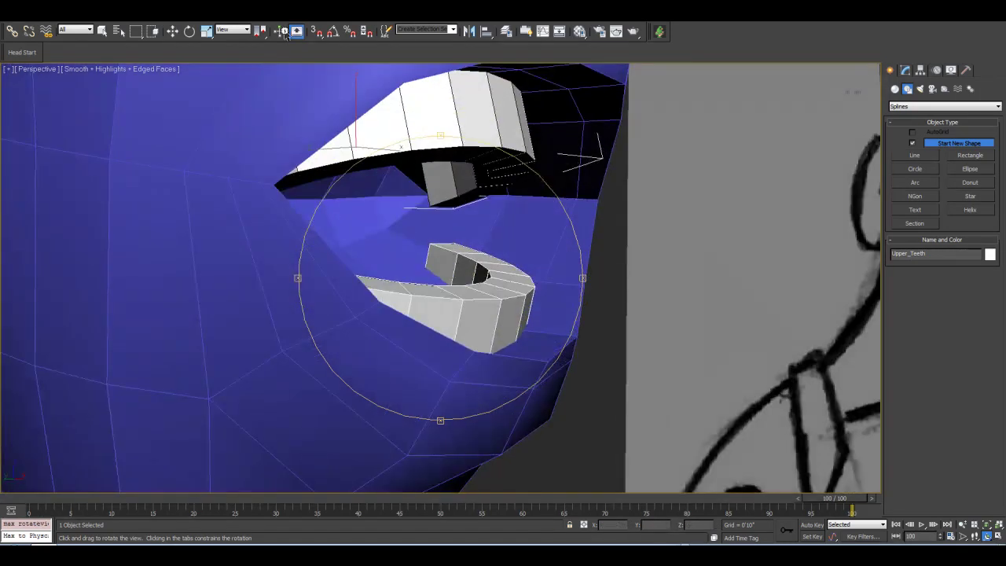
{"action": "left_click", "coordinate": [189, 30]}
{"action": "middle_click_drag", "start_coordinate": [370, 188], "coordinate": [402, 176], "text": "alt"}
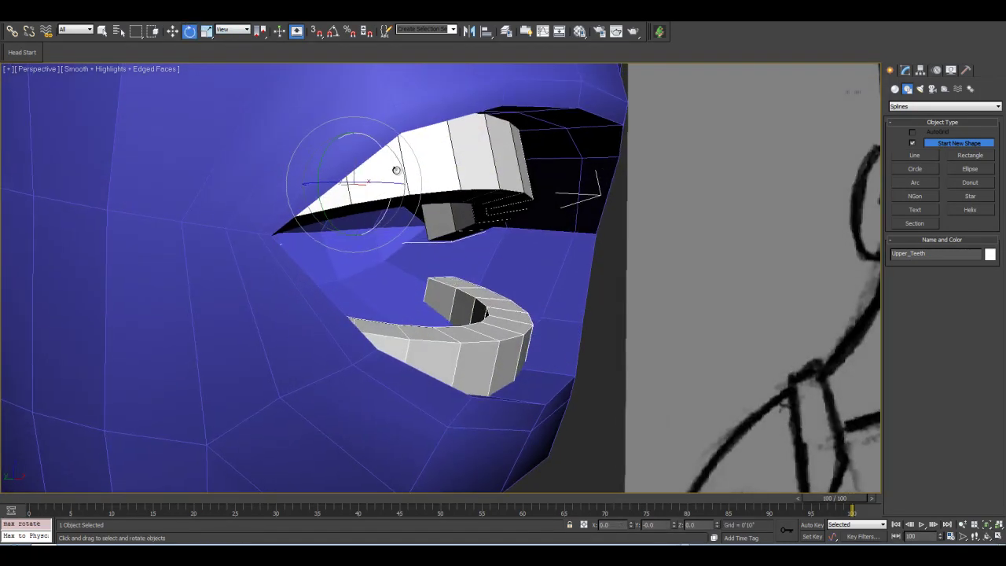
{"action": "left_click_drag", "start_coordinate": [389, 165], "coordinate": [399, 181]}
{"action": "left_click_drag", "start_coordinate": [401, 203], "coordinate": [397, 181]}
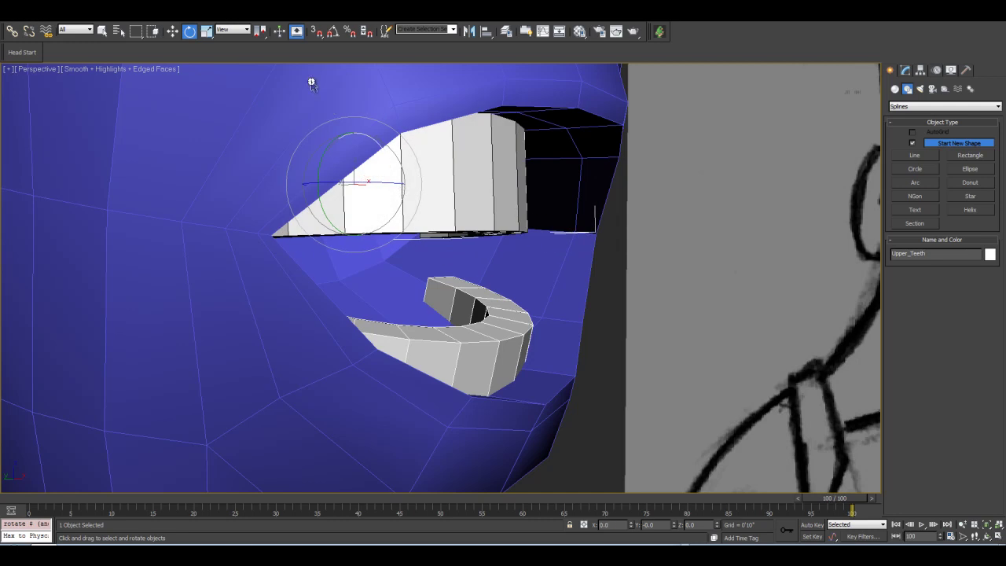
{"action": "left_click", "coordinate": [172, 31]}
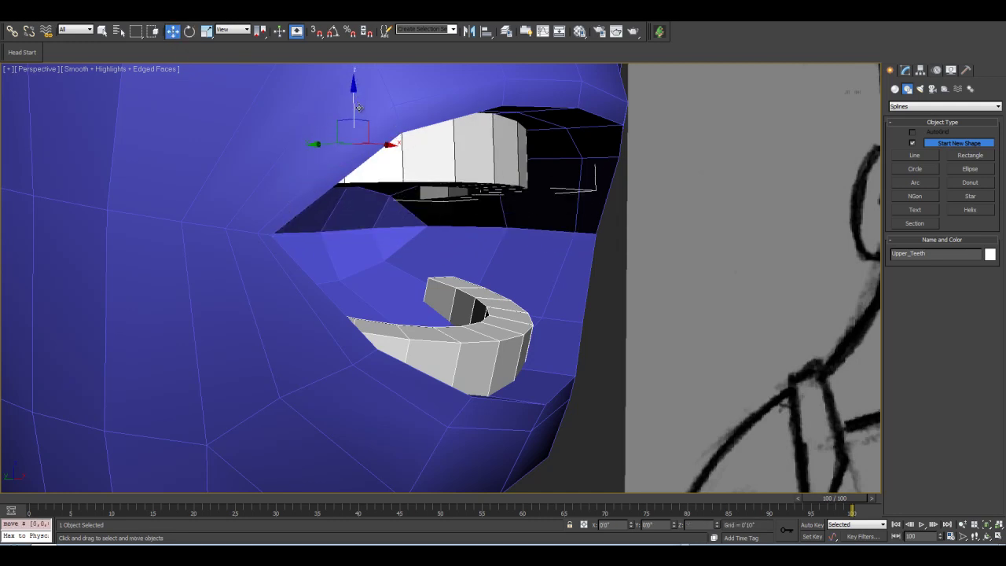
{"action": "left_click", "coordinate": [989, 536]}
{"action": "left_click_drag", "start_coordinate": [462, 241], "coordinate": [441, 242]}
{"action": "left_click_drag", "start_coordinate": [443, 162], "coordinate": [275, 135]}
{"action": "left_click_drag", "start_coordinate": [459, 148], "coordinate": [443, 256]}
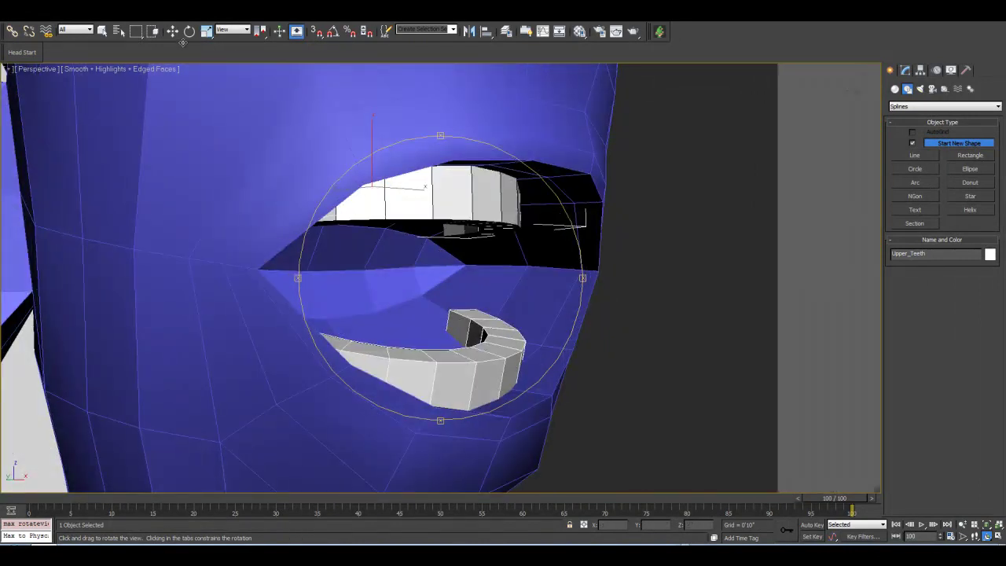
{"action": "left_click", "coordinate": [173, 31]}
{"action": "left_click", "coordinate": [549, 128]}
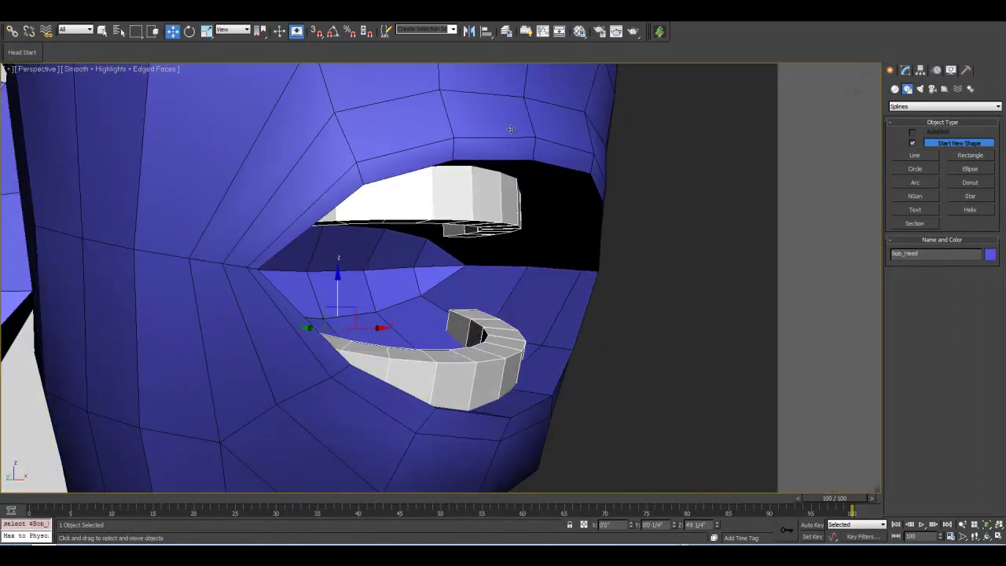
{"action": "left_click", "coordinate": [908, 70]}
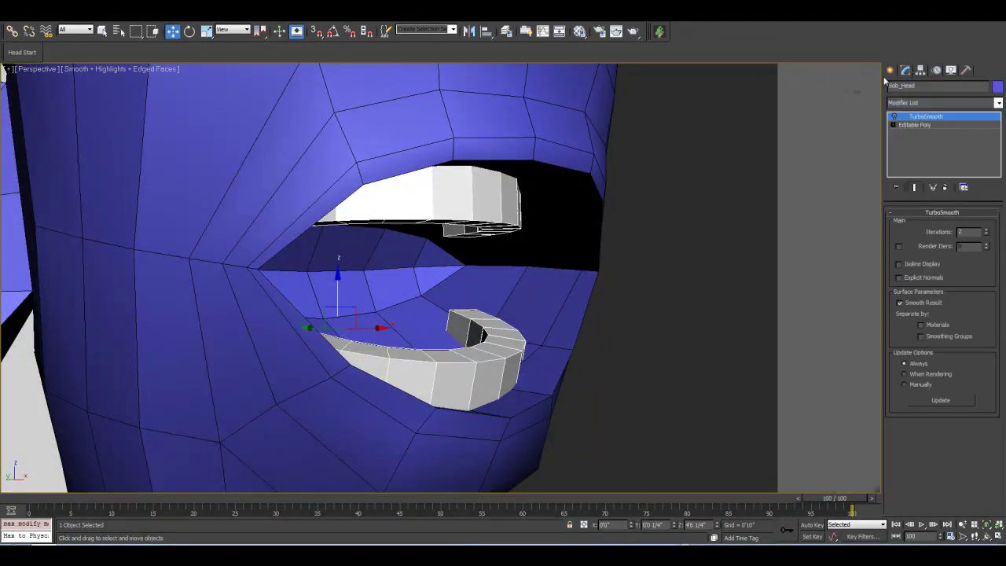
{"action": "left_click", "coordinate": [917, 125]}
{"action": "left_click", "coordinate": [987, 535]}
{"action": "left_click_drag", "start_coordinate": [480, 250], "coordinate": [450, 232]}
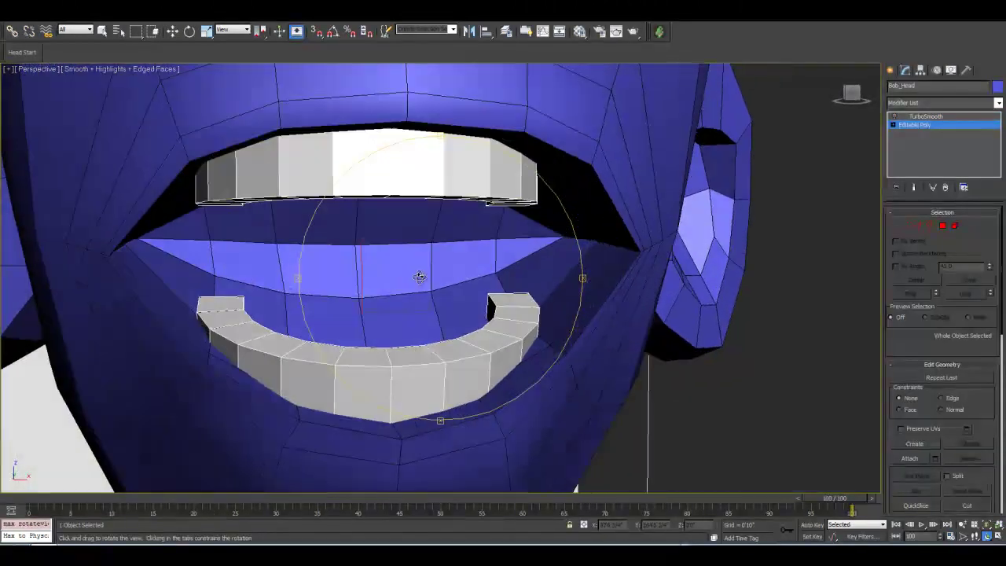
{"action": "left_click_drag", "start_coordinate": [388, 294], "coordinate": [429, 302]}
{"action": "left_click", "coordinate": [904, 226]}
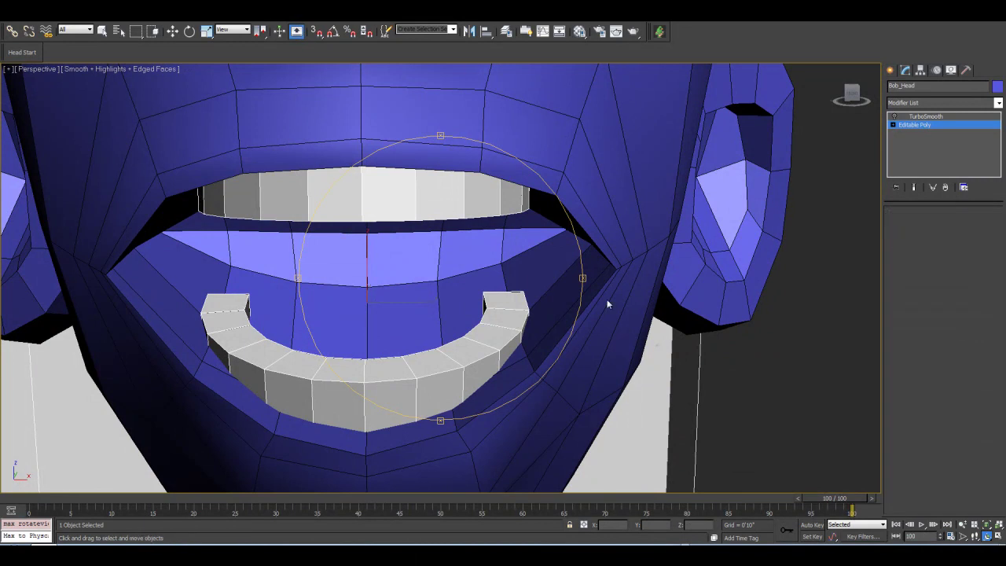
{"action": "key", "text": "w"}
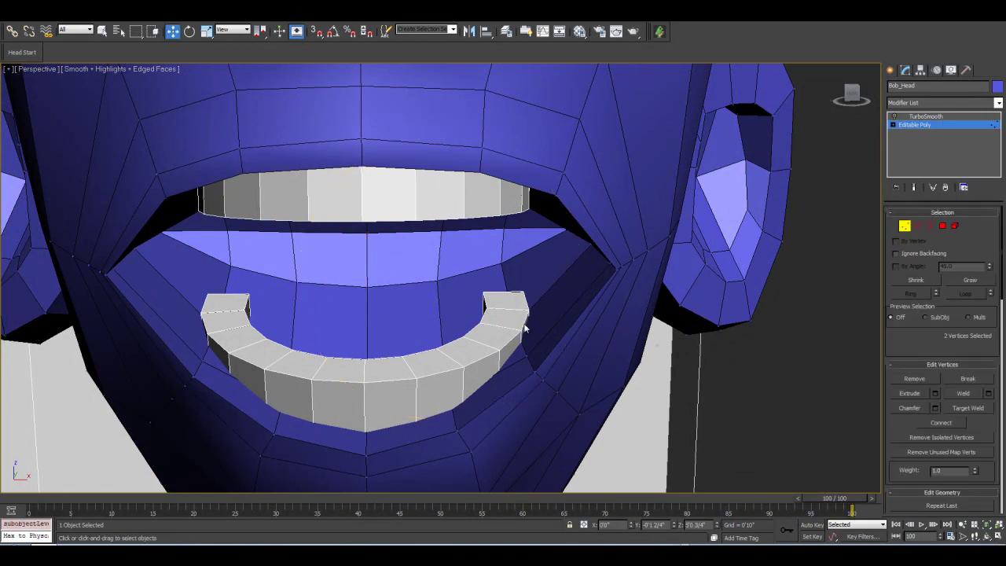
{"action": "left_click_drag", "start_coordinate": [517, 318], "coordinate": [529, 337]}
{"action": "middle_click_drag", "start_coordinate": [497, 337], "coordinate": [499, 324]}
{"action": "scroll", "coordinate": [499, 325], "scroll_direction": "up", "scroll_amount": 1}
{"action": "scroll", "coordinate": [499, 325], "scroll_direction": "down", "scroll_amount": 1}
{"action": "left_click", "coordinate": [905, 226]}
Hide the lower teeth to expose the inner mouth surface behind them.
{"action": "left_click", "coordinate": [475, 345]}
{"action": "right_click", "coordinate": [475, 344]}
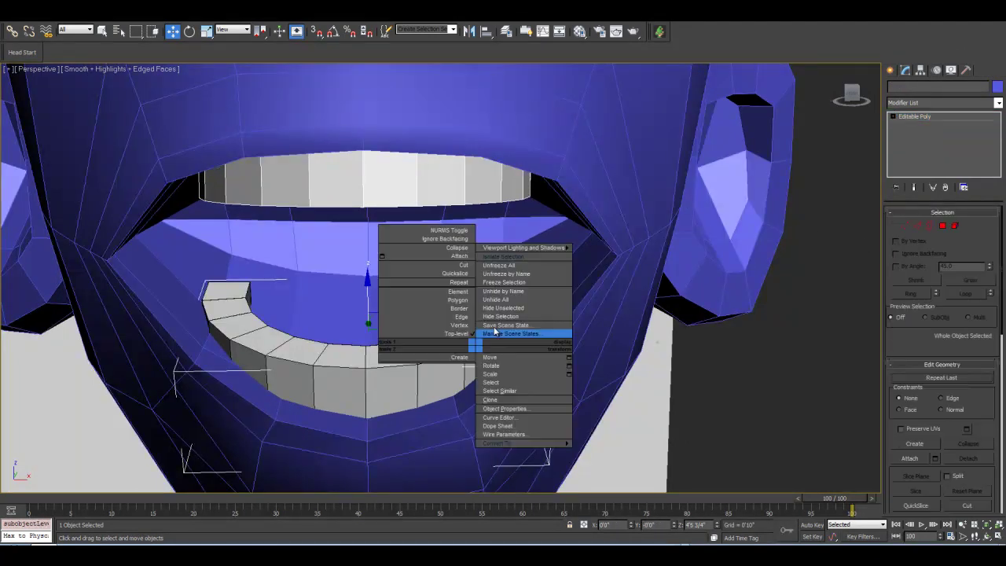
{"action": "left_click", "coordinate": [500, 316]}
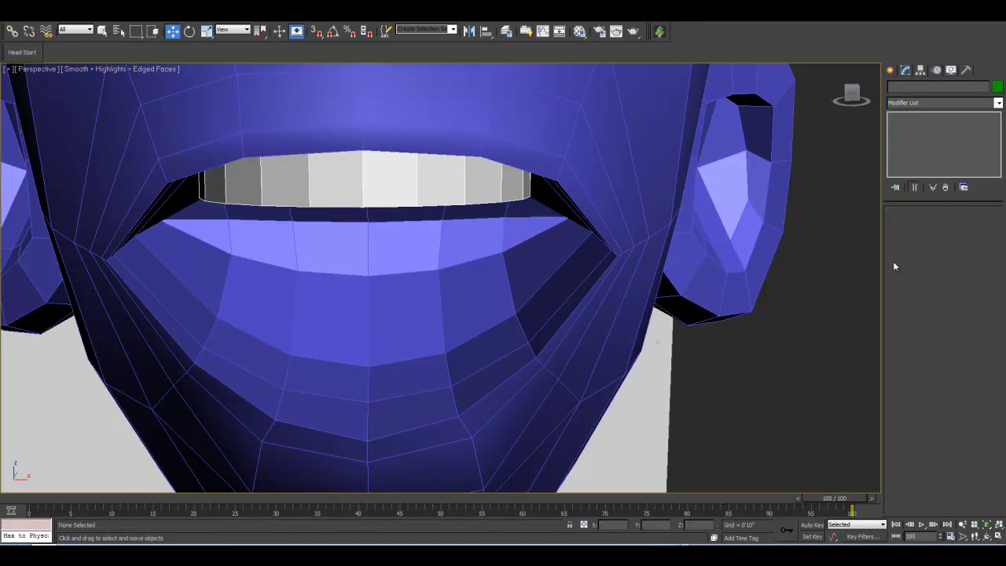
In the head's Editable Poly vertices, select the mirrored pair at the outer sides of the mouth floor and move it down.
{"action": "left_click", "coordinate": [685, 278]}
{"action": "left_click", "coordinate": [914, 125]}
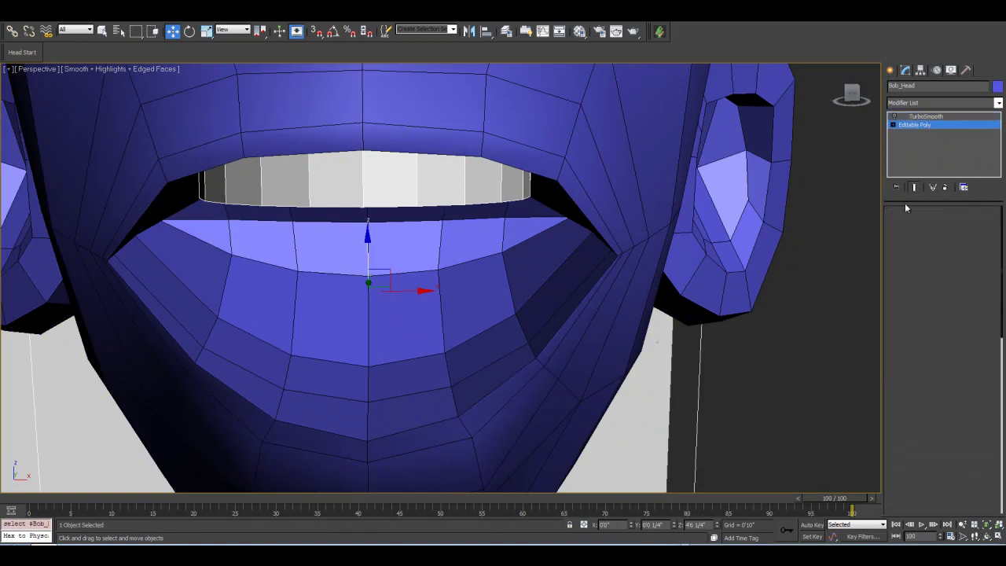
{"action": "left_click", "coordinate": [904, 226]}
{"action": "left_click", "coordinate": [513, 312]}
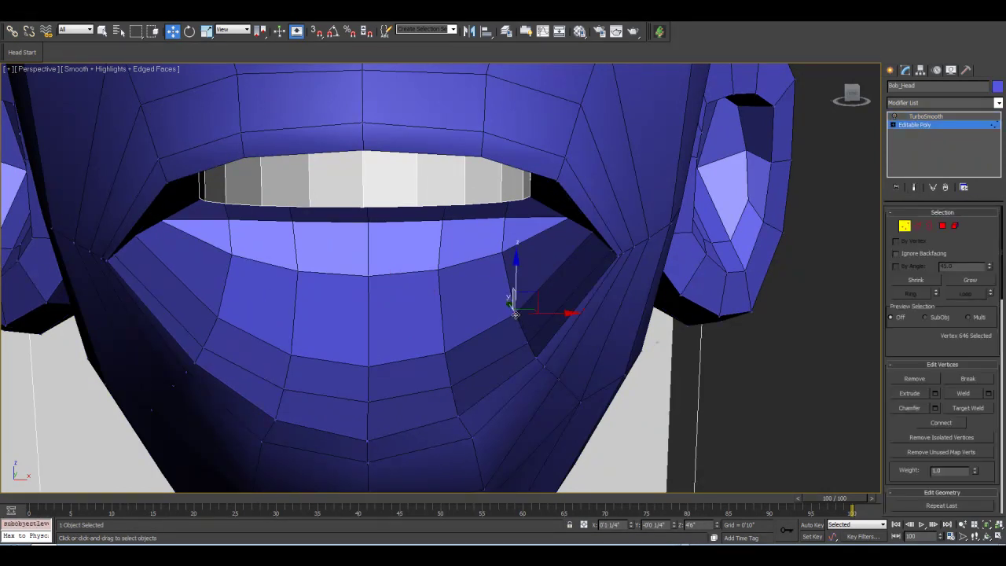
{"action": "left_click", "coordinate": [219, 322], "text": "ctrl"}
{"action": "left_click_drag", "start_coordinate": [368, 273], "coordinate": [368, 293]}
Select the neighboring mirrored vertex pair along the inner lower lip and move it slightly down.
{"action": "left_click", "coordinate": [203, 348]}
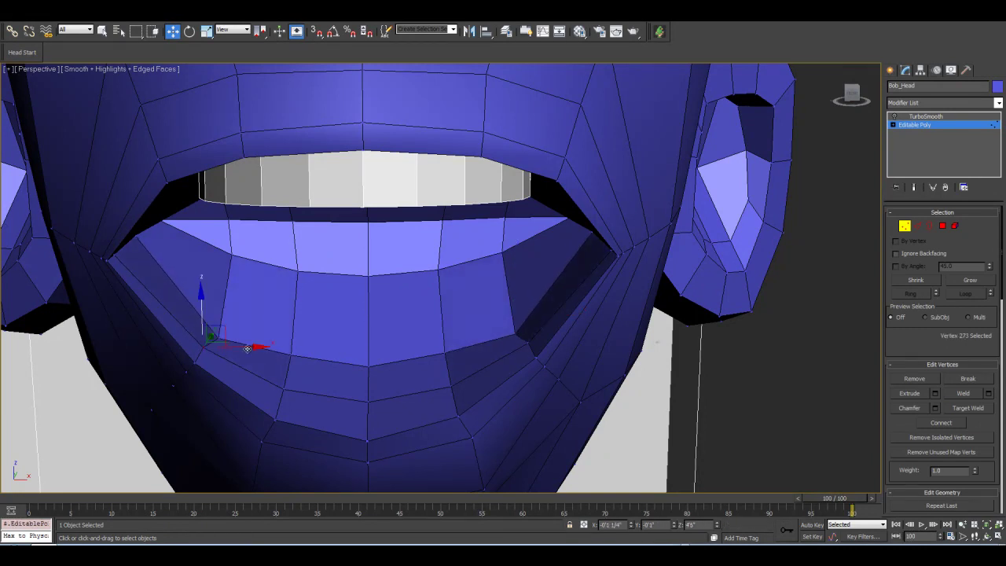
{"action": "left_click", "coordinate": [530, 342], "text": "ctrl"}
{"action": "left_click_drag", "start_coordinate": [366, 294], "coordinate": [366, 302]}
Scale the mouth-floor side vertex pair apart along X to widen the inside of the mouth.
{"action": "left_click", "coordinate": [217, 338]}
{"action": "left_click", "coordinate": [514, 335], "text": "ctrl"}
{"action": "left_click", "coordinate": [206, 31]}
{"action": "left_click_drag", "start_coordinate": [301, 337], "coordinate": [296, 336]}
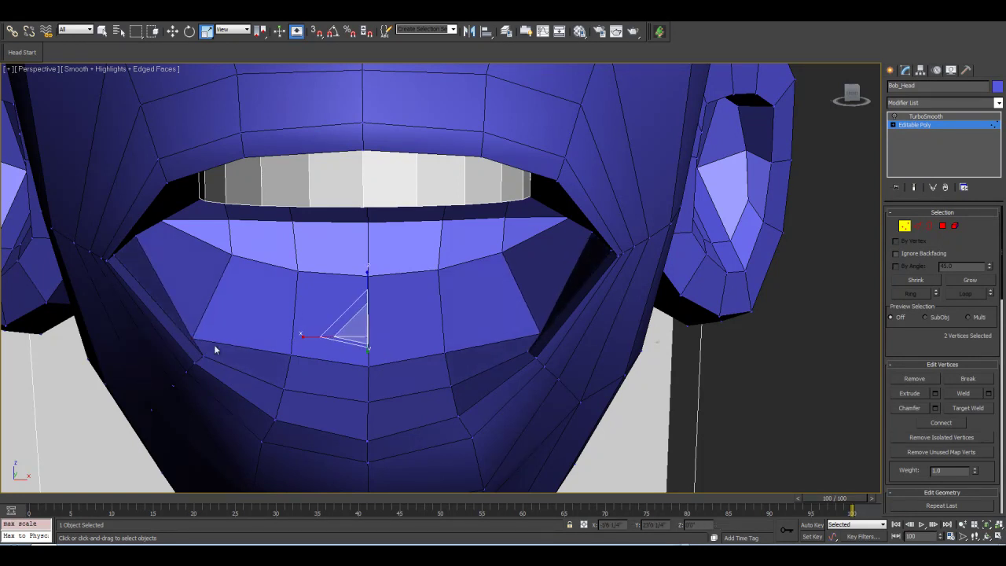
Select the mirrored outer vertex pair in the row above, on the inner mouth wall, and scale it apart along X to about 126%.
{"action": "left_click", "coordinate": [234, 253]}
{"action": "left_click", "coordinate": [501, 253], "text": "ctrl"}
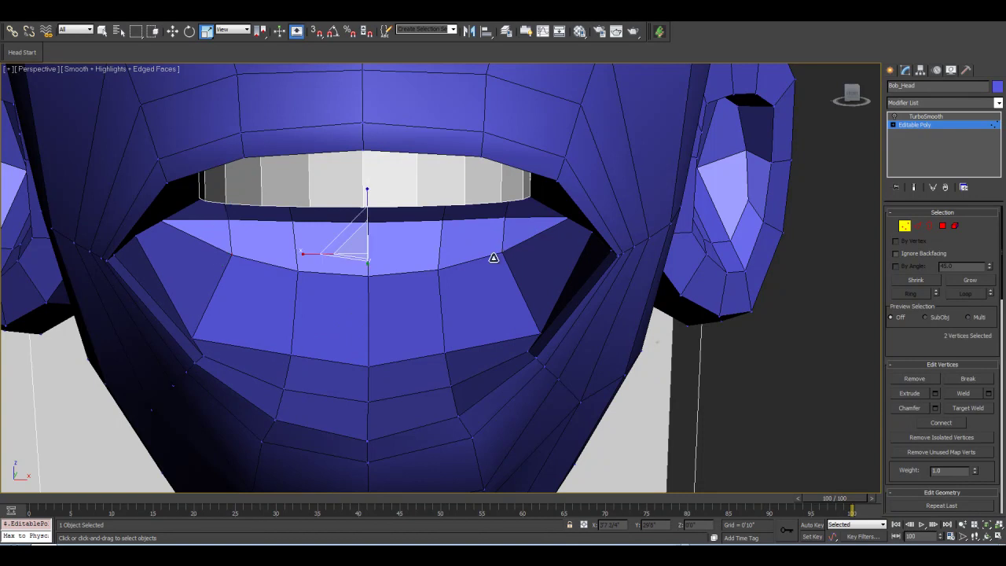
{"action": "left_click_drag", "start_coordinate": [308, 253], "coordinate": [302, 254]}
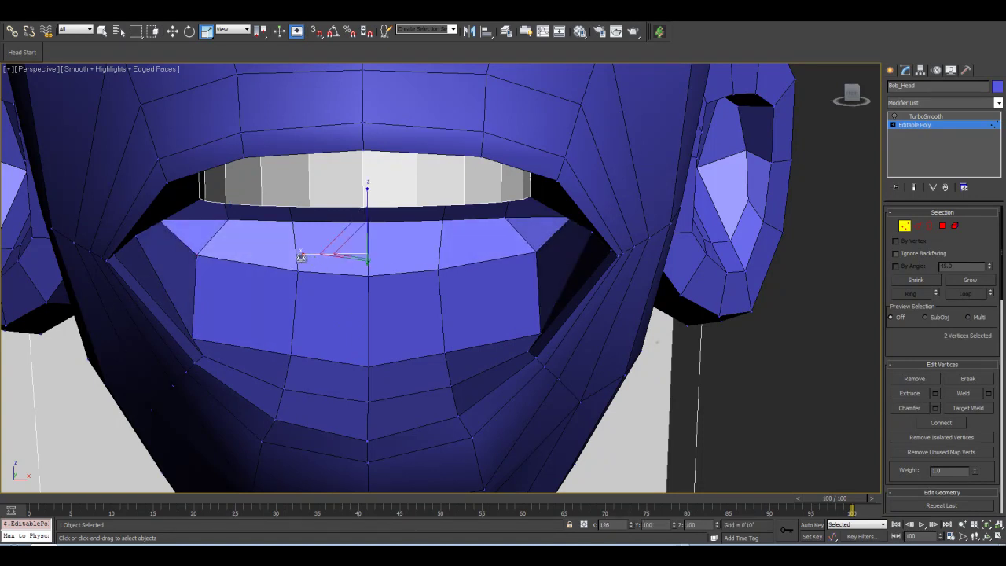
Select the mirrored vertex pair at the outer ends of the row just behind the lower lip and scale it slightly apart along X.
{"action": "left_click", "coordinate": [987, 536]}
{"action": "left_click_drag", "start_coordinate": [472, 283], "coordinate": [282, 145]}
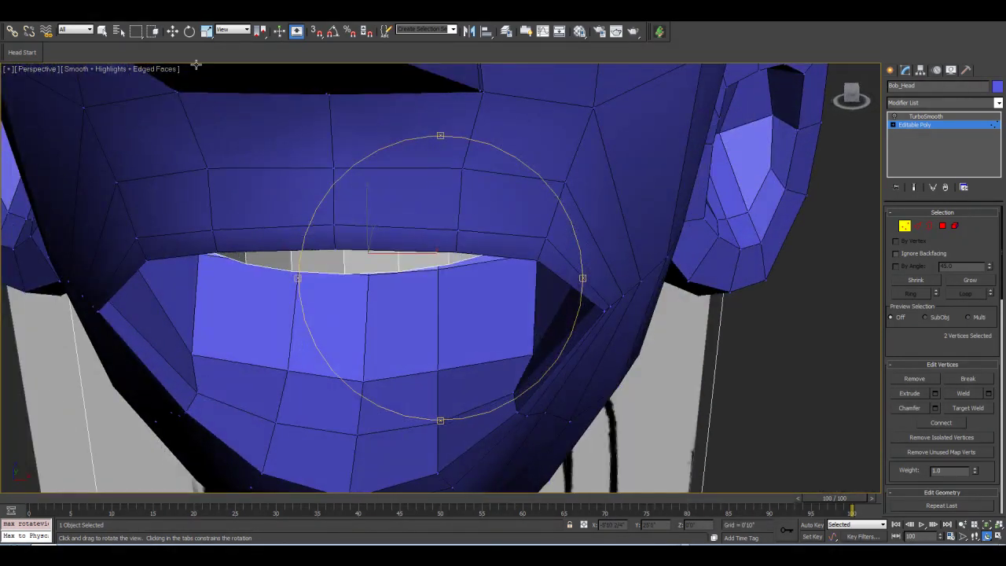
{"action": "key", "text": "w"}
{"action": "left_click", "coordinate": [198, 392]}
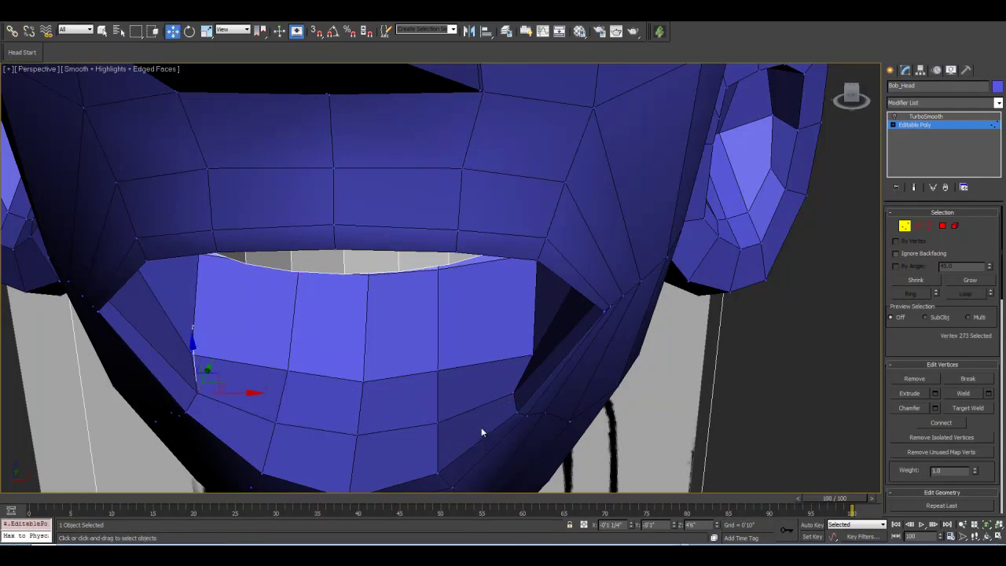
{"action": "key", "text": "ctrl+z"}
{"action": "left_click", "coordinate": [205, 31]}
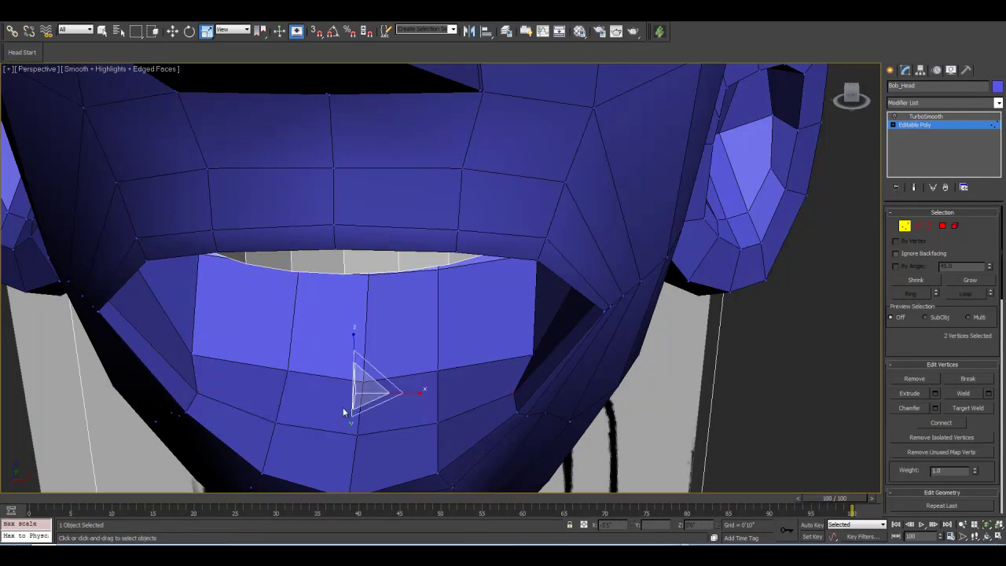
{"action": "left_click_drag", "start_coordinate": [416, 394], "coordinate": [422, 393]}
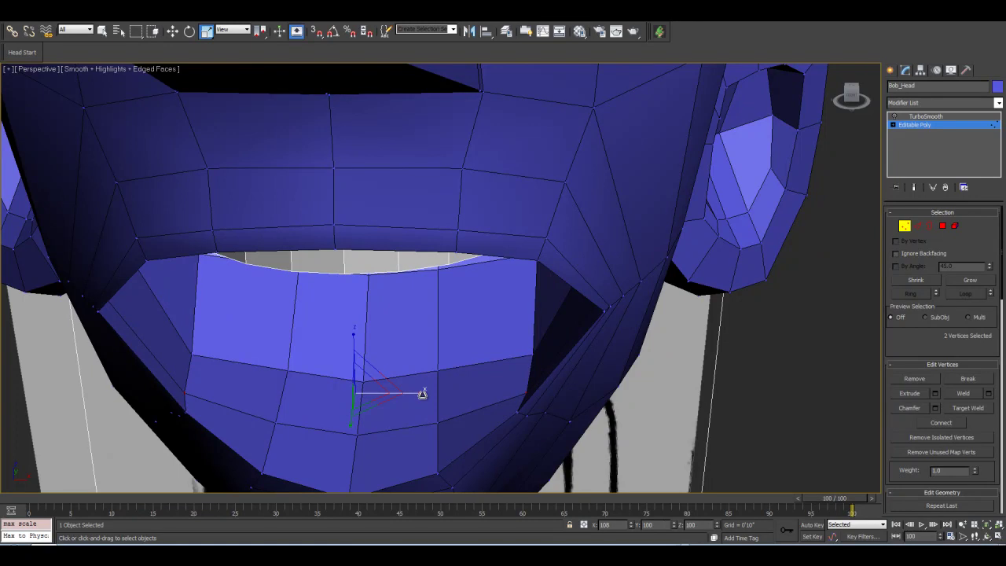
Move the widened vertex pair slightly forward along Y toward the lower lip.
{"action": "left_click", "coordinate": [172, 31]}
{"action": "left_click", "coordinate": [987, 535]}
{"action": "left_click_drag", "start_coordinate": [386, 274], "coordinate": [345, 164]}
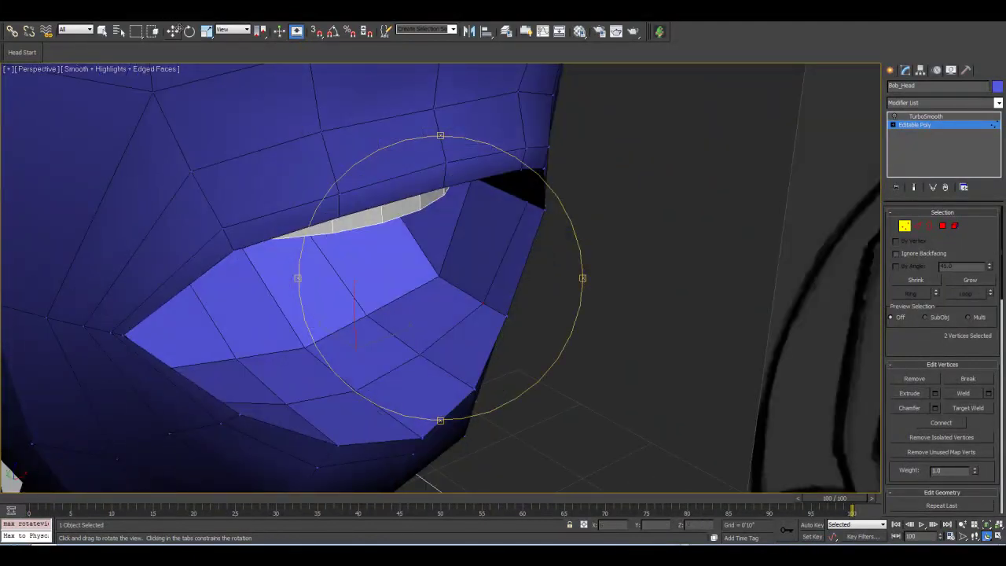
{"action": "key", "text": "w"}
{"action": "left_click_drag", "start_coordinate": [344, 324], "coordinate": [354, 328]}
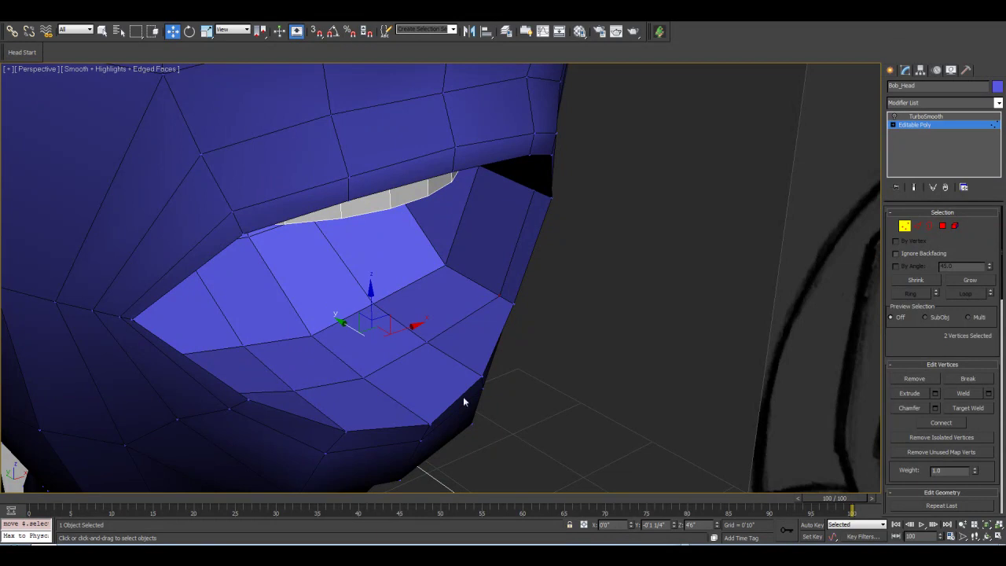
Move the middle vertices of the mouth-floor row forward along Y toward the lower lip, adjusting the center and side vertices individually.
{"action": "left_click", "coordinate": [293, 383]}
{"action": "left_click", "coordinate": [362, 378], "text": "ctrl"}
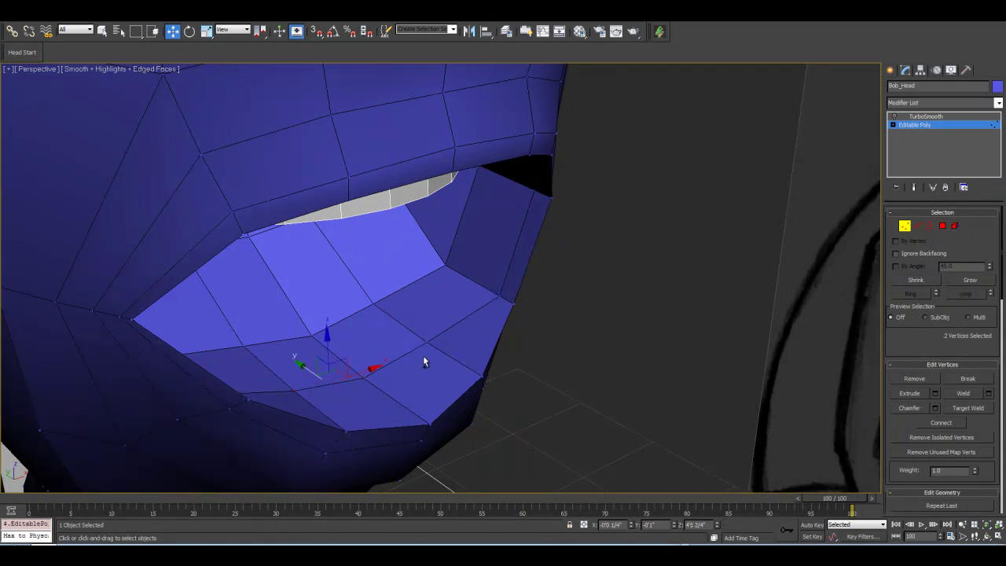
{"action": "left_click", "coordinate": [426, 341], "text": "ctrl"}
{"action": "left_click_drag", "start_coordinate": [338, 355], "coordinate": [364, 373]}
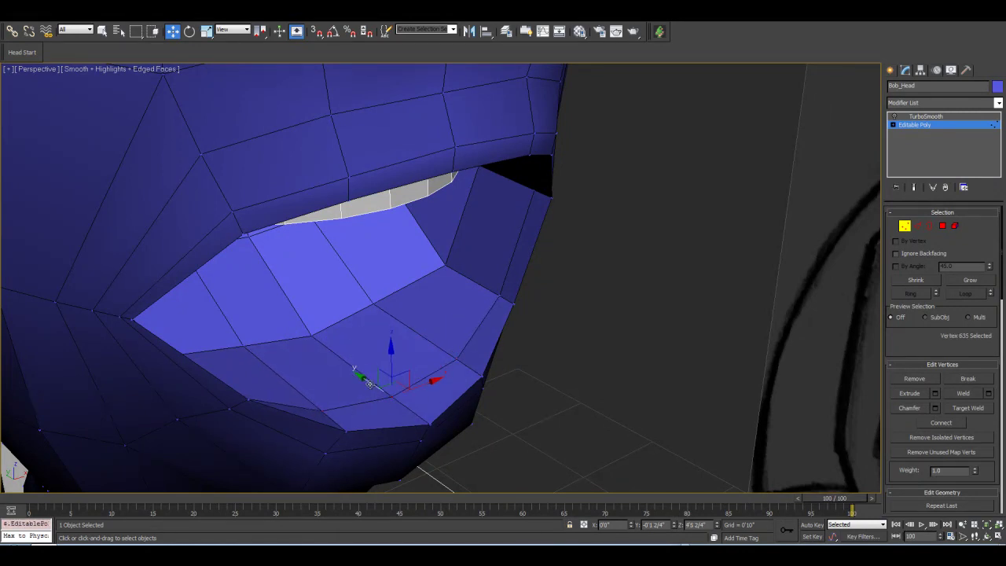
{"action": "left_click_drag", "start_coordinate": [368, 383], "coordinate": [379, 390]}
{"action": "left_click", "coordinate": [457, 359]}
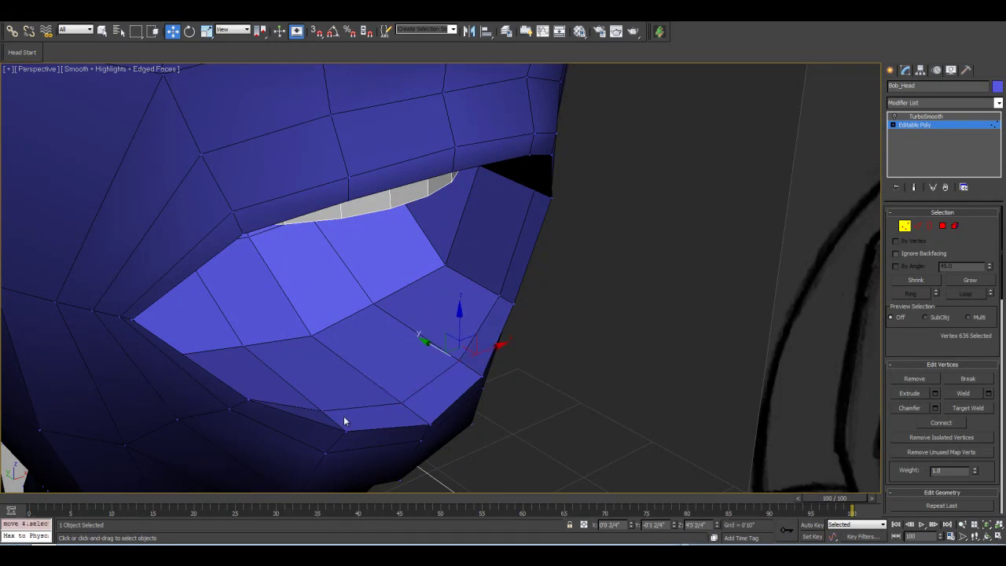
{"action": "left_click", "coordinate": [312, 406]}
{"action": "left_click_drag", "start_coordinate": [312, 406], "coordinate": [307, 400]}
Move the three middle mouth-floor vertices behind the lower lip down, and lower the center vertex slightly more.
{"action": "left_click", "coordinate": [987, 536]}
{"action": "left_click_drag", "start_coordinate": [459, 303], "coordinate": [375, 253]}
{"action": "left_click", "coordinate": [173, 32]}
{"action": "left_click", "coordinate": [426, 343]}
{"action": "left_click", "coordinate": [345, 326], "text": "ctrl"}
{"action": "left_click", "coordinate": [500, 334], "text": "ctrl"}
{"action": "scroll", "coordinate": [389, 335], "scroll_direction": "up", "scroll_amount": 2}
{"action": "left_click_drag", "start_coordinate": [378, 337], "coordinate": [367, 399]}
{"action": "left_click", "coordinate": [368, 391]}
{"action": "left_click_drag", "start_coordinate": [374, 365], "coordinate": [373, 369]}
Select all polygons across the two rows of the mouth's back wall, scale them to about 120% along Z, and move them slightly down.
{"action": "left_click", "coordinate": [986, 538]}
{"action": "left_click_drag", "start_coordinate": [394, 282], "coordinate": [338, 255]}
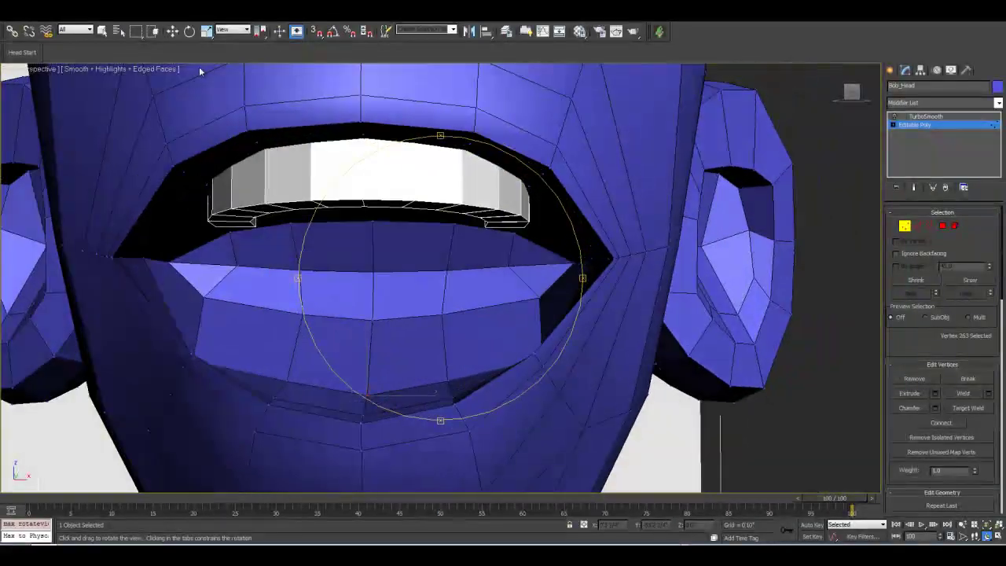
{"action": "key", "text": "w"}
{"action": "left_click", "coordinate": [373, 321]}
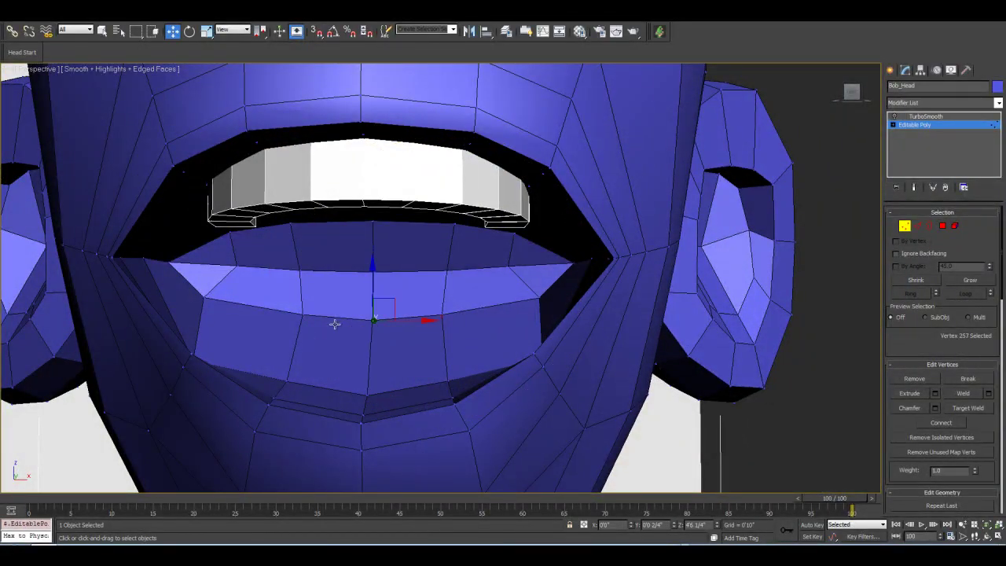
{"action": "left_click", "coordinate": [942, 226]}
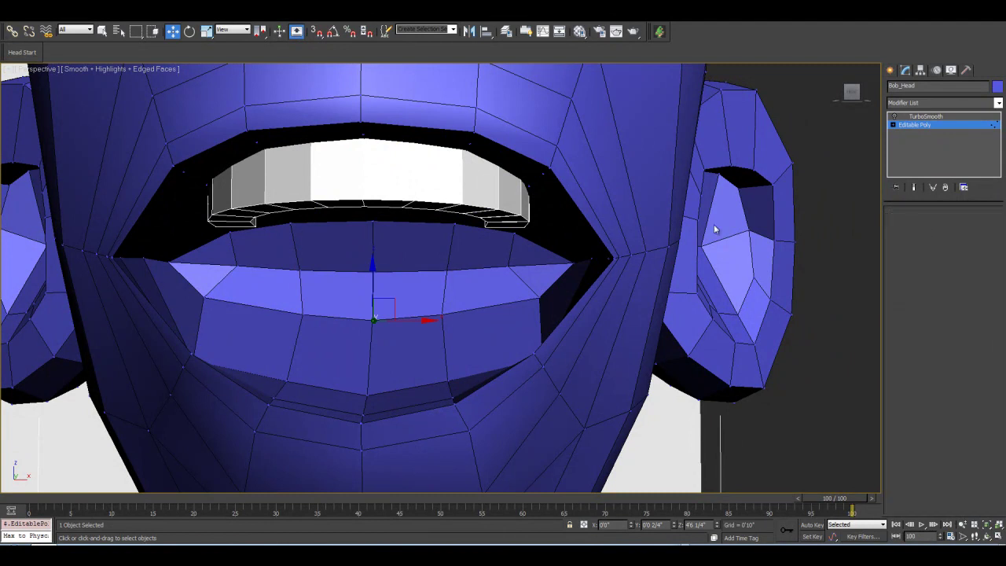
{"action": "left_click", "coordinate": [520, 260]}
{"action": "left_click", "coordinate": [487, 291], "text": "ctrl"}
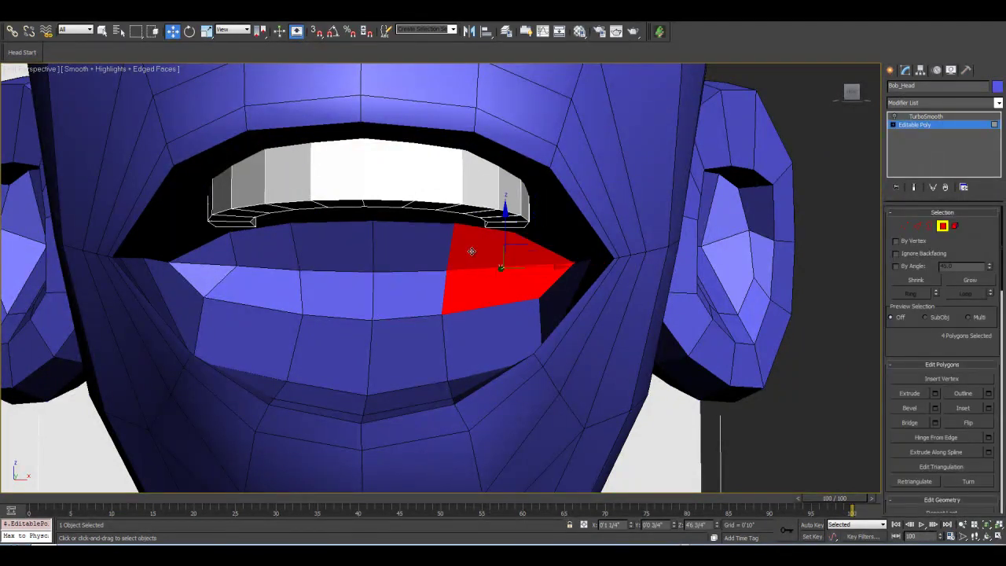
{"action": "left_click", "coordinate": [479, 245], "text": "ctrl"}
{"action": "left_click", "coordinate": [409, 295], "text": "ctrl"}
{"action": "left_click", "coordinate": [397, 241], "text": "ctrl"}
{"action": "left_click", "coordinate": [338, 295], "text": "ctrl"}
{"action": "left_click", "coordinate": [330, 243], "text": "ctrl"}
{"action": "left_click", "coordinate": [270, 243], "text": "ctrl"}
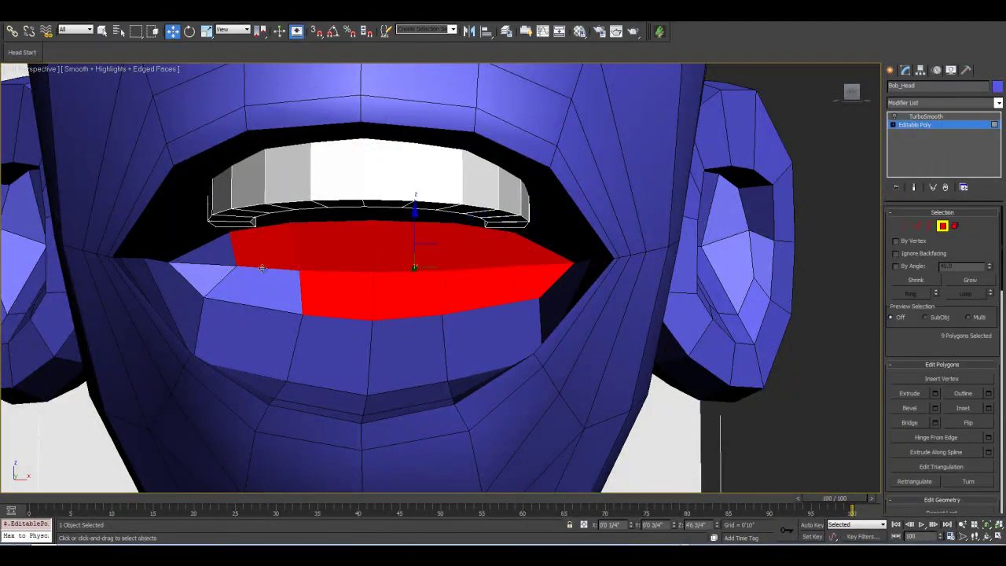
{"action": "left_click", "coordinate": [236, 277], "text": "ctrl"}
{"action": "left_click", "coordinate": [203, 250], "text": "ctrl"}
{"action": "left_click", "coordinate": [217, 269], "text": "ctrl"}
{"action": "left_click", "coordinate": [207, 31]}
{"action": "left_click_drag", "start_coordinate": [373, 333], "coordinate": [379, 345]}
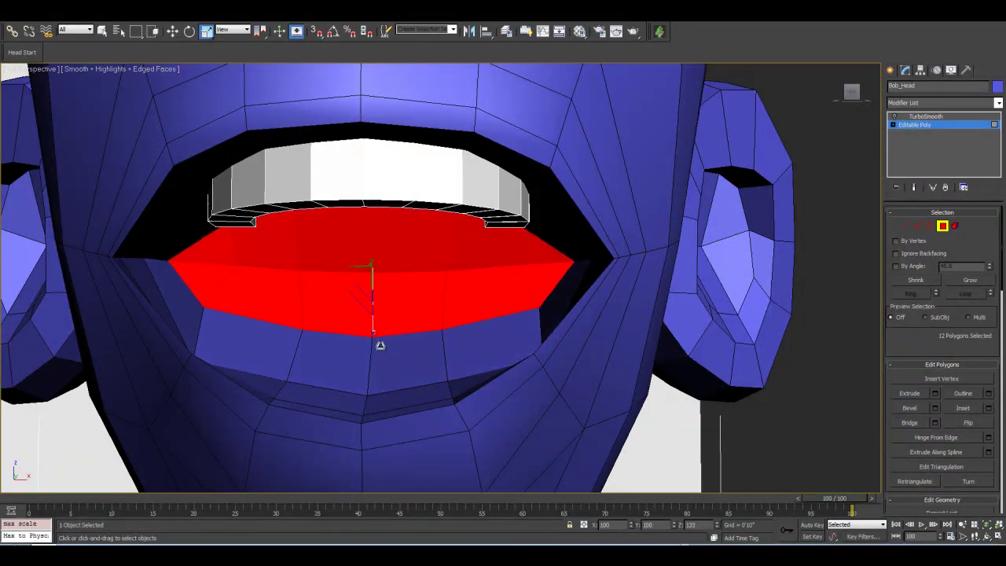
{"action": "key", "text": "w"}
{"action": "left_click_drag", "start_coordinate": [374, 223], "coordinate": [374, 247]}
Leave polygon editing on the head and unhide all objects to bring back the lower teeth.
{"action": "left_click", "coordinate": [988, 536]}
{"action": "left_click_drag", "start_coordinate": [496, 283], "coordinate": [523, 225]}
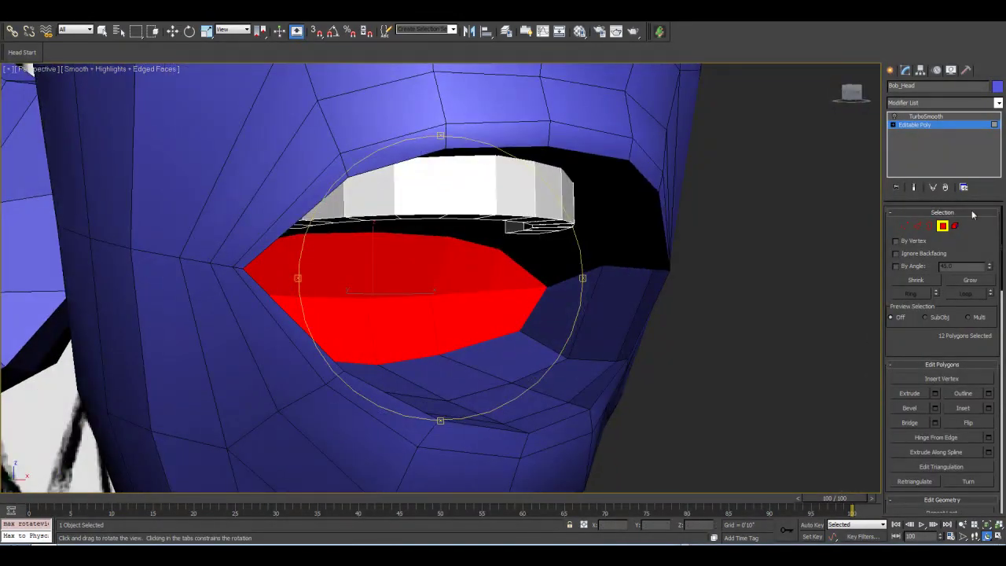
{"action": "left_click", "coordinate": [943, 227]}
{"action": "key", "text": "w"}
{"action": "right_click", "coordinate": [528, 340]}
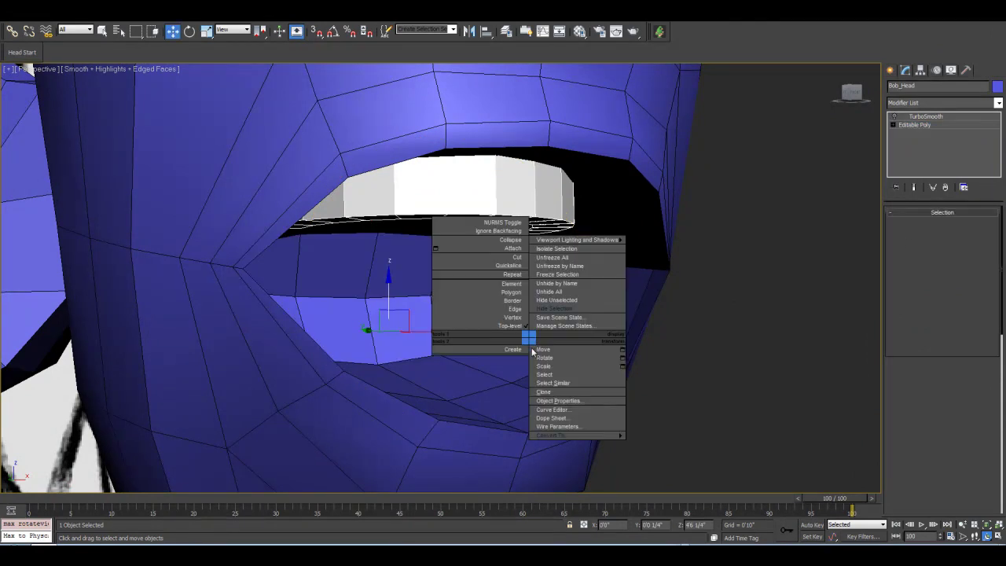
{"action": "left_click", "coordinate": [562, 292]}
{"action": "scroll", "coordinate": [570, 339], "scroll_direction": "up", "scroll_amount": 3}
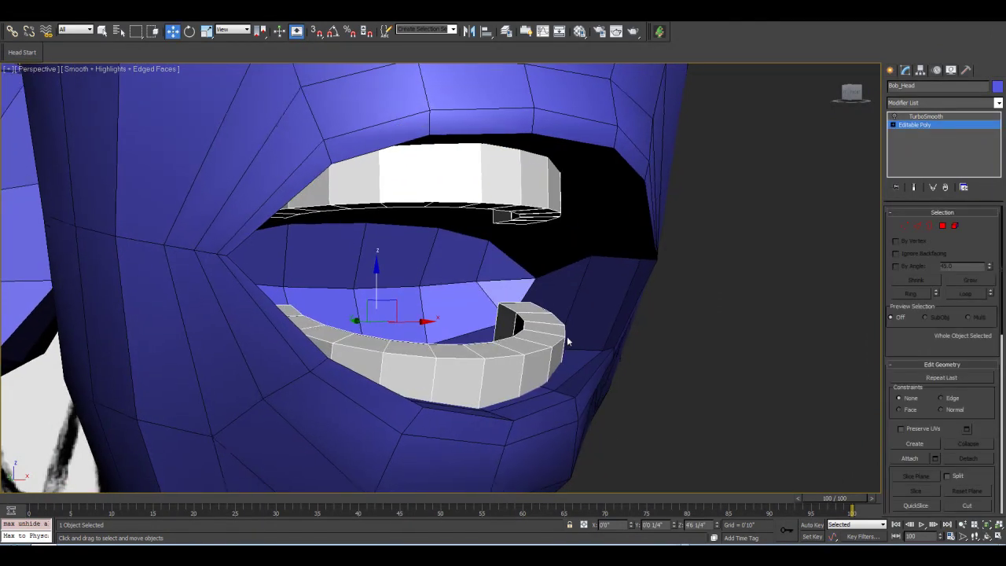
Select the upper teeth and move them slightly forward along Y inside the mouth.
{"action": "left_click", "coordinate": [986, 531]}
{"action": "left_click", "coordinate": [986, 535]}
{"action": "left_click_drag", "start_coordinate": [511, 312], "coordinate": [465, 360]}
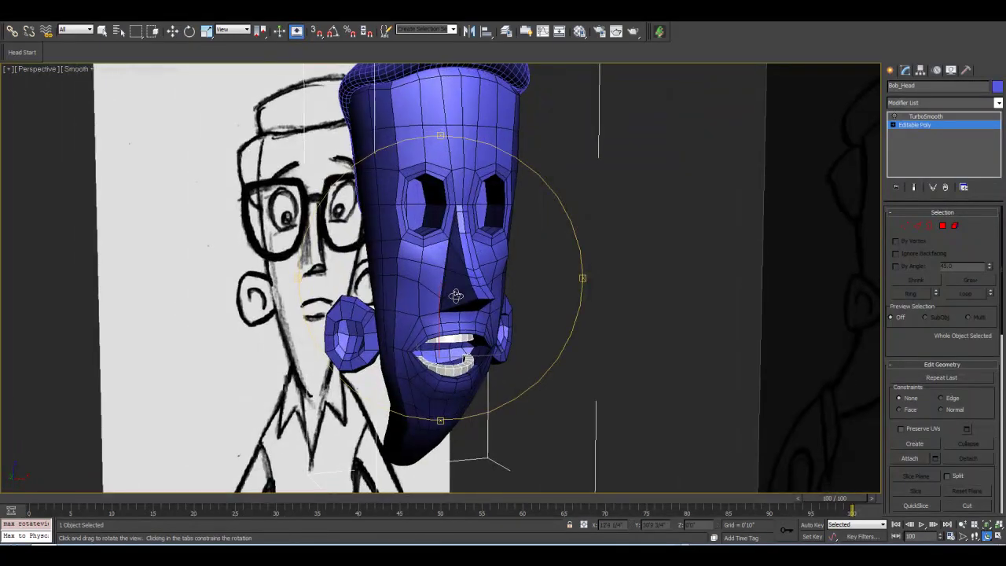
{"action": "middle_click_drag", "start_coordinate": [463, 360], "coordinate": [455, 296]}
{"action": "scroll", "coordinate": [456, 296], "scroll_direction": "up", "scroll_amount": 2}
{"action": "left_click_drag", "start_coordinate": [456, 296], "coordinate": [469, 279]}
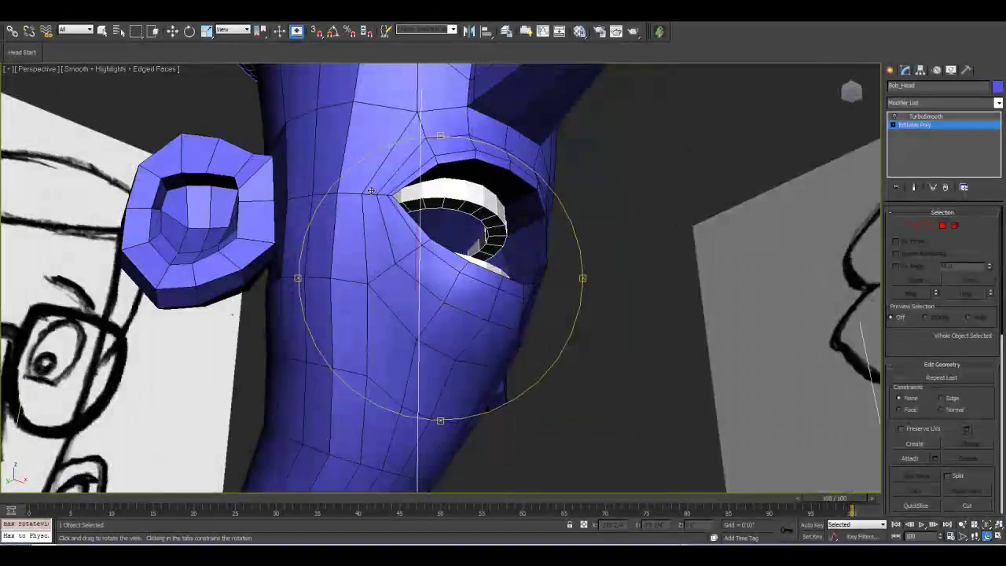
{"action": "left_click", "coordinate": [475, 211]}
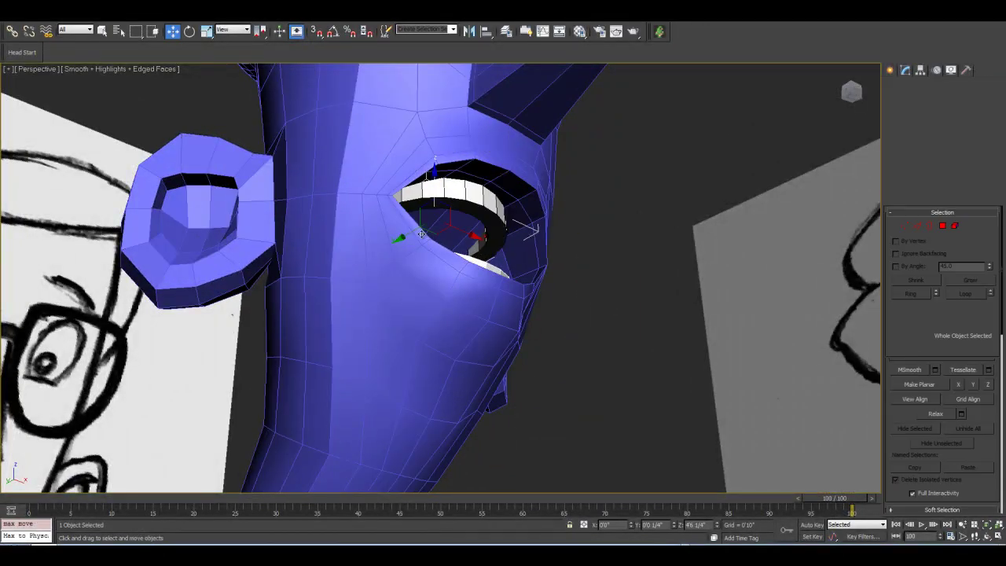
{"action": "left_click_drag", "start_coordinate": [418, 233], "coordinate": [429, 227]}
Check the upper teeth from below and nudge them slightly back along Y, away from the upper lip.
{"action": "left_click", "coordinate": [986, 536]}
{"action": "left_click_drag", "start_coordinate": [545, 280], "coordinate": [463, 227]}
{"action": "key", "text": "w"}
{"action": "scroll", "coordinate": [451, 180], "scroll_direction": "up", "scroll_amount": 2}
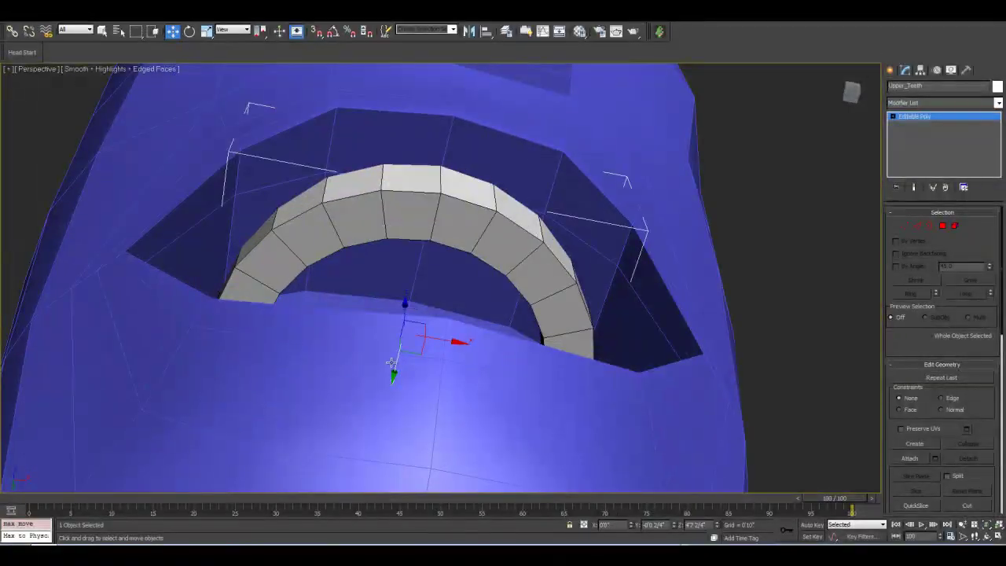
{"action": "left_click_drag", "start_coordinate": [398, 354], "coordinate": [395, 363]}
In the head's Editable Poly vertices, move the center vertex behind the upper lip forward, clear of the upper teeth.
{"action": "left_click", "coordinate": [450, 146]}
{"action": "left_click", "coordinate": [916, 124]}
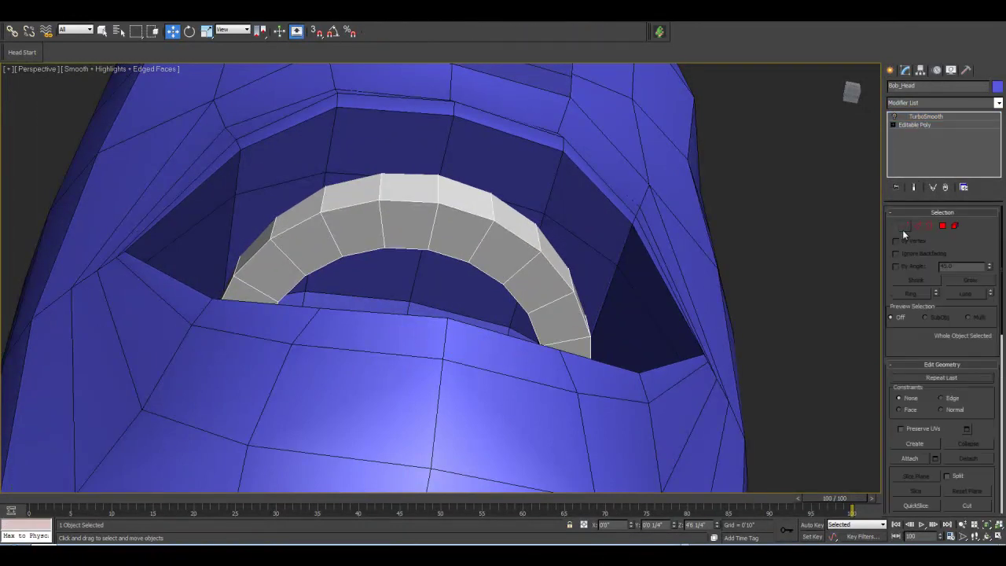
{"action": "key", "text": "1"}
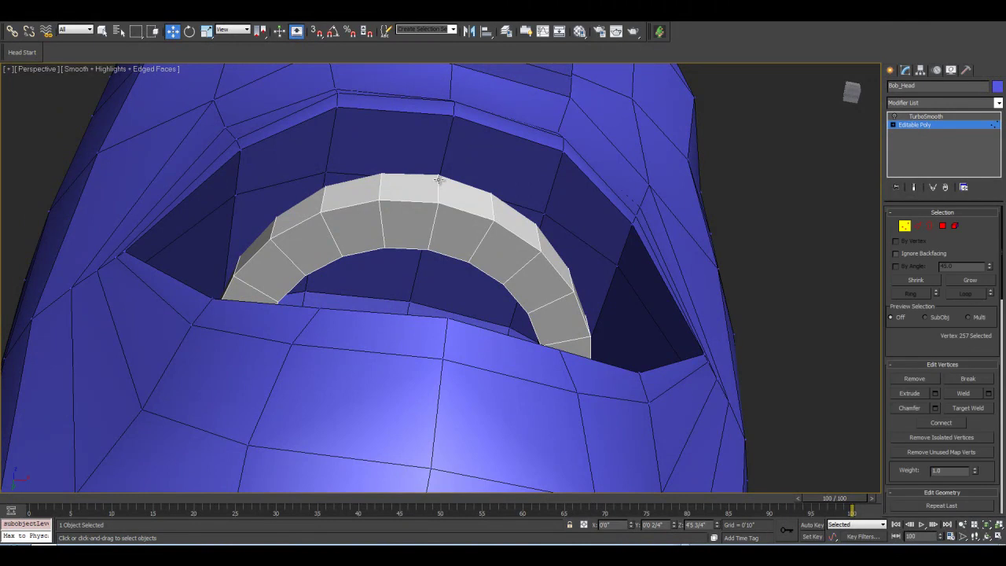
{"action": "left_click", "coordinate": [441, 180]}
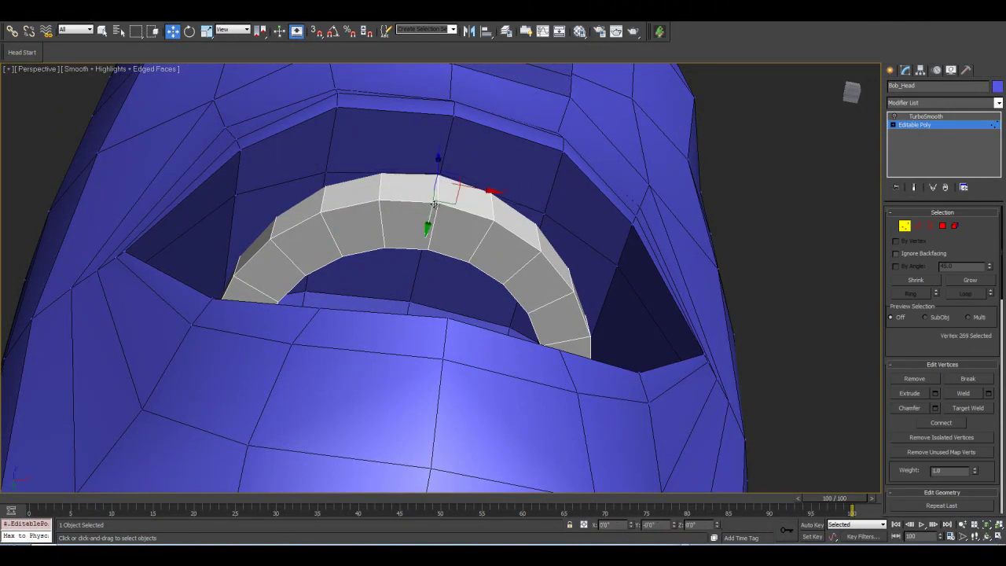
{"action": "left_click_drag", "start_coordinate": [437, 191], "coordinate": [444, 159]}
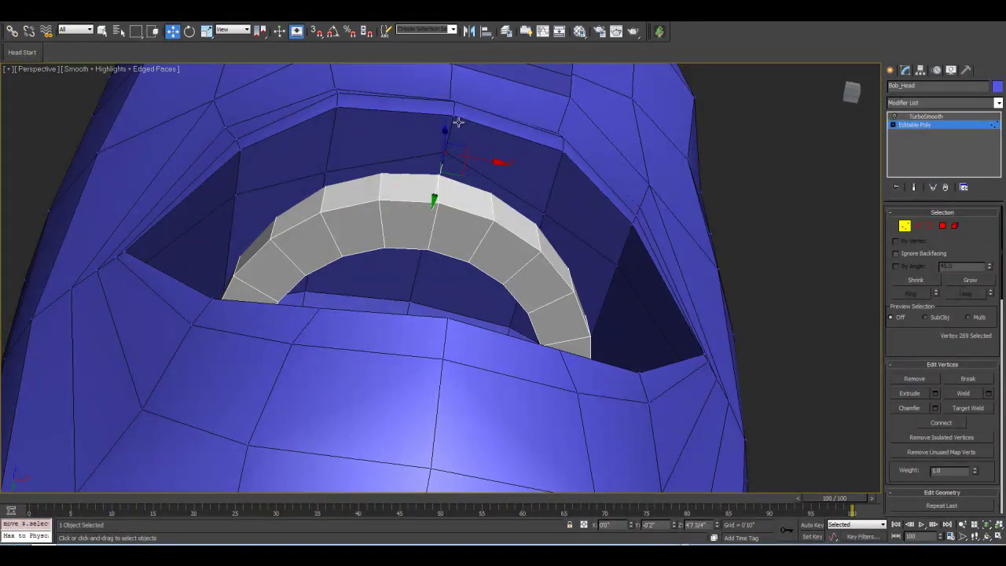
{"action": "left_click", "coordinate": [326, 173]}
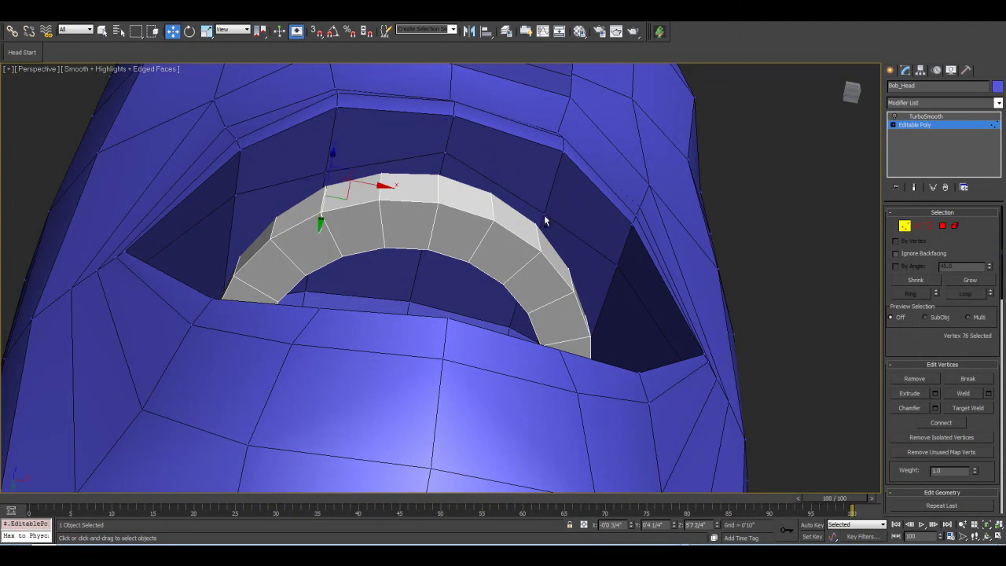
{"action": "left_click", "coordinate": [544, 213], "text": "ctrl"}
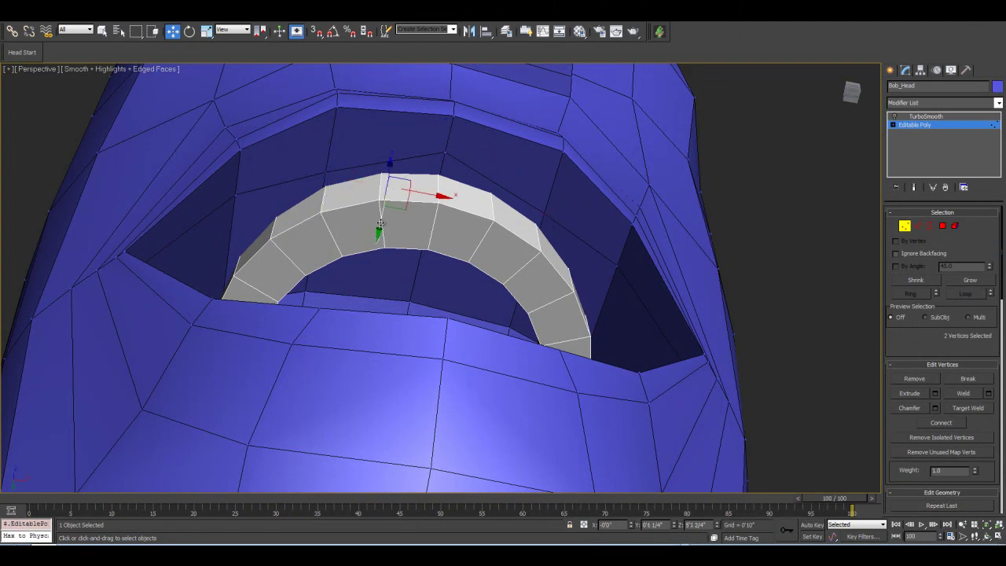
{"action": "key", "text": "ctrl+z"}
Select the mirrored vertex pair on either side of that center vertex, move it along Y, and leave vertex editing.
{"action": "left_click", "coordinate": [322, 175]}
{"action": "left_click", "coordinate": [543, 214], "text": "ctrl"}
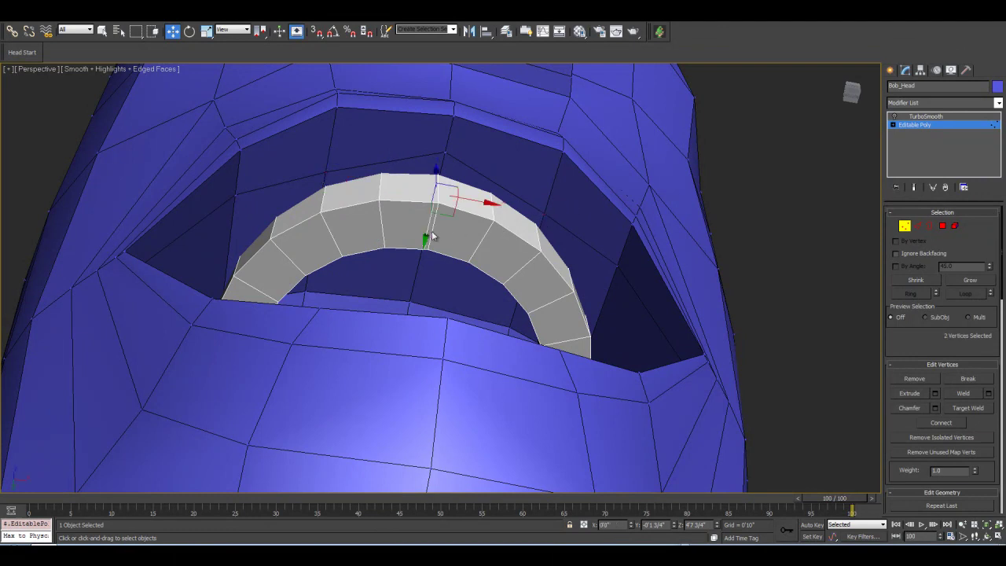
{"action": "left_click_drag", "start_coordinate": [427, 228], "coordinate": [470, 275]}
{"action": "left_click", "coordinate": [987, 536]}
{"action": "left_click", "coordinate": [905, 226]}
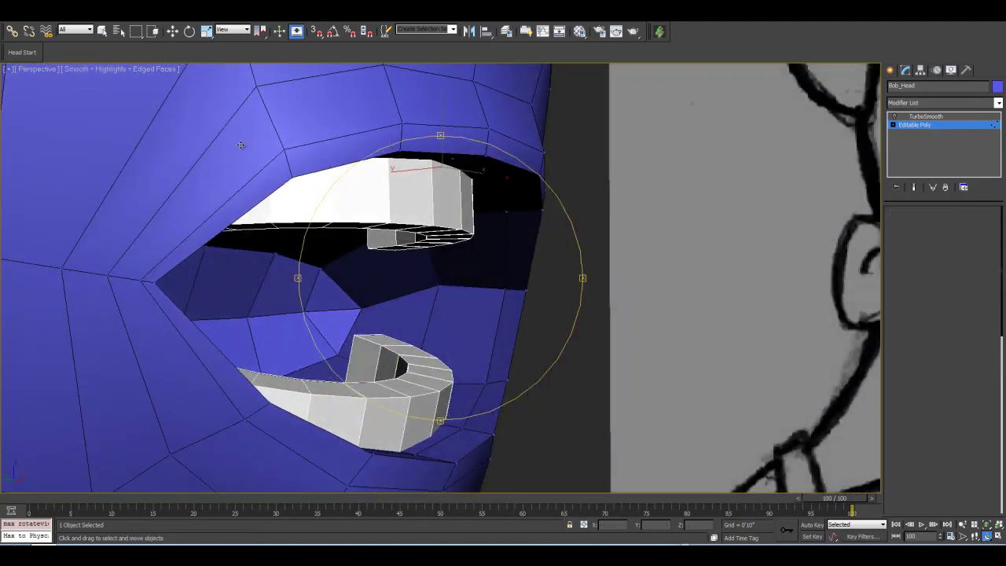
Select the upper teeth and examine from the side how both rows of teeth sit in the mouth.
{"action": "left_click", "coordinate": [172, 31]}
{"action": "left_click", "coordinate": [576, 274]}
{"action": "left_click", "coordinate": [400, 189]}
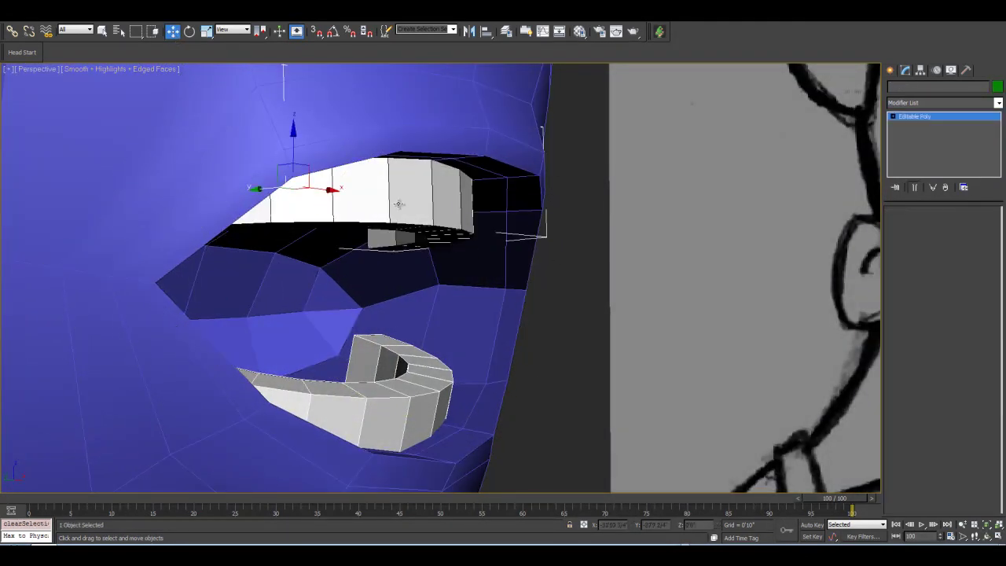
{"action": "middle_click_drag", "start_coordinate": [385, 211], "coordinate": [438, 224]}
{"action": "scroll", "coordinate": [439, 229], "scroll_direction": "down", "scroll_amount": 3}
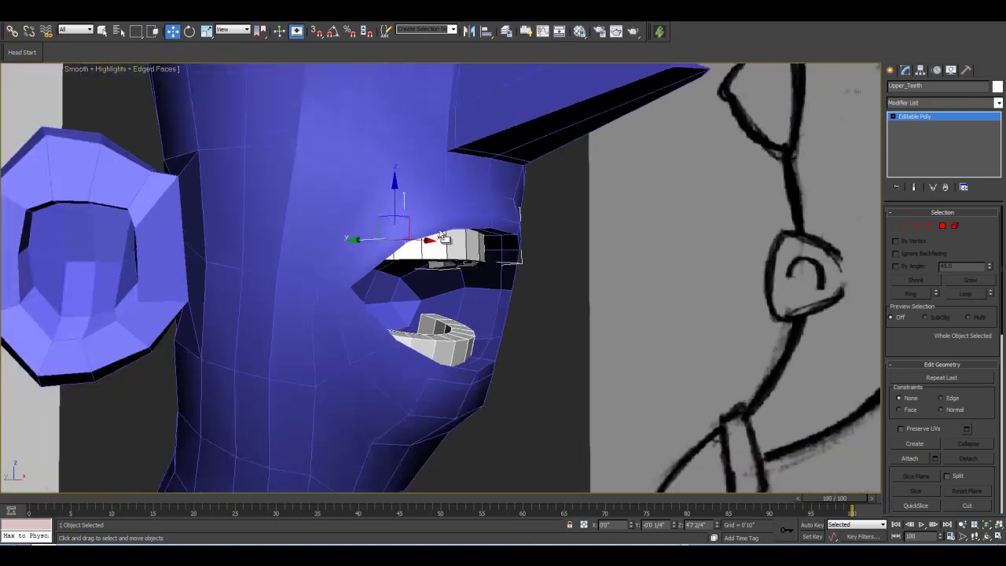
{"action": "mouse_move", "coordinate": [482, 273]}
{"action": "left_mouse_down"}
{"action": "mouse_move", "coordinate": [416, 246]}
{"action": "mouse_move", "coordinate": [356, 316]}
{"action": "mouse_move", "coordinate": [463, 271]}
{"action": "left_mouse_up"}
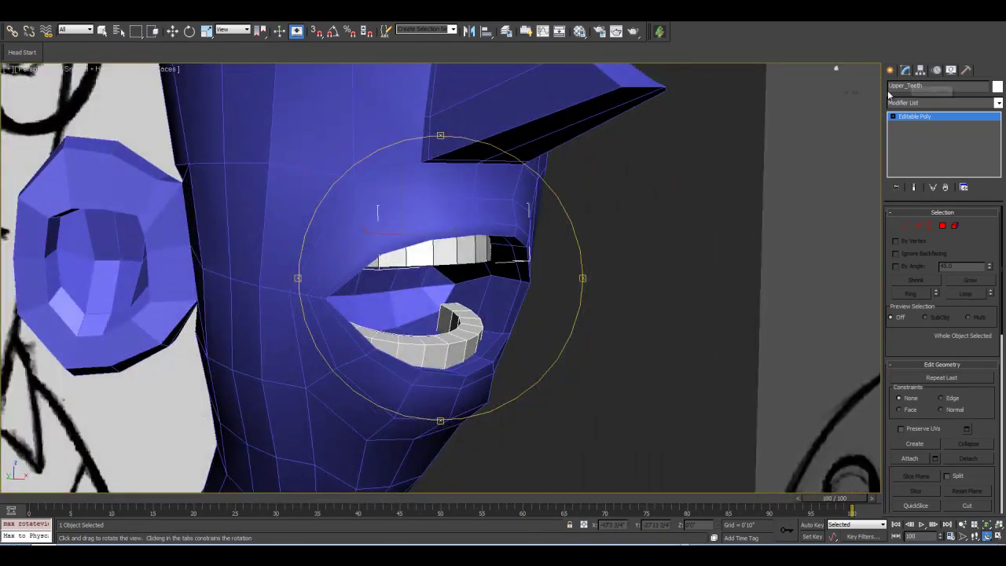
Attach the upper teeth and the lower teeth to the Bob_Head mesh at its Editable Poly level.
{"action": "left_click", "coordinate": [891, 70]}
{"action": "left_click", "coordinate": [172, 31]}
{"action": "left_click", "coordinate": [443, 207]}
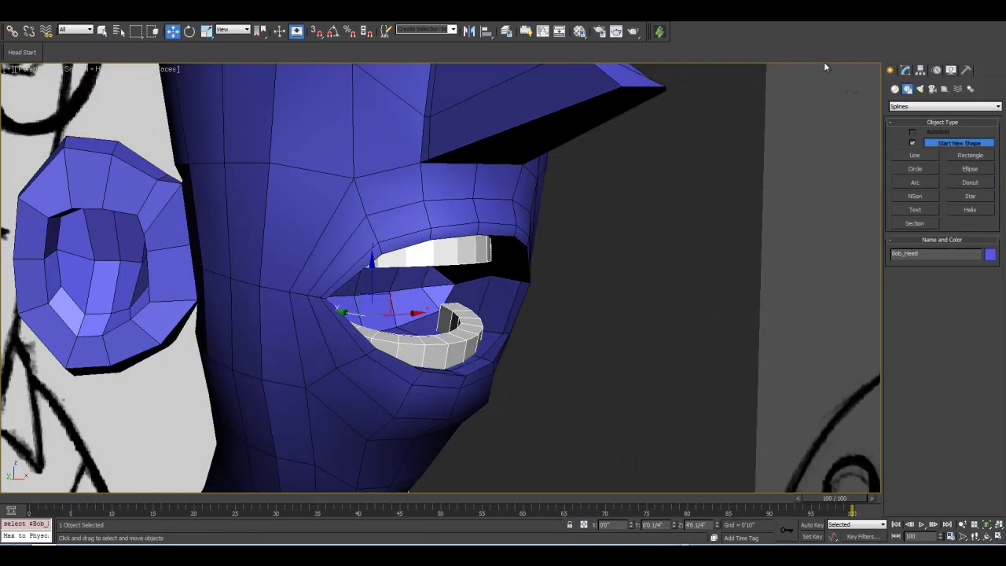
{"action": "left_click", "coordinate": [908, 71]}
{"action": "left_click", "coordinate": [916, 125]}
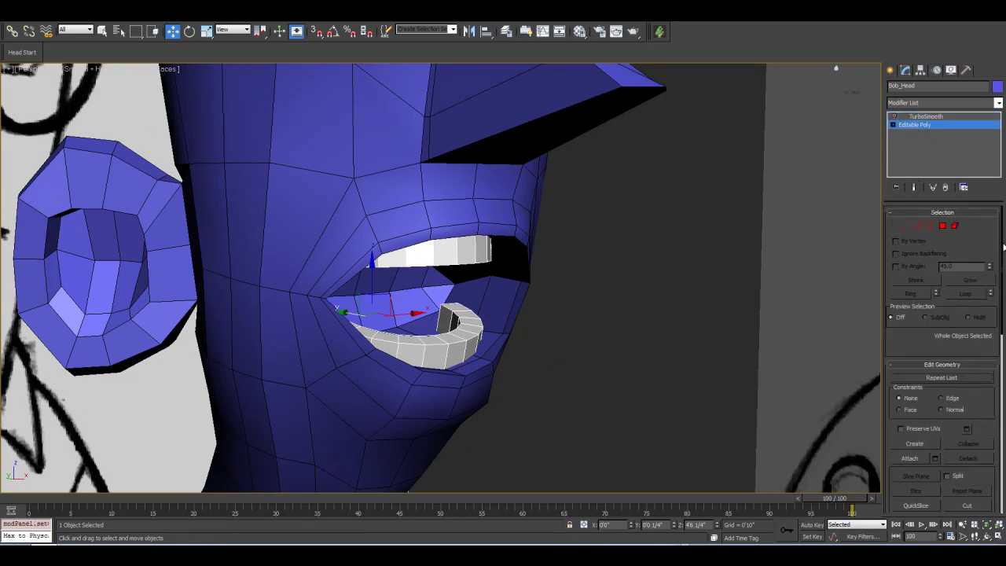
{"action": "scroll", "coordinate": [941, 377], "scroll_direction": "down", "scroll_amount": 2}
{"action": "left_click", "coordinate": [910, 419]}
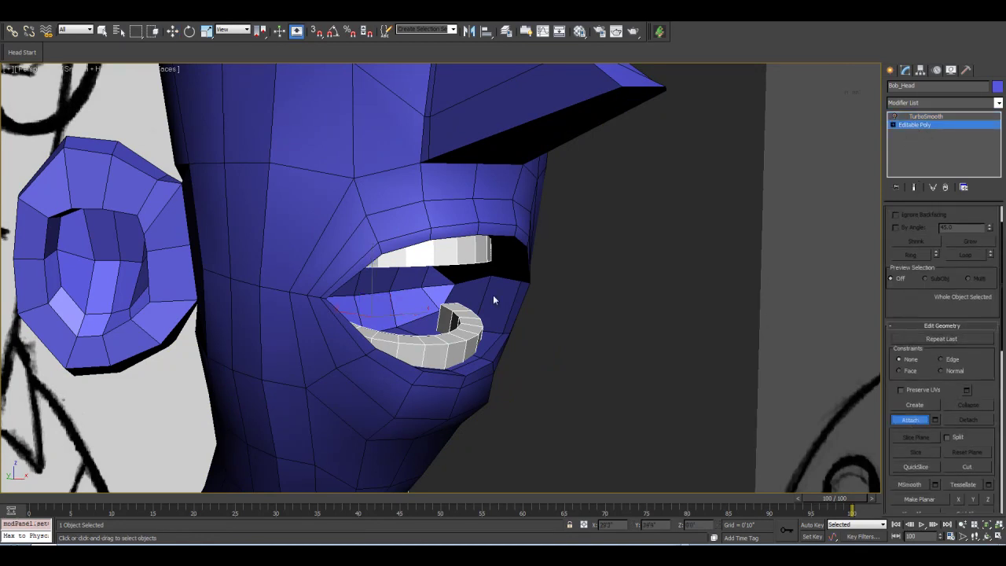
{"action": "left_click", "coordinate": [463, 257]}
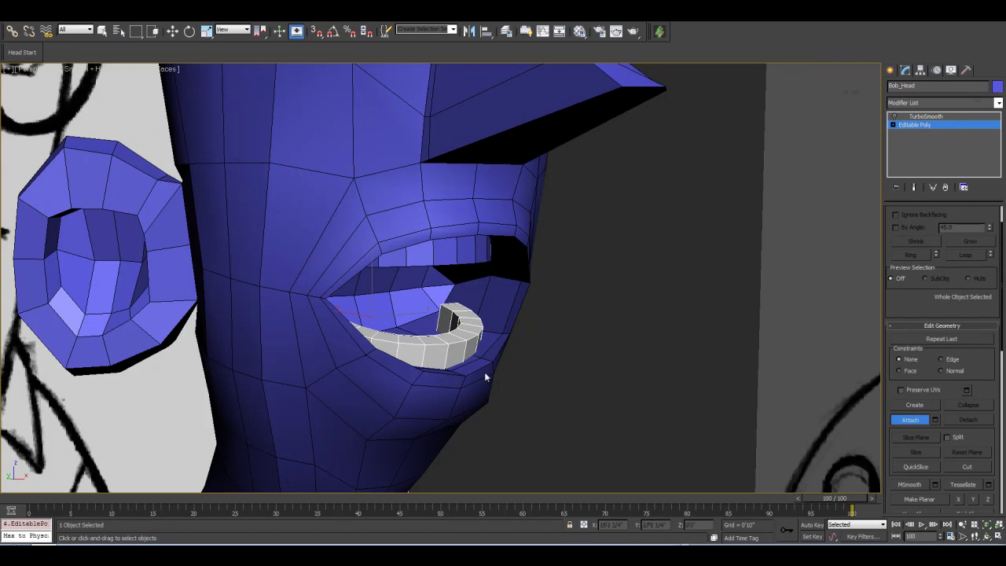
{"action": "left_click", "coordinate": [454, 351]}
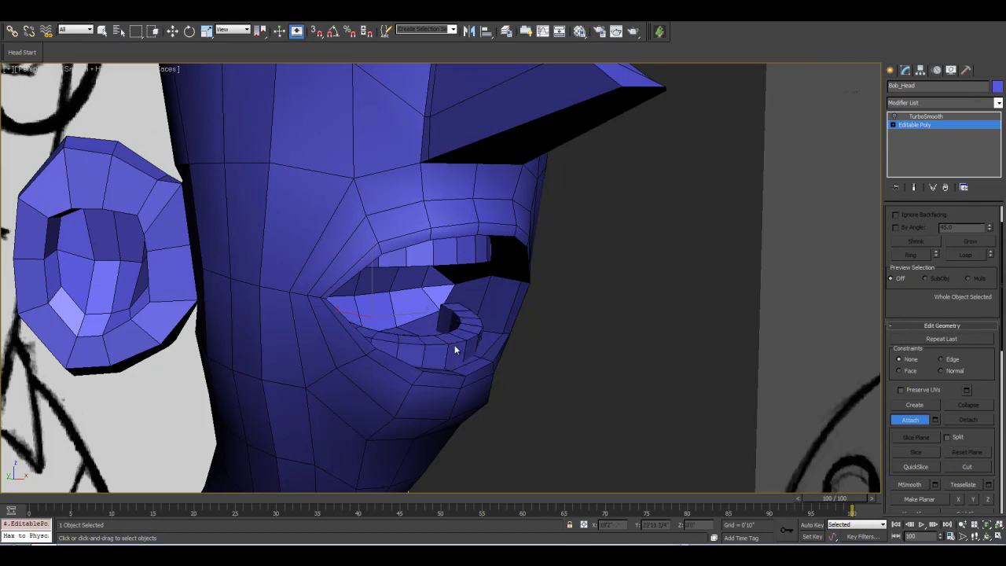
{"action": "left_click", "coordinate": [908, 421]}
Turn on the head's TurboSmooth level and examine the smoothed teeth inside the open mouth from several angles.
{"action": "left_click", "coordinate": [921, 116]}
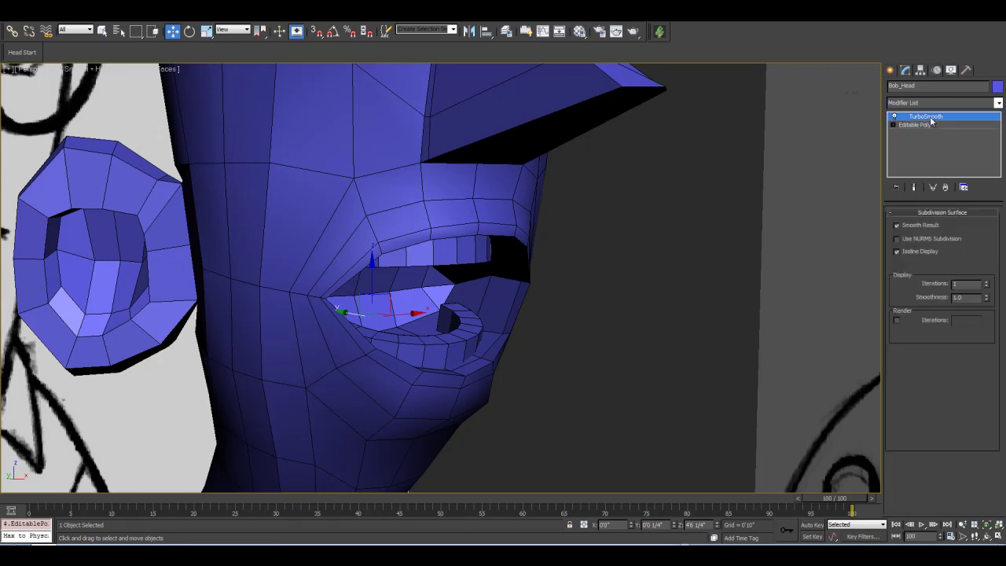
{"action": "left_click", "coordinate": [987, 536]}
{"action": "left_click_drag", "start_coordinate": [486, 330], "coordinate": [440, 314]}
{"action": "key", "text": "w"}
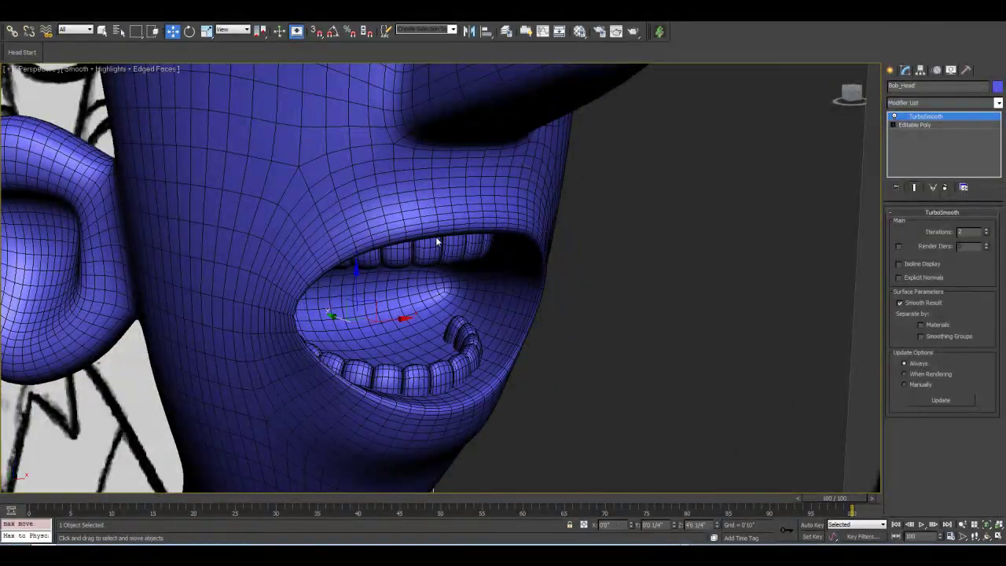
{"action": "scroll", "coordinate": [435, 233], "scroll_direction": "up", "scroll_amount": 5}
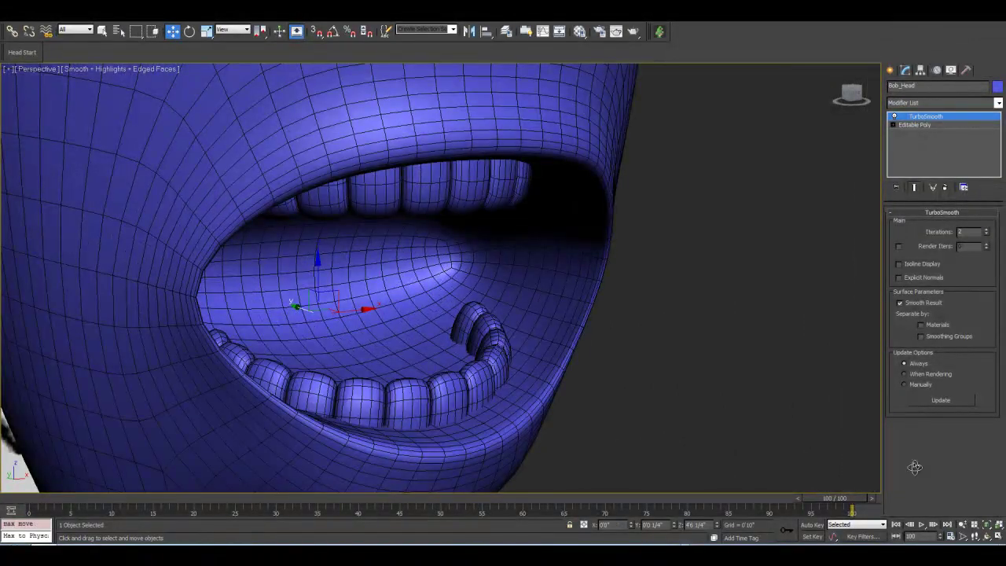
{"action": "left_click", "coordinate": [987, 535]}
{"action": "left_click_drag", "start_coordinate": [427, 268], "coordinate": [287, 292]}
{"action": "scroll", "coordinate": [377, 267], "scroll_direction": "down", "scroll_amount": 3}
{"action": "scroll", "coordinate": [427, 262], "scroll_direction": "up", "scroll_amount": 2}
{"action": "left_click_drag", "start_coordinate": [479, 328], "coordinate": [478, 296]}
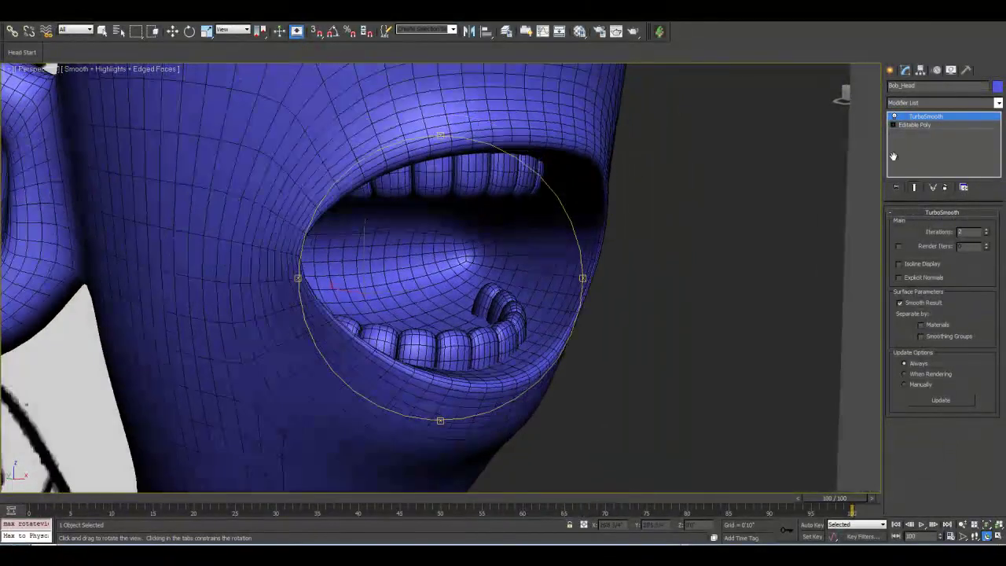
With the smoothed result shown, select only the lower teeth element in the head's Editable Poly and nudge its height along Z.
{"action": "left_click", "coordinate": [927, 126]}
{"action": "left_click_drag", "start_coordinate": [1000, 269], "coordinate": [1000, 220]}
{"action": "scroll", "coordinate": [935, 258], "scroll_direction": "up", "scroll_amount": 2}
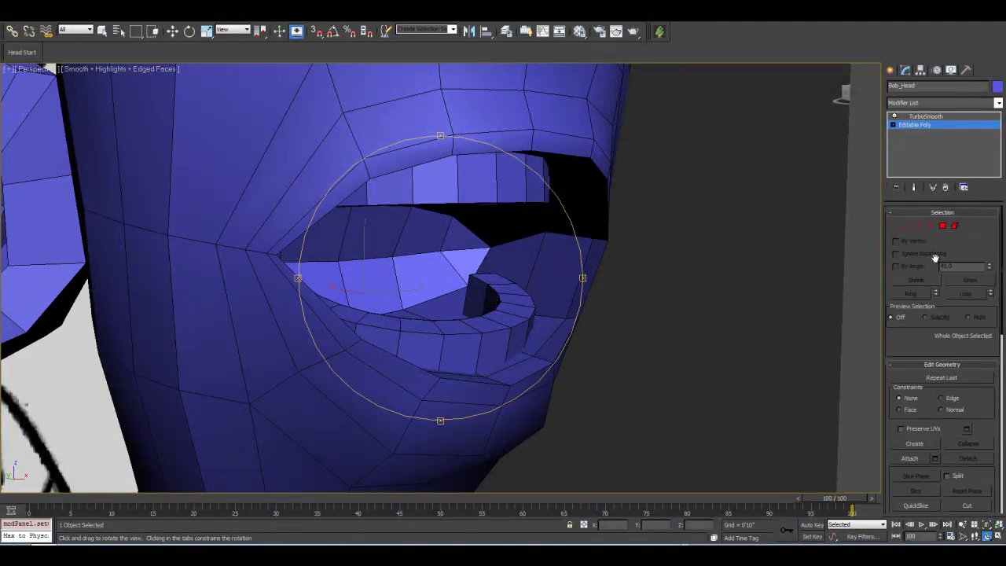
{"action": "left_click", "coordinate": [914, 188]}
{"action": "left_click", "coordinate": [954, 226]}
{"action": "key", "text": "w"}
{"action": "left_click", "coordinate": [512, 332]}
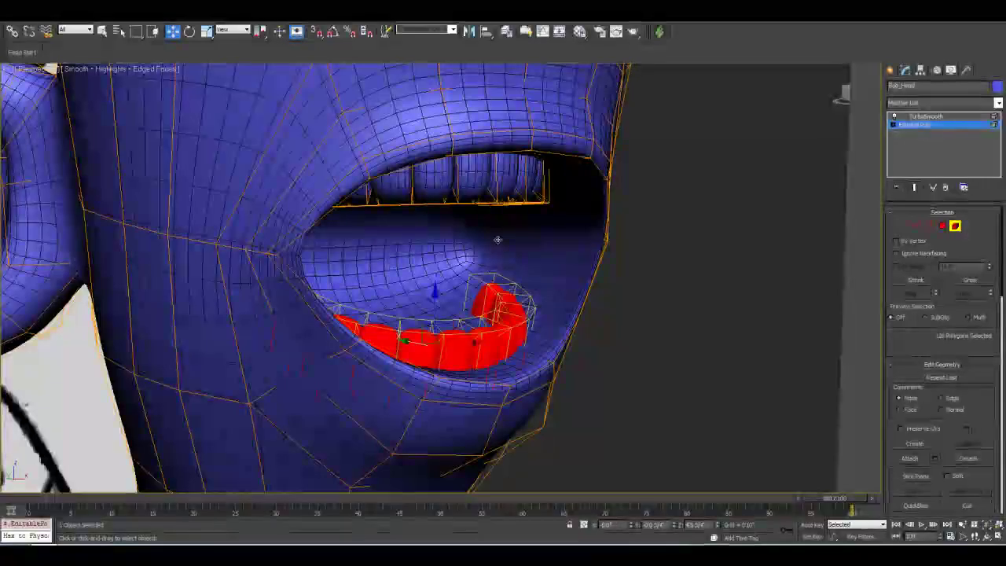
{"action": "left_click", "coordinate": [502, 173], "text": "ctrl"}
{"action": "key", "text": "ctrl+z"}
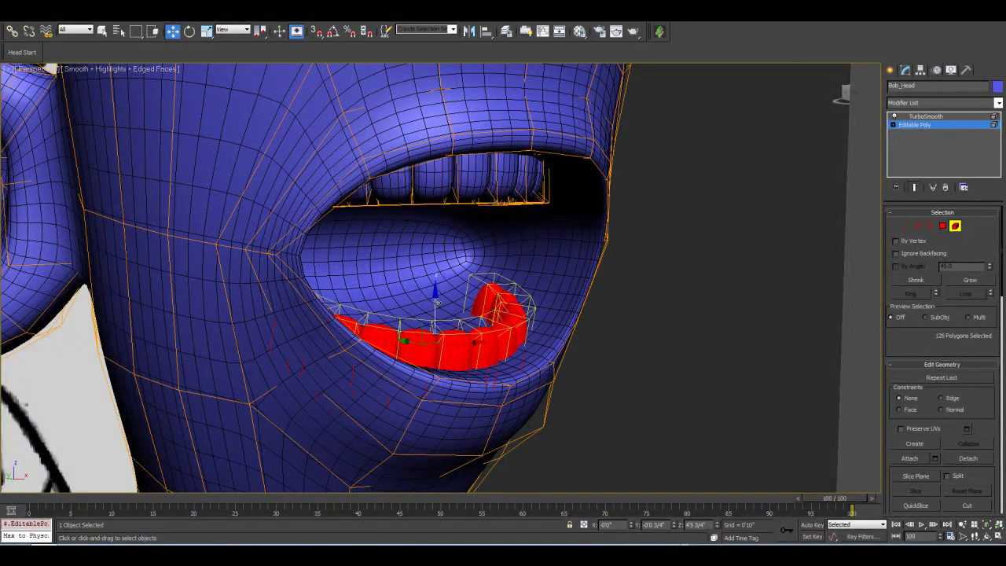
{"action": "left_click_drag", "start_coordinate": [439, 291], "coordinate": [460, 300]}
{"action": "left_click", "coordinate": [955, 226]}
Frame the whole head, select the Hair object and hide it.
{"action": "scroll", "coordinate": [604, 256], "scroll_direction": "down", "scroll_amount": 6}
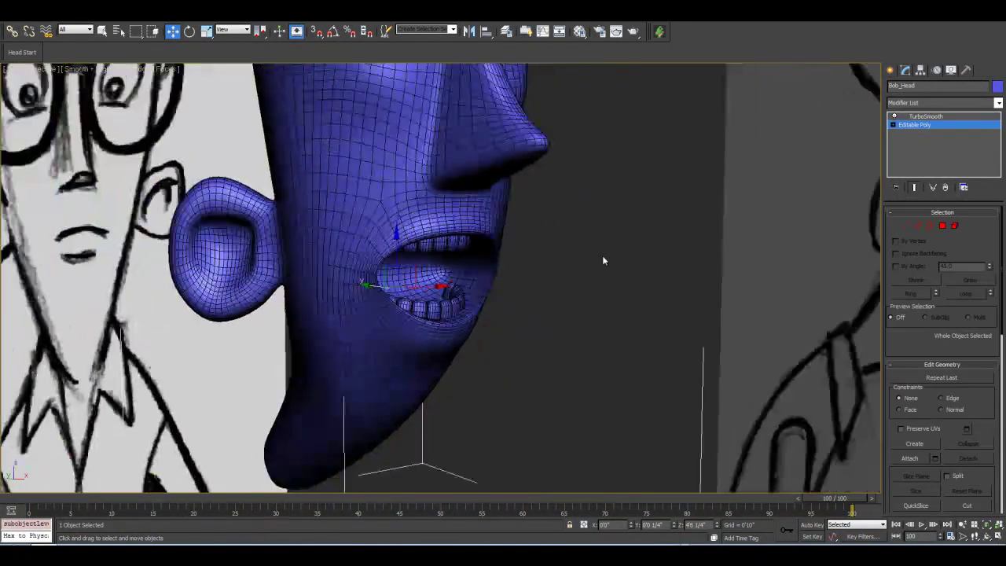
{"action": "scroll", "coordinate": [603, 258], "scroll_direction": "down", "scroll_amount": 3}
{"action": "mouse_move", "coordinate": [552, 240]}
{"action": "middle_mouse_down"}
{"action": "mouse_move", "coordinate": [550, 323]}
{"action": "mouse_move", "coordinate": [500, 315]}
{"action": "middle_mouse_up"}
{"action": "scroll", "coordinate": [551, 323], "scroll_direction": "down", "scroll_amount": 1}
{"action": "left_click", "coordinate": [891, 69]}
{"action": "left_click", "coordinate": [502, 244]}
{"action": "left_click", "coordinate": [413, 99]}
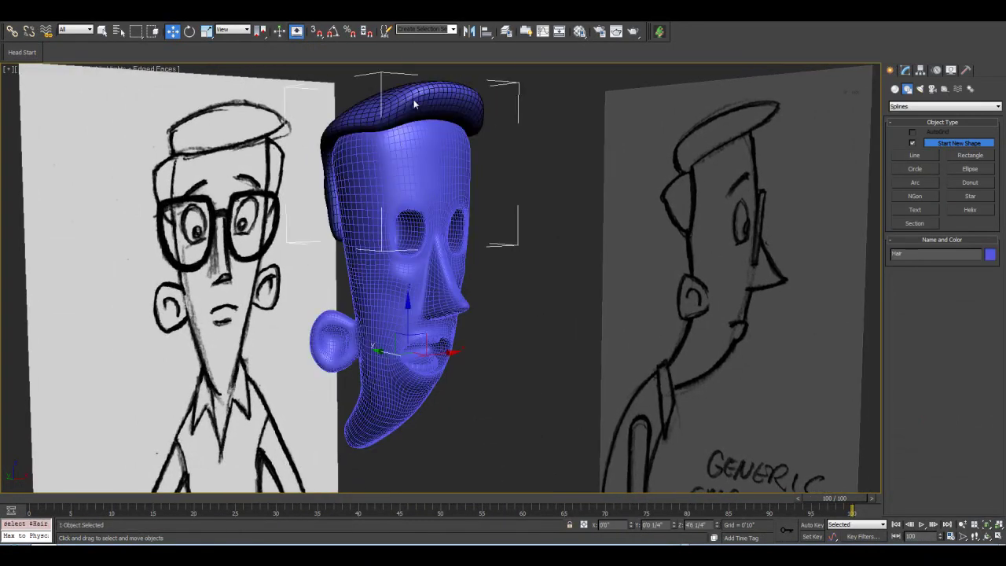
{"action": "right_click", "coordinate": [413, 99]}
{"action": "left_click", "coordinate": [445, 72]}
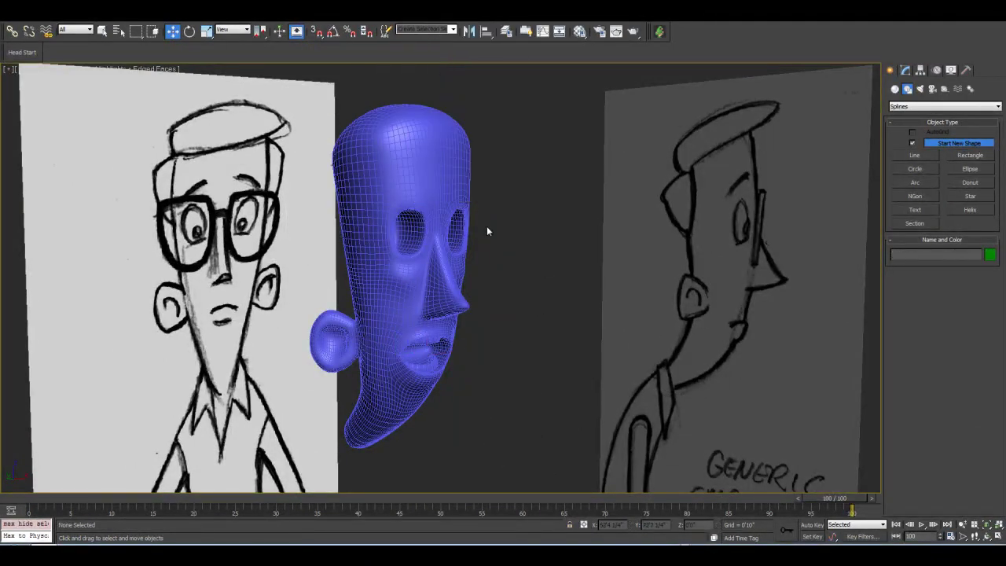
Turn off the edged-faces display, deselect everything and examine the smoothed head, mouth and teeth from different angles.
{"action": "left_click", "coordinate": [430, 192]}
{"action": "key", "text": "F4"}
{"action": "left_click", "coordinate": [532, 269]}
{"action": "middle_click_drag", "start_coordinate": [494, 320], "coordinate": [496, 301]}
{"action": "left_click", "coordinate": [986, 536]}
{"action": "left_click_drag", "start_coordinate": [444, 275], "coordinate": [417, 281]}
{"action": "left_click_drag", "start_coordinate": [406, 220], "coordinate": [434, 296]}
{"action": "left_click_drag", "start_coordinate": [496, 271], "coordinate": [451, 274]}
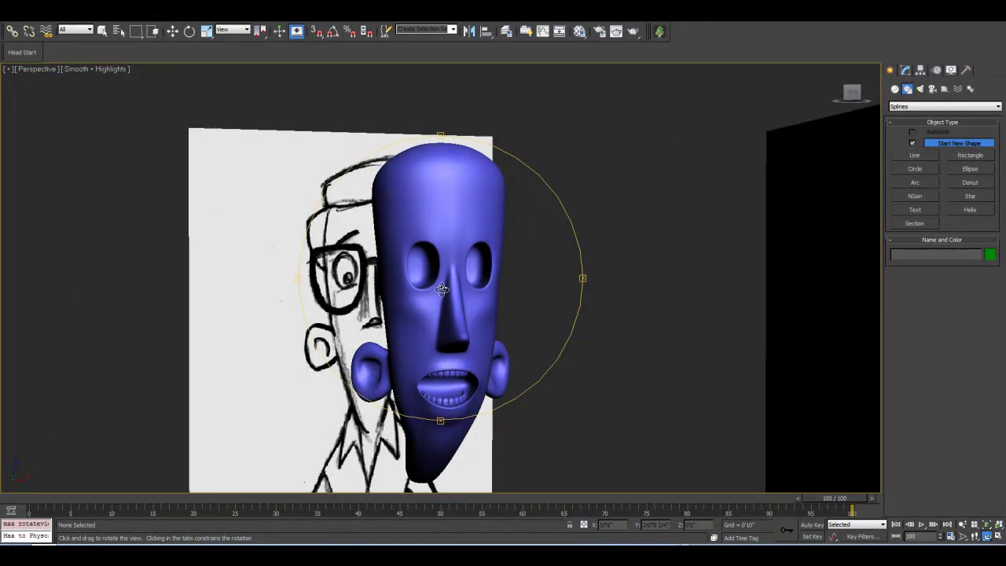
{"action": "mouse_move", "coordinate": [442, 289]}
{"action": "left_mouse_down"}
{"action": "mouse_move", "coordinate": [433, 288]}
{"action": "mouse_move", "coordinate": [444, 288]}
{"action": "left_mouse_up"}
In the front view, select the head and make it see-through over the reference sketch's face.
{"action": "key", "text": "f"}
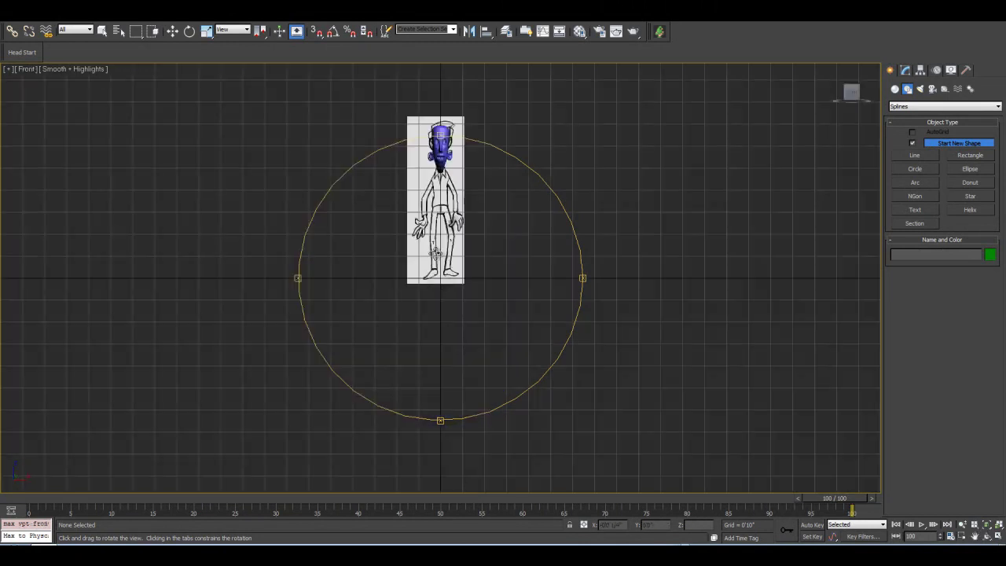
{"action": "scroll", "coordinate": [429, 271], "scroll_direction": "up", "scroll_amount": 10}
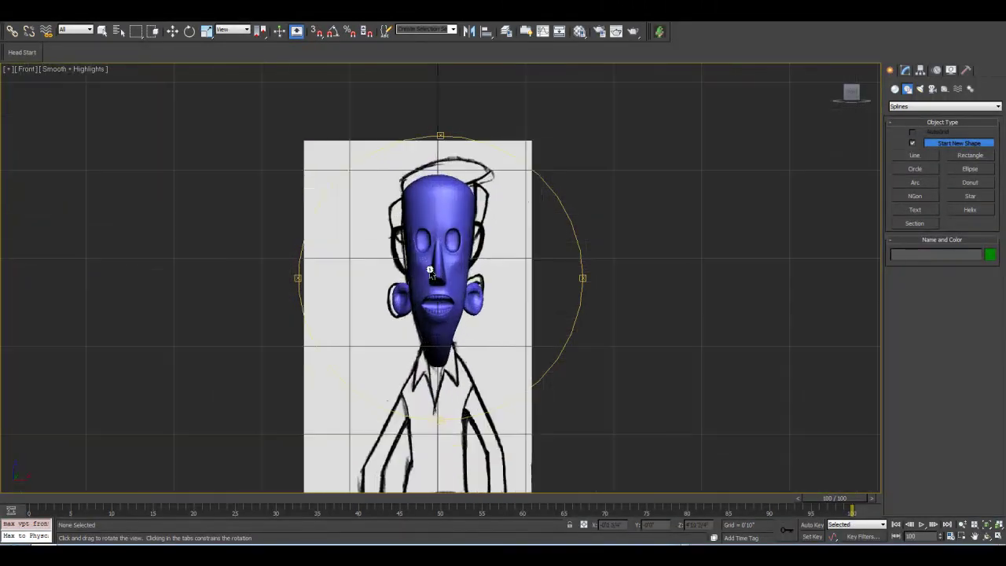
{"action": "scroll", "coordinate": [438, 313], "scroll_direction": "down", "scroll_amount": 3}
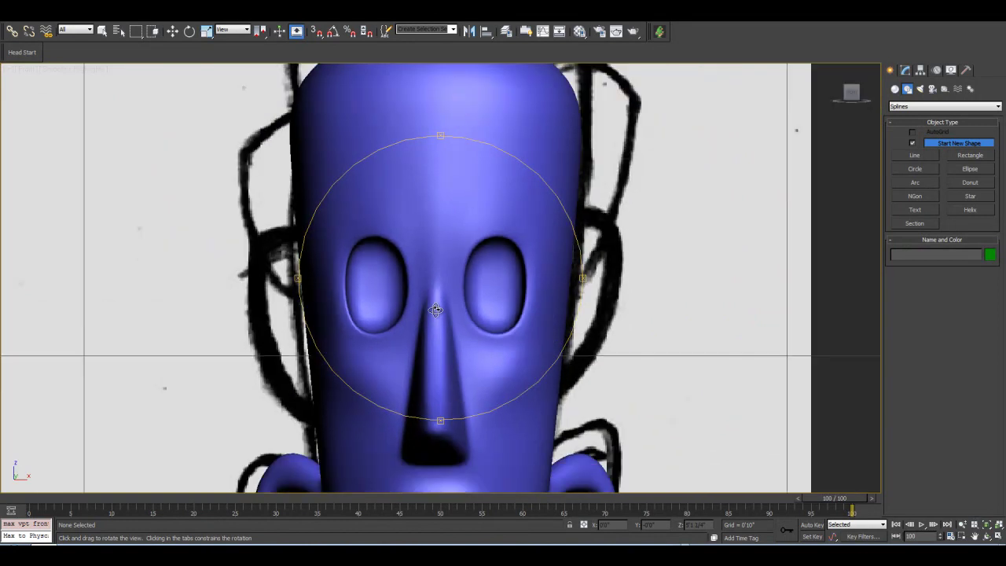
{"action": "key", "text": "w"}
{"action": "left_click", "coordinate": [415, 203]}
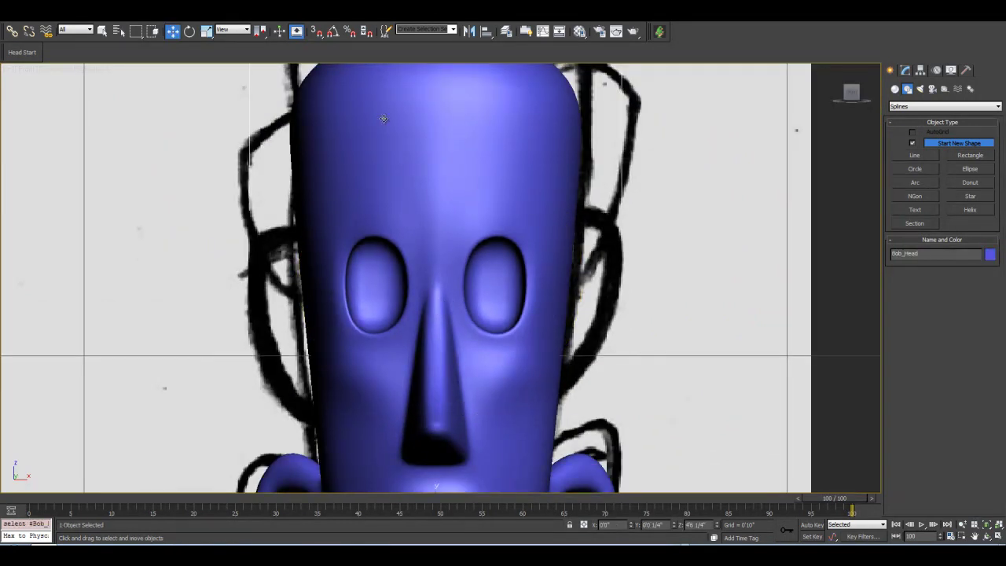
{"action": "key", "text": "alt+x"}
{"action": "left_click", "coordinate": [904, 71]}
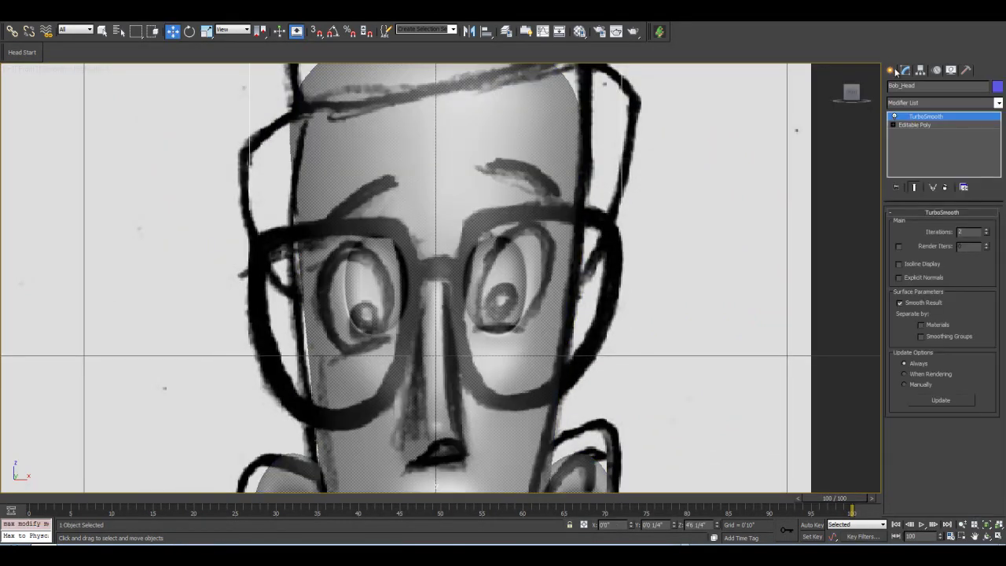
Draw a renderable three-point line along the sketched eyebrow over the character's right eye, with its rectangular length set to 0'0 1/4".
{"action": "left_click", "coordinate": [891, 71]}
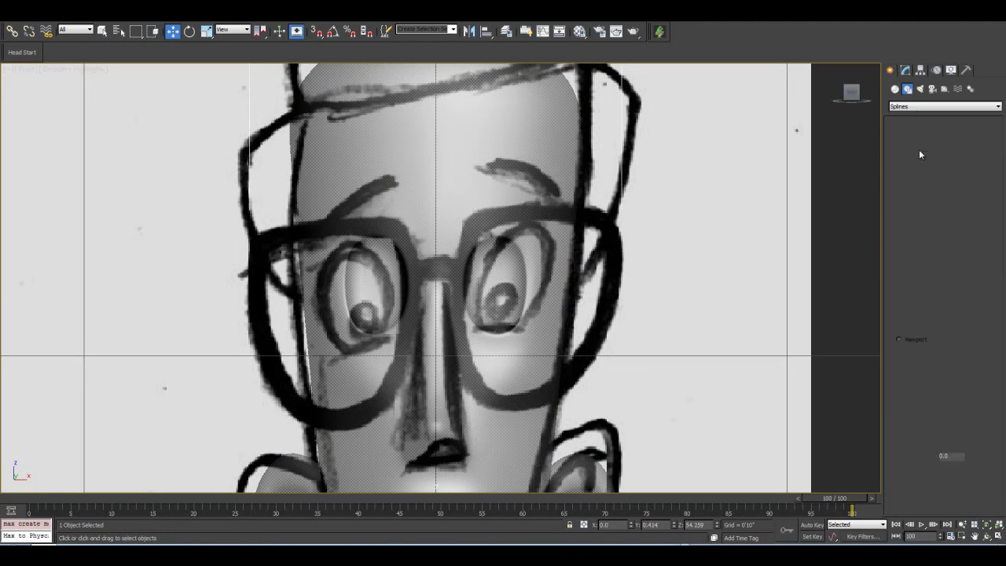
{"action": "left_click", "coordinate": [914, 156]}
{"action": "middle_click_drag", "start_coordinate": [442, 257], "coordinate": [478, 265]}
{"action": "scroll", "coordinate": [478, 265], "scroll_direction": "up", "scroll_amount": 2}
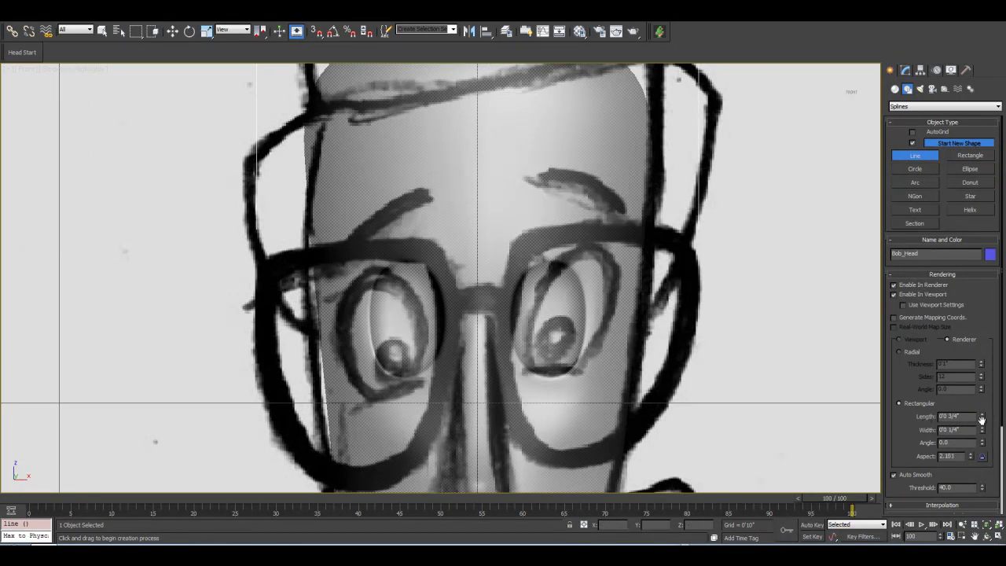
{"action": "left_click_drag", "start_coordinate": [982, 416], "coordinate": [984, 442]}
{"action": "left_click", "coordinate": [449, 185]}
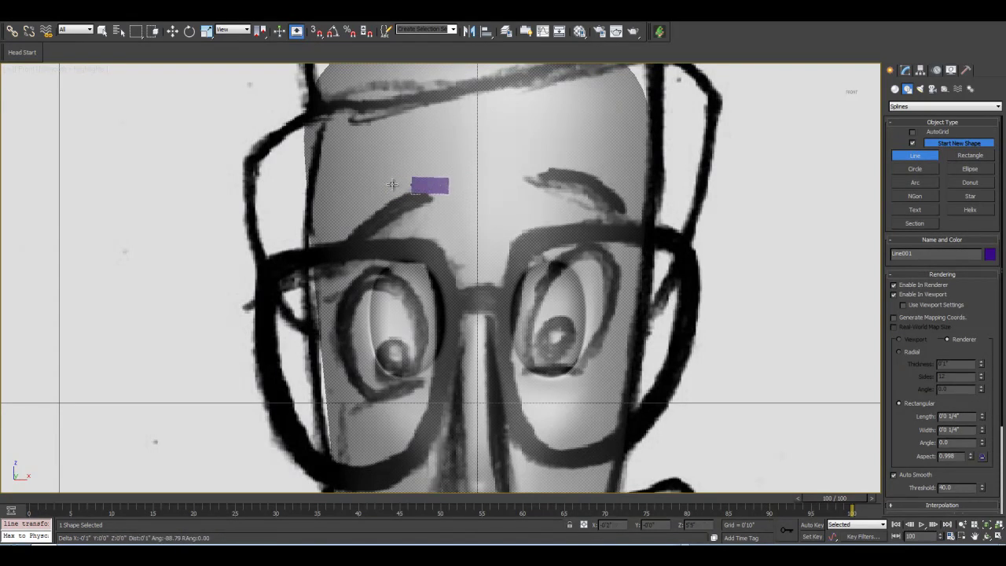
{"action": "left_click", "coordinate": [379, 187]}
{"action": "left_click", "coordinate": [331, 239]}
{"action": "right_click", "coordinate": [335, 233]}
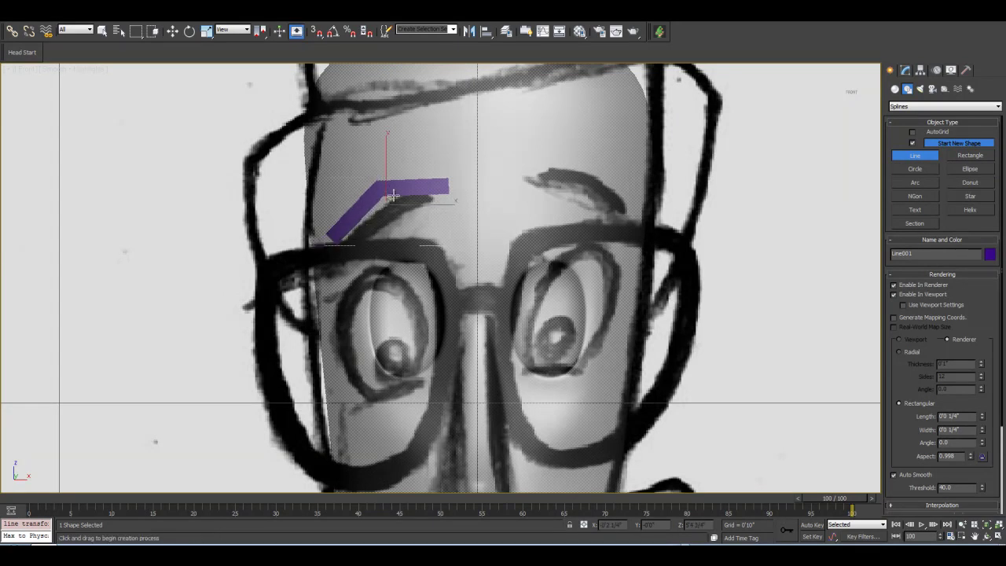
In the eyebrow line's vertex editing, move the middle vertex to follow the bend of the sketched eyebrow.
{"action": "left_click", "coordinate": [907, 70]}
{"action": "left_click", "coordinate": [923, 470]}
{"action": "left_click", "coordinate": [380, 189]}
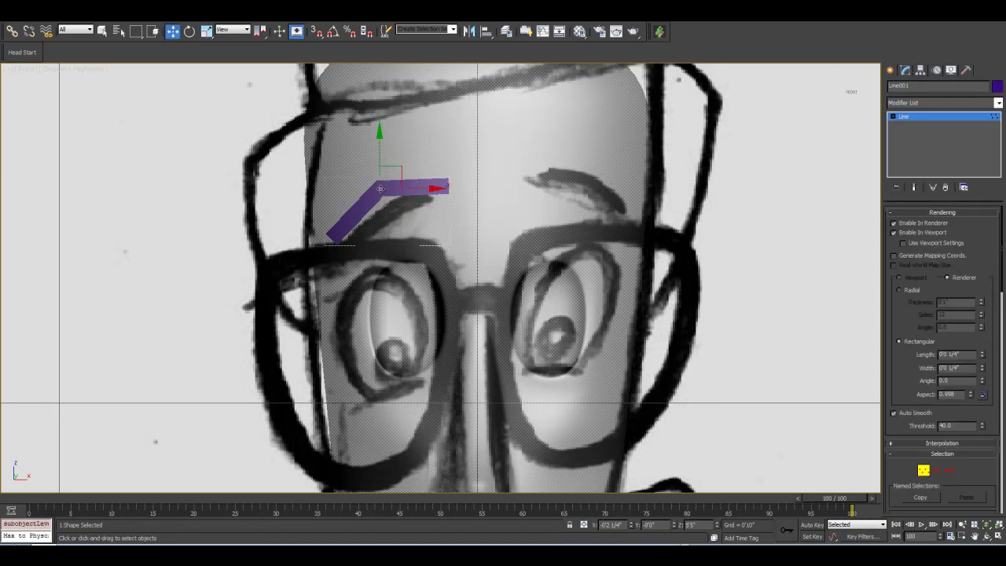
{"action": "mouse_move", "coordinate": [398, 166]}
{"action": "left_mouse_down"}
{"action": "mouse_move", "coordinate": [405, 180]}
{"action": "mouse_move", "coordinate": [402, 143]}
{"action": "mouse_move", "coordinate": [432, 239]}
{"action": "mouse_move", "coordinate": [403, 185]}
{"action": "left_mouse_up"}
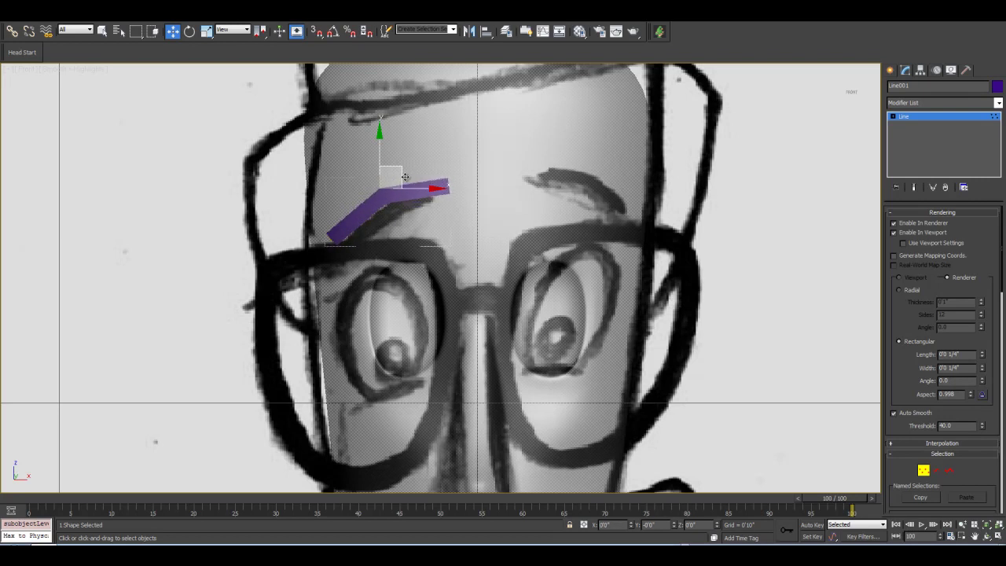
{"action": "left_click_drag", "start_coordinate": [405, 176], "coordinate": [408, 183]}
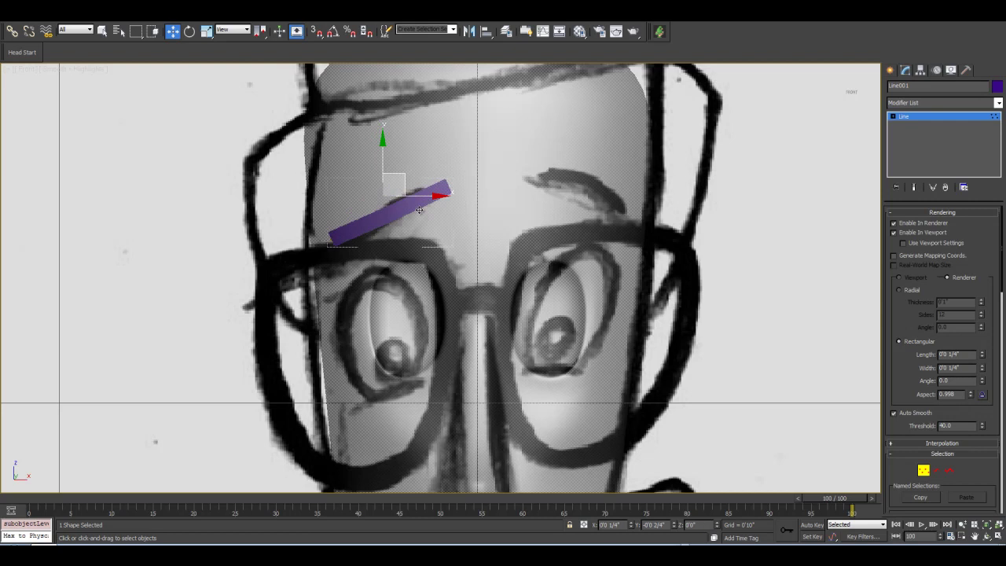
{"action": "left_click_drag", "start_coordinate": [425, 222], "coordinate": [405, 185]}
{"action": "scroll", "coordinate": [412, 220], "scroll_direction": "up", "scroll_amount": 4}
{"action": "middle_click_drag", "start_coordinate": [400, 225], "coordinate": [405, 259]}
{"action": "scroll", "coordinate": [405, 256], "scroll_direction": "up", "scroll_amount": 1}
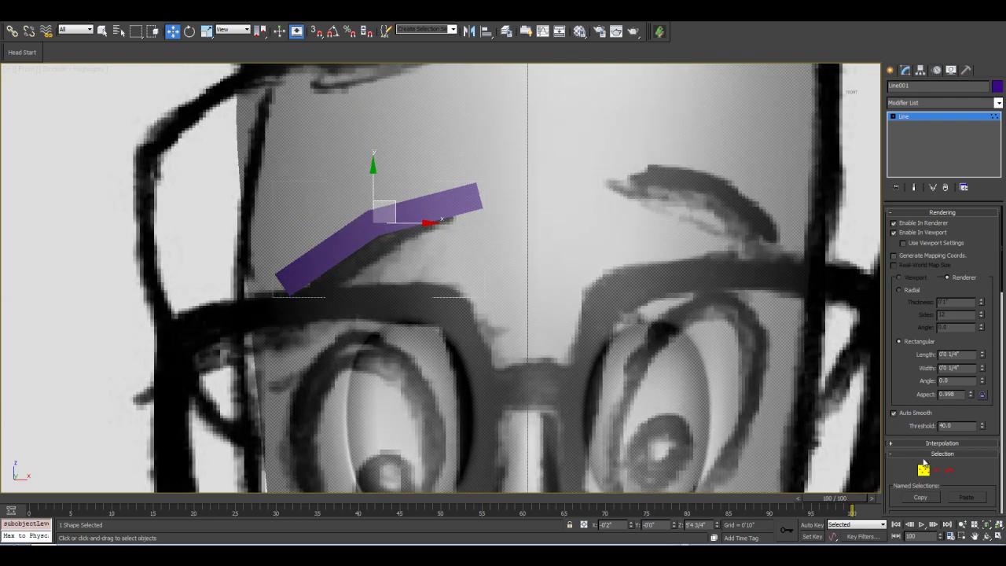
Turn on the edged-faces display and convert the eyebrow line's middle vertex to Bezier.
{"action": "key", "text": "F4"}
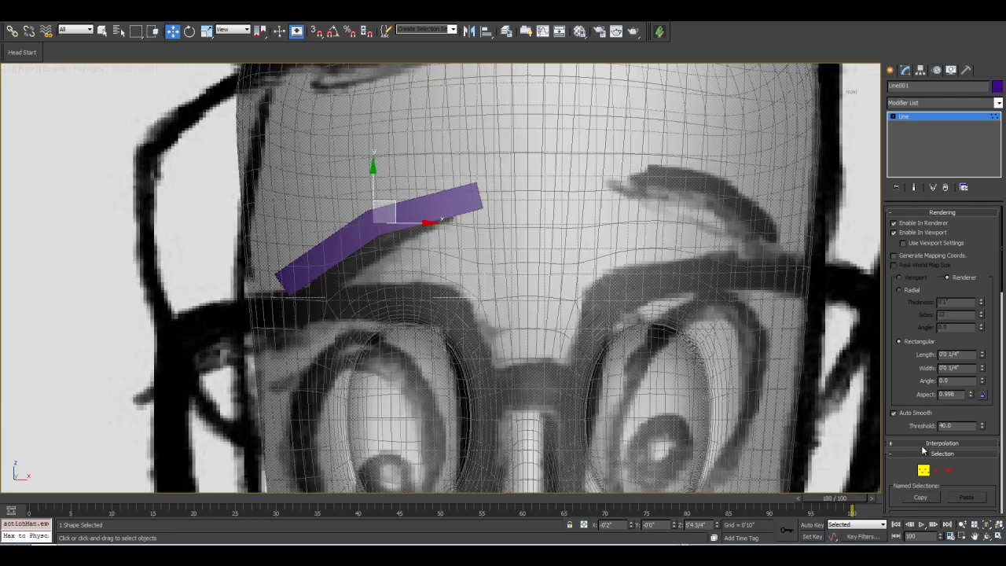
{"action": "scroll", "coordinate": [539, 312], "scroll_direction": "up", "scroll_amount": 4}
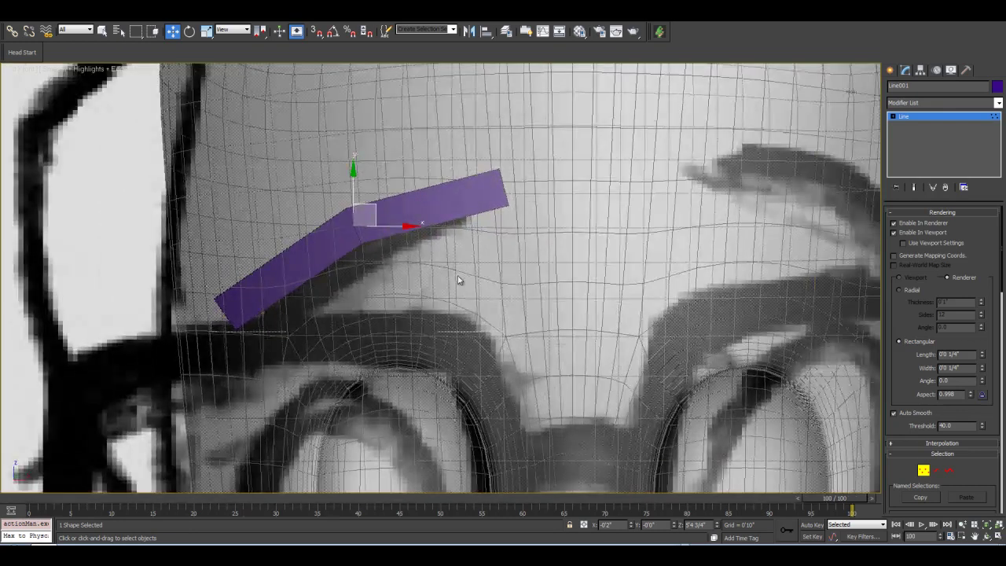
{"action": "middle_click_drag", "start_coordinate": [353, 229], "coordinate": [434, 251]}
{"action": "scroll", "coordinate": [430, 229], "scroll_direction": "up", "scroll_amount": 1}
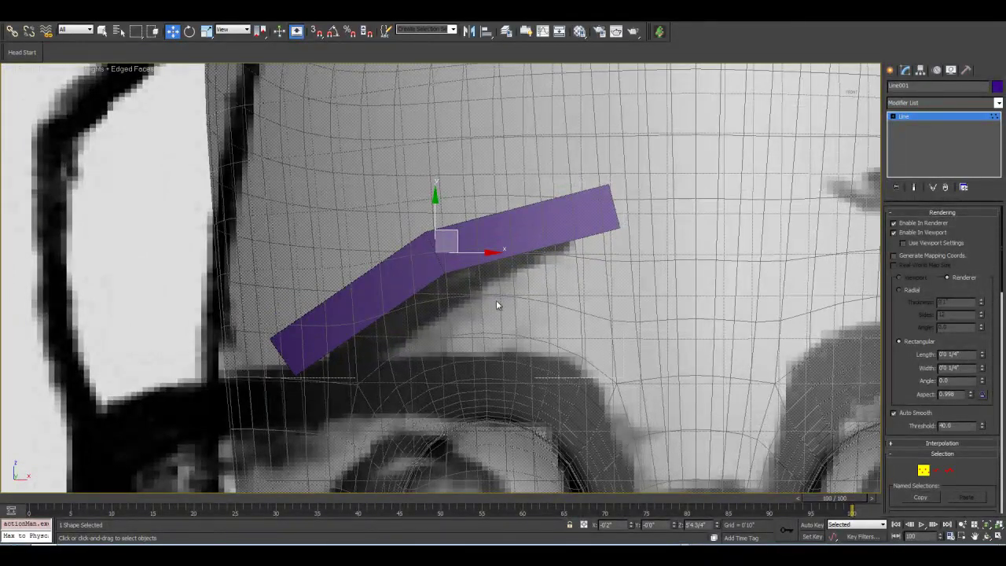
{"action": "middle_click_drag", "start_coordinate": [496, 305], "coordinate": [460, 312]}
{"action": "scroll", "coordinate": [461, 312], "scroll_direction": "down", "scroll_amount": 1}
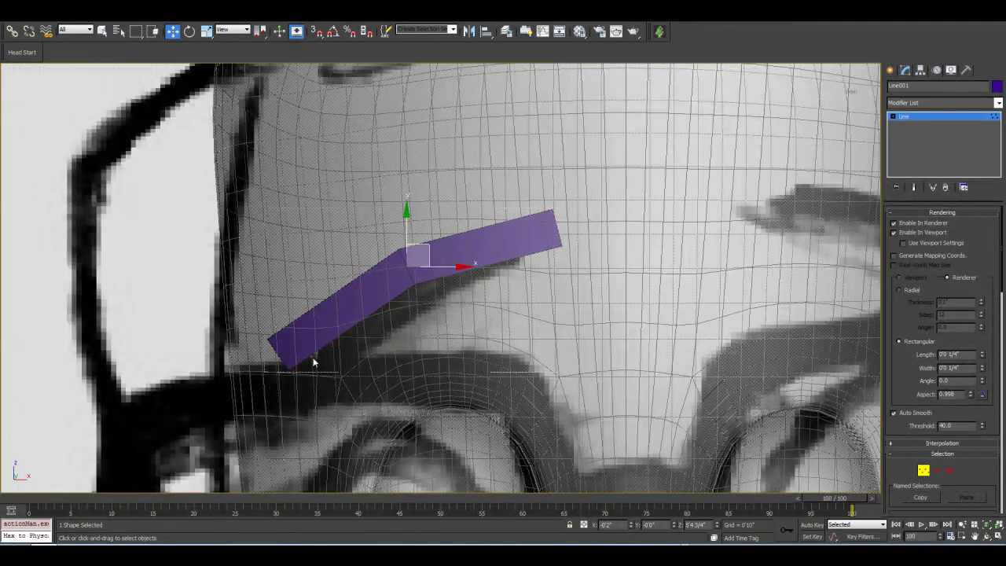
{"action": "left_click", "coordinate": [923, 470]}
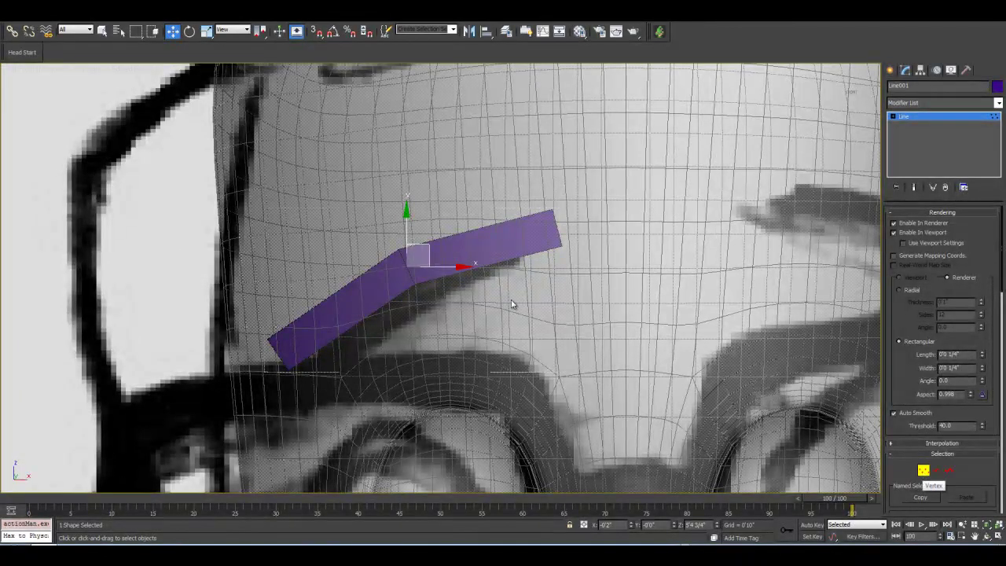
{"action": "right_click", "coordinate": [408, 269]}
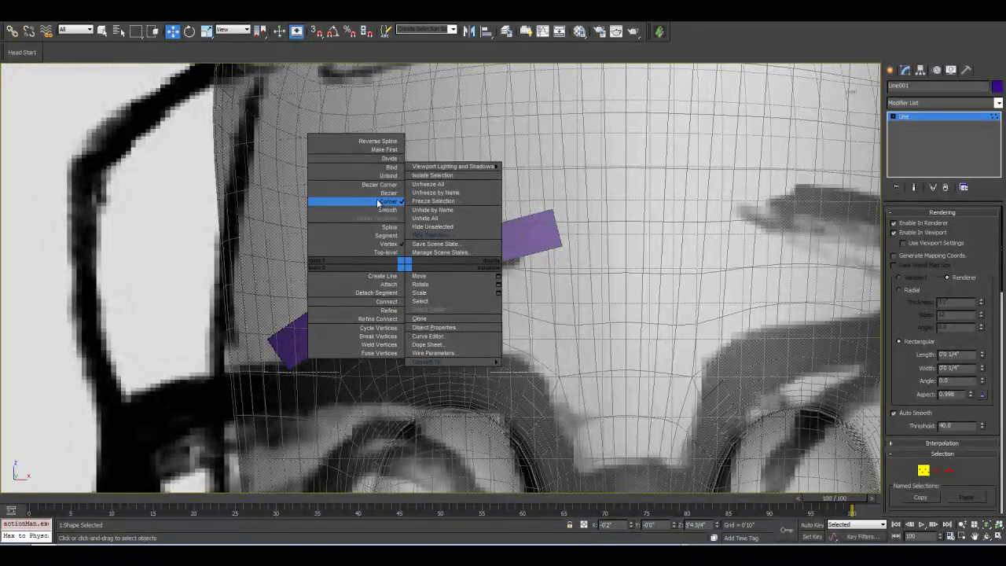
{"action": "left_click", "coordinate": [371, 201]}
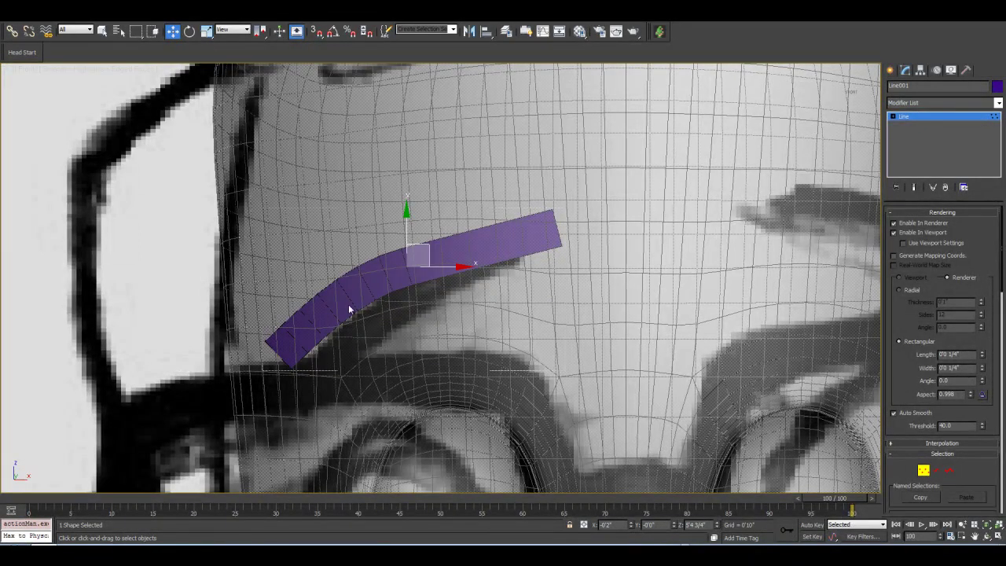
Hide the head so only the sketch shows behind the eyebrow, and return to the eyebrow line's vertex editing.
{"action": "middle_click_drag", "start_coordinate": [549, 312], "coordinate": [505, 319]}
{"action": "scroll", "coordinate": [503, 318], "scroll_direction": "down", "scroll_amount": 1}
{"action": "left_click", "coordinate": [386, 268]}
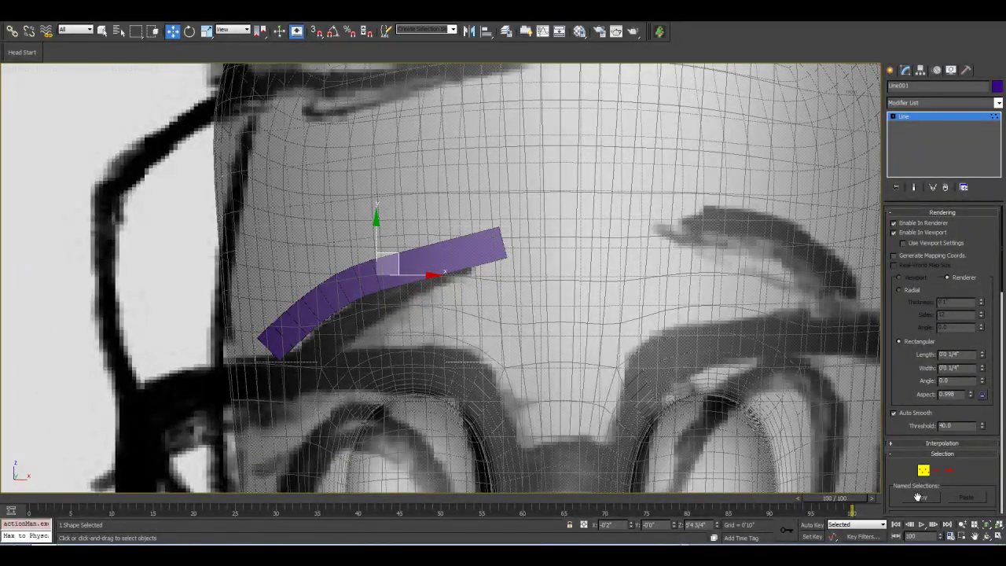
{"action": "middle_click_drag", "start_coordinate": [457, 287], "coordinate": [456, 303]}
{"action": "scroll", "coordinate": [457, 303], "scroll_direction": "up", "scroll_amount": 1}
{"action": "scroll", "coordinate": [456, 303], "scroll_direction": "down", "scroll_amount": 2}
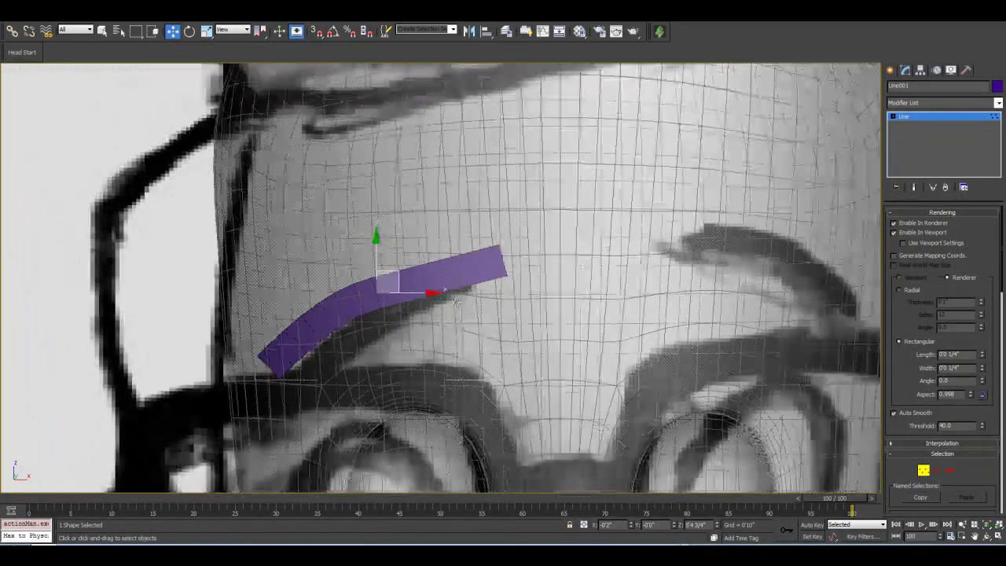
{"action": "left_click", "coordinate": [563, 149]}
{"action": "right_click", "coordinate": [610, 157]}
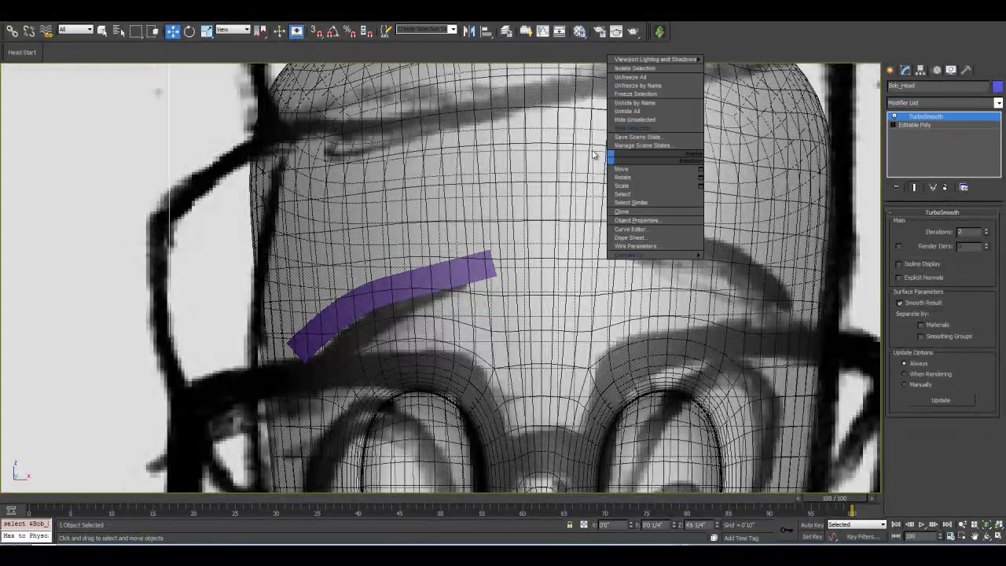
{"action": "left_click", "coordinate": [629, 128]}
{"action": "left_click", "coordinate": [422, 292]}
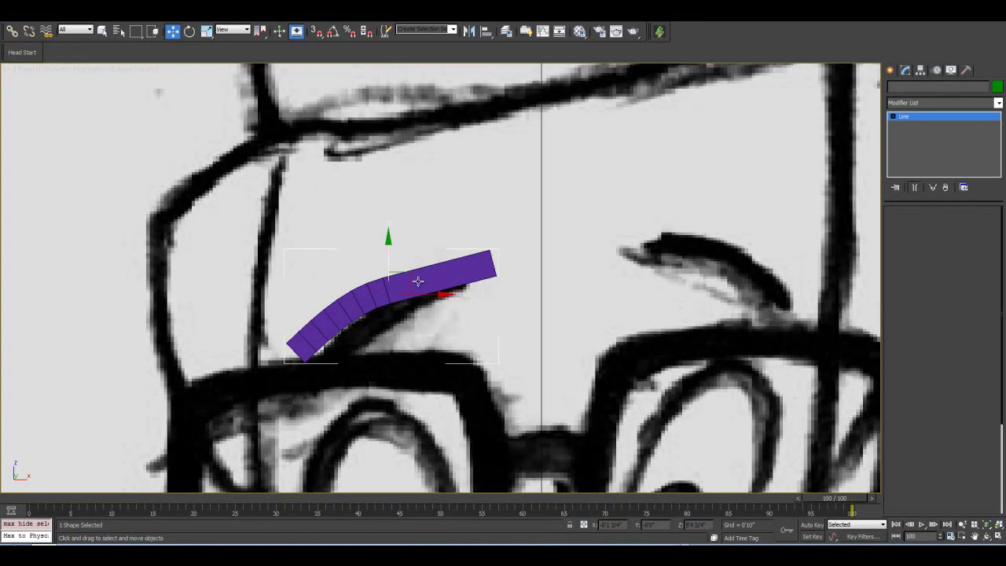
{"action": "left_click", "coordinate": [923, 470]}
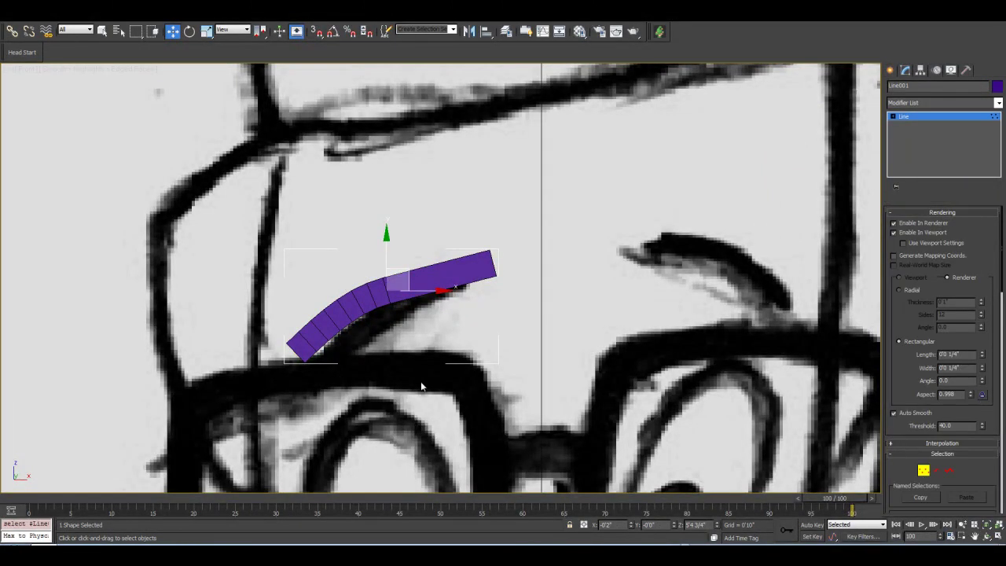
In wireframe display, rotate the middle vertex's Bezier handles so the eyebrow line bends smoothly on both sides.
{"action": "scroll", "coordinate": [430, 377], "scroll_direction": "up", "scroll_amount": 2}
{"action": "middle_click_drag", "start_coordinate": [432, 367], "coordinate": [449, 359]}
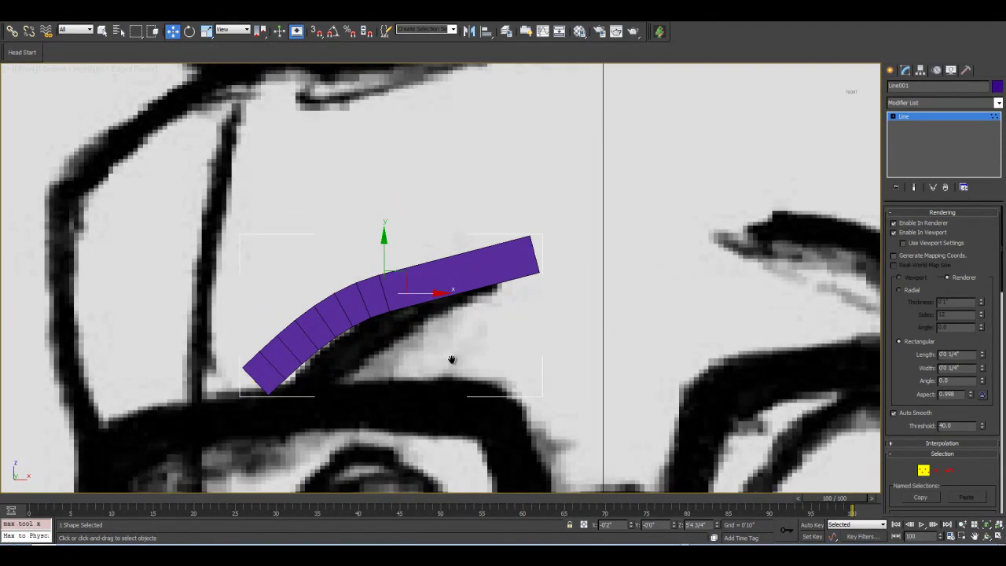
{"action": "key", "text": "F3"}
{"action": "scroll", "coordinate": [434, 309], "scroll_direction": "up", "scroll_amount": 2}
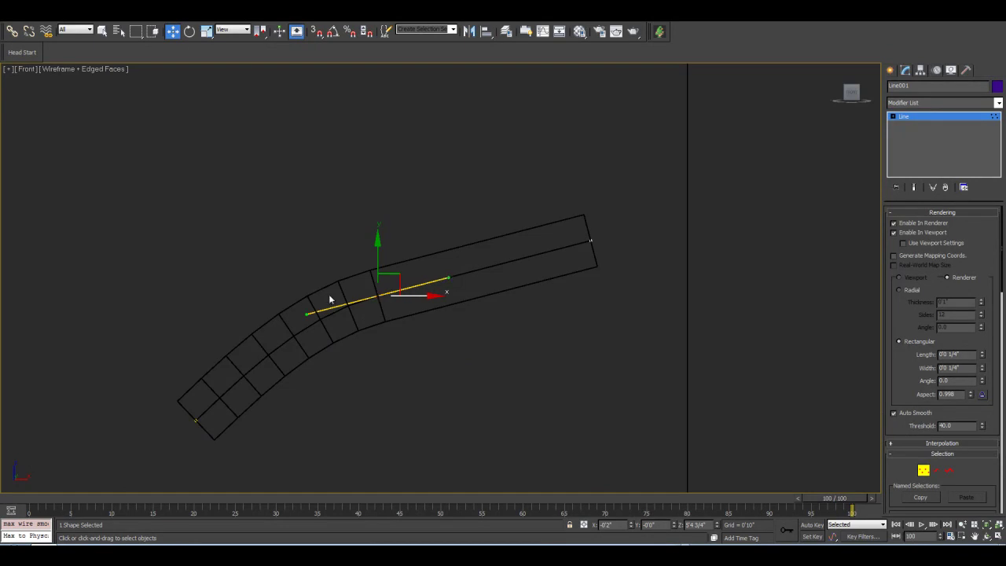
{"action": "left_click", "coordinate": [189, 30]}
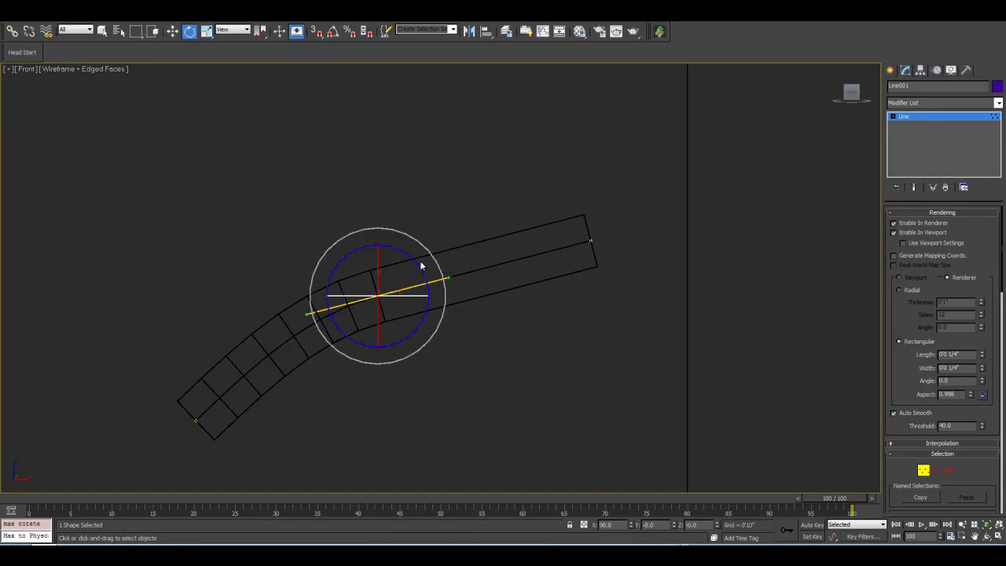
{"action": "left_click_drag", "start_coordinate": [419, 265], "coordinate": [404, 246]}
{"action": "left_click_drag", "start_coordinate": [407, 253], "coordinate": [407, 249]}
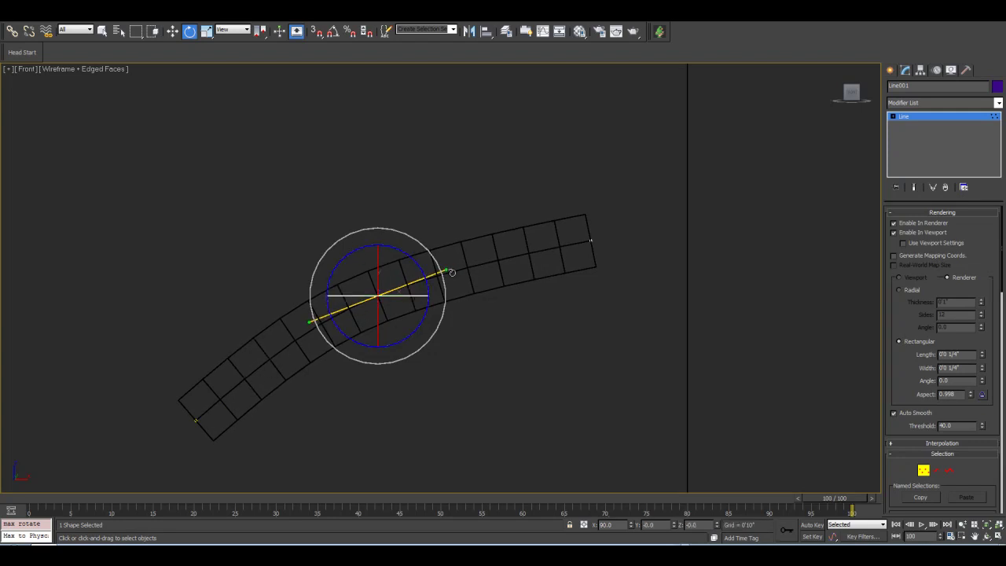
{"action": "left_click_drag", "start_coordinate": [421, 268], "coordinate": [418, 263]}
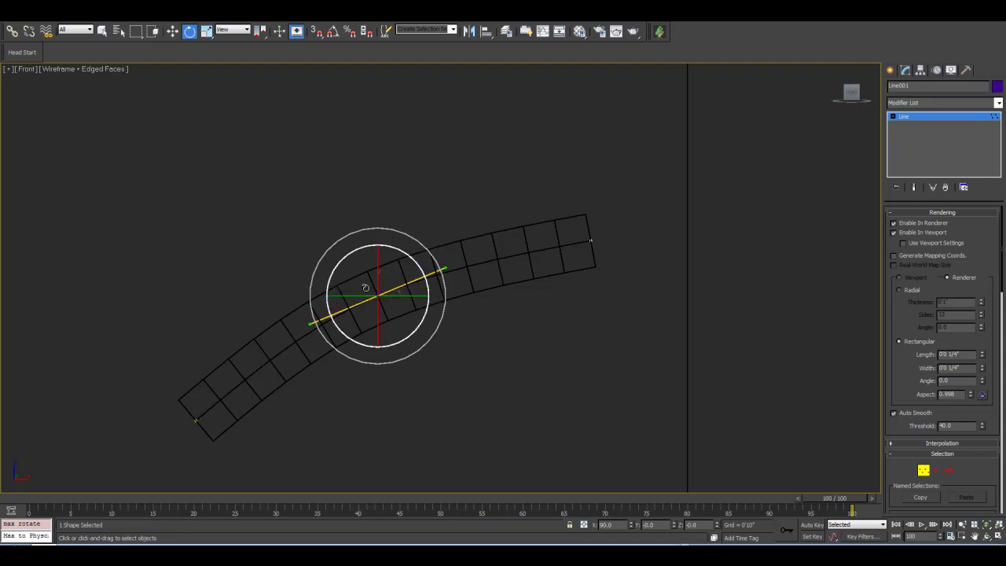
{"action": "middle_click_drag", "start_coordinate": [622, 350], "coordinate": [567, 340]}
{"action": "scroll", "coordinate": [567, 340], "scroll_direction": "down", "scroll_amount": 2}
{"action": "scroll", "coordinate": [568, 339], "scroll_direction": "up", "scroll_amount": 1}
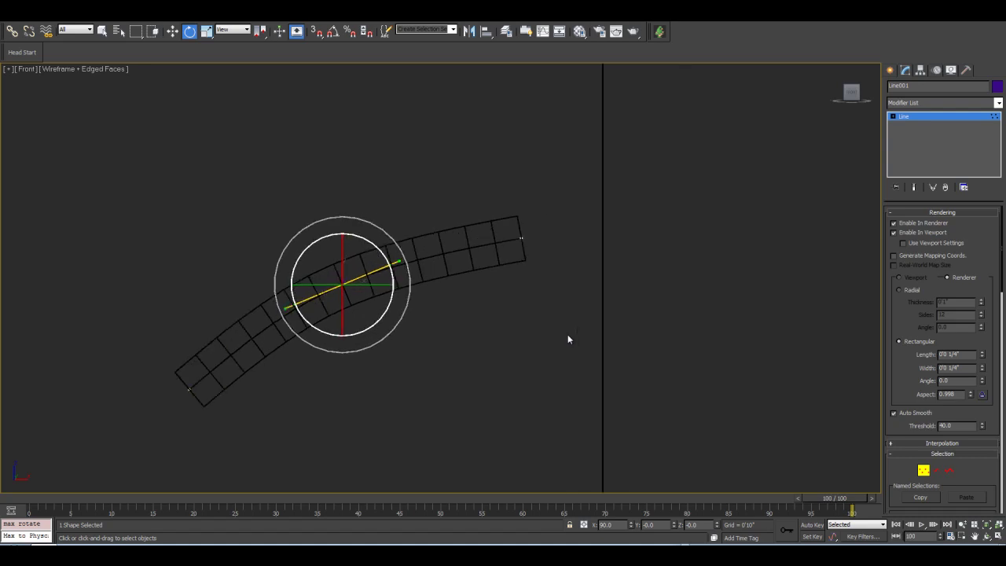
Set the eyebrow line's interpolation steps to 3 and check its end and middle vertices.
{"action": "left_click", "coordinate": [943, 443]}
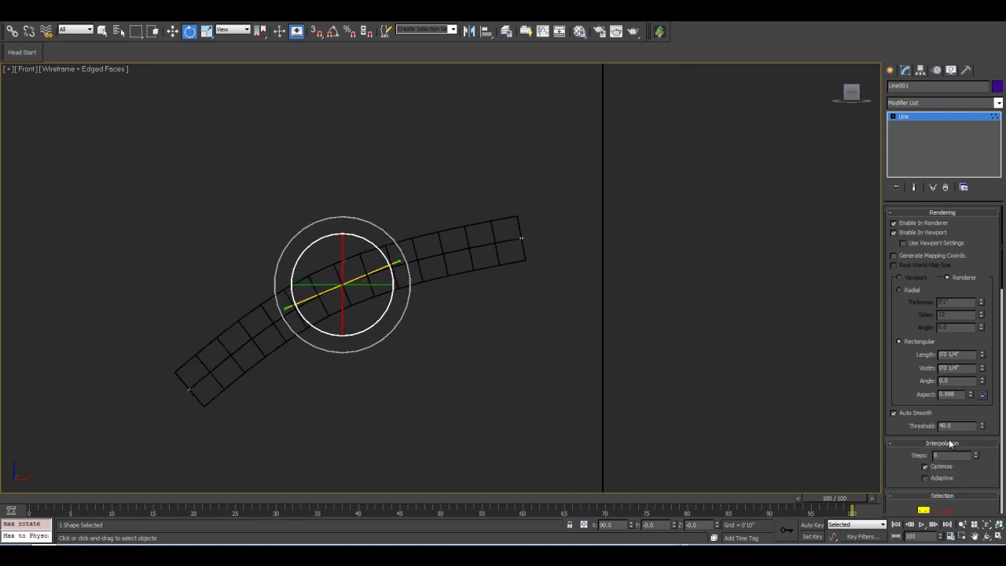
{"action": "left_click", "coordinate": [976, 458]}
{"action": "left_click", "coordinate": [976, 457]}
{"action": "left_click", "coordinate": [976, 458]}
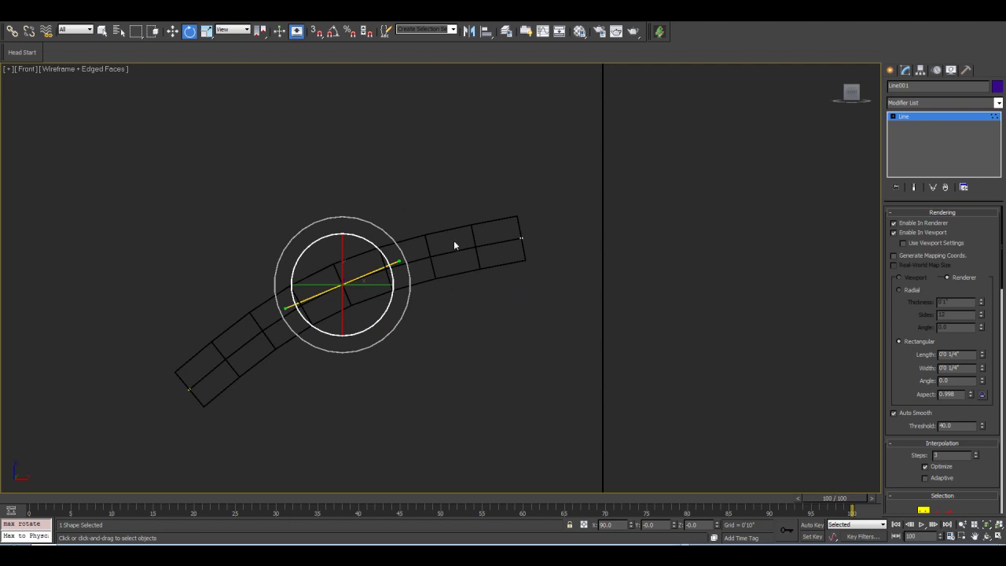
{"action": "left_click", "coordinate": [523, 238]}
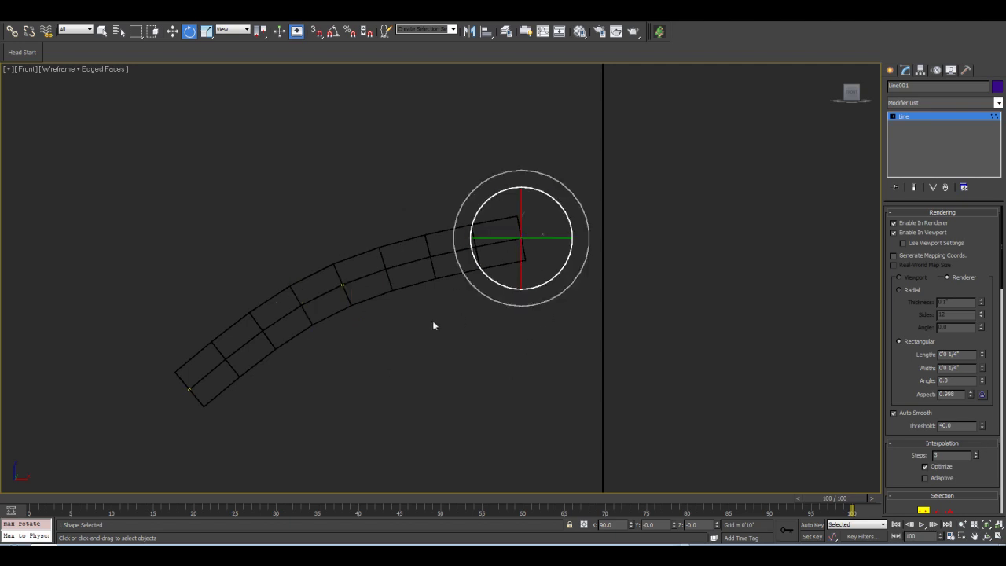
{"action": "left_click", "coordinate": [186, 389]}
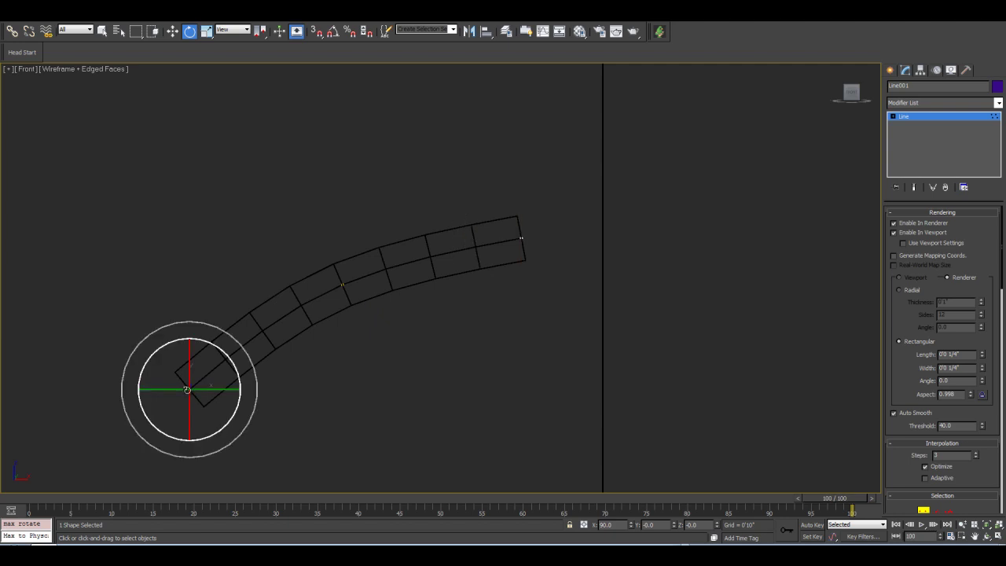
{"action": "left_click", "coordinate": [342, 284]}
{"action": "middle_click_drag", "start_coordinate": [543, 334], "coordinate": [533, 337]}
{"action": "scroll", "coordinate": [533, 336], "scroll_direction": "down", "scroll_amount": 2}
{"action": "scroll", "coordinate": [533, 337], "scroll_direction": "up", "scroll_amount": 1}
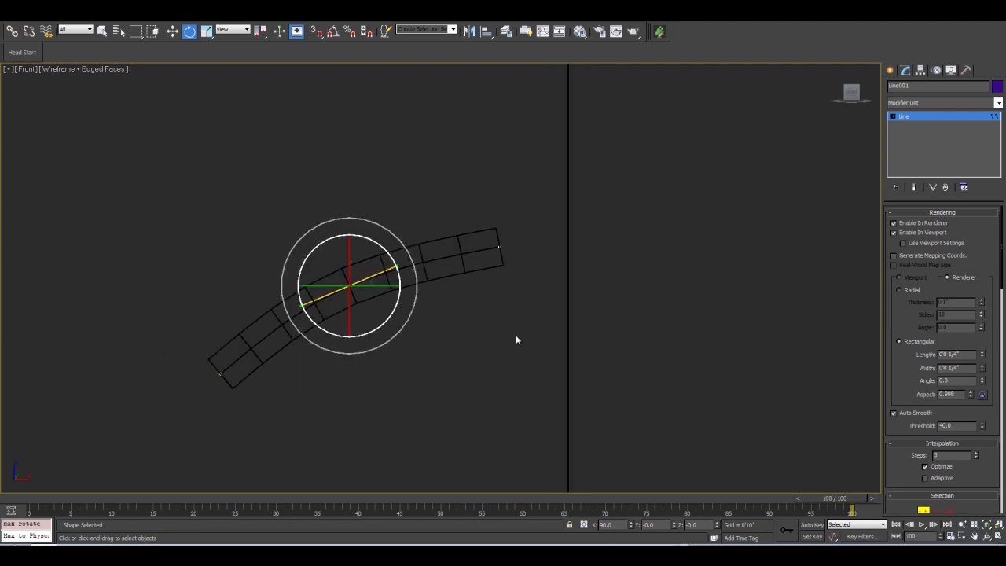
Unhide all objects, hide the hat, reselect the eyebrow line and return the front view to shaded display.
{"action": "right_click", "coordinate": [447, 161]}
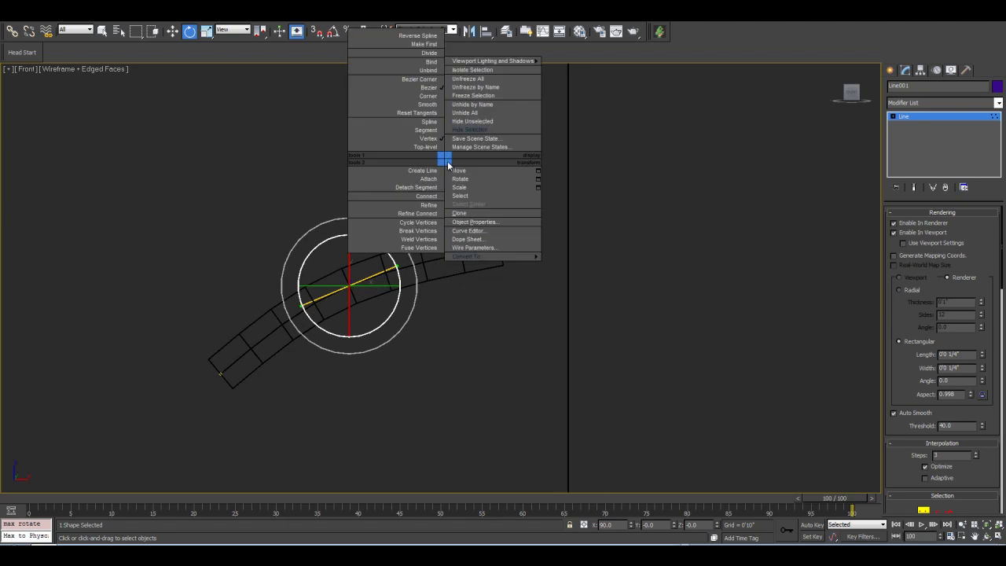
{"action": "left_click", "coordinate": [479, 113]}
{"action": "scroll", "coordinate": [508, 270], "scroll_direction": "down", "scroll_amount": 4}
{"action": "left_click", "coordinate": [641, 99]}
{"action": "right_click", "coordinate": [609, 117]}
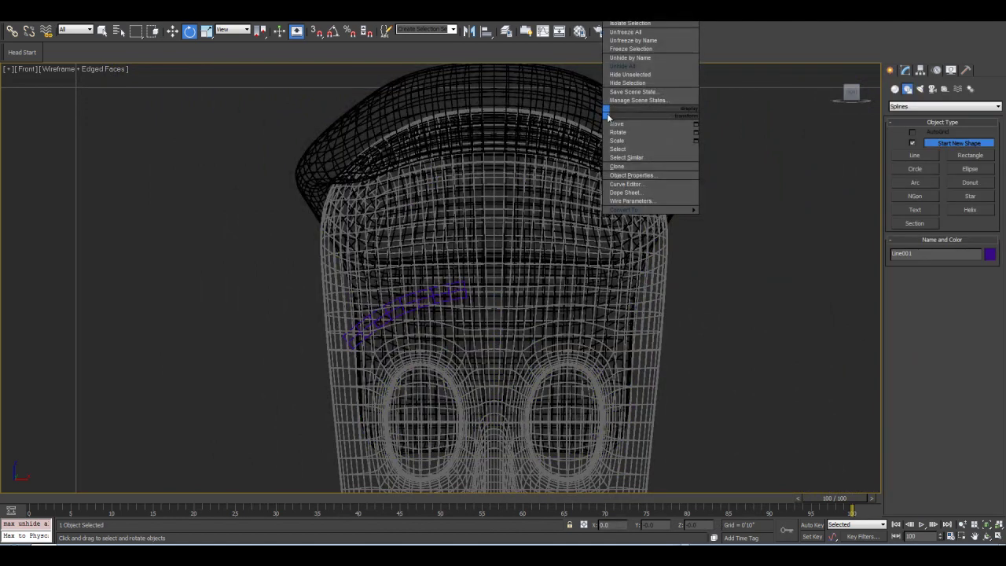
{"action": "left_click", "coordinate": [633, 83]}
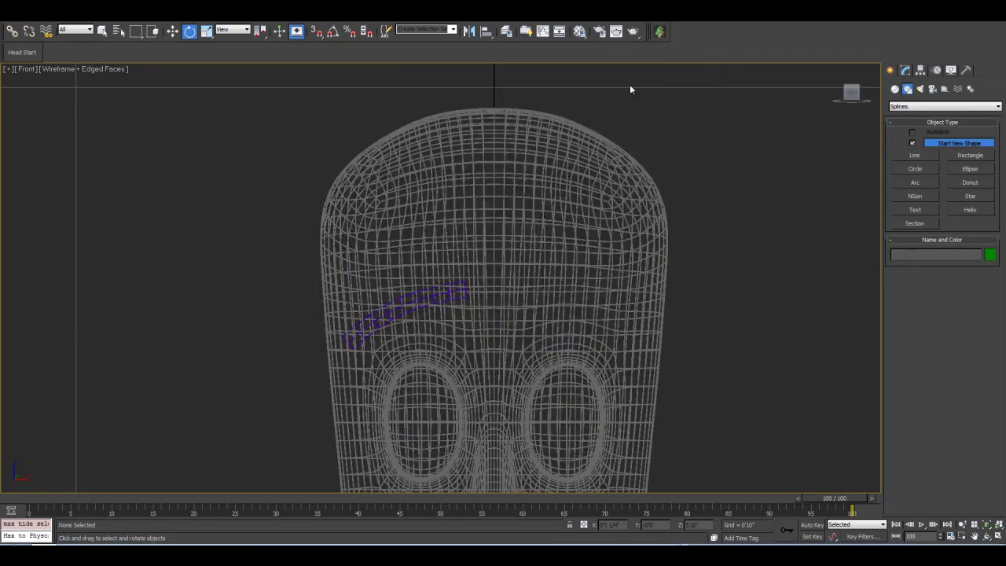
{"action": "left_click", "coordinate": [429, 299]}
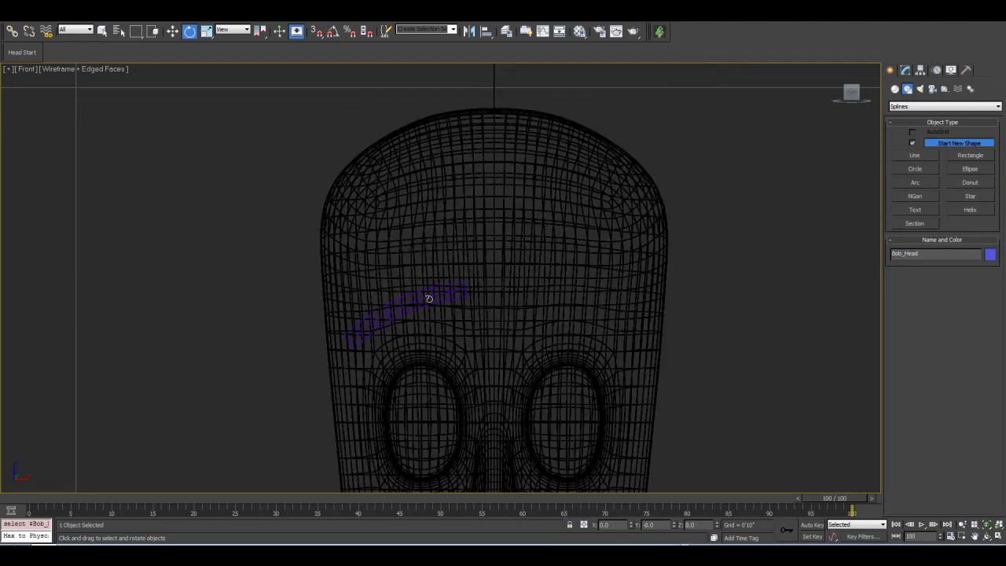
{"action": "left_click", "coordinate": [429, 299]}
{"action": "key", "text": "F3"}
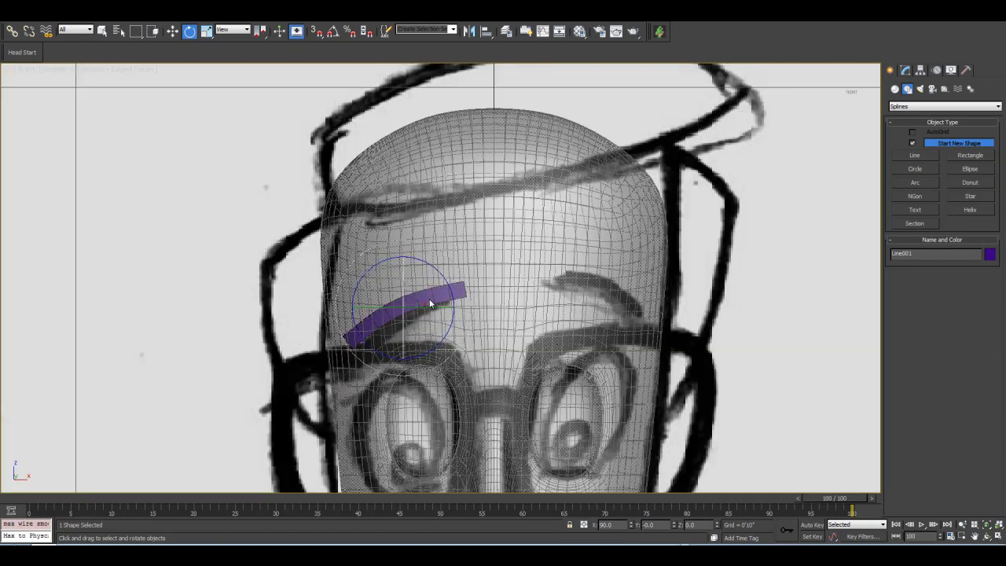
In the perspective view, move the eyebrow line forward to the front surface of the forehead above the eye.
{"action": "left_click", "coordinate": [985, 535]}
{"action": "left_click_drag", "start_coordinate": [429, 282], "coordinate": [466, 277]}
{"action": "key", "text": "p"}
{"action": "key", "text": "w"}
{"action": "left_click_drag", "start_coordinate": [355, 309], "coordinate": [473, 347]}
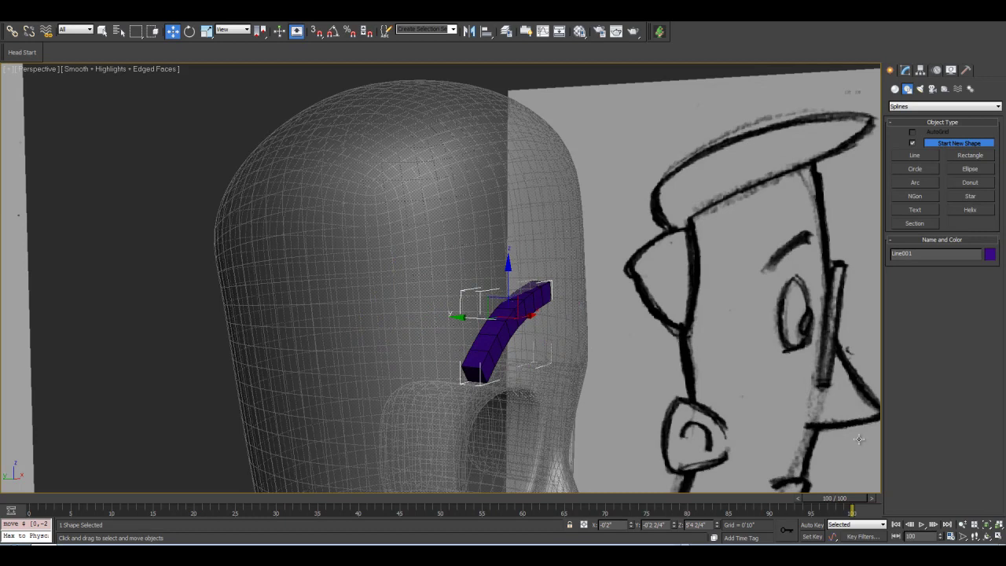
Using the Local coordinate system, rotate the eyebrow line to follow the curvature of the forehead.
{"action": "left_click", "coordinate": [988, 536]}
{"action": "left_click_drag", "start_coordinate": [463, 253], "coordinate": [323, 155]}
{"action": "left_click", "coordinate": [189, 30]}
{"action": "scroll", "coordinate": [535, 374], "scroll_direction": "up", "scroll_amount": 3}
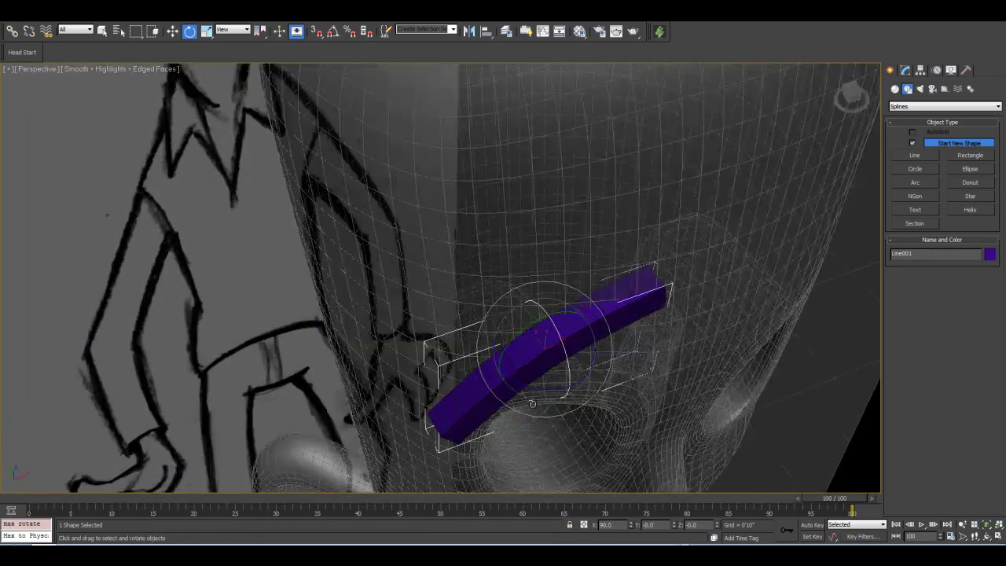
{"action": "left_click", "coordinate": [236, 30]}
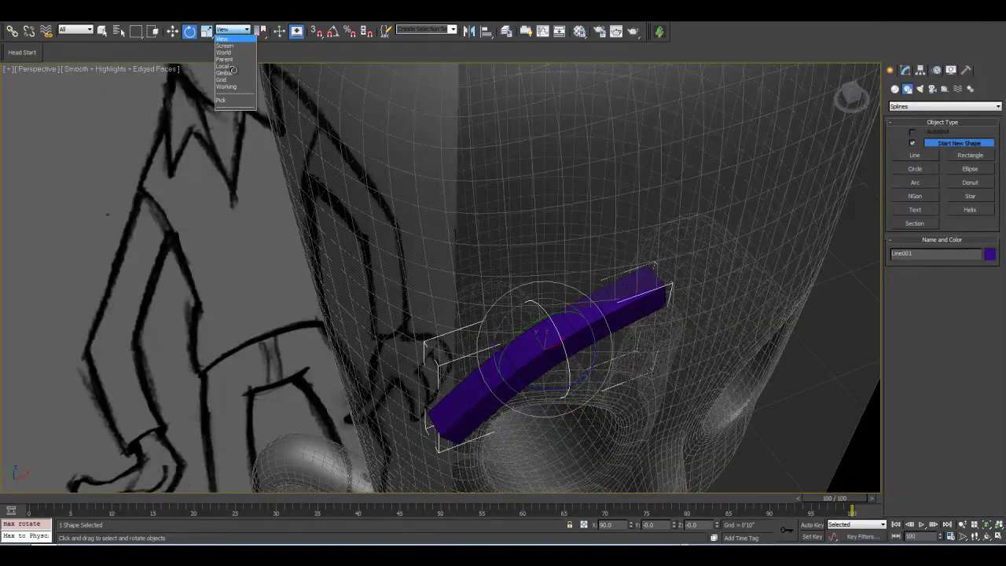
{"action": "left_click", "coordinate": [230, 68]}
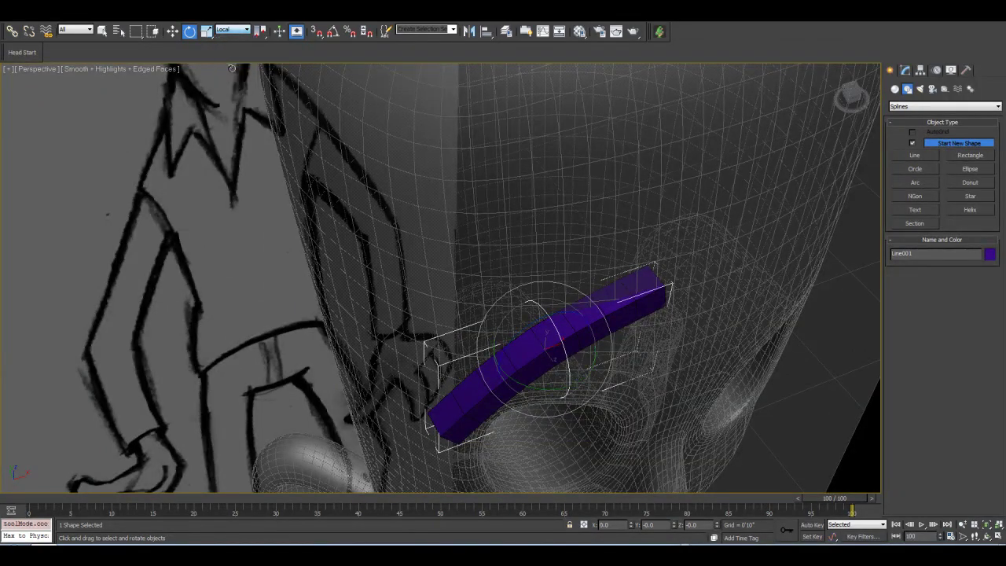
{"action": "left_click_drag", "start_coordinate": [544, 389], "coordinate": [503, 395]}
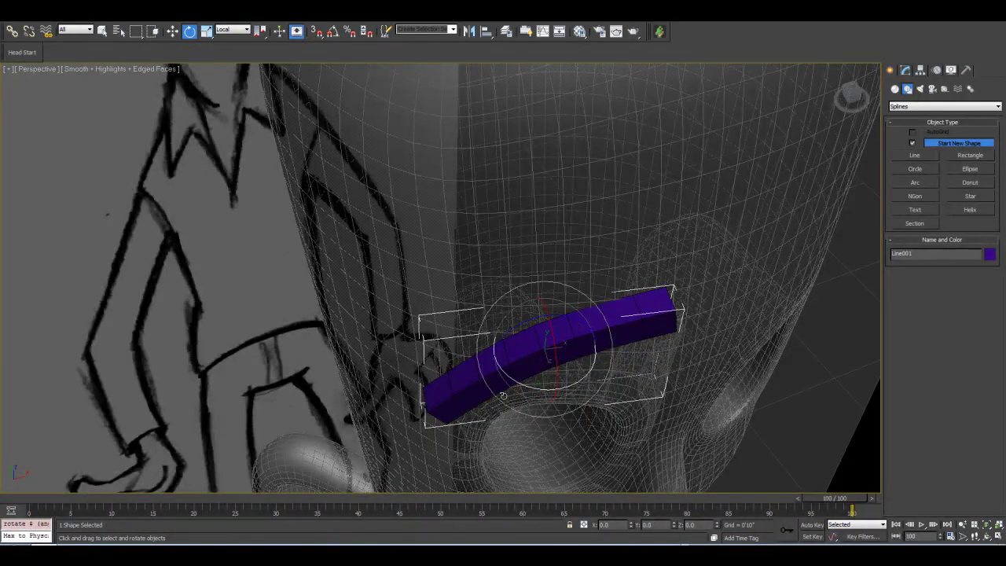
Make the head opaque, turn off the edged-faces display and examine the selected eyebrow's fit against the forehead from the side.
{"action": "left_click", "coordinate": [496, 215]}
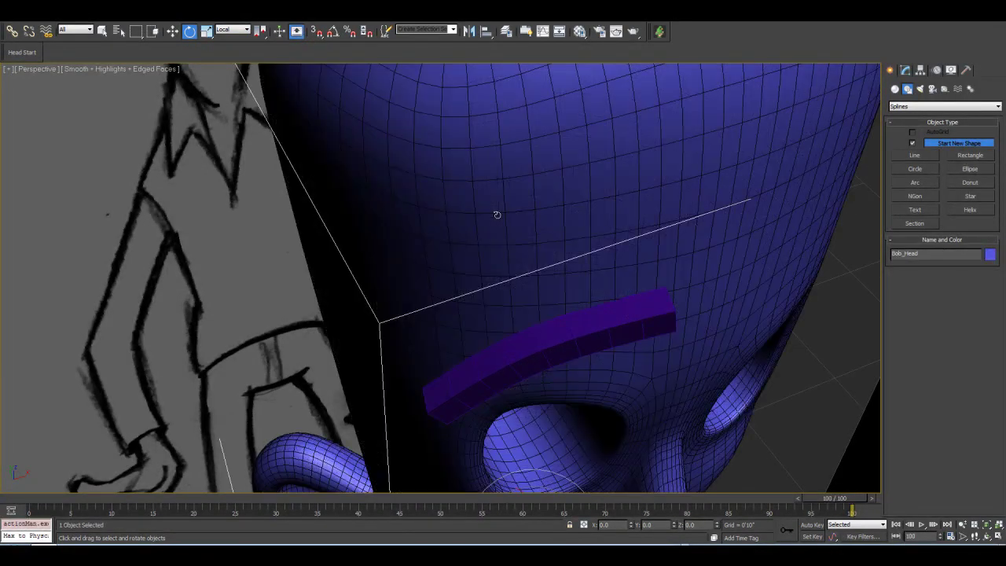
{"action": "left_click", "coordinate": [561, 338]}
{"action": "key", "text": "F4"}
{"action": "left_click", "coordinate": [987, 523]}
{"action": "left_click_drag", "start_coordinate": [512, 298], "coordinate": [523, 252]}
{"action": "key", "text": "w"}
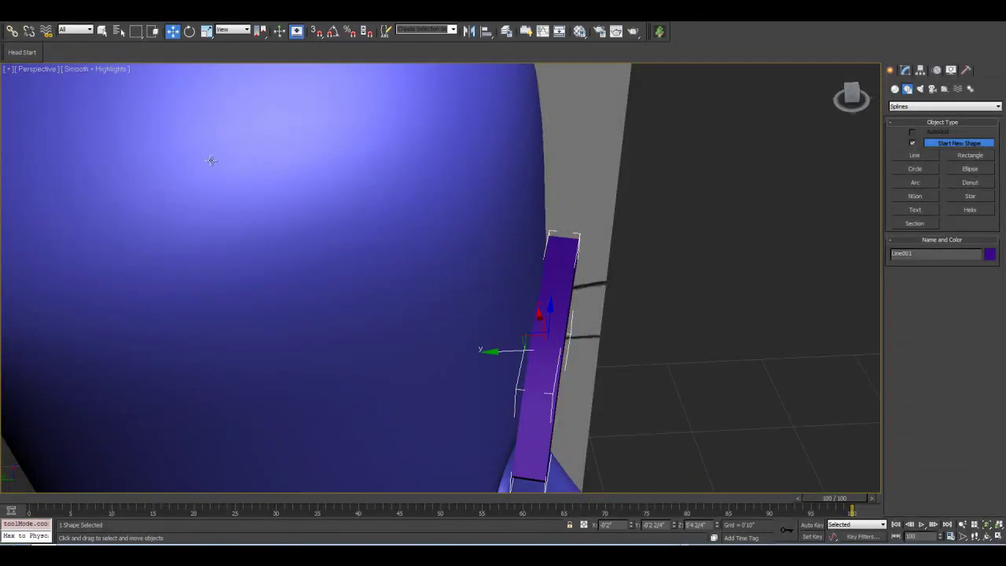
With the Local coordinate system, rotate the eyebrow line slightly to match the slope of the forehead and check it from above.
{"action": "left_click", "coordinate": [232, 30]}
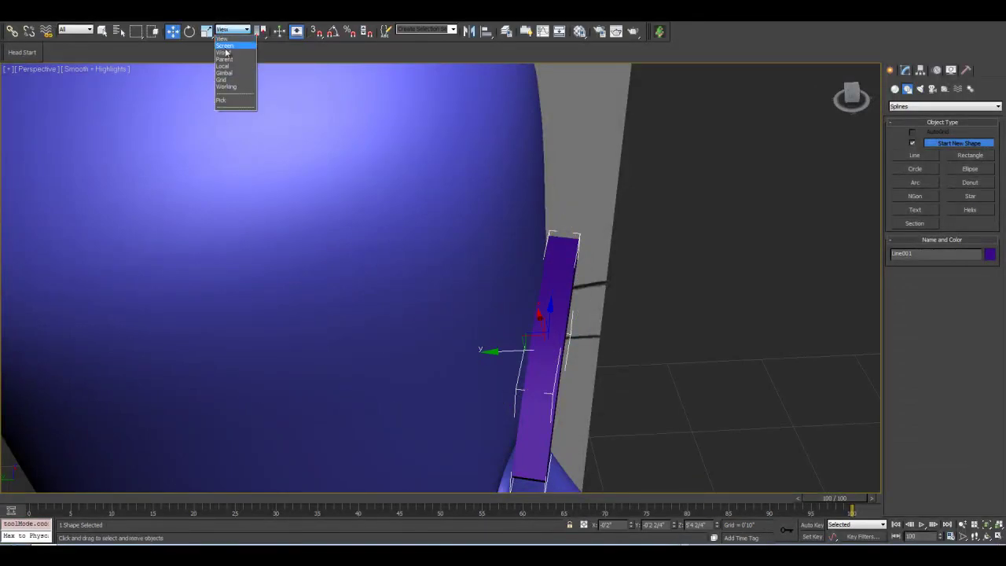
{"action": "left_click", "coordinate": [225, 69]}
{"action": "left_click", "coordinate": [189, 31]}
{"action": "left_click_drag", "start_coordinate": [577, 395], "coordinate": [568, 387]}
{"action": "left_click", "coordinate": [989, 537]}
{"action": "left_click_drag", "start_coordinate": [525, 271], "coordinate": [480, 274]}
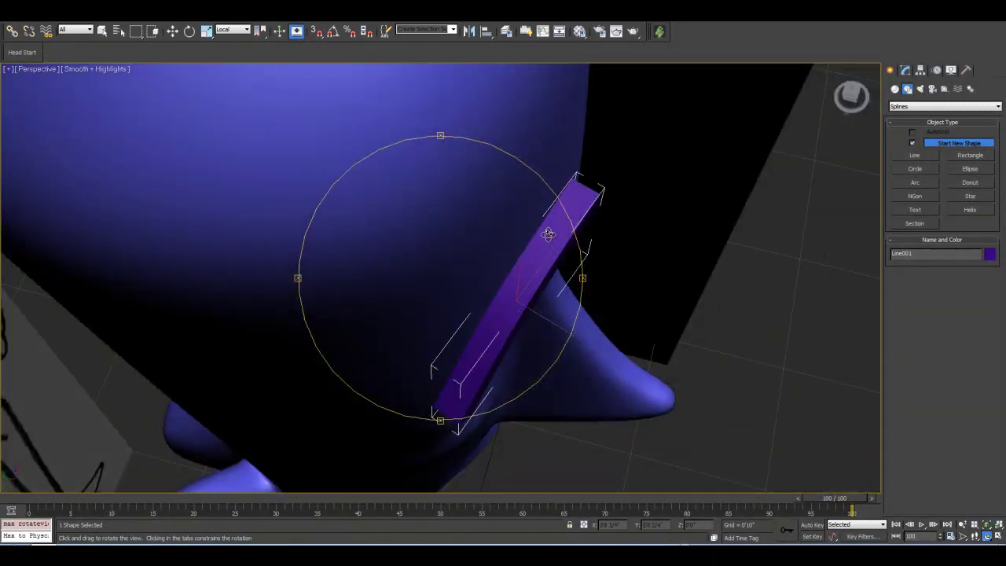
{"action": "left_click_drag", "start_coordinate": [543, 242], "coordinate": [524, 252]}
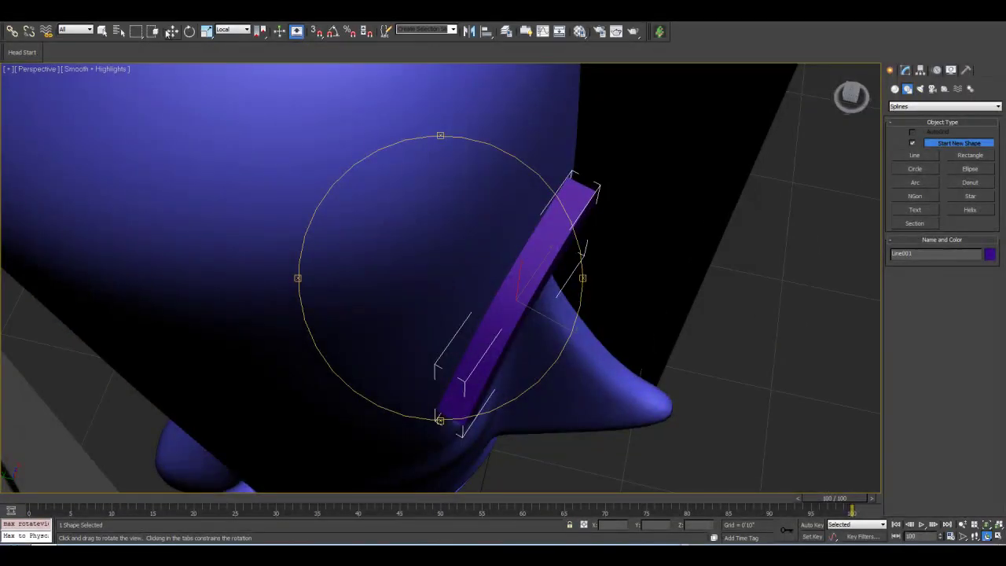
Pull the eyebrow line's middle vertex outward along its local Z axis so the brow bows around the forehead.
{"action": "key", "text": "w"}
{"action": "left_click", "coordinate": [906, 70]}
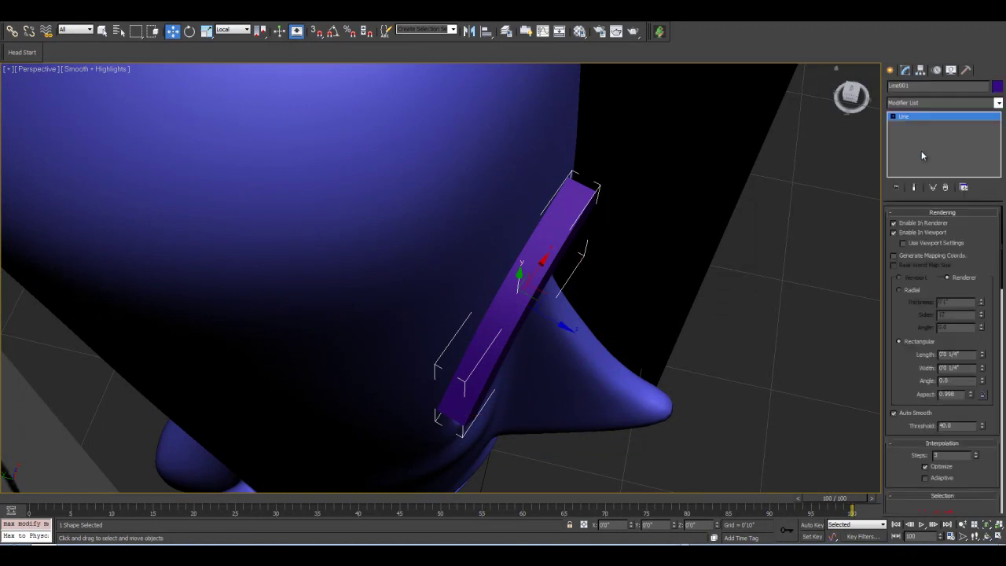
{"action": "left_click", "coordinate": [921, 512]}
{"action": "middle_click_drag", "start_coordinate": [660, 259], "coordinate": [662, 228]}
{"action": "left_click_drag", "start_coordinate": [549, 299], "coordinate": [490, 209]}
{"action": "left_click", "coordinate": [234, 30]}
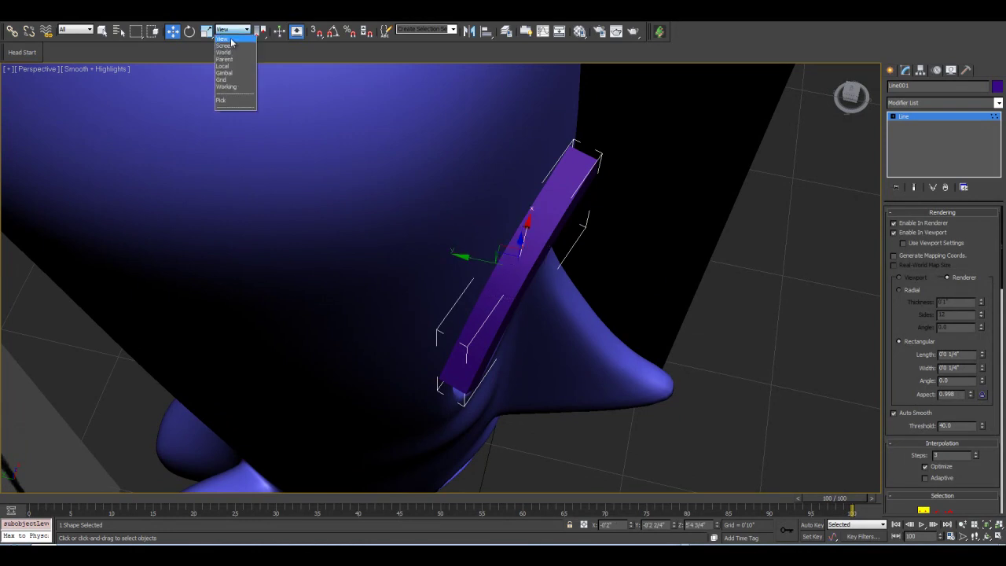
{"action": "left_click", "coordinate": [229, 70]}
{"action": "left_click_drag", "start_coordinate": [558, 290], "coordinate": [586, 302]}
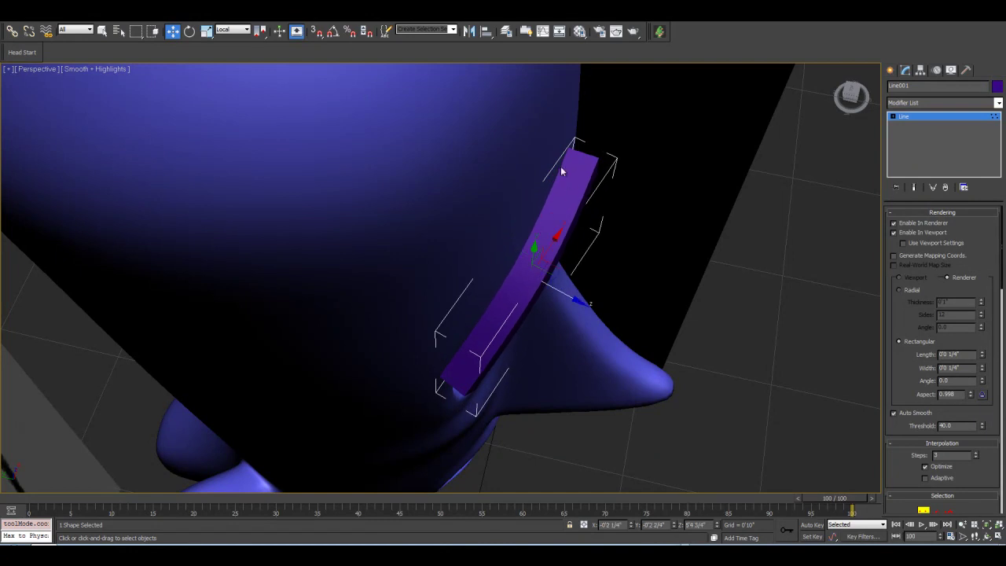
Leave vertex editing and move the whole eyebrow line back along its local Z axis into the forehead.
{"action": "left_click", "coordinate": [925, 512]}
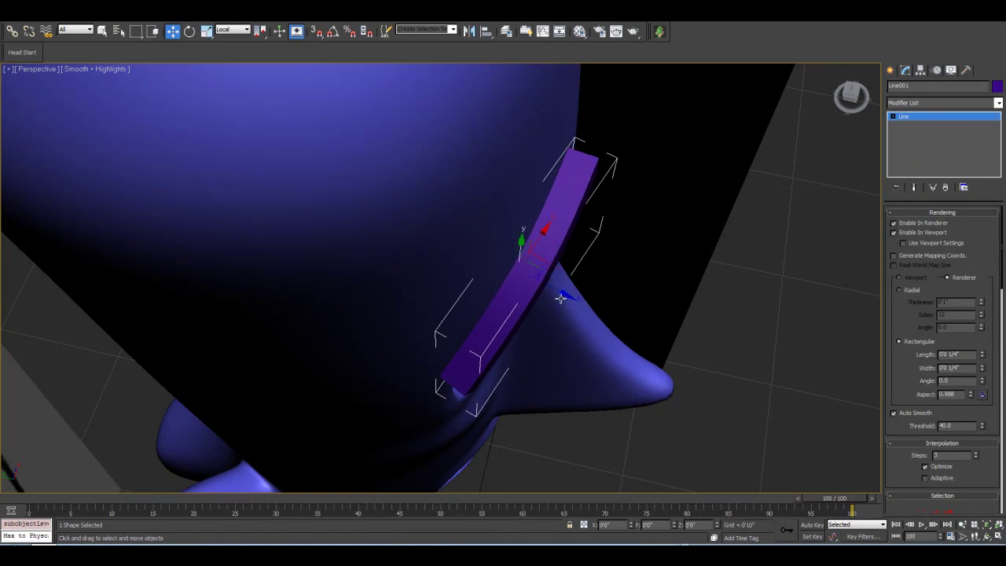
{"action": "left_click_drag", "start_coordinate": [560, 294], "coordinate": [531, 281]}
{"action": "left_click", "coordinate": [190, 32]}
{"action": "left_click", "coordinate": [172, 31]}
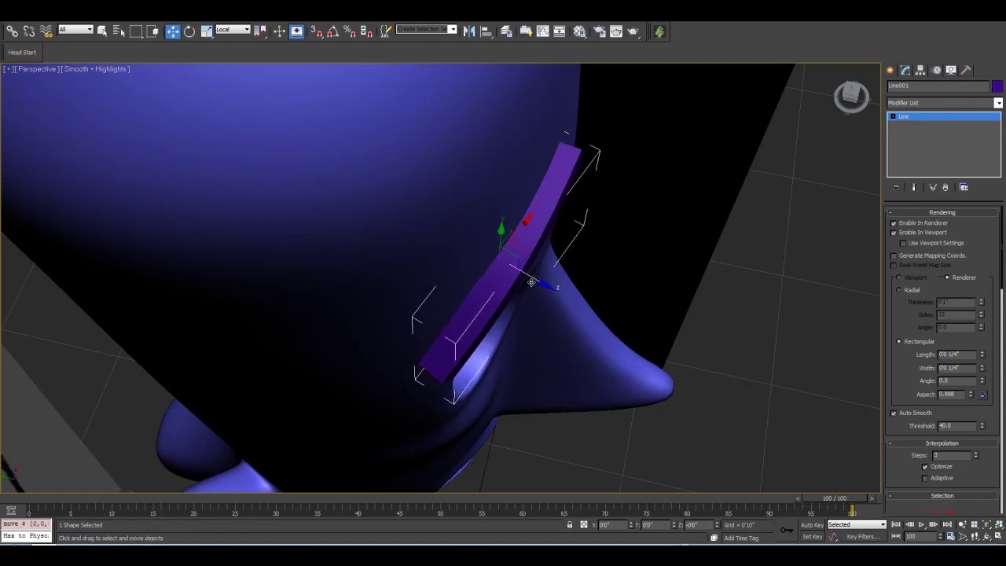
Apply a TurboSmooth modifier with 2 iterations to the eyebrow line.
{"action": "left_click", "coordinate": [998, 103]}
{"action": "scroll", "coordinate": [939, 314], "scroll_direction": "down", "scroll_amount": 10}
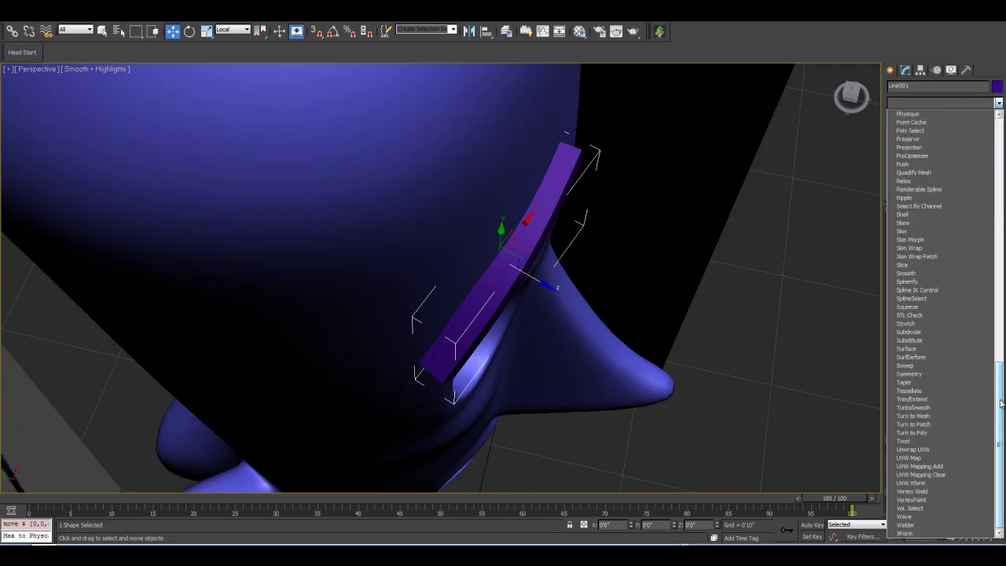
{"action": "left_click", "coordinate": [931, 407]}
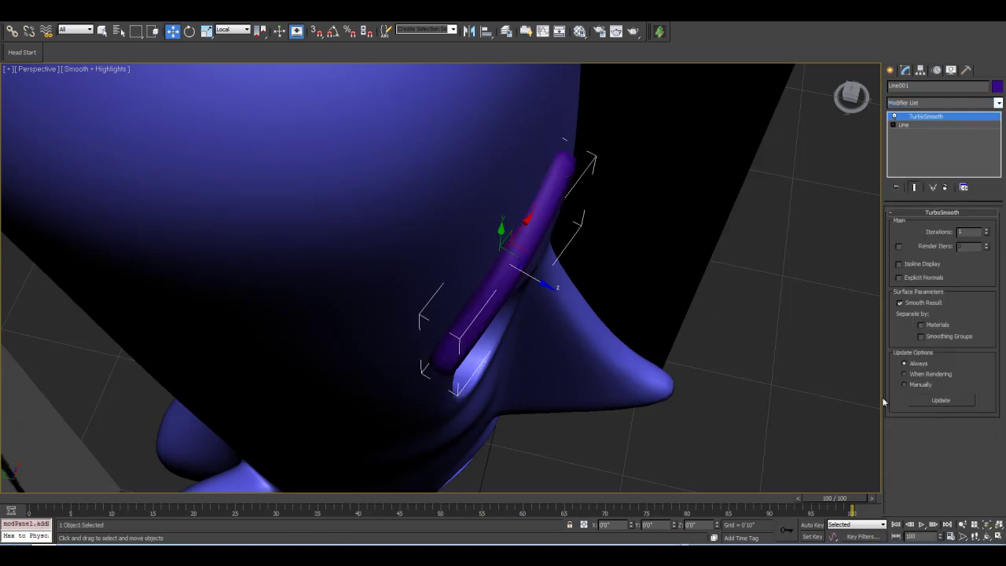
{"action": "left_click", "coordinate": [987, 231]}
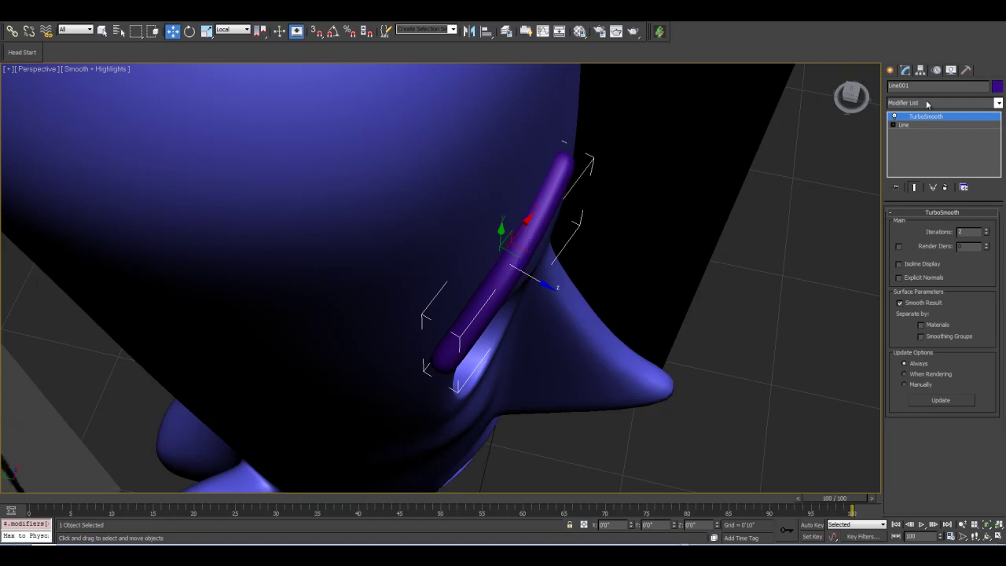
Set the line's rectangular rendering length and width to 0'0 2/4" each, previewing the thicker eyebrow with its smoothing shown.
{"action": "left_click", "coordinate": [903, 125]}
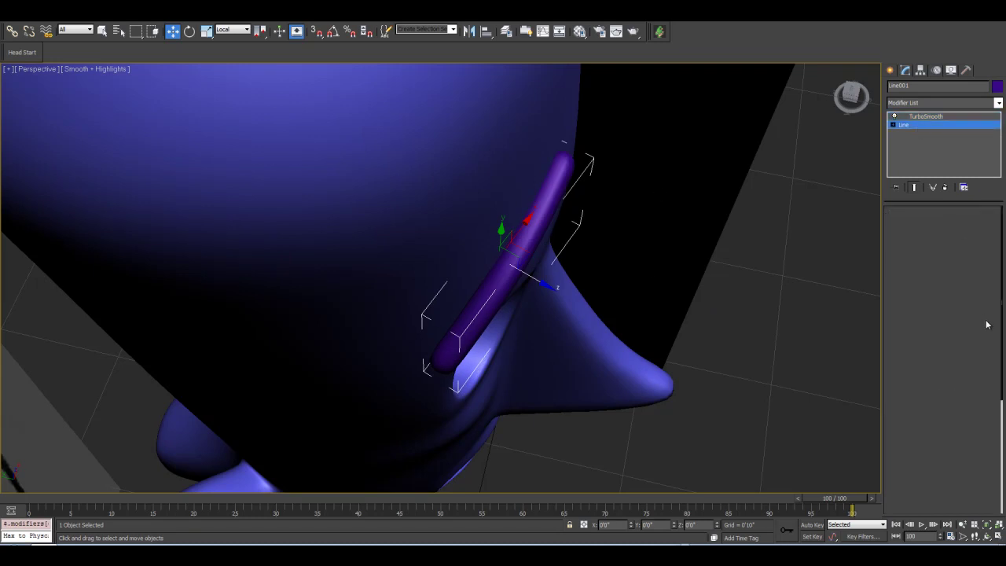
{"action": "left_click", "coordinate": [899, 341]}
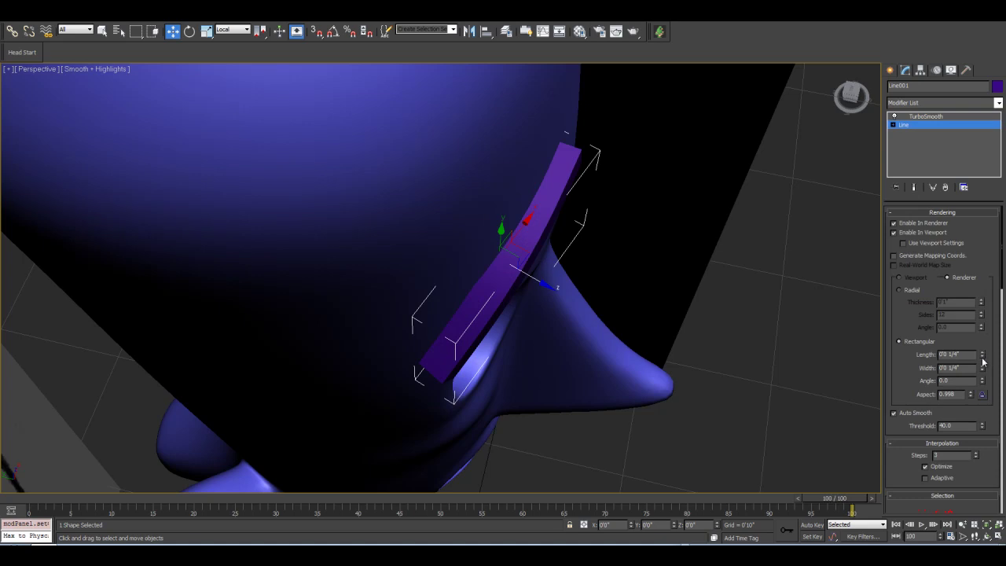
{"action": "left_click_drag", "start_coordinate": [983, 357], "coordinate": [981, 341]}
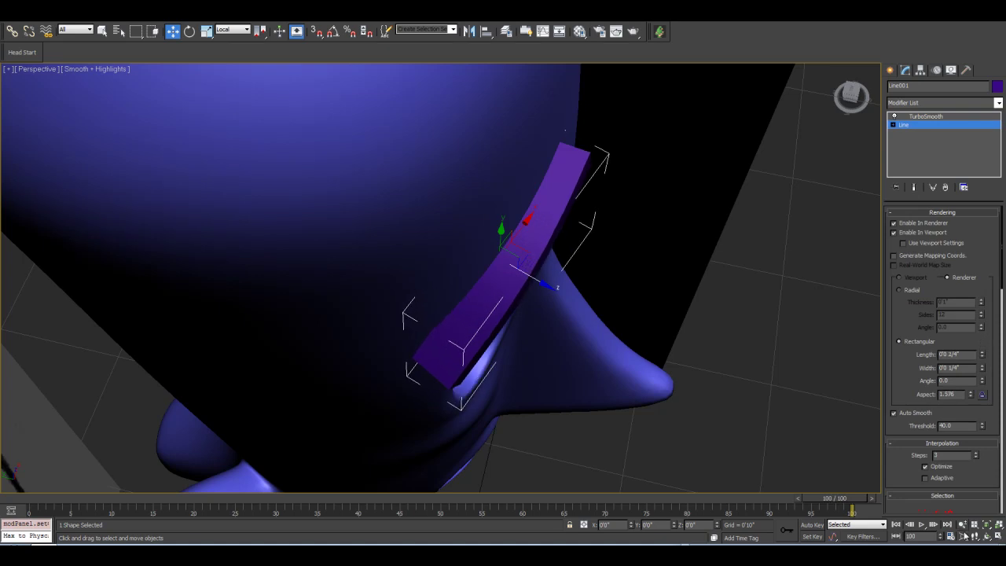
{"action": "left_click", "coordinate": [987, 537]}
{"action": "left_click_drag", "start_coordinate": [539, 218], "coordinate": [432, 171]}
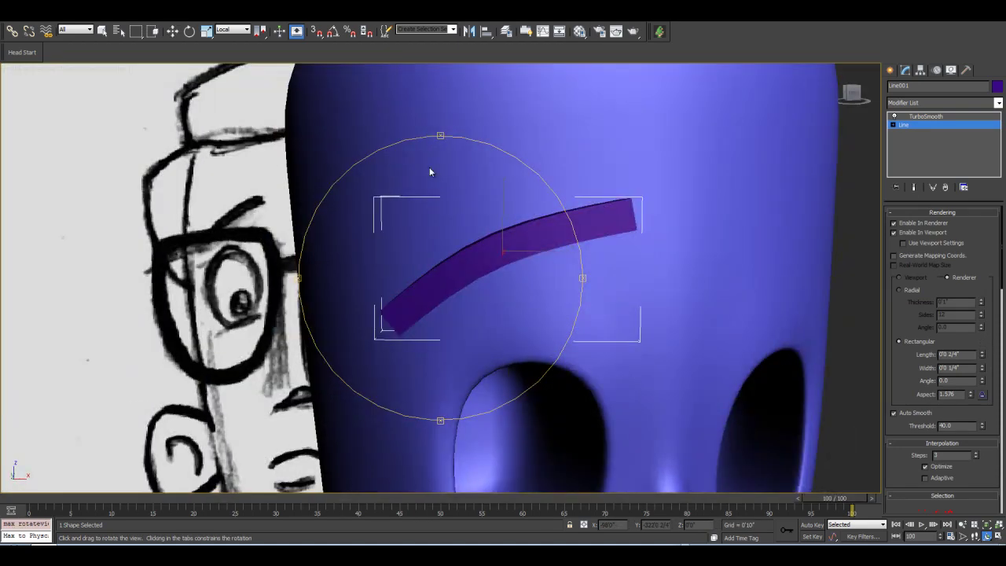
{"action": "left_click", "coordinate": [915, 187]}
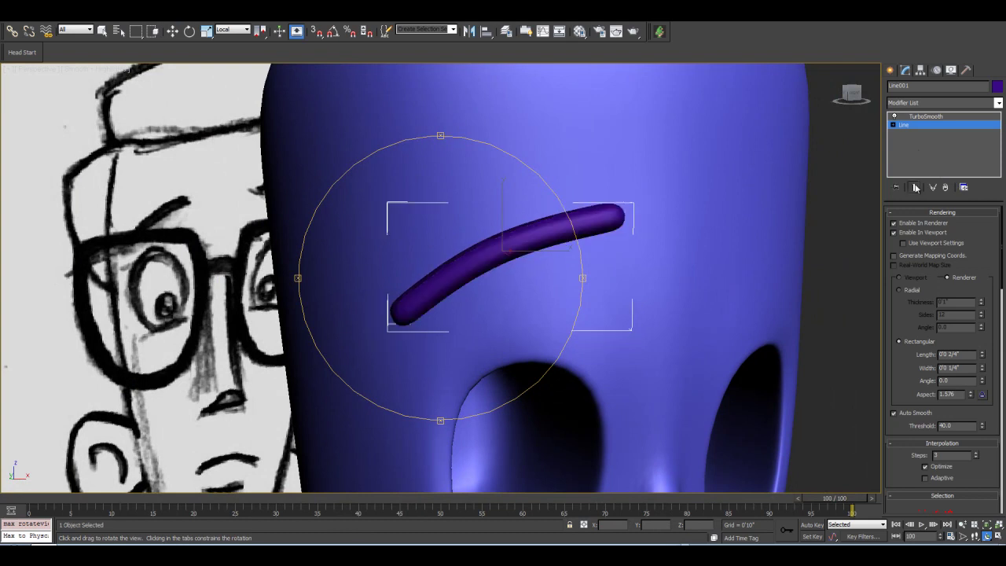
{"action": "left_click_drag", "start_coordinate": [982, 370], "coordinate": [980, 356]}
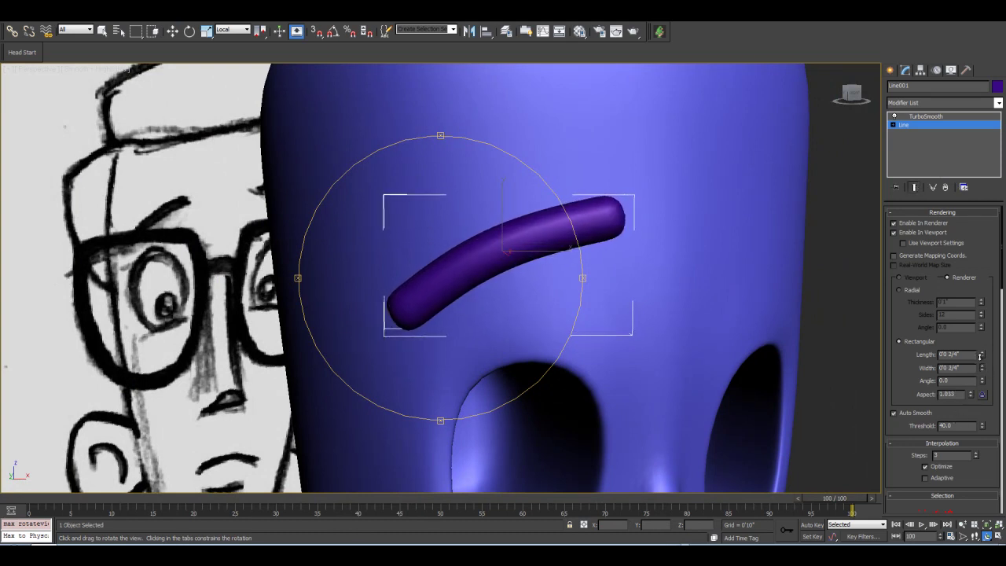
{"action": "mouse_move", "coordinate": [516, 285]}
{"action": "middle_mouse_down", "text": "alt"}
{"action": "mouse_move", "coordinate": [433, 246]}
{"action": "mouse_move", "coordinate": [354, 232]}
{"action": "middle_mouse_up", "text": "alt"}
Delete the TurboSmooth modifier from the eyebrow line.
{"action": "left_click", "coordinate": [925, 116]}
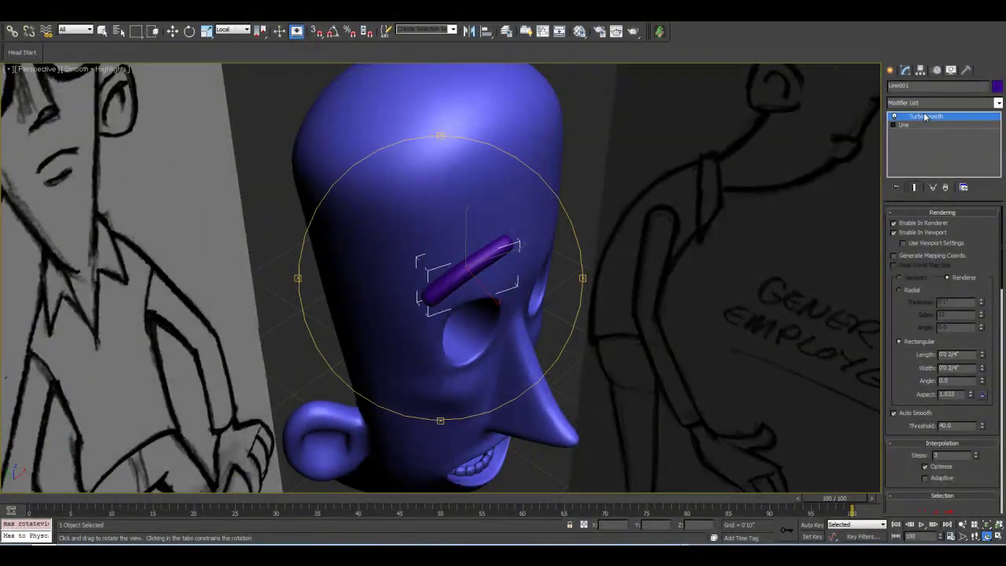
{"action": "right_click", "coordinate": [925, 116]}
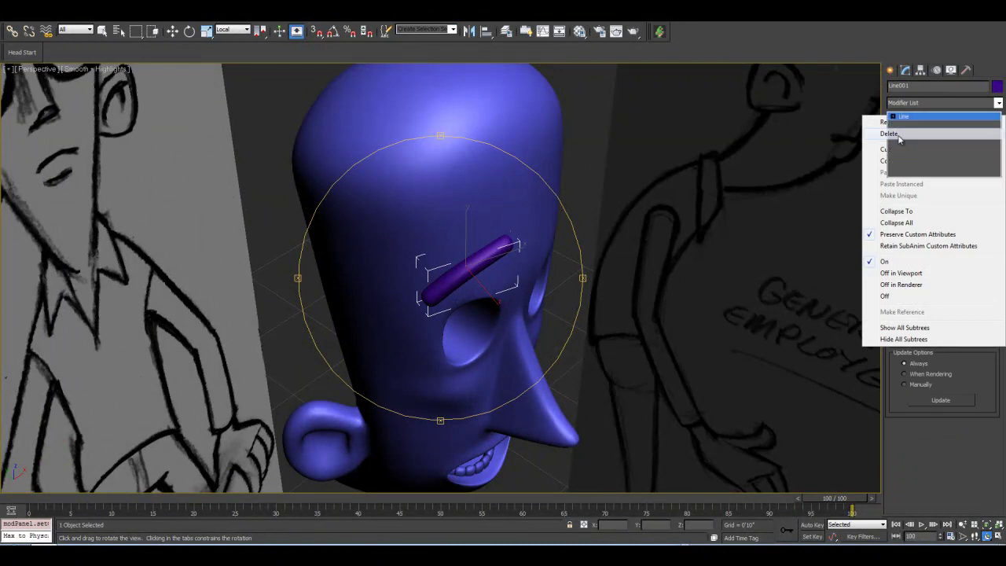
{"action": "left_click", "coordinate": [889, 134]}
Viewed from above the head, rotate the eyebrow line to follow the forehead curve and push it inward along its local Z axis.
{"action": "middle_click_drag", "start_coordinate": [476, 243], "coordinate": [462, 300], "text": "alt"}
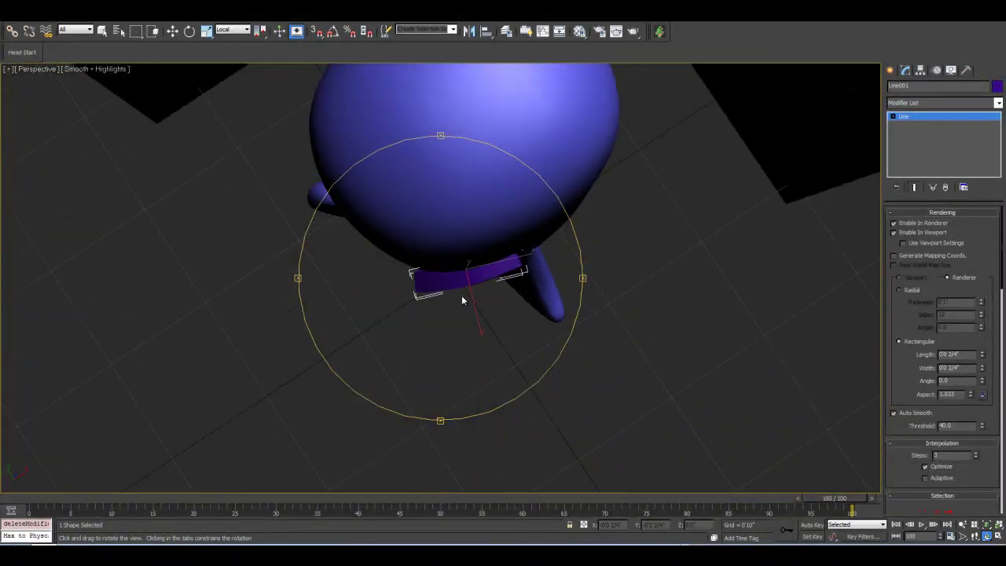
{"action": "scroll", "coordinate": [464, 295], "scroll_direction": "up", "scroll_amount": 3}
{"action": "left_click", "coordinate": [188, 31]}
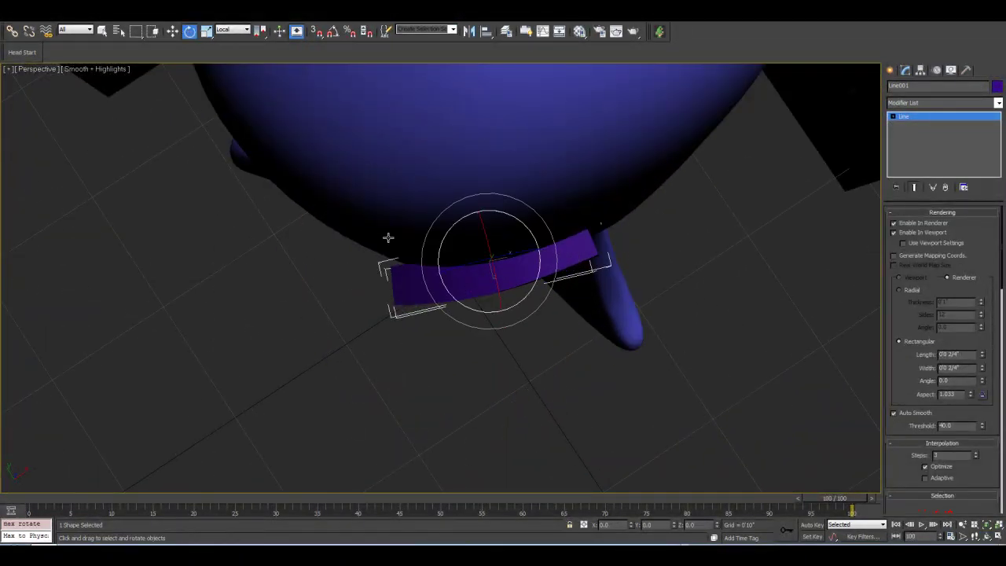
{"action": "mouse_move", "coordinate": [533, 286]}
{"action": "left_mouse_down"}
{"action": "mouse_move", "coordinate": [529, 299]}
{"action": "mouse_move", "coordinate": [523, 290]}
{"action": "left_mouse_up"}
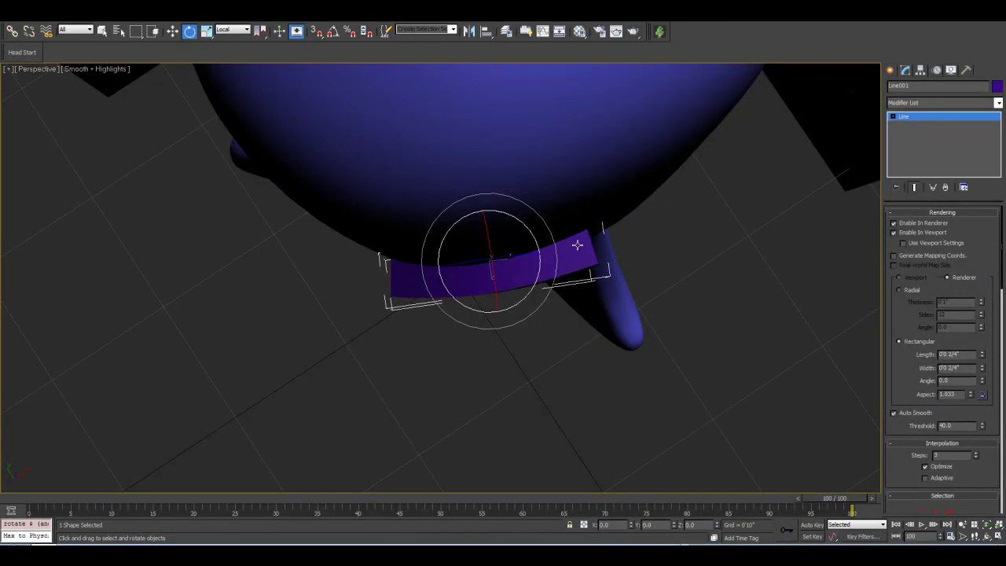
{"action": "left_click", "coordinate": [172, 32]}
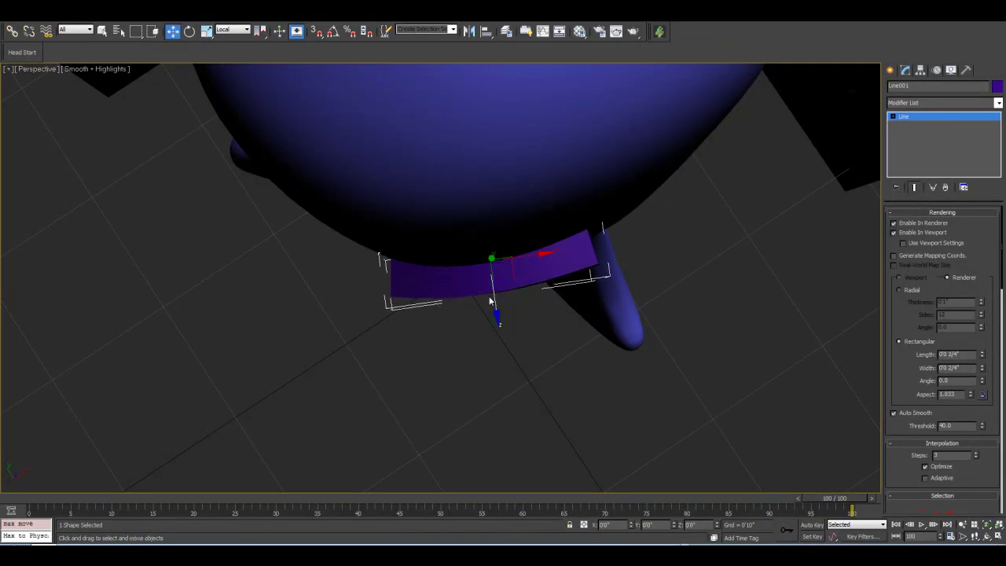
{"action": "mouse_move", "coordinate": [494, 292]}
{"action": "left_mouse_down"}
{"action": "mouse_move", "coordinate": [496, 309]}
{"action": "mouse_move", "coordinate": [516, 191]}
{"action": "mouse_move", "coordinate": [496, 180]}
{"action": "mouse_move", "coordinate": [493, 218]}
{"action": "left_mouse_up"}
Shift the eyebrow outward along its local X axis, away from the nose, and check its placement above the eye socket.
{"action": "left_click", "coordinate": [995, 536]}
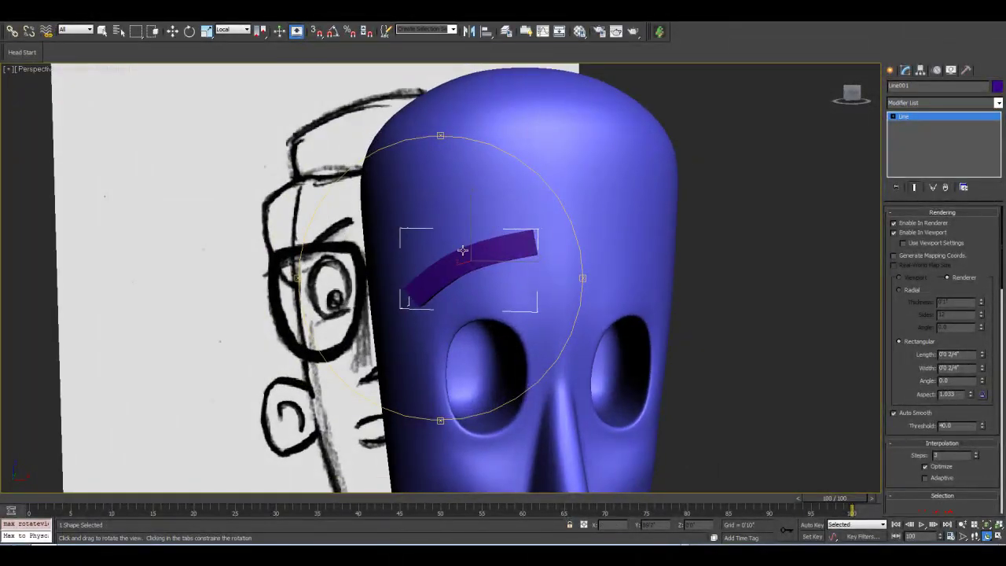
{"action": "key", "text": "w"}
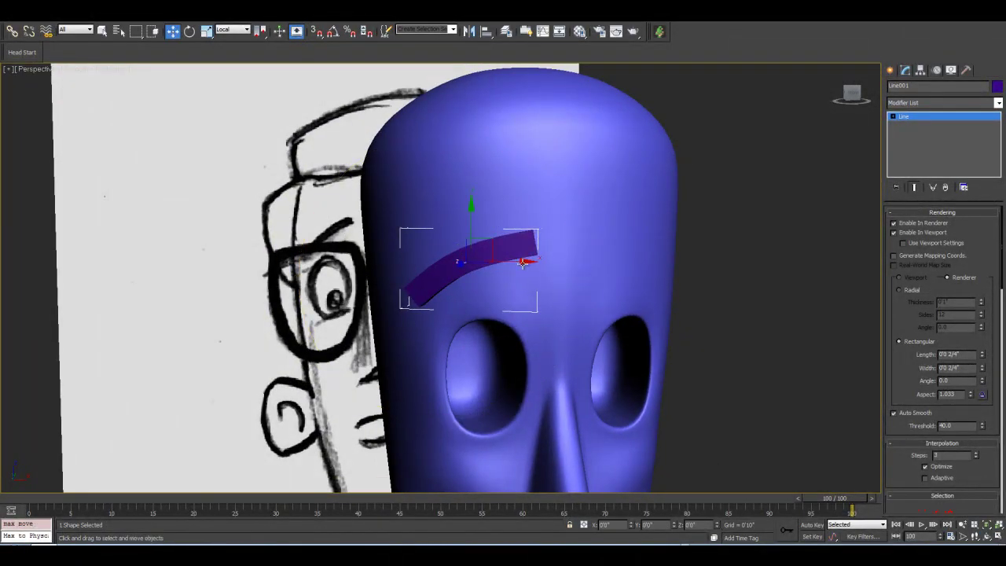
{"action": "left_click_drag", "start_coordinate": [526, 271], "coordinate": [506, 263]}
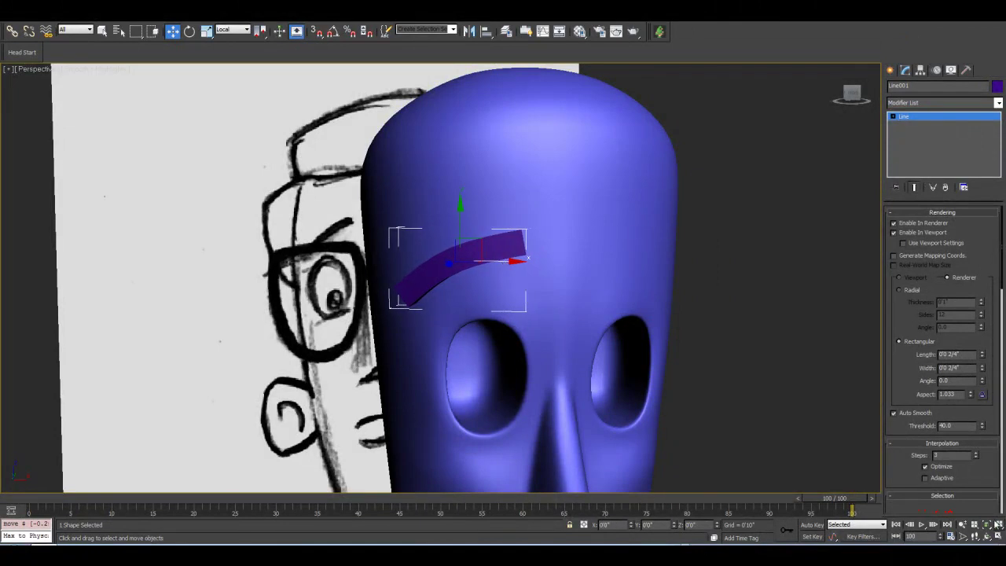
{"action": "left_click", "coordinate": [989, 536]}
{"action": "left_click_drag", "start_coordinate": [449, 370], "coordinate": [454, 312]}
{"action": "left_click", "coordinate": [189, 31]}
{"action": "left_click", "coordinate": [989, 536]}
{"action": "left_click_drag", "start_coordinate": [718, 341], "coordinate": [621, 333]}
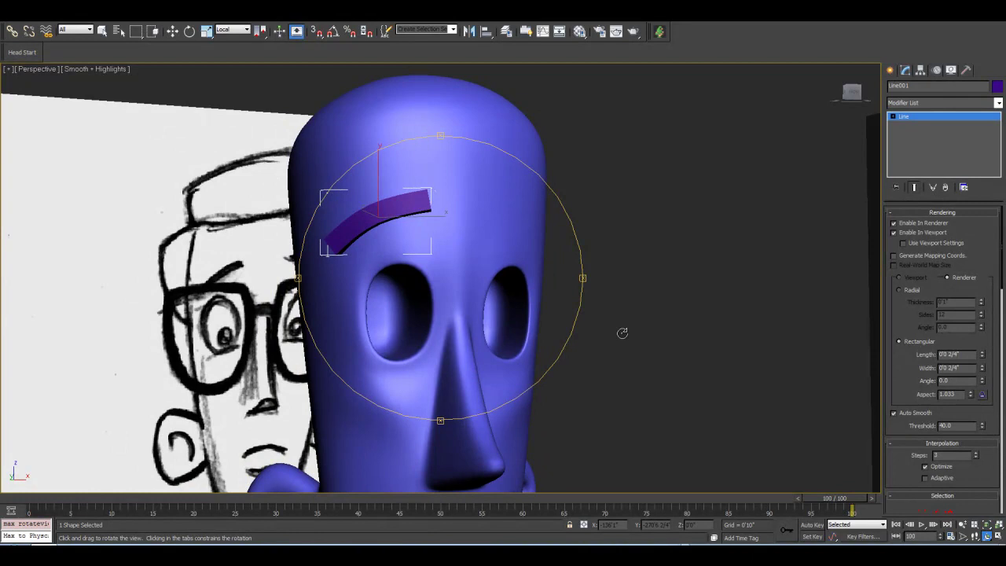
{"action": "left_click", "coordinate": [172, 31]}
{"action": "middle_click_drag", "start_coordinate": [393, 266], "coordinate": [427, 296]}
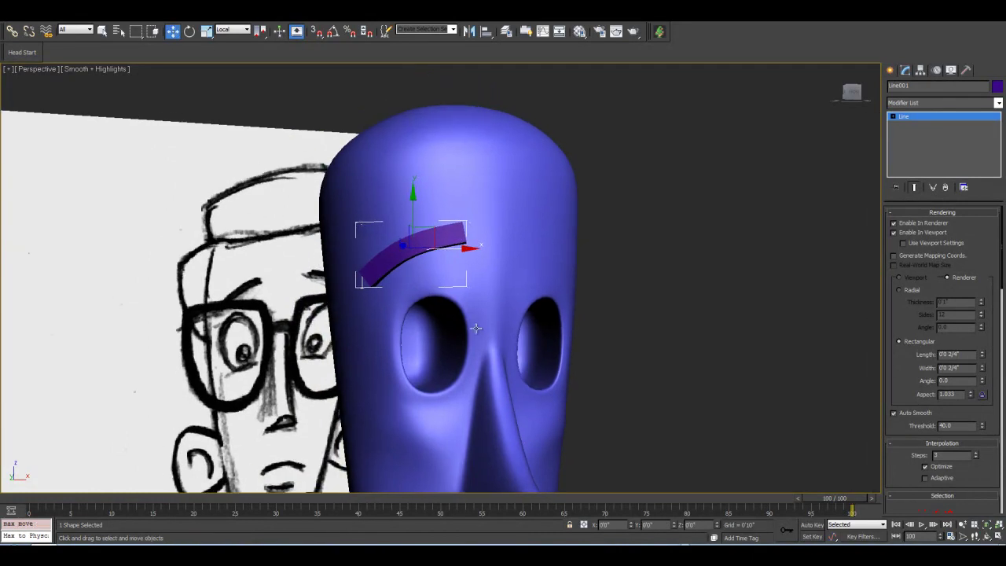
Save the scene using Save As.
{"action": "left_click", "coordinate": [11, 11]}
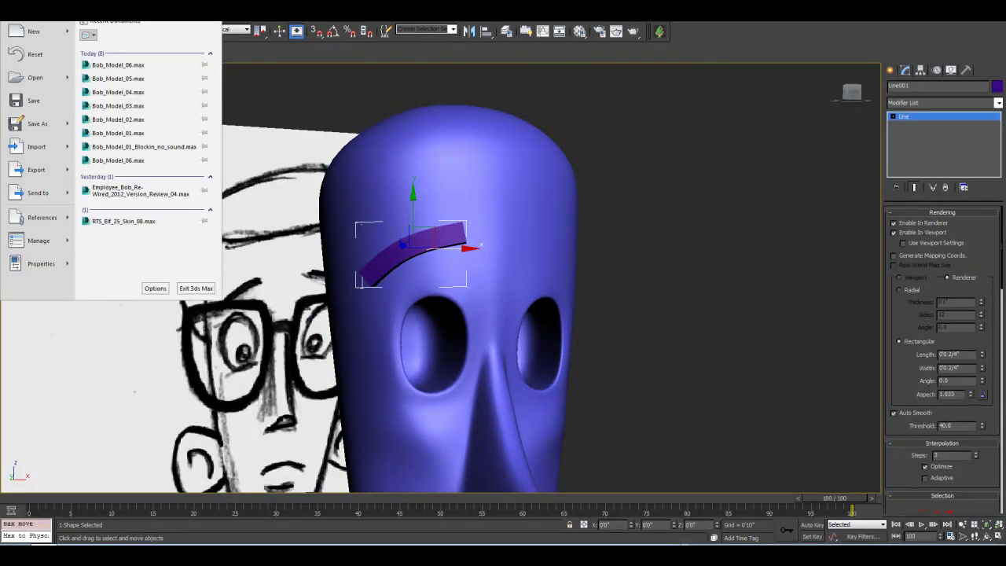
{"action": "left_click", "coordinate": [36, 123]}
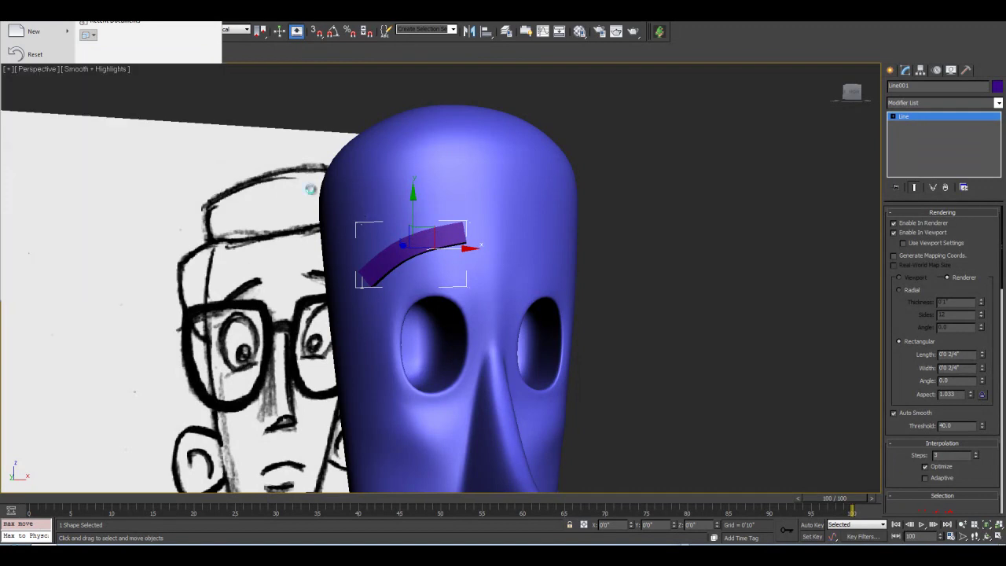
{"action": "left_click", "coordinate": [420, 307]}
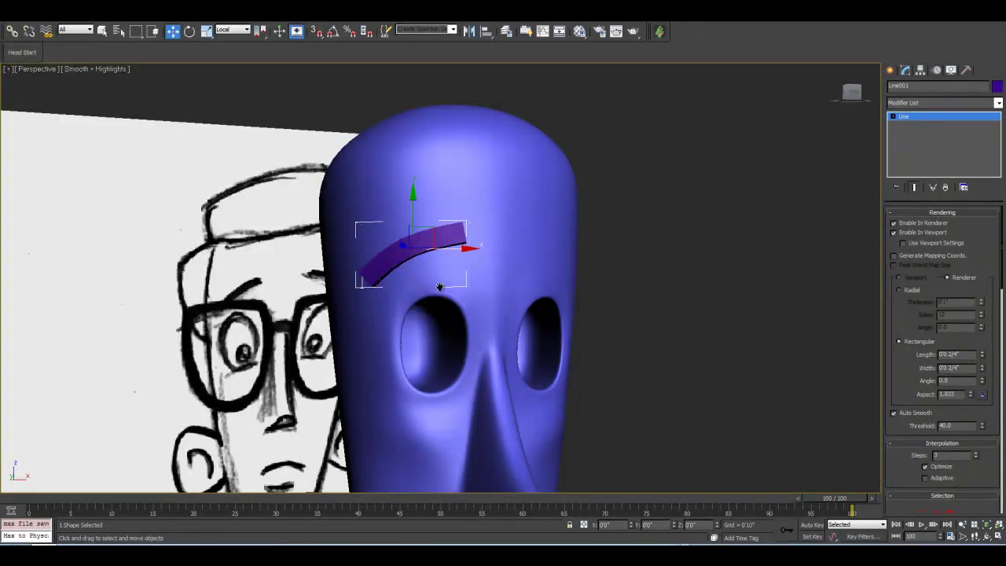
Convert the eyebrow line to an Editable Poly.
{"action": "scroll", "coordinate": [447, 287], "scroll_direction": "up", "scroll_amount": 5}
{"action": "scroll", "coordinate": [447, 289], "scroll_direction": "down", "scroll_amount": 1}
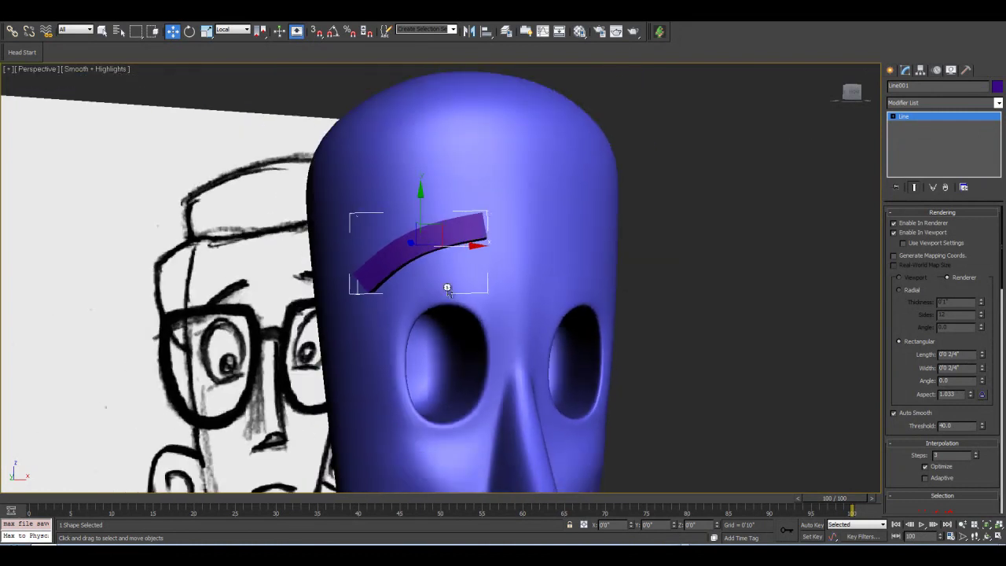
{"action": "right_click", "coordinate": [422, 240]}
{"action": "mouse_move", "coordinate": [464, 336]}
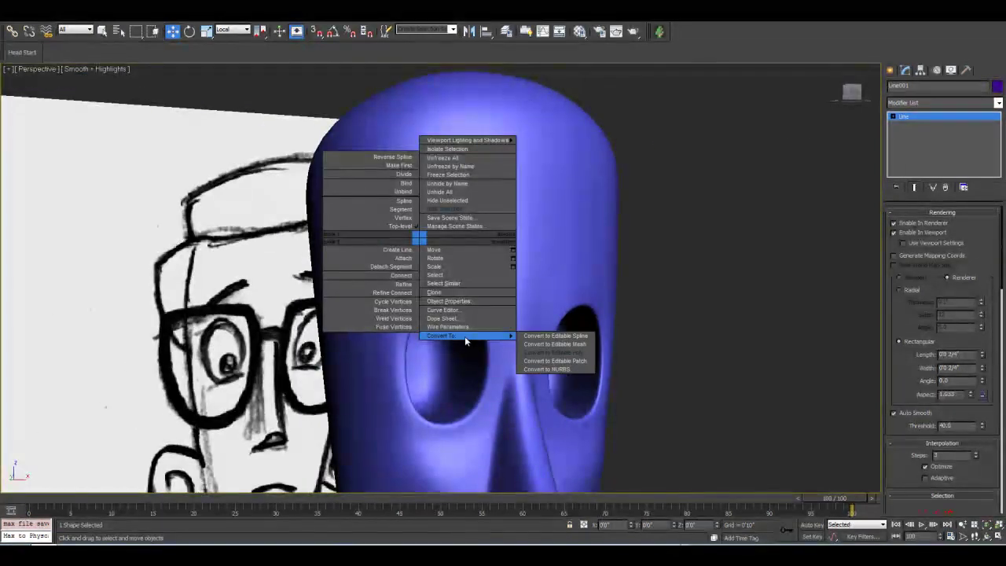
{"action": "left_click", "coordinate": [577, 353]}
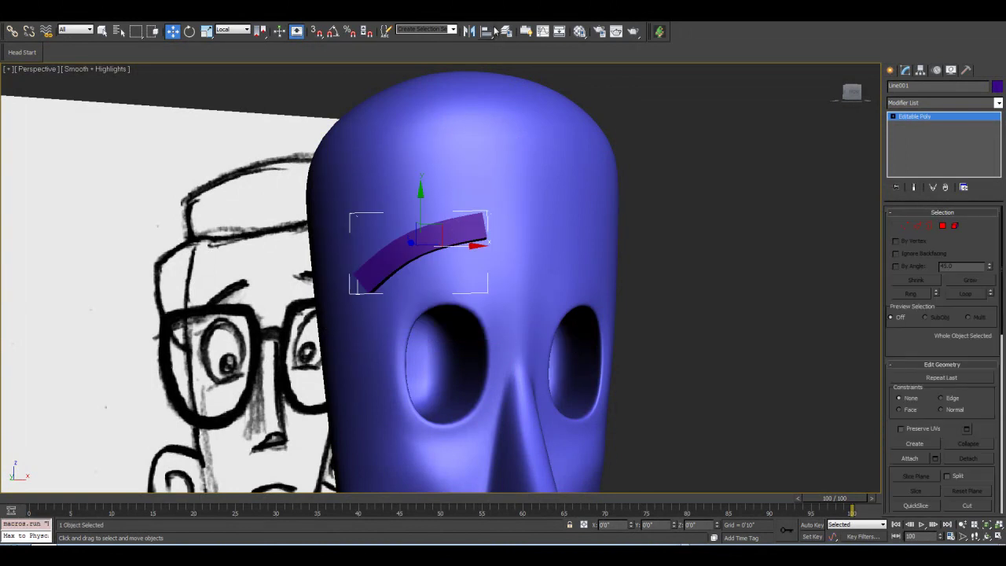
Try to mirror the eyebrow as a copy across its local X axis and shift the copy over the other eye.
{"action": "left_click", "coordinate": [470, 32]}
{"action": "left_click_drag", "start_coordinate": [491, 167], "coordinate": [601, 162]}
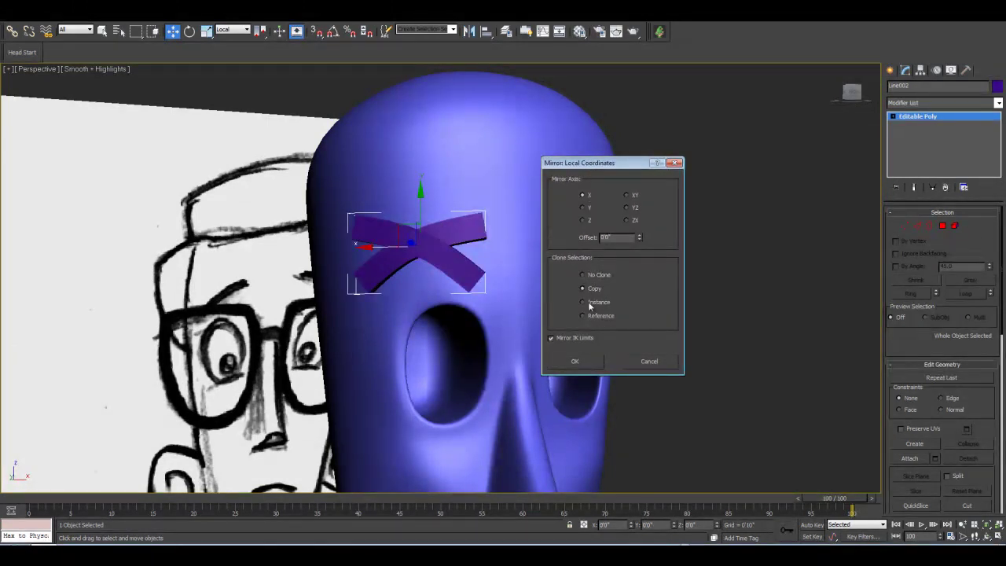
{"action": "left_click", "coordinate": [591, 358]}
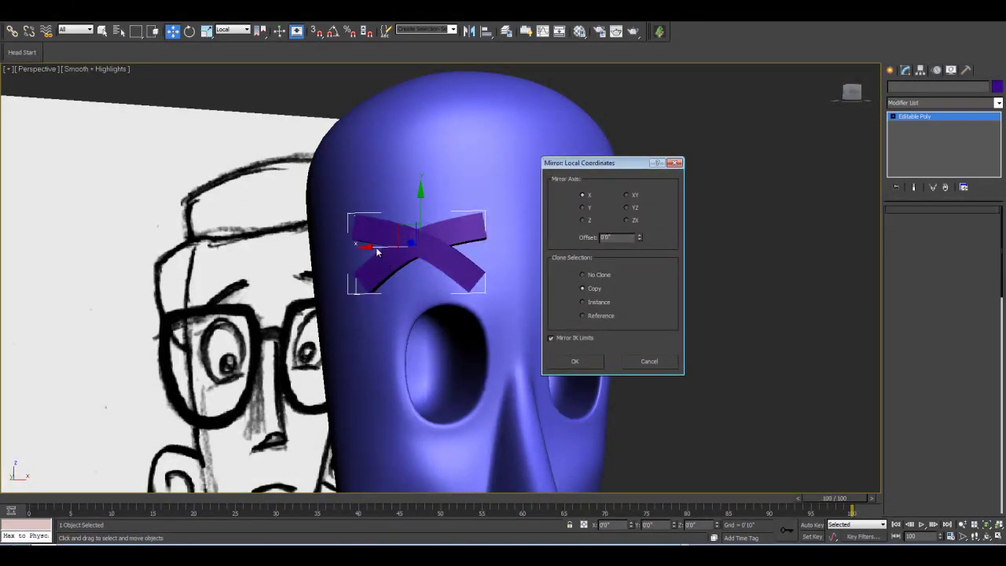
{"action": "left_click_drag", "start_coordinate": [376, 246], "coordinate": [545, 250]}
{"action": "left_click", "coordinate": [987, 536]}
{"action": "left_click_drag", "start_coordinate": [415, 227], "coordinate": [561, 288]}
{"action": "left_click", "coordinate": [173, 32]}
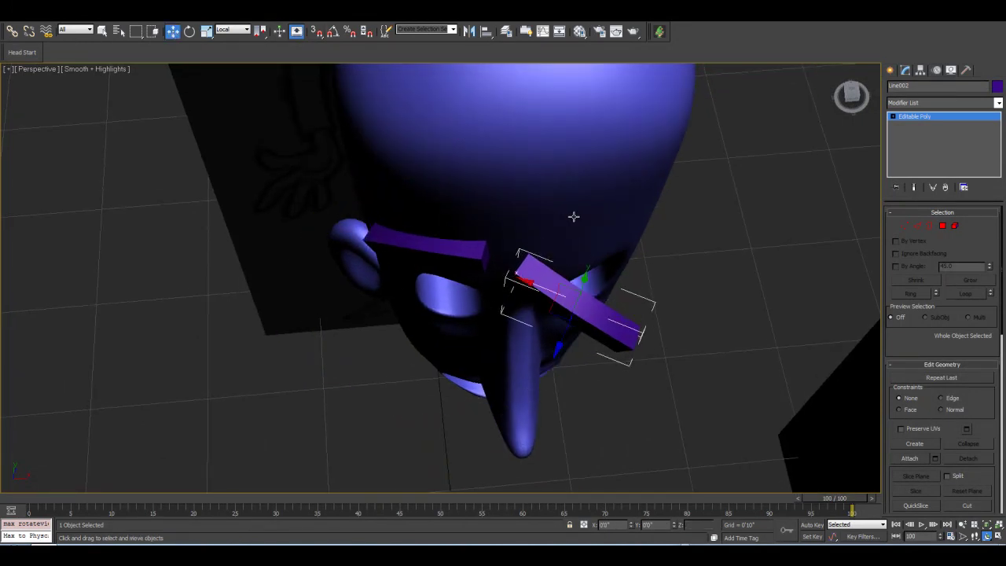
Mirror the original eyebrow as a copy across X in View coordinates and move the copy above the other eye.
{"action": "left_click", "coordinate": [451, 254]}
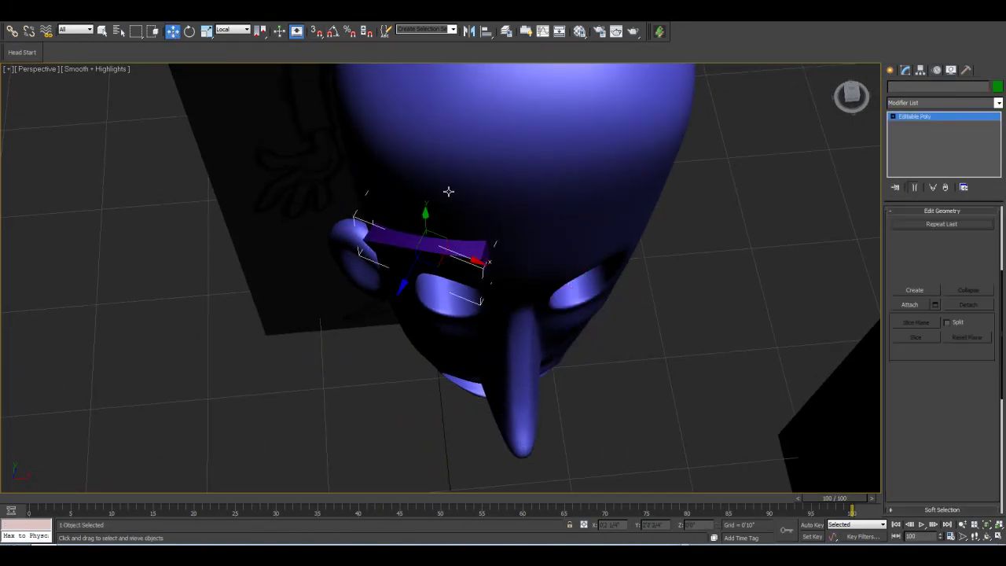
{"action": "left_click", "coordinate": [227, 31]}
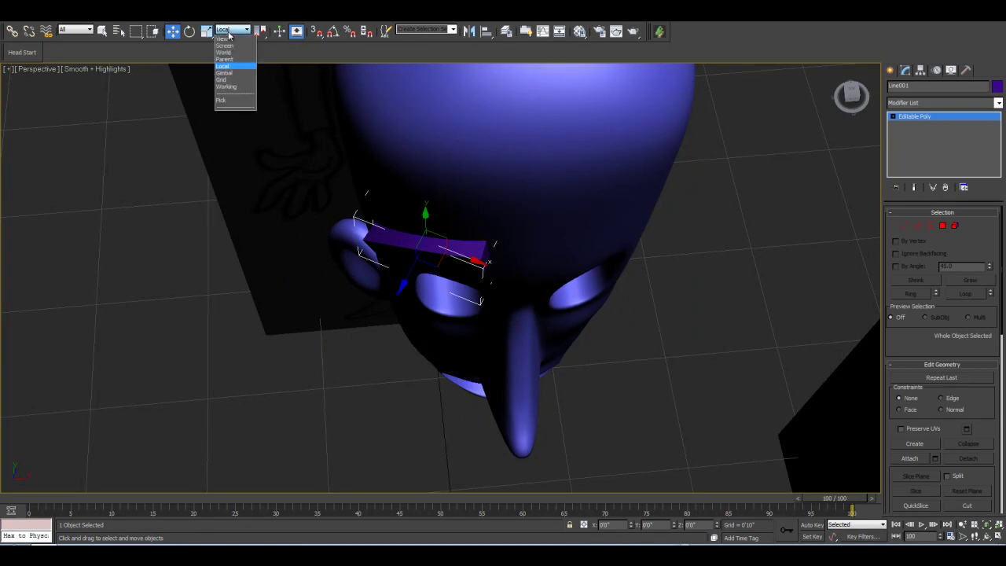
{"action": "left_click", "coordinate": [229, 37]}
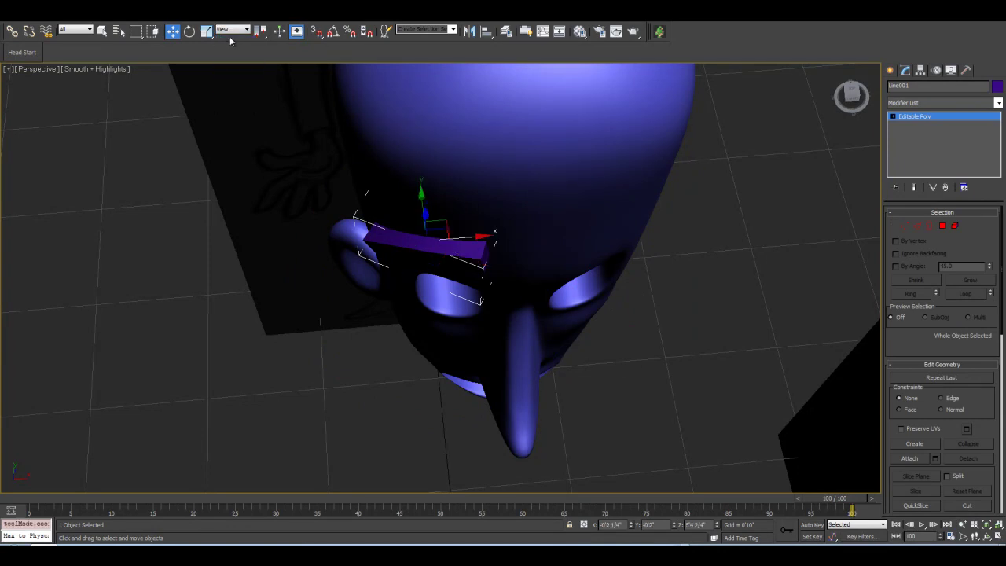
{"action": "left_click", "coordinate": [470, 31]}
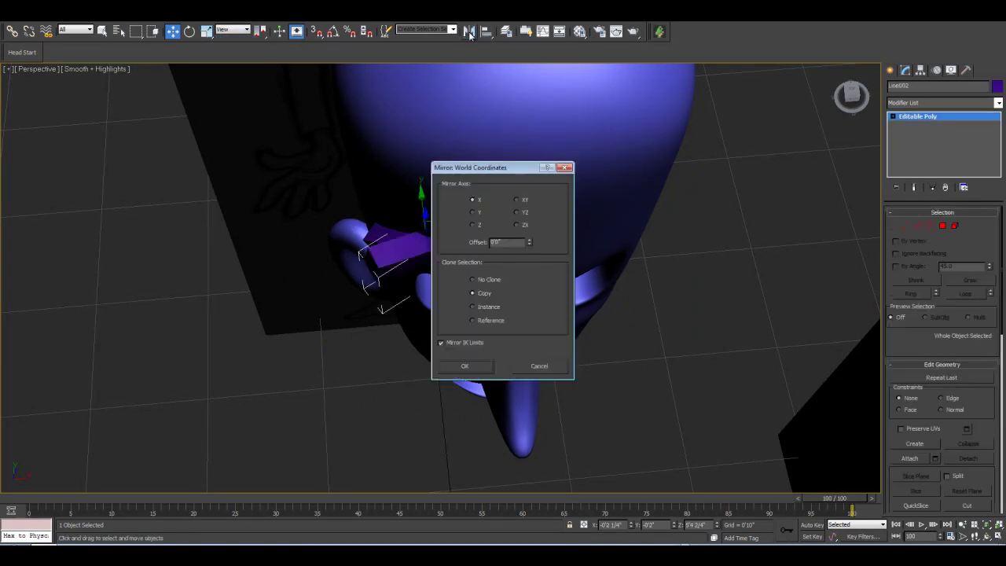
{"action": "left_click_drag", "start_coordinate": [497, 169], "coordinate": [679, 201]}
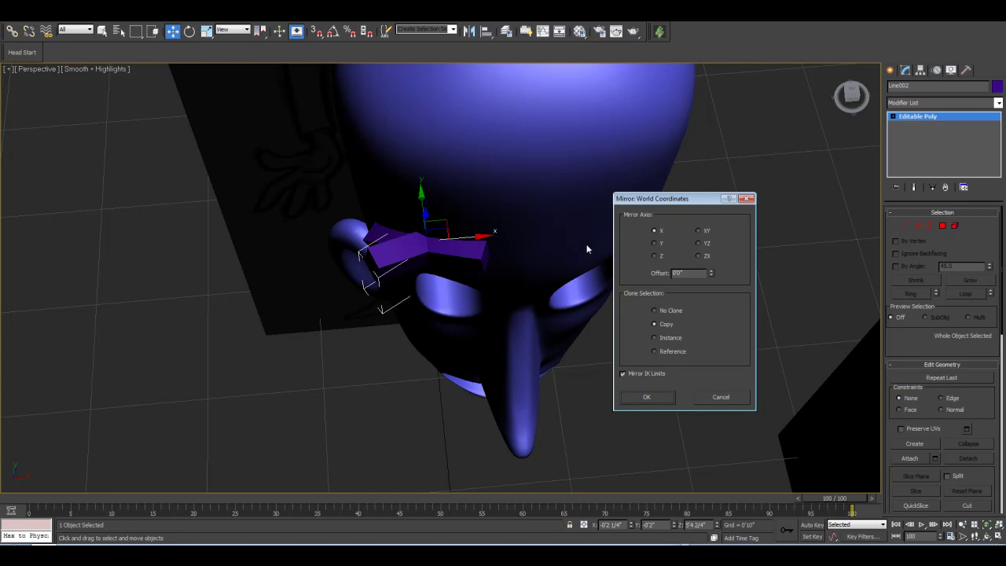
{"action": "left_click", "coordinate": [646, 397]}
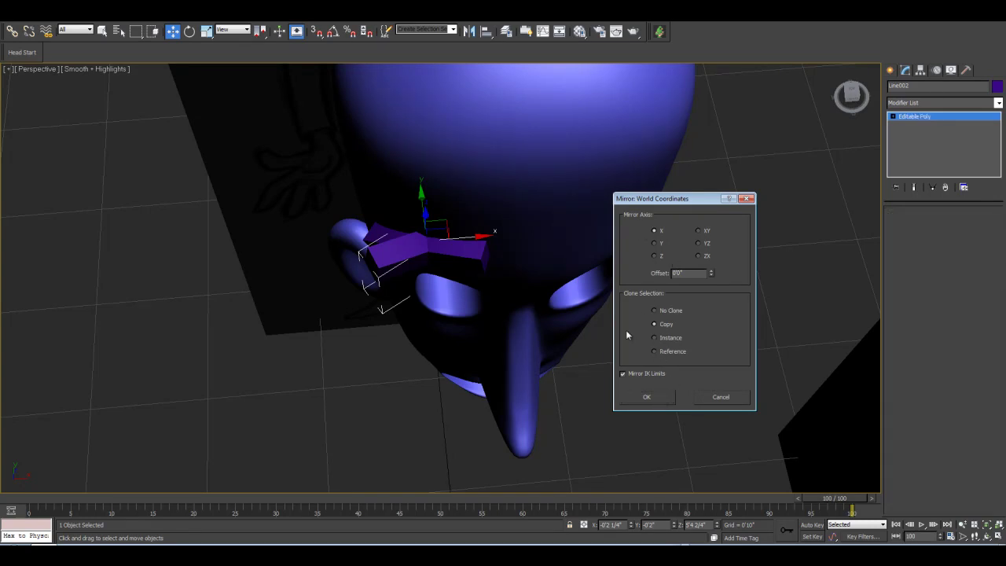
{"action": "left_click_drag", "start_coordinate": [466, 234], "coordinate": [635, 222]}
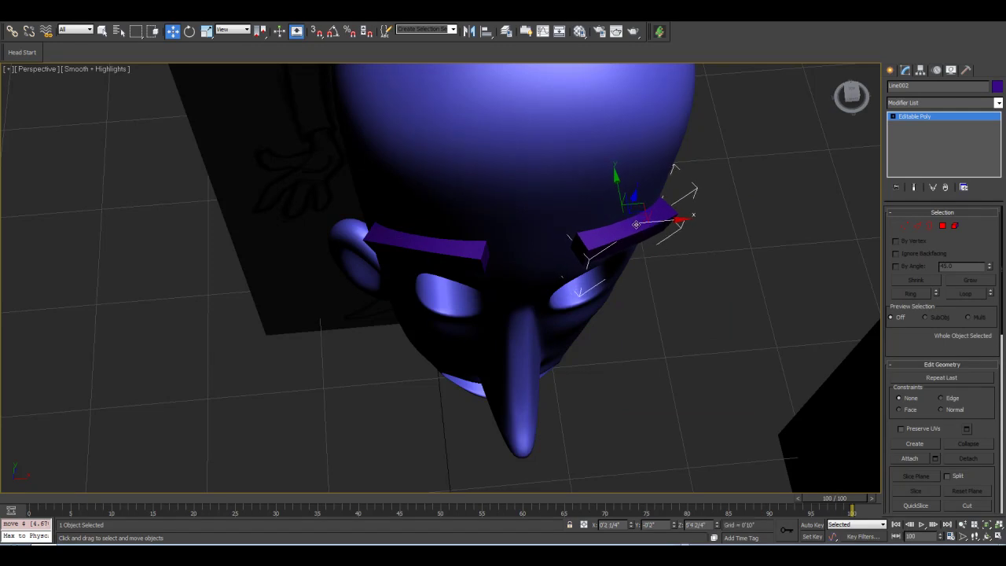
Copy the original eyebrow's absolute X position and set the mirrored eyebrow's X to the positive equivalent, 0'2 1/4".
{"action": "left_click", "coordinate": [426, 246]}
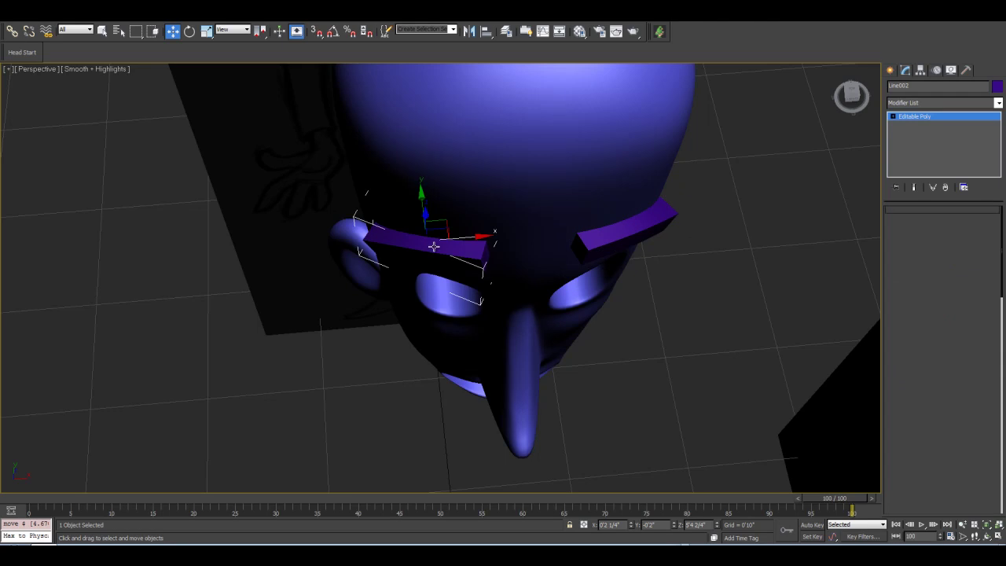
{"action": "right_click", "coordinate": [171, 32]}
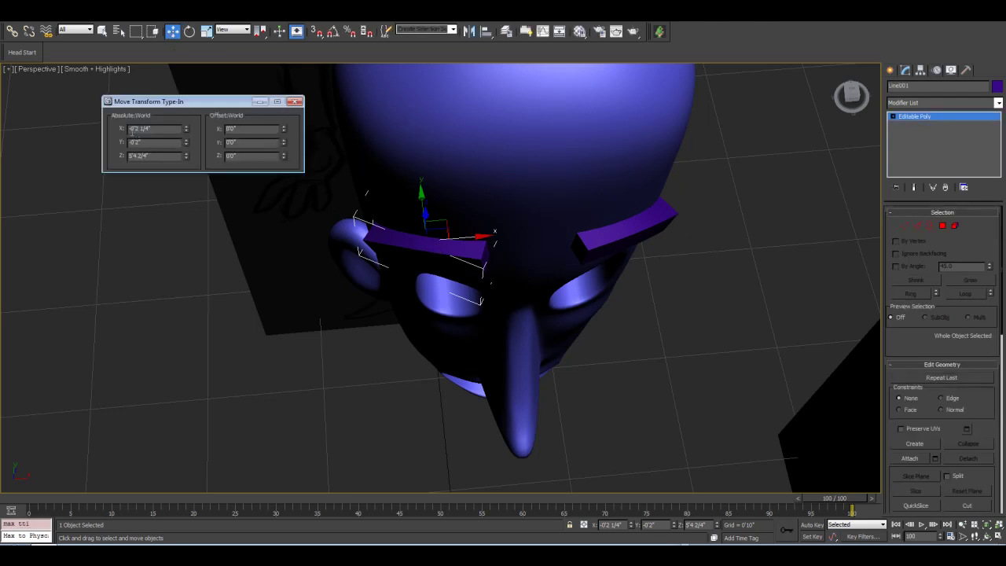
{"action": "left_click_drag", "start_coordinate": [201, 102], "coordinate": [219, 105]}
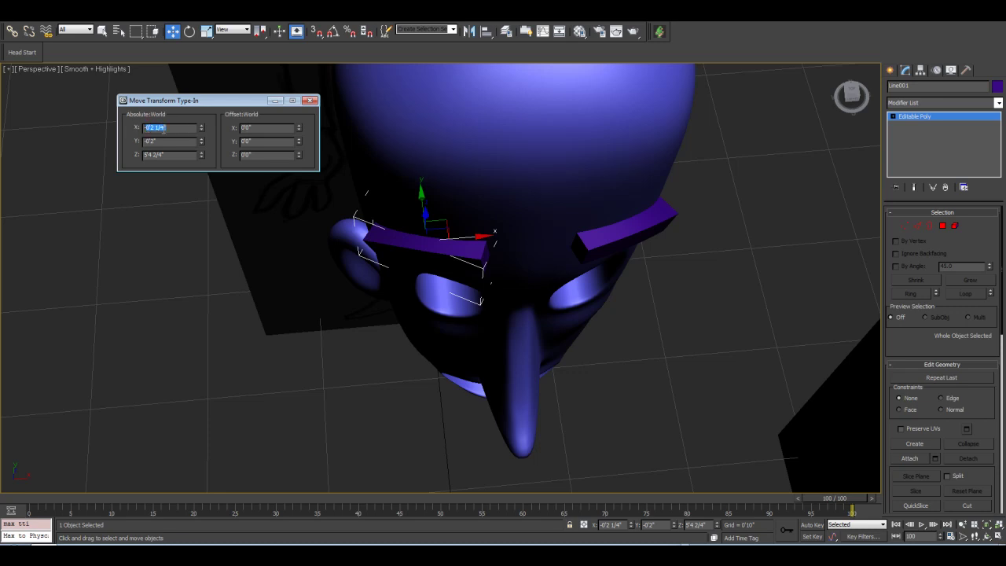
{"action": "right_click", "coordinate": [163, 129]}
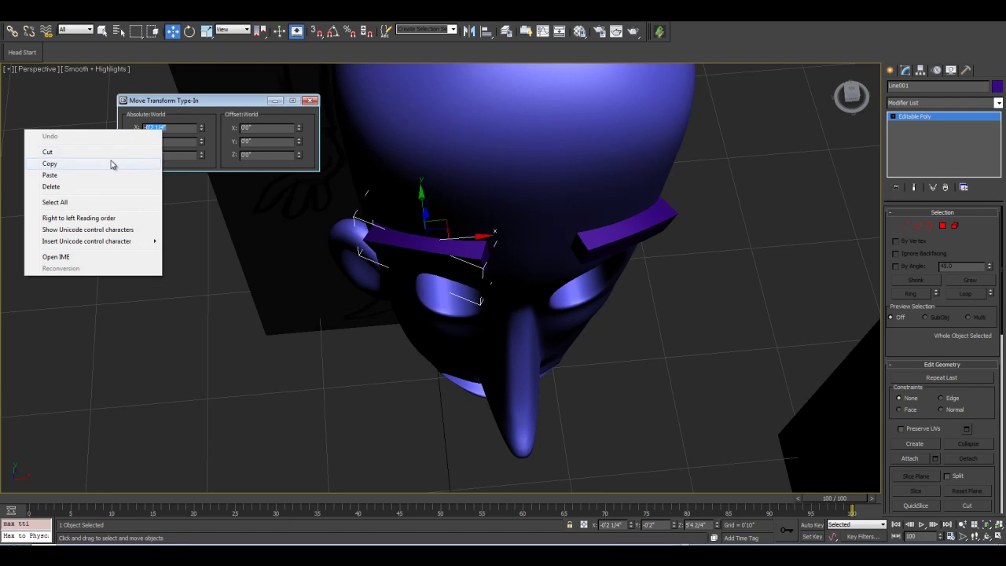
{"action": "left_click", "coordinate": [110, 163]}
{"action": "left_click", "coordinate": [644, 246]}
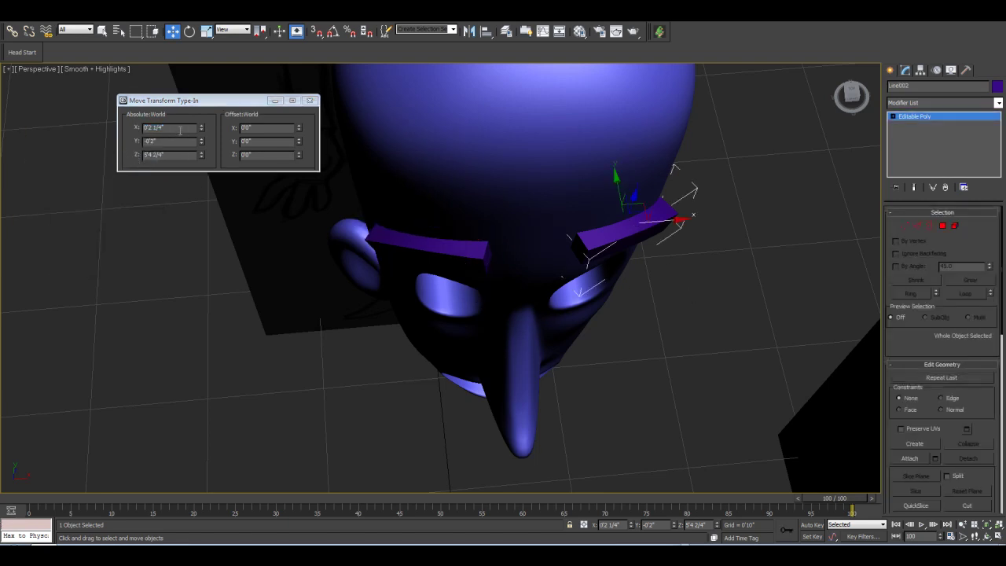
{"action": "right_click", "coordinate": [163, 127]}
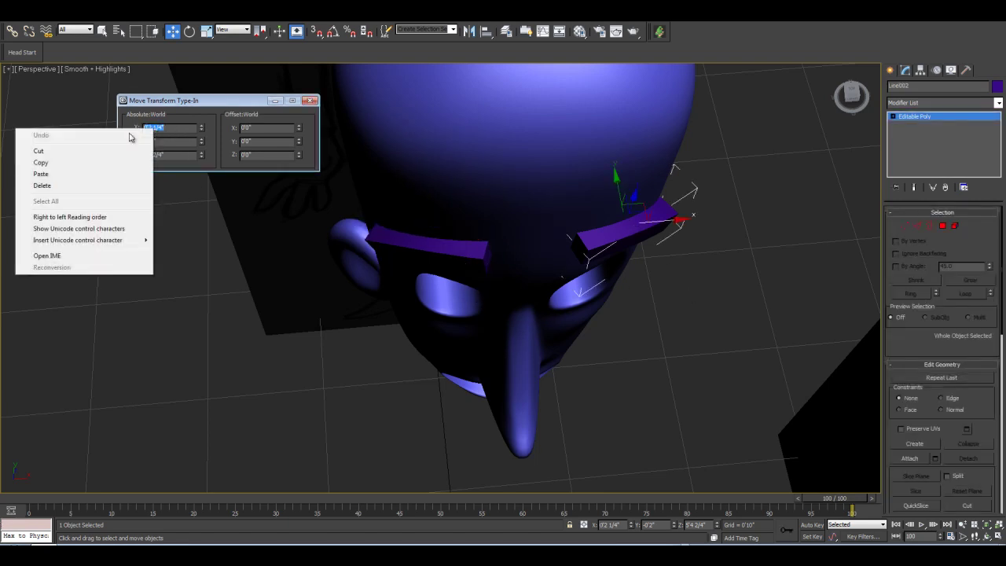
{"action": "left_click", "coordinate": [63, 176]}
{"action": "left_click", "coordinate": [169, 142]}
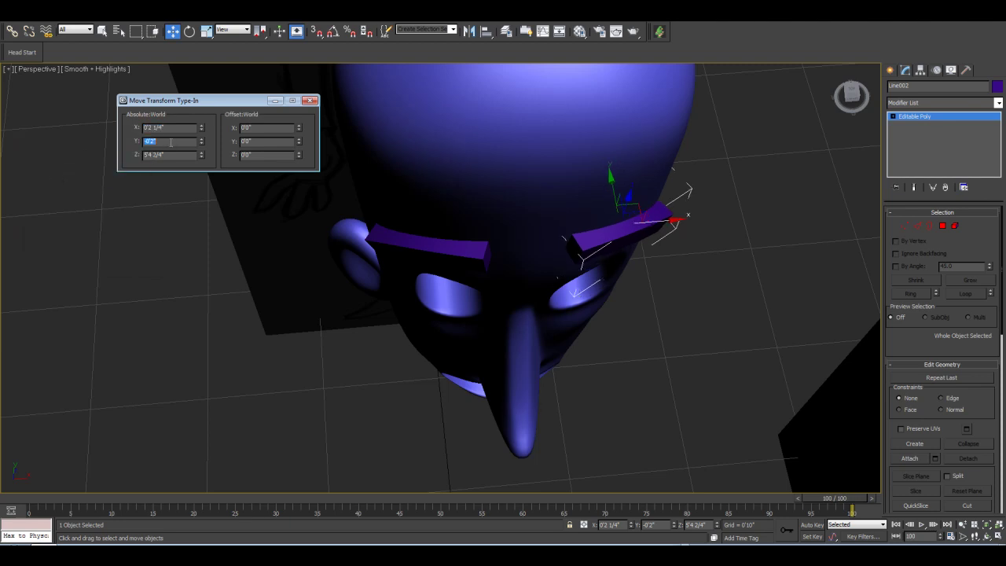
{"action": "left_click", "coordinate": [311, 101]}
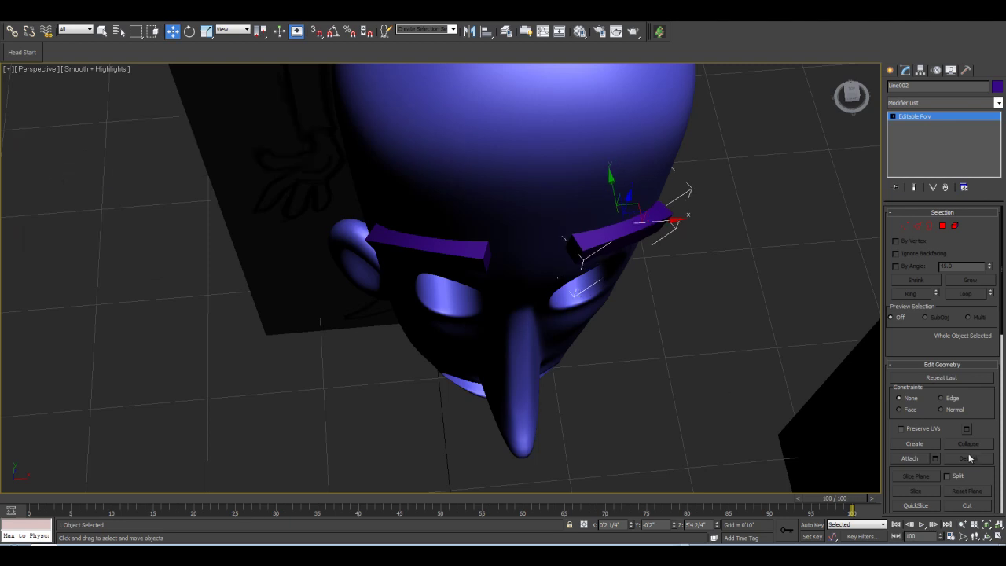
Attach both eyebrows to the Bob_Head object at its Editable Poly level, beneath the TurboSmooth modifier.
{"action": "left_click", "coordinate": [986, 535]}
{"action": "mouse_move", "coordinate": [439, 276]}
{"action": "left_mouse_down"}
{"action": "mouse_move", "coordinate": [438, 228]}
{"action": "mouse_move", "coordinate": [441, 270]}
{"action": "left_mouse_up"}
{"action": "scroll", "coordinate": [441, 269], "scroll_direction": "down", "scroll_amount": 3}
{"action": "middle_click_drag", "start_coordinate": [442, 269], "coordinate": [456, 247]}
{"action": "left_click_drag", "start_coordinate": [456, 247], "coordinate": [461, 252]}
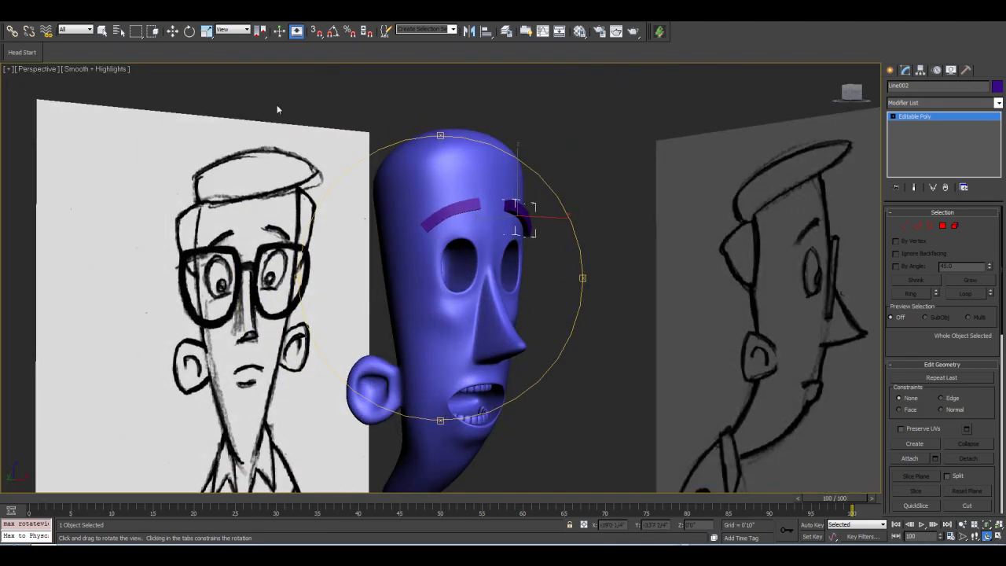
{"action": "left_click", "coordinate": [172, 30]}
{"action": "left_click", "coordinate": [575, 128]}
{"action": "left_click", "coordinate": [484, 166]}
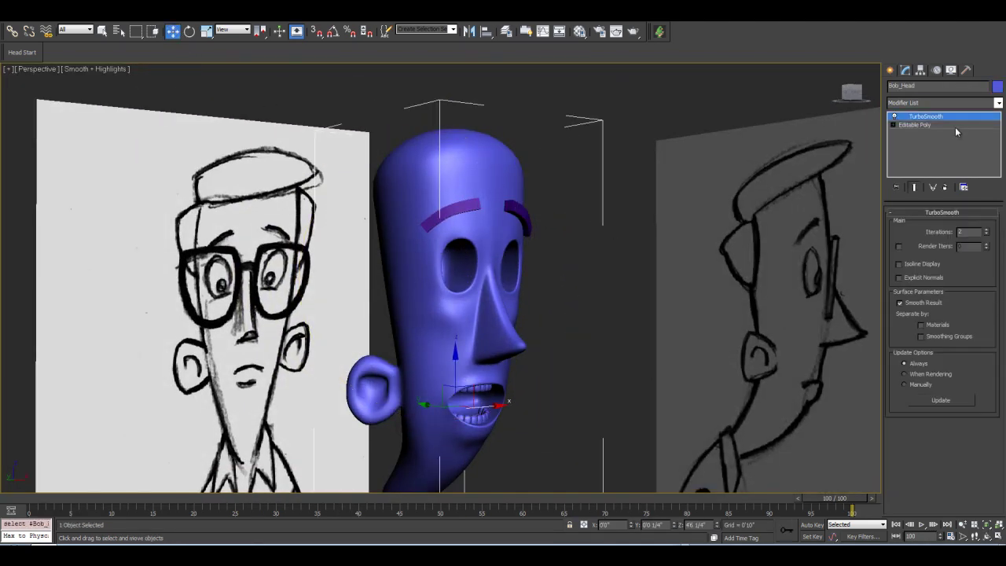
{"action": "left_click", "coordinate": [914, 124]}
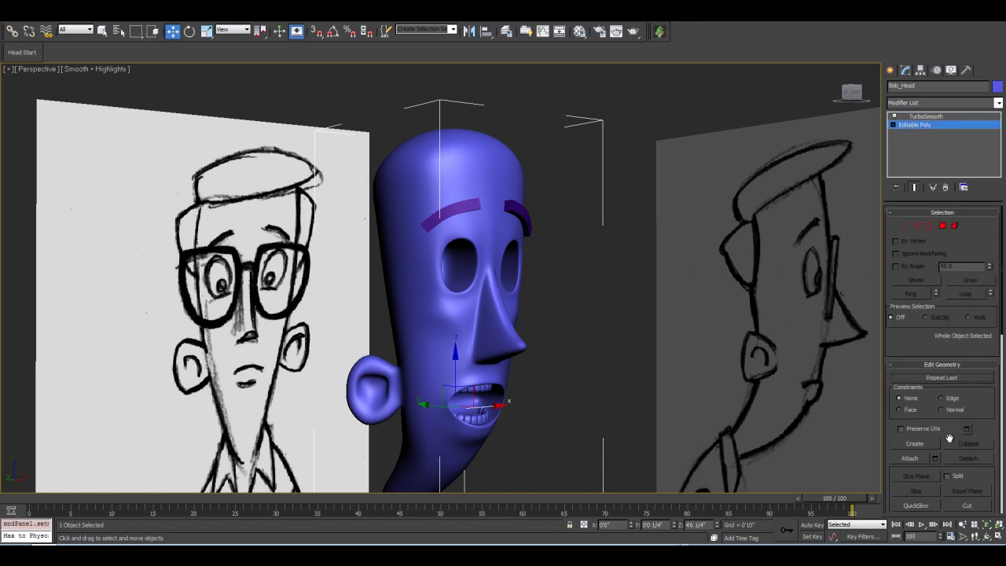
{"action": "left_click", "coordinate": [910, 459]}
{"action": "left_click", "coordinate": [456, 208]}
{"action": "left_click", "coordinate": [521, 214]}
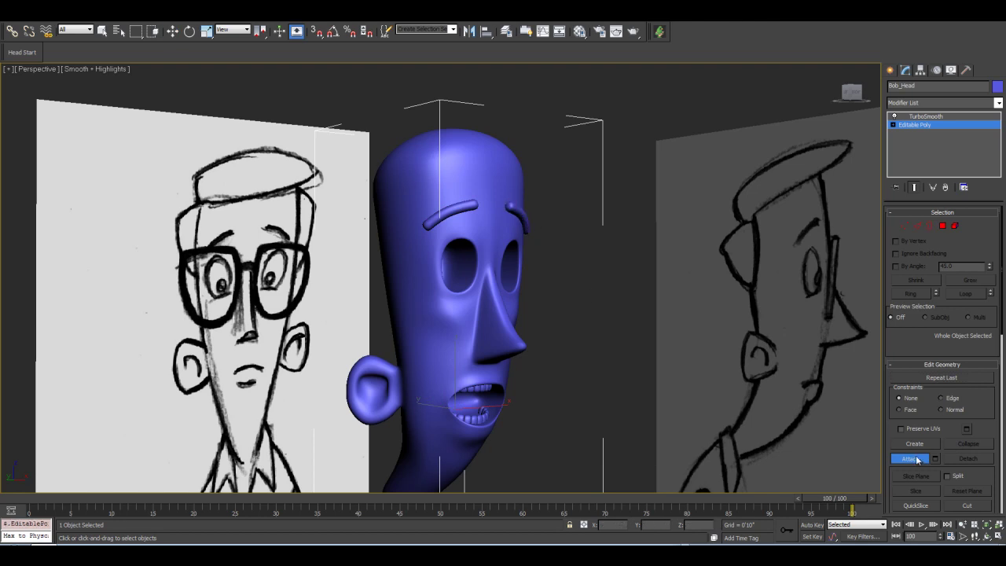
{"action": "left_click", "coordinate": [917, 460]}
Select the attached eyebrow above the ear-side eye as an element, test moving it up the forehead, and undo the move.
{"action": "key", "text": "5"}
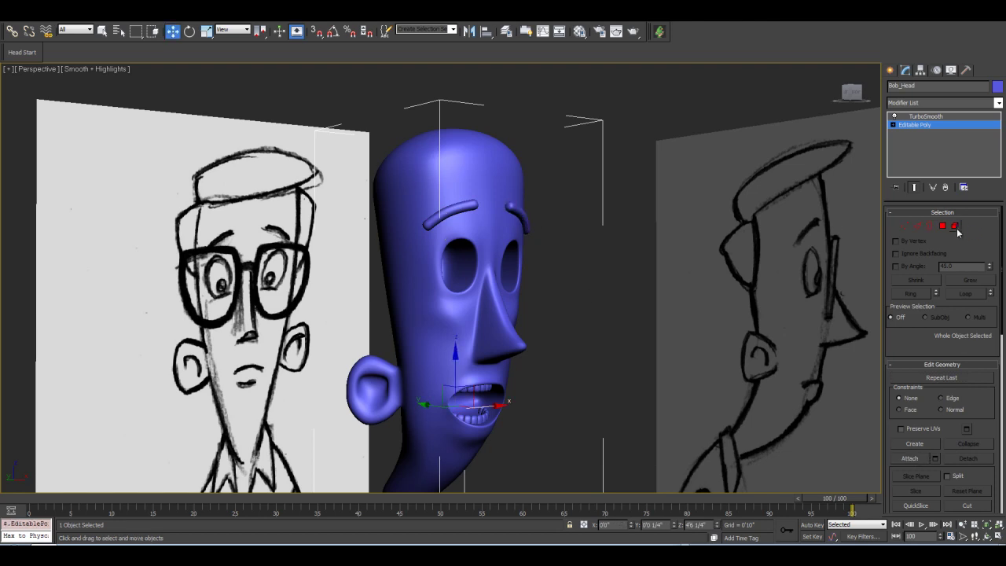
{"action": "left_click", "coordinate": [468, 211]}
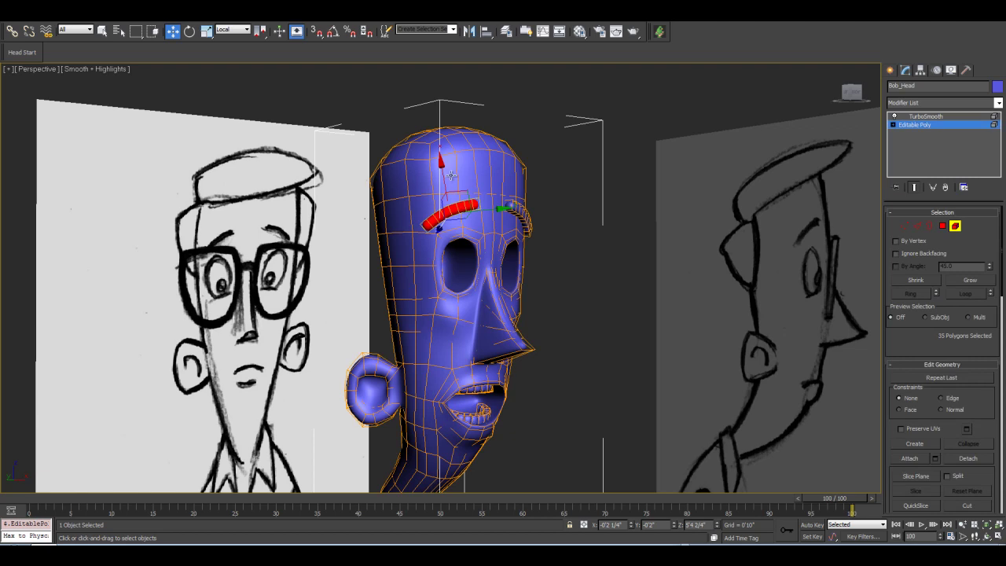
{"action": "left_click_drag", "start_coordinate": [444, 175], "coordinate": [503, 235]}
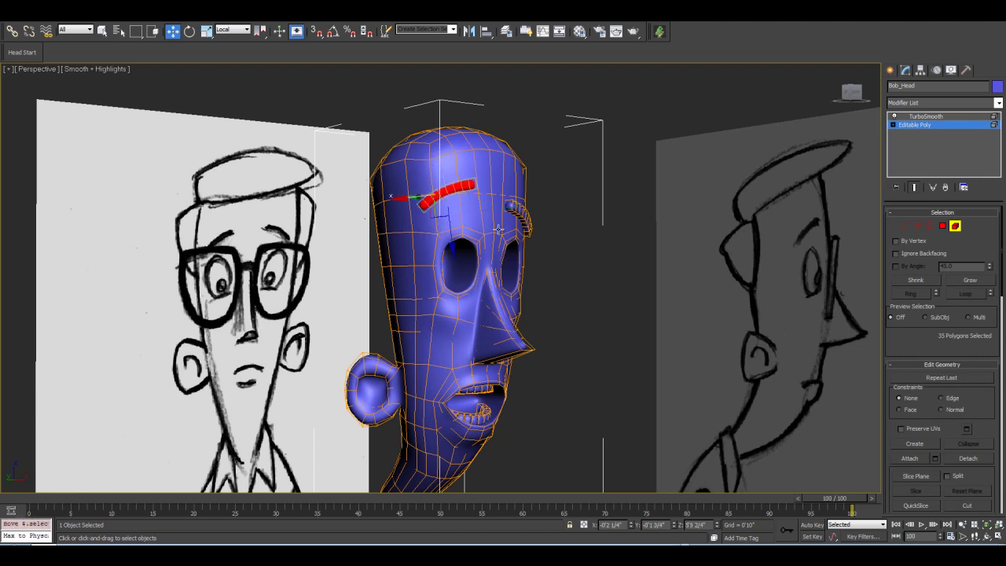
{"action": "key", "text": "ctrl+z"}
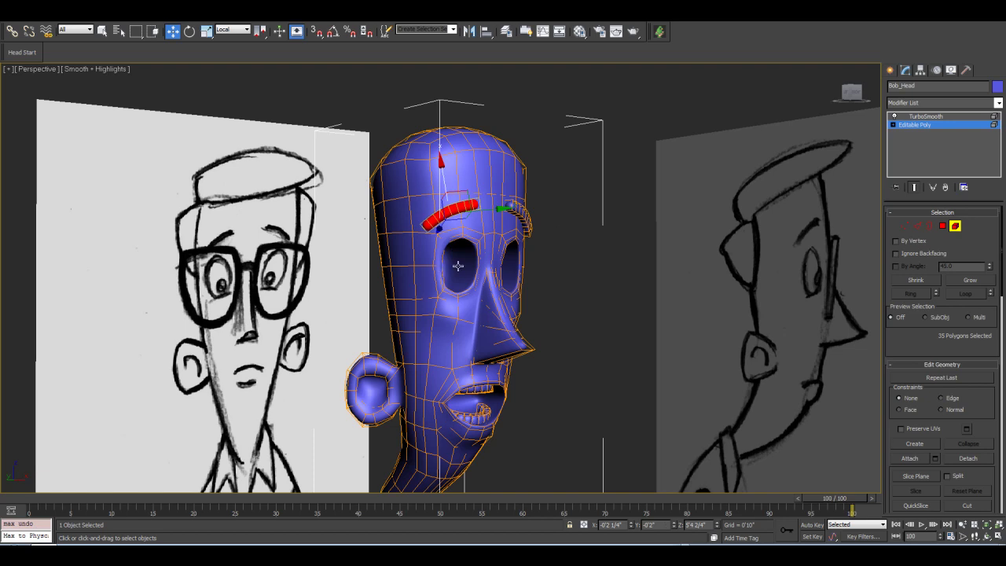
{"action": "scroll", "coordinate": [456, 267], "scroll_direction": "up", "scroll_amount": 2}
{"action": "scroll", "coordinate": [423, 299], "scroll_direction": "down", "scroll_amount": 3}
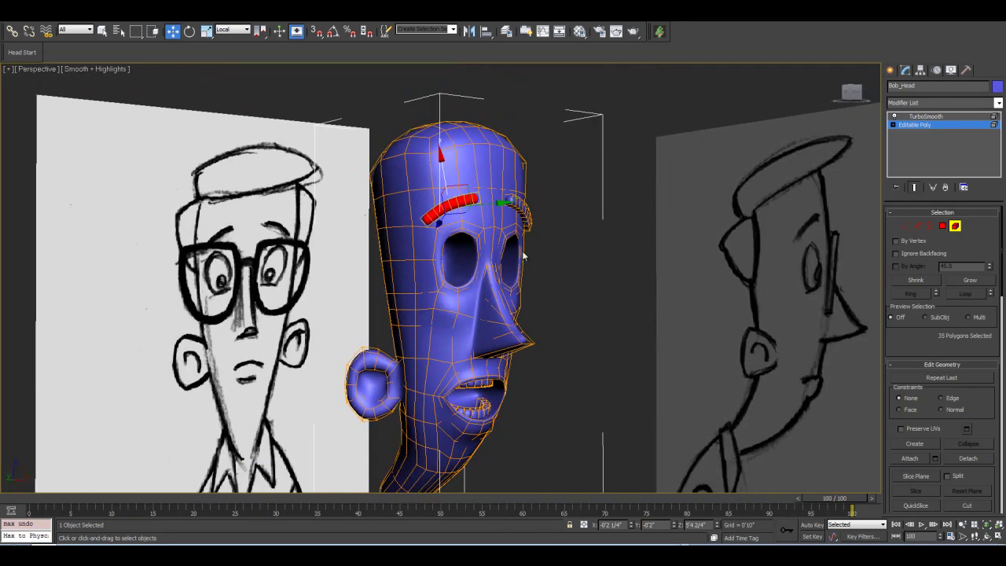
{"action": "left_click", "coordinate": [956, 226]}
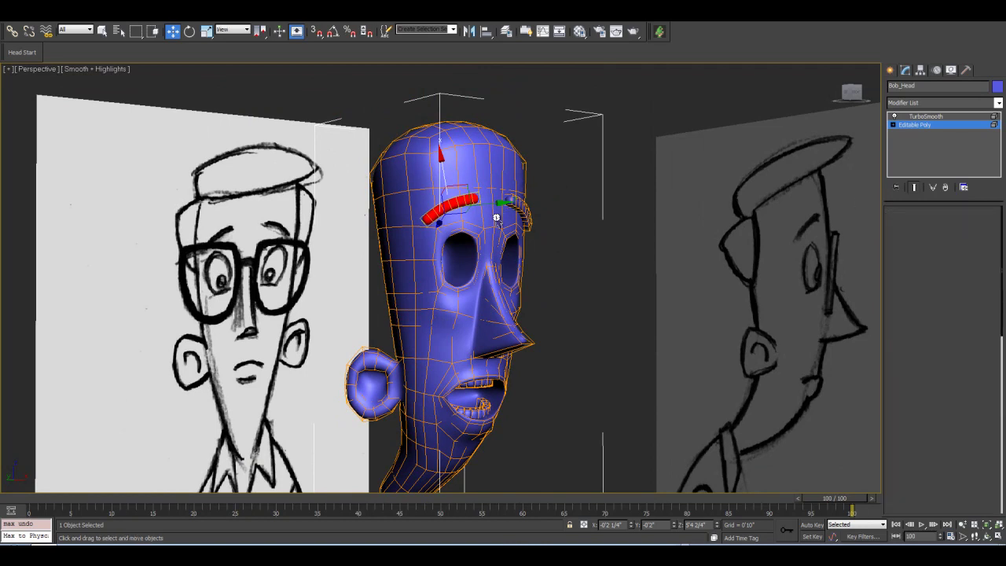
Create a sphere with a radius of about 0'3 3/4" on the ground between the two reference planes.
{"action": "middle_click_drag", "start_coordinate": [563, 226], "coordinate": [585, 291], "text": "alt"}
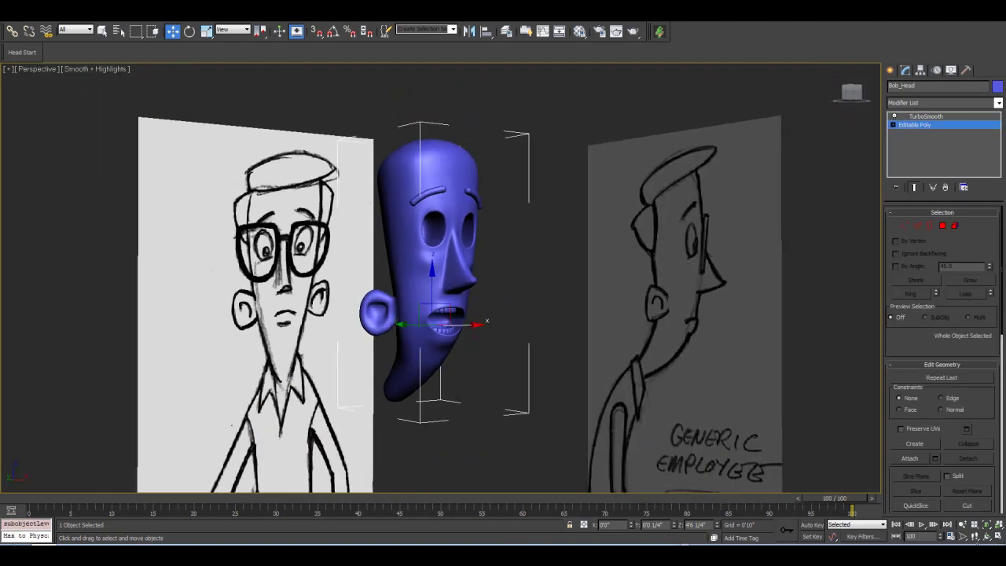
{"action": "left_click", "coordinate": [987, 538]}
{"action": "left_click_drag", "start_coordinate": [469, 254], "coordinate": [442, 299]}
{"action": "scroll", "coordinate": [437, 299], "scroll_direction": "up", "scroll_amount": 3}
{"action": "scroll", "coordinate": [437, 300], "scroll_direction": "down", "scroll_amount": 3}
{"action": "scroll", "coordinate": [442, 298], "scroll_direction": "down", "scroll_amount": 3}
{"action": "middle_click_drag", "start_coordinate": [442, 298], "coordinate": [438, 227]}
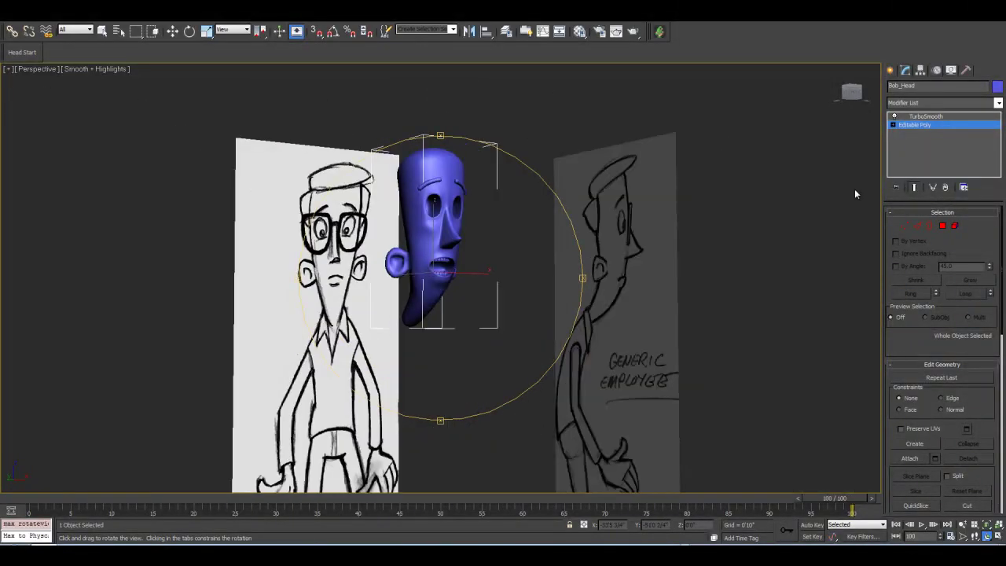
{"action": "left_click", "coordinate": [890, 70]}
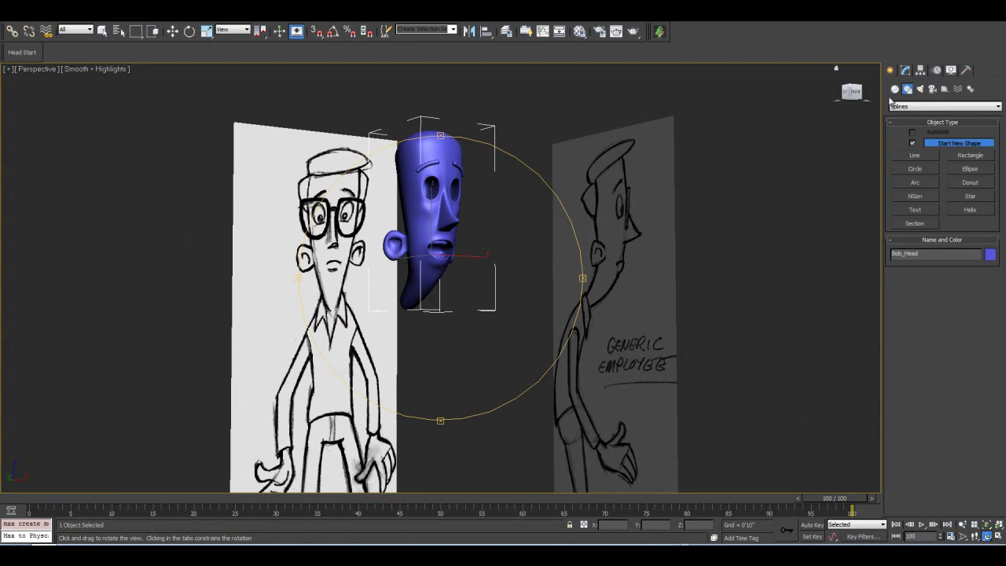
{"action": "left_click", "coordinate": [894, 89]}
{"action": "left_click", "coordinate": [923, 161]}
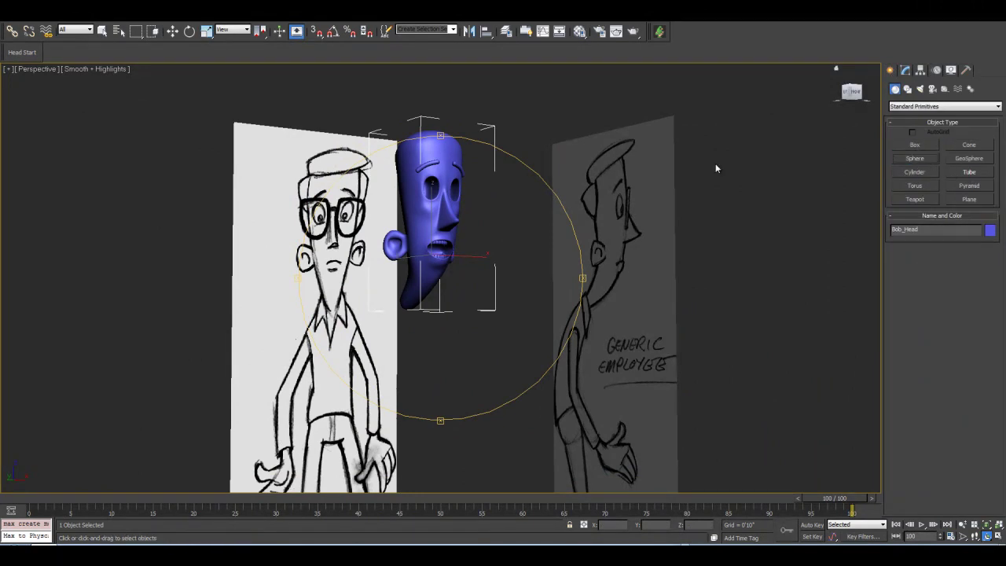
{"action": "middle_click_drag", "start_coordinate": [541, 402], "coordinate": [542, 303]}
{"action": "scroll", "coordinate": [541, 304], "scroll_direction": "down", "scroll_amount": 3}
{"action": "left_click_drag", "start_coordinate": [458, 464], "coordinate": [462, 425]}
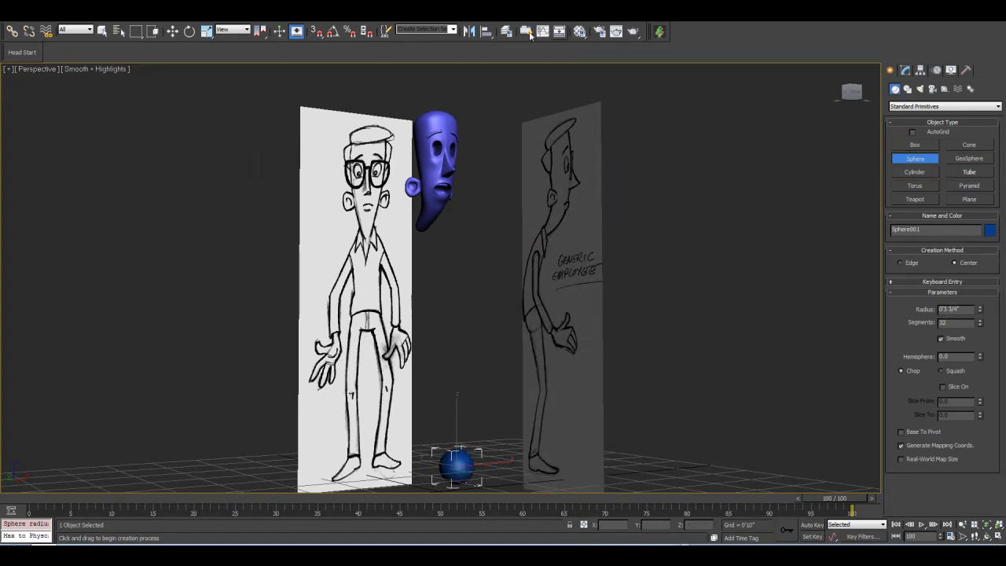
Align the sphere to Bob_Head in X, Y and Z position, pivot point to pivot point, and activate the Move tool.
{"action": "left_click", "coordinate": [487, 31]}
{"action": "left_click", "coordinate": [442, 130]}
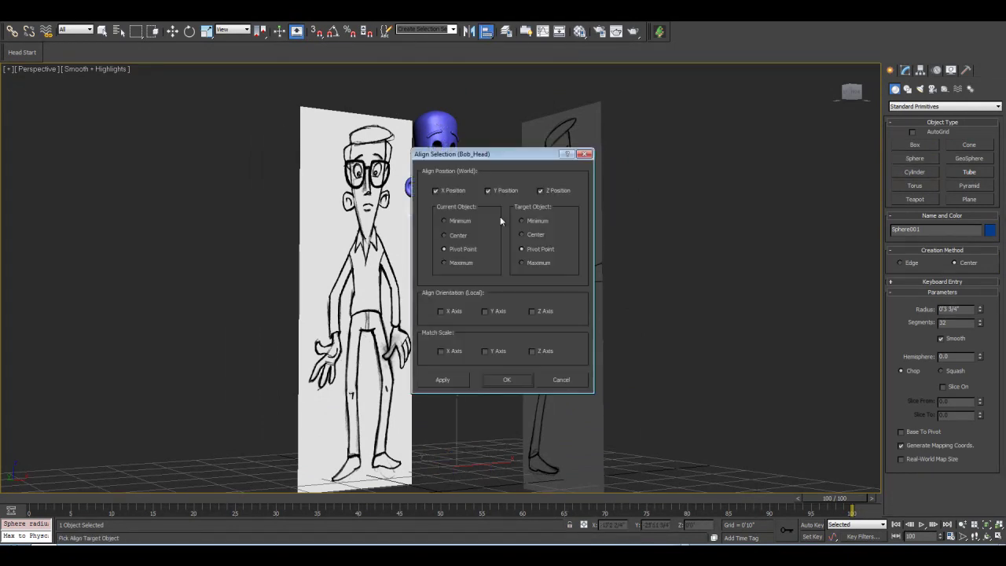
{"action": "left_click", "coordinate": [517, 380]}
{"action": "key", "text": "w"}
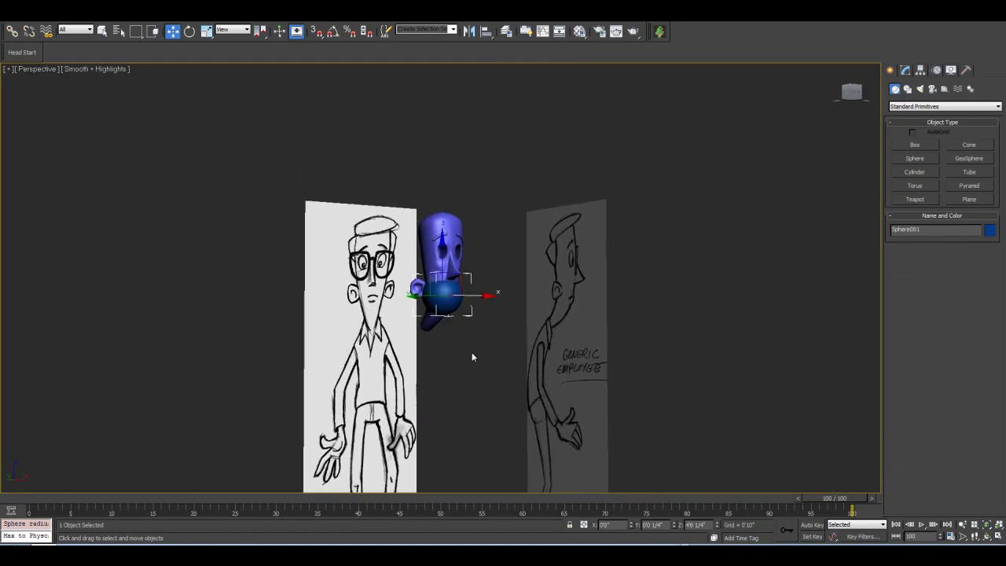
Raise the sphere along Z to the head's eye level and display edged faces on the shaded model.
{"action": "scroll", "coordinate": [470, 338], "scroll_direction": "up", "scroll_amount": 5}
{"action": "left_click_drag", "start_coordinate": [447, 292], "coordinate": [450, 171]}
{"action": "middle_click_drag", "start_coordinate": [478, 242], "coordinate": [487, 301]}
{"action": "scroll", "coordinate": [488, 302], "scroll_direction": "up", "scroll_amount": 2}
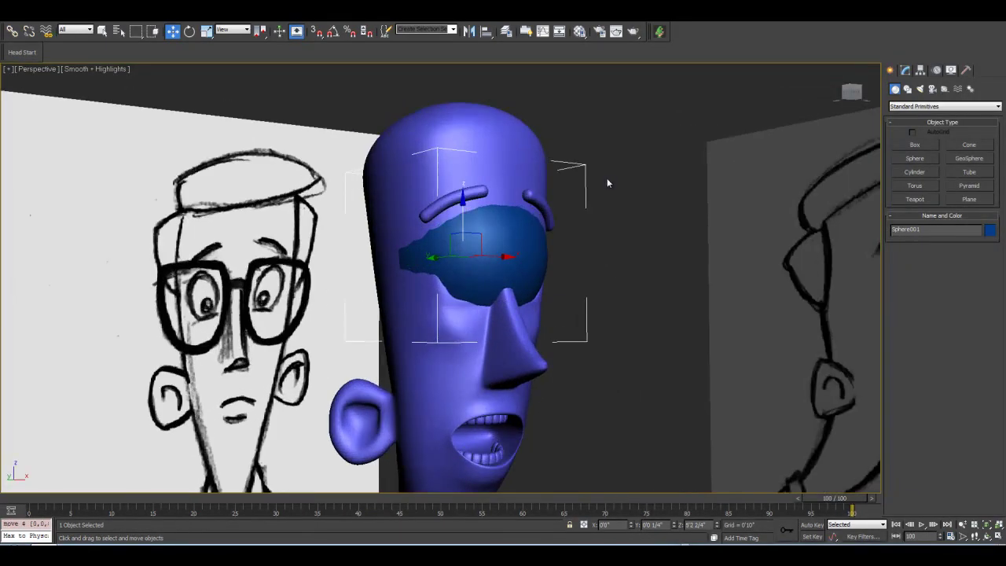
{"action": "key", "text": "F3"}
{"action": "key", "text": "F3"}
{"action": "key", "text": "F4"}
Rotate the sphere with angle snap enabled so that its pole faces the front of the head.
{"action": "key", "text": "e"}
{"action": "left_click_drag", "start_coordinate": [471, 236], "coordinate": [491, 237]}
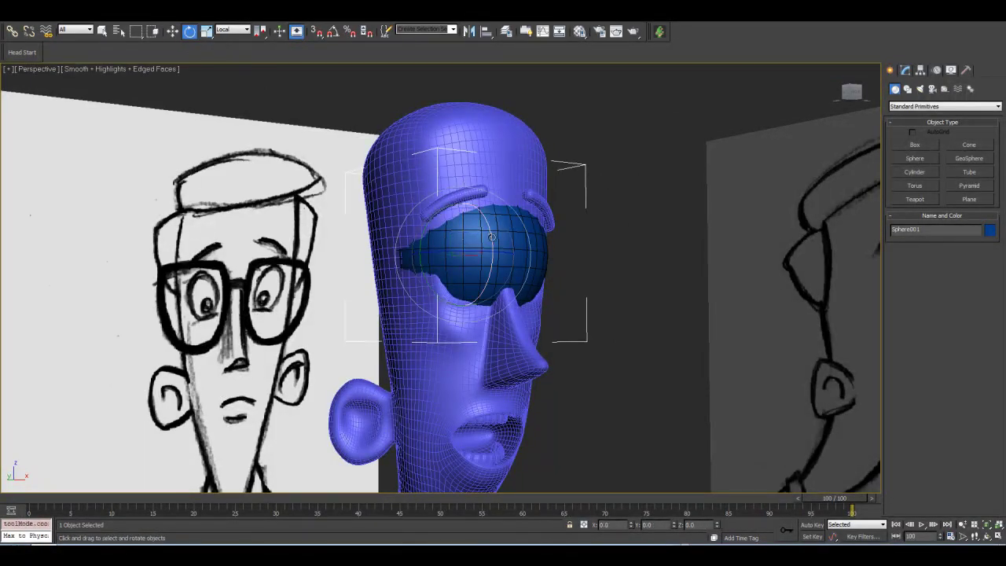
{"action": "key", "text": "ctrl+z"}
{"action": "left_click", "coordinate": [333, 31]}
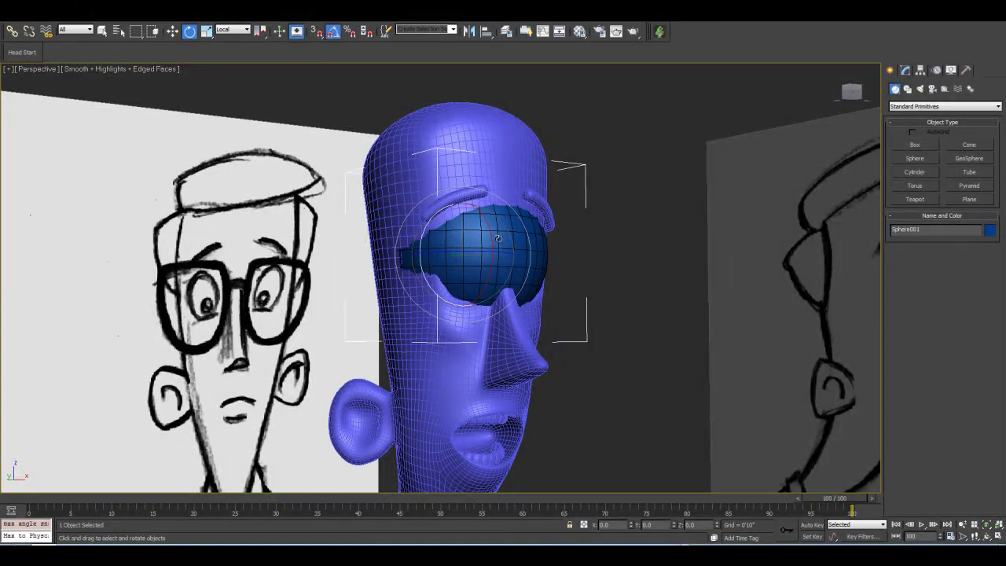
{"action": "left_click_drag", "start_coordinate": [487, 224], "coordinate": [484, 209]}
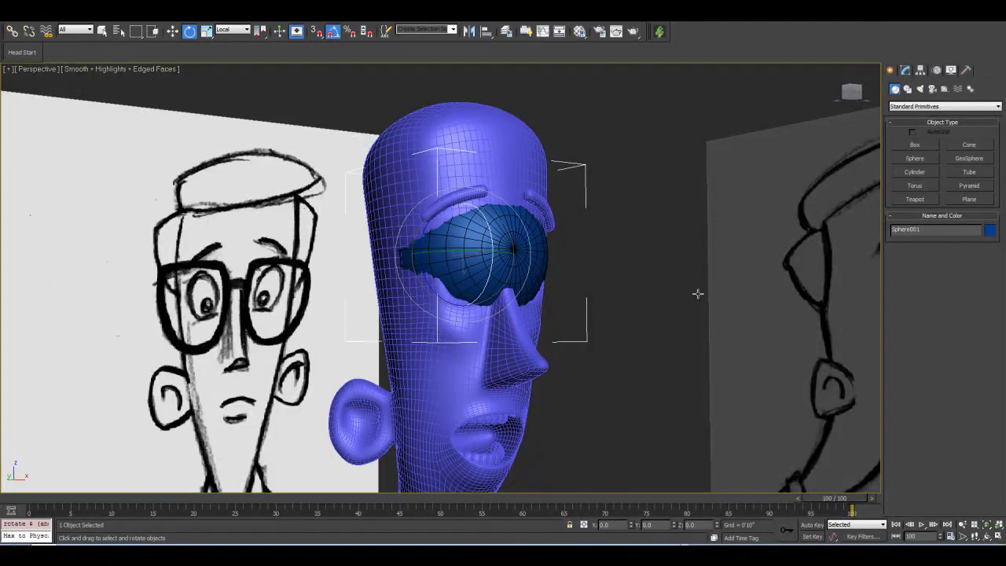
{"action": "scroll", "coordinate": [549, 284], "scroll_direction": "up", "scroll_amount": 5}
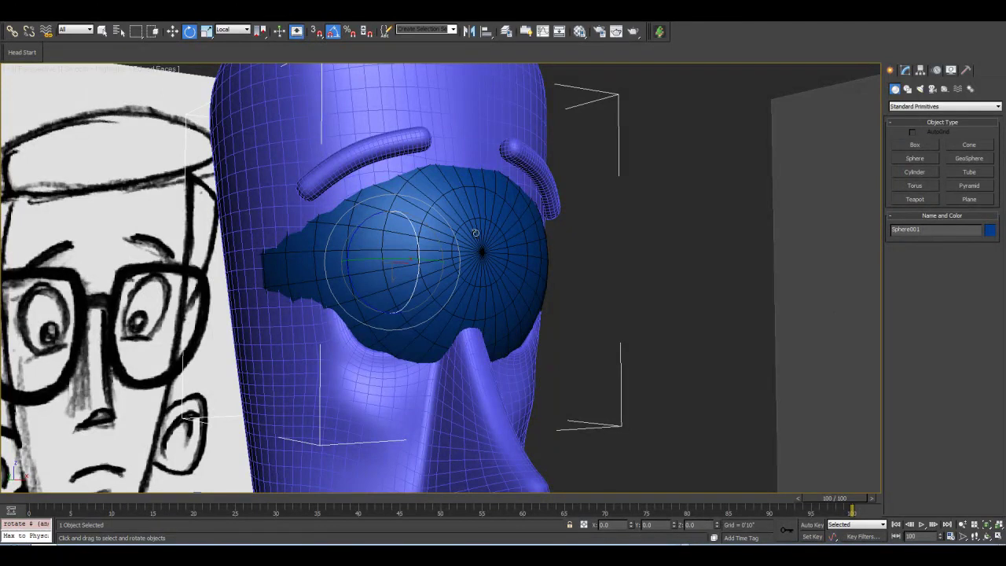
{"action": "scroll", "coordinate": [506, 221], "scroll_direction": "down", "scroll_amount": 3}
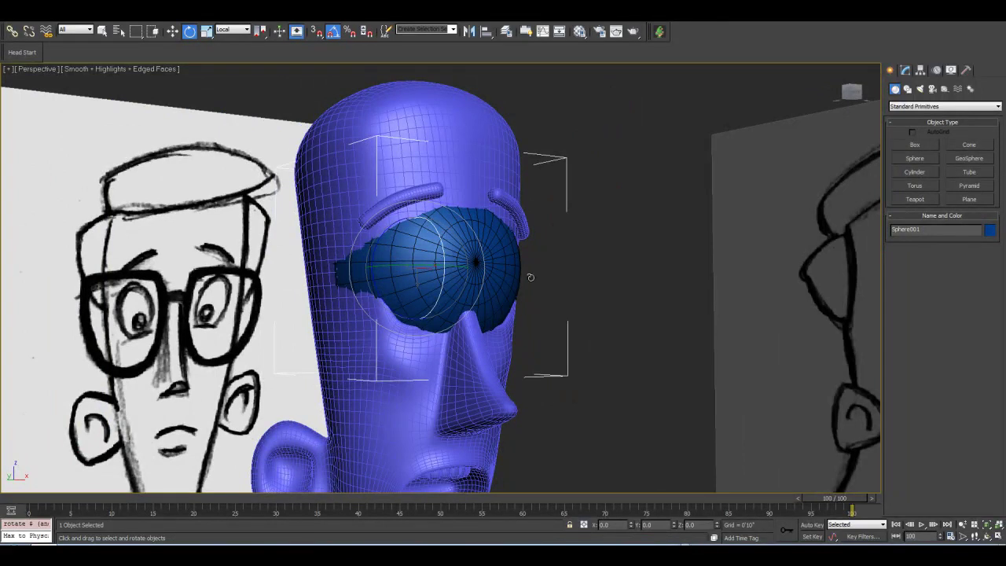
Reduce the sphere's radius to about 0'1 2/4".
{"action": "key", "text": "w"}
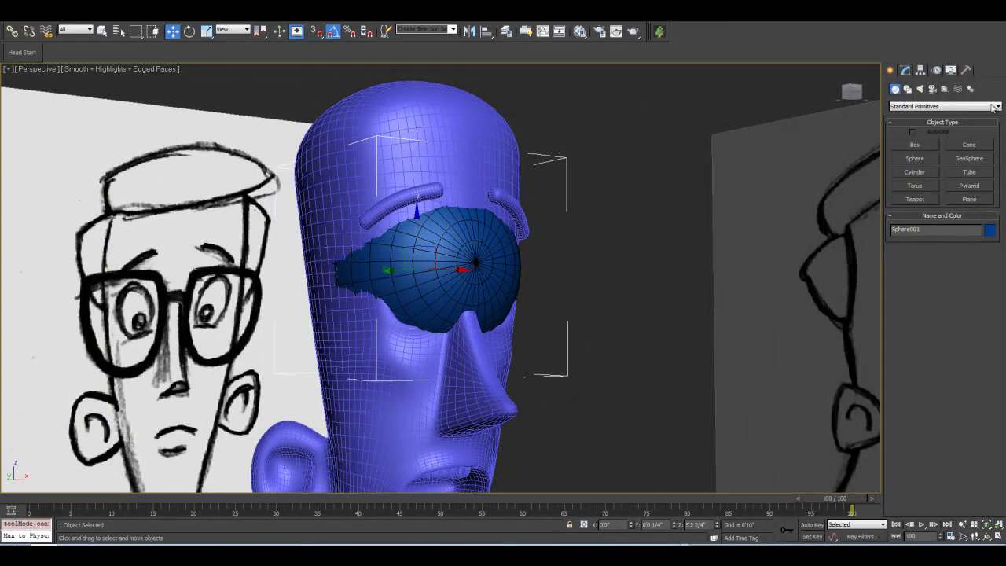
{"action": "left_click", "coordinate": [905, 70]}
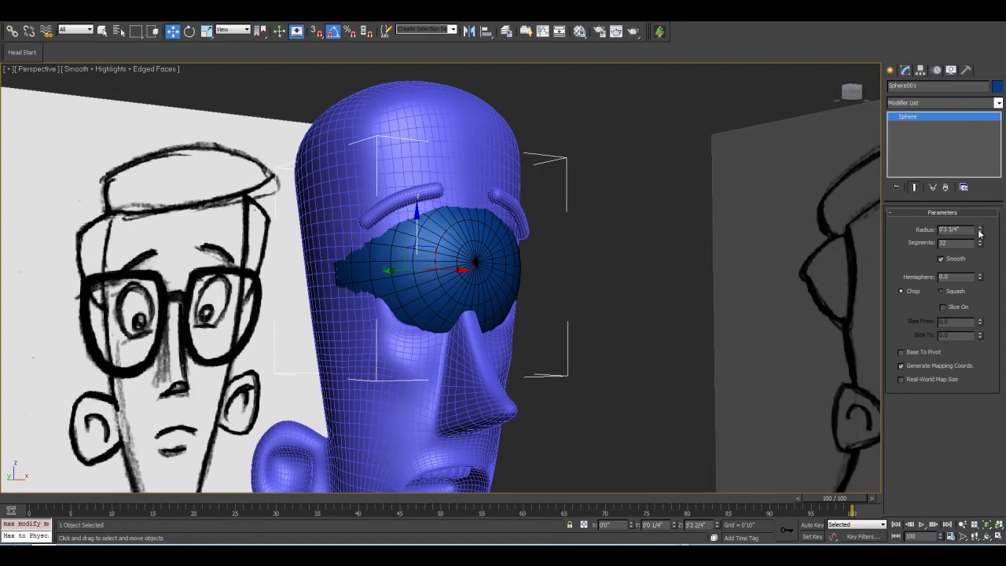
{"action": "left_click_drag", "start_coordinate": [980, 231], "coordinate": [985, 256]}
In the Front view, move the sphere sideways and down to centre it in the eye socket on the head's right side.
{"action": "key", "text": "f"}
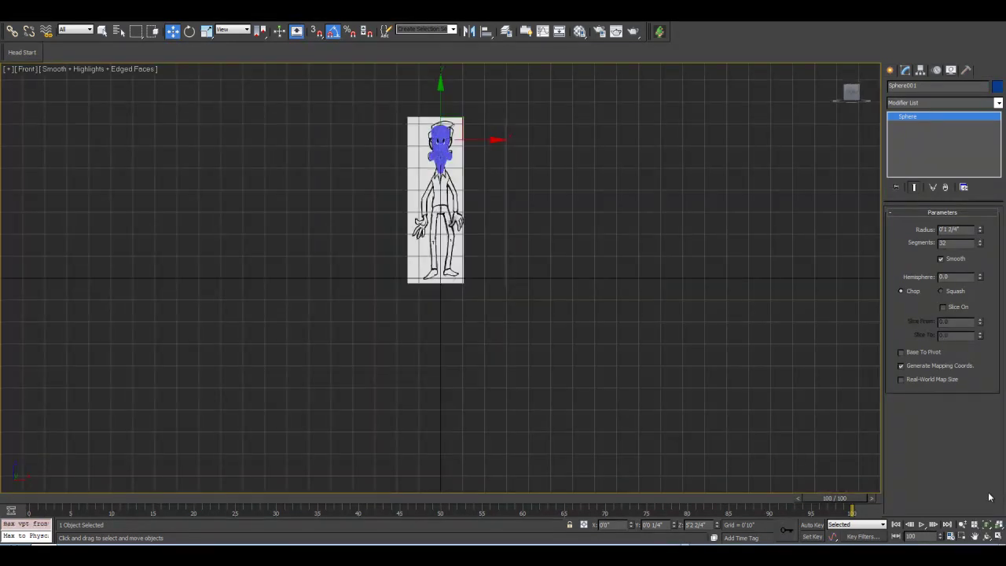
{"action": "left_click", "coordinate": [988, 526]}
{"action": "left_click", "coordinate": [963, 525]}
{"action": "left_click_drag", "start_coordinate": [541, 245], "coordinate": [542, 290]}
{"action": "key", "text": "w"}
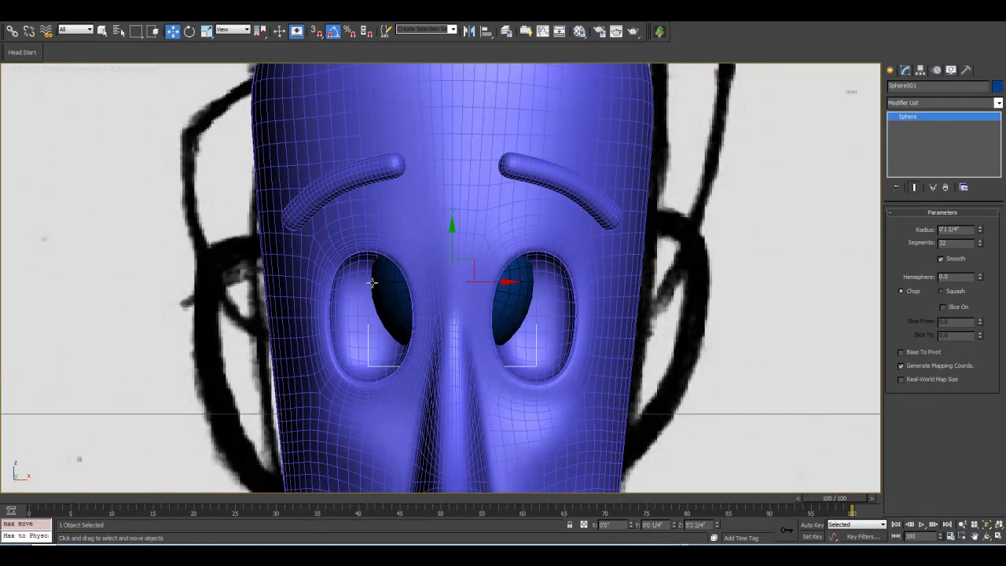
{"action": "left_click_drag", "start_coordinate": [462, 269], "coordinate": [394, 295]}
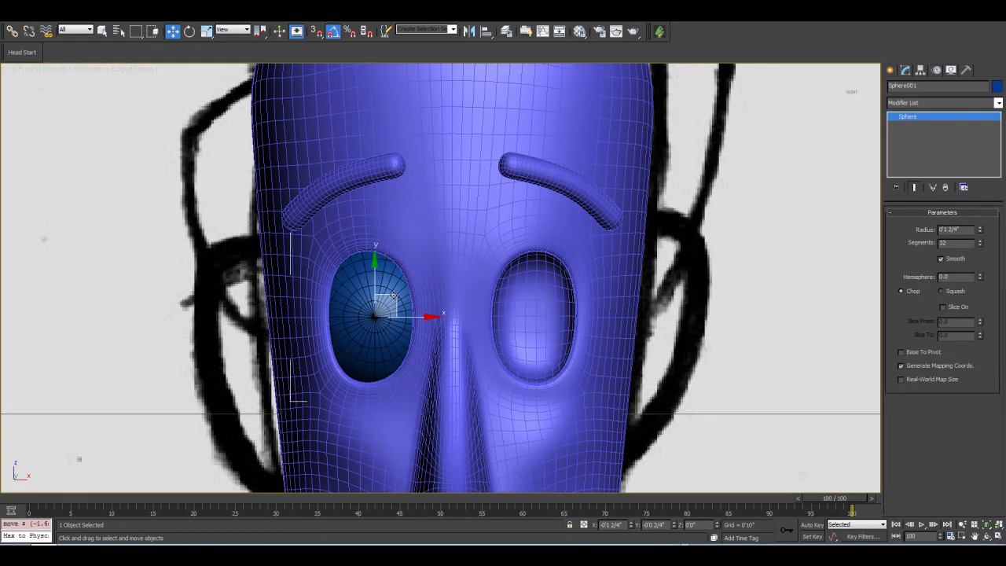
Move the sphere about 0'1" forward along Y into the opening of the eye socket.
{"action": "key", "text": "l"}
{"action": "left_click", "coordinate": [987, 536]}
{"action": "mouse_move", "coordinate": [463, 256]}
{"action": "left_mouse_down"}
{"action": "mouse_move", "coordinate": [443, 260]}
{"action": "mouse_move", "coordinate": [445, 272]}
{"action": "mouse_move", "coordinate": [572, 329]}
{"action": "left_mouse_up"}
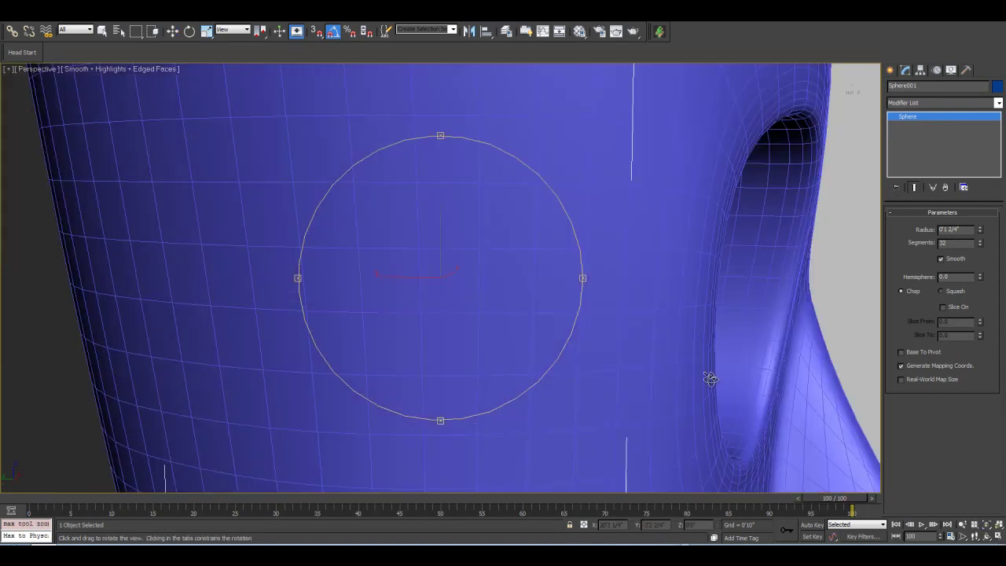
{"action": "mouse_move", "coordinate": [440, 299]}
{"action": "left_mouse_down"}
{"action": "mouse_move", "coordinate": [483, 264]}
{"action": "mouse_move", "coordinate": [425, 275]}
{"action": "mouse_move", "coordinate": [428, 295]}
{"action": "mouse_move", "coordinate": [479, 314]}
{"action": "mouse_move", "coordinate": [446, 320]}
{"action": "left_mouse_up"}
{"action": "key", "text": "w"}
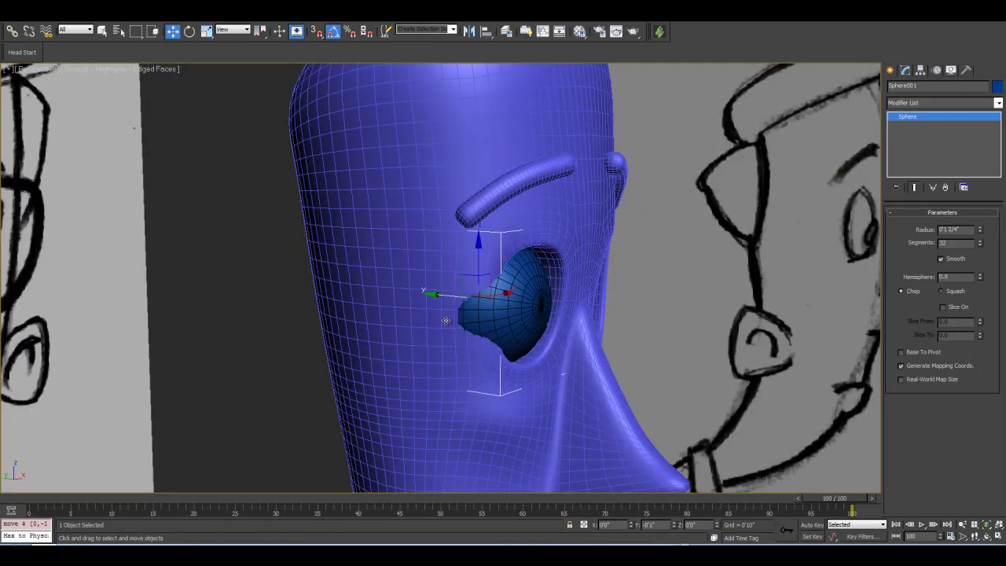
Set the eyeball sphere's radius to 0'1 1/4" and move it about 0'0 2/4" further forward in the socket.
{"action": "left_click", "coordinate": [987, 537]}
{"action": "mouse_move", "coordinate": [541, 242]}
{"action": "left_mouse_down"}
{"action": "mouse_move", "coordinate": [474, 238]}
{"action": "mouse_move", "coordinate": [480, 225]}
{"action": "mouse_move", "coordinate": [489, 240]}
{"action": "mouse_move", "coordinate": [550, 241]}
{"action": "left_mouse_up"}
{"action": "left_click", "coordinate": [980, 233]}
{"action": "key", "text": "w"}
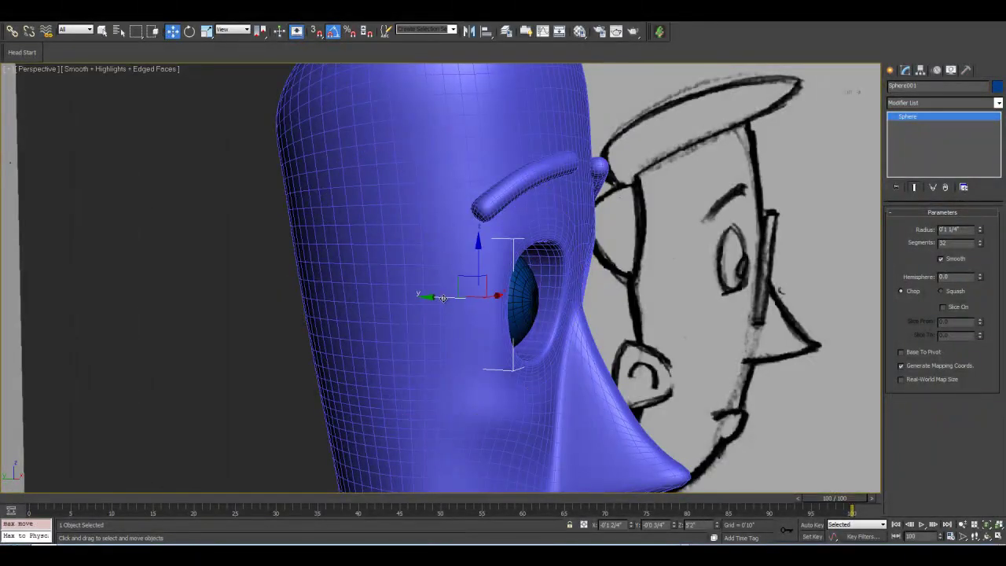
{"action": "mouse_move", "coordinate": [454, 297]}
{"action": "left_mouse_down"}
{"action": "mouse_move", "coordinate": [481, 301]}
{"action": "mouse_move", "coordinate": [466, 304]}
{"action": "left_mouse_up"}
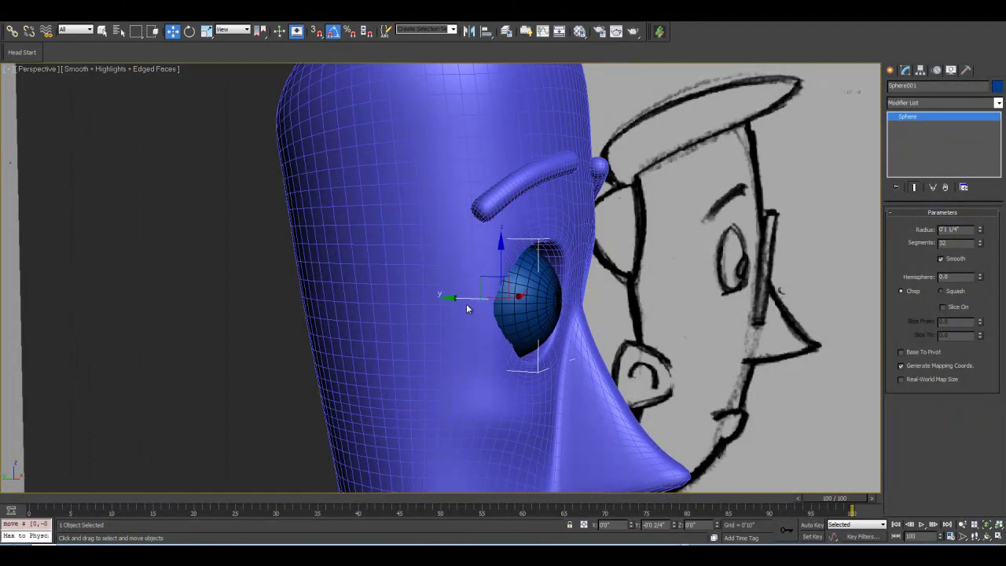
Try stretching the eyeball sphere vertically along Z with the Scale tool, and undo the scaling.
{"action": "left_click", "coordinate": [995, 535]}
{"action": "mouse_move", "coordinate": [530, 269]}
{"action": "left_mouse_down"}
{"action": "mouse_move", "coordinate": [460, 260]}
{"action": "mouse_move", "coordinate": [532, 280]}
{"action": "mouse_move", "coordinate": [448, 284]}
{"action": "left_mouse_up"}
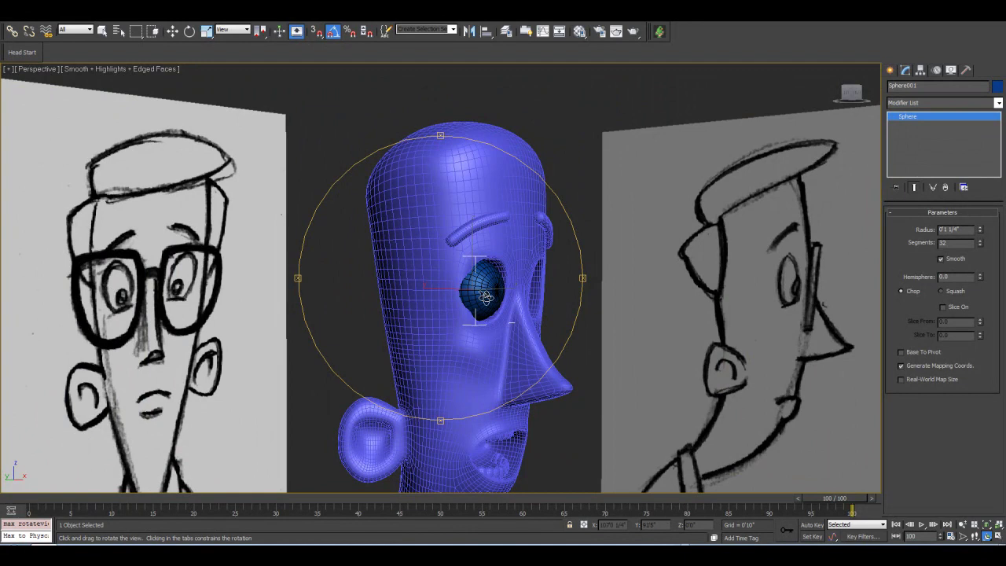
{"action": "left_click_drag", "start_coordinate": [481, 297], "coordinate": [479, 303]}
{"action": "left_click", "coordinate": [206, 30]}
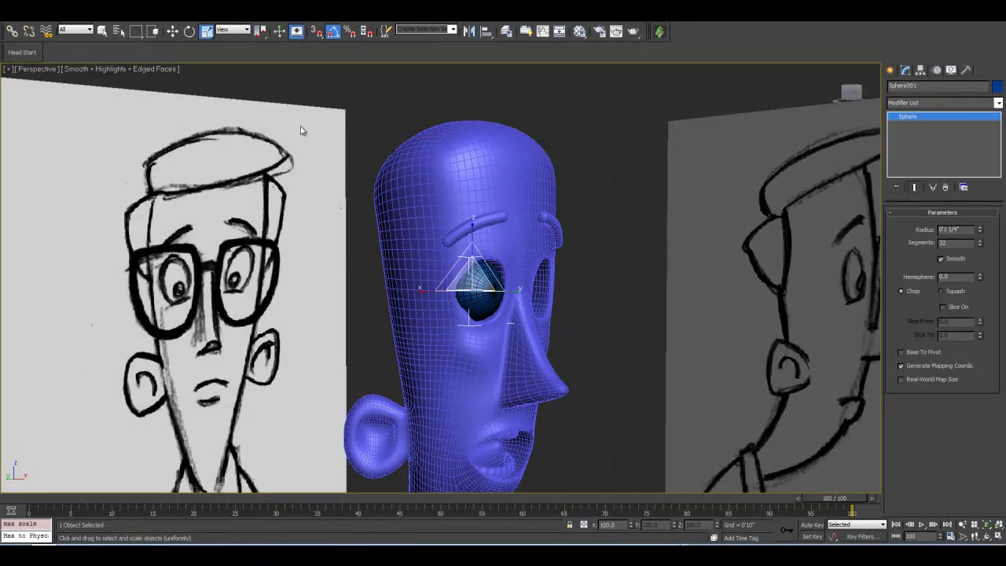
{"action": "left_click_drag", "start_coordinate": [473, 213], "coordinate": [473, 211]}
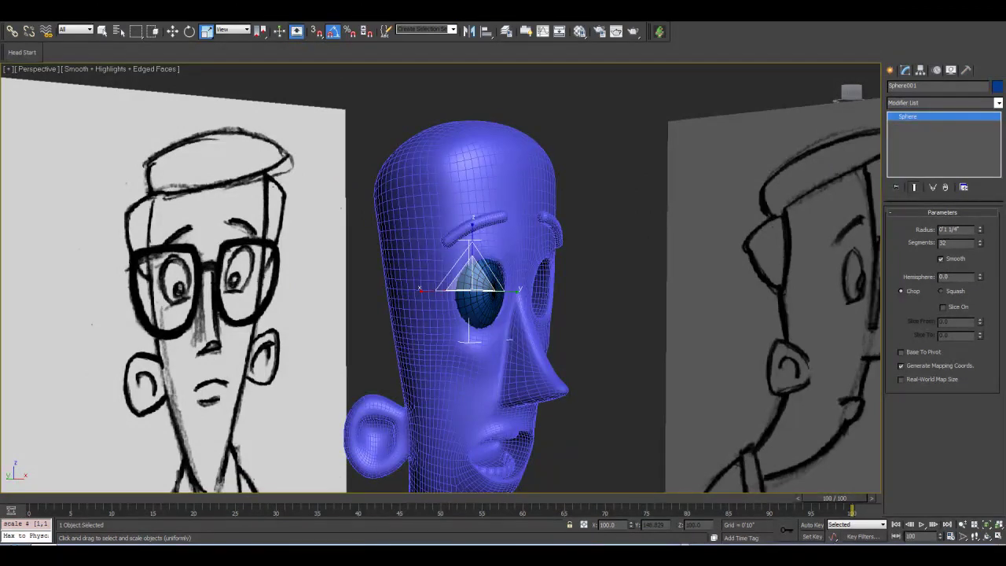
{"action": "key", "text": "ctrl+z"}
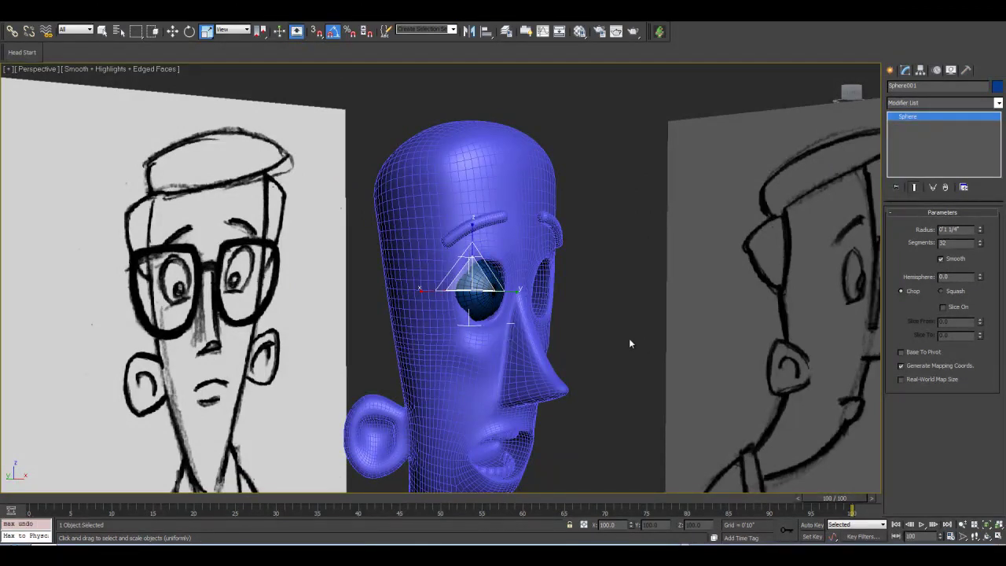
Select Bob_Head and switch off its TurboSmooth modifier to expose the low-poly mesh around the eye sockets.
{"action": "scroll", "coordinate": [628, 343], "scroll_direction": "up", "scroll_amount": 2}
{"action": "left_click", "coordinate": [987, 536]}
{"action": "left_click_drag", "start_coordinate": [639, 337], "coordinate": [448, 289]}
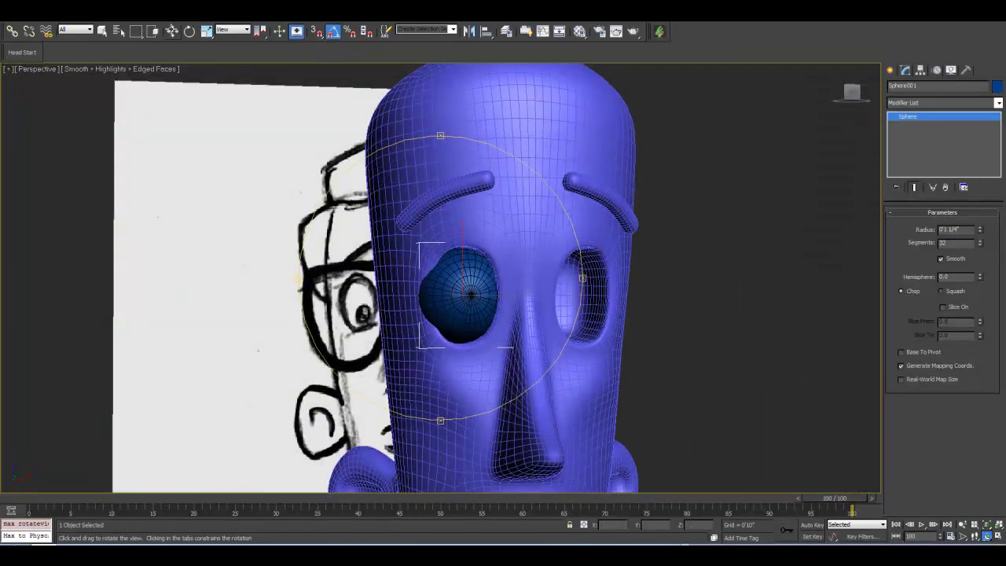
{"action": "key", "text": "w"}
{"action": "scroll", "coordinate": [449, 282], "scroll_direction": "up", "scroll_amount": 2}
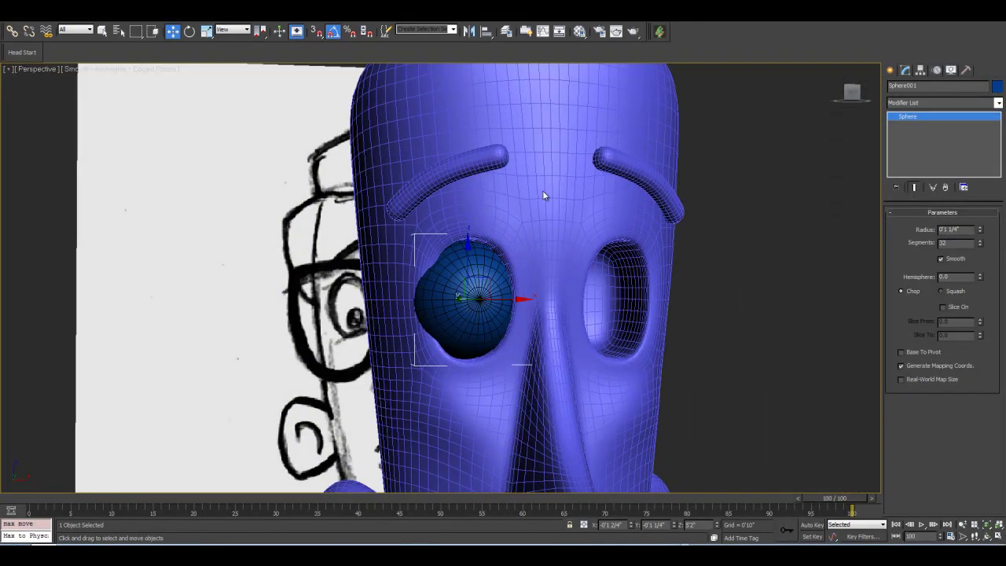
{"action": "left_click", "coordinate": [542, 191]}
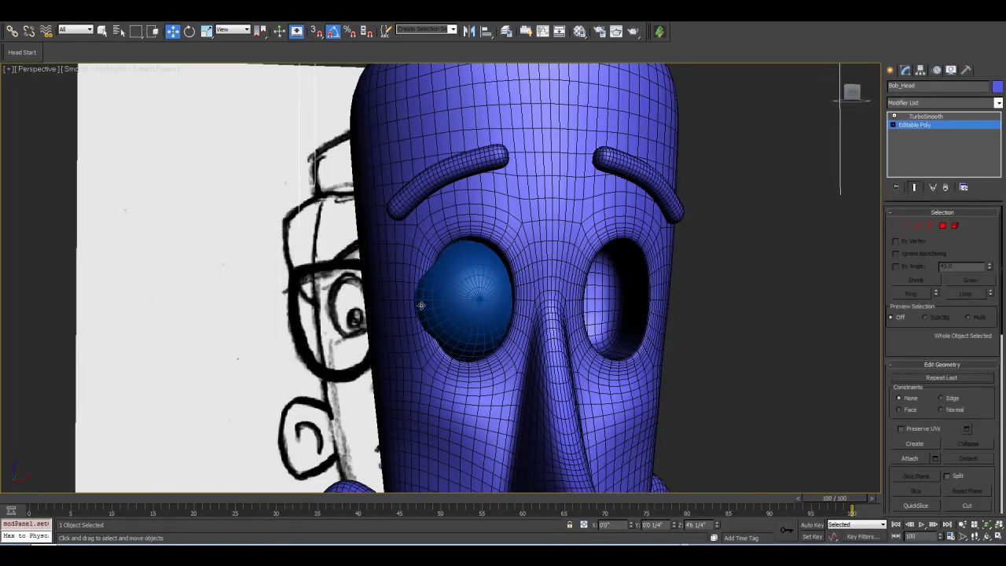
{"action": "middle_click_drag", "start_coordinate": [444, 309], "coordinate": [457, 301]}
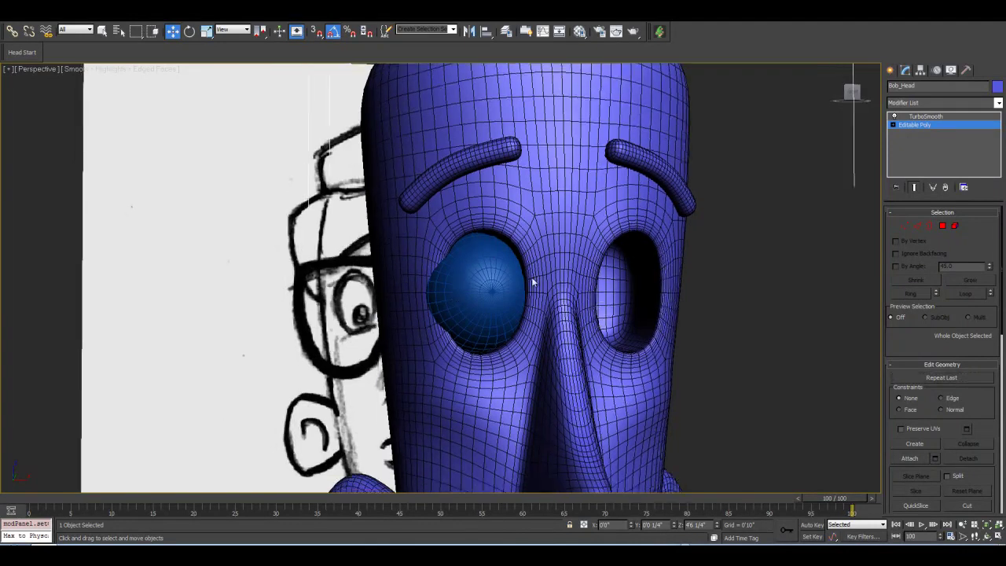
{"action": "left_click", "coordinate": [894, 116]}
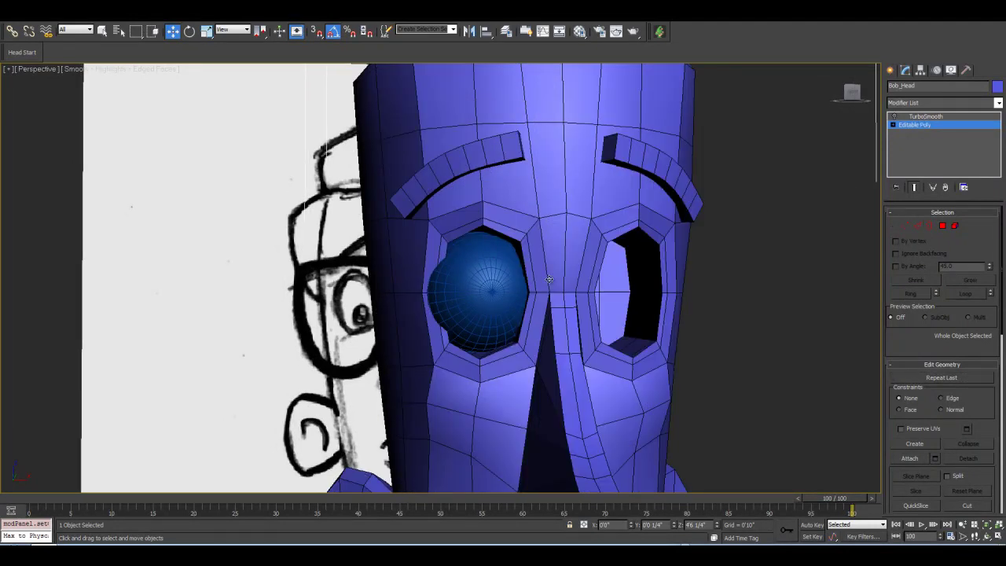
Frame the eyes in the Front view, enter Vertex level on Bob_Head and make the head see-through.
{"action": "key", "text": "f"}
{"action": "left_click", "coordinate": [989, 527]}
{"action": "middle_click_drag", "start_coordinate": [523, 241], "coordinate": [540, 281]}
{"action": "scroll", "coordinate": [540, 281], "scroll_direction": "up", "scroll_amount": 6}
{"action": "middle_click_drag", "start_coordinate": [457, 244], "coordinate": [408, 299]}
{"action": "scroll", "coordinate": [472, 292], "scroll_direction": "up", "scroll_amount": 1}
{"action": "left_click", "coordinate": [906, 227]}
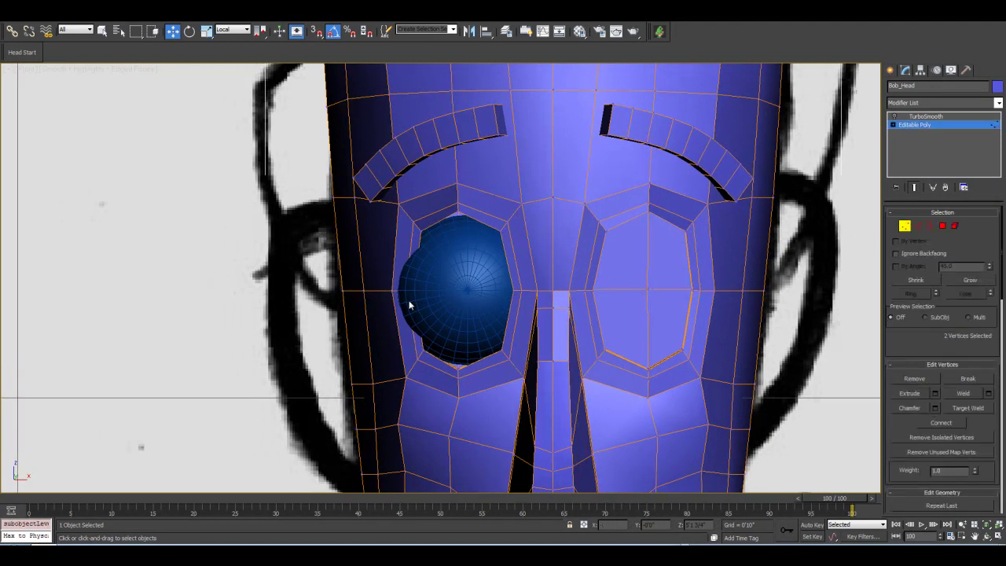
{"action": "scroll", "coordinate": [392, 303], "scroll_direction": "up", "scroll_amount": 1}
{"action": "key", "text": "alt+x"}
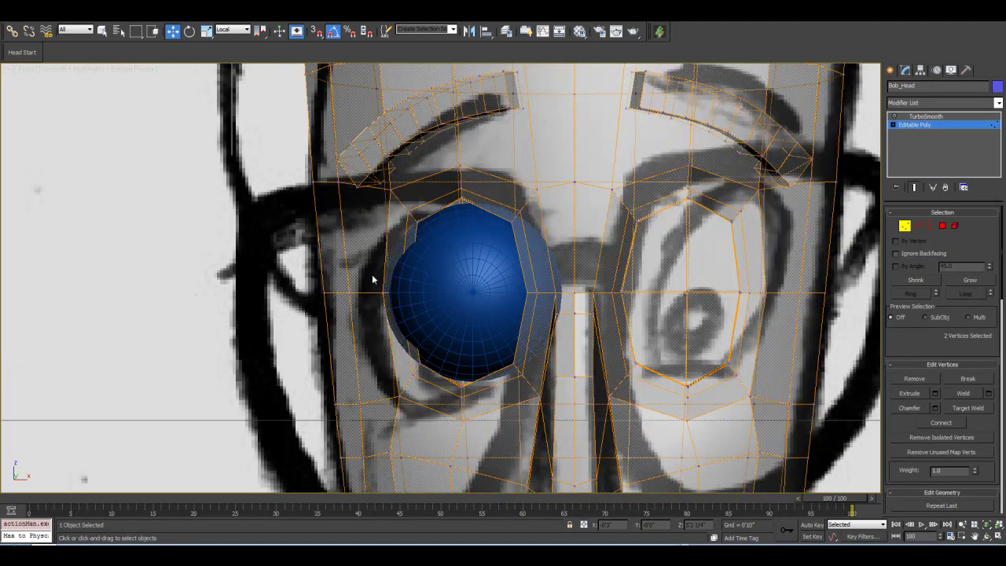
Select the outer-edge vertices of the socket holding the eyeball and move them slightly outward along X in the View coordinate system.
{"action": "left_click_drag", "start_coordinate": [438, 323], "coordinate": [371, 277]}
{"action": "left_click", "coordinate": [235, 32]}
{"action": "left_click", "coordinate": [226, 42]}
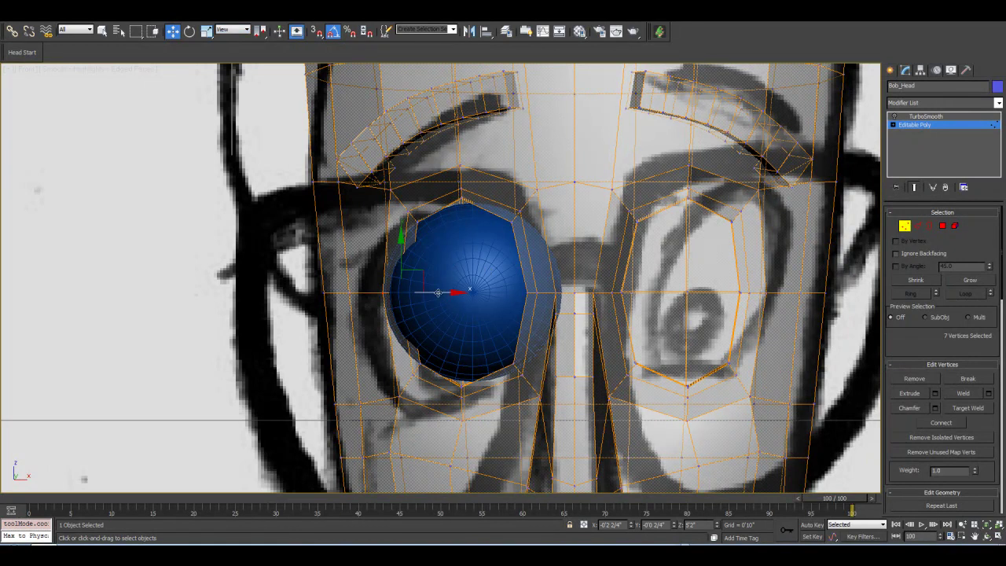
{"action": "left_click_drag", "start_coordinate": [280, 267], "coordinate": [418, 294]}
{"action": "key", "text": "ctrl+z"}
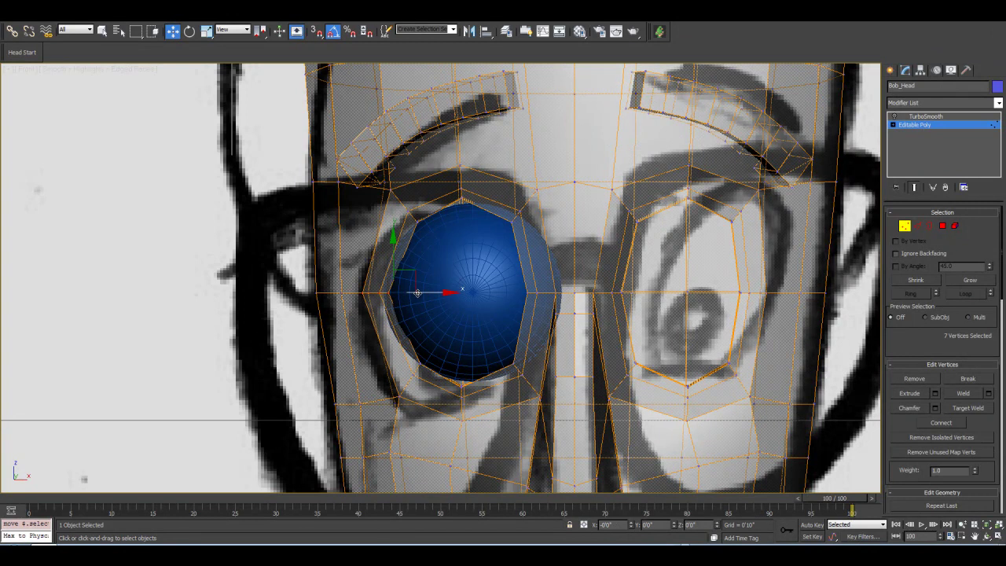
{"action": "left_click_drag", "start_coordinate": [417, 293], "coordinate": [408, 293]}
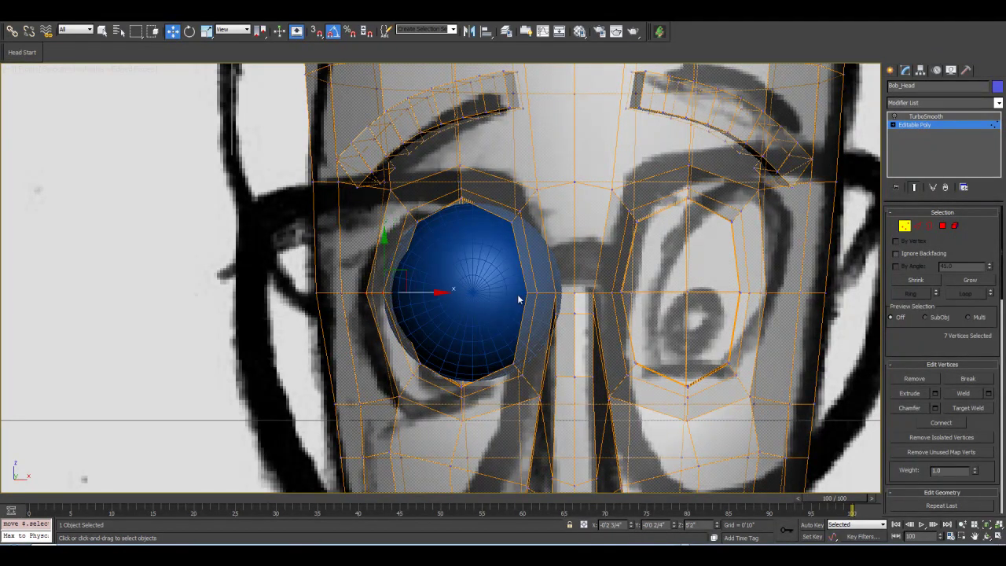
Move the inner-edge vertices of the same eye socket slightly toward the nose and leave Vertex level.
{"action": "left_click_drag", "start_coordinate": [538, 310], "coordinate": [547, 311]}
{"action": "middle_click_drag", "start_coordinate": [563, 293], "coordinate": [521, 301], "text": "alt"}
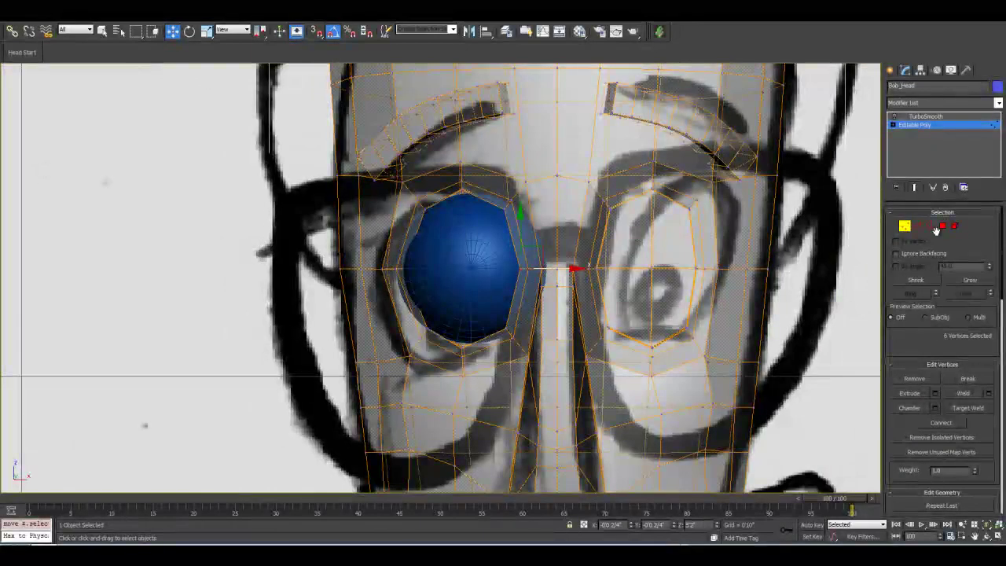
{"action": "left_click", "coordinate": [905, 227]}
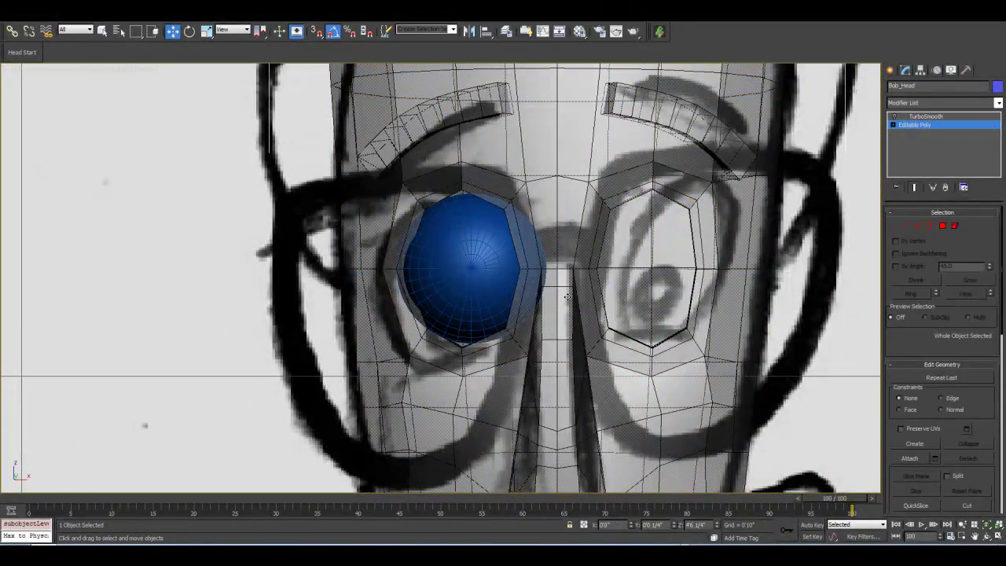
Mirror the reshaped eye socket to the other side with a flipped Symmetry modifier across X and collapse it into the Editable Poly.
{"action": "middle_click_drag", "start_coordinate": [535, 272], "coordinate": [536, 291]}
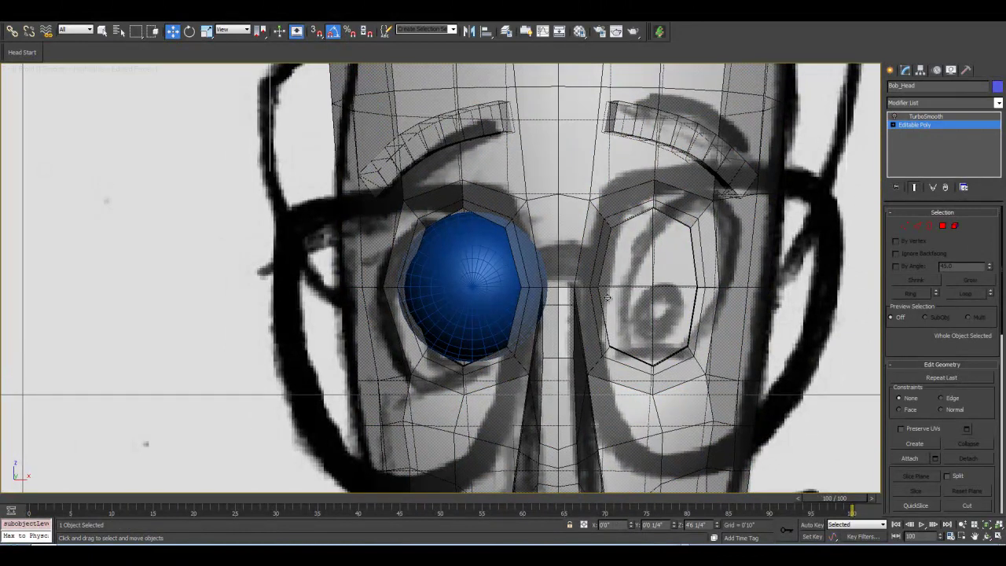
{"action": "scroll", "coordinate": [607, 297], "scroll_direction": "down", "scroll_amount": 5}
{"action": "key", "text": "f"}
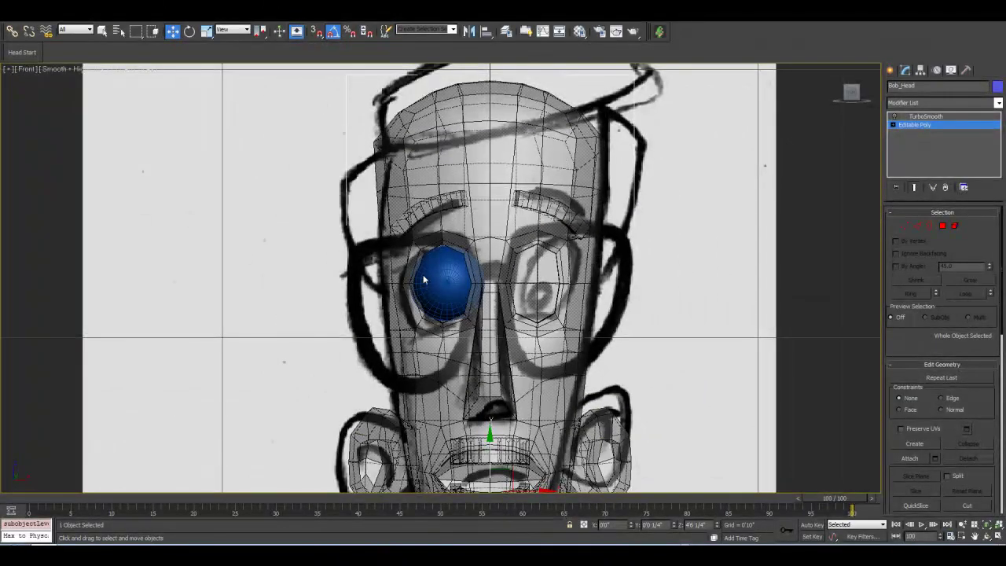
{"action": "scroll", "coordinate": [489, 271], "scroll_direction": "up", "scroll_amount": 2}
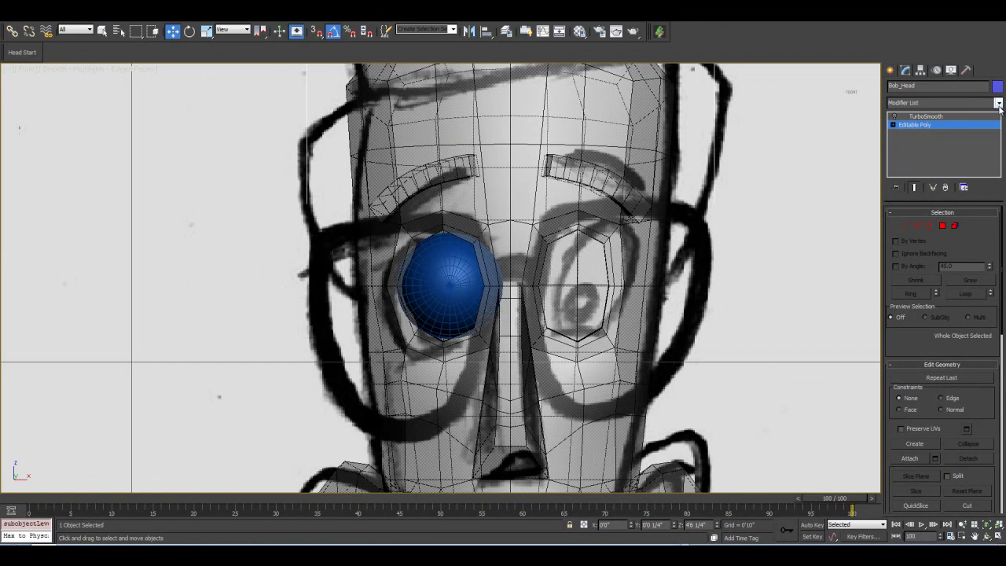
{"action": "left_click", "coordinate": [998, 103]}
{"action": "scroll", "coordinate": [974, 337], "scroll_direction": "down", "scroll_amount": 10}
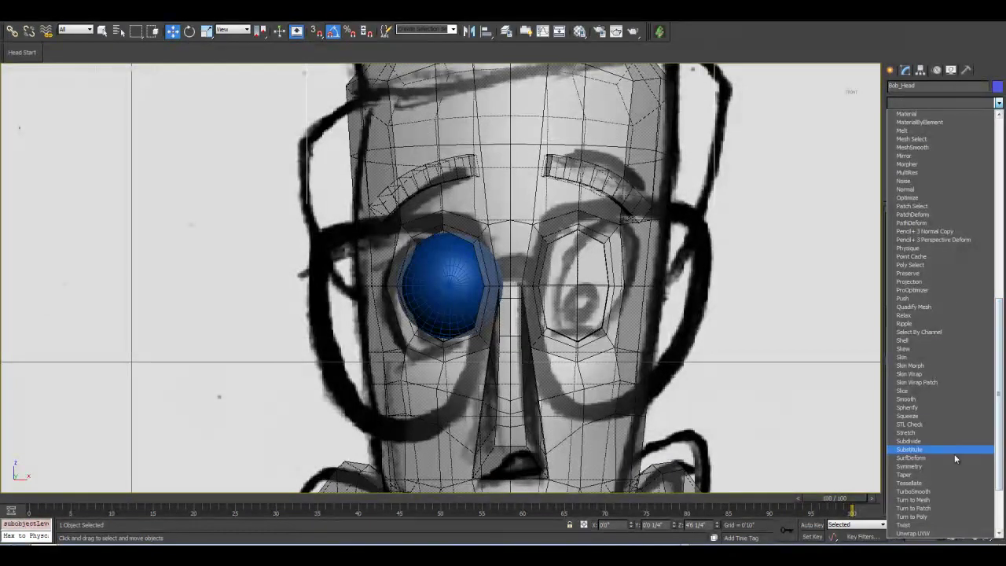
{"action": "left_click", "coordinate": [951, 466]}
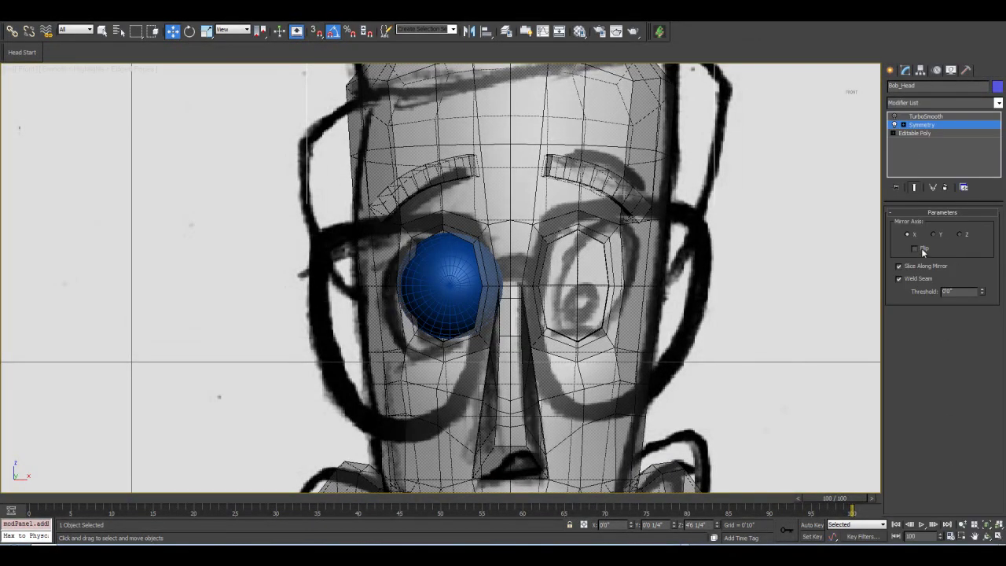
{"action": "right_click", "coordinate": [921, 124]}
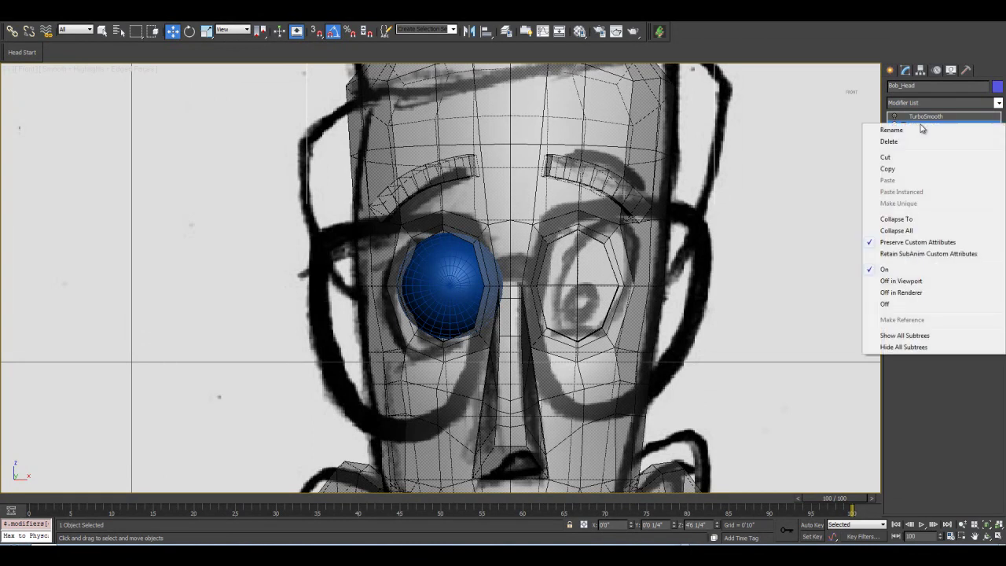
{"action": "left_click", "coordinate": [893, 219]}
{"action": "left_click", "coordinate": [525, 327]}
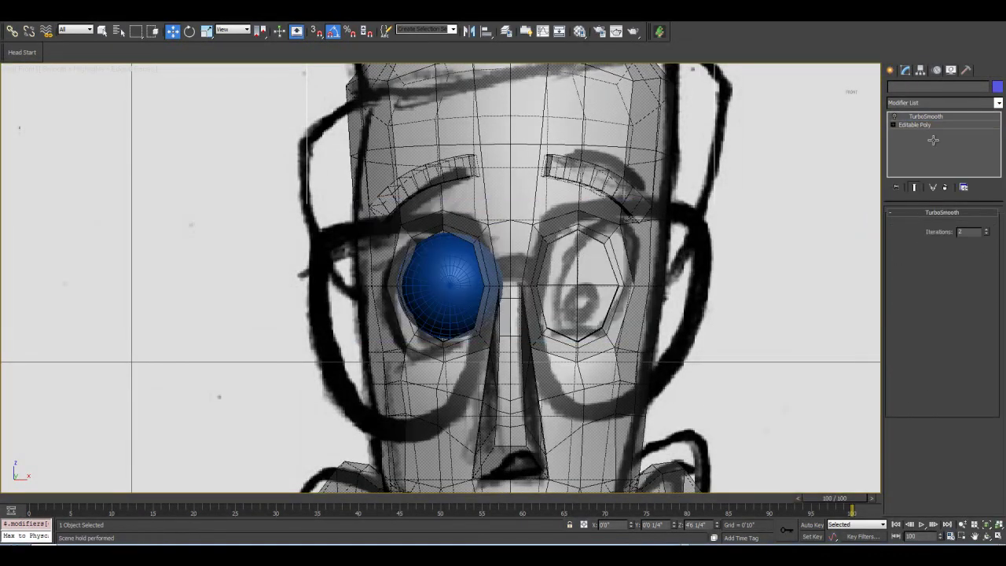
Turn off see-through display for Bob_Head and enter Vertex level of its Editable Poly.
{"action": "left_click", "coordinate": [892, 69]}
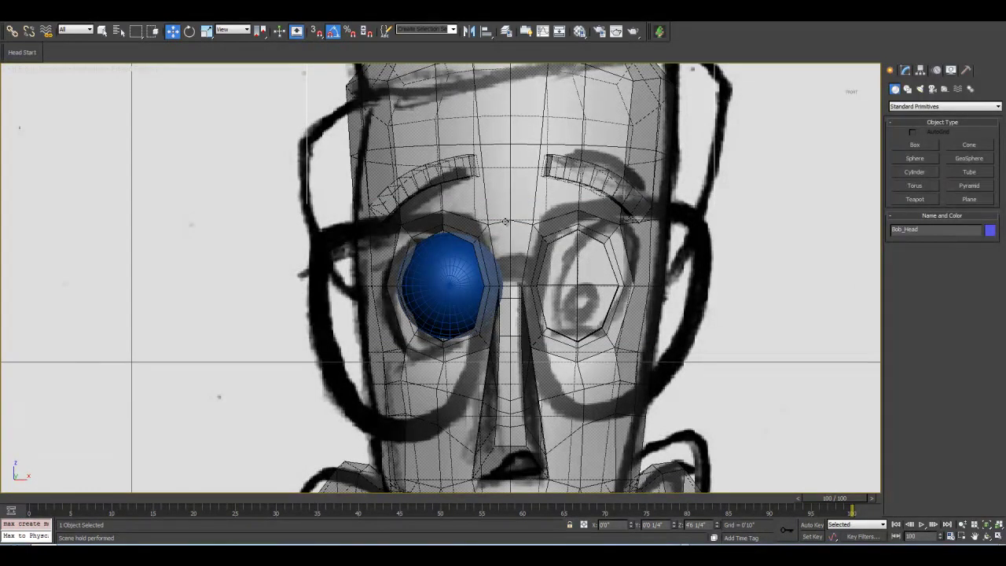
{"action": "key", "text": "alt+x"}
{"action": "left_click", "coordinate": [987, 536]}
{"action": "left_click_drag", "start_coordinate": [437, 271], "coordinate": [480, 271]}
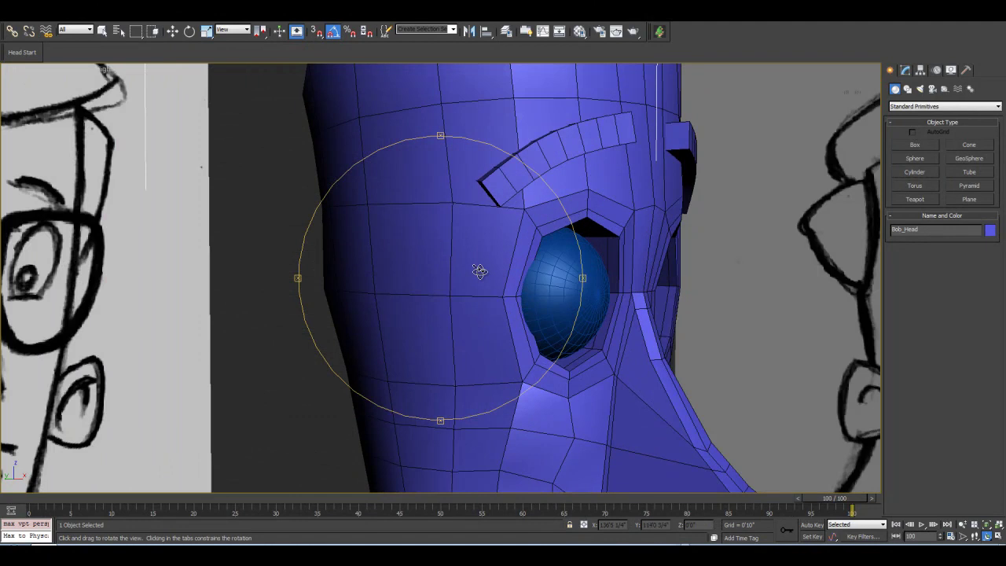
{"action": "key", "text": "w"}
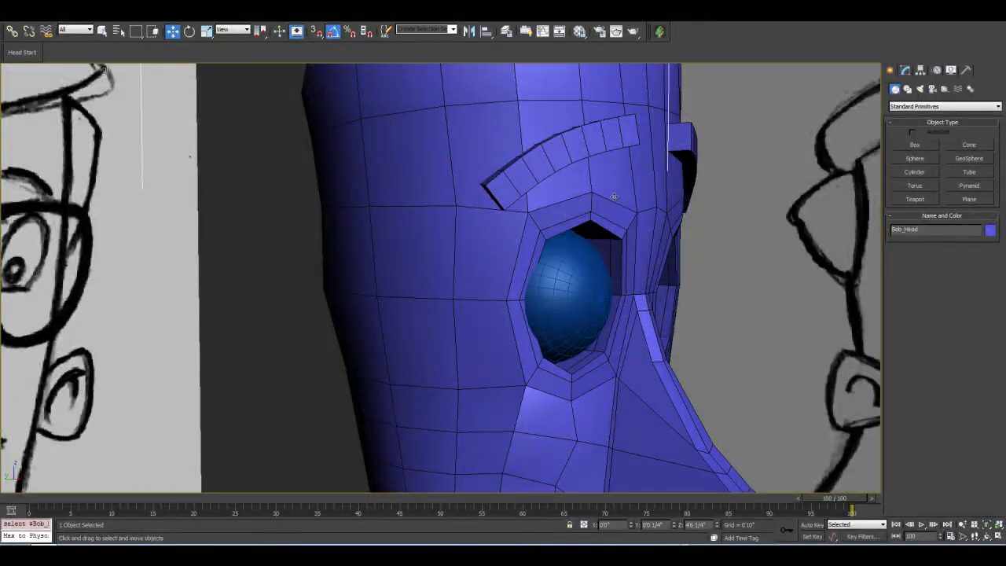
{"action": "left_click", "coordinate": [906, 71]}
{"action": "left_click", "coordinate": [918, 125]}
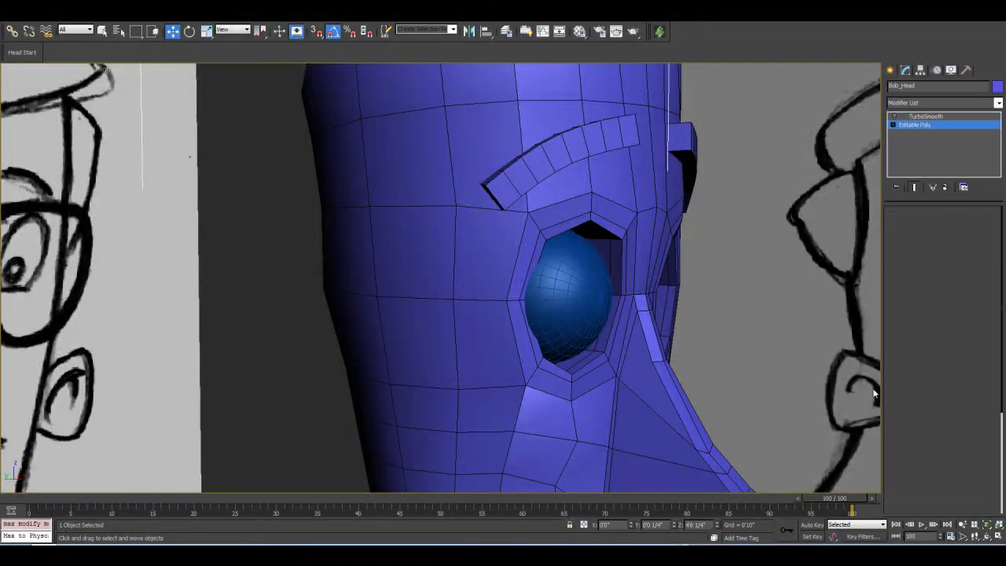
{"action": "left_click", "coordinate": [904, 225]}
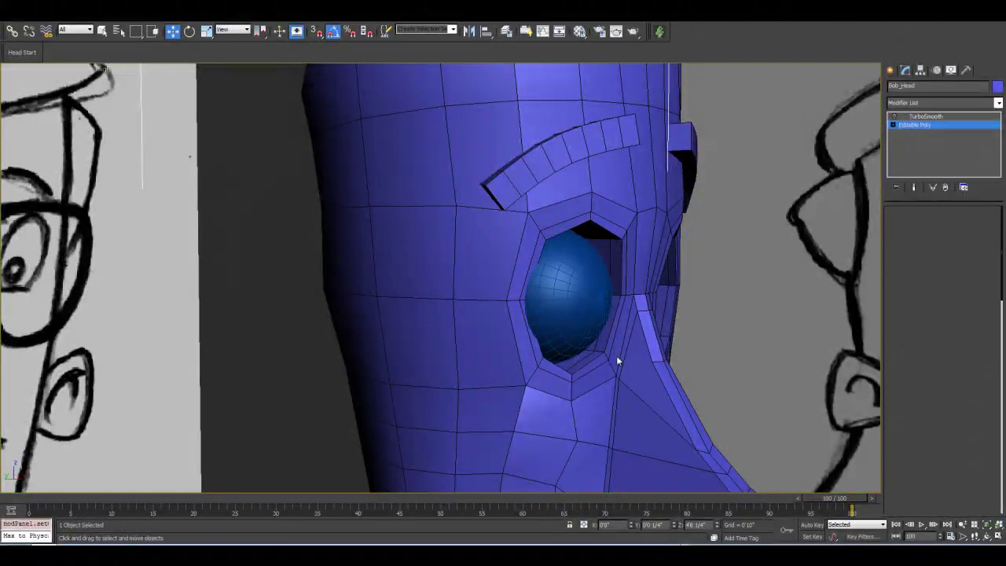
Select the two vertices that bulge outward at the sides of the back of the head and scale them inward along X.
{"action": "left_click", "coordinate": [986, 528]}
{"action": "left_click_drag", "start_coordinate": [442, 241], "coordinate": [573, 247]}
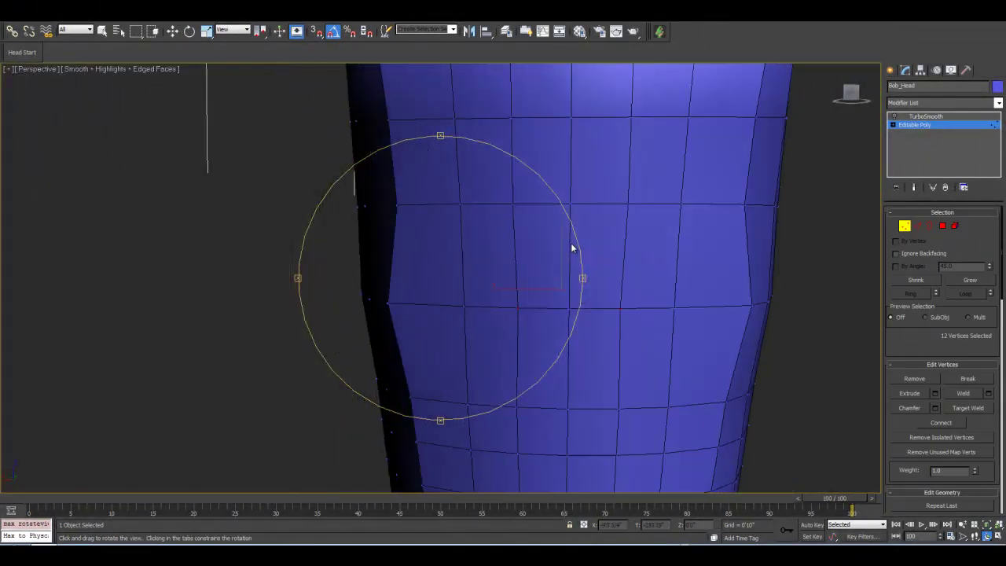
{"action": "left_click", "coordinate": [172, 30]}
{"action": "left_click", "coordinate": [388, 303]}
{"action": "left_click", "coordinate": [751, 304], "text": "ctrl"}
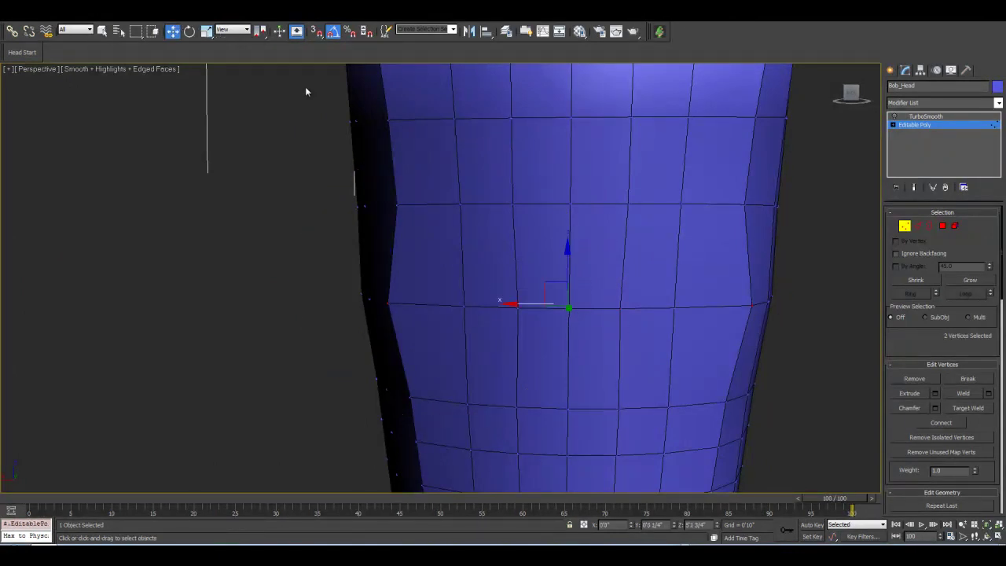
{"action": "left_click", "coordinate": [206, 31]}
{"action": "left_click_drag", "start_coordinate": [631, 304], "coordinate": [628, 306]}
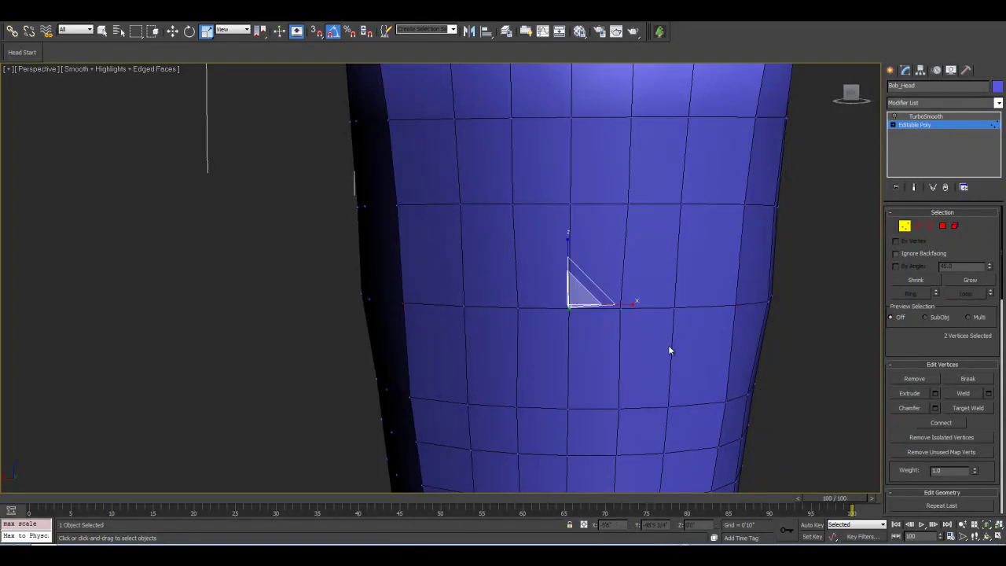
Even out the same back-of-head row by adjusting the vertex pair beside the centre line and the outer side pair along X.
{"action": "middle_click_drag", "start_coordinate": [536, 333], "coordinate": [523, 336]}
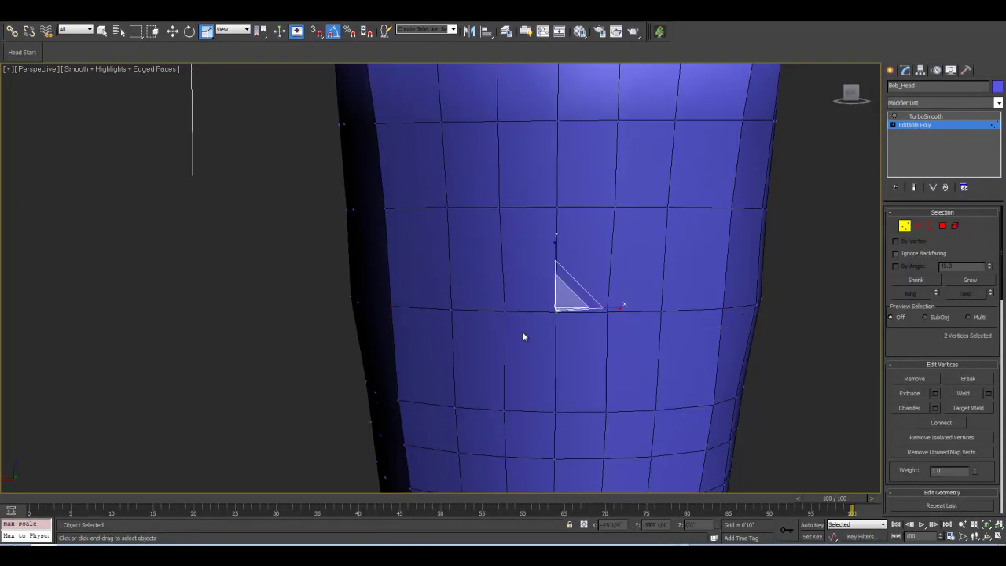
{"action": "left_click", "coordinate": [507, 313]}
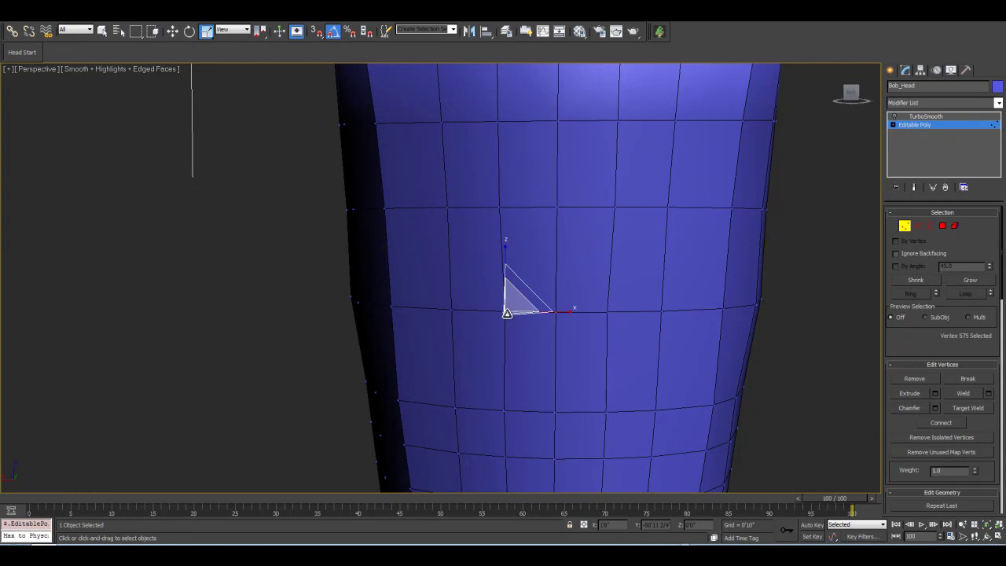
{"action": "left_click", "coordinate": [607, 314], "text": "ctrl"}
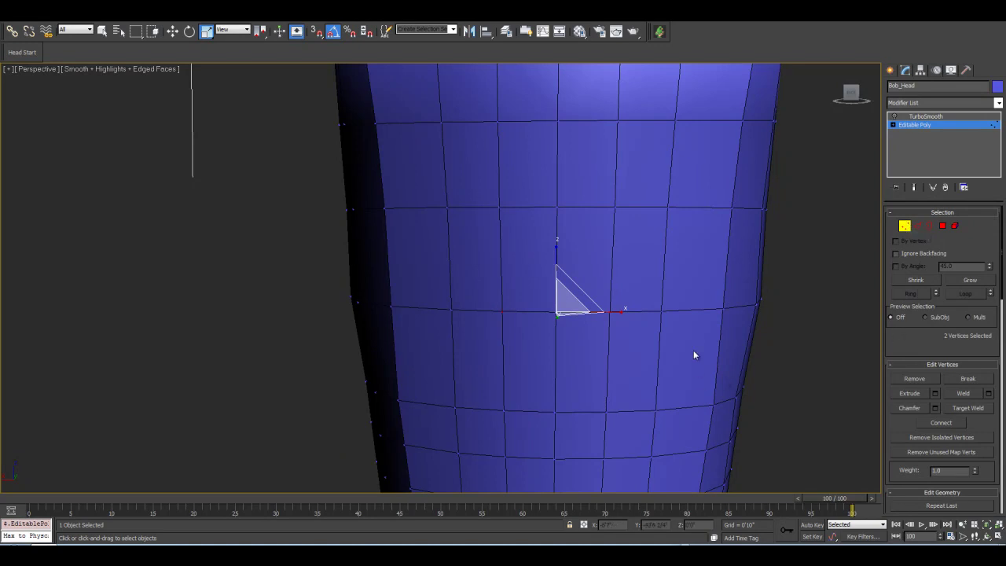
{"action": "middle_click_drag", "start_coordinate": [693, 350], "coordinate": [674, 350]}
{"action": "left_click", "coordinate": [738, 305]}
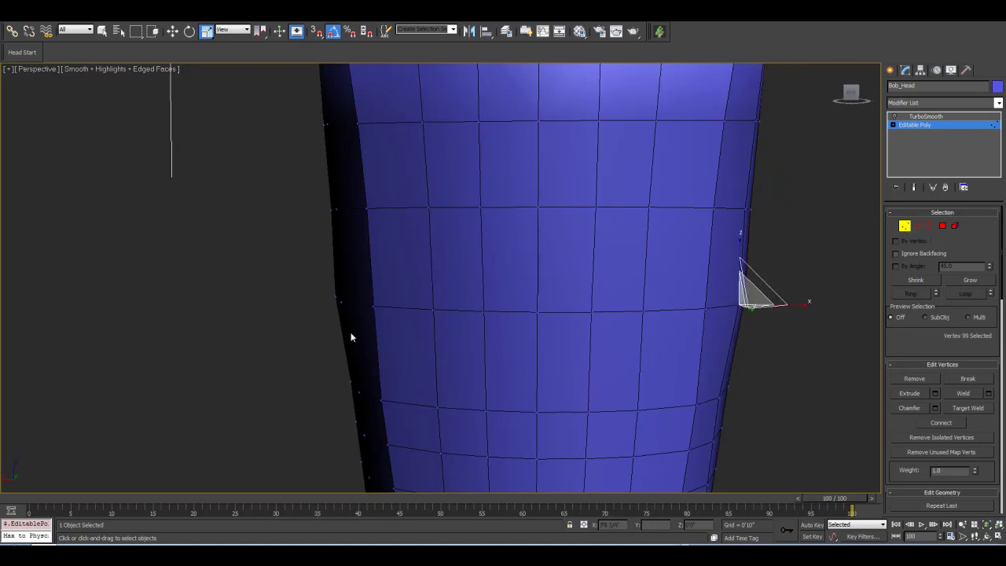
{"action": "key", "text": "ctrl+z"}
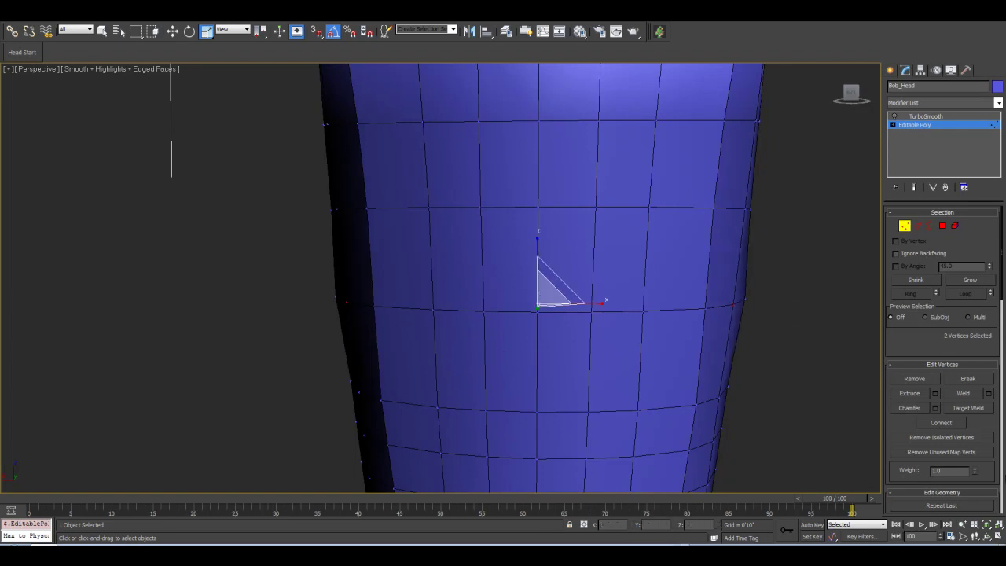
Enter Edge level and select the two short edges at the outer corner of each eye socket.
{"action": "left_click", "coordinate": [987, 536]}
{"action": "left_click_drag", "start_coordinate": [551, 262], "coordinate": [408, 258]}
{"action": "left_click", "coordinate": [922, 226]}
{"action": "middle_click_drag", "start_coordinate": [374, 292], "coordinate": [433, 291]}
{"action": "scroll", "coordinate": [432, 292], "scroll_direction": "up", "scroll_amount": 2}
{"action": "left_click", "coordinate": [420, 292]}
{"action": "left_click", "coordinate": [430, 291], "text": "ctrl"}
{"action": "middle_click_drag", "start_coordinate": [552, 294], "coordinate": [327, 304]}
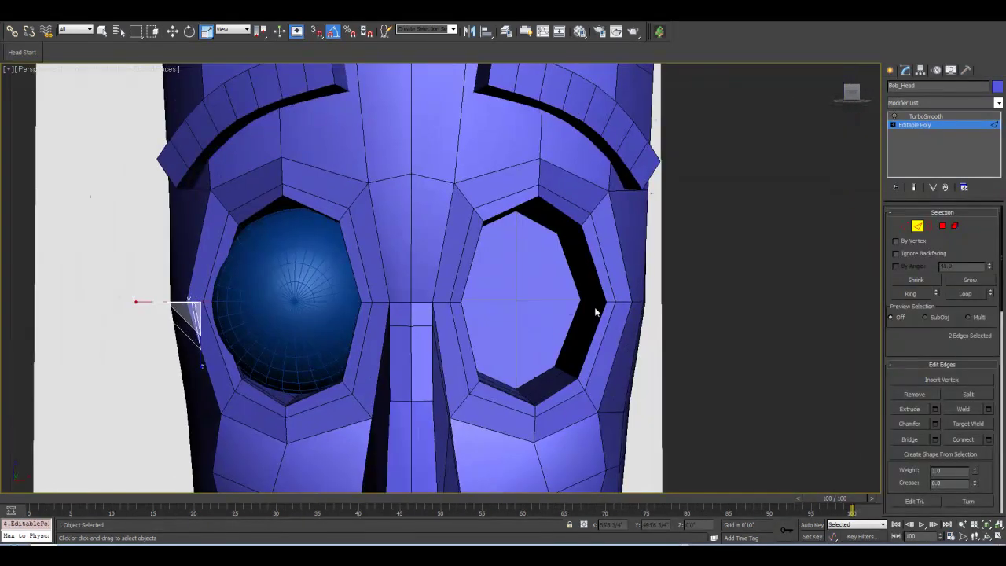
{"action": "left_click", "coordinate": [622, 301], "text": "ctrl"}
{"action": "left_click", "coordinate": [612, 303], "text": "ctrl"}
Add the adjoining edge just inside the empty socket's outer corner to the edge selection.
{"action": "middle_click_drag", "start_coordinate": [449, 301], "coordinate": [515, 298]}
{"action": "left_click", "coordinate": [986, 535]}
{"action": "left_click_drag", "start_coordinate": [433, 278], "coordinate": [475, 270]}
{"action": "key", "text": "w"}
{"action": "middle_click_drag", "start_coordinate": [653, 359], "coordinate": [596, 360]}
{"action": "scroll", "coordinate": [597, 361], "scroll_direction": "up", "scroll_amount": 5}
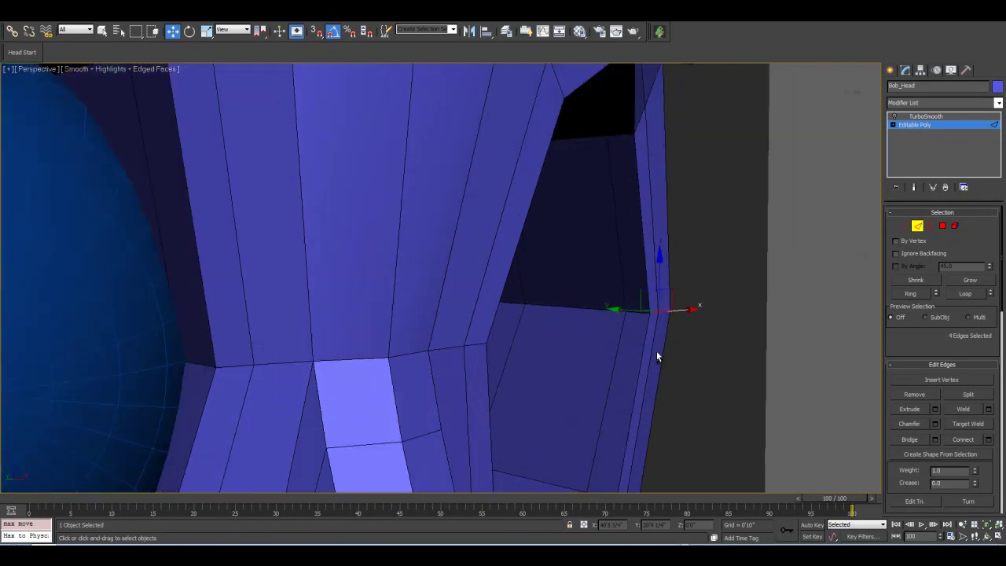
{"action": "left_click", "coordinate": [617, 332], "text": "ctrl"}
{"action": "scroll", "coordinate": [590, 316], "scroll_direction": "down", "scroll_amount": 6}
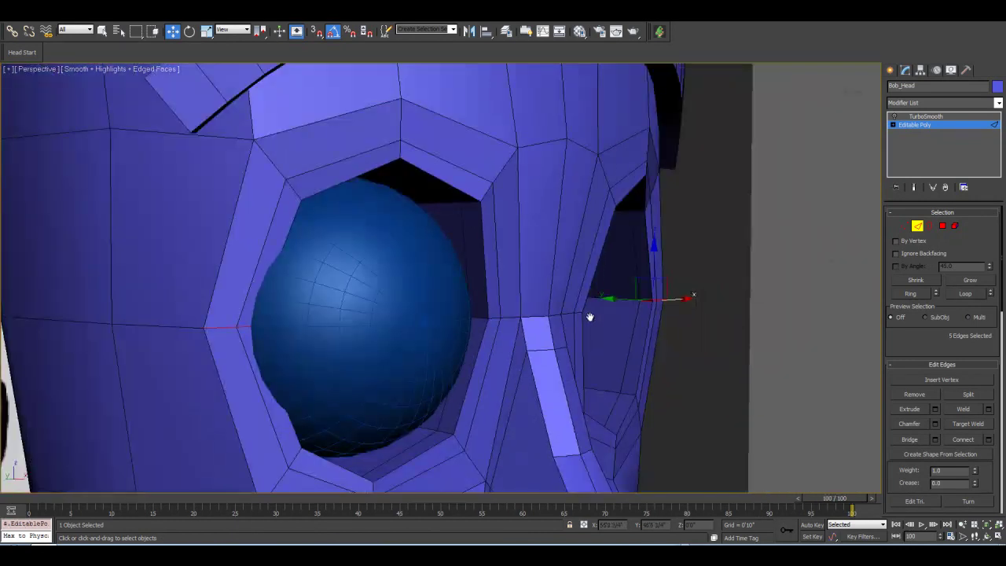
Hide everything except the head, add the matching inner edge of the eyeball's socket to the selection, and unhide all objects.
{"action": "left_click", "coordinate": [986, 535]}
{"action": "left_click_drag", "start_coordinate": [433, 270], "coordinate": [411, 284]}
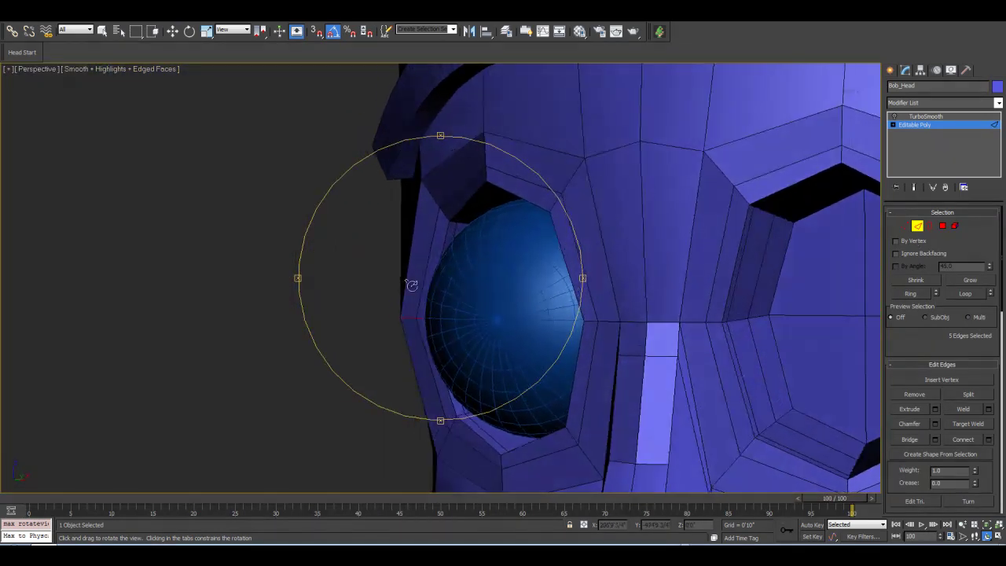
{"action": "right_click", "coordinate": [626, 283]}
{"action": "right_click", "coordinate": [626, 282]}
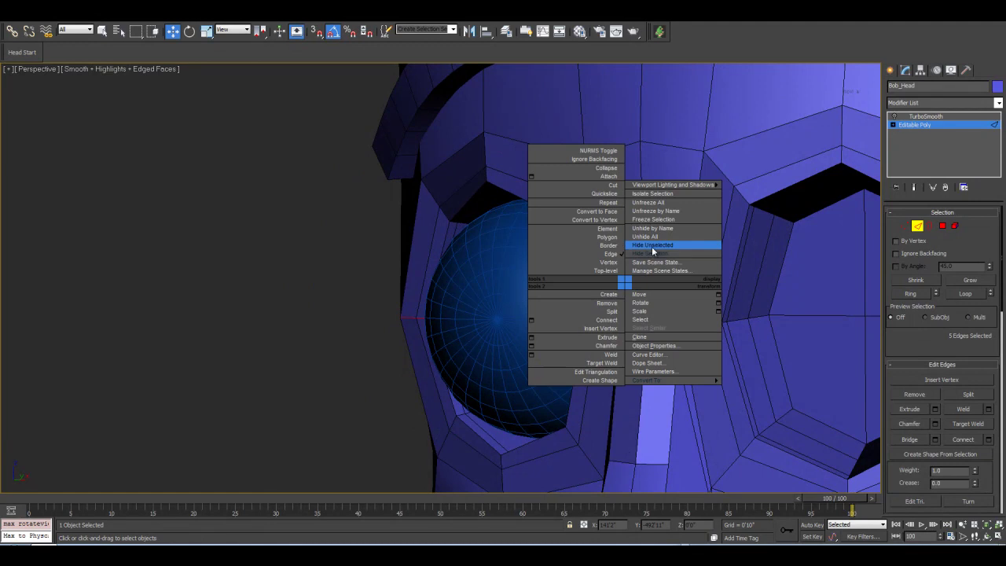
{"action": "left_click", "coordinate": [660, 303]}
{"action": "scroll", "coordinate": [438, 334], "scroll_direction": "up", "scroll_amount": 3}
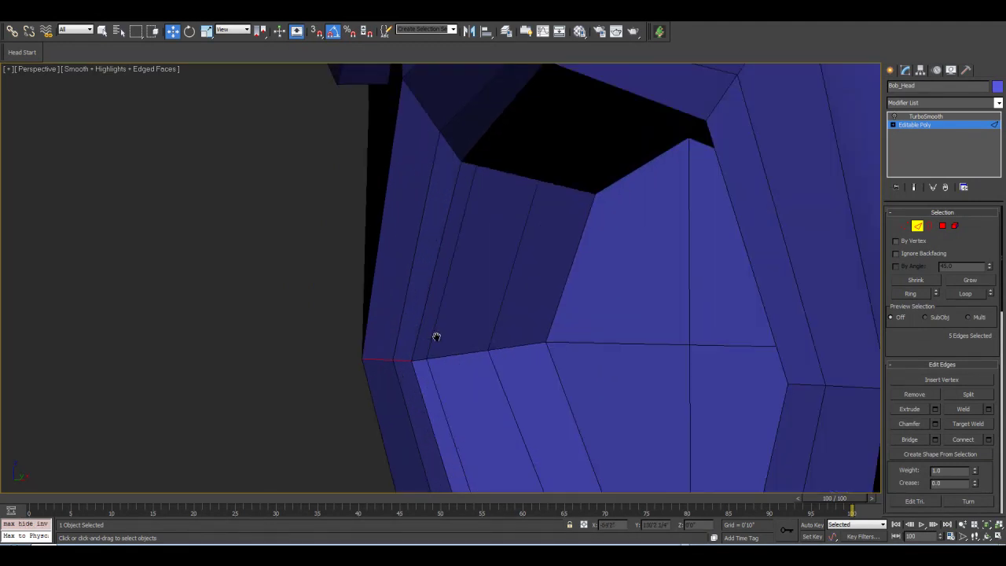
{"action": "scroll", "coordinate": [484, 361], "scroll_direction": "down", "scroll_amount": 3}
{"action": "right_click", "coordinate": [497, 352]}
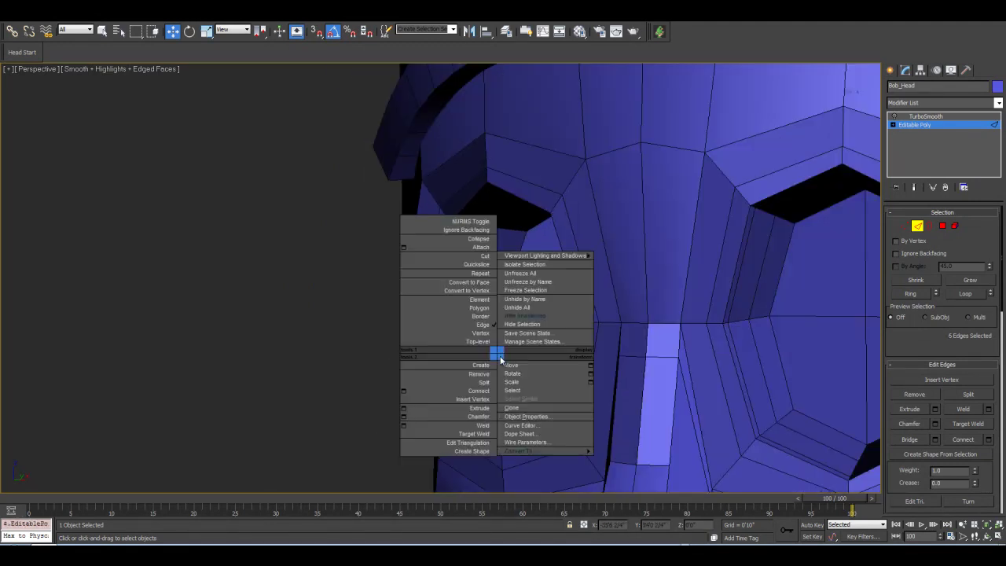
{"action": "left_click", "coordinate": [532, 308]}
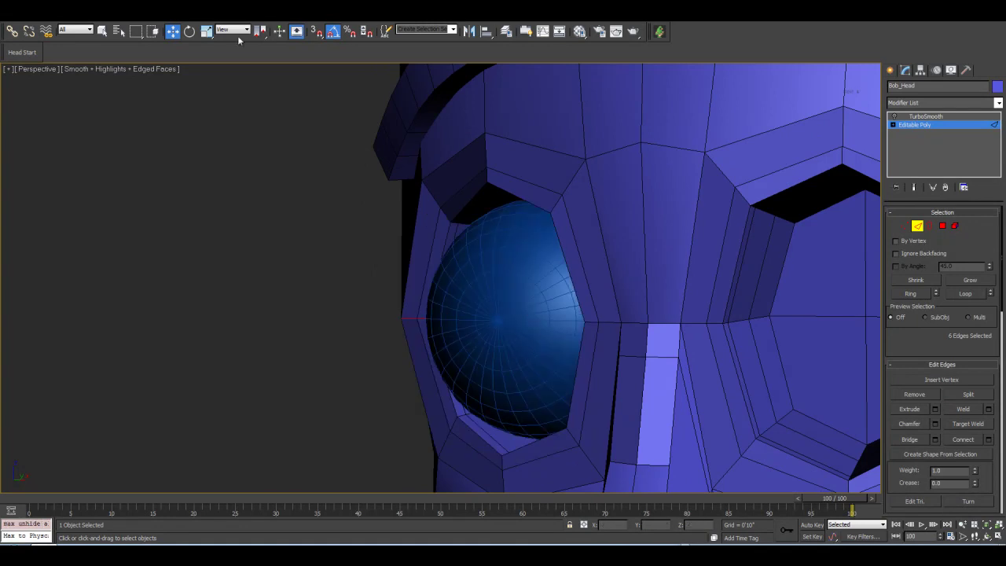
Move the six selected outer-corner edges forward along Y and check the shape with the end result toggled on and off.
{"action": "scroll", "coordinate": [418, 265], "scroll_direction": "down", "scroll_amount": 5}
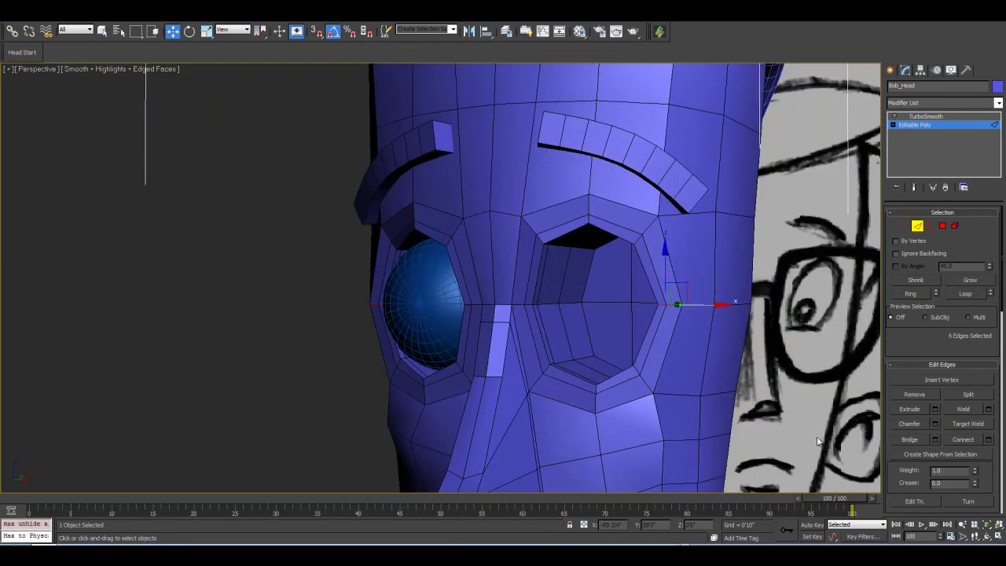
{"action": "left_click", "coordinate": [990, 538]}
{"action": "left_click_drag", "start_coordinate": [465, 245], "coordinate": [540, 247]}
{"action": "left_click", "coordinate": [173, 31]}
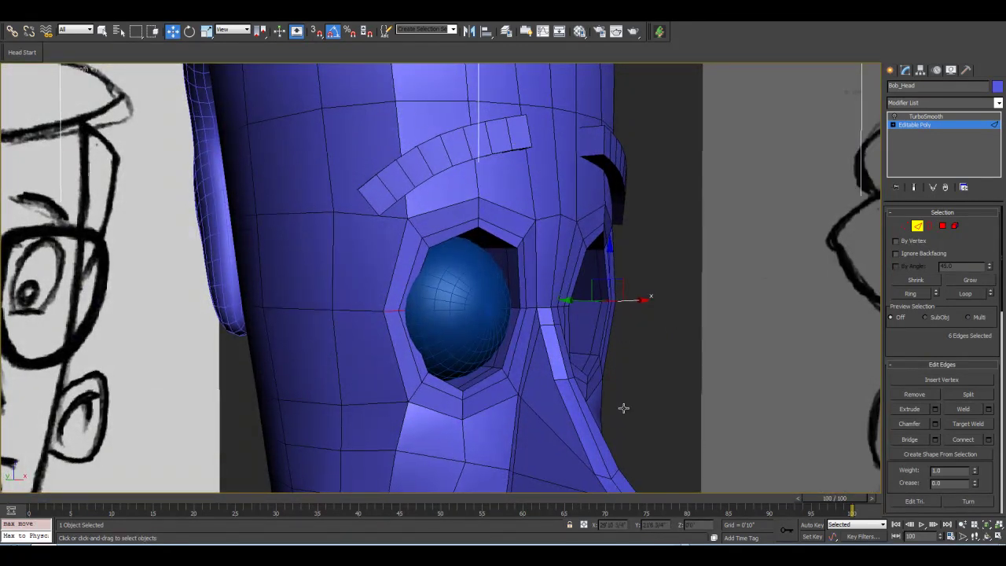
{"action": "scroll", "coordinate": [623, 407], "scroll_direction": "up", "scroll_amount": 3}
{"action": "left_click_drag", "start_coordinate": [626, 307], "coordinate": [668, 312]}
{"action": "left_click", "coordinate": [994, 530]}
{"action": "mouse_move", "coordinate": [508, 272]}
{"action": "left_mouse_down"}
{"action": "mouse_move", "coordinate": [523, 263]}
{"action": "mouse_move", "coordinate": [540, 278]}
{"action": "mouse_move", "coordinate": [462, 300]}
{"action": "left_mouse_up"}
{"action": "left_click", "coordinate": [914, 189]}
{"action": "left_click", "coordinate": [914, 189]}
From a low view of the face, select the three connected edges at the upper outer corner of the eyeball's socket.
{"action": "mouse_move", "coordinate": [478, 228]}
{"action": "left_mouse_down"}
{"action": "mouse_move", "coordinate": [503, 230]}
{"action": "mouse_move", "coordinate": [504, 265]}
{"action": "mouse_move", "coordinate": [481, 249]}
{"action": "mouse_move", "coordinate": [464, 254]}
{"action": "mouse_move", "coordinate": [467, 274]}
{"action": "mouse_move", "coordinate": [498, 268]}
{"action": "mouse_move", "coordinate": [413, 235]}
{"action": "mouse_move", "coordinate": [451, 201]}
{"action": "mouse_move", "coordinate": [453, 290]}
{"action": "mouse_move", "coordinate": [470, 255]}
{"action": "left_mouse_up"}
{"action": "left_click", "coordinate": [170, 33]}
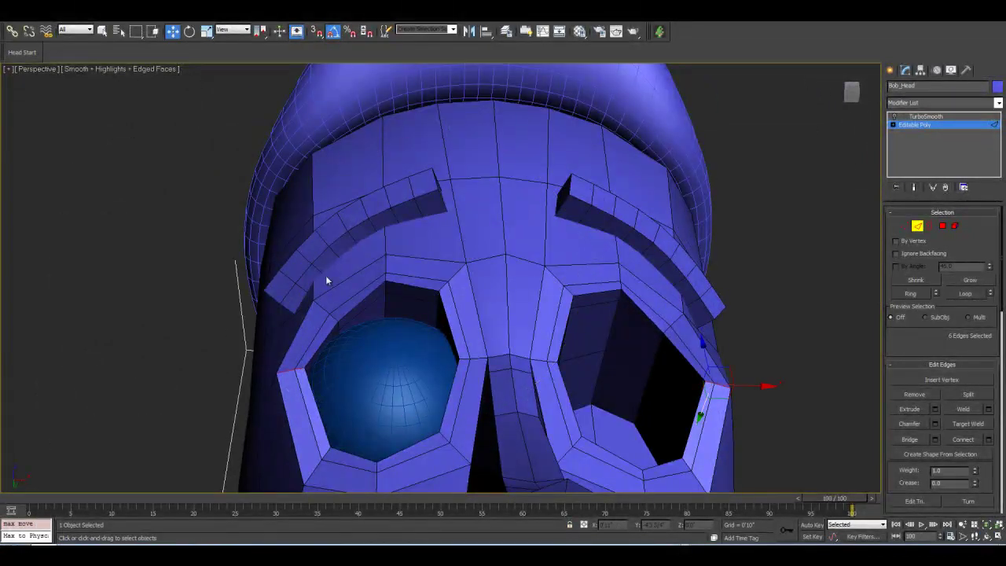
{"action": "middle_click_drag", "start_coordinate": [360, 301], "coordinate": [385, 257]}
{"action": "scroll", "coordinate": [389, 249], "scroll_direction": "up", "scroll_amount": 5}
{"action": "left_click", "coordinate": [320, 210]}
{"action": "left_click", "coordinate": [305, 194], "text": "ctrl"}
{"action": "left_click", "coordinate": [289, 181], "text": "ctrl"}
Add the three matching edges at the upper outer corner of the empty socket to the selection.
{"action": "middle_click_drag", "start_coordinate": [841, 170], "coordinate": [459, 245]}
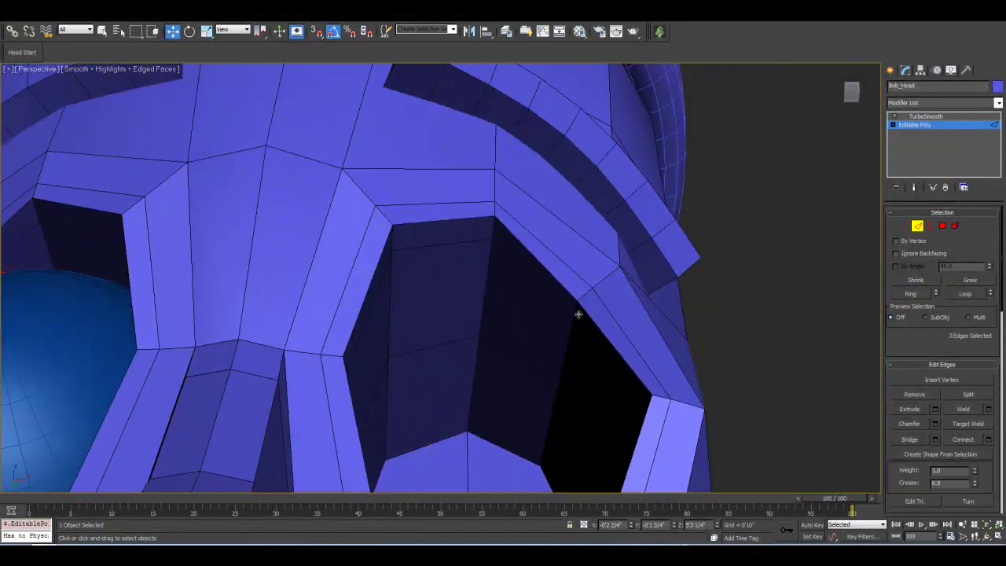
{"action": "left_click", "coordinate": [575, 310], "text": "ctrl"}
{"action": "left_click", "coordinate": [586, 295], "text": "ctrl"}
{"action": "left_click", "coordinate": [606, 278], "text": "ctrl"}
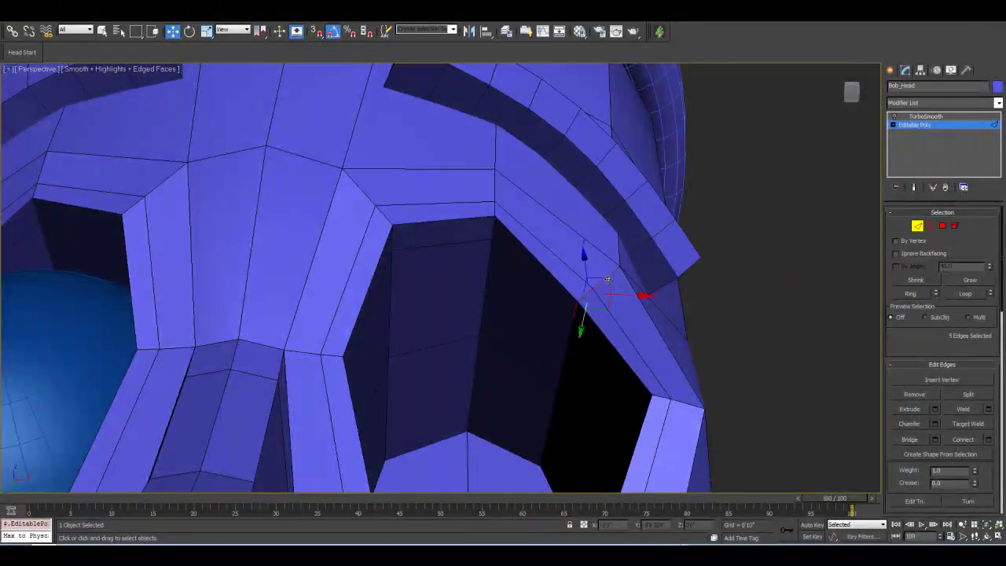
{"action": "middle_click_drag", "start_coordinate": [393, 254], "coordinate": [488, 259]}
{"action": "scroll", "coordinate": [489, 263], "scroll_direction": "down", "scroll_amount": 2}
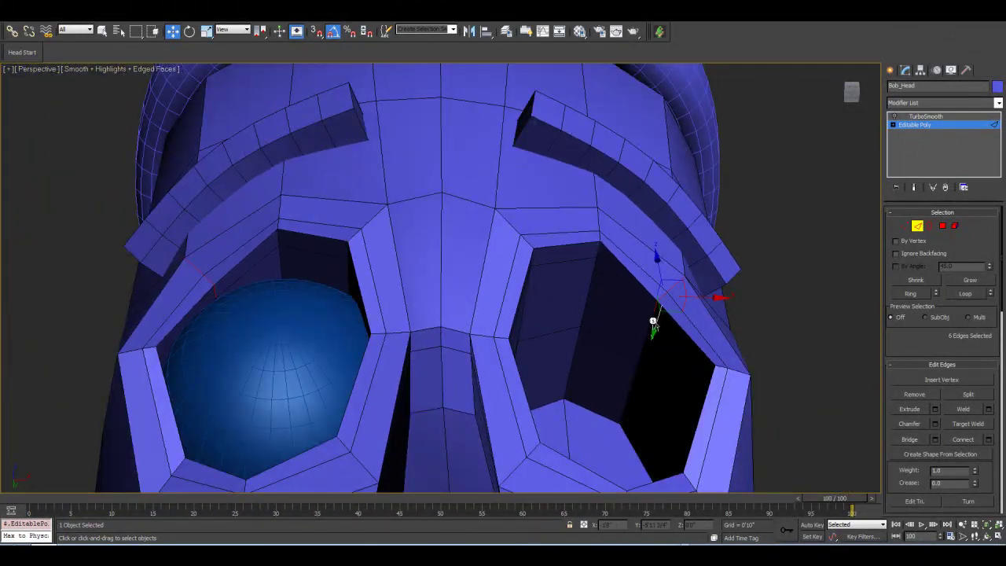
Deselect the outermost upper-corner edge on each socket and move the four remaining edges forward along Y by about 1/4 inch.
{"action": "left_click_drag", "start_coordinate": [656, 324], "coordinate": [660, 301]}
{"action": "key", "text": "ctrl+z"}
{"action": "left_click", "coordinate": [194, 268], "text": "alt"}
{"action": "left_click", "coordinate": [678, 282], "text": "alt"}
{"action": "left_click_drag", "start_coordinate": [652, 326], "coordinate": [652, 311]}
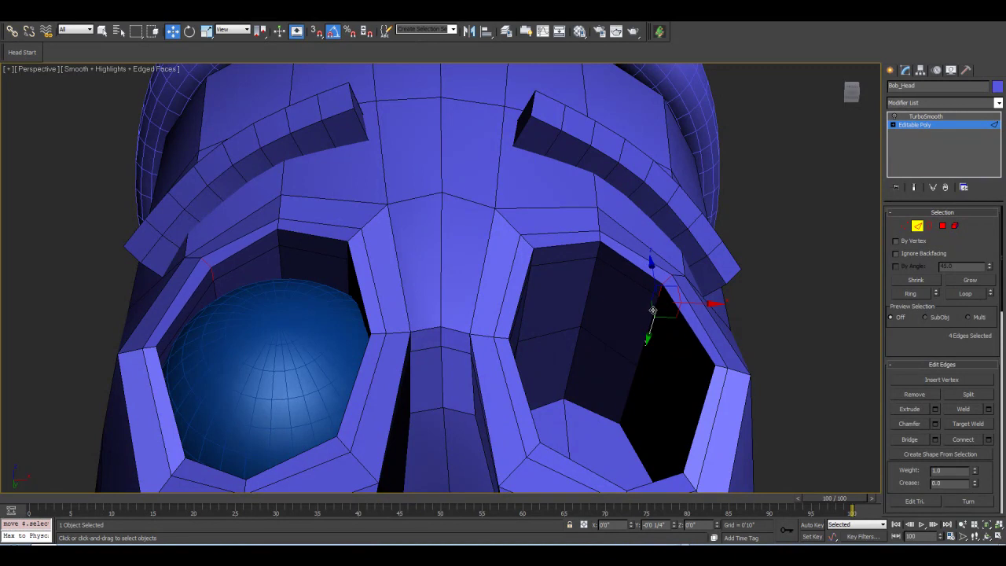
Adjust the four selected upper-corner edges of the sockets along Y and check both sockets from the front.
{"action": "left_click_drag", "start_coordinate": [653, 309], "coordinate": [661, 293]}
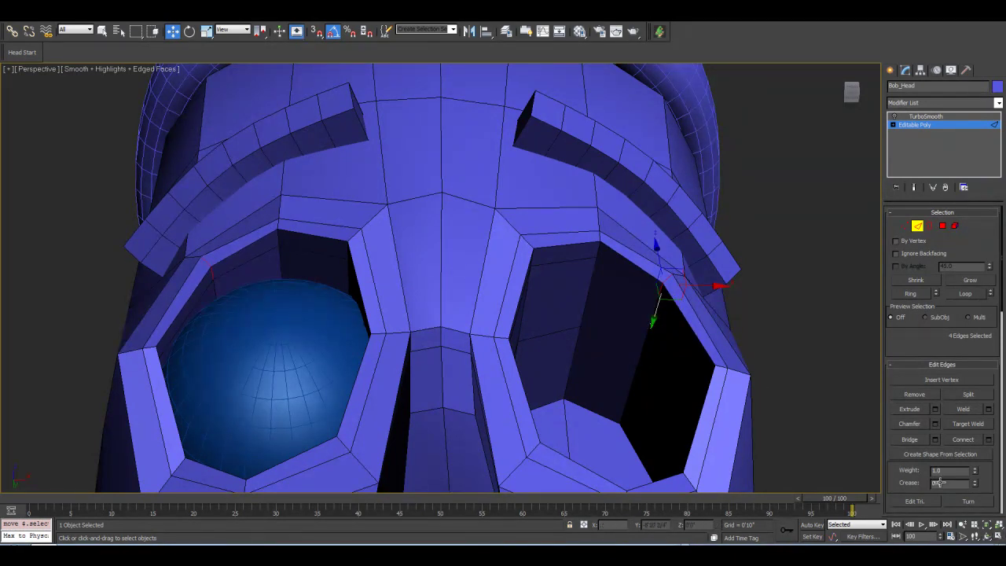
{"action": "left_click", "coordinate": [988, 536]}
{"action": "left_click_drag", "start_coordinate": [449, 299], "coordinate": [401, 298]}
{"action": "scroll", "coordinate": [401, 298], "scroll_direction": "up", "scroll_amount": 5}
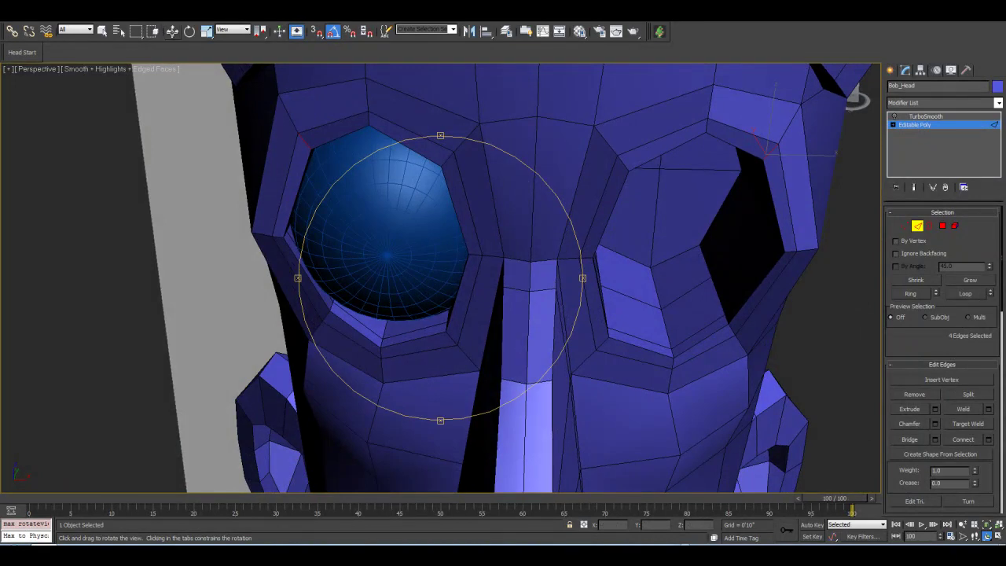
Select the two edges at the lower outer corner of each socket and move all four along Y by about 1/4 inch.
{"action": "key", "text": "w"}
{"action": "scroll", "coordinate": [290, 330], "scroll_direction": "up", "scroll_amount": 2}
{"action": "left_click", "coordinate": [295, 321]}
{"action": "middle_click_drag", "start_coordinate": [541, 310], "coordinate": [816, 401], "text": "alt"}
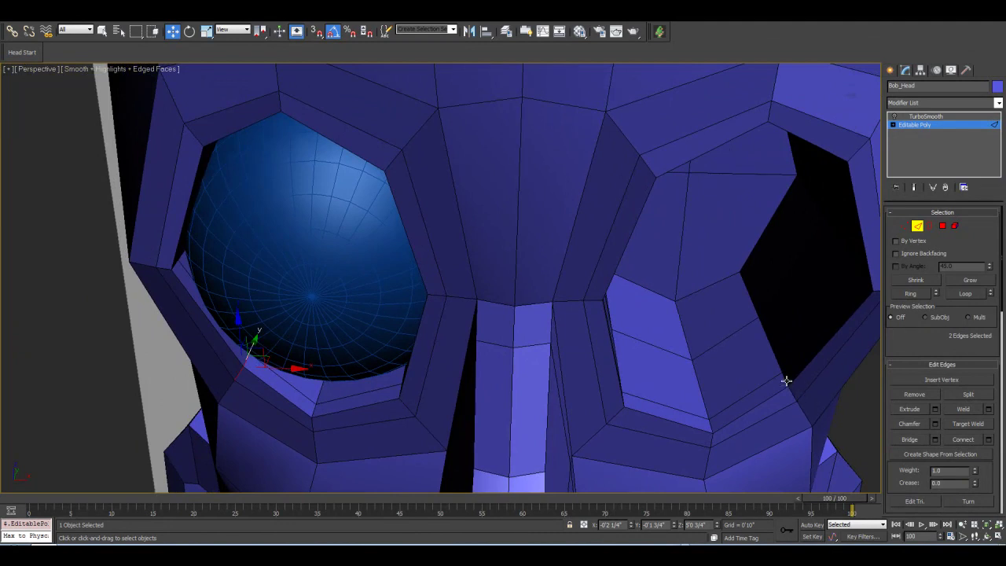
{"action": "left_click", "coordinate": [786, 385], "text": "ctrl"}
{"action": "left_click_drag", "start_coordinate": [777, 368], "coordinate": [789, 383]}
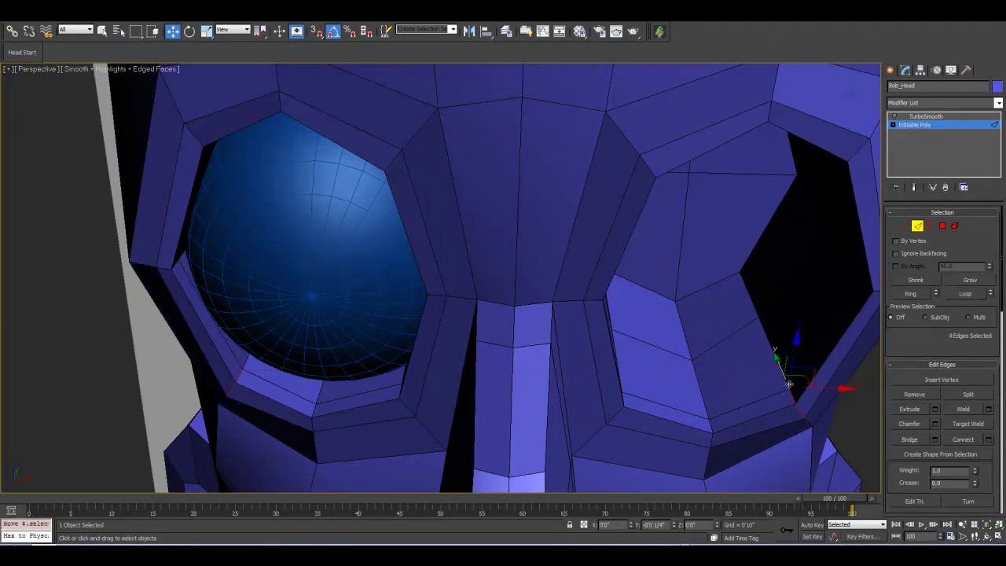
Leave edge editing, turn TurboSmooth back on and inspect the smoothed eye sockets from the side and front.
{"action": "scroll", "coordinate": [574, 368], "scroll_direction": "down", "scroll_amount": 2}
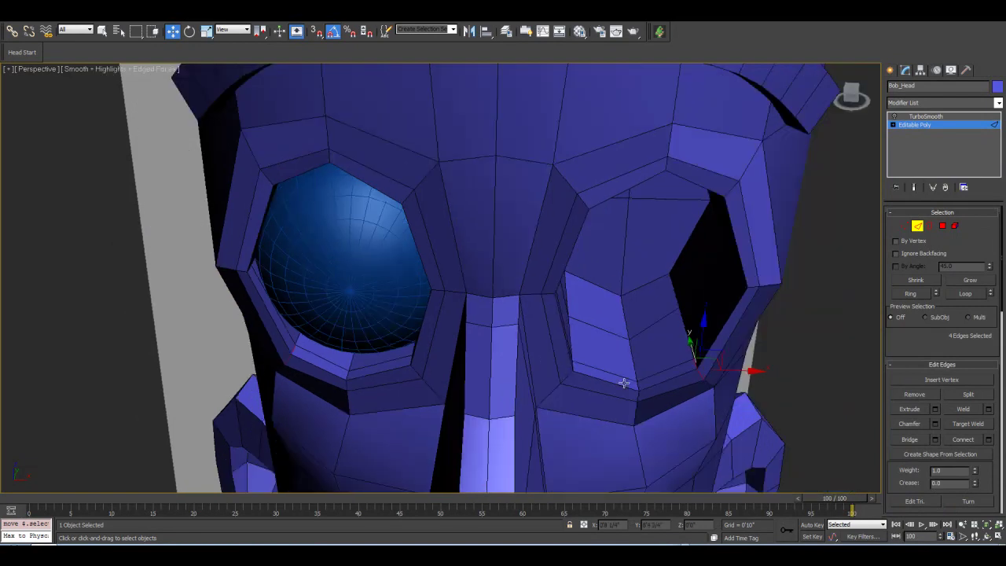
{"action": "left_click", "coordinate": [996, 537]}
{"action": "left_click_drag", "start_coordinate": [418, 276], "coordinate": [495, 240]}
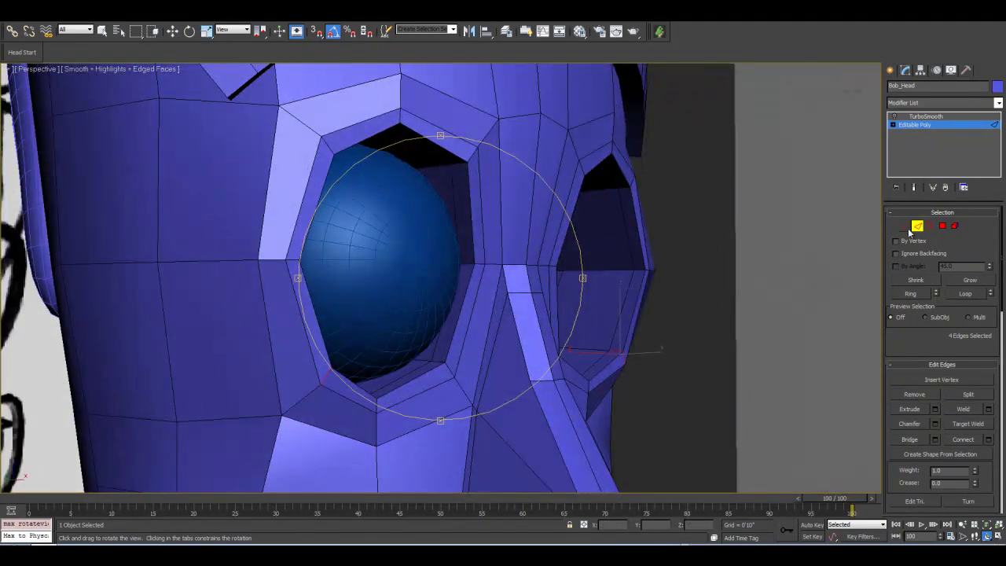
{"action": "left_click", "coordinate": [917, 225]}
{"action": "right_click", "coordinate": [452, 319]}
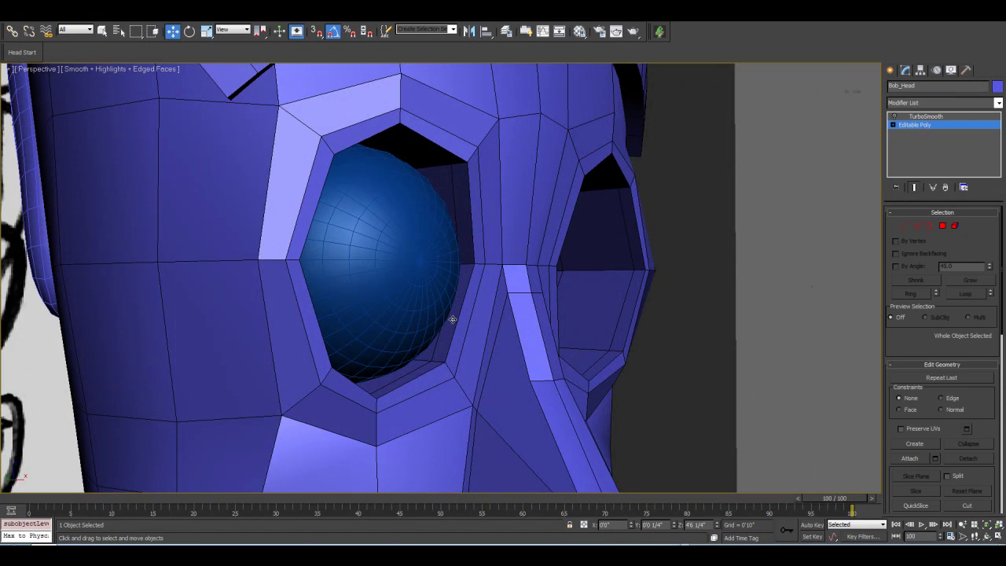
{"action": "left_click", "coordinate": [894, 116]}
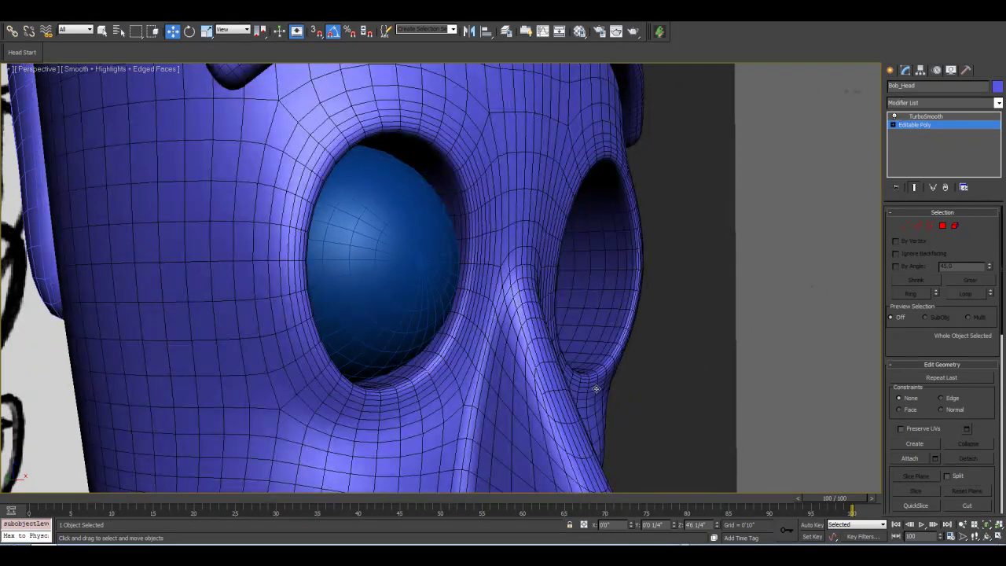
{"action": "scroll", "coordinate": [579, 387], "scroll_direction": "down", "scroll_amount": 4}
{"action": "left_click", "coordinate": [982, 535]}
{"action": "left_click_drag", "start_coordinate": [440, 267], "coordinate": [408, 269]}
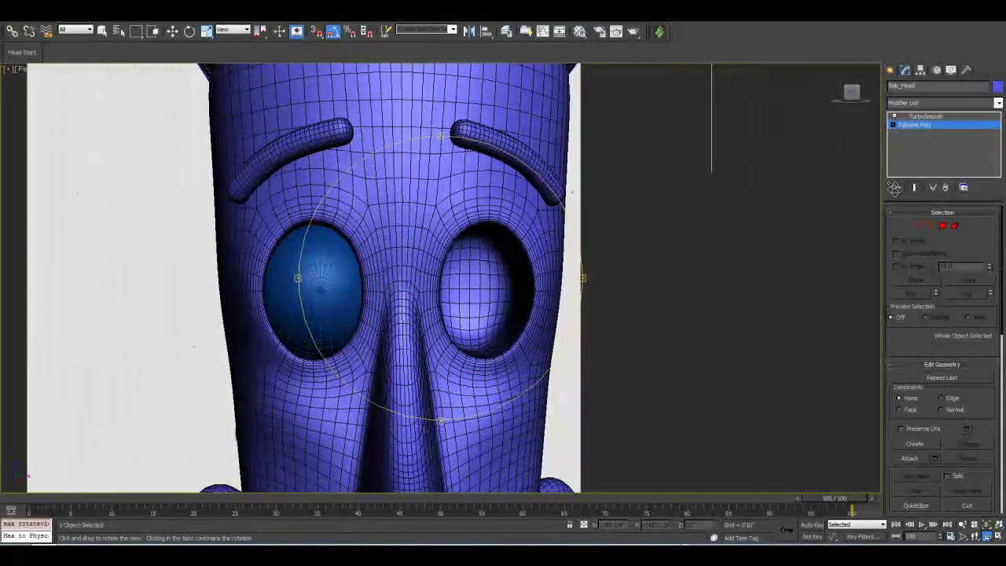
Clone the eyeball sphere along X into the empty socket as a single Copy.
{"action": "left_click", "coordinate": [891, 70]}
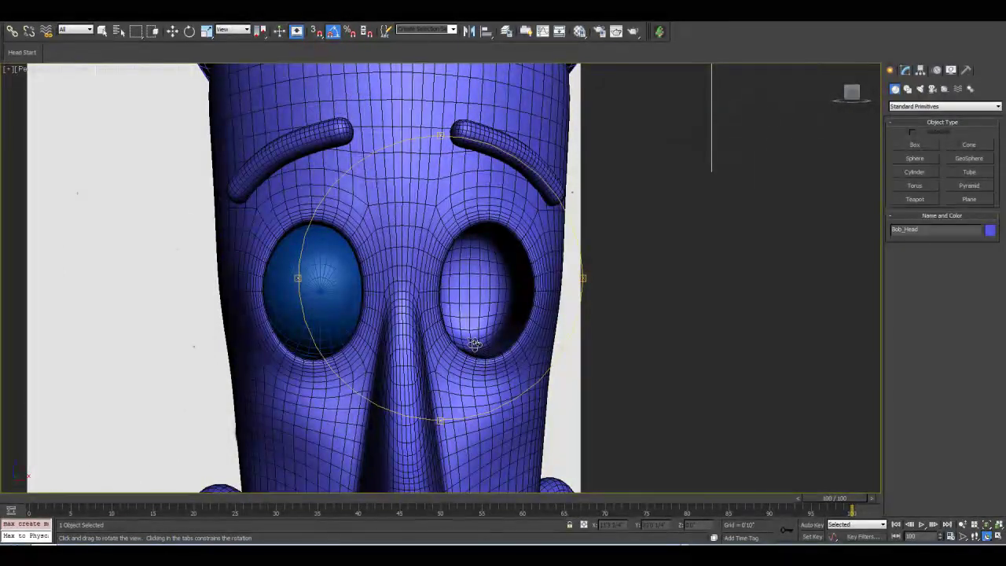
{"action": "scroll", "coordinate": [475, 344], "scroll_direction": "down", "scroll_amount": 8}
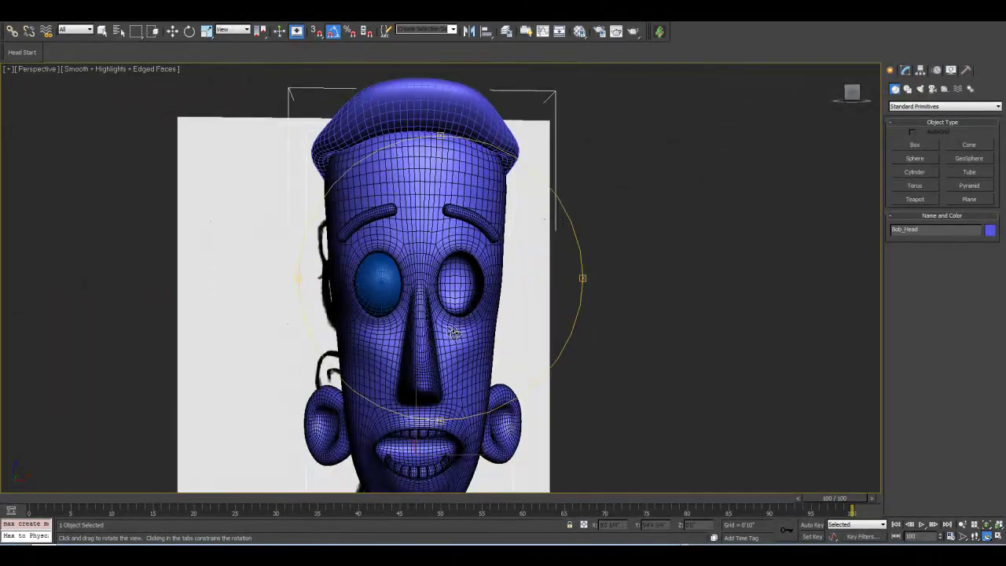
{"action": "left_click_drag", "start_coordinate": [458, 333], "coordinate": [450, 304]}
{"action": "key", "text": "w"}
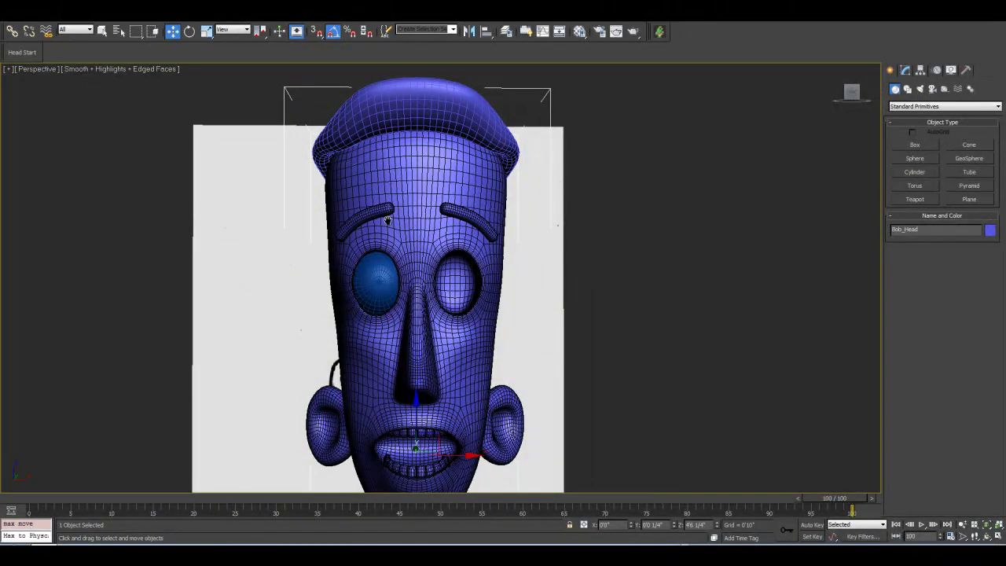
{"action": "scroll", "coordinate": [378, 267], "scroll_direction": "up", "scroll_amount": 5}
{"action": "left_click", "coordinate": [378, 275]}
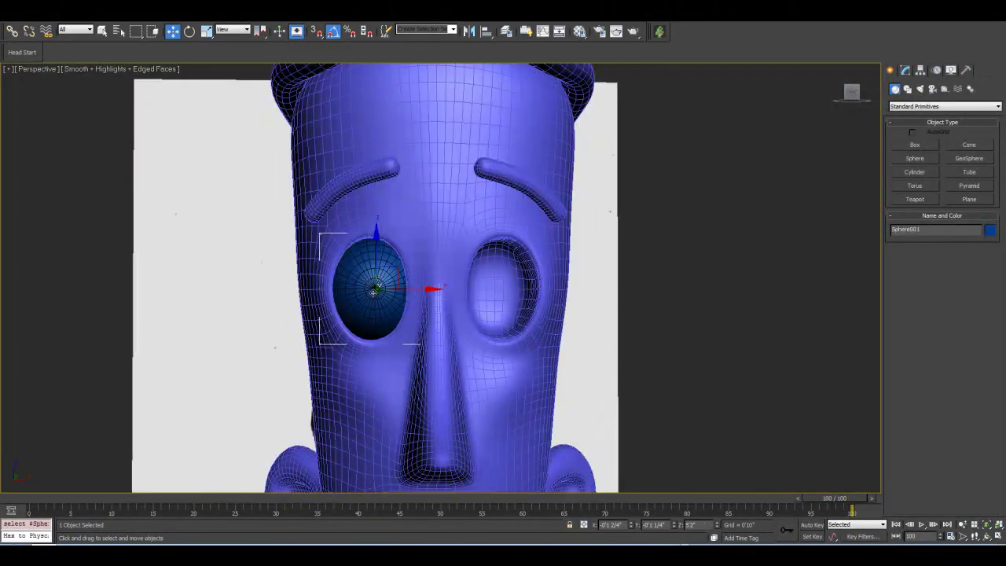
{"action": "scroll", "coordinate": [373, 284], "scroll_direction": "up", "scroll_amount": 3}
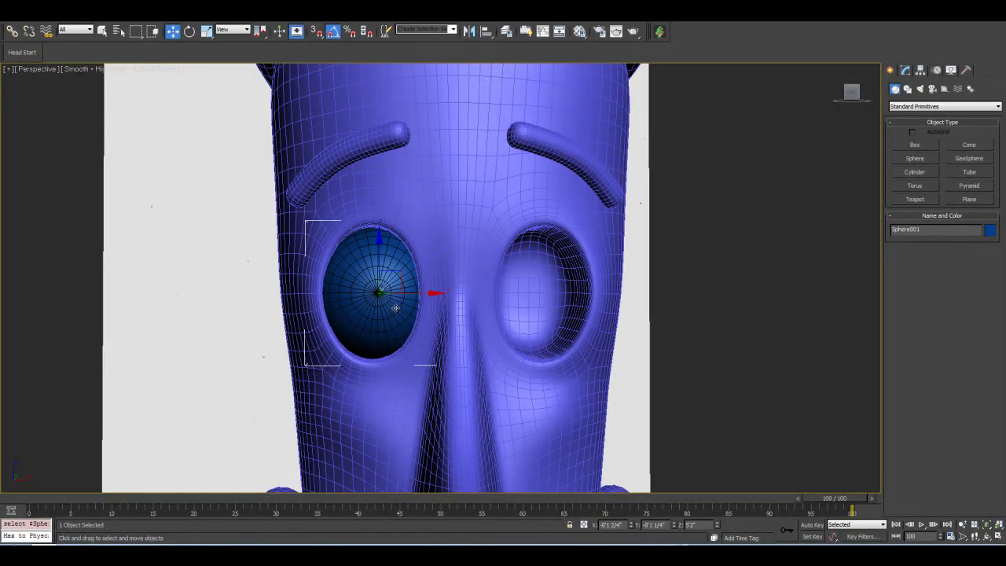
{"action": "left_click_drag", "start_coordinate": [420, 293], "coordinate": [581, 300], "text": "shift"}
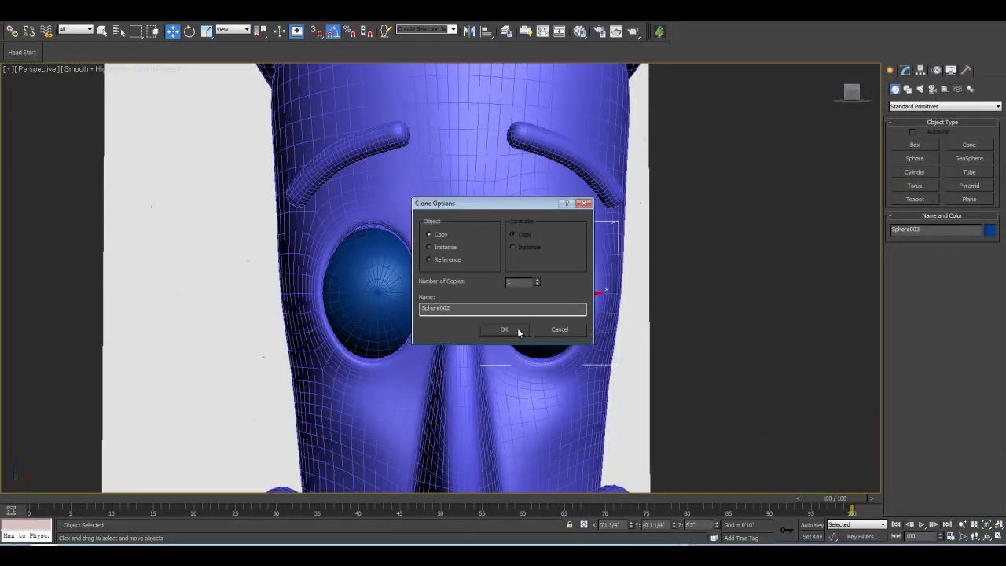
{"action": "left_click", "coordinate": [504, 330]}
Mirror the original eyeball's position by setting the copied sphere's absolute X coordinate to 0'1 2/4".
{"action": "left_click", "coordinate": [382, 258]}
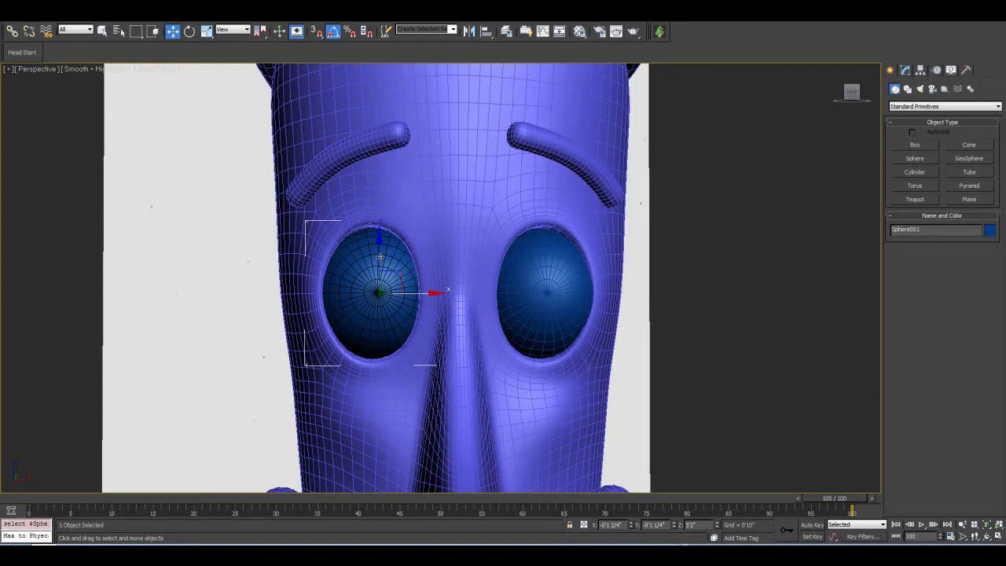
{"action": "right_click", "coordinate": [174, 32]}
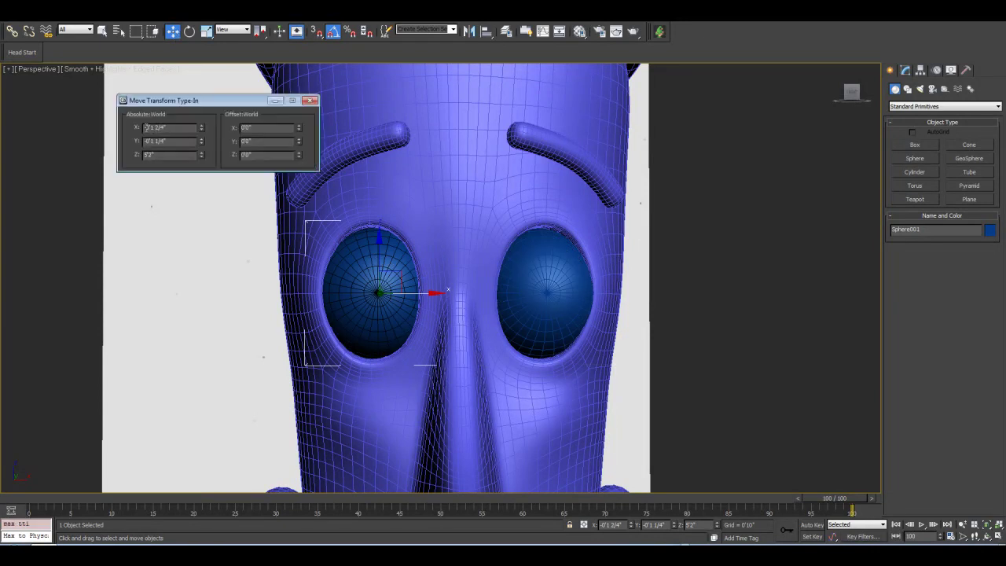
{"action": "left_click", "coordinate": [513, 263]}
{"action": "type", "text": "0'1 2/4\""}
{"action": "key", "text": "Tab"}
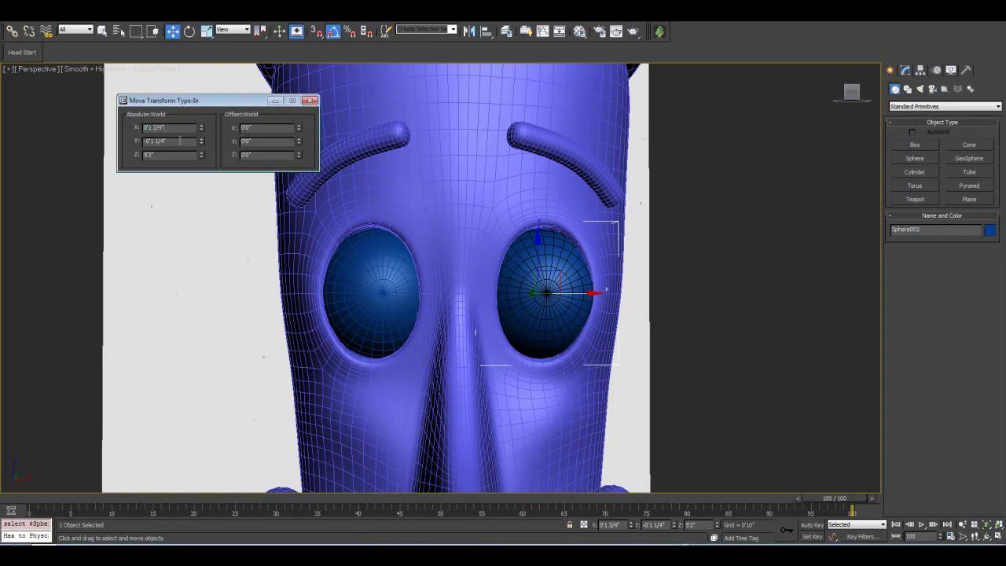
{"action": "left_click", "coordinate": [309, 102]}
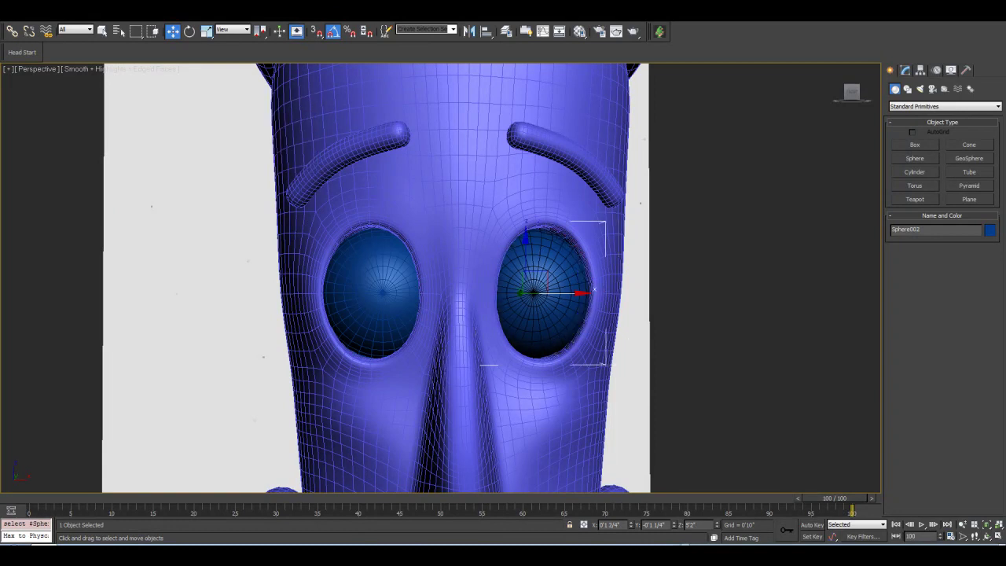
Select both eyeballs, set their object color to white and clear the selection with the whole head in view.
{"action": "left_click", "coordinate": [987, 537]}
{"action": "left_click_drag", "start_coordinate": [424, 259], "coordinate": [426, 247]}
{"action": "left_click", "coordinate": [172, 30]}
{"action": "left_click", "coordinate": [412, 299]}
{"action": "left_click", "coordinate": [550, 272], "text": "ctrl"}
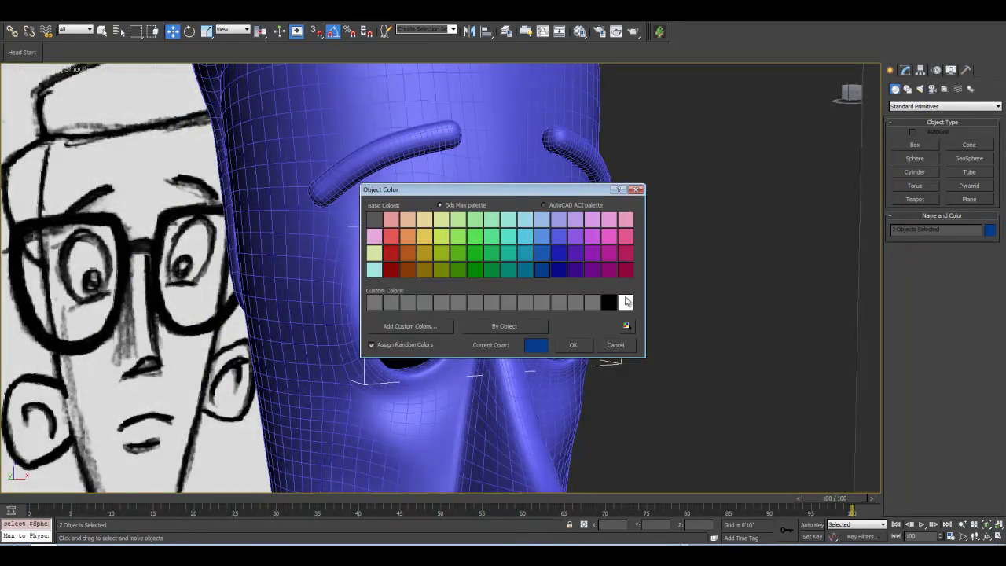
{"action": "left_click", "coordinate": [626, 302]}
{"action": "left_click", "coordinate": [572, 345]}
{"action": "key", "text": "z"}
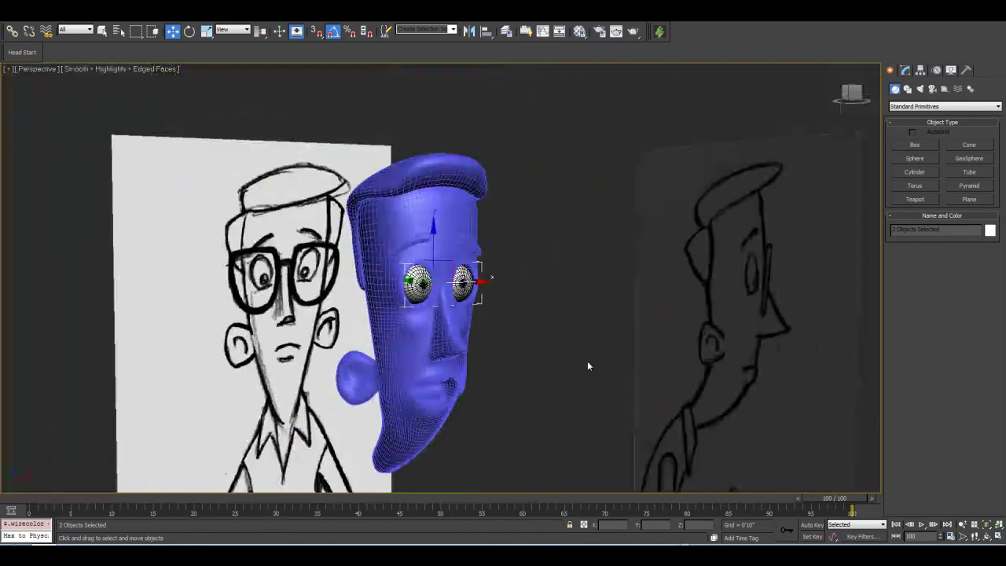
{"action": "middle_click_drag", "start_coordinate": [587, 361], "coordinate": [591, 344]}
{"action": "left_click", "coordinate": [549, 279]}
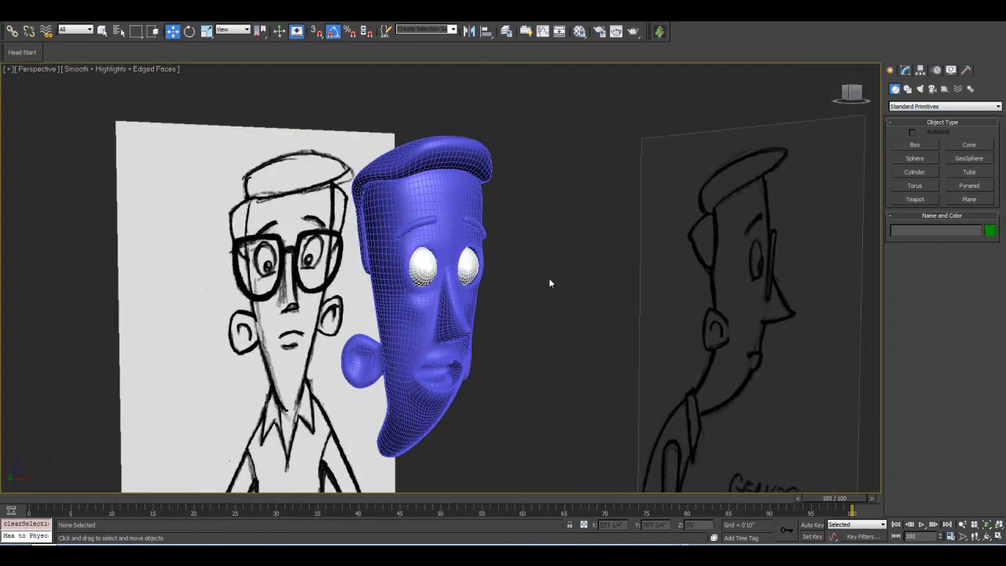
Hide the character's hair object and turn off edged faces to inspect the shaded head.
{"action": "right_click", "coordinate": [433, 153]}
{"action": "left_click", "coordinate": [454, 122]}
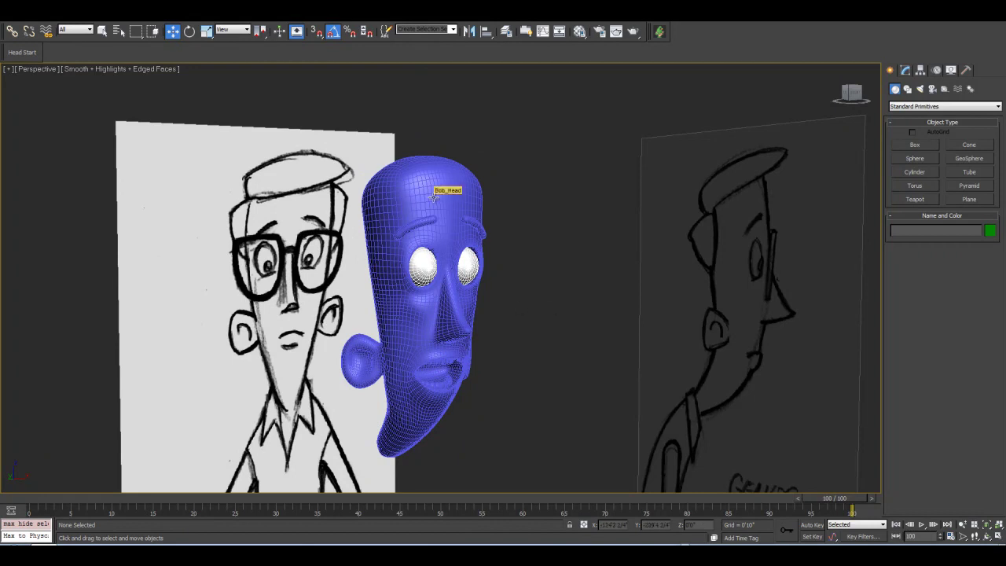
{"action": "key", "text": "F4"}
{"action": "left_click", "coordinate": [987, 536]}
{"action": "mouse_move", "coordinate": [456, 299]}
{"action": "left_mouse_down"}
{"action": "mouse_move", "coordinate": [528, 298]}
{"action": "mouse_move", "coordinate": [260, 225]}
{"action": "left_mouse_up"}
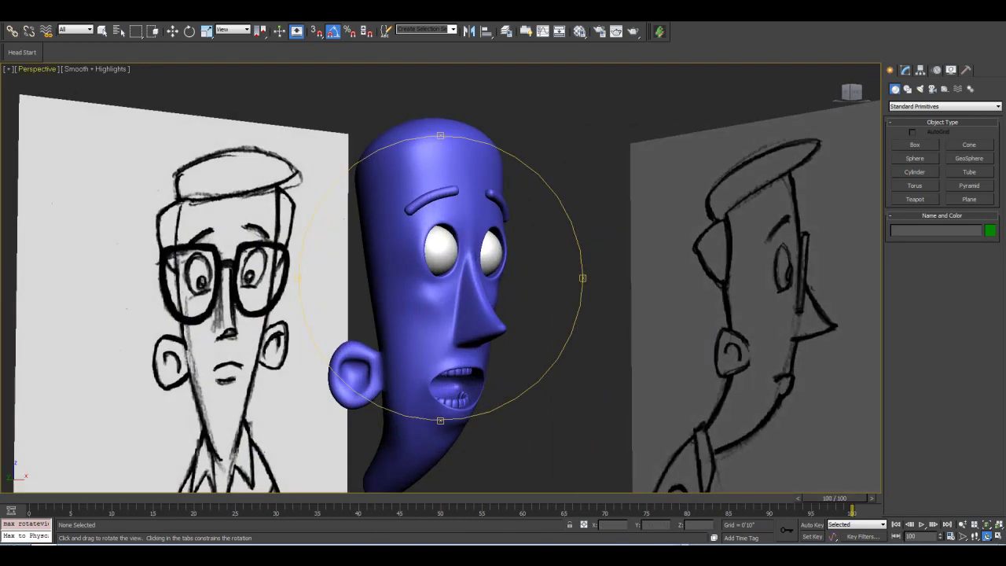
Save the scene under a new file name incremented from Bob_Model_07 in the Video_Version folder.
{"action": "key", "text": "alt+f"}
{"action": "key", "text": "Down"}
{"action": "key", "text": "Down"}
{"action": "key", "text": "Down"}
{"action": "key", "text": "Down"}
{"action": "key", "text": "Down"}
{"action": "key", "text": "Return"}
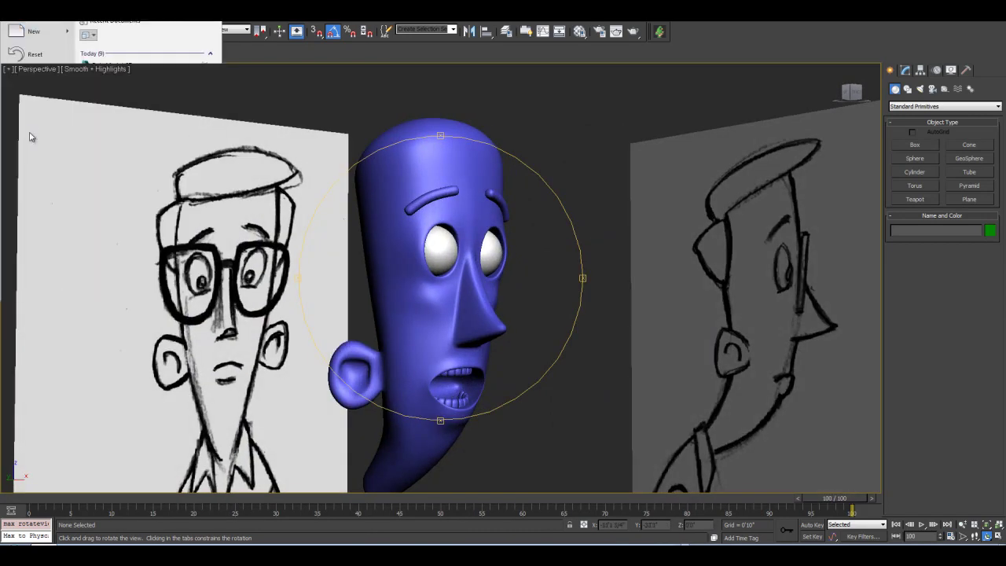
{"action": "left_click", "coordinate": [425, 308]}
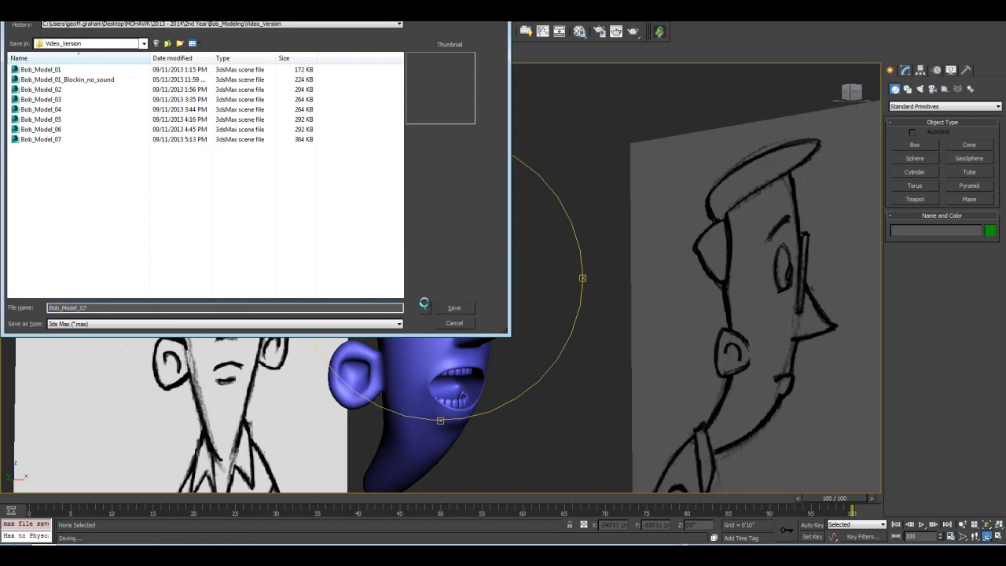